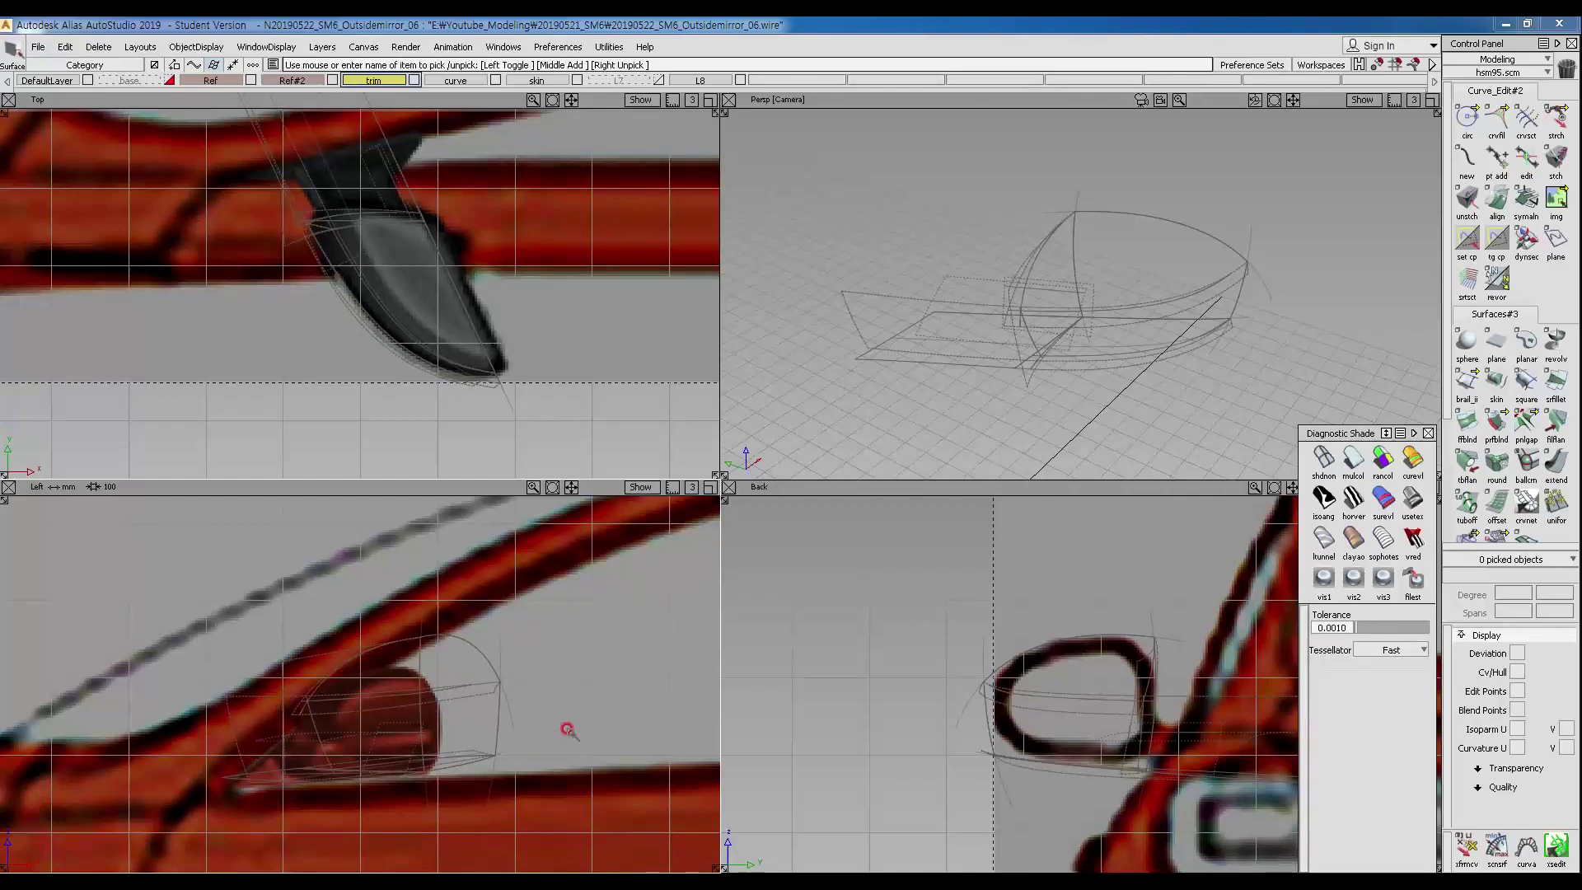
Show layer L7, apply diagnostic shading to the triangular mirror-base surface, and examine it from several angles and in the front view.
ctrl+shift+drag(905, 367, 876, 358)
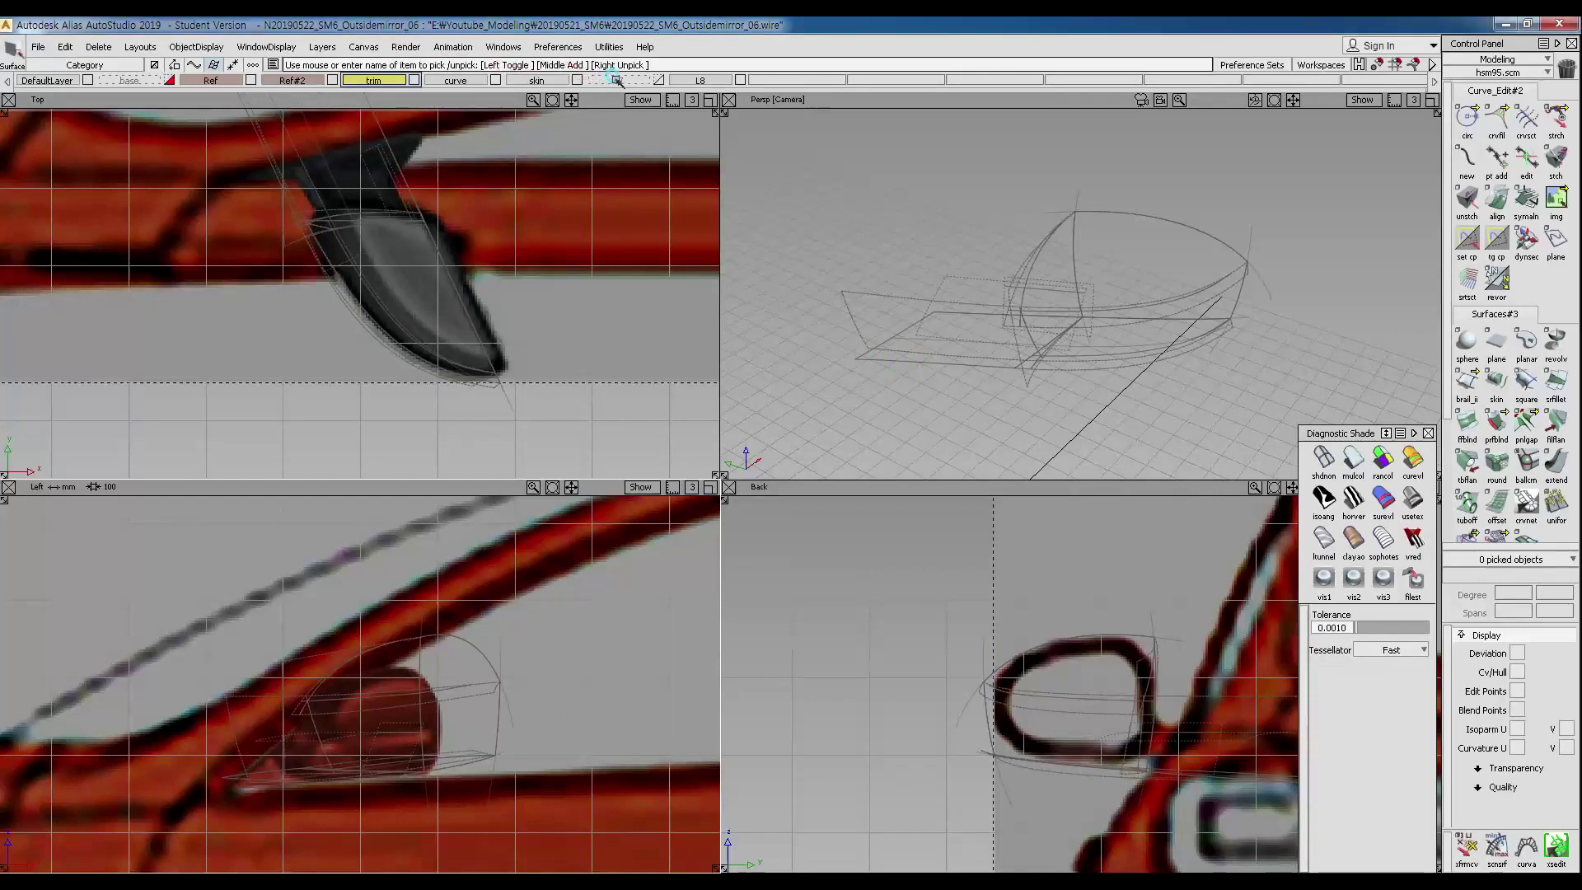
drag(618, 80, 610, 137)
ctrl+shift+drag(958, 229, 961, 278)
click(1006, 349)
ctrl+shift+right_drag(1062, 289, 1102, 328)
click(1324, 495)
mouse_move(791, 497)
alt+shift+mouse_down()
mouse_move(576, 548)
mouse_move(536, 536)
mouse_move(498, 428)
mouse_move(640, 491)
mouse_move(690, 448)
alt+shift+mouse_up()
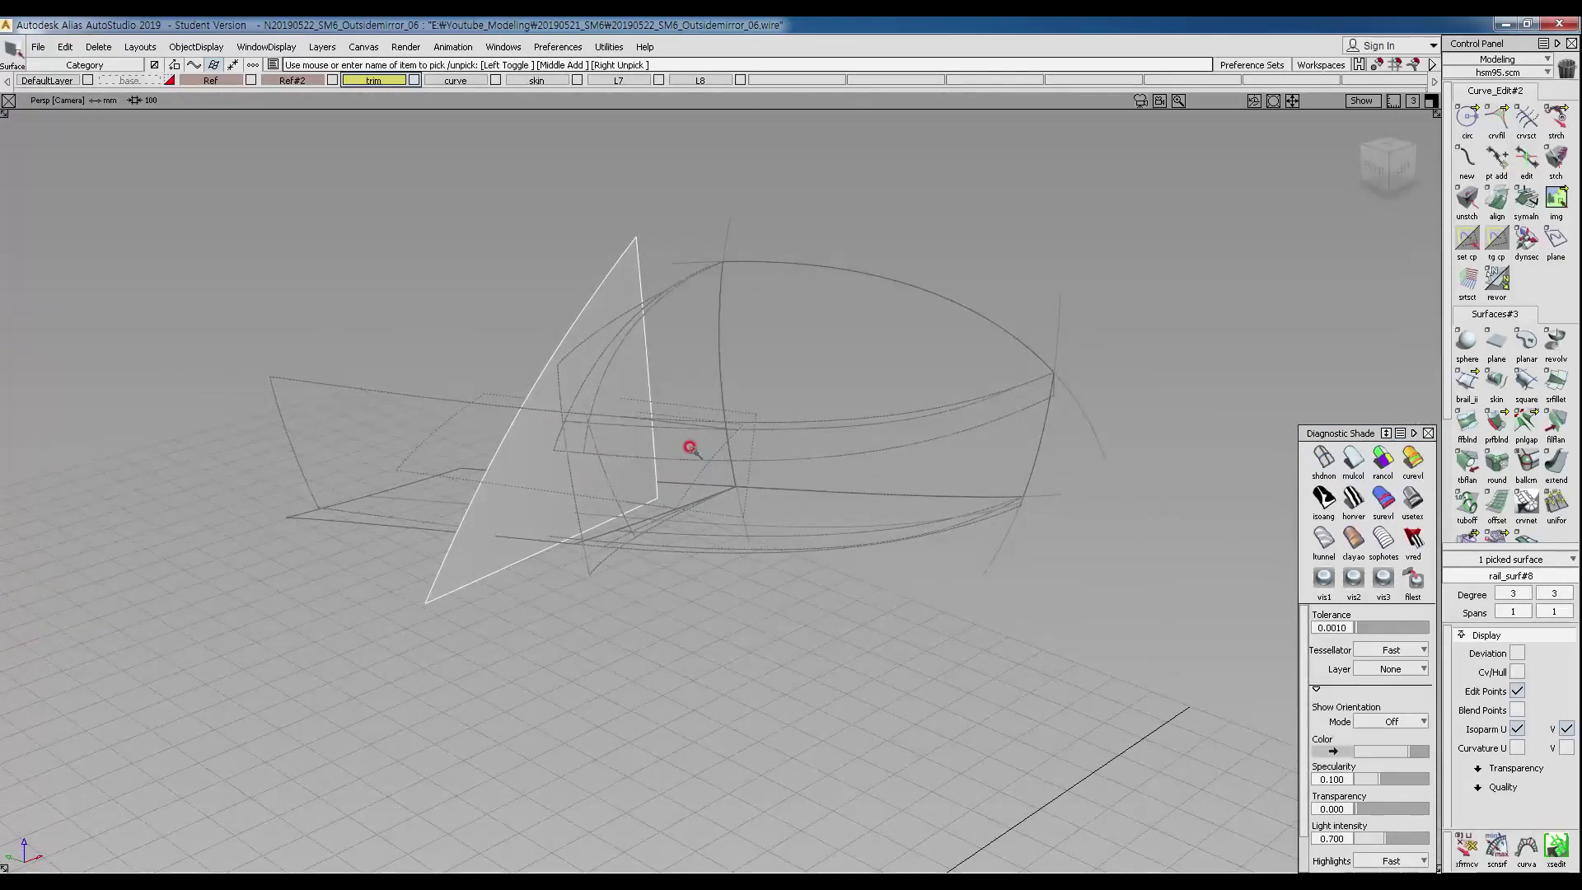
alt+shift+drag(544, 427, 512, 558)
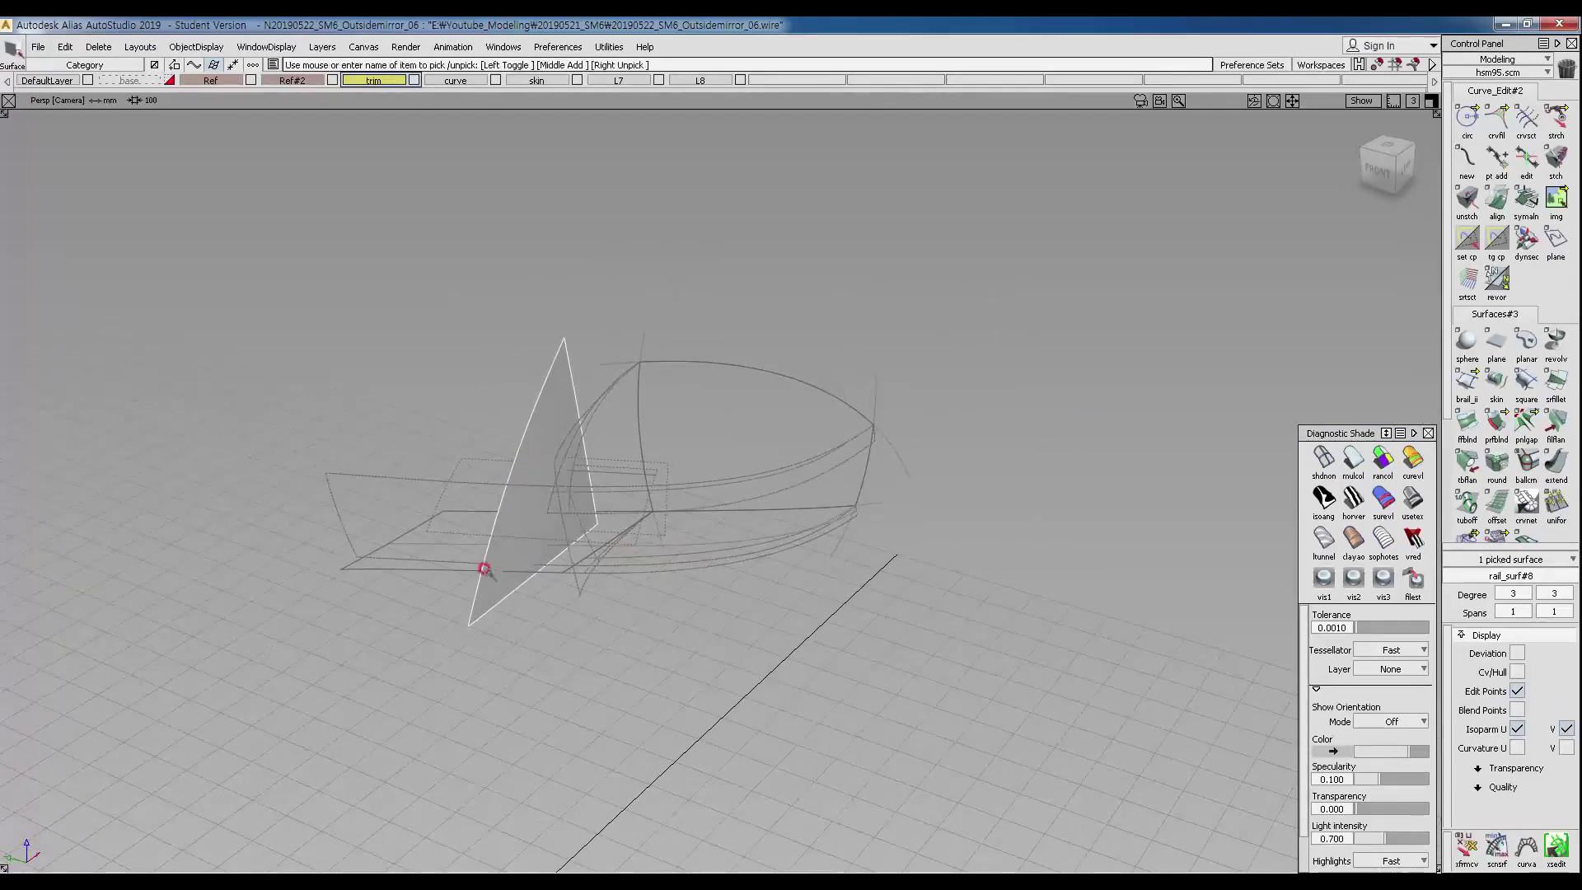
alt+shift+drag(607, 483, 534, 381)
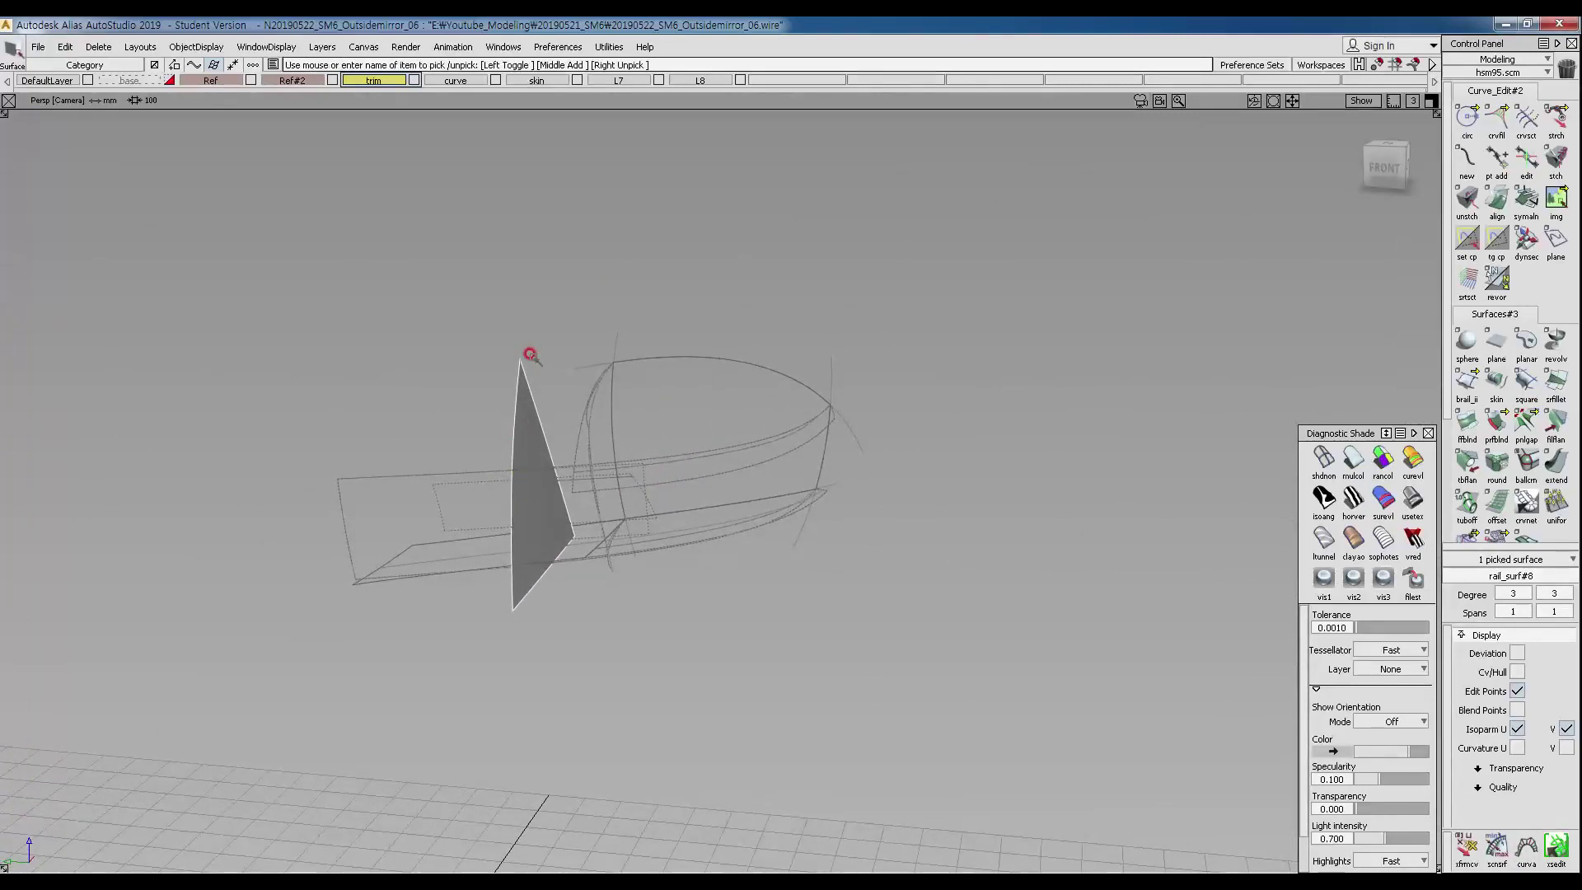
alt+shift+drag(662, 510, 547, 583)
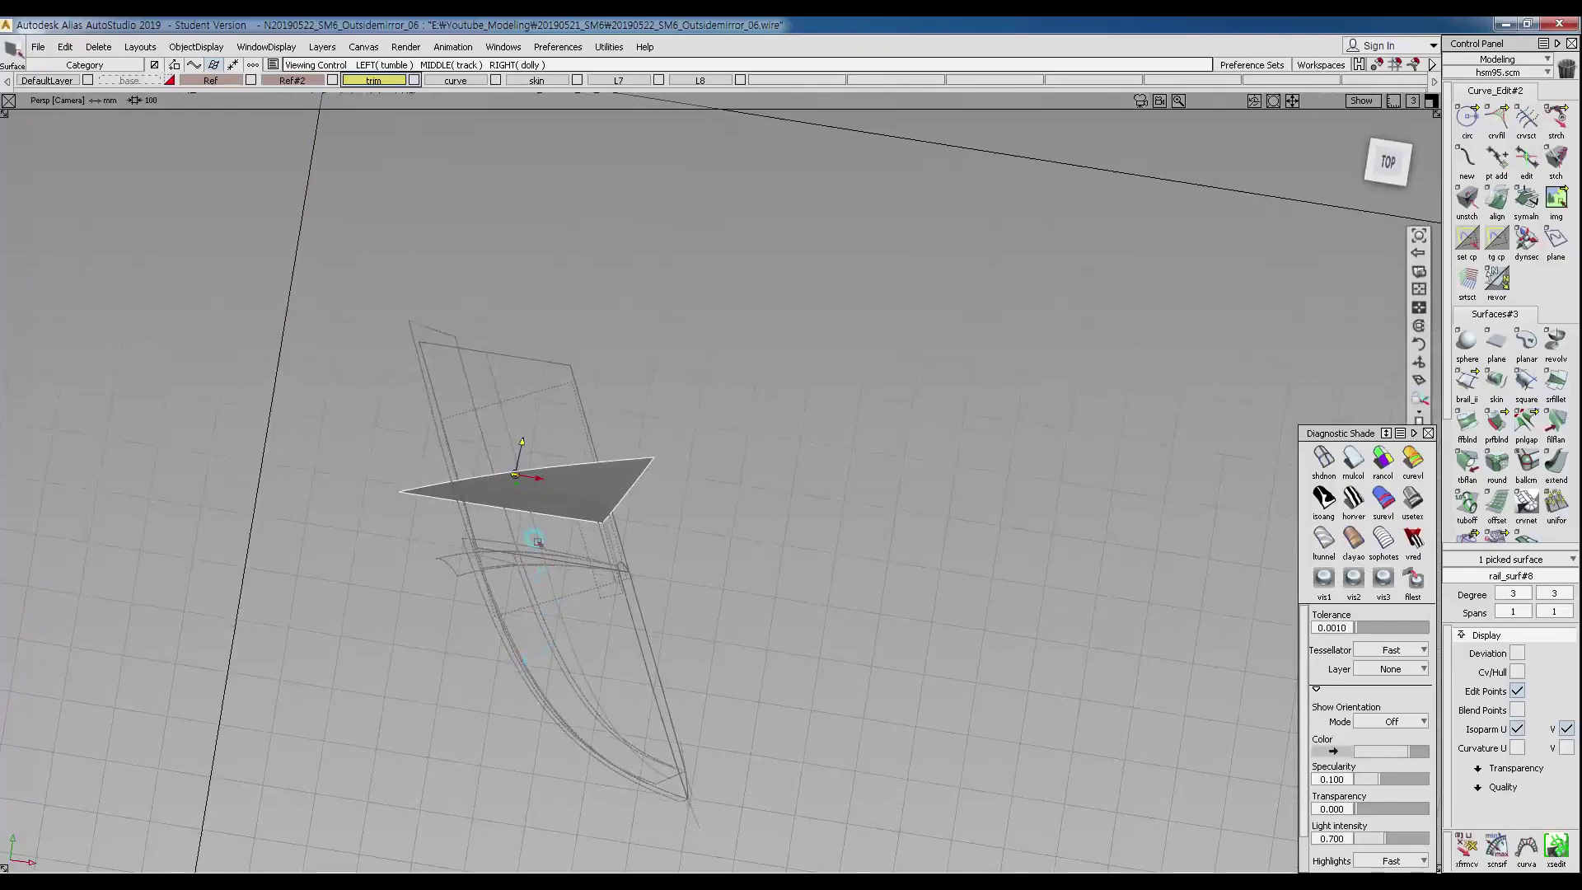
alt+shift+drag(692, 512, 534, 535)
alt+shift+drag(638, 390, 782, 430)
alt+shift+right_drag(806, 452, 806, 406)
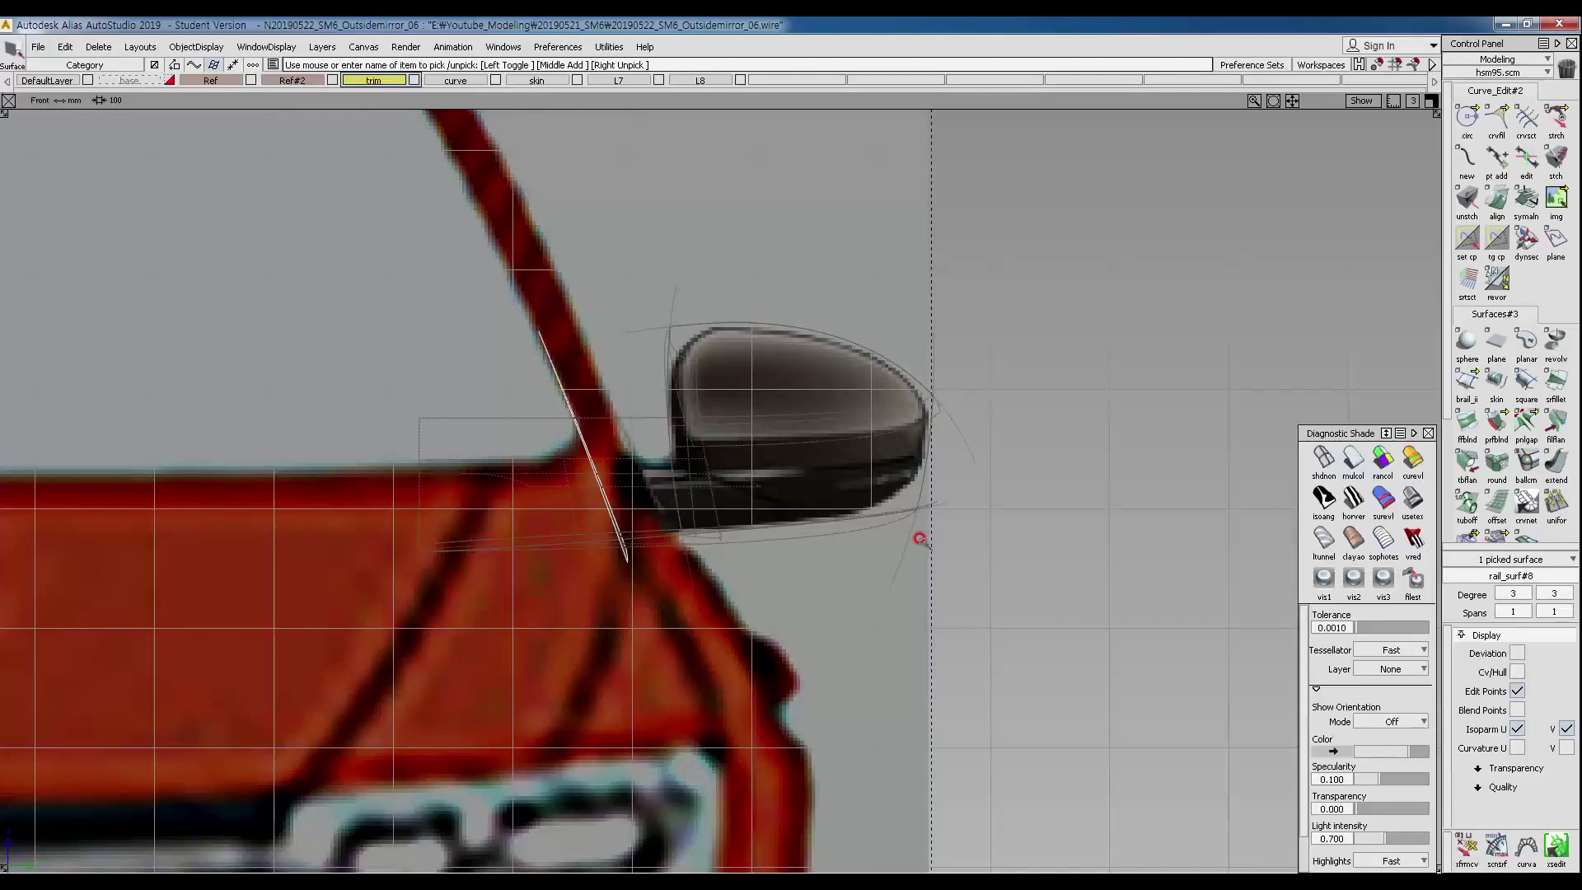
Create a plane on the mirror housing in the front view, enlarge it, and stretch it horizontally to cover the housing.
click(1498, 347)
click(781, 454)
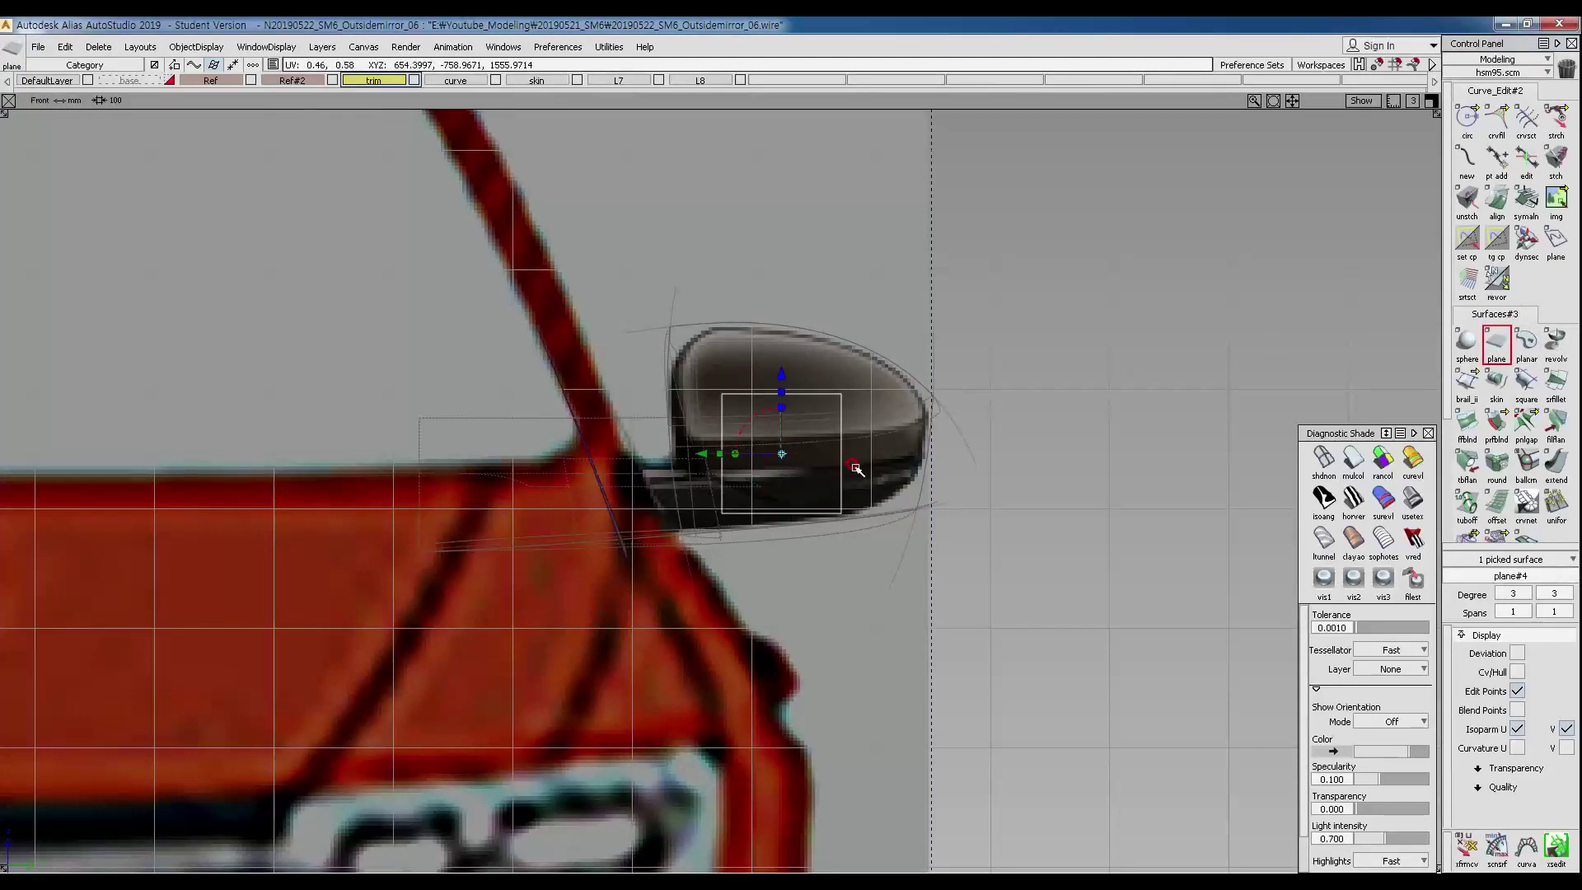
alt+shift+right_drag(872, 544, 878, 468)
alt+shift+middle_drag(877, 468, 749, 459)
ctrl+shift+middle_click(757, 452)
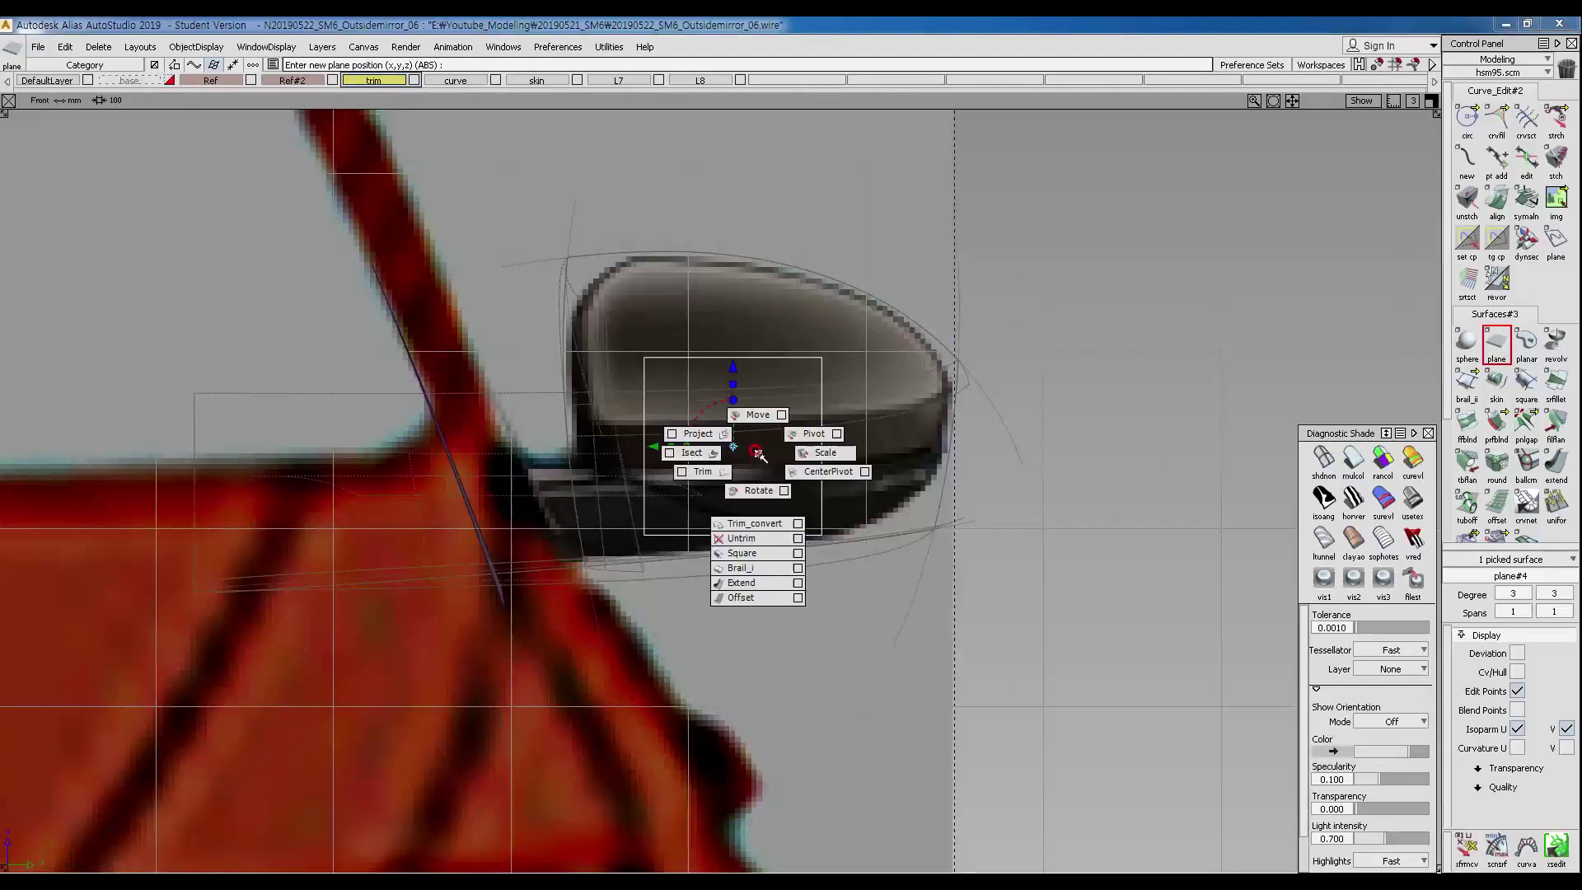
click(825, 453)
drag(809, 459, 1022, 466)
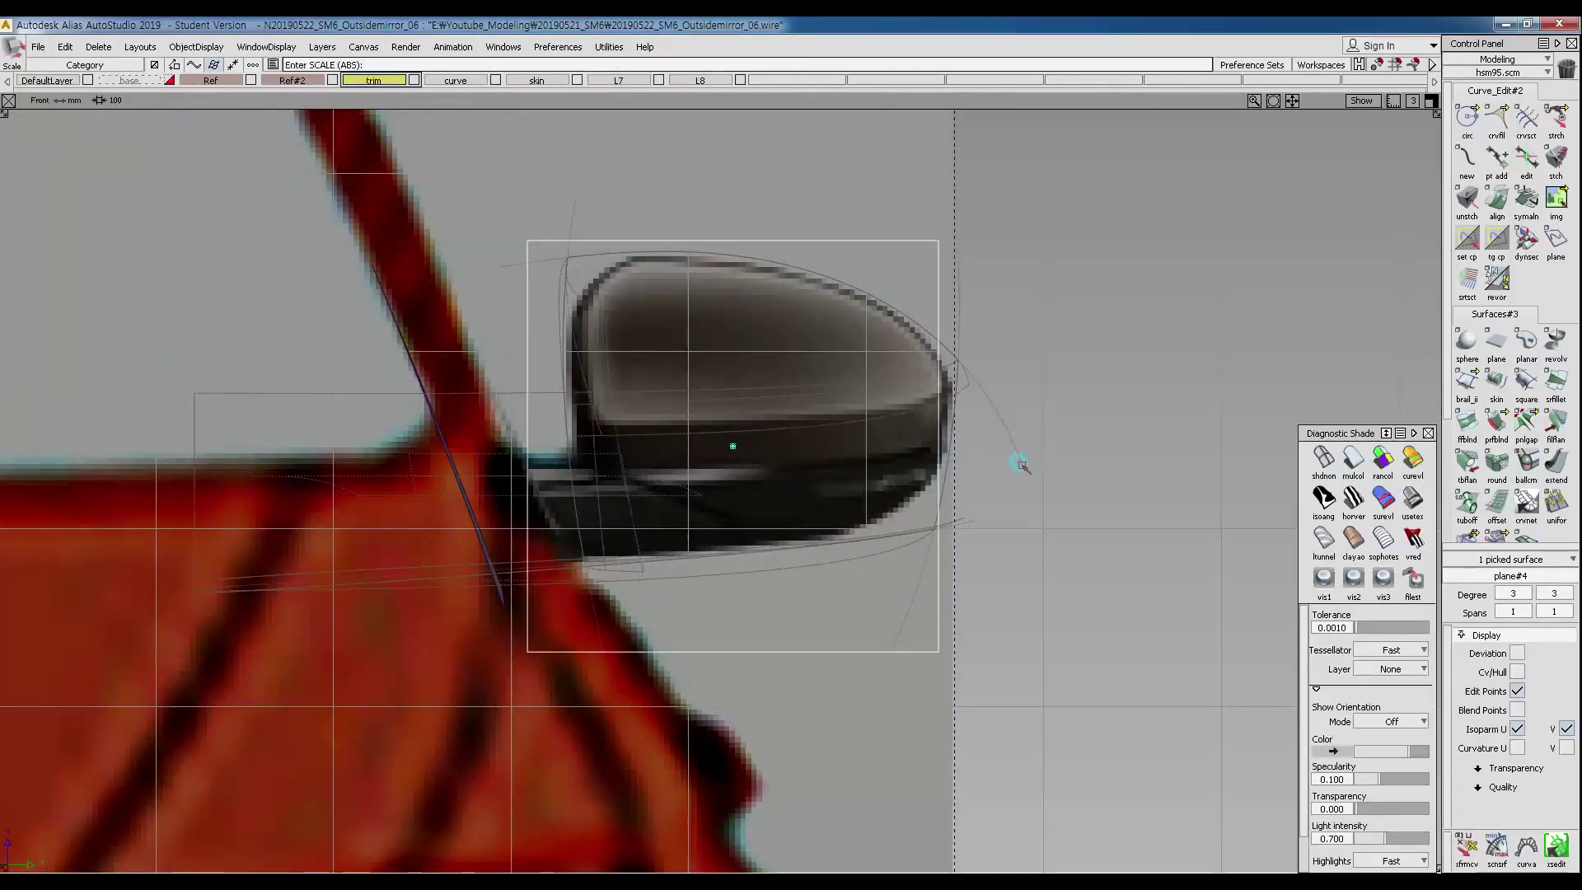
right_drag(1020, 467, 987, 588)
ctrl+shift+middle_drag(982, 528, 1041, 528)
drag(1054, 525, 1180, 521)
Move the plane over the mirror housing and reduce its height so it closely frames the housing outline.
ctrl+shift+drag(1160, 533, 1150, 546)
right_drag(1149, 548, 1148, 503)
middle_drag(1147, 505, 1130, 506)
right_drag(1132, 510, 1132, 504)
middle_drag(1132, 505, 1105, 505)
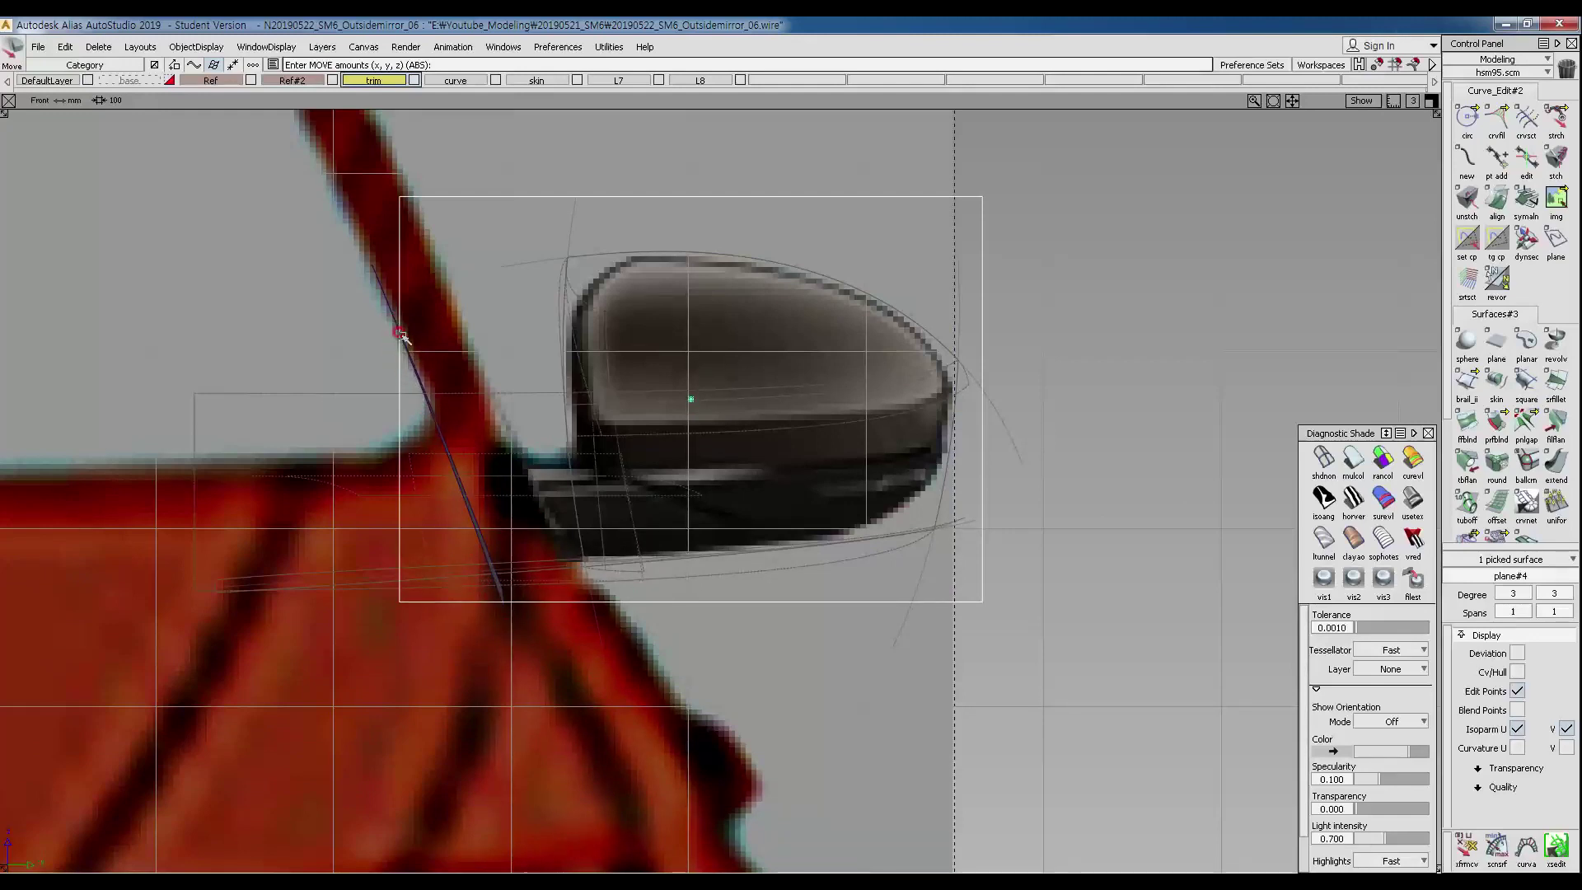
ctrl+shift+drag(676, 615, 738, 575)
right_drag(759, 607, 724, 689)
ctrl+shift+drag(760, 622, 760, 619)
right_drag(759, 619, 760, 627)
In the top view, move the plane along X to the rear edge of the mirror housing.
mouse_move(742, 459)
ctrl+shift+right_down()
mouse_move(742, 533)
mouse_move(608, 639)
mouse_move(533, 640)
ctrl+shift+right_up()
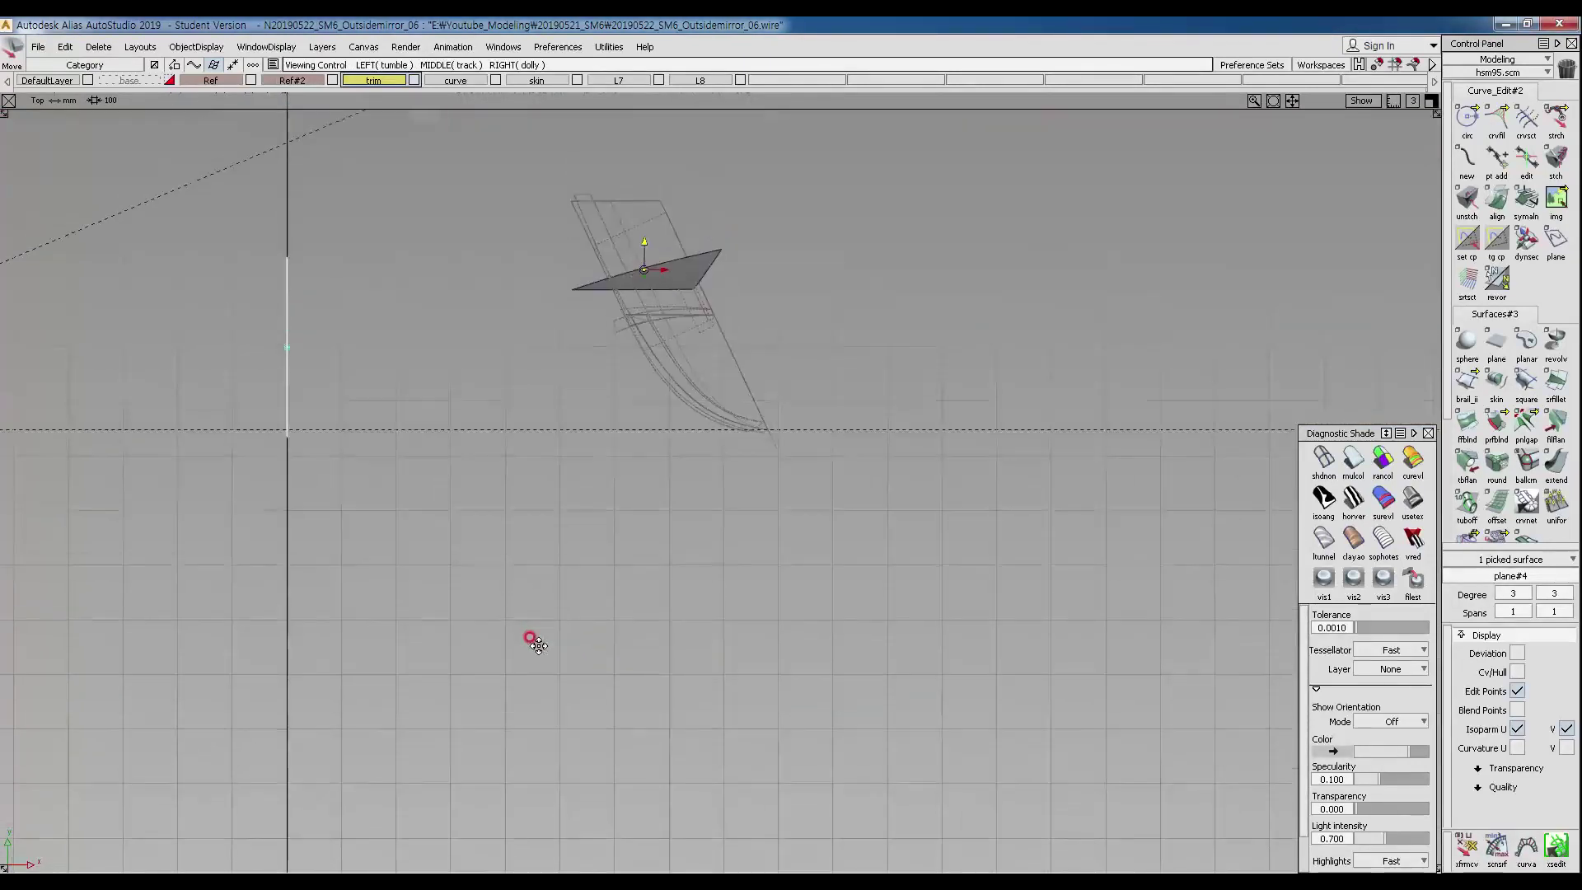
alt+shift+middle_drag(422, 460, 424, 552)
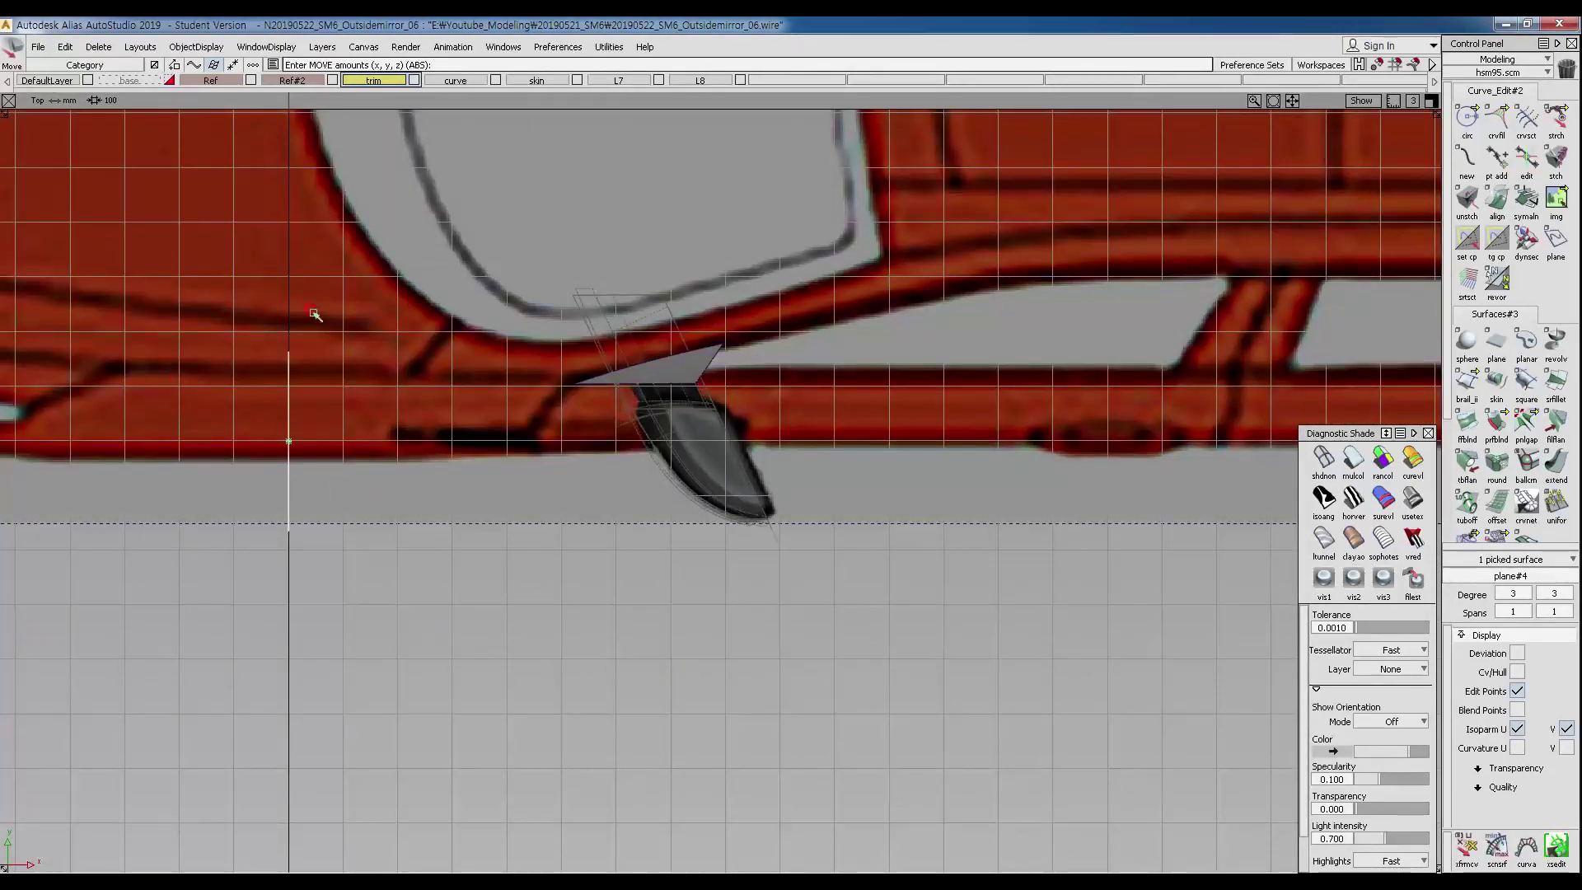
ctrl+shift+middle_drag(349, 635, 326, 462)
middle_drag(370, 513, 819, 515)
mouse_move(802, 544)
alt+shift+right_down()
mouse_move(838, 592)
mouse_move(936, 467)
alt+shift+right_up()
alt+shift+middle_drag(936, 478, 563, 390)
alt+shift+right_drag(651, 425, 635, 482)
alt+shift+middle_drag(632, 479, 690, 499)
Rotate the plane in the top view to match the slant of the mirror's rear edge and move it onto that edge.
ctrl+shift+middle_drag(687, 385, 686, 427)
right_drag(727, 480, 712, 334)
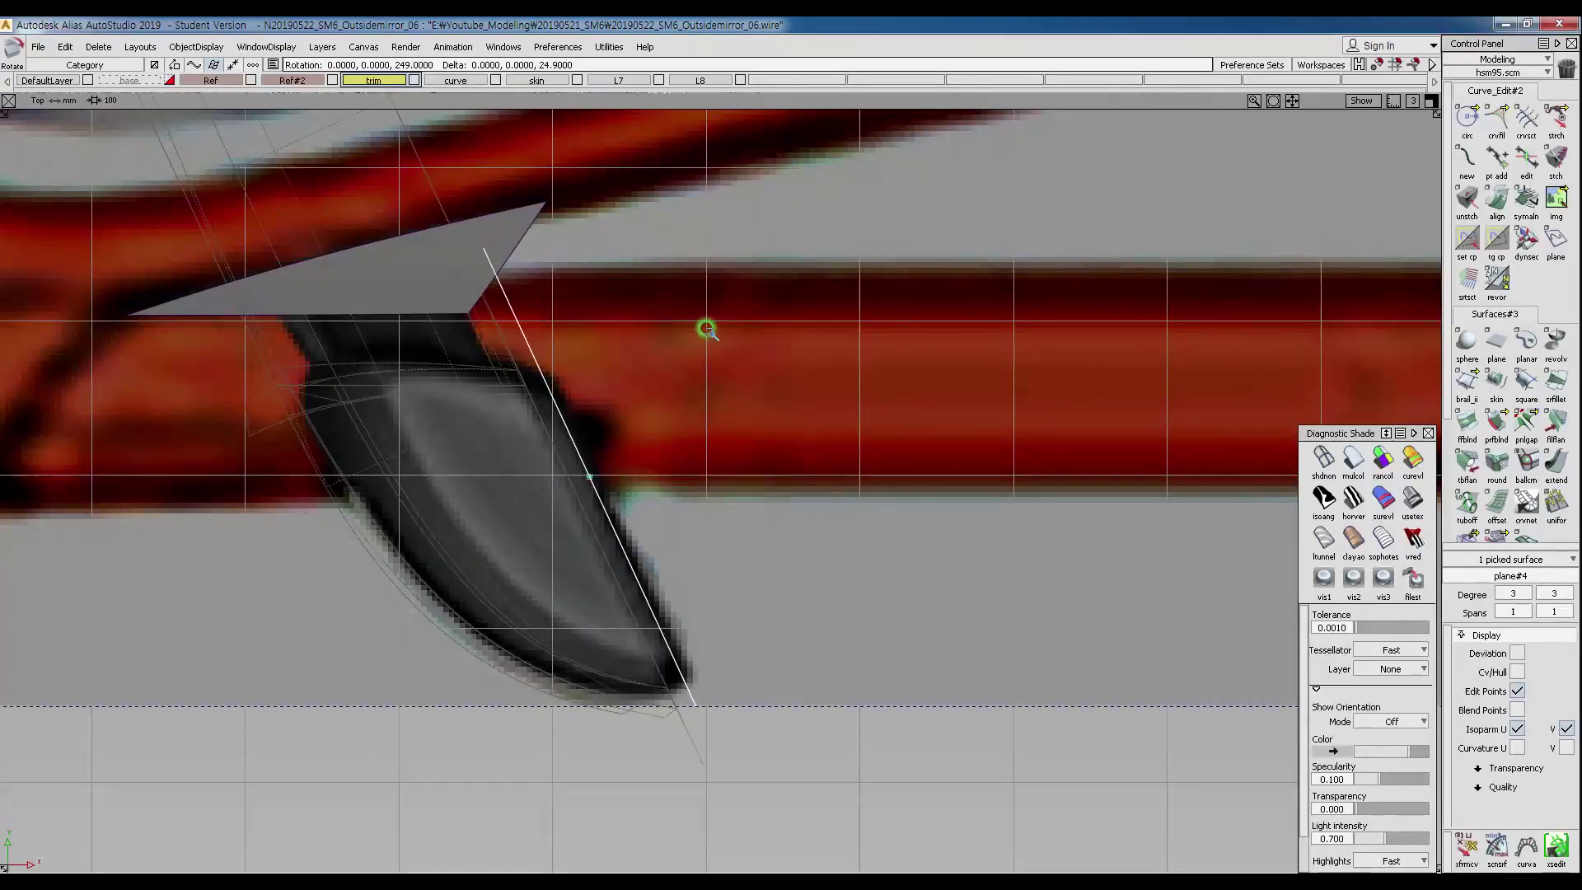
alt+shift+right_drag(696, 462, 707, 390)
alt+shift+middle_drag(708, 390, 630, 389)
alt+shift+right_drag(630, 389, 630, 403)
alt+shift+middle_drag(629, 403, 692, 486)
ctrl+shift+drag(812, 495, 824, 453)
middle_drag(842, 425, 812, 443)
Fine-tune the plane's rotation and position so it runs through the mirror's outer tip in the top view.
alt+shift+right_drag(816, 434, 783, 361)
alt+shift+middle_drag(783, 361, 721, 318)
ctrl+shift+drag(709, 265, 715, 298)
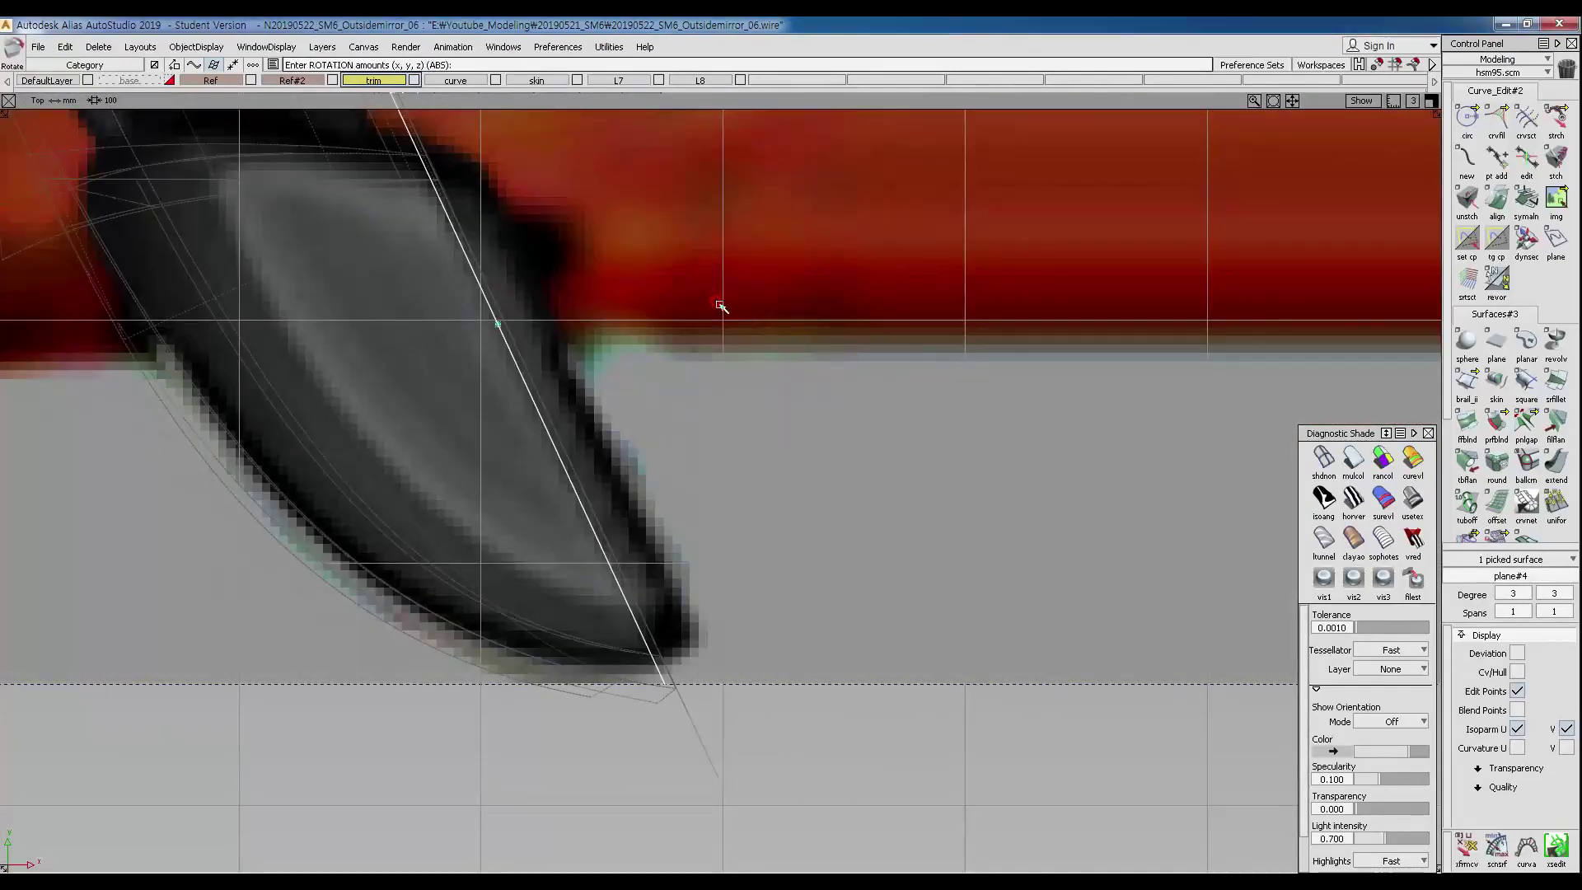
mouse_move(717, 301)
right_down()
mouse_move(700, 293)
mouse_move(660, 391)
right_up()
alt+shift+middle_drag(660, 391, 689, 474)
mouse_move(709, 487)
ctrl+shift+mouse_down()
mouse_move(678, 363)
mouse_move(681, 377)
ctrl+shift+mouse_up()
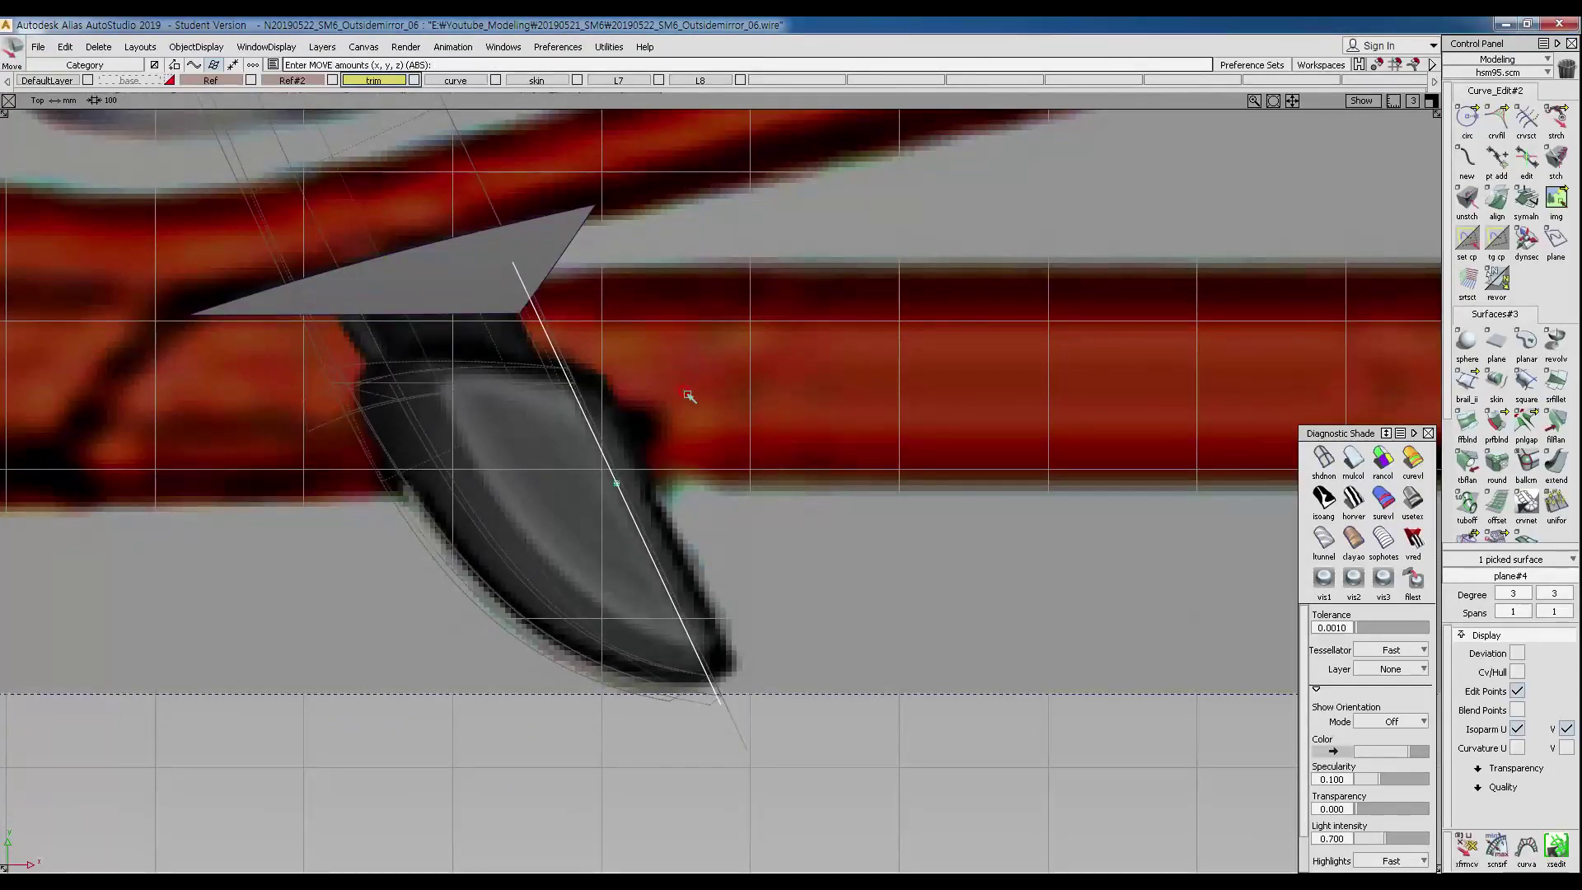
alt+shift+right_drag(728, 471, 724, 406)
alt+shift+middle_drag(724, 406, 688, 298)
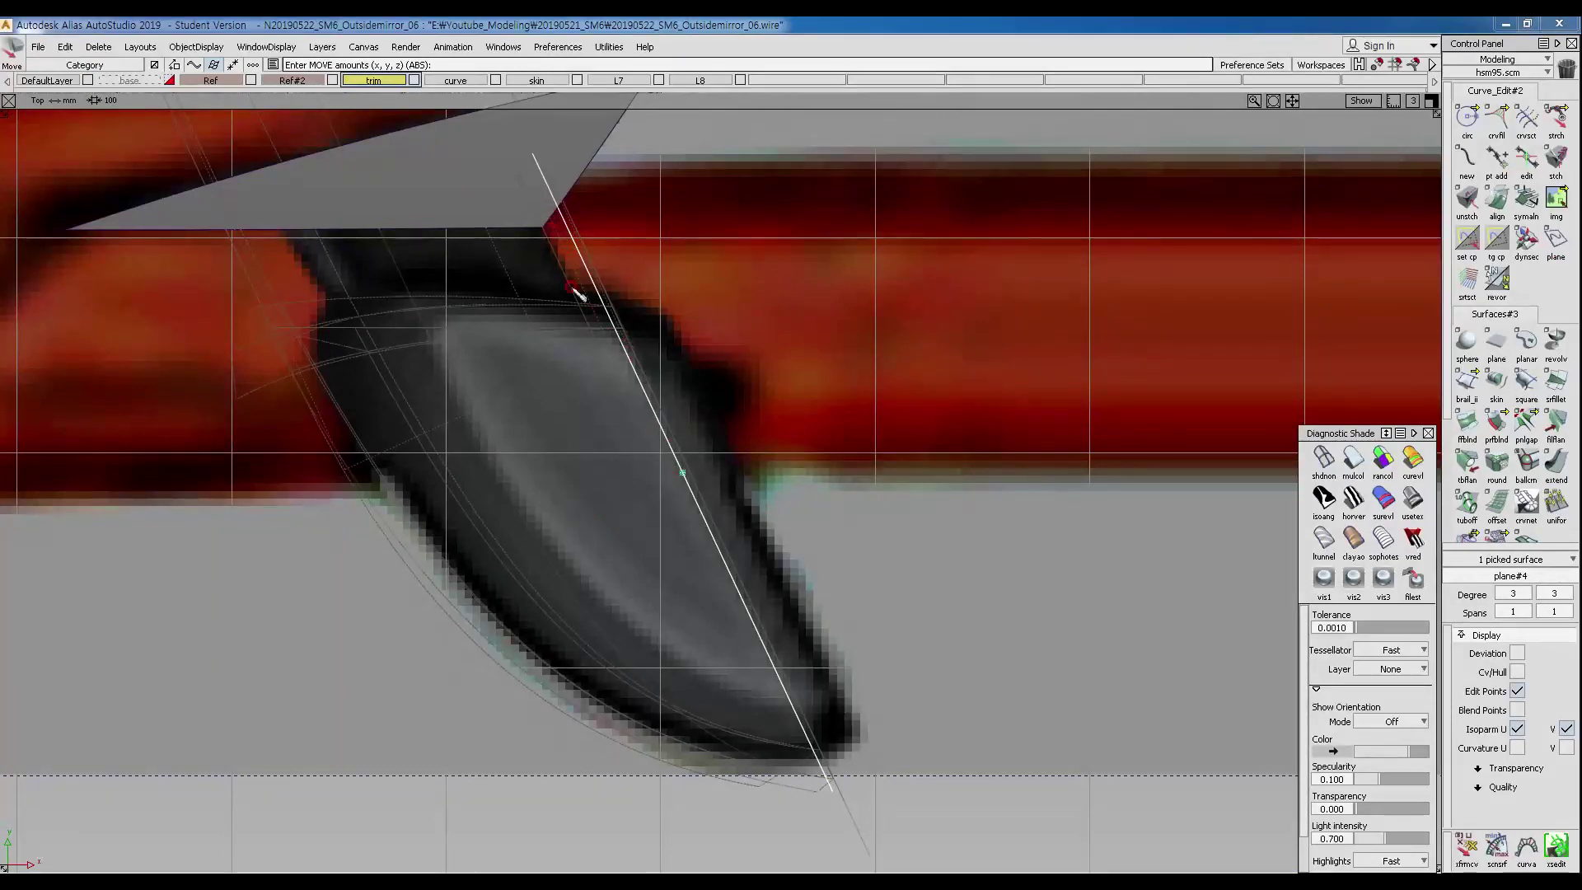
mouse_move(669, 492)
mouse_down()
mouse_move(538, 502)
mouse_move(559, 513)
mouse_up()
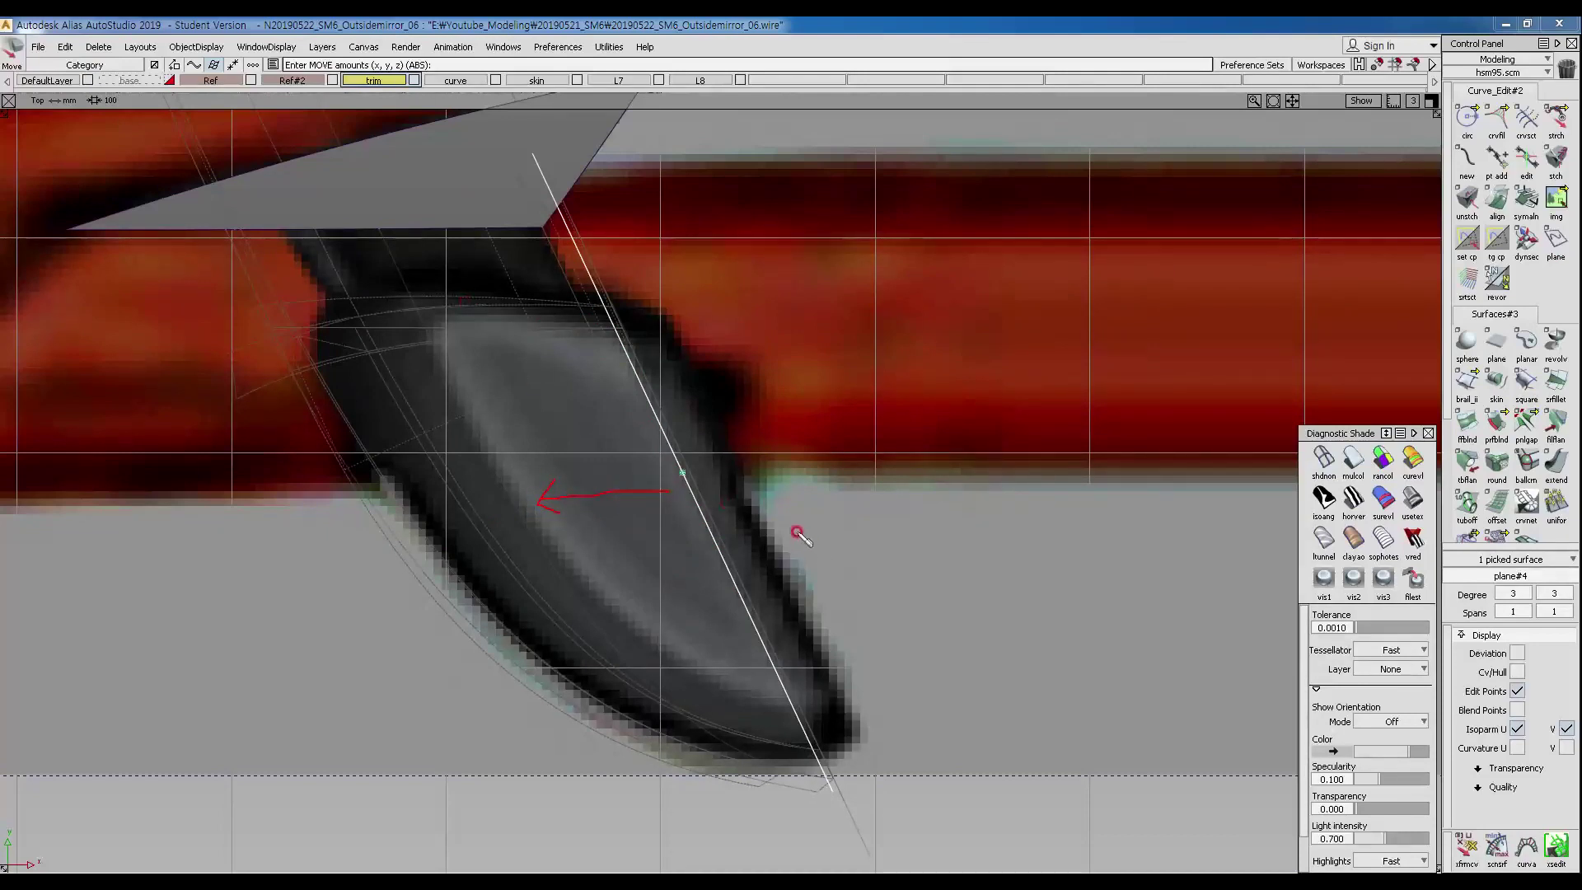
mouse_move(722, 494)
mouse_down()
mouse_move(772, 494)
mouse_move(760, 481)
mouse_move(756, 506)
mouse_up()
click(533, 161)
drag(724, 631, 714, 506)
drag(634, 365, 759, 635)
key(Delete)
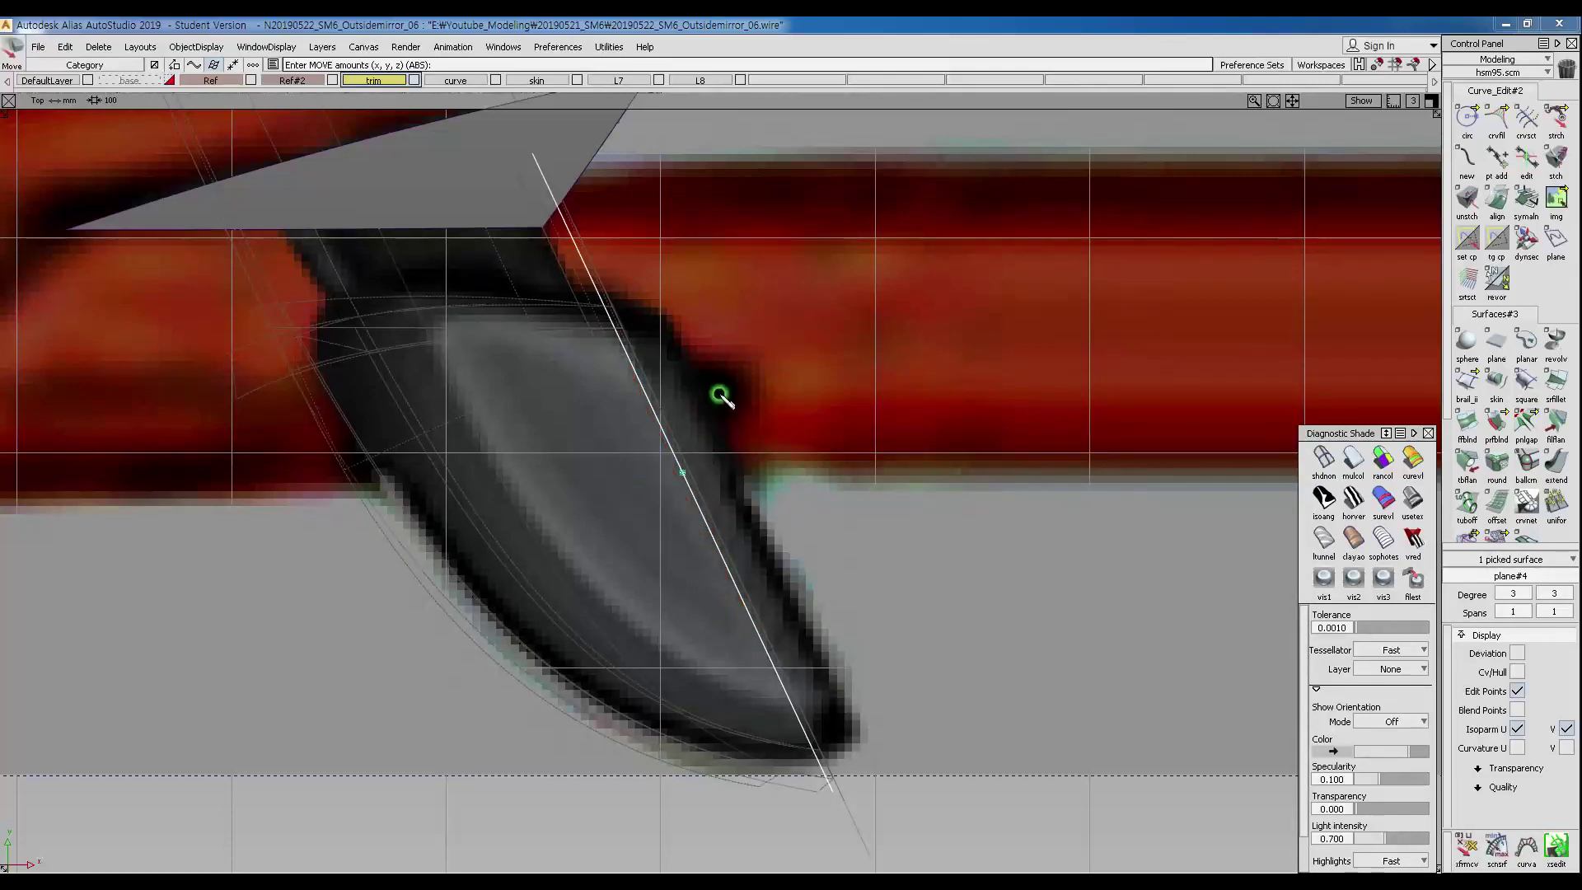
Deselect the plane and frame the mirror housing in the front view.
ctrl+shift+right_drag(1123, 268, 1159, 295)
alt+shift+middle_drag(774, 474, 798, 506)
ctrl+shift+drag(836, 467, 849, 643)
alt+shift+middle_drag(817, 427, 794, 493)
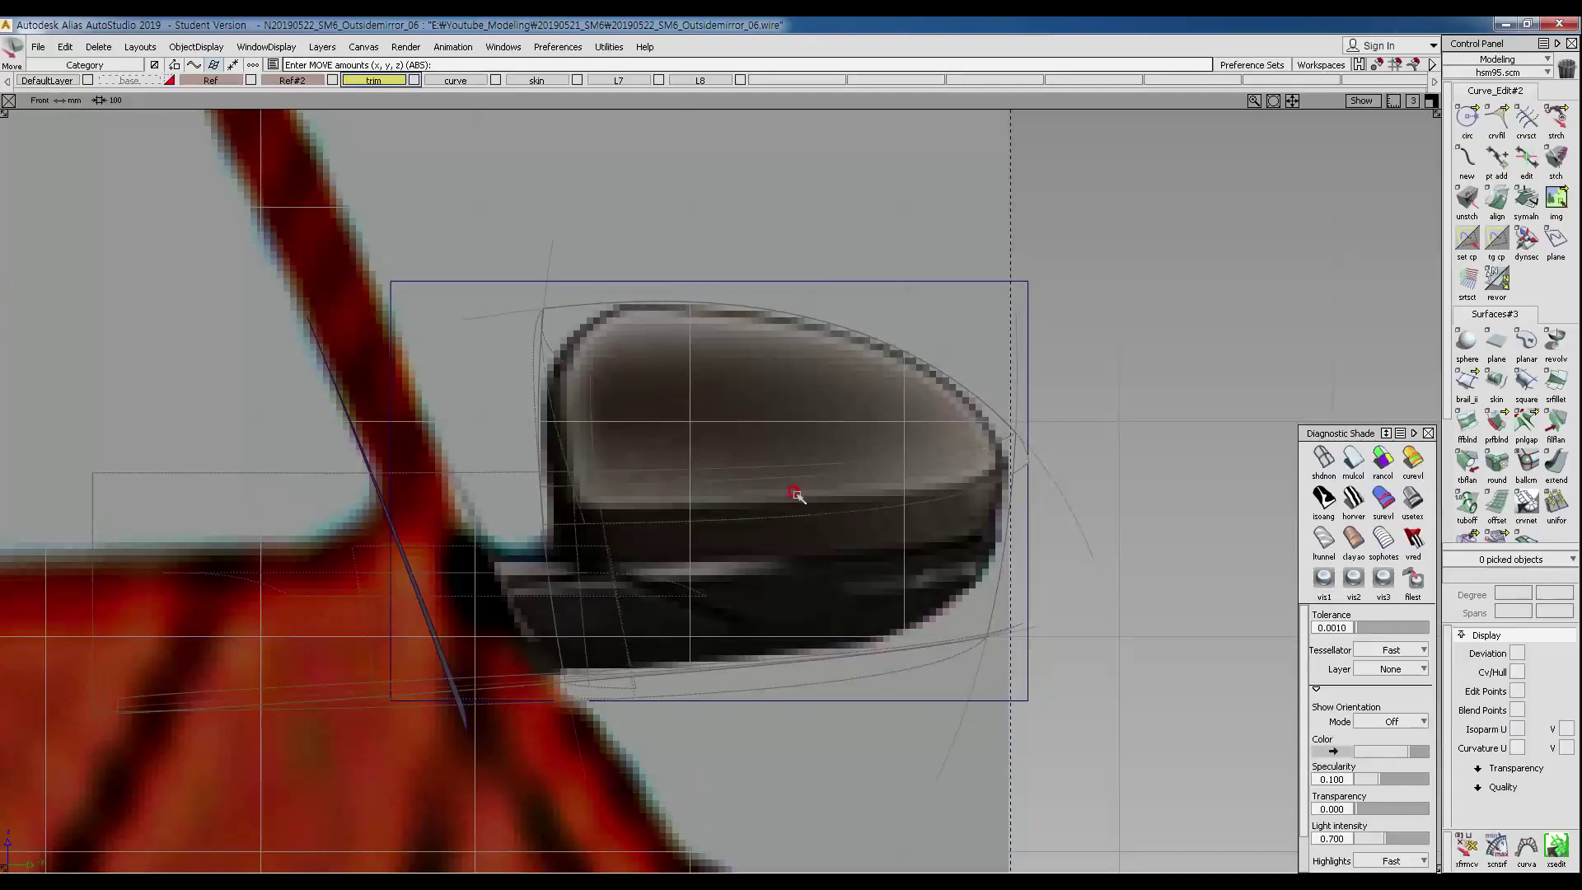
alt+shift+right_drag(928, 458, 901, 508)
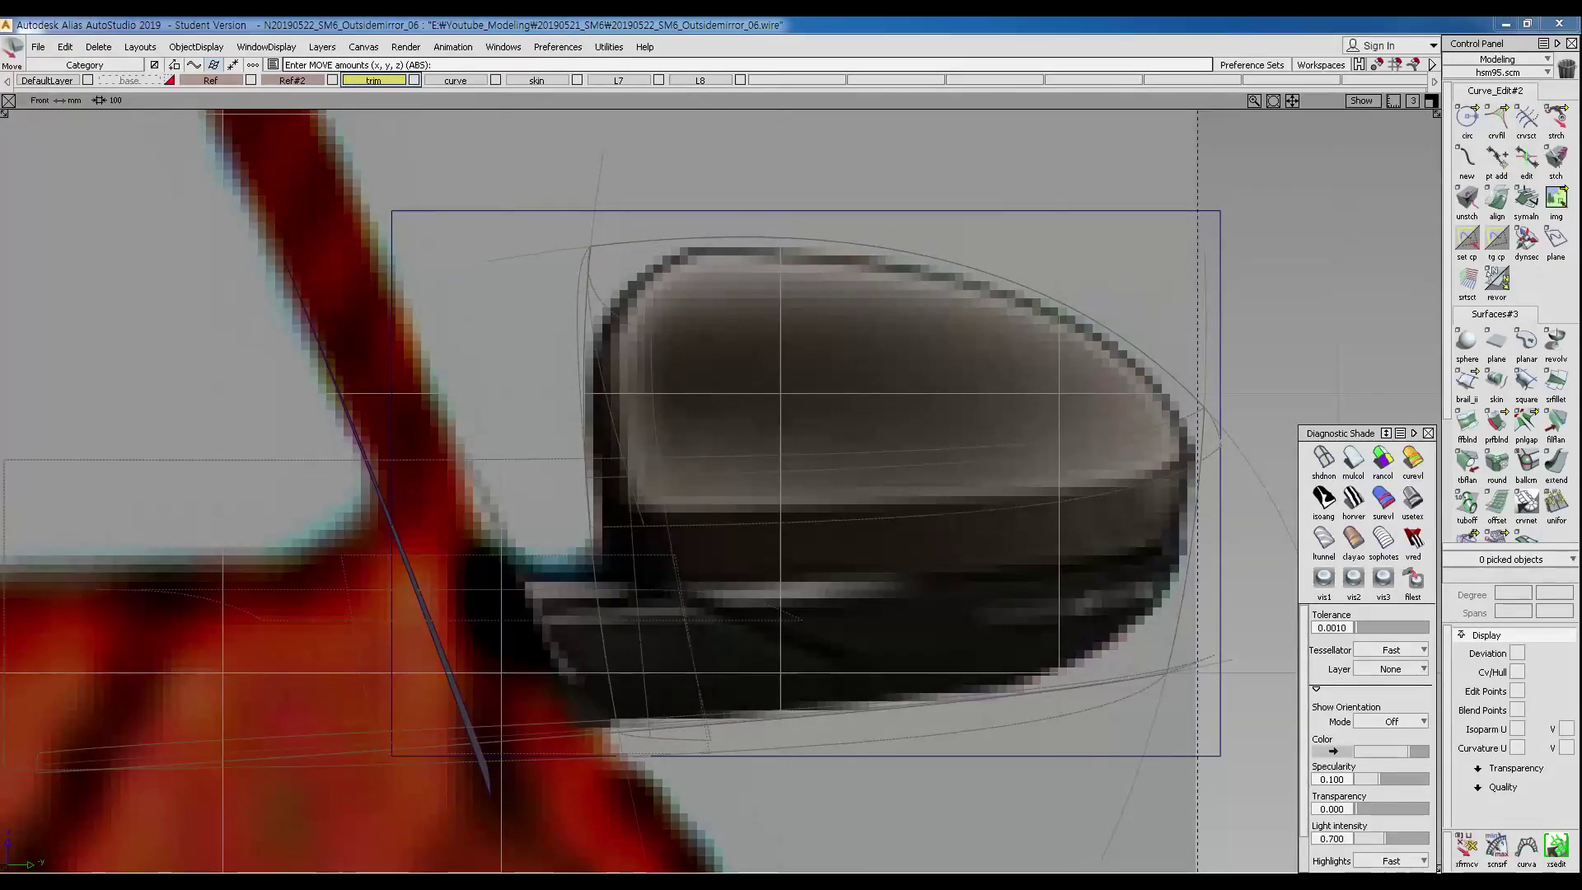
mouse_move(688, 243)
mouse_down()
mouse_move(583, 353)
mouse_move(581, 381)
mouse_up()
mouse_move(1071, 320)
mouse_down()
mouse_move(1170, 412)
mouse_move(1185, 471)
mouse_up()
mouse_move(1183, 534)
mouse_down()
mouse_move(1171, 572)
mouse_move(1030, 683)
mouse_up()
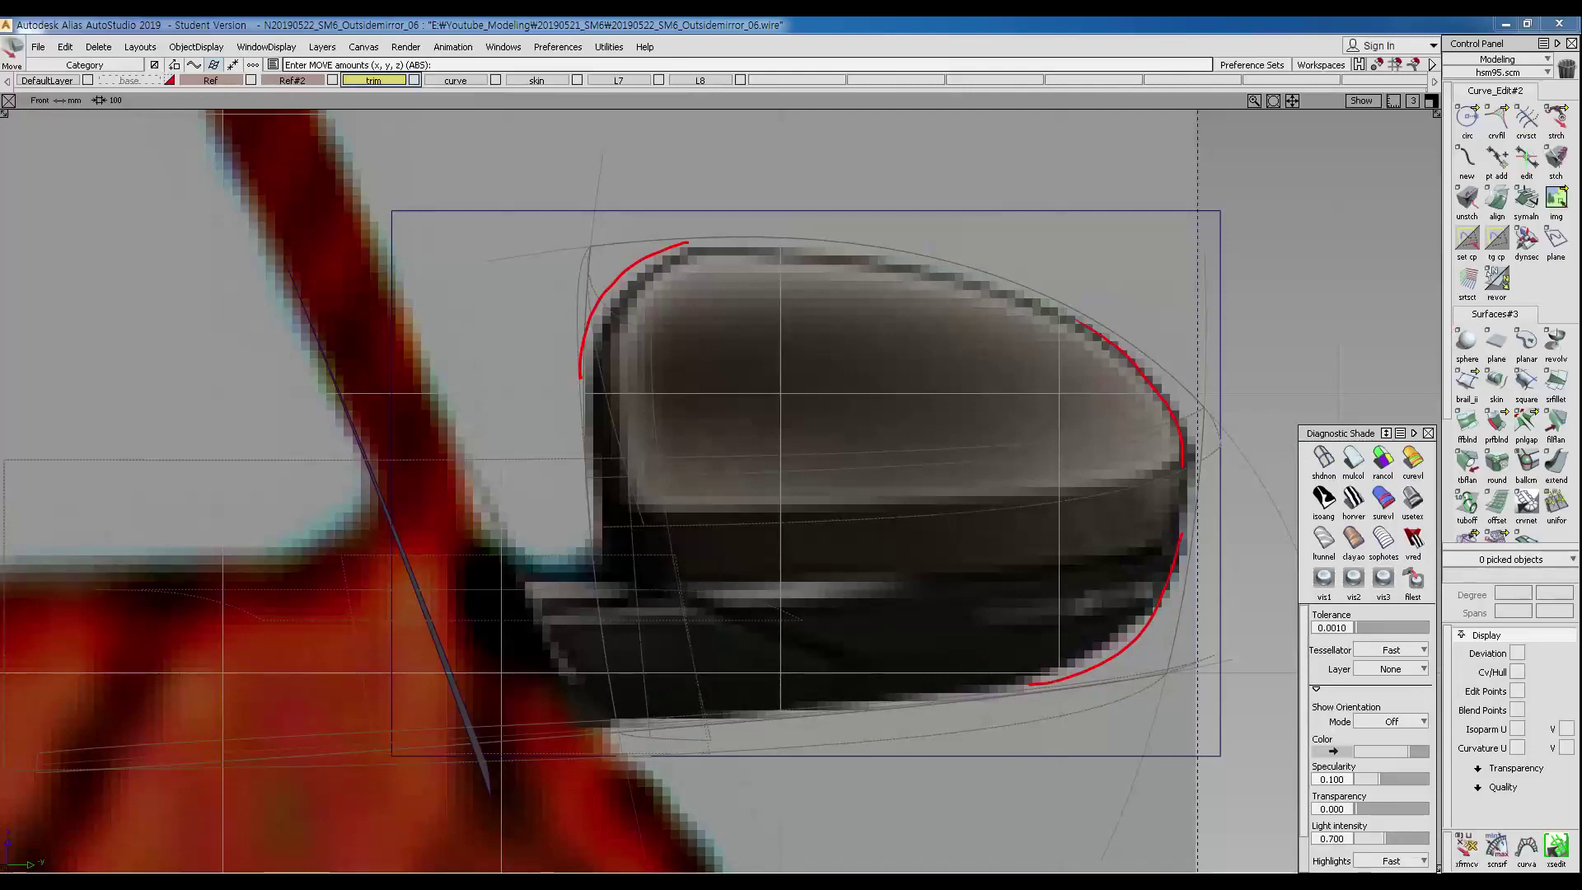
mouse_move(605, 149)
mouse_down()
mouse_move(583, 293)
mouse_move(633, 771)
mouse_up()
mouse_move(476, 258)
mouse_down()
mouse_move(570, 251)
mouse_move(1001, 307)
mouse_move(1277, 504)
mouse_up()
mouse_move(1166, 225)
mouse_down()
mouse_move(1178, 367)
mouse_move(1162, 744)
mouse_up()
mouse_move(500, 729)
mouse_down()
mouse_move(595, 733)
mouse_move(1159, 668)
mouse_move(1300, 624)
mouse_up()
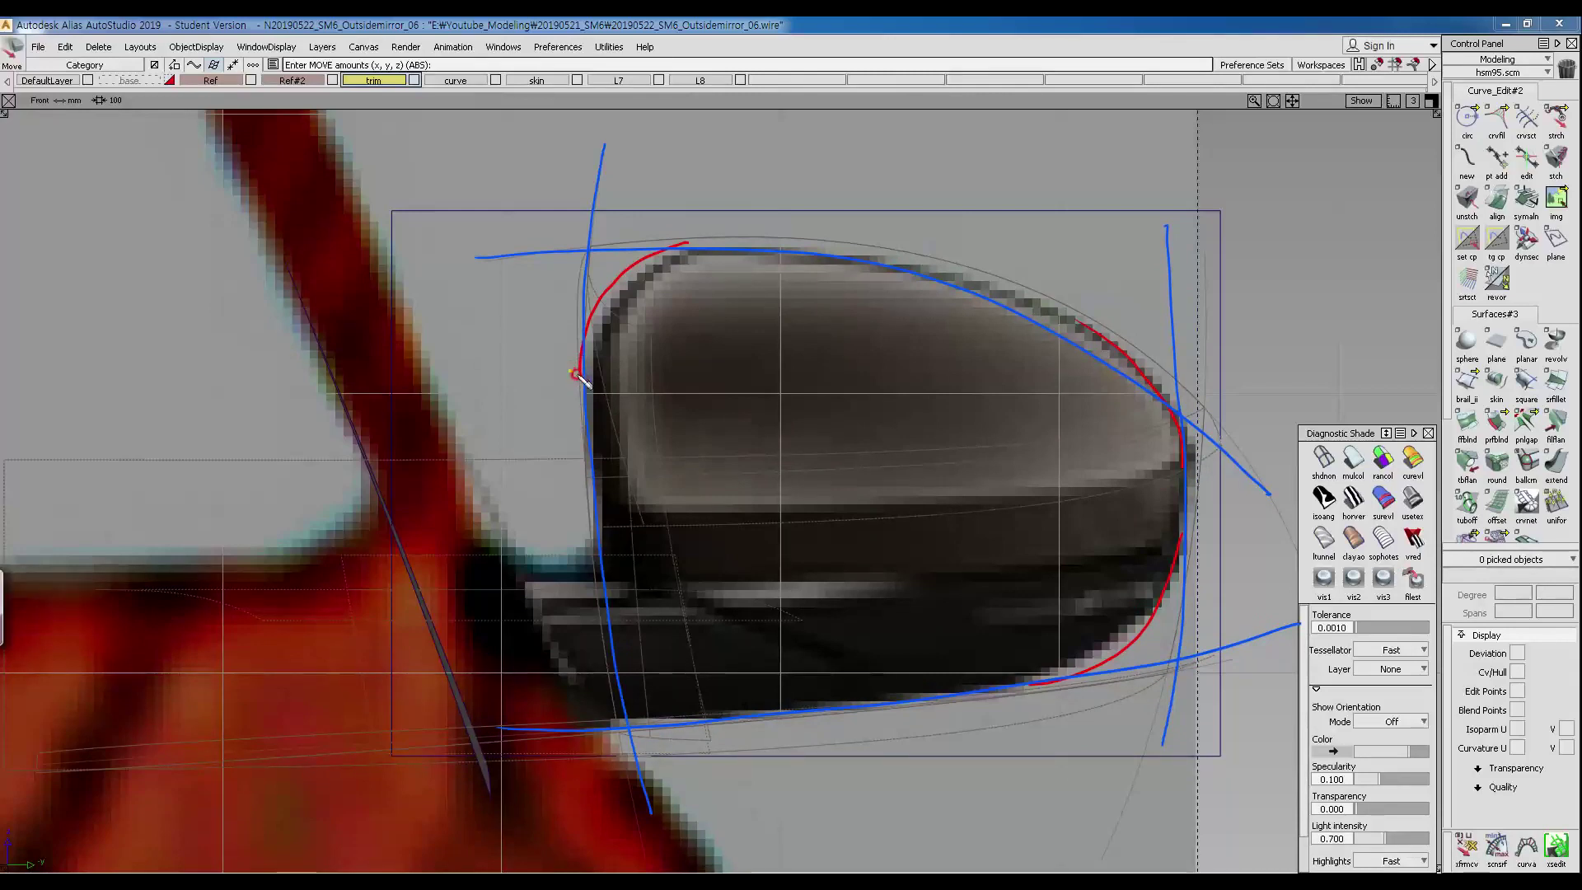
mouse_move(582, 372)
mouse_down()
mouse_move(606, 303)
mouse_move(689, 251)
mouse_up()
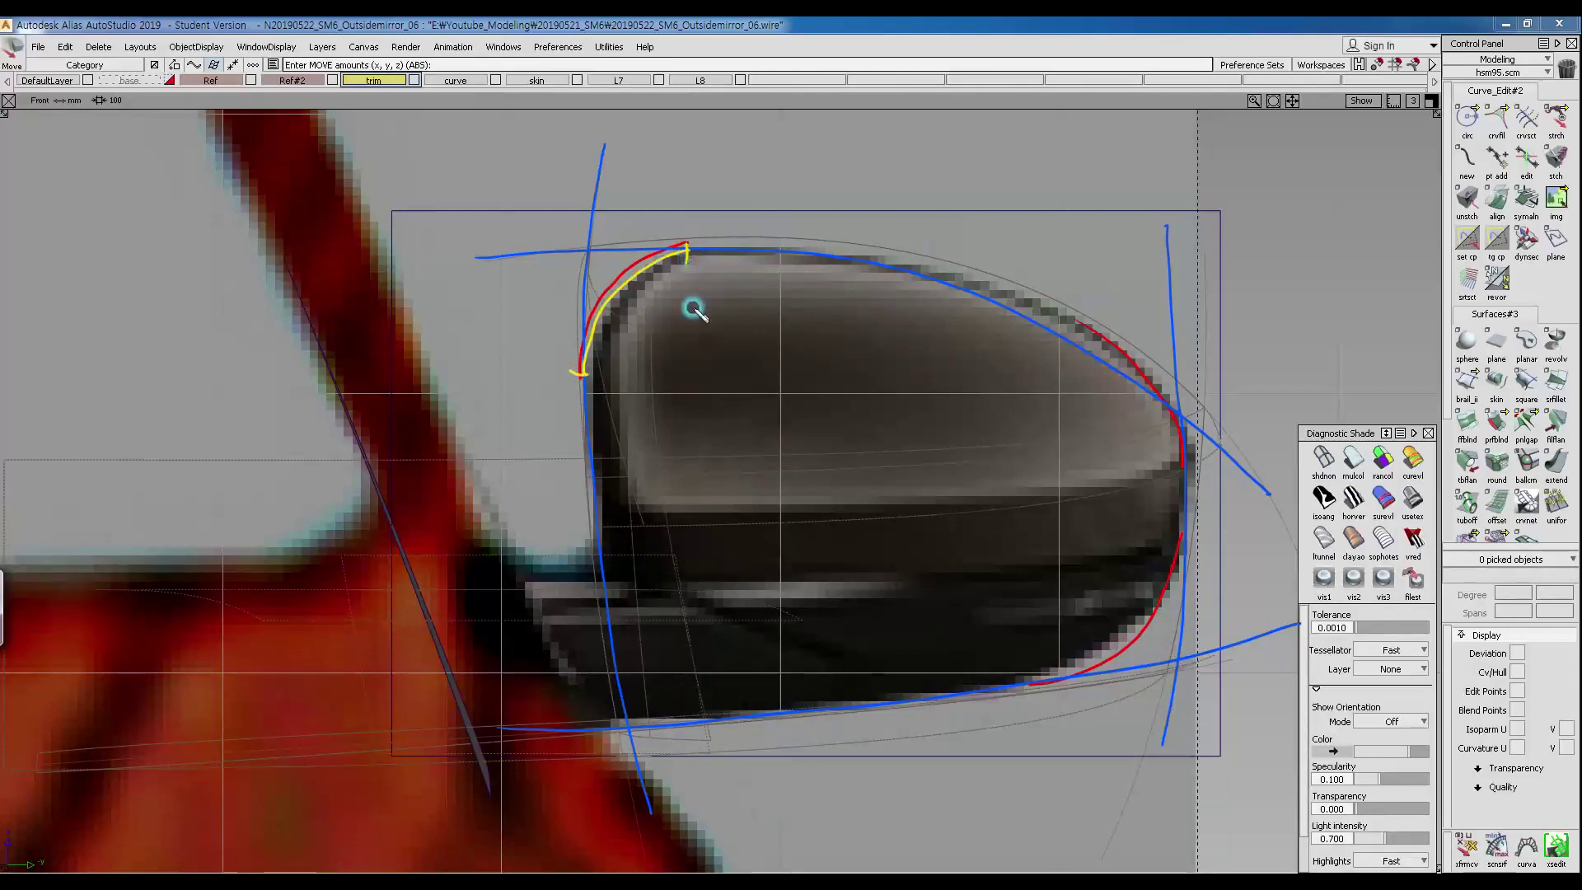
click(1094, 331)
mouse_move(1152, 404)
mouse_down()
mouse_move(1190, 470)
mouse_move(1178, 581)
mouse_move(1020, 690)
mouse_up()
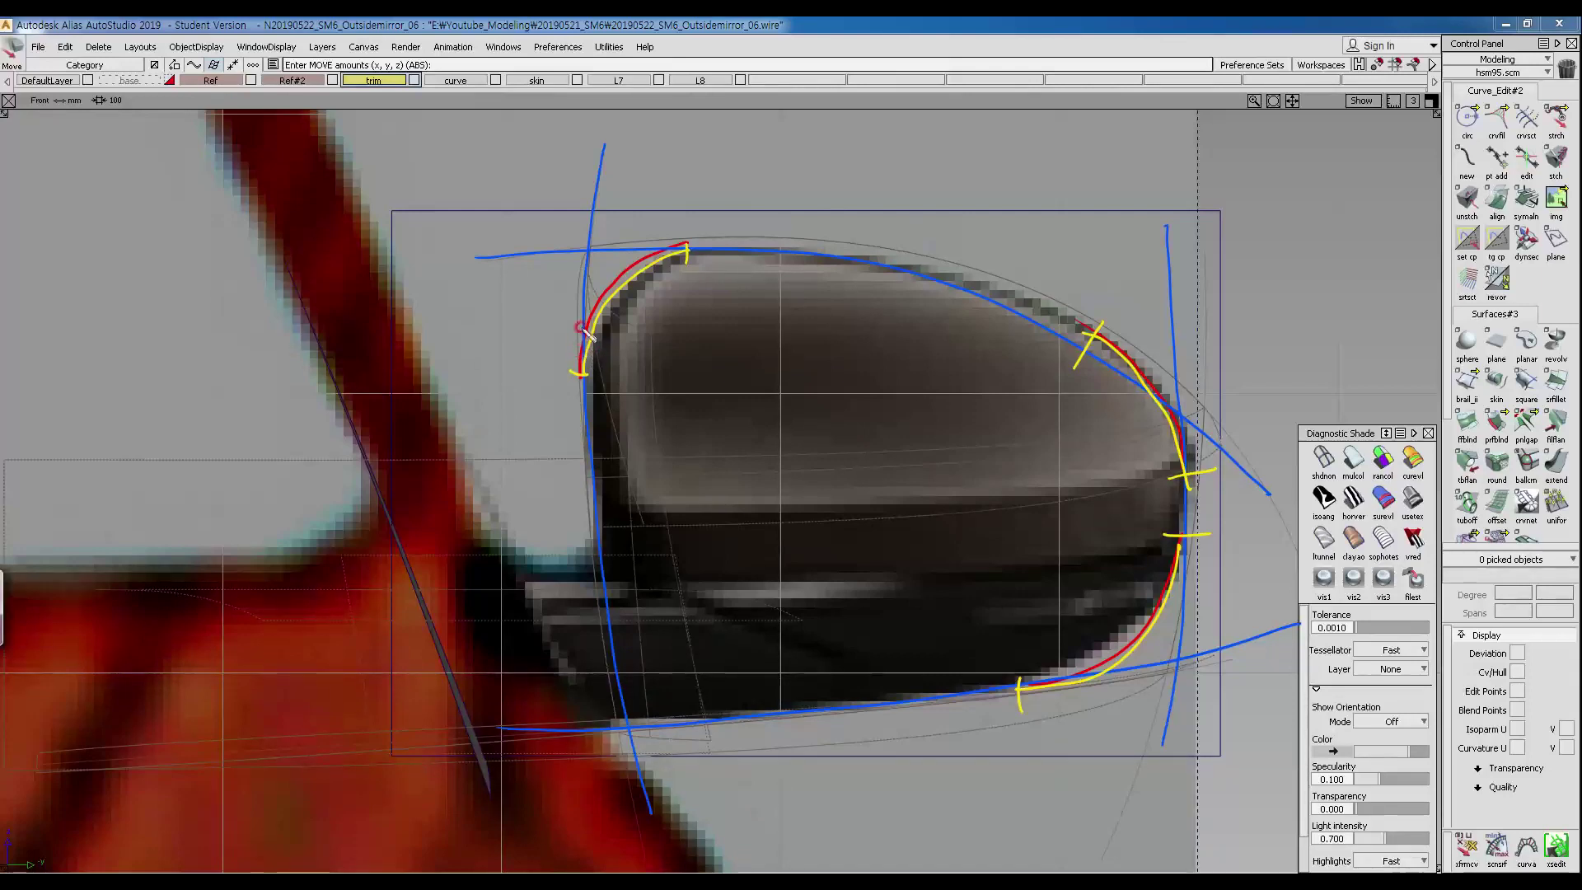
drag(663, 236, 677, 270)
mouse_move(625, 284)
mouse_down()
mouse_move(610, 308)
mouse_move(652, 339)
mouse_up()
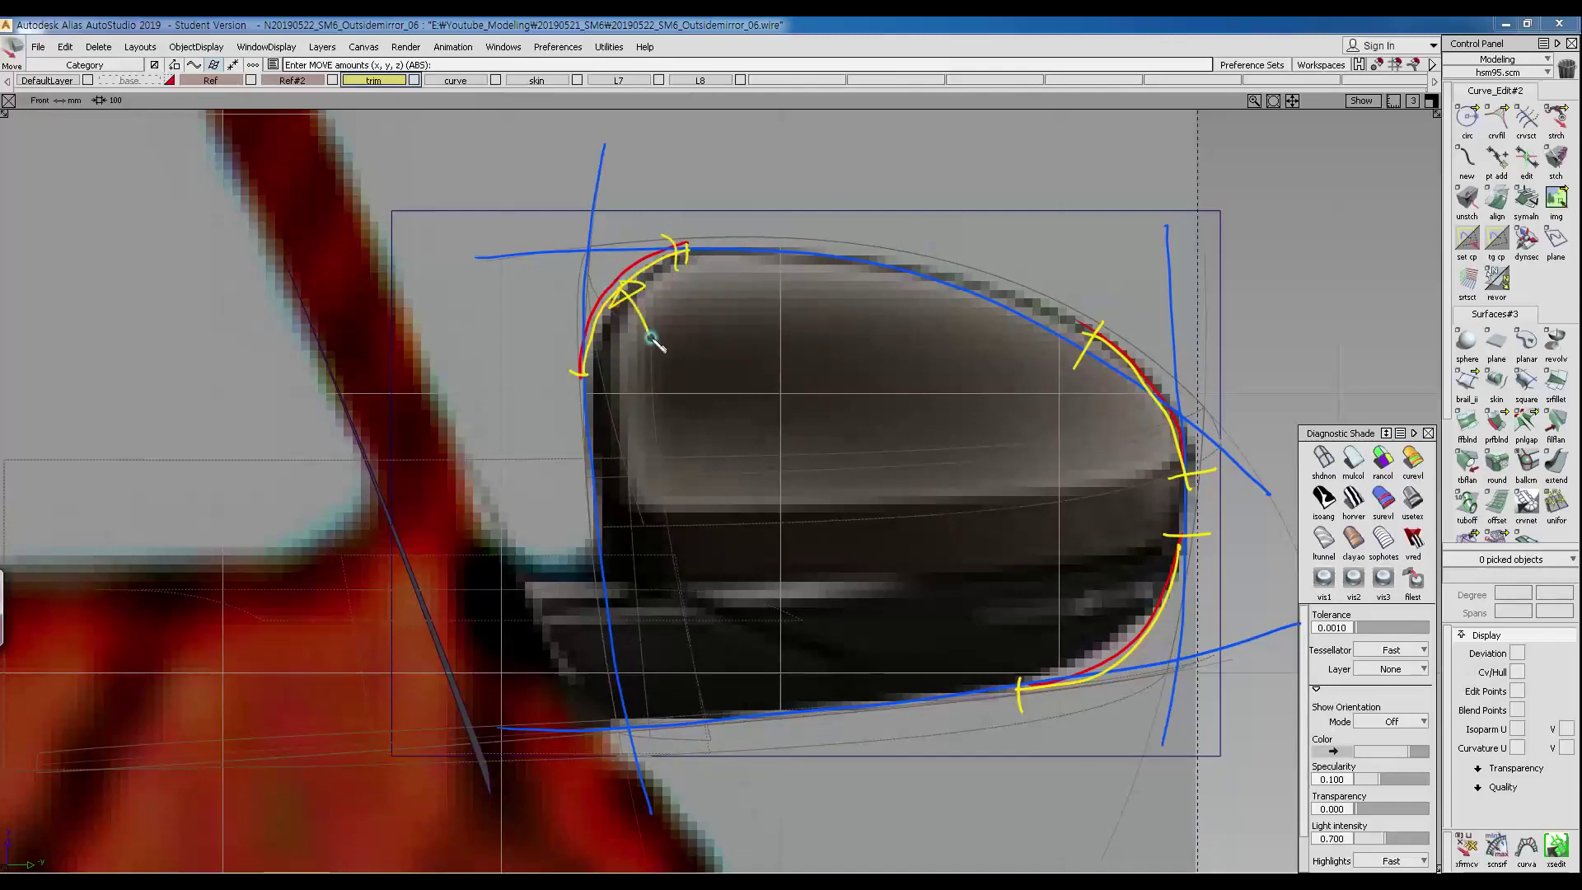
mouse_move(1067, 430)
mouse_down()
mouse_move(1150, 387)
mouse_move(1147, 417)
mouse_up()
mouse_move(659, 245)
mouse_down()
mouse_move(989, 297)
mouse_move(1169, 410)
mouse_move(1176, 469)
mouse_move(1197, 471)
mouse_up()
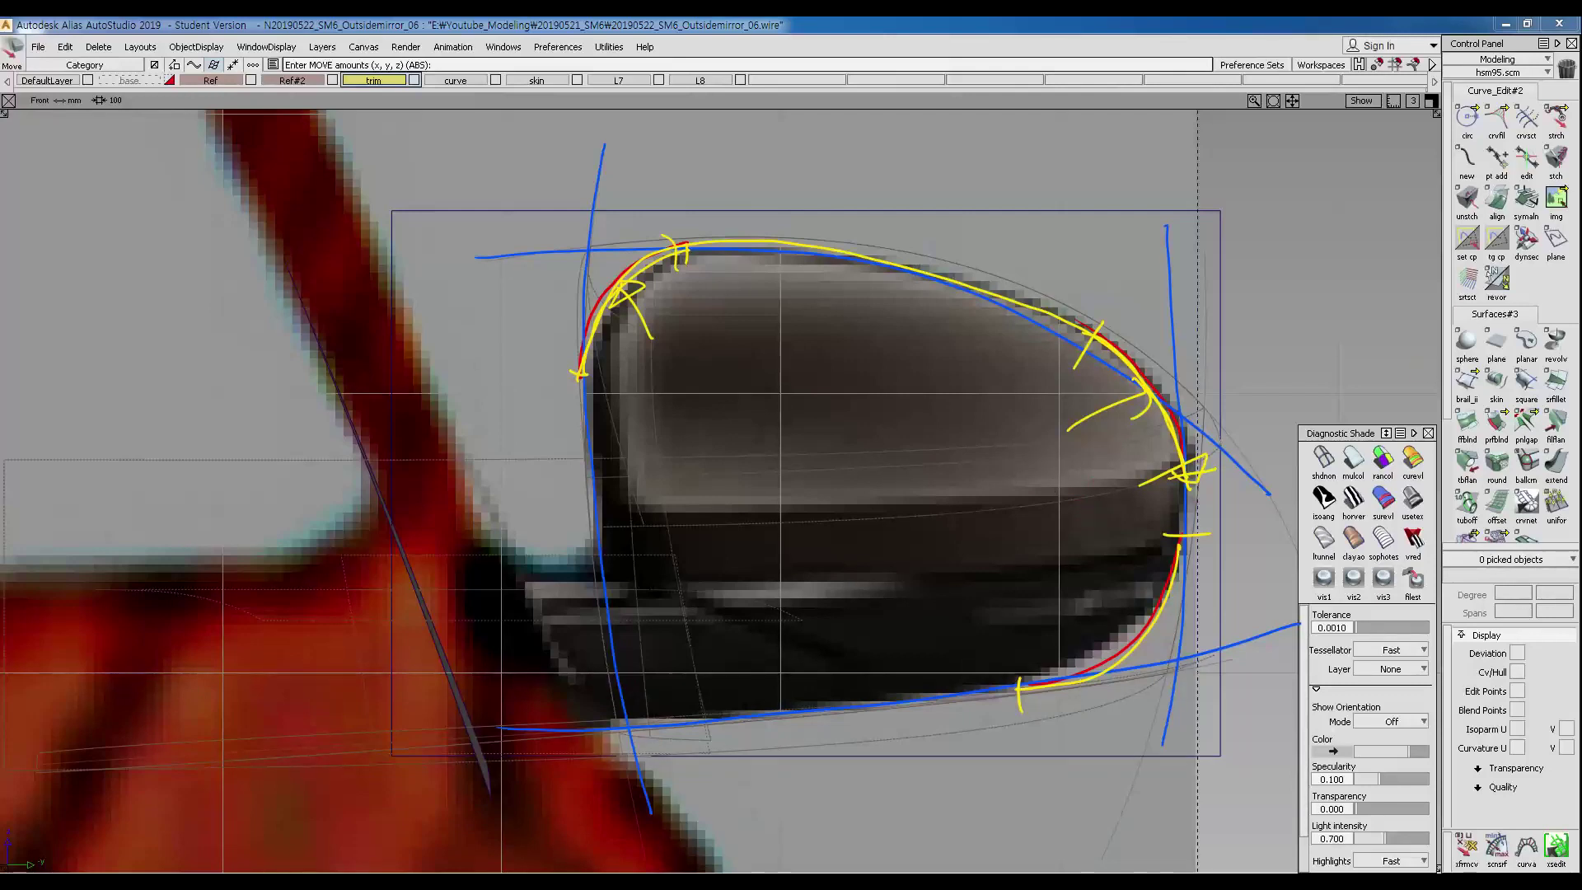
mouse_move(474, 263)
mouse_down()
mouse_move(832, 258)
mouse_move(1096, 338)
mouse_move(1273, 452)
mouse_up()
mouse_move(1153, 206)
mouse_down()
mouse_move(1182, 375)
mouse_move(1168, 750)
mouse_up()
mouse_move(633, 728)
mouse_down()
mouse_move(827, 722)
mouse_move(1189, 629)
mouse_up()
mouse_move(606, 145)
mouse_down()
mouse_move(593, 484)
mouse_move(651, 823)
mouse_up()
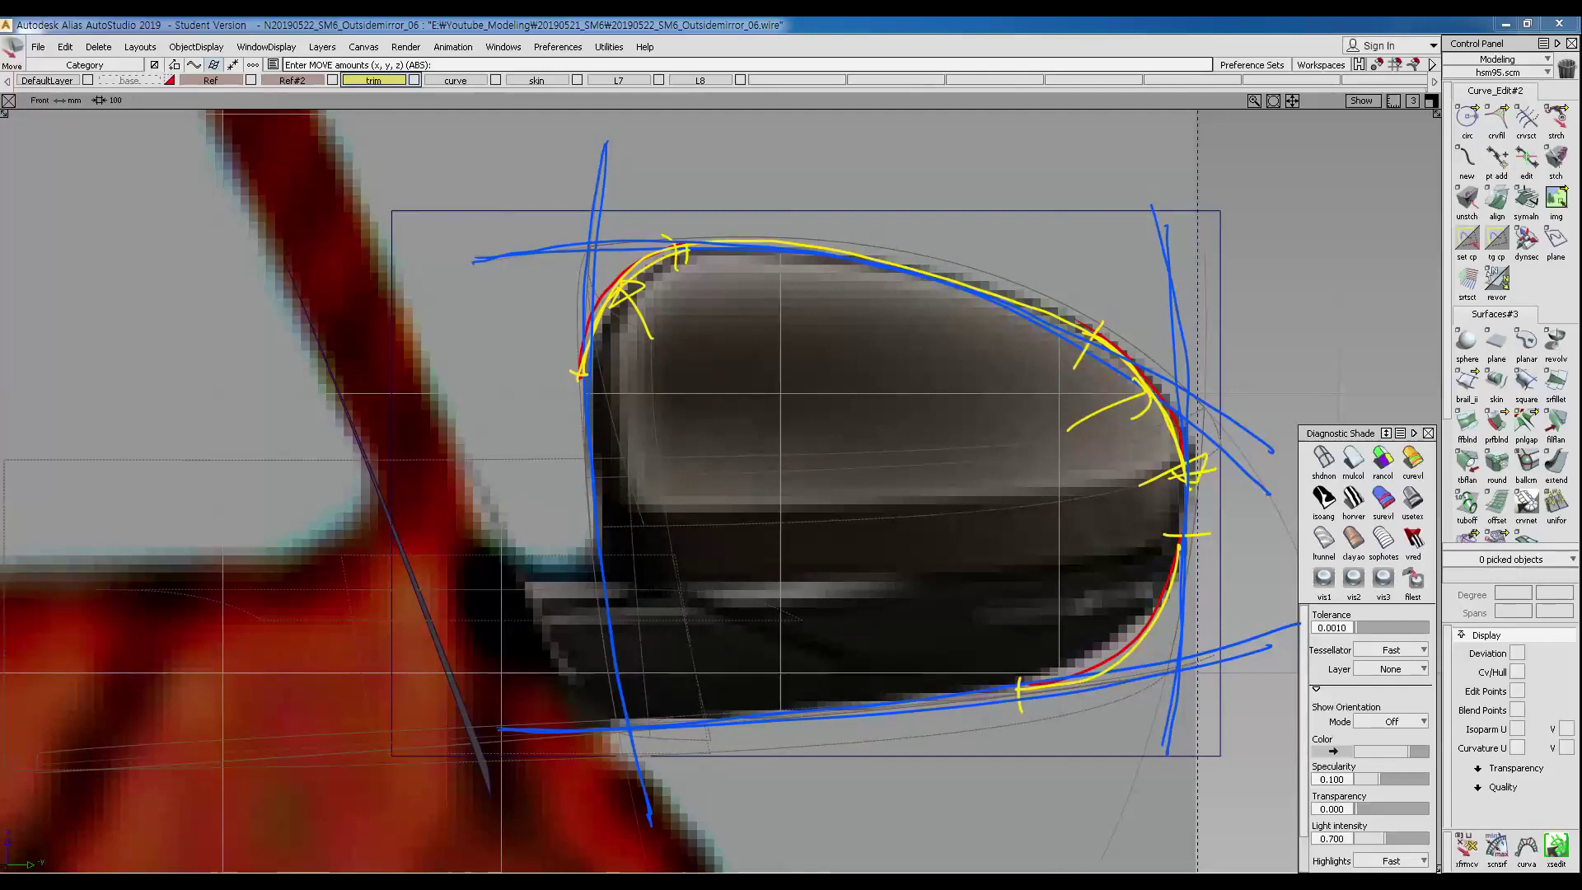
key(Escape)
Draw a degree 3 edit-point curve between the two outer ends of the existing upper outline curve of the mirror.
alt+shift+middle_drag(859, 517, 759, 558)
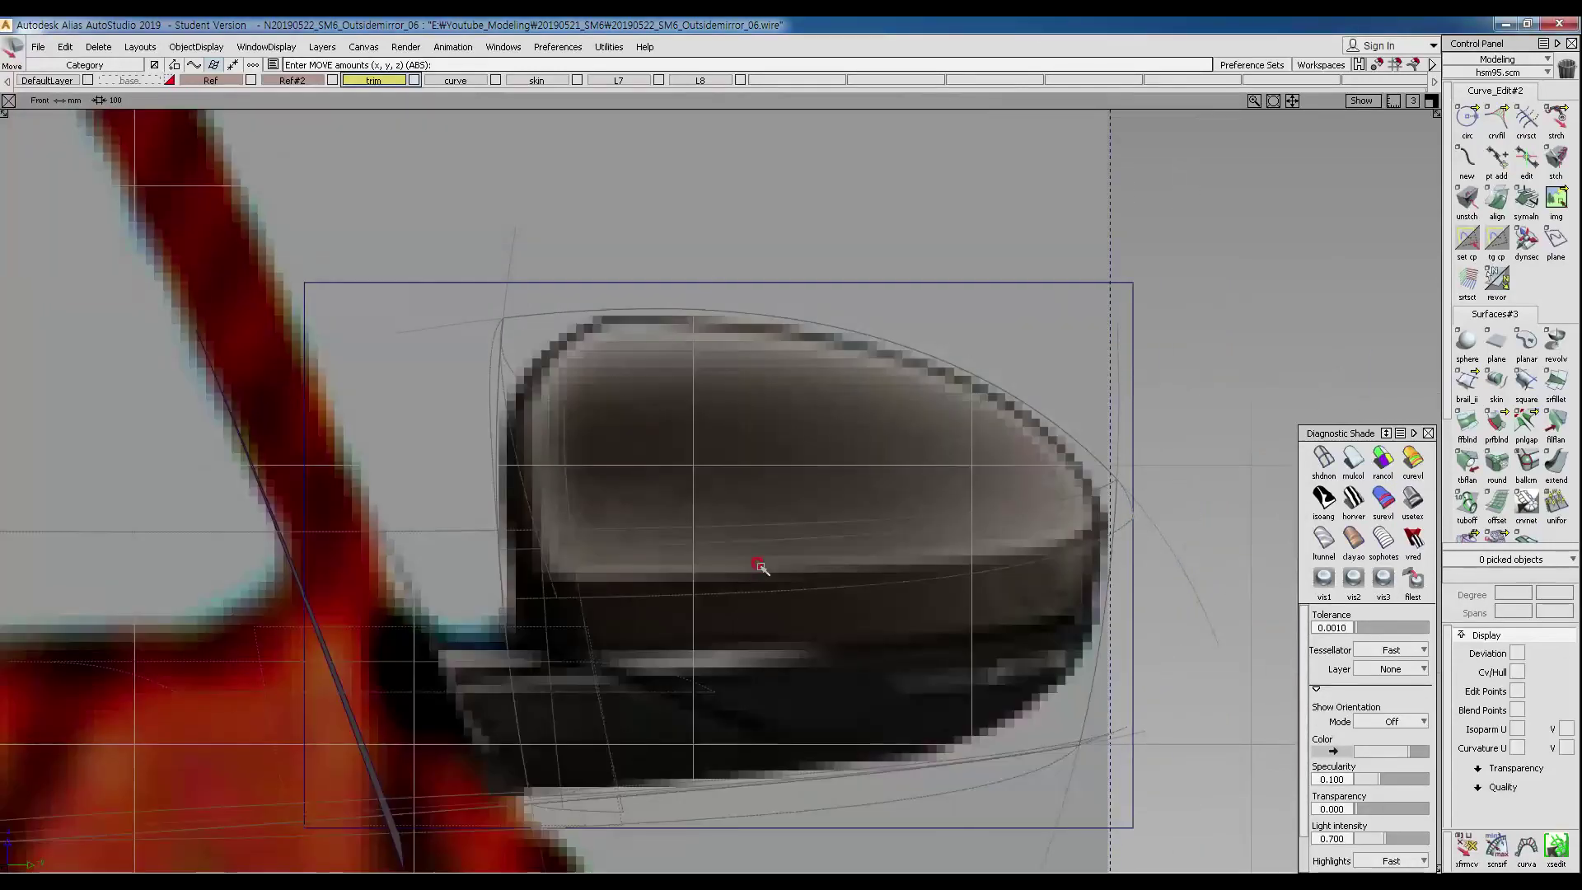
ctrl+shift+middle_drag(566, 392, 492, 390)
ctrl+click(398, 331)
click(1207, 567)
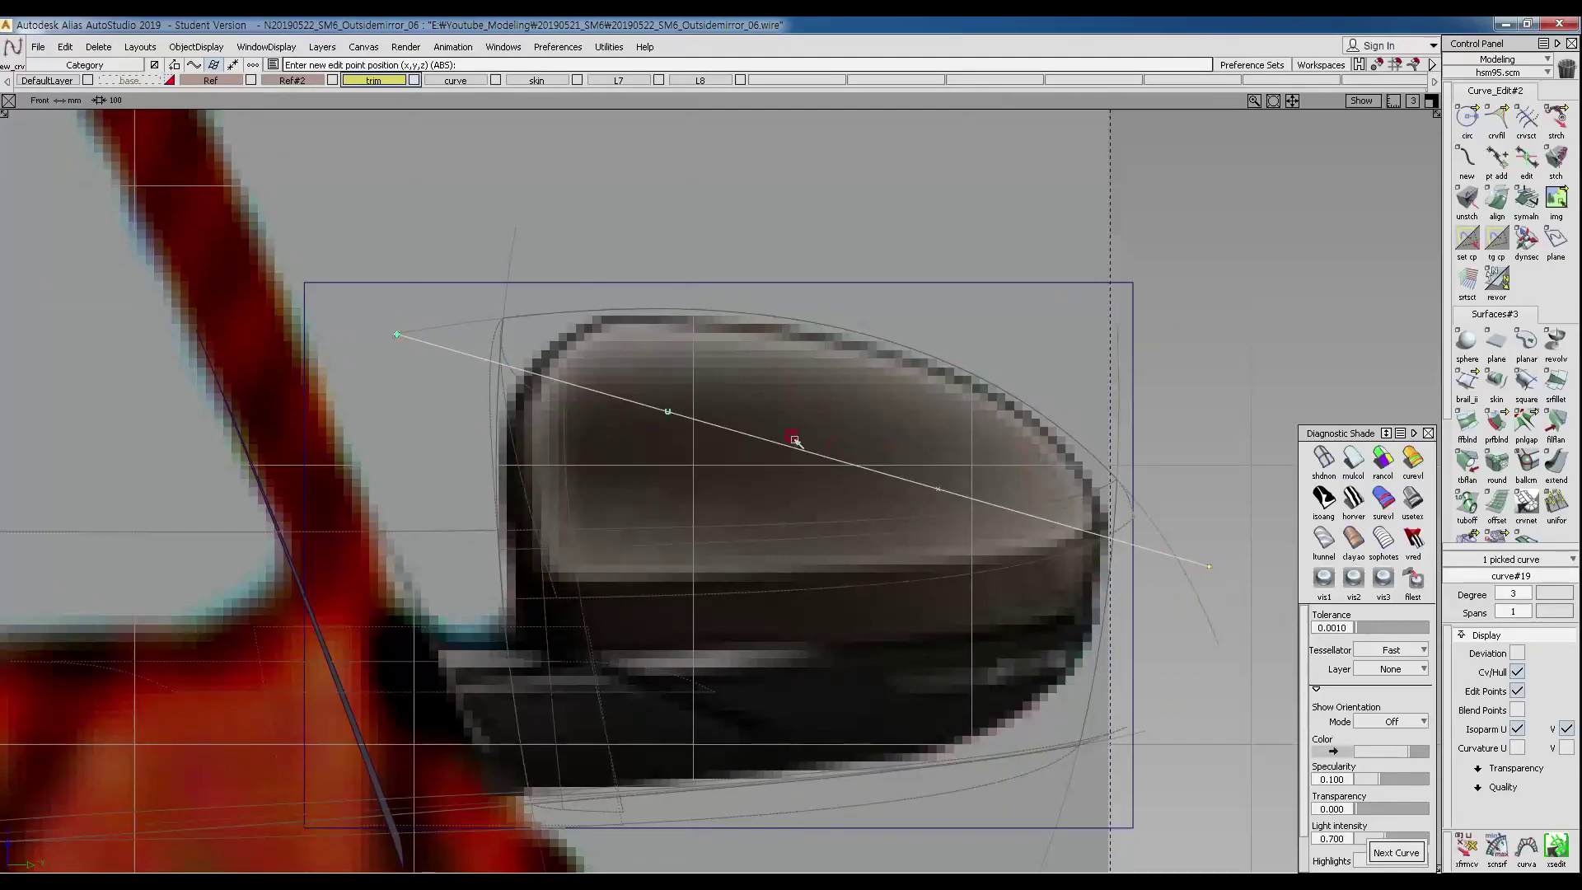
Move the new curve's two middle CVs upward so the curve bends along the mirror's upper outline.
ctrl+shift+drag(765, 574, 765, 577)
drag(657, 377, 1009, 586)
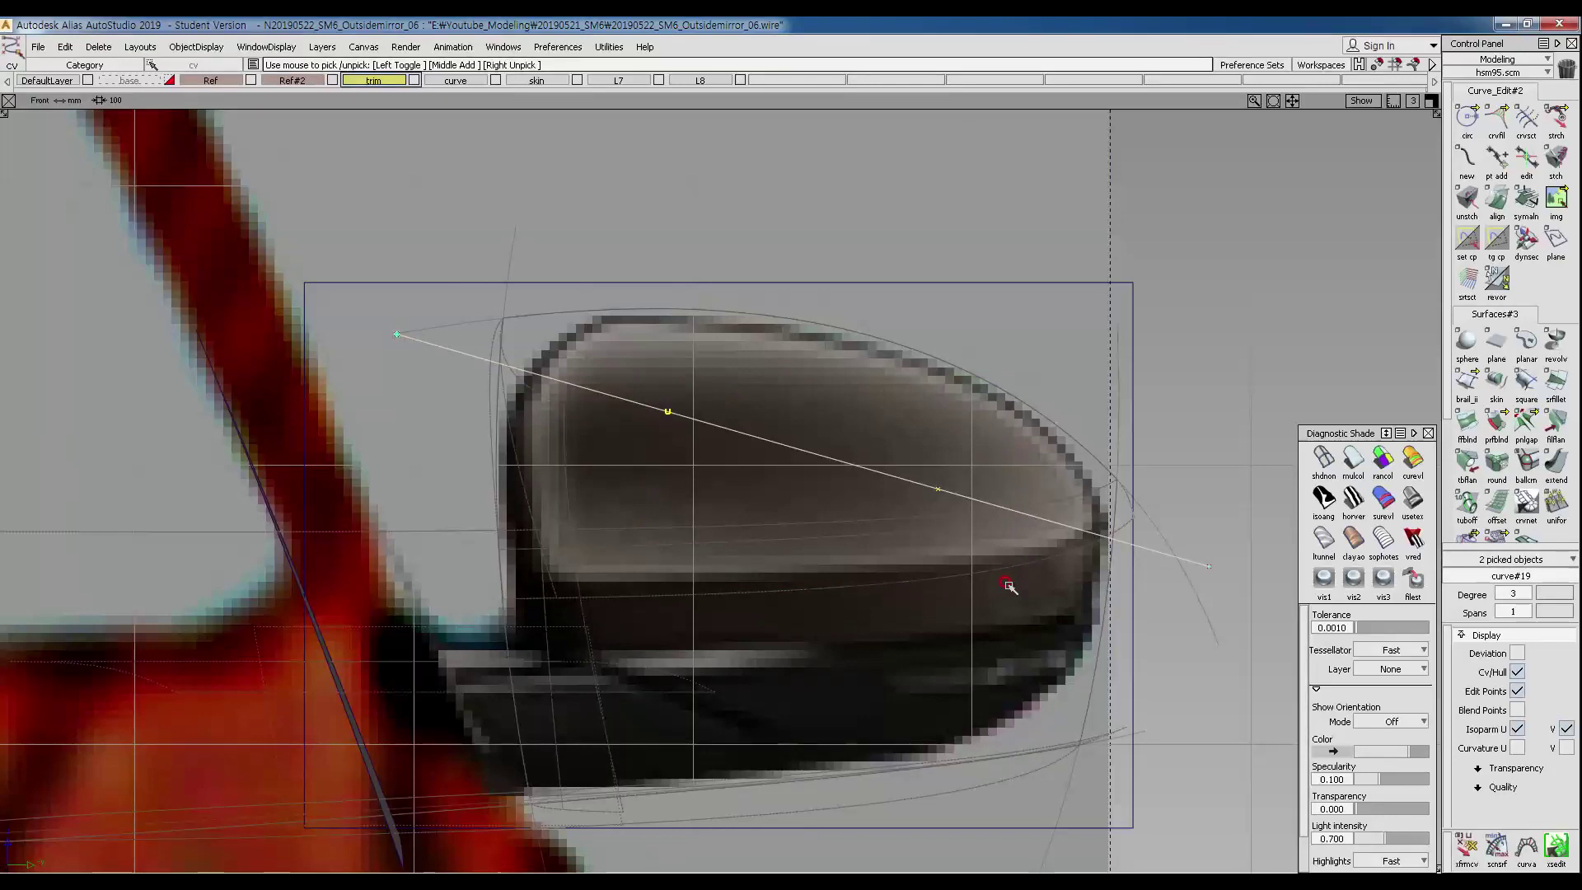
key(m)
drag(777, 635, 927, 460)
alt+shift+right_drag(927, 460, 855, 477)
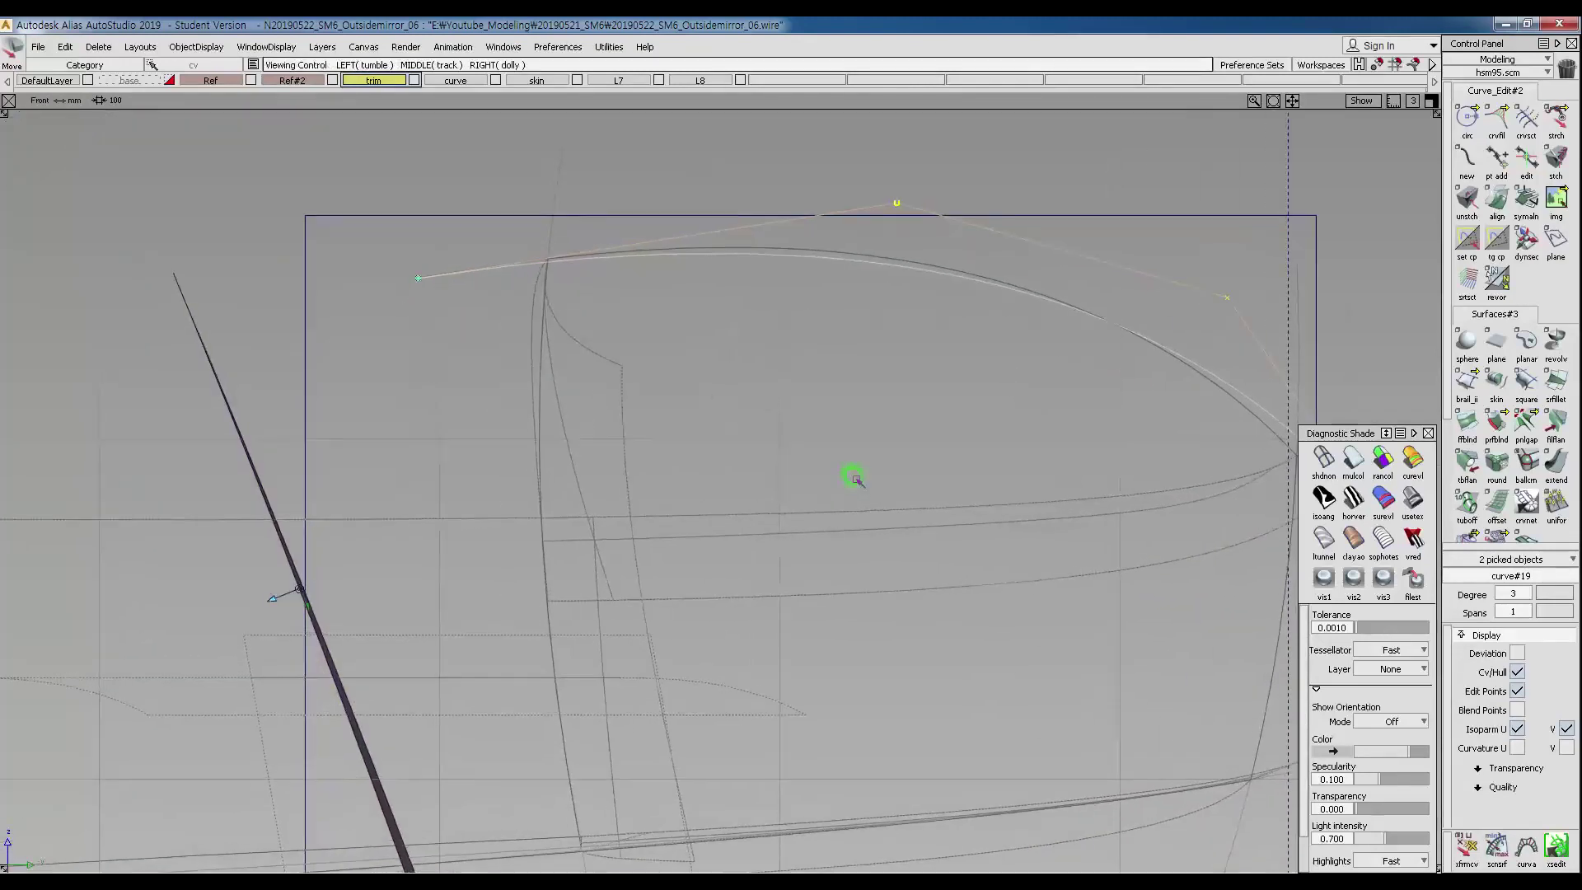
Adjust the two end CVs of the upper curve to match the housing outline and clear the CV selection.
ctrl+shift+drag(625, 410, 625, 318)
drag(335, 223, 492, 346)
ctrl+shift+right_drag(717, 501, 722, 455)
drag(722, 455, 724, 456)
alt+shift+middle_drag(725, 456, 477, 415)
ctrl+shift+drag(1044, 527, 1051, 449)
mouse_move(1162, 521)
mouse_down()
mouse_move(1179, 536)
mouse_move(1167, 574)
mouse_up()
ctrl+shift+drag(910, 405, 910, 606)
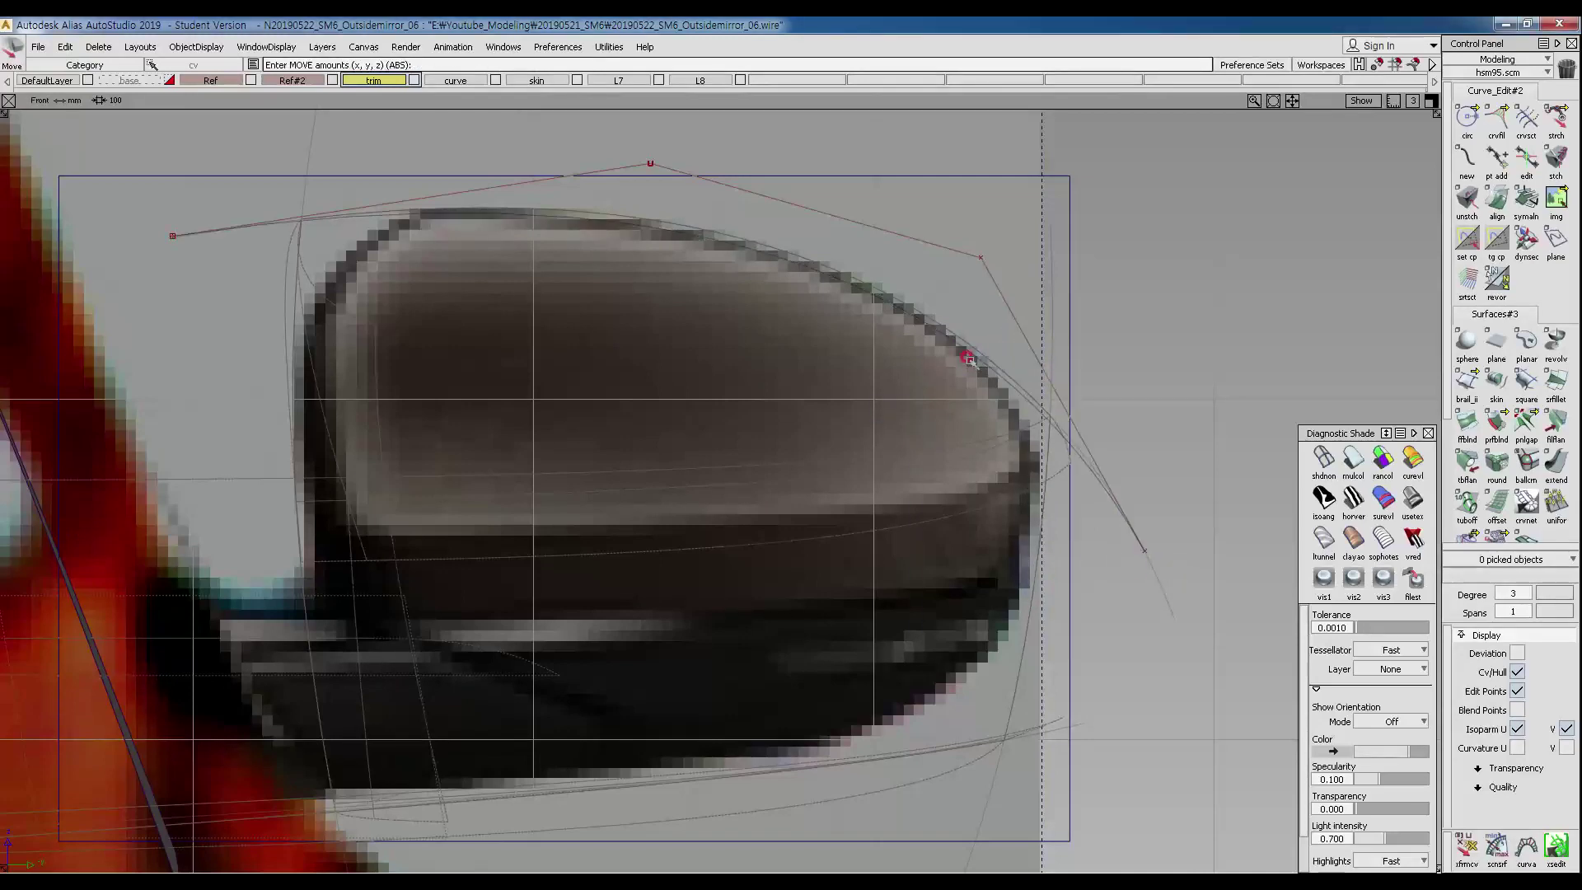
Fine-tune the upper curve's two middle CVs and its outer end CV against the top edge of the mirror image.
ctrl+shift+drag(492, 181, 647, 157)
ctrl+shift+click(649, 161)
ctrl+shift+drag(803, 193, 1057, 251)
click(1002, 246)
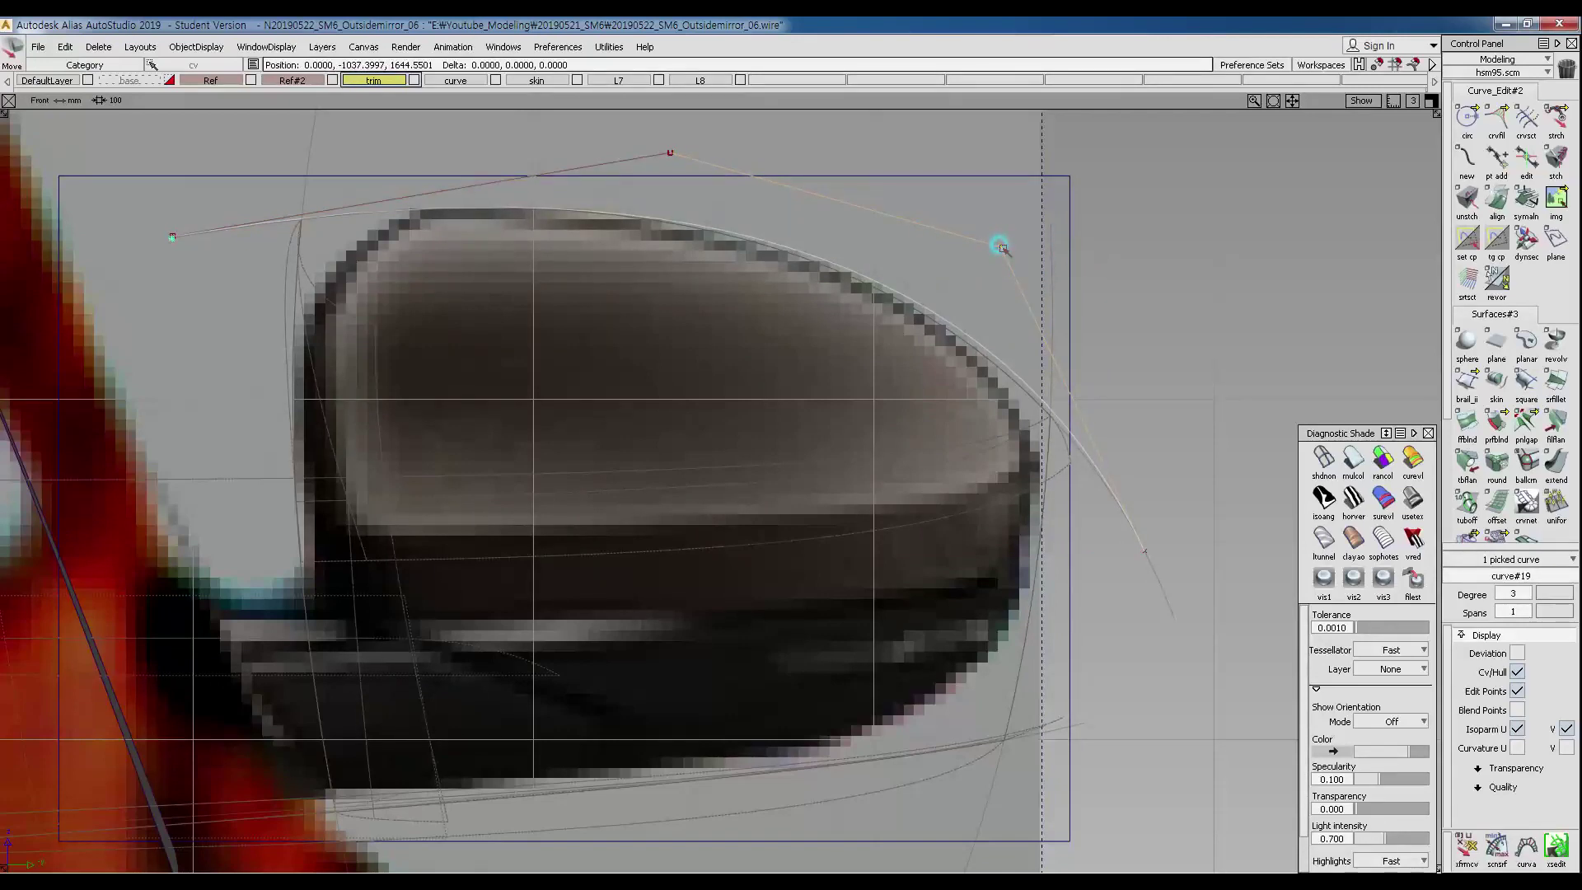
click(1145, 557)
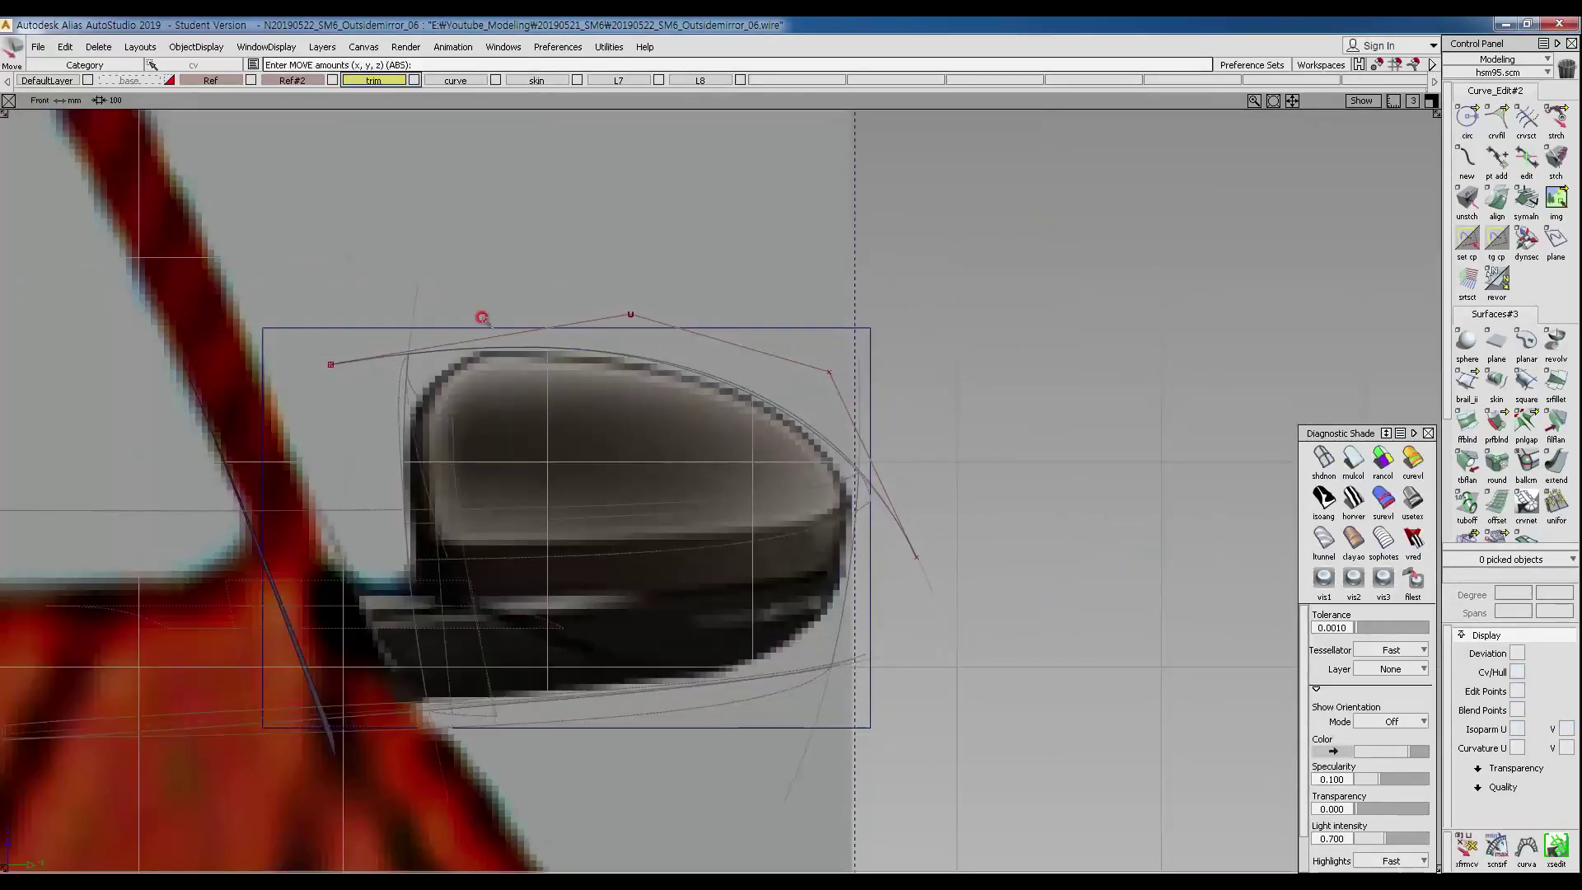
ctrl+shift+drag(484, 312, 437, 314)
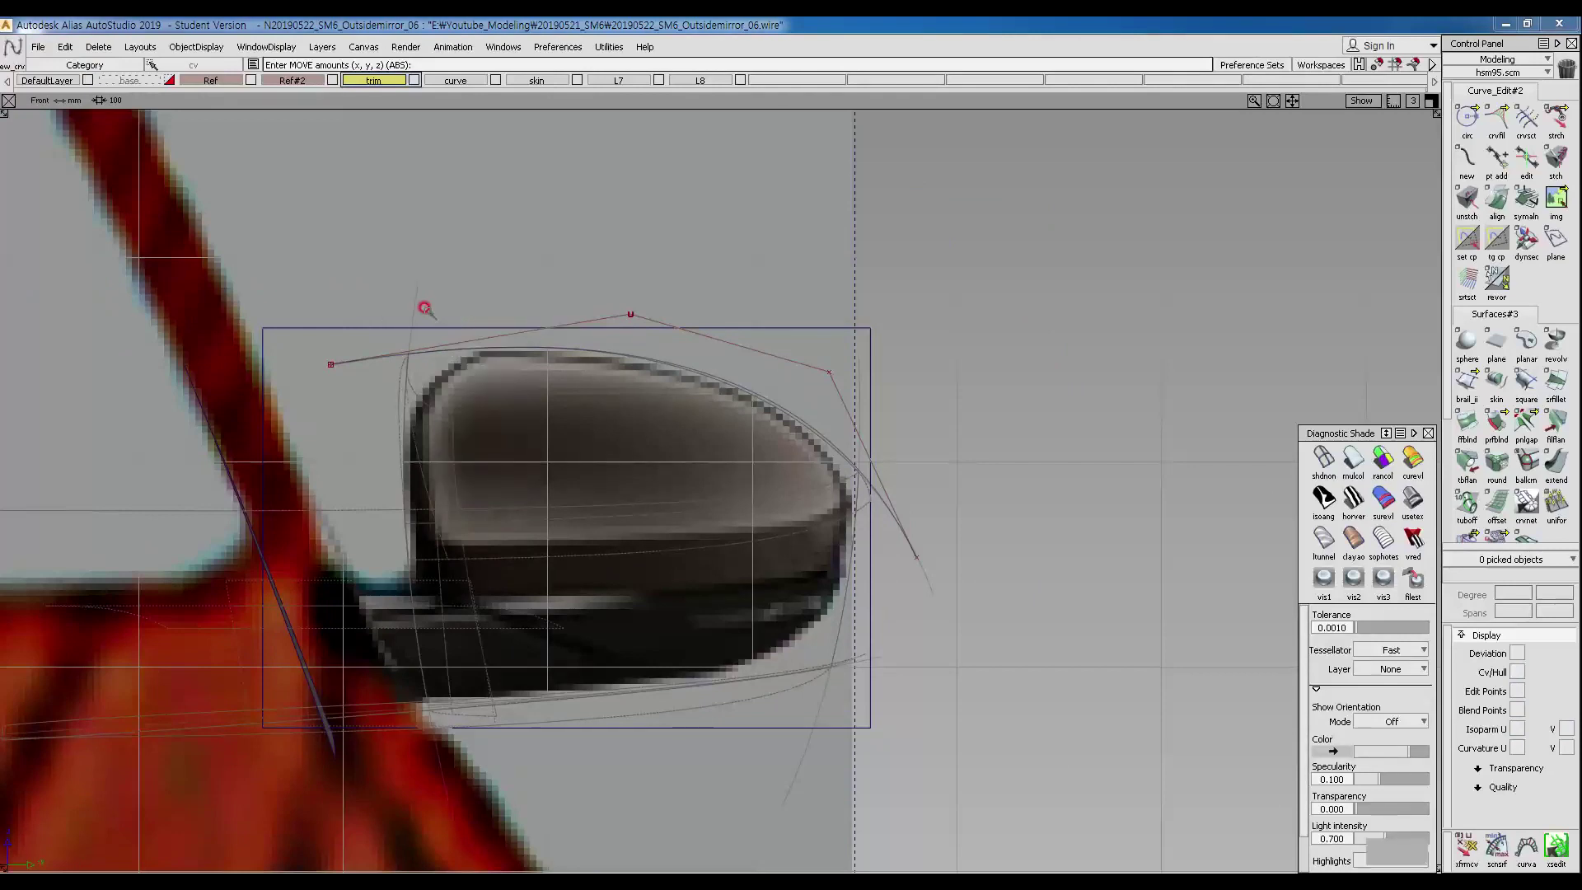
ctrl+shift+drag(369, 428, 365, 338)
click(393, 387)
ctrl+shift+middle_drag(459, 487, 426, 441)
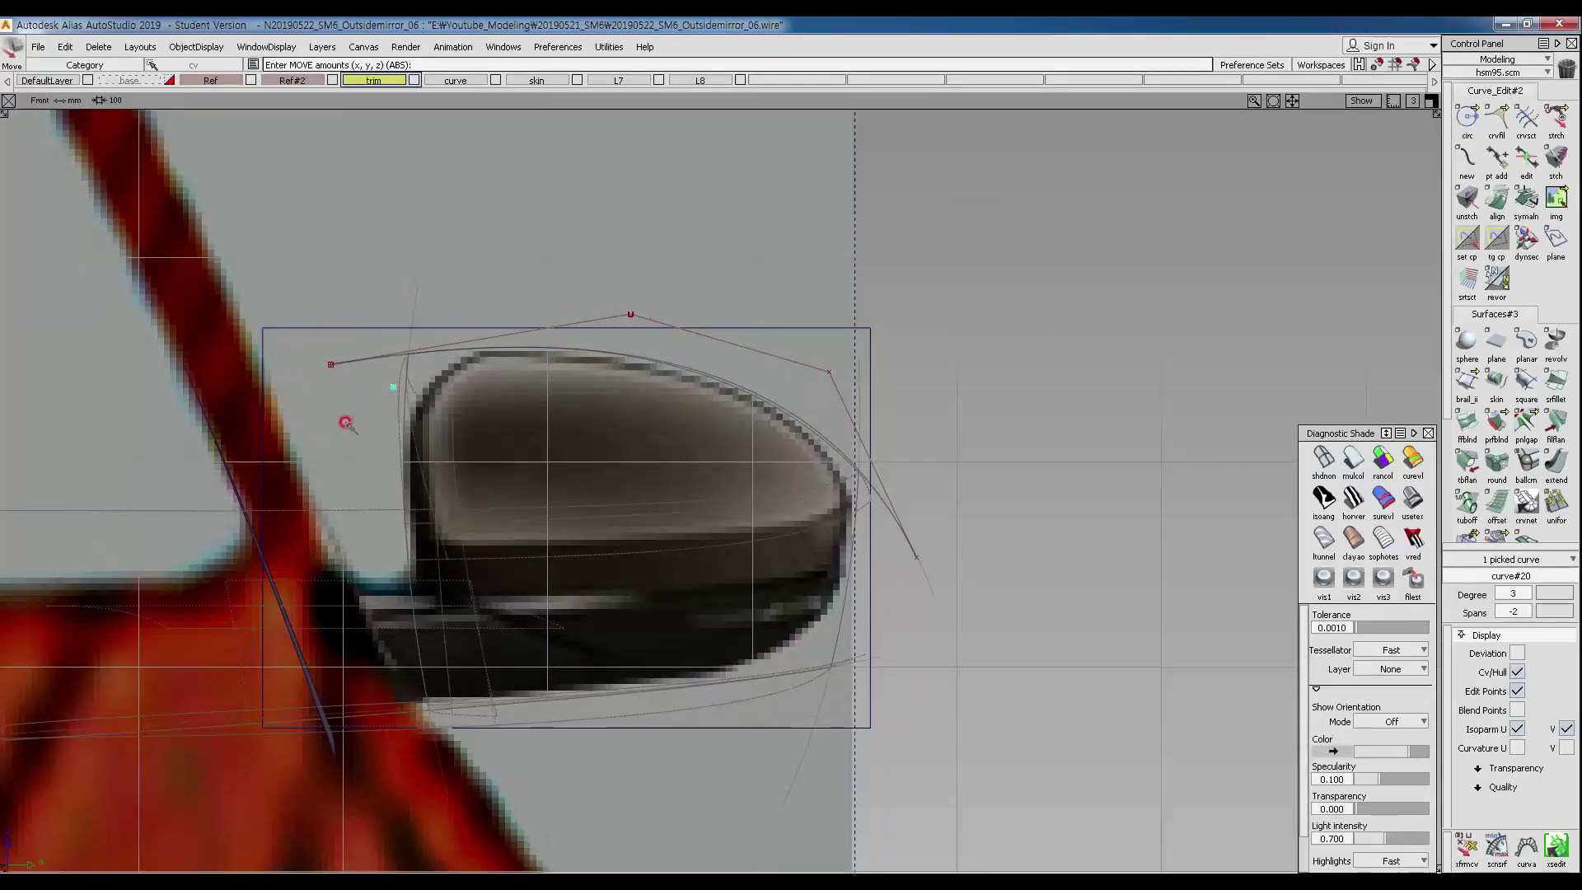
key(Delete)
key(Return)
Draw a degree 3 edit-point curve down the mirror's inner side, from above the upper outline curve to below the housing.
ctrl+shift+drag(288, 342, 400, 405)
ctrl+shift+middle_drag(410, 417, 450, 404)
ctrl+shift+drag(435, 445, 398, 321)
click(414, 300)
click(453, 746)
click(532, 650)
key(ctrl+z)
Move the inner side curve's two middle CVs toward the car so the curve bows along the mirror's inner edge.
ctrl+shift+drag(360, 473, 449, 460)
drag(397, 420, 529, 669)
ctrl+shift+right_drag(531, 674, 512, 495)
mouse_move(521, 505)
mouse_down()
mouse_move(503, 478)
mouse_move(493, 488)
mouse_up()
alt+shift+middle_drag(480, 644, 644, 551)
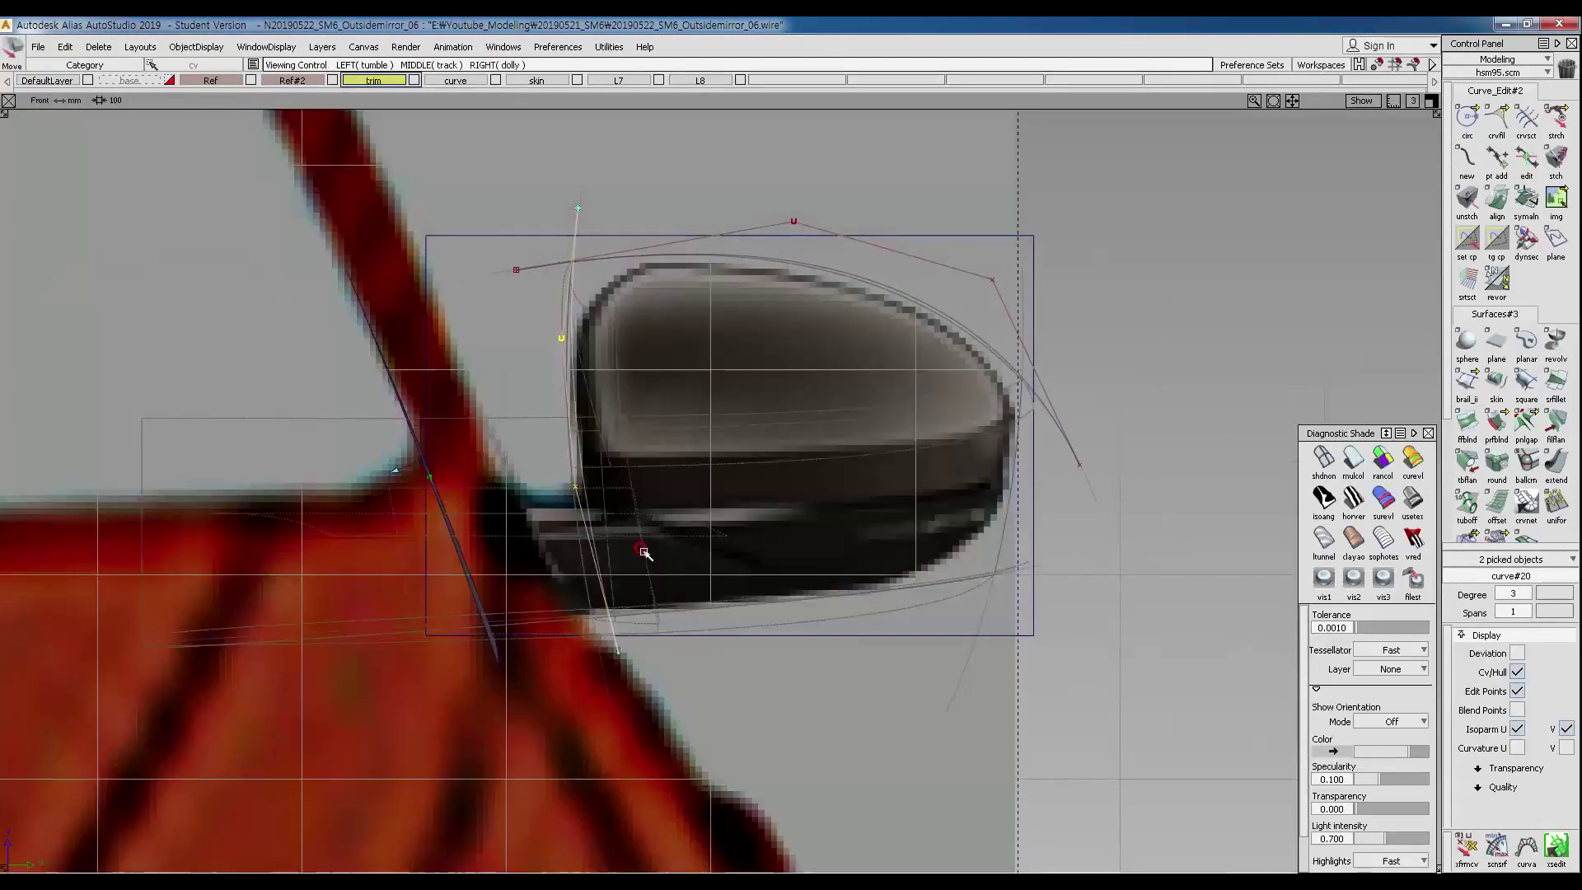
alt+shift+right_drag(644, 551, 657, 544)
alt+shift+middle_drag(657, 544, 576, 523)
Move the inner side curve's lower end CV down and outward to follow the existing theoretical curve.
mouse_move(576, 639)
ctrl+shift+mouse_down()
mouse_move(515, 685)
mouse_move(577, 661)
ctrl+shift+mouse_up()
drag(579, 677, 702, 752)
ctrl+shift+right_drag(714, 744, 722, 608)
drag(722, 608, 695, 635)
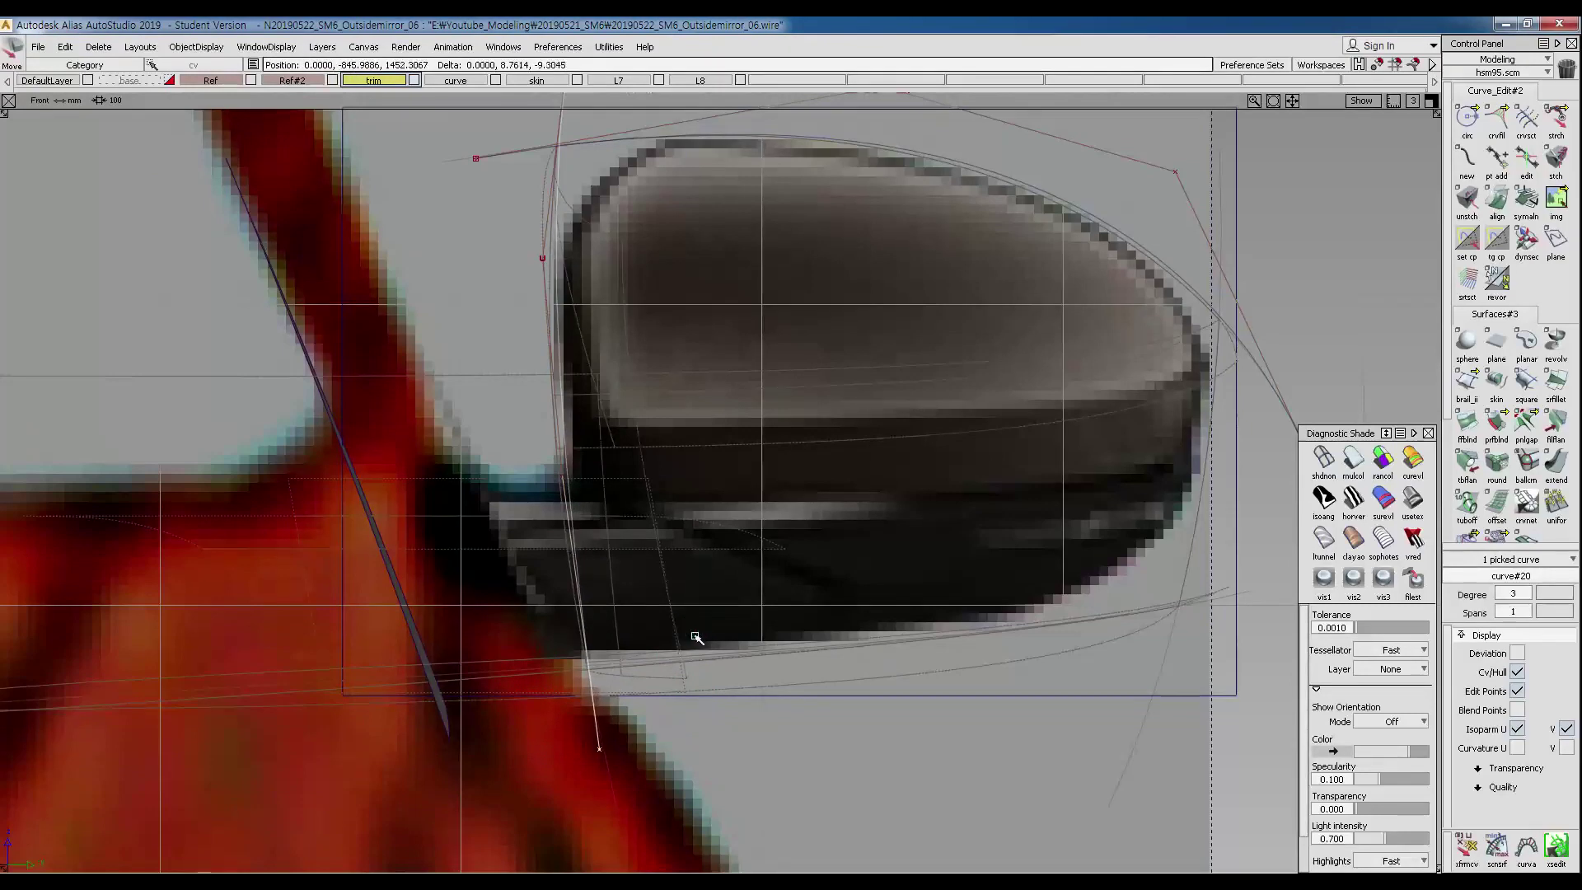
Fine-tune the inner side curve's lower and upper middle CVs against the mirror's inner edge.
ctrl+shift+drag(608, 461, 536, 454)
alt+shift+middle_drag(624, 457, 609, 538)
ctrl+shift+right_drag(609, 538, 636, 530)
drag(632, 530, 633, 523)
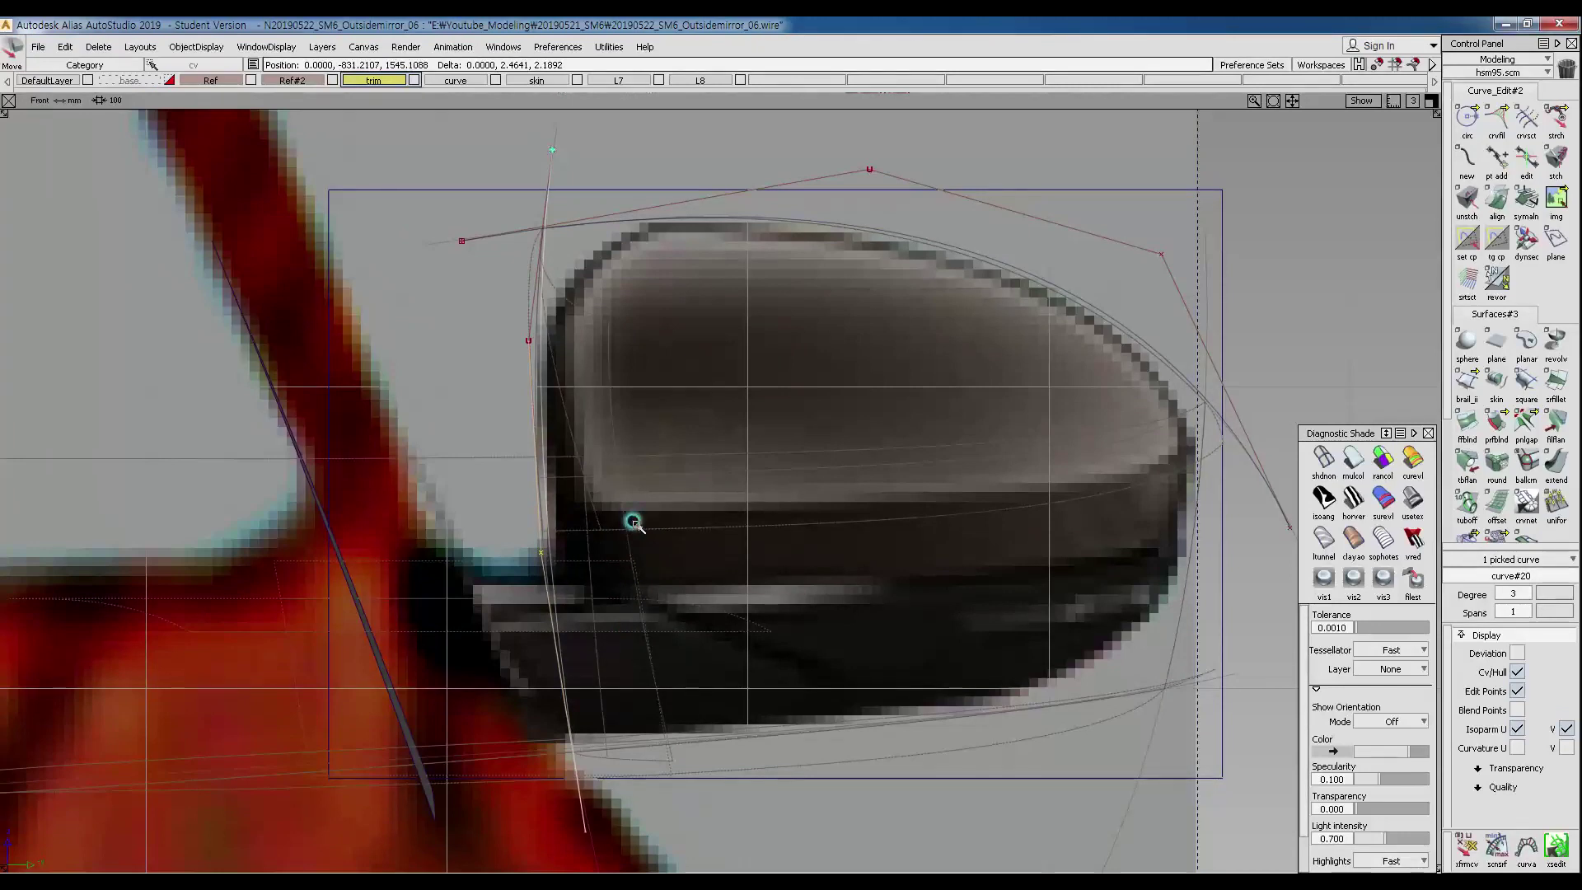
click(530, 351)
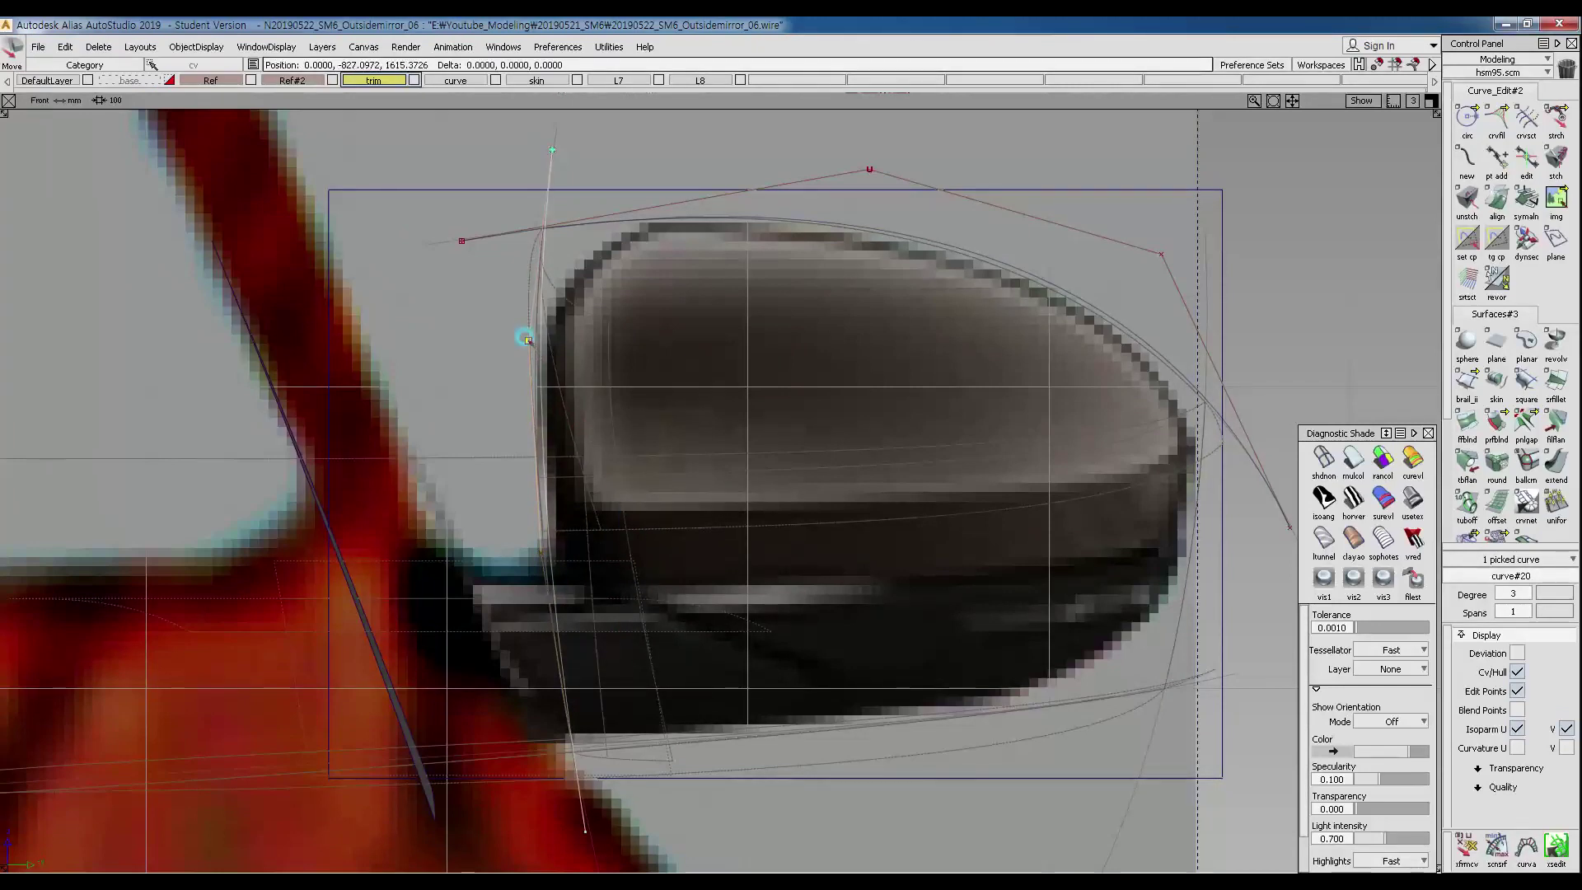
click(544, 492)
drag(538, 550, 534, 556)
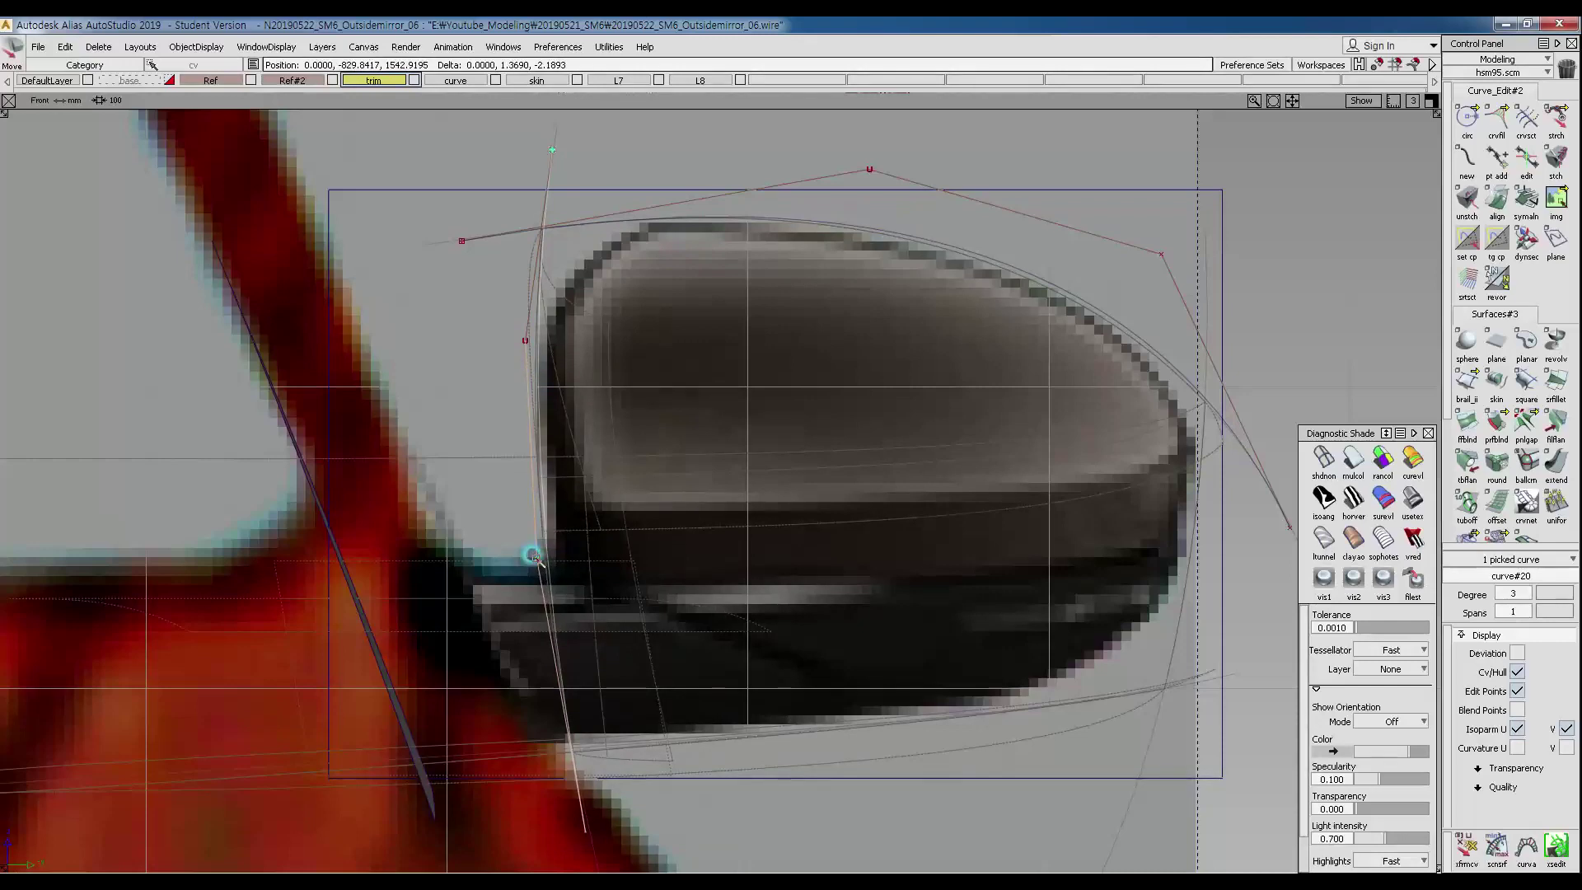
alt+shift+right_drag(719, 511, 697, 553)
alt+shift+middle_drag(724, 534, 723, 557)
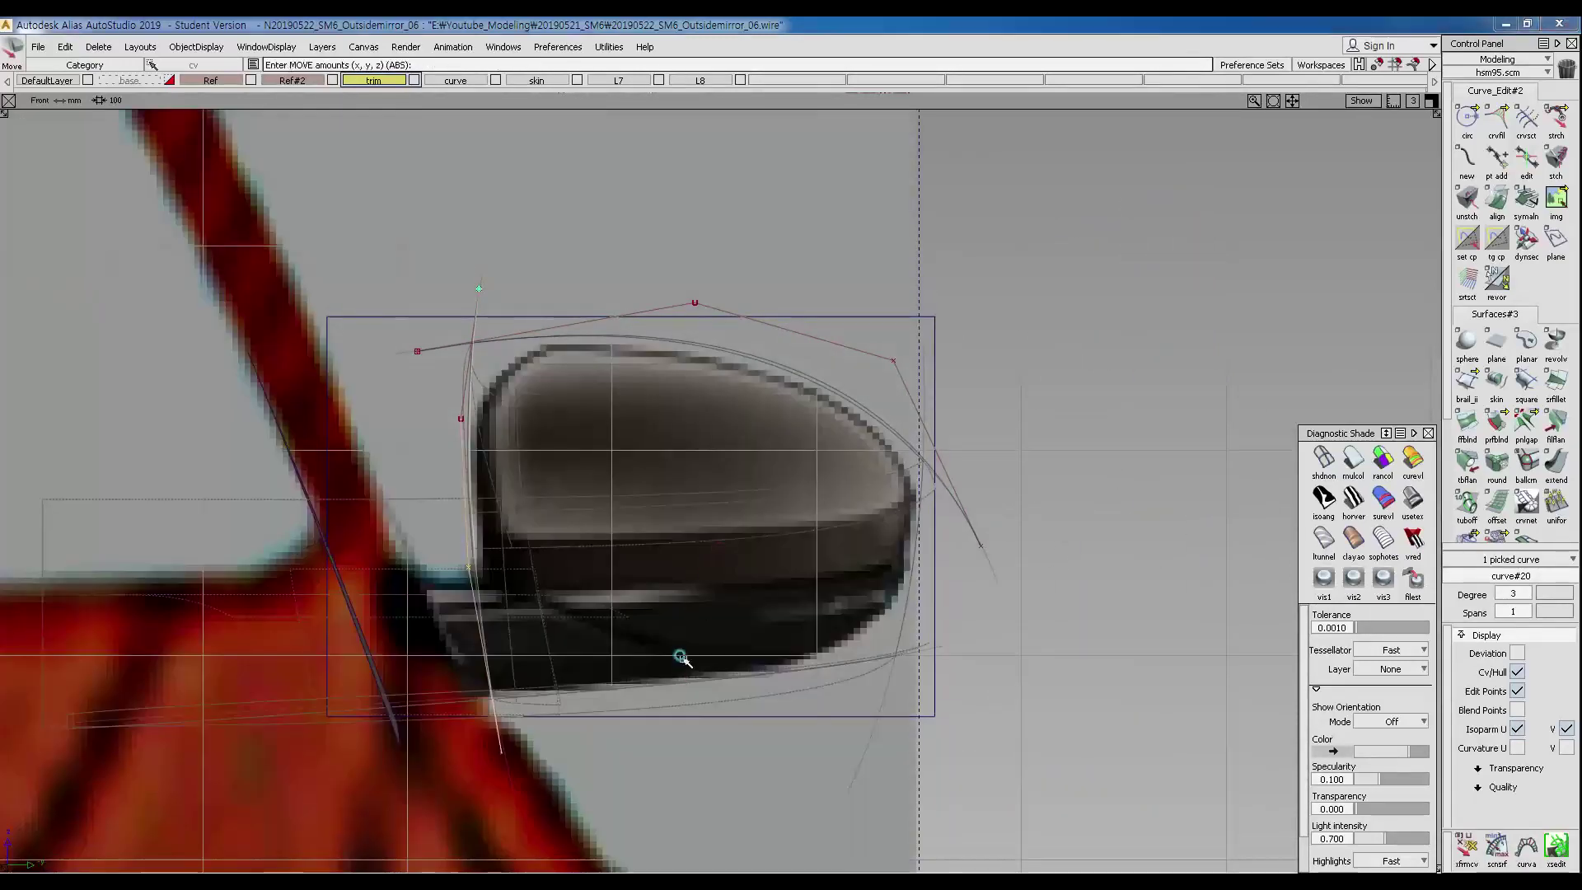
Draw a degree 3 edit-point curve along the mirror's underside, between the two ends of the existing lower outline curve.
ctrl+shift+drag(680, 657, 694, 589)
alt+shift+middle_drag(676, 575, 781, 509)
alt+shift+right_drag(781, 508, 718, 556)
ctrl+shift+drag(509, 614, 474, 615)
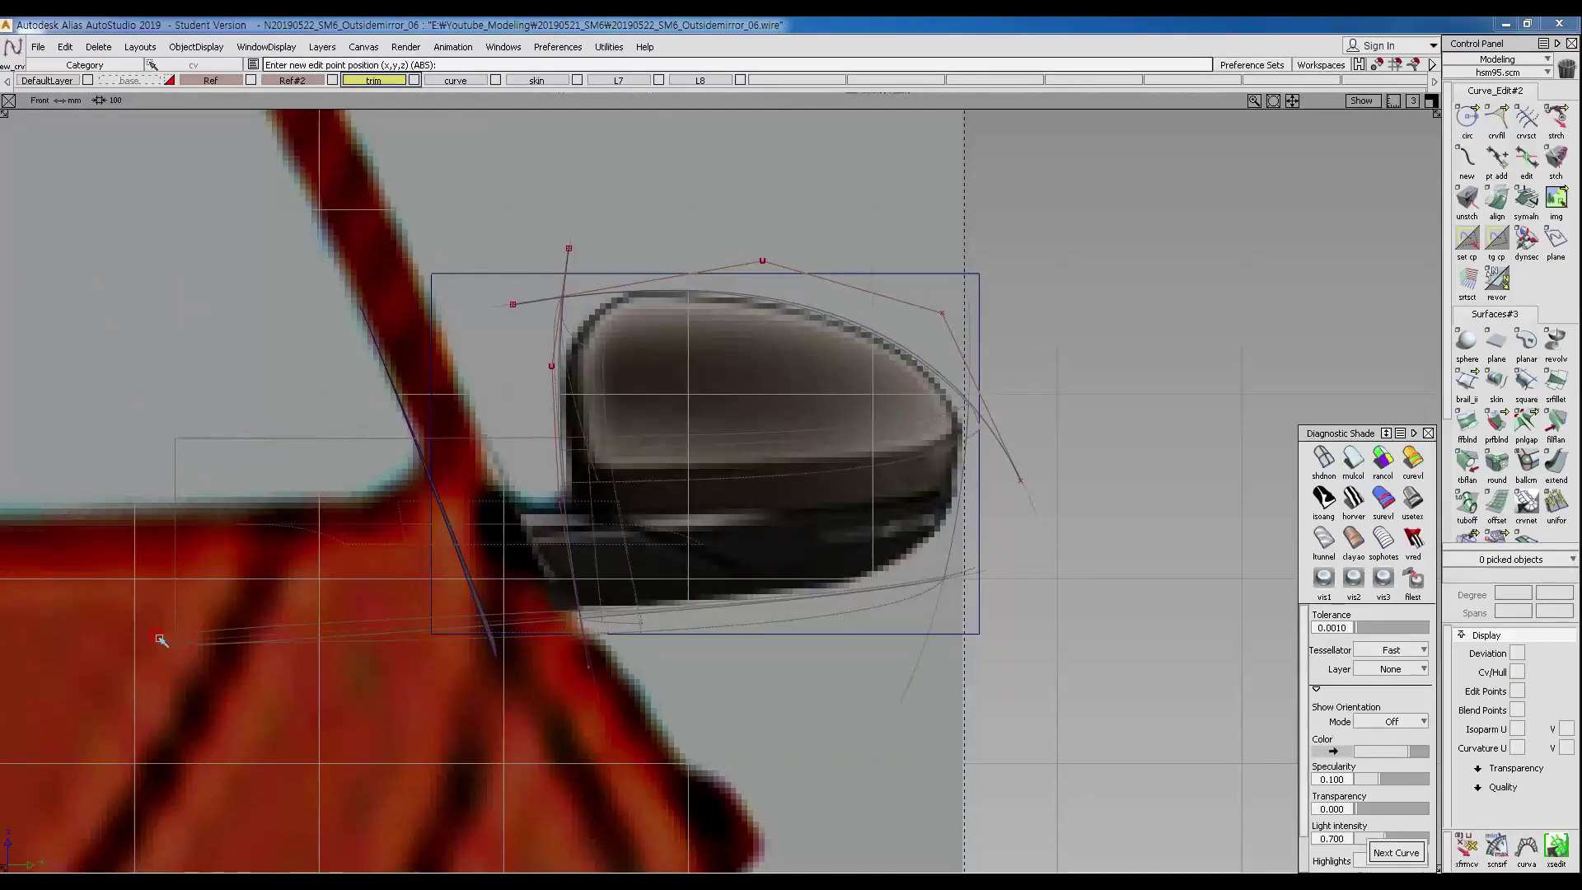
click(157, 637)
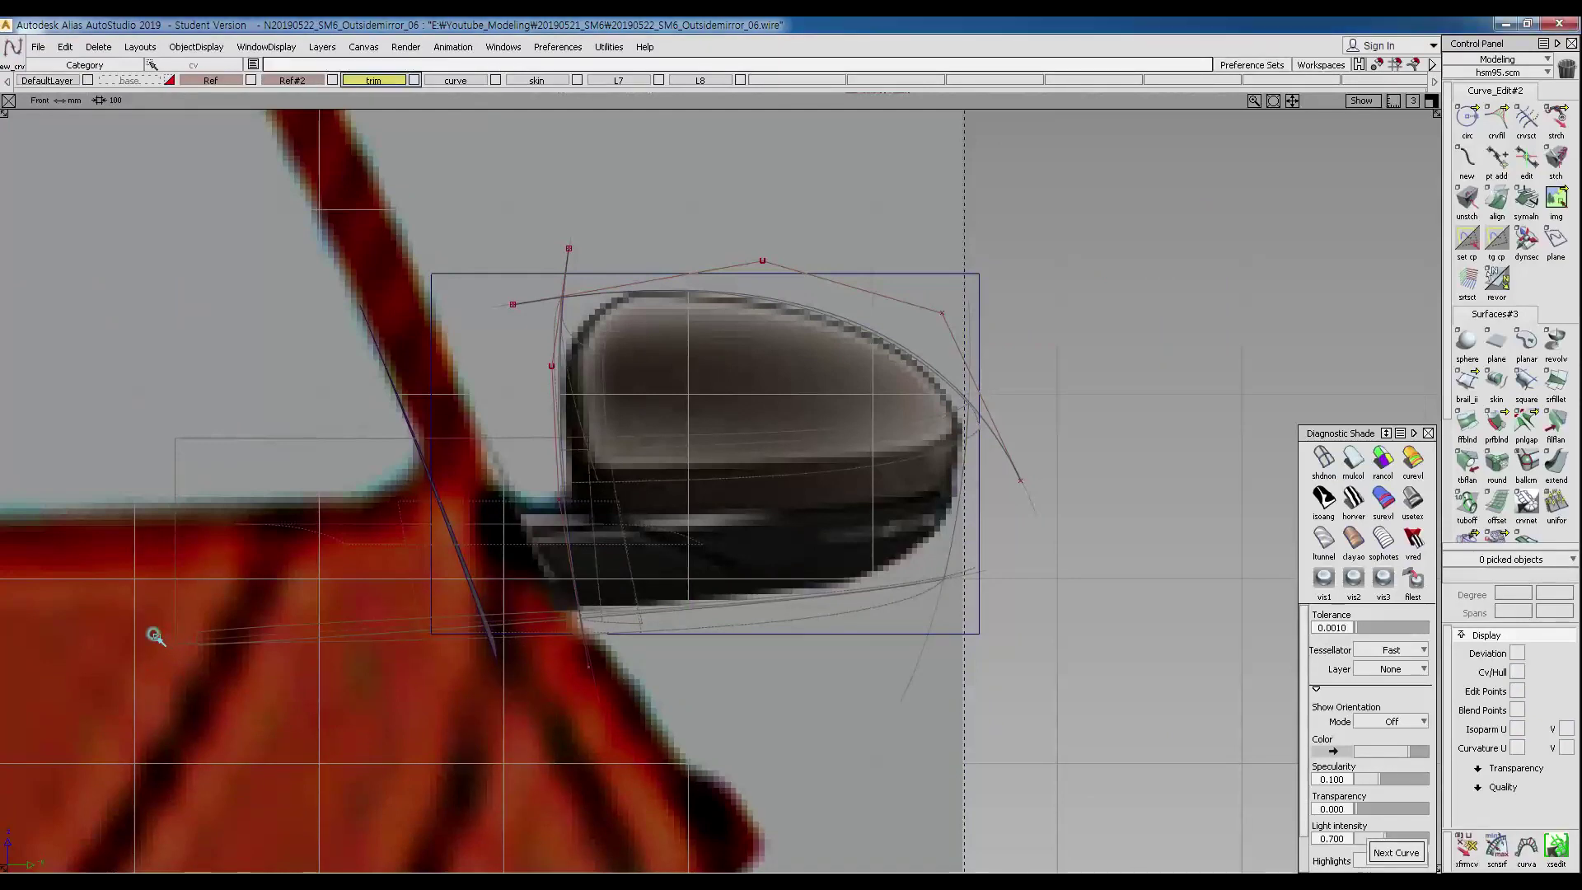
click(977, 568)
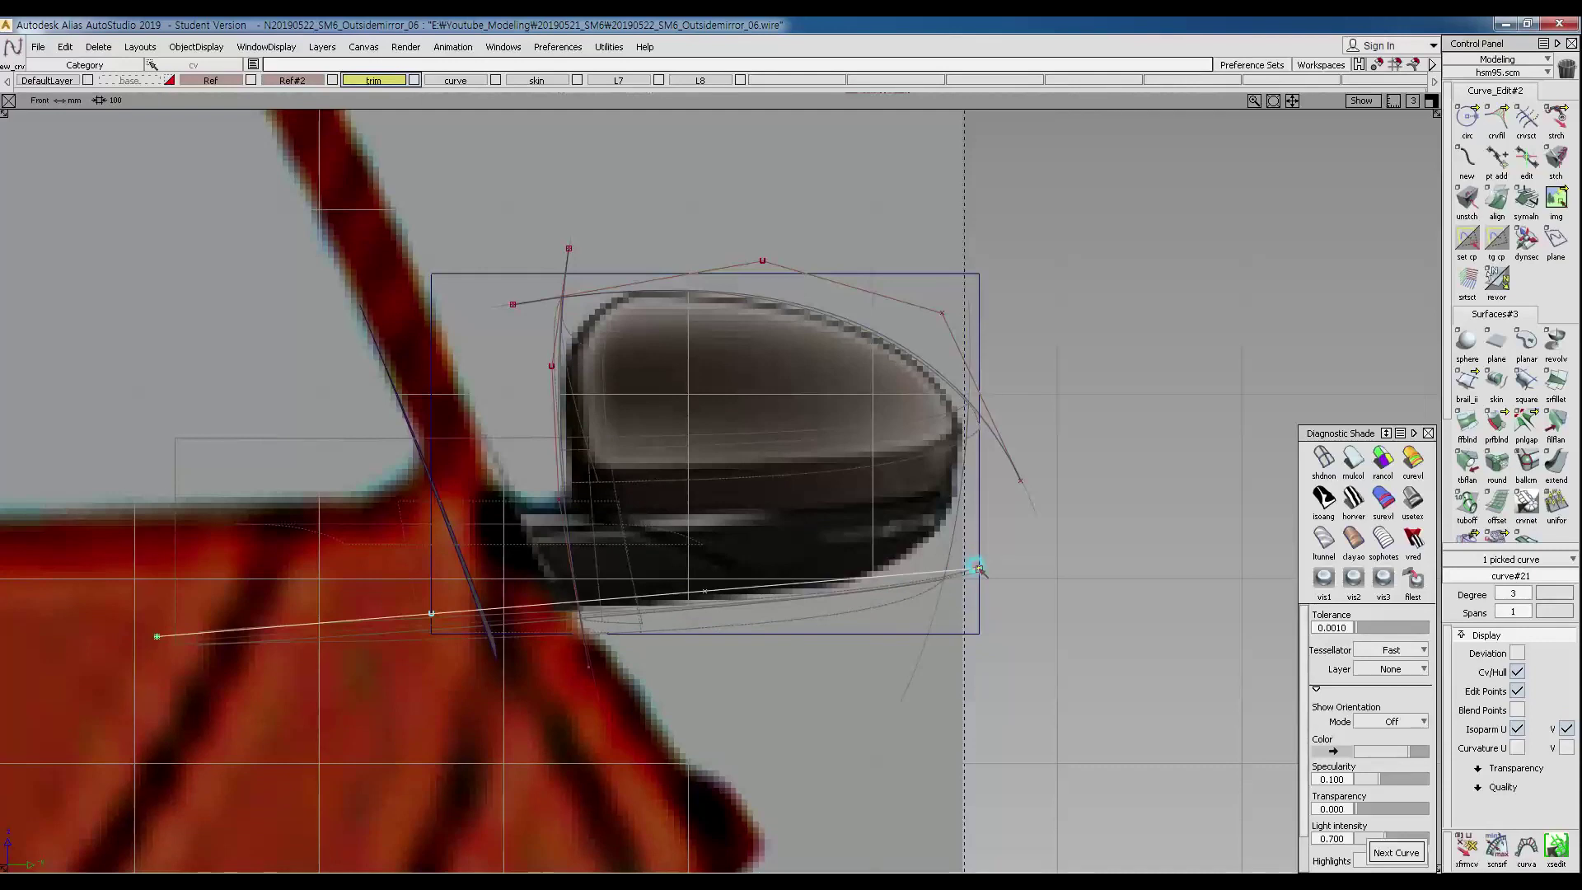
Shift the lower curve's inner end CV and middle CVs outward along the mirror's underside.
ctrl+shift+drag(715, 666, 714, 547)
ctrl+shift+drag(427, 578, 522, 579)
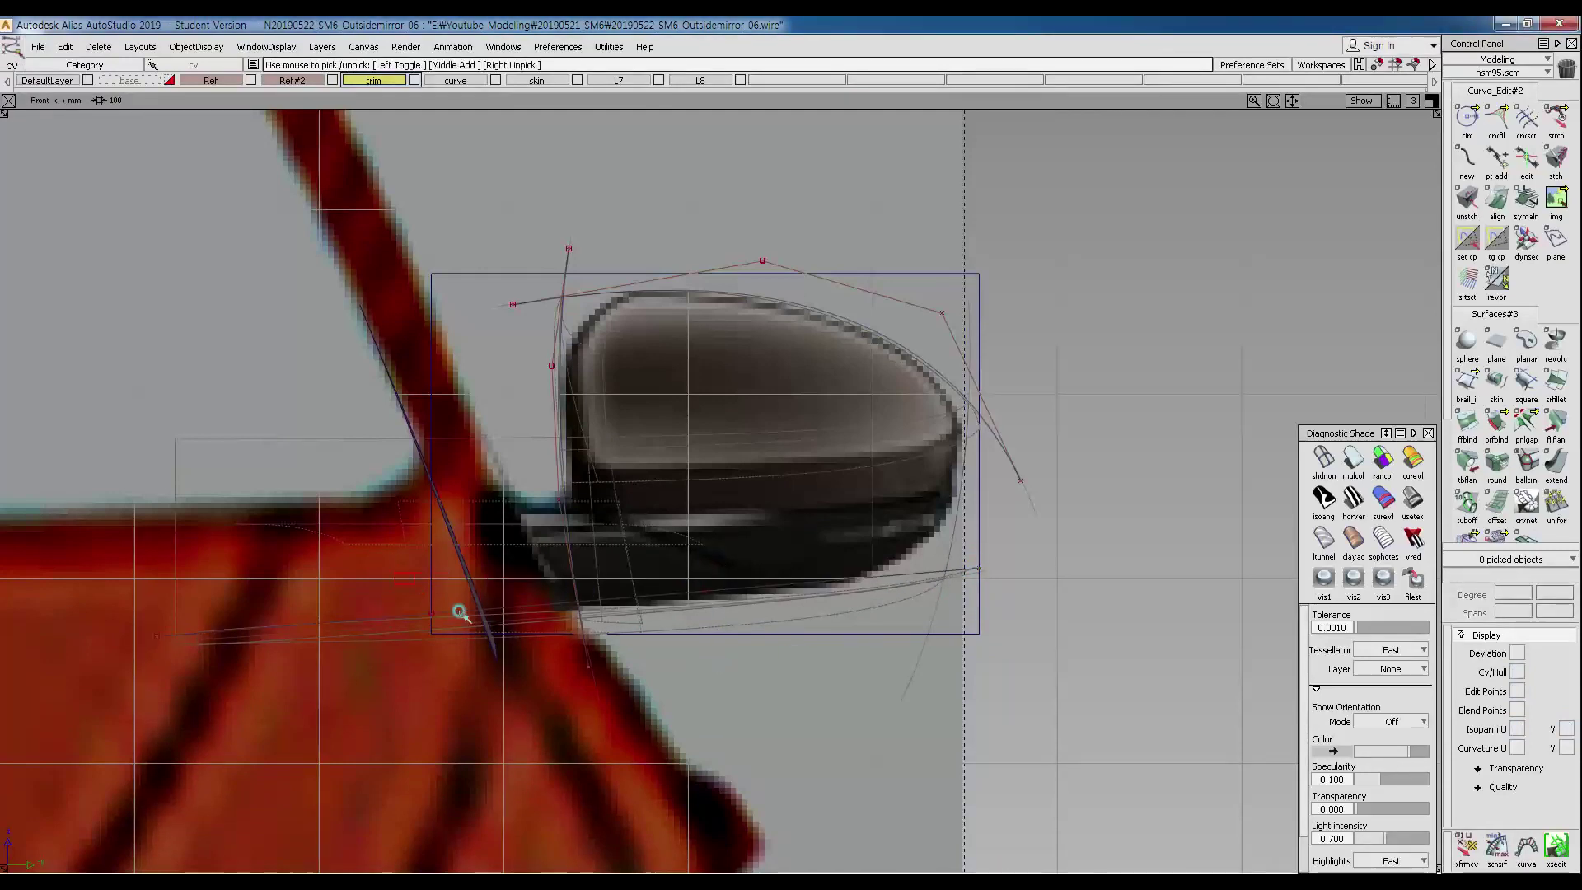
click(459, 612)
drag(664, 566, 744, 628)
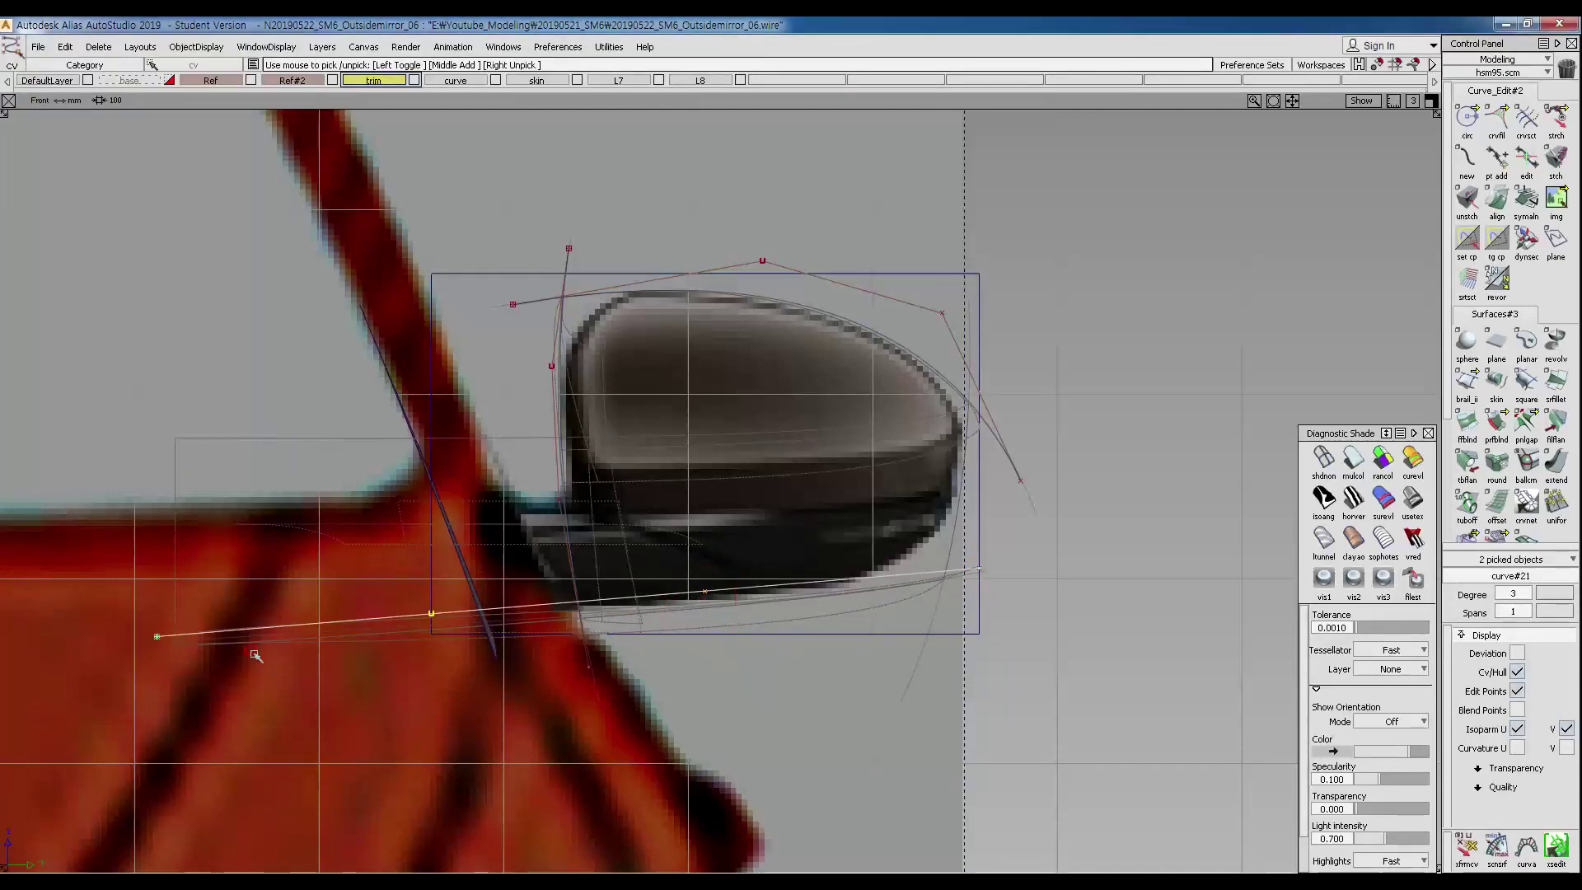
drag(148, 607, 222, 666)
ctrl+shift+middle_drag(349, 734, 337, 649)
drag(336, 688, 578, 669)
alt+shift+right_drag(616, 673, 799, 651)
alt+shift+middle_drag(740, 642, 690, 639)
Move the lower curve's two middle CVs downward to bend the curve along the housing's bottom edge.
ctrl+shift+drag(704, 712, 706, 628)
drag(604, 594, 672, 632)
drag(766, 527, 916, 629)
ctrl+shift+drag(894, 750, 859, 668)
drag(767, 645, 765, 682)
Pull the lower curve's outer end CV inward along the existing lower outline.
mouse_move(885, 704)
ctrl+shift+mouse_down()
mouse_move(885, 580)
mouse_move(985, 583)
ctrl+shift+mouse_up()
ctrl+shift+drag(883, 555, 952, 577)
click(991, 587)
ctrl+shift+middle_drag(1043, 697, 1023, 633)
drag(1021, 632, 954, 651)
Adjust the height of the lower curve's two middle CVs one at a time against the mirror image.
ctrl+shift+drag(567, 695, 556, 624)
alt+shift+right_drag(646, 645, 635, 644)
ctrl+shift+drag(635, 645, 700, 671)
click(651, 637)
ctrl+shift+middle_drag(721, 712, 722, 662)
right_drag(725, 665, 733, 663)
click(921, 615)
right_drag(921, 614, 919, 610)
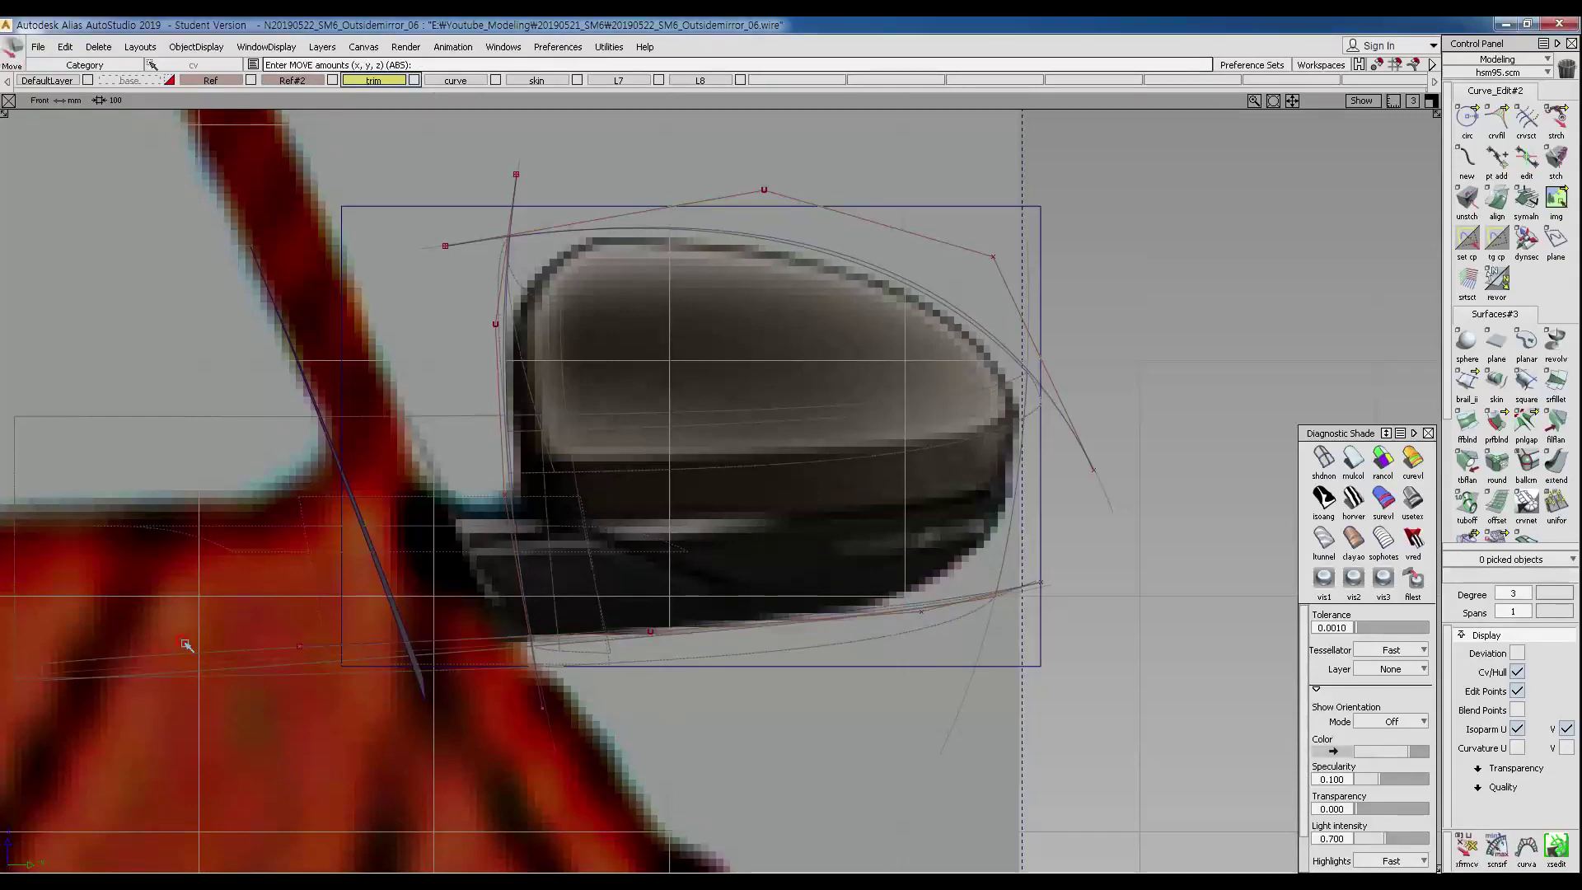
Adjust the lower curve's inner end CV vertically and slide the neighbouring middle CV outward.
ctrl+shift+drag(182, 624, 288, 607)
click(299, 646)
ctrl+shift+drag(668, 757, 702, 714)
right_drag(702, 714, 696, 715)
ctrl+shift+drag(655, 631, 623, 620)
drag(625, 628, 772, 678)
right_drag(771, 678, 771, 680)
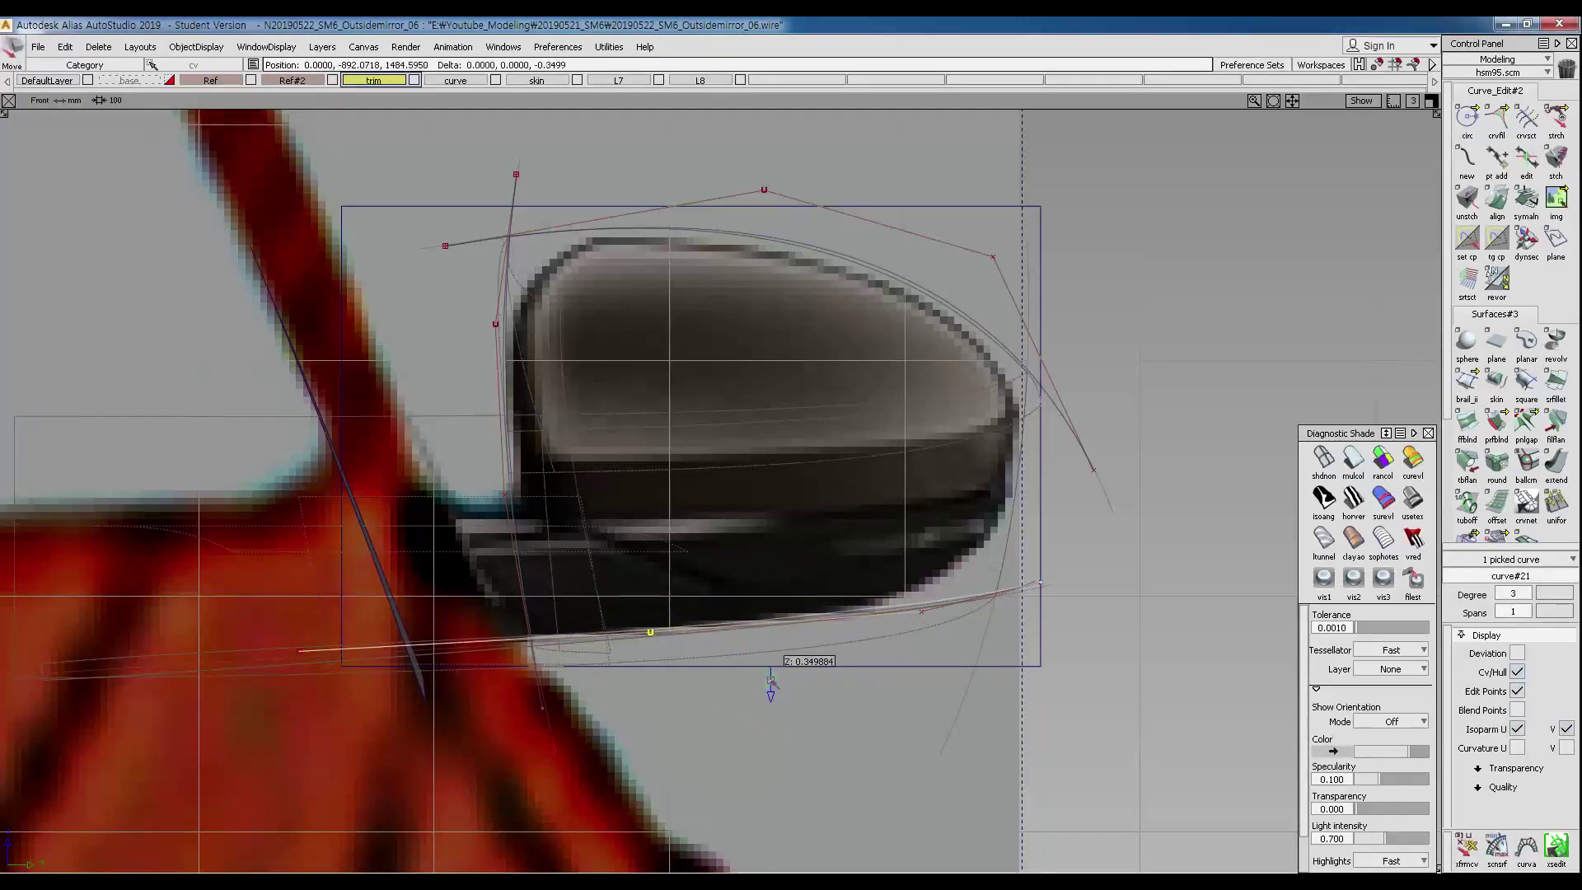
middle_drag(772, 681, 812, 679)
drag(828, 679, 828, 683)
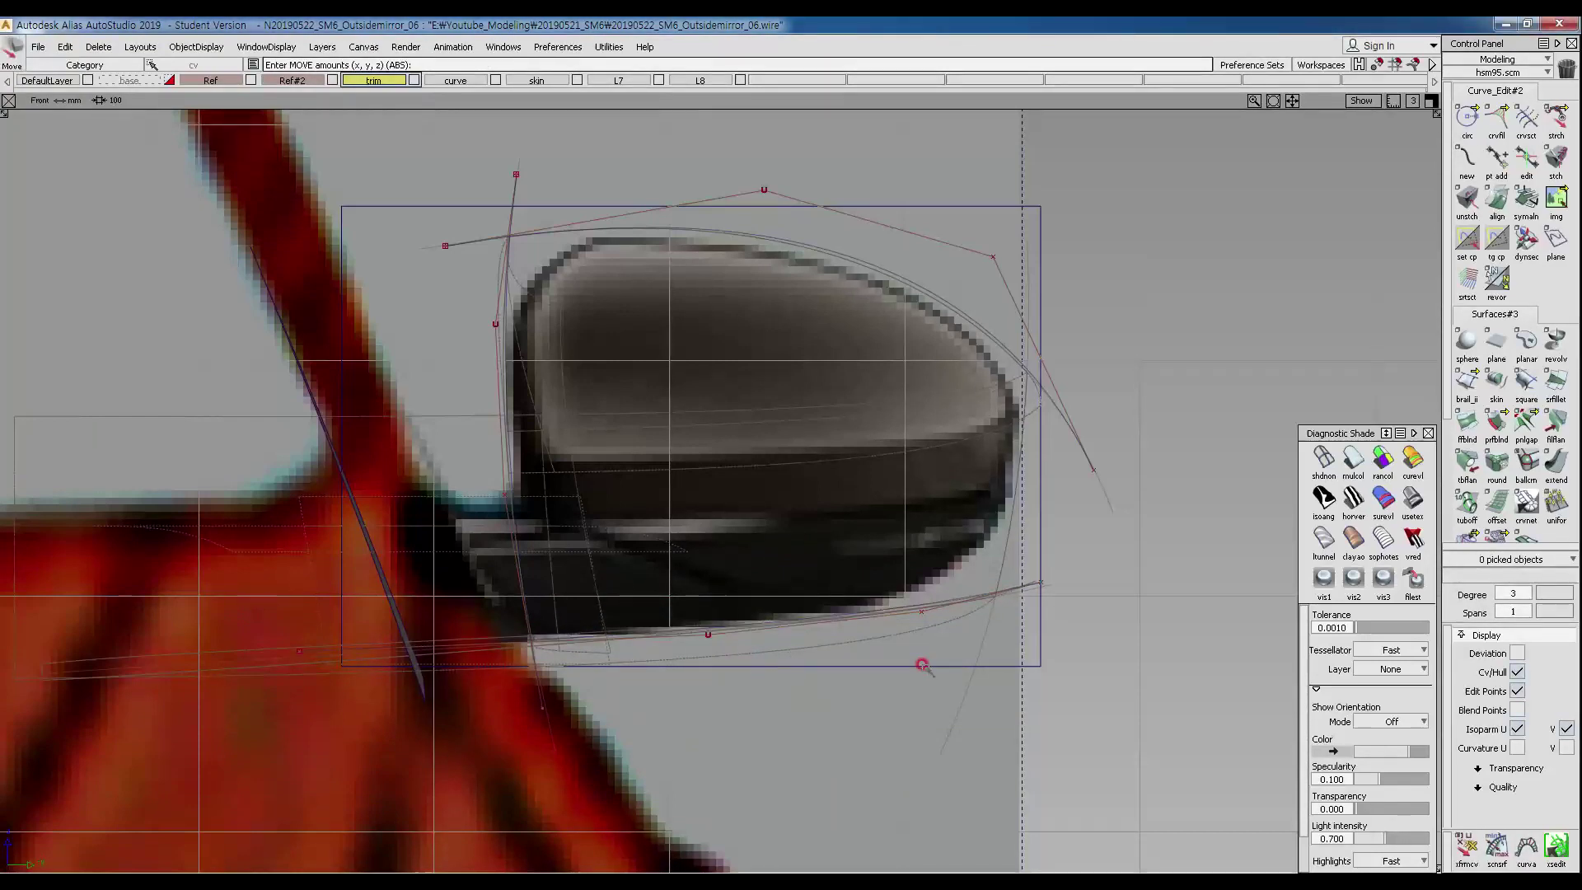
Fine-tune the lower curve's outer end CV and the middle CV beside it.
alt+shift+middle_drag(925, 657, 777, 688)
drag(847, 582, 914, 636)
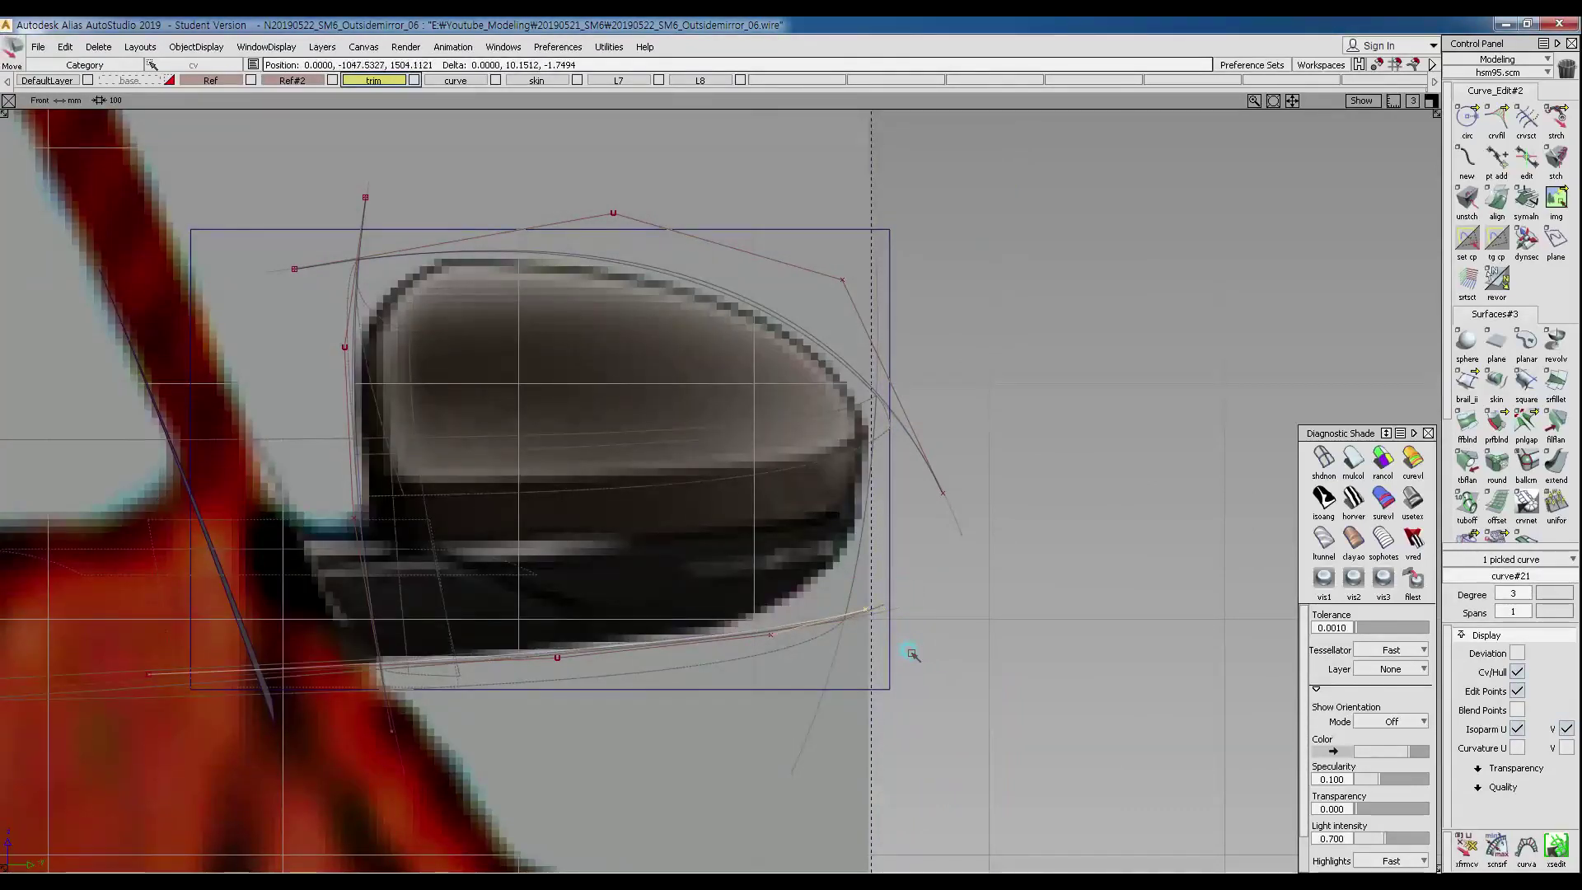
right_drag(907, 652, 907, 652)
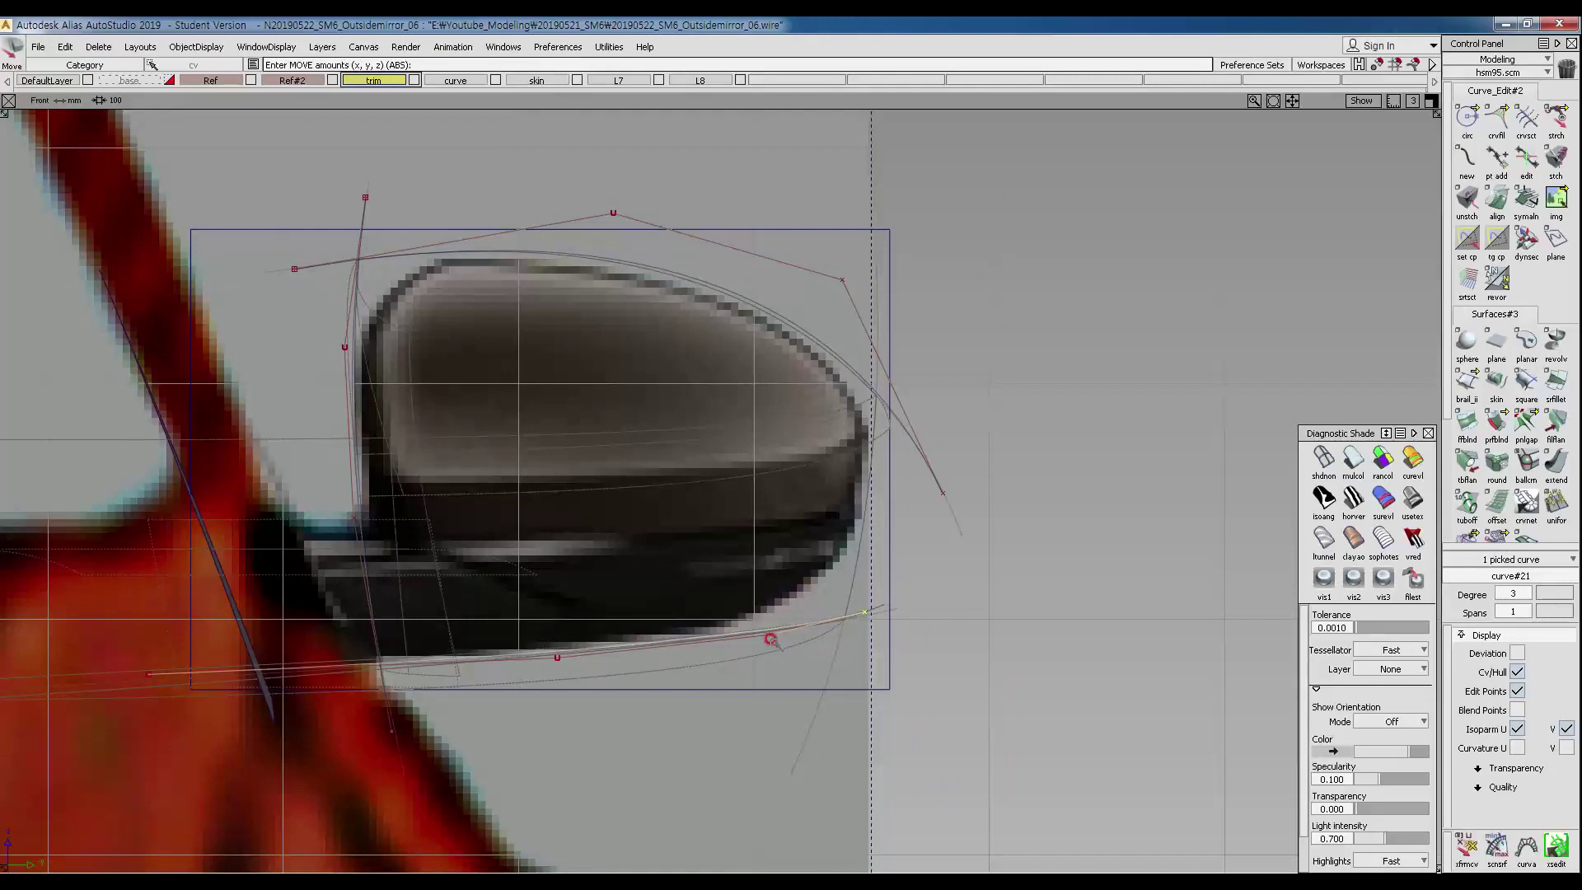
middle_drag(770, 642, 751, 633)
Draw a degree 3 edit-point curve down the mirror's outer side, from above the upper curve to below the lower curve.
ctrl+shift+drag(778, 699, 787, 582)
alt+shift+middle_drag(810, 498, 805, 565)
ctrl+shift+drag(883, 378, 865, 335)
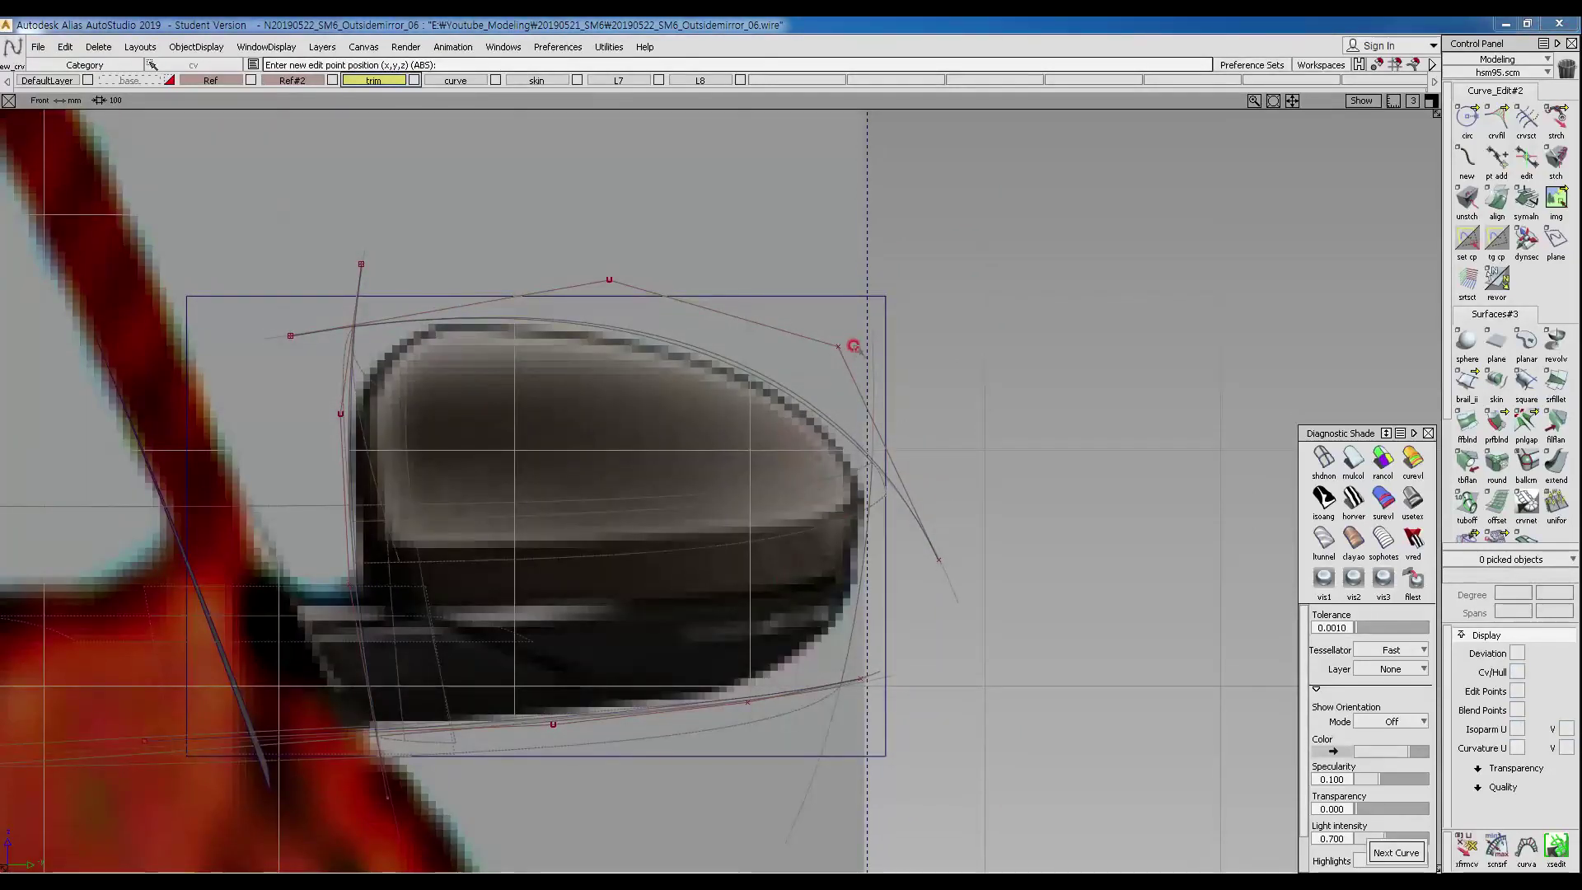
click(856, 344)
click(814, 766)
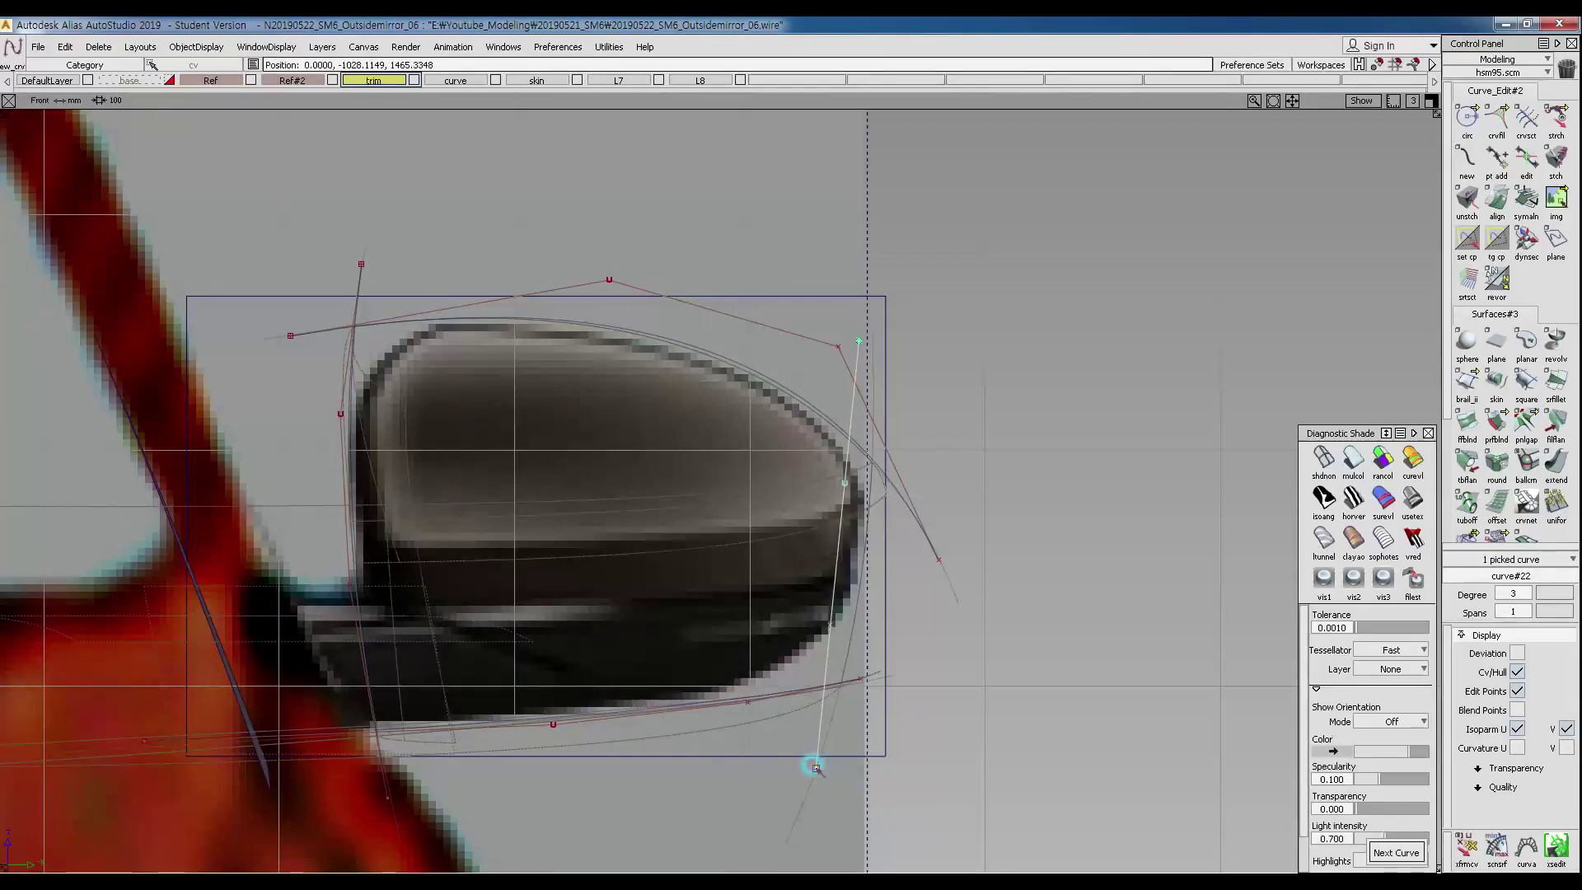
Pull the upper curve's outer end CV inward and lower its neighbouring CV to fit the housing's top outer edge.
mouse_move(878, 651)
ctrl+shift+mouse_down()
mouse_move(893, 529)
mouse_move(1022, 513)
ctrl+shift+mouse_up()
drag(888, 523, 1021, 601)
ctrl+shift+middle_drag(1018, 636, 1023, 560)
drag(1023, 560, 1008, 555)
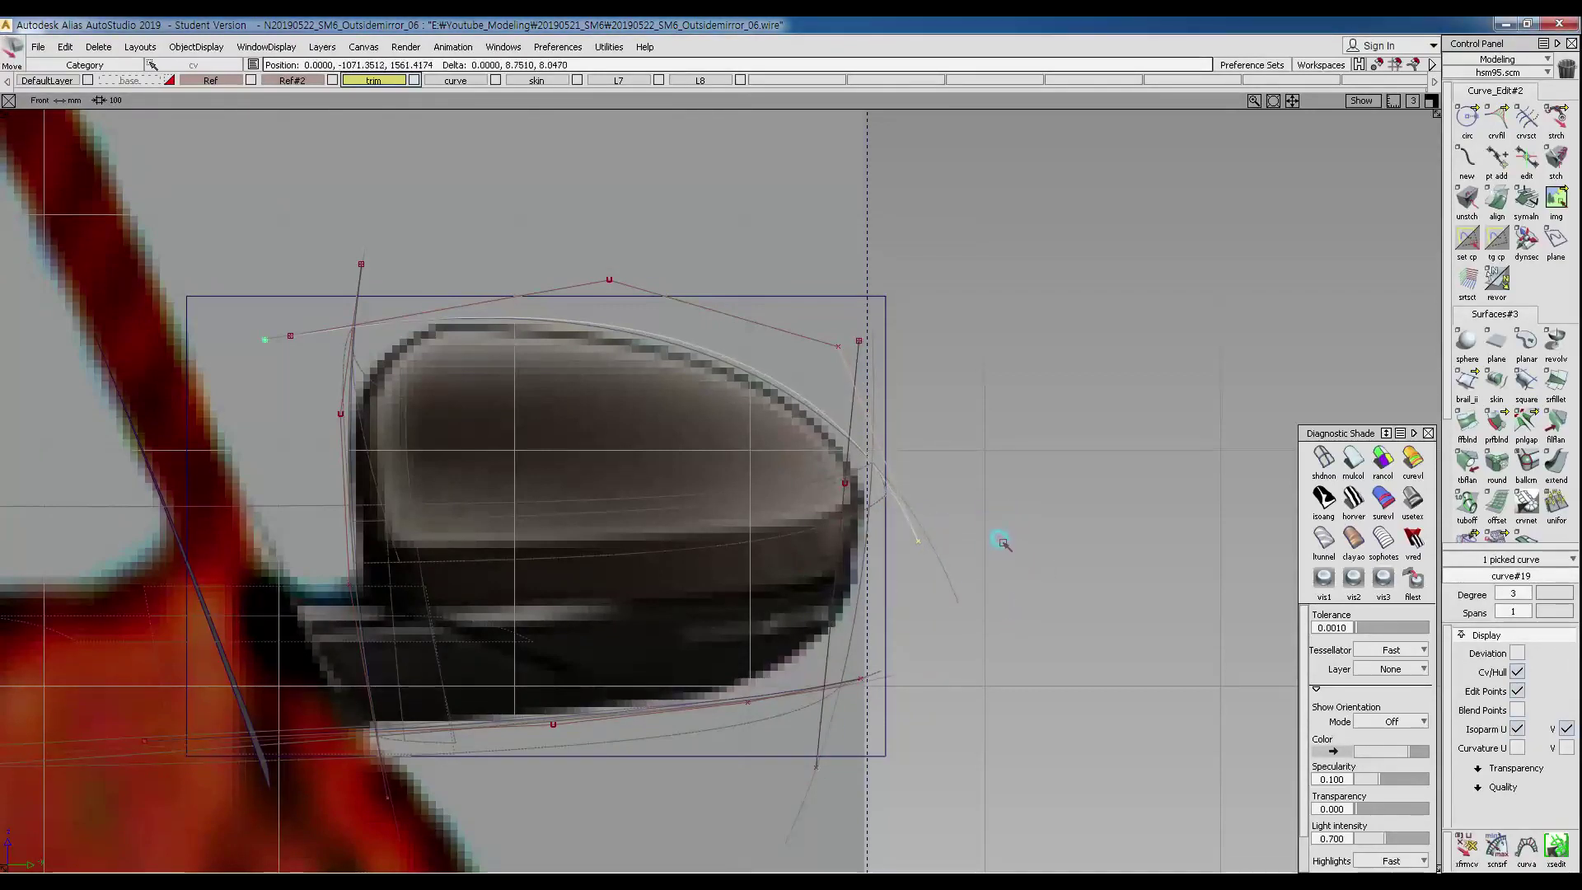
drag(837, 345, 837, 346)
click(912, 565)
Move the outer side curve's two middle CVs outward so the curve bulges around the mirror's outer edge.
mouse_move(689, 434)
ctrl+shift+mouse_down()
mouse_move(780, 422)
mouse_move(870, 638)
ctrl+shift+mouse_up()
ctrl+shift+right_drag(880, 669, 887, 563)
drag(886, 563, 922, 560)
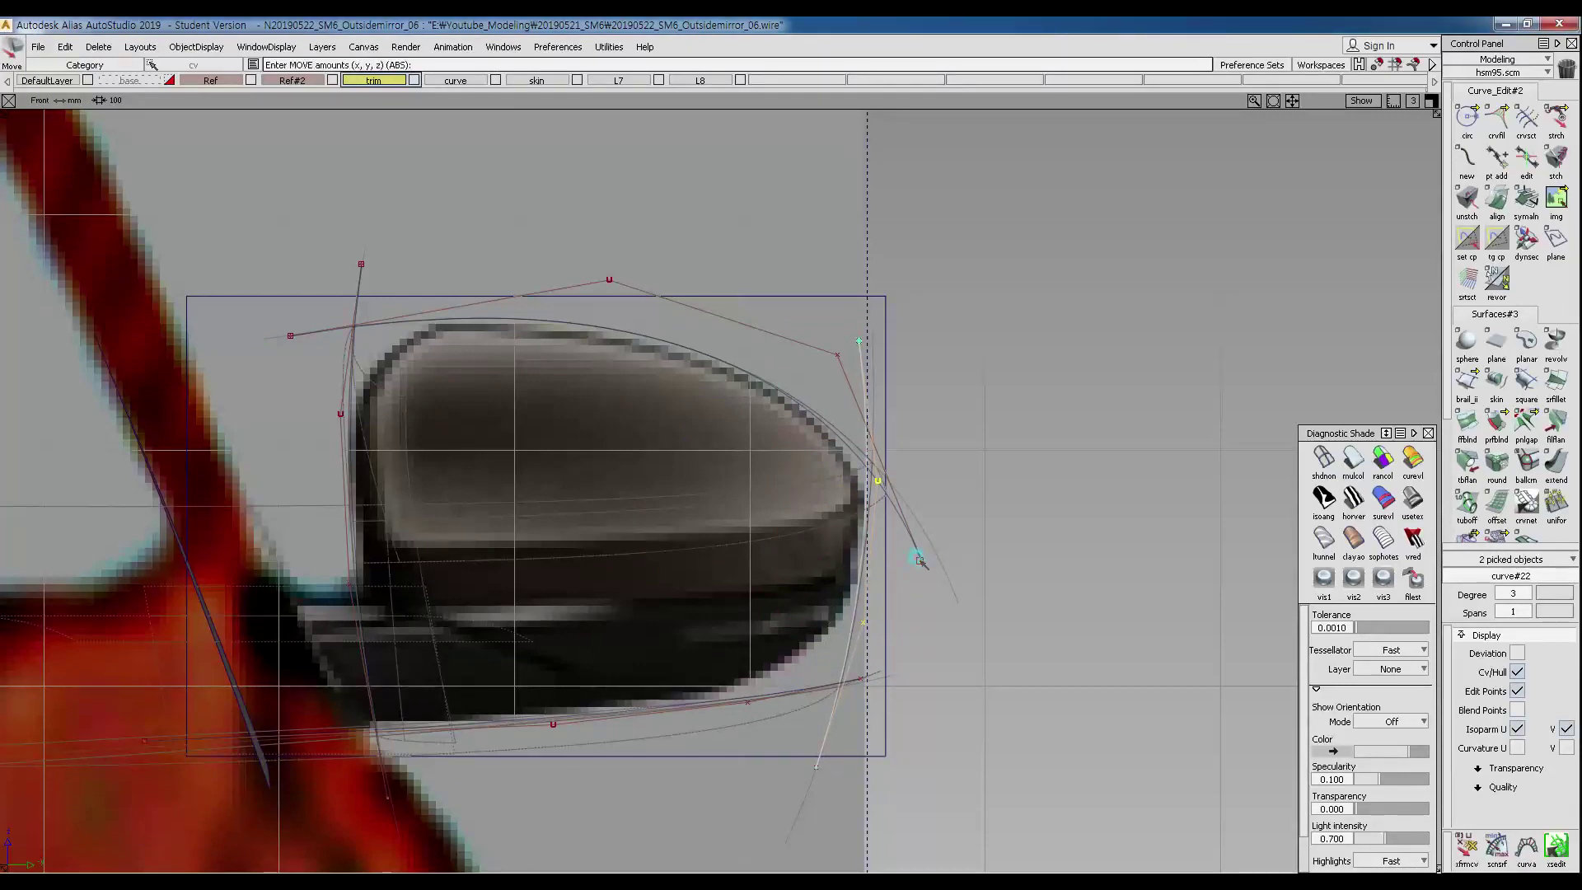
Raise the outer side curve's lower end CV and lower its upper end CV to match the mirror outline.
ctrl+shift+drag(763, 759, 734, 735)
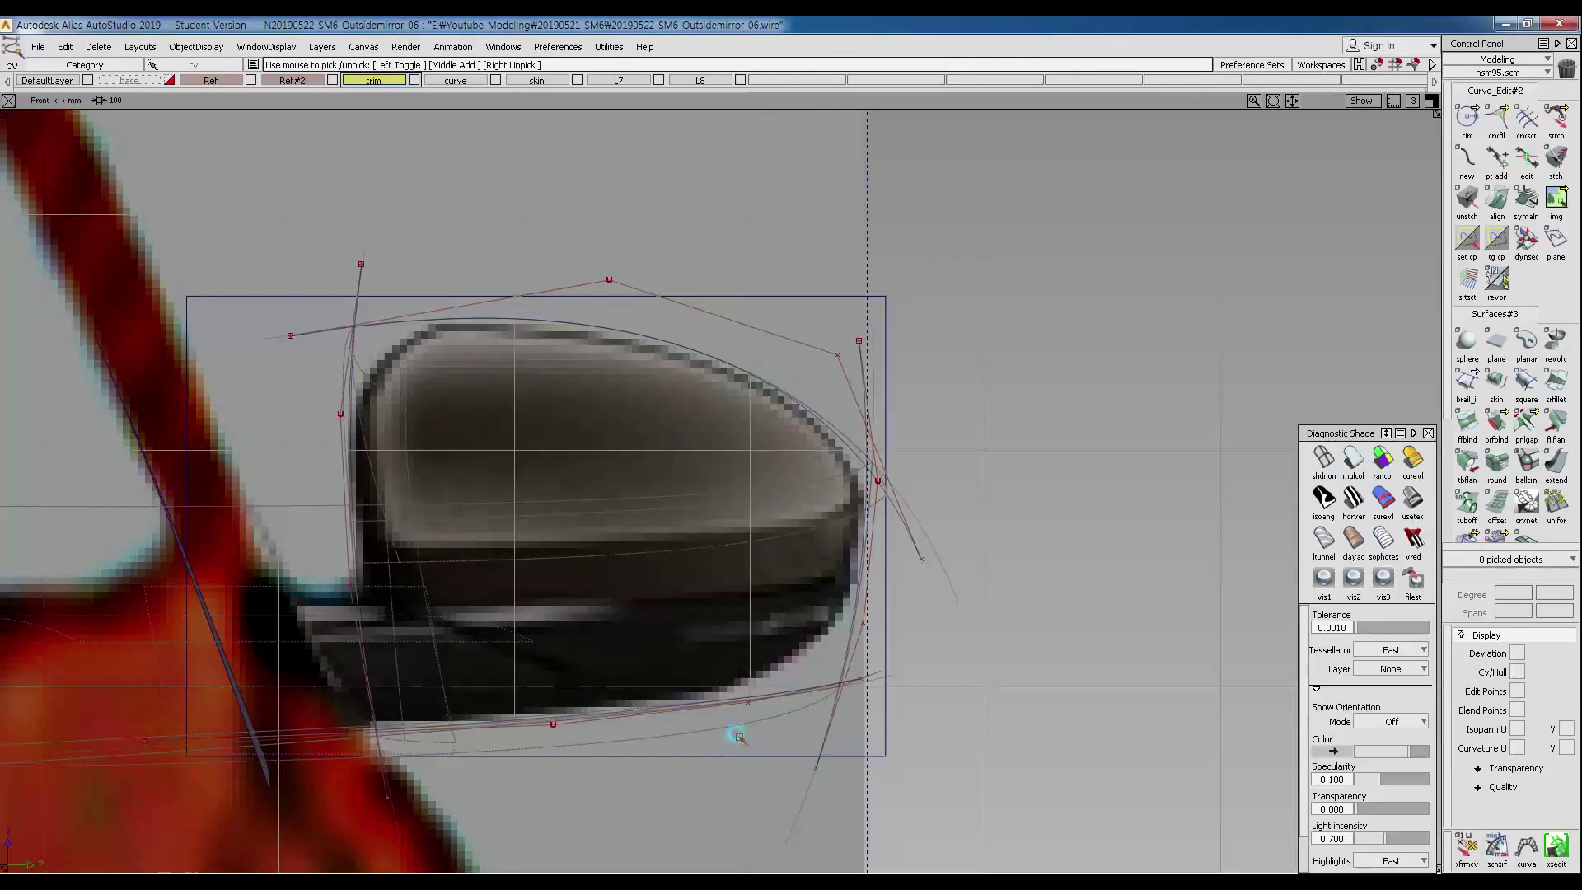
ctrl+shift+right_drag(911, 806, 908, 705)
drag(908, 700, 906, 680)
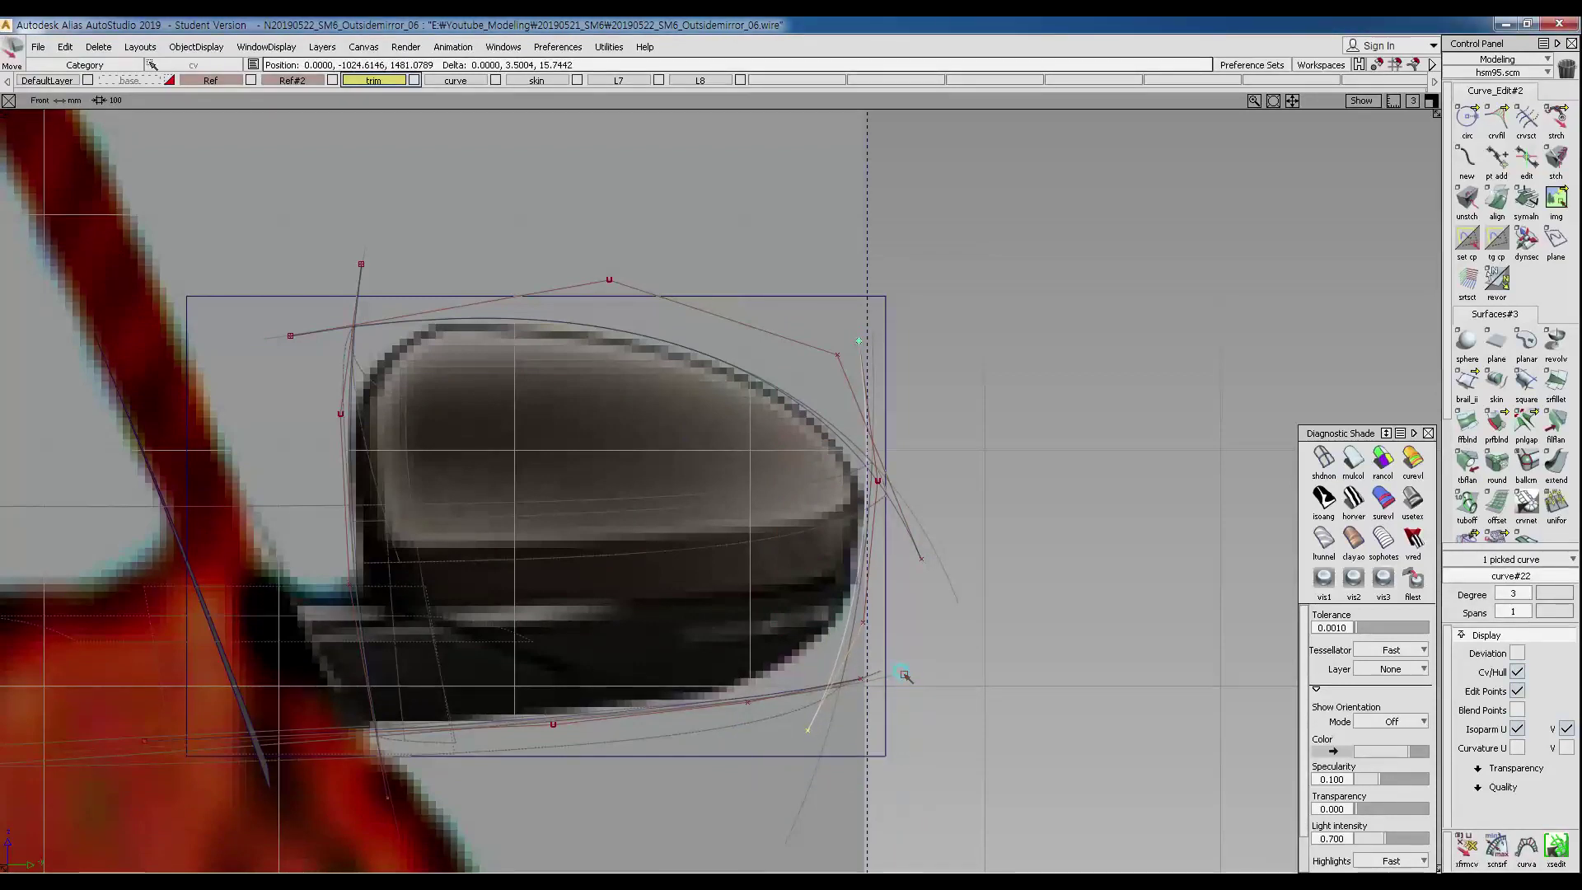
drag(904, 675, 893, 647)
mouse_move(780, 354)
ctrl+shift+mouse_down()
mouse_move(822, 284)
mouse_move(875, 353)
ctrl+shift+mouse_up()
ctrl+shift+right_drag(924, 429, 932, 377)
drag(932, 376, 918, 505)
Pick the four new outline curves and place their pivot where the upper curve crosses the inner side curve.
ctrl+shift+right_drag(918, 505, 912, 530)
drag(857, 471, 895, 500)
alt+shift+middle_drag(654, 536, 688, 562)
alt+shift+right_drag(717, 562, 668, 569)
alt+shift+middle_drag(667, 569, 738, 508)
drag(421, 314, 476, 351)
alt+shift+right_drag(879, 558, 684, 534)
ctrl+shift+click(385, 363)
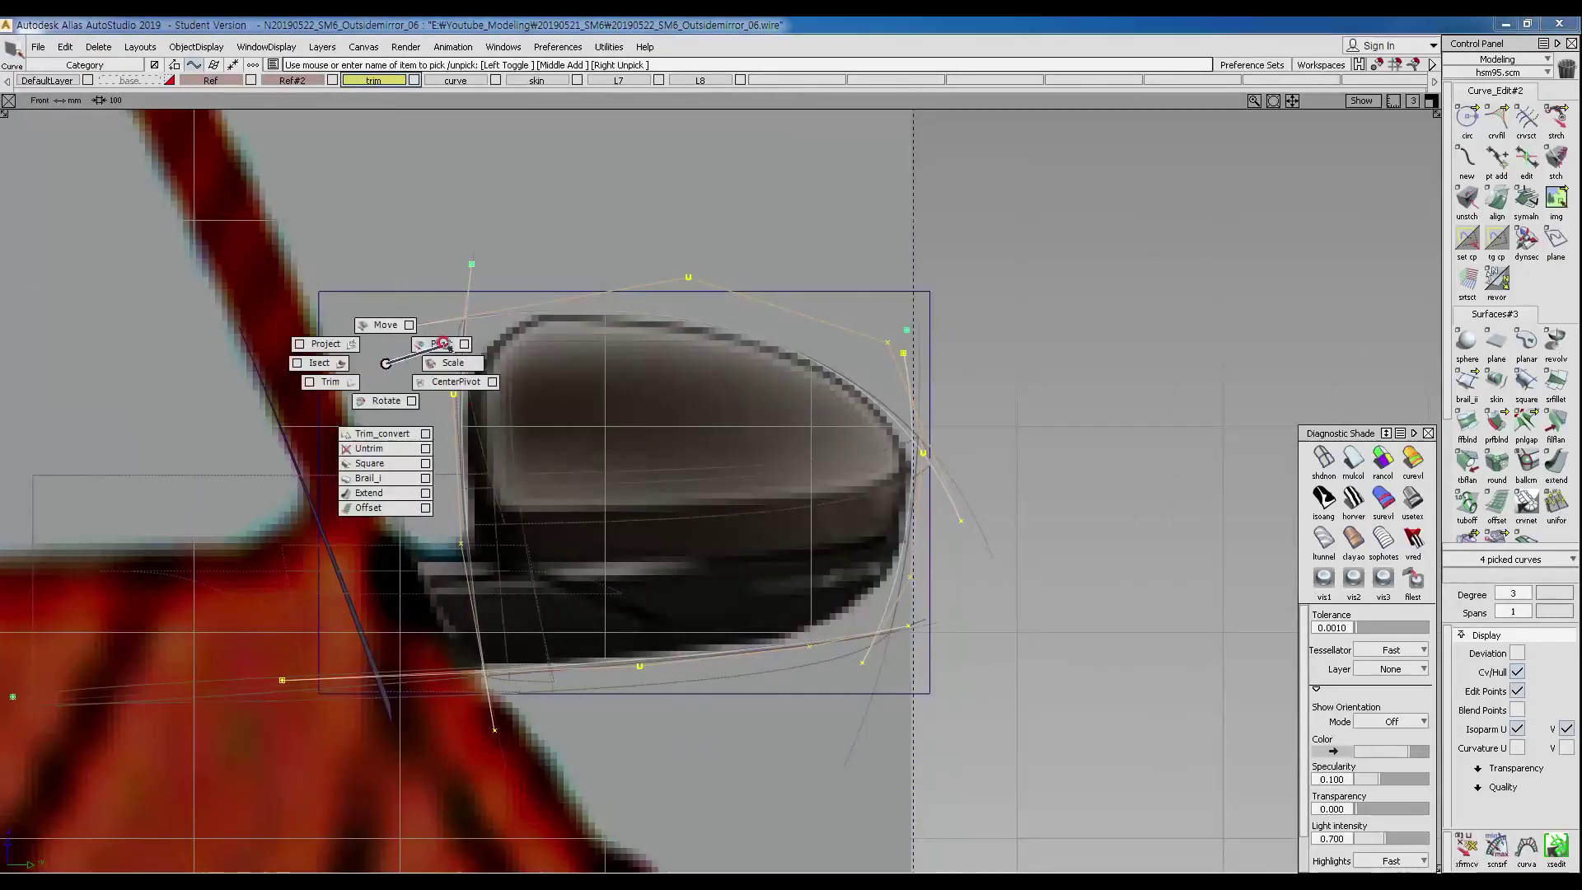
ctrl+shift+drag(443, 343, 445, 342)
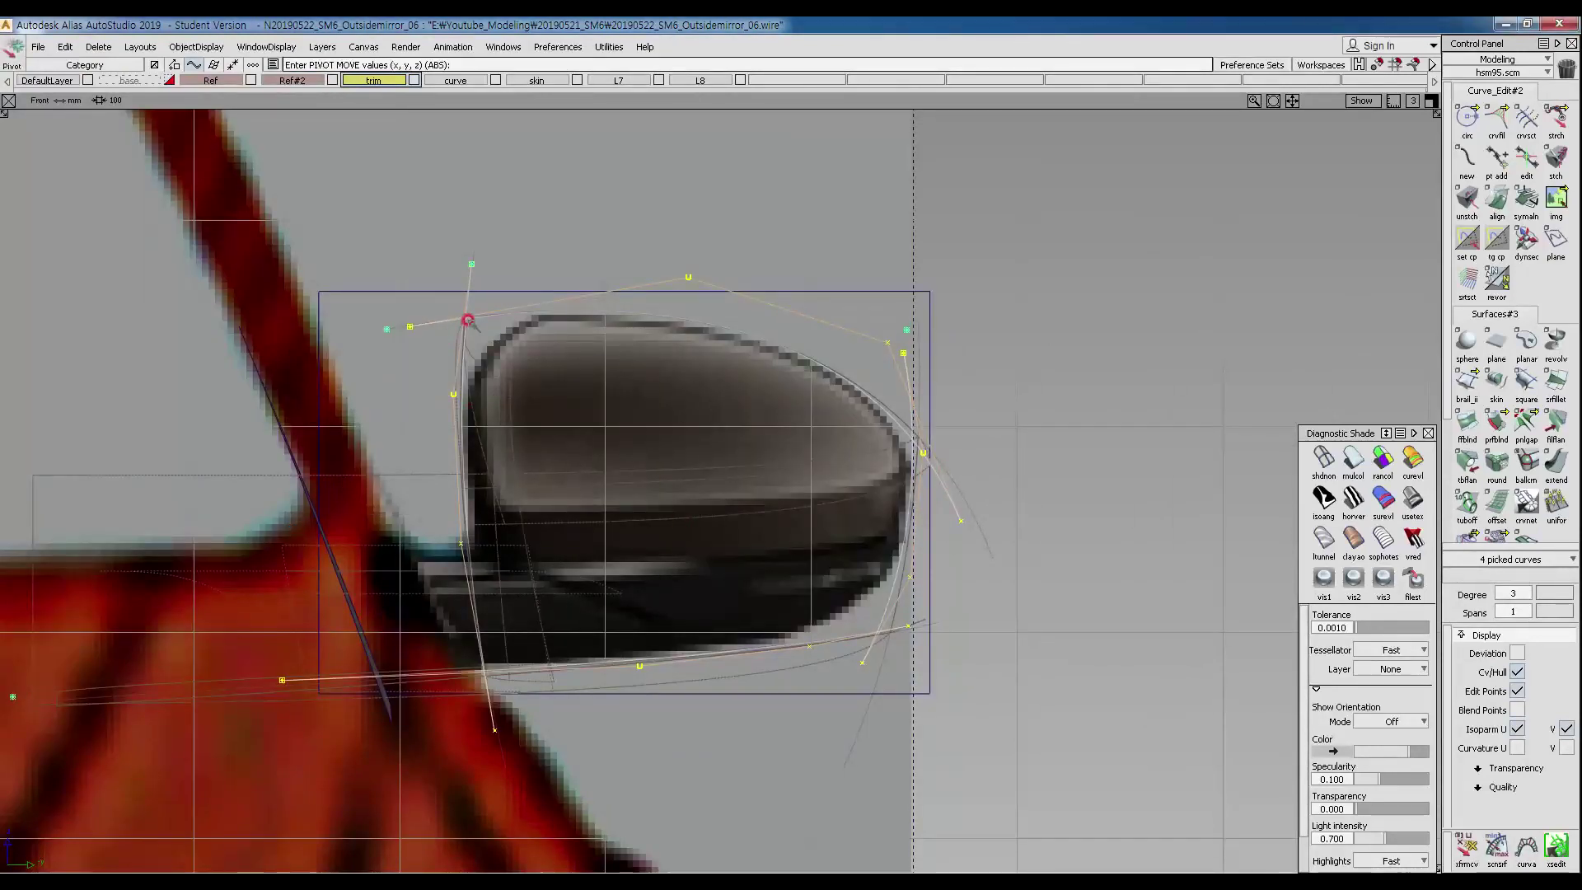
In the Top view, move the four picked curves along X from the centre axis to the mirror's rear-face plane.
ctrl+shift+right_click(582, 438)
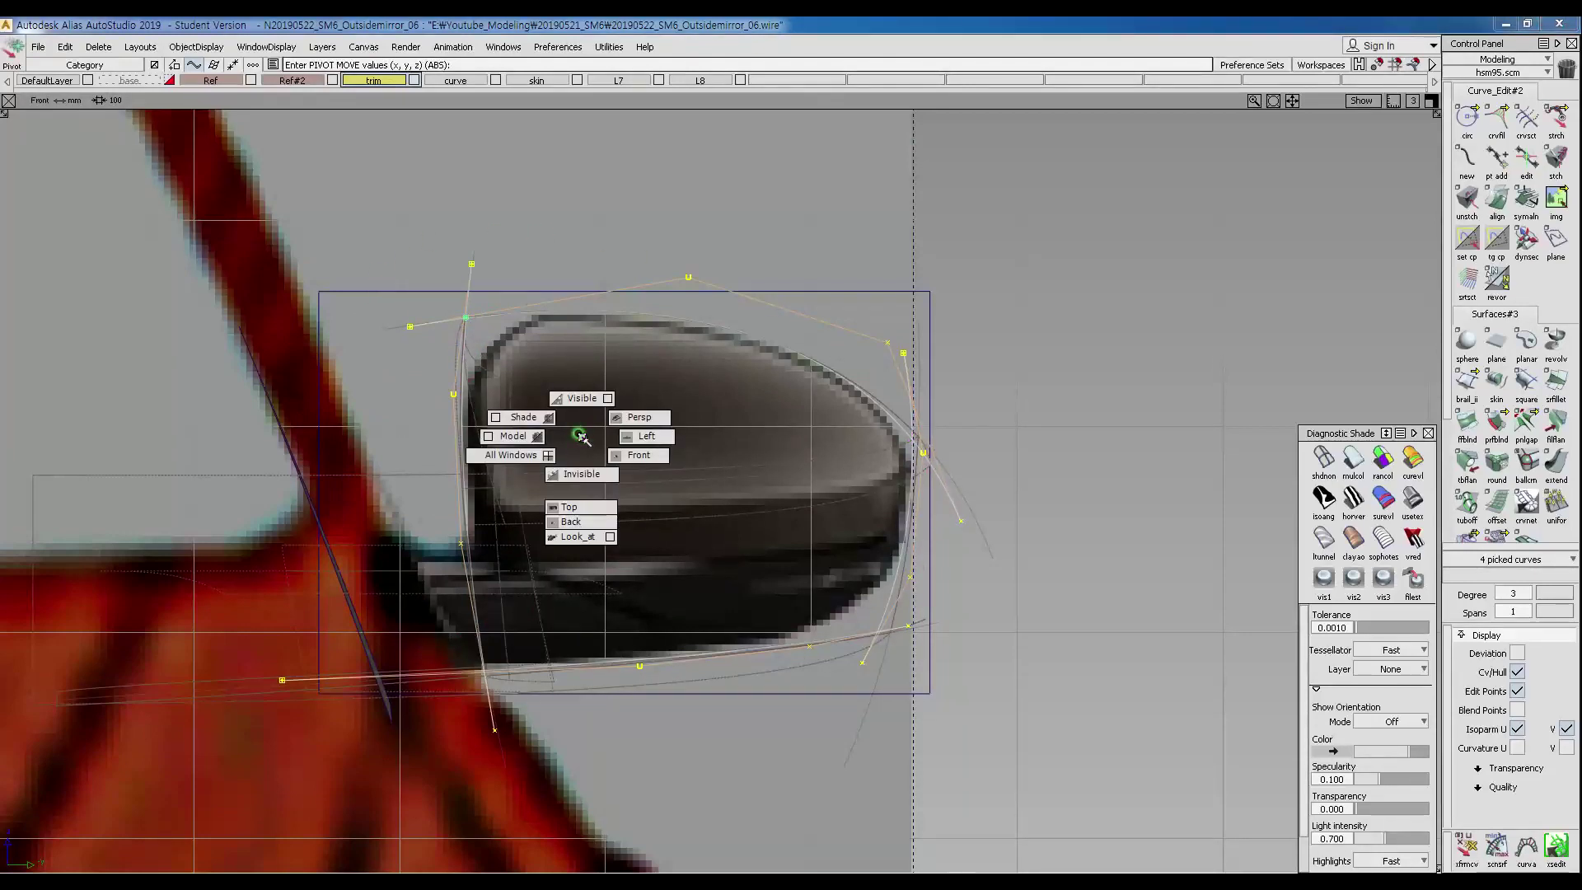
ctrl+shift+click(577, 509)
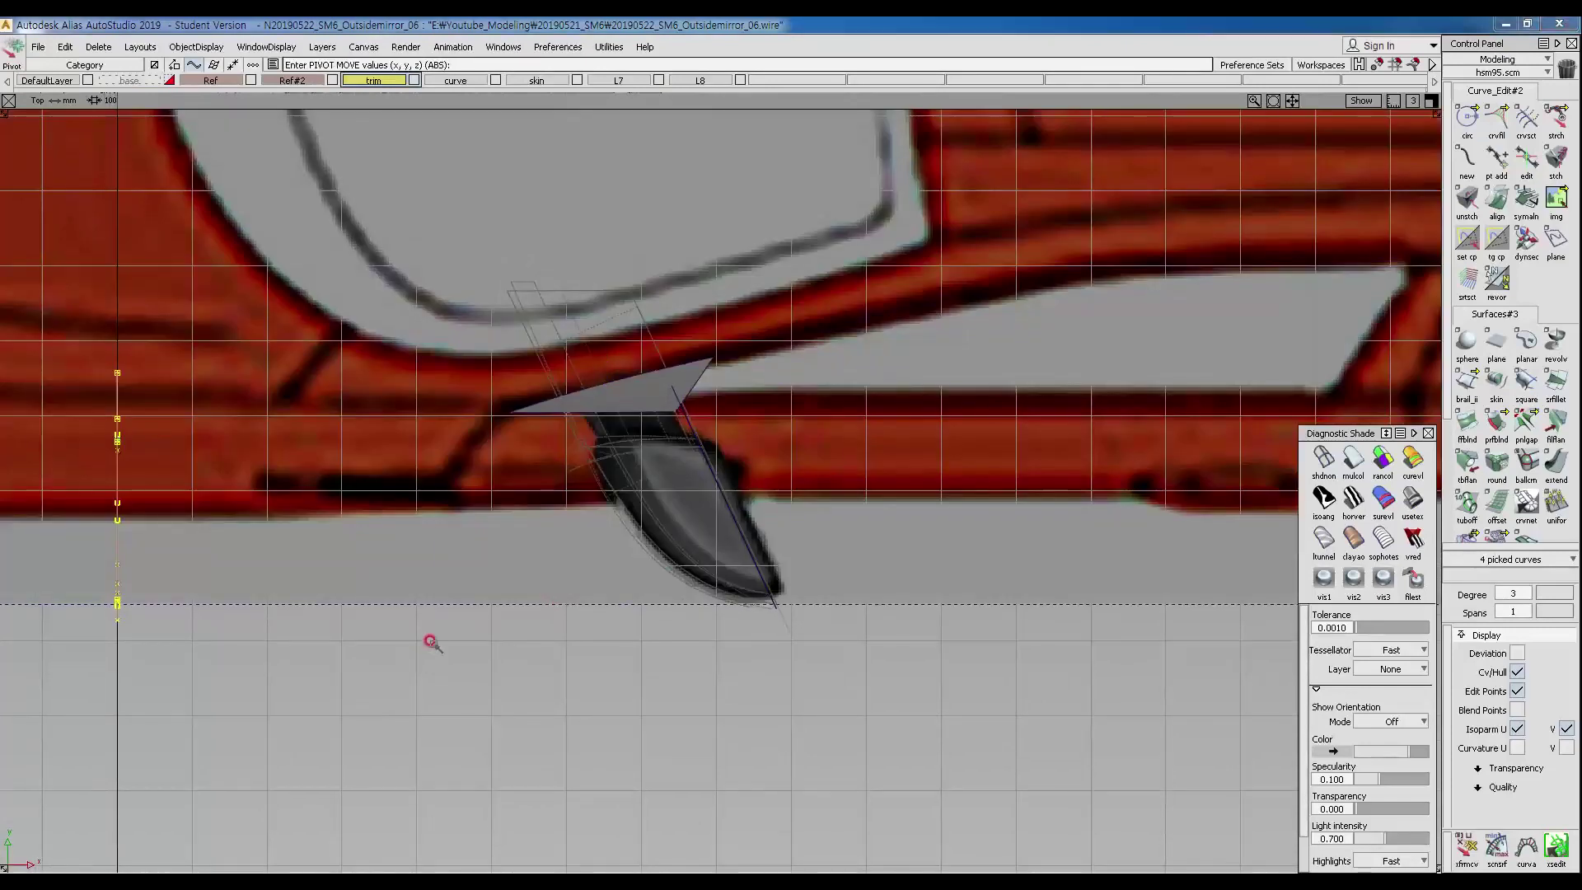
key(m)
middle_drag(425, 501, 912, 526)
alt+shift+right_drag(841, 568, 879, 520)
alt+shift+middle_drag(873, 527, 616, 329)
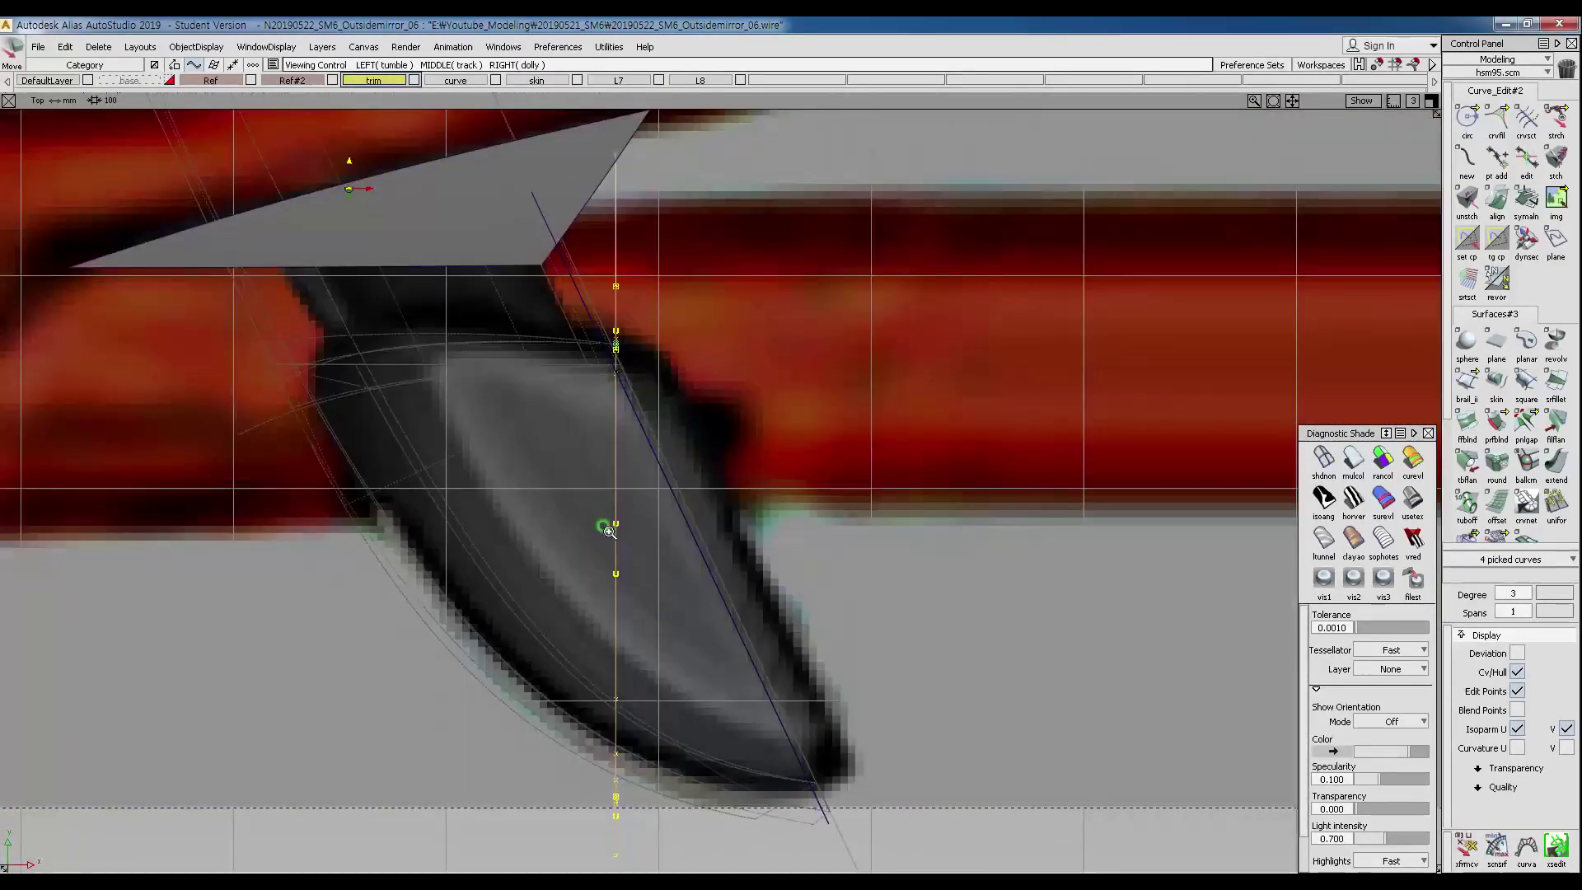
Fine-tune the four curves' X position so their pivot sits on the rear-face plane's line.
alt+shift+right_drag(609, 533, 653, 421)
alt+shift+middle_drag(989, 692, 585, 503)
alt+shift+right_drag(593, 511, 659, 428)
alt+shift+middle_drag(981, 676, 728, 592)
alt+shift+right_drag(700, 567, 696, 575)
middle_drag(737, 543, 738, 545)
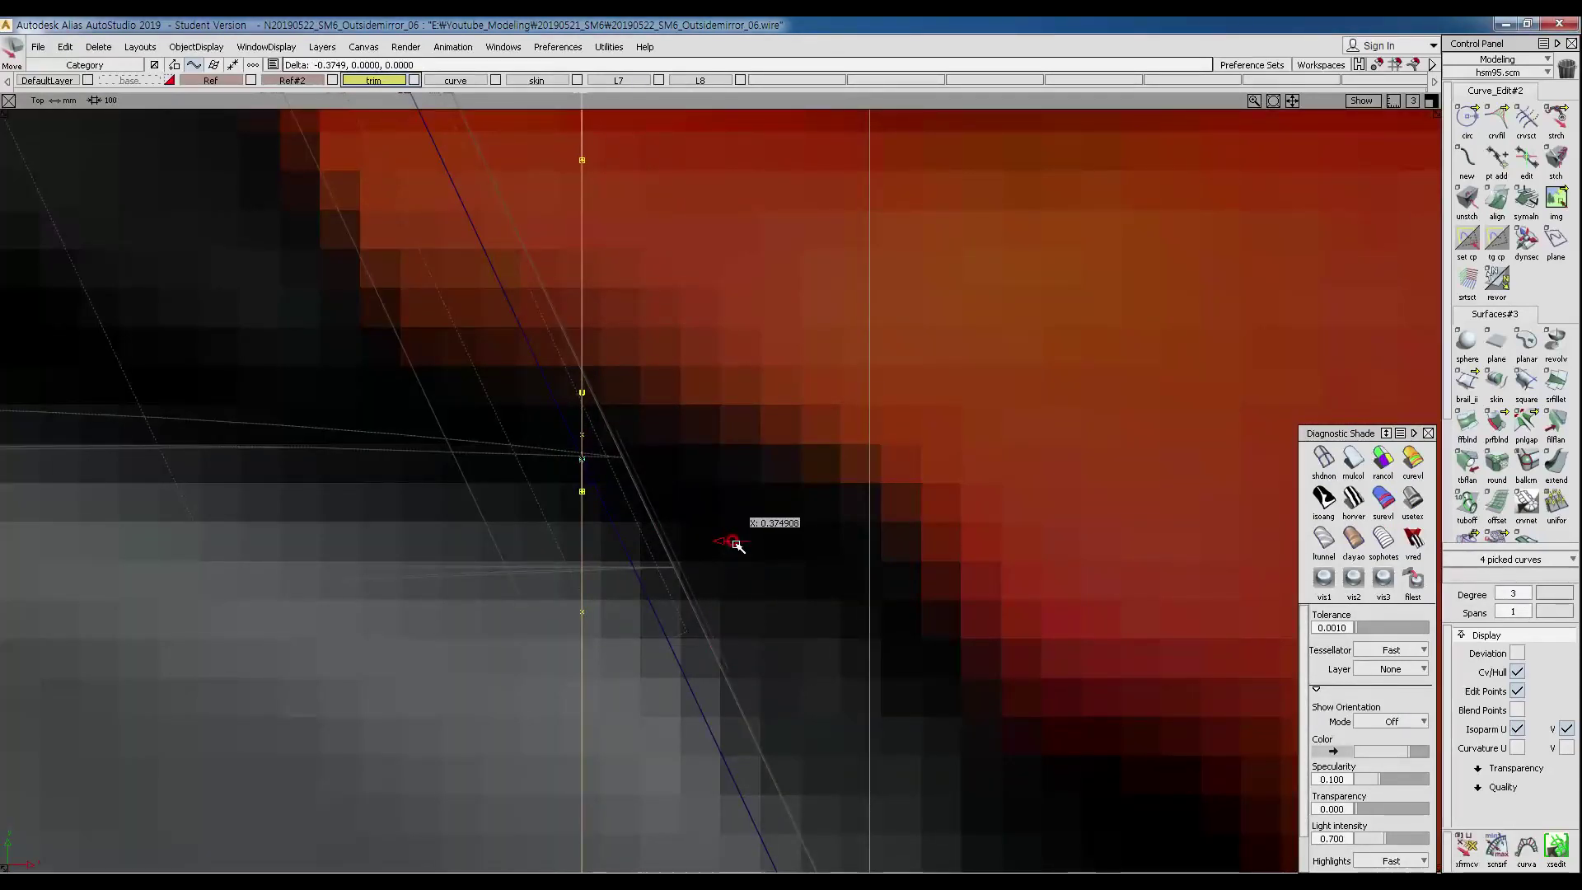
middle_drag(738, 545, 742, 519)
alt+shift+right_drag(742, 519, 675, 505)
Rotate the four picked curves about Z toward the slanted rear-face plane.
ctrl+shift+right_click(676, 491)
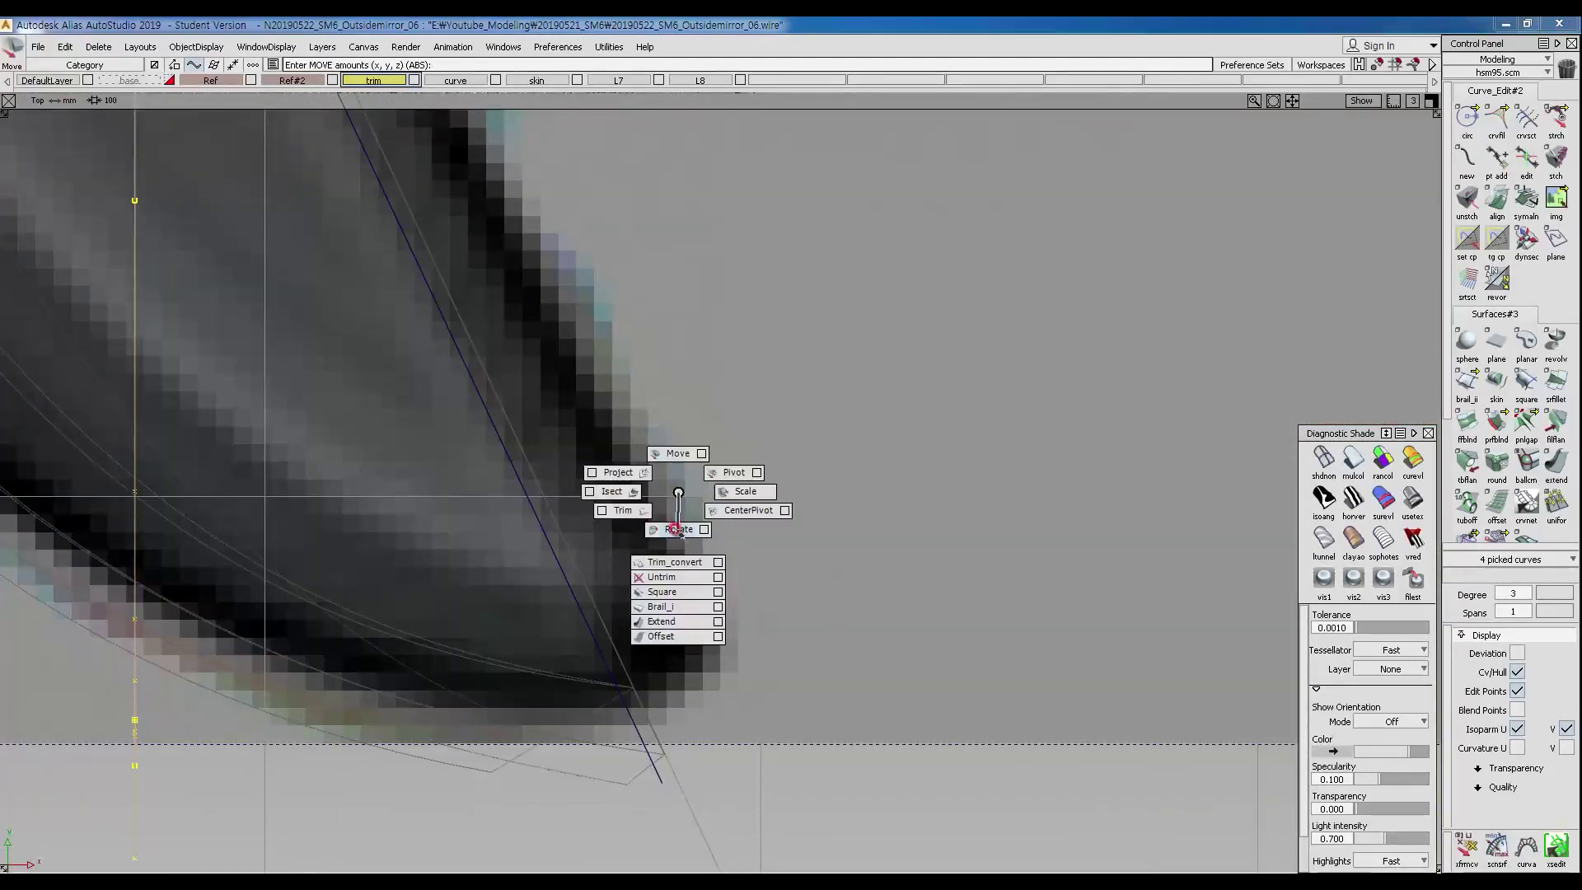
ctrl+shift+drag(676, 530, 679, 533)
right_drag(719, 483, 719, 420)
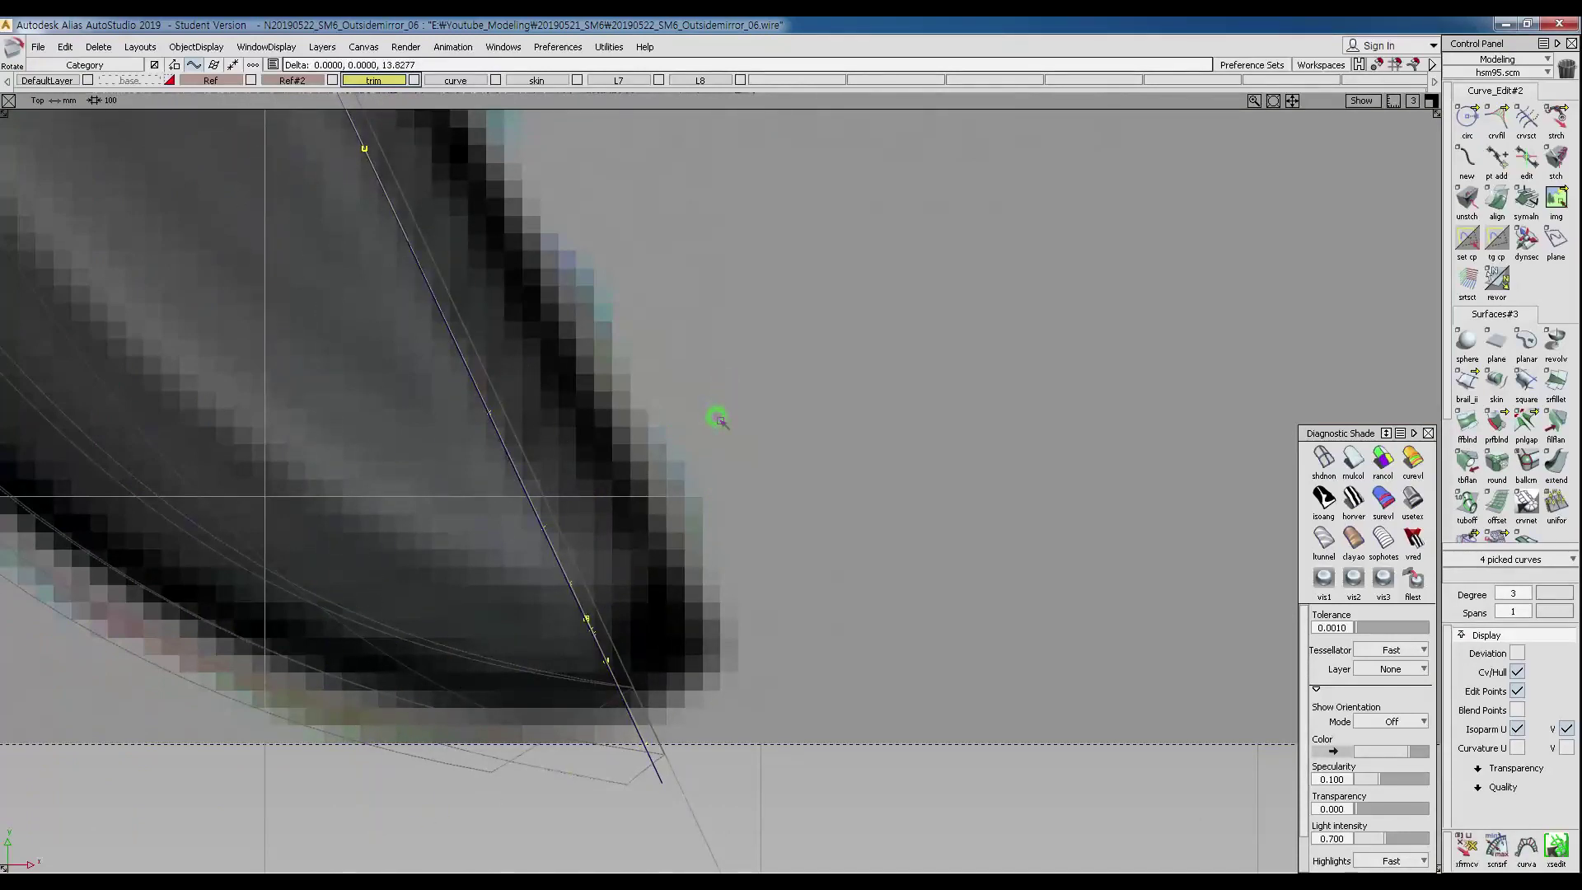
Refine the Z rotation of the four curves until they lie exactly along the rear-face plane's line.
alt+shift+right_drag(706, 625, 620, 541)
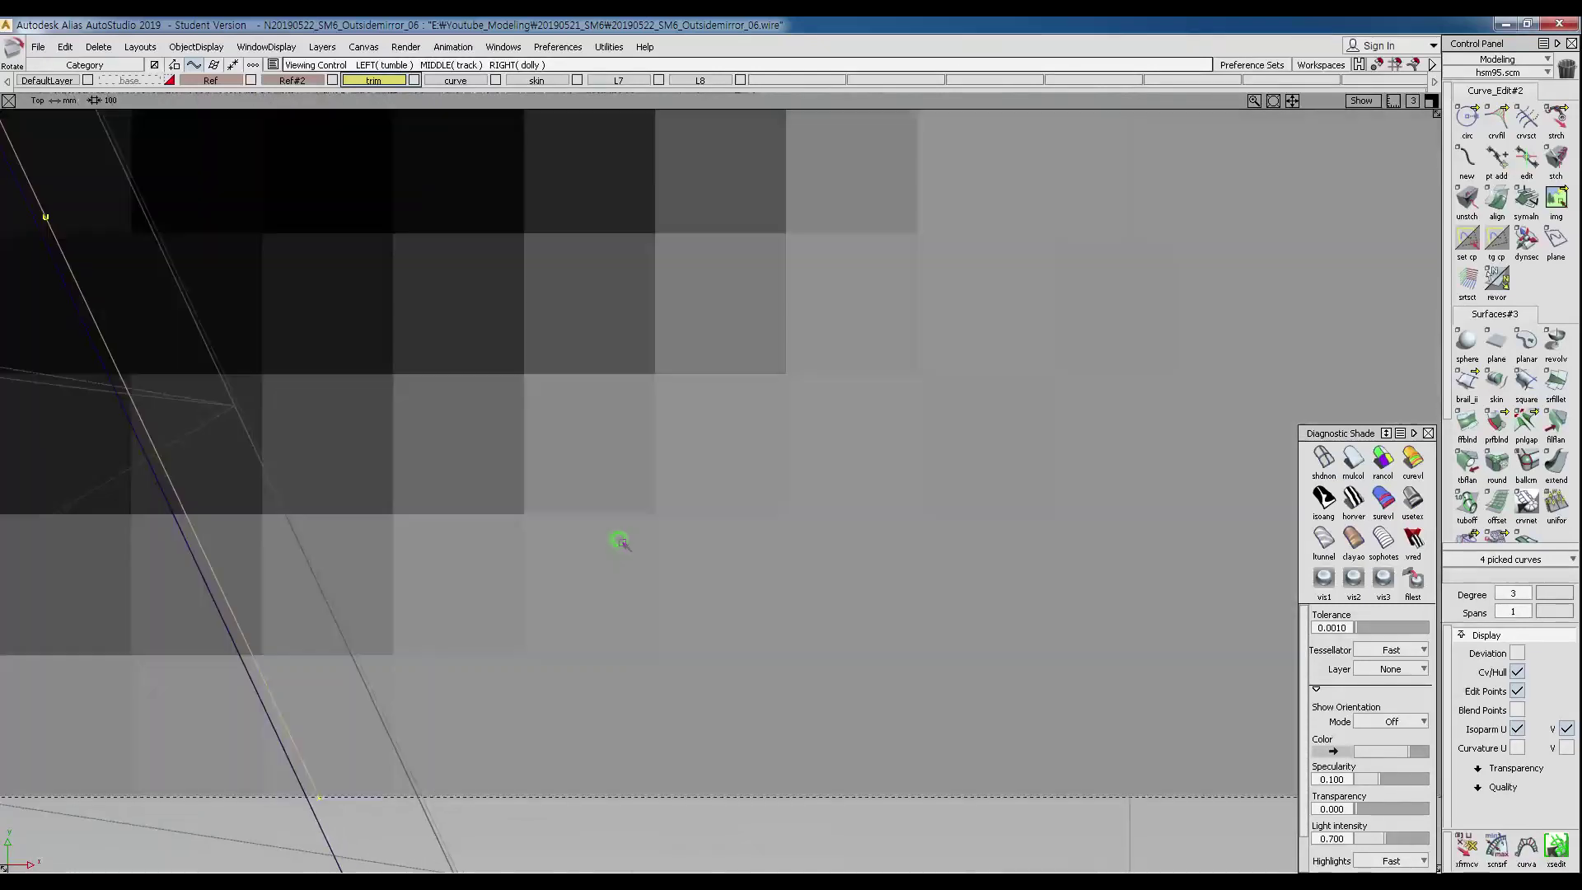
right_drag(583, 617, 299, 600)
alt+shift+middle_drag(291, 593, 371, 420)
alt+shift+middle_drag(417, 473, 493, 570)
alt+shift+right_drag(493, 570, 581, 396)
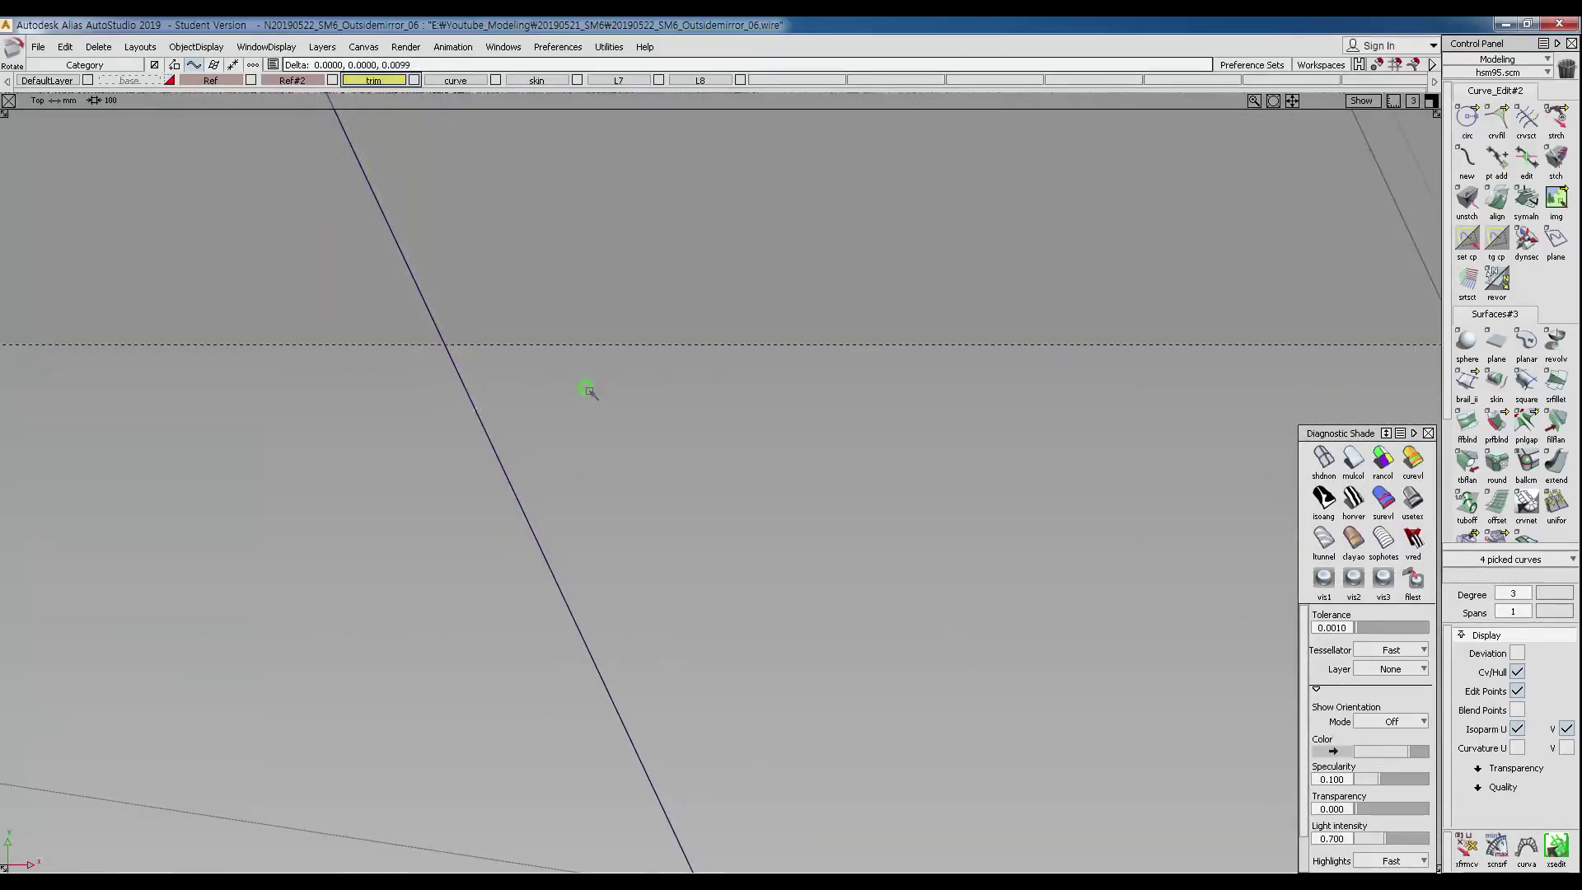
alt+shift+right_drag(671, 346, 471, 509)
alt+shift+middle_drag(534, 515, 597, 786)
alt+shift+right_drag(746, 606, 568, 495)
alt+shift+middle_drag(503, 404, 607, 452)
alt+shift+right_drag(607, 452, 610, 499)
mouse_move(610, 500)
alt+shift+middle_down()
mouse_move(600, 438)
mouse_move(599, 479)
alt+shift+middle_up()
alt+shift+right_drag(599, 480, 597, 476)
ctrl+shift+middle_click(586, 428)
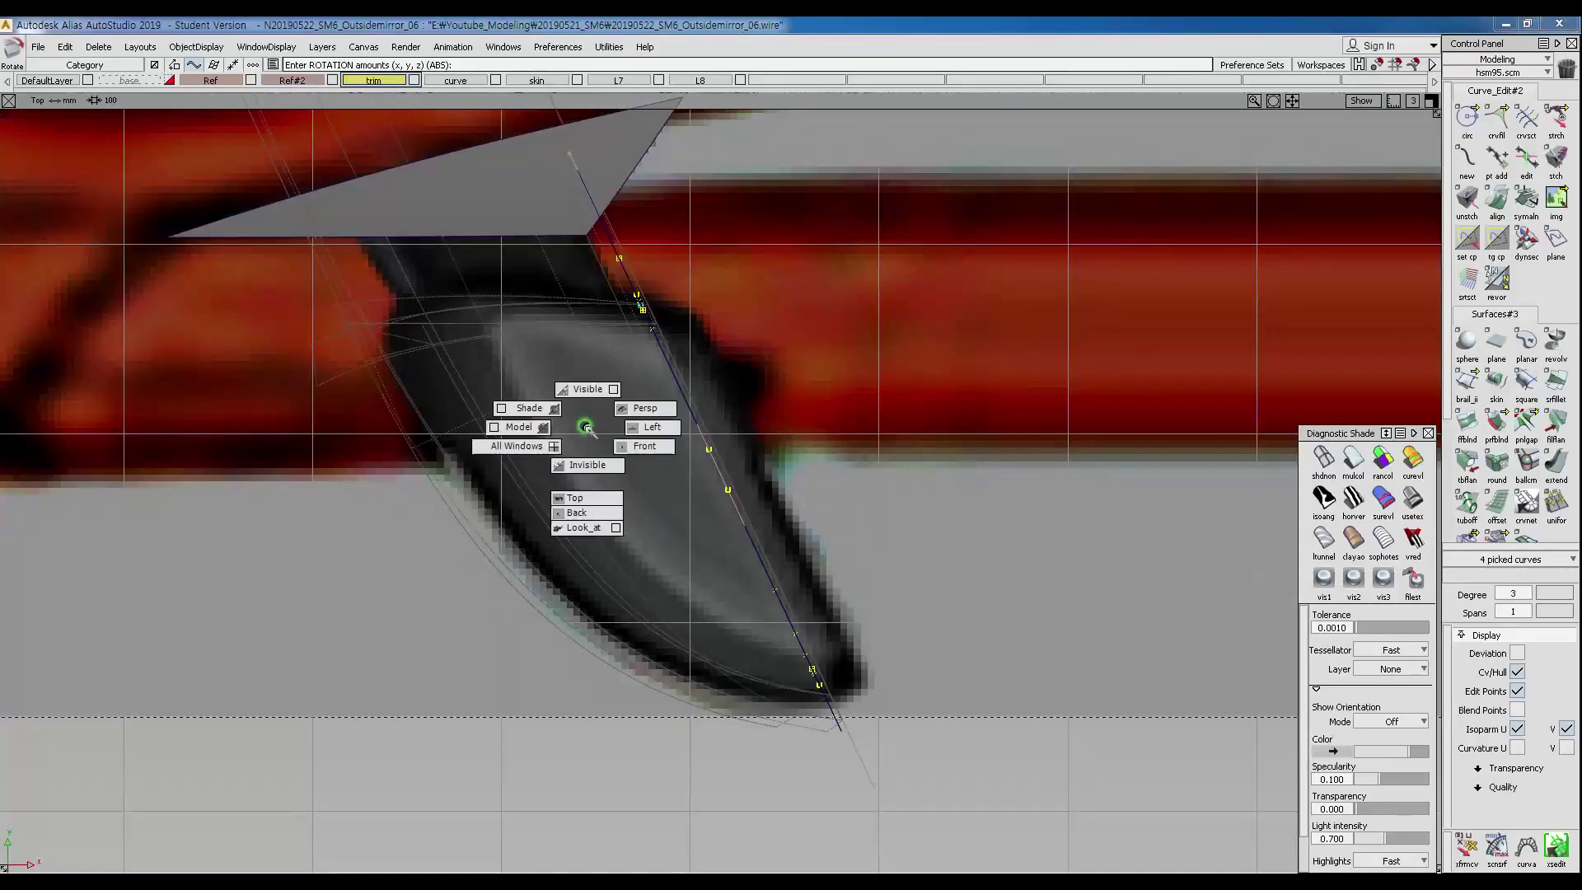
In the Front view, scale the upper outline curve to about 1.11 around a pivot at its inner end, extending it along the mirror's edge.
ctrl+shift+middle_drag(587, 428, 599, 446)
alt+shift+right_drag(831, 501, 792, 486)
alt+shift+middle_drag(793, 485, 831, 484)
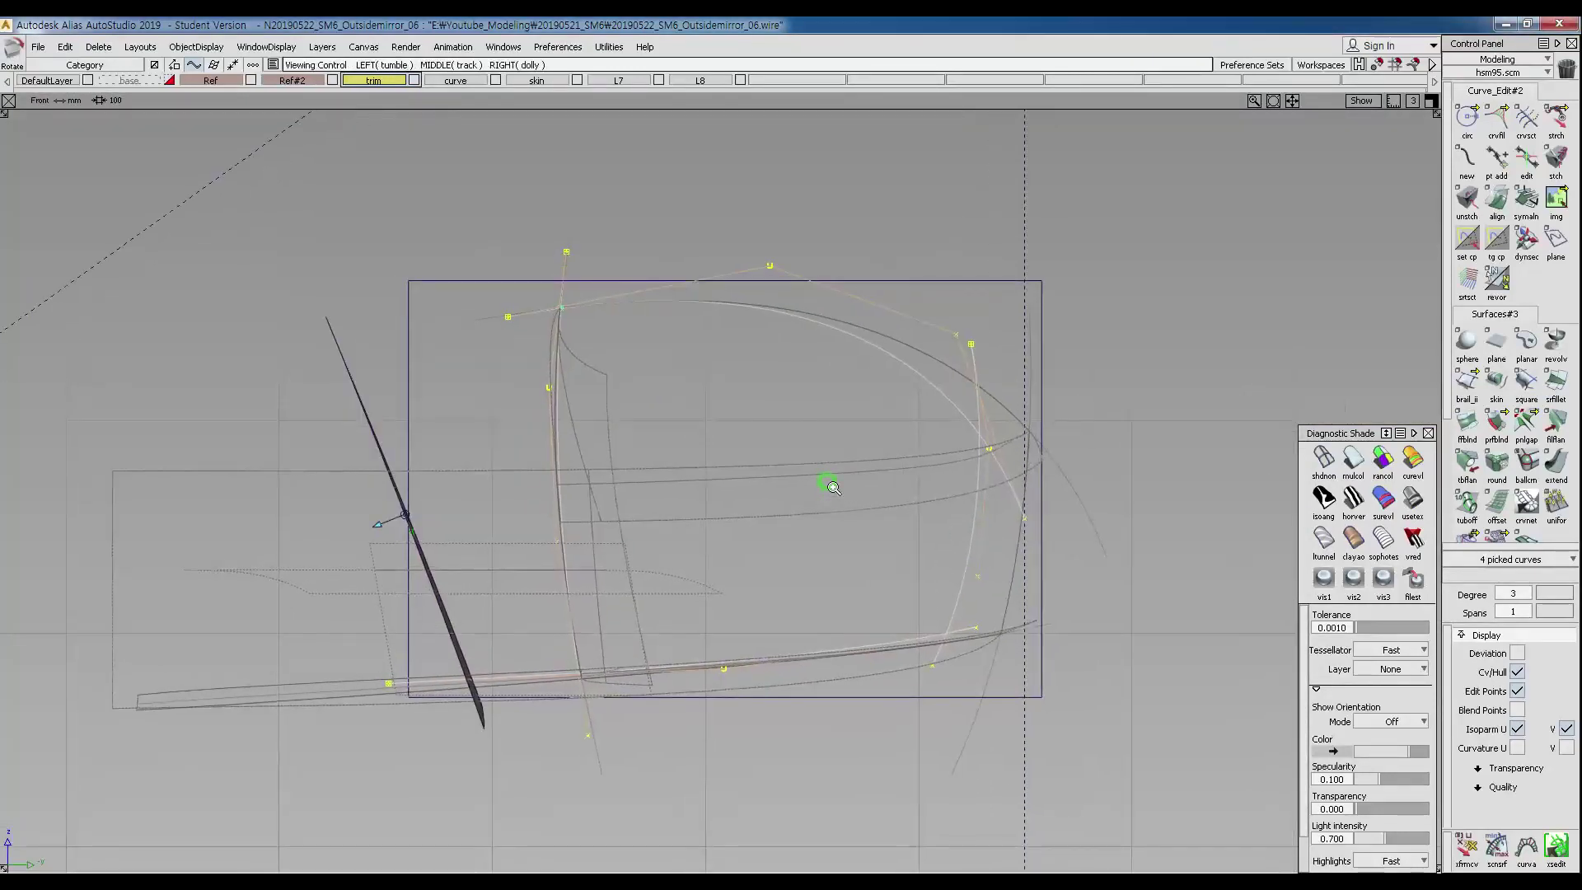
ctrl+shift+drag(980, 521, 976, 470)
alt+shift+middle_drag(948, 460, 857, 477)
ctrl+shift+drag(660, 286, 686, 312)
click(690, 378)
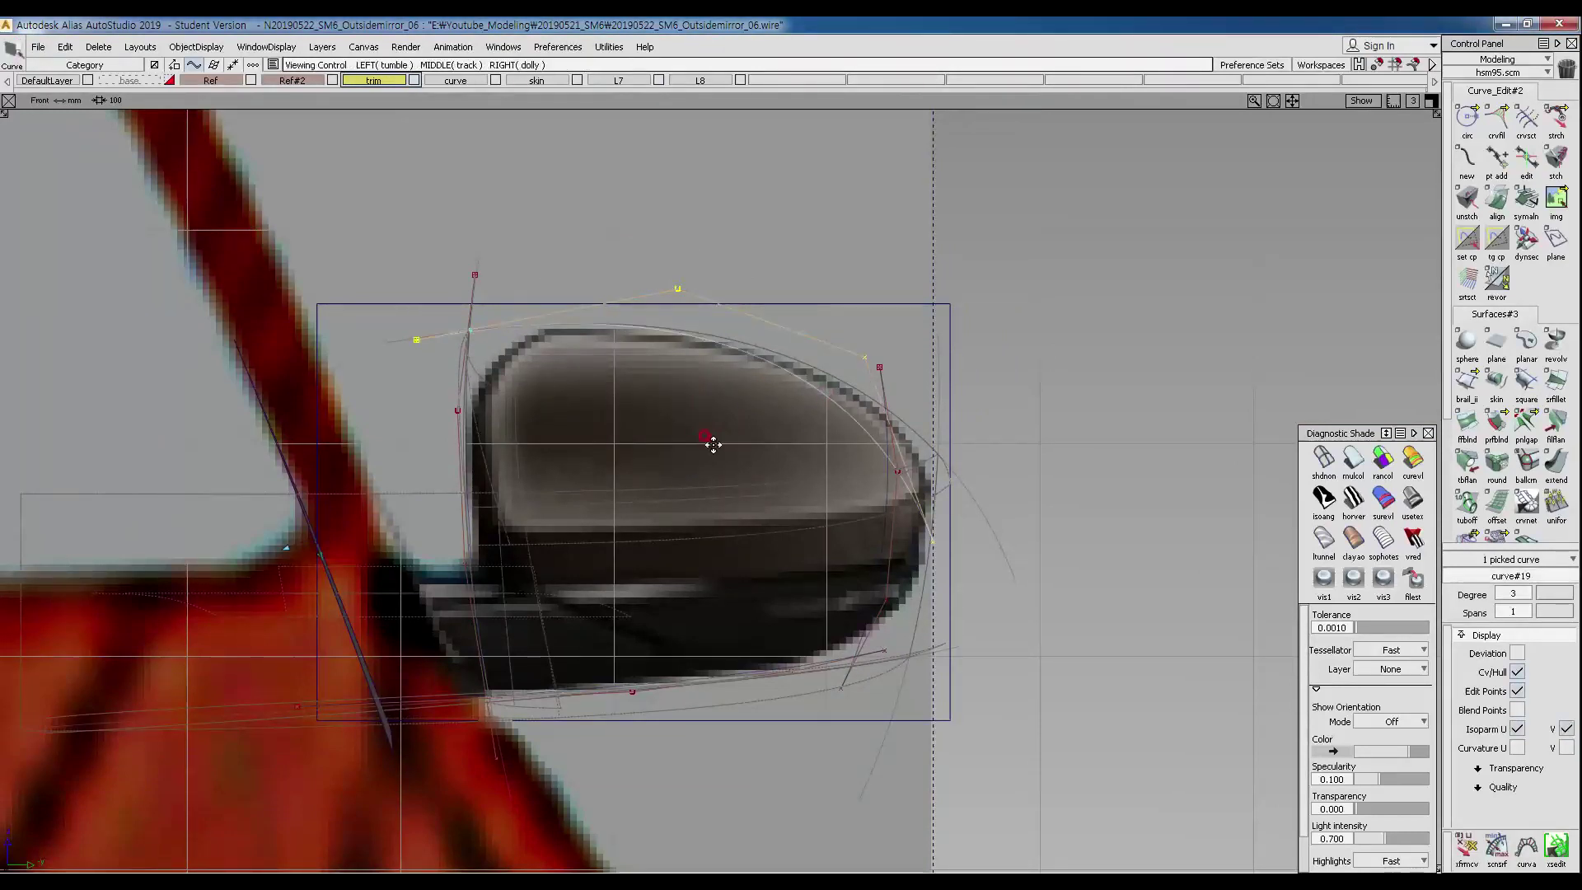
alt+shift+middle_drag(718, 438, 673, 464)
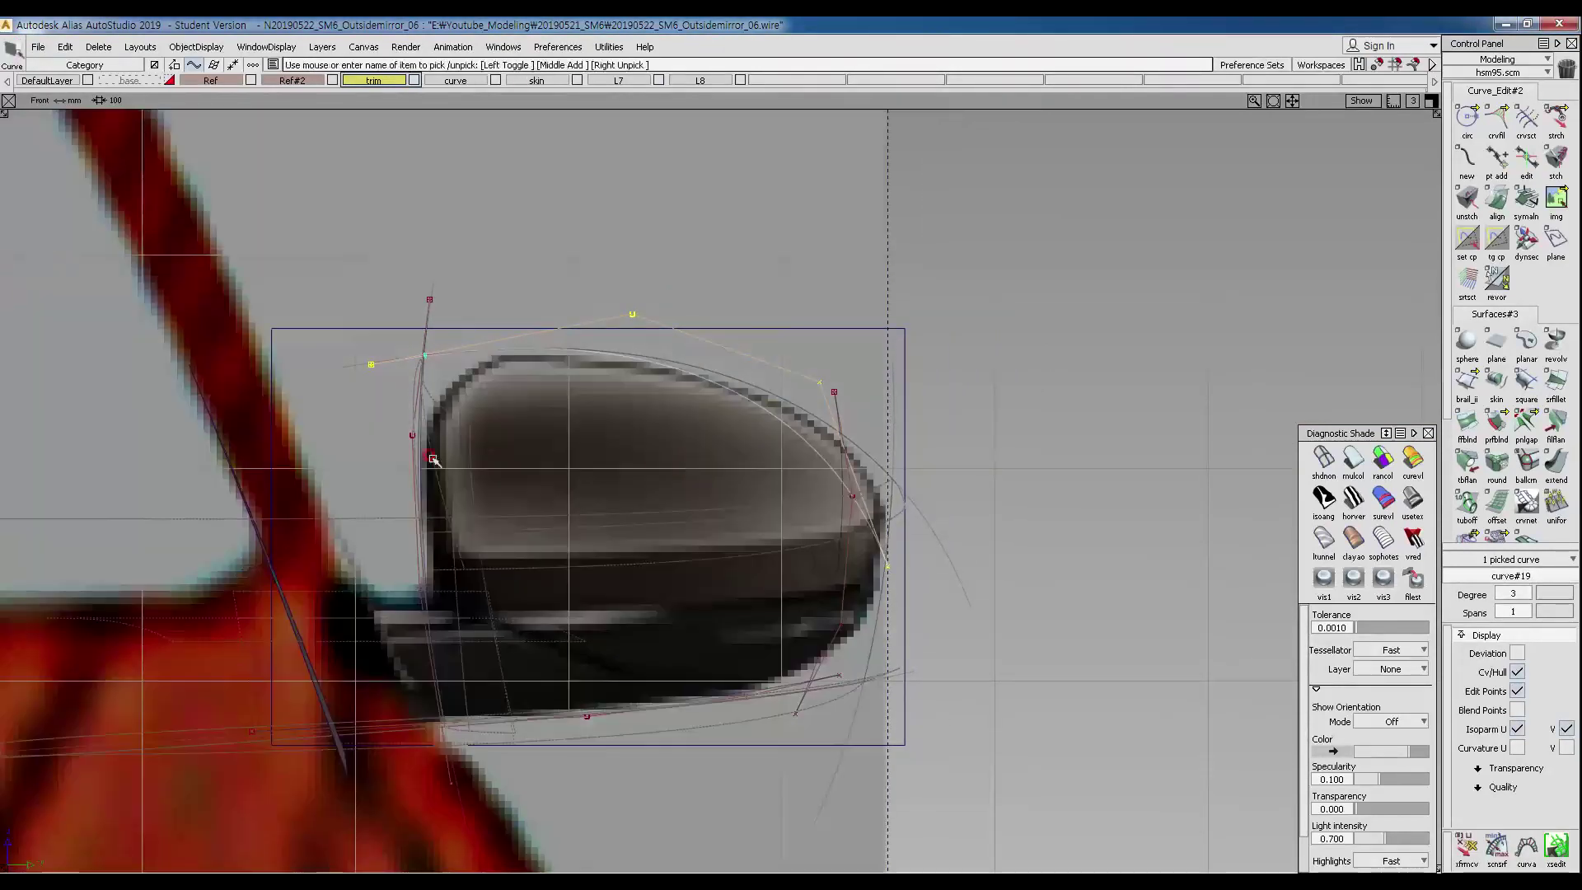
ctrl+shift+drag(357, 434, 392, 422)
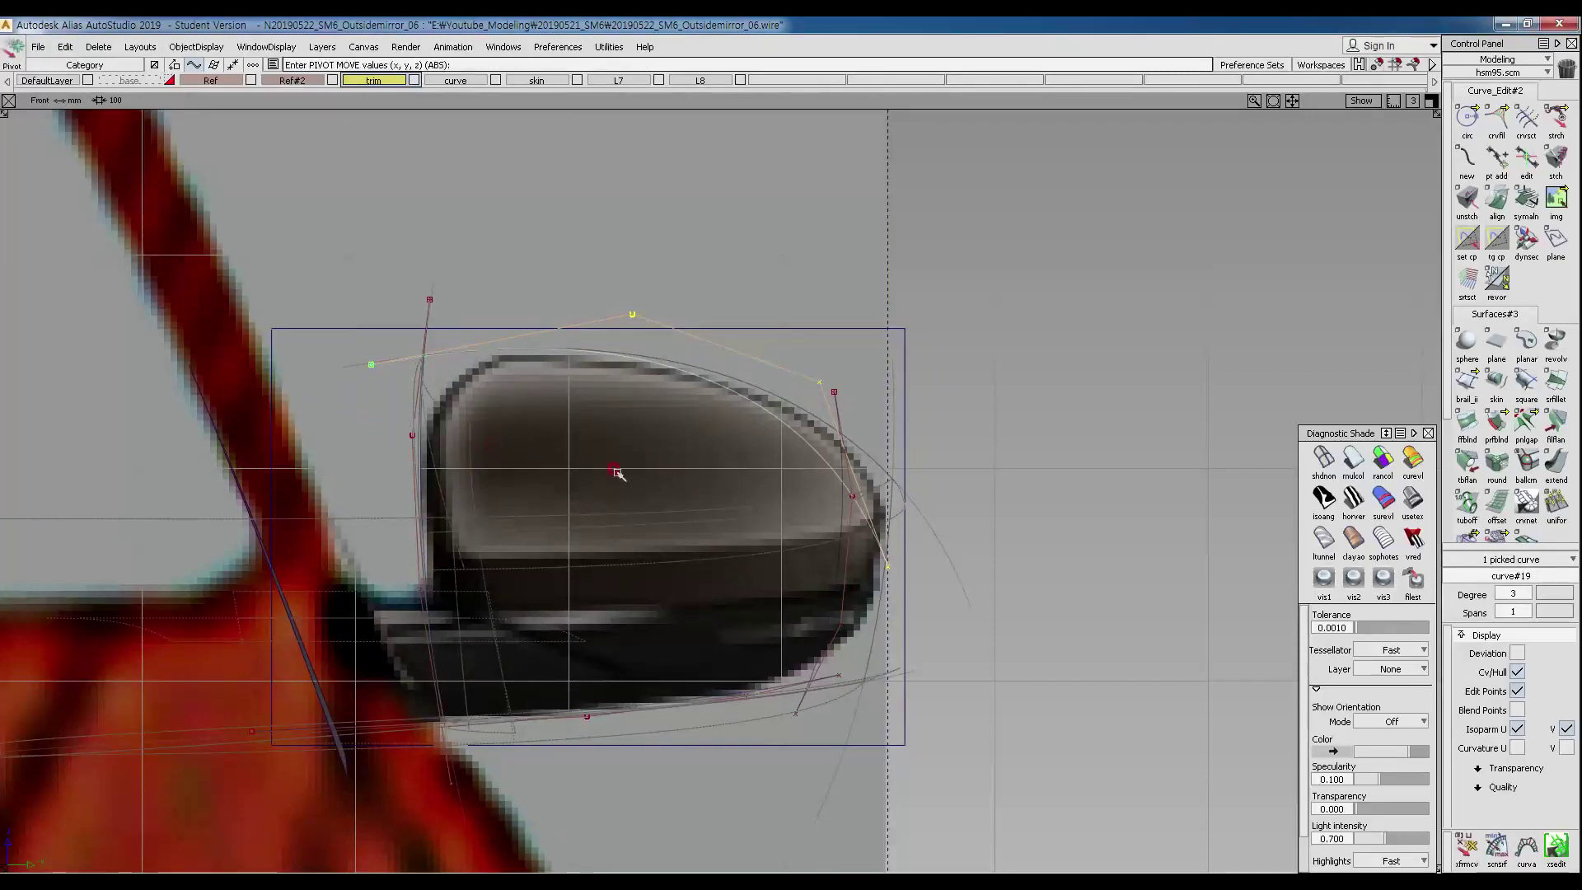
ctrl+shift+drag(612, 453, 696, 472)
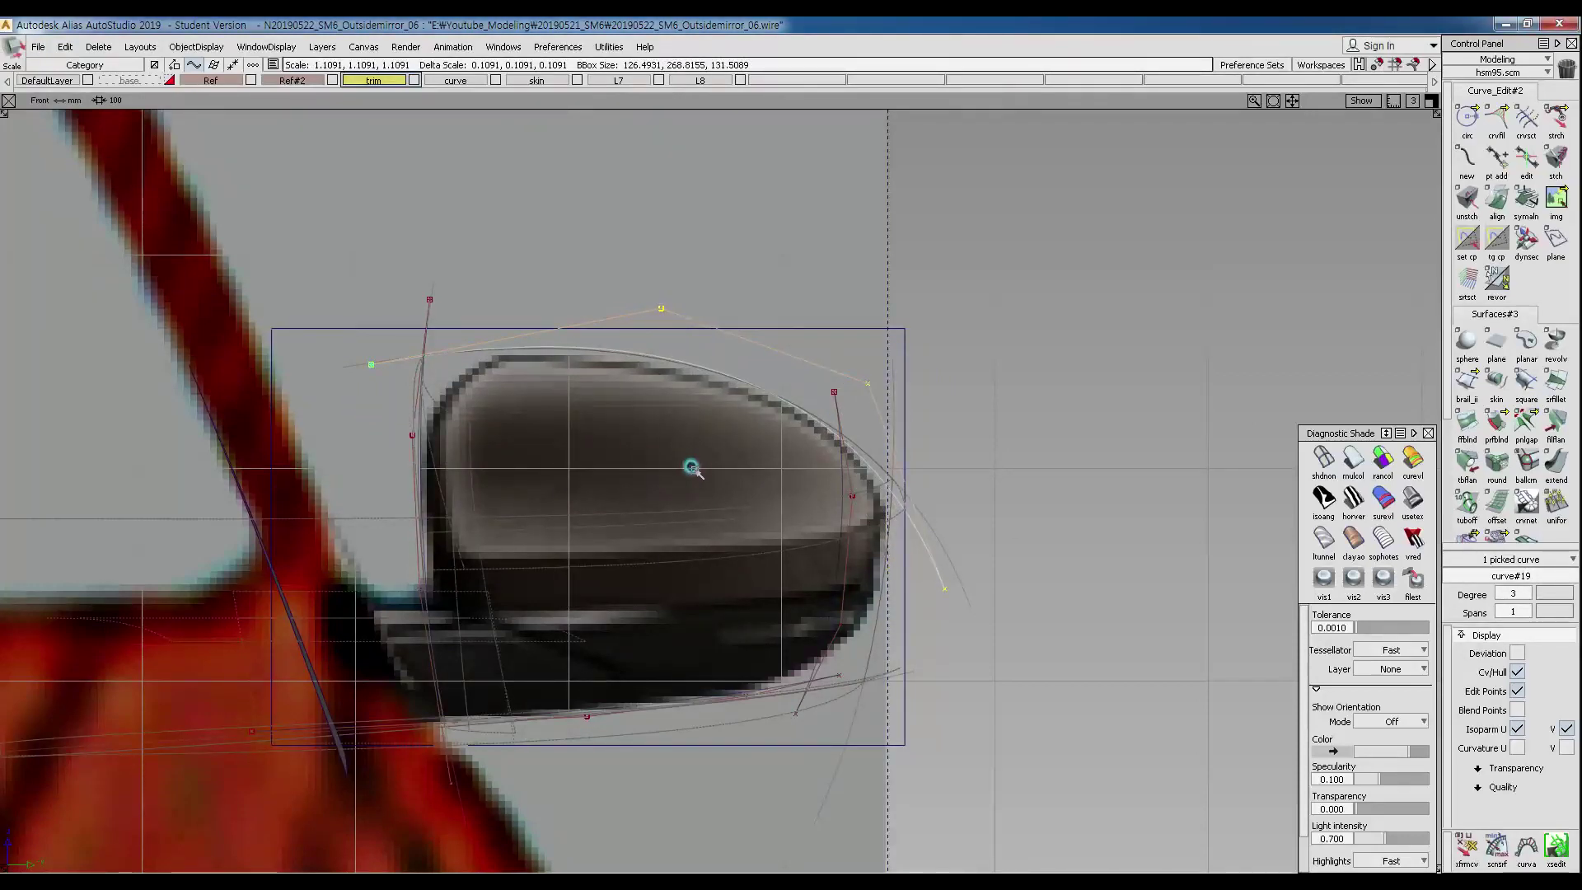
Lower the upper curve's second CV about 6.9 mm in Z to flatten the curve toward the mirror's top edge.
alt+shift+right_drag(875, 530, 926, 473)
alt+shift+middle_drag(925, 473, 851, 502)
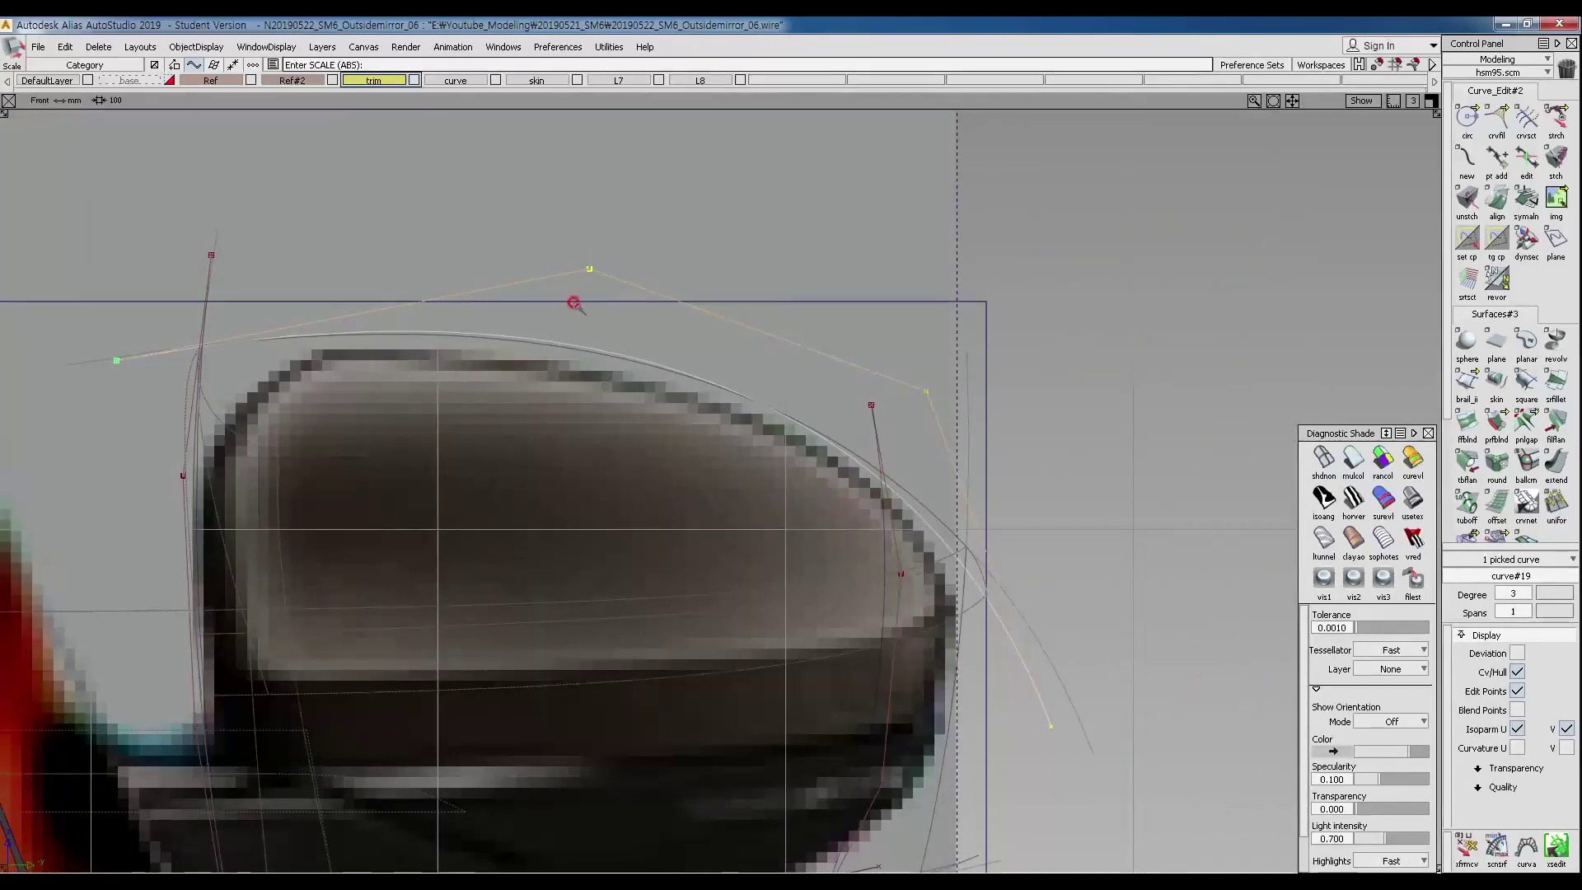
ctrl+shift+drag(550, 443, 554, 495)
ctrl+shift+drag(462, 275, 595, 273)
drag(484, 226, 641, 295)
ctrl+shift+drag(570, 573, 576, 487)
right_drag(575, 488, 575, 513)
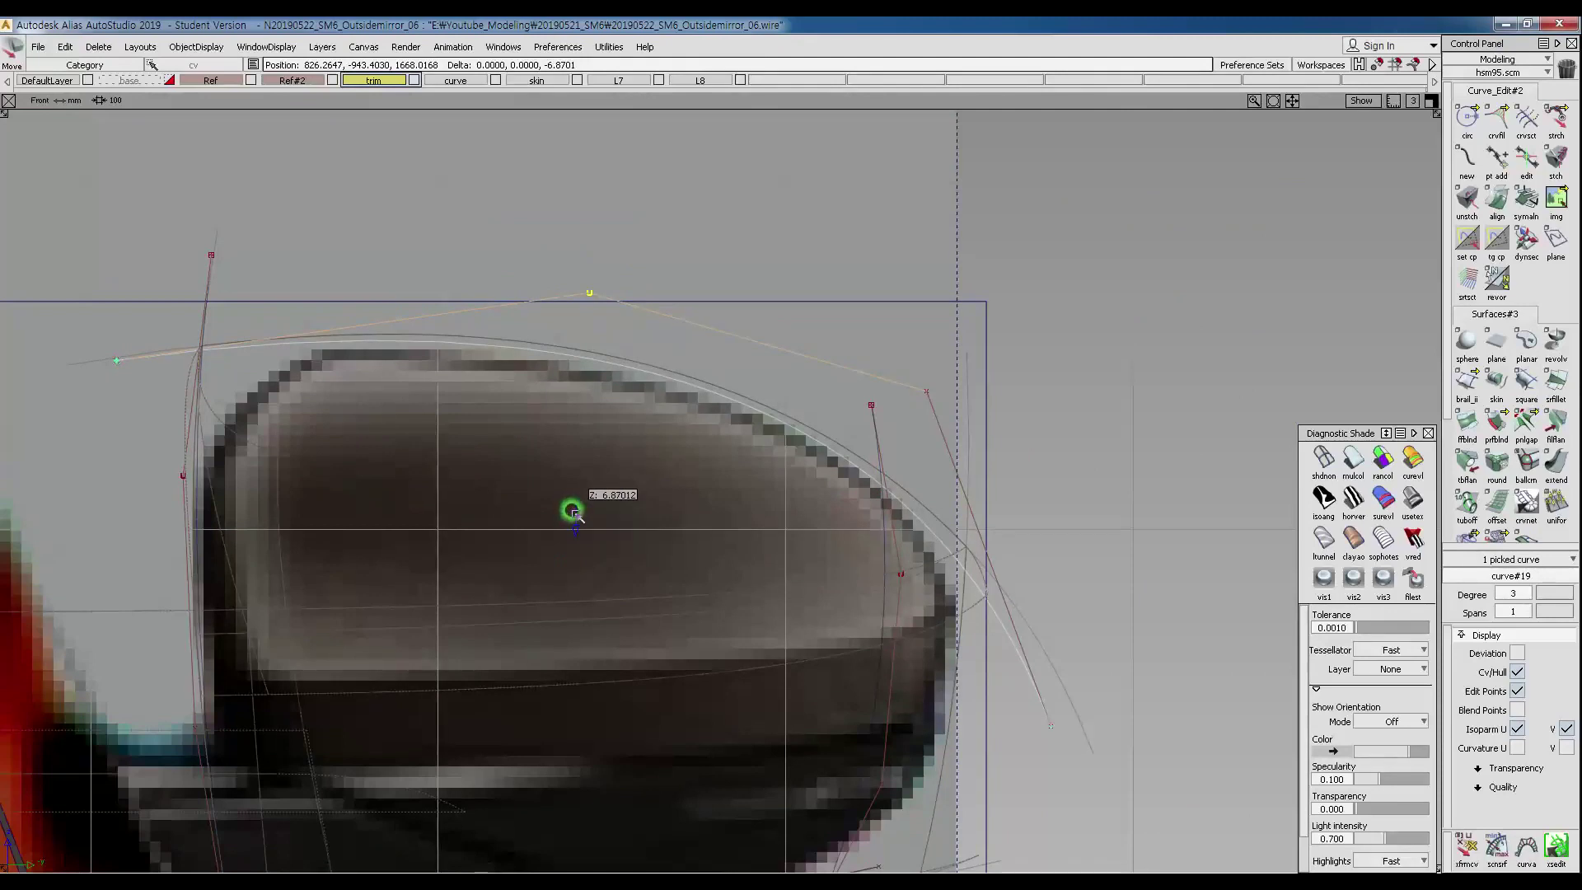
right_drag(575, 513, 575, 514)
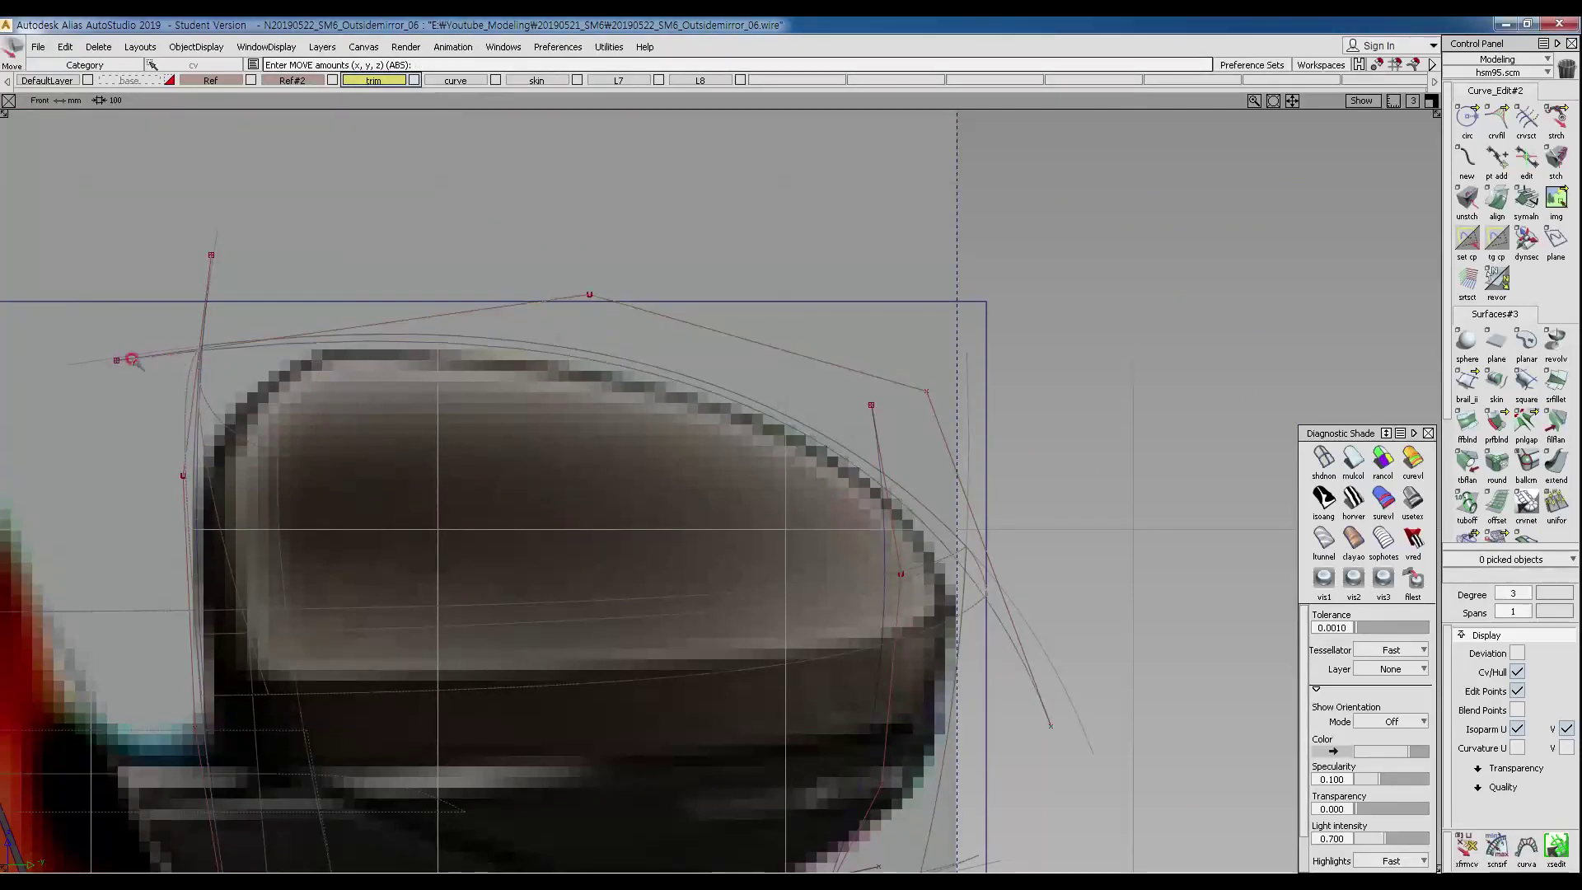
Lower the upper curve's two inner CVs slightly in Z to follow the housing's top edge.
mouse_move(416, 264)
ctrl+shift+mouse_down()
mouse_move(516, 262)
mouse_move(702, 373)
ctrl+shift+mouse_up()
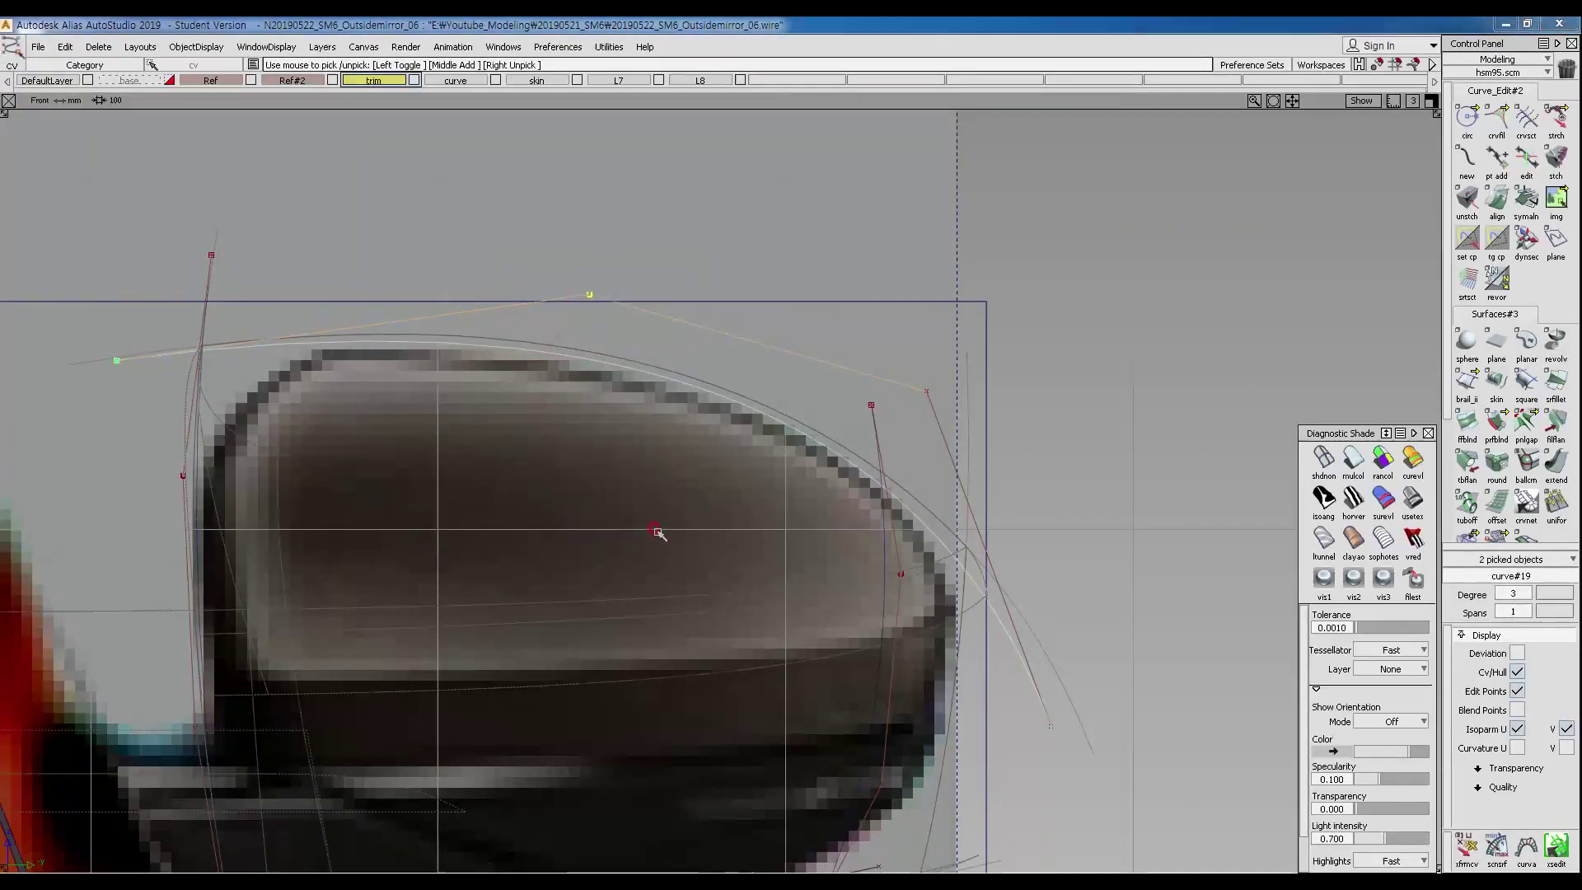
ctrl+shift+middle_drag(657, 532, 650, 484)
right_drag(664, 469, 663, 473)
ctrl+shift+drag(669, 530, 647, 423)
ctrl+shift+drag(483, 289, 666, 415)
click(665, 414)
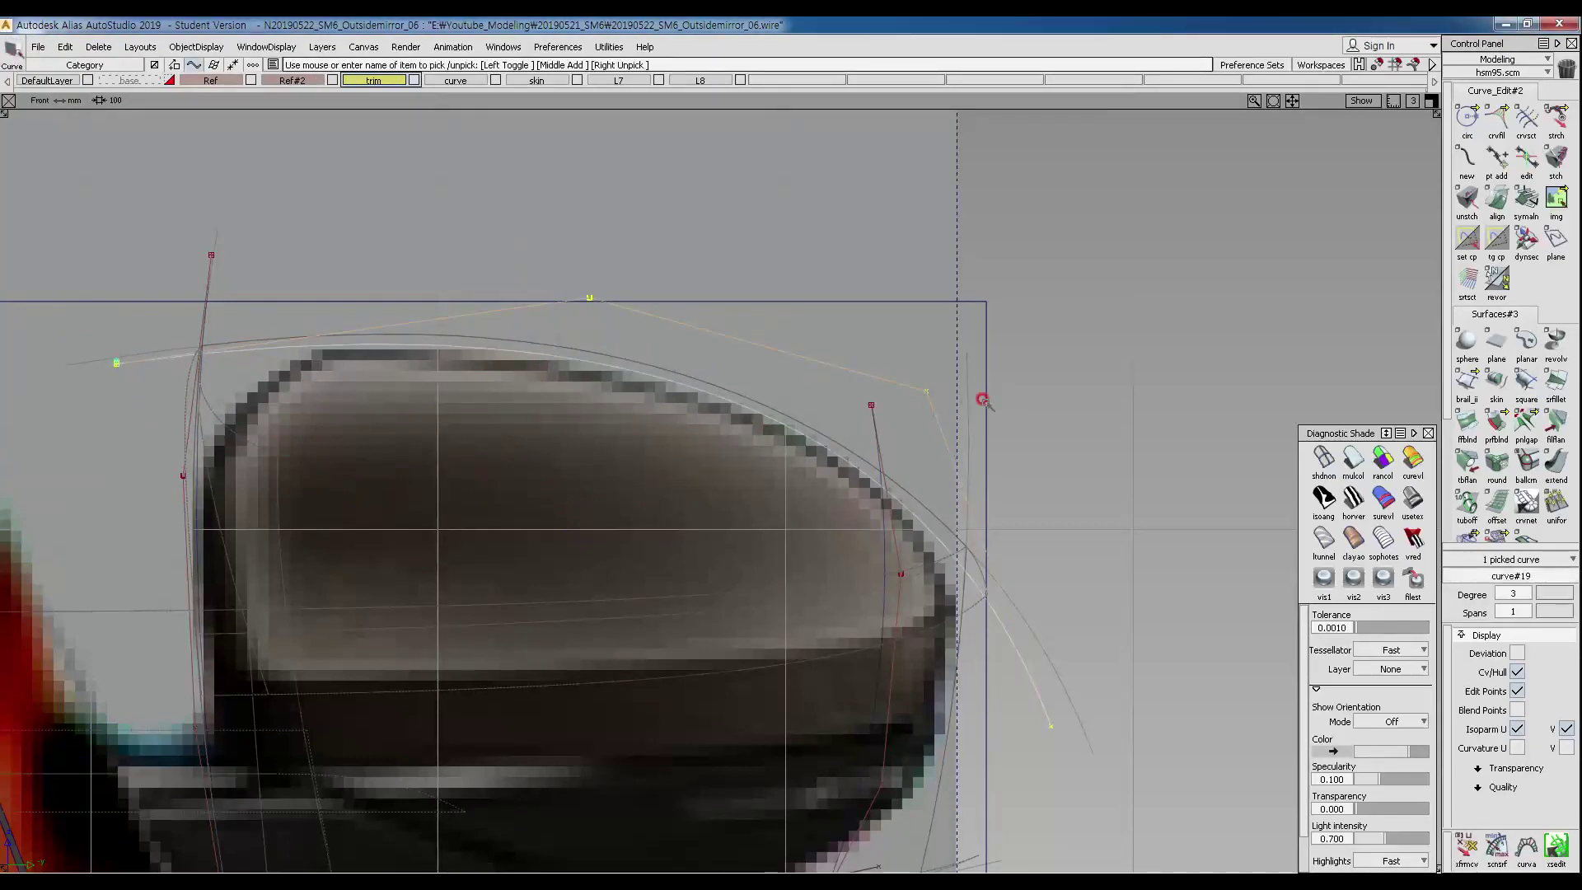
Try moving the upper curve's third CV outward along Y, check it against the rear-face plane in the Top view, and undo the move.
ctrl+shift+drag(752, 540, 750, 437)
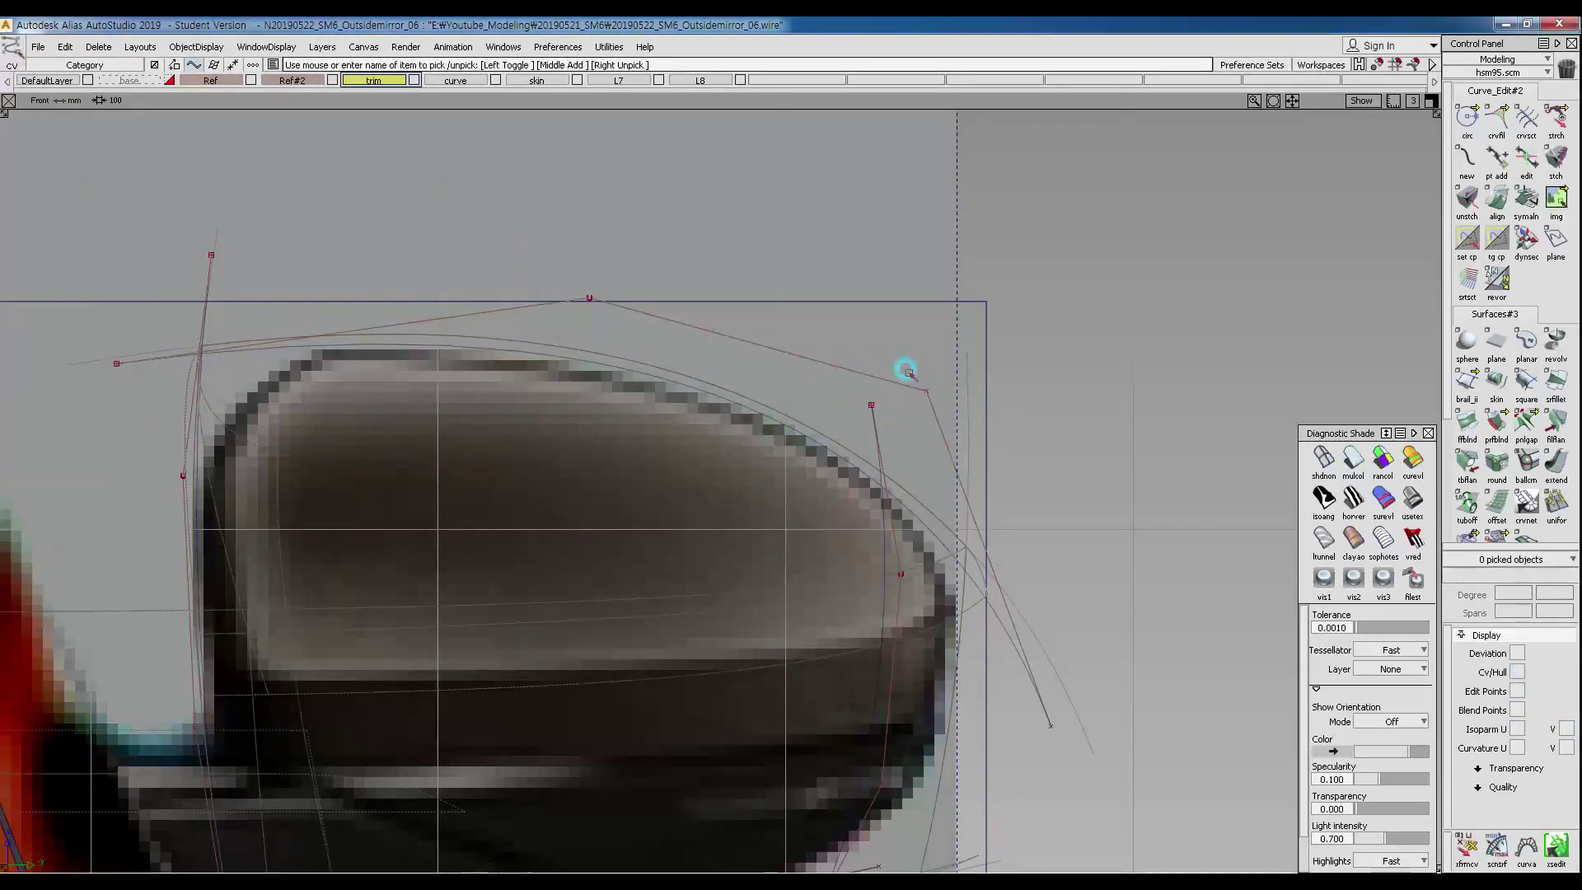
drag(908, 368, 951, 412)
ctrl+shift+middle_drag(998, 535, 990, 445)
middle_drag(988, 427, 1086, 433)
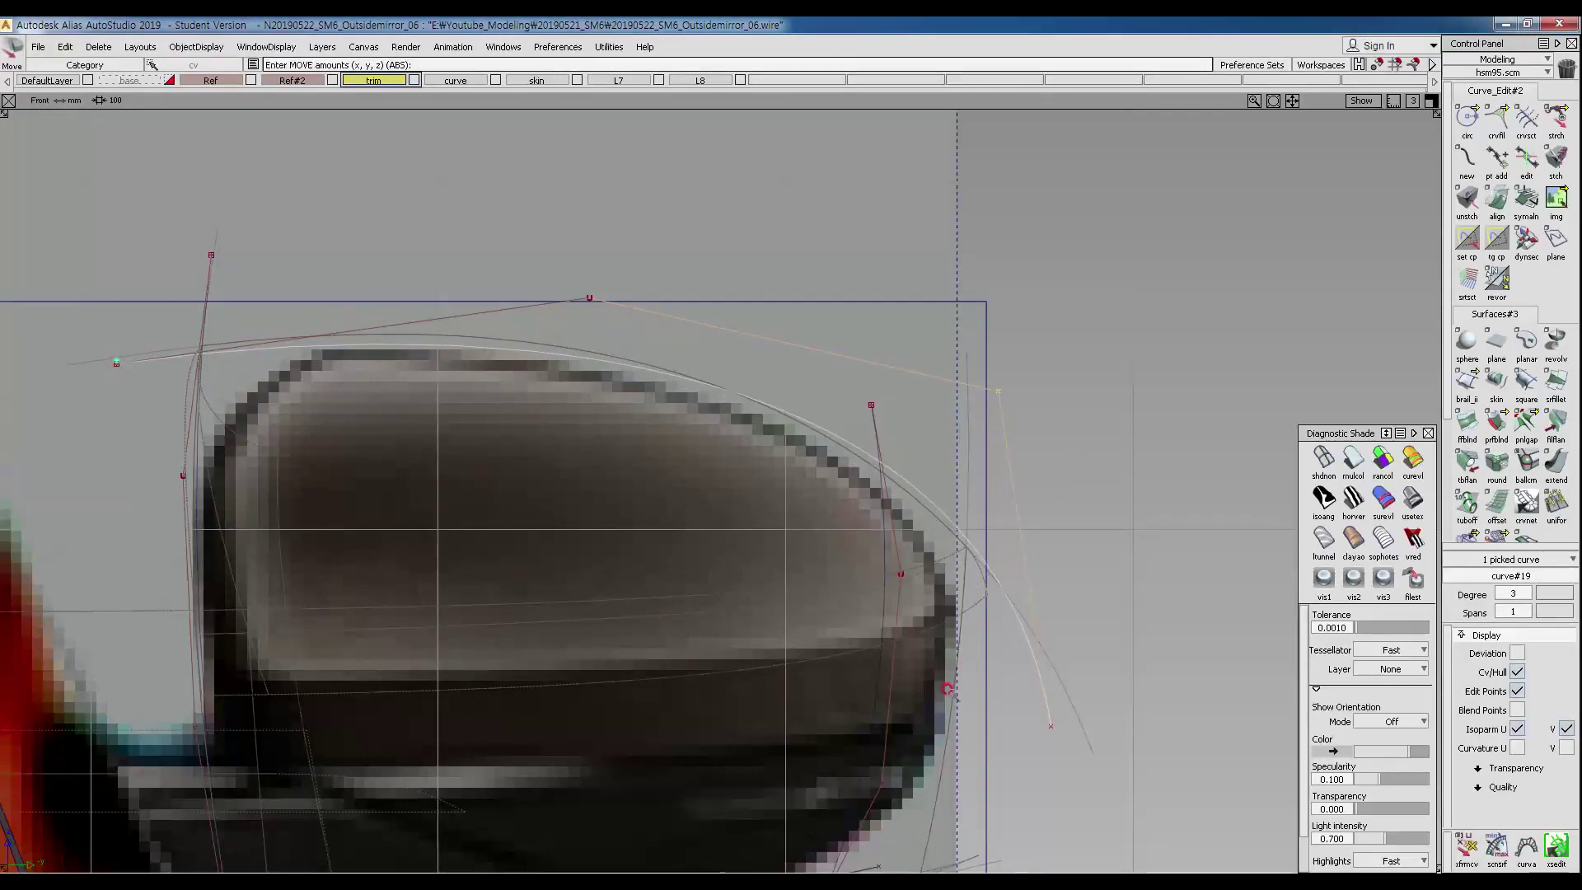
ctrl+shift+right_drag(780, 482, 778, 481)
ctrl+shift+right_drag(781, 553, 781, 552)
alt+shift+middle_drag(737, 582, 702, 595)
alt+shift+right_drag(725, 623, 671, 656)
alt+shift+middle_drag(720, 657, 650, 601)
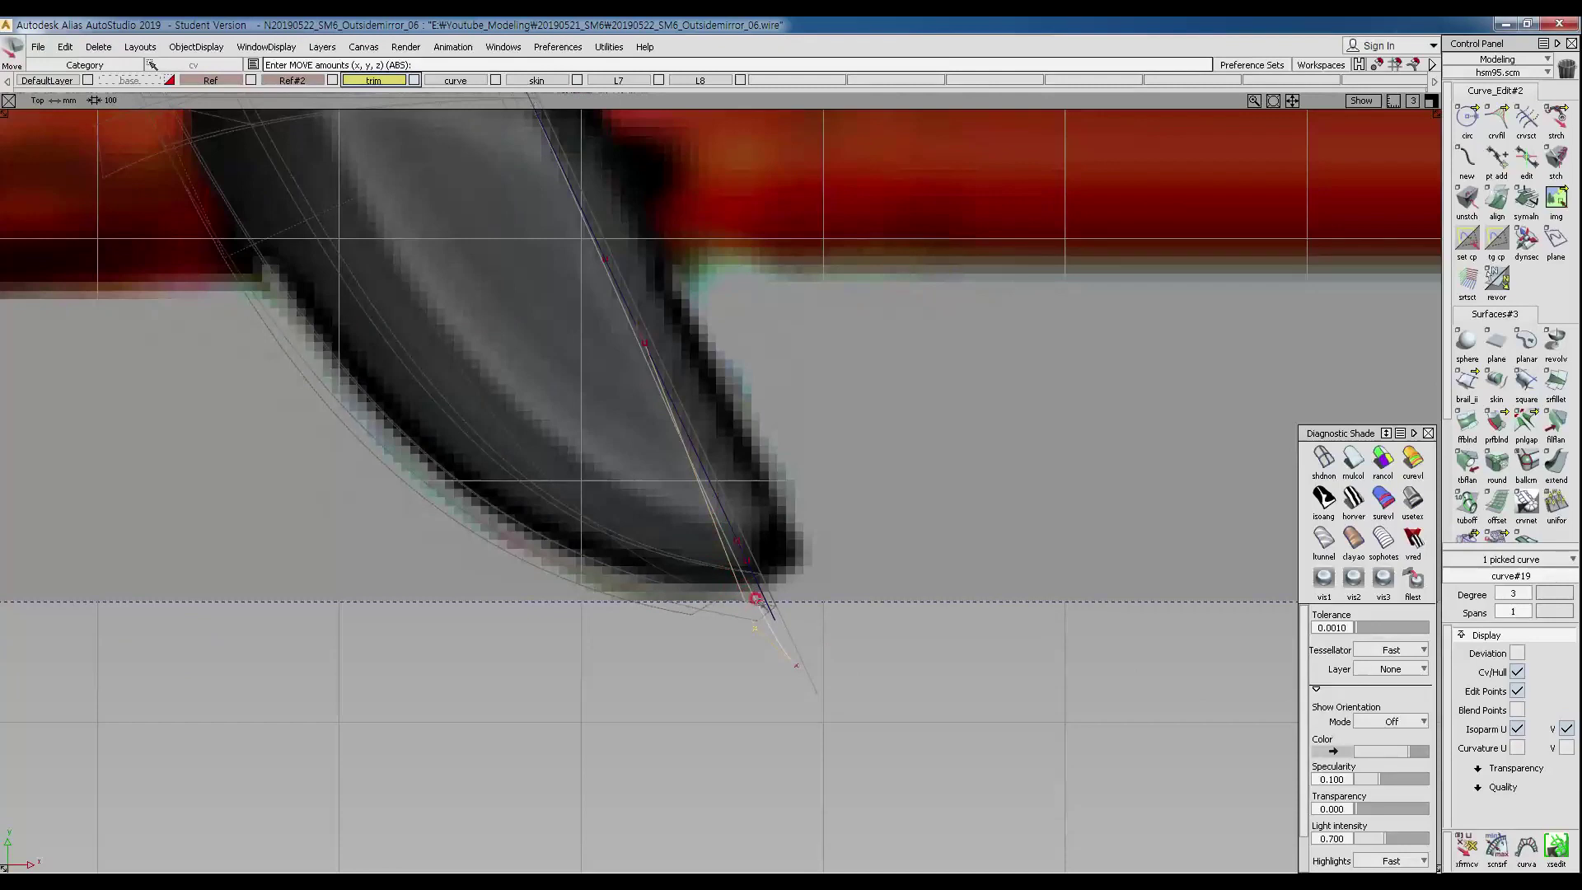
key(ctrl+z)
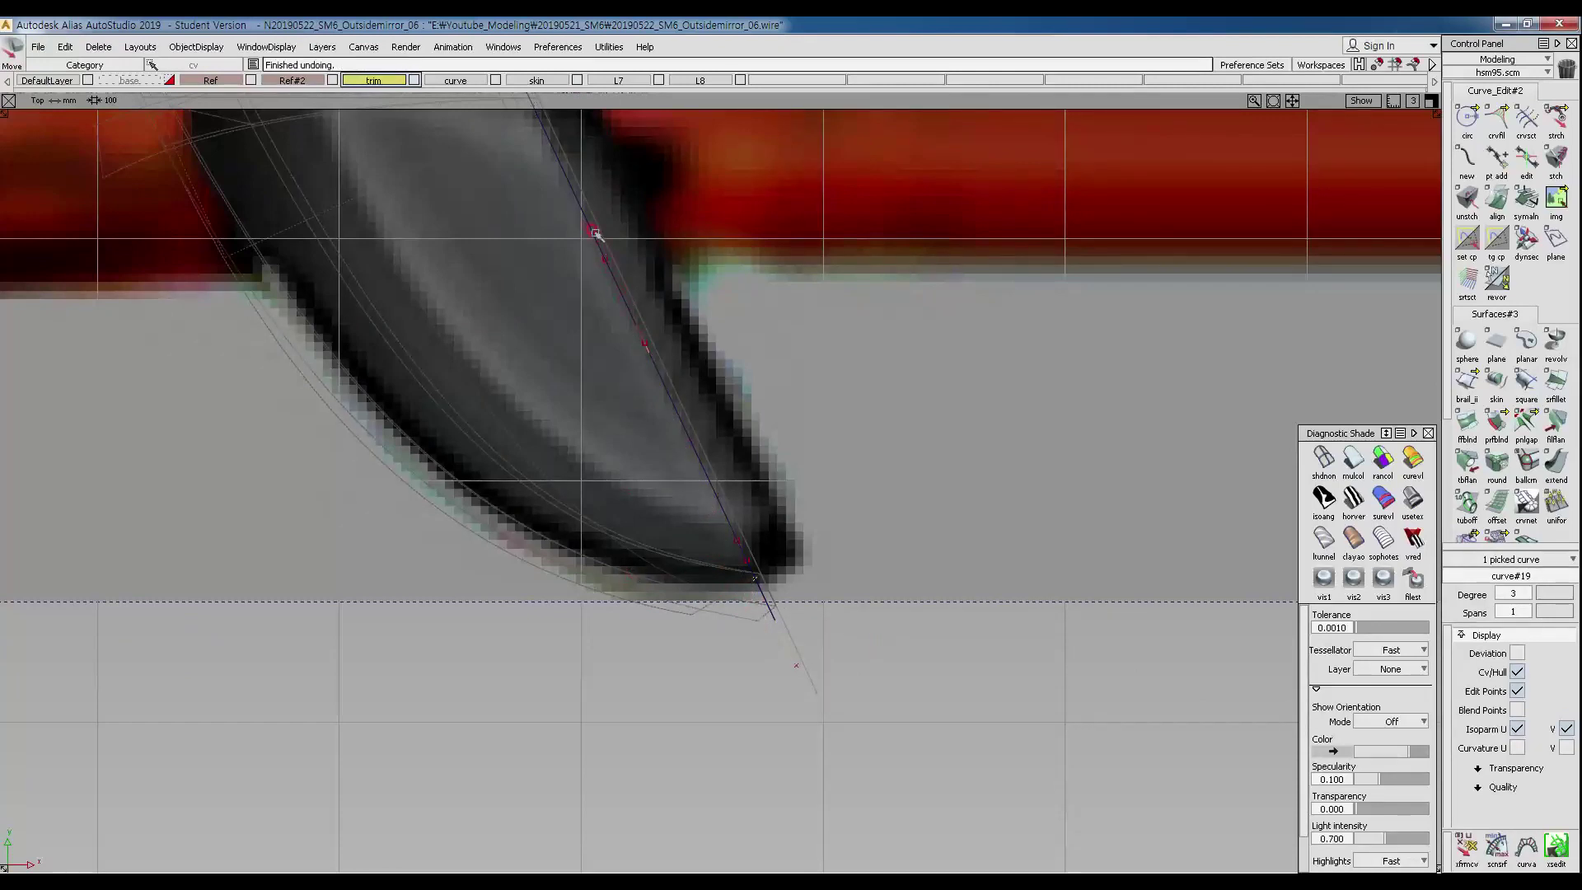
alt+shift+middle_drag(660, 522, 676, 663)
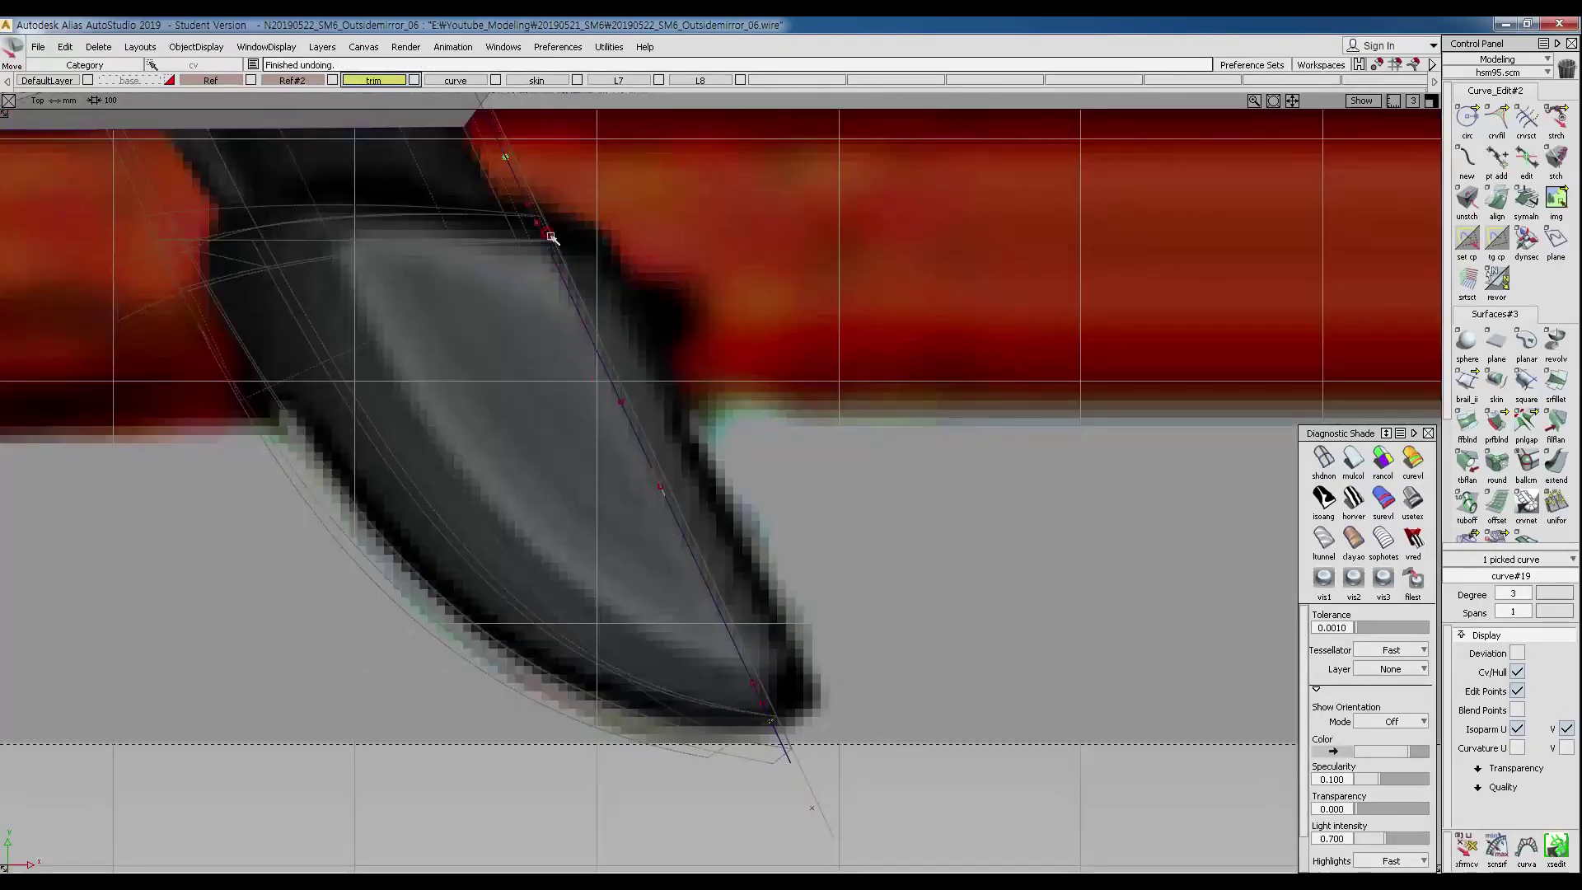
ctrl+shift+right_click(586, 460)
ctrl+shift+right_drag(628, 490, 631, 491)
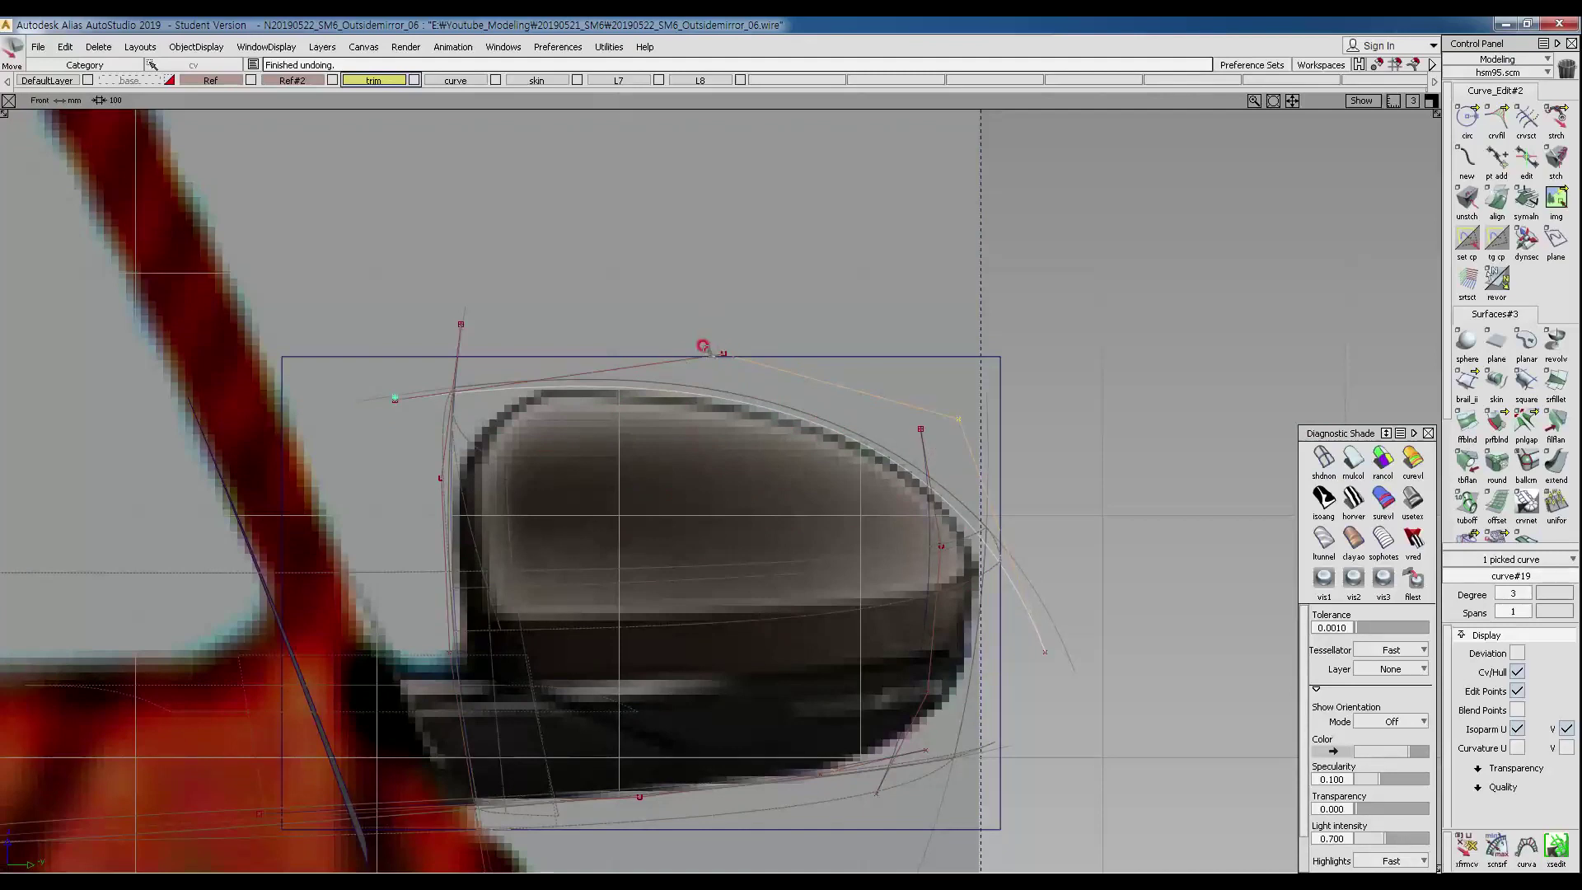
Try raising the upper curve's second CV in Z, undo the move, and clear the selection.
ctrl+shift+drag(708, 352, 706, 281)
ctrl+shift+drag(665, 351, 739, 343)
click(724, 355)
ctrl+shift+middle_drag(765, 514, 755, 562)
mouse_move(754, 525)
right_down()
mouse_move(755, 538)
mouse_move(756, 502)
right_up()
key(ctrl+z)
ctrl+shift+drag(784, 643, 754, 500)
alt+shift+middle_drag(685, 547, 692, 445)
alt+shift+right_drag(717, 527, 827, 521)
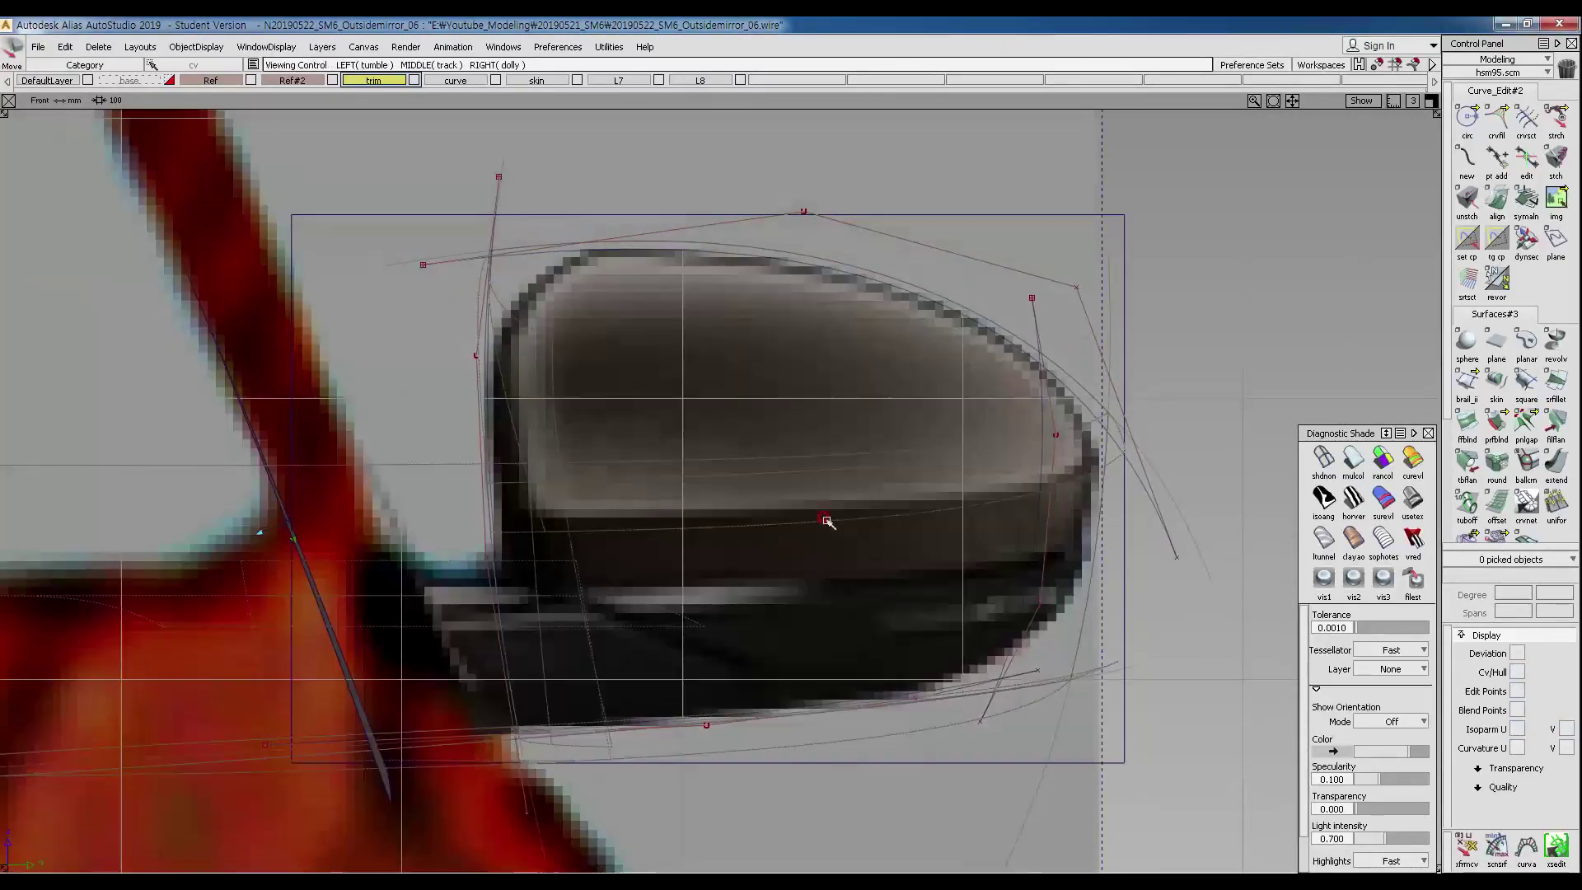
mouse_move(885, 565)
alt+shift+middle_down()
mouse_move(719, 525)
mouse_move(796, 540)
alt+shift+middle_up()
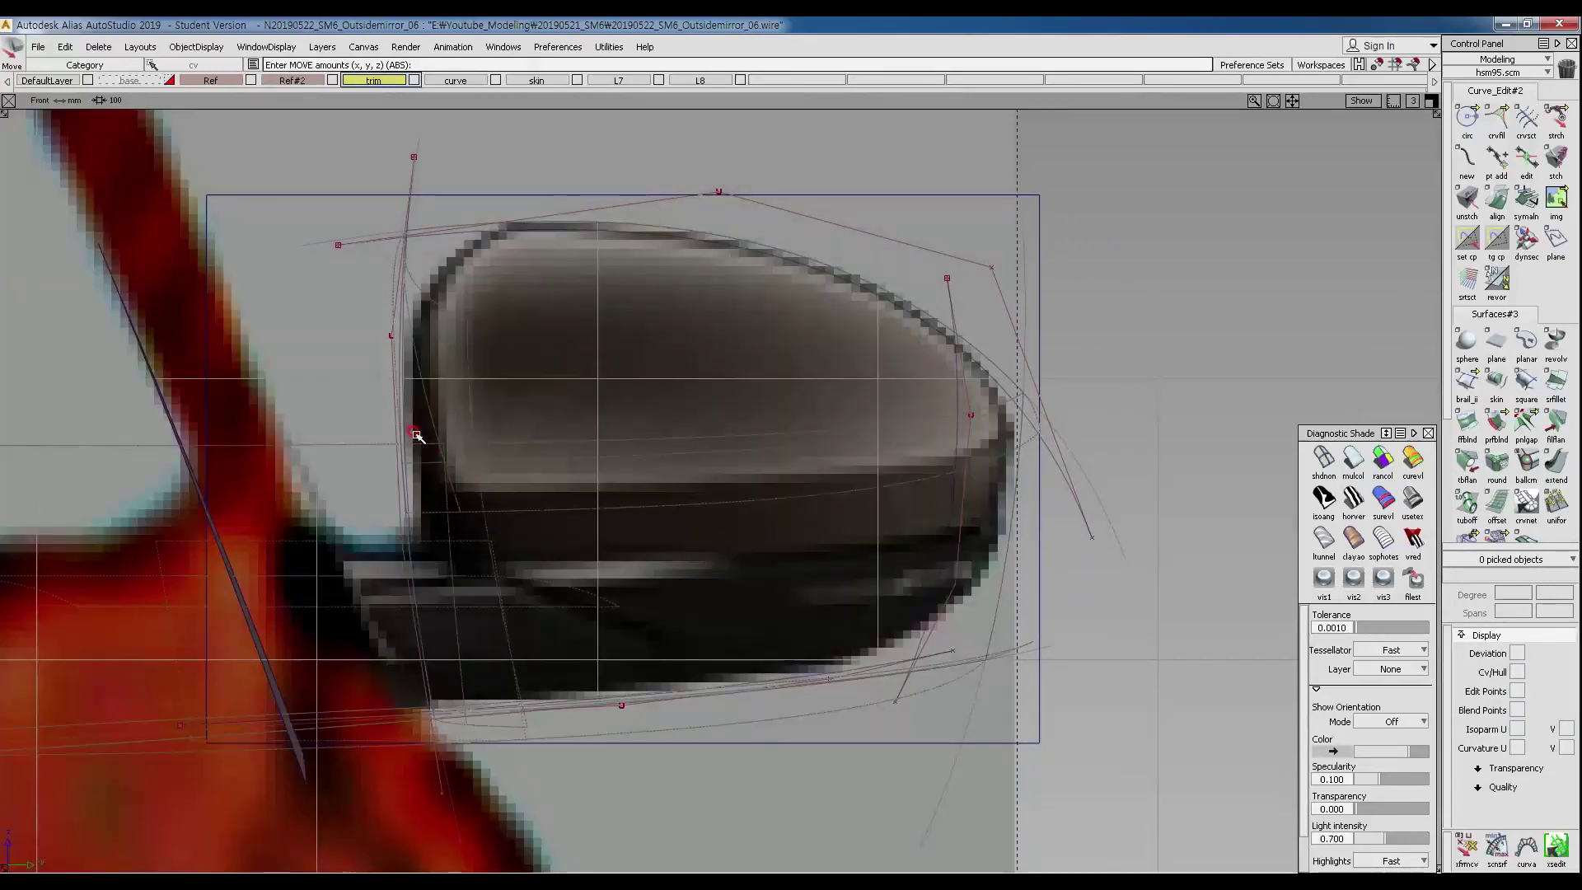
Try moving the outer side curve outward along Y to the mirror's edge, check it in the Top view, and undo the move.
key(shift+alt)
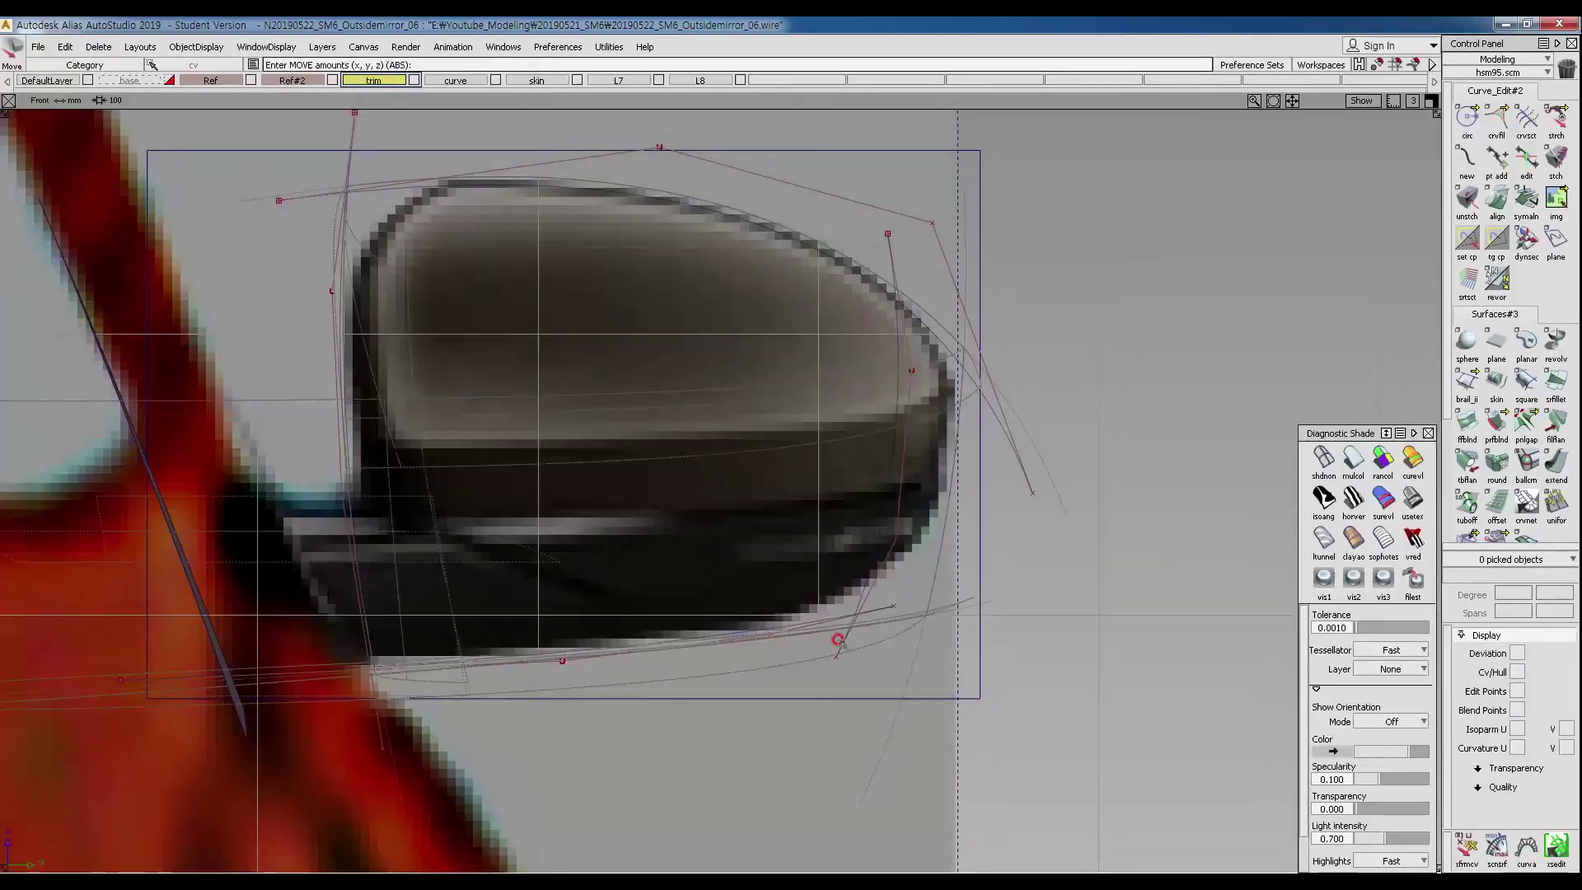
ctrl+shift+drag(721, 581, 746, 606)
click(771, 648)
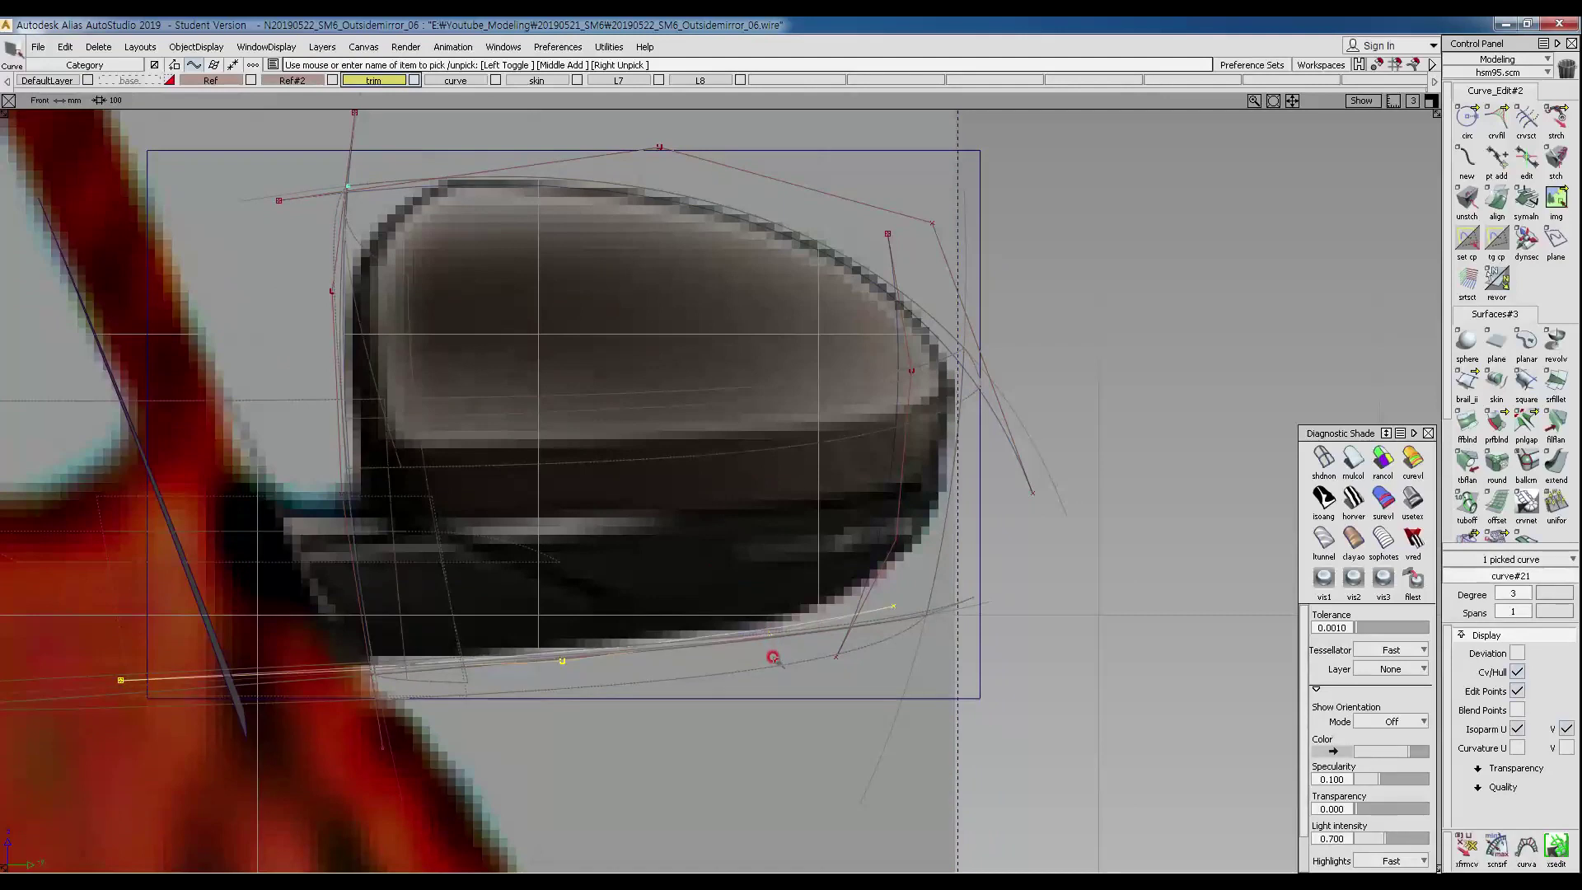
click(858, 371)
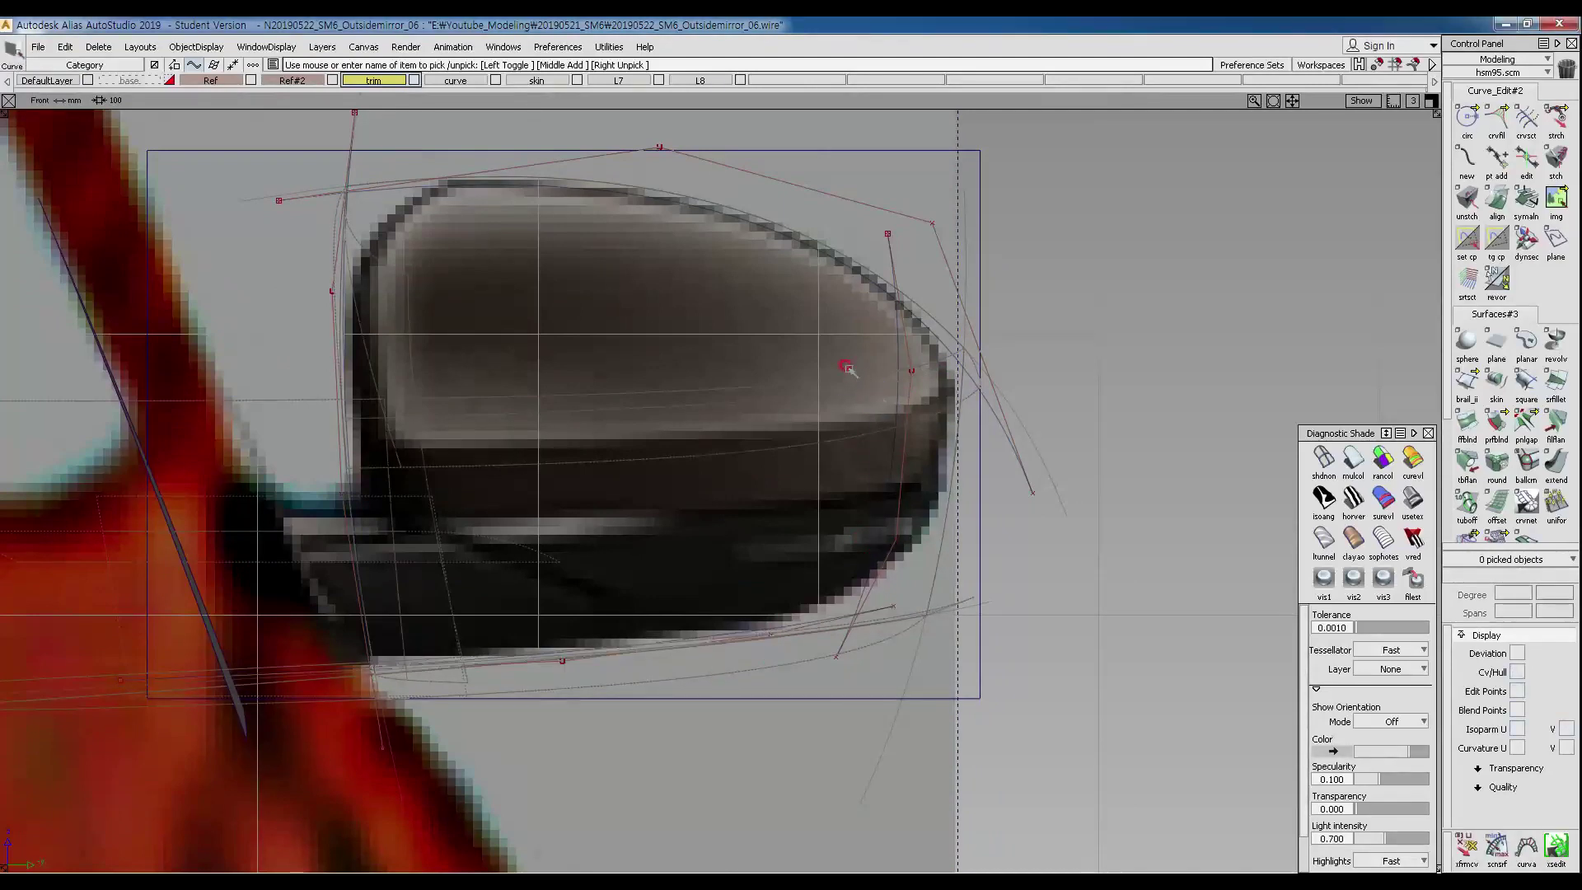
click(910, 464)
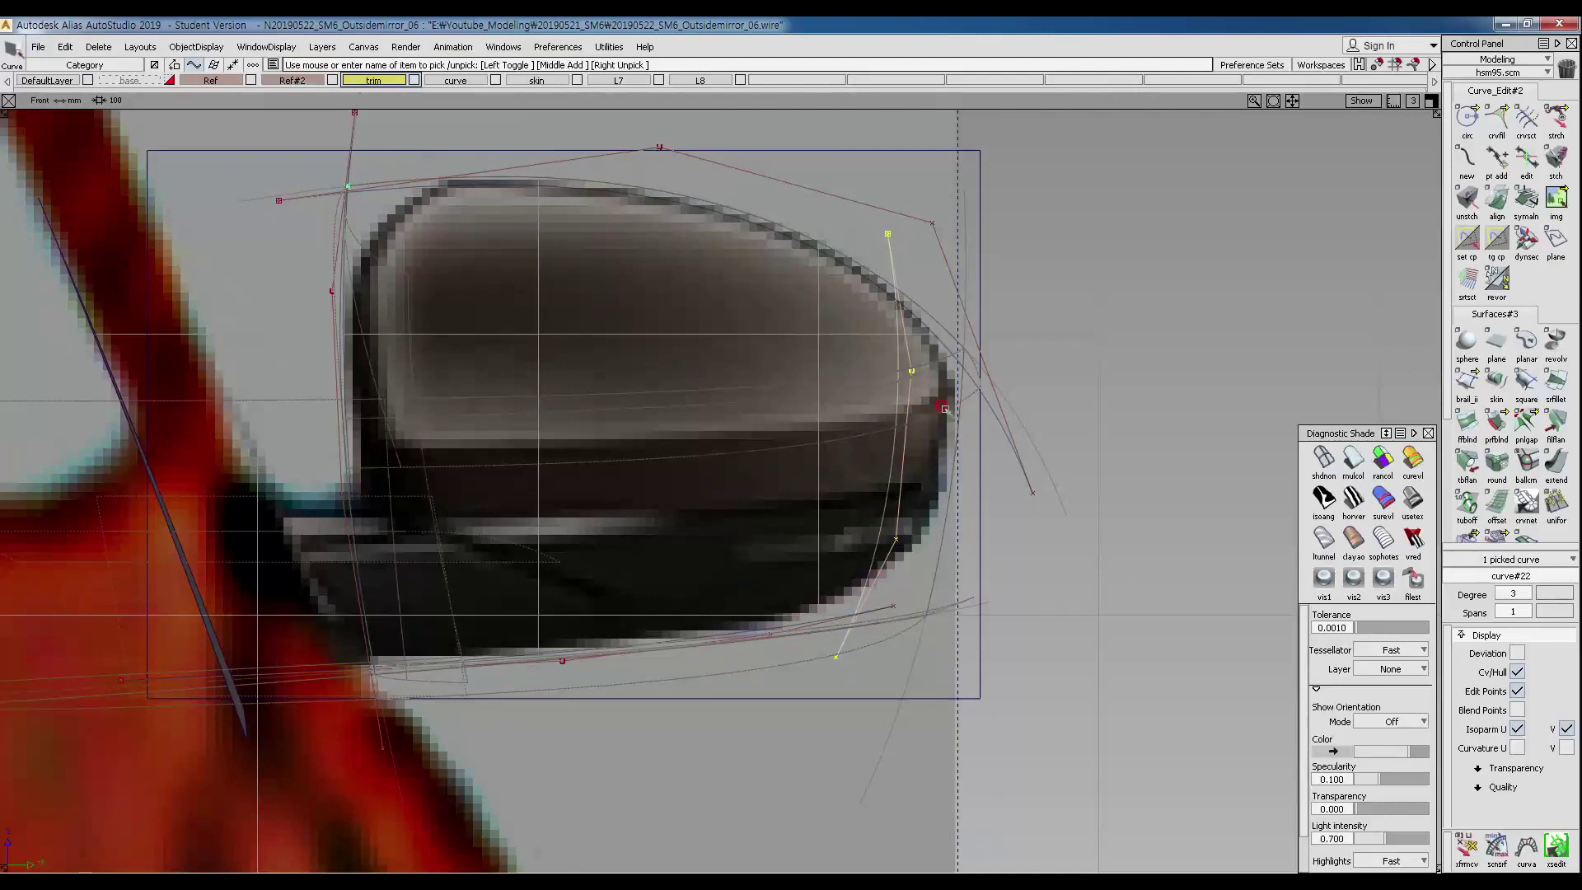
alt+shift+right_drag(929, 378, 937, 335)
alt+shift+middle_drag(981, 363, 802, 431)
key(m)
ctrl+shift+right_click(789, 339)
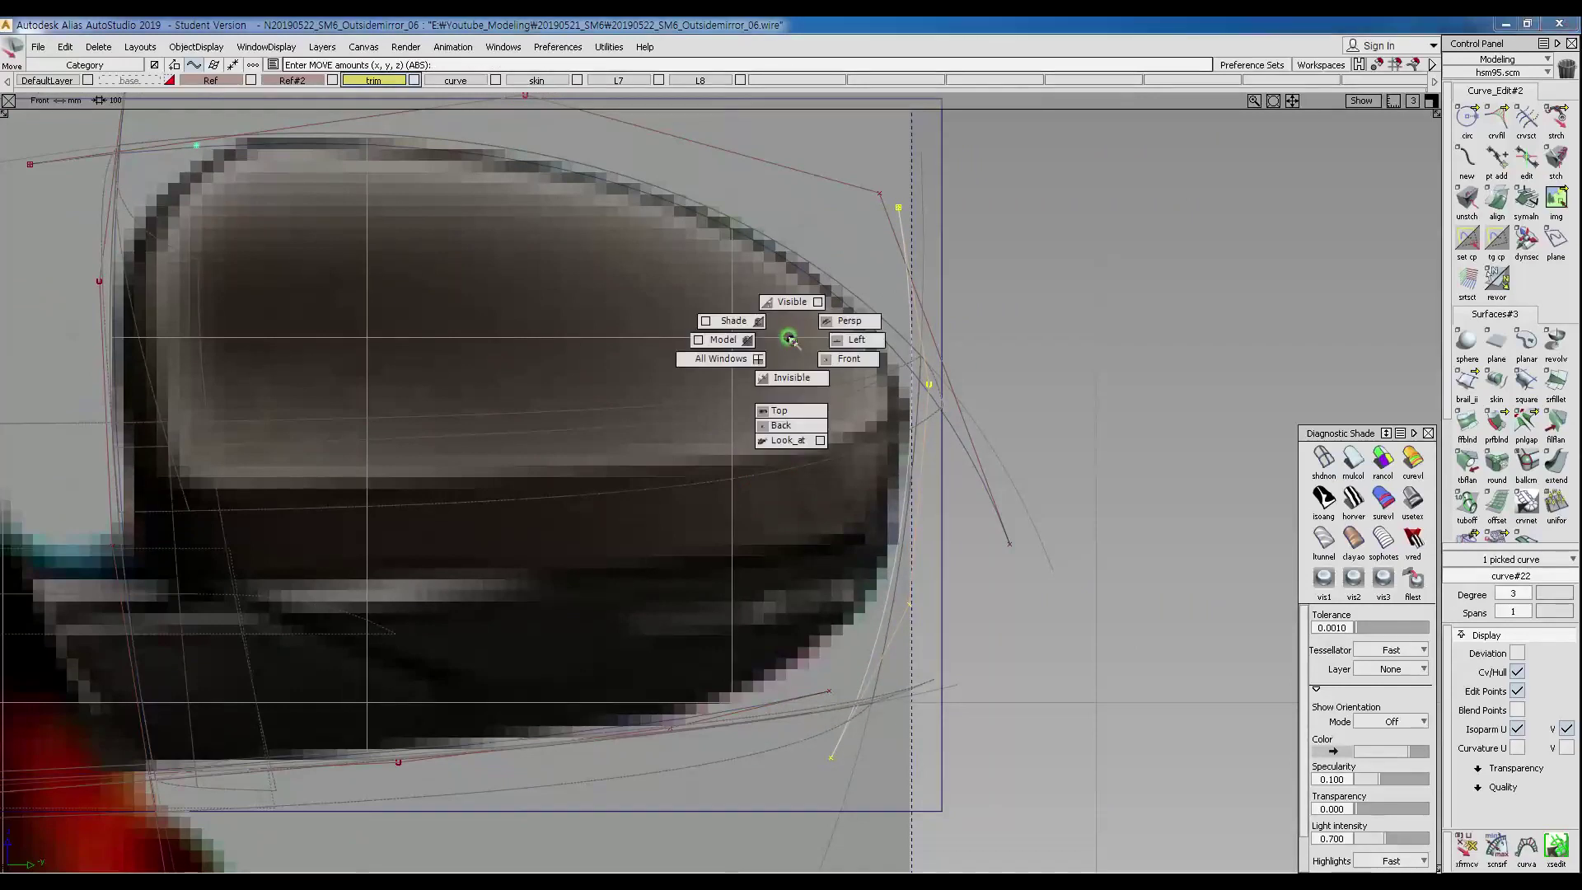
click(791, 412)
key(F12)
drag(714, 532, 776, 571)
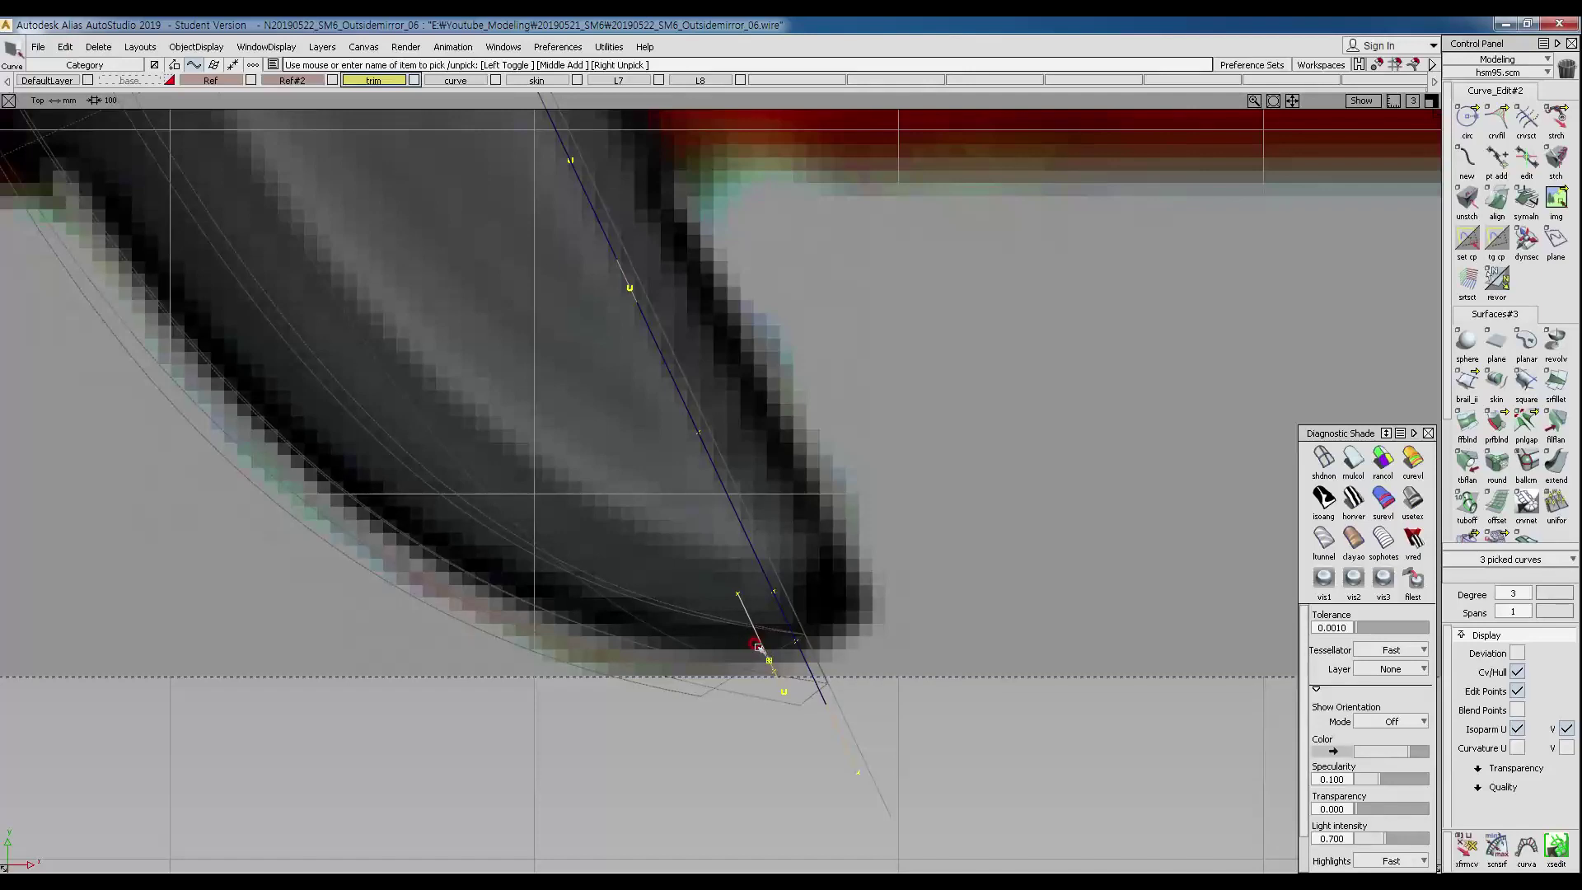
key(ctrl+shift+n)
ctrl+shift+right_click(690, 537)
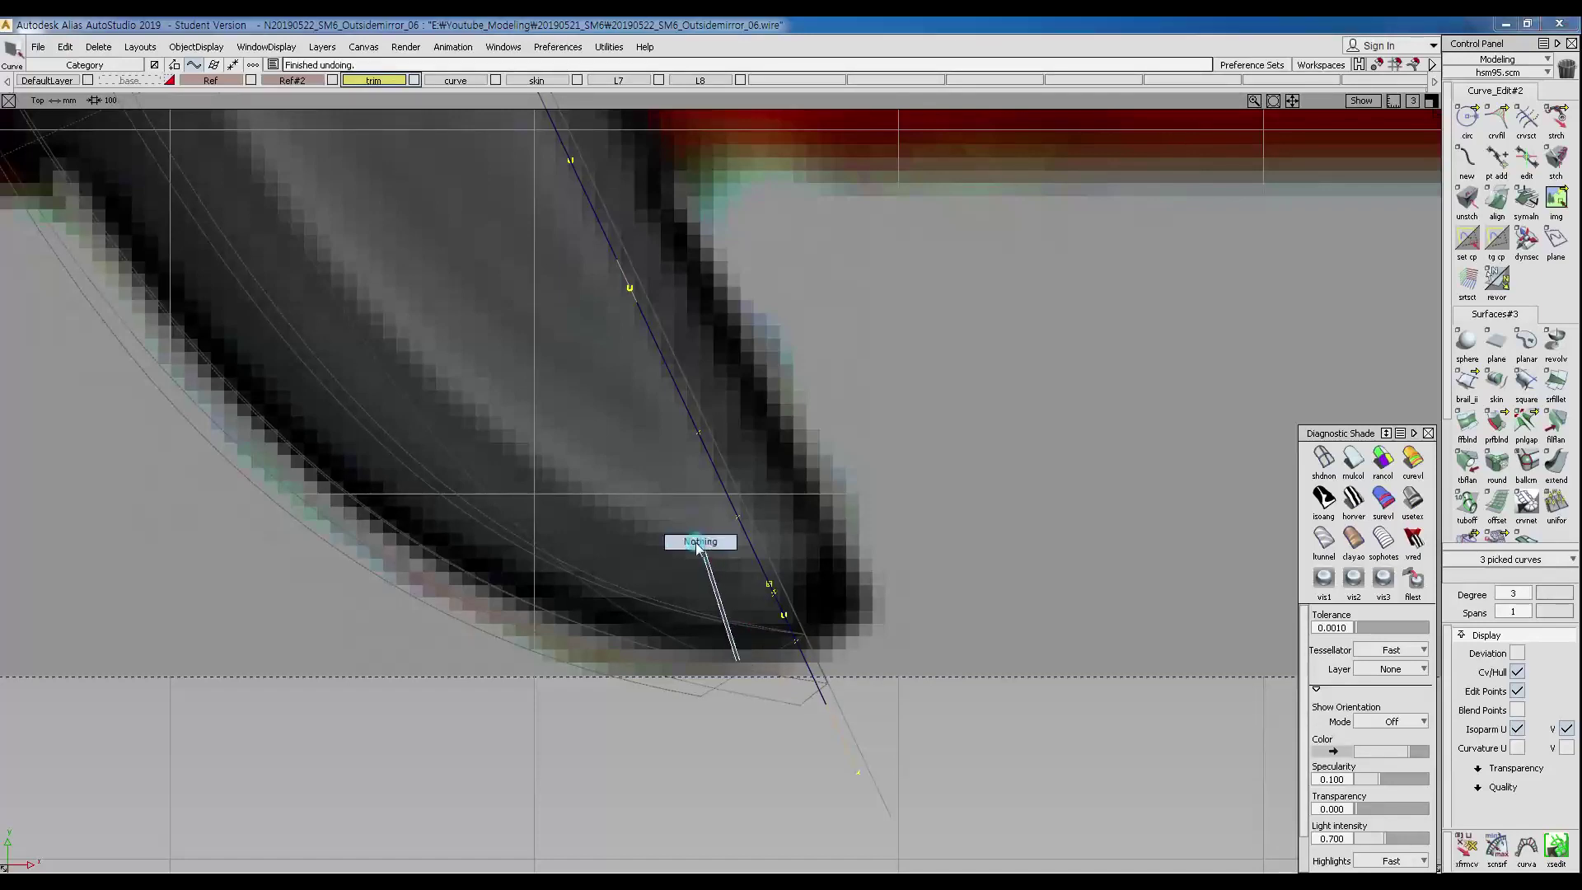
ctrl+shift+right_drag(717, 558, 717, 558)
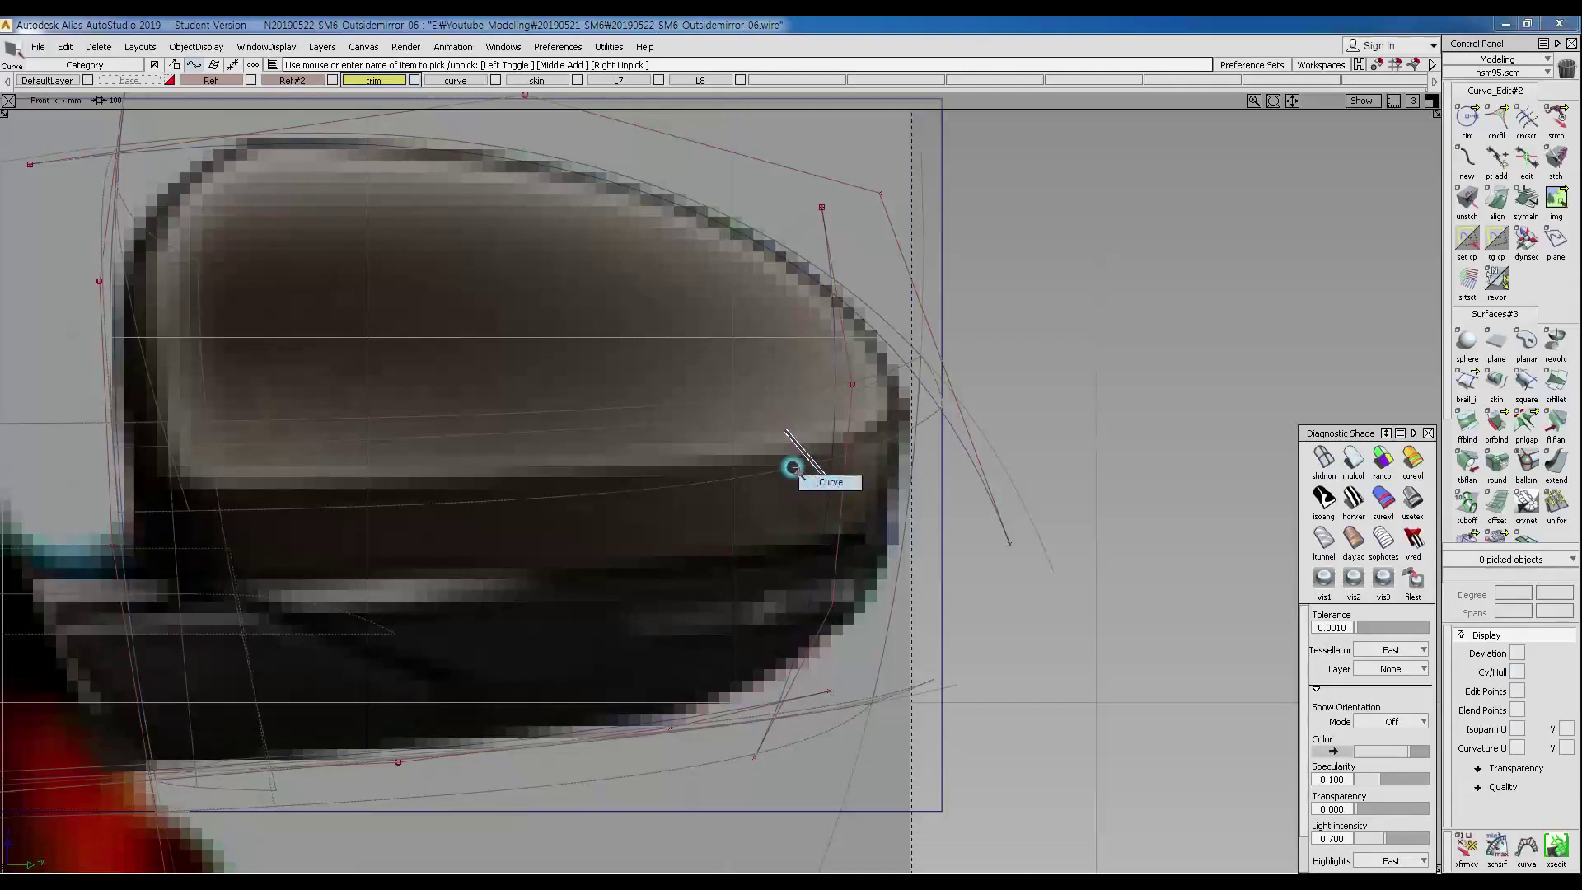
Pick the outer side curve again and snap its pivot to a point near the curve's upper end.
click(857, 499)
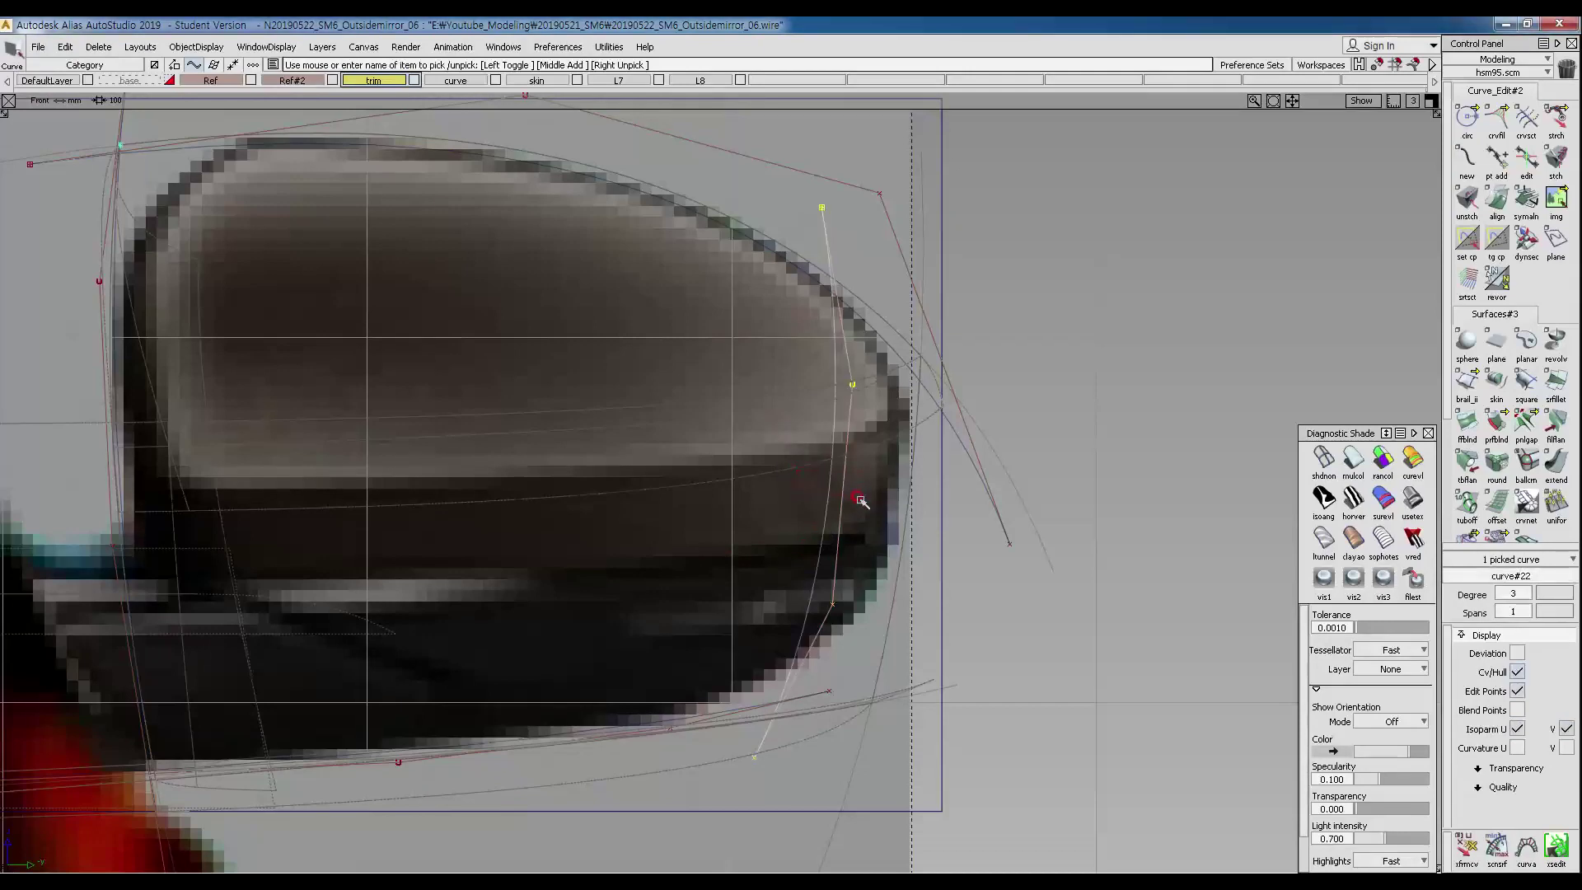
ctrl+shift+middle_click(795, 363)
ctrl+shift+middle_click(830, 346)
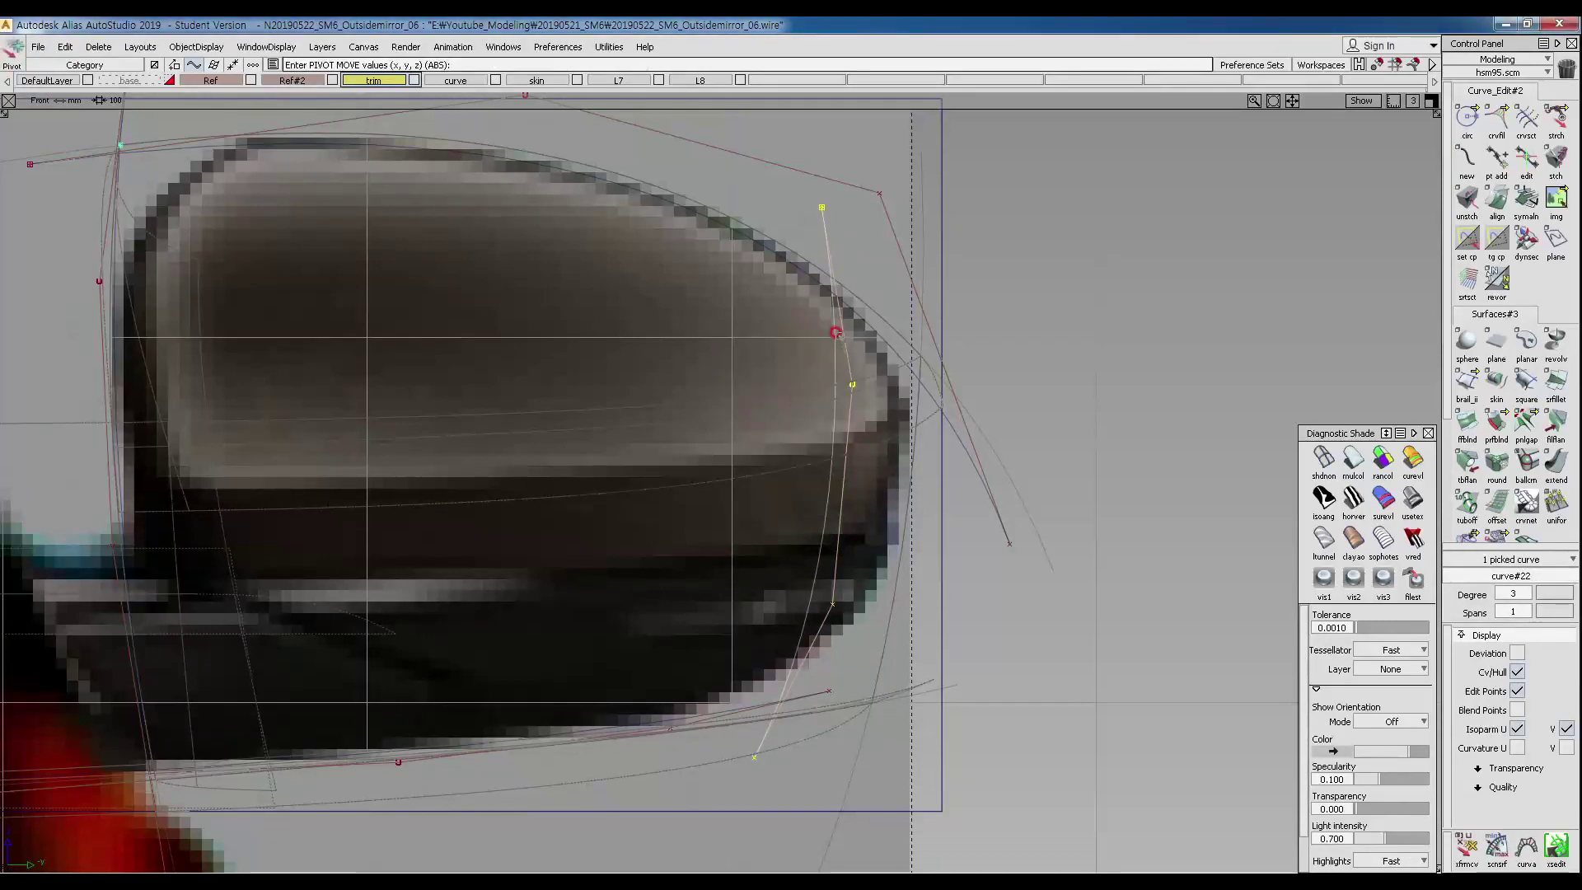
ctrl+alt+drag(831, 332, 881, 287)
Snap the outer side curve outward along the rear-face plane to the mirror's edge and raise it about 17.9 mm in Z.
ctrl+shift+middle_drag(842, 283, 838, 232)
drag(798, 260, 880, 387)
ctrl+shift+middle_drag(1109, 543, 1108, 506)
right_drag(1126, 552, 1123, 499)
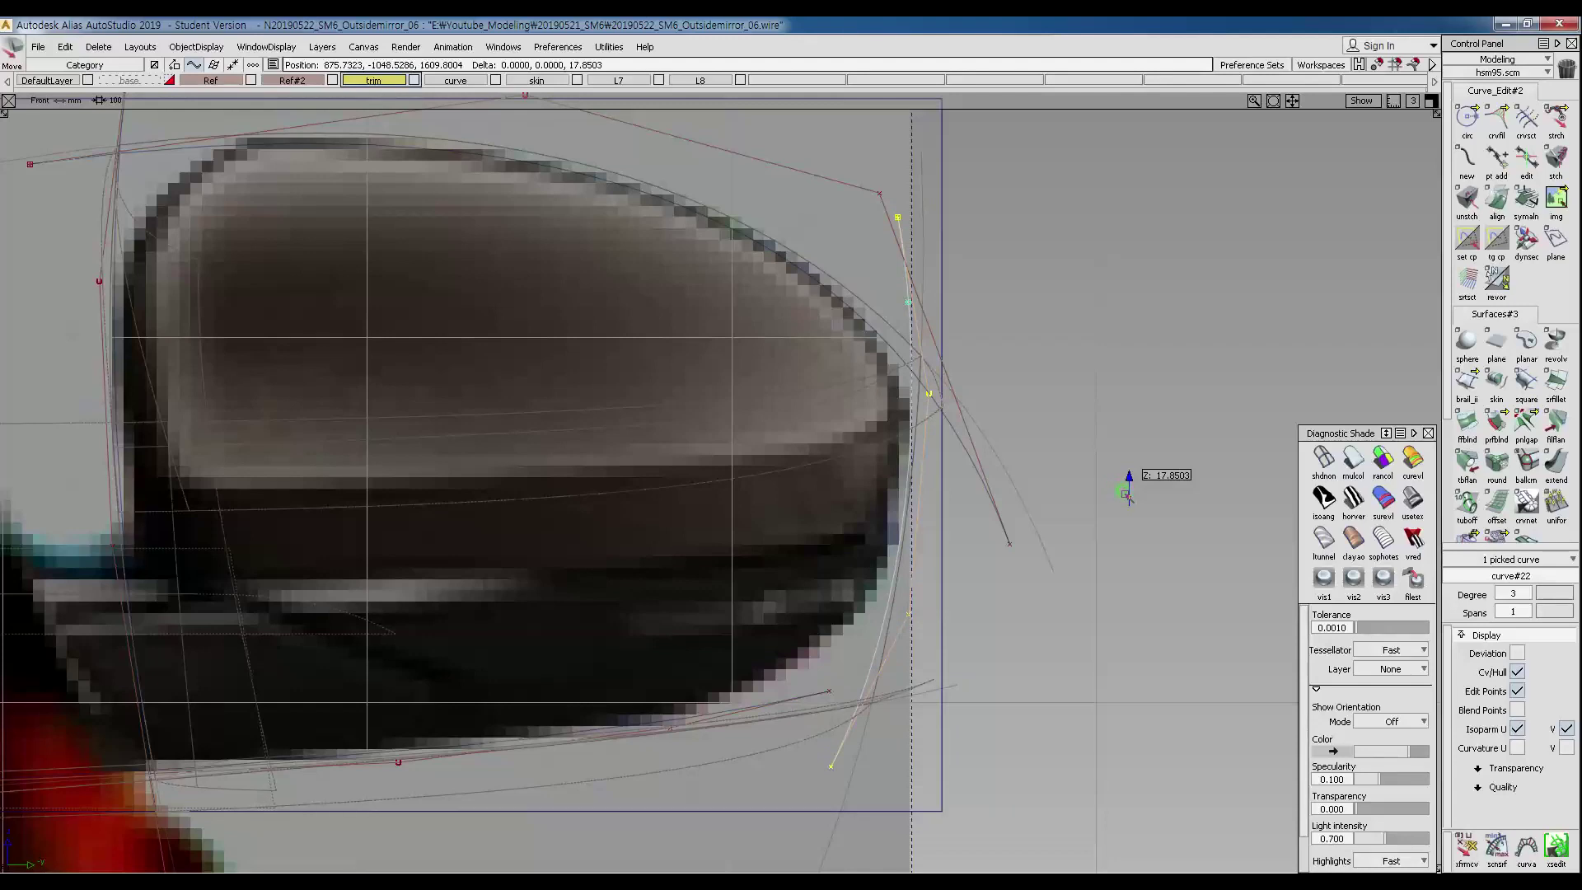
right_drag(1127, 492, 1126, 492)
ctrl+shift+right_drag(860, 427, 861, 427)
ctrl+shift+right_drag(865, 500, 864, 500)
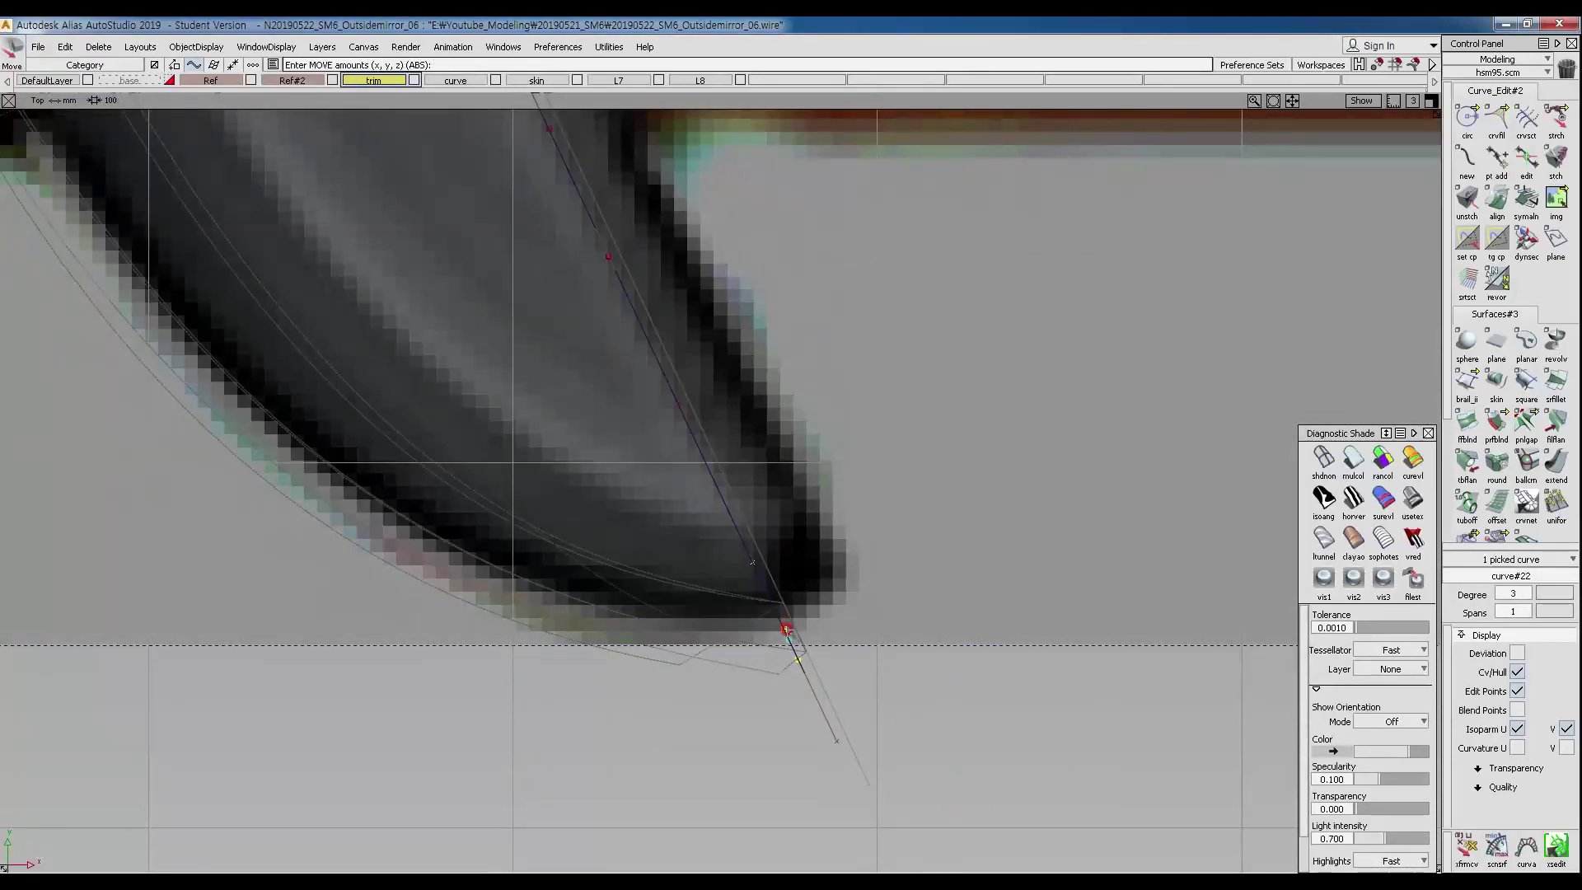
ctrl+shift+right_drag(863, 413, 907, 433)
ctrl+shift+drag(782, 484, 785, 487)
drag(793, 492, 859, 532)
alt+shift+right_drag(763, 588, 698, 615)
alt+shift+middle_drag(698, 615, 797, 617)
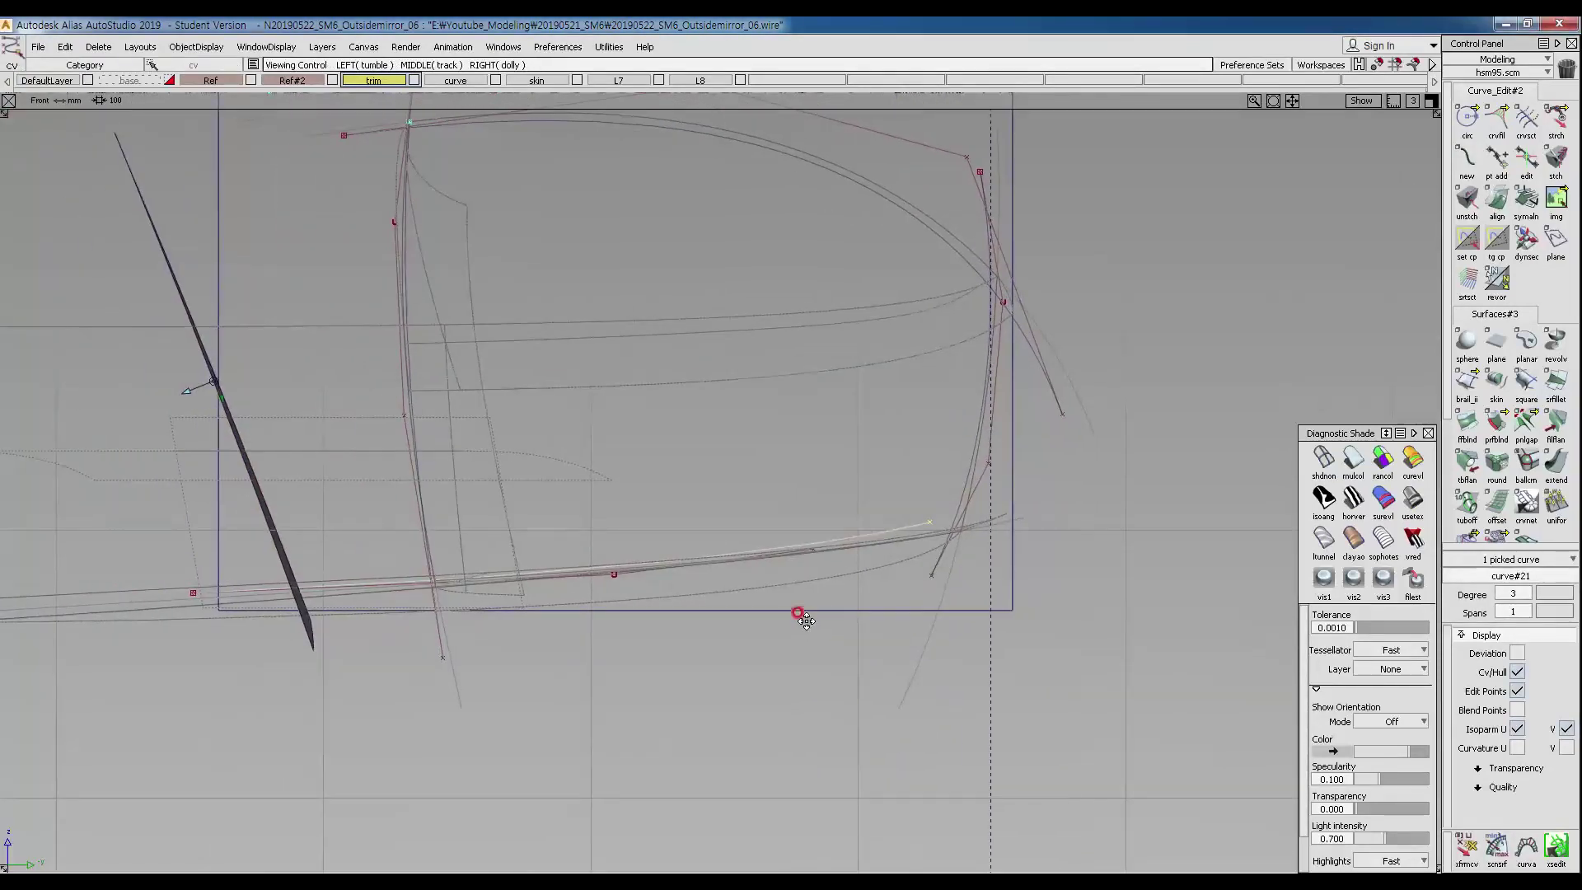
click(924, 529)
alt+shift+right_drag(921, 565, 964, 570)
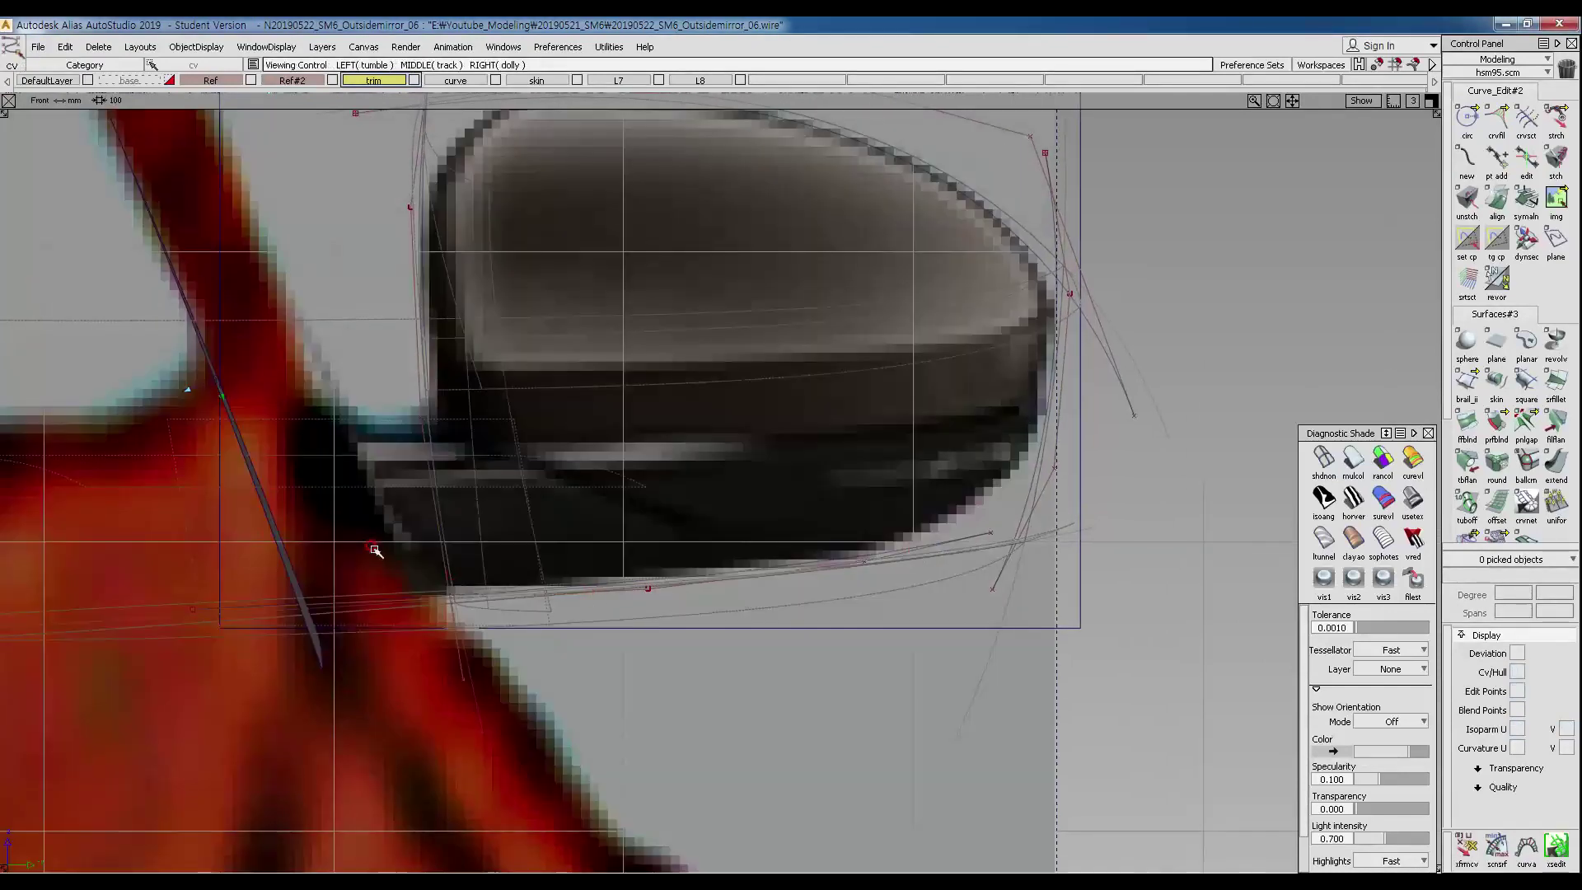
Extend the outer end of the lower outline curve about 33.6 mm past the outer side curve.
ctrl+shift+drag(378, 551, 360, 566)
click(316, 607)
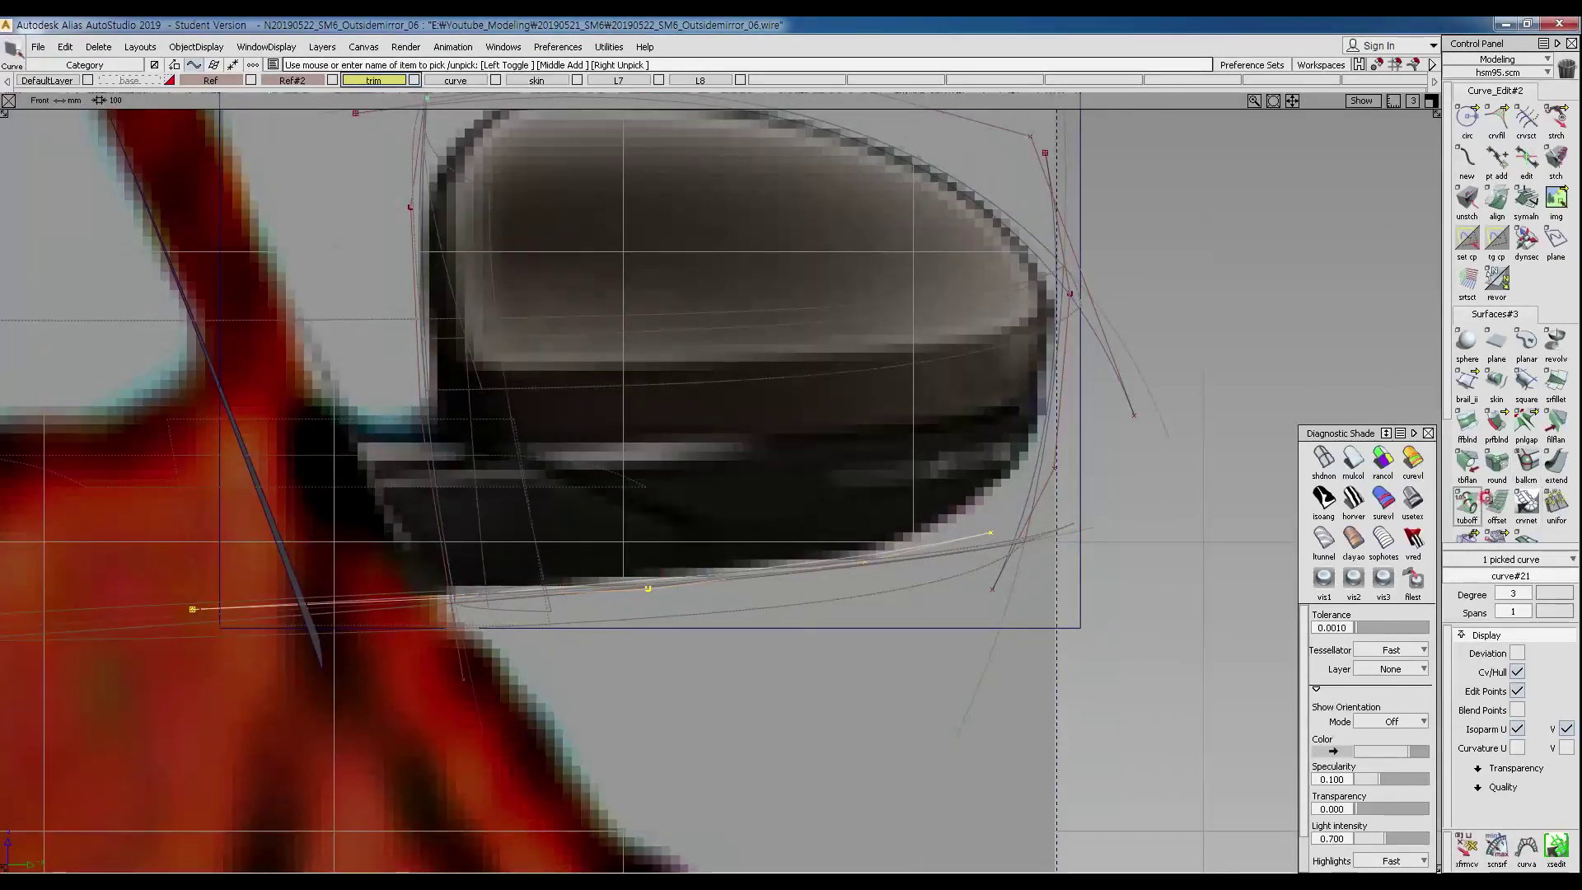
click(1556, 466)
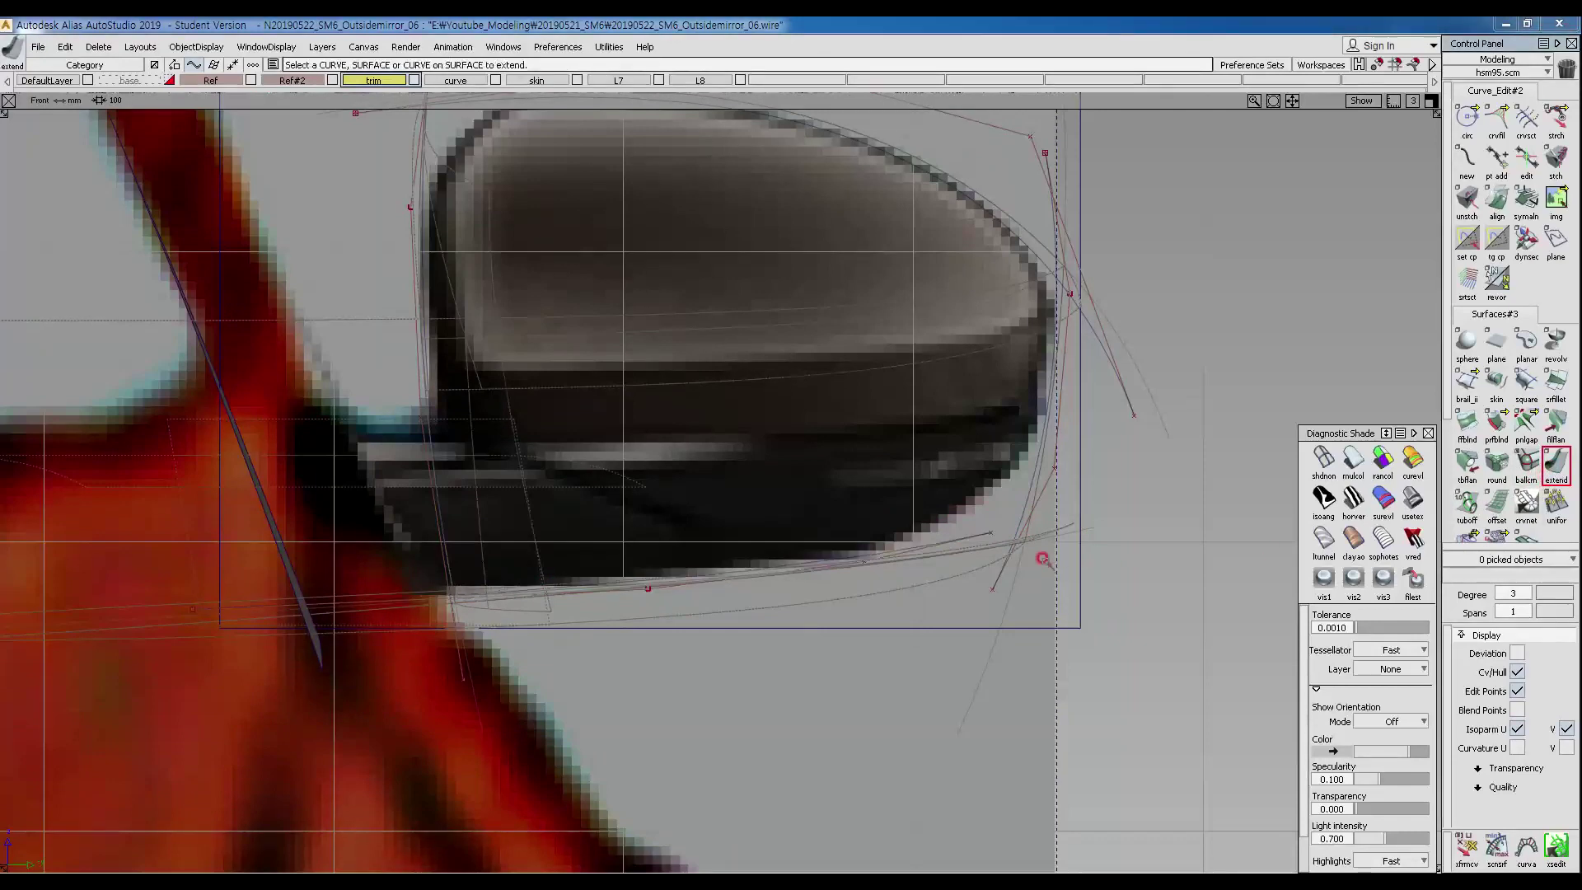
click(991, 532)
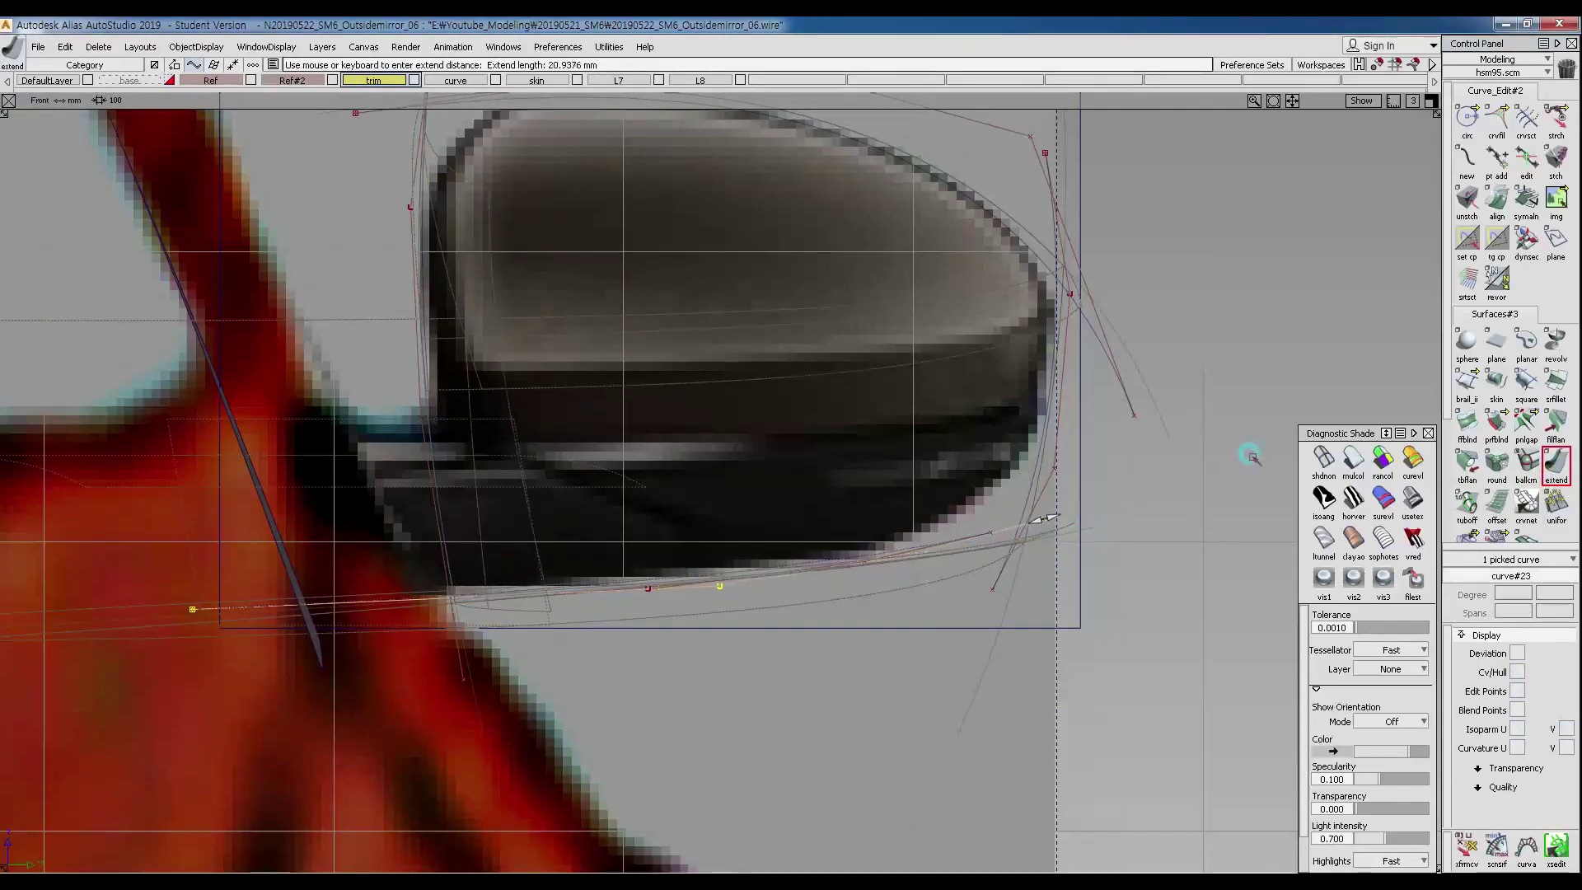
click(1194, 565)
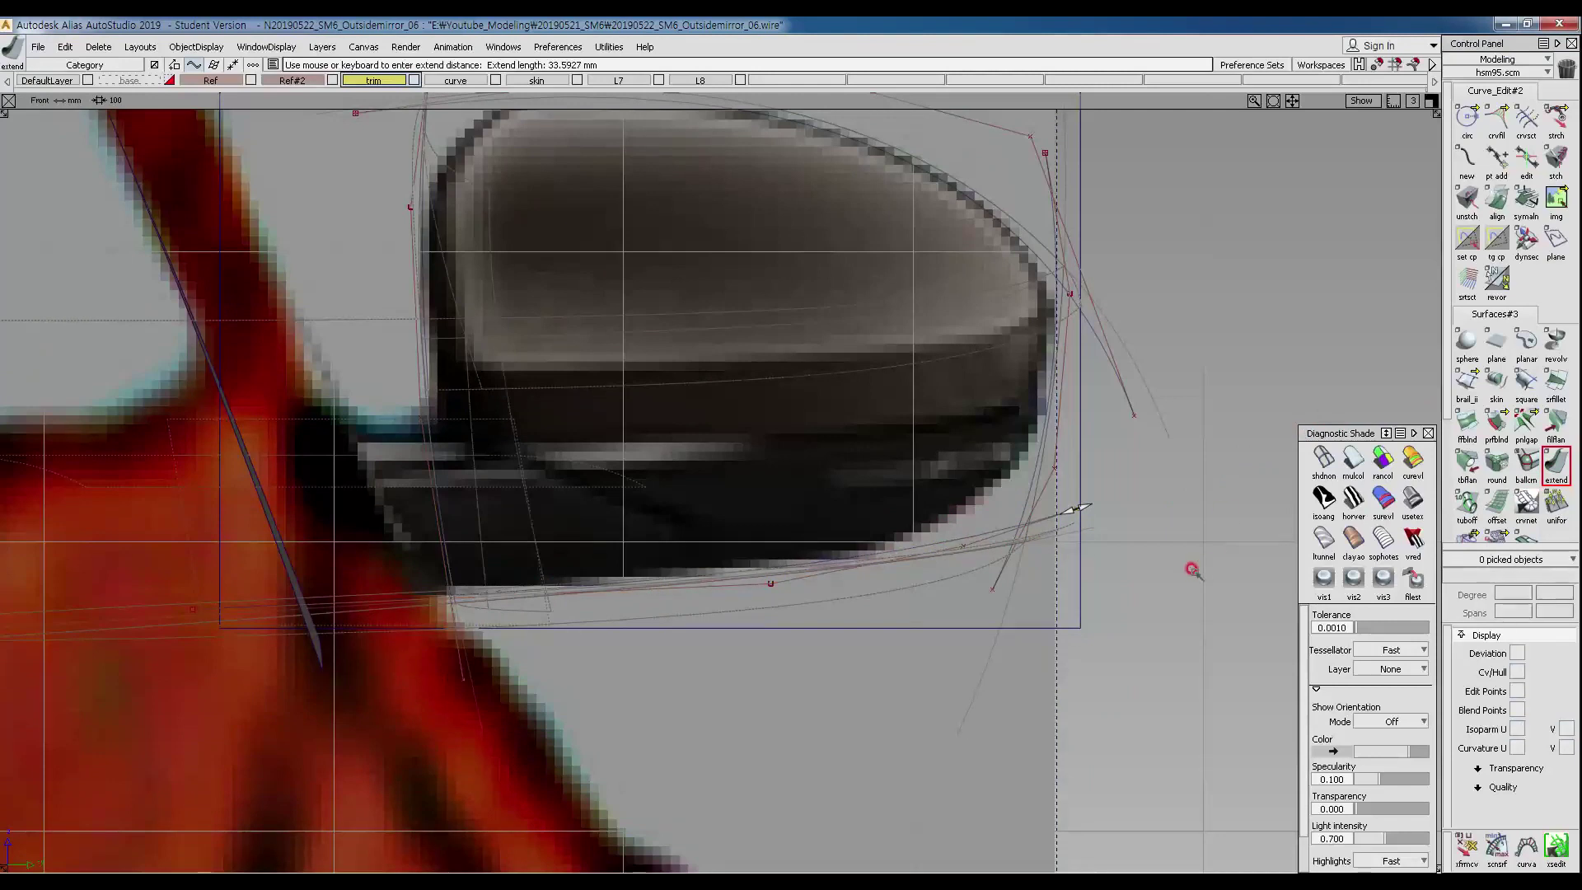
Project the four outline curves onto the slanted rear-face plane from the Front view.
alt+shift+right_drag(1162, 491, 1016, 540)
alt+shift+middle_drag(1015, 539, 1079, 674)
alt+shift+middle_drag(833, 646, 808, 626)
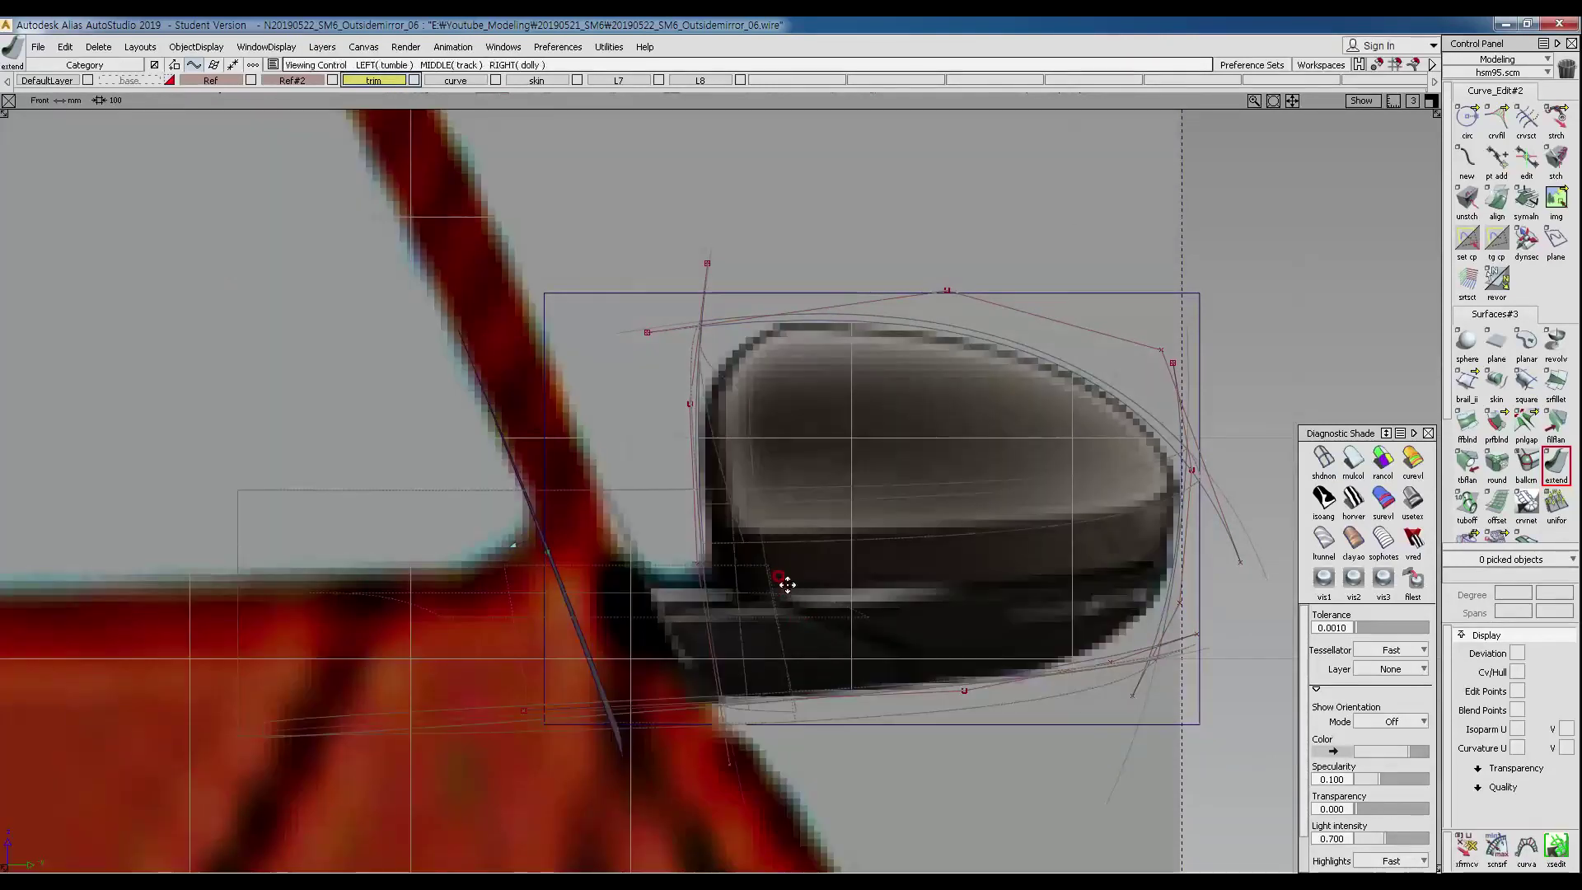
alt+shift+middle_drag(784, 584, 747, 608)
ctrl+shift+middle_drag(825, 535, 791, 516)
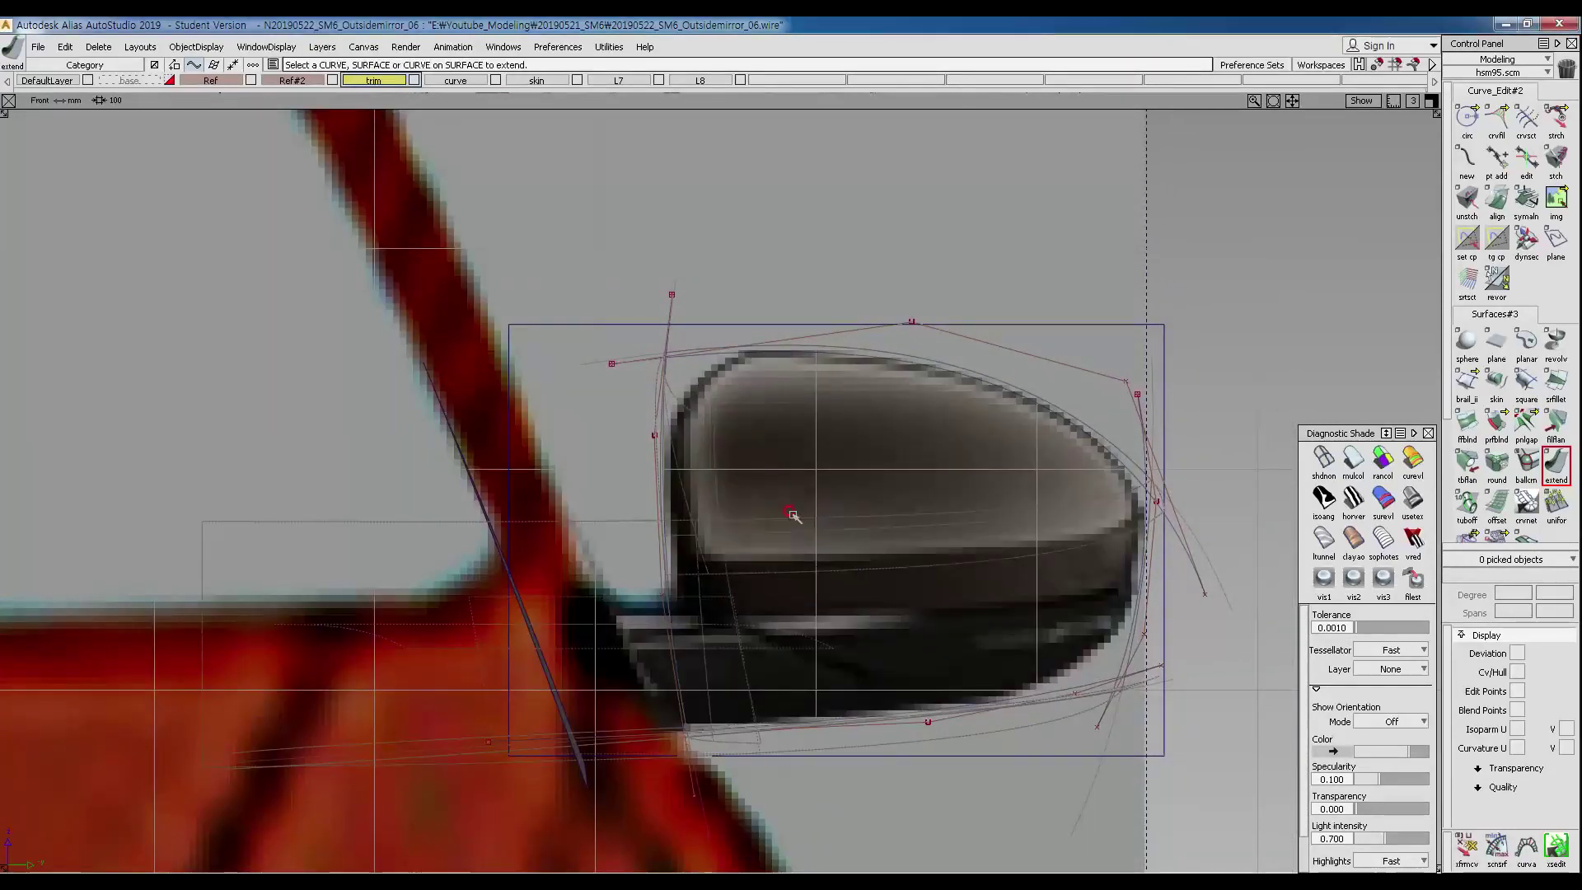
click(646, 511)
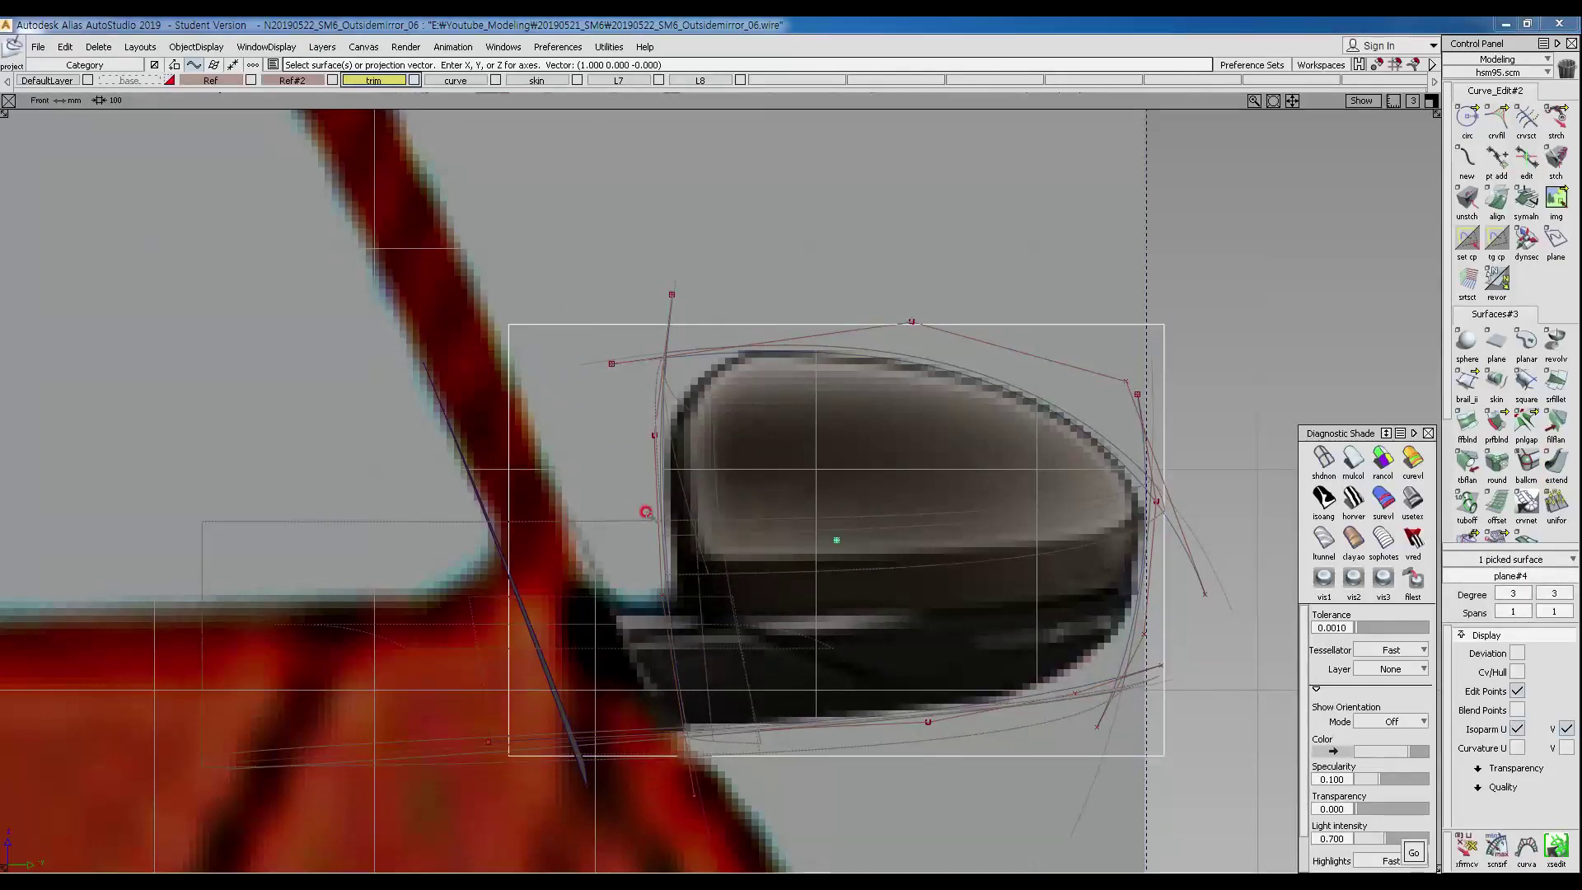
key(Return)
drag(686, 372, 687, 374)
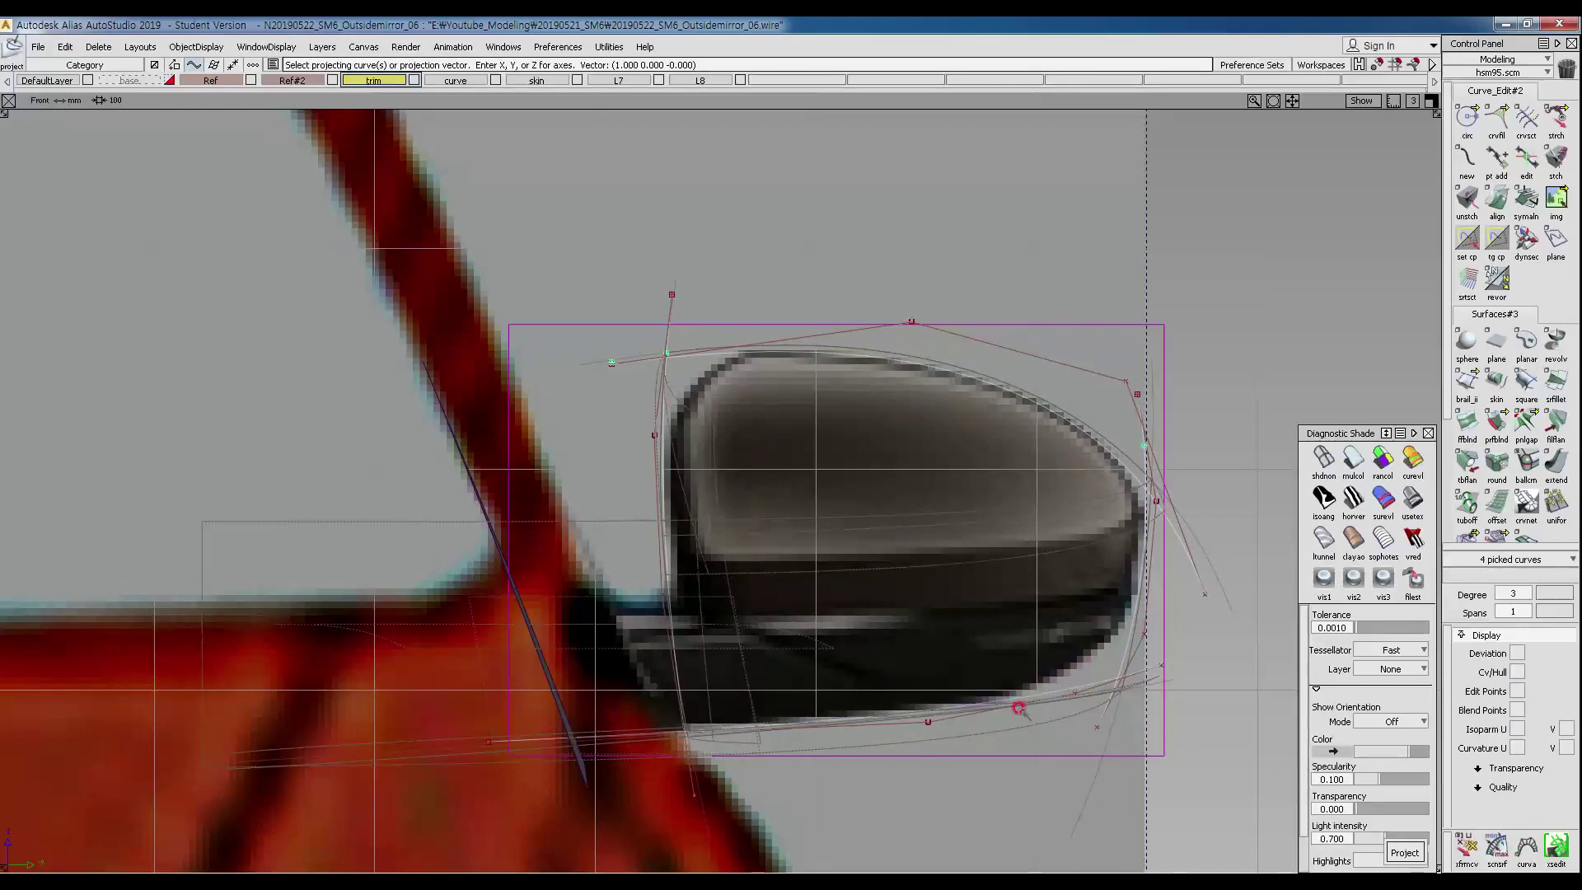
key(Return)
Trim the rear-face plane to the projected curves, keeping the region inside the outline.
key(F8)
alt+shift+drag(1085, 536, 731, 541)
alt+shift+drag(1104, 449, 1151, 486)
ctrl+shift+right_drag(886, 412, 877, 483)
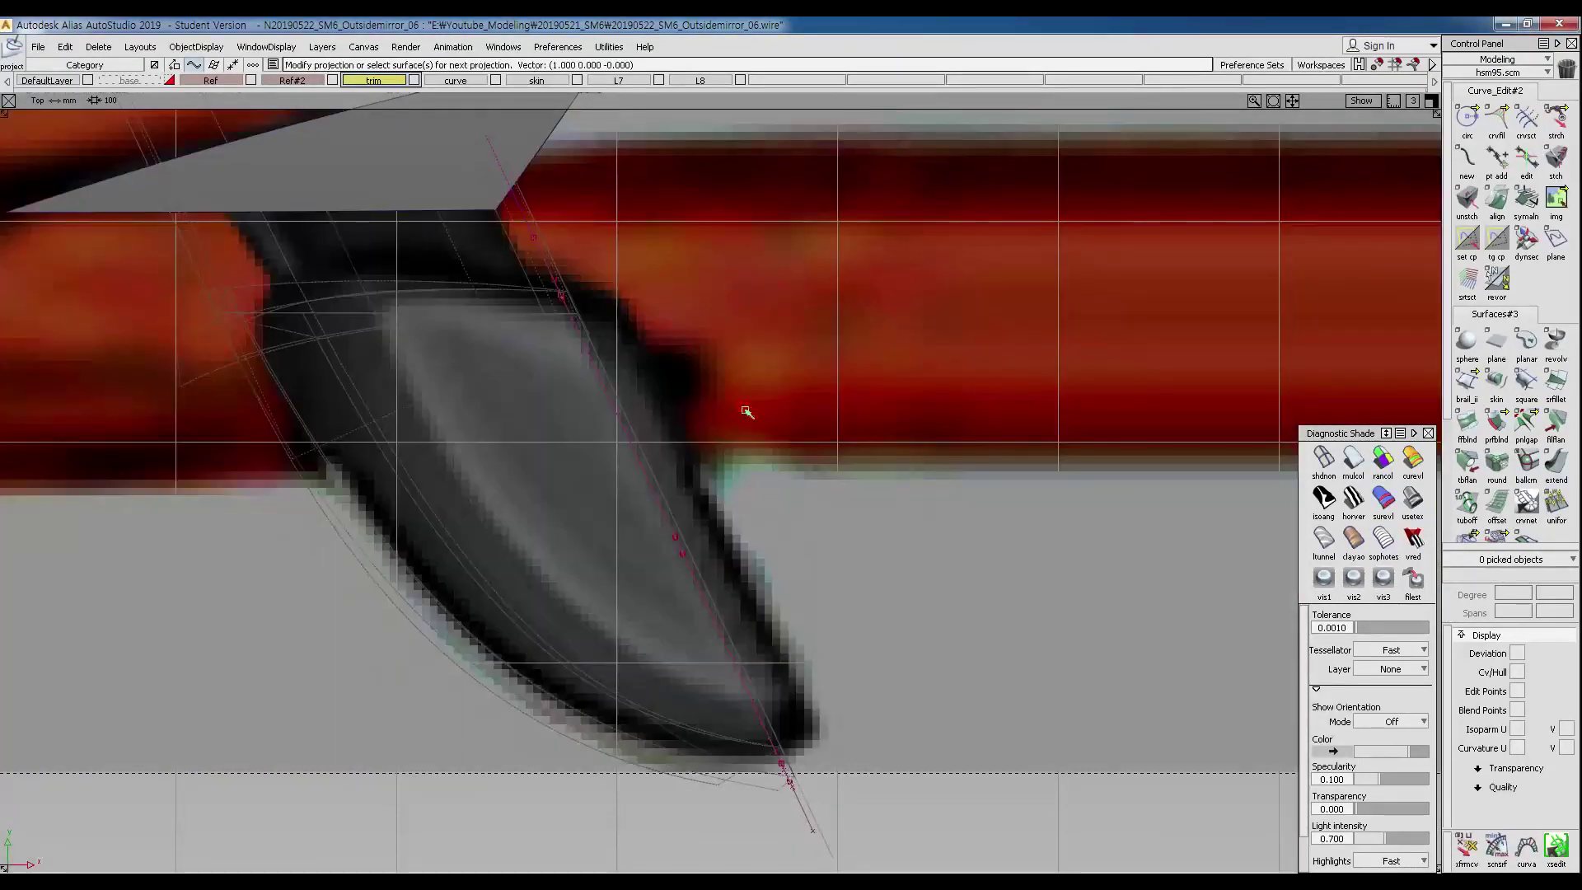
ctrl+shift+drag(707, 480, 696, 560)
click(708, 626)
alt+shift+middle_drag(764, 502, 772, 531)
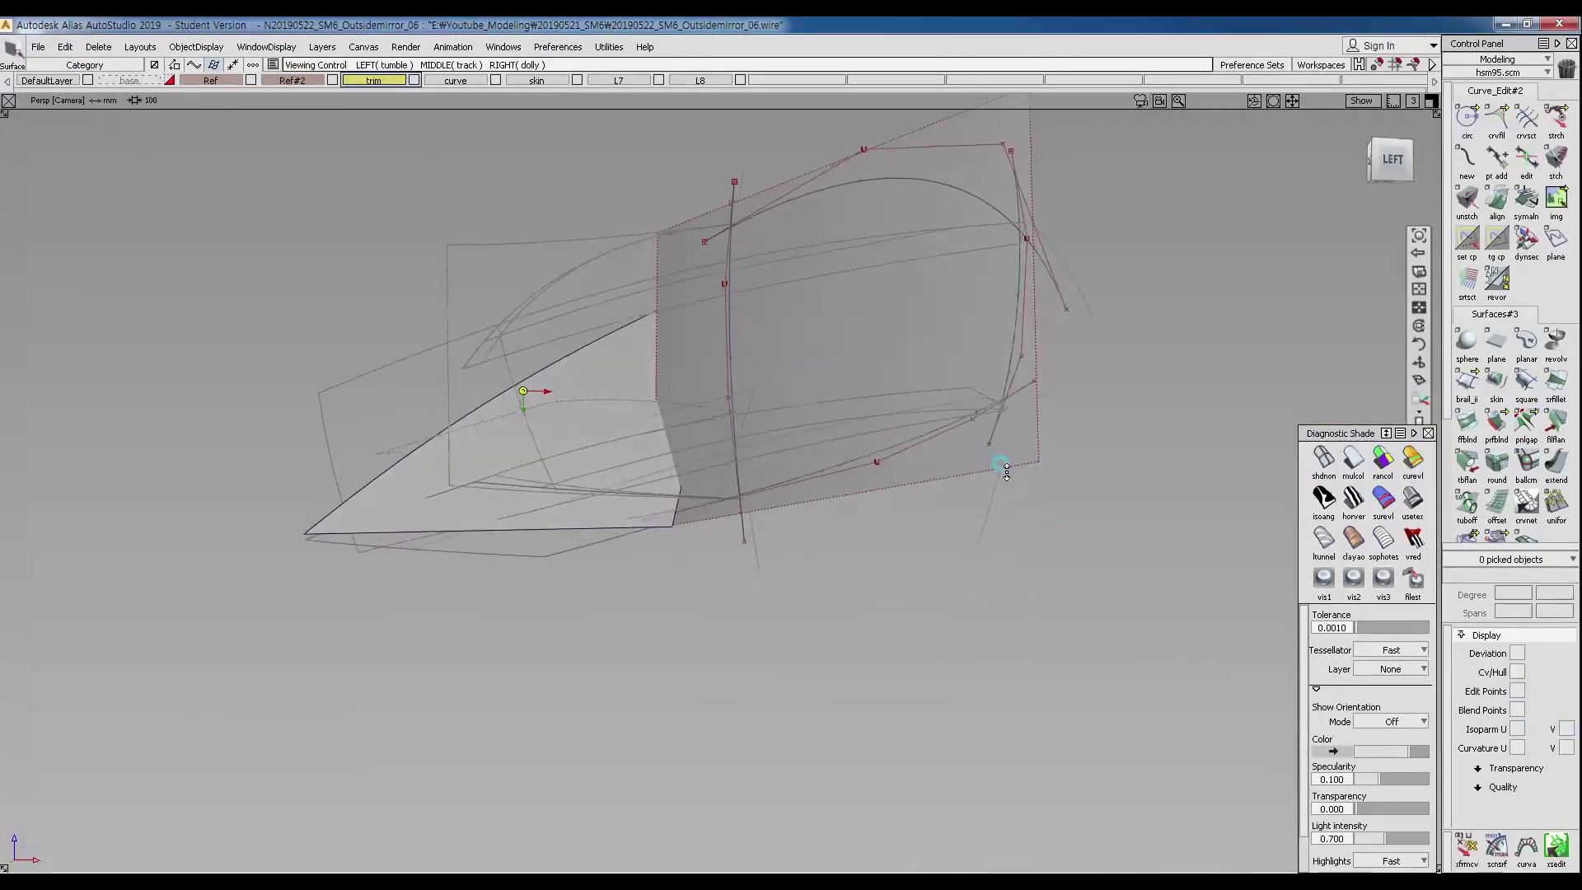
alt+shift+drag(1005, 470, 904, 305)
ctrl+shift+right_drag(904, 304, 890, 319)
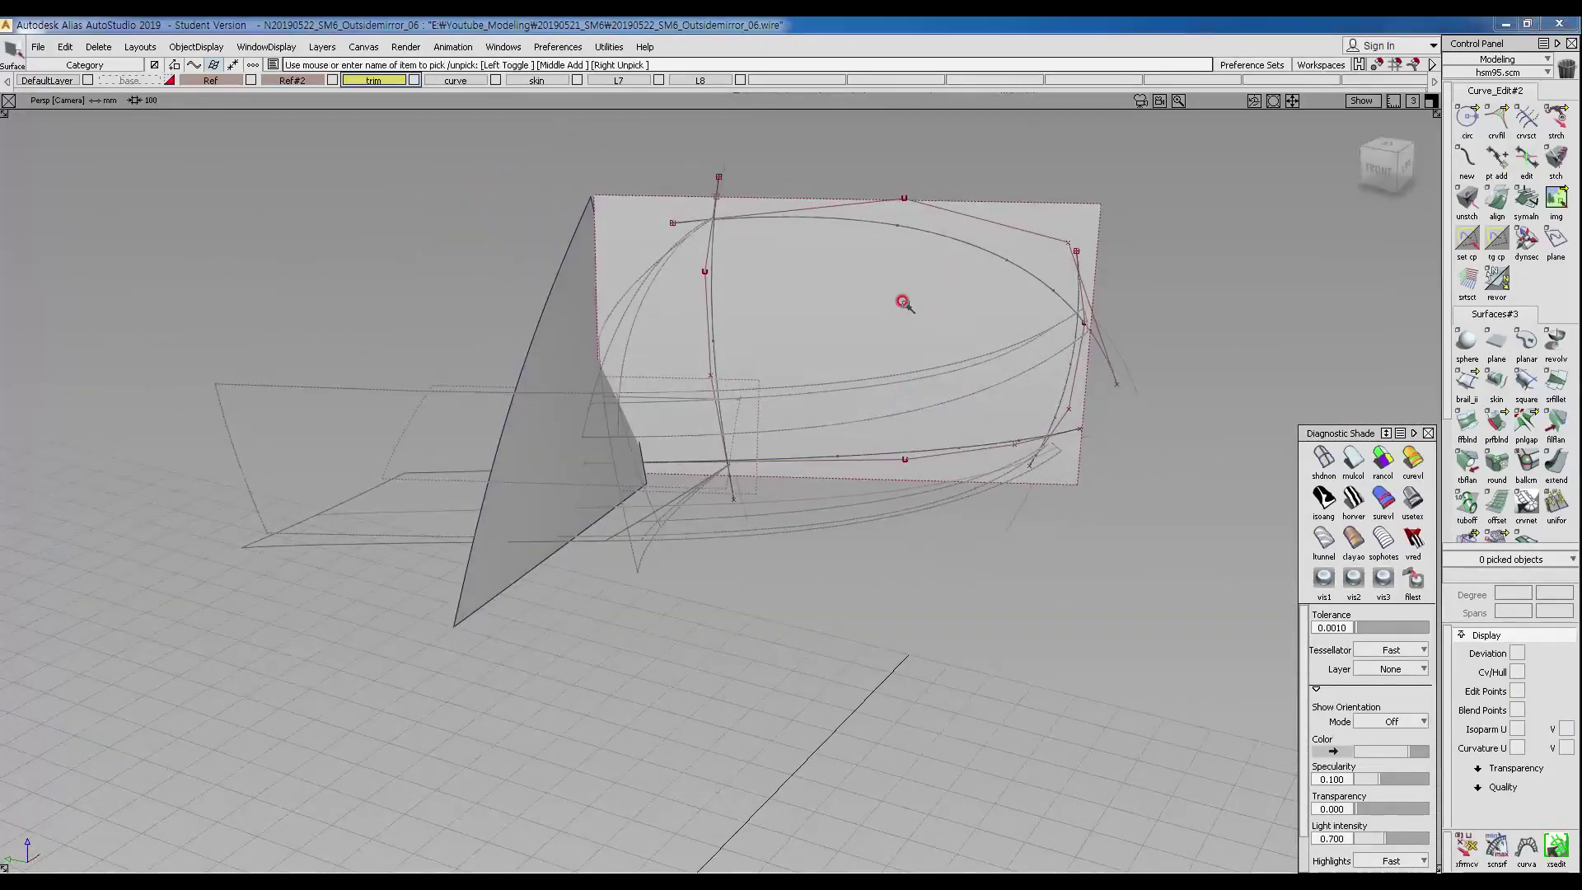
click(890, 320)
click(890, 320)
key(space)
Assign the four outline curves to the trim layer and hide that layer.
alt+shift+drag(999, 398, 839, 431)
ctrl+shift+drag(783, 234, 733, 218)
drag(731, 219, 809, 308)
drag(1036, 498, 1097, 508)
click(978, 560)
alt+shift+drag(979, 560, 780, 512)
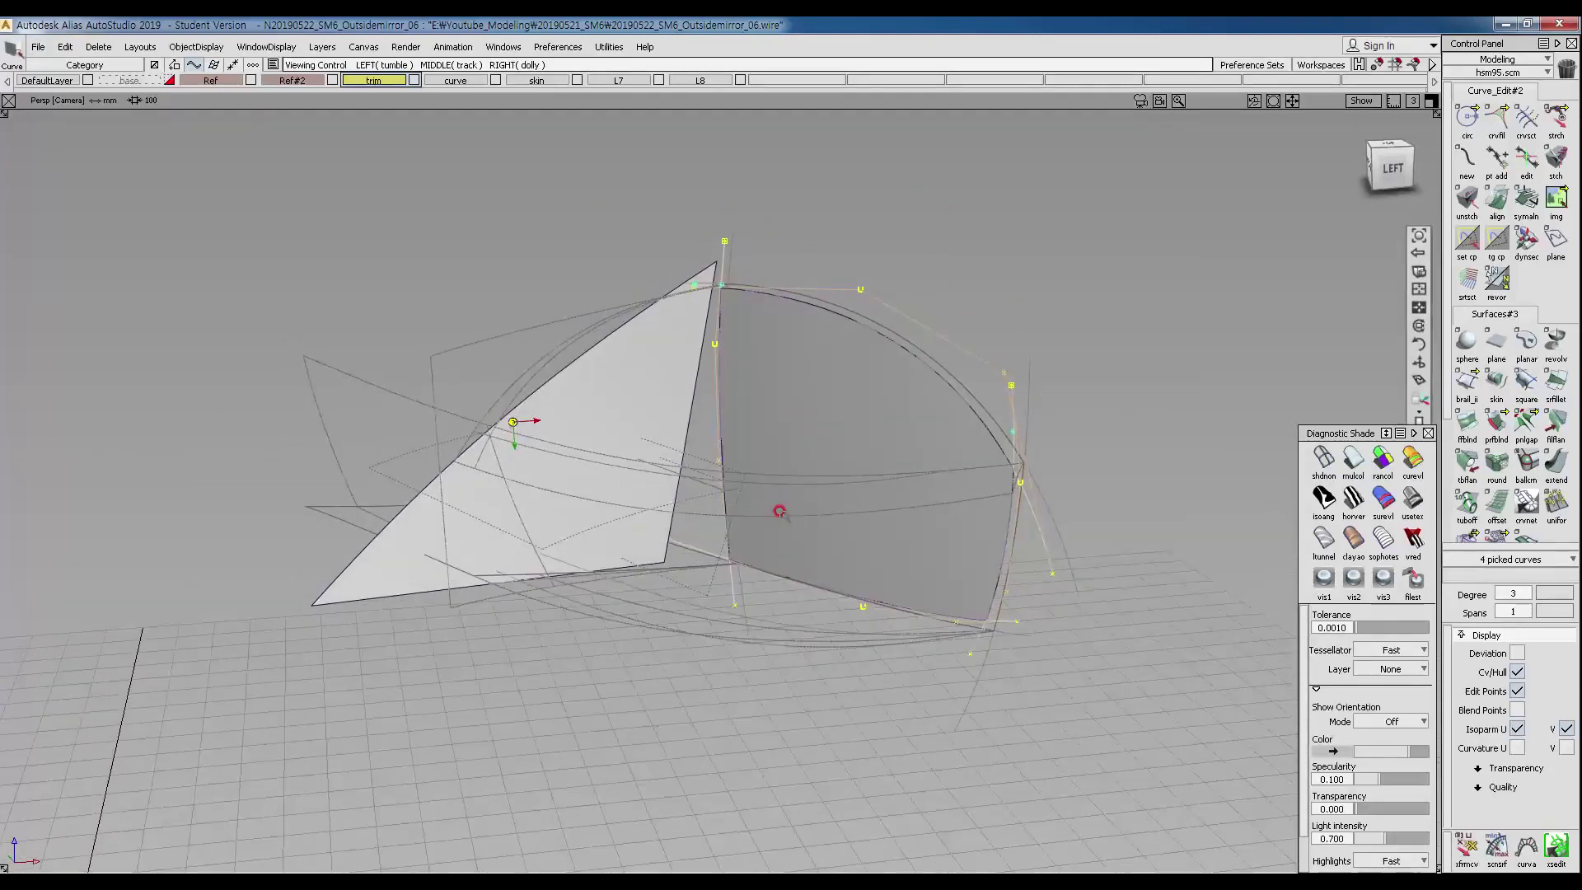
right_click(372, 80)
click(362, 95)
click(414, 80)
Assign the trimmed rear-face plane to the skin layer, hide the trim layer, and make skin the active layer.
alt+shift+drag(801, 438, 881, 387)
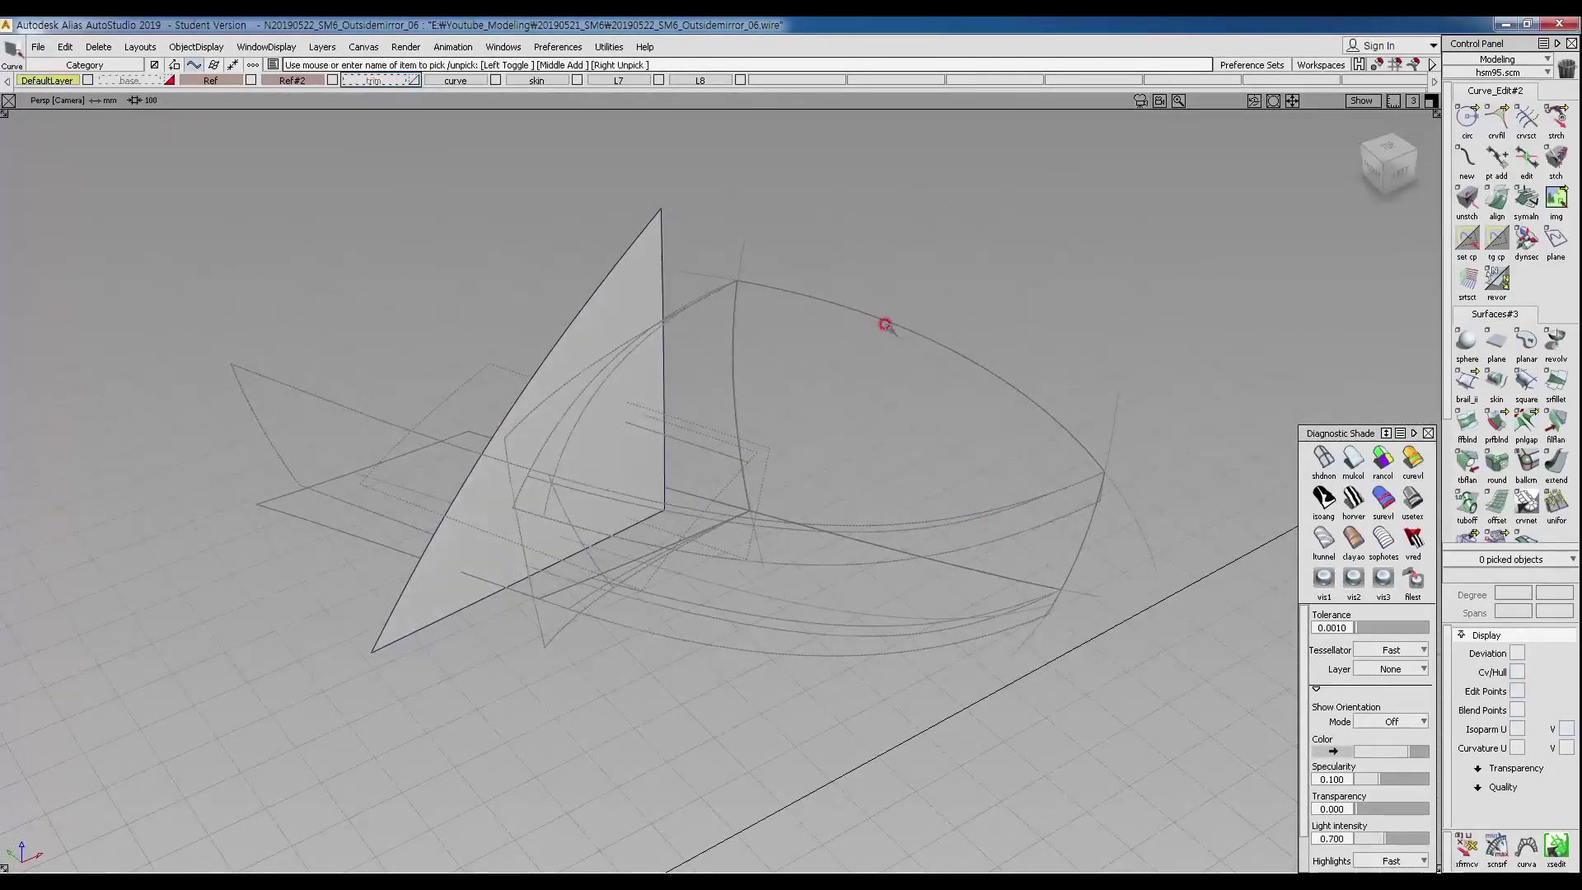
click(956, 399)
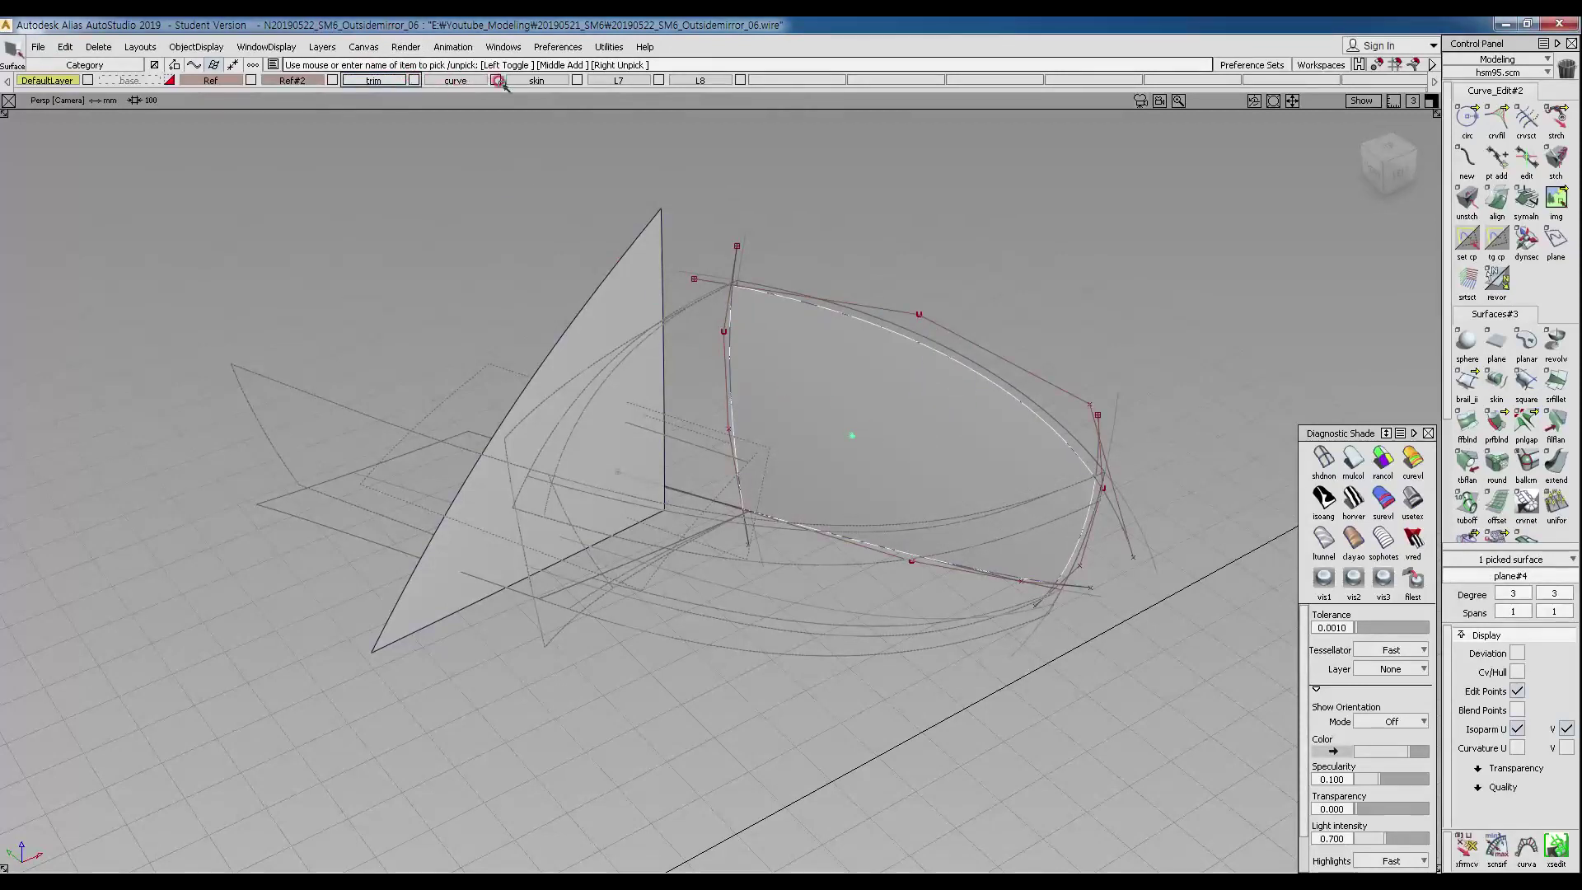
click(551, 80)
click(536, 96)
click(415, 79)
click(707, 479)
click(536, 80)
Draw a curve in the Left view from the mirror's front to the rear face's upper inner corner.
alt+shift+drag(807, 297, 953, 307)
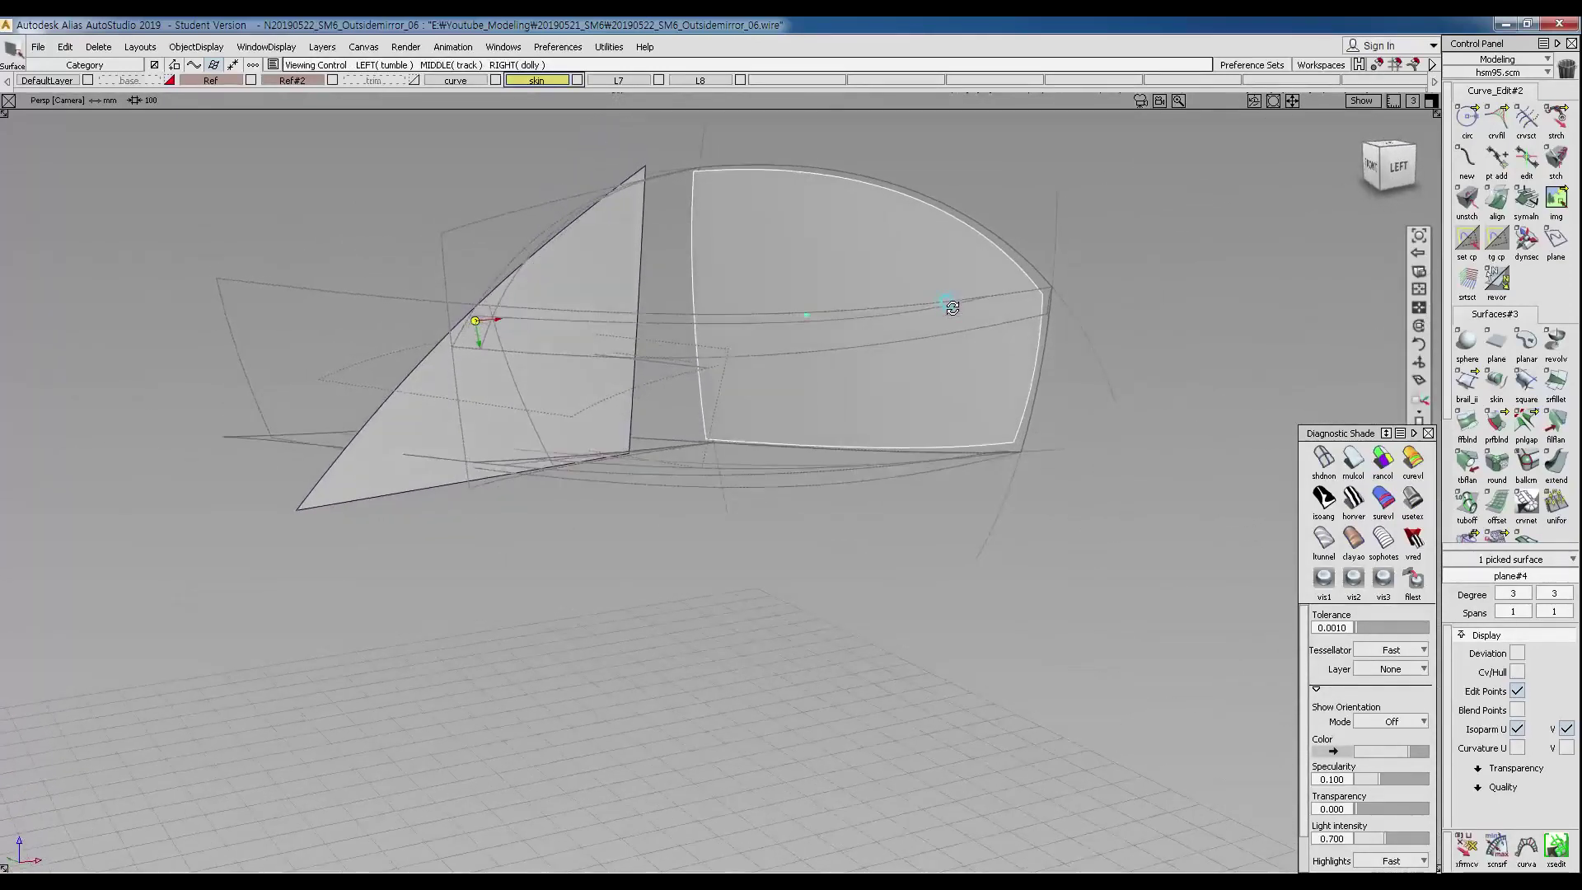
alt+shift+drag(283, 258, 676, 273)
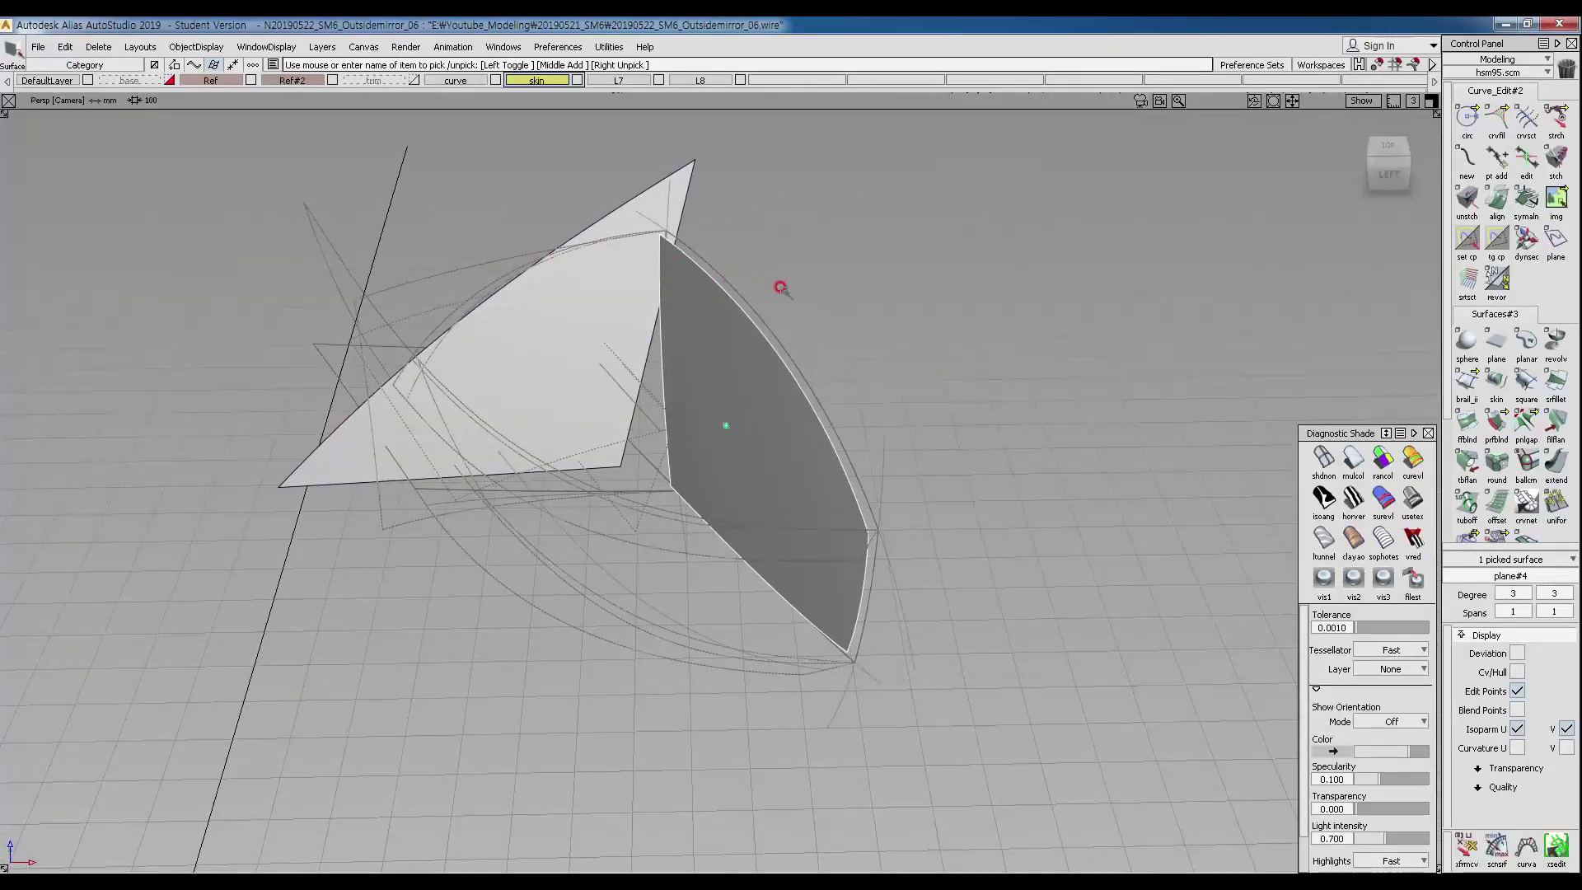
alt+shift+drag(441, 463, 734, 205)
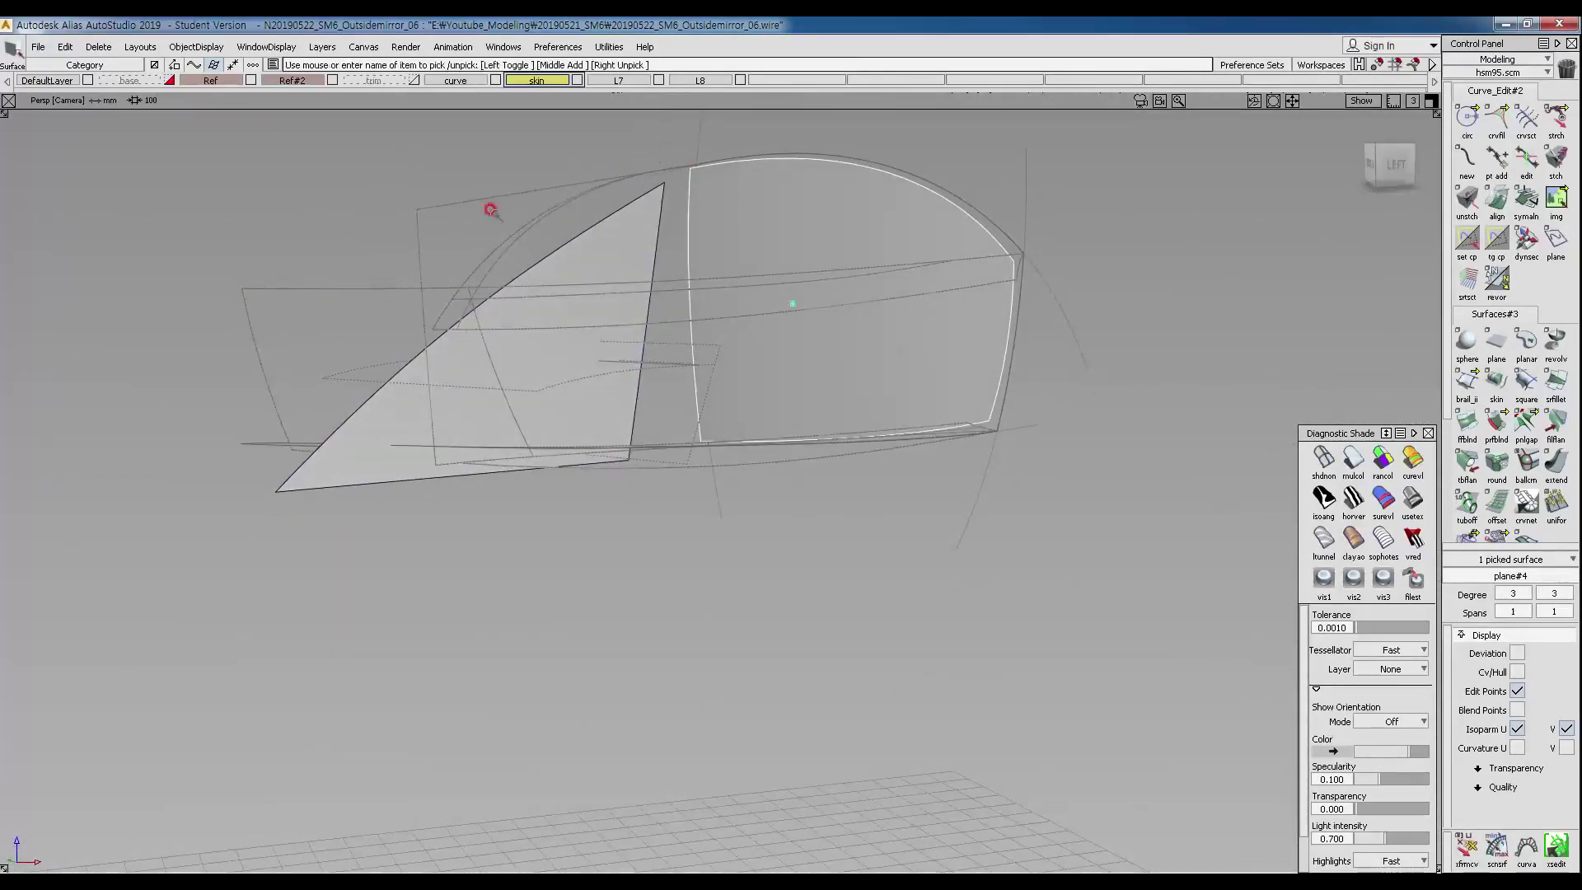
alt+shift+drag(555, 304, 752, 462)
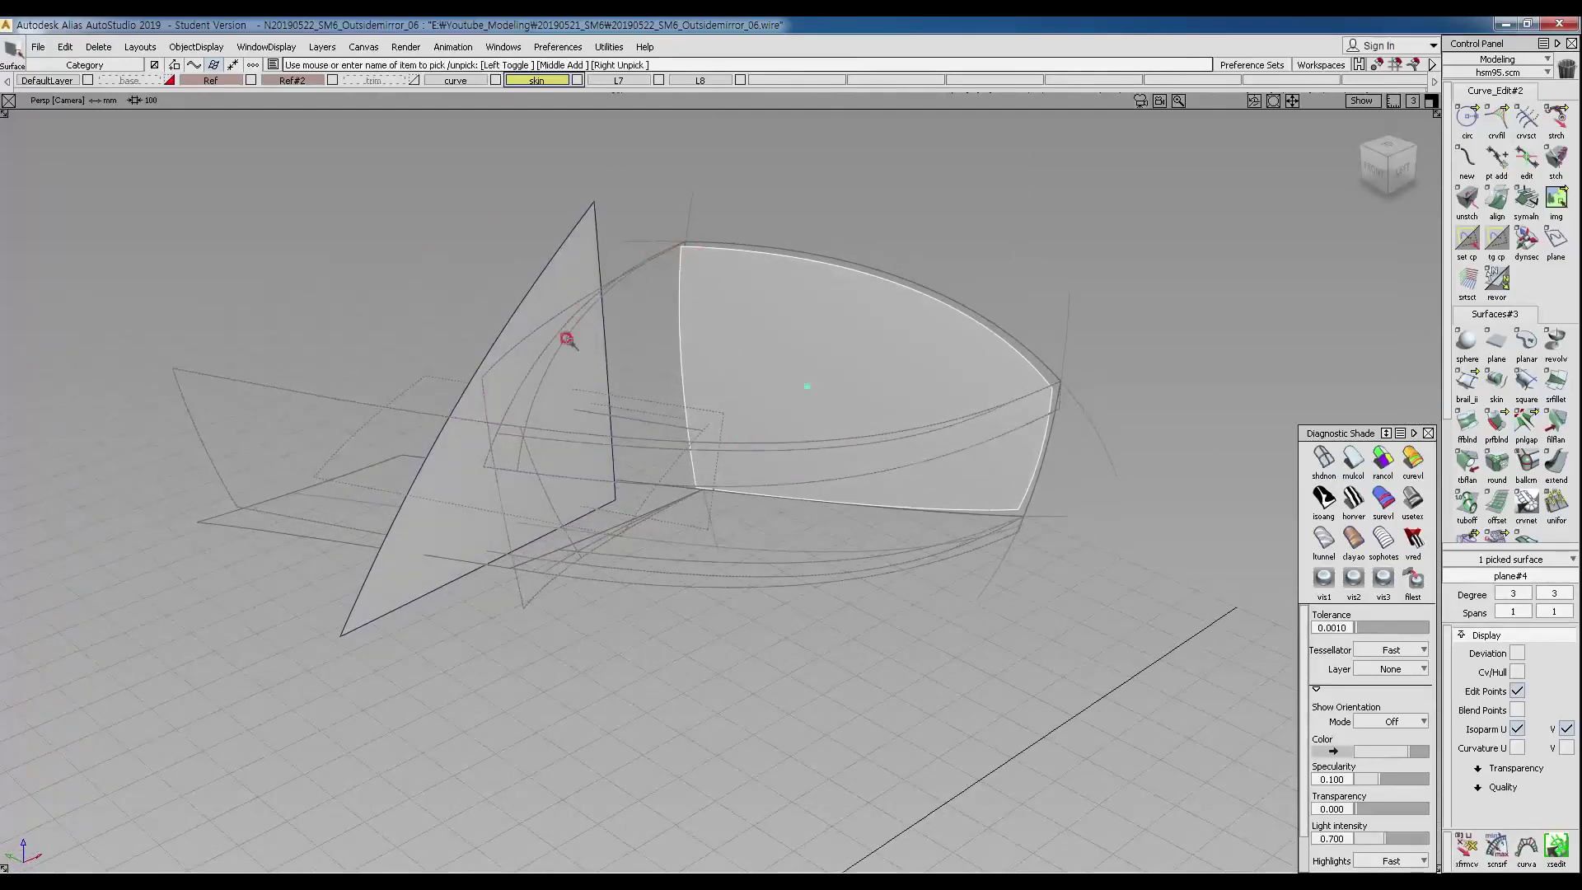
click(937, 389)
alt+shift+drag(936, 389, 452, 435)
key(F6)
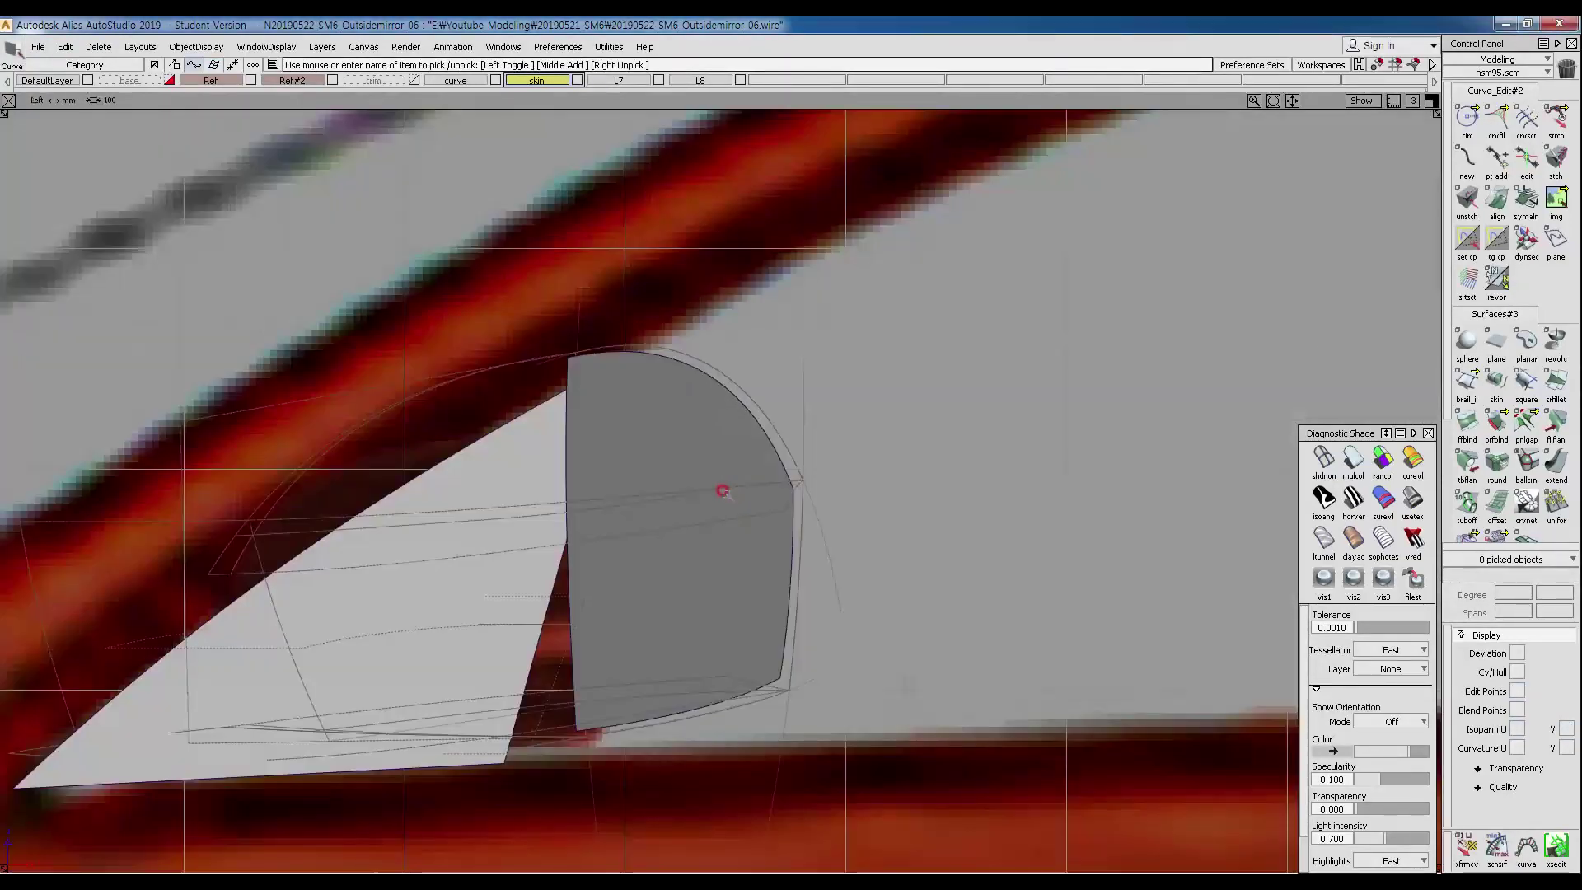
alt+shift+middle_drag(724, 492, 851, 410)
ctrl+shift+drag(490, 504, 437, 501)
click(415, 554)
click(808, 313)
Bend the new curve in the Left view by moving its CVs into an arc along the mirror's upper front outline.
ctrl+shift+drag(725, 487, 725, 343)
mouse_move(500, 368)
ctrl+shift+mouse_down()
mouse_move(635, 365)
mouse_move(736, 505)
ctrl+shift+mouse_up()
ctrl+shift+middle_drag(738, 514, 729, 454)
drag(726, 446, 783, 313)
click(819, 322)
mouse_move(846, 404)
ctrl+shift+middle_down()
mouse_move(845, 373)
mouse_move(837, 395)
ctrl+shift+middle_up()
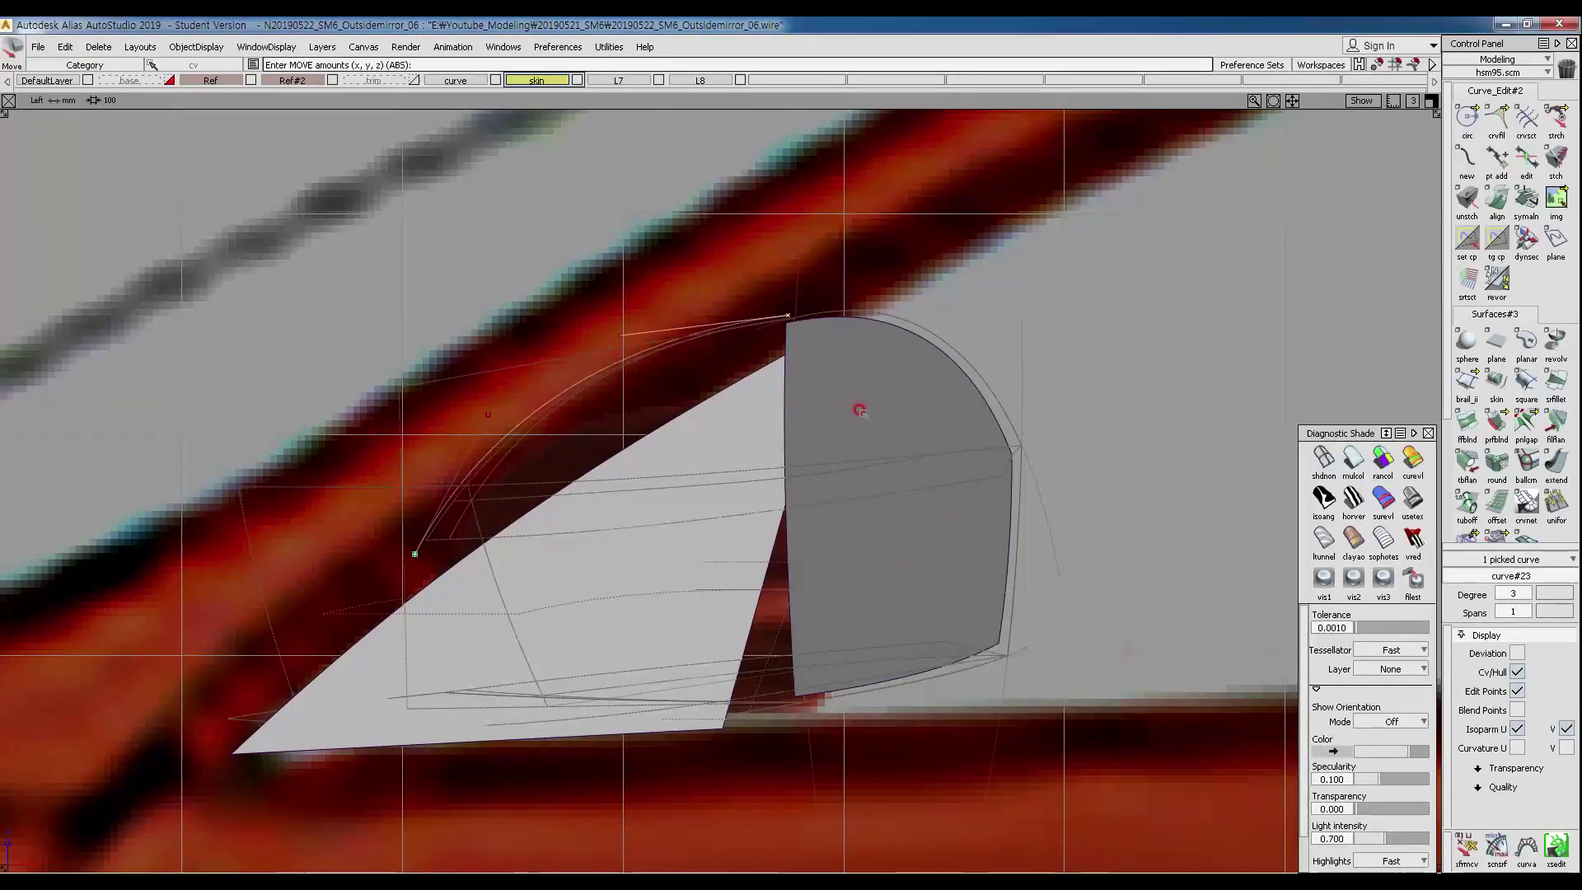
ctrl+shift+drag(715, 424, 801, 320)
click(807, 325)
ctrl+shift+middle_drag(830, 398, 831, 368)
Set the arc's pivot at its rear end and snap the arc to the rear face's upper inner corner.
ctrl+shift+drag(745, 389, 730, 313)
ctrl+shift+drag(621, 265, 706, 345)
drag(654, 304, 715, 393)
ctrl+shift+right_drag(833, 363, 839, 315)
mouse_move(842, 330)
alt+shift+mouse_down()
mouse_move(869, 406)
mouse_move(705, 440)
alt+shift+mouse_up()
ctrl+shift+middle_drag(695, 444, 698, 388)
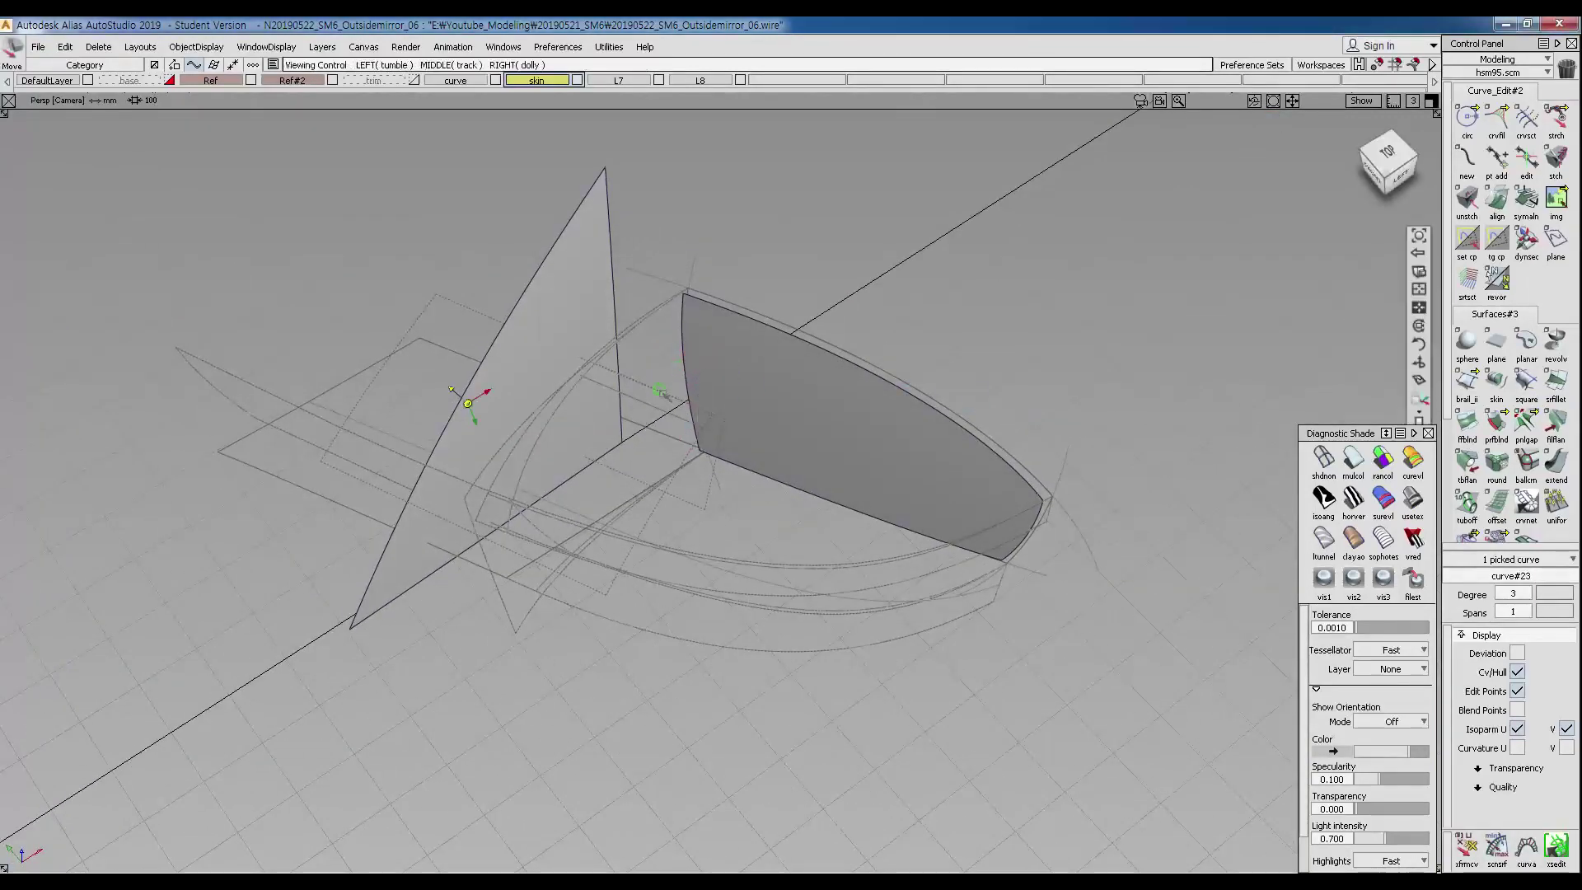
alt+shift+right_drag(700, 389, 605, 423)
alt+shift+middle_drag(605, 423, 636, 474)
ctrl+shift+middle_drag(630, 466, 569, 453)
drag(315, 340, 454, 234)
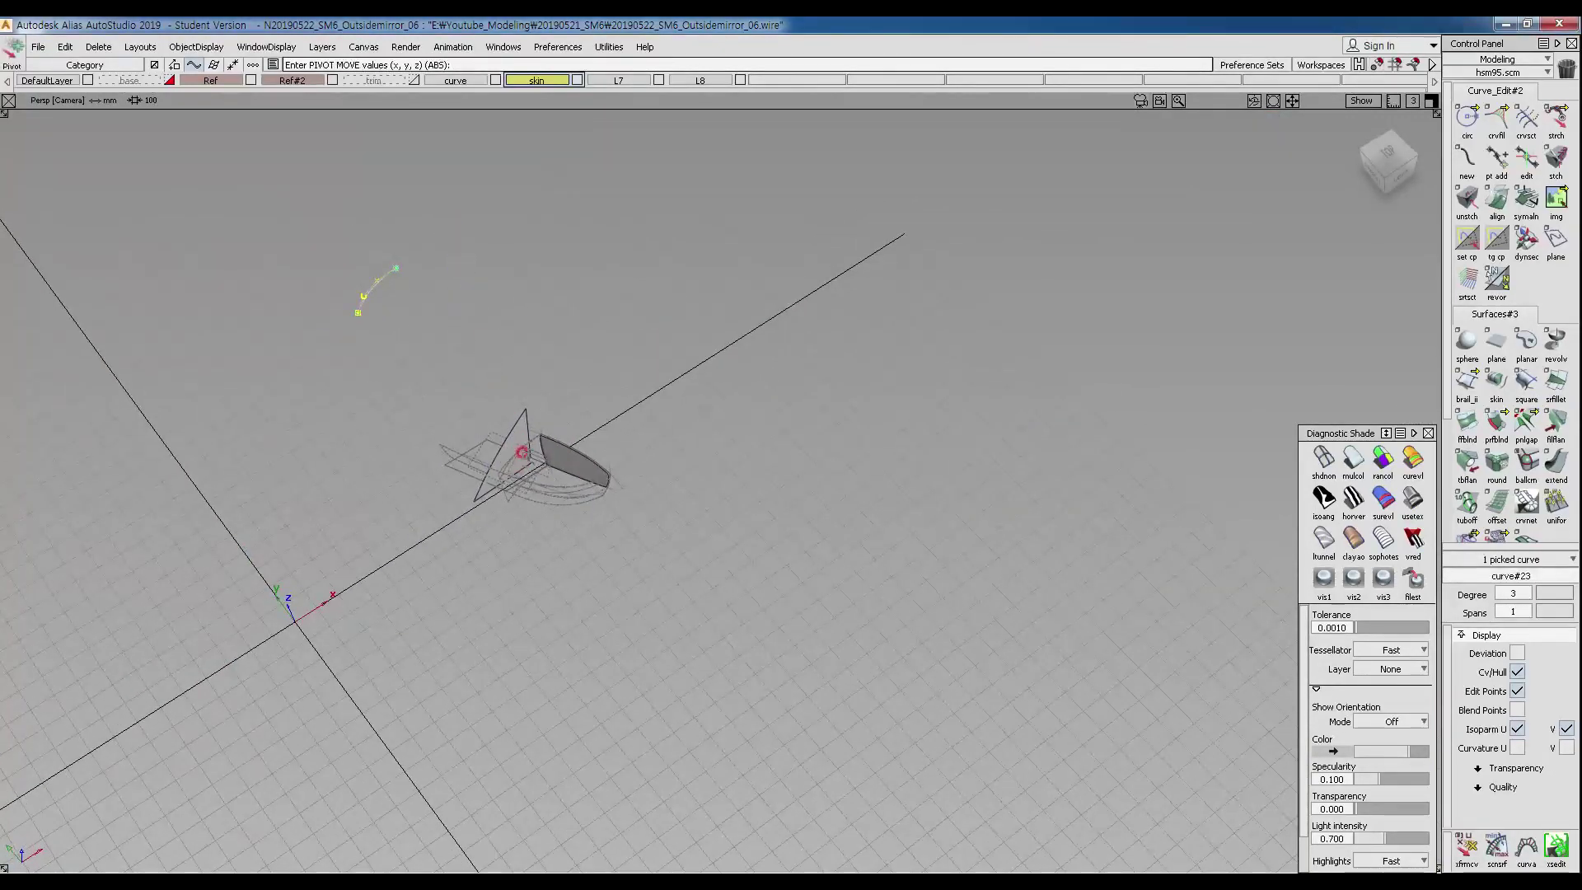
alt+shift+click(547, 442)
alt+shift+right_drag(585, 500, 596, 402)
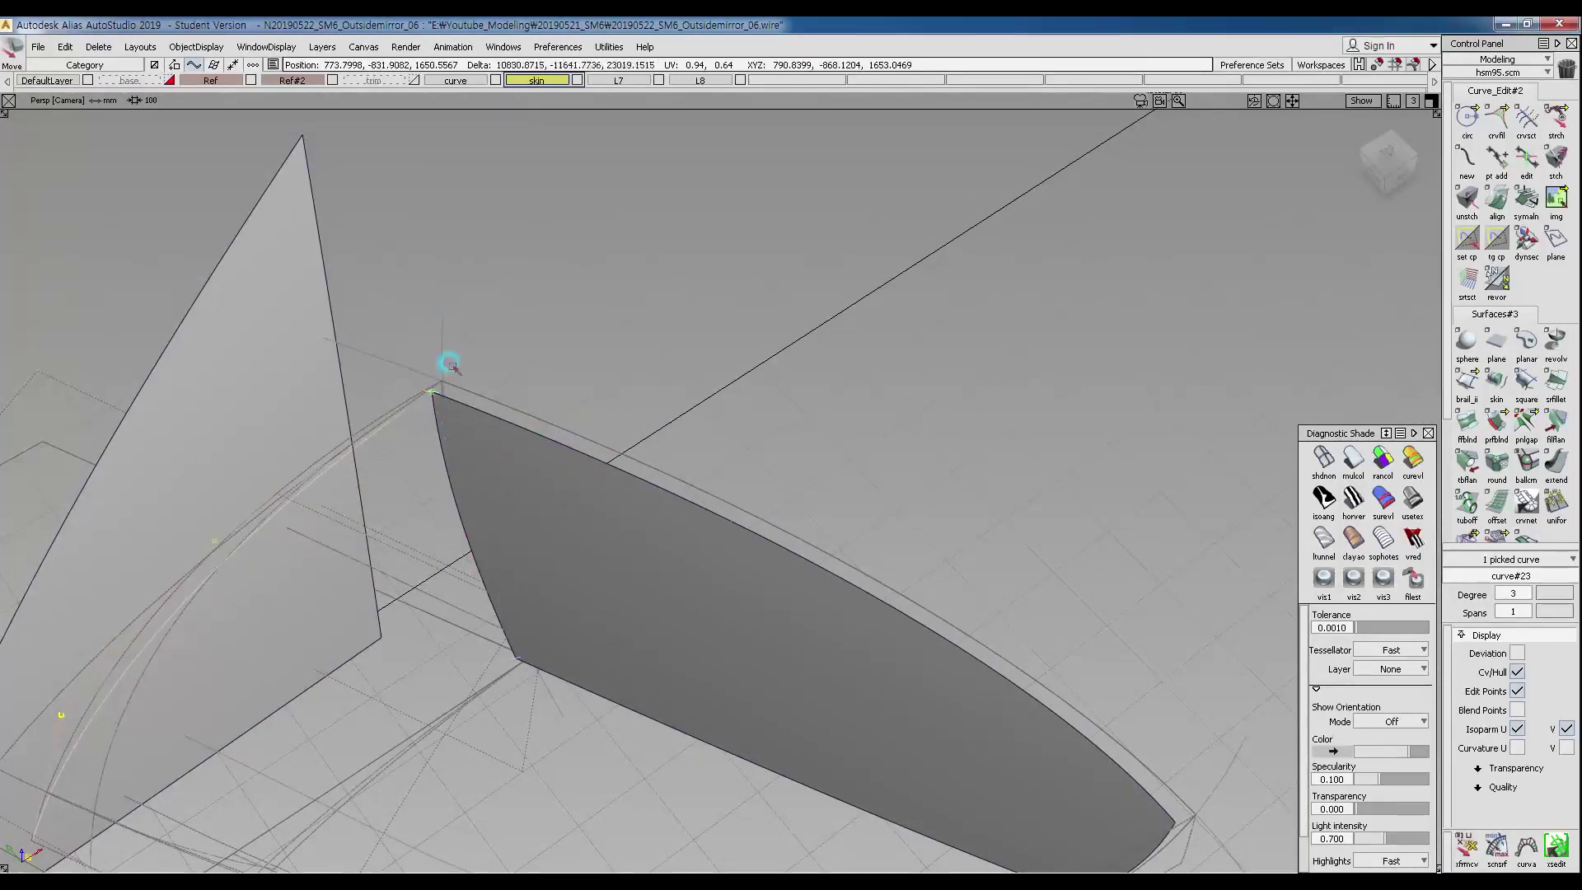
Move the arc's two middle CVs inward along Y in the Top view to follow the mirror reference.
alt+shift+drag(441, 329, 597, 311)
alt+shift+right_drag(597, 310, 563, 431)
alt+shift+drag(563, 431, 827, 198)
ctrl+shift+right_drag(778, 292, 777, 363)
alt+shift+middle_drag(539, 459, 615, 566)
alt+shift+right_drag(655, 561, 671, 522)
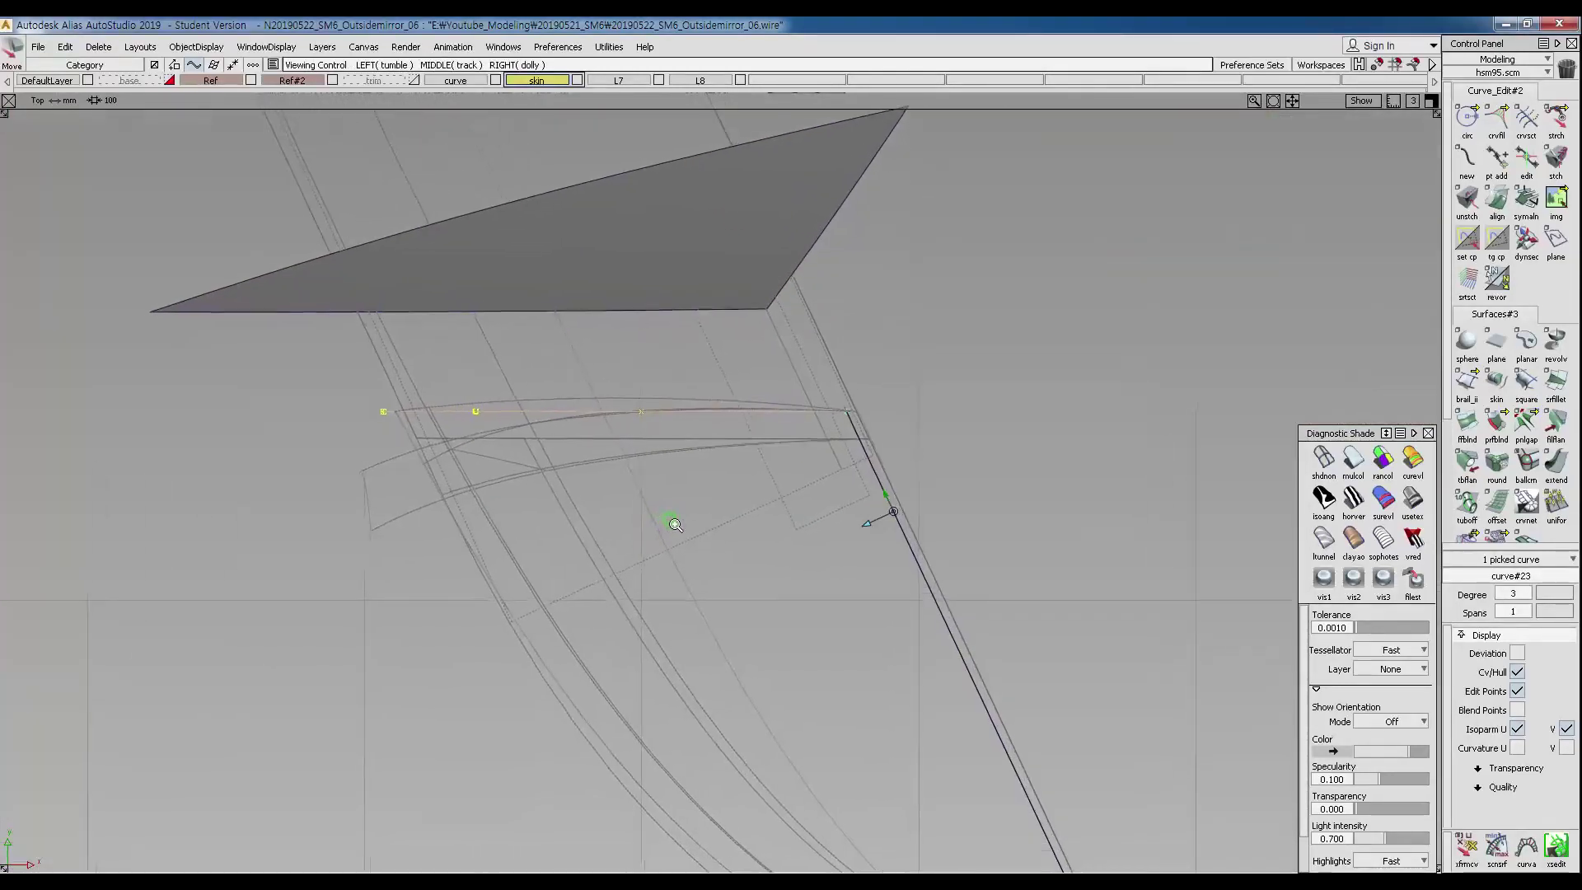
click(436, 397)
ctrl+shift+drag(436, 398, 439, 380)
drag(438, 379, 661, 441)
ctrl+shift+drag(707, 549, 720, 494)
right_drag(731, 506, 731, 489)
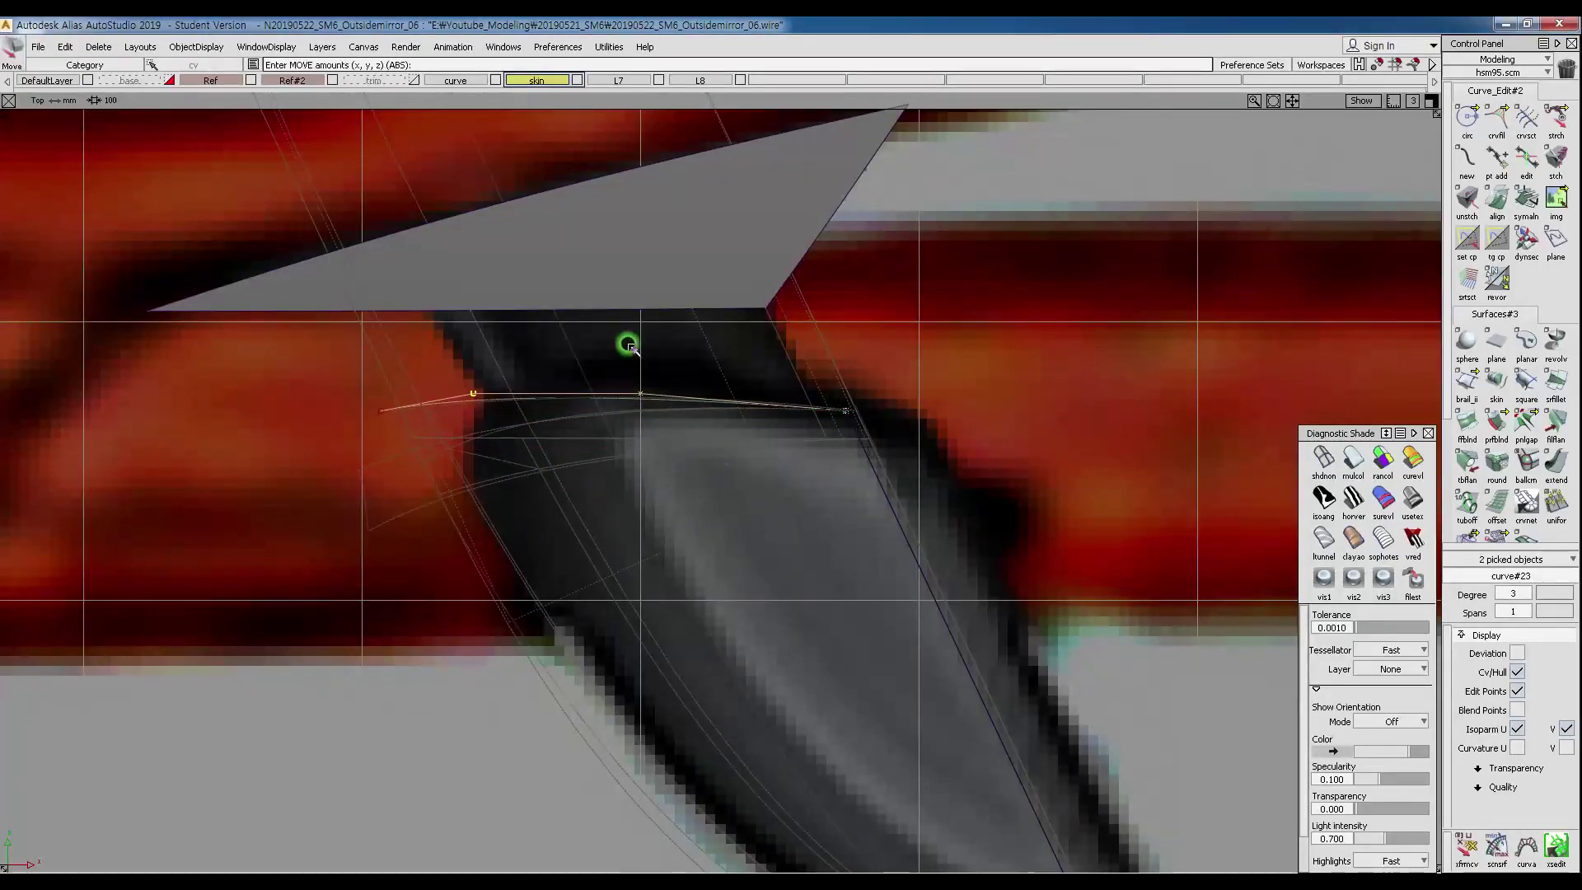
Shift the arc's third CV about 1.5 mm in Y and adjust its two front CVs in Y.
drag(642, 391, 638, 388)
right_drag(641, 387, 641, 390)
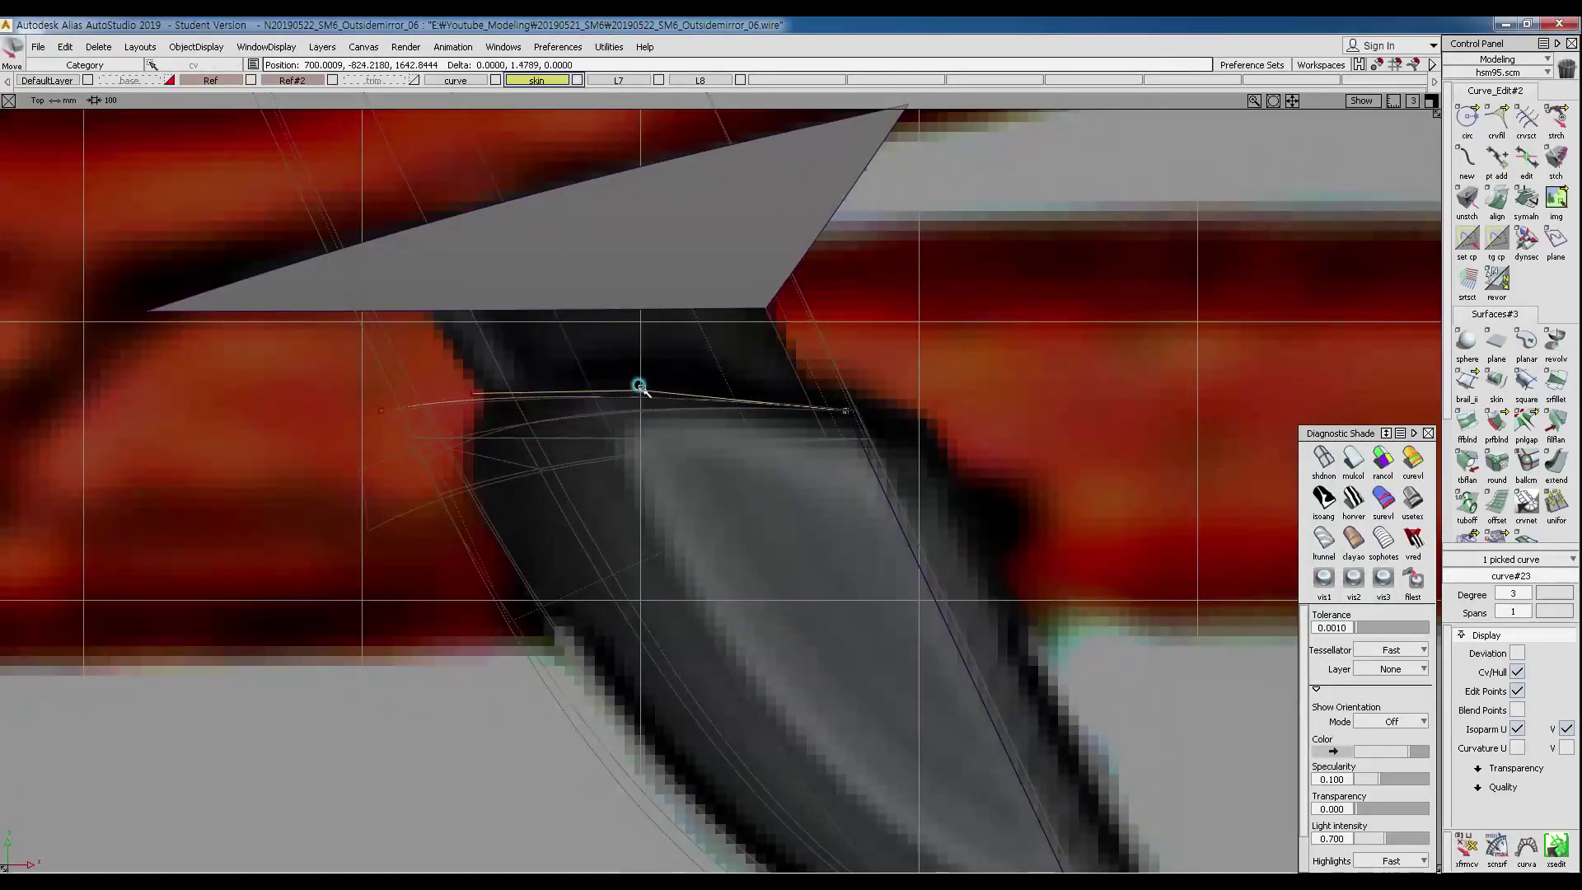
ctrl+shift+drag(462, 449, 469, 376)
mouse_move(369, 379)
ctrl+shift+mouse_down()
mouse_move(487, 372)
mouse_move(519, 433)
ctrl+shift+mouse_up()
ctrl+shift+middle_drag(700, 548, 707, 496)
right_drag(702, 462, 702, 467)
Copy and paste the arc, and snap the copy to the rear face's upper outer corner.
ctrl+shift+drag(691, 508, 694, 419)
ctrl+shift+drag(435, 328, 490, 378)
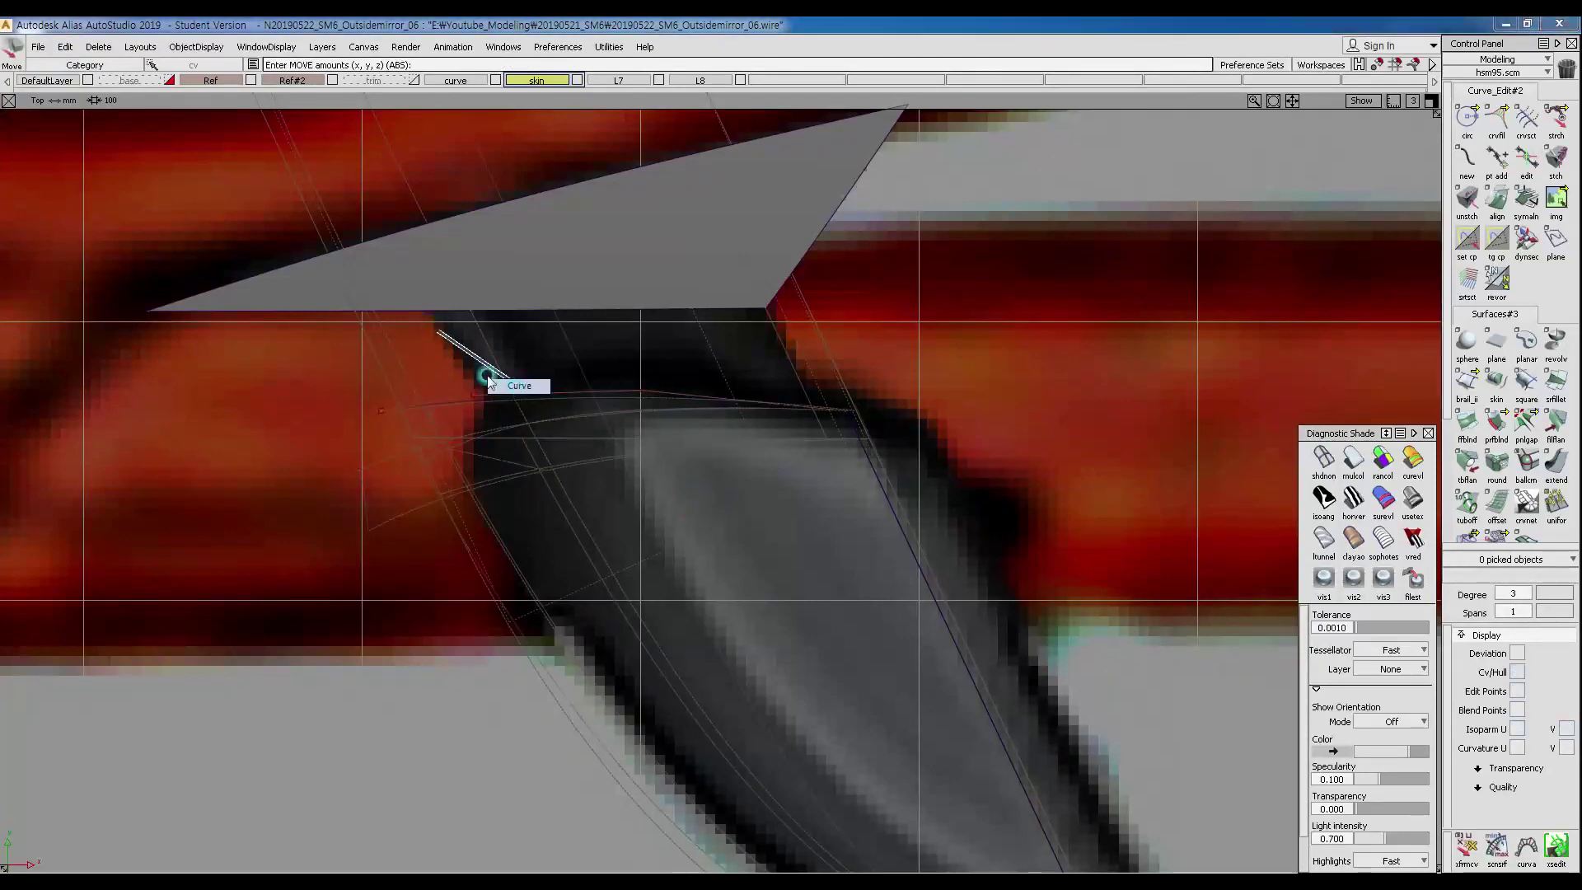
click(564, 399)
key(F8)
alt+shift+drag(778, 438, 655, 426)
alt+shift+right_drag(655, 426, 766, 445)
alt+shift+drag(766, 445, 840, 468)
key(ctrl+c)
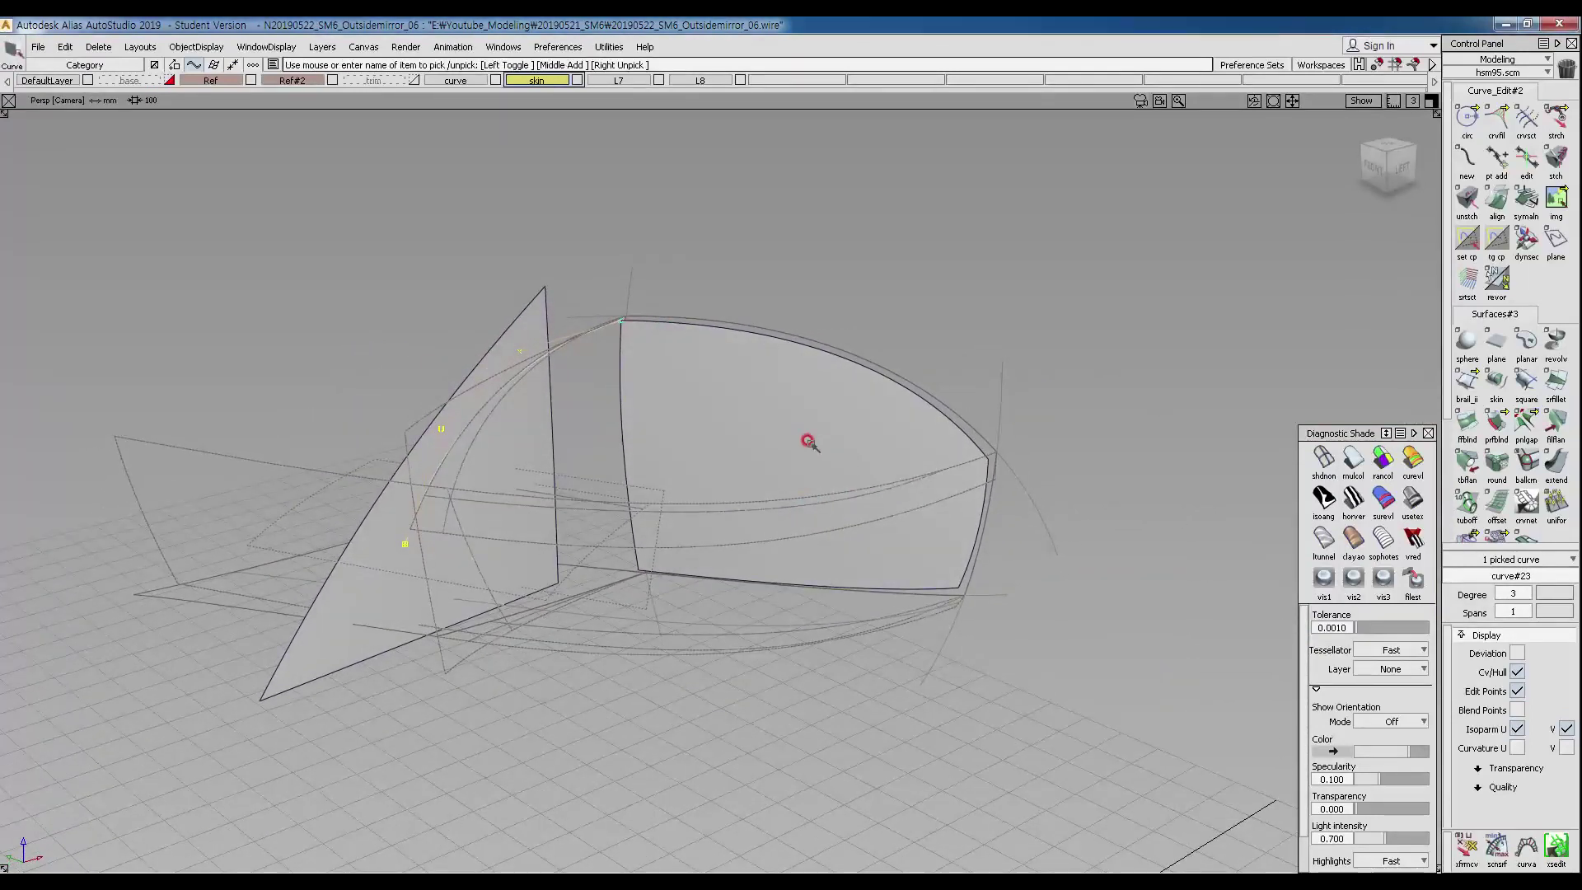
mouse_move(713, 444)
ctrl+shift+mouse_down()
mouse_move(727, 362)
mouse_move(903, 423)
ctrl+shift+mouse_up()
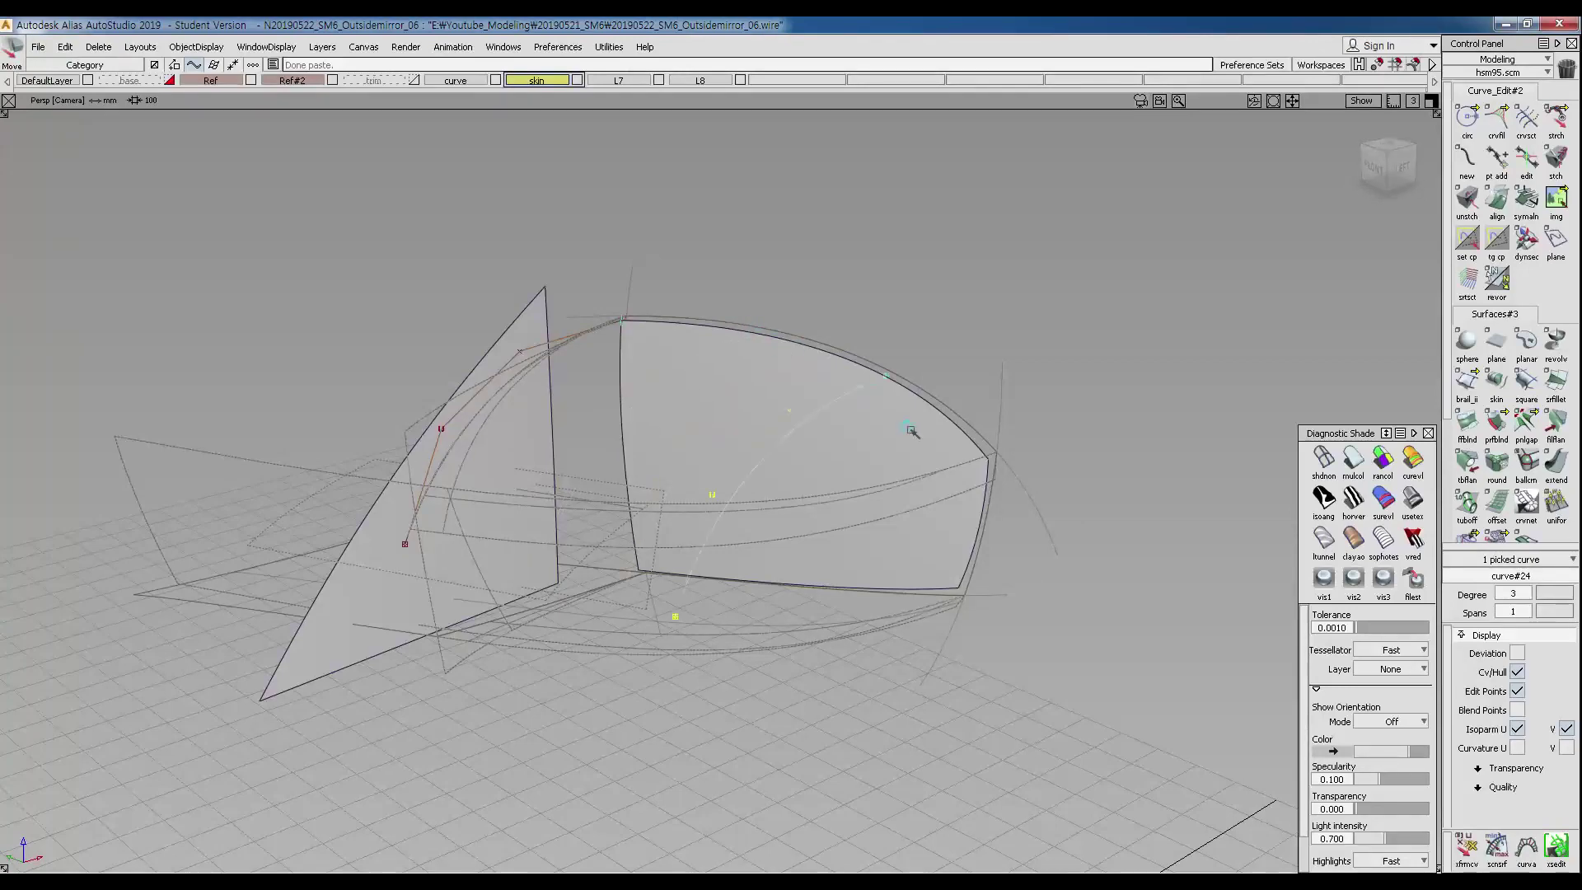
alt+shift+drag(1052, 477, 1028, 419)
Scale the copied arc down to about 0.18 of its size about the rear face's outer corner.
key(F6)
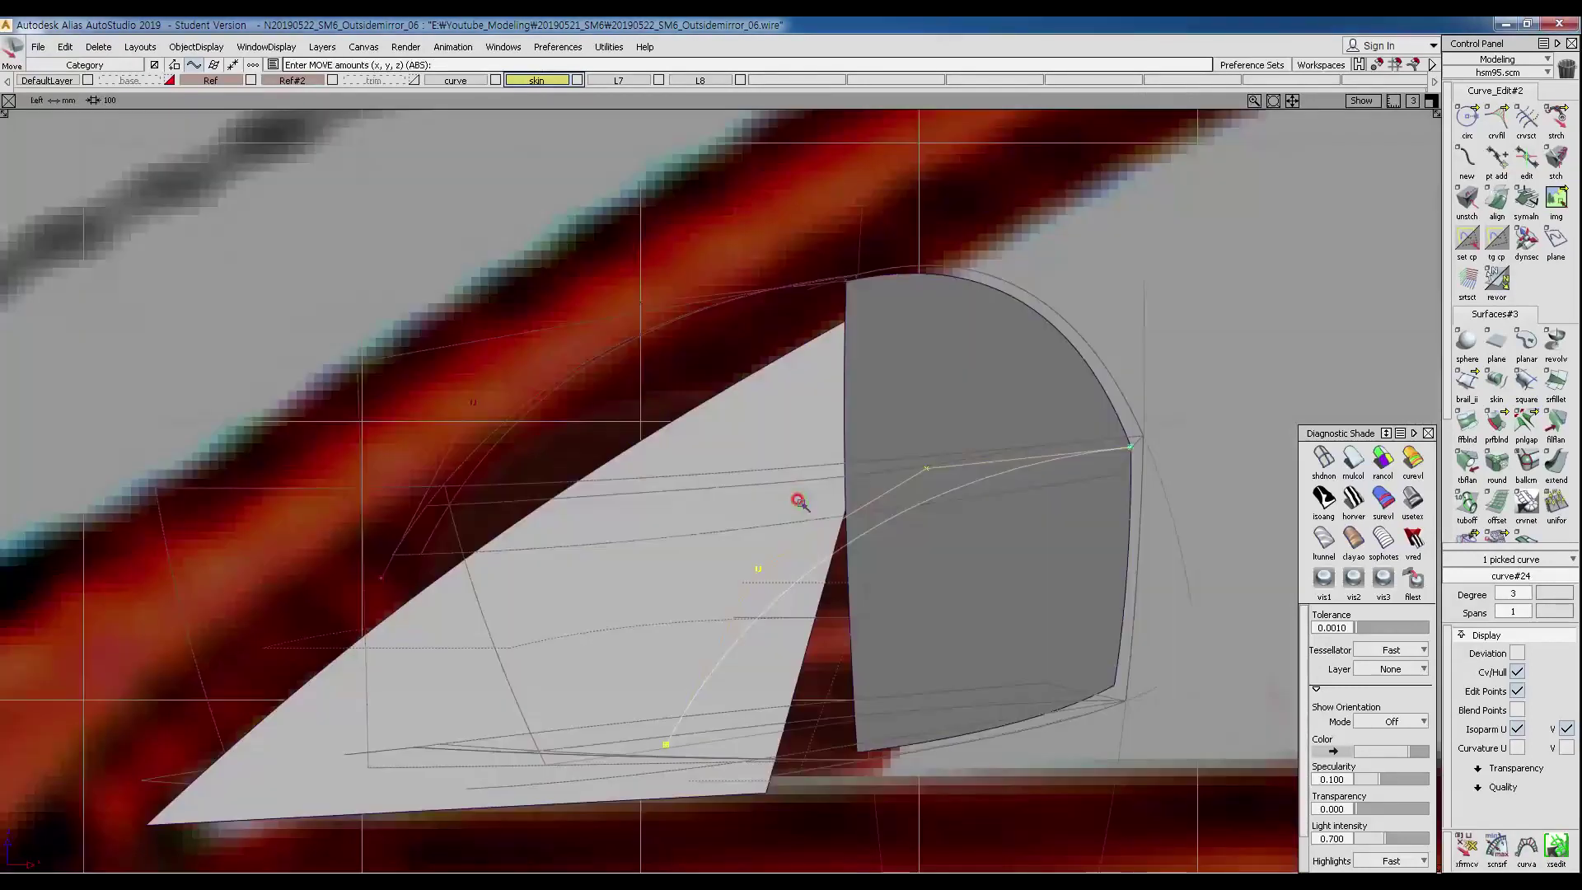
alt+shift+right_drag(865, 525, 780, 574)
ctrl+shift+middle_drag(795, 558, 894, 556)
drag(929, 560, 676, 677)
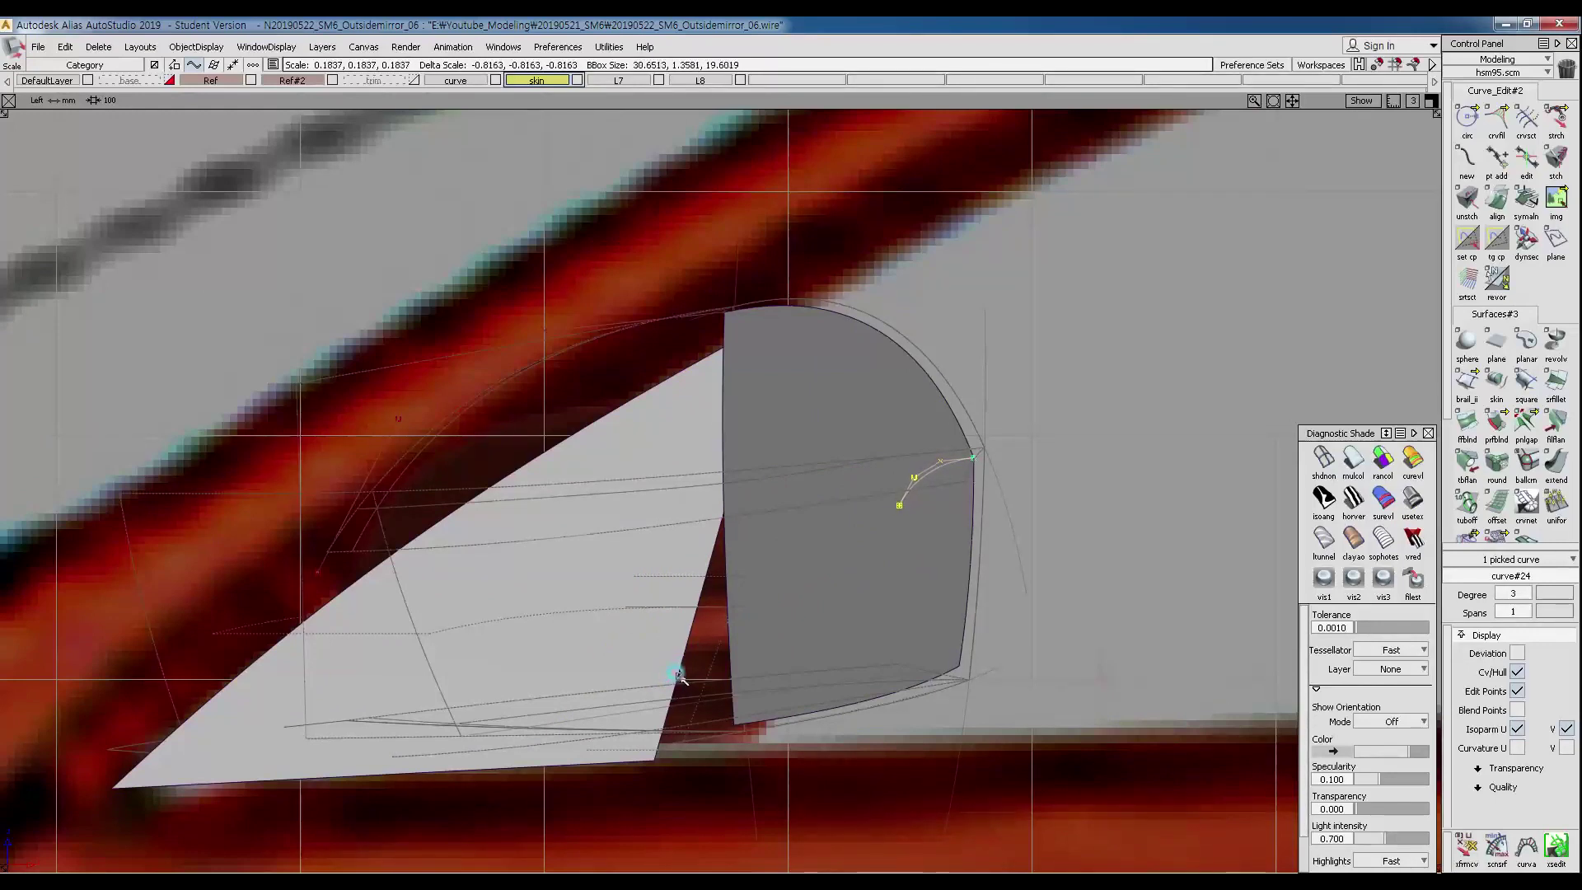
Rotate the small arc about 26 degrees around Z in the Top view.
mouse_move(878, 516)
ctrl+shift+right_down()
mouse_move(879, 587)
mouse_move(741, 536)
ctrl+shift+right_up()
alt+shift+middle_drag(742, 536, 738, 452)
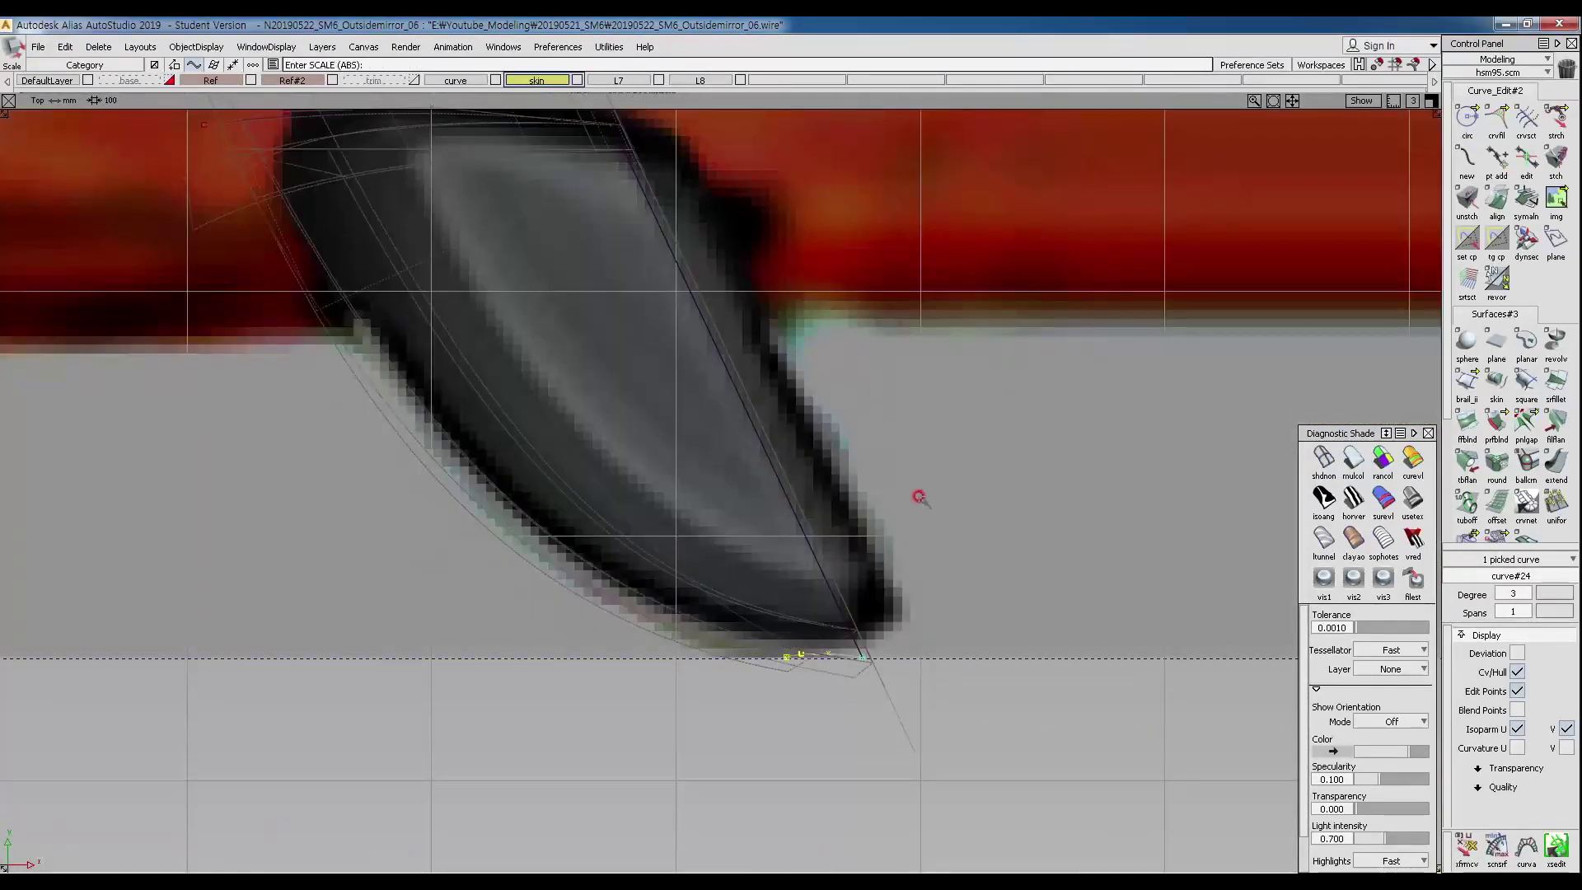
ctrl+shift+middle_drag(901, 509, 904, 544)
right_drag(1005, 613, 1003, 553)
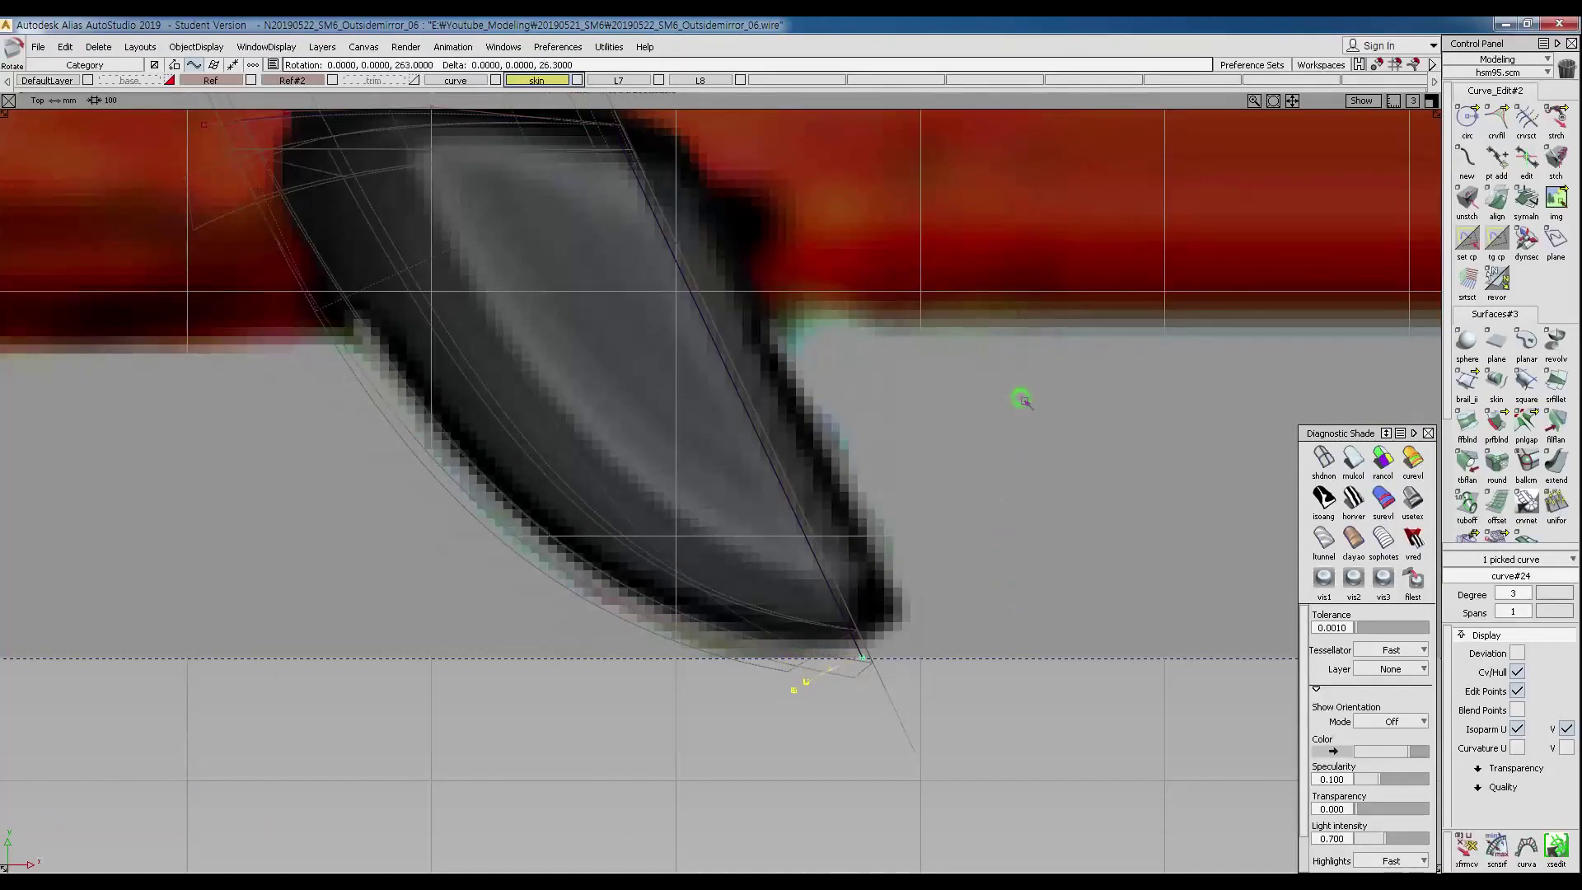
Draw an edit-point curve from the front end of the large arc to the front end of the small arc.
alt+shift+middle_drag(703, 469, 732, 577)
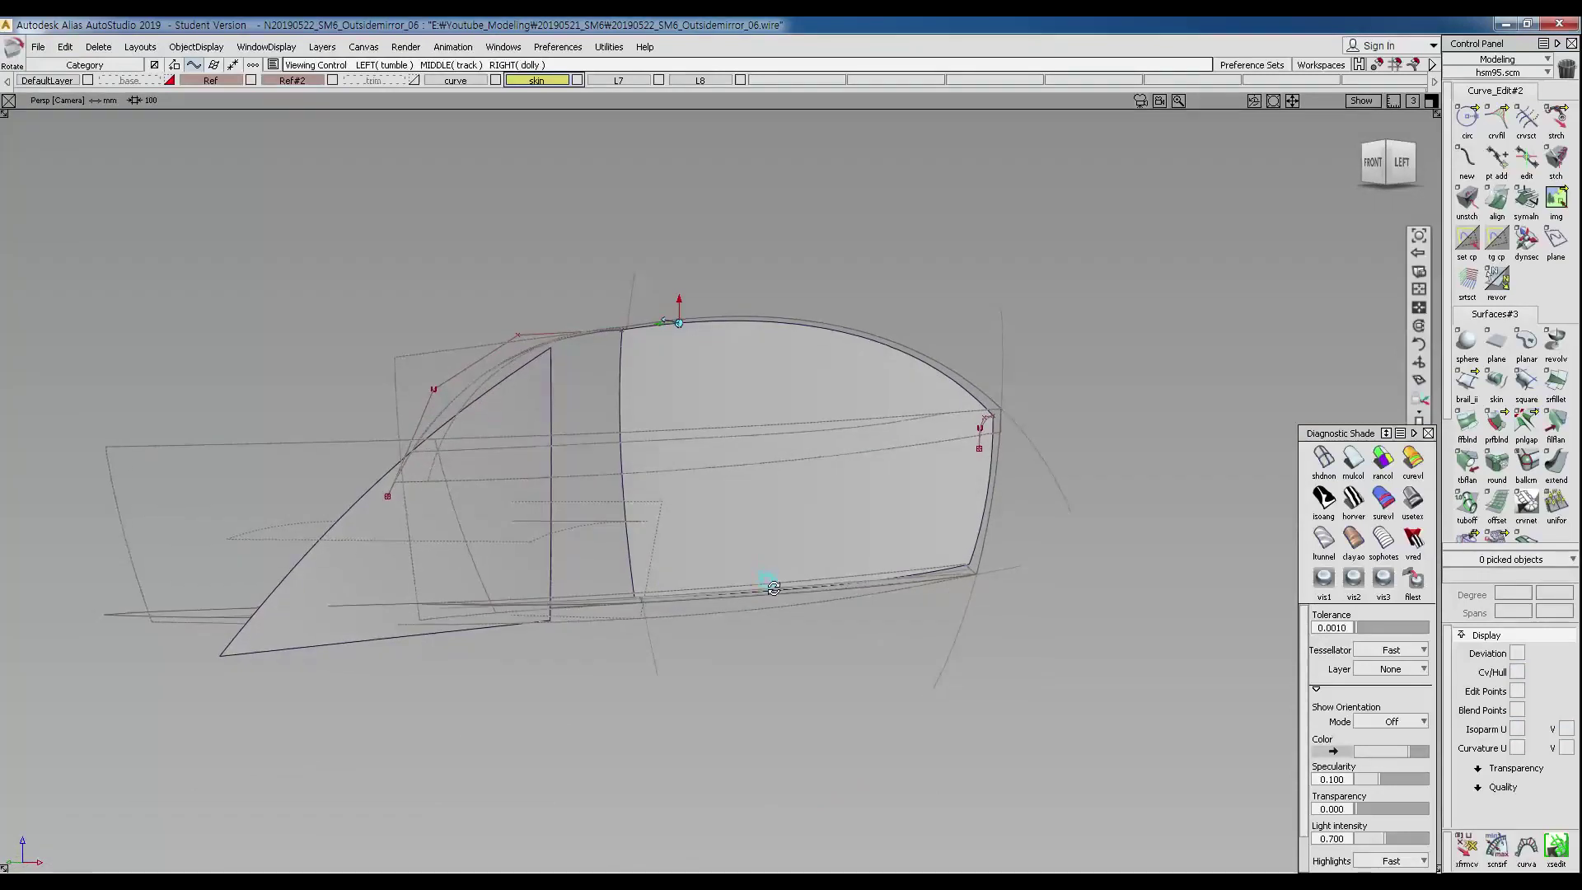
alt+shift+drag(774, 588, 687, 630)
ctrl+shift+middle_drag(440, 536, 392, 537)
ctrl+click(383, 515)
click(945, 499)
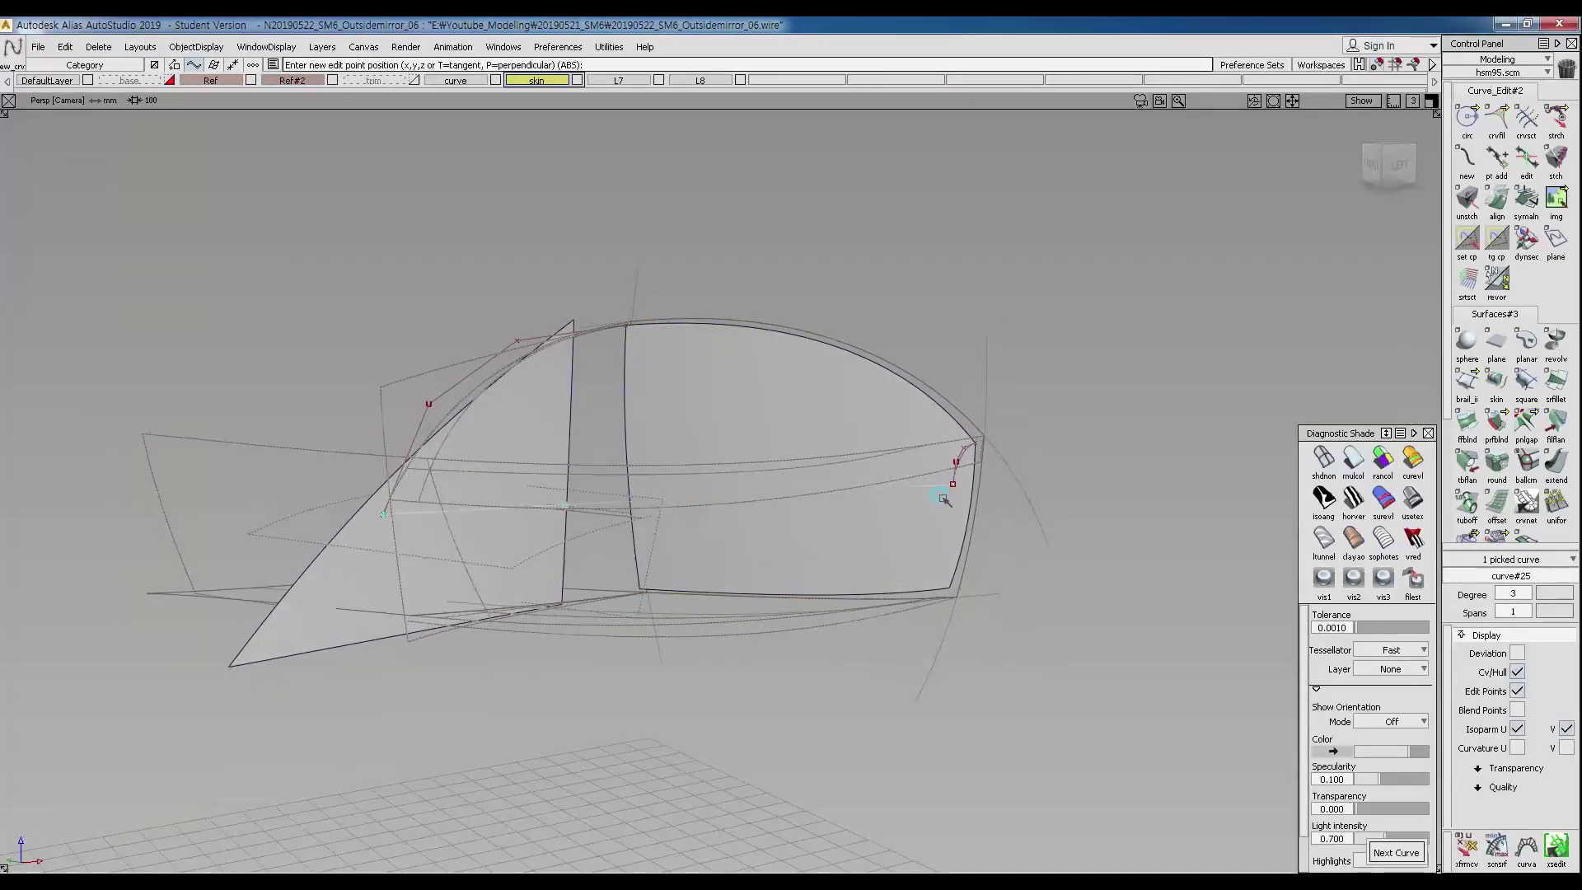
Move the new edit-point curve's two middle CVs forward in the Top view so it bows along the mirror image's front outline.
ctrl+shift+drag(648, 558, 874, 548)
ctrl+shift+right_drag(808, 411, 808, 484)
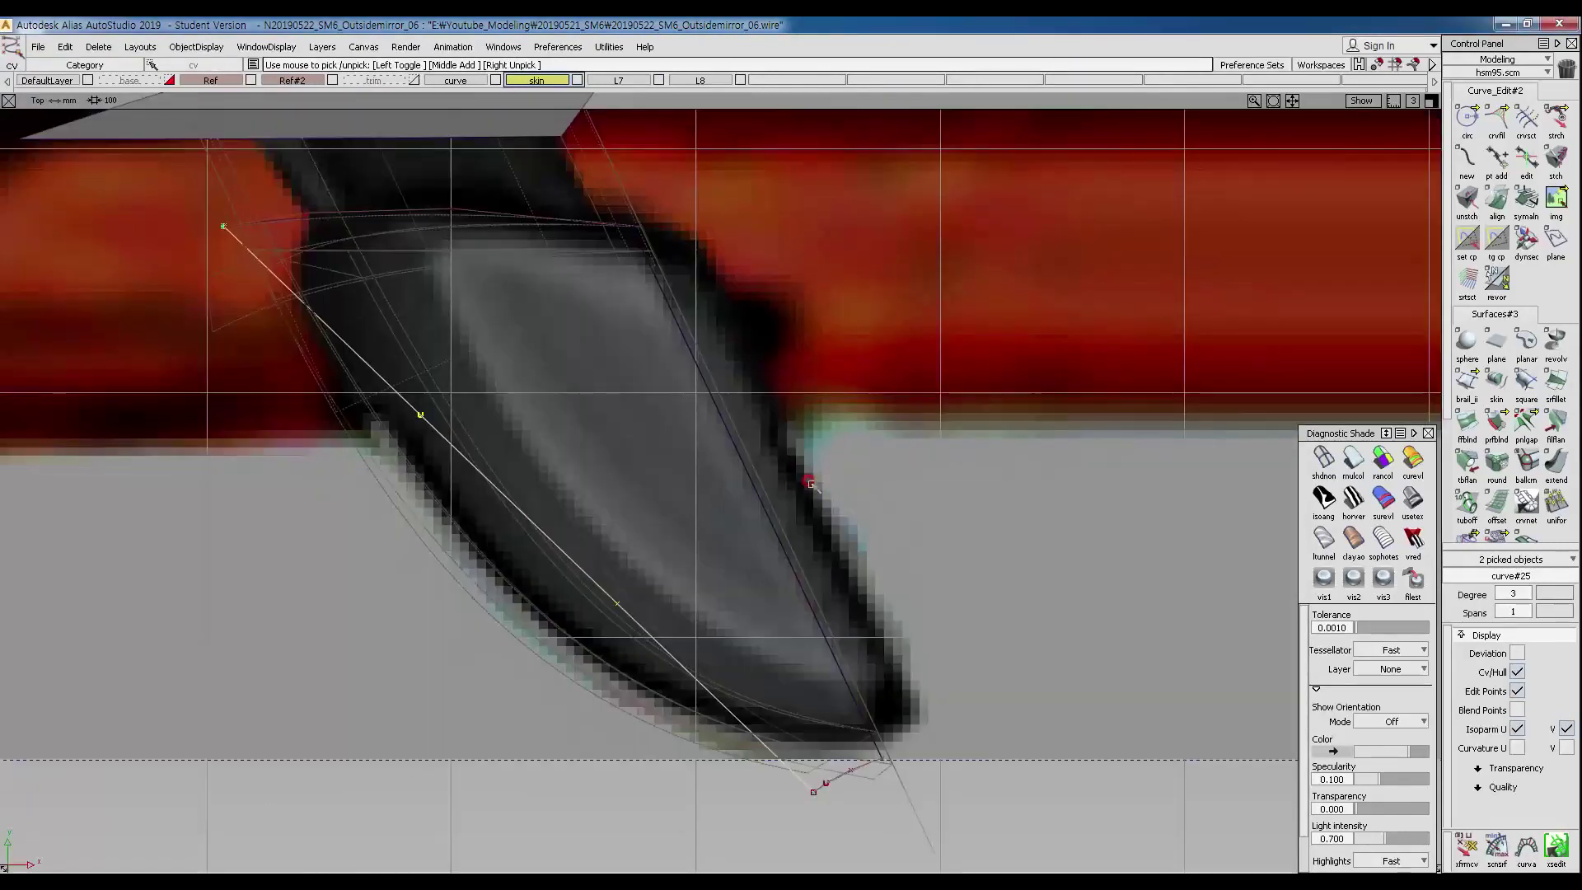
key(m)
drag(695, 505, 667, 627)
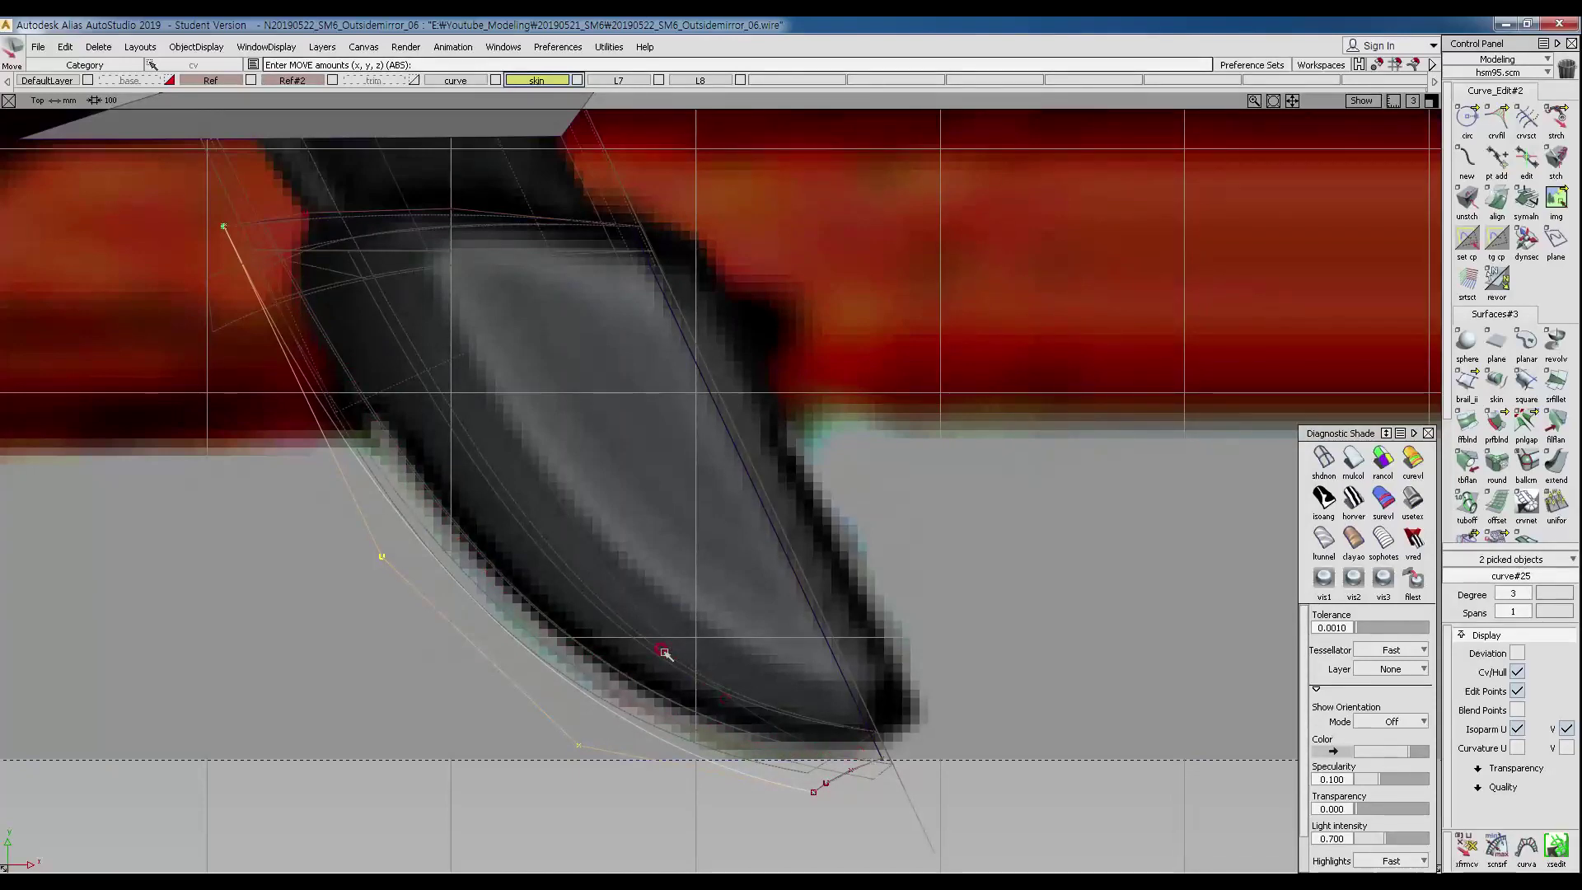
drag(635, 548, 638, 554)
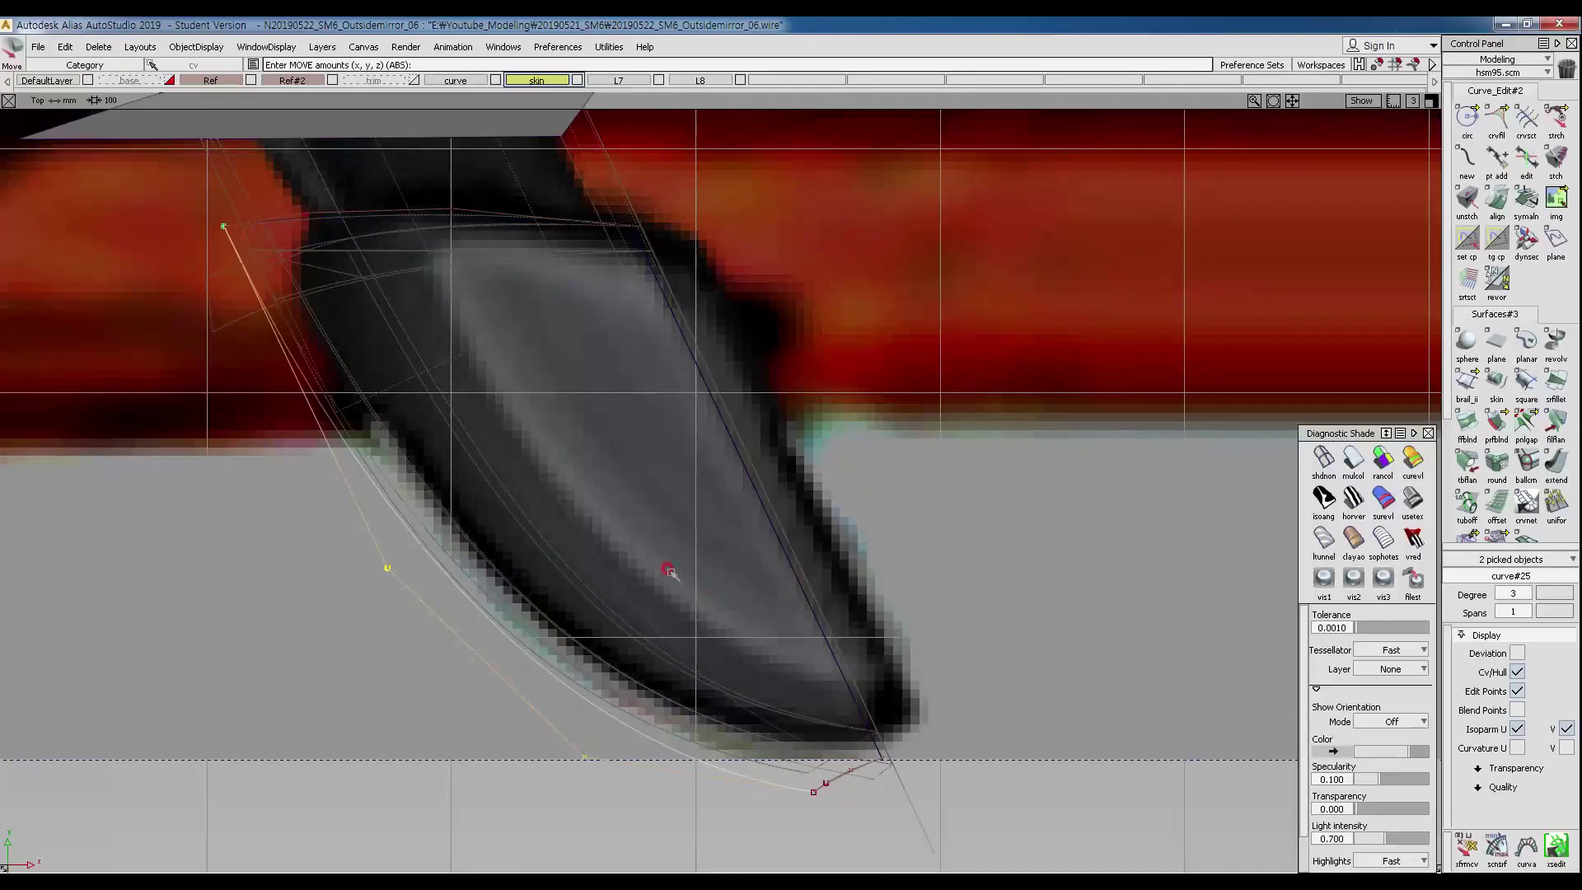
Lower the front curve's middle CV in the Front view and shift it toward the mirror's outer end.
ctrl+shift+right_click(625, 501)
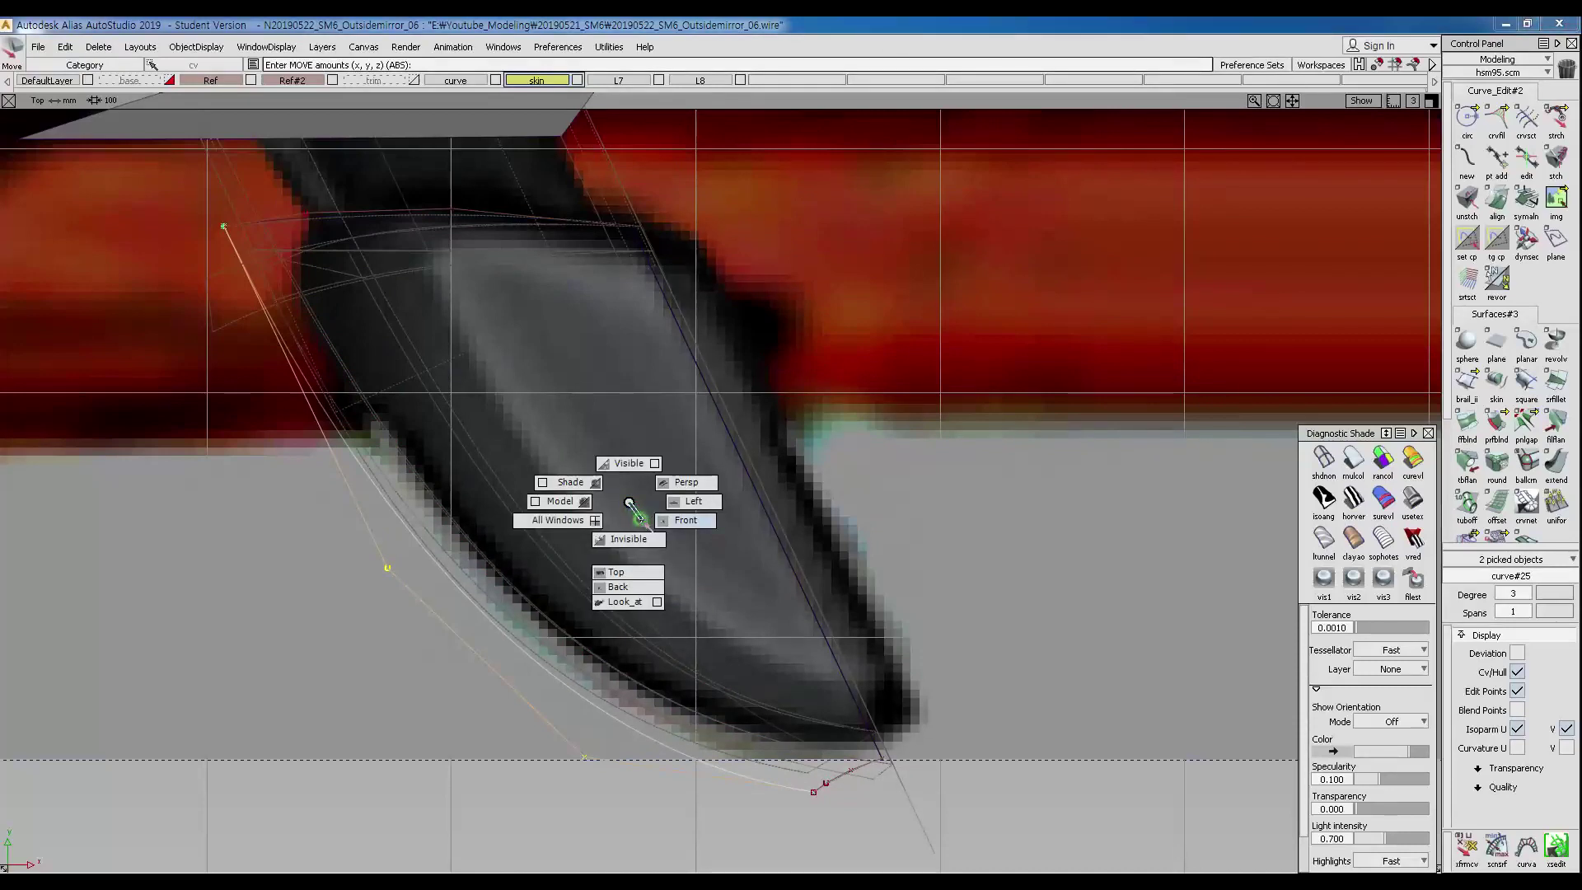
ctrl+shift+right_drag(629, 503, 647, 522)
click(1325, 461)
alt+shift+drag(890, 572, 890, 581)
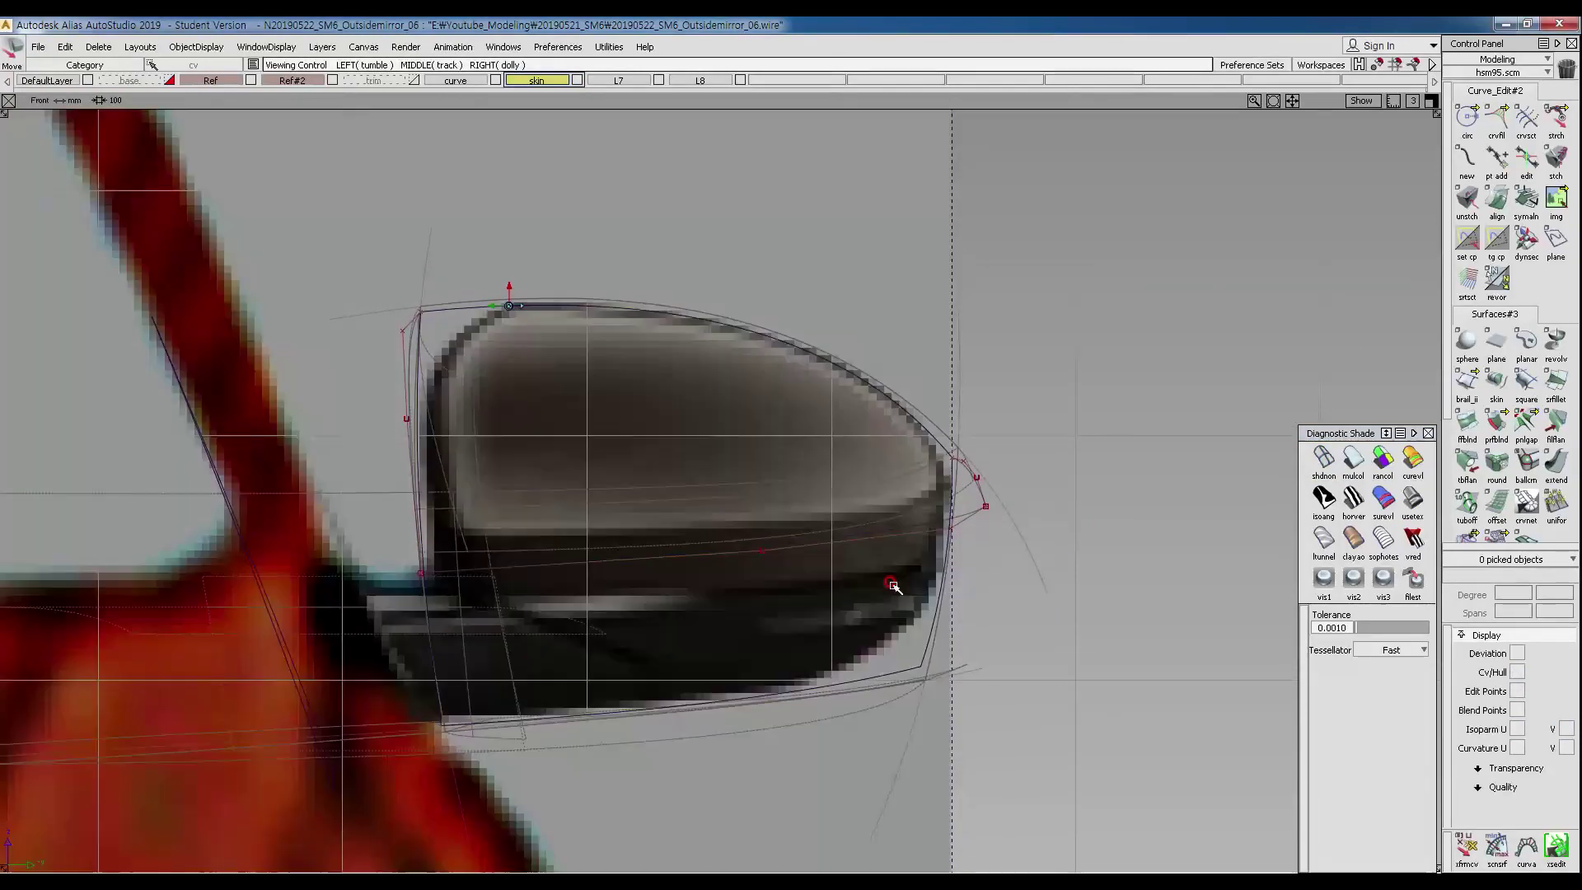
ctrl+shift+drag(725, 547, 950, 577)
right_drag(950, 573, 958, 580)
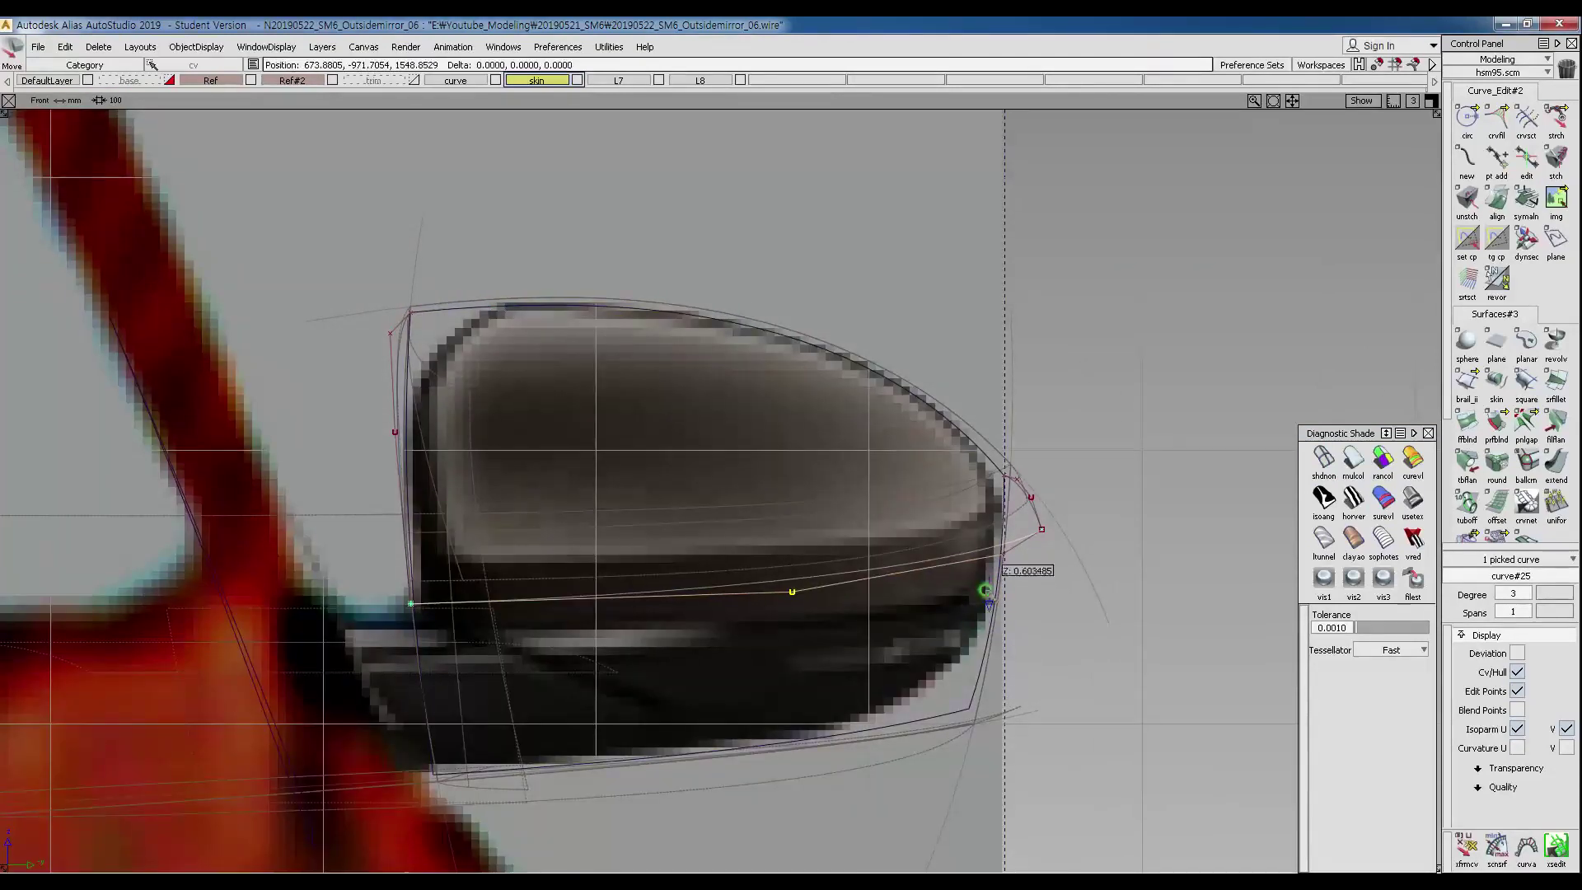
right_drag(988, 570, 988, 611)
right_drag(942, 554, 1036, 572)
drag(794, 600, 894, 607)
Examine the reshaped front curve against the rear face and arcs in the Perspective and Front views.
ctrl+shift+right_drag(784, 520, 783, 590)
ctrl+shift+drag(745, 591, 754, 513)
ctrl+shift+right_drag(777, 508, 762, 544)
alt+shift+drag(754, 552, 809, 576)
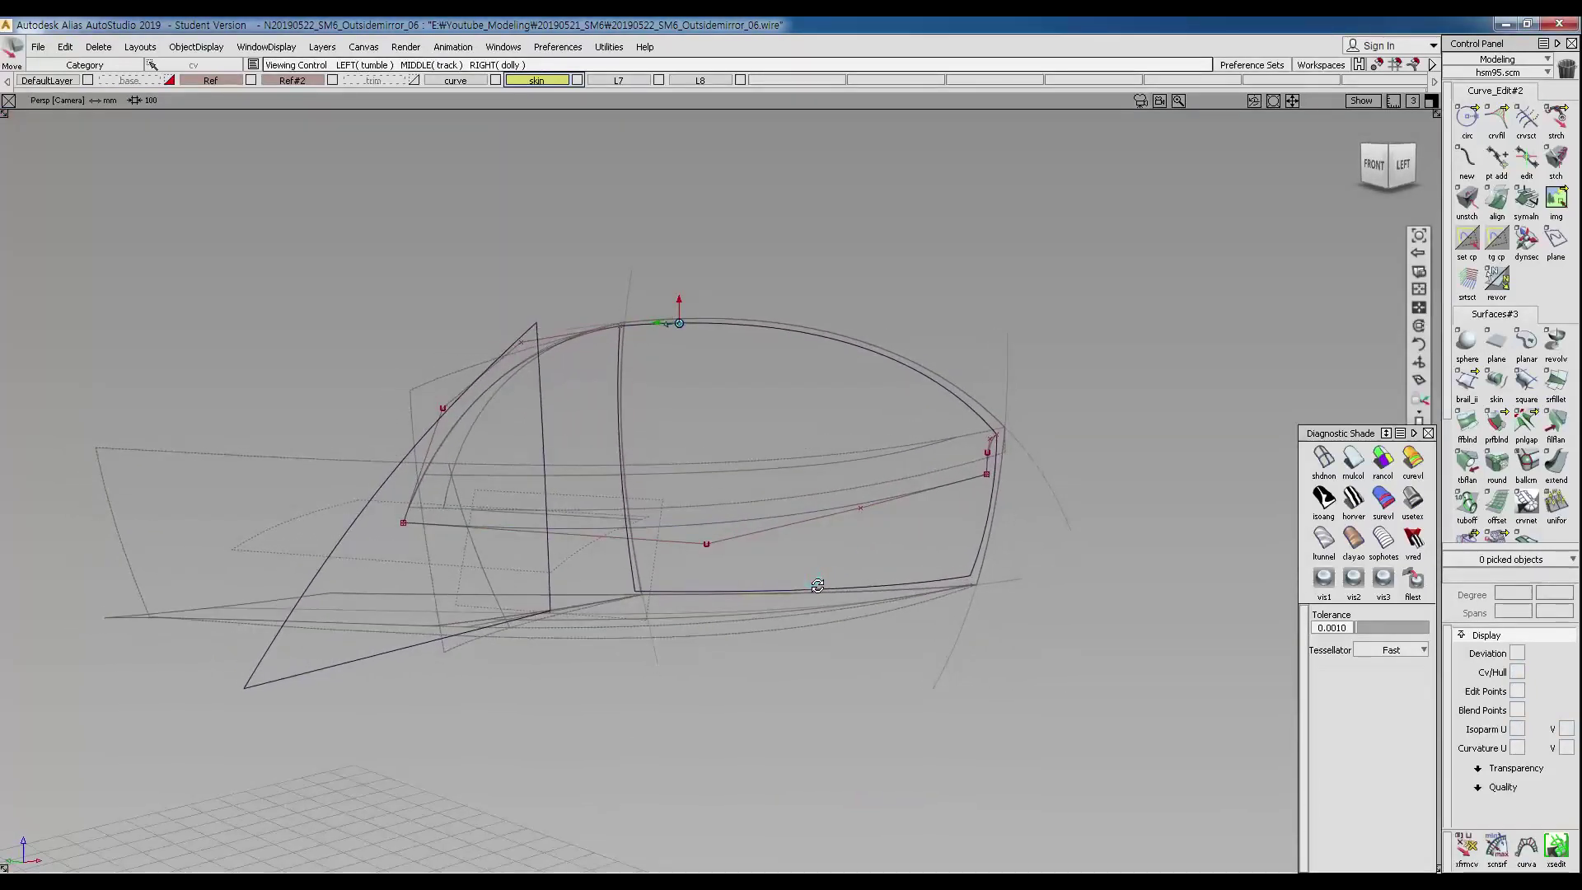
click(1350, 458)
mouse_move(671, 466)
alt+shift+mouse_down()
mouse_move(706, 547)
mouse_move(730, 519)
alt+shift+mouse_up()
click(1325, 458)
ctrl+shift+drag(590, 603, 547, 605)
click(610, 644)
ctrl+shift+drag(623, 493, 675, 511)
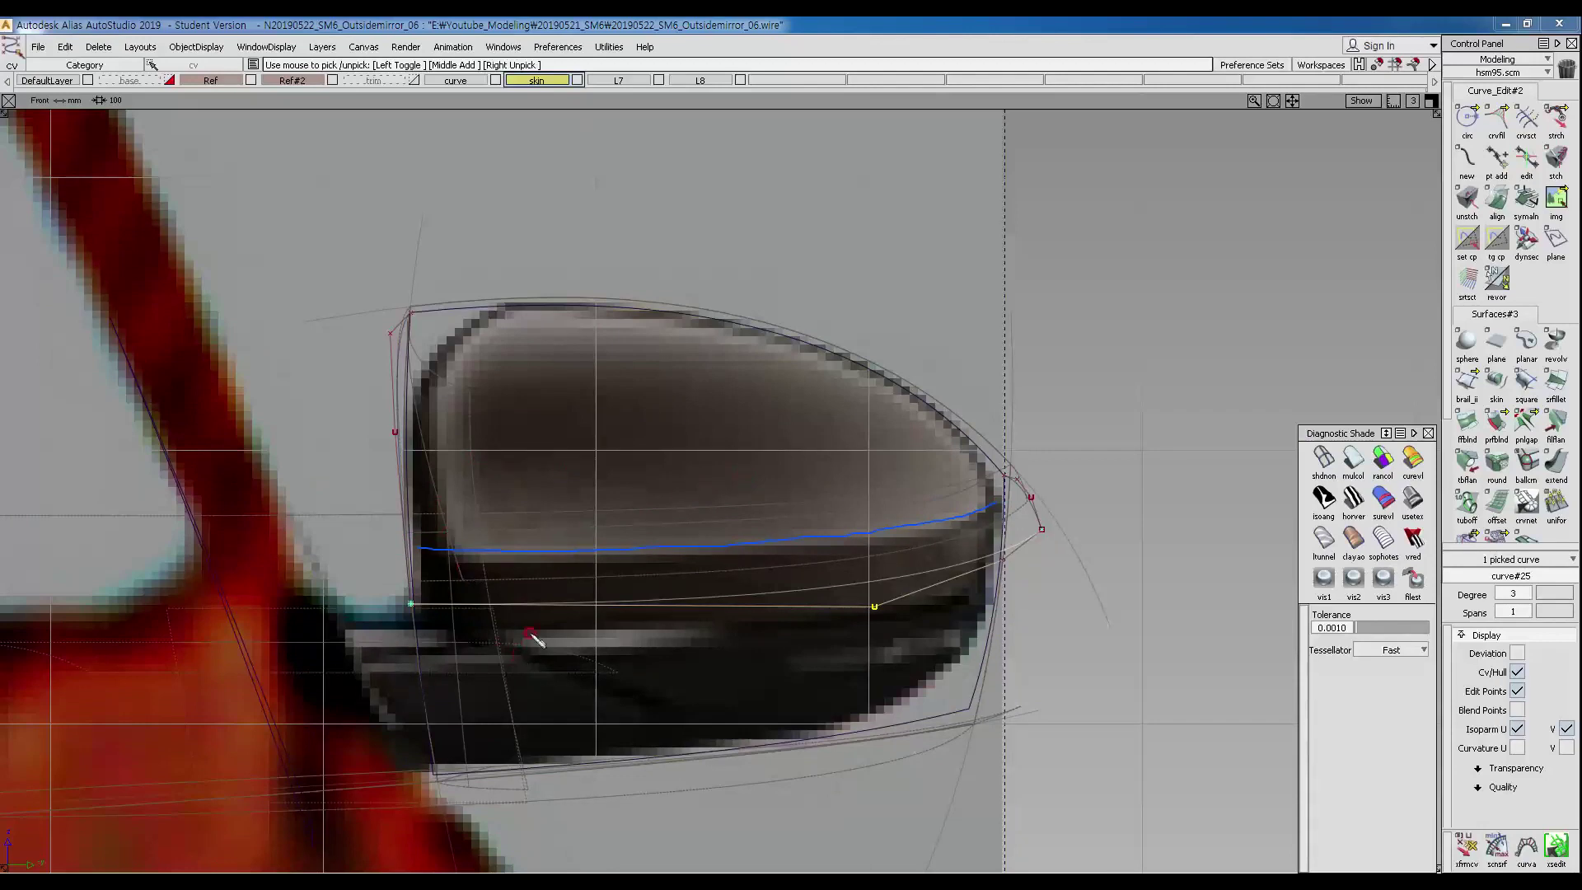
mouse_move(631, 586)
mouse_down()
mouse_move(956, 576)
mouse_move(913, 710)
mouse_up()
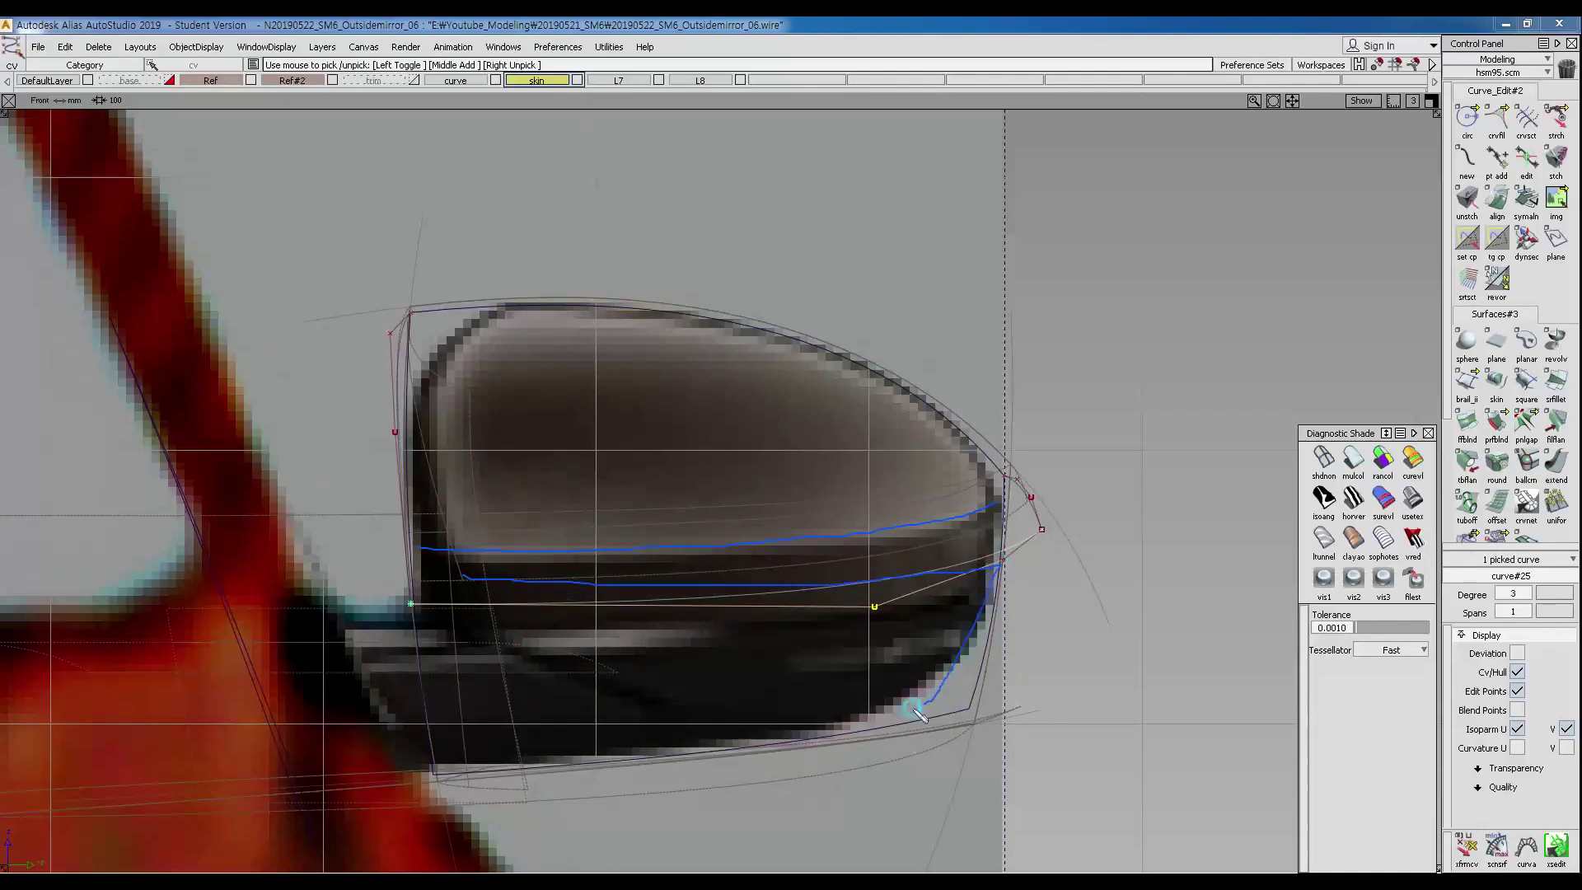
drag(517, 754, 457, 604)
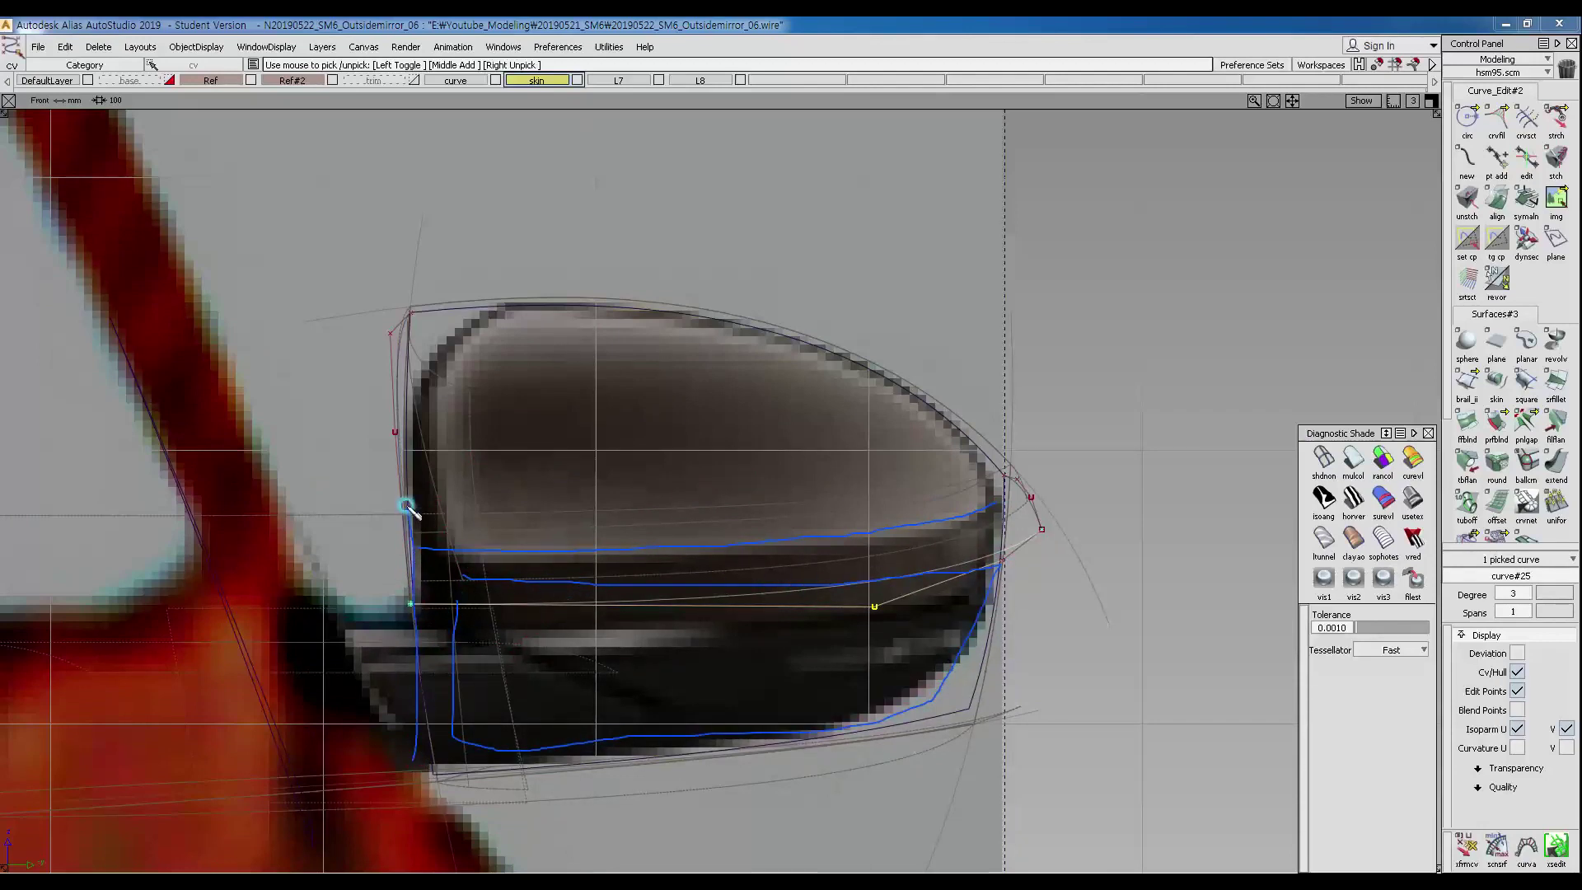
mouse_move(616, 513)
mouse_down()
mouse_move(984, 478)
mouse_move(1006, 669)
mouse_move(857, 736)
mouse_up()
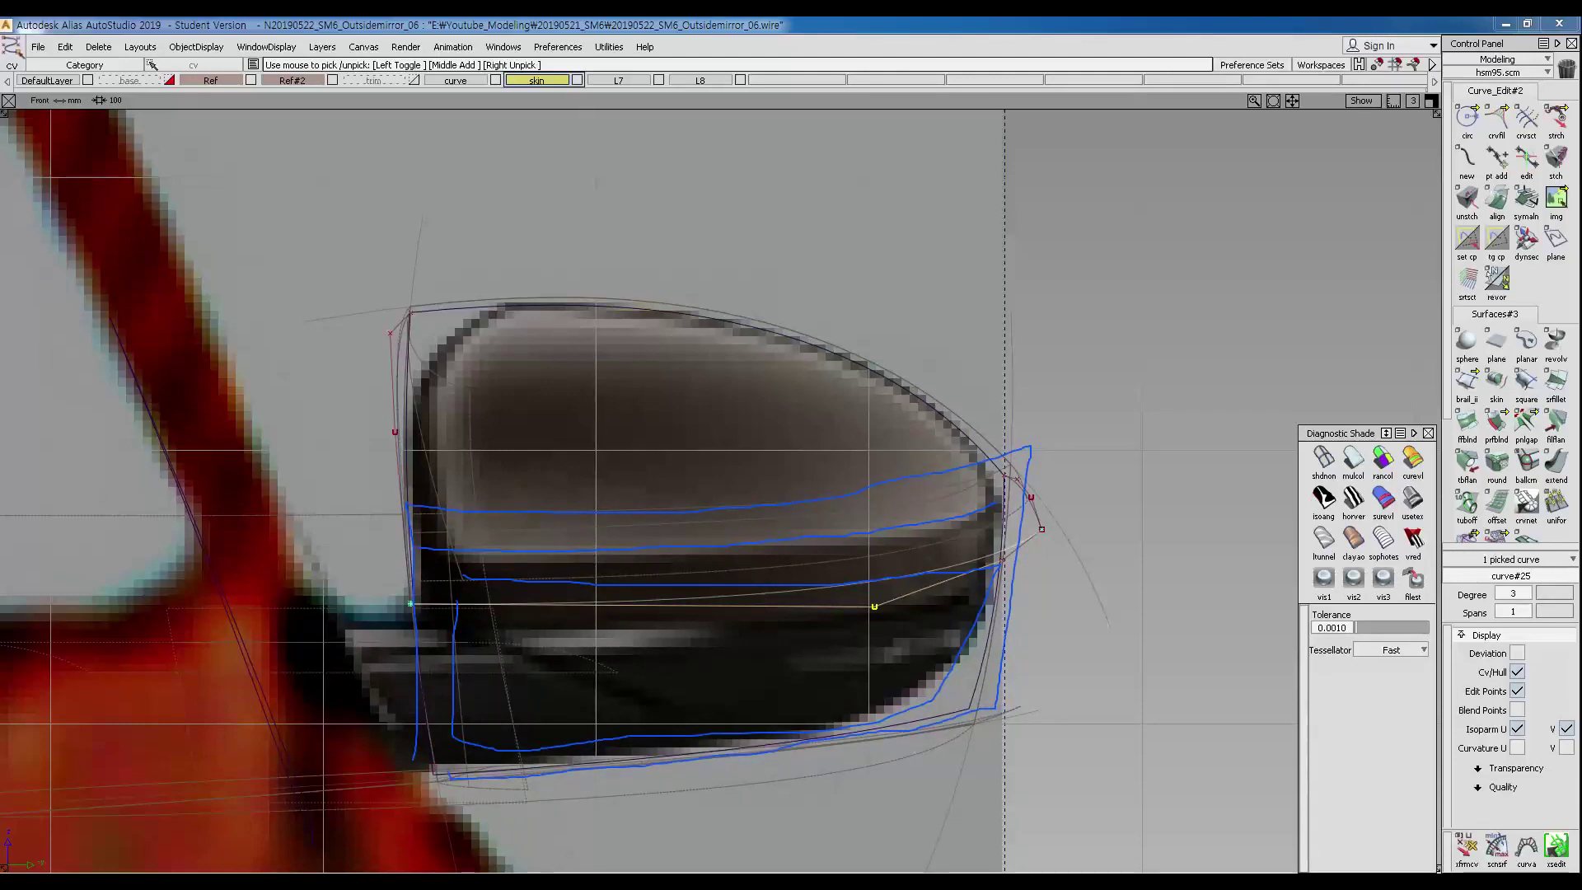
mouse_move(406, 328)
mouse_down()
mouse_move(382, 597)
mouse_move(576, 614)
mouse_move(988, 557)
mouse_move(730, 329)
mouse_up()
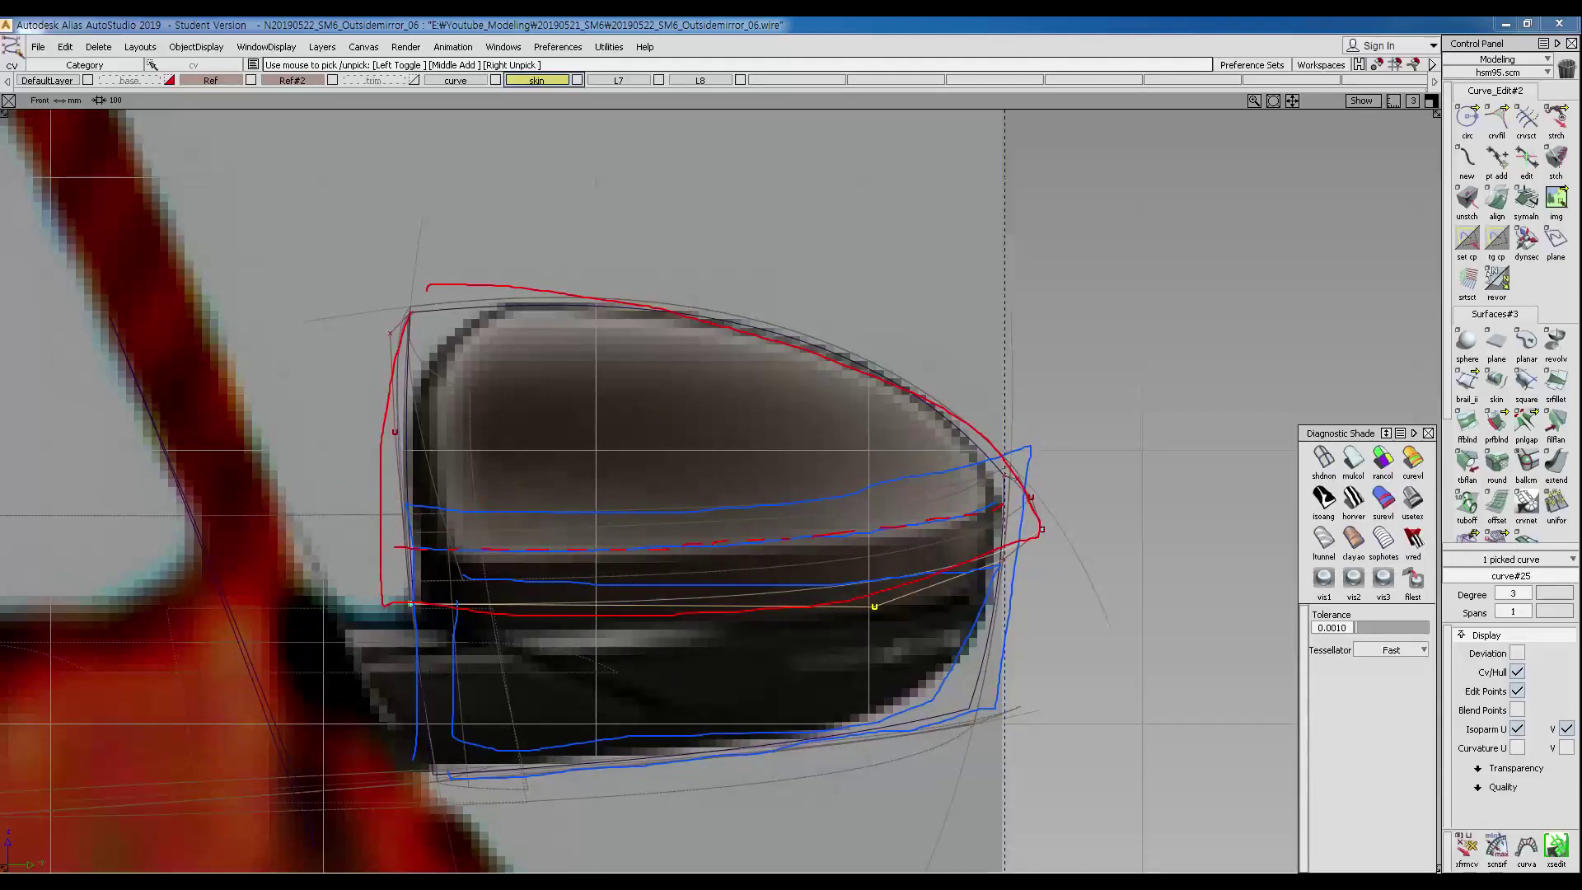
key(Escape)
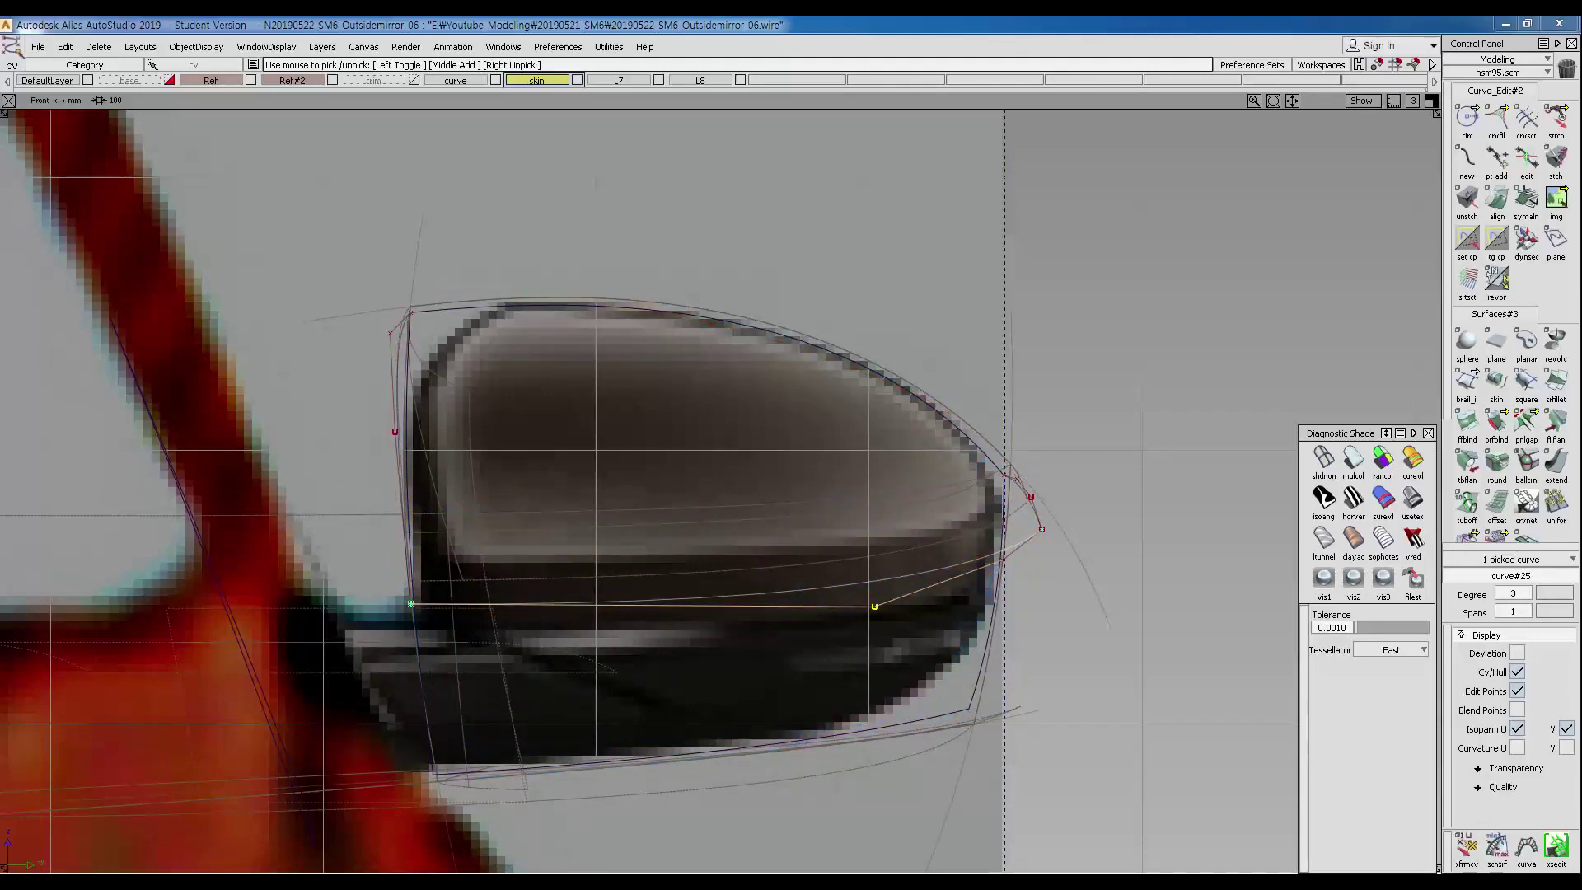
Build a Birail II surface using the large and small arcs as generation curves and the front curve and rear face's upper edge as rails.
ctrl+shift+drag(794, 607, 781, 671)
key(F8)
alt+shift+drag(929, 482, 796, 505)
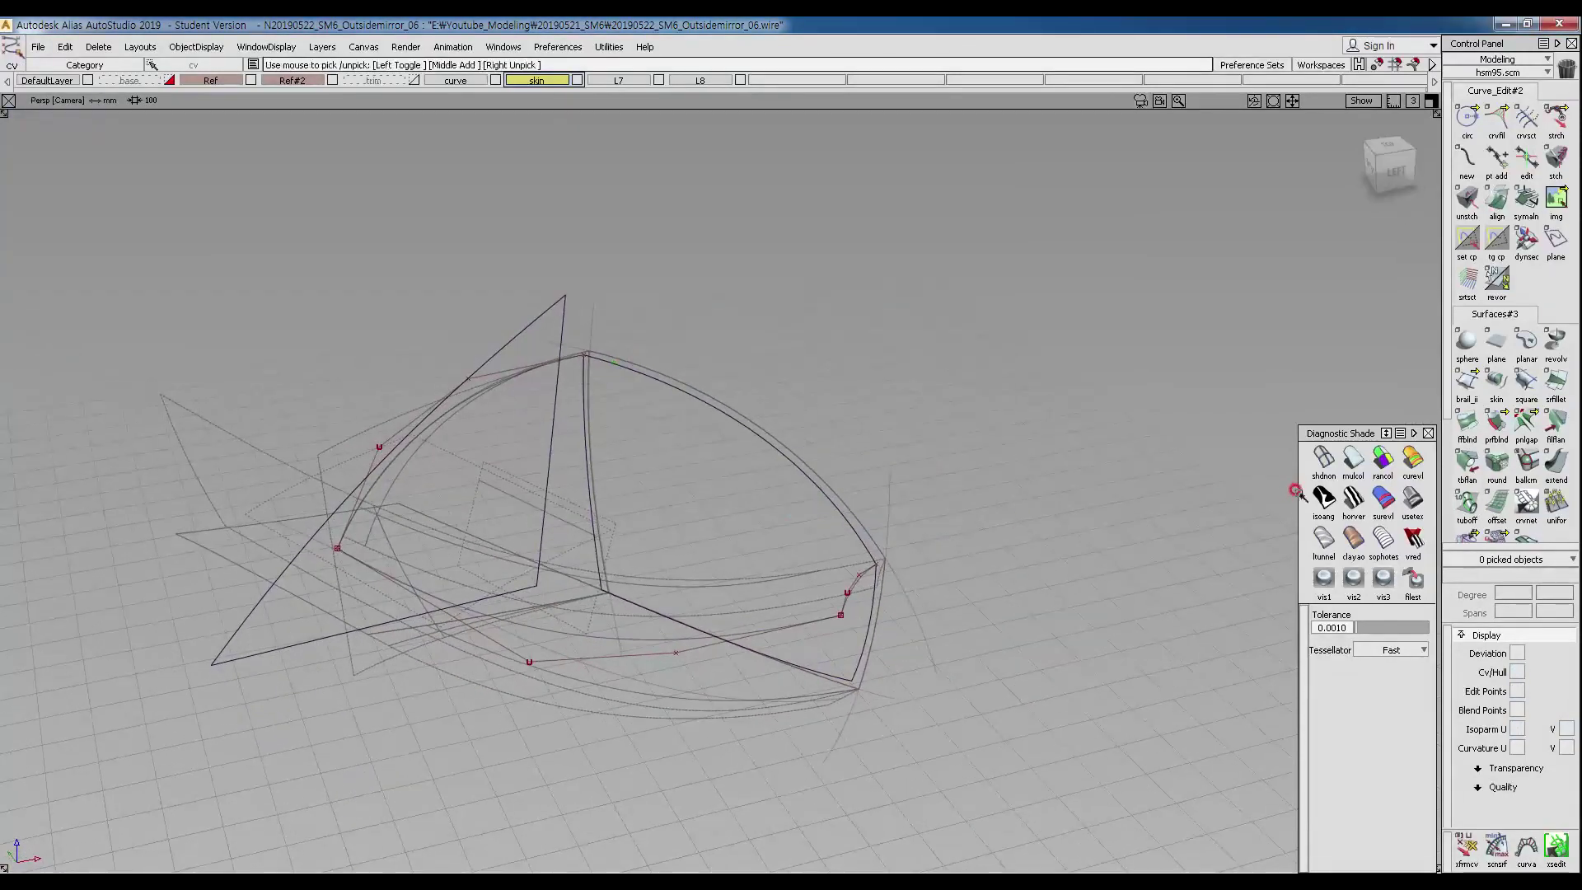
click(1354, 456)
mouse_move(577, 494)
alt+shift+mouse_down()
mouse_move(851, 462)
mouse_move(936, 396)
mouse_move(939, 374)
mouse_move(890, 368)
mouse_move(1038, 374)
alt+shift+mouse_up()
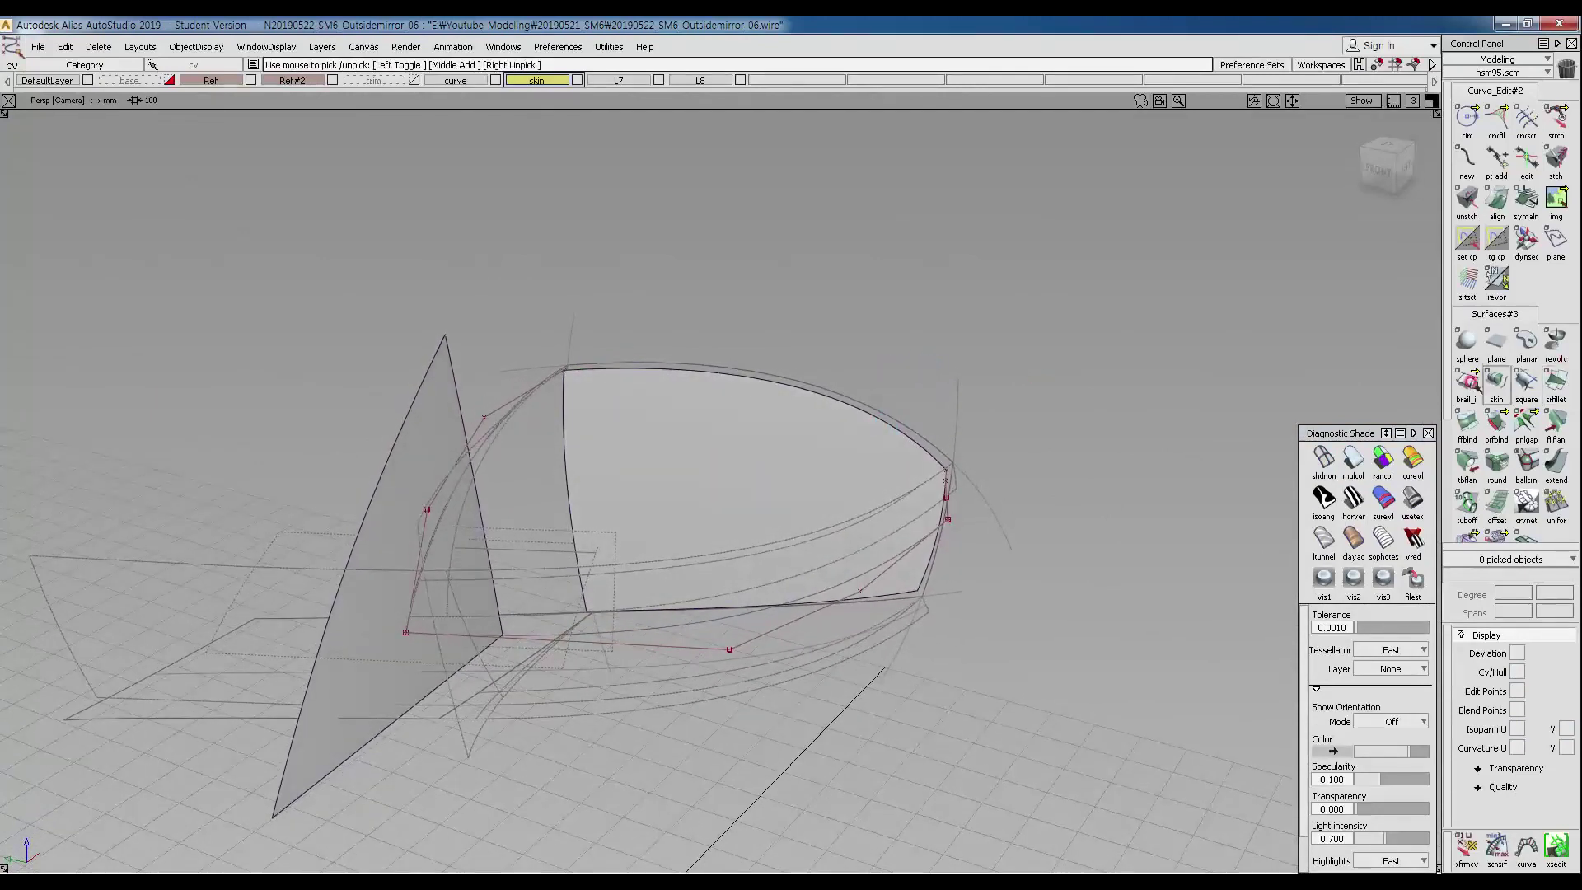
double_click(1465, 381)
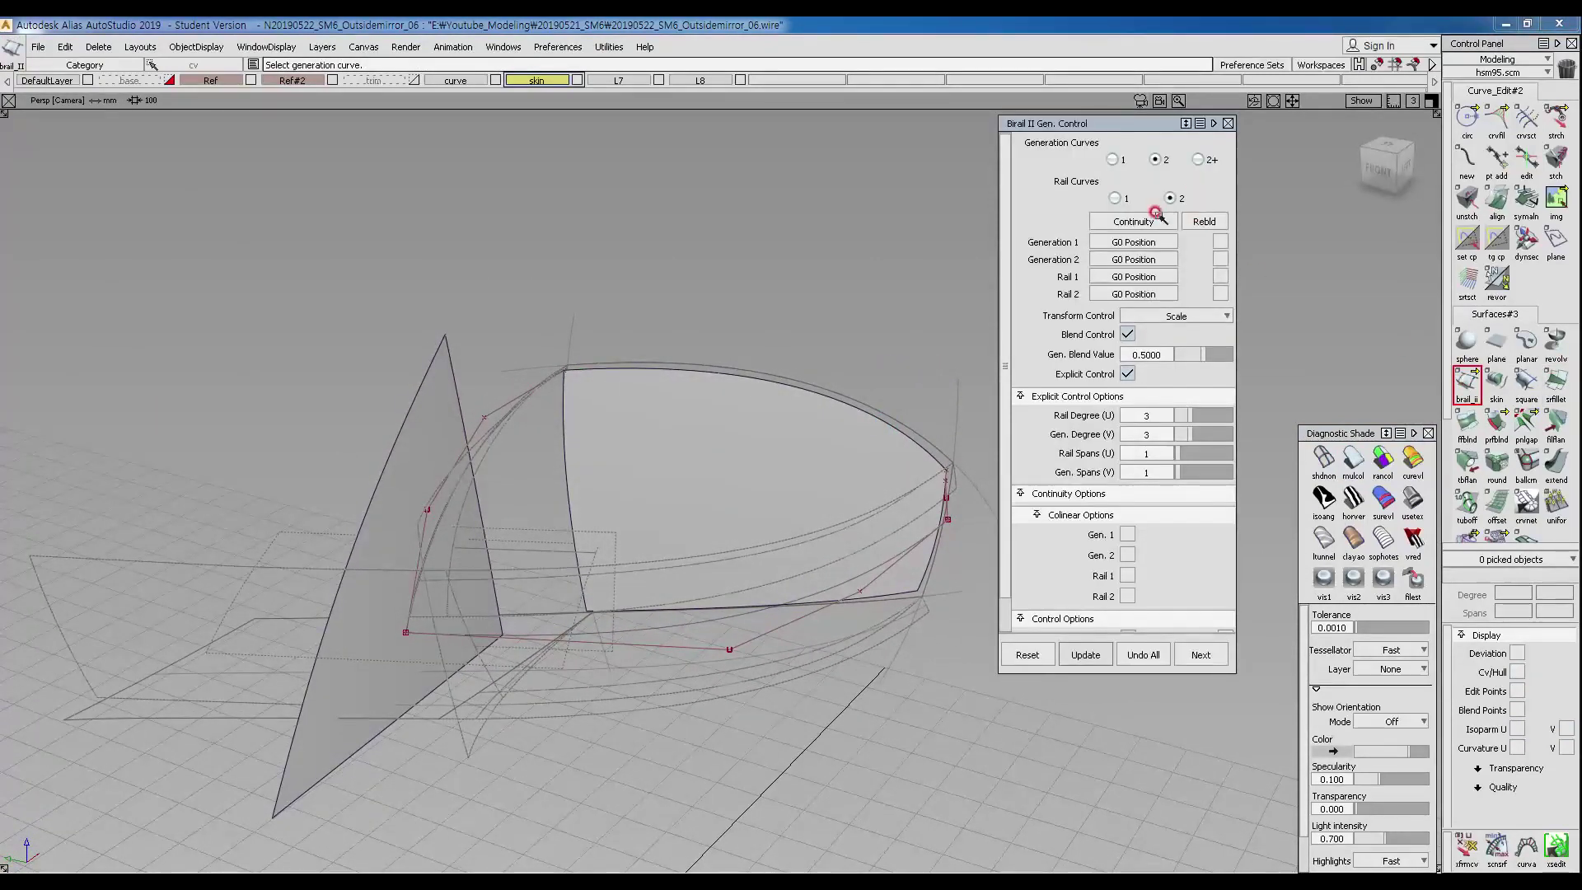
click(453, 485)
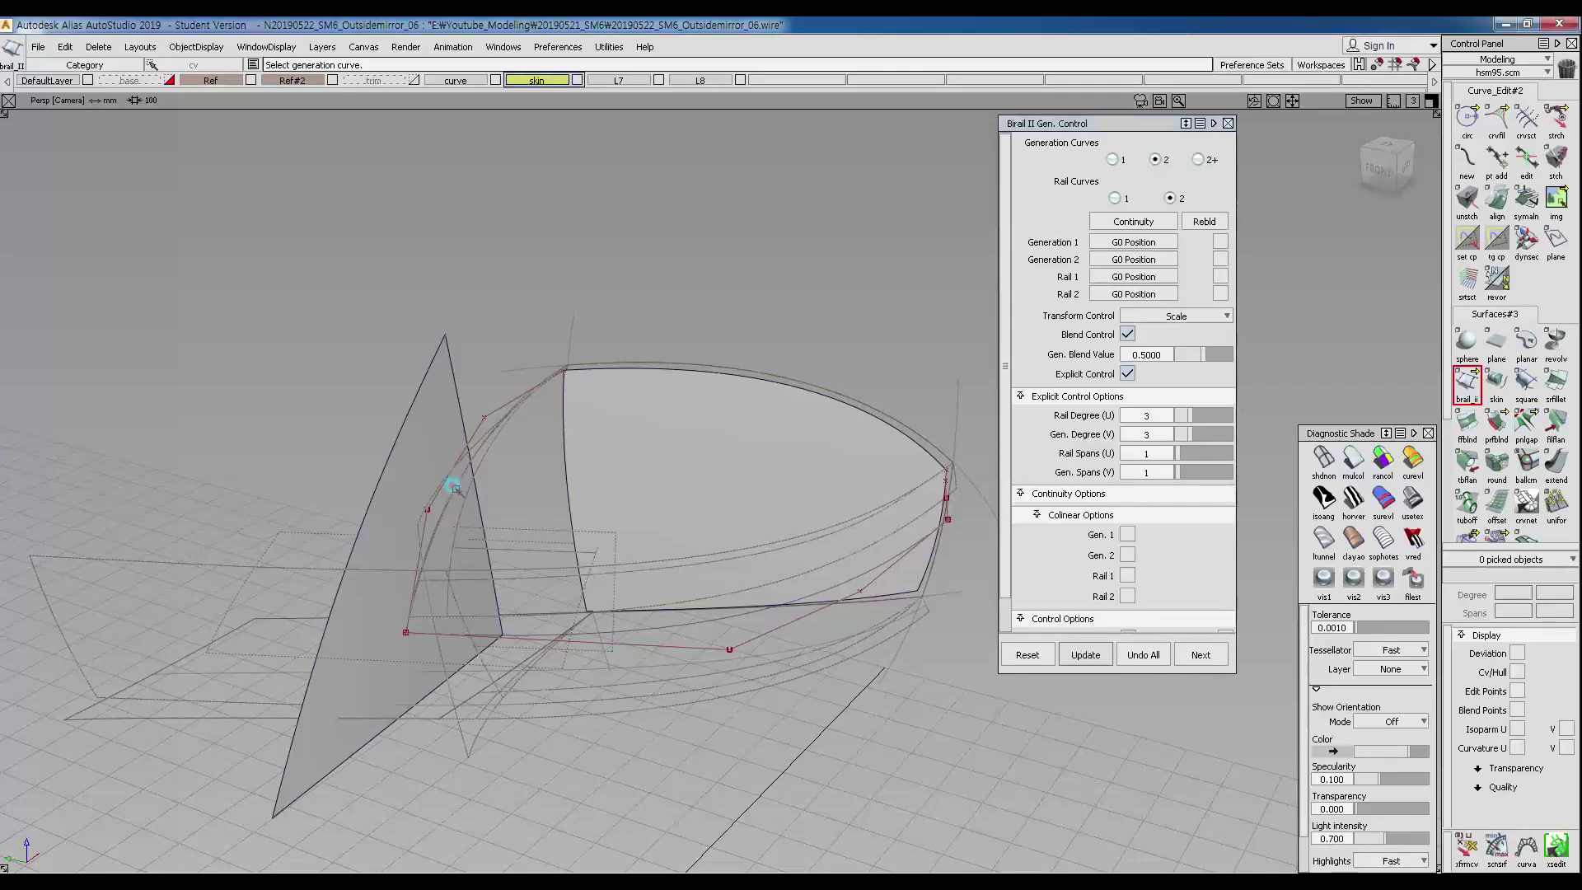
alt+shift+drag(956, 520, 461, 548)
click(765, 618)
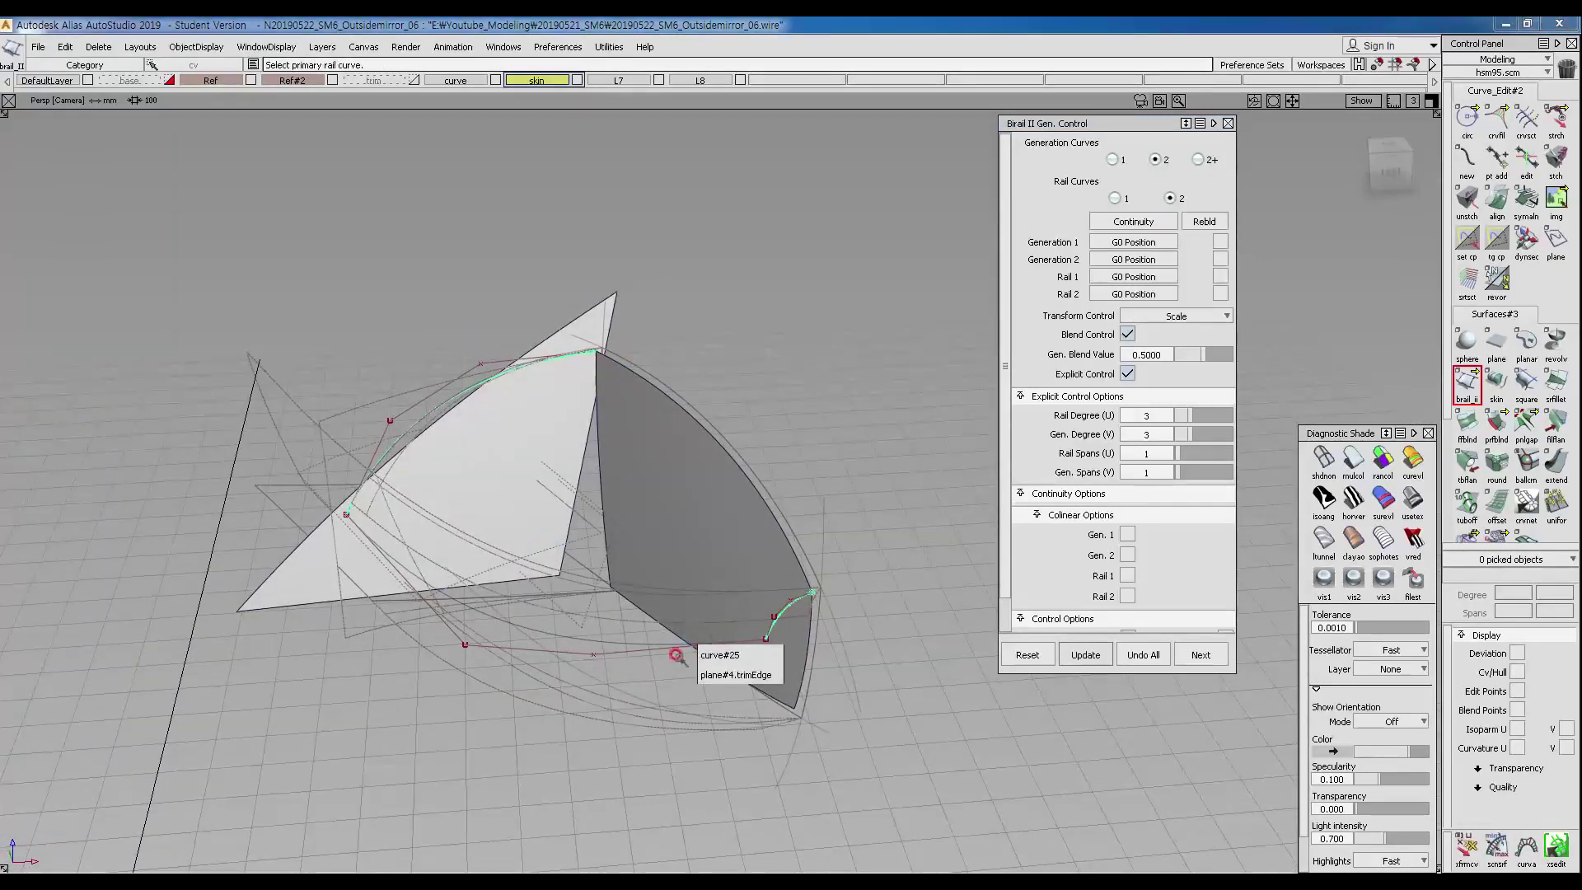
click(650, 647)
click(771, 519)
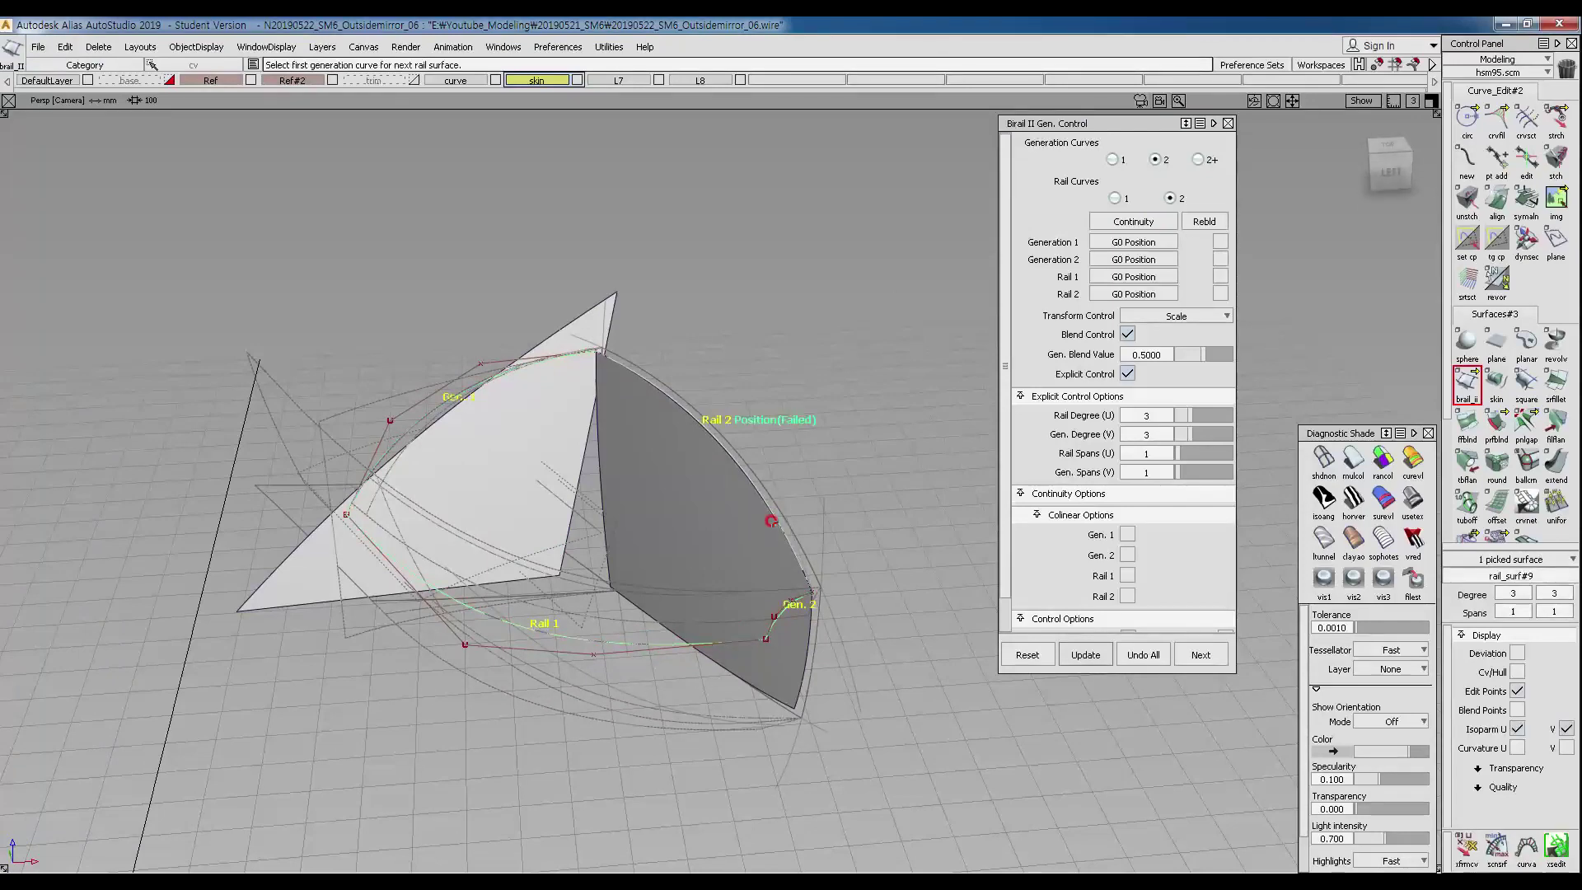
Examine the new birail surface with multicolour shading and horizontal zebra stripes.
alt+shift+drag(771, 519, 868, 595)
alt+shift+right_drag(869, 595, 615, 586)
alt+shift+middle_drag(615, 586, 520, 565)
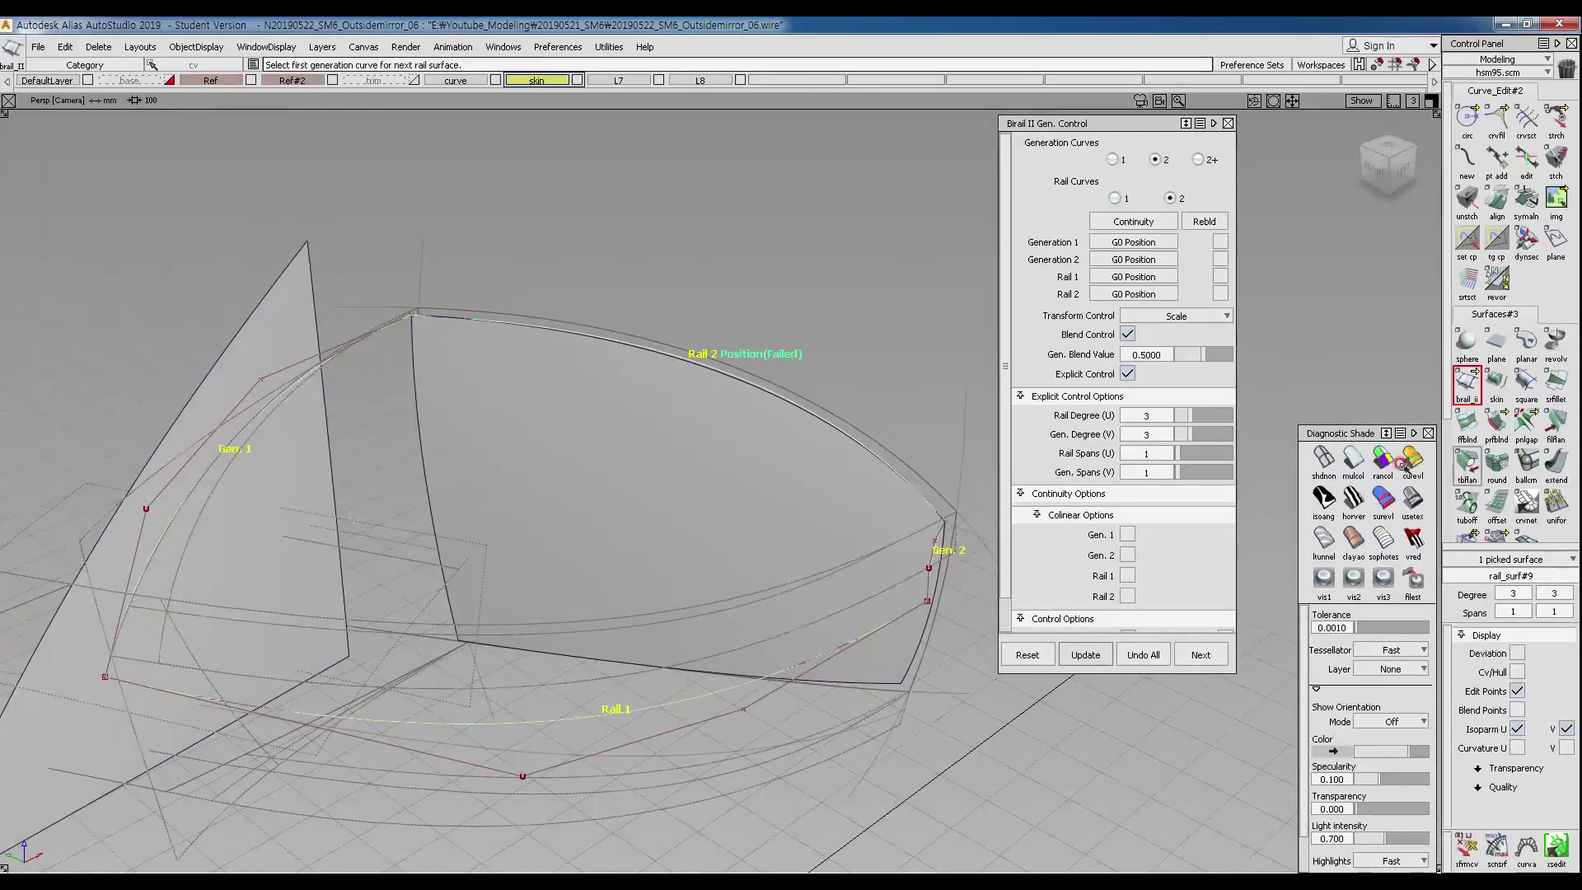
click(1353, 459)
mouse_move(614, 577)
alt+shift+mouse_down()
mouse_move(689, 540)
mouse_move(659, 527)
mouse_move(900, 547)
mouse_move(978, 523)
mouse_move(759, 448)
mouse_move(604, 450)
mouse_move(689, 448)
alt+shift+mouse_up()
click(1353, 498)
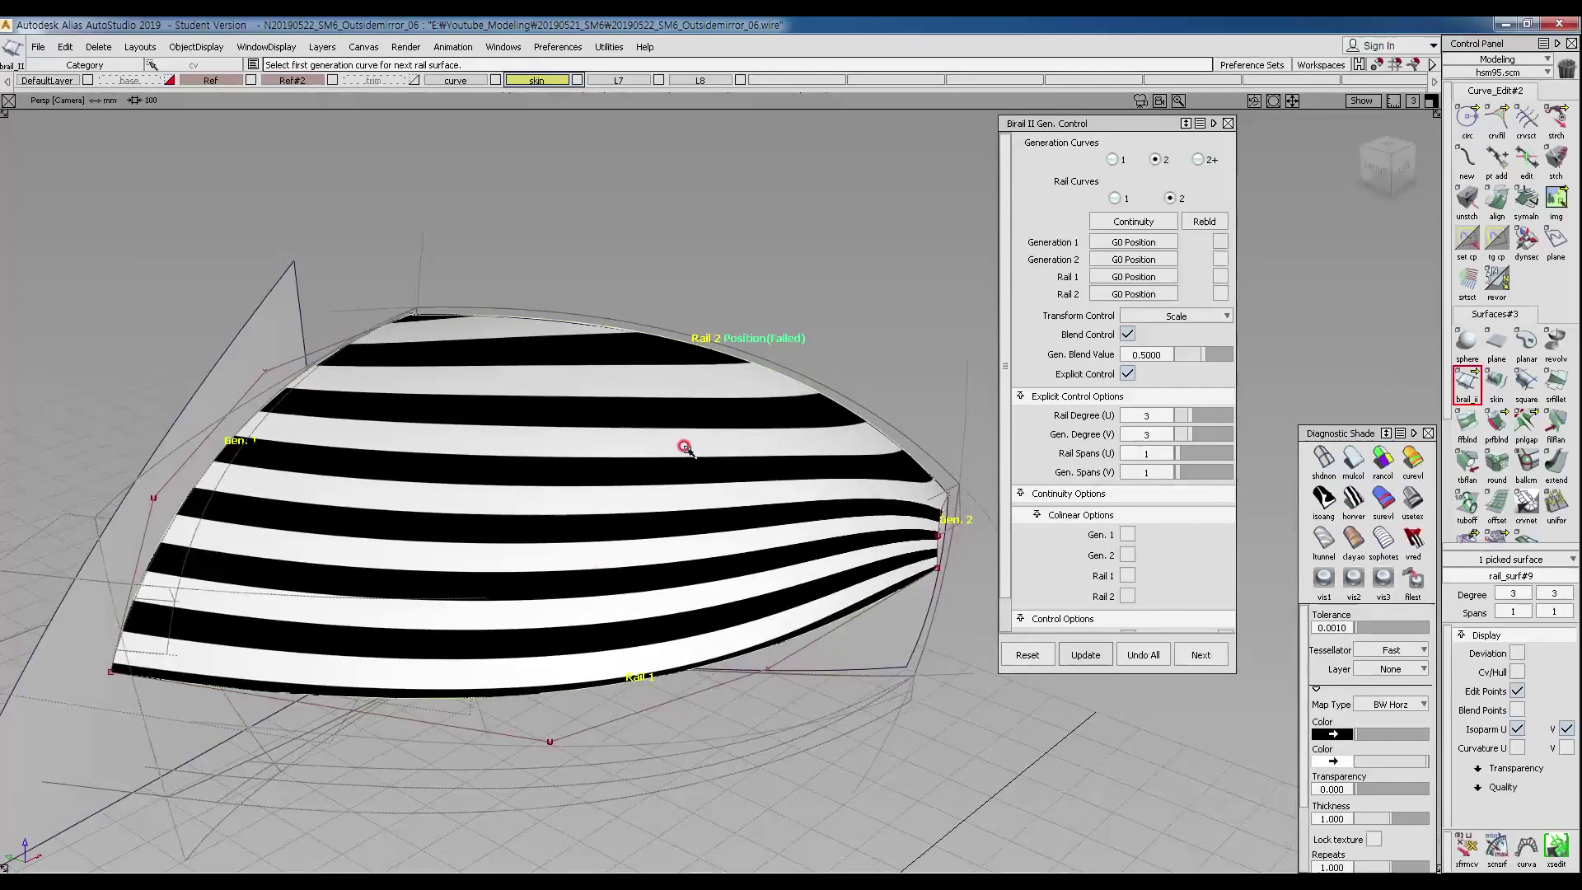
alt+shift+drag(700, 445, 321, 405)
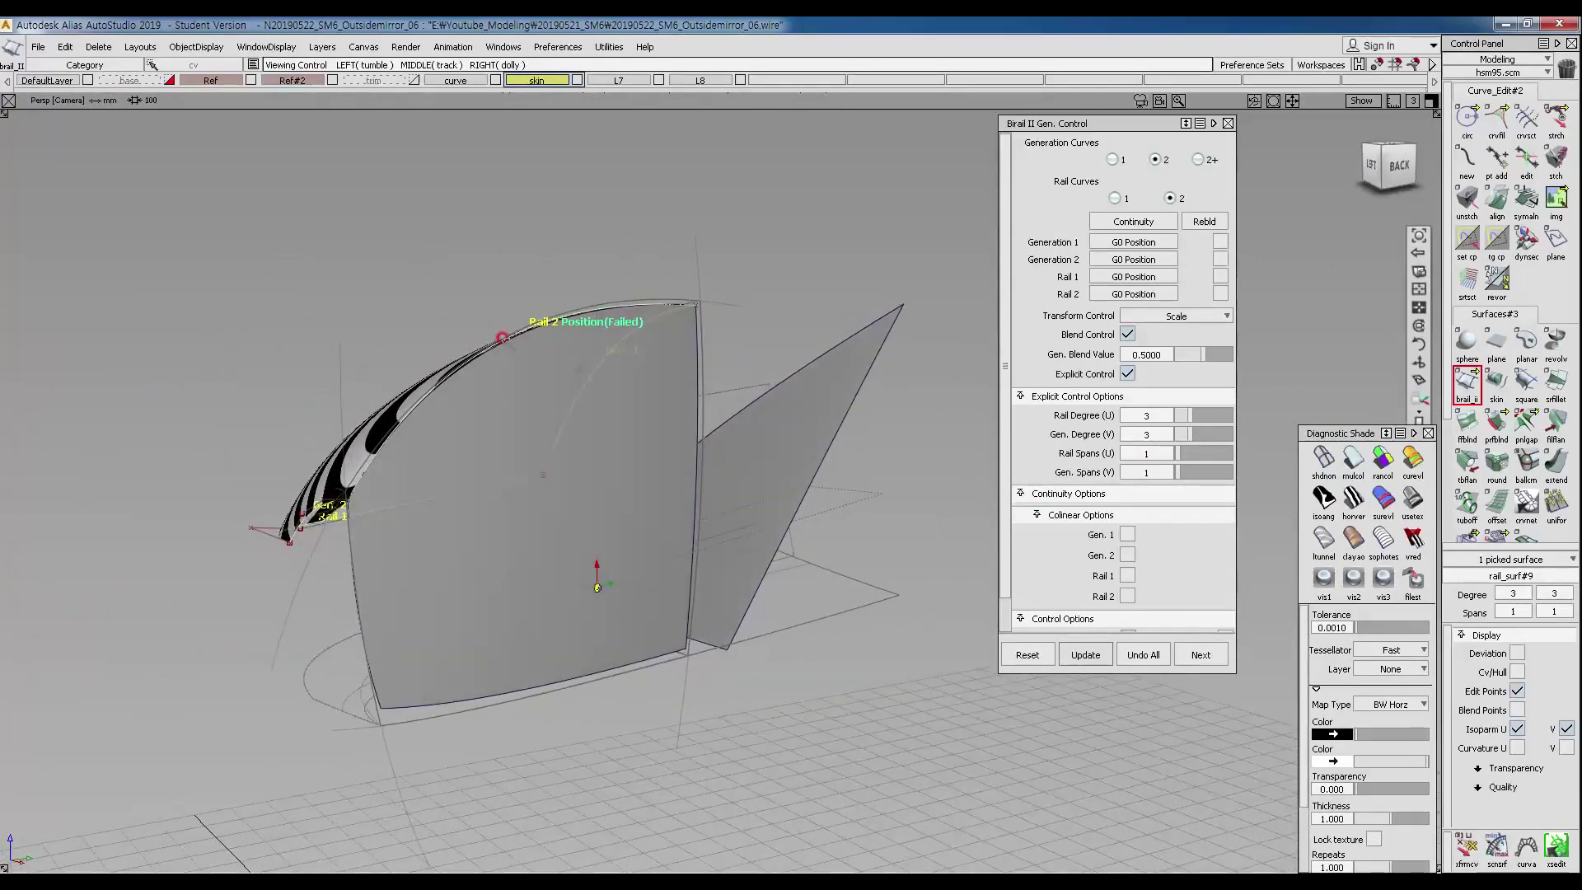
Inspect the seam between the birail surface and the rear face's upper trimmed edge up close.
scroll(508, 345, up, 5)
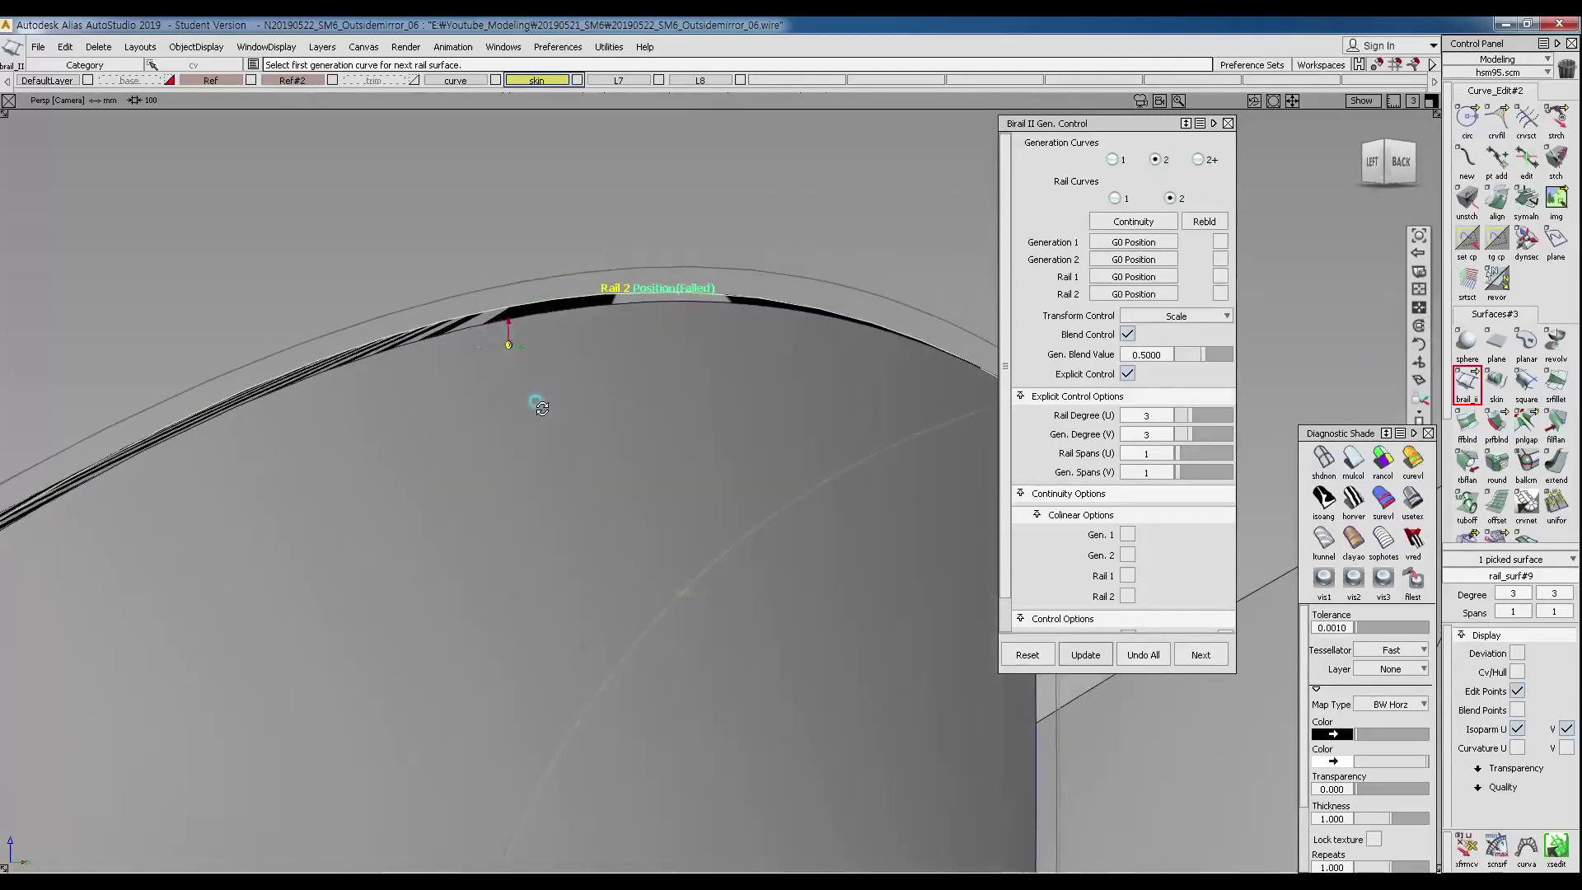
alt+shift+drag(419, 384, 700, 470)
alt+shift+drag(564, 485, 426, 341)
mouse_move(532, 400)
ctrl+shift+mouse_down()
mouse_move(534, 316)
mouse_move(536, 401)
ctrl+shift+mouse_up()
click(530, 328)
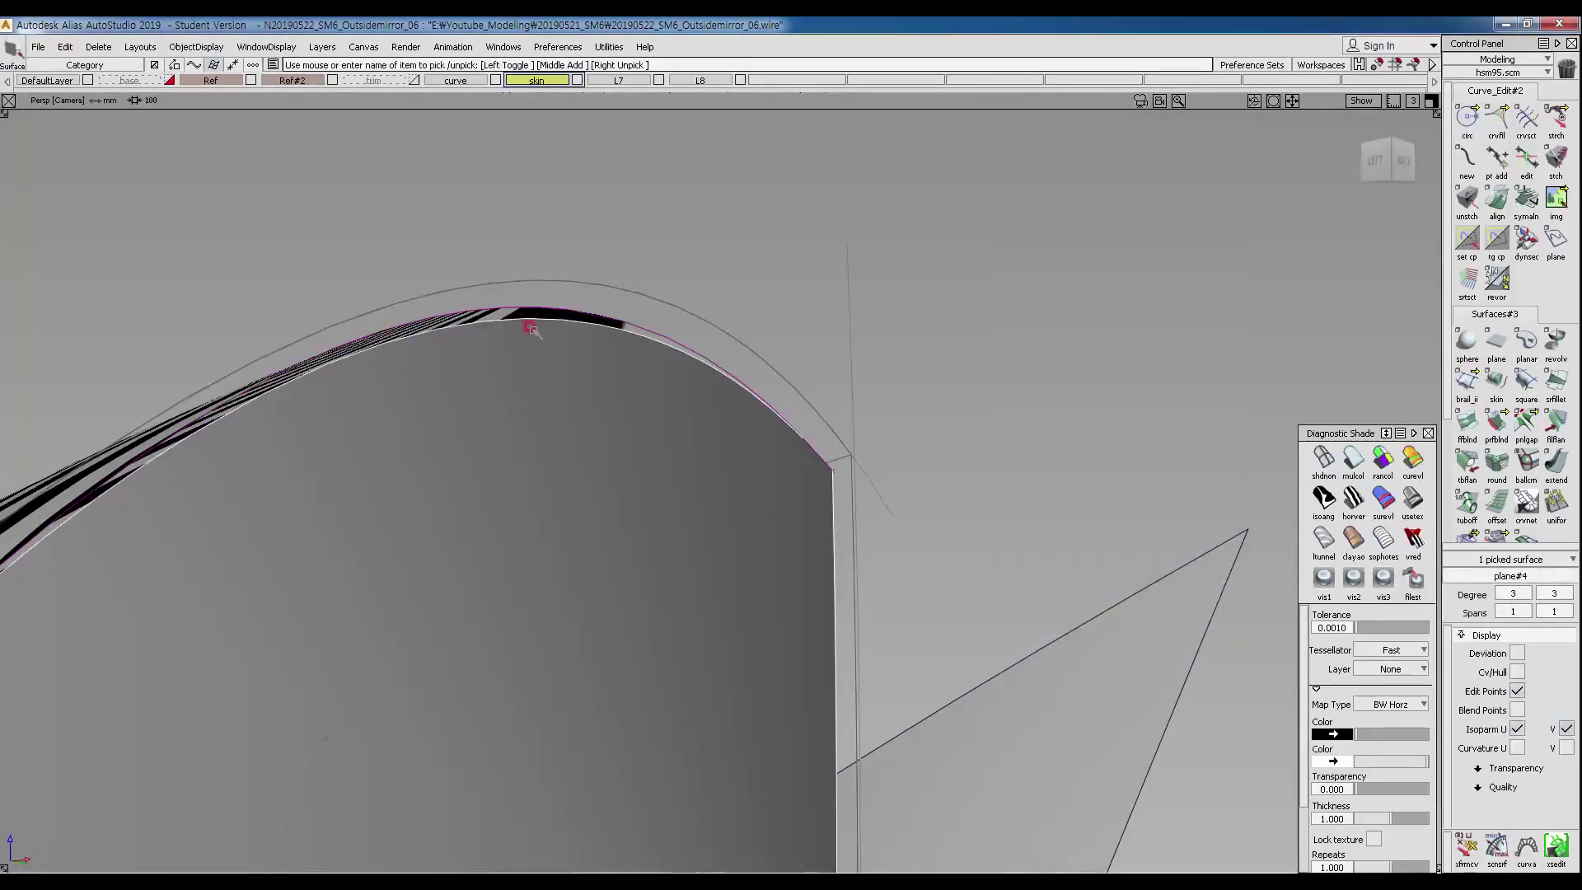
alt+shift+drag(474, 327, 531, 317)
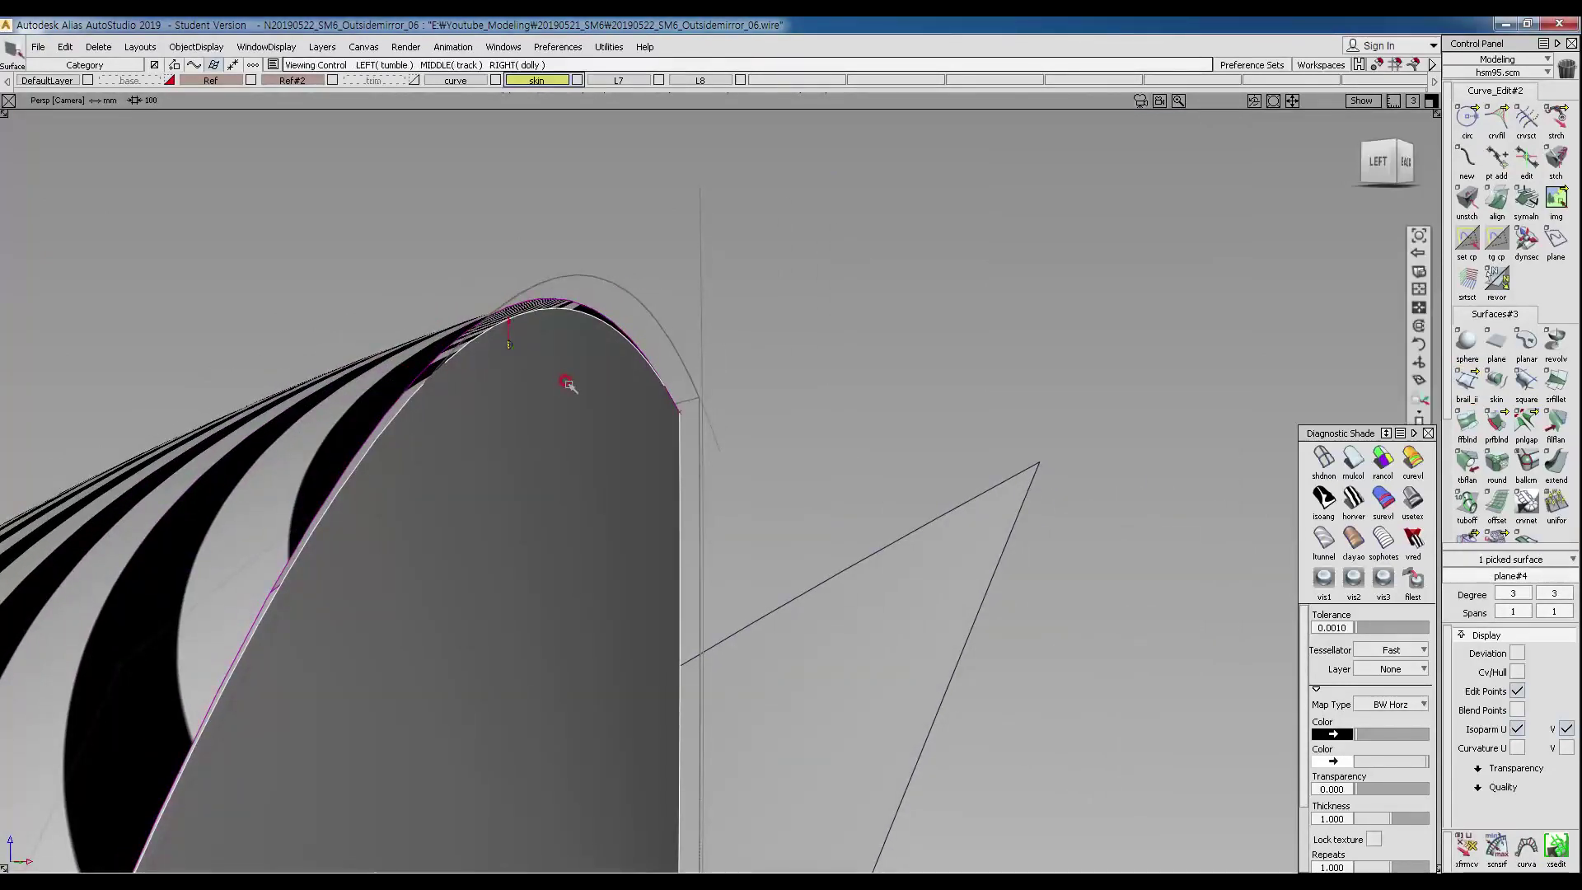
alt+shift+drag(572, 385, 558, 421)
ctrl+shift+drag(548, 504, 548, 363)
alt+shift+drag(378, 370, 491, 385)
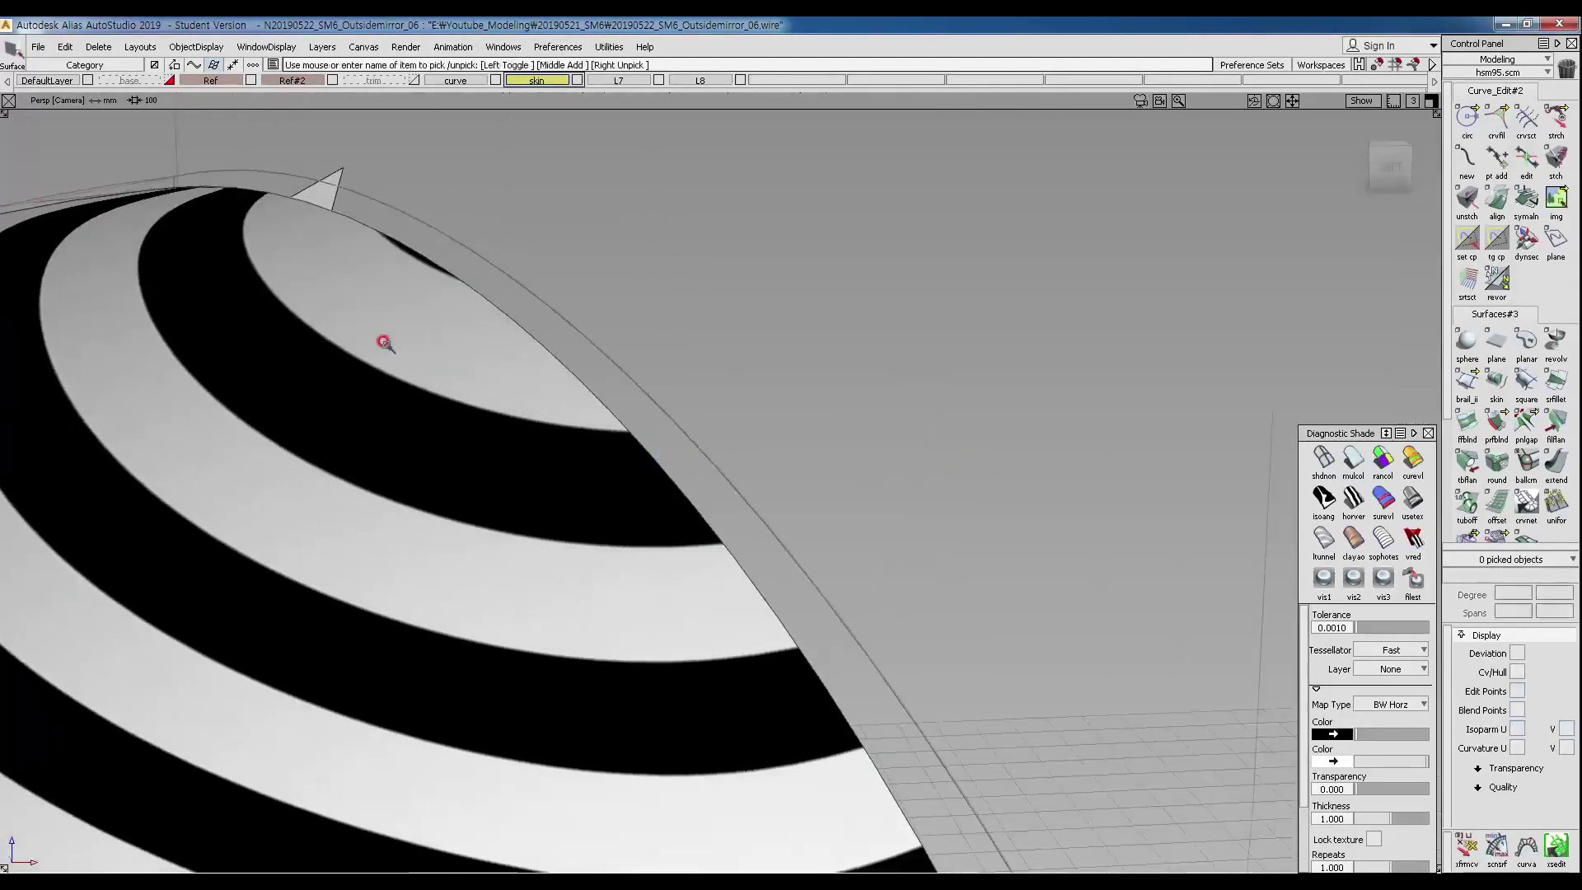
Reopen the birail surface's settings and enable Rebuild for Rail 2, checking the edge against the rear face.
click(381, 424)
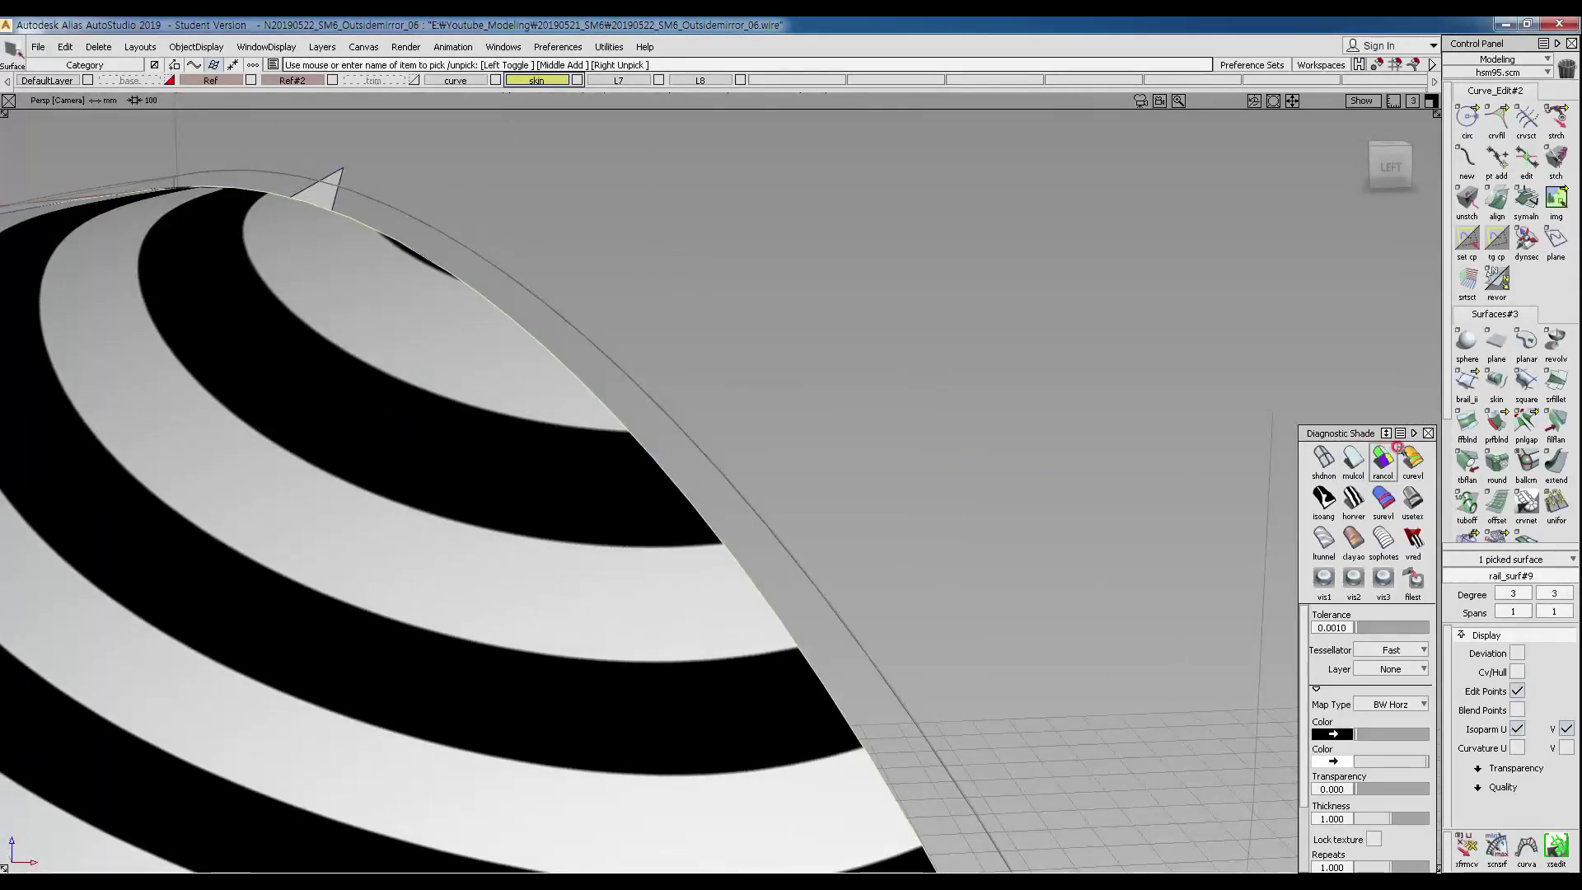
click(1467, 381)
alt+shift+drag(626, 381, 639, 495)
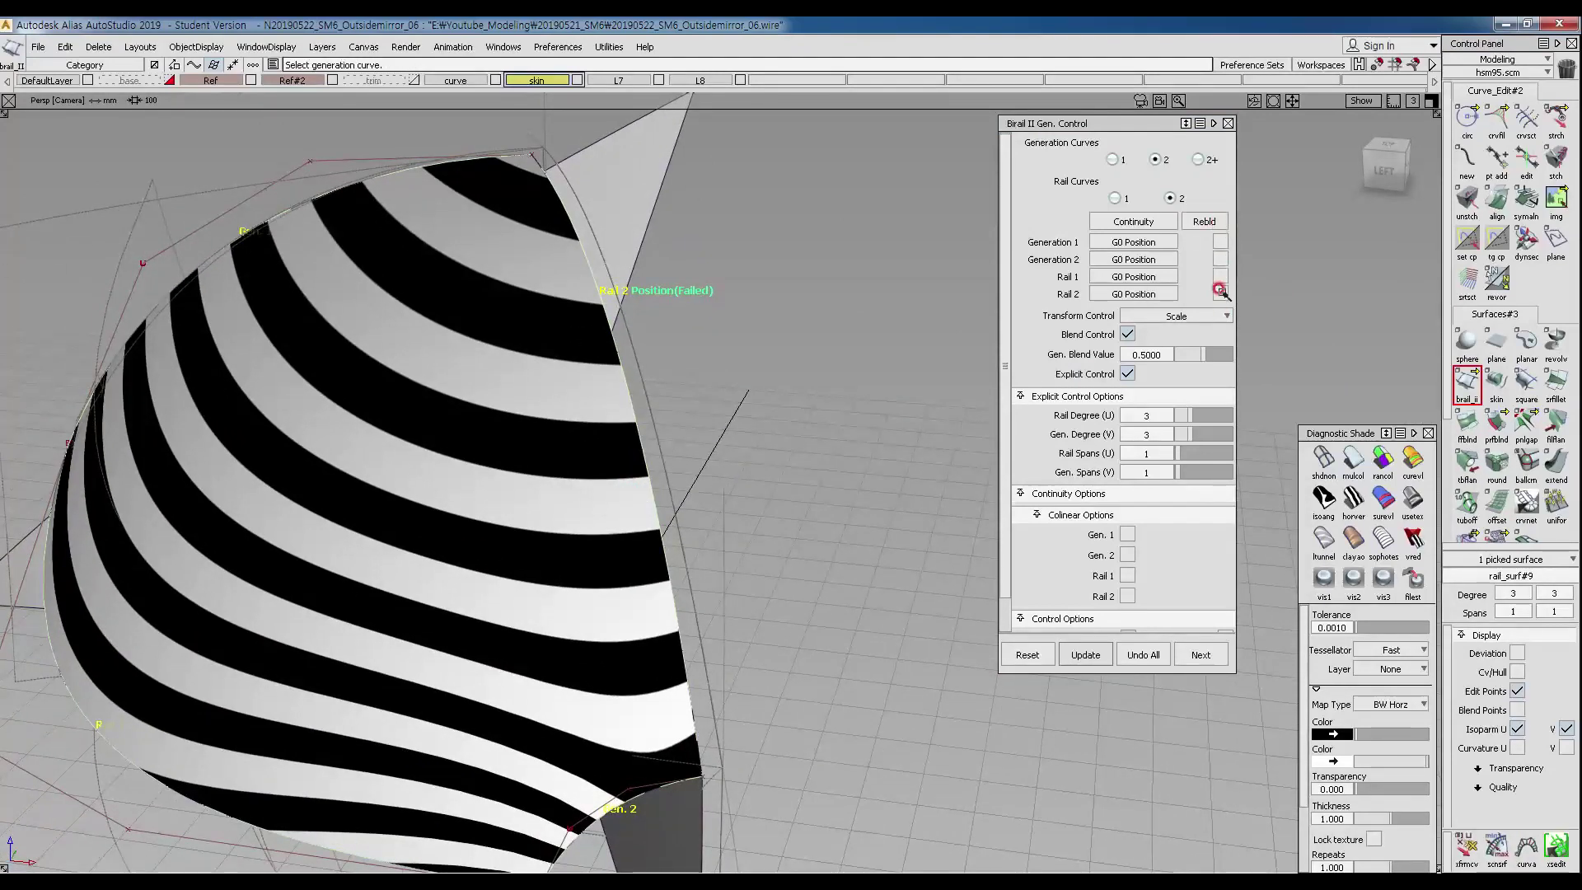
click(1220, 292)
click(1220, 291)
click(1220, 291)
alt+shift+drag(569, 445, 175, 386)
alt+shift+drag(478, 433, 643, 478)
Enable Rebuild for Rail 1 and disable it for Rail 2 in the birail settings.
click(1221, 275)
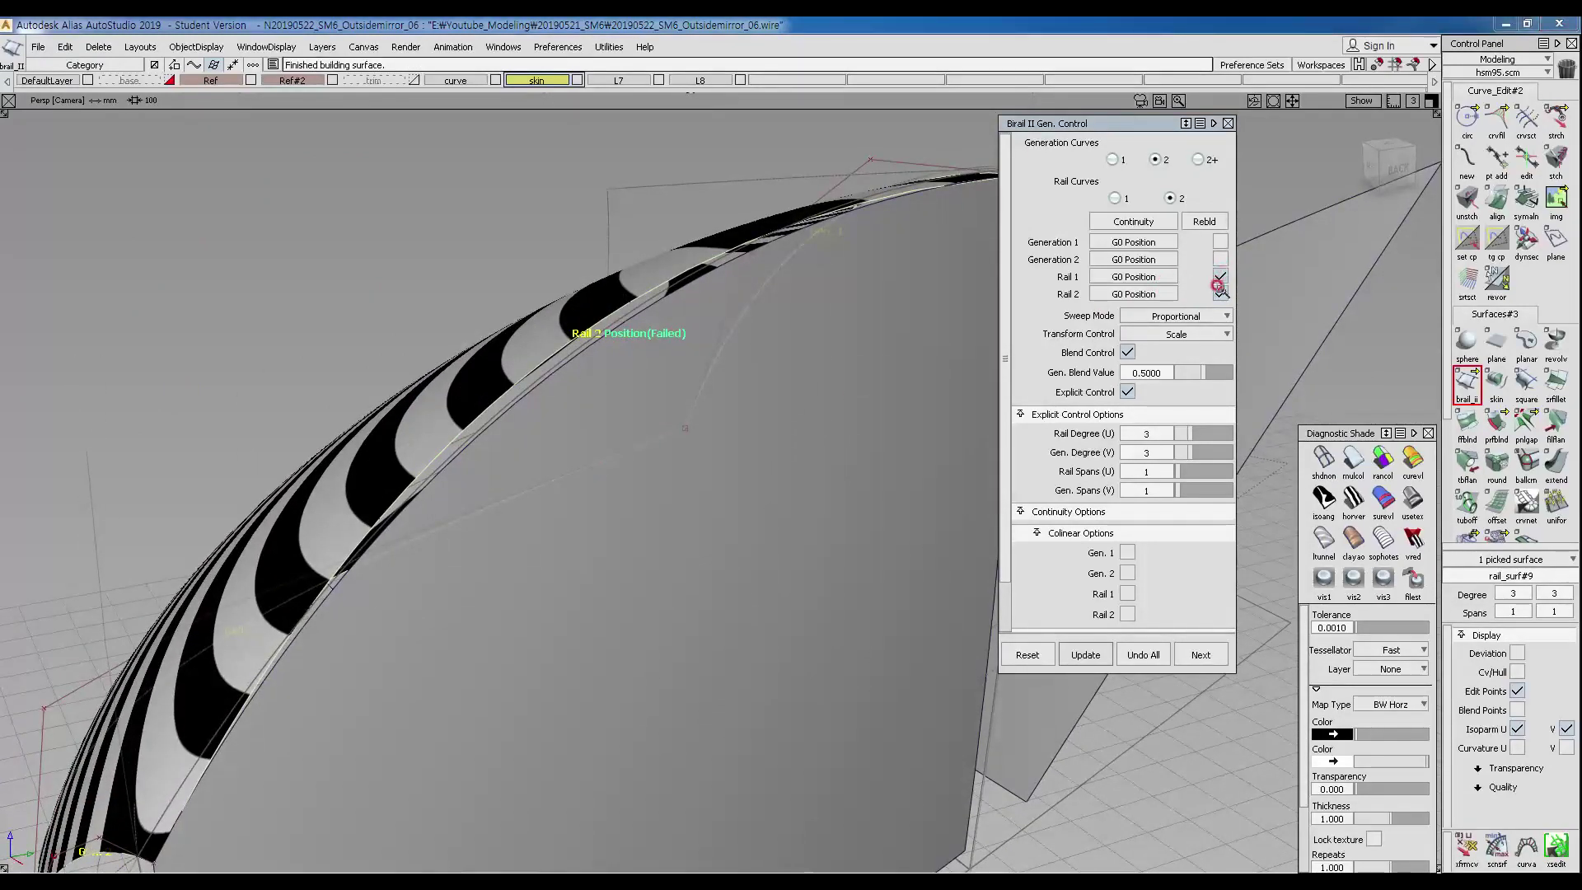
click(1220, 292)
alt+shift+drag(723, 424, 566, 421)
click(1219, 257)
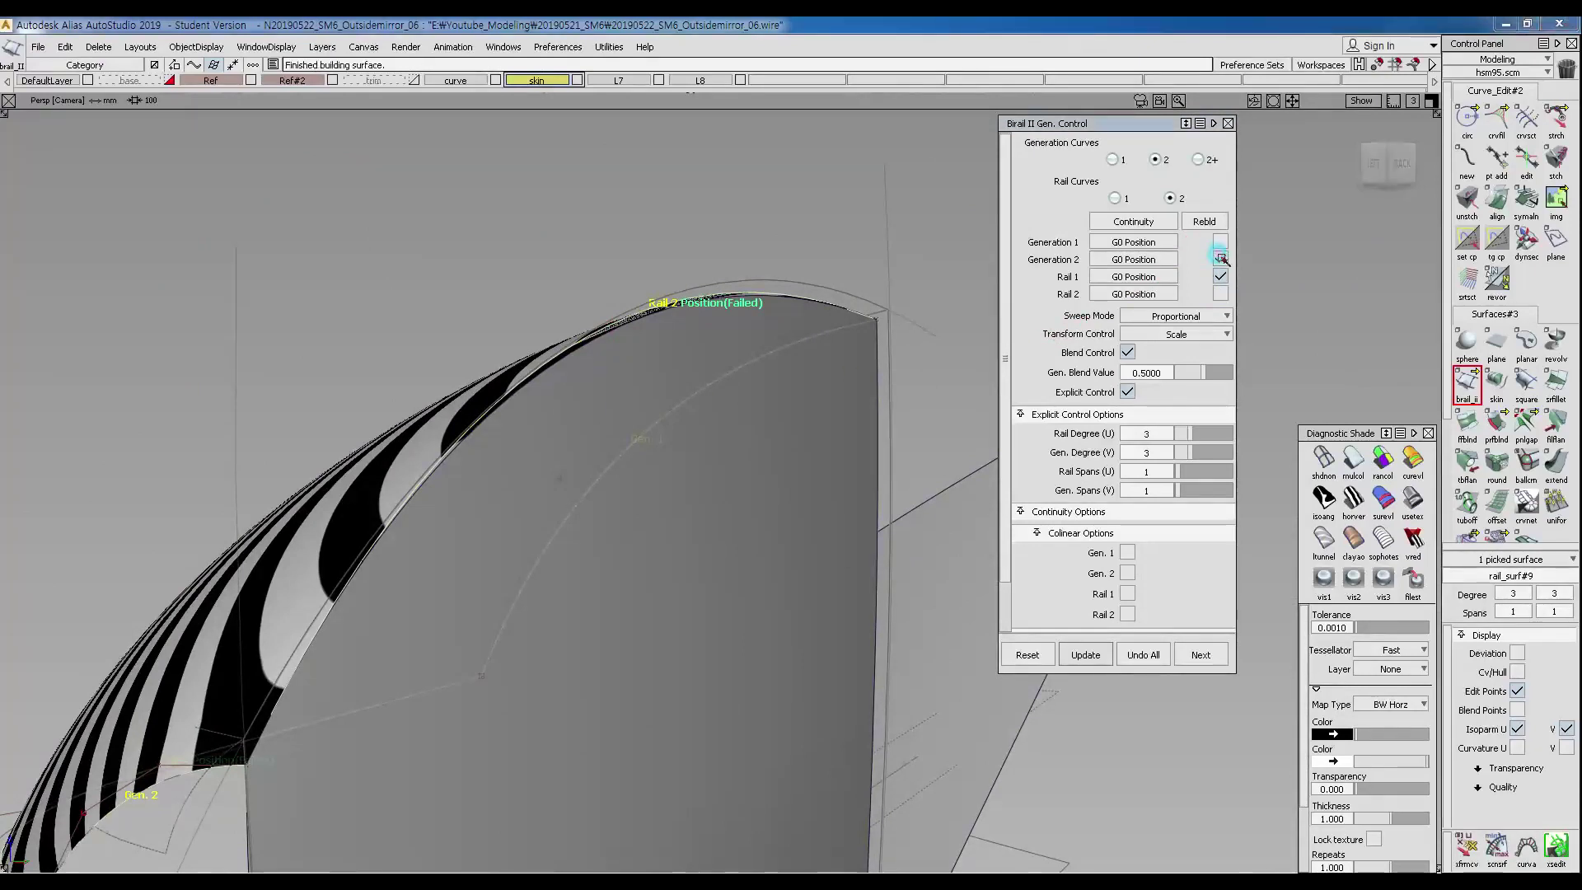
click(1221, 276)
click(1219, 276)
Set the birail surface's rail spans and generation spans to 2 each.
click(1185, 469)
alt+shift+drag(598, 476, 858, 473)
click(1178, 491)
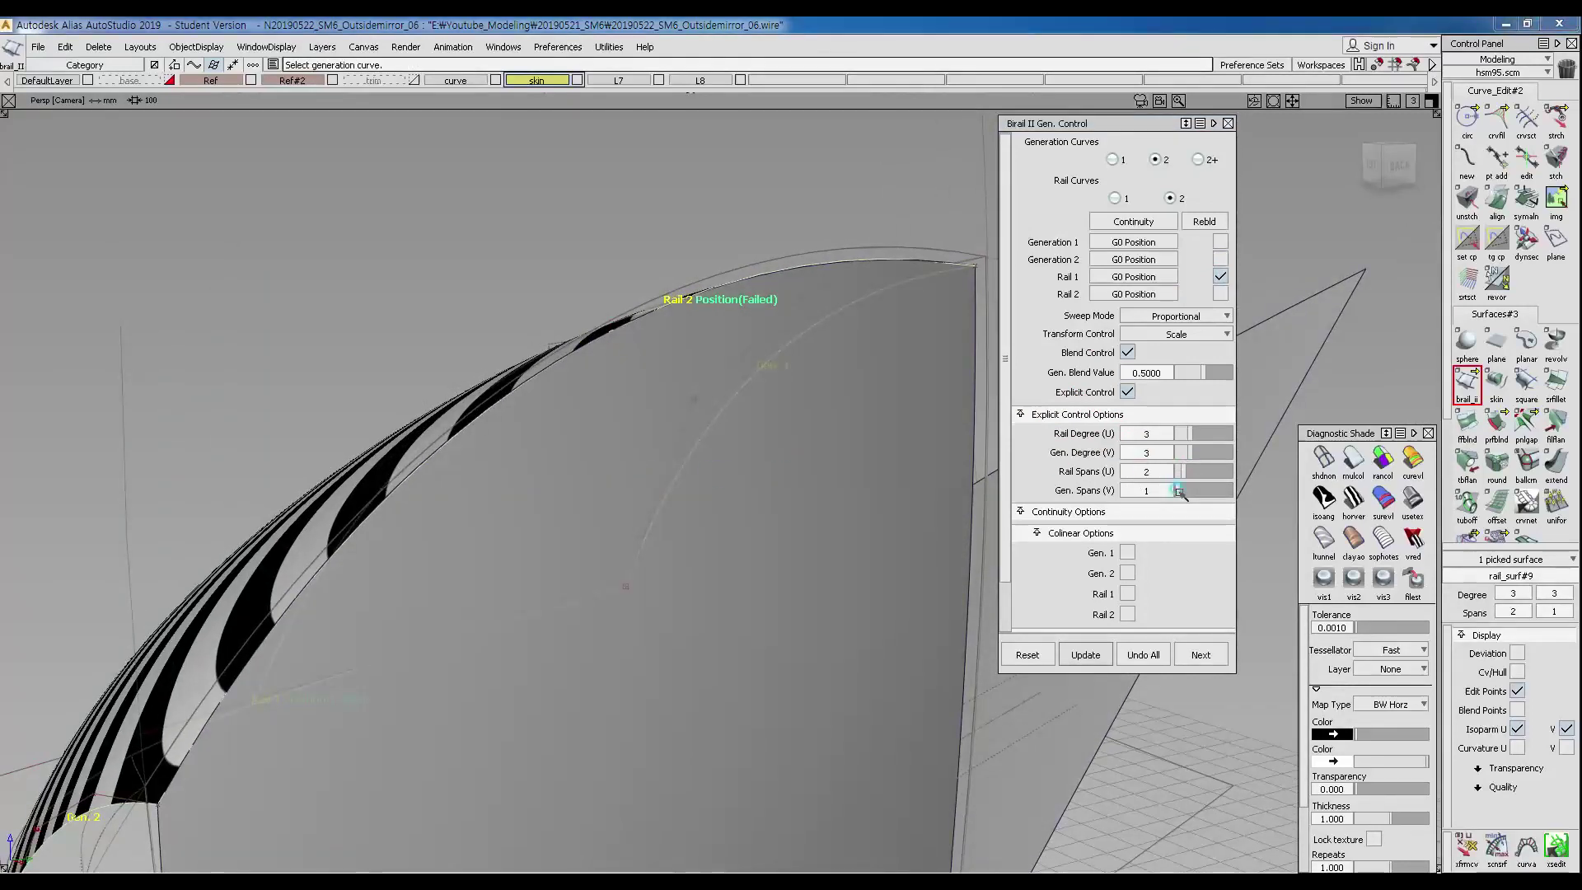
alt+shift+drag(635, 424, 530, 477)
click(1181, 466)
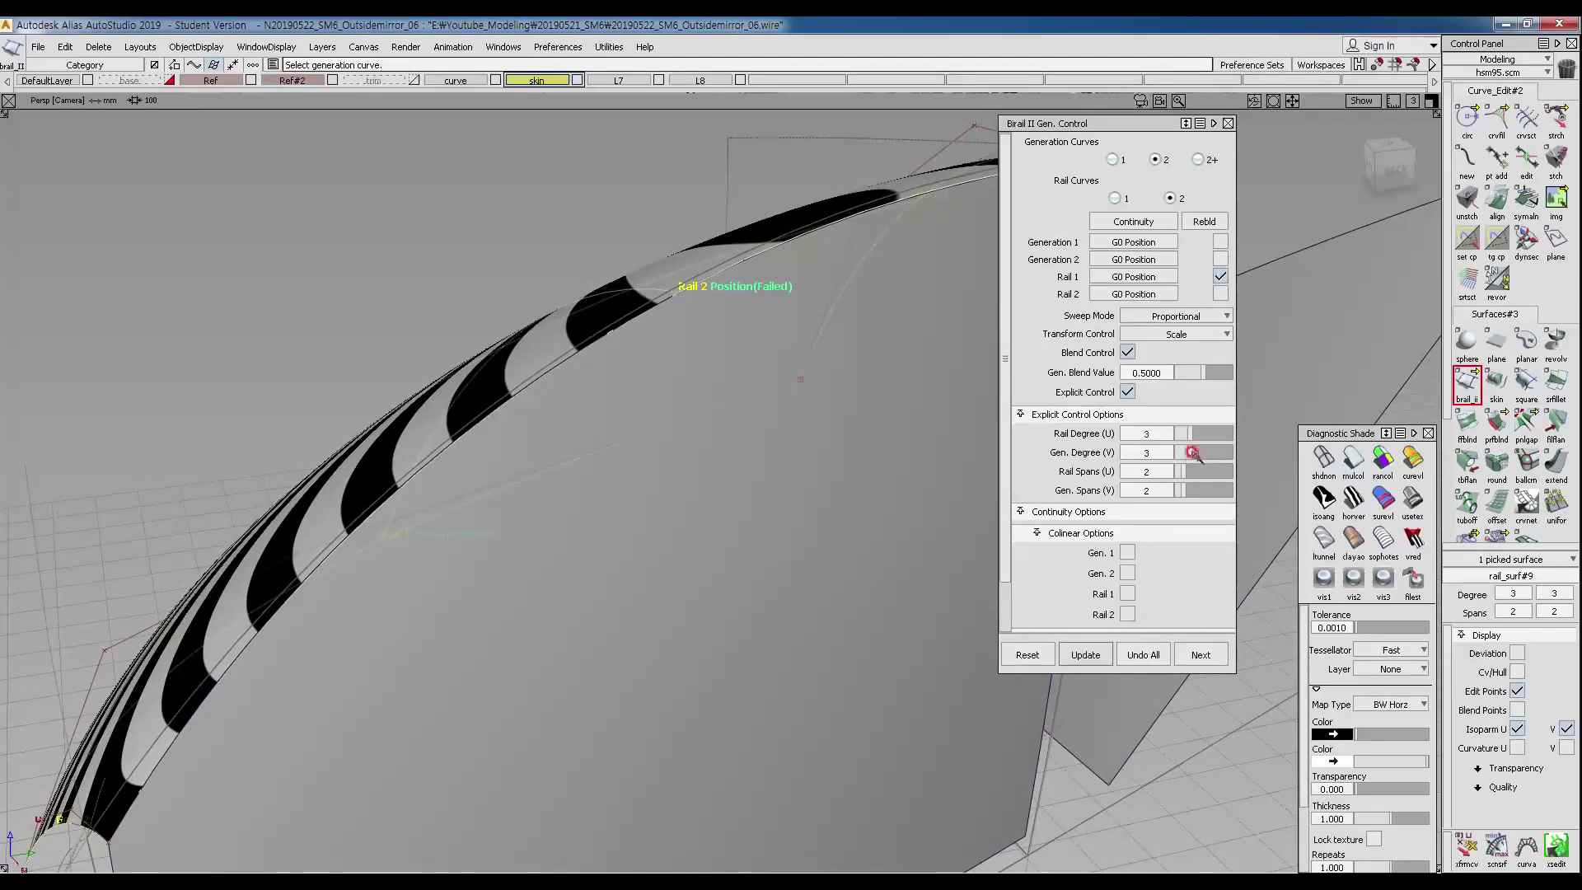
Set the birail surface's rail and generation degrees to 4 and its rail and generation spans to 3.
drag(1191, 431, 1202, 428)
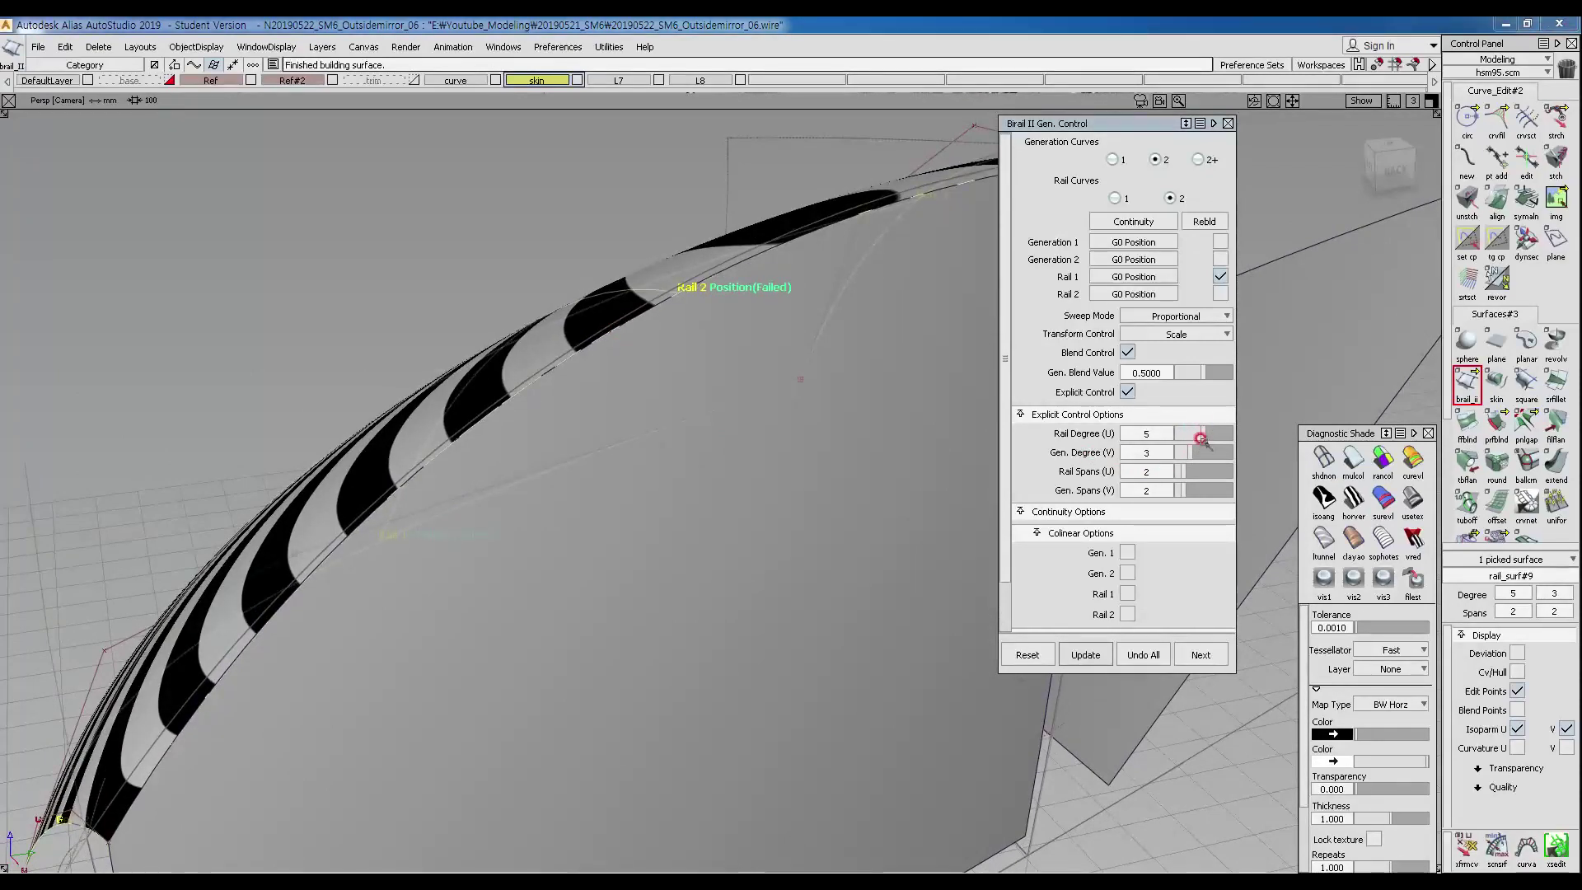
click(1191, 453)
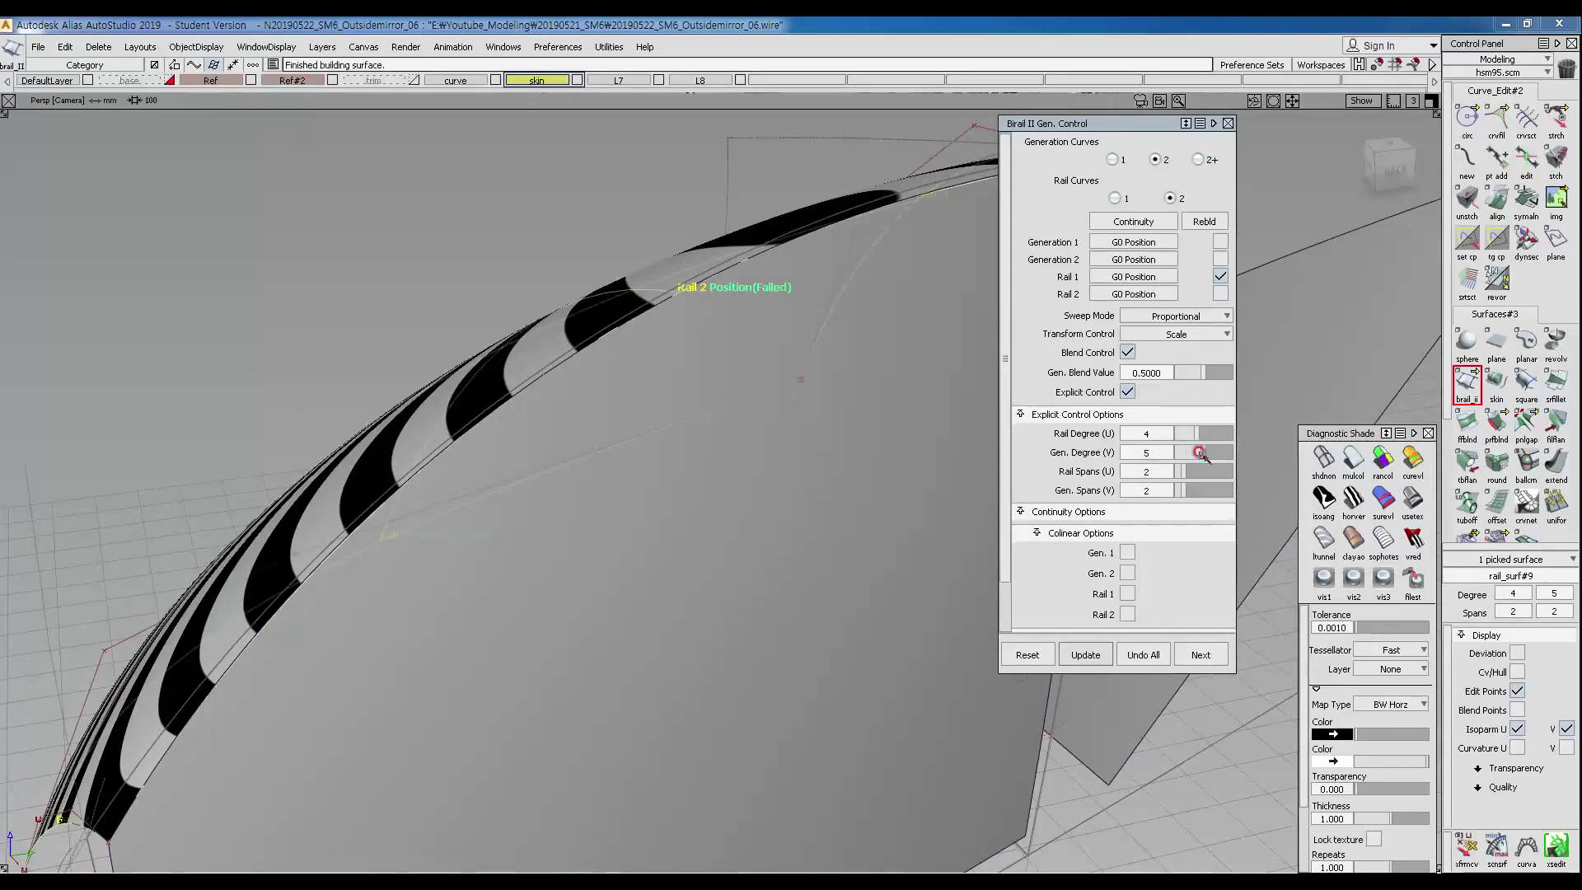
drag(1187, 476, 1184, 489)
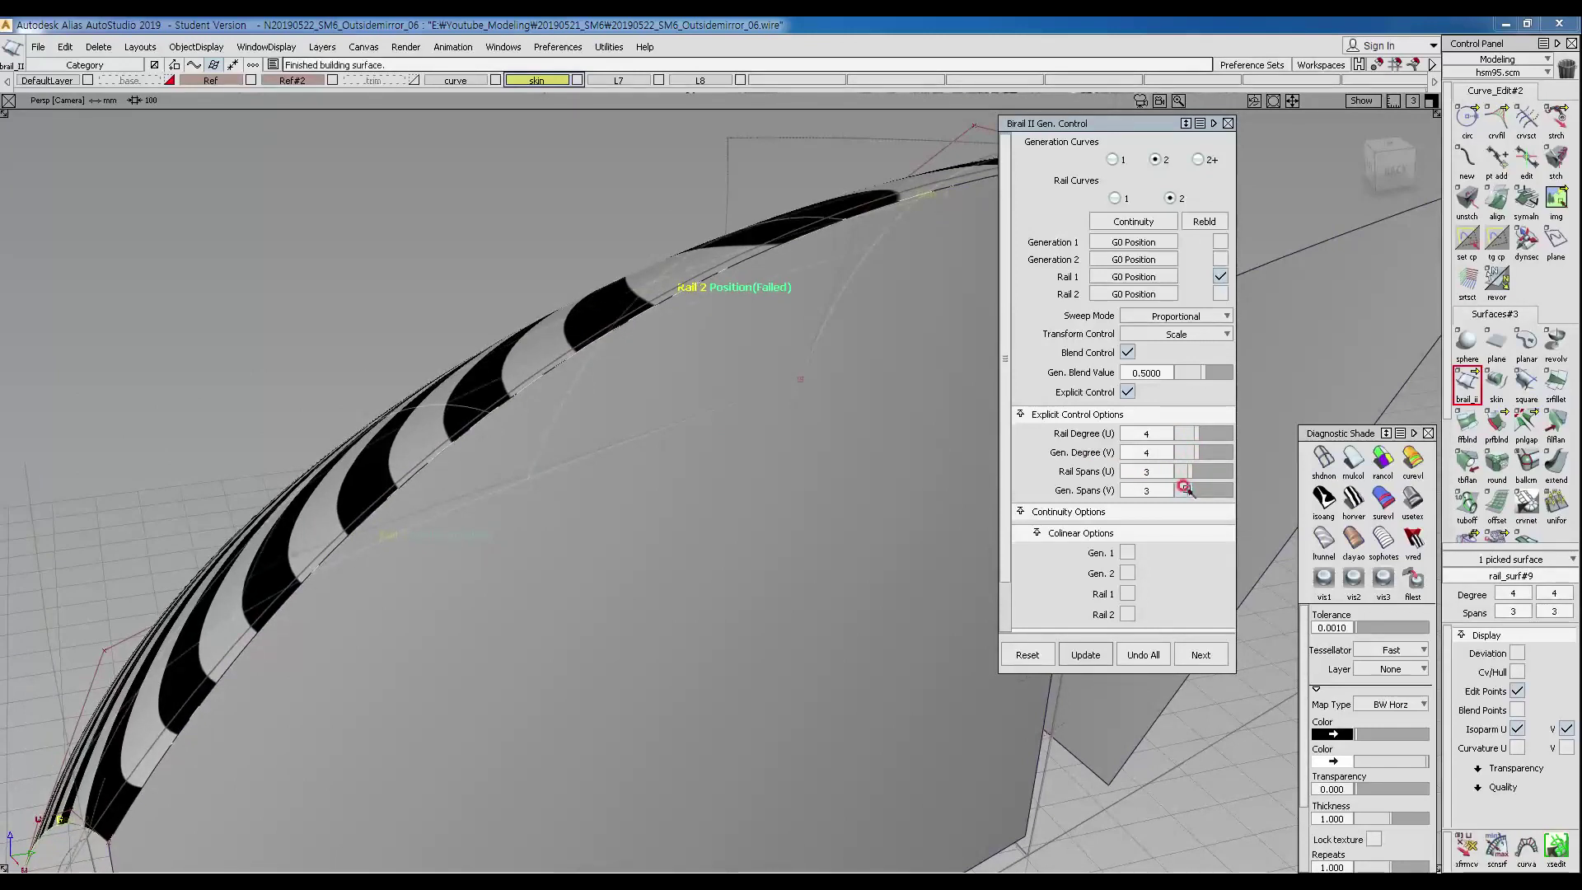
Examine the zebra stripes and edges of the birail surface from several angles, then review its shape in plain shading.
alt+shift+drag(627, 486, 1063, 499)
alt+shift+right_drag(825, 502, 462, 508)
alt+shift+middle_drag(462, 508, 593, 498)
alt+shift+drag(593, 498, 814, 406)
alt+shift+middle_drag(617, 491, 746, 493)
alt+shift+drag(751, 503, 753, 484)
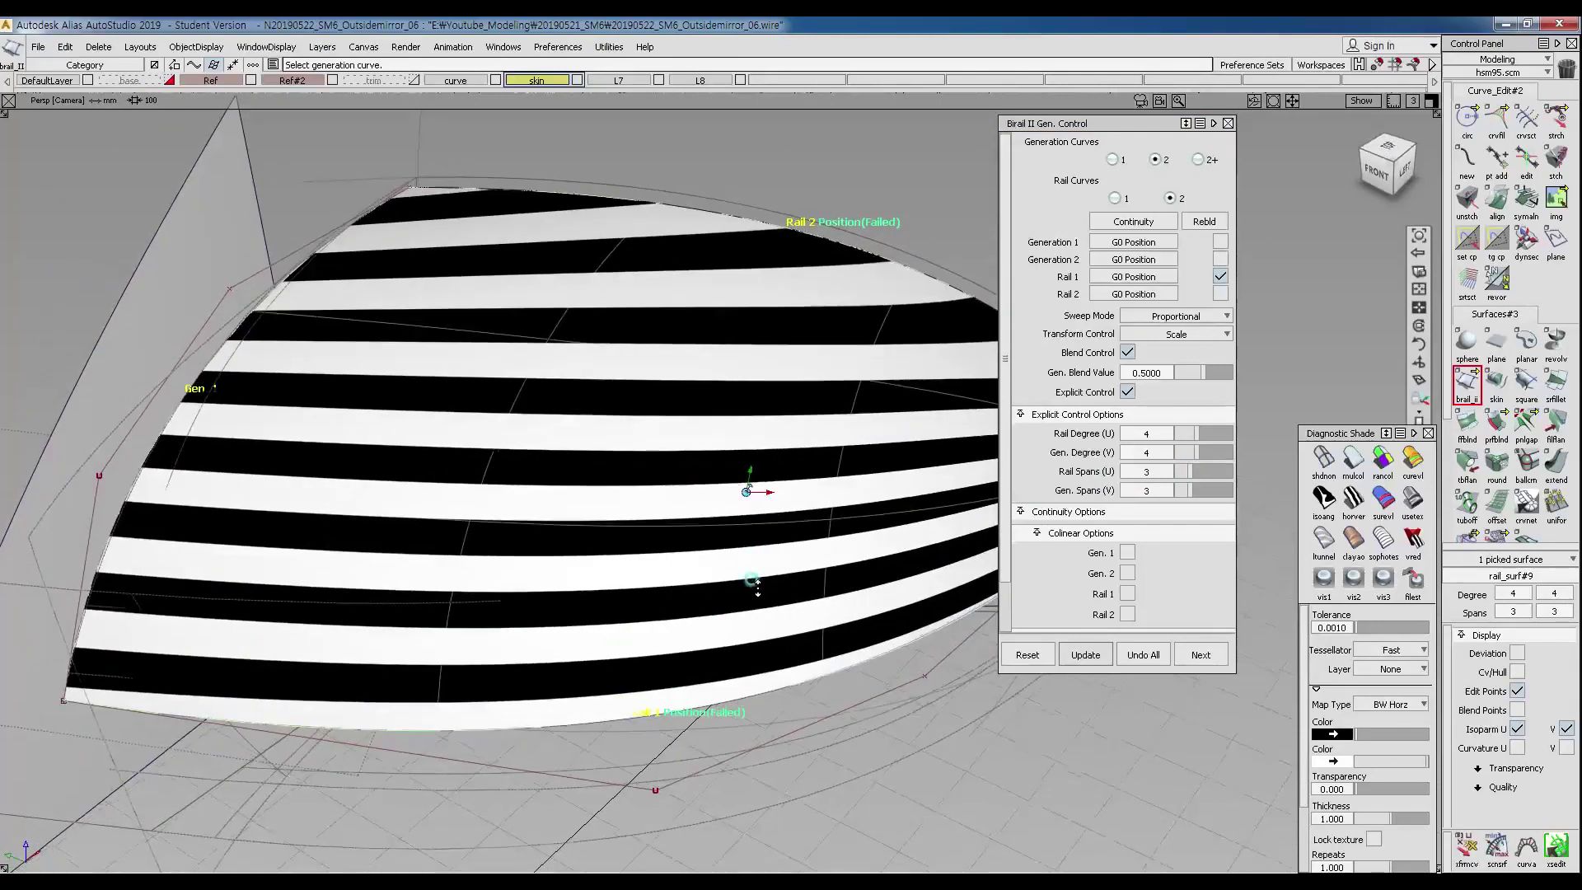
click(1353, 463)
alt+shift+drag(570, 570, 674, 699)
Select the inner CV on the housing's lower front rail curve and raise it about 6.5 mm in Z.
click(694, 523)
click(731, 576)
alt+shift+drag(731, 576, 841, 498)
click(620, 514)
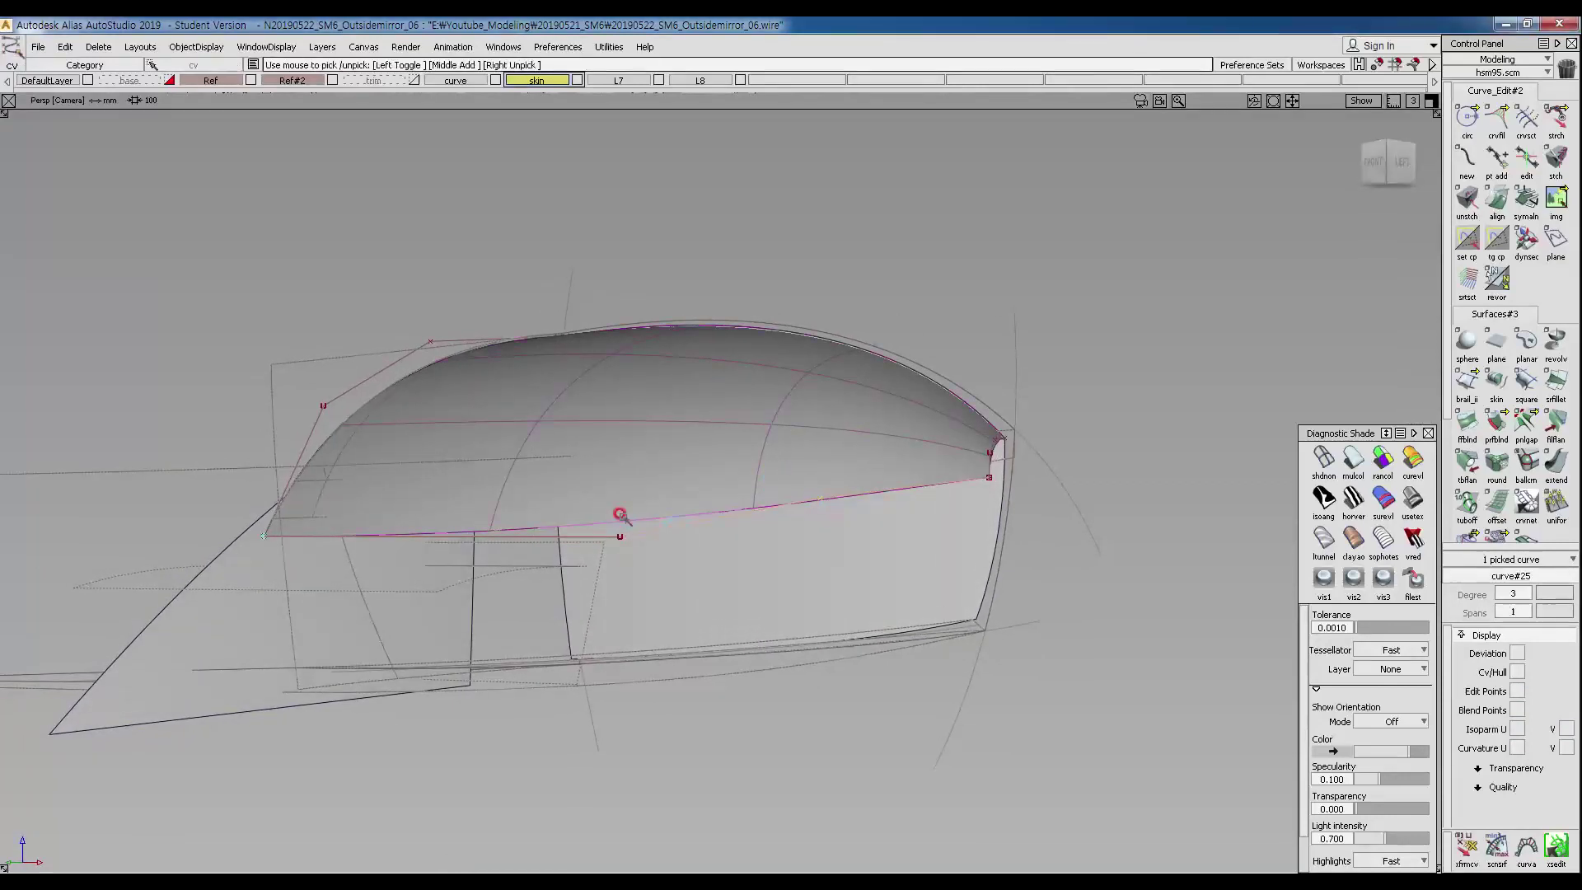
alt+shift+drag(675, 587, 755, 509)
ctrl+shift+drag(538, 512, 595, 508)
drag(595, 508, 690, 579)
ctrl+shift+middle_drag(692, 579, 749, 591)
right_drag(750, 592, 750, 581)
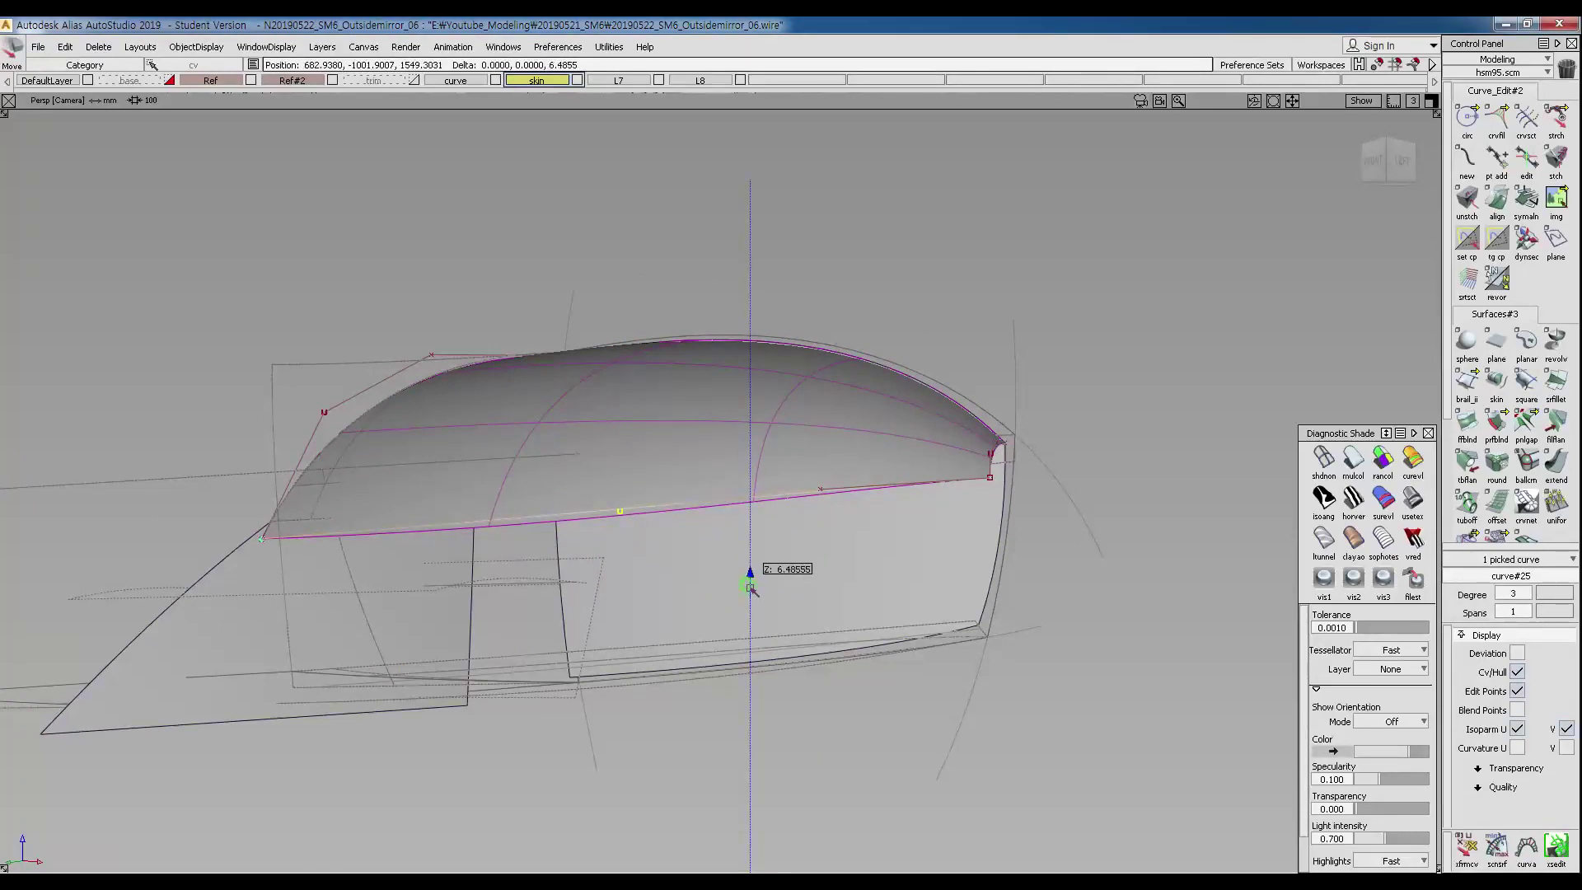
right_drag(750, 587, 750, 587)
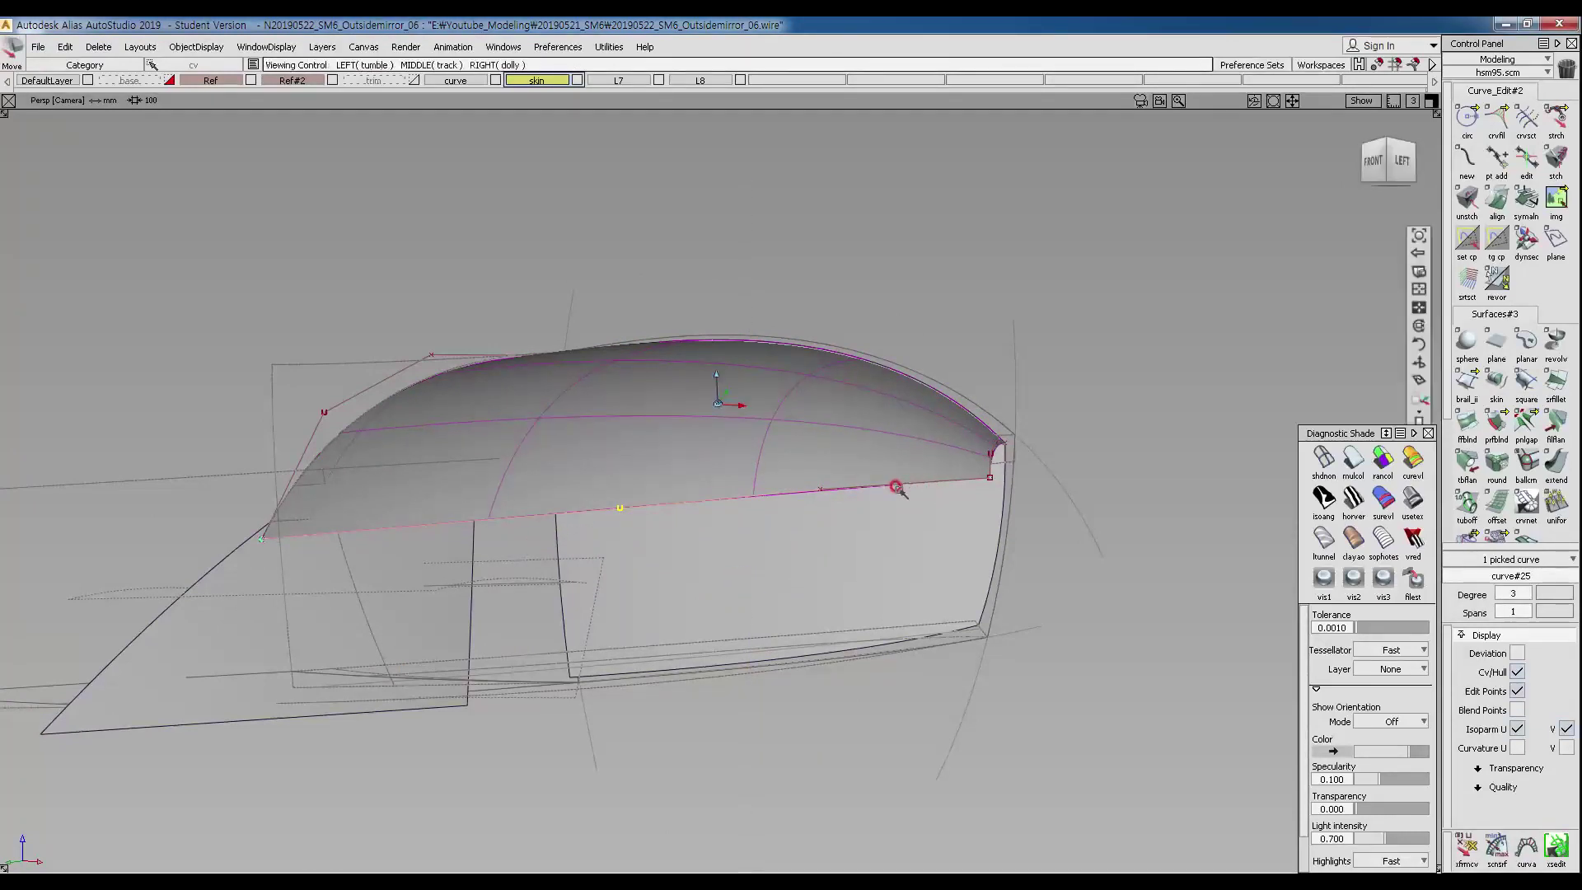
Fine-tune the height of the lower rail curve's selected CV in the Front view, then clear the selection.
alt+shift+drag(897, 491, 897, 508)
right_drag(706, 605, 772, 588)
ctrl+shift+right_click(714, 570)
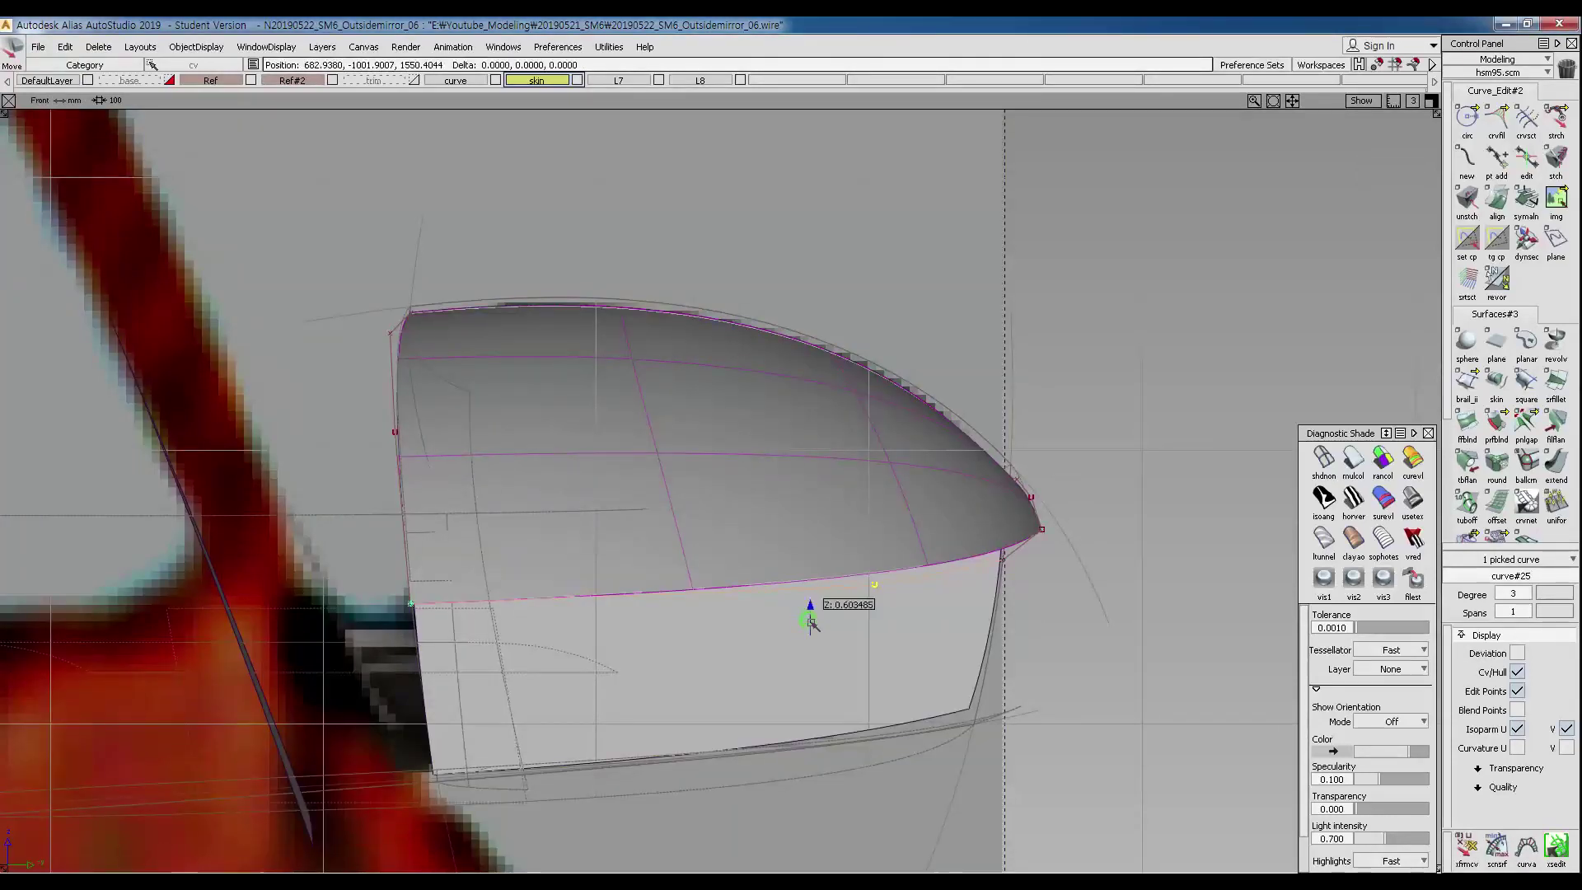
ctrl+shift+right_drag(809, 614, 855, 555)
mouse_move(855, 554)
alt+shift+mouse_down()
mouse_move(816, 580)
mouse_move(838, 649)
mouse_move(787, 694)
alt+shift+mouse_up()
ctrl+shift+drag(784, 694, 786, 526)
Apply horizontal/vertical zebra shading, reopen the birail surface's settings and disable Rebuild for Rail 1.
click(1354, 499)
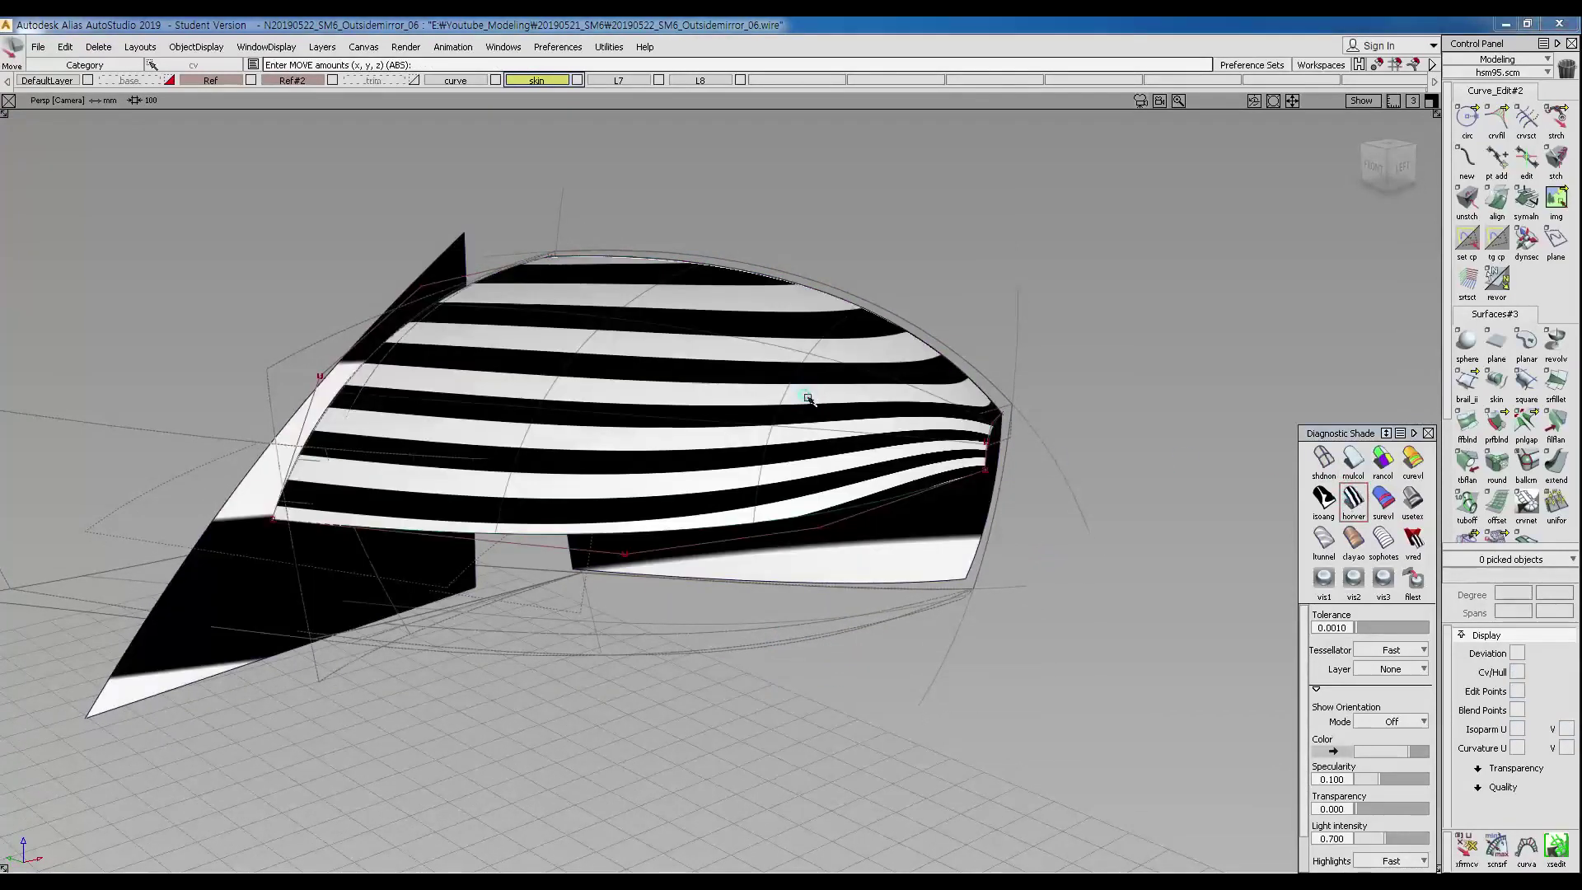
alt+shift+drag(805, 388, 516, 536)
click(857, 474)
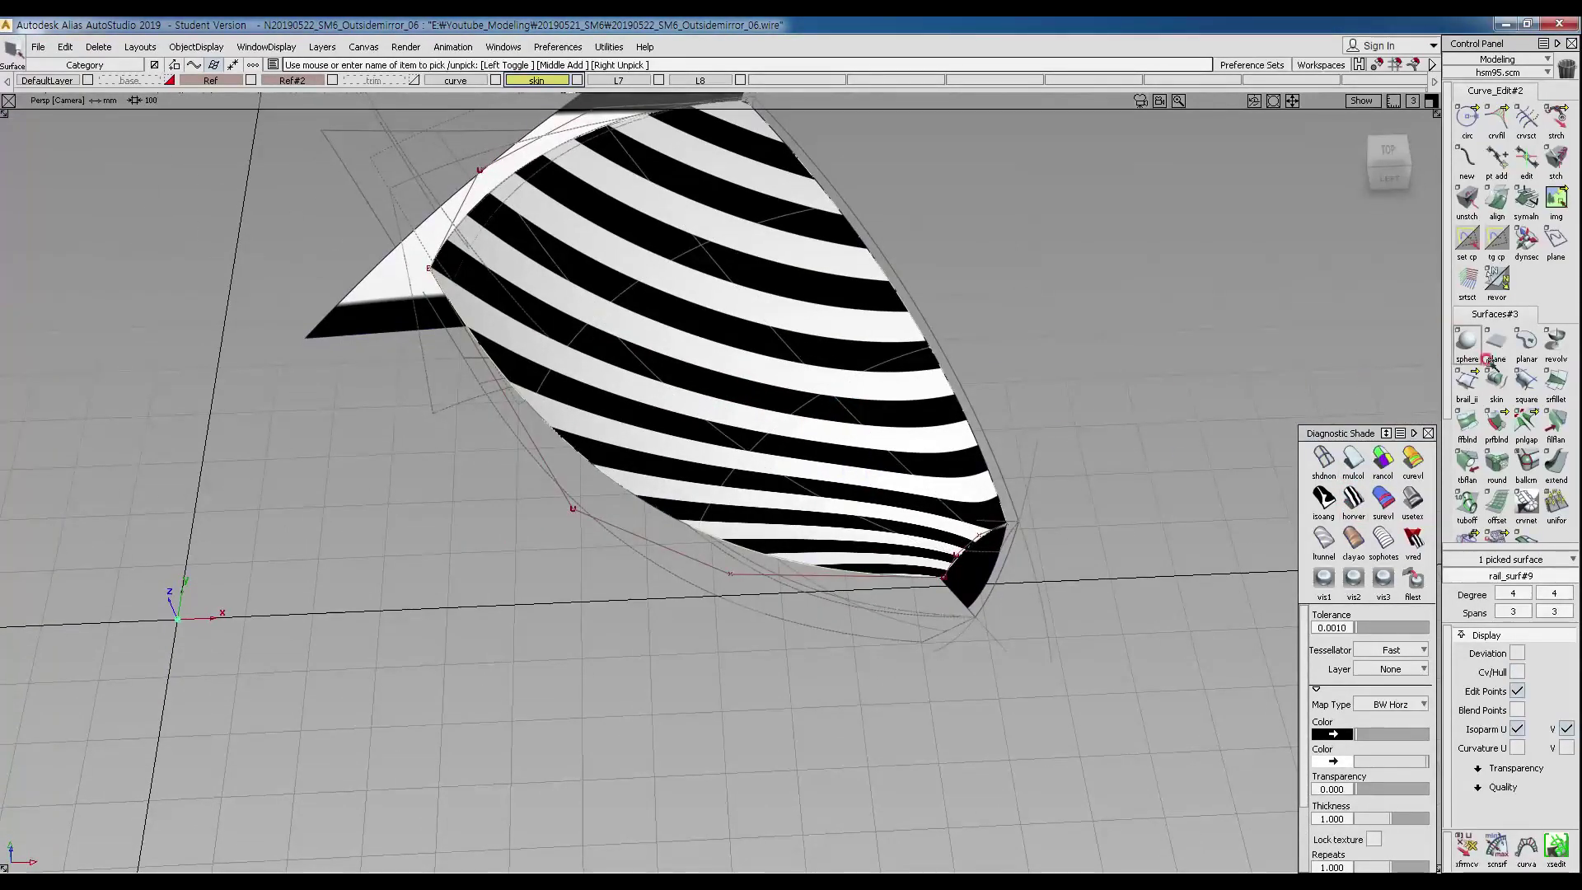
click(1469, 387)
alt+shift+drag(834, 394, 1001, 386)
click(1221, 276)
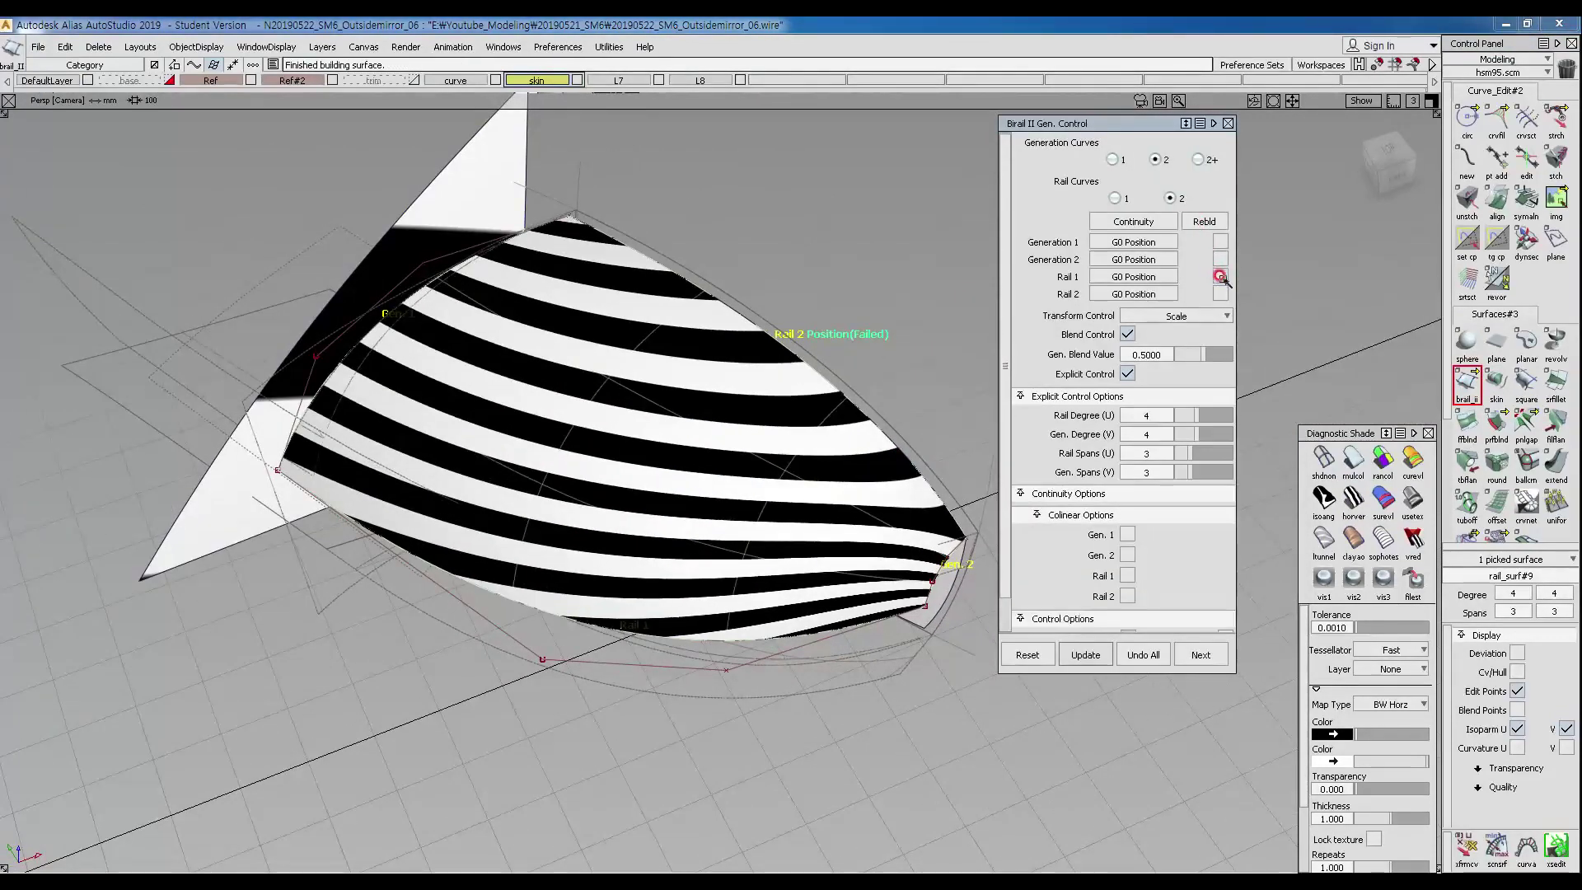
Try Rebuild for Rail 2, switch it off again, and check the upper edge against the rear face.
alt+shift+drag(759, 343, 890, 437)
click(1221, 294)
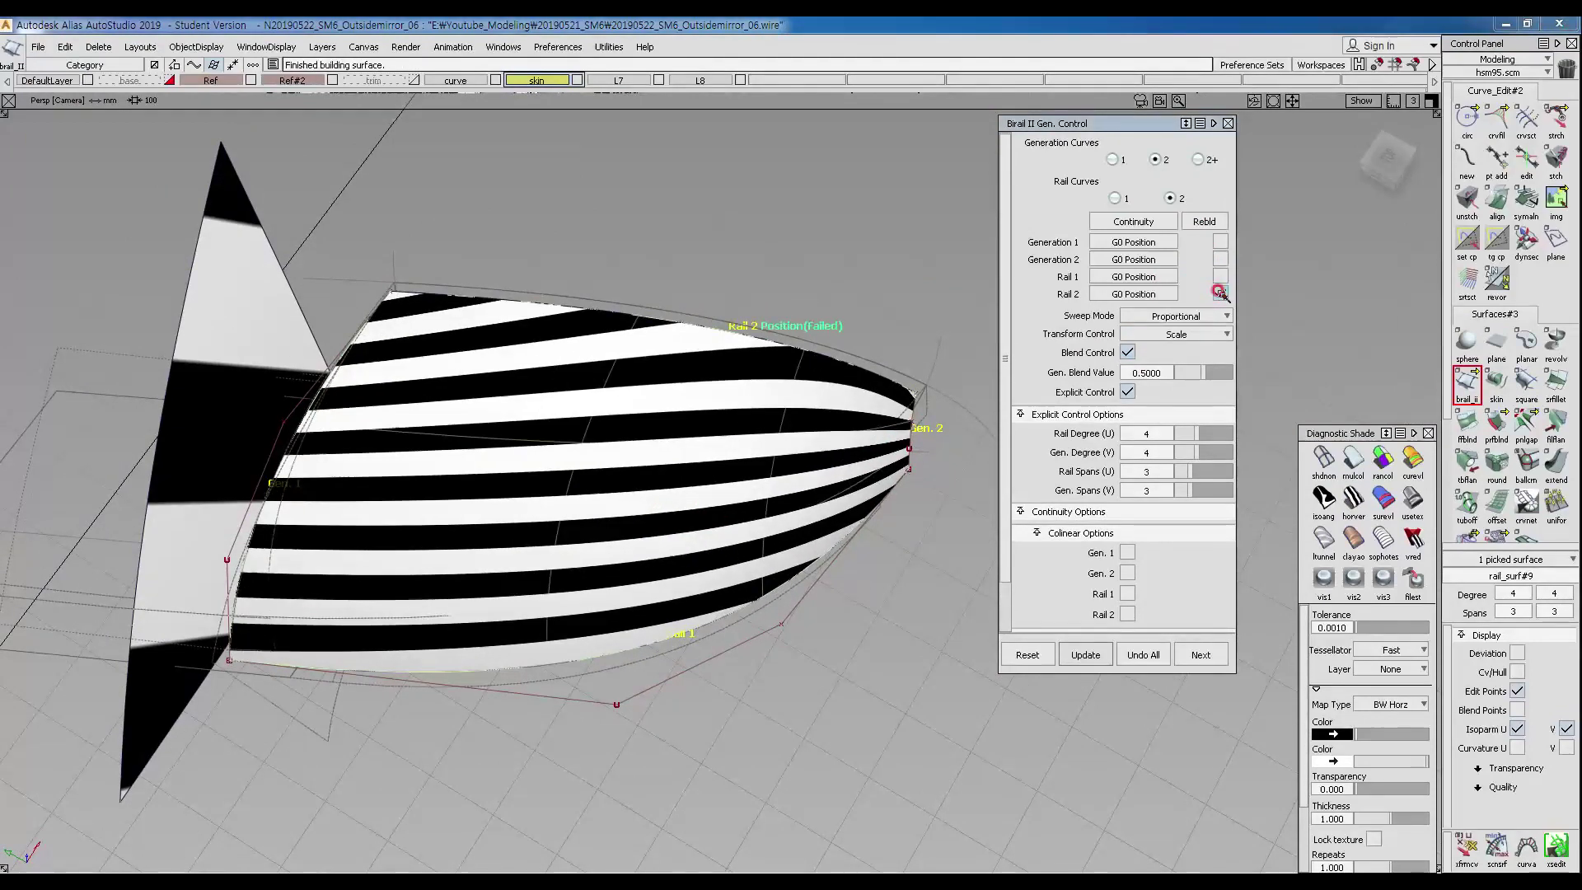
click(1220, 293)
alt+shift+drag(618, 342, 680, 494)
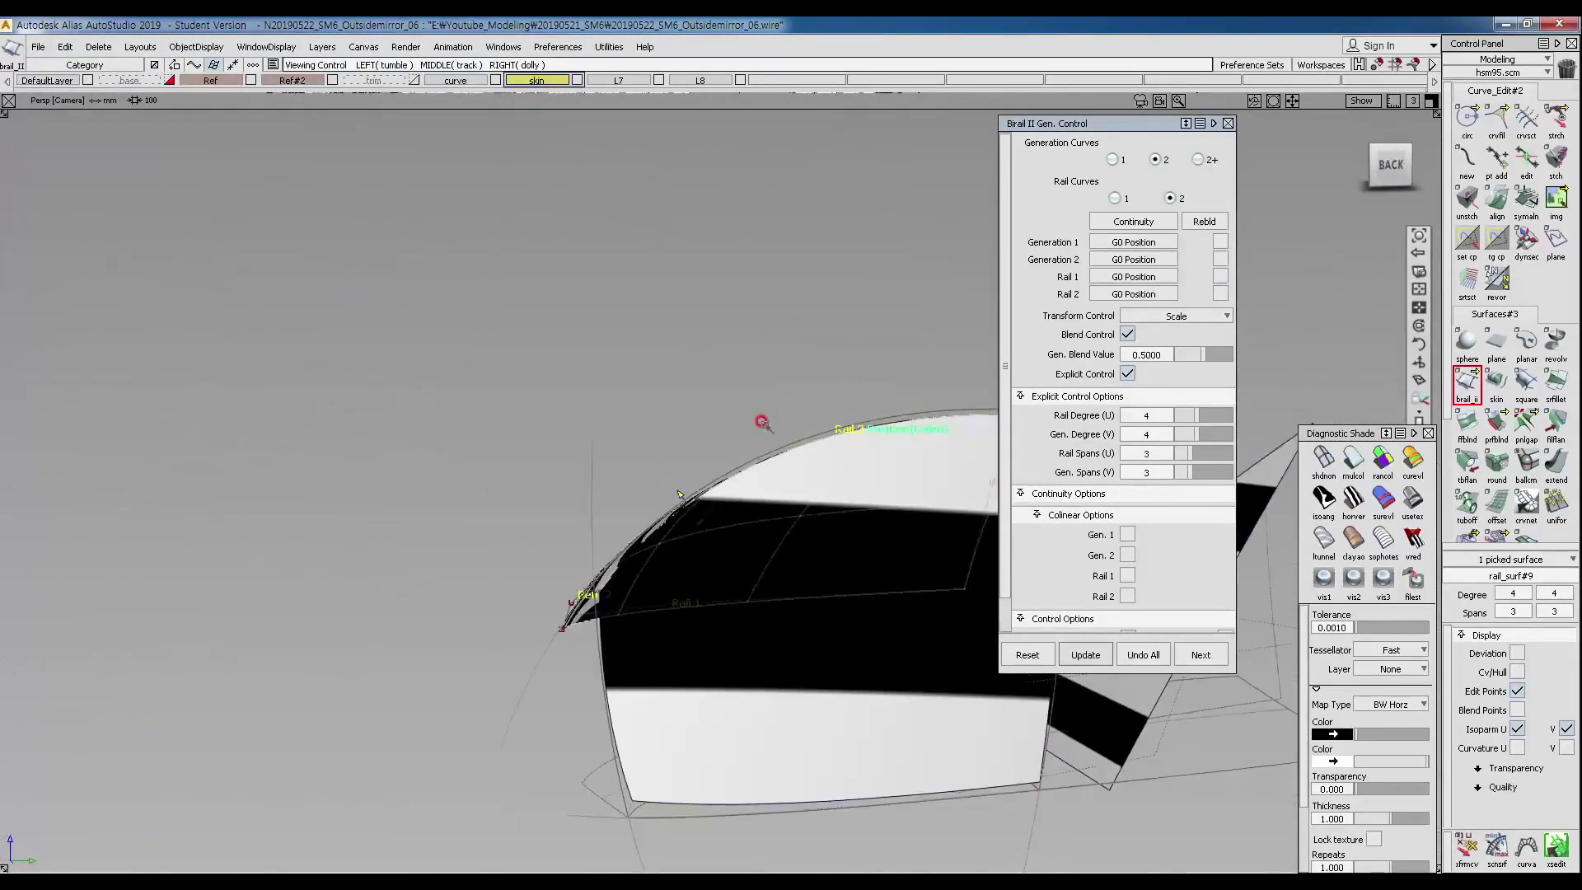
alt+shift+right_drag(806, 471, 865, 453)
alt+shift+middle_drag(848, 433, 444, 300)
alt+shift+drag(492, 346, 759, 346)
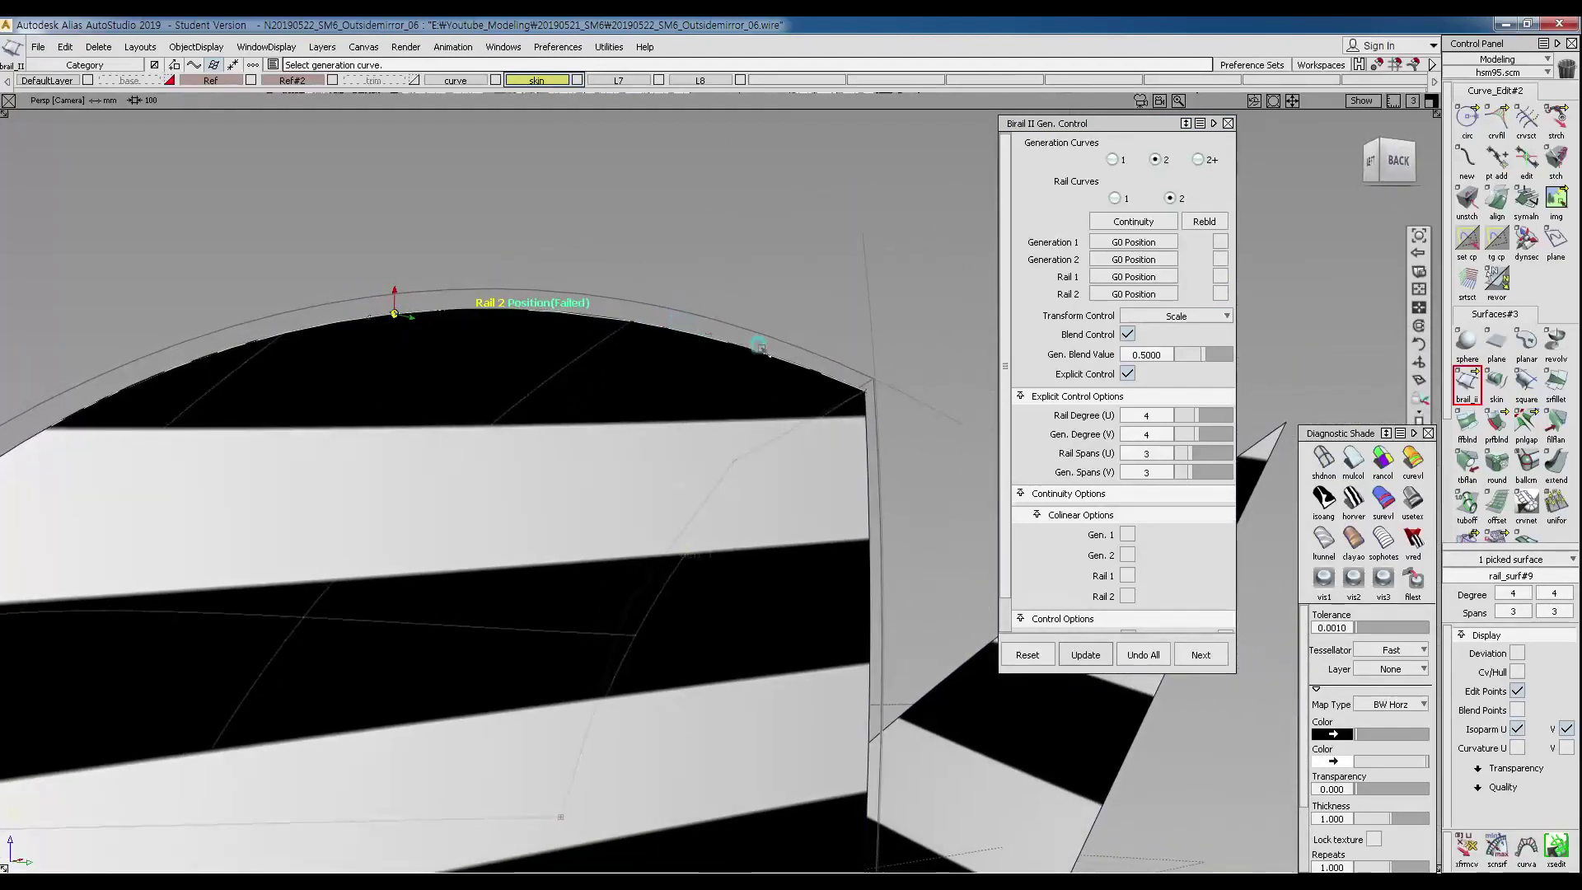
alt+shift+middle_drag(434, 413, 594, 424)
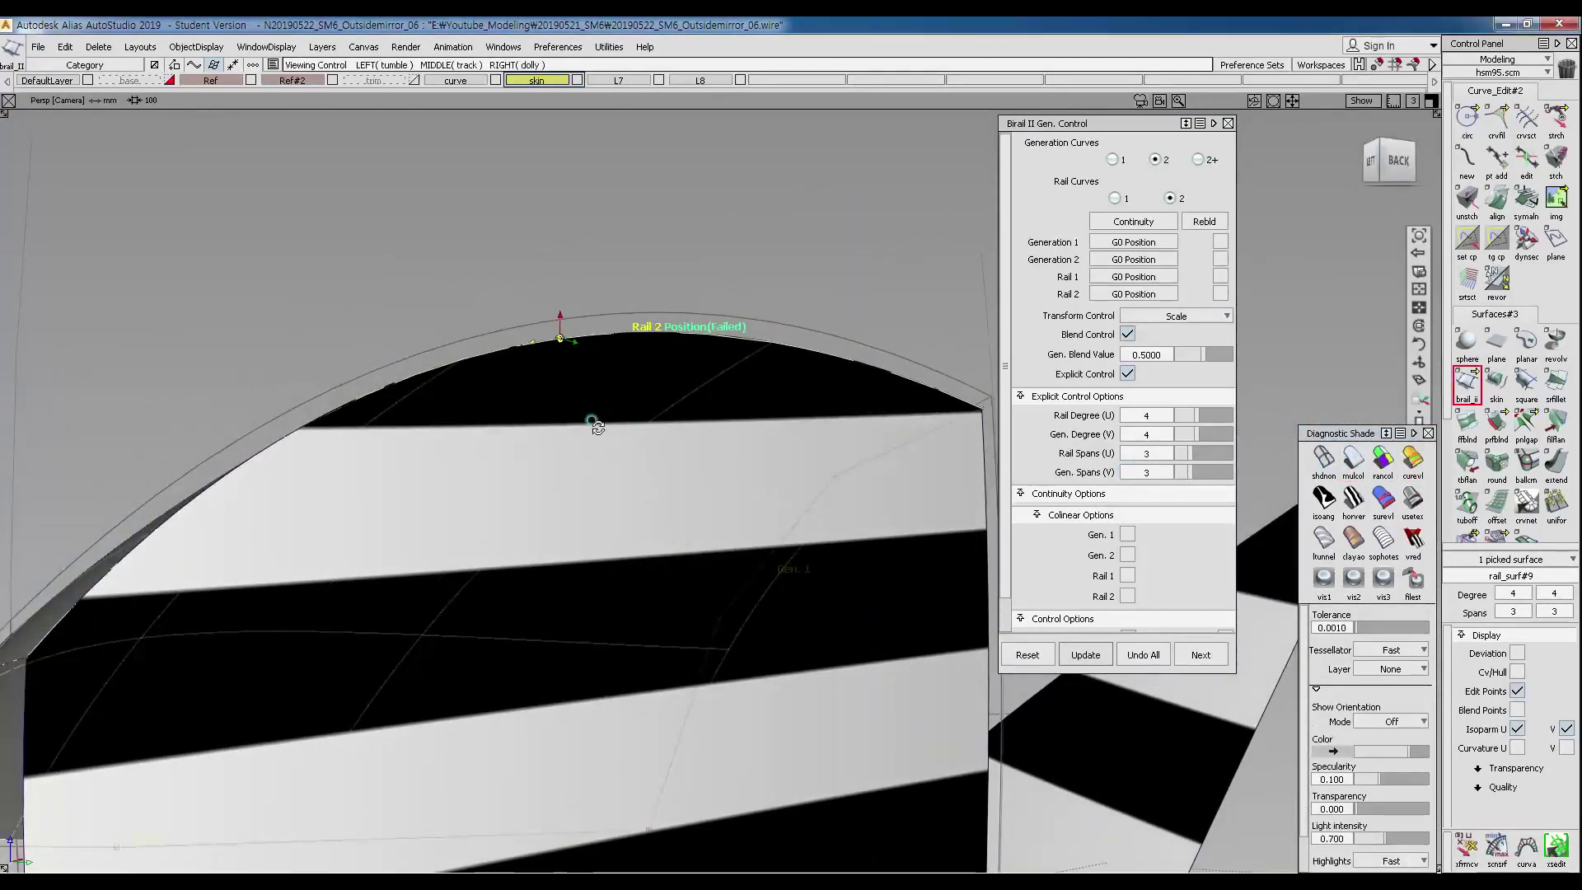
alt+shift+drag(593, 424, 686, 475)
Finish the birail operation and examine the housing in plain shading from several angles and in the Left view.
click(1200, 656)
click(1353, 459)
alt+shift+drag(428, 375, 546, 451)
alt+shift+right_drag(546, 451, 621, 541)
alt+shift+middle_drag(621, 540, 650, 533)
alt+shift+drag(649, 533, 600, 534)
alt+shift+middle_drag(599, 534, 710, 502)
alt+shift+drag(710, 502, 496, 474)
alt+shift+middle_drag(466, 498, 545, 458)
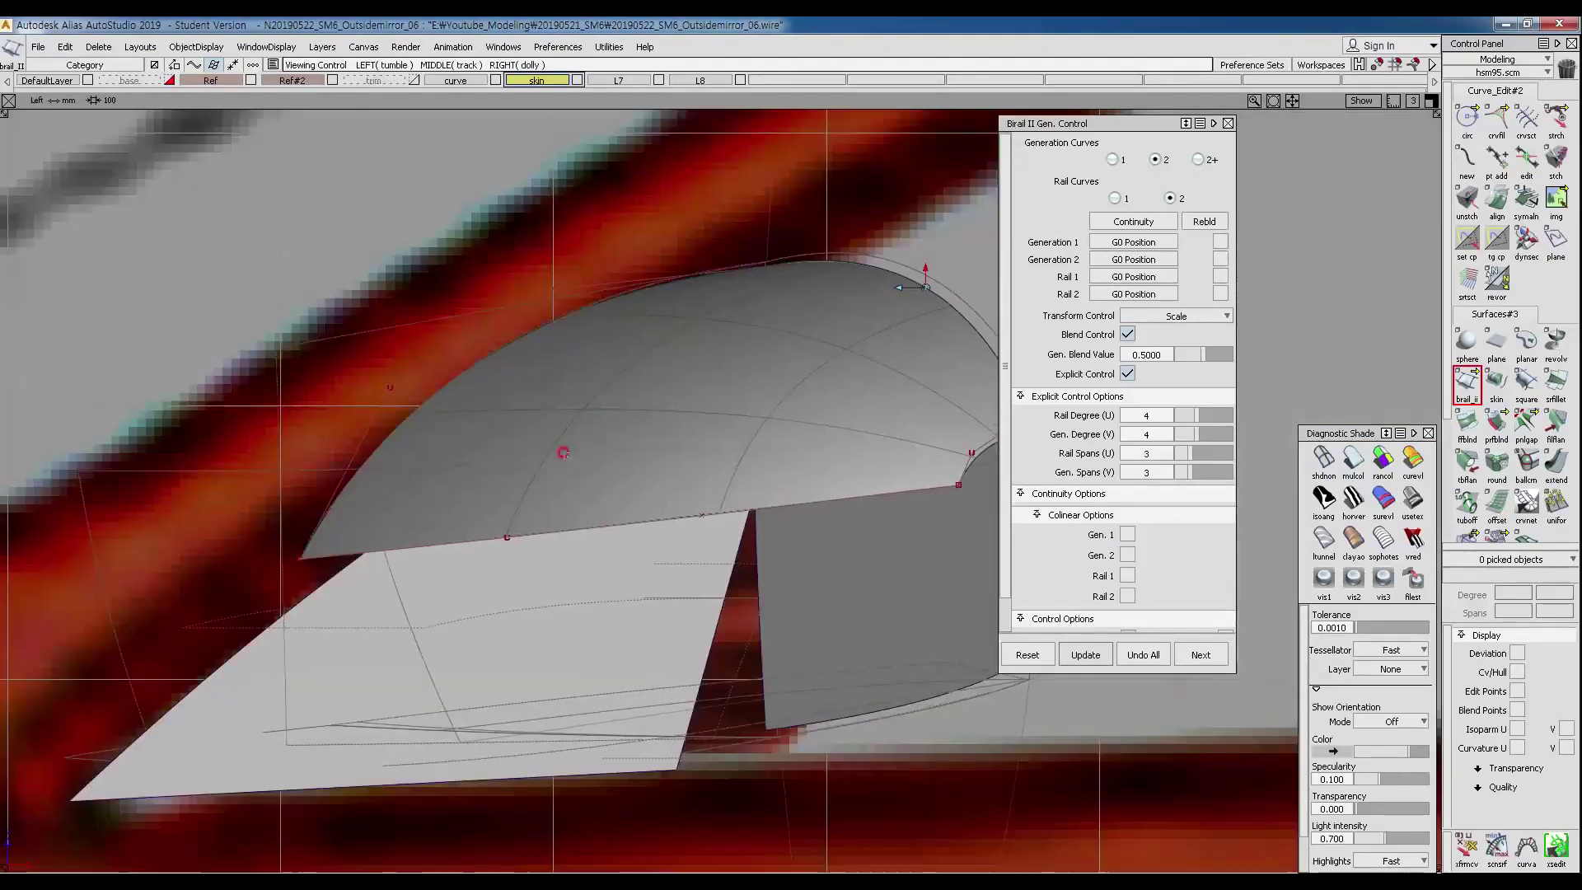
Turn off shading and draw a short degree-3, single-span curve in the Left view, sloping down ahead of the mirror's front.
click(1317, 458)
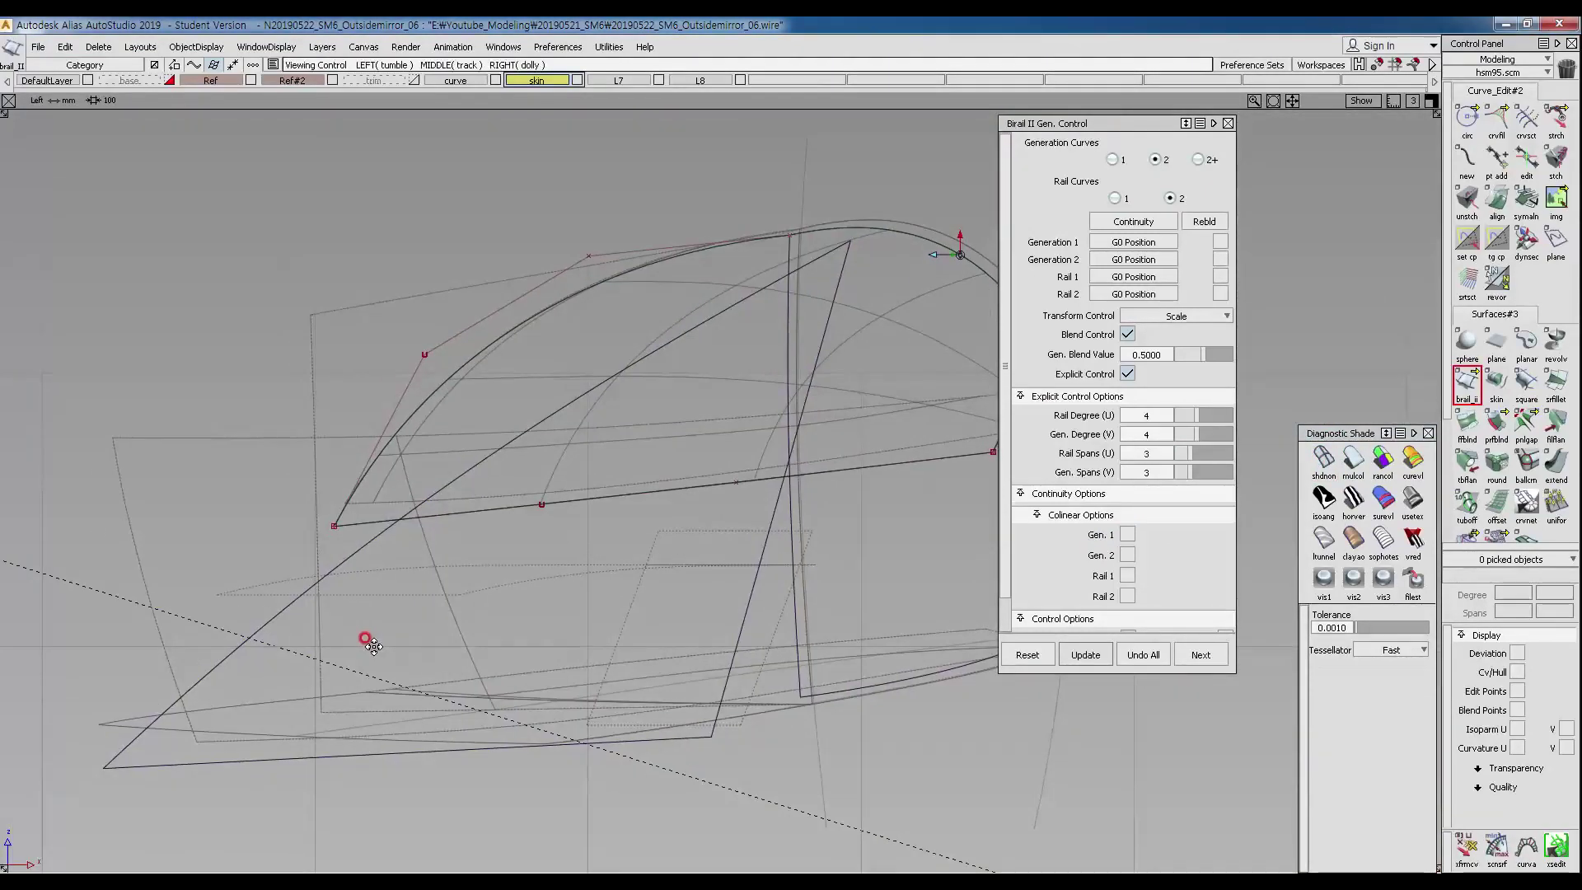
alt+shift+middle_drag(364, 642, 323, 650)
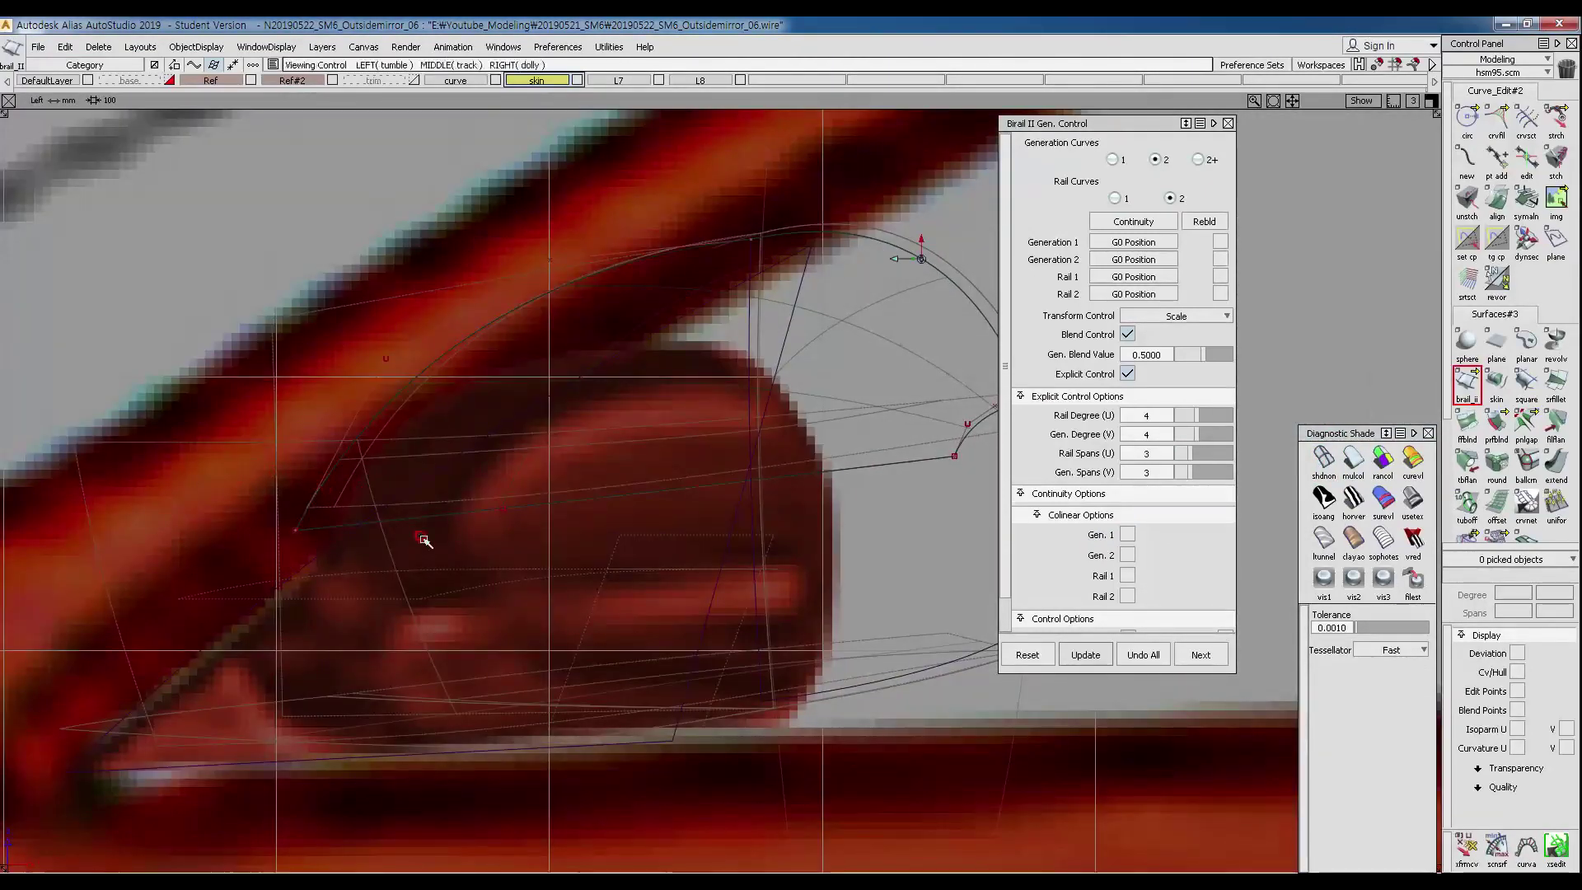
ctrl+shift+drag(217, 443, 193, 430)
click(272, 452)
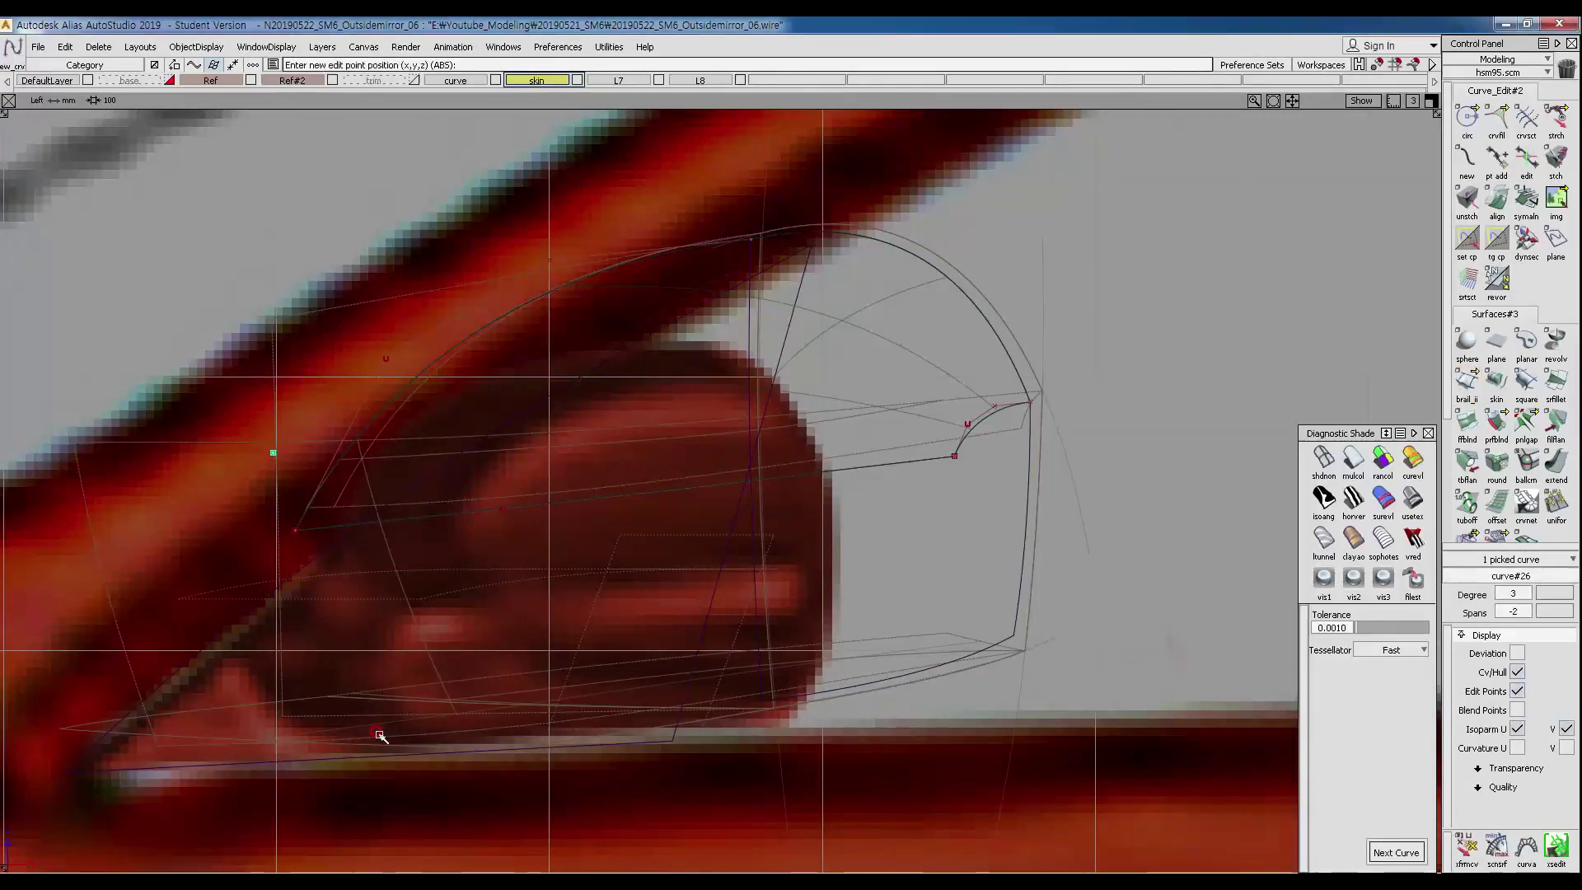
drag(382, 750, 388, 742)
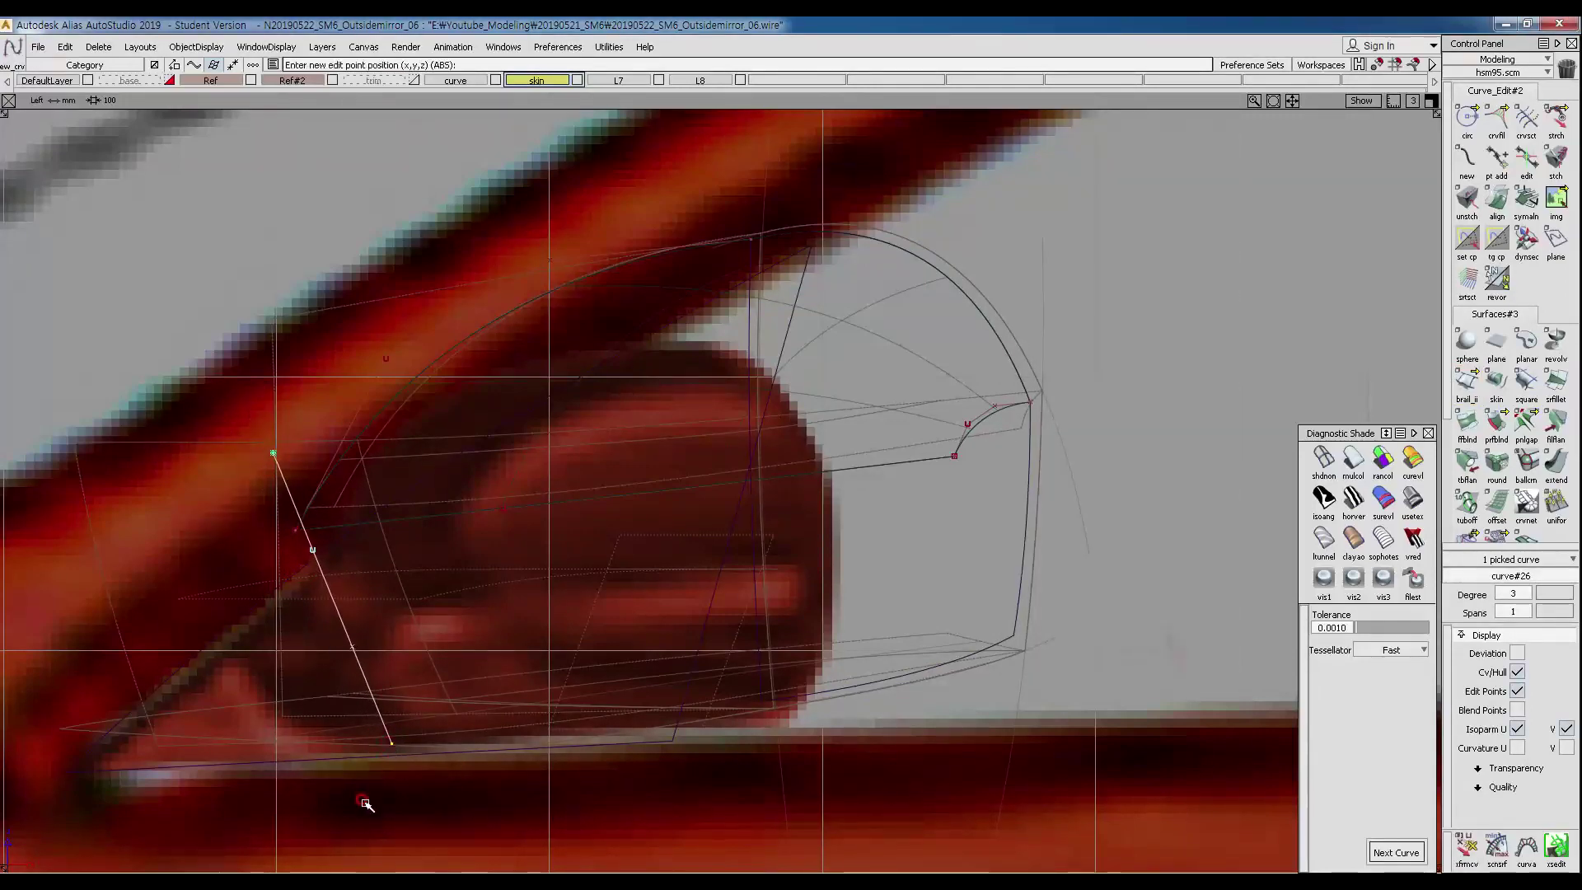
Select the short curve's two inner CVs and pull them forward in X by about 8 mm and another 4 mm.
ctrl+shift+drag(259, 798, 248, 606)
click(346, 575)
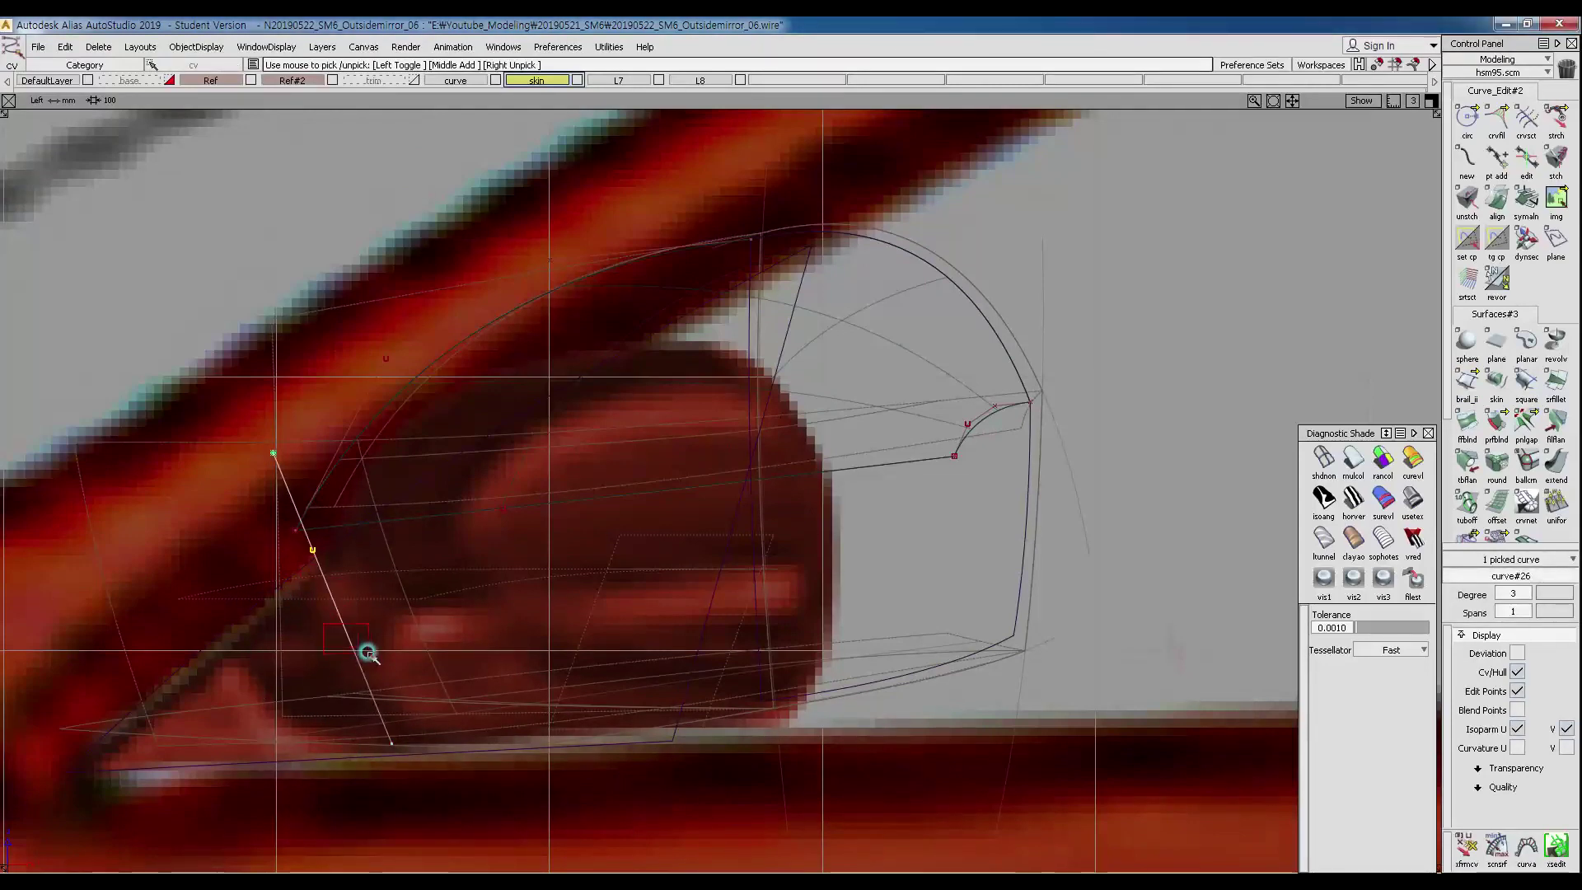
ctrl+shift+middle_drag(413, 696, 415, 624)
middle_drag(416, 623, 404, 631)
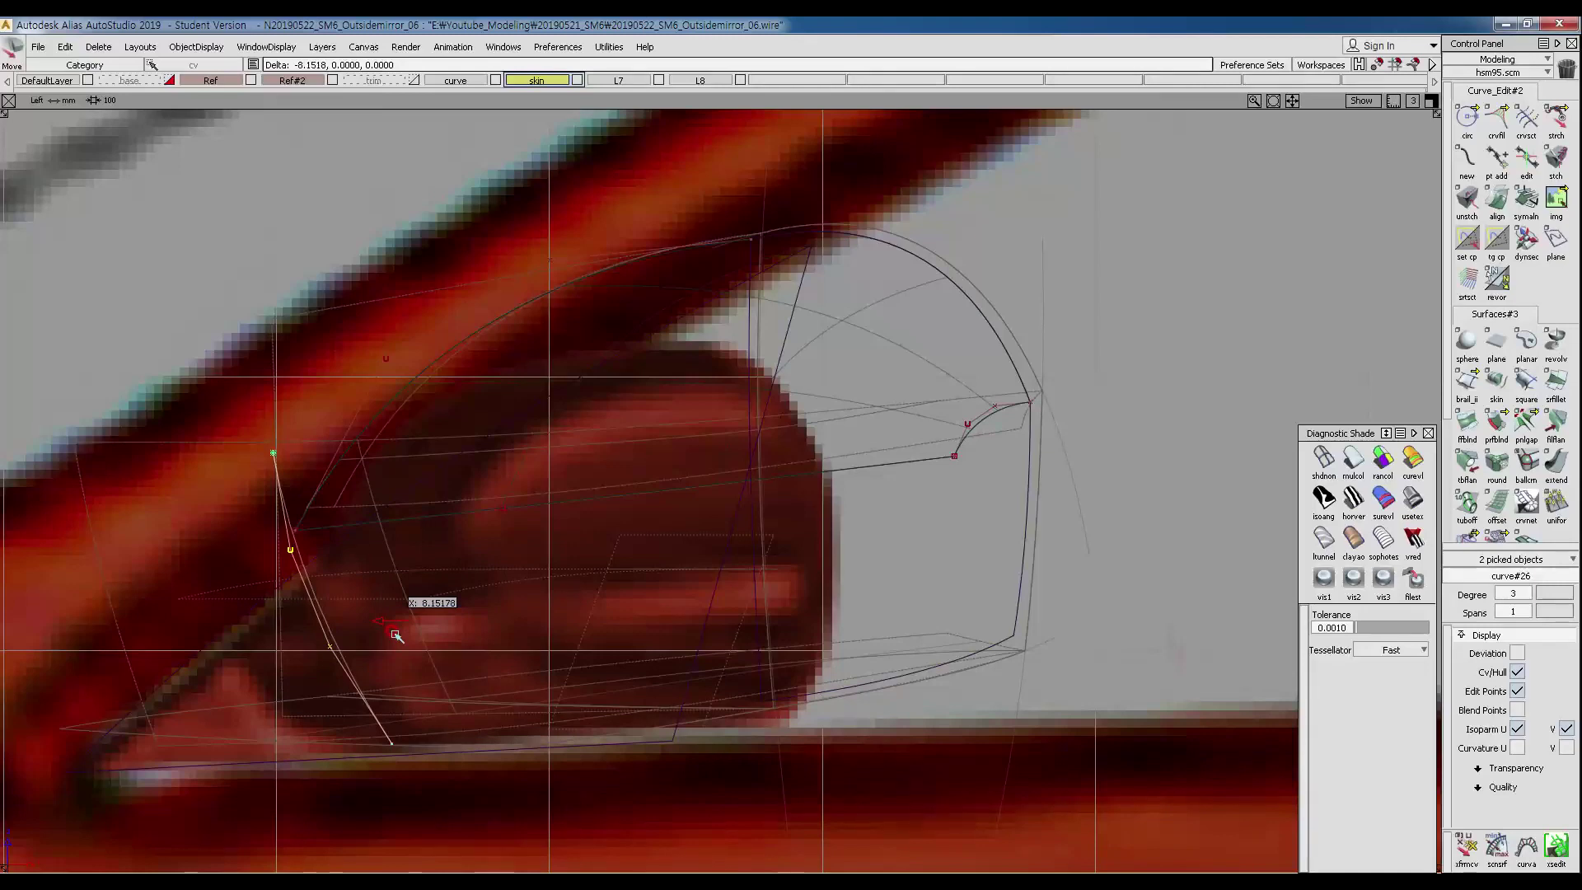
middle_drag(400, 653, 395, 660)
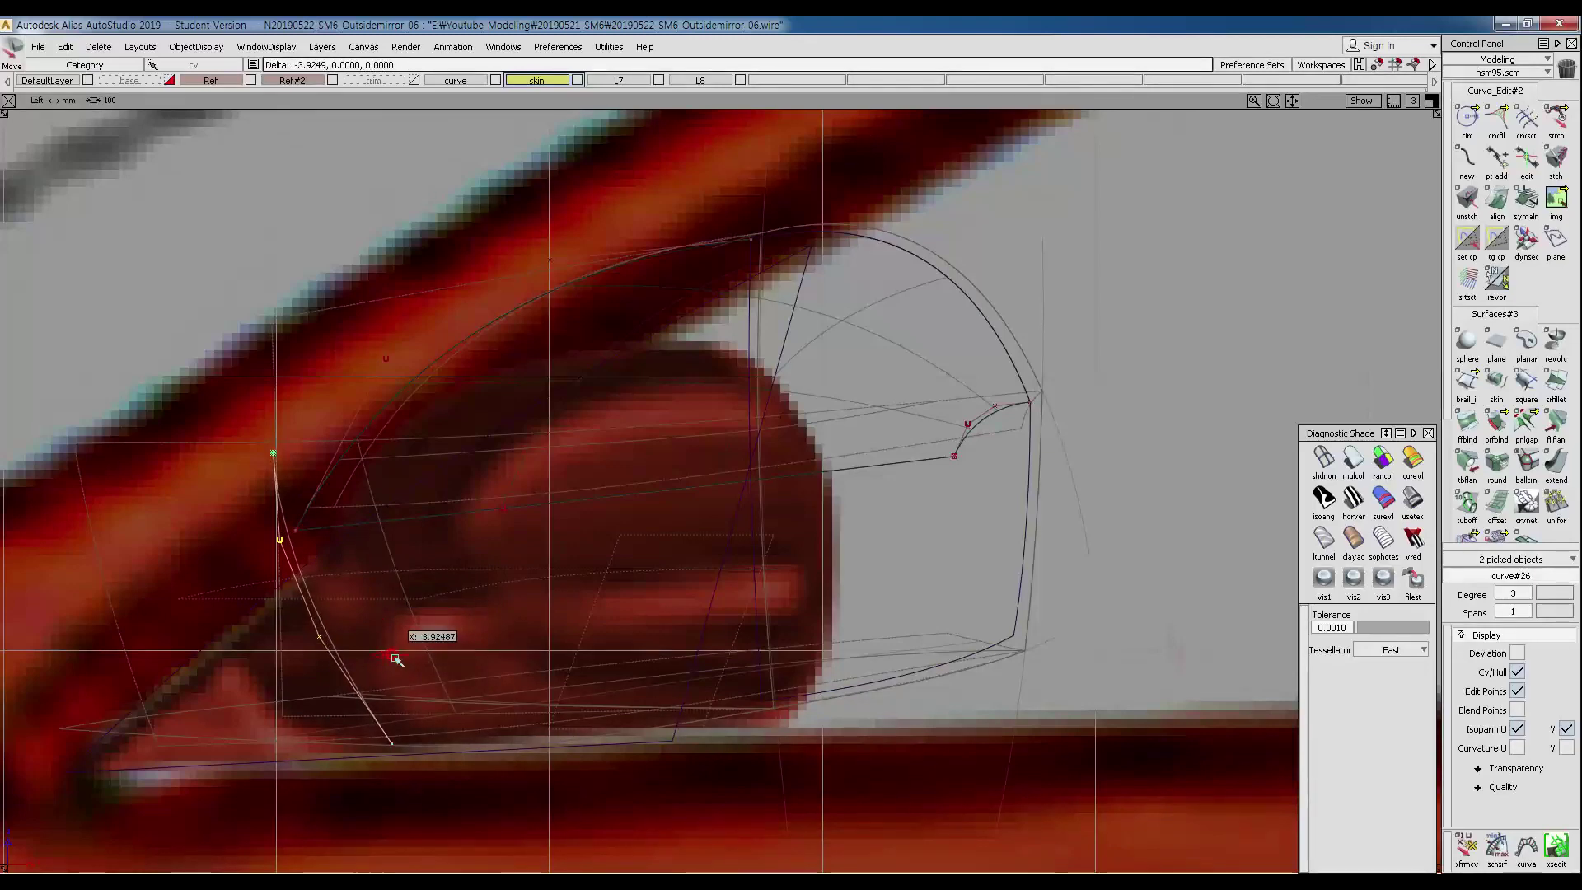
Move the whole short curve in the Top view to the mirror's inboard end beside the door, then clear the selection.
ctrl+shift+drag(366, 715, 366, 628)
ctrl+shift+drag(283, 601, 359, 642)
click(337, 646)
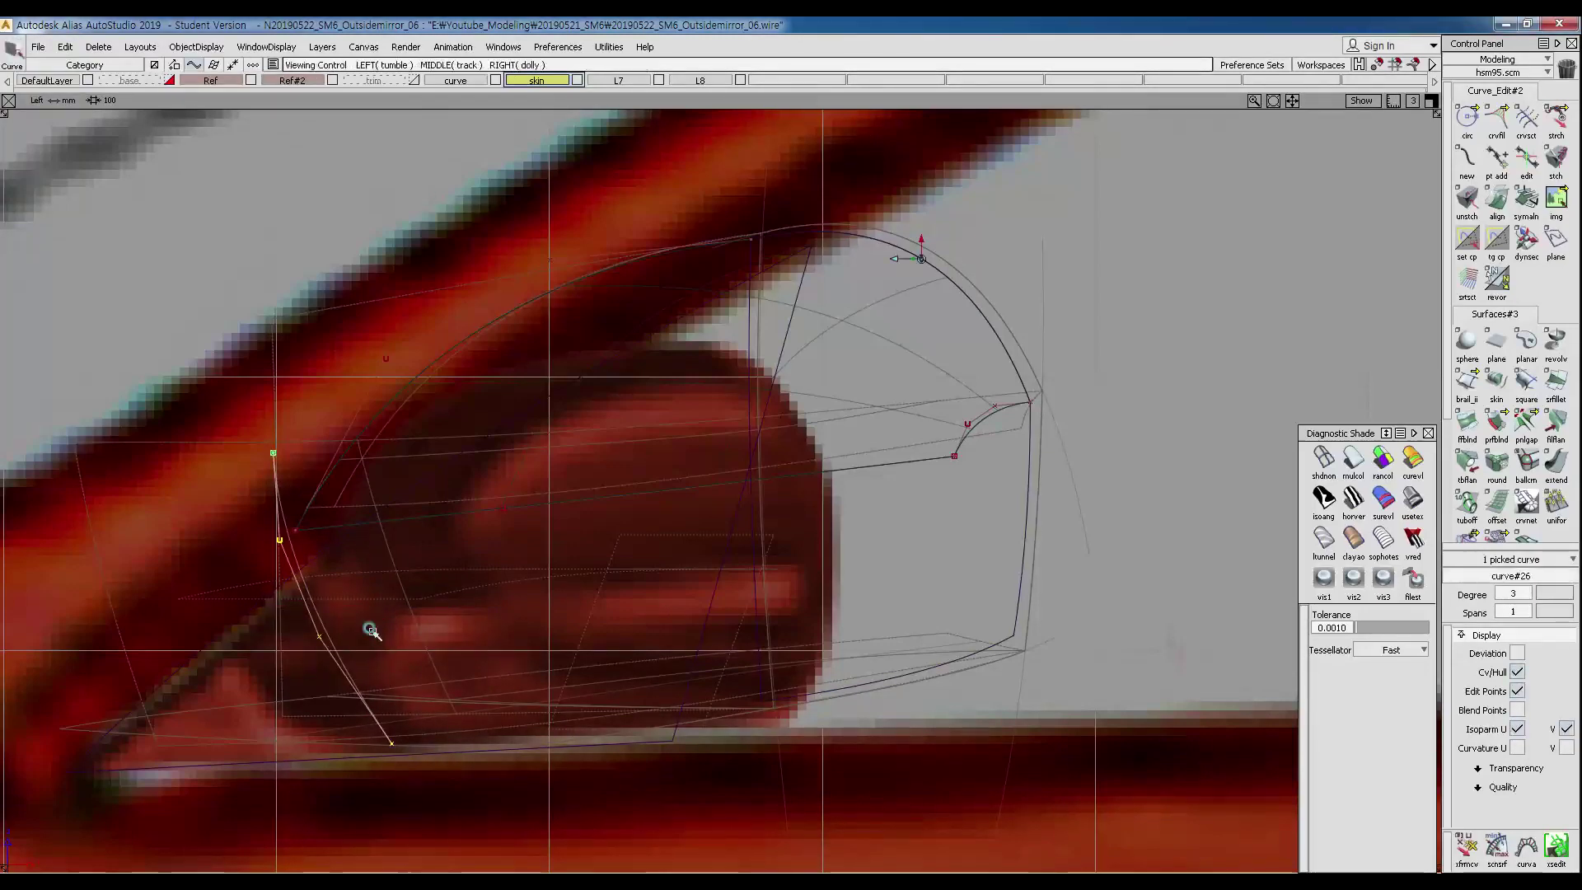
ctrl+shift+right_drag(382, 689, 462, 588)
alt+shift+drag(459, 583, 510, 615)
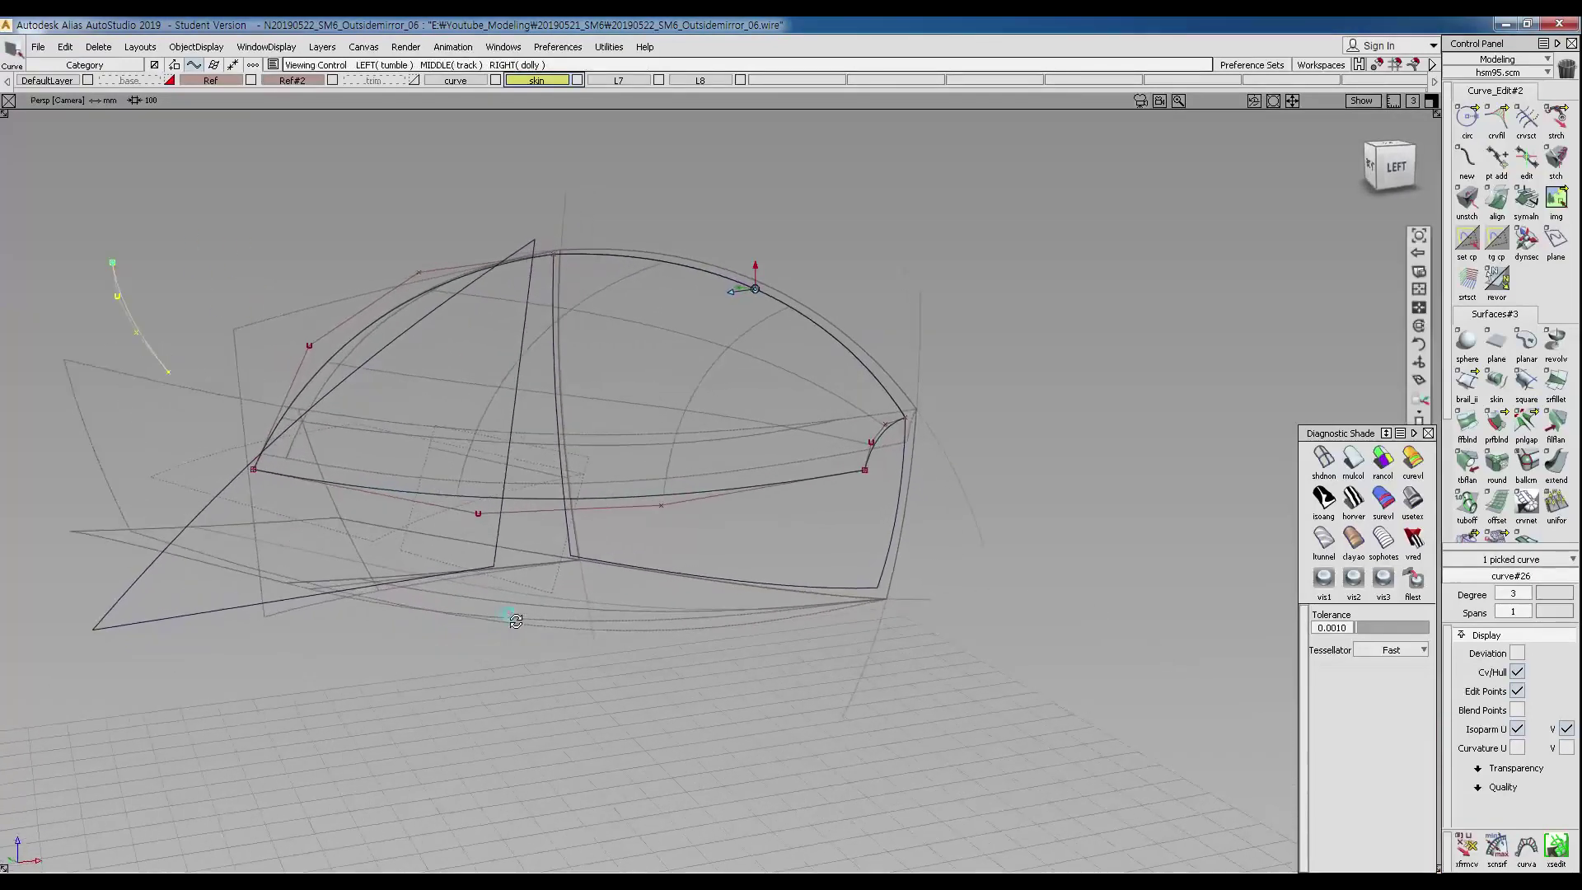
ctrl+shift+right_drag(361, 444, 360, 576)
alt+shift+middle_drag(502, 465, 431, 646)
ctrl+shift+drag(431, 646, 383, 464)
right_drag(393, 448, 343, 546)
right_drag(349, 461, 322, 612)
right_drag(360, 494, 294, 646)
mouse_move(357, 526)
right_down()
mouse_move(290, 698)
mouse_move(300, 670)
right_up()
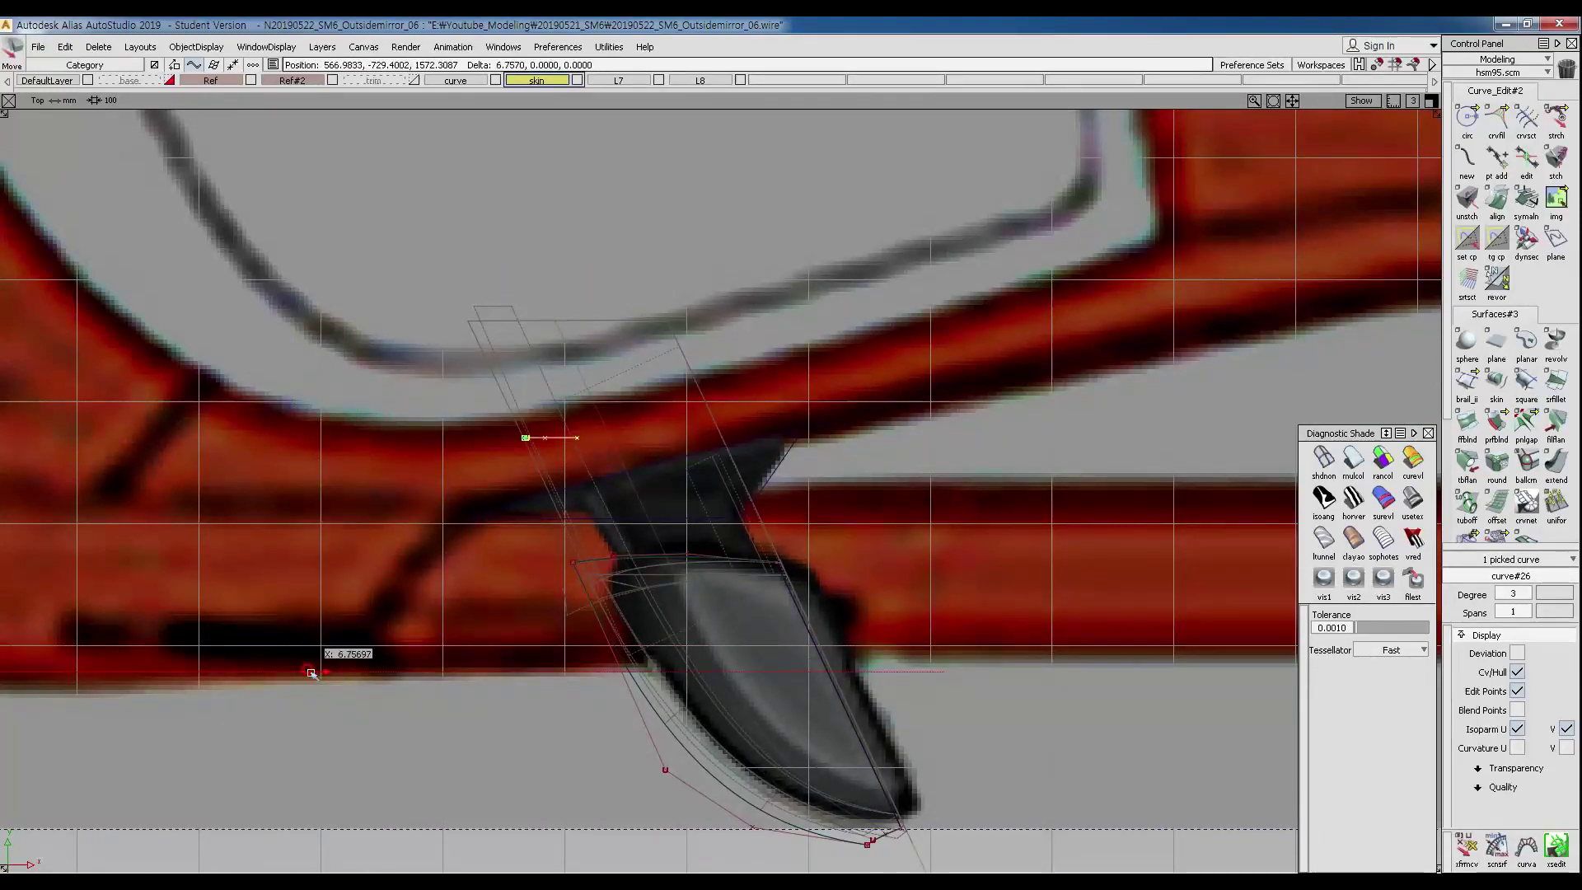
ctrl+shift+drag(606, 694, 607, 614)
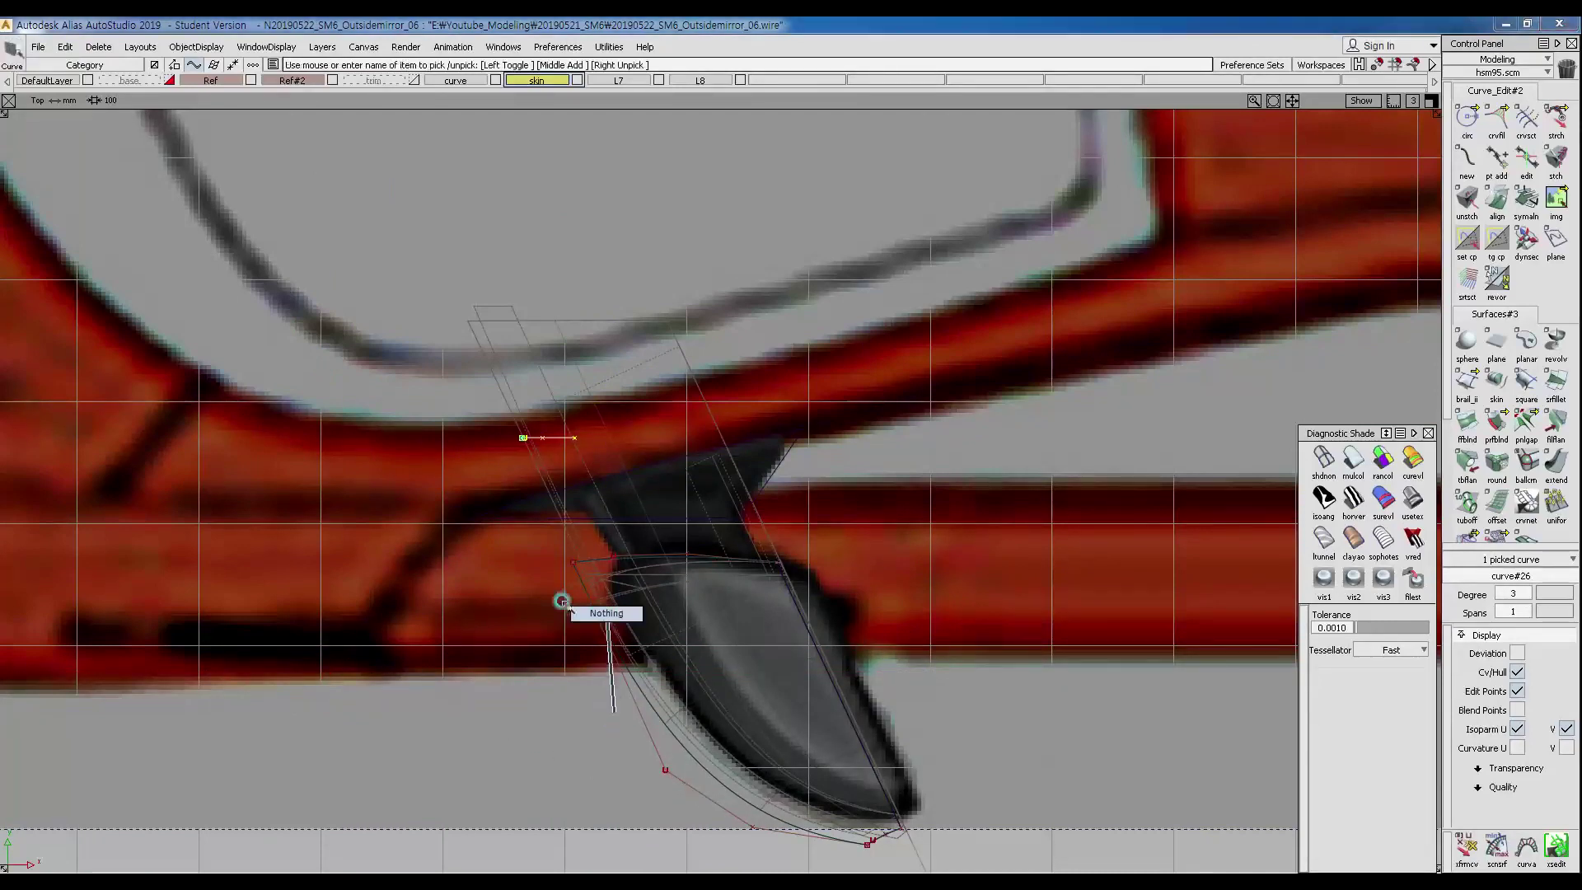
Draw a degree-3 curve snapped from the short curve's upper end to the outer corner of the housing.
click(653, 717)
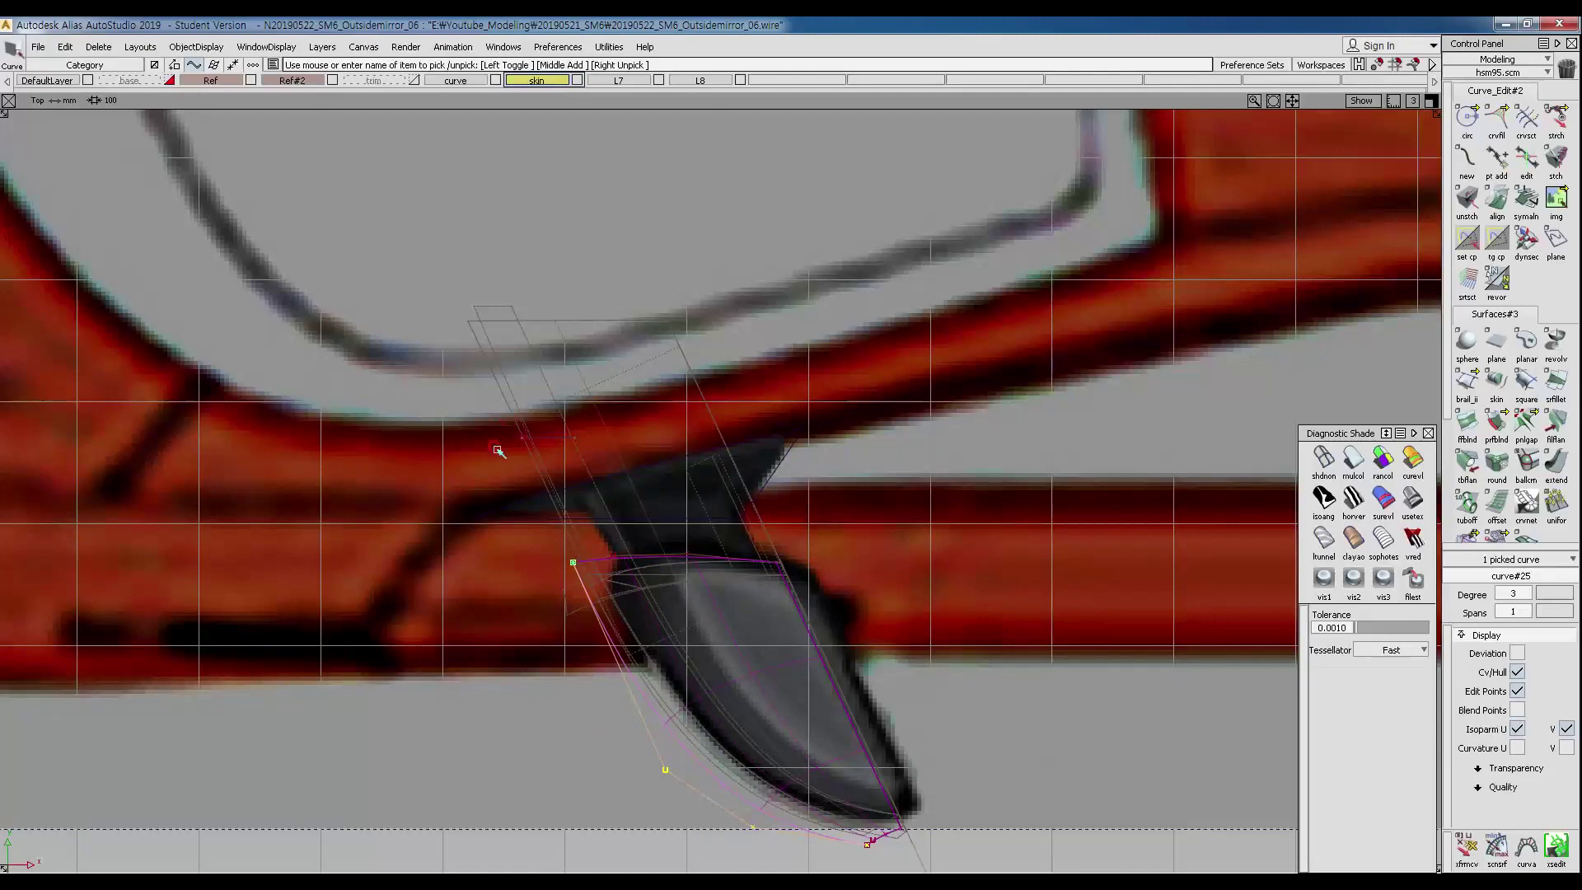
ctrl+shift+drag(540, 571, 491, 456)
alt+shift+middle_drag(490, 456, 406, 370)
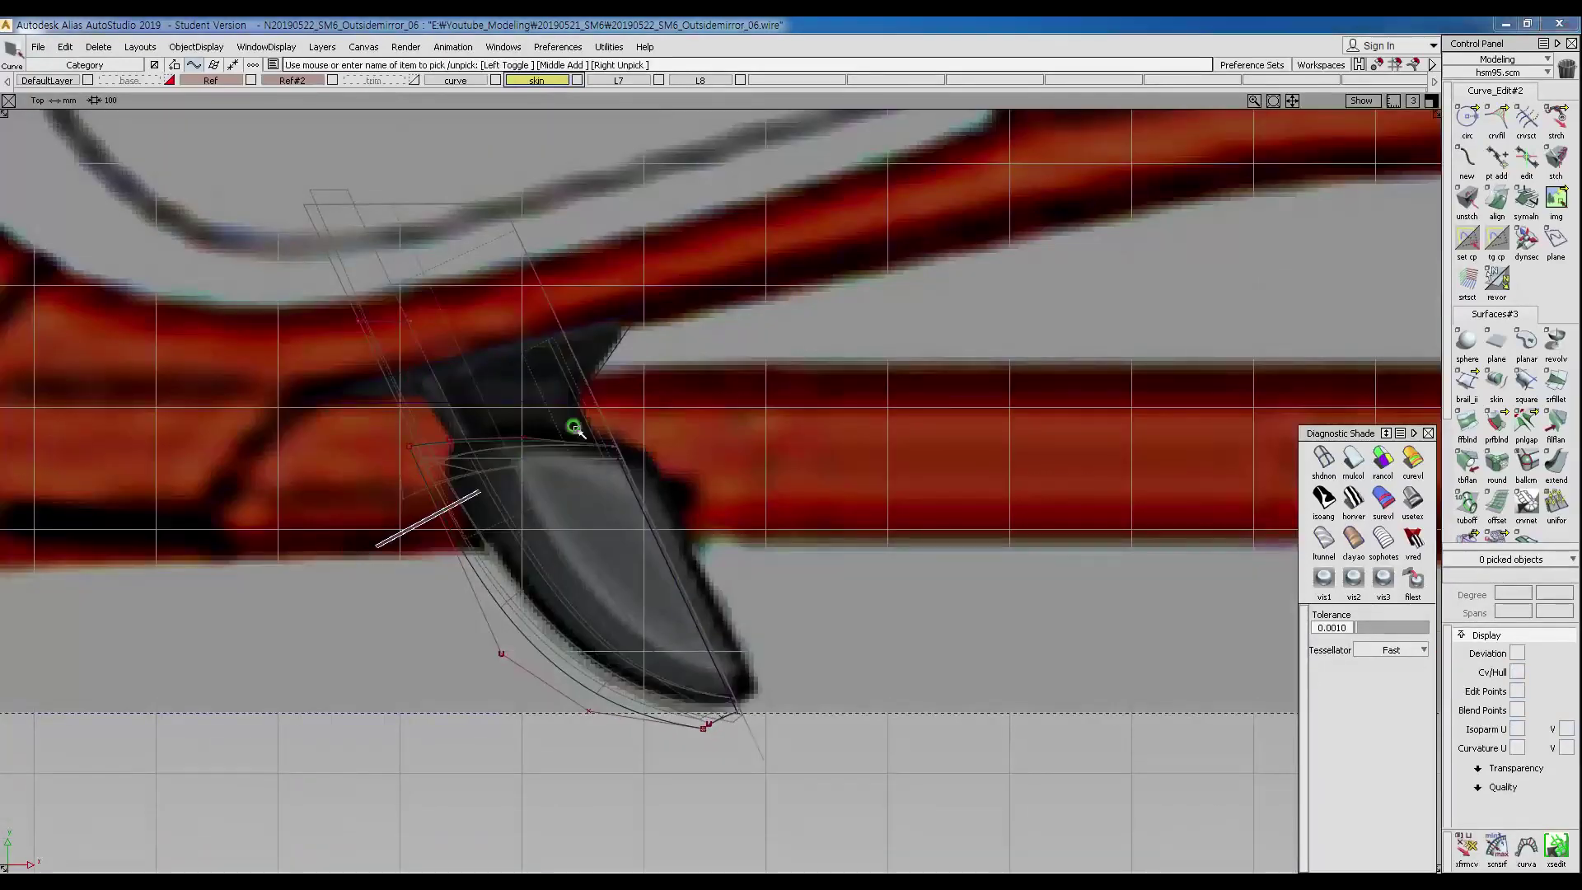
key(F8)
mouse_move(557, 534)
alt+shift+mouse_down()
mouse_move(487, 459)
mouse_move(445, 465)
mouse_move(493, 431)
mouse_move(487, 470)
mouse_move(551, 522)
alt+shift+mouse_up()
ctrl+shift+drag(325, 341, 288, 344)
ctrl+click(304, 316)
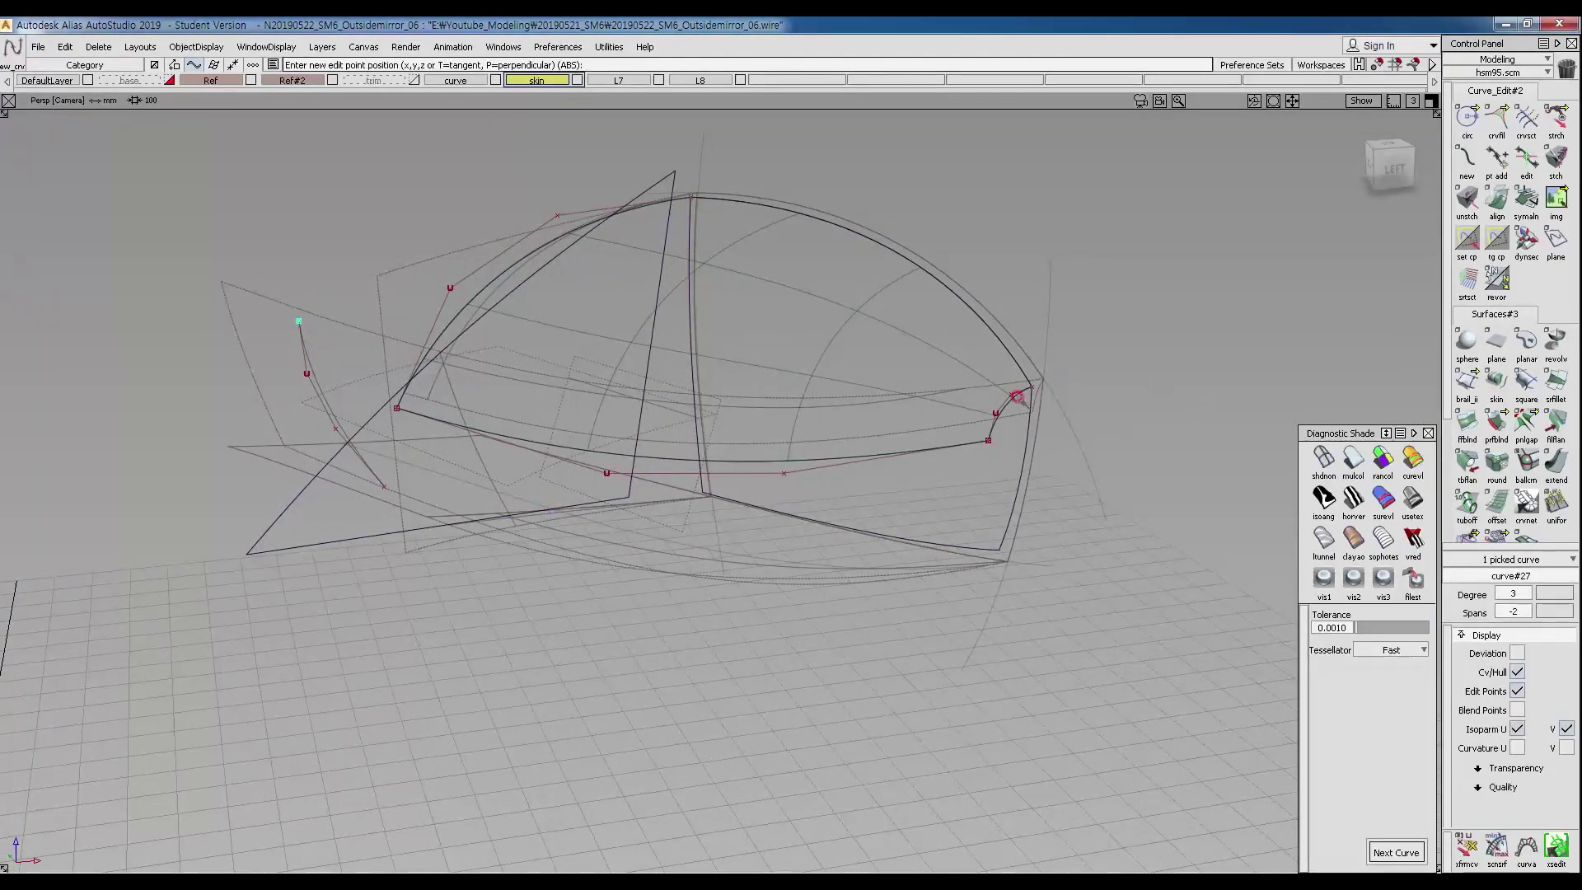
ctrl+shift+drag(583, 476, 556, 341)
Move the connecting curve's two inner CVs outward in the Top view so it bows along the mirror's front outline.
ctrl+shift+drag(446, 352, 473, 314)
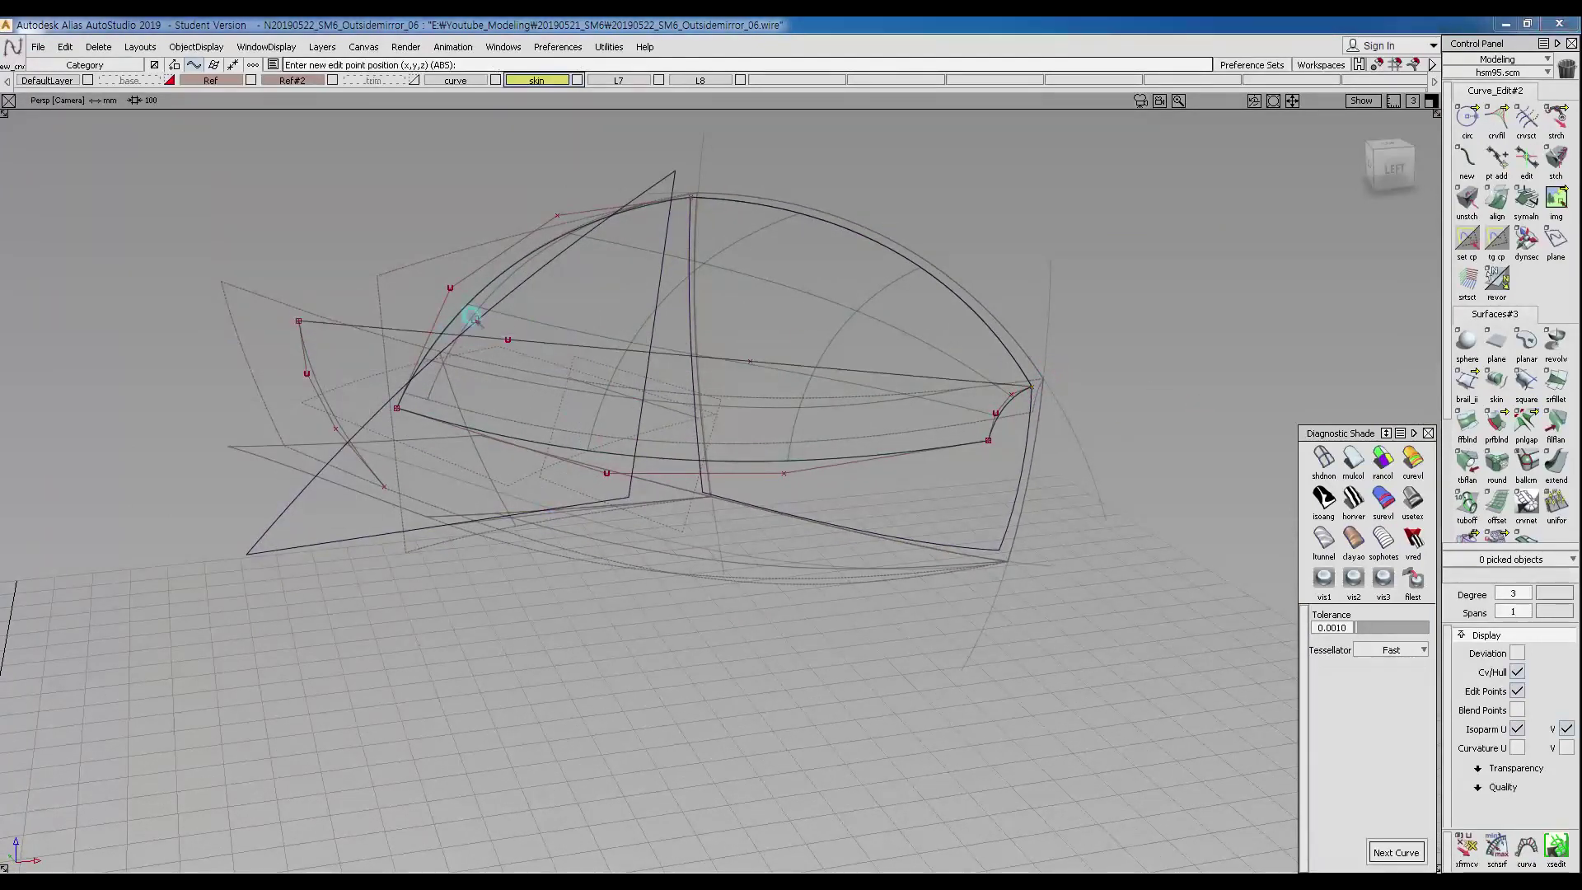
click(509, 340)
click(753, 365)
ctrl+shift+right_drag(766, 336, 768, 407)
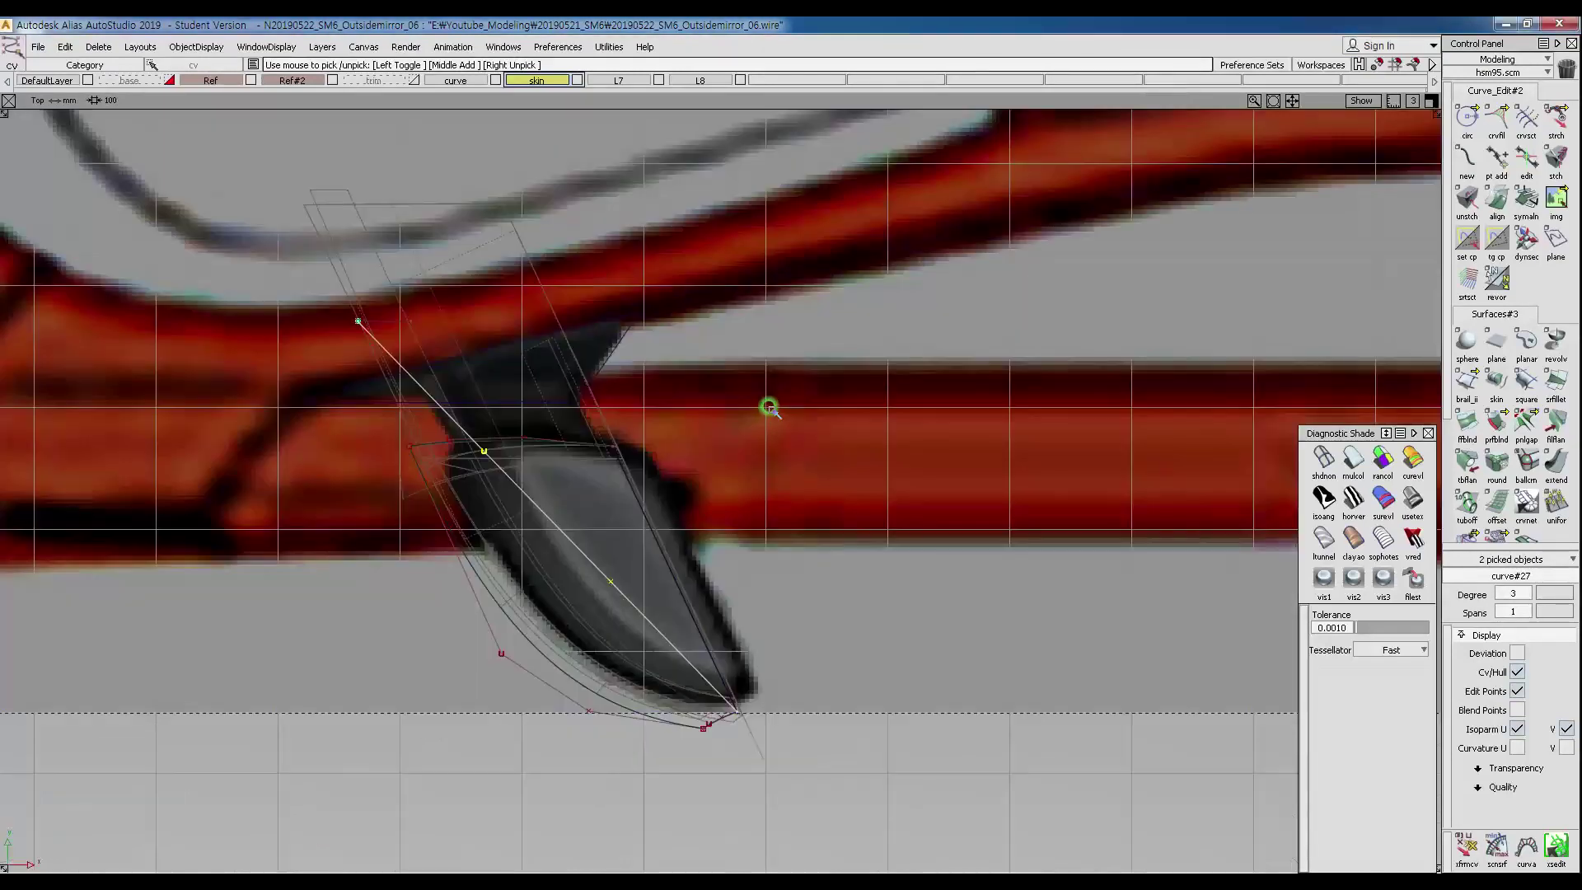
ctrl+shift+right_drag(773, 561, 773, 458)
mouse_move(773, 432)
mouse_down()
mouse_move(738, 459)
mouse_move(760, 575)
mouse_up()
alt+shift+right_drag(754, 577, 680, 508)
alt+shift+middle_drag(680, 508, 717, 480)
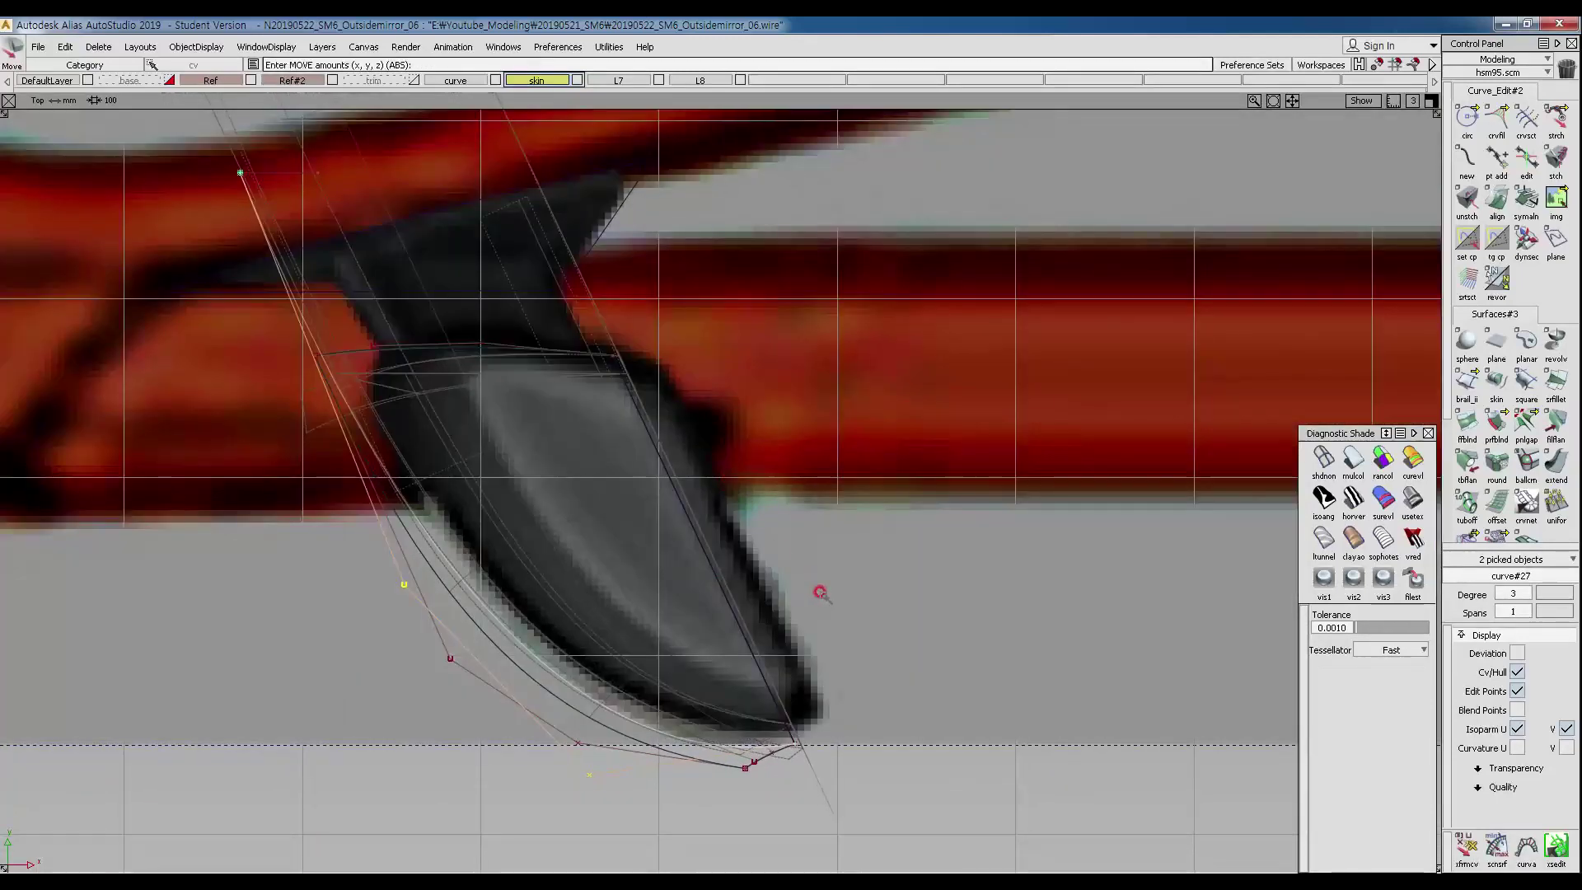
drag(822, 520, 827, 528)
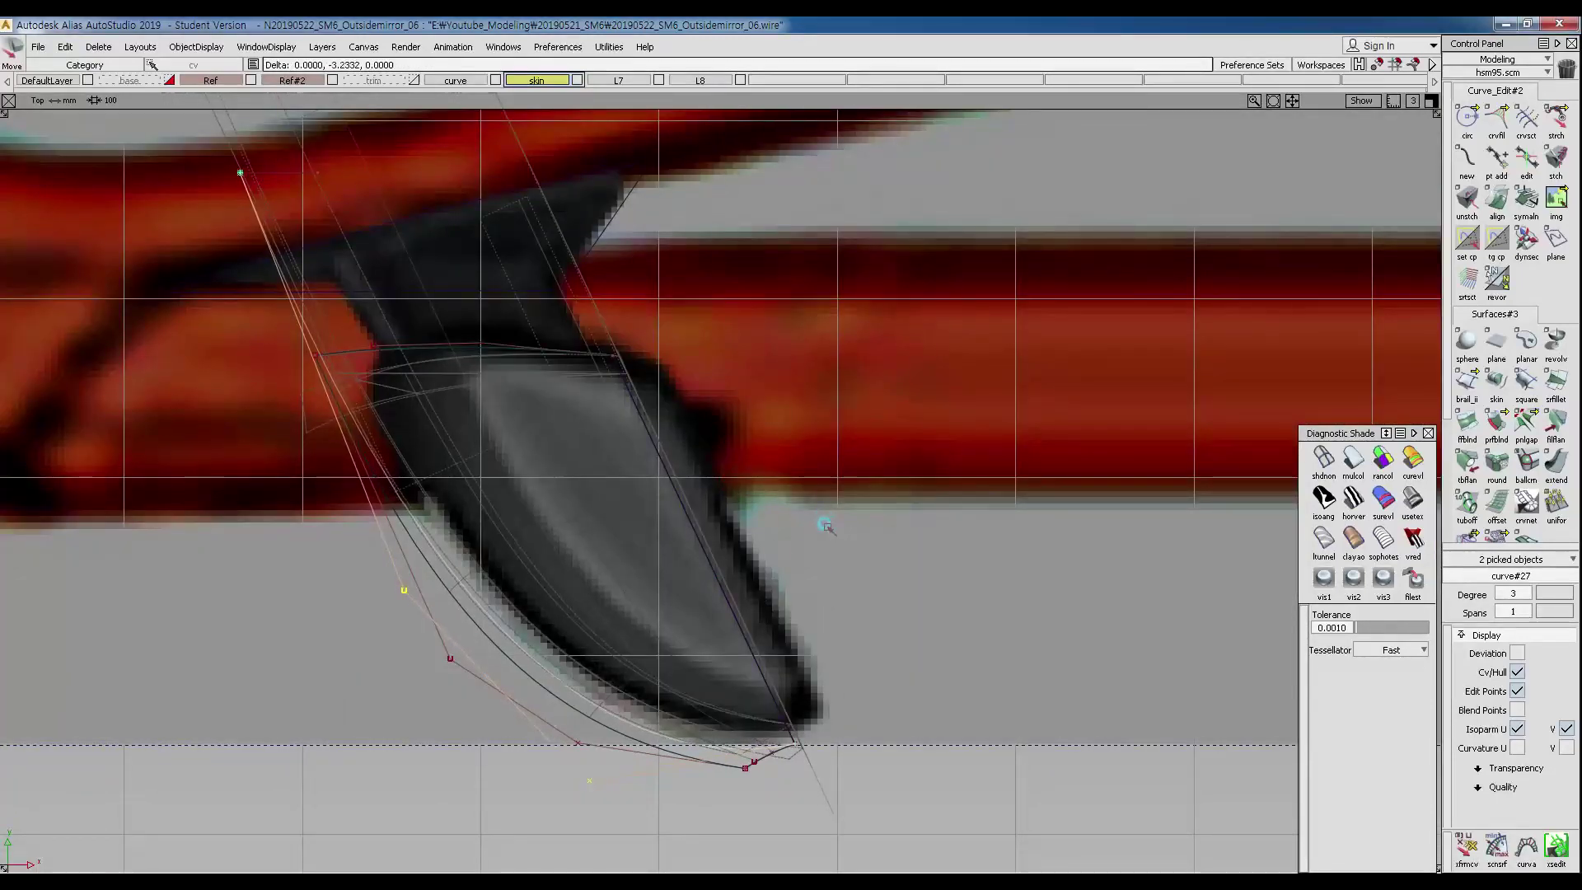
alt+shift+right_drag(725, 523, 725, 495)
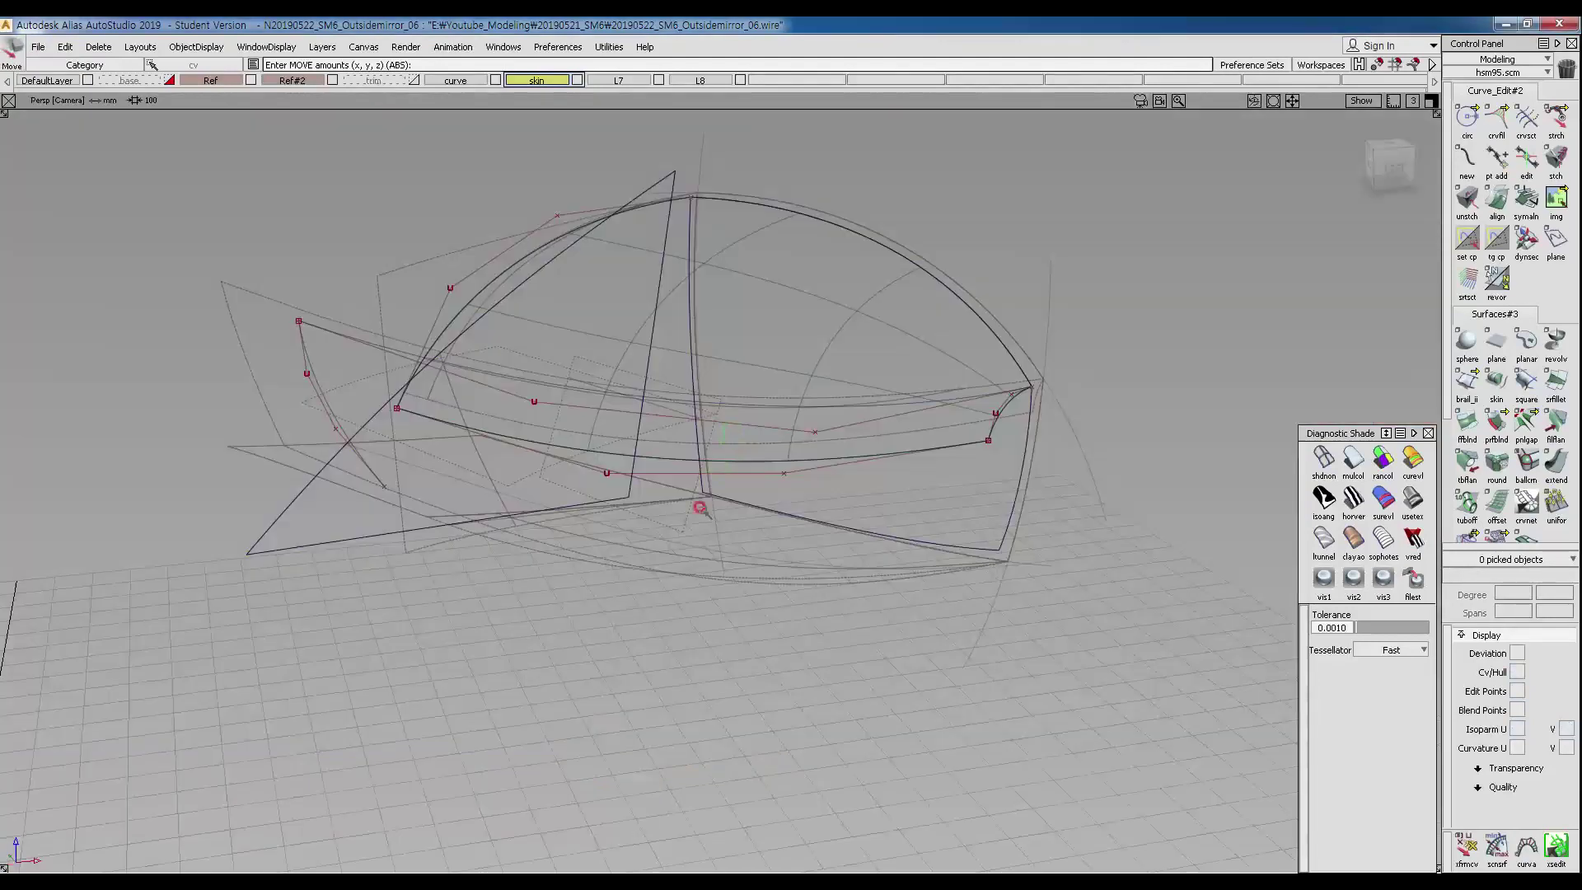
Copy and paste the bowed connecting curve in place, and snap the copy's pivot to its outer end.
mouse_move(330, 371)
alt+shift+mouse_down()
mouse_move(290, 354)
mouse_move(328, 372)
alt+shift+mouse_up()
click(349, 387)
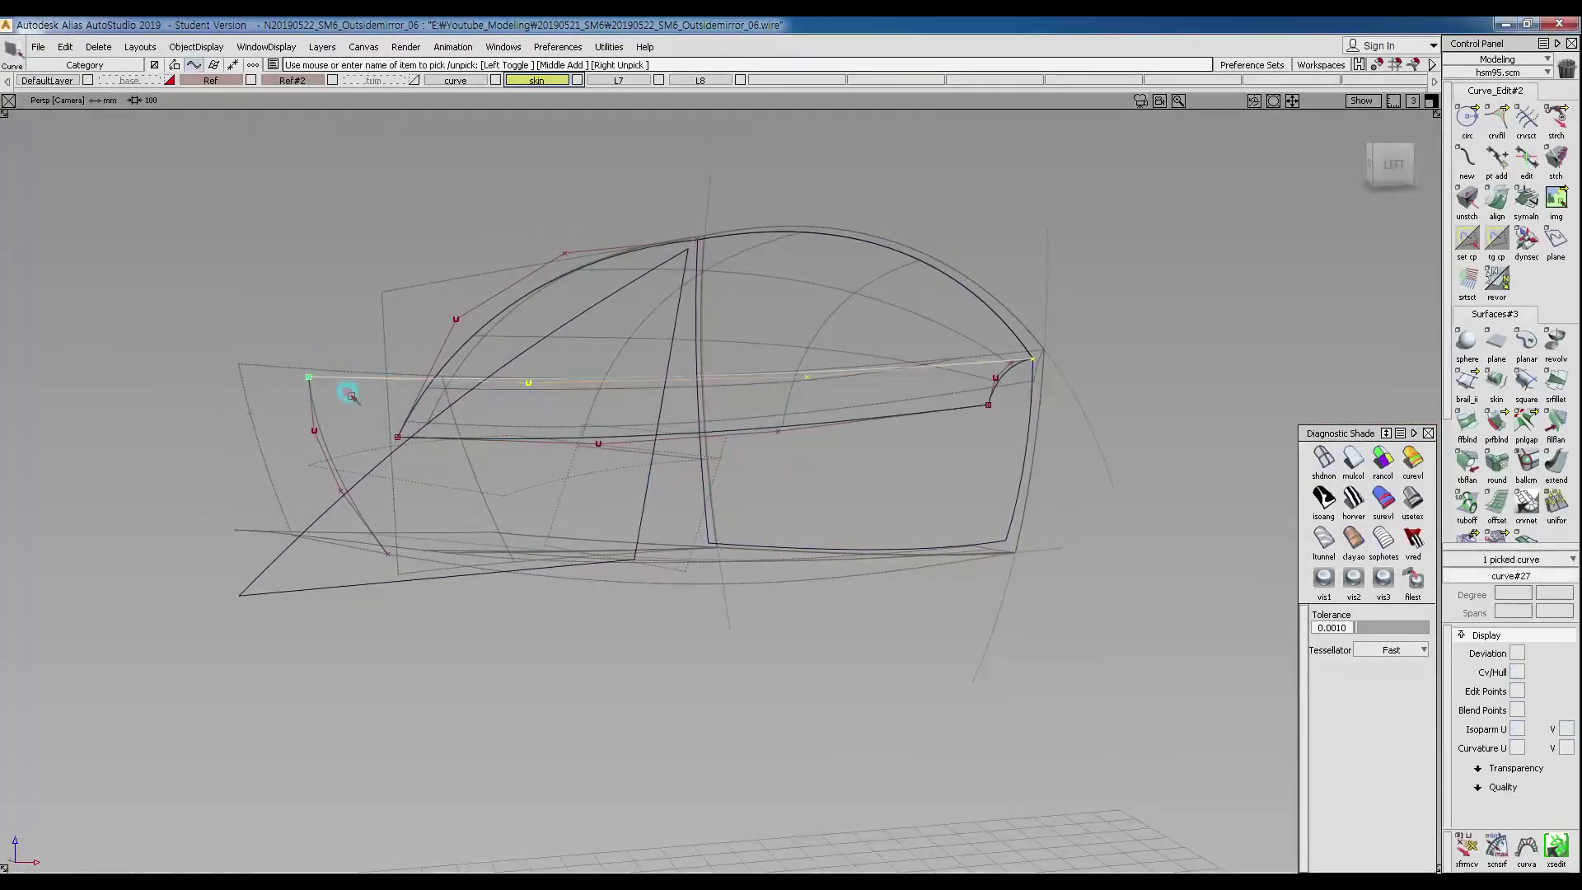
key(ctrl+c)
key(ctrl+v)
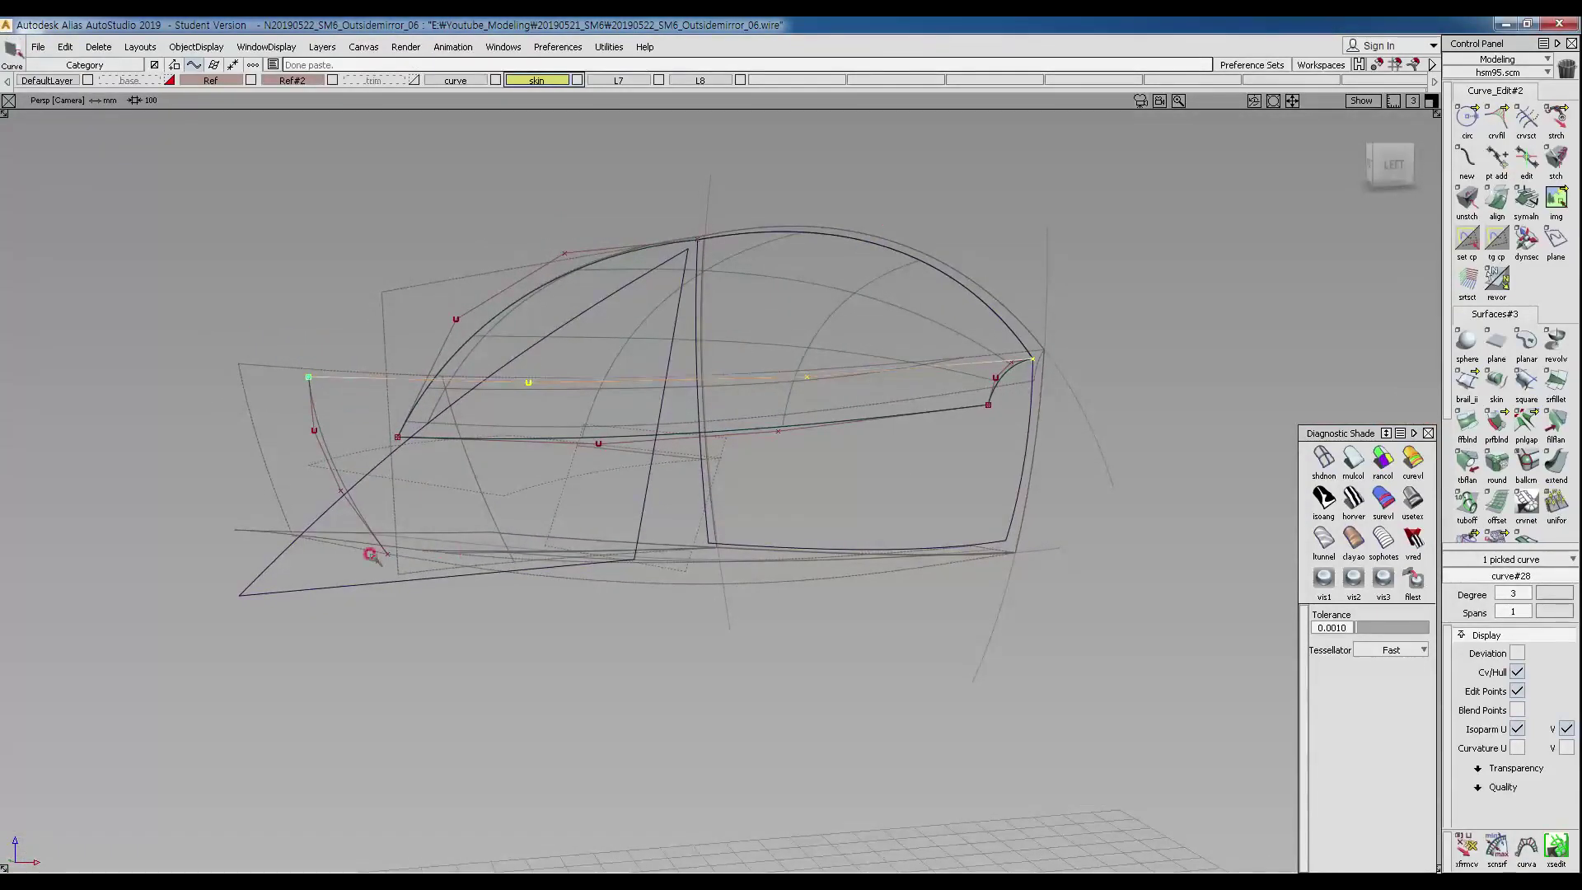
ctrl+shift+middle_drag(435, 580, 478, 560)
ctrl+click(1034, 360)
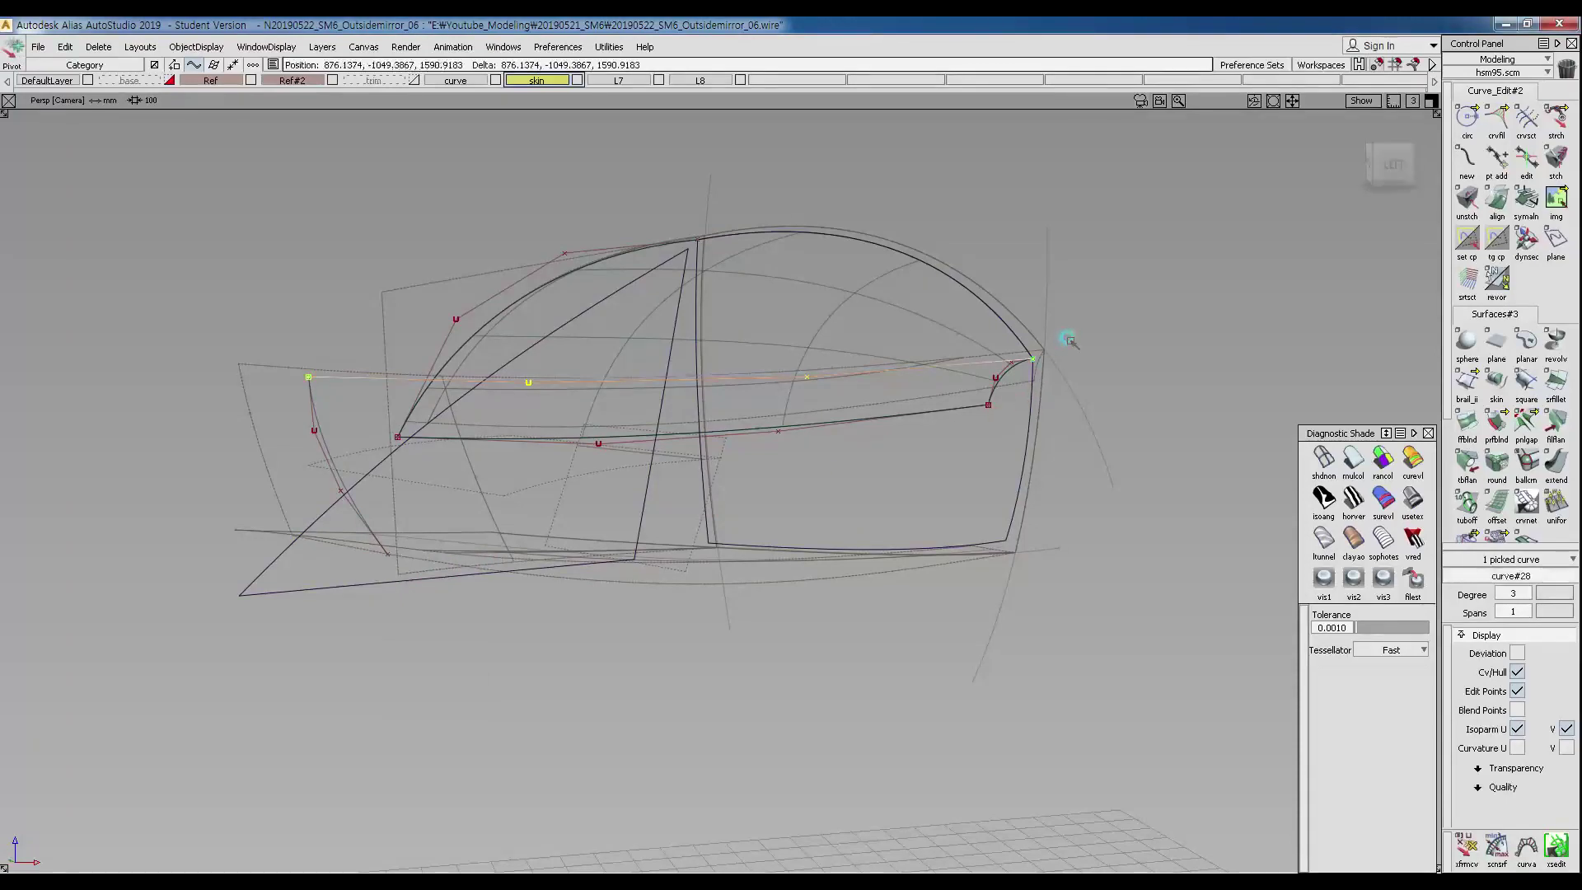
Move the copied curve onto the housing's lower outer corner and stretch its inner end to the short curve's lower end.
drag(1021, 470, 1004, 559)
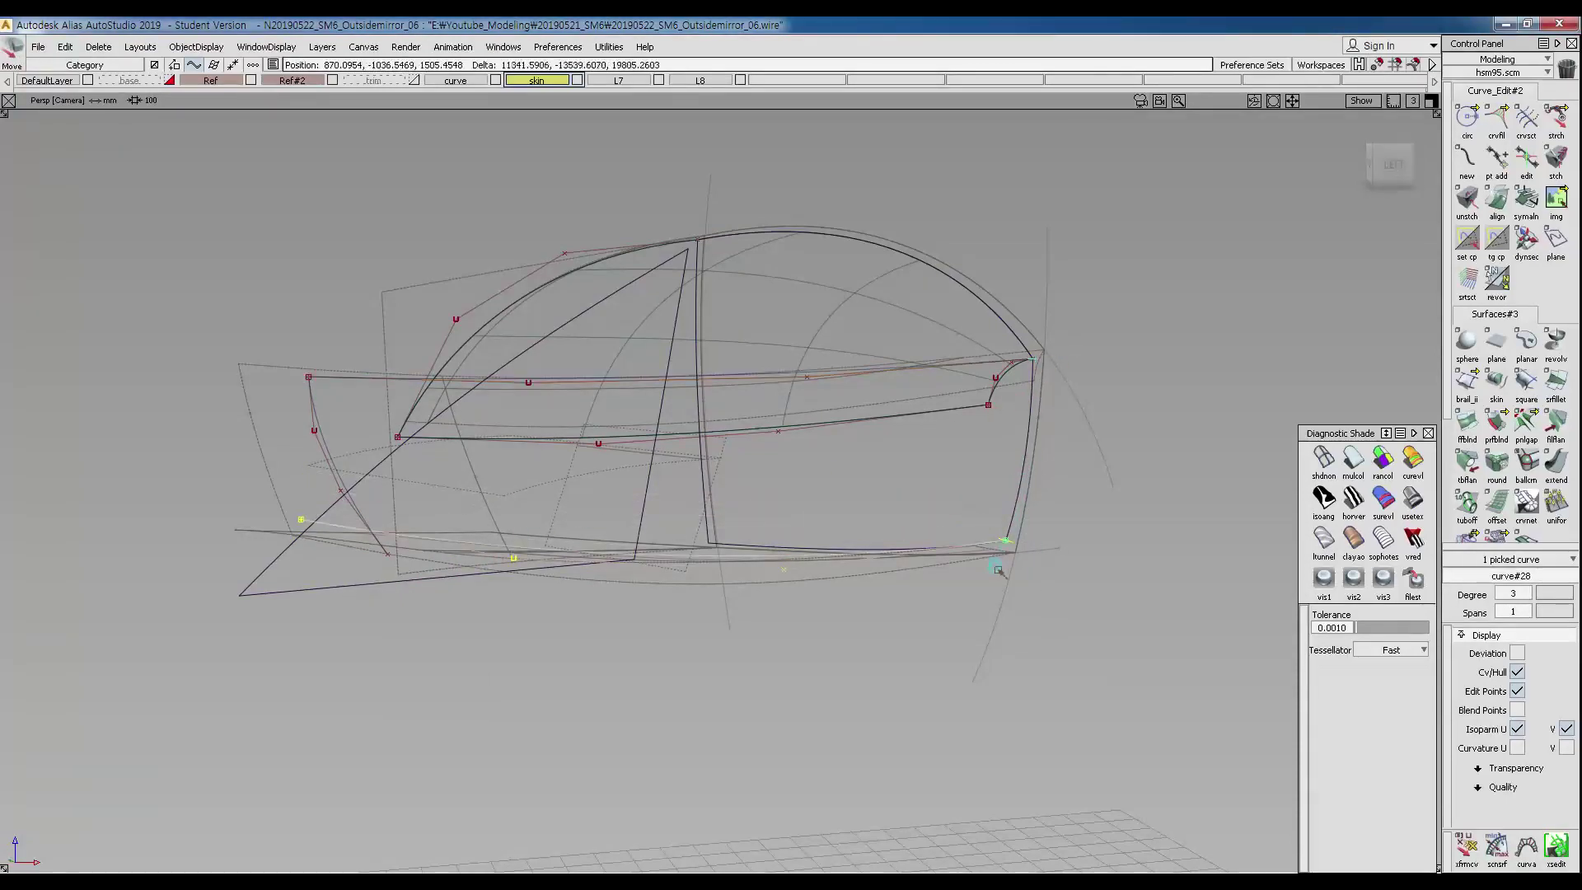
alt+shift+drag(550, 429, 551, 494)
click(1551, 138)
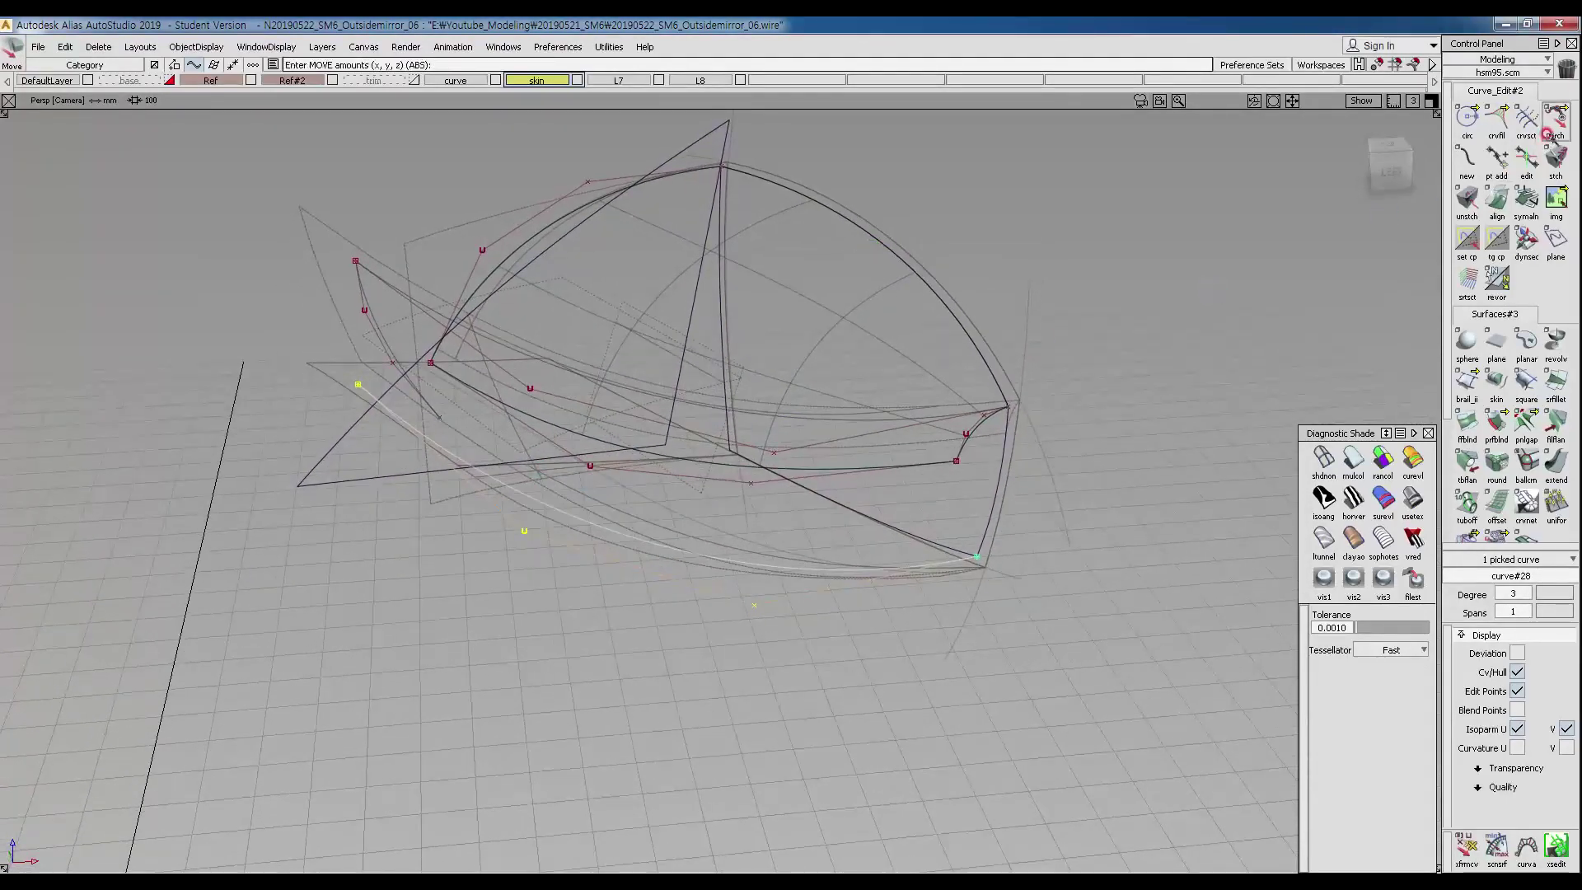
click(446, 425)
alt+shift+drag(660, 547, 767, 371)
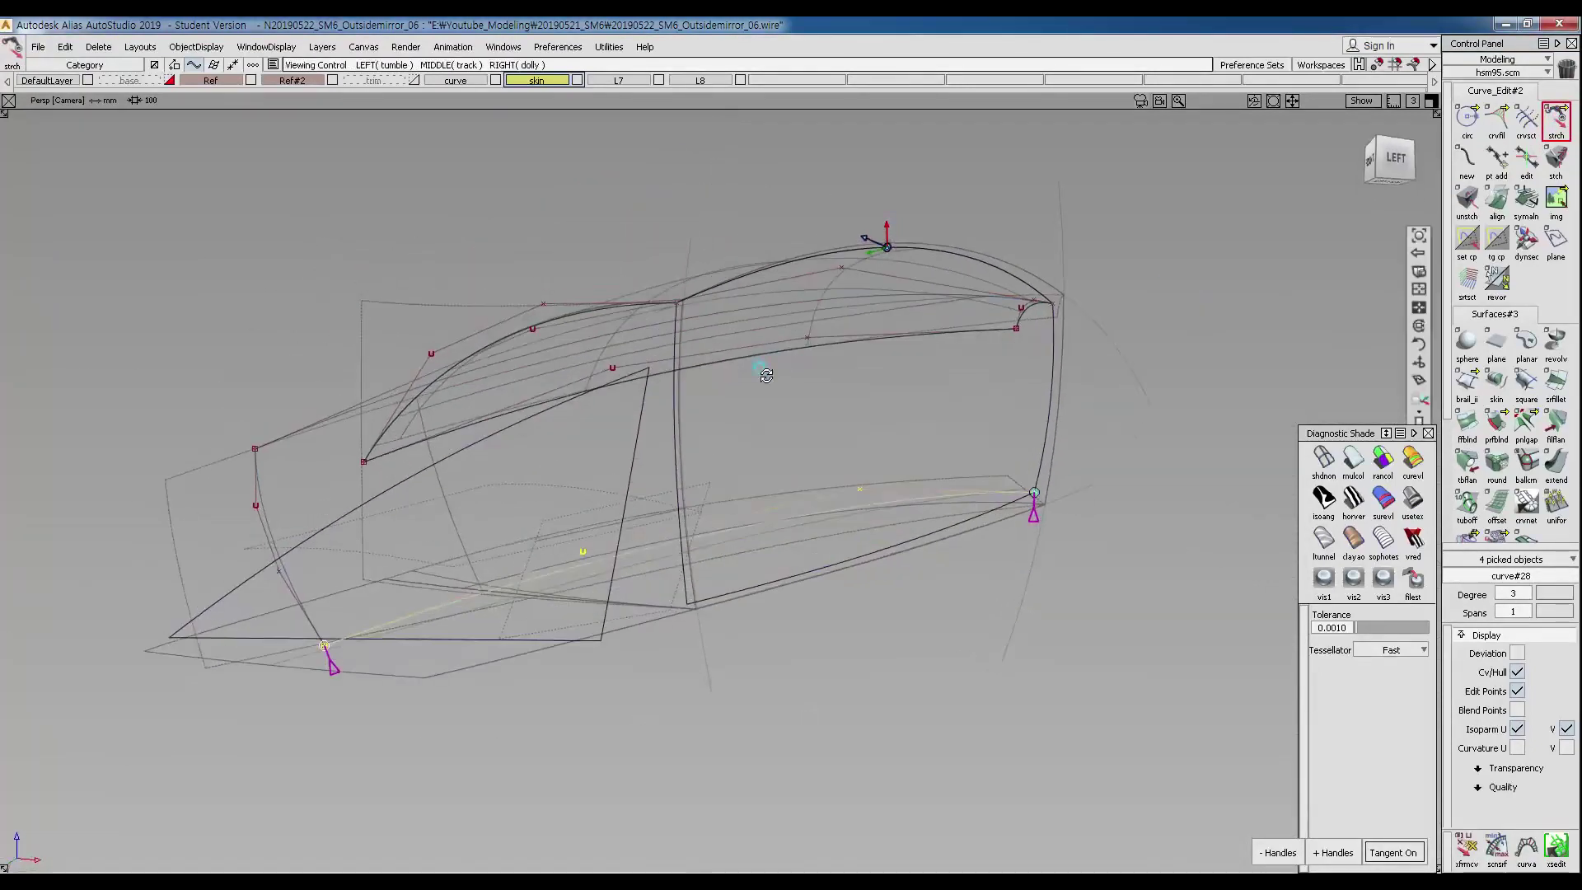
ctrl+shift+drag(1152, 635, 1159, 551)
Shade the model and inspect the two bowed curves and the short inboard curve around the housing, then clear the selection.
click(1352, 460)
mouse_move(725, 431)
alt+shift+mouse_down()
mouse_move(706, 519)
mouse_move(528, 438)
mouse_move(738, 413)
mouse_move(381, 417)
alt+shift+mouse_up()
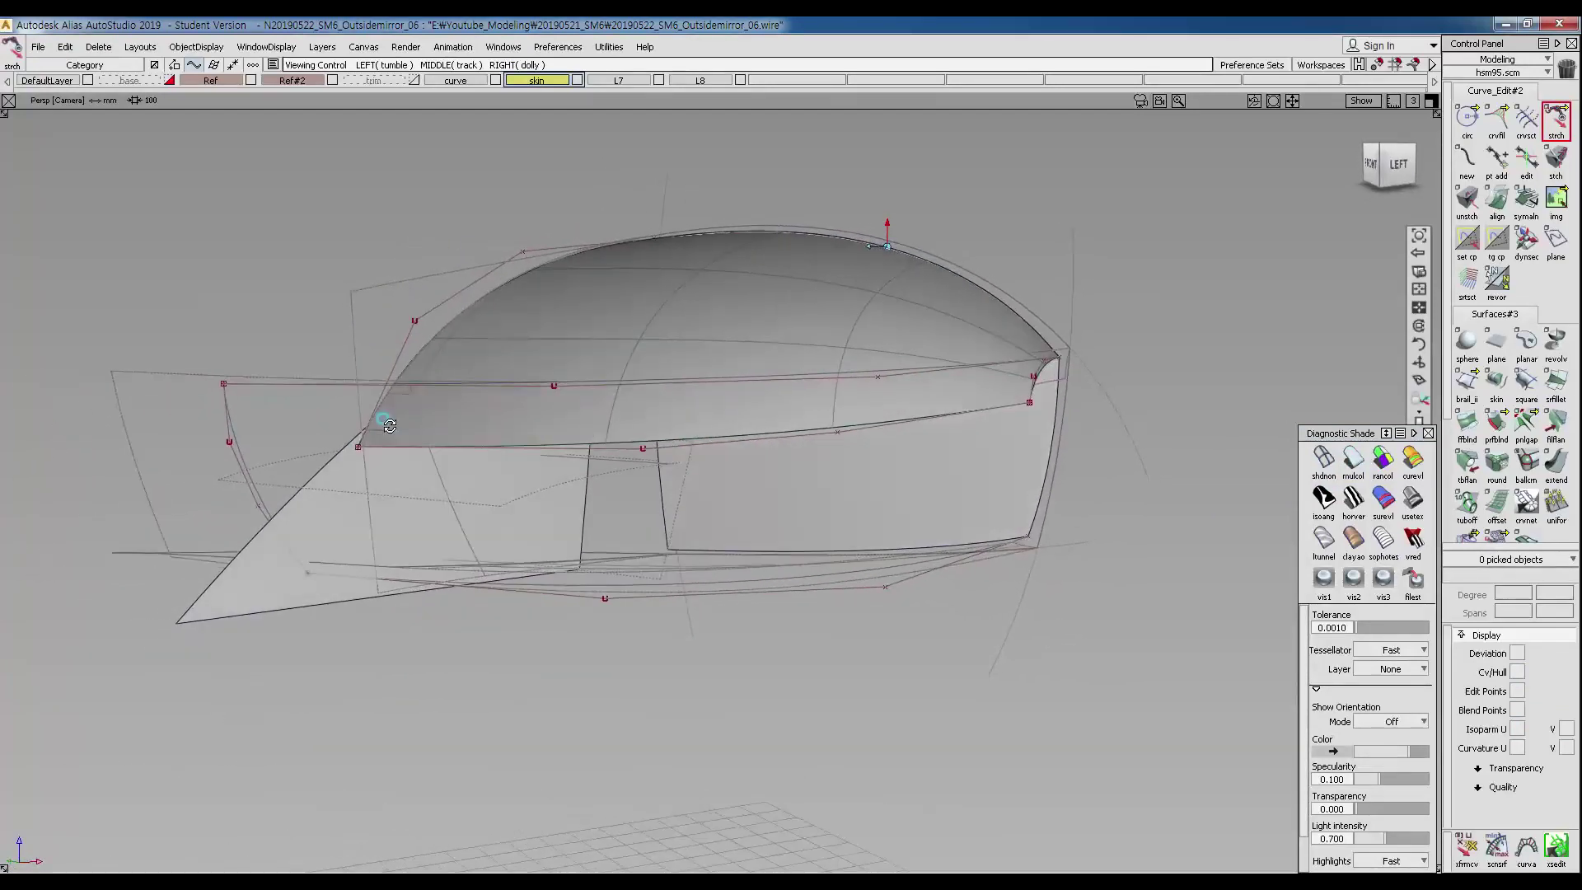
click(837, 384)
click(862, 564)
alt+shift+drag(1017, 516, 436, 457)
click(434, 451)
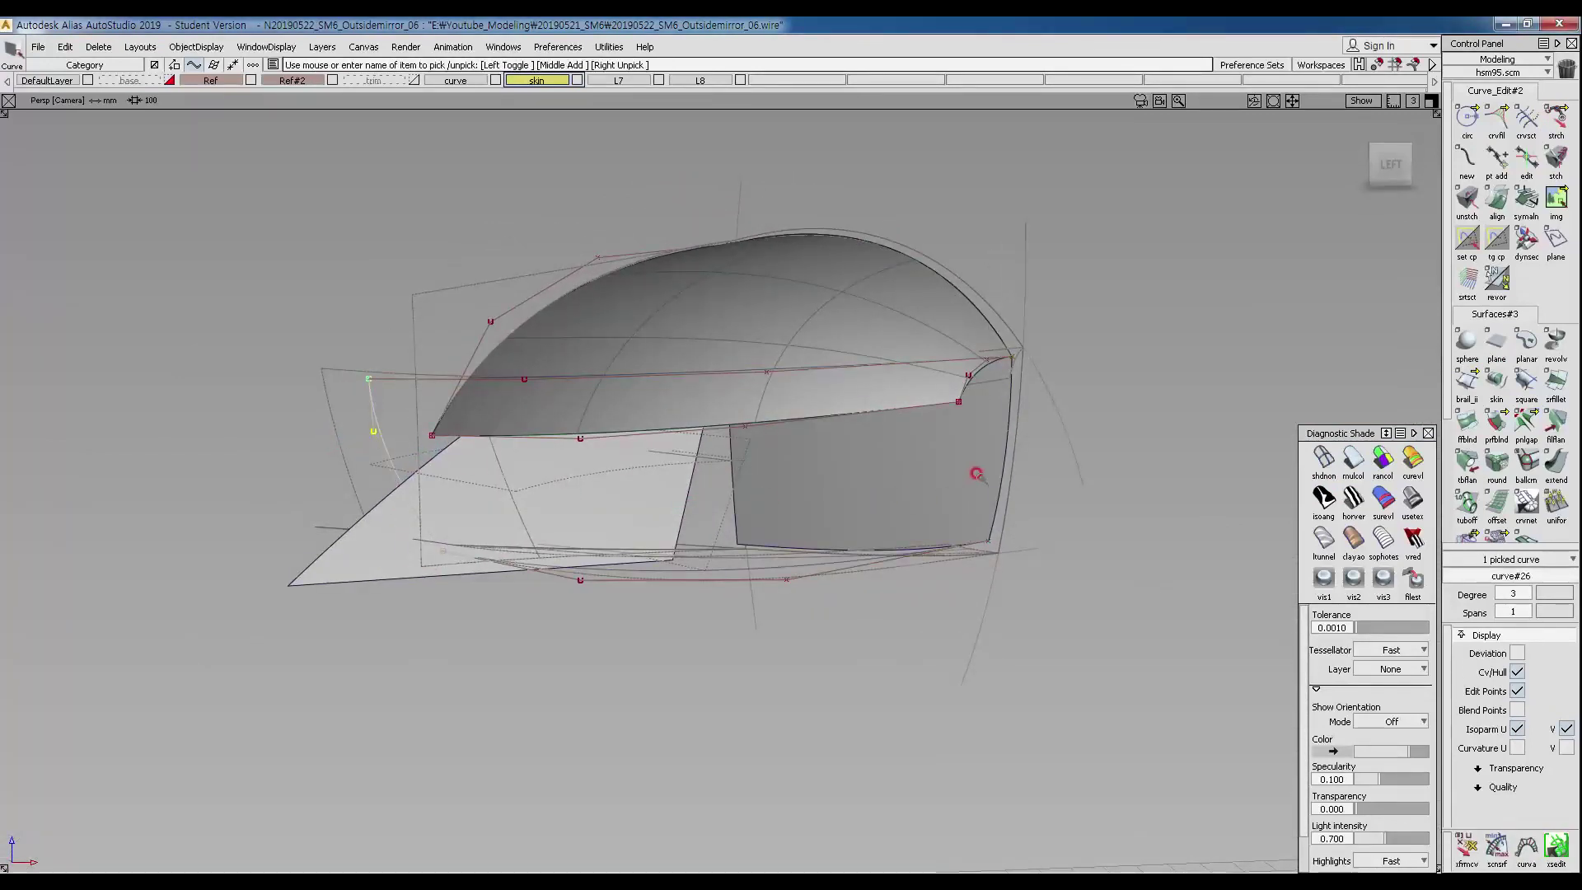
mouse_move(1007, 465)
ctrl+shift+mouse_down()
mouse_move(995, 476)
mouse_move(1009, 420)
ctrl+shift+mouse_up()
ctrl+shift+drag(1095, 662, 1085, 546)
Build a Birail surface using the short inboard curve and outer edge as generation curves and the two bowed curves as rails.
double_click(1467, 377)
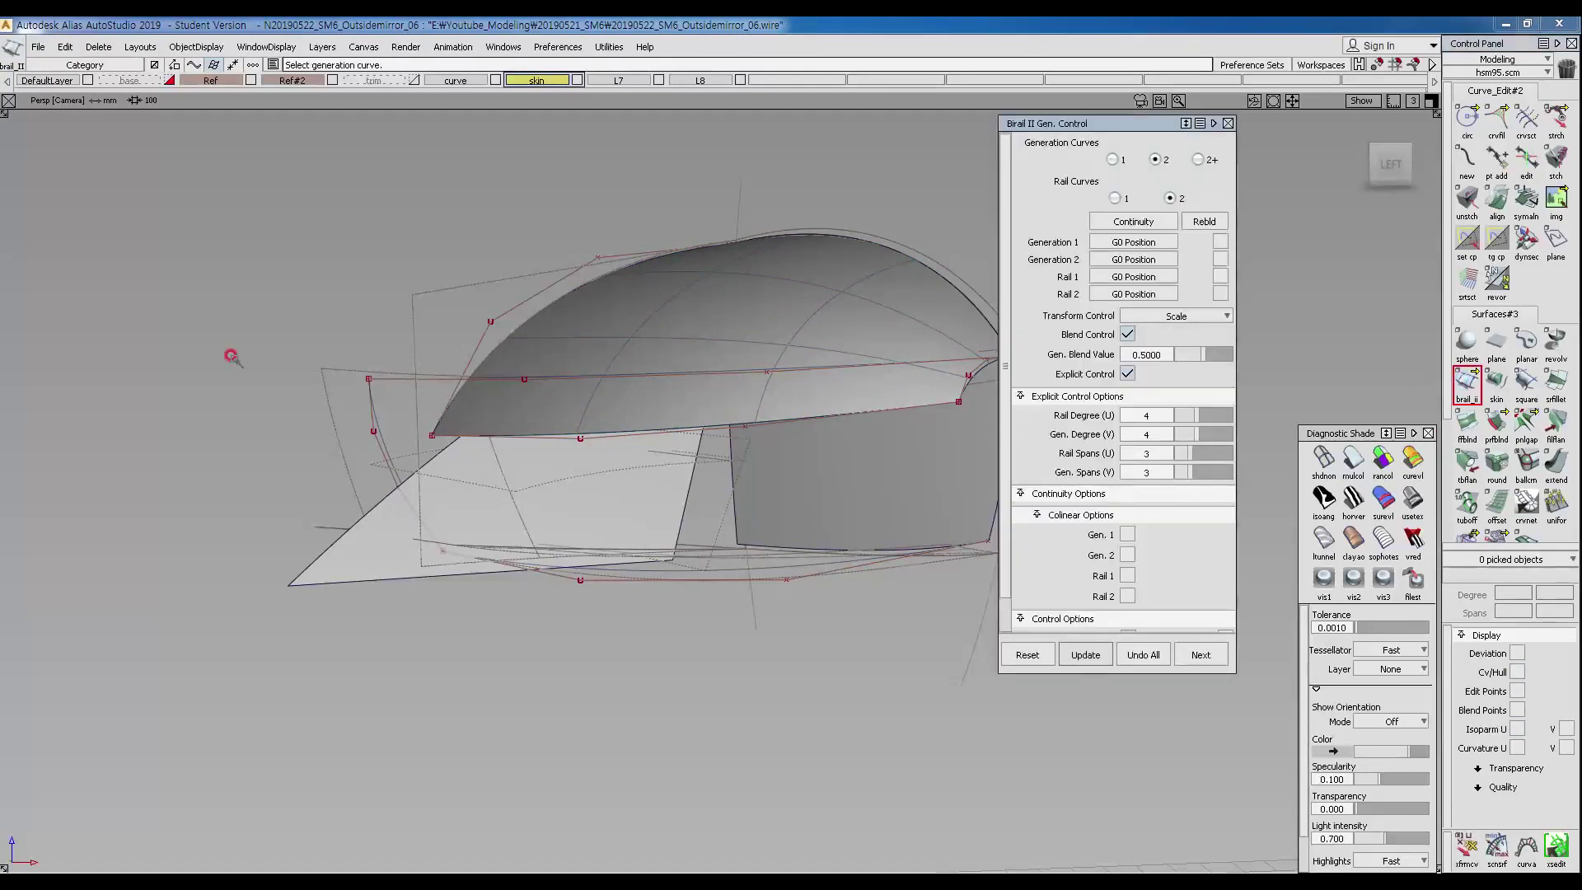
click(377, 442)
alt+shift+drag(601, 495, 606, 527)
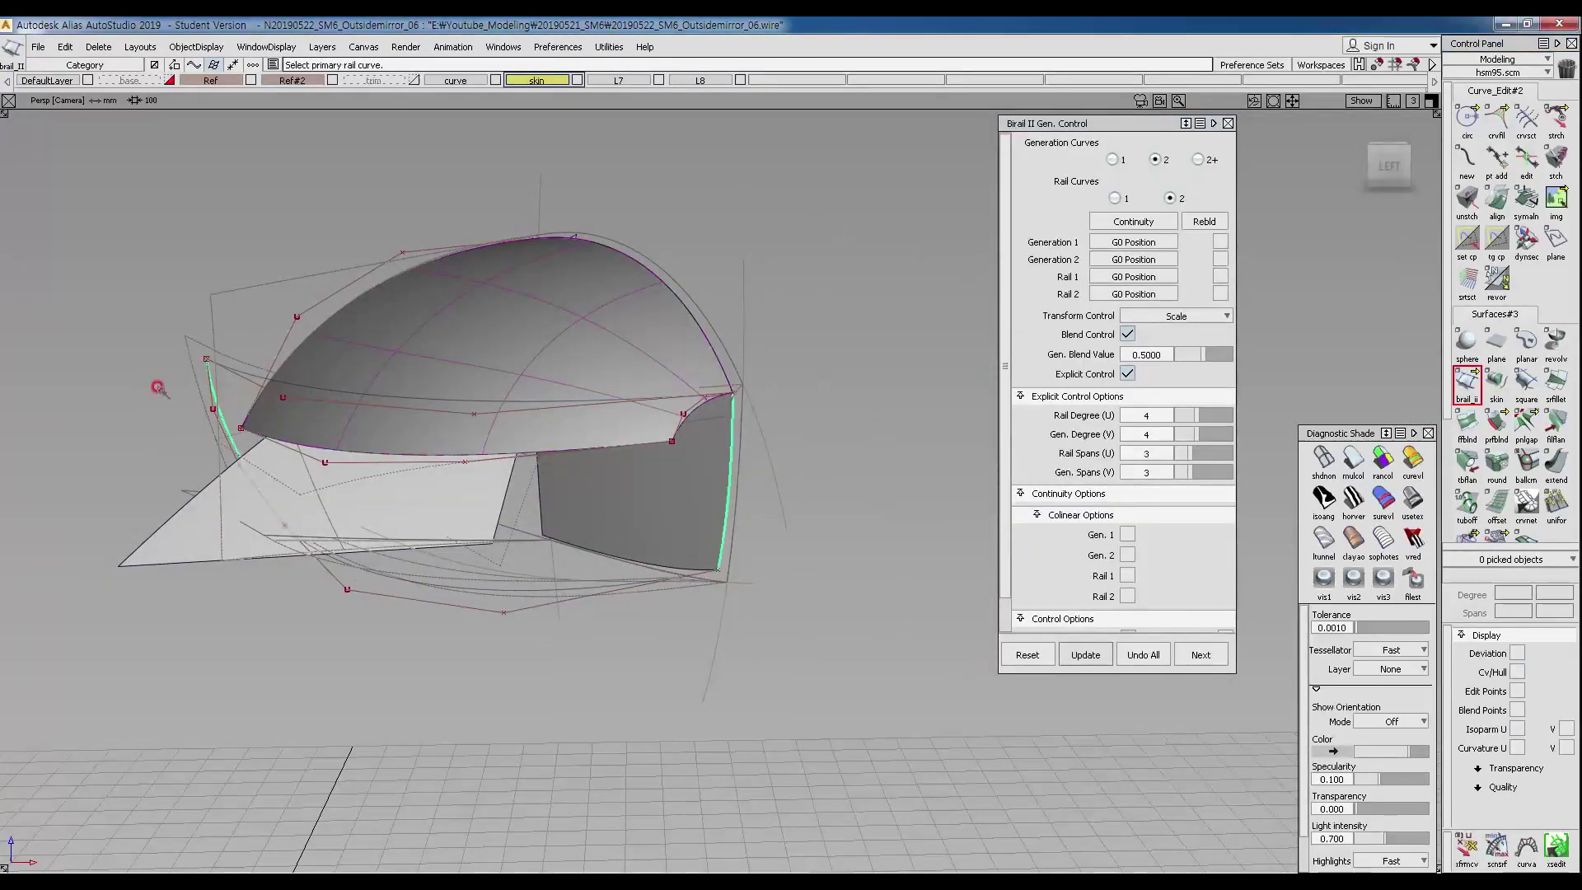
click(589, 582)
alt+shift+drag(590, 582, 536, 511)
Shade the new front surface and examine where it crosses the housing's upper surface.
click(1313, 495)
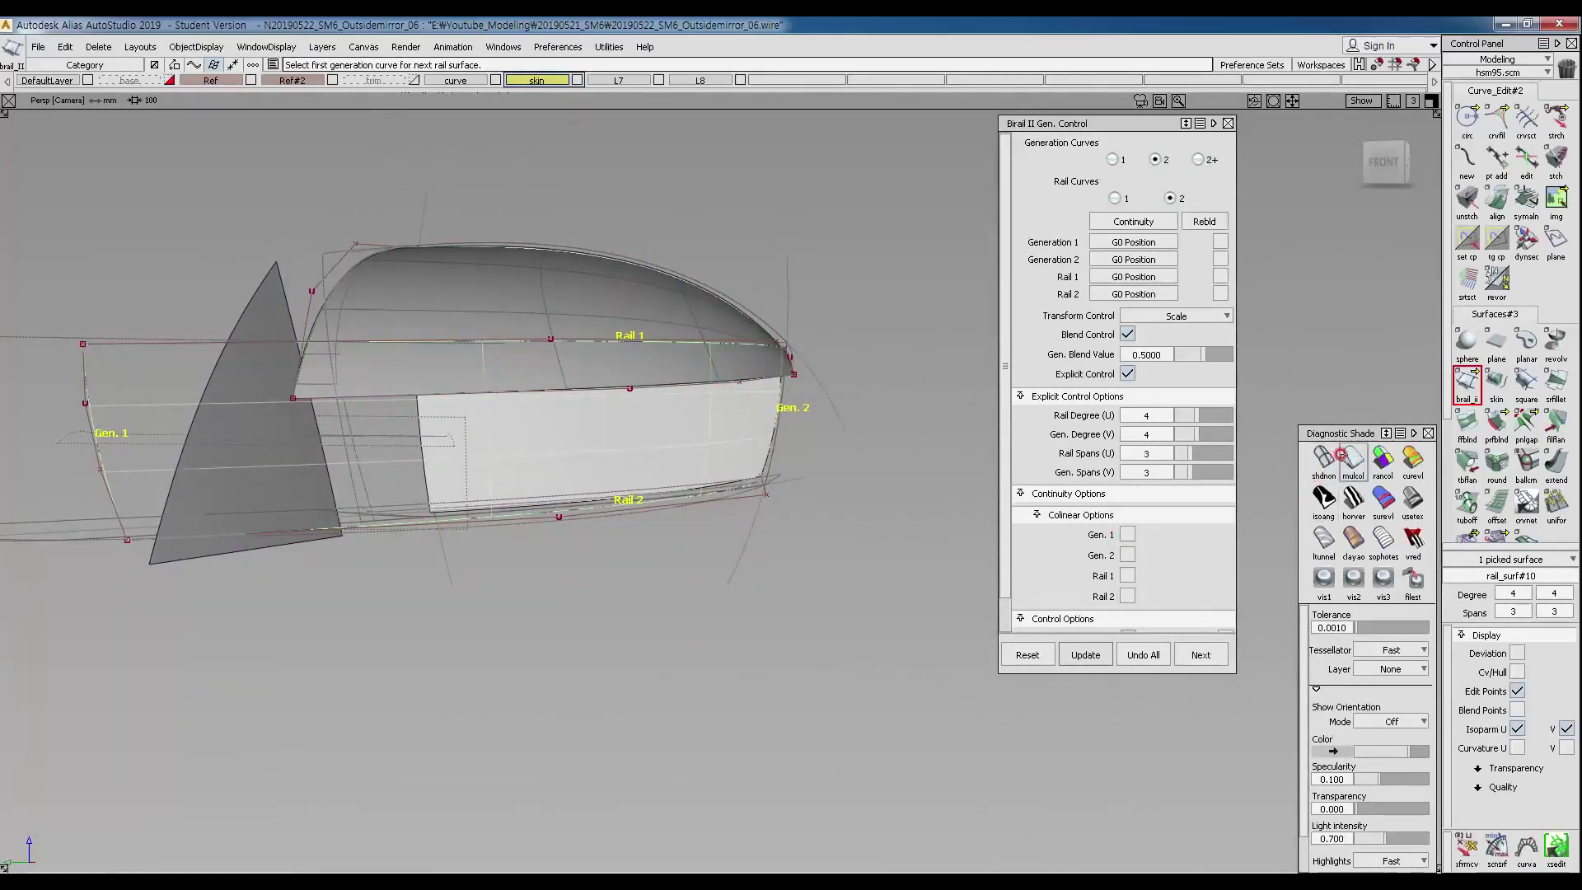
alt+shift+drag(577, 536, 702, 435)
alt+shift+drag(932, 544, 770, 441)
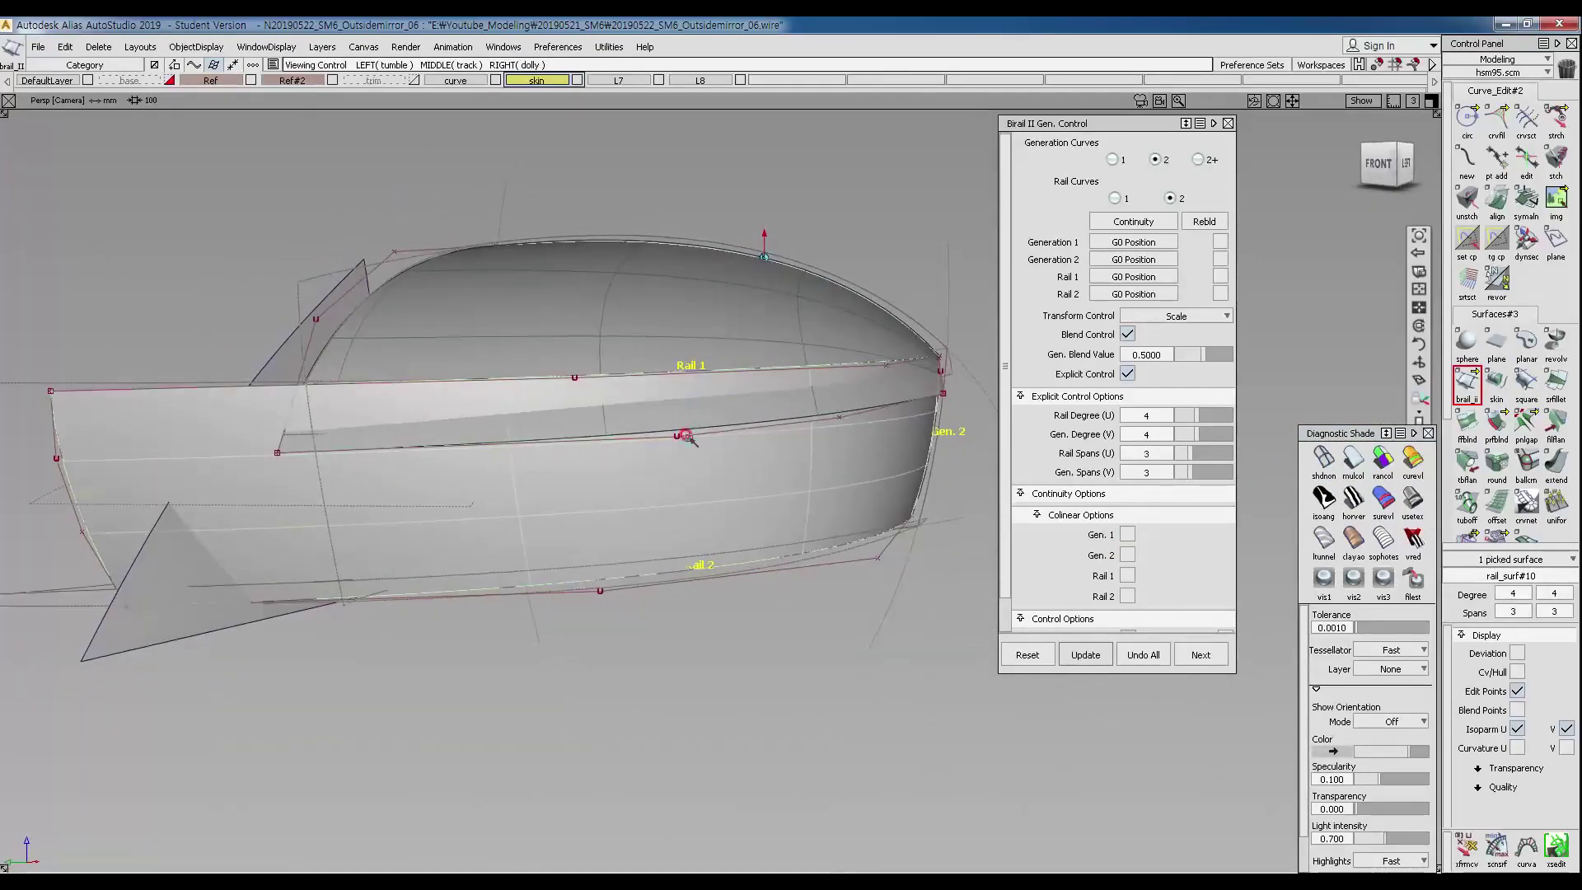
alt+shift+right_drag(682, 453, 627, 535)
drag(1121, 126, 1273, 149)
alt+shift+drag(559, 459, 664, 459)
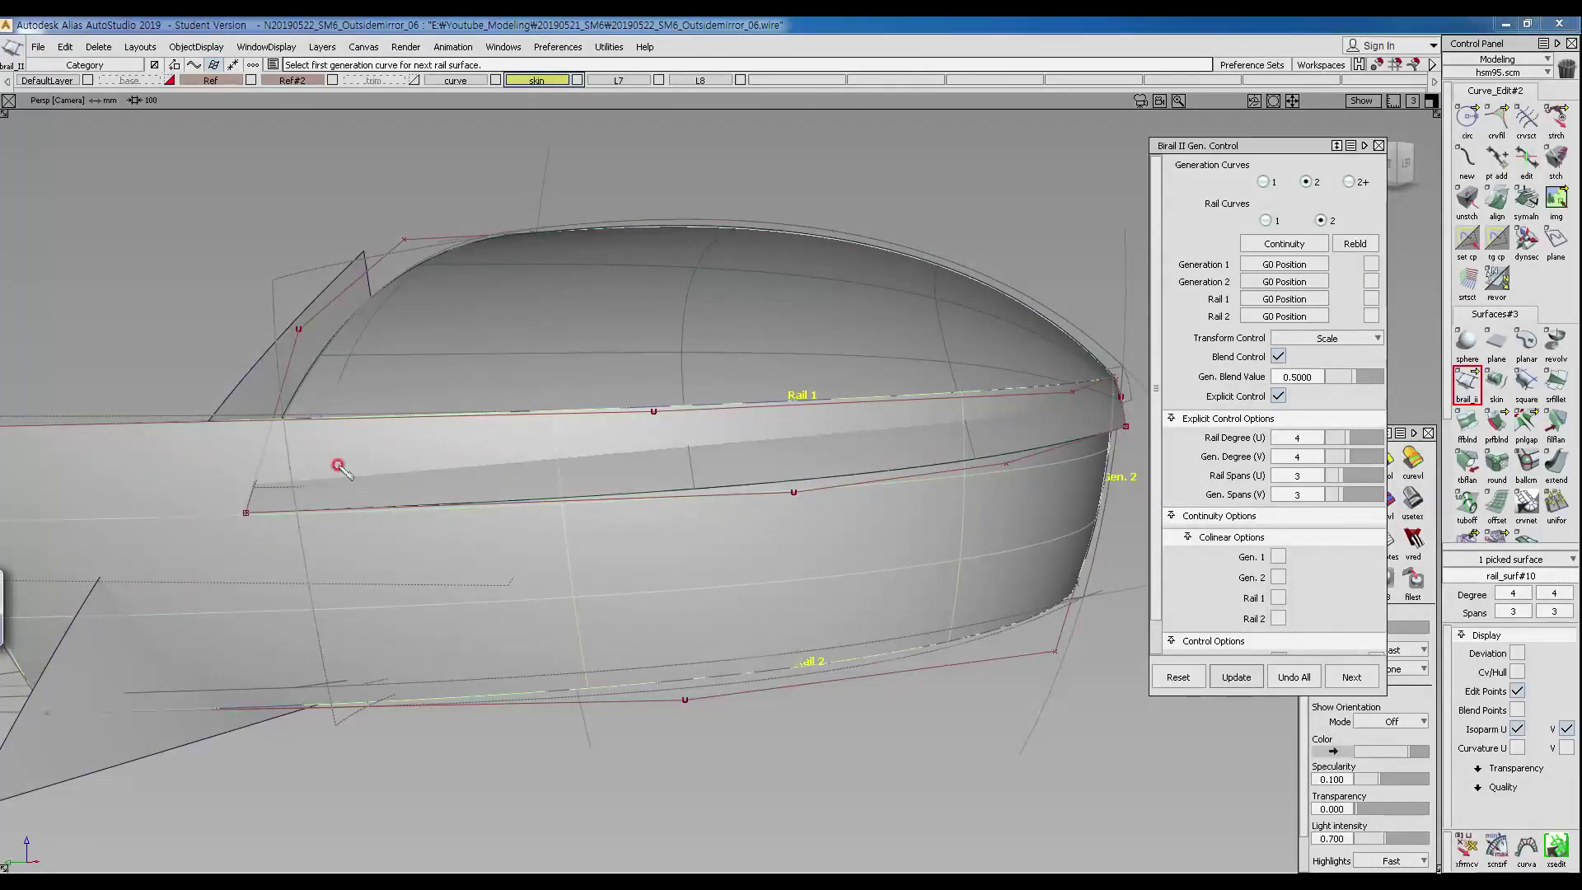
drag(258, 484, 308, 484)
mouse_move(463, 473)
mouse_down()
mouse_move(947, 424)
mouse_move(1107, 386)
mouse_up()
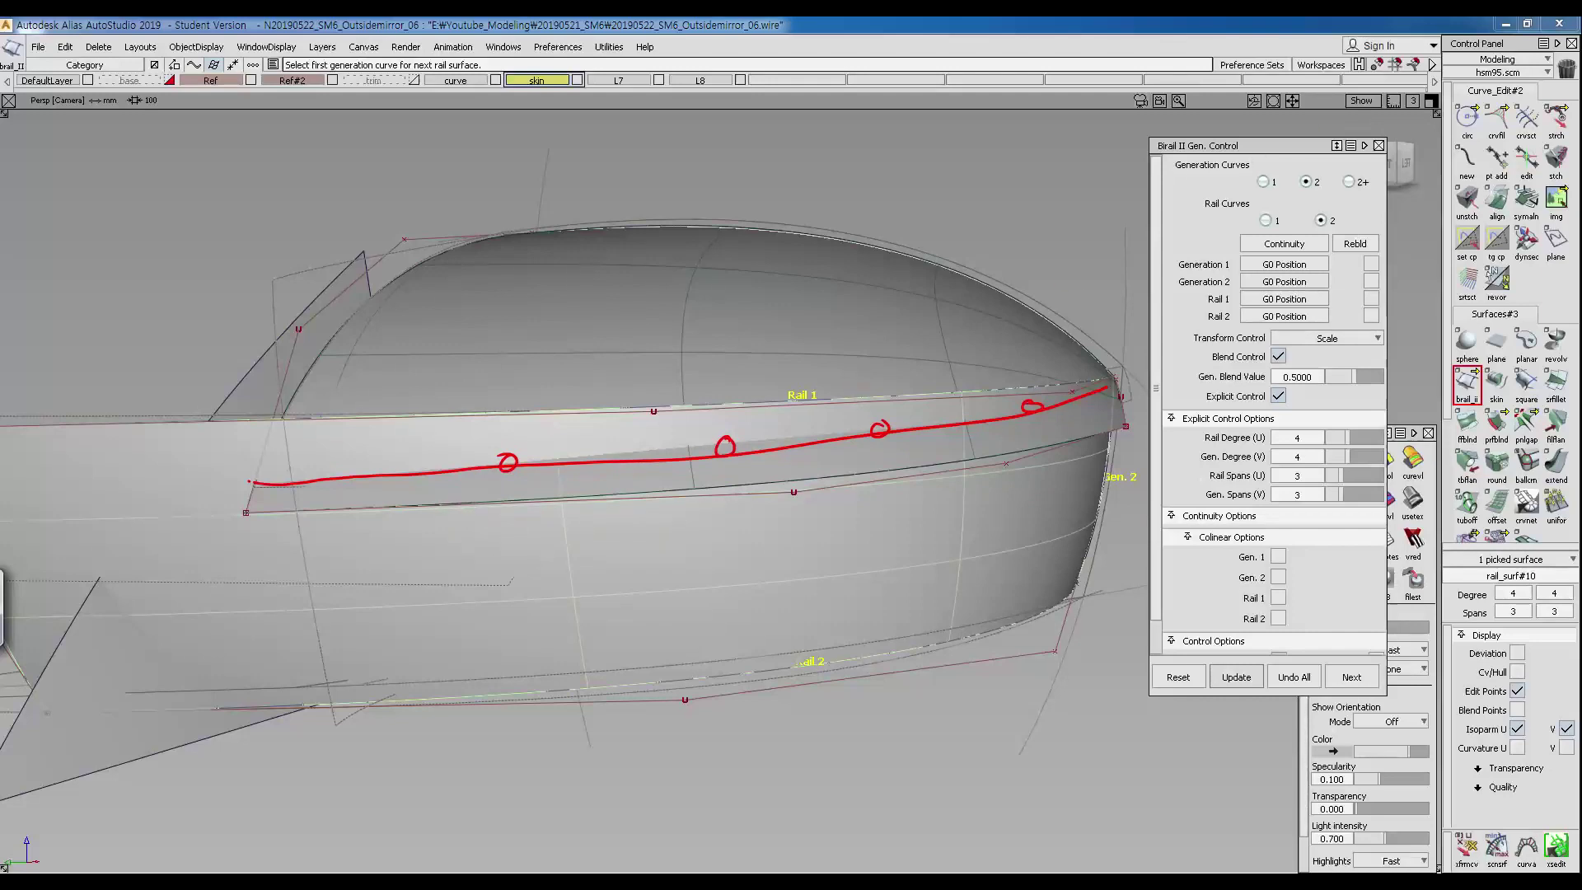
Clear the selection and turn off shading in the Front view to compare the curves with the reference mirror image.
ctrl+shift+right_drag(459, 390, 480, 407)
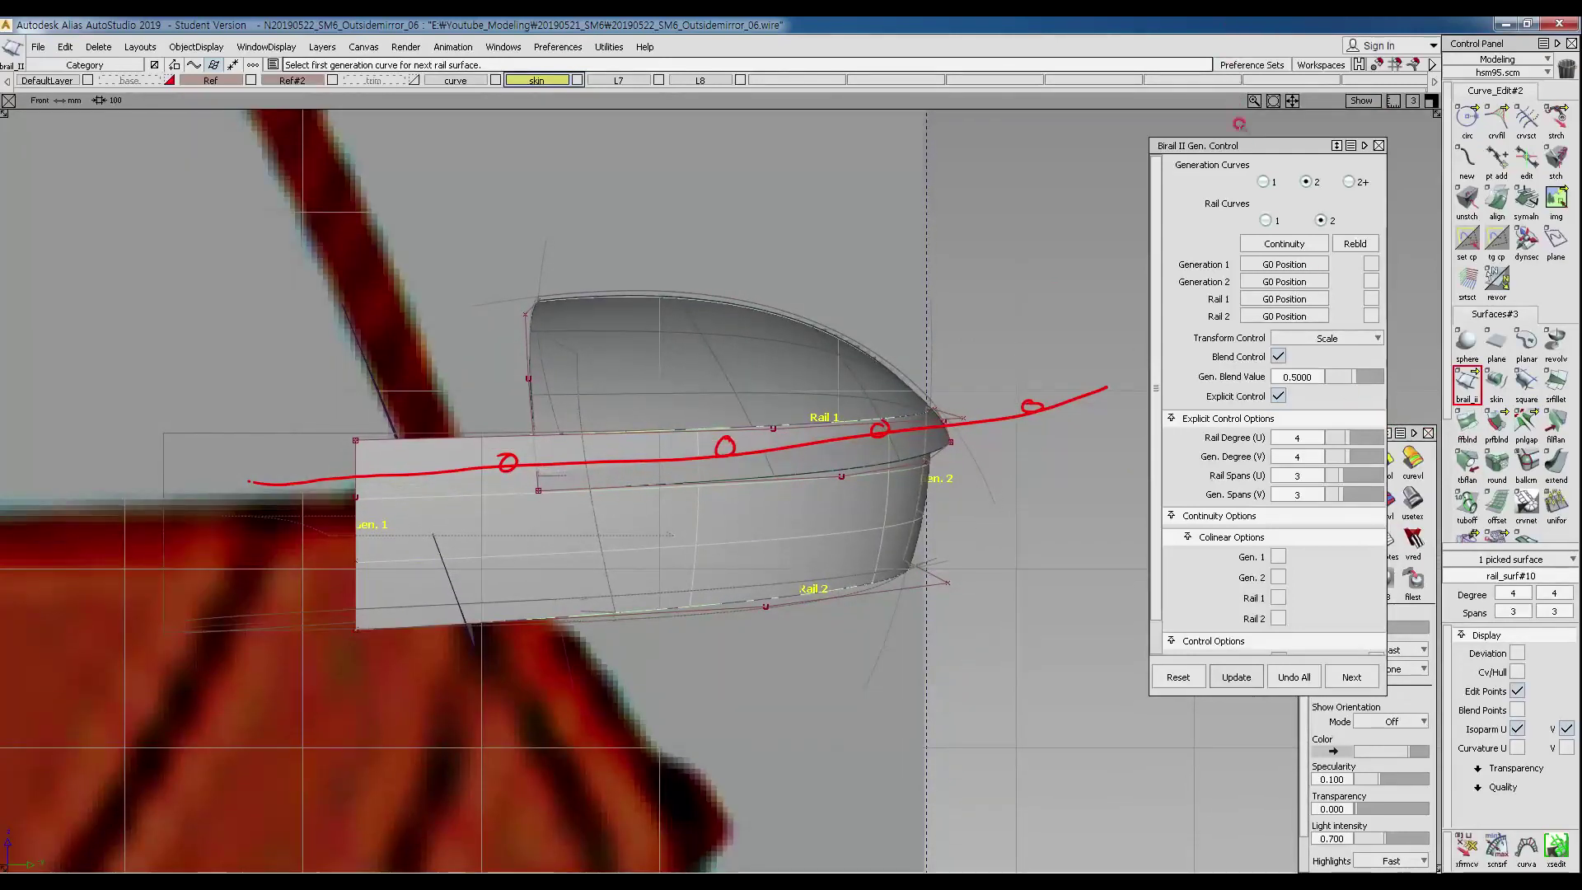
drag(1302, 146, 1213, 132)
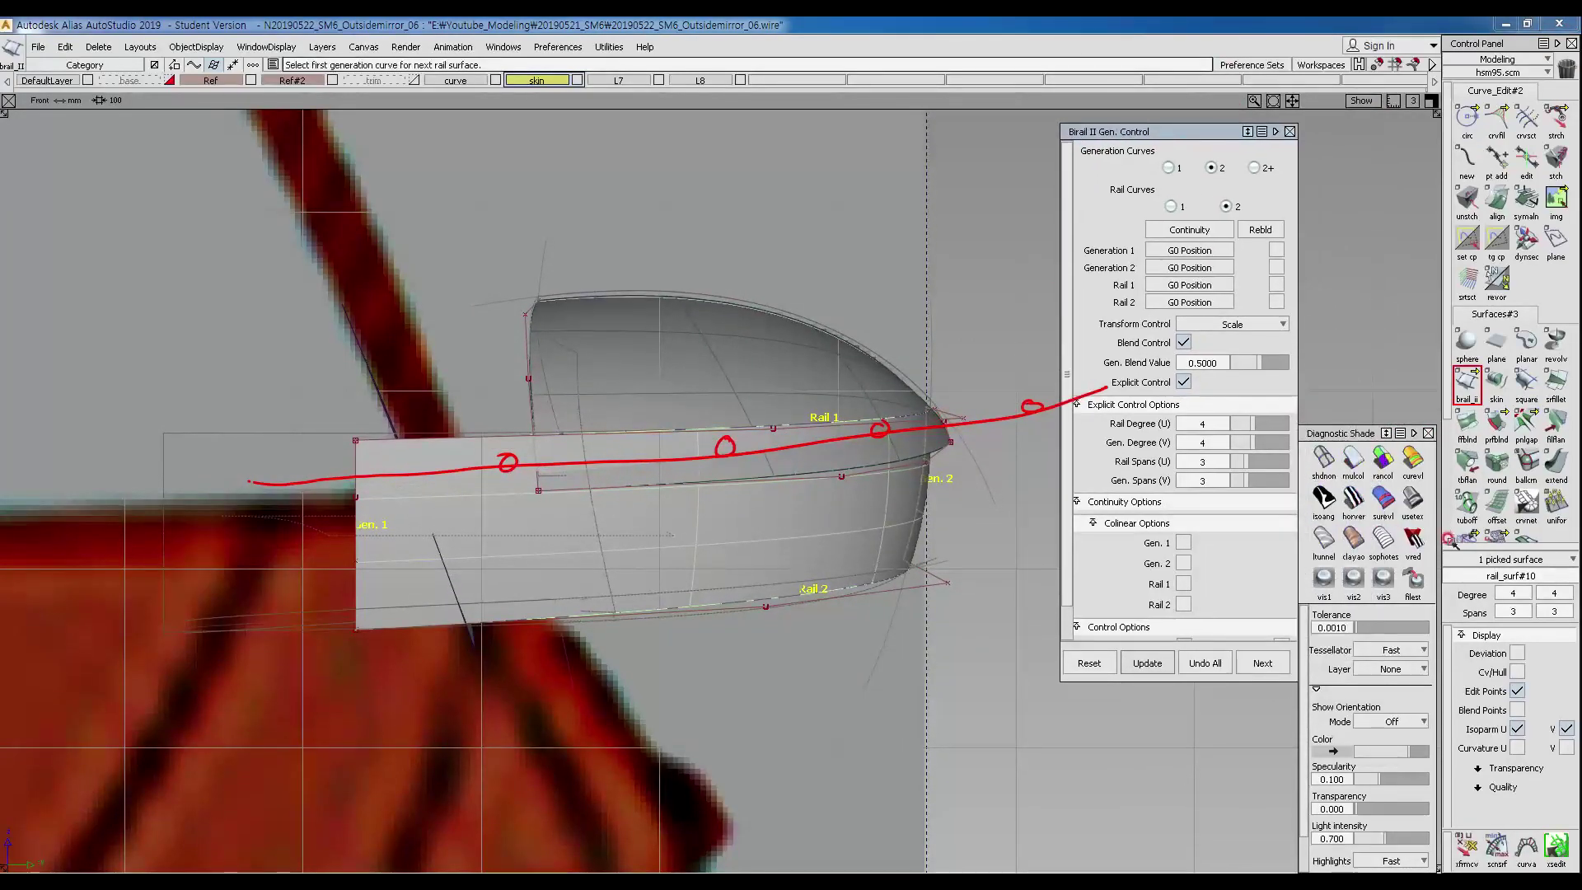
click(1324, 460)
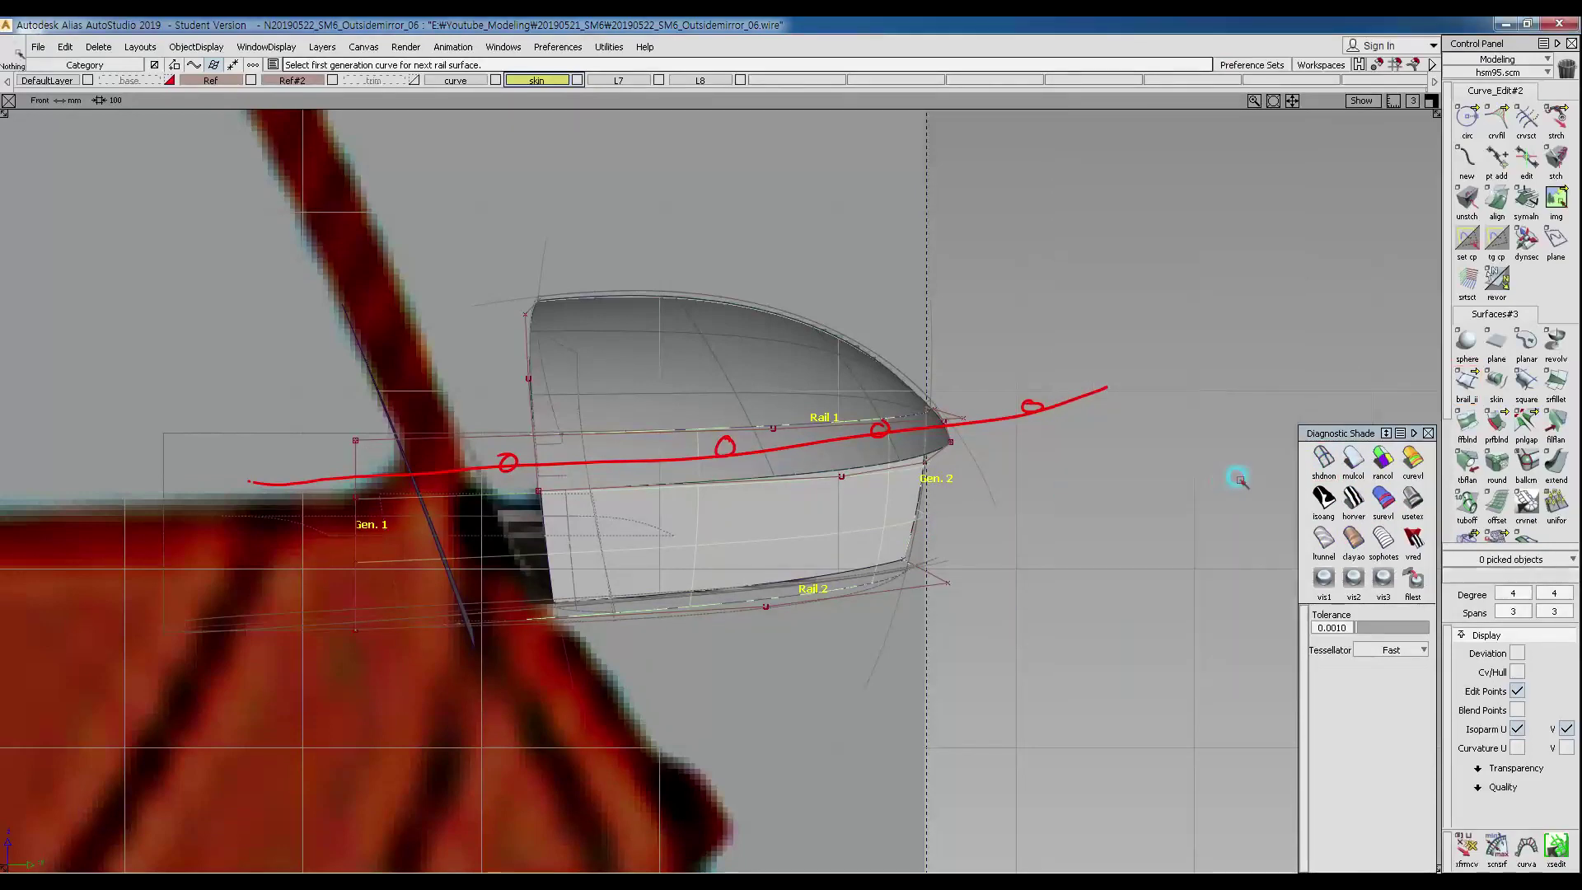
click(1324, 461)
alt+shift+right_drag(794, 596, 811, 579)
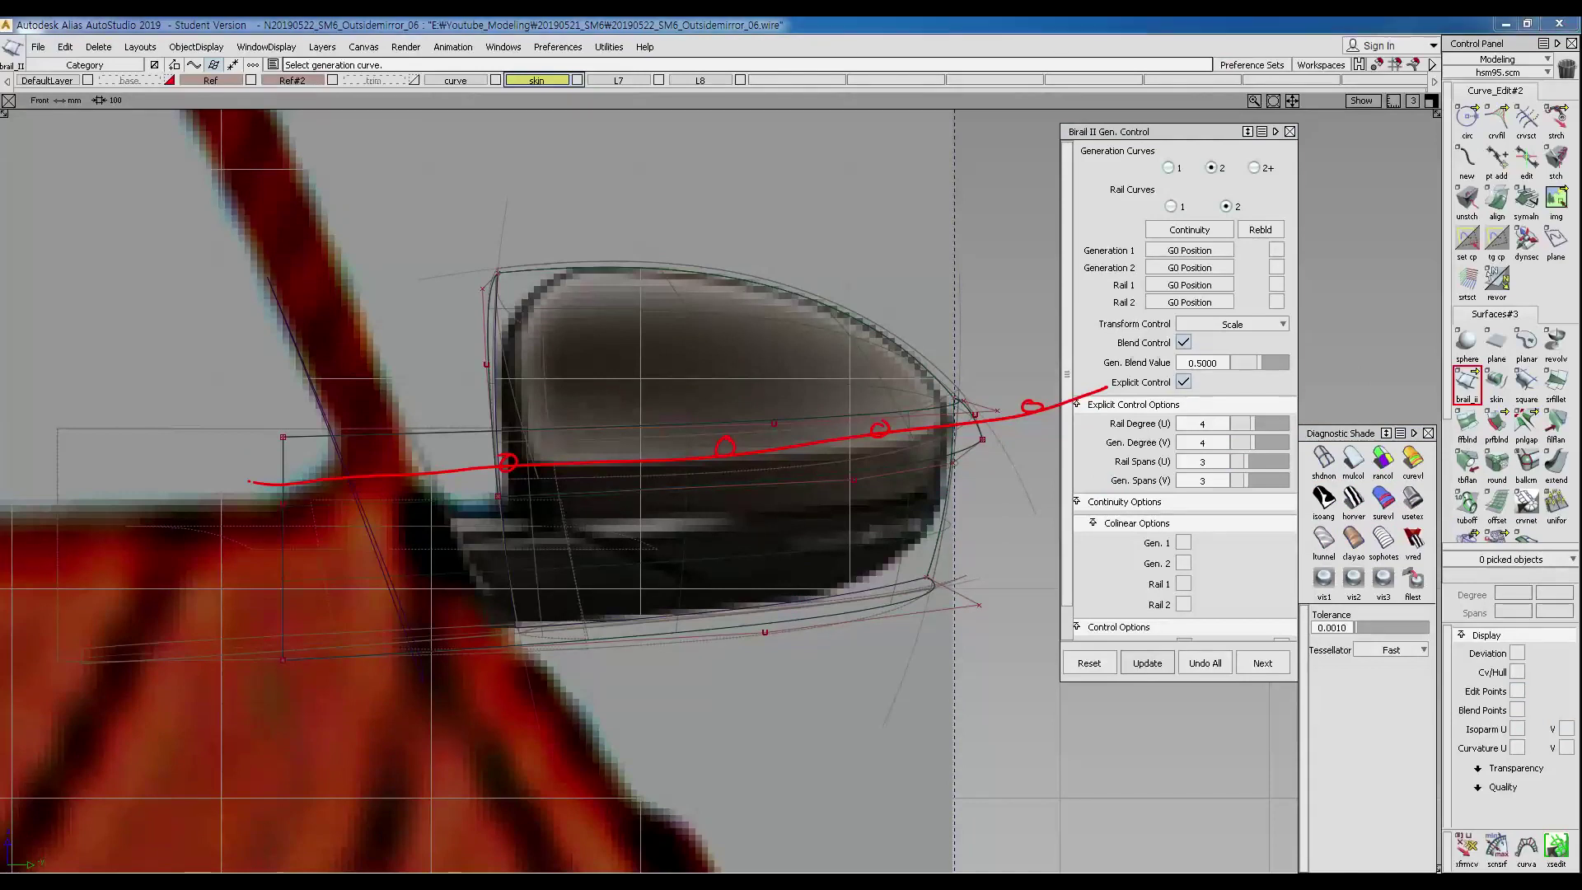
click(705, 476)
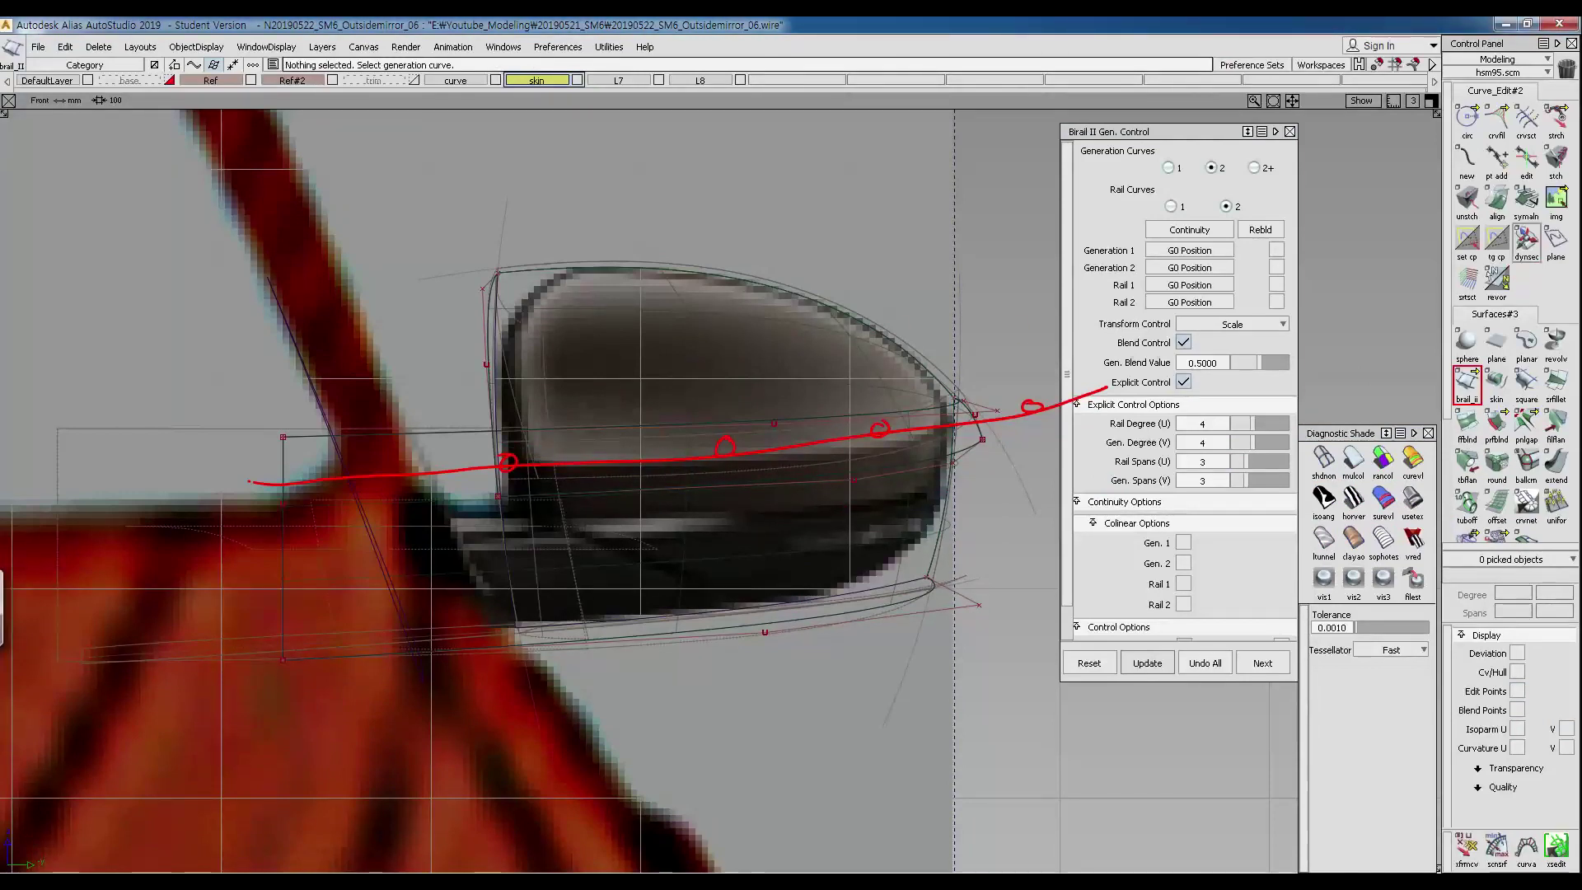
mouse_move(504, 463)
mouse_down()
mouse_move(767, 459)
mouse_move(952, 426)
mouse_up()
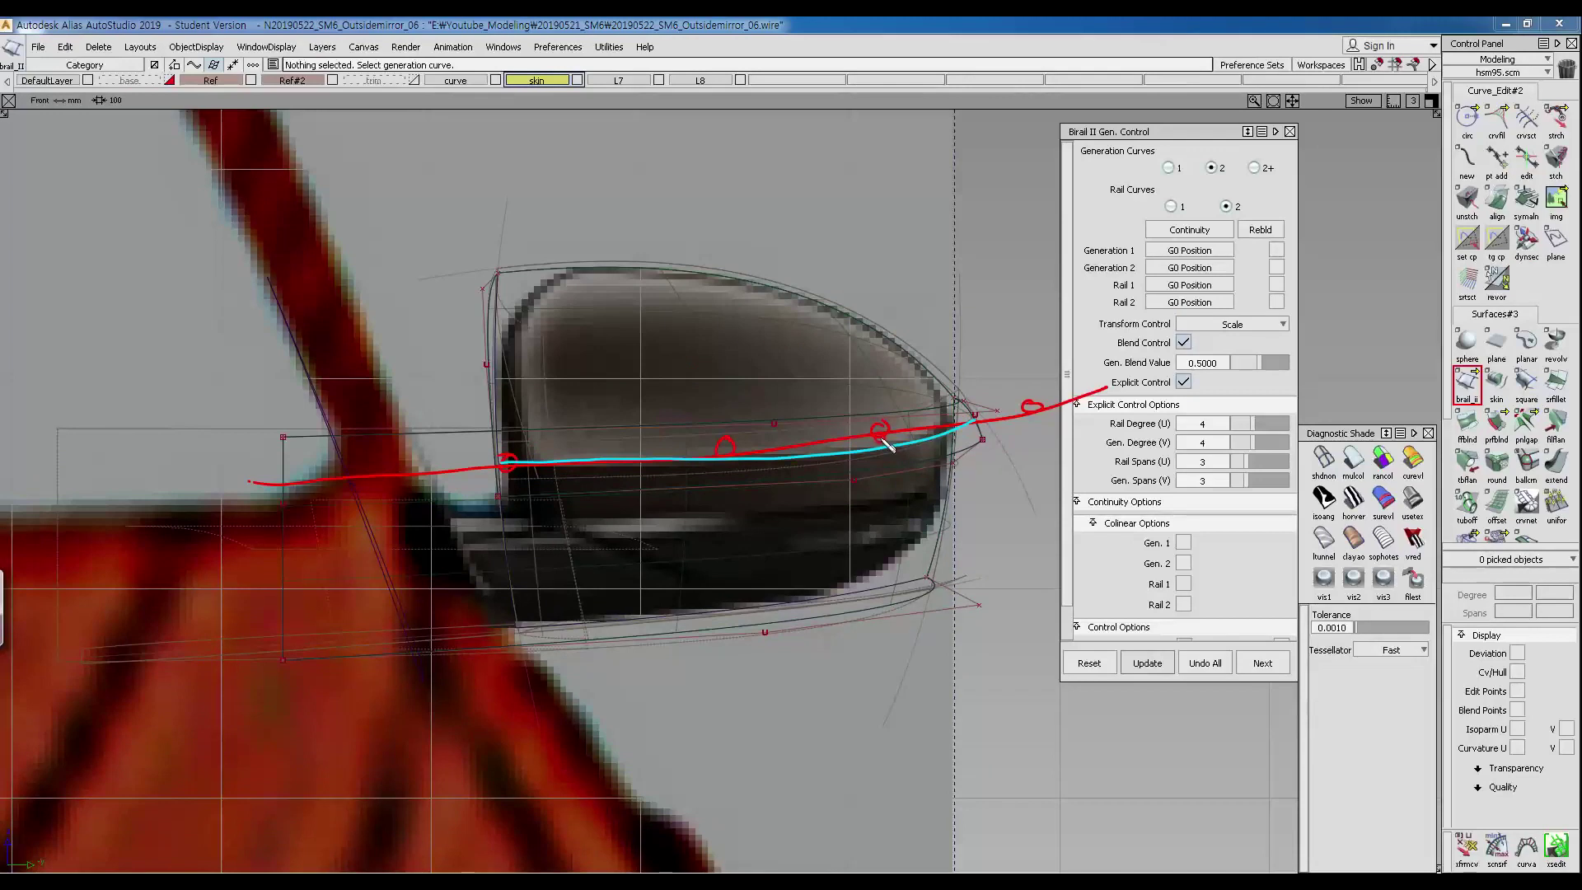
drag(705, 239, 697, 350)
mouse_move(787, 537)
mouse_down()
mouse_move(766, 528)
mouse_move(902, 627)
mouse_up()
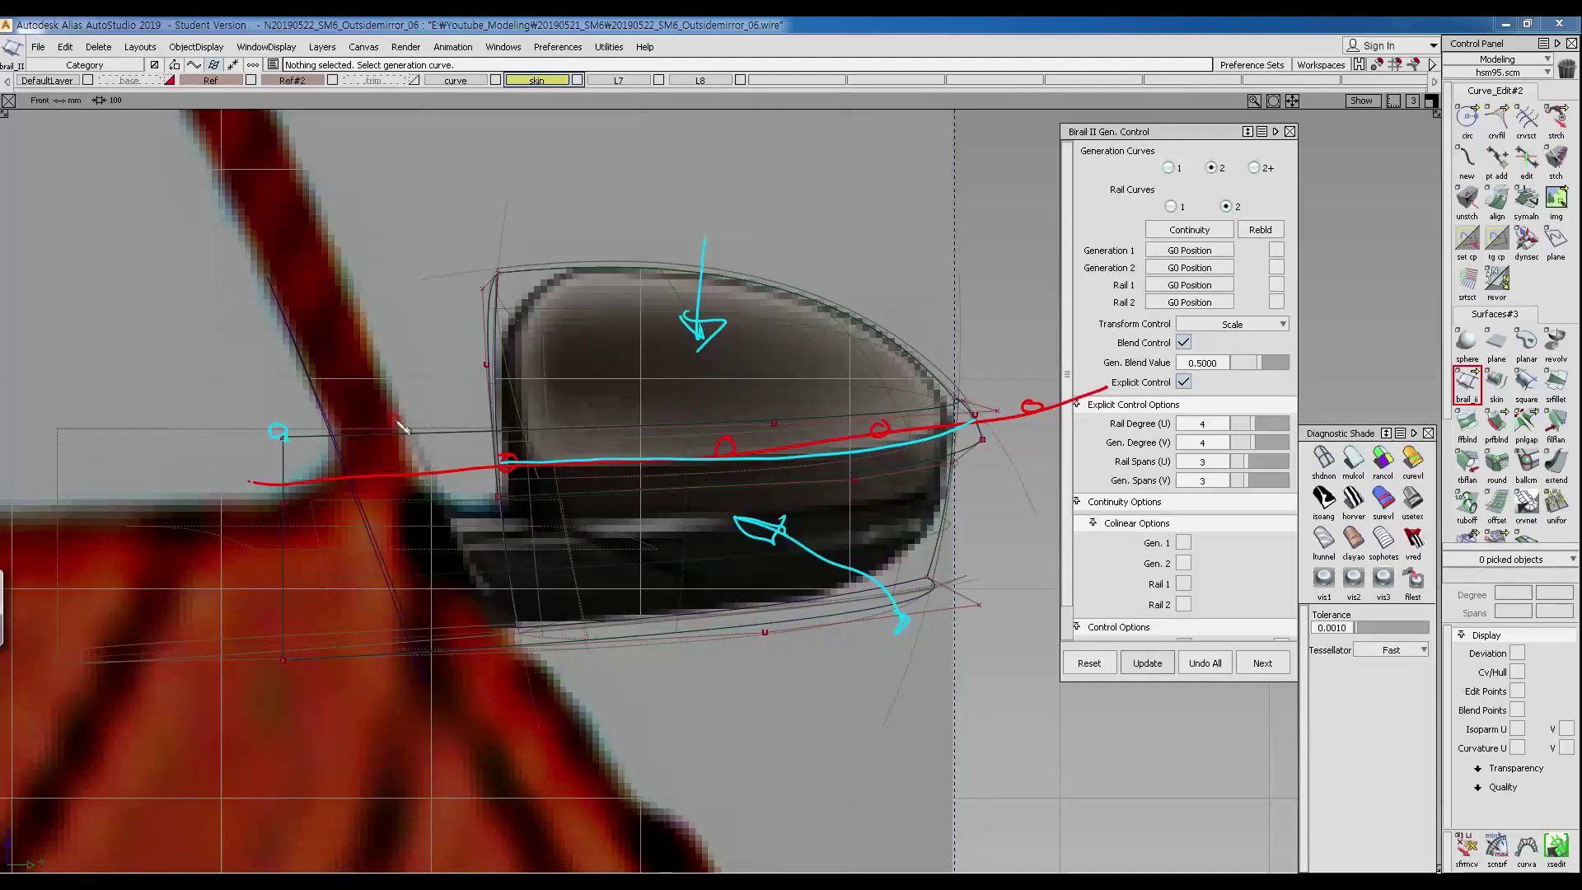
drag(767, 426, 772, 432)
drag(948, 387, 959, 399)
drag(488, 361, 483, 385)
drag(880, 410, 889, 422)
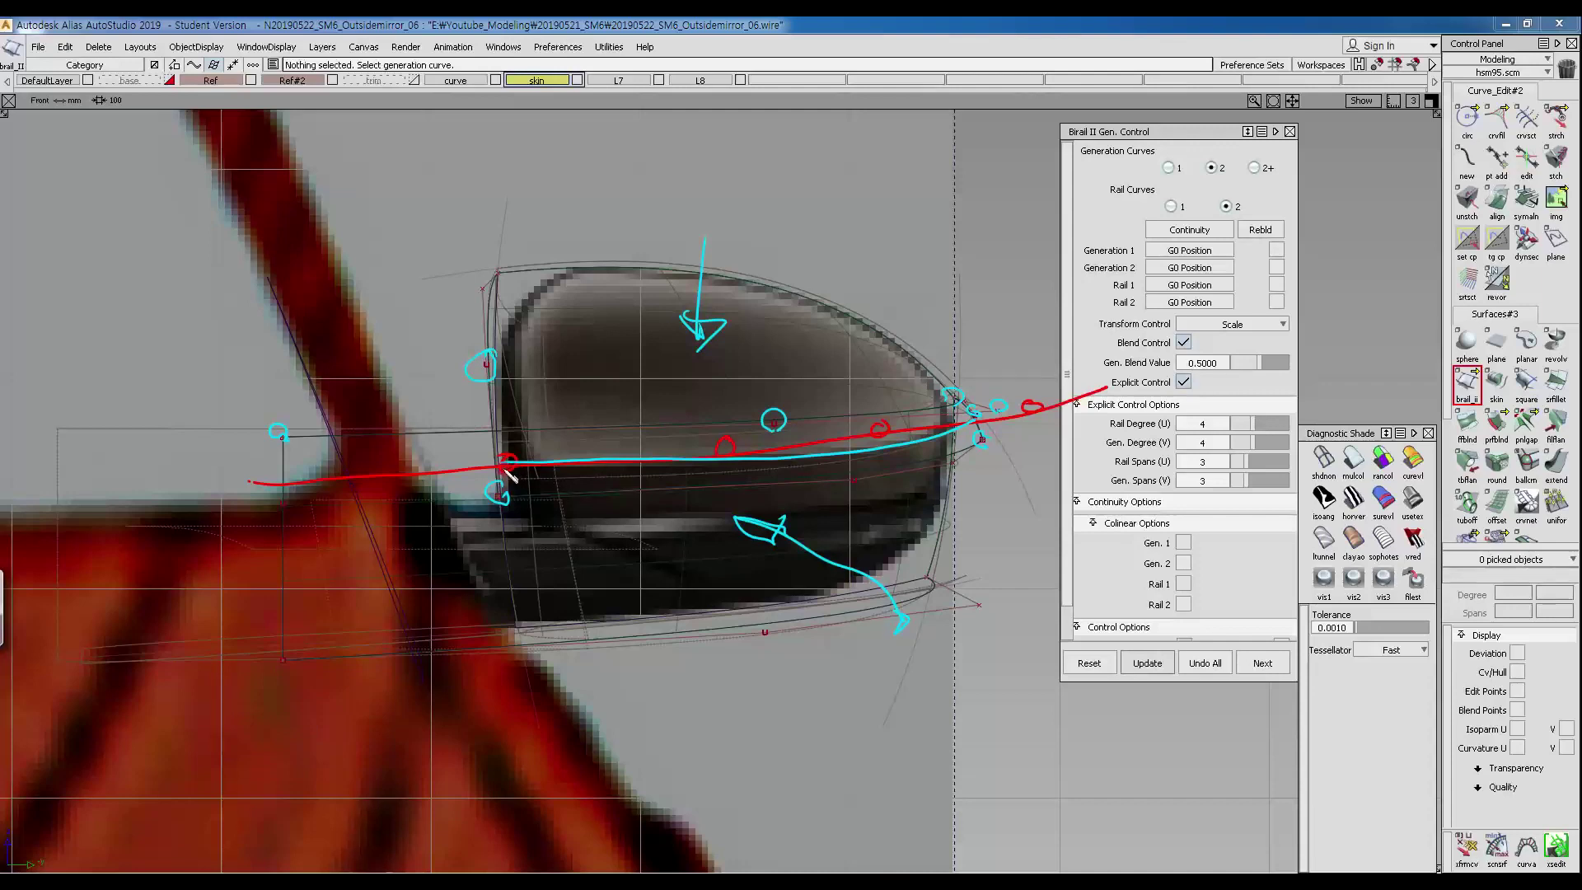
mouse_move(582, 463)
mouse_down()
mouse_move(611, 462)
mouse_move(588, 463)
mouse_up()
drag(783, 454, 921, 441)
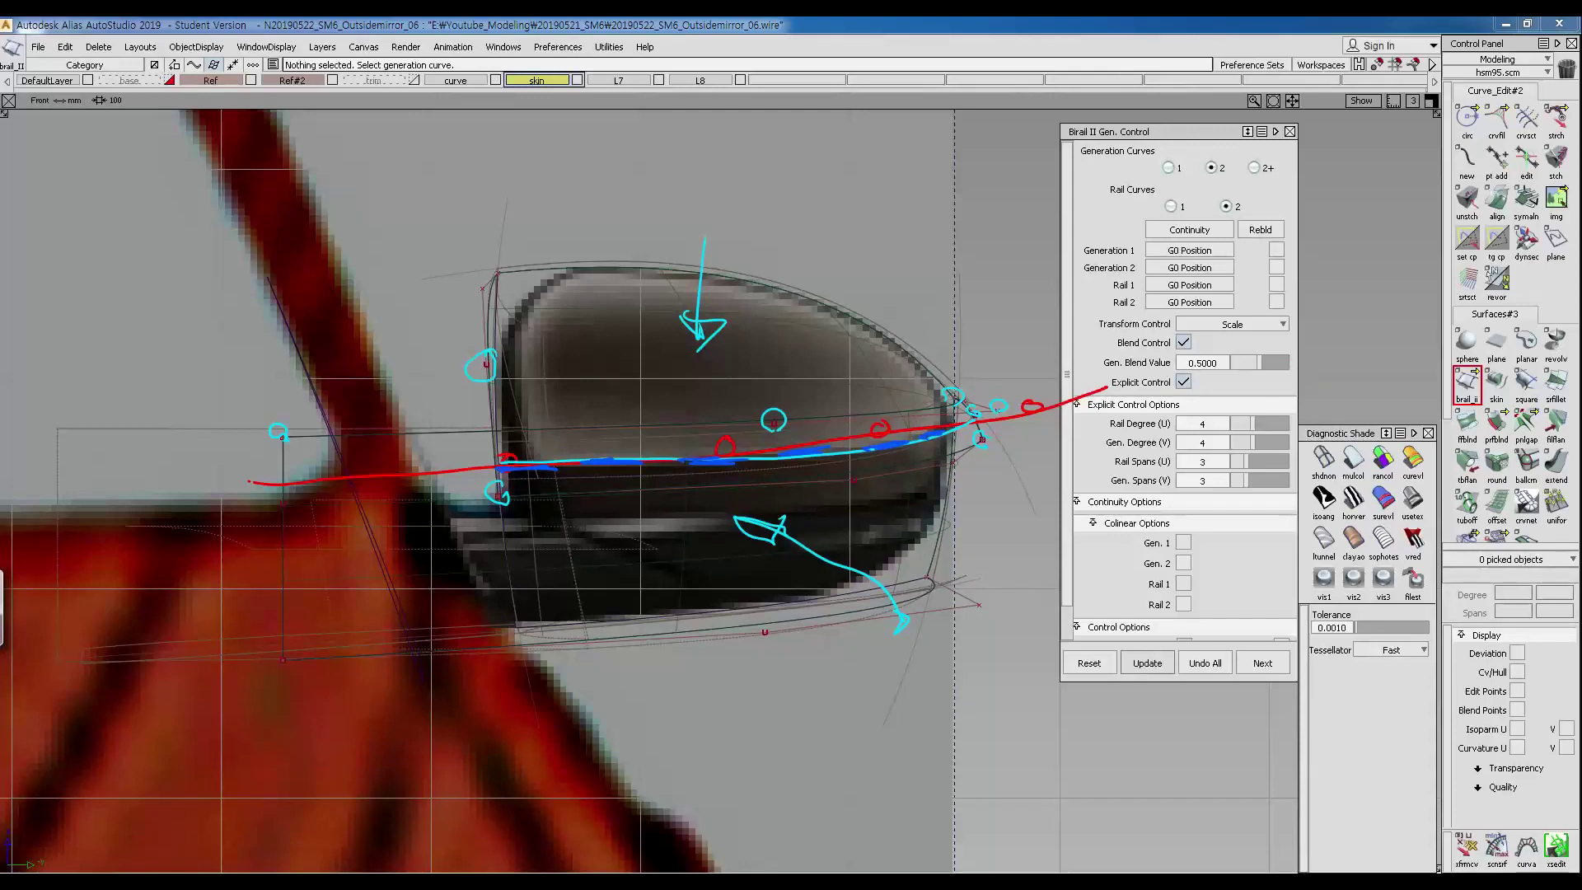
key(Escape)
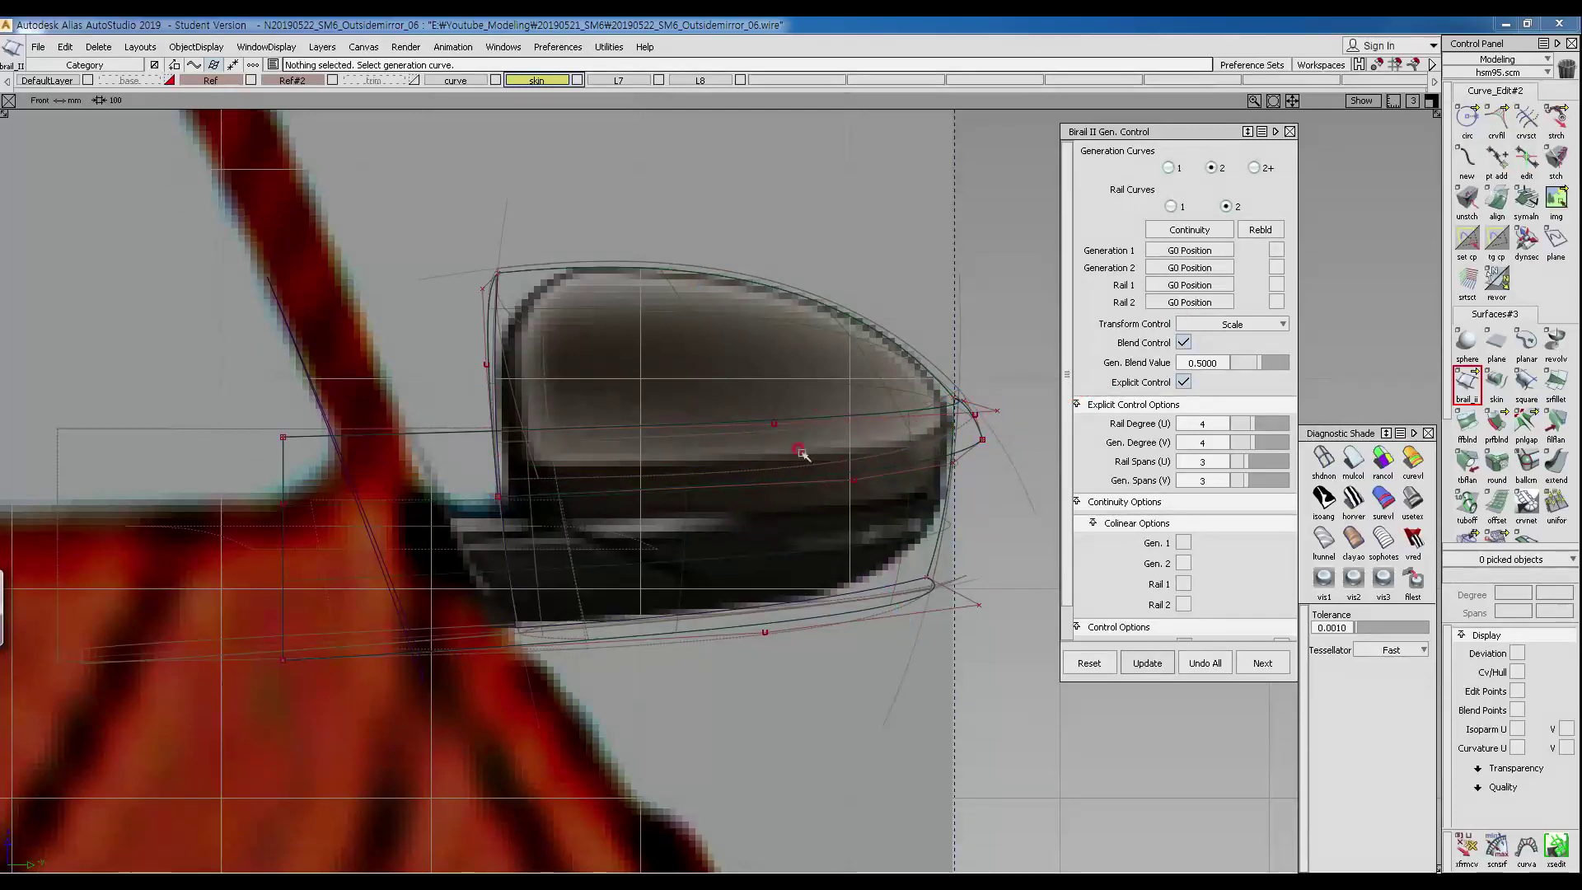
Shade the model in the perspective view and intersect the housing's upper surface with the new front surface.
ctrl+shift+right_drag(803, 453, 876, 343)
alt+shift+drag(876, 342, 646, 434)
alt+shift+right_drag(646, 434, 669, 448)
click(1352, 460)
alt+shift+middle_drag(604, 410, 445, 419)
ctrl+shift+middle_click(675, 427)
ctrl+shift+middle_drag(675, 428, 614, 425)
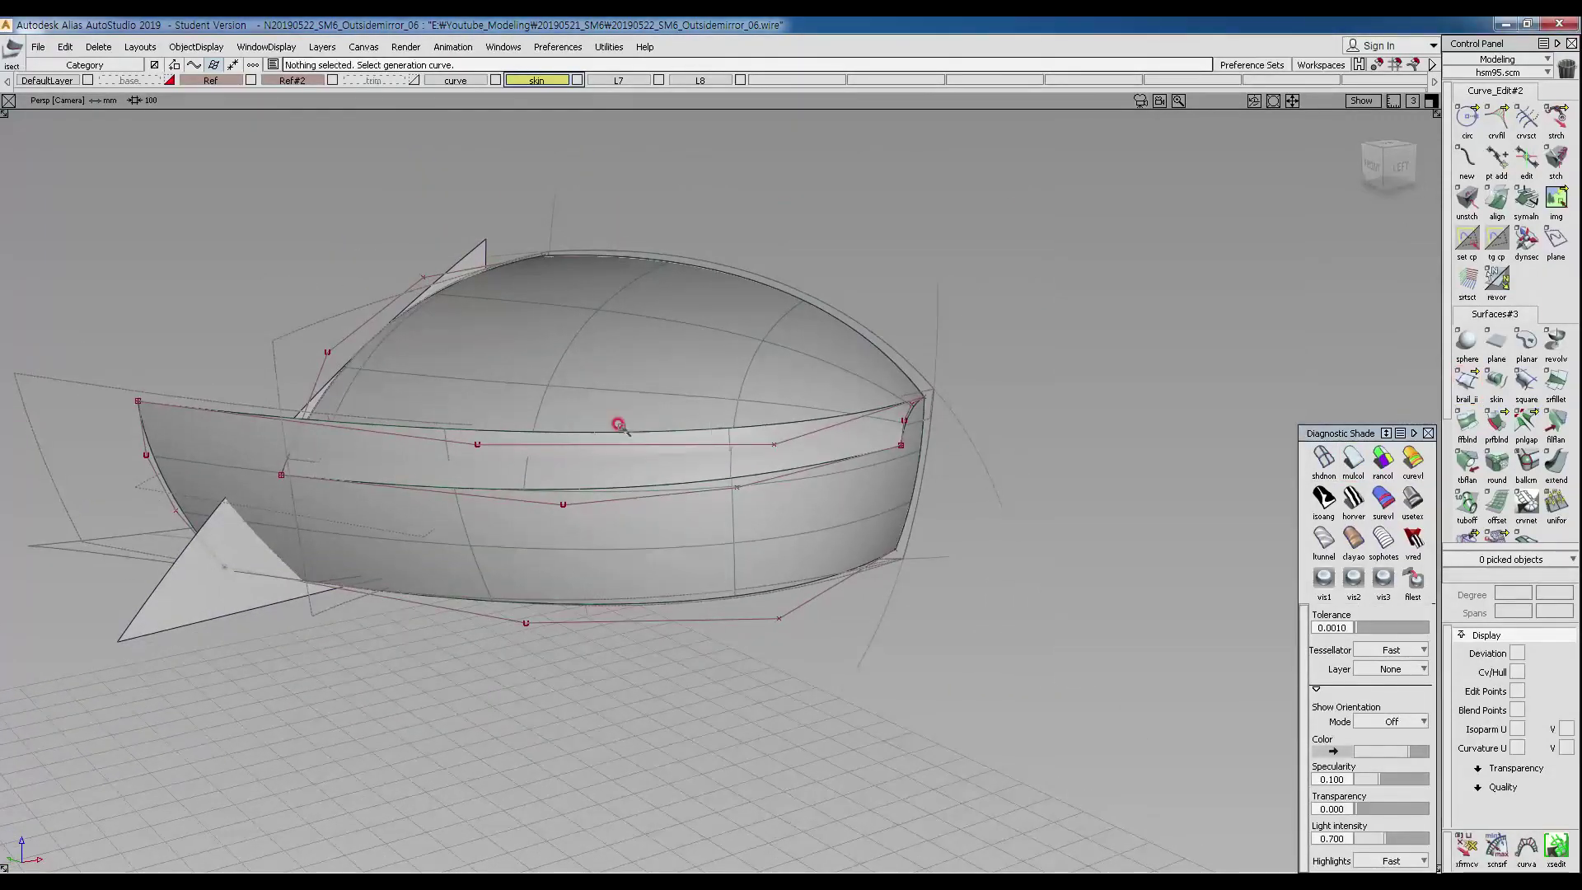
alt+shift+drag(675, 537, 657, 473)
ctrl+shift+drag(752, 514, 605, 421)
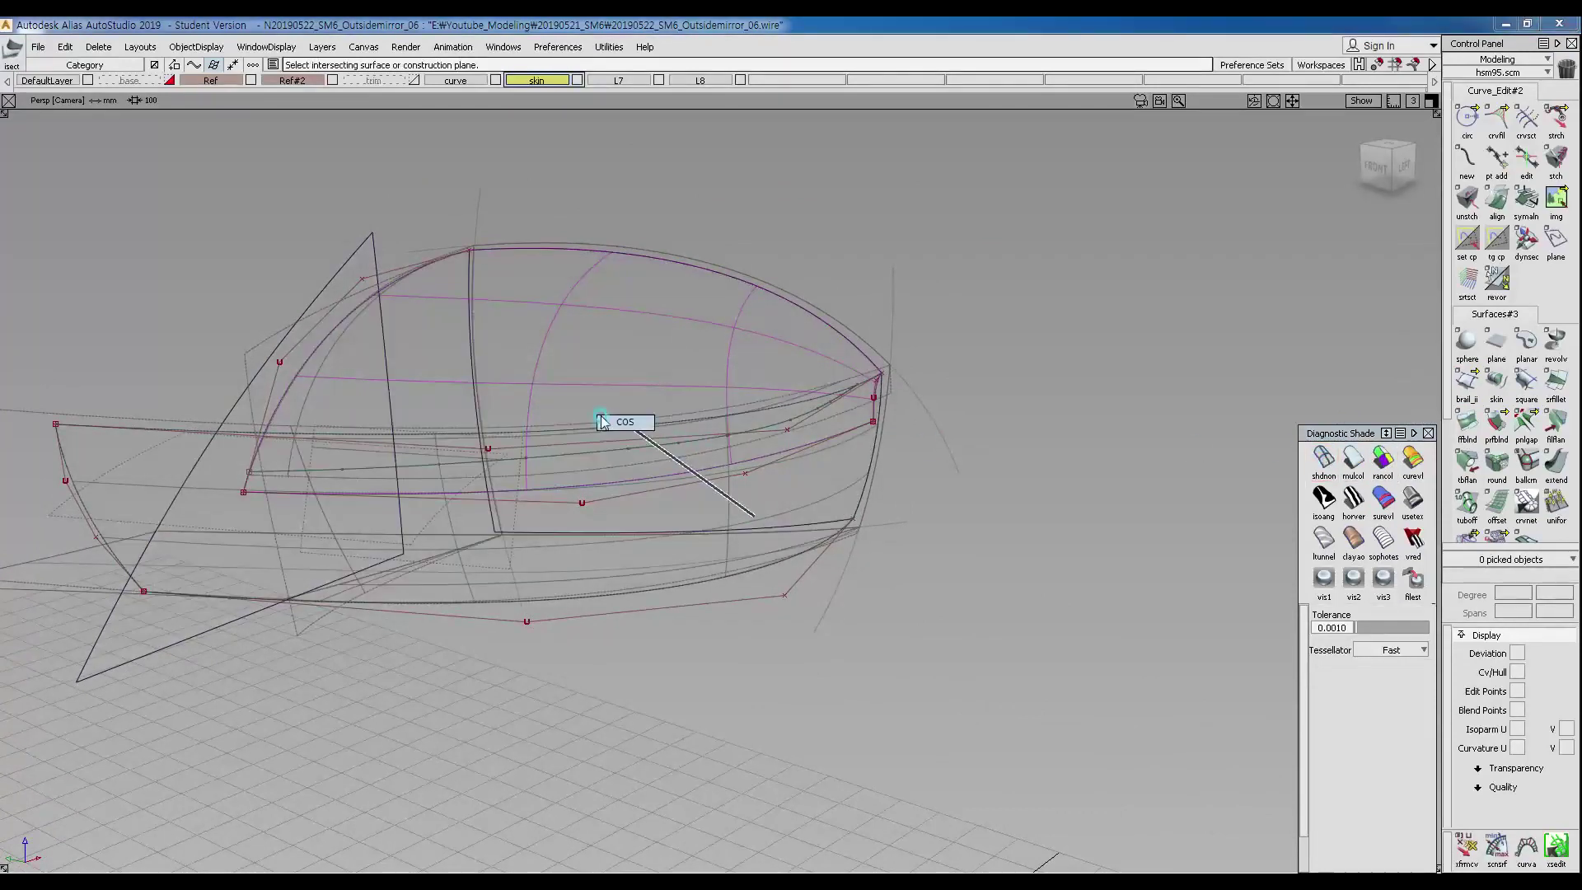
click(615, 457)
Pick the intersection curve and compare it with the reference mirror's parting line in the Front view.
ctrl+shift+right_drag(705, 473, 733, 491)
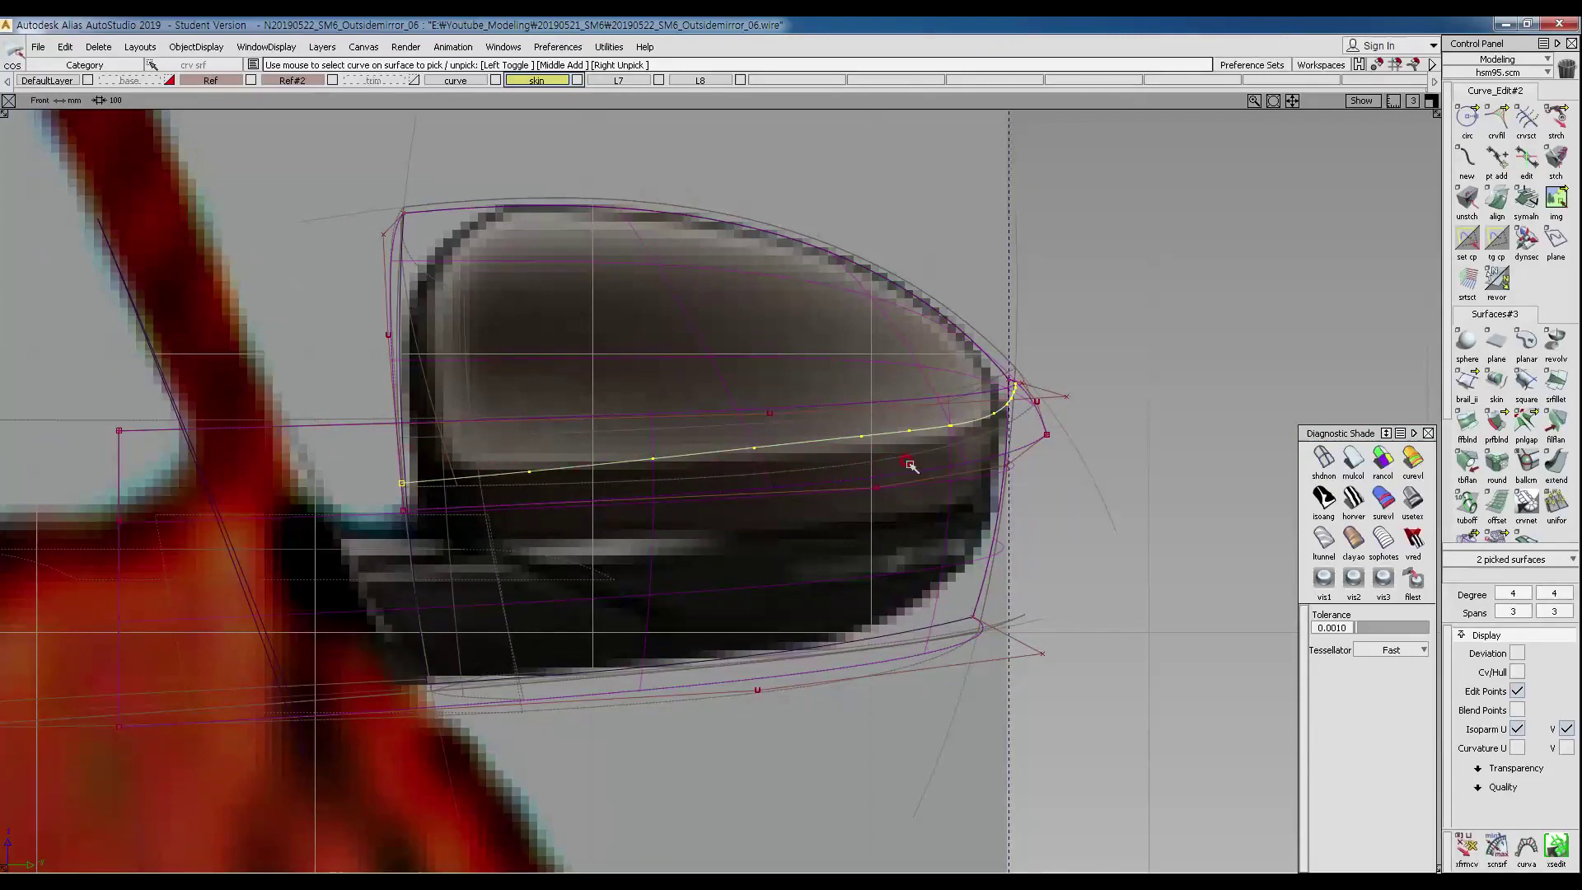
ctrl+shift+right_drag(854, 475, 914, 383)
alt+shift+drag(913, 382, 890, 493)
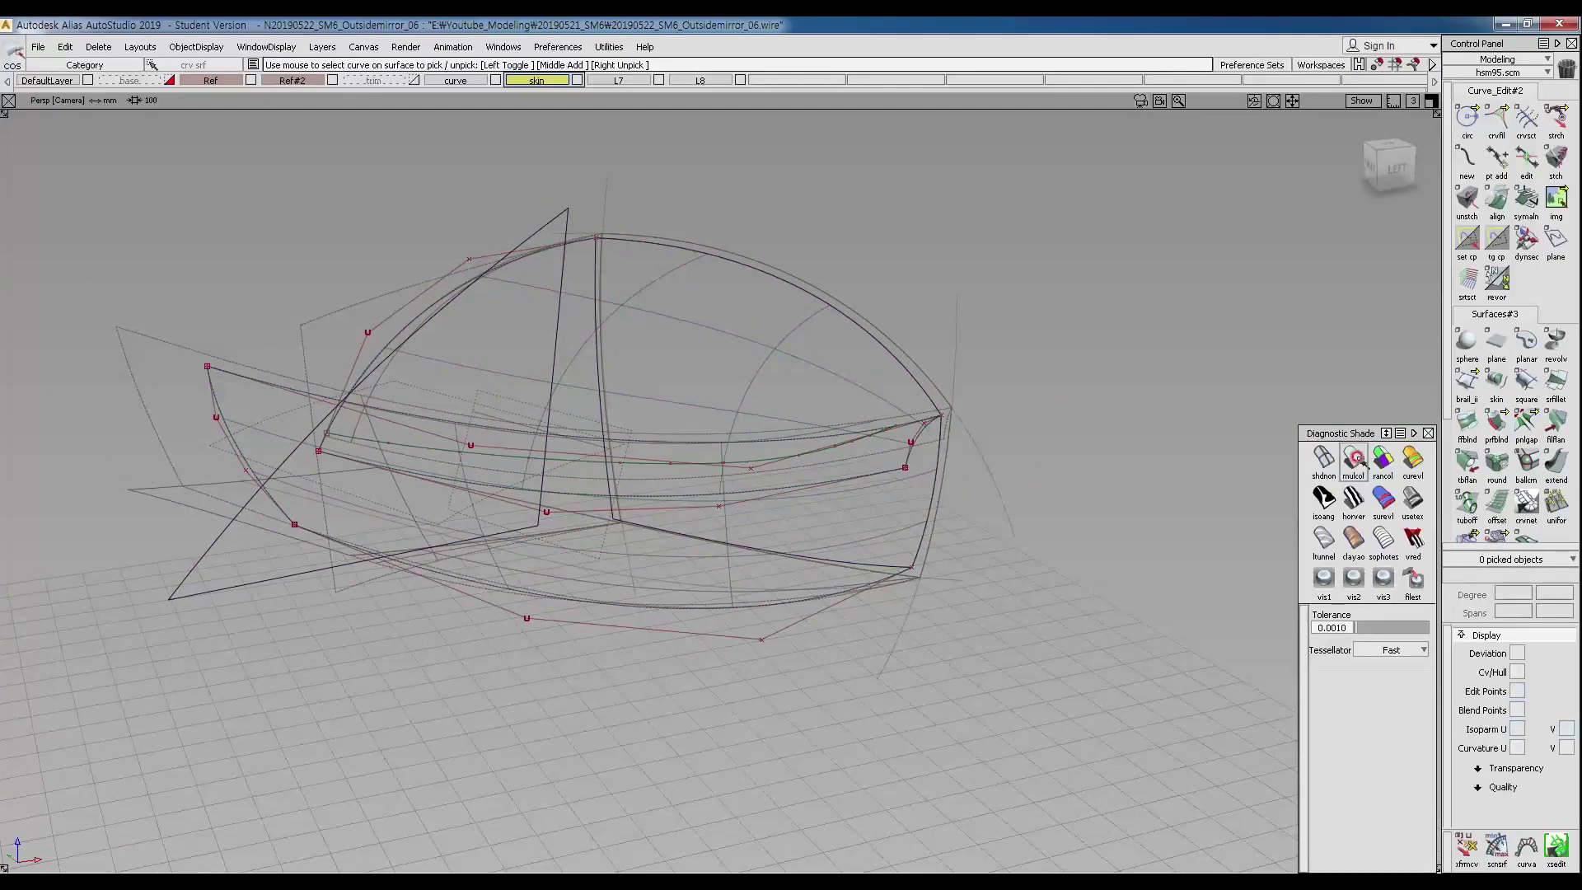
Select the front surface's upper rail curve and check its degree and spans.
alt+shift+drag(525, 463, 474, 376)
ctrl+shift+drag(473, 376, 936, 505)
click(613, 462)
click(696, 629)
click(463, 635)
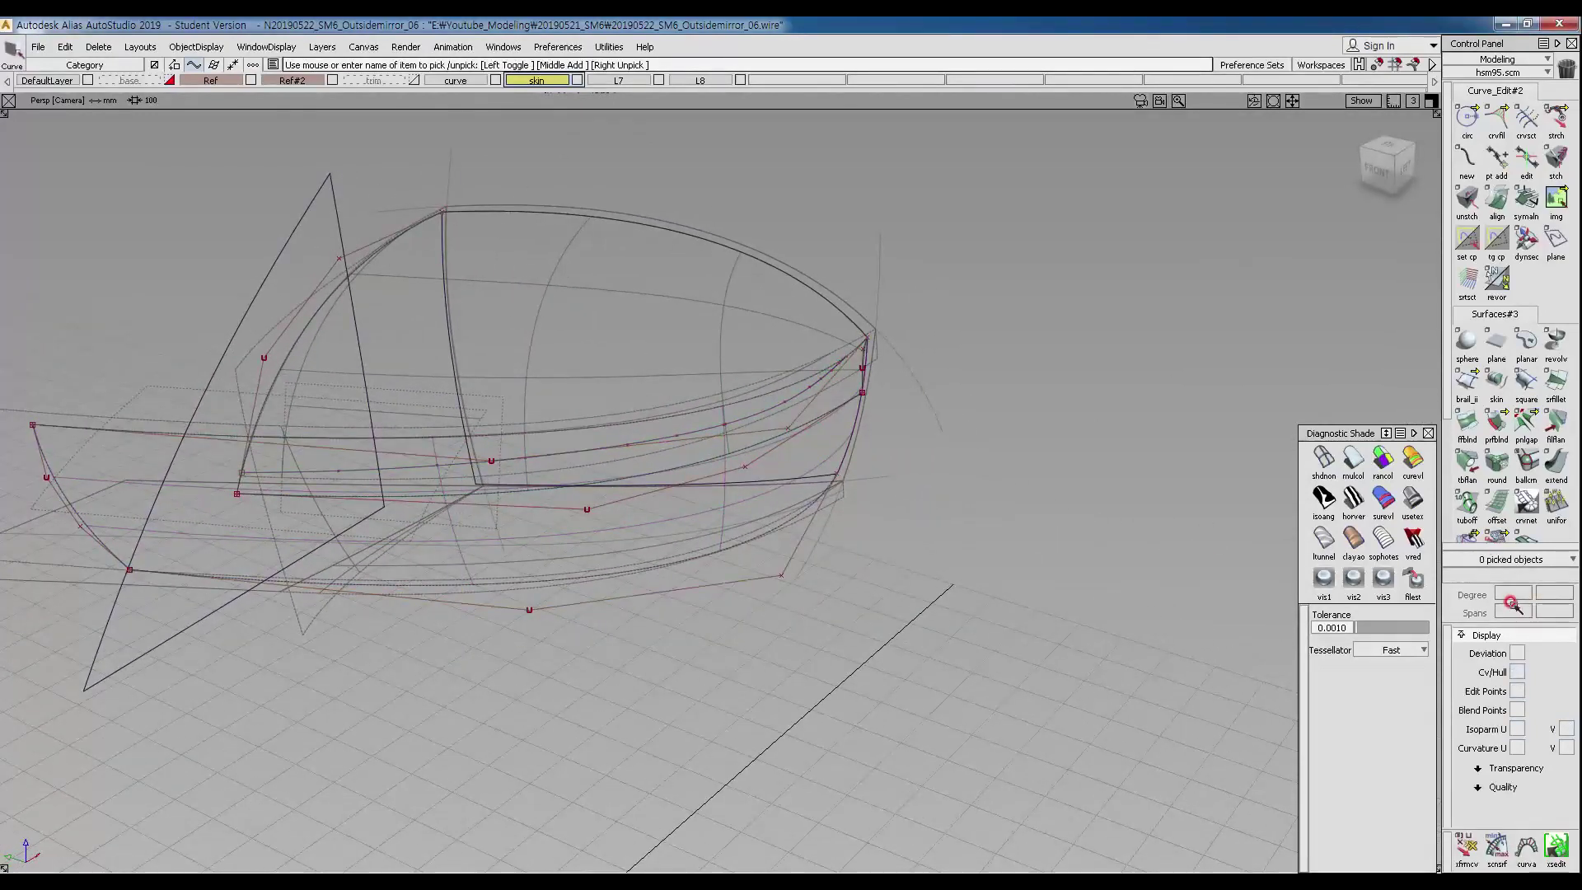
click(763, 509)
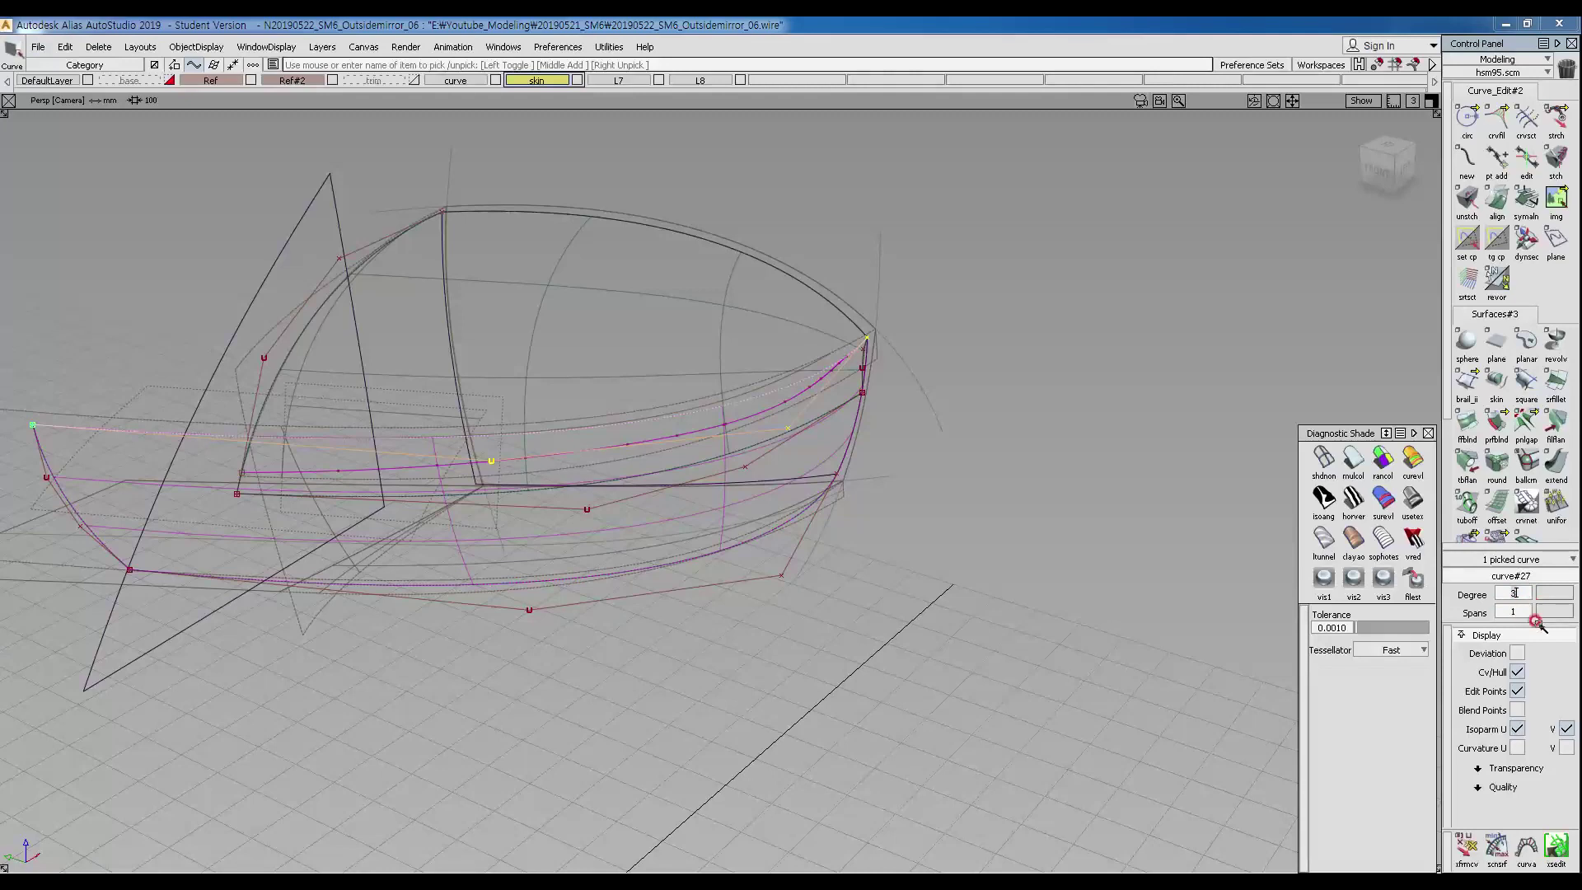
Pick the curve on surface again in the Front view and check its slope against the reference image, then clear the selection.
alt+shift+middle_drag(445, 510, 682, 530)
mouse_move(681, 530)
ctrl+shift+mouse_down()
mouse_move(624, 492)
mouse_move(689, 540)
ctrl+shift+mouse_up()
ctrl+shift+right_drag(700, 520, 756, 537)
alt+shift+middle_drag(759, 538, 893, 546)
alt+shift+right_drag(894, 547, 869, 582)
ctrl+shift+drag(868, 541, 794, 473)
click(796, 498)
click(656, 478)
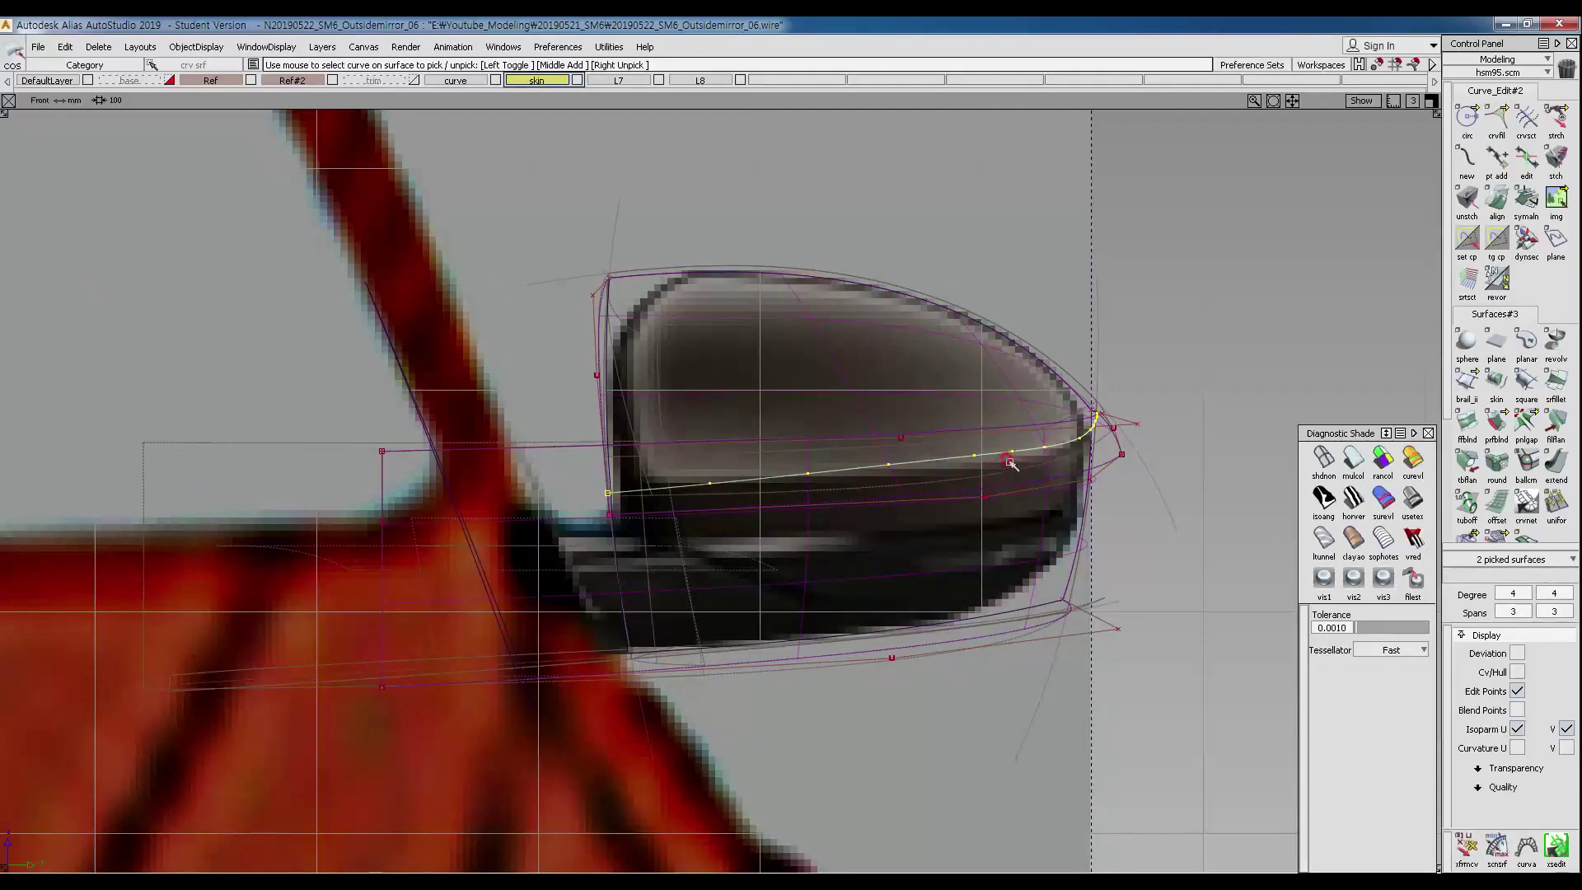
mouse_move(1017, 479)
ctrl+shift+right_down()
mouse_move(970, 469)
mouse_move(993, 477)
ctrl+shift+right_up()
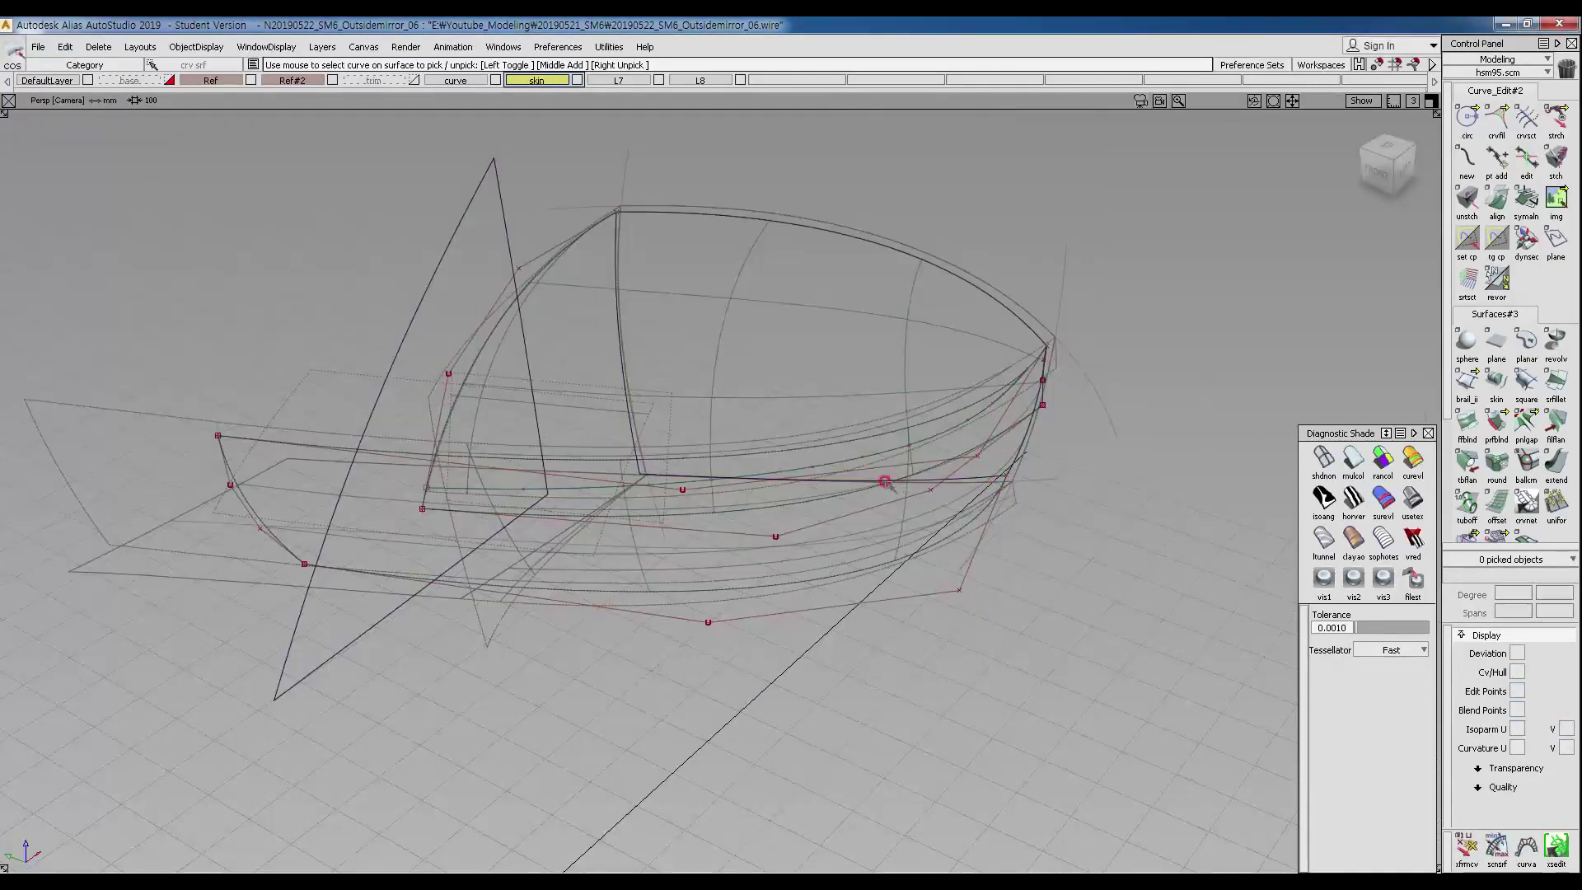
Switch to the four-view layout, frame the mirror in the Top and Left views, and hide the lower rail curve's CVs.
ctrl+shift+right_drag(872, 485, 839, 505)
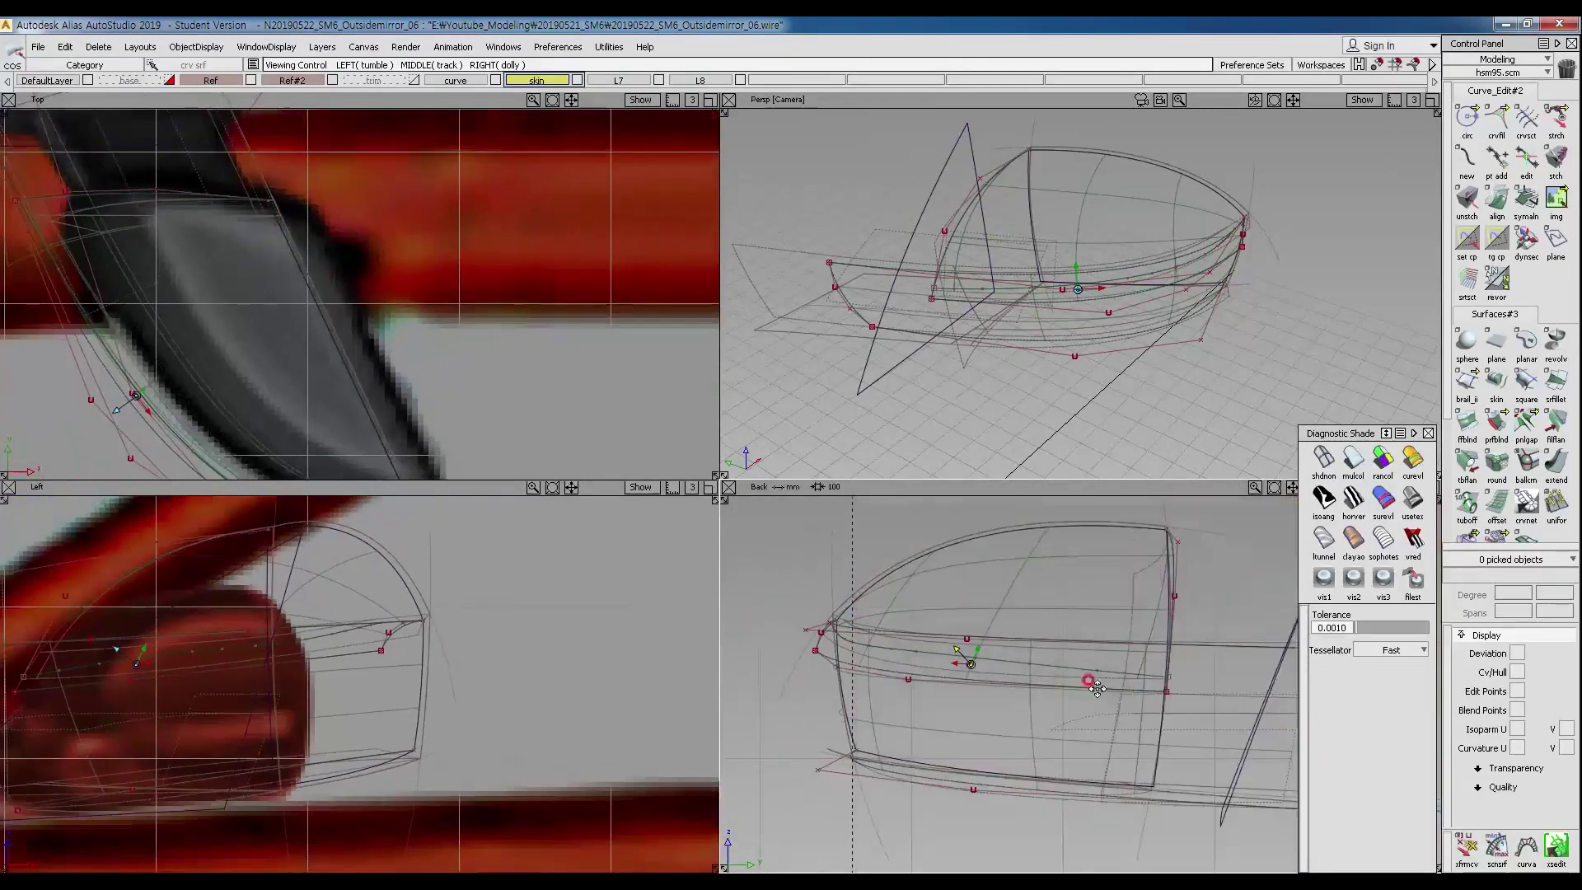
click(198, 624)
alt+shift+middle_drag(194, 619, 264, 626)
alt+shift+middle_drag(270, 456, 285, 360)
ctrl+shift+drag(206, 612, 245, 664)
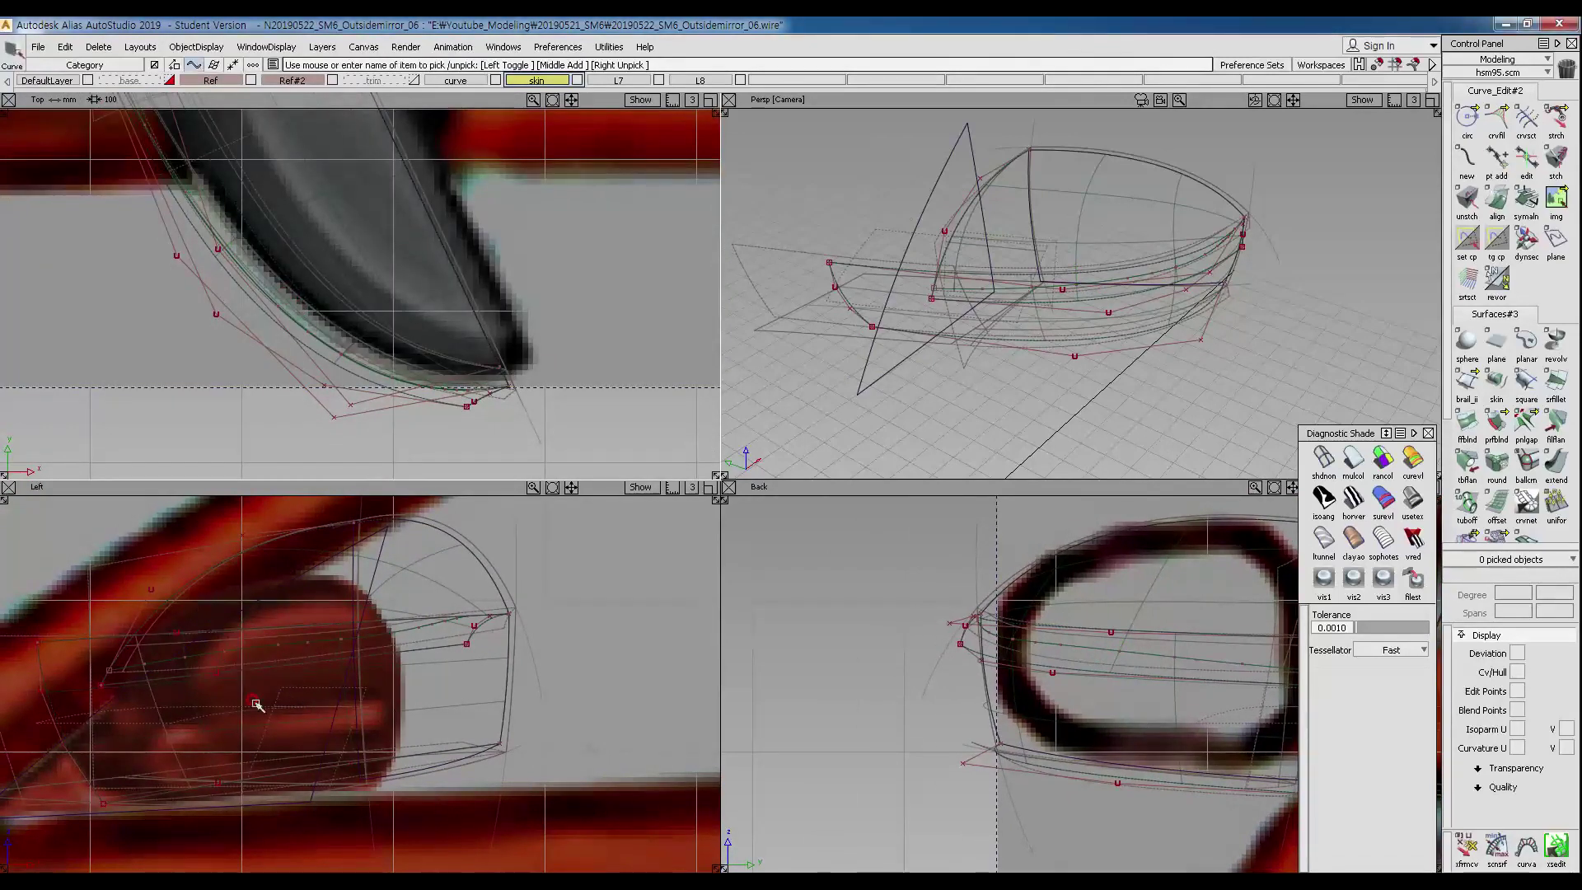
click(313, 798)
ctrl+shift+right_drag(373, 698, 379, 736)
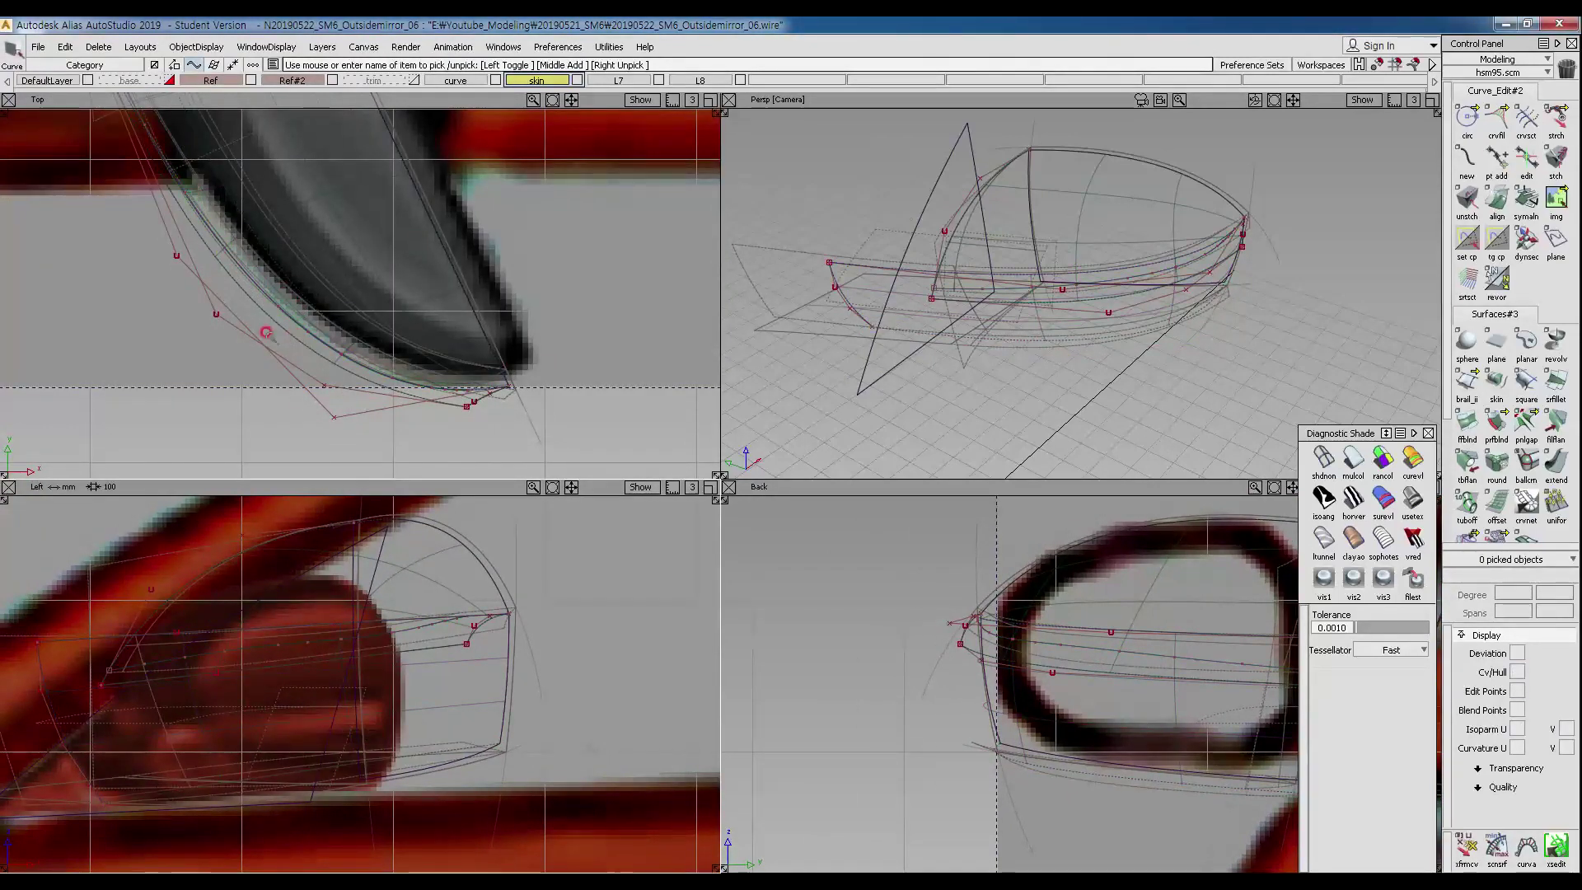
Move the upper rail curve's inner CV nearest the outer end inward in the Top view to flatten its bow.
click(176, 256)
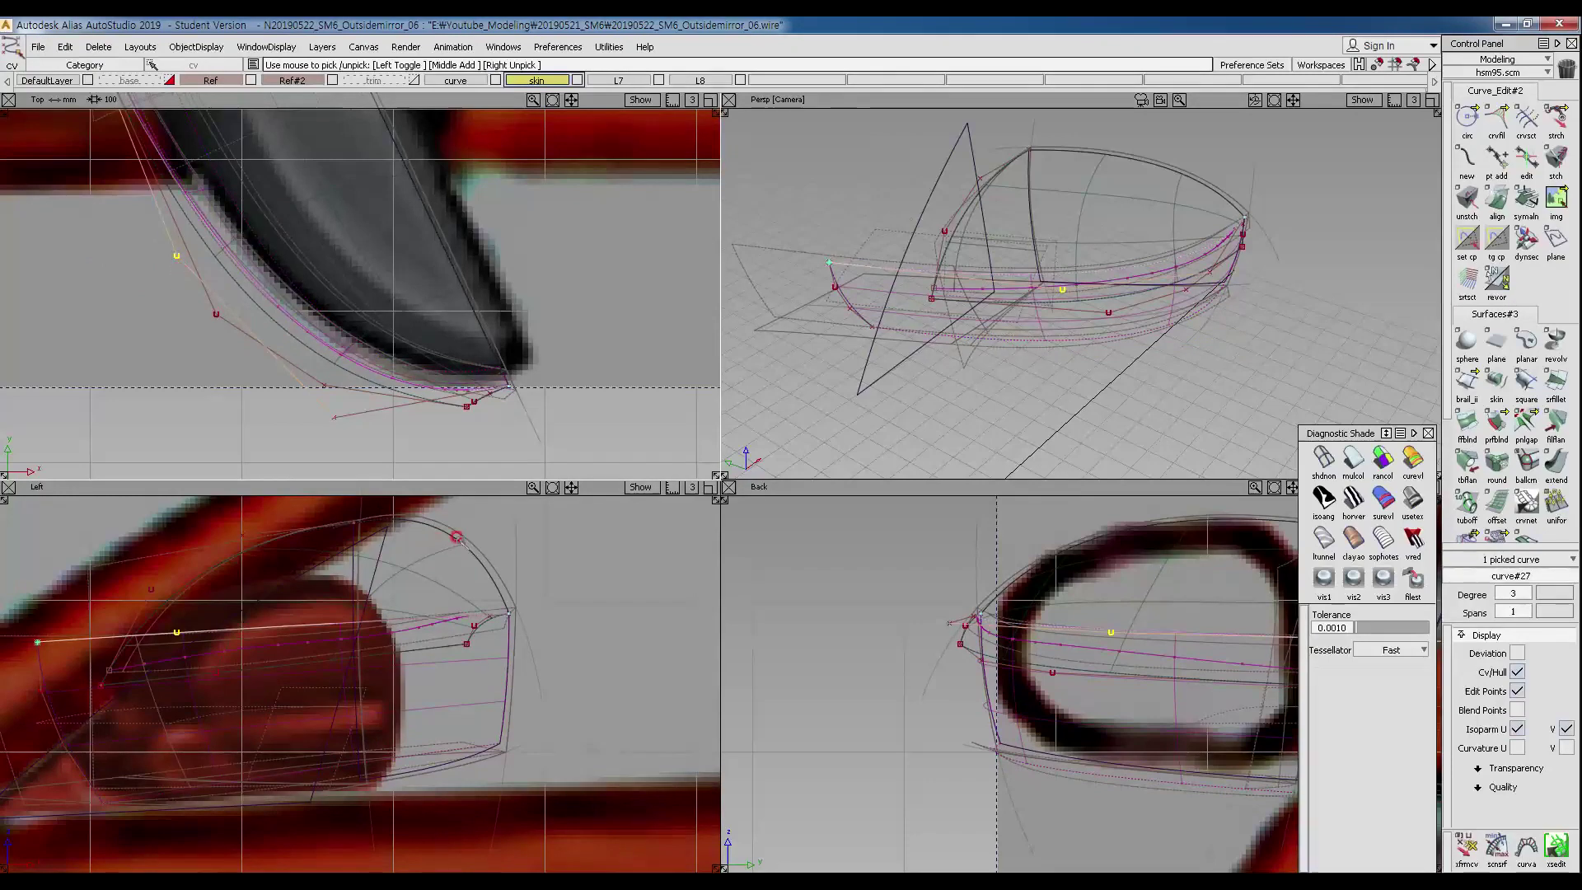
drag(296, 393, 348, 422)
ctrl+shift+middle_click(601, 690)
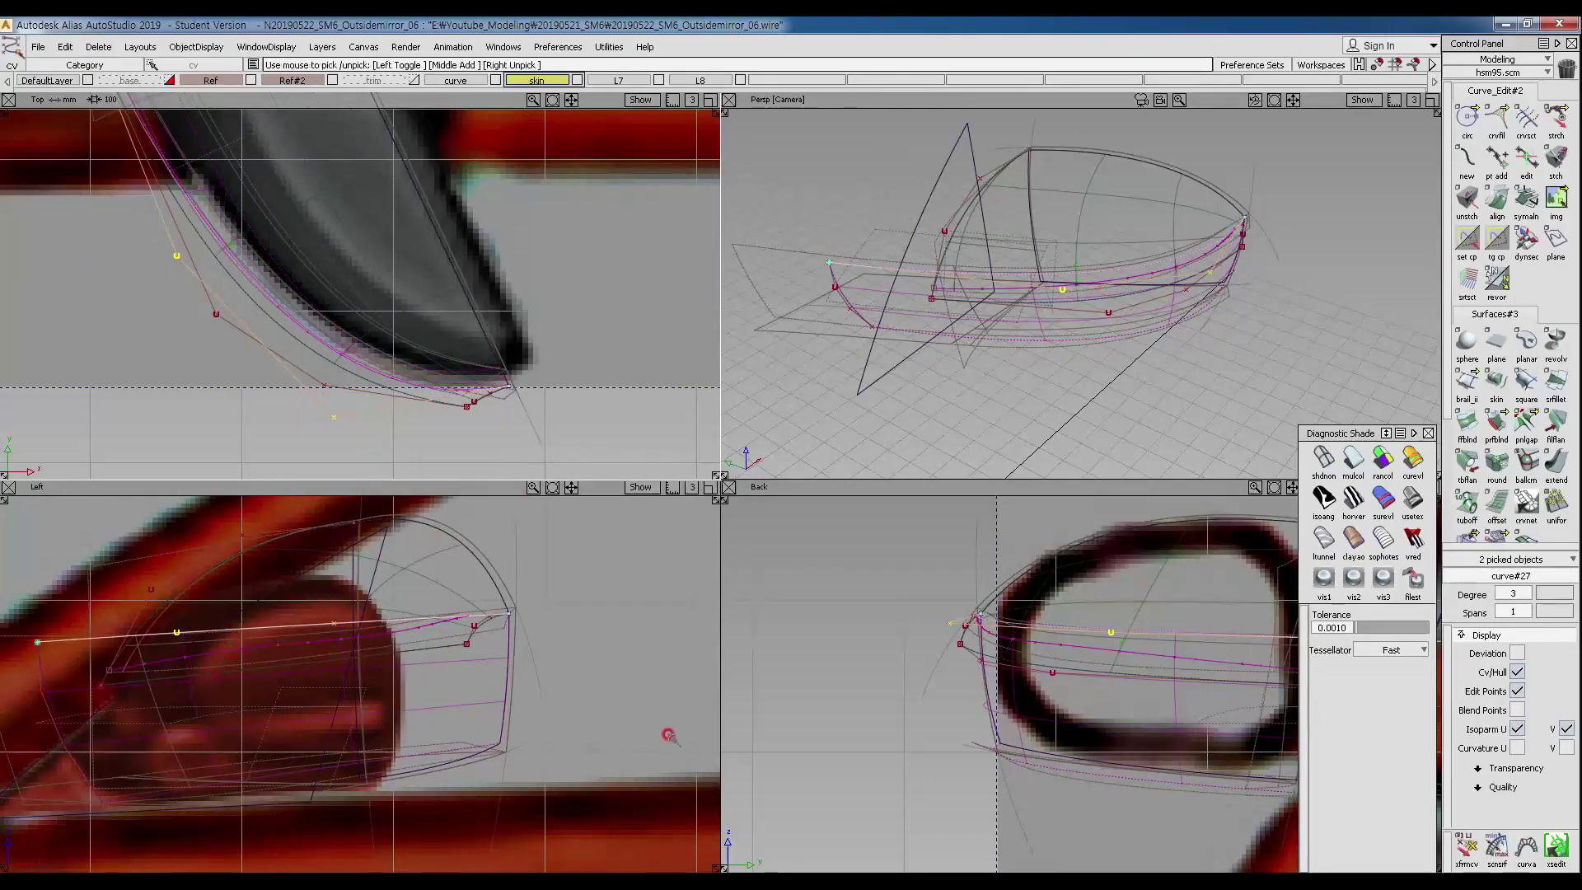
alt+shift+middle_drag(1001, 675, 958, 672)
click(268, 437)
drag(309, 451, 363, 472)
ctrl+shift+middle_drag(507, 429, 507, 413)
drag(591, 421, 591, 413)
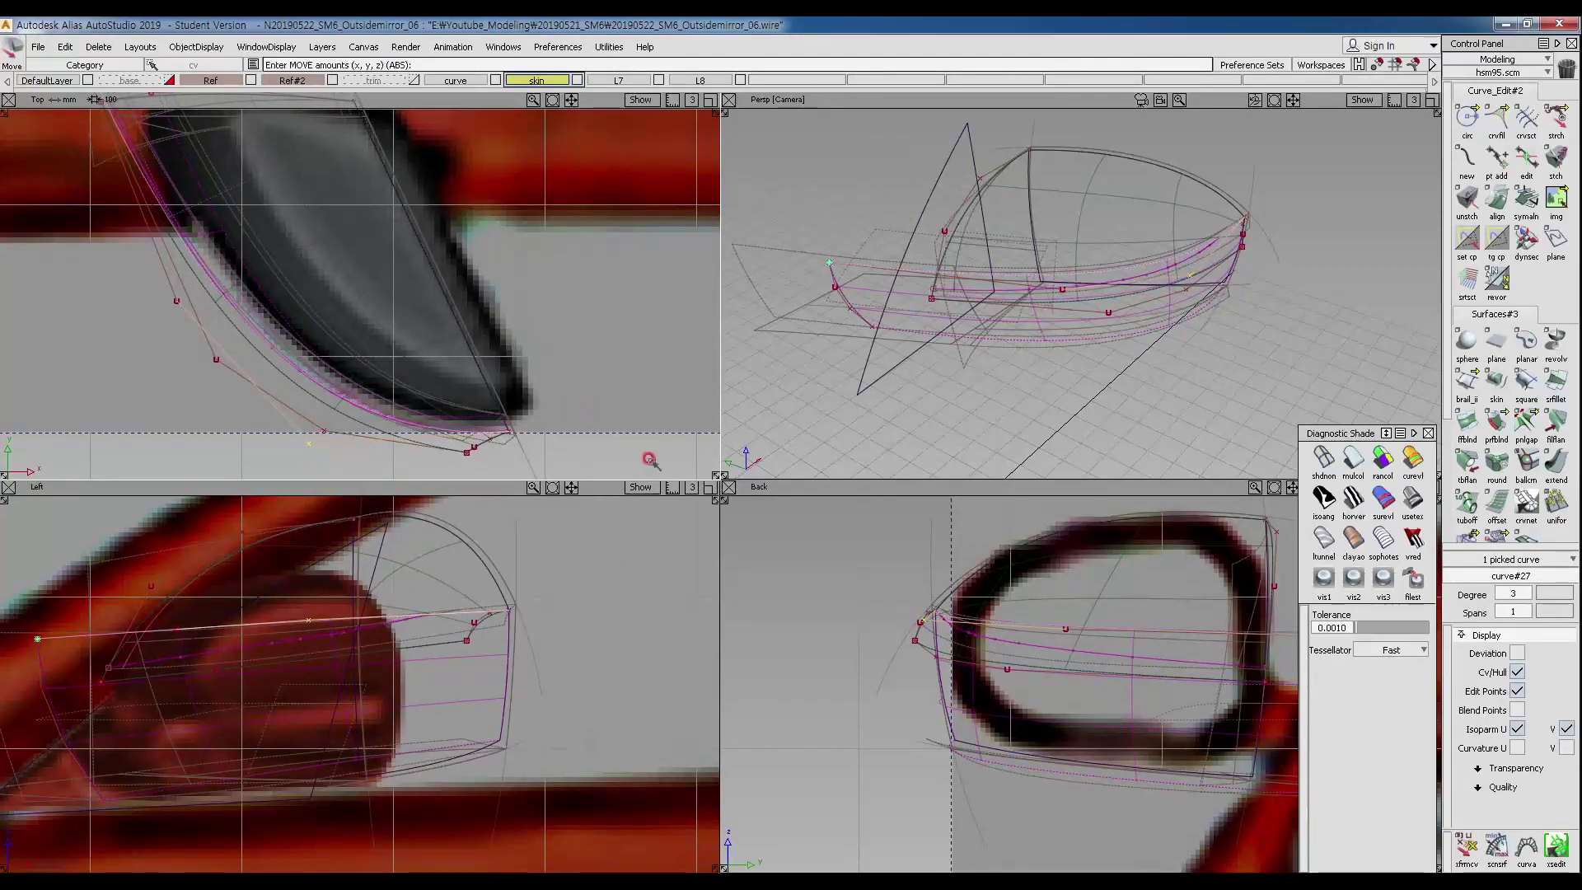
Change the Back view to the Front view and frame the mirror against its reference image.
click(729, 487)
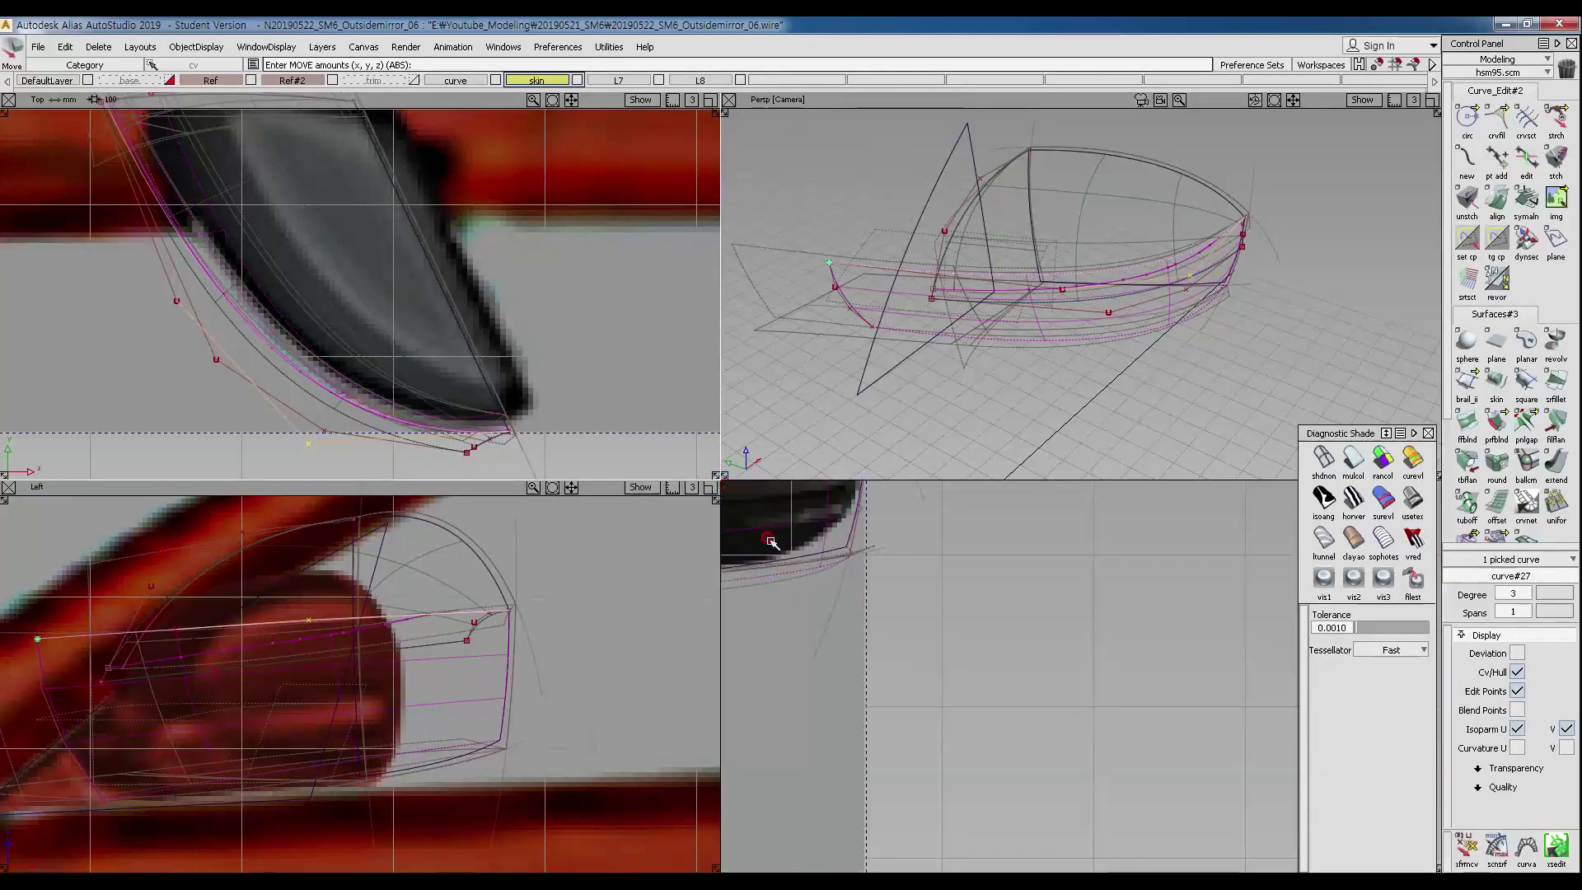
click(770, 542)
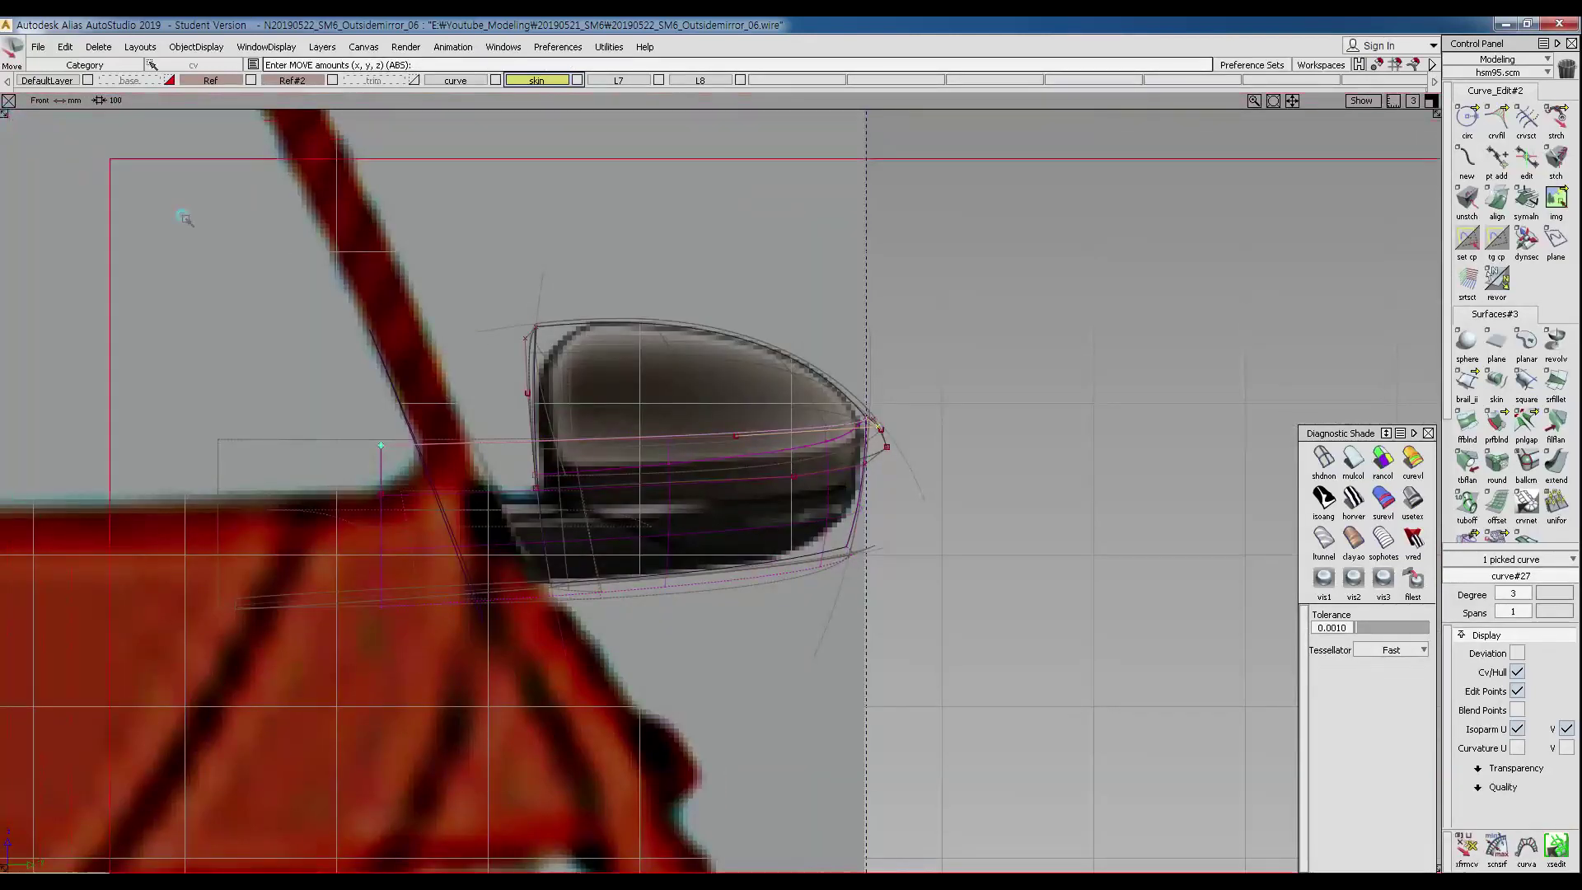
drag(866, 518, 719, 501)
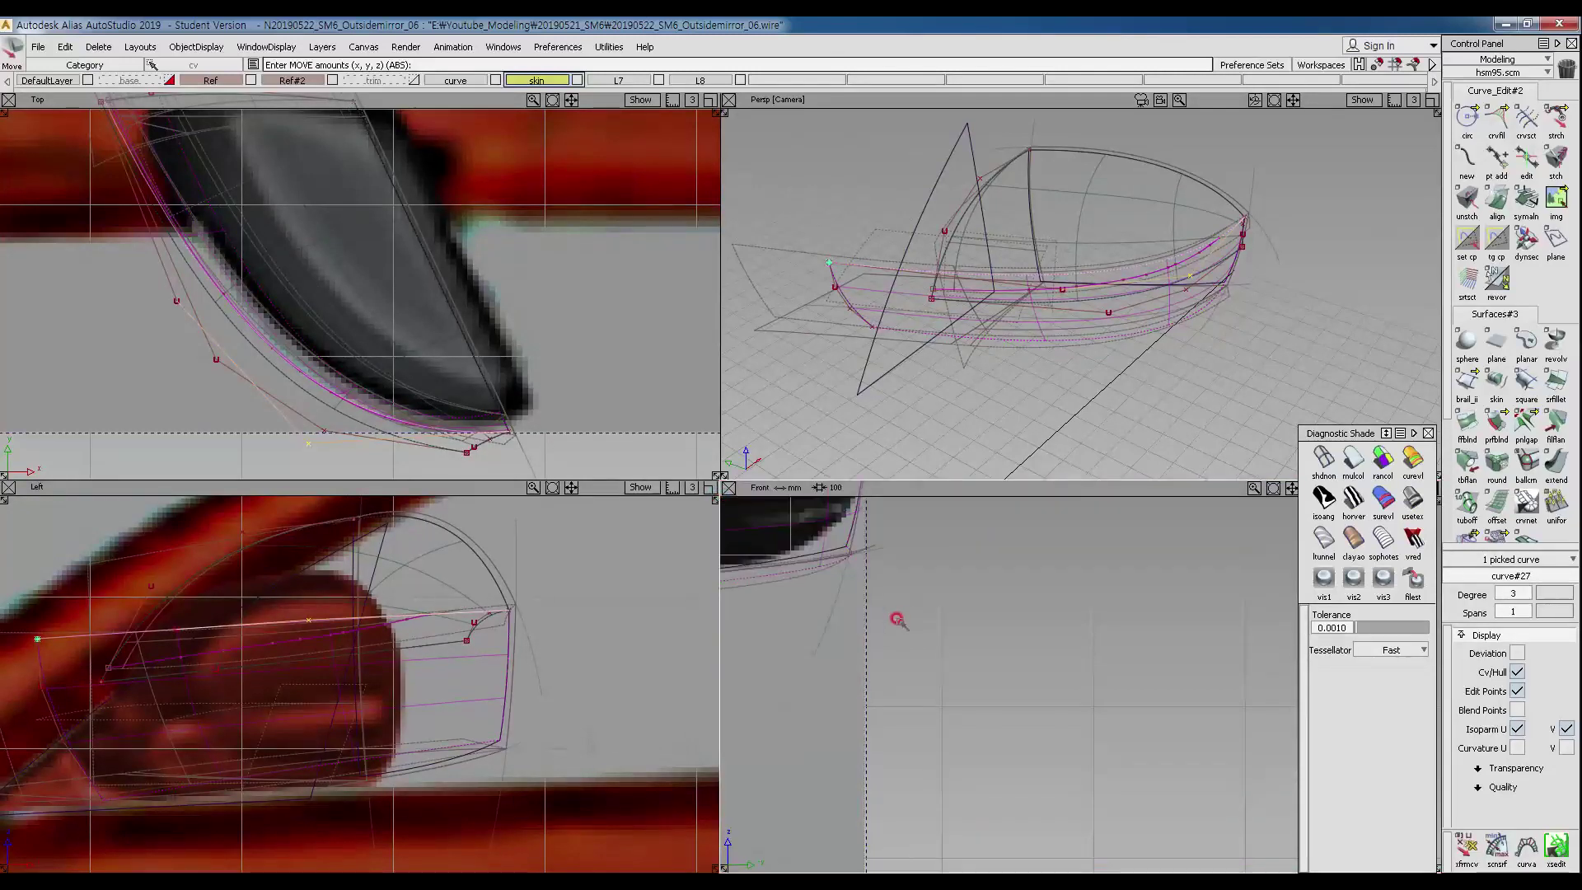
alt+shift+click(832, 591)
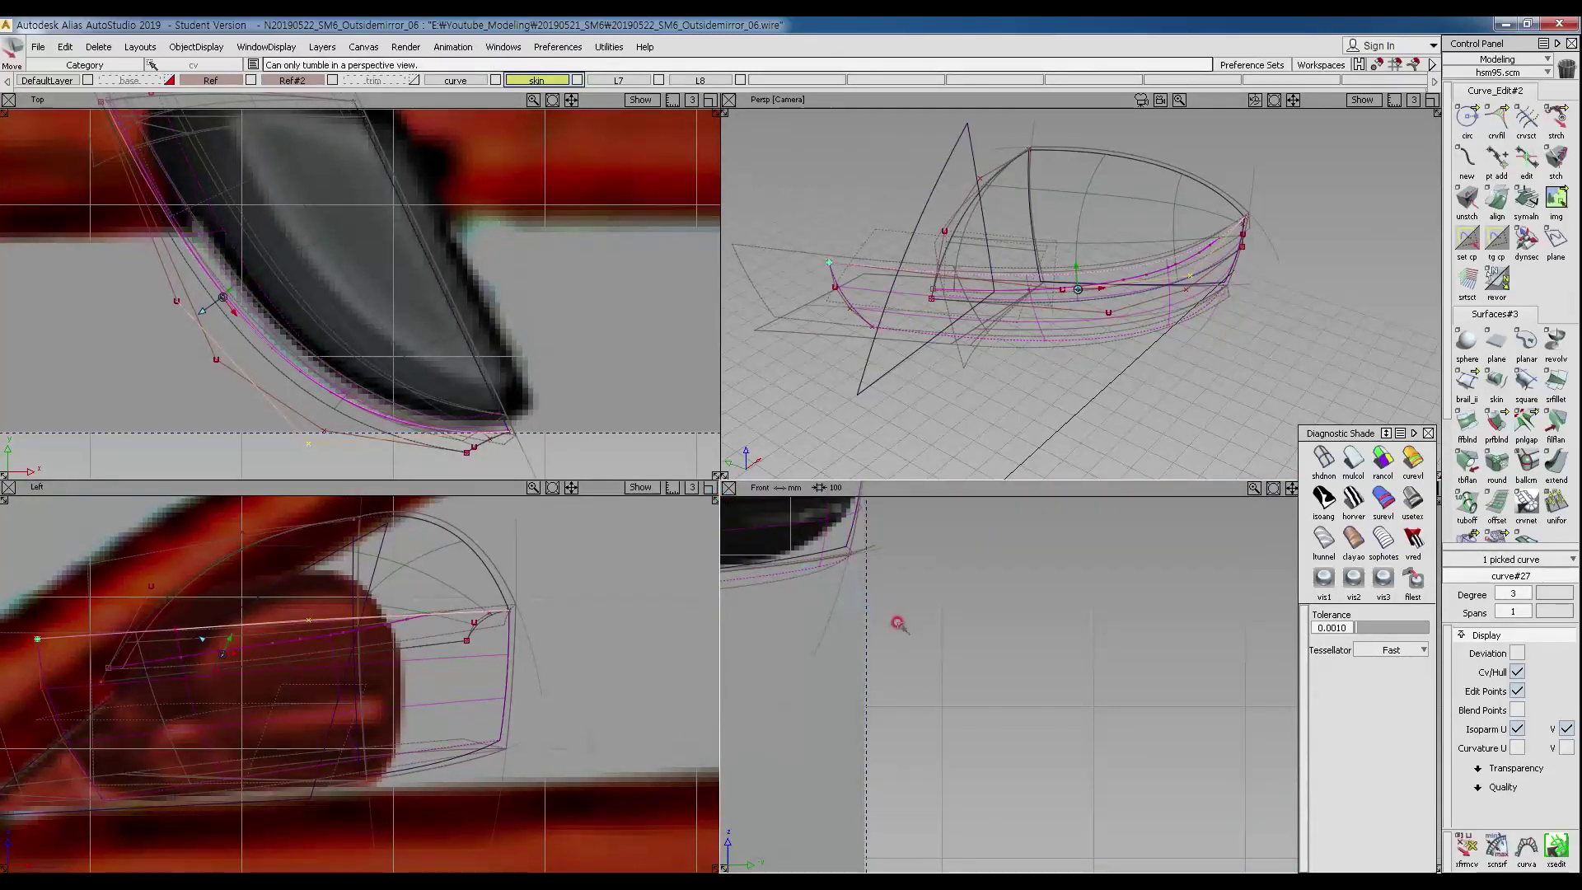
alt+shift+middle_drag(896, 621, 1329, 828)
alt+shift+middle_drag(858, 653, 762, 668)
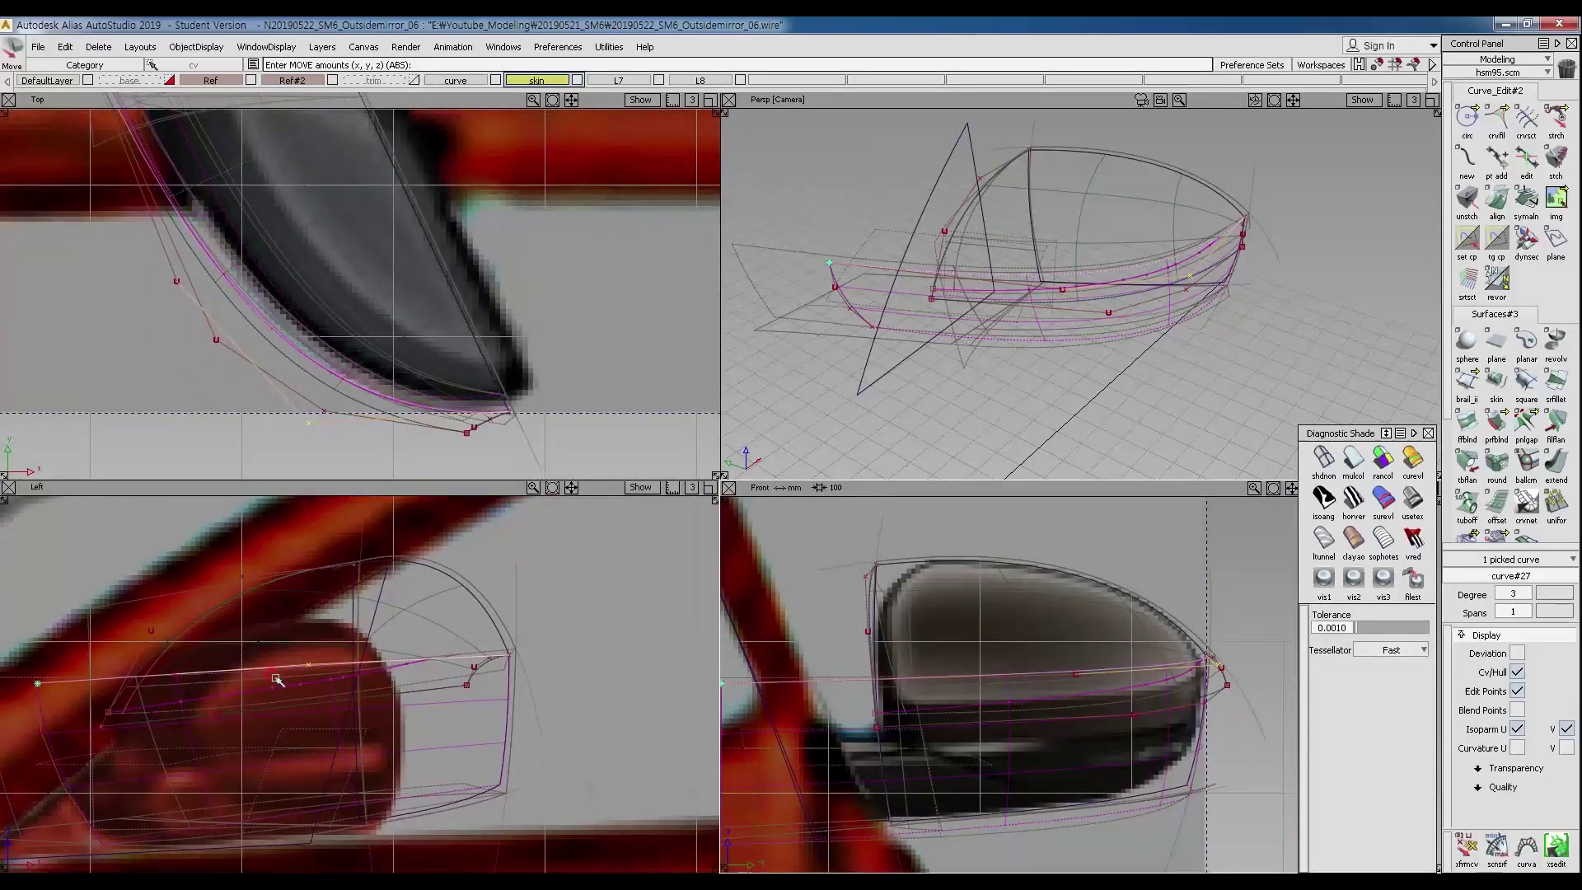
Pick the curve on surface and compare it with the reference parting line in the Front view.
ctrl+shift+drag(1131, 753, 1118, 675)
ctrl+shift+drag(1143, 725, 1096, 657)
click(1117, 703)
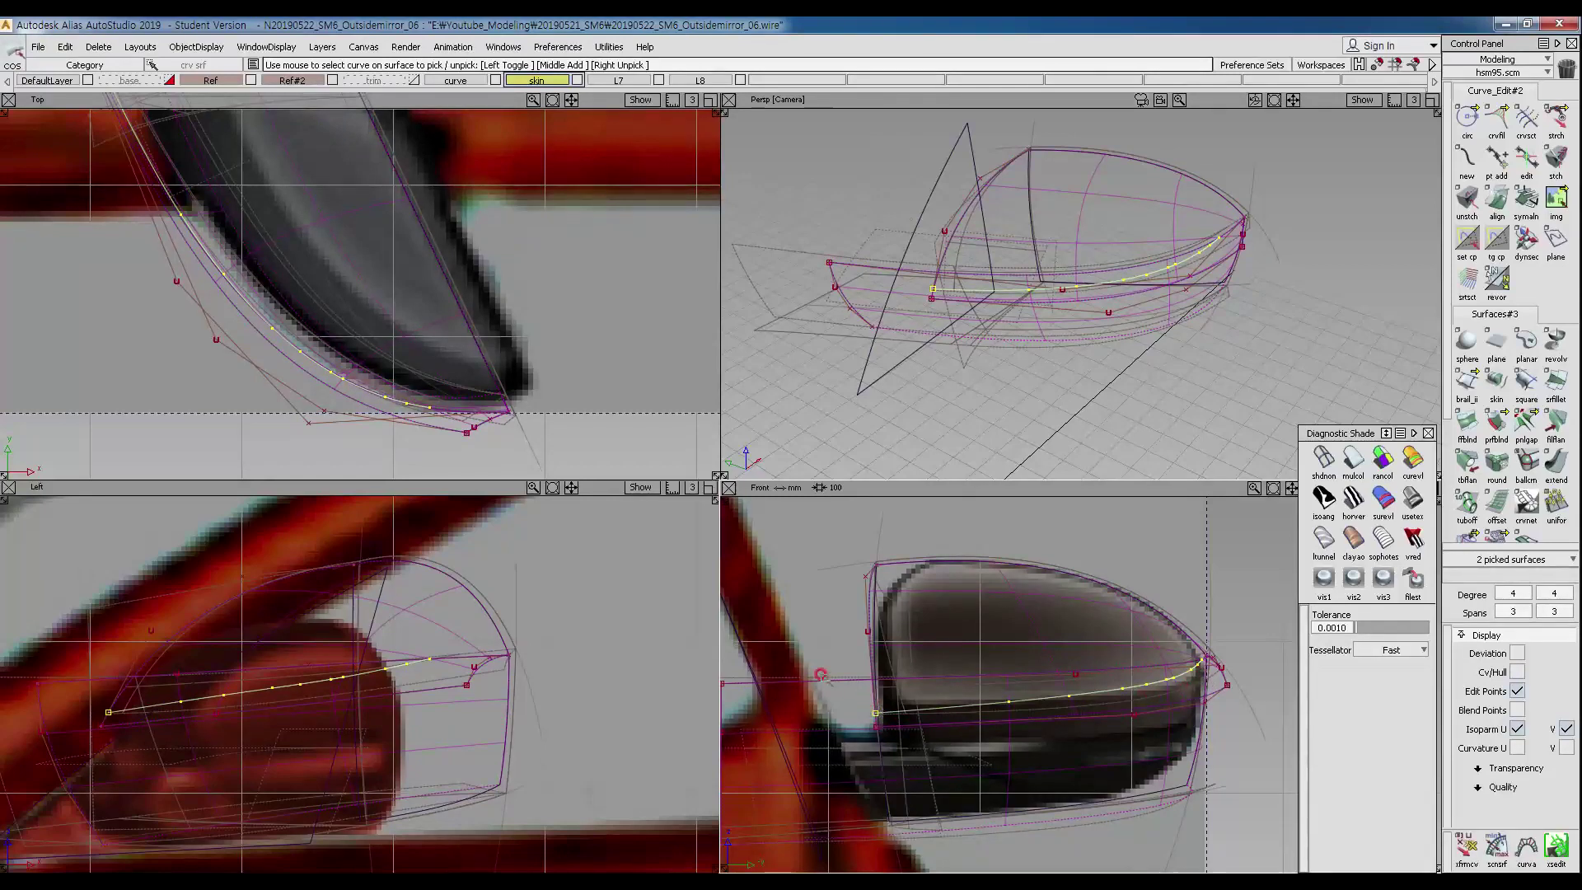
alt+shift+middle_drag(797, 683, 866, 662)
Try to shift the front surface's inner-end profile CVs vertically in the Front view, and undo the move.
ctrl+shift+drag(827, 828, 753, 636)
drag(755, 636, 837, 838)
ctrl+shift+middle_drag(838, 796, 846, 764)
right_drag(848, 766, 849, 761)
key(ctrl+z)
Show the lower rail curve's CVs and move the inner-end profile and rail-end CVs slightly right in the Left view.
ctrl+shift+drag(787, 849, 795, 798)
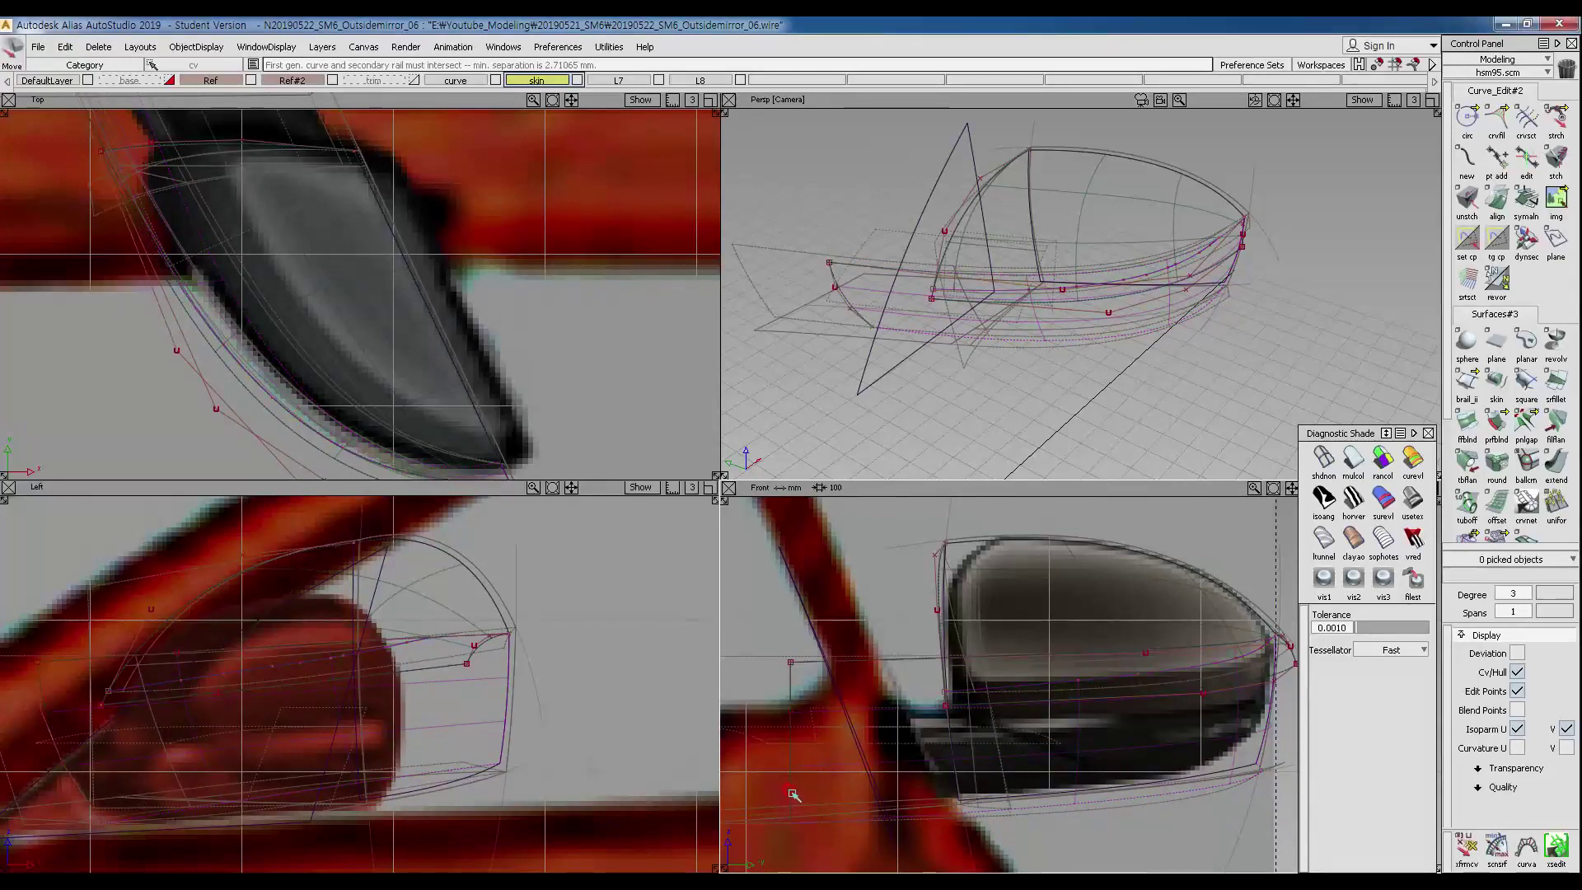
alt+shift+middle_drag(289, 706, 380, 695)
ctrl+shift+drag(361, 765, 357, 698)
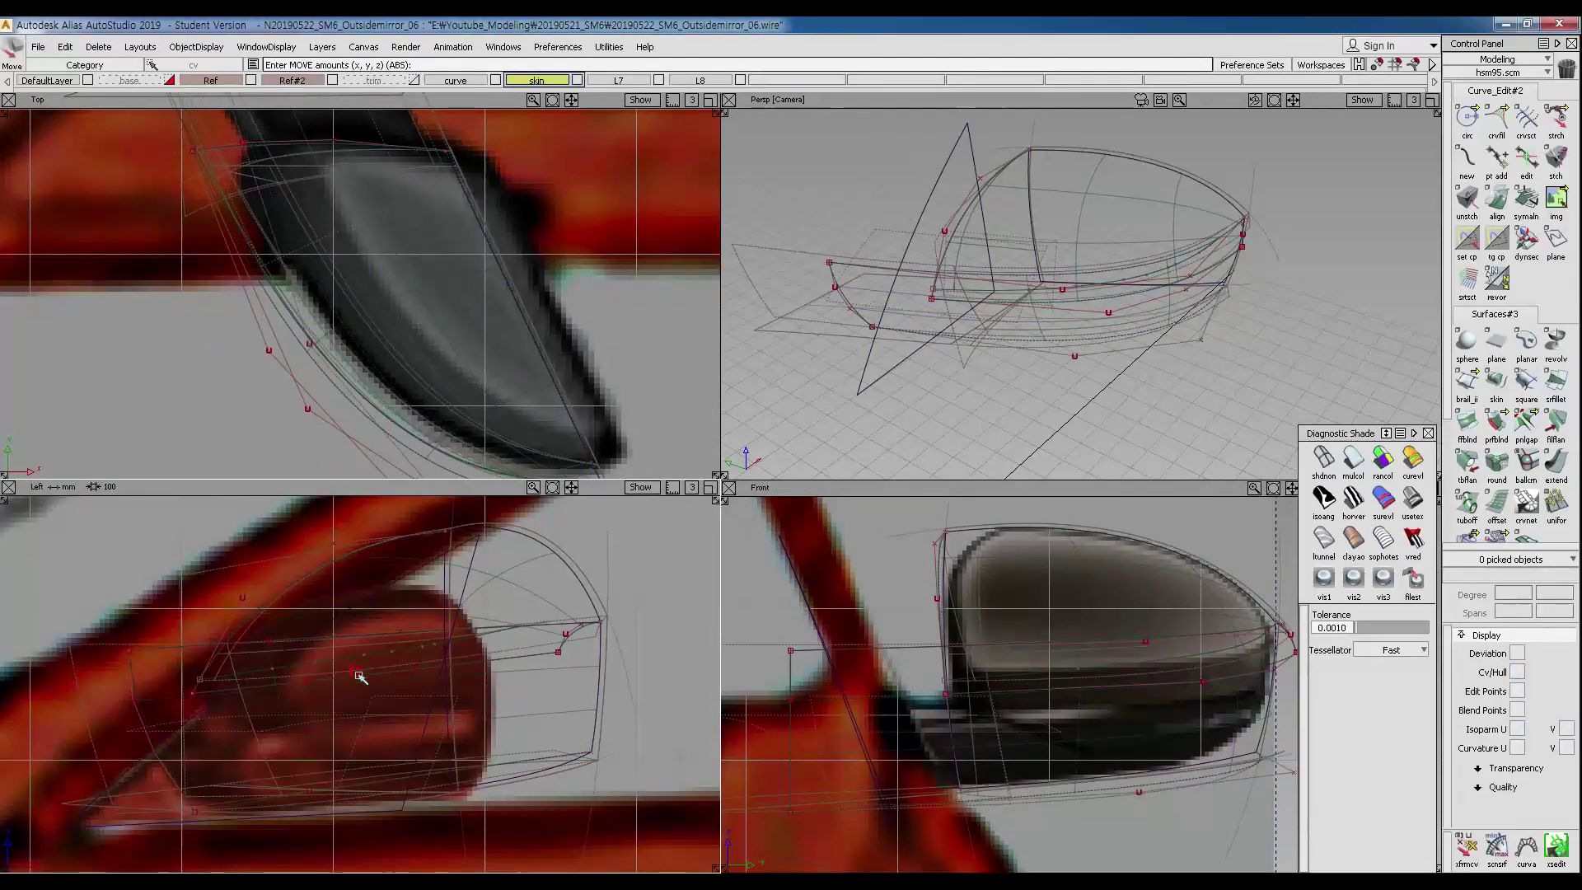
alt+shift+middle_drag(212, 632, 219, 632)
ctrl+shift+drag(95, 643, 155, 715)
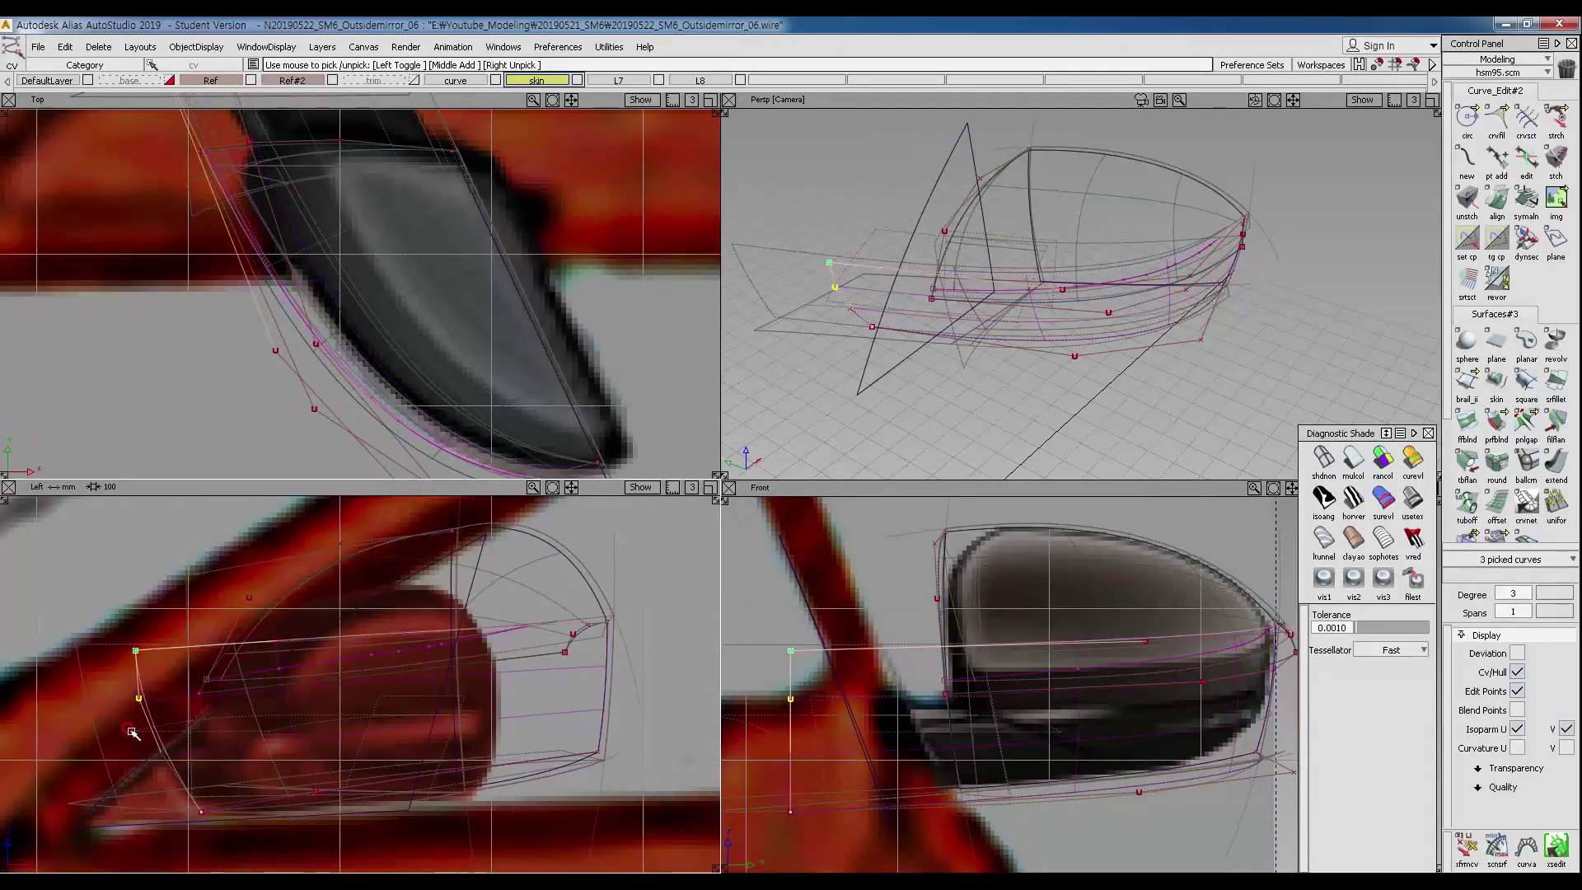
ctrl+shift+drag(221, 824, 149, 622)
ctrl+shift+right_drag(148, 622, 144, 564)
middle_drag(143, 563, 166, 566)
Pick the curve on surface, compare its path with the reference in the Front and Top views, and clear the selection.
ctrl+shift+drag(907, 638, 907, 577)
mouse_move(1137, 717)
ctrl+shift+mouse_down()
mouse_move(1109, 653)
mouse_move(1127, 695)
ctrl+shift+mouse_up()
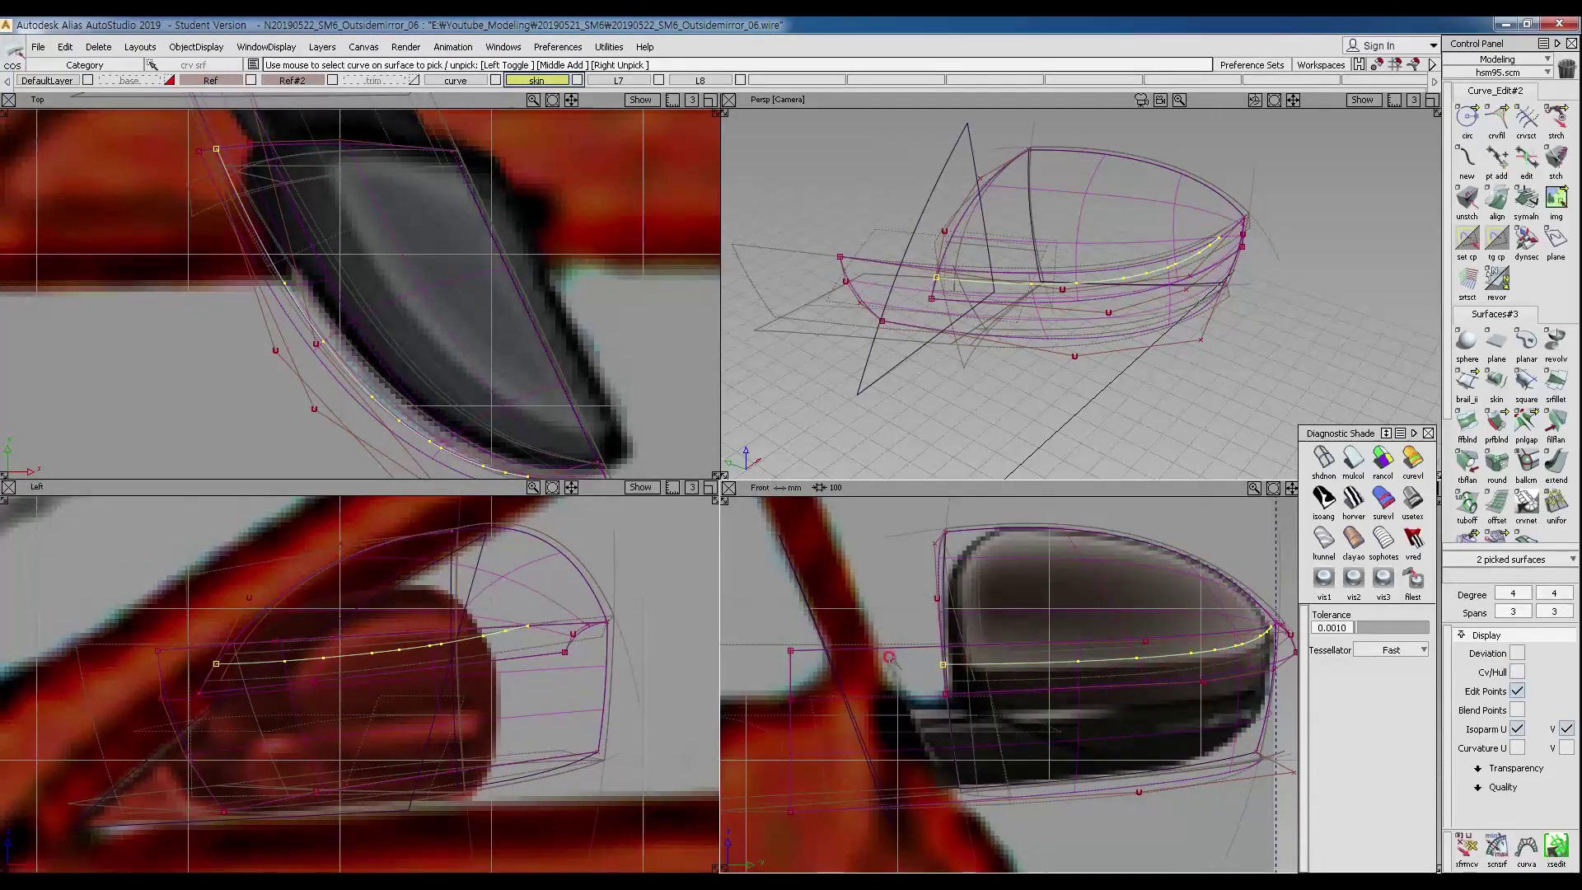
alt+shift+middle_drag(472, 392, 446, 352)
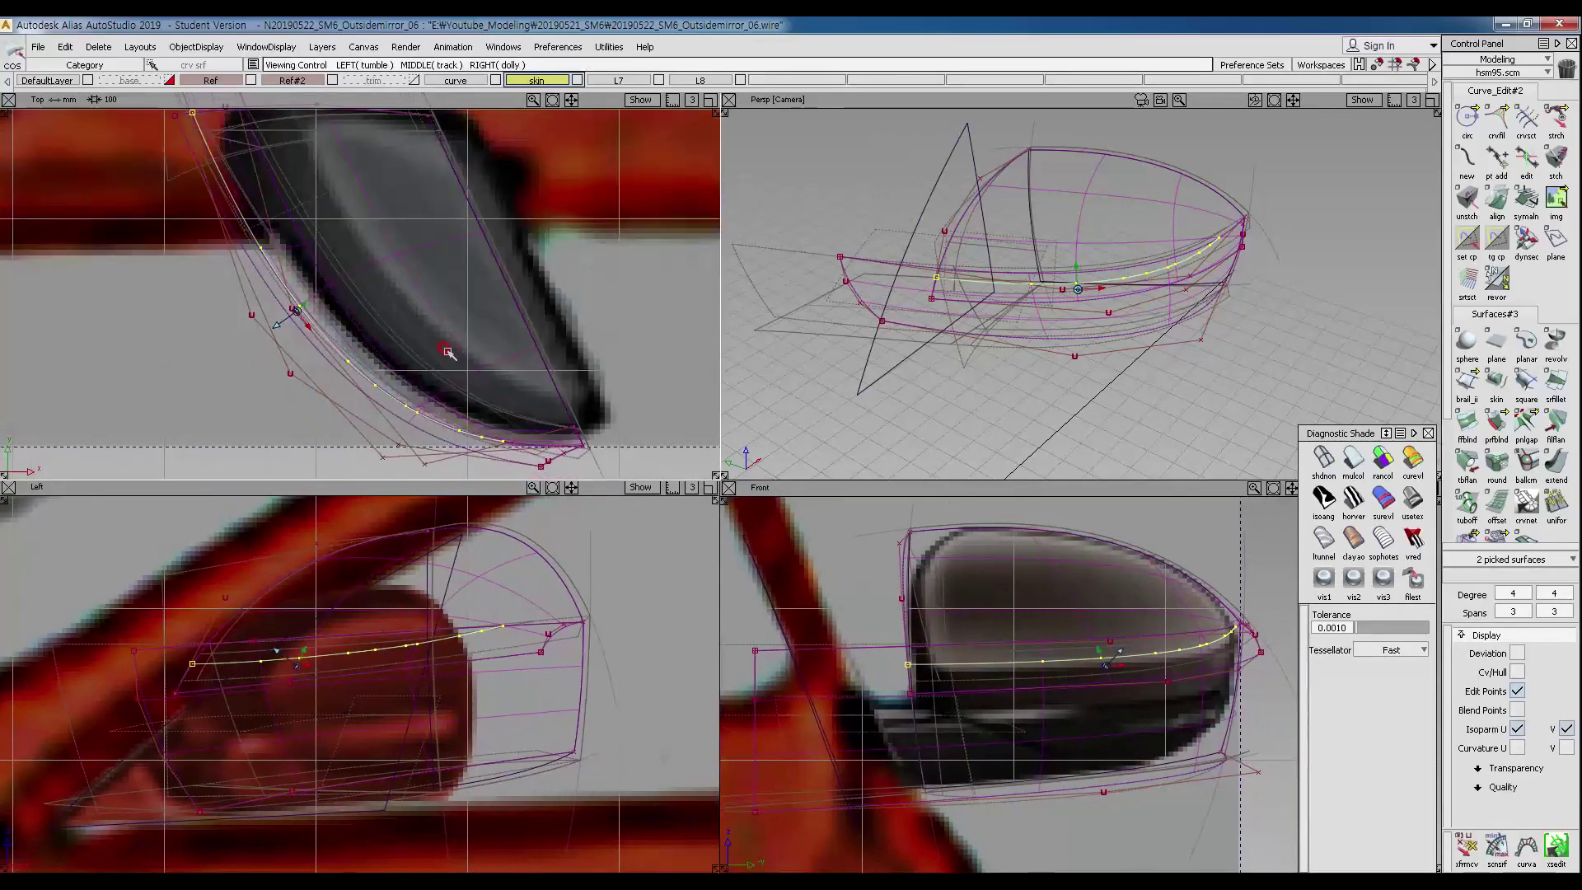
ctrl+shift+drag(332, 379, 314, 308)
alt+shift+middle_drag(312, 305, 294, 324)
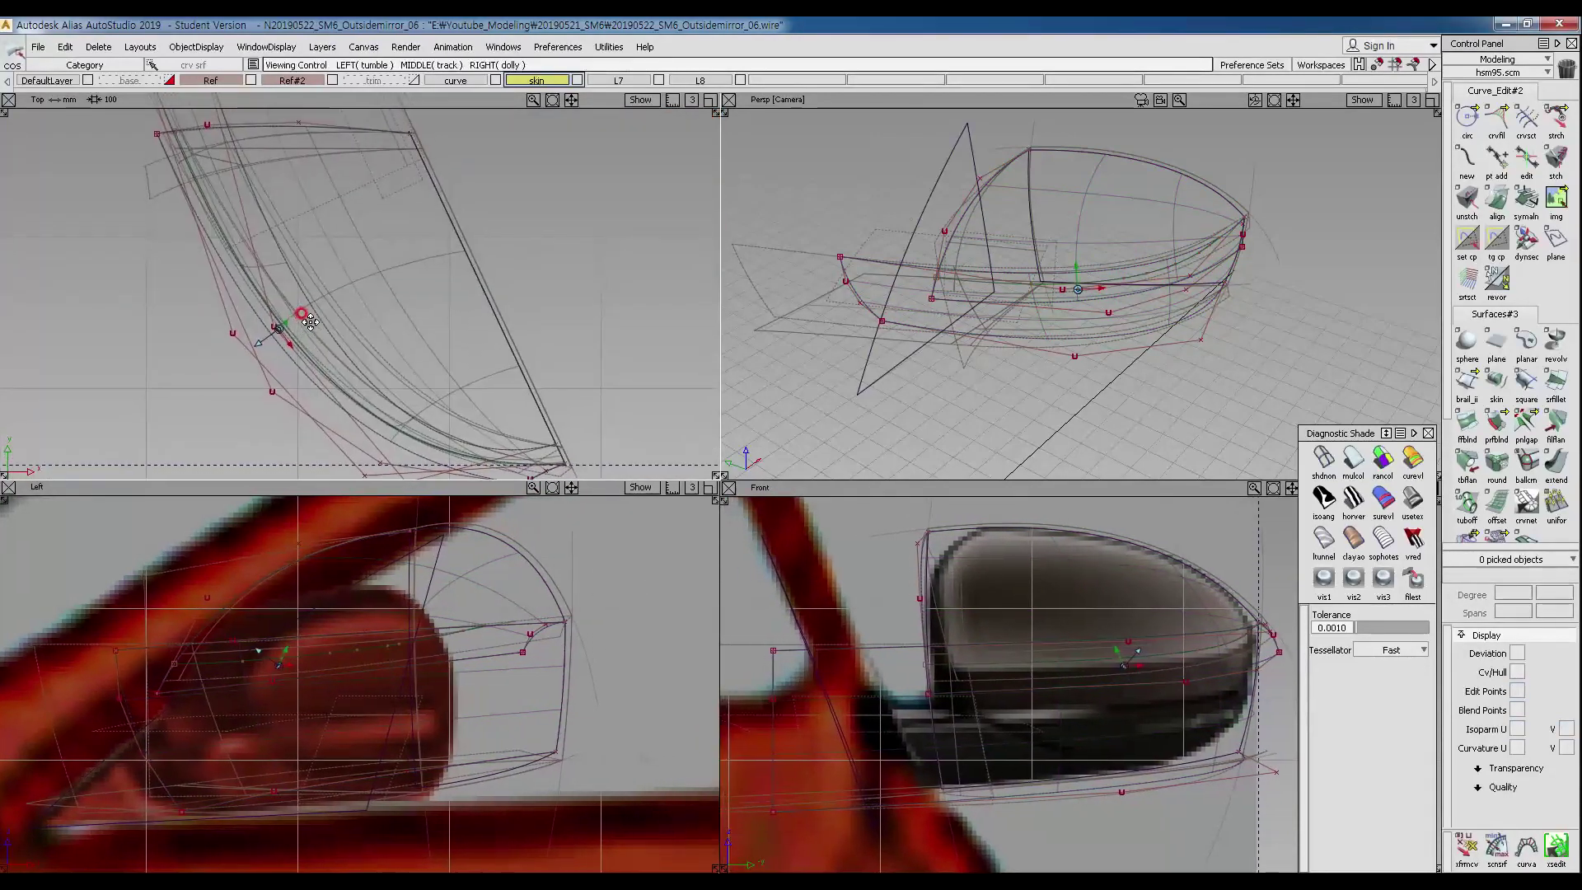
ctrl+shift+drag(178, 236, 156, 222)
click(326, 292)
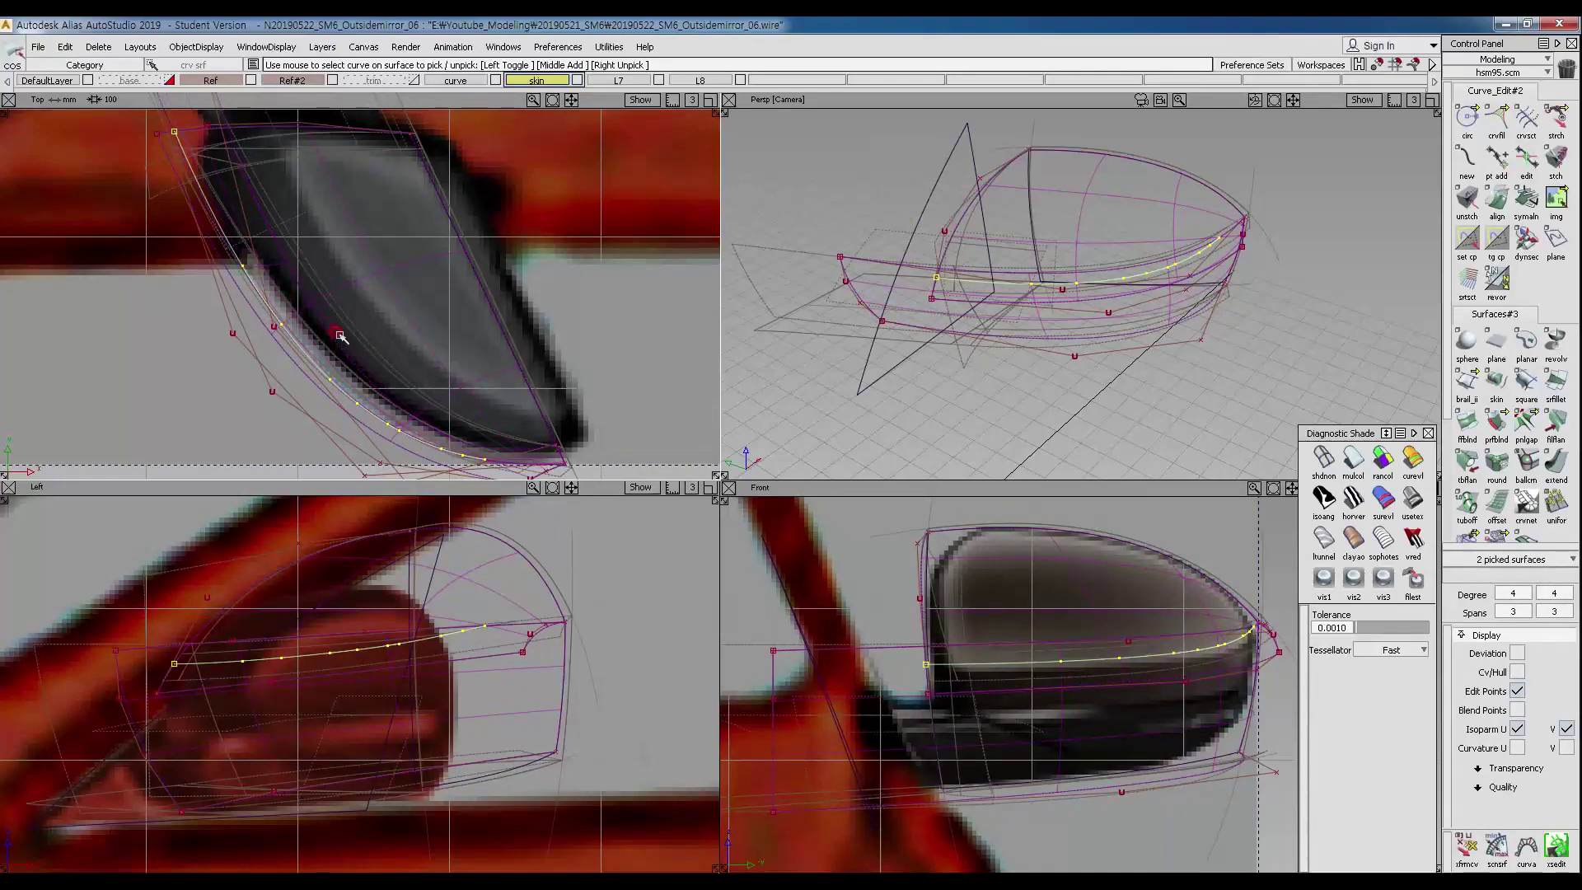
click(441, 450)
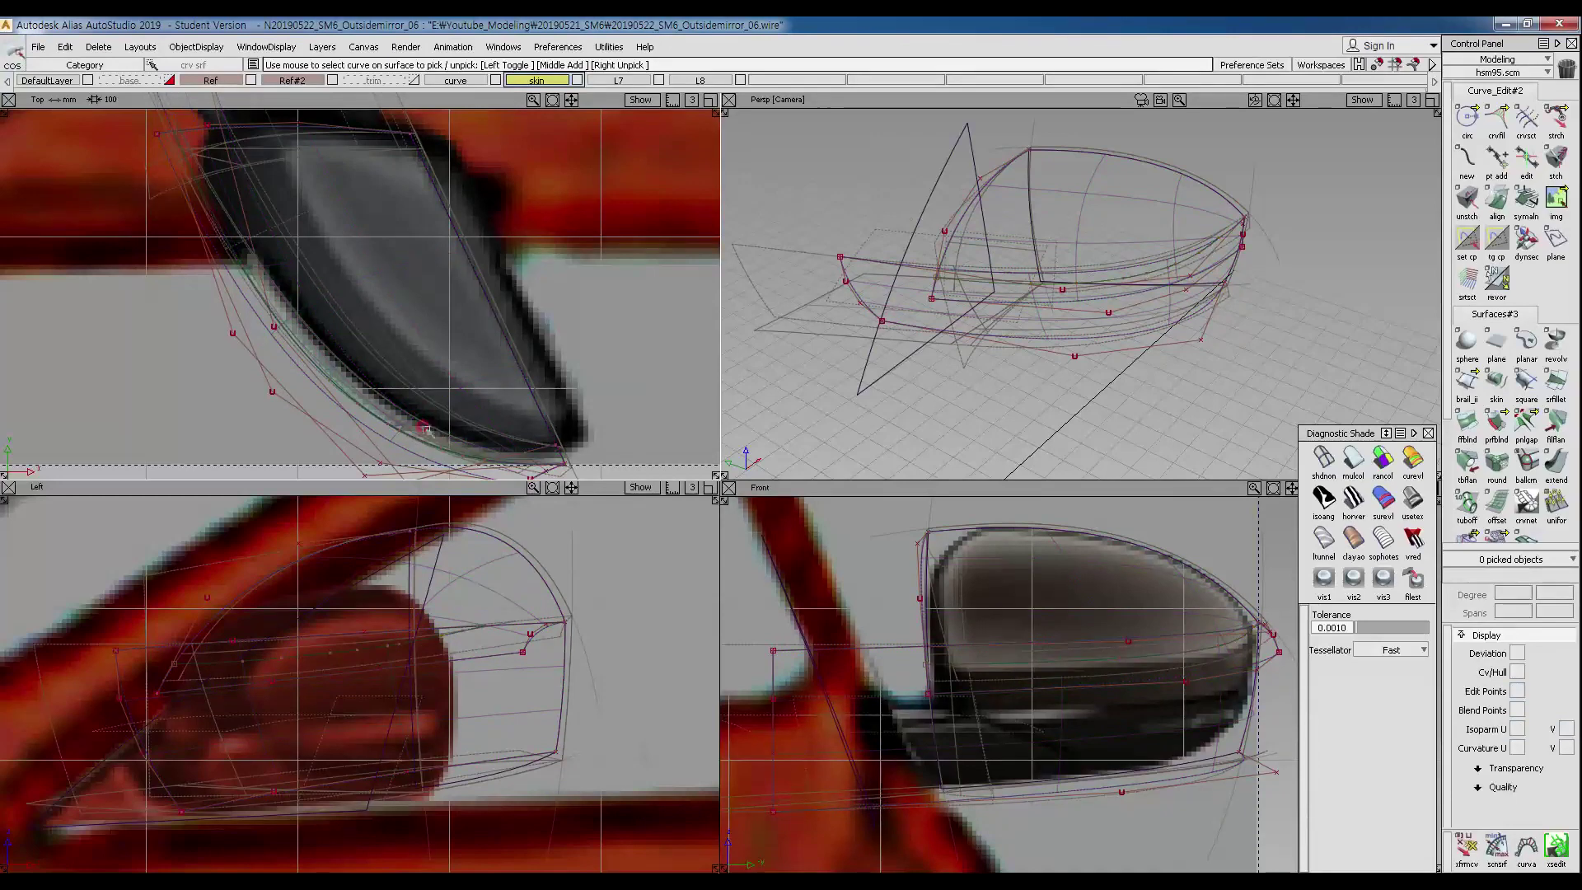
Select the CVs of the front surface's inner-end profile and both rail curves and shift them slightly right in the Top view.
mouse_move(82, 637)
ctrl+shift+mouse_down()
mouse_move(95, 626)
mouse_move(124, 720)
ctrl+shift+mouse_up()
click(178, 814)
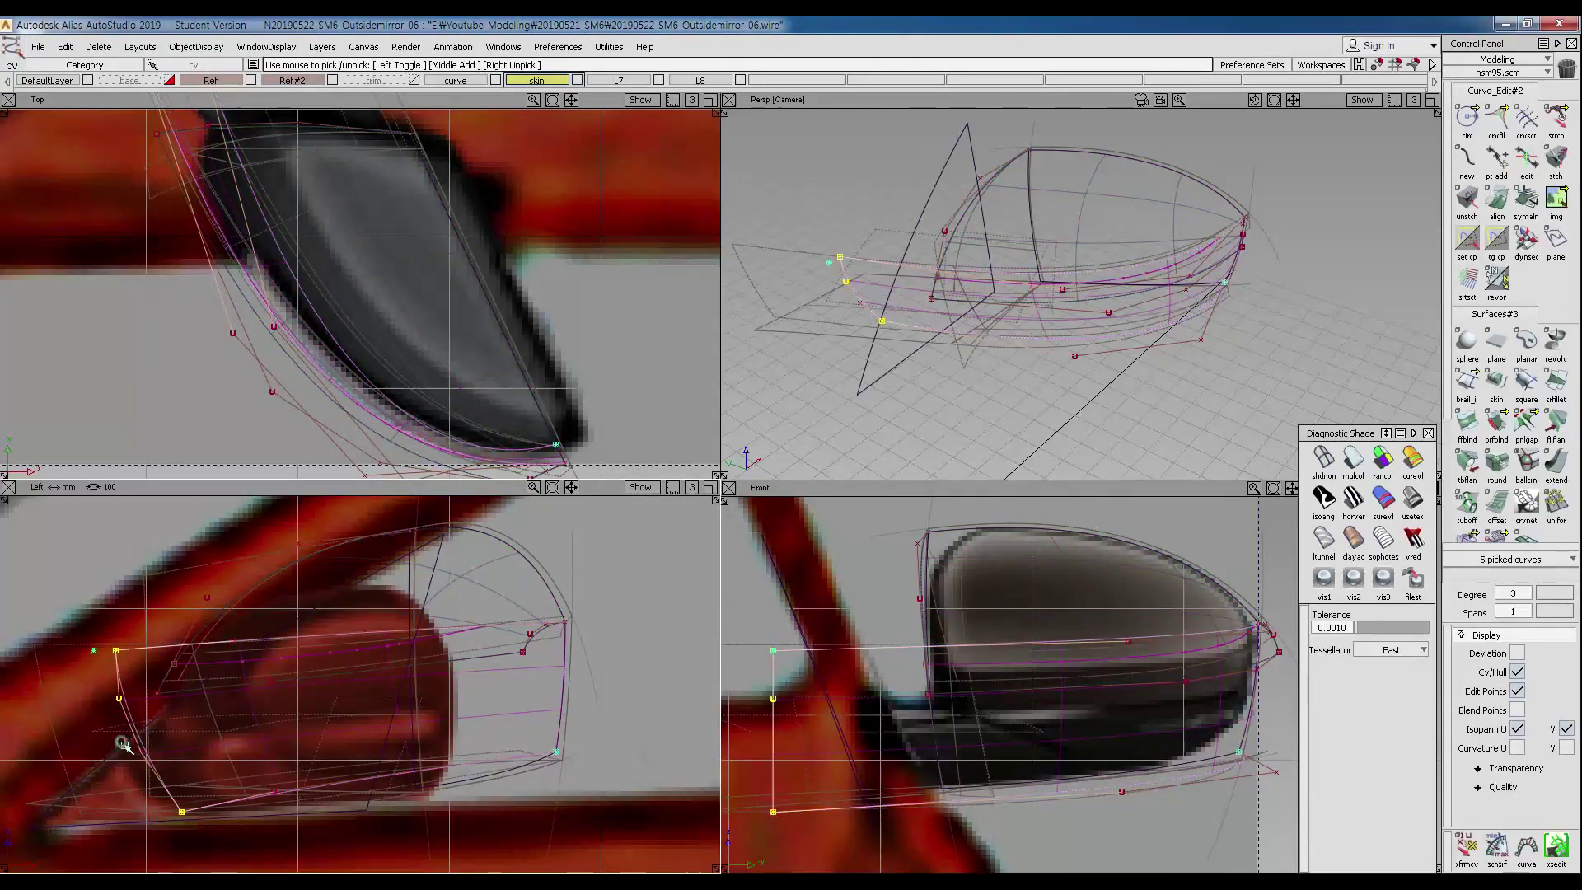
click(233, 640)
click(369, 815)
click(274, 791)
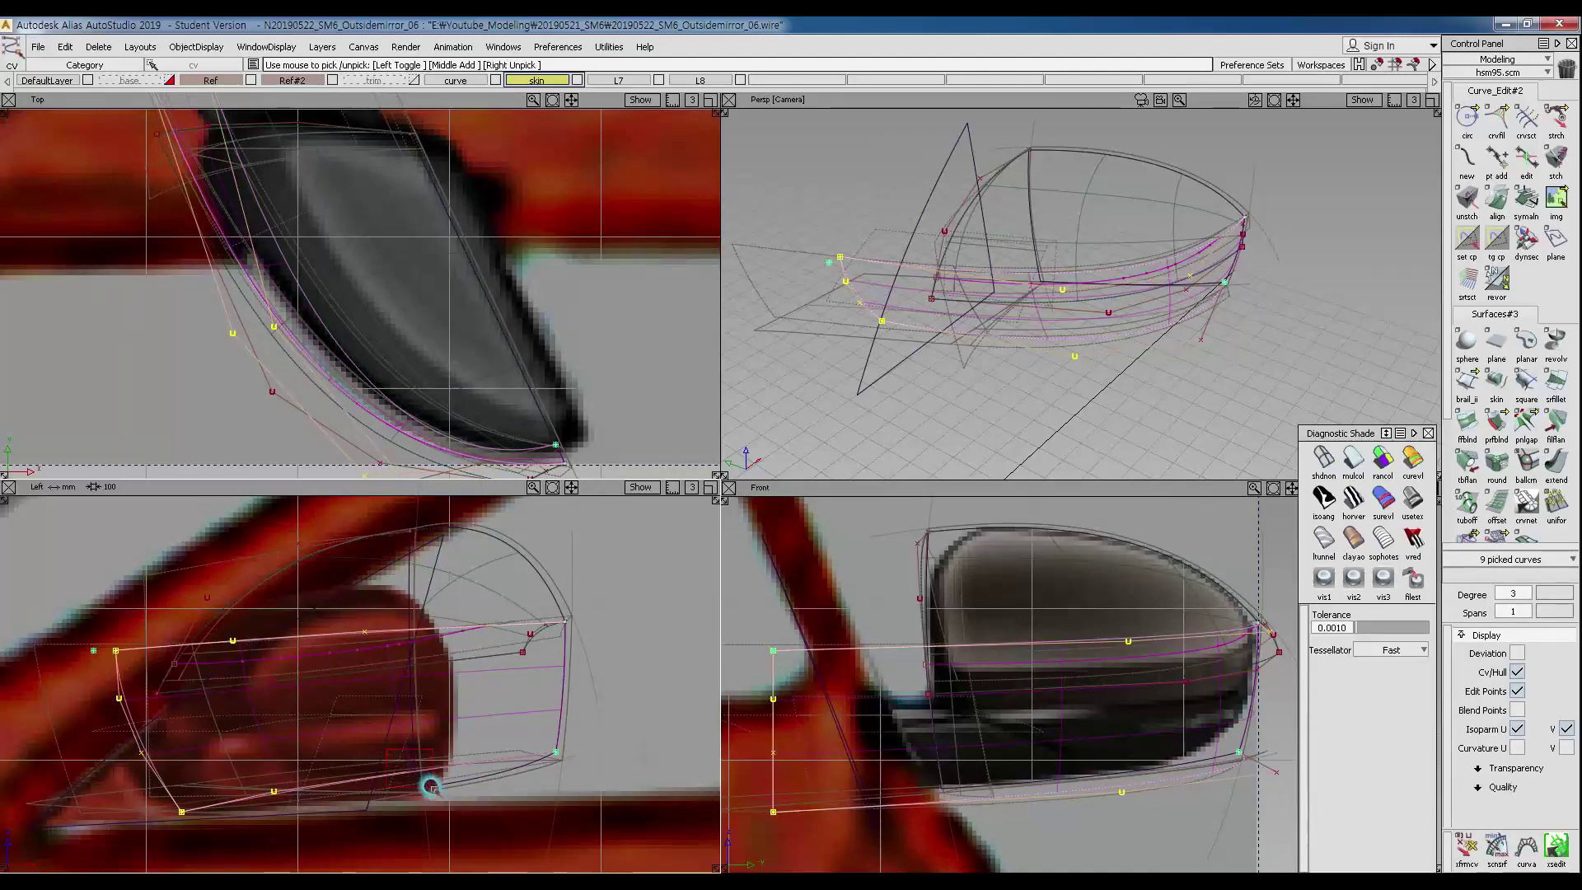
ctrl+shift+right_drag(614, 636, 618, 601)
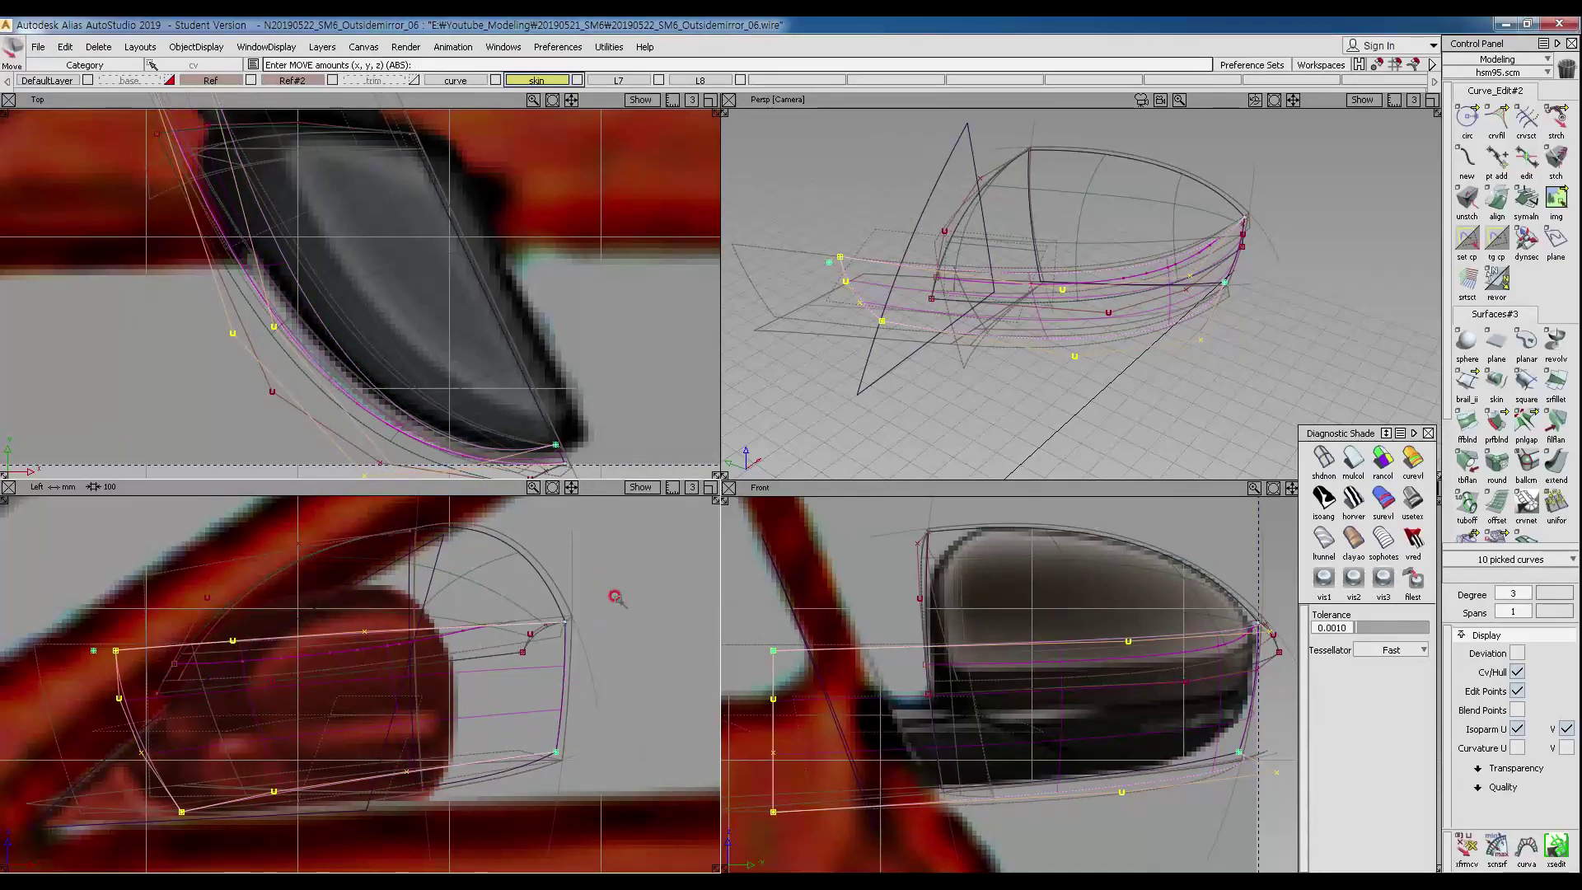
middle_drag(108, 373, 119, 374)
Check the curve on surface in the Top view, then move the lower rail curve's middle CVs slightly down in the Left view.
ctrl+shift+drag(346, 279, 293, 376)
click(292, 375)
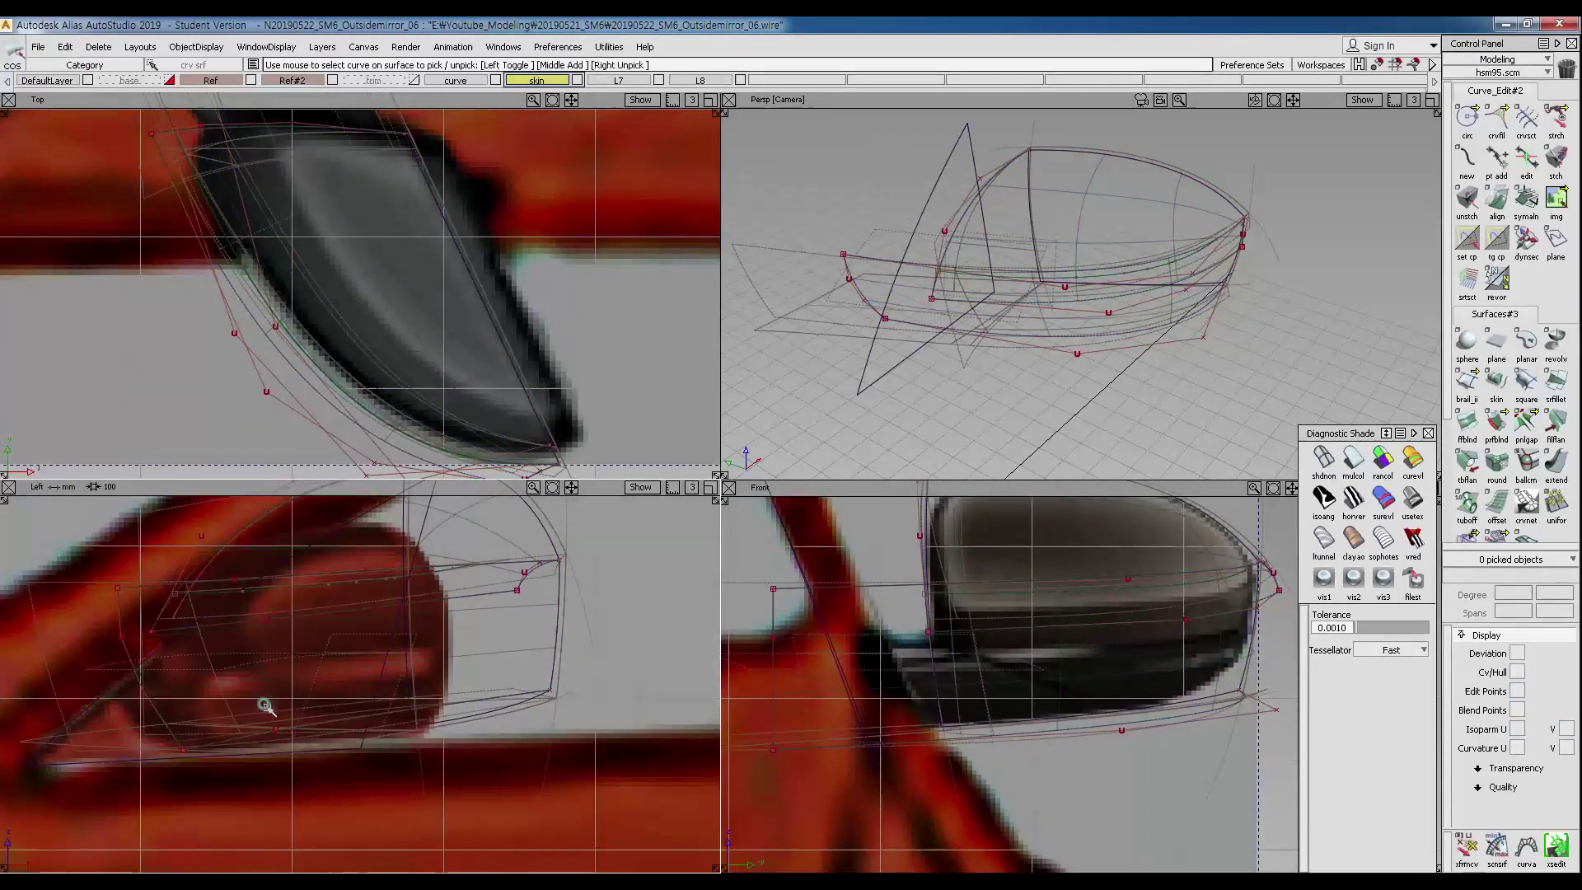
drag(383, 733, 435, 719)
ctrl+shift+right_drag(530, 650, 529, 635)
right_drag(529, 642, 528, 652)
Select the middle CV nearest the outer end on both rail curves and move both right in the Left view.
ctrl+shift+drag(328, 716, 319, 643)
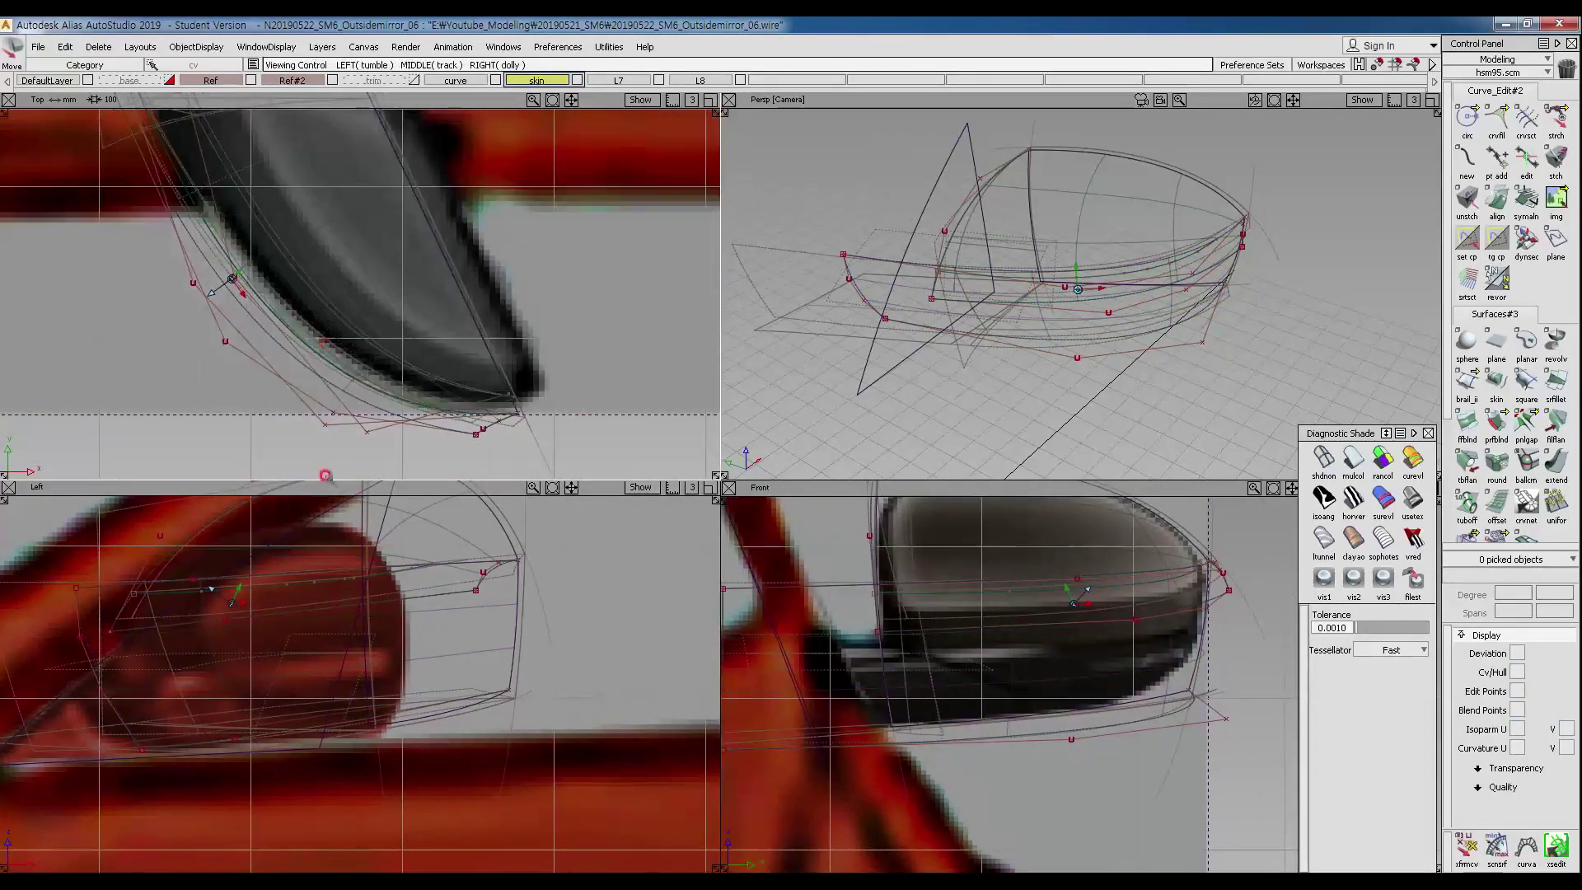
click(370, 588)
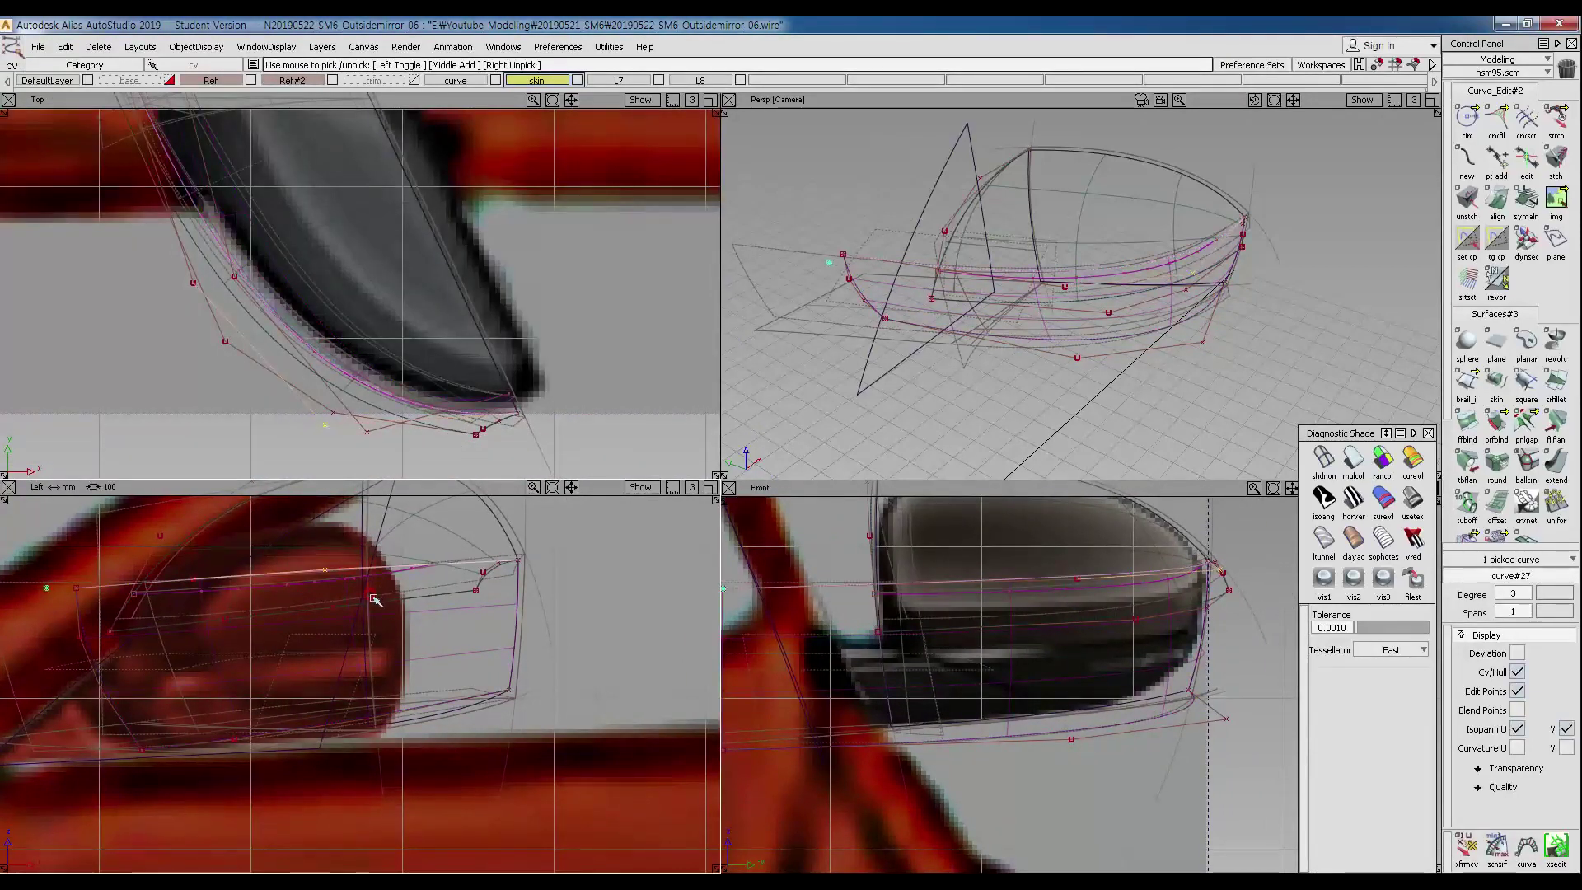
click(389, 736)
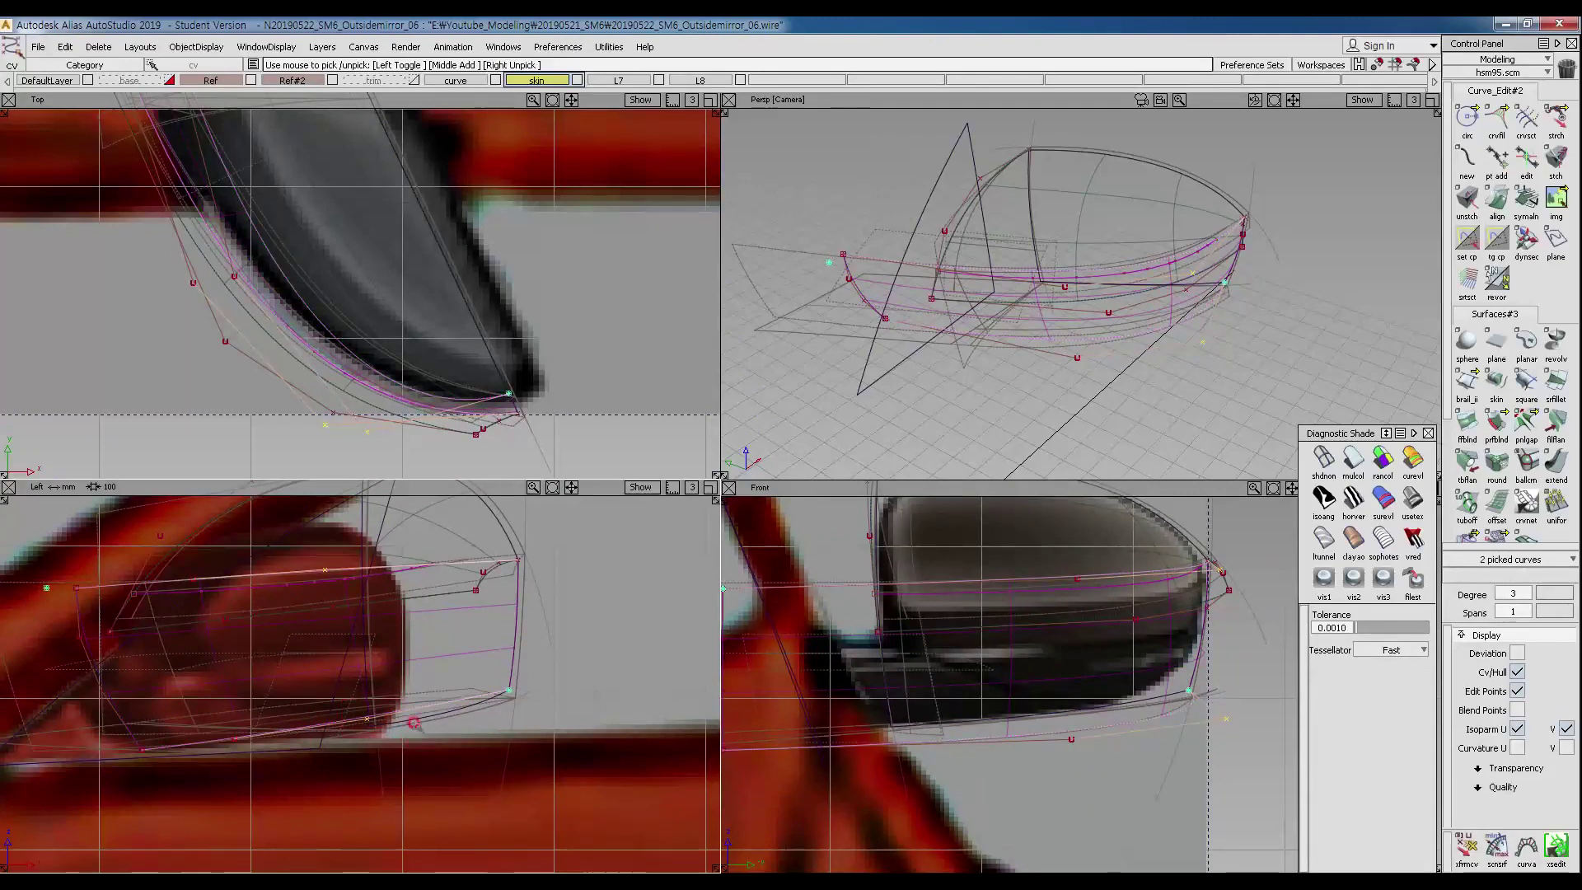
ctrl+shift+drag(560, 685, 560, 686)
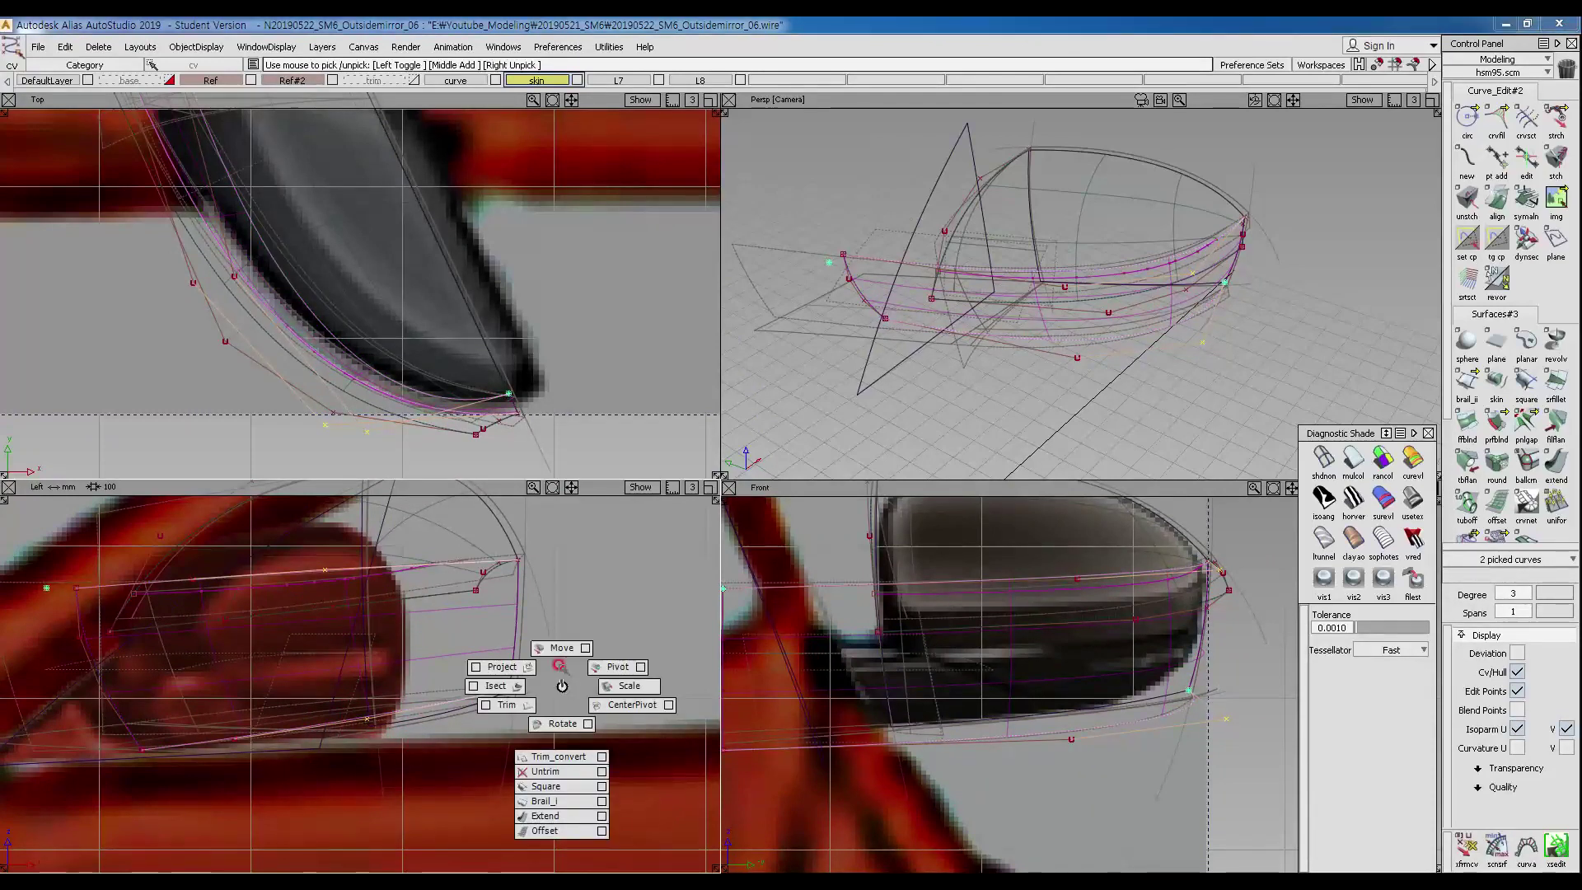
click(562, 648)
middle_drag(562, 650, 595, 649)
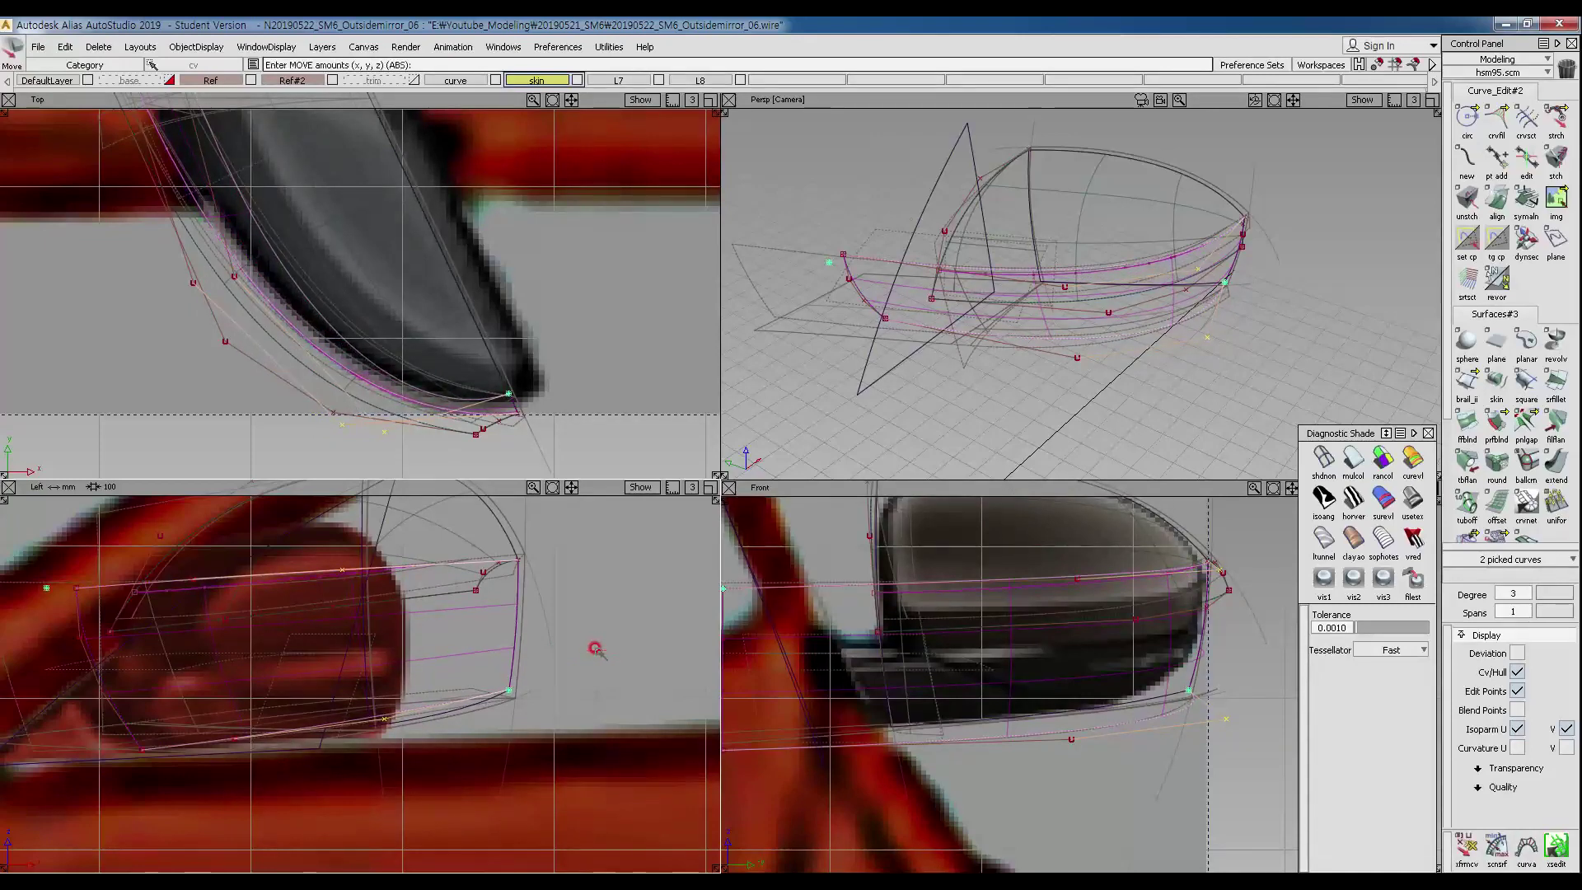
Pick the curve on surface and check its slope against the reference parting line in the Front view.
ctrl+shift+drag(294, 340, 294, 258)
ctrl+shift+drag(1194, 715, 1121, 655)
drag(1010, 568, 1068, 634)
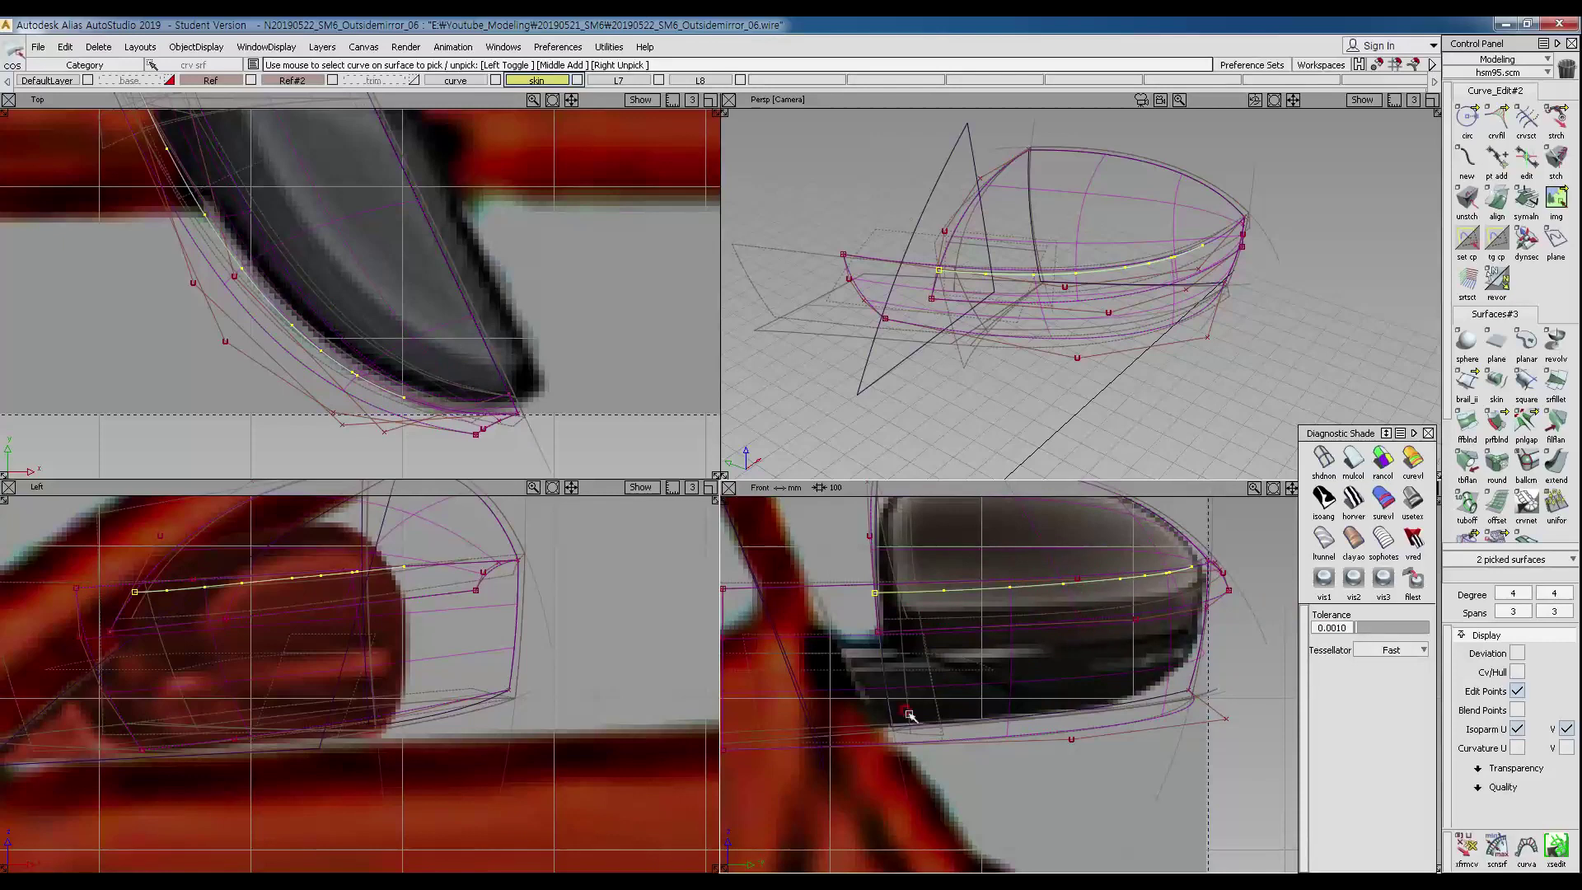
Select the main housing surface's lower rail CVs plus the CV just below its outer tip and shift them right in the Left view.
ctrl+shift+drag(249, 645, 247, 601)
ctrl+shift+drag(81, 619, 120, 619)
ctrl+shift+drag(84, 619, 117, 619)
click(147, 633)
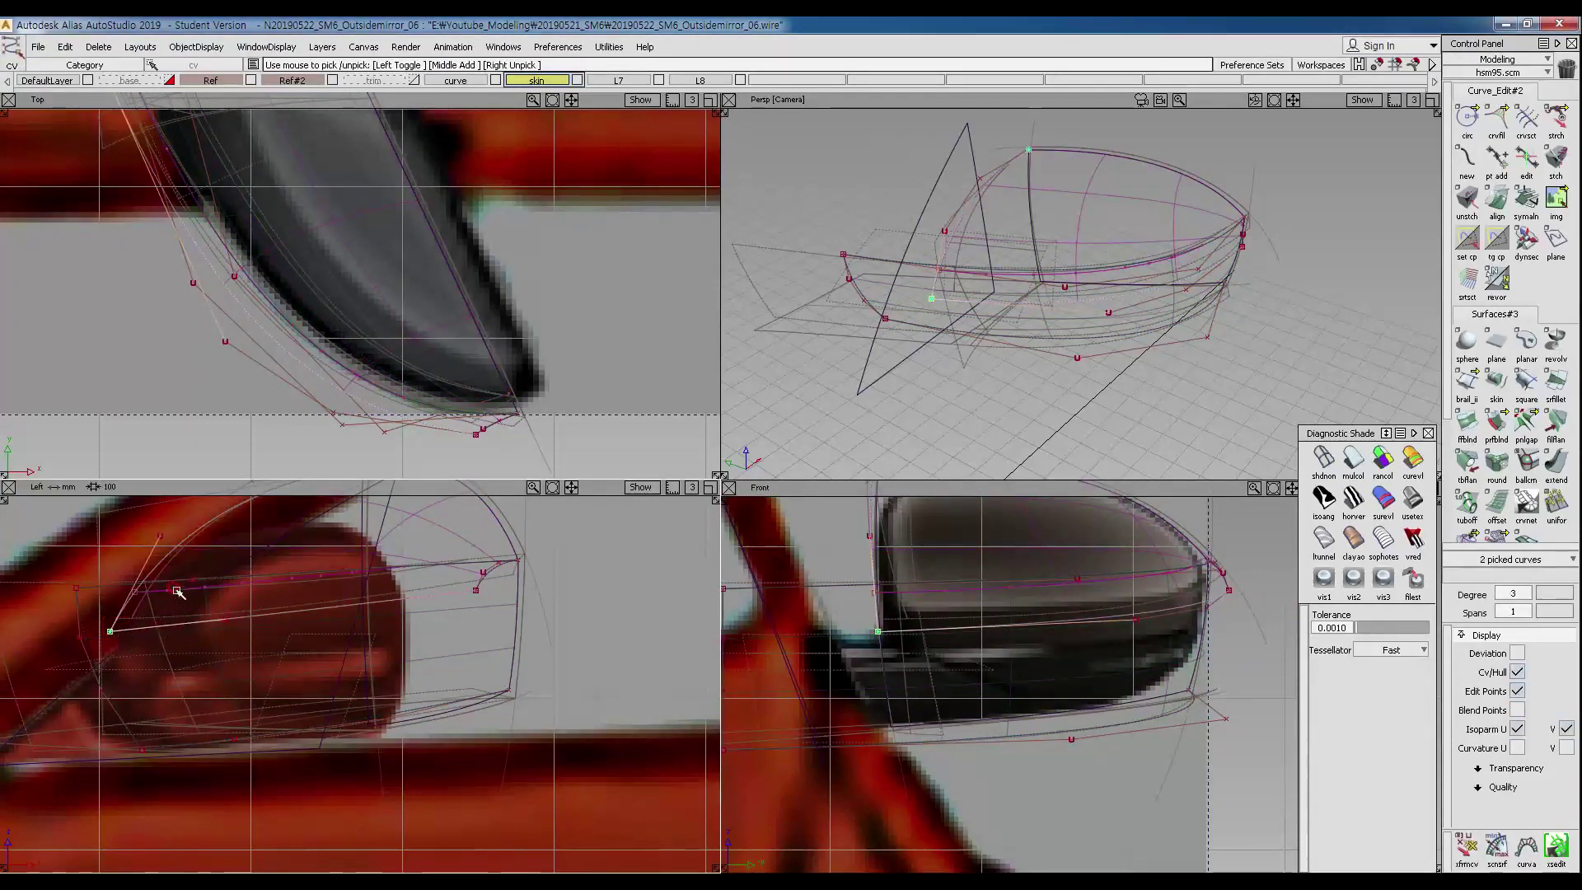
click(289, 613)
click(404, 599)
click(484, 575)
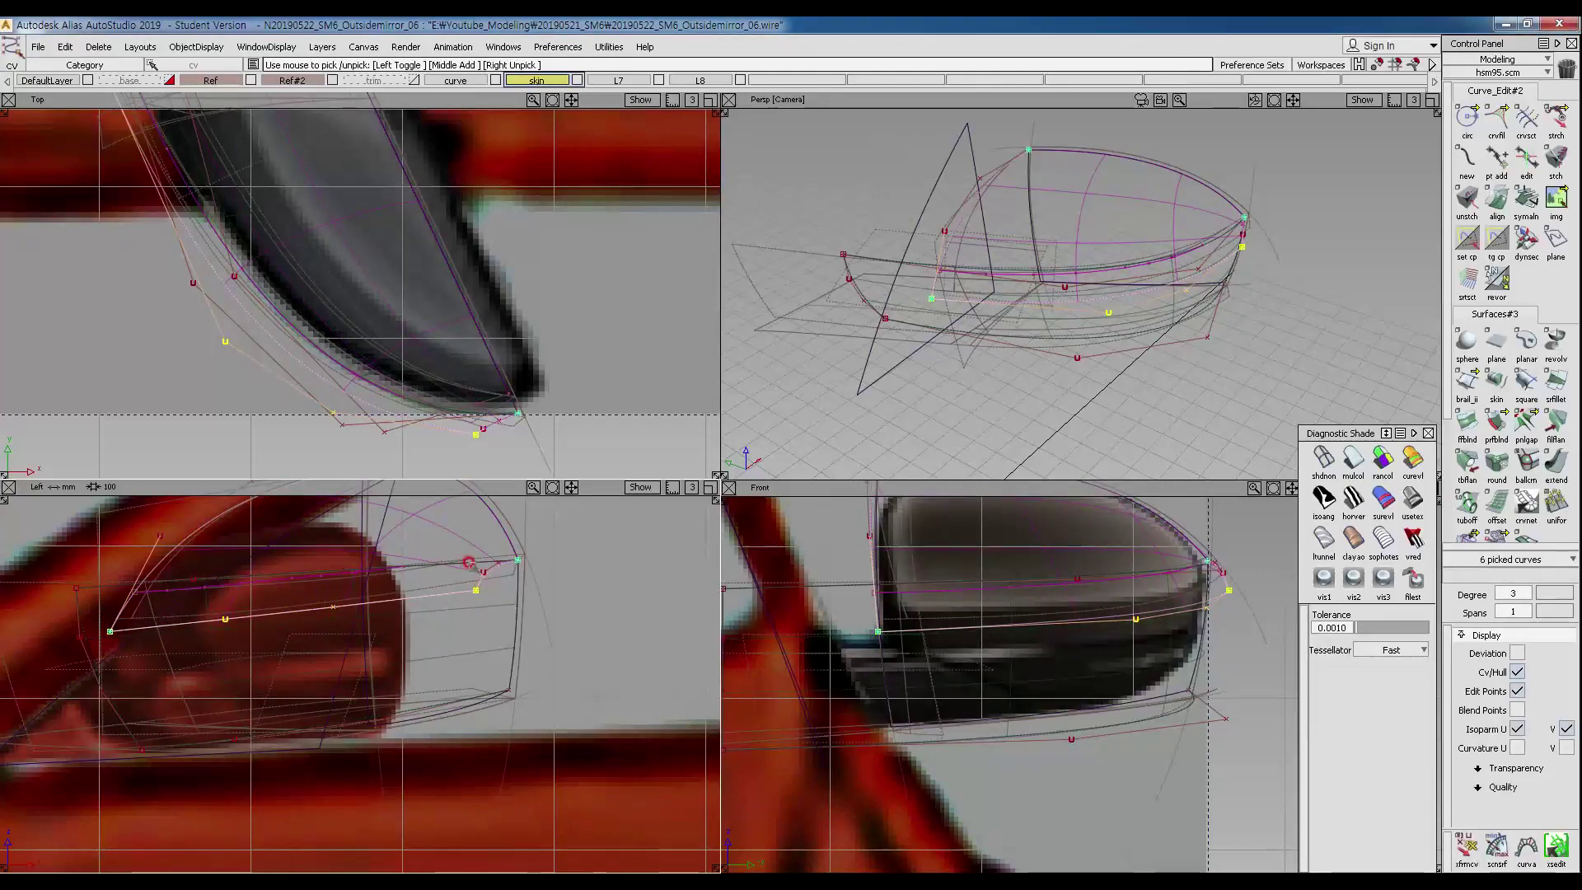
click(488, 583)
ctrl+shift+drag(602, 718, 596, 677)
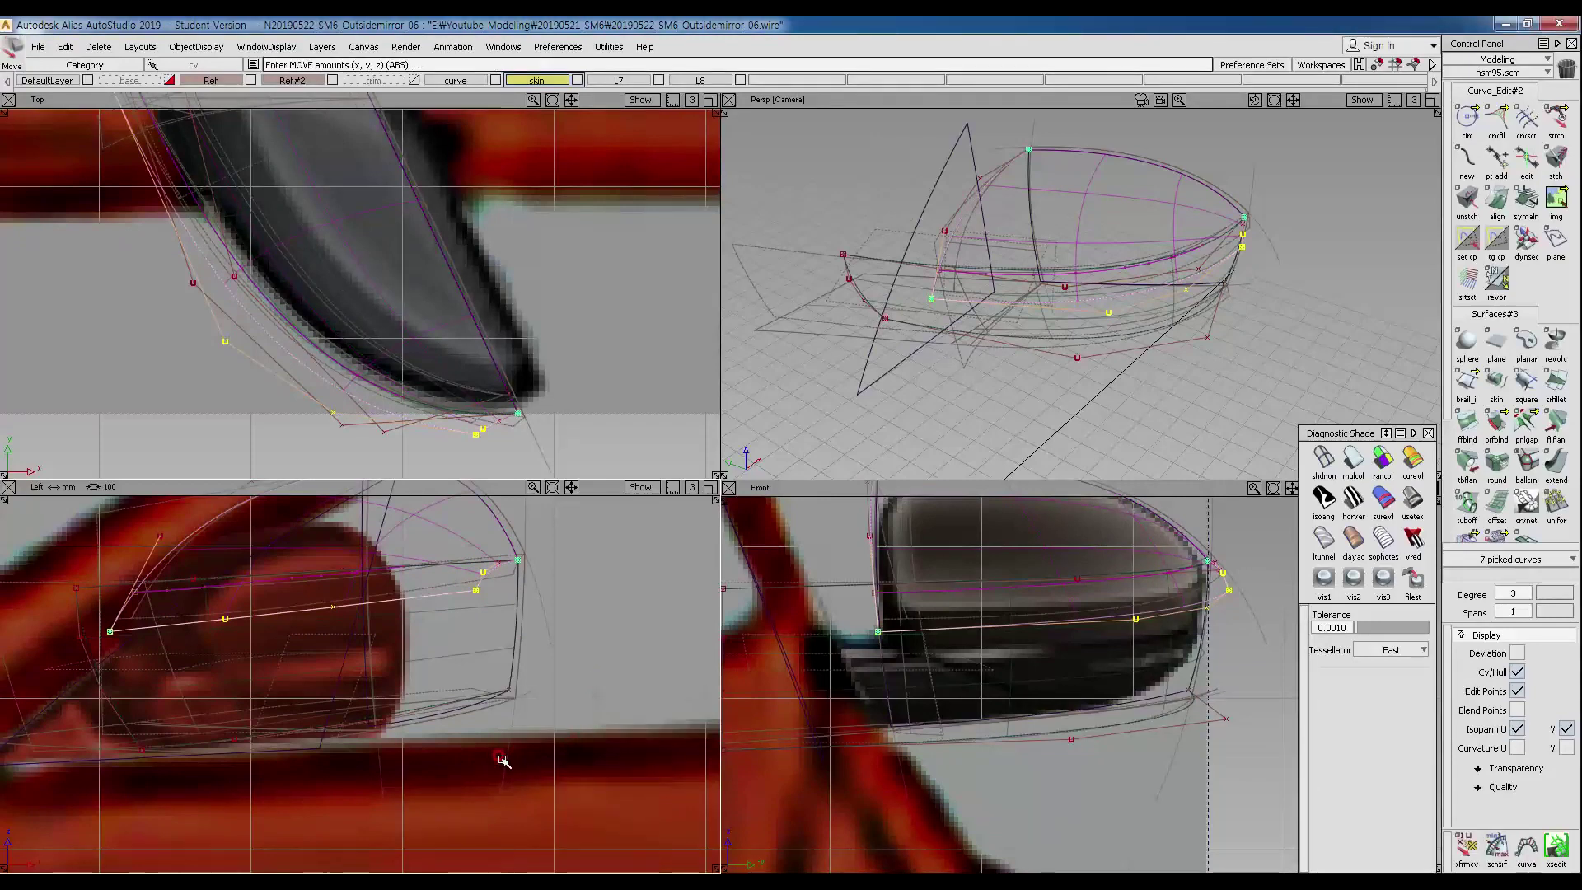
drag(501, 761, 512, 759)
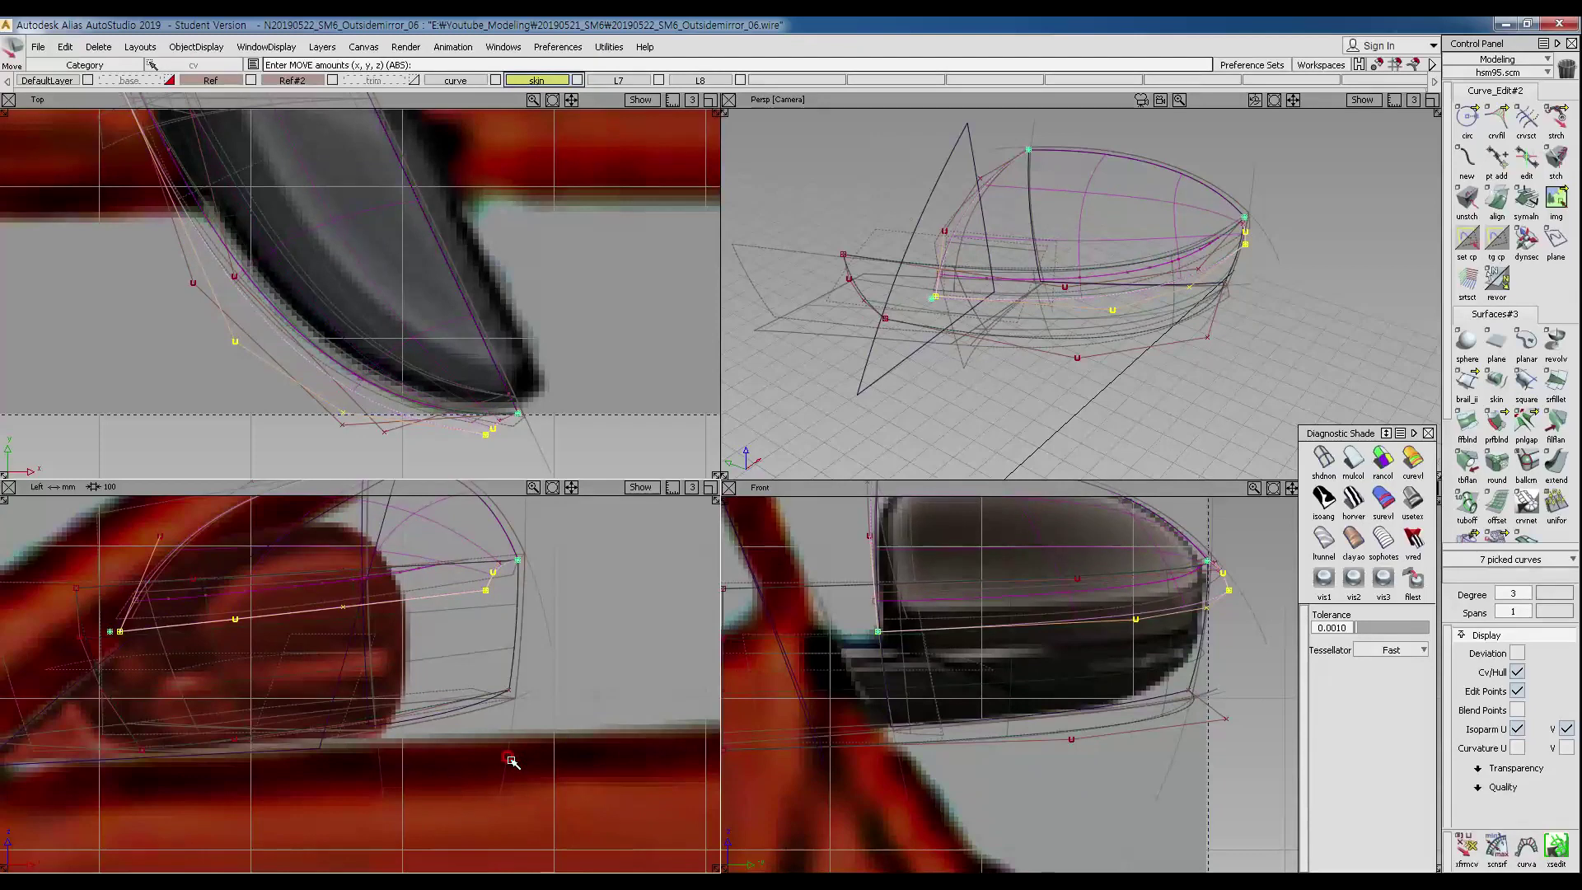
Exclude the CV nearest the outer tip, nudge the remaining lower rail CVs right, and shift the inner-end CV slightly back left.
ctrl+shift+drag(480, 592, 471, 562)
click(493, 571)
ctrl+shift+middle_drag(582, 824, 570, 755)
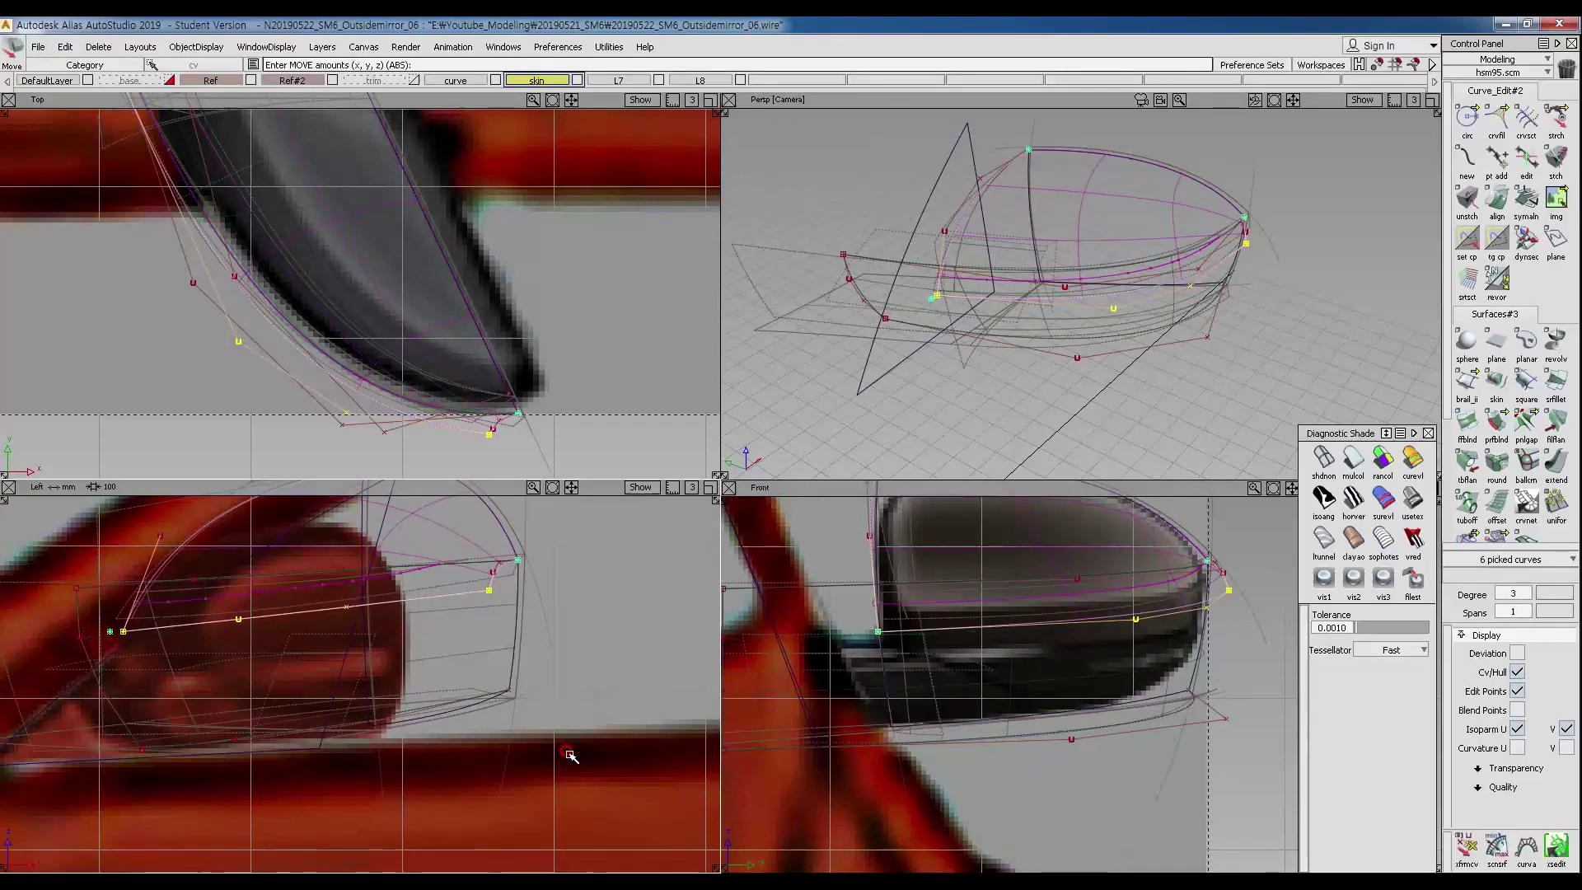
ctrl+shift+drag(232, 700, 139, 638)
ctrl+shift+drag(548, 823, 590, 781)
middle_drag(600, 787, 596, 788)
Pick the updated curve on surface and examine its bend against the reference parting line in the Front view.
ctrl+shift+drag(1121, 672, 1075, 600)
click(942, 617)
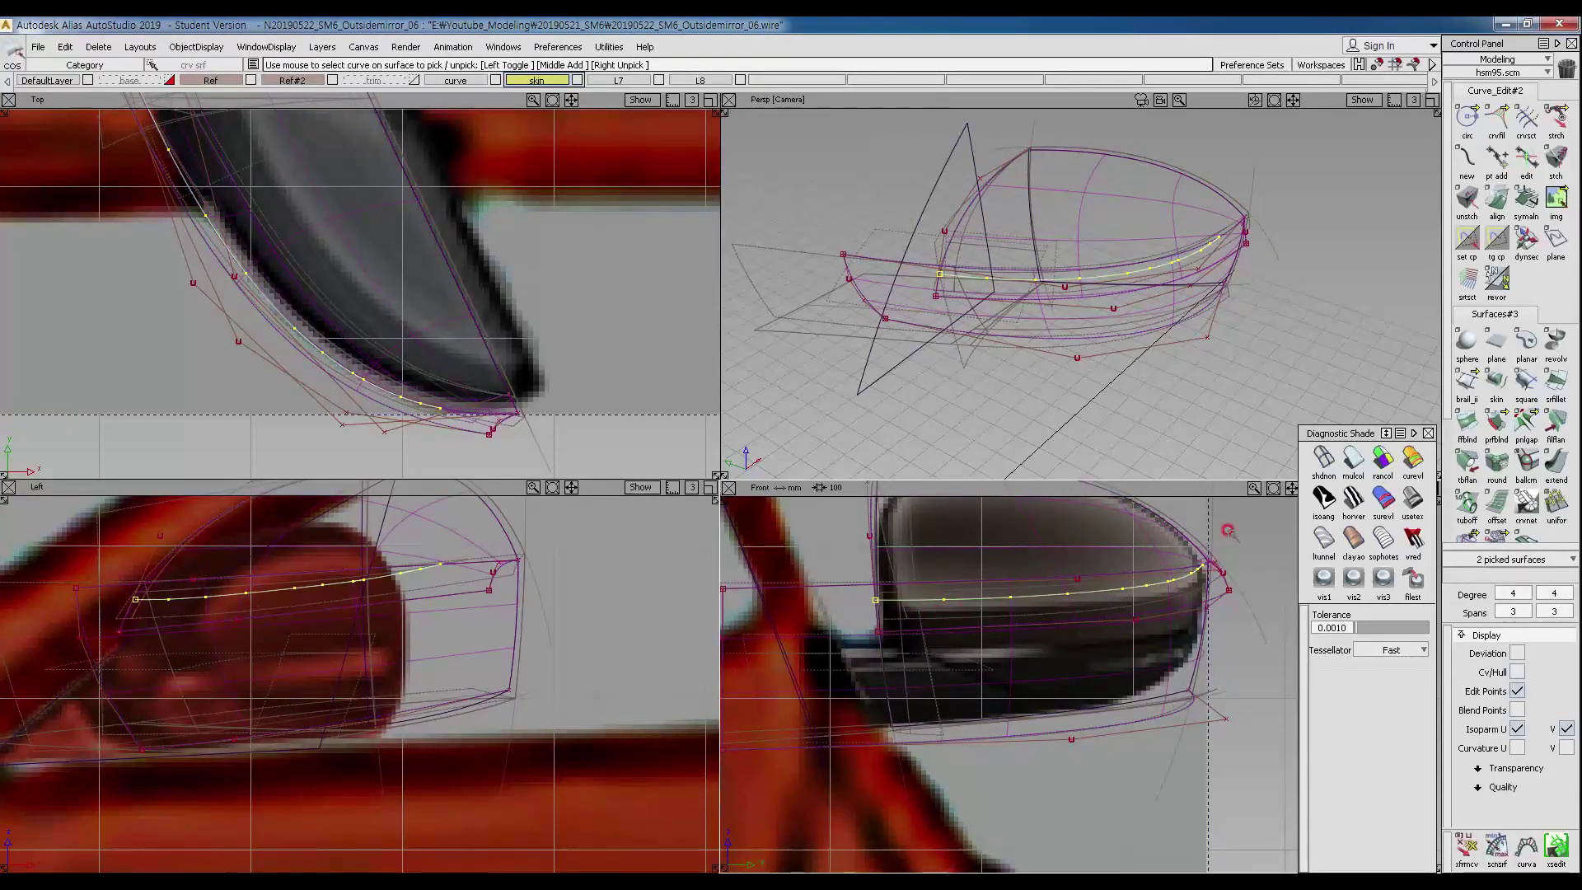
ctrl+shift+drag(333, 586, 290, 517)
ctrl+shift+drag(92, 628, 137, 626)
click(122, 634)
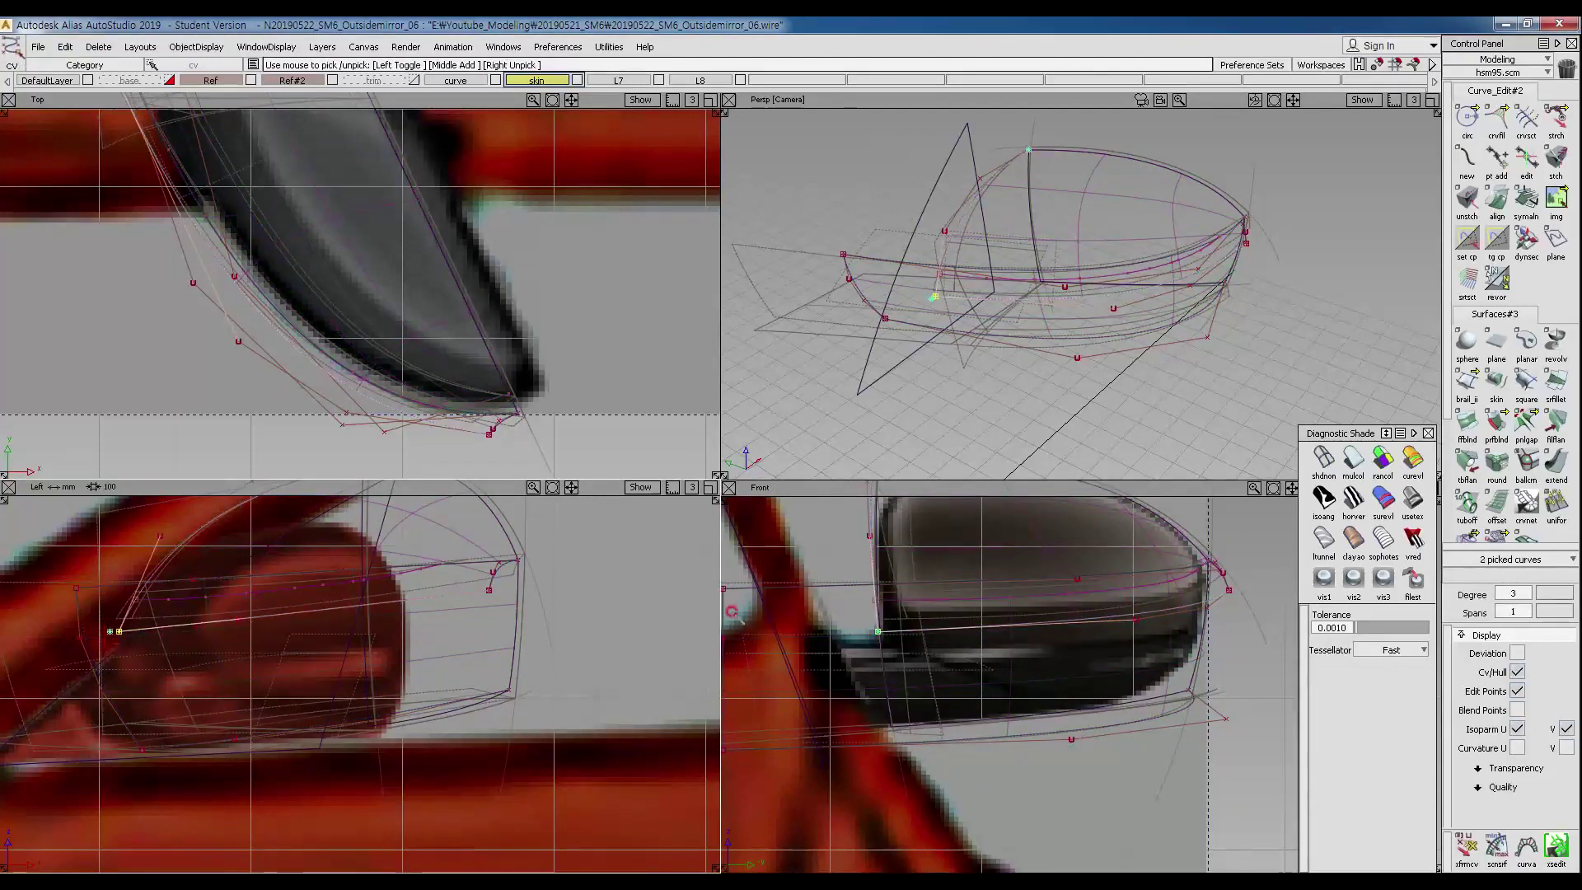
ctrl+shift+drag(1140, 600, 1119, 569)
ctrl+shift+drag(1110, 600, 1110, 576)
click(1118, 608)
click(1131, 595)
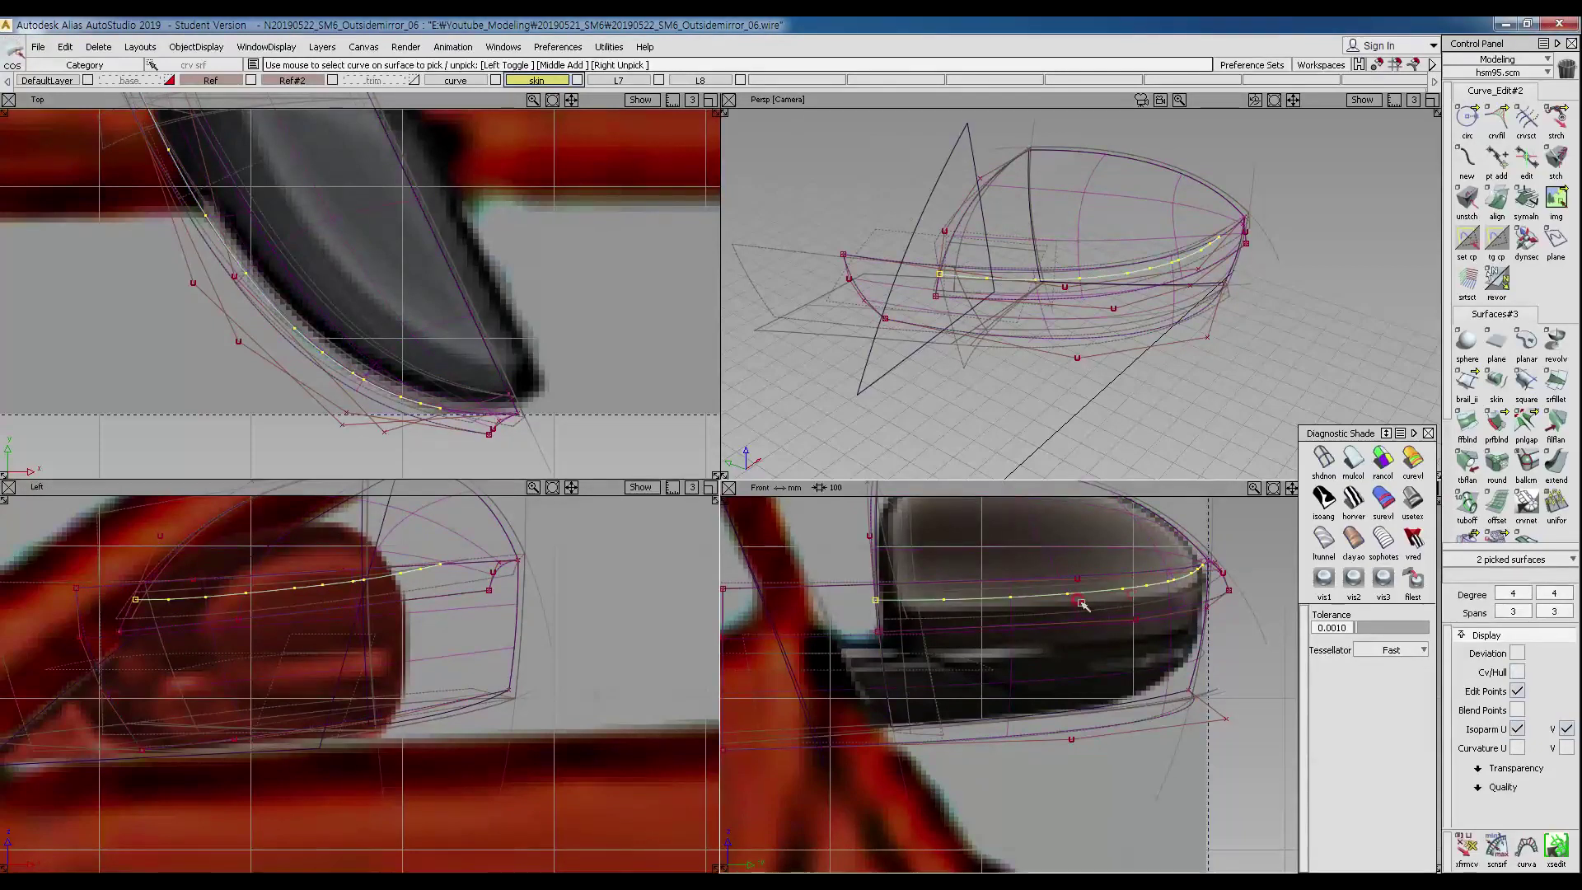
Select all of the main surface's lower rail CVs and the CV just below its outer tip, and move them slightly down in the Left view.
ctrl+shift+drag(189, 628, 263, 626)
click(263, 624)
ctrl+shift+drag(119, 671, 87, 603)
click(239, 620)
drag(365, 614, 367, 615)
drag(470, 584, 507, 565)
ctrl+shift+middle_drag(439, 682, 444, 649)
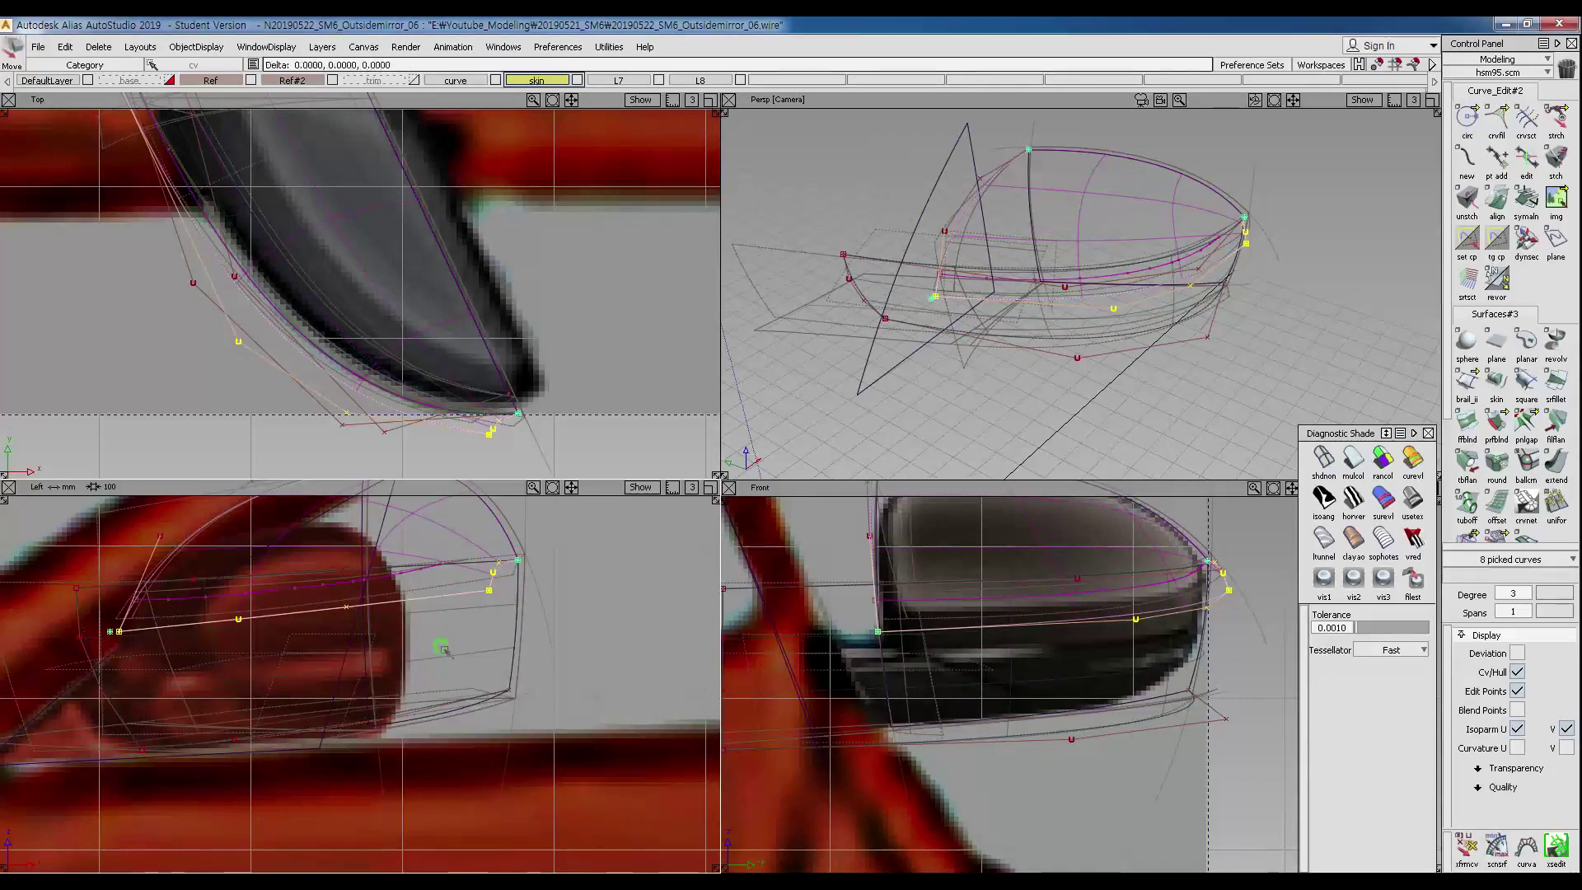
right_drag(443, 651, 442, 653)
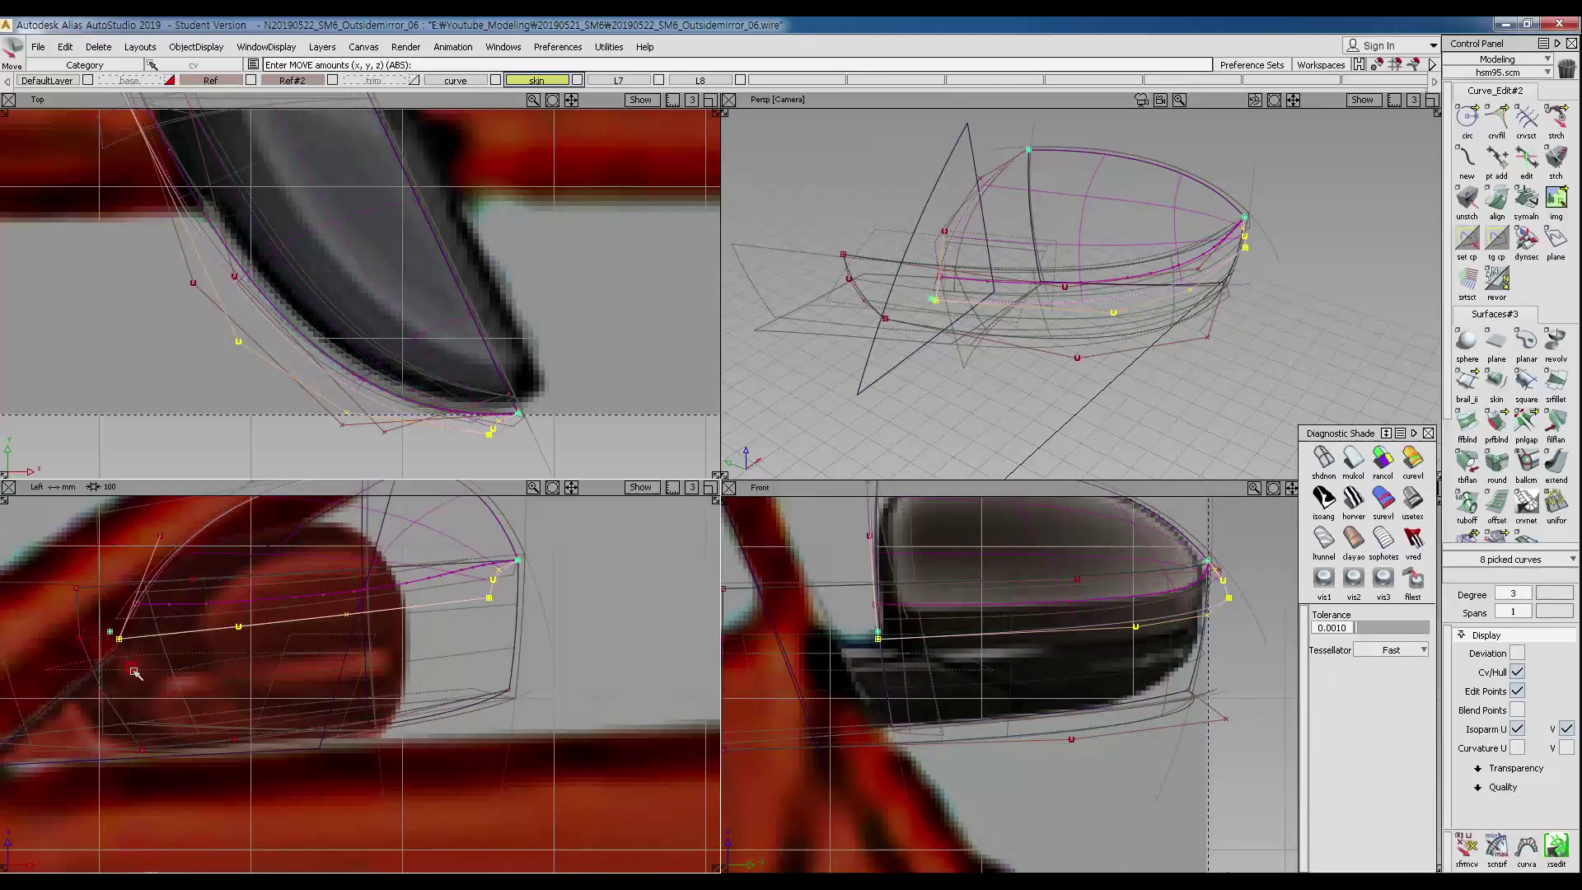
Move only the inner-end CV of the main surface's lower rail further down in the Left view.
mouse_move(92, 654)
ctrl+shift+mouse_down()
mouse_move(114, 618)
mouse_move(136, 648)
ctrl+shift+mouse_up()
ctrl+shift+middle_drag(230, 712, 228, 664)
right_drag(229, 662, 233, 678)
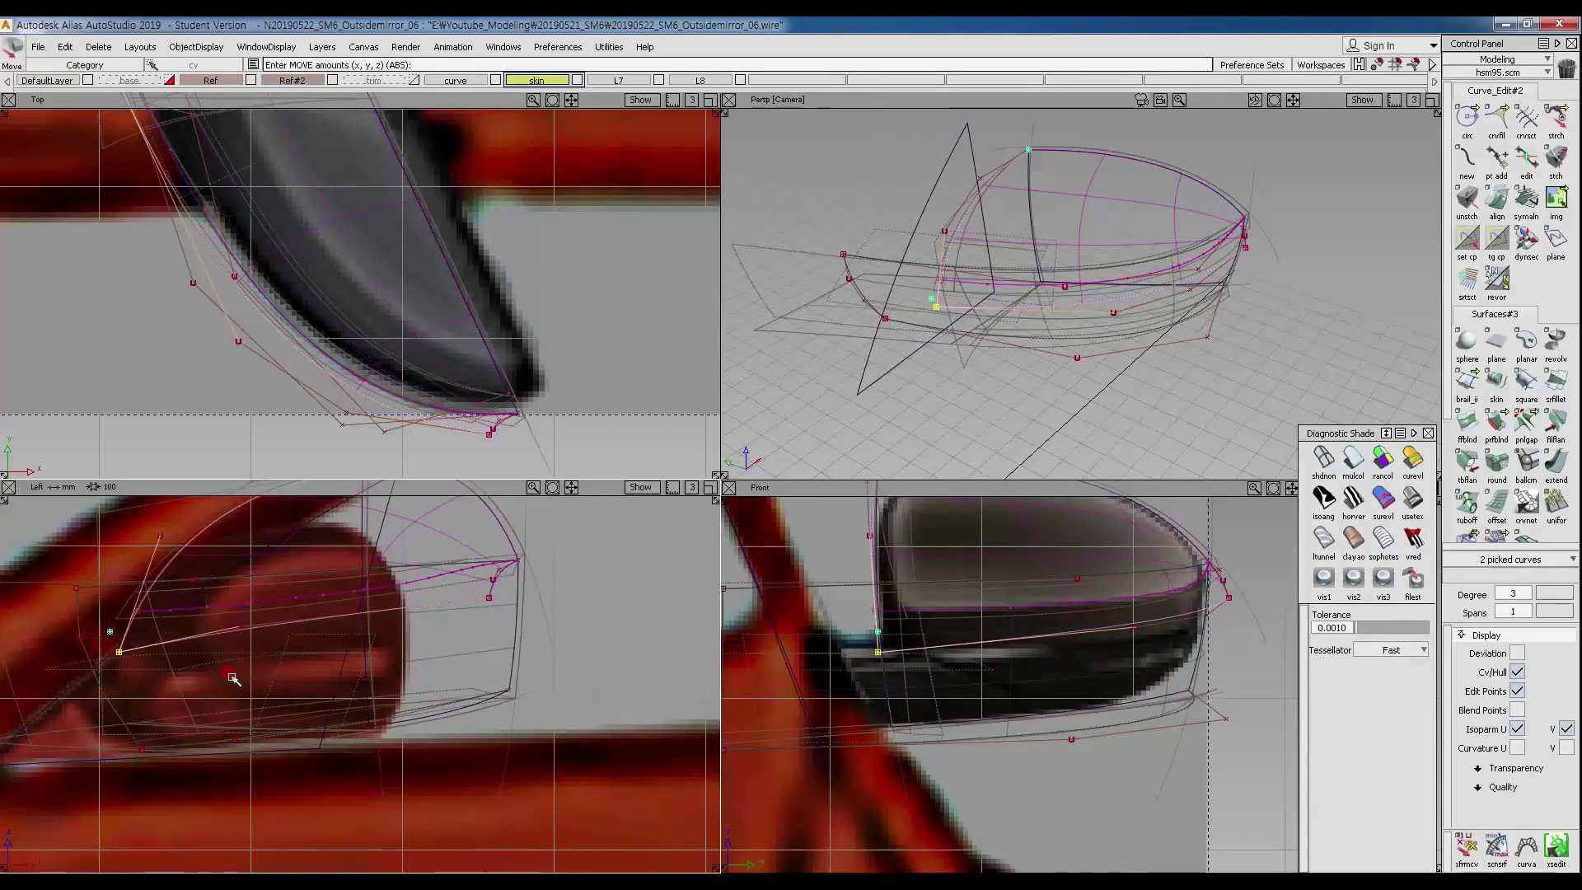
Move the two middle CVs of the main surface's lower rail slightly down, one after the other, in the Left view.
mouse_move(253, 679)
ctrl+shift+mouse_down()
mouse_move(255, 628)
mouse_move(232, 630)
mouse_move(244, 660)
mouse_move(253, 624)
mouse_move(224, 608)
ctrl+shift+mouse_up()
drag(219, 608, 257, 647)
ctrl+shift+middle_drag(314, 683, 312, 651)
right_drag(317, 654, 320, 658)
ctrl+shift+drag(344, 675, 308, 600)
drag(308, 595, 398, 628)
ctrl+shift+middle_drag(416, 666, 416, 640)
right_drag(419, 637, 421, 644)
Pick the updated curve on surface and examine its flow against the reference in the Top, Left and Front views.
mouse_move(349, 681)
ctrl+shift+mouse_down()
mouse_move(342, 594)
mouse_move(333, 631)
ctrl+shift+mouse_up()
mouse_move(1169, 700)
ctrl+shift+mouse_down()
mouse_move(1051, 623)
mouse_move(1078, 646)
ctrl+shift+mouse_up()
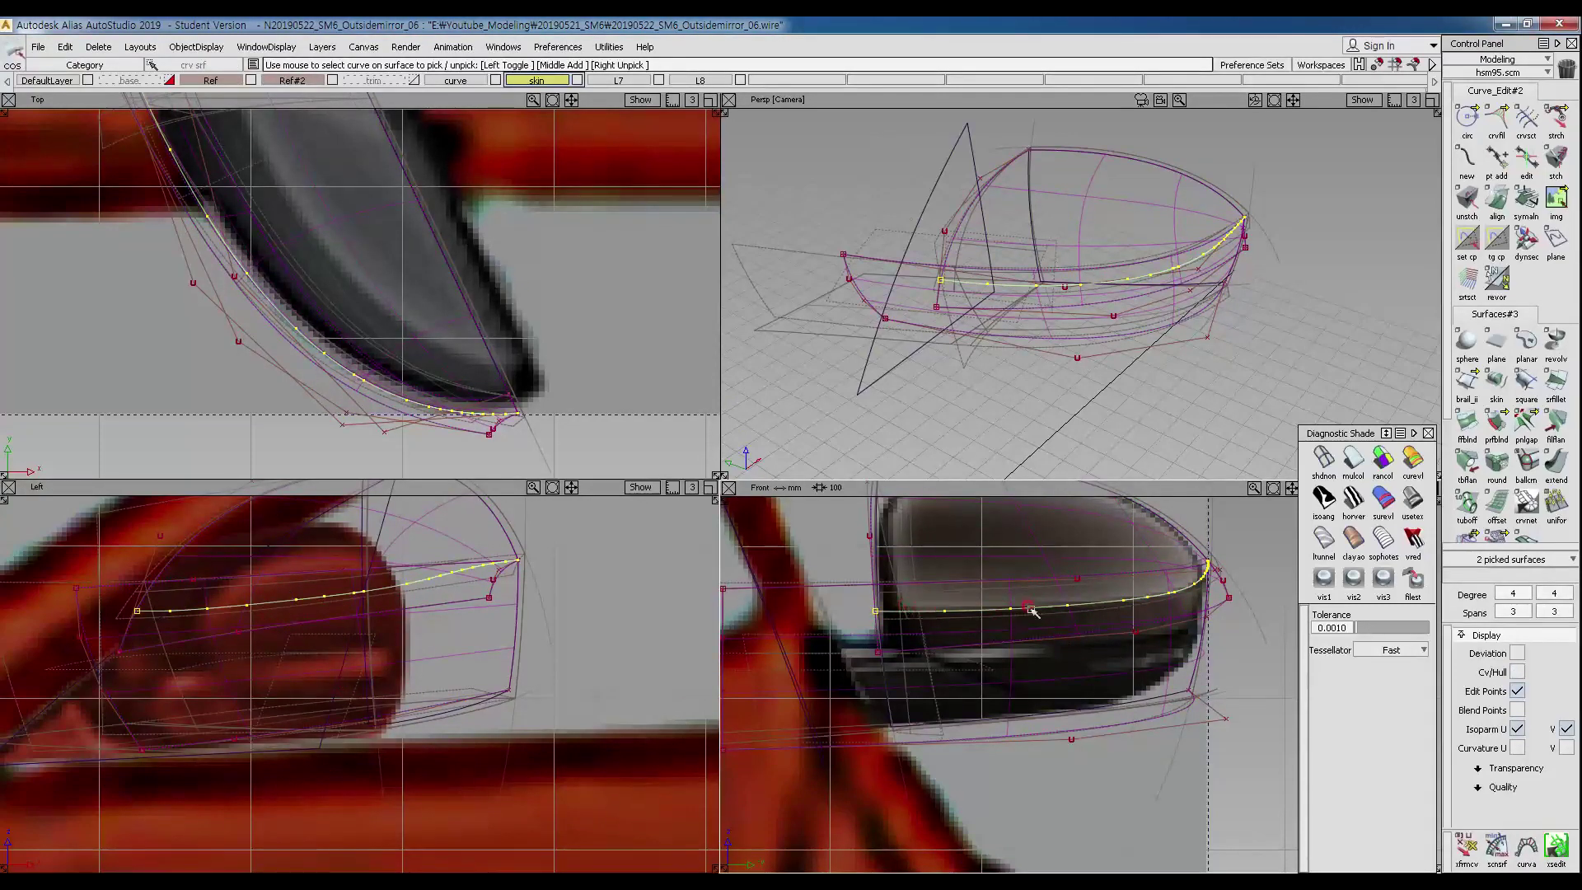
alt+shift+middle_drag(344, 309, 352, 363)
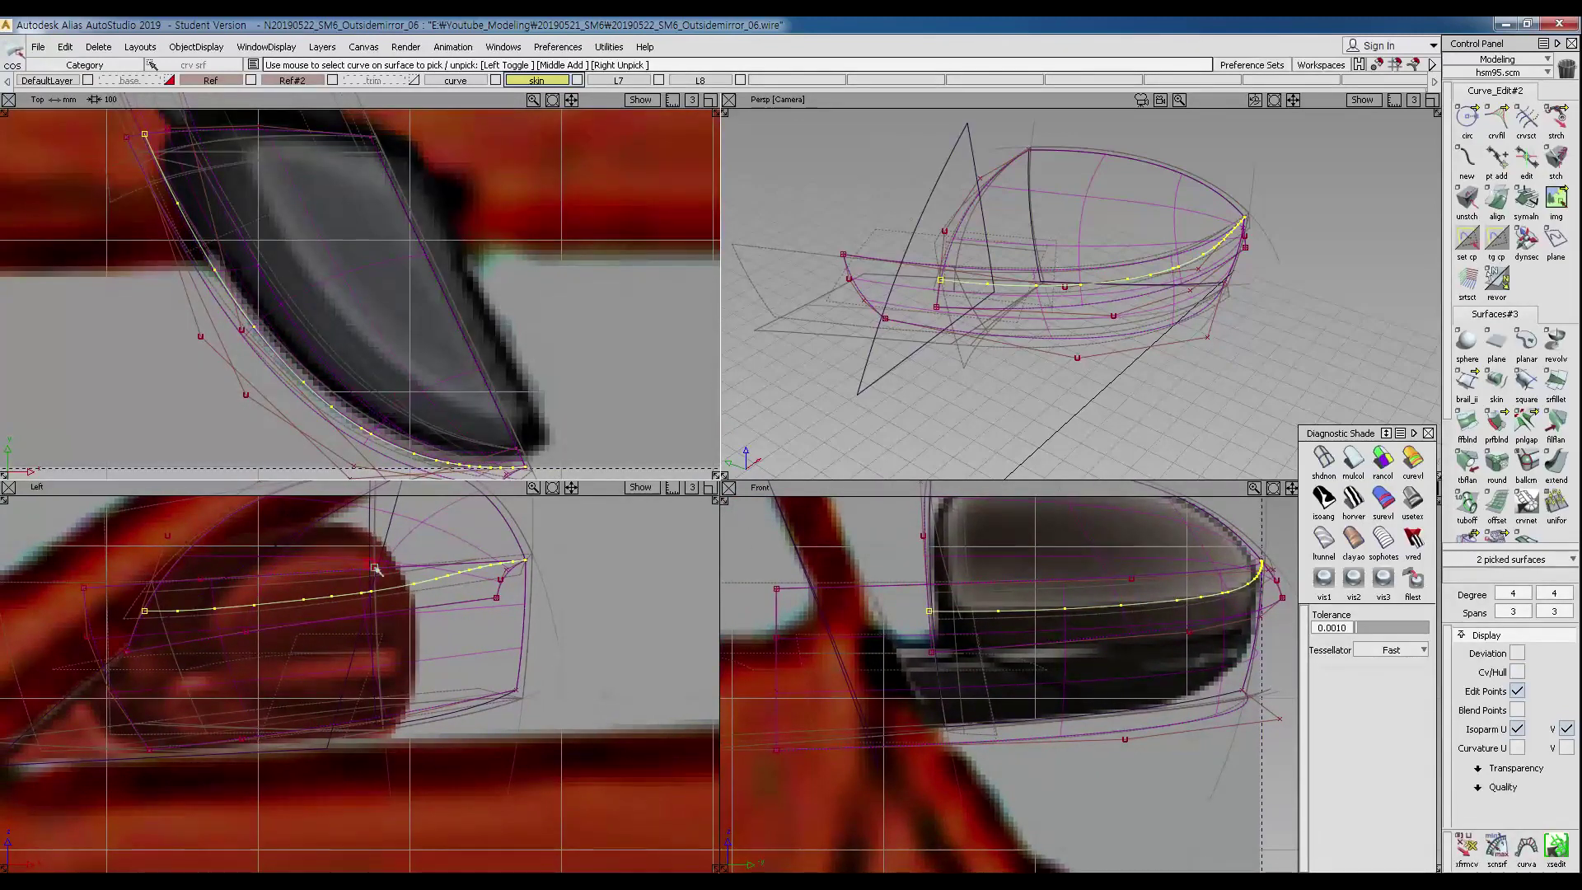
click(240, 399)
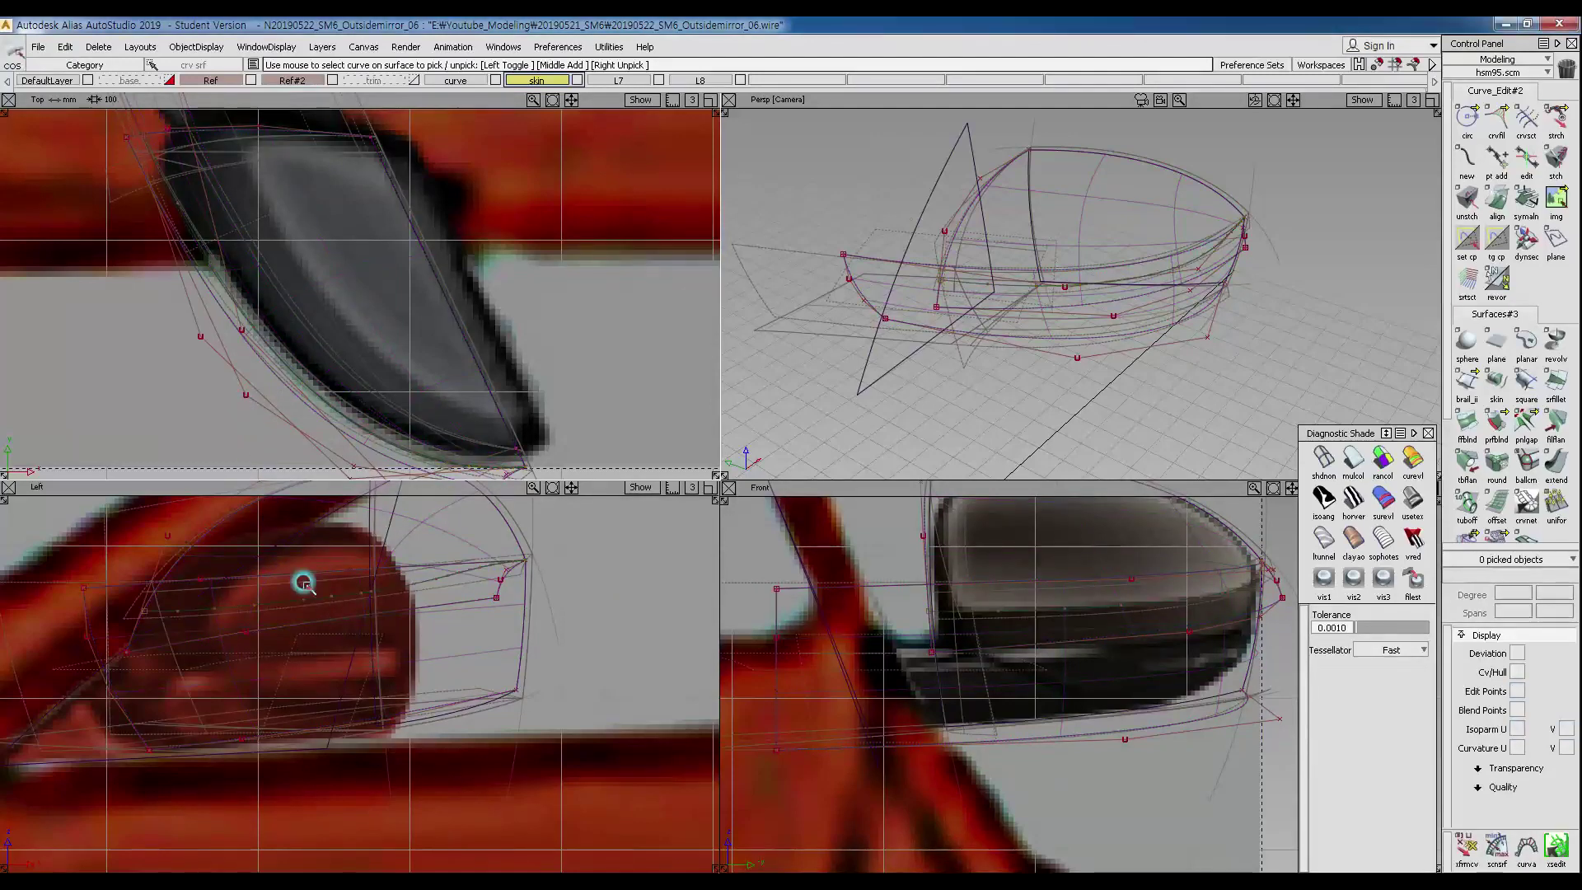
drag(303, 582, 361, 634)
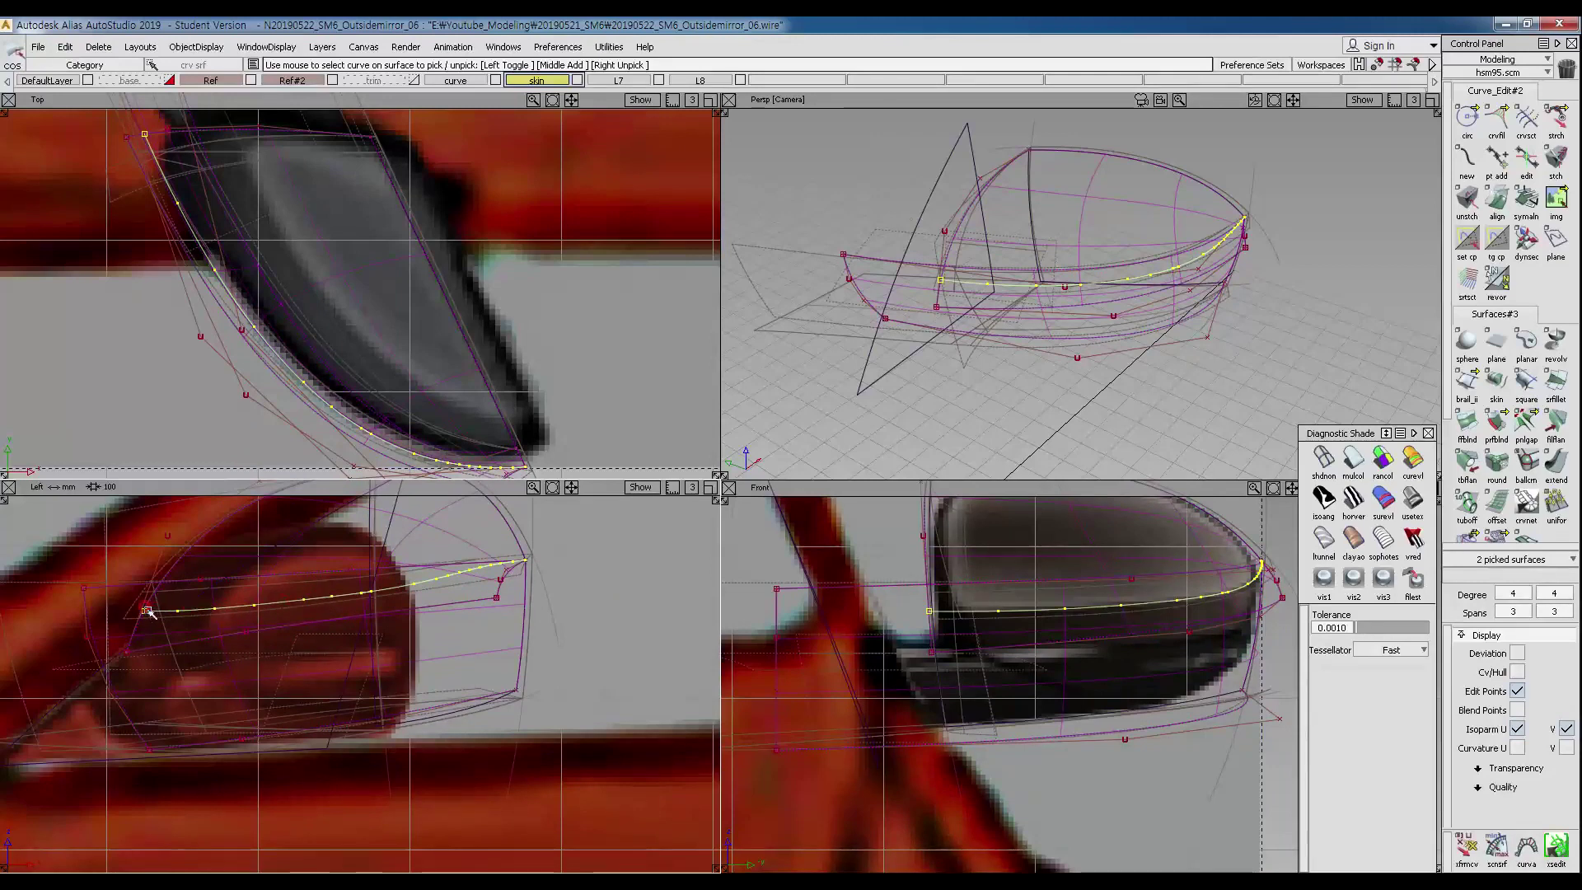
Nudge the inner-end CV of the main surface's lower rail slightly right and up, and recheck the curve on surface.
mouse_move(122, 680)
ctrl+shift+mouse_down()
mouse_move(97, 653)
mouse_move(149, 659)
ctrl+shift+mouse_up()
mouse_move(228, 703)
ctrl+shift+middle_down()
mouse_move(229, 665)
mouse_move(238, 689)
mouse_move(252, 680)
ctrl+shift+middle_up()
right_drag(253, 683, 256, 682)
mouse_move(290, 661)
ctrl+shift+mouse_down()
mouse_move(266, 599)
mouse_move(220, 622)
ctrl+shift+mouse_up()
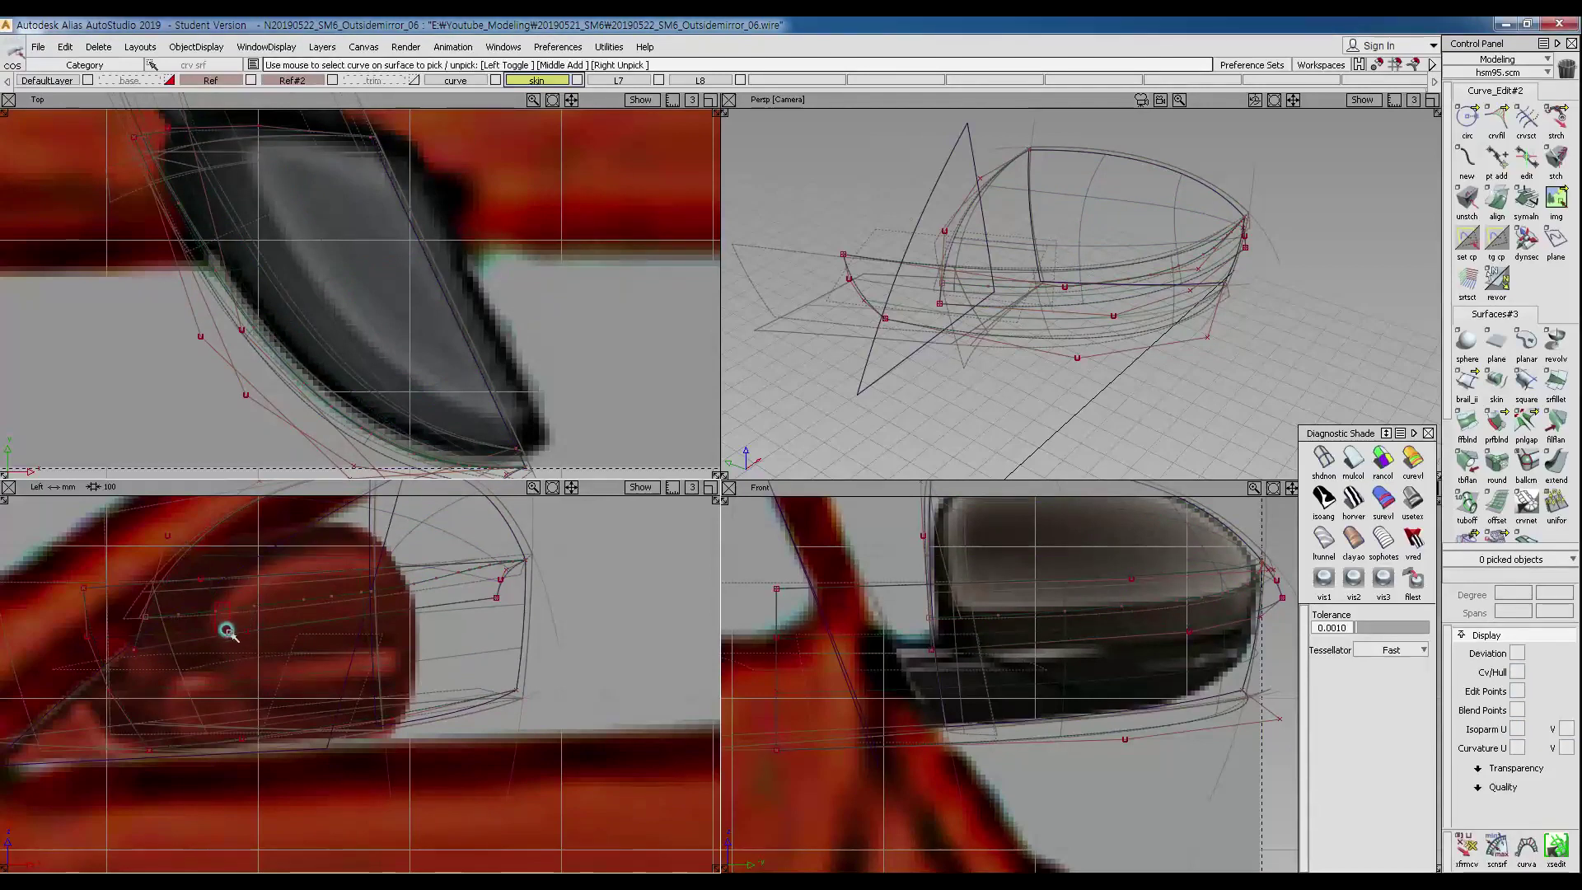
click(145, 619)
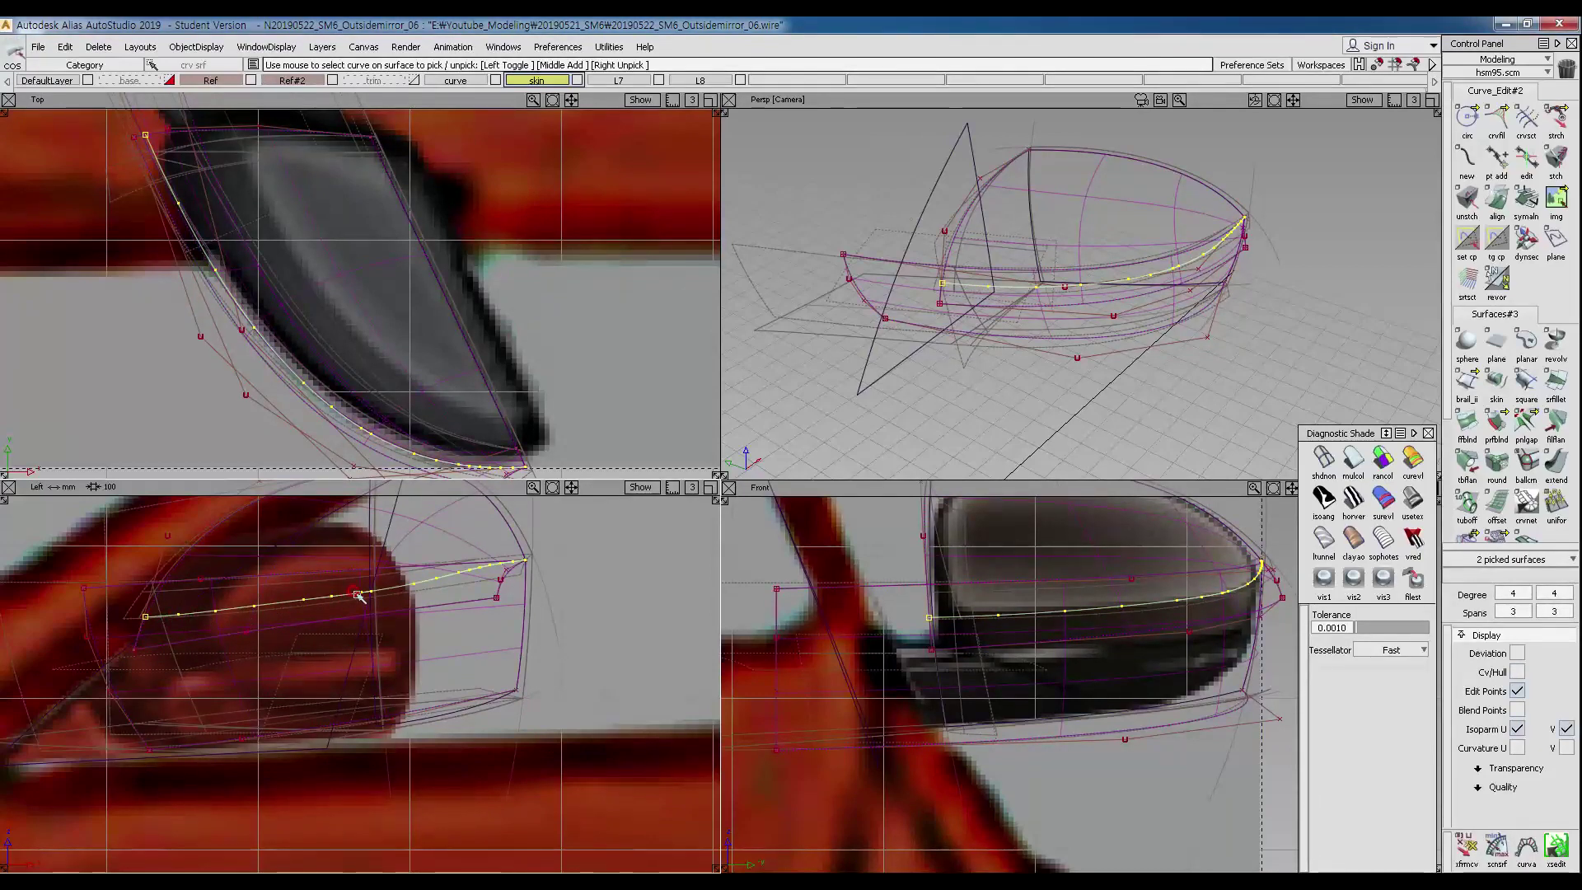
ctrl+shift+drag(297, 653, 289, 587)
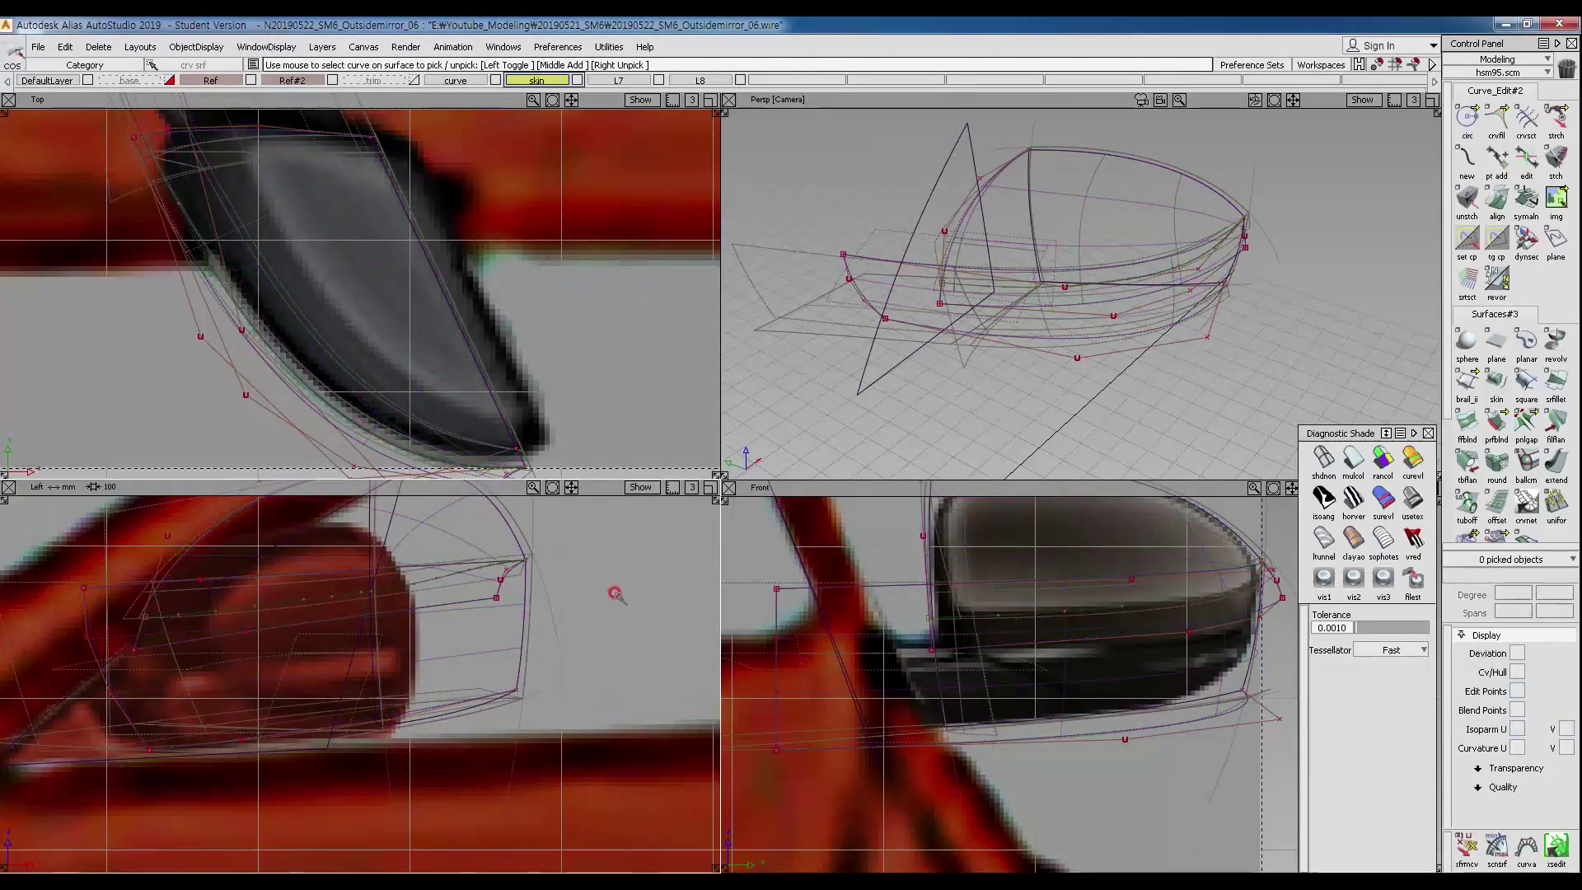
Shade the model in a full-size perspective view and inspect how the front and main housing surfaces meet.
ctrl+shift+right_drag(854, 434, 896, 417)
alt+shift+drag(900, 419, 1160, 452)
click(1354, 458)
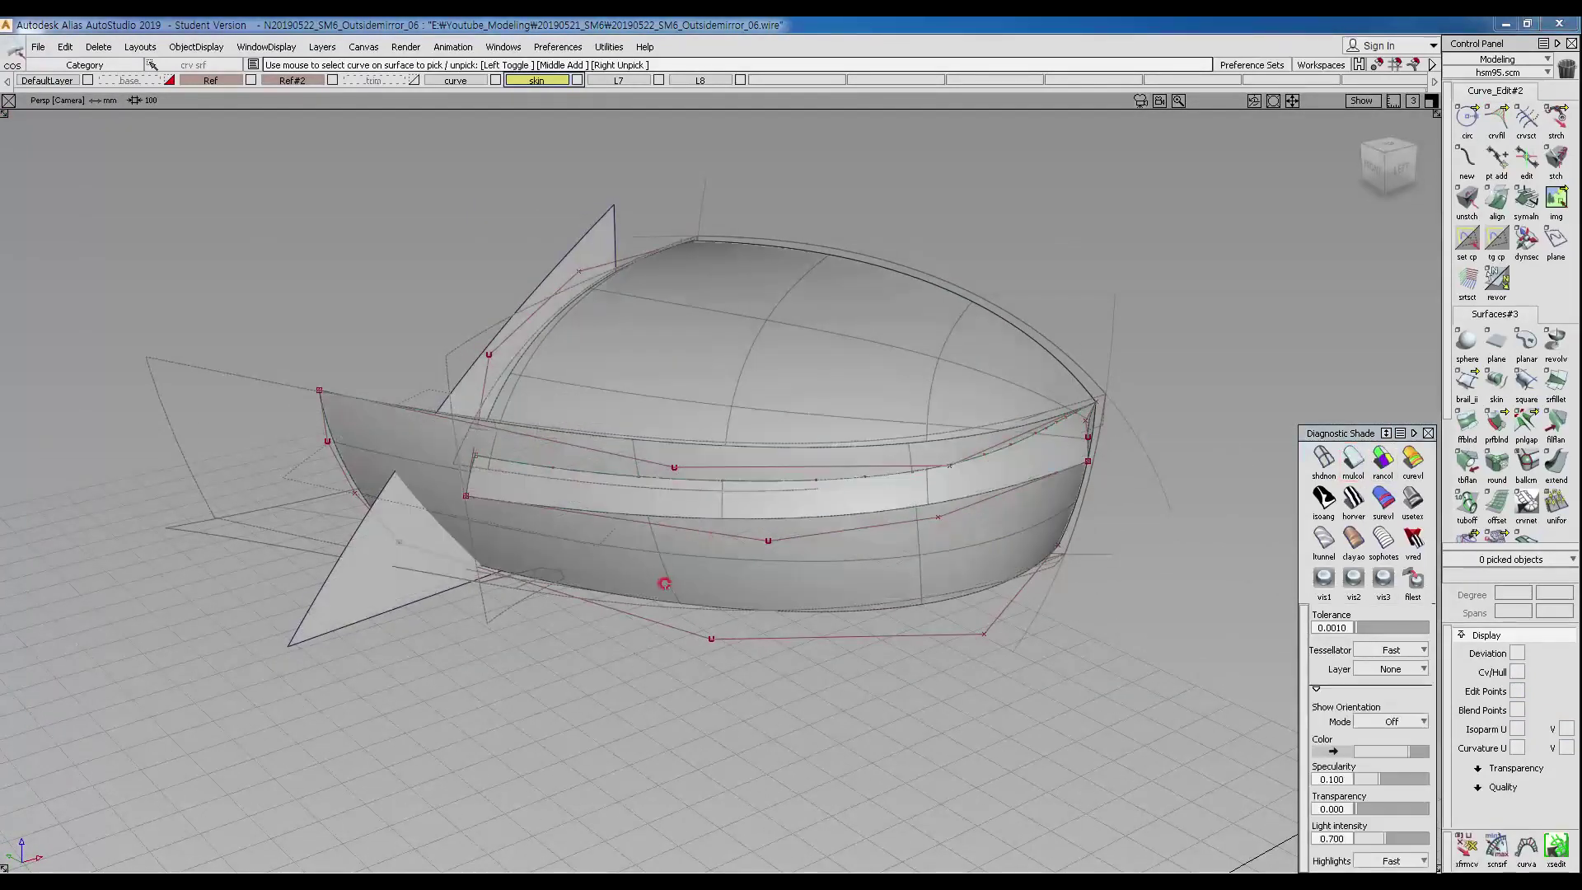
mouse_move(784, 423)
alt+shift+mouse_down()
mouse_move(571, 403)
mouse_move(587, 376)
mouse_move(660, 375)
mouse_move(778, 338)
alt+shift+mouse_up()
Pick the six rail and profile curves of the housing surfaces, assign them to the curve layer, and hide that layer.
click(671, 380)
shift+click(805, 601)
alt+shift+drag(805, 601, 749, 412)
ctrl+shift+drag(556, 197, 598, 216)
click(670, 528)
alt+shift+drag(671, 527, 1122, 472)
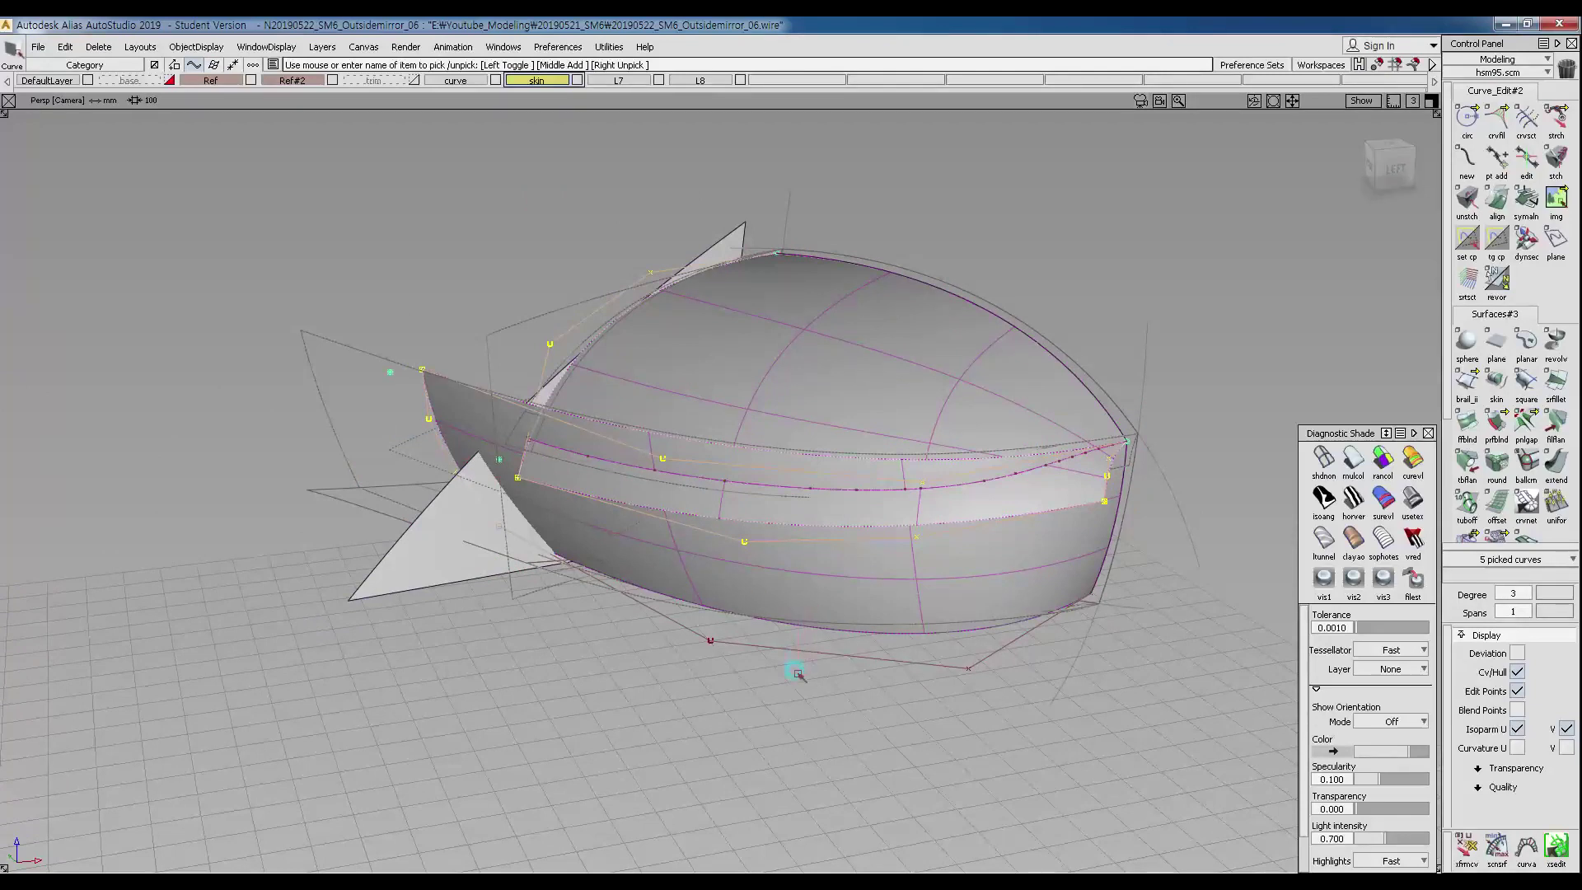
alt+shift+drag(349, 159, 847, 198)
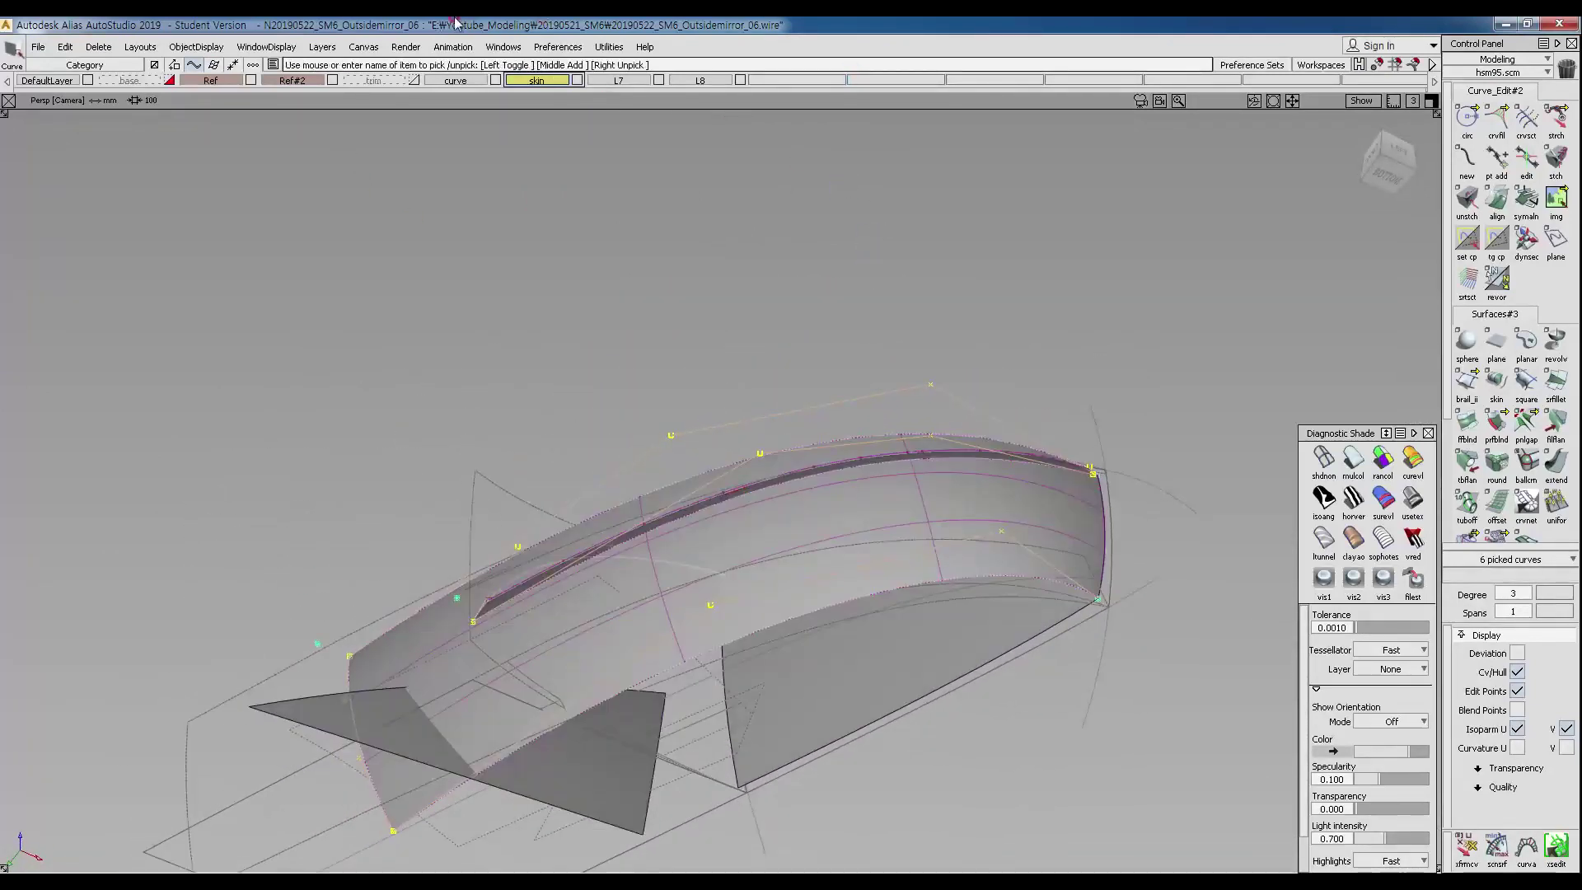
right_click(462, 80)
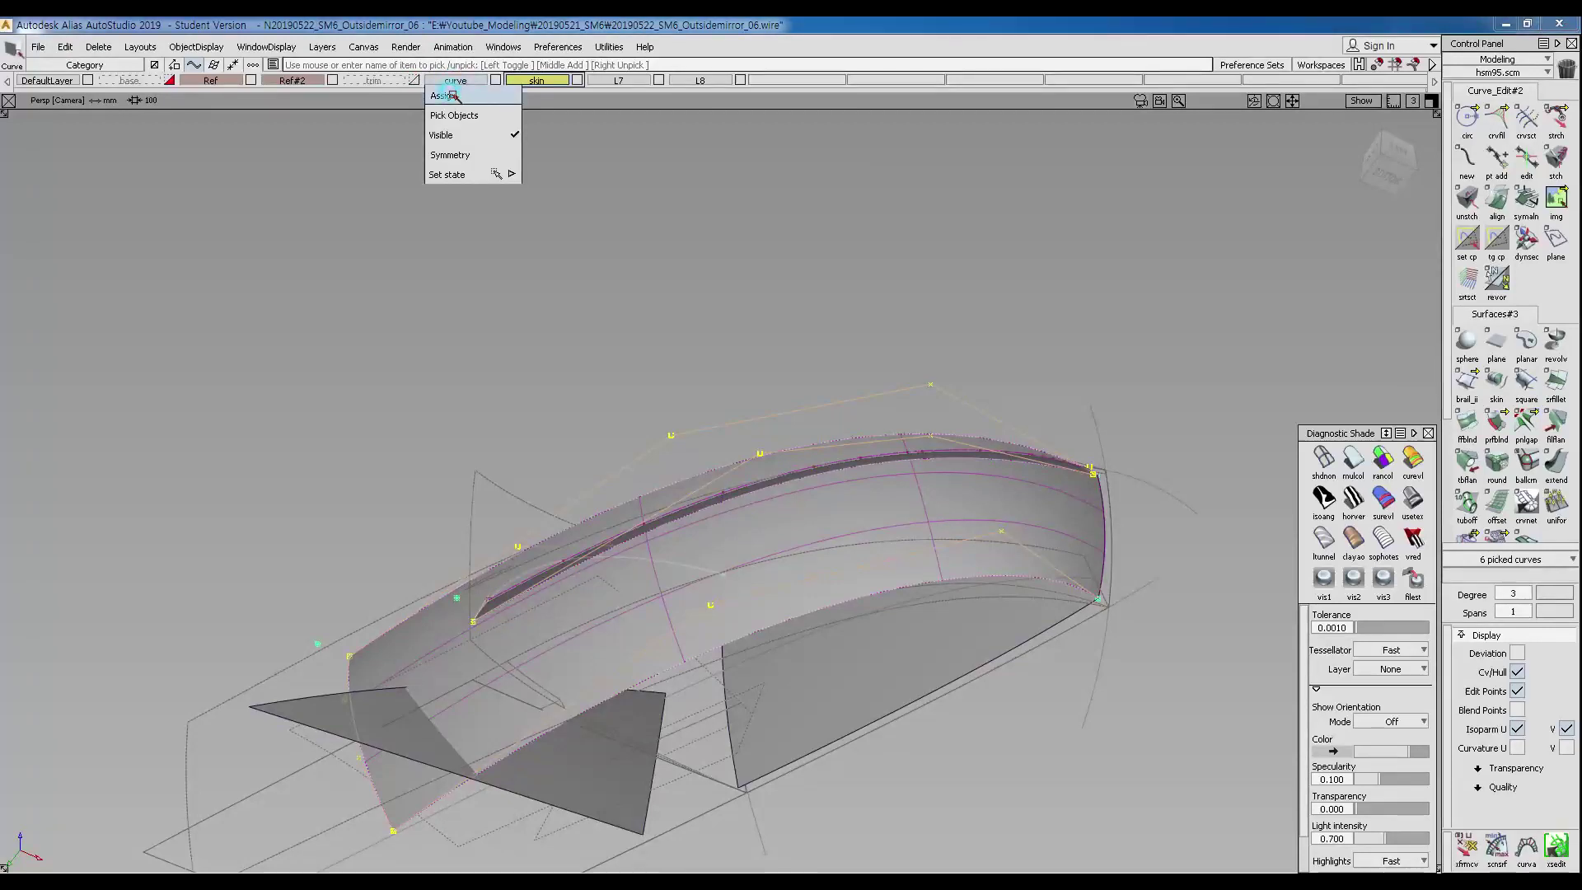
click(452, 97)
click(495, 80)
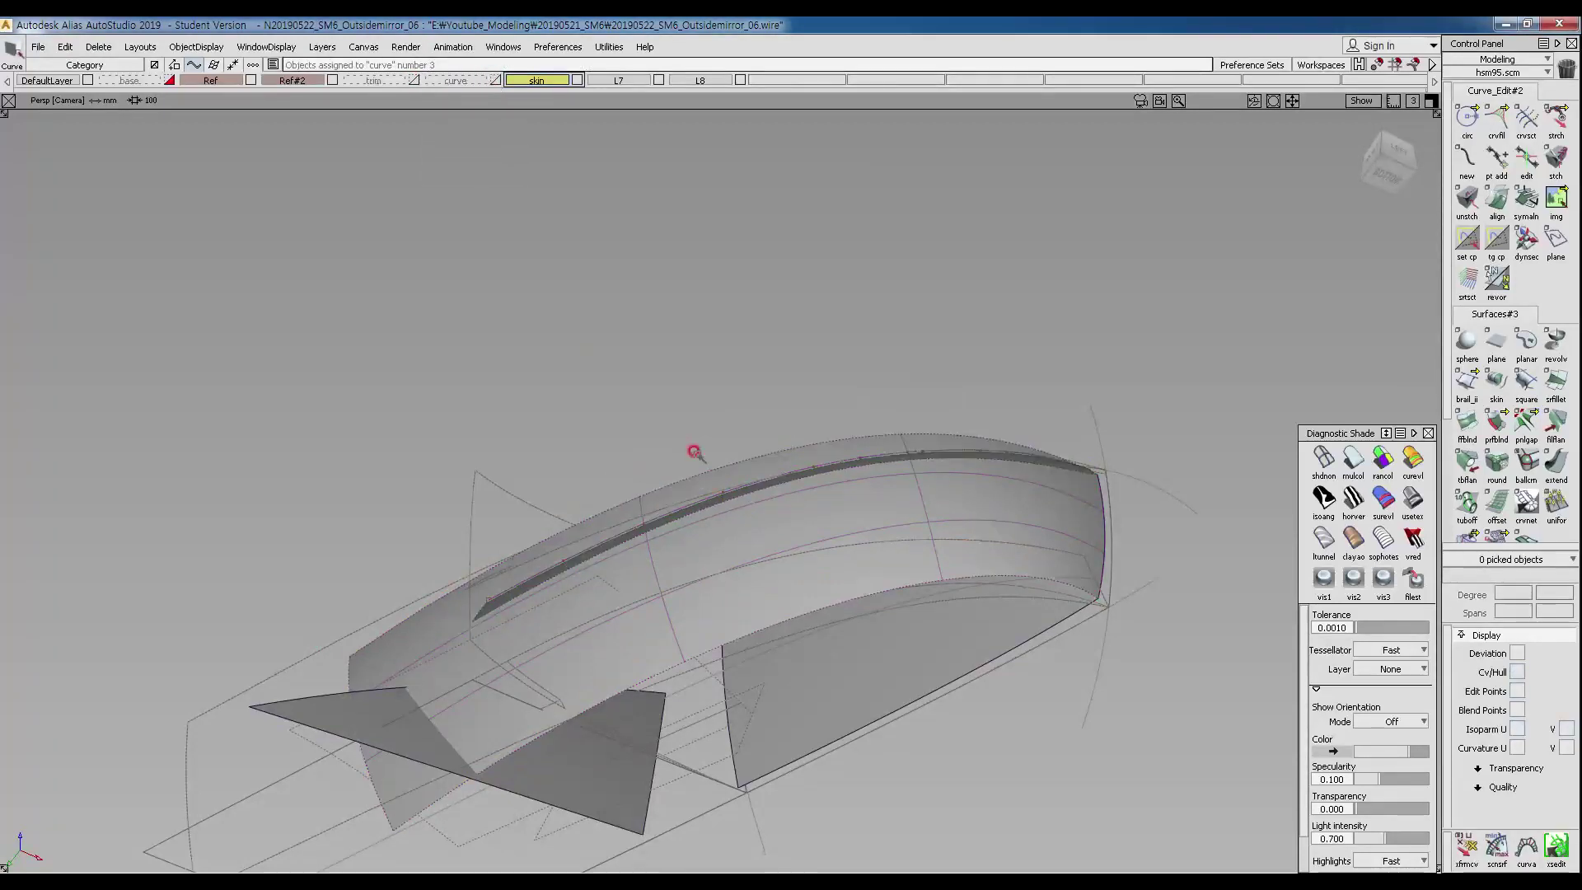
Assign the three housing surfaces to the skin layer and turn off their U isoparm display.
alt+shift+drag(696, 452, 734, 752)
ctrl+shift+drag(613, 372, 614, 404)
drag(876, 407, 917, 594)
click(536, 80)
click(533, 96)
alt+shift+drag(567, 572, 732, 492)
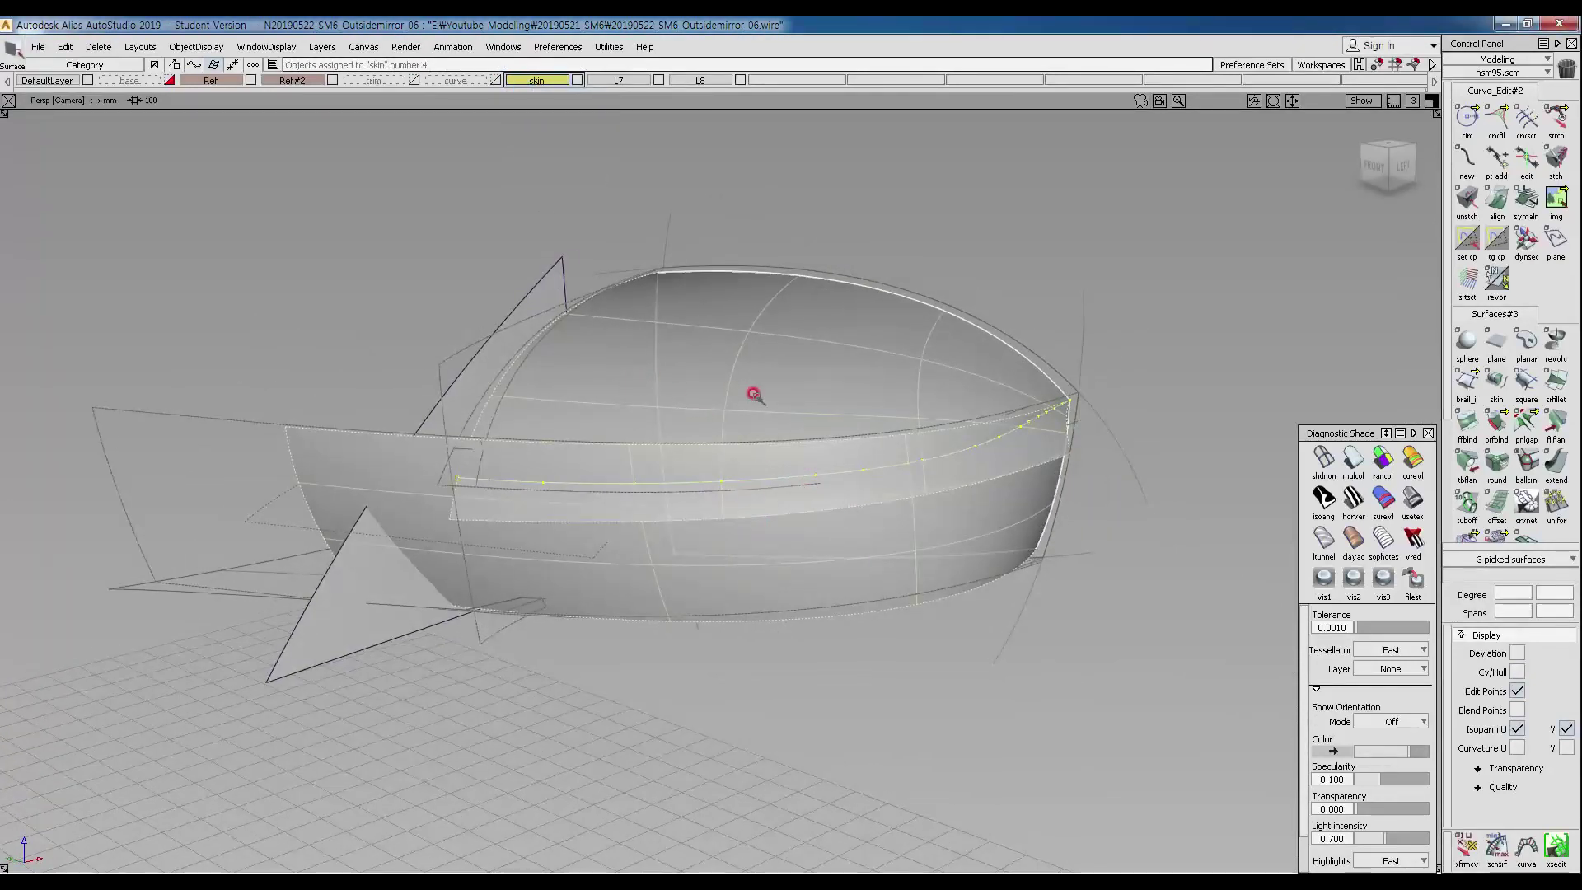
alt+shift+drag(915, 617, 958, 579)
click(1516, 729)
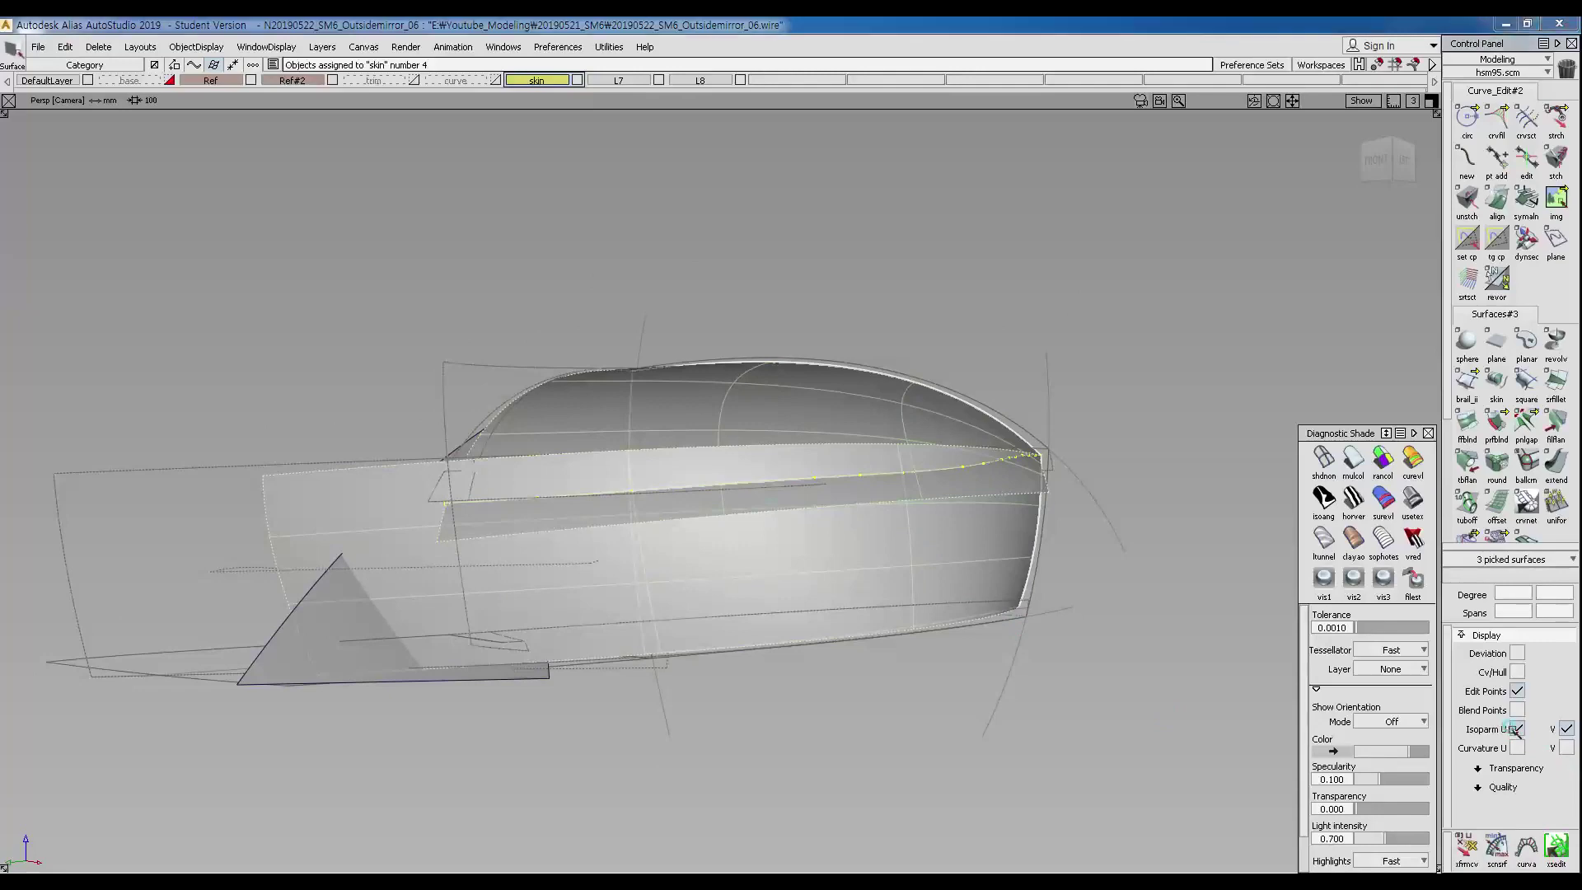
Show the trim layer and pick the long curve along the lower edge of the mirror opening.
alt+shift+drag(532, 567, 660, 629)
ctrl+shift+drag(620, 478, 864, 216)
alt+shift+drag(810, 269, 420, 230)
alt+shift+drag(733, 387, 679, 343)
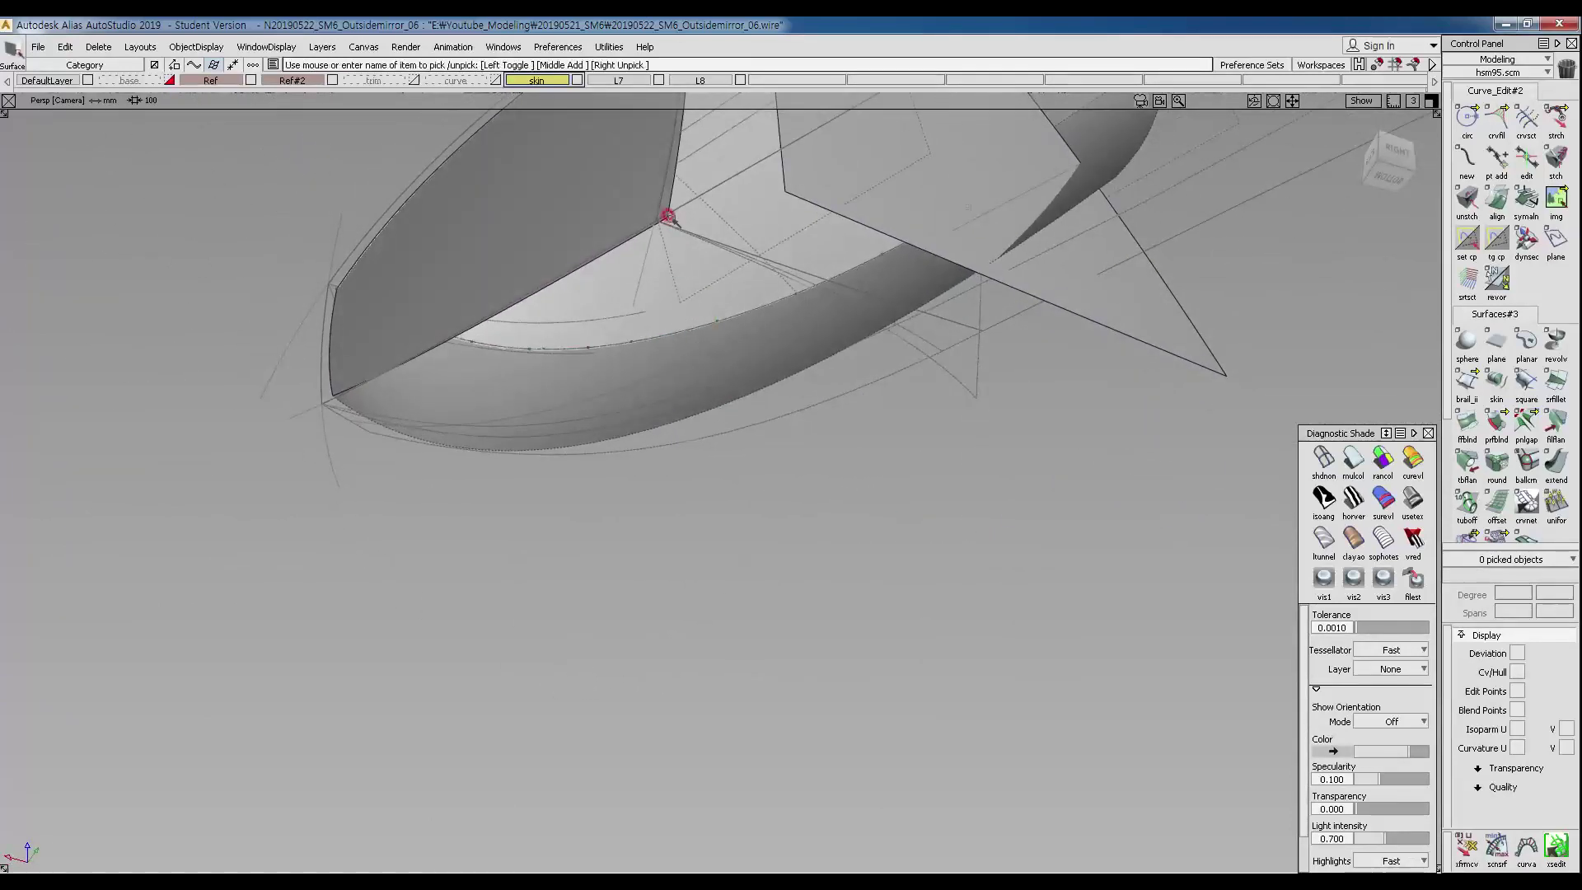
alt+shift+drag(721, 244, 500, 380)
click(375, 80)
alt+shift+drag(505, 470, 624, 423)
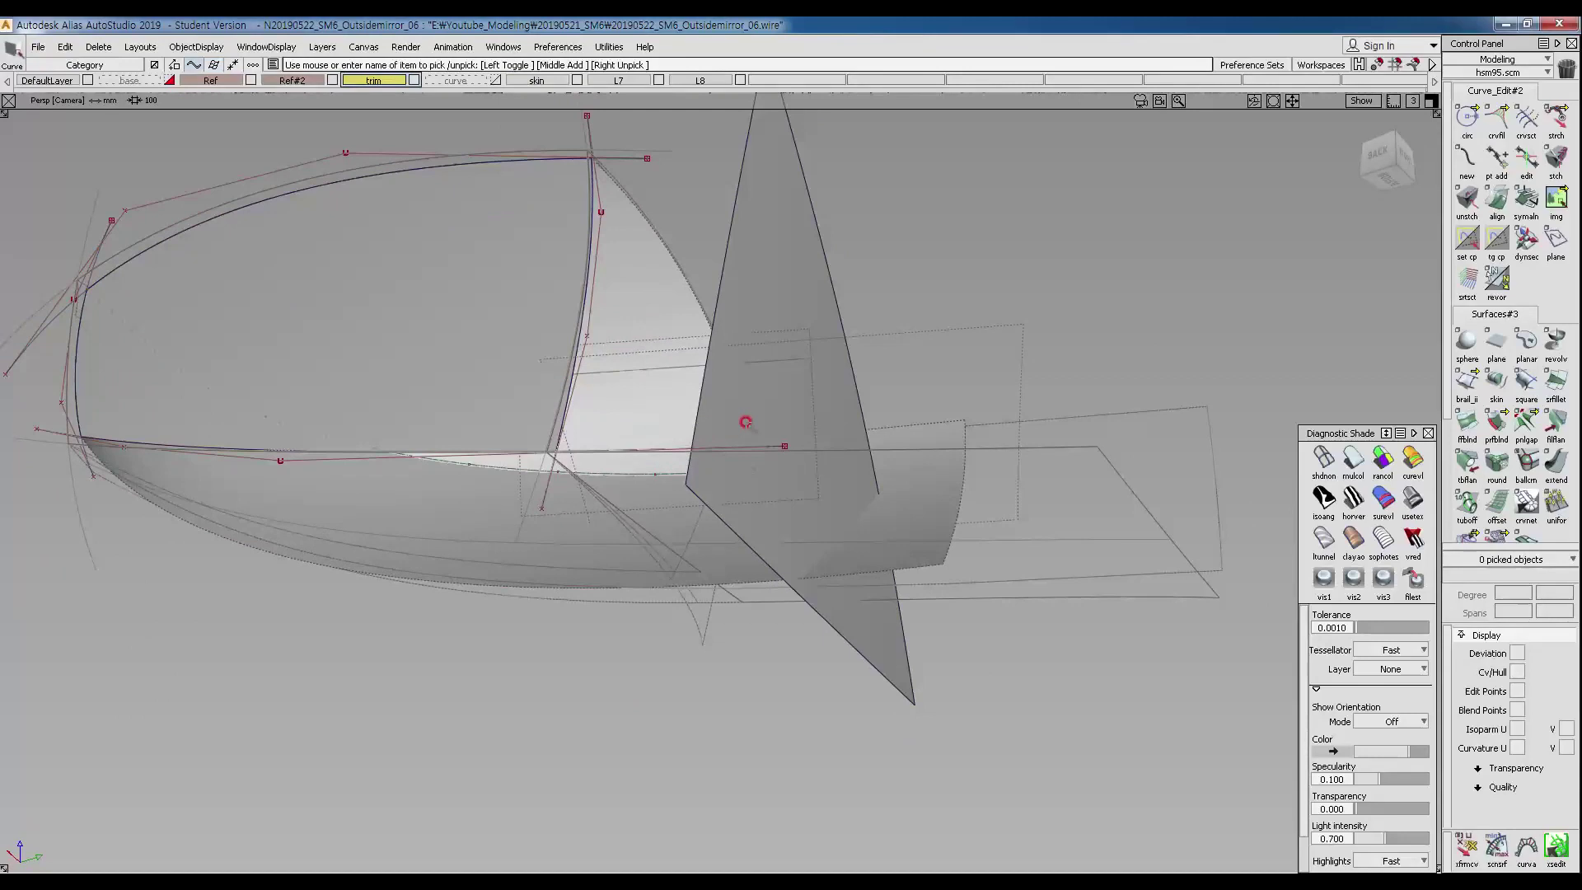
click(768, 449)
alt+shift+drag(824, 523, 682, 536)
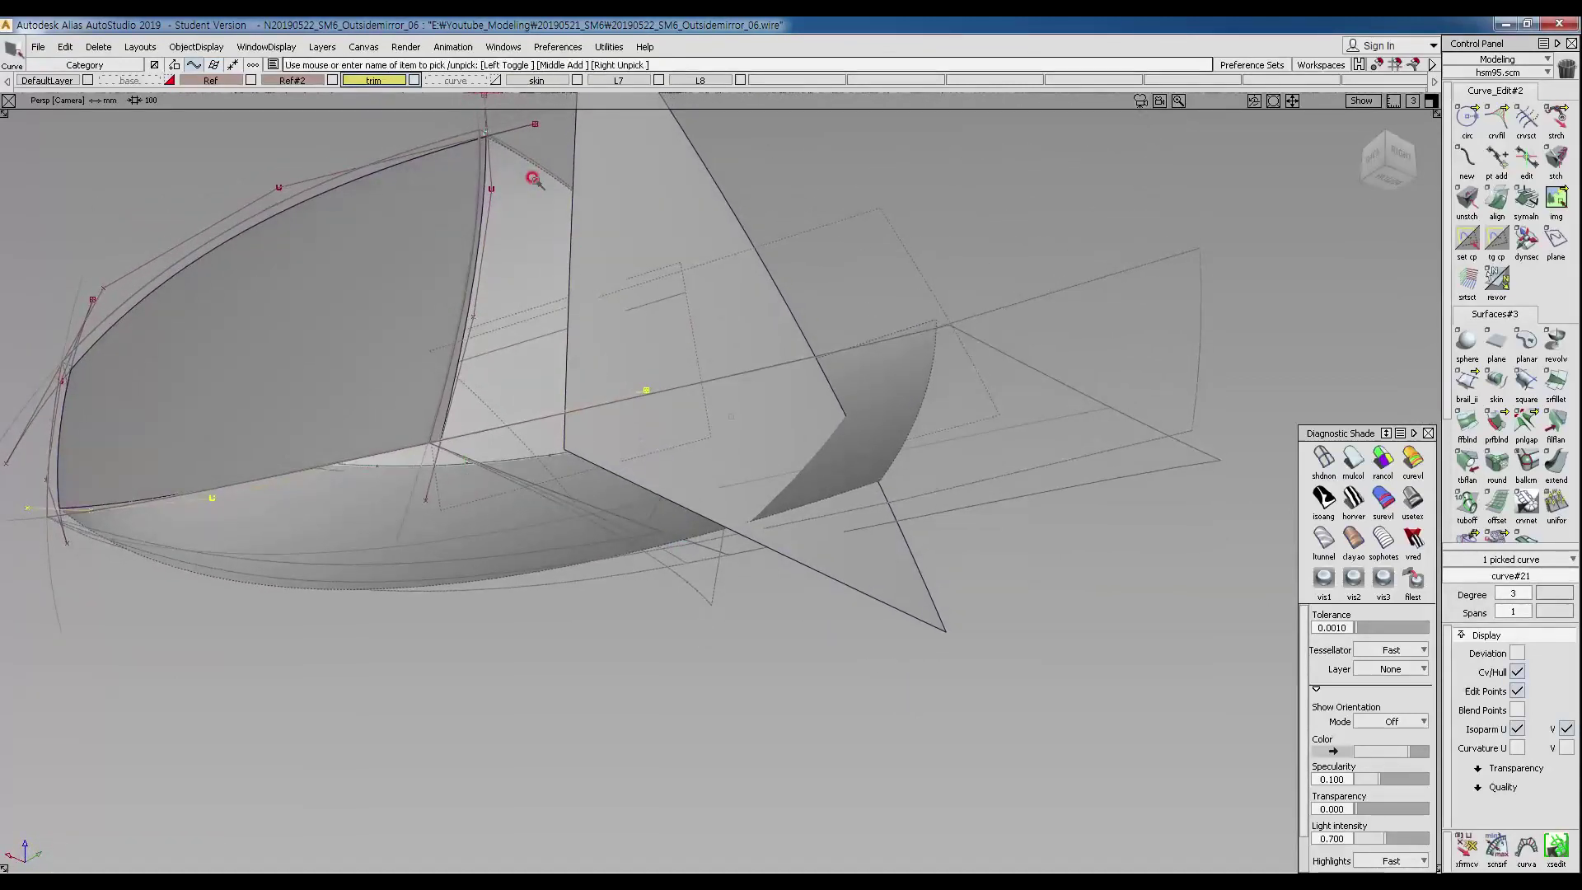
Assign a copy of the mirror opening's lower-edge curve to the skin layer and hide the trim layer.
right_click(544, 80)
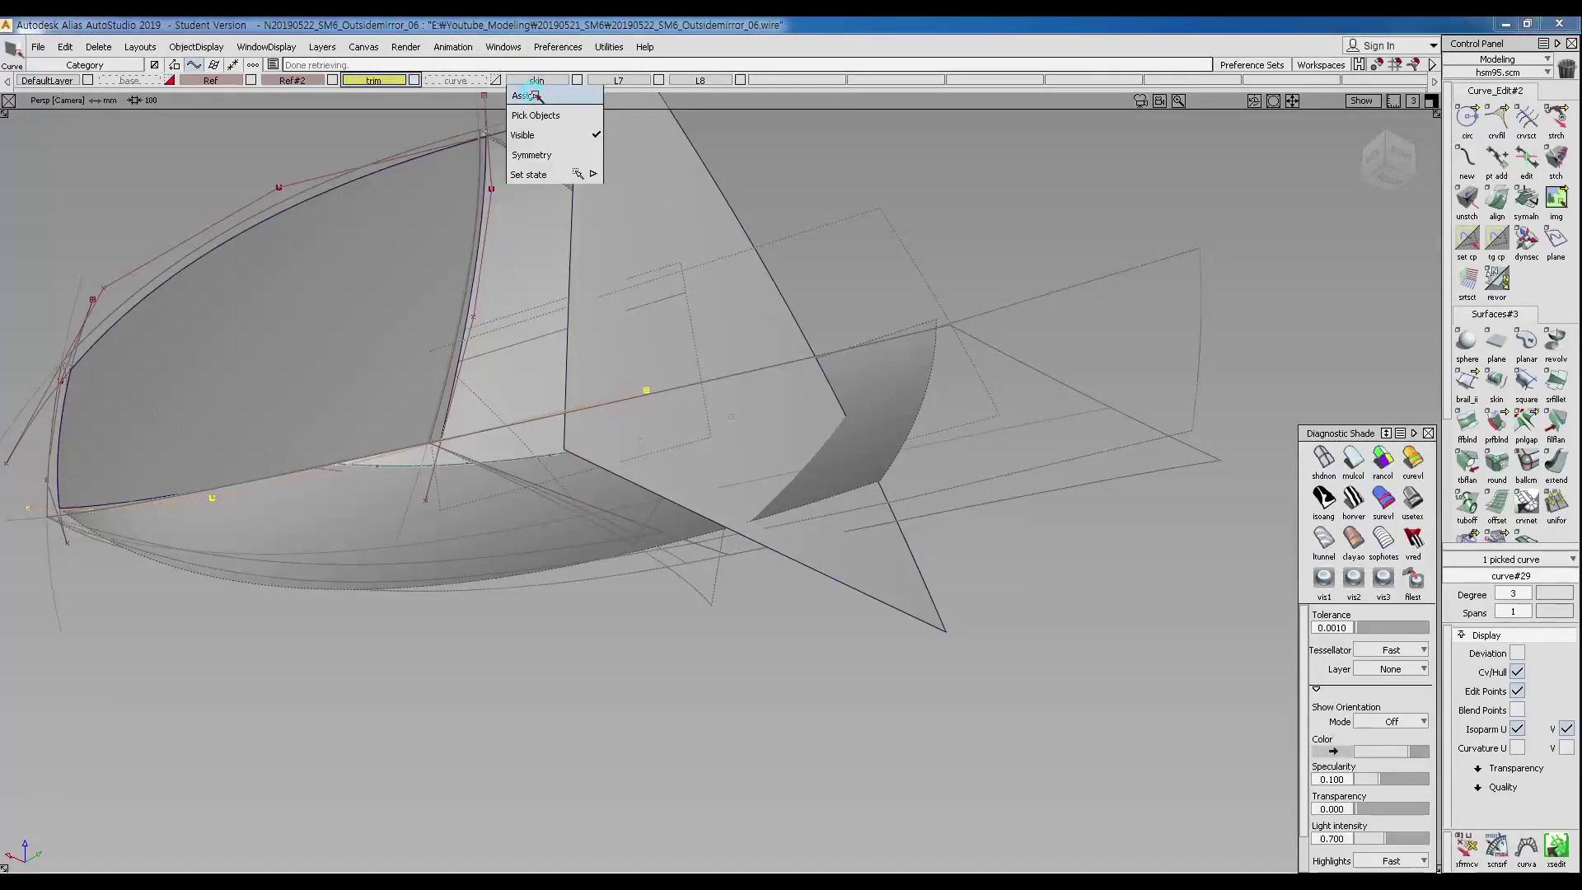
click(528, 95)
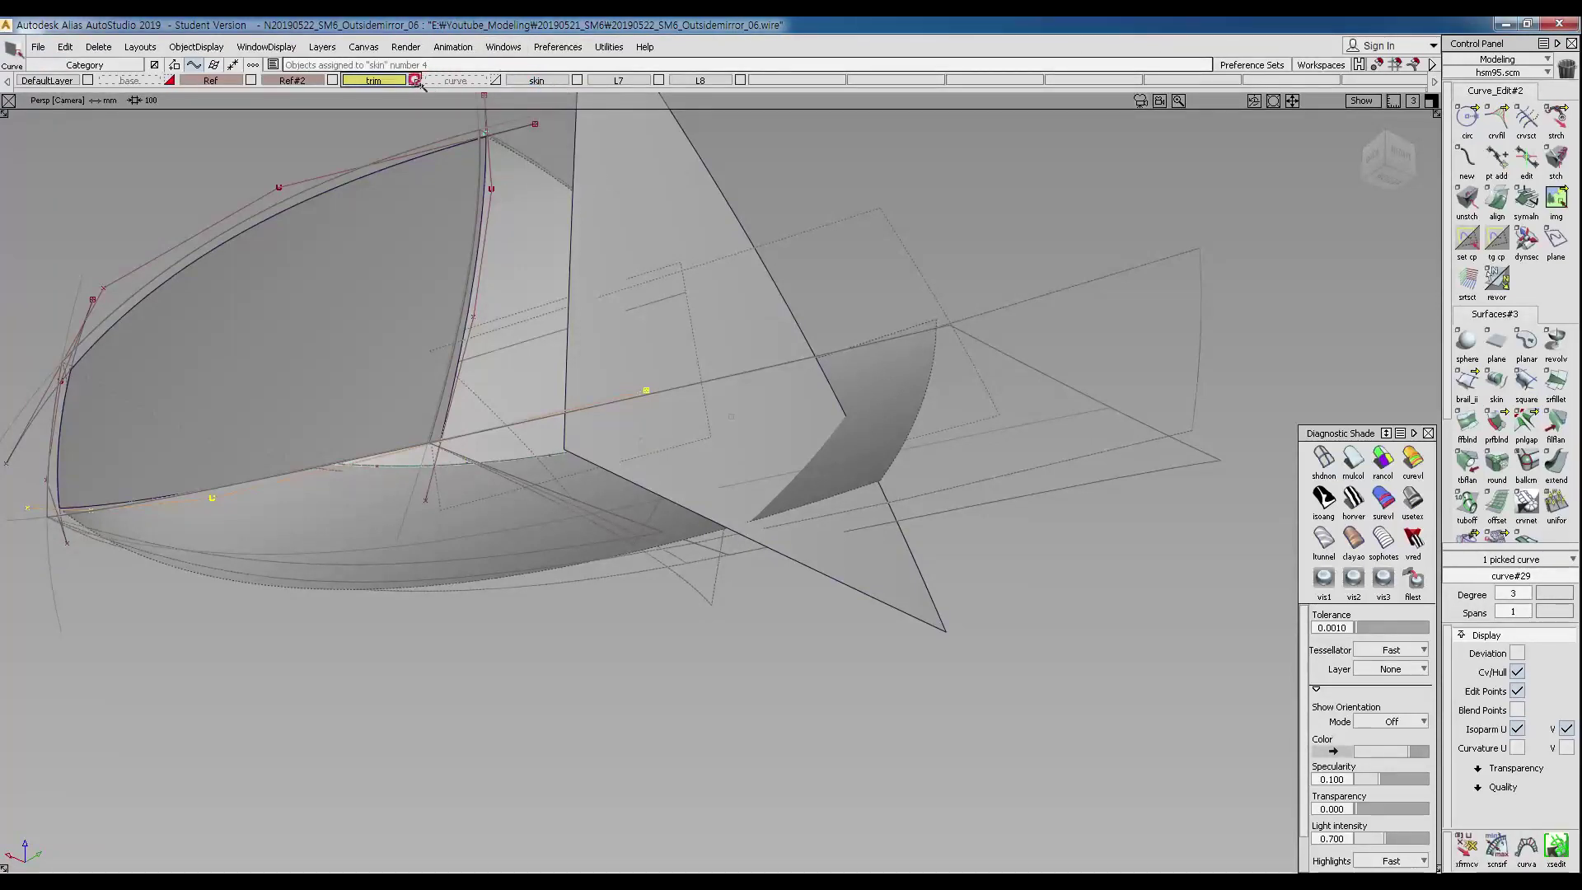
click(535, 79)
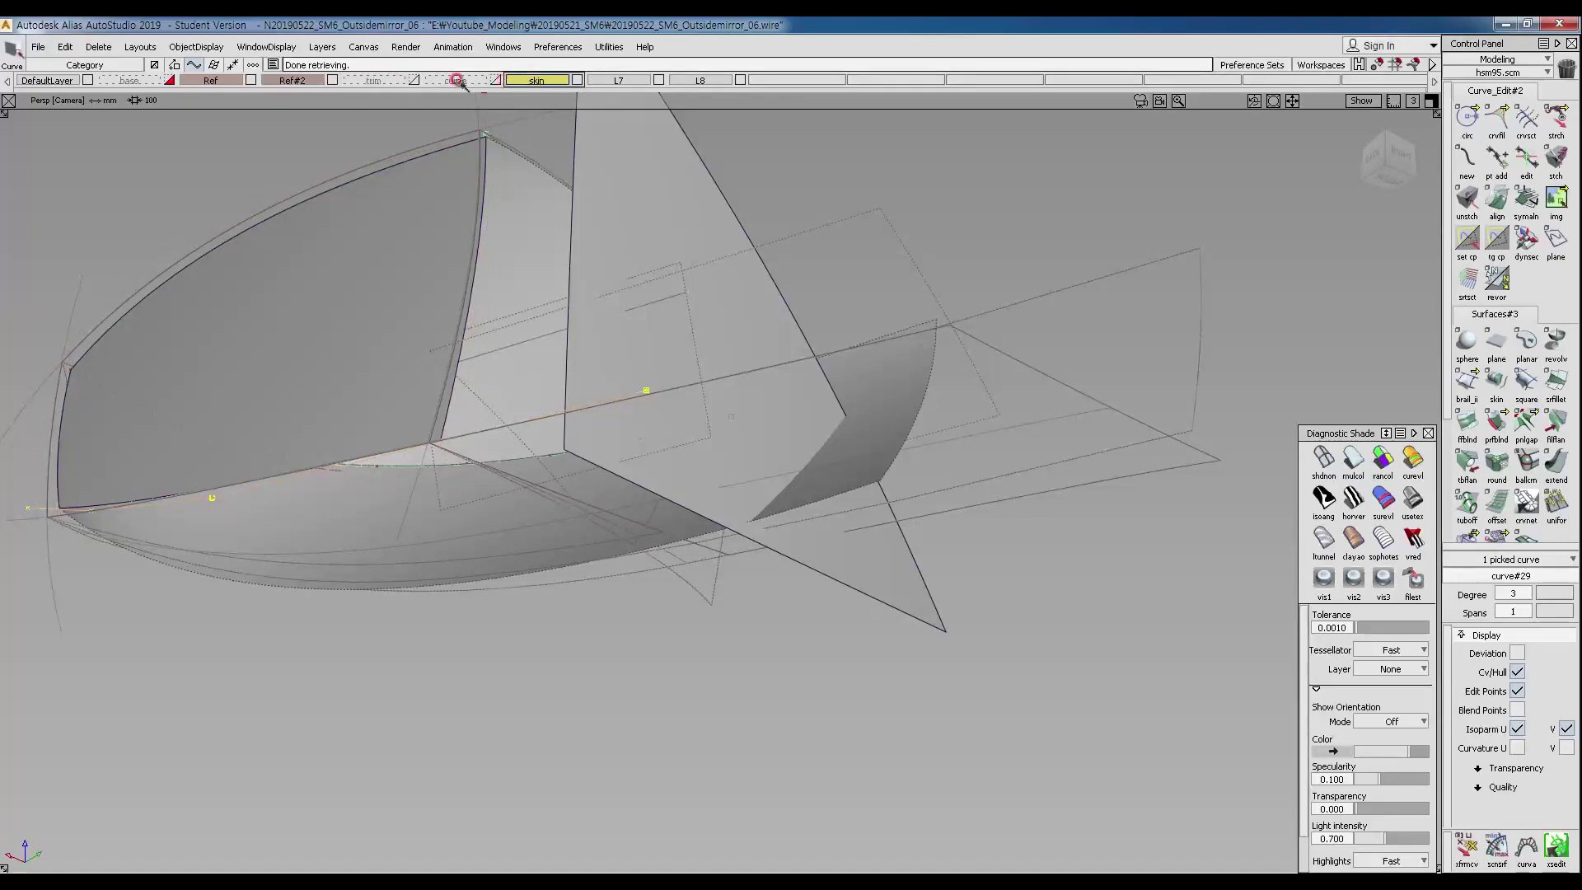
click(615, 552)
alt+shift+drag(628, 477, 638, 534)
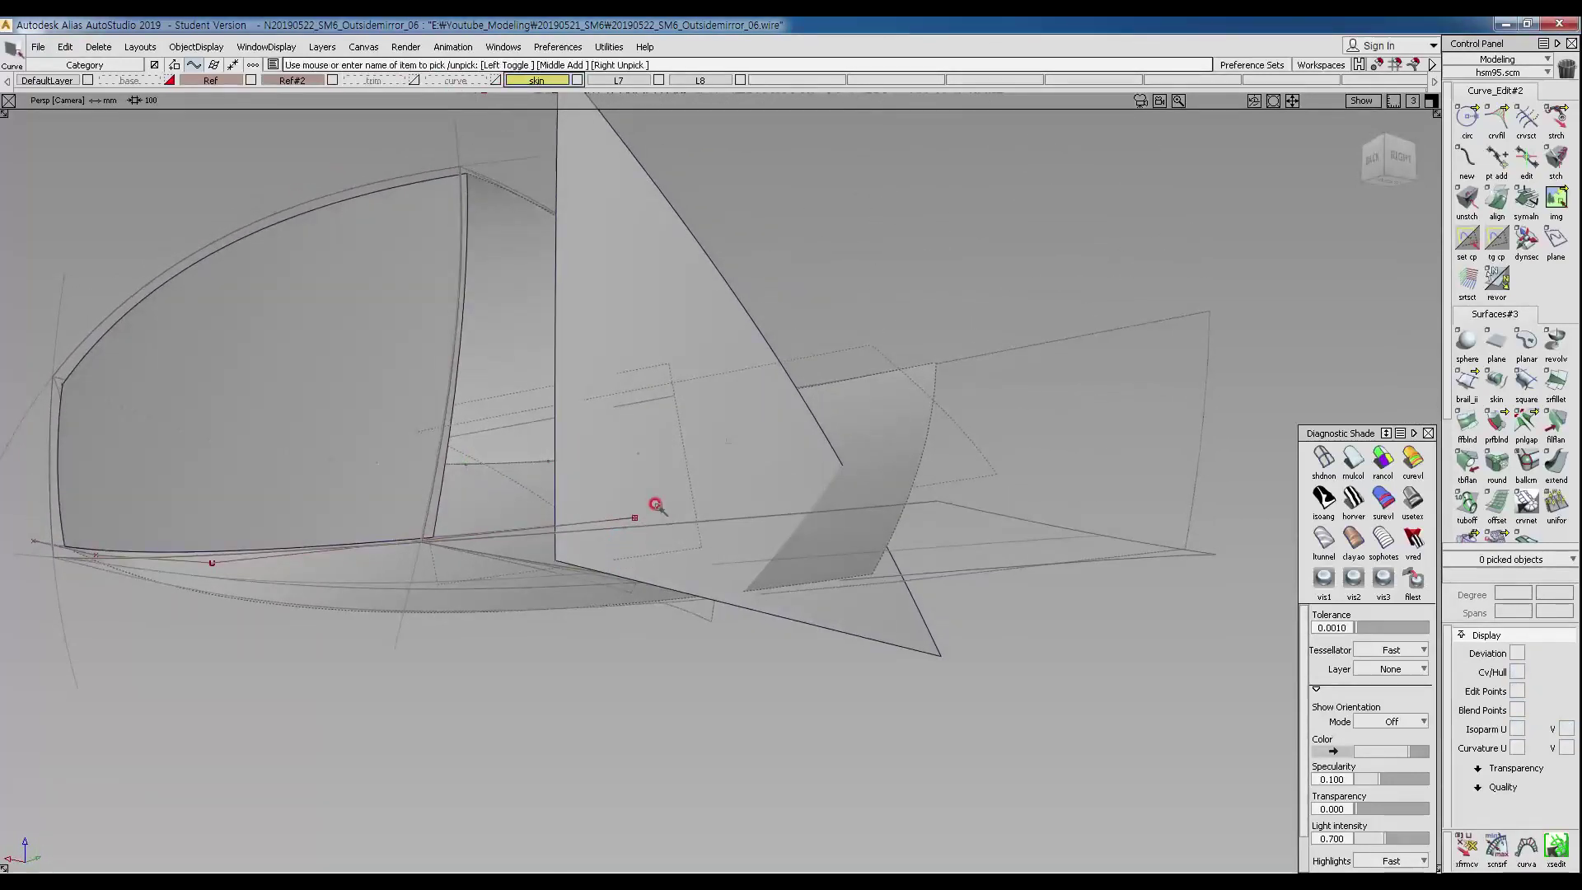
Draw a short, nearly horizontal degree 3 curve just below the mirror's triangular base in the Left view.
key(F6)
alt+shift+middle_drag(621, 515, 562, 526)
click(410, 564)
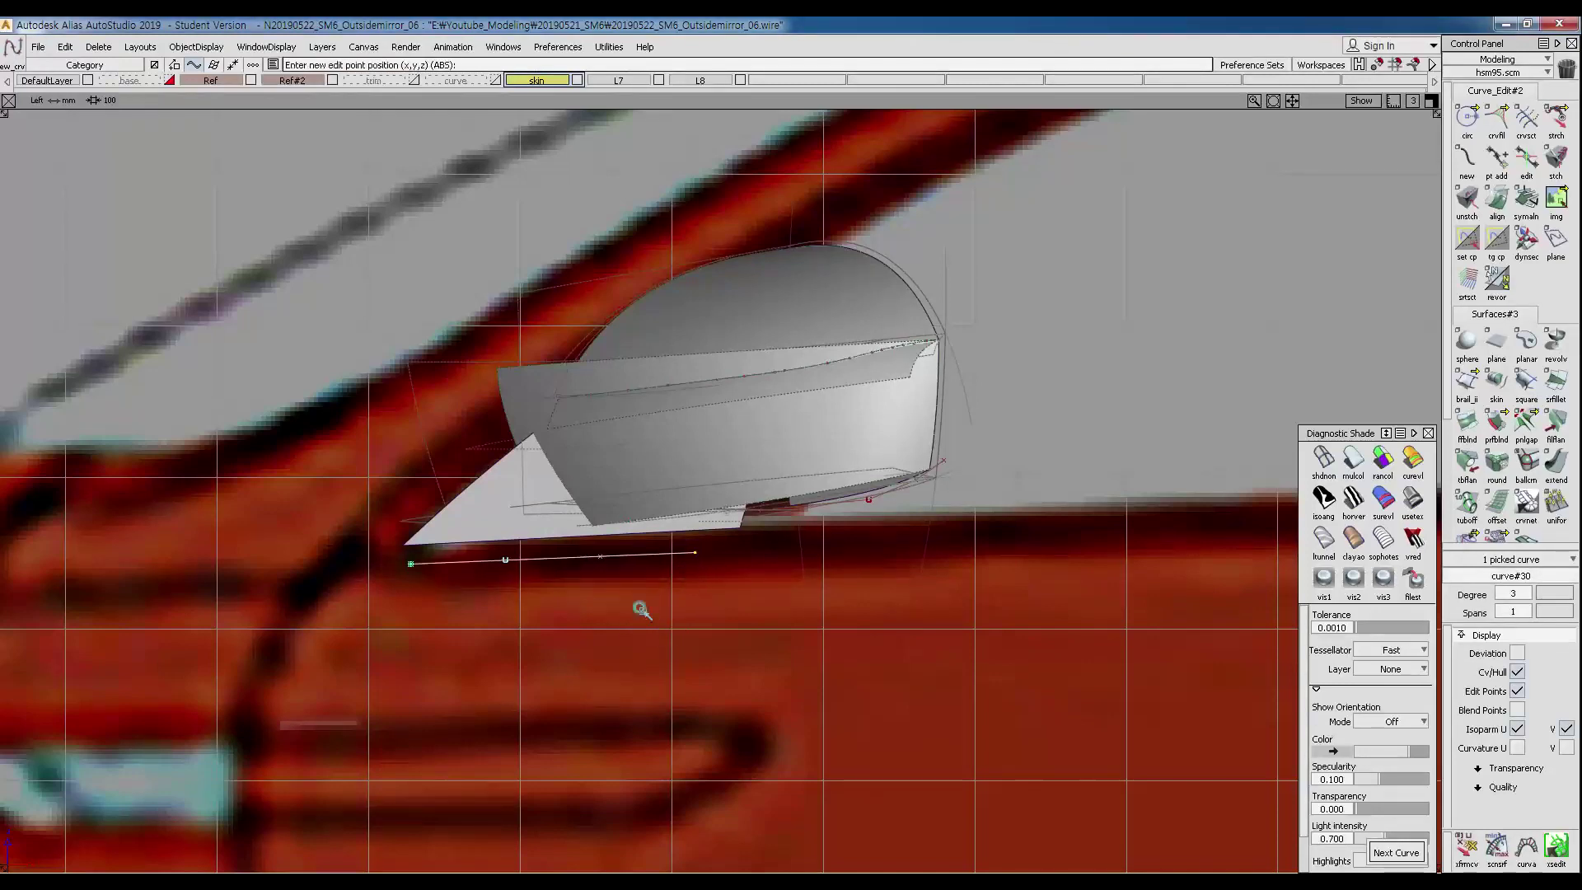
click(586, 524)
Turn off the shading and move the new curve up to the lower edge of the reference mirror in the Left view.
click(1322, 458)
key(F8)
alt+shift+right_drag(854, 661, 858, 653)
key(F6)
ctrl+shift+middle_drag(443, 579, 509, 611)
ctrl+shift+drag(509, 610, 512, 613)
drag(527, 610, 604, 678)
mouse_move(646, 719)
ctrl+shift+right_down()
mouse_move(746, 651)
mouse_move(763, 588)
ctrl+shift+right_up()
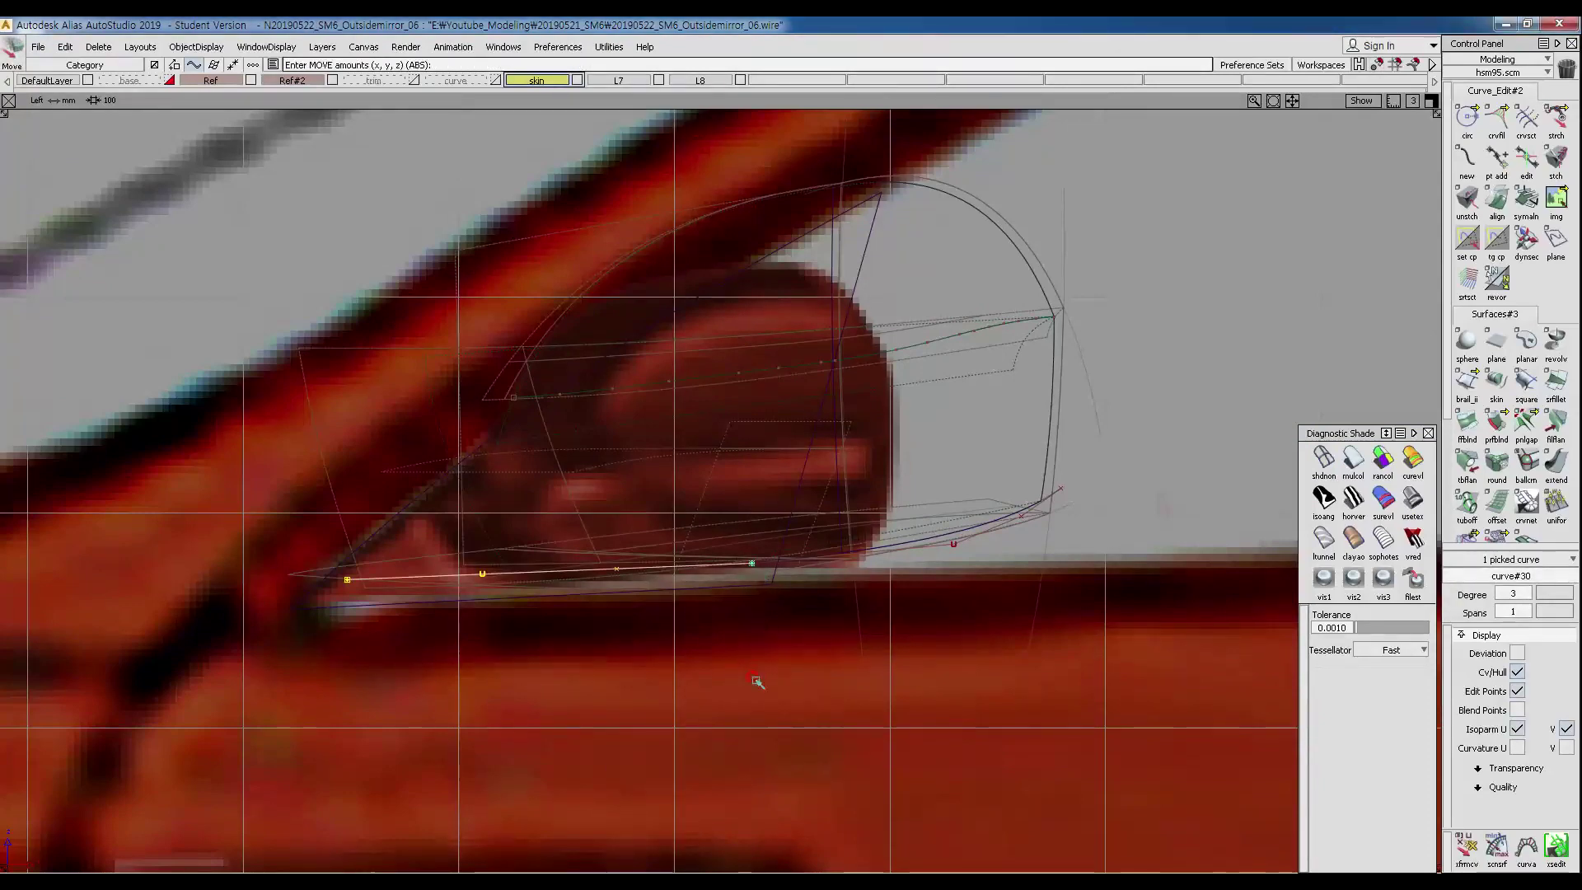
Move the new curve's two middle CVs about 26 mm in negative X and slightly down in the Left view.
key(F8)
alt+shift+right_drag(892, 575, 882, 586)
alt+shift+drag(879, 591, 875, 625)
ctrl+shift+drag(638, 543, 689, 543)
alt+shift+right_drag(713, 590, 656, 612)
alt+shift+middle_drag(691, 587, 813, 564)
ctrl+shift+drag(639, 595, 644, 624)
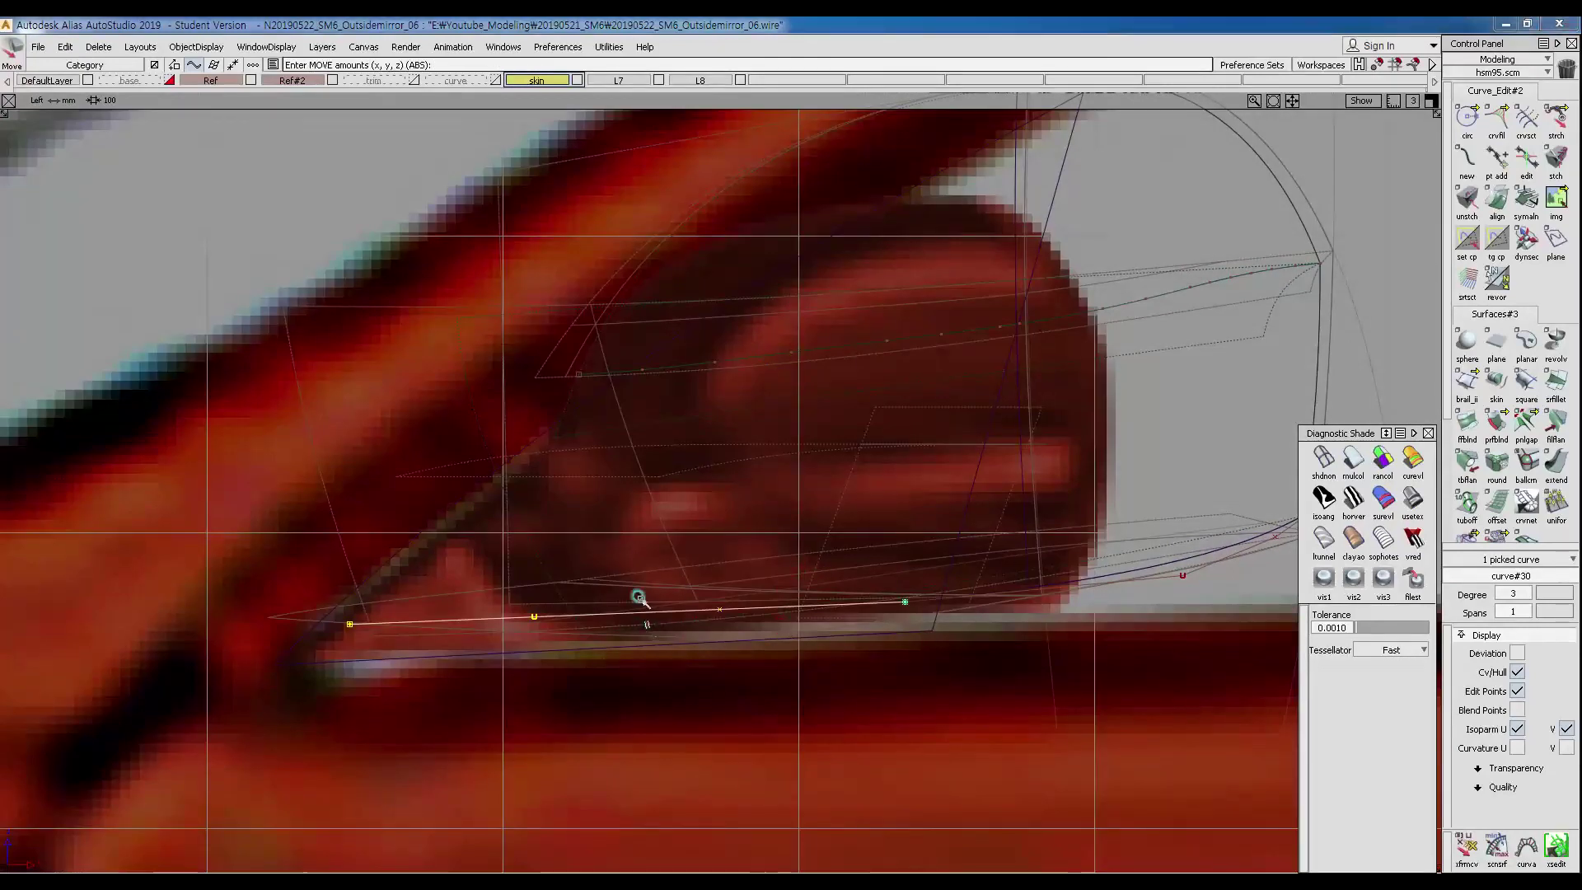
ctrl+shift+drag(498, 563, 841, 641)
ctrl+shift+middle_drag(808, 653, 791, 653)
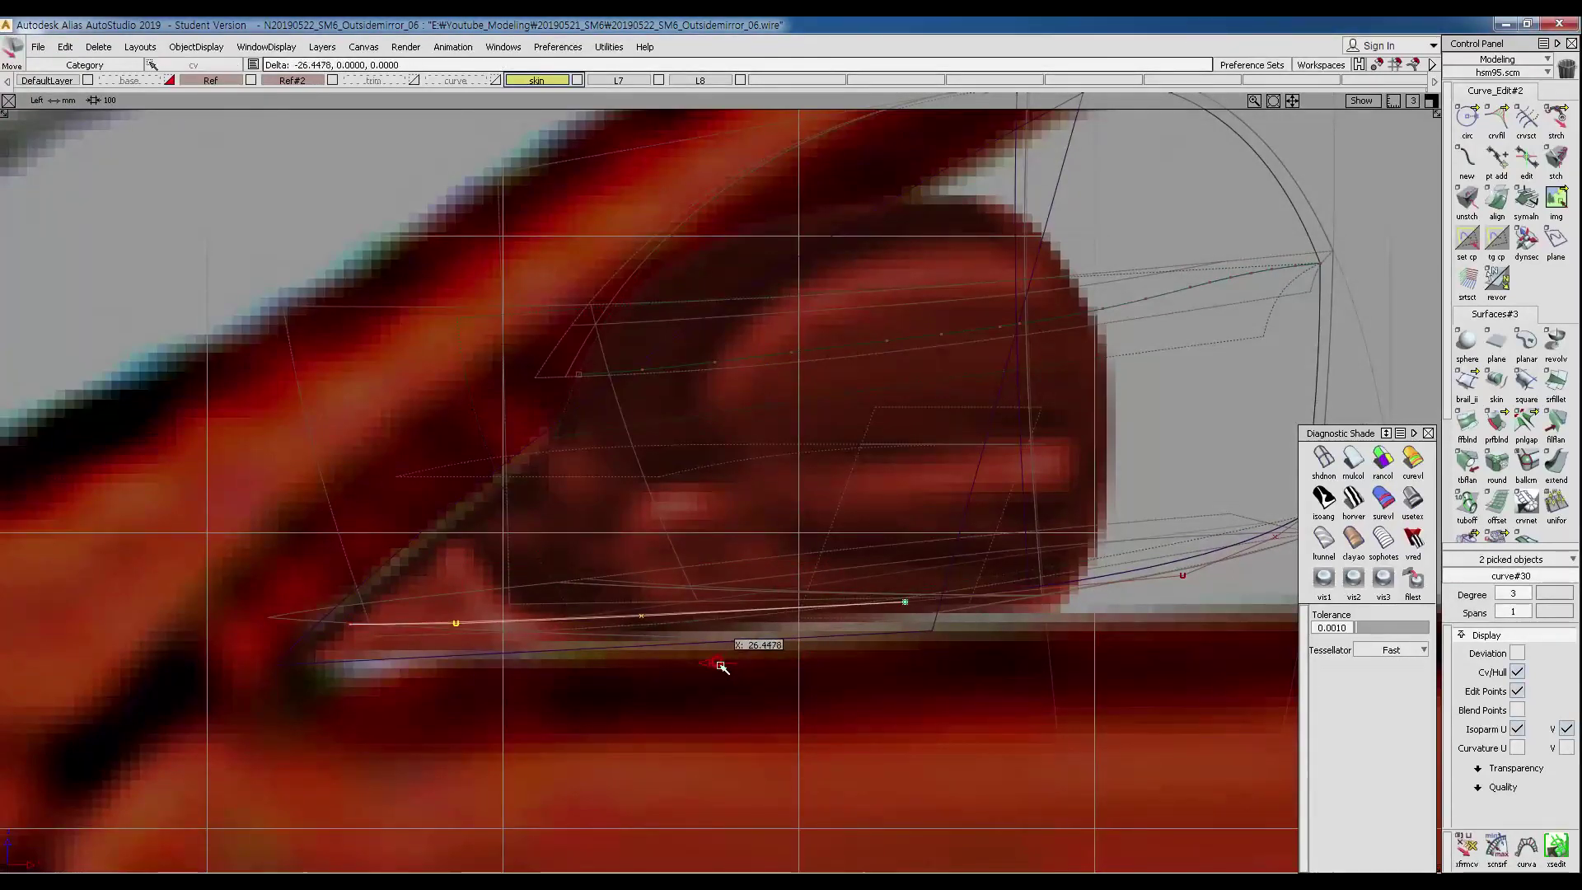
right_drag(639, 614, 639, 617)
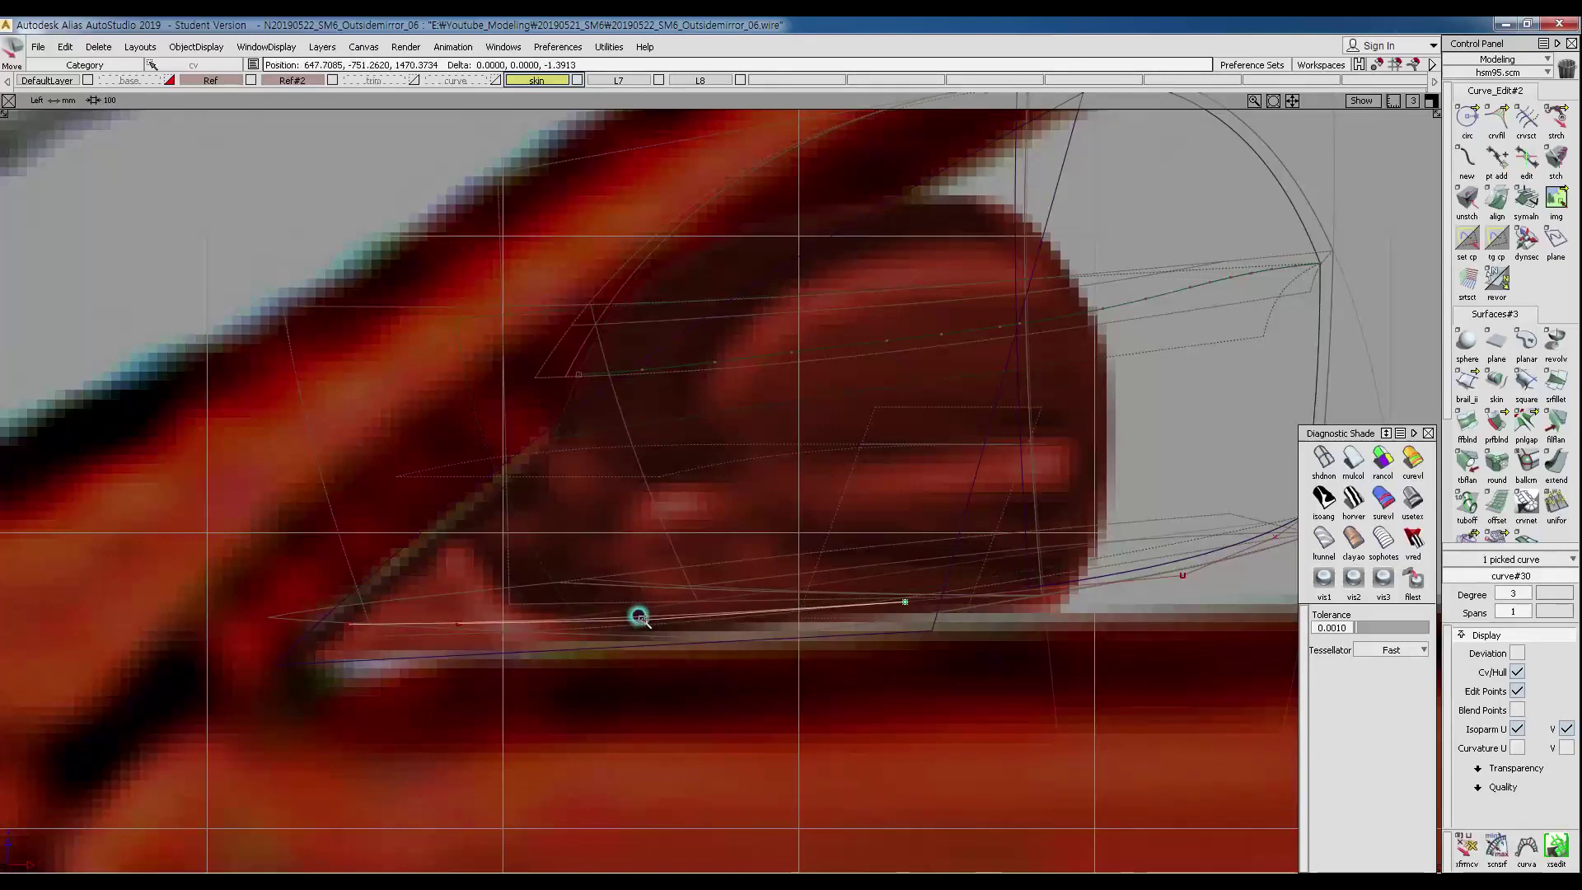
Nudge only the front-end CV of the new lower curve slightly up in the Left view.
ctrl+shift+drag(523, 634, 522, 662)
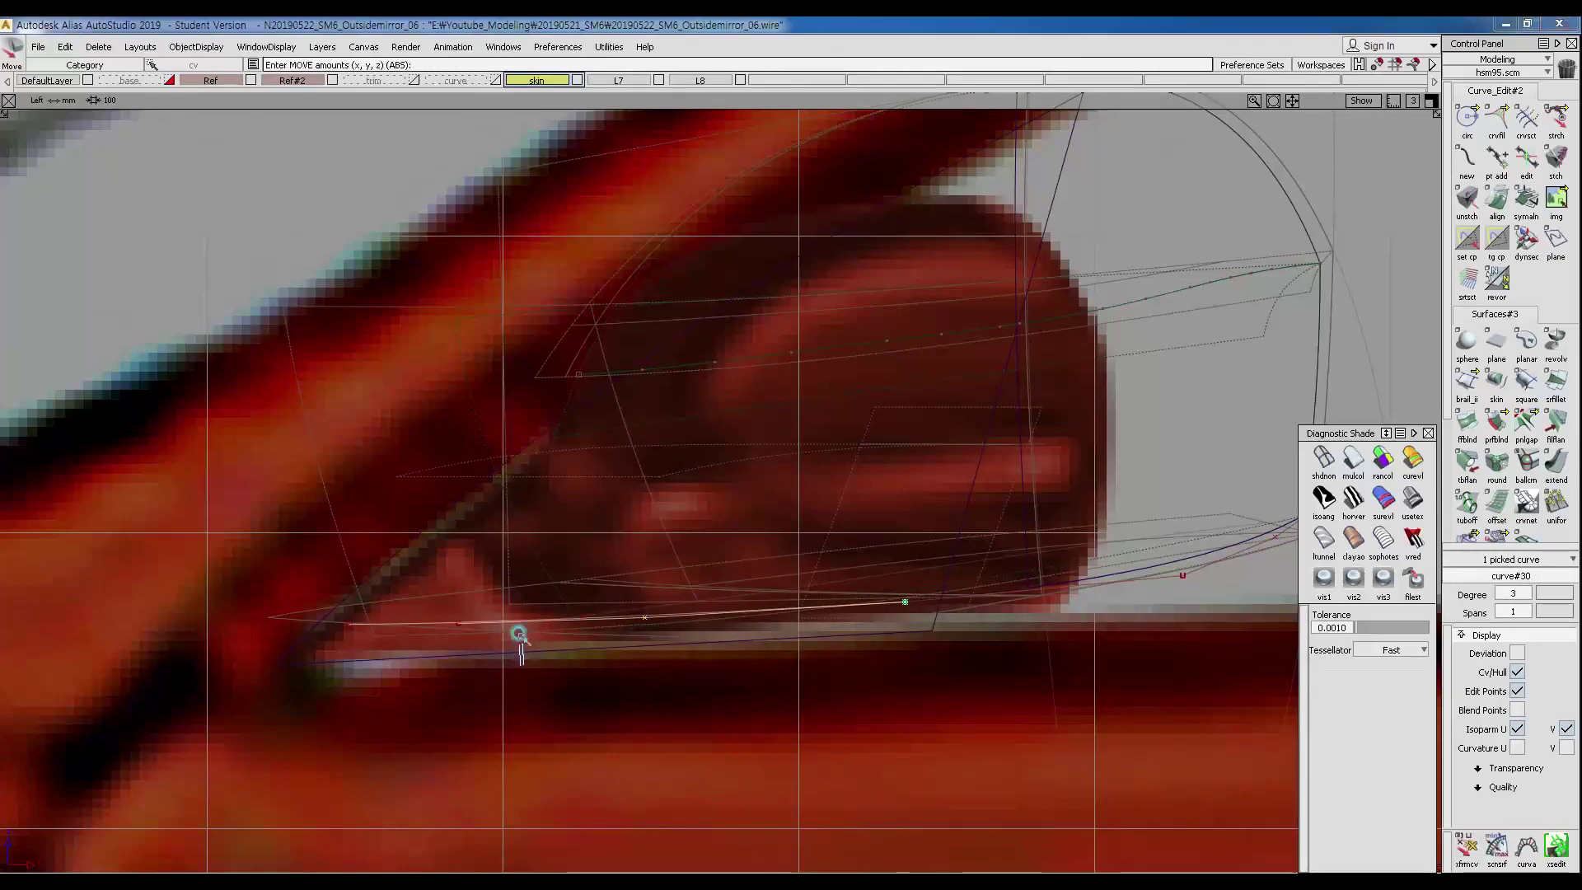
ctrl+shift+drag(247, 604, 334, 606)
drag(258, 597, 387, 656)
ctrl+shift+middle_drag(669, 752, 666, 742)
right_drag(669, 733, 669, 731)
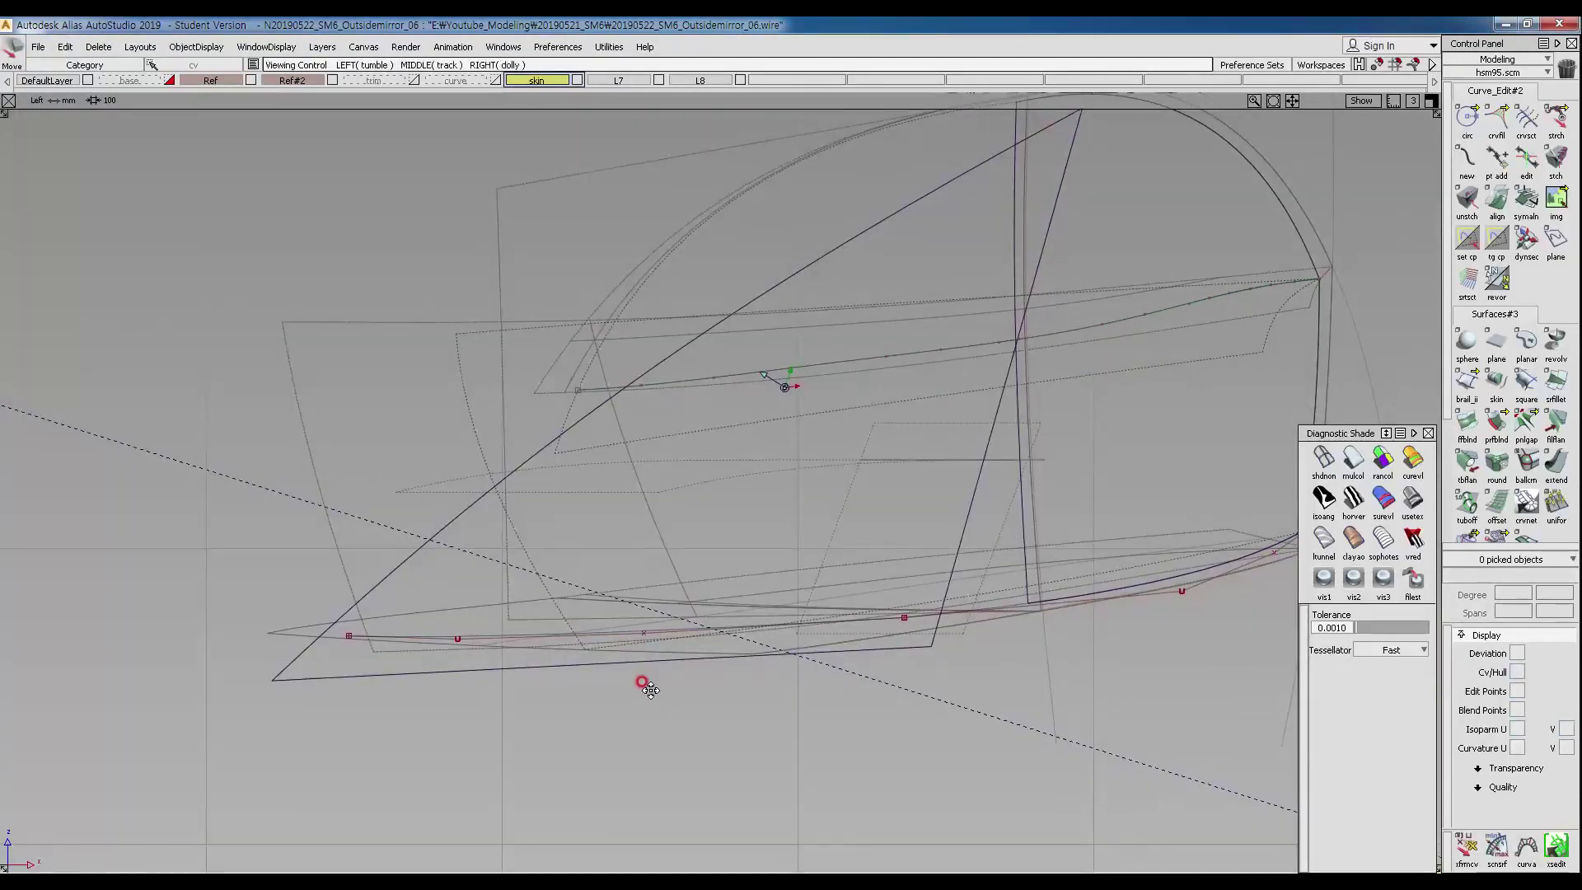
Duplicate the new lower curve with copy and paste, and move the copy near the mirror opening's outer lower corner.
alt+shift+middle_drag(642, 681, 641, 682)
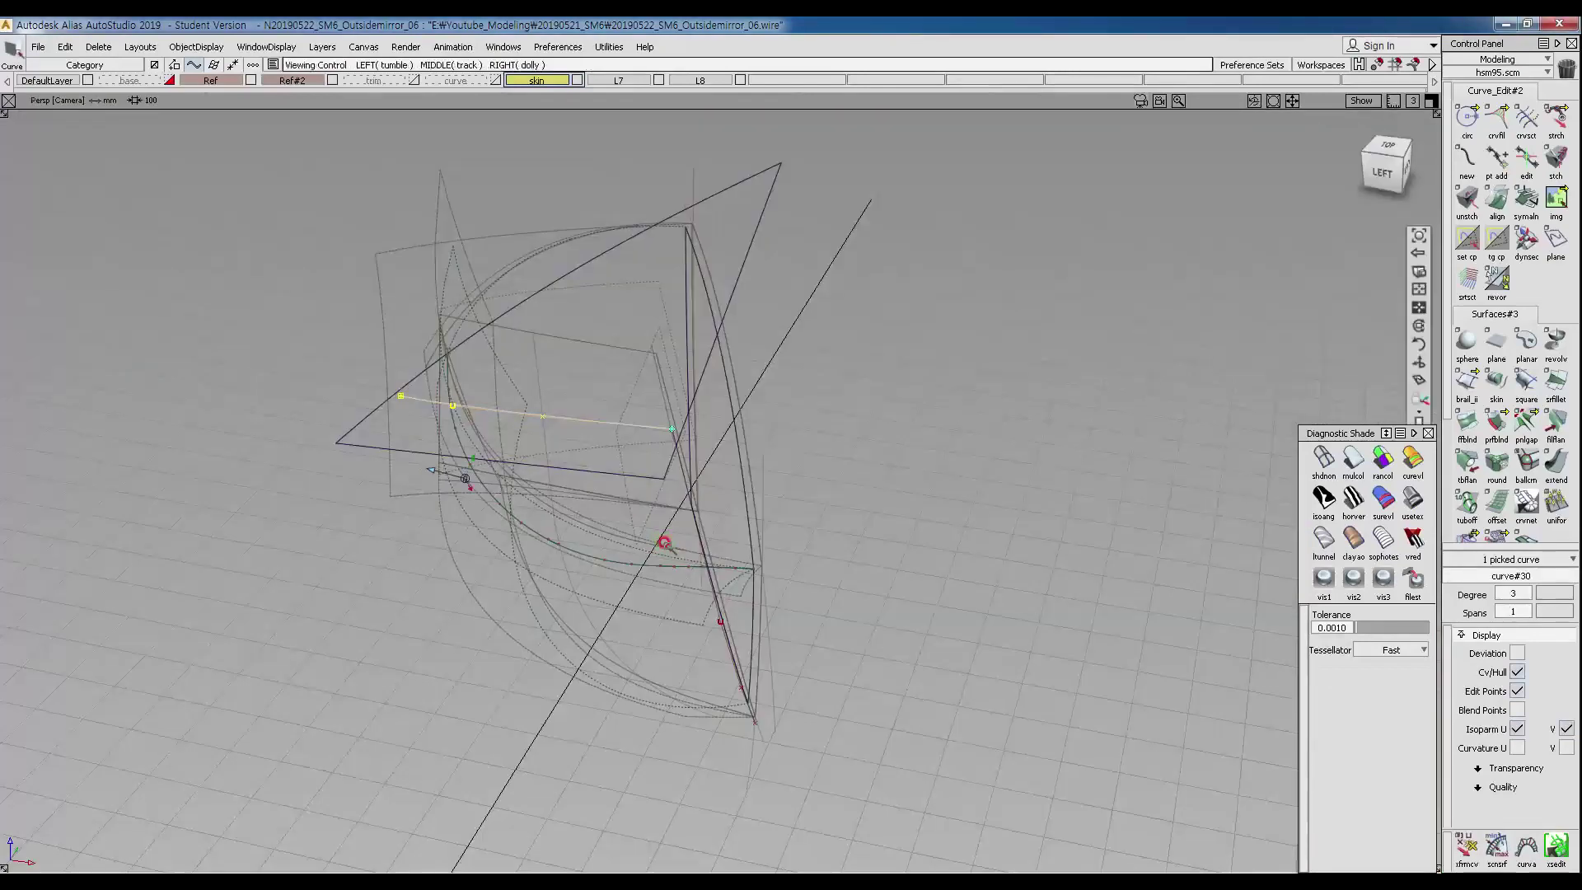
alt+shift+drag(664, 543, 1052, 576)
key(ctrl+c)
key(ctrl+v)
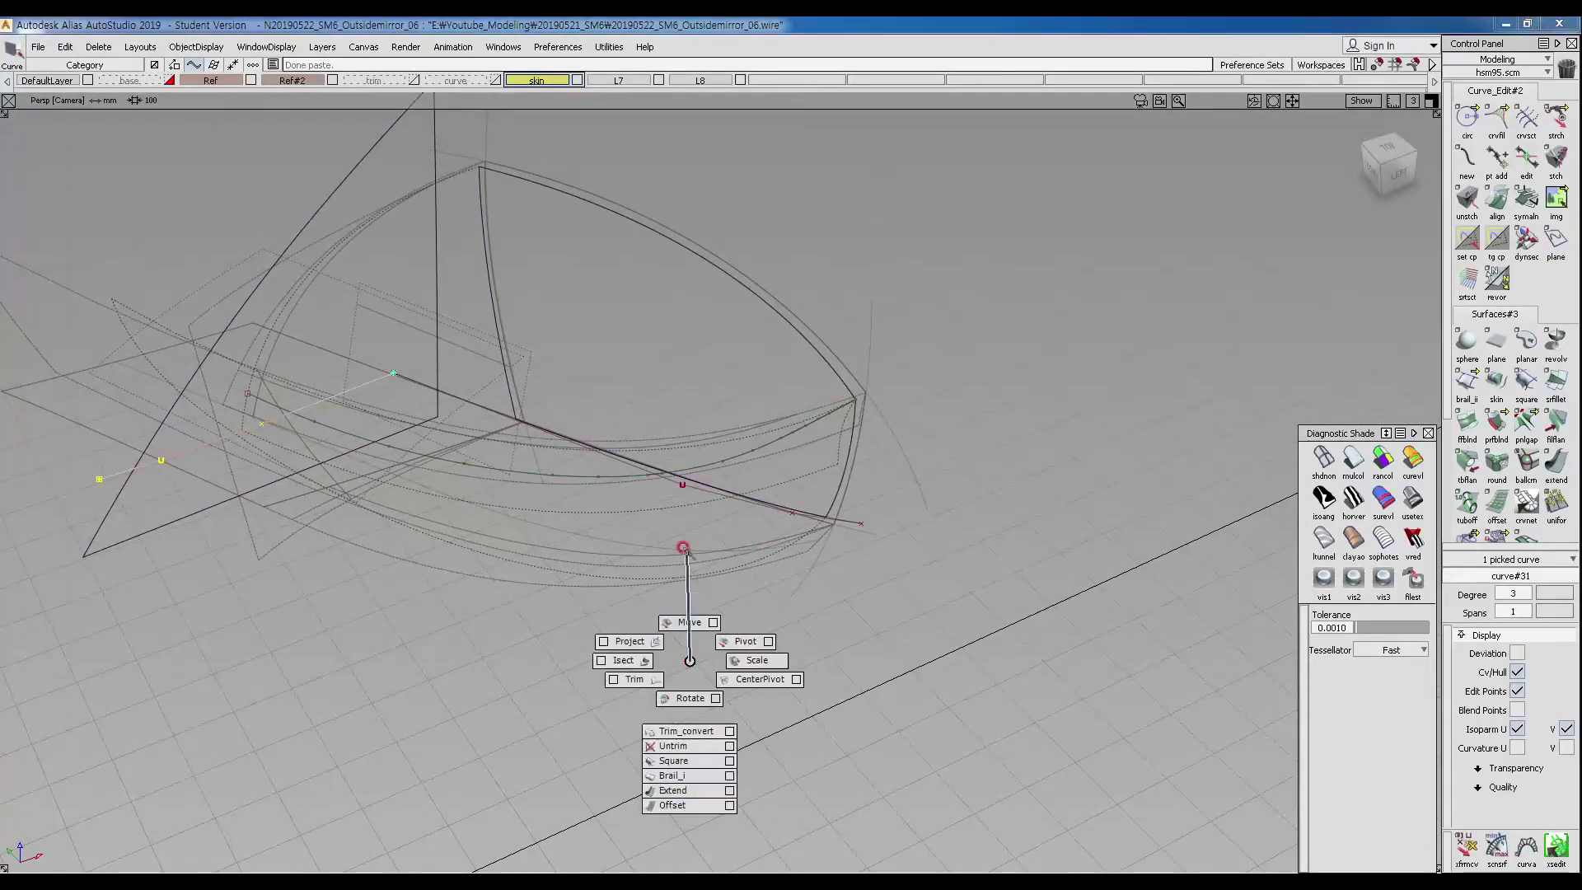
alt+shift+drag(826, 505, 841, 544)
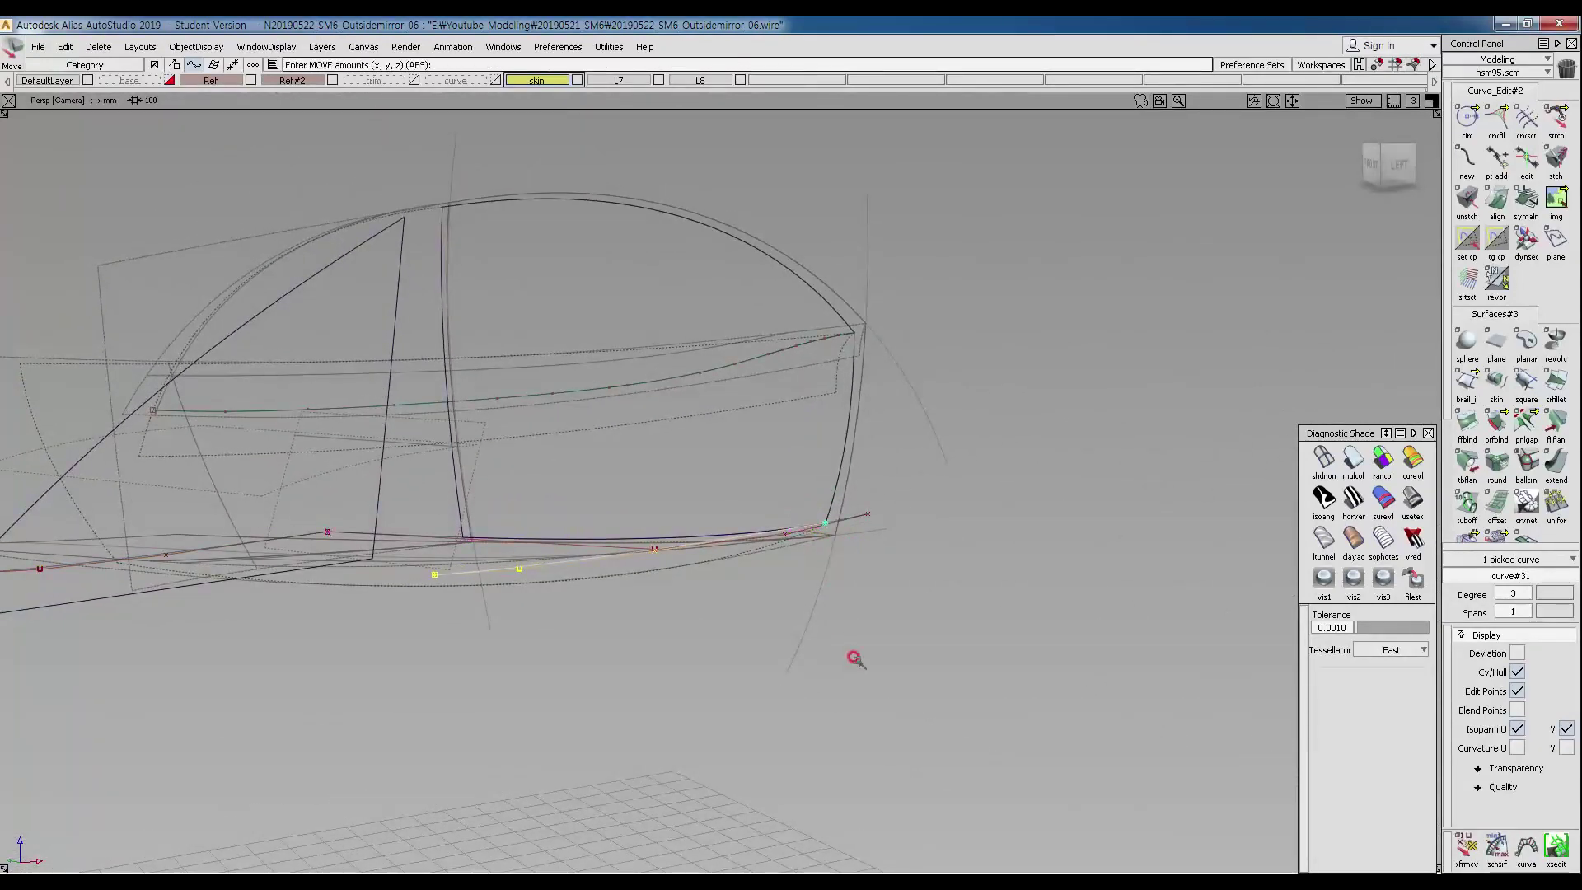
Snap the end of the copied curve exactly onto the mirror opening's outer lower corner.
alt+shift+right_drag(838, 622, 912, 498)
alt+shift+middle_drag(799, 692, 779, 405)
alt+shift+right_drag(774, 403, 721, 511)
alt+shift+middle_drag(719, 627, 725, 529)
alt+shift+drag(724, 528, 689, 617)
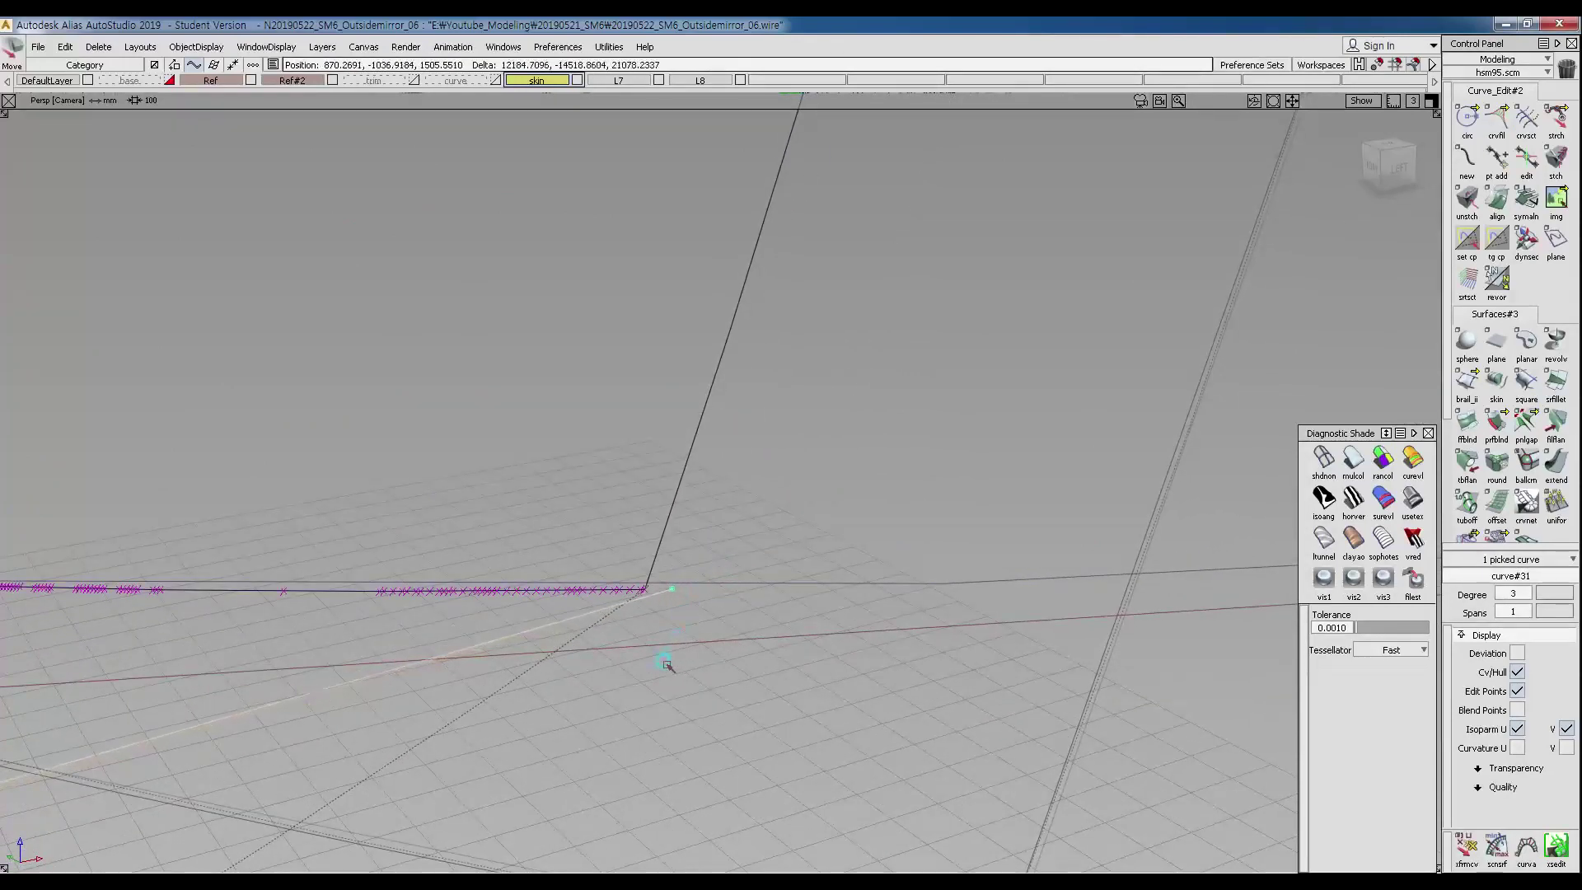
alt+shift+drag(704, 626, 714, 576)
alt+shift+right_drag(714, 576, 622, 552)
alt+shift+middle_drag(601, 511, 872, 576)
alt+shift+right_drag(872, 576, 791, 577)
alt+shift+drag(787, 577, 1061, 438)
ctrl+shift+drag(1003, 501, 1105, 471)
mouse_move(1052, 339)
mouse_down()
mouse_move(948, 416)
mouse_move(1027, 338)
mouse_up()
ctrl+shift+drag(855, 403, 907, 482)
ctrl+shift+middle_click(1037, 549)
ctrl+shift+middle_drag(1037, 549, 1092, 377)
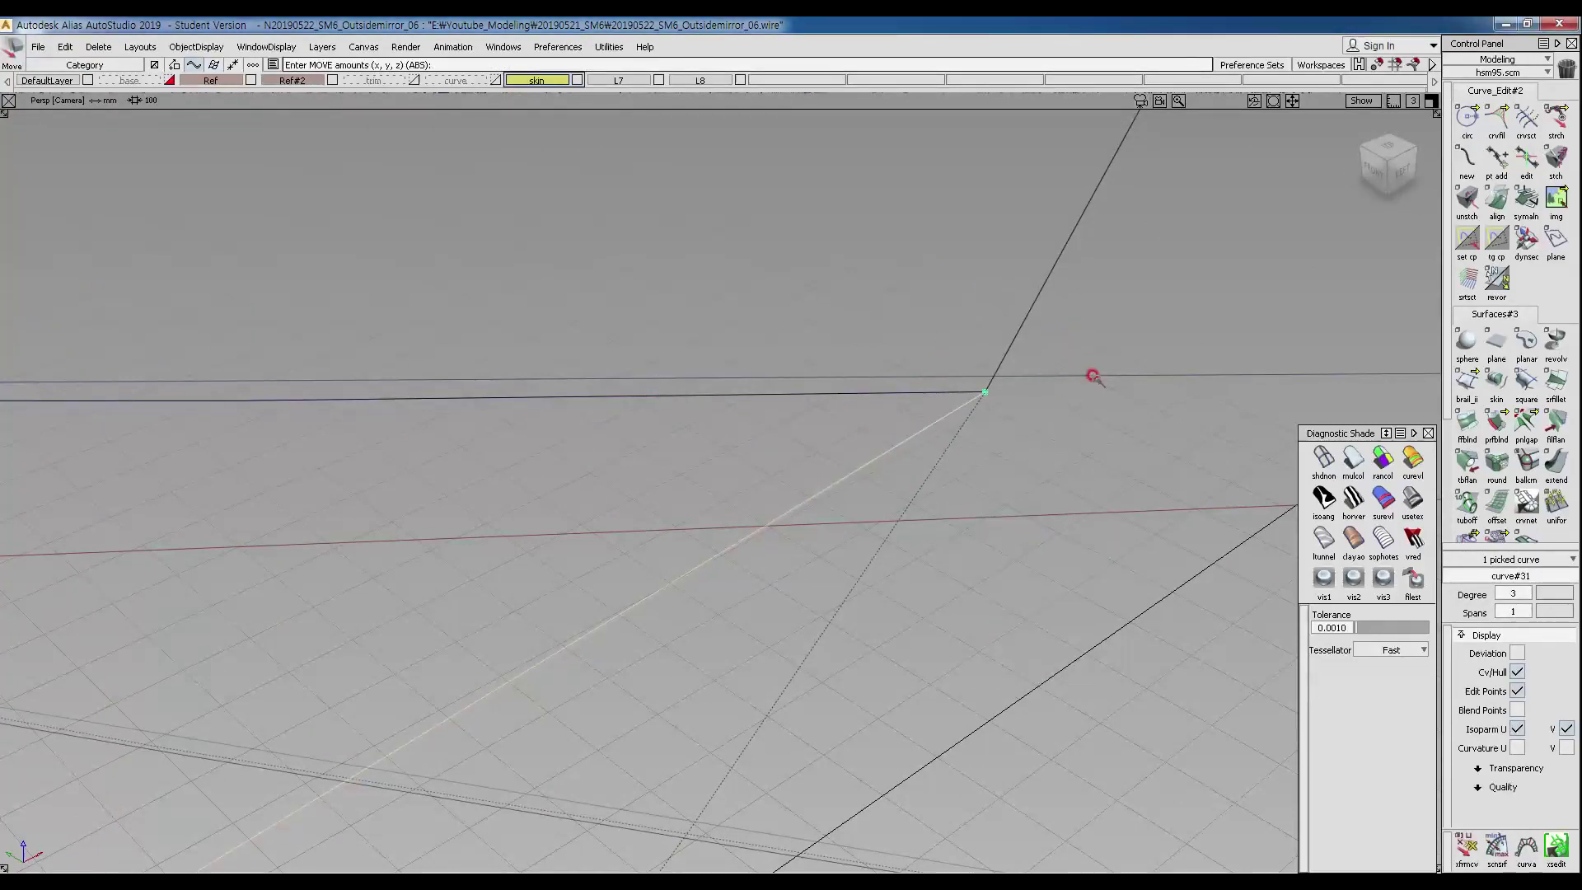
Scale the short curve at the mirror's lower outer corner down to about 0.4 about its corner end, in the top view.
alt+shift+right_drag(1093, 374, 905, 555)
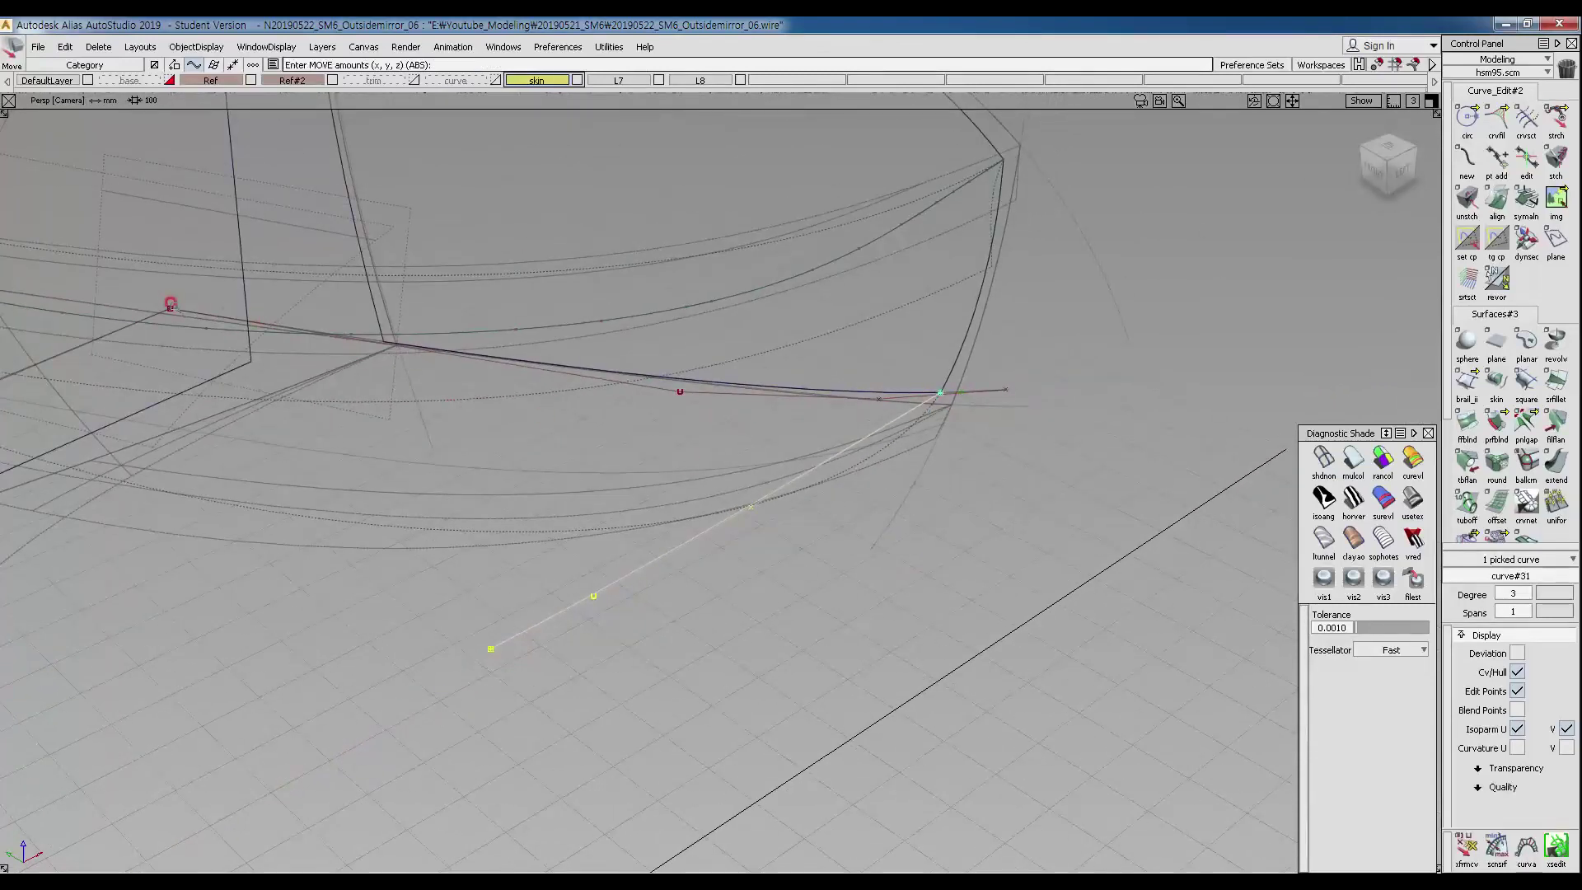
alt+shift+right_drag(939, 399, 1013, 453)
drag(1171, 363, 1174, 375)
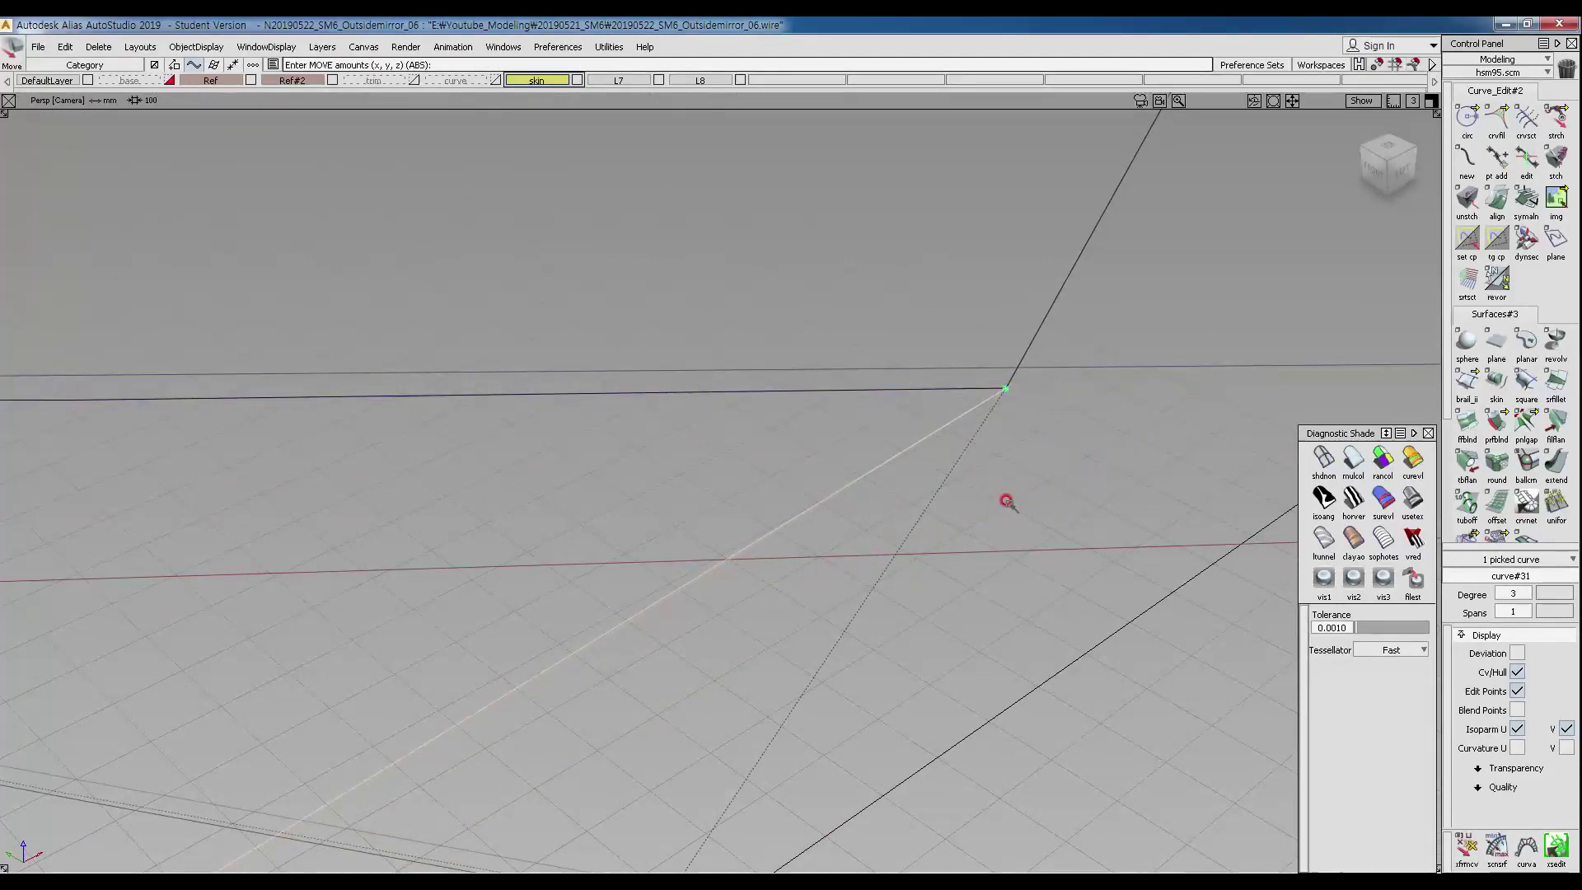
alt+shift+drag(942, 398, 646, 565)
ctrl+shift+right_drag(1022, 307, 1019, 376)
alt+shift+middle_drag(922, 463, 651, 249)
alt+shift+right_drag(1007, 526, 1013, 465)
ctrl+shift+drag(1093, 429, 1184, 425)
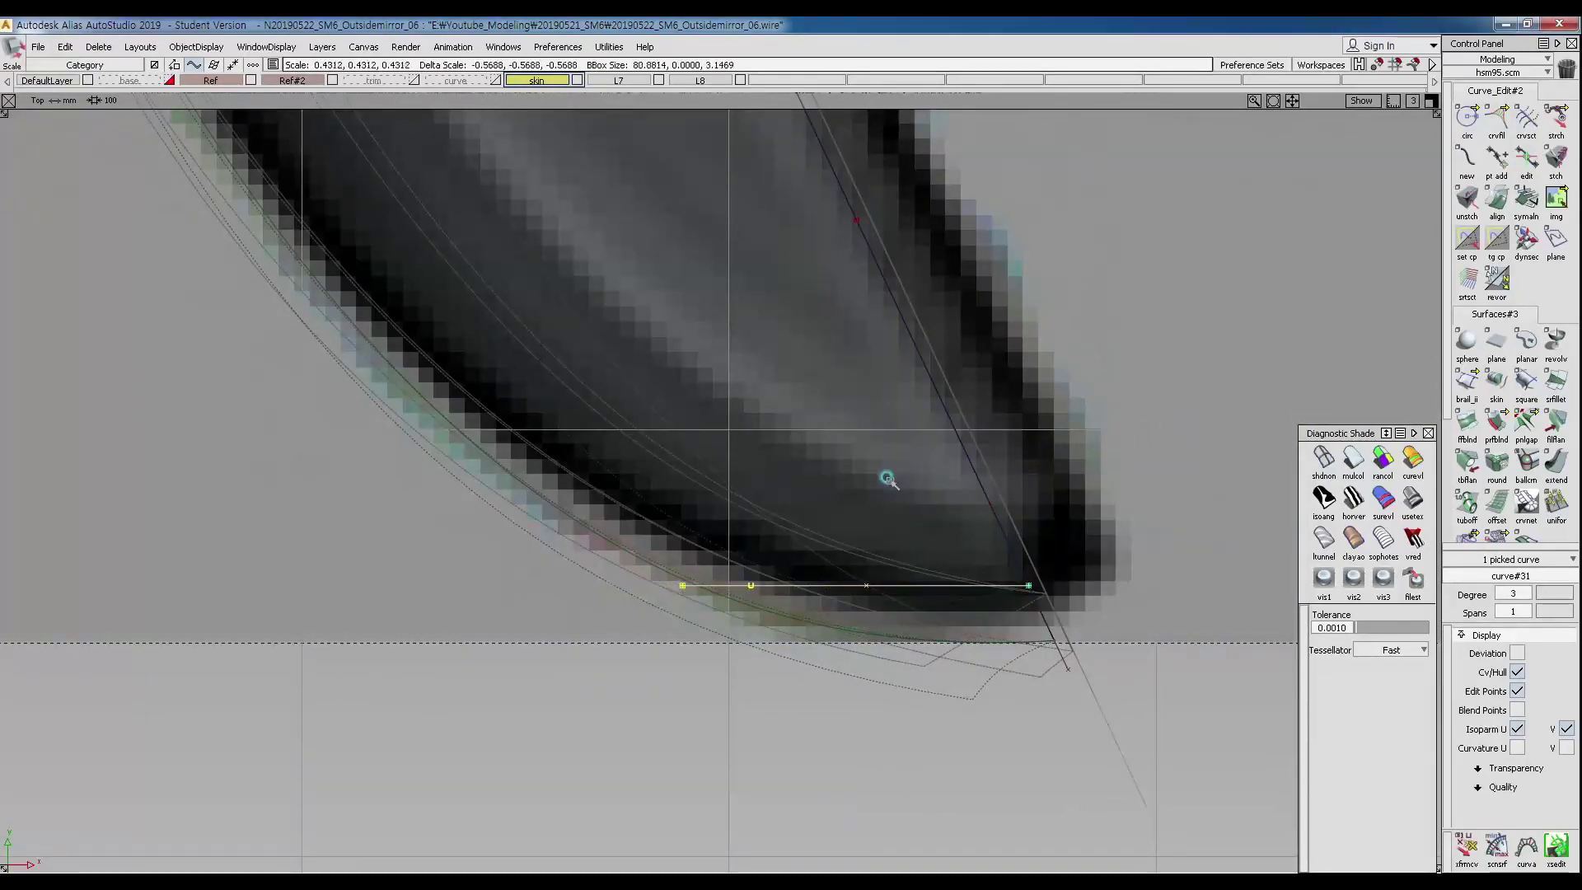
alt+shift+right_drag(1073, 425, 706, 266)
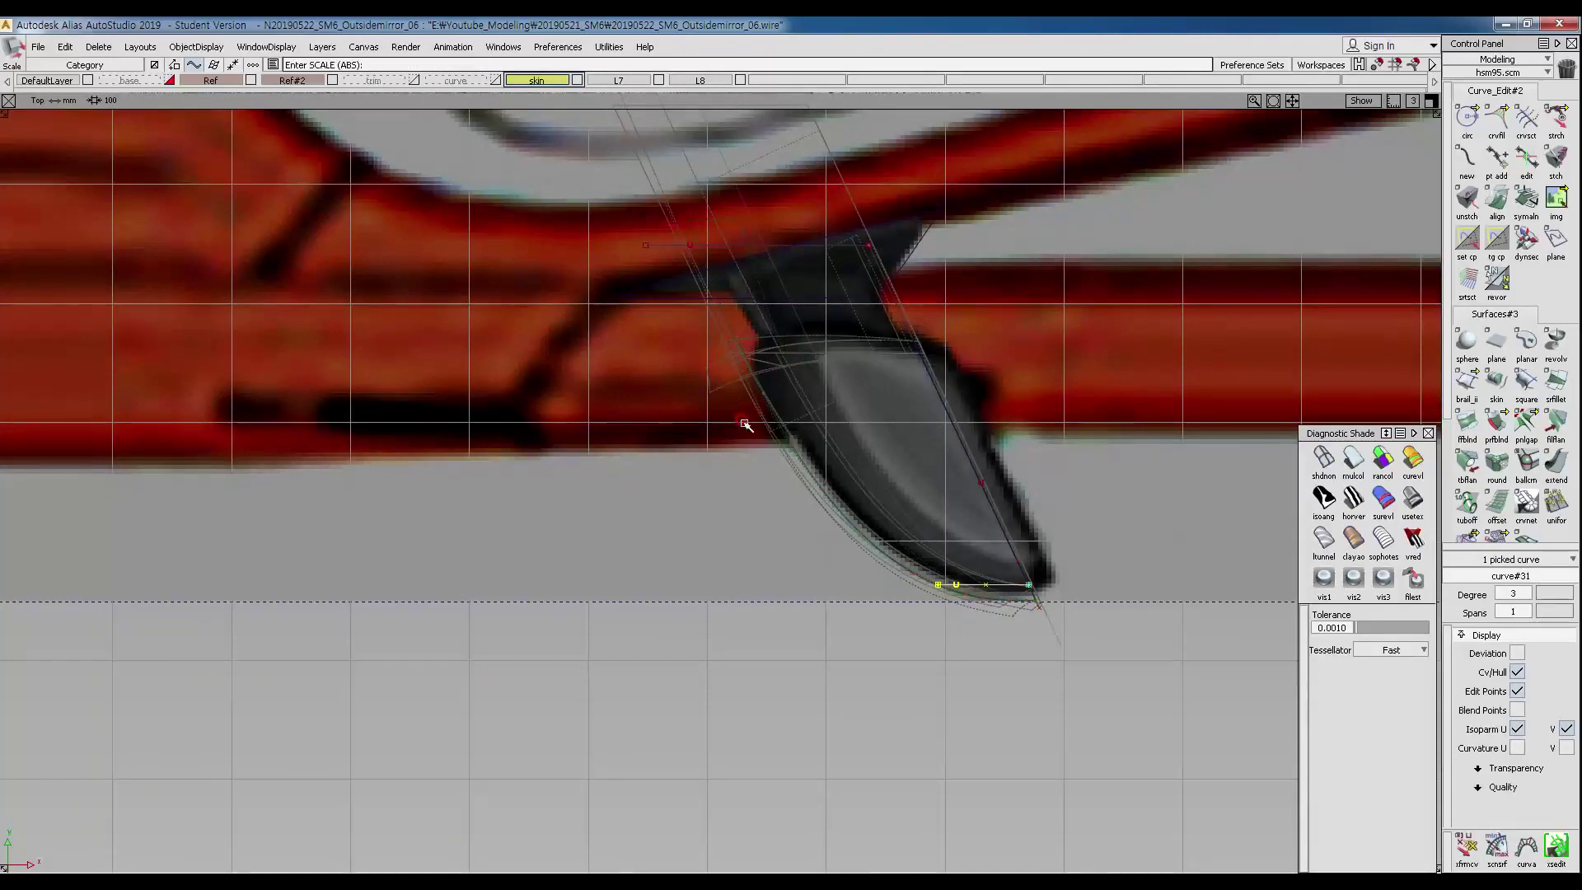
Rotate the short corner curve about its corner end to a Z rotation of about 310 degrees.
alt+shift+right_drag(988, 600, 1071, 449)
ctrl+shift+drag(1071, 453, 1092, 496)
alt+shift+right_drag(1153, 574, 1195, 618)
ctrl+shift+drag(1197, 616, 1196, 651)
drag(1196, 651, 1230, 584)
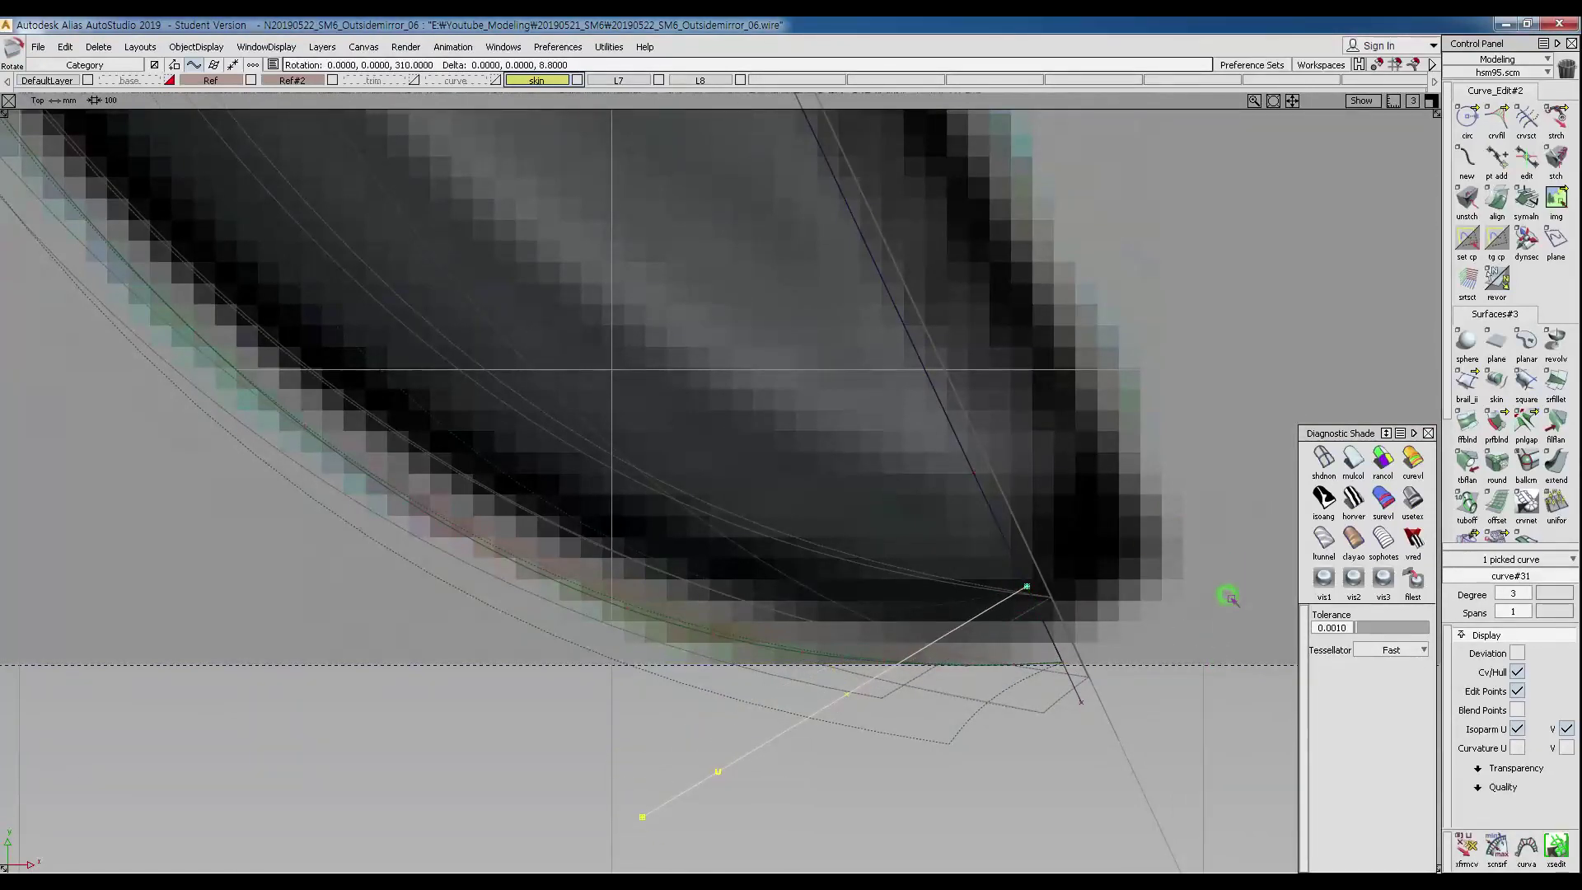
Scale the rotated corner curve down further to about 0.29 so its free end lies near the mirror outline.
alt+shift+right_drag(1111, 586, 1033, 583)
ctrl+shift+drag(1033, 583, 1140, 573)
drag(1141, 574, 1126, 572)
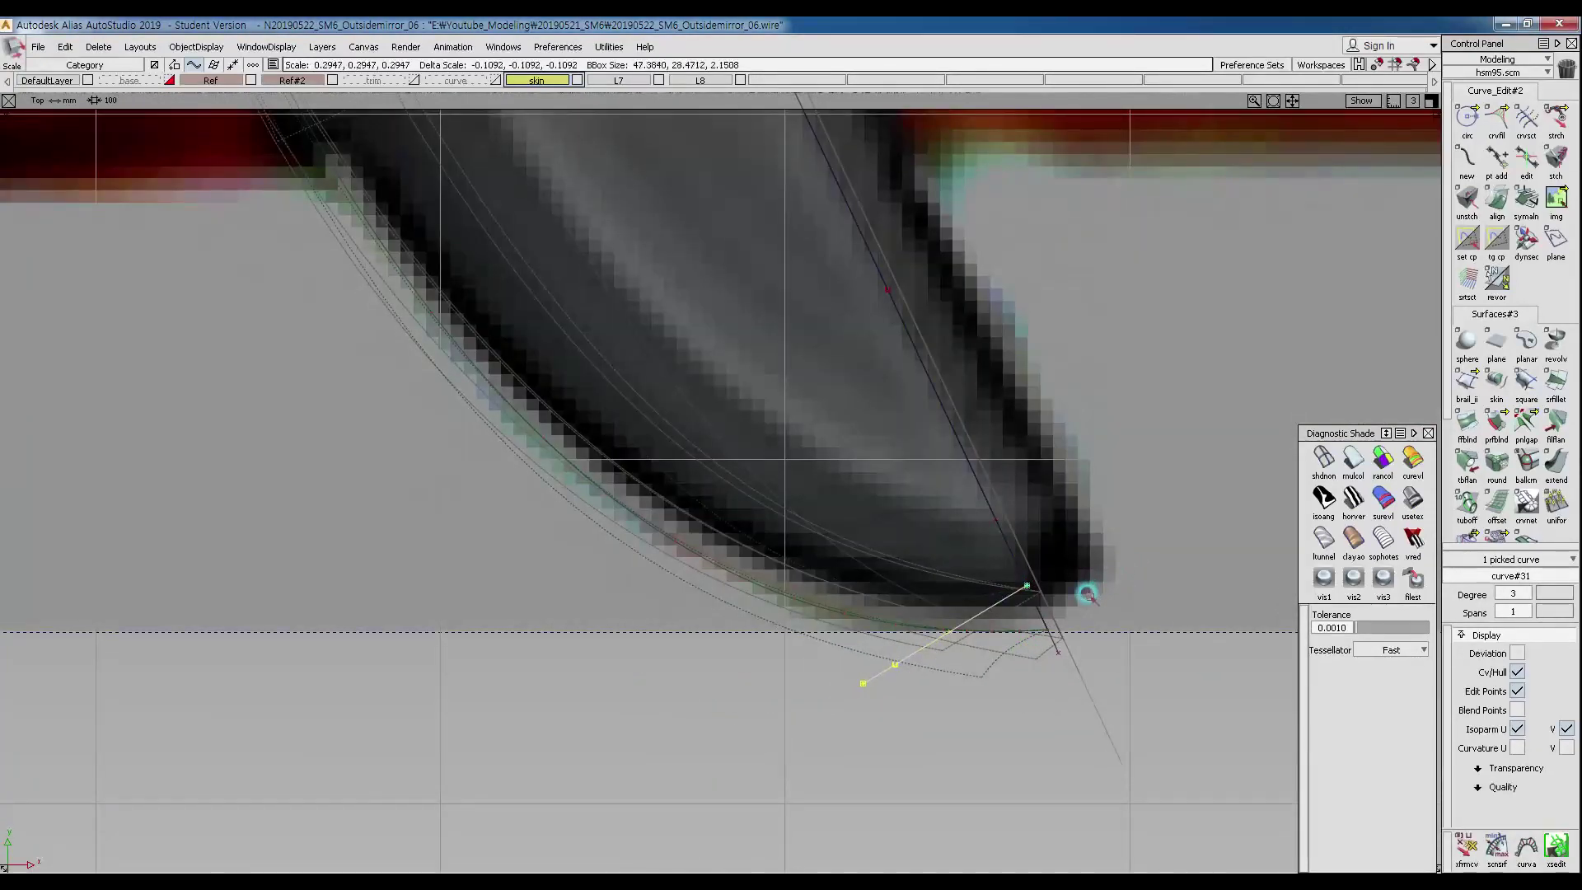
alt+shift+right_drag(1062, 628, 997, 622)
drag(1104, 555, 1118, 555)
Draw a degree 3 edit-point curve joining the free ends of the inner and outer short curves.
ctrl+shift+drag(1065, 637, 997, 331)
key(F8)
alt+shift+right_drag(787, 400, 800, 402)
alt+shift+drag(800, 402, 651, 376)
ctrl+shift+drag(562, 458, 477, 491)
click(477, 492)
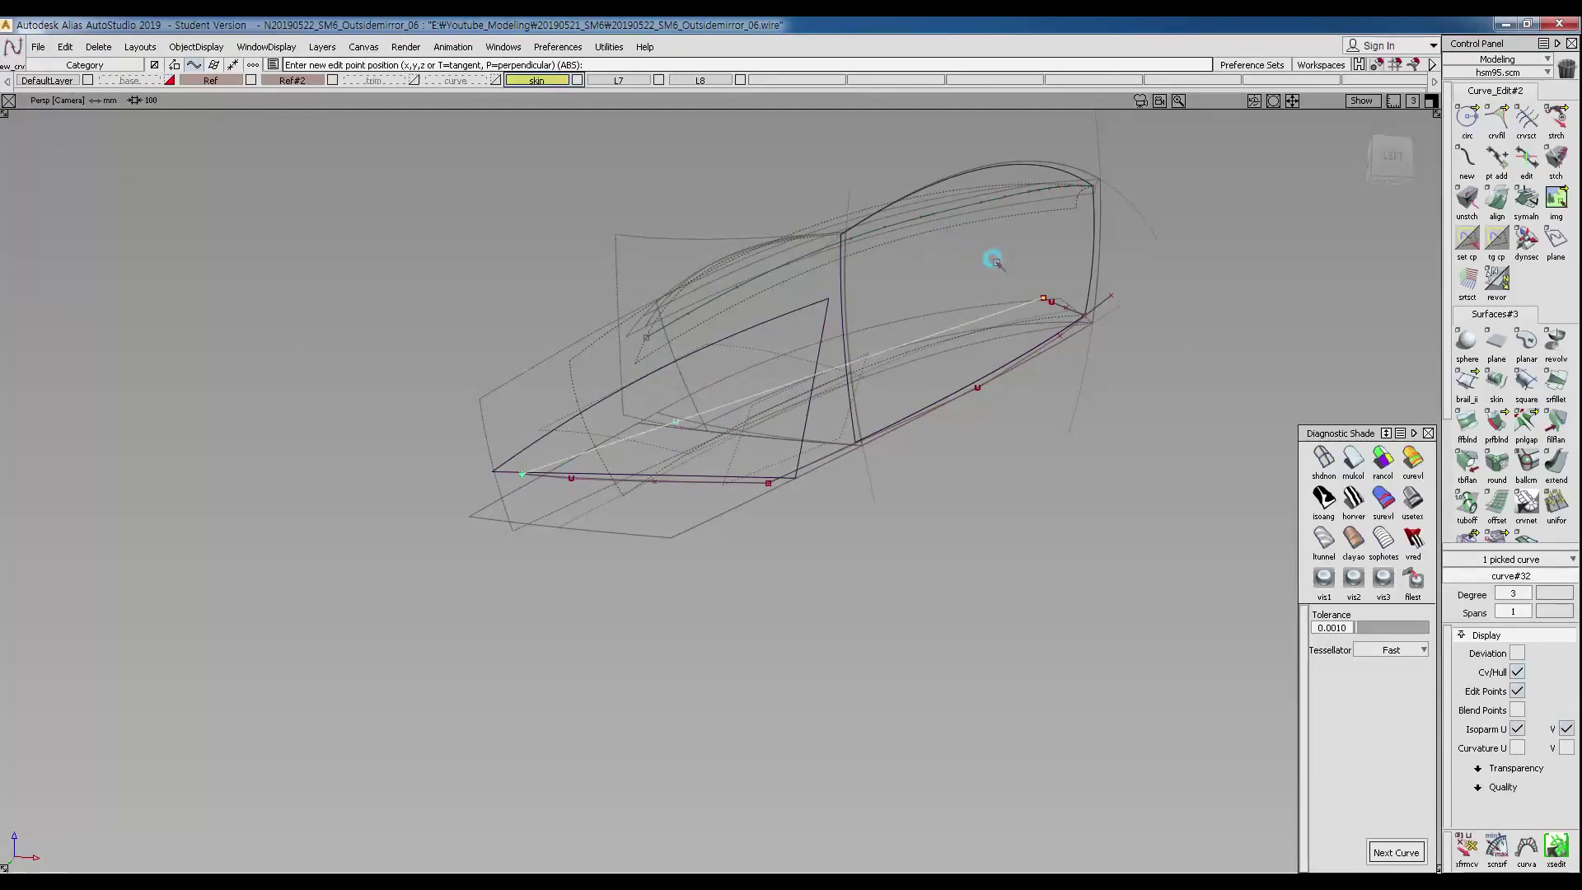
Move the new long curve's middle control points in the top view so it bows along the mirror housing's outer contour.
alt+shift+drag(955, 248, 956, 493)
ctrl+shift+drag(663, 496, 672, 408)
ctrl+shift+drag(651, 374, 639, 351)
ctrl+shift+drag(627, 340, 654, 331)
drag(651, 331, 702, 367)
drag(869, 422, 873, 423)
ctrl+shift+right_drag(879, 347, 868, 422)
ctrl+shift+middle_drag(1045, 511, 1028, 399)
drag(1074, 362, 1023, 416)
alt+shift+middle_drag(862, 366, 827, 499)
alt+shift+middle_drag(800, 432, 741, 422)
drag(959, 447, 999, 529)
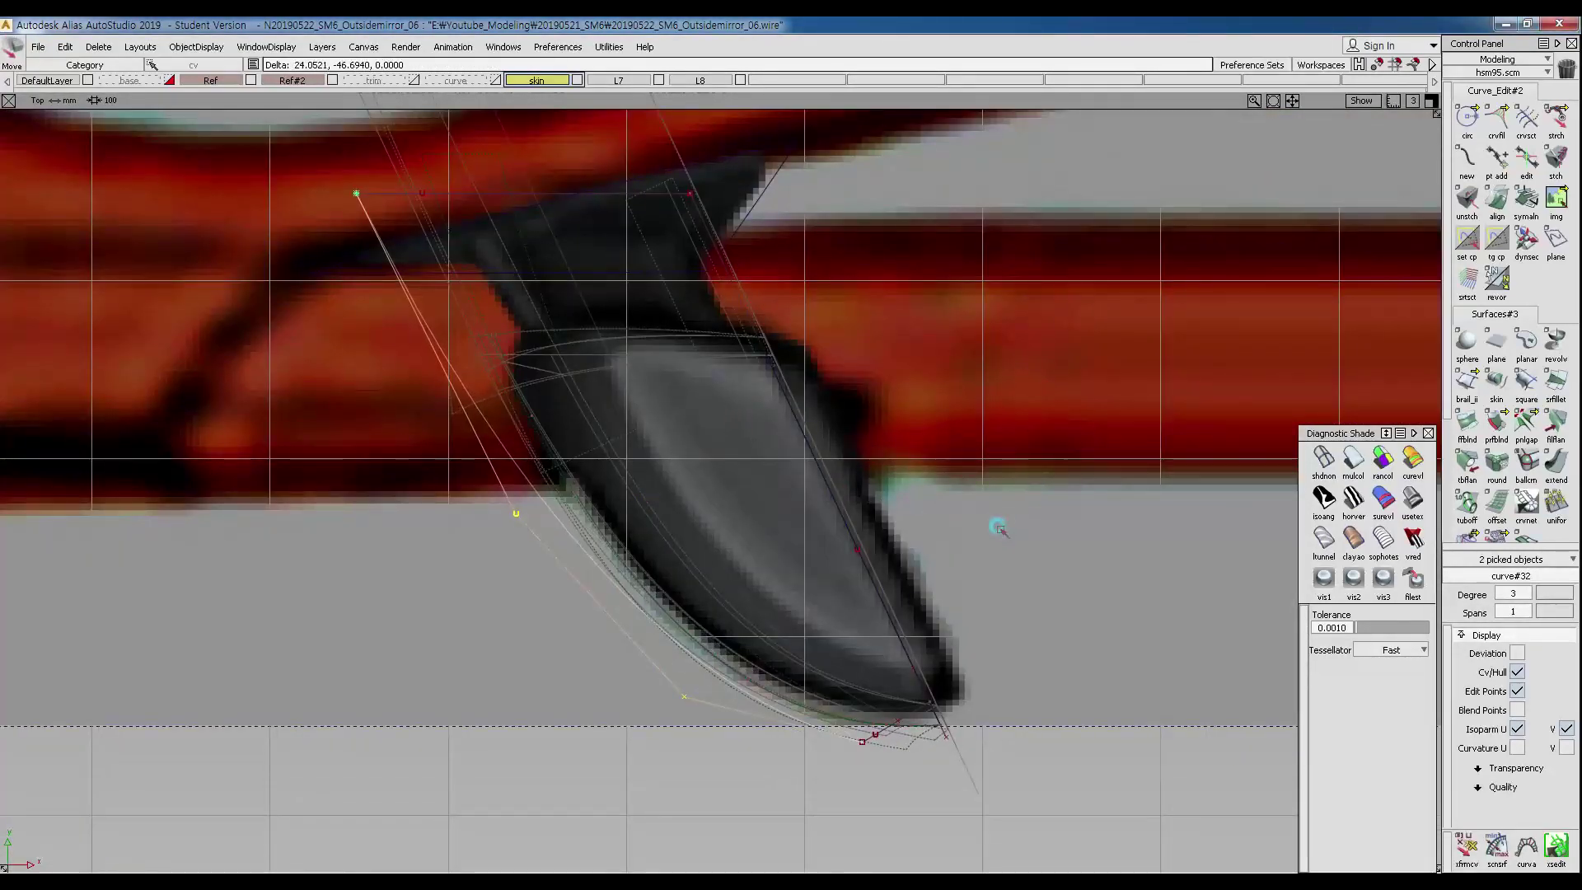
alt+shift+middle_drag(551, 392, 537, 471)
Shorten the inner short curve by scaling it about the end that lies on the existing lower edge.
ctrl+shift+drag(362, 239, 387, 254)
click(391, 285)
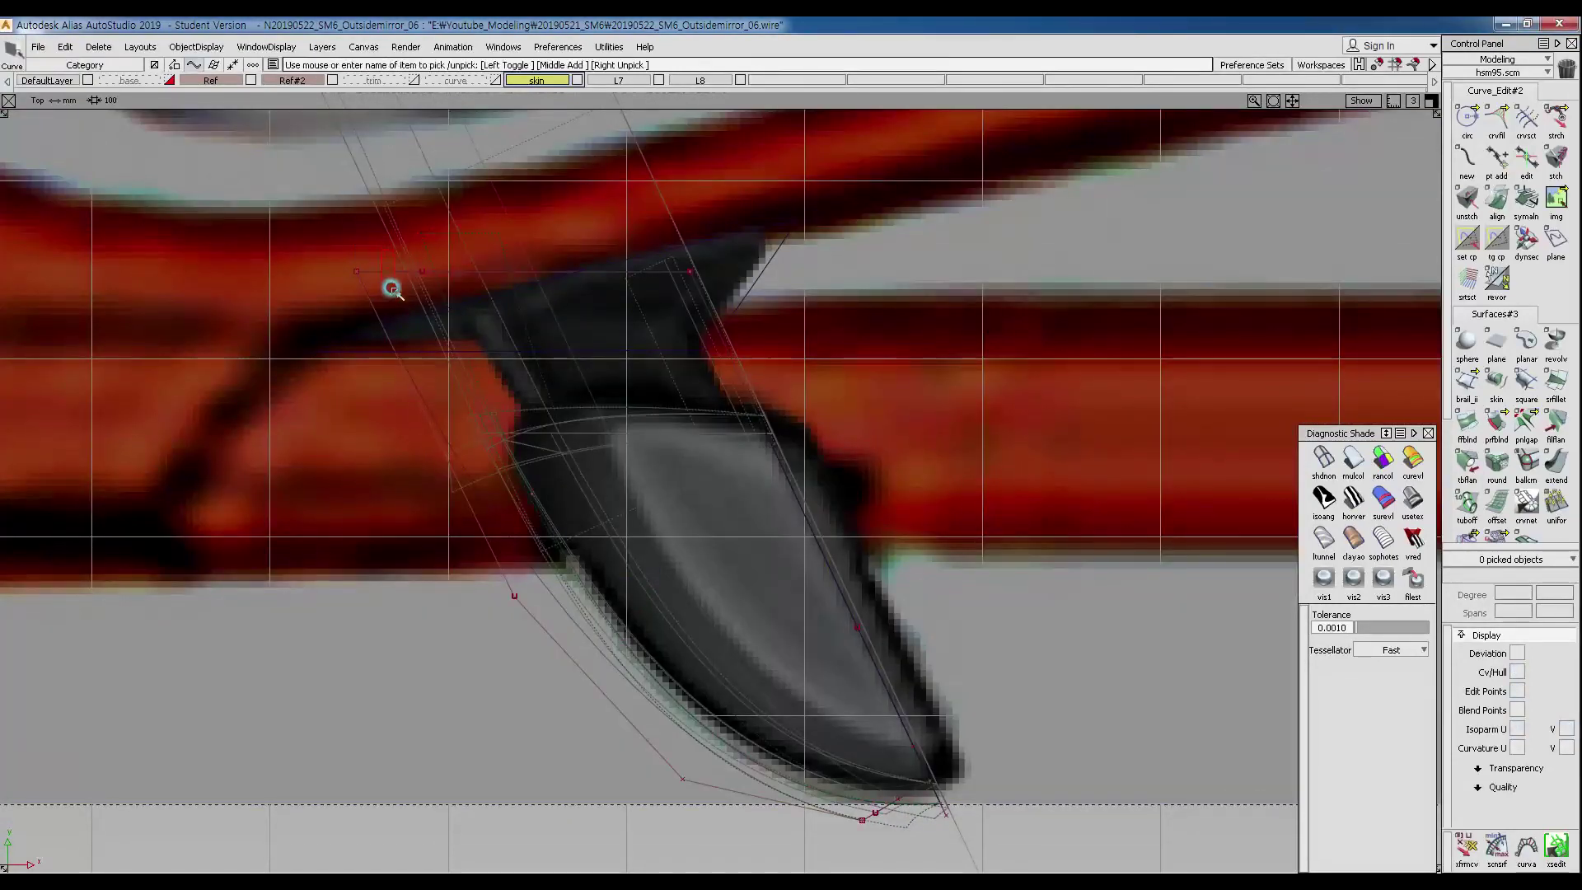
ctrl+shift+middle_drag(548, 315, 708, 313)
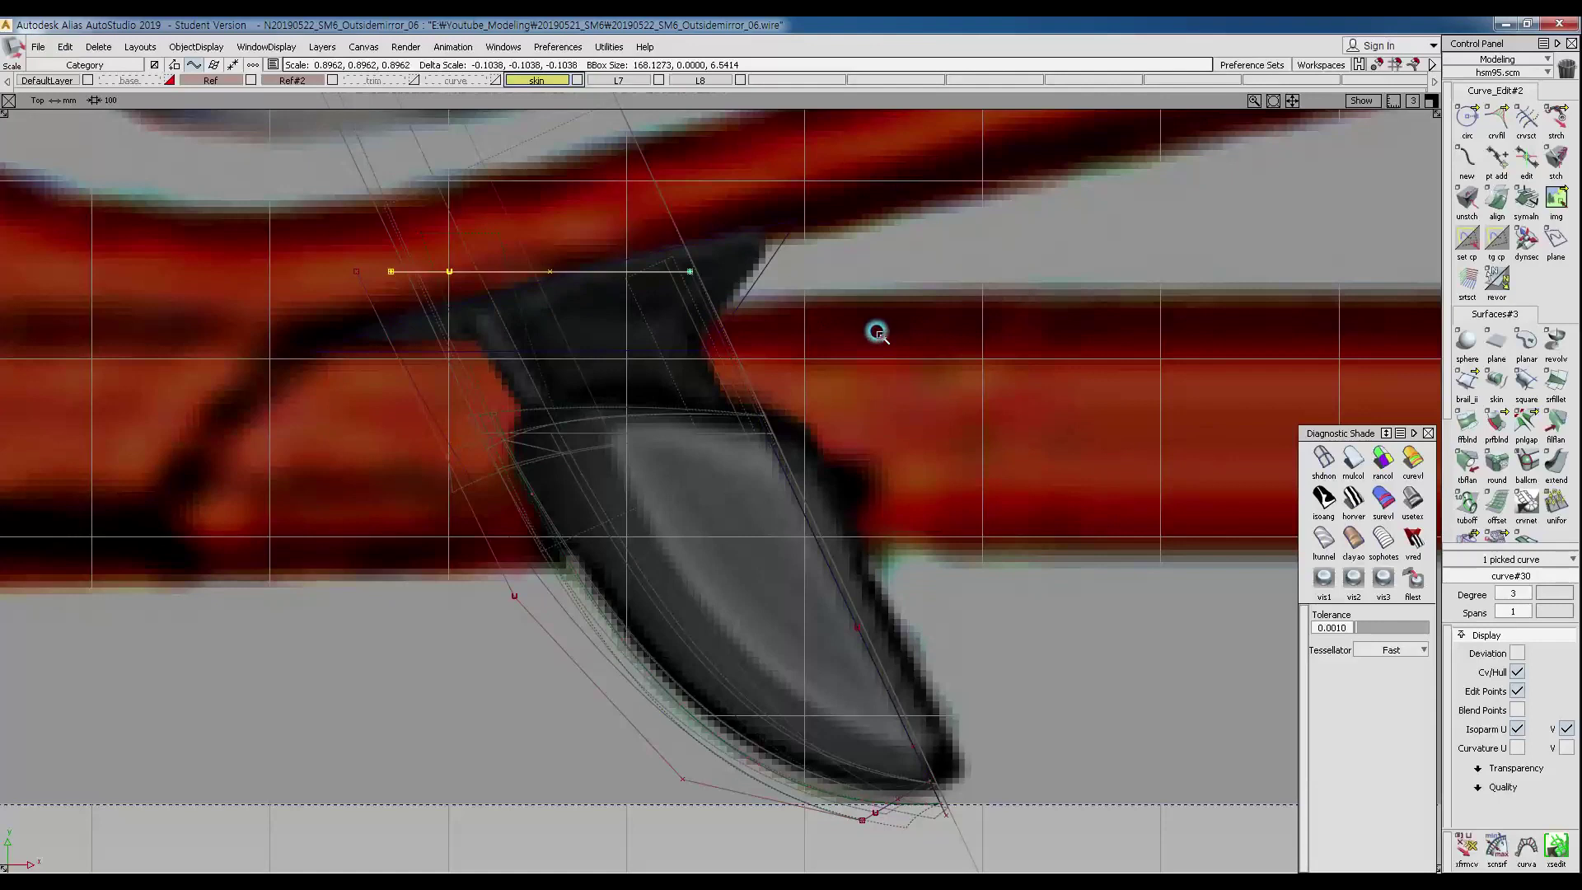
ctrl+shift+drag(492, 371, 498, 275)
ctrl+shift+drag(254, 301, 382, 274)
Snap the long curve's inner end point onto the free end of the shortened inner curve.
click(357, 271)
ctrl+shift+middle_drag(381, 306, 394, 258)
drag(393, 258, 394, 255)
ctrl+shift+drag(487, 558, 487, 449)
ctrl+shift+drag(272, 270, 338, 260)
drag(636, 316, 375, 247)
ctrl+shift+drag(618, 373, 659, 376)
ctrl+shift+drag(357, 423, 354, 332)
mouse_move(247, 283)
ctrl+shift+mouse_down()
mouse_move(357, 264)
mouse_move(399, 306)
ctrl+shift+mouse_up()
ctrl+shift+middle_drag(392, 380, 399, 317)
ctrl+click(412, 268)
Move the long curve's second control point in the top view to refine the bow along the housing outline.
ctrl+shift+drag(521, 635, 523, 492)
mouse_move(343, 563)
ctrl+shift+mouse_down()
mouse_move(518, 562)
mouse_move(644, 680)
ctrl+shift+mouse_up()
ctrl+shift+middle_drag(1076, 778, 1028, 636)
drag(1028, 635, 1036, 630)
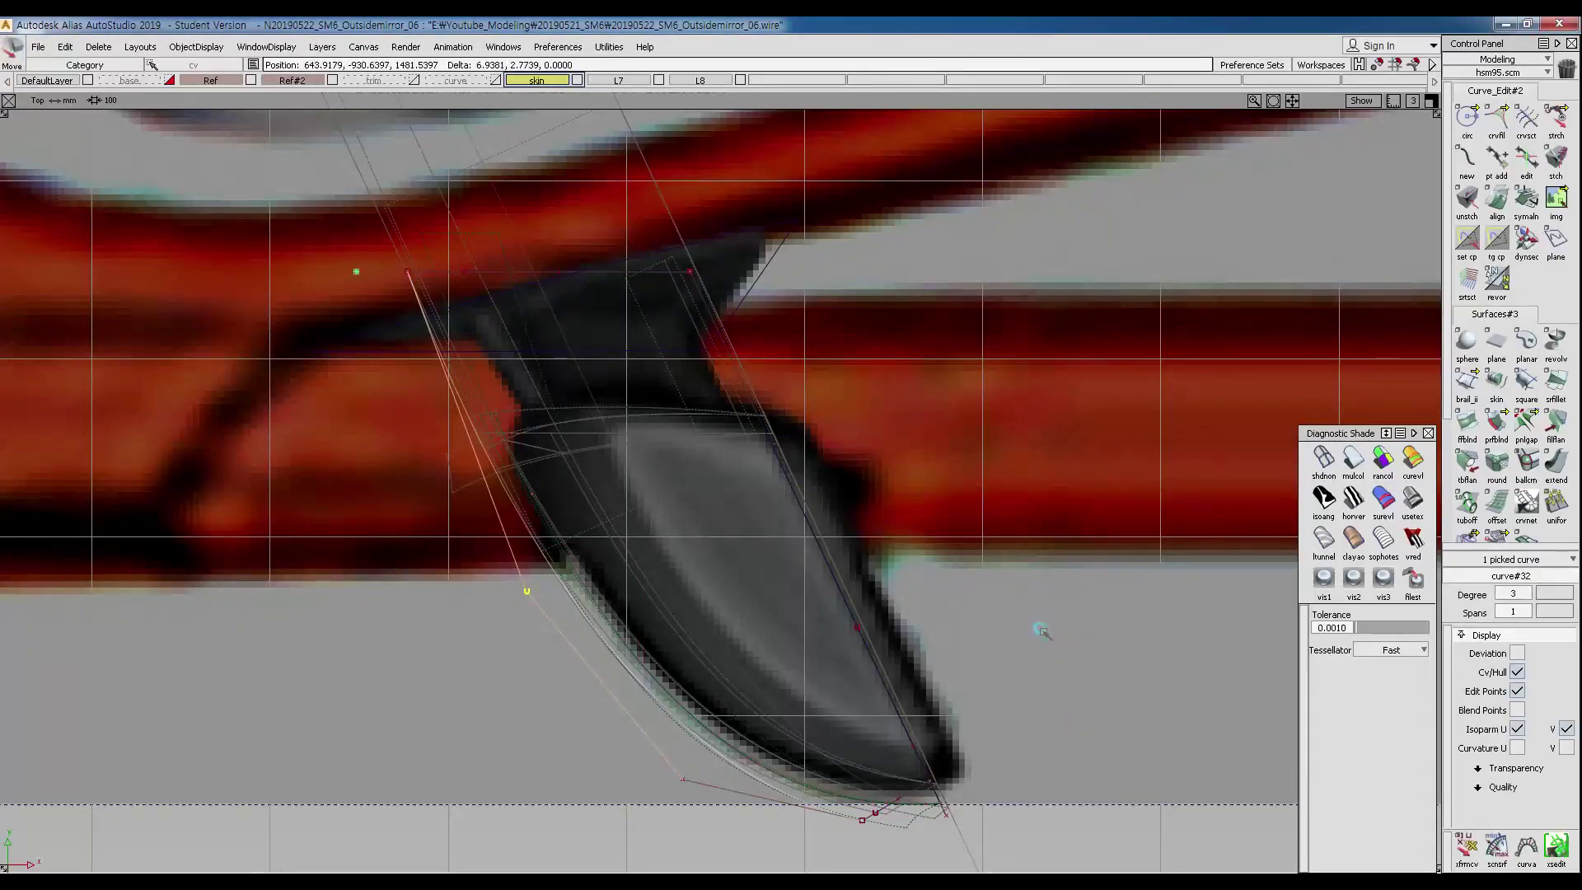
Adjust the long curve's middle control points in the front view to follow the housing's lower edge.
ctrl+shift+right_drag(671, 660, 807, 521)
mouse_move(741, 528)
alt+shift+mouse_down()
mouse_move(651, 532)
mouse_move(863, 452)
mouse_move(828, 467)
alt+shift+mouse_up()
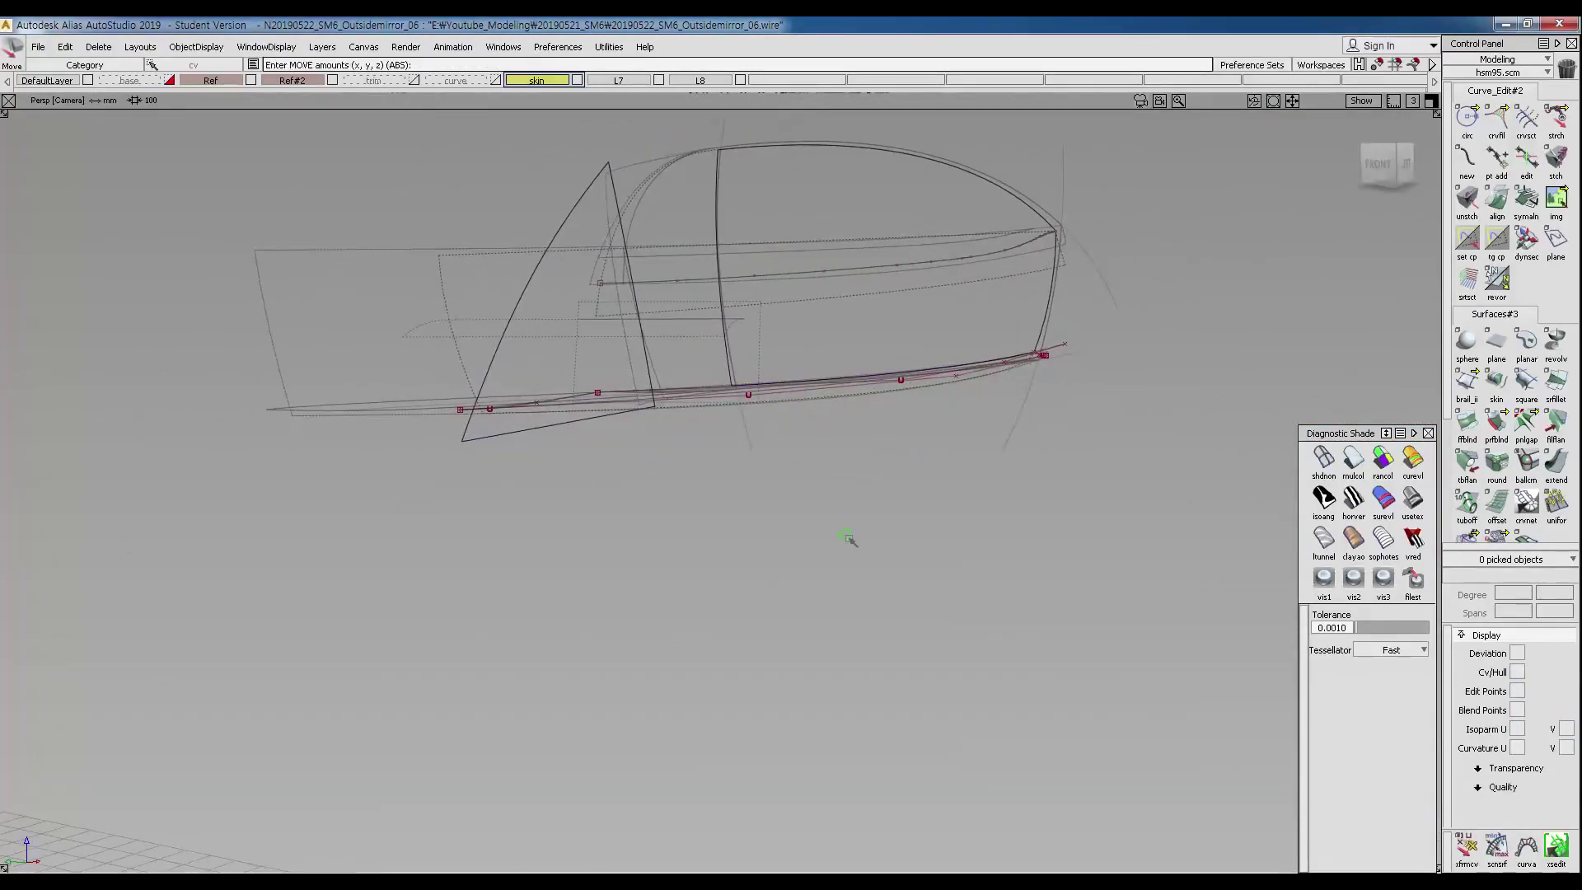
ctrl+shift+right_drag(827, 467, 869, 552)
alt+shift+middle_drag(869, 552, 832, 552)
alt+shift+right_drag(832, 551, 870, 541)
mouse_move(855, 546)
ctrl+shift+mouse_down()
mouse_move(780, 505)
mouse_move(893, 578)
ctrl+shift+mouse_up()
ctrl+shift+drag(993, 633, 981, 572)
ctrl+shift+drag(1088, 536, 1052, 509)
click(1084, 534)
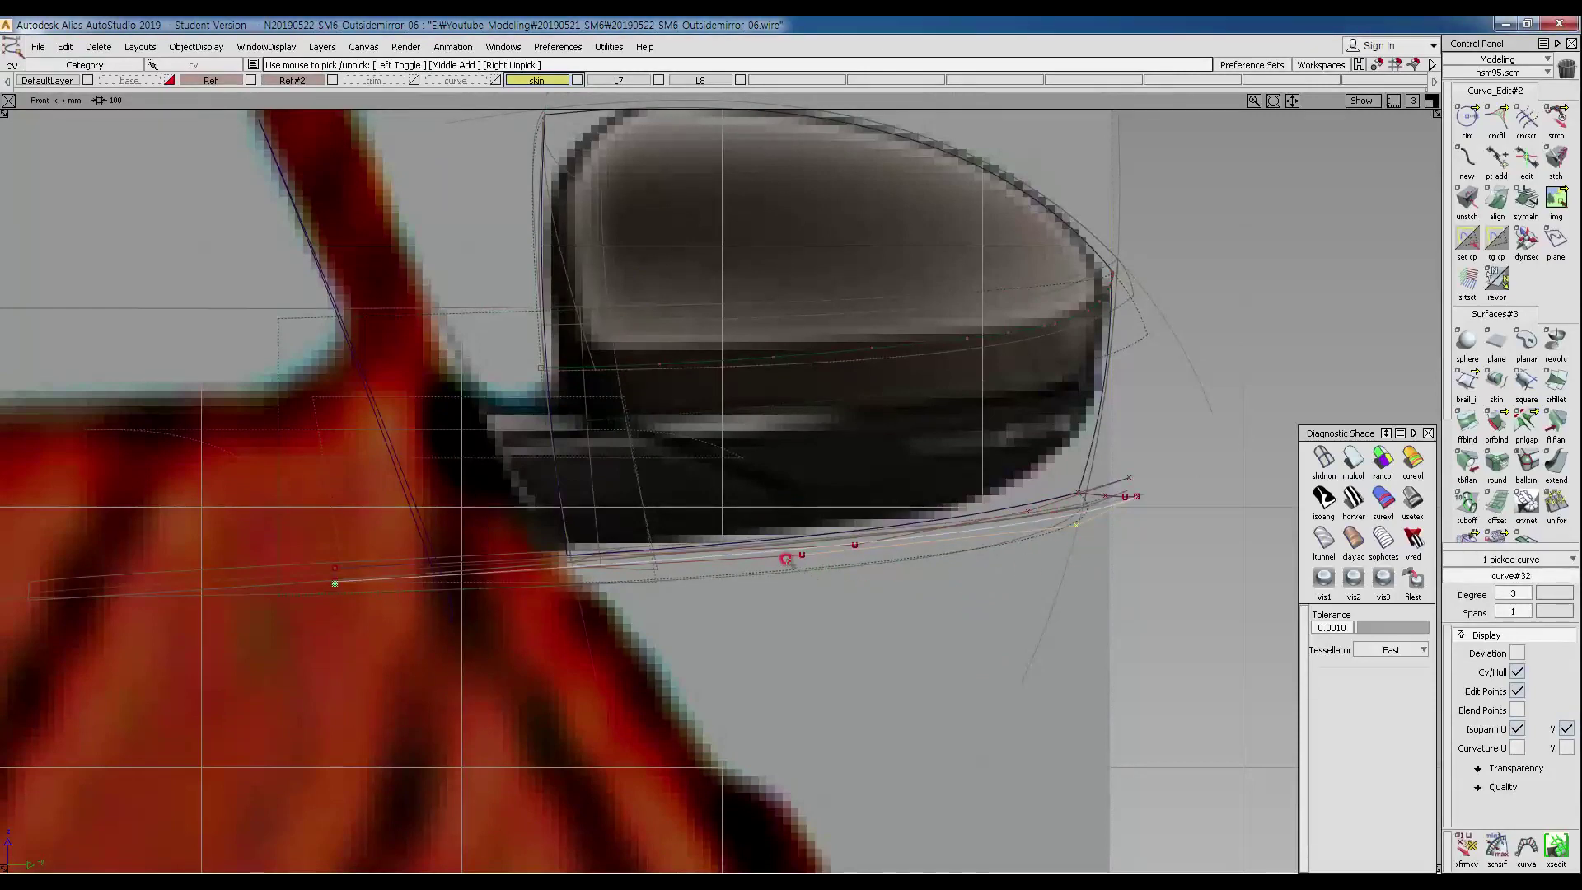
ctrl+shift+drag(980, 639, 977, 604)
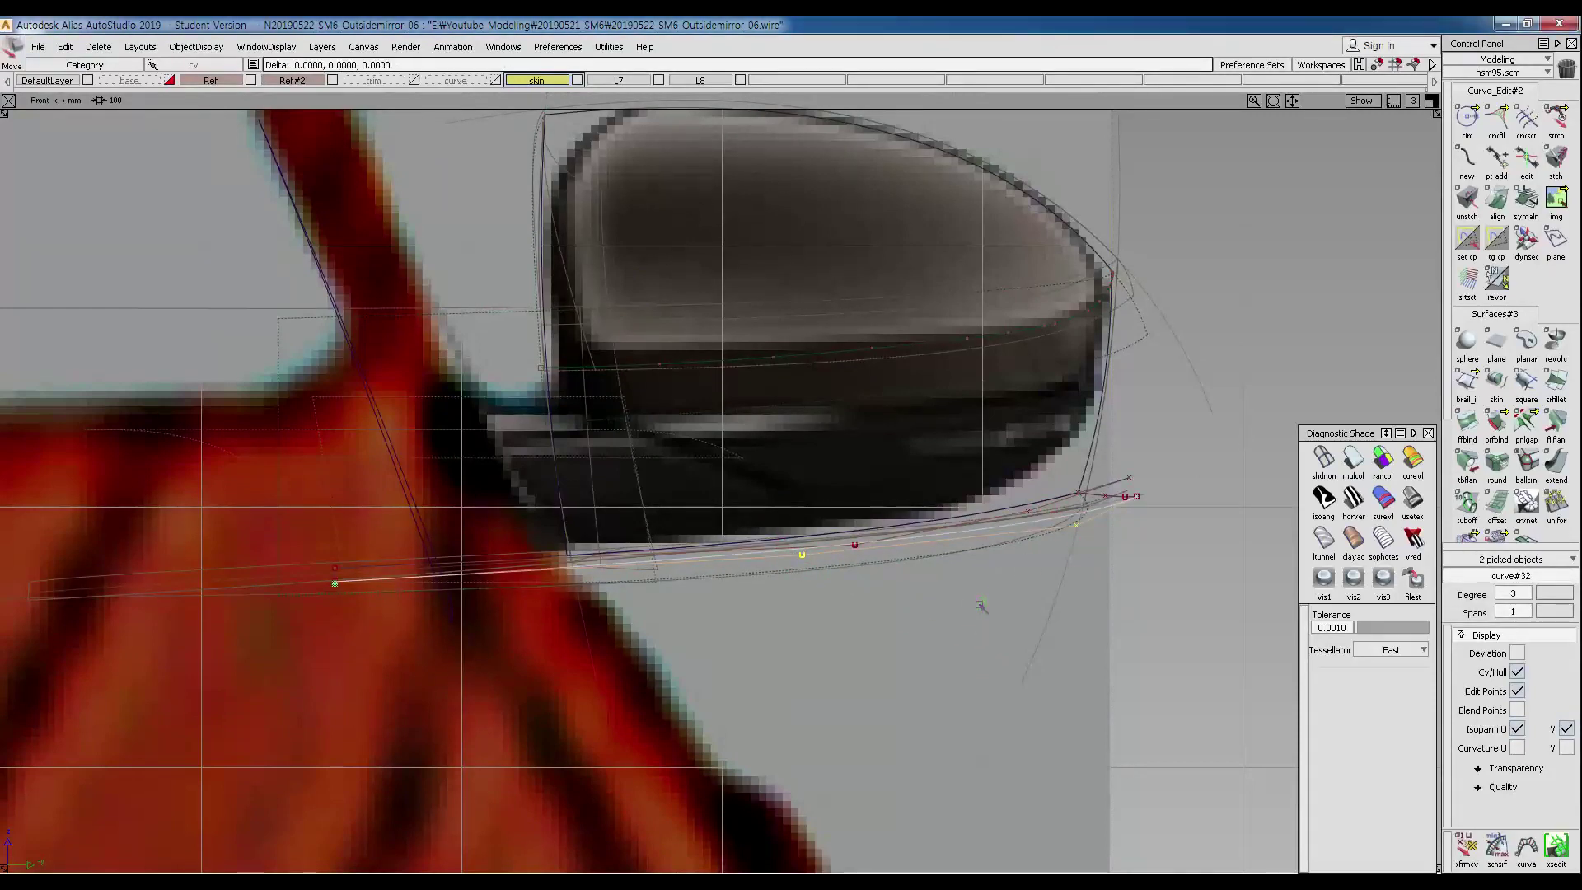
ctrl+shift+drag(848, 633, 843, 577)
Shade the model in the perspective view and pick the four curves bounding the mirror's underside.
key(F8)
mouse_move(976, 507)
alt+shift+mouse_down()
mouse_move(779, 370)
mouse_move(851, 376)
mouse_move(687, 370)
mouse_move(763, 402)
alt+shift+mouse_up()
click(1324, 458)
drag(739, 396, 753, 432)
drag(533, 592, 603, 583)
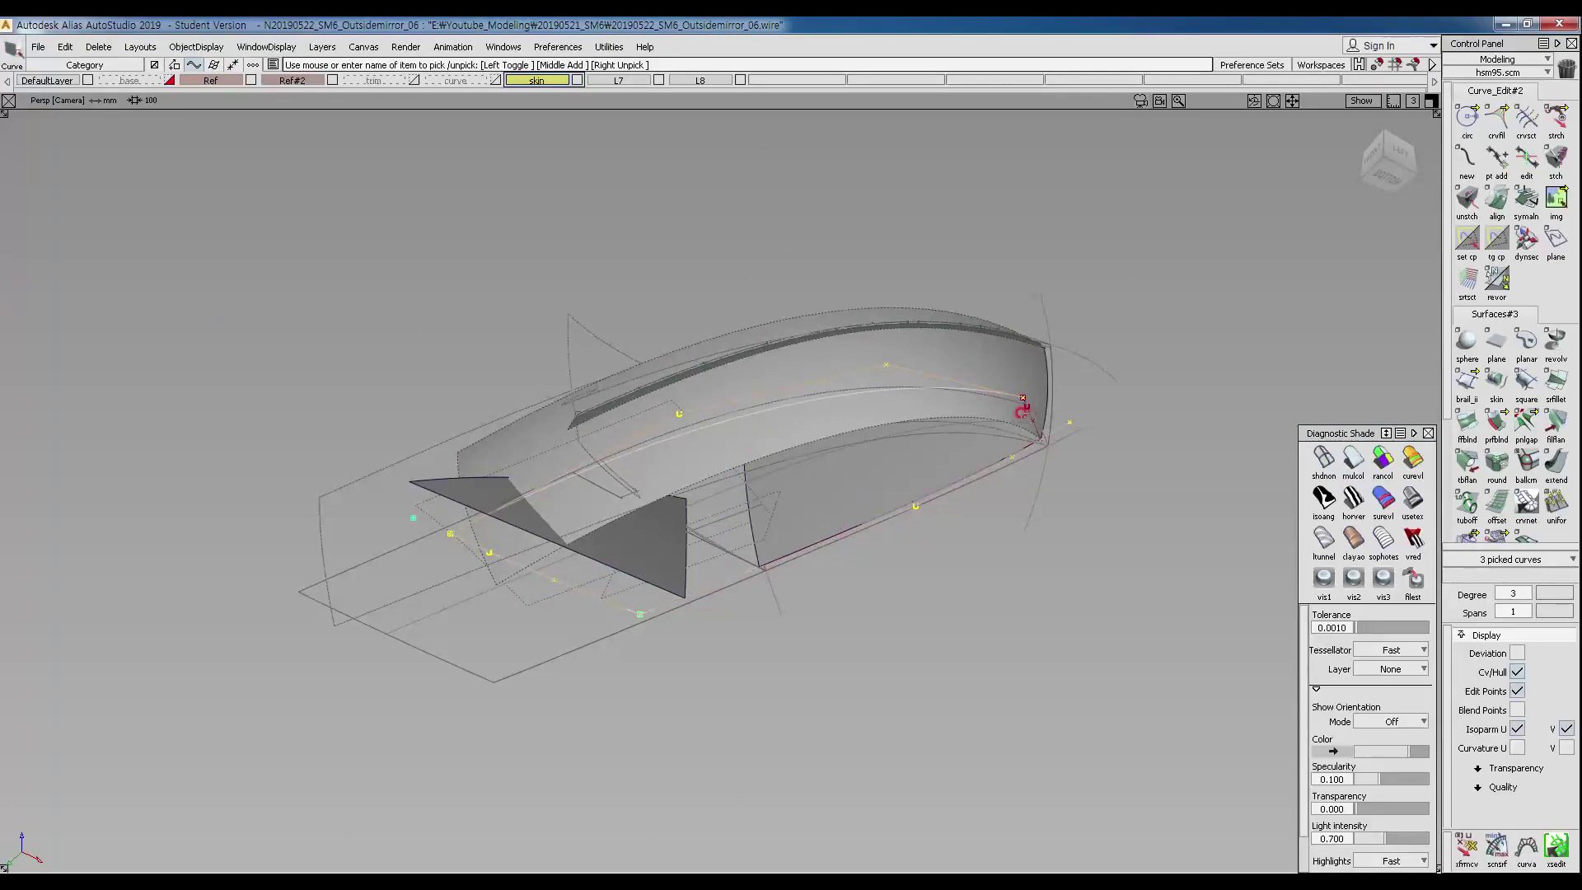
alt+shift+drag(1055, 426, 1028, 516)
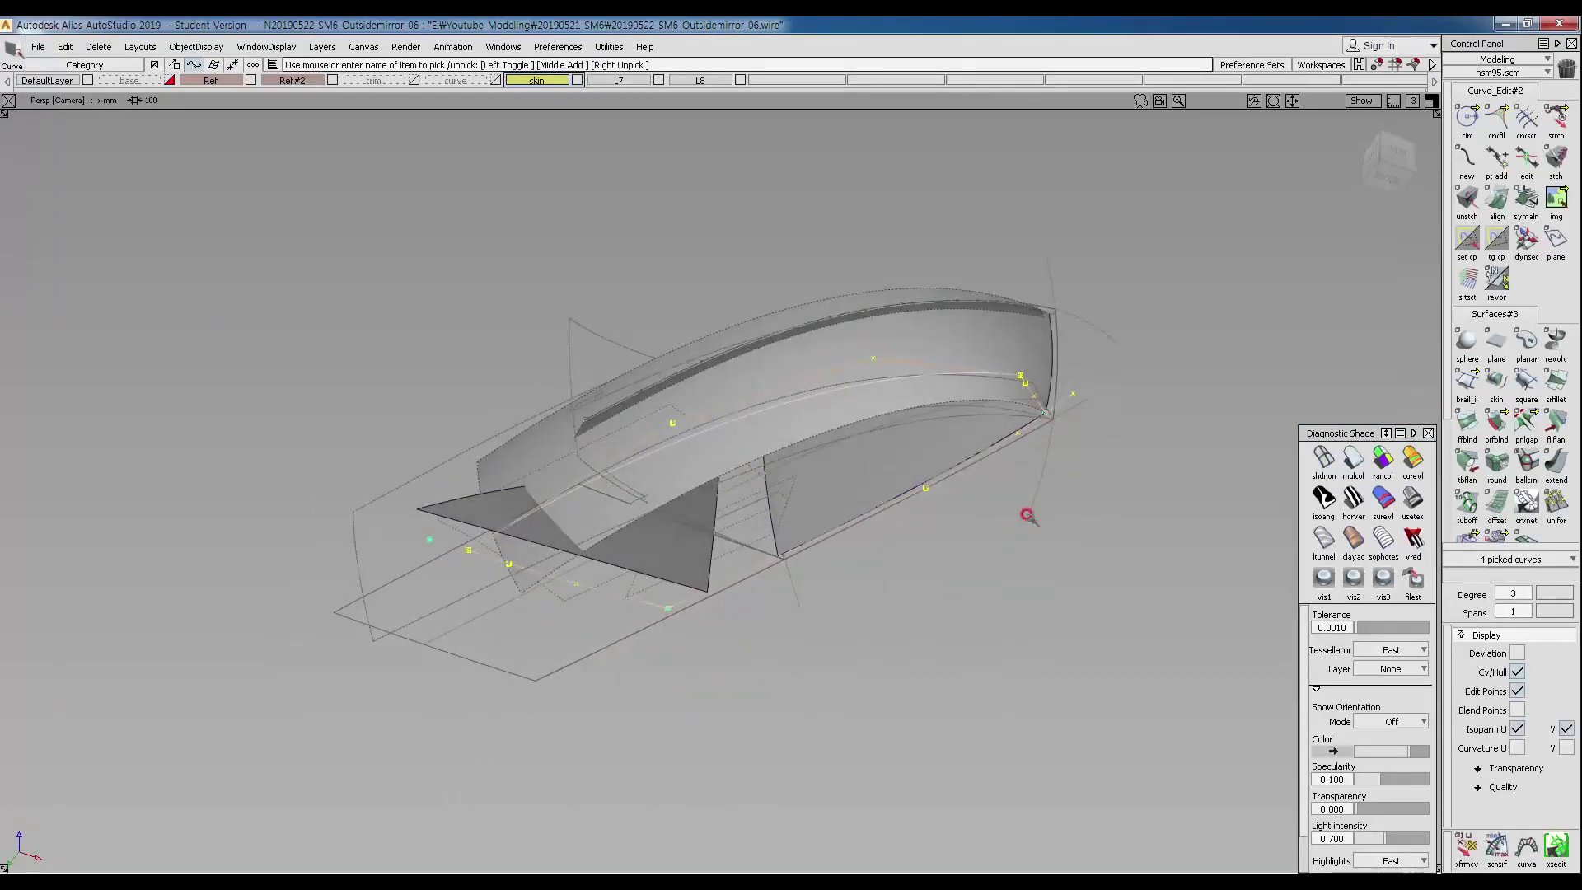
Build a Birail II underside surface with the two short curves as generation curves and the two long curves as rails.
click(1467, 380)
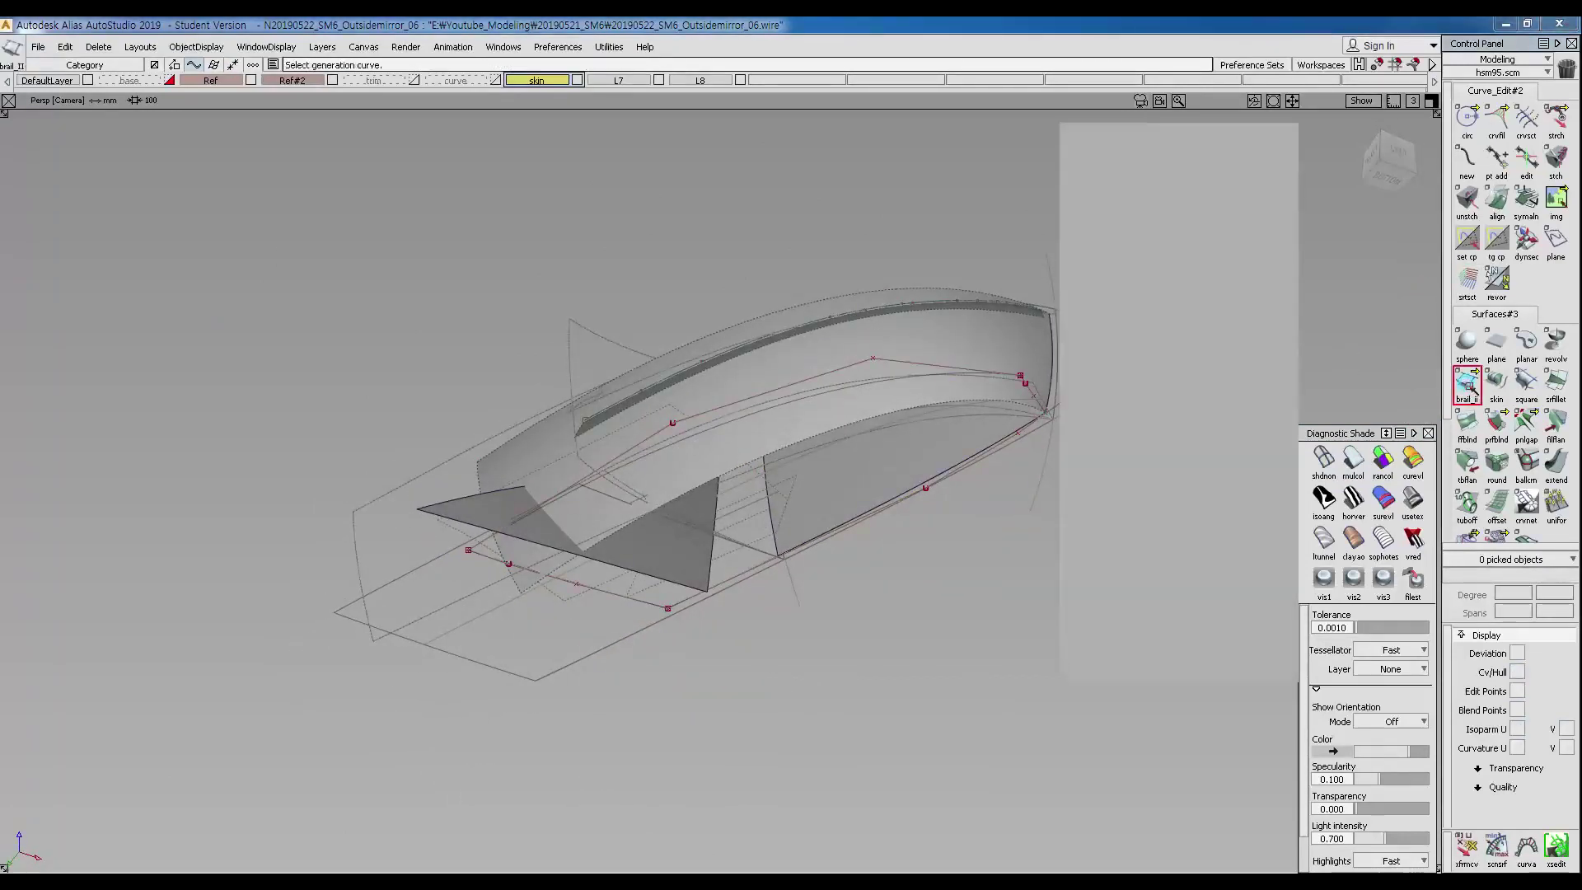
click(581, 583)
alt+shift+drag(581, 584, 756, 462)
alt+shift+right_drag(797, 443, 819, 457)
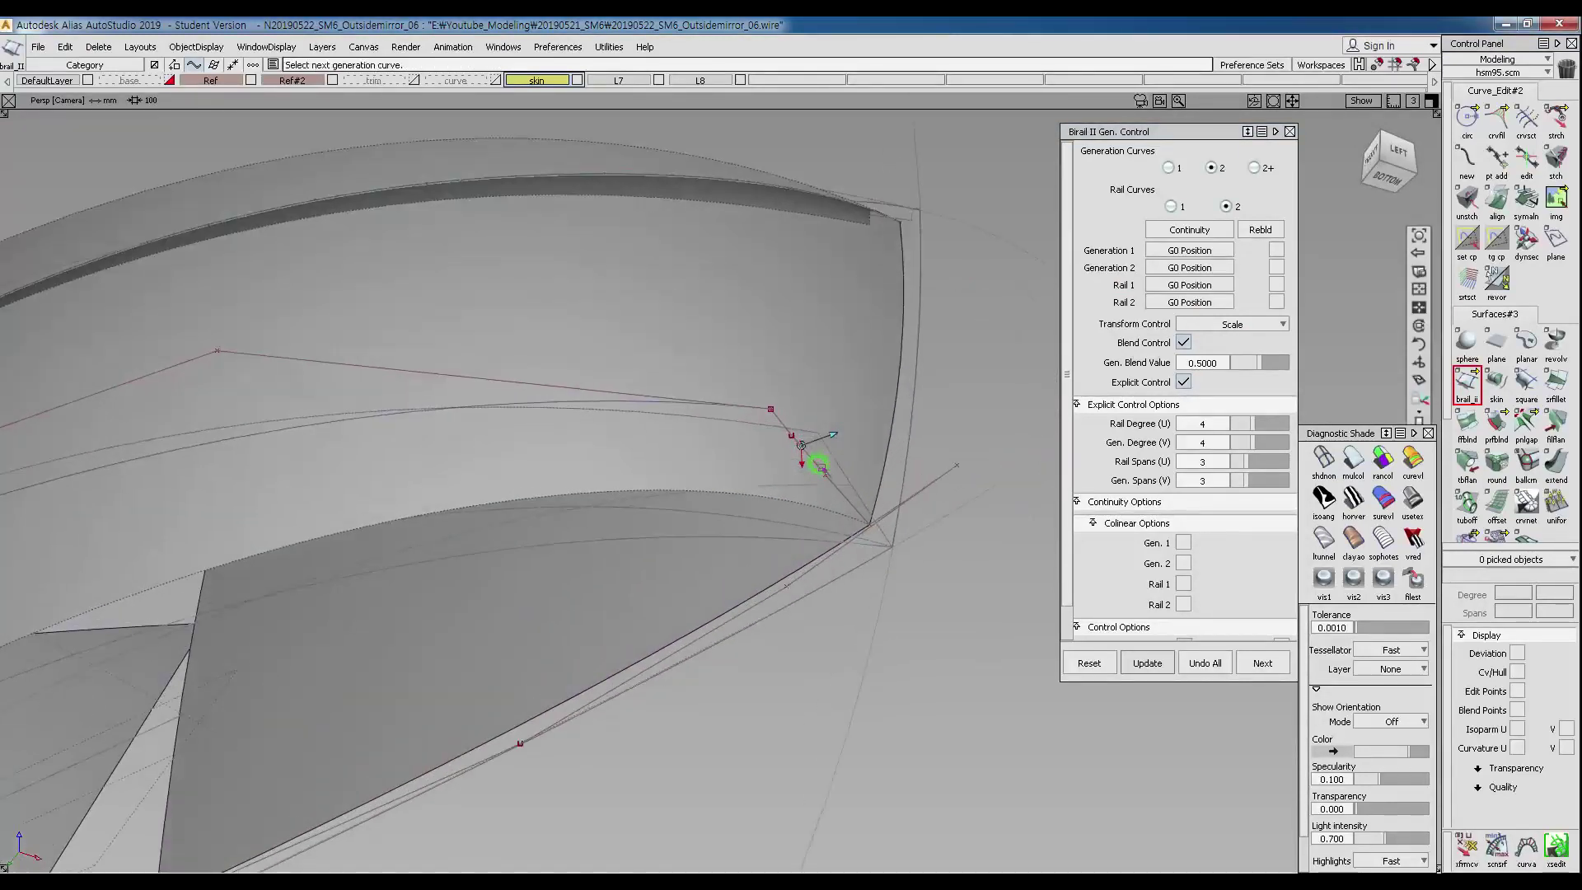
click(814, 461)
click(672, 398)
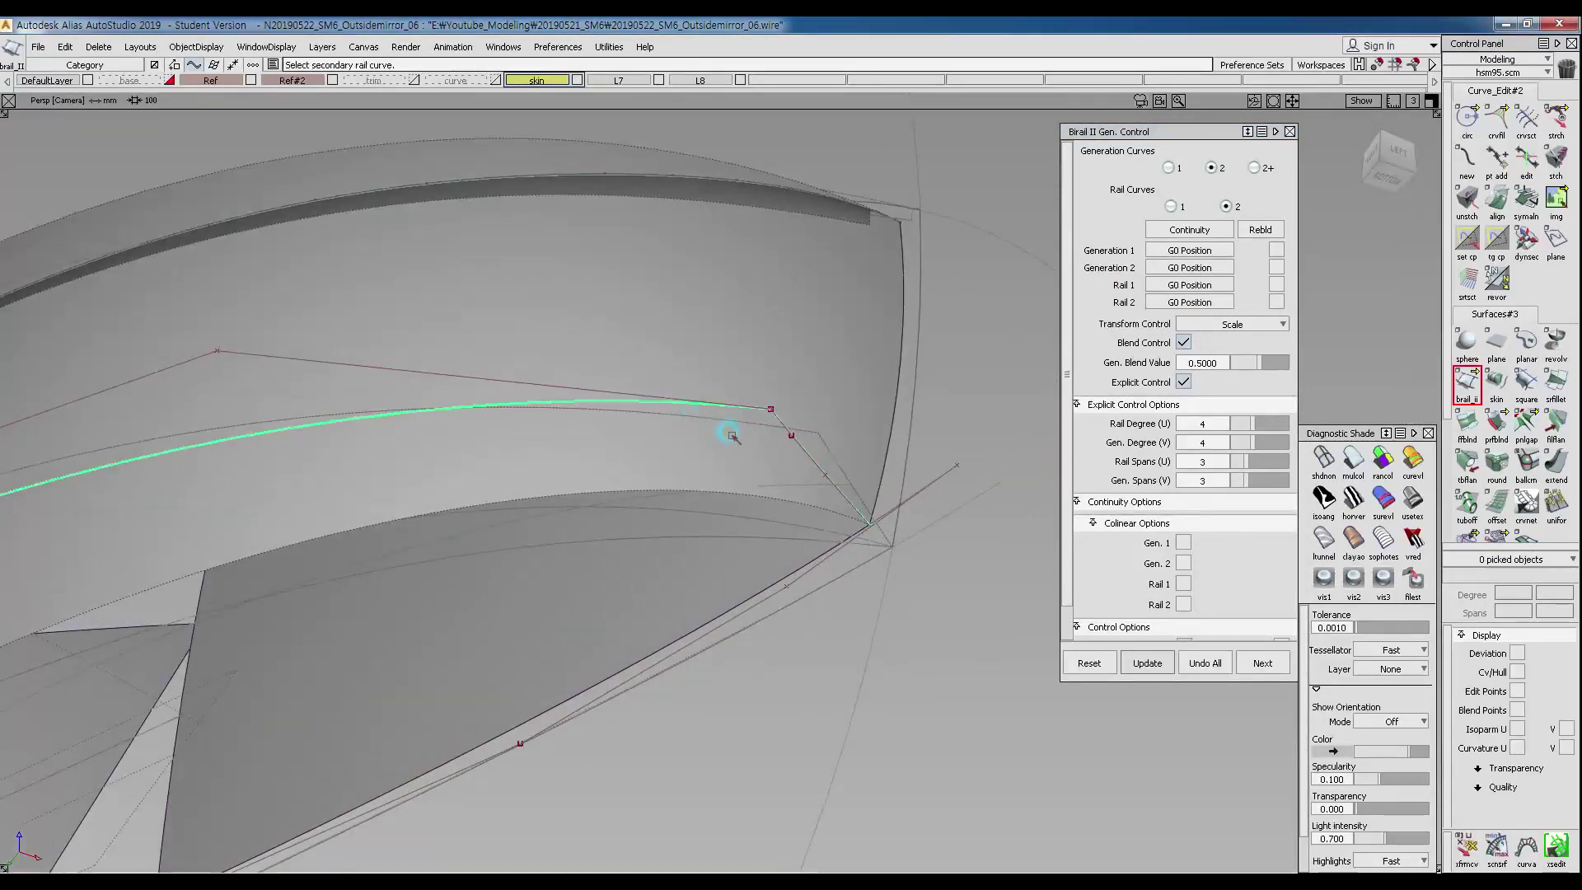
click(898, 503)
alt+shift+right_drag(898, 503, 824, 476)
alt+shift+drag(824, 476, 741, 600)
Intersect the new underside surface with the mirror's curved side surface to create curves-on-surface.
click(1350, 462)
alt+shift+drag(576, 561, 565, 498)
alt+shift+drag(654, 449, 851, 446)
ctrl+shift+right_drag(708, 506, 757, 542)
ctrl+shift+right_drag(624, 536, 661, 487)
alt+shift+drag(639, 485, 713, 365)
click(714, 365)
alt+shift+drag(725, 453, 683, 501)
alt+shift+right_drag(706, 548, 701, 647)
alt+shift+drag(692, 655, 674, 506)
click(710, 495)
ctrl+shift+right_drag(719, 508, 674, 515)
click(675, 511)
click(669, 466)
Pick the intersection curve, turn off shading and compare it with the mirror reference in the front and left views.
mouse_move(748, 530)
ctrl+shift+mouse_down()
mouse_move(722, 434)
mouse_move(775, 513)
ctrl+shift+mouse_up()
ctrl+shift+middle_drag(733, 406, 773, 423)
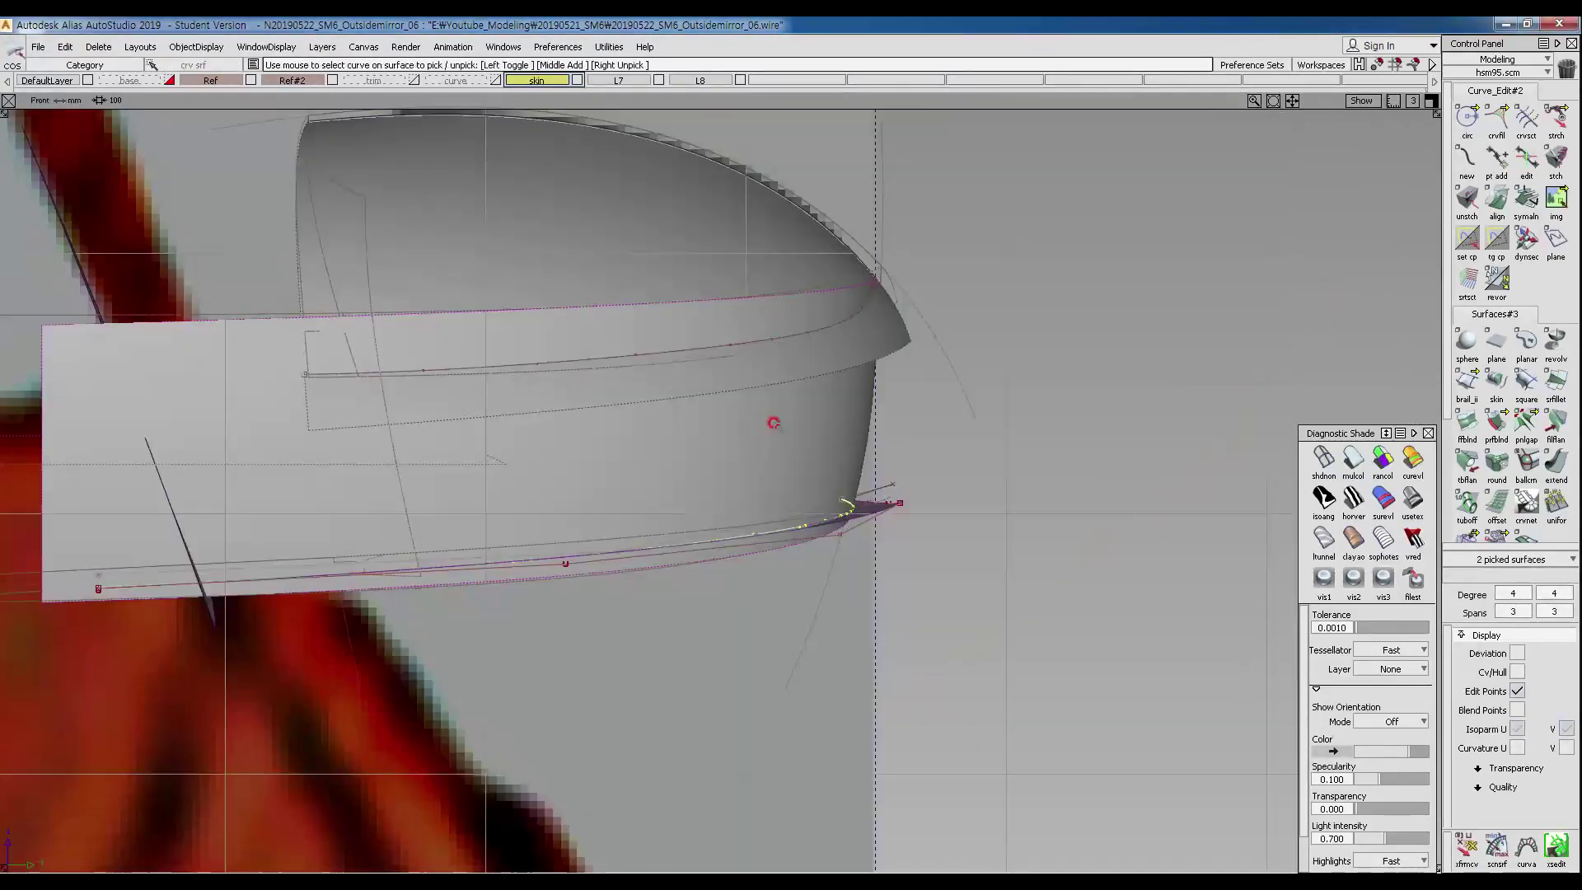
click(1323, 460)
click(1325, 454)
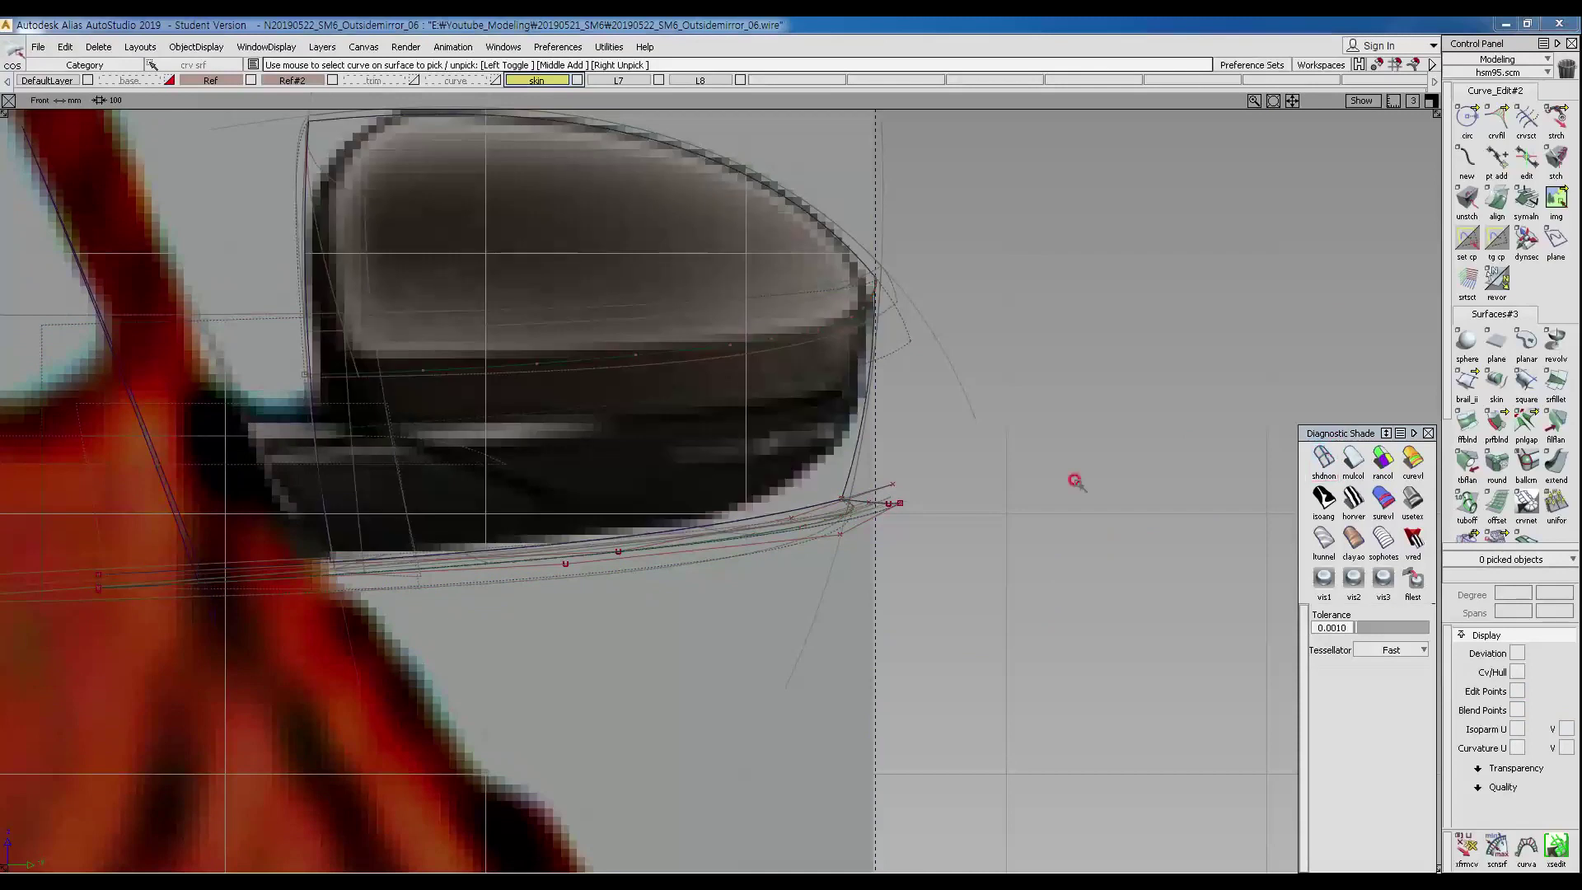
drag(713, 498, 750, 593)
alt+shift+right_drag(751, 593, 699, 560)
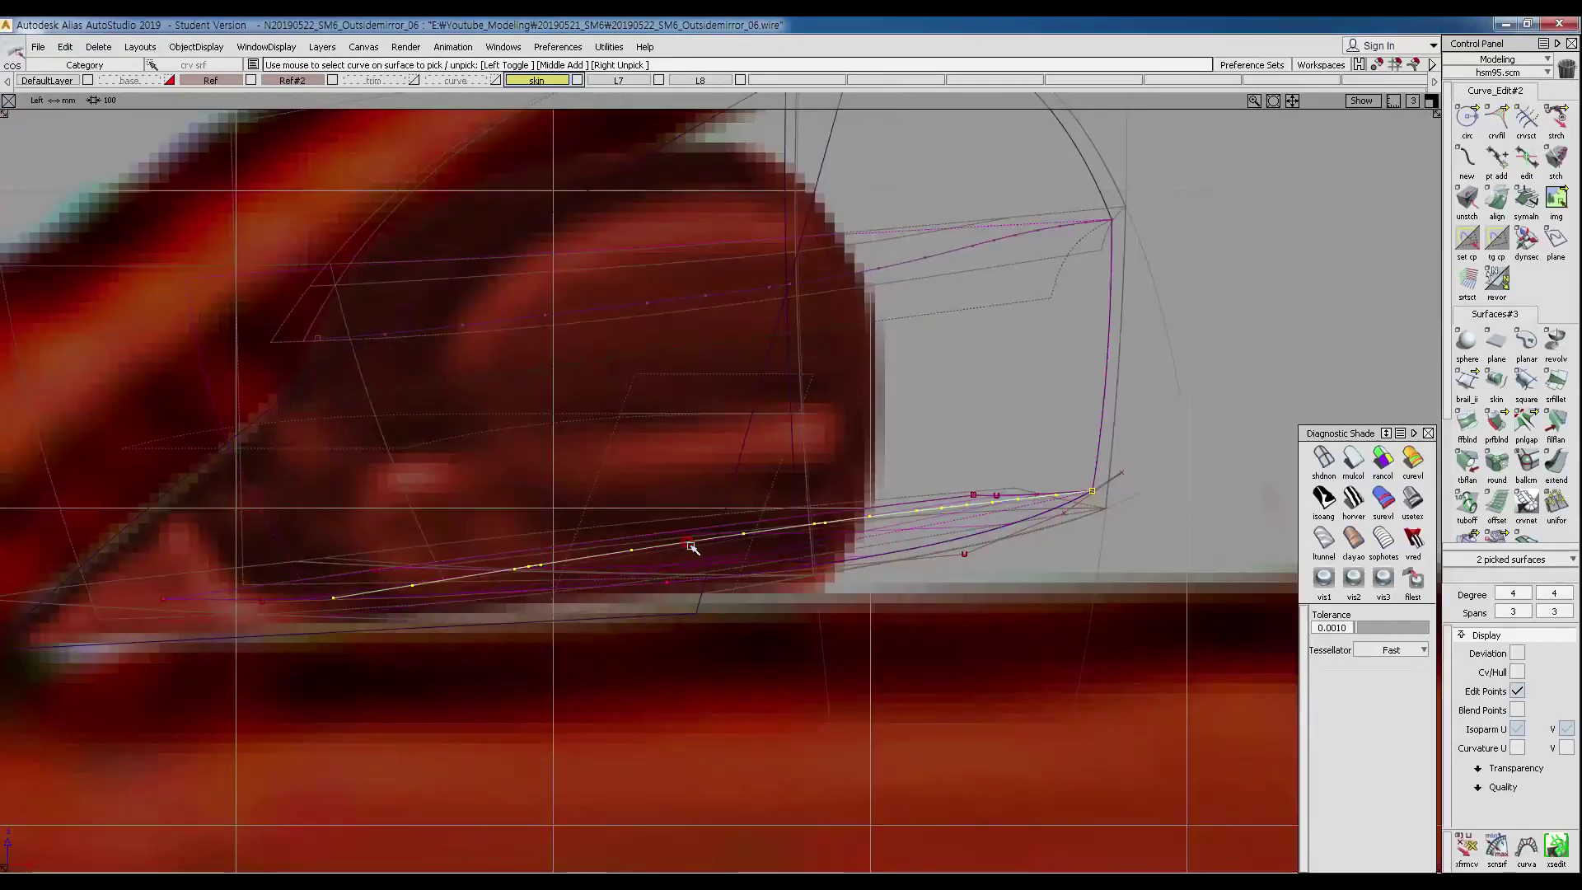
alt+shift+drag(689, 544, 665, 547)
alt+shift+middle_drag(697, 545, 839, 544)
click(516, 577)
Pick the inner and outer short generation curves and rotate them together slightly upward.
key(F8)
alt+shift+drag(600, 475, 553, 530)
click(536, 220)
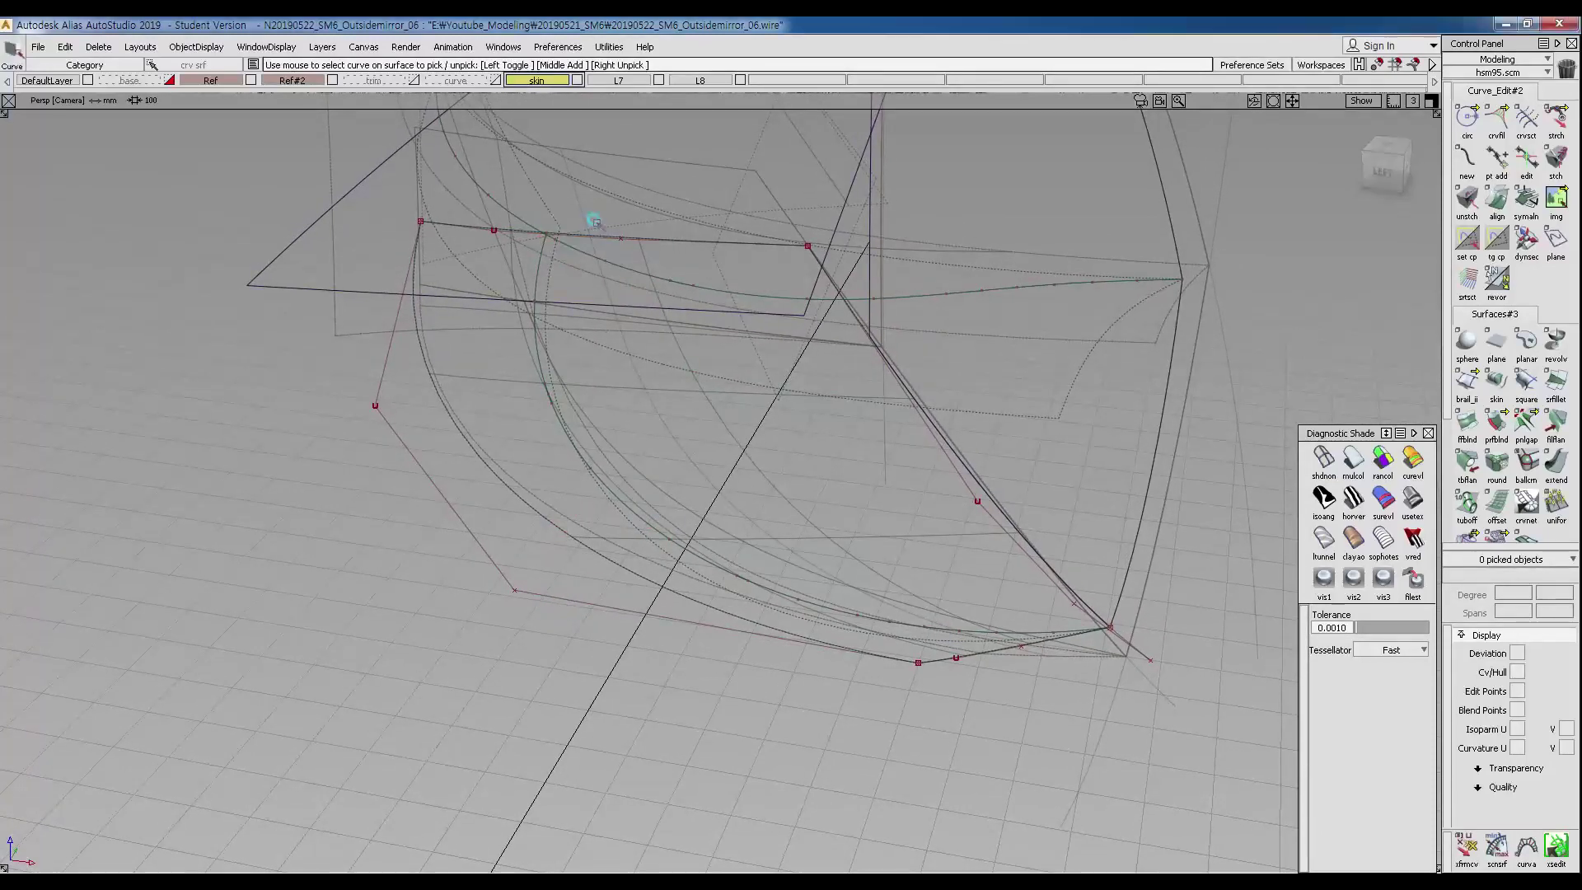
click(1055, 657)
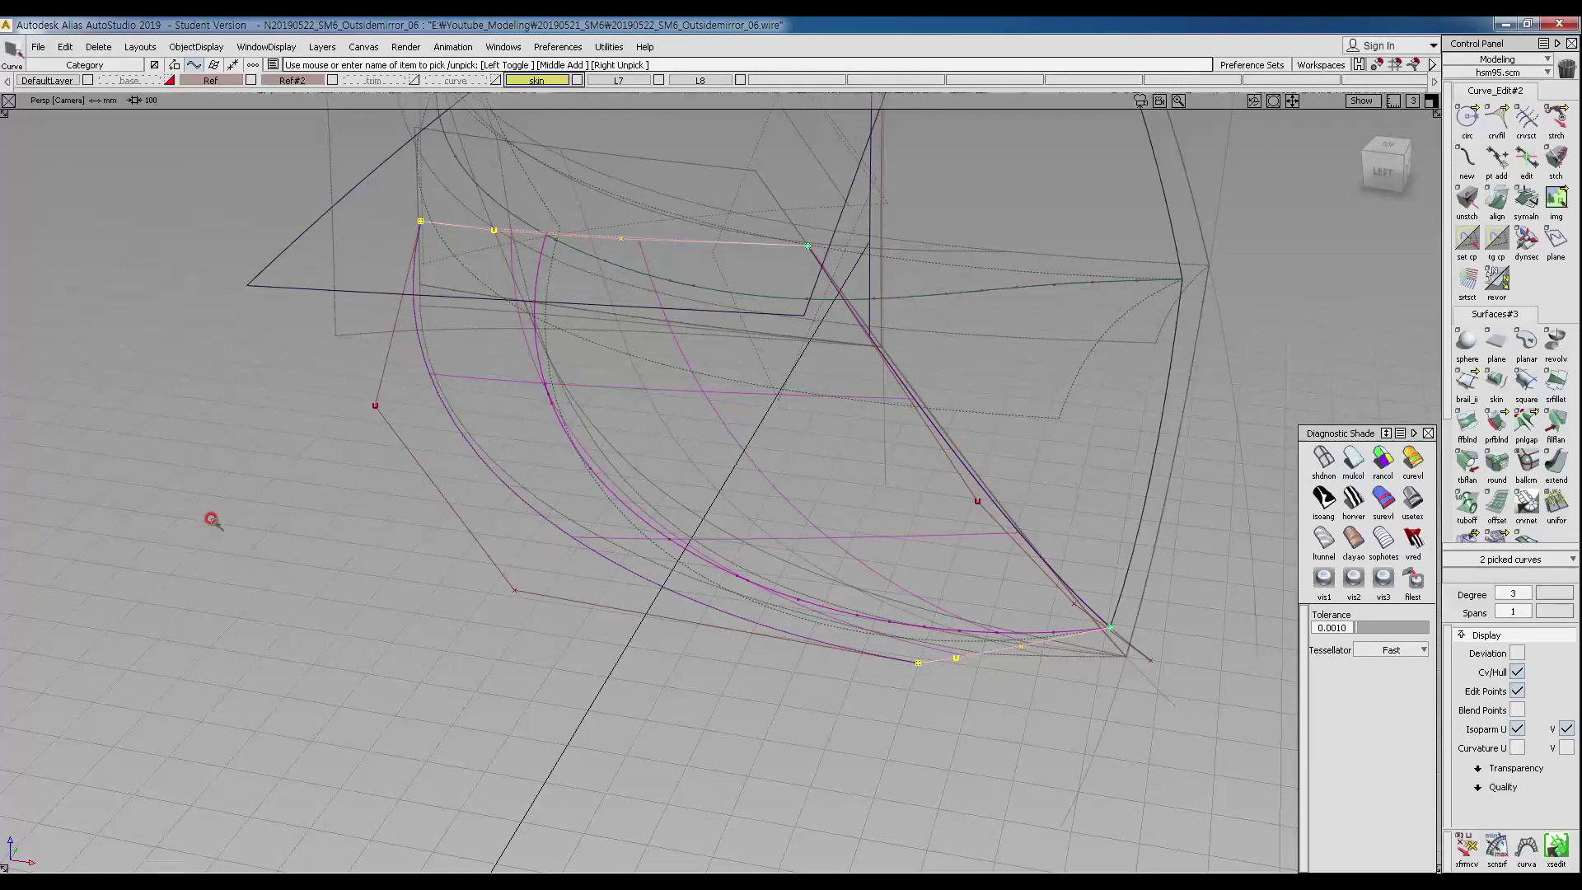
ctrl+shift+middle_drag(217, 412, 261, 456)
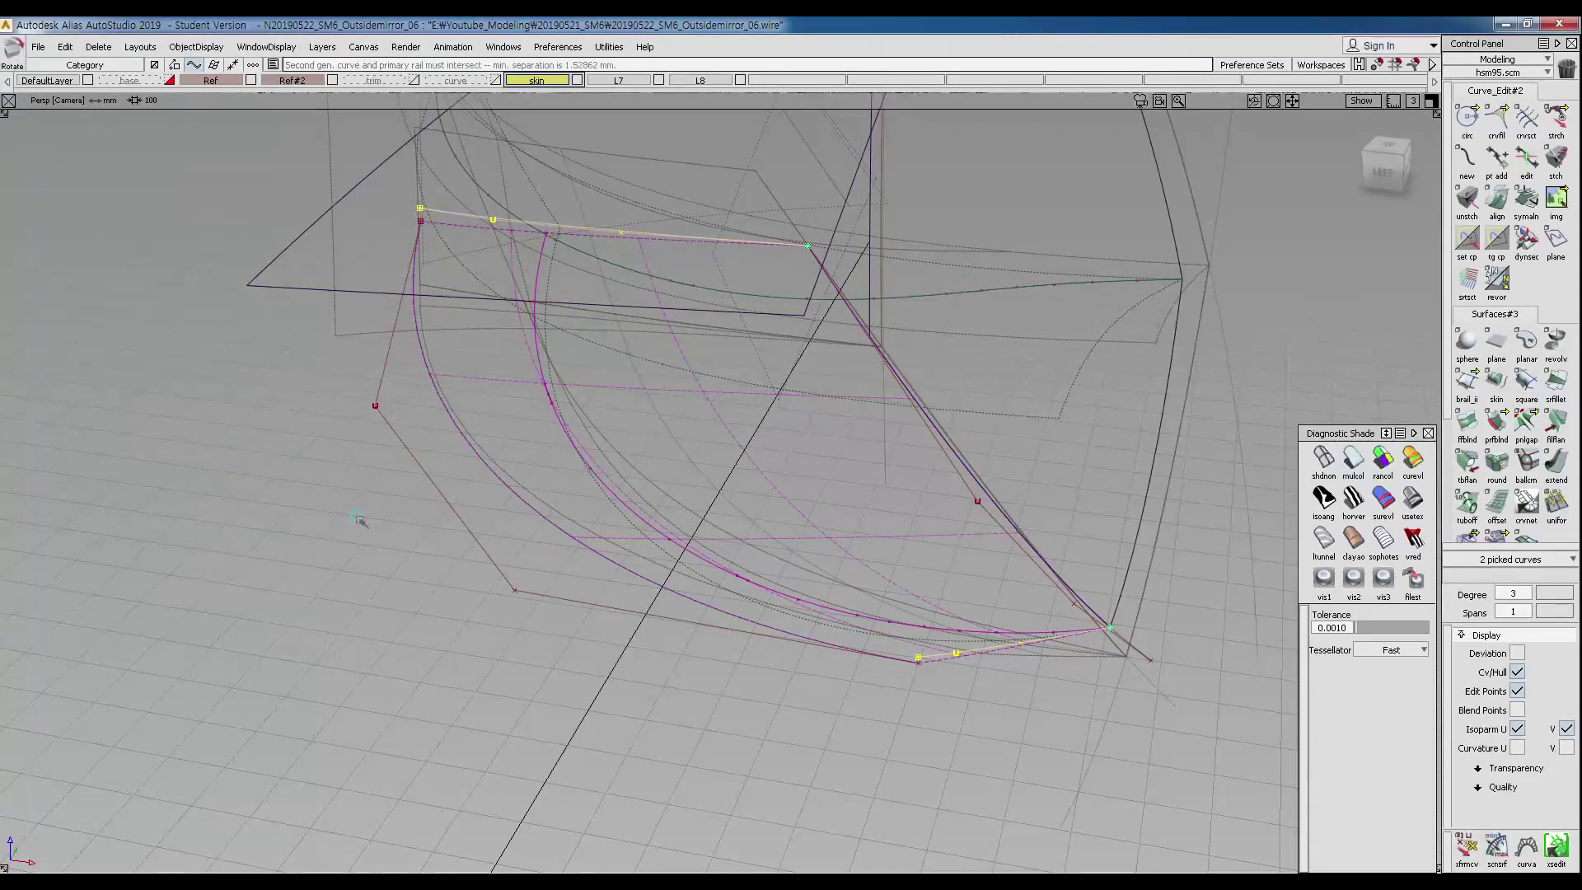
Move the long curve onto the rotated inner curve's end and stretch its other end to the outer short curve's end.
click(379, 402)
ctrl+shift+middle_drag(445, 253, 442, 289)
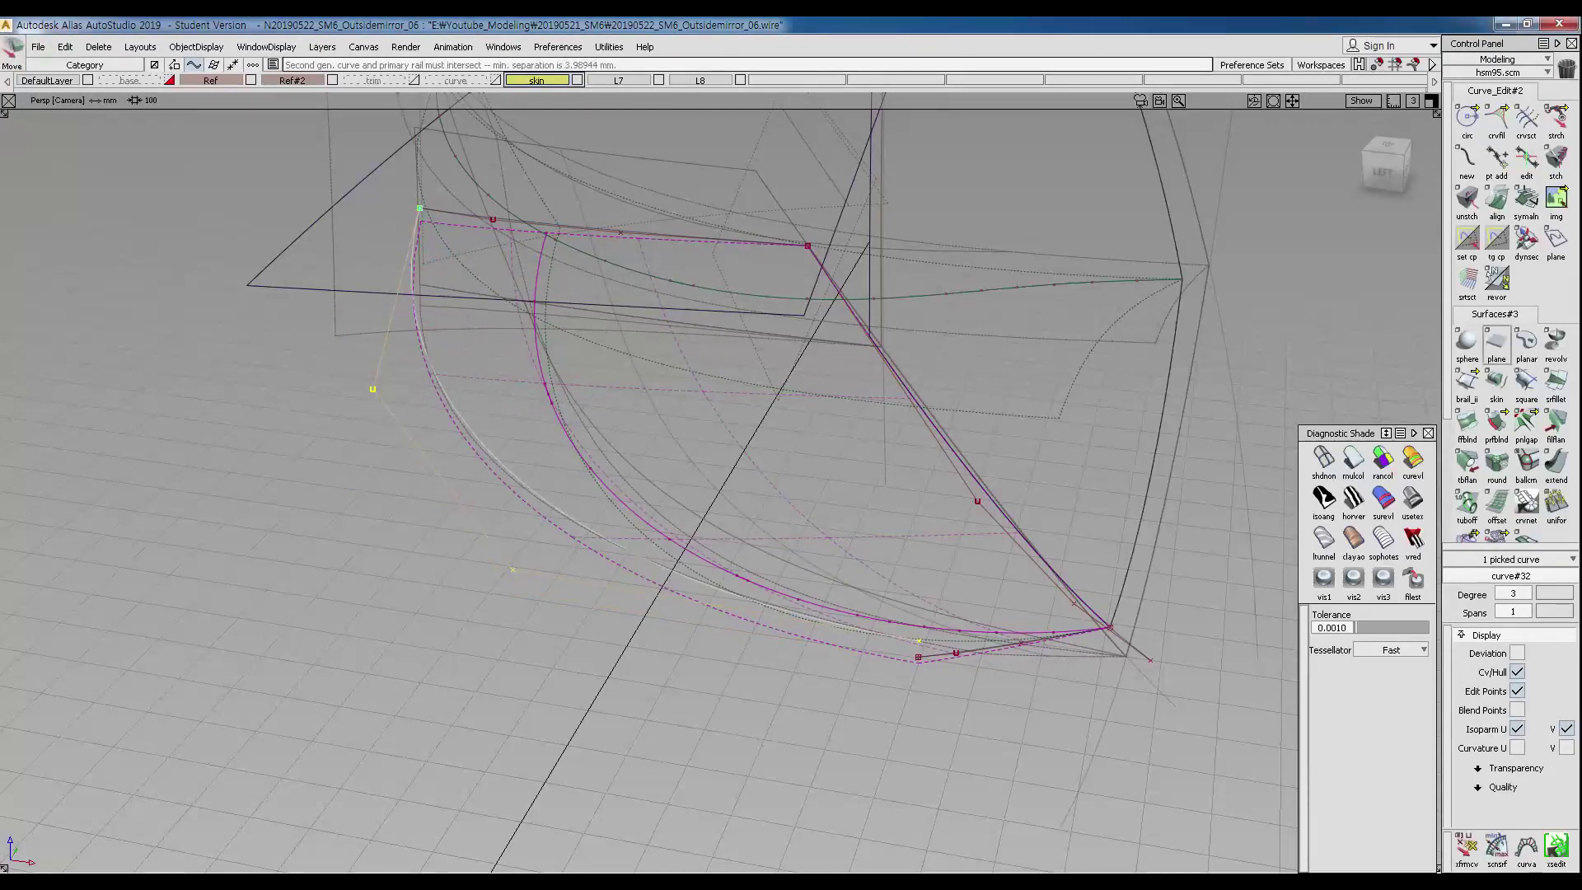
click(1556, 117)
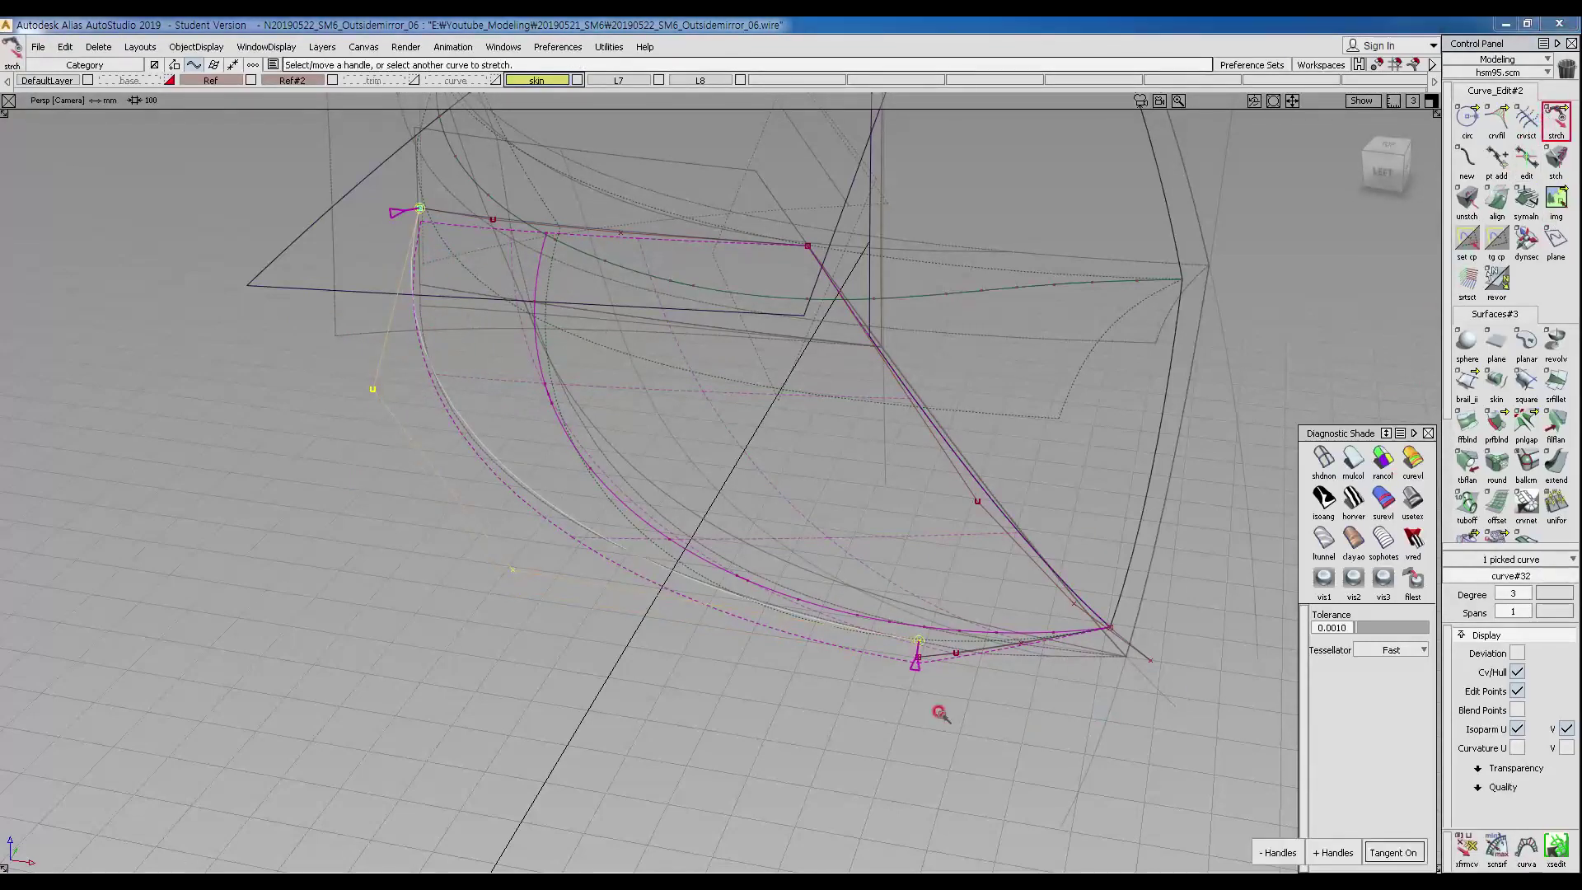
click(916, 642)
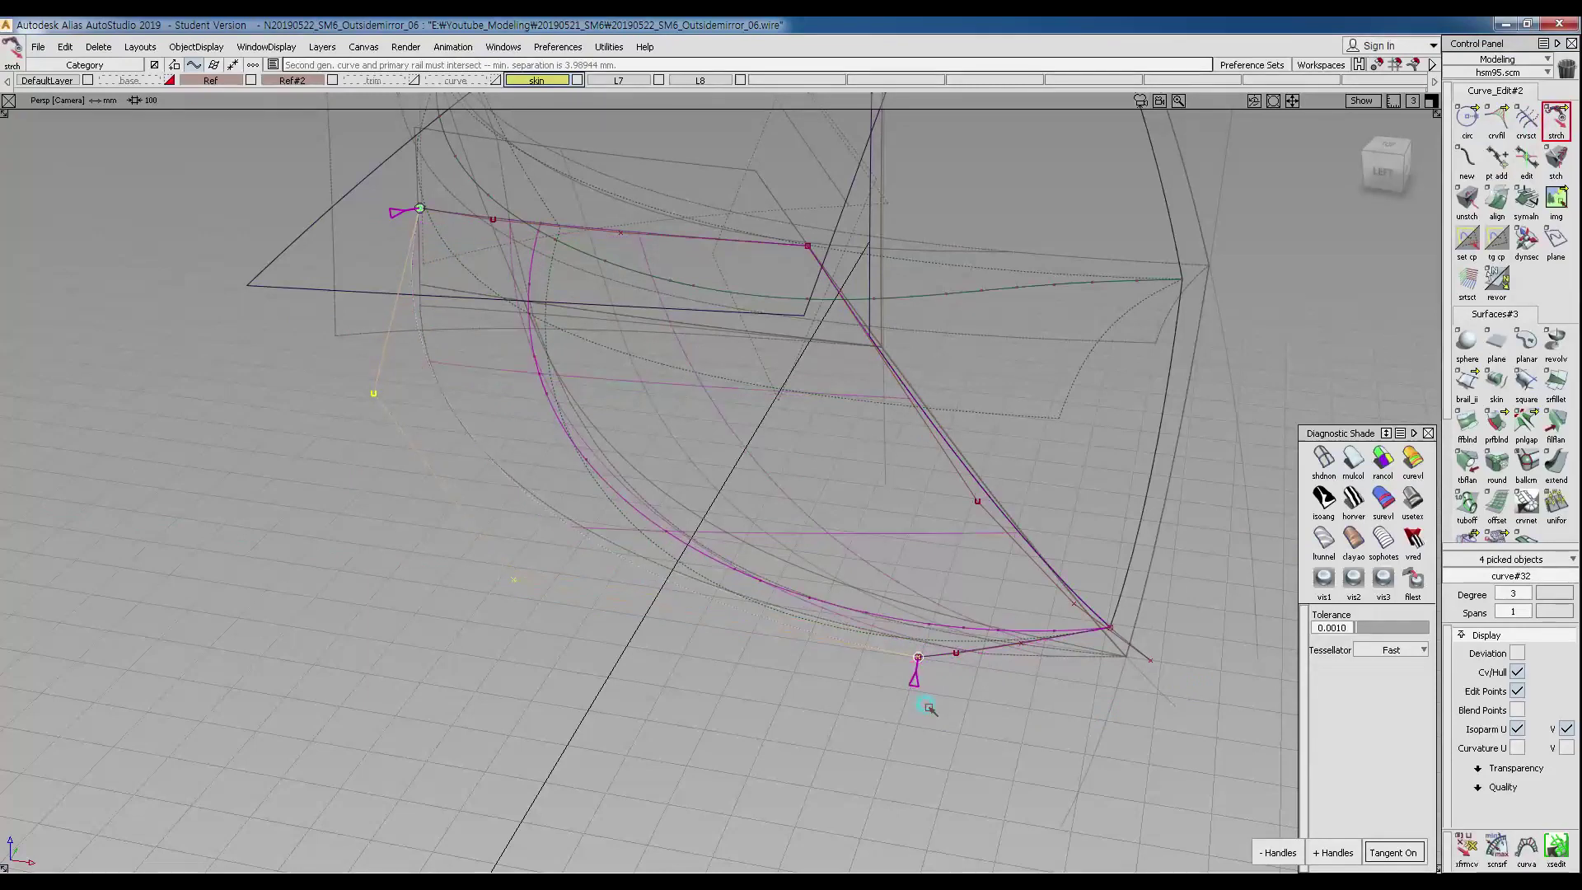
alt+shift+drag(736, 647, 759, 629)
click(748, 618)
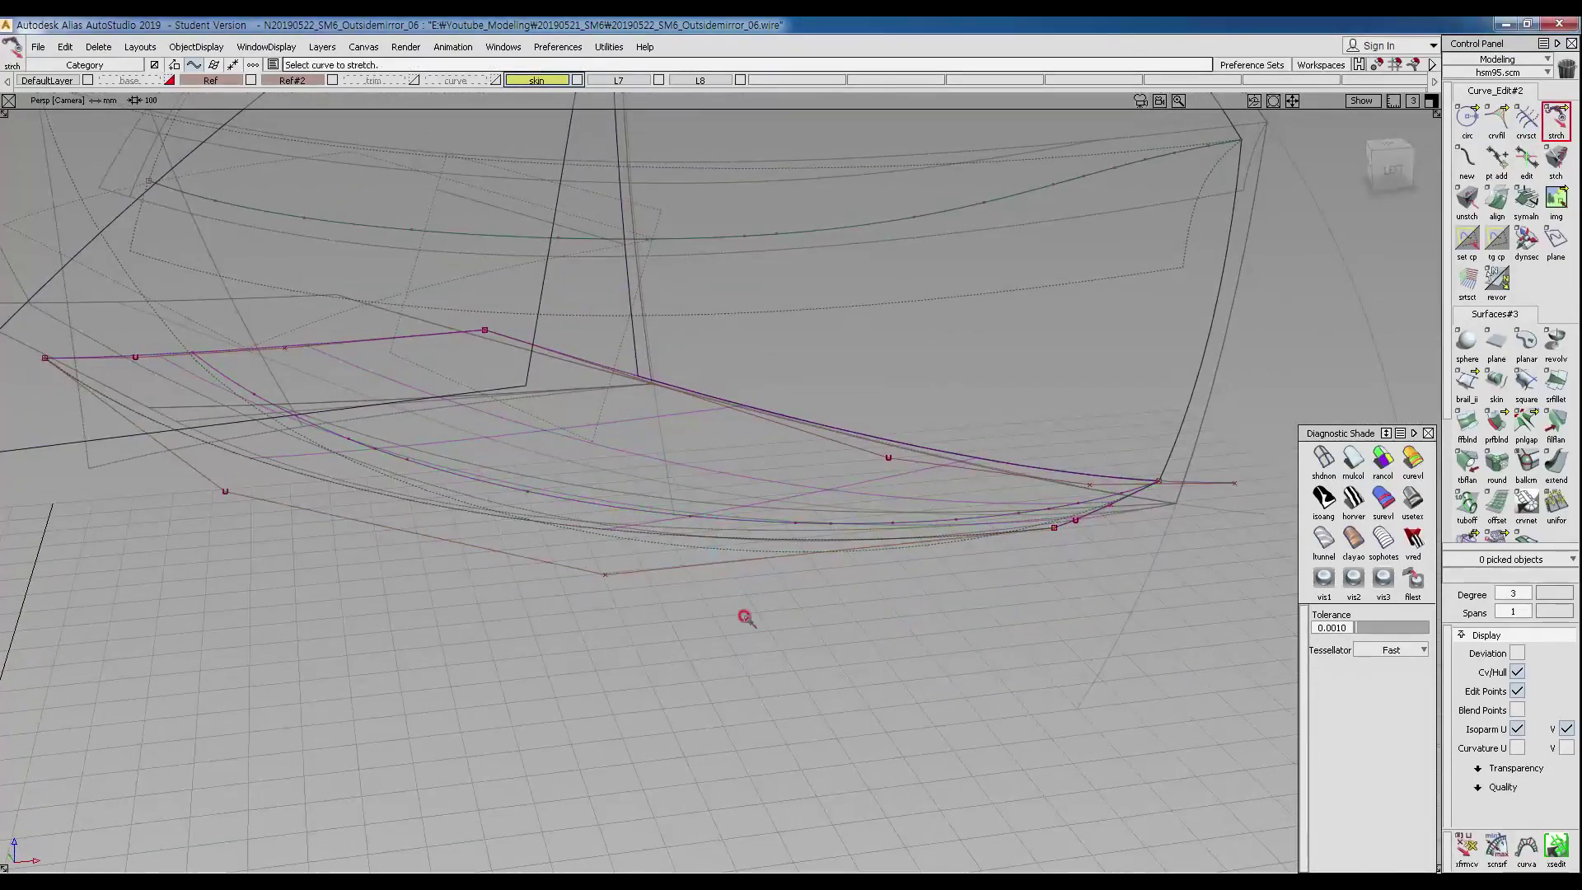
Check the updated intersection against the mirror's lower edge and fine-tune the long curve's control points in the front view.
ctrl+shift+drag(583, 521, 567, 523)
click(567, 522)
ctrl+shift+right_drag(555, 552, 591, 567)
alt+shift+right_drag(791, 652, 794, 643)
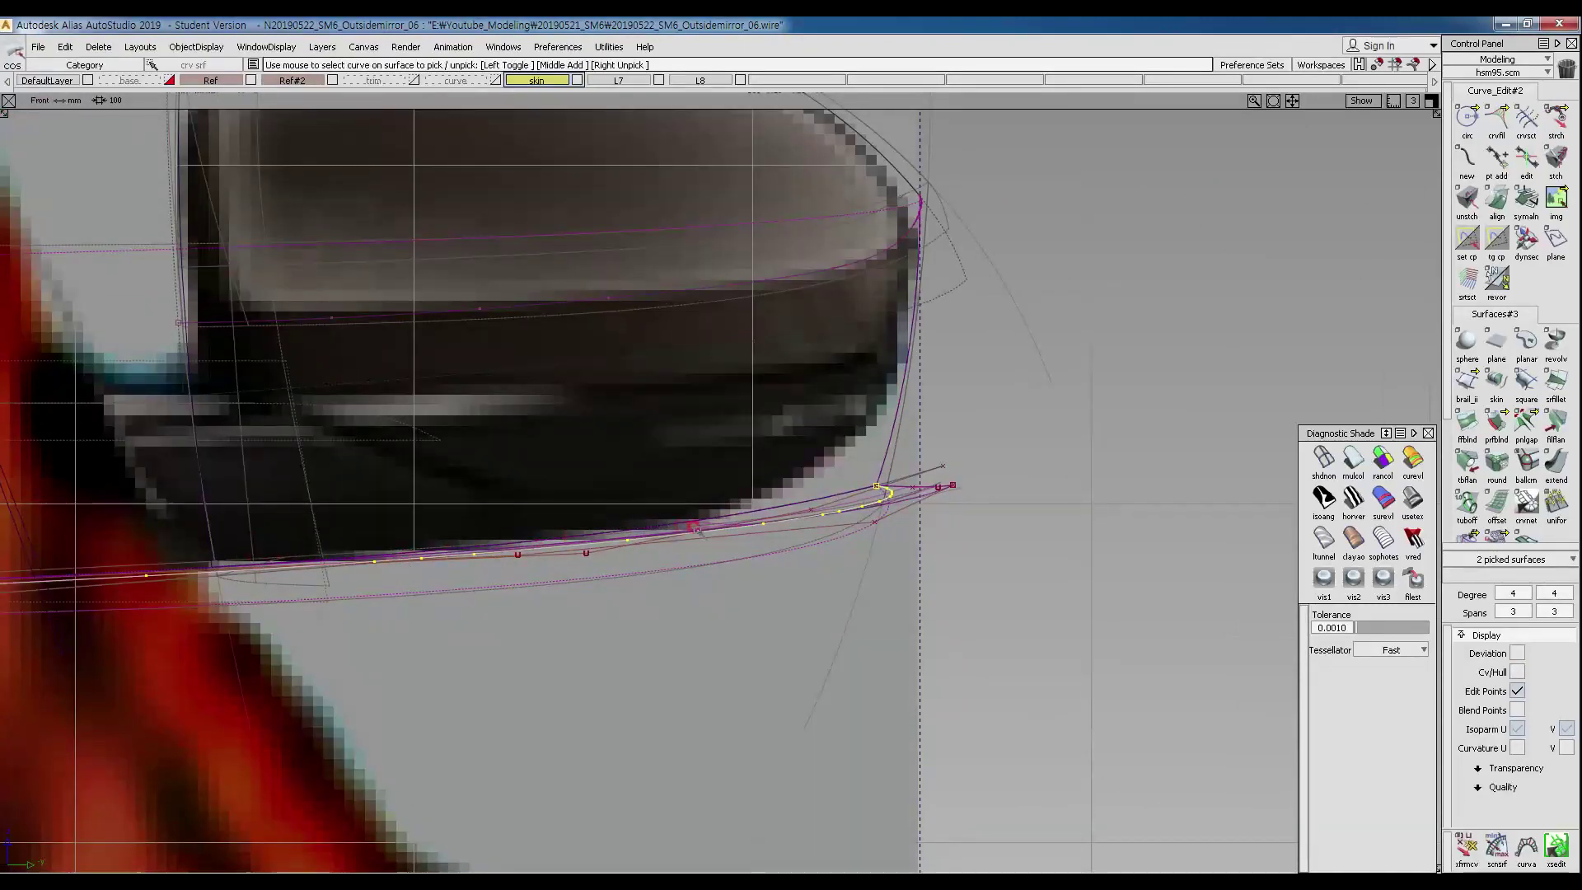
ctrl+shift+right_drag(883, 594, 953, 505)
alt+shift+drag(954, 505, 939, 605)
click(544, 605)
drag(543, 605, 731, 699)
ctrl+shift+right_drag(601, 599, 640, 611)
ctrl+shift+drag(922, 656, 925, 766)
right_drag(929, 622, 935, 607)
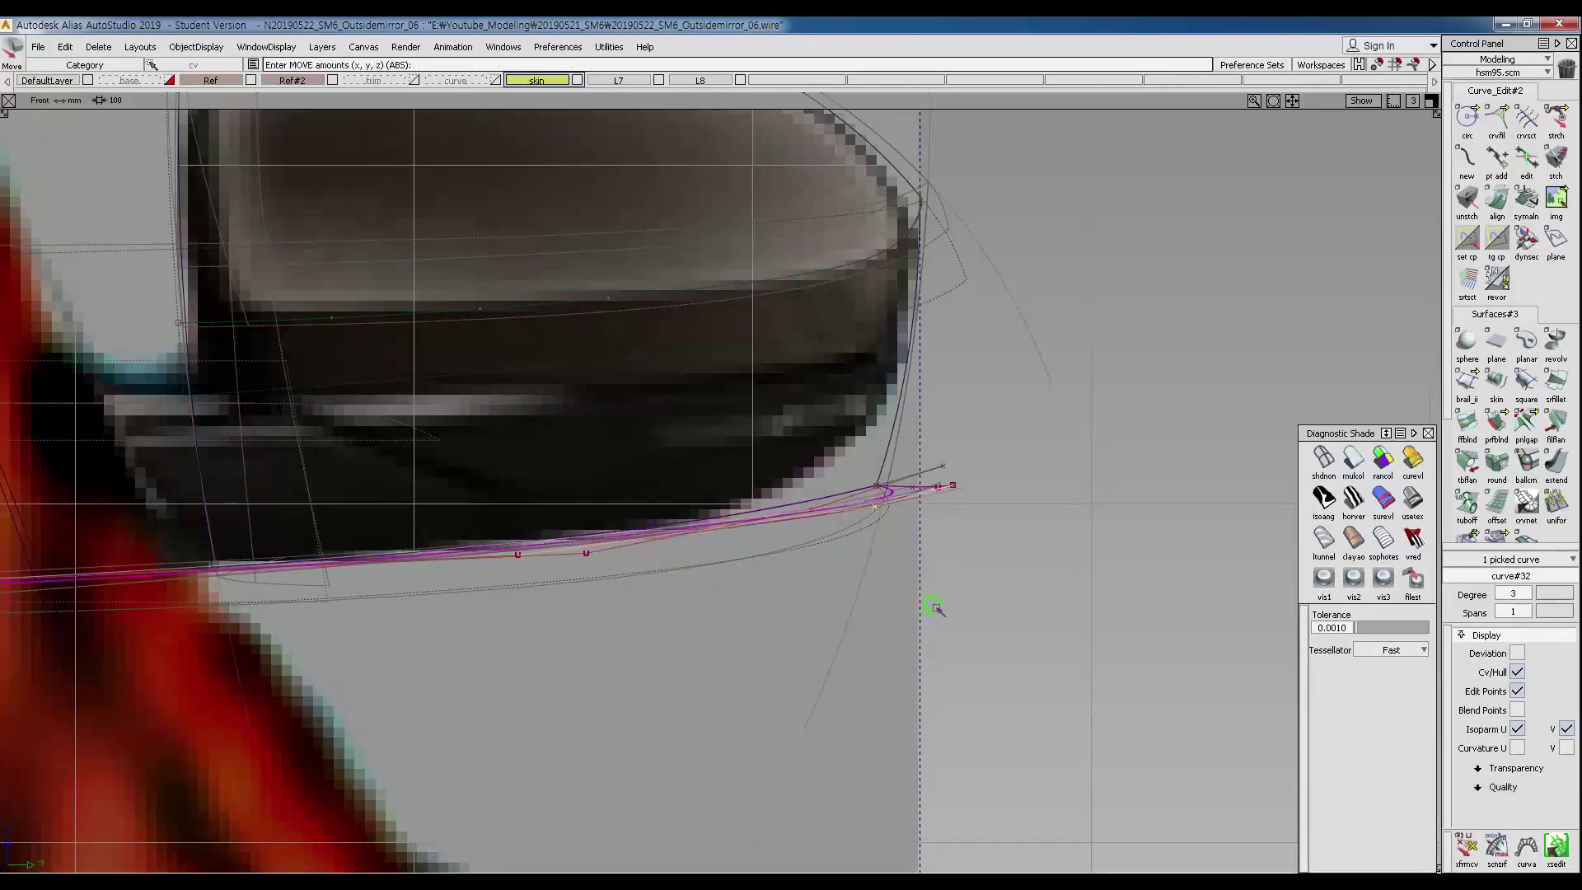
Pick the intersection curve again and compare it with the reference images in the front, left and top views.
ctrl+shift+drag(661, 664, 675, 531)
ctrl+shift+drag(756, 613, 603, 474)
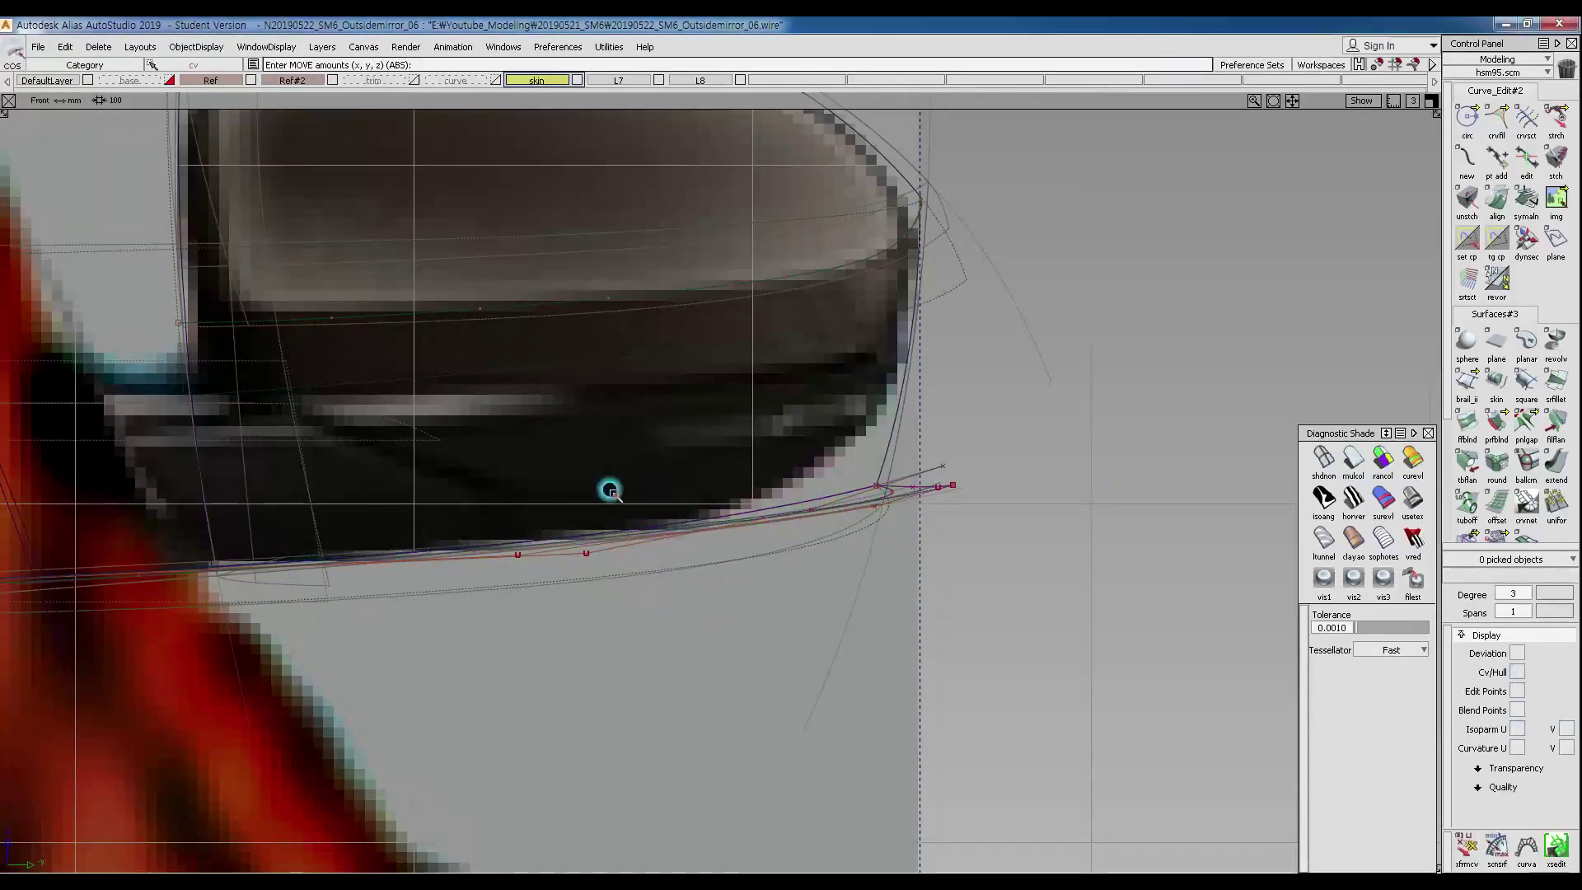
drag(449, 513, 450, 615)
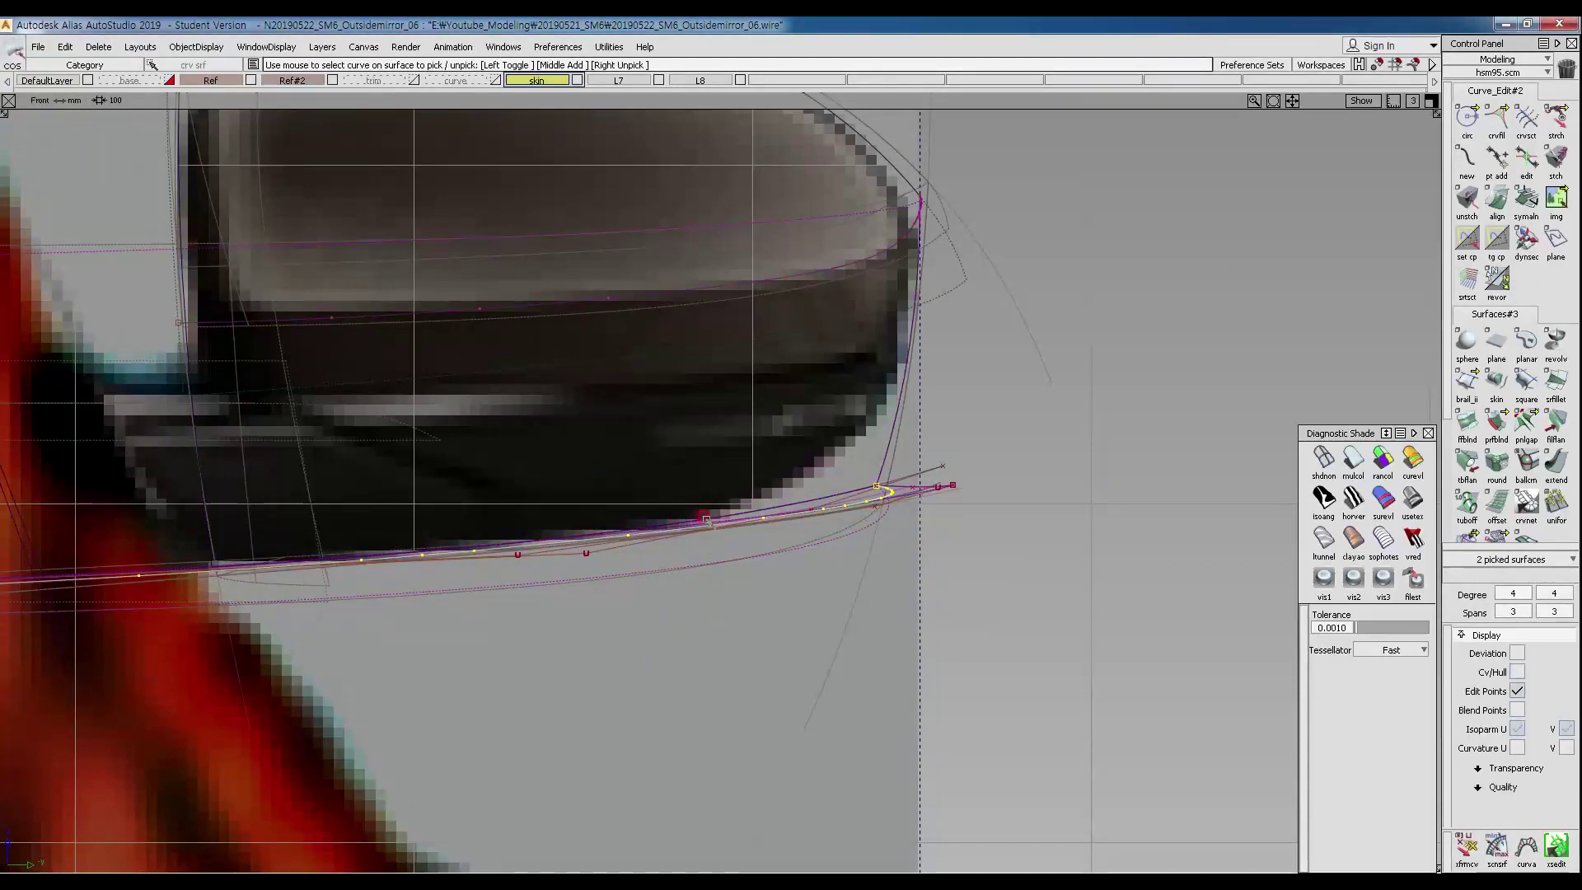
mouse_move(439, 536)
ctrl+shift+right_down()
mouse_move(388, 519)
mouse_move(445, 511)
ctrl+shift+right_up()
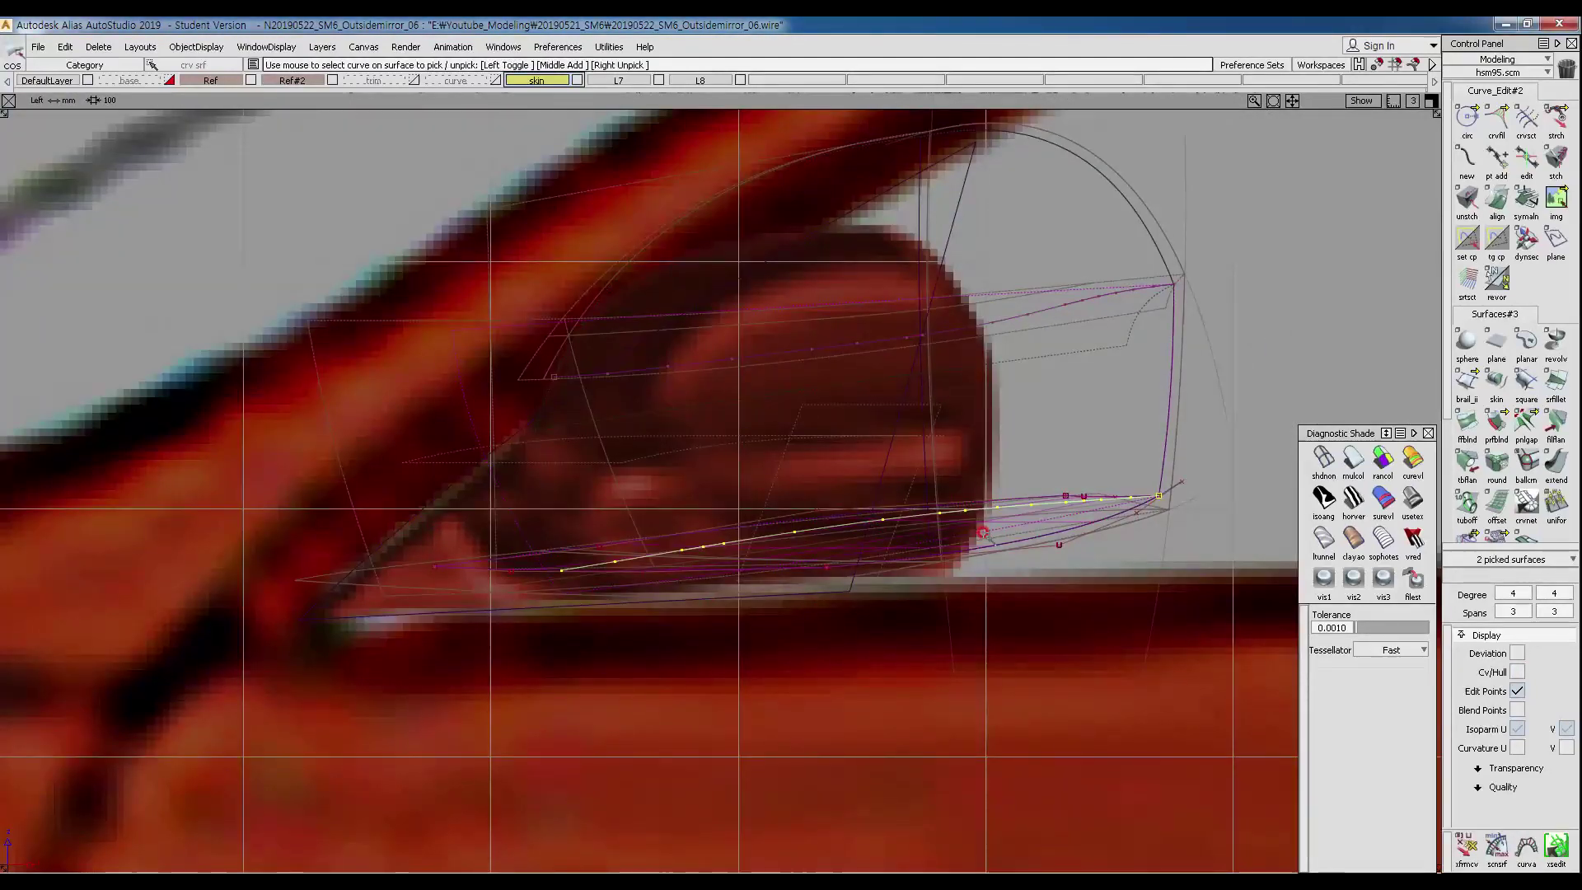
alt+shift+right_drag(799, 385, 777, 601)
alt+shift+middle_drag(778, 600, 706, 610)
ctrl+shift+right_drag(751, 482, 743, 550)
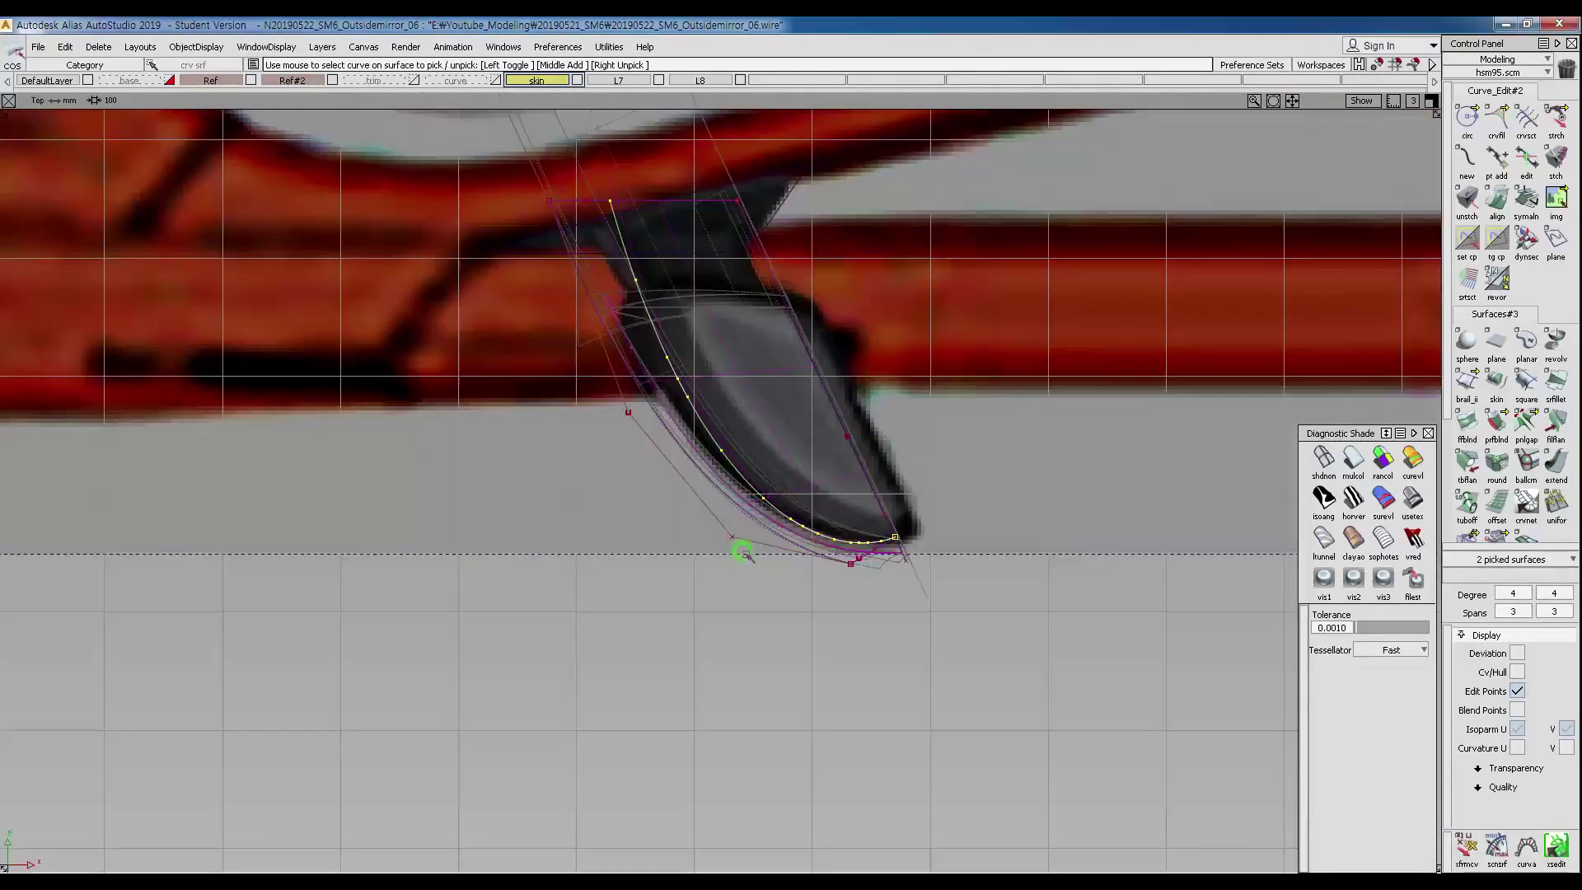
Compare the intersection curve with the mirror in the top view and examine the shaded side and underside surfaces in perspective.
alt+shift+middle_drag(754, 538, 687, 624)
alt+shift+right_drag(686, 623, 714, 599)
alt+shift+middle_drag(580, 404, 577, 466)
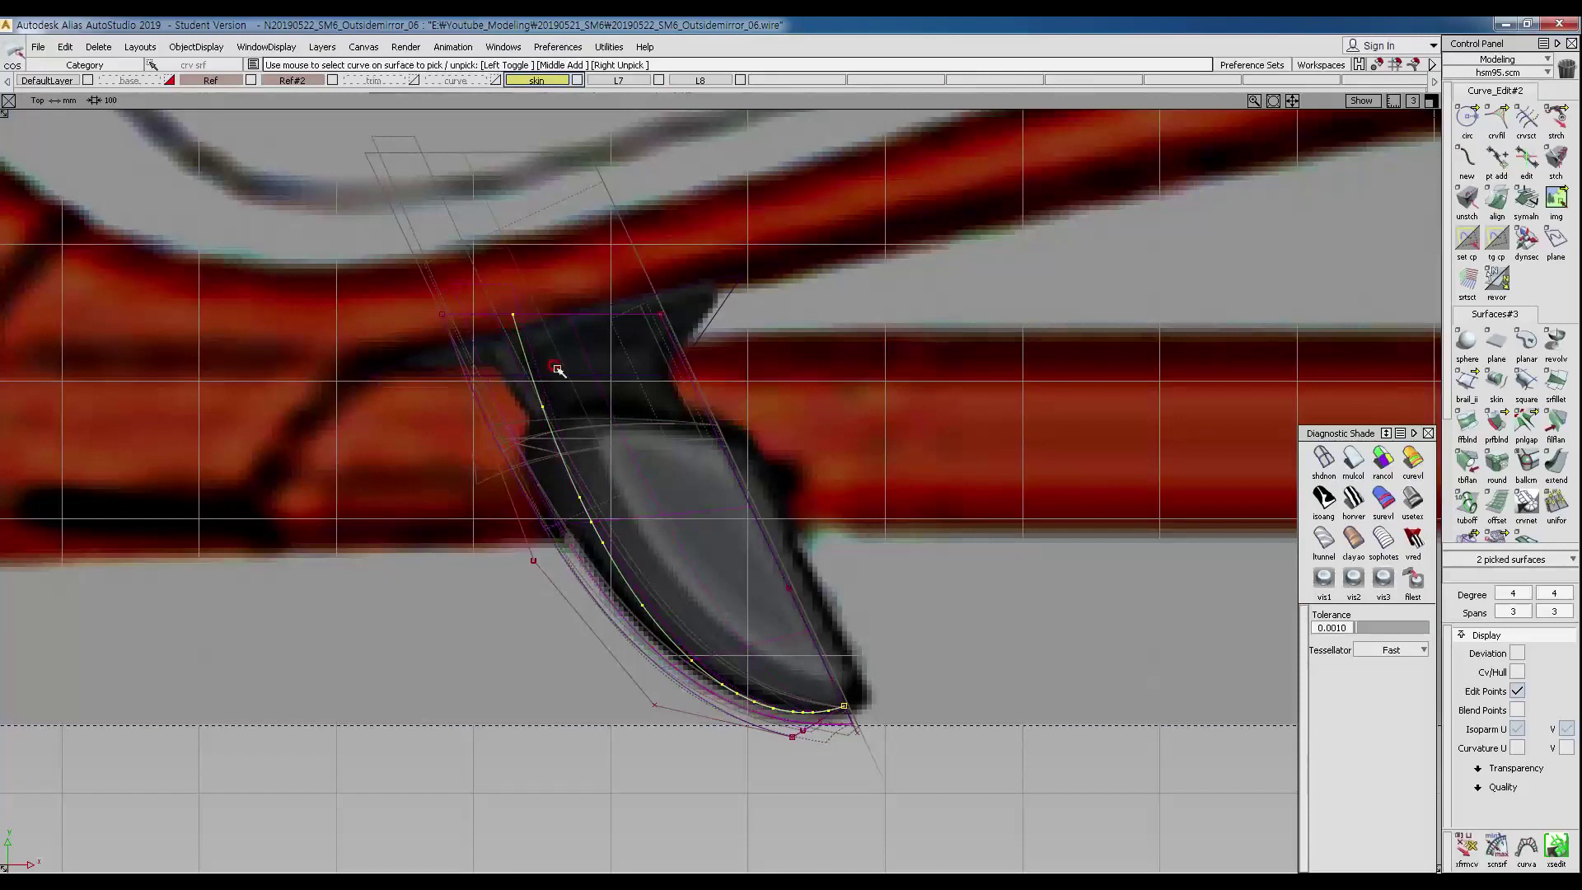
ctrl+shift+right_drag(561, 355, 700, 398)
click(1325, 456)
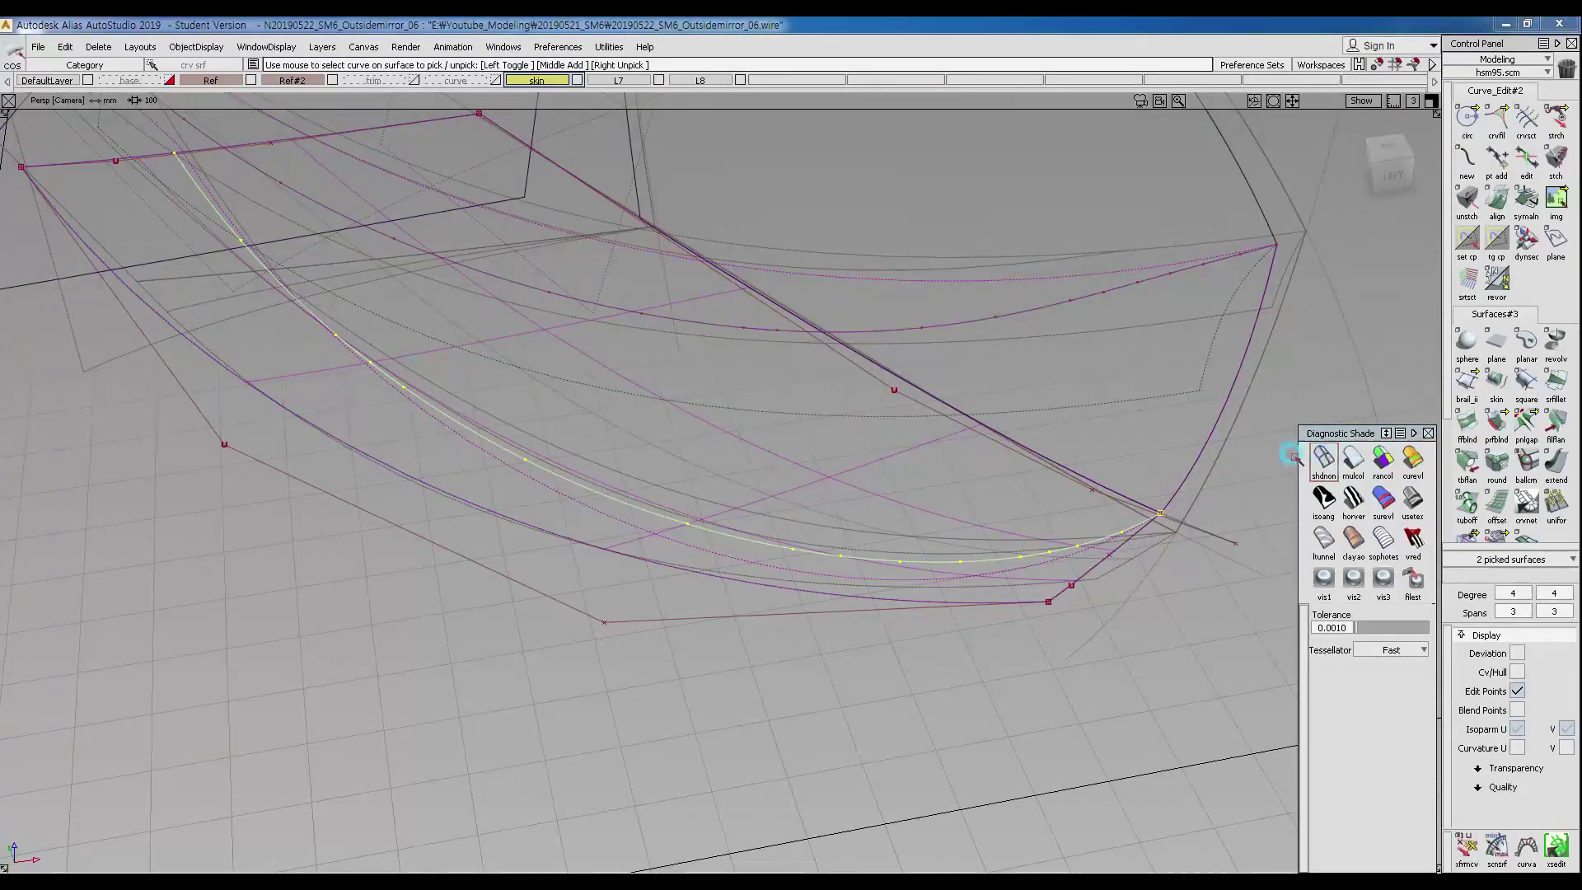
mouse_move(688, 477)
alt+shift+mouse_down()
mouse_move(646, 541)
mouse_move(826, 410)
mouse_move(1135, 387)
mouse_move(607, 459)
mouse_move(502, 413)
mouse_move(483, 441)
mouse_move(520, 543)
mouse_move(516, 519)
alt+shift+mouse_up()
alt+shift+drag(583, 603, 451, 588)
ctrl+shift+drag(417, 678, 419, 597)
alt+shift+drag(505, 572, 463, 594)
alt+shift+right_drag(420, 622, 473, 640)
alt+shift+drag(474, 640, 780, 516)
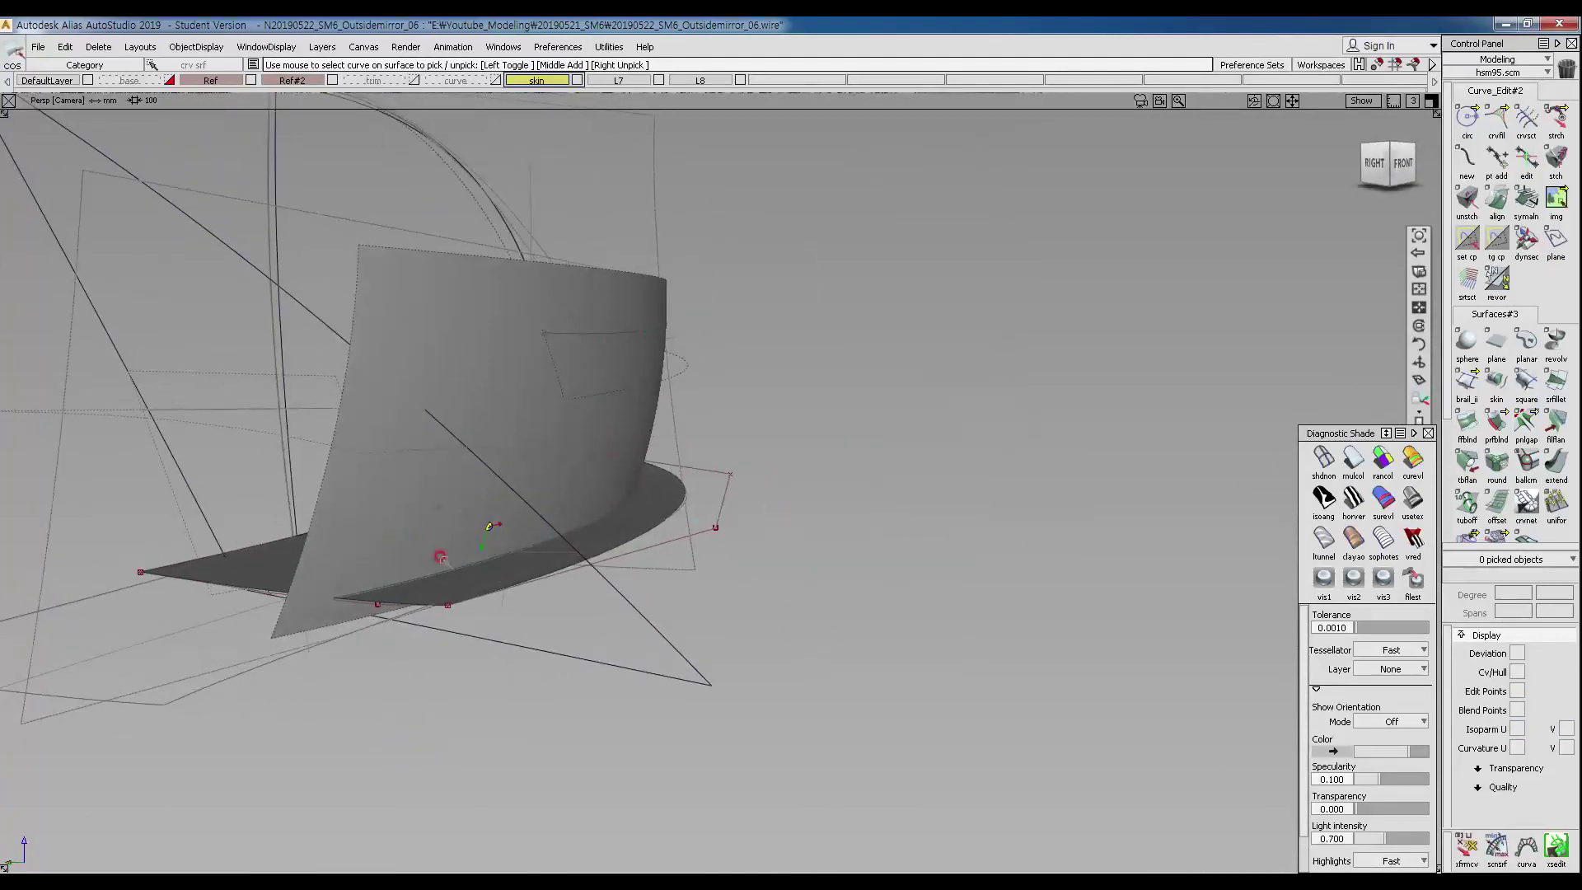
Rotate the underside's inner short curve slightly about its end and stretch the long curve's end back onto it.
click(194, 595)
alt+shift+drag(432, 651, 681, 629)
ctrl+shift+right_click(683, 628)
click(684, 647)
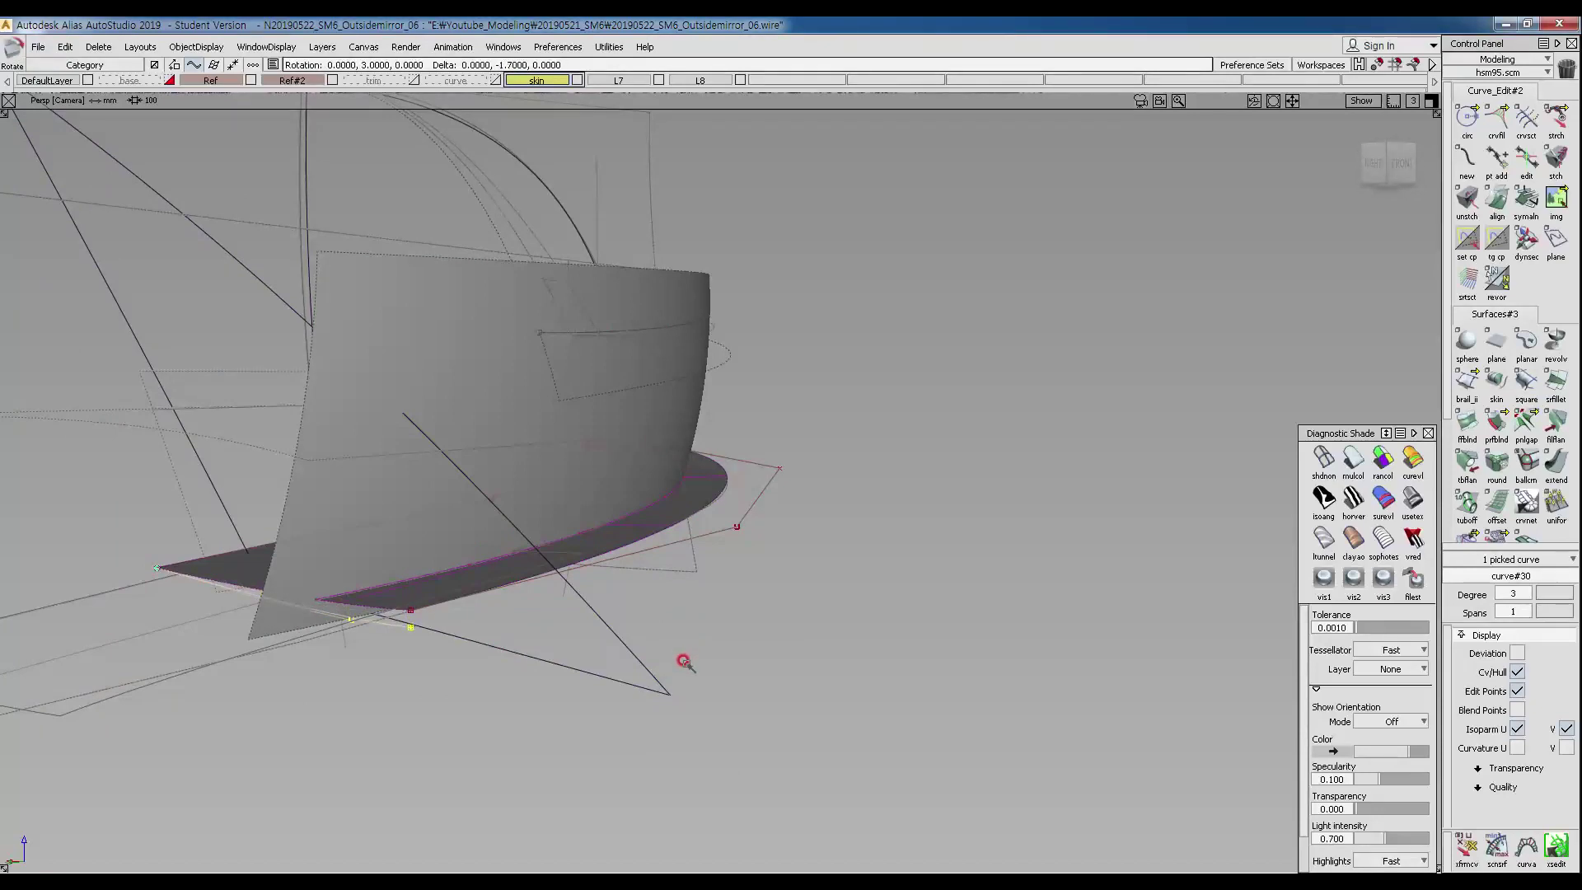
ctrl+shift+drag(417, 697, 425, 638)
drag(442, 579, 480, 627)
click(1556, 117)
click(411, 611)
alt+shift+drag(706, 601, 376, 554)
Pick the side surface and display the control points of its generation curves.
alt+shift+drag(337, 622, 758, 511)
ctrl+shift+drag(238, 663, 327, 546)
ctrl+shift+right_drag(506, 561, 528, 572)
alt+shift+drag(526, 575, 372, 728)
ctrl+shift+drag(300, 473, 293, 519)
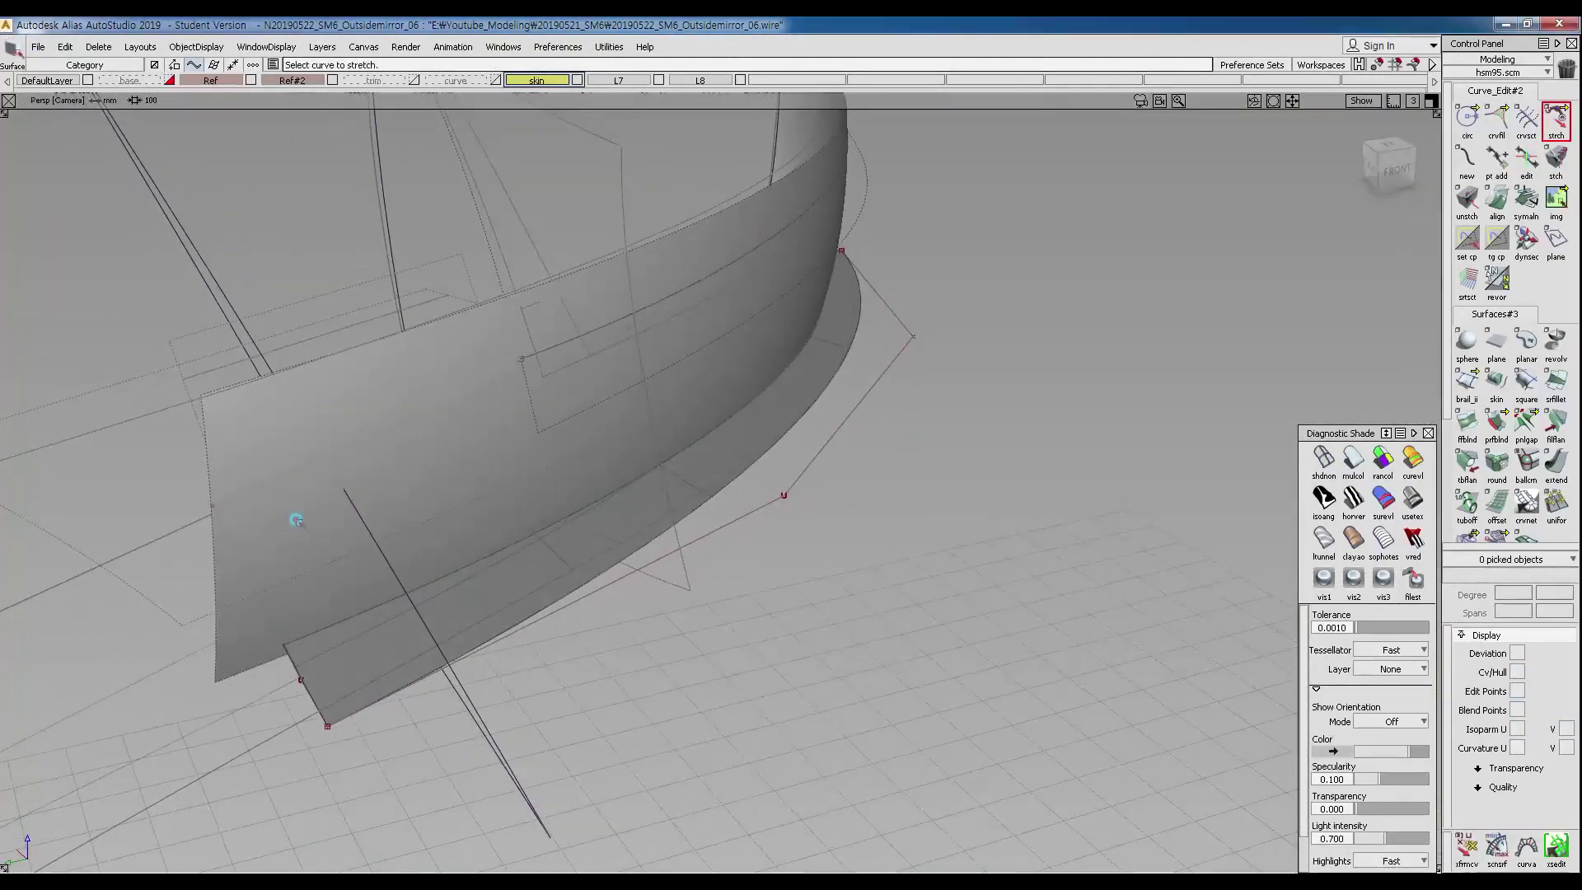
click(277, 595)
alt+shift+drag(279, 620, 297, 649)
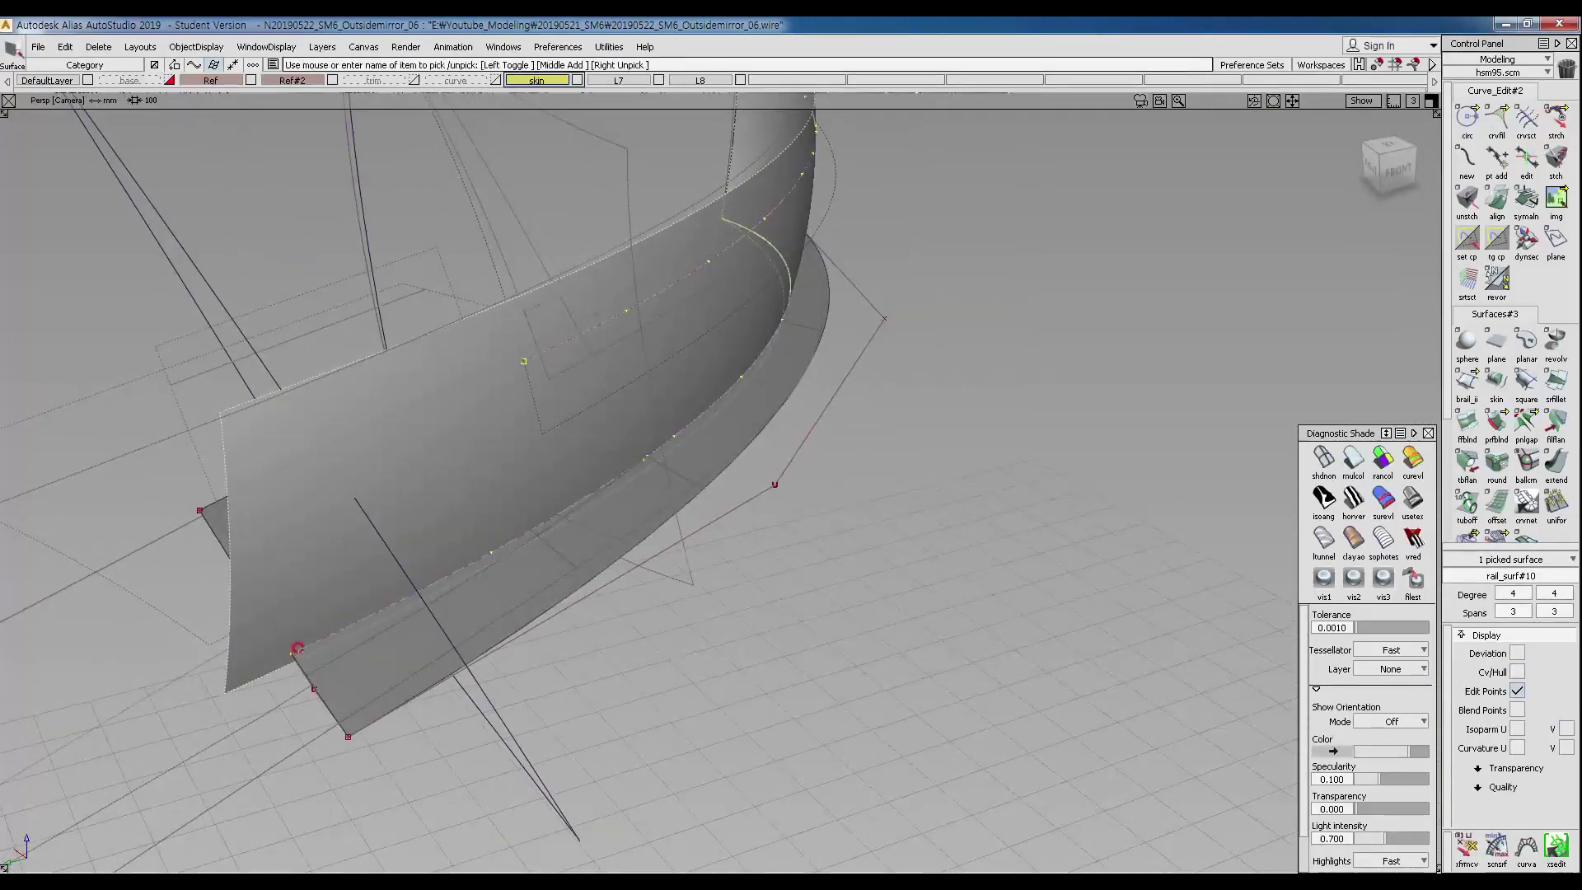
alt+shift+drag(275, 589, 325, 484)
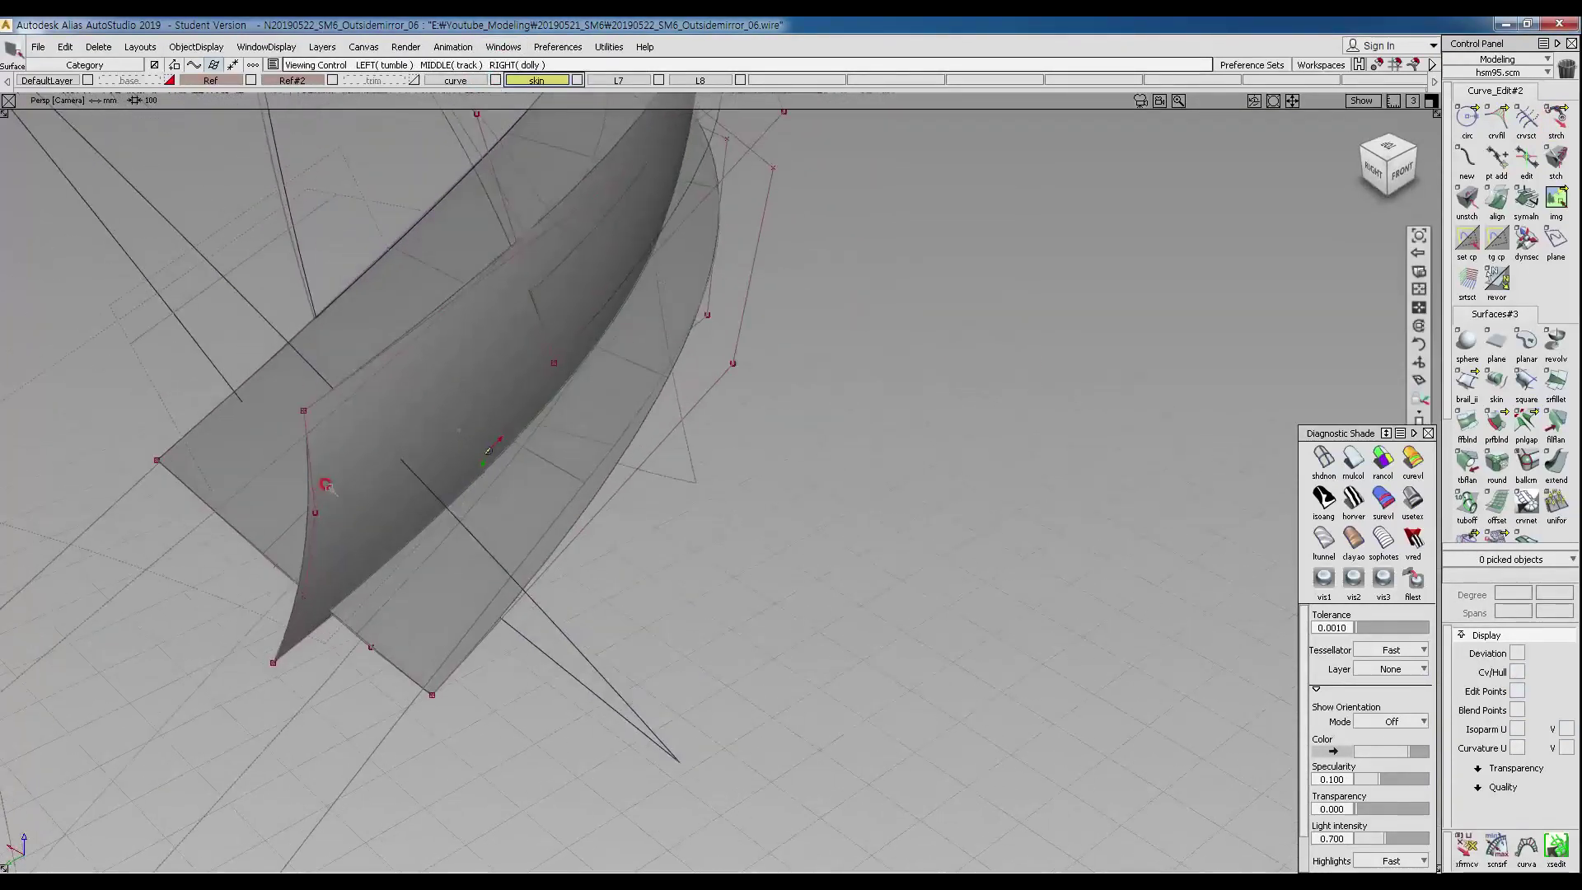
alt+shift+drag(295, 603, 259, 336)
ctrl+shift+drag(284, 497, 262, 428)
Pick the control points along the side surface's inner end and rotate them slightly about the upper corner.
ctrl+shift+drag(206, 379, 92, 391)
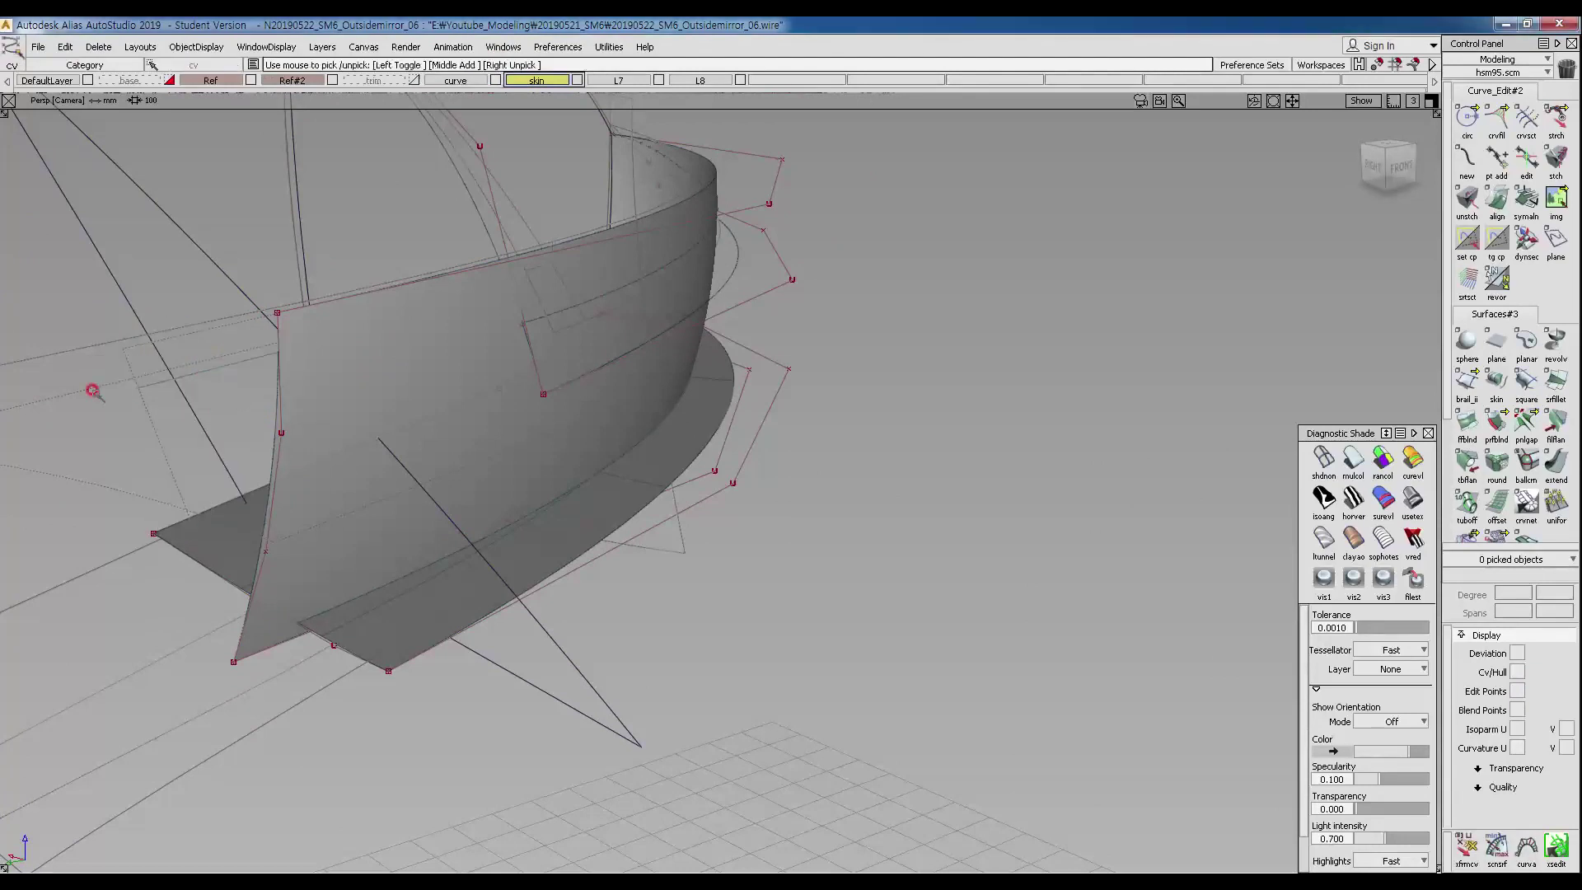
click(275, 427)
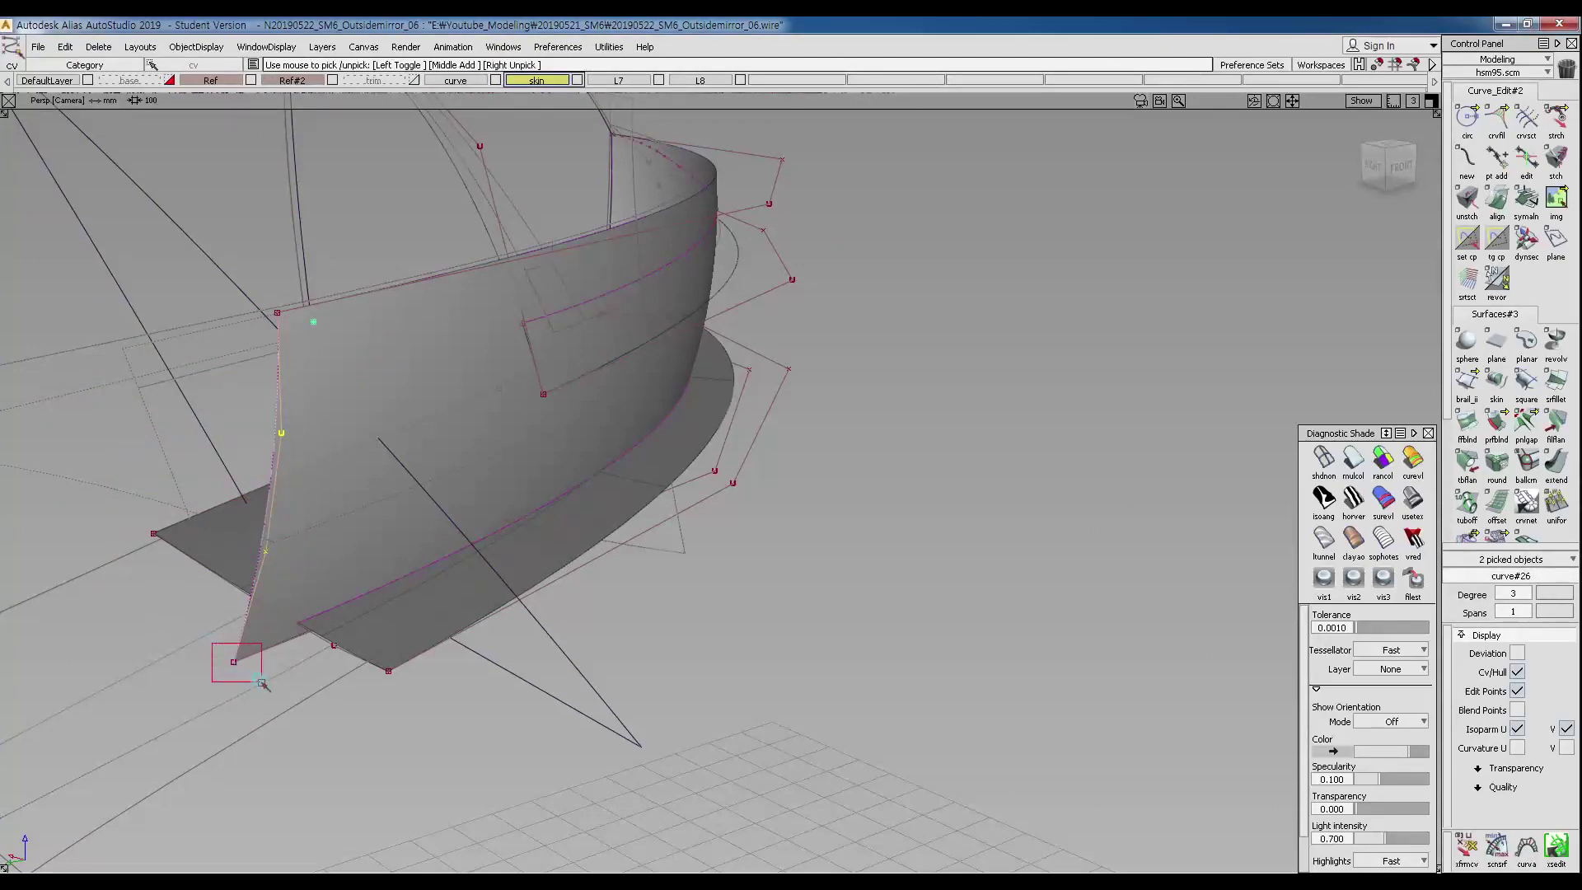
drag(260, 683, 360, 493)
alt+shift+middle_drag(362, 260, 336, 428)
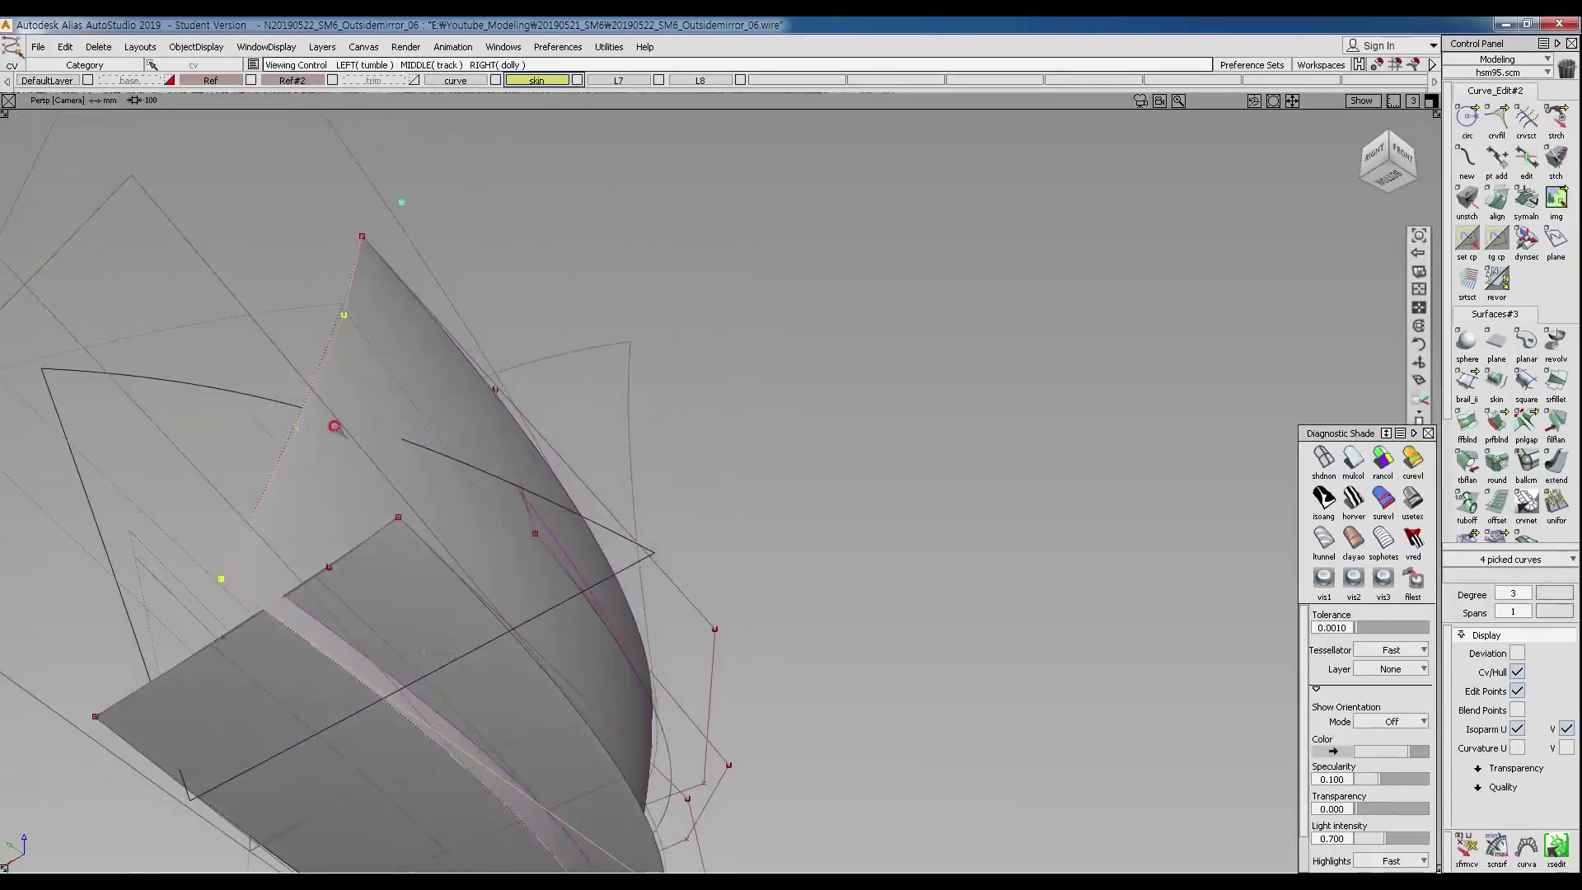
alt+shift+drag(335, 427, 314, 607)
ctrl+shift+middle_drag(281, 438, 300, 399)
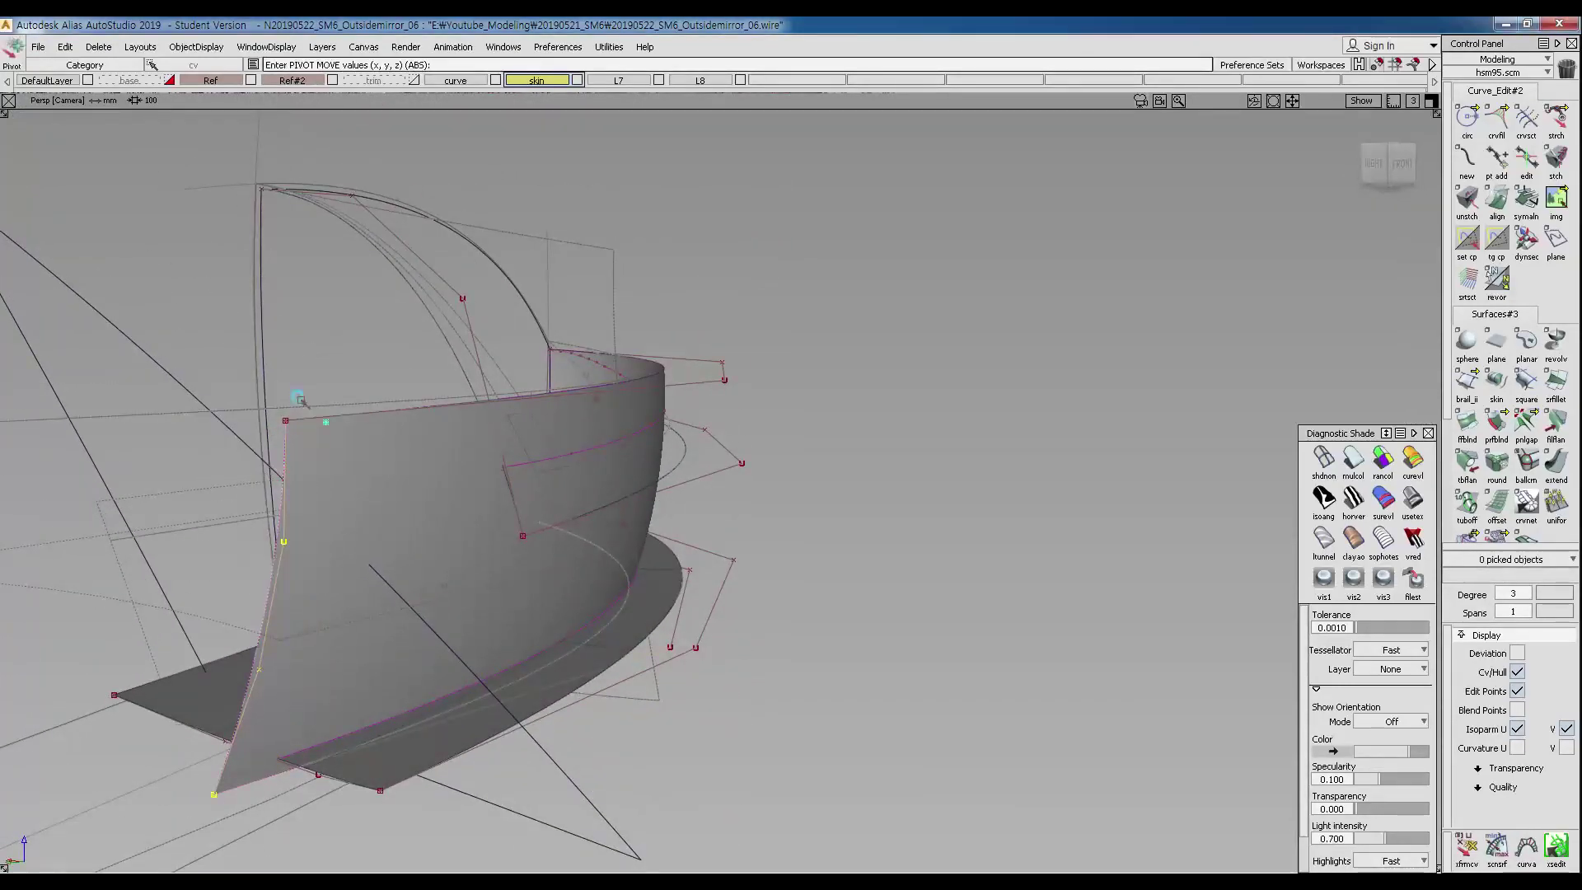
alt+shift+drag(314, 519, 329, 449)
ctrl+shift+right_drag(894, 506, 893, 533)
middle_drag(903, 540, 910, 512)
Examine the rotated side surface in perspective and compare its intersection curves with the reference images in the top and front views.
alt+shift+drag(849, 560, 862, 696)
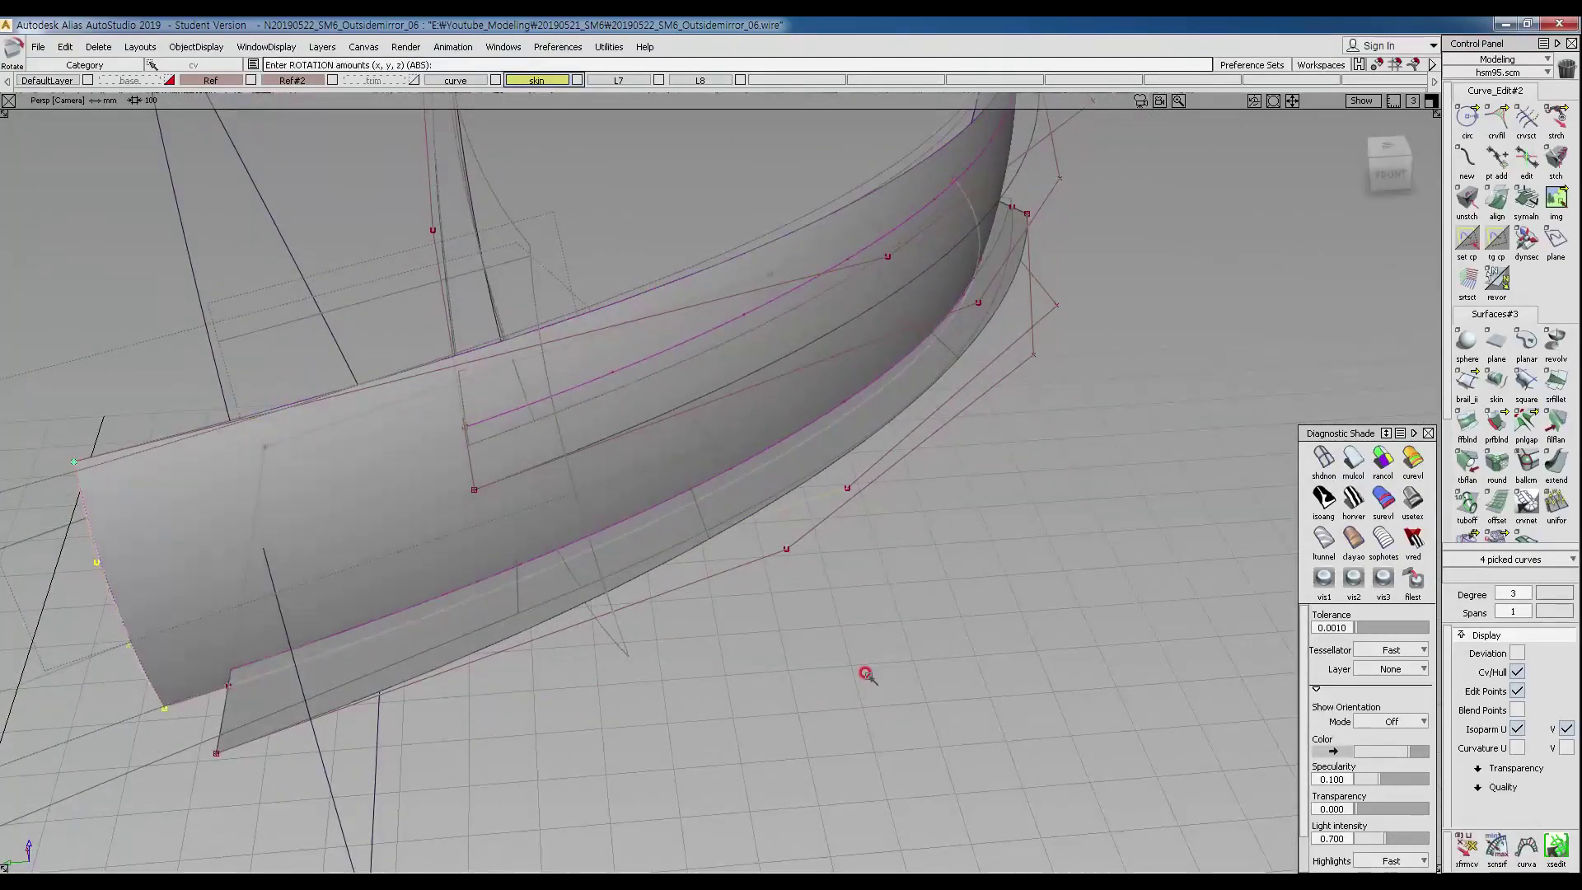
alt+shift+drag(807, 683, 534, 412)
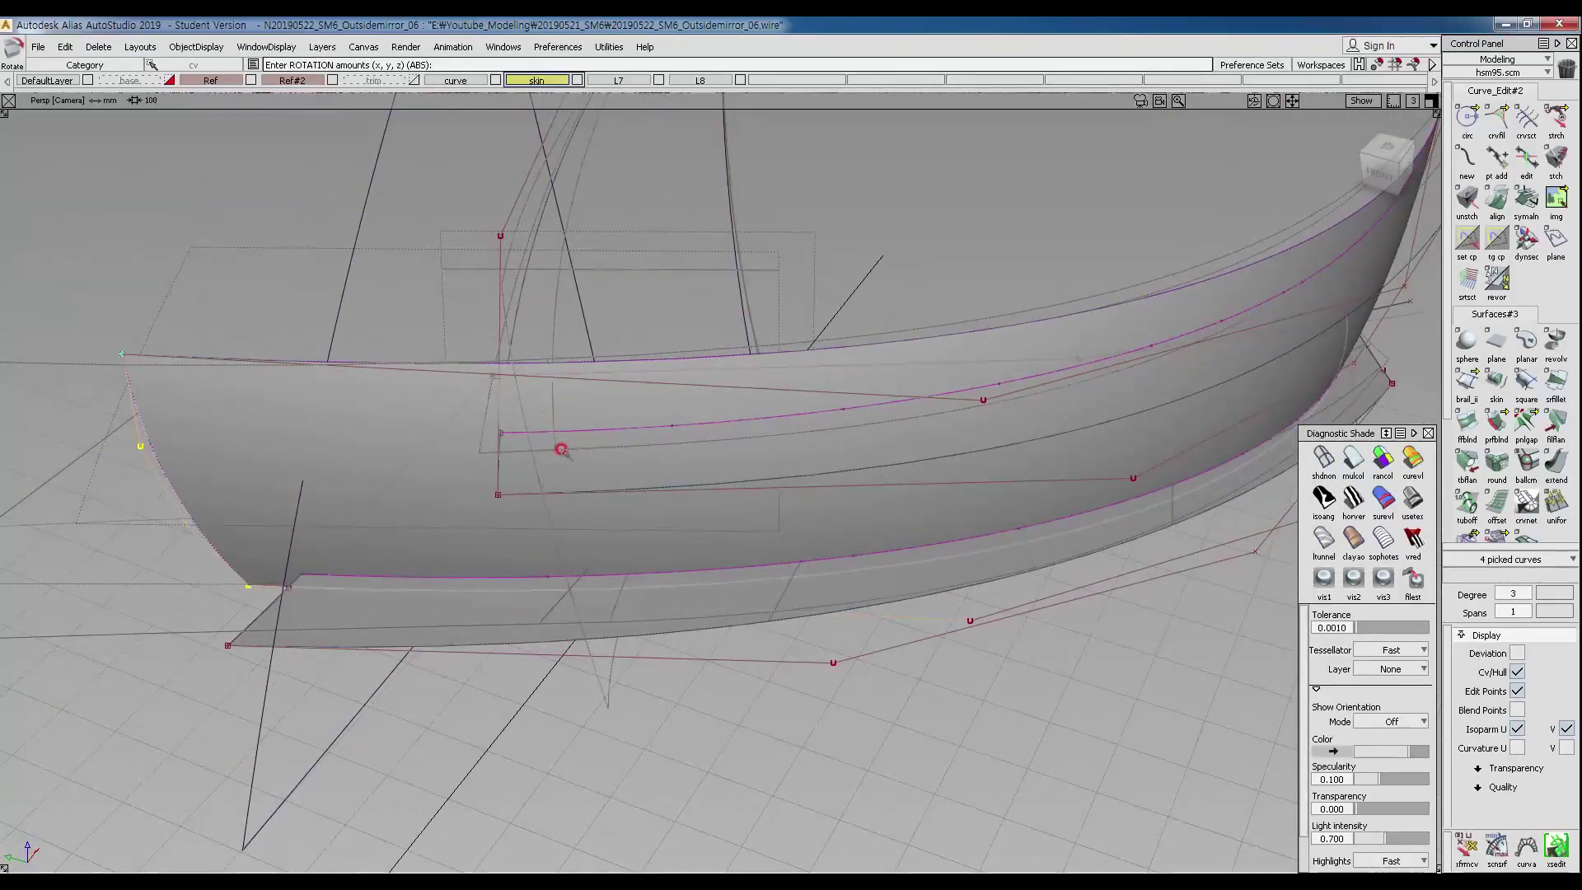
alt+shift+drag(522, 555, 857, 646)
ctrl+shift+click(774, 636)
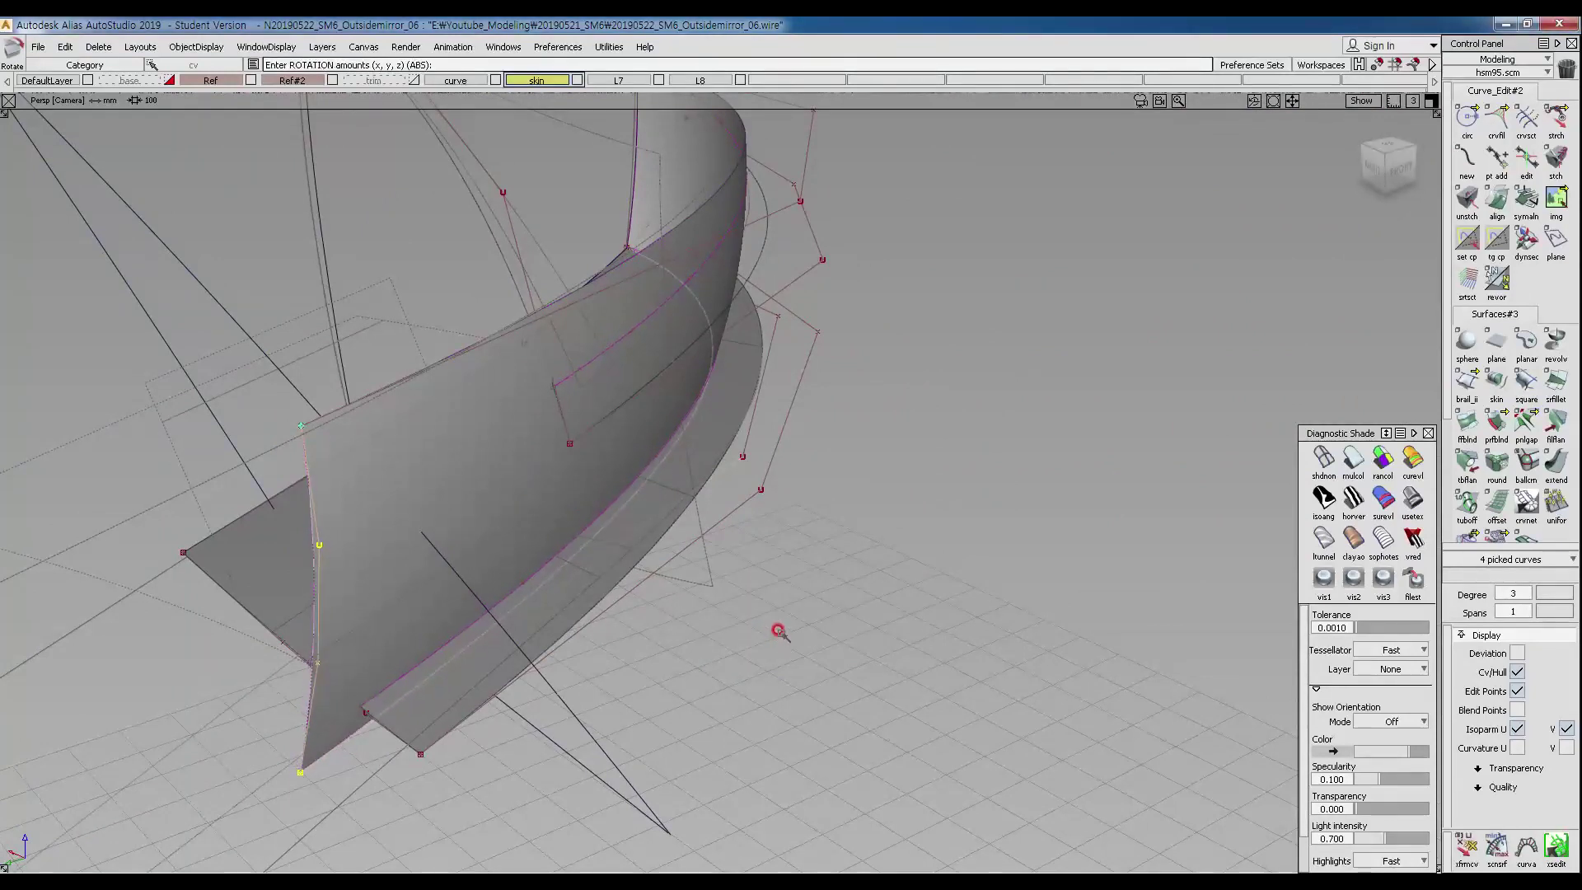
alt+shift+drag(759, 629, 514, 590)
ctrl+shift+click(532, 562)
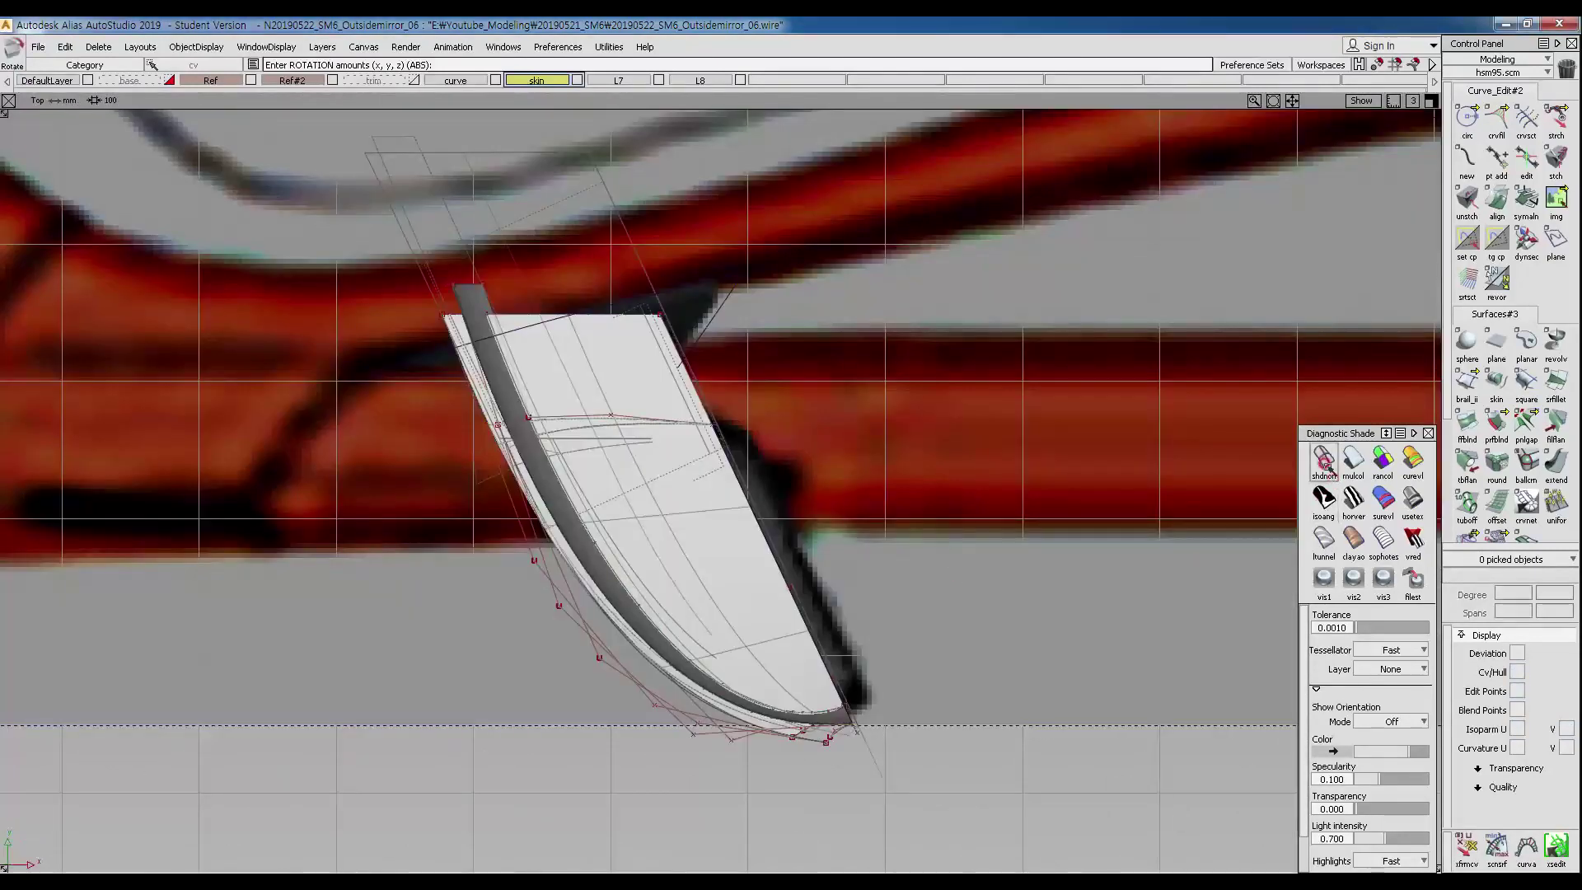
click(1326, 460)
mouse_move(583, 426)
ctrl+shift+mouse_down()
mouse_move(485, 371)
mouse_move(558, 356)
ctrl+shift+mouse_up()
alt+shift+right_drag(589, 425, 624, 440)
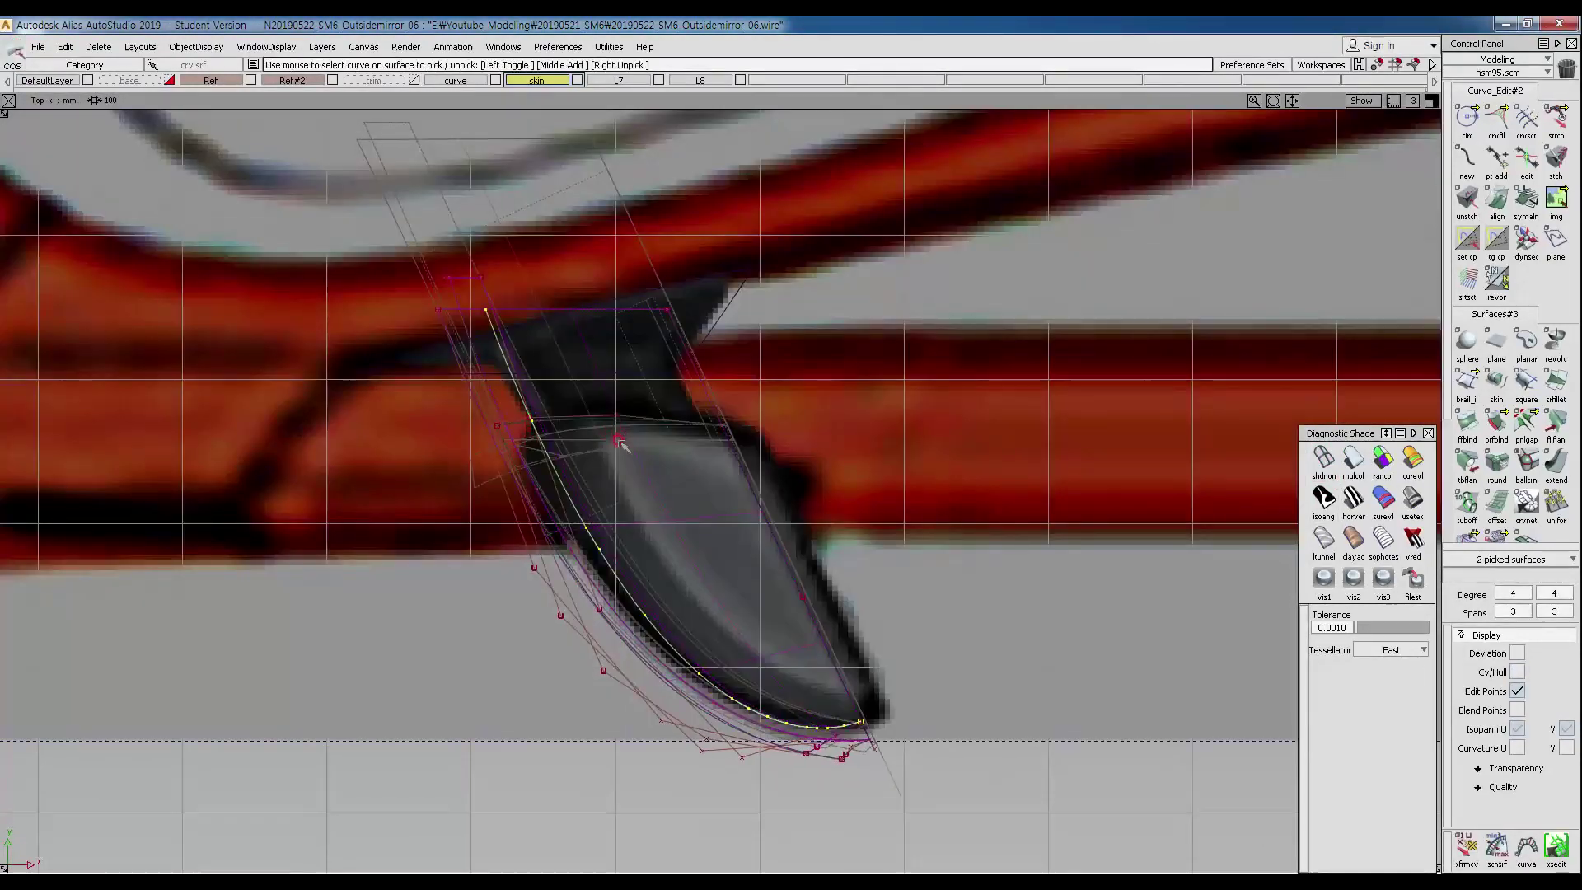
ctrl+shift+right_drag(519, 447, 568, 485)
ctrl+shift+drag(886, 593, 872, 518)
ctrl+shift+drag(896, 558, 811, 499)
click(768, 553)
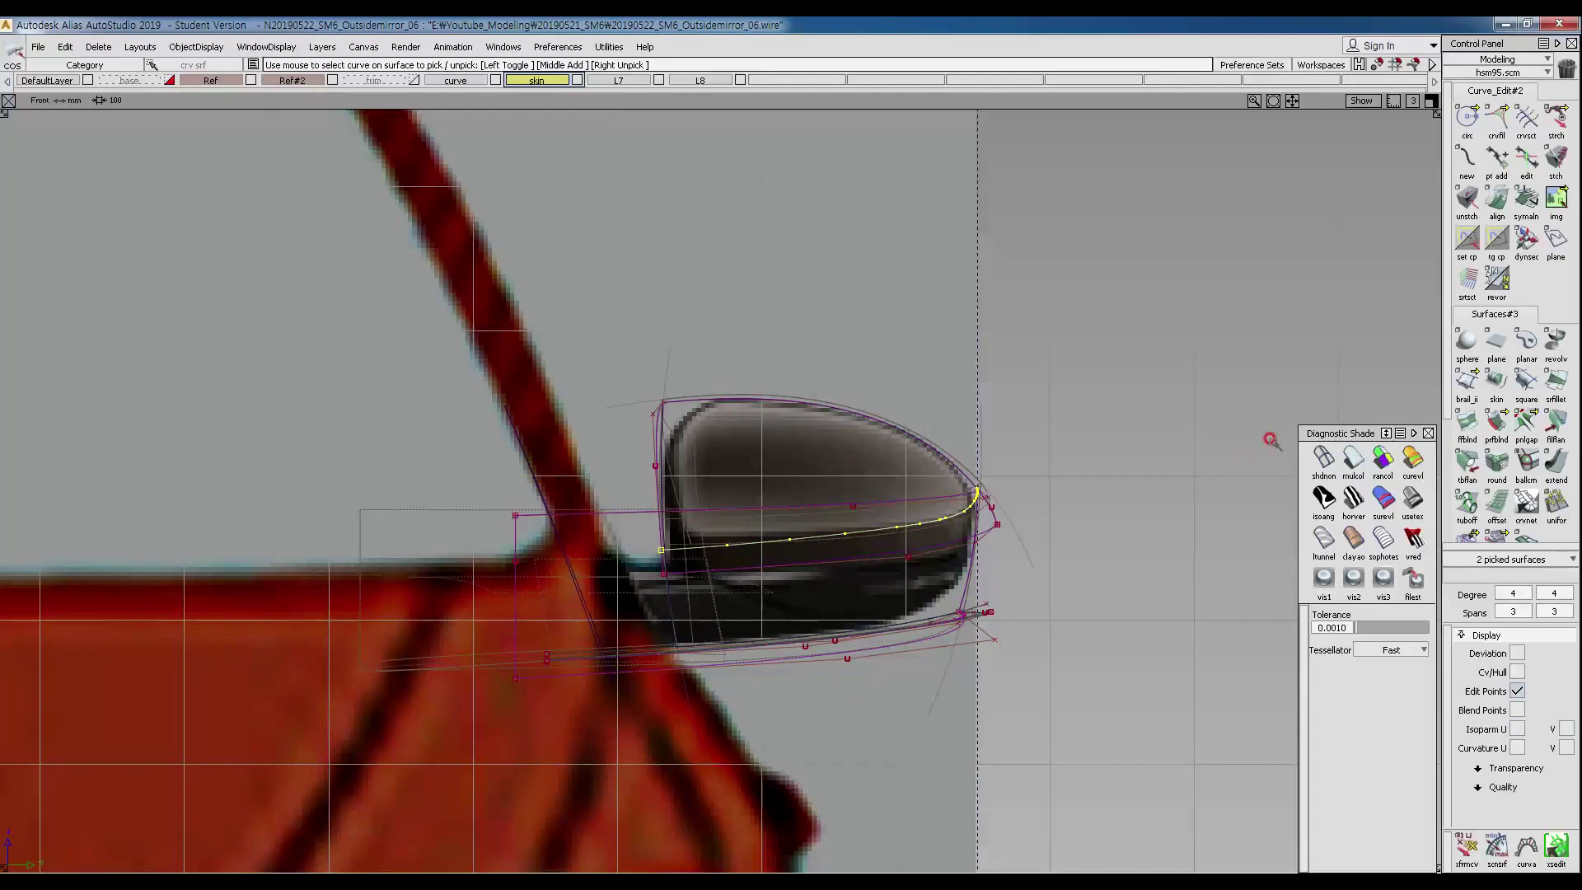
Pick the side surface's inner-end control points, set the pivot near the middle of that end, and rotate them slightly in the front view.
ctrl+shift+drag(453, 548, 468, 580)
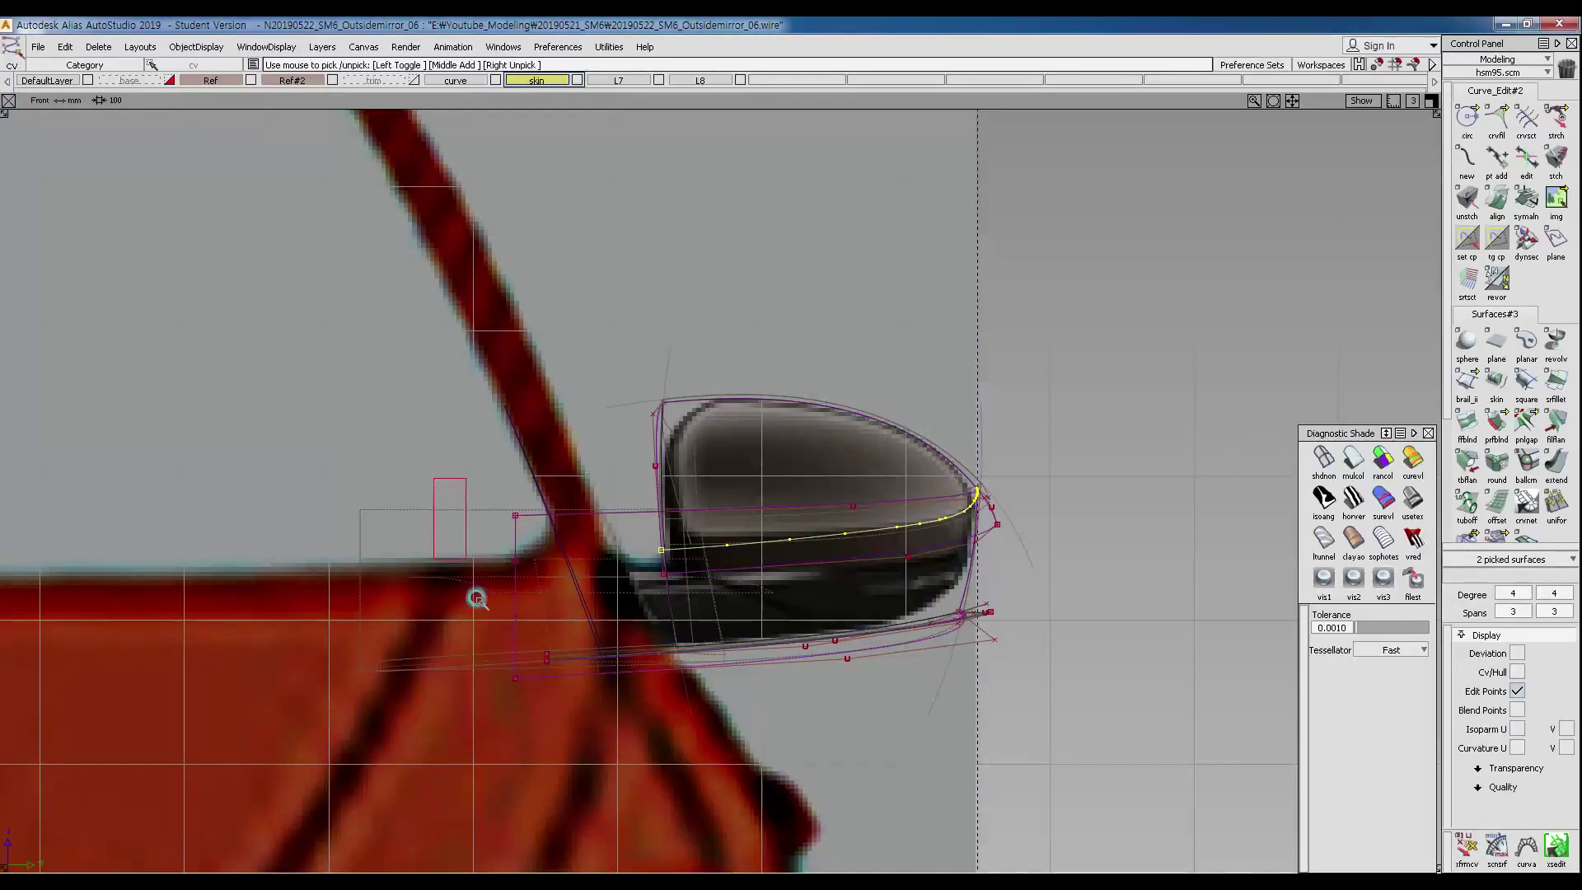
drag(520, 707, 519, 698)
ctrl+shift+drag(505, 610, 521, 592)
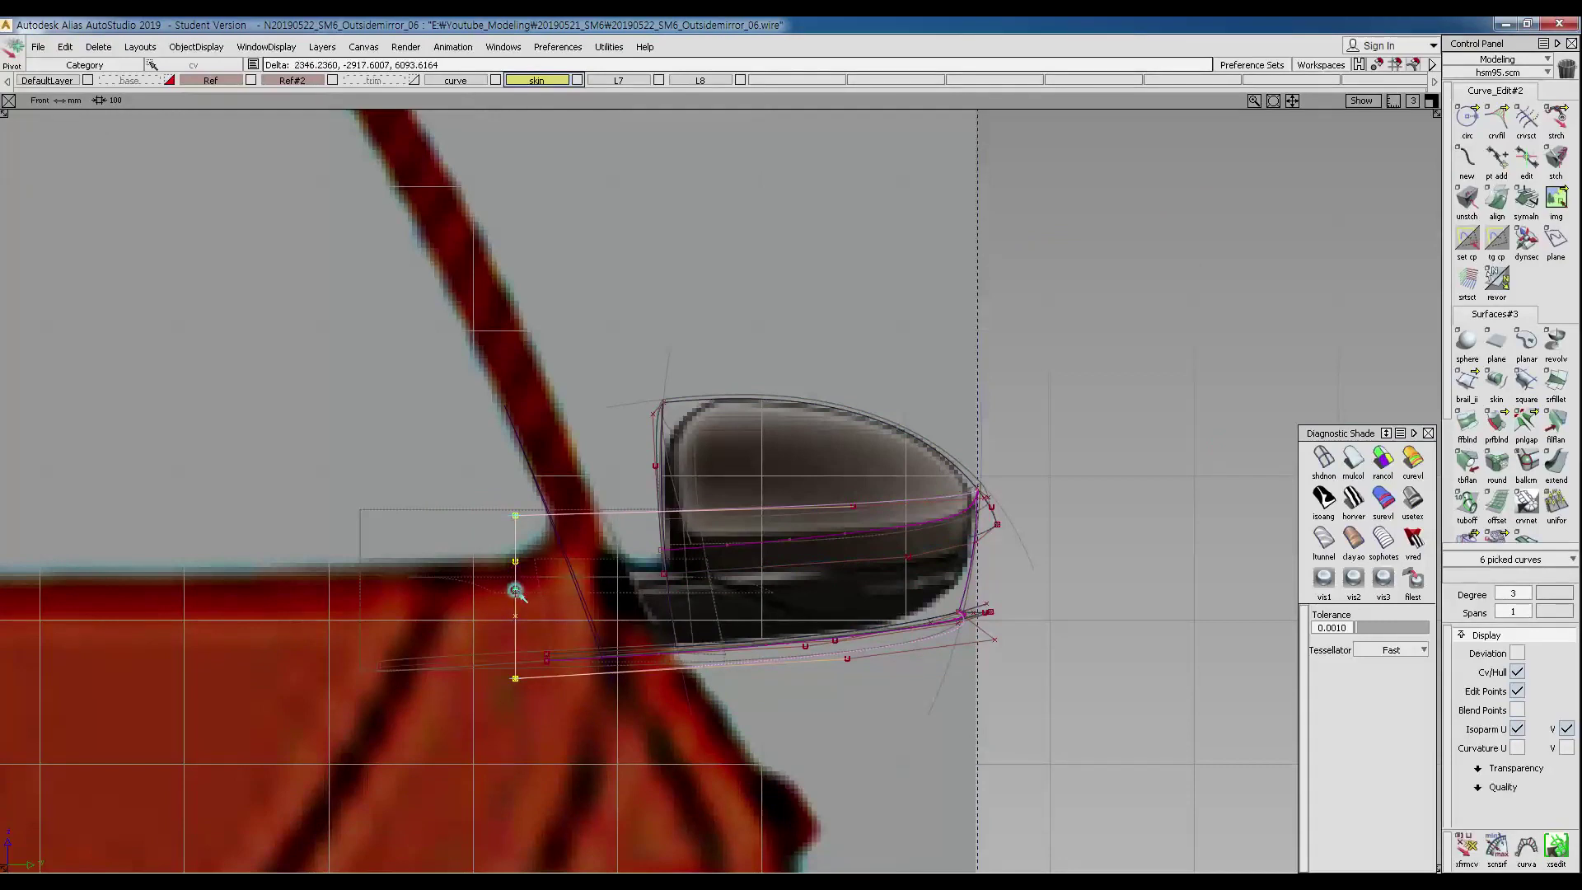
alt+shift+right_drag(1072, 462, 1095, 476)
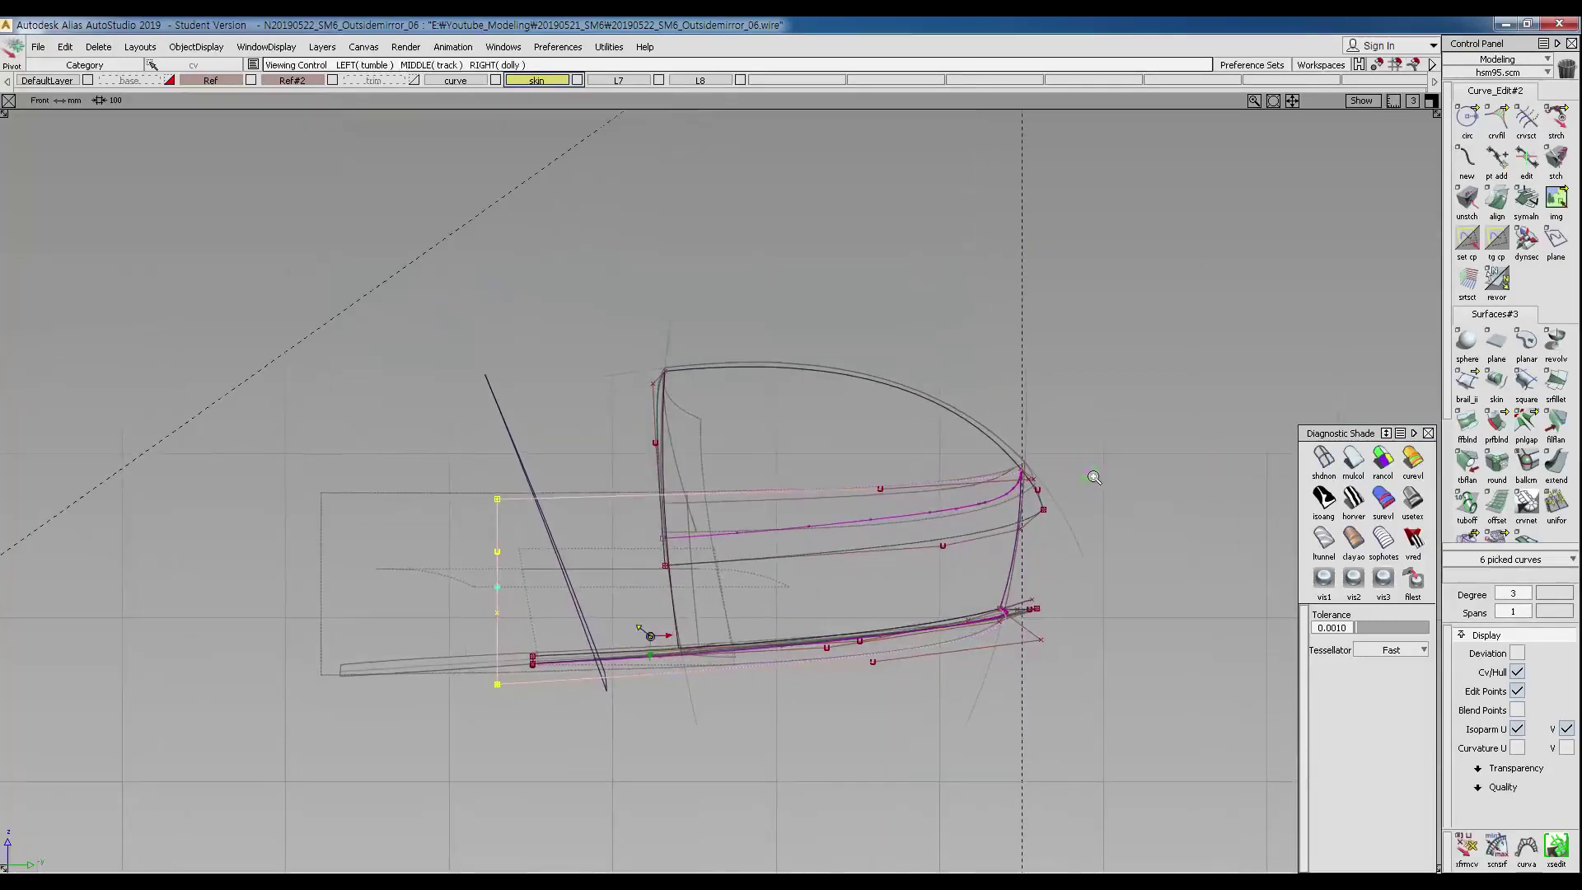
ctrl+shift+middle_drag(1121, 402, 1123, 441)
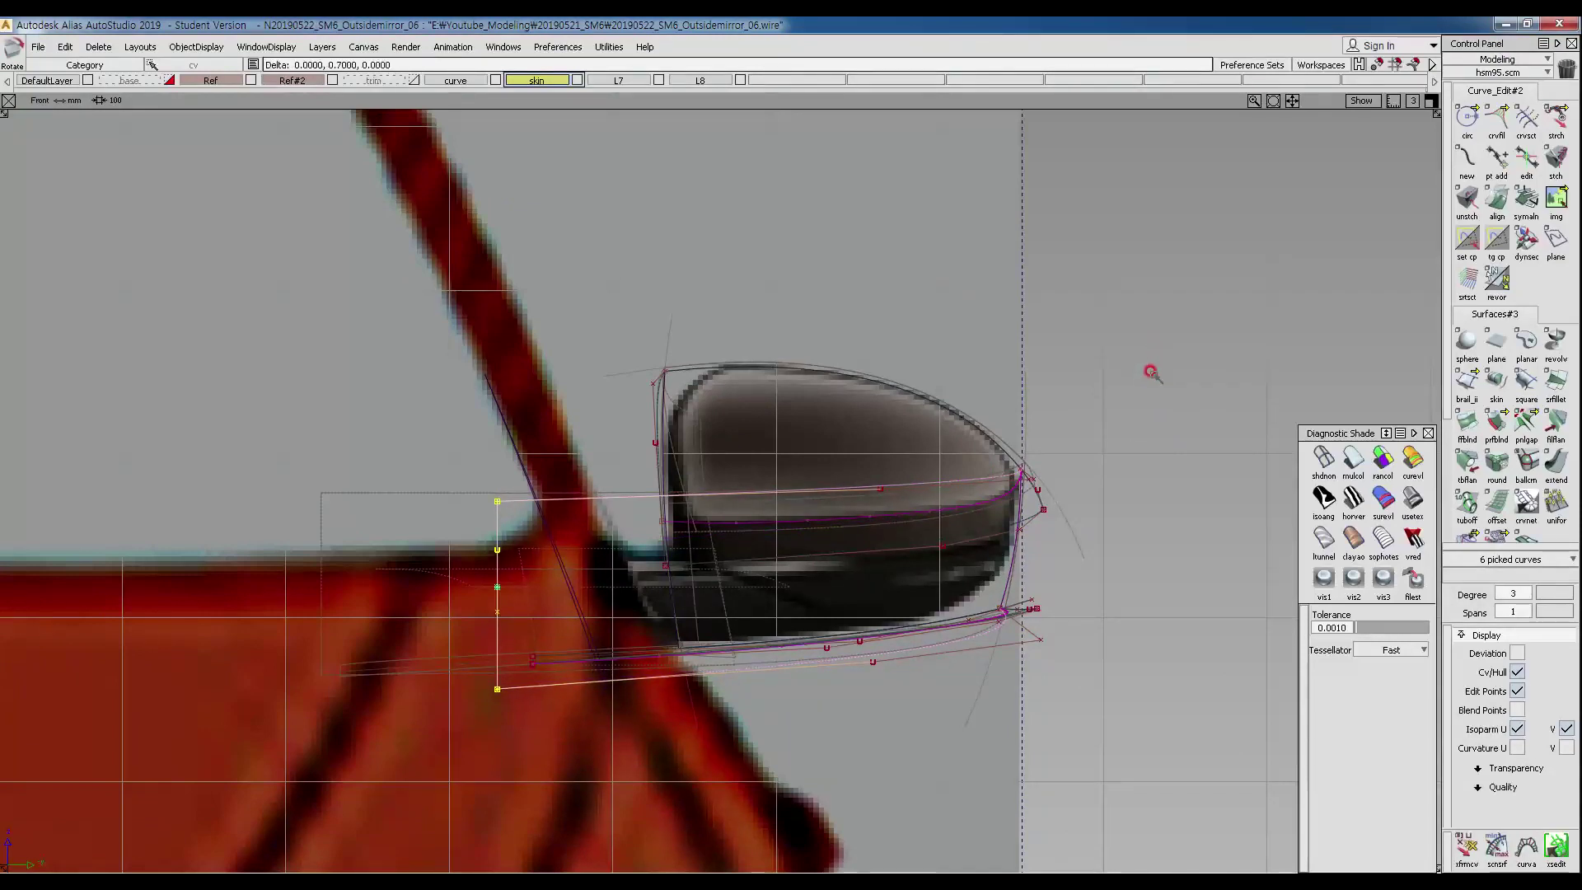
ctrl+shift+right_drag(561, 587, 613, 579)
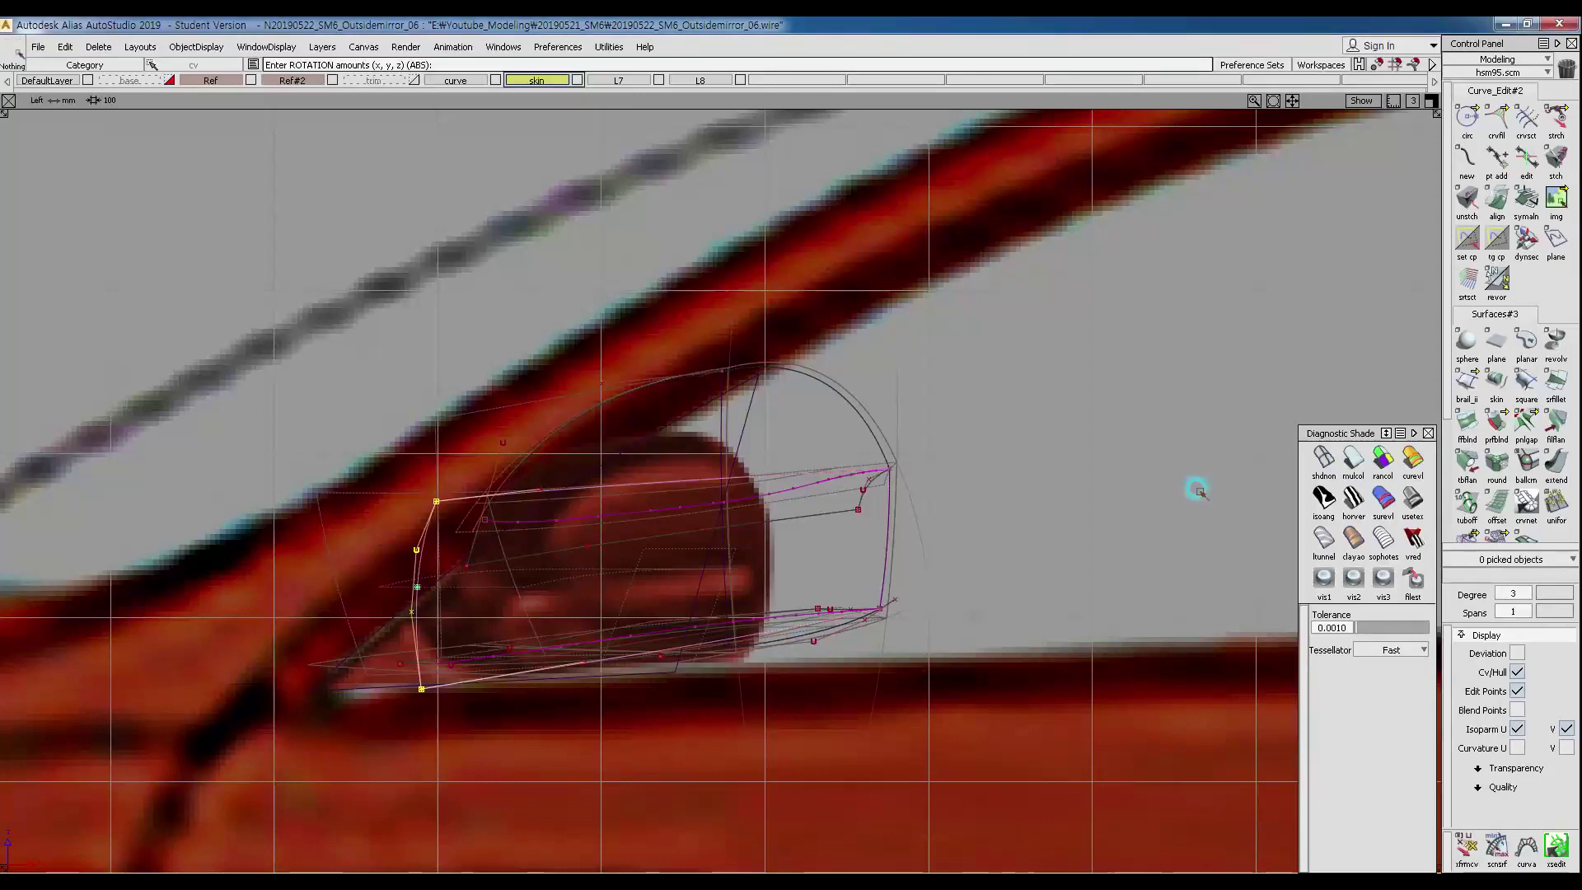
ctrl+shift+drag(1194, 491, 1219, 480)
Examine the shaded surfaces in perspective and compare the upper and lower intersection curves with the mirror in the top and front views.
click(1352, 458)
ctrl+shift+right_drag(674, 700, 781, 581)
alt+shift+drag(527, 574, 184, 611)
alt+shift+drag(548, 651, 702, 666)
click(1325, 453)
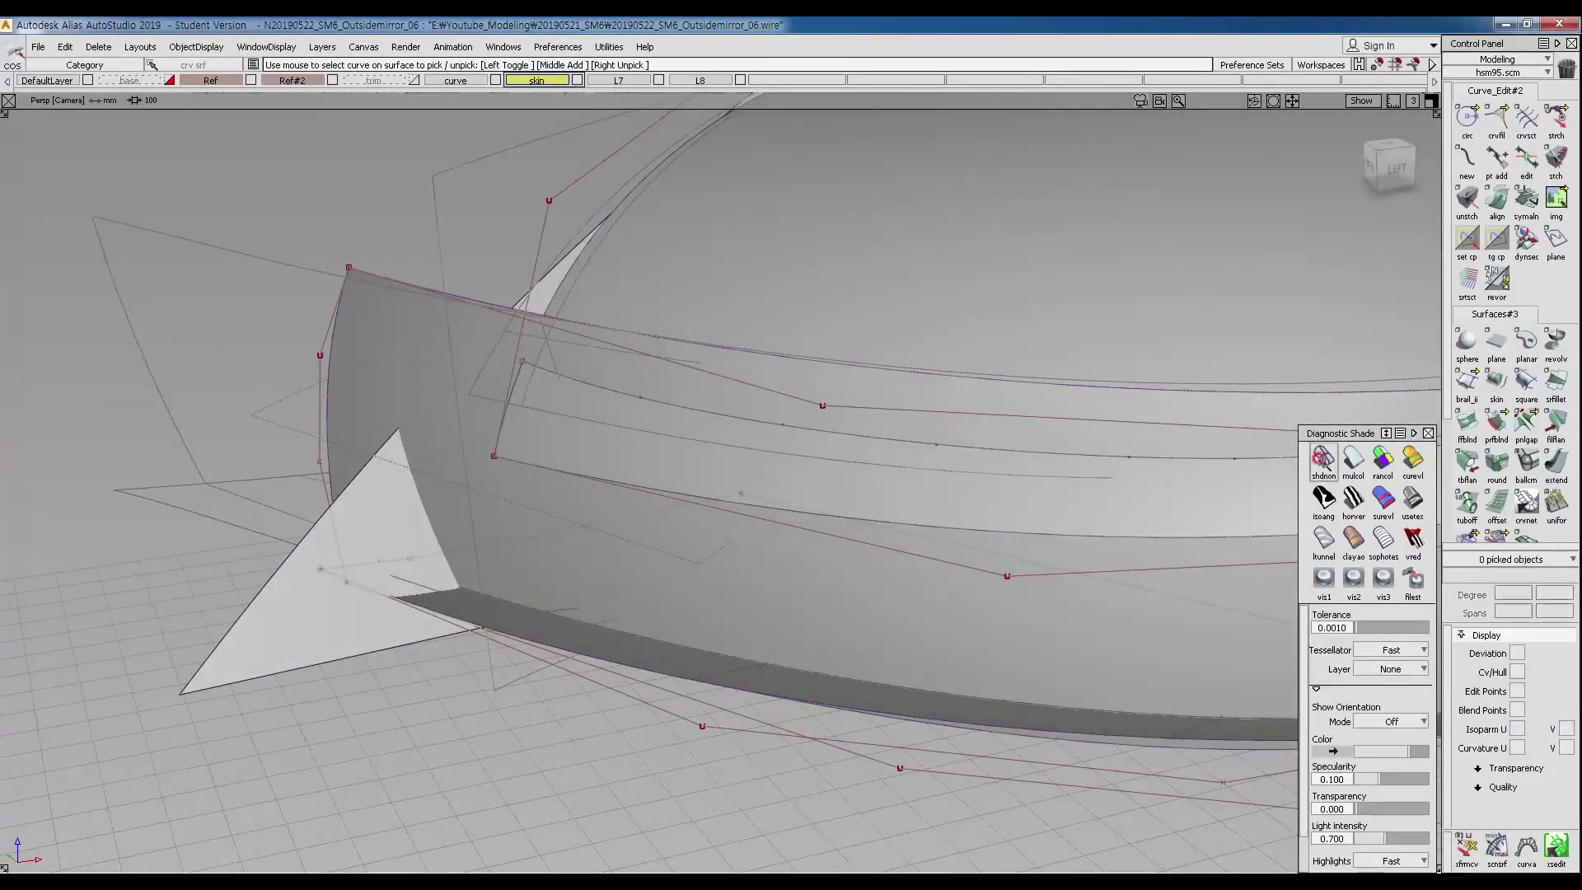
drag(639, 661, 638, 665)
ctrl+shift+right_drag(696, 571, 695, 643)
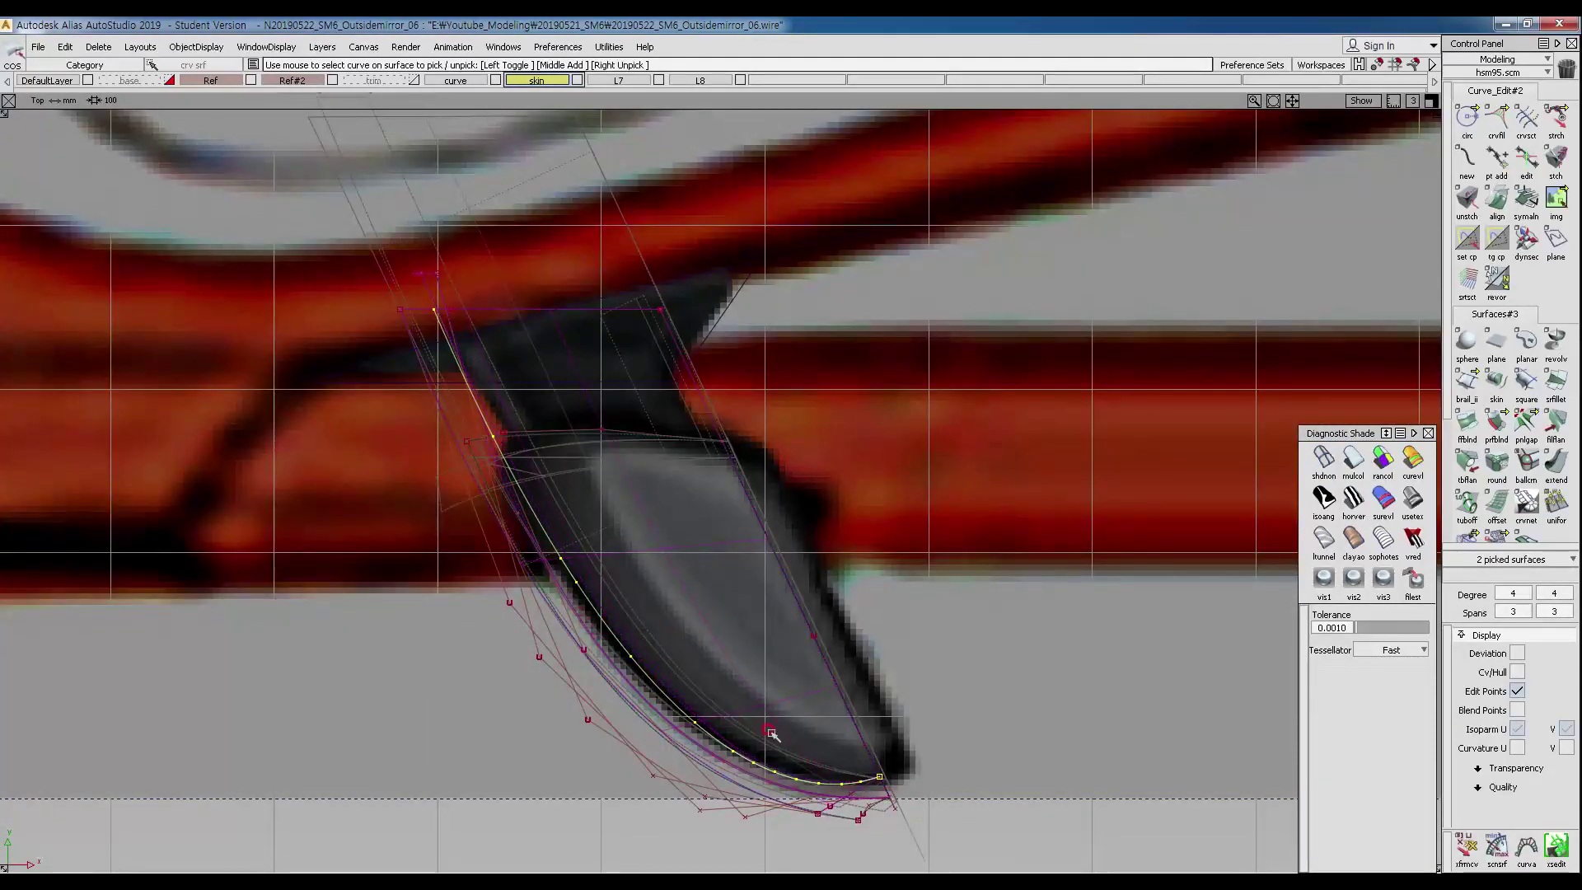
ctrl+shift+right_drag(692, 729, 819, 605)
alt+shift+drag(819, 606, 736, 668)
ctrl+shift+right_drag(708, 647, 763, 647)
drag(789, 693, 858, 619)
drag(796, 496, 825, 612)
alt+shift+right_drag(830, 673, 990, 639)
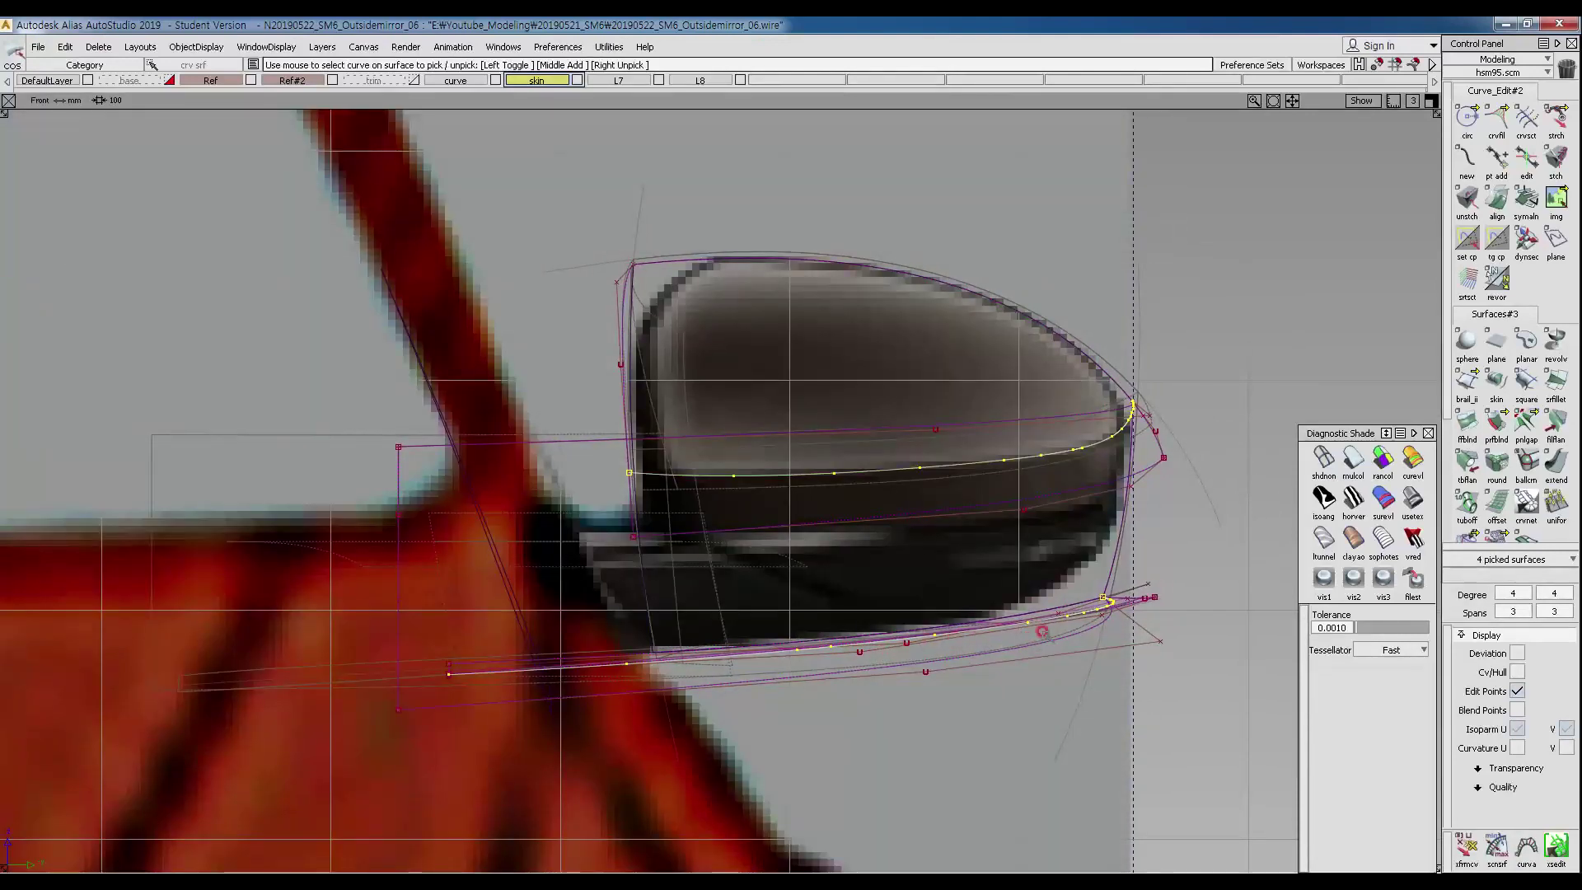
Pick the underside's inner and outer short generation curves and rotate them together slightly about their shared-edge ends.
ctrl+shift+drag(730, 697, 745, 536)
ctrl+shift+right_drag(745, 537, 796, 541)
alt+shift+drag(796, 540, 547, 569)
ctrl+shift+drag(336, 554, 501, 606)
alt+shift+middle_drag(501, 607, 434, 571)
alt+shift+drag(442, 580, 484, 757)
right_click(483, 785)
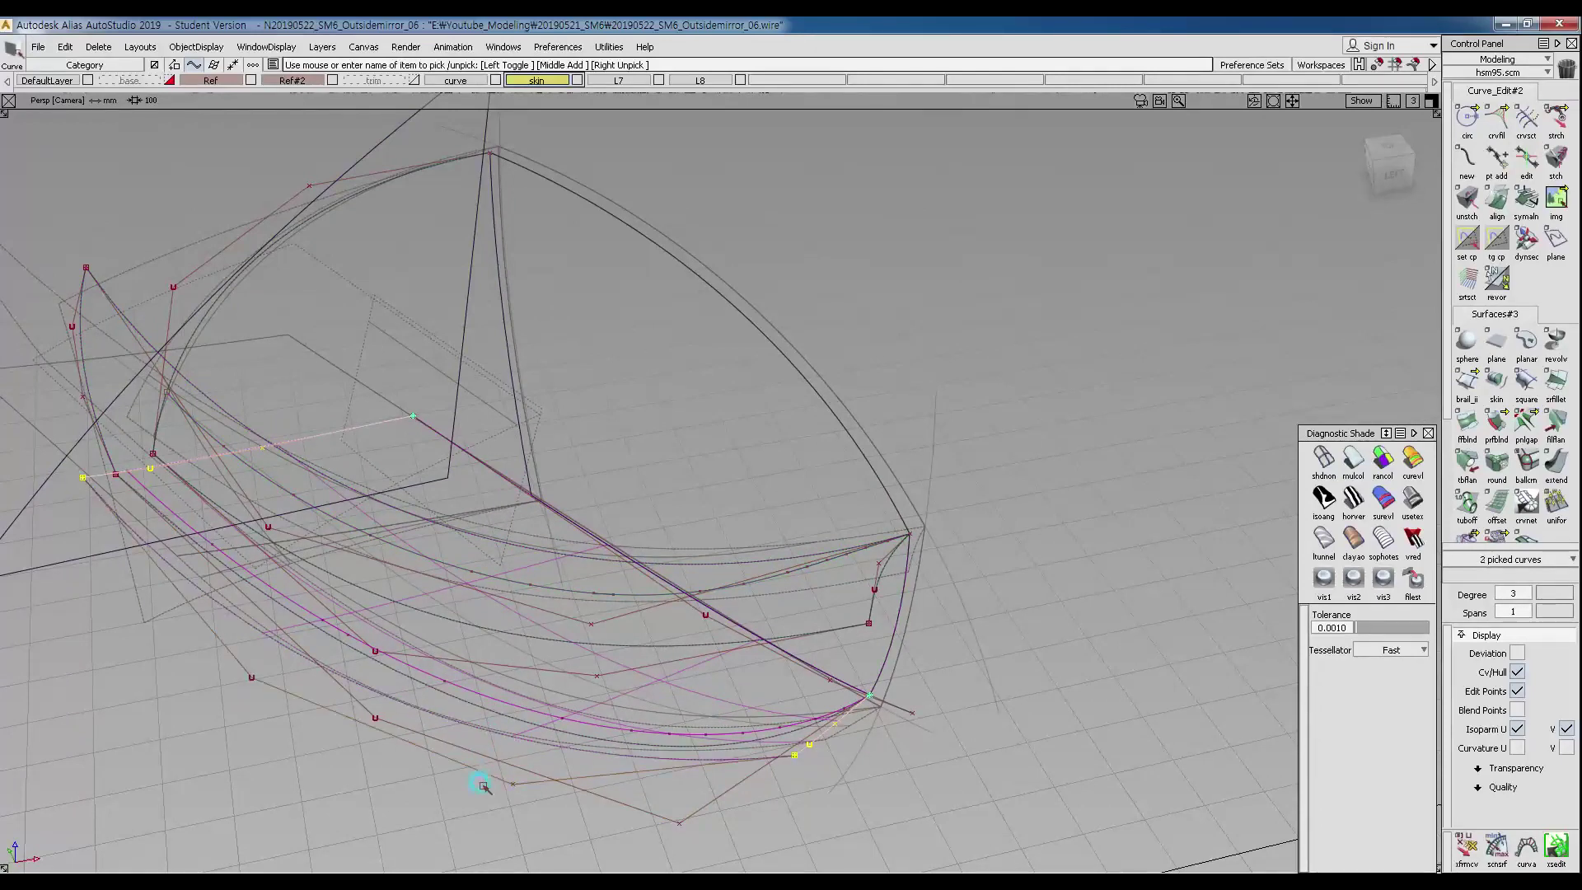
alt+shift+drag(750, 777, 1018, 556)
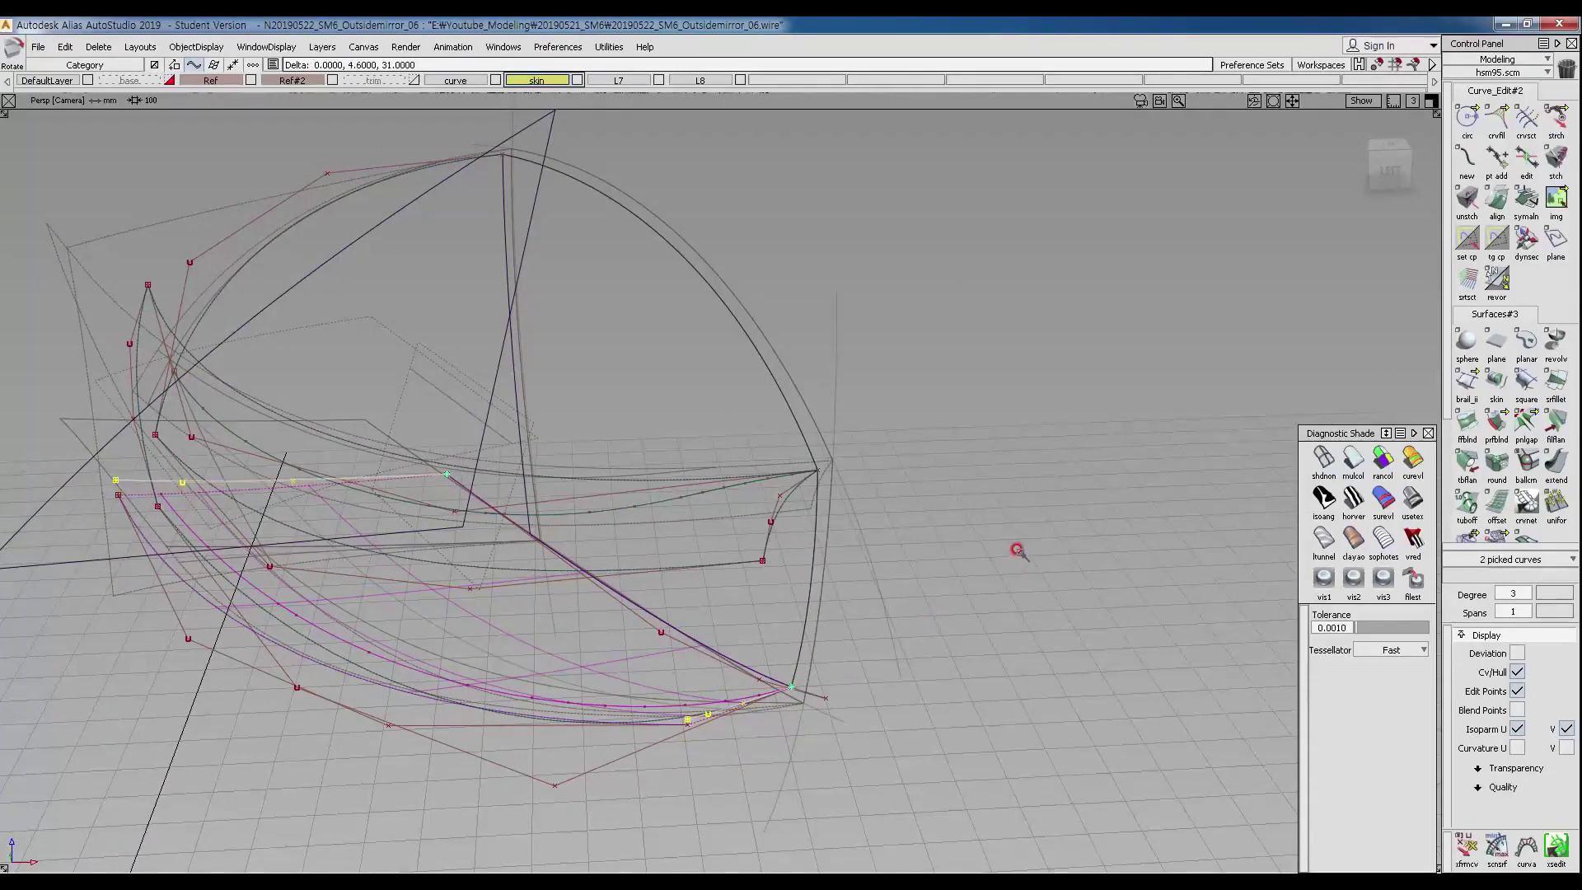
ctrl+shift+drag(177, 720, 175, 593)
Move the underside's long generation curve onto the free end of the rotated inner short curve.
alt+shift+drag(135, 533, 313, 531)
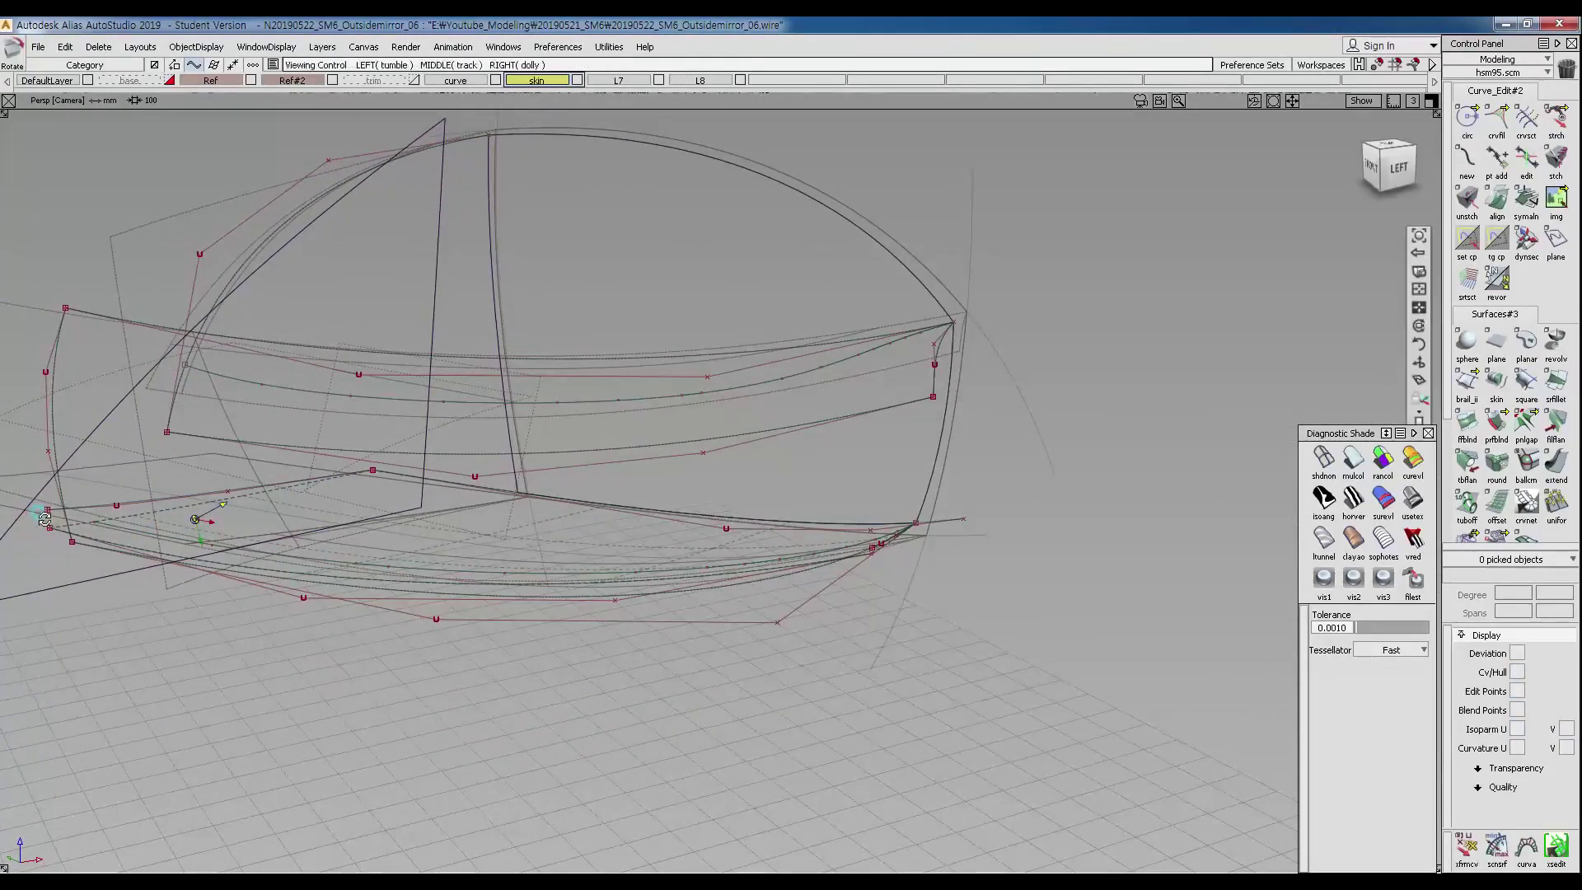
alt+shift+click(51, 525)
alt+shift+right_drag(50, 526, 71, 529)
alt+shift+middle_drag(71, 530, 186, 550)
ctrl+shift+drag(186, 549, 209, 606)
click(210, 608)
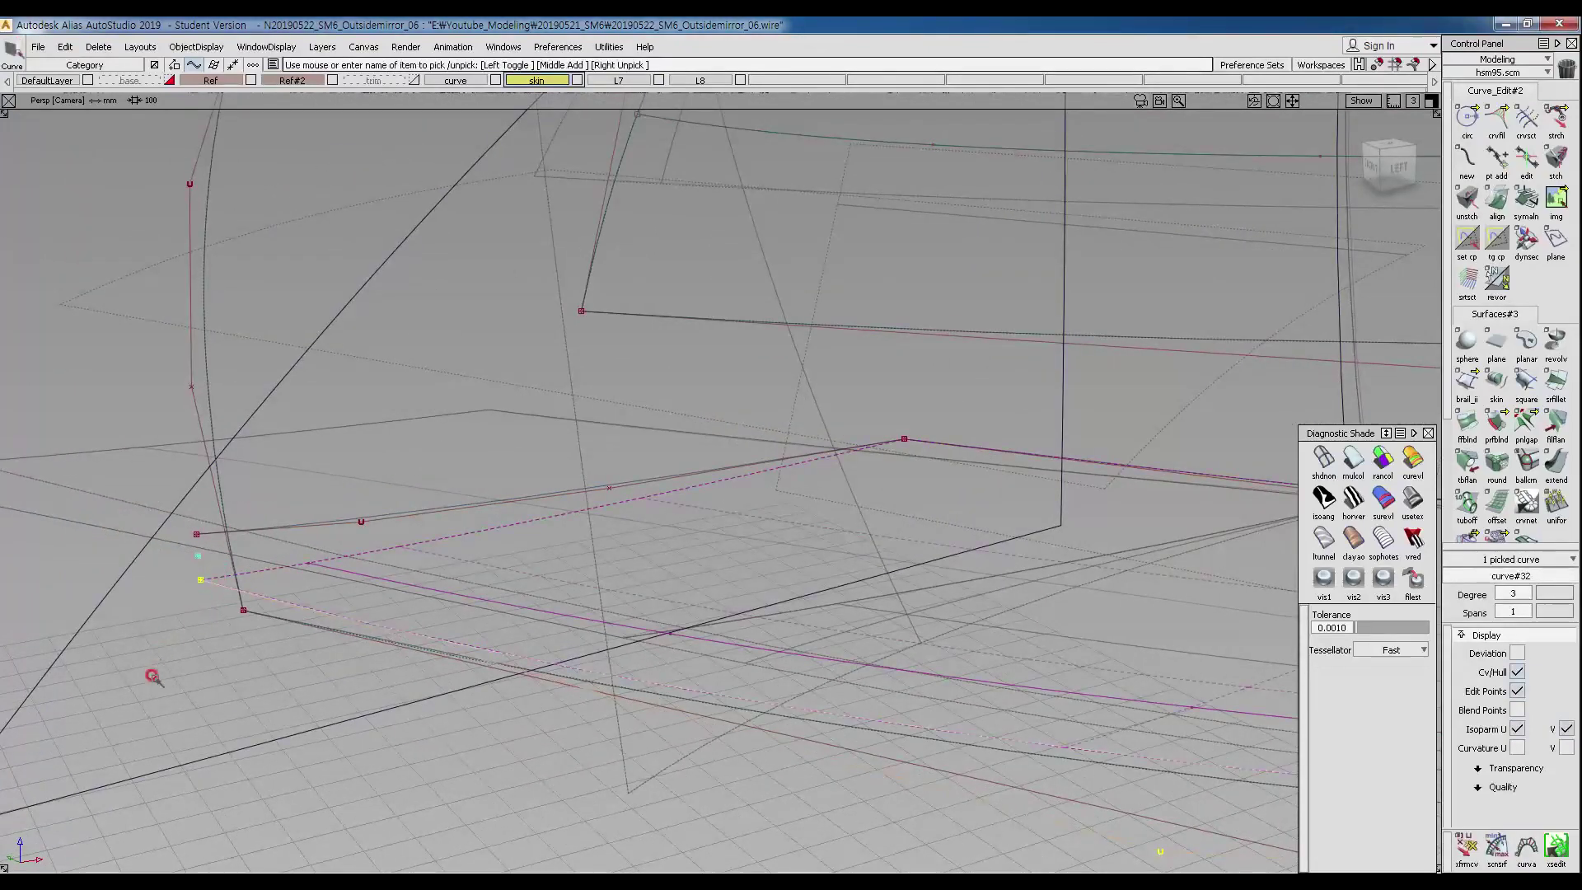
mouse_move(752, 590)
alt+shift+mouse_down()
mouse_move(442, 593)
mouse_move(615, 601)
mouse_move(747, 575)
mouse_move(770, 629)
mouse_move(770, 593)
alt+shift+mouse_up()
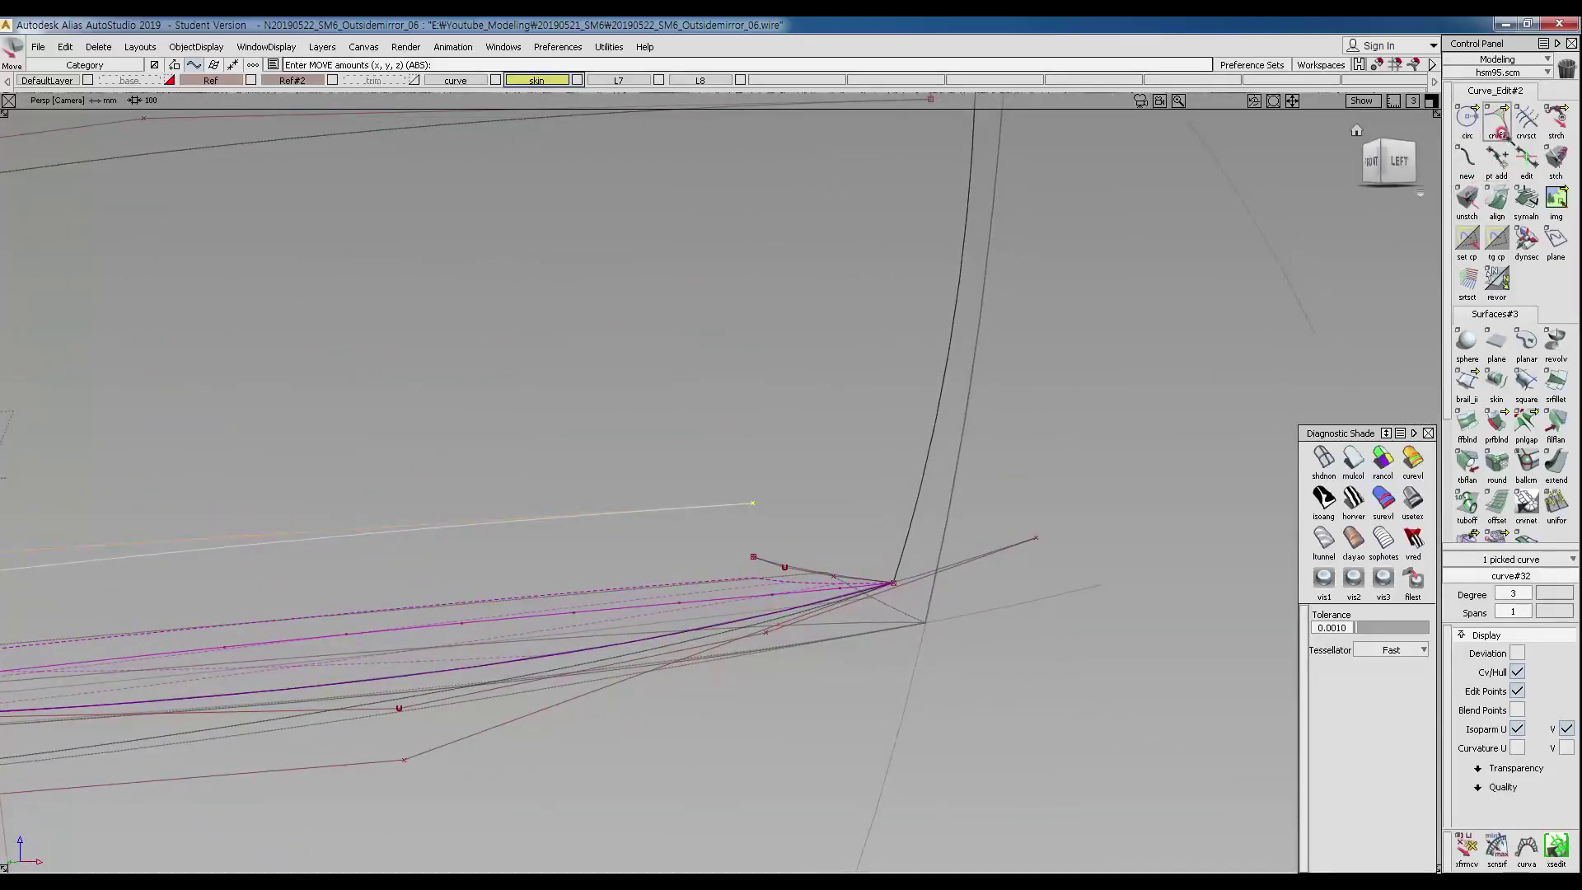
Stretch the long curve's outer end onto the free end of the outer short curve.
click(1556, 119)
click(750, 506)
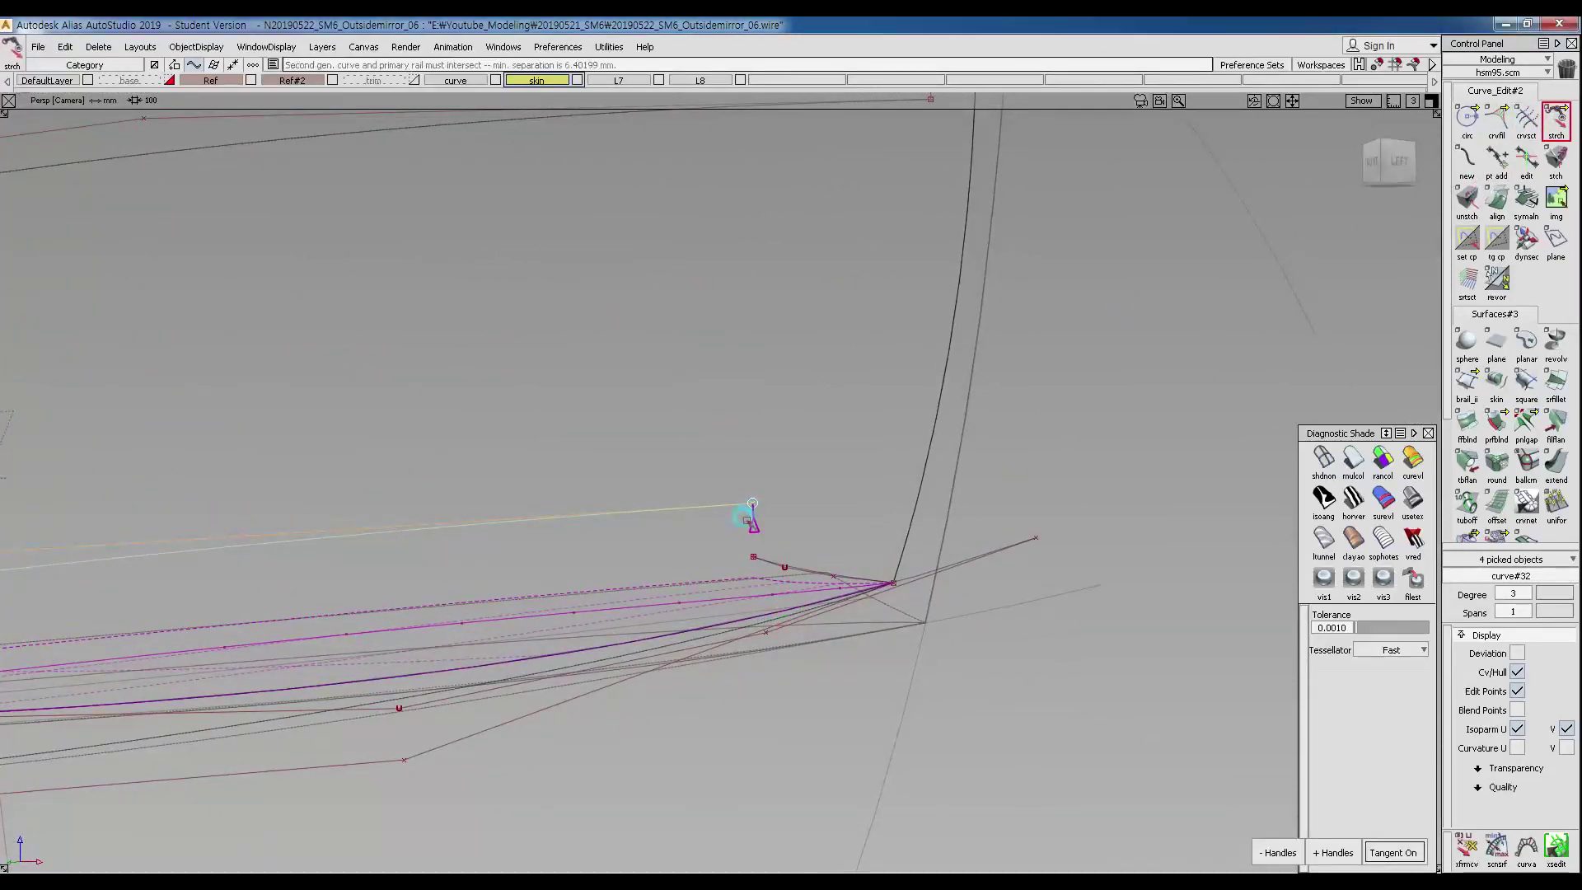
drag(736, 551, 732, 548)
drag(1306, 467, 1351, 463)
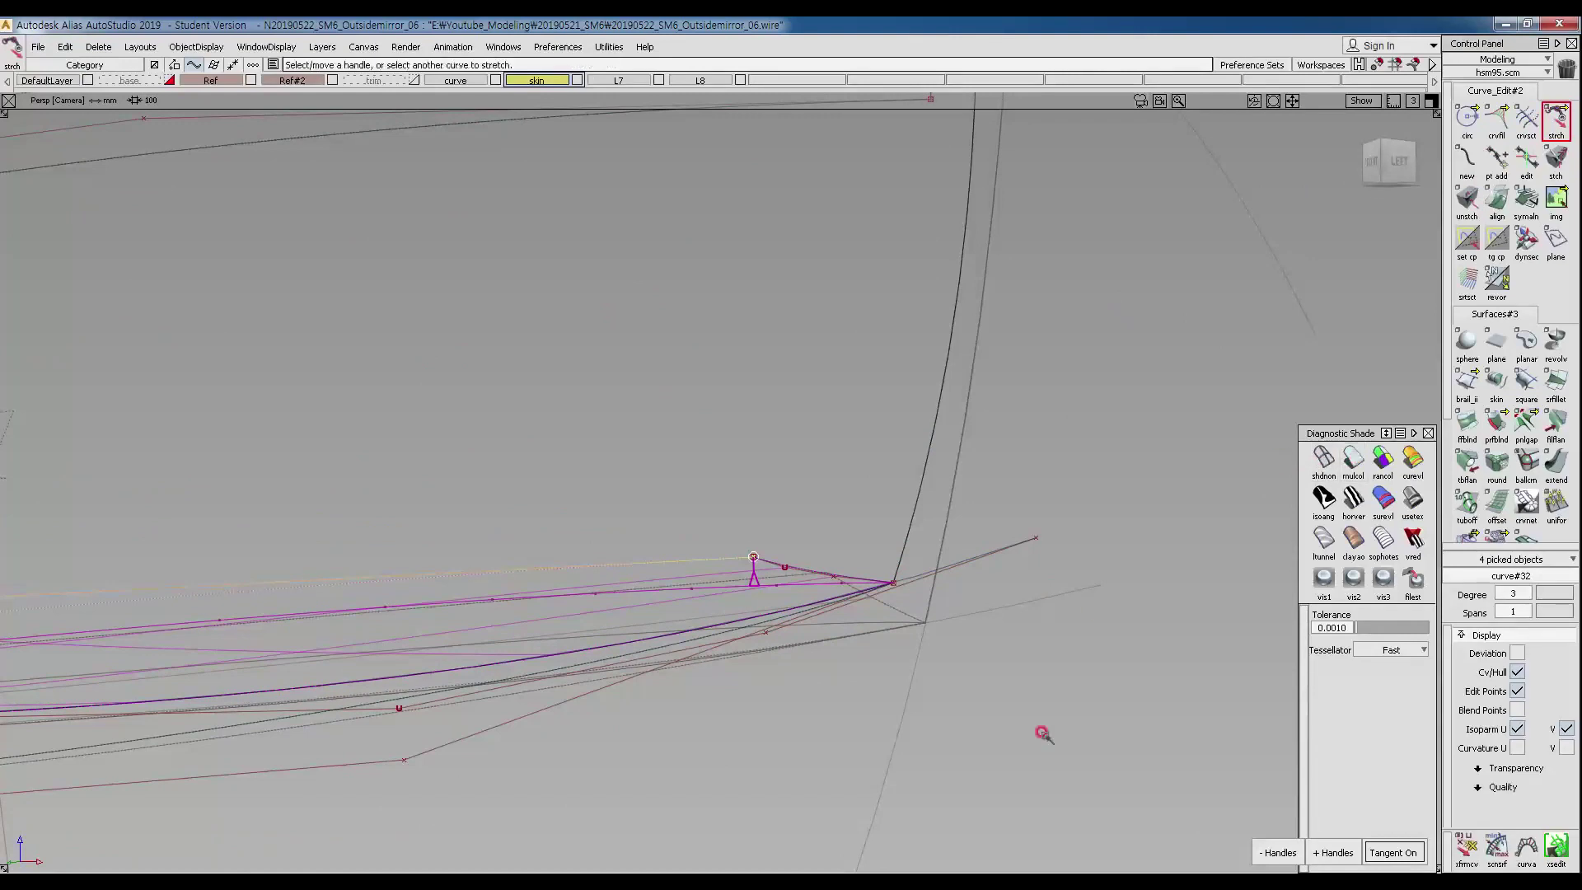
Pick the lower intersection curve and compare it with the mirror's lower edge in the front and top views.
ctrl+shift+drag(1042, 734, 1127, 516)
ctrl+shift+drag(466, 804, 487, 670)
drag(370, 567, 382, 629)
ctrl+shift+right_drag(395, 583, 423, 596)
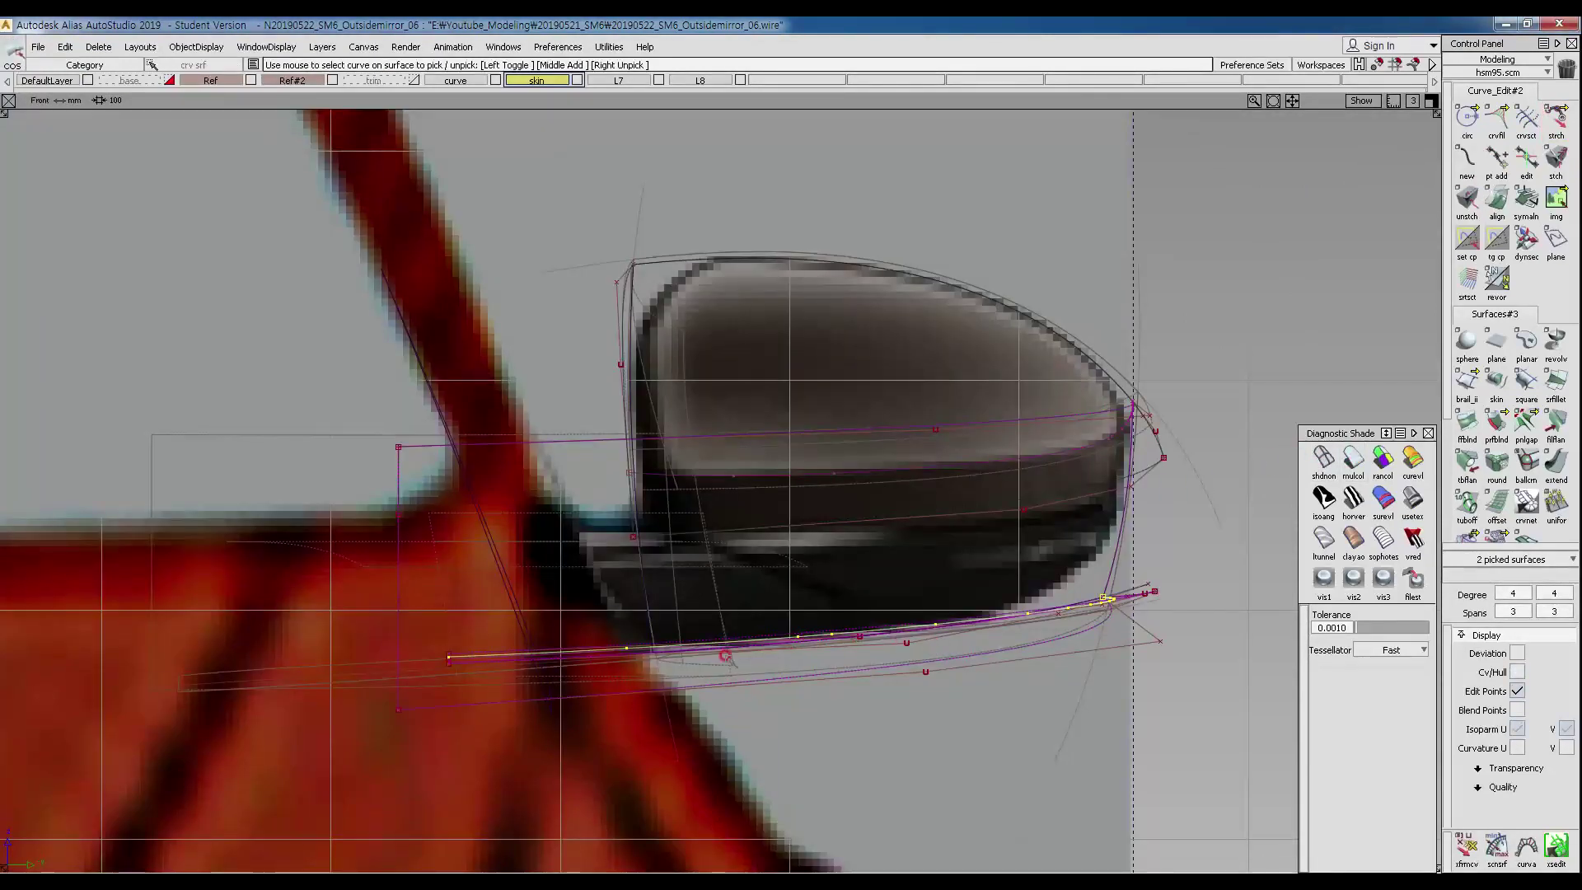
ctrl+shift+right_drag(646, 558, 646, 637)
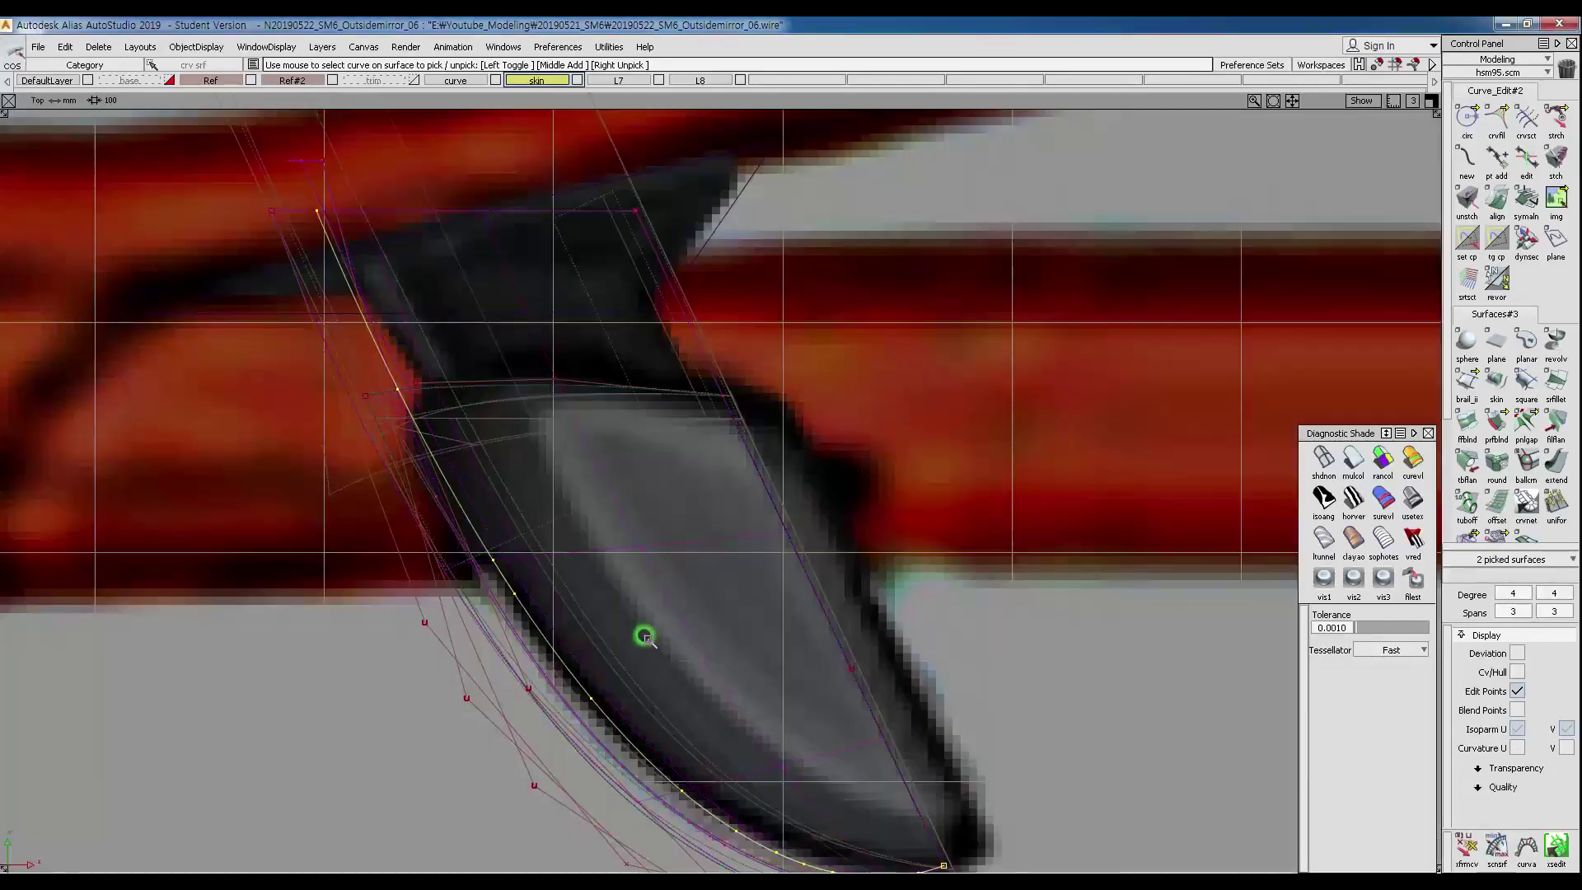
alt+shift+middle_drag(669, 694, 670, 665)
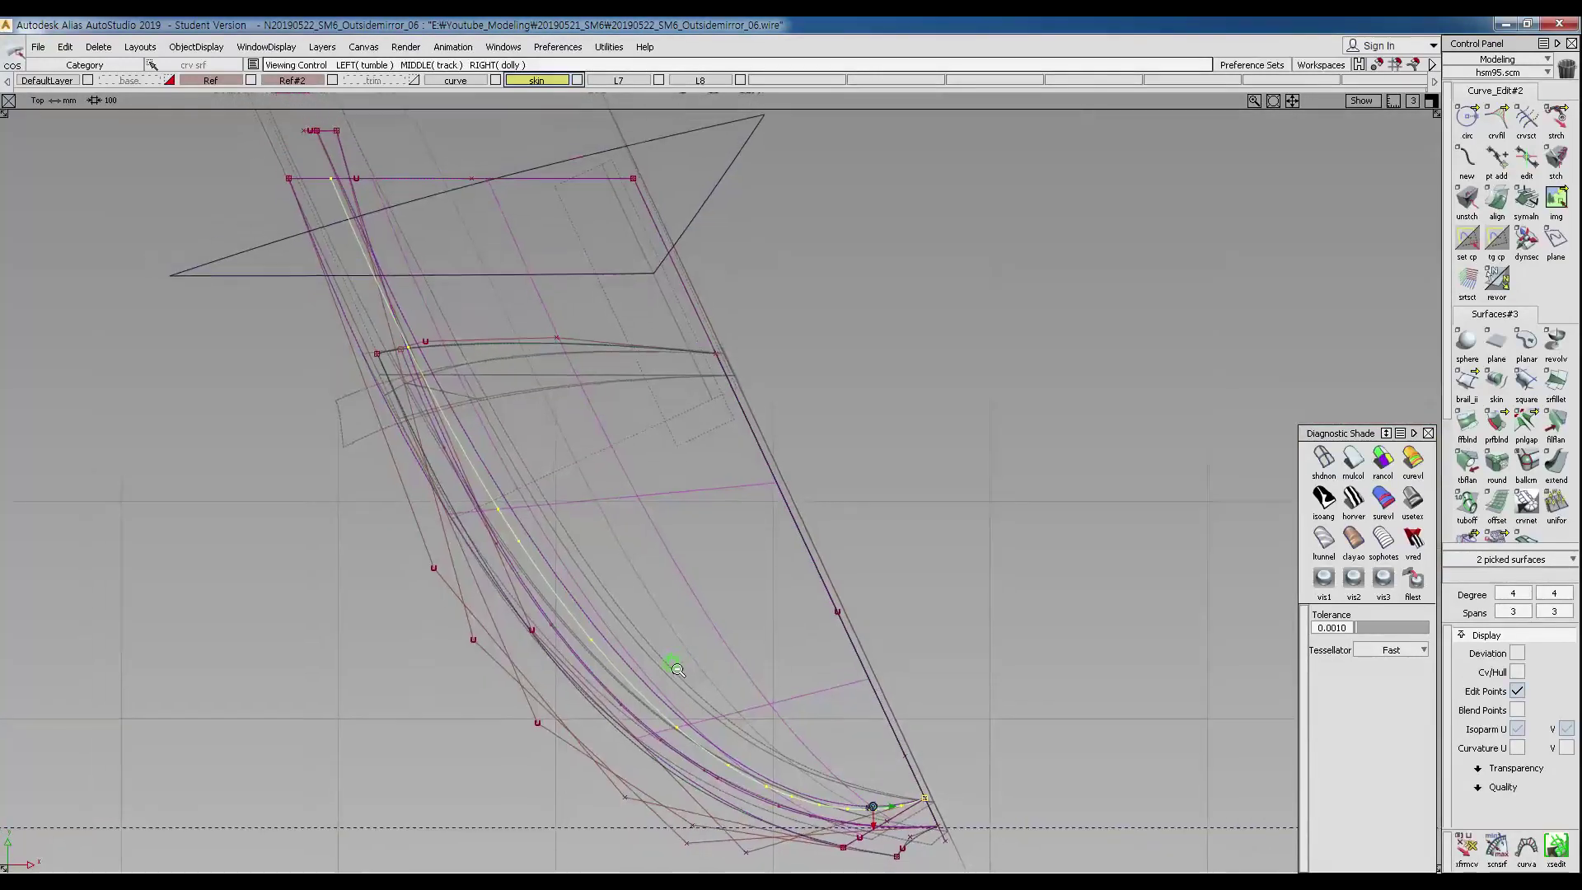
Compare the lower intersection curve with the reference in the top view and inspect the shaded mirror surfaces in perspective.
alt+shift+right_drag(671, 664, 527, 577)
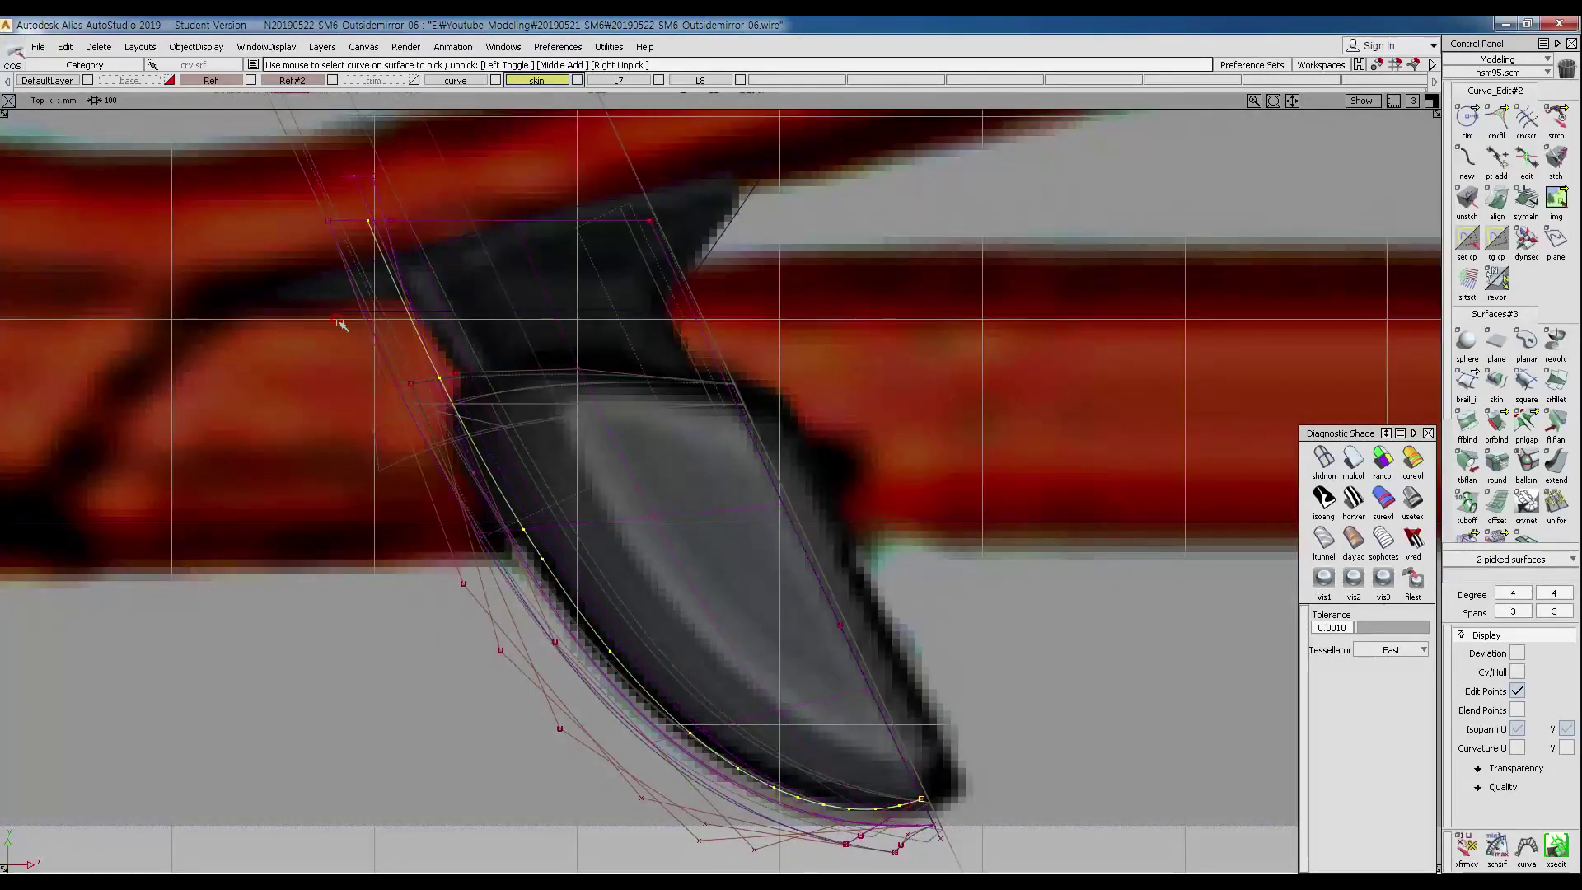
ctrl+shift+right_drag(401, 307, 576, 159)
mouse_move(677, 362)
alt+shift+right_down()
mouse_move(661, 385)
mouse_move(650, 349)
alt+shift+right_up()
alt+shift+middle_drag(651, 350, 661, 240)
mouse_move(661, 330)
alt+shift+mouse_down()
mouse_move(619, 382)
mouse_move(590, 342)
alt+shift+mouse_up()
click(1051, 417)
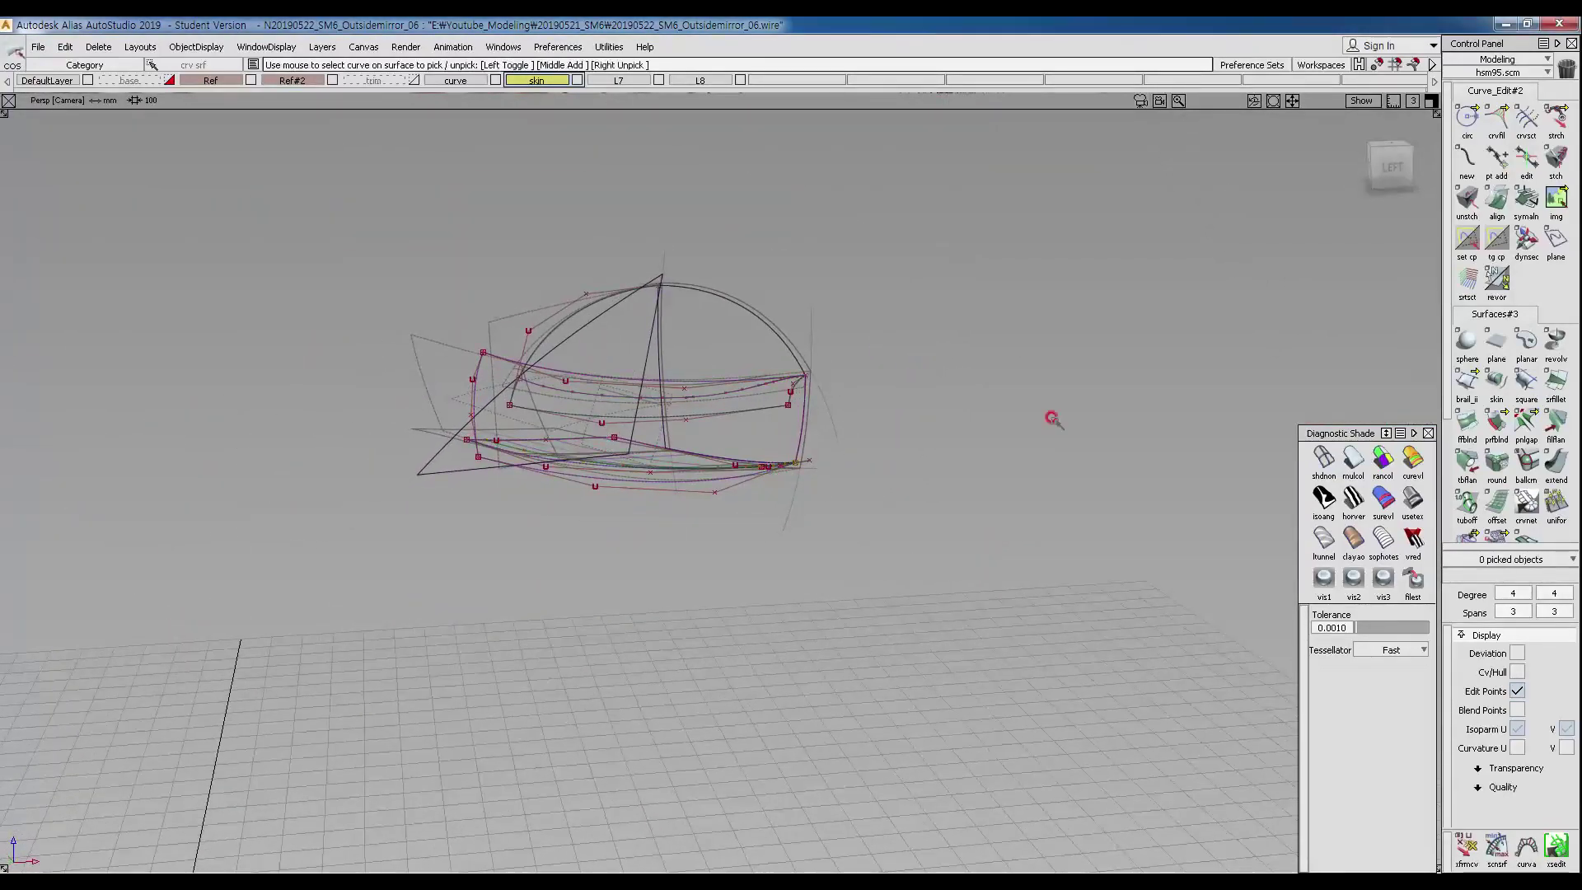
click(1353, 461)
alt+shift+click(558, 416)
scroll(557, 418, up, 6)
alt+shift+drag(556, 419, 677, 516)
drag(804, 421, 819, 450)
ctrl+shift+right_drag(821, 452, 874, 471)
Restore the wireframe display and check the upper intersection curve against the reference images in the front and left views.
click(1277, 496)
click(1324, 459)
alt+shift+right_drag(958, 478, 966, 493)
ctrl+shift+drag(963, 493, 898, 435)
drag(903, 447, 922, 478)
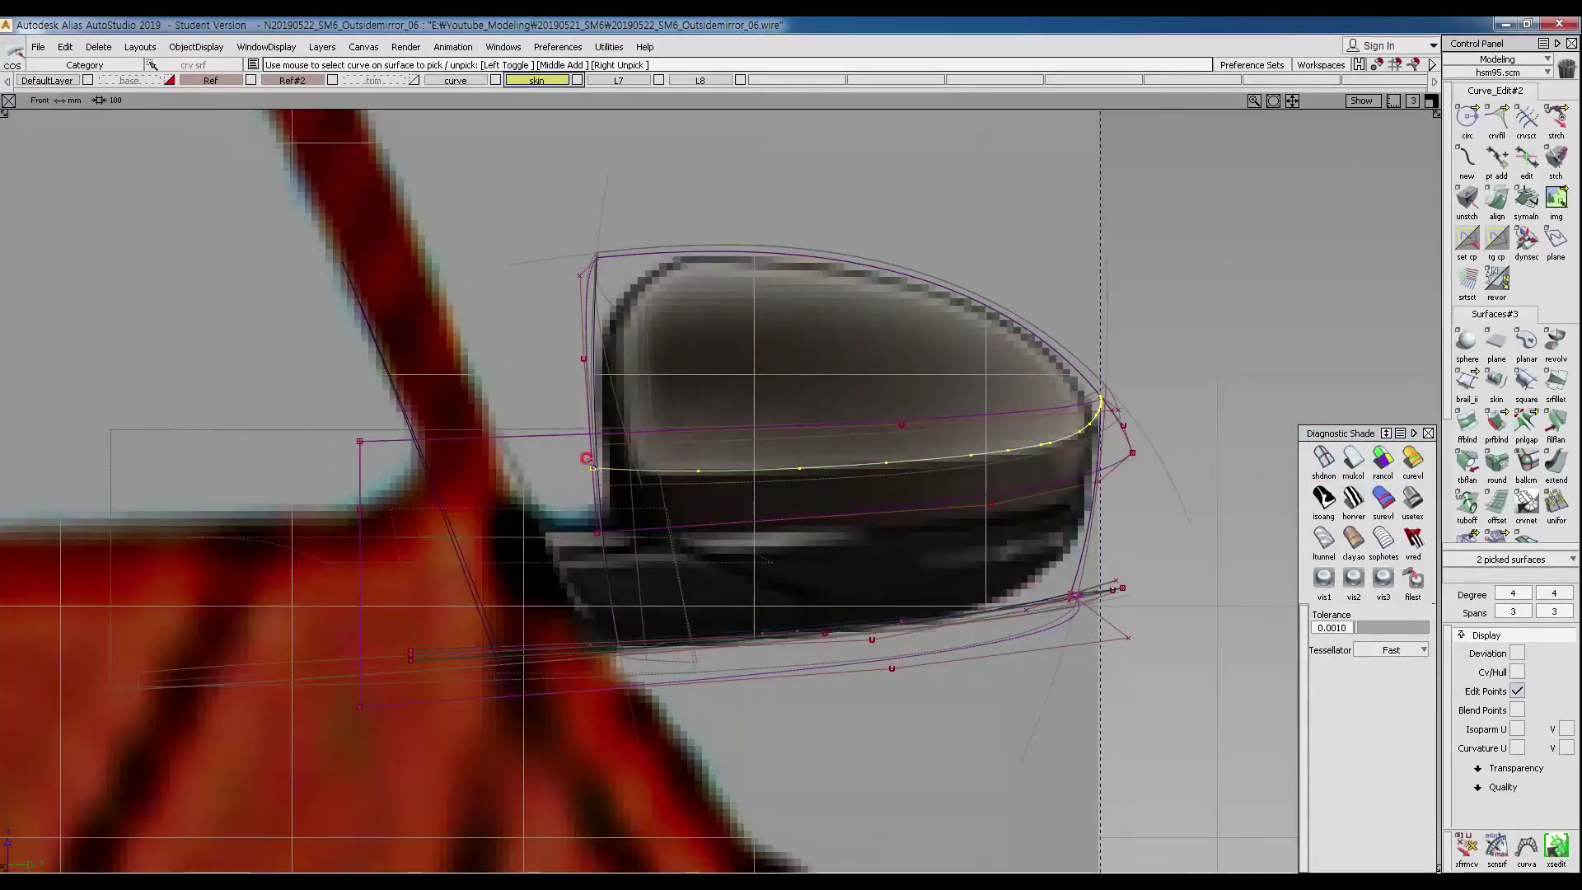
ctrl+shift+right_drag(514, 470, 622, 484)
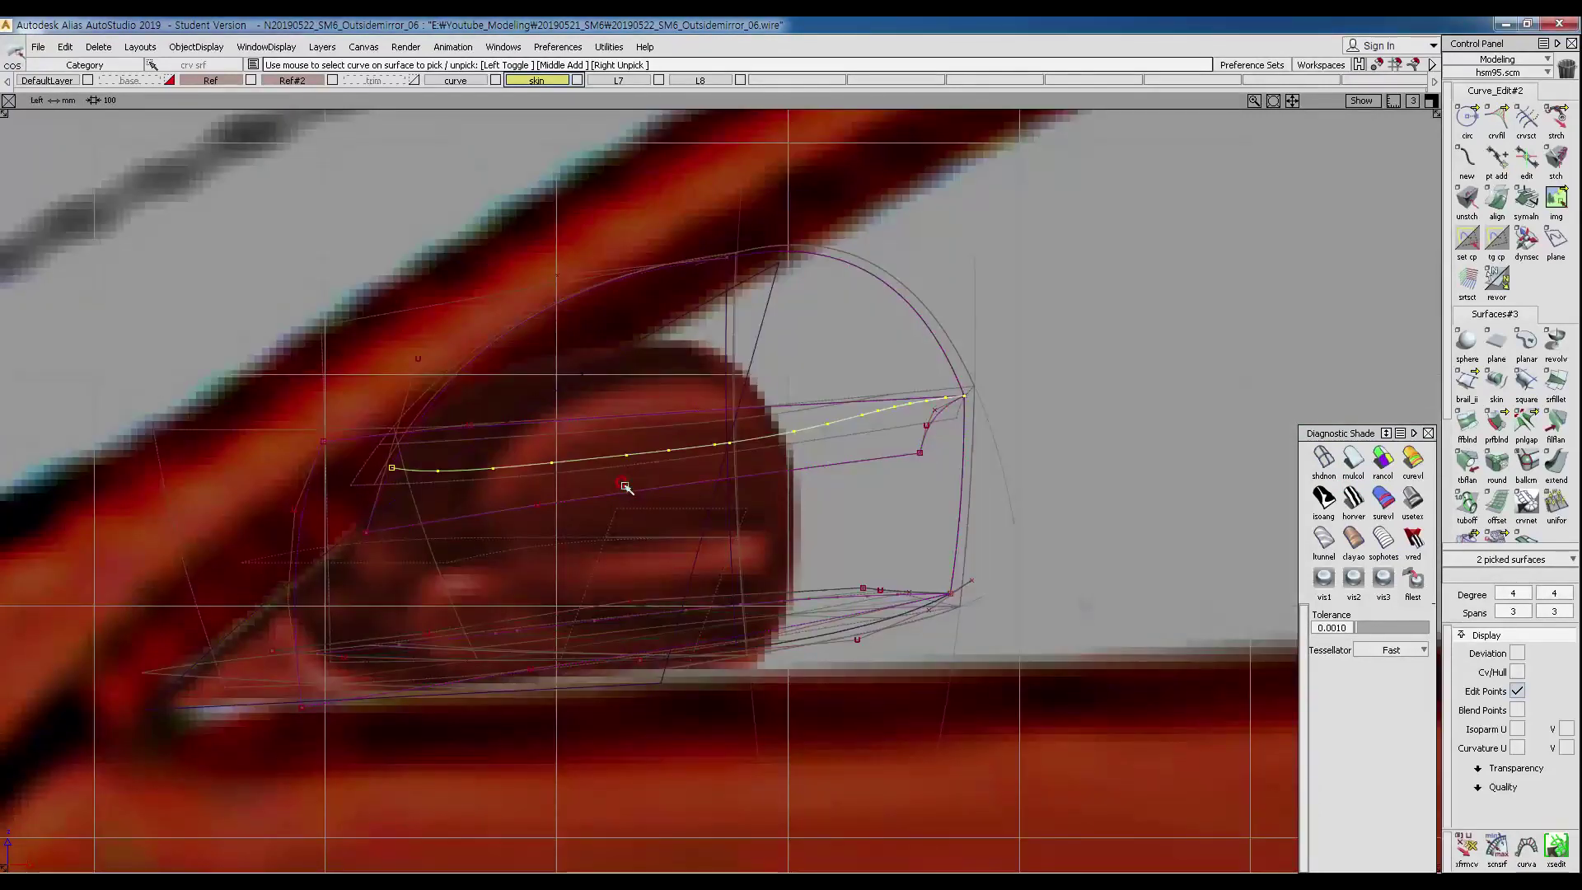
mouse_move(280, 614)
ctrl+shift+mouse_down()
mouse_move(272, 583)
mouse_move(277, 628)
ctrl+shift+mouse_up()
ctrl+shift+drag(240, 522, 258, 523)
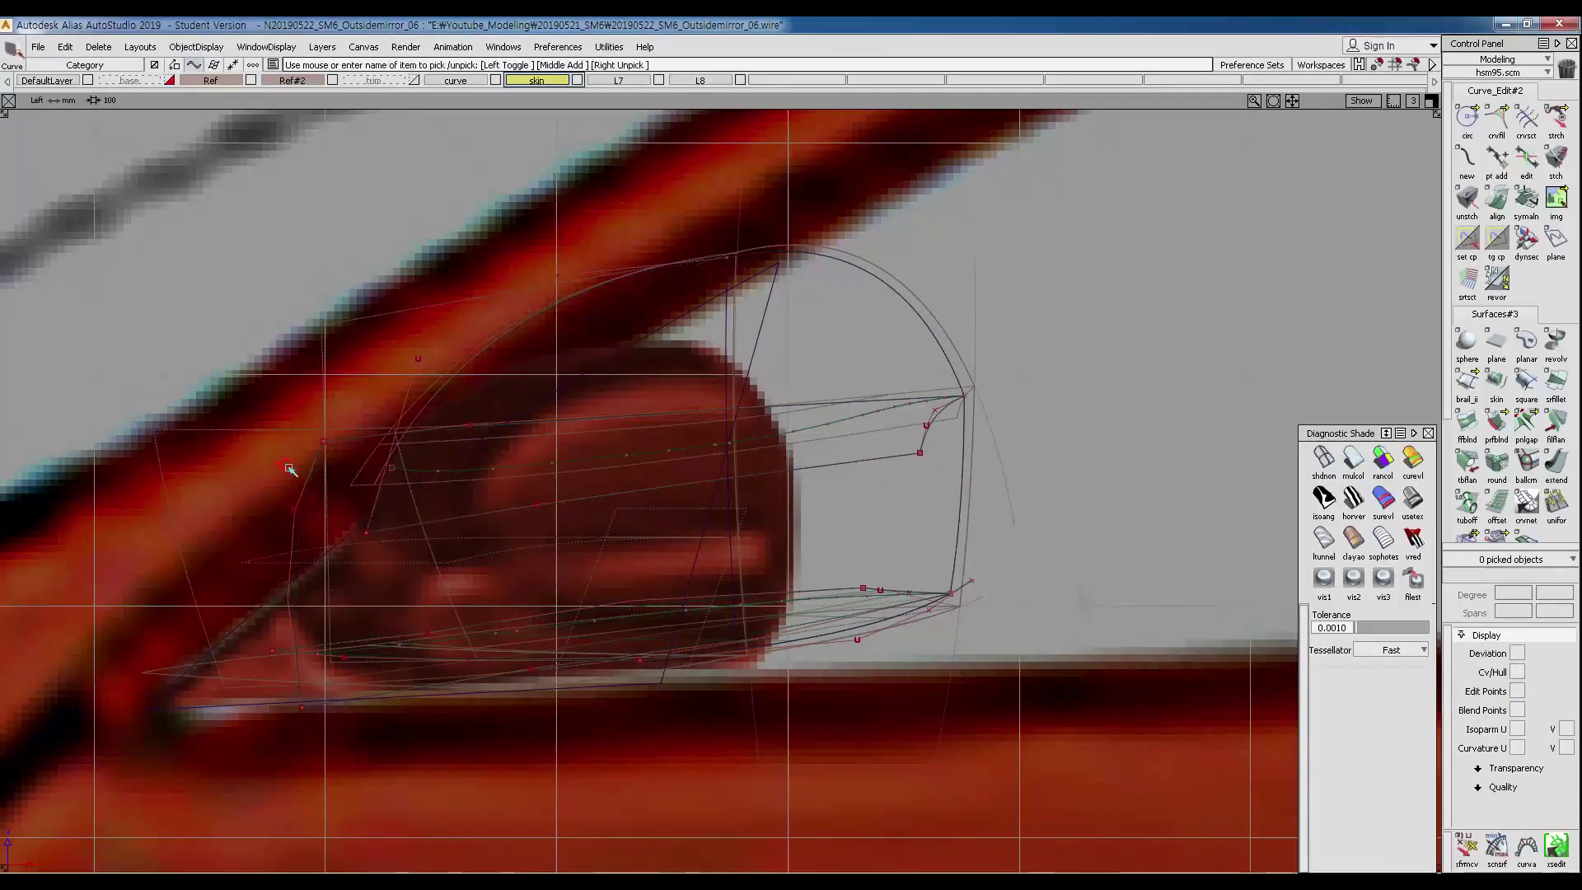
Move the shared inner upper corner CVs of the side surface's long and short curves slightly forward in the left view.
alt+shift+middle_drag(356, 475, 384, 531)
drag(327, 483, 364, 502)
ctrl+shift+middle_drag(388, 589, 329, 452)
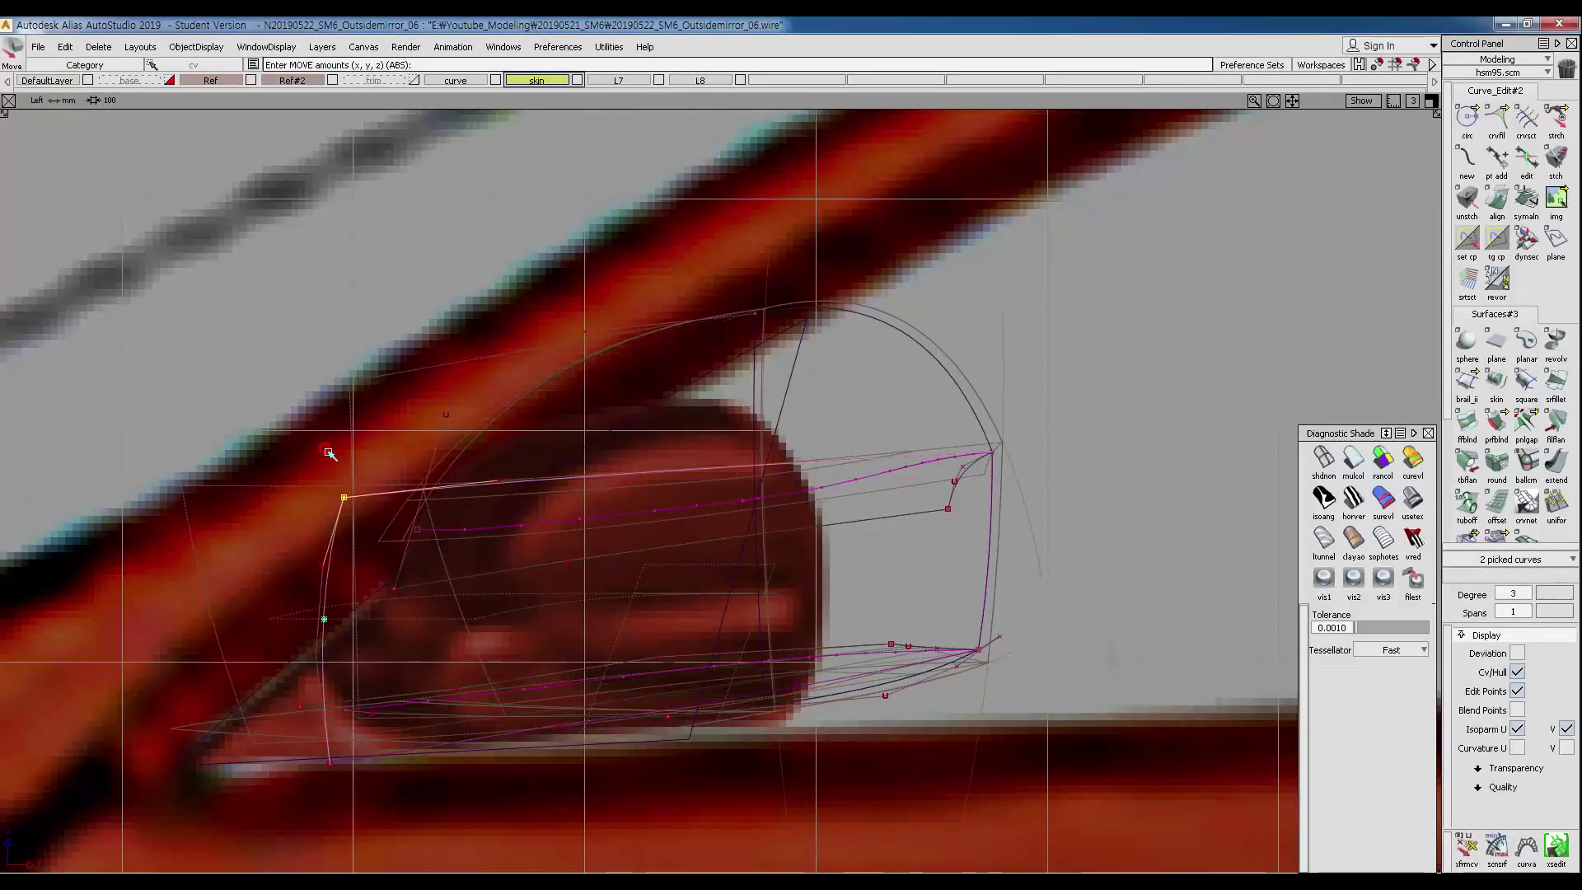
Pick the lower CVs of the side surface's inner short curve and rotate them slightly about its upper end in the left view.
ctrl+shift+drag(327, 551, 266, 538)
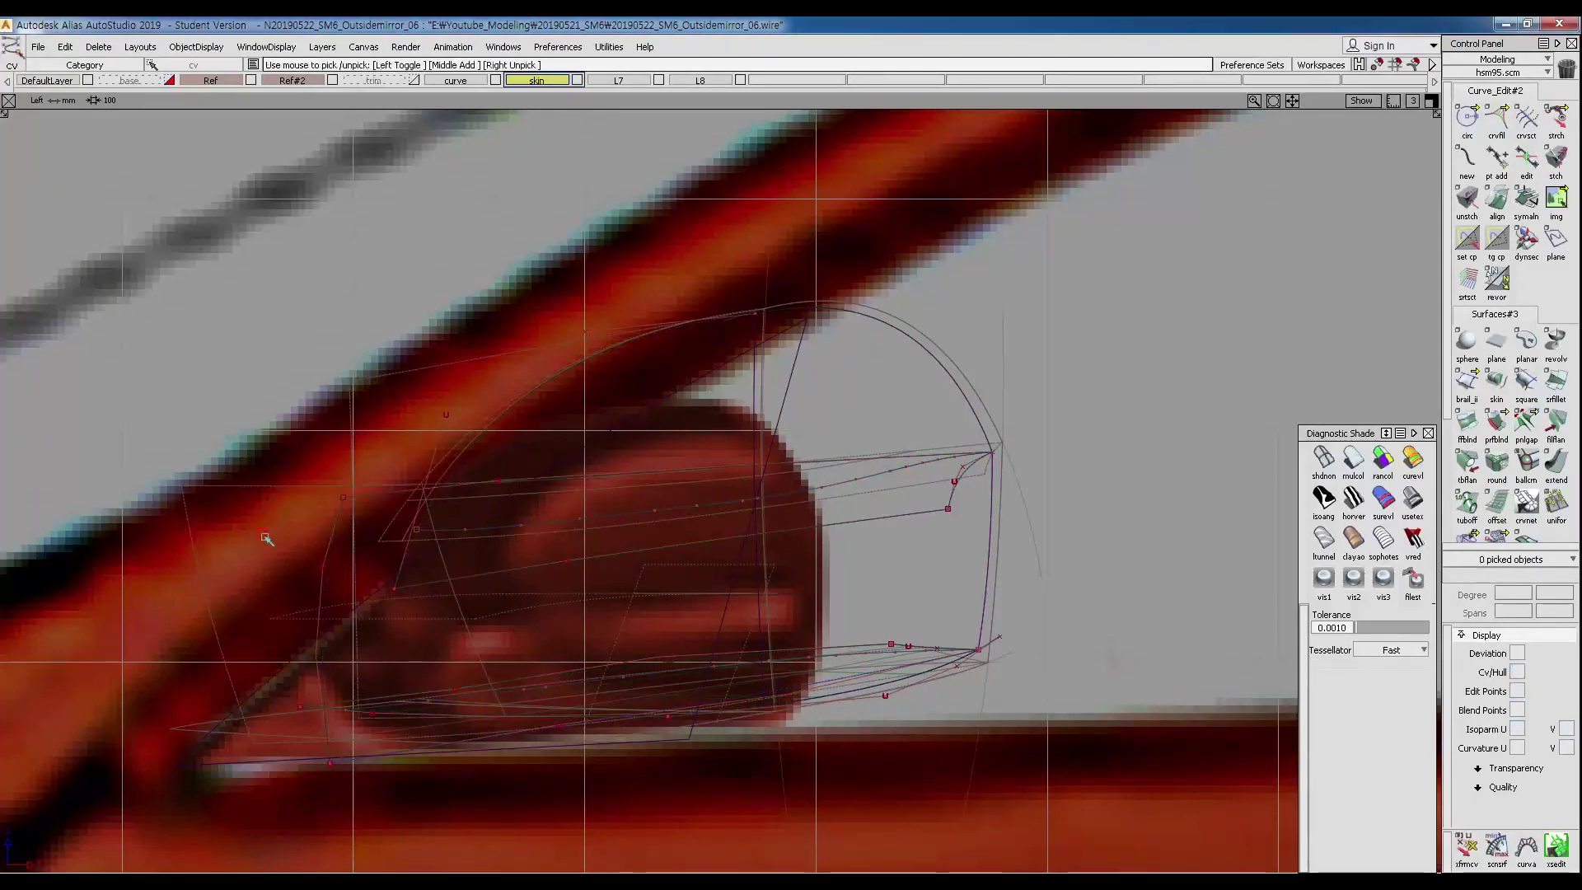
click(320, 599)
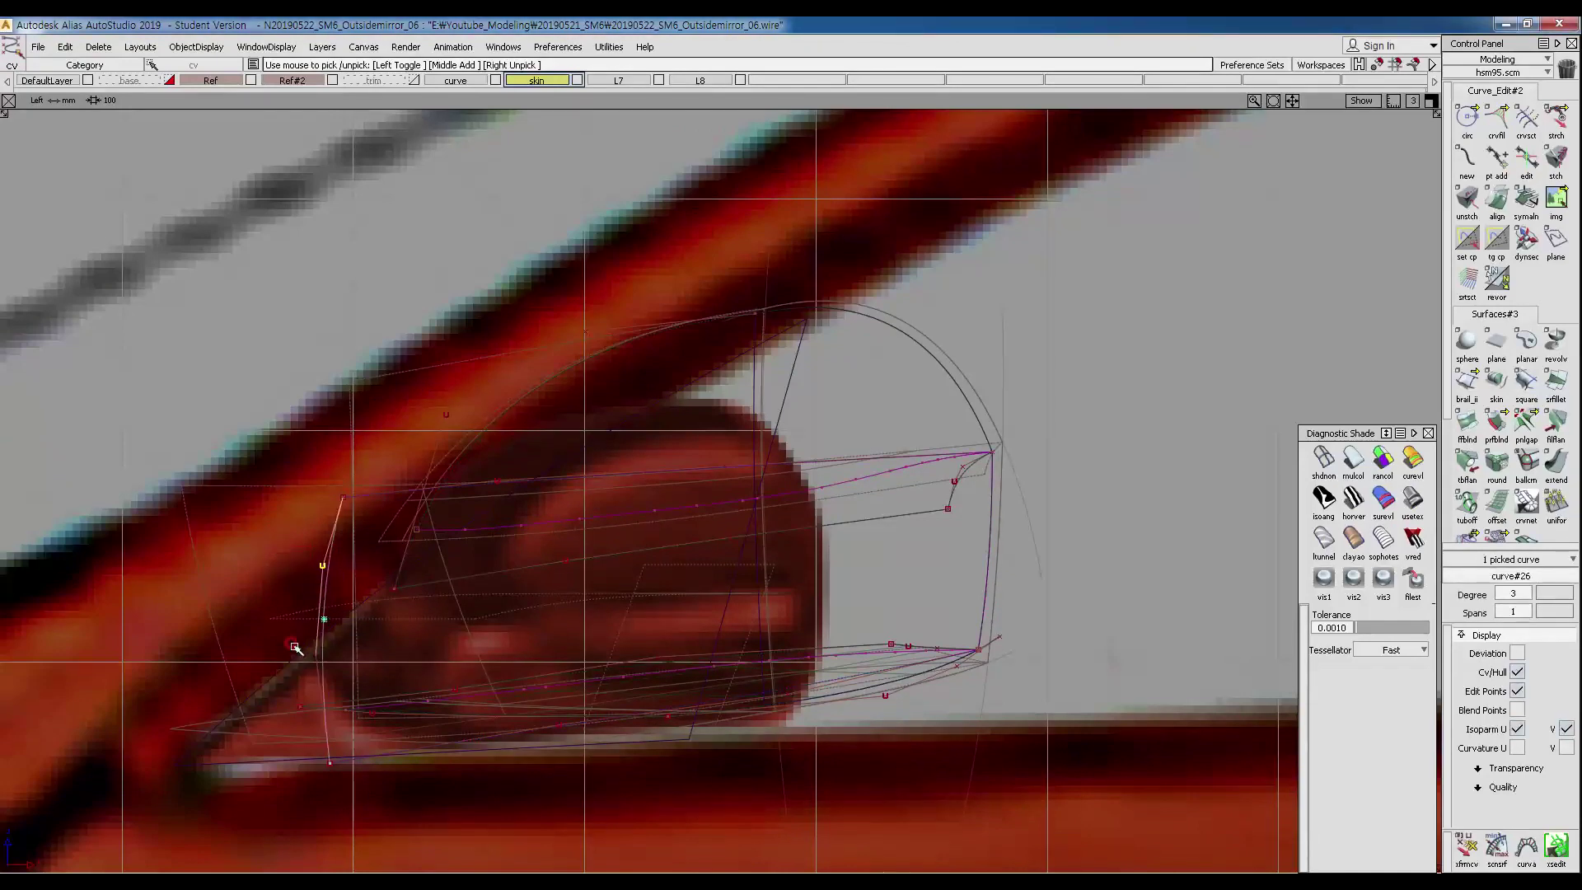
drag(318, 757, 362, 776)
ctrl+shift+middle_drag(334, 569, 344, 494)
ctrl+shift+middle_drag(275, 452, 284, 510)
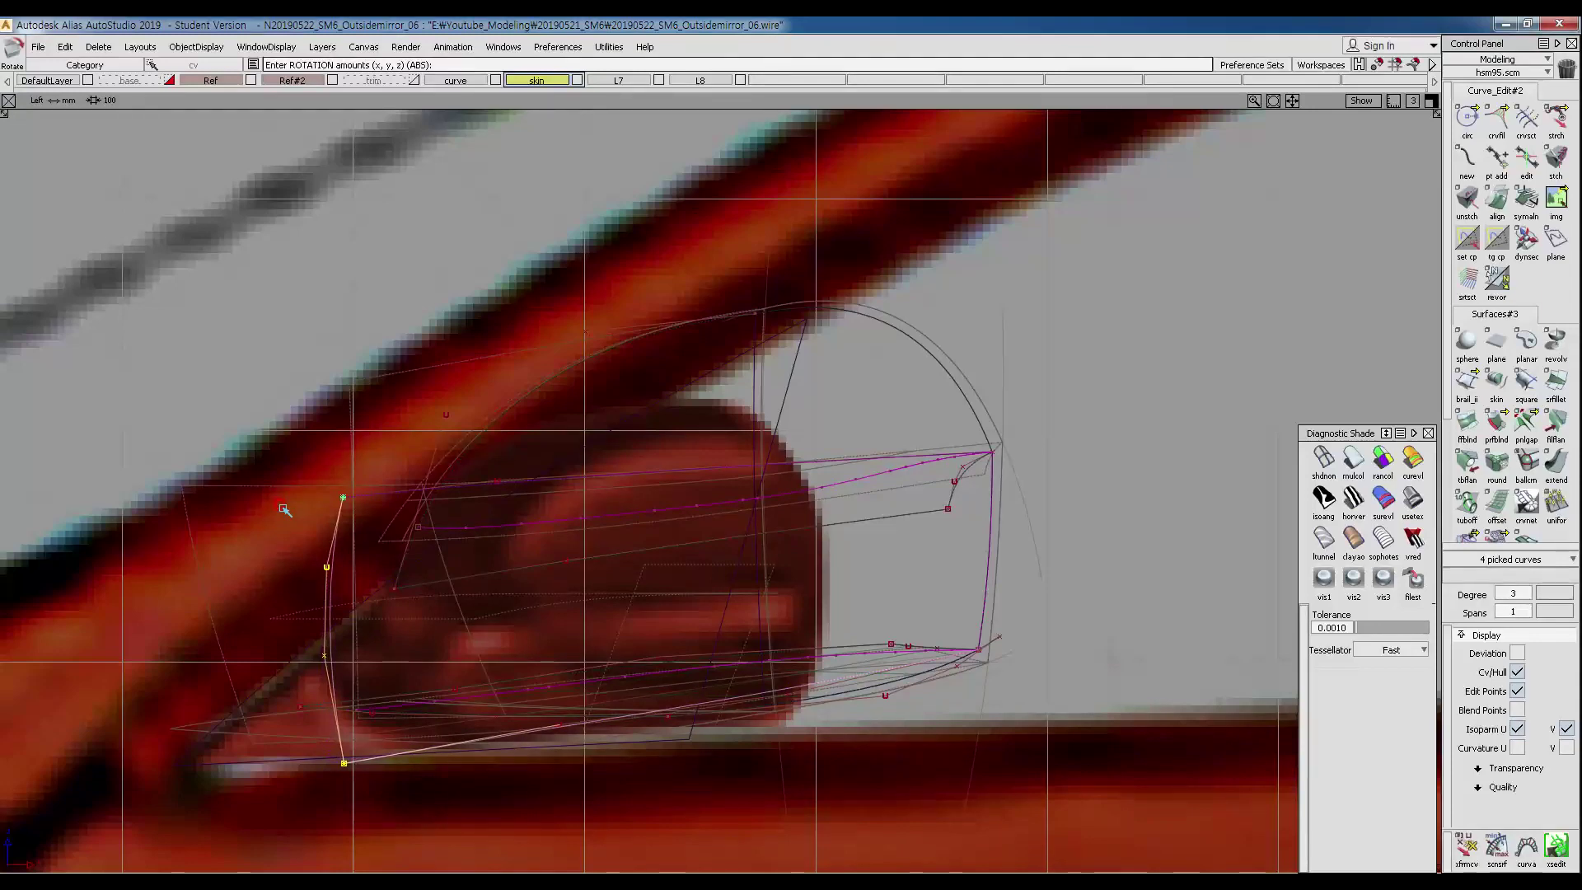
Lower the second CV of the side surface's upper long curve slightly in the left view.
ctrl+shift+drag(306, 510, 382, 484)
click(481, 475)
ctrl+shift+middle_drag(576, 516, 575, 446)
right_drag(575, 445, 575, 450)
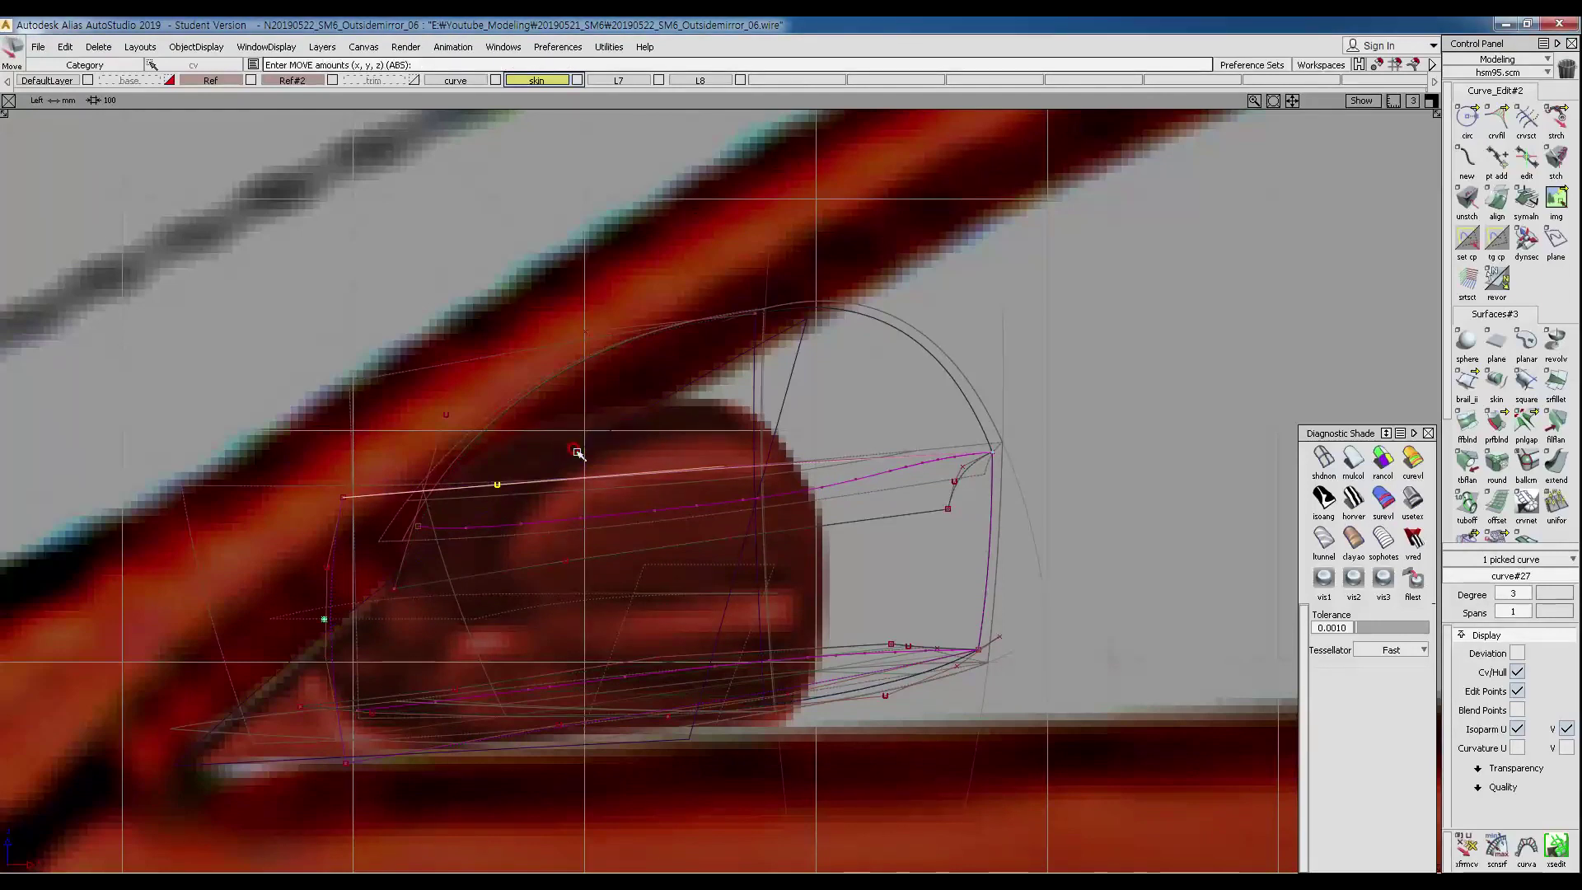
Nudge the shared inner upper corner of the side surface and pick its inner short curve's CVs in the left view.
ctrl+shift+drag(321, 480, 305, 472)
drag(313, 474, 357, 509)
ctrl+shift+middle_drag(364, 504, 378, 461)
middle_drag(378, 462, 376, 462)
ctrl+shift+drag(473, 514, 472, 483)
mouse_move(299, 674)
ctrl+shift+mouse_down()
mouse_move(284, 662)
mouse_move(356, 681)
ctrl+shift+mouse_up()
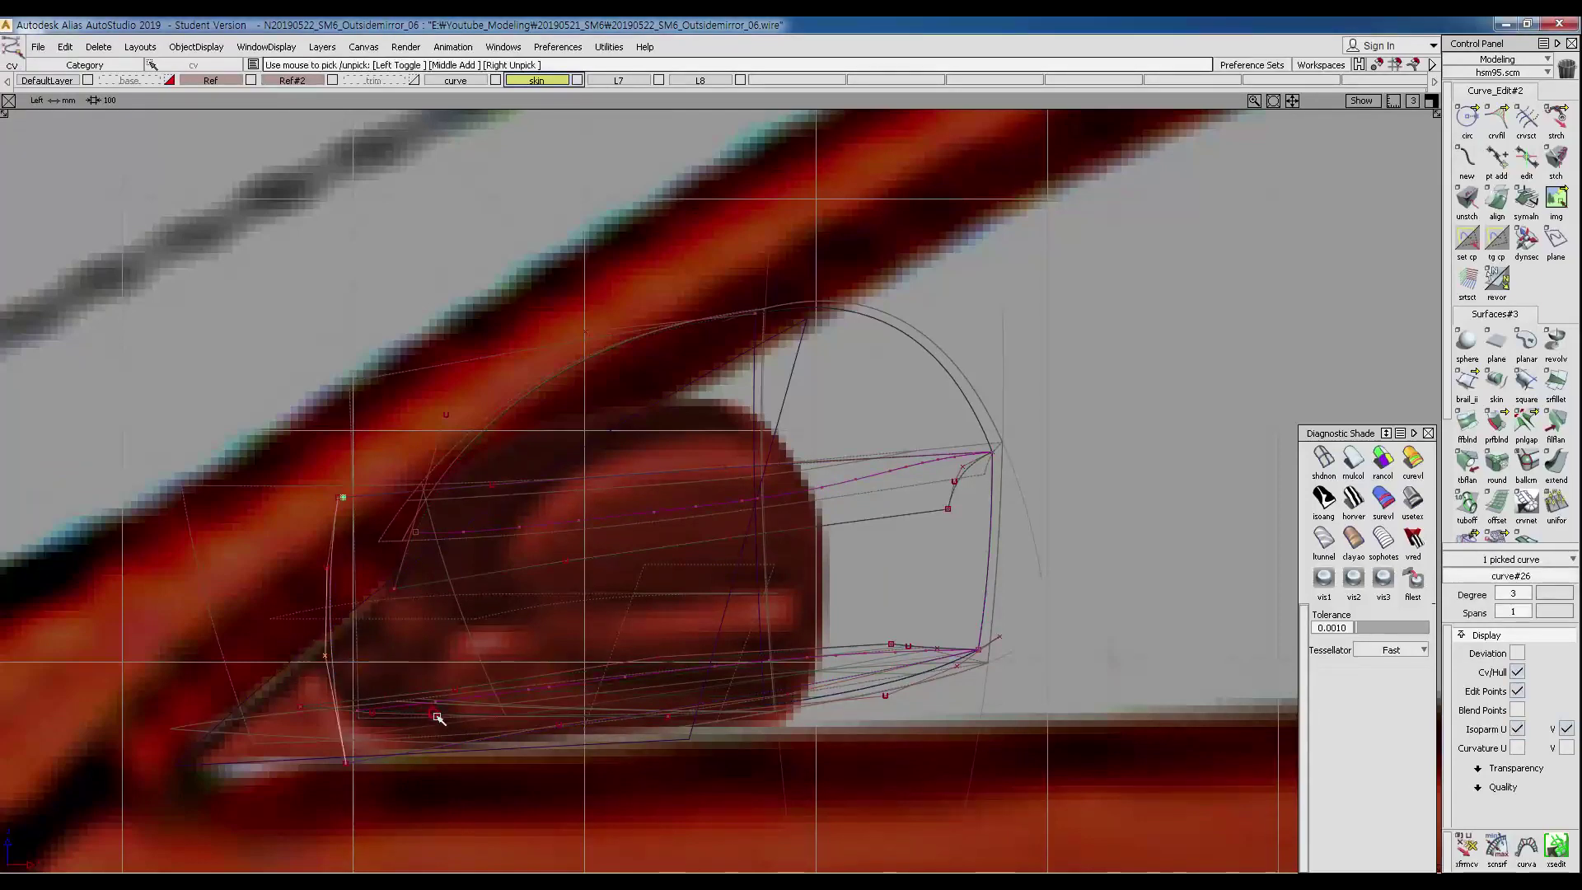
Compare the lower intersection curve with the reference in the top and front views, and the upper one in the front view.
ctrl+shift+right_drag(536, 617, 541, 691)
ctrl+shift+drag(548, 629, 547, 565)
mouse_move(679, 631)
ctrl+shift+mouse_down()
mouse_move(583, 540)
mouse_move(561, 608)
ctrl+shift+mouse_up()
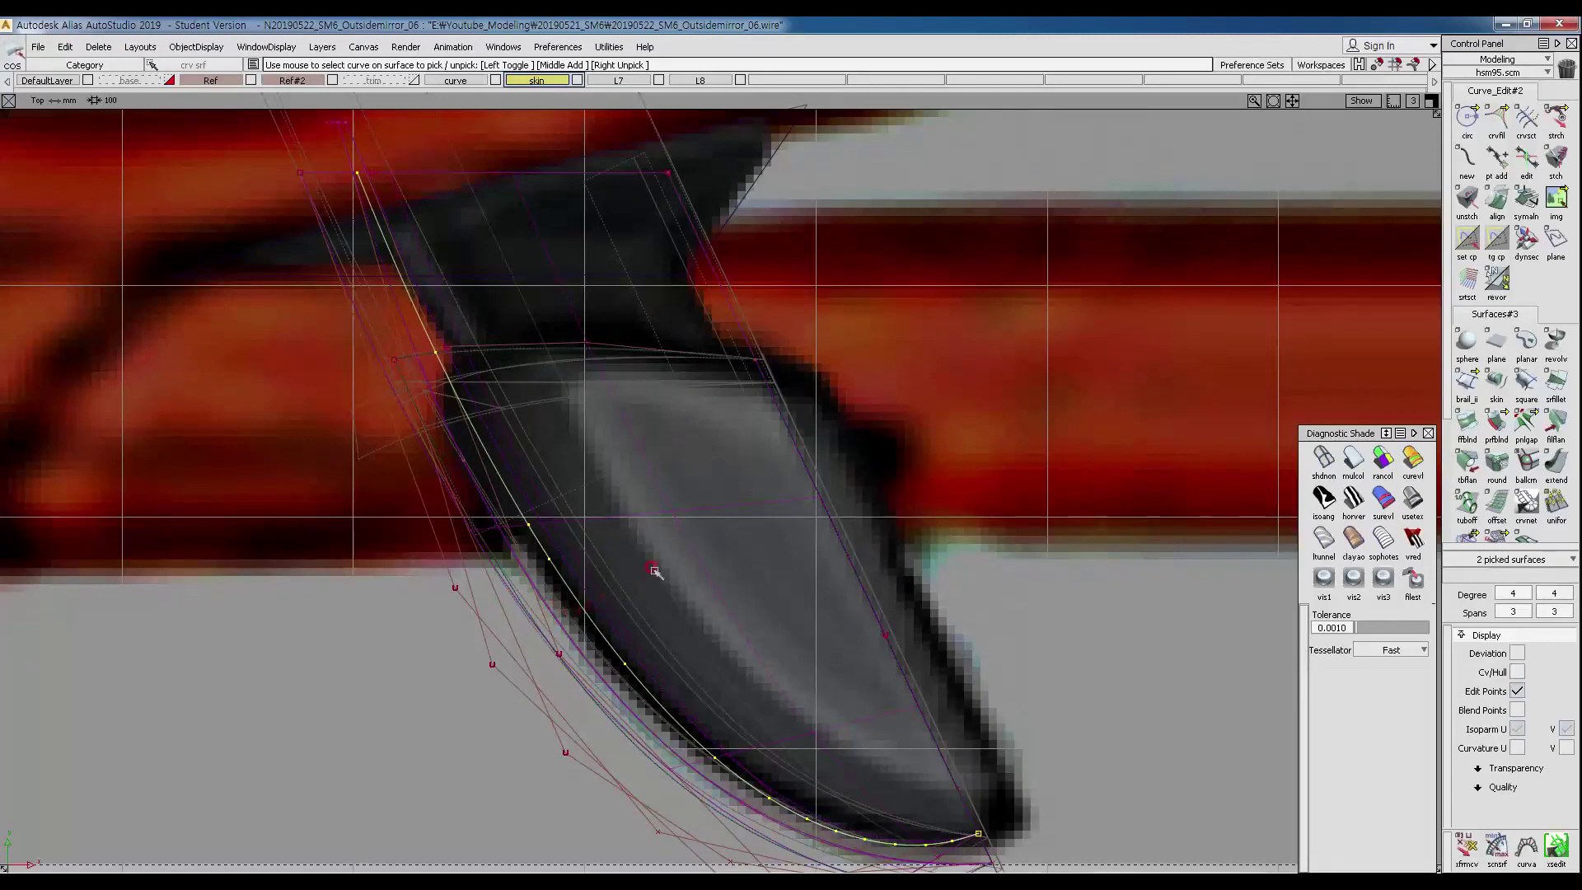
ctrl+shift+right_drag(632, 579, 687, 602)
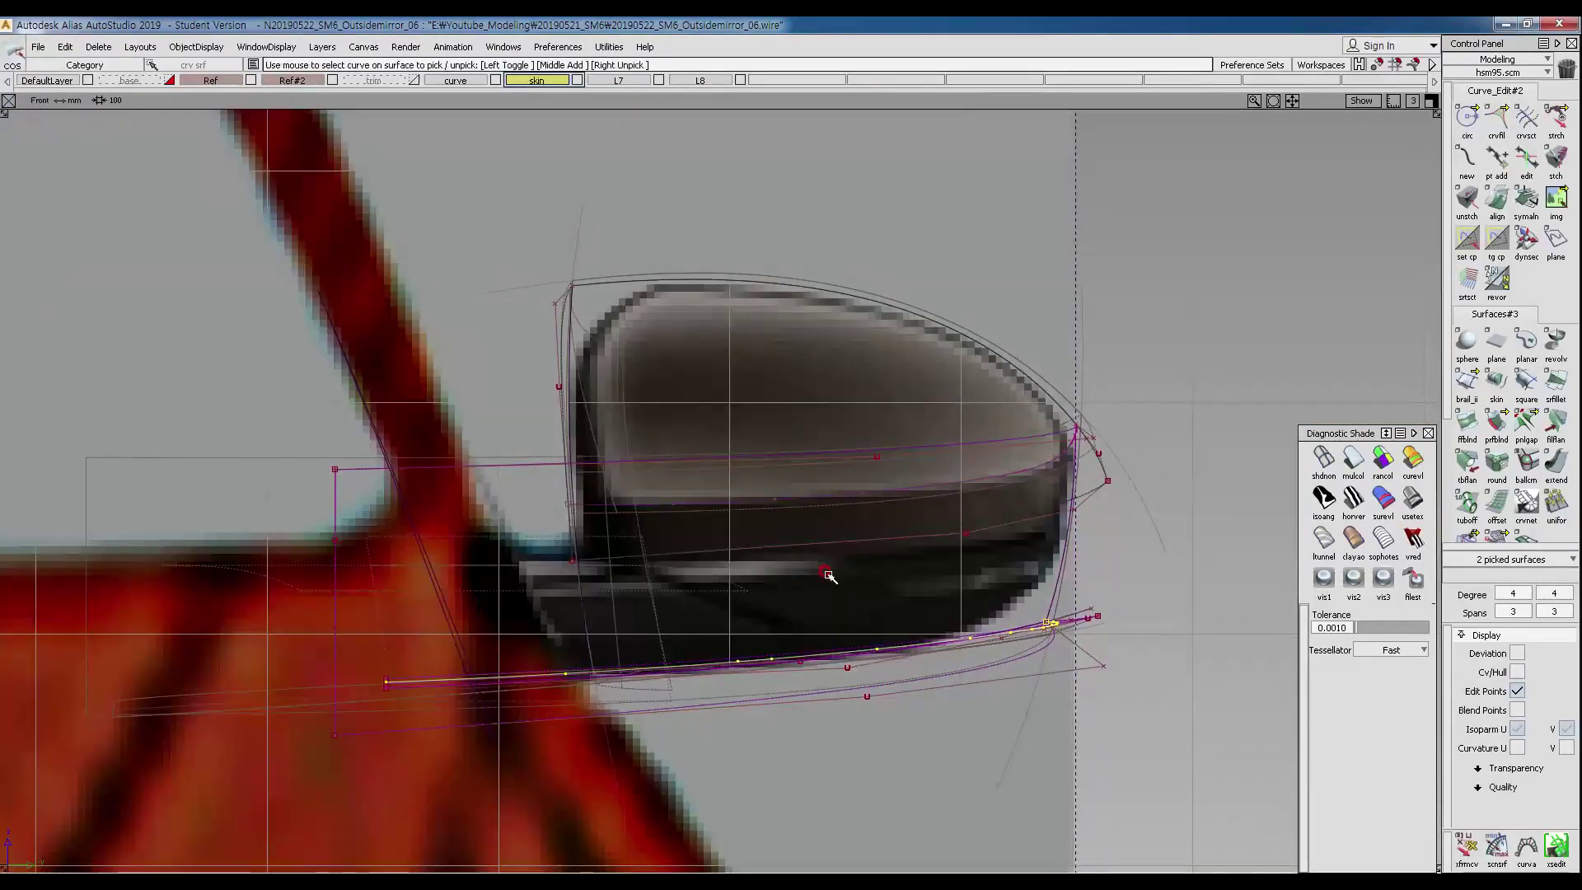
ctrl+shift+drag(620, 635, 616, 580)
alt+shift+middle_drag(671, 511, 646, 534)
ctrl+shift+drag(805, 531, 727, 466)
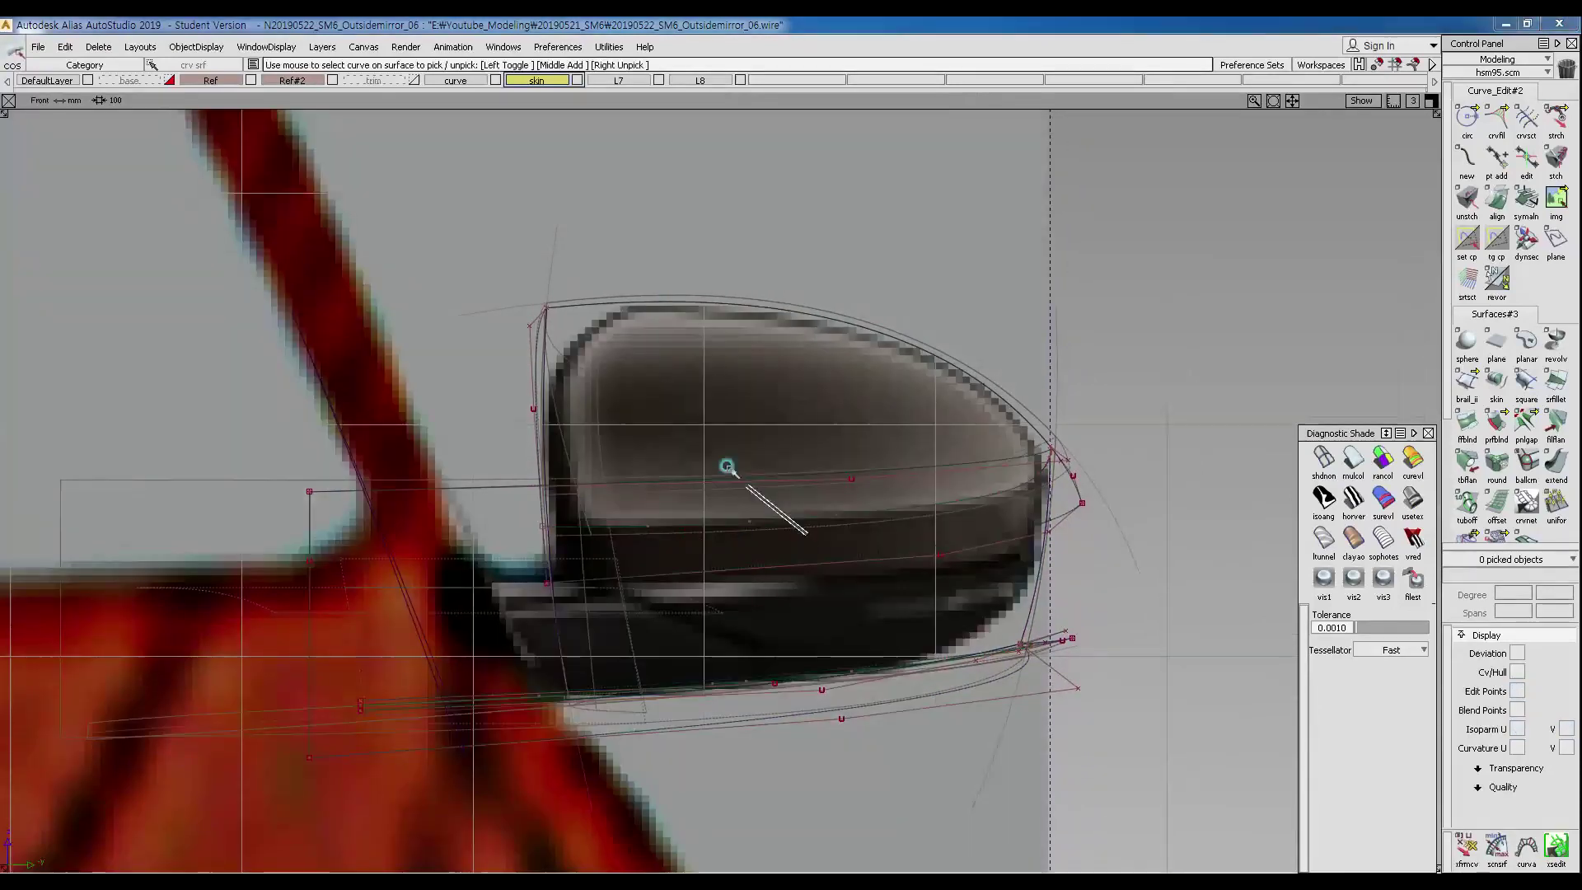
click(769, 560)
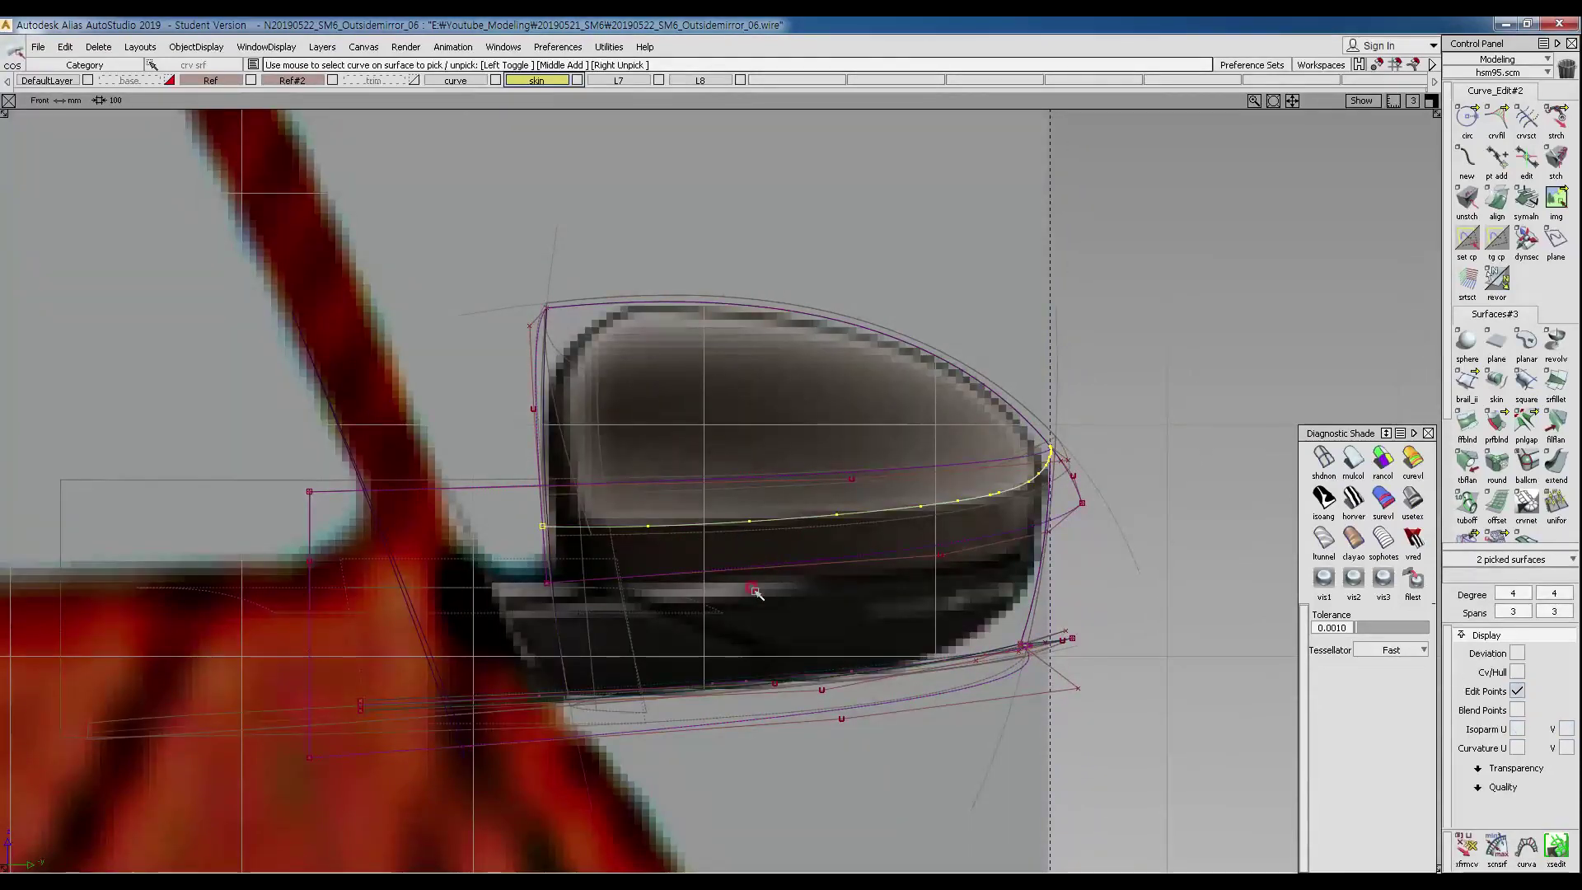
Move the second CV of the underside's long generation curve slightly in the perspective view.
alt+shift+drag(805, 506, 602, 300)
alt+shift+drag(651, 416, 721, 478)
alt+shift+drag(790, 557, 629, 561)
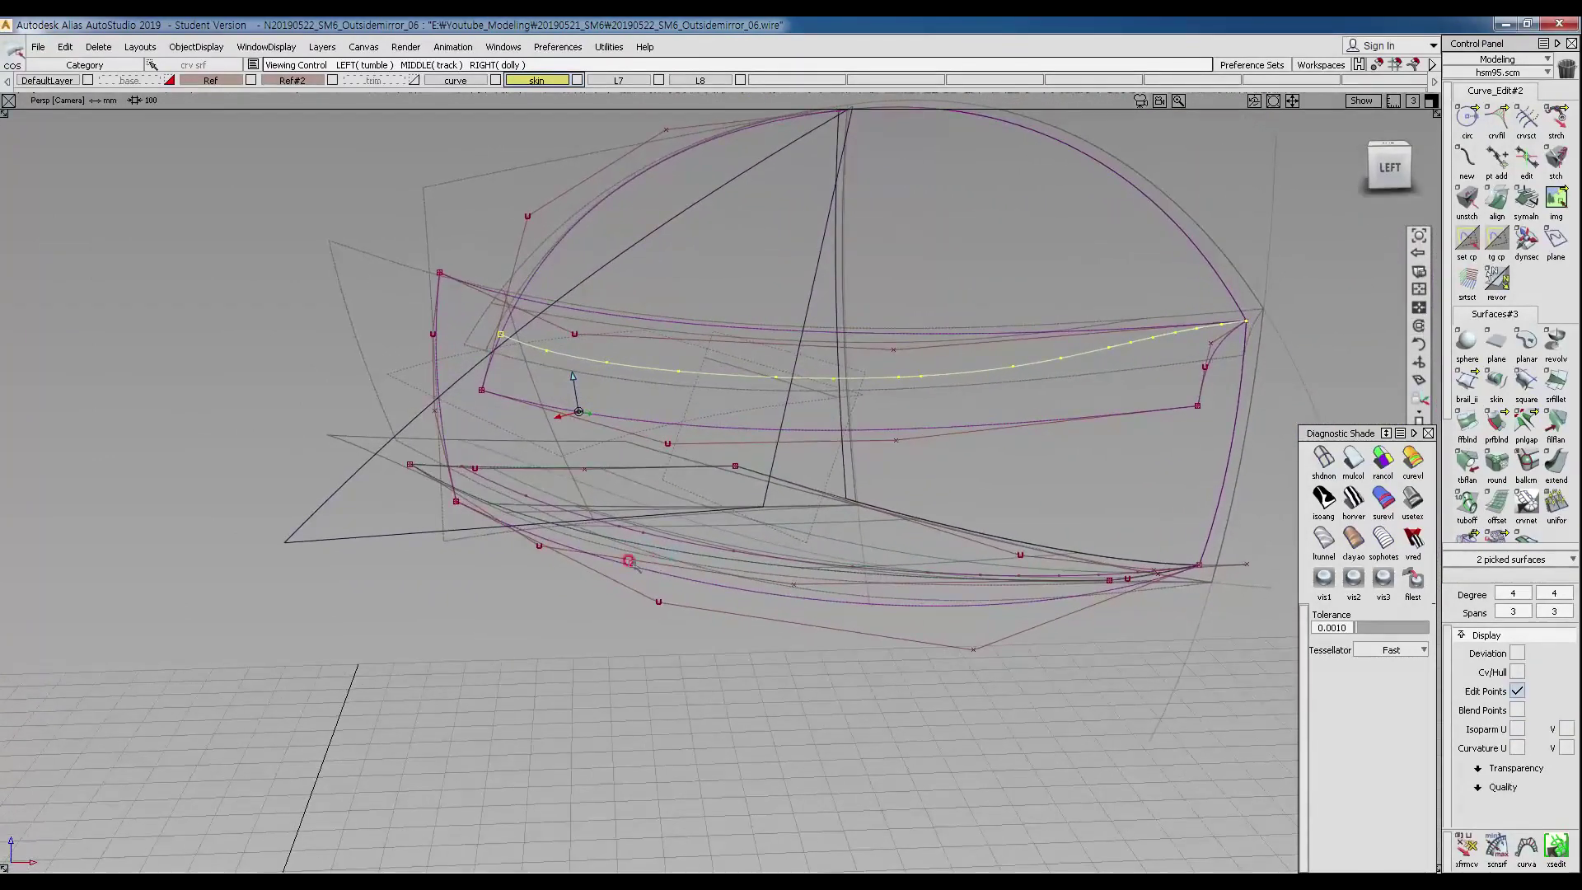
alt+shift+drag(525, 574, 592, 541)
ctrl+shift+drag(704, 508, 525, 515)
drag(616, 542, 619, 545)
ctrl+shift+middle_drag(834, 730, 835, 665)
right_drag(834, 672, 836, 664)
alt+shift+drag(841, 646, 462, 628)
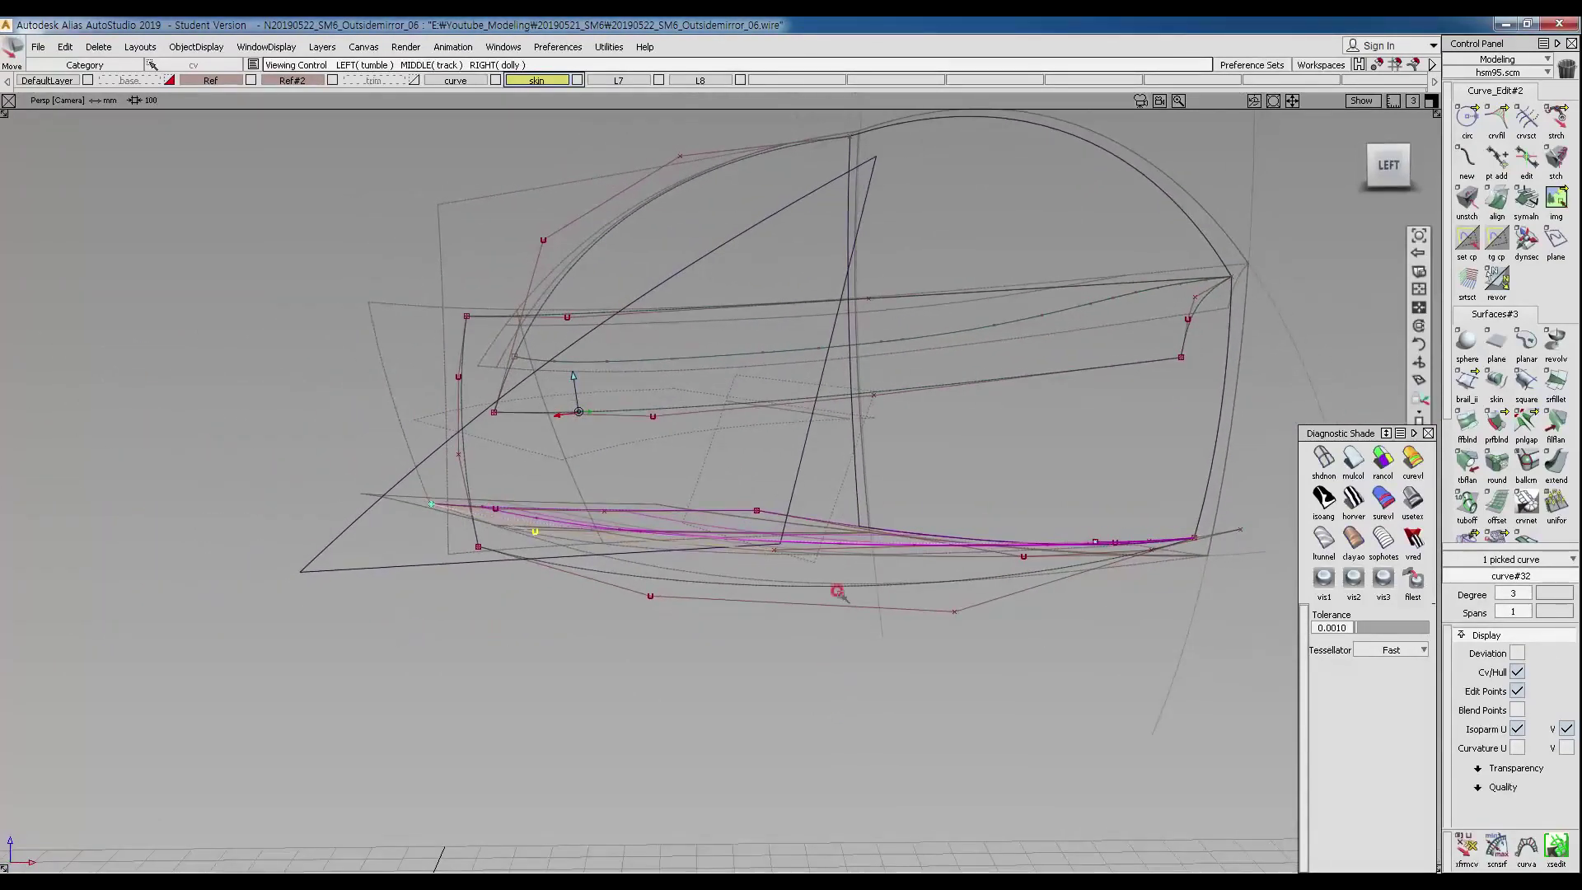
Check the lower intersection curve in the front view and lower the second CV of the underside's long curve to follow the mirror's edge.
ctrl+shift+drag(811, 568, 809, 524)
ctrl+shift+right_drag(1001, 618, 1053, 636)
ctrl+shift+drag(916, 661, 897, 703)
ctrl+shift+drag(755, 644, 753, 715)
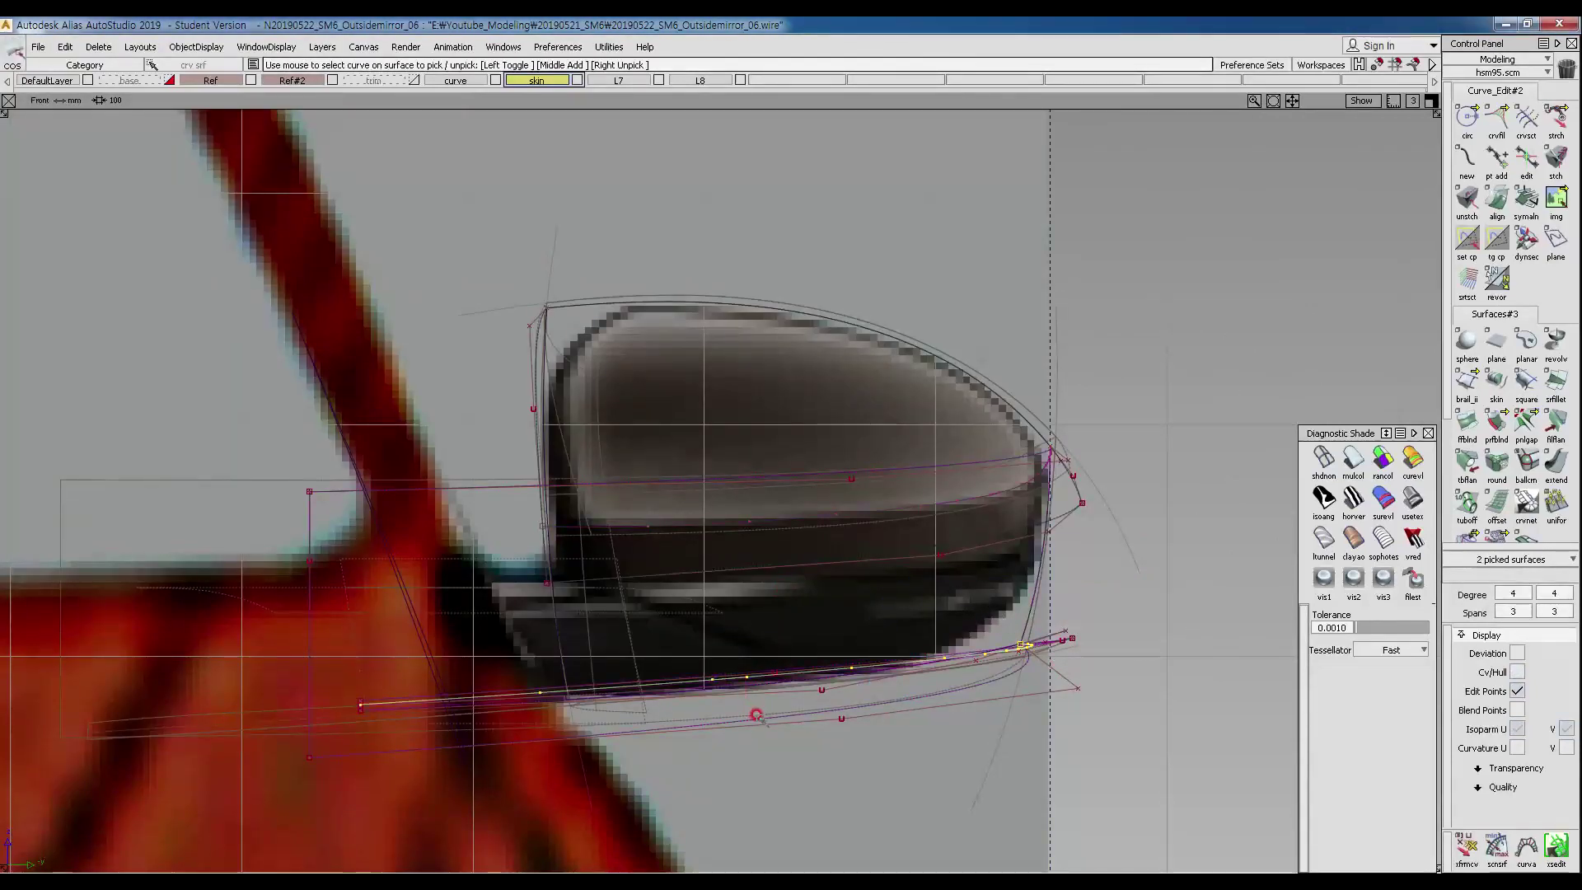
ctrl+shift+drag(783, 710, 801, 669)
drag(790, 676, 842, 699)
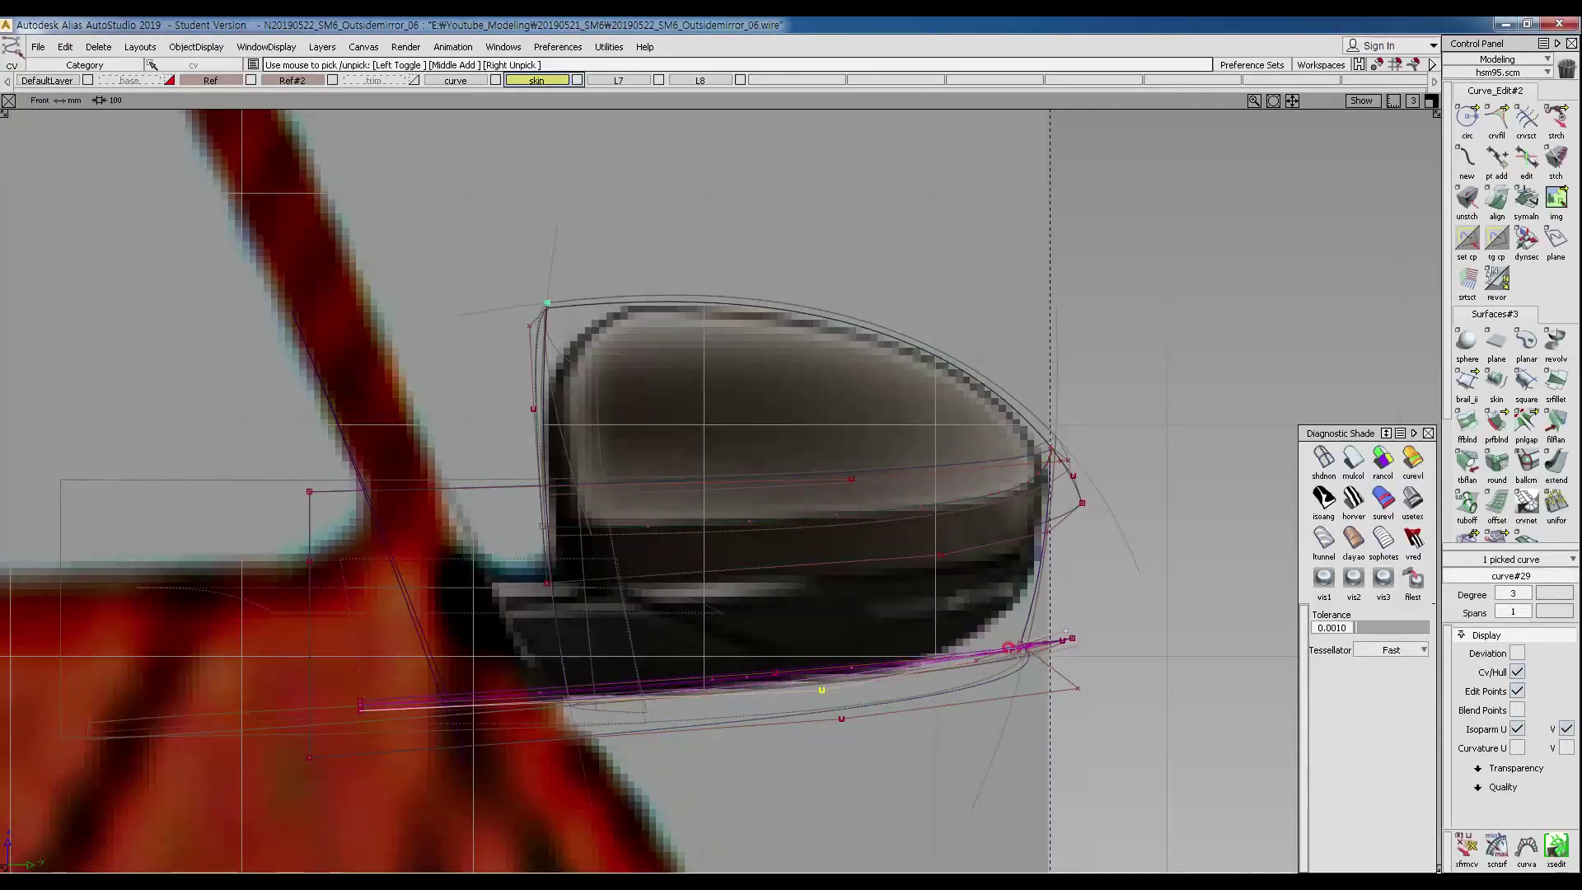
ctrl+shift+drag(1153, 696, 1149, 628)
right_drag(1149, 626, 1149, 628)
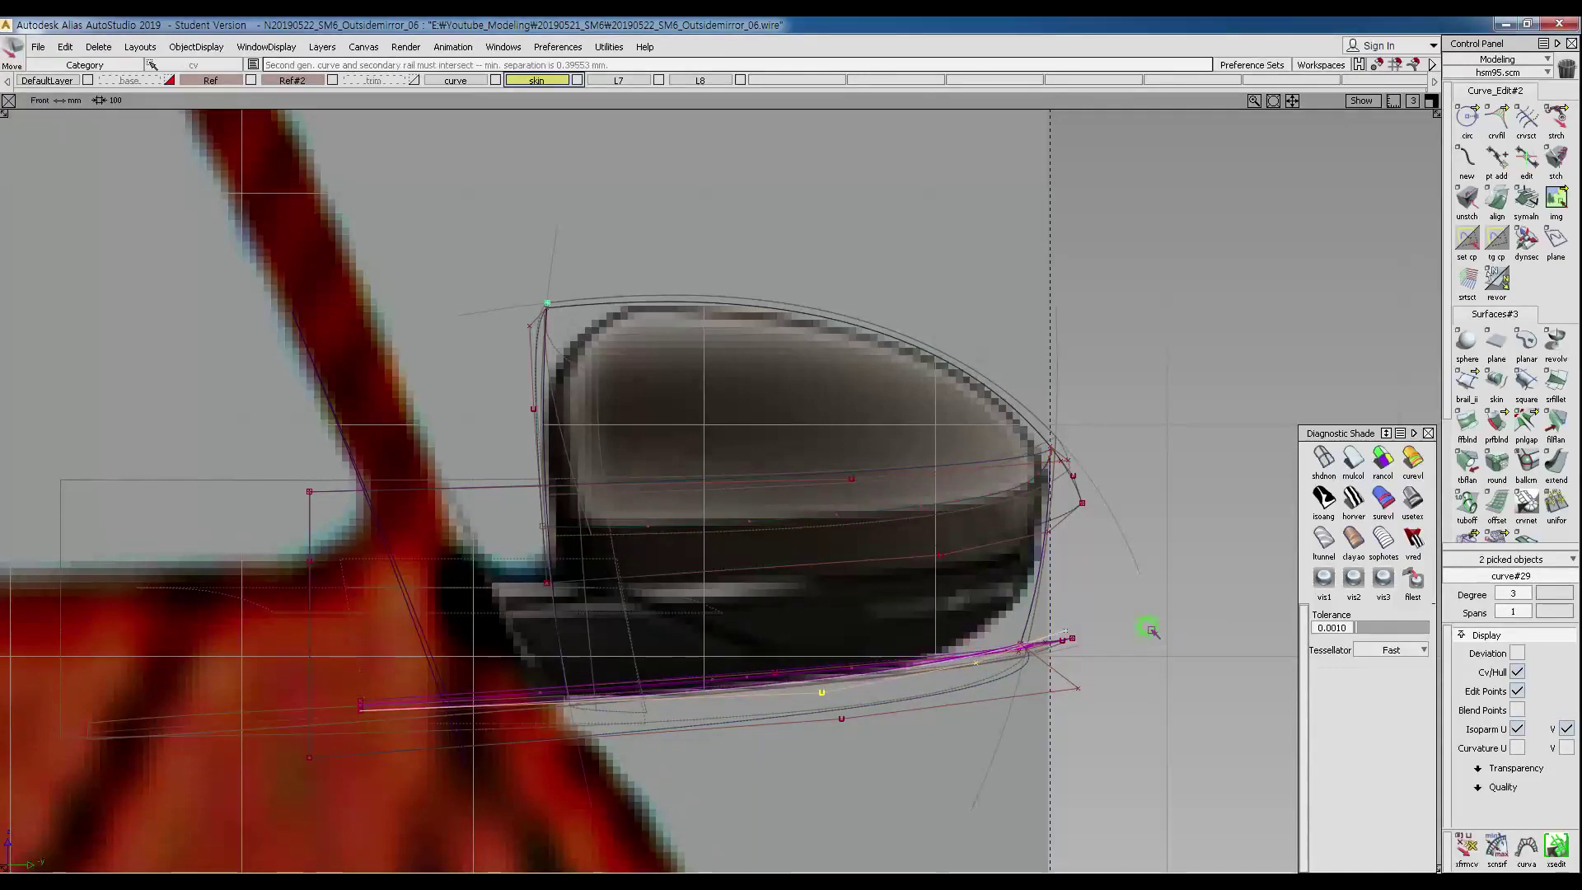
Shade the surfaces and shift the second CV of the upper shell's lower edge curve along X and Y in perspective.
alt+shift+right_drag(1108, 707, 951, 594)
alt+shift+drag(950, 594, 812, 515)
click(1352, 459)
mouse_move(1031, 536)
alt+shift+mouse_down()
mouse_move(947, 555)
mouse_move(1162, 453)
mouse_move(1233, 530)
mouse_move(1049, 600)
mouse_move(1211, 642)
mouse_move(1190, 607)
mouse_move(1210, 591)
alt+shift+mouse_up()
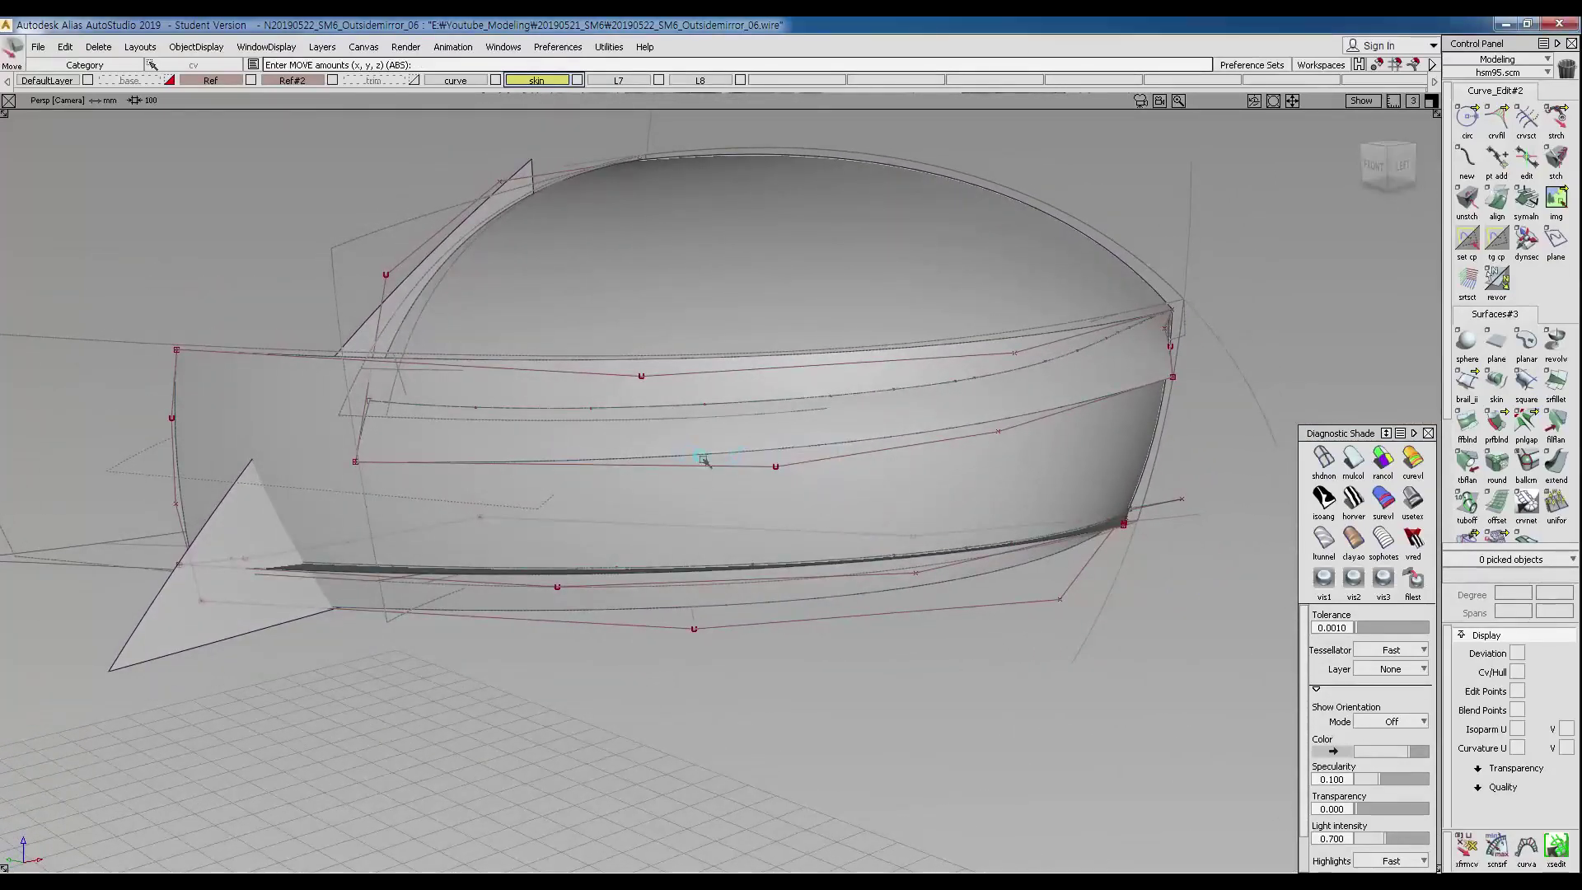
click(765, 461)
alt+shift+drag(765, 461, 755, 569)
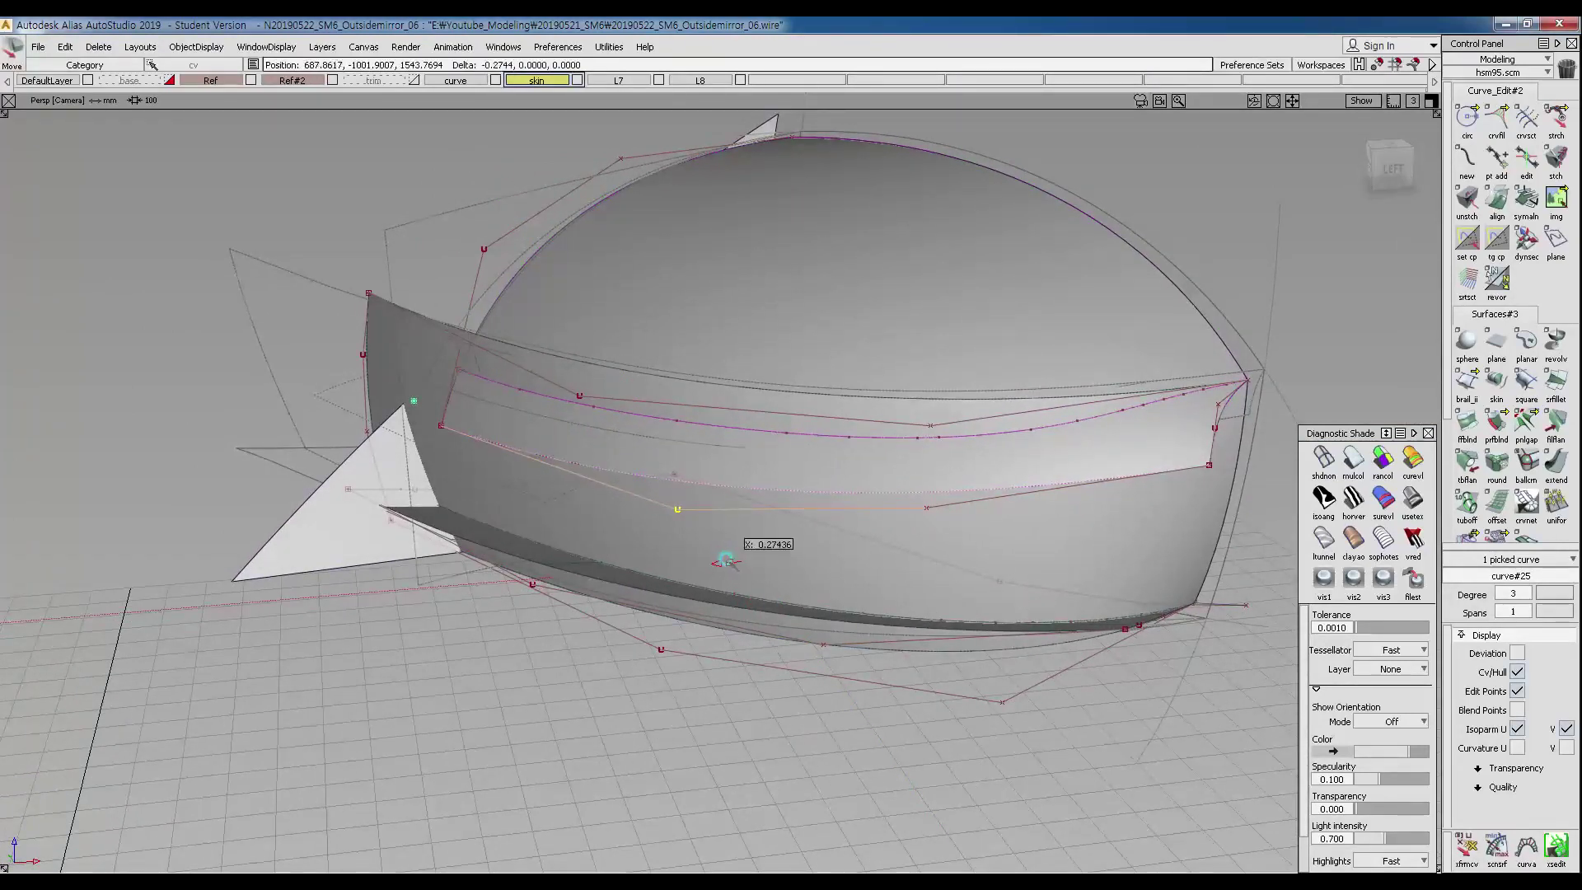
mouse_move(718, 557)
alt+shift+mouse_down()
mouse_move(1141, 495)
mouse_move(841, 498)
alt+shift+mouse_up()
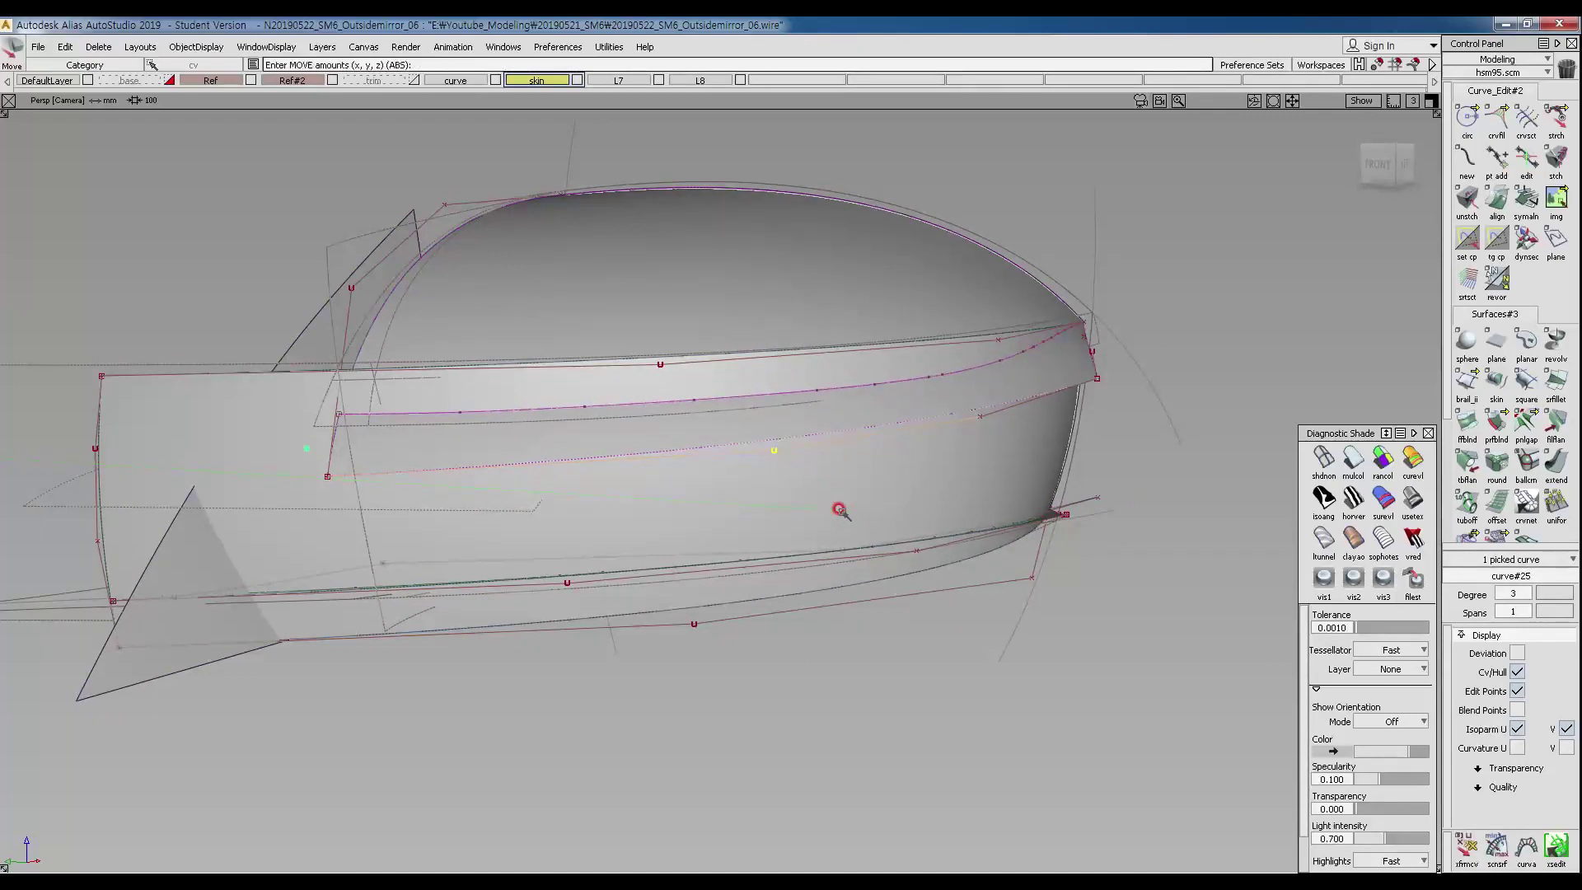
alt+shift+drag(827, 509, 858, 632)
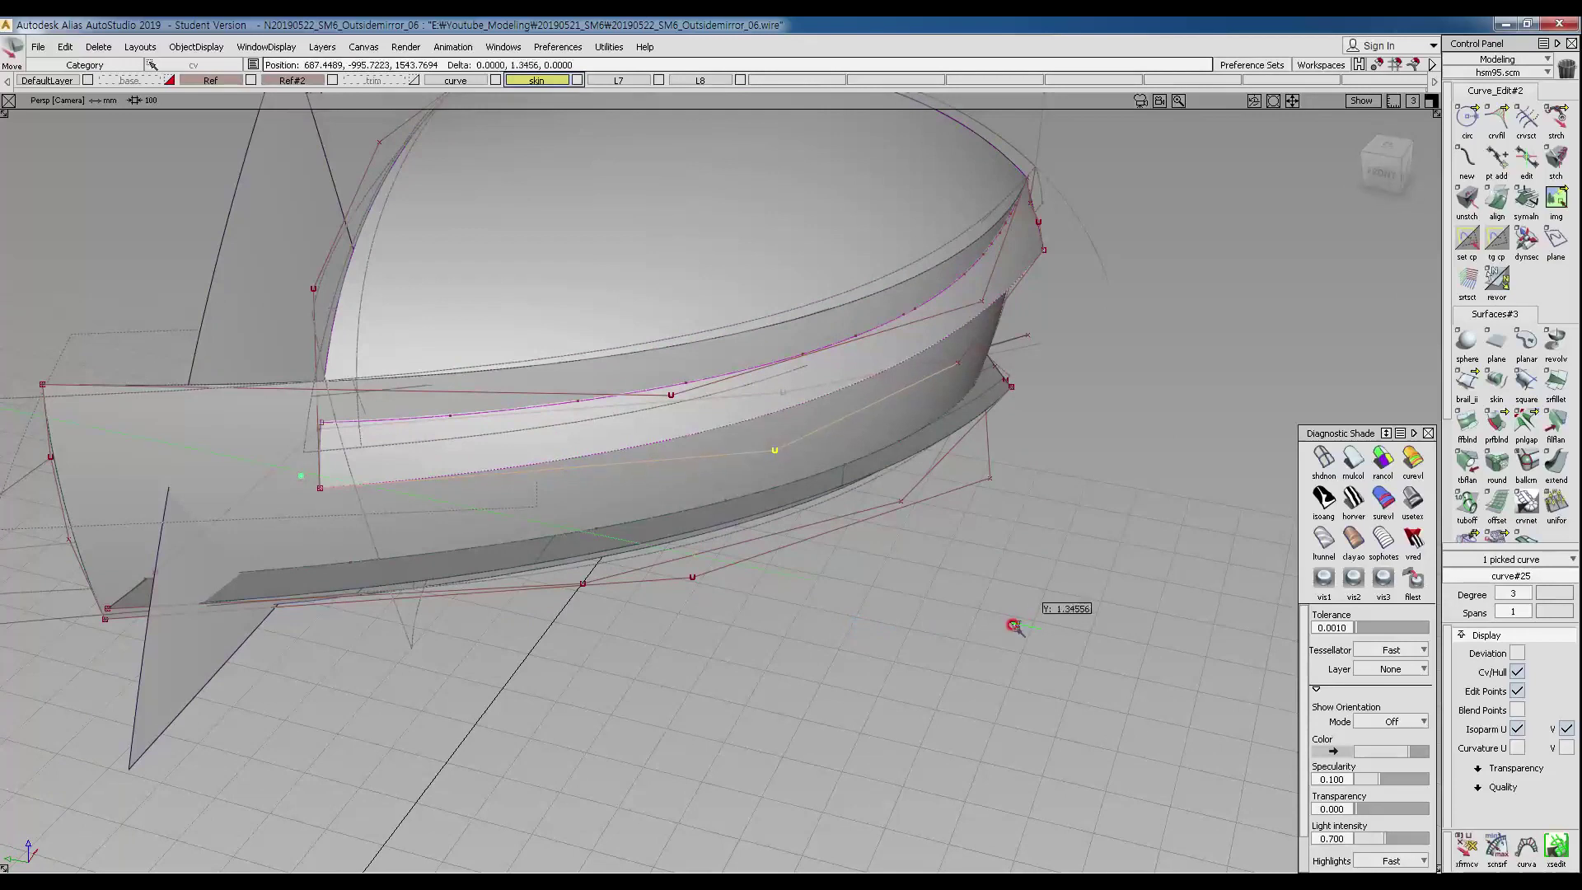
Move the third CV of the upper shell's lower edge curve about 0.9 mm in negative Y.
ctrl+shift+drag(887, 395, 932, 365)
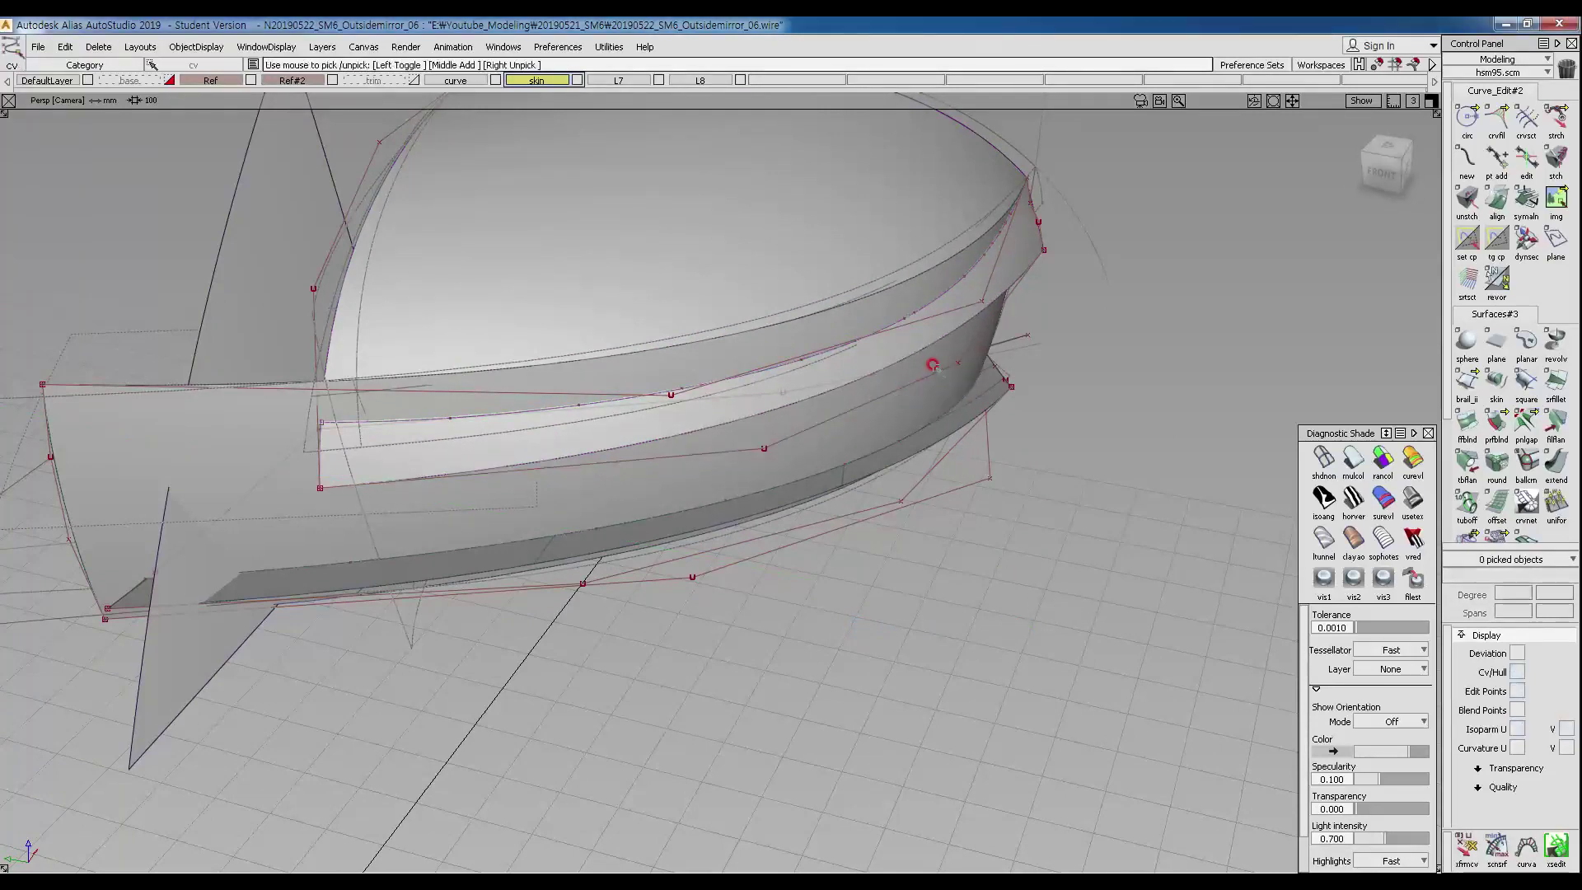
middle_drag(1093, 567, 1100, 505)
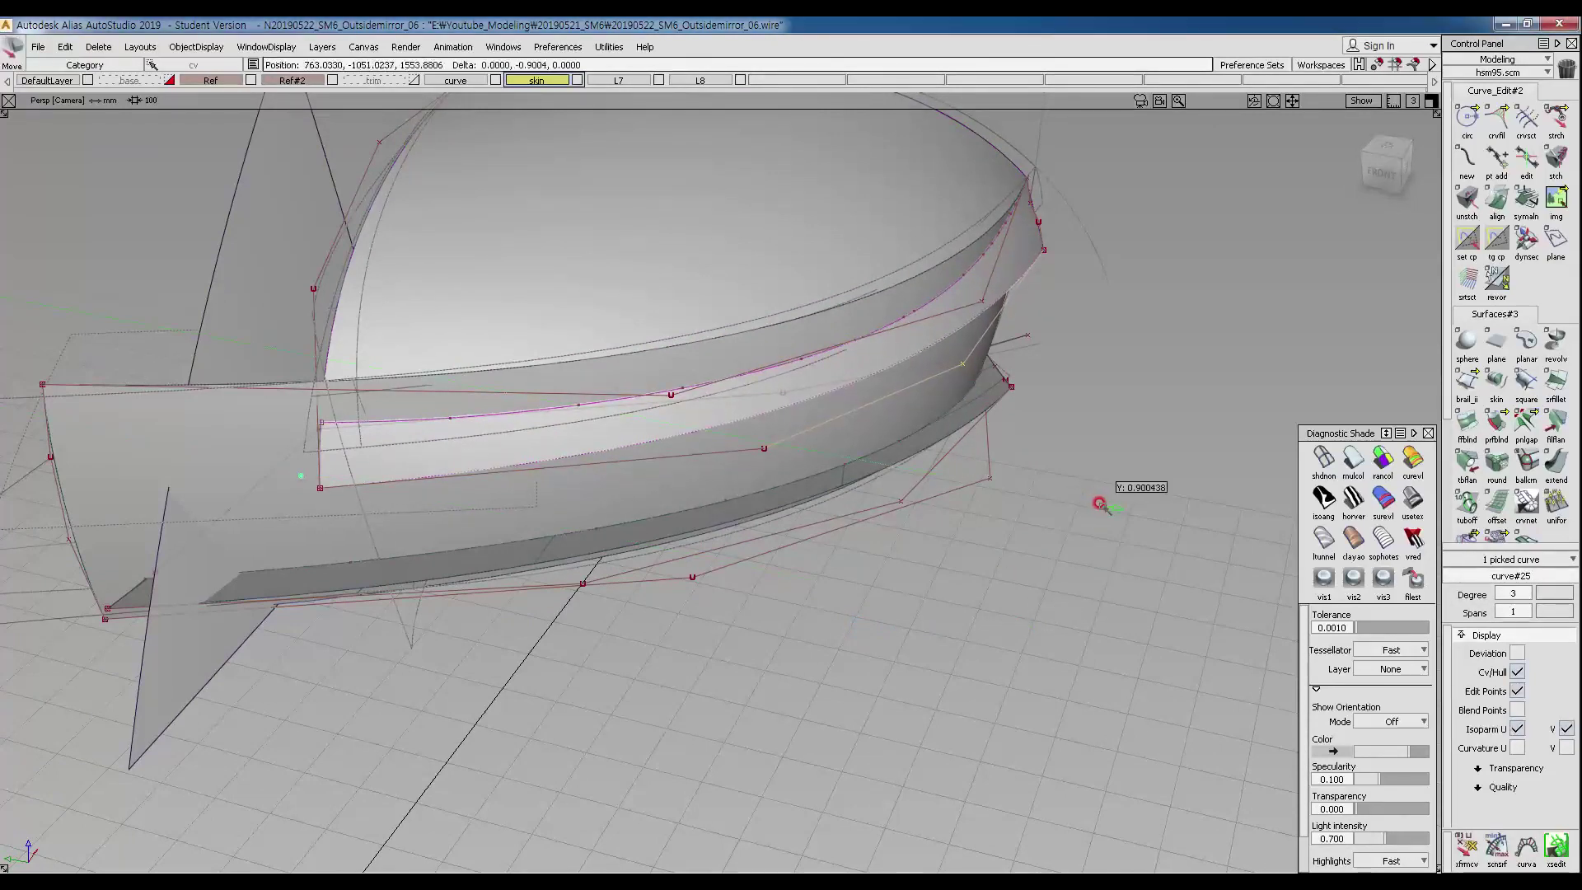
alt+shift+drag(1109, 507, 929, 437)
Turn shading off in the front view and lower the second CV of the upper shell's lower edge curve slightly.
ctrl+shift+right_drag(858, 483, 899, 501)
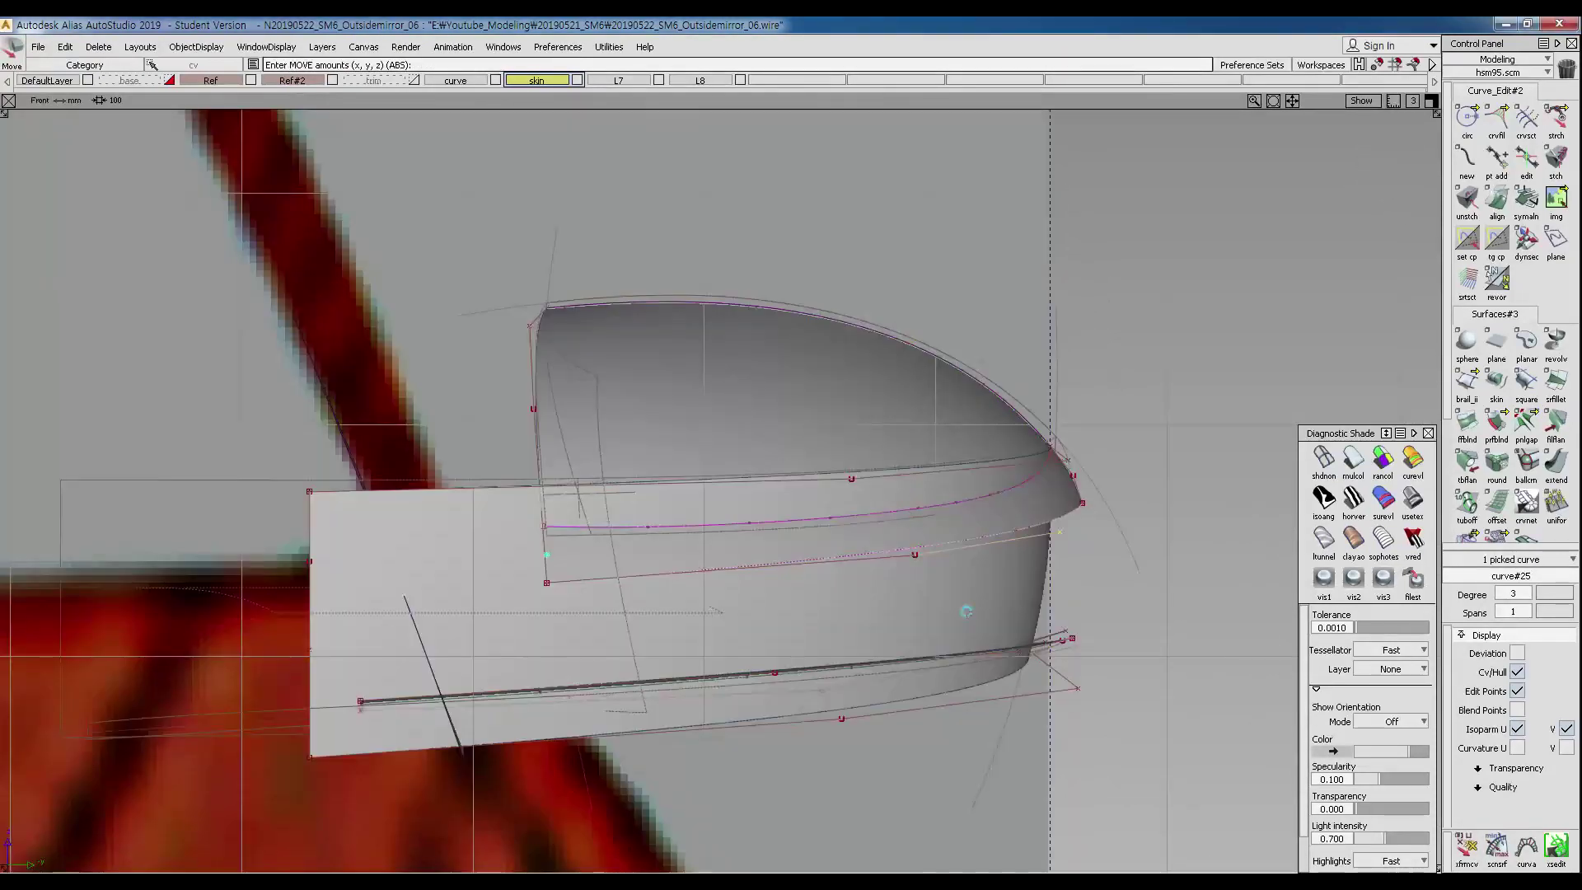
key(Escape)
click(1324, 459)
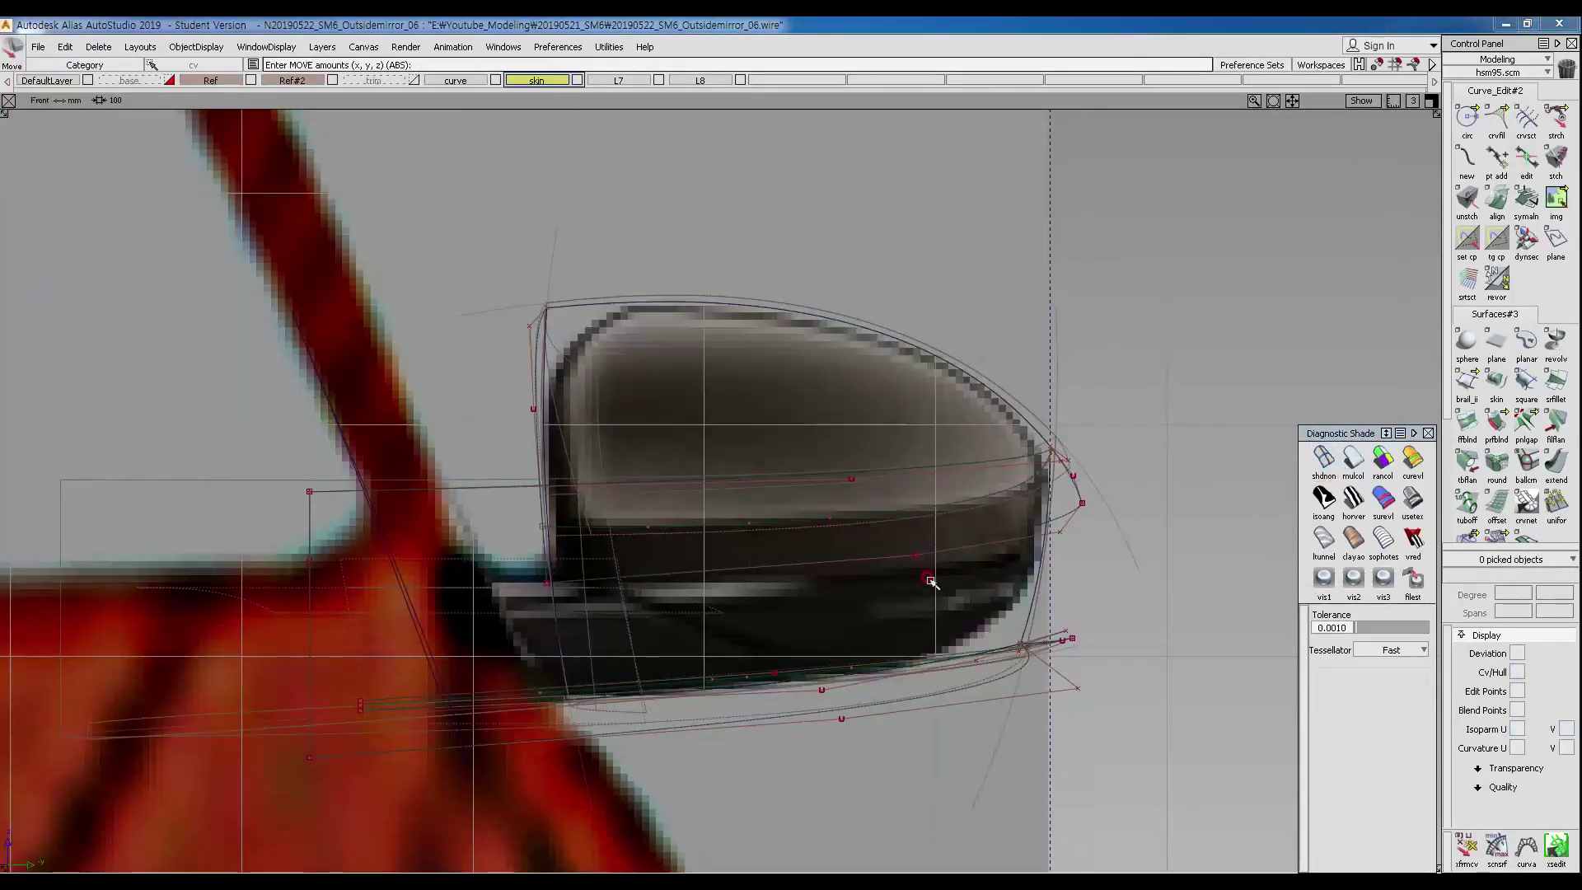
ctrl+shift+drag(916, 555, 906, 548)
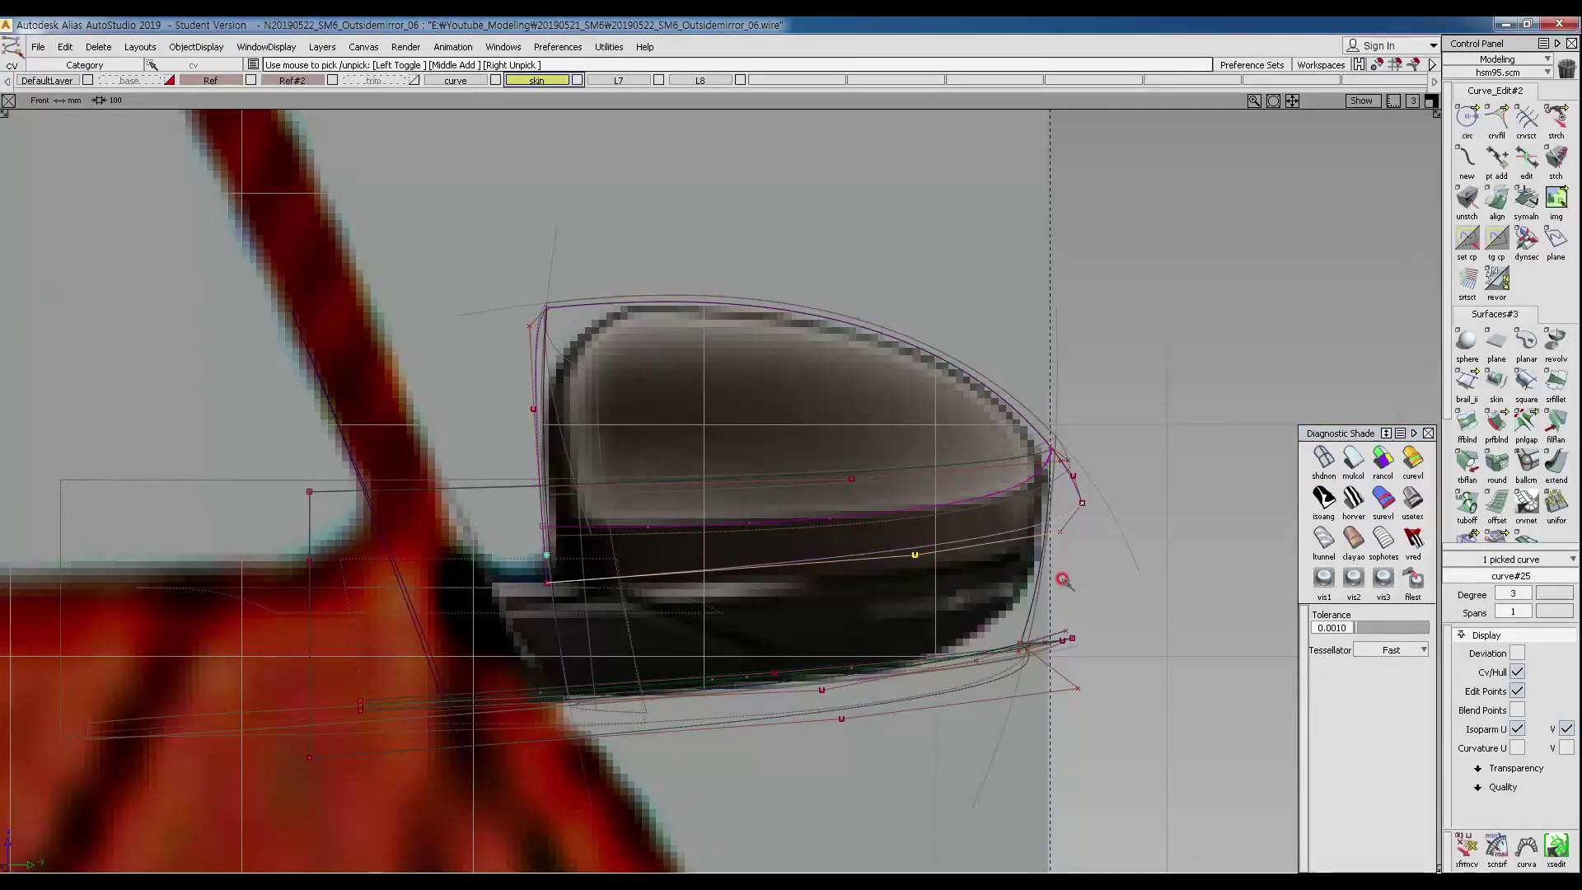
ctrl+shift+middle_drag(1114, 601, 1116, 564)
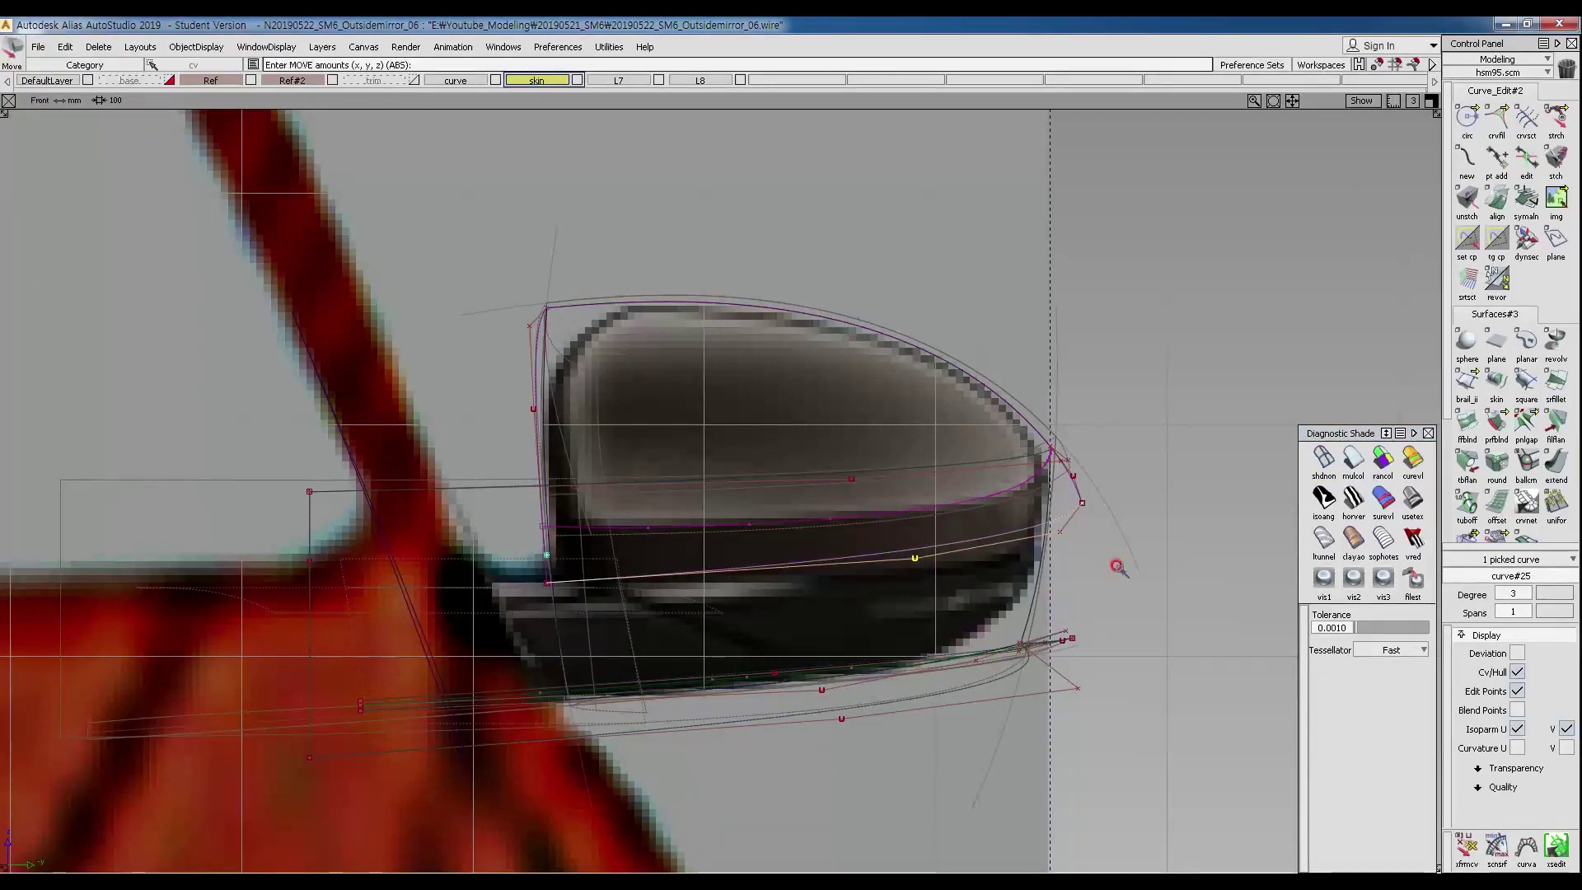
Shade the surfaces in perspective, undo the latest adjustment, and reposition the second CV of the upper shell's lower edge.
ctrl+shift+right_drag(879, 565, 922, 540)
alt+shift+drag(922, 541, 807, 553)
click(1353, 460)
mouse_move(798, 667)
ctrl+shift+mouse_down()
mouse_move(767, 501)
mouse_move(1148, 445)
mouse_move(900, 474)
ctrl+shift+mouse_up()
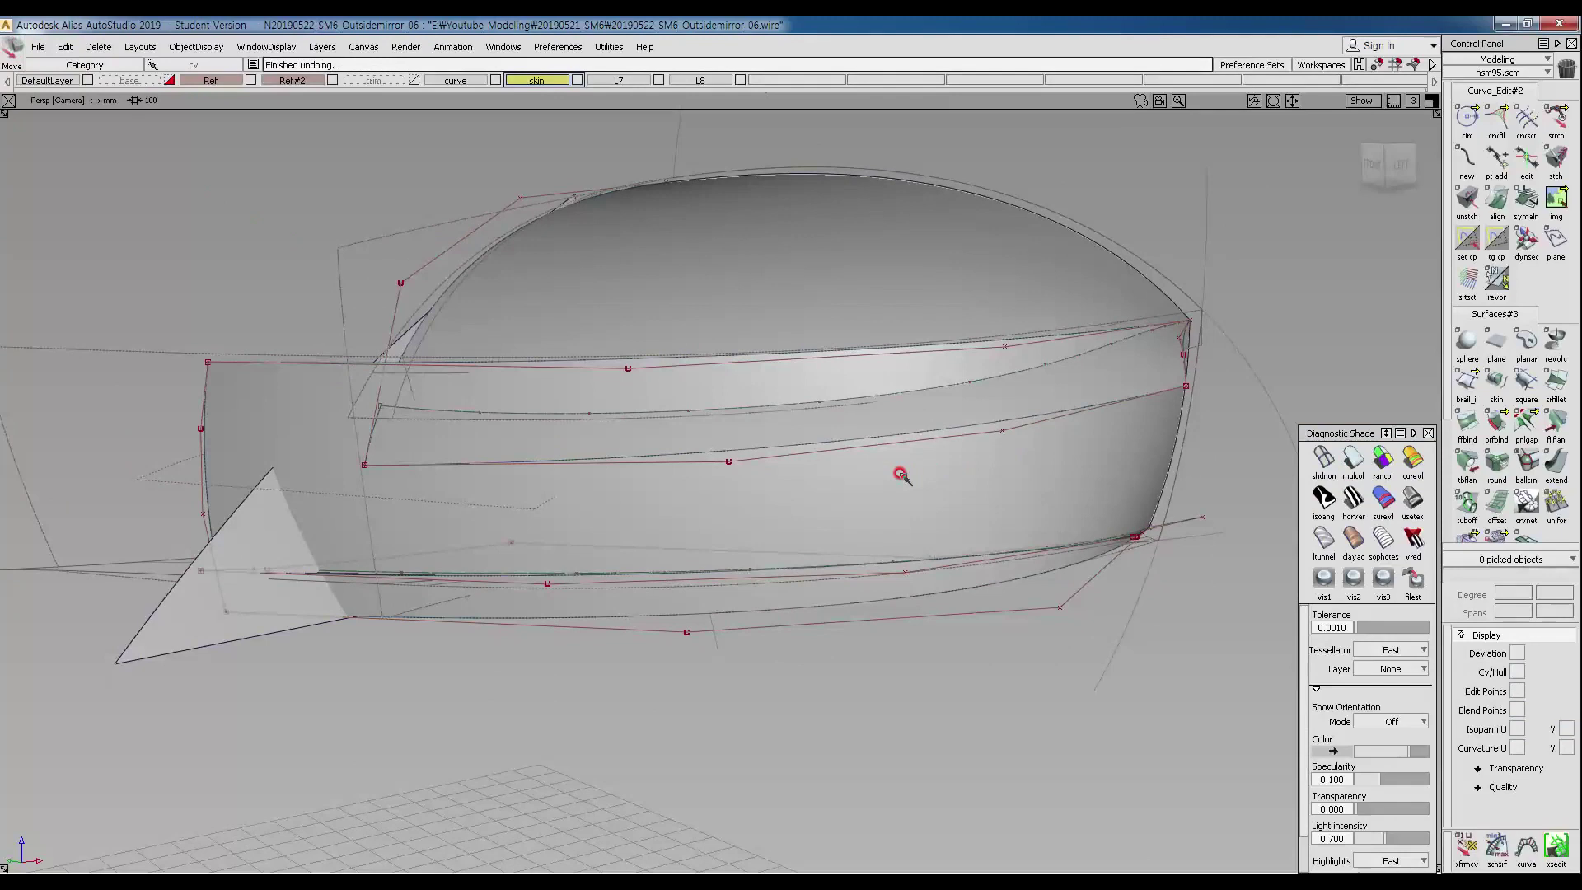
alt+shift+drag(791, 455, 651, 451)
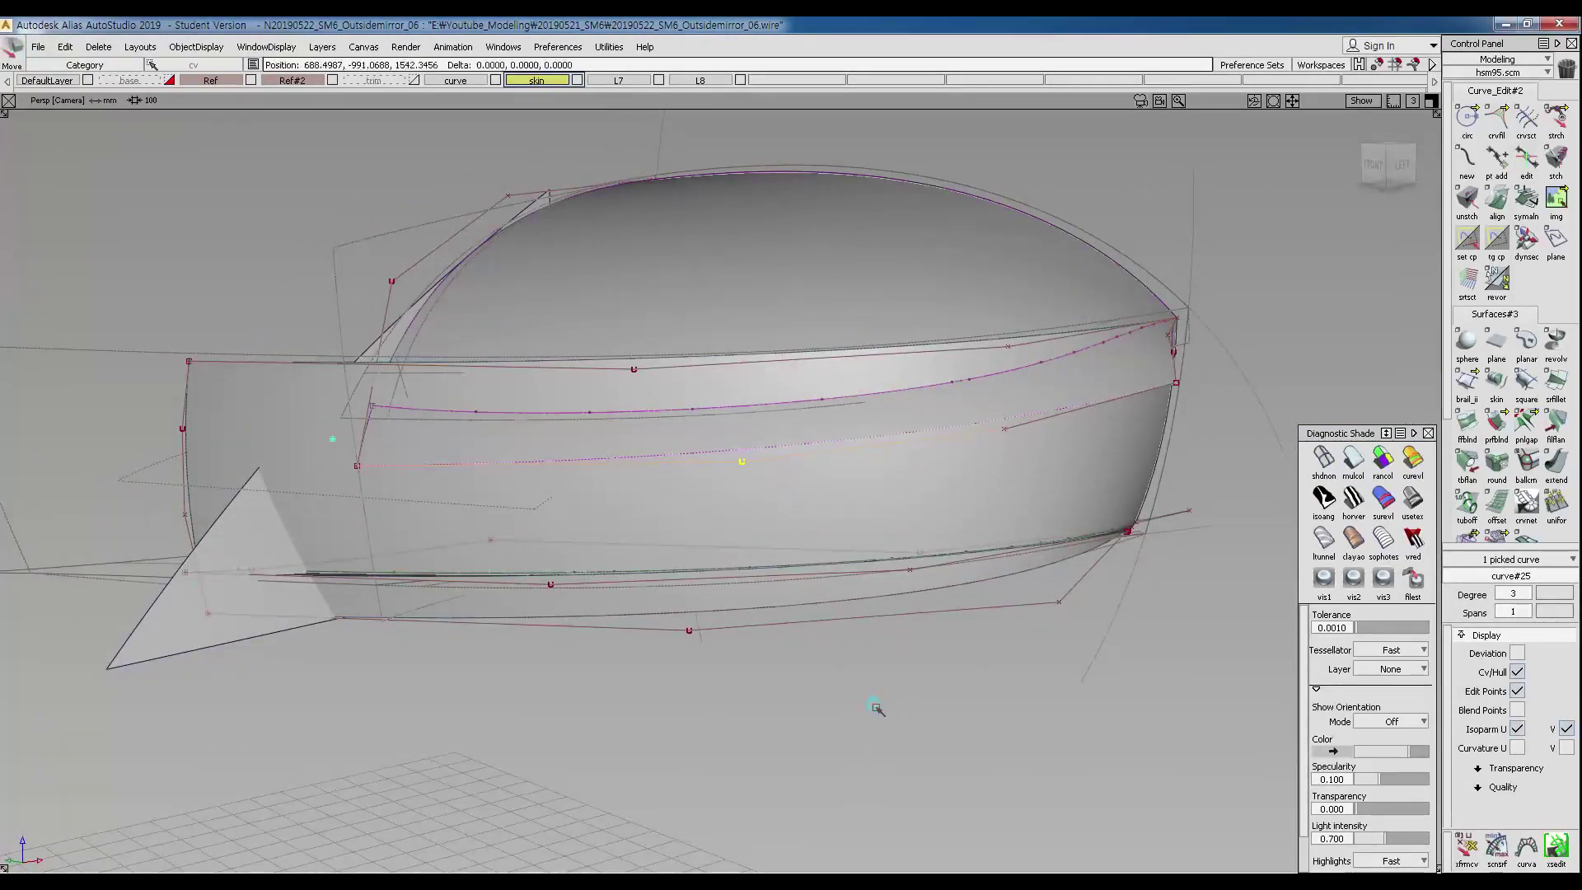
alt+shift+drag(748, 689, 709, 495)
Select all the mirror surfaces and assign them to the skin layer.
ctrl+shift+drag(391, 204, 392, 247)
middle_drag(266, 187, 975, 594)
middle_drag(1171, 697, 1168, 695)
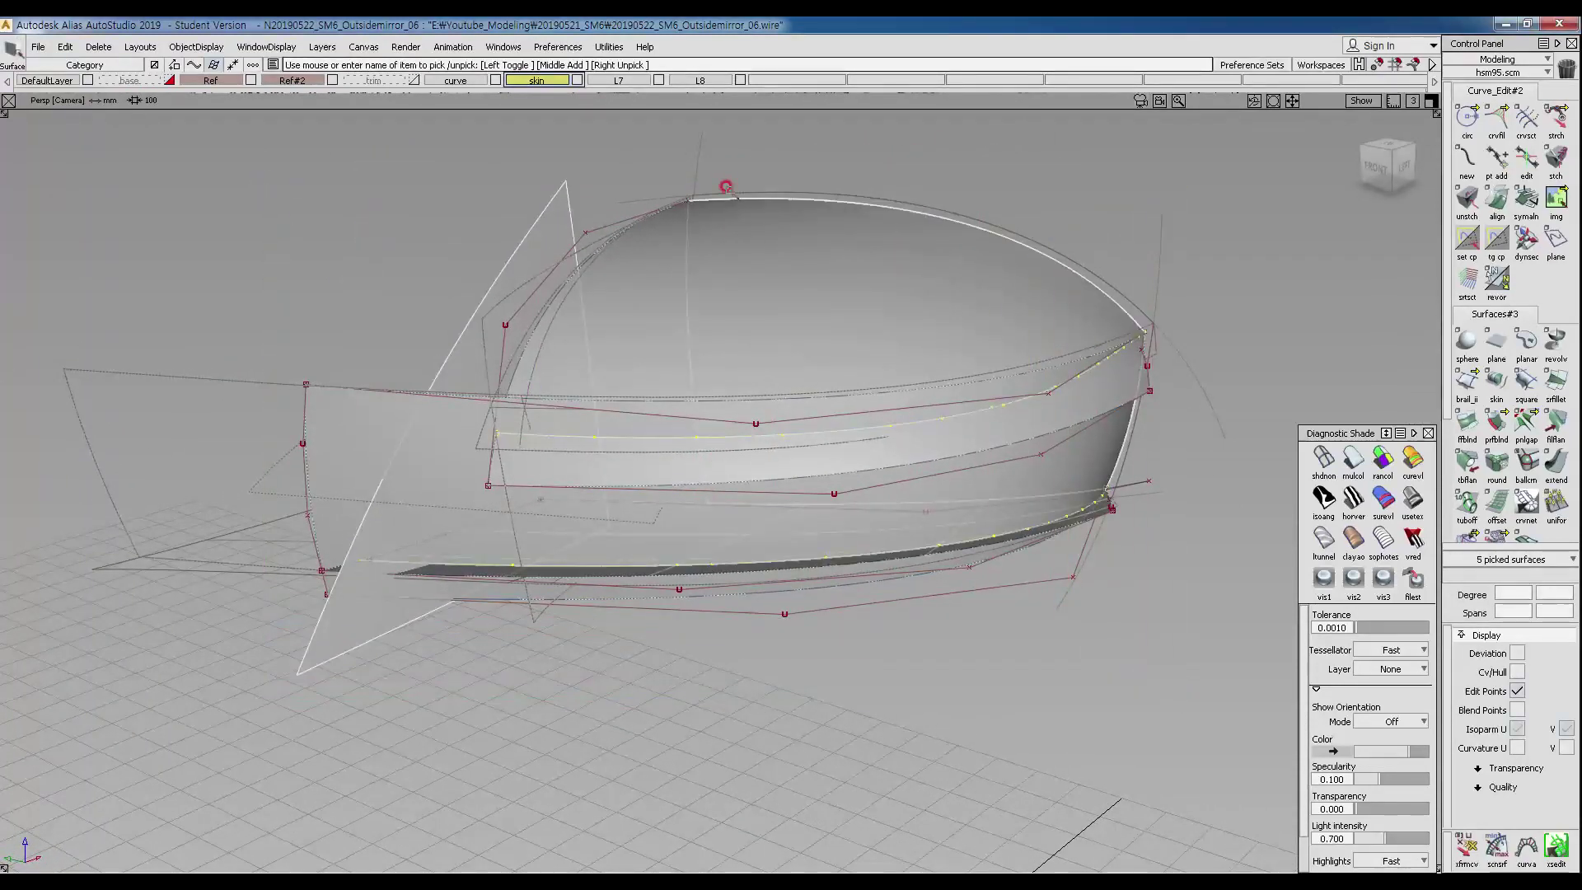
click(548, 80)
click(531, 95)
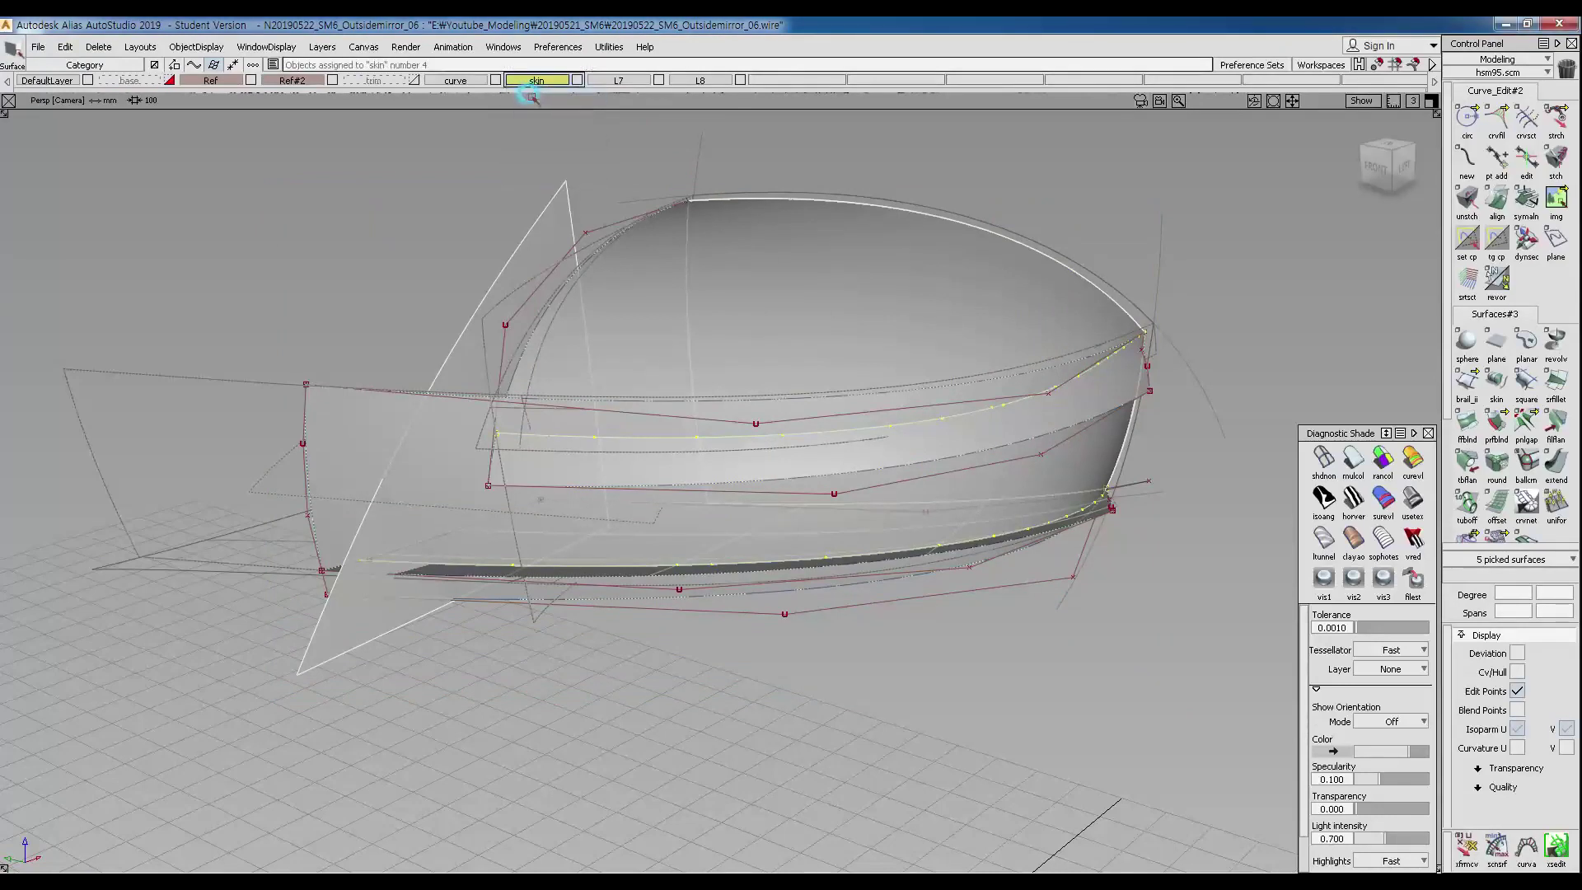
Select all the construction curves, assign them to the curve layer, and hide that layer.
click(297, 218)
ctrl+shift+drag(297, 218, 272, 215)
middle_drag(194, 184, 1254, 678)
click(452, 76)
click(485, 86)
click(497, 79)
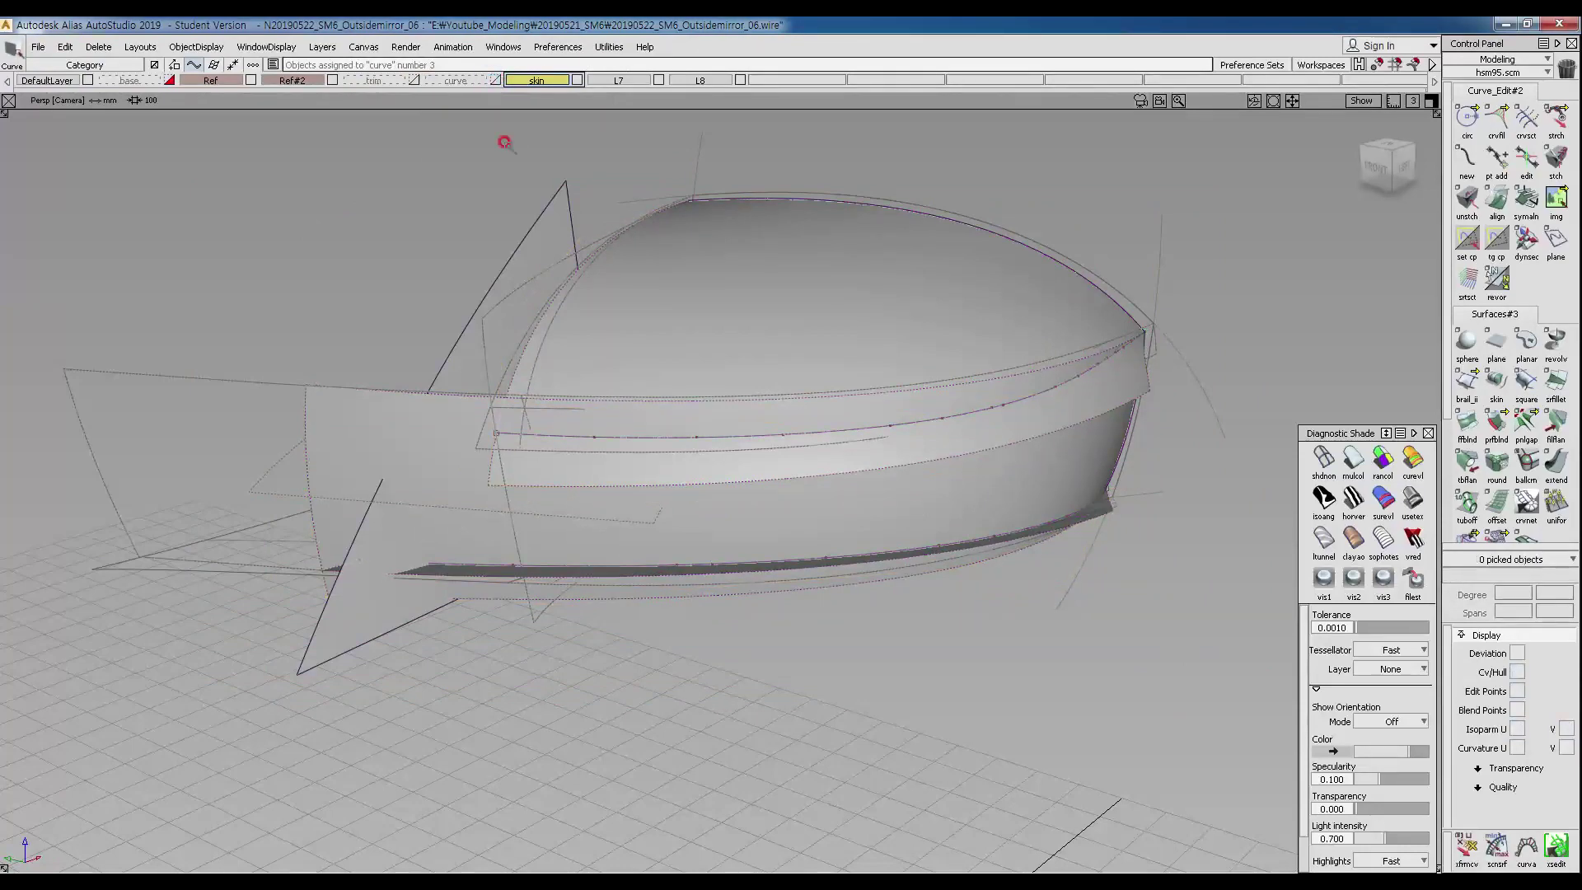
Draw a single-span degree 3 curve across the mirror's inner end in the top view.
alt+shift+drag(812, 494, 304, 459)
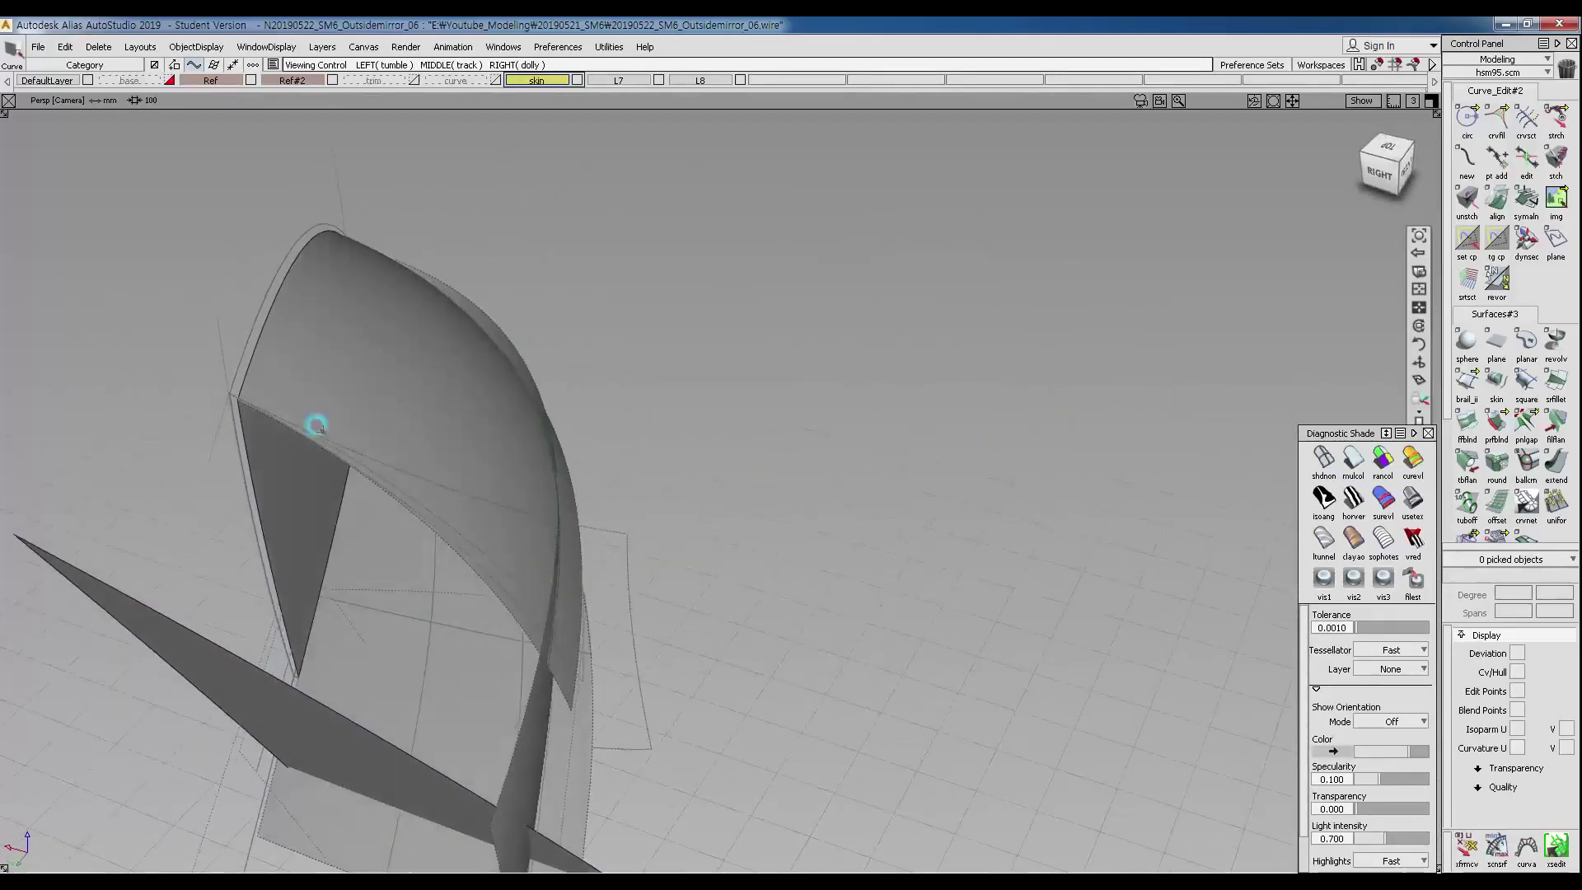
alt+shift+drag(378, 591, 438, 554)
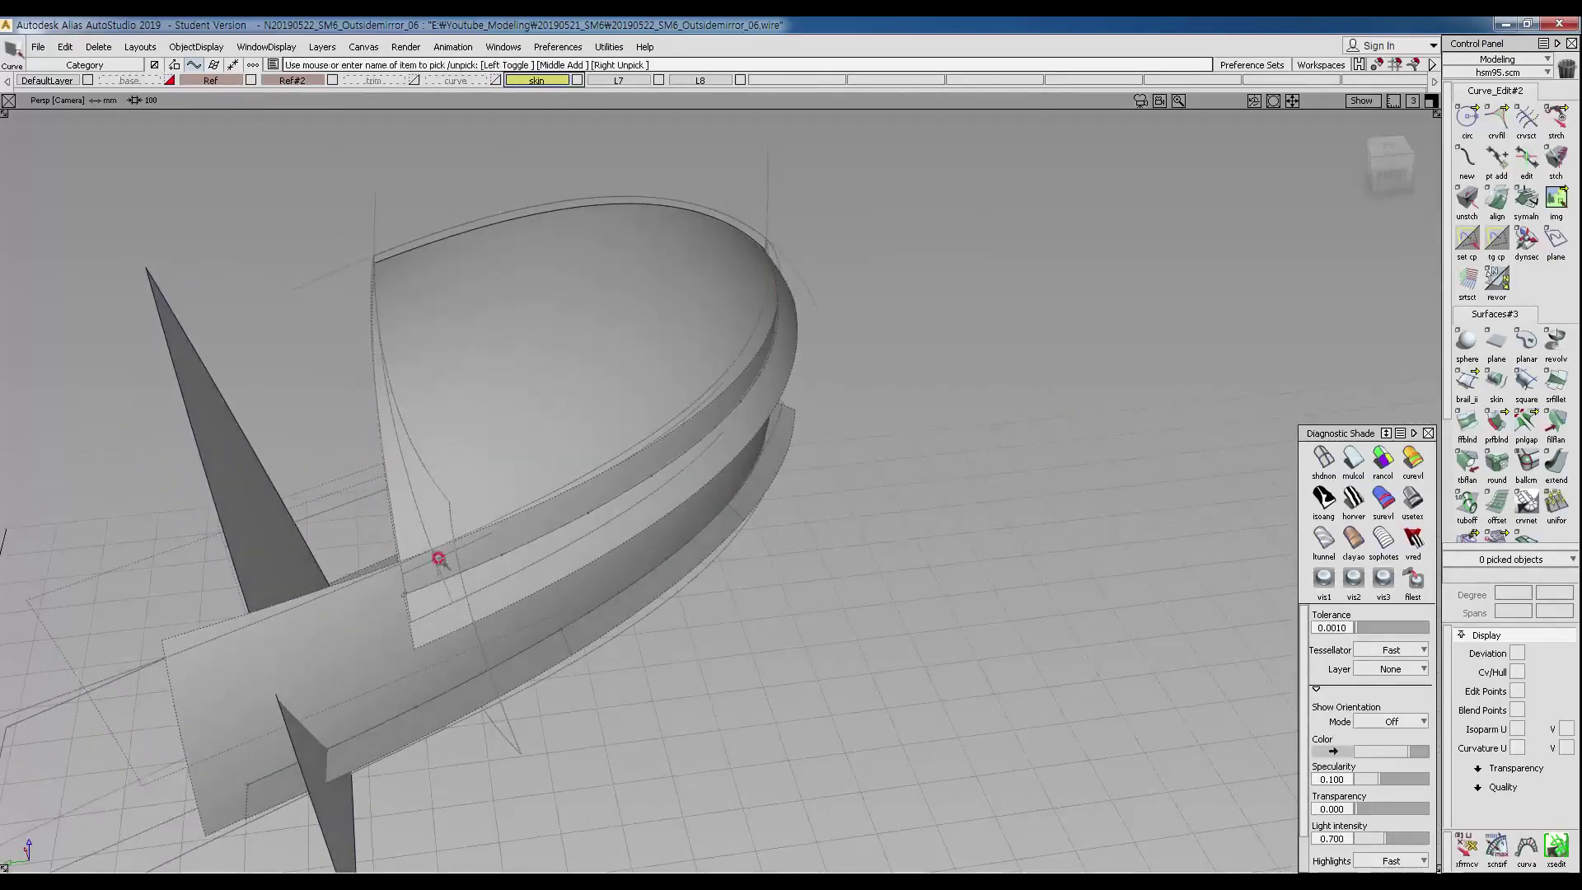
ctrl+shift+click(493, 394)
ctrl+shift+click(505, 477)
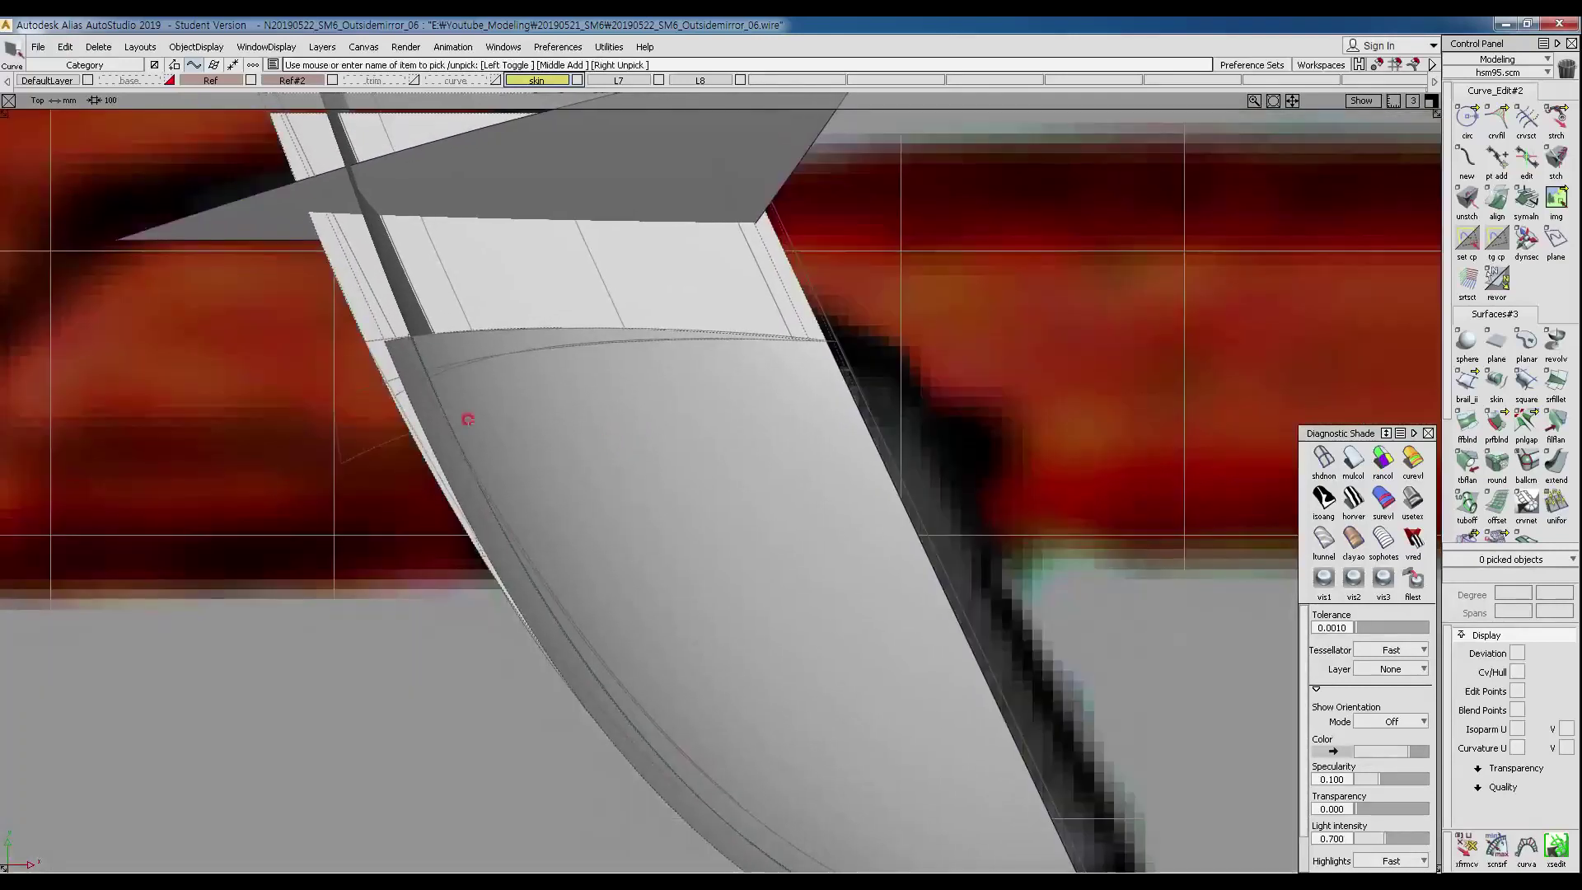
ctrl+shift+drag(424, 410, 336, 406)
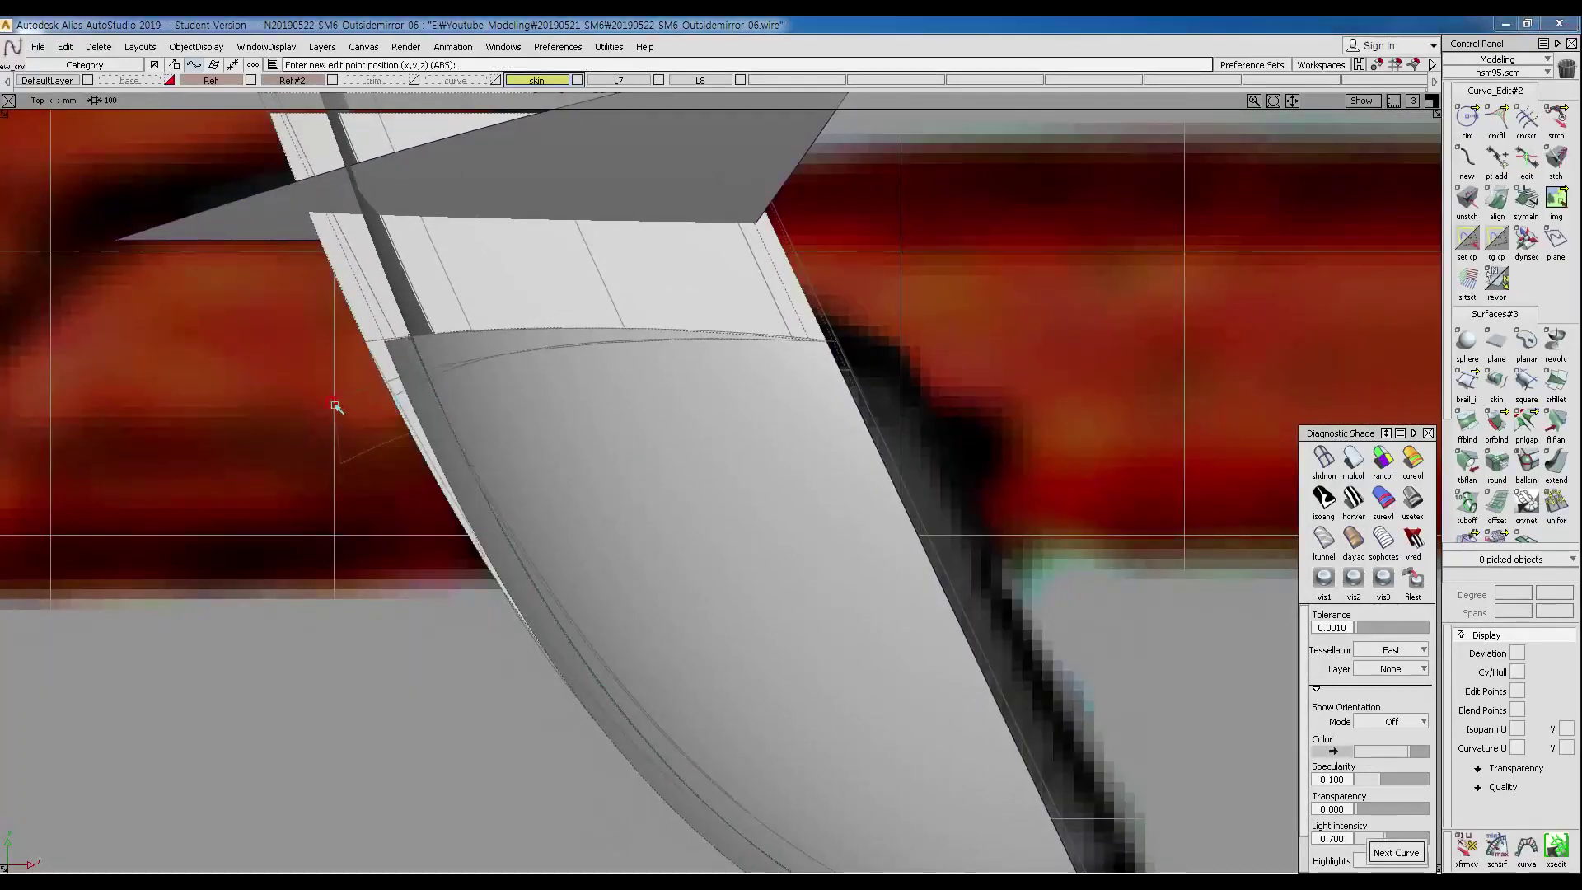
ctrl+shift+drag(851, 371, 748, 389)
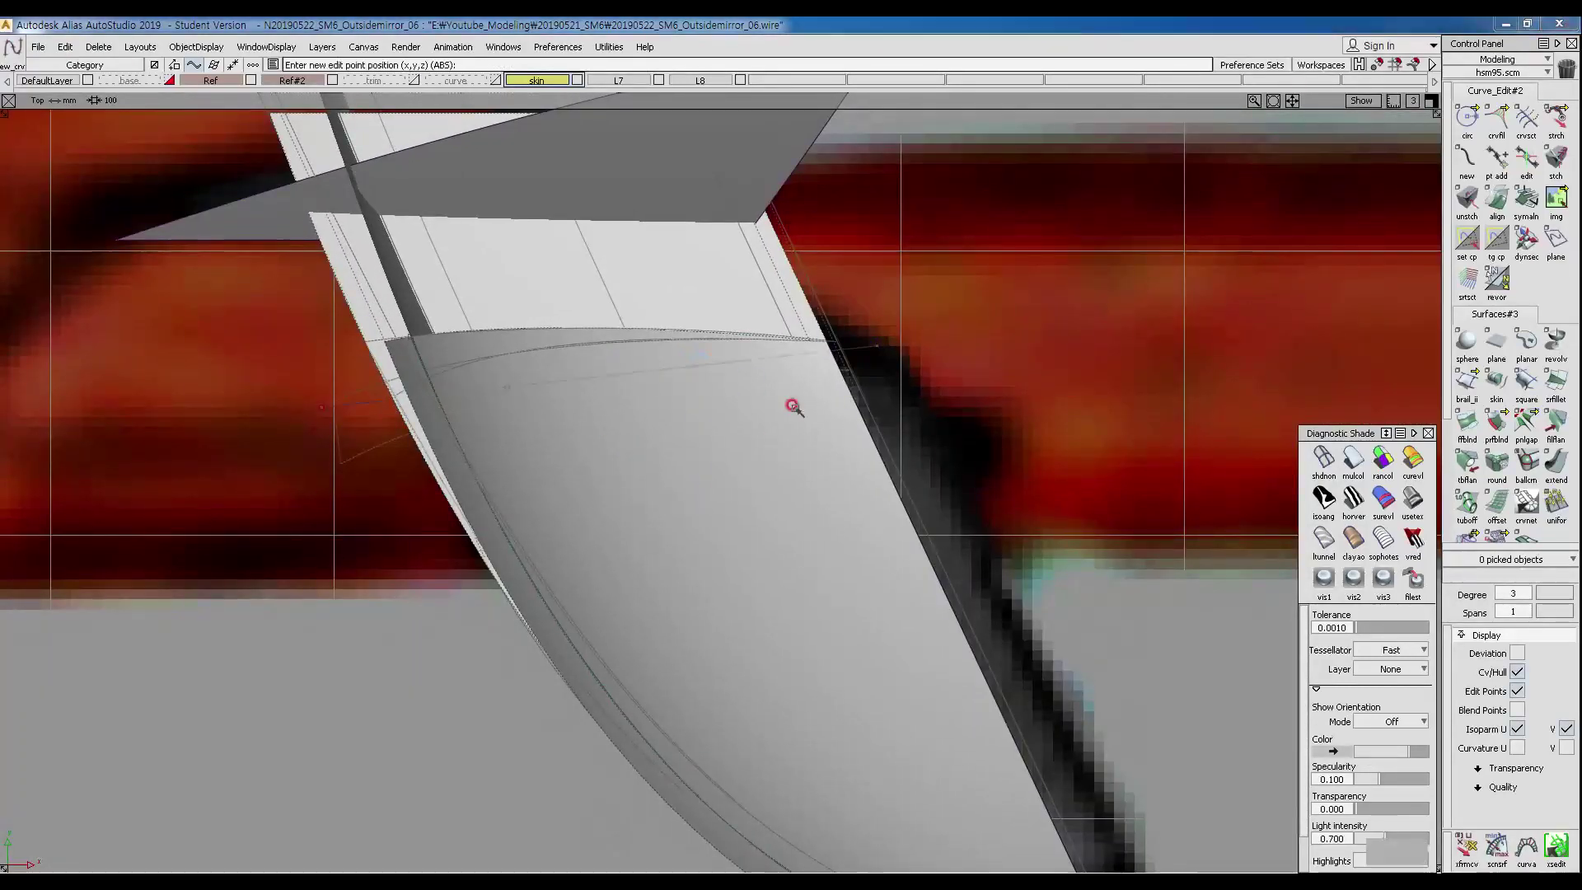
Turn shading off and move the new curve's two middle CVs to bow it along the inner end in the reference image.
click(1323, 458)
drag(488, 321, 822, 464)
ctrl+shift+middle_drag(745, 525, 732, 462)
drag(738, 467, 676, 425)
alt+shift+middle_drag(725, 423, 706, 502)
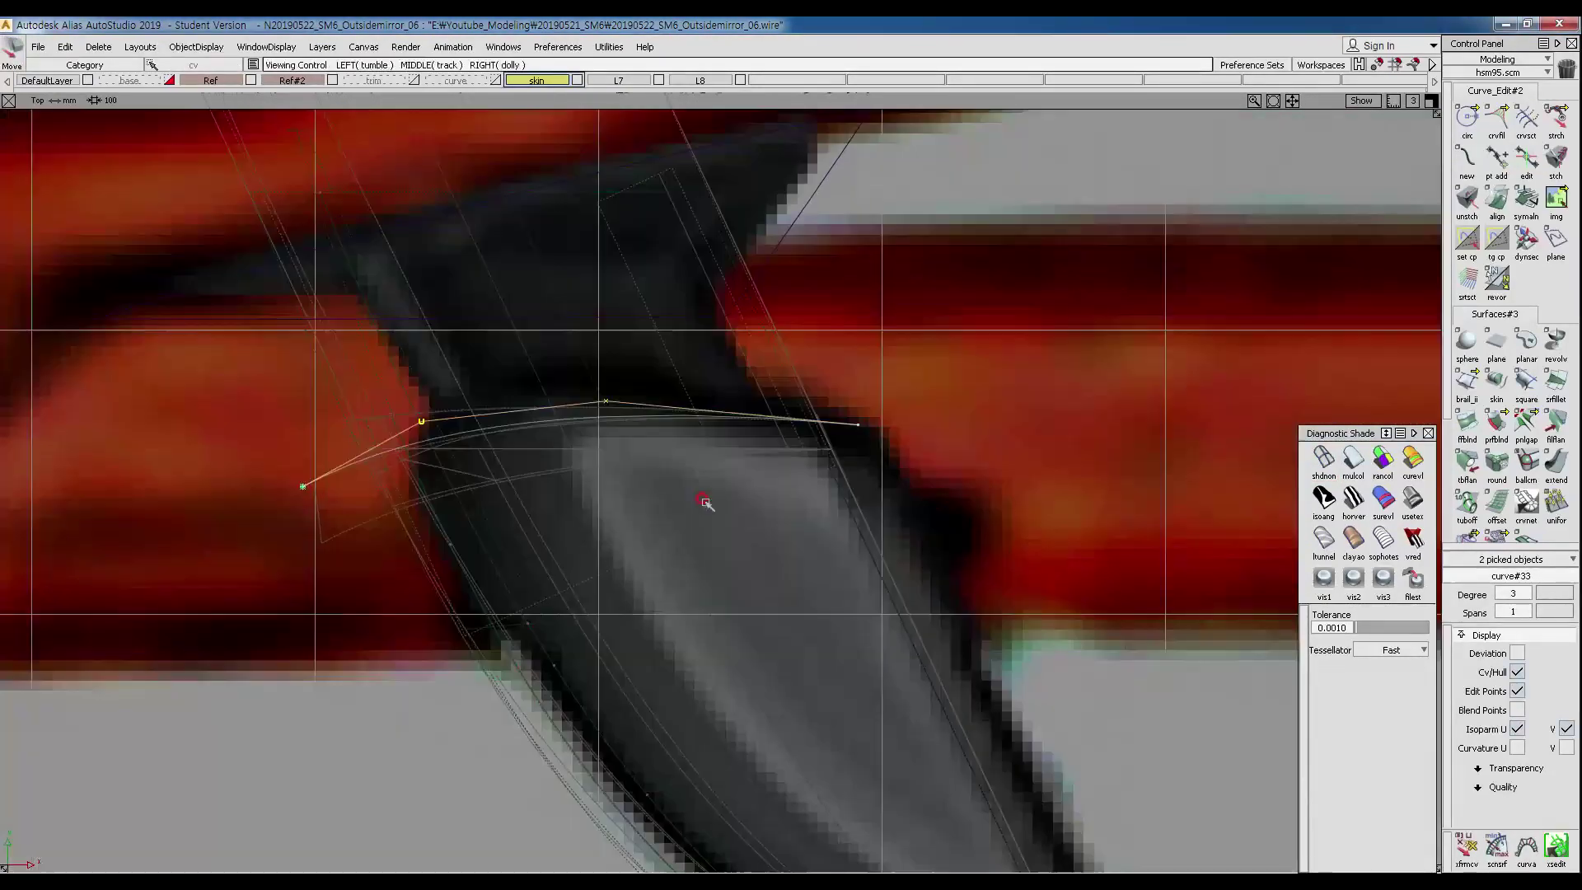
ctrl+shift+drag(533, 343, 563, 355)
drag(565, 357, 655, 507)
ctrl+shift+middle_drag(719, 575, 706, 520)
mouse_move(706, 521)
right_down()
mouse_move(710, 495)
mouse_move(712, 531)
right_up()
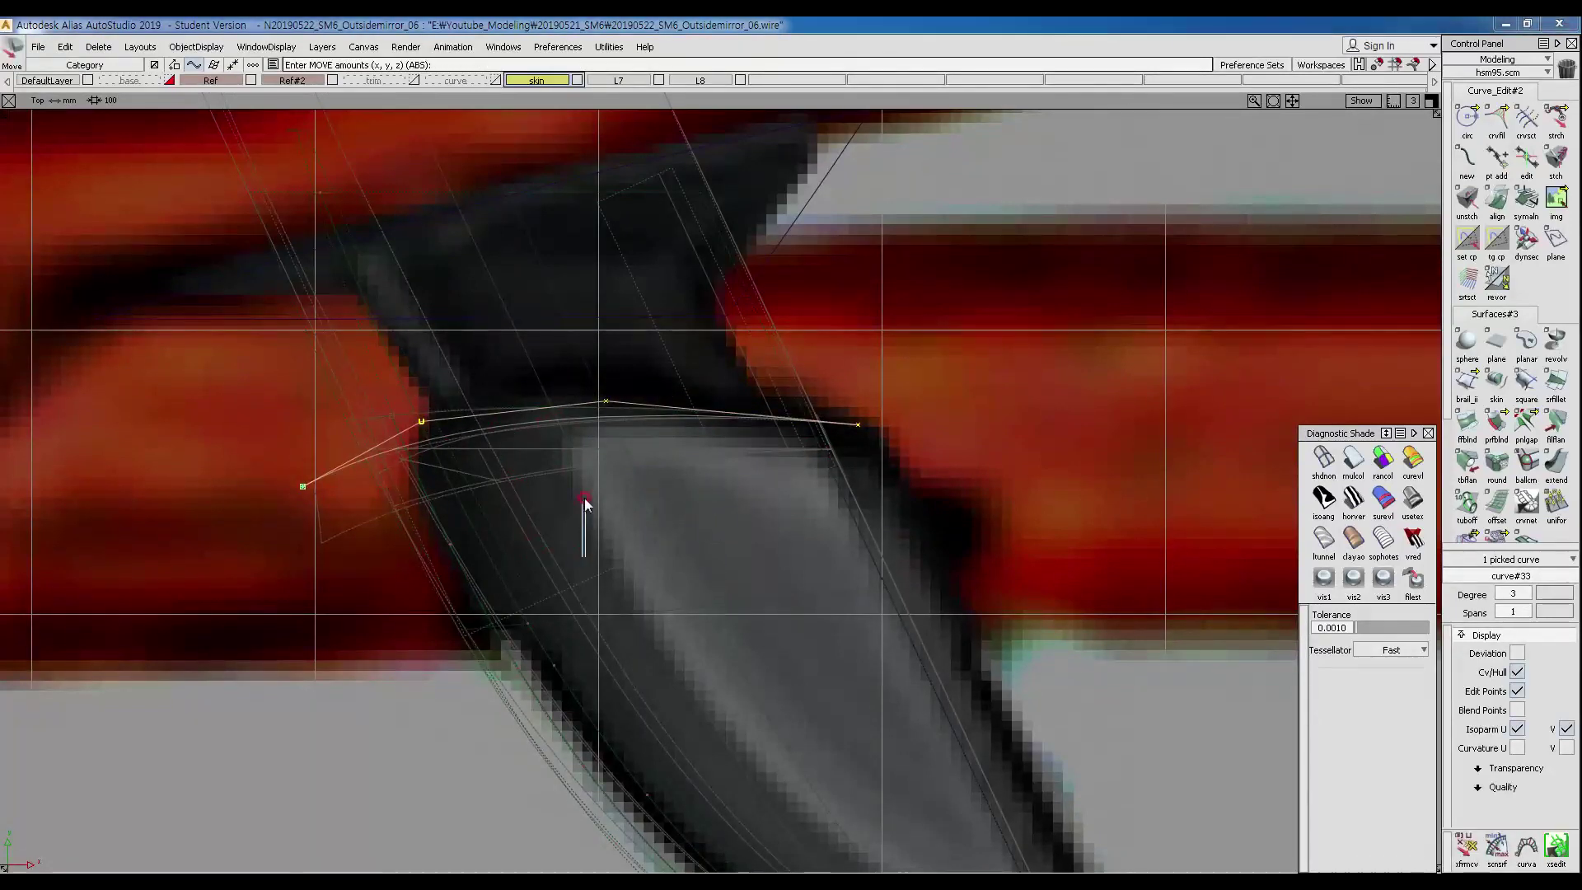
Shift the left end CV of the new curve slightly in the top view, then deselect the curve.
ctrl+shift+drag(466, 547, 346, 513)
ctrl+shift+drag(206, 481, 317, 459)
mouse_move(183, 436)
mouse_down()
mouse_move(285, 517)
mouse_move(338, 532)
mouse_up()
ctrl+shift+middle_drag(565, 593, 572, 505)
drag(577, 500, 584, 507)
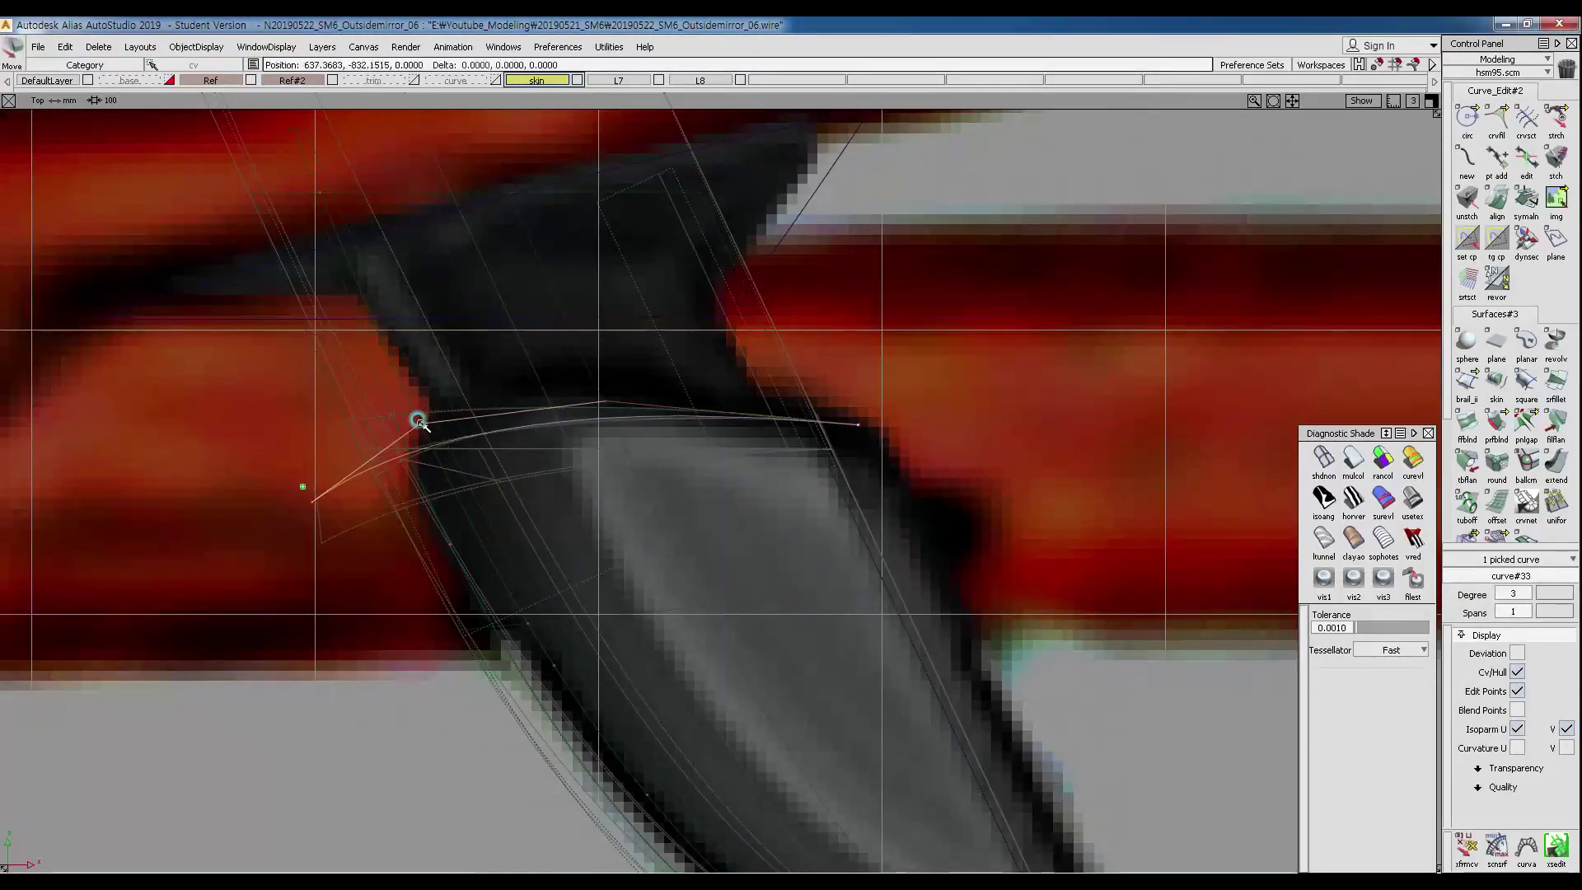
ctrl+shift+drag(641, 510, 642, 418)
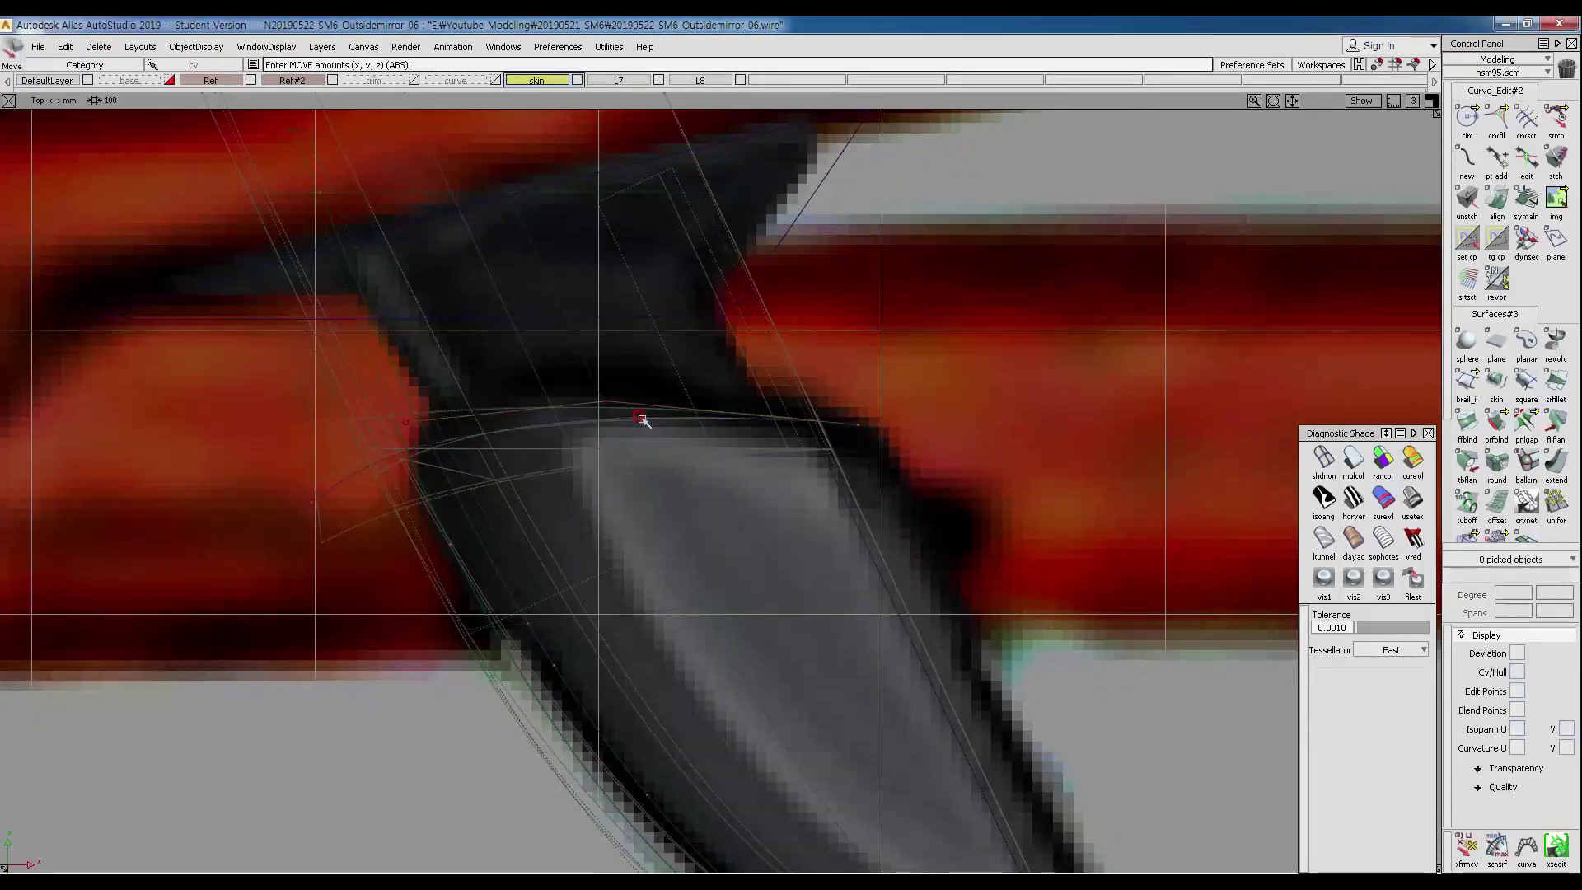
Pick the new curve and snap its pivot to its right endpoint.
ctrl+shift+drag(505, 450, 378, 335)
drag(463, 371, 639, 501)
ctrl+shift+middle_drag(715, 557, 891, 453)
ctrl+click(917, 412)
ctrl+shift+right_drag(909, 424, 921, 427)
Move the curve up from the ground plane by its pivot to the mirror shell's upper inner corner.
alt+shift+drag(849, 456, 329, 427)
alt+shift+right_drag(329, 428, 656, 692)
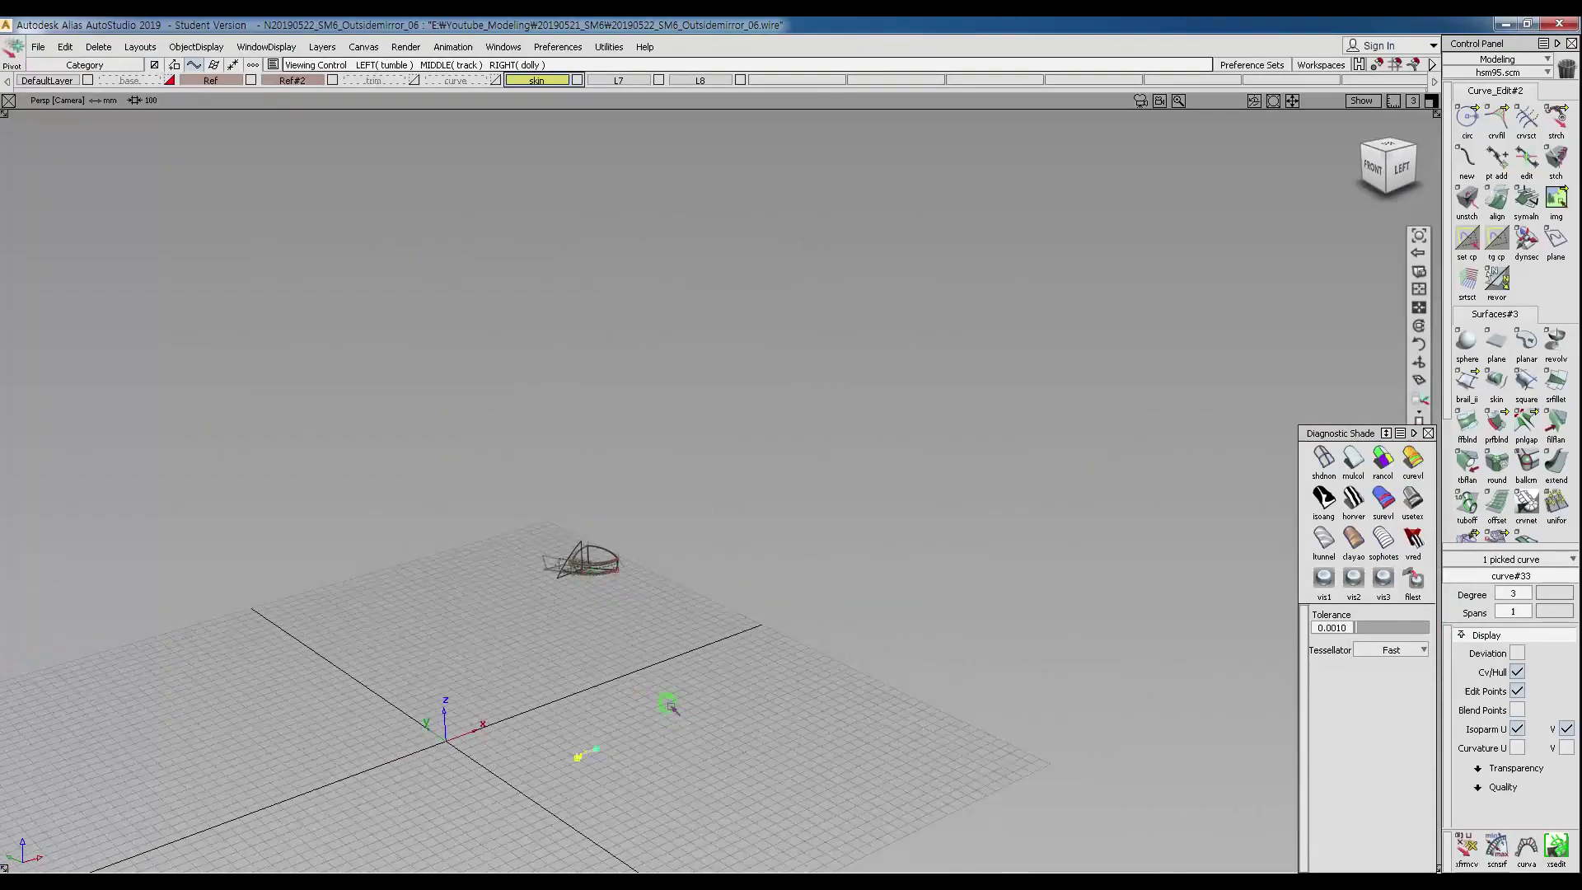
ctrl+shift+middle_drag(620, 602, 710, 626)
right_drag(712, 626, 713, 472)
scroll(597, 544, up, 4)
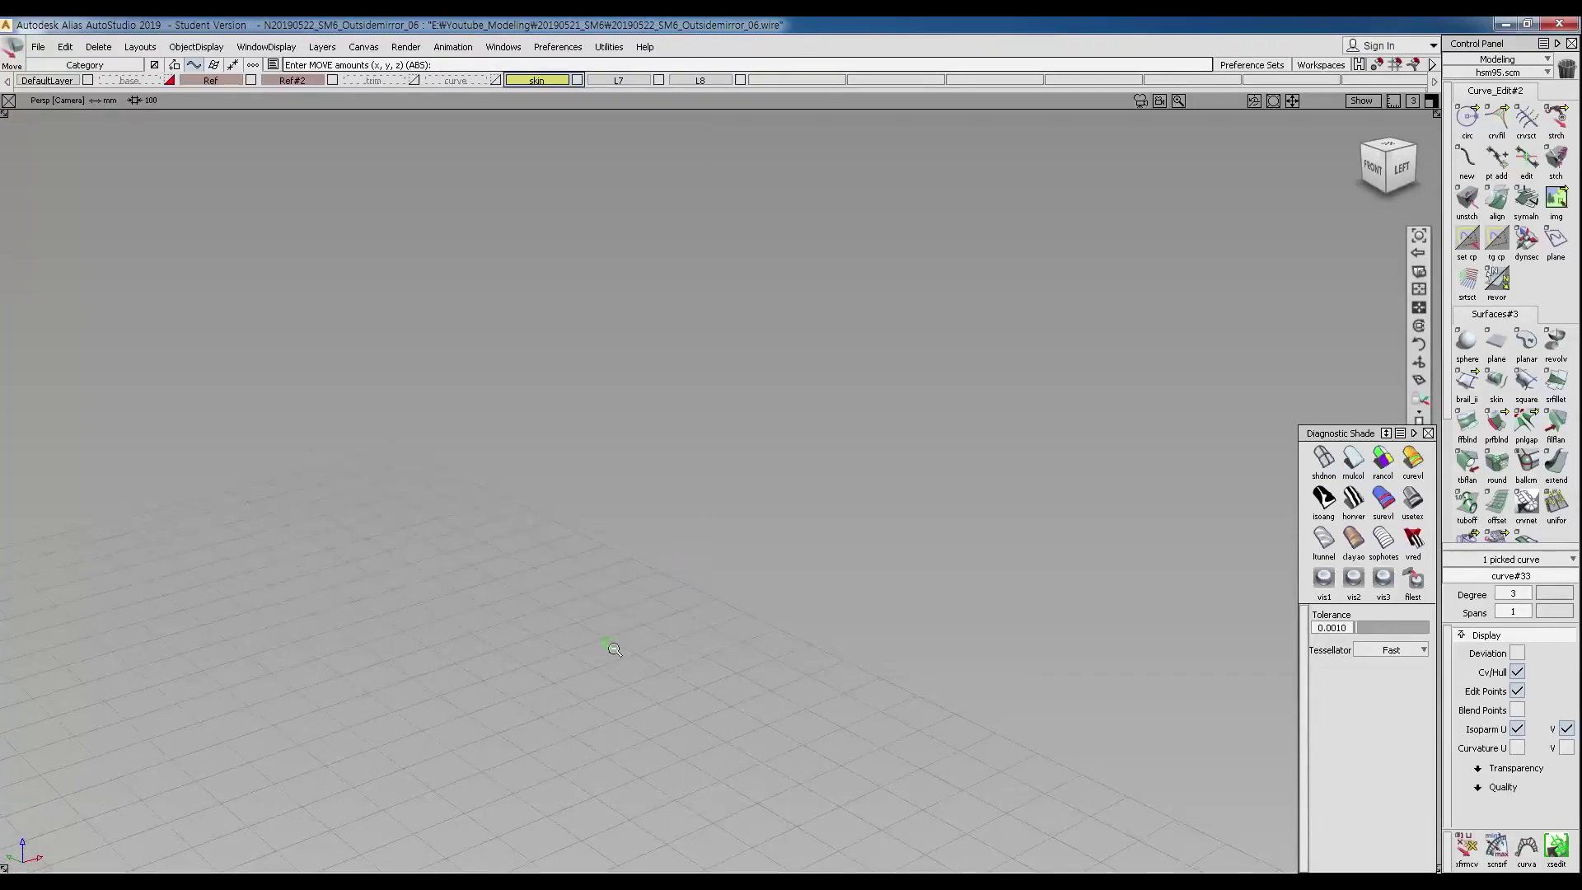
ctrl+shift+right_drag(568, 553, 562, 653)
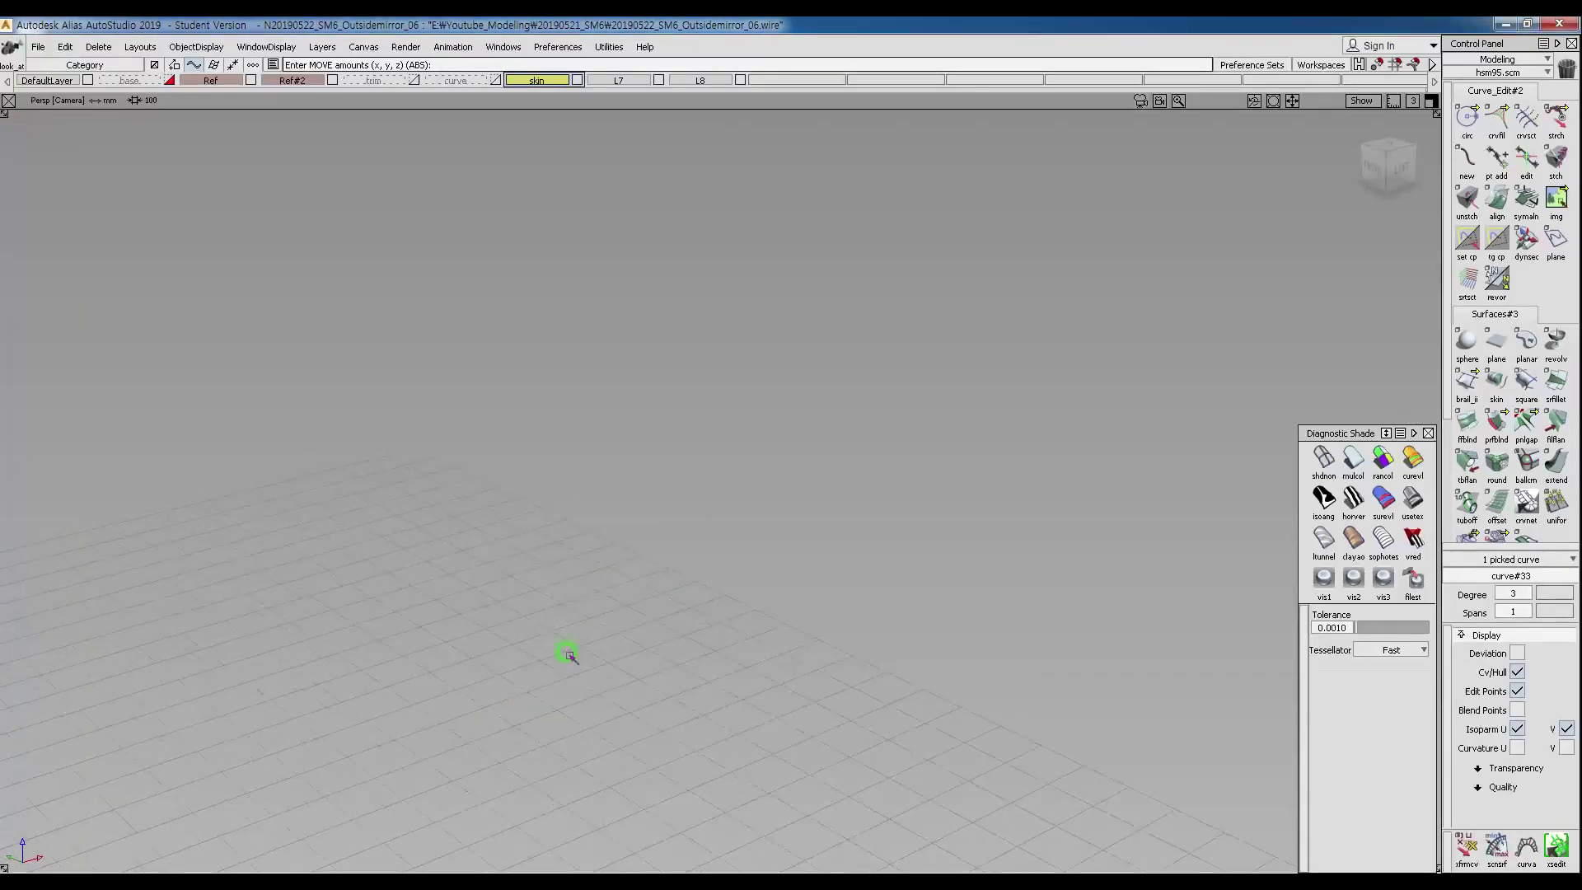
alt+shift+drag(798, 470, 680, 489)
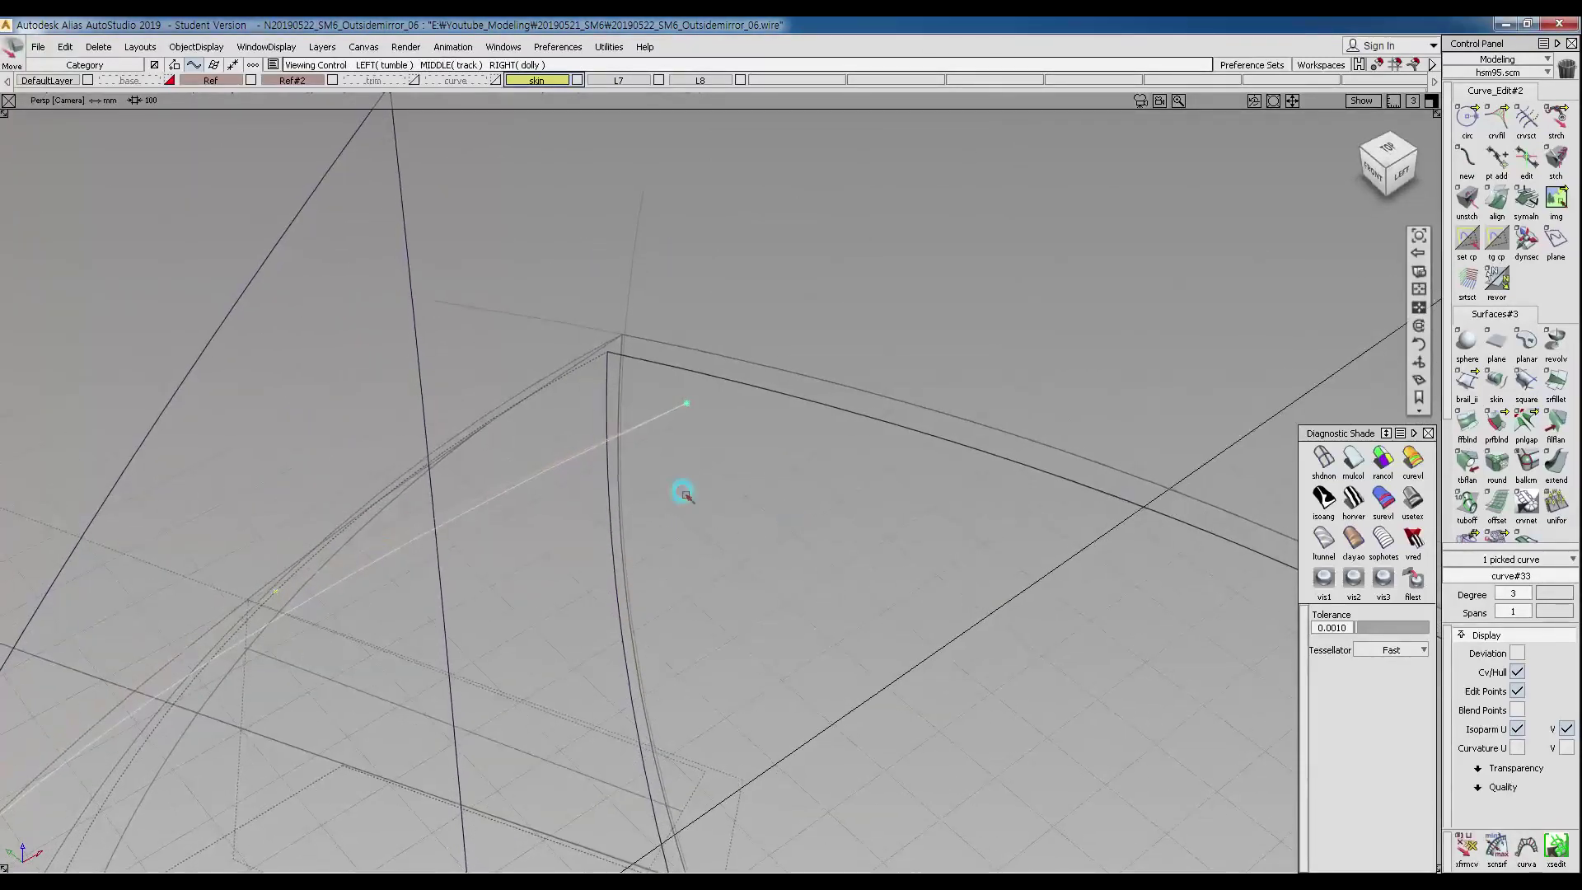
drag(662, 363, 699, 495)
Scale the curve uniformly to about 0.83 around its pivot in the top view.
ctrl+shift+right_drag(692, 449, 829, 470)
ctrl+shift+middle_drag(830, 471, 985, 444)
drag(993, 444, 989, 443)
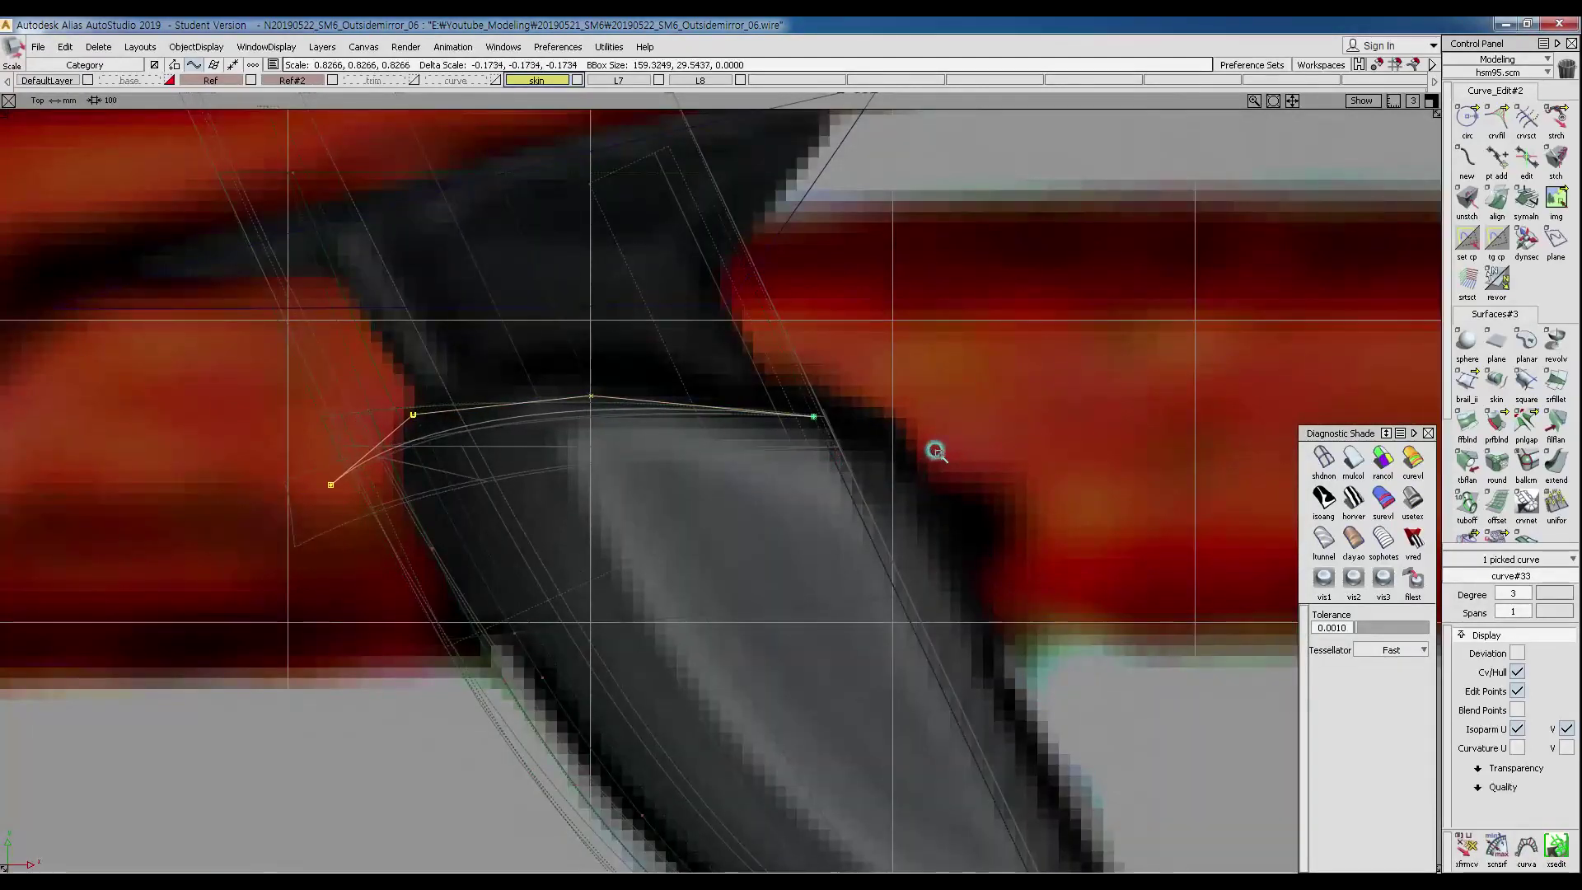
Rotate the curve around its pivot so it slopes down from the shell's upper inner corner.
ctrl+shift+right_drag(717, 522, 803, 424)
alt+shift+drag(805, 424, 708, 596)
alt+shift+middle_drag(707, 595, 665, 383)
alt+shift+drag(665, 383, 964, 515)
alt+shift+drag(943, 459, 647, 281)
alt+shift+drag(907, 224, 548, 312)
alt+shift+drag(678, 555, 925, 582)
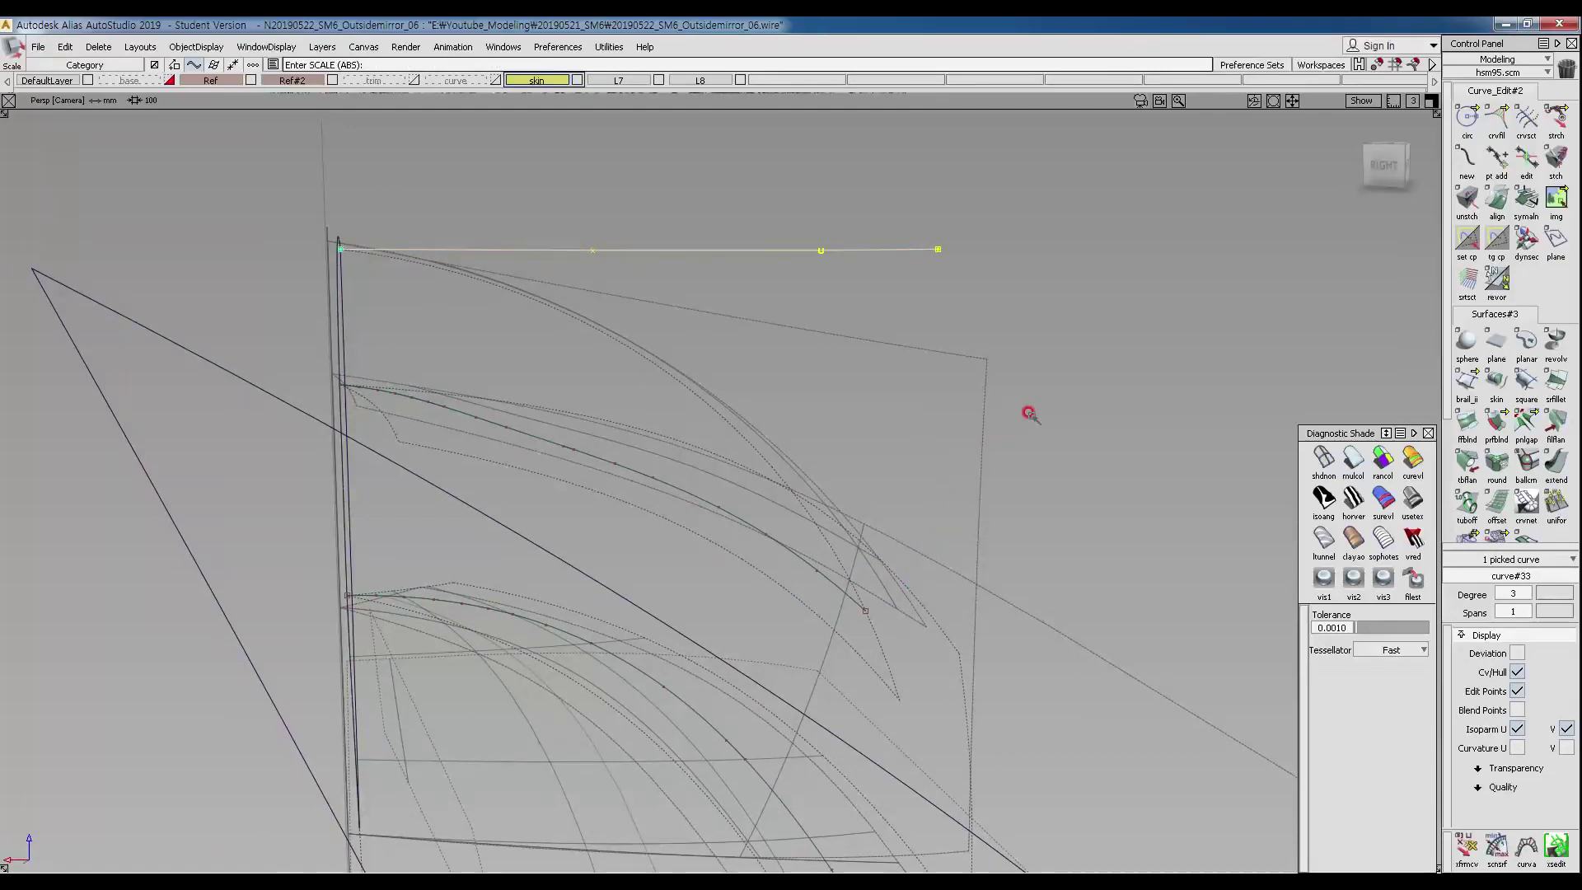
ctrl+shift+click(1079, 356)
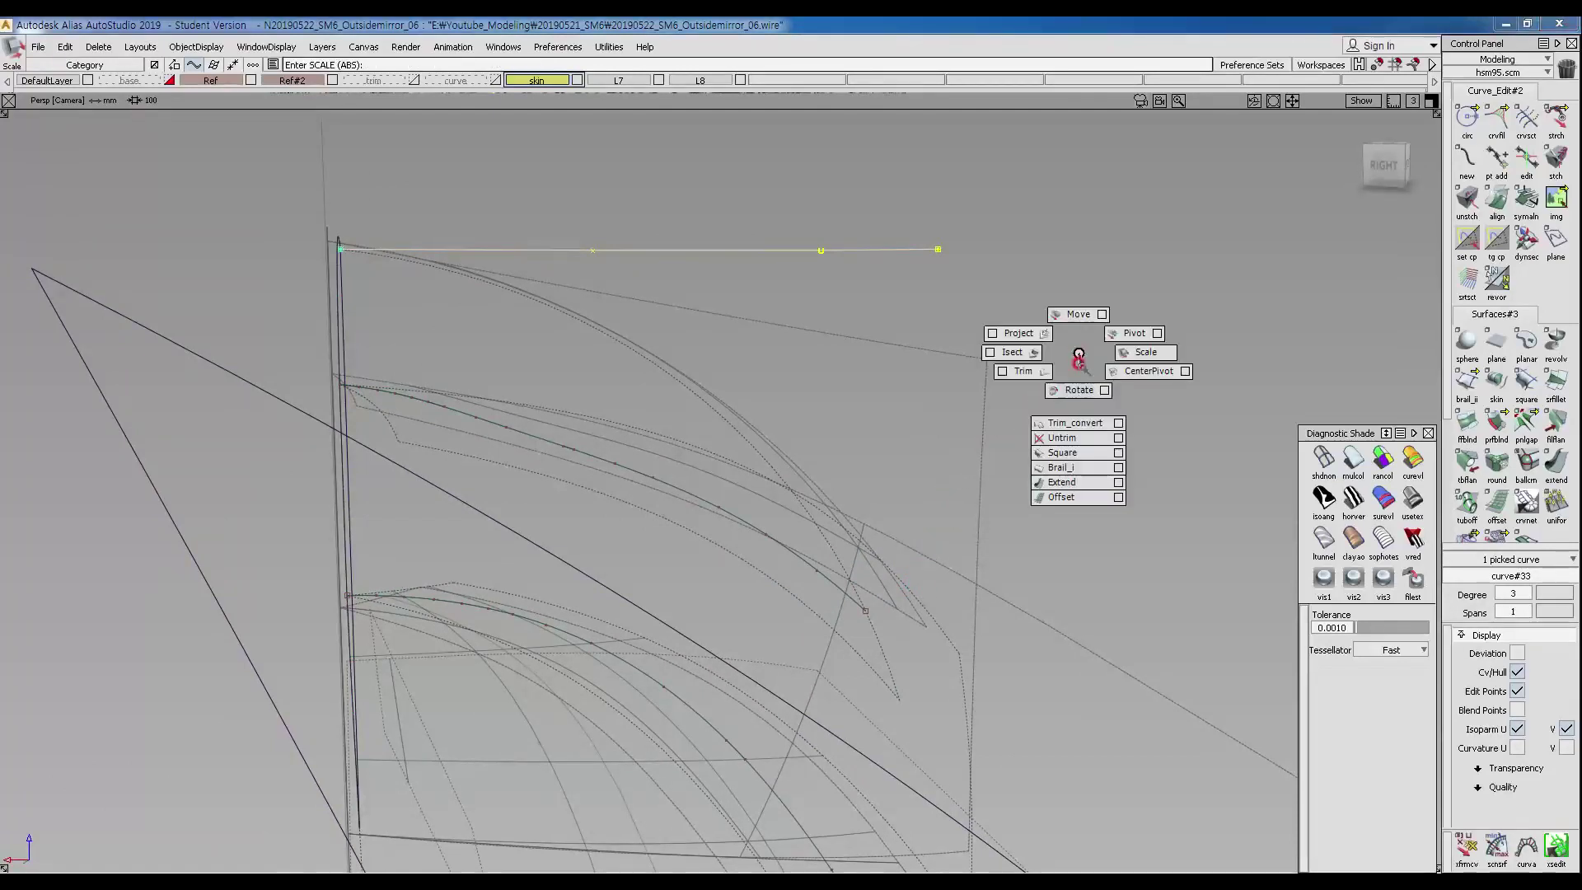
click(1079, 390)
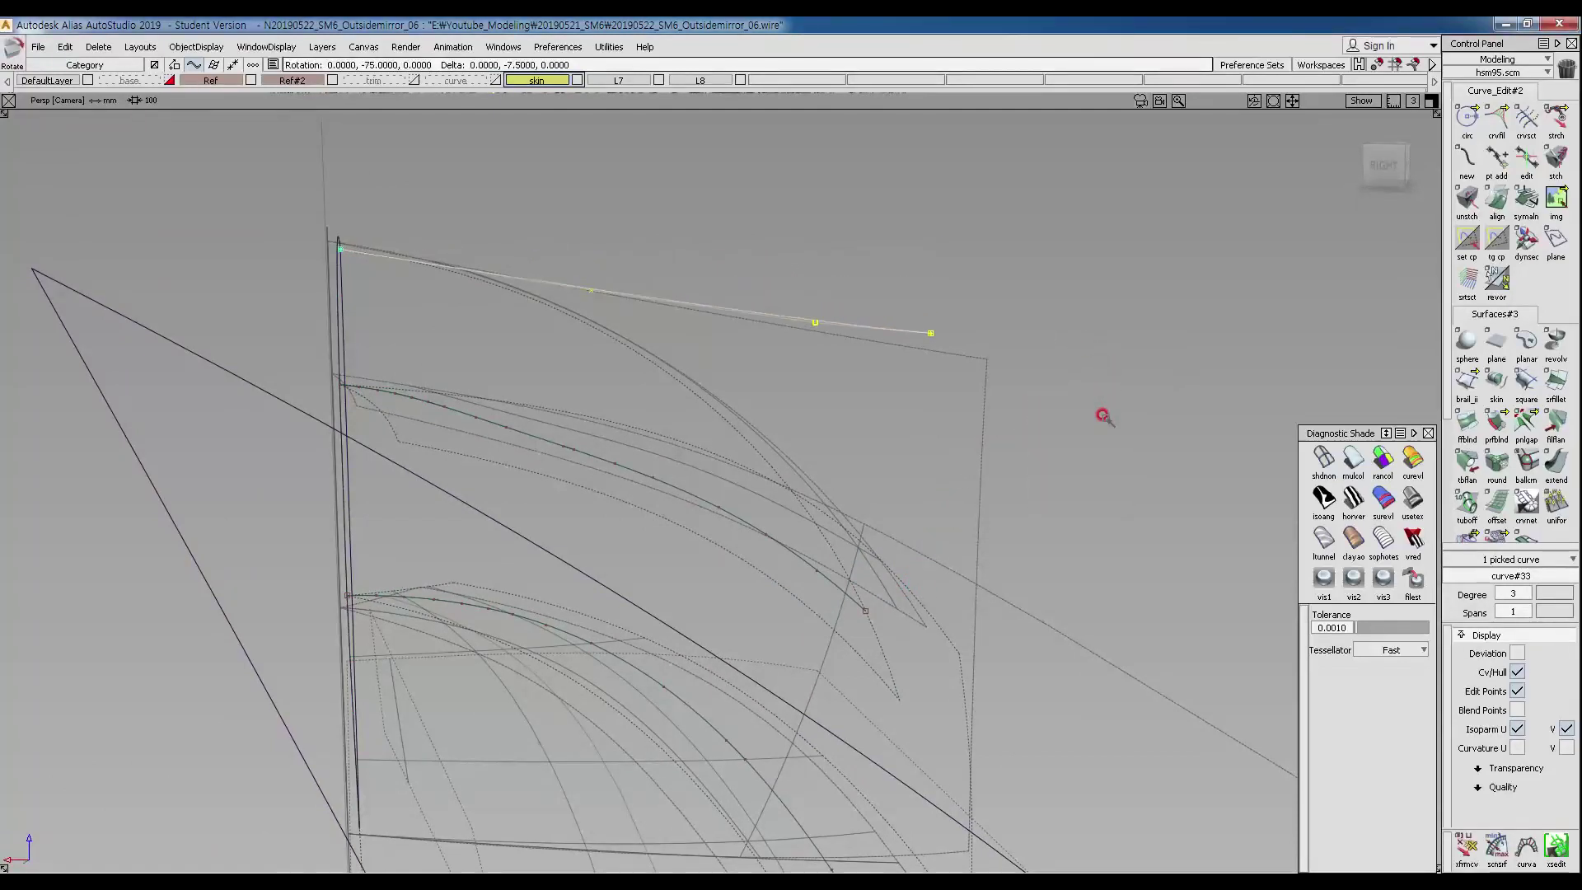
alt+shift+drag(1102, 441, 575, 431)
middle_drag(755, 424, 769, 423)
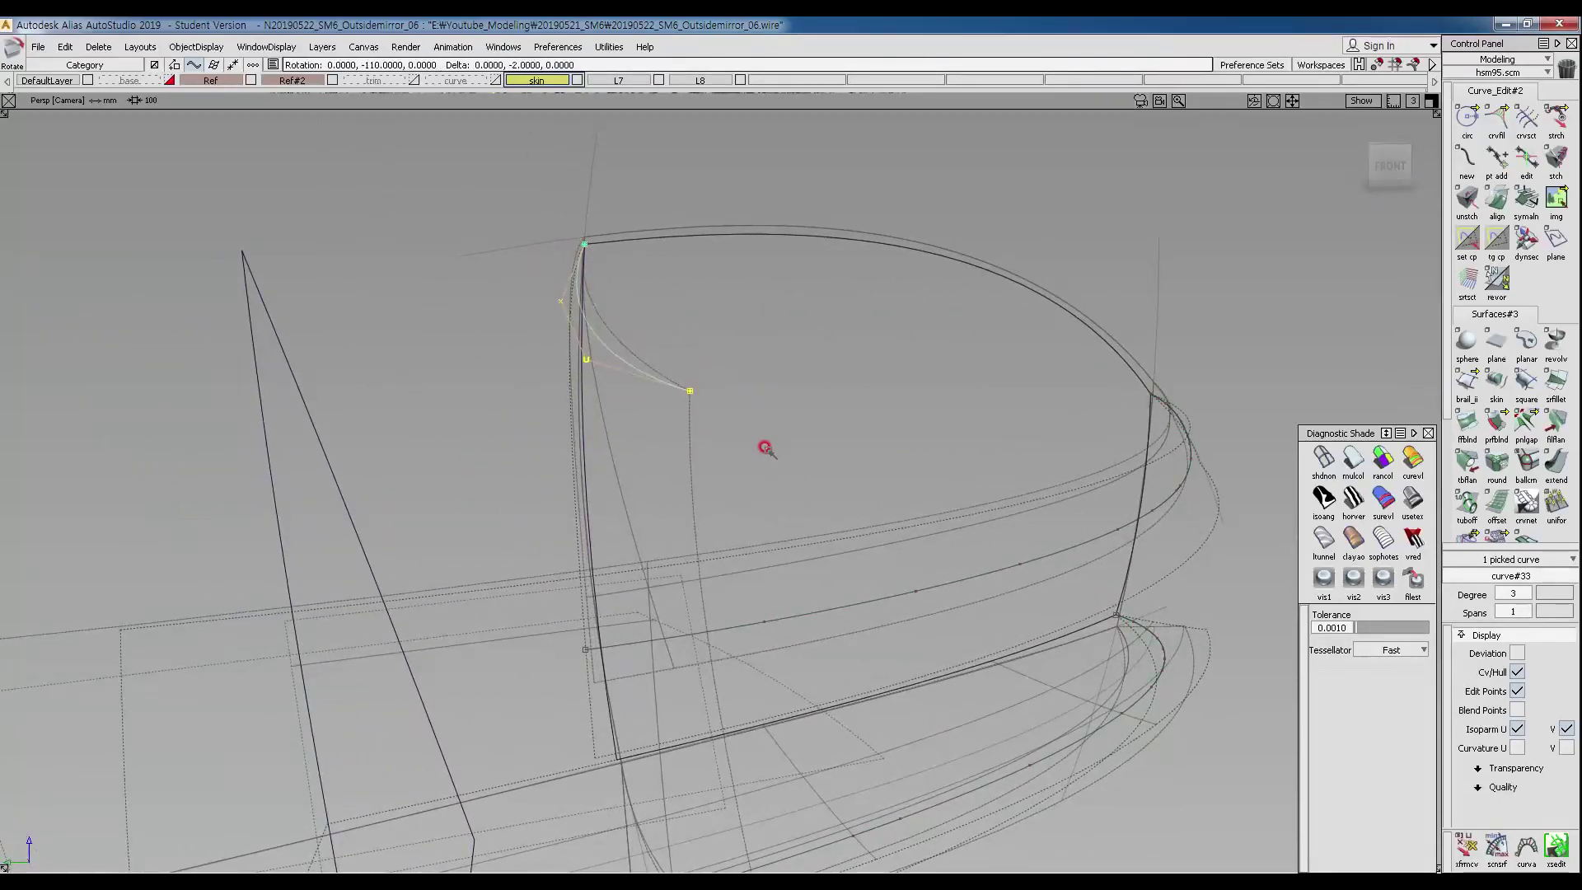
alt+shift+drag(752, 467, 544, 452)
Reposition the left end CV and its neighbouring CV in the top view to refine the curve's bow.
key(F6)
alt+shift+middle_drag(681, 439, 697, 453)
ctrl+shift+right_drag(725, 424, 859, 332)
mouse_move(717, 407)
alt+shift+mouse_down()
mouse_move(1303, 366)
mouse_move(762, 388)
alt+shift+mouse_up()
ctrl+shift+right_drag(773, 337, 780, 405)
alt+shift+middle_drag(569, 405, 600, 402)
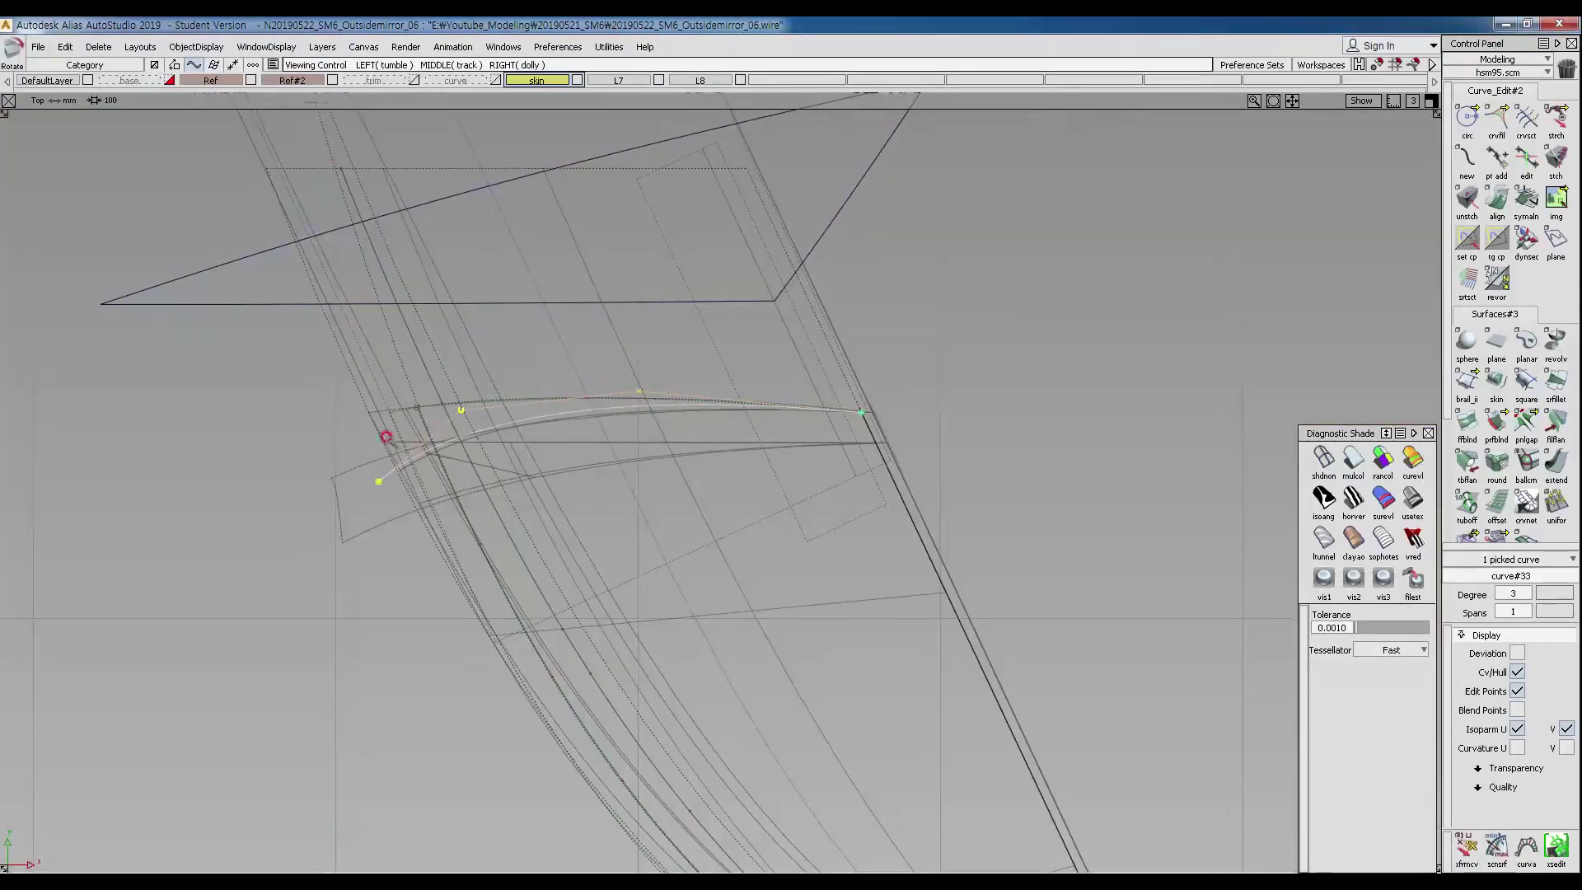
ctrl+shift+drag(325, 534, 325, 458)
mouse_move(420, 433)
ctrl+shift+mouse_down()
mouse_move(345, 444)
mouse_move(424, 521)
ctrl+shift+mouse_up()
ctrl+shift+middle_drag(590, 538, 593, 489)
right_drag(595, 488, 595, 488)
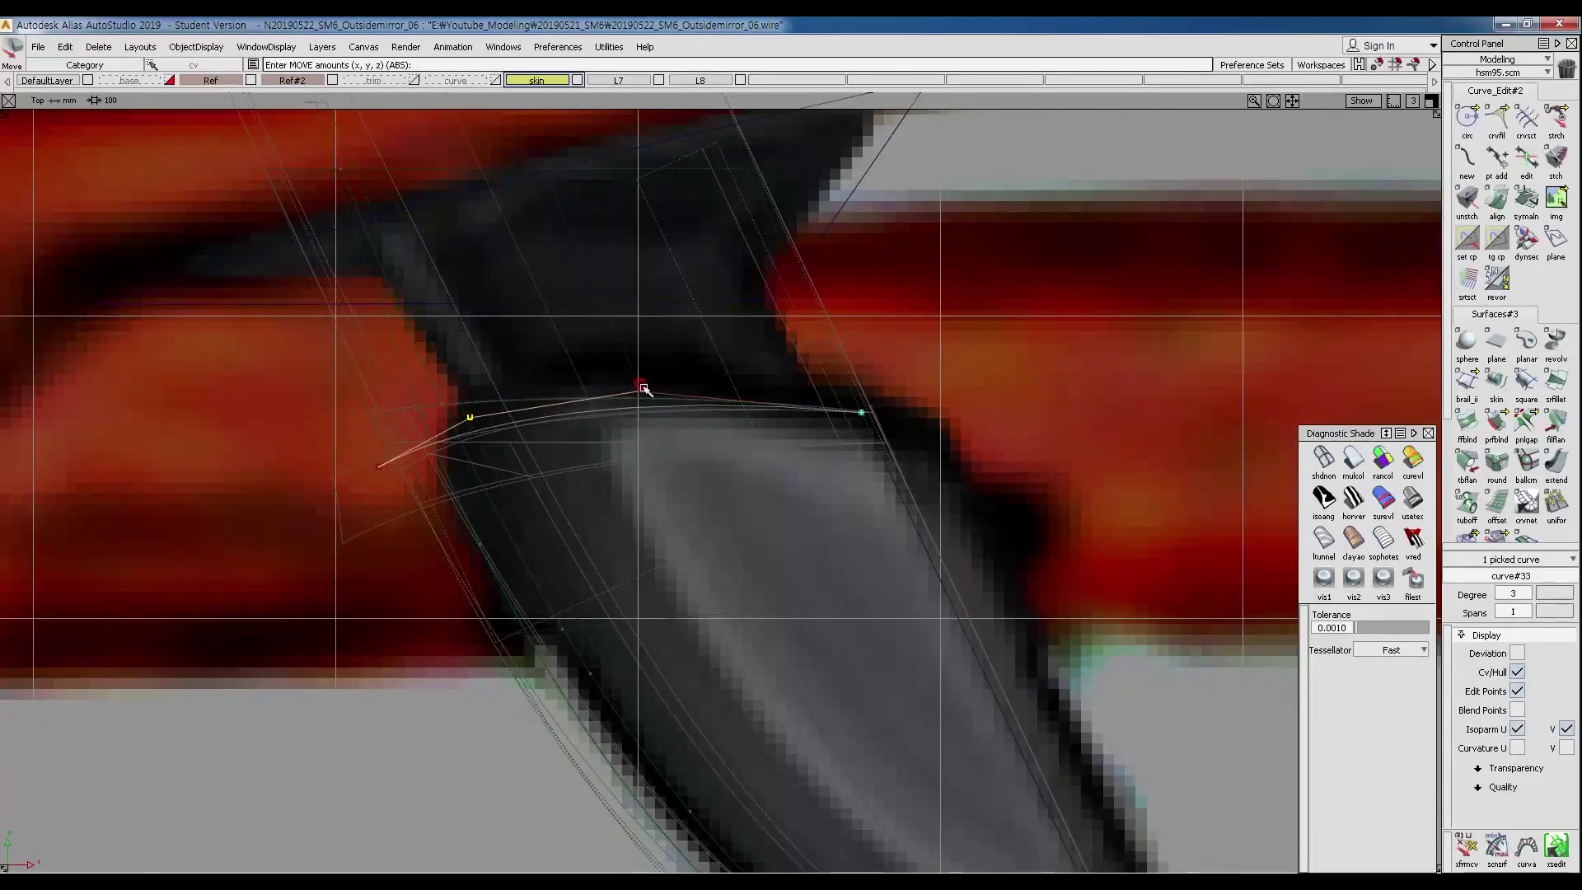
ctrl+shift+drag(641, 516, 643, 426)
Copy and paste the curve, and move the duplicate to the mirror's lower inner corner.
ctrl+shift+right_drag(700, 379, 615, 458)
alt+shift+drag(615, 458, 867, 391)
ctrl+shift+drag(838, 297, 879, 334)
click(879, 340)
alt+shift+drag(898, 420, 849, 340)
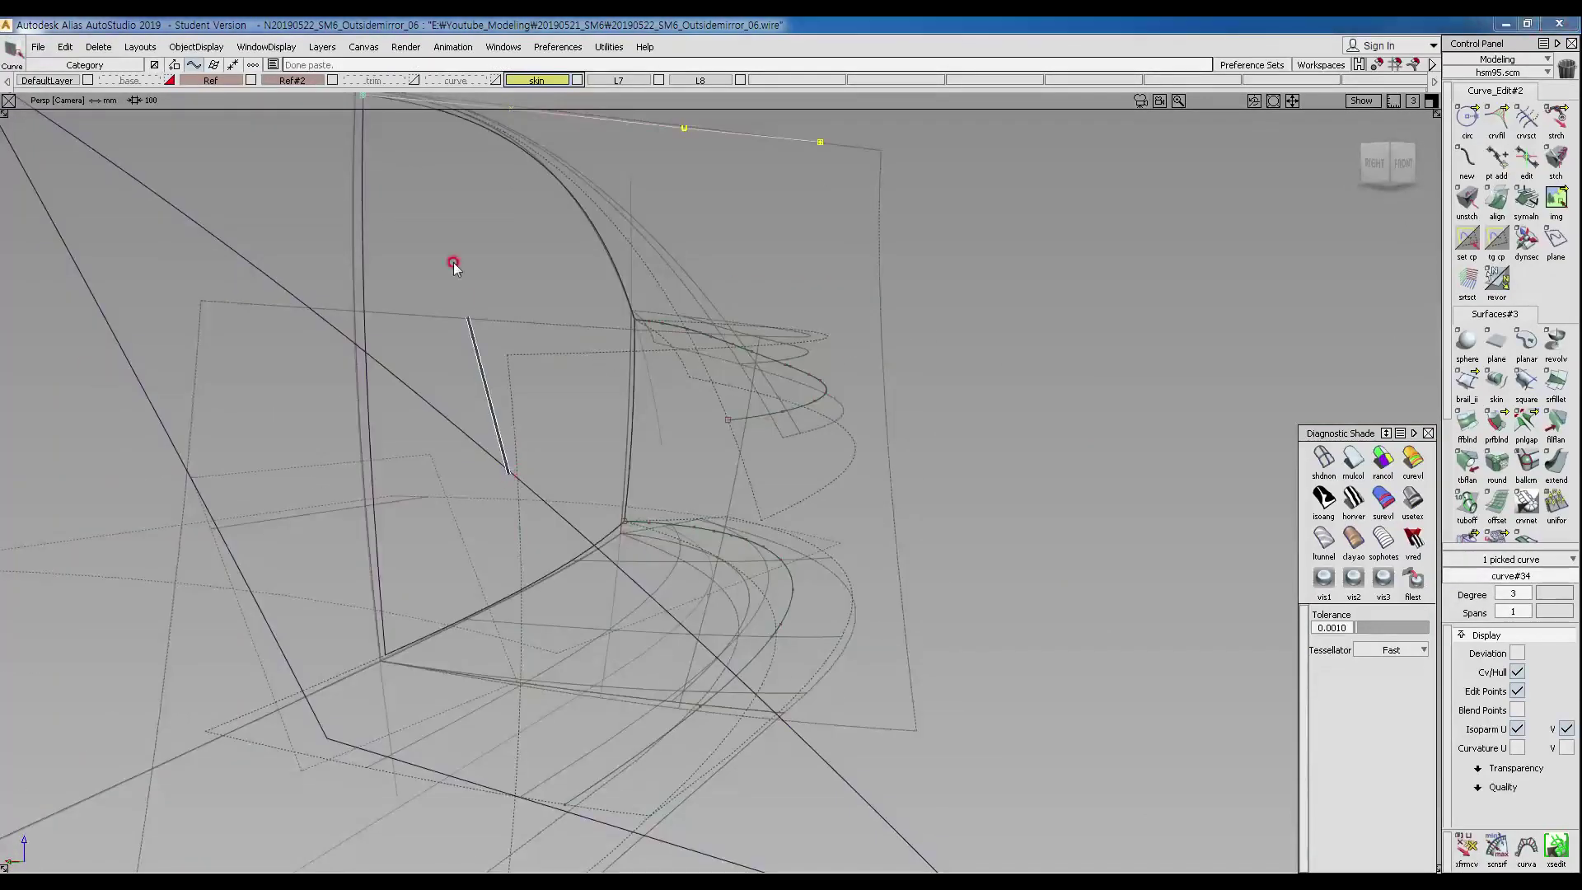
drag(361, 240, 1144, 570)
ctrl+shift+middle_drag(1030, 549, 1067, 524)
alt+shift+drag(1067, 526, 815, 482)
Draw a vertical degree 3 curve joining the free ends of the upper and lower inner curves.
ctrl+shift+right_click(815, 483)
ctrl+shift+right_drag(819, 541, 1052, 322)
alt+shift+drag(865, 470, 943, 453)
alt+shift+middle_drag(824, 429, 834, 581)
alt+shift+drag(824, 572, 826, 593)
alt+shift+right_drag(840, 535, 826, 541)
alt+shift+drag(827, 540, 799, 264)
click(830, 749)
Move the vertical curve's middle CVs in the front view to bow it inward, then deselect everything in perspective.
ctrl+shift+right_drag(745, 462, 765, 489)
ctrl+shift+drag(661, 492, 741, 487)
drag(690, 471, 755, 669)
ctrl+shift+middle_drag(805, 672, 807, 593)
drag(808, 594, 796, 553)
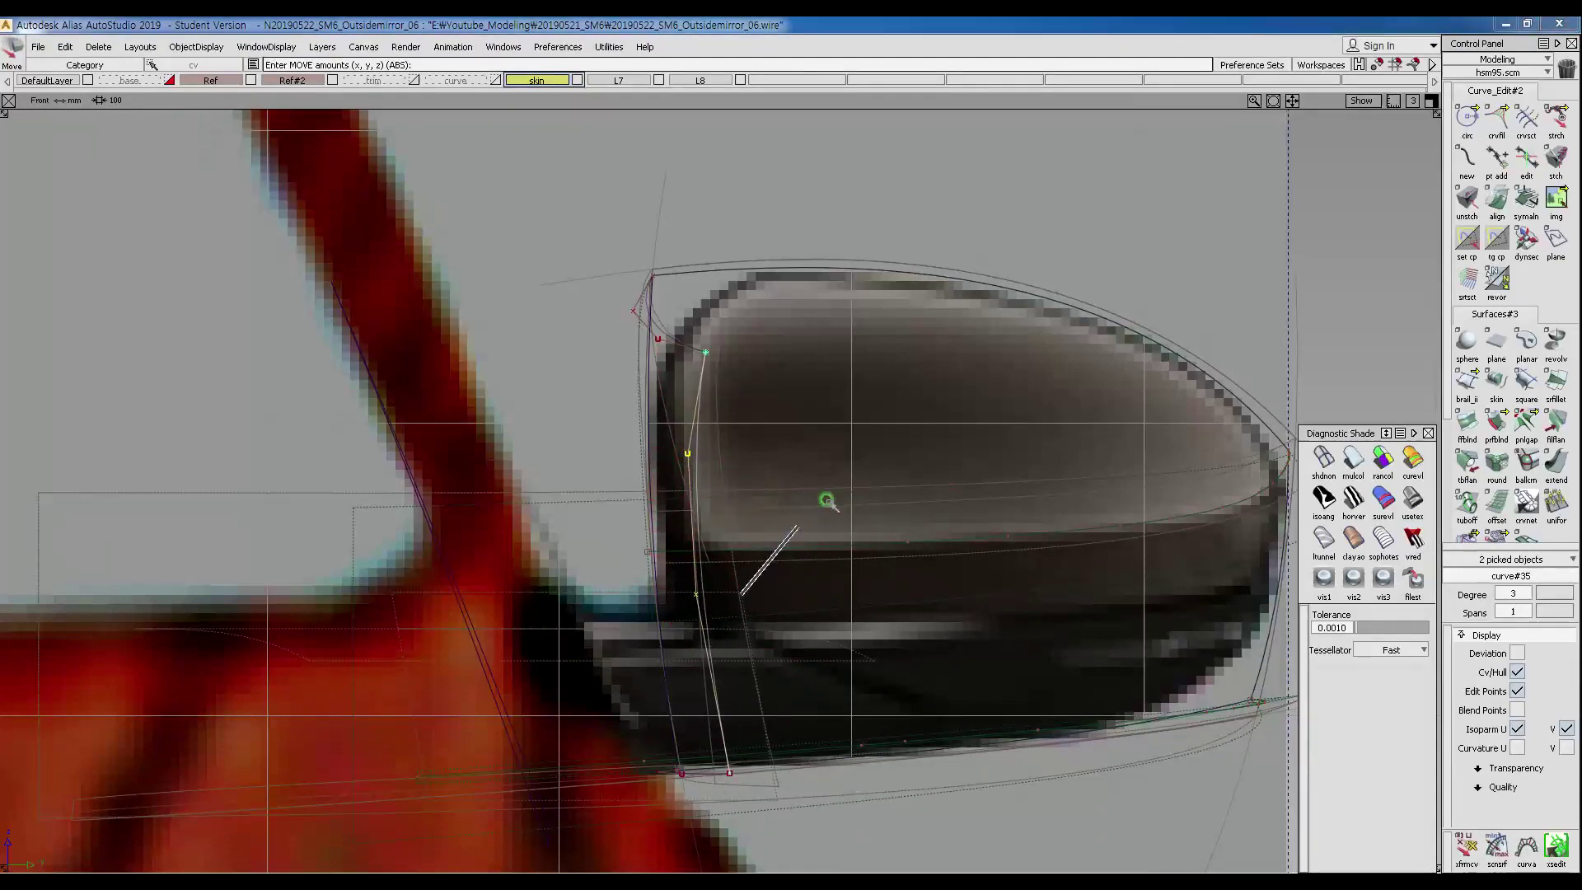
key(F8)
mouse_move(707, 534)
alt+shift+mouse_down()
mouse_move(855, 544)
mouse_move(714, 547)
alt+shift+mouse_up()
ctrl+shift+drag(844, 663, 889, 564)
Shade the surfaces and examine how the new curves meet the mirror's inner end from several angles.
click(1328, 462)
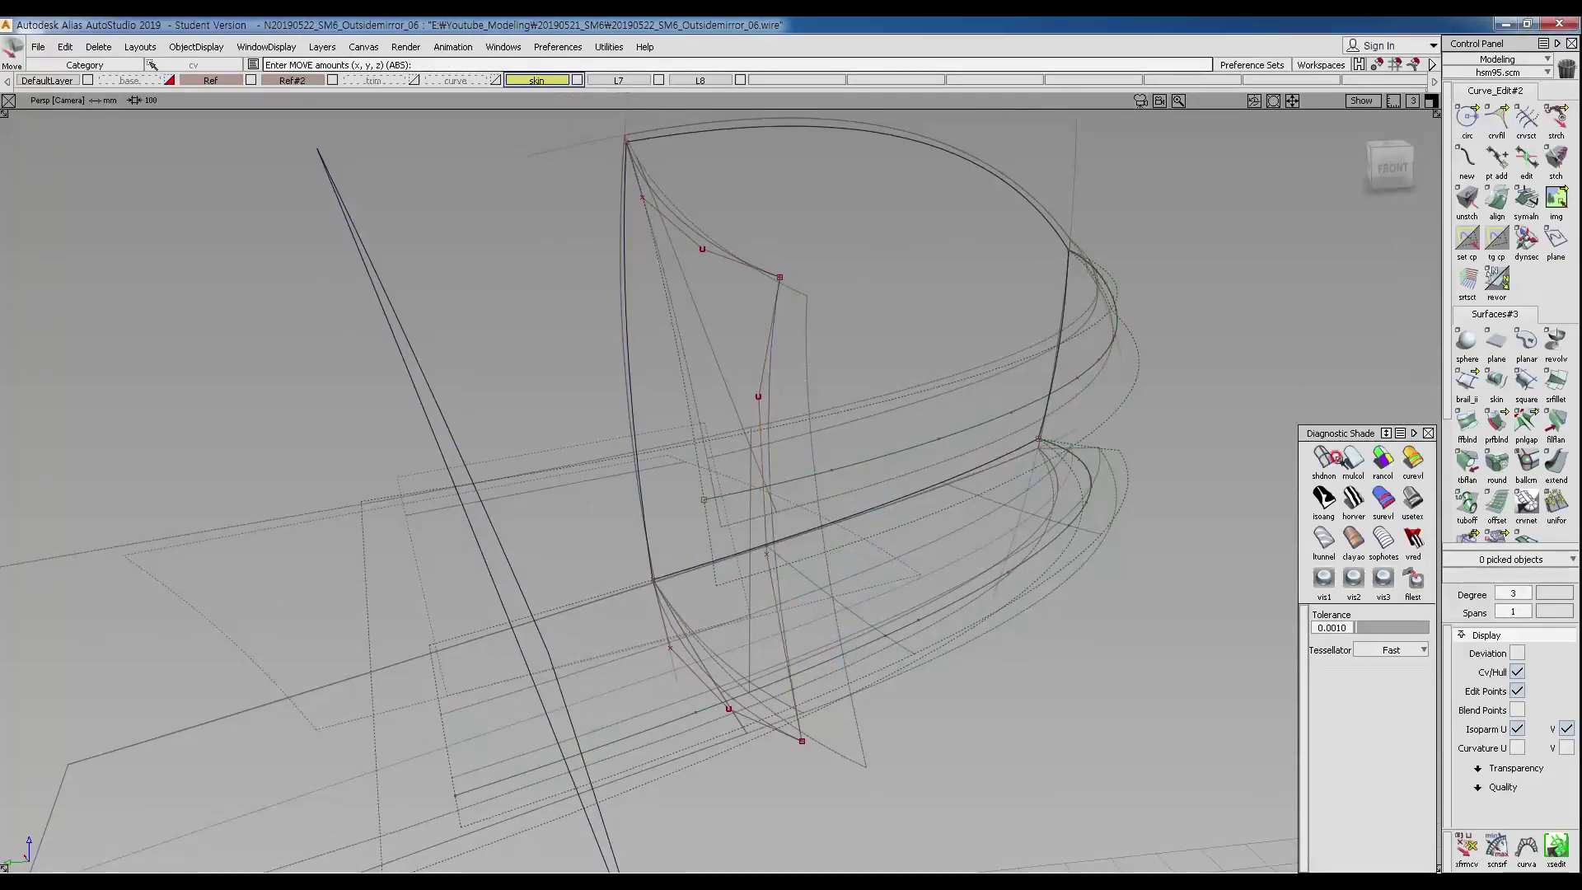
mouse_move(1088, 510)
alt+shift+mouse_down()
mouse_move(1106, 519)
mouse_move(1102, 549)
mouse_move(522, 336)
alt+shift+mouse_up()
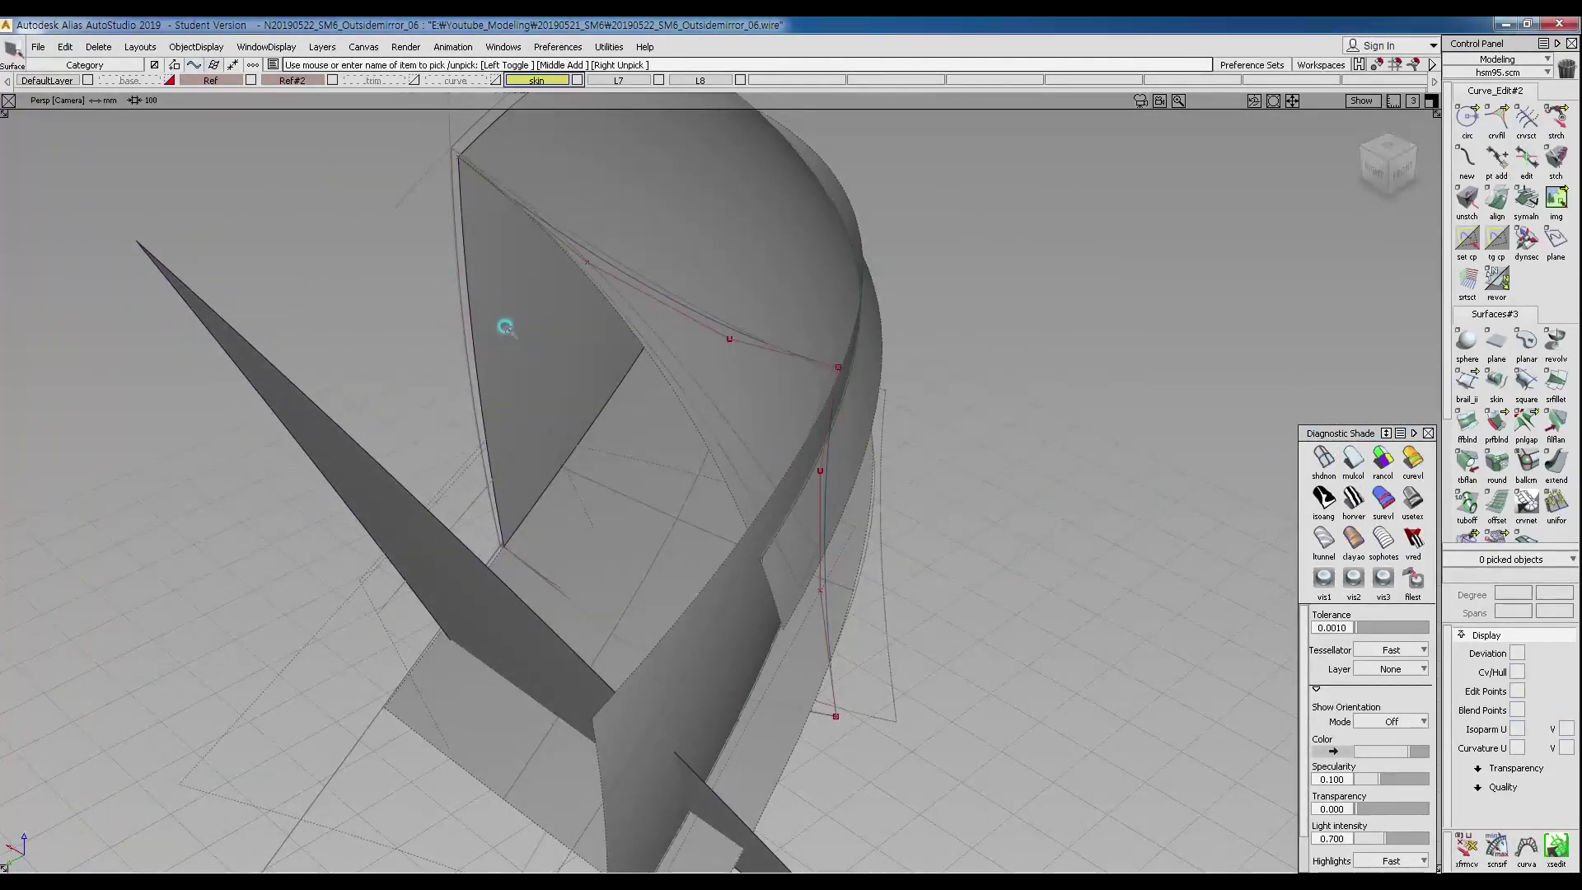
click(507, 327)
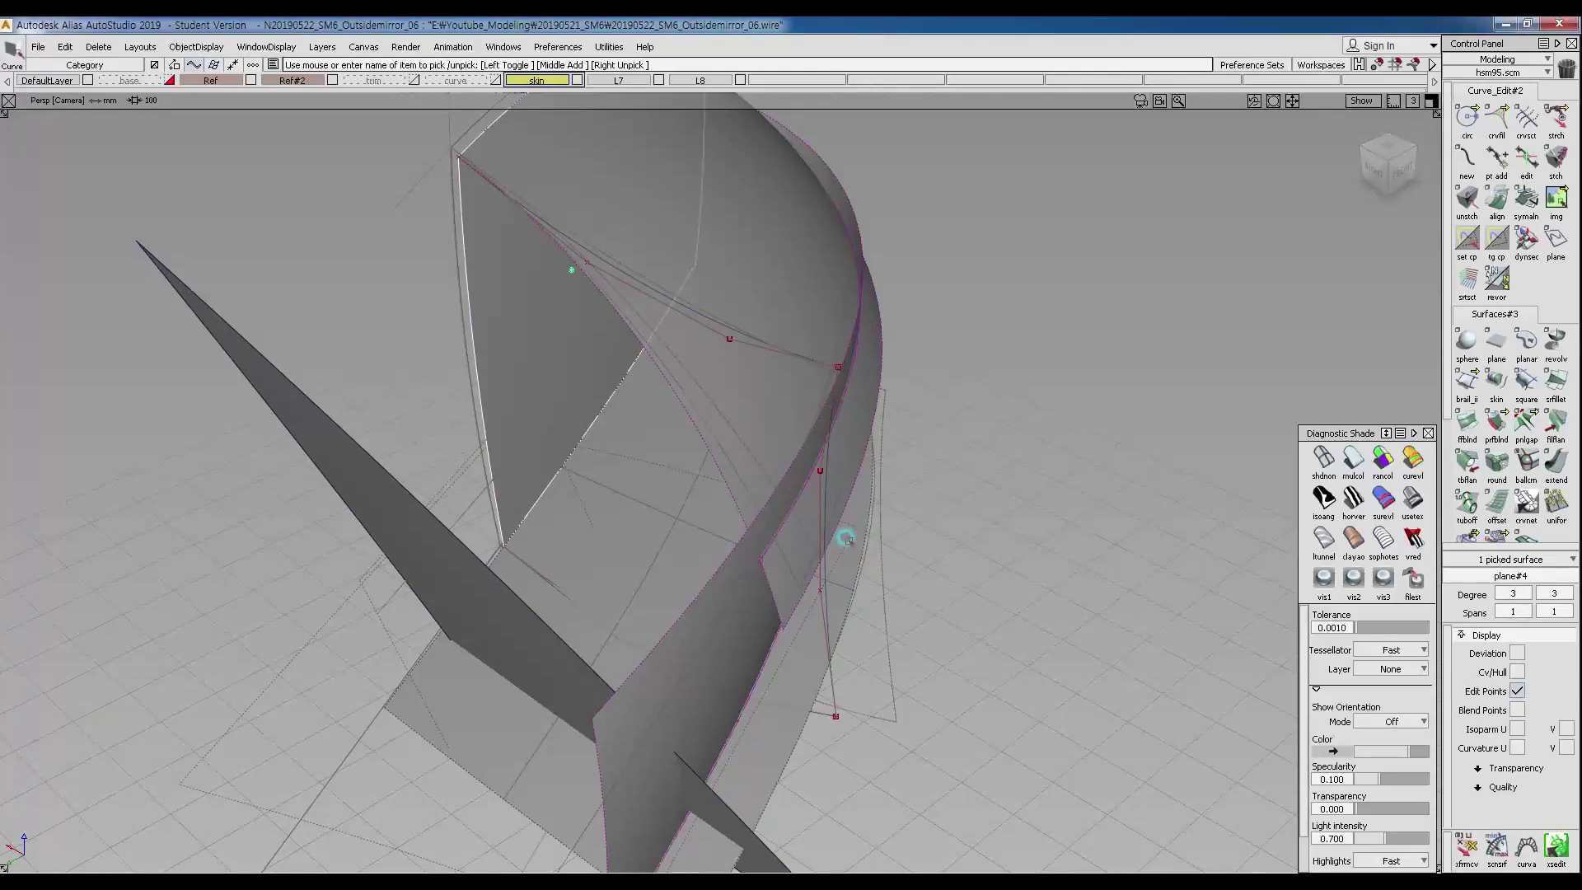
click(834, 536)
alt+shift+drag(837, 537, 816, 462)
drag(746, 358, 745, 363)
drag(784, 708, 777, 766)
alt+shift+drag(869, 631, 811, 584)
click(618, 459)
alt+shift+drag(710, 461, 818, 501)
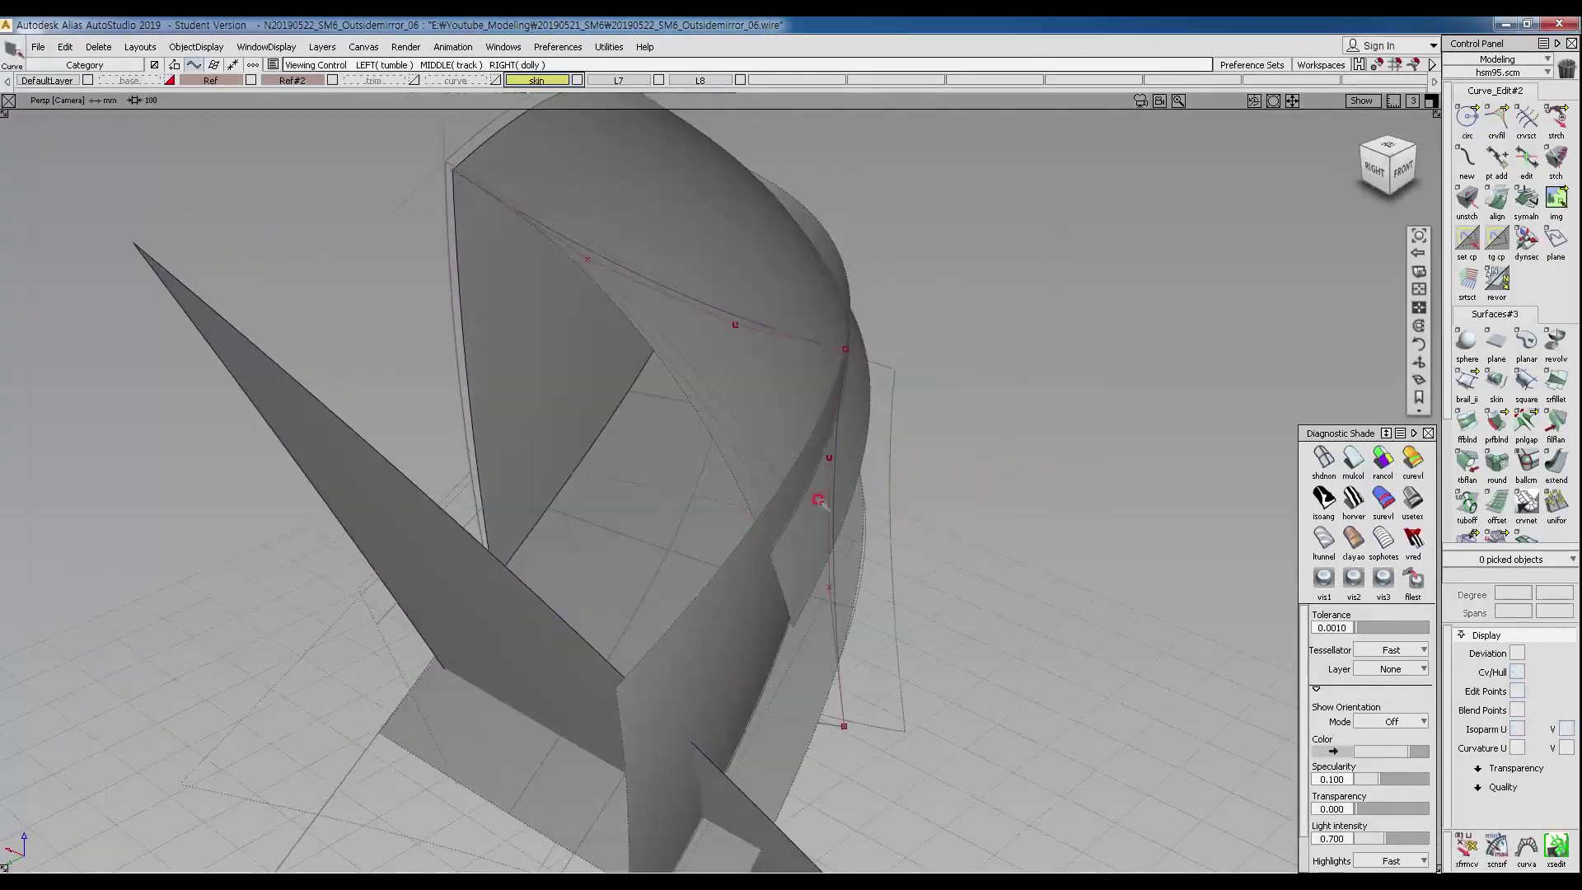
Build a two-generation, two-rail Birail surface between the mirror's inner edge and the vertical curve, using the upper and lower curves as rails.
double_click(1467, 381)
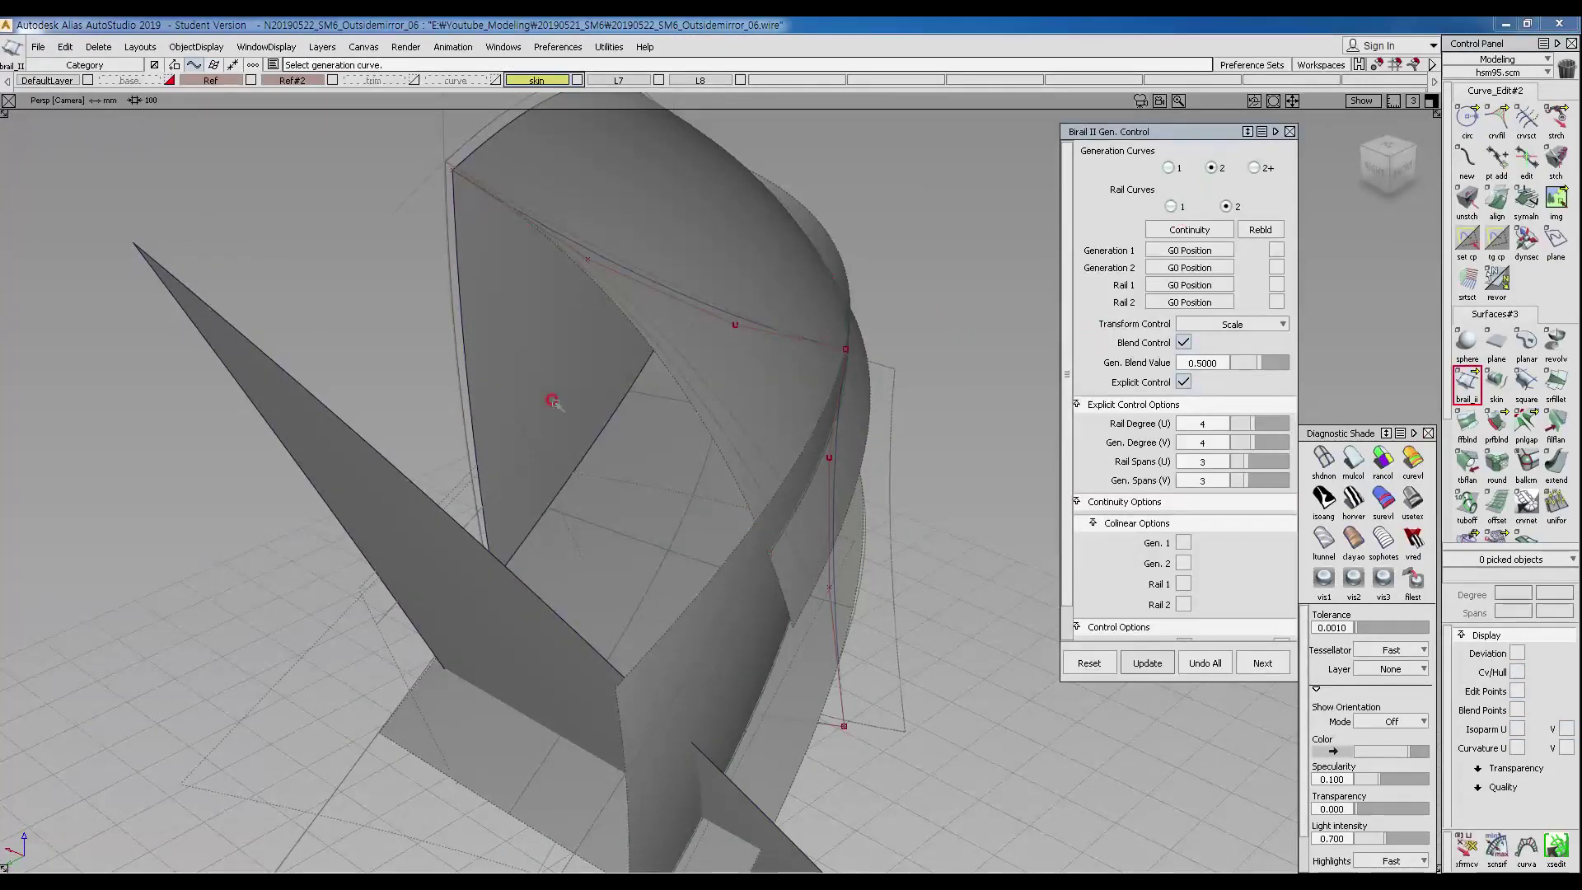
click(469, 353)
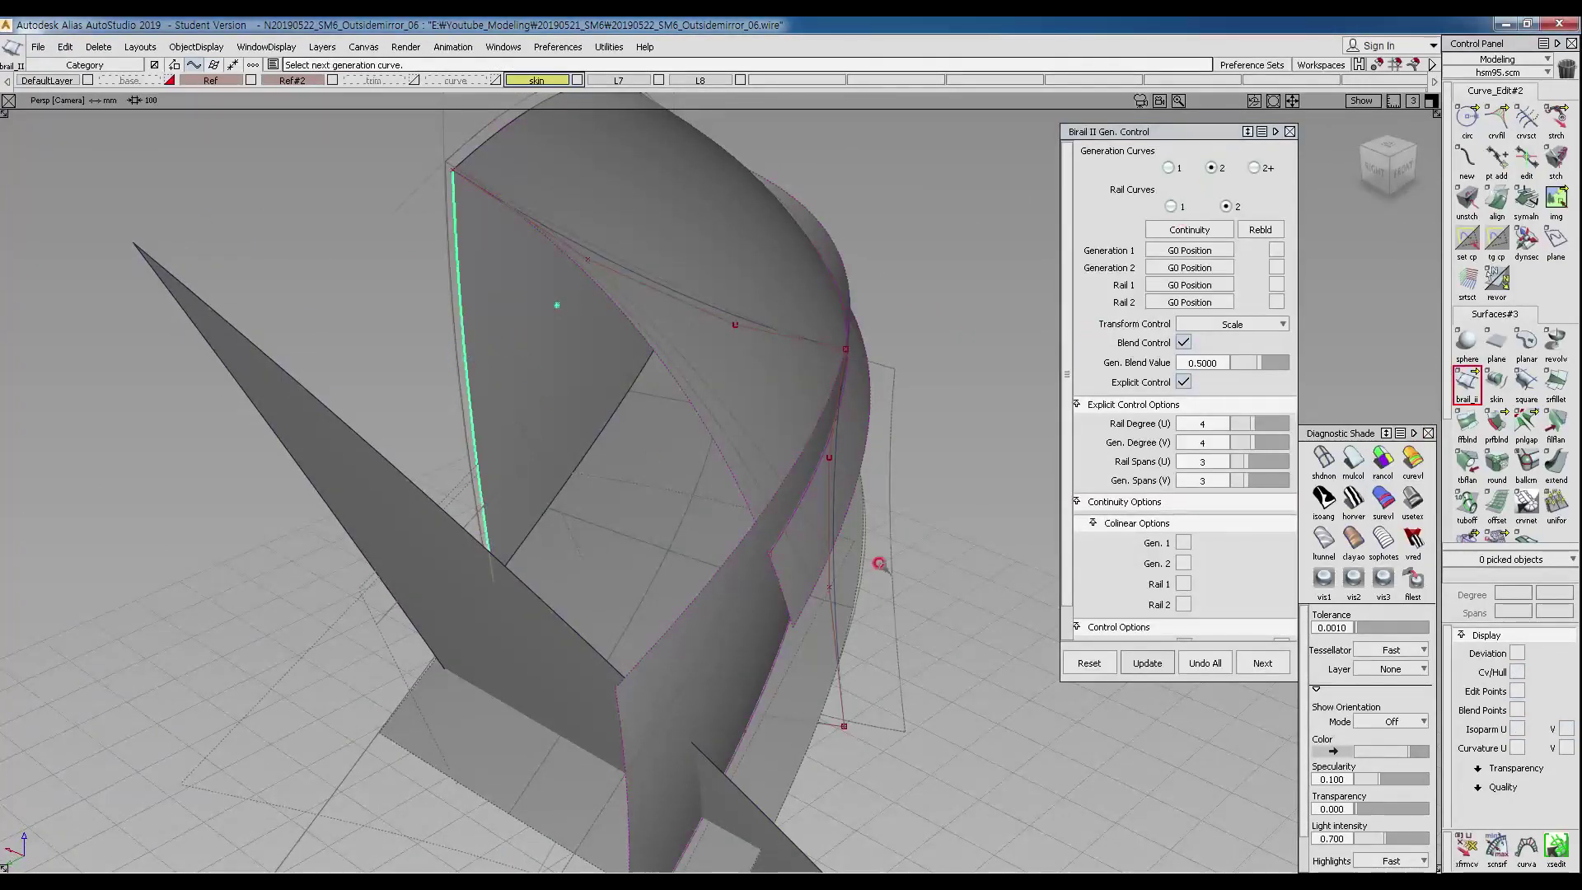
click(828, 587)
click(697, 303)
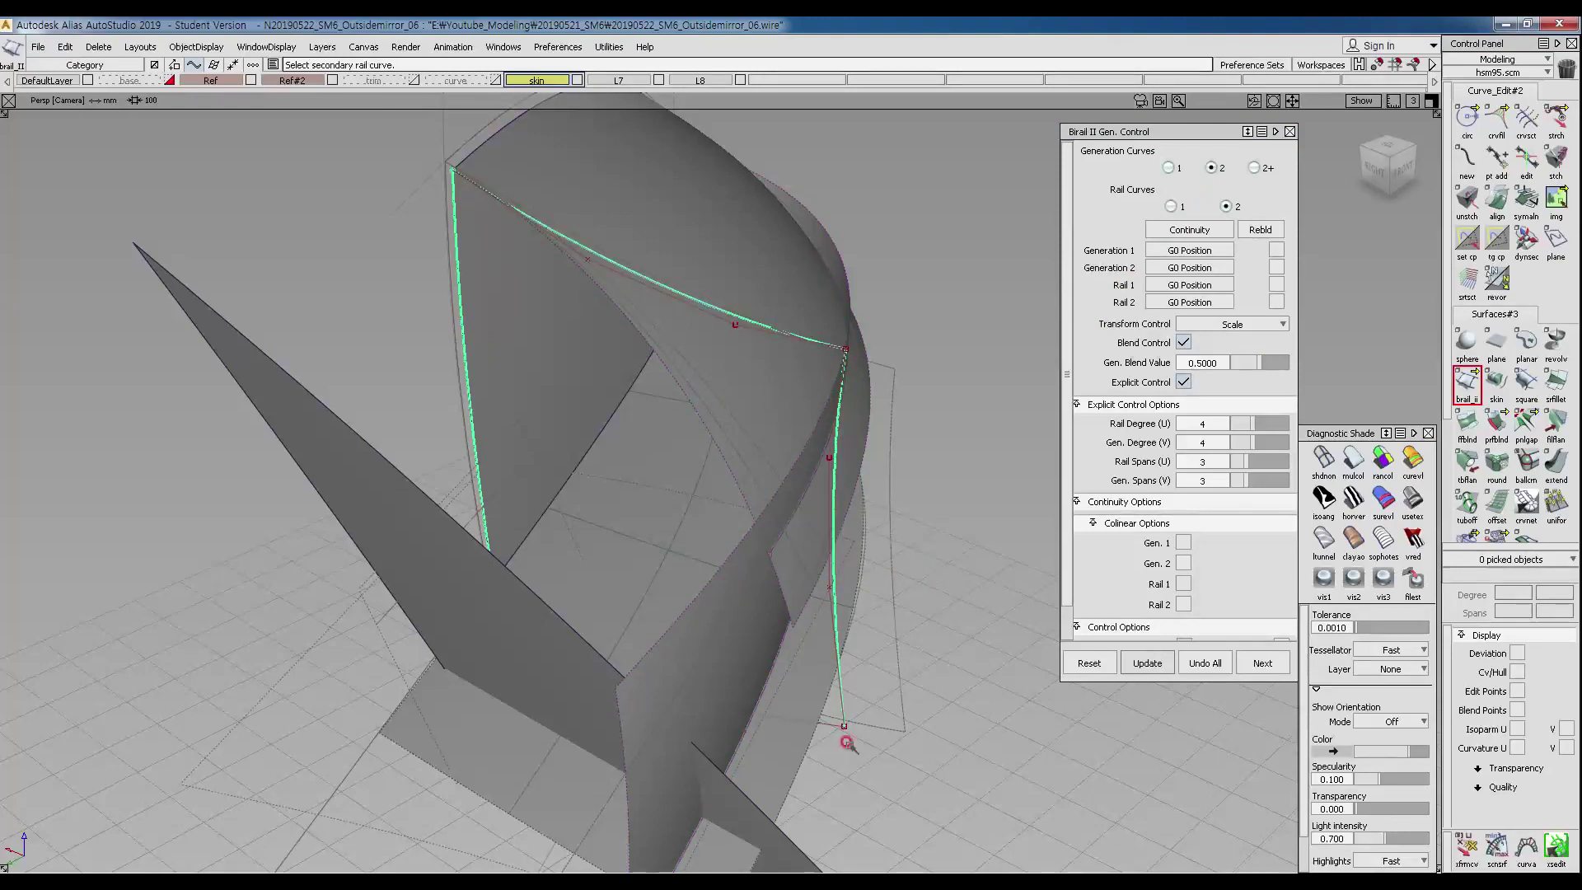
click(826, 727)
alt+shift+drag(947, 752, 826, 709)
Examine the new inner end surface with shading in perspective, and compare its curves with the front view reference image.
click(1353, 460)
alt+shift+drag(681, 491, 677, 413)
alt+shift+drag(644, 616, 194, 813)
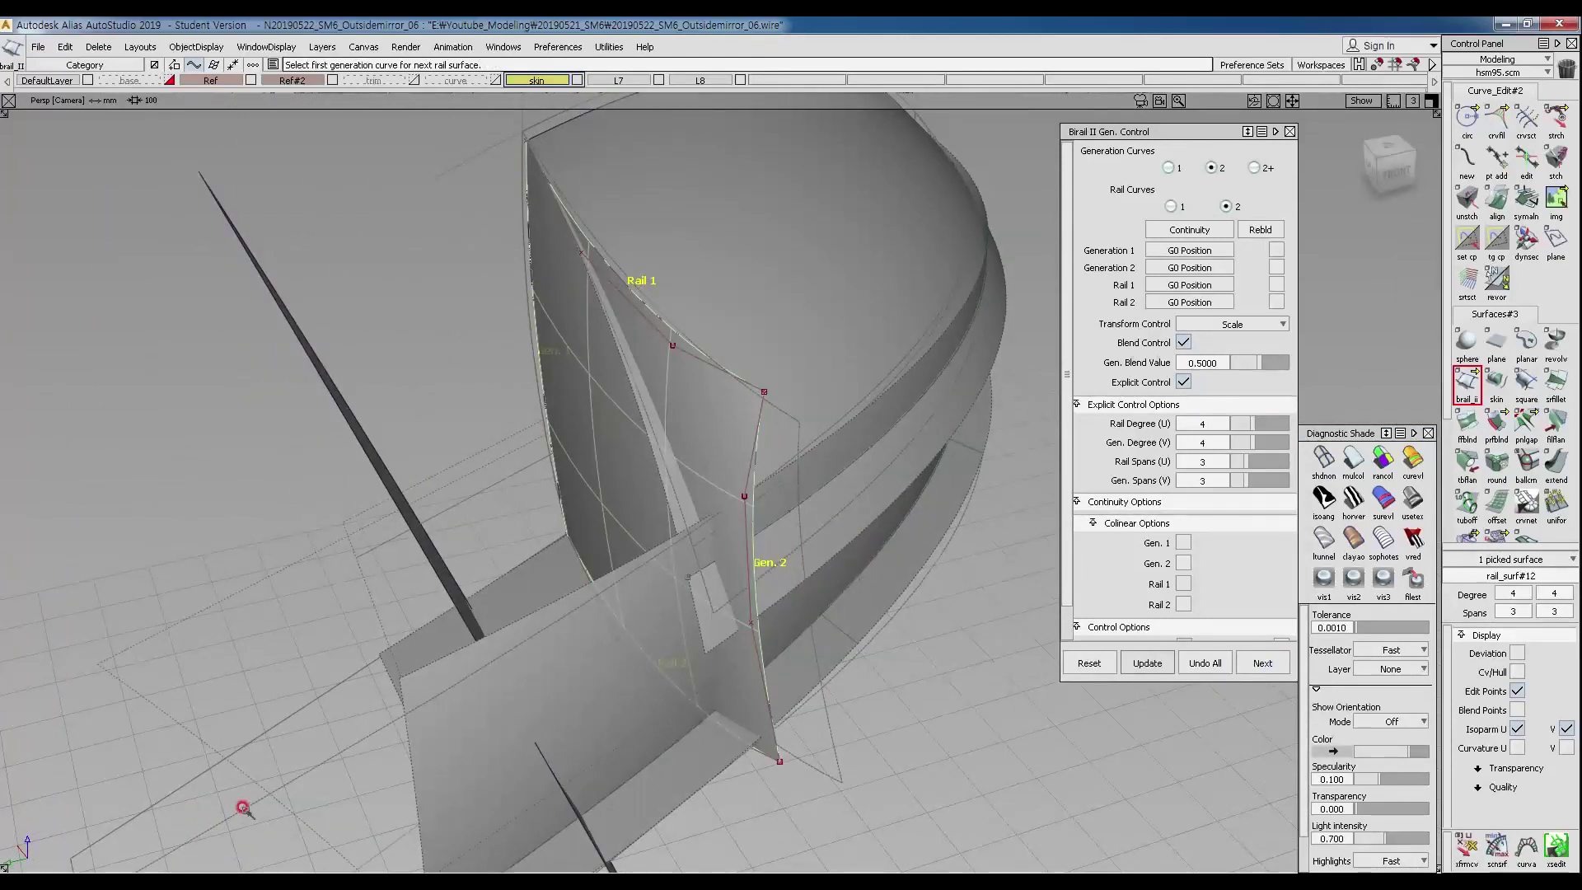
alt+shift+drag(468, 625, 403, 576)
ctrl+shift+right_drag(518, 489, 574, 525)
alt+shift+right_drag(717, 565, 604, 311)
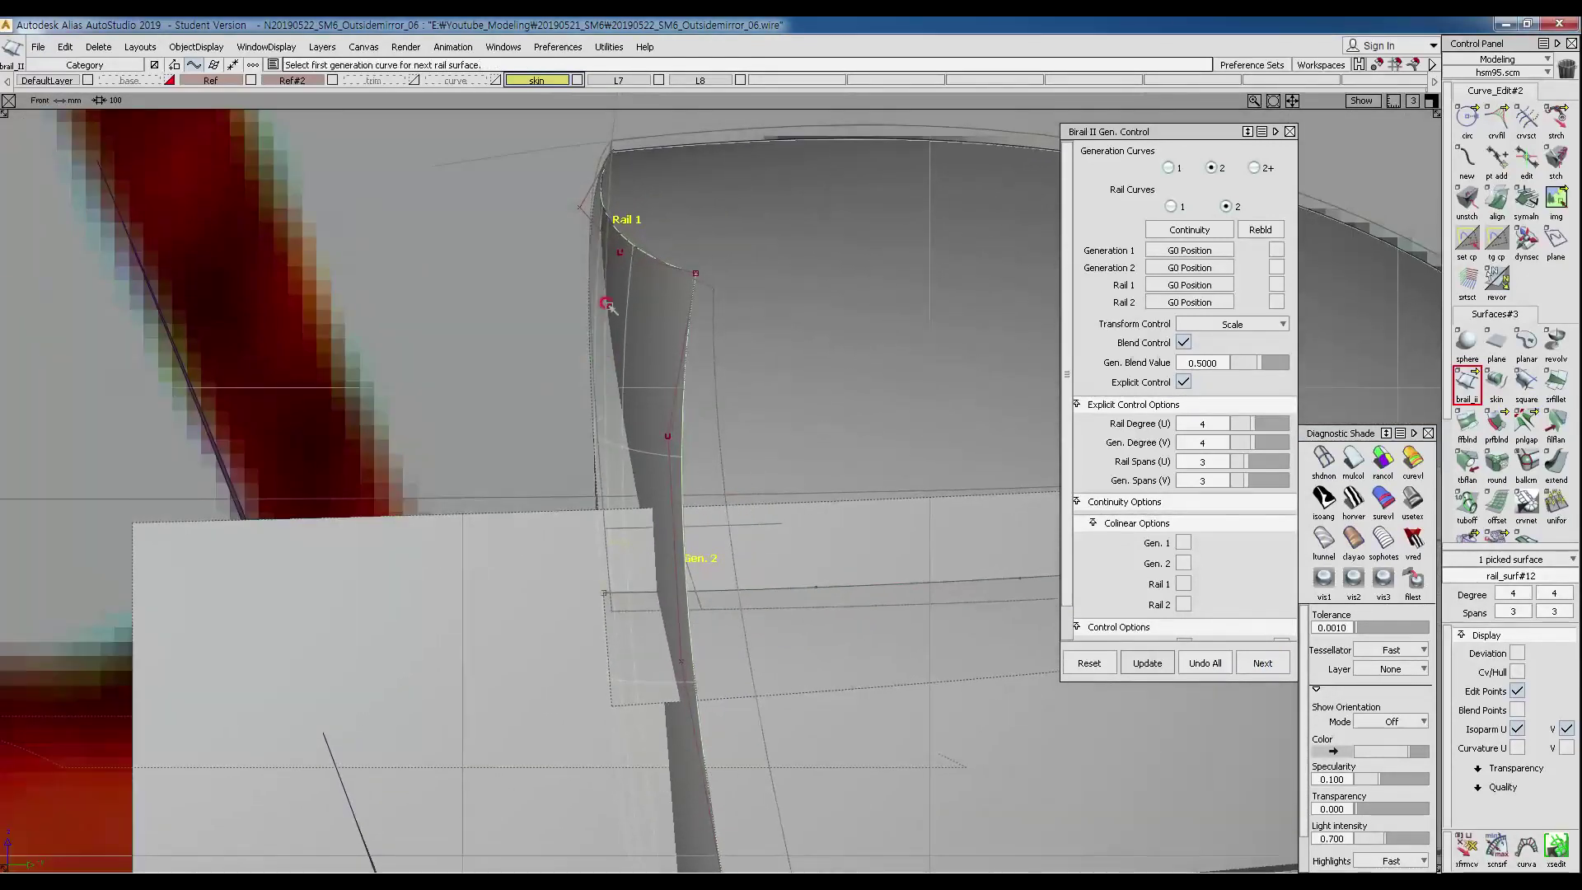
click(1324, 458)
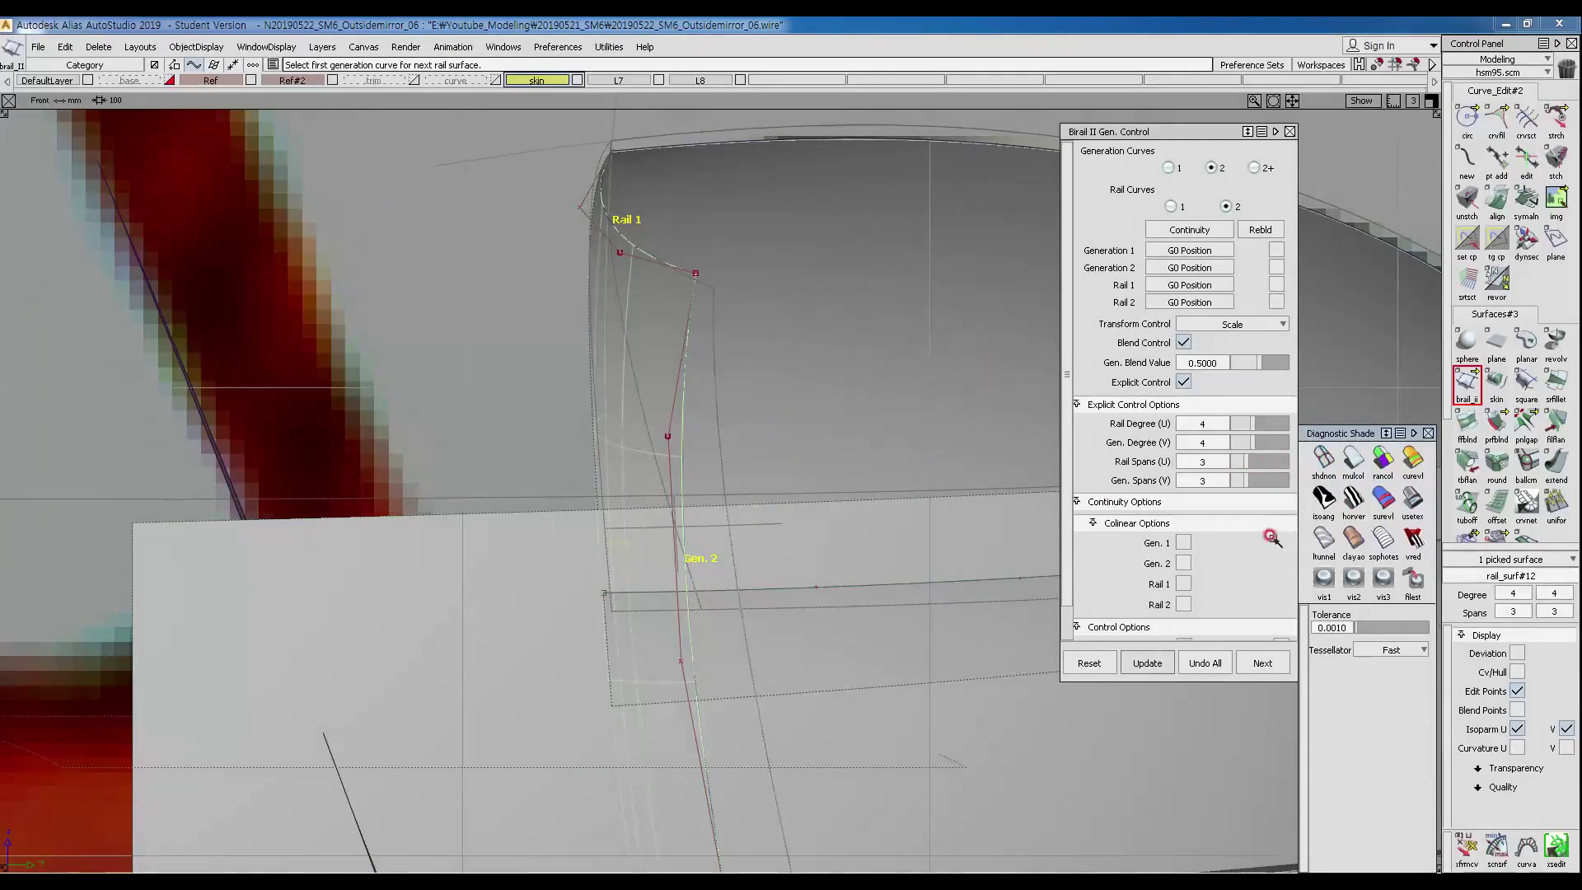
click(1327, 458)
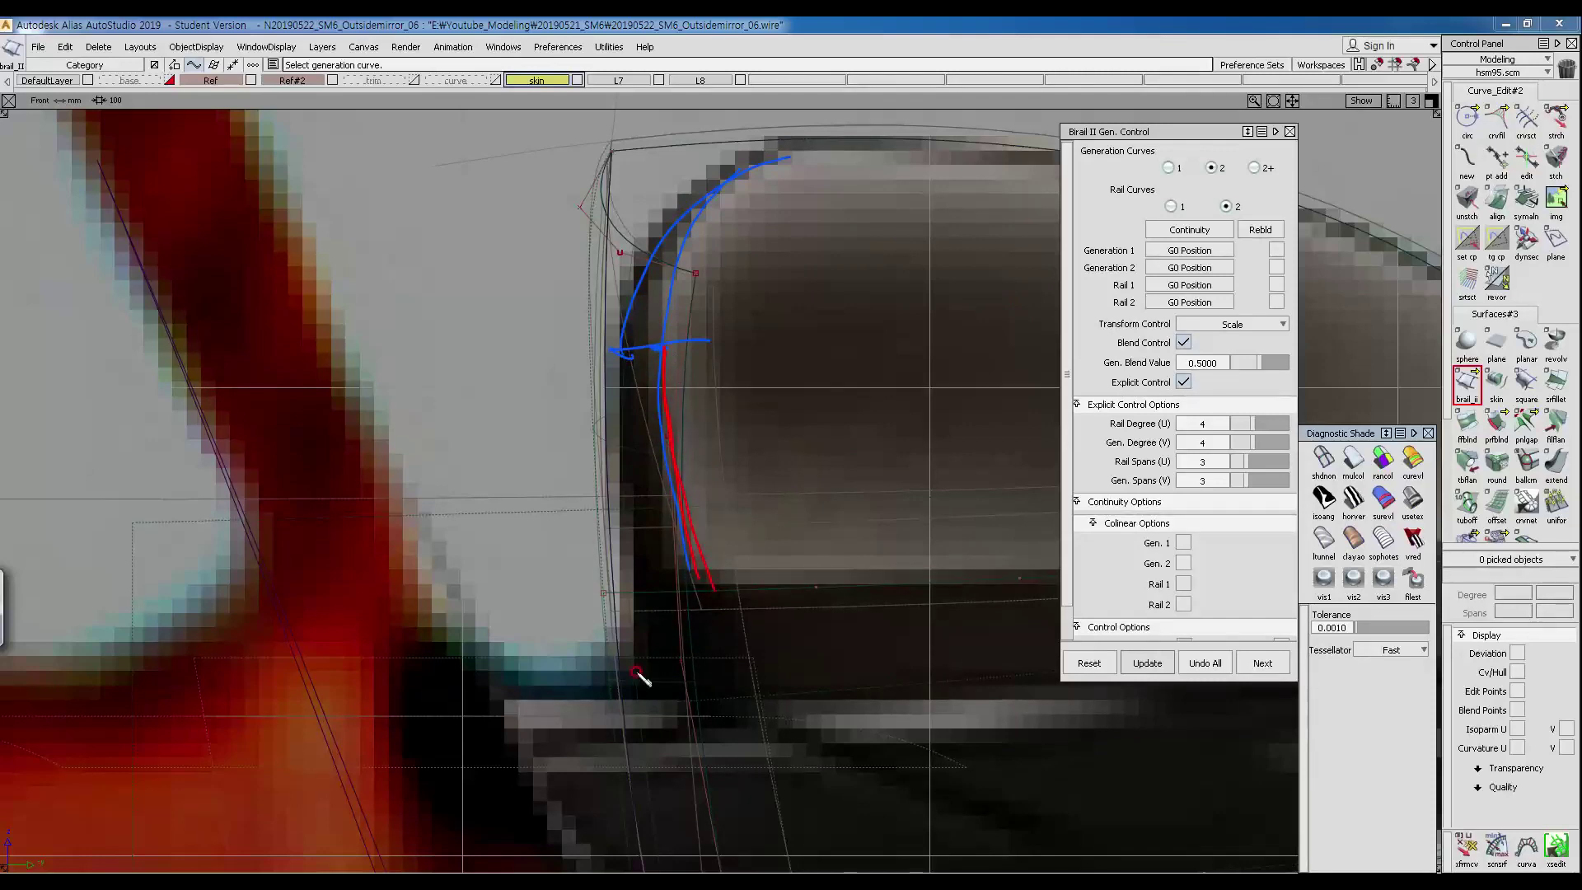
click(752, 169)
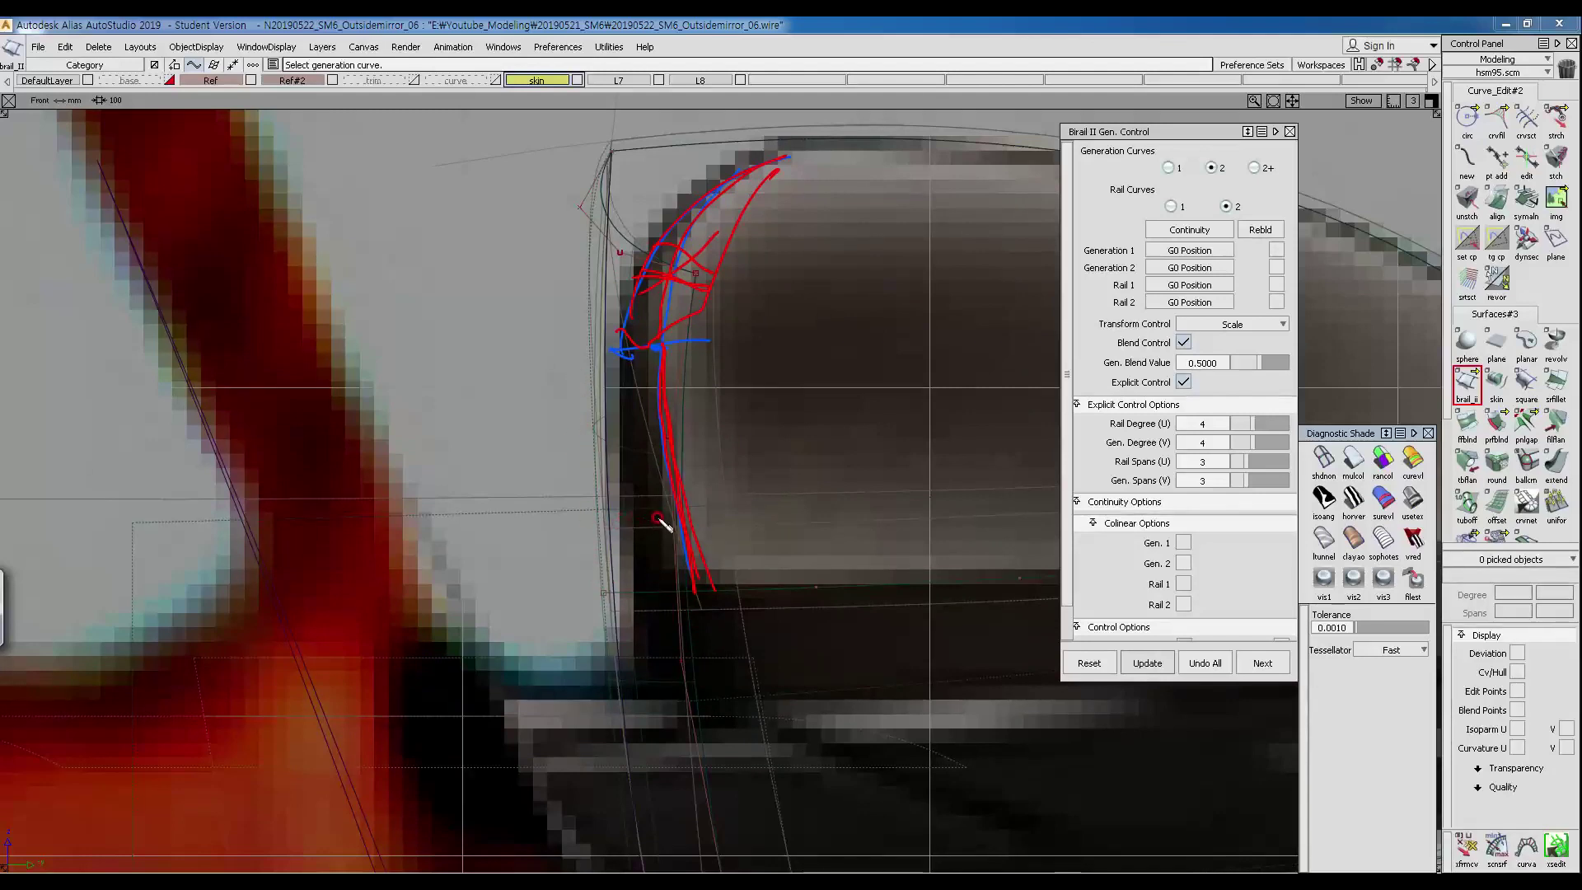
drag(676, 466, 705, 799)
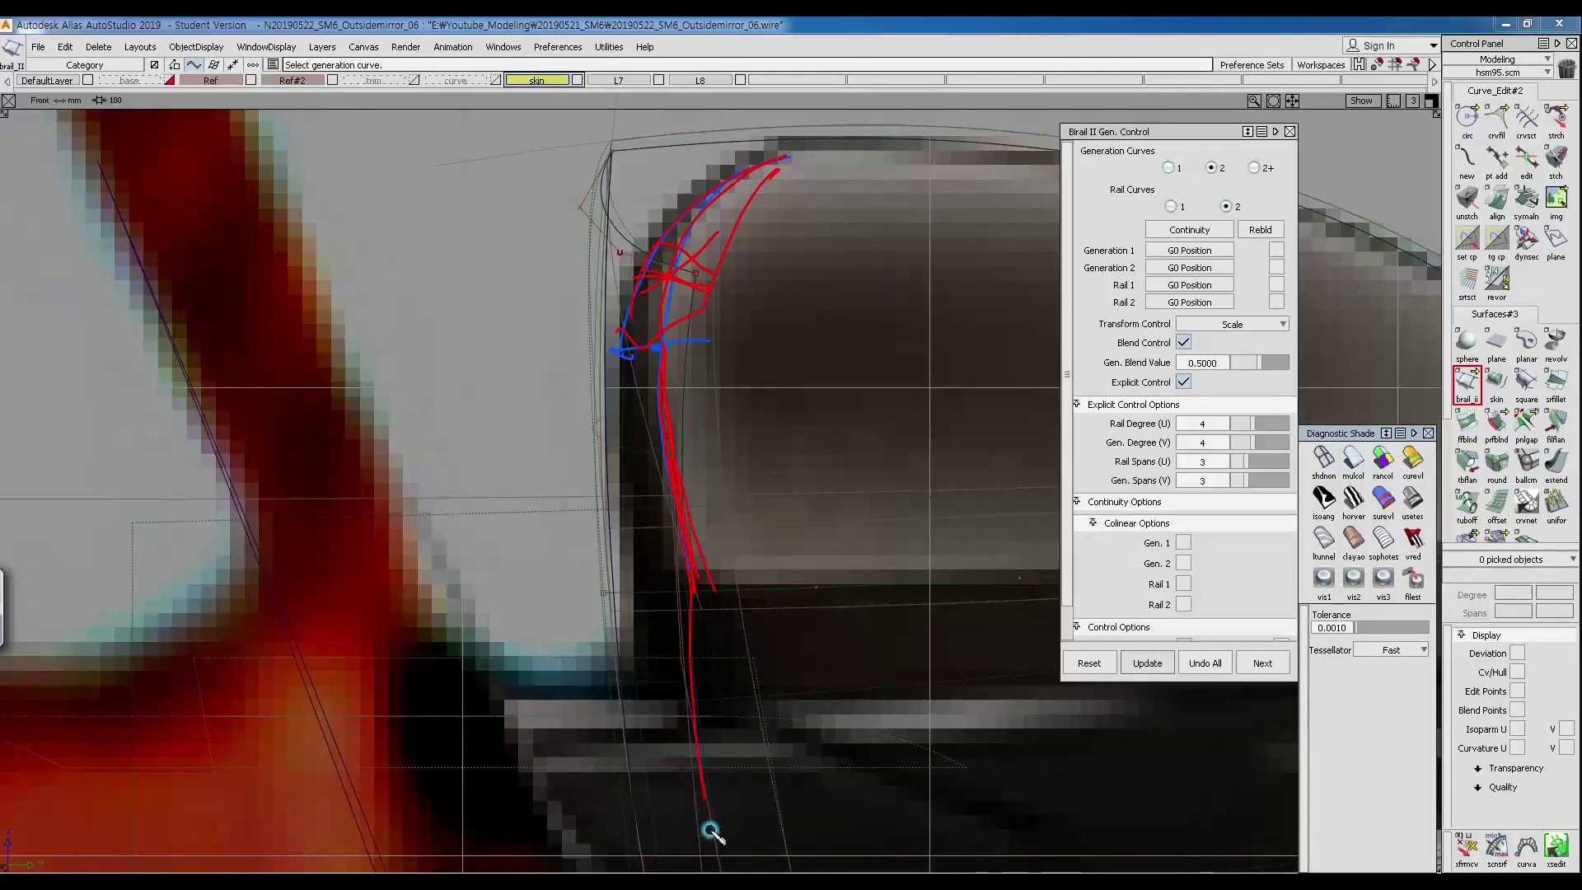
drag(696, 574, 725, 841)
drag(703, 583, 725, 861)
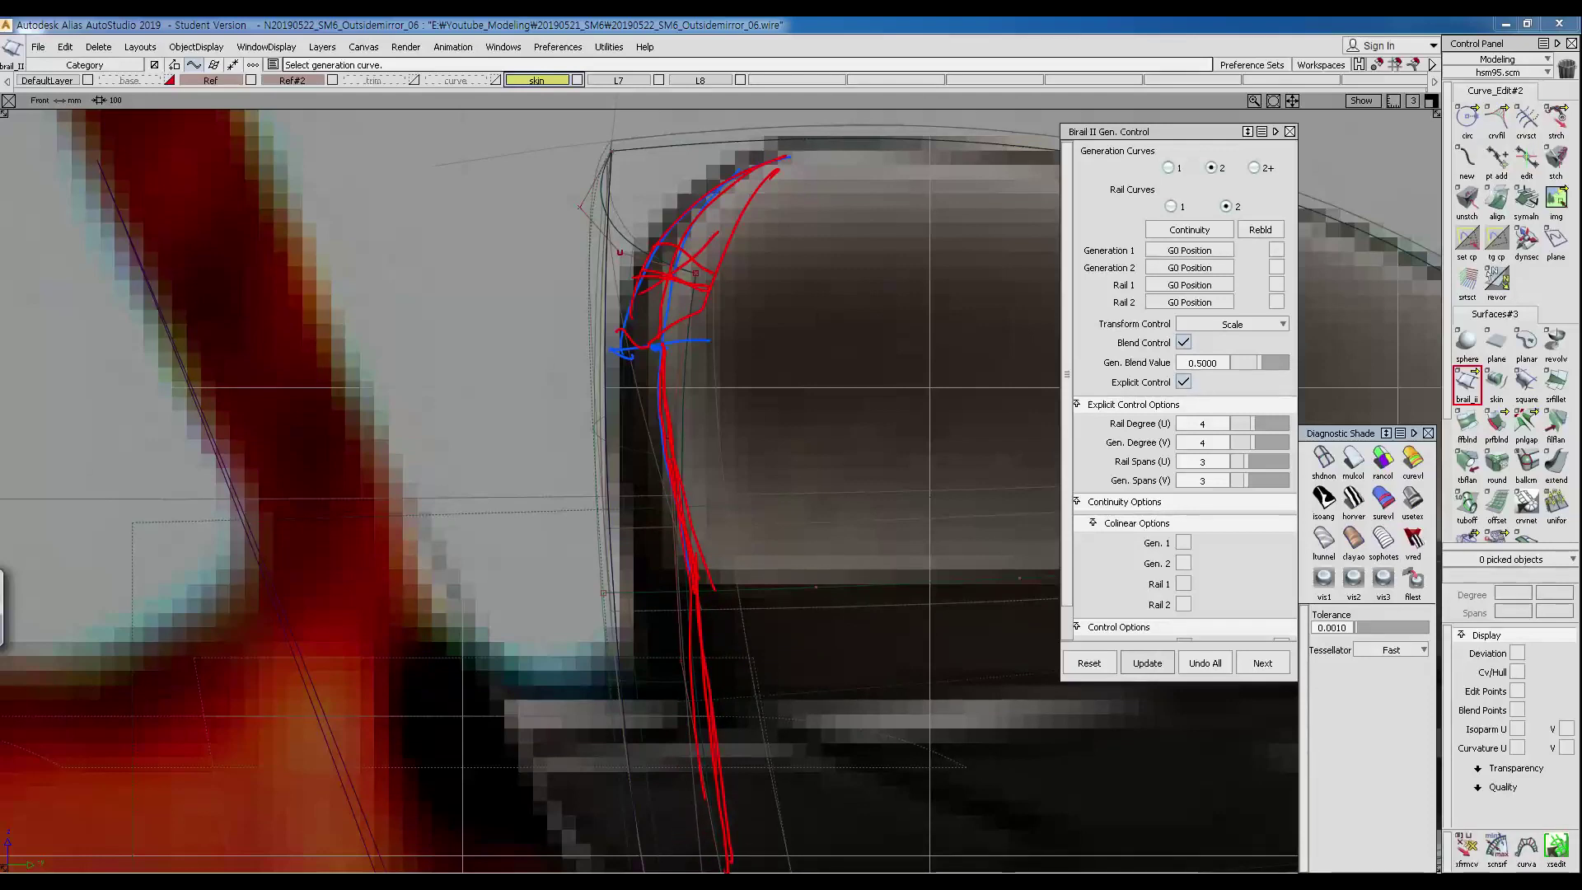
key(Escape)
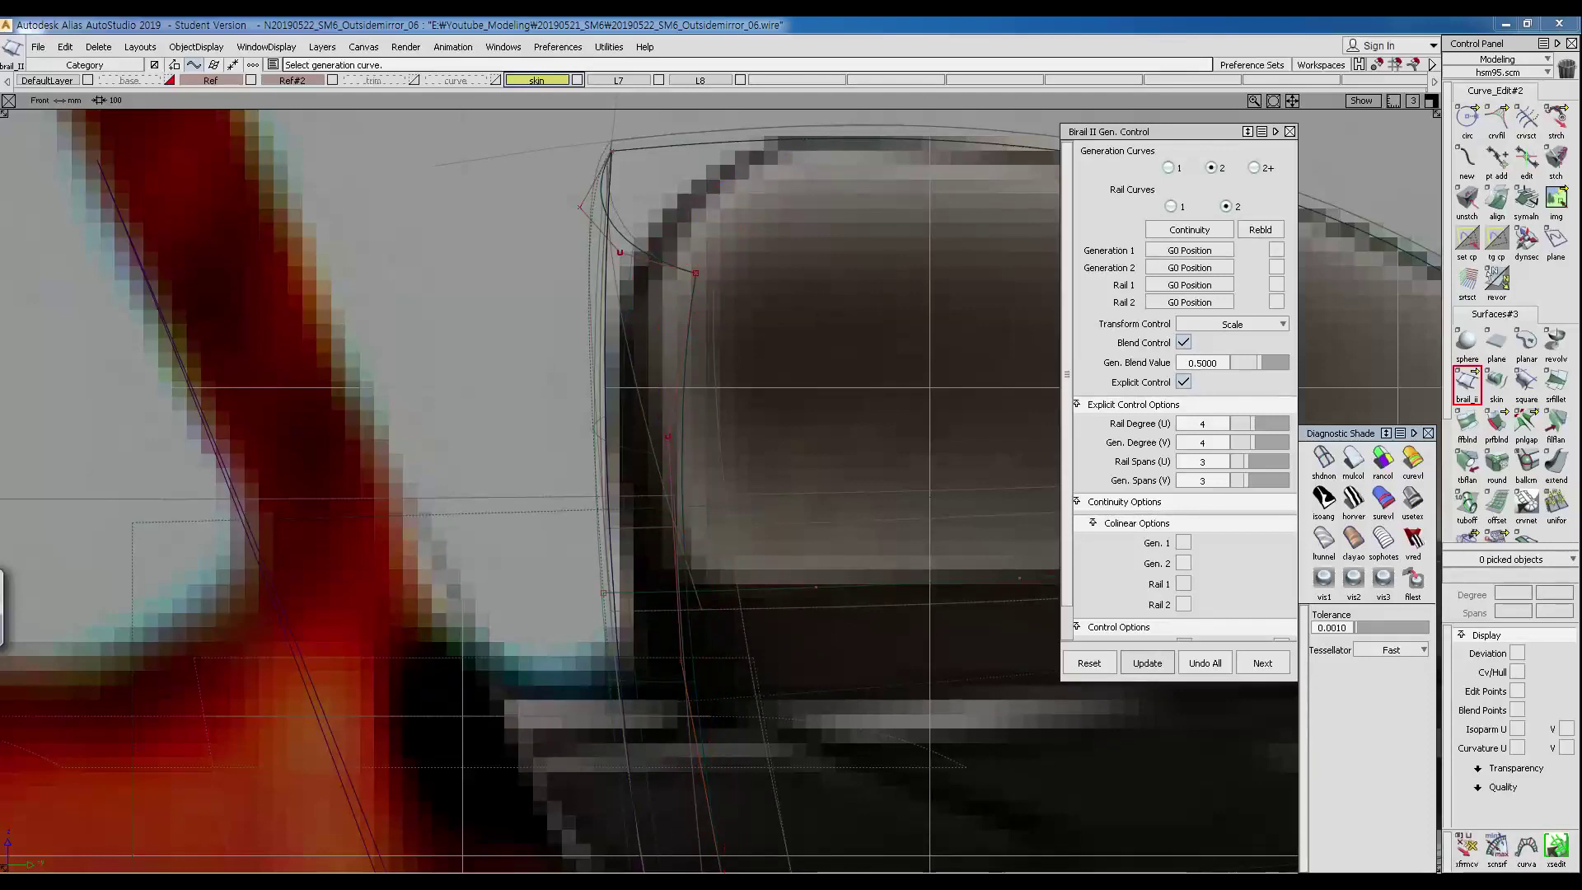
Intersect the new inner end surface with the mirror's body surfaces and view the resulting intersection shaded in perspective.
alt+shift+middle_drag(688, 323, 685, 255)
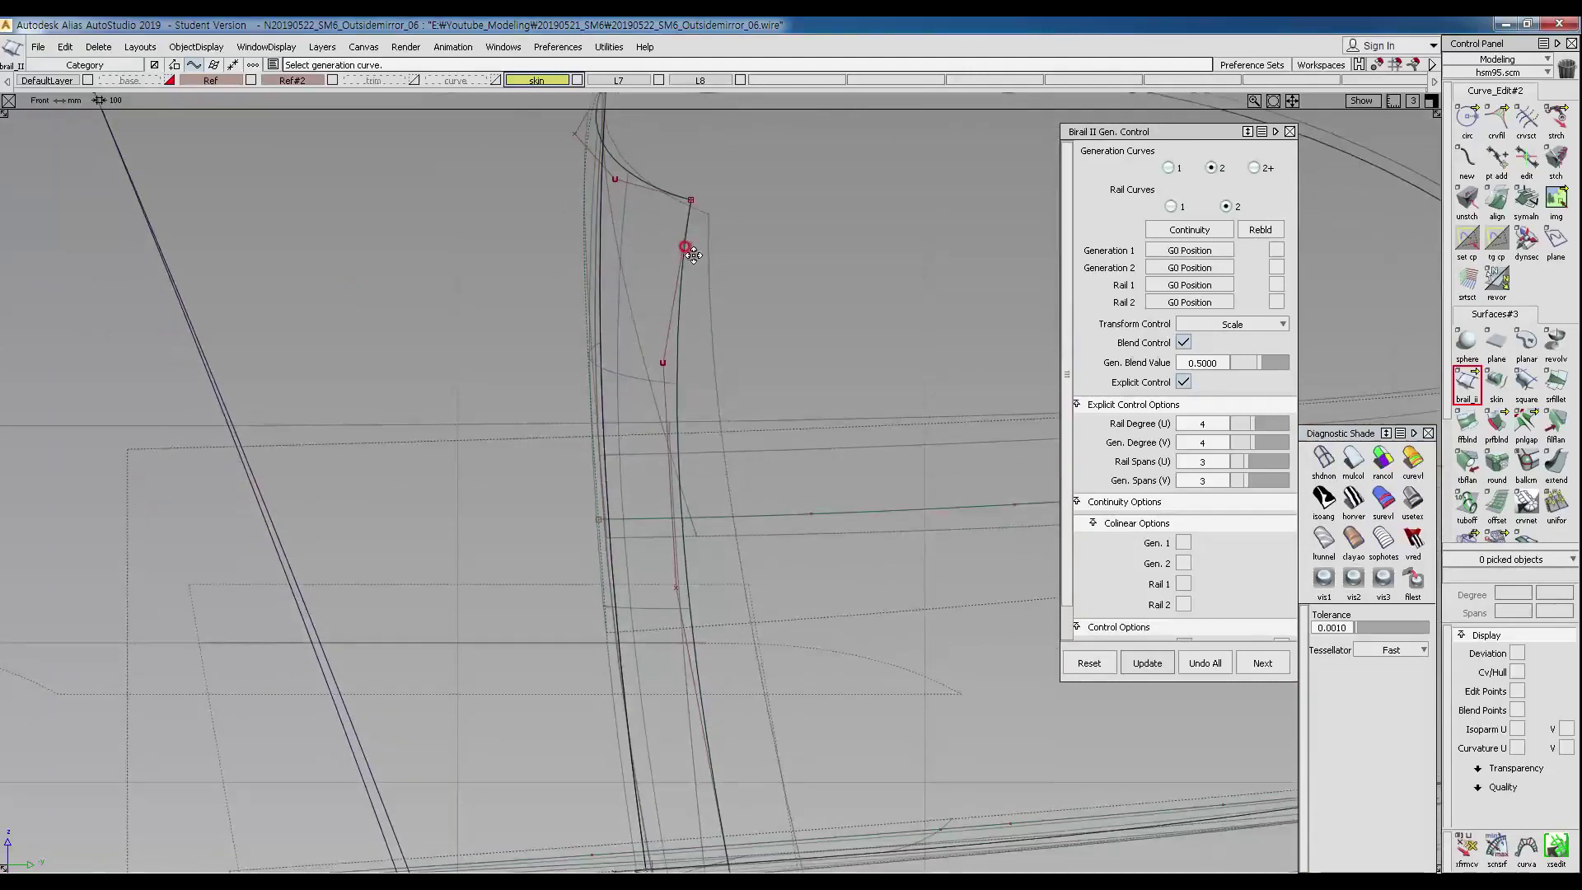
alt+shift+right_drag(685, 255, 660, 318)
alt+shift+middle_drag(660, 318, 615, 401)
key(F8)
alt+shift+drag(788, 293, 1340, 461)
alt+shift+middle_drag(762, 378, 601, 335)
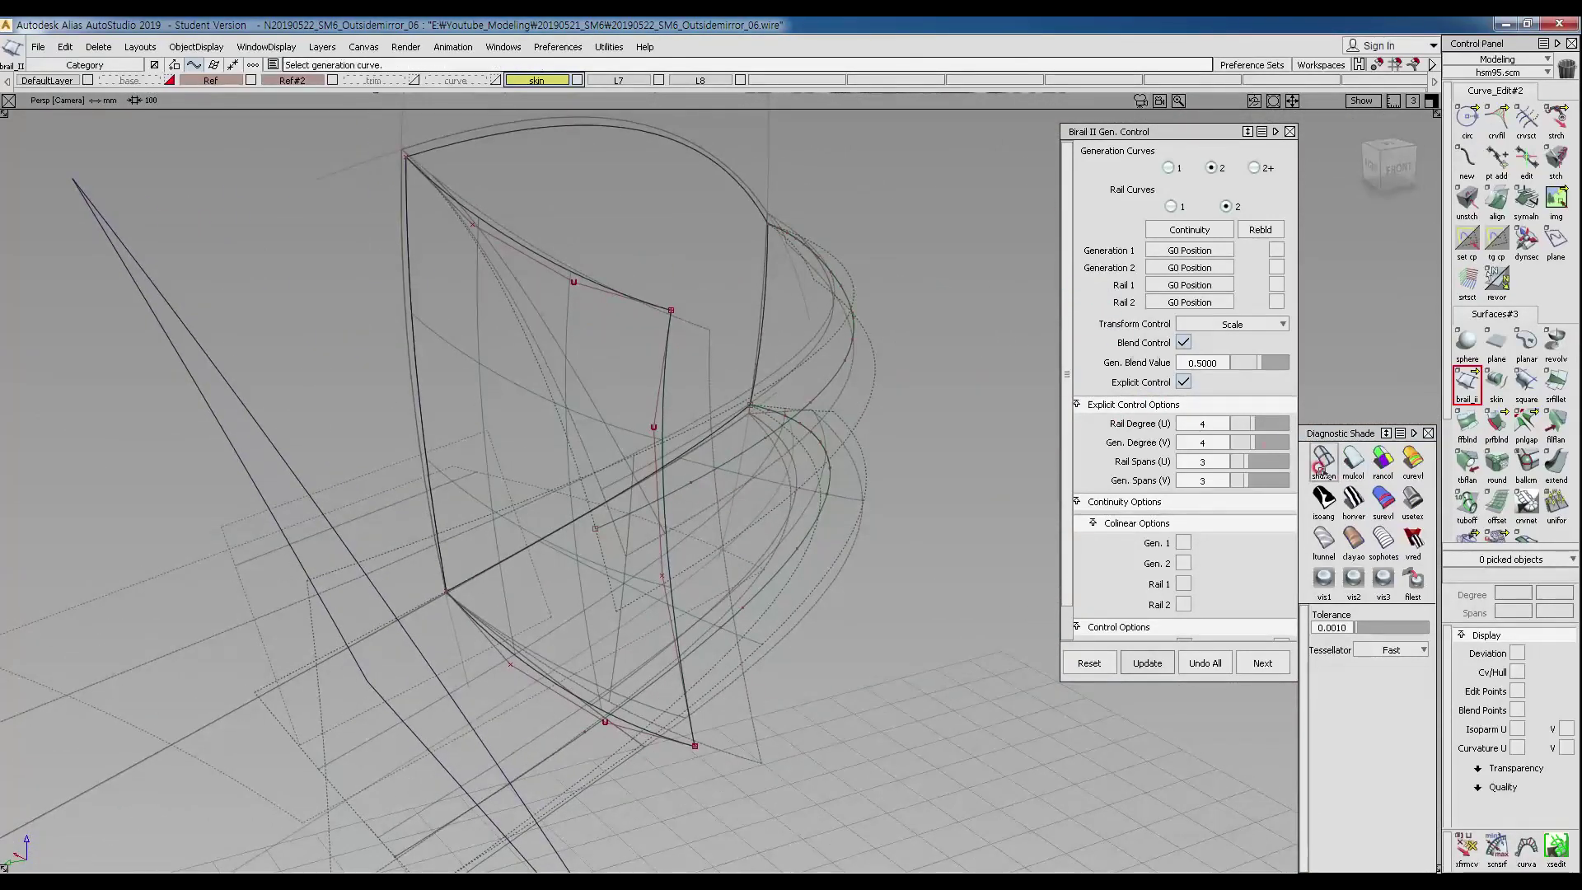
click(1354, 459)
ctrl+shift+click(601, 293)
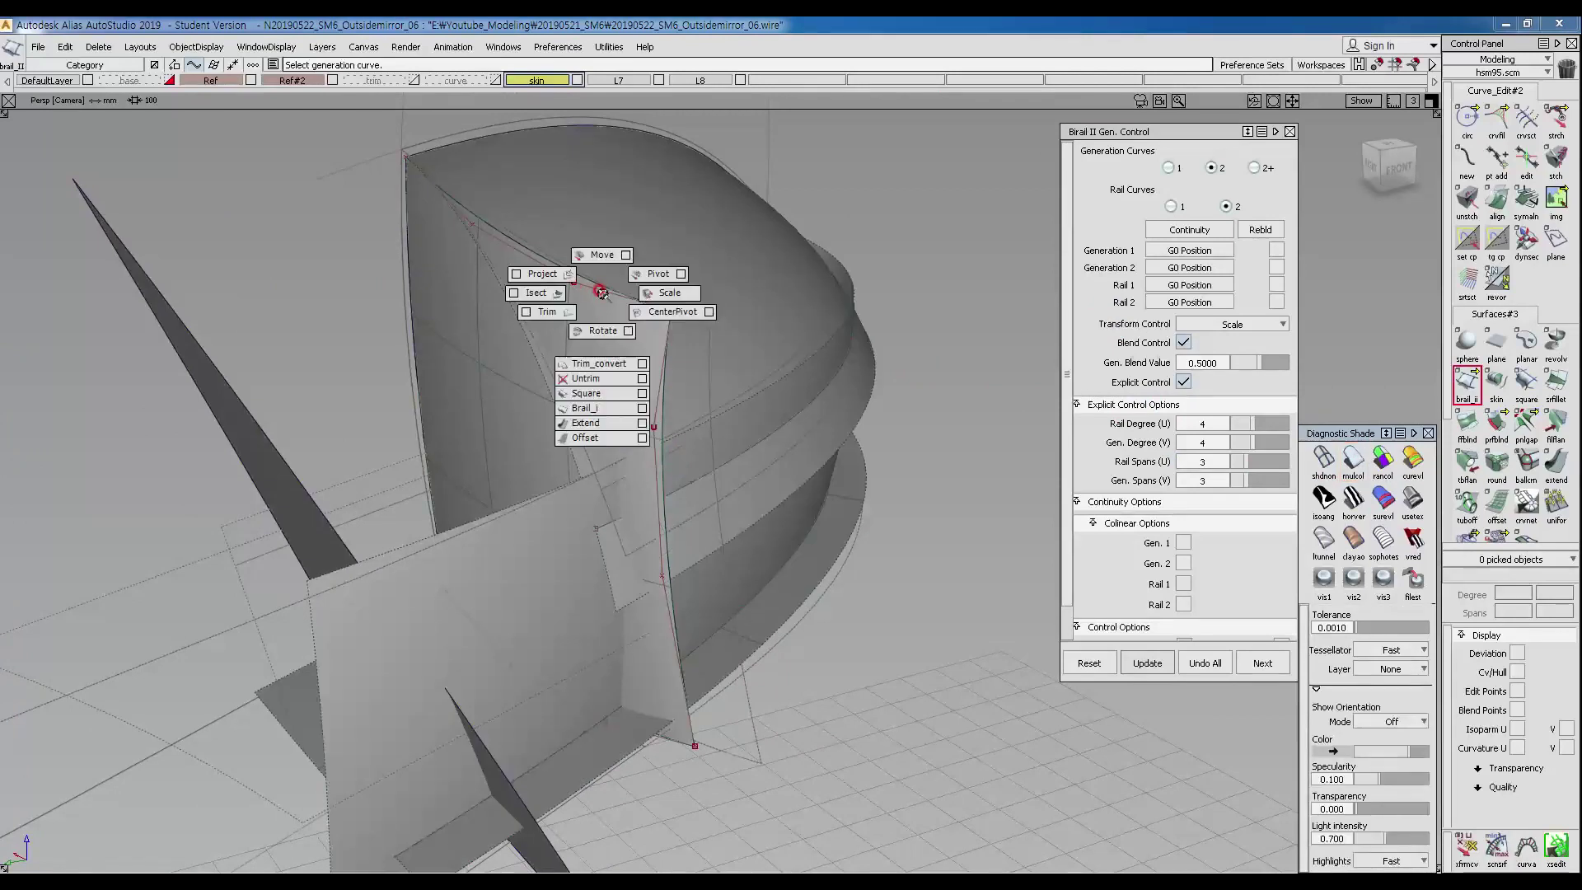
ctrl+shift+drag(571, 293, 562, 293)
click(512, 423)
alt+shift+drag(519, 426, 310, 436)
alt+shift+drag(650, 555, 455, 466)
alt+shift+drag(549, 570, 886, 441)
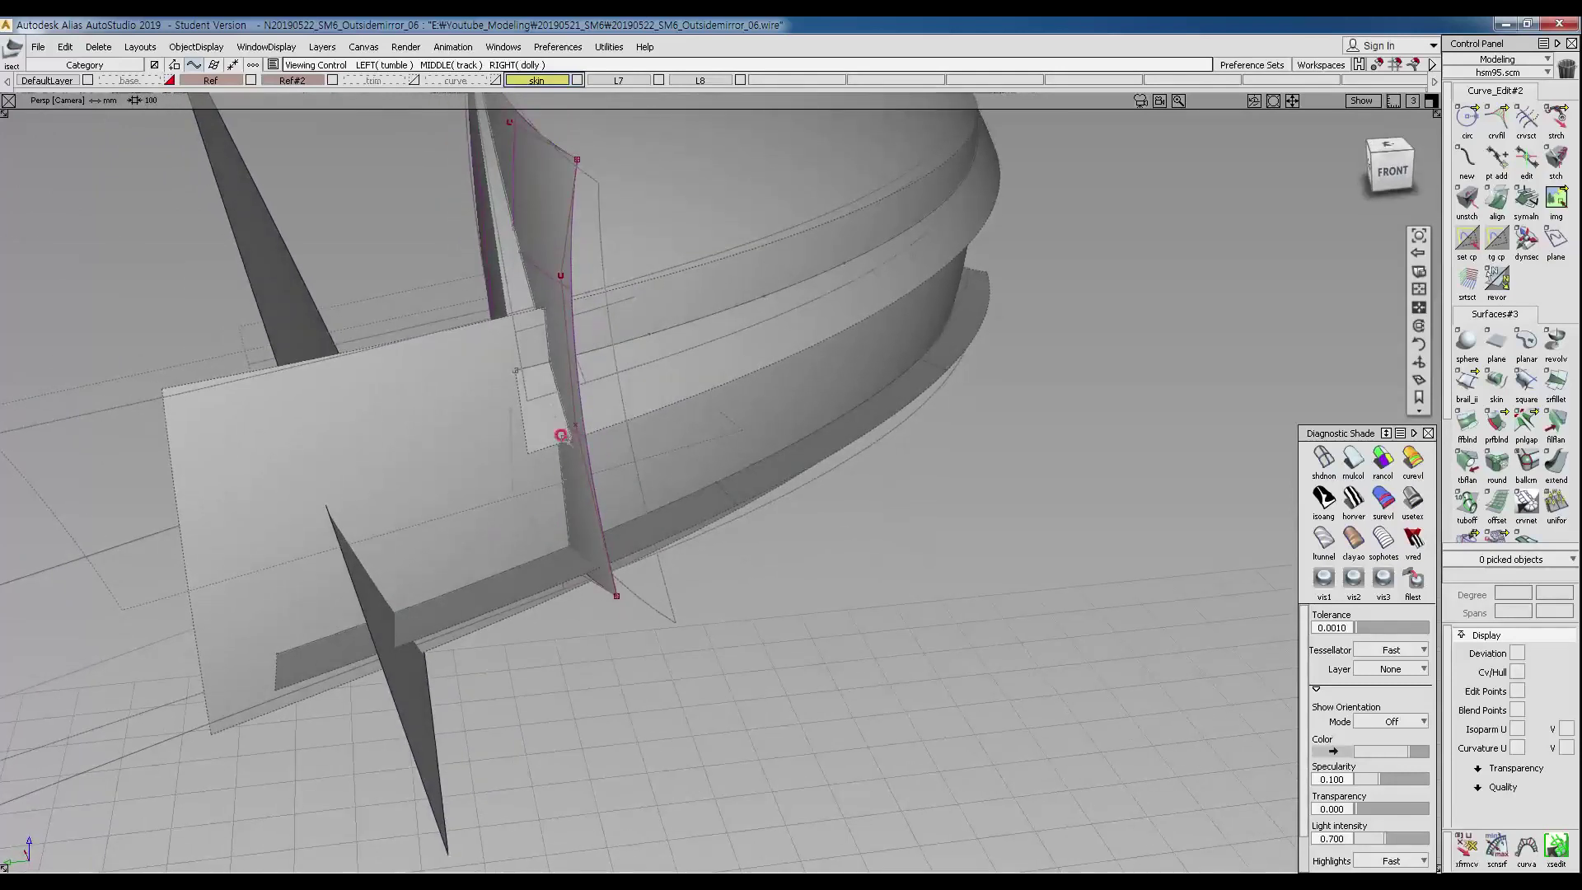
Select the intersection curves on the surfaces and compare their shape with the mirror's inner edge in the front view reference image.
click(1327, 464)
mouse_move(556, 255)
ctrl+shift+mouse_down()
mouse_move(497, 245)
mouse_move(559, 257)
mouse_move(570, 433)
ctrl+shift+mouse_up()
alt+shift+drag(637, 531, 548, 392)
click(612, 468)
ctrl+shift+right_drag(607, 371, 650, 397)
alt+shift+middle_drag(671, 418, 689, 422)
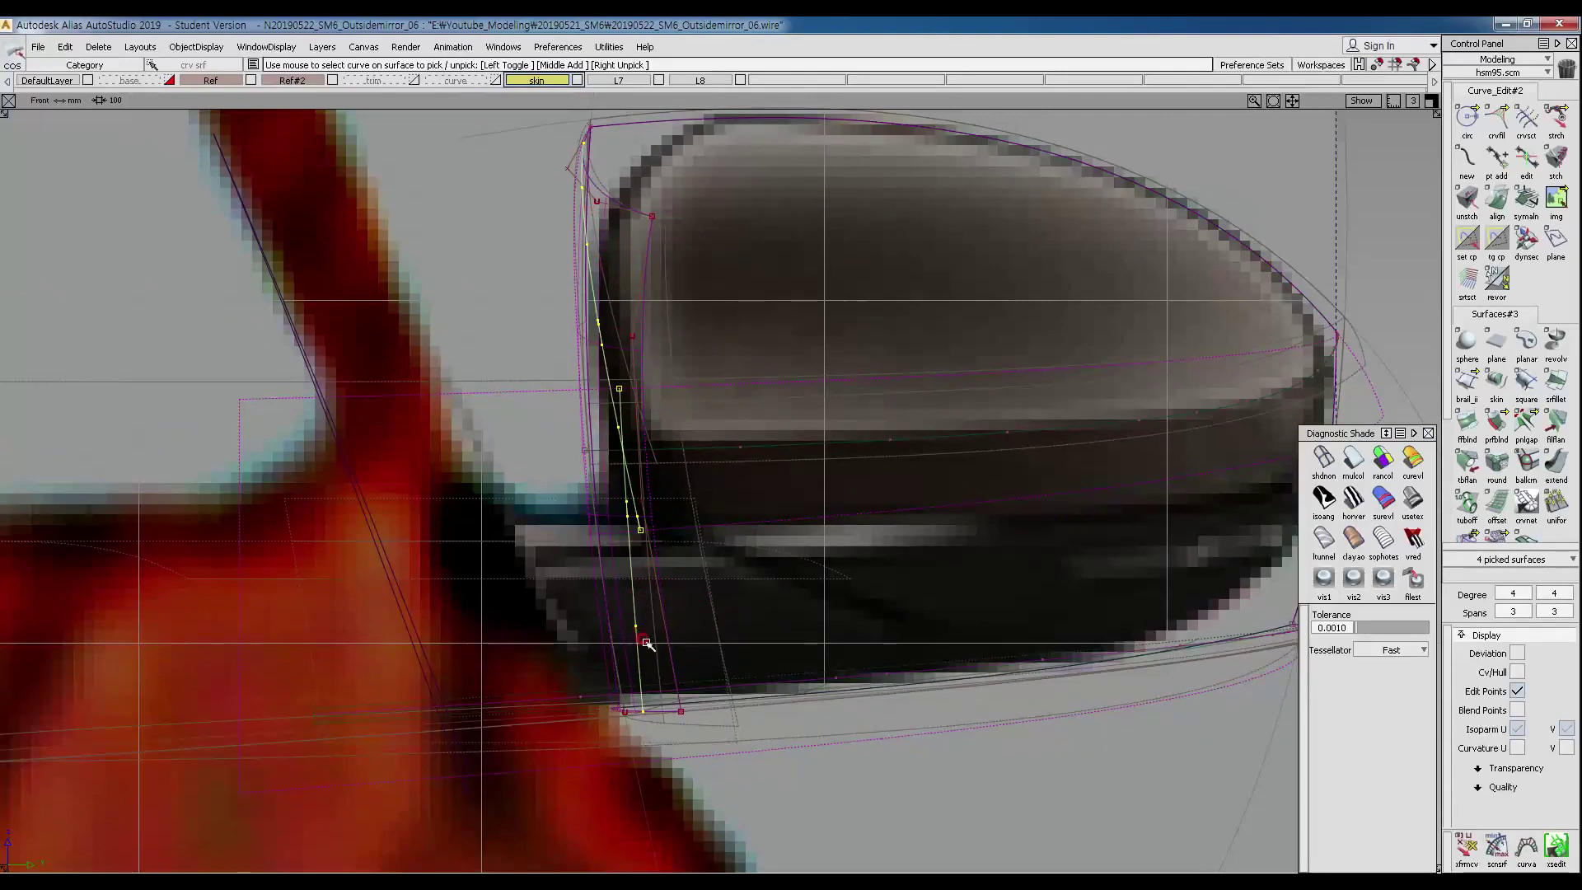
click(686, 740)
Rotate the lower curve's outer CVs about its fixed inner end in perspective, then adjust the position of its free end.
ctrl+shift+right_drag(626, 699, 601, 689)
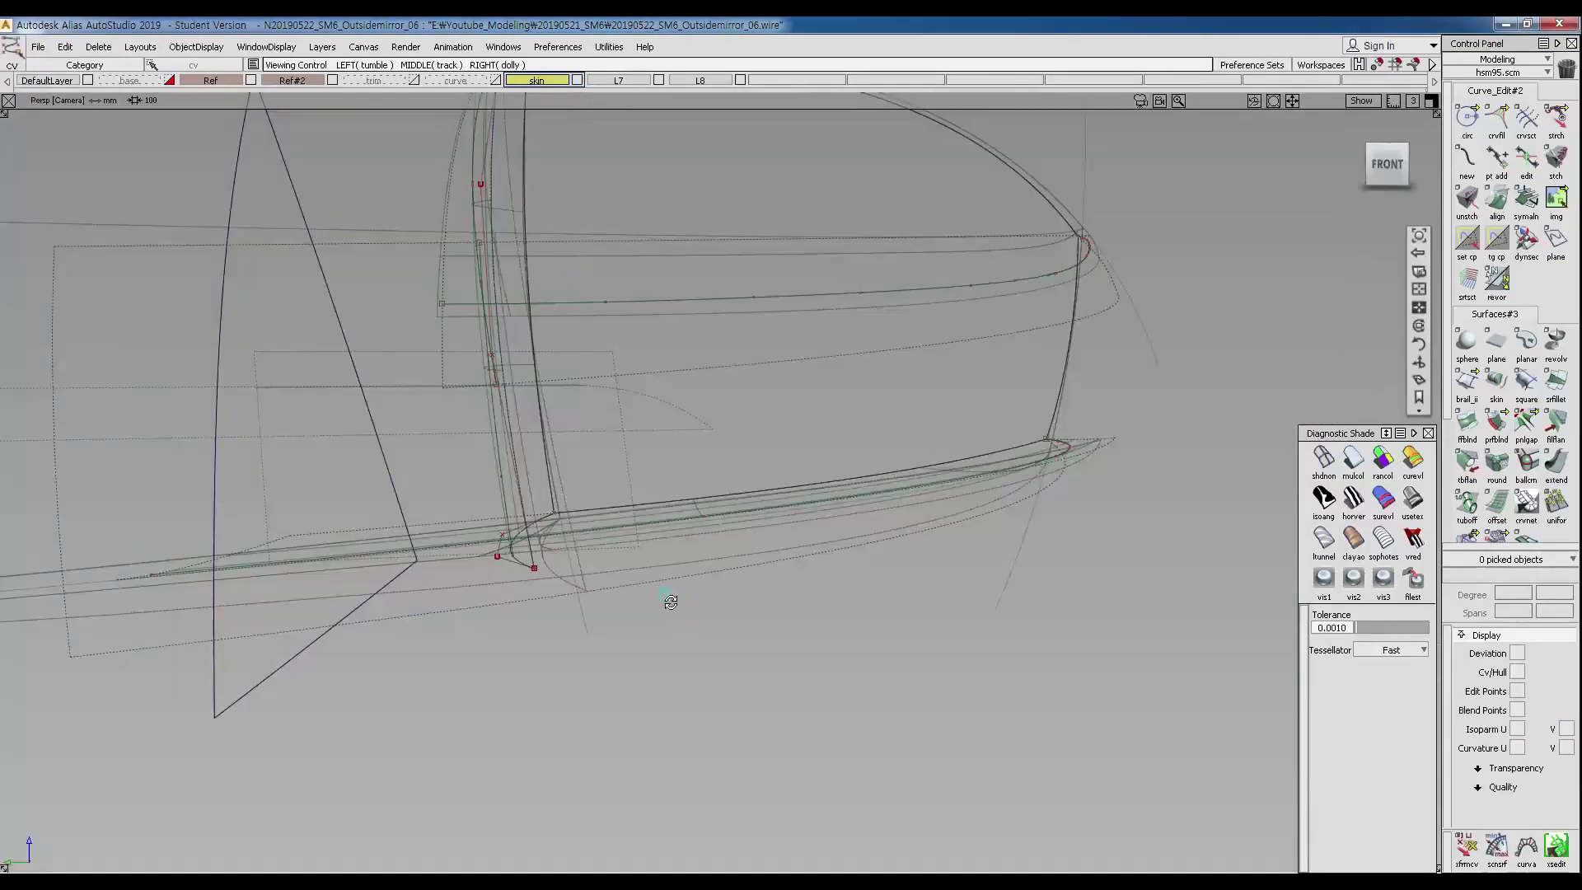
alt+shift+drag(671, 602, 491, 271)
alt+shift+drag(492, 656, 518, 656)
ctrl+shift+drag(492, 590, 526, 610)
click(522, 655)
ctrl+shift+middle_drag(732, 665, 734, 703)
right_drag(776, 773, 784, 756)
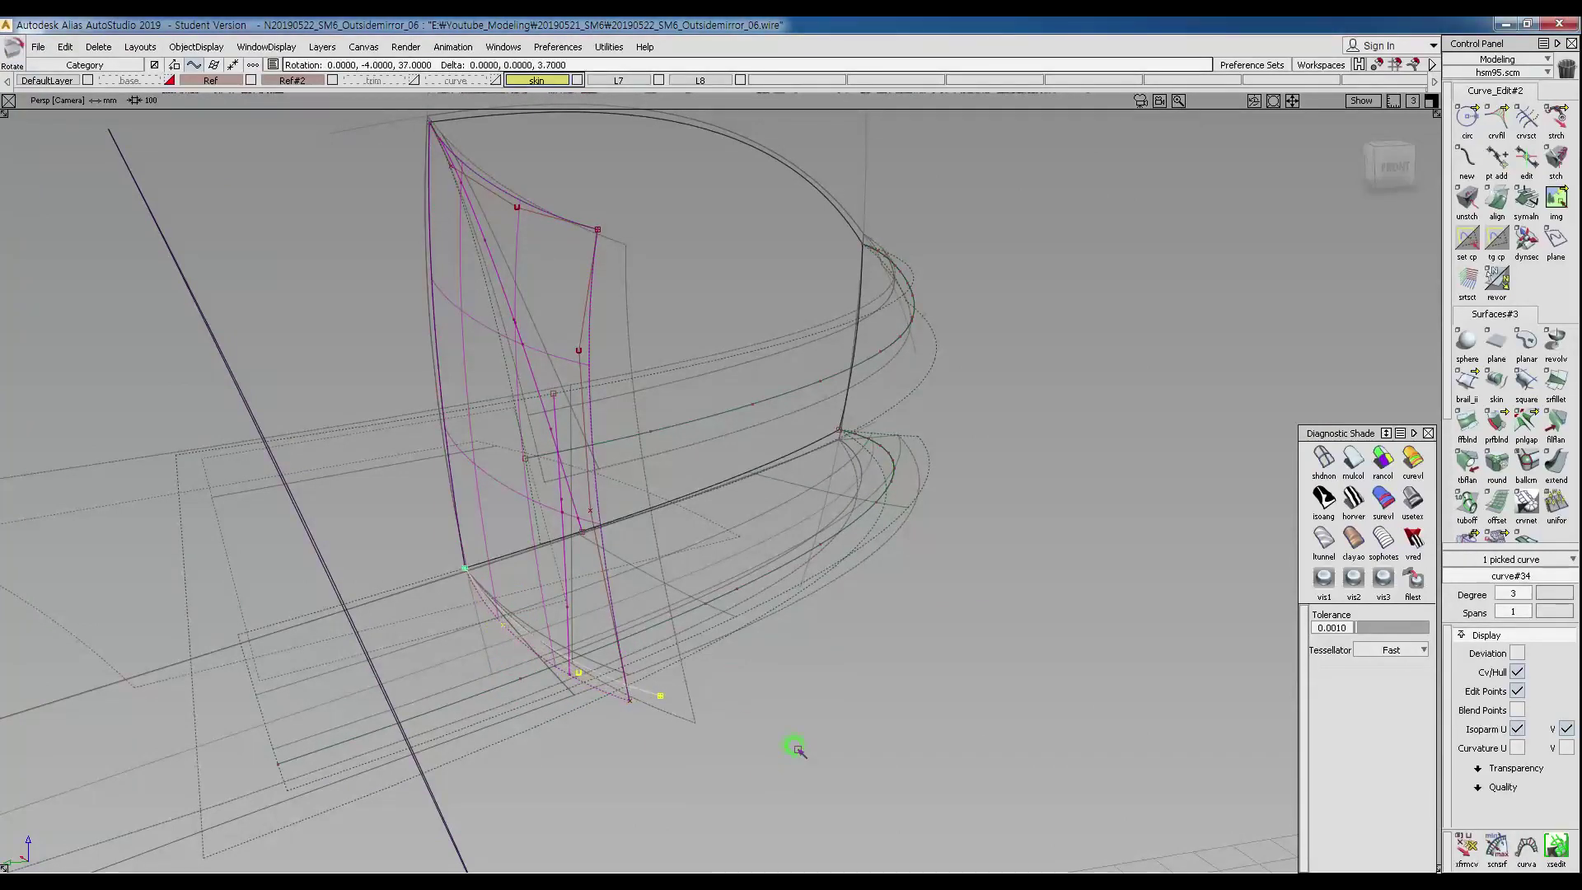
ctrl+shift+drag(654, 777, 629, 679)
ctrl+shift+drag(604, 679, 623, 697)
click(627, 691)
ctrl+shift+middle_drag(661, 806, 702, 721)
Move the vertical curve's lower middle CV to smooth its run down to the lower curve, and check it in the front view.
alt+shift+drag(703, 714, 606, 492)
ctrl+shift+drag(604, 497, 556, 497)
click(605, 529)
ctrl+shift+middle_drag(718, 690, 758, 640)
ctrl+shift+right_drag(716, 593, 735, 615)
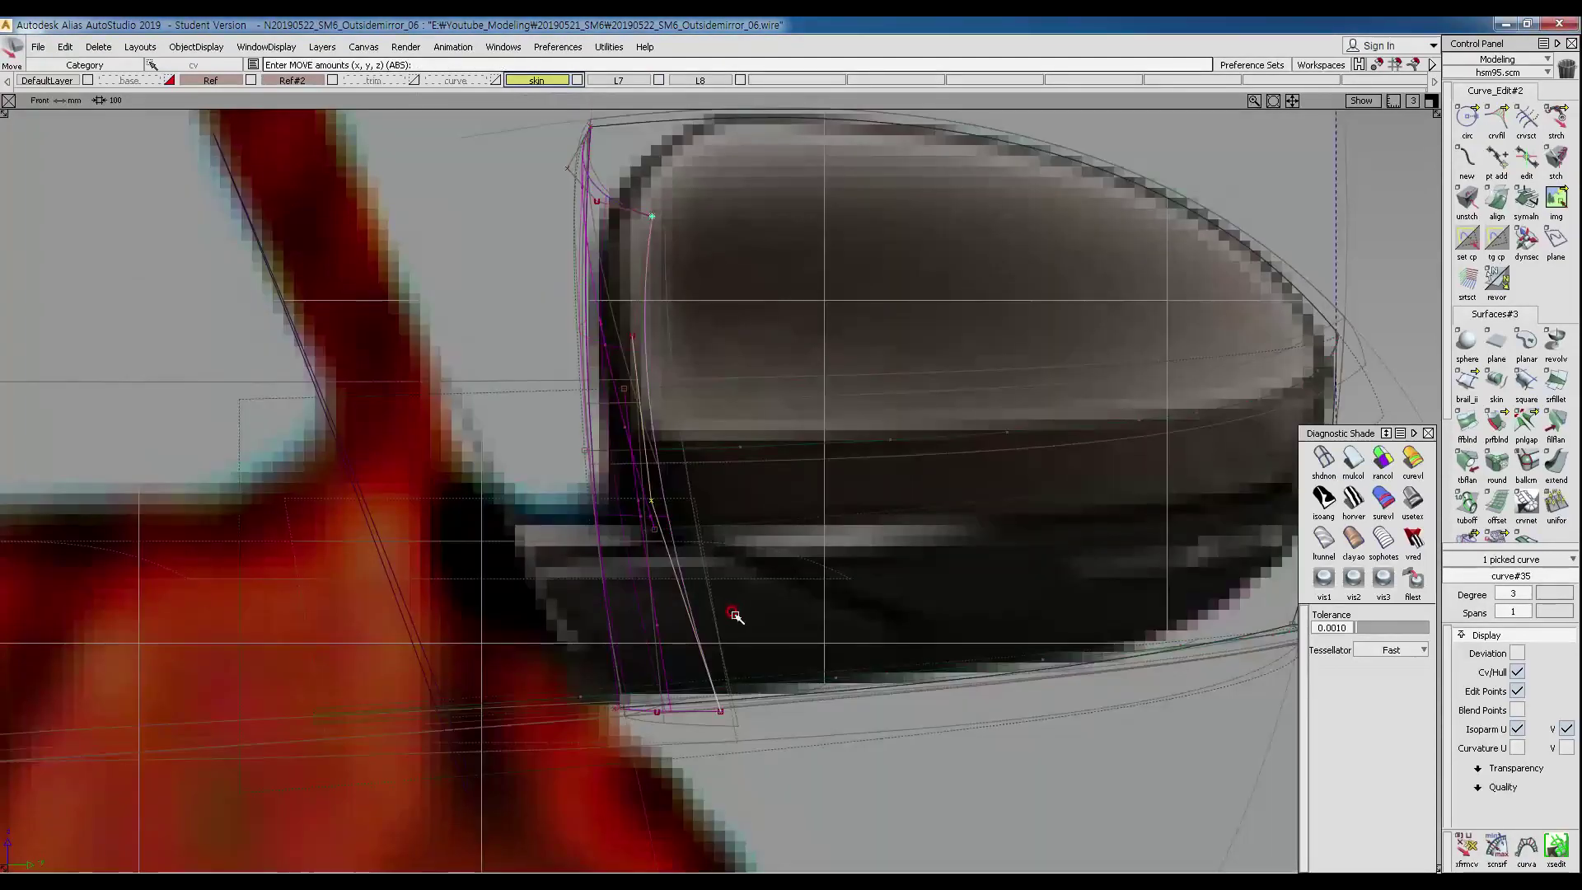
Select the updated curves on surface in the front view and compare them with the reference image's inner edge.
ctrl+shift+drag(685, 668, 681, 527)
ctrl+shift+drag(678, 608, 632, 576)
click(658, 595)
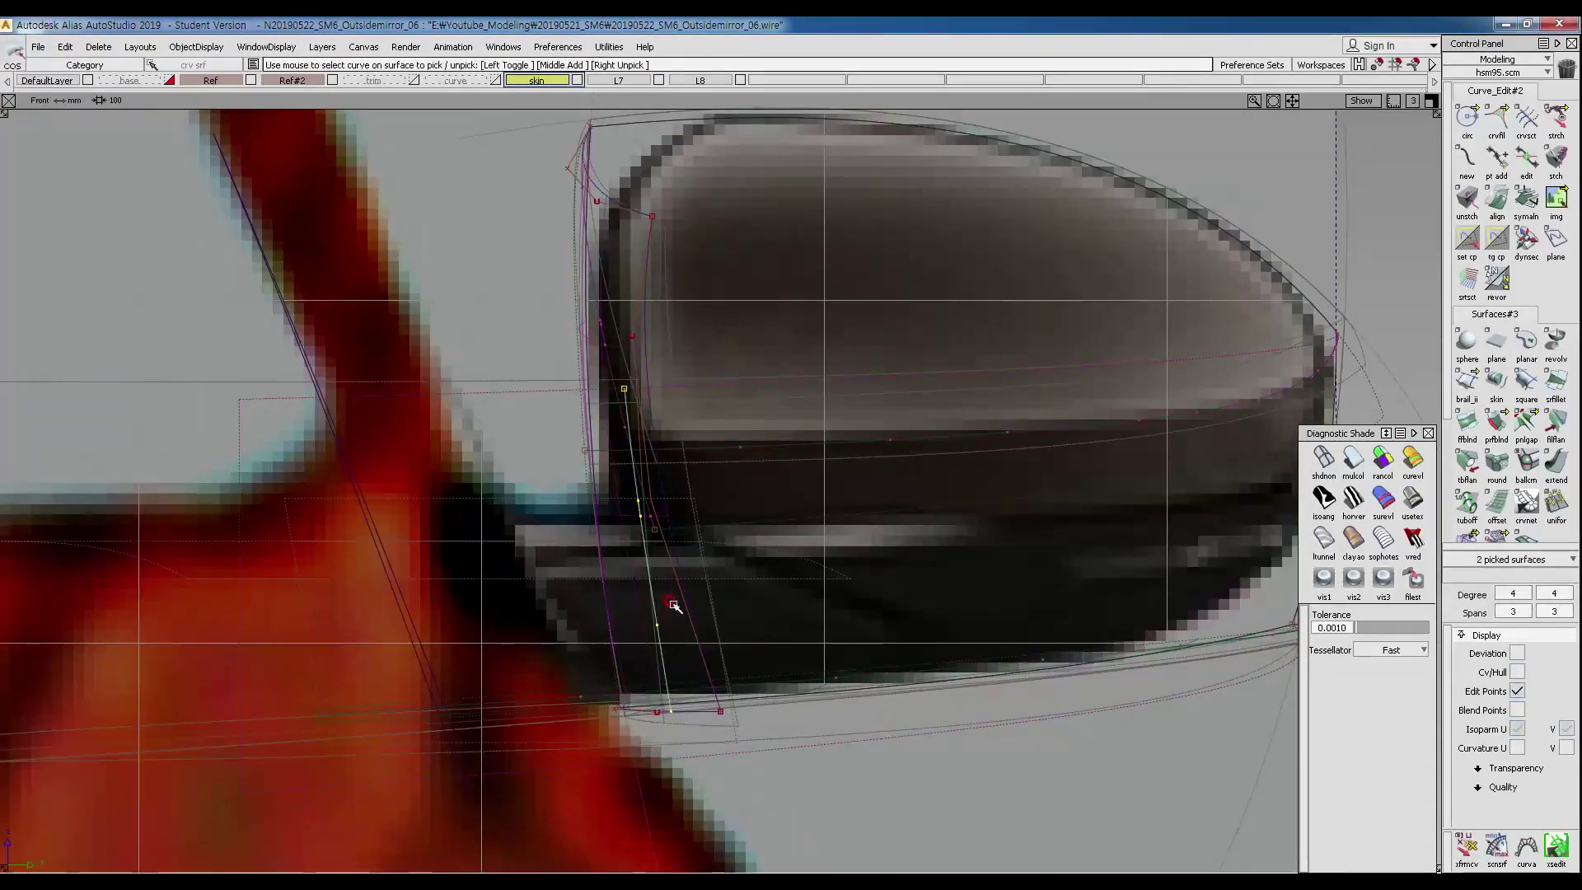
alt+shift+middle_drag(649, 496, 651, 567)
ctrl+shift+drag(660, 471, 623, 425)
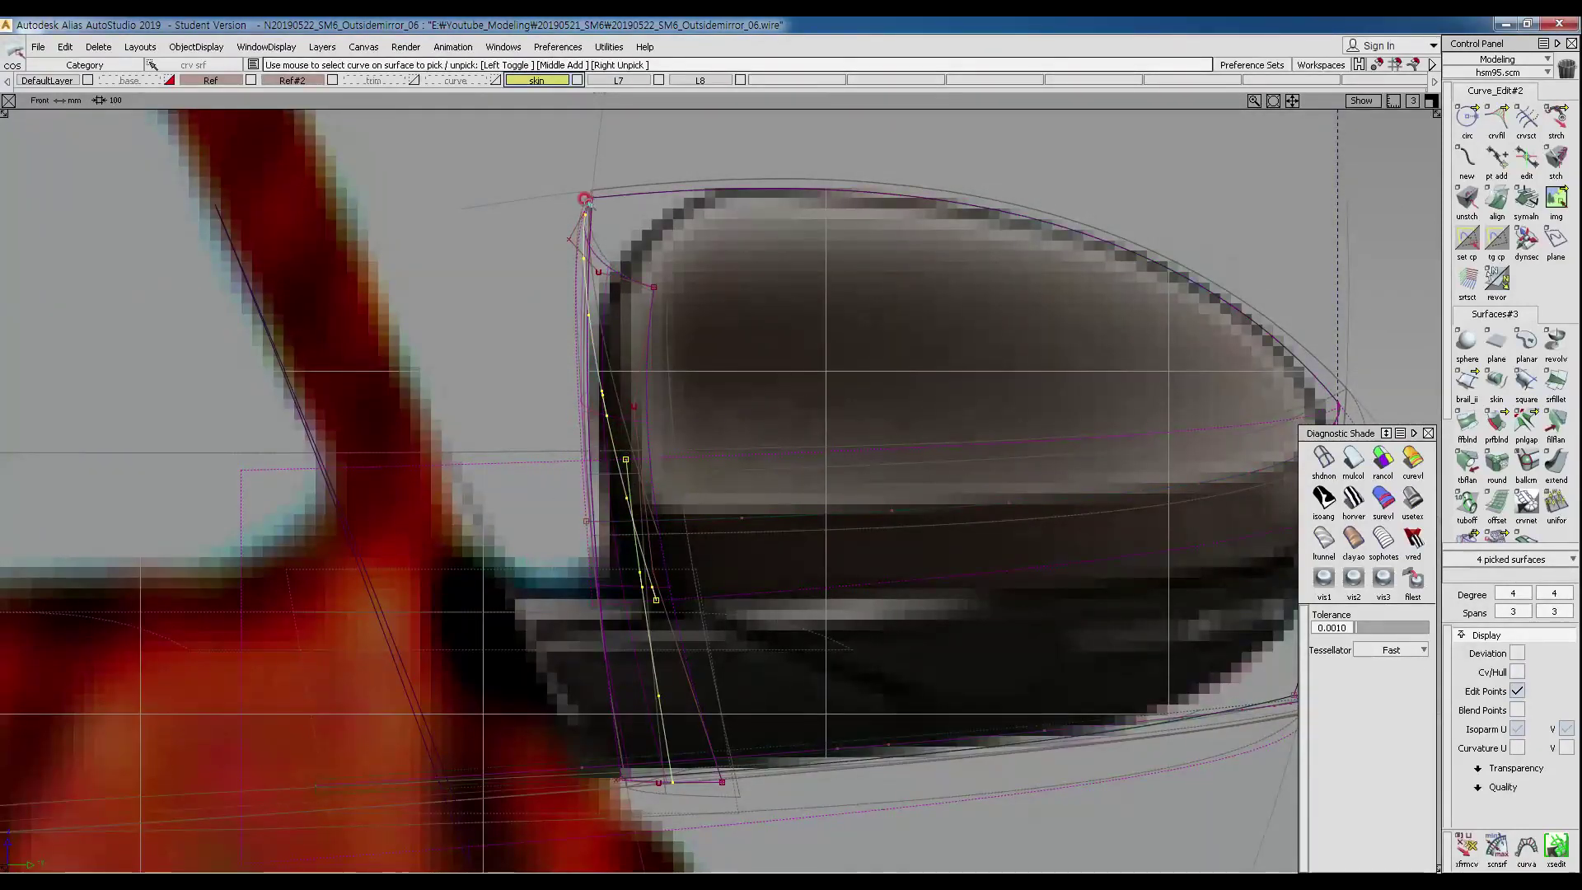
Move the upper curve's outer CVs and the vertical curve's upper middle CV toward the mirror in the front view, then check the intersection.
mouse_move(601, 334)
ctrl+shift+mouse_down()
mouse_move(593, 246)
mouse_move(651, 391)
ctrl+shift+mouse_up()
drag(541, 228, 675, 309)
ctrl+shift+middle_drag(761, 483, 777, 419)
ctrl+shift+drag(650, 419, 604, 385)
ctrl+shift+middle_drag(732, 489, 745, 440)
ctrl+shift+drag(670, 554, 601, 382)
click(621, 401)
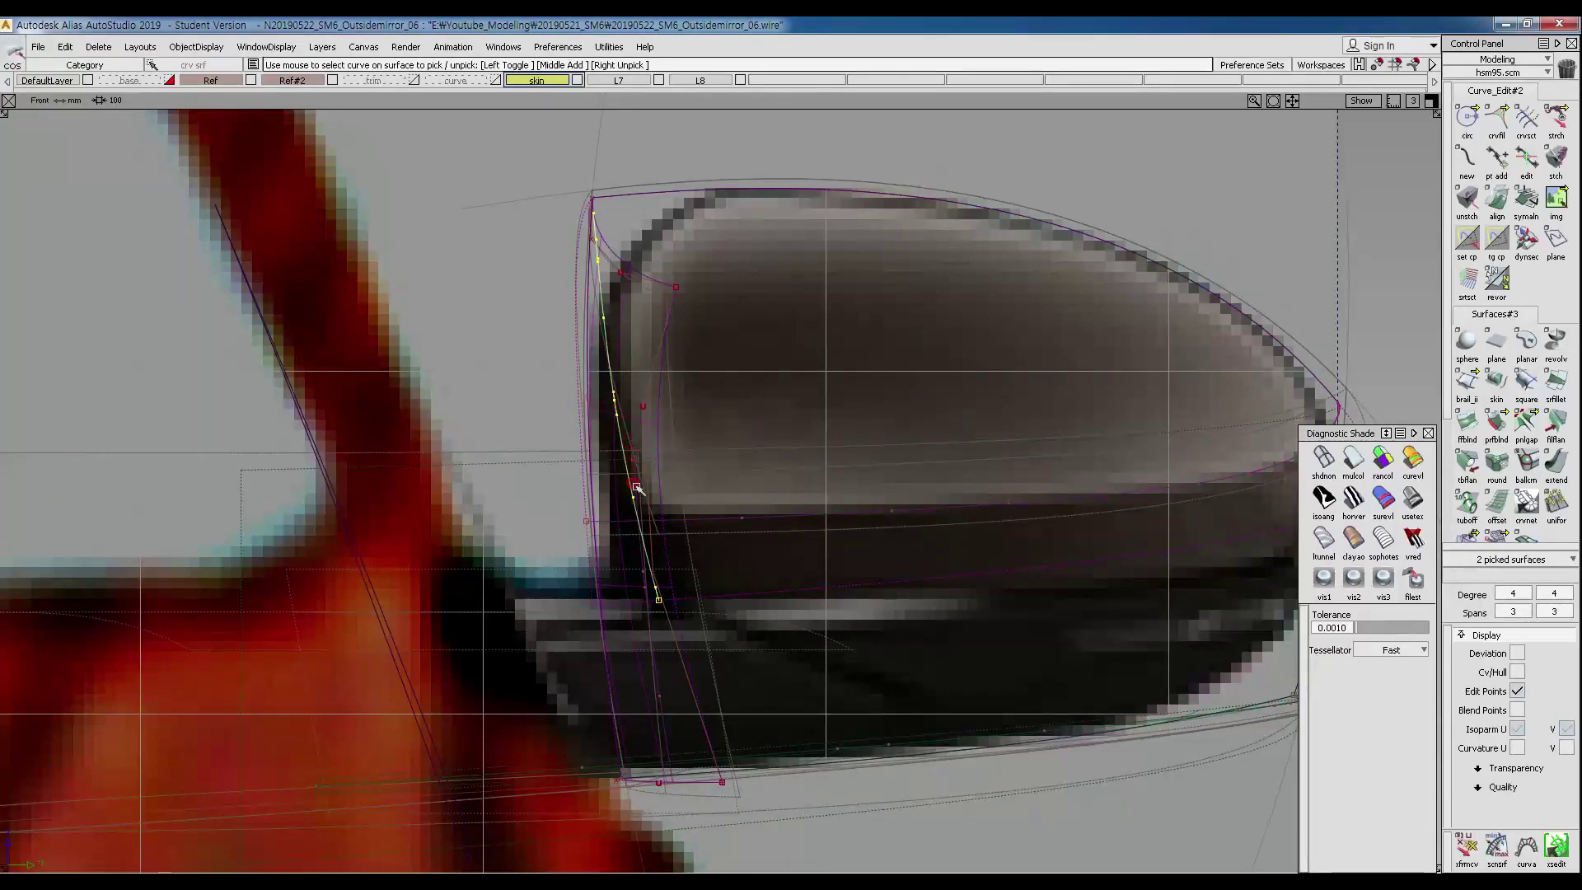
Move the vertical curve's middle CVs further toward the mirror in the front view and select the intersection curve to check it.
ctrl+shift+drag(648, 483, 653, 399)
click(643, 406)
click(640, 566)
ctrl+shift+middle_drag(725, 617, 779, 606)
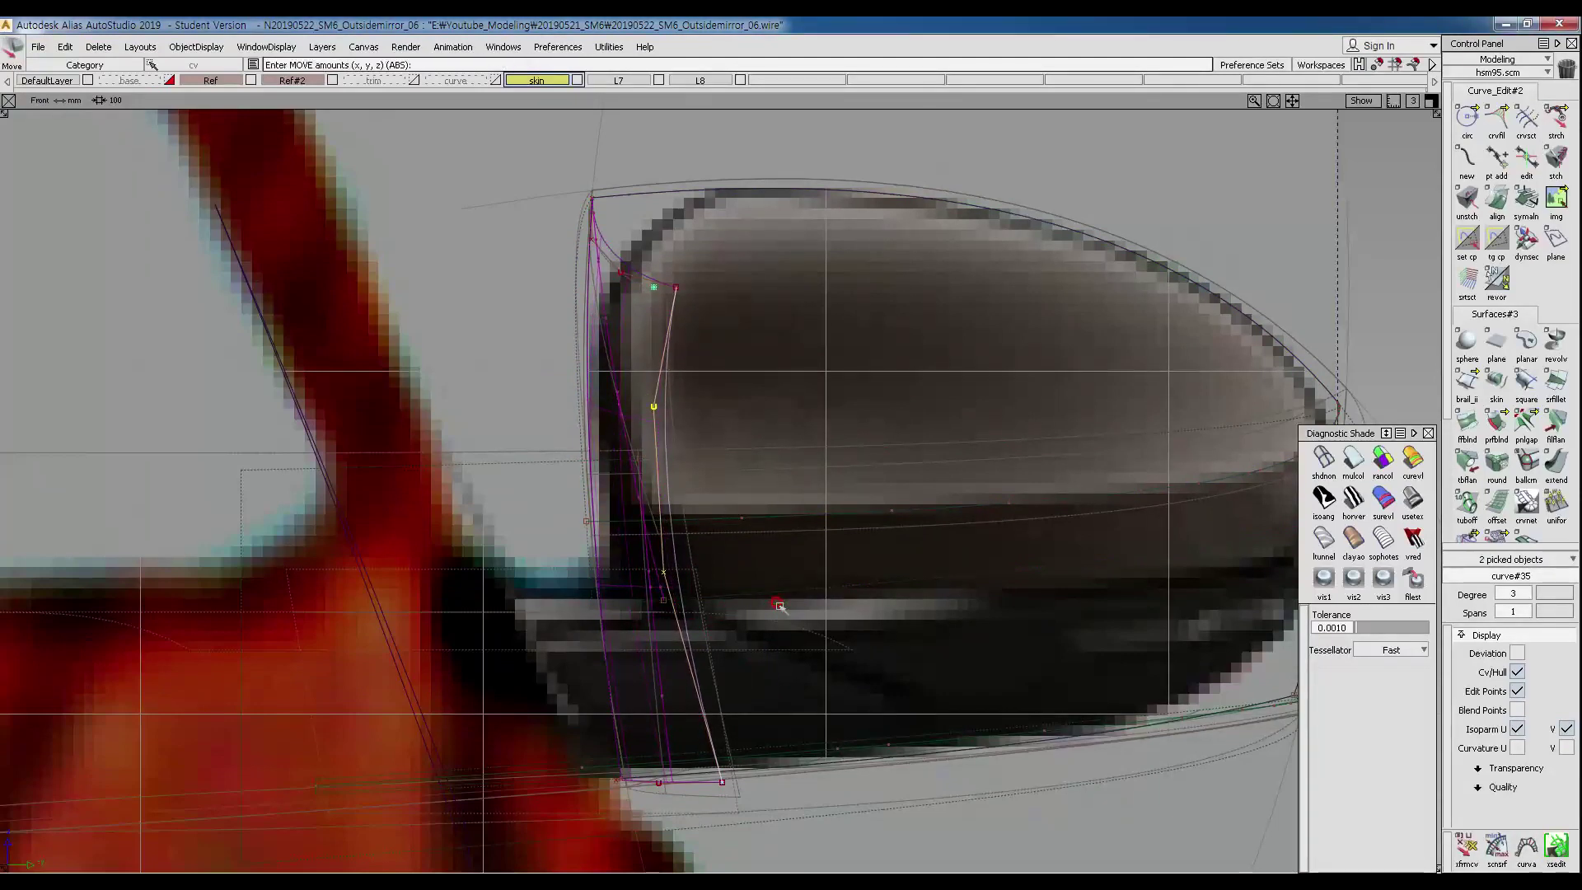
ctrl+shift+drag(689, 628, 676, 447)
ctrl+shift+drag(671, 442, 649, 408)
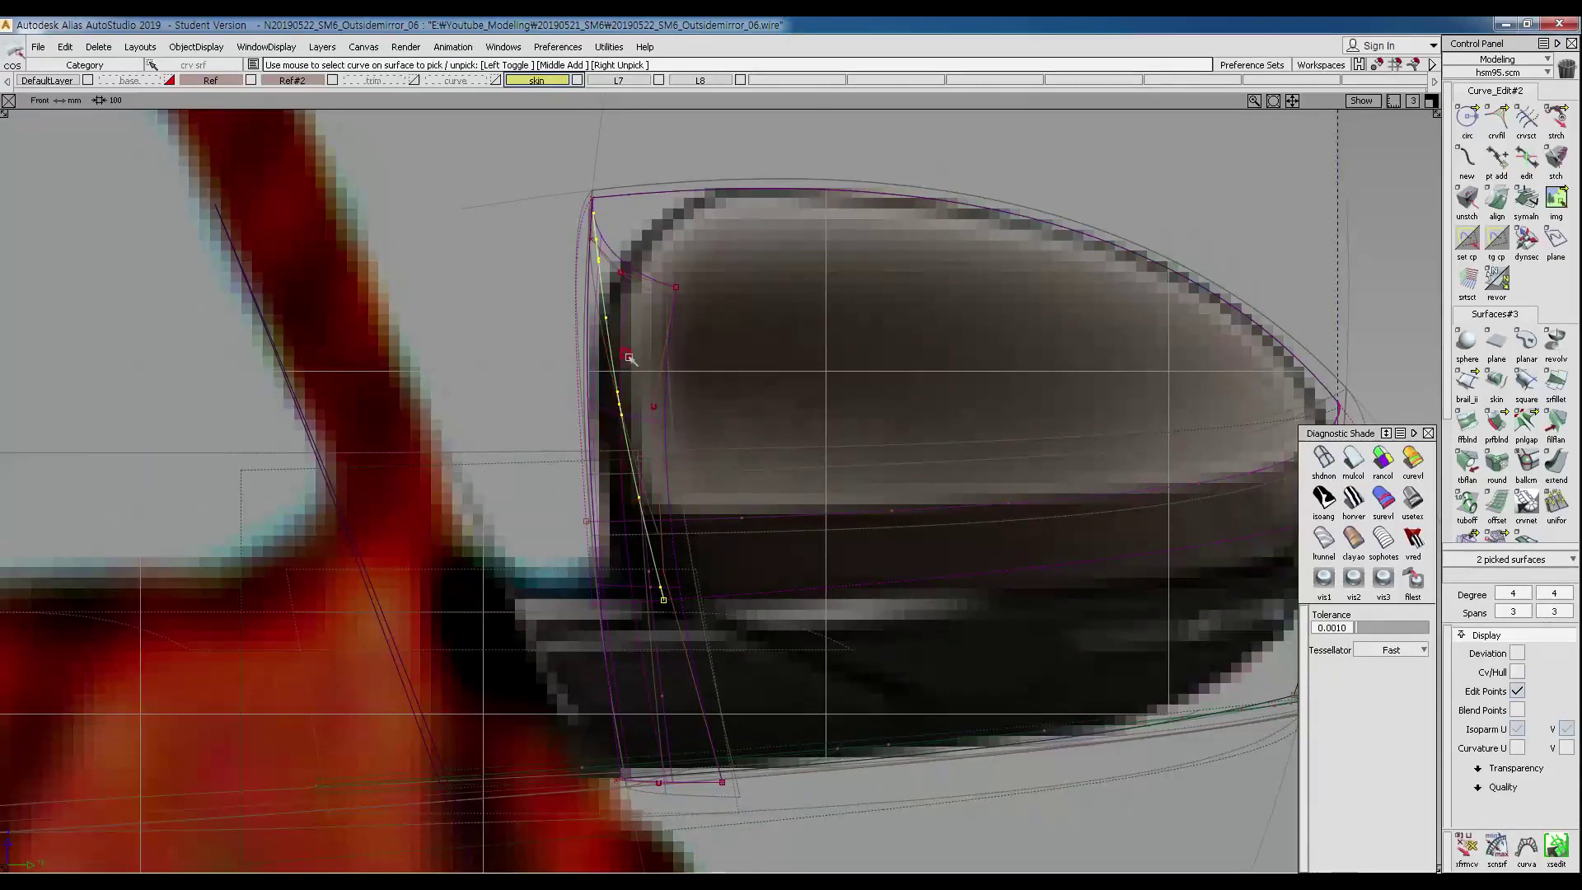
Shift the upper curve's middle CV slightly toward the mirror and recheck the intersection curve against the reference.
ctrl+shift+drag(583, 276, 725, 260)
ctrl+shift+drag(662, 452, 610, 413)
click(639, 417)
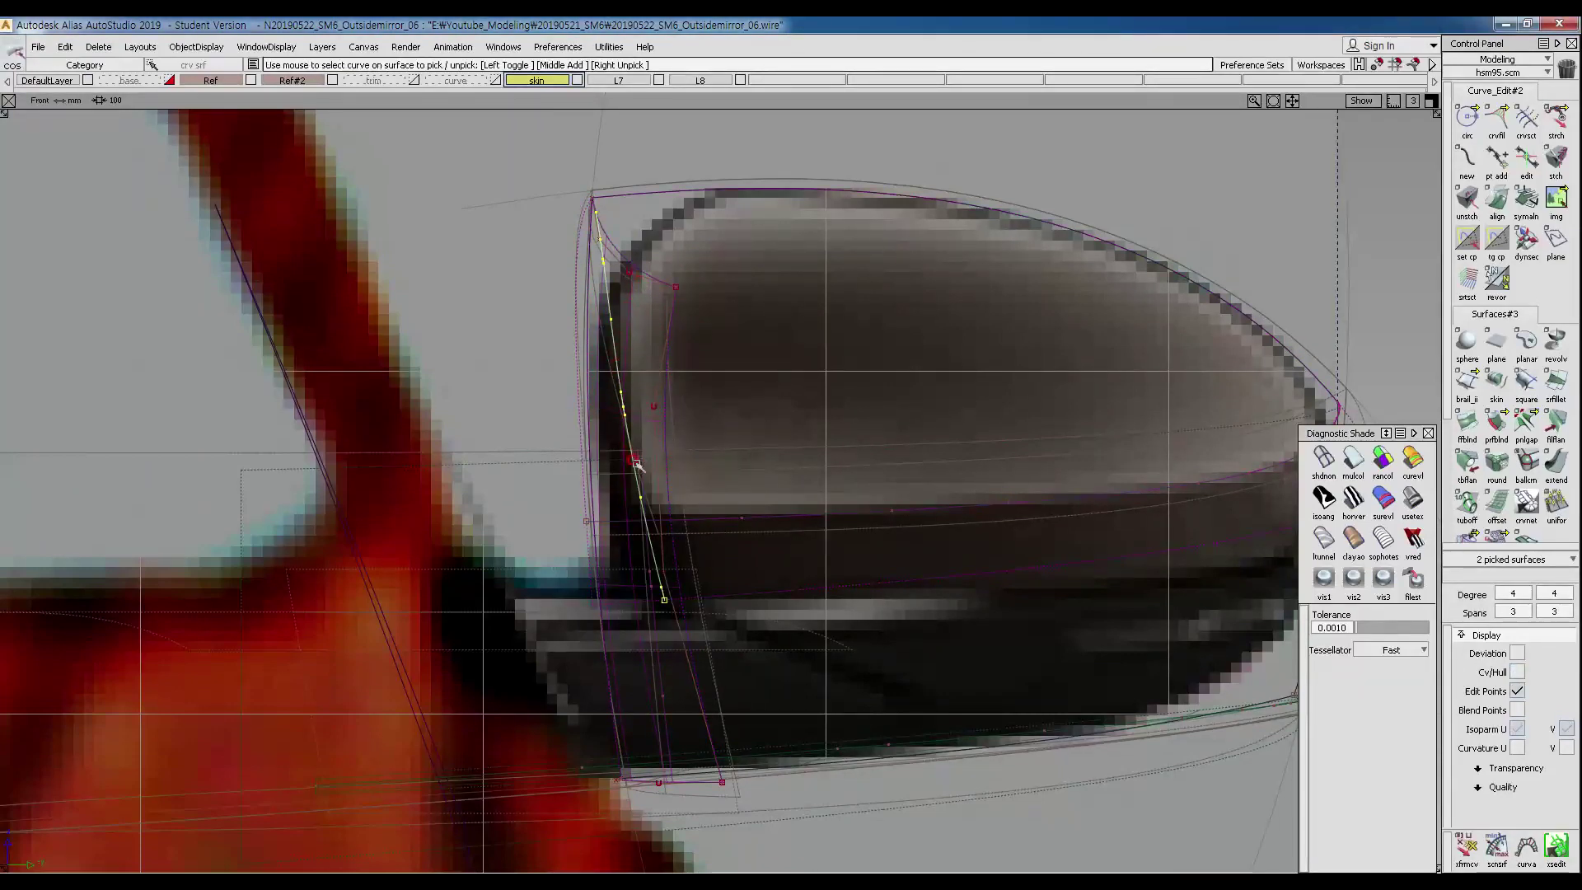
Move the upper curve's outer CVs together with the vertical curve's upper CVs a little further toward the mirror.
ctrl+shift+drag(611, 330, 690, 334)
drag(629, 380, 678, 437)
drag(632, 505, 760, 446)
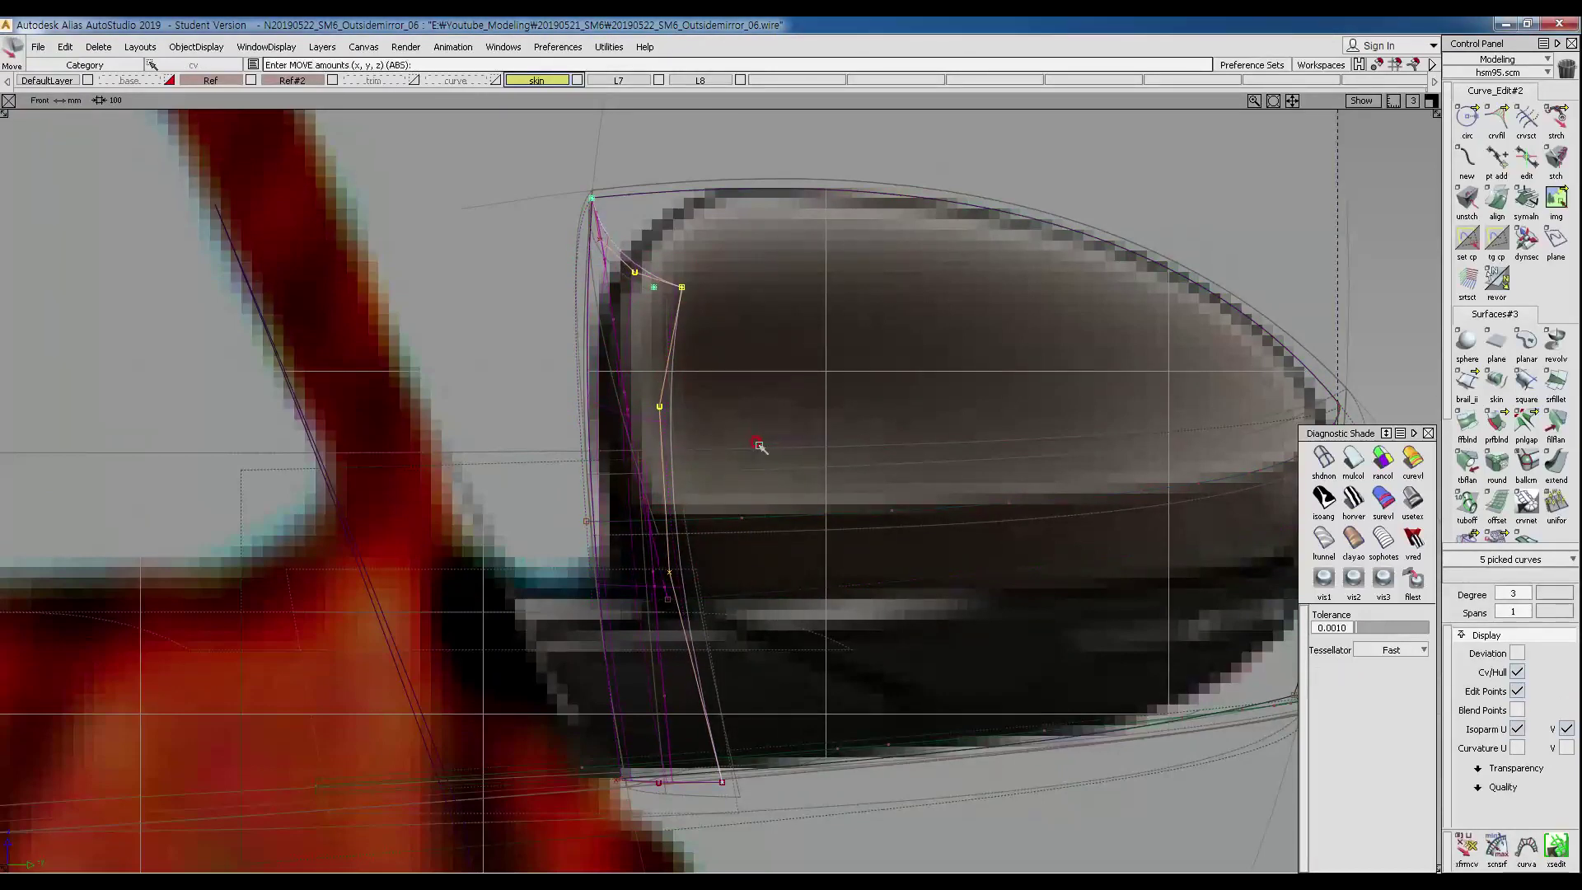
Fine-tune the CVs of the upper curve near its inner end in the front view, then deselect everything.
ctrl+shift+drag(555, 225, 591, 224)
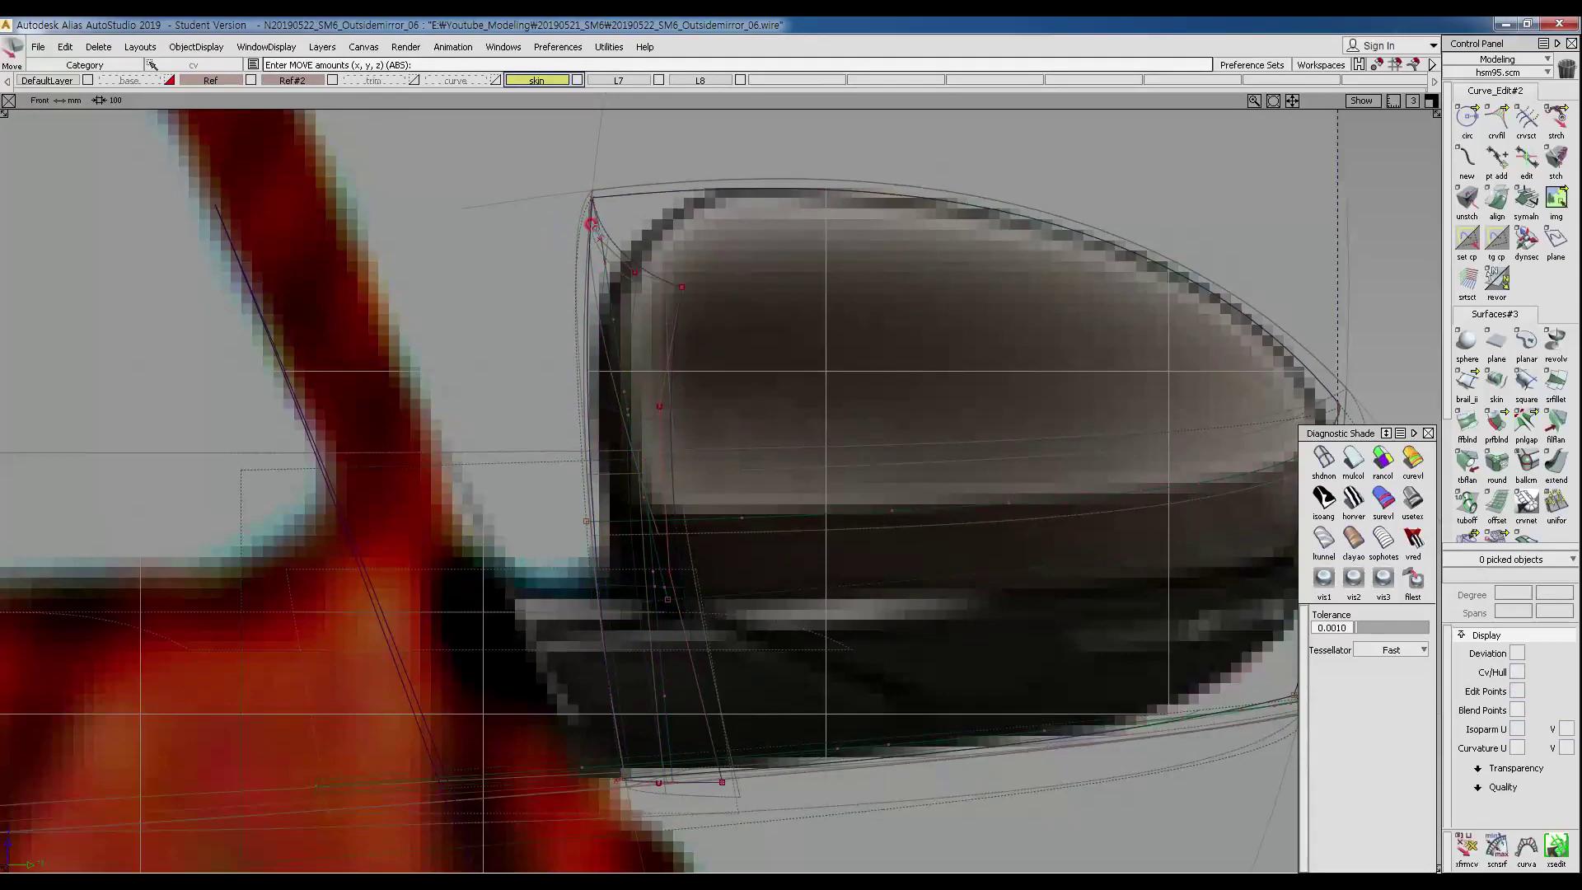
click(660, 287)
drag(714, 282, 721, 286)
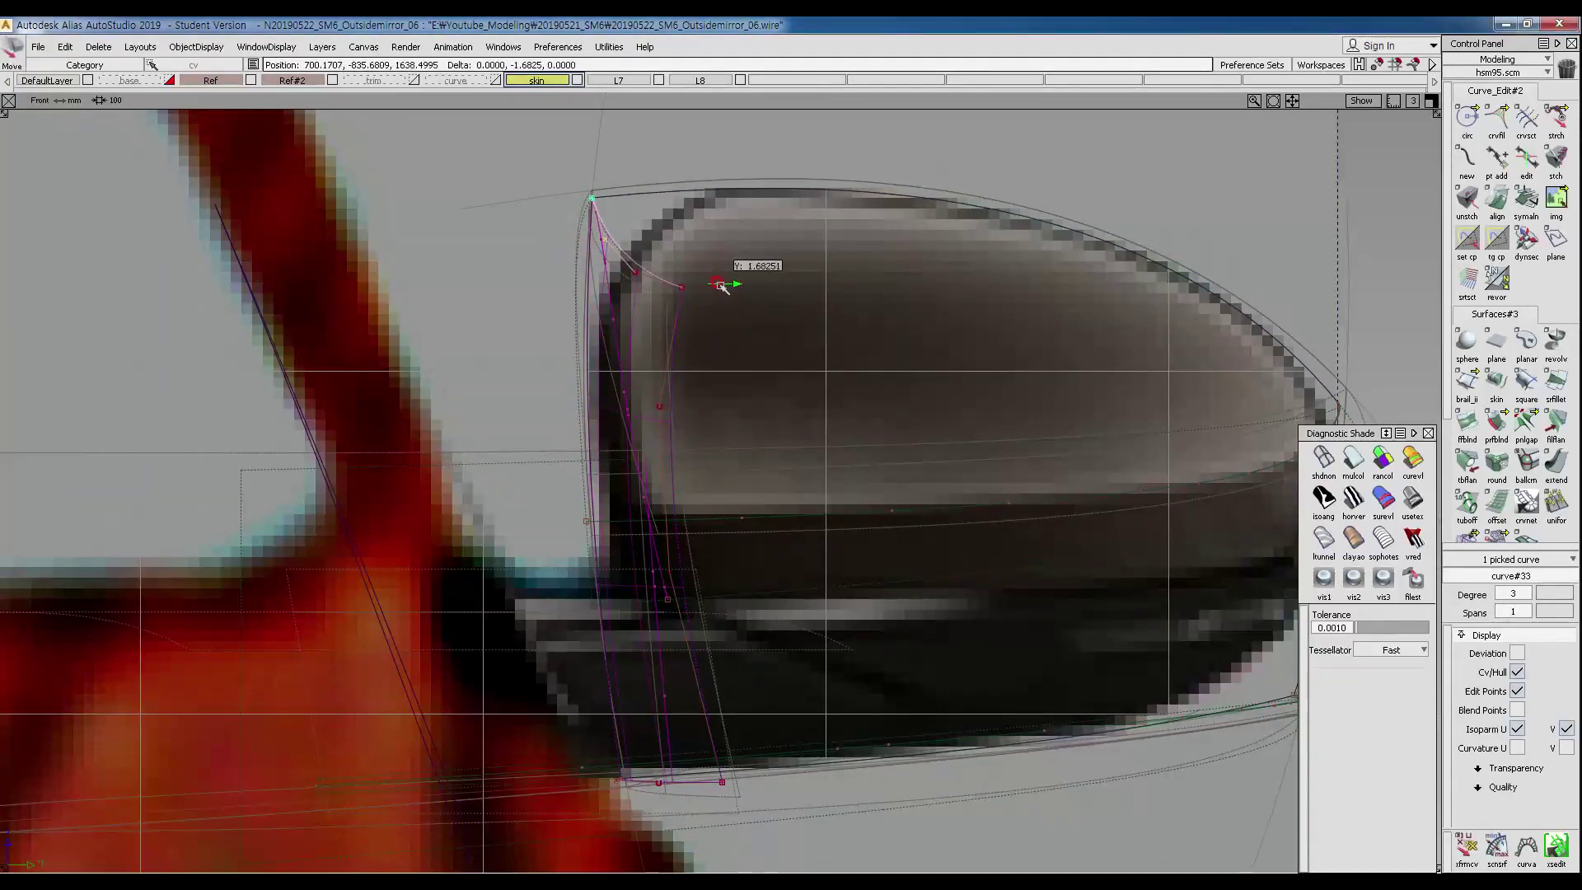
ctrl+shift+drag(561, 255, 584, 230)
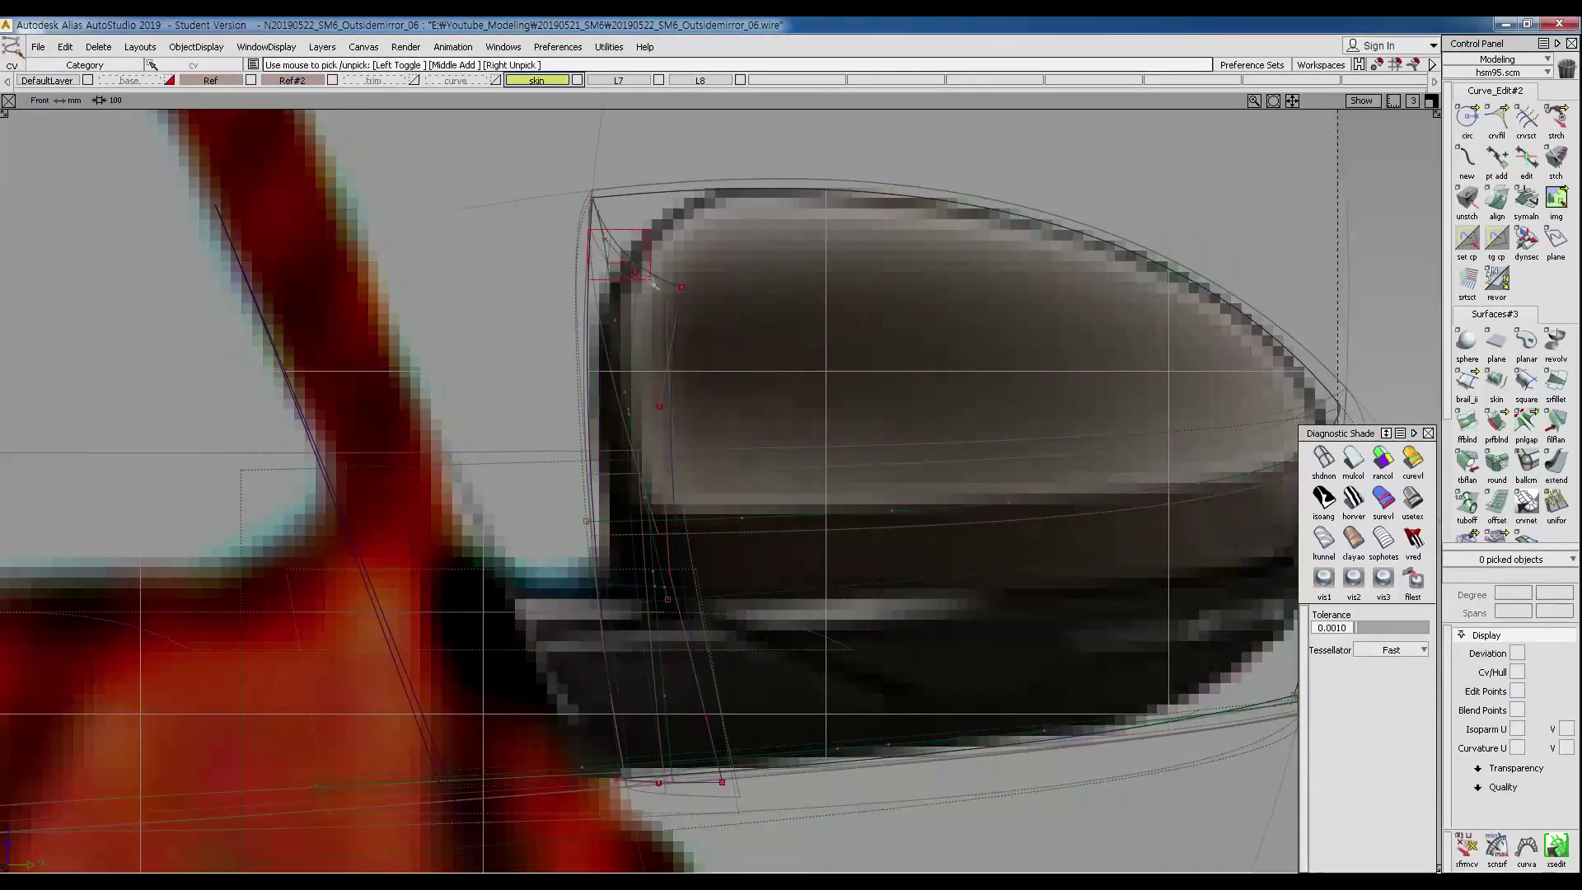
drag(649, 279, 651, 280)
ctrl+shift+drag(753, 385, 749, 317)
middle_drag(748, 297, 749, 299)
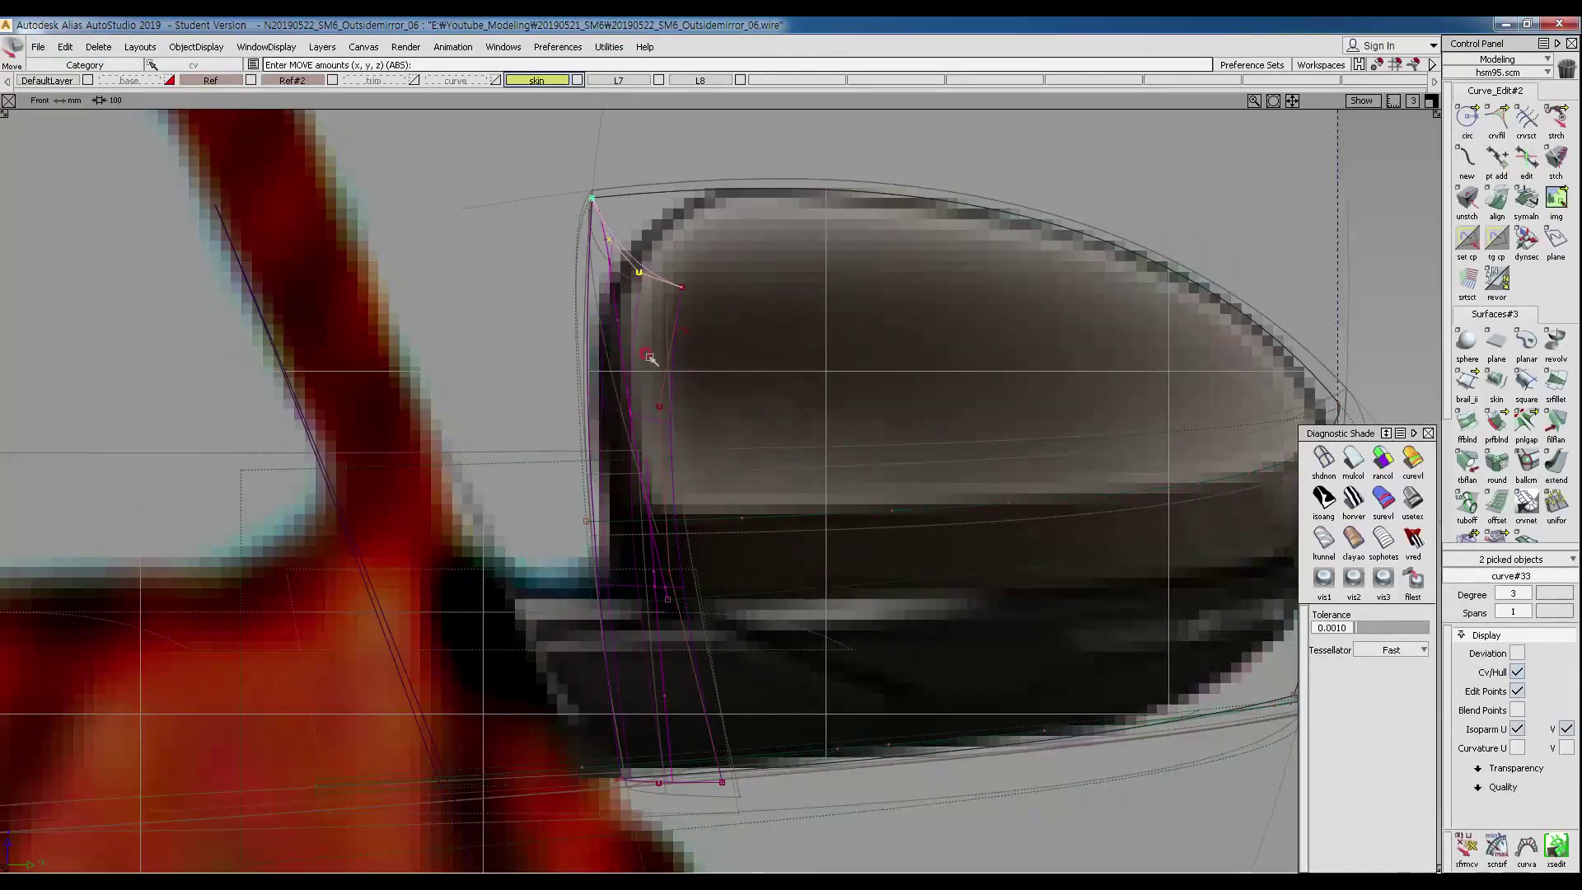
ctrl+shift+drag(636, 511, 698, 629)
Select the lower curve's outer CVs and the vertical curve's bottom end, leaving out the fixed inner end, and move them toward the mirror.
alt+shift+middle_drag(734, 648, 710, 536)
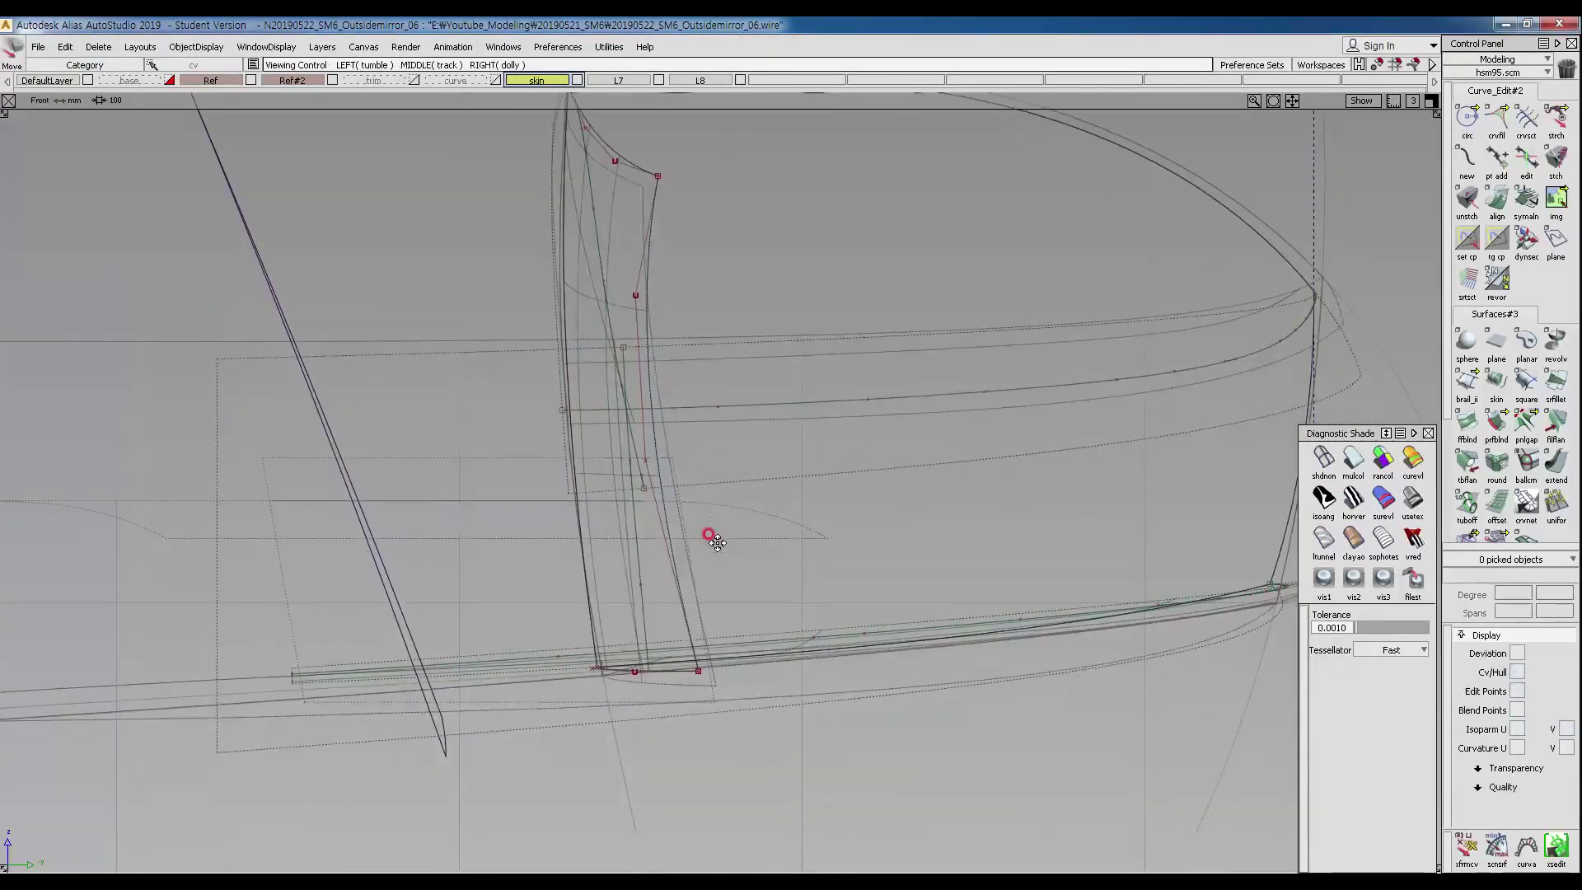
ctrl+shift+drag(565, 681, 587, 659)
drag(745, 686, 603, 676)
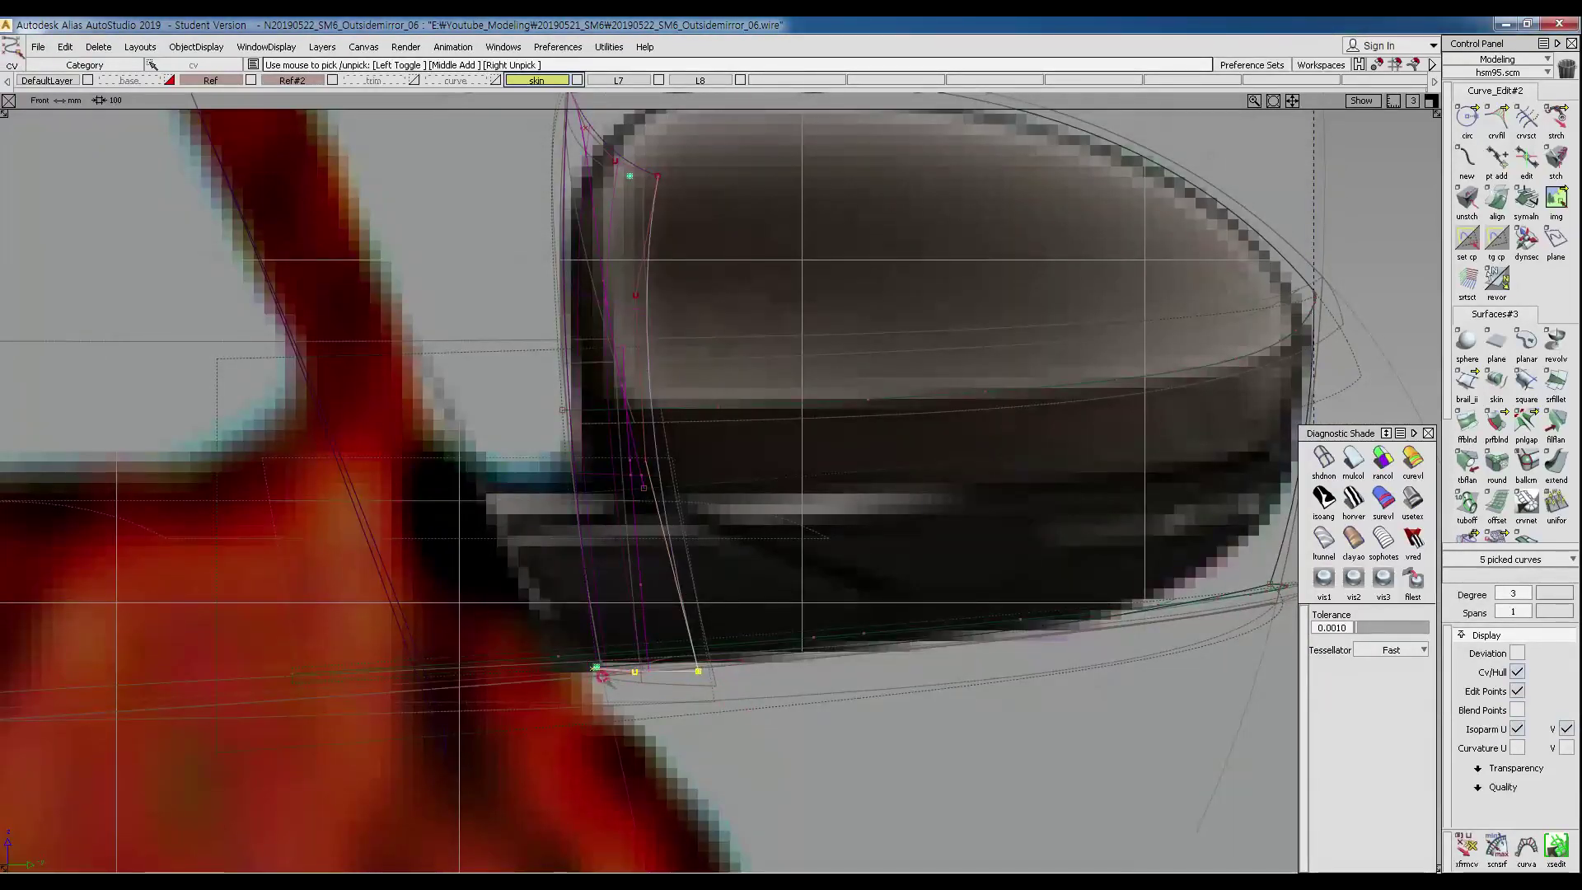
click(594, 669)
ctrl+shift+middle_drag(607, 669, 657, 576)
alt+shift+drag(657, 576, 628, 586)
ctrl+shift+drag(410, 575, 728, 718)
click(420, 567)
ctrl+shift+middle_drag(729, 663, 793, 710)
ctrl+shift+right_drag(780, 680, 778, 603)
middle_drag(777, 603, 786, 604)
Shift the vertical curve's upper middle CV slightly toward the mirror in the front view.
ctrl+shift+drag(678, 630, 642, 440)
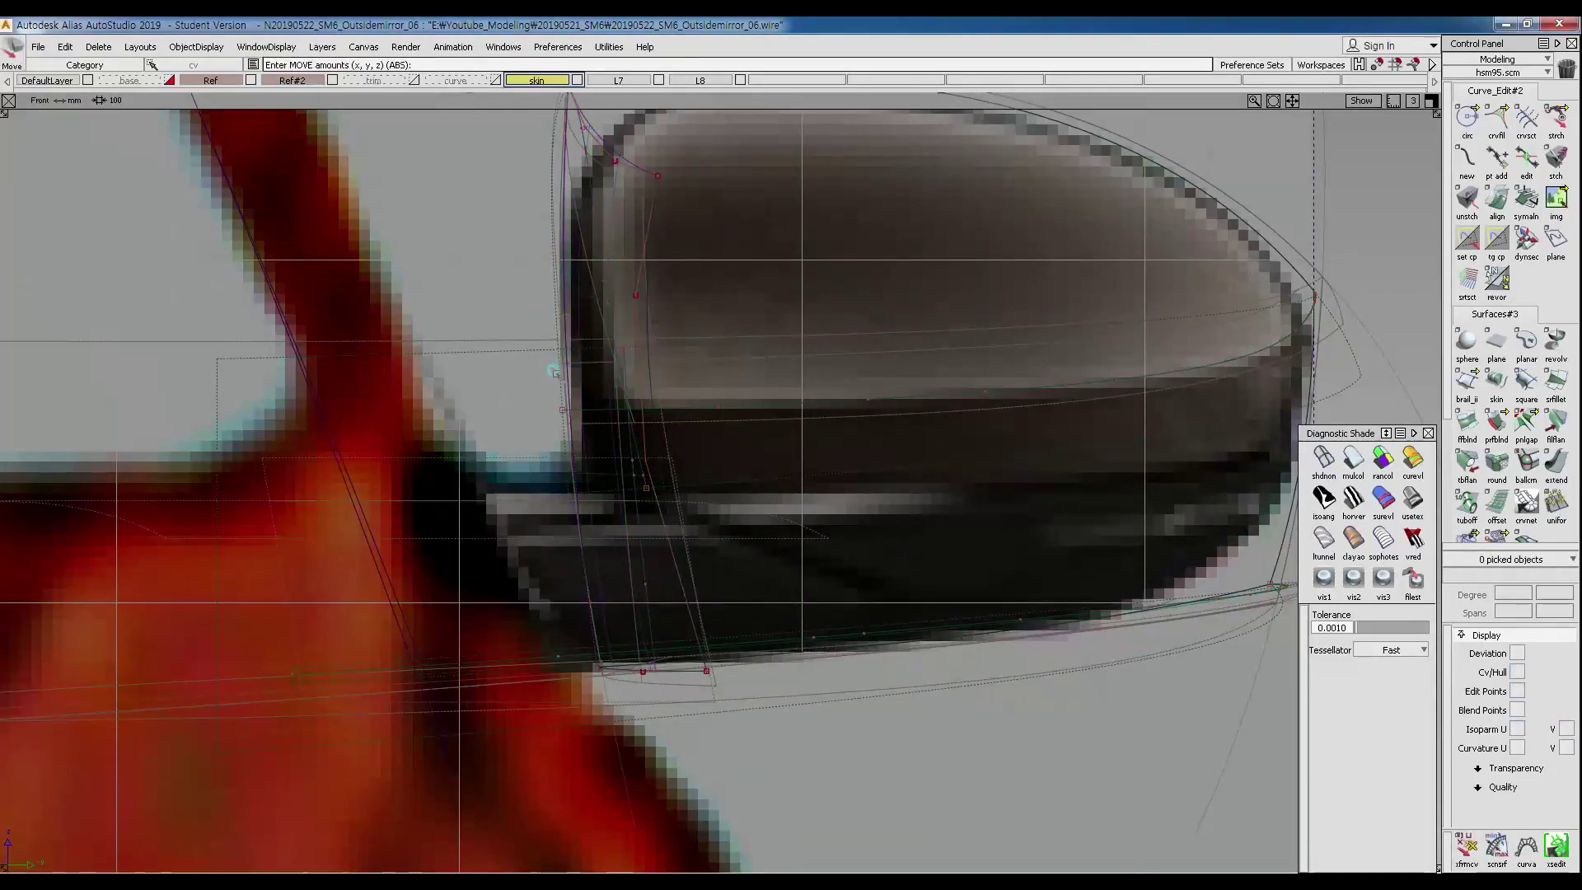
click(636, 297)
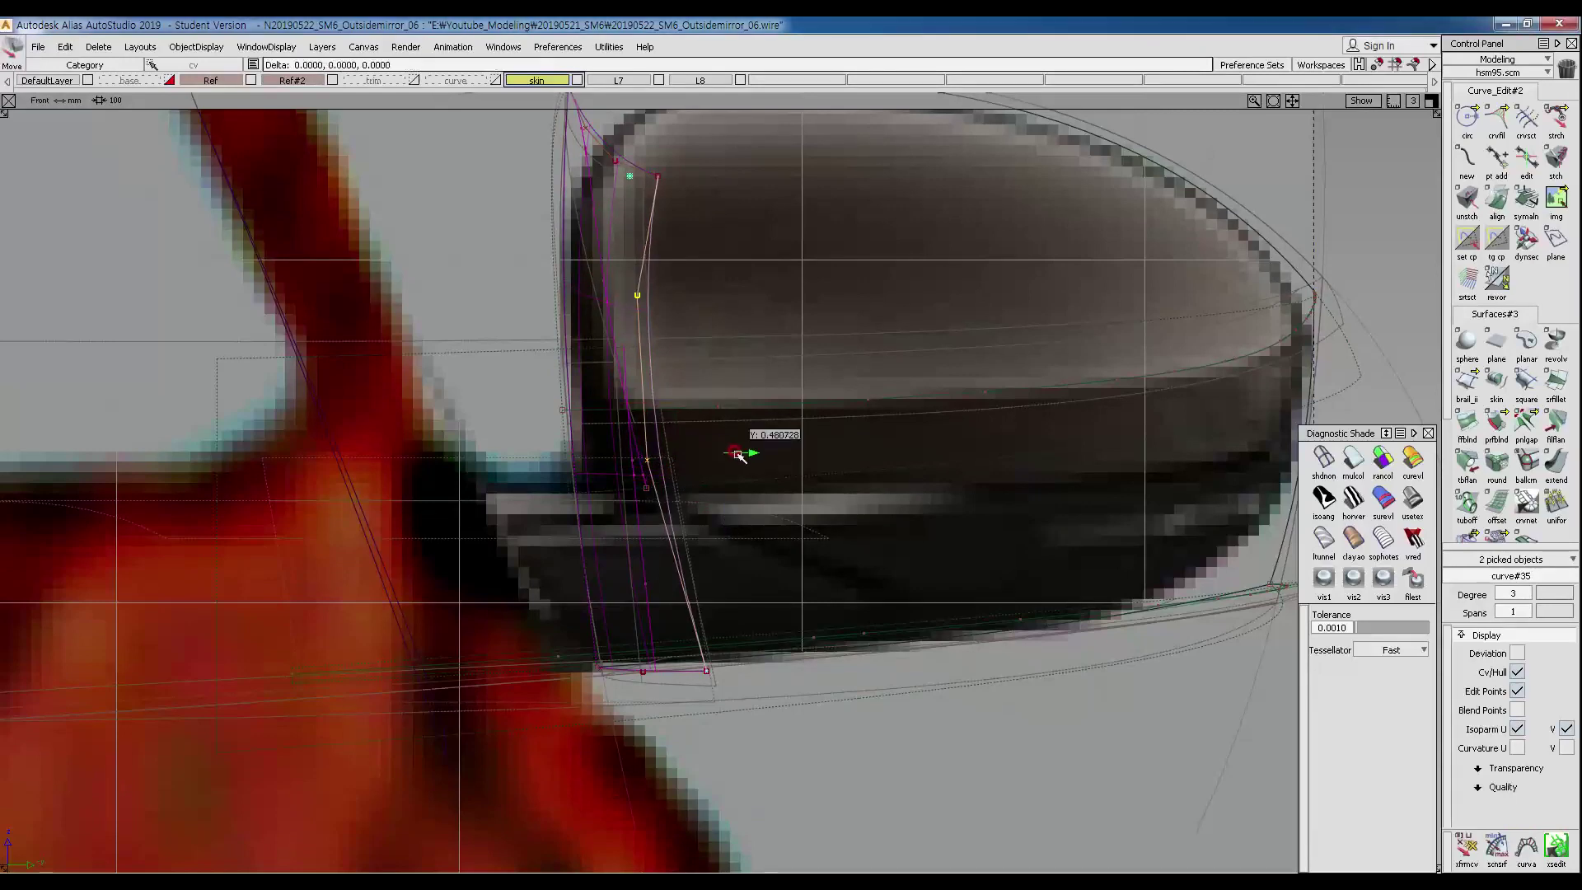
middle_drag(738, 454, 741, 455)
Move the lower curve's outer CVs, along with the vertical curve's bottom end, further toward the mirror in the front view.
ctrl+shift+drag(684, 629, 672, 494)
mouse_move(746, 647)
ctrl+shift+mouse_down()
mouse_move(654, 646)
mouse_move(716, 691)
ctrl+shift+mouse_up()
ctrl+shift+middle_drag(760, 706, 757, 625)
middle_drag(757, 625, 774, 622)
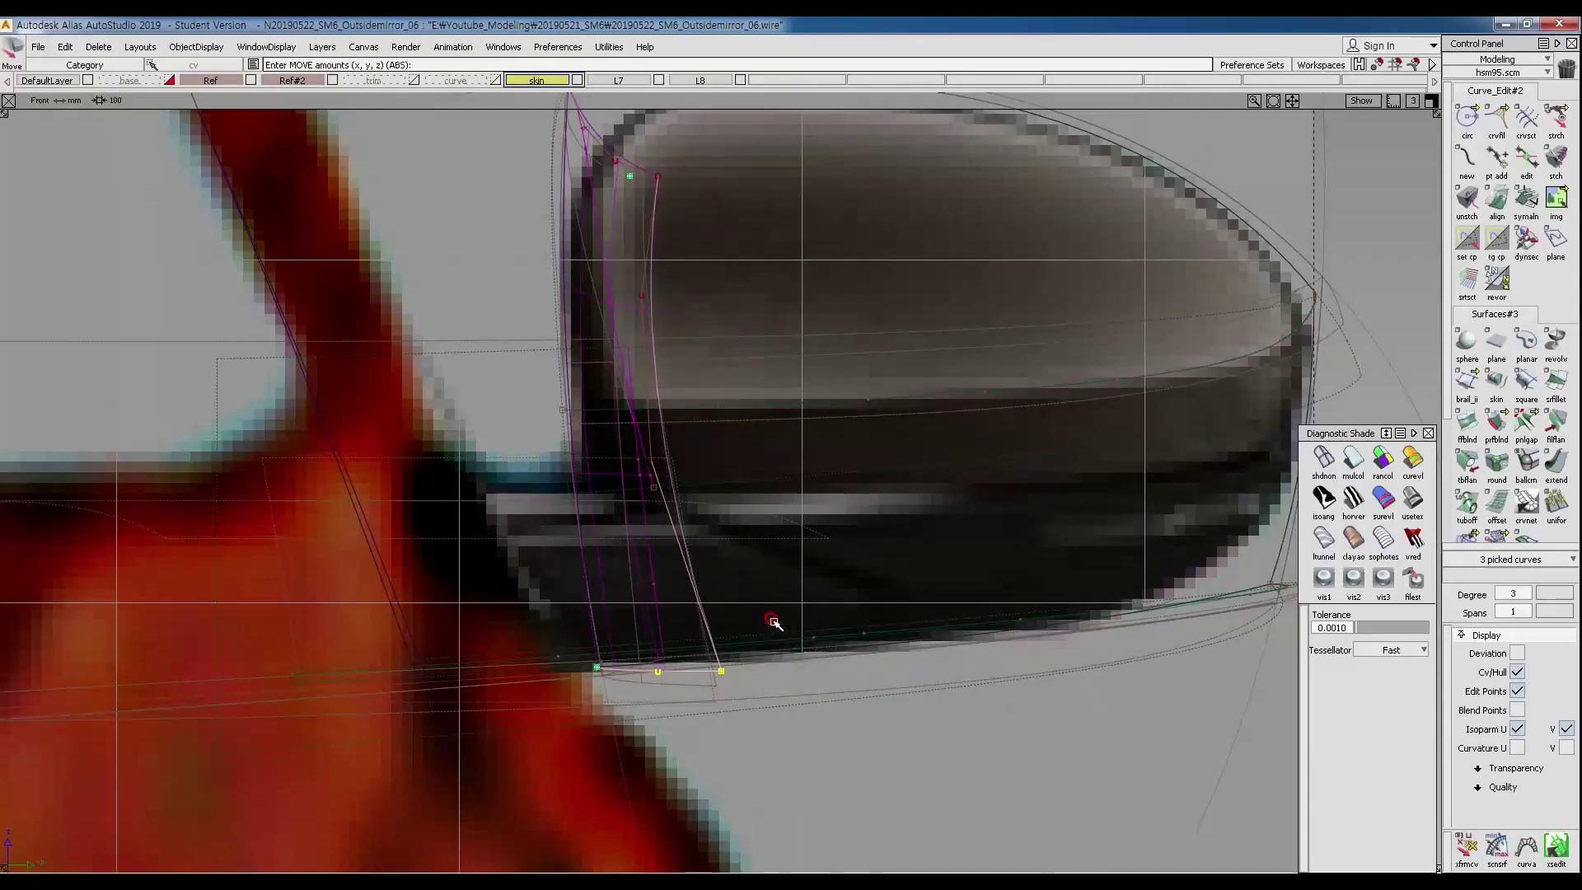
Examine the reshaped end surface shaded in perspective and top views, and compare its intersection curve with the top view reference image.
alt+shift+right_drag(774, 622, 710, 621)
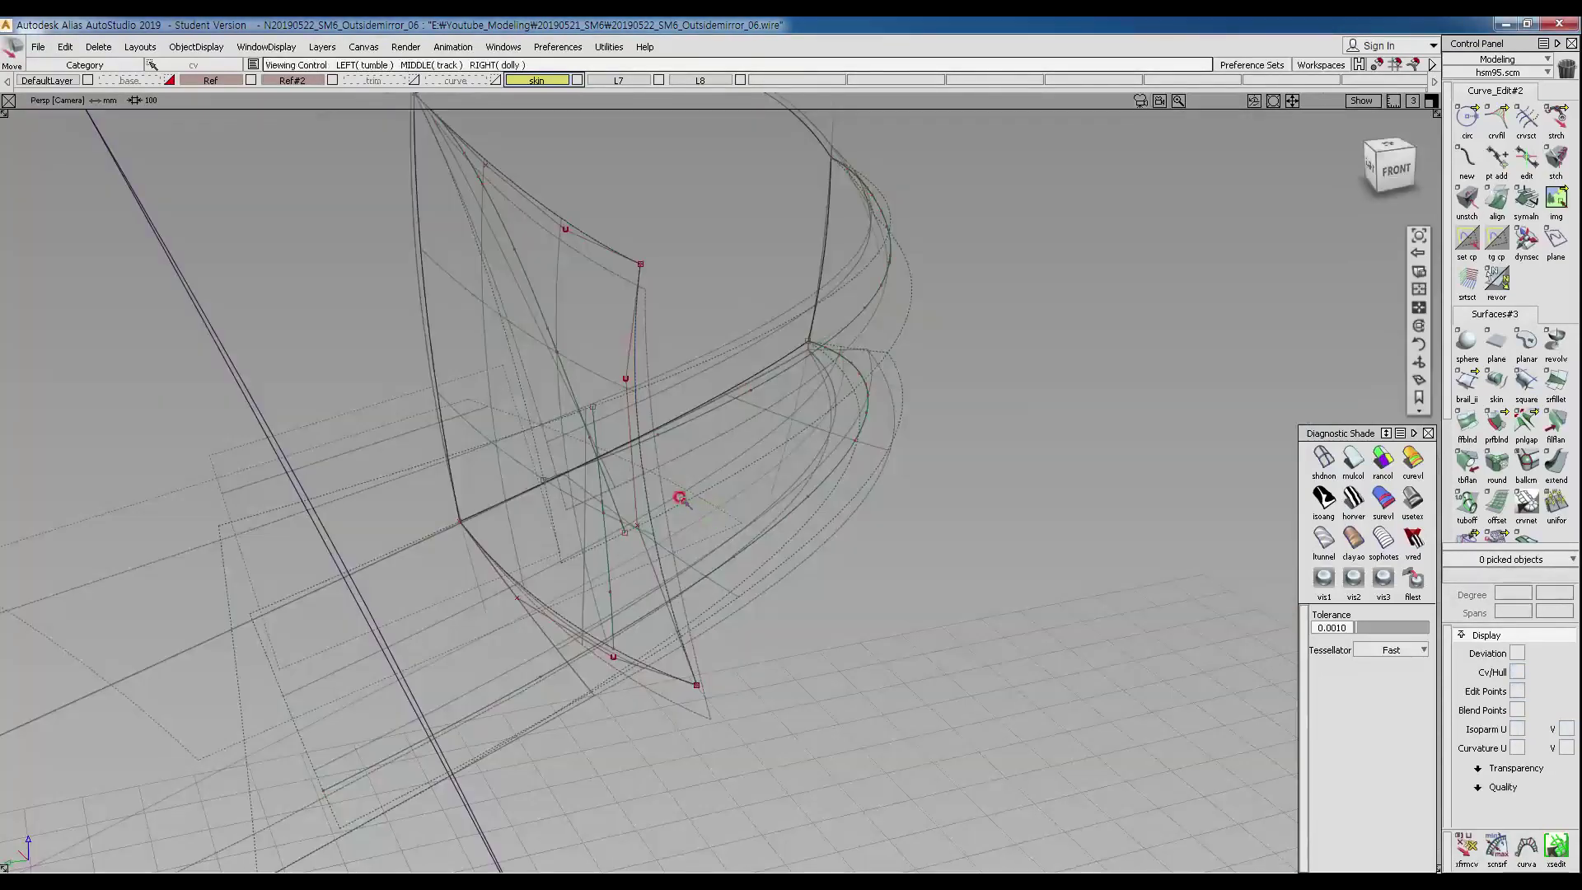
mouse_move(682, 498)
alt+shift+mouse_down()
mouse_move(680, 593)
mouse_move(592, 576)
mouse_move(558, 480)
mouse_move(674, 495)
mouse_move(941, 579)
mouse_move(593, 568)
mouse_move(970, 650)
mouse_move(496, 591)
alt+shift+mouse_up()
click(1349, 450)
ctrl+shift+right_click(575, 308)
ctrl+shift+right_drag(579, 385, 580, 385)
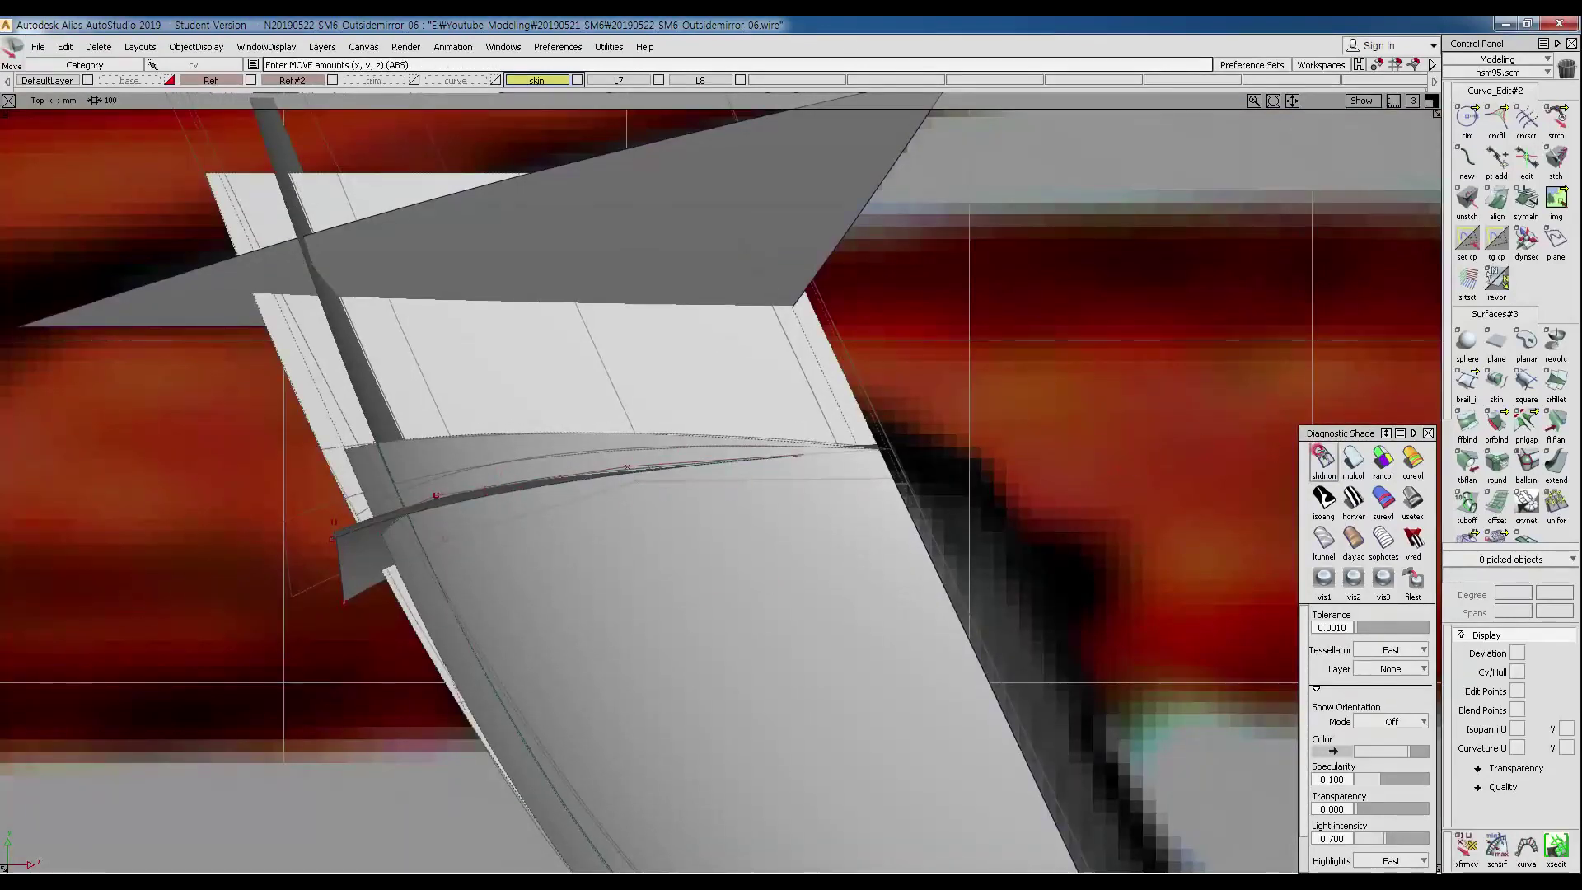
click(1323, 459)
ctrl+shift+click(669, 511)
ctrl+shift+drag(631, 495, 631, 494)
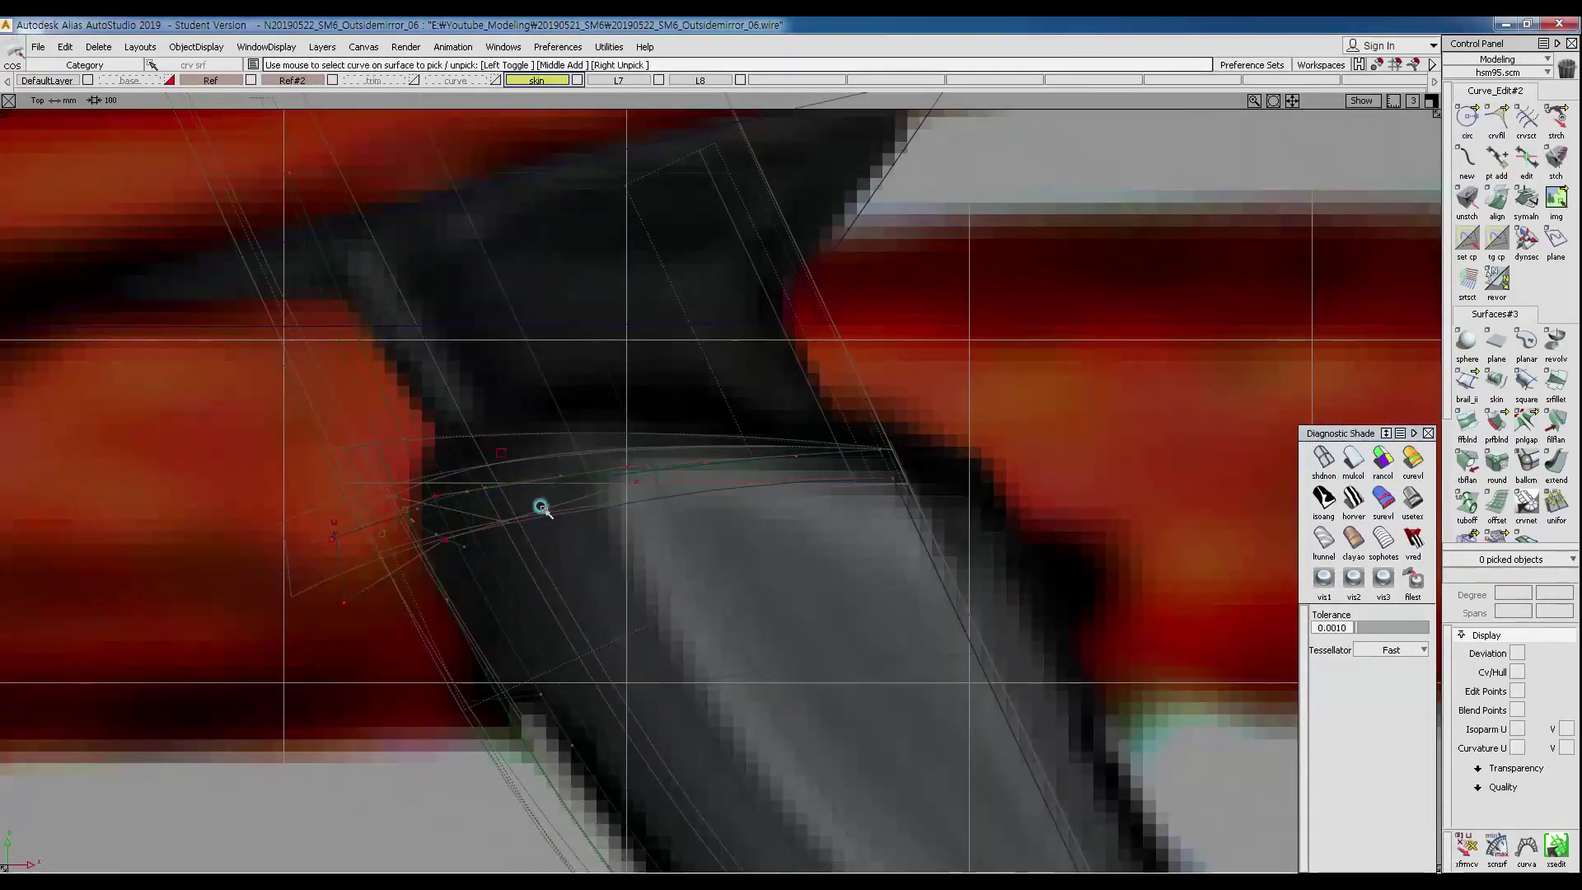
click(548, 506)
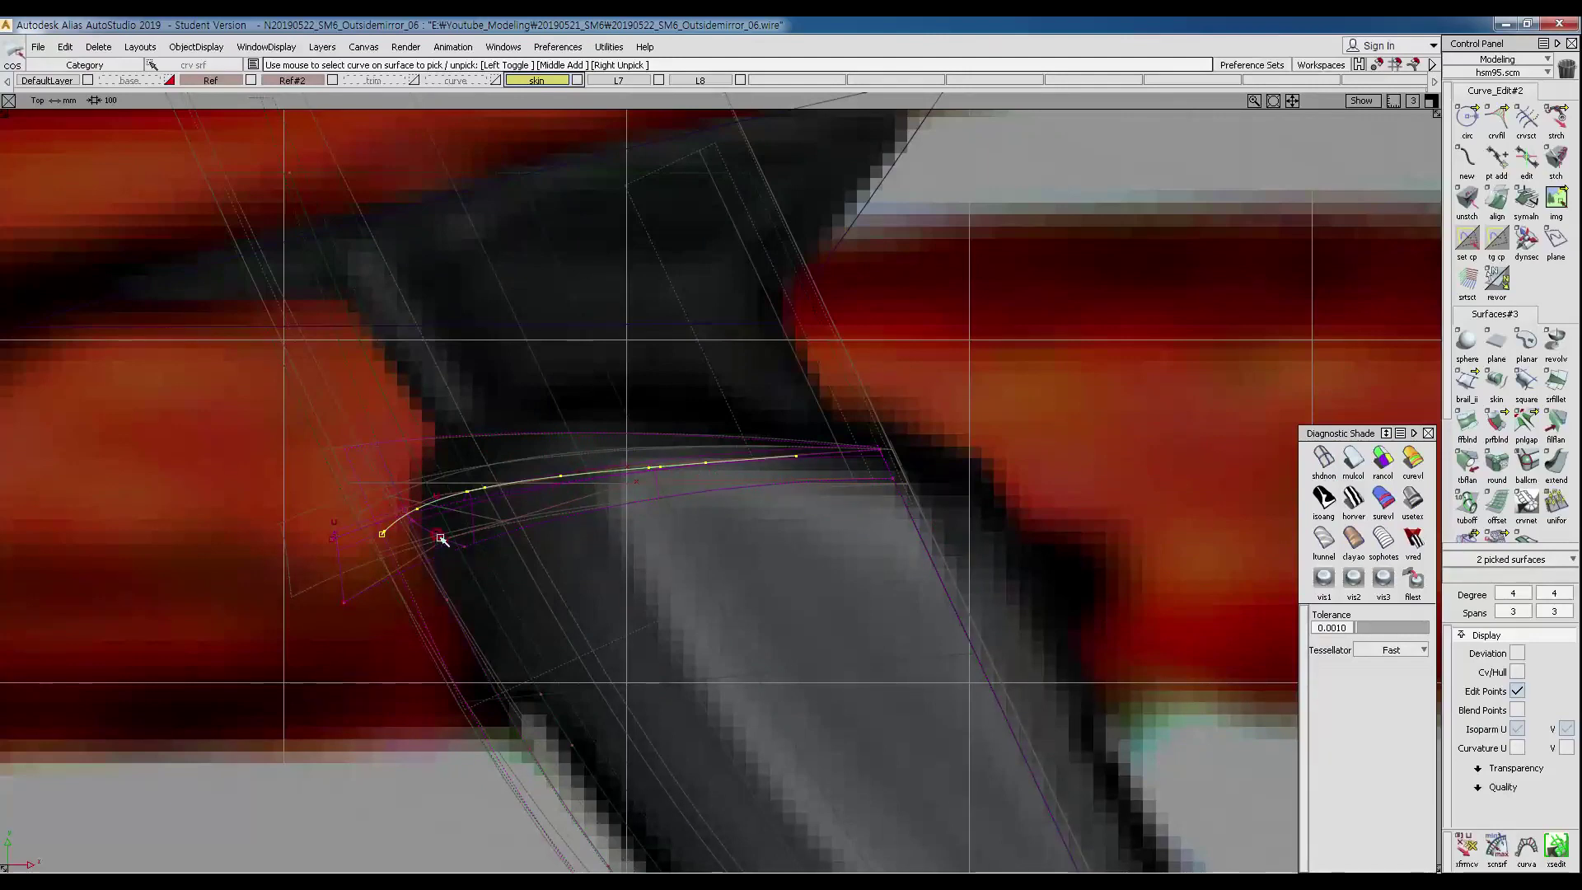
Assign the upper, vertical and lower construction curves to the curve layer and the mirror surfaces to the skin layer.
key(F8)
mouse_move(705, 348)
alt+shift+mouse_down()
mouse_move(722, 396)
mouse_move(343, 407)
mouse_move(963, 517)
mouse_move(1254, 463)
alt+shift+mouse_up()
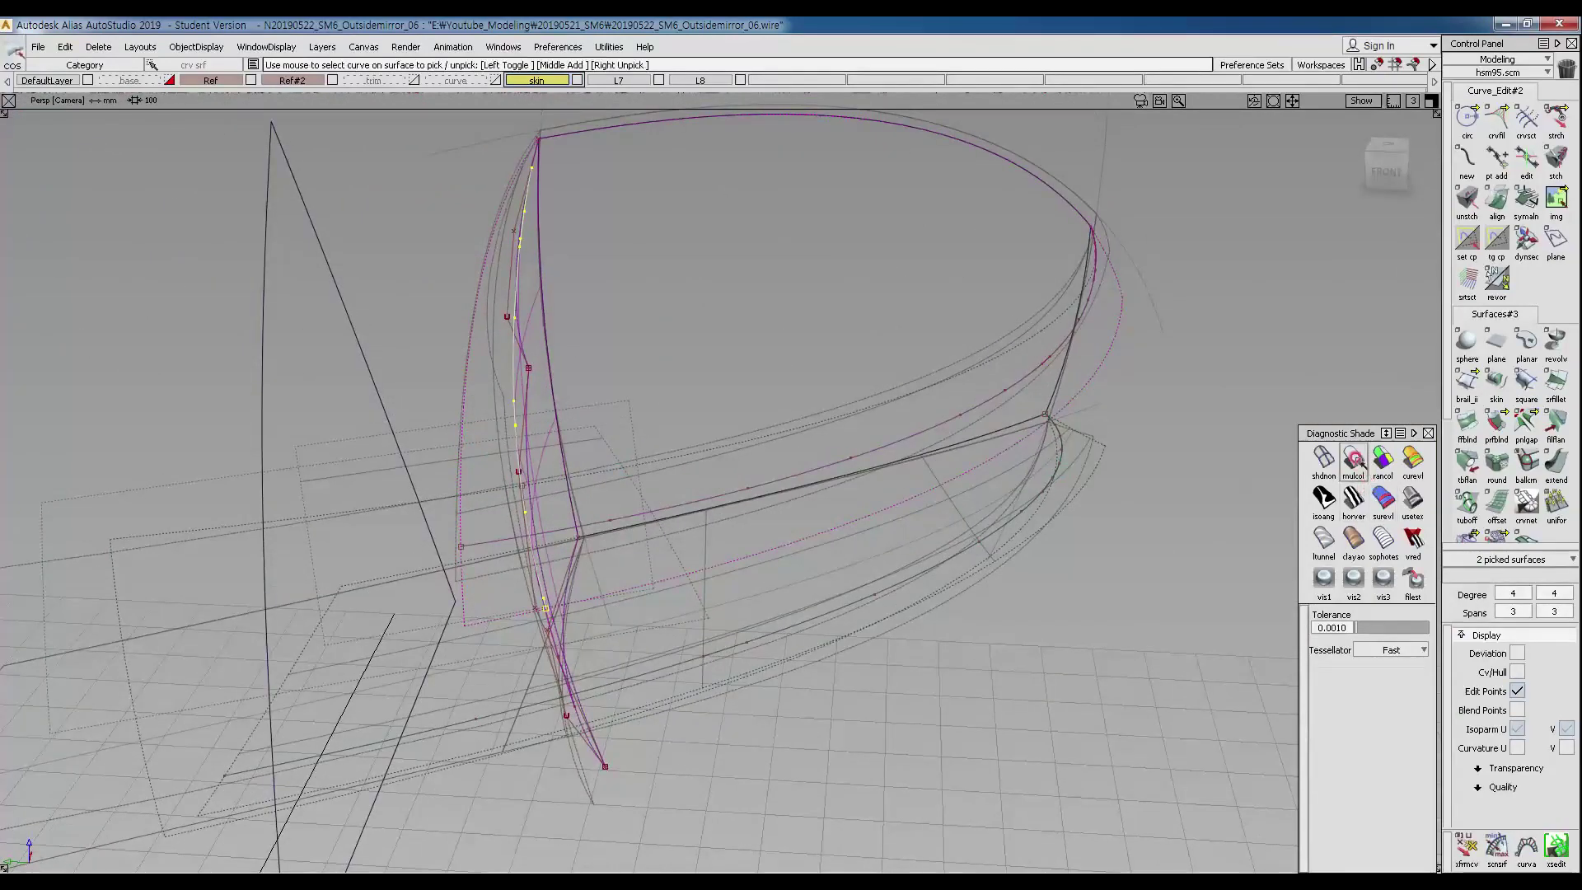
click(1353, 459)
ctrl+shift+drag(701, 587, 699, 419)
alt+shift+middle_drag(642, 394, 651, 484)
mouse_move(473, 438)
alt+shift+mouse_down()
mouse_move(488, 357)
mouse_move(338, 313)
alt+shift+mouse_up()
click(530, 346)
click(745, 544)
click(702, 667)
right_drag(429, 80, 458, 155)
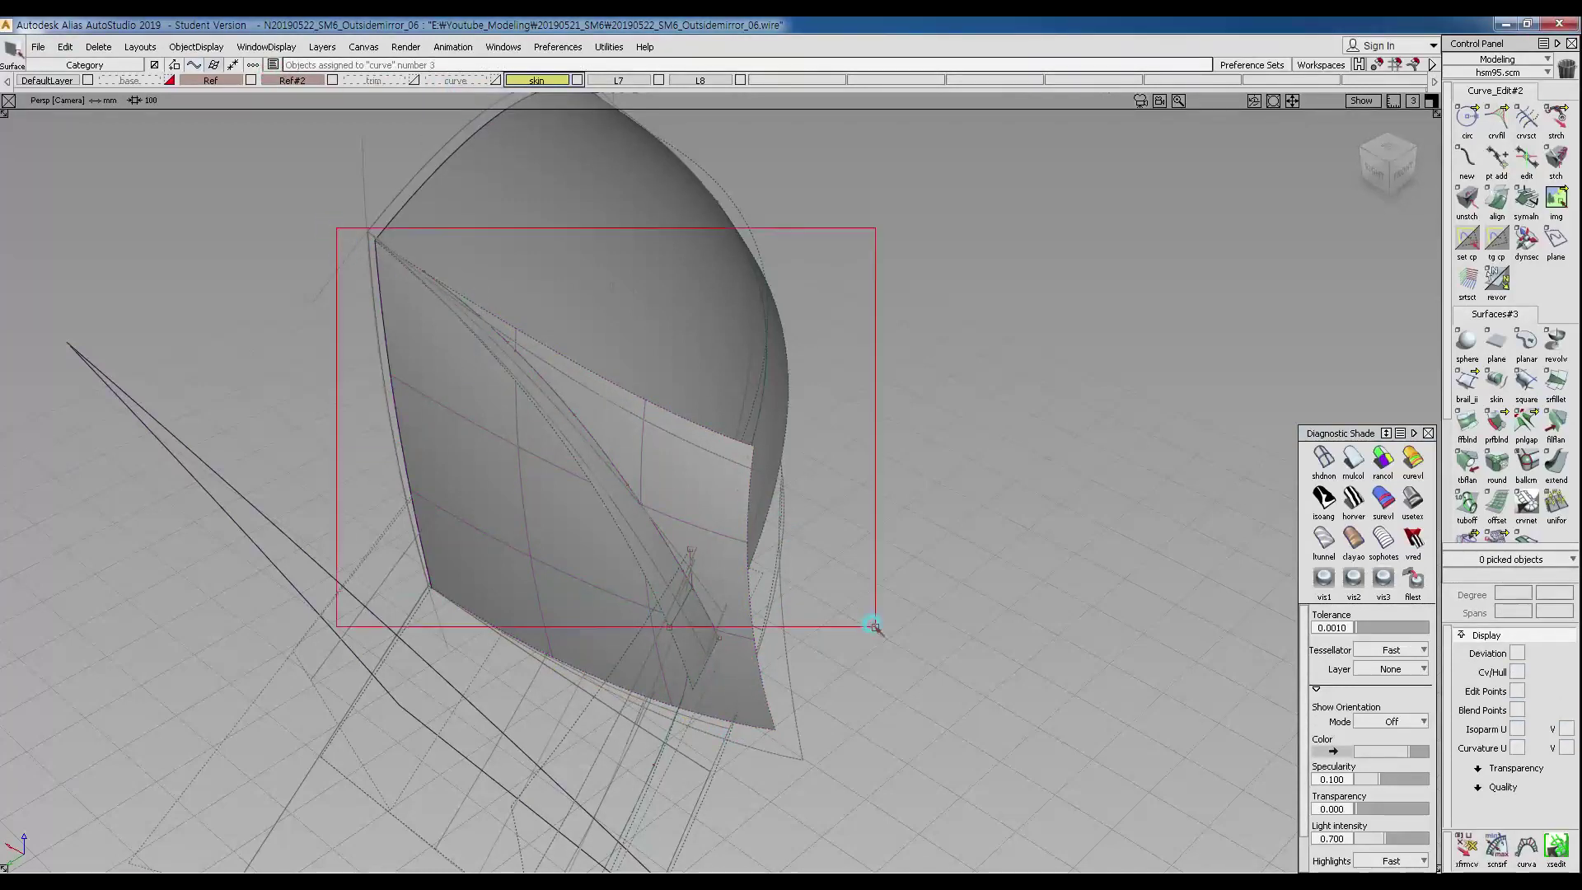
right_drag(536, 80, 541, 155)
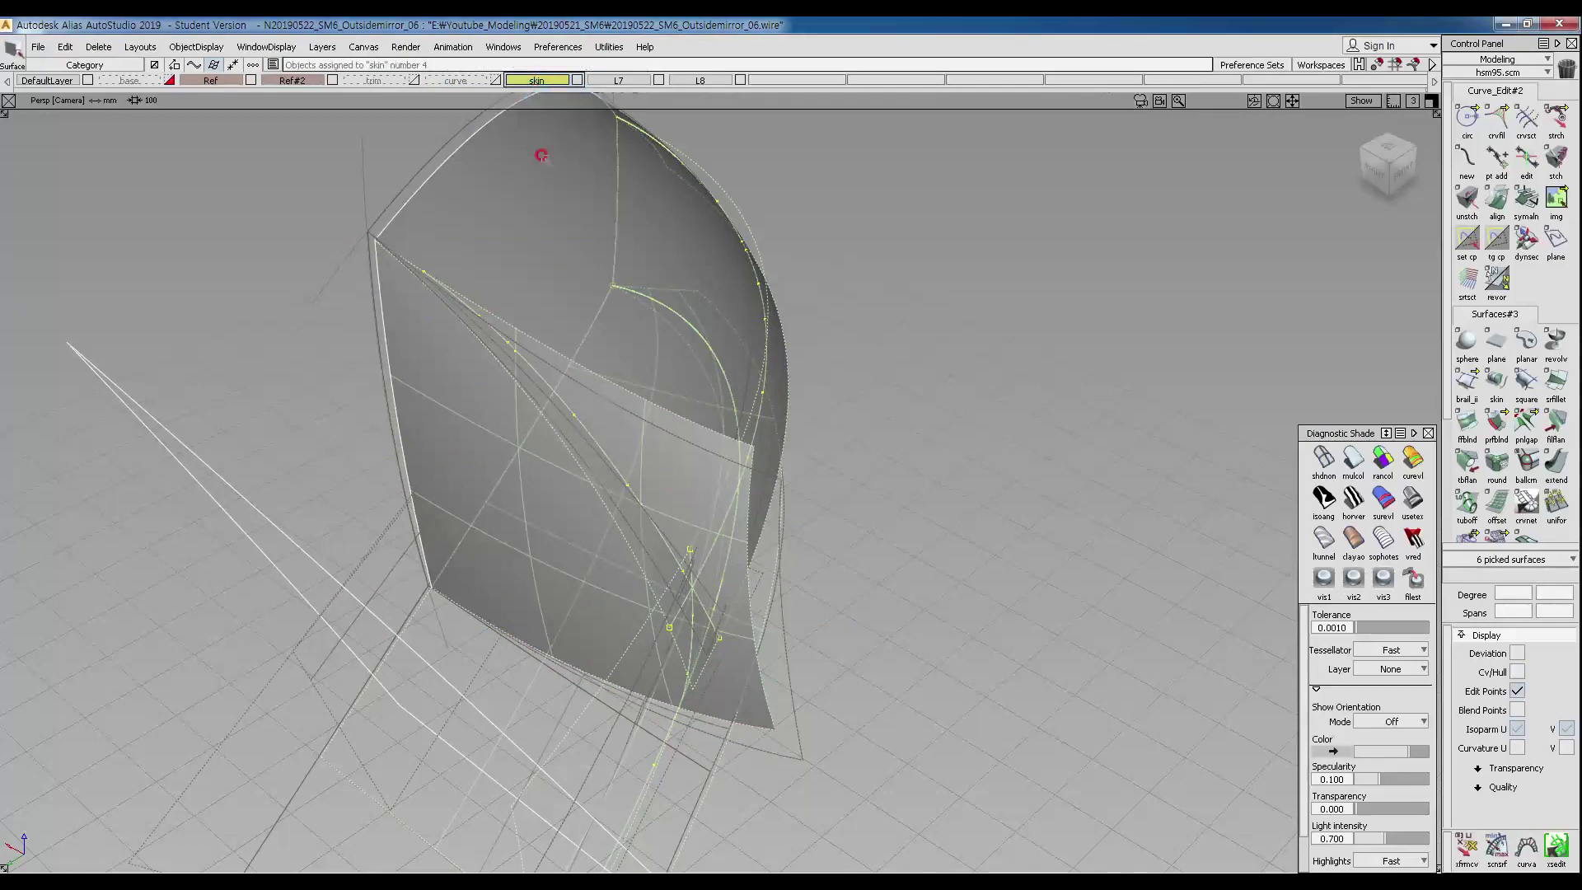
click(772, 529)
Shade all the surfaces and turn off the U isoparm display on the picked inner end surface, leaving nothing selected.
click(1353, 460)
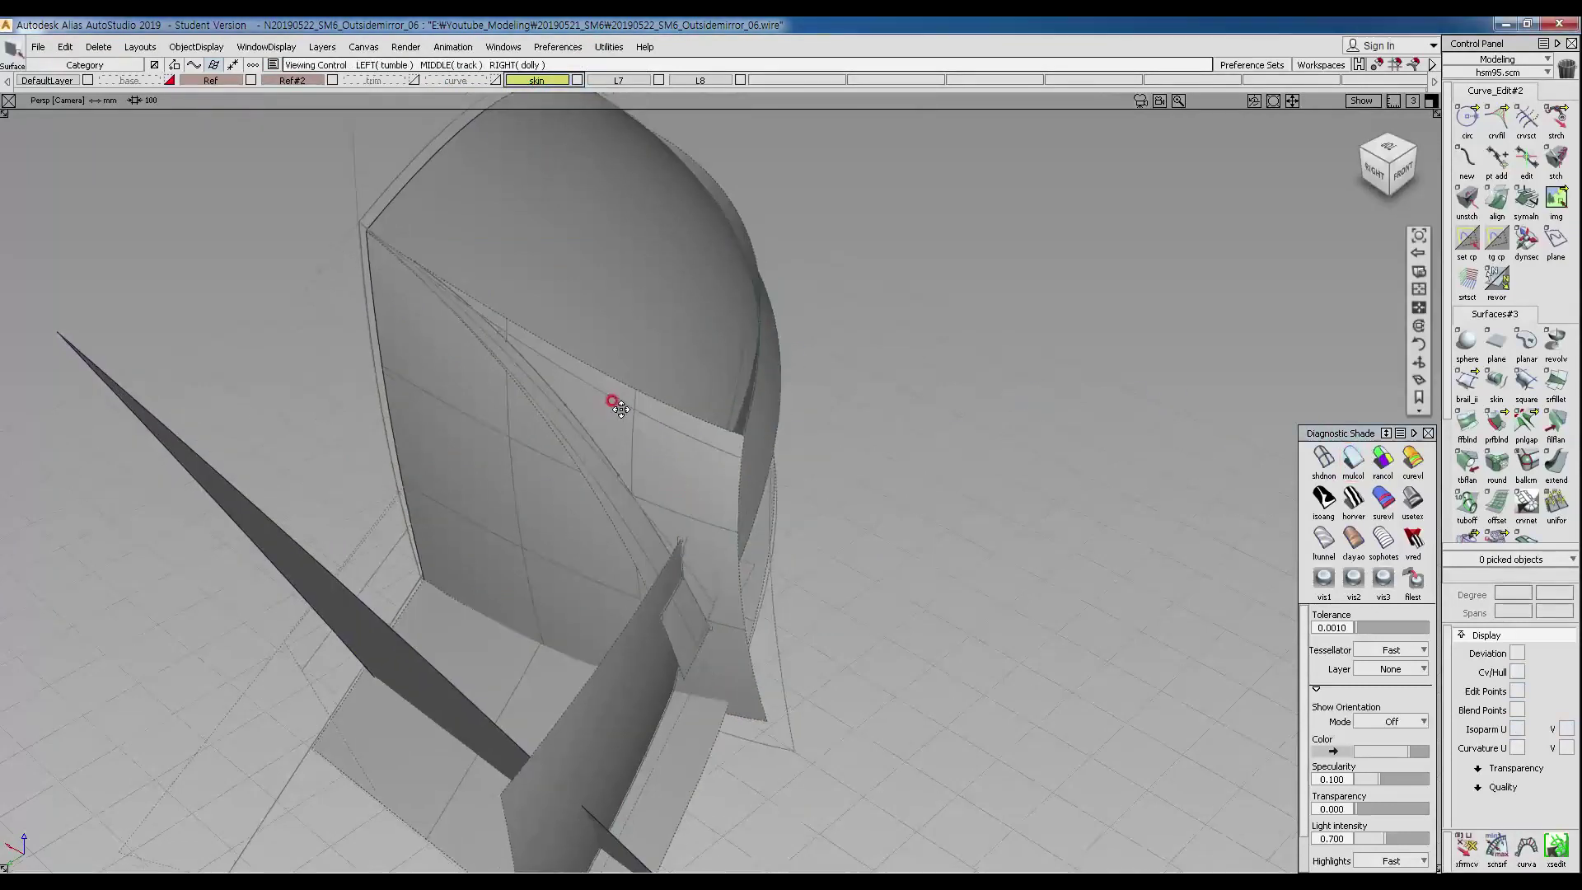
alt+shift+drag(636, 420, 663, 501)
click(547, 468)
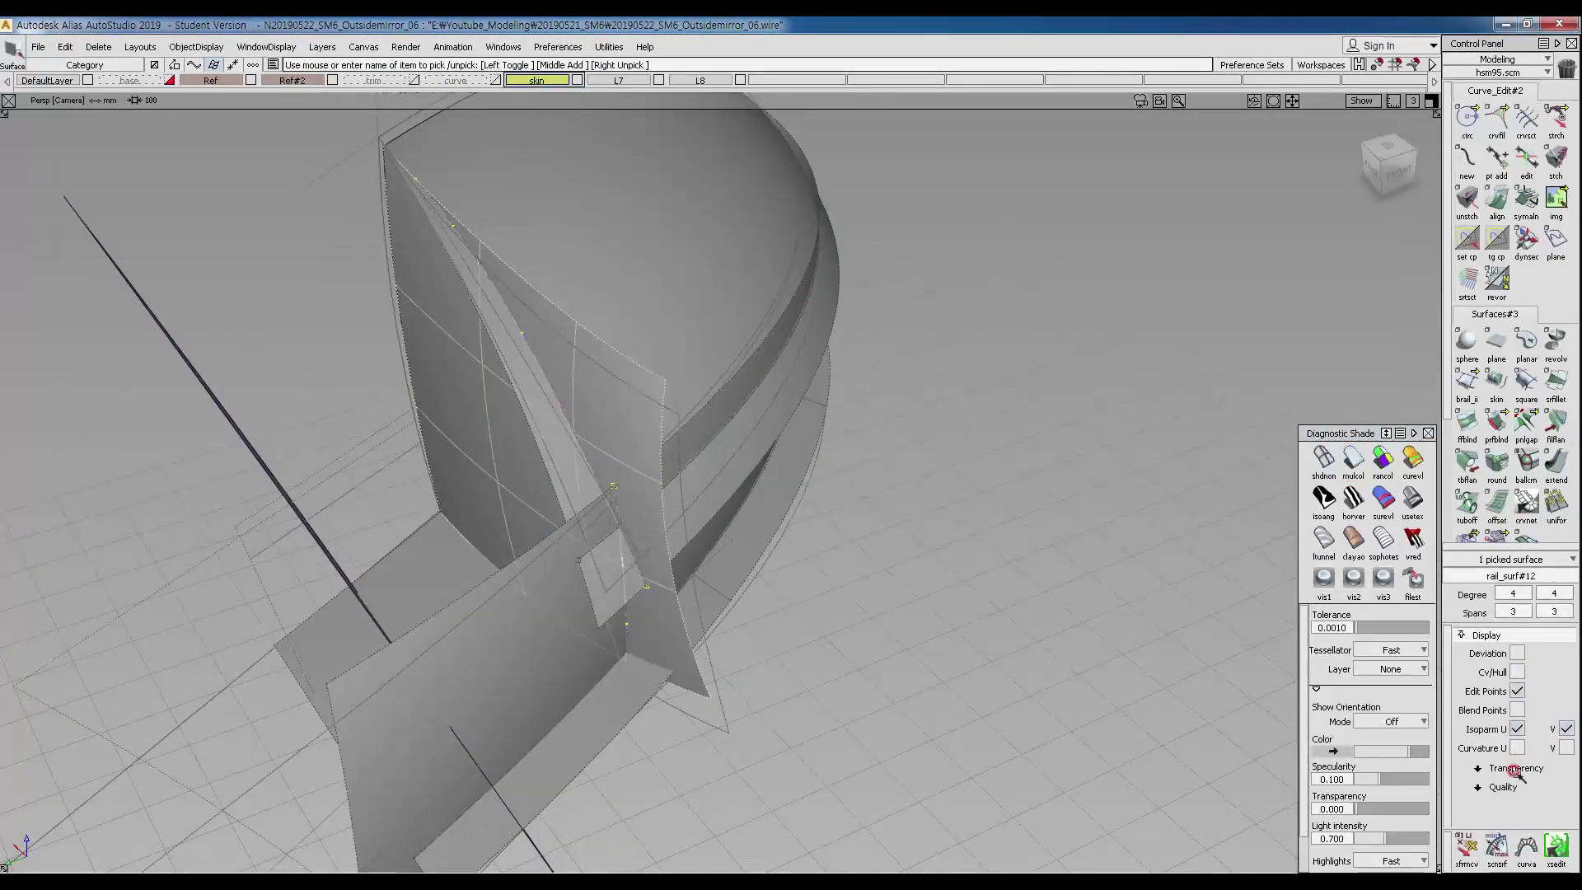
click(1517, 728)
click(872, 731)
alt+shift+drag(872, 731, 734, 310)
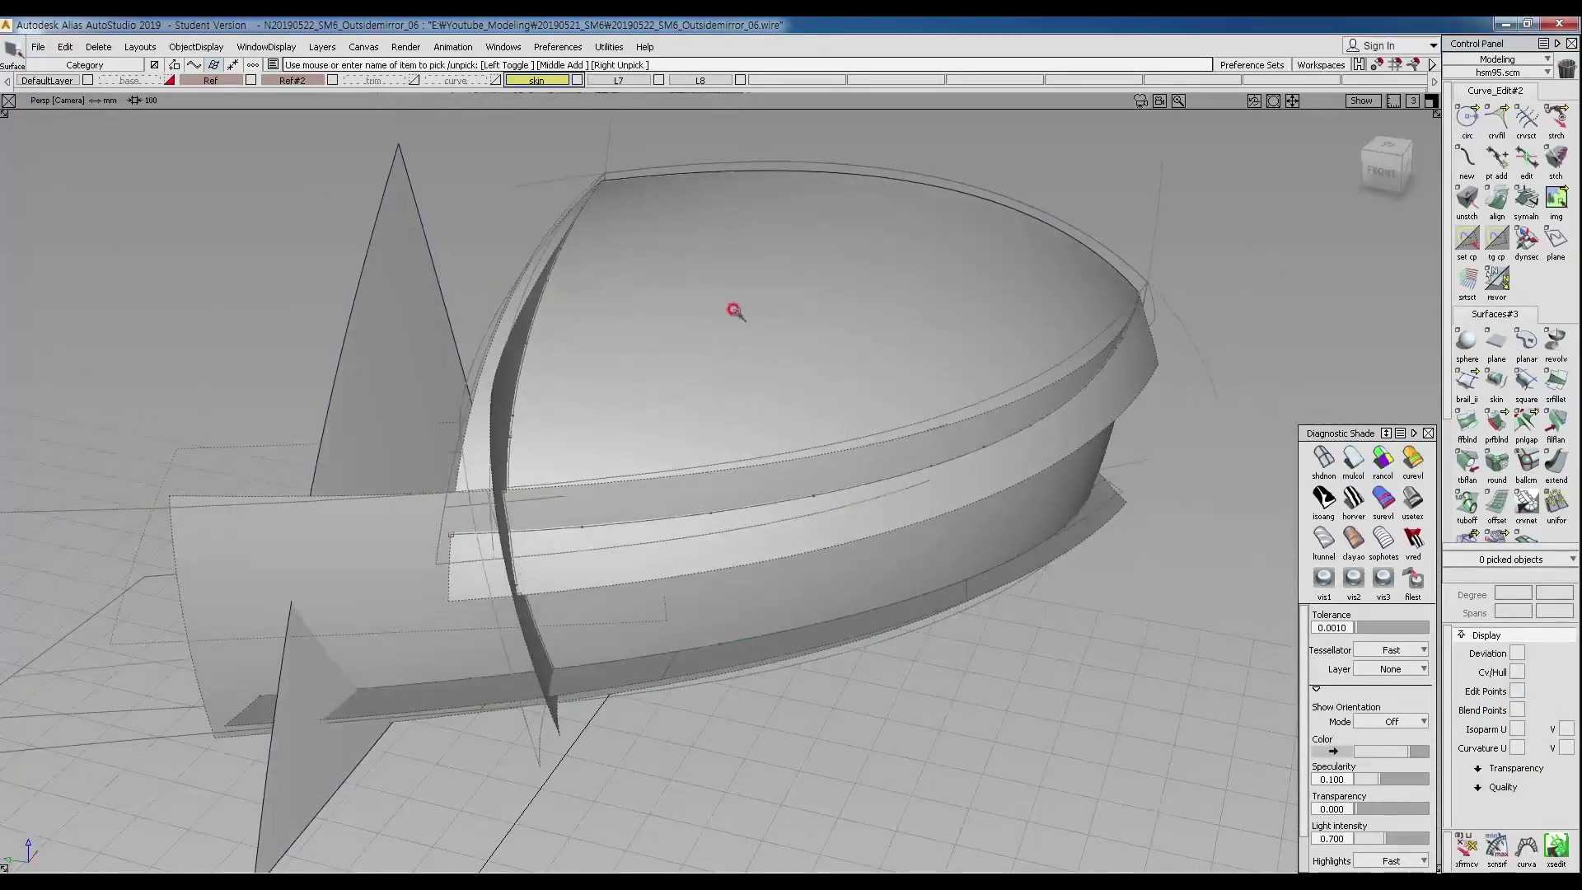
Examine the shaded mirror body, inner end surface and arm surfaces from several perspective angles and in the top view.
alt+shift+drag(714, 617, 941, 632)
alt+shift+drag(686, 512, 510, 505)
alt+shift+middle_drag(510, 505, 512, 560)
alt+shift+drag(633, 600, 518, 464)
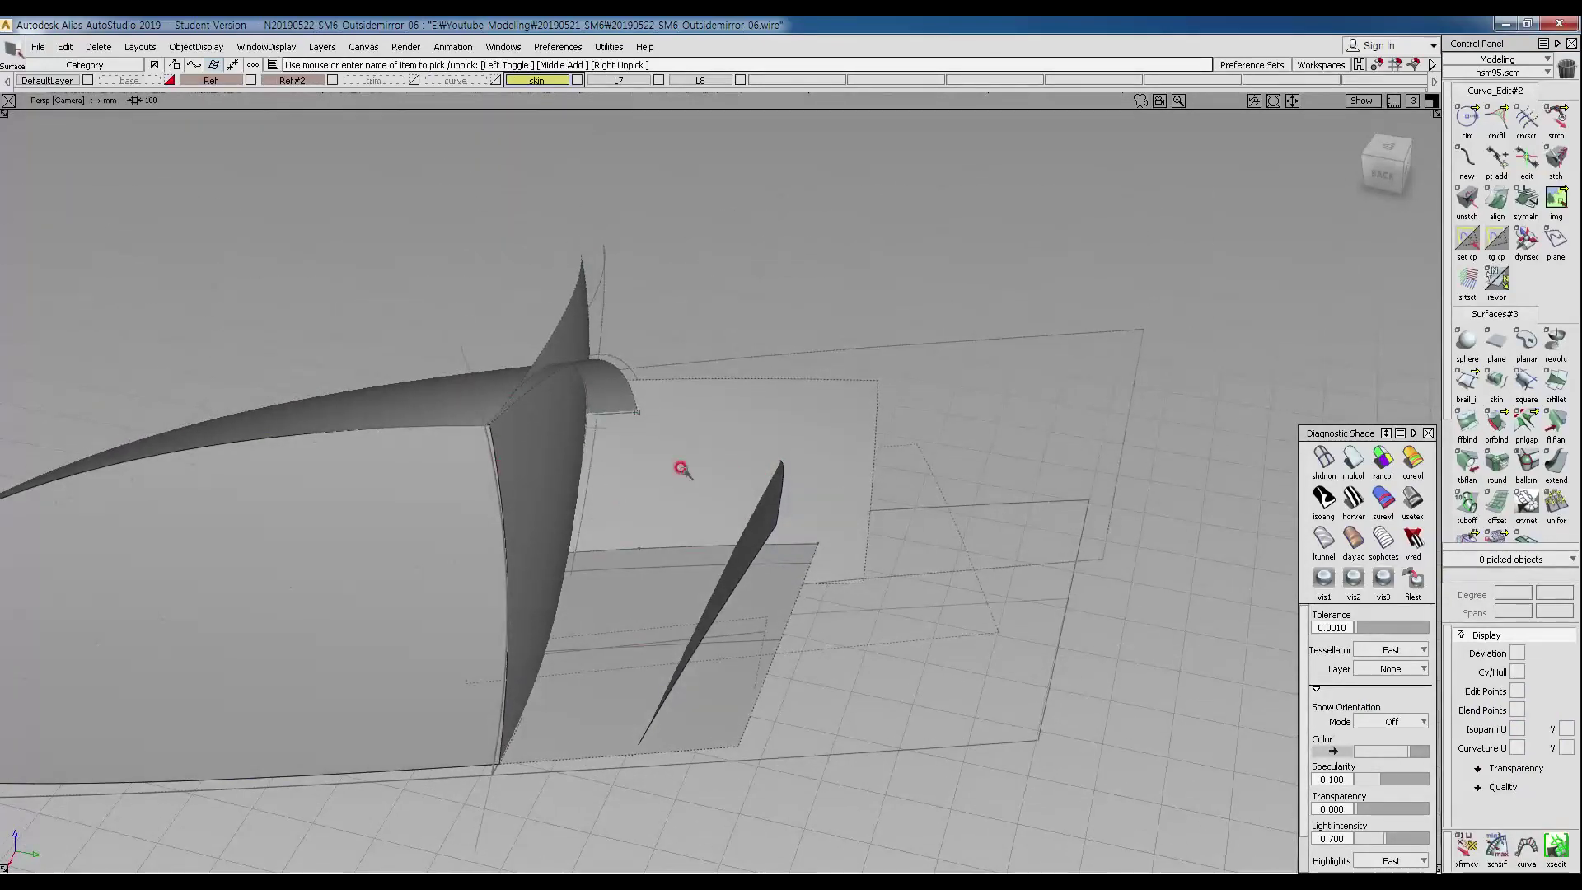
alt+shift+drag(723, 553, 726, 614)
ctrl+shift+right_drag(814, 445, 811, 512)
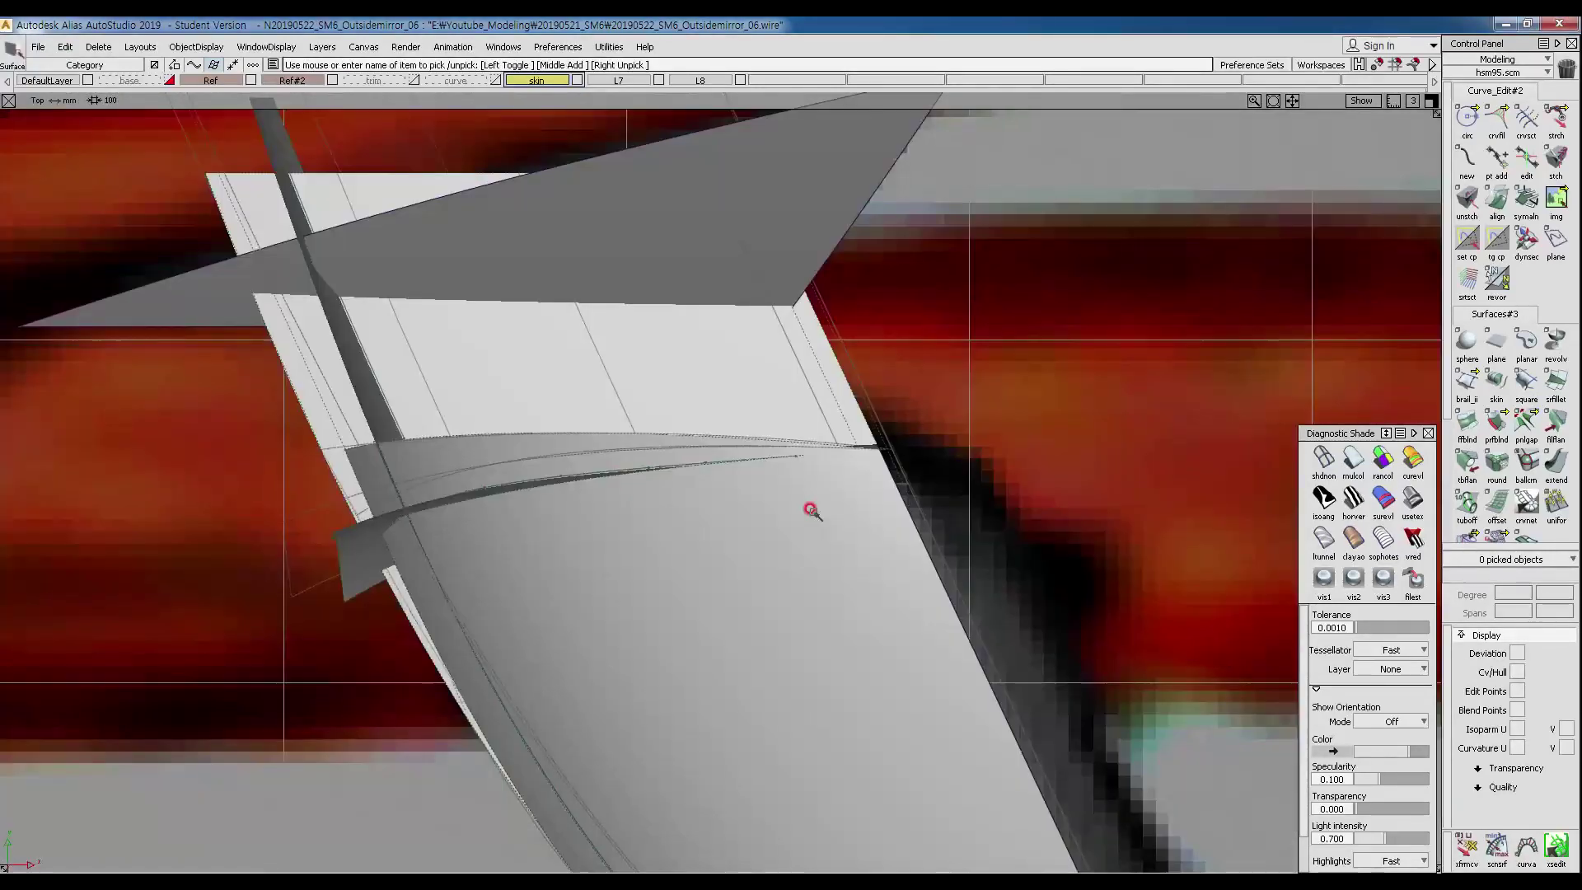
ctrl+shift+right_drag(692, 565, 861, 432)
mouse_move(989, 321)
alt+shift+mouse_down()
mouse_move(1090, 235)
mouse_move(1106, 251)
alt+shift+mouse_up()
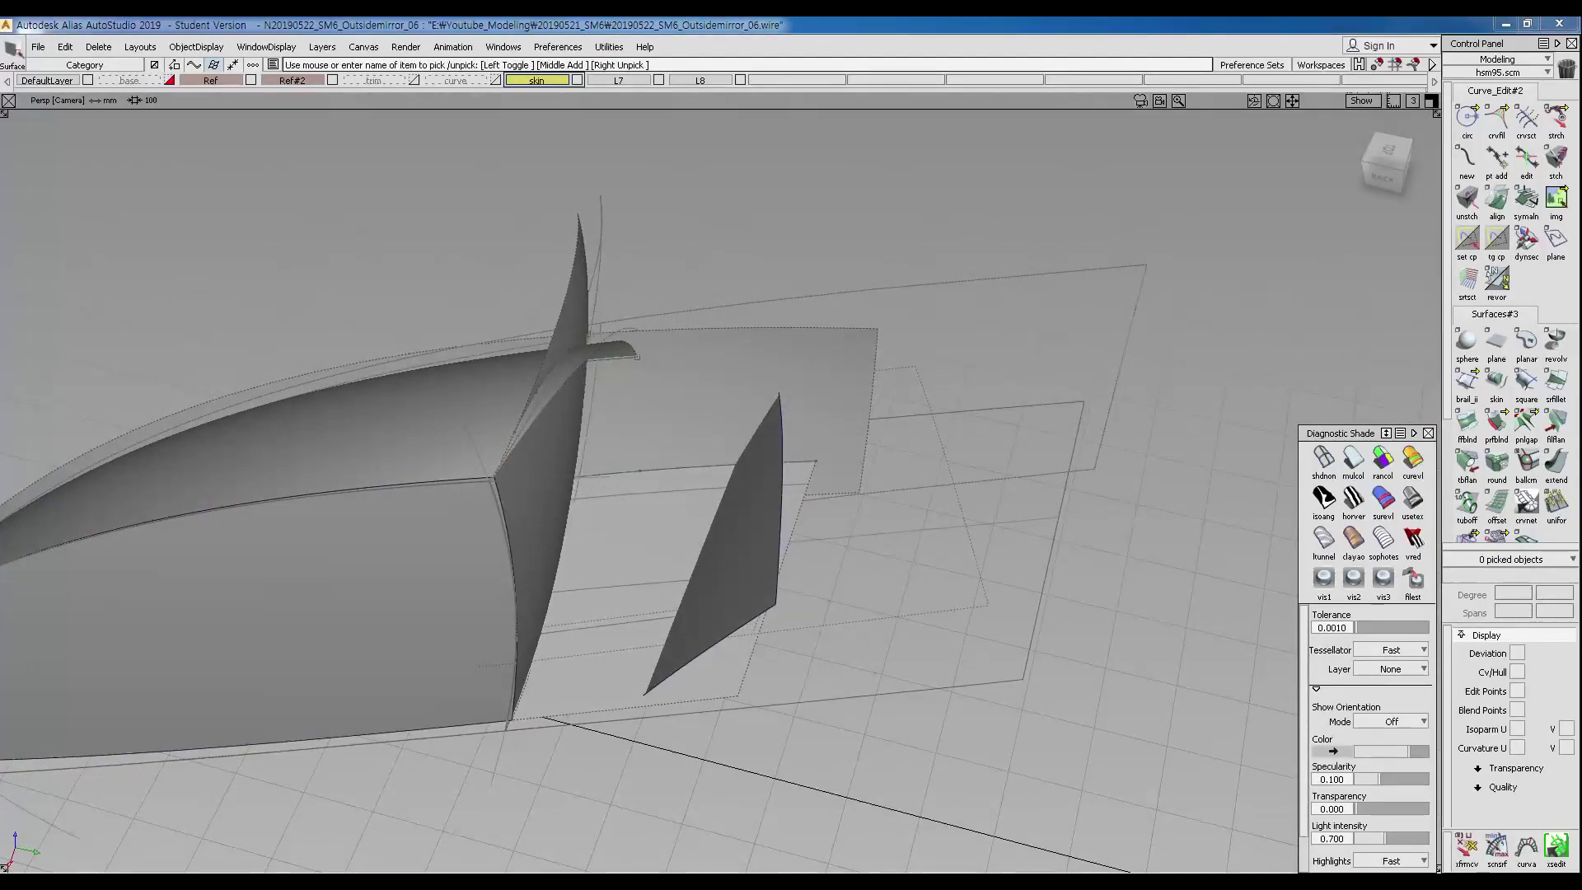
Bring up reference photo 7.jpg in the image viewer, mark the arm's edges and housing edge over it, and return to Alias.
drag(1581, 82, 696, 108)
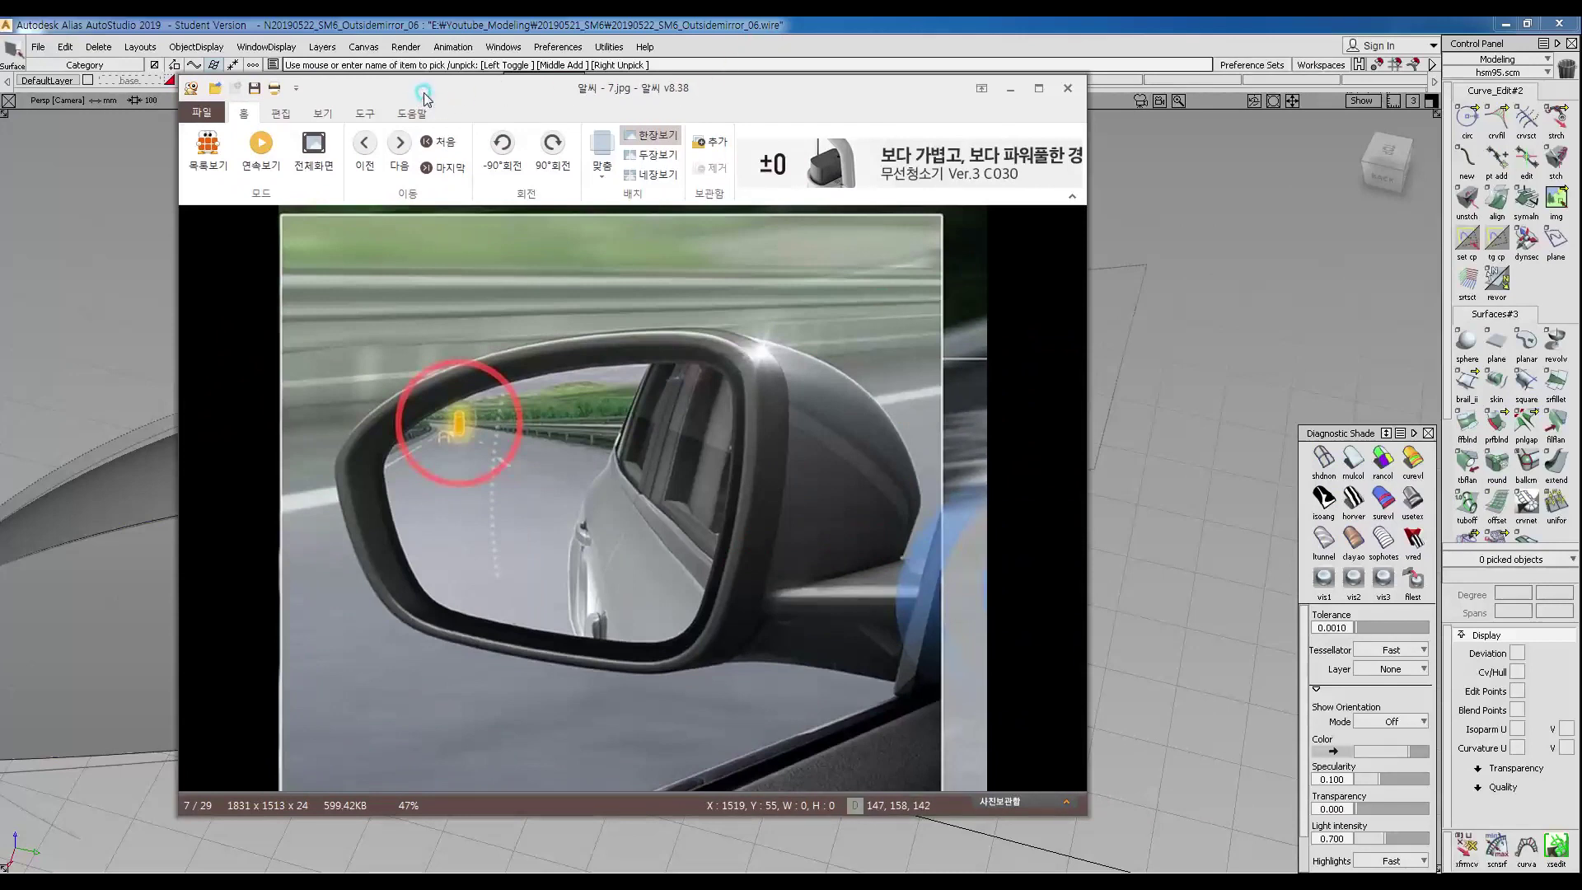
drag(423, 98, 434, 97)
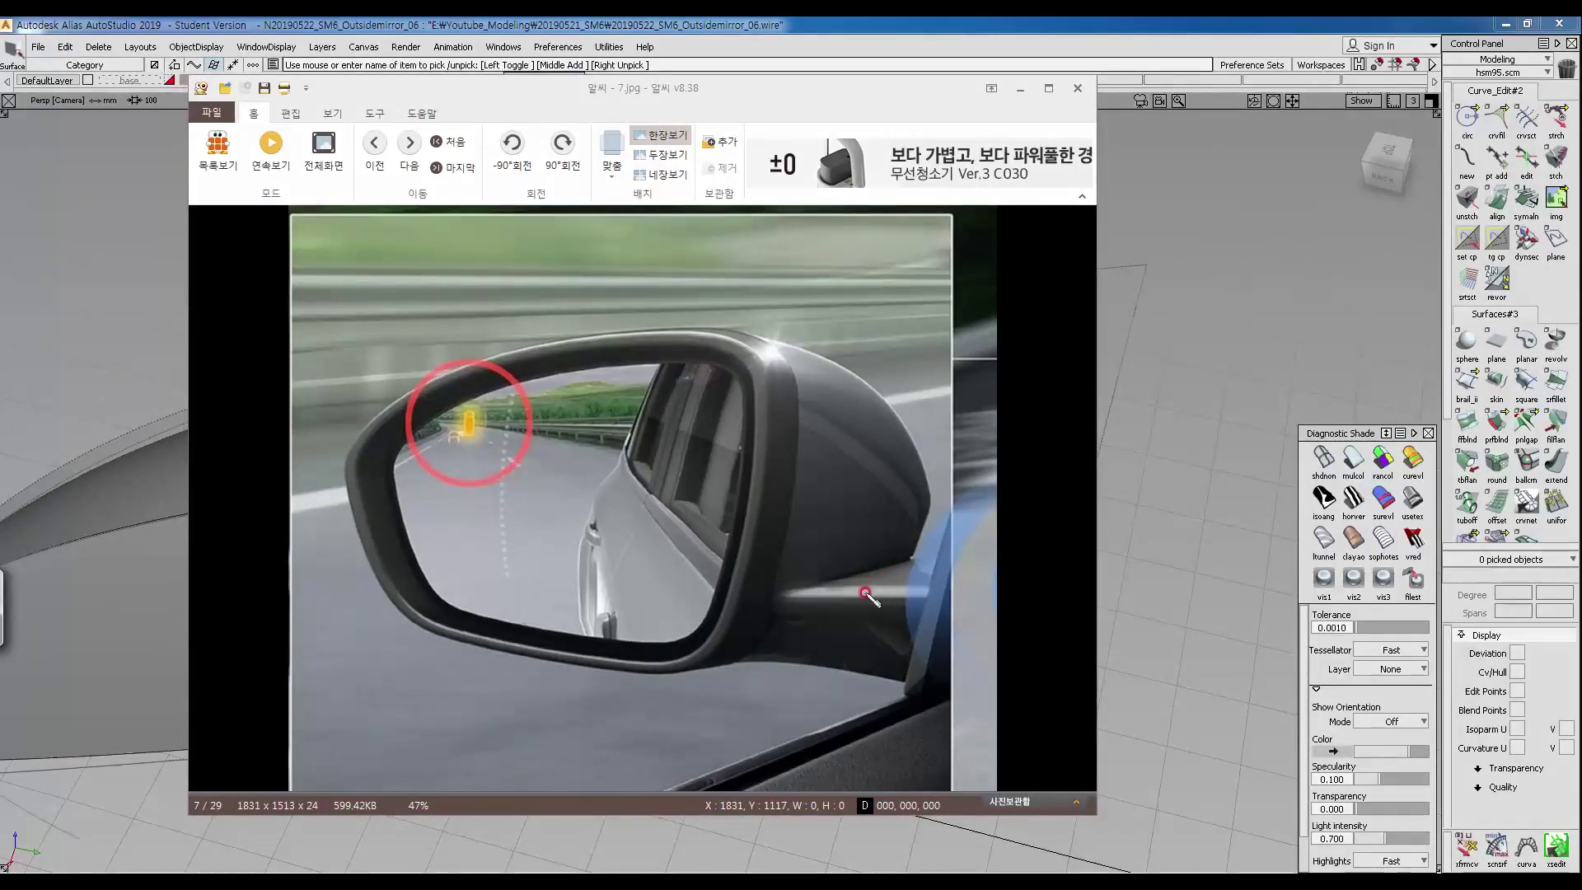
drag(868, 664, 864, 703)
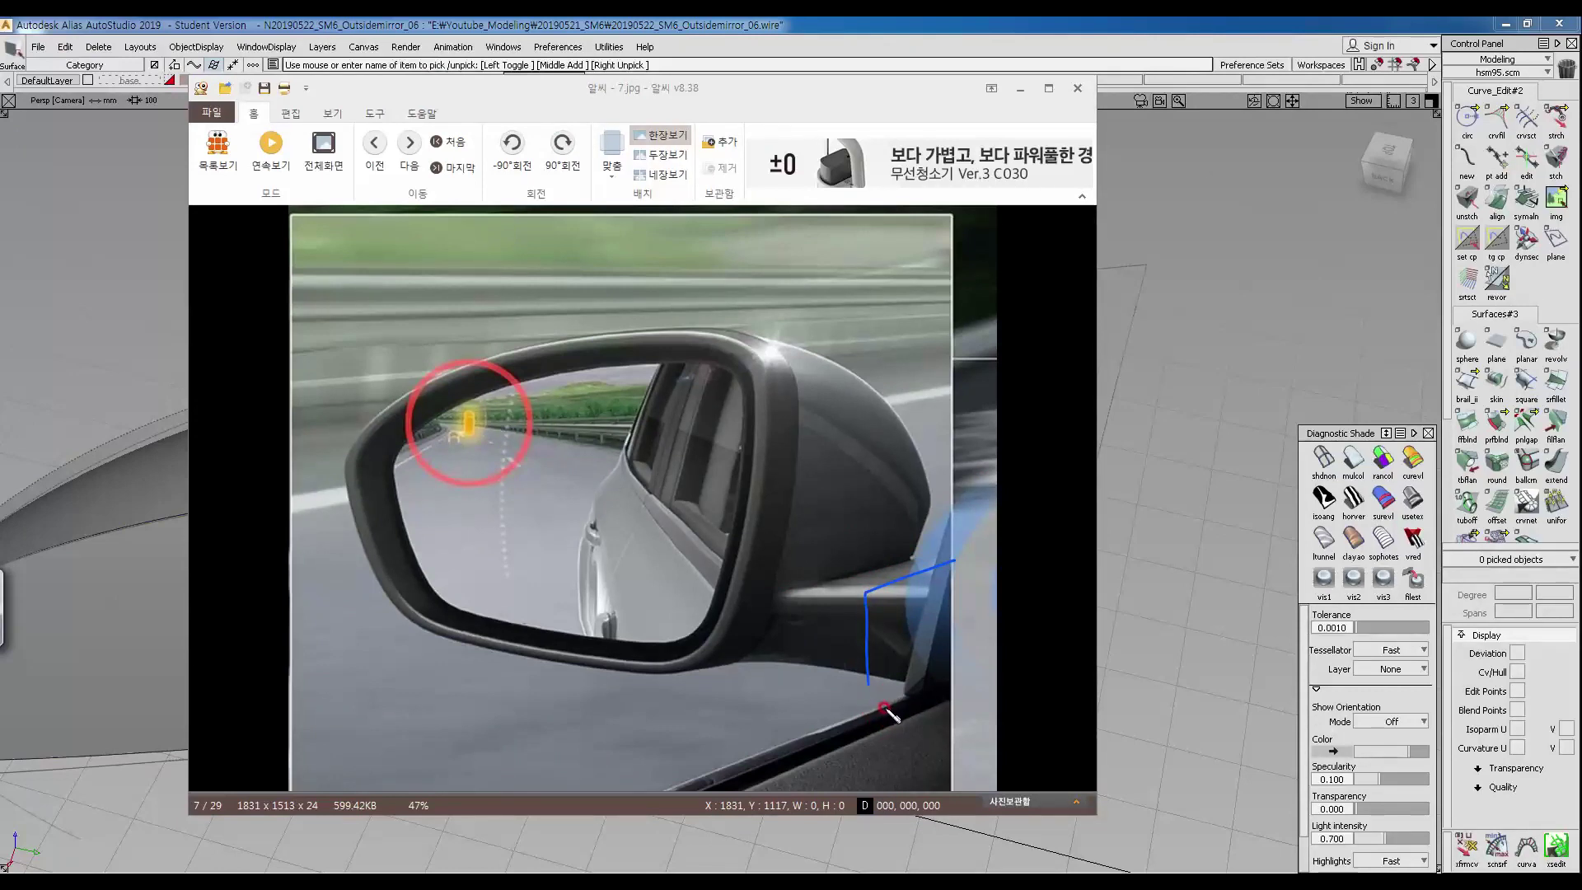
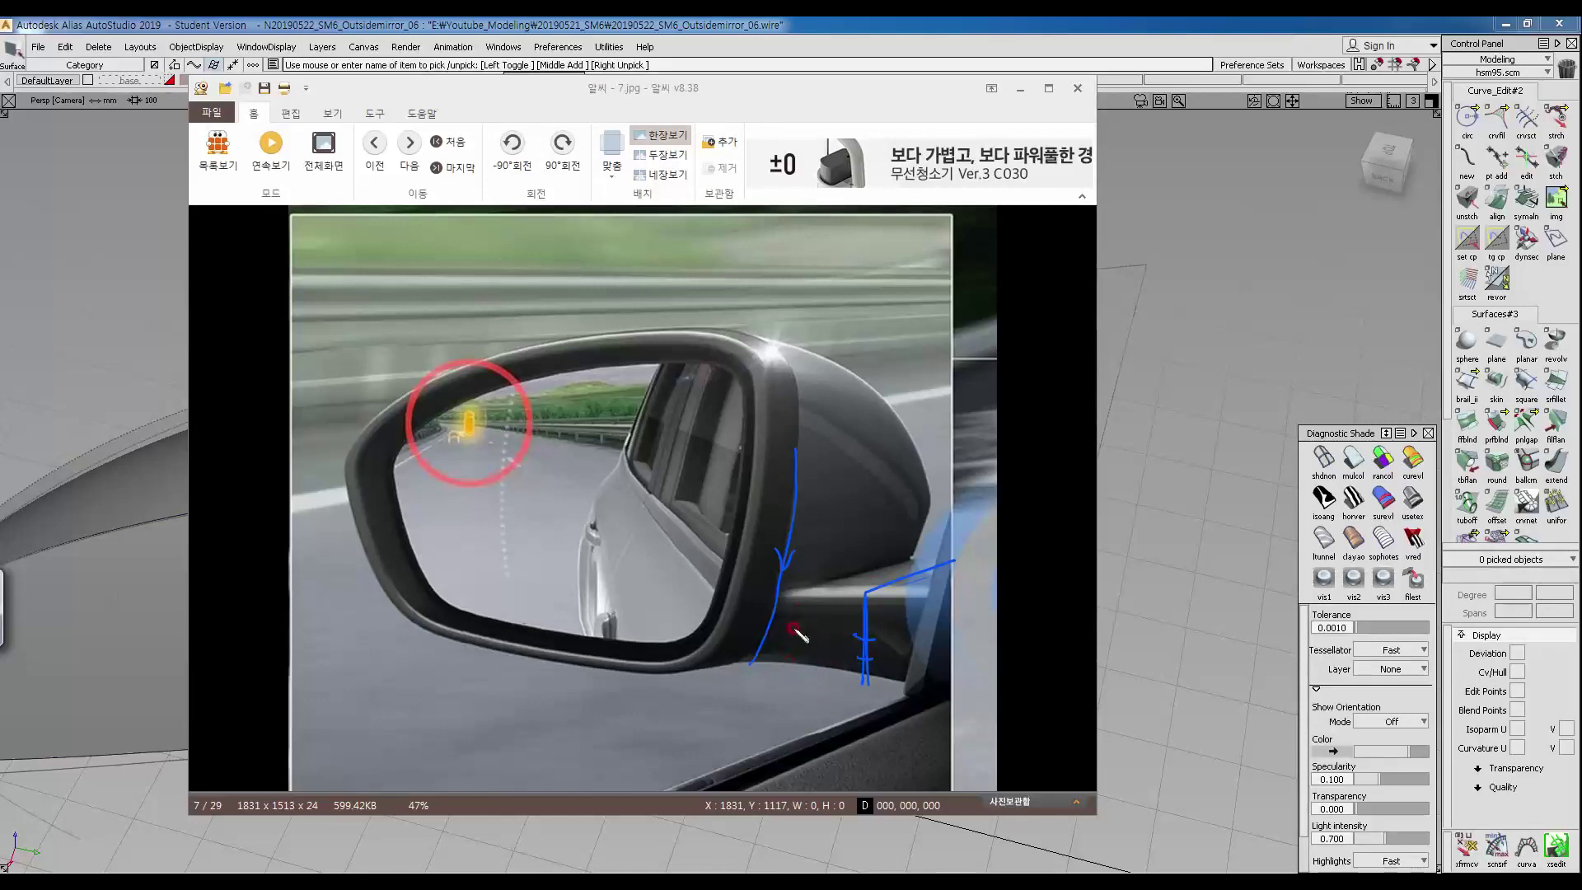
drag(730, 95, 1578, 216)
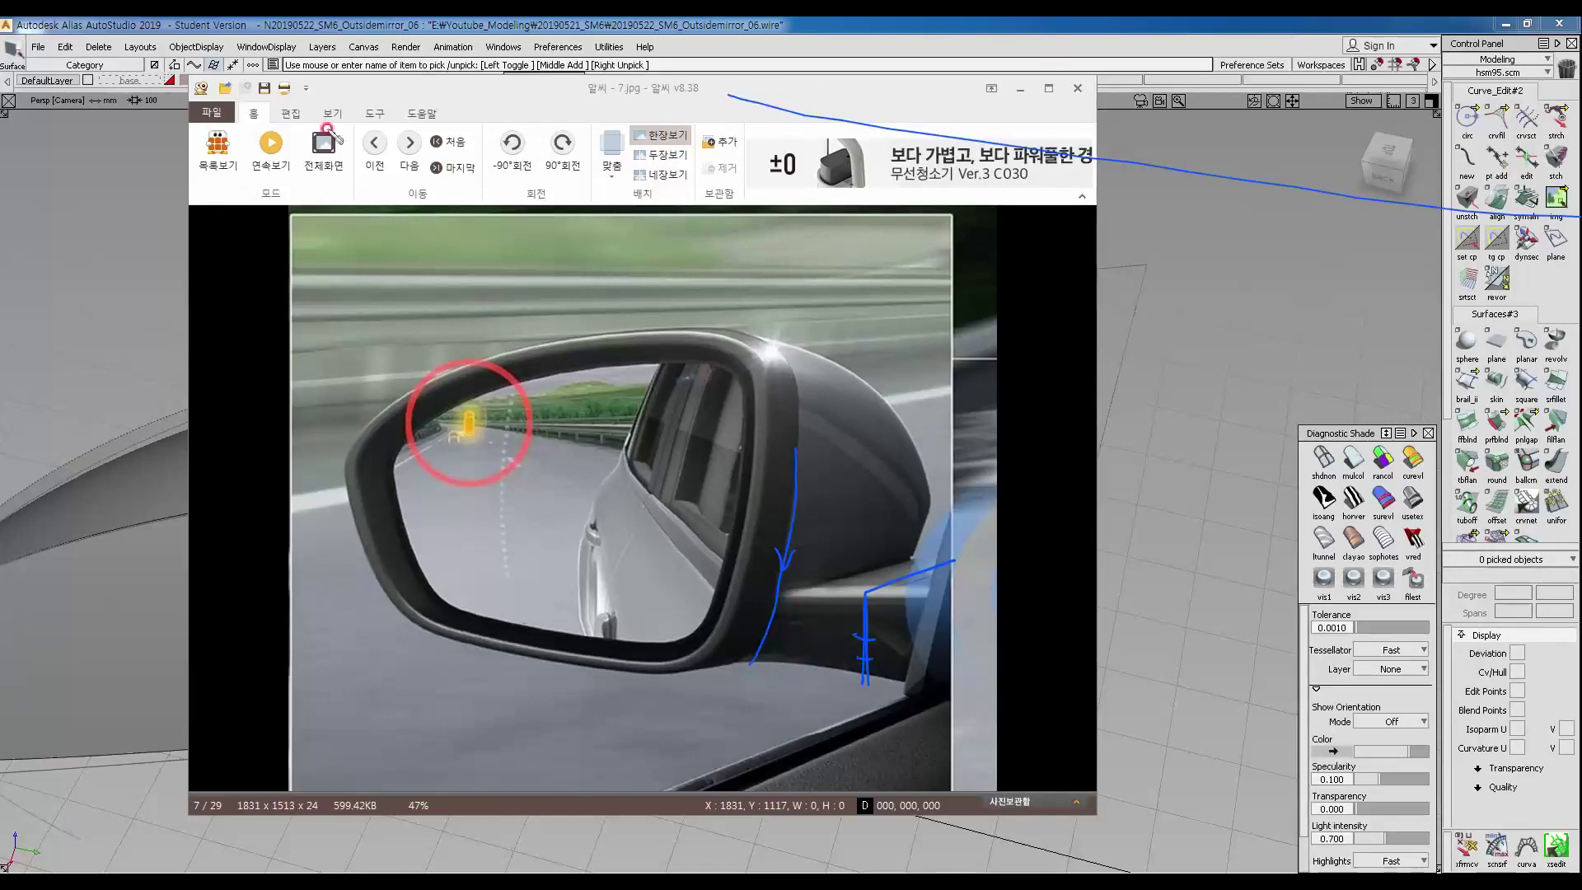
key(Escape)
key(Escape)
drag(664, 92, 1581, 284)
Turn off the diagnostic shading and place a new plane over the mirror arm in the top view.
alt+shift+drag(516, 596, 629, 526)
ctrl+shift+right_drag(665, 513, 672, 580)
alt+shift+middle_drag(672, 580, 862, 621)
click(1325, 458)
click(1497, 343)
click(710, 429)
alt+shift+right_drag(710, 429, 693, 532)
alt+shift+middle_drag(693, 531, 635, 694)
Scale and rotate the new plane in the top view so it spans the arm and follows its slanted direction.
ctrl+shift+middle_drag(825, 602, 887, 606)
right_drag(939, 615, 973, 479)
ctrl+shift+middle_drag(969, 506, 972, 547)
right_drag(992, 599, 961, 494)
ctrl+shift+middle_drag(918, 565, 962, 566)
middle_drag(971, 567, 1013, 557)
drag(1014, 558, 991, 545)
ctrl+shift+middle_drag(938, 569, 992, 570)
right_drag(1004, 576, 1028, 567)
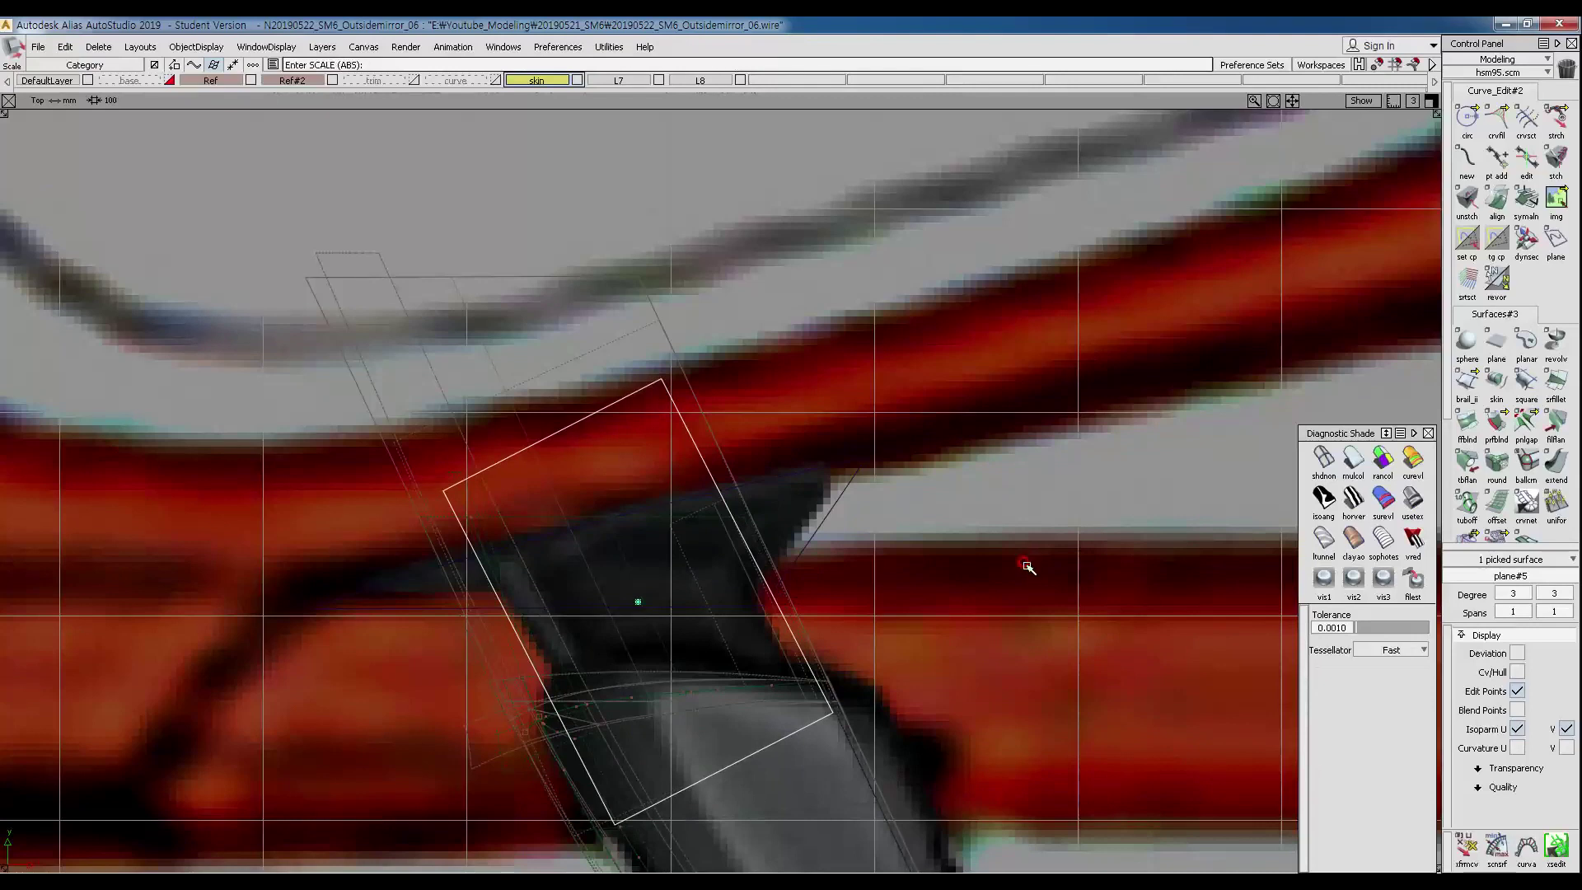
alt+shift+middle_drag(918, 586, 934, 560)
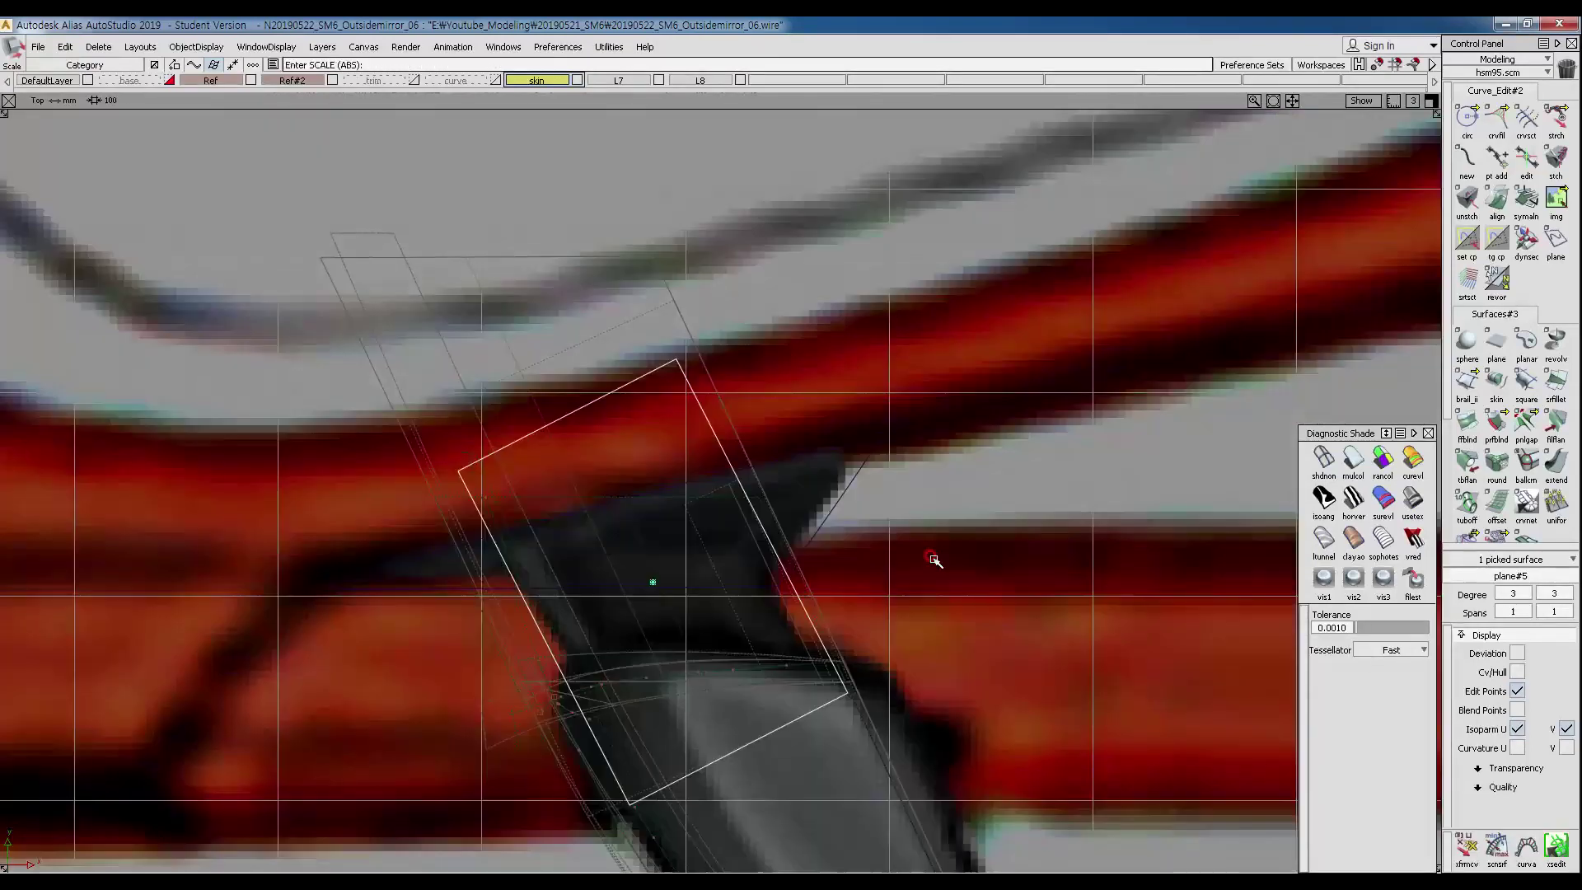
Move the plane vertically in the front view to align it with the arm's upper edge in the reference image.
ctrl+shift+right_drag(904, 559, 643, 787)
alt+shift+middle_drag(684, 683, 713, 536)
ctrl+shift+middle_drag(852, 806, 852, 697)
right_drag(857, 701, 947, 355)
alt+shift+right_drag(873, 535, 1133, 478)
alt+shift+middle_drag(1141, 461, 1026, 869)
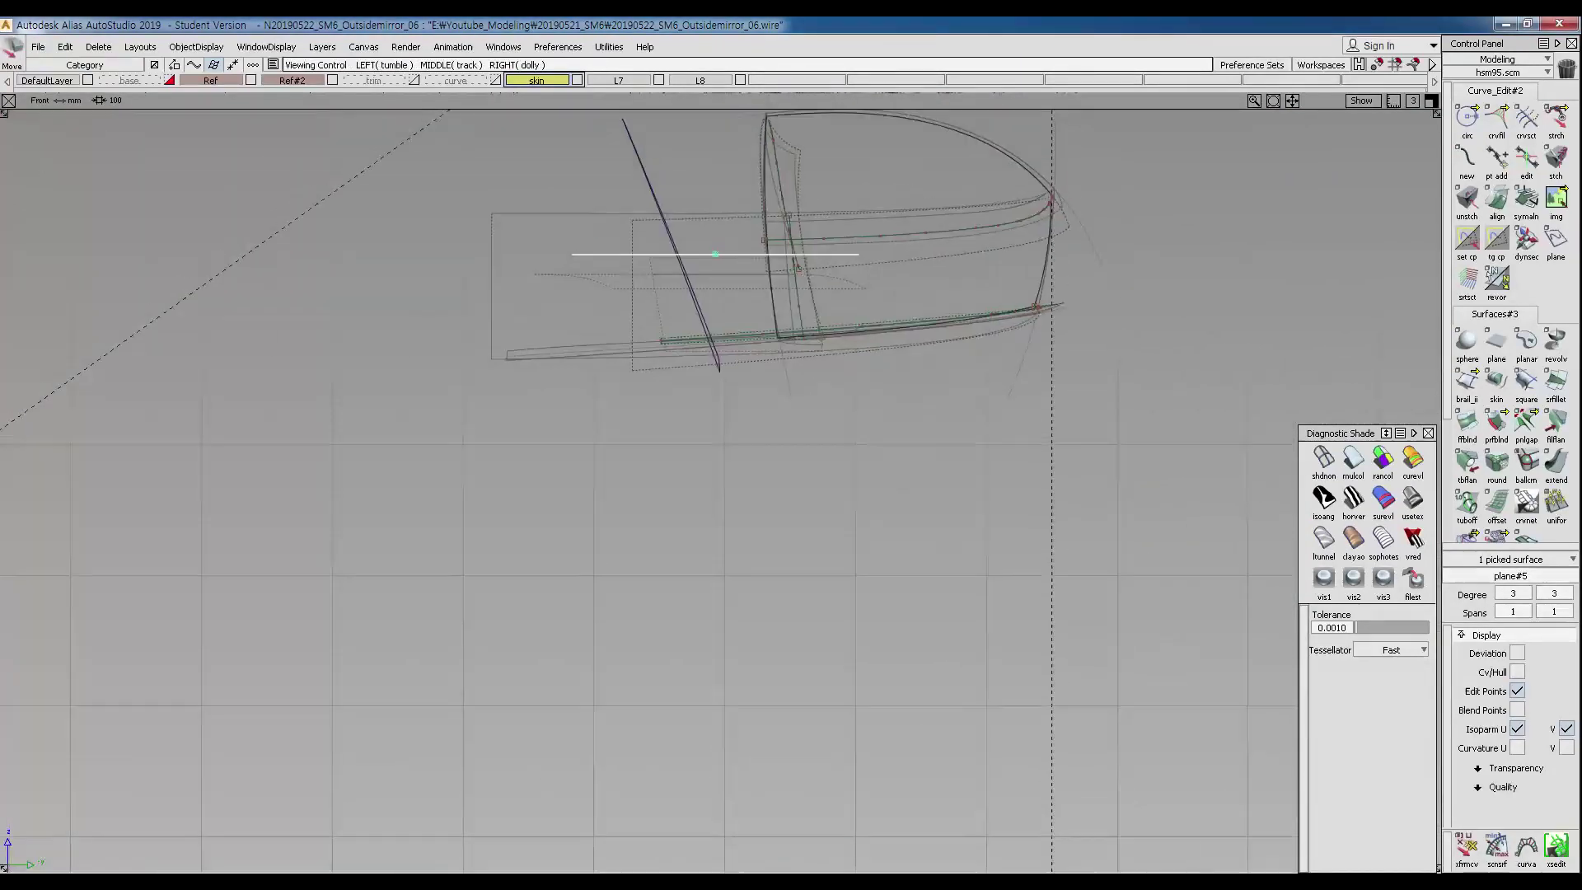
alt+shift+middle_drag(837, 524, 797, 720)
alt+shift+right_drag(792, 709, 855, 528)
alt+shift+middle_drag(818, 551, 816, 591)
right_drag(931, 757, 988, 798)
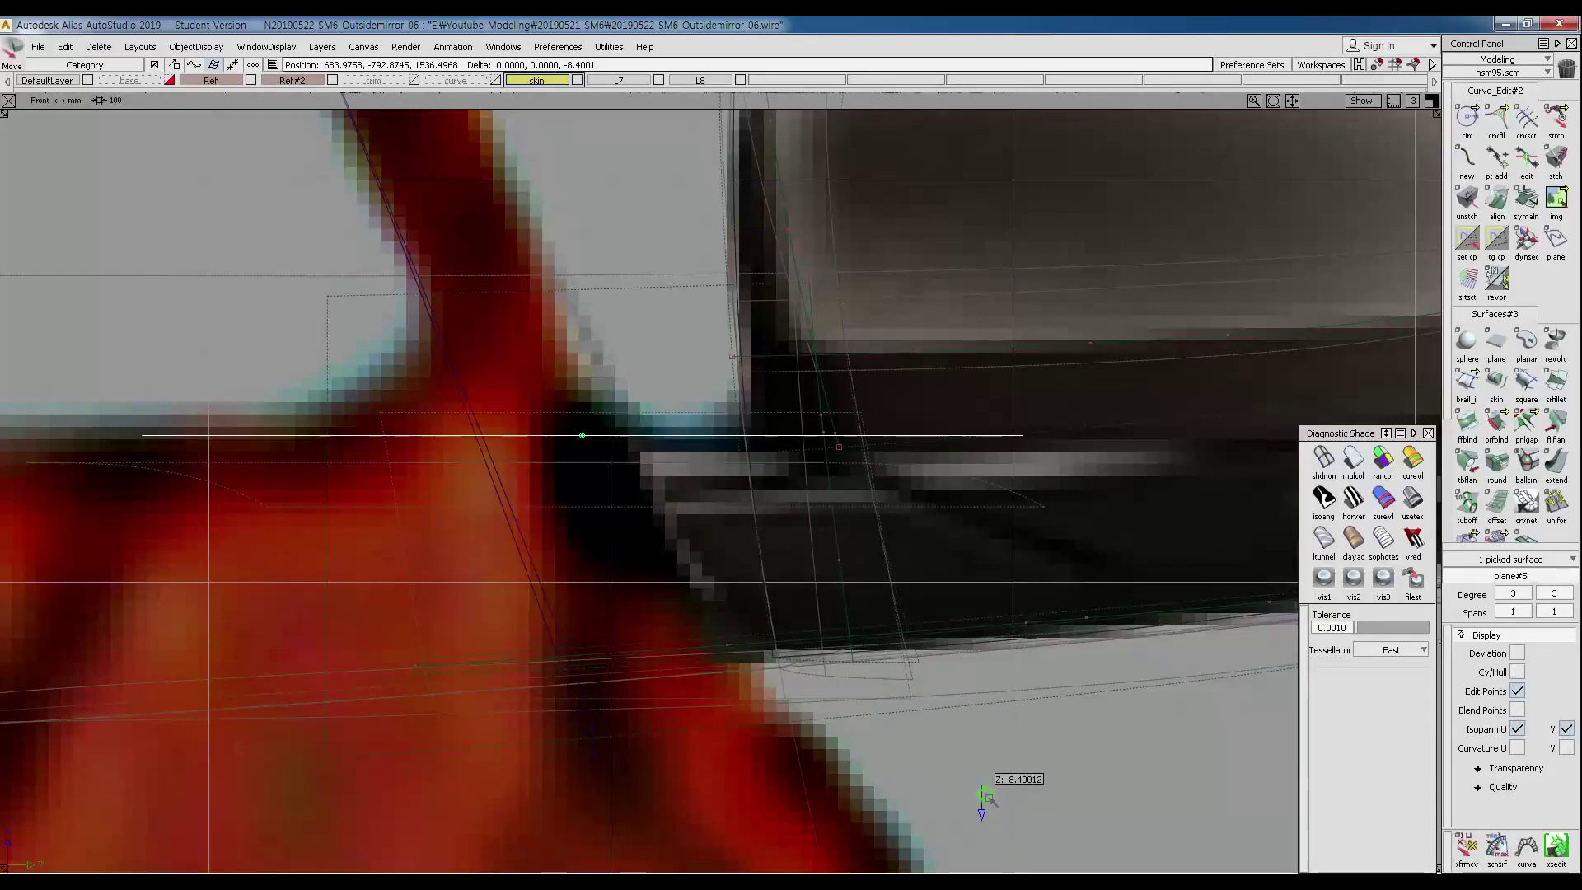
right_drag(990, 799, 989, 796)
Check the plane's placement in the top view, and inspect it shaded with the arm surfaces in perspective.
ctrl+shift+right_drag(934, 656, 937, 725)
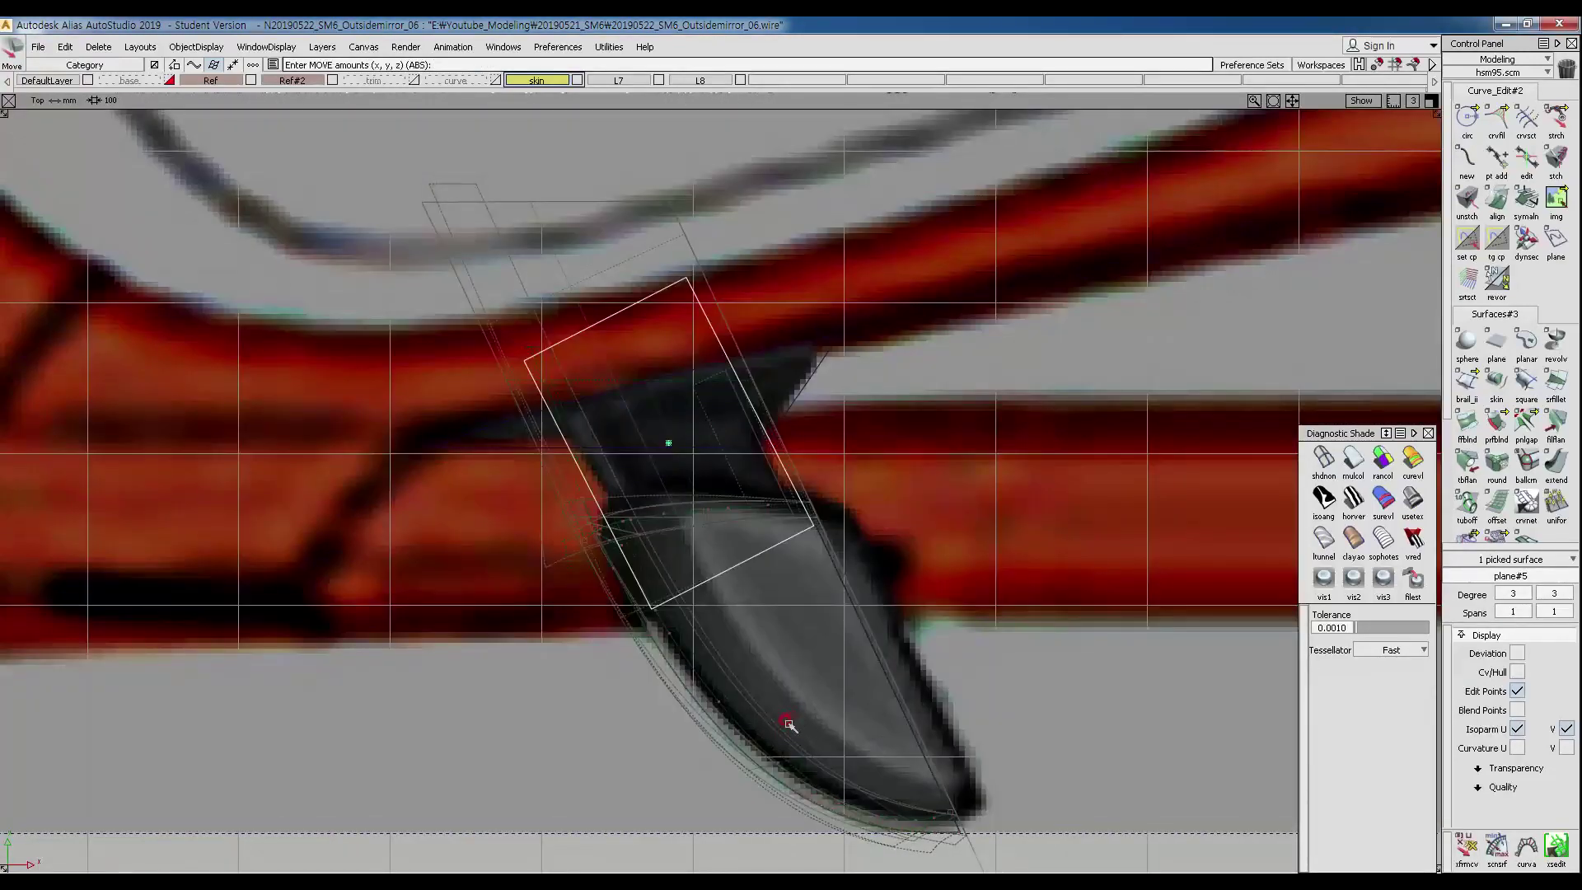
ctrl+shift+right_drag(814, 678, 950, 543)
ctrl+shift+drag(932, 643, 933, 553)
click(1354, 463)
alt+shift+drag(848, 607, 802, 522)
alt+shift+drag(706, 487, 650, 502)
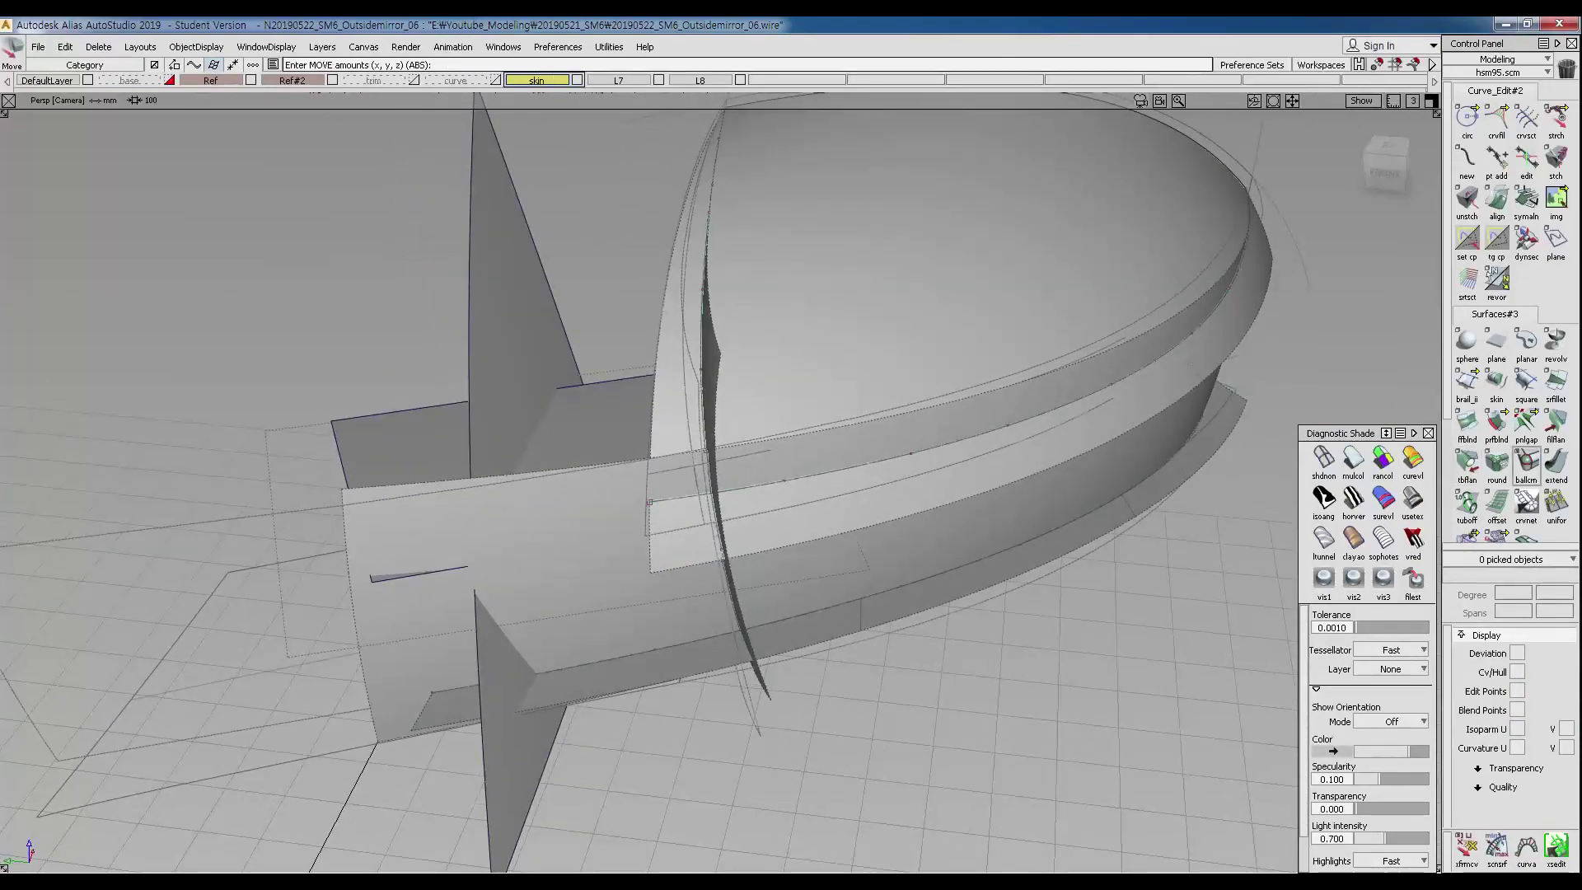
Switch to the image viewer and browse the reference photos from 7.jpg back to 1.jpg to study the arm's shape.
key(alt+Tab)
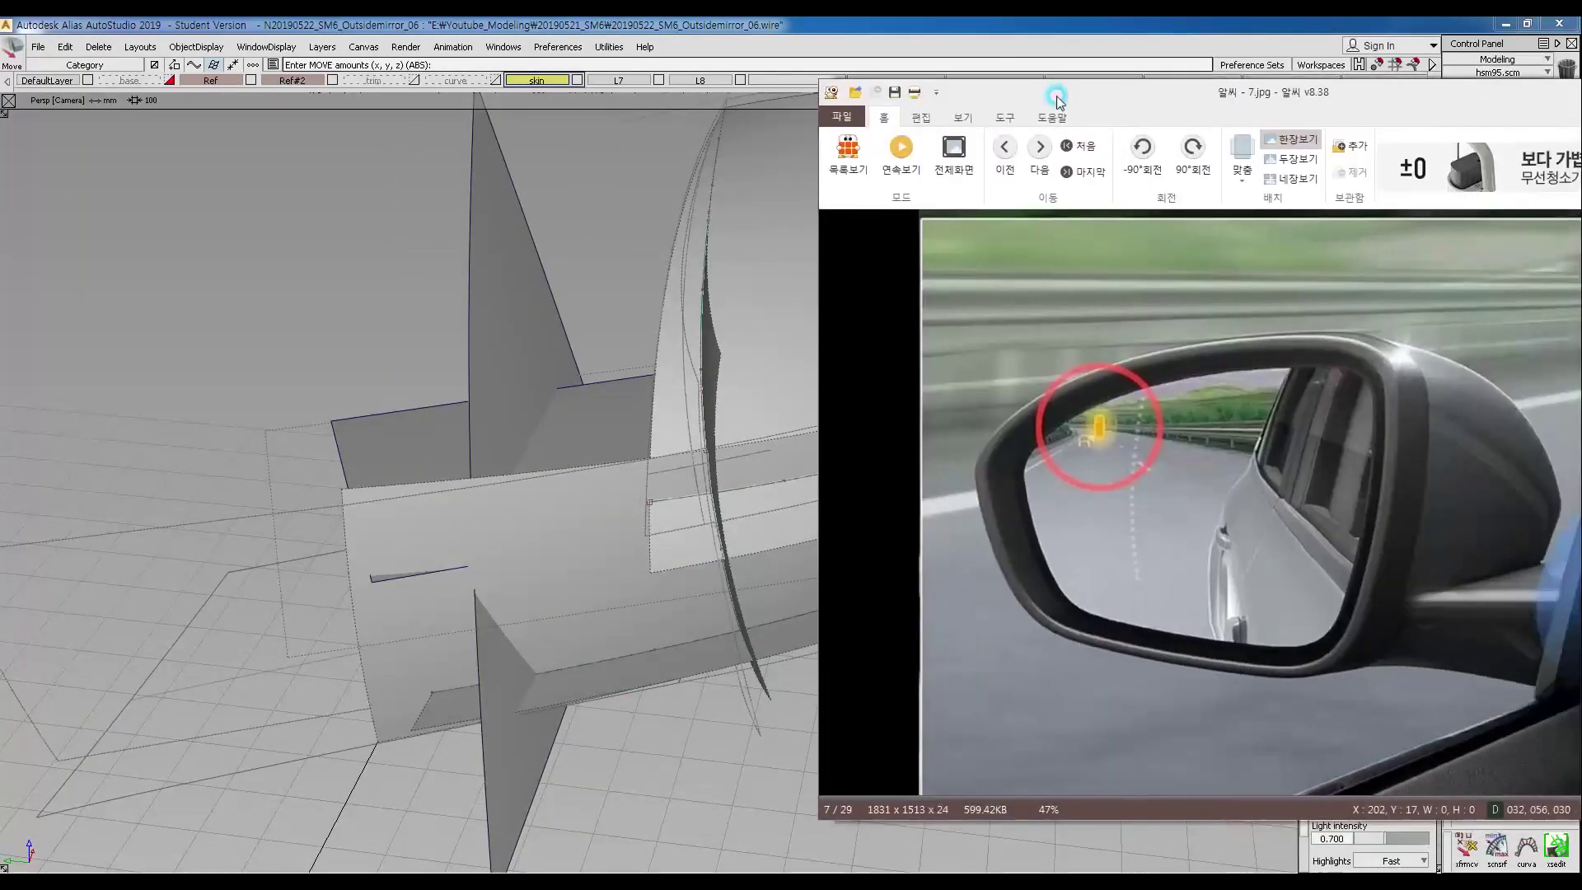
drag(1061, 100, 661, 125)
click(604, 170)
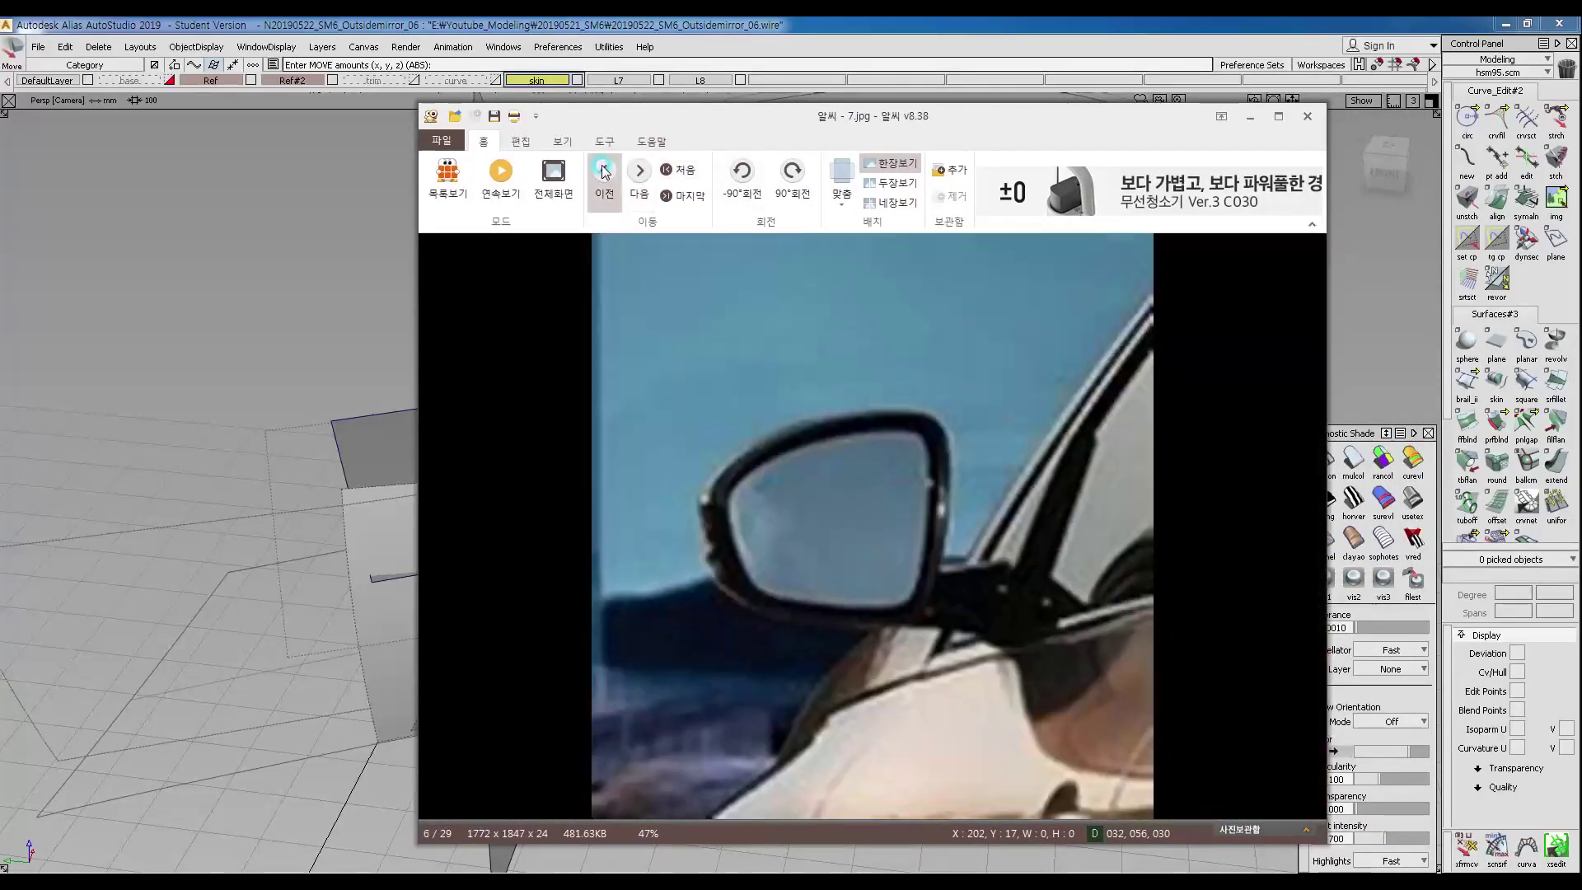
click(604, 170)
click(604, 171)
click(604, 171)
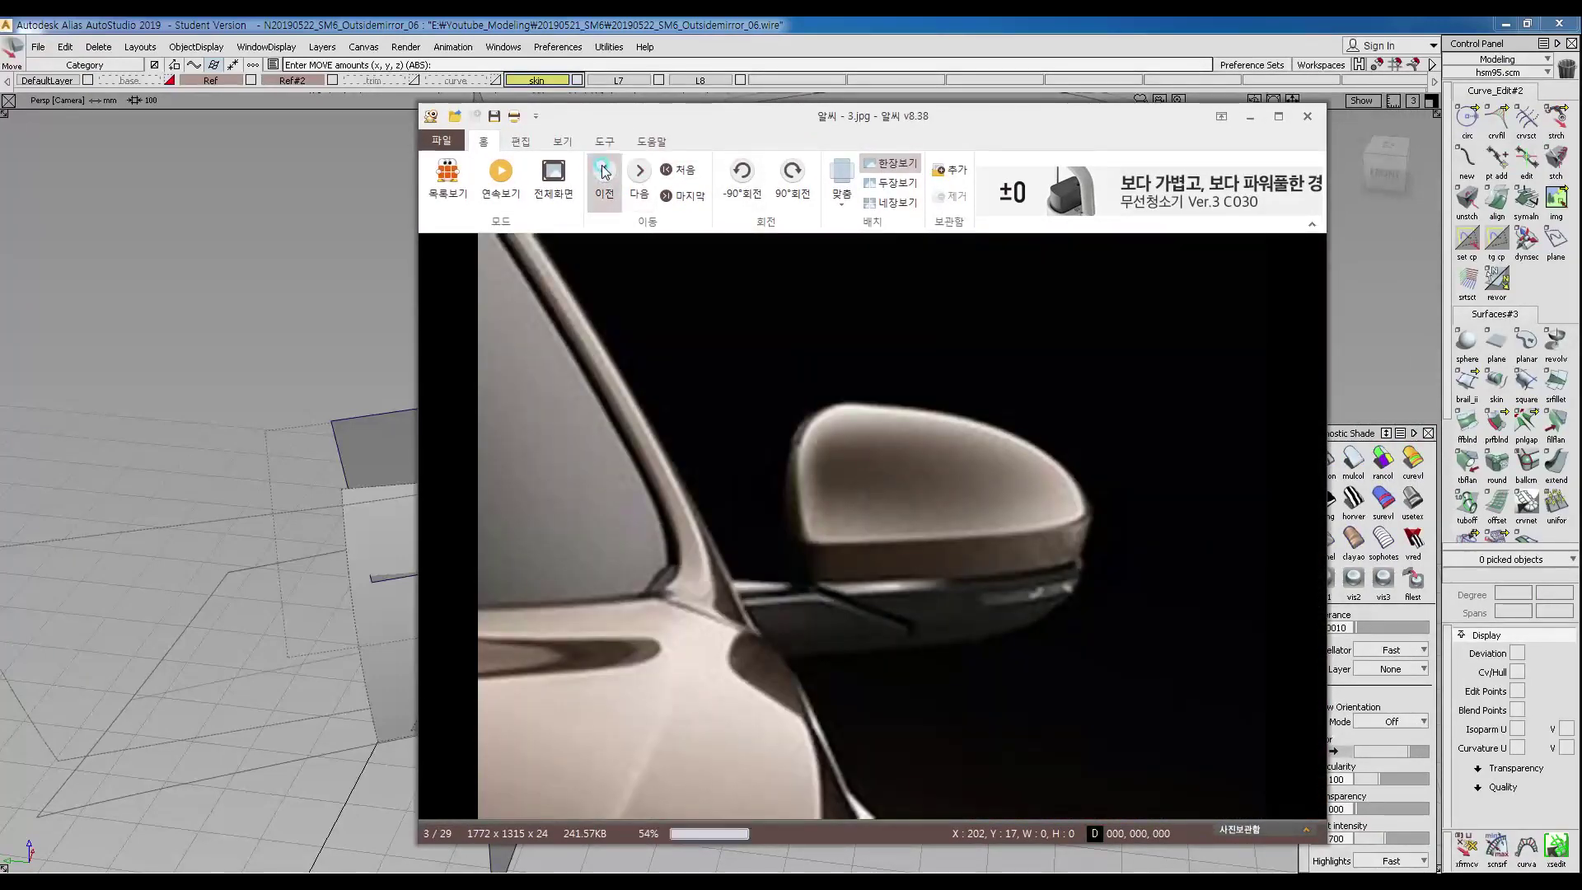
click(604, 170)
click(604, 171)
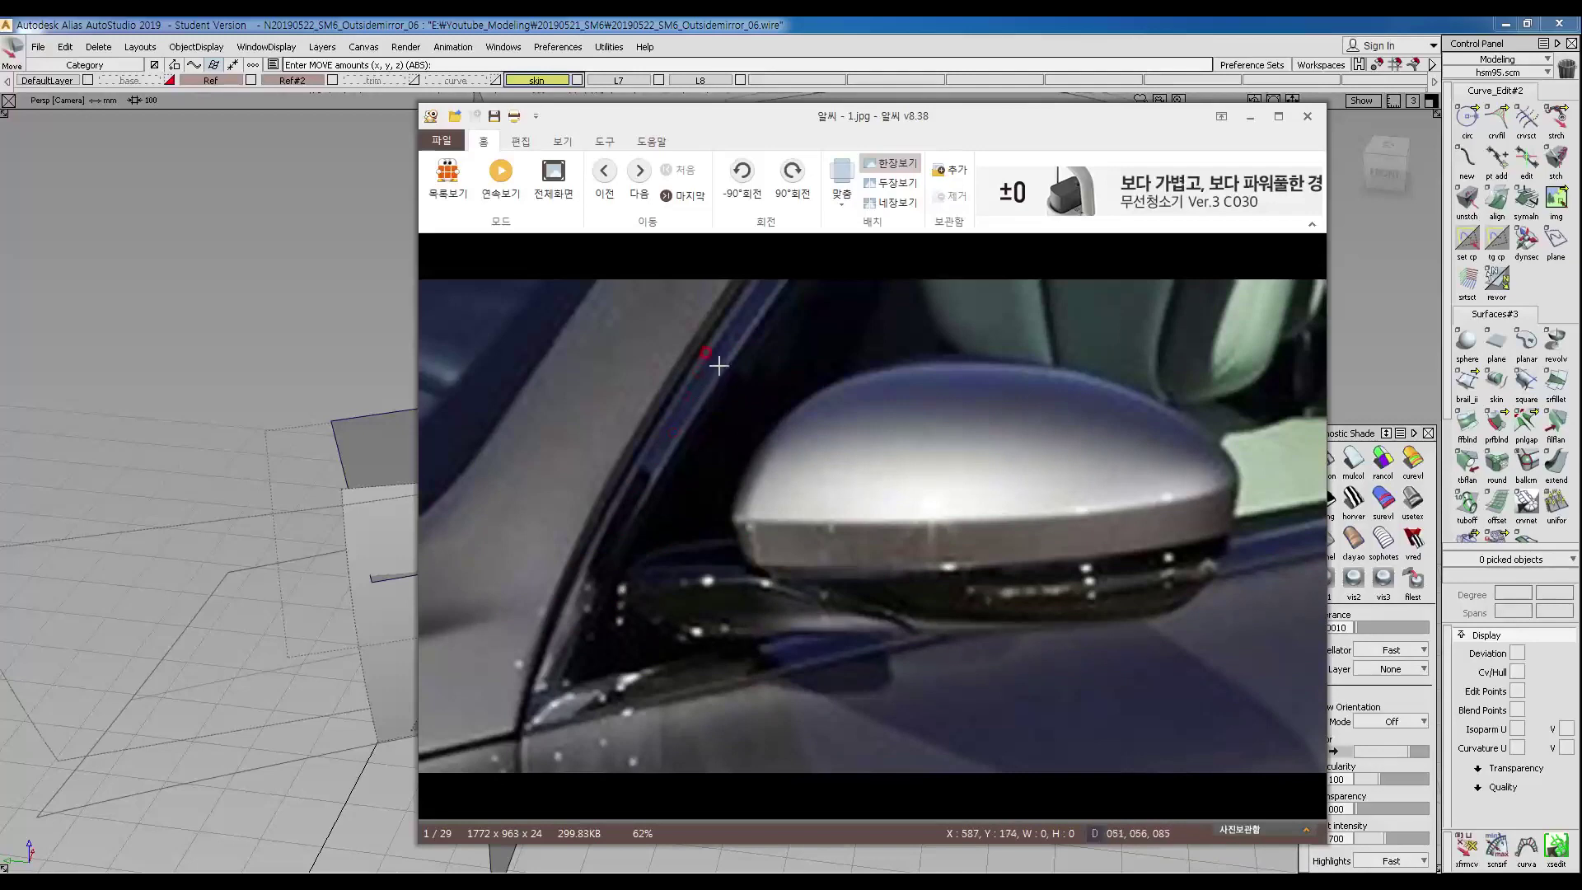
click(604, 175)
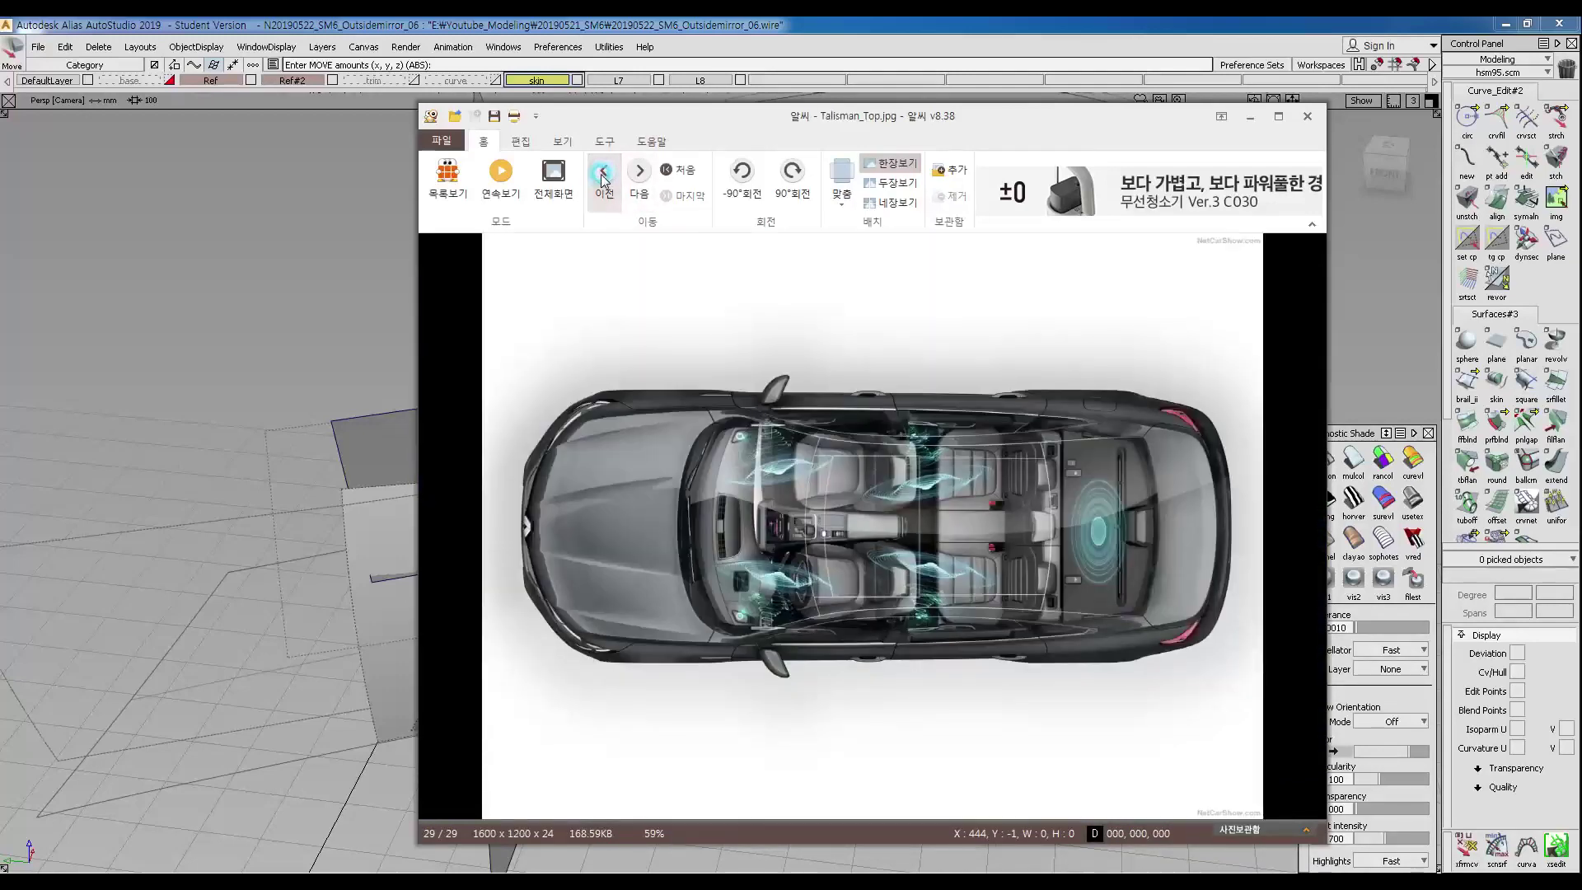
click(636, 174)
click(635, 175)
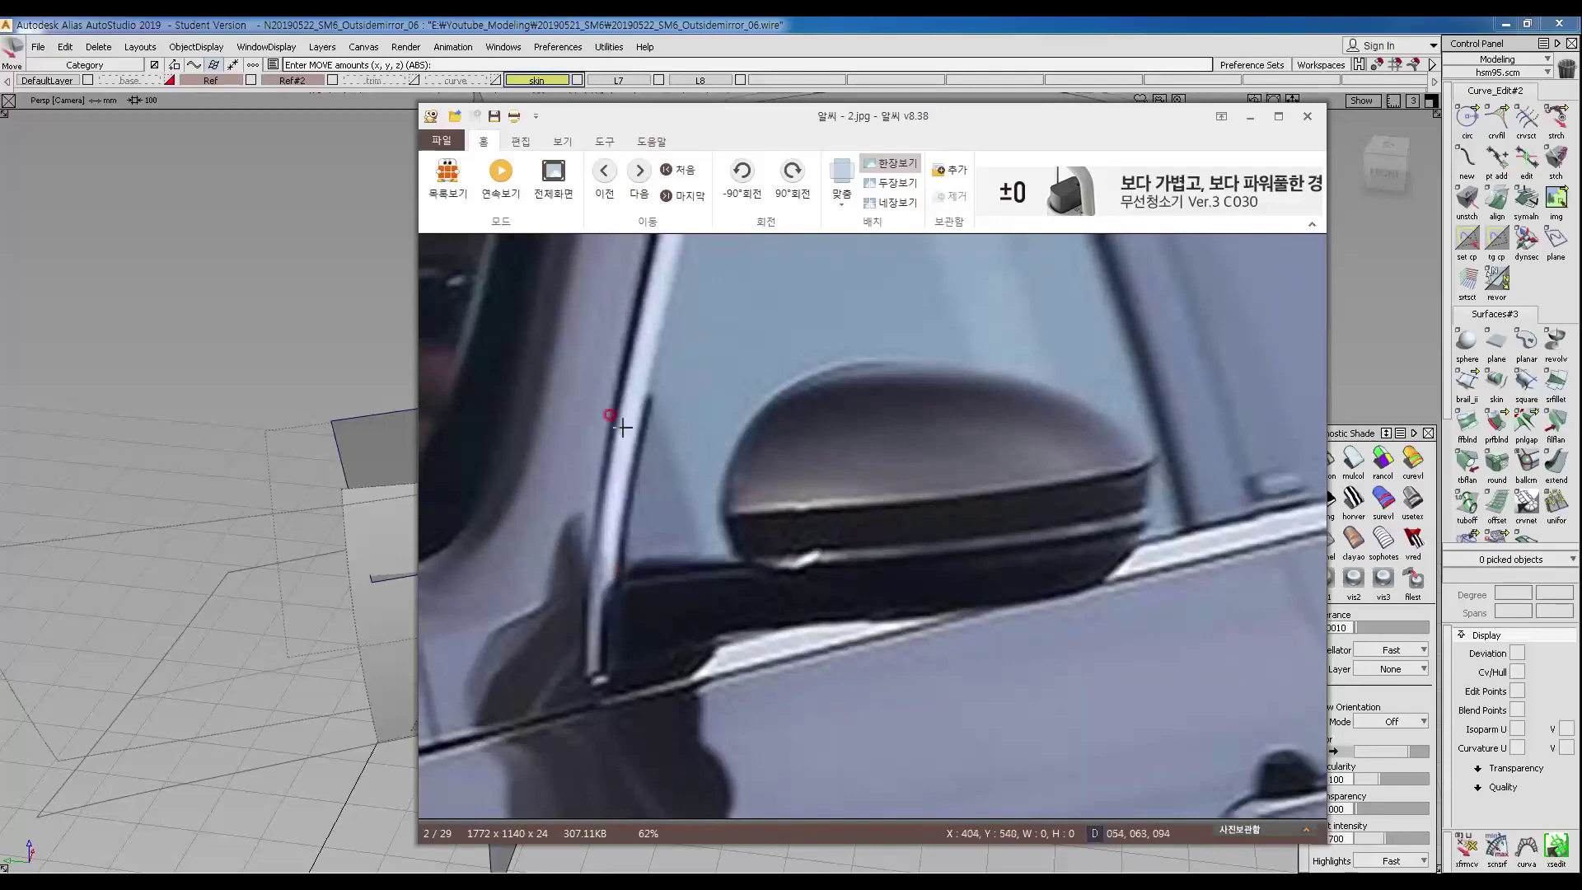
click(604, 175)
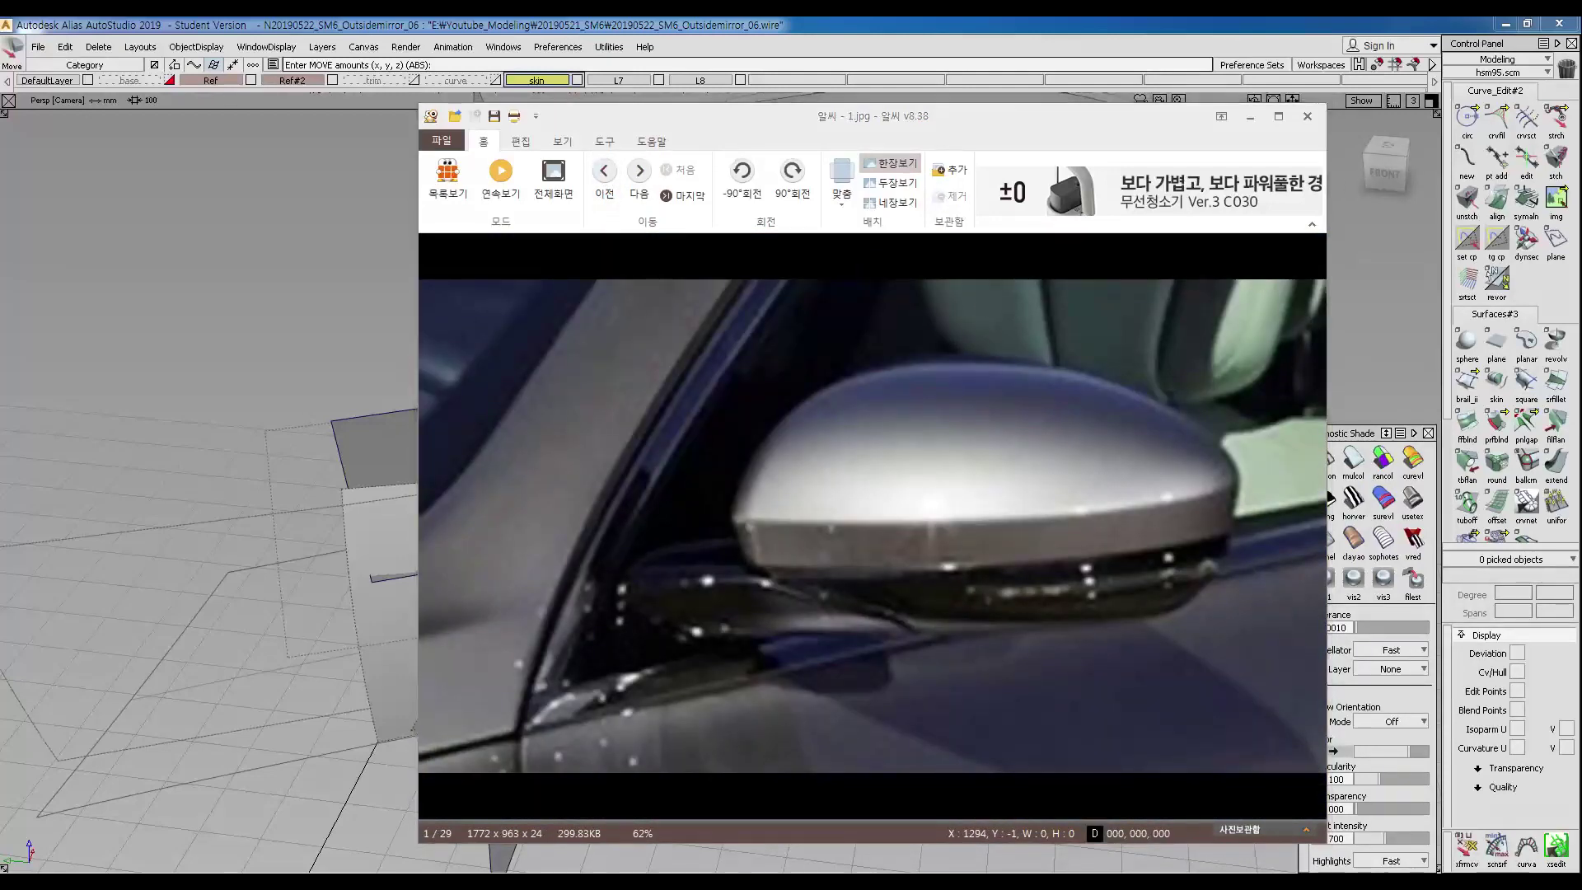
Mark the triangular door panel, arm outline and top plane over photo 1.jpg, clear the marks and return to Alias.
mouse_move(738, 356)
mouse_down()
mouse_move(552, 692)
mouse_move(822, 611)
mouse_up()
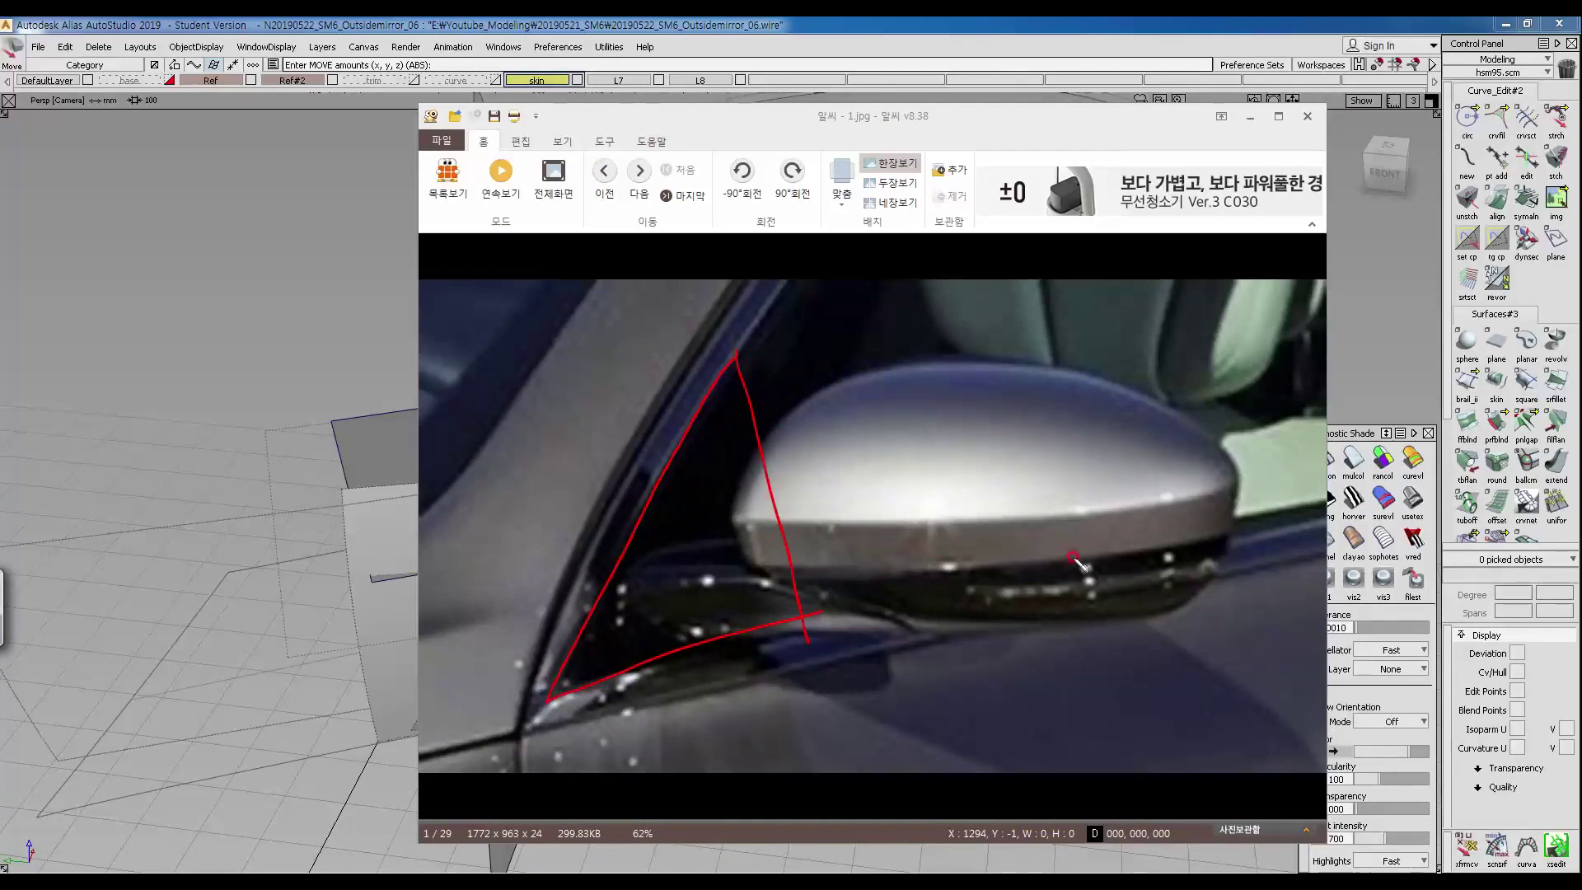
drag(624, 637, 1005, 618)
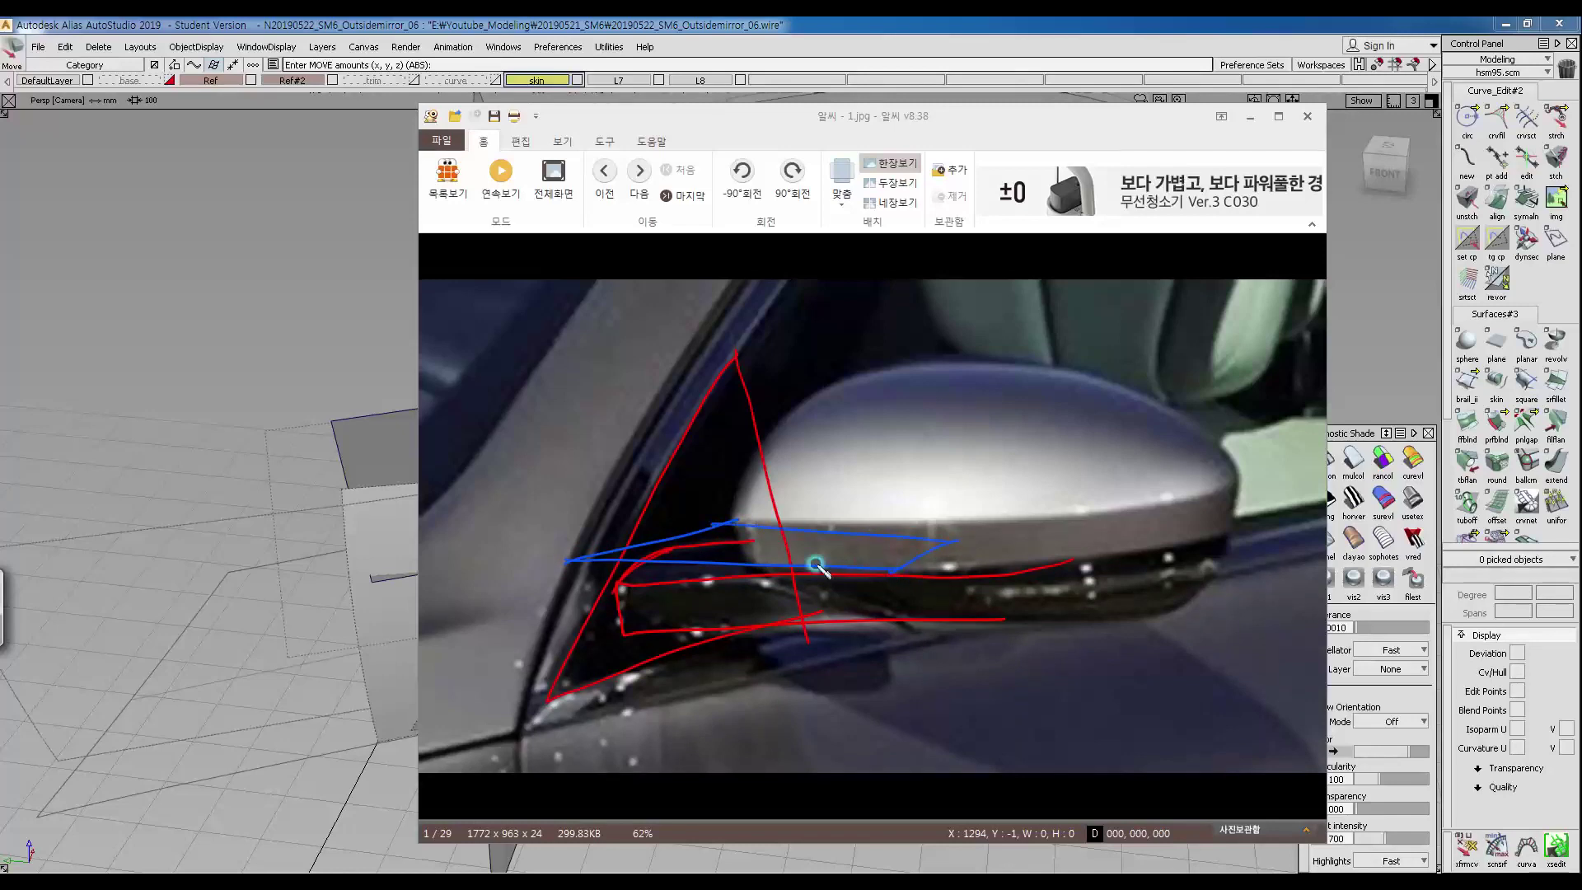
drag(564, 588, 834, 570)
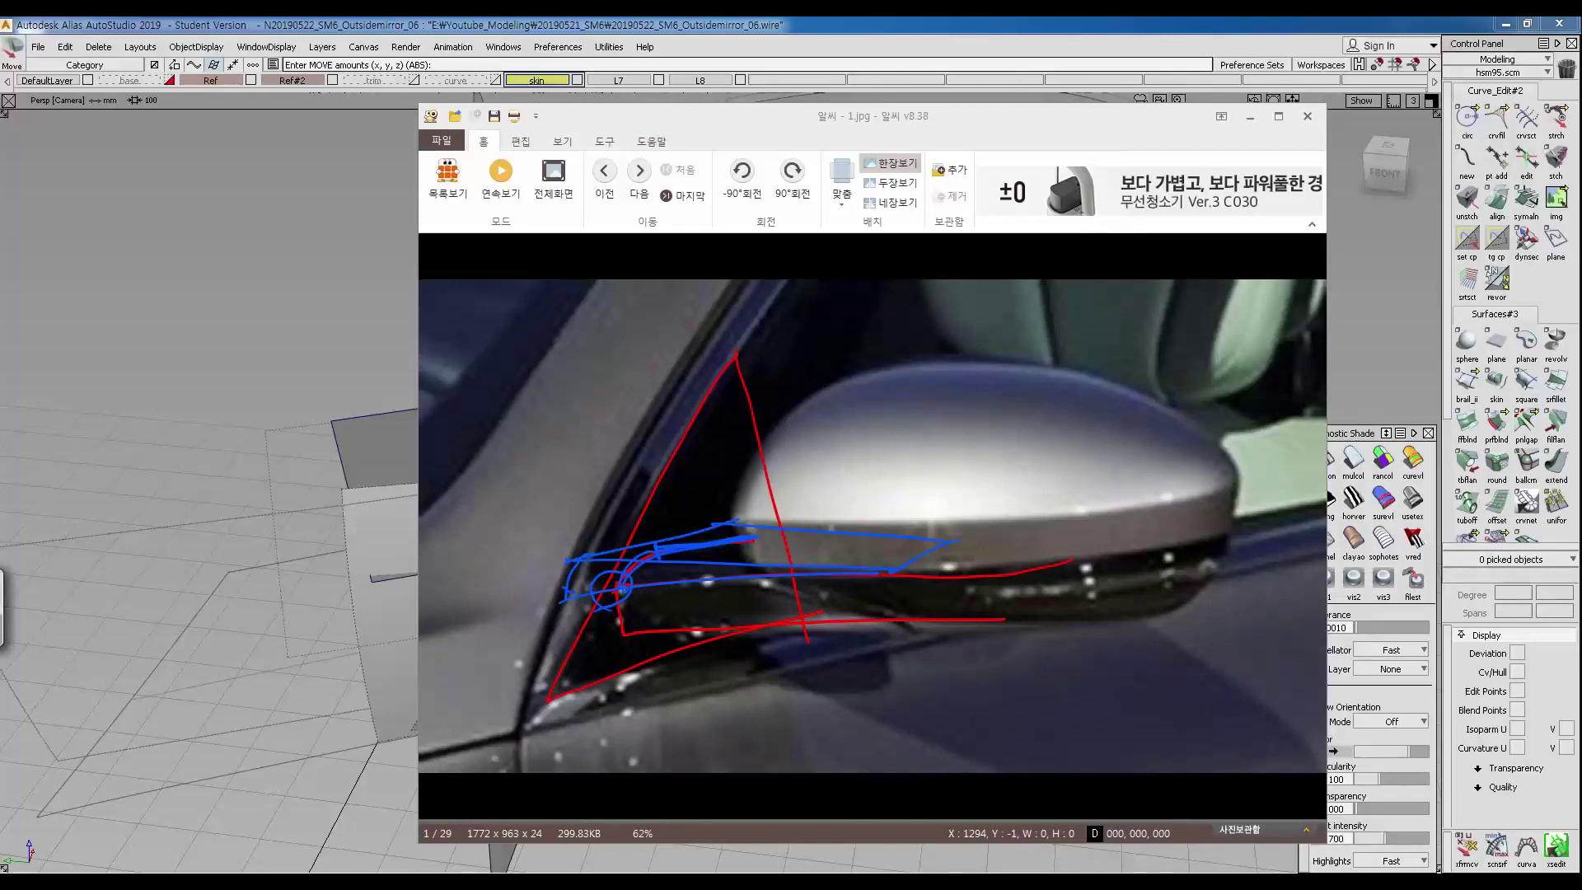
key(Escape)
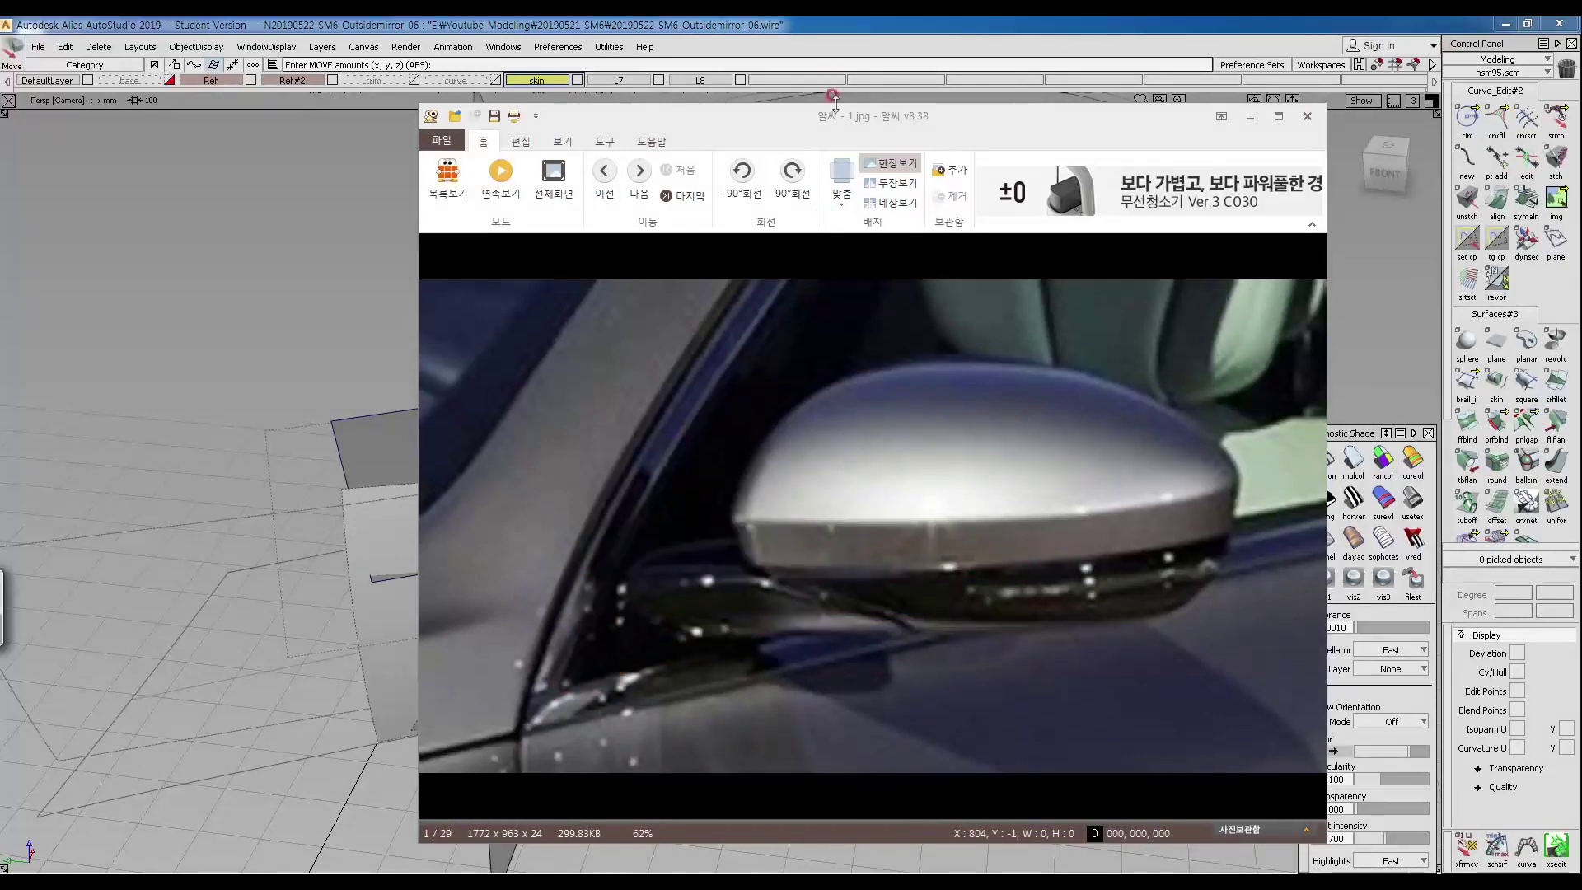
drag(699, 125, 1581, 140)
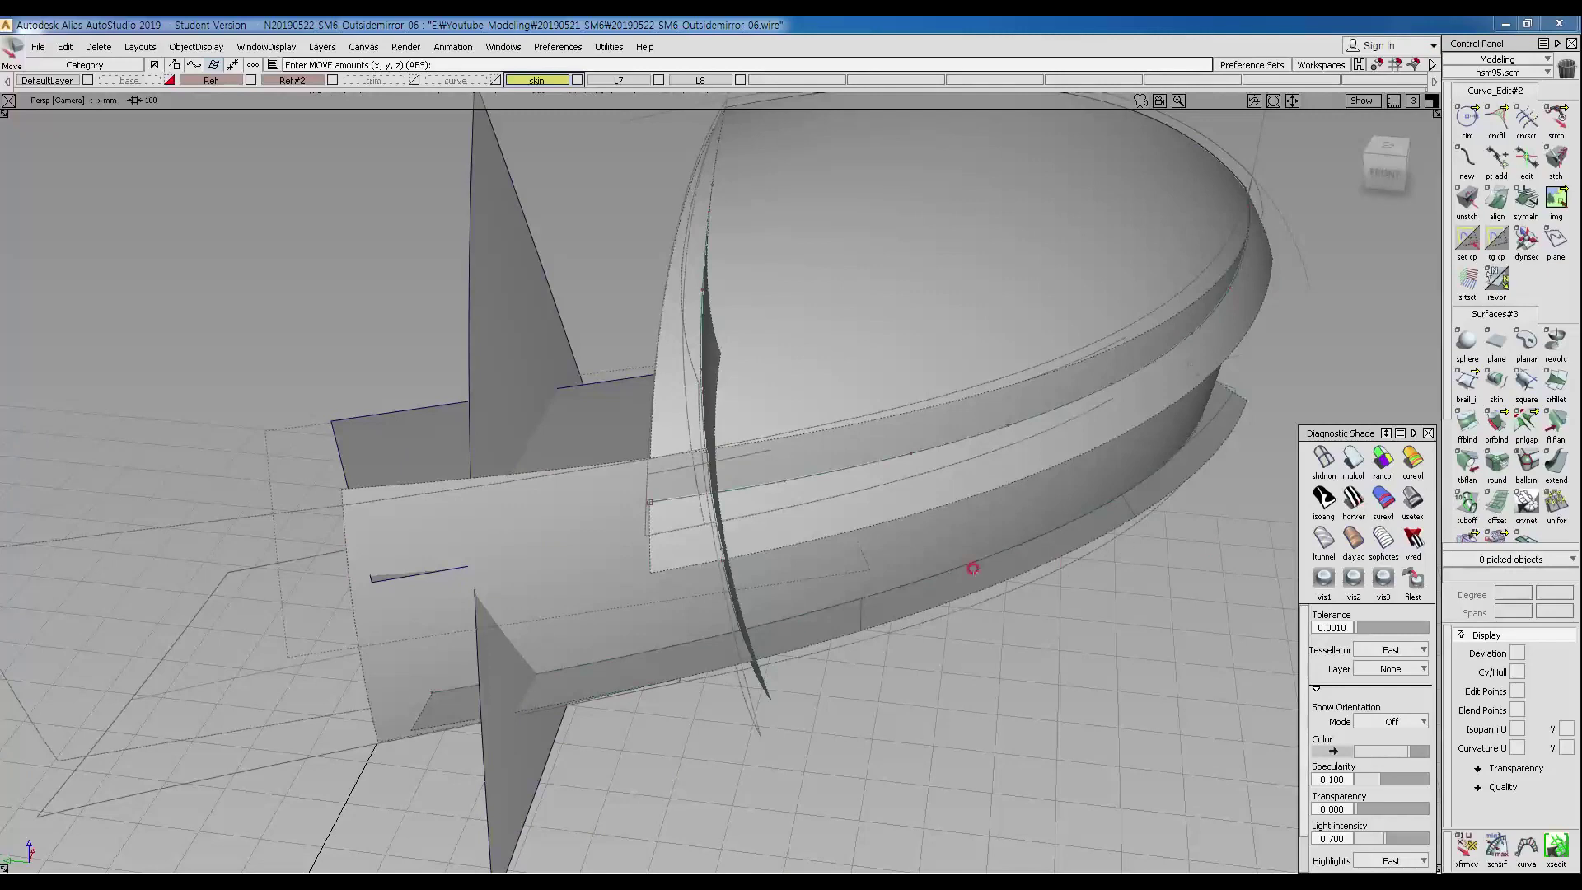
Intersect the arm's outer side surface with the triangular door-side surface.
alt+shift+drag(644, 565, 445, 534)
alt+shift+right_drag(445, 534, 501, 519)
alt+shift+drag(501, 520, 498, 483)
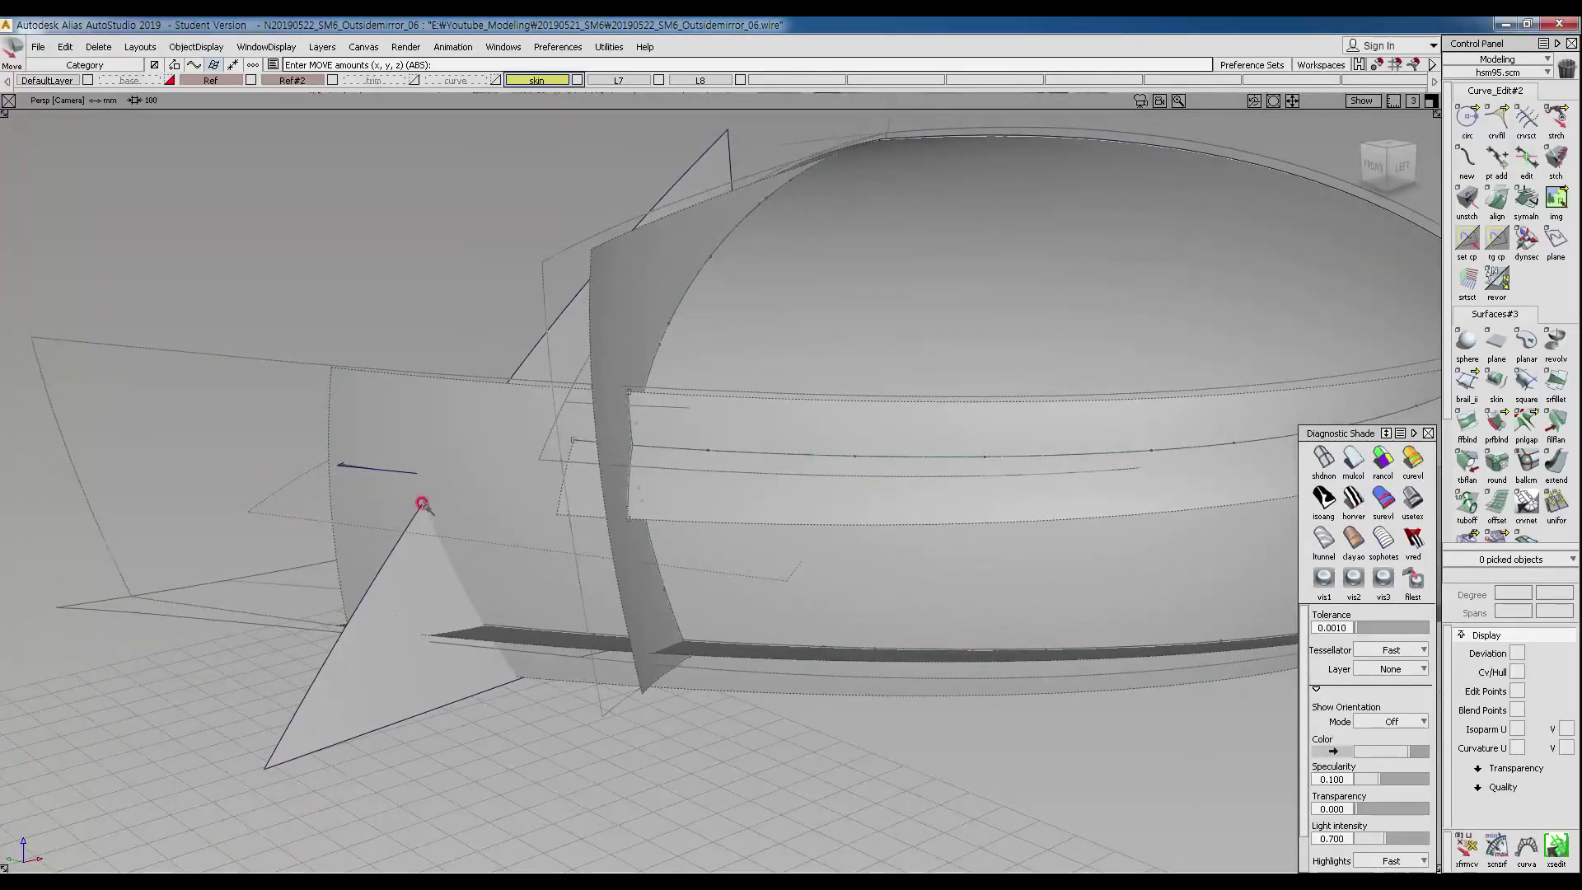
ctrl+shift+right_click(491, 536)
ctrl+shift+right_drag(440, 538, 437, 537)
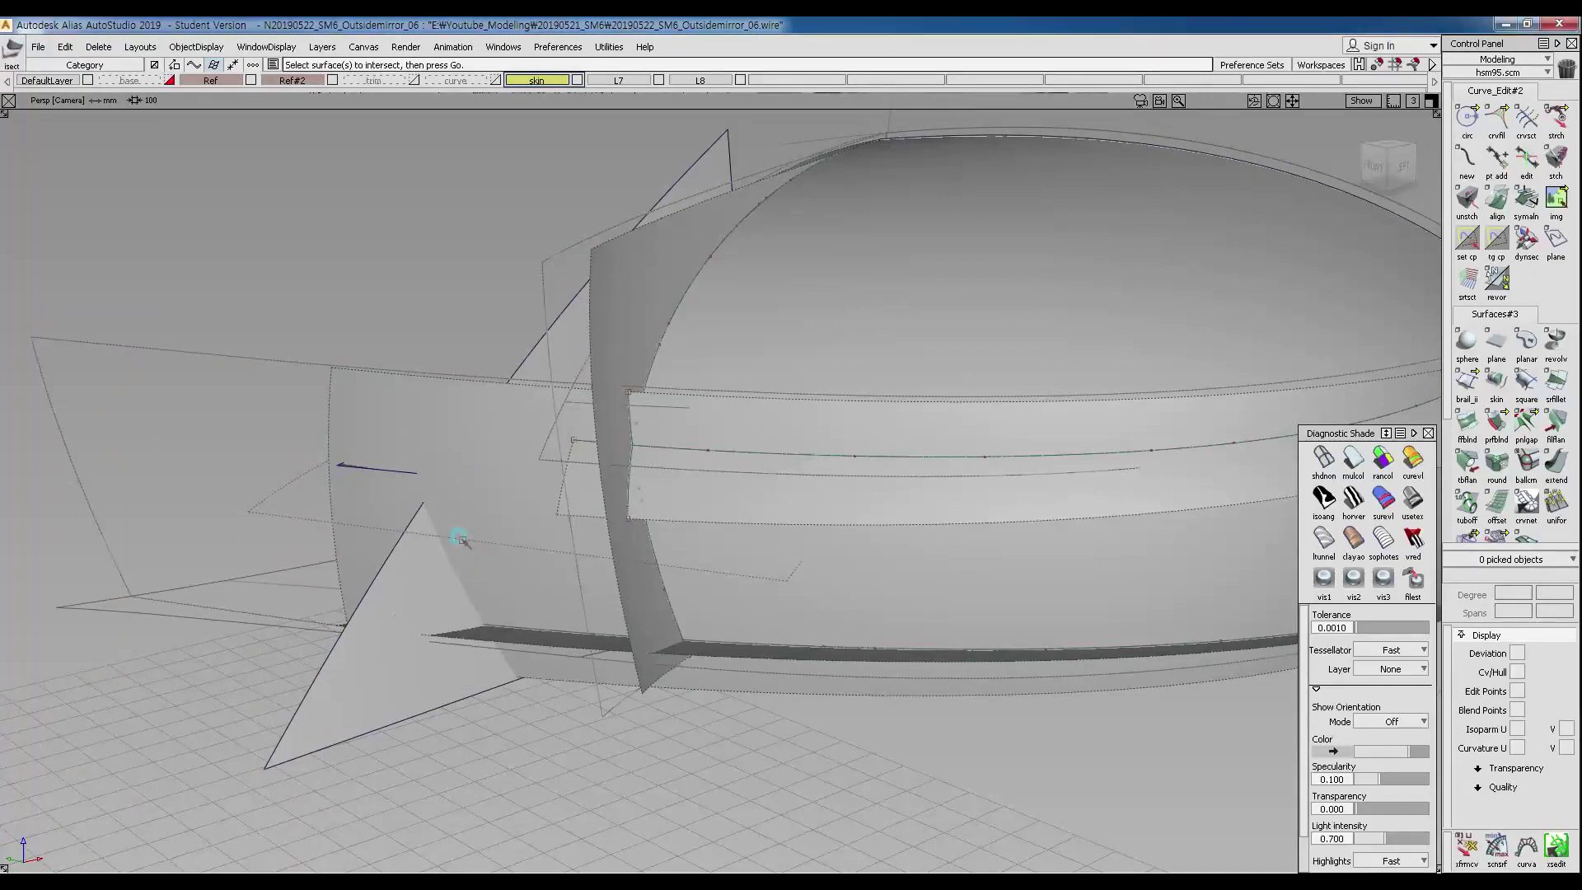
click(461, 544)
click(330, 698)
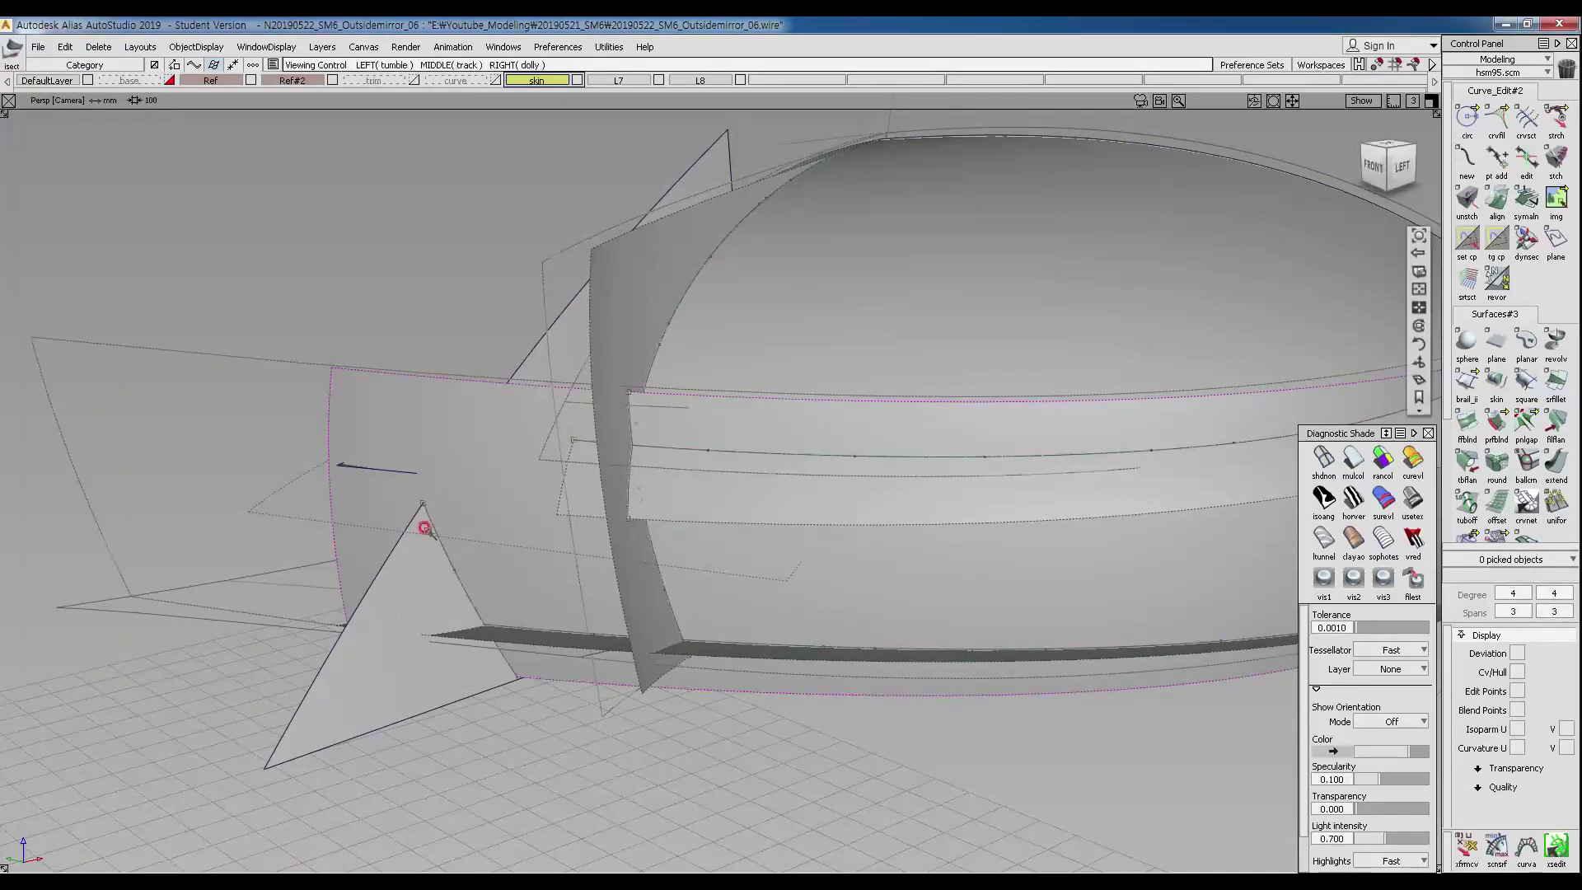
Mark the top plane's edge, its lowered position and the curved cross-section over the arm, and clear the marks.
scroll(424, 523, up, 3)
ctrl+shift+drag(265, 377, 263, 397)
click(258, 396)
alt+shift+drag(421, 486, 432, 514)
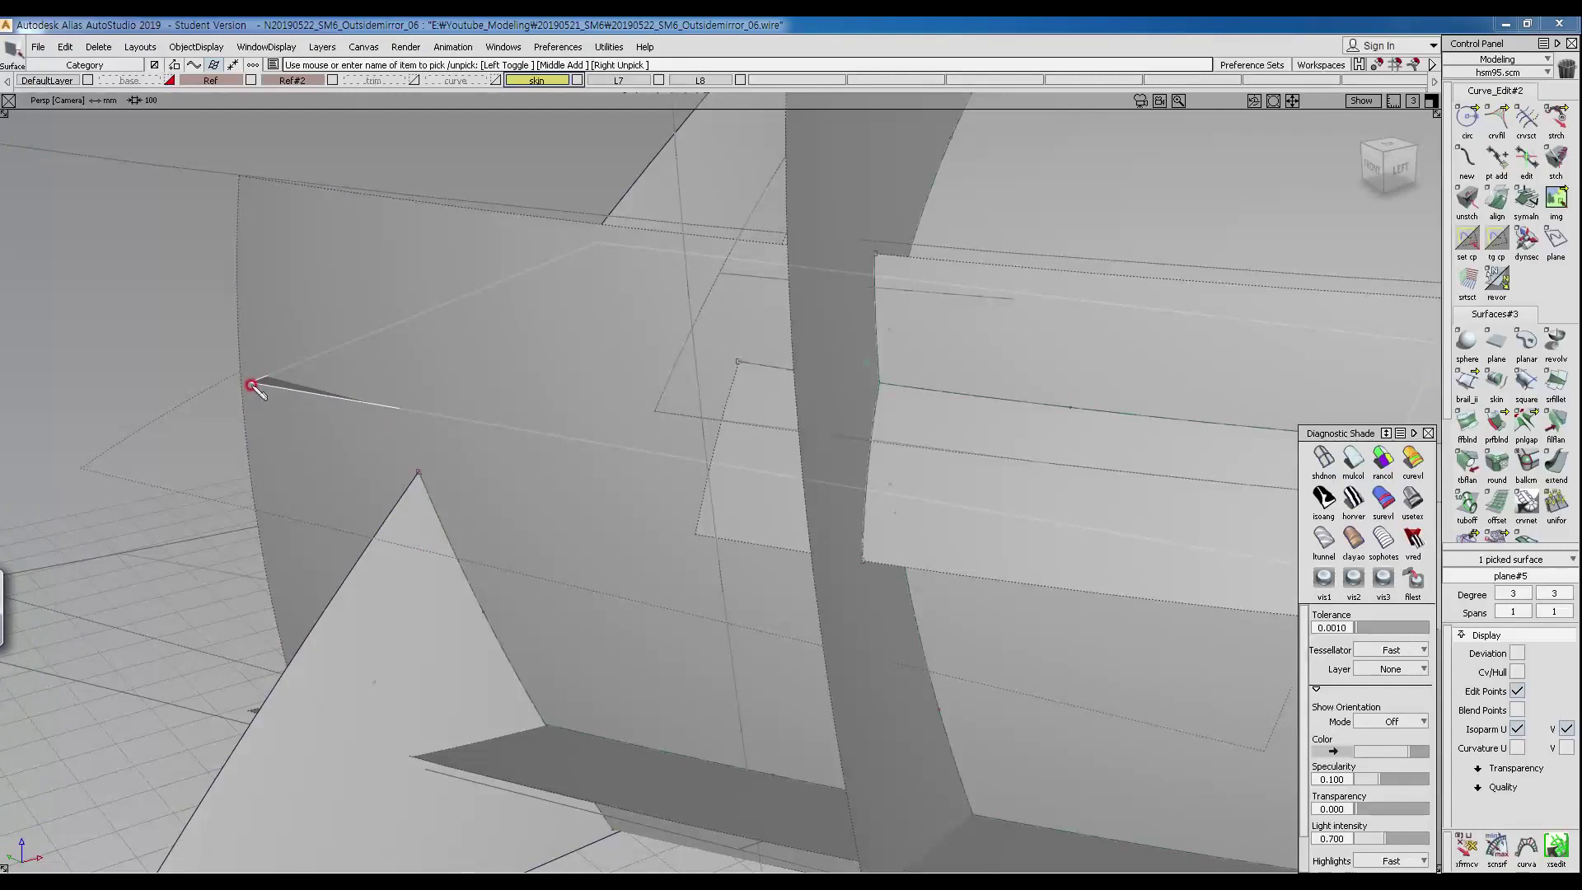
drag(399, 414, 712, 460)
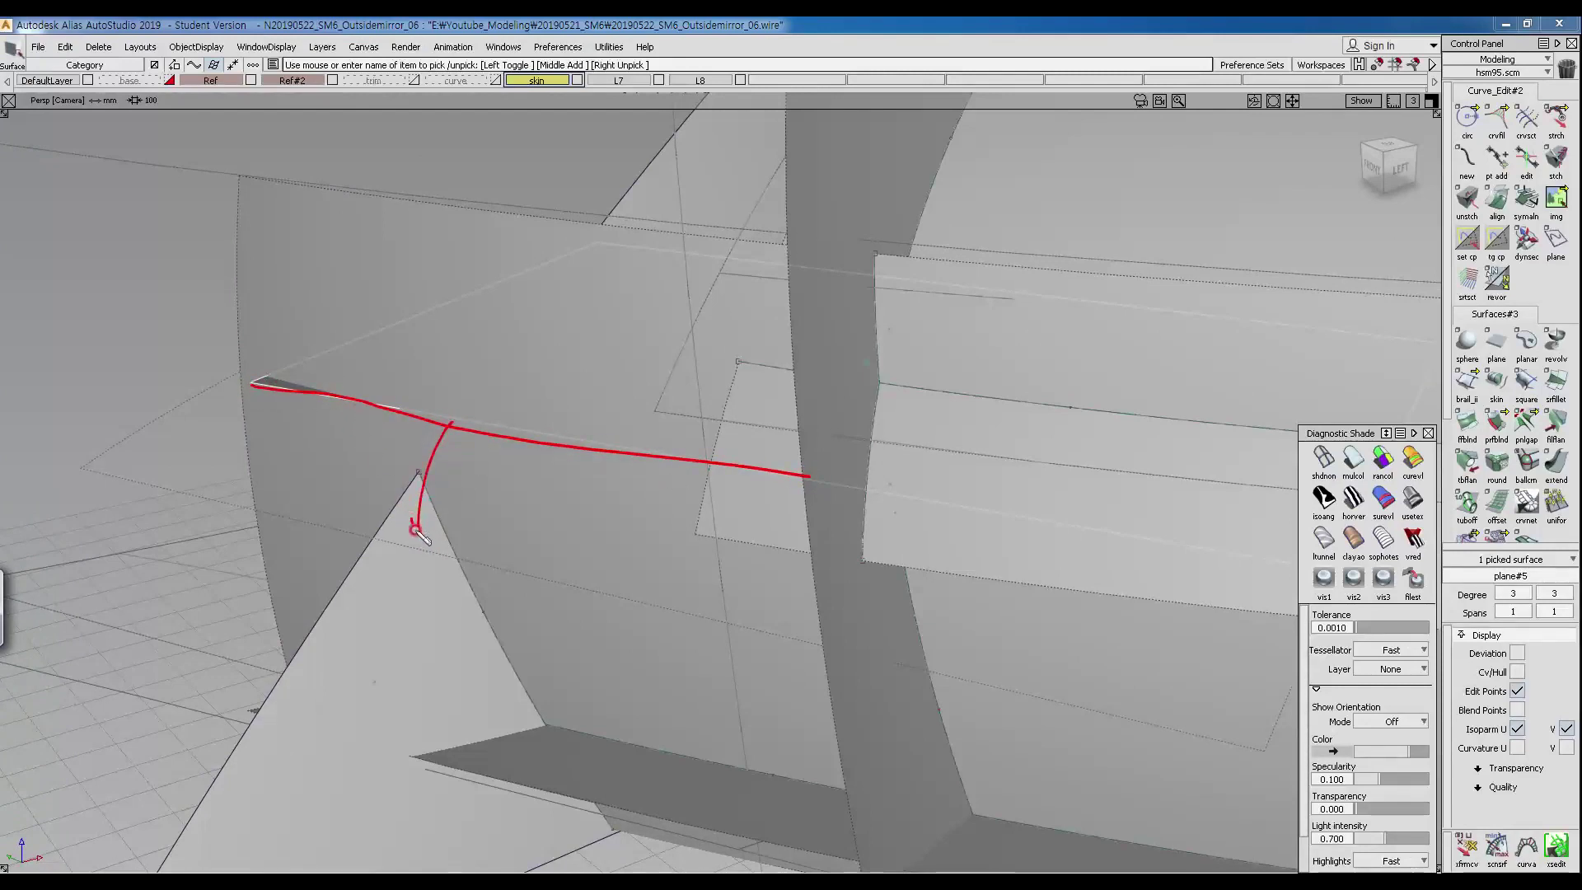
drag(306, 496, 847, 627)
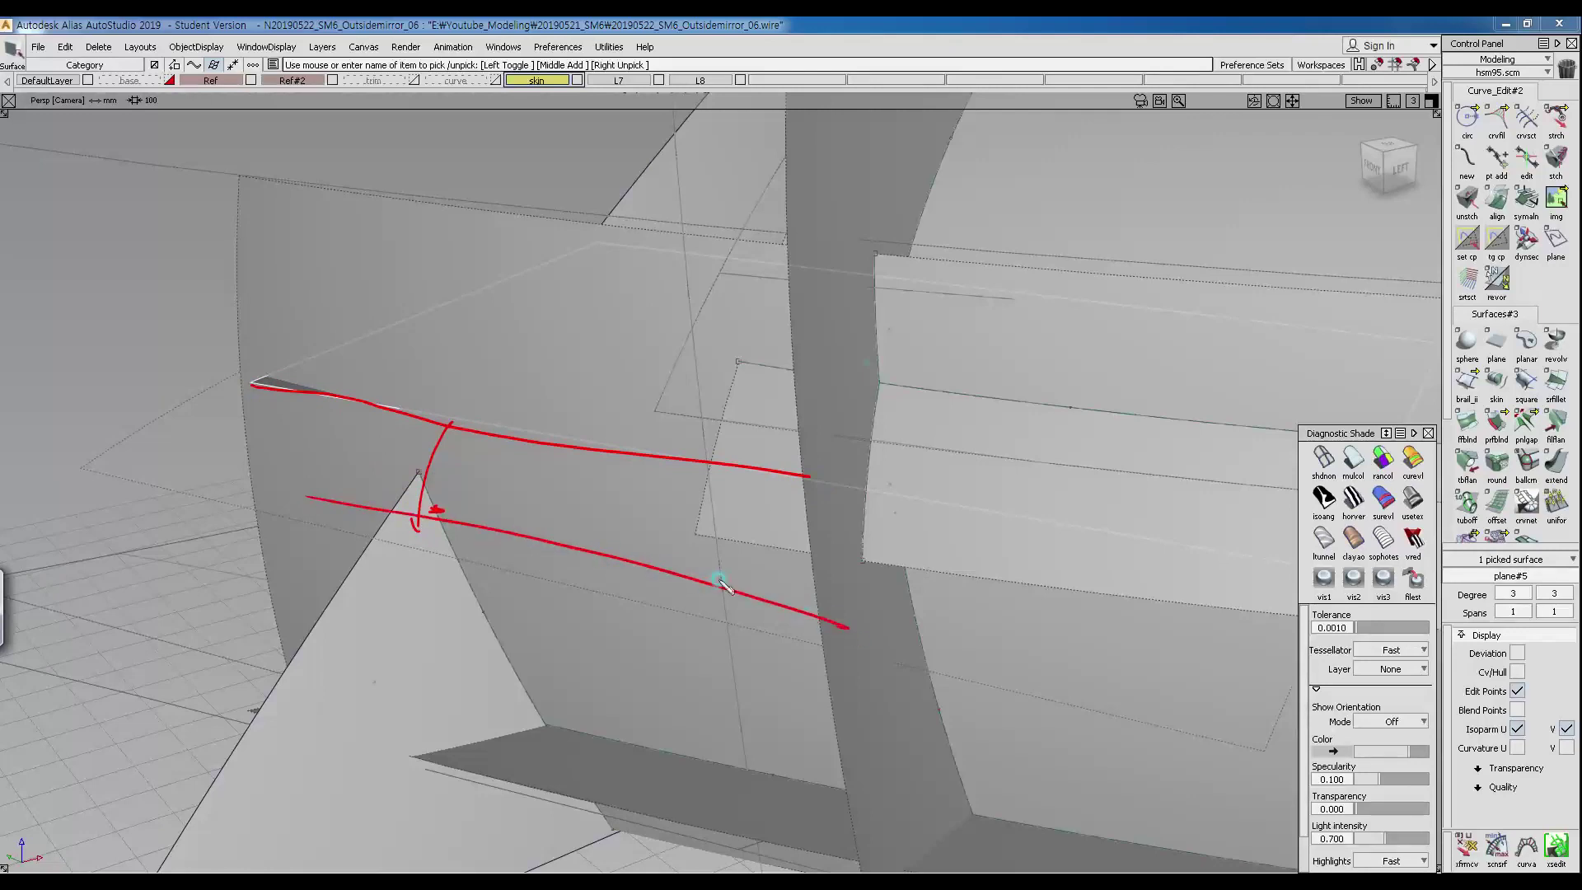
drag(463, 300, 708, 212)
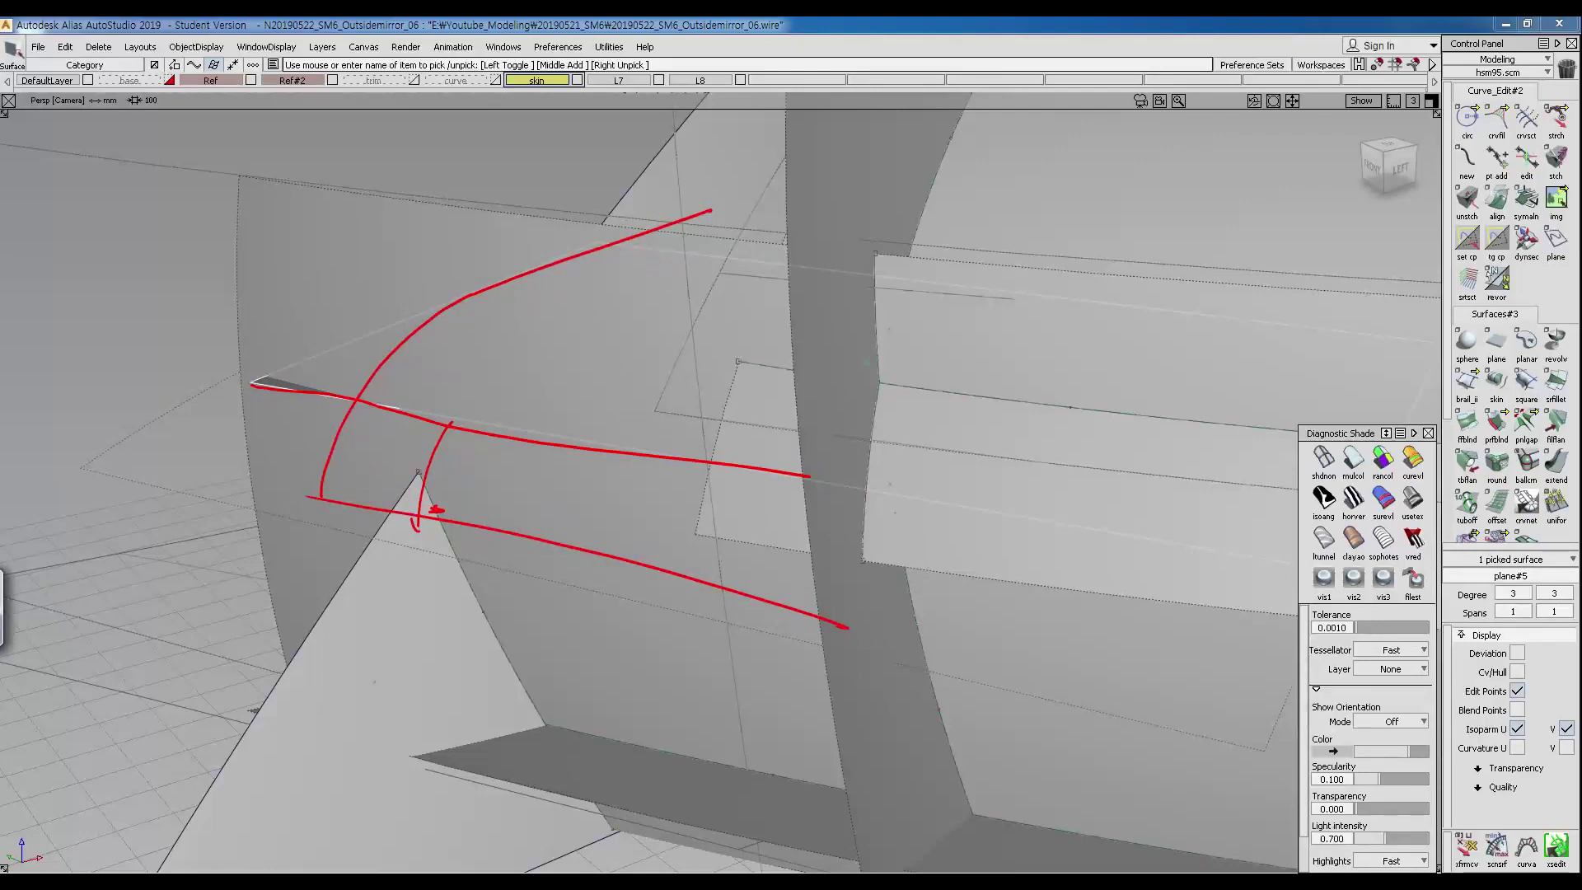
key(Escape)
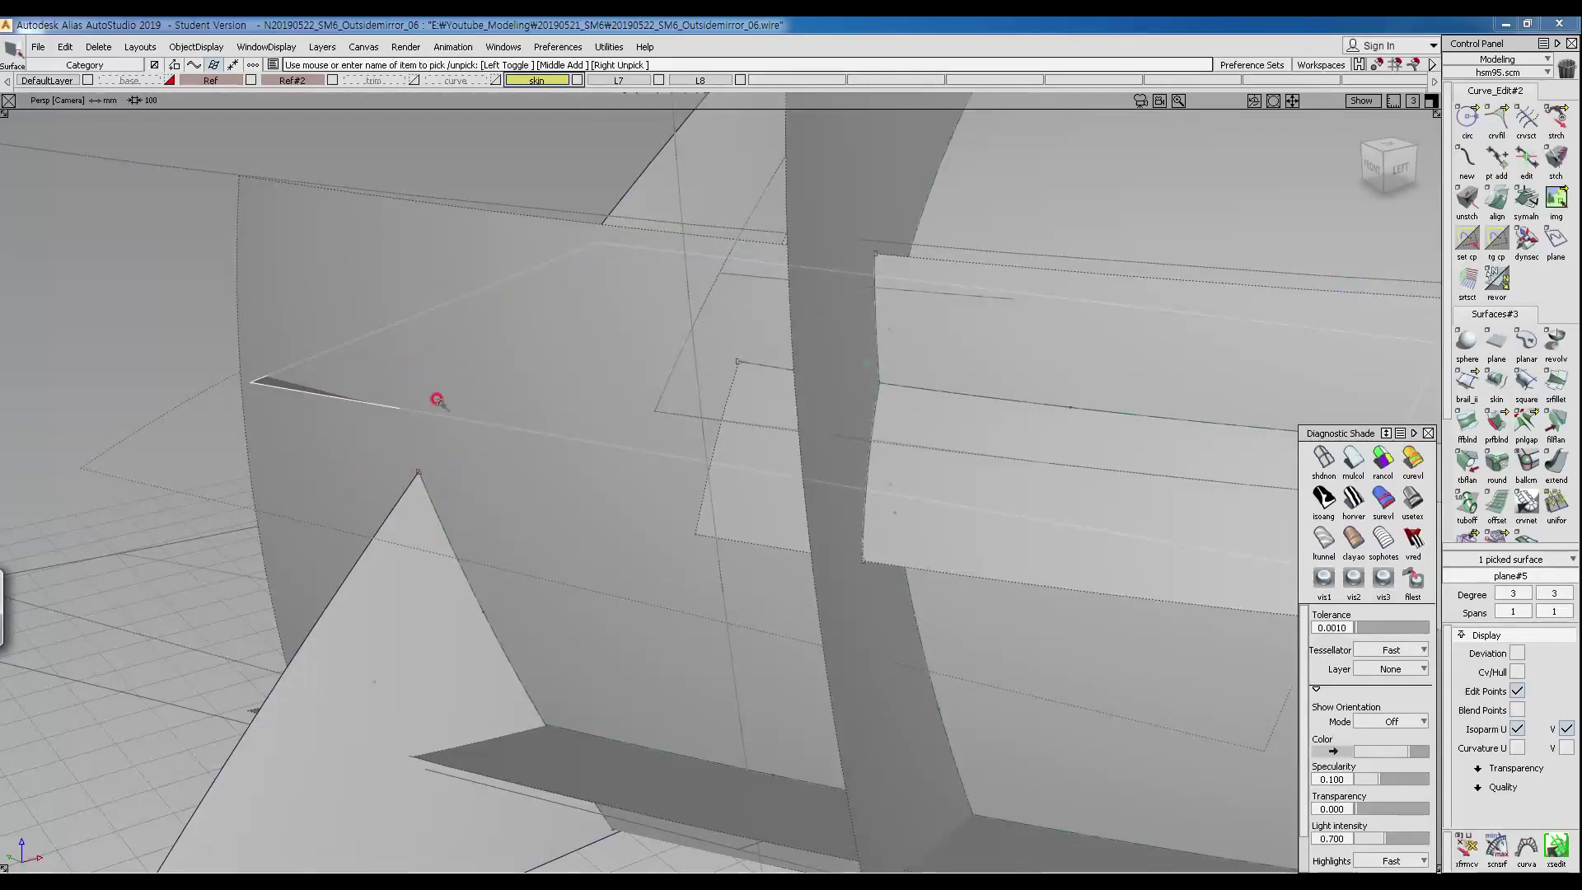
Display the control vertices and hull of the arm's top plane and turn off that plane's shading.
alt+shift+drag(367, 395, 402, 340)
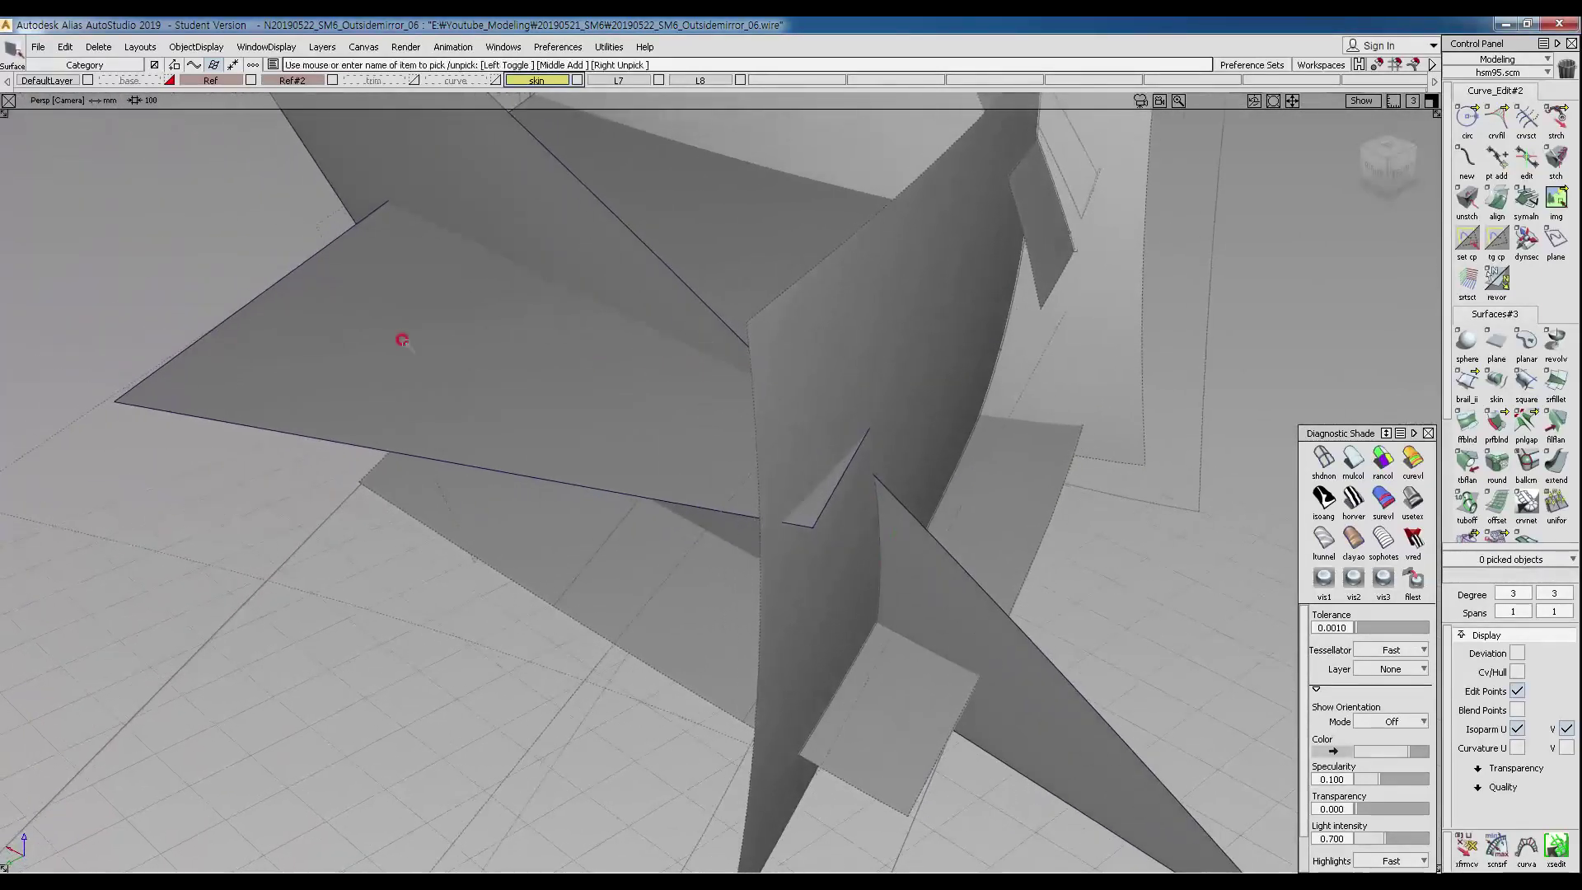
click(403, 367)
alt+shift+drag(742, 459, 810, 464)
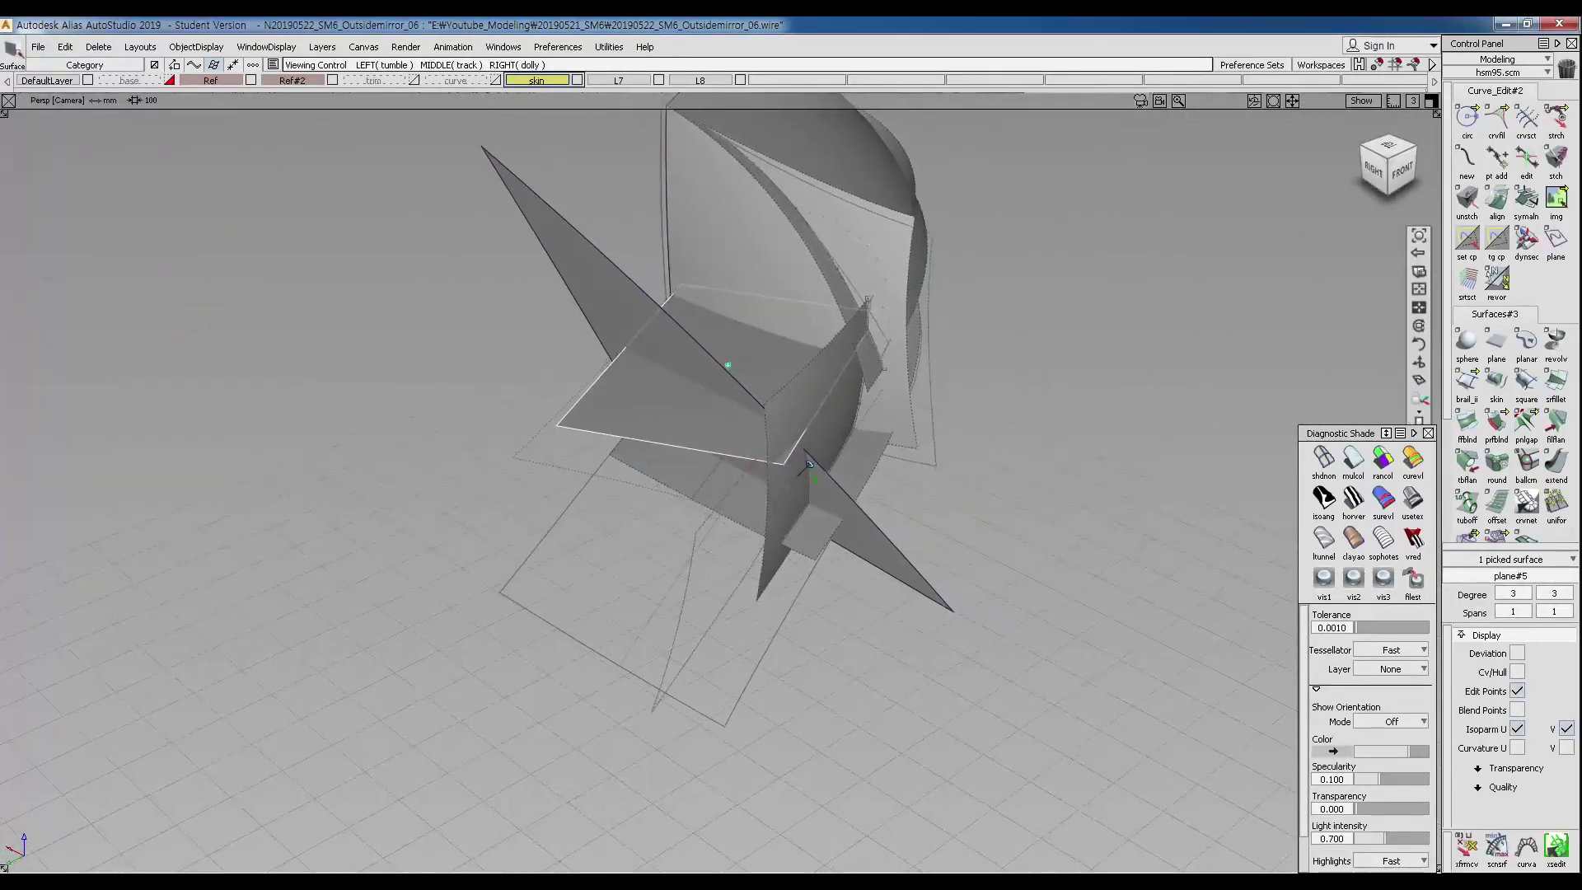
click(1517, 671)
mouse_move(681, 459)
alt+shift+mouse_down()
mouse_move(720, 530)
mouse_move(272, 505)
mouse_move(882, 393)
mouse_move(911, 346)
alt+shift+mouse_up()
mouse_move(809, 526)
ctrl+shift+mouse_down()
mouse_move(785, 323)
mouse_move(721, 346)
mouse_move(783, 380)
ctrl+shift+mouse_up()
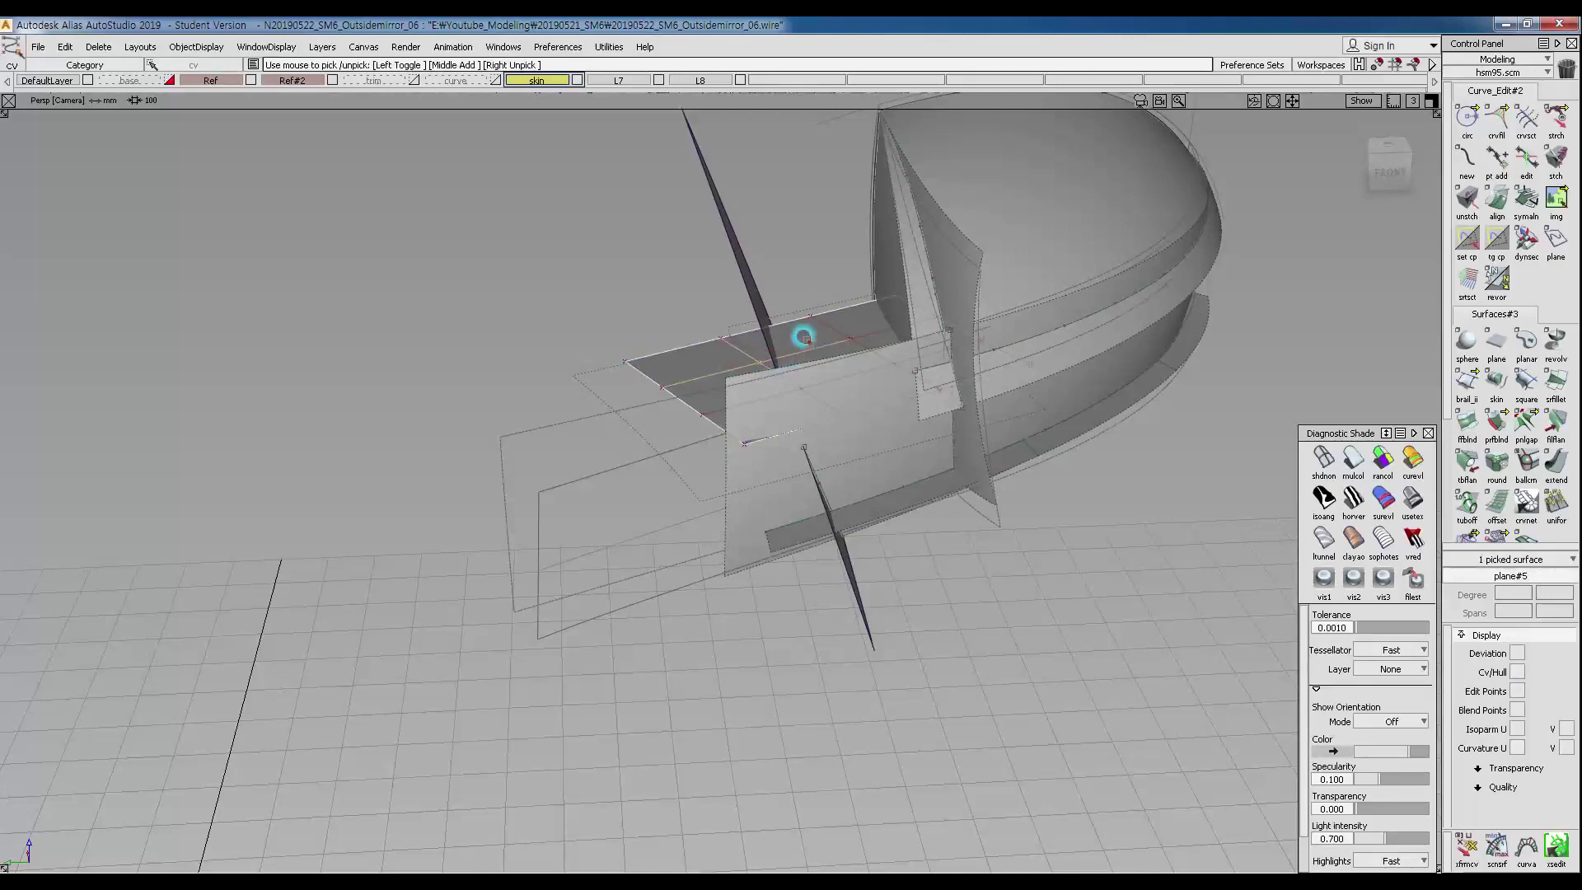
drag(828, 323, 876, 354)
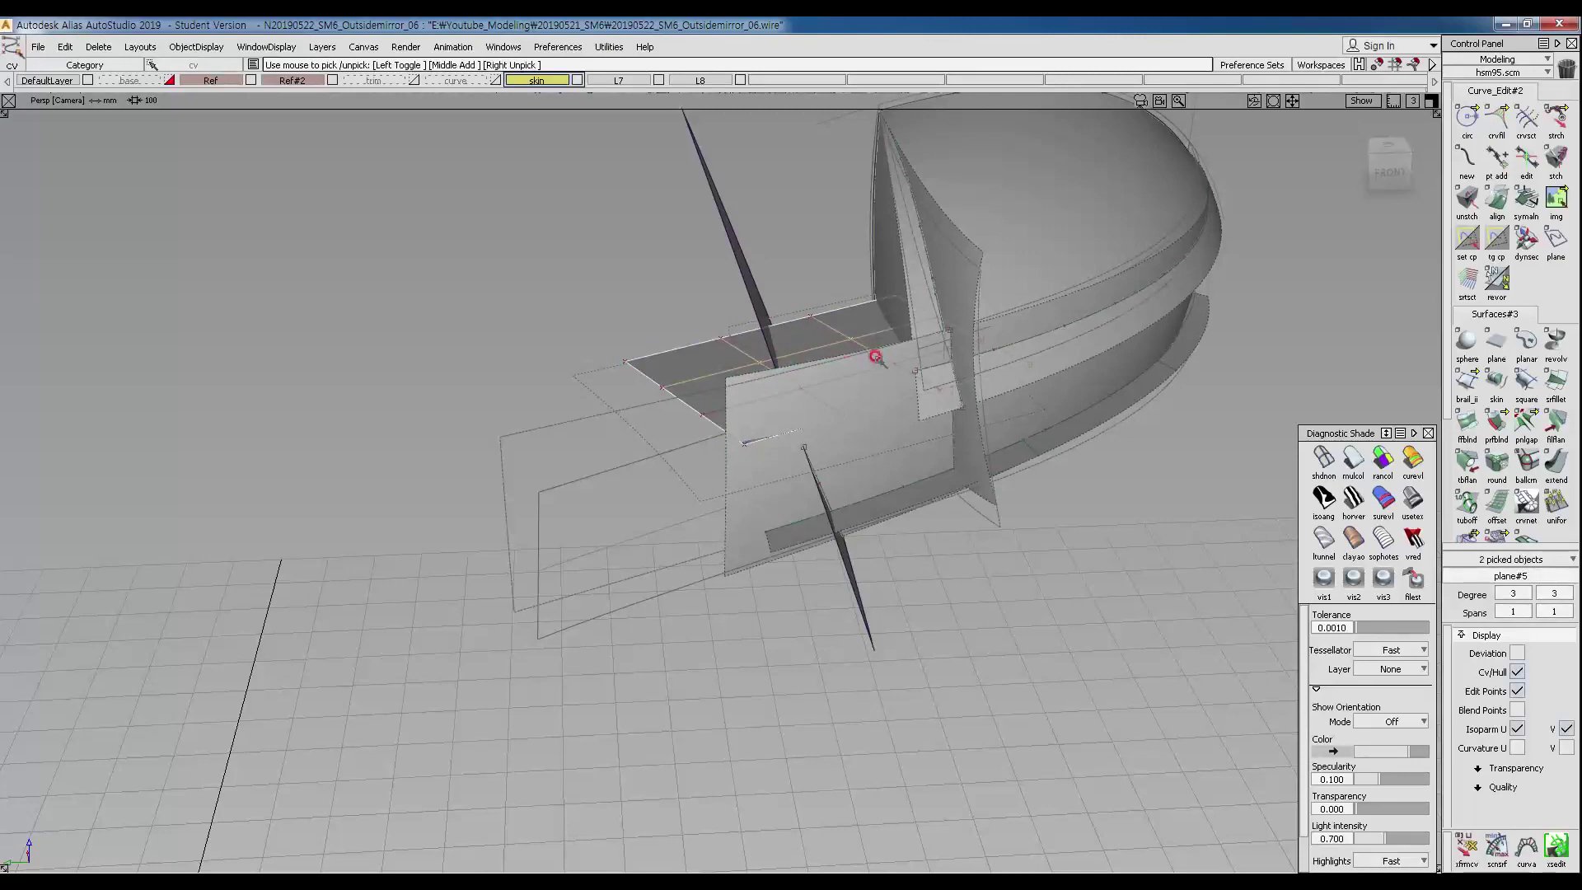
click(1325, 460)
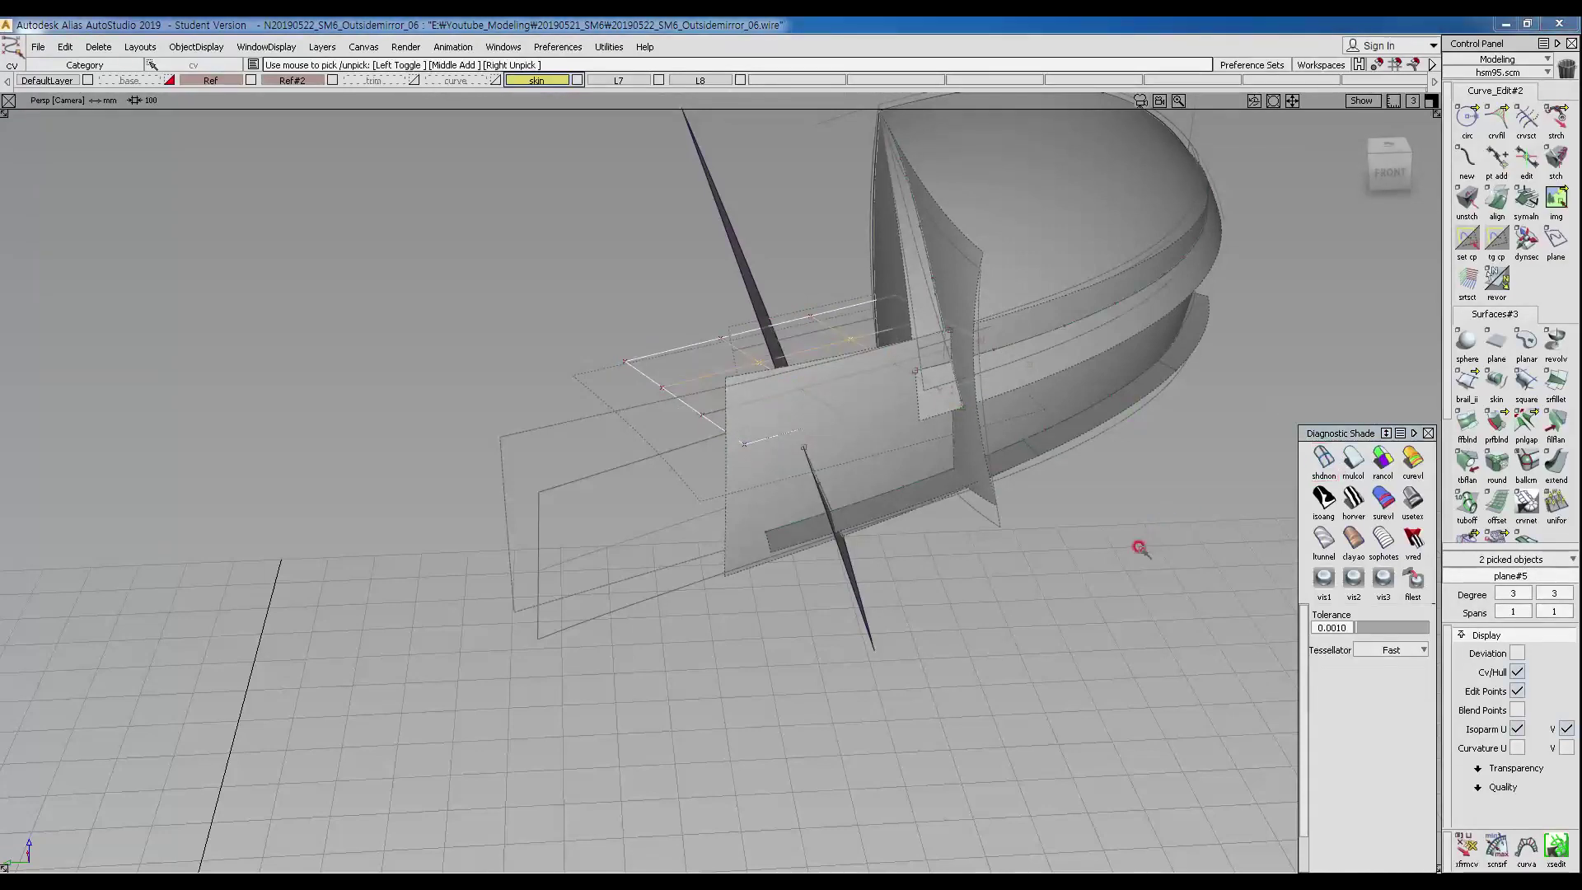
Lower the row of control vertices along the top plane's outer edge to bend the plane downward there.
click(761, 360)
ctrl+shift+right_drag(943, 377, 988, 406)
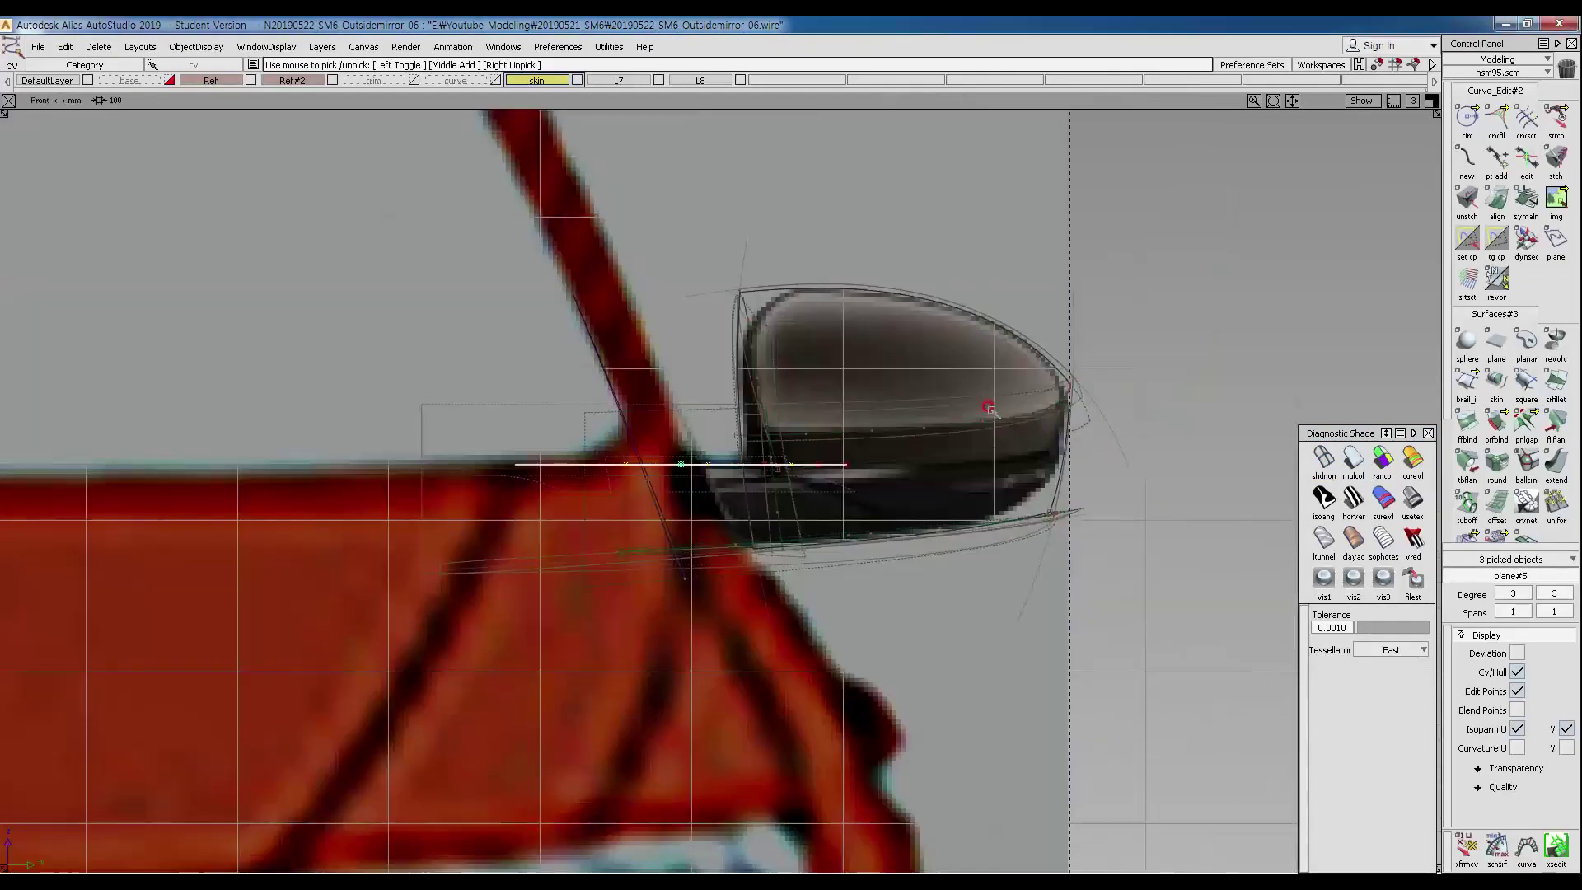
click(749, 456)
ctrl+shift+right_drag(749, 456, 816, 371)
alt+shift+drag(816, 371, 791, 466)
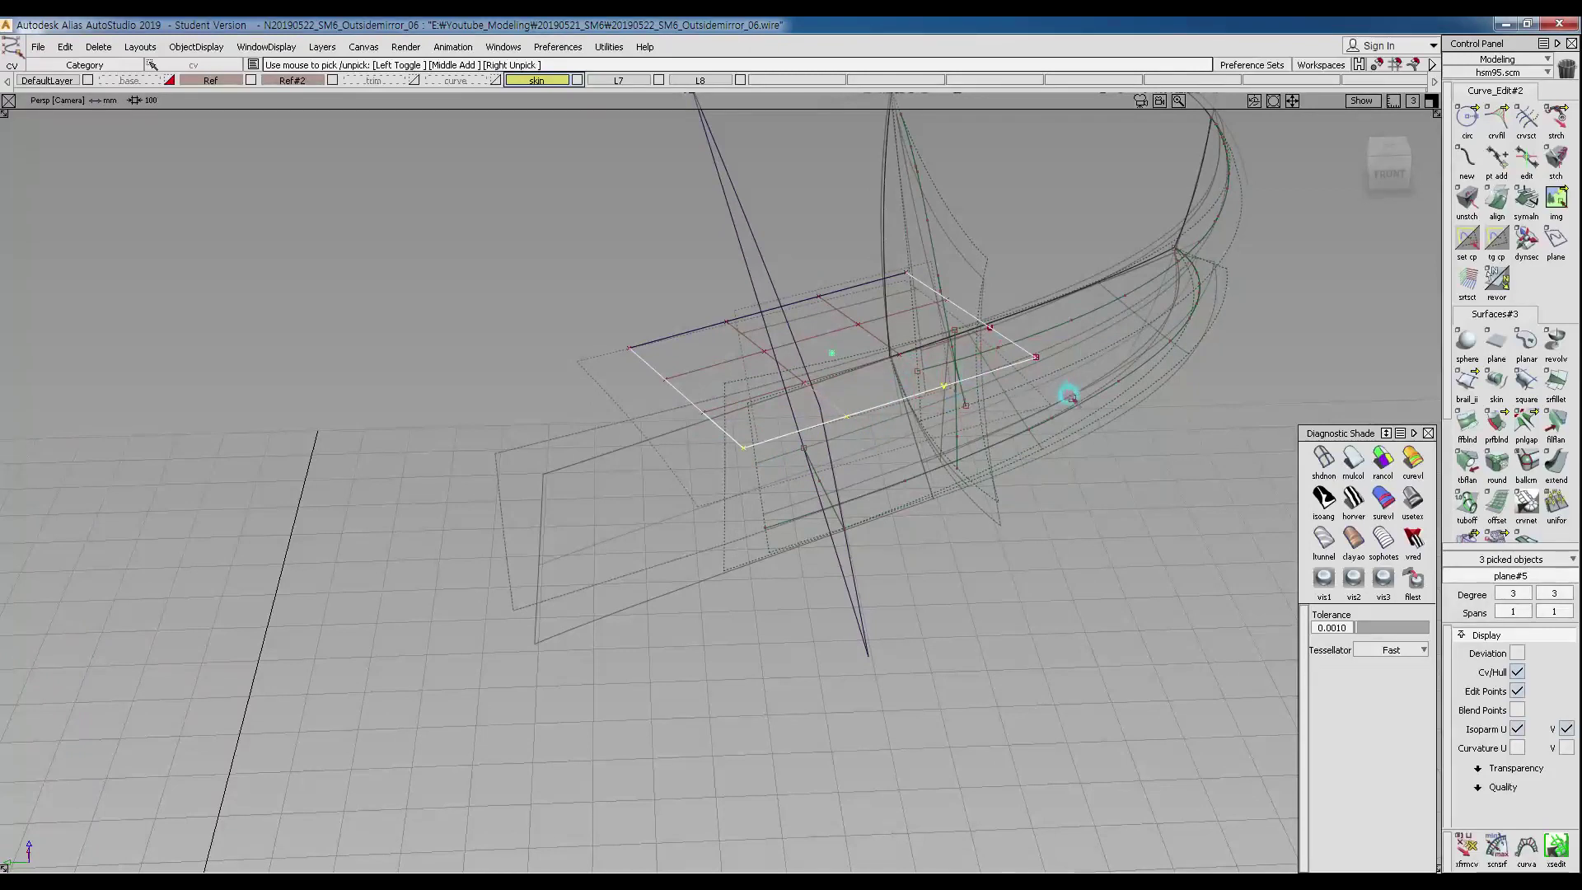
alt+shift+drag(1063, 393, 819, 459)
ctrl+shift+middle_drag(785, 470, 786, 446)
right_drag(787, 445, 786, 475)
alt+shift+drag(786, 477, 643, 408)
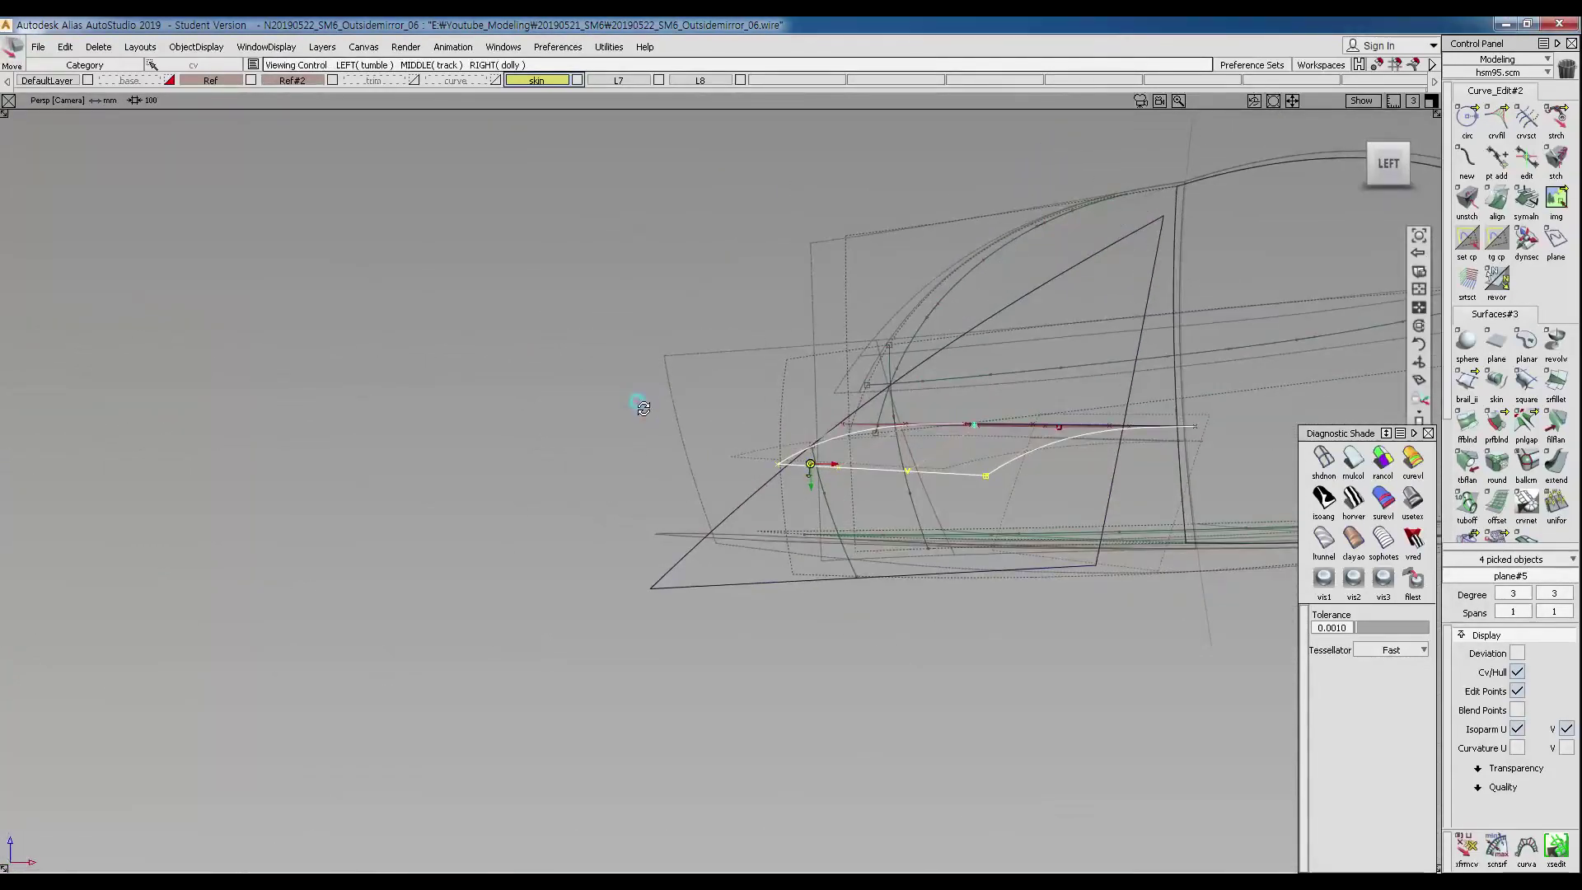
alt+shift+drag(778, 480, 907, 452)
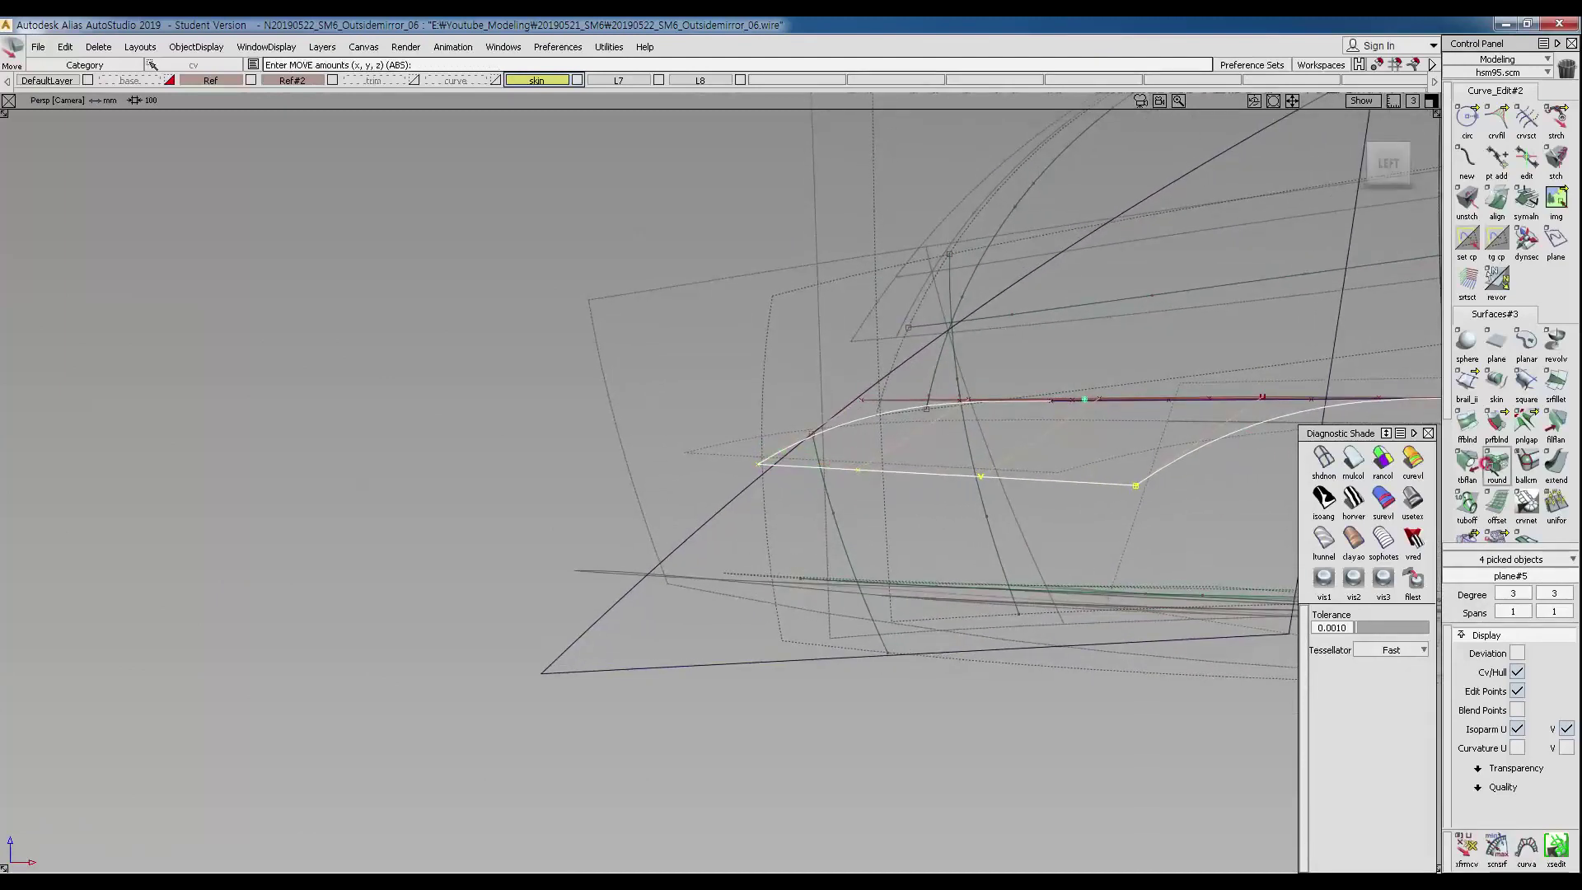
Shade the surfaces and examine how the bent top plane meets the outer side surface and door-side triangle.
click(1352, 459)
ctrl+shift+drag(981, 581, 1071, 480)
click(1351, 459)
mouse_move(857, 449)
alt+shift+mouse_down()
mouse_move(841, 486)
mouse_move(838, 436)
mouse_move(717, 403)
alt+shift+mouse_up()
ctrl+shift+drag(664, 313, 953, 420)
click(687, 349)
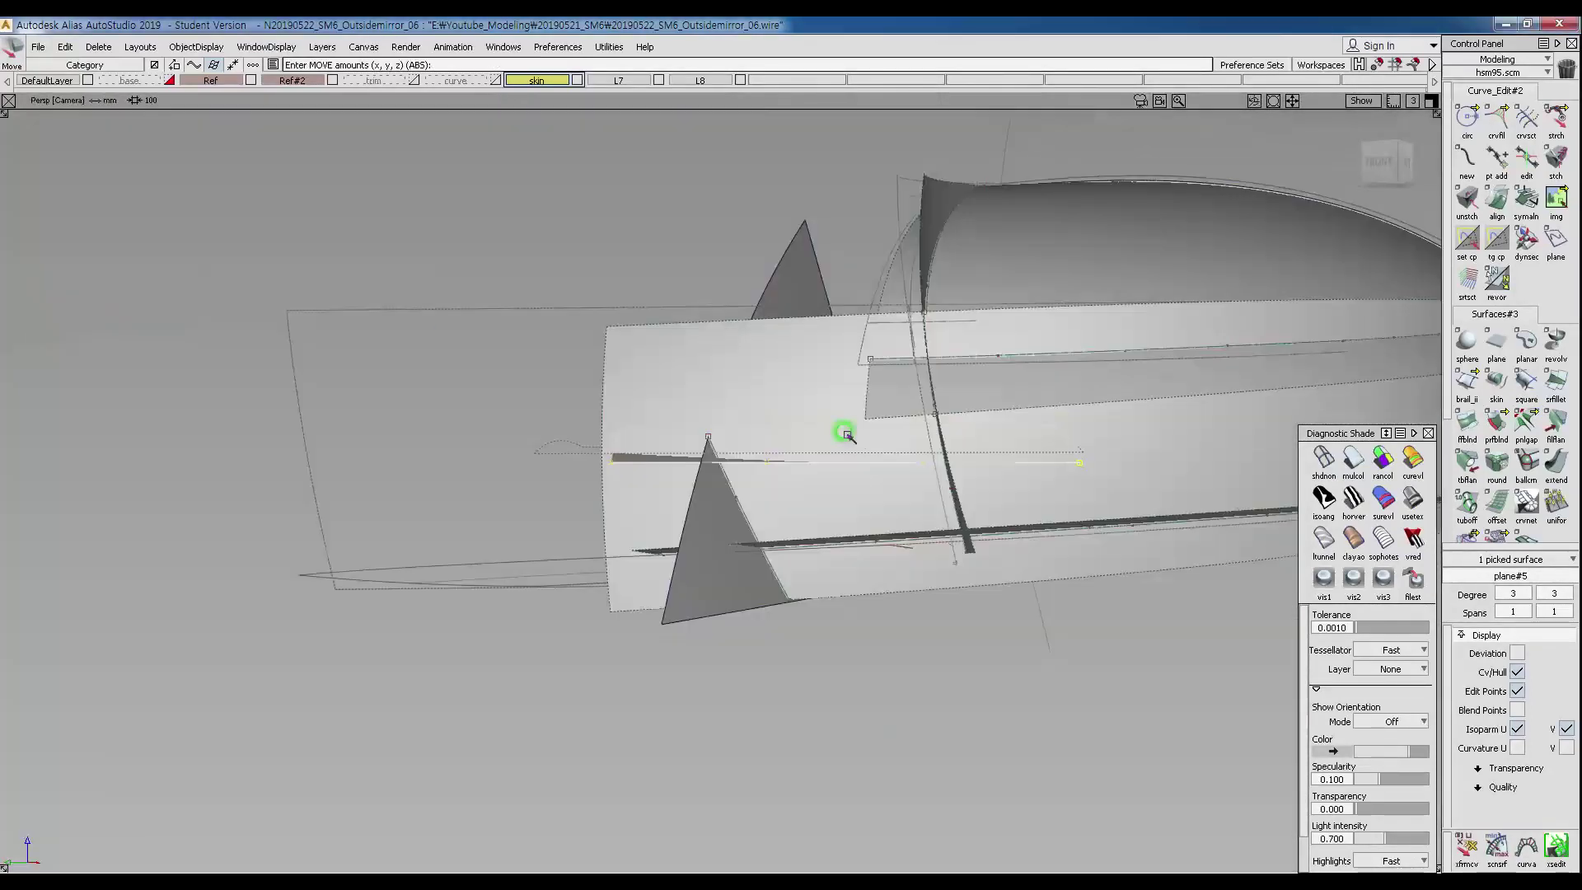
alt+shift+drag(848, 435, 589, 463)
alt+shift+right_drag(626, 486, 811, 523)
alt+shift+drag(811, 523, 770, 371)
In the top view, shift the top plane's control vertex row next to the lowered edge closer to that edge.
ctrl+shift+drag(720, 197, 785, 210)
click(787, 198)
click(952, 396)
alt+shift+middle_drag(1041, 506, 838, 420)
drag(1008, 613, 1173, 751)
alt+shift+right_drag(1107, 583, 908, 420)
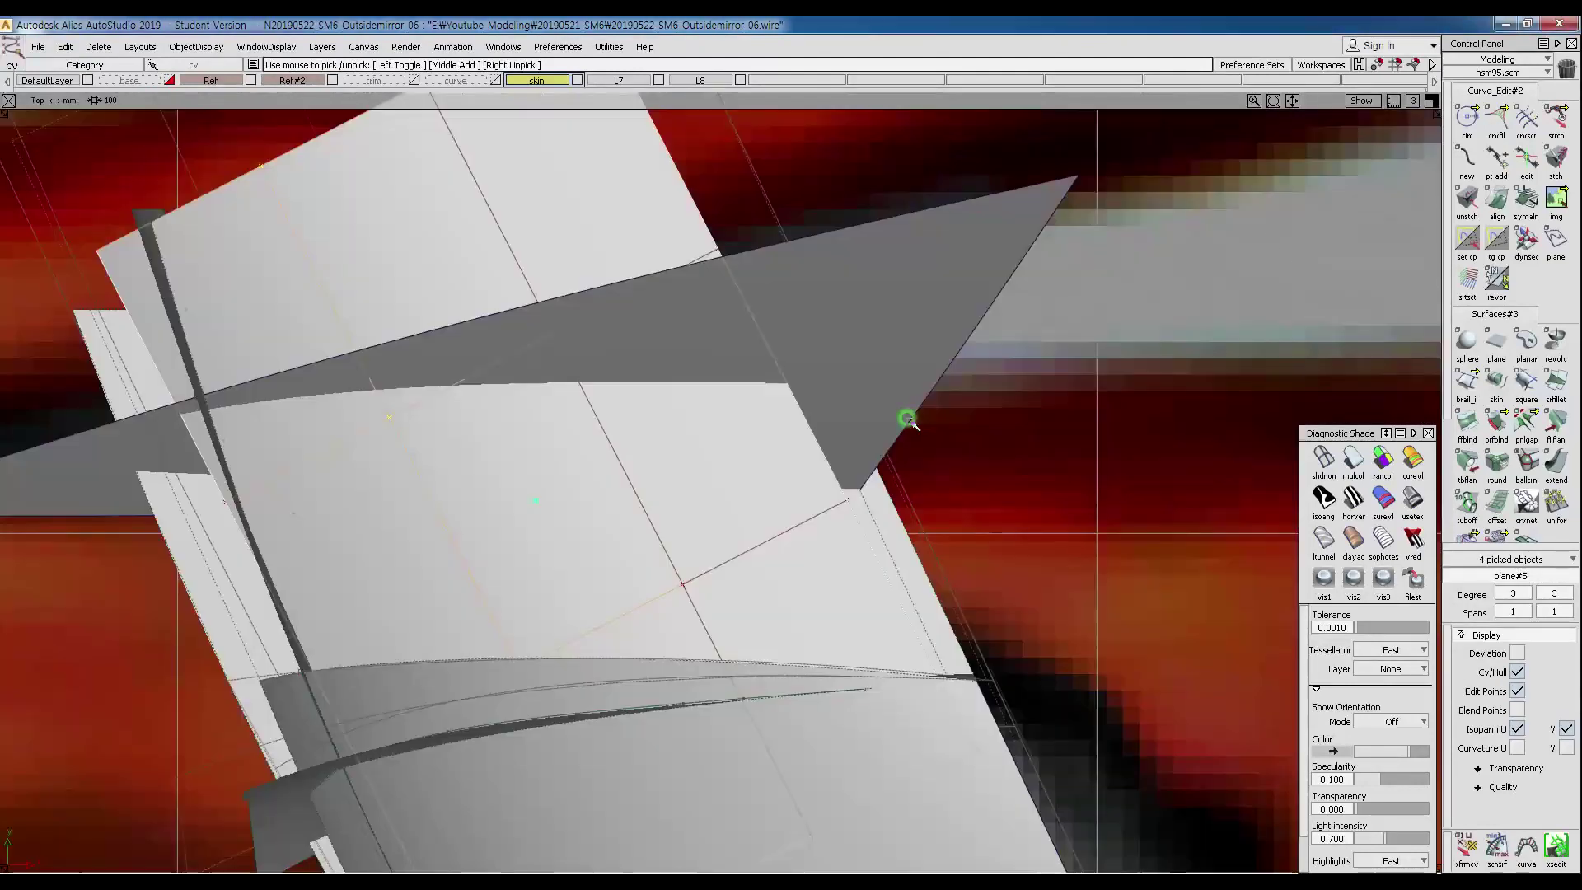
alt+shift+middle_drag(640, 374, 837, 376)
alt+shift+middle_drag(633, 332, 766, 487)
ctrl+shift+middle_drag(666, 443, 667, 405)
drag(731, 417, 662, 456)
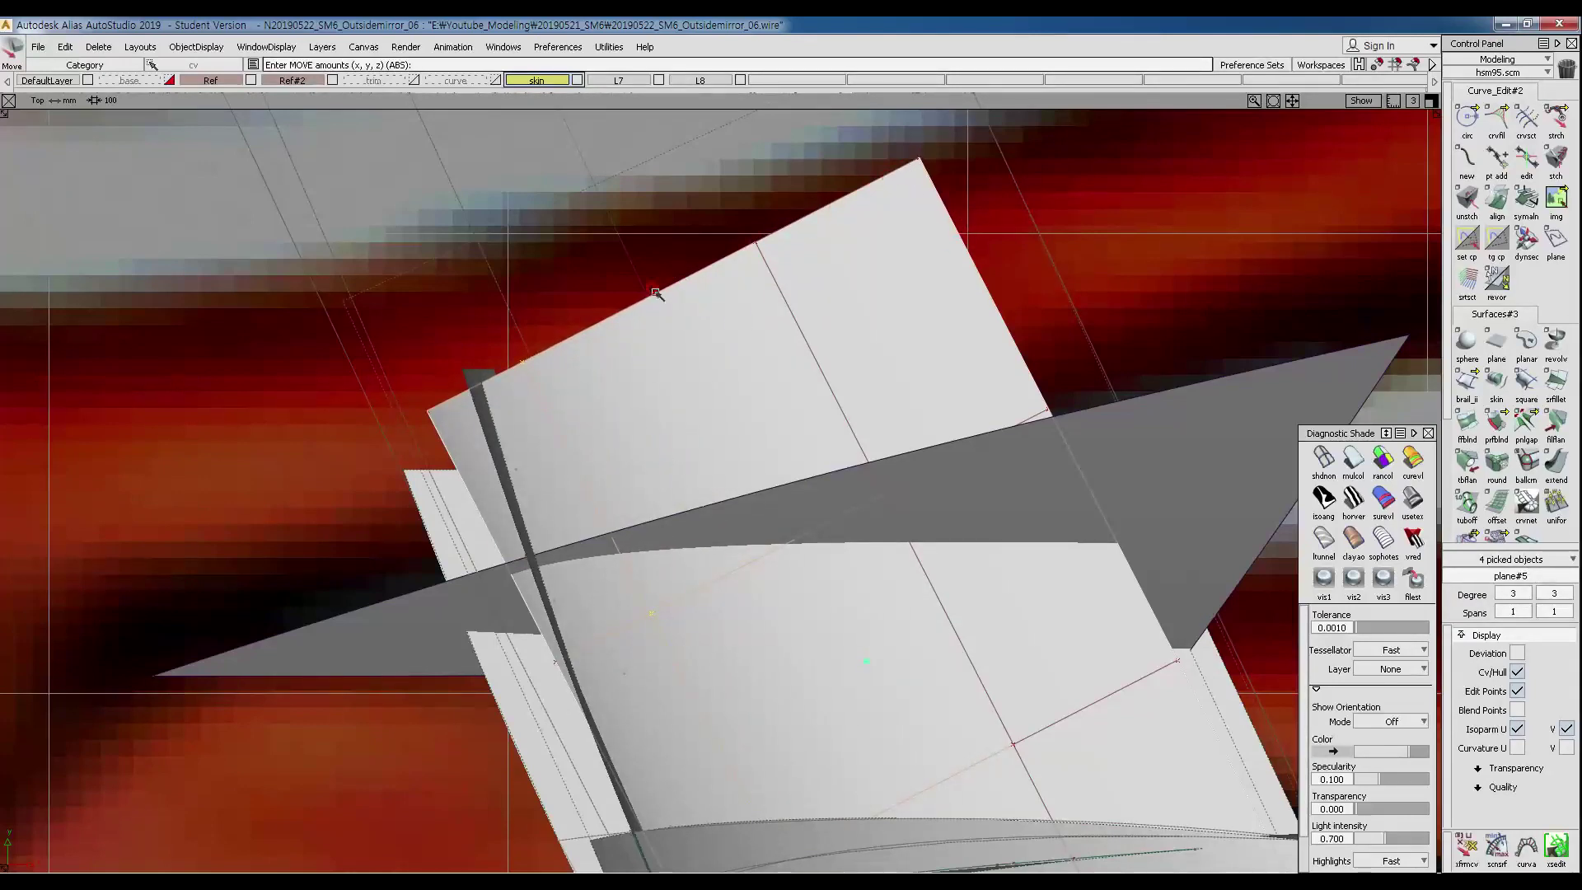
Shift the top plane's next inner row of control vertices toward the lowered outer edge.
alt+shift+drag(626, 455, 650, 381)
ctrl+shift+drag(253, 160, 253, 159)
drag(219, 140, 286, 353)
ctrl+shift+right_drag(404, 234, 404, 307)
ctrl+shift+drag(949, 460, 944, 422)
key(F8)
mouse_move(560, 449)
alt+shift+mouse_down()
mouse_move(286, 396)
mouse_move(307, 399)
alt+shift+mouse_up()
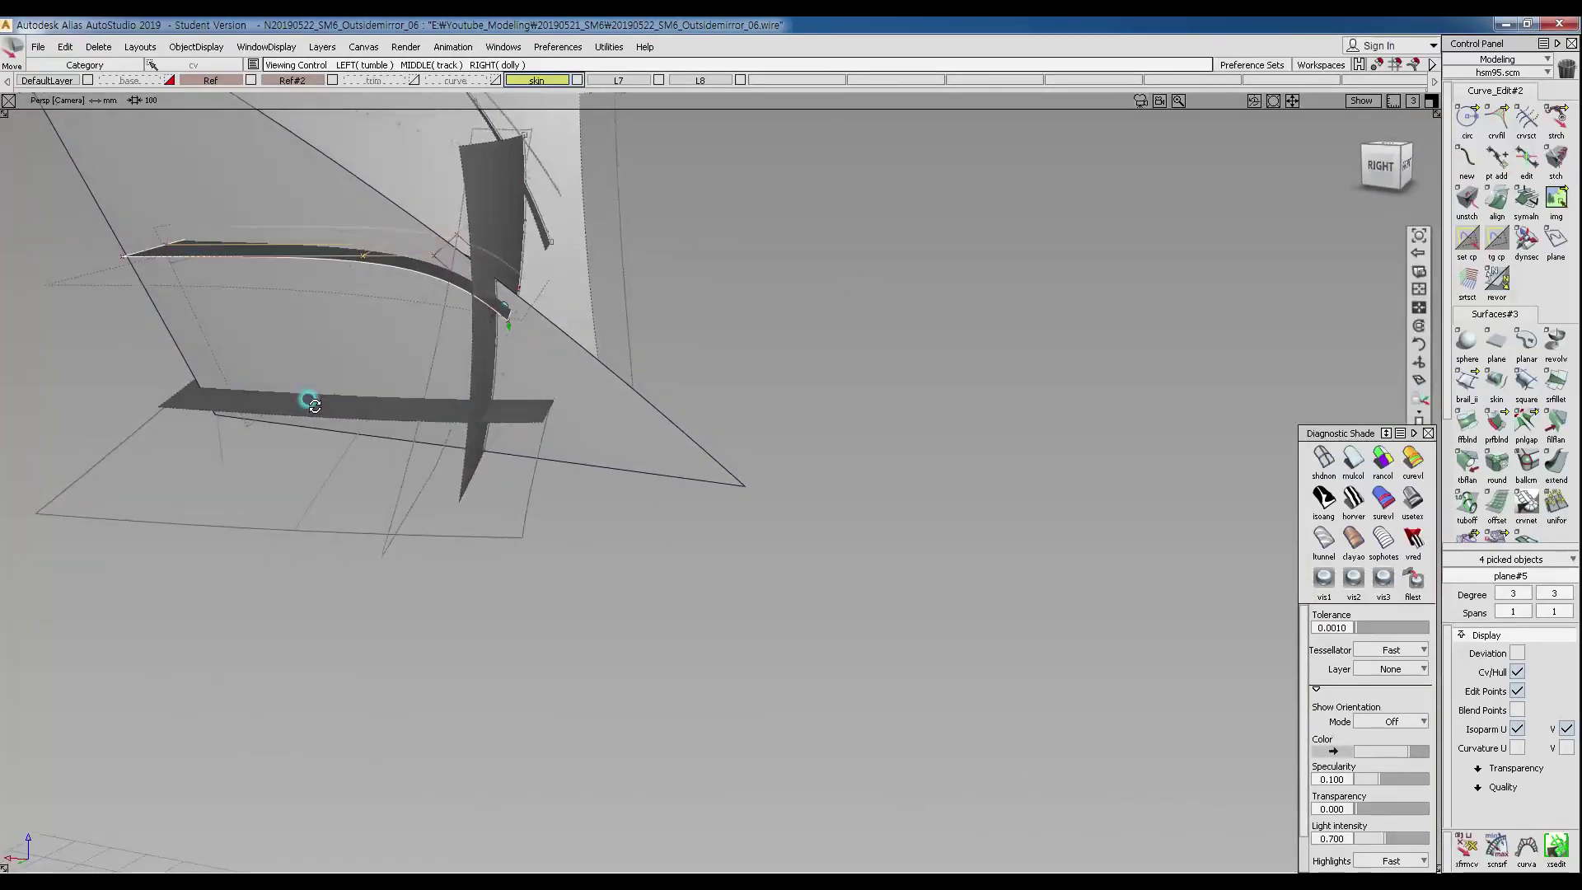
Select the control vertex row beside the lowered edge again and fine-tune its position in the top view.
ctrl+shift+drag(388, 470, 422, 261)
mouse_move(512, 225)
alt+shift+mouse_down()
mouse_move(501, 284)
mouse_move(501, 269)
alt+shift+mouse_up()
alt+shift+middle_drag(501, 269, 505, 454)
drag(423, 190, 489, 611)
ctrl+shift+drag(651, 438, 651, 440)
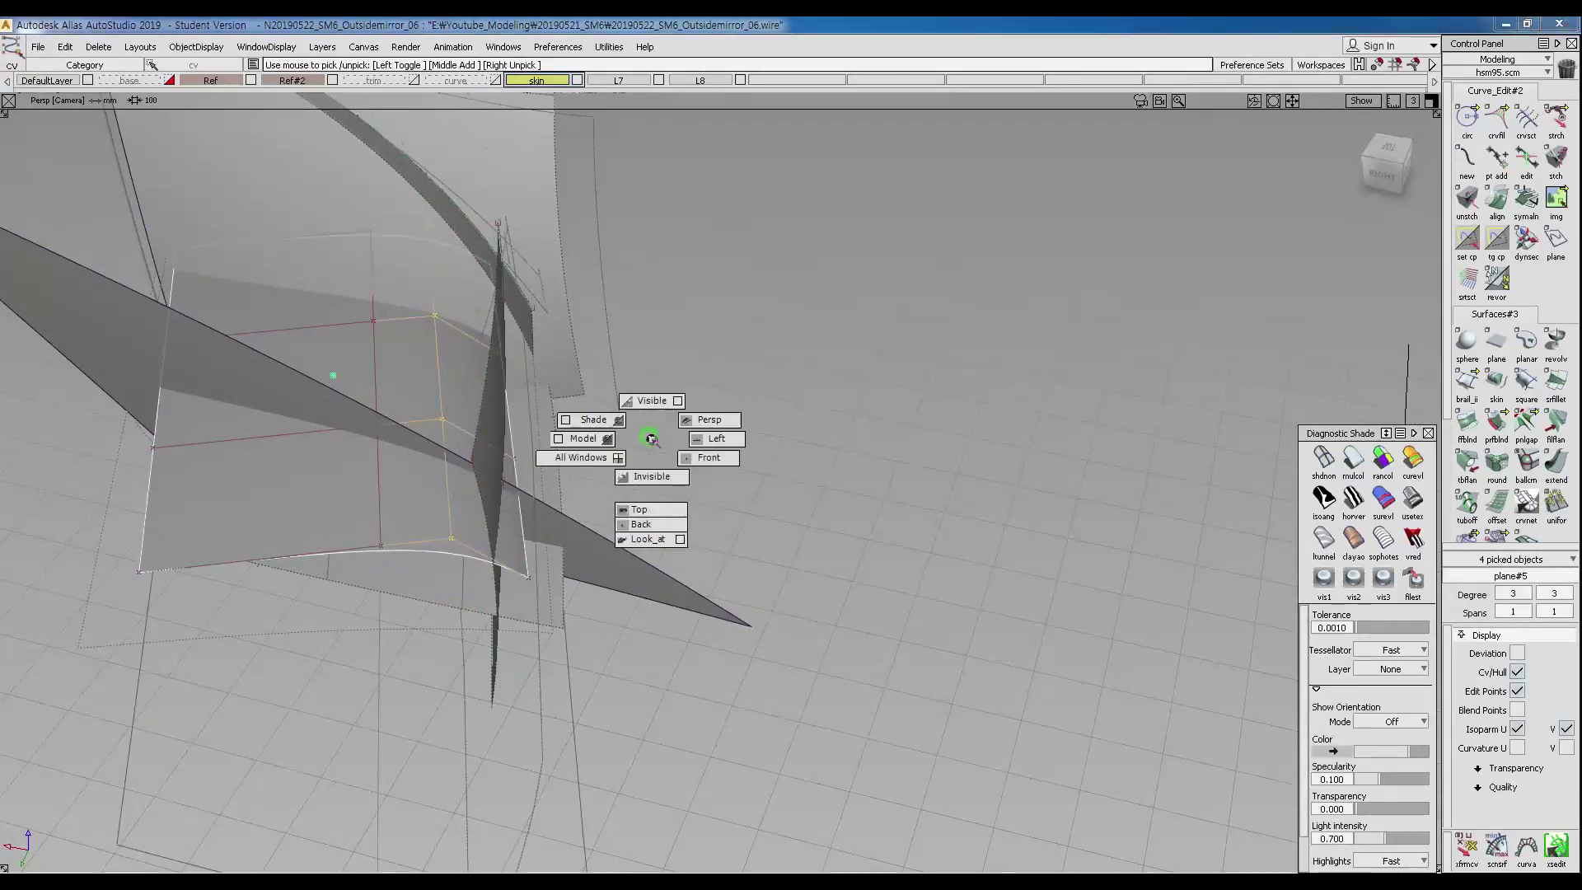
ctrl+shift+drag(651, 509, 651, 509)
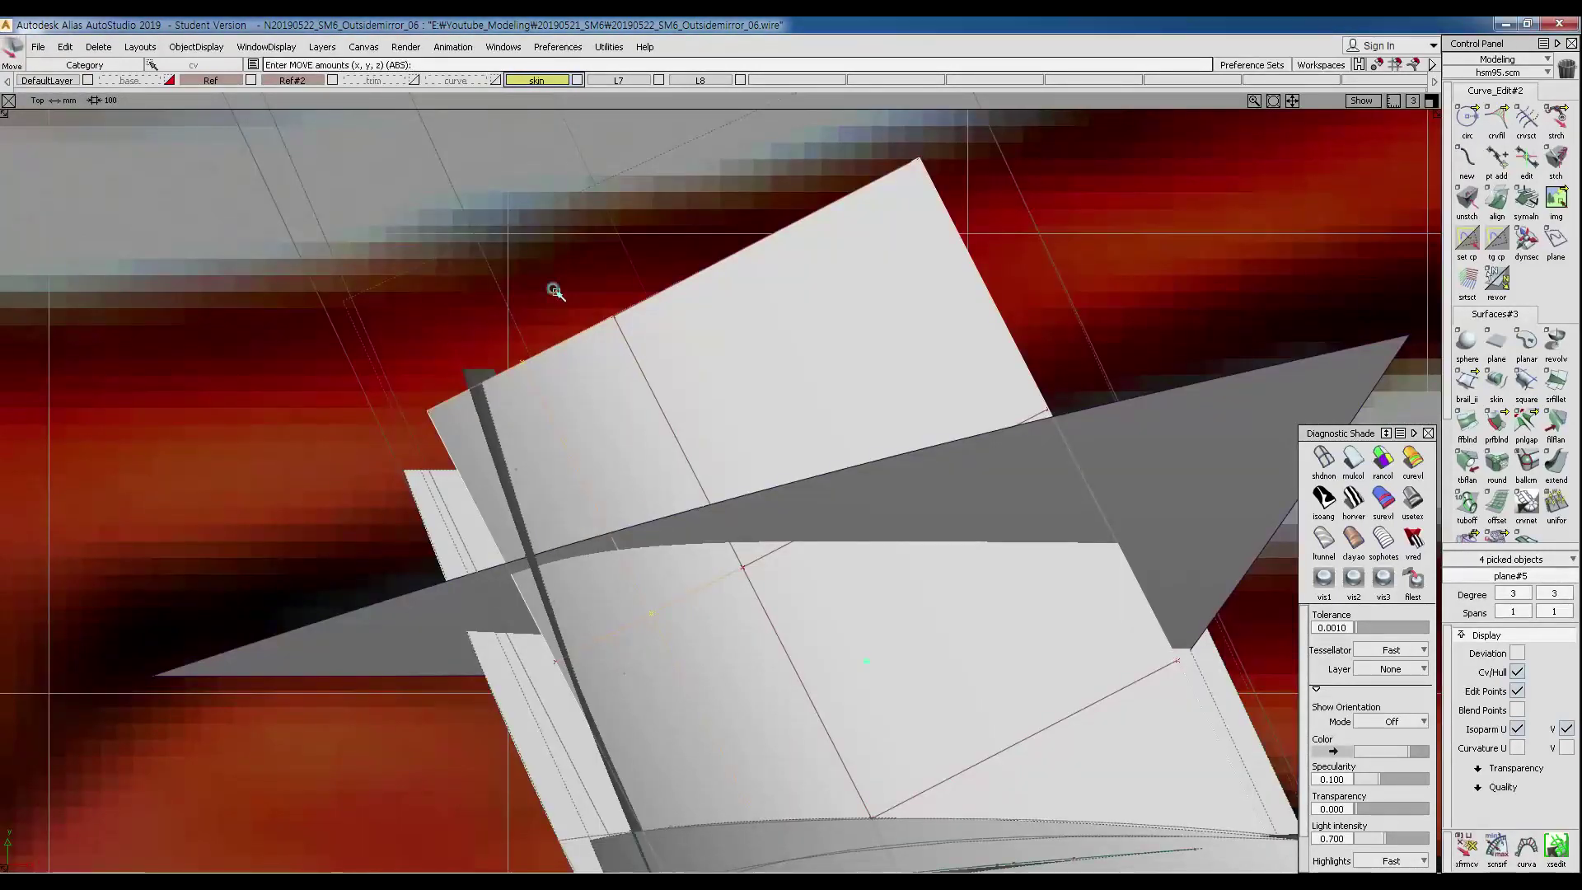
drag(531, 303, 518, 307)
ctrl+shift+drag(589, 362, 482, 347)
Compare the arm surfaces in random-color and multi-color shading, and inspect their crossings from several perspective angles.
ctrl+shift+drag(568, 500, 571, 445)
click(1382, 463)
click(1353, 462)
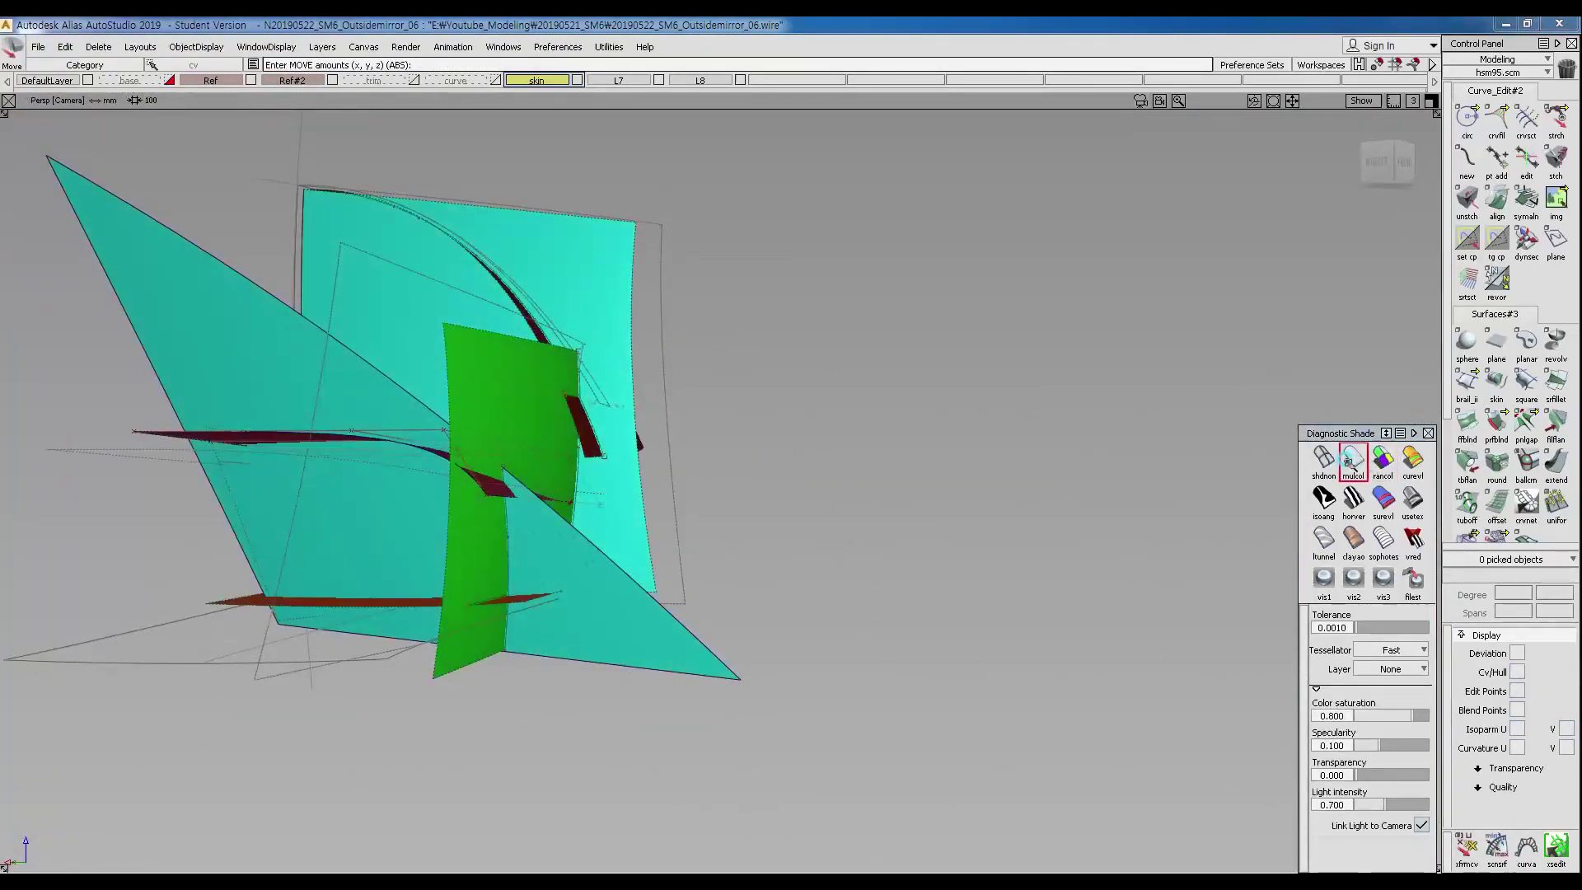
alt+shift+drag(559, 509, 443, 610)
alt+shift+drag(335, 514, 536, 453)
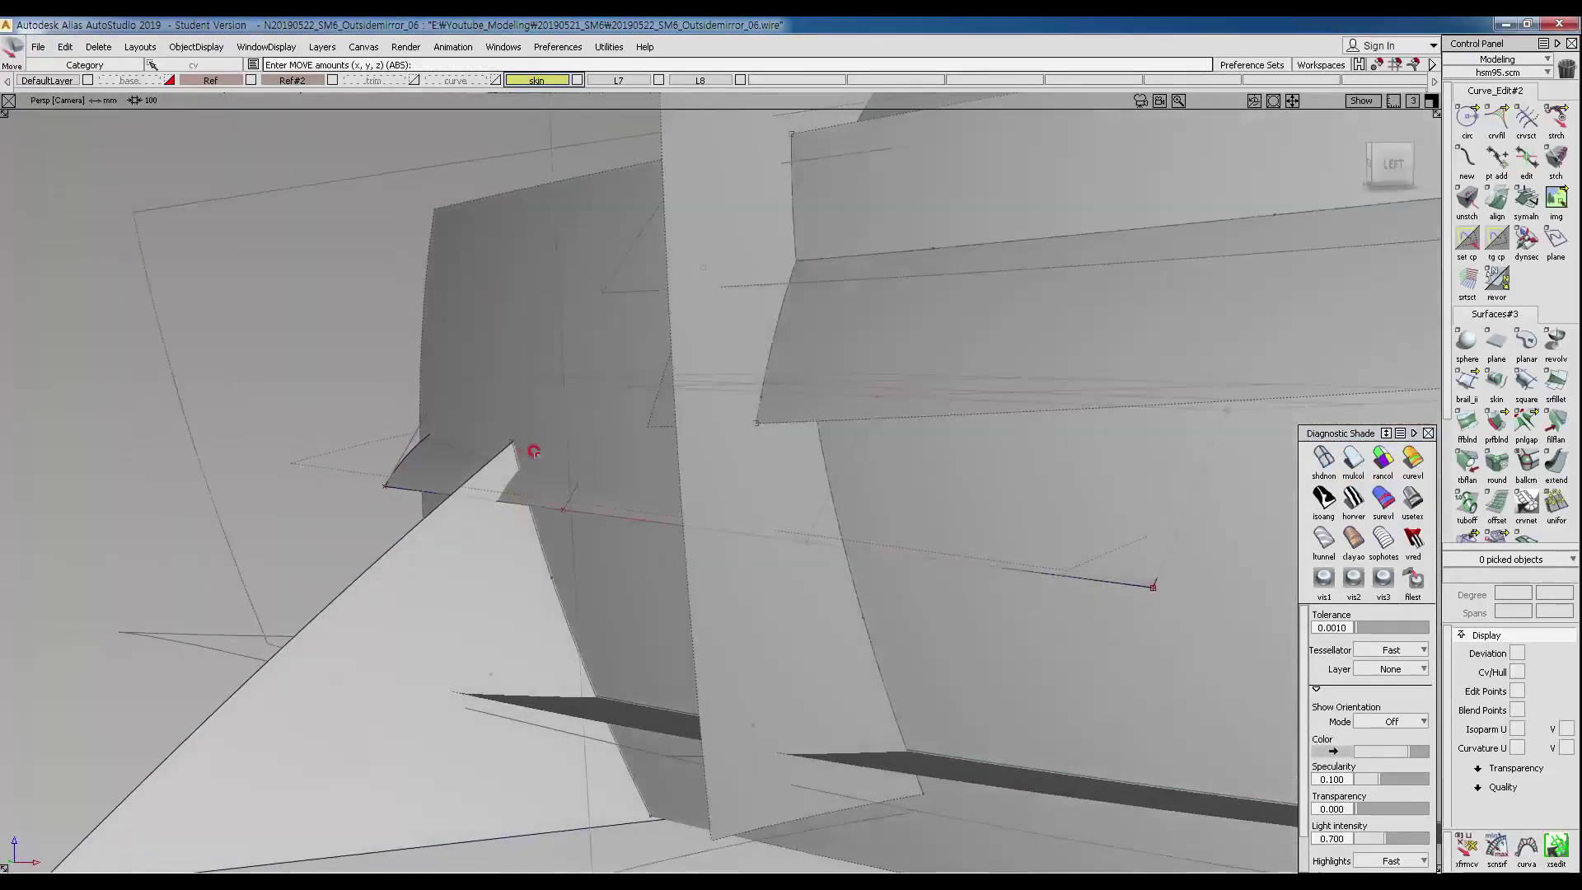
alt+shift+drag(512, 514, 595, 568)
alt+shift+right_drag(595, 568, 558, 490)
alt+shift+right_drag(403, 459, 442, 368)
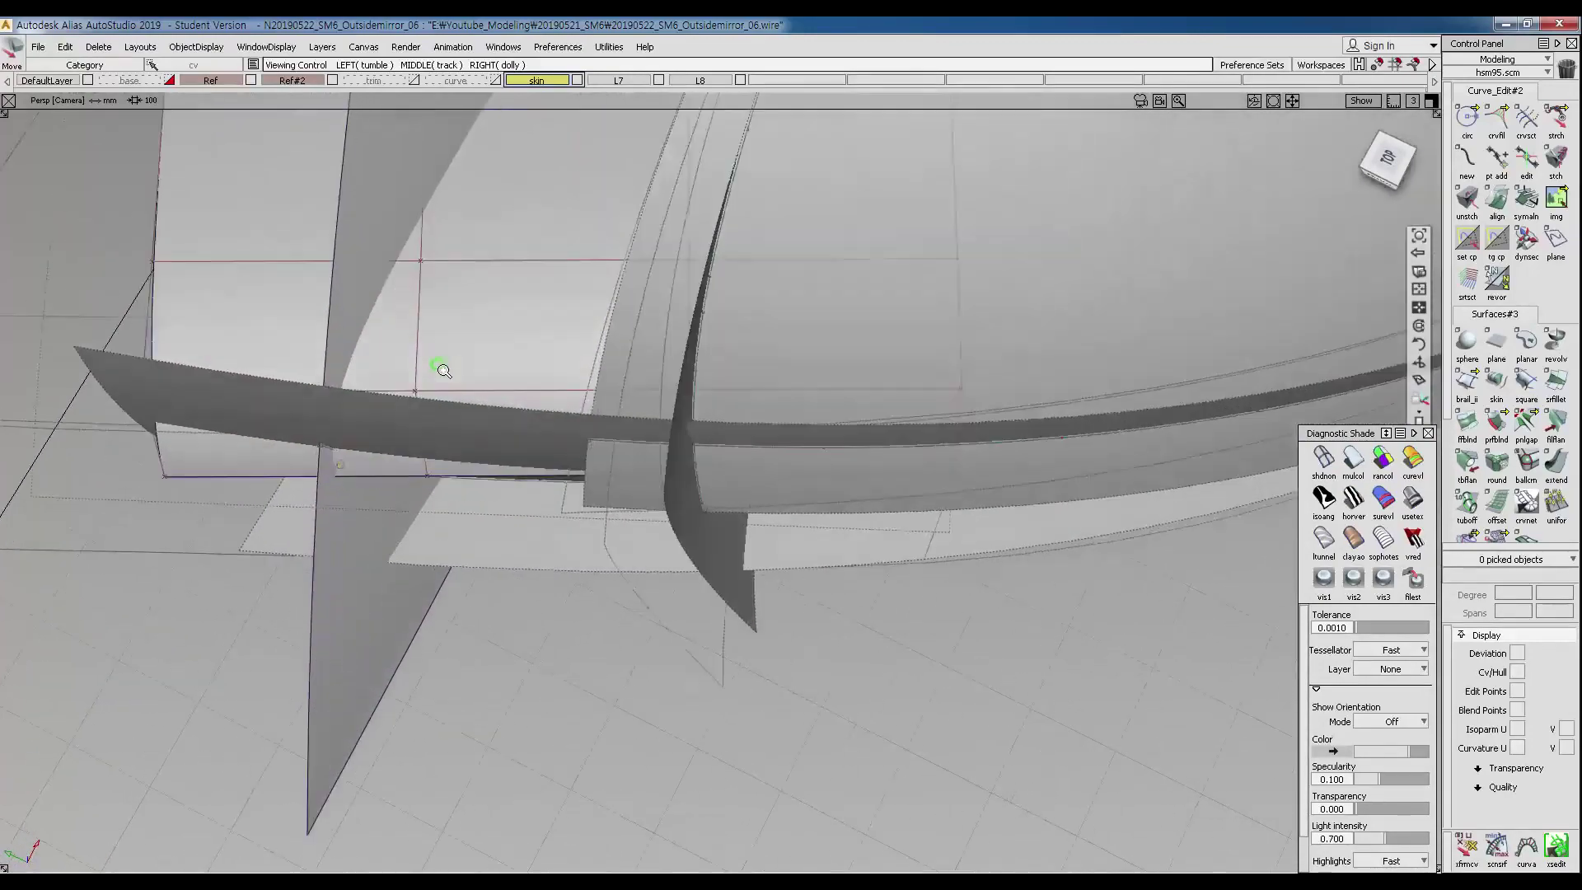
alt+shift+middle_drag(441, 368, 569, 399)
alt+shift+right_drag(569, 399, 635, 427)
mouse_move(635, 428)
alt+shift+mouse_down()
mouse_move(187, 413)
mouse_move(593, 240)
mouse_move(371, 254)
mouse_move(421, 322)
mouse_move(683, 381)
mouse_move(791, 304)
mouse_move(848, 385)
mouse_move(776, 384)
alt+shift+mouse_up()
Start a new edit-point curve and make the curve layer visible over the arm surfaces.
mouse_move(689, 466)
ctrl+shift+mouse_down()
mouse_move(608, 412)
mouse_move(537, 492)
ctrl+shift+mouse_up()
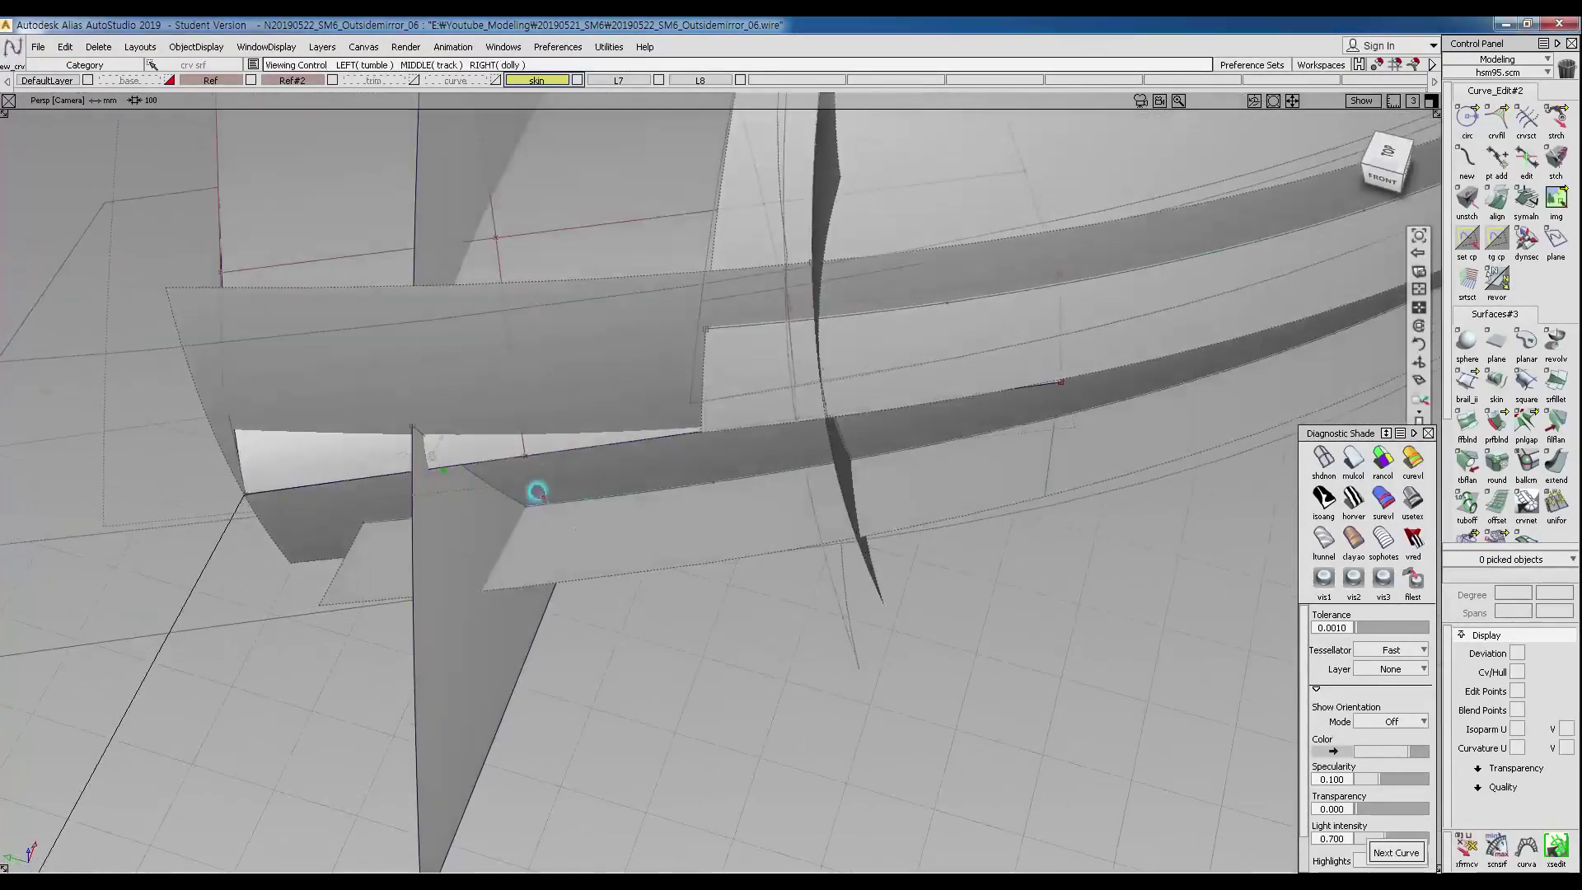
alt+shift+drag(477, 419, 529, 415)
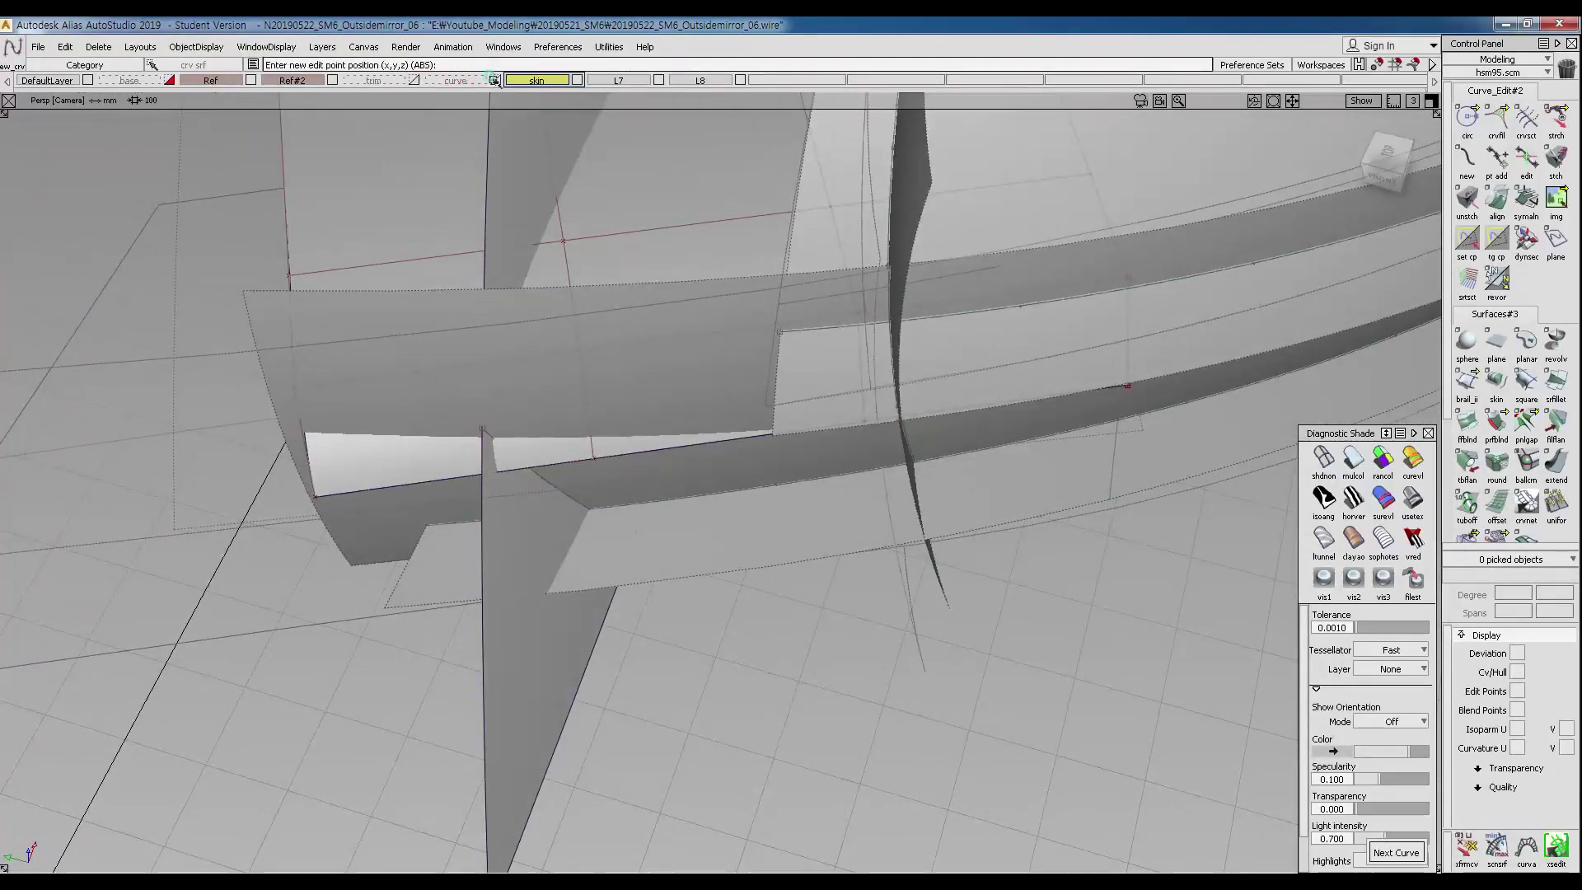
mouse_move(461, 346)
alt+shift+mouse_down()
mouse_move(623, 411)
mouse_move(470, 363)
mouse_move(550, 362)
mouse_move(444, 337)
alt+shift+mouse_up()
alt+shift+middle_drag(312, 310, 344, 326)
alt+shift+right_drag(403, 367, 429, 388)
alt+shift+drag(435, 395, 576, 406)
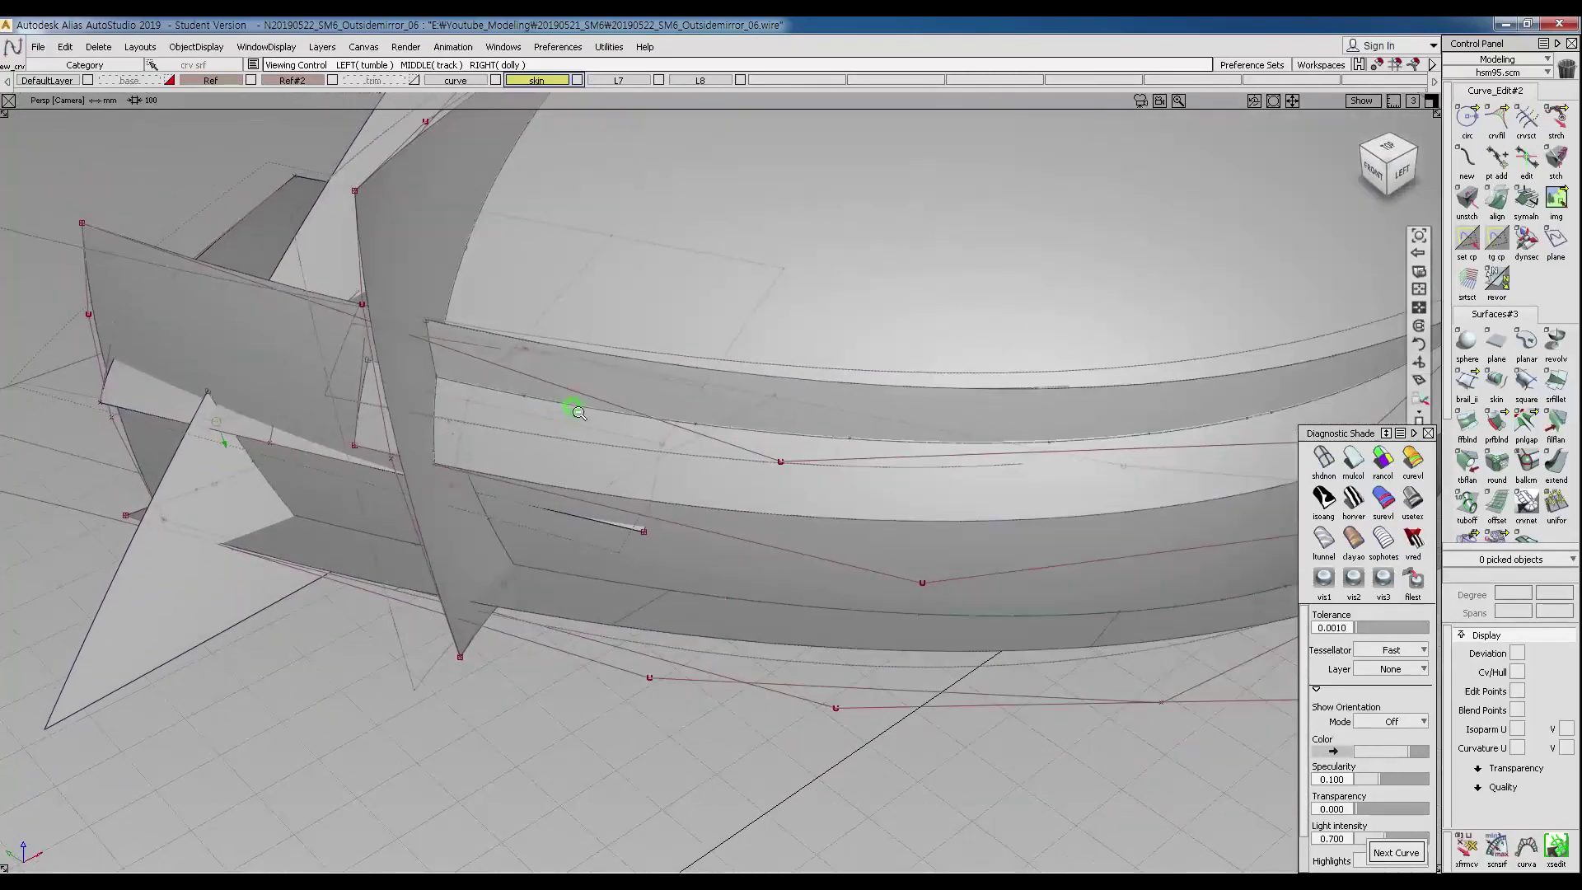
Delete the unfinished edit-point curve.
click(798, 457)
ctrl+shift+drag(828, 440, 773, 417)
key(Delete)
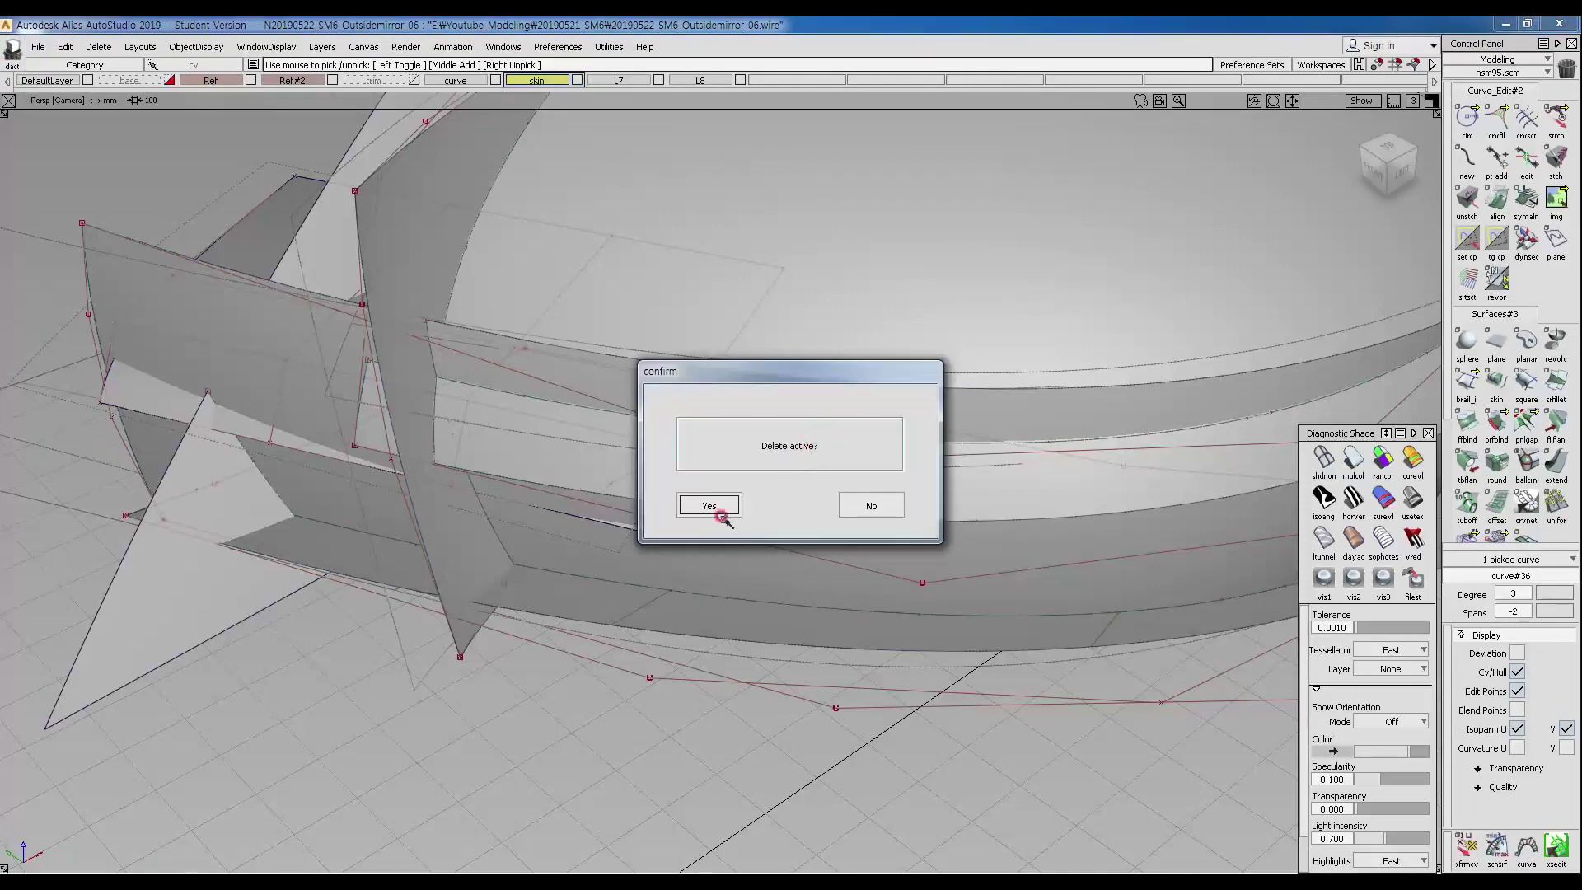
click(701, 506)
Move the upper end control vertices of the outer side surface's source curves about 3 mm in negative X.
alt+shift+drag(701, 506, 590, 428)
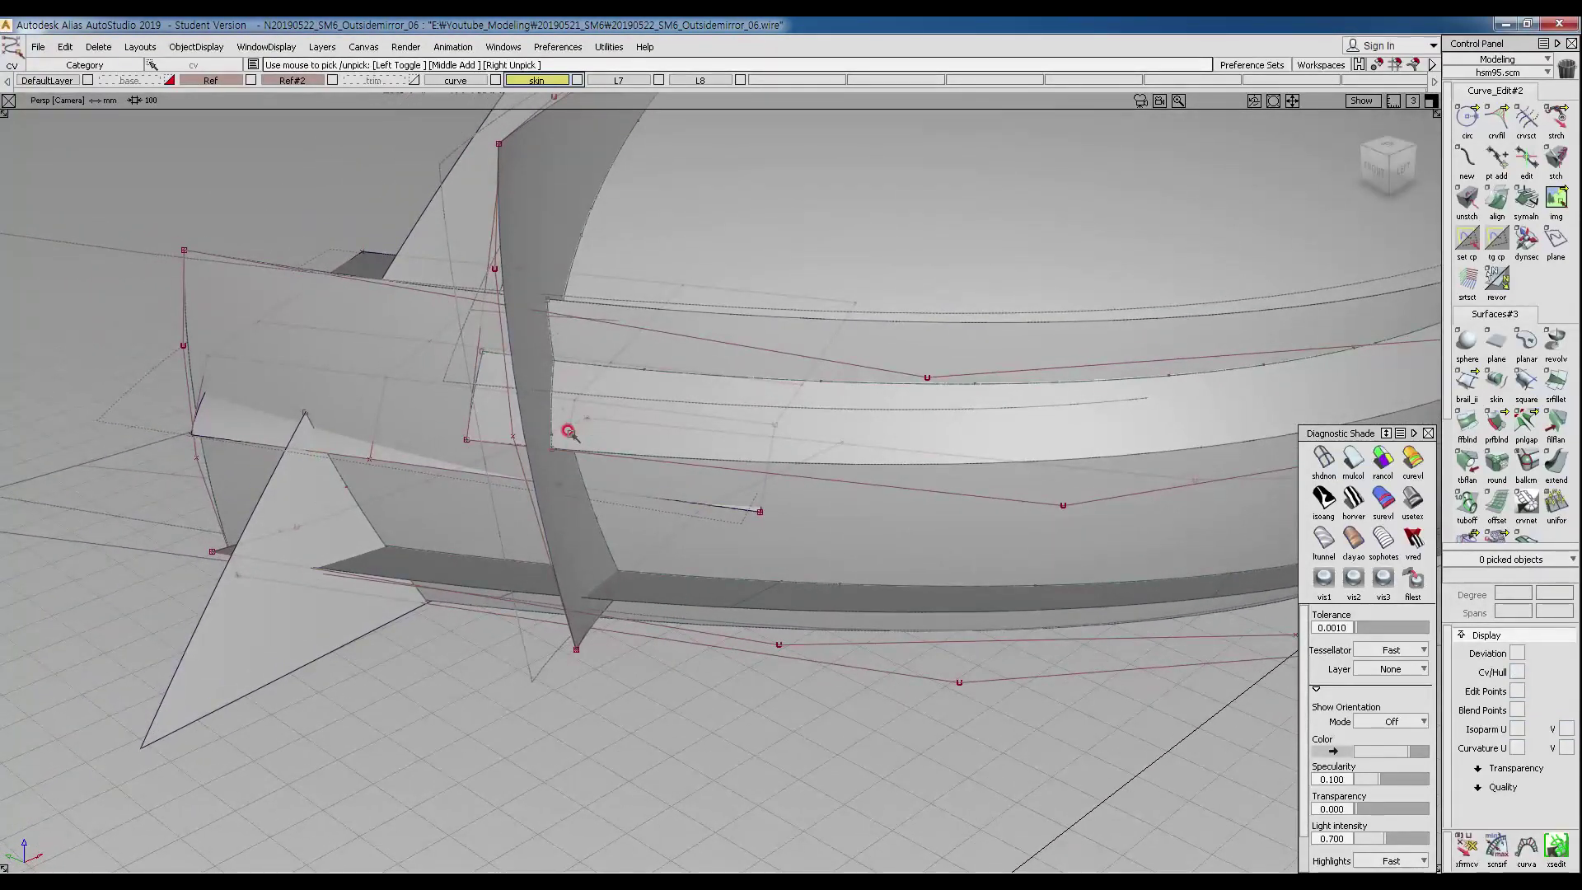
mouse_move(184, 346)
alt+shift+mouse_down()
mouse_move(222, 406)
mouse_move(218, 360)
mouse_move(55, 205)
mouse_move(211, 331)
alt+shift+mouse_up()
mouse_move(99, 284)
ctrl+shift+mouse_down()
mouse_move(136, 285)
mouse_move(240, 360)
ctrl+shift+mouse_up()
ctrl+shift+middle_drag(255, 391, 251, 239)
ctrl+shift+drag(212, 339, 194, 284)
ctrl+shift+drag(93, 263, 132, 264)
click(206, 285)
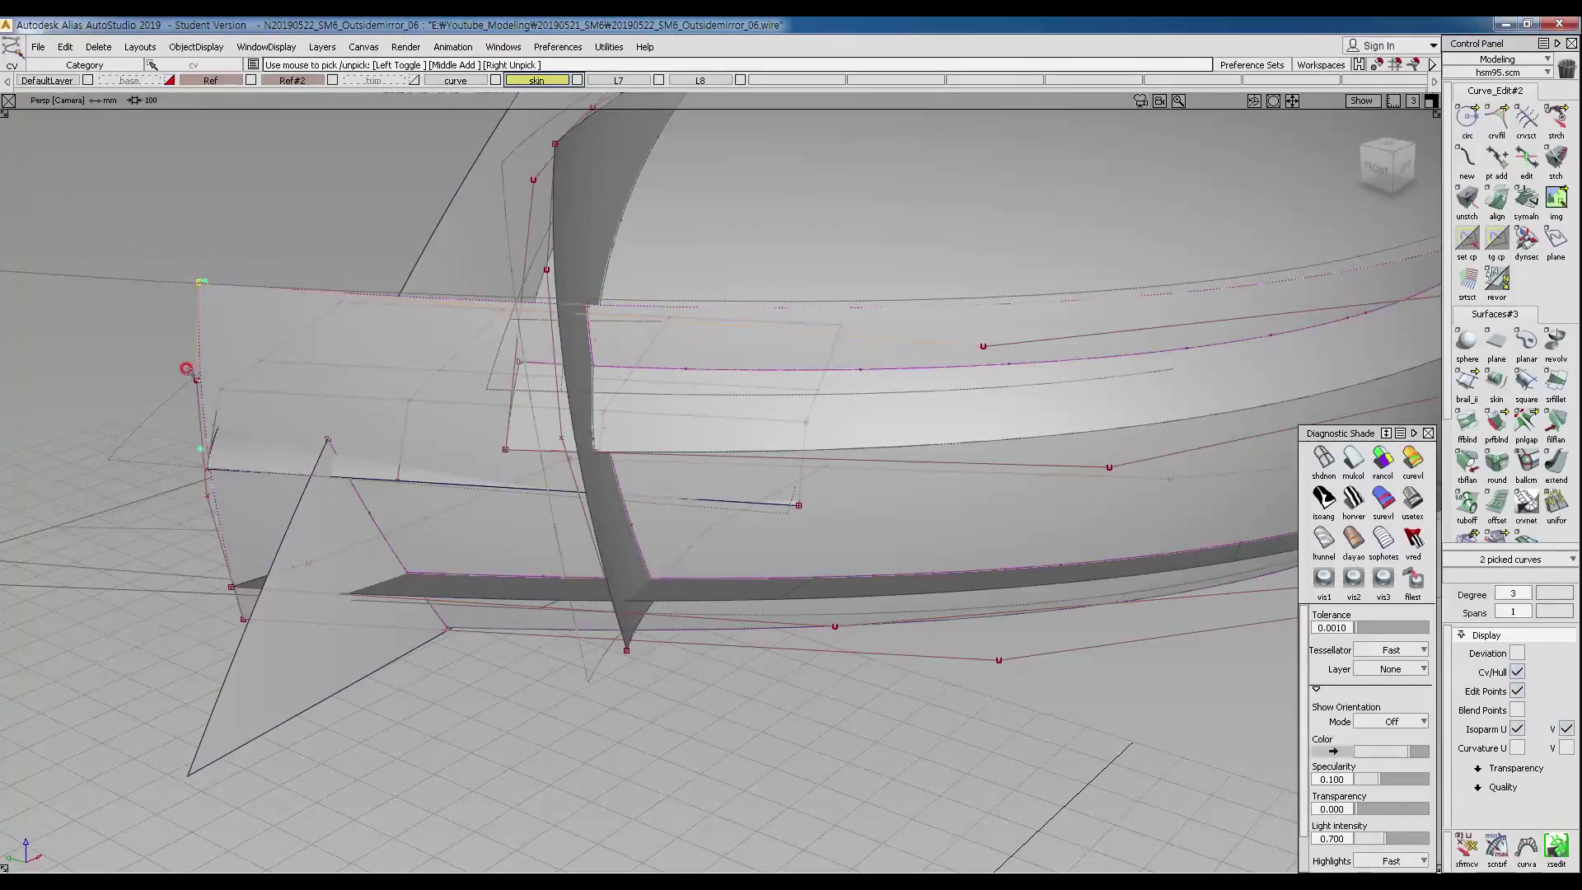
drag(182, 367, 204, 382)
ctrl+shift+middle_drag(300, 183, 286, 227)
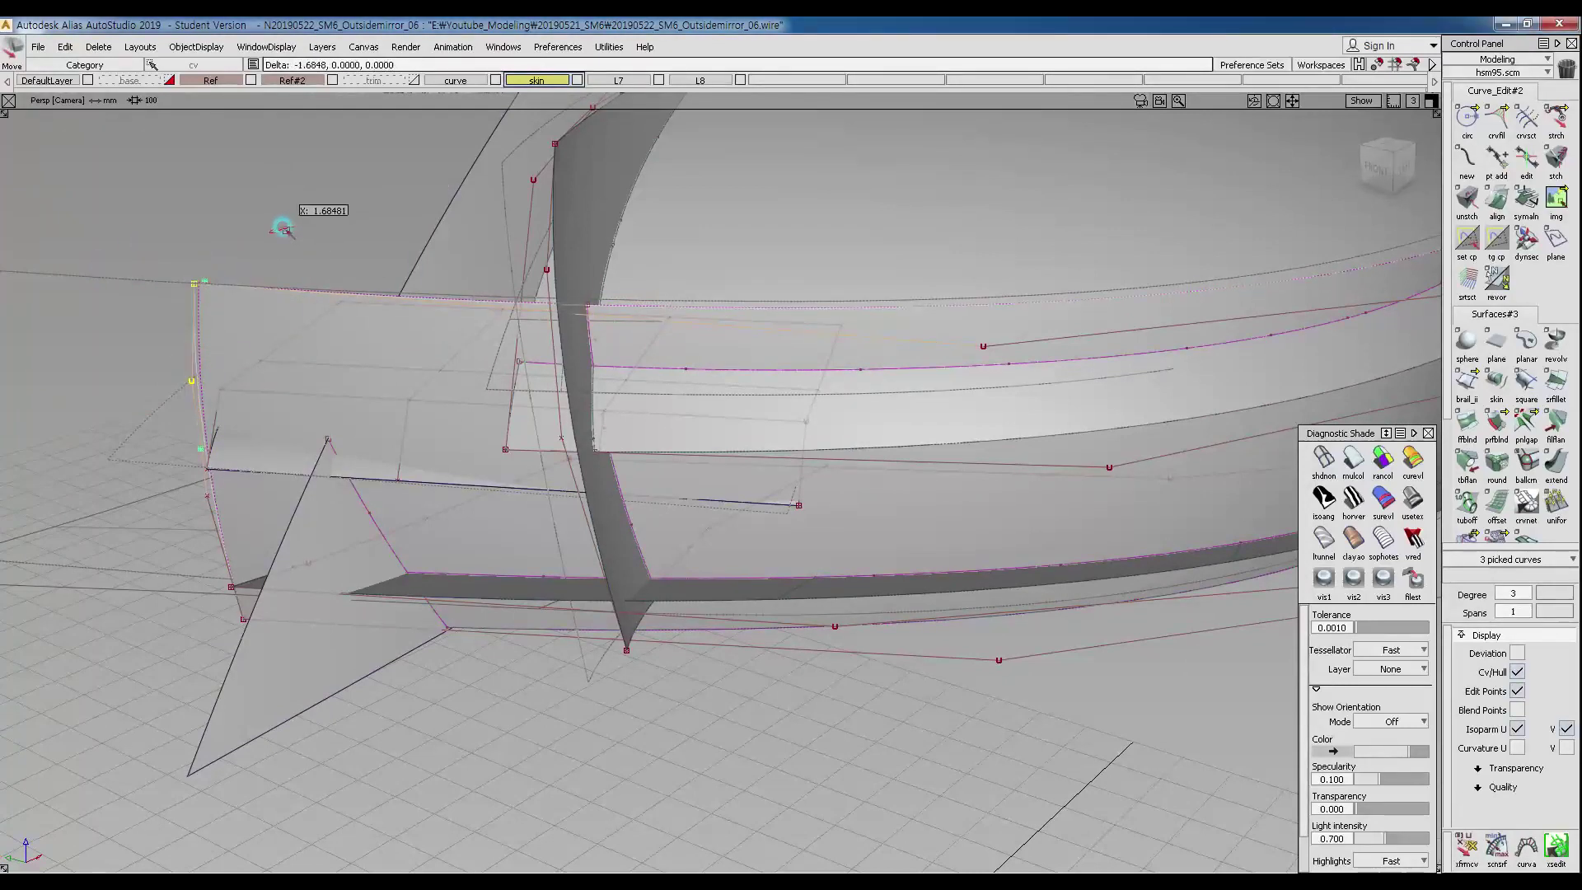
drag(282, 229, 282, 228)
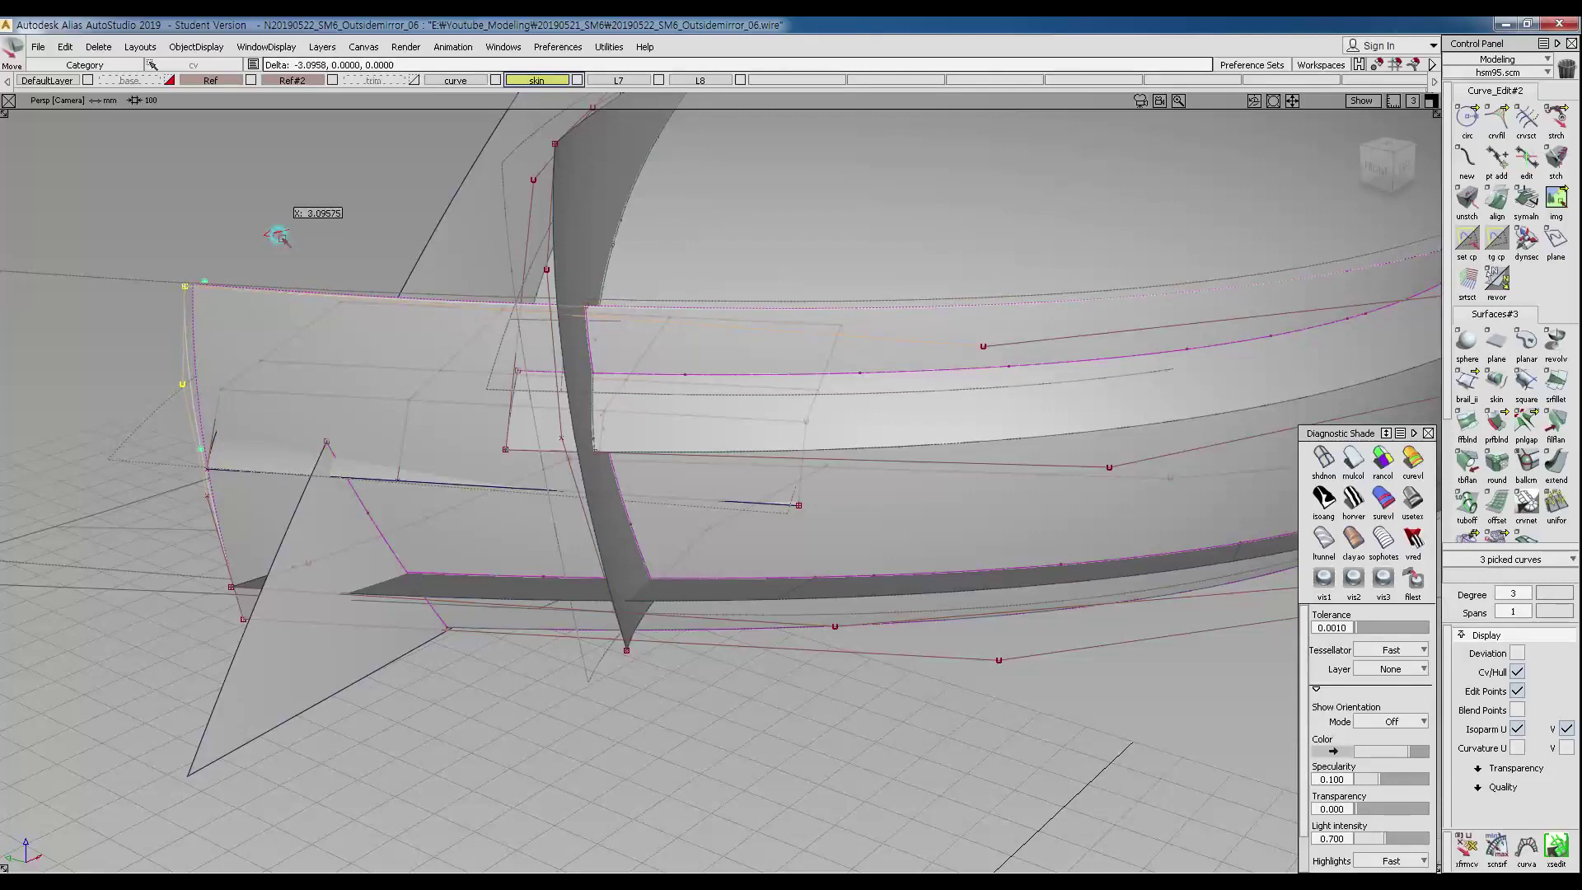
drag(282, 235, 282, 237)
Adjust an intermediate control vertex along X on the outer side surface's upper curve and on its lower curve.
alt+shift+middle_drag(956, 431, 784, 420)
ctrl+shift+drag(782, 420, 776, 329)
click(783, 330)
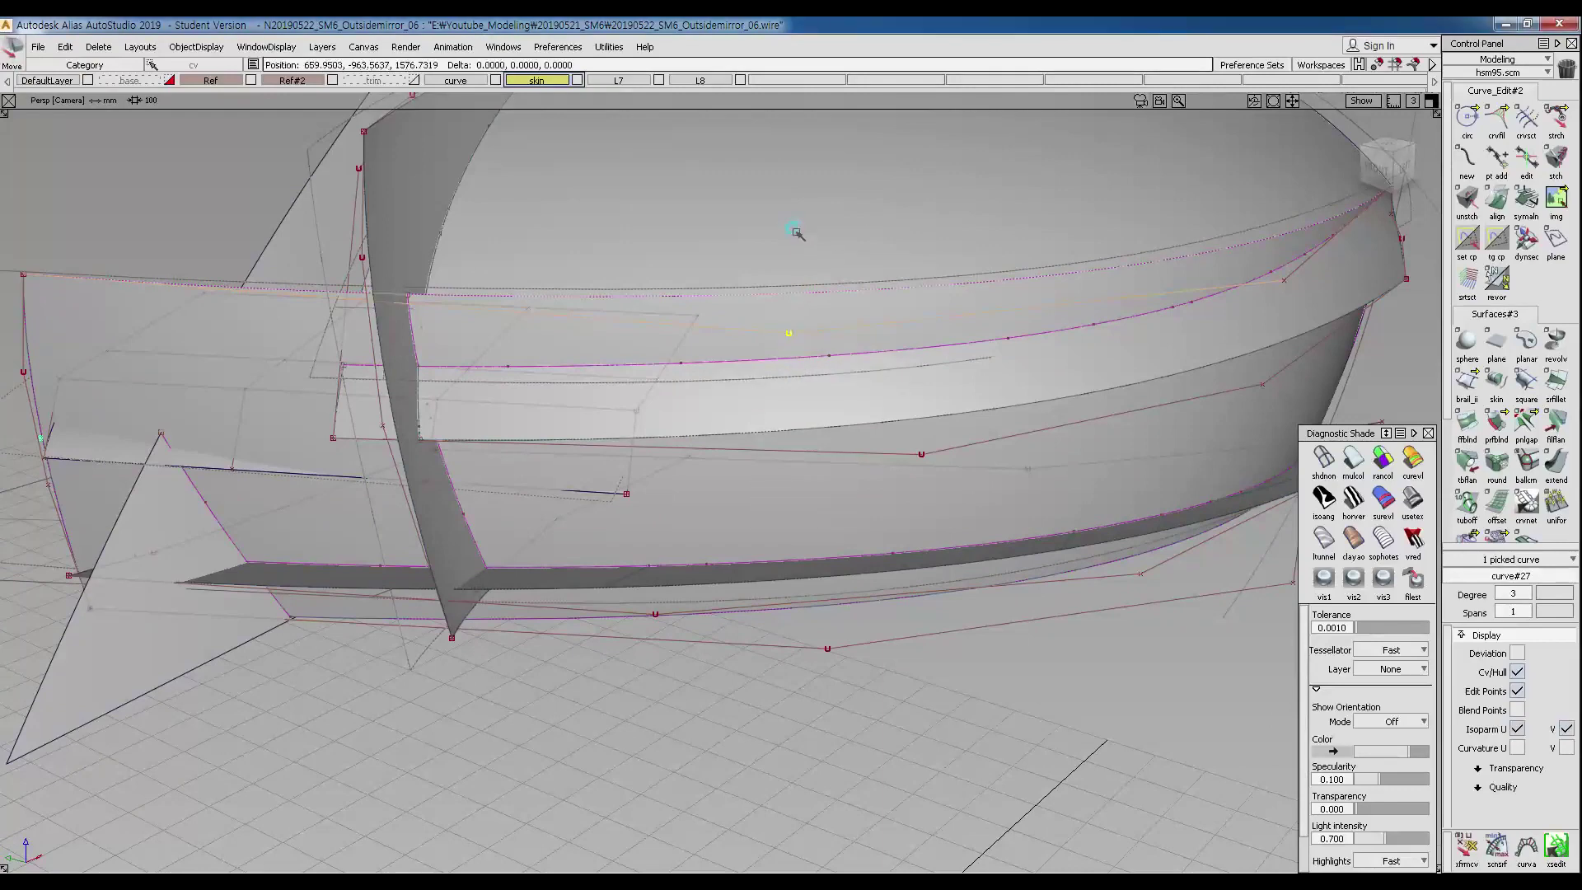
drag(809, 229, 671, 417)
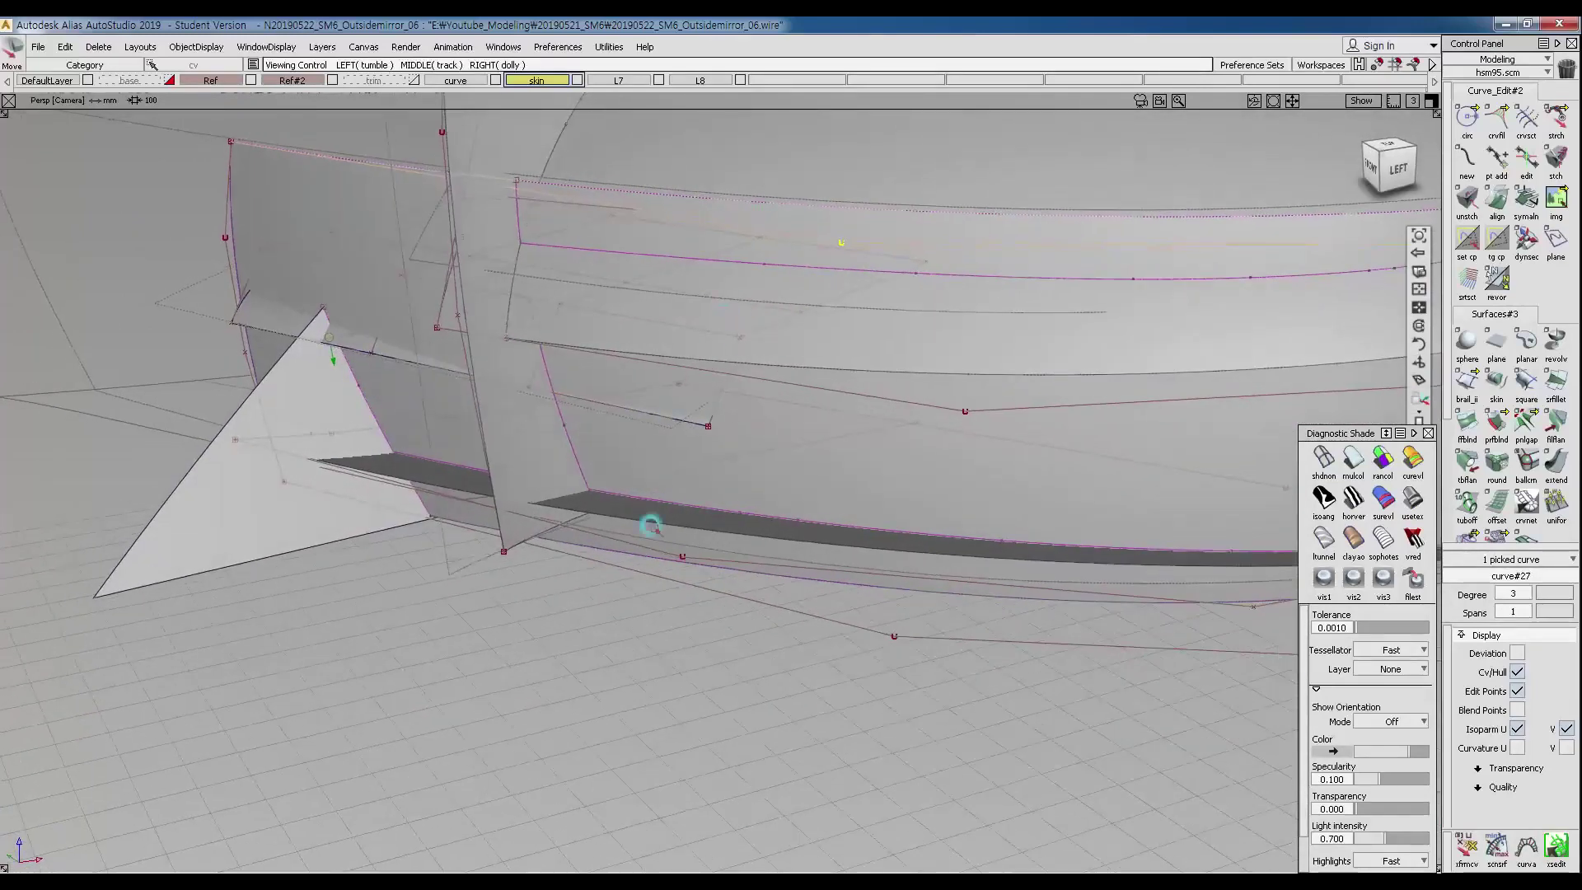
ctrl+shift+drag(759, 615, 916, 661)
ctrl+shift+drag(618, 633, 617, 599)
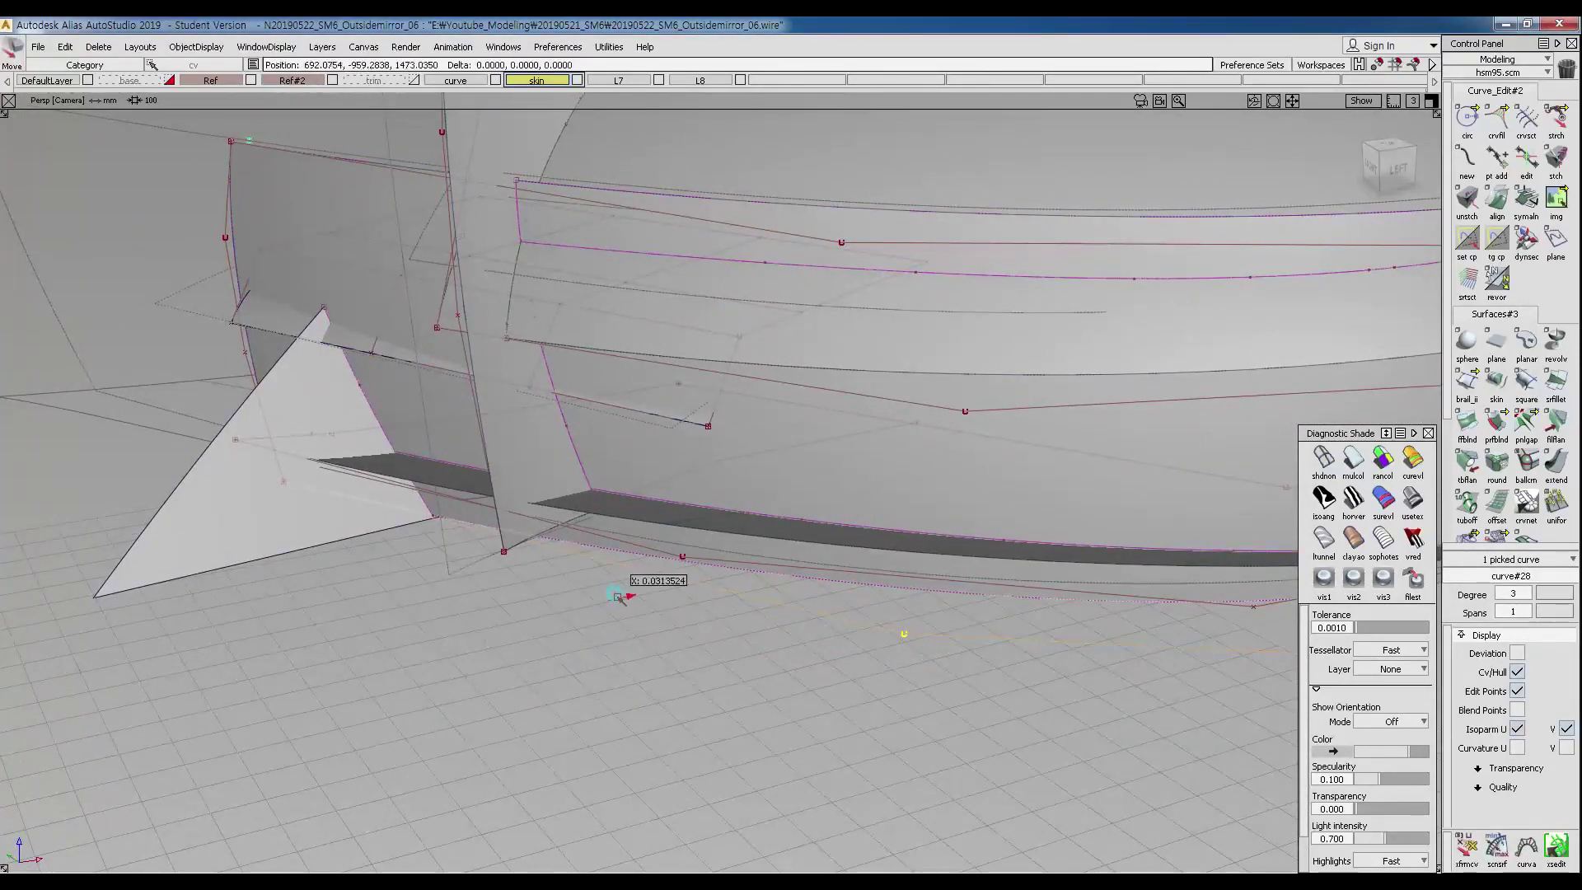
alt+shift+drag(618, 594, 275, 478)
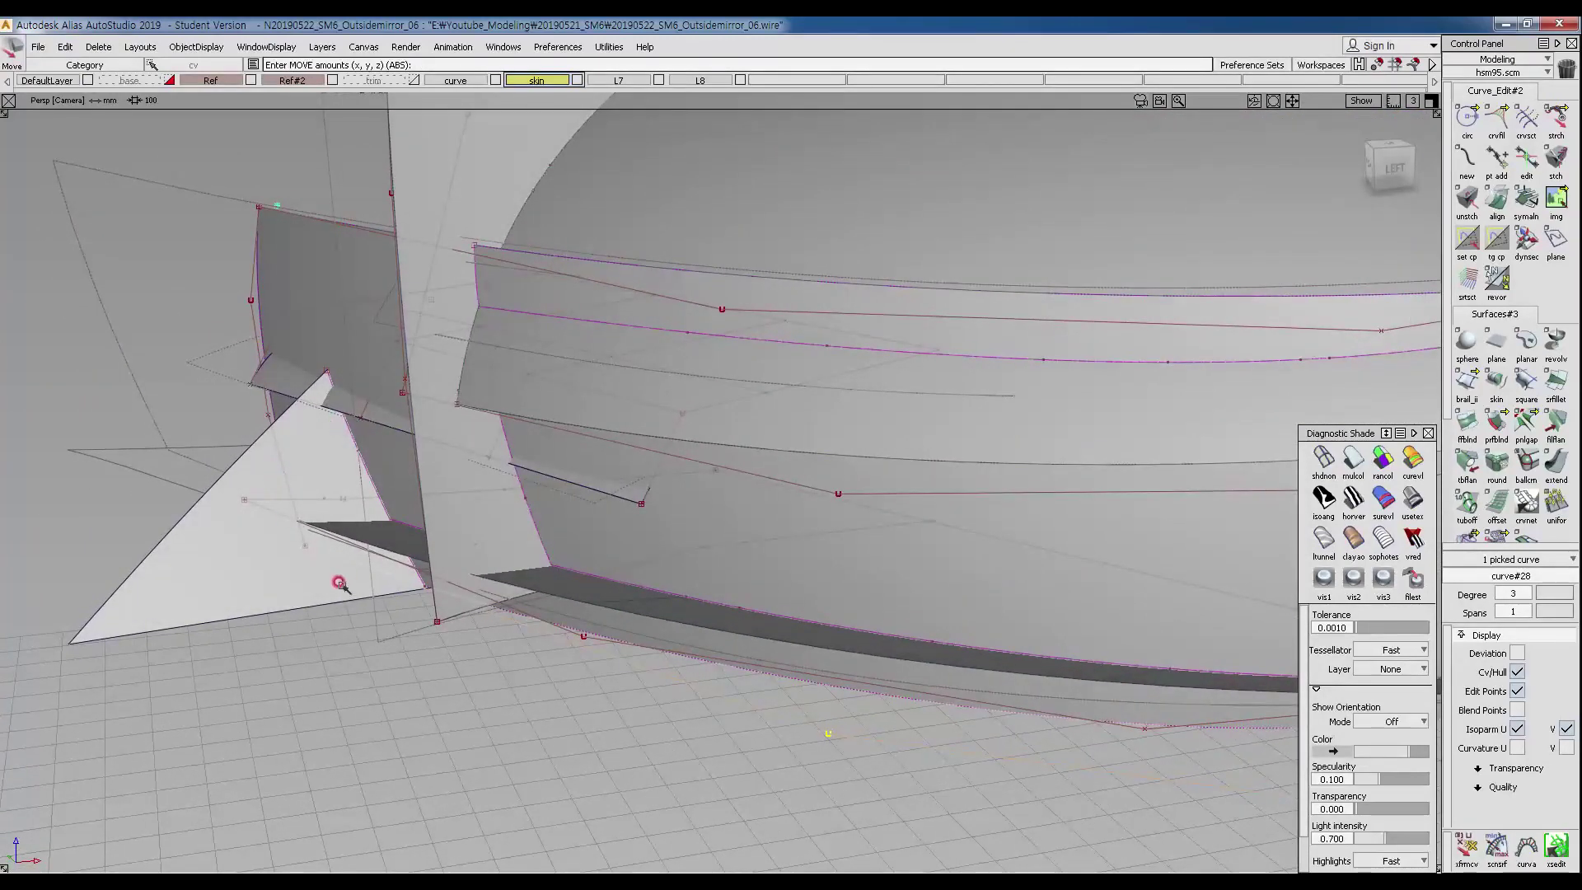
Move an intermediate control vertex of the lower curve about 1.6 mm along X and the upper end control vertices about 2.6 mm in negative X.
click(681, 686)
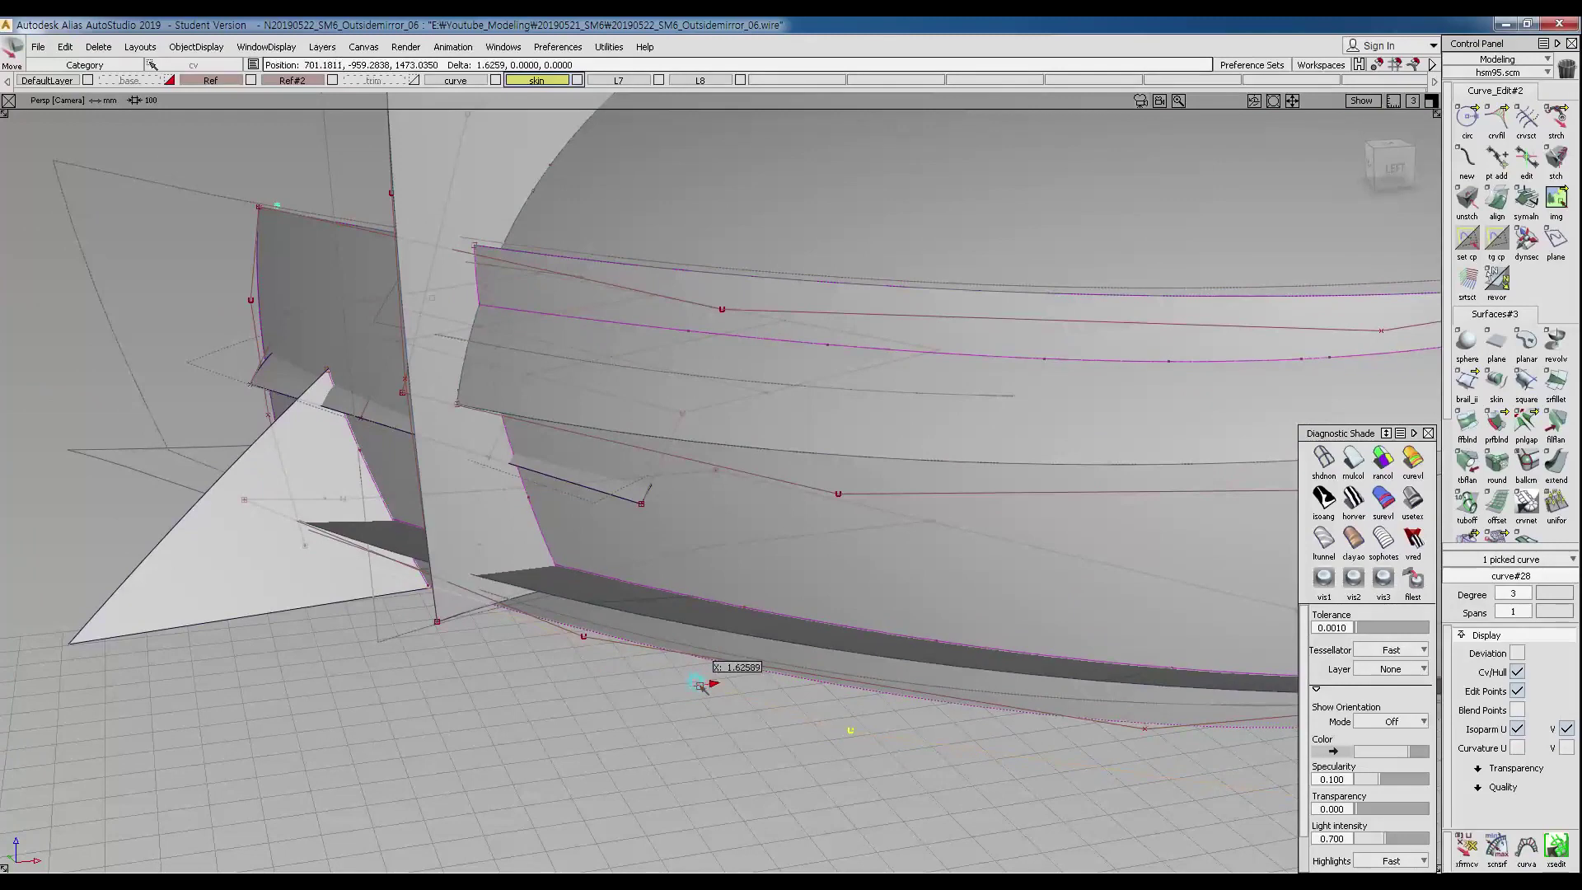
mouse_move(626, 684)
alt+shift+mouse_down()
mouse_move(858, 660)
mouse_move(823, 660)
mouse_move(505, 519)
mouse_move(623, 557)
mouse_move(577, 570)
alt+shift+mouse_up()
ctrl+shift+drag(107, 419, 114, 297)
alt+shift+drag(593, 338, 431, 302)
alt+shift+middle_drag(431, 302, 448, 264)
mouse_move(189, 192)
ctrl+shift+mouse_down()
mouse_move(156, 127)
mouse_move(248, 186)
ctrl+shift+mouse_up()
ctrl+shift+middle_drag(175, 239, 164, 332)
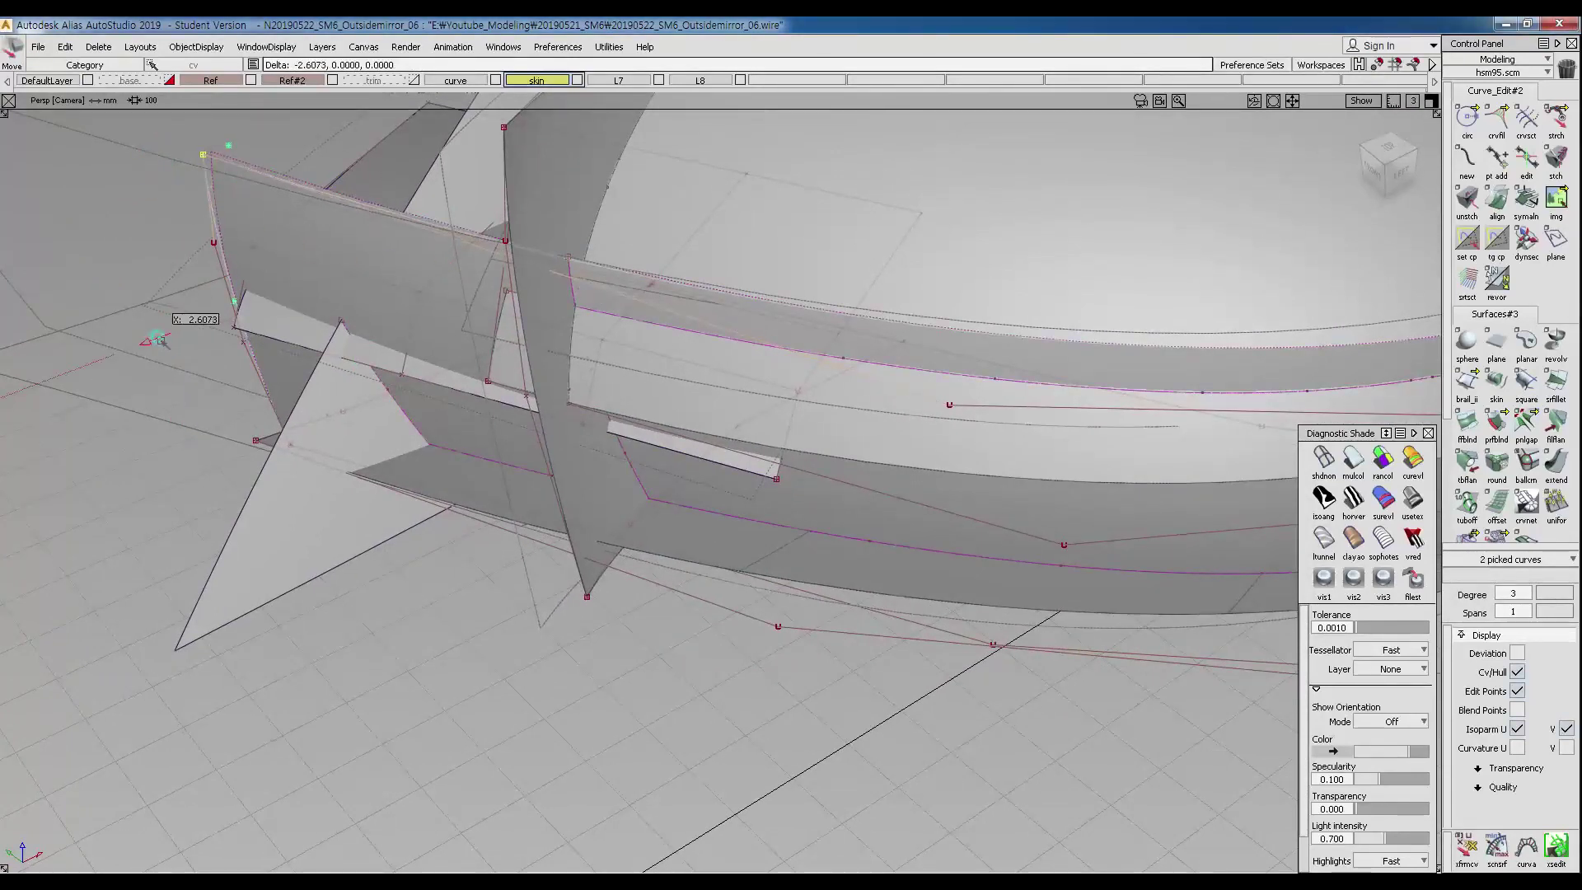
Adjust the intermediate control vertex of the outer side surface's upper curve along X.
ctrl+shift+drag(1081, 345, 946, 401)
click(949, 405)
ctrl+shift+middle_drag(961, 648, 958, 664)
drag(965, 666, 853, 684)
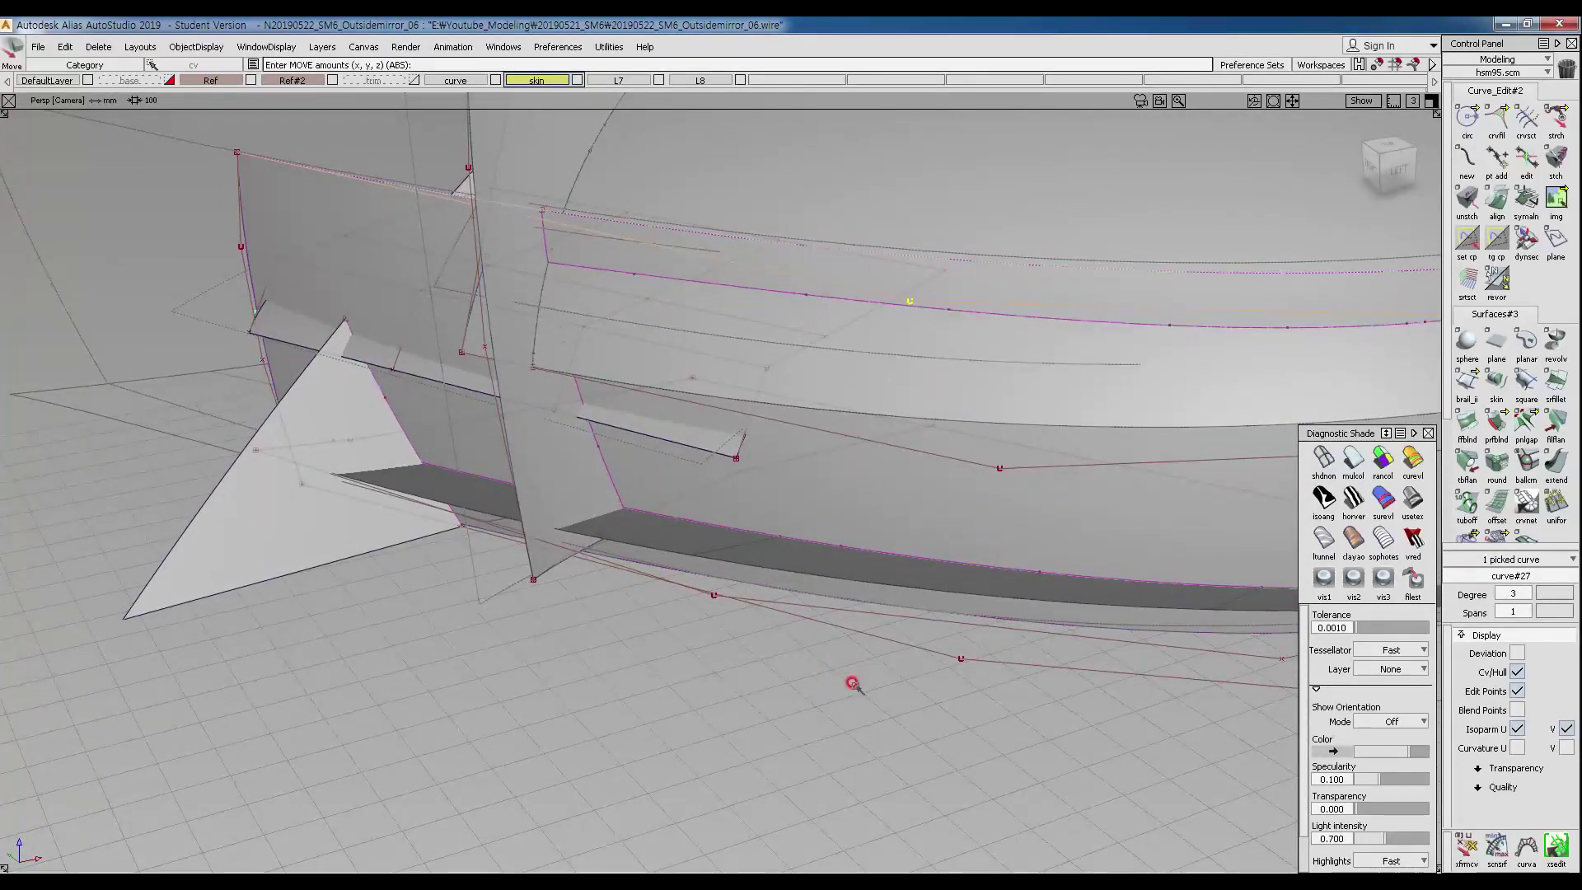
mouse_move(874, 687)
middle_down()
mouse_move(912, 696)
mouse_move(879, 698)
middle_up()
Set the degree of the outer side surface's upper curve to 5.
key(F6)
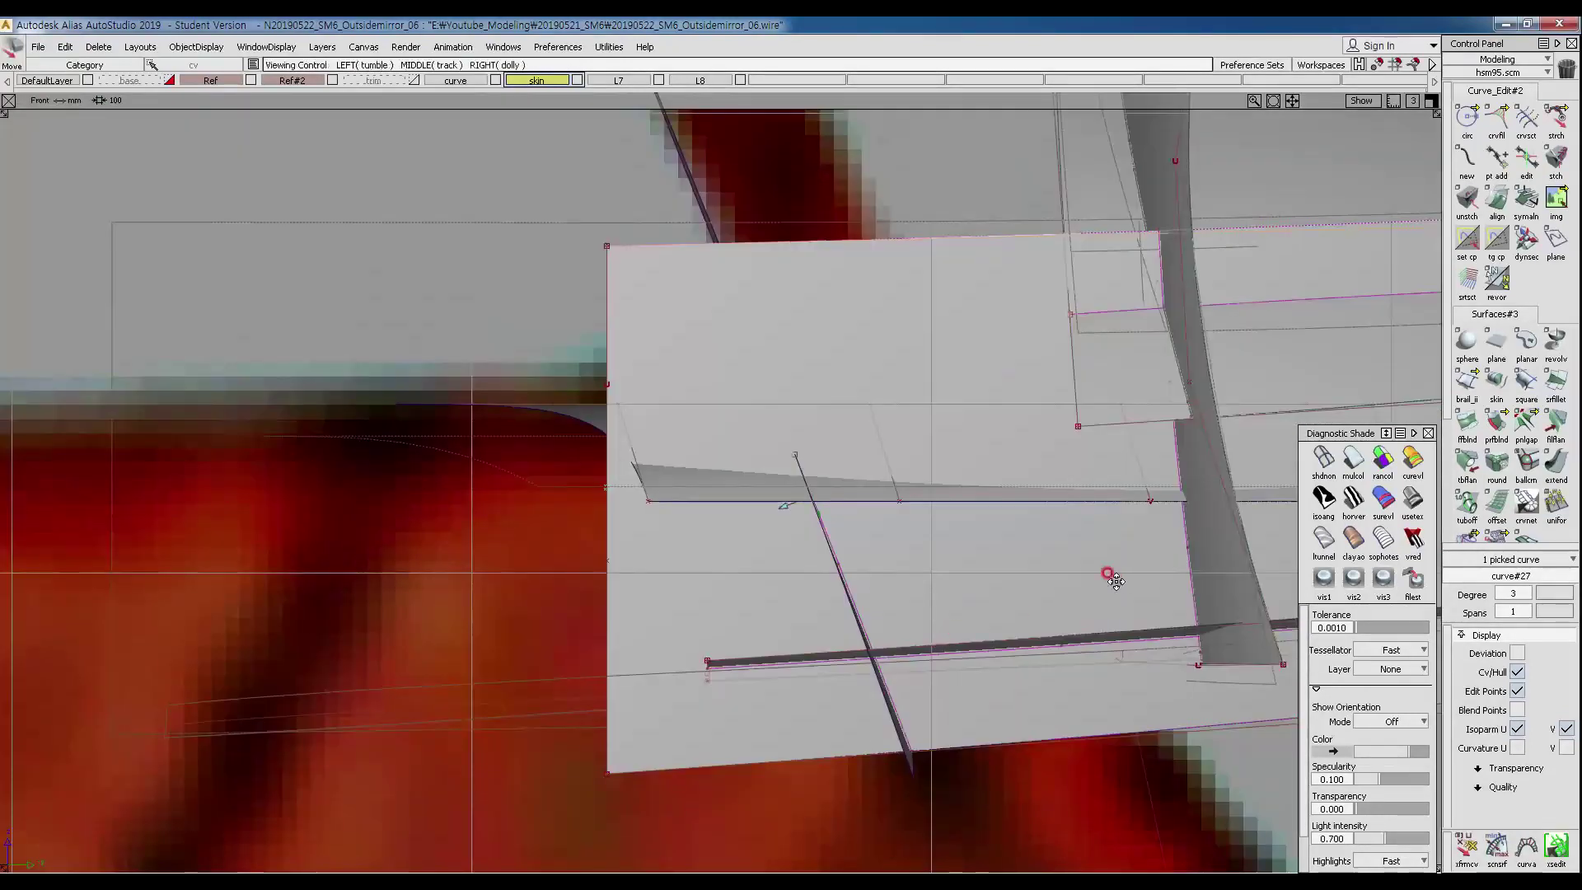
alt+shift+middle_drag(1115, 579, 487, 600)
mouse_move(1101, 585)
middle_down()
mouse_move(1099, 554)
mouse_move(1080, 565)
mouse_move(1123, 563)
middle_up()
alt+shift+right_drag(1064, 538, 1003, 558)
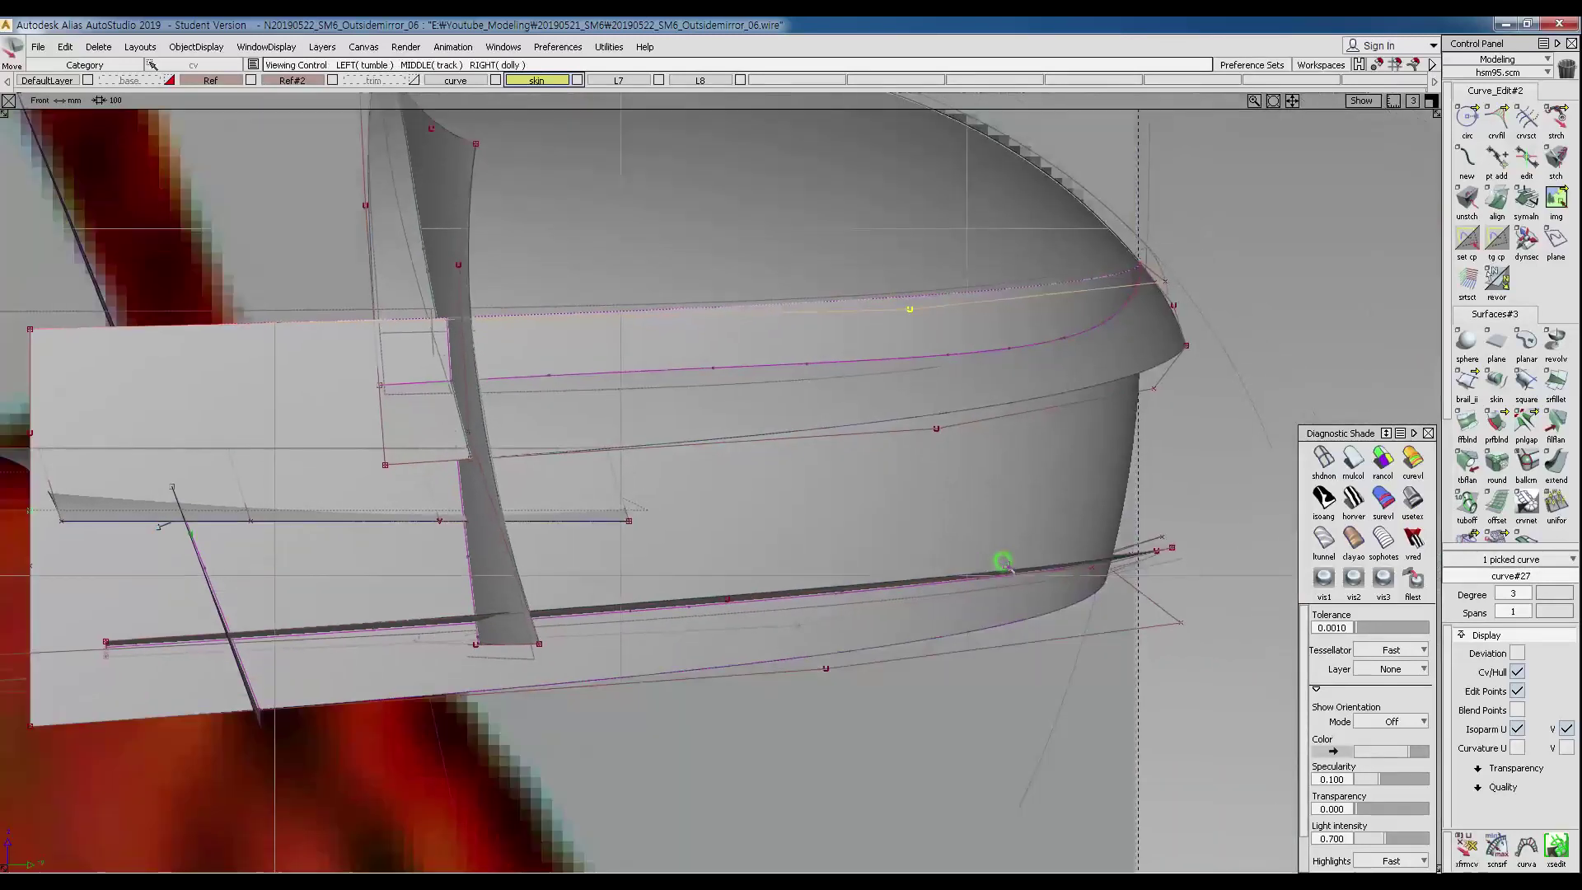
alt+shift+middle_drag(1003, 558, 1021, 566)
click(1265, 532)
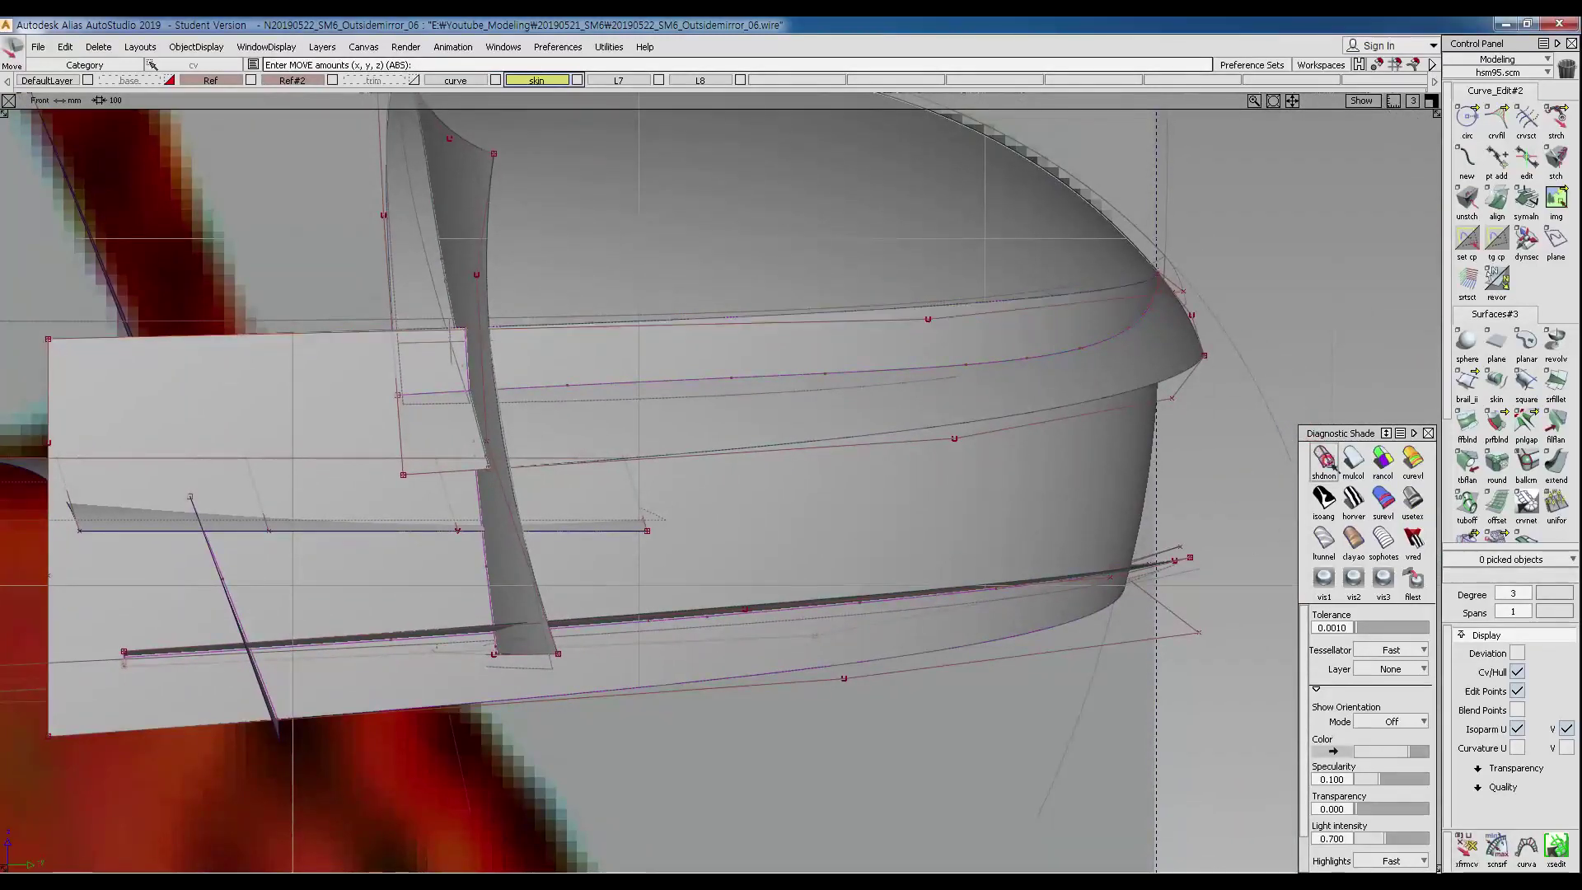
click(1323, 458)
ctrl+shift+drag(849, 335, 889, 356)
drag(1502, 597, 1550, 597)
text(5)
key(Return)
Move the second control vertex of the degree 5 upper curve about 0.28 mm along X.
ctrl+shift+drag(637, 527, 629, 413)
click(675, 355)
ctrl+shift+right_drag(714, 365, 722, 363)
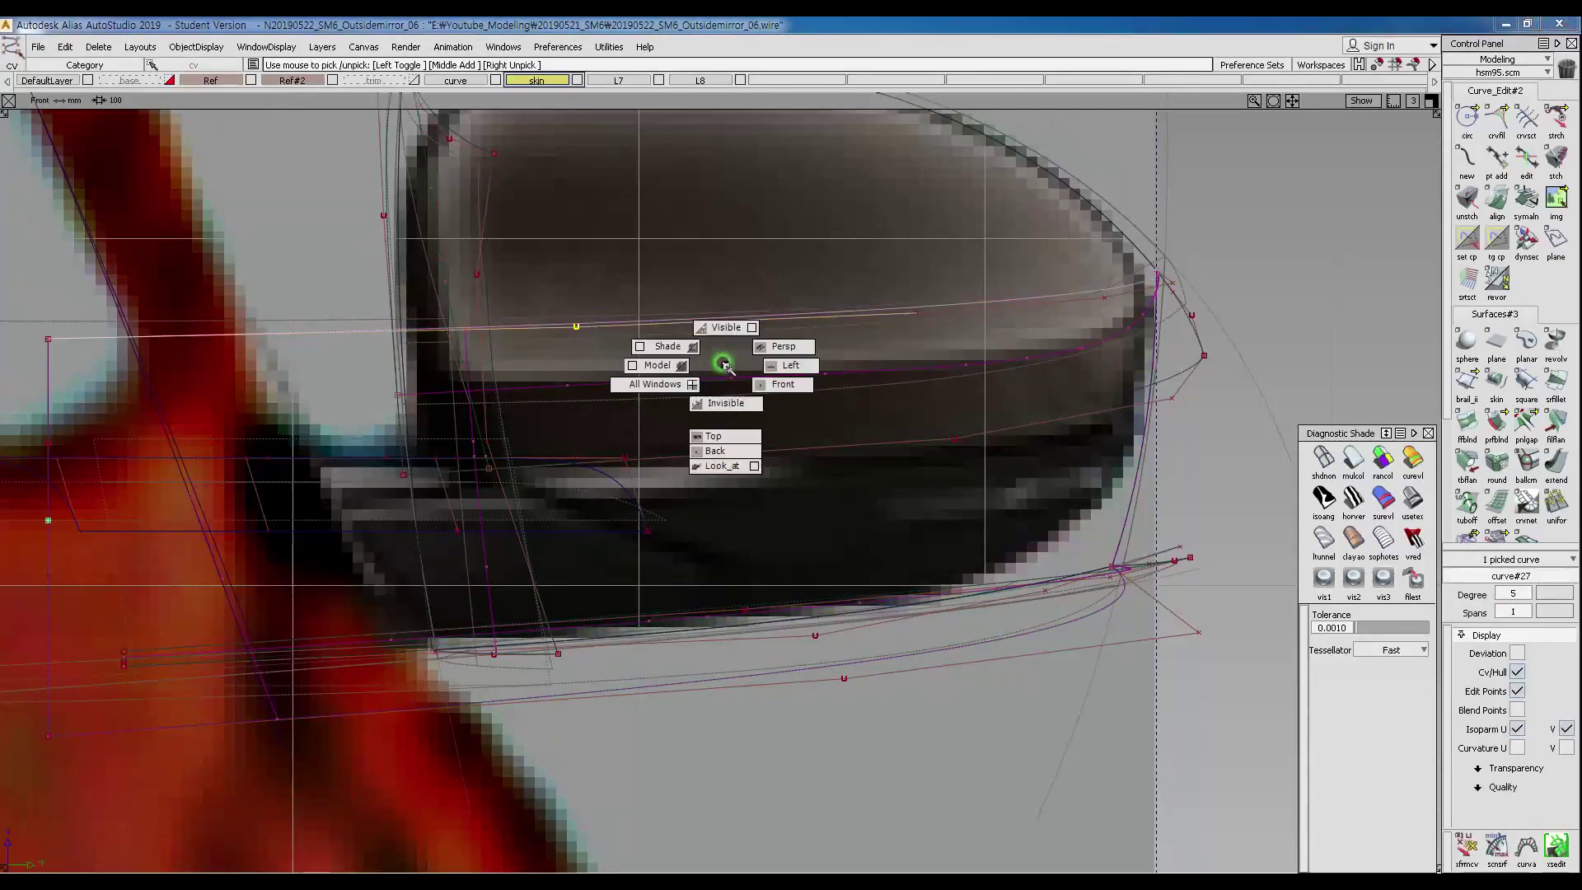
ctrl+shift+right_drag(723, 436, 609, 490)
alt+shift+middle_drag(609, 489, 587, 549)
click(1343, 461)
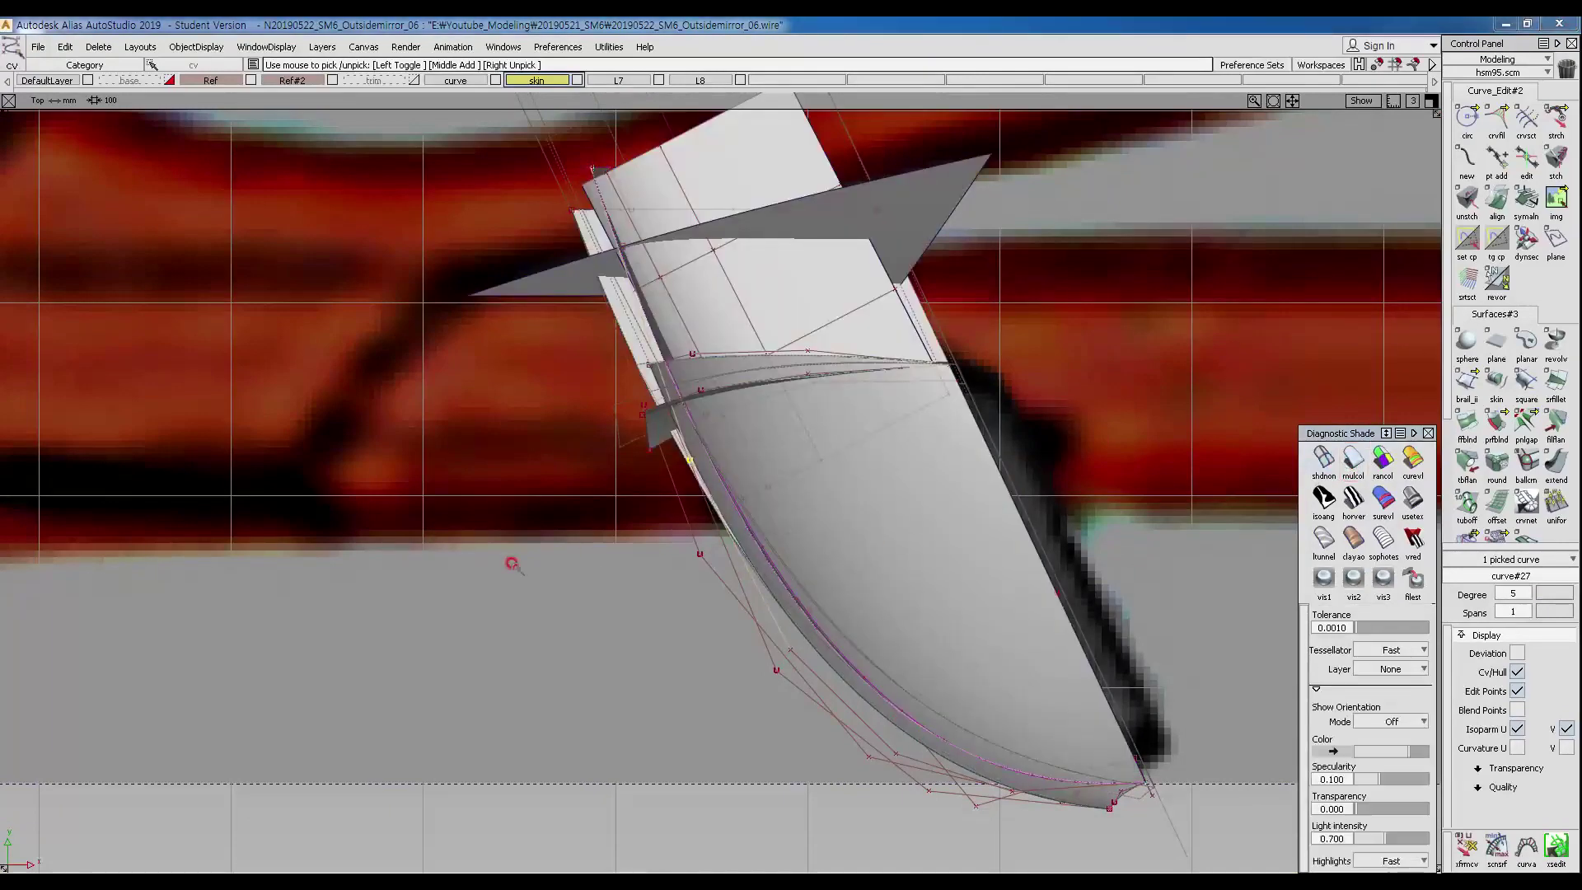
ctrl+shift+right_drag(506, 541, 586, 427)
mouse_move(586, 428)
alt+shift+mouse_down()
mouse_move(613, 421)
mouse_move(509, 469)
alt+shift+mouse_up()
alt+shift+right_drag(507, 470, 498, 490)
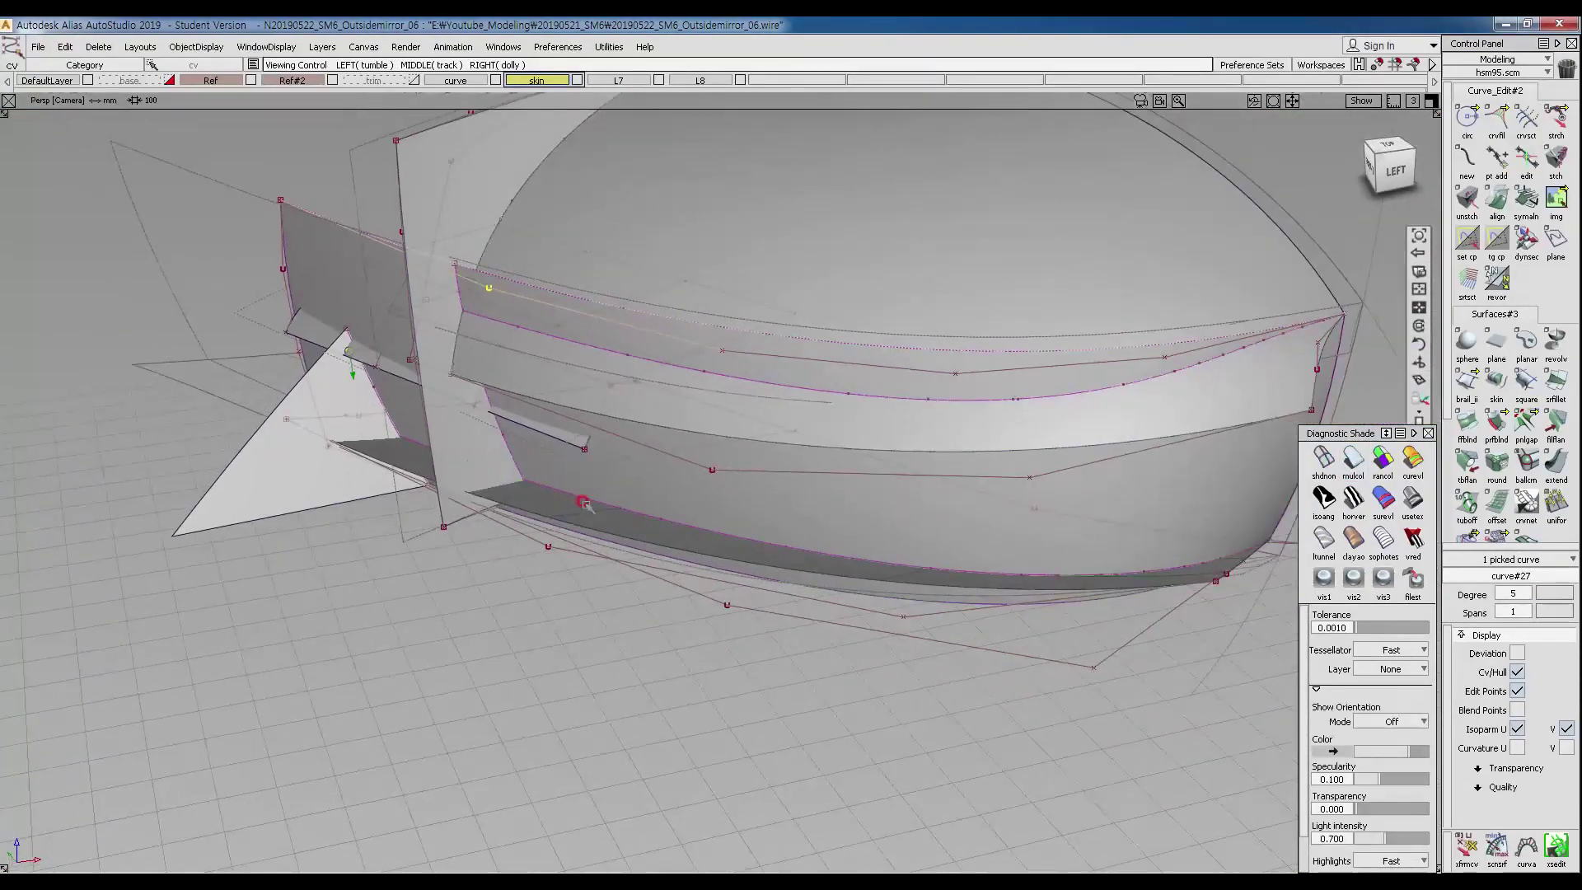
alt+shift+drag(460, 371, 514, 373)
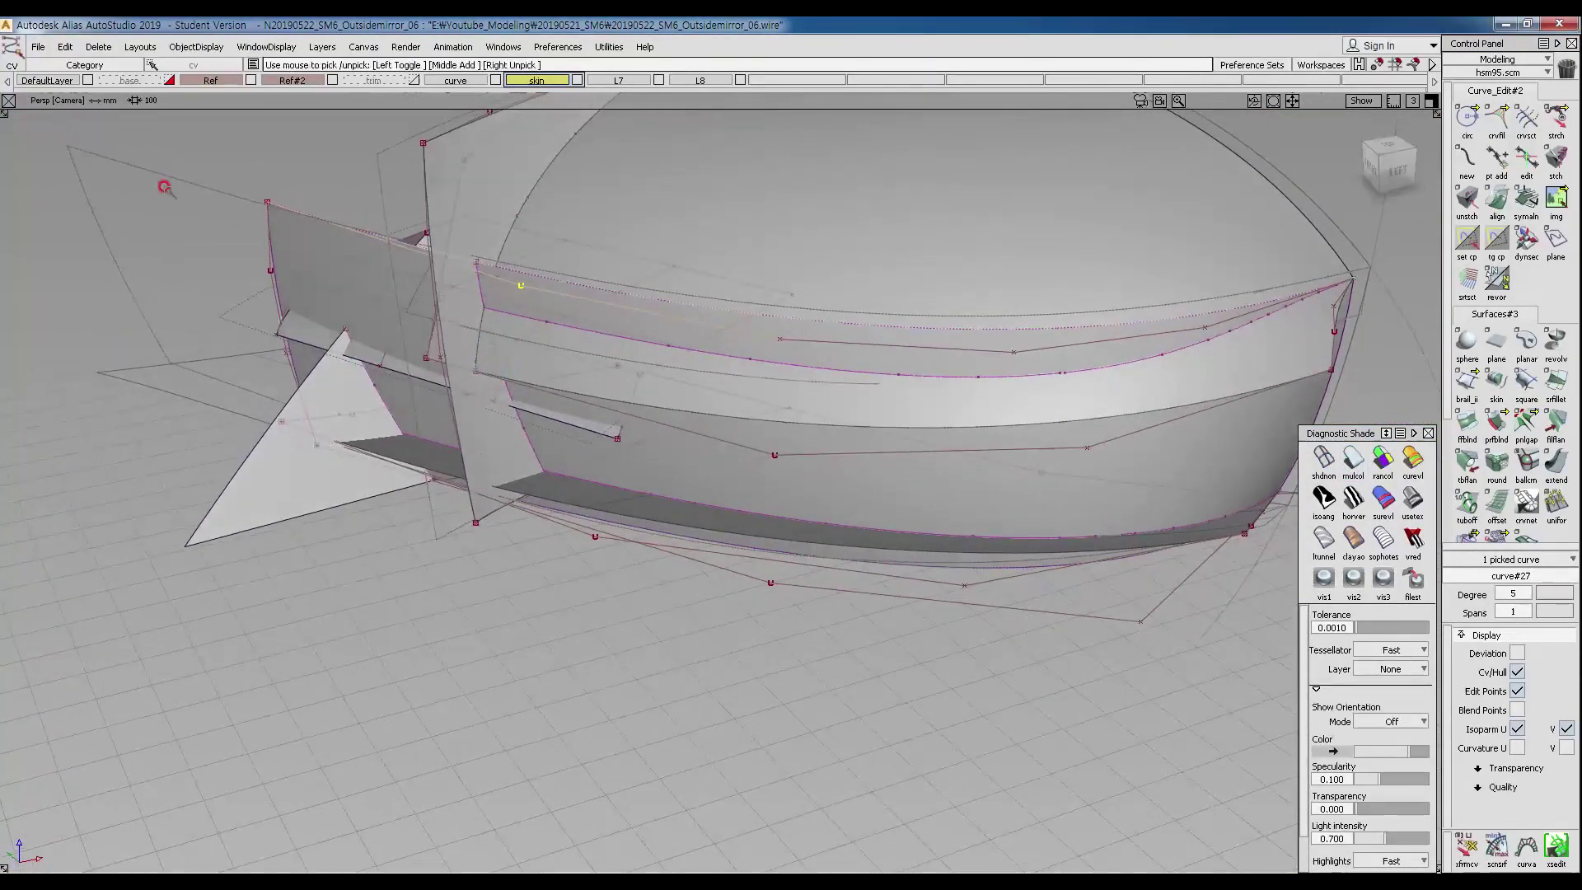
ctrl+shift+middle_drag(475, 581, 466, 540)
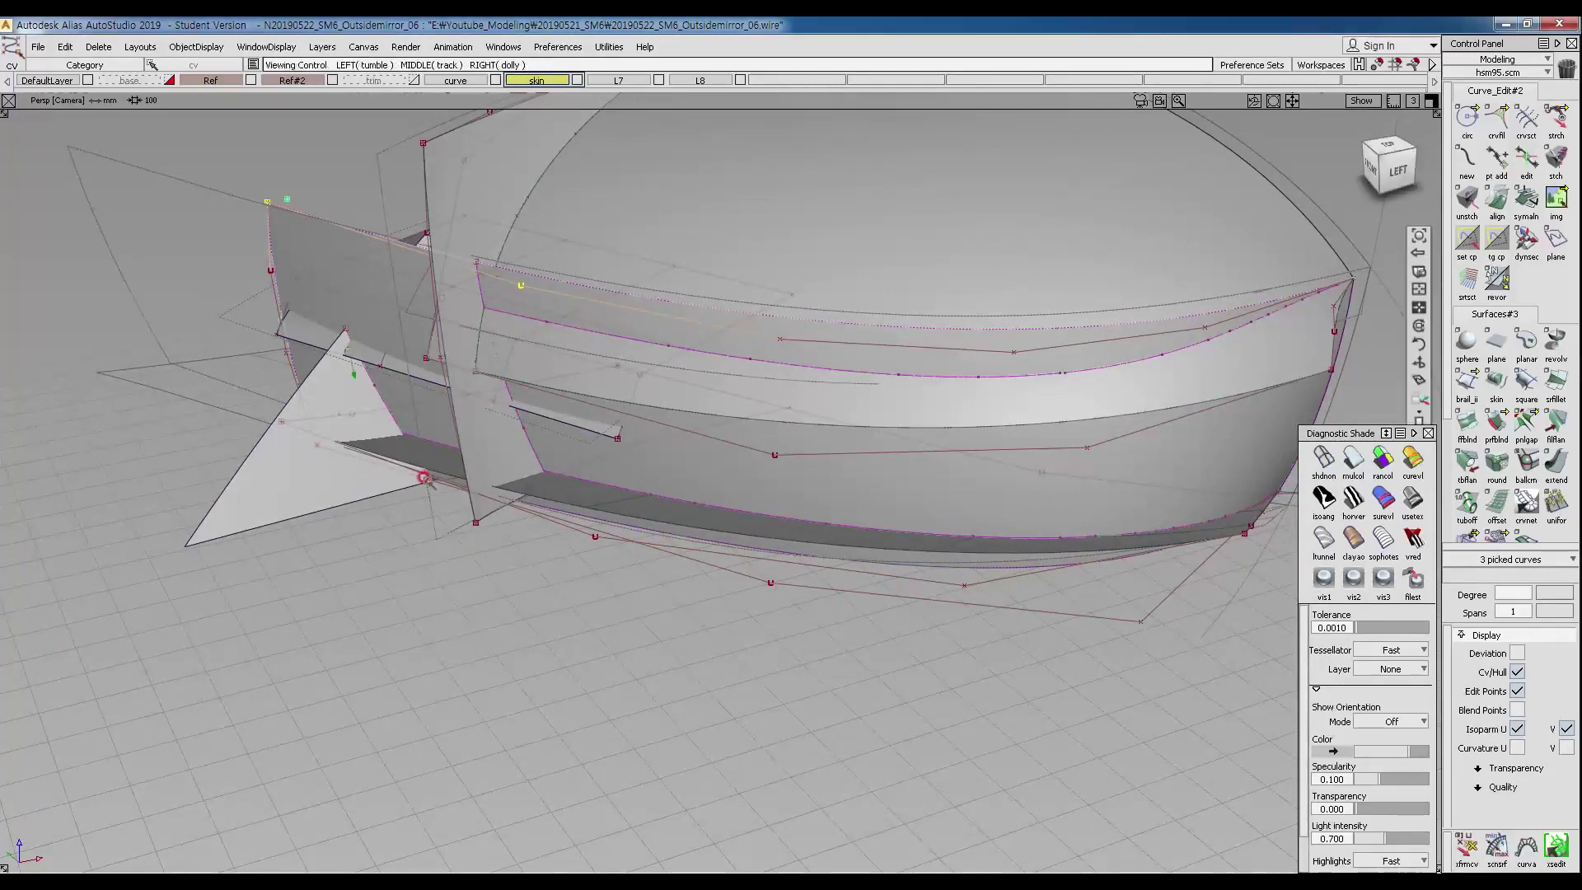
ctrl+shift+drag(493, 570, 480, 449)
ctrl+shift+drag(416, 289, 550, 301)
ctrl+shift+middle_drag(536, 615, 526, 549)
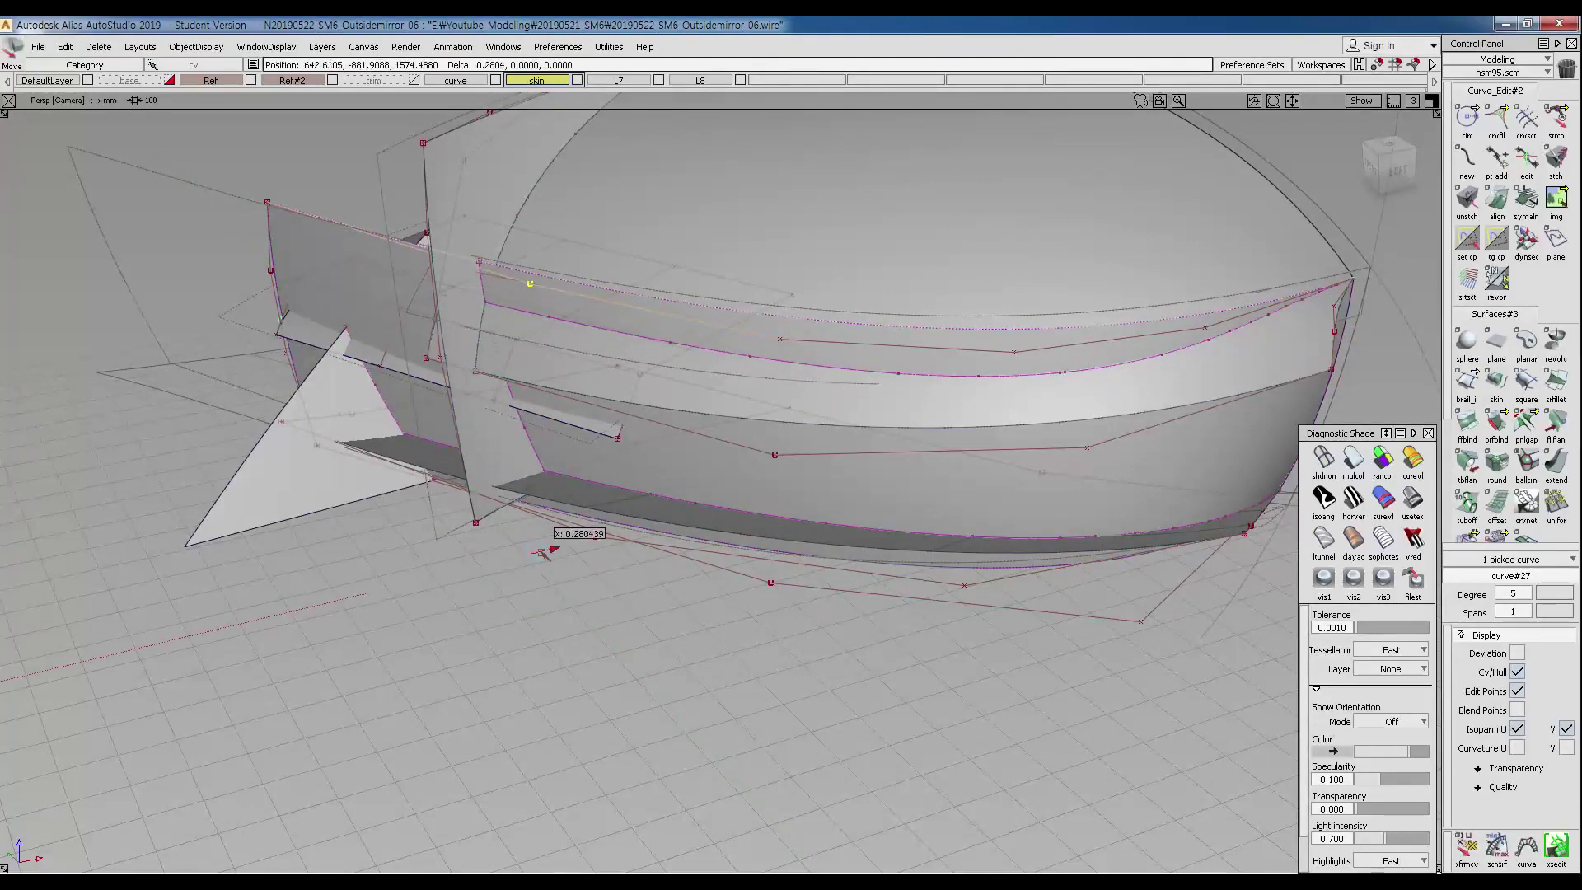
Move the upper curve's second control vertex about 6.3 mm and one nearer the outer tip about 0.35 mm, both in negative Y.
alt+shift+drag(594, 427, 725, 406)
alt+shift+drag(703, 325, 611, 311)
right_drag(618, 317, 676, 338)
click(1324, 459)
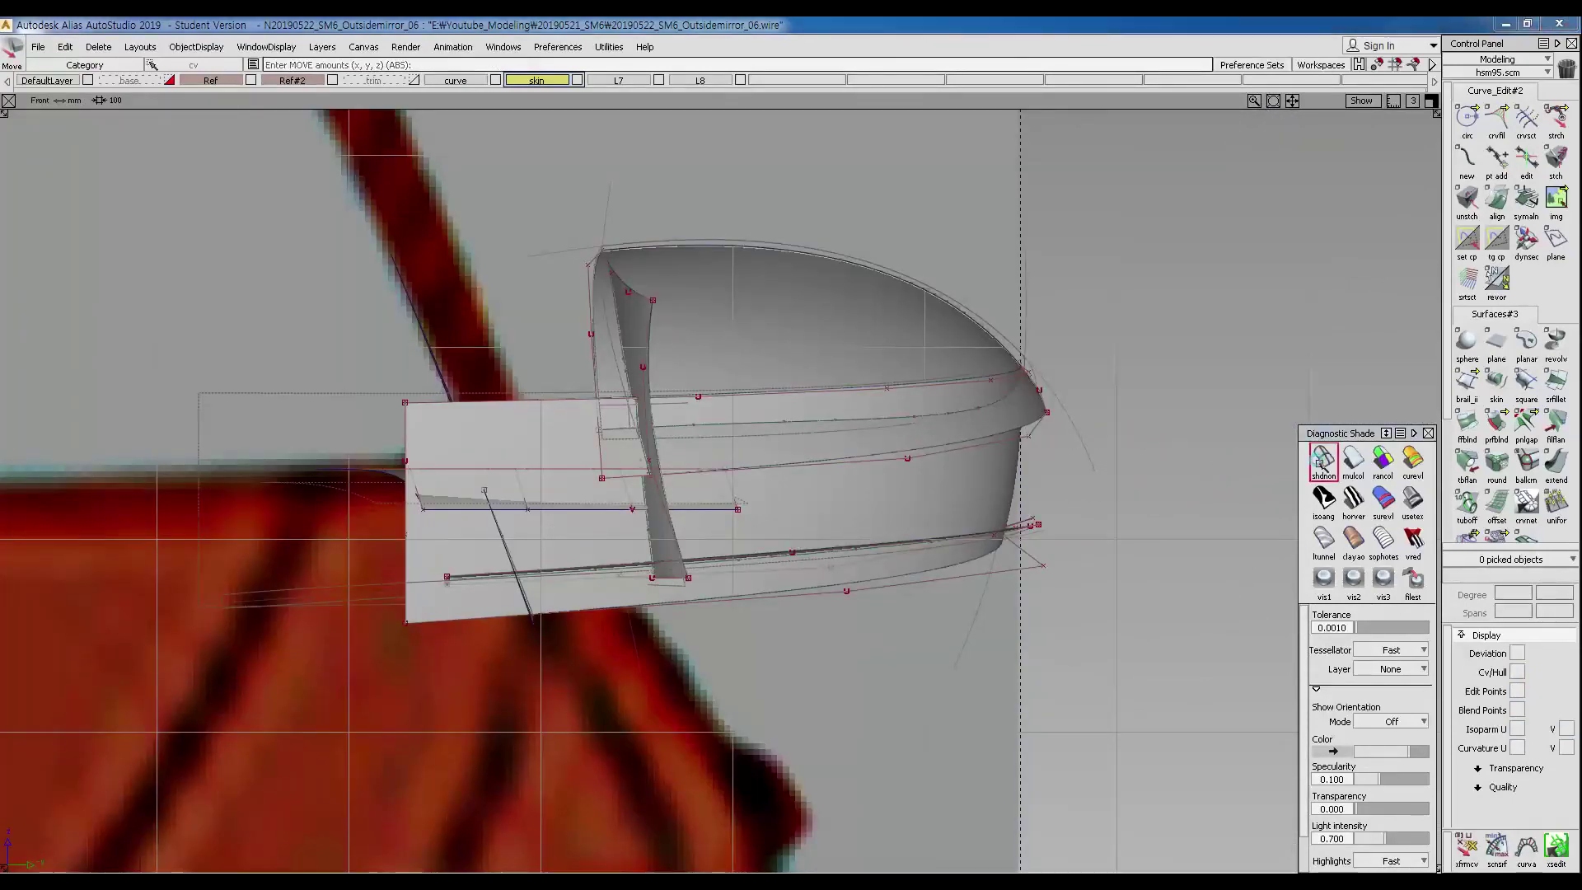
mouse_move(943, 453)
alt+shift+right_down()
mouse_move(926, 424)
mouse_move(766, 367)
alt+shift+right_up()
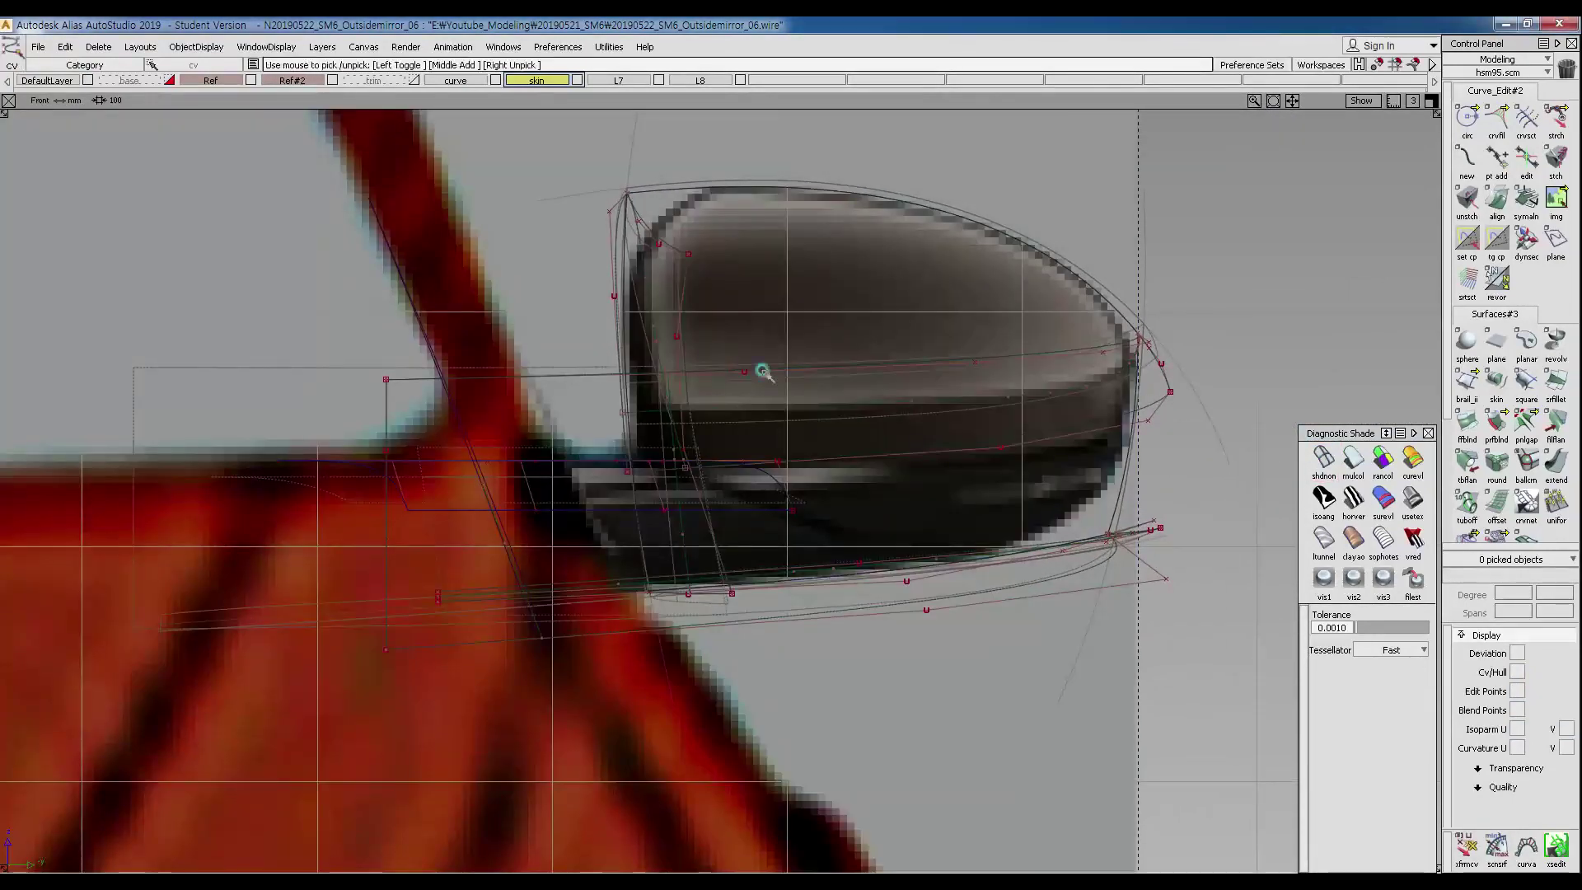
click(759, 367)
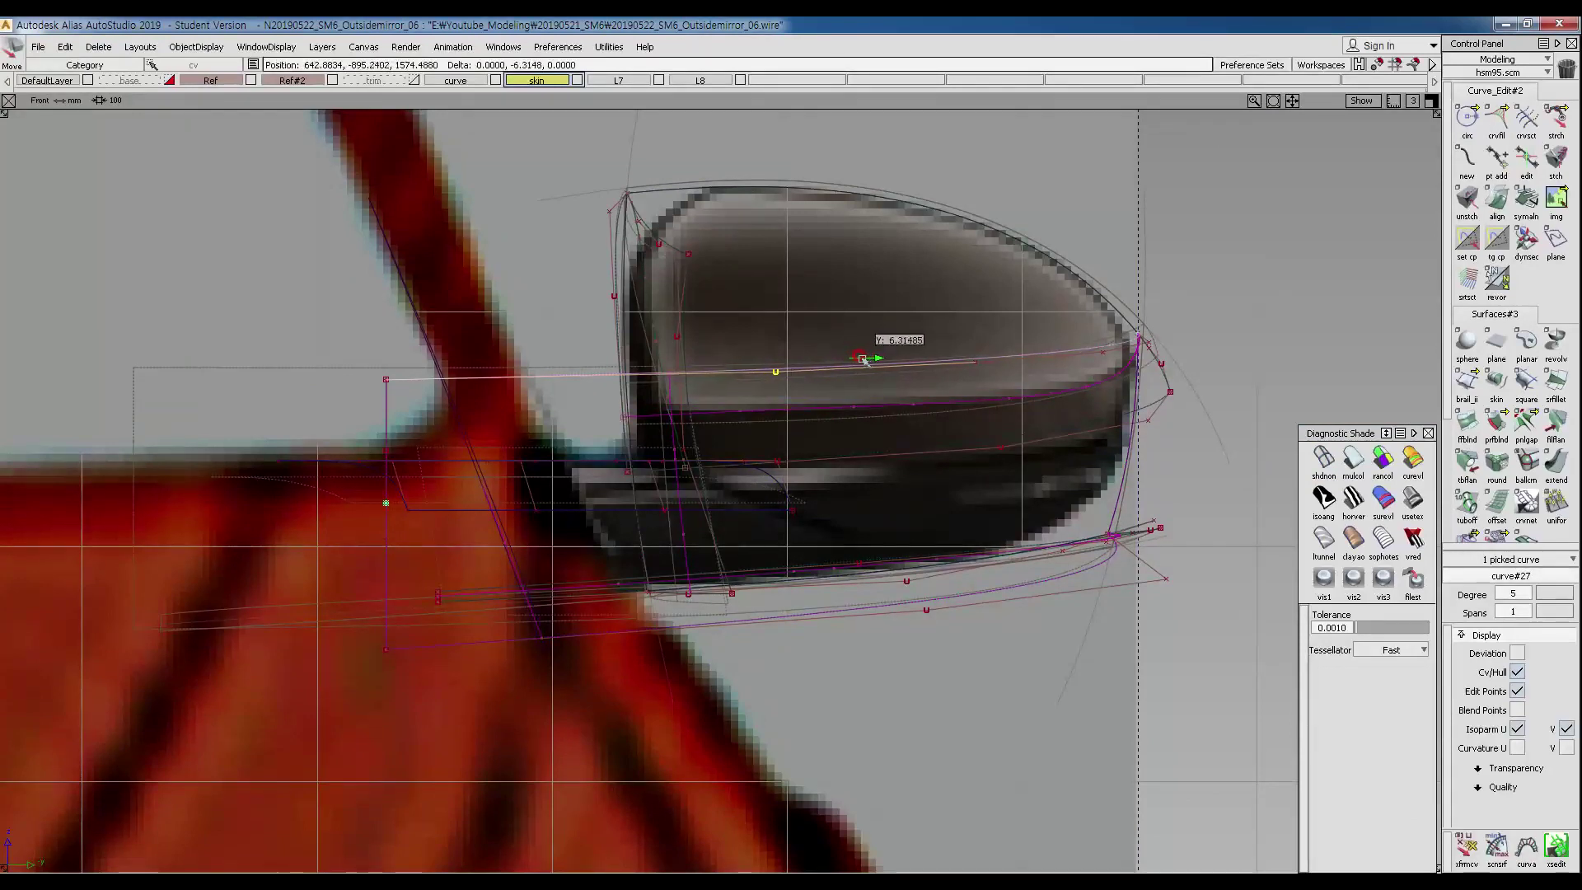
ctrl+shift+drag(964, 403, 953, 340)
ctrl+shift+drag(848, 357, 974, 339)
click(975, 361)
ctrl+shift+middle_drag(982, 417, 966, 345)
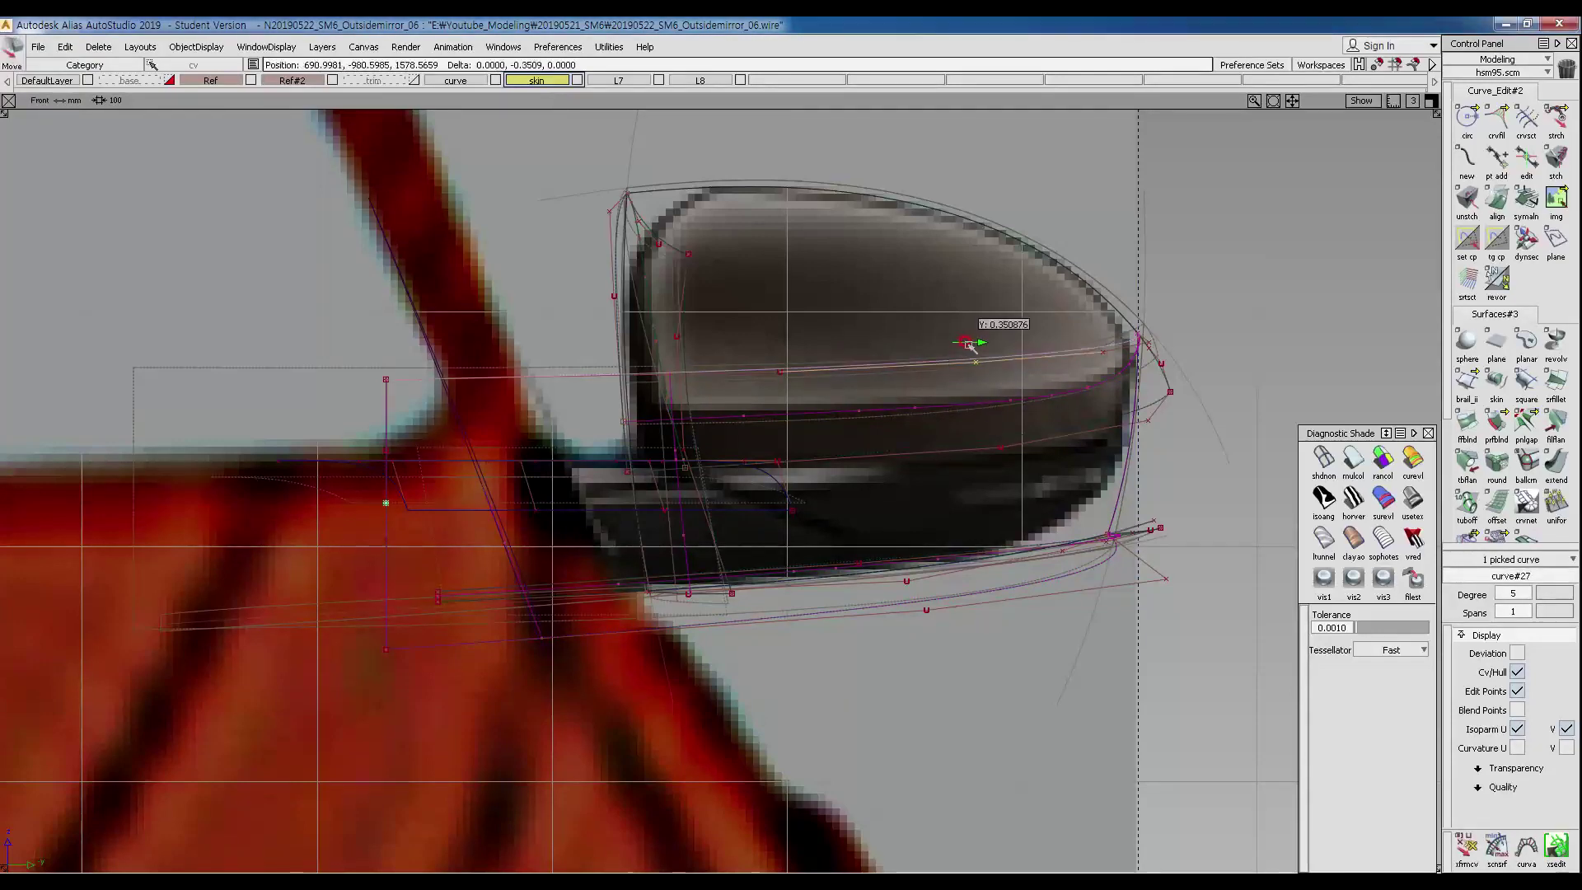
ctrl+shift+drag(860, 463, 851, 368)
Reposition the pivot of the profile curve at the outer side surface's arm end and rotate the curve slightly.
ctrl+shift+right_drag(827, 454, 900, 345)
alt+shift+drag(791, 408, 890, 404)
click(1353, 458)
mouse_move(283, 272)
alt+shift+mouse_down()
mouse_move(756, 297)
mouse_move(729, 376)
mouse_move(681, 322)
mouse_move(663, 394)
mouse_move(653, 310)
mouse_move(535, 297)
mouse_move(475, 262)
mouse_move(494, 254)
alt+shift+mouse_up()
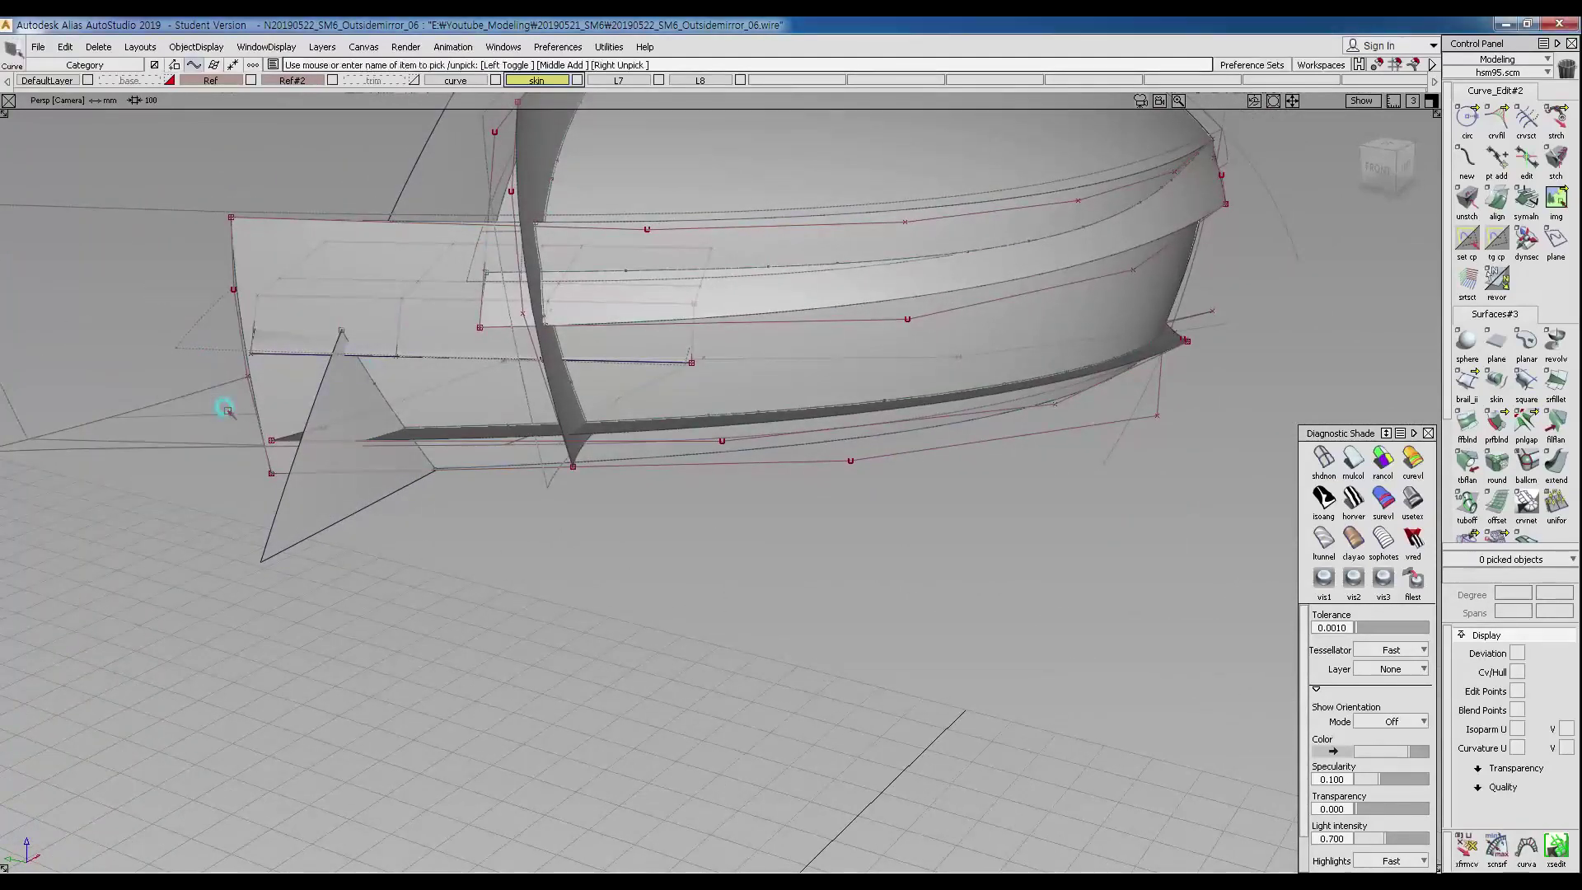
ctrl+shift+middle_drag(236, 532, 284, 488)
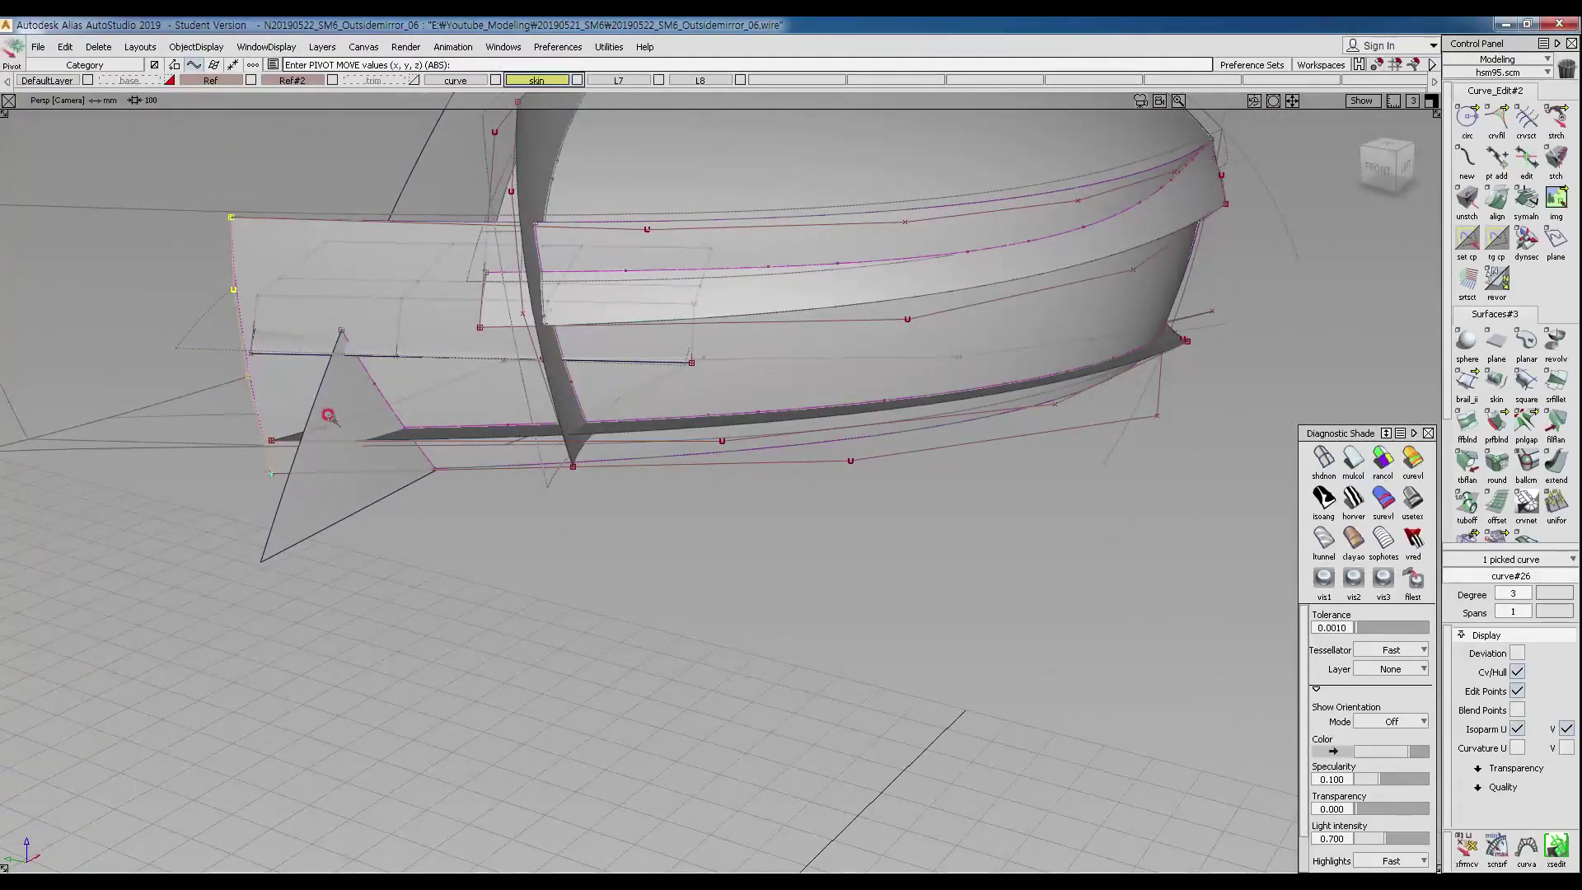
alt+shift+drag(318, 426, 233, 389)
ctrl+shift+middle_drag(185, 406, 184, 430)
middle_drag(187, 400, 189, 388)
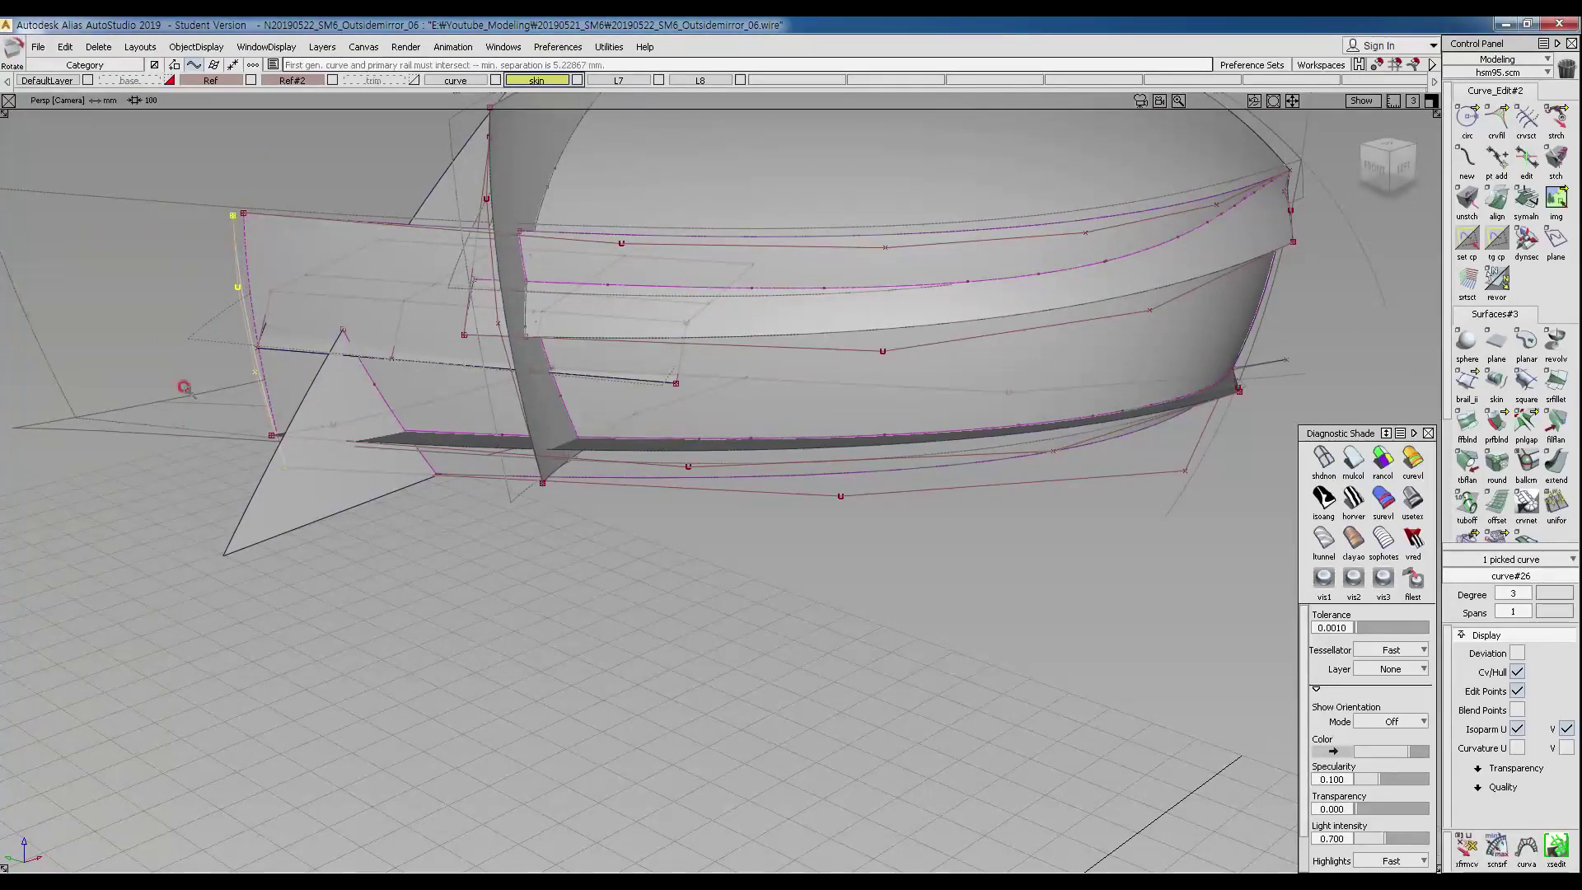
Snap the upper curve's end control vertex to the upper end of the rotated profile curve.
mouse_move(244, 251)
ctrl+shift+mouse_down()
mouse_move(254, 215)
mouse_move(264, 228)
ctrl+shift+mouse_up()
ctrl+shift+middle_drag(239, 220, 206, 225)
ctrl+click(202, 227)
alt+shift+drag(486, 298, 378, 344)
alt+shift+drag(593, 330, 609, 295)
Fine-tune the upper curve's second control vertex against the front and top reference images.
key(F7)
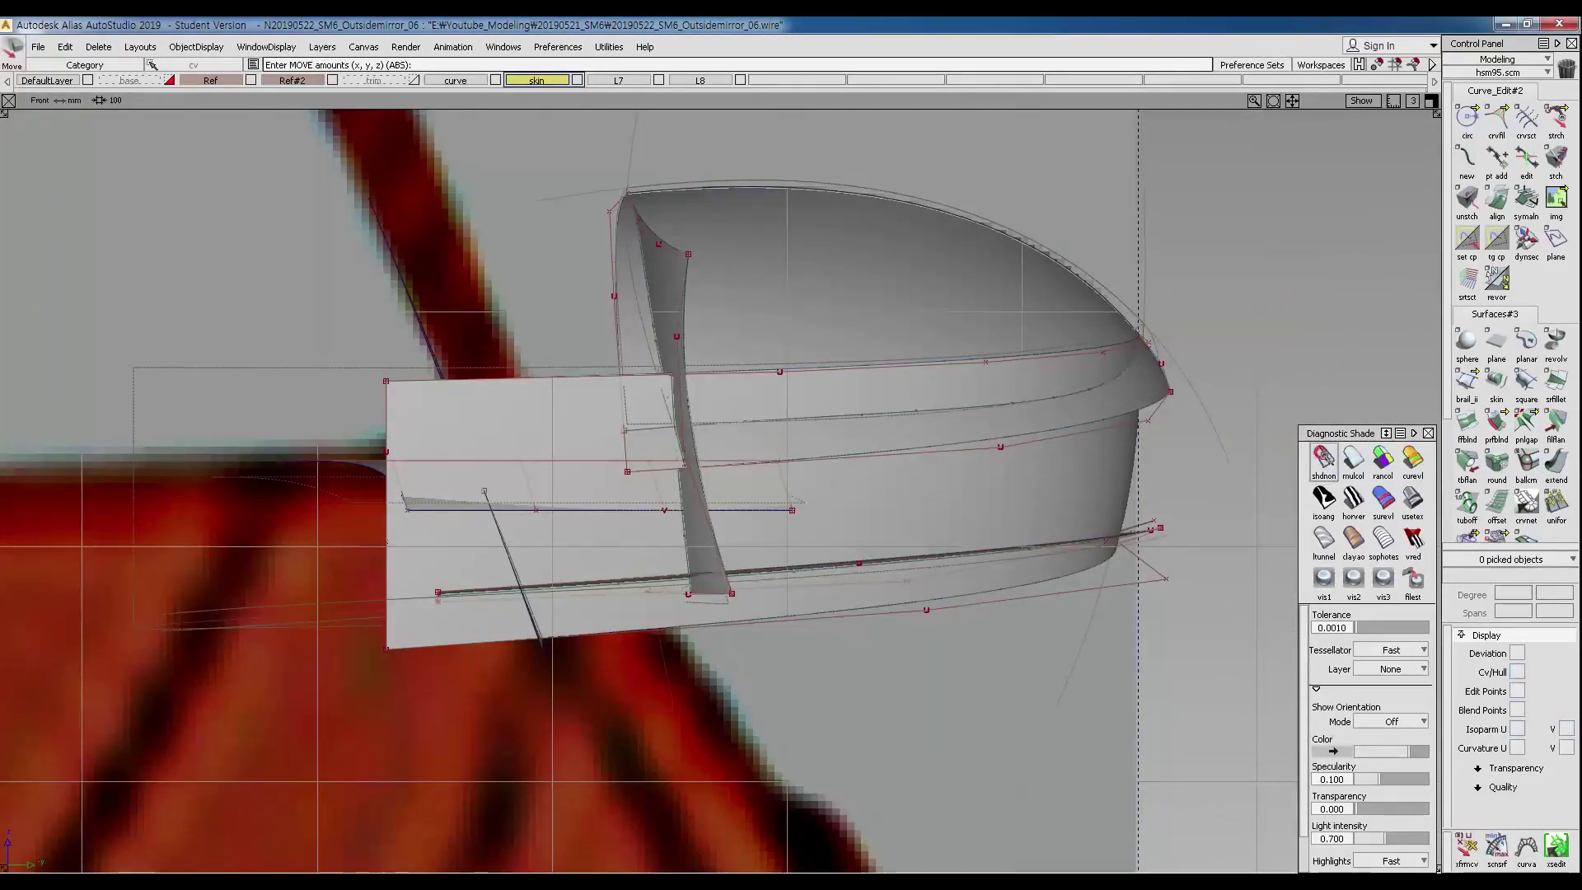
click(1322, 455)
ctrl+shift+drag(818, 403, 817, 401)
click(799, 376)
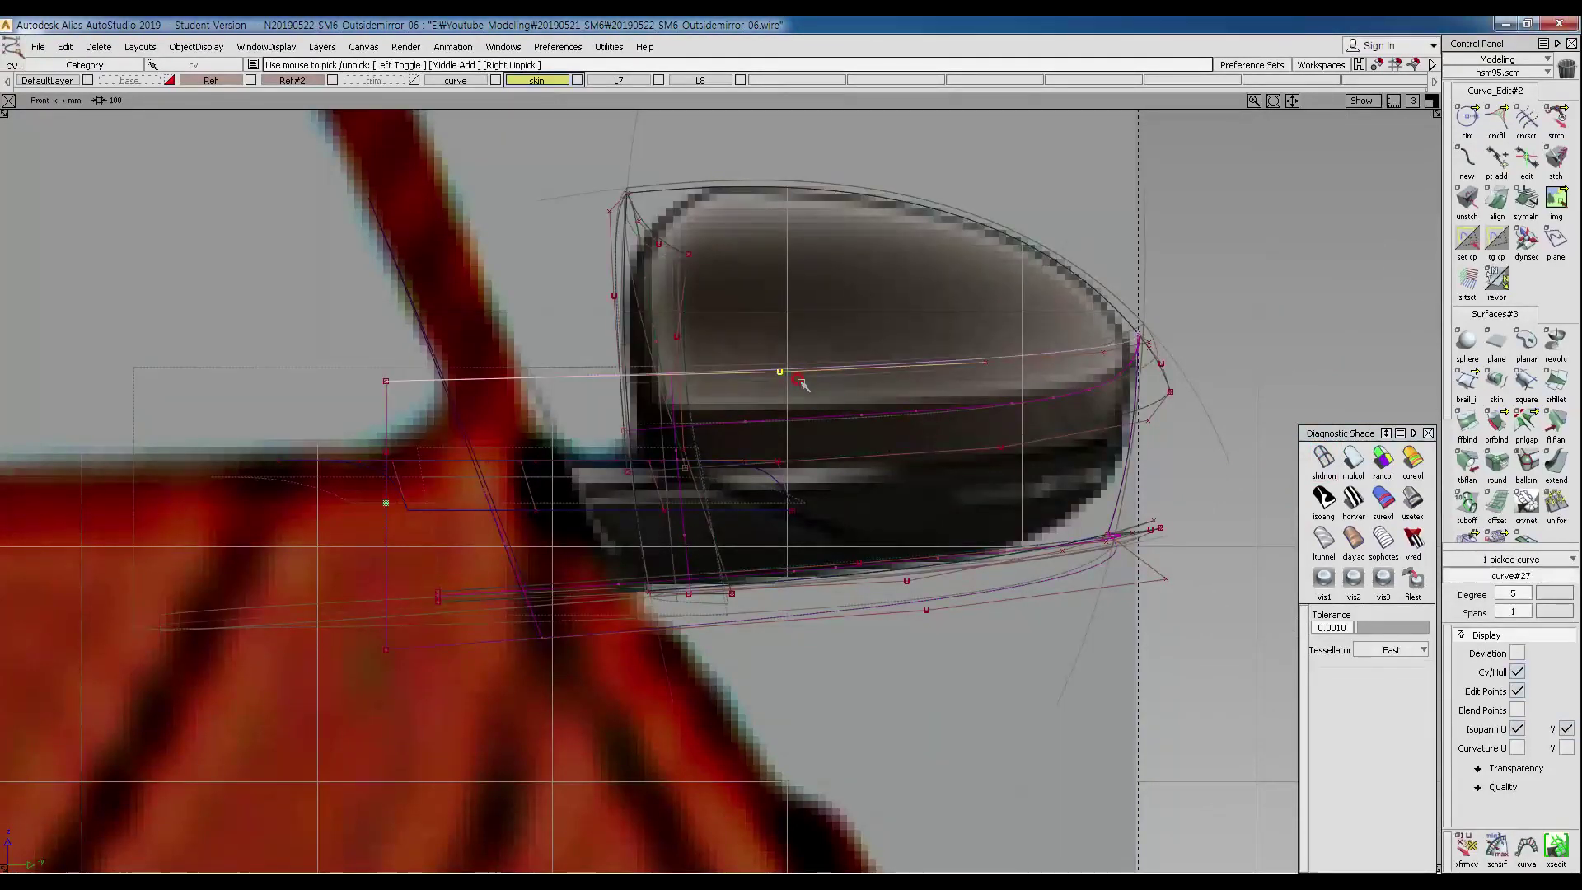
ctrl+shift+drag(886, 406, 876, 455)
ctrl+shift+drag(1022, 498, 901, 483)
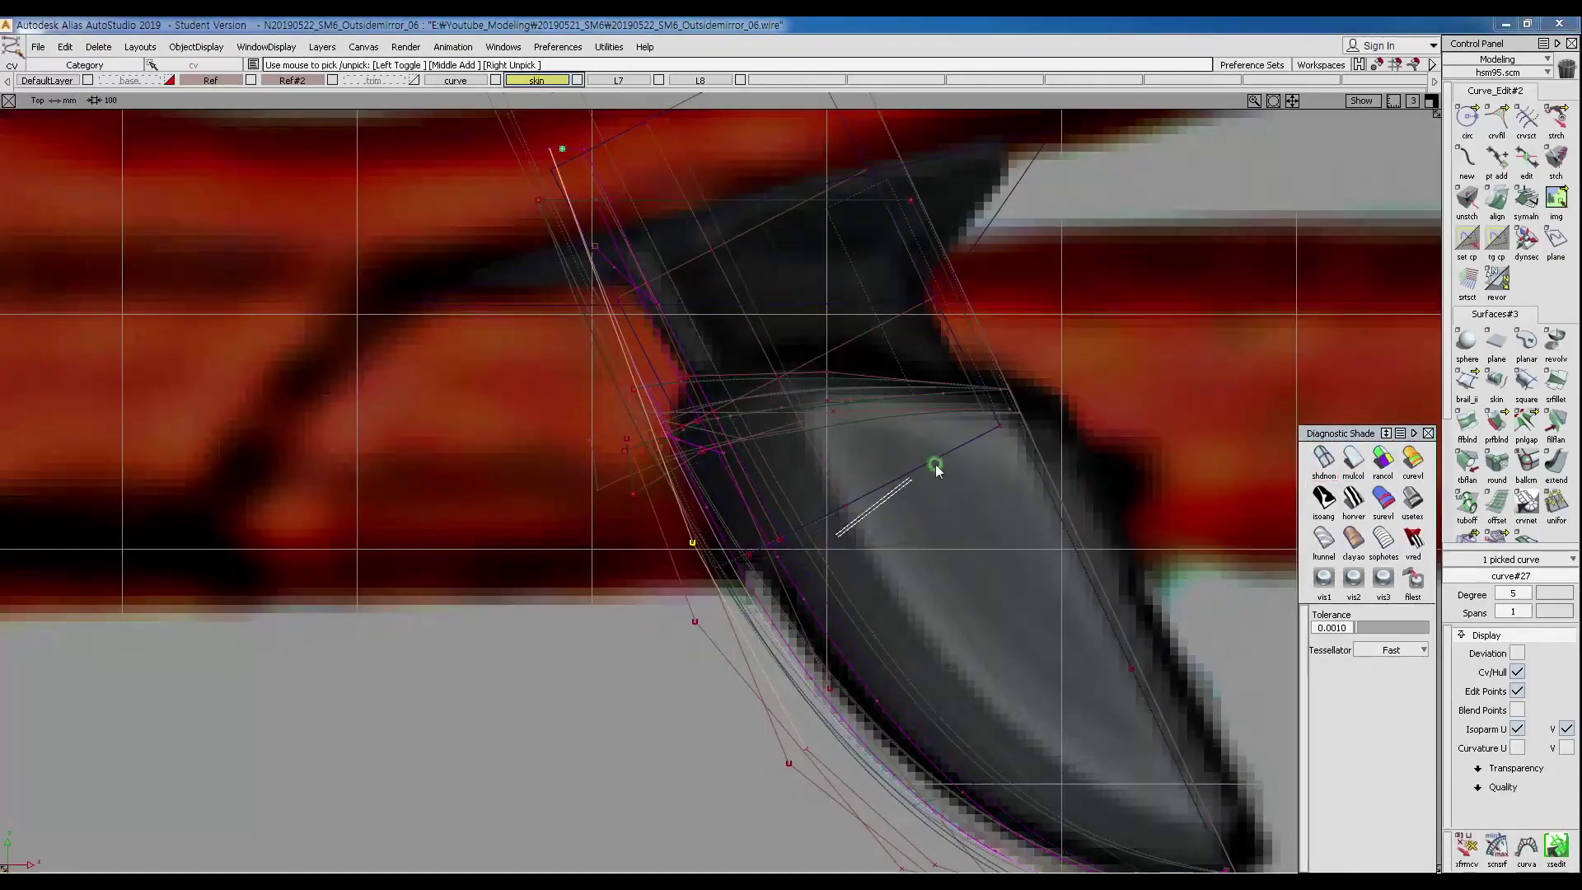
click(1349, 455)
alt+shift+drag(529, 410, 442, 459)
ctrl+shift+drag(448, 535, 420, 516)
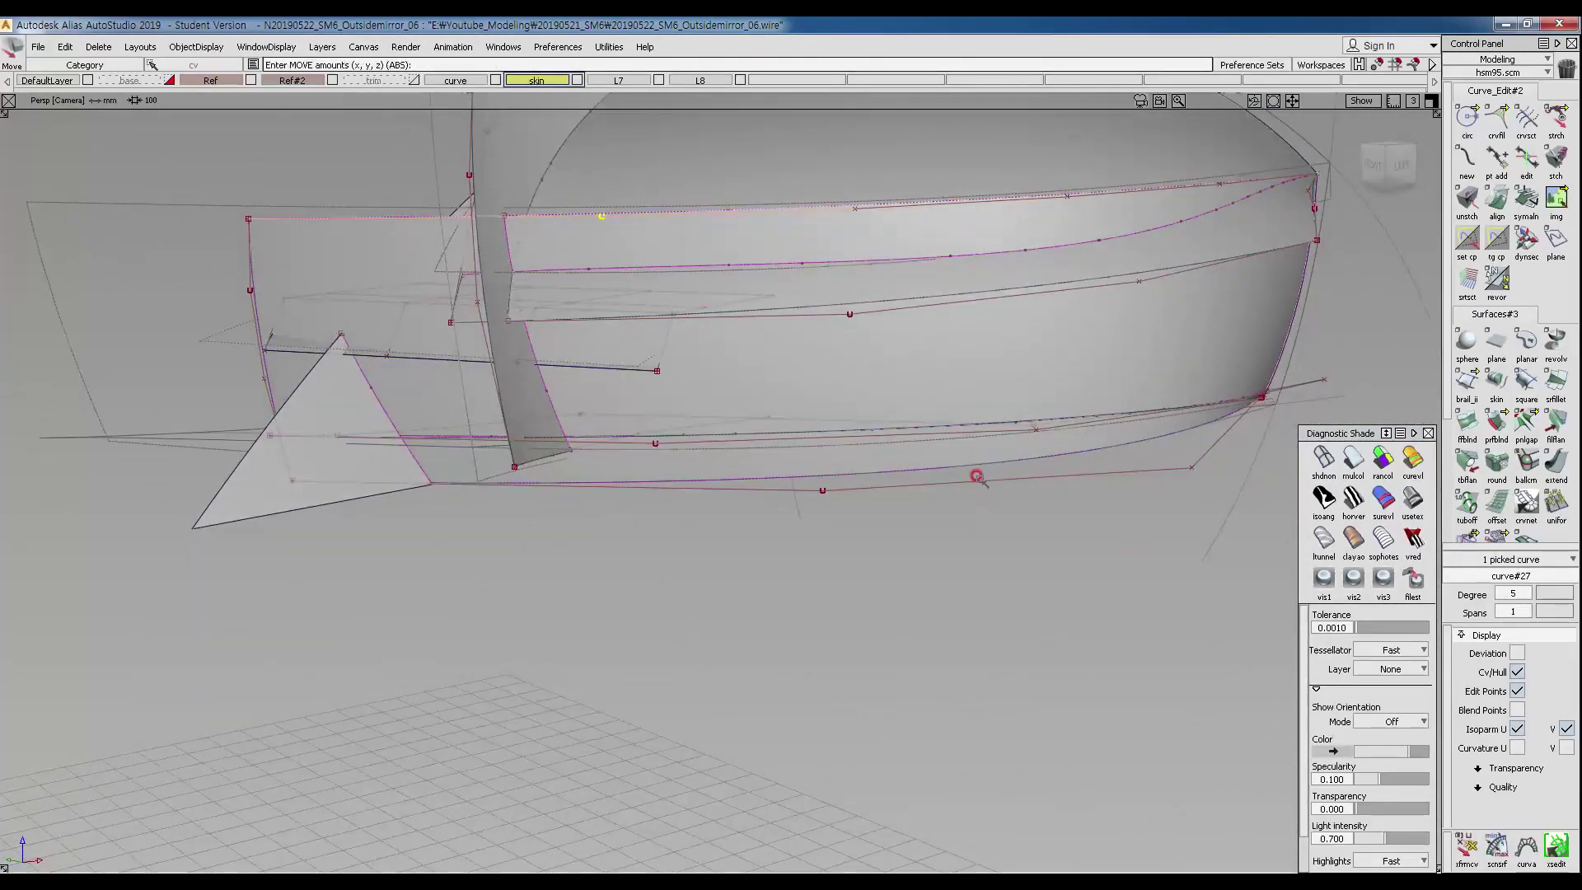
alt+shift+drag(802, 335, 500, 321)
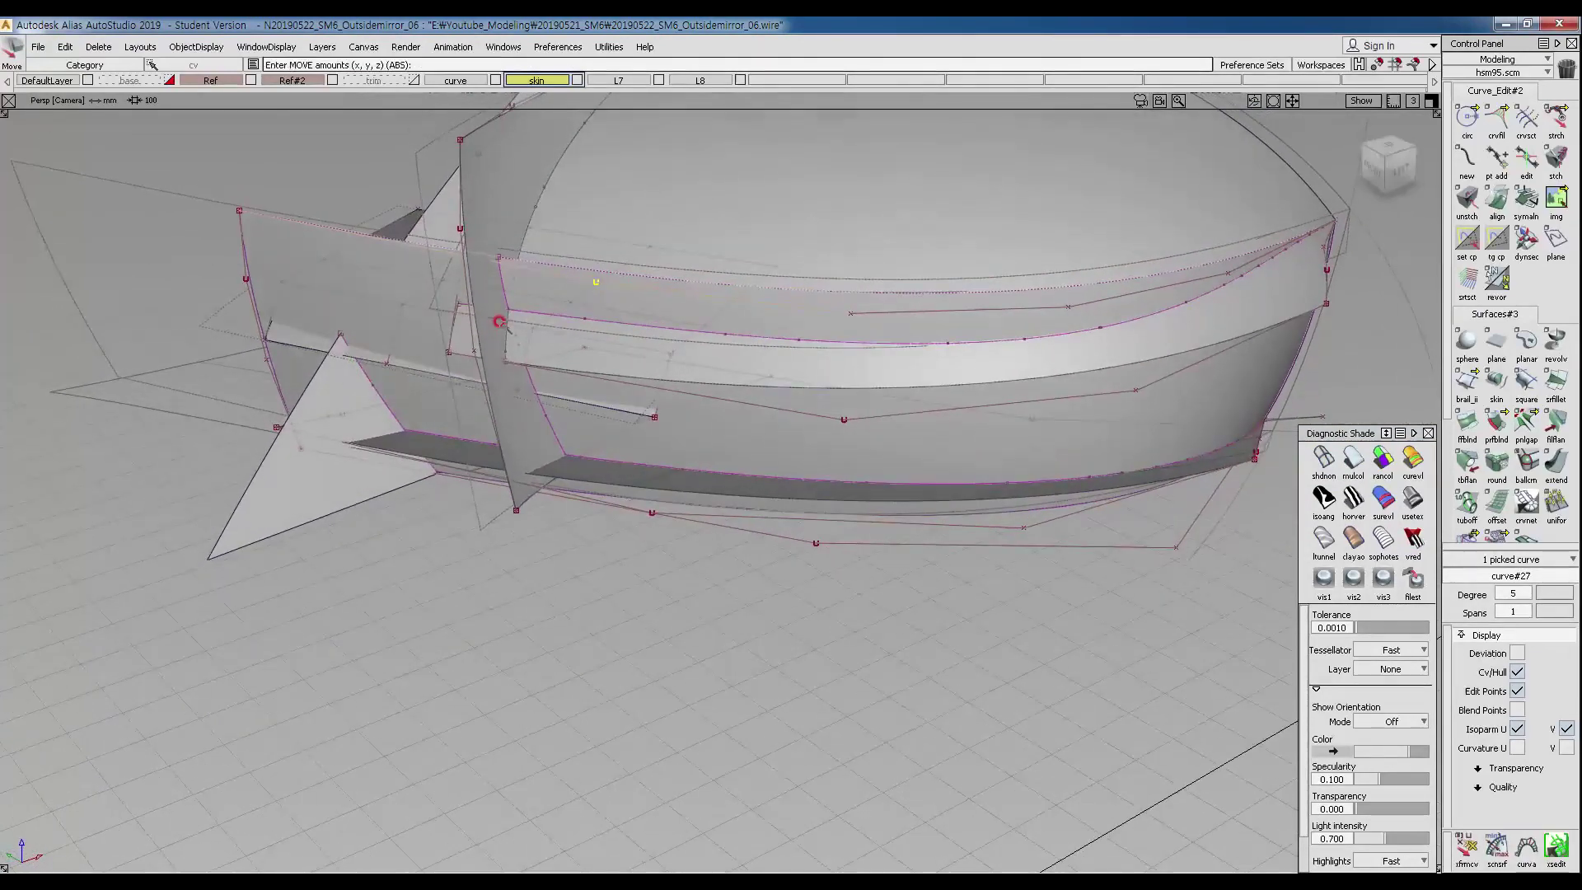
alt+shift+drag(924, 344, 552, 534)
click(519, 383)
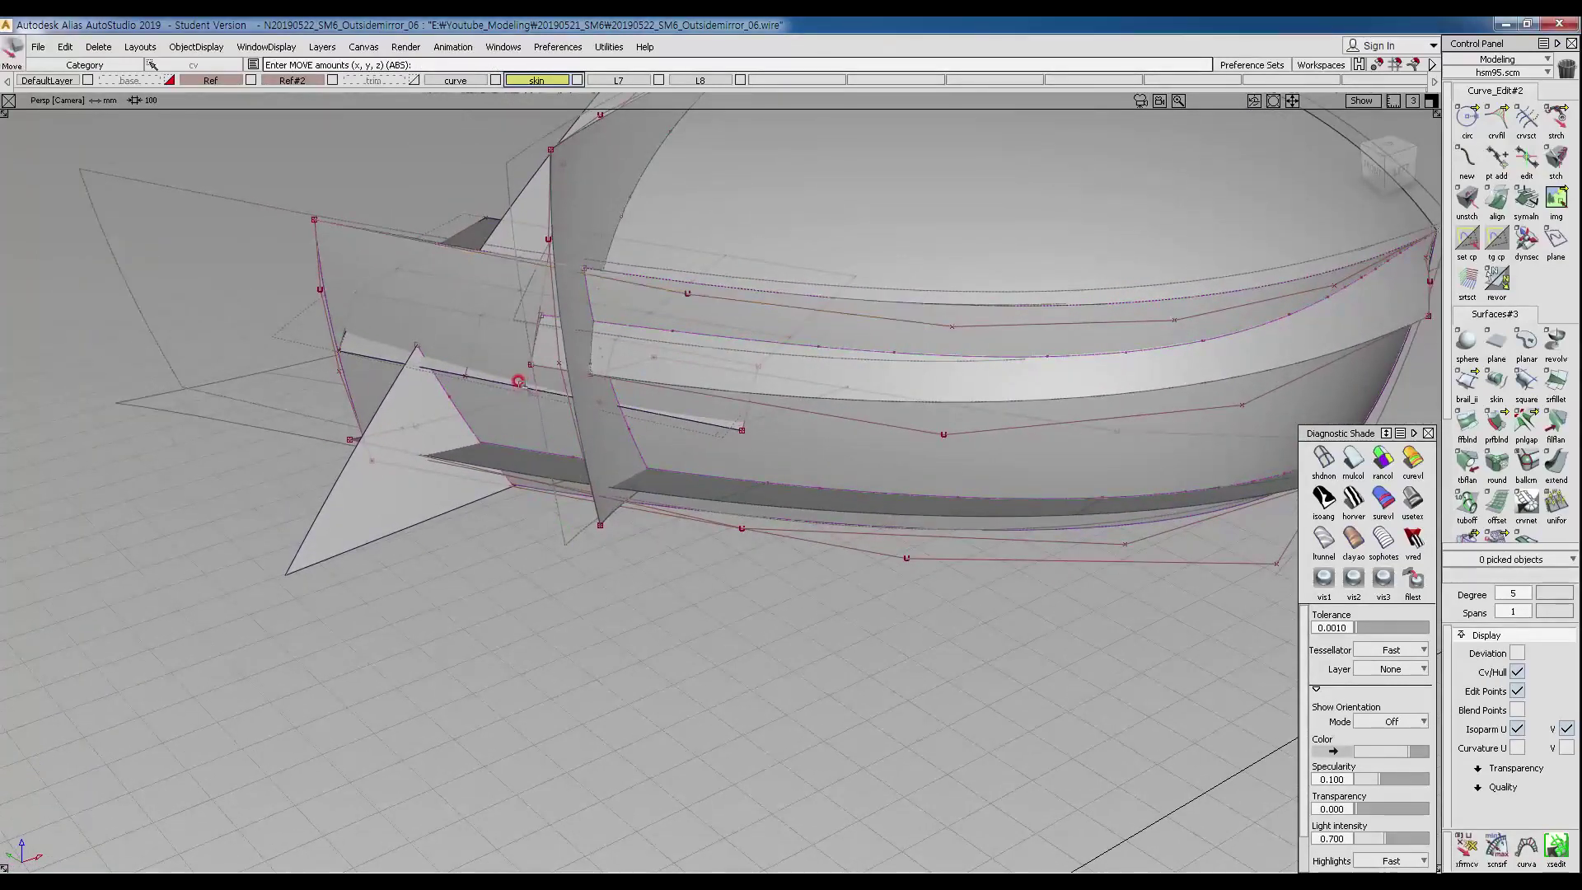
Move the shared upper end control vertices of the profile and upper curves about 0.63 mm in negative X.
mouse_move(496, 446)
alt+shift+mouse_down()
mouse_move(787, 541)
mouse_move(795, 601)
mouse_move(753, 544)
mouse_move(343, 376)
mouse_move(543, 366)
mouse_move(541, 397)
alt+shift+mouse_up()
drag(249, 198, 302, 242)
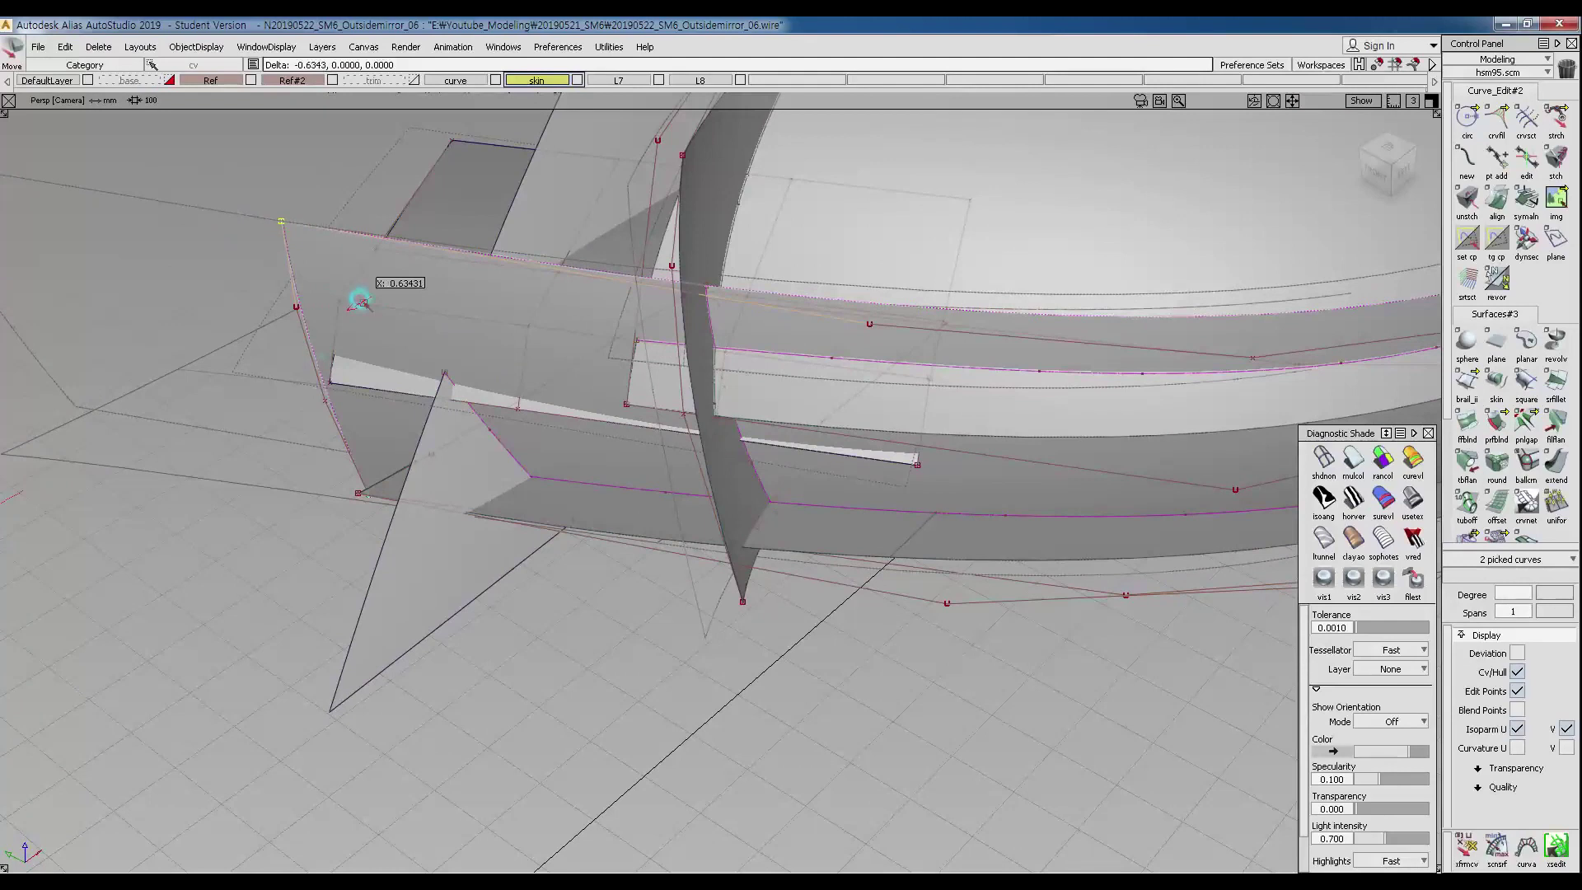
ctrl+shift+drag(364, 372, 365, 277)
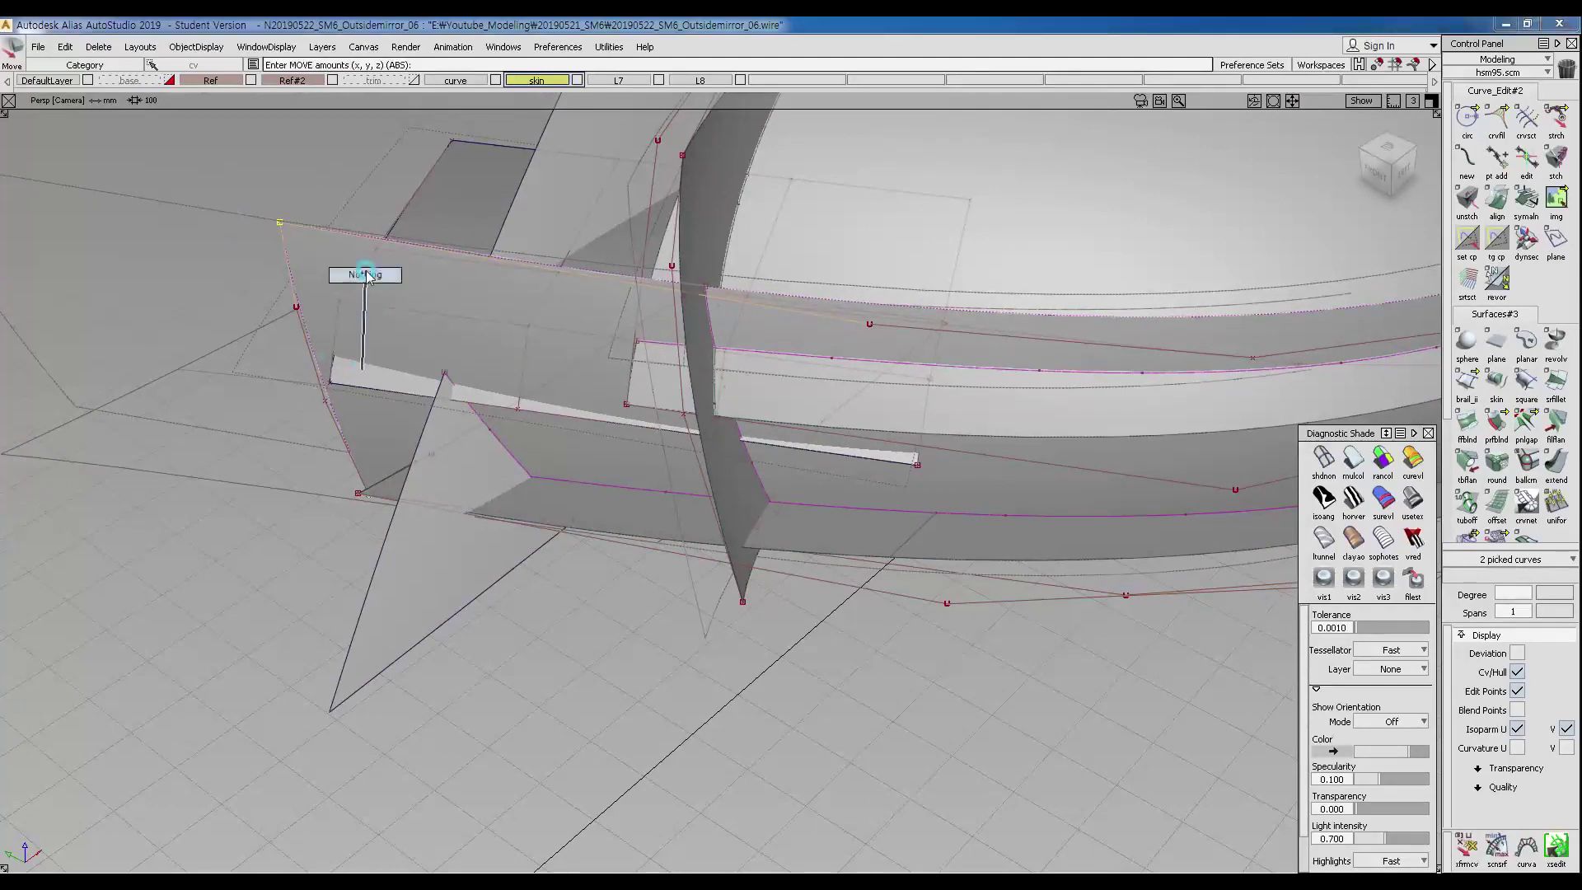
Shade only the arm's curved top plane and compare it with the front reference image.
alt+shift+drag(449, 342, 592, 324)
alt+shift+drag(492, 327, 569, 475)
alt+shift+drag(629, 417, 956, 603)
key(F6)
ctrl+shift+drag(676, 526, 725, 548)
alt+shift+middle_drag(703, 534, 793, 538)
alt+shift+right_drag(793, 538, 1236, 457)
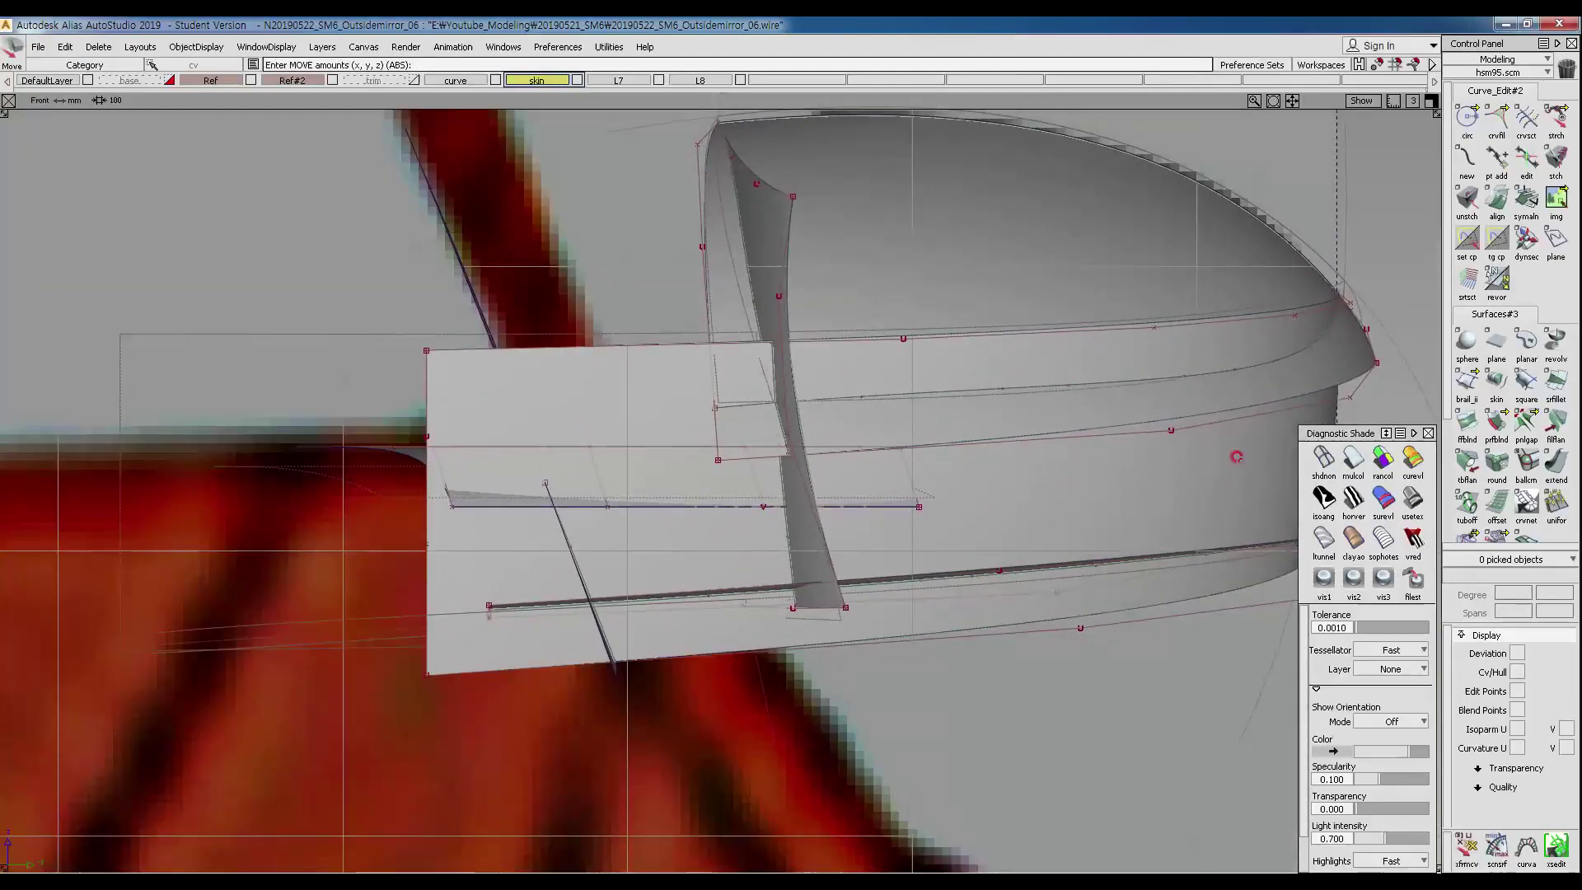
click(1323, 459)
ctrl+shift+drag(530, 445, 507, 544)
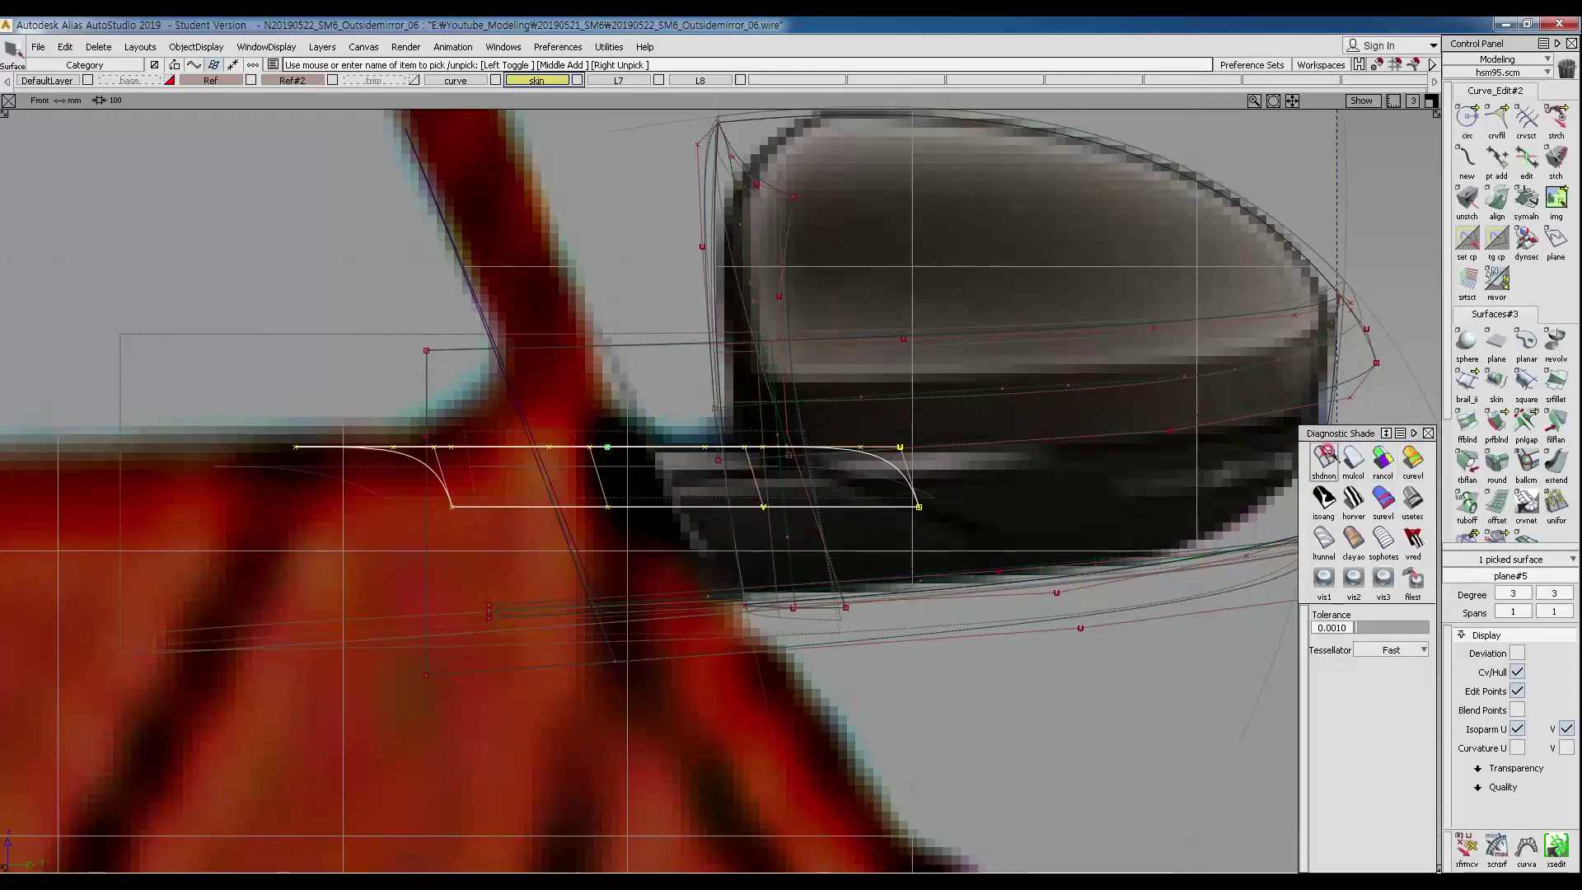
click(1353, 458)
click(1015, 559)
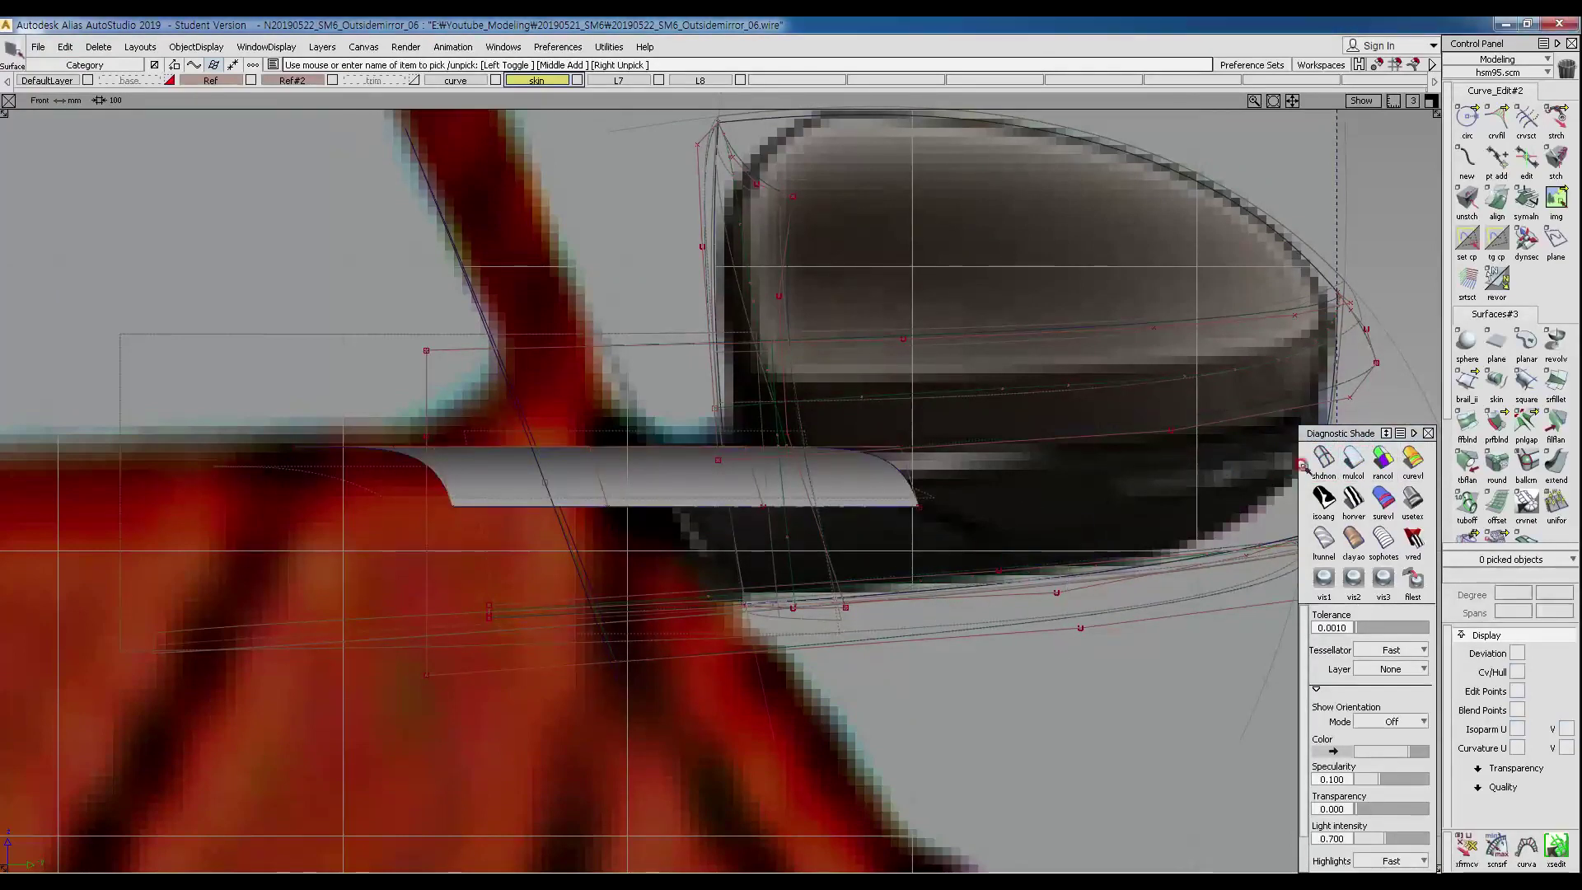
click(1353, 459)
Compare the arm's curved top plane with the top-view reference image, with the shading turned off.
alt+shift+middle_drag(805, 536, 737, 534)
alt+shift+drag(720, 437, 701, 754)
ctrl+shift+right_drag(534, 371, 536, 447)
alt+shift+middle_drag(653, 450, 576, 567)
click(1324, 459)
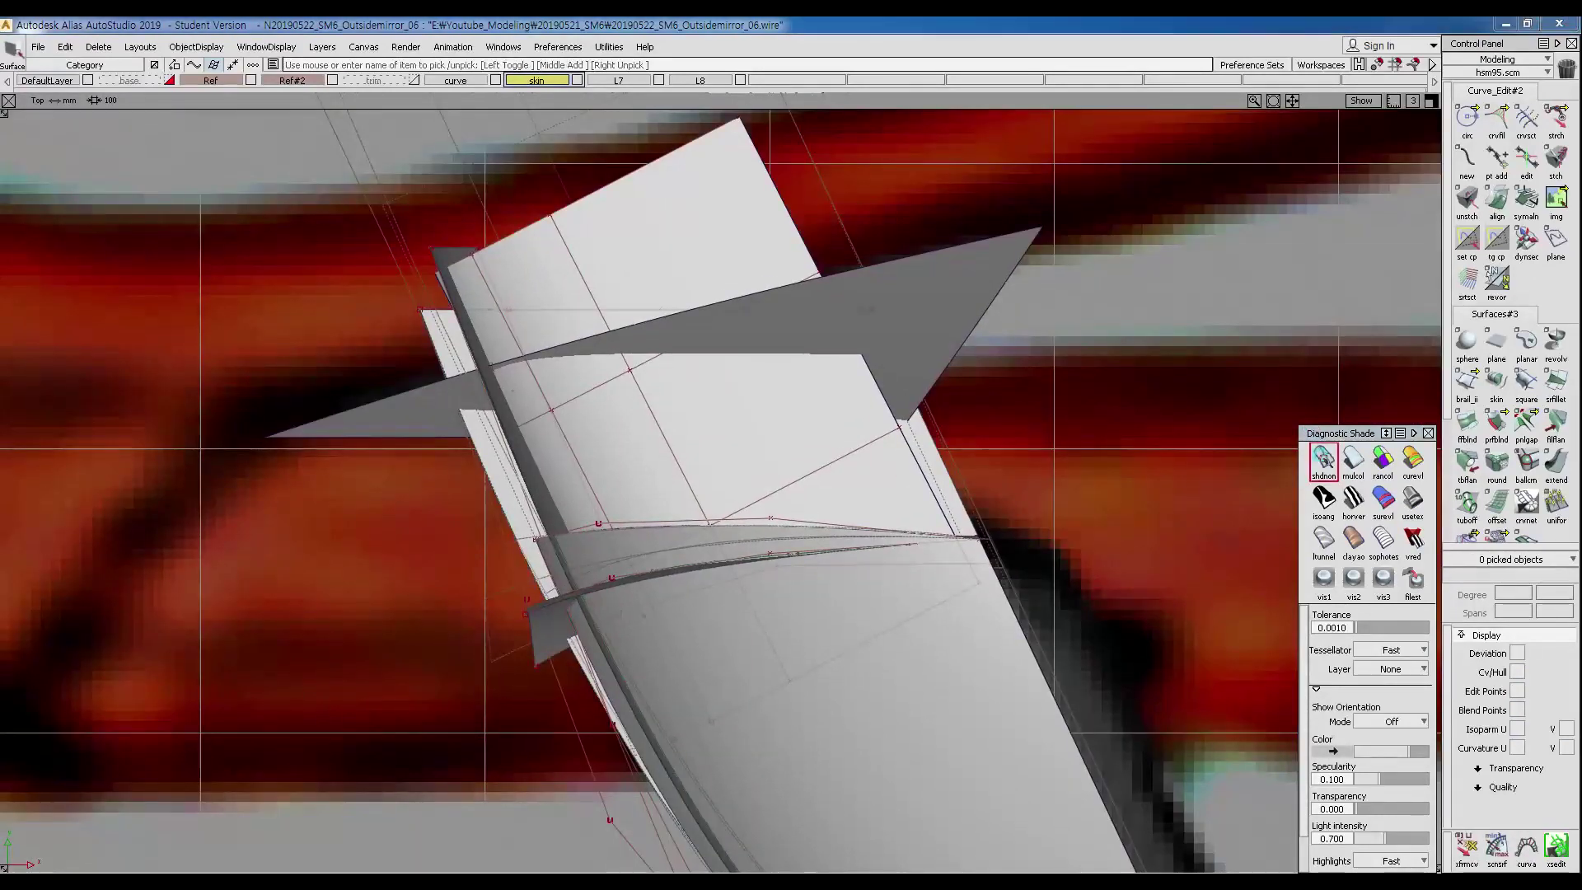
click(828, 464)
click(816, 467)
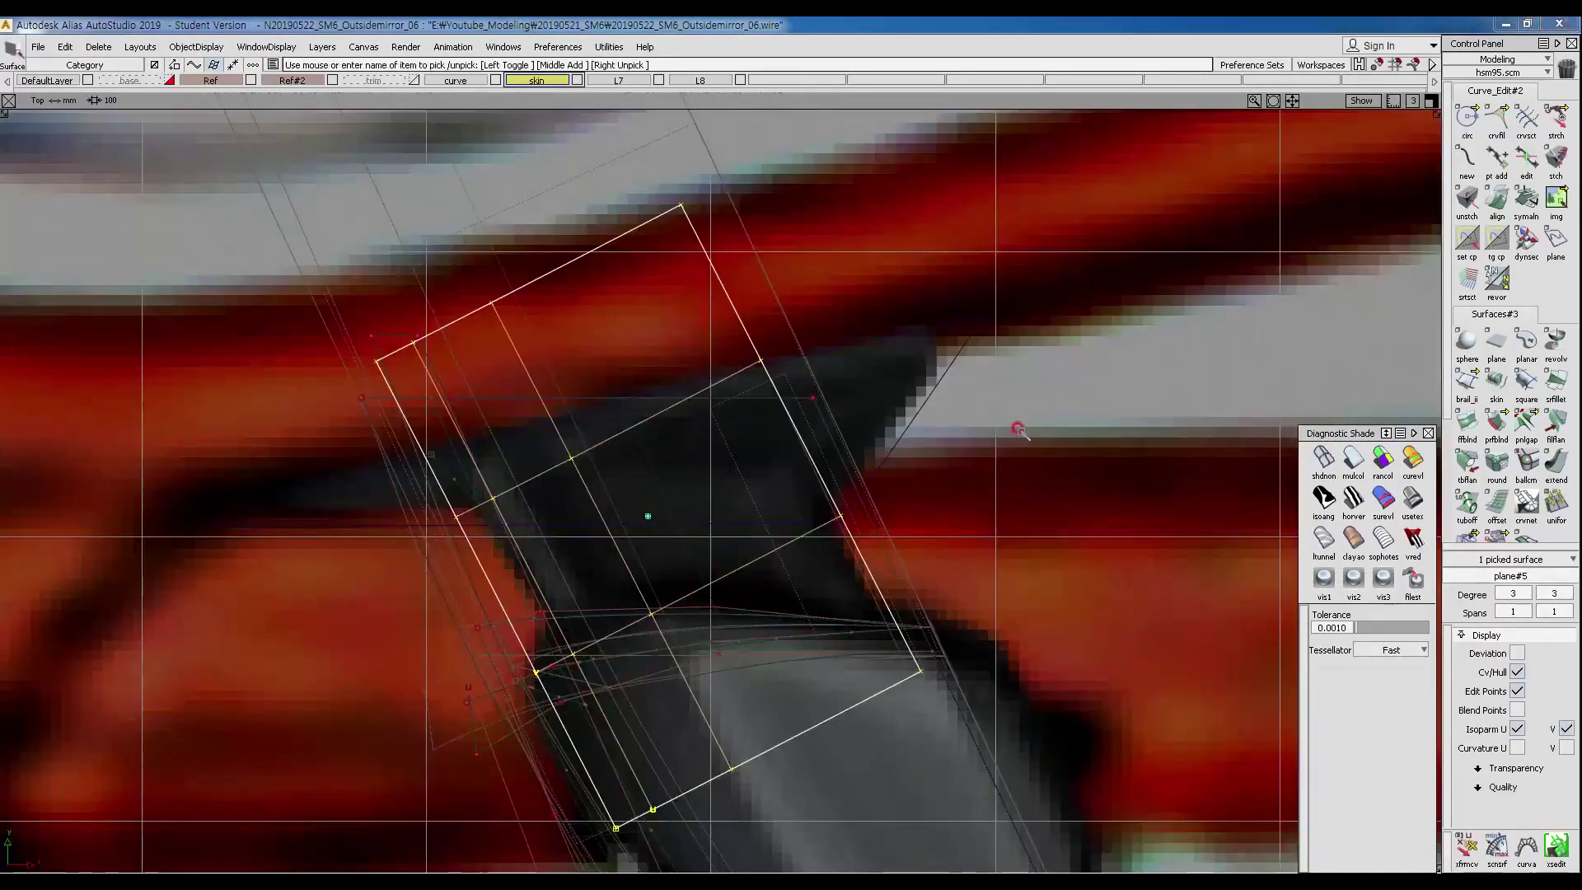
Shade all surfaces and examine the arm's curved top plane against the surrounding surfaces in the perspective and front views.
mouse_move(1000, 431)
ctrl+shift+right_down()
mouse_move(1032, 441)
mouse_move(1032, 463)
mouse_move(1058, 460)
ctrl+shift+right_up()
click(1352, 457)
ctrl+shift+drag(948, 478, 935, 567)
click(1352, 458)
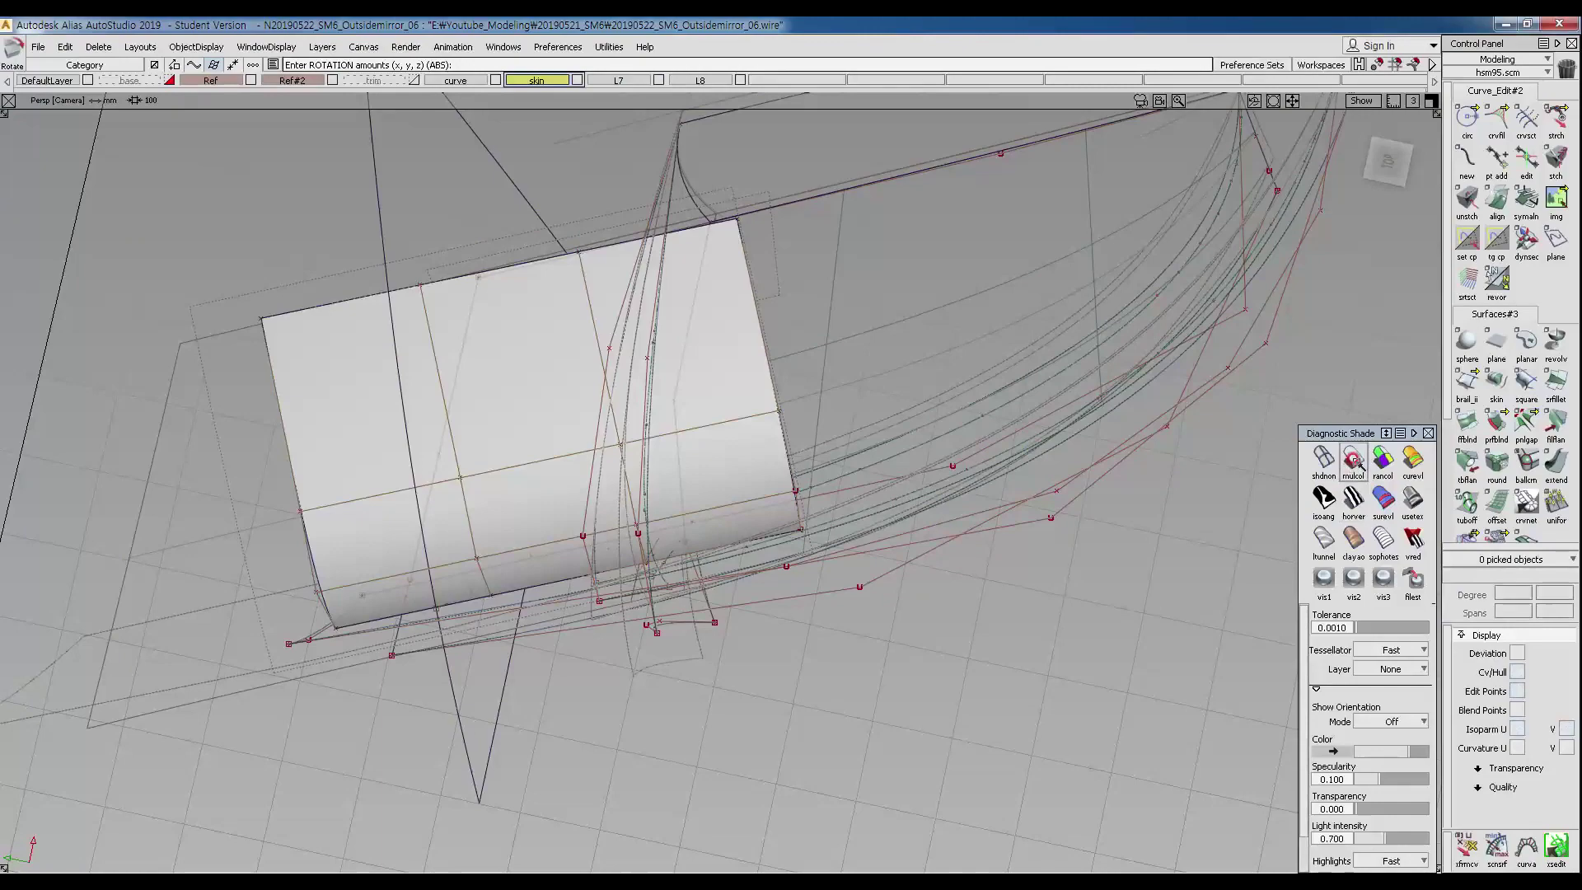
mouse_move(759, 608)
alt+shift+mouse_down()
mouse_move(671, 386)
mouse_move(742, 462)
mouse_move(749, 258)
mouse_move(749, 552)
mouse_move(729, 541)
mouse_move(717, 577)
mouse_move(717, 343)
mouse_move(819, 388)
mouse_move(823, 364)
mouse_move(755, 346)
mouse_move(694, 545)
mouse_move(184, 494)
mouse_move(607, 506)
mouse_move(700, 619)
mouse_move(660, 593)
alt+shift+mouse_up()
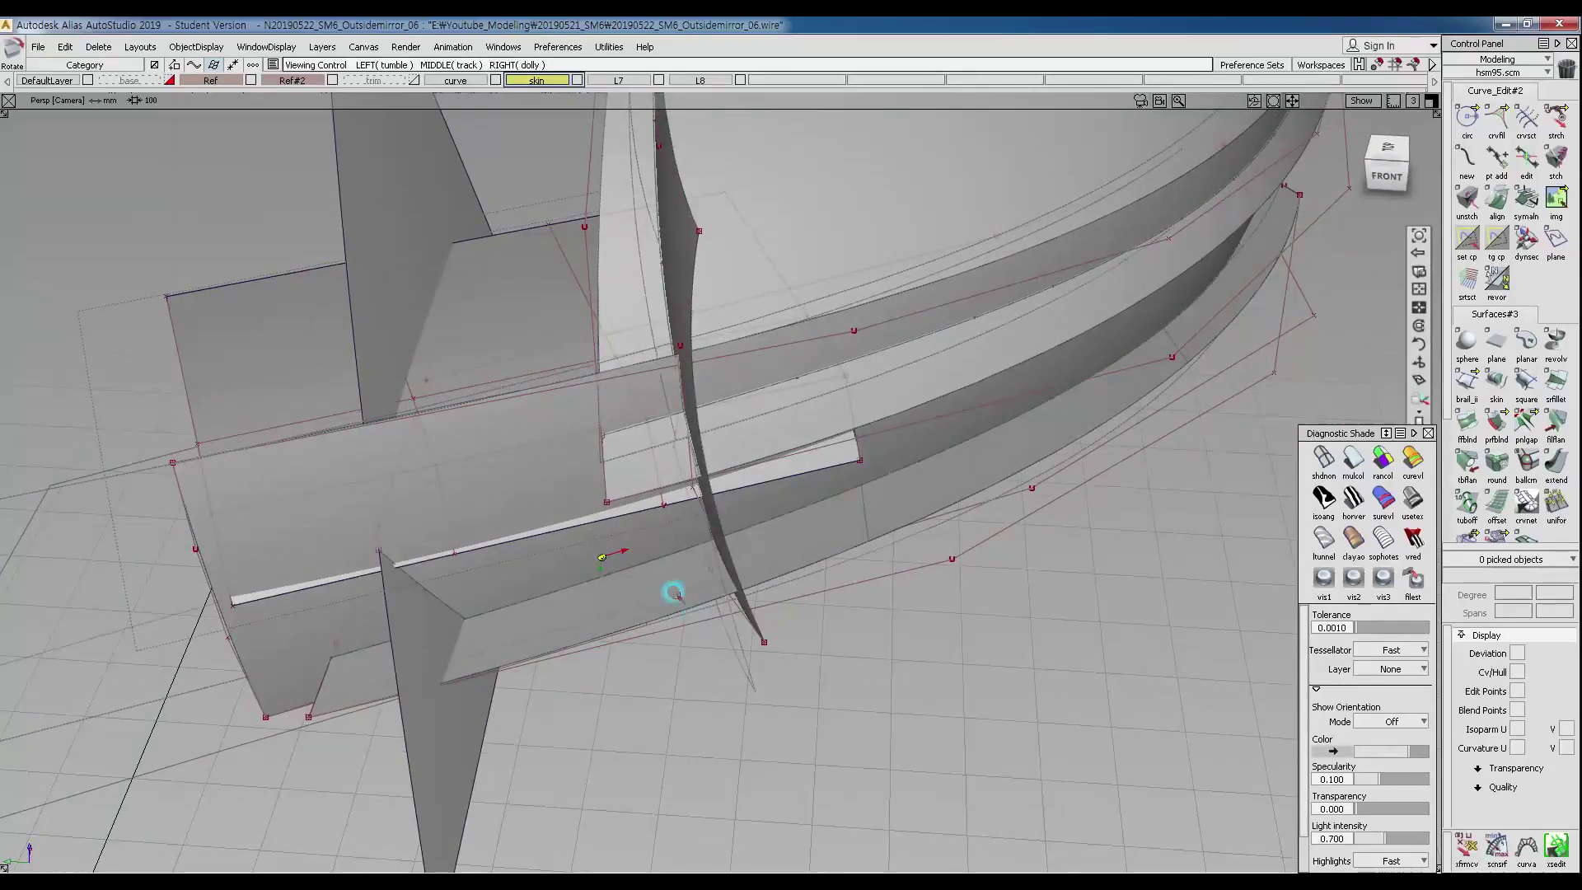
click(509, 325)
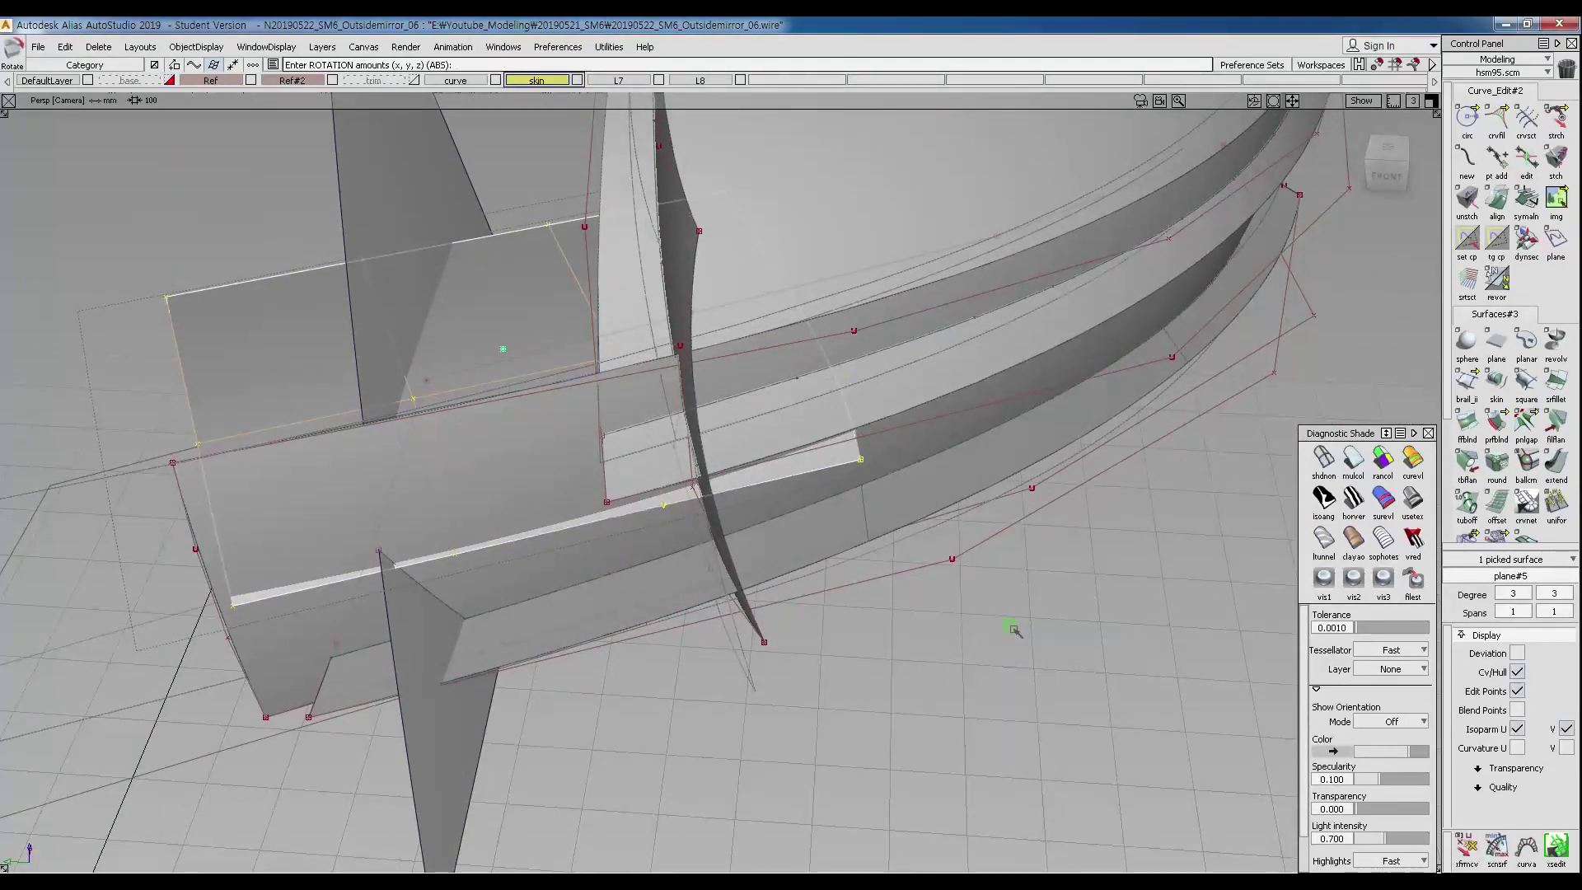
alt+shift+drag(808, 494, 673, 384)
key(F7)
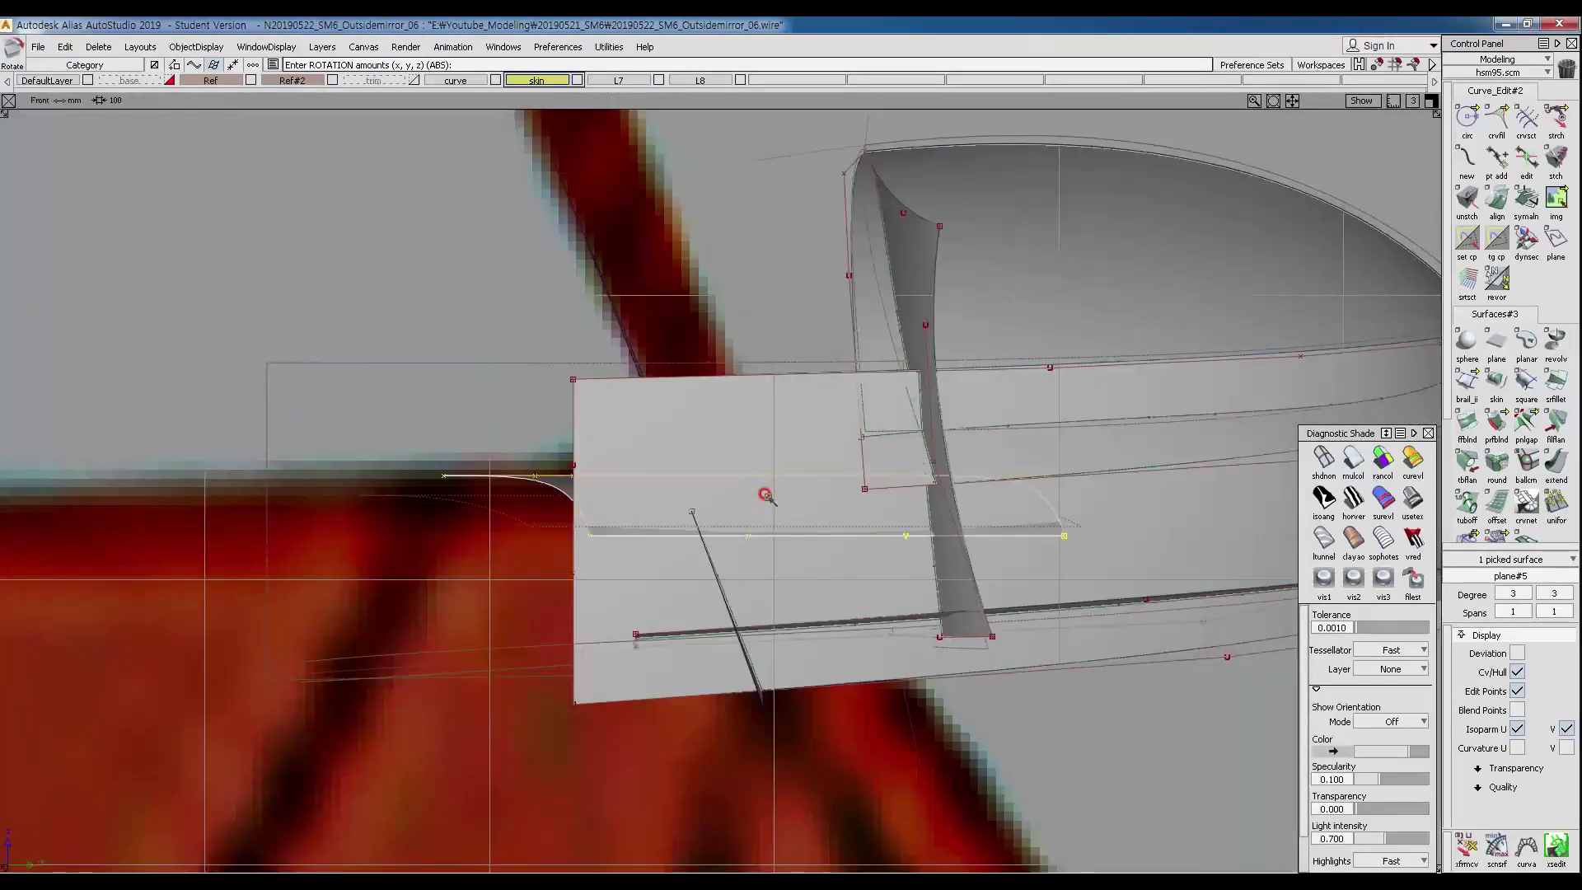
ctrl+shift+drag(791, 539, 872, 487)
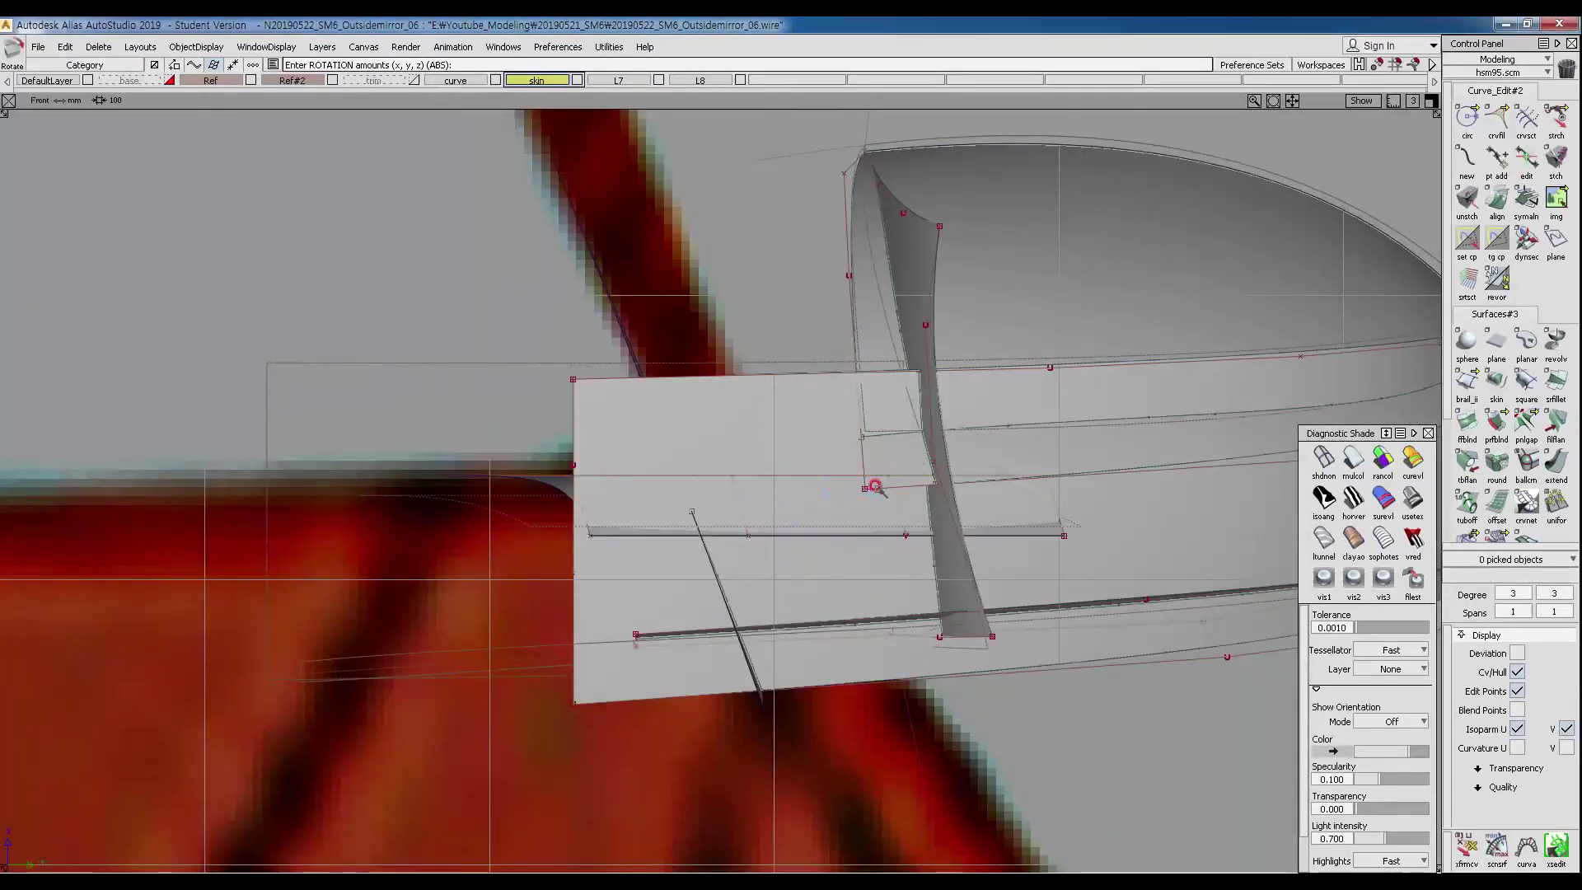
ctrl+shift+right_drag(802, 579, 893, 442)
alt+shift+drag(893, 442, 724, 610)
alt+shift+drag(868, 533, 602, 614)
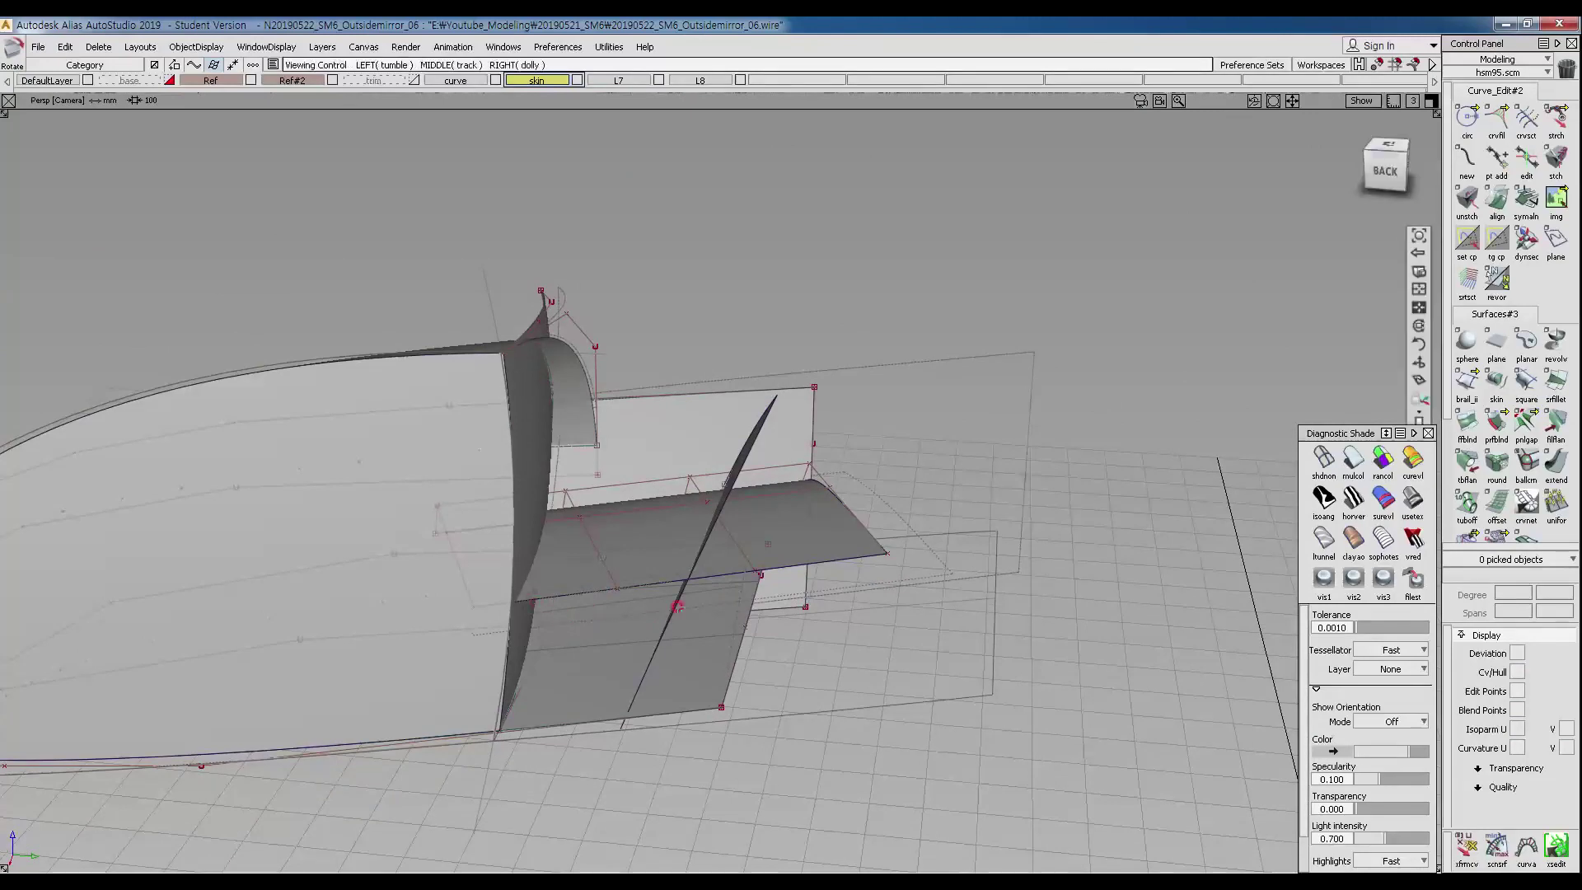
alt+shift+middle_drag(678, 604, 717, 554)
alt+shift+drag(717, 555, 579, 566)
ctrl+shift+right_click(623, 544)
click(682, 564)
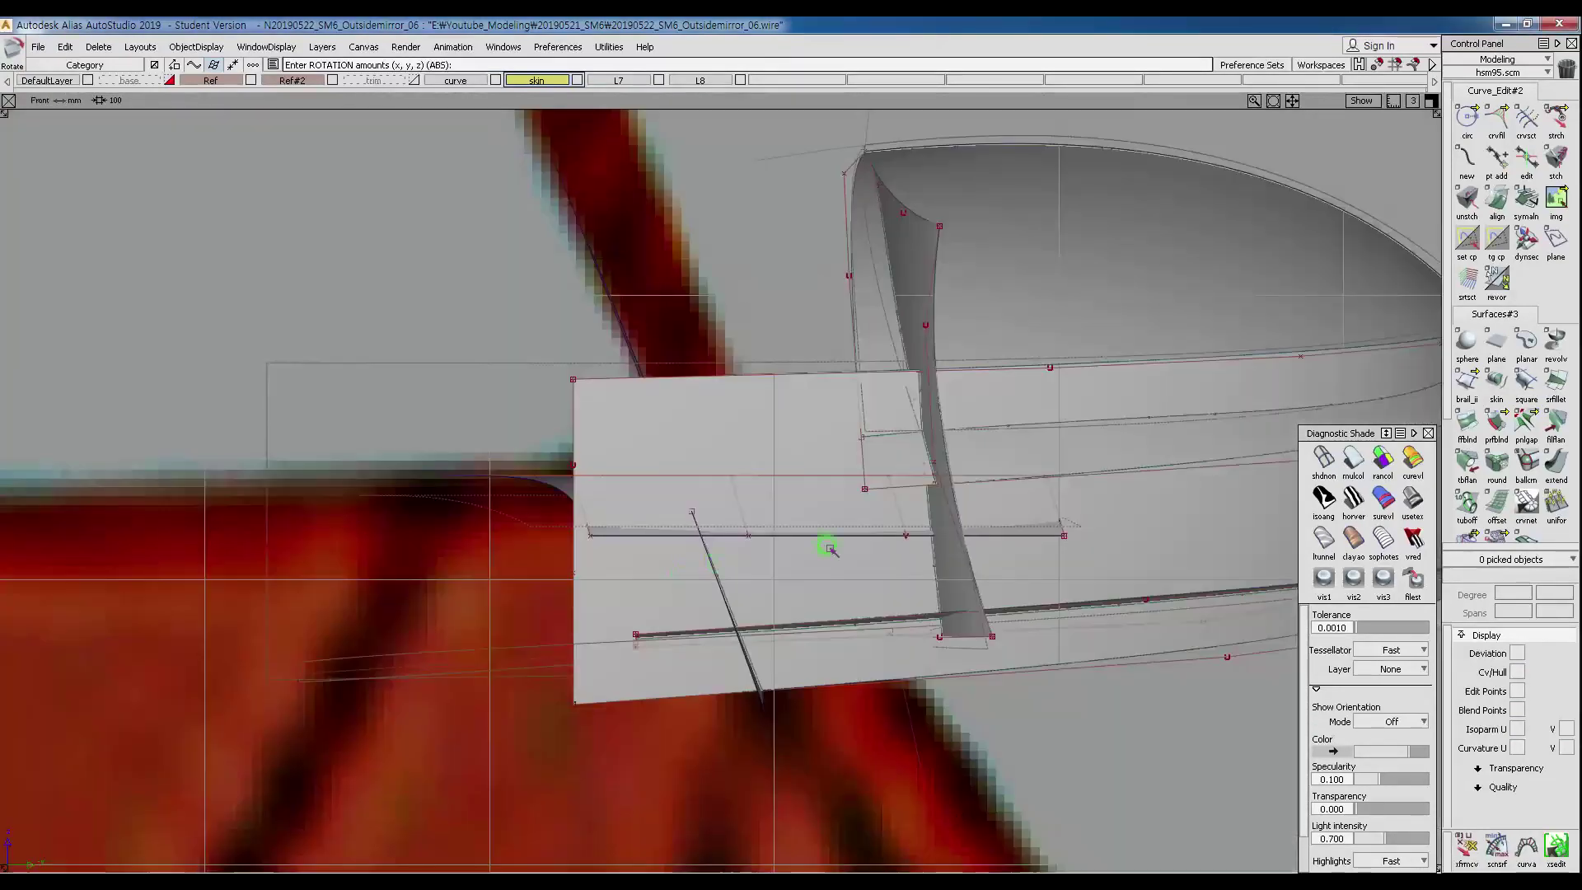
Turn off the shading, then place a new plane over the mirror arm in the front view and scale it to cover the arm.
click(1323, 458)
click(1497, 341)
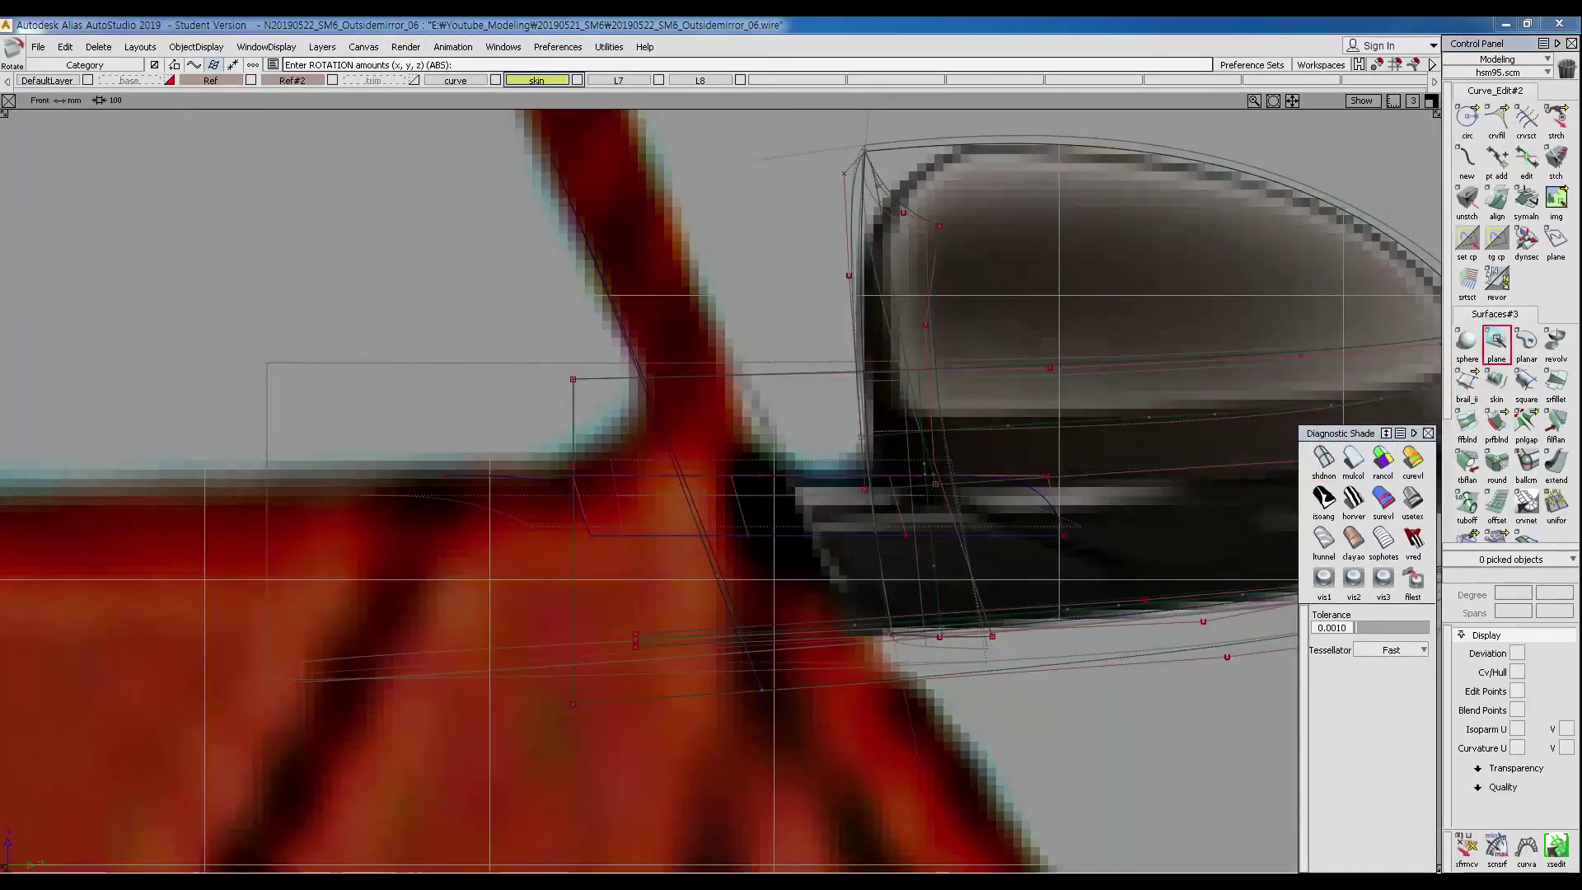
click(846, 543)
alt+shift+middle_drag(908, 594, 683, 553)
ctrl+shift+middle_drag(731, 714, 1014, 706)
ctrl+shift+middle_drag(794, 706, 837, 708)
right_drag(832, 720, 793, 786)
ctrl+shift+middle_drag(826, 728, 875, 727)
middle_drag(878, 727, 825, 703)
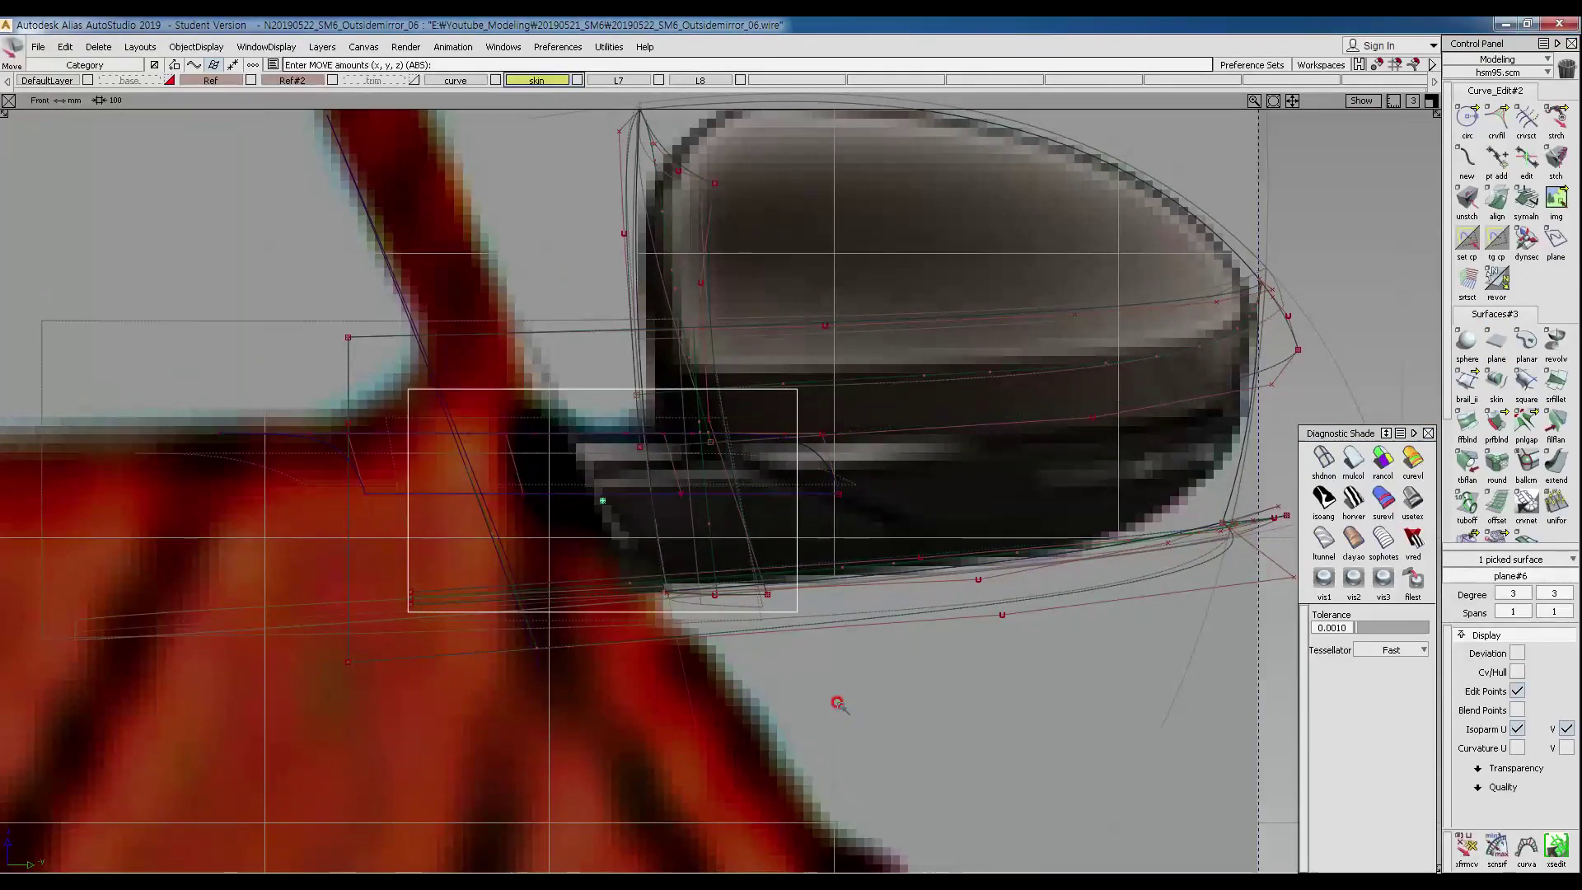
Rotate the new plane about Z in the top view to follow the arm's slanted direction.
ctrl+shift+right_drag(841, 704, 839, 704)
ctrl+shift+right_drag(845, 777, 845, 776)
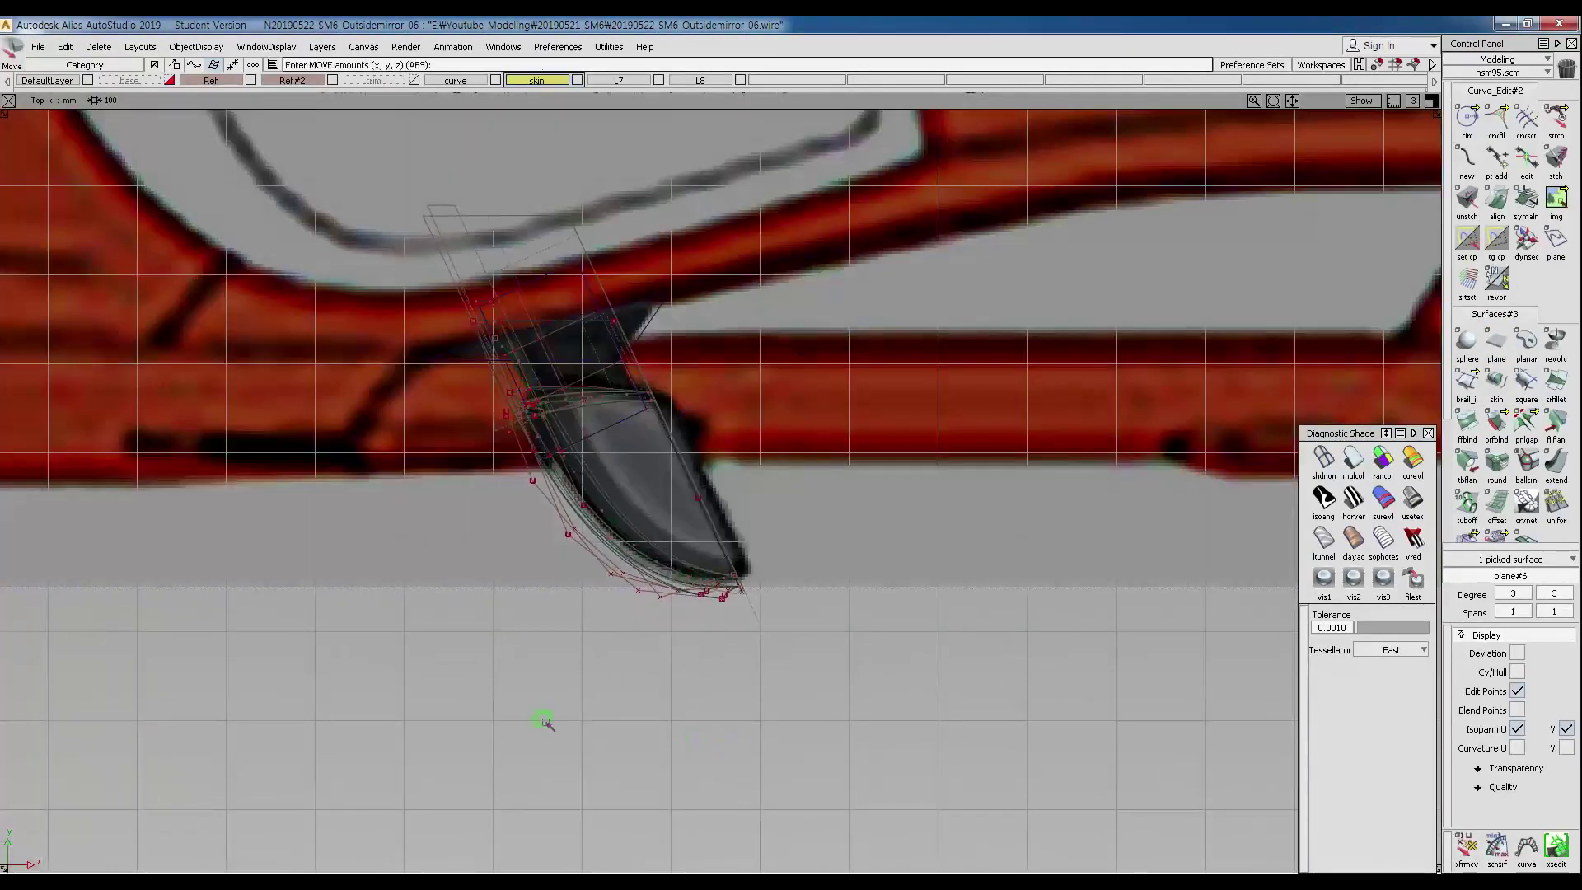
drag(384, 590, 983, 628)
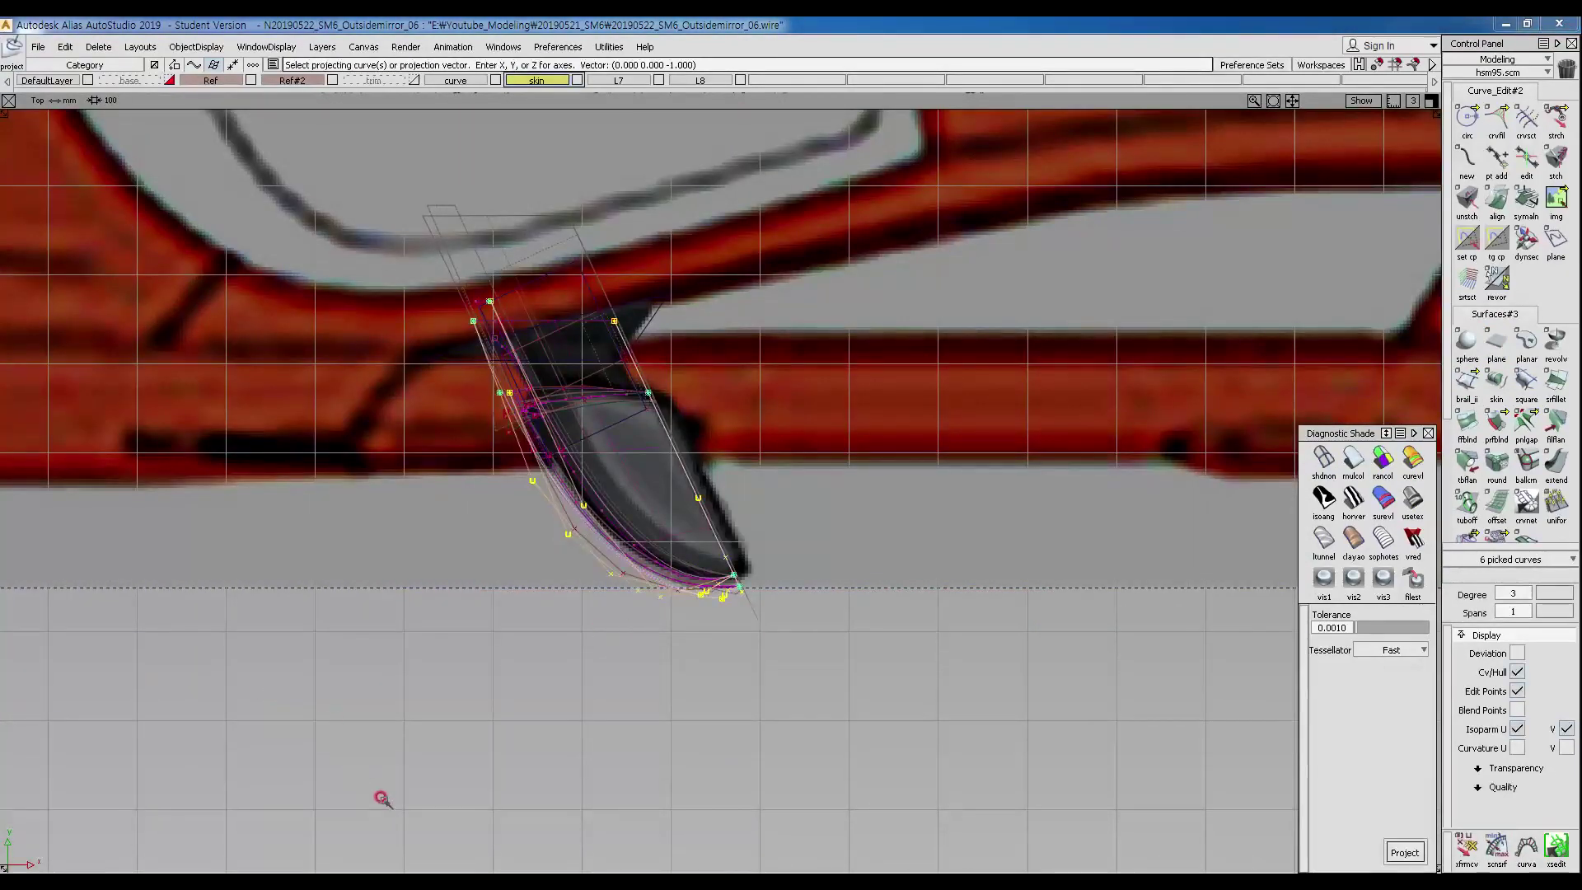
drag(378, 794, 431, 572)
alt+shift+right_drag(431, 572, 325, 714)
alt+shift+middle_drag(324, 713, 724, 728)
drag(710, 504, 828, 610)
ctrl+shift+middle_drag(832, 668, 1035, 694)
alt+shift+right_drag(961, 550, 1088, 529)
alt+shift+middle_drag(1000, 529, 396, 552)
ctrl+shift+middle_drag(867, 460, 868, 494)
right_drag(912, 526, 928, 485)
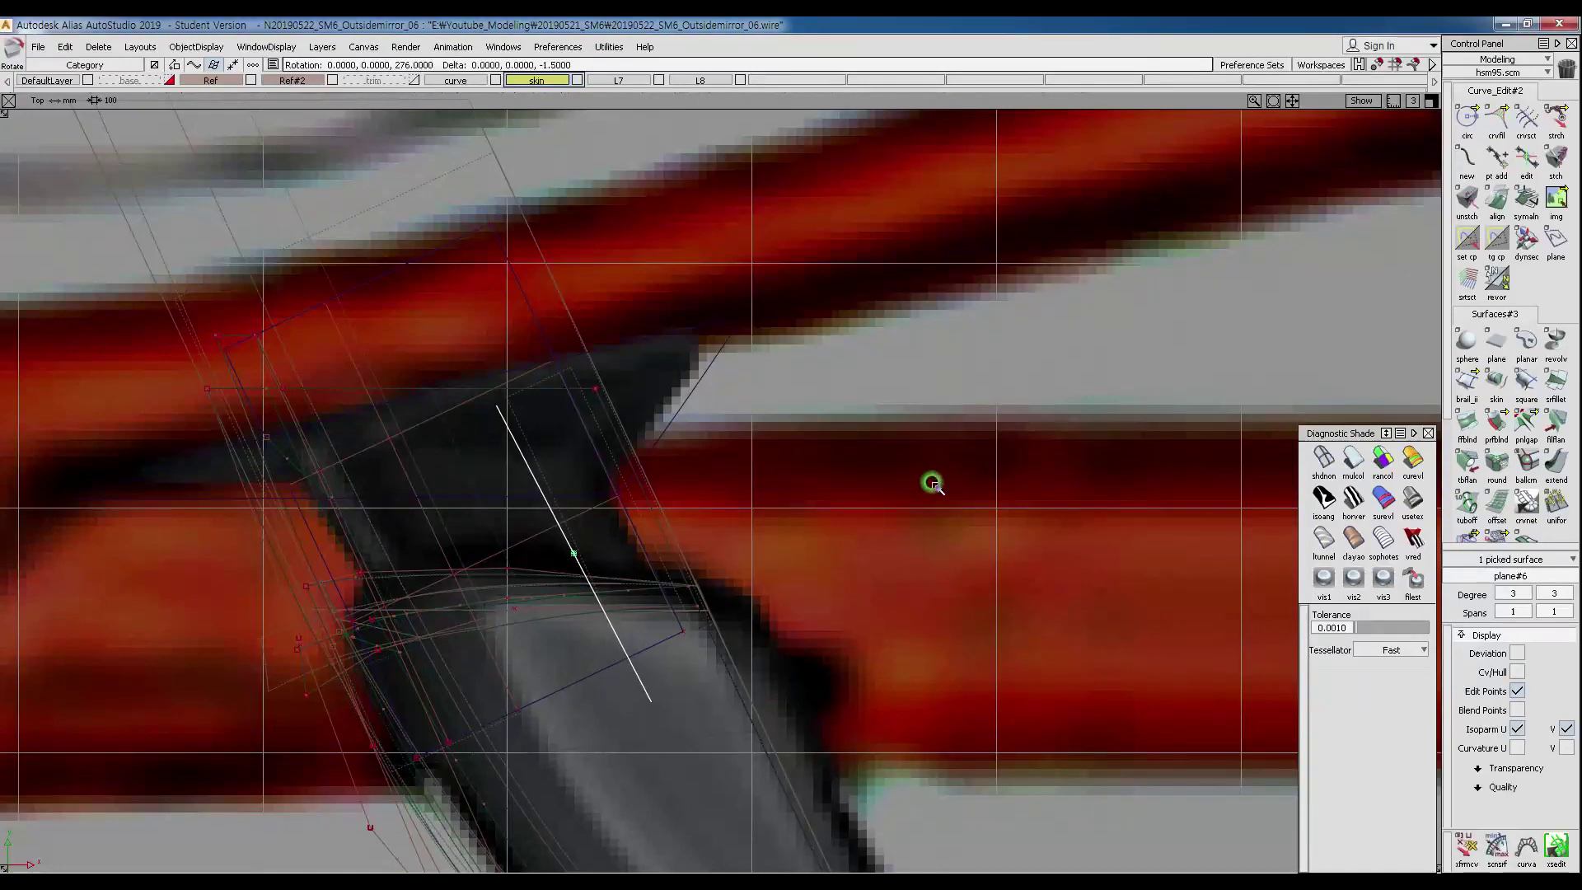
Move the new plane about 25 mm in X to the arm's rear edge in the top-view reference image.
mouse_move(899, 561)
ctrl+shift+middle_down()
mouse_move(897, 495)
mouse_move(959, 488)
ctrl+shift+middle_up()
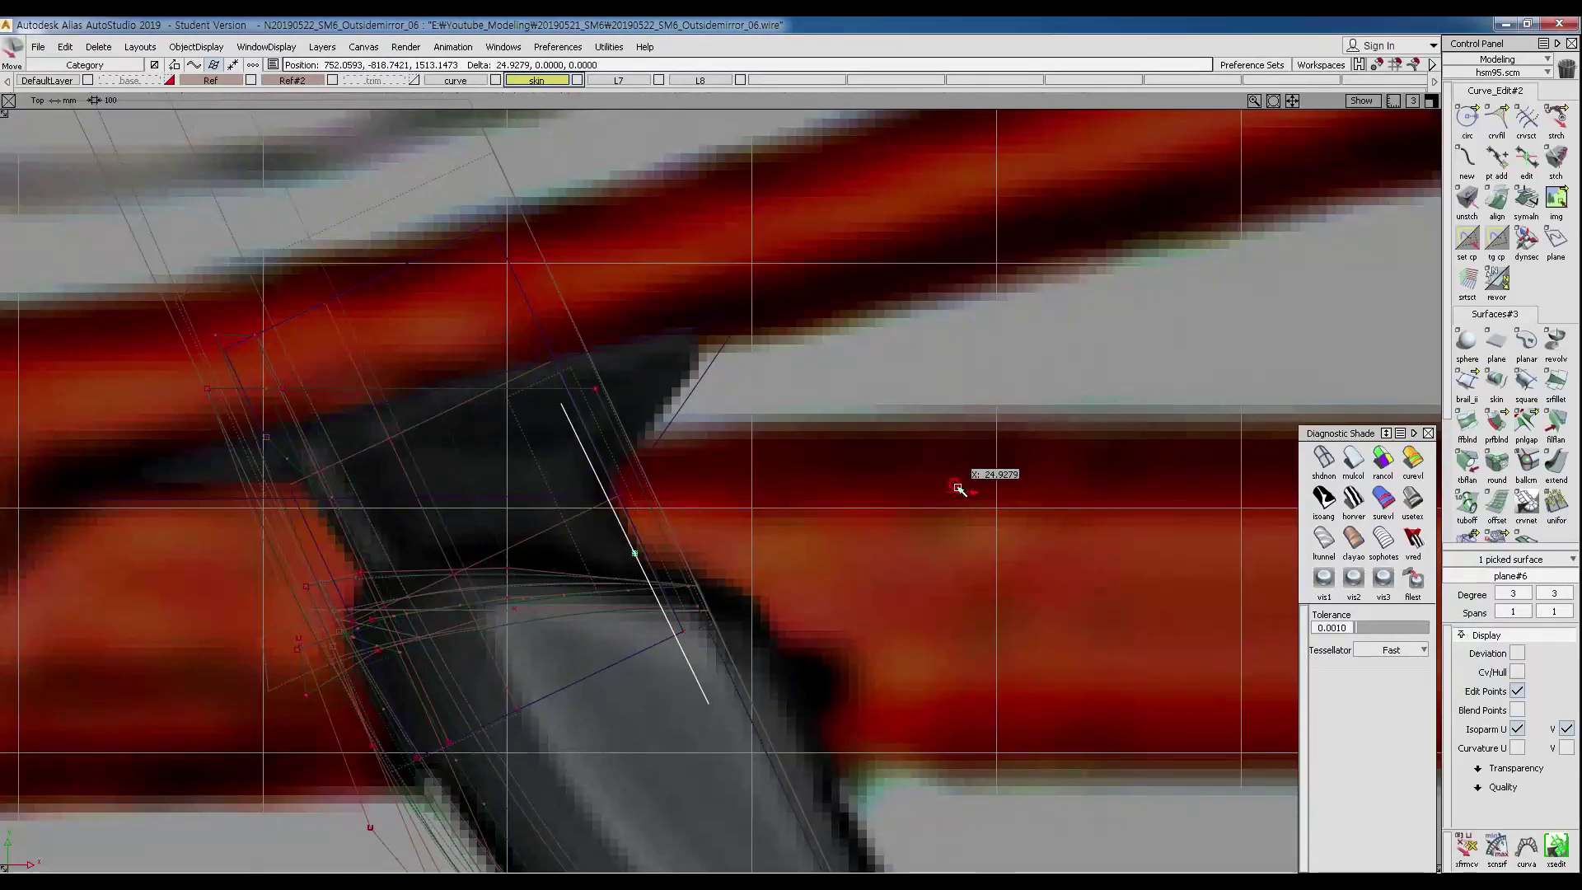
right_drag(941, 534, 940, 533)
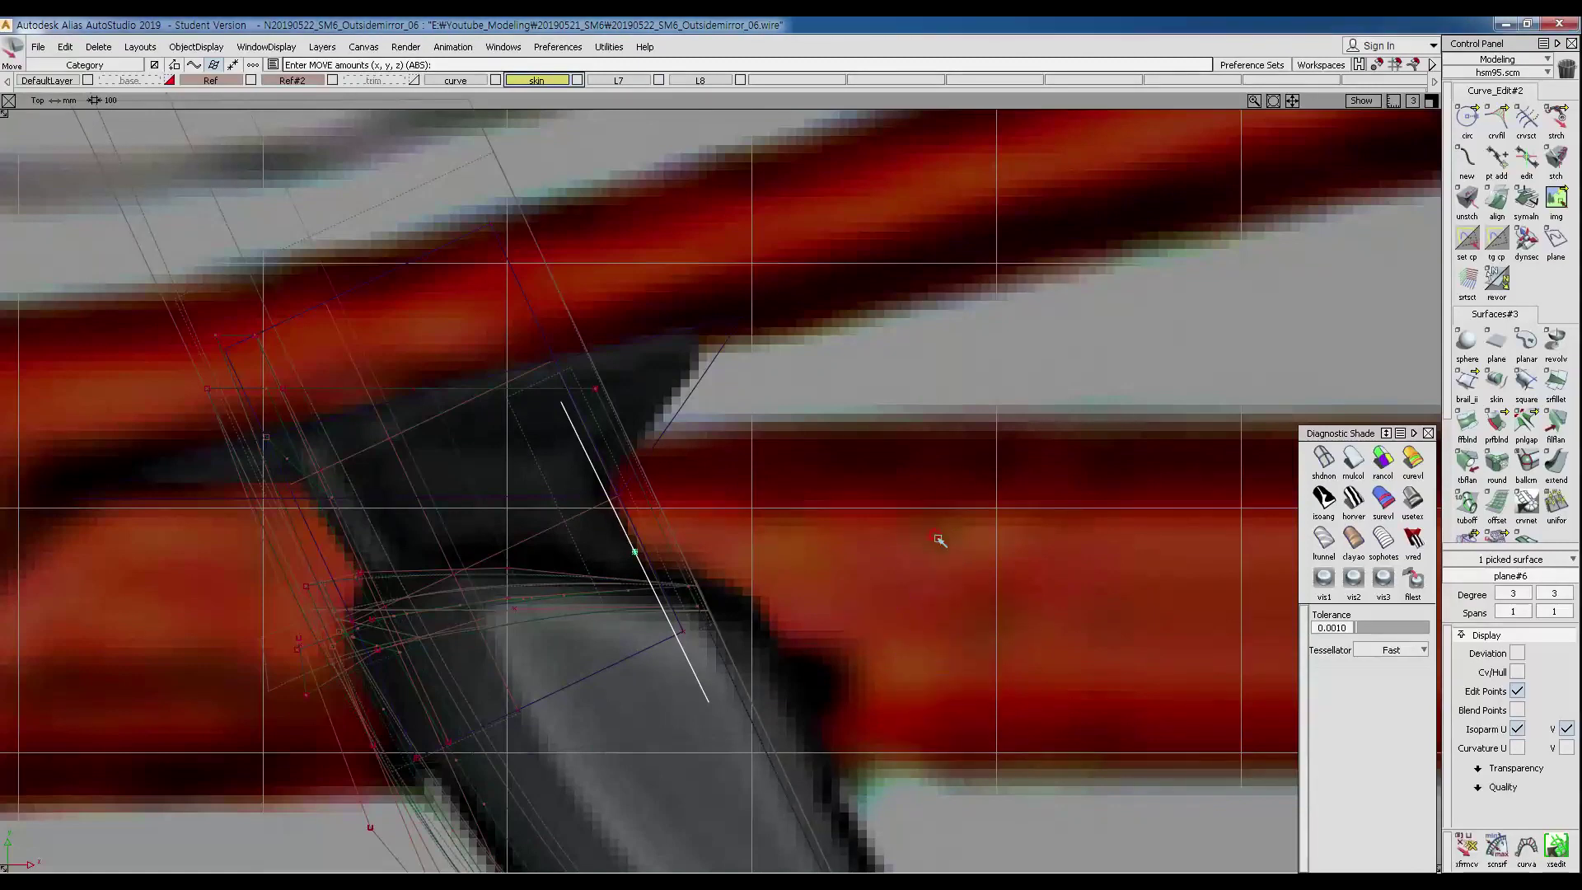
middle_drag(918, 505, 913, 503)
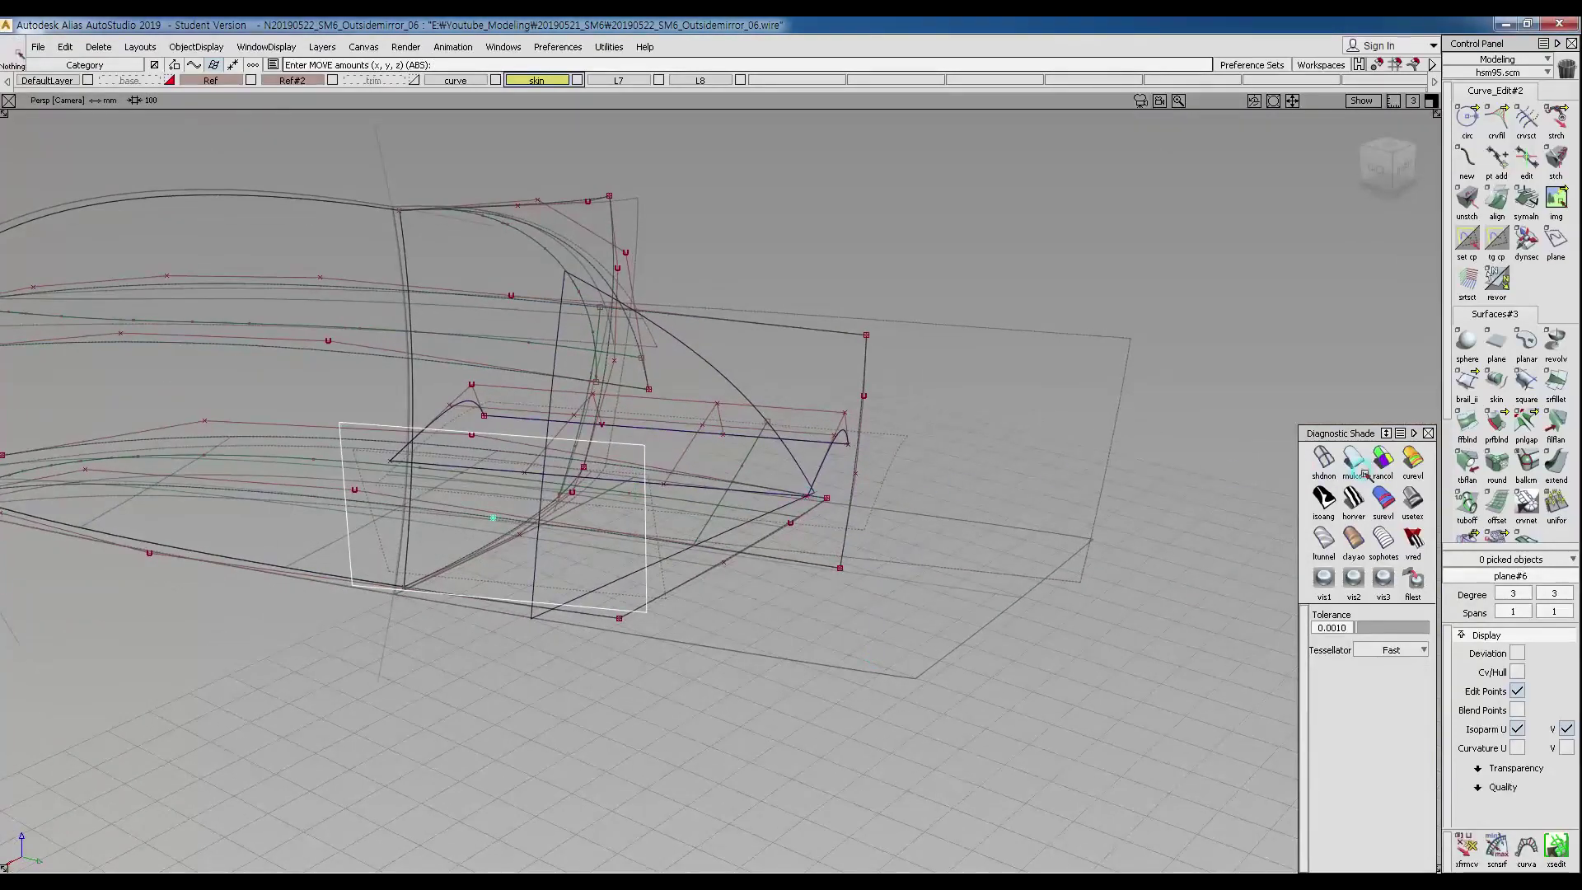
Shade all surfaces in the perspective view and tilt the arm's new rear plane to about -2 degrees about Y.
key(Escape)
click(1354, 456)
mouse_move(1354, 456)
alt+shift+mouse_down()
mouse_move(1296, 534)
mouse_move(819, 512)
mouse_move(824, 547)
mouse_move(962, 477)
alt+shift+mouse_up()
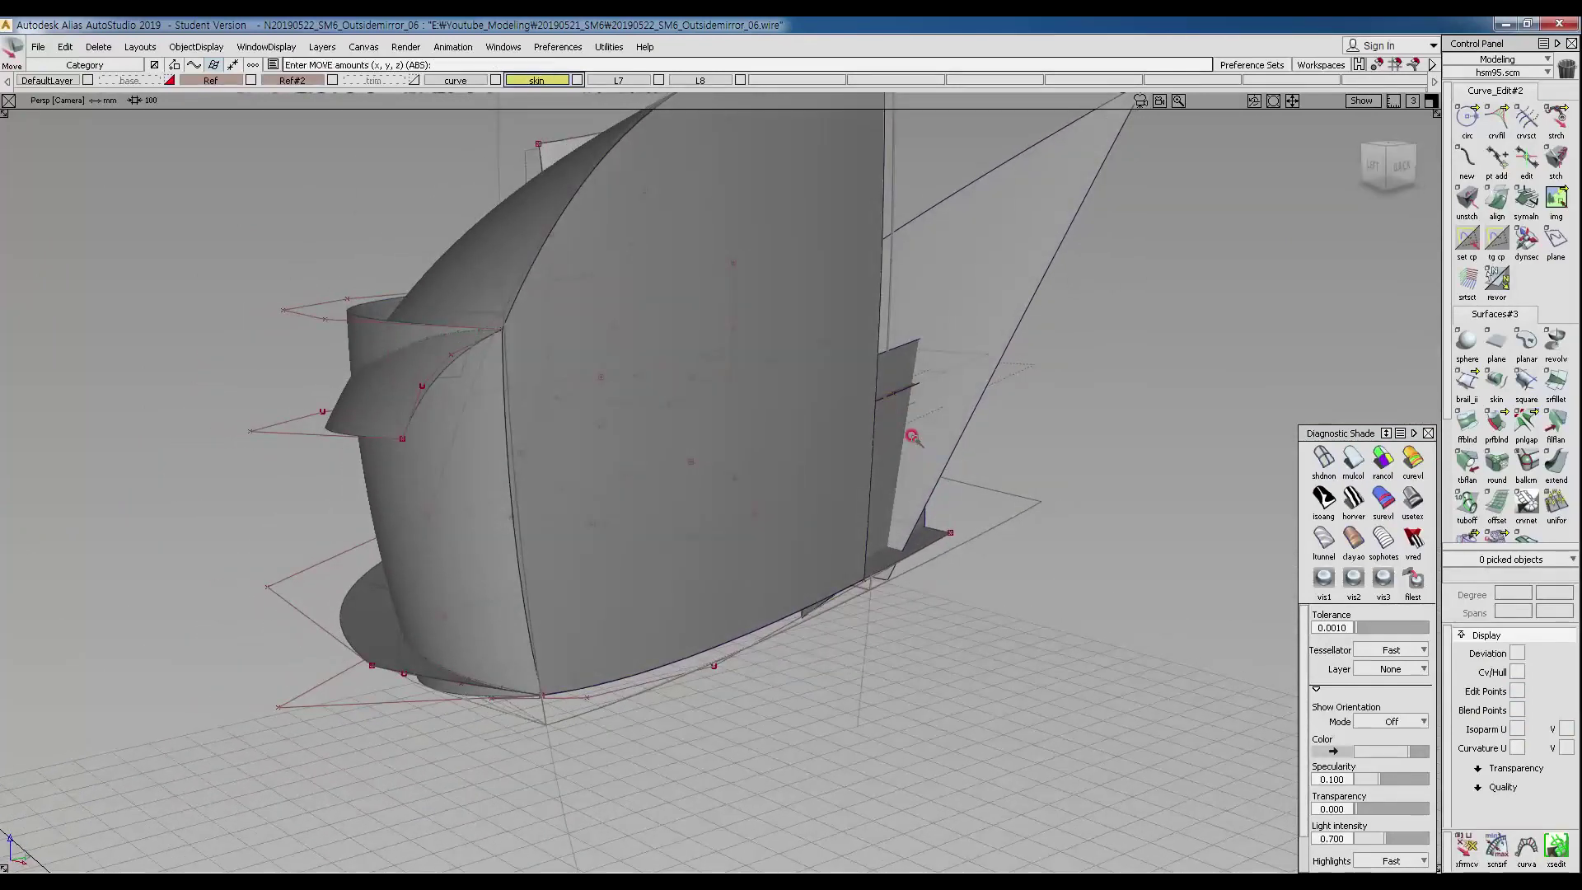
alt+shift+drag(901, 436, 413, 408)
ctrl+shift+middle_drag(336, 403, 332, 417)
click(332, 417)
mouse_move(332, 417)
alt+shift+right_down()
mouse_move(332, 398)
mouse_move(346, 412)
alt+shift+right_up()
alt+shift+middle_drag(346, 412, 643, 520)
alt+shift+drag(681, 460, 545, 402)
ctrl+shift+right_drag(650, 516, 647, 557)
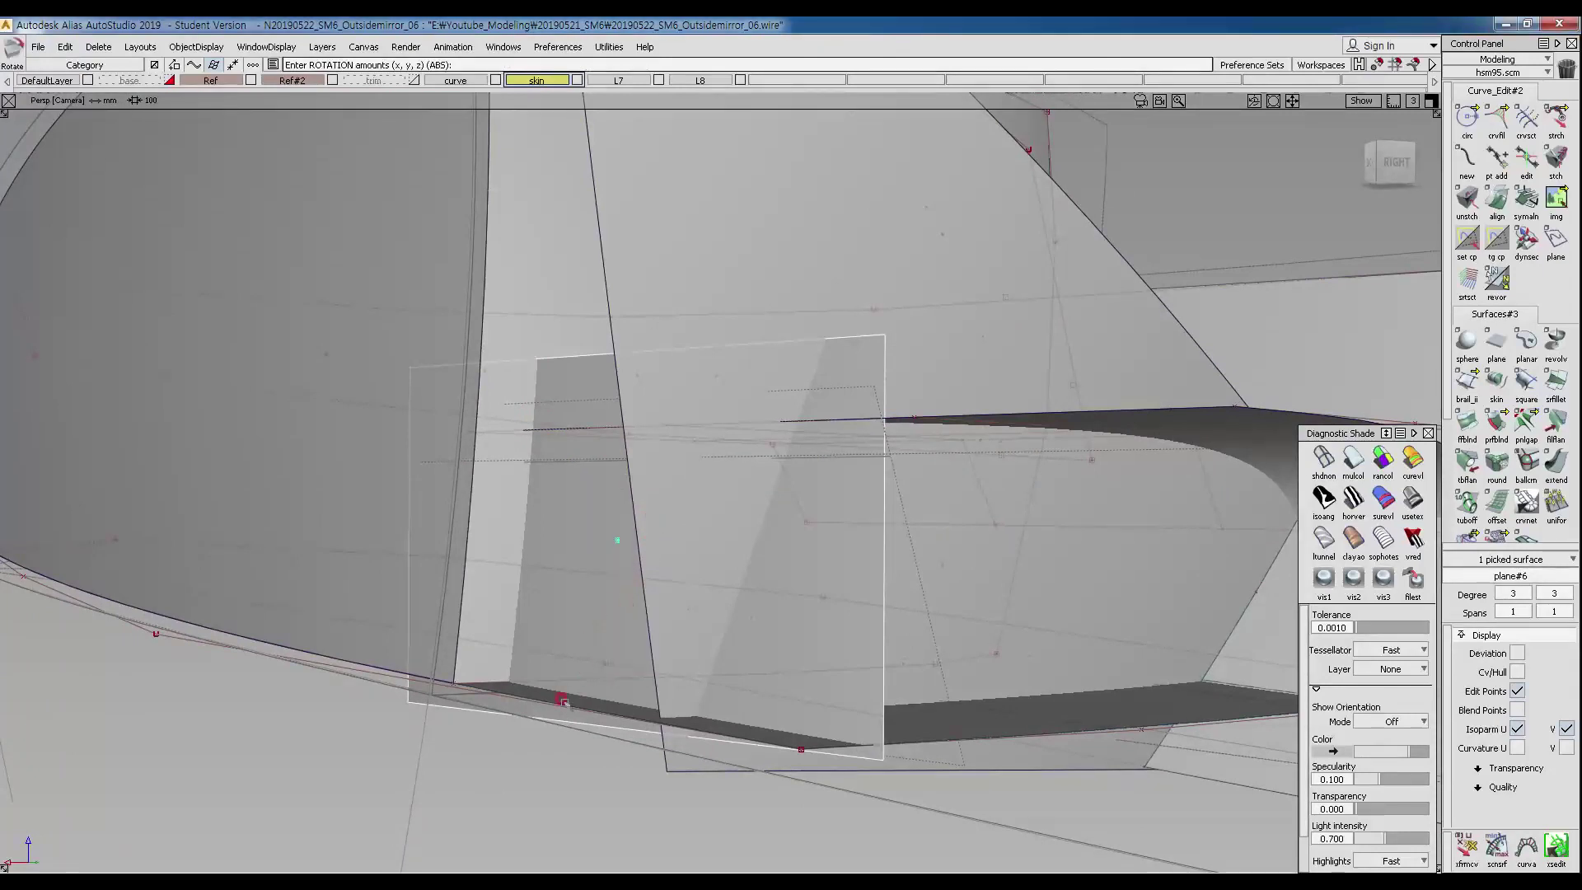
mouse_move(528, 798)
middle_down()
mouse_move(516, 750)
mouse_move(499, 797)
middle_up()
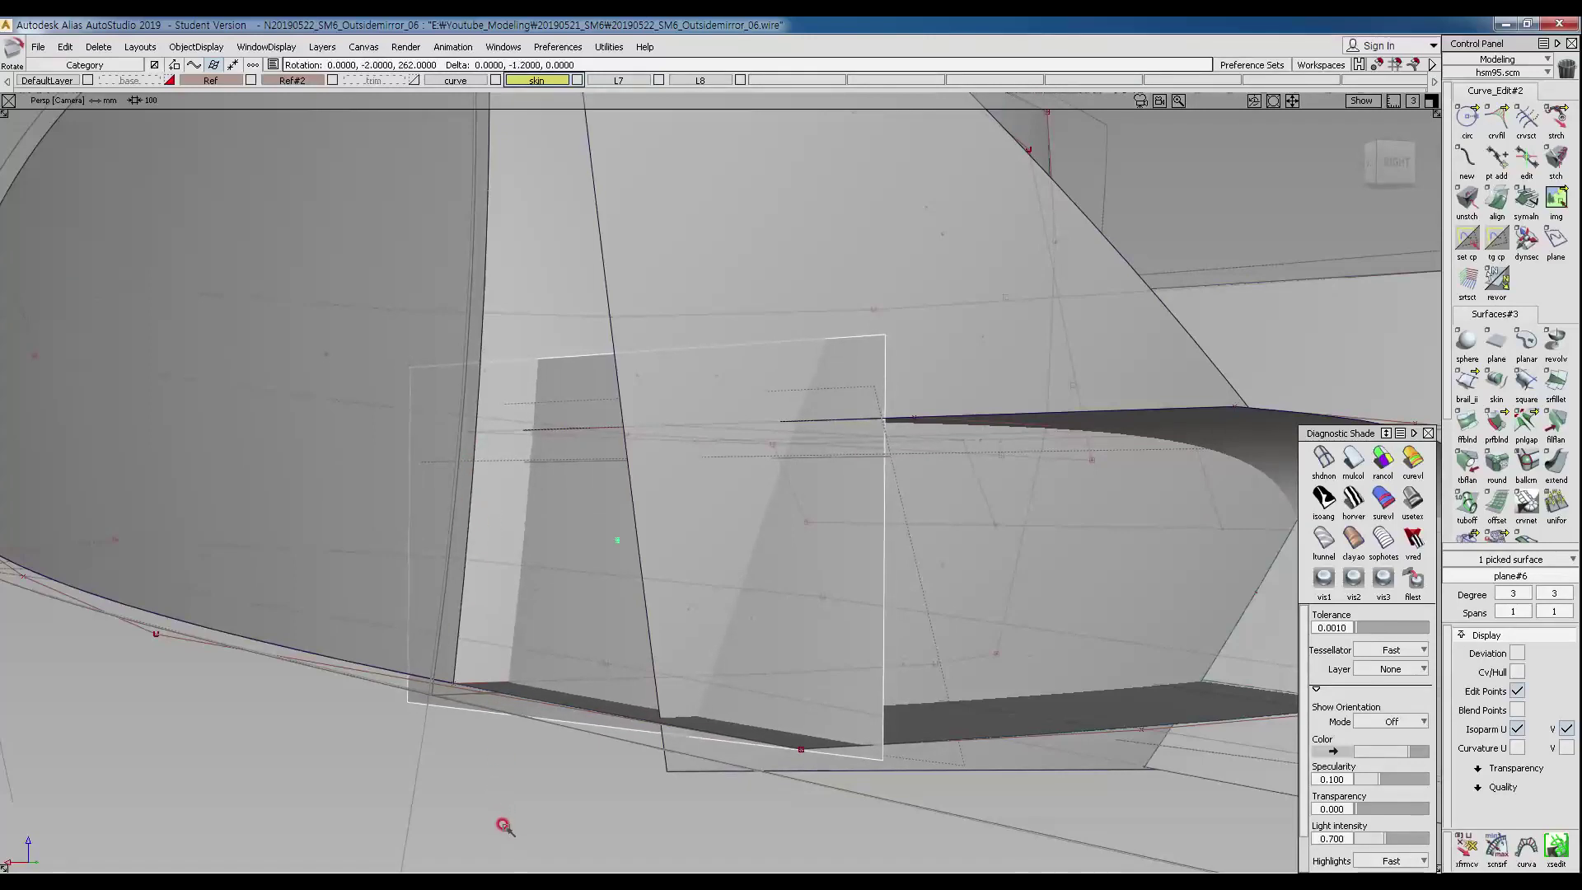
Examine how the tilted rear plane meets the arm's curved top plane, the lower surface and the mirror housing.
alt+shift+drag(503, 822, 445, 621)
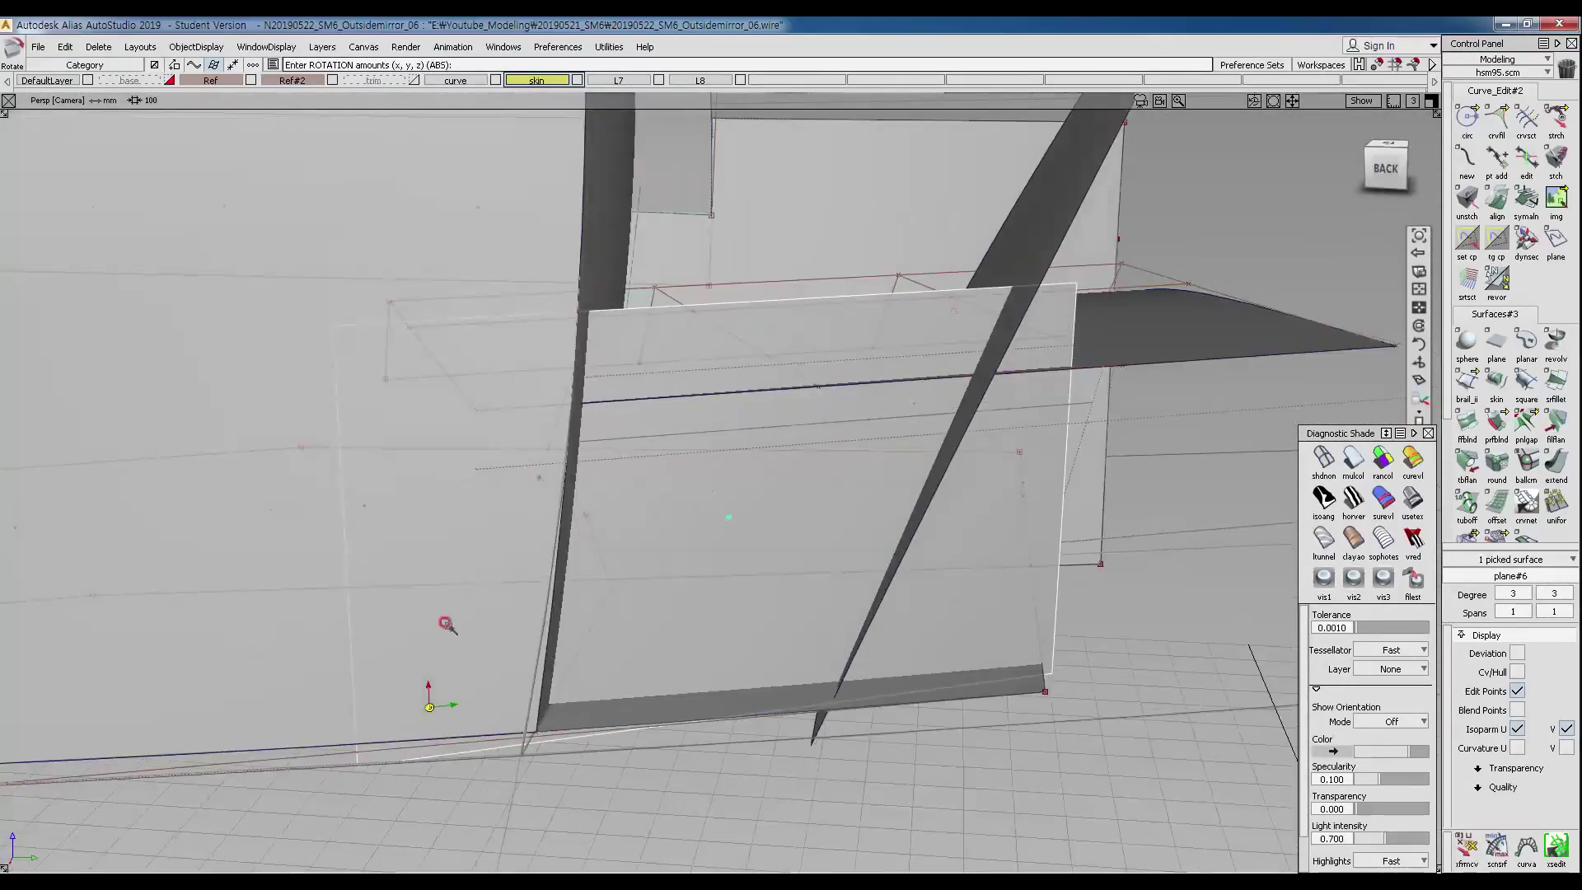
alt+shift+drag(814, 588, 657, 604)
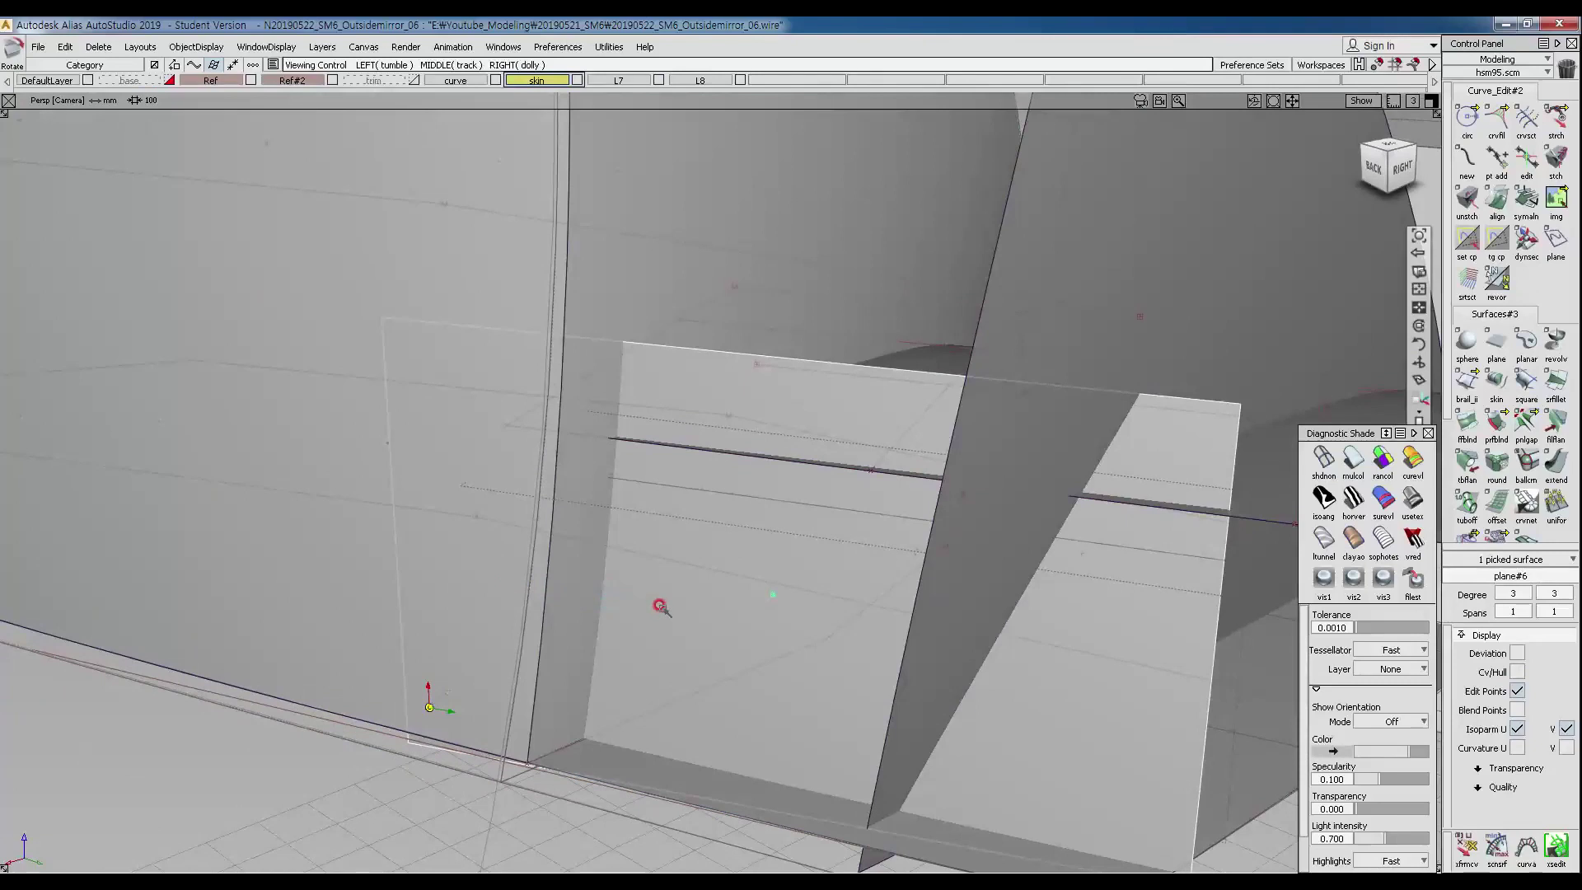
alt+shift+drag(621, 671, 723, 534)
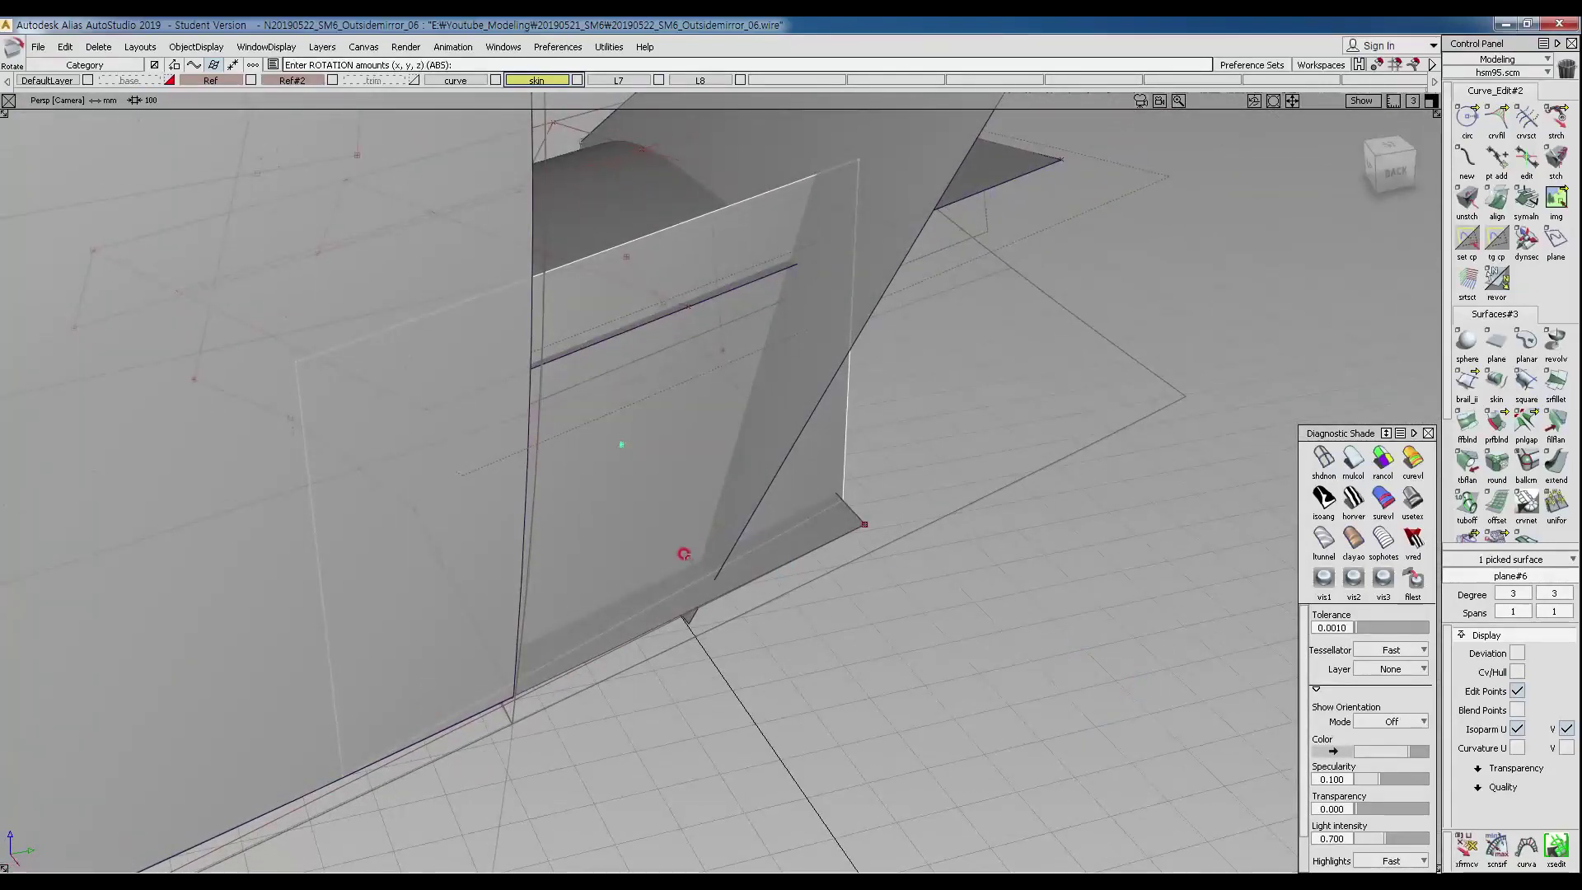
alt+shift+drag(661, 671, 707, 541)
alt+shift+middle_drag(699, 455, 679, 658)
alt+shift+drag(696, 607, 587, 646)
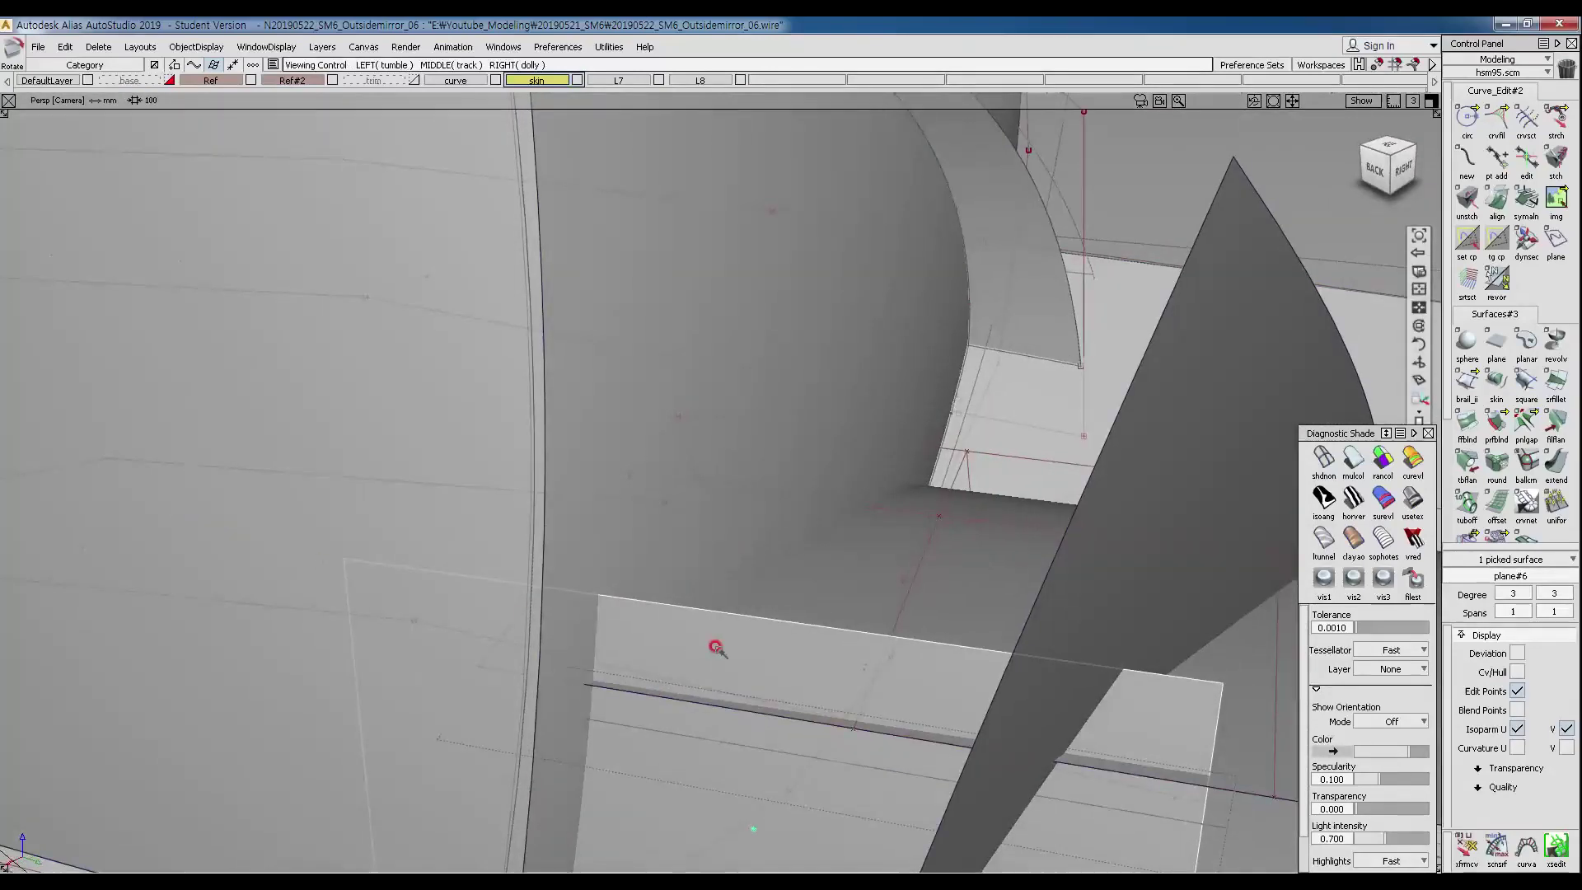
alt+shift+right_drag(717, 646, 670, 547)
alt+shift+drag(625, 715, 770, 654)
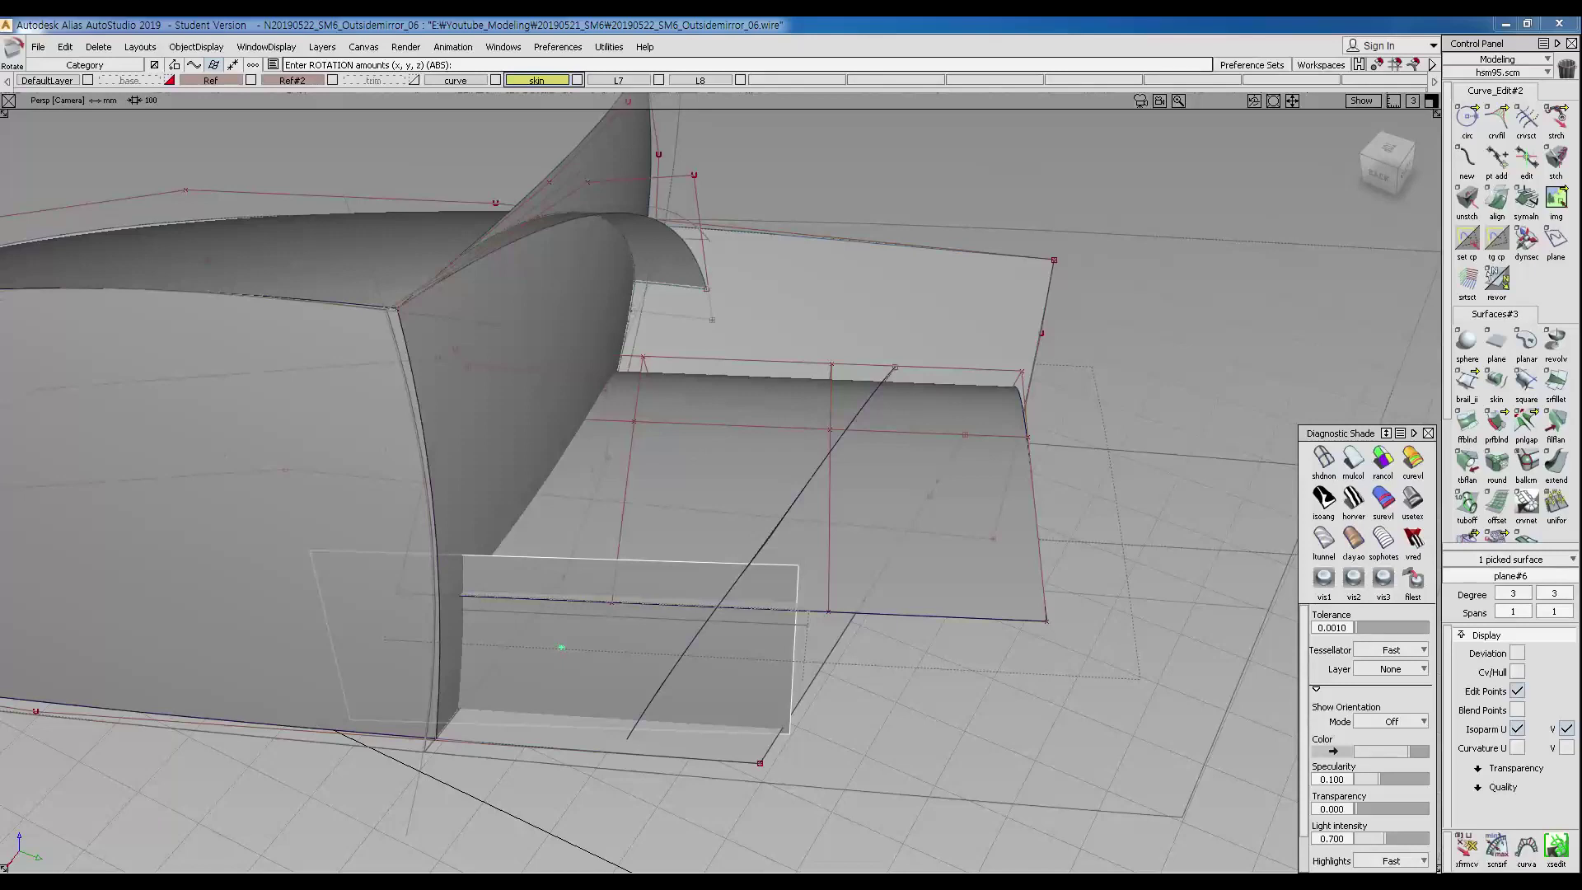
Switch to the ALSee image viewer, compare reference photos 5.jpg and 6.jpg, and enlarge the mirror arm in 5.jpg to 100%.
drag(1581, 76, 926, 81)
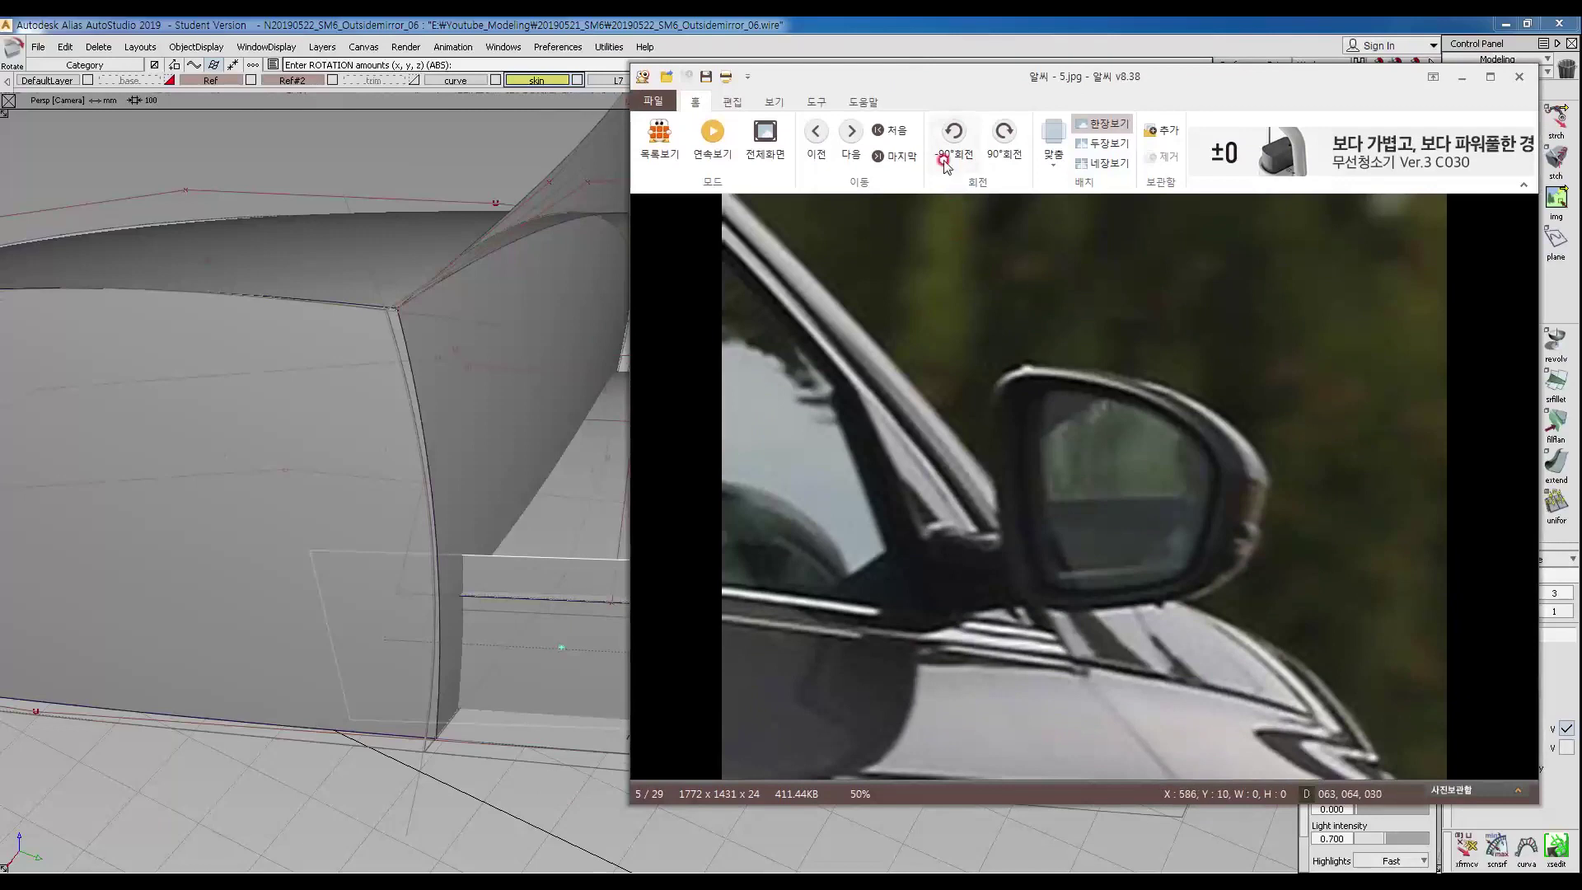
click(854, 134)
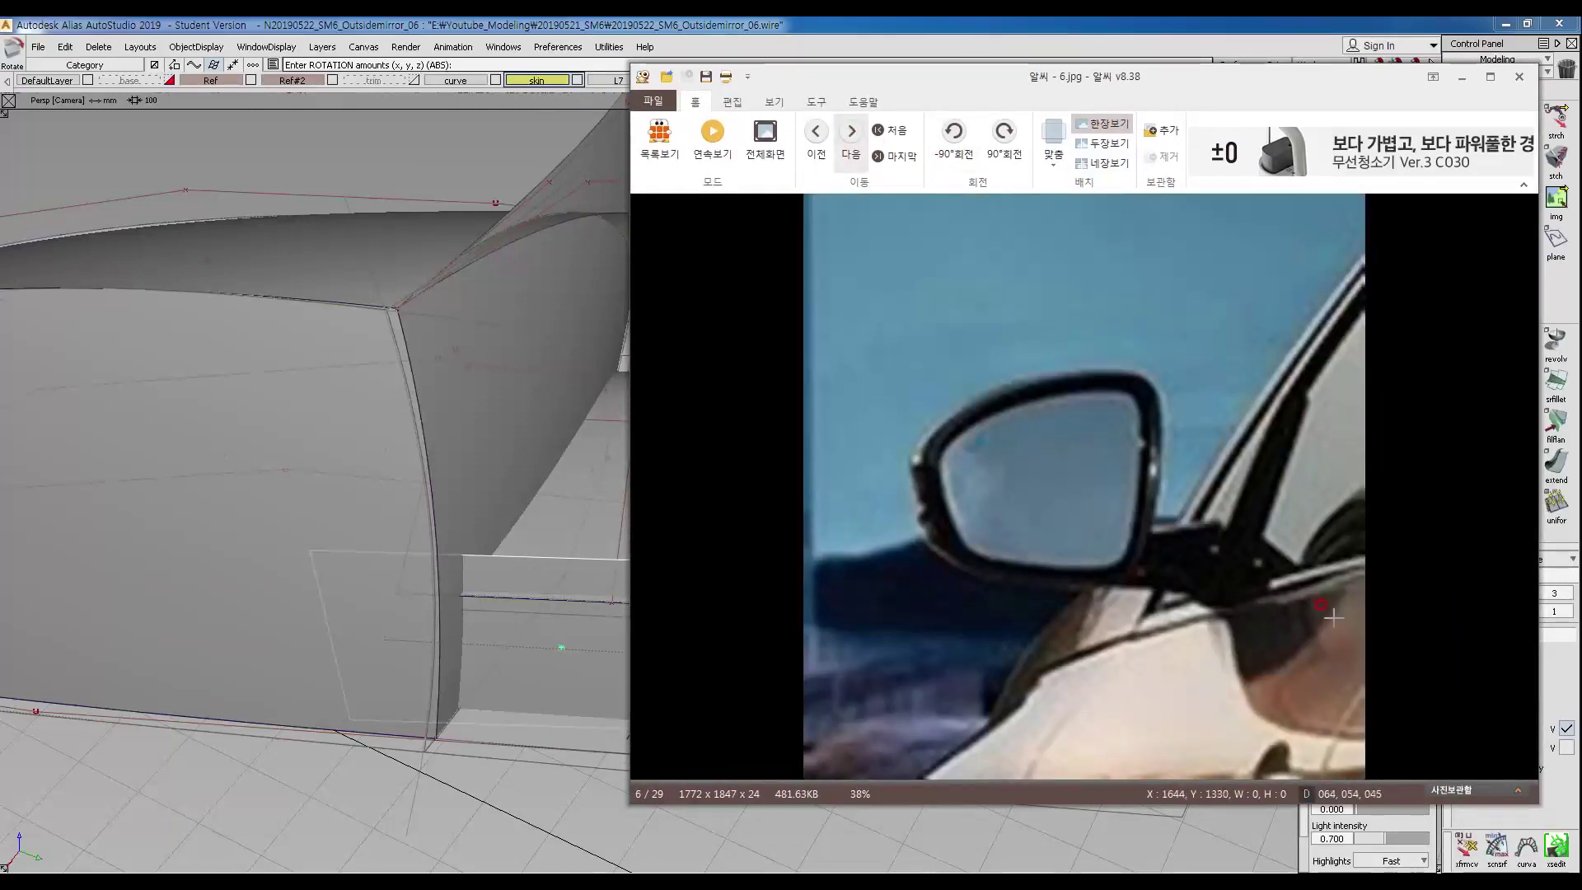
click(817, 135)
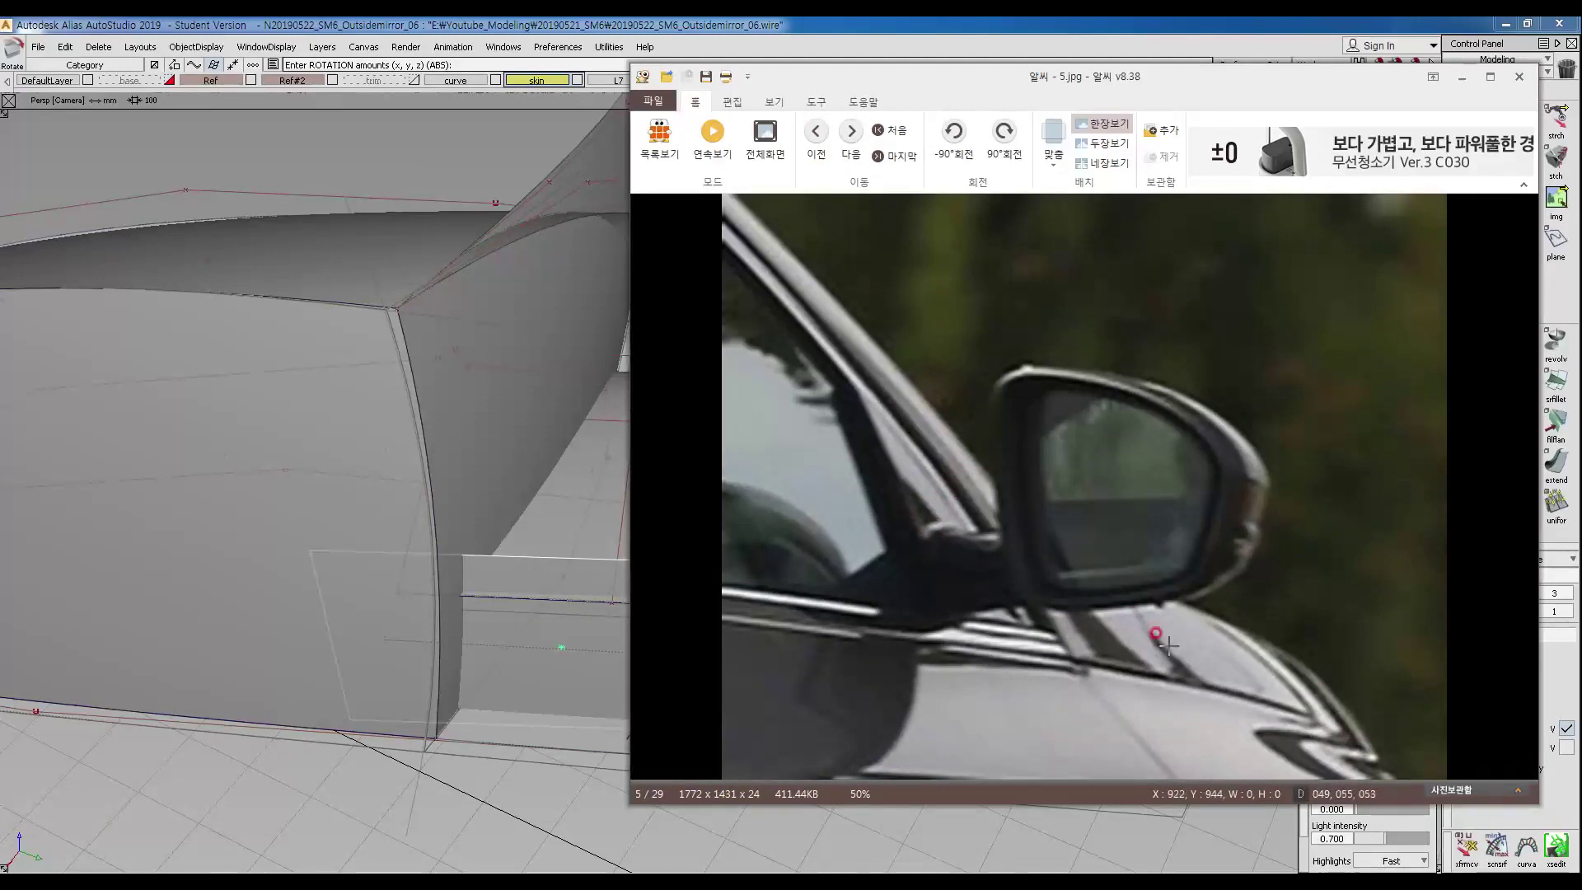
click(1046, 760)
click(1046, 759)
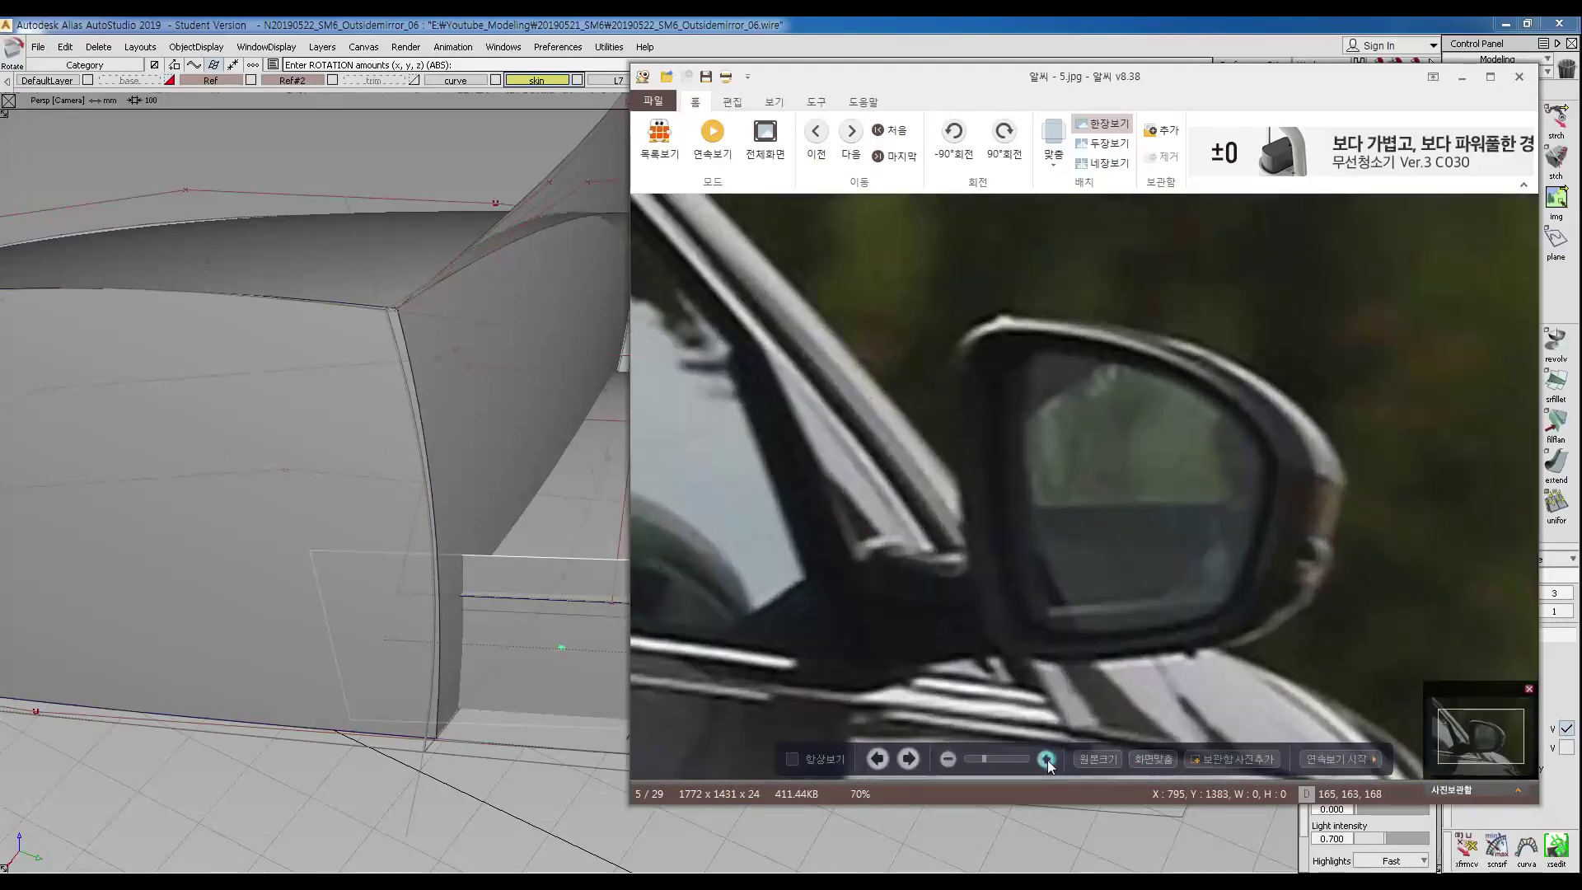
click(1047, 760)
drag(953, 685, 986, 505)
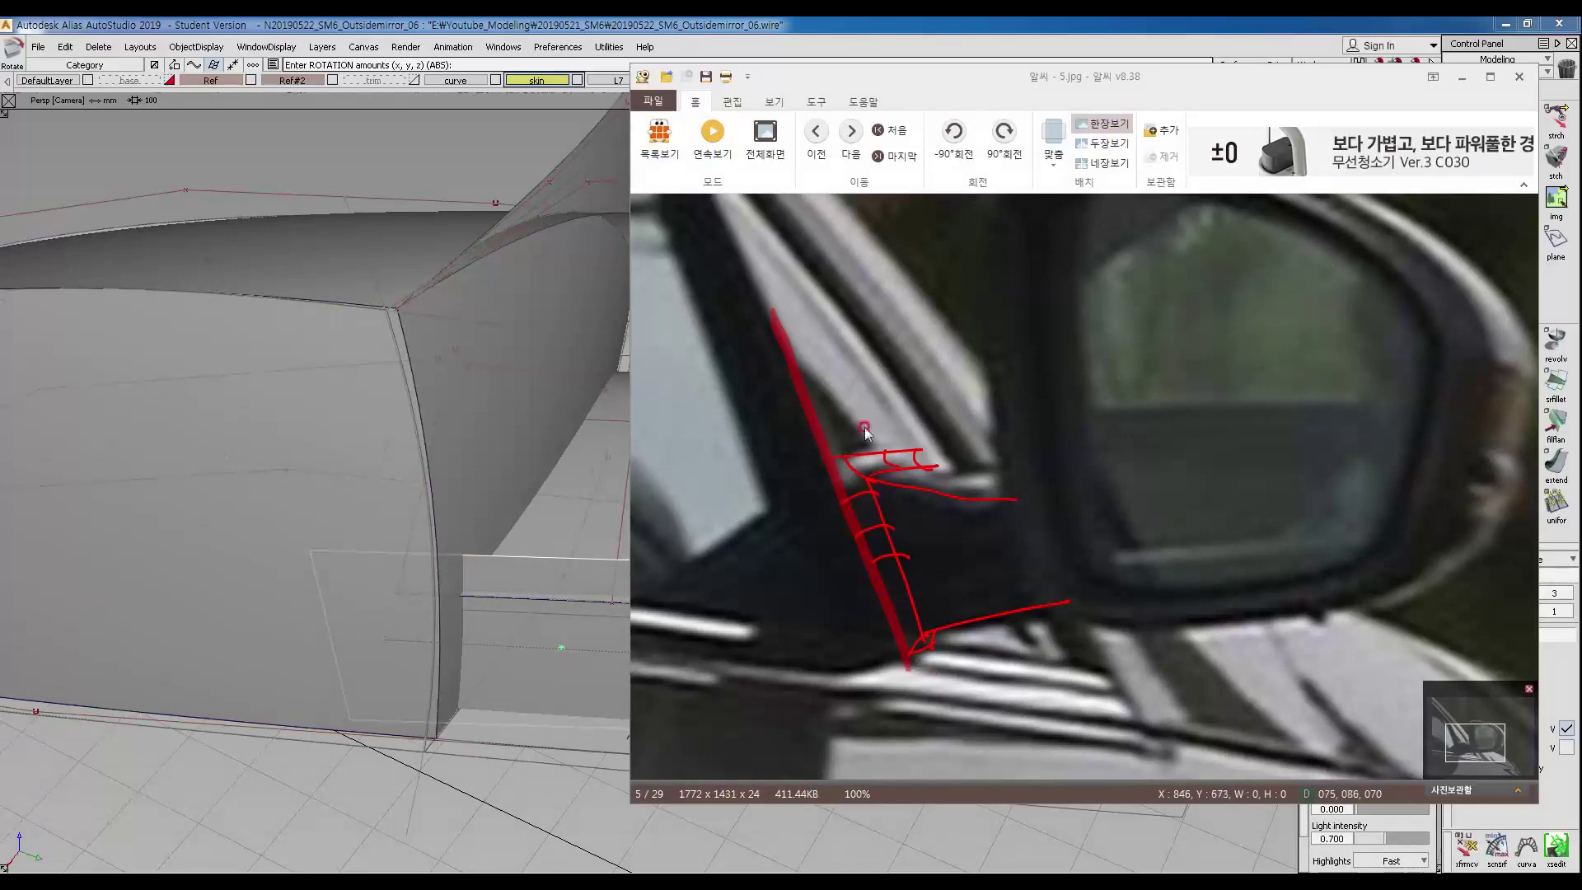
Return to the Alias model and examine the arm's planes from all sides against the arm's shape in the reference photo.
click(167, 543)
mouse_move(167, 543)
alt+shift+mouse_down()
mouse_move(618, 631)
mouse_move(671, 552)
mouse_move(633, 509)
alt+shift+mouse_up()
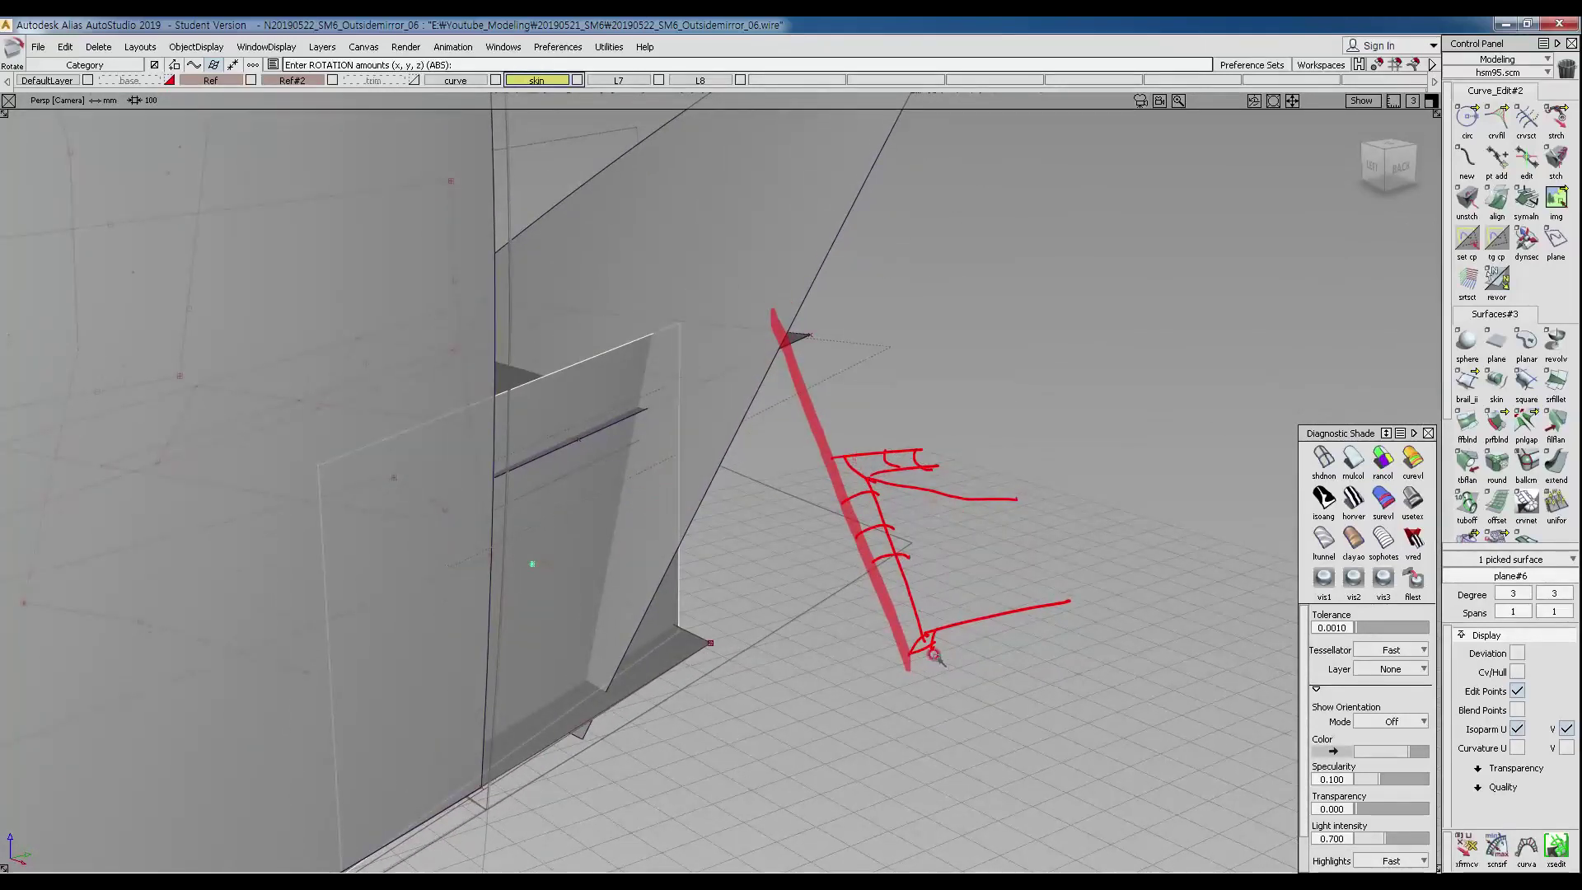
alt+shift+drag(615, 502, 661, 495)
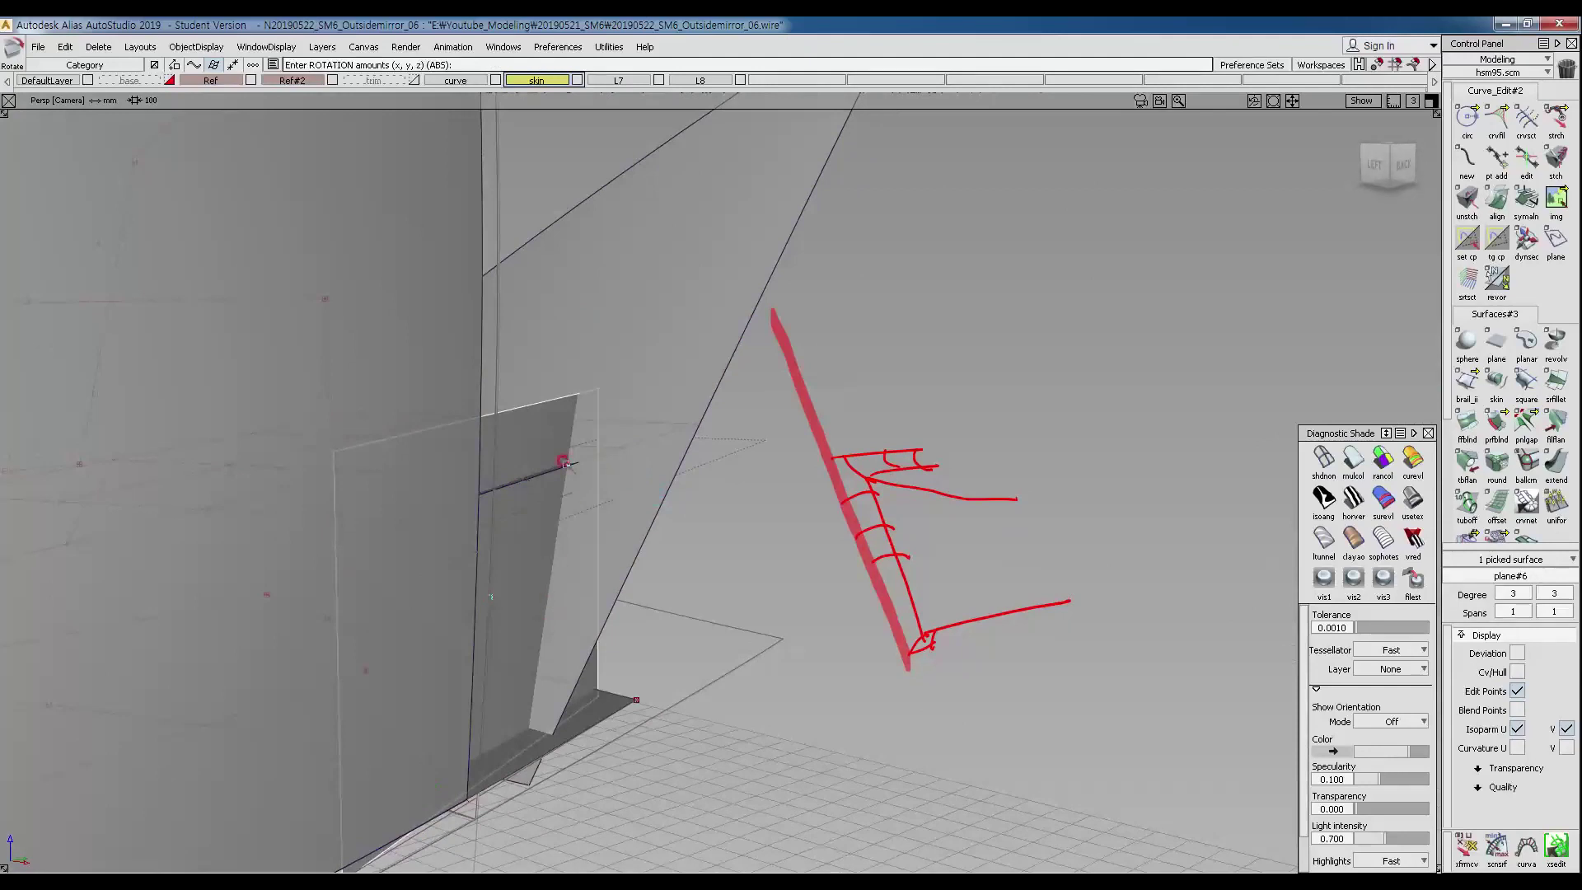
mouse_move(664, 506)
alt+shift+mouse_down()
mouse_move(767, 565)
mouse_move(544, 650)
mouse_move(509, 593)
mouse_move(499, 522)
mouse_move(417, 421)
alt+shift+mouse_up()
mouse_move(405, 518)
alt+shift+mouse_down()
mouse_move(525, 427)
mouse_move(519, 507)
alt+shift+mouse_up()
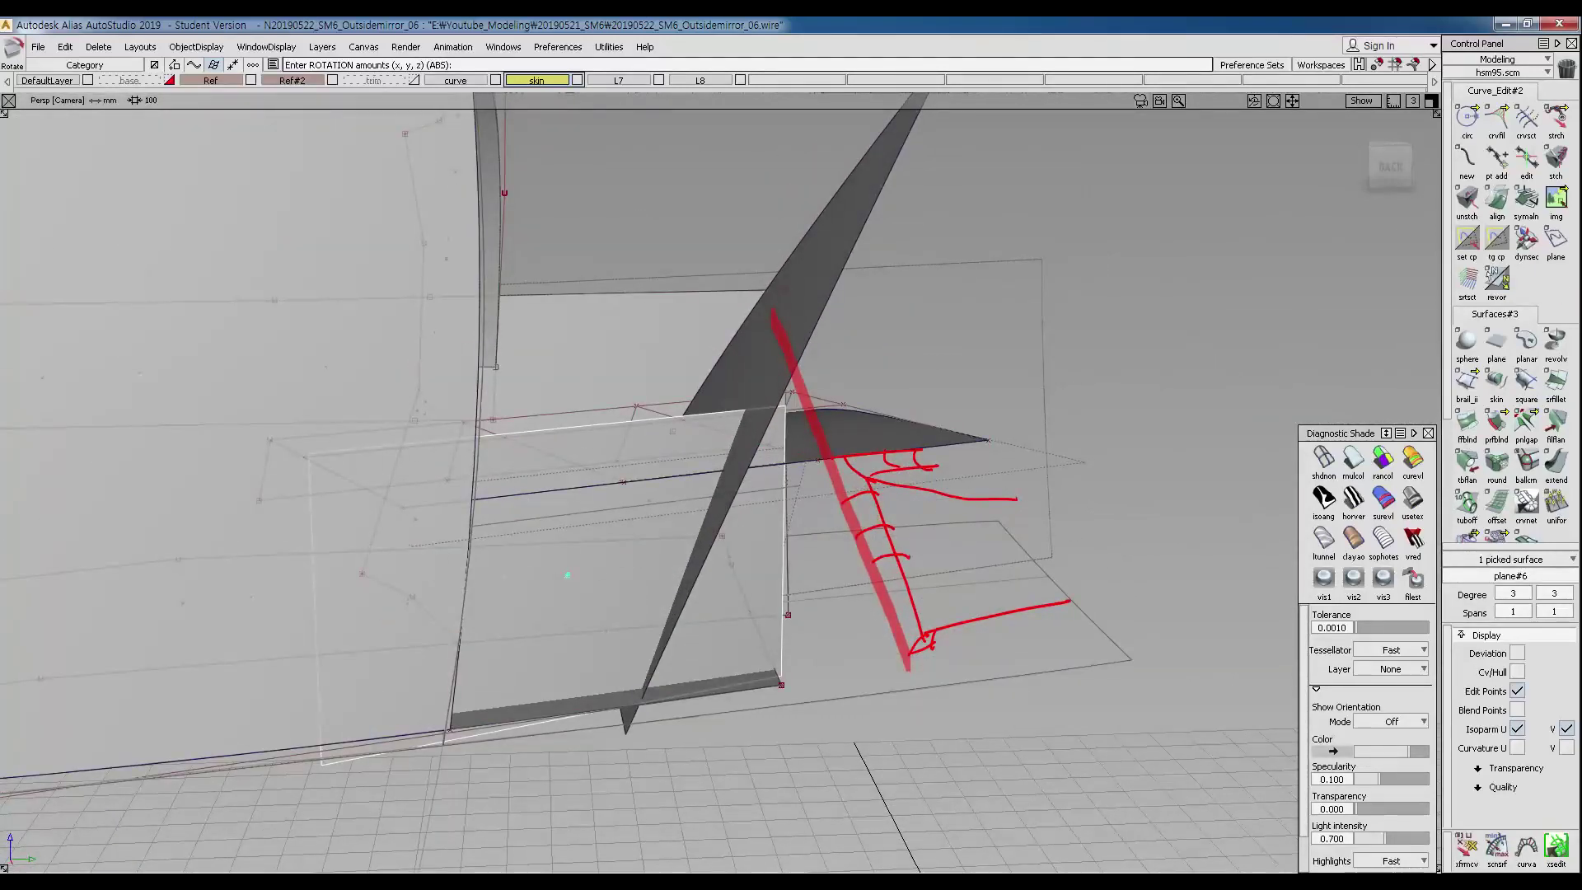
key(Escape)
alt+shift+middle_drag(832, 390, 931, 402)
alt+shift+drag(931, 403, 1059, 548)
alt+shift+middle_drag(610, 457, 678, 404)
click(741, 475)
alt+shift+drag(741, 478, 739, 622)
alt+shift+right_drag(738, 621, 777, 577)
alt+shift+drag(777, 577, 945, 248)
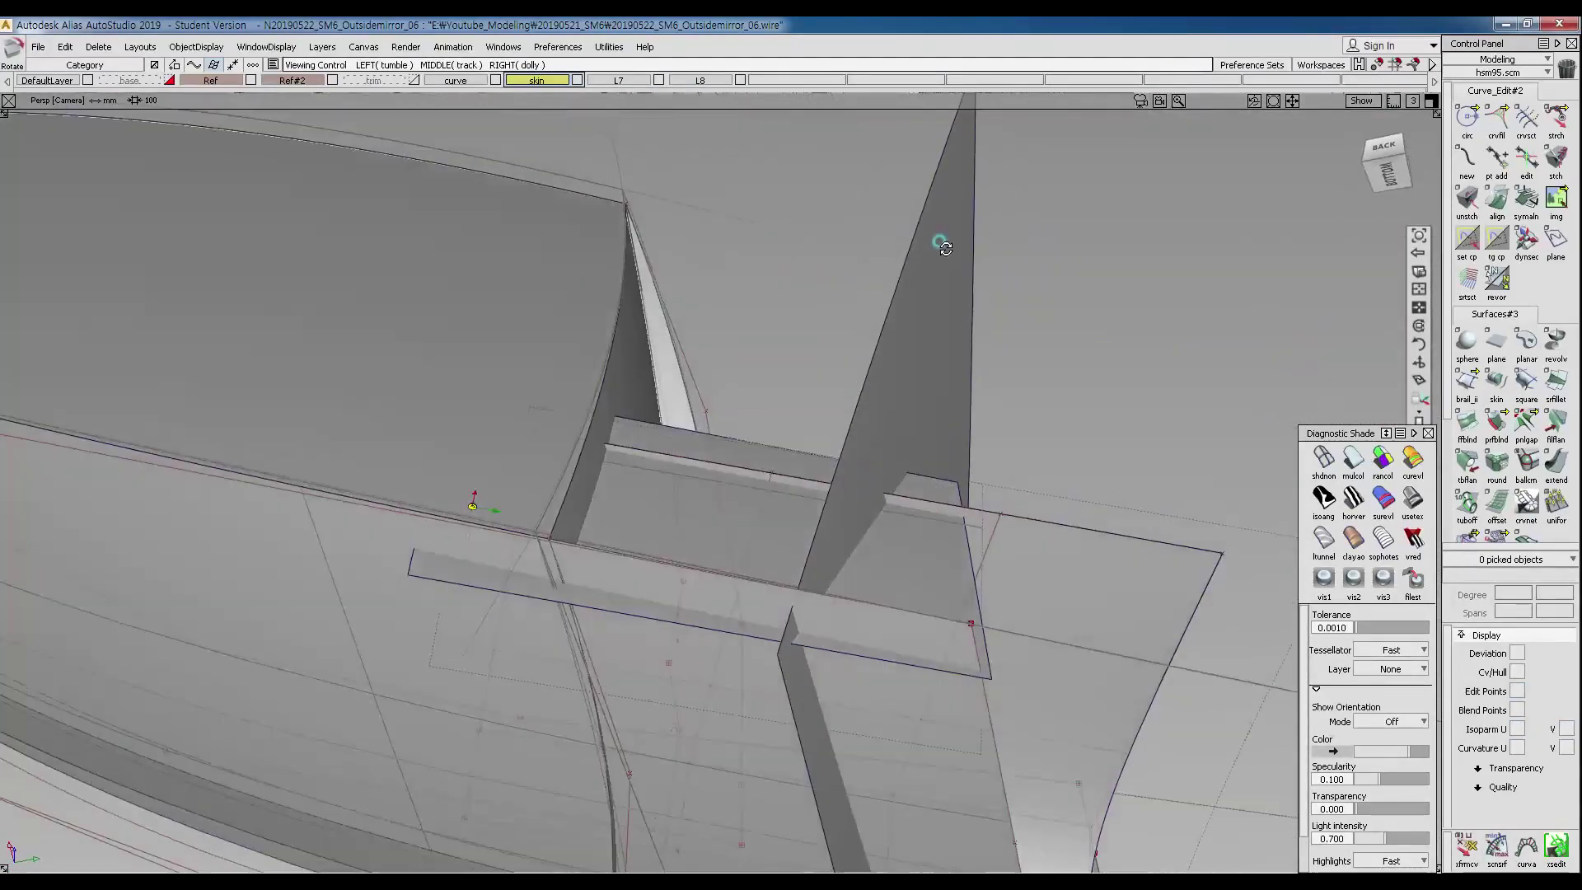
alt+shift+drag(720, 673, 771, 537)
alt+shift+right_drag(771, 538, 321, 590)
alt+shift+drag(321, 590, 1426, 584)
alt+shift+drag(746, 705, 577, 684)
alt+shift+right_drag(577, 684, 452, 643)
alt+shift+middle_drag(452, 643, 769, 600)
Pick the construction curves and hide them on the curve layer.
ctrl+shift+drag(698, 640, 672, 415)
ctrl+shift+drag(391, 296, 271, 260)
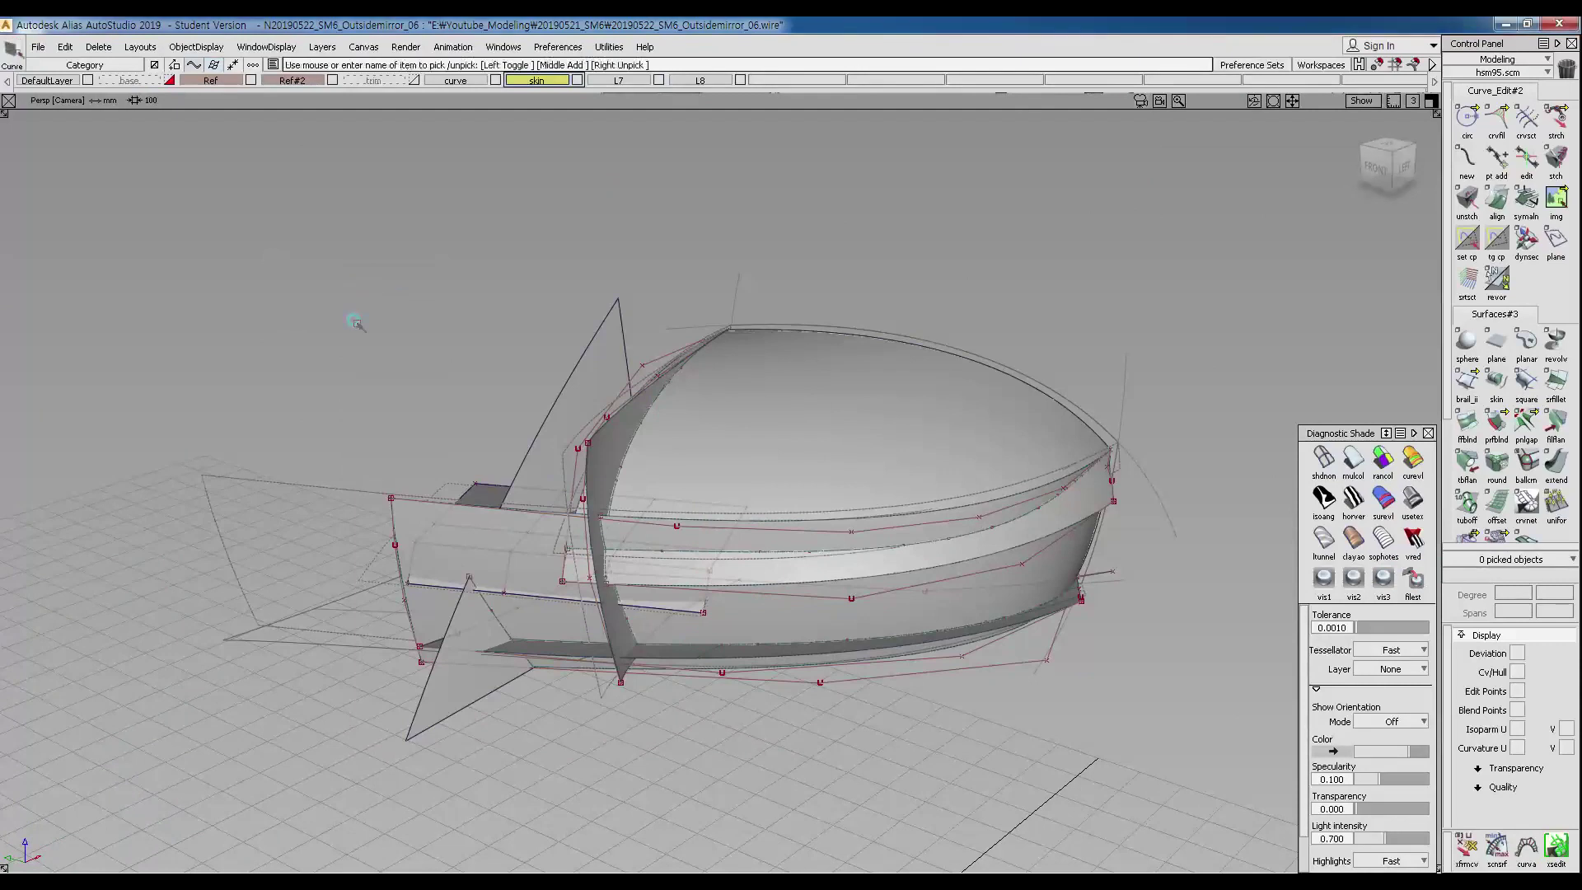
drag(1185, 748, 1185, 746)
click(459, 80)
click(449, 91)
Turn off the edit point and isoparm display of the arm's curved top plane, and put the surfaces on the skin layer.
alt+shift+drag(875, 536, 458, 524)
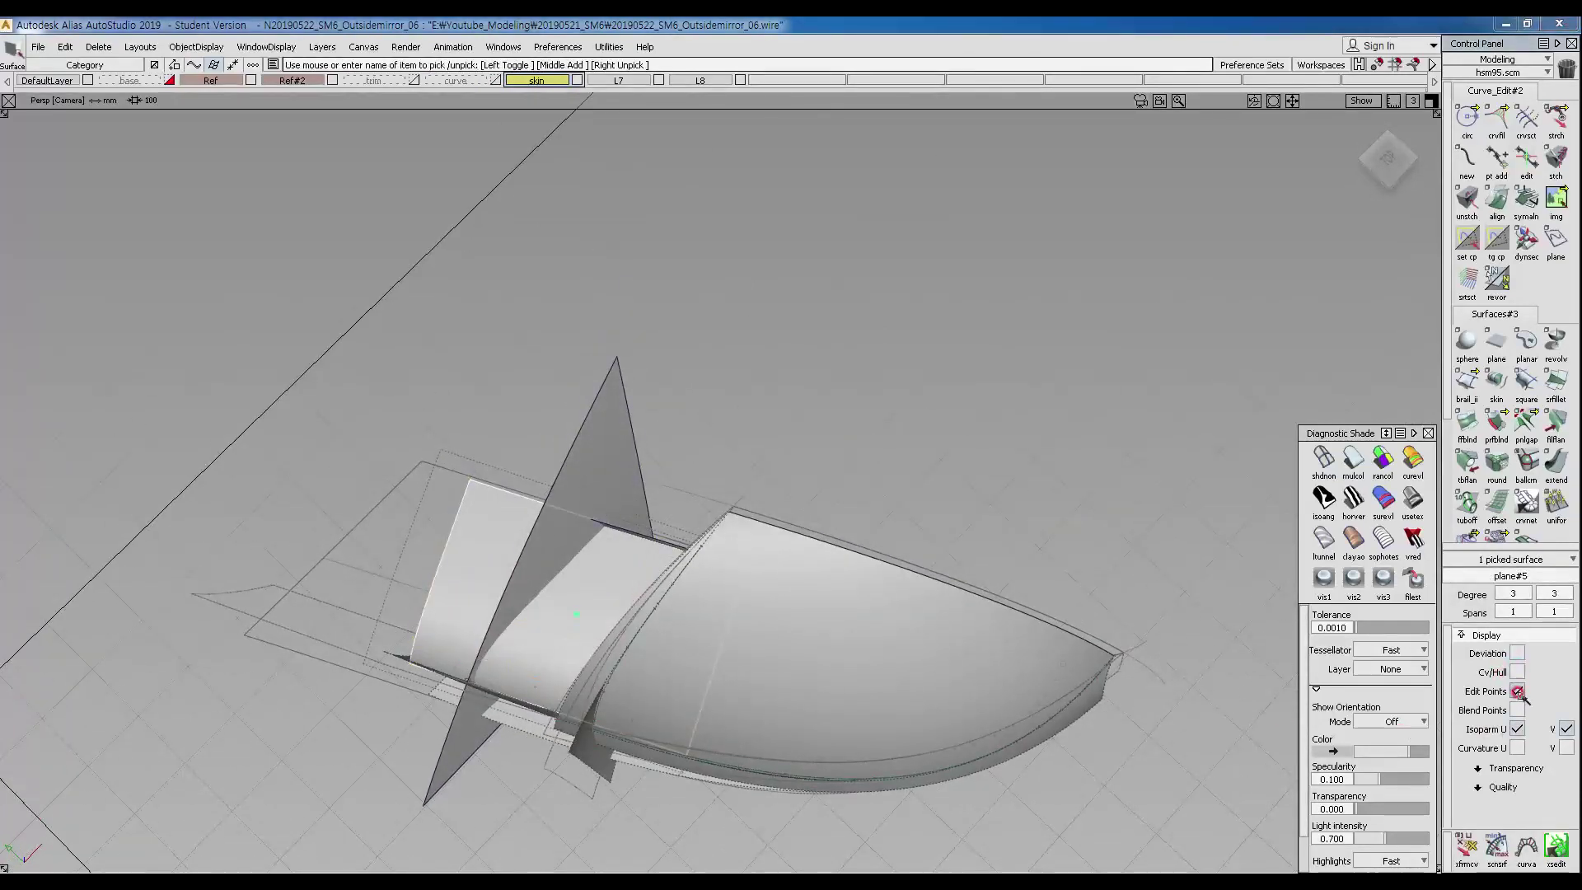
click(1567, 730)
ctrl+shift+drag(512, 629, 512, 597)
alt+shift+drag(520, 606, 607, 448)
drag(311, 307, 1187, 789)
drag(550, 78, 535, 100)
ctrl+shift+drag(628, 570, 626, 400)
Intersect the arm's curved top plane, rear plane and lower surface with their neighbouring surfaces to create curves-on-surface.
alt+shift+drag(724, 604, 991, 422)
click(989, 470)
ctrl+shift+drag(991, 422, 992, 480)
click(967, 640)
alt+shift+drag(968, 639, 895, 563)
click(883, 650)
alt+shift+drag(728, 445, 816, 561)
ctrl+shift+middle_drag(794, 505, 729, 504)
click(760, 582)
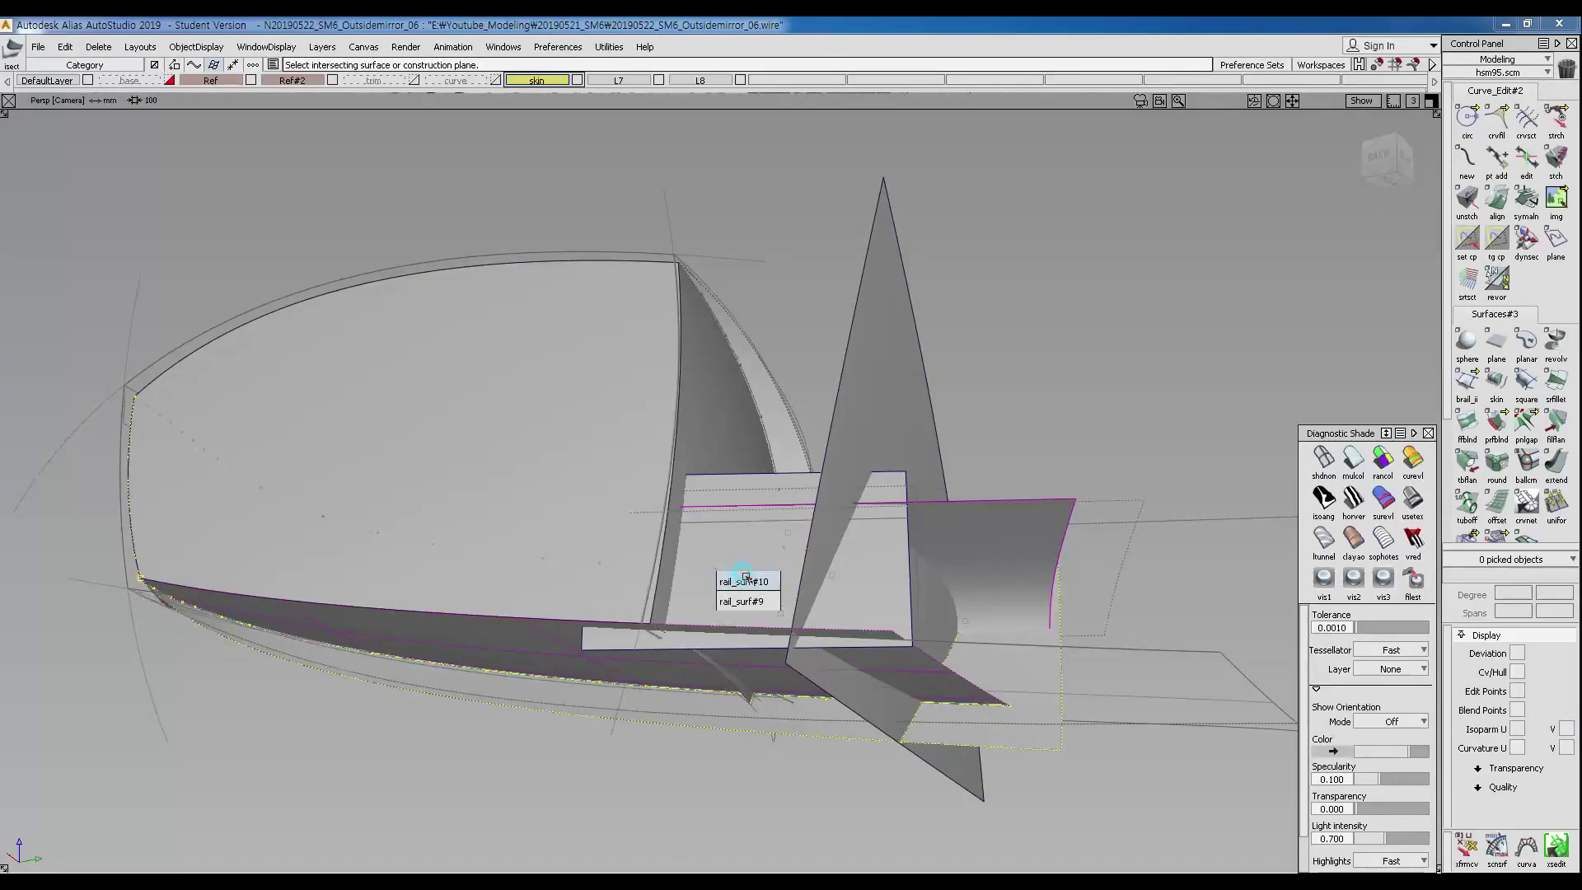
click(883, 581)
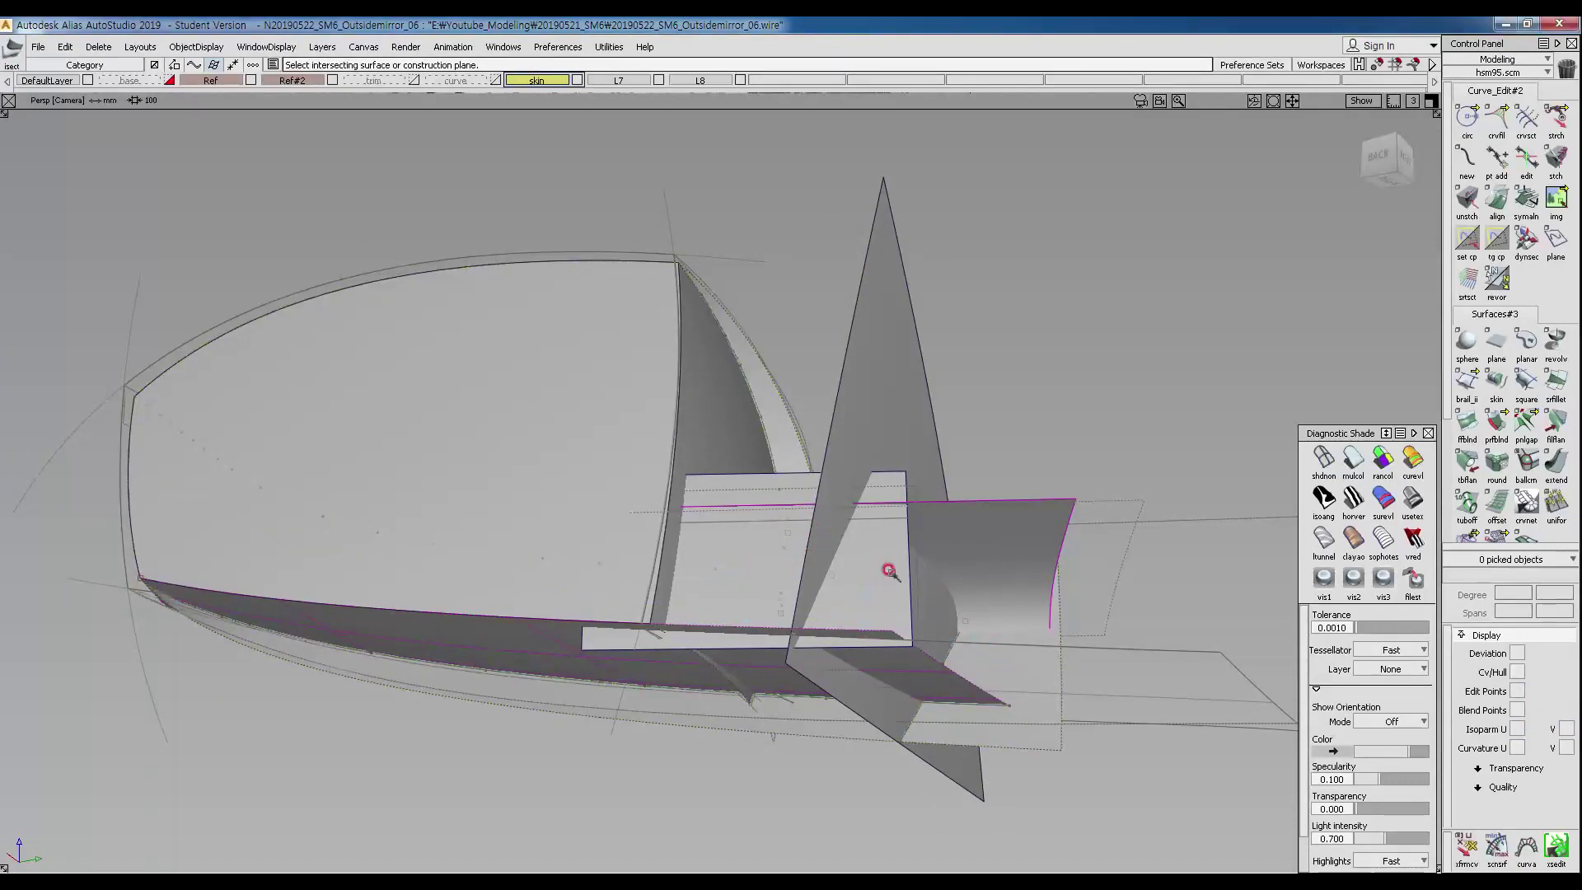
alt+shift+drag(793, 469, 706, 742)
alt+shift+drag(706, 611, 732, 464)
click(663, 463)
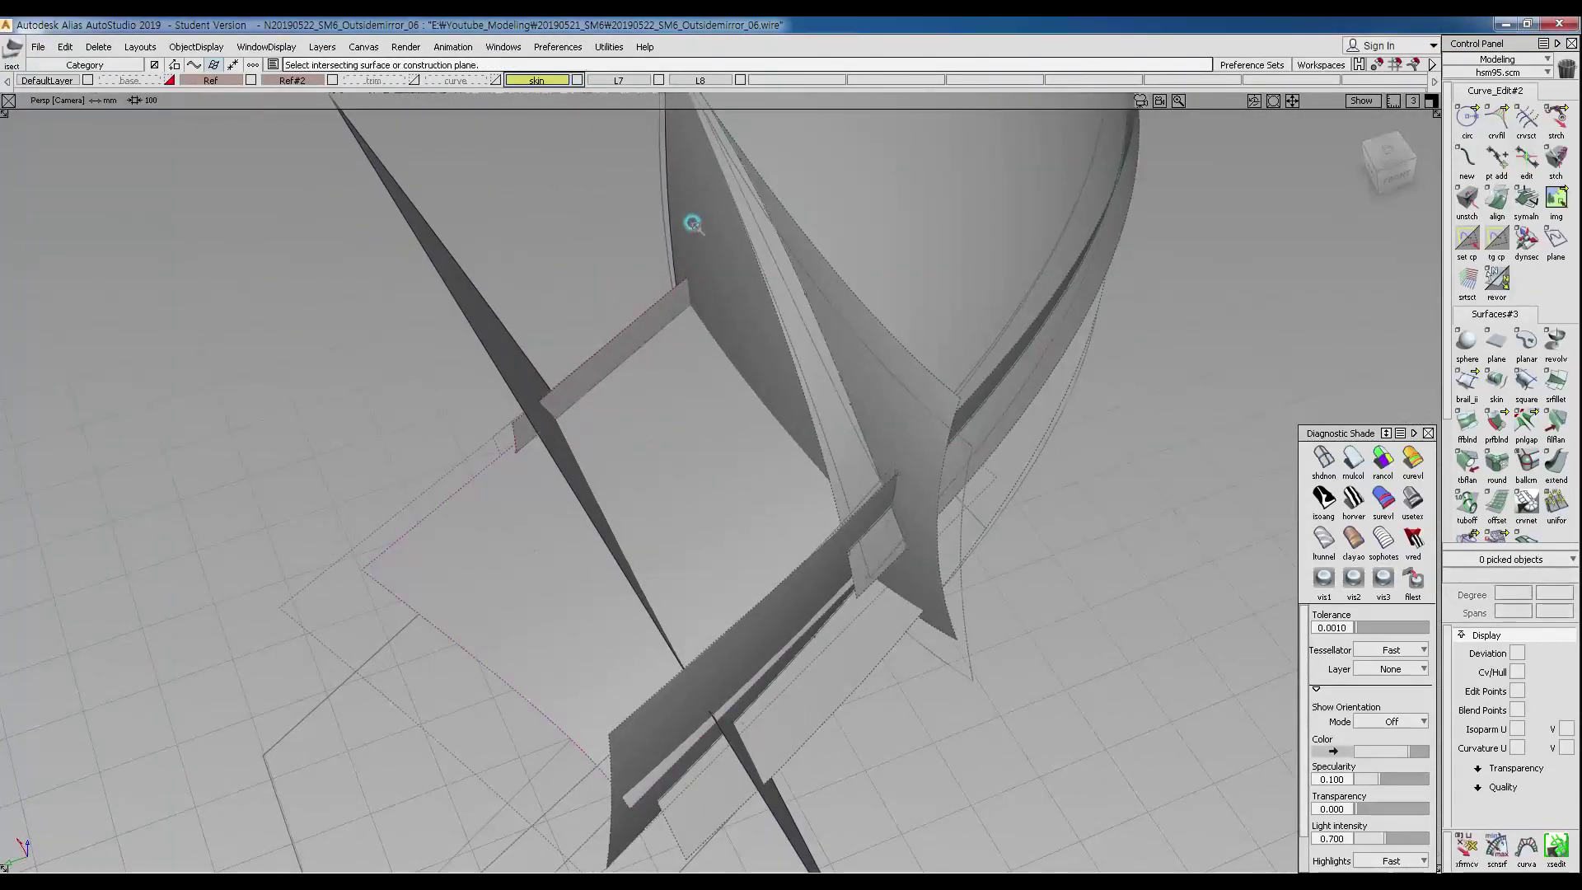
Create intersection curves for plane#5 and the housing's bottom surface rail_surf#11 using the Intersect tool.
alt+shift+drag(840, 442, 491, 344)
alt+shift+drag(425, 549, 594, 551)
ctrl+shift+drag(662, 488, 608, 488)
click(589, 420)
alt+shift+drag(512, 517, 826, 429)
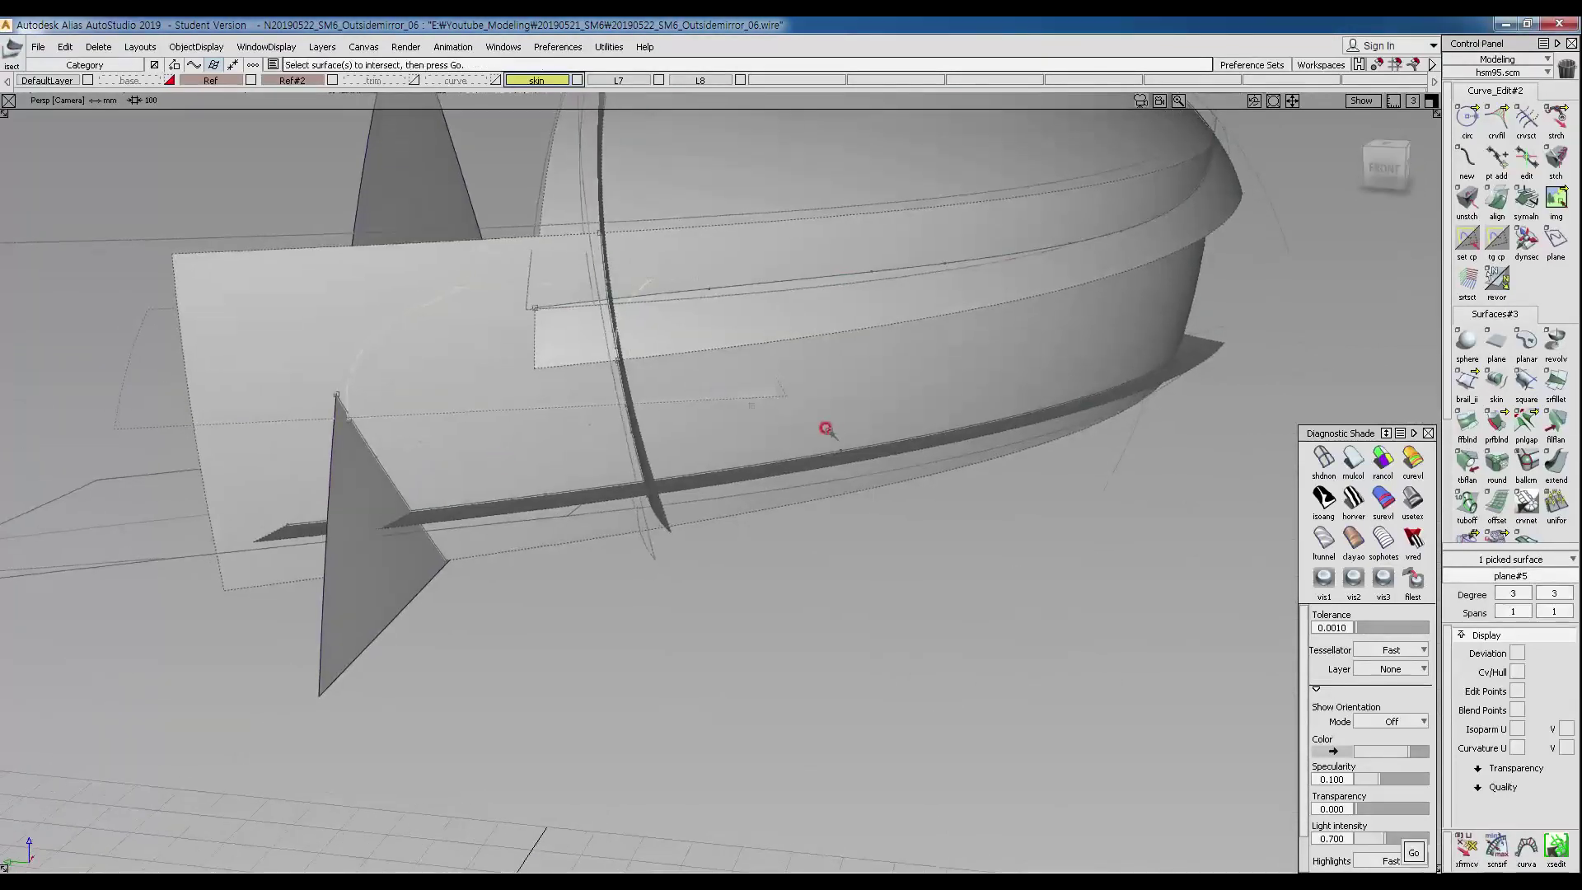
alt+shift+drag(659, 473, 527, 420)
click(495, 468)
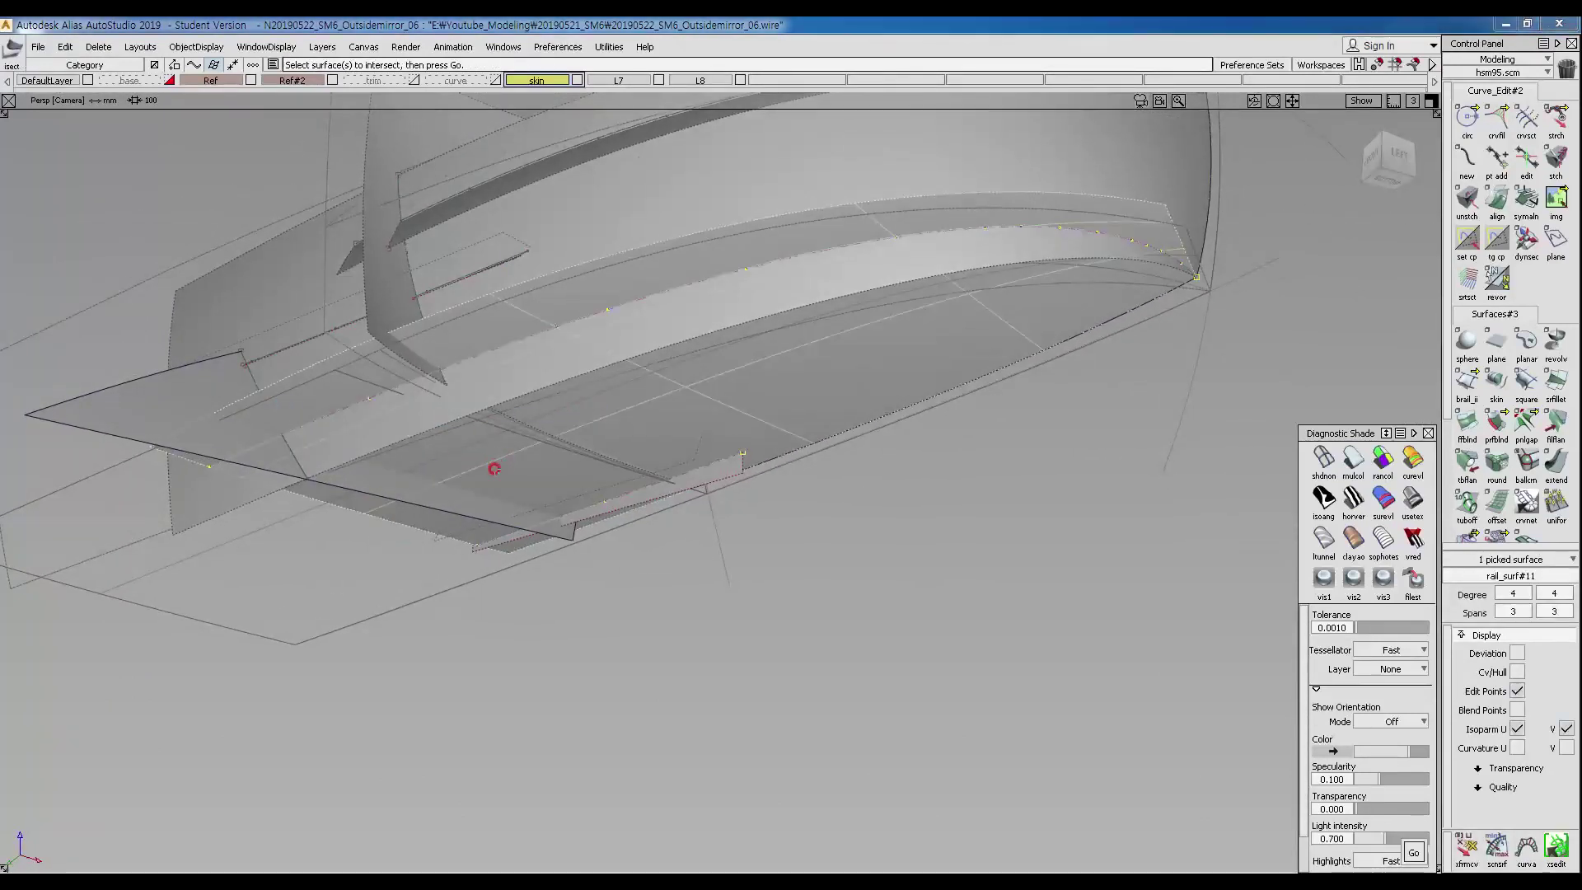
alt+shift+drag(362, 463, 222, 437)
Intersect the small upright plane at the mirror foot with the housing's inner side surface rail_surf#12.
click(873, 554)
click(904, 407)
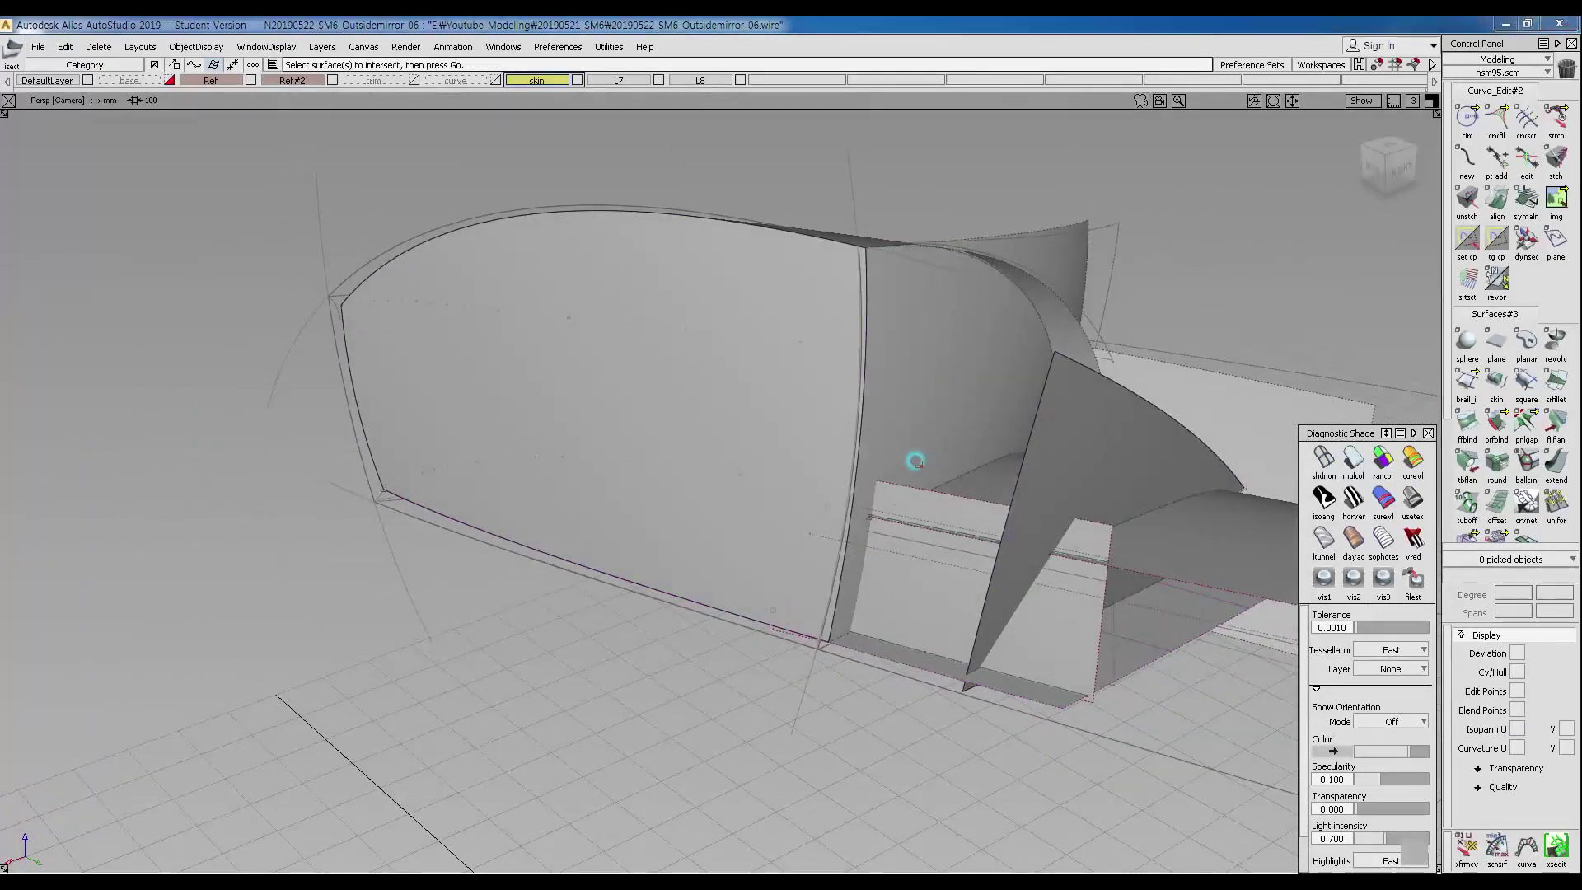
click(932, 490)
ctrl+shift+click(911, 537)
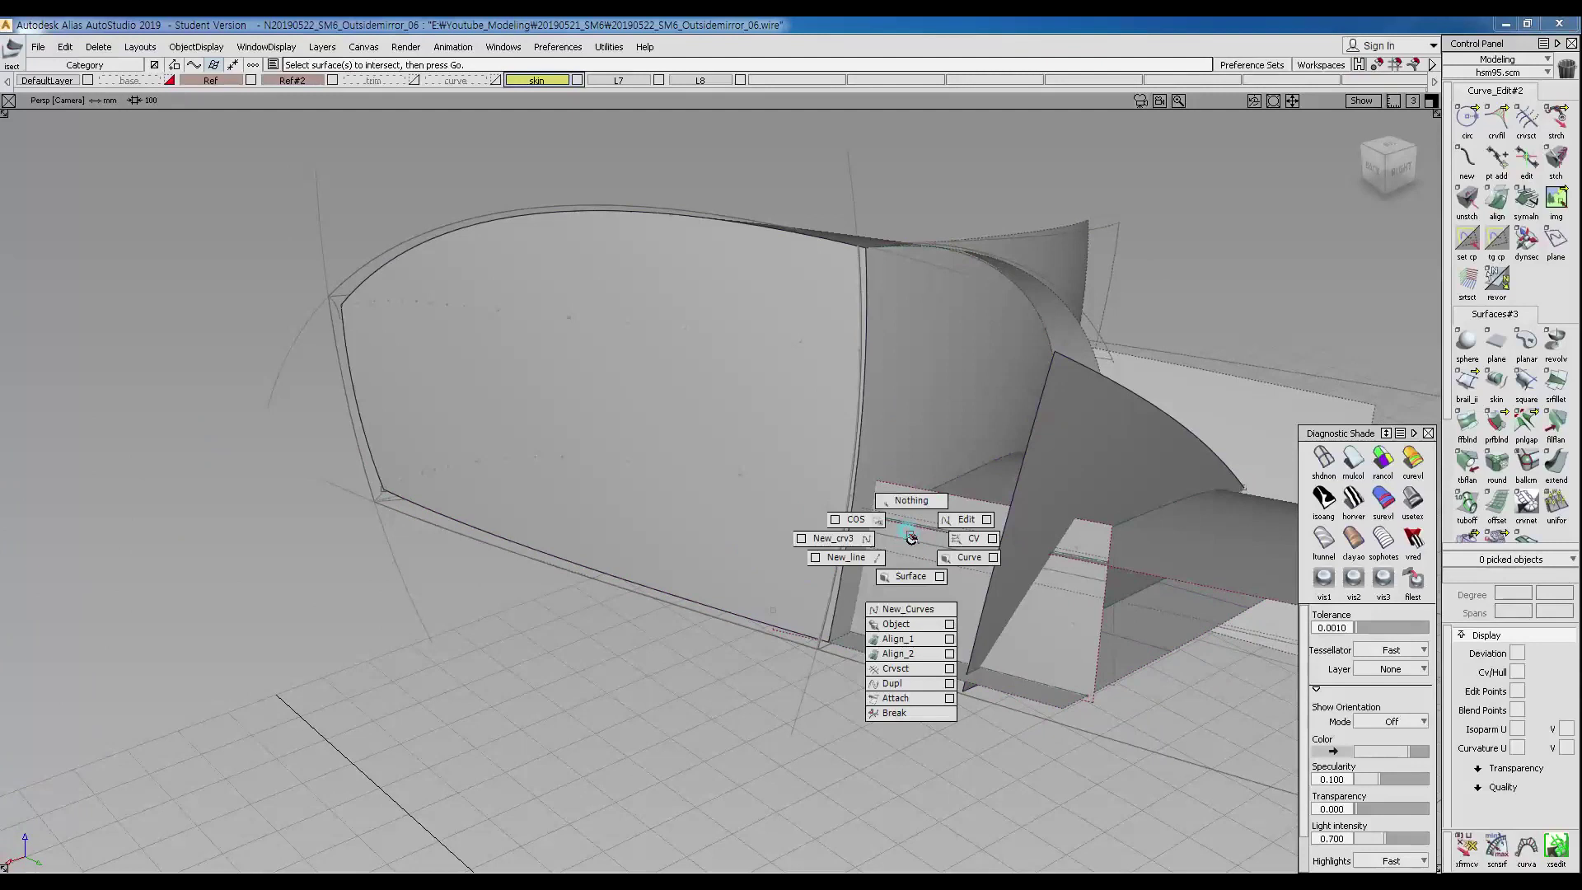
ctrl+shift+drag(909, 532, 873, 514)
click(911, 442)
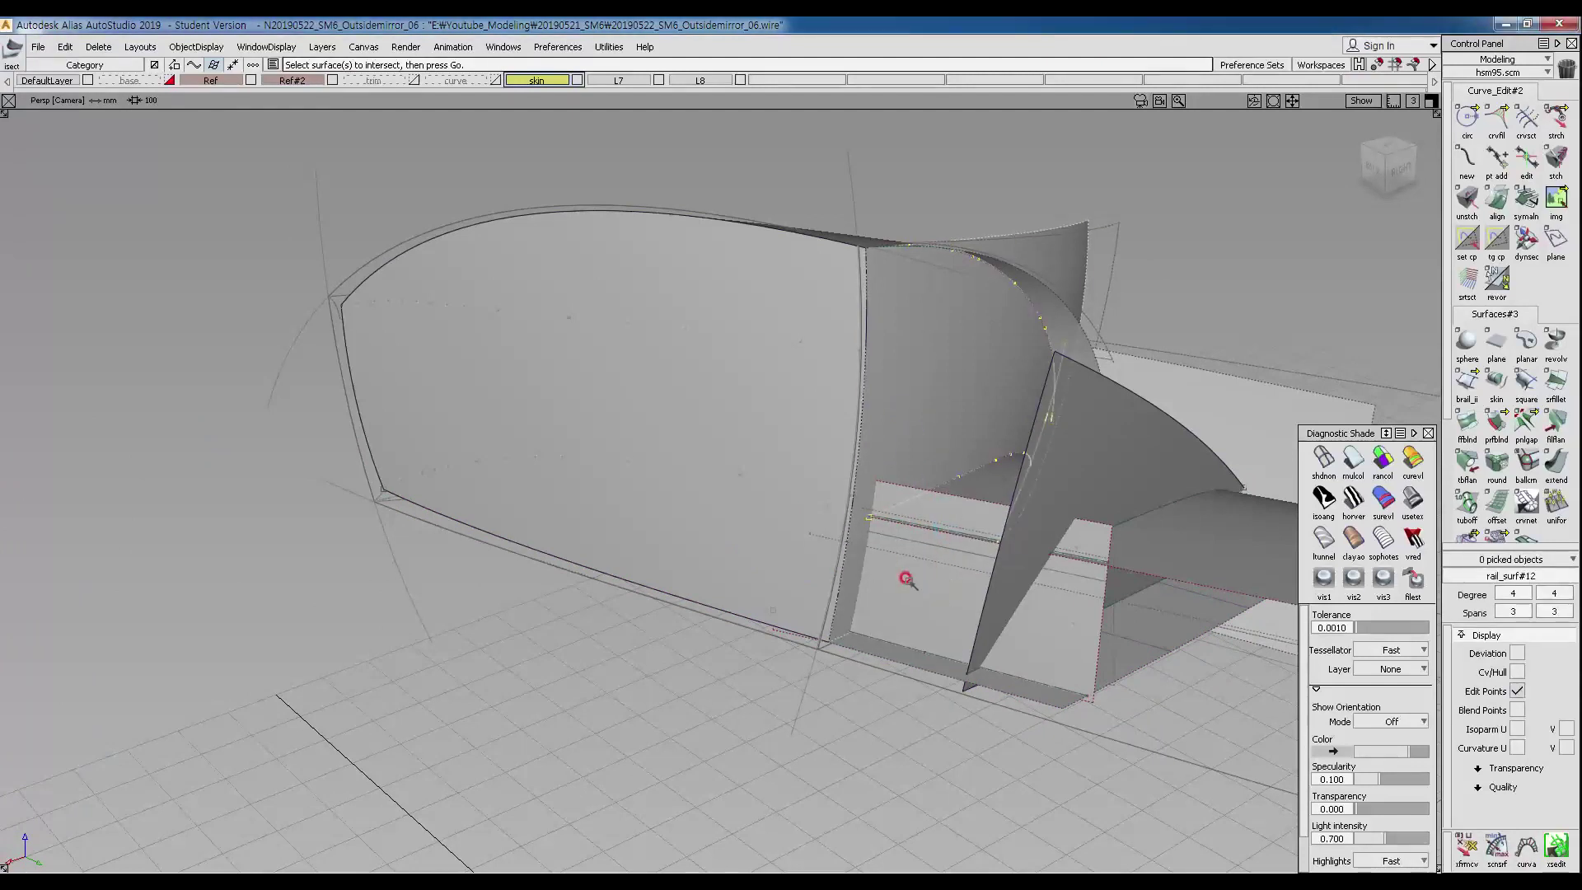
Extend the upper edge of the inner side surface beyond the housing shell, accepting removal of its construction history.
alt+shift+drag(903, 592, 871, 337)
alt+shift+right_drag(884, 386, 936, 420)
alt+shift+middle_drag(956, 452, 978, 586)
alt+shift+drag(978, 586, 806, 550)
alt+shift+drag(934, 545, 912, 484)
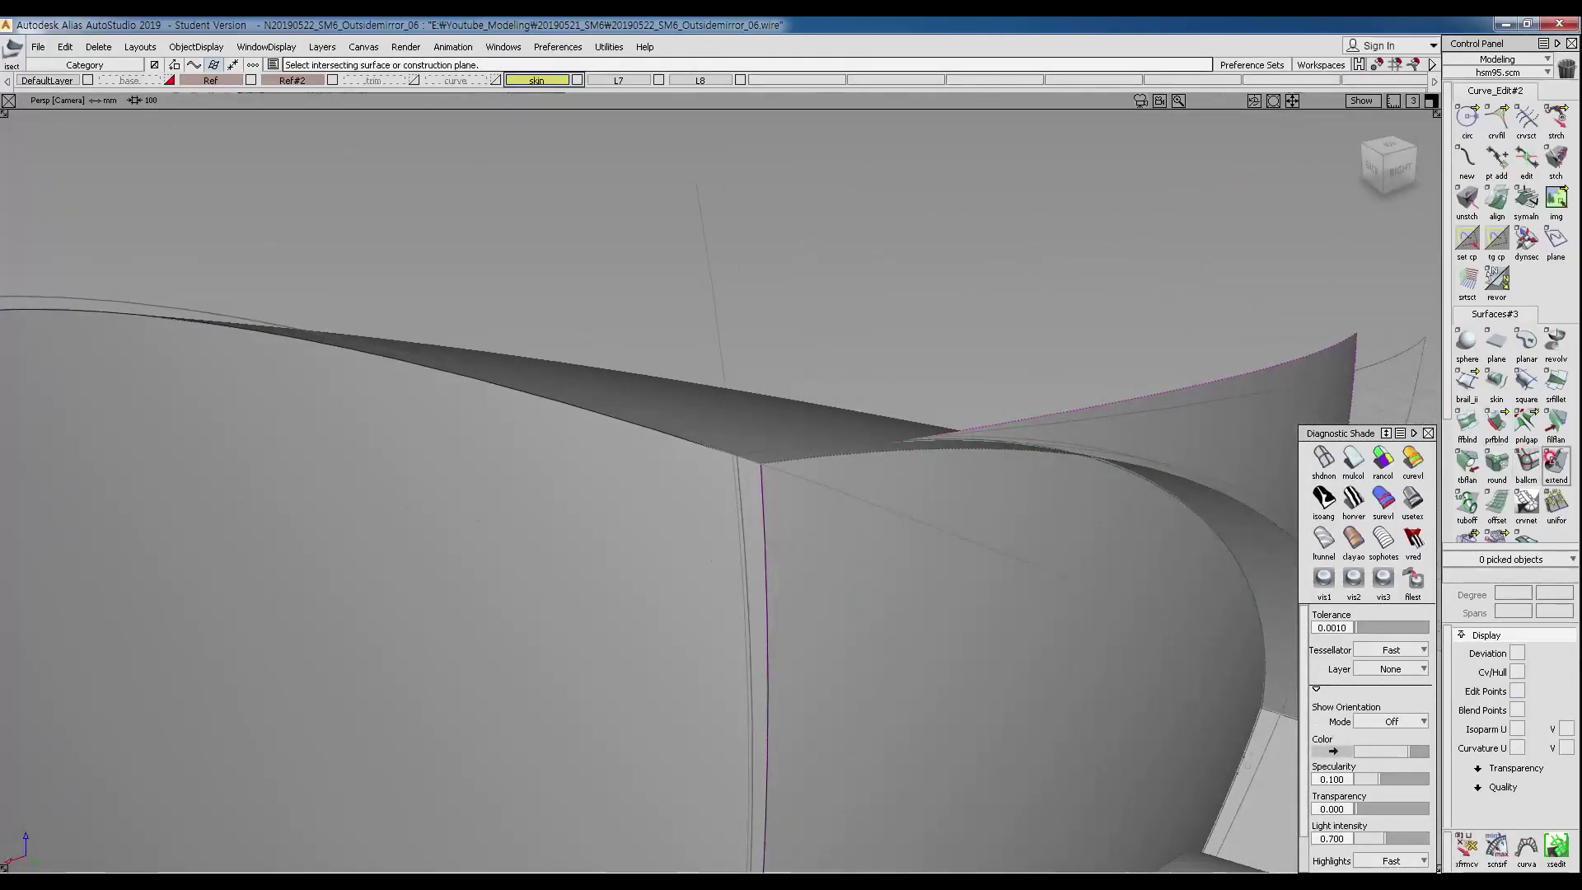
click(1151, 389)
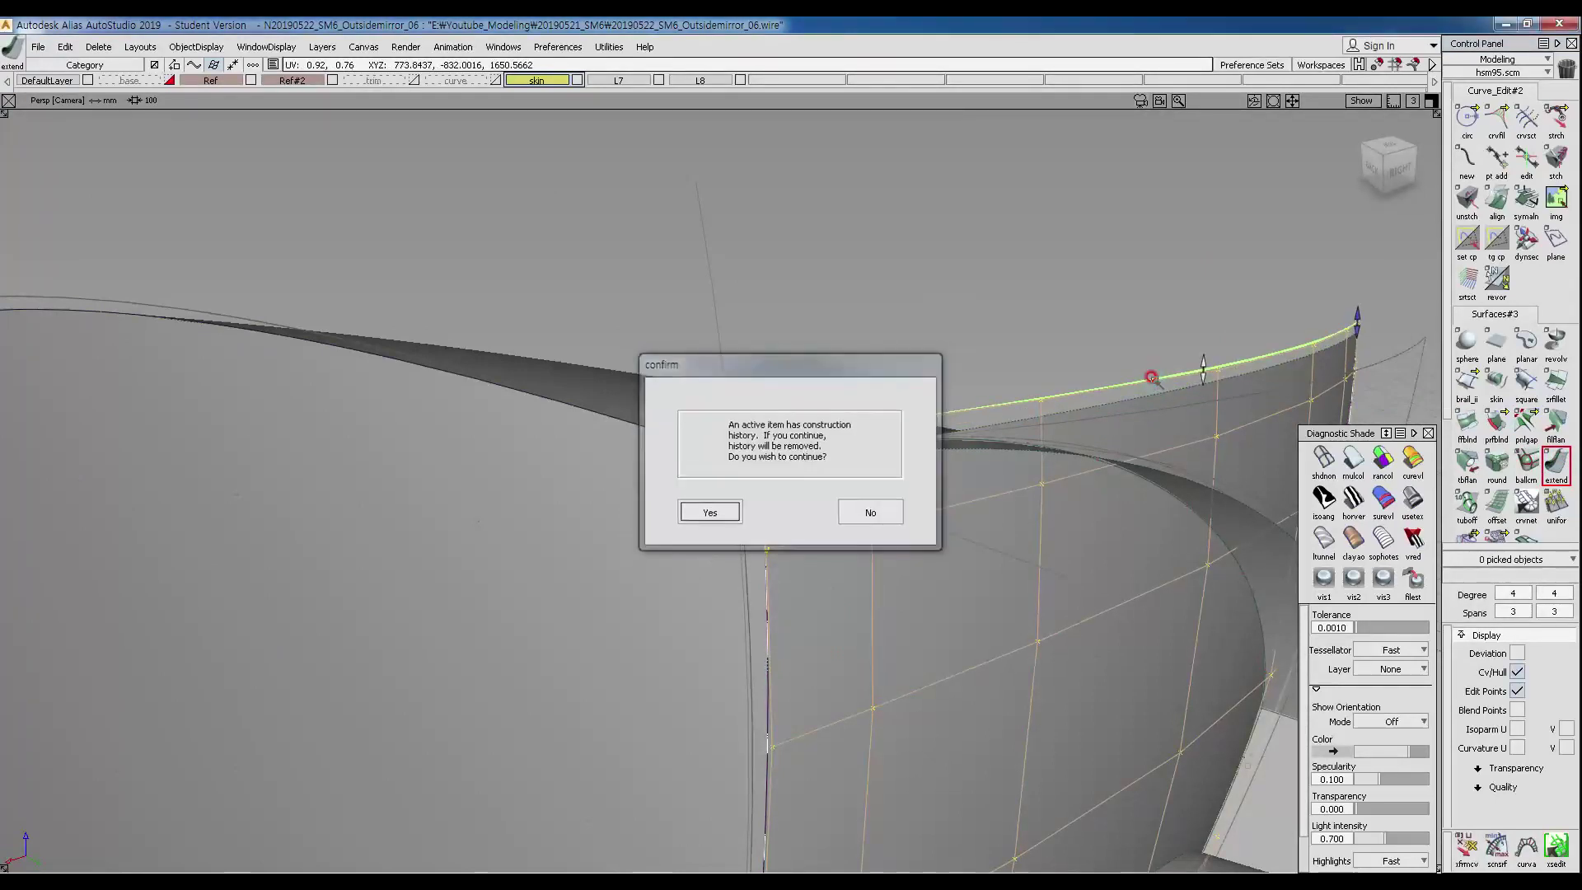
key(Return)
click(925, 388)
alt+shift+drag(925, 388, 961, 428)
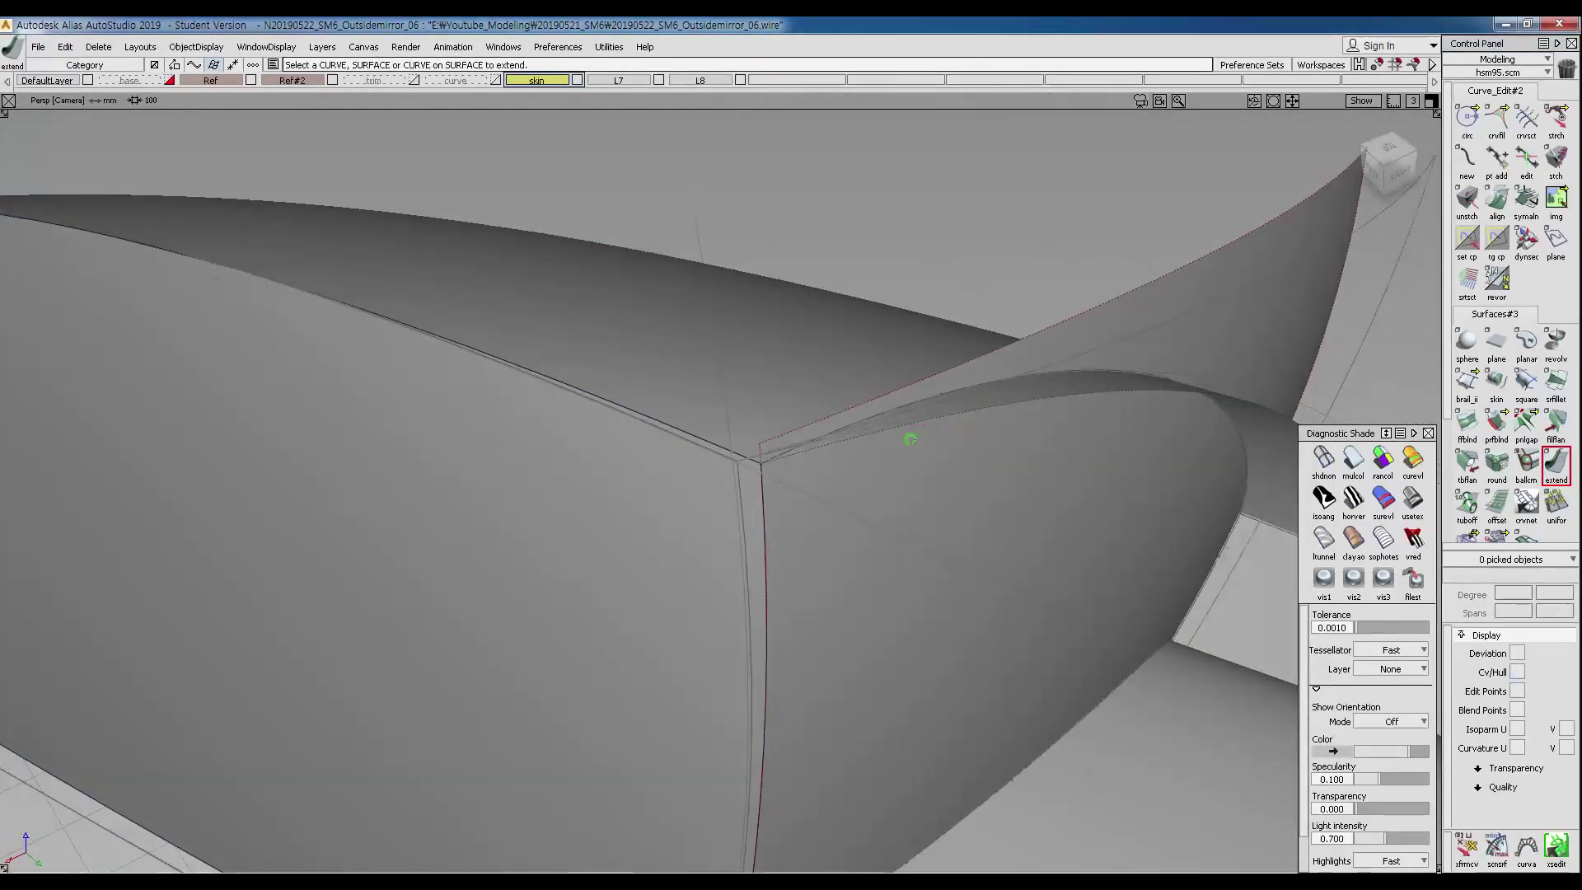
Extend the upper edge of the front surface slightly past the shell at the outer corner, accepting removal of its history.
alt+shift+right_drag(910, 439, 759, 457)
alt+shift+drag(763, 576, 944, 562)
alt+shift+middle_drag(944, 562, 696, 417)
alt+shift+middle_drag(725, 675, 745, 463)
alt+shift+click(842, 403)
mouse_move(842, 420)
alt+shift+right_down()
mouse_move(861, 481)
mouse_move(795, 555)
mouse_move(813, 409)
alt+shift+right_up()
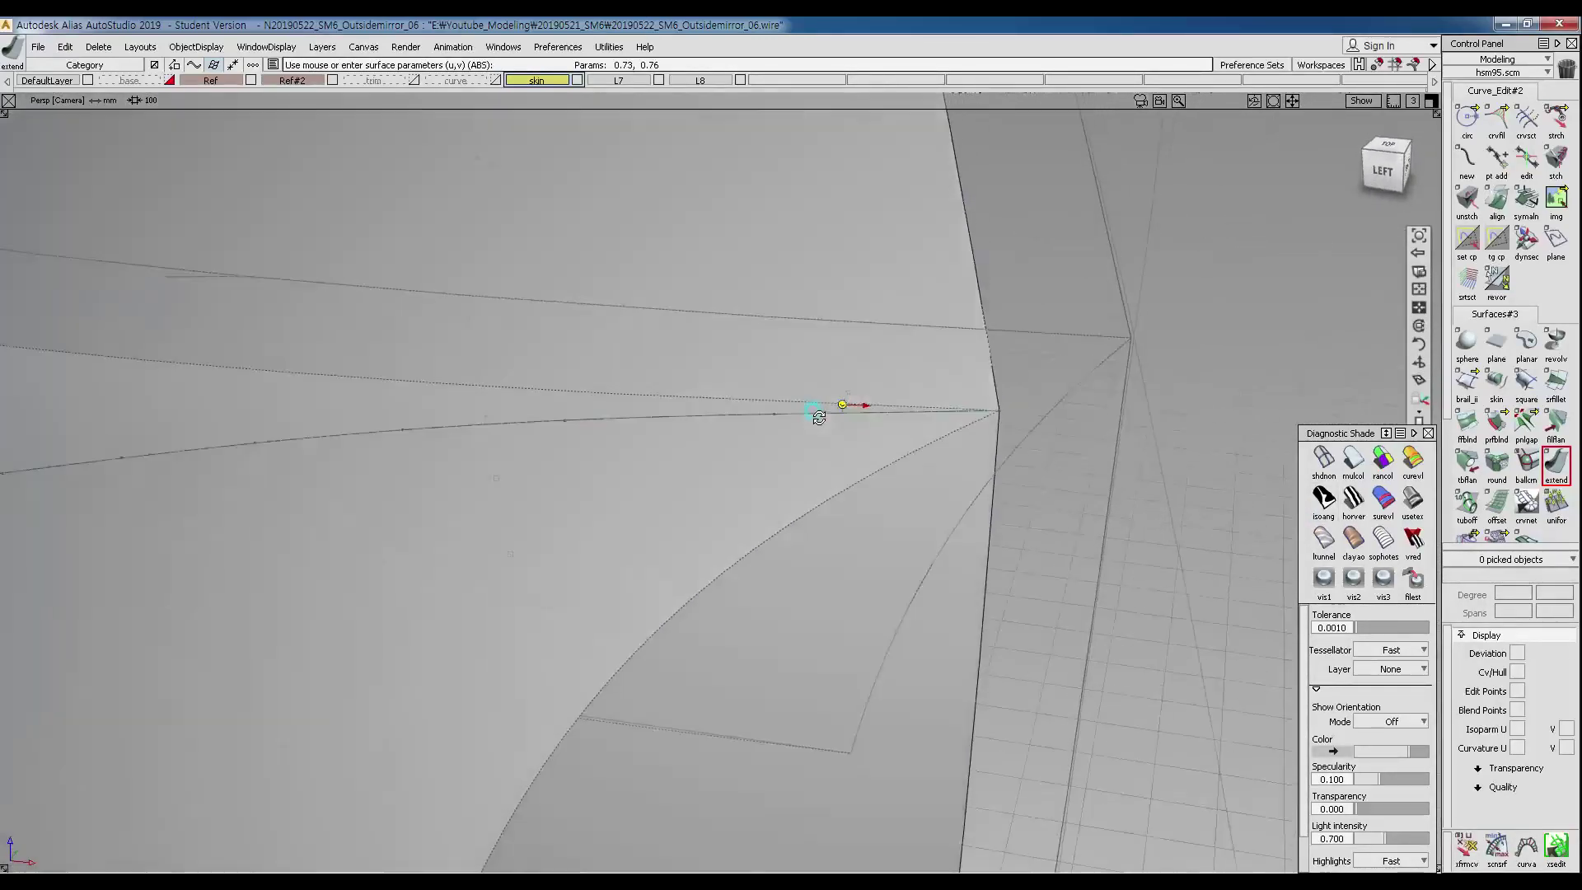
click(722, 398)
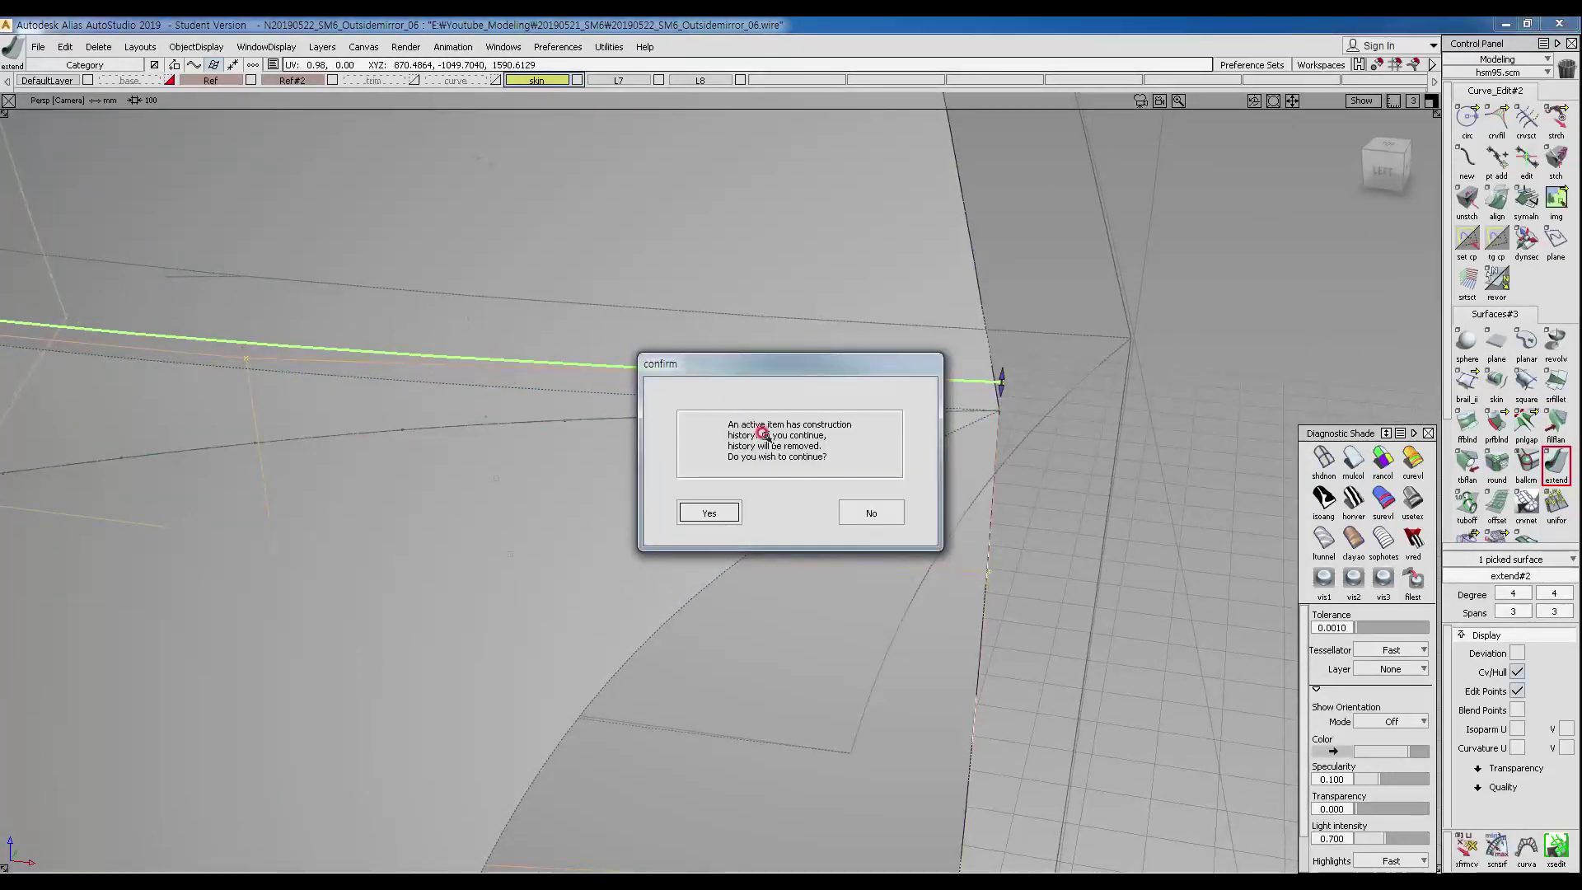
key(Return)
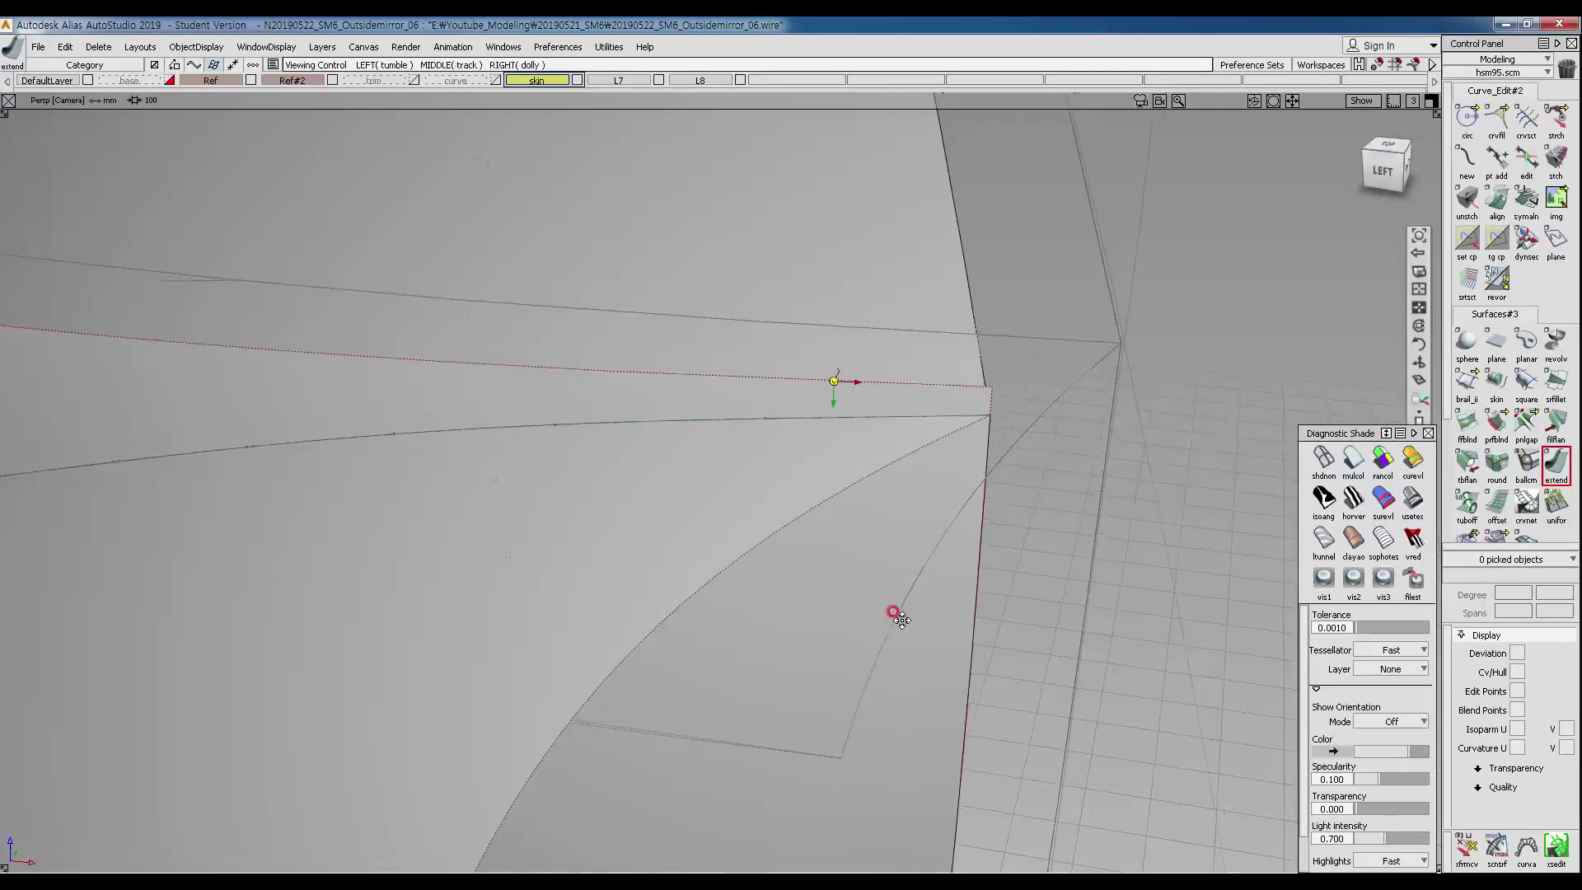
Extend the two surface edges meeting at the lower outer corner past each other by about 0.4 mm and 0.7 mm.
alt+shift+middle_drag(897, 618, 905, 504)
alt+shift+right_drag(905, 504, 884, 580)
ctrl+shift+drag(907, 413, 793, 325)
drag(796, 294, 811, 340)
alt+shift+drag(844, 453, 798, 546)
alt+shift+right_drag(848, 613, 1187, 533)
click(1560, 478)
click(813, 506)
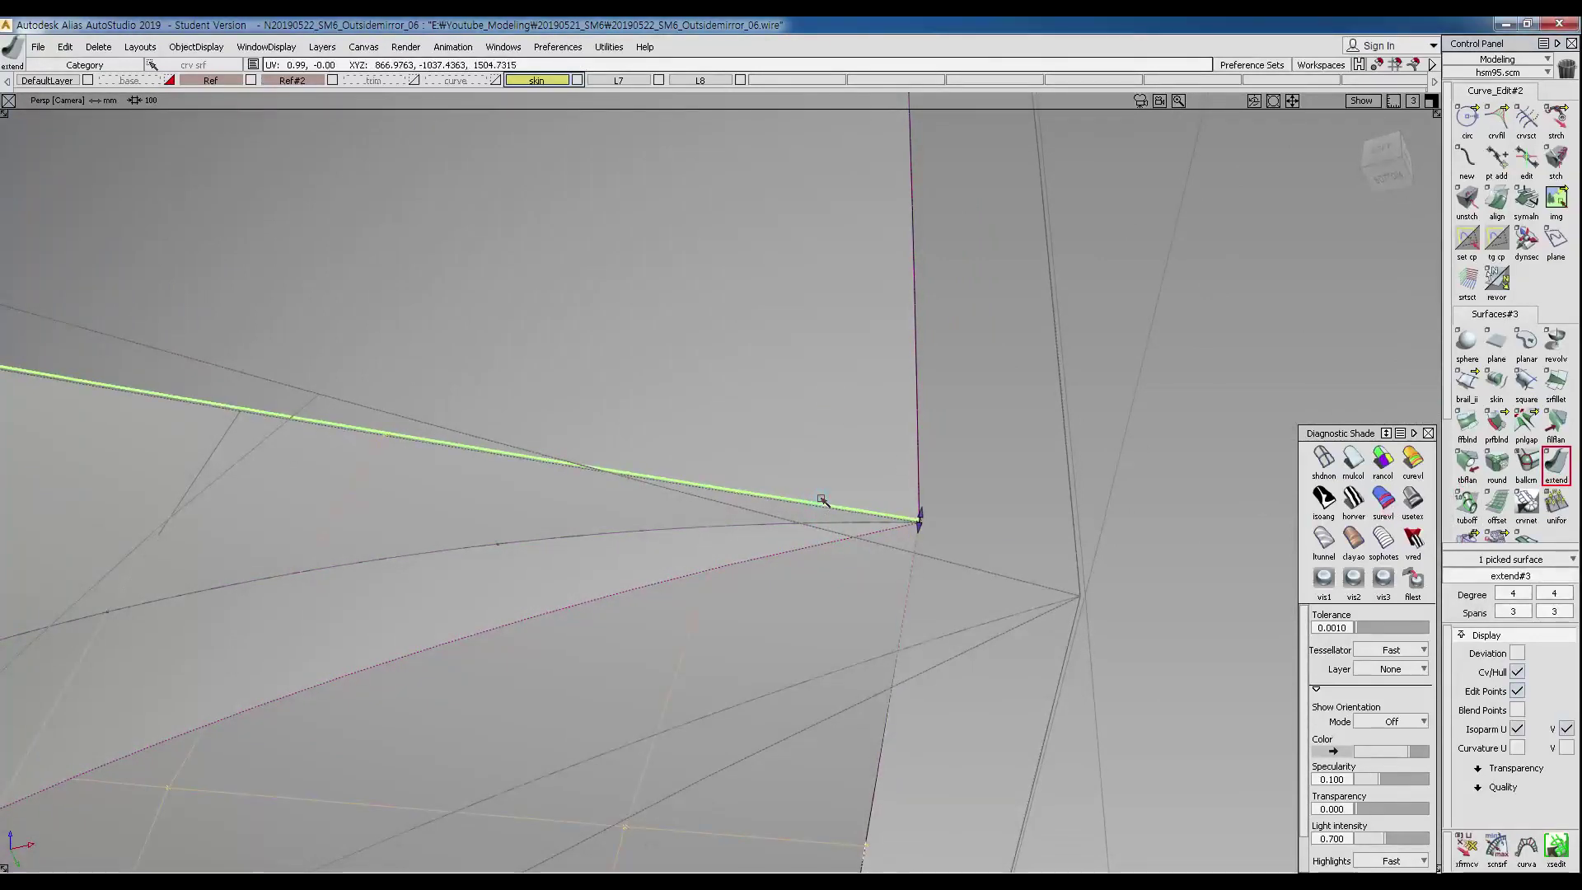
click(828, 486)
key(Return)
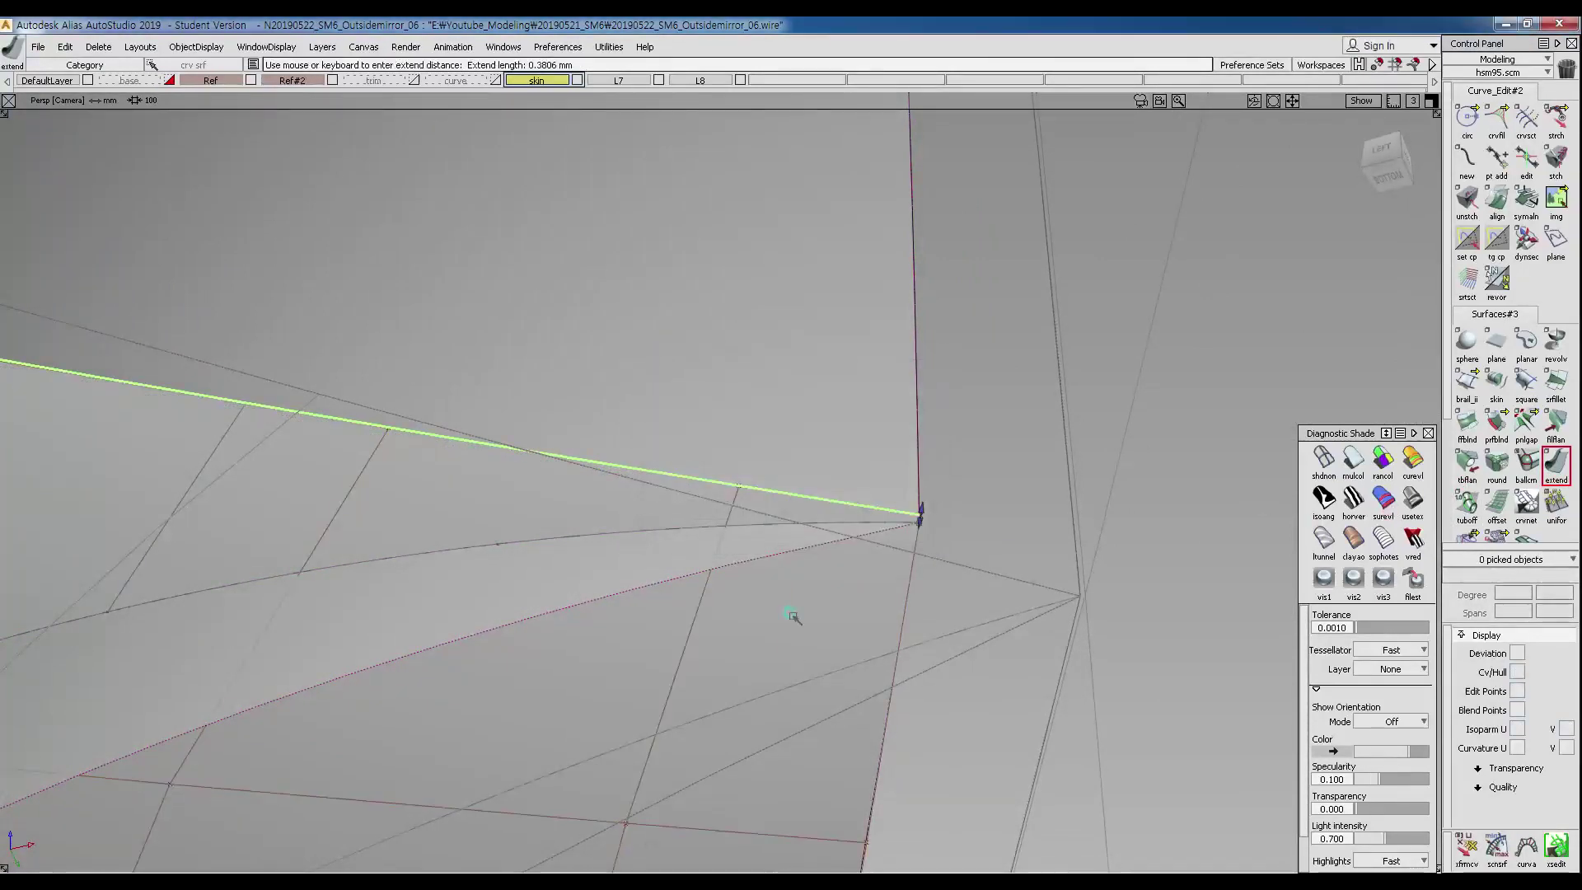
click(775, 557)
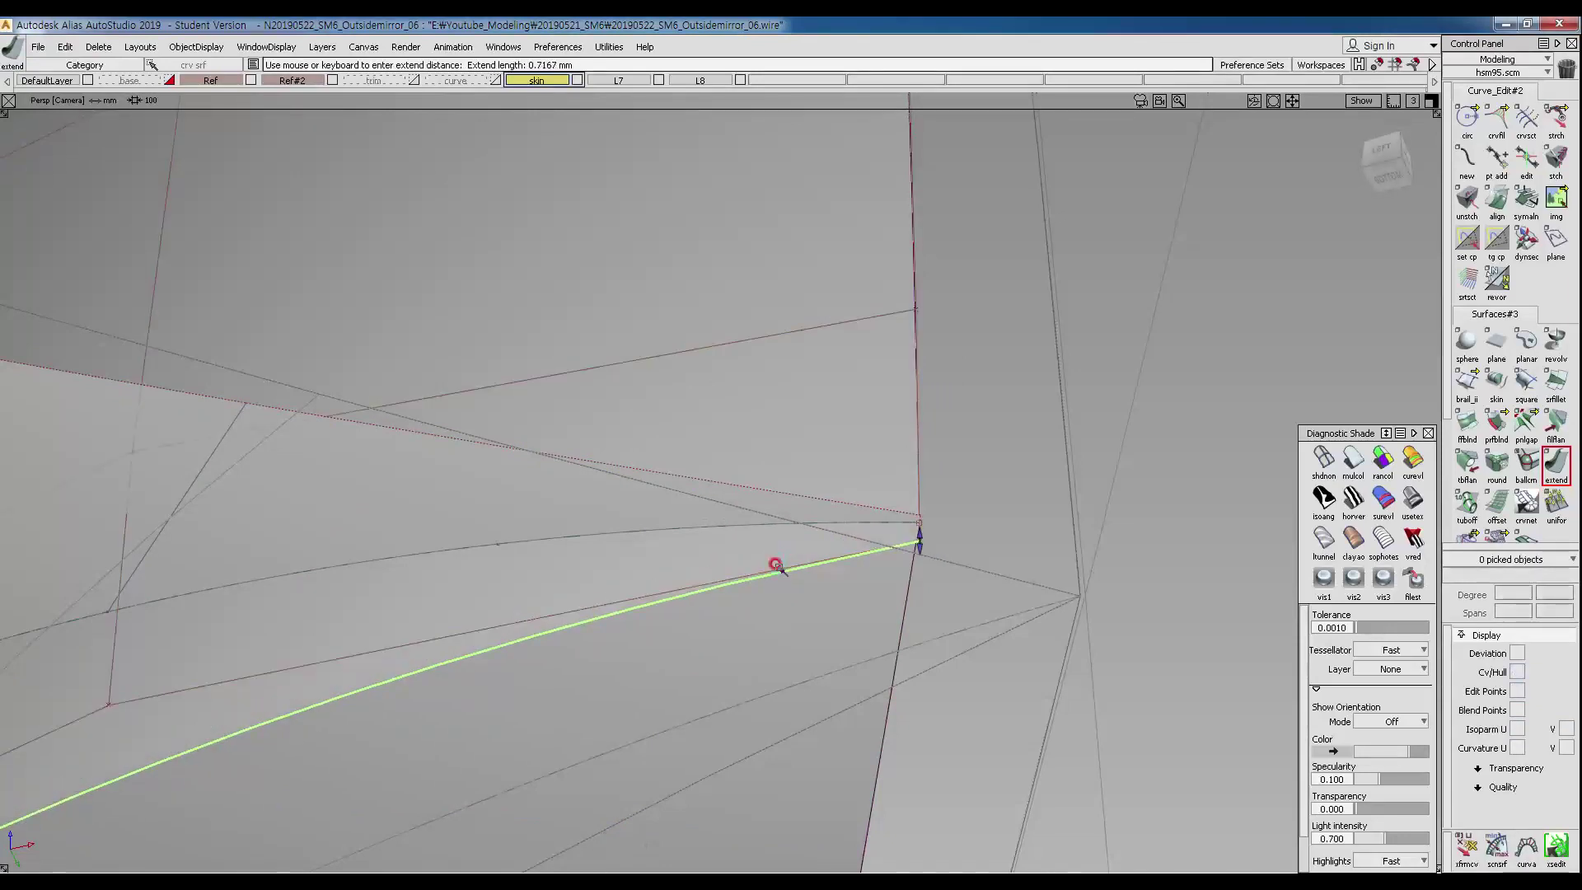
alt+shift+drag(793, 633, 651, 527)
Save the model as a new file named 20190522_SM6_Outsidemirror_07.
click(38, 47)
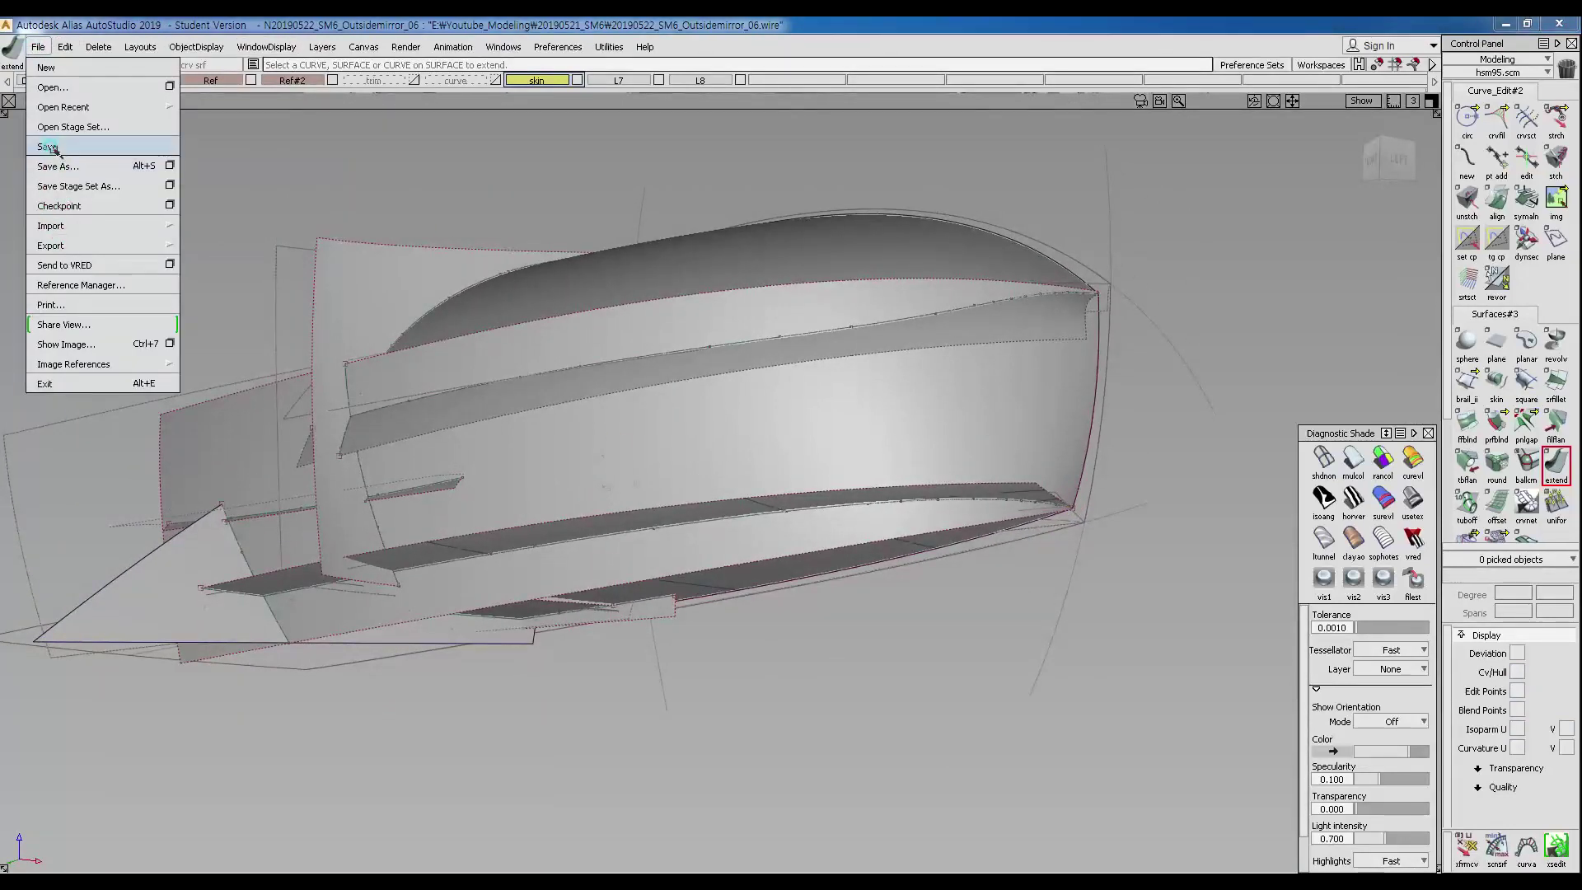
click(53, 165)
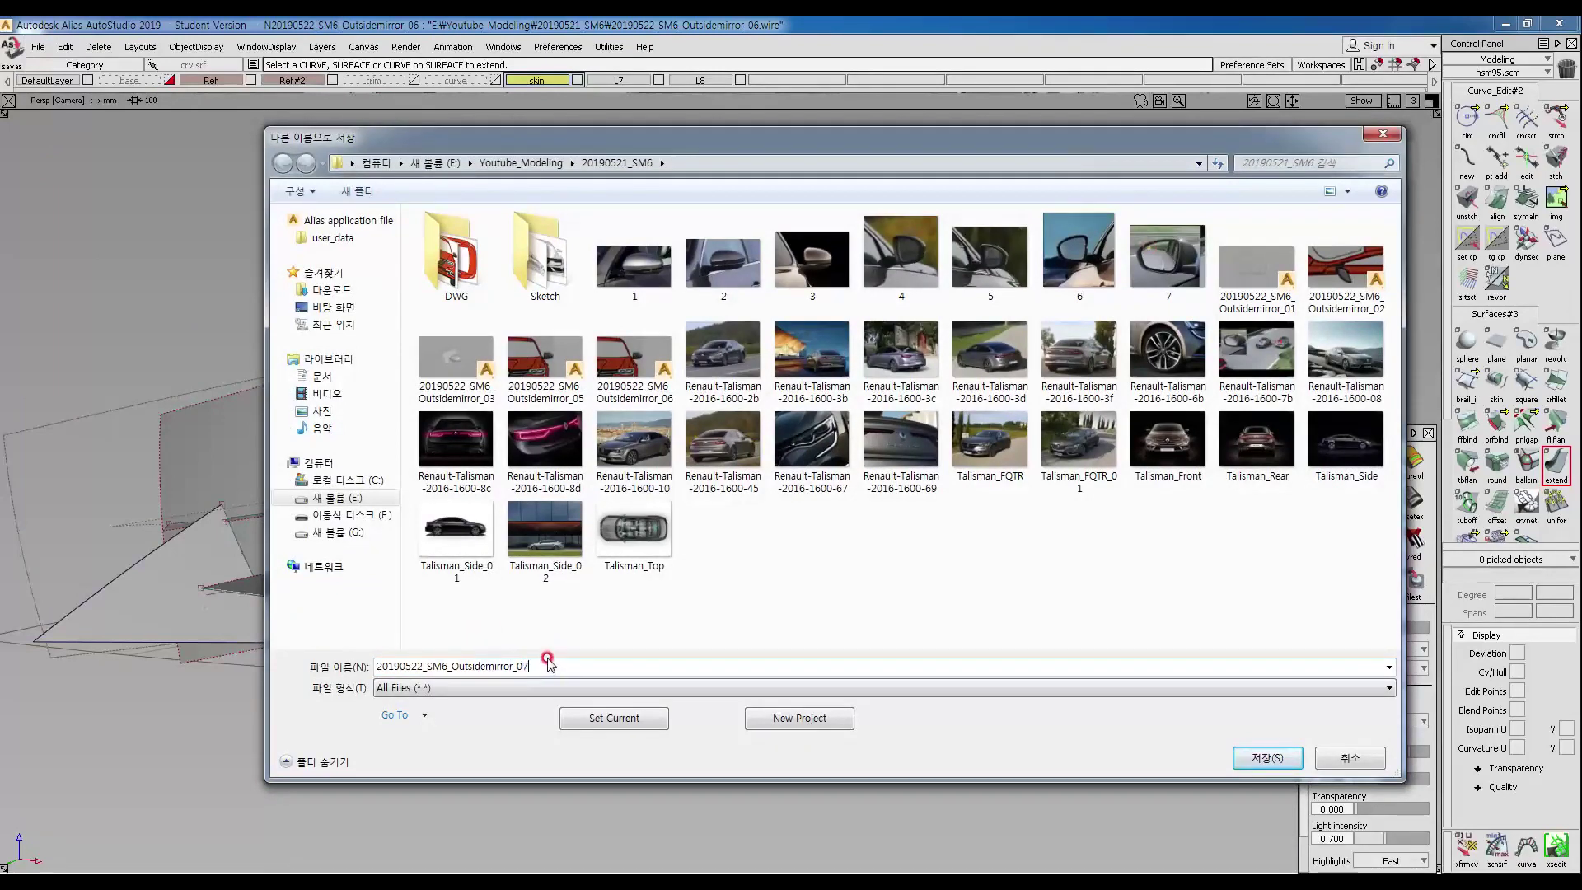
key(Return)
Trim the top shell along the split-line curve, removing the strip that hangs below it.
alt+shift+drag(486, 364, 647, 522)
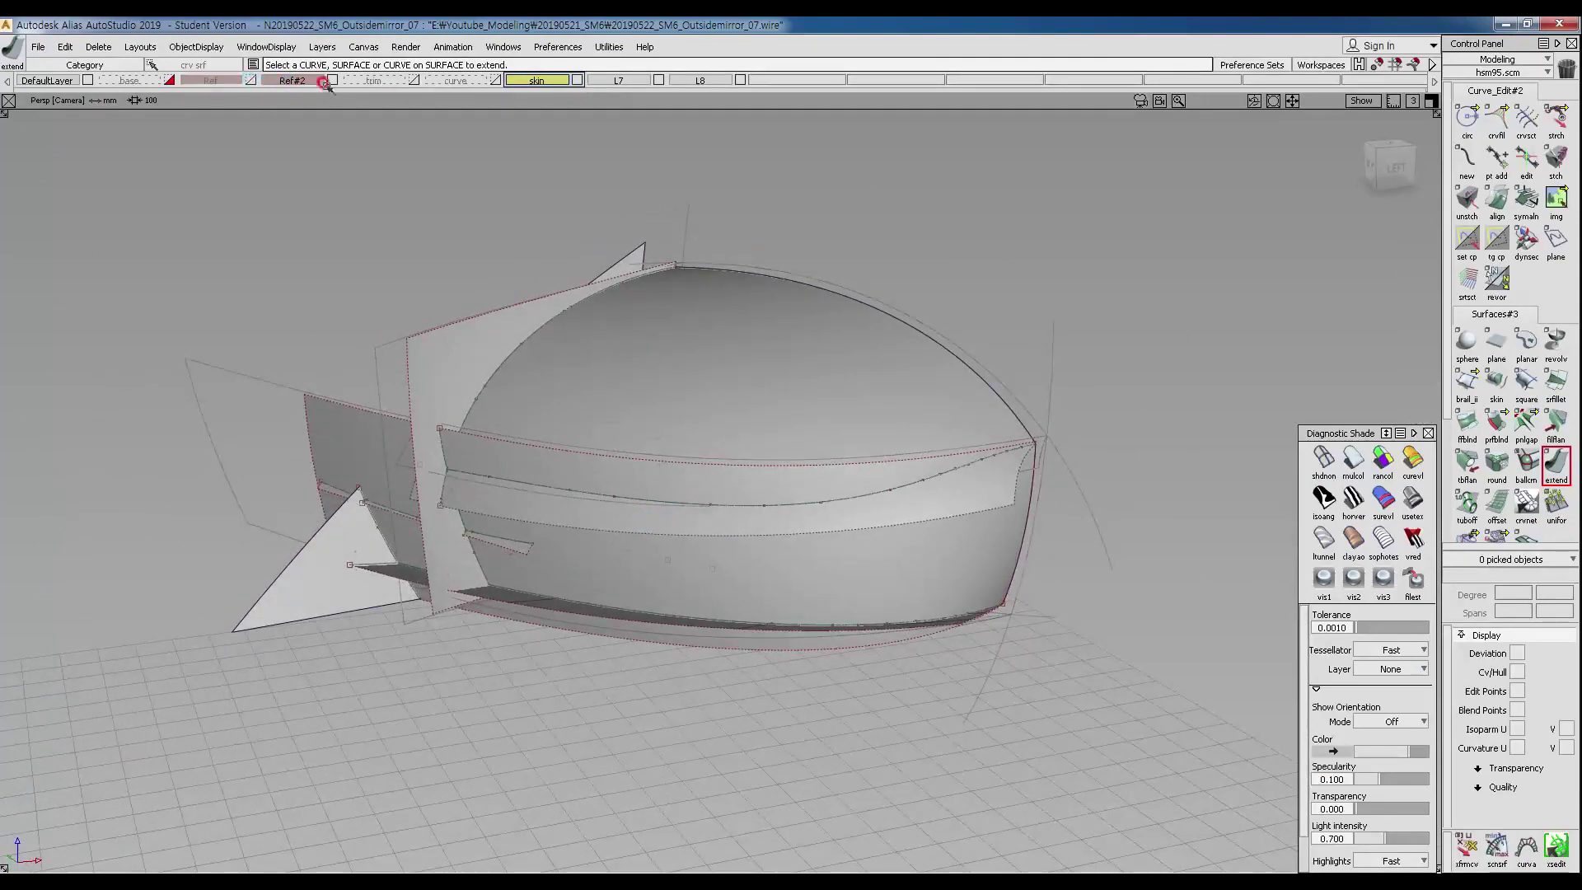
alt+shift+drag(617, 406, 837, 481)
alt+shift+drag(587, 500, 975, 491)
ctrl+shift+right_drag(770, 474, 801, 498)
alt+shift+middle_drag(1030, 472, 756, 498)
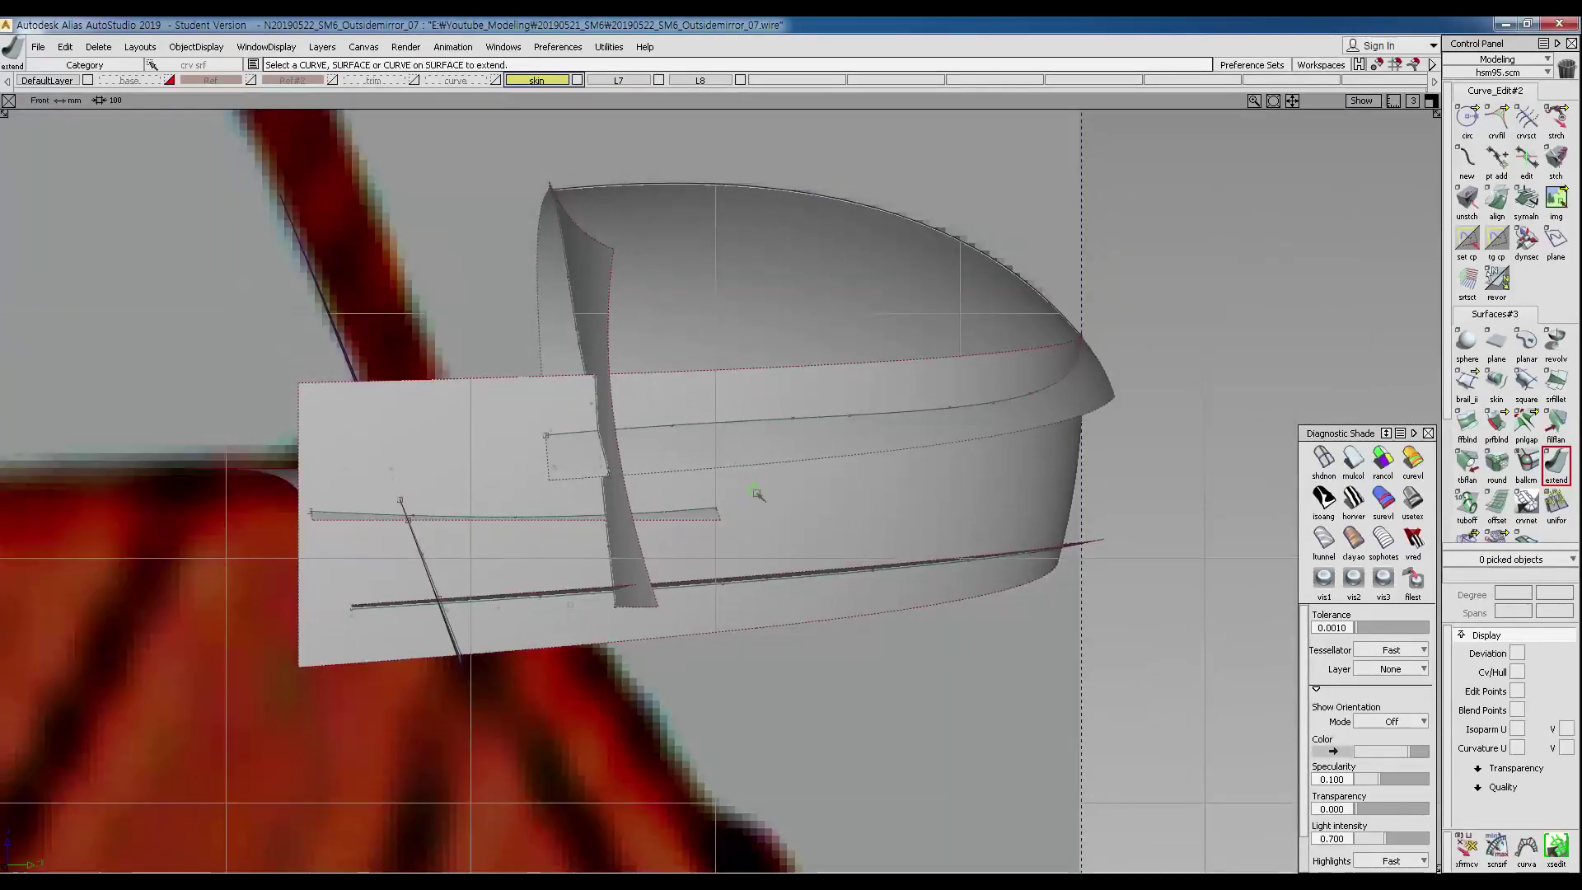
ctrl+shift+right_drag(740, 512, 841, 437)
alt+shift+drag(881, 412, 634, 489)
ctrl+shift+middle_drag(648, 414, 611, 422)
click(766, 486)
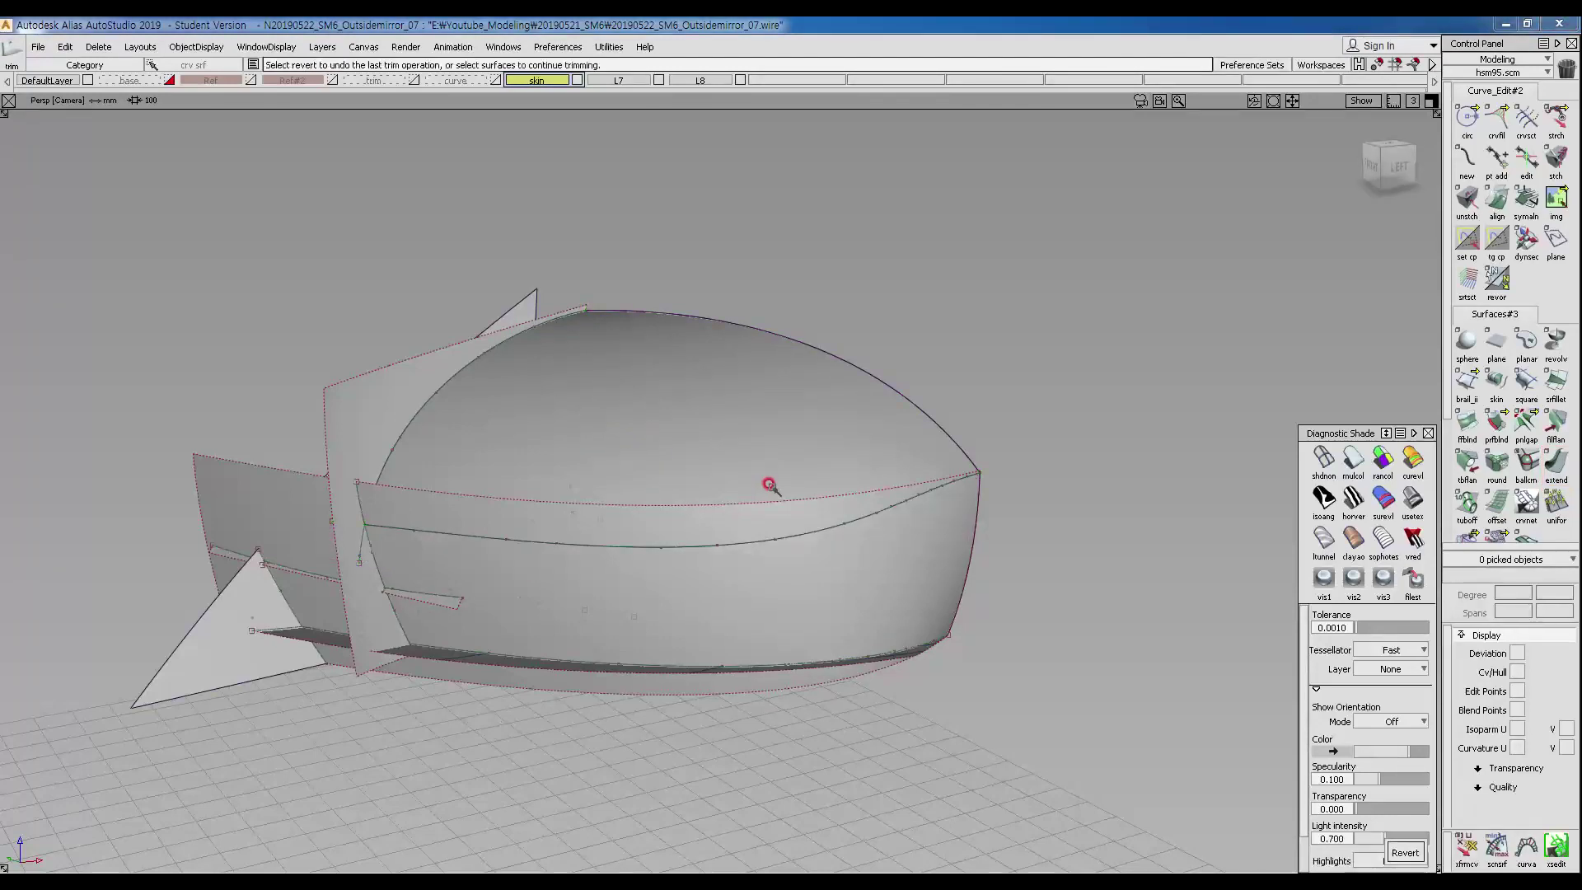
alt+shift+drag(766, 486, 695, 417)
Try to trim the front surface of the housing along the split-line curve.
click(711, 576)
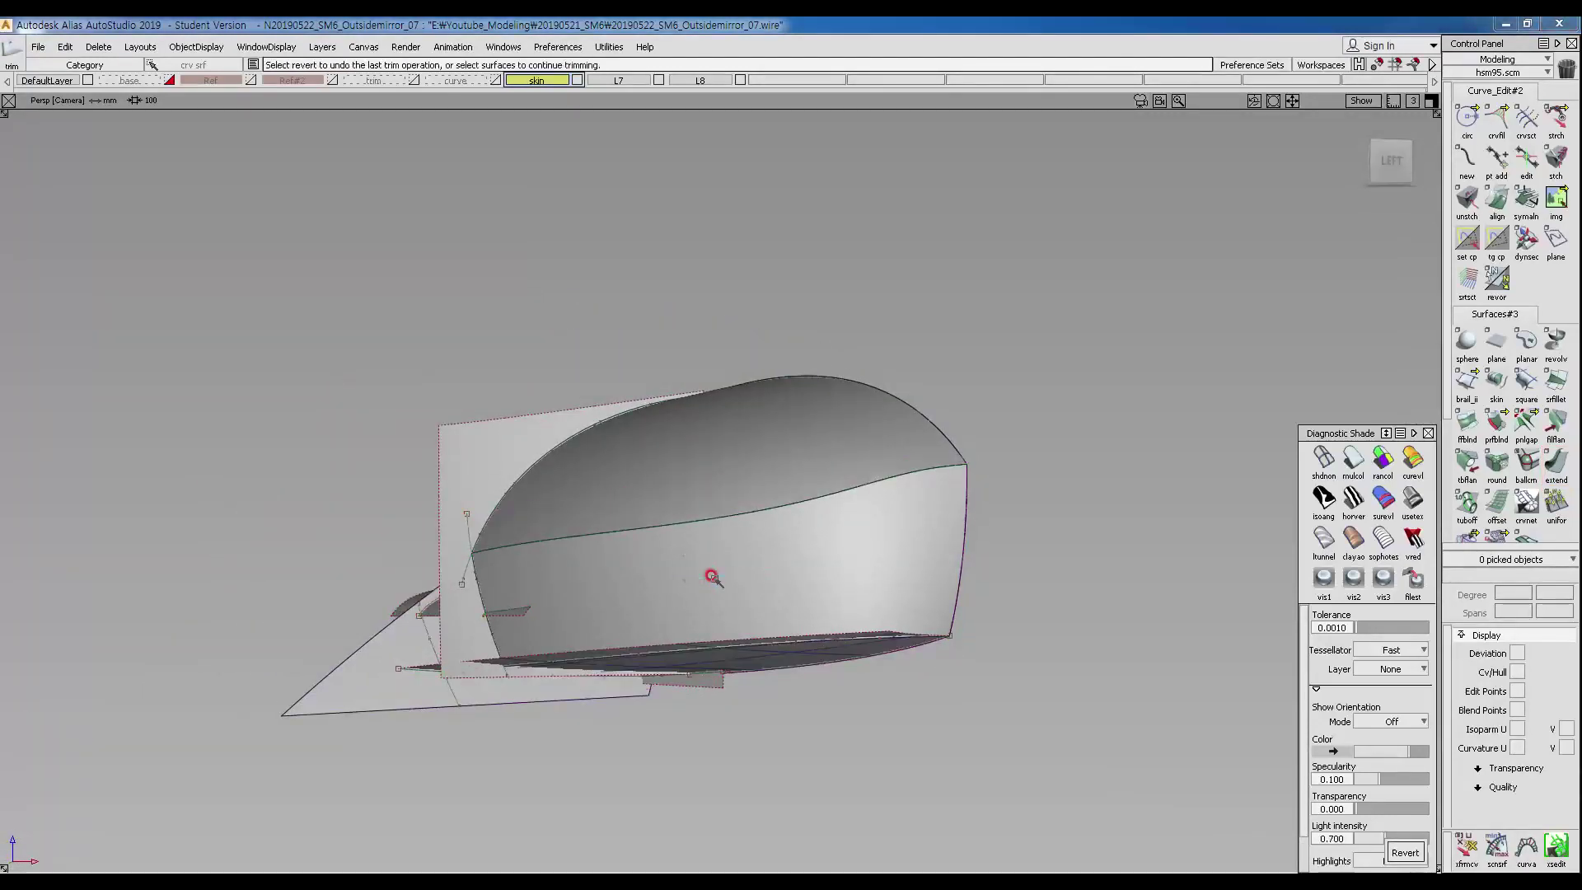
mouse_move(565, 555)
alt+shift+mouse_down()
mouse_move(725, 572)
mouse_move(508, 490)
mouse_move(364, 548)
mouse_move(467, 488)
alt+shift+mouse_up()
key(ctrl+z)
Trim the inner side surface rail_surf#12 along its intersection curves, keeping the part inside the housing.
ctrl+shift+middle_drag(714, 415, 710, 425)
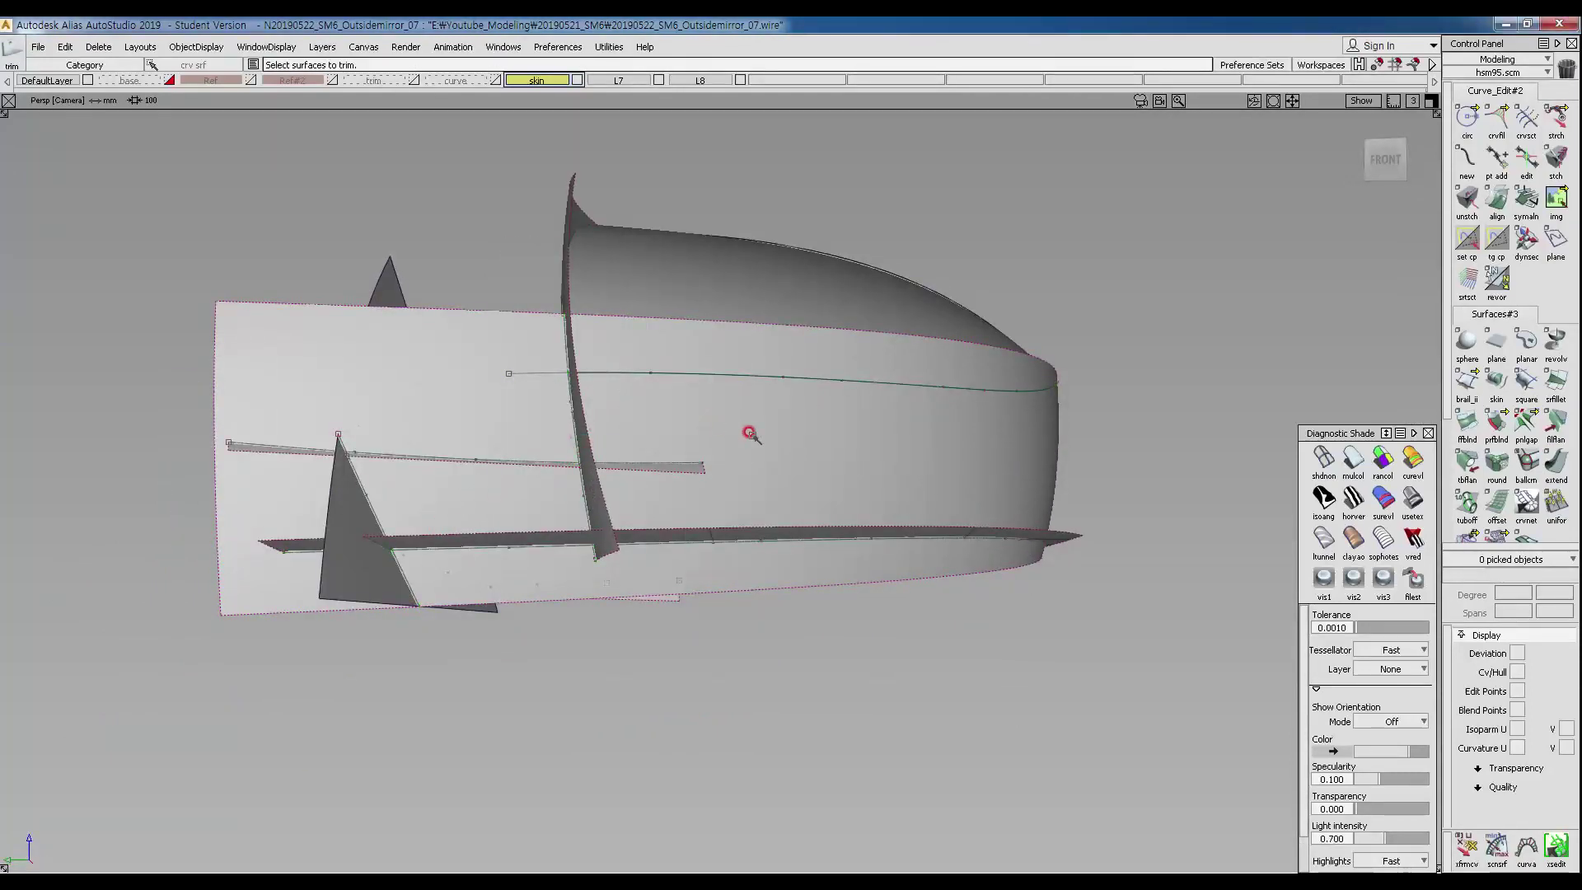
alt+shift+drag(709, 453, 799, 339)
ctrl+shift+middle_drag(799, 339, 766, 356)
click(730, 361)
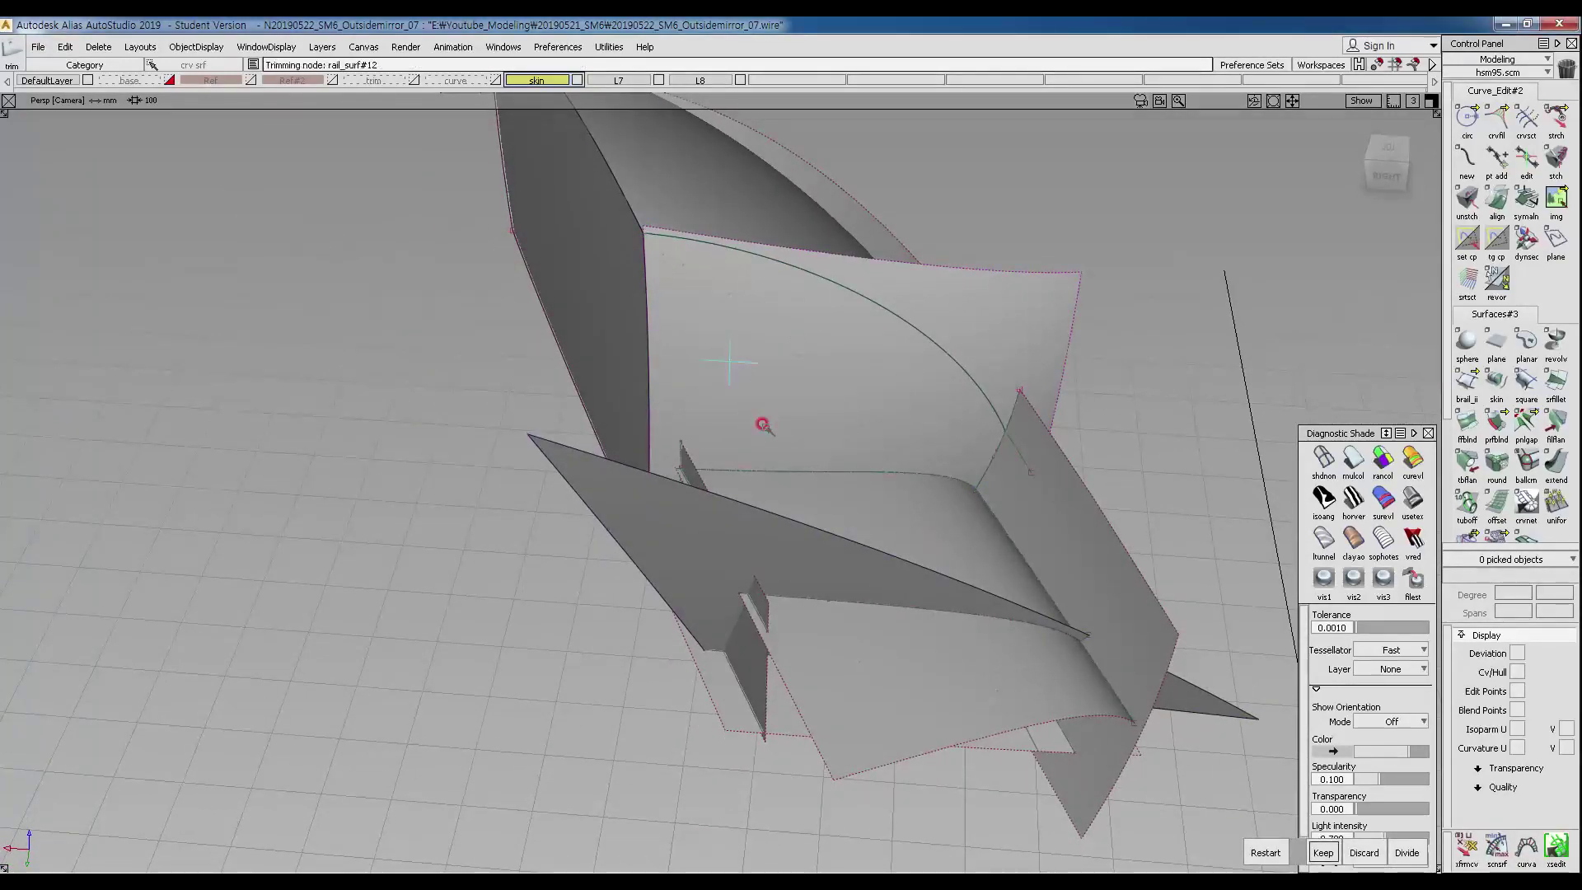
alt+shift+drag(759, 424, 618, 479)
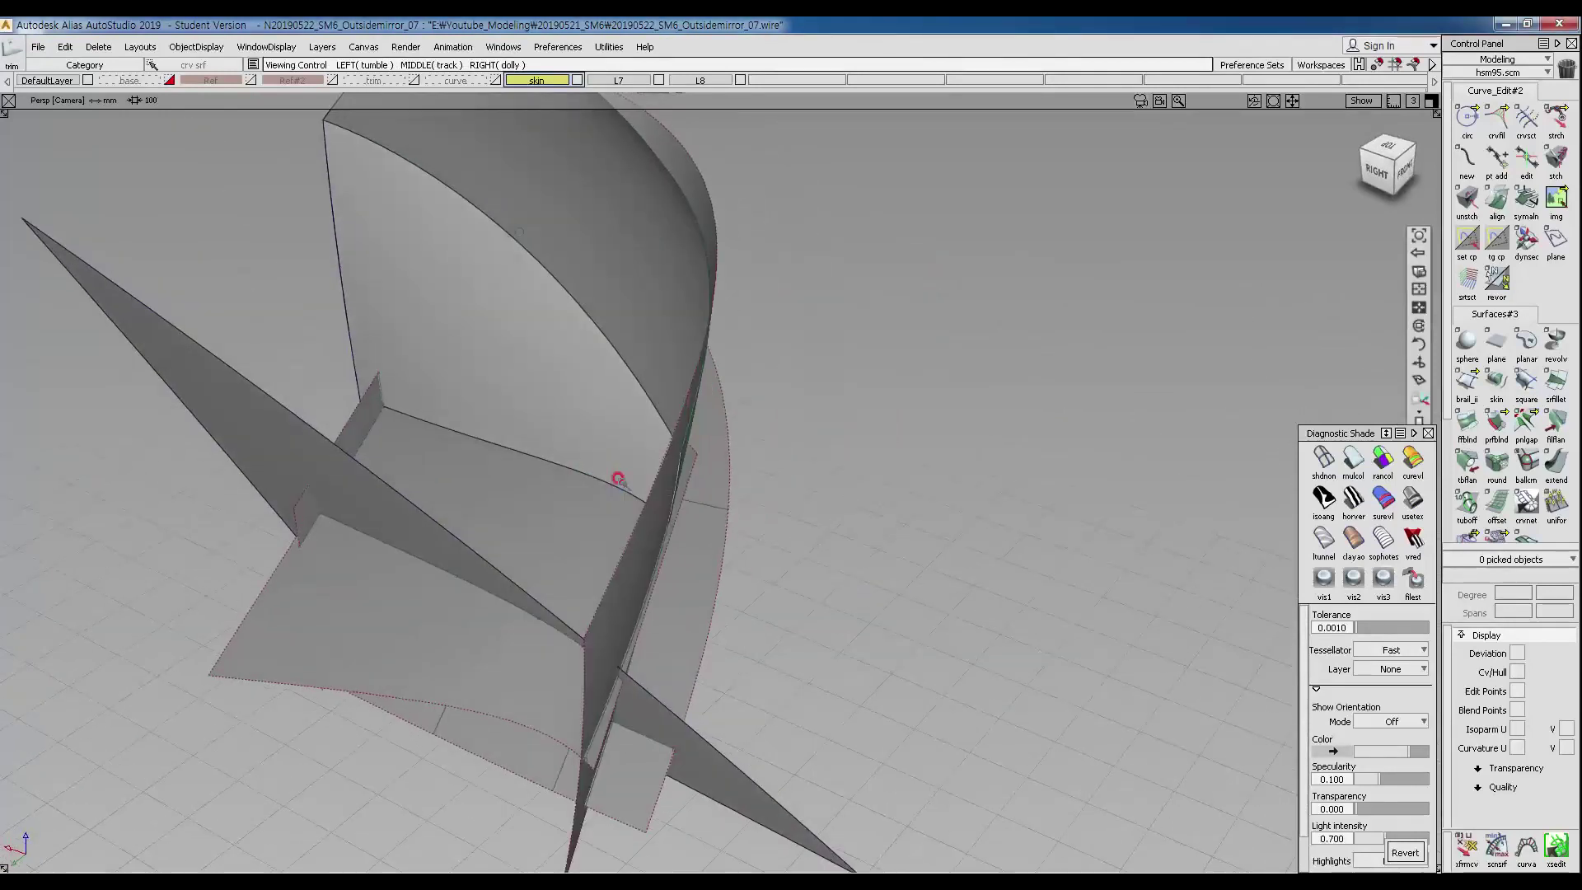
Trim the surfaces at the housing's underside, cutting the bottom surface rail_surf#11 back to the front surface.
click(510, 511)
key(space)
alt+shift+drag(579, 551, 470, 382)
alt+shift+middle_drag(470, 432, 459, 556)
alt+shift+drag(458, 557, 894, 501)
alt+shift+middle_drag(893, 501, 824, 417)
click(870, 491)
key(space)
alt+shift+drag(827, 597, 823, 351)
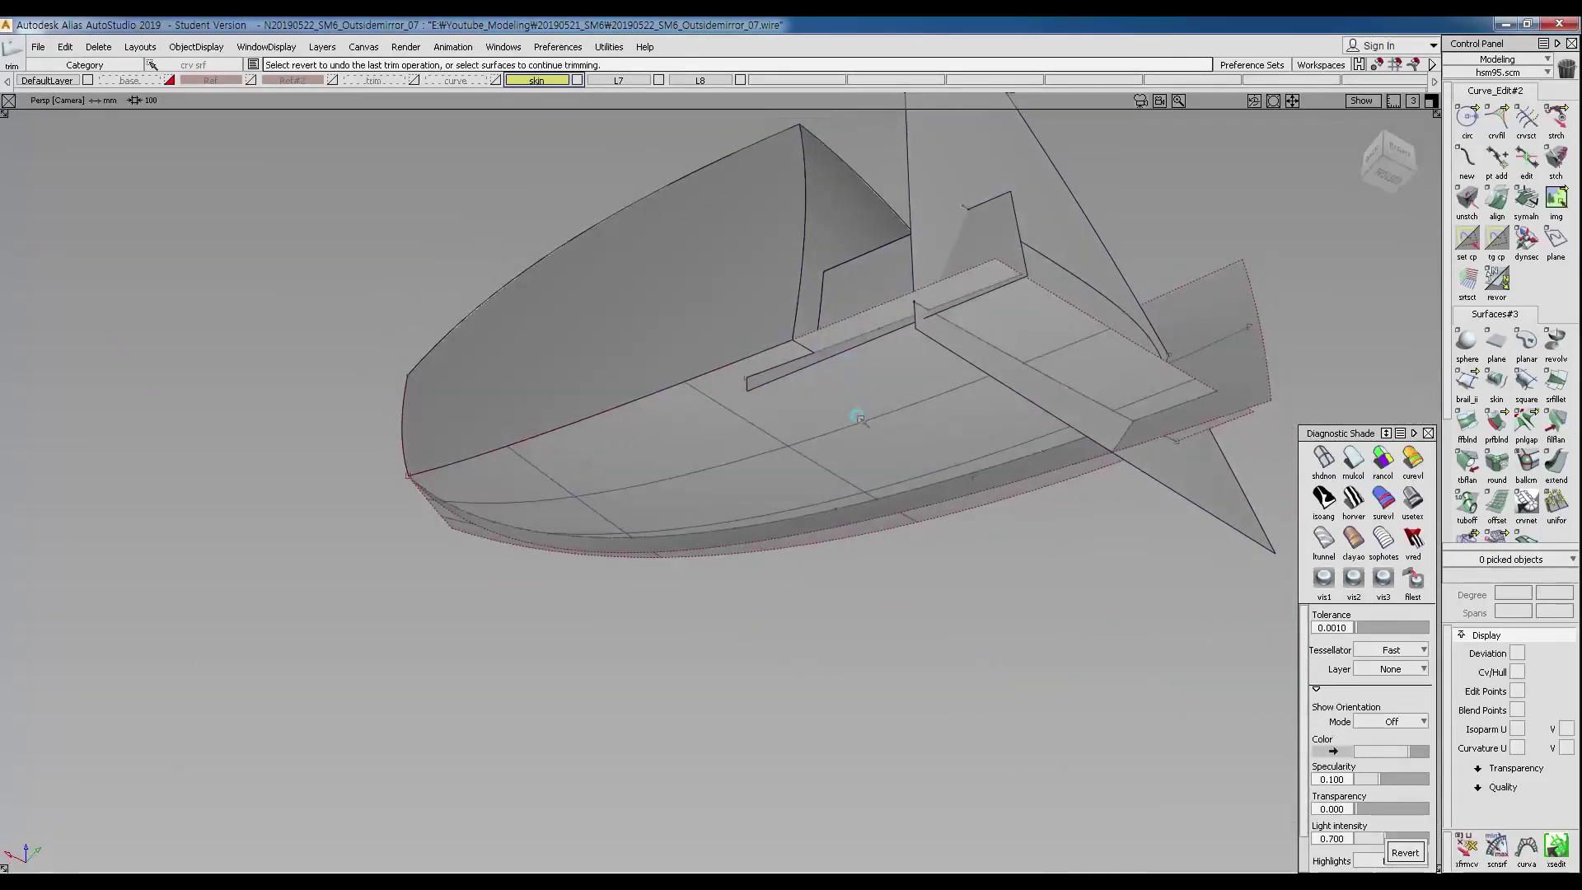
click(857, 417)
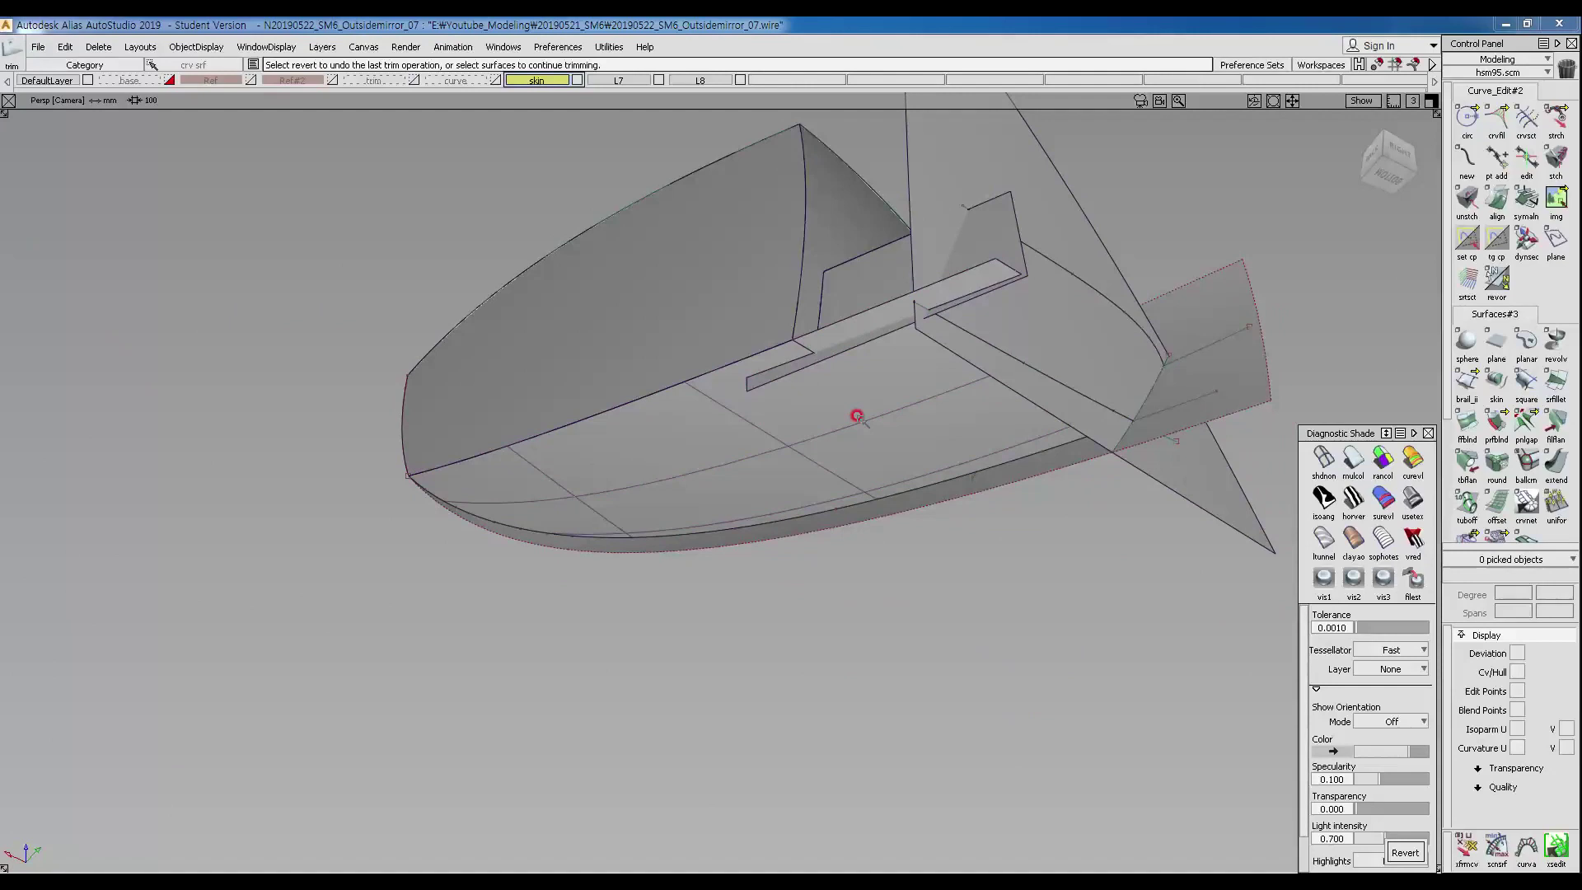
Untrim the small upright plane, plane#6, at the mirror foot.
alt+shift+drag(850, 386, 848, 297)
alt+shift+click(854, 292)
alt+shift+right_drag(855, 293, 881, 346)
alt+shift+drag(881, 348, 855, 473)
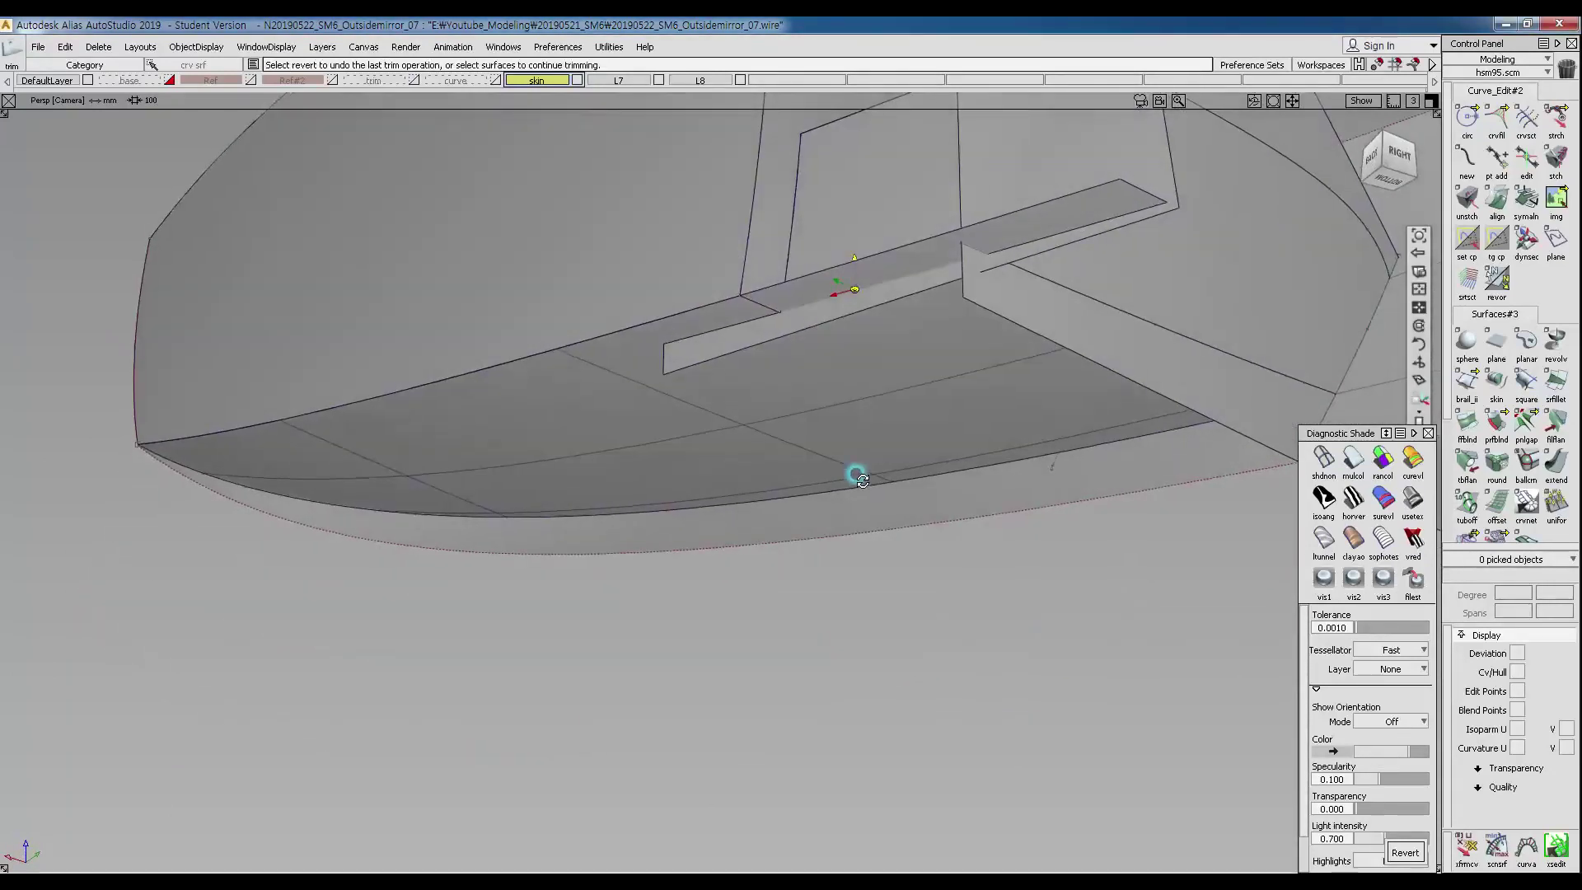
click(882, 325)
ctrl+shift+click(884, 330)
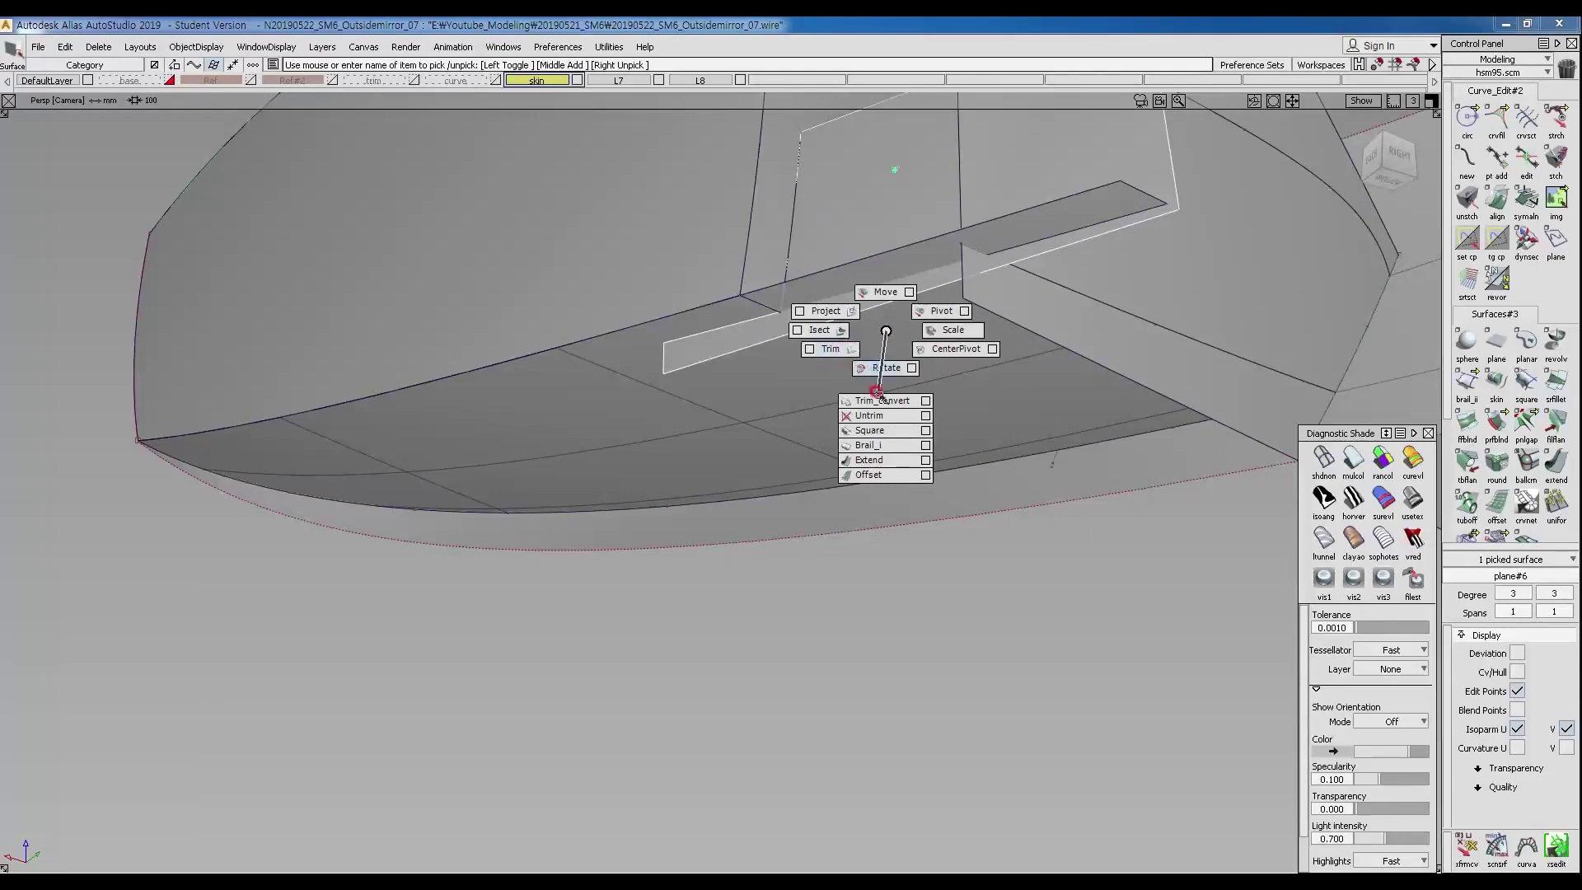
ctrl+shift+right_drag(880, 413, 878, 414)
Trim plane#6 against the bottom surface, removing the strip that protrudes below the housing.
mouse_move(854, 484)
ctrl+shift+mouse_down()
mouse_move(851, 343)
mouse_move(1165, 434)
mouse_move(745, 332)
mouse_move(812, 284)
ctrl+shift+mouse_up()
alt+shift+middle_drag(824, 287, 638, 481)
ctrl+shift+middle_drag(893, 382, 781, 384)
click(820, 340)
click(848, 350)
key(space)
alt+shift+drag(911, 389, 751, 332)
click(682, 371)
Untrim the housing's bottom surface rail_surf#11.
alt+shift+drag(720, 438, 637, 486)
click(656, 410)
ctrl+shift+middle_drag(659, 397, 656, 417)
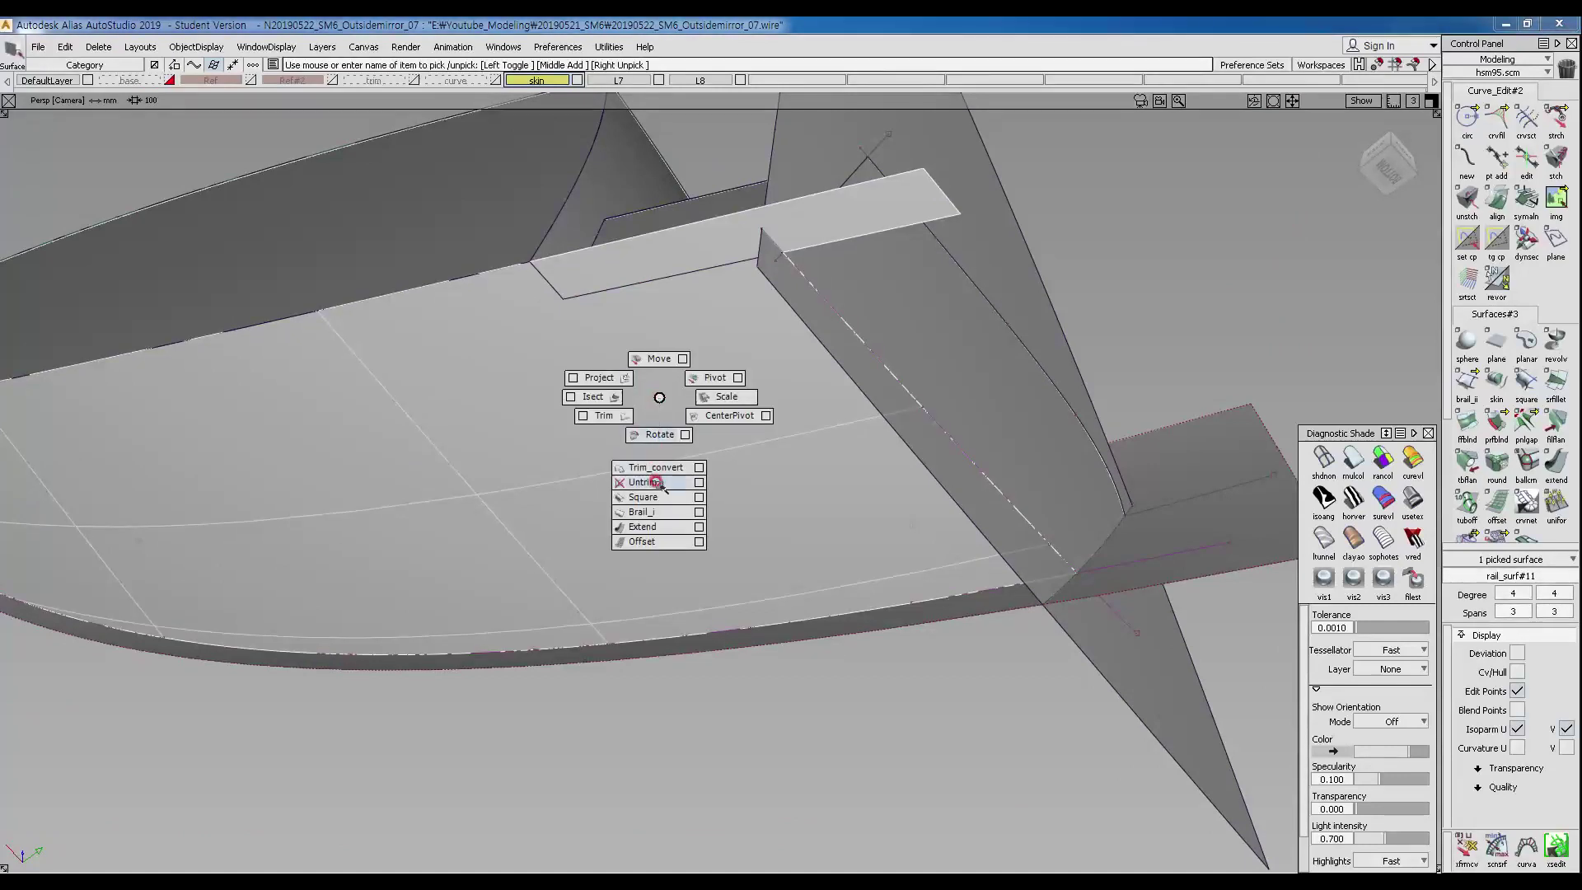
ctrl+shift+middle_drag(657, 482, 657, 483)
Project the short edge beside plane#6 onto the bottom surface rail_surf#11 and trim the surface again.
ctrl+shift+drag(559, 211, 558, 240)
click(570, 249)
ctrl+shift+drag(576, 353, 558, 382)
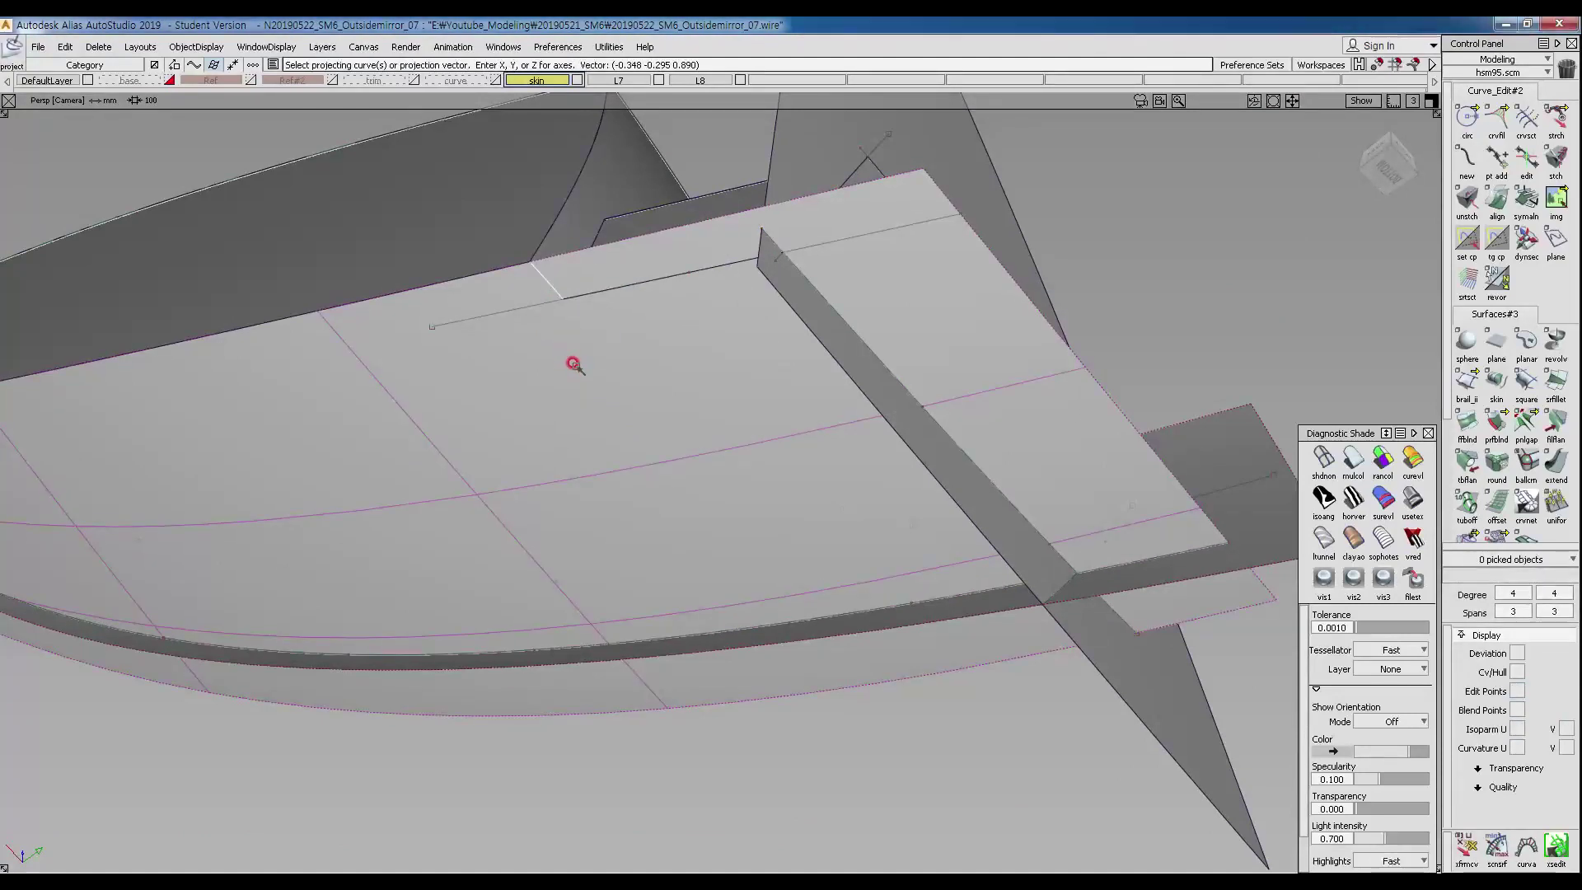
ctrl+shift+drag(608, 379, 589, 420)
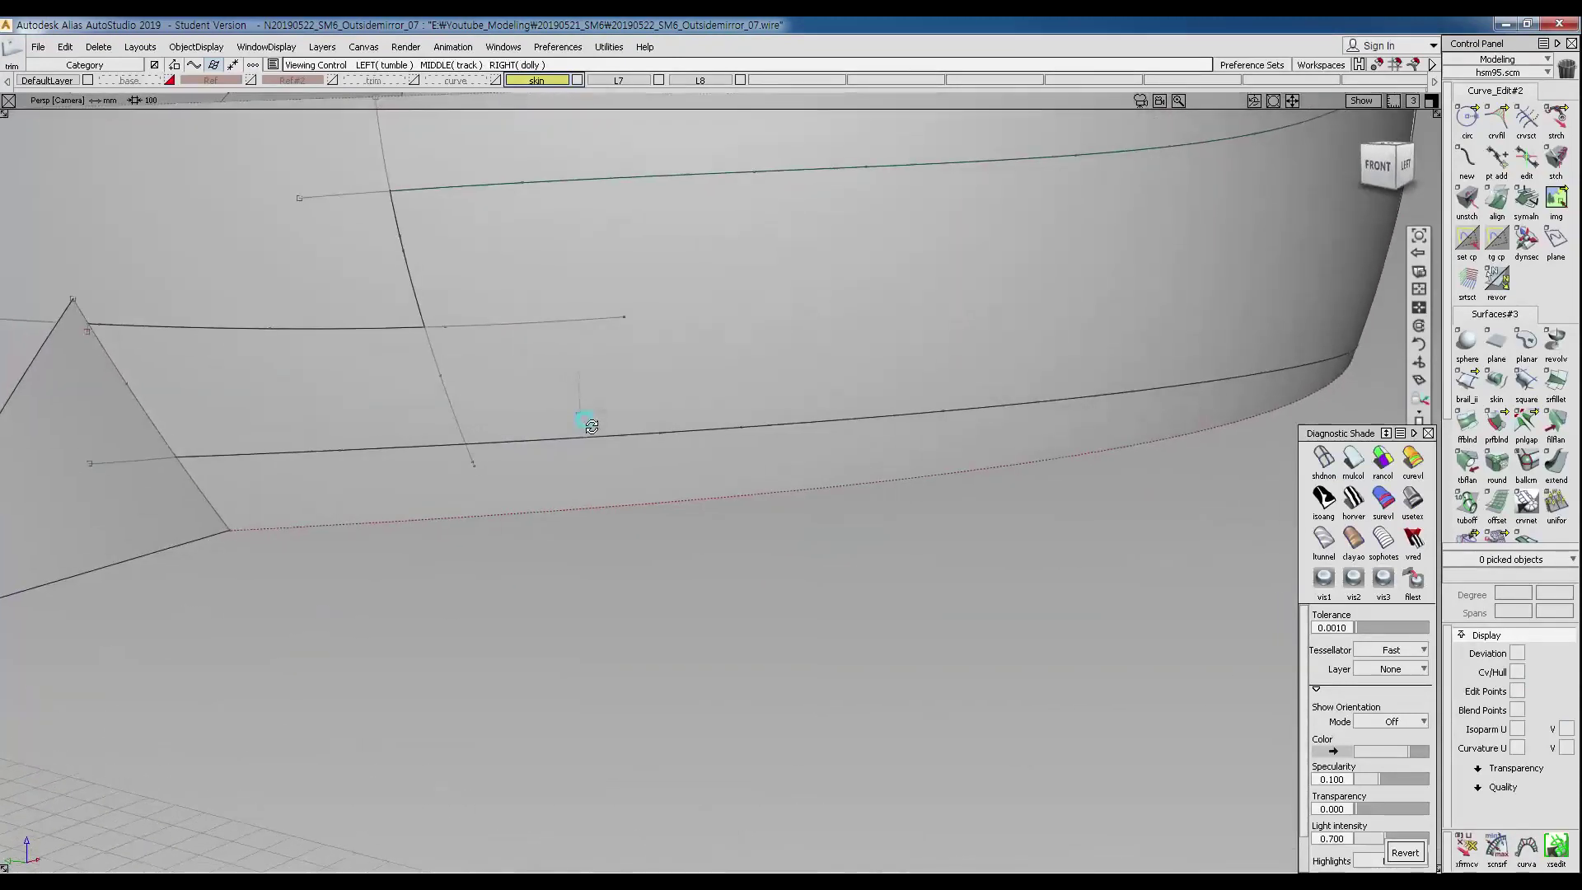
Section the vertical curve on the front surface at the middle horizontal curve, keeping its upper part.
alt+shift+drag(435, 407, 565, 374)
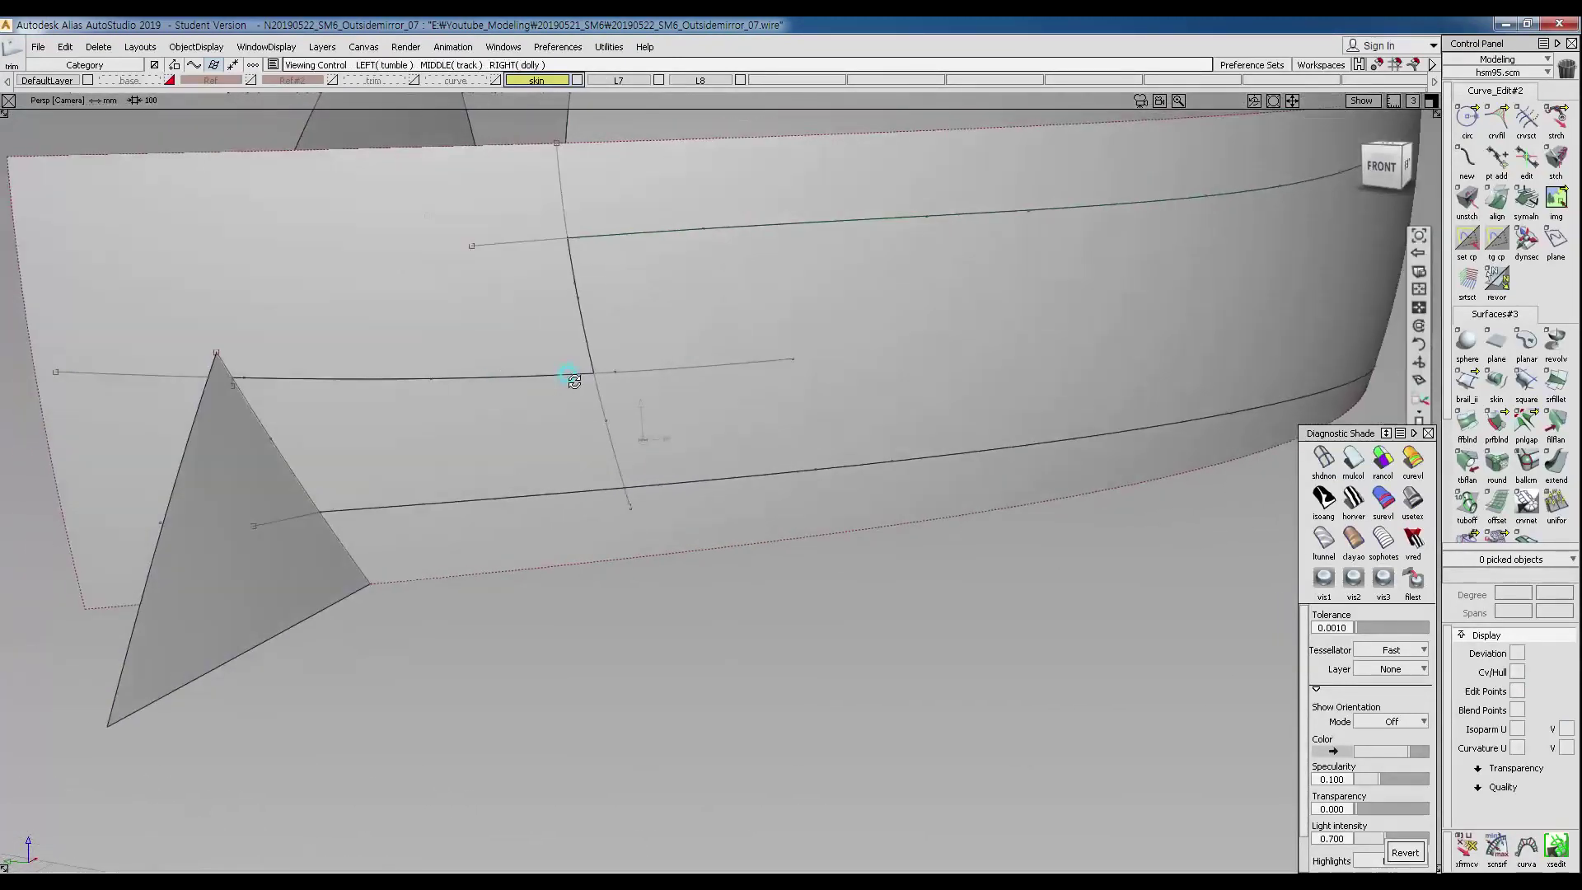
ctrl+shift+drag(605, 312, 610, 441)
click(591, 356)
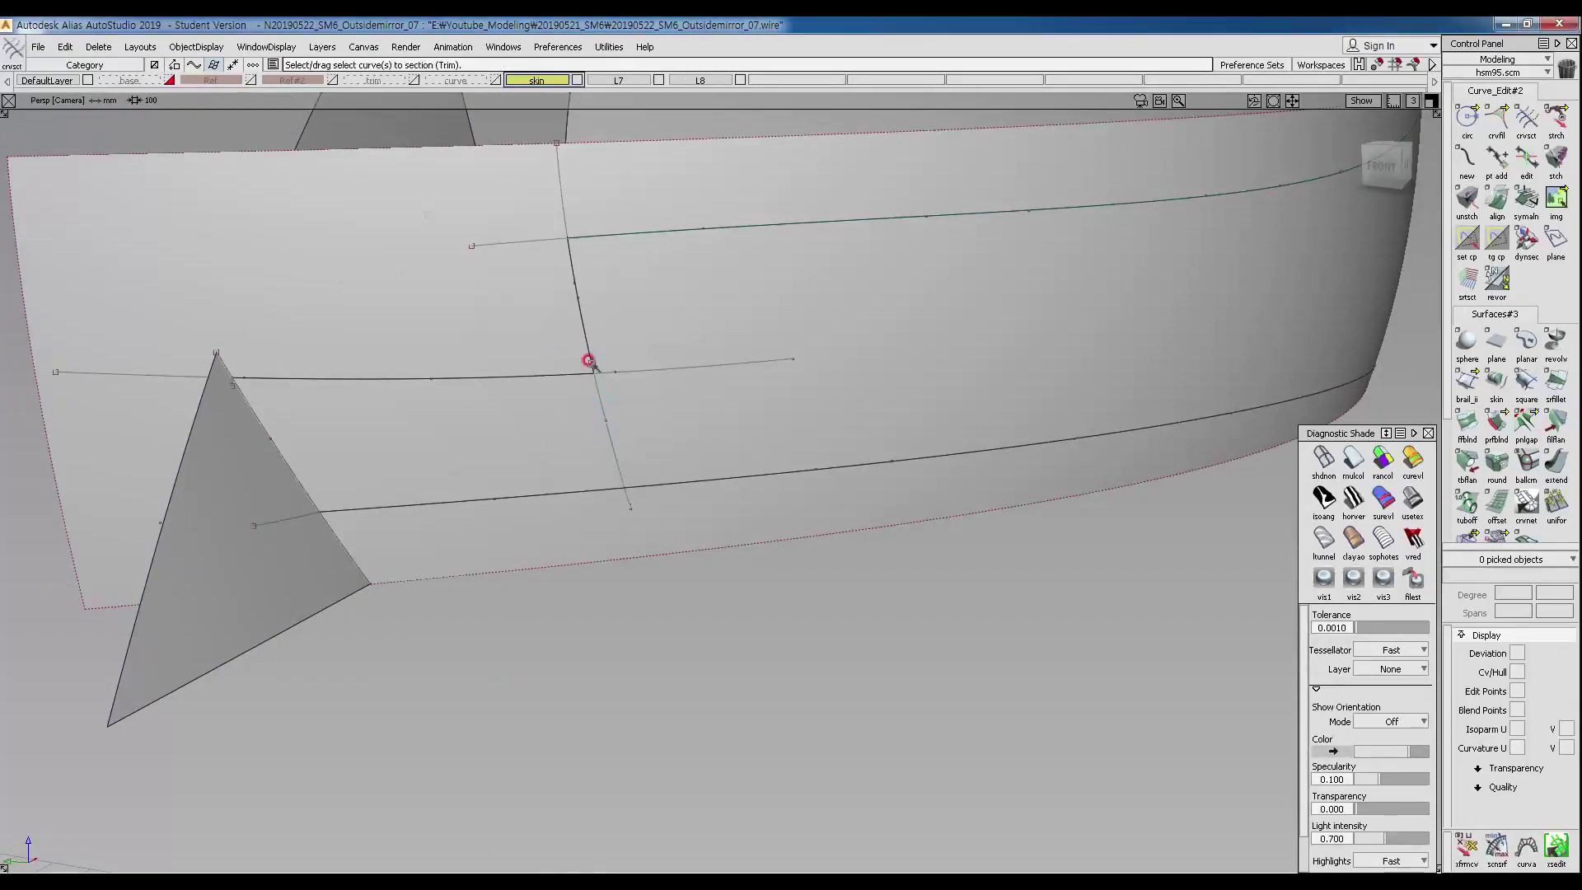
click(709, 512)
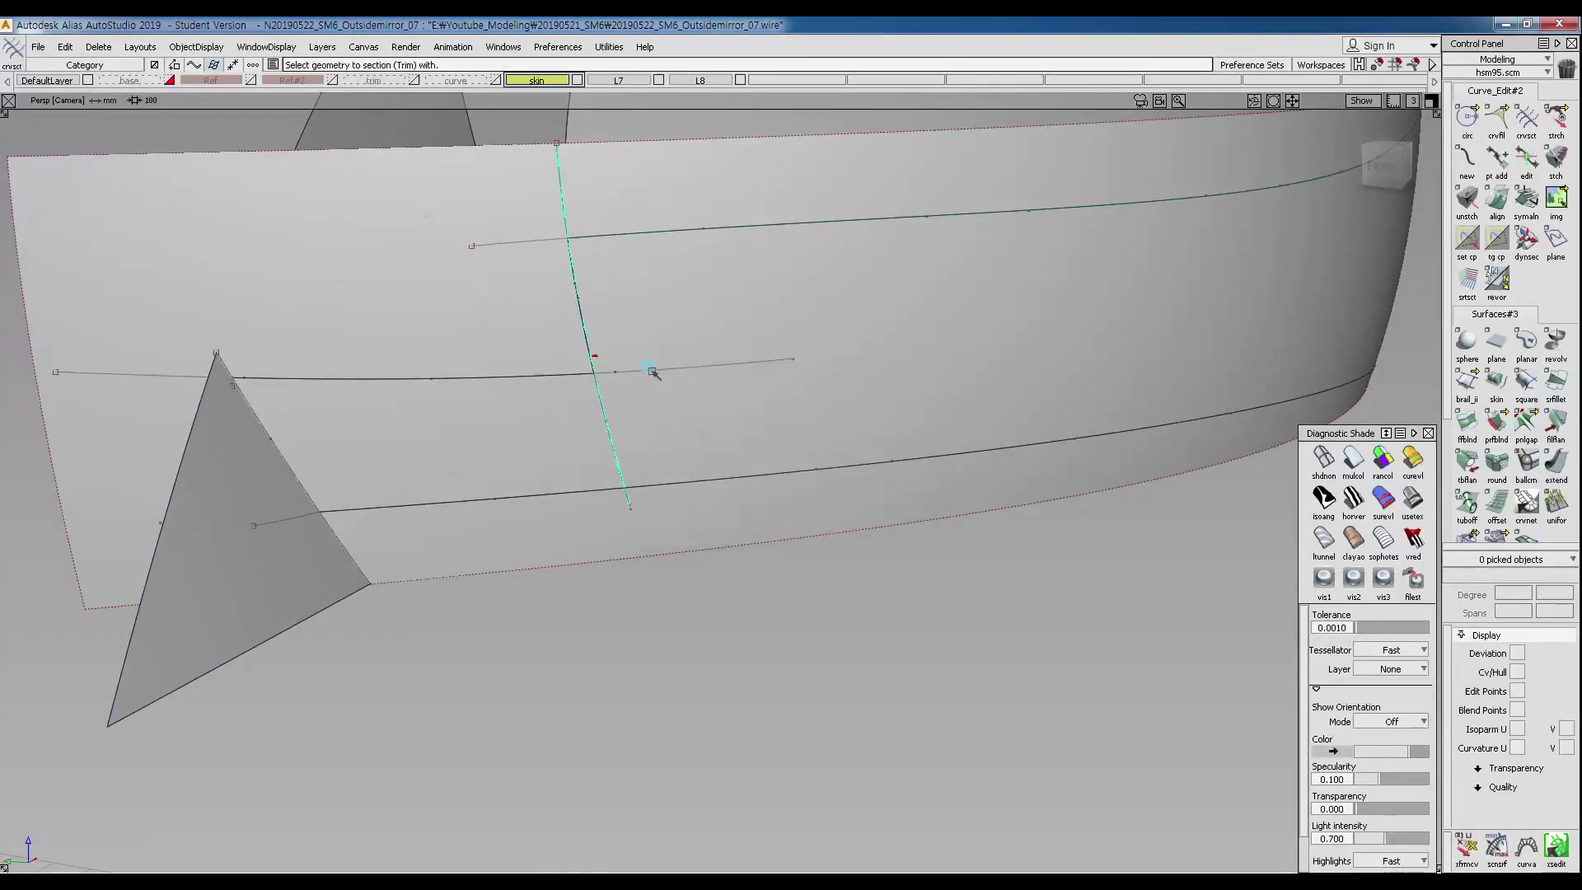
Section the middle horizontal curve at the vertical curve on the front surface, keeping the part toward the foot plane.
click(540, 375)
key(Return)
click(586, 350)
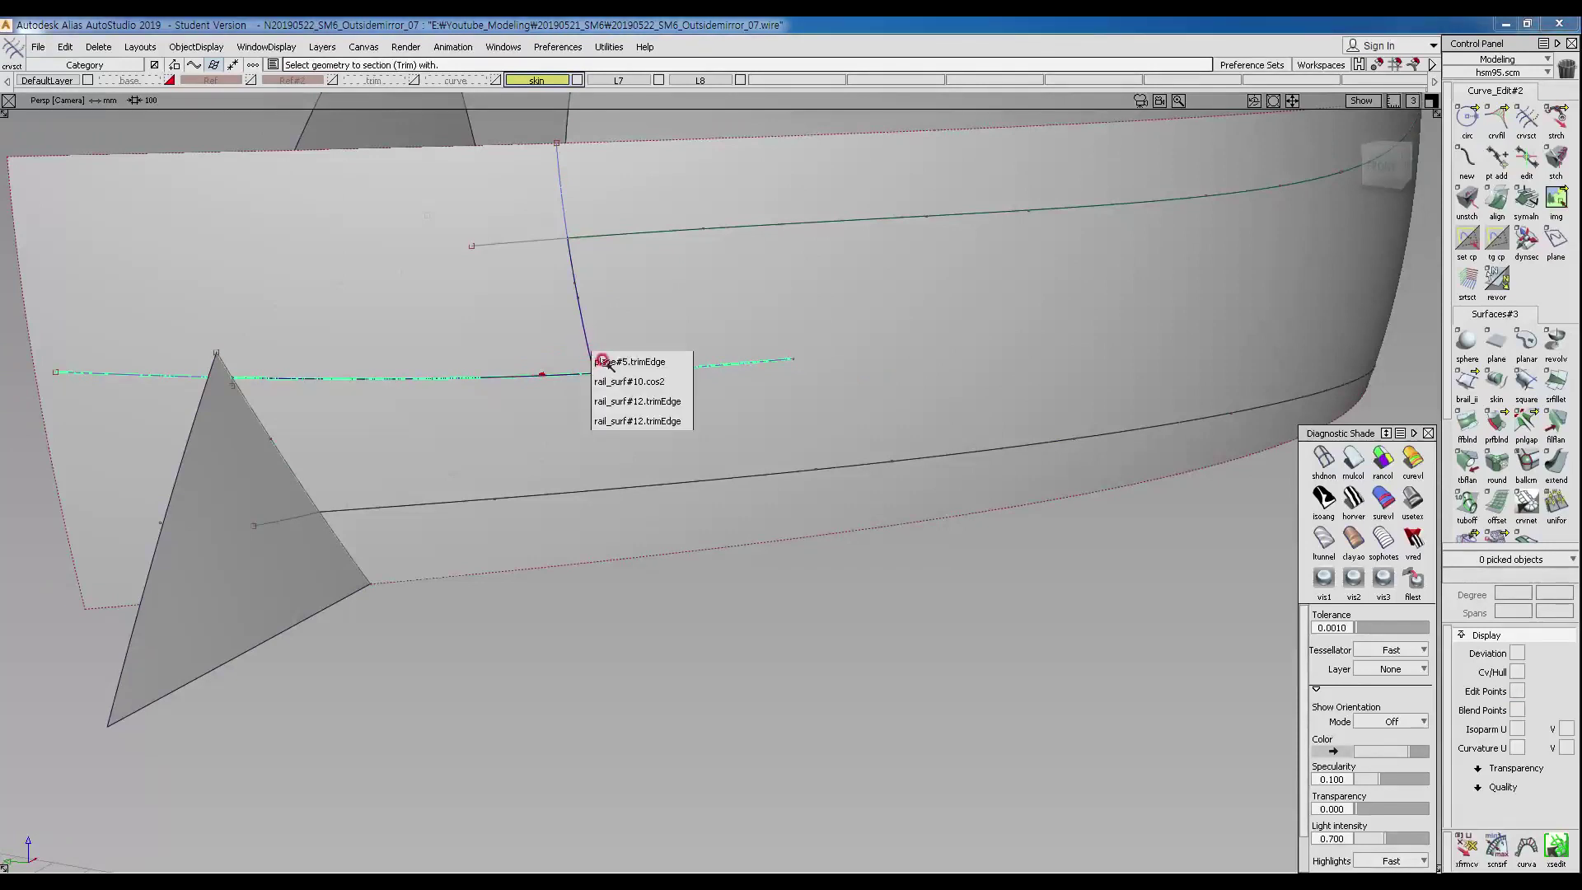
click(603, 361)
click(591, 351)
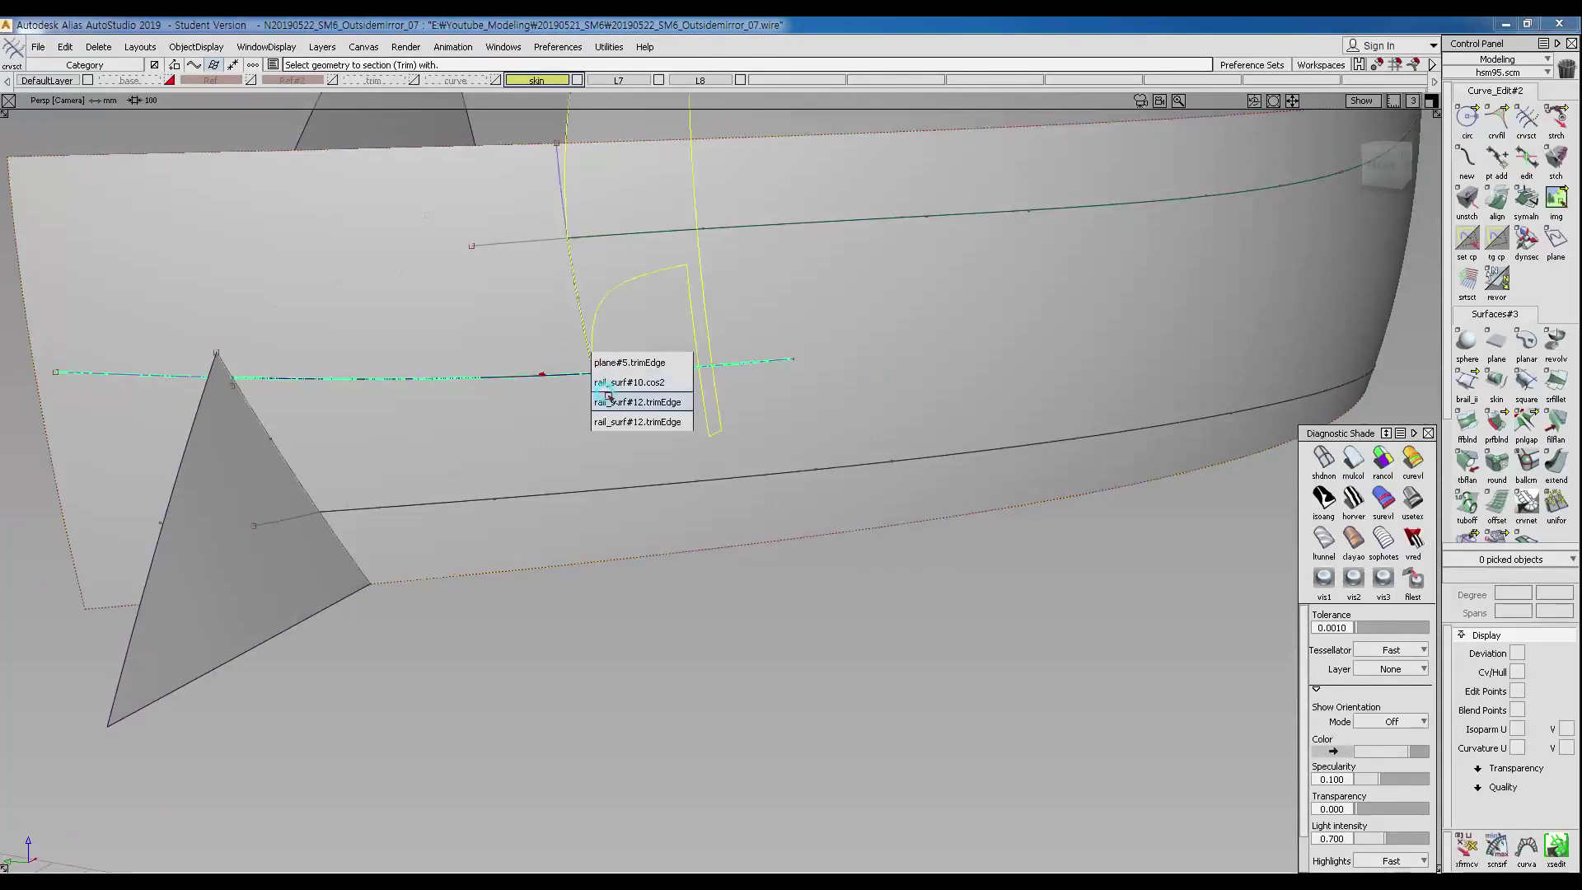
click(608, 402)
click(589, 354)
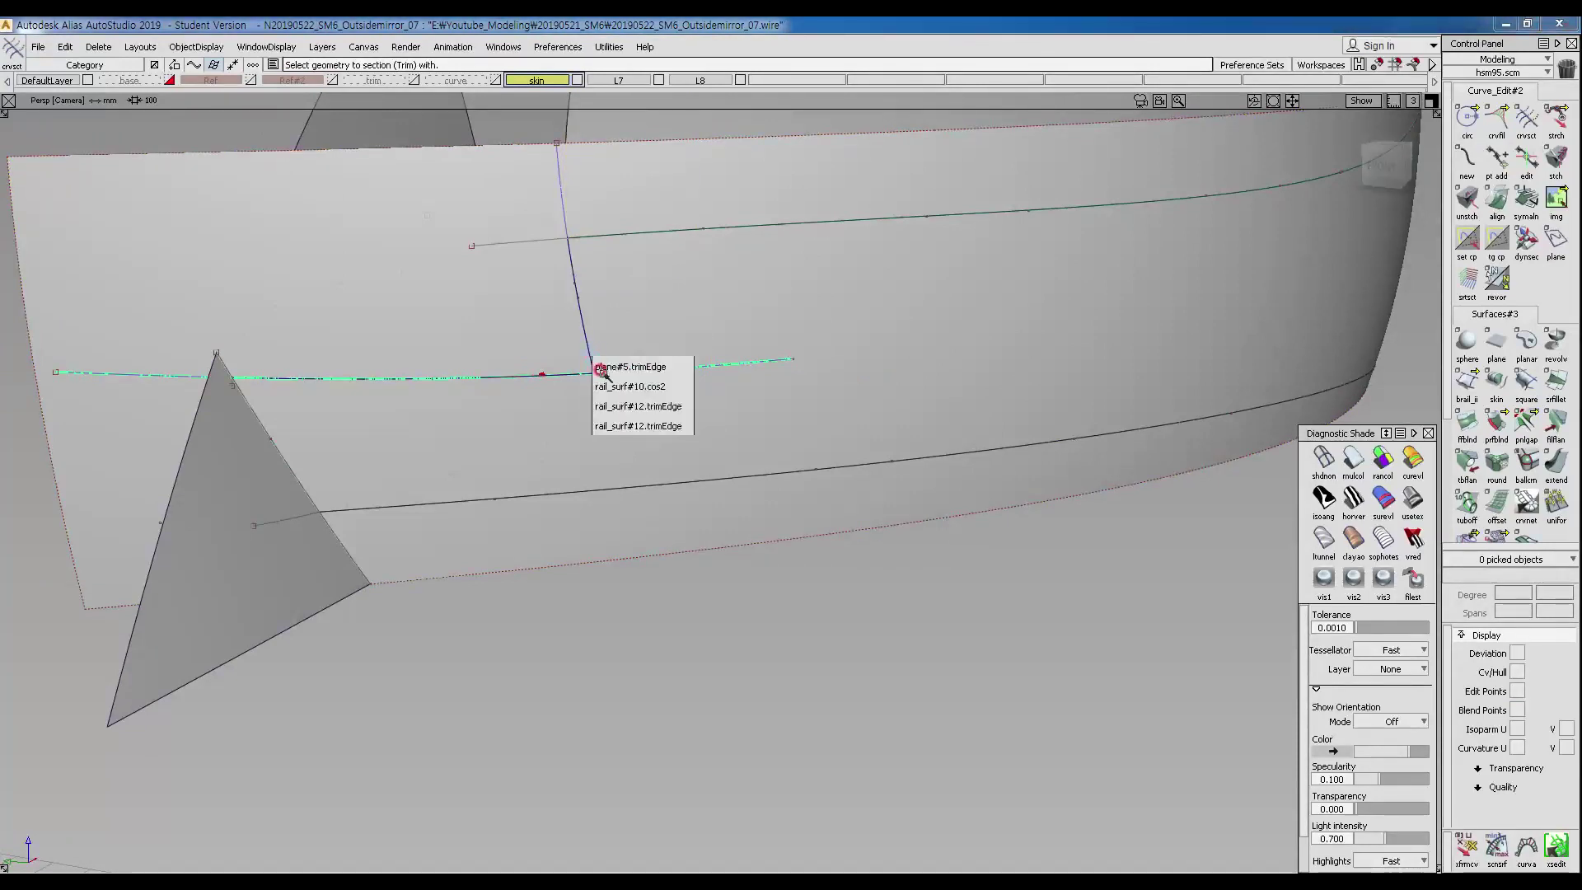
click(608, 406)
click(587, 343)
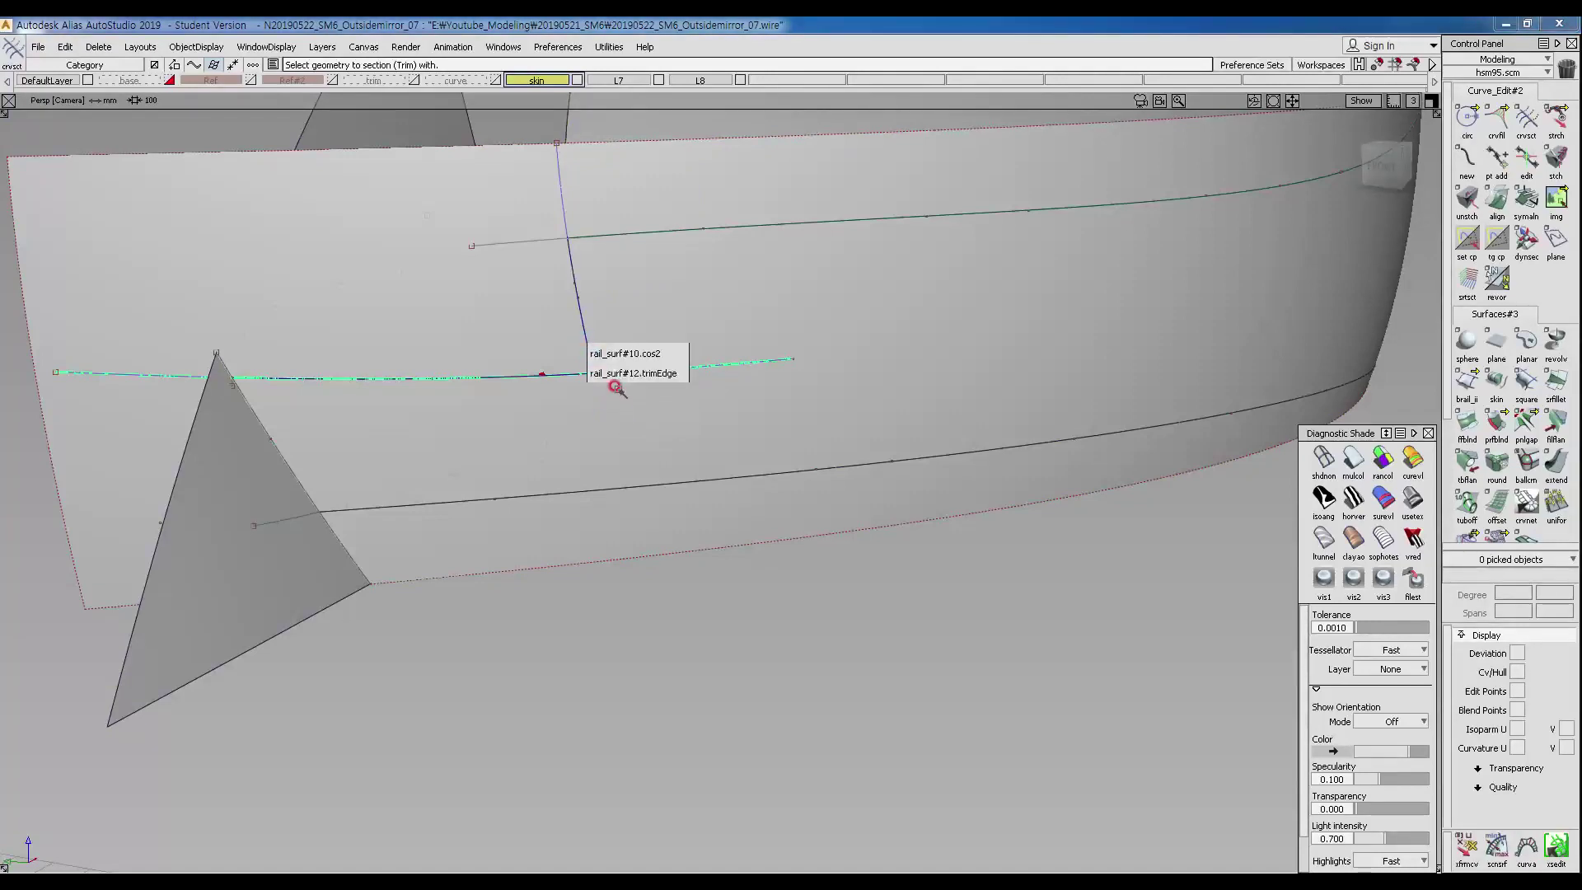
click(613, 375)
ctrl+shift+right_drag(620, 384, 643, 404)
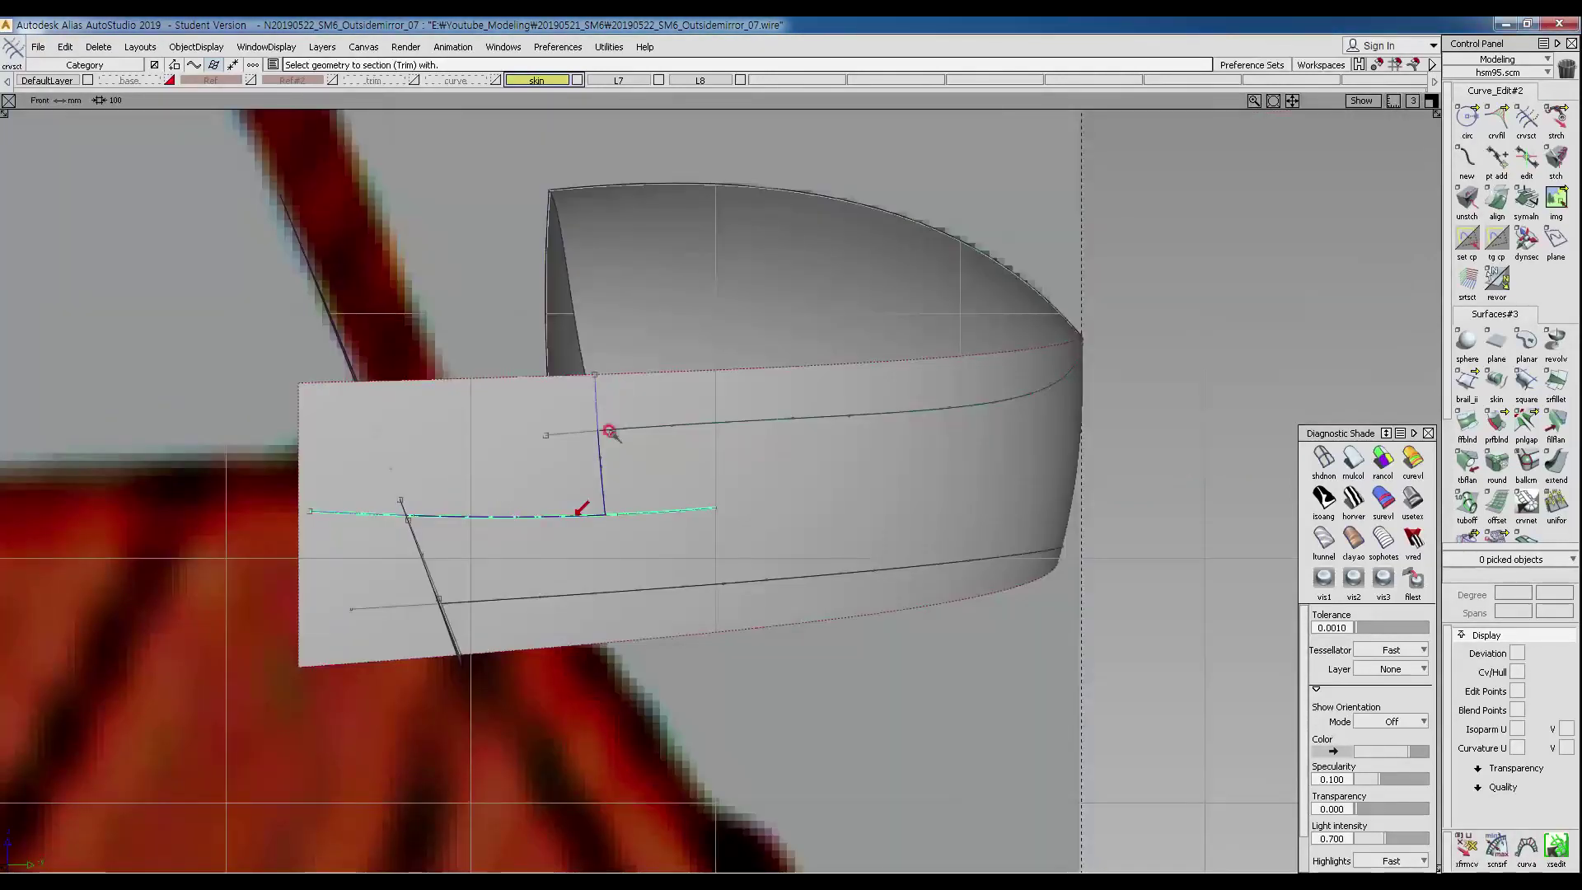
click(602, 468)
click(623, 476)
Trim the housing's front surface along the sectioned curves, removing the upper corner above the foot.
ctrl+shift+right_drag(645, 510, 725, 459)
alt+shift+drag(759, 438, 713, 357)
ctrl+shift+middle_drag(713, 357, 662, 420)
click(671, 378)
click(669, 377)
Delete the leftover curves on surface from the triangular foot plane.
alt+shift+right_drag(684, 397, 711, 431)
alt+shift+drag(710, 431, 736, 293)
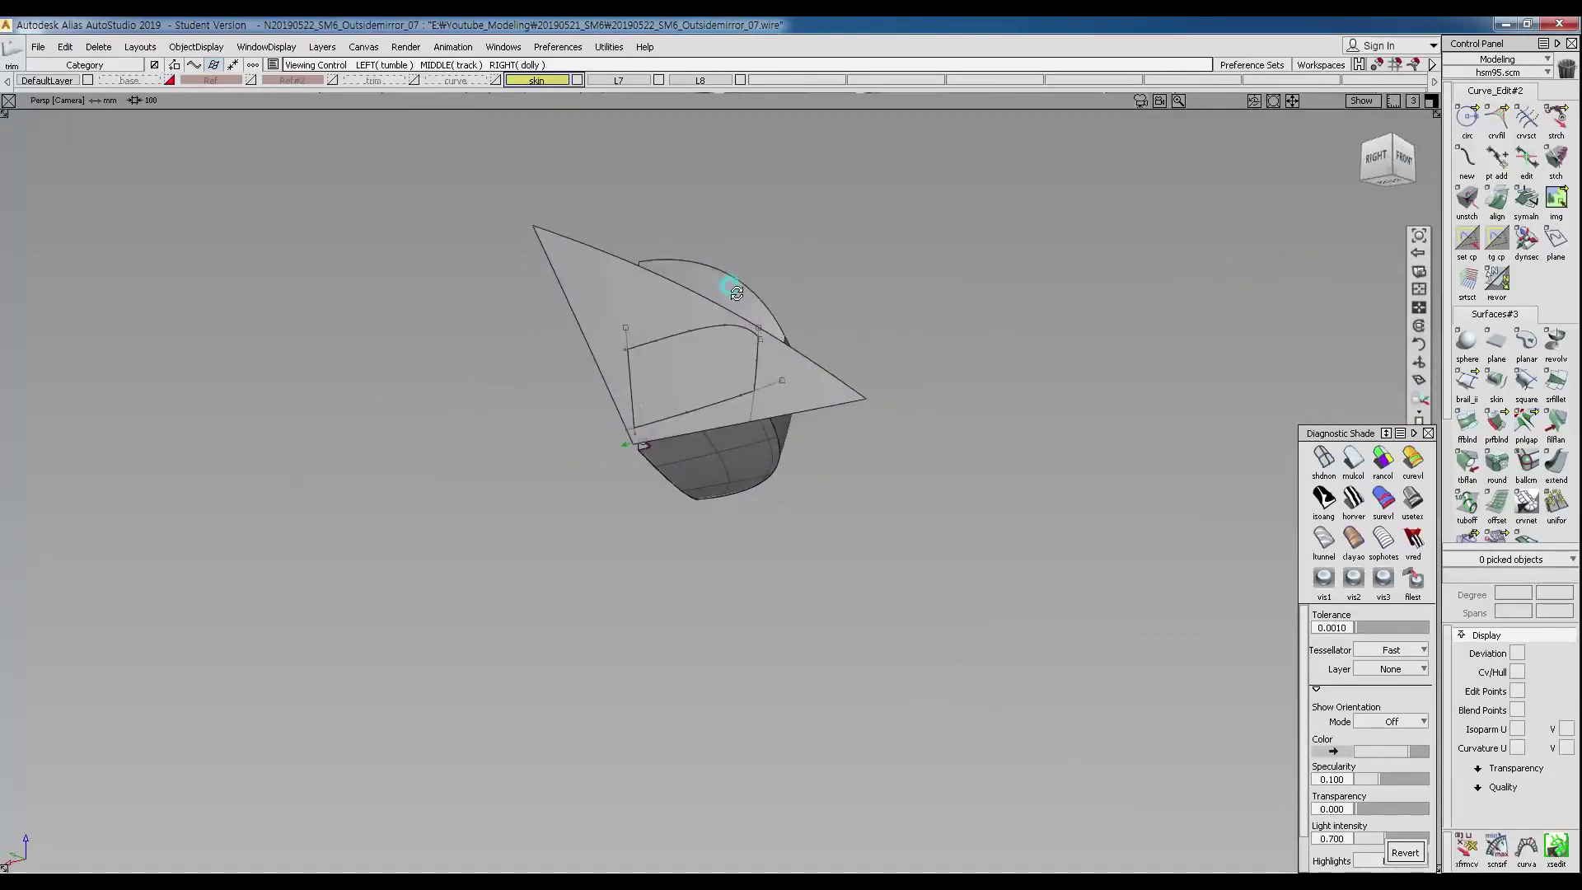
scroll(744, 323, up, 6)
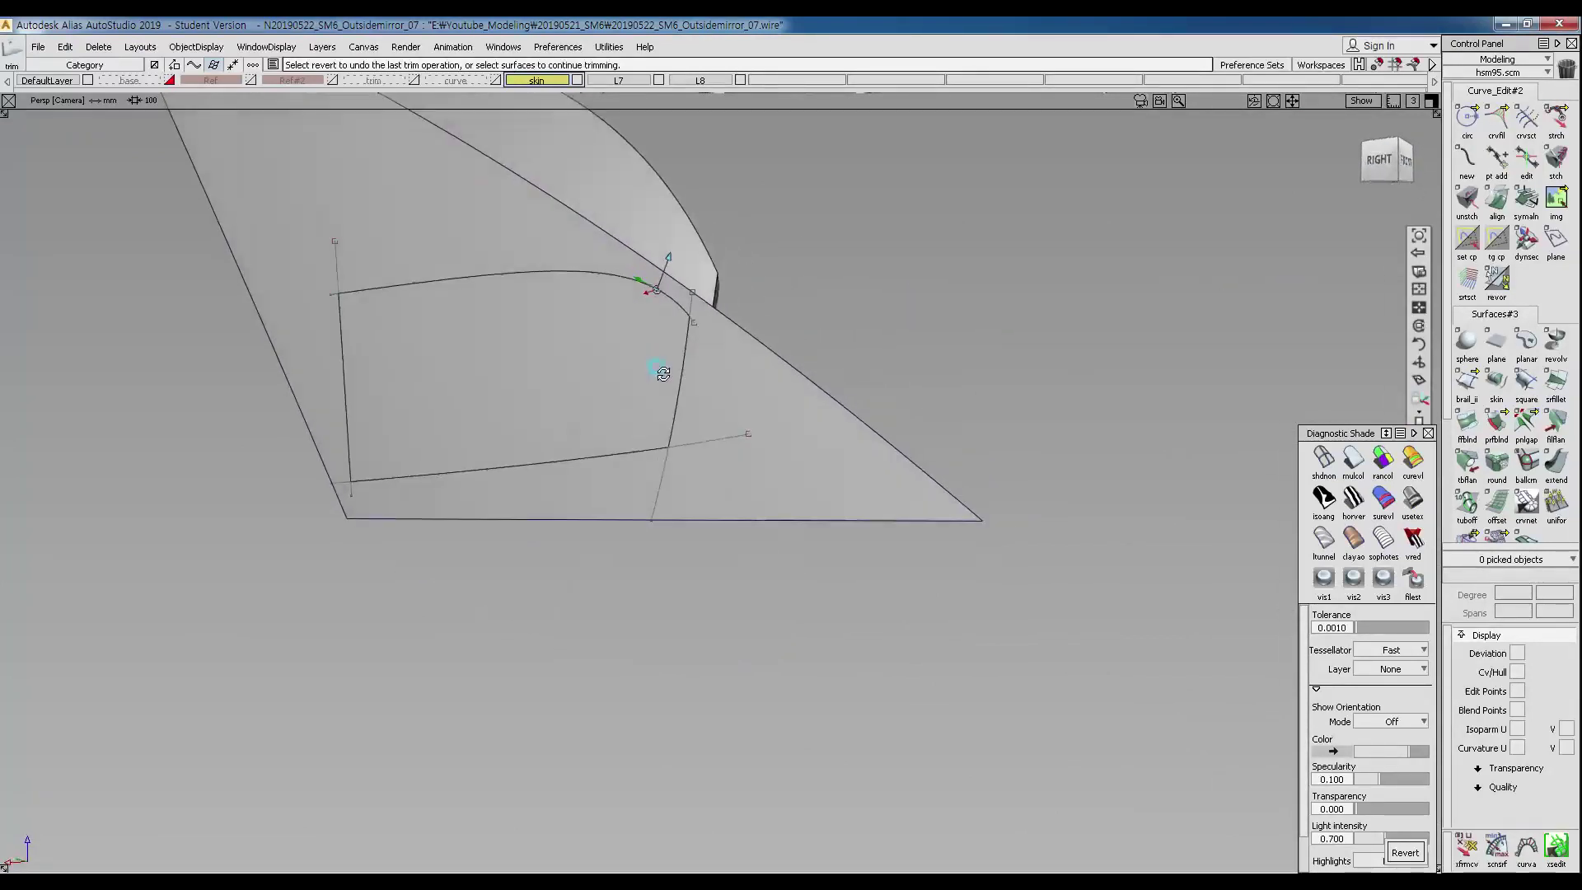
alt+shift+drag(716, 404, 724, 360)
mouse_move(432, 242)
ctrl+shift+mouse_down()
mouse_move(431, 269)
mouse_move(442, 237)
ctrl+shift+mouse_up()
drag(649, 372, 713, 433)
key(Delete)
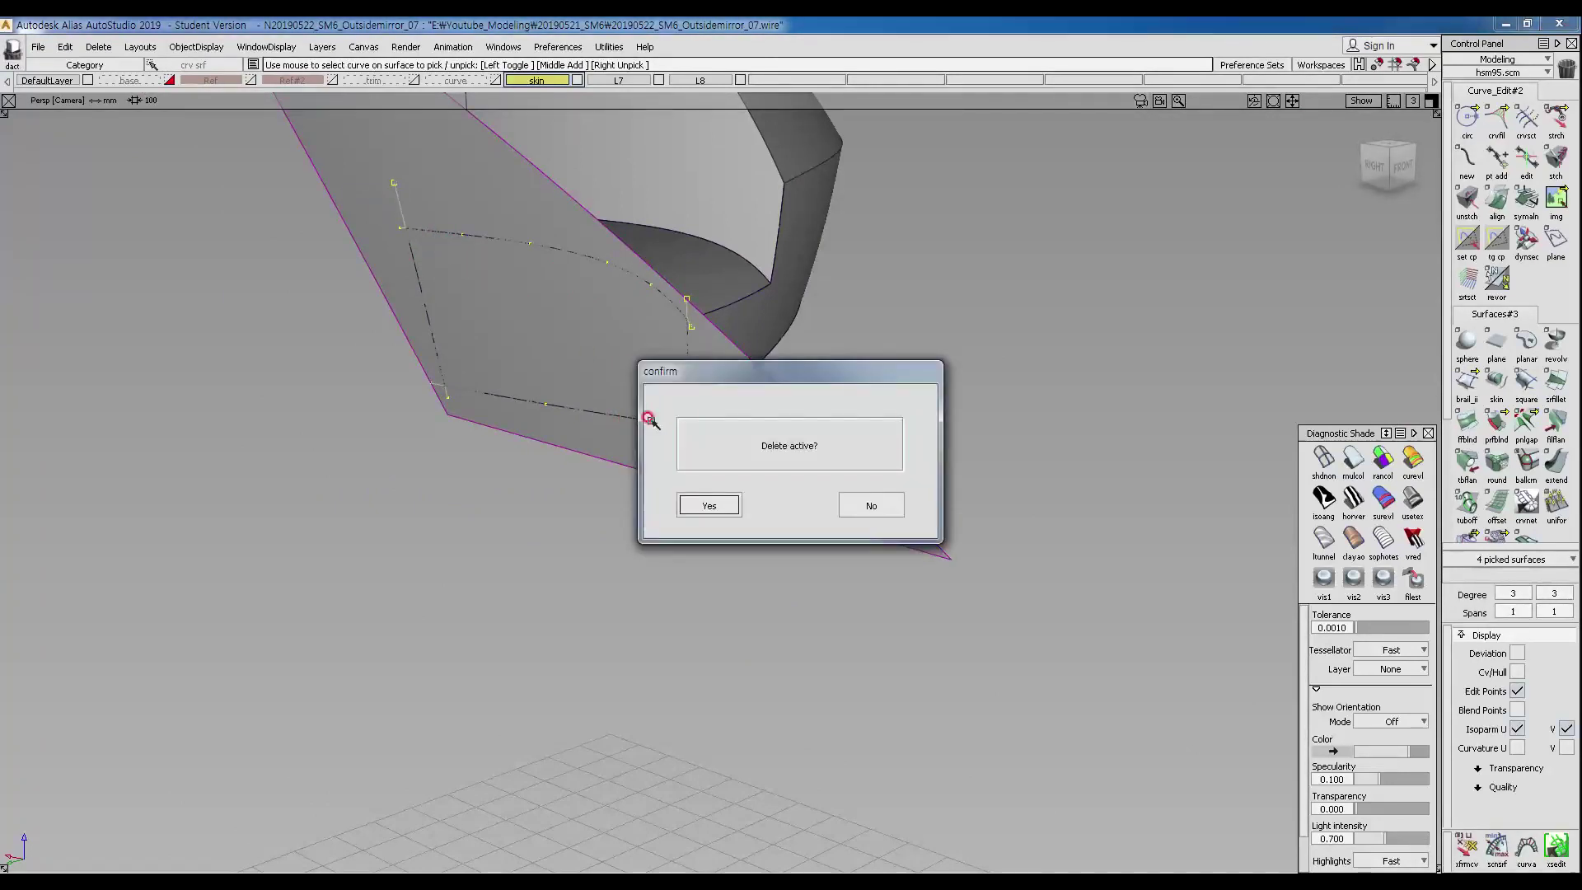
click(708, 497)
Examine the trimmed housing, foot and triangular plane from several angles, ending near the front.
alt+shift+drag(724, 381, 548, 360)
alt+shift+middle_drag(549, 361, 544, 361)
alt+shift+middle_click(562, 381)
alt+shift+right_drag(610, 414, 568, 397)
alt+shift+middle_drag(569, 397, 399, 414)
alt+shift+drag(544, 412, 468, 358)
alt+shift+drag(468, 421, 226, 459)
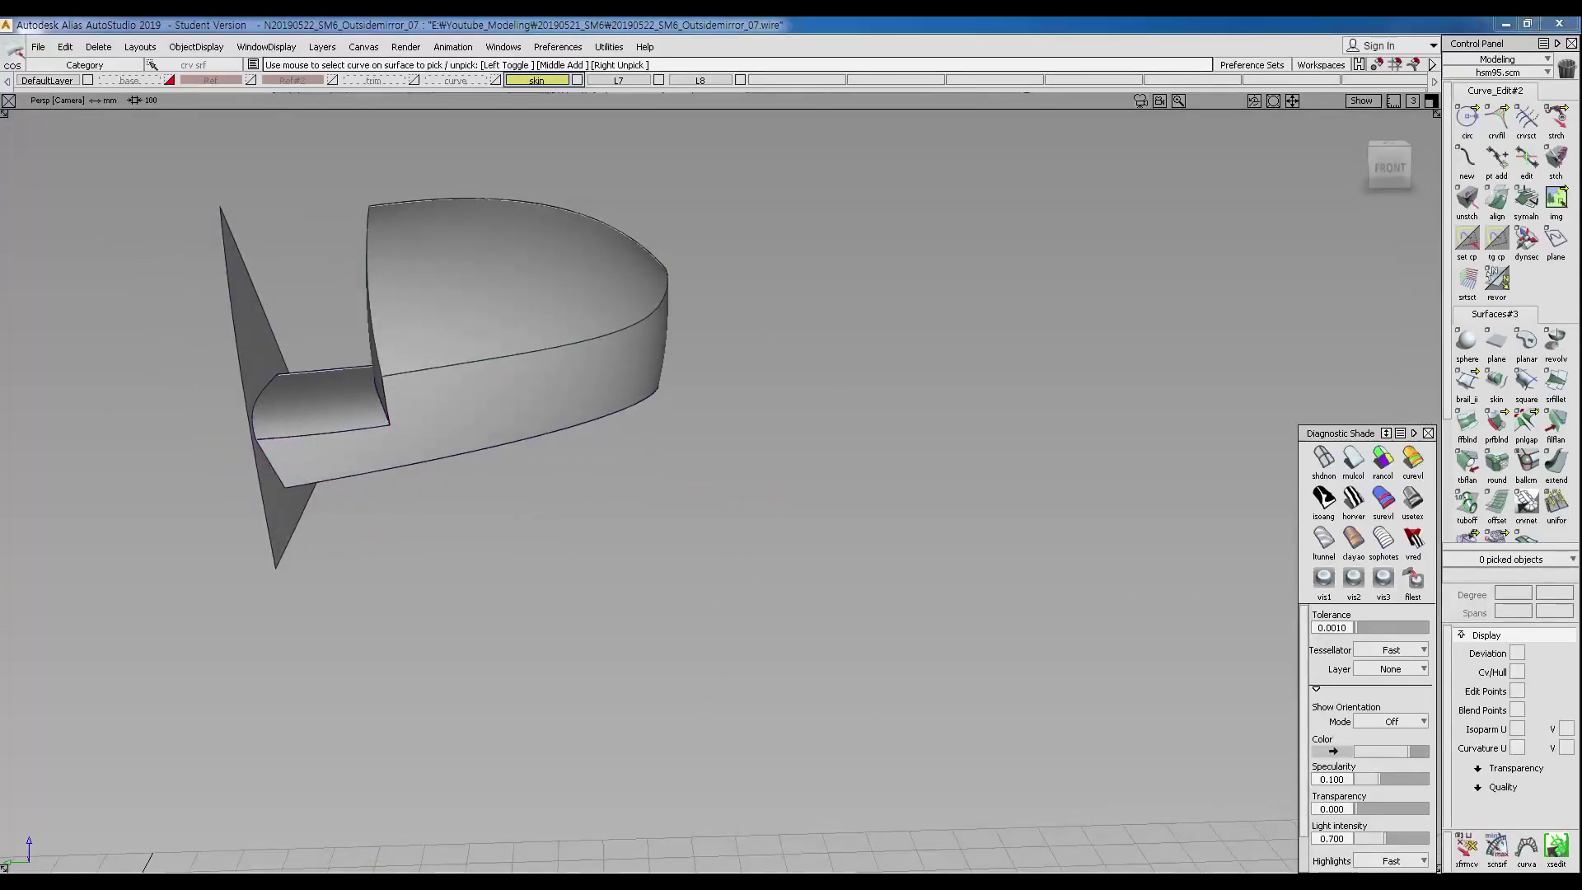
Switch to the image viewer and browse backward through the mirror and car reference photos to Talisman_FQTR.jpg.
key(alt+Tab)
click(820, 133)
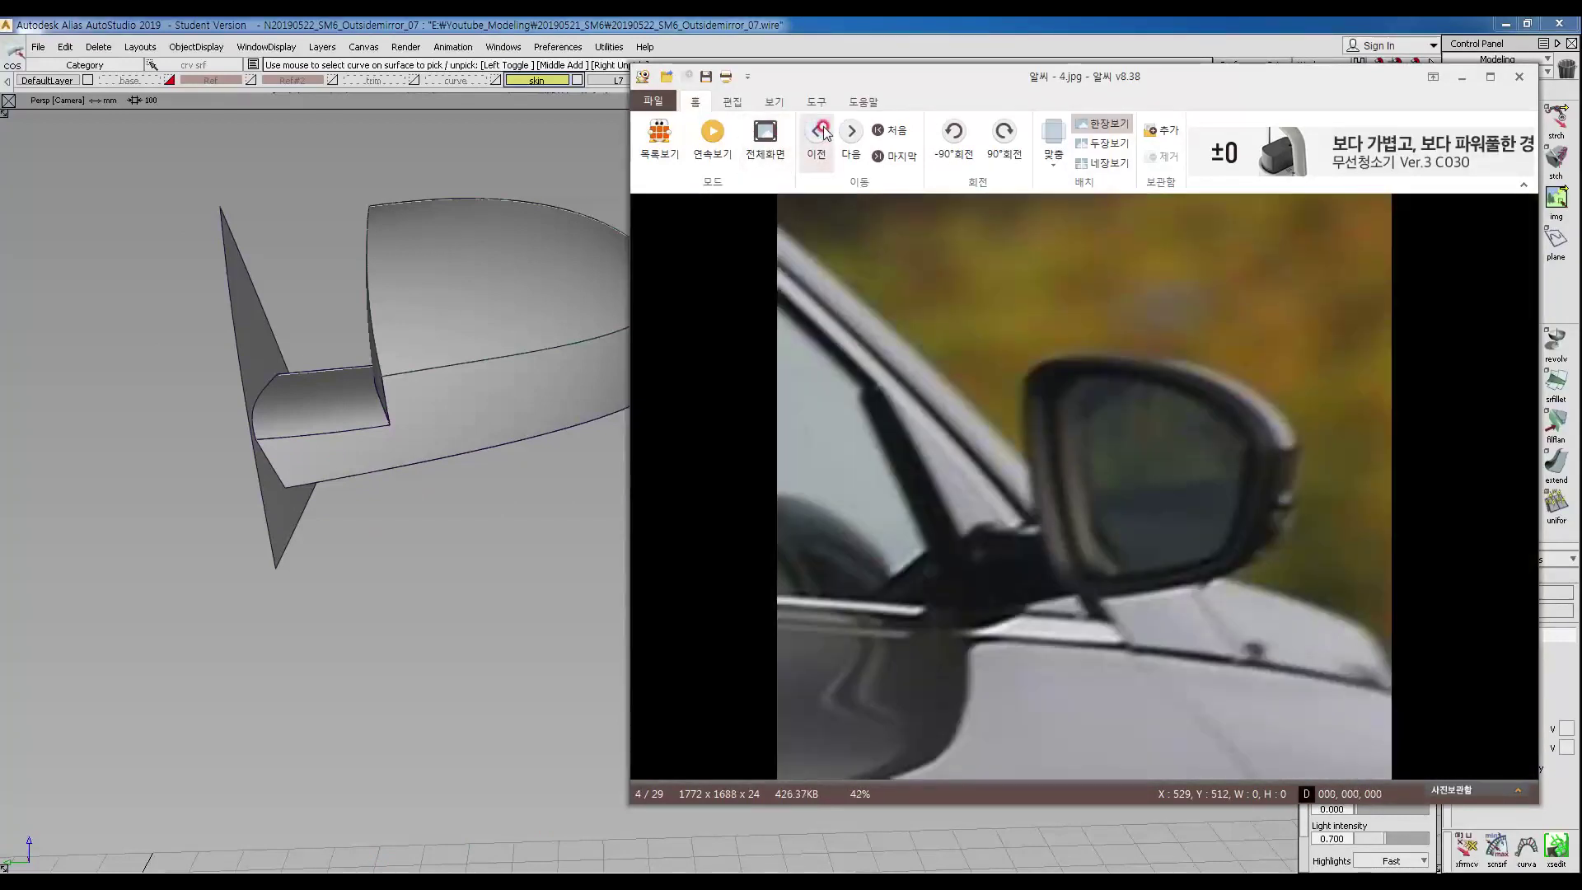
click(823, 134)
click(822, 135)
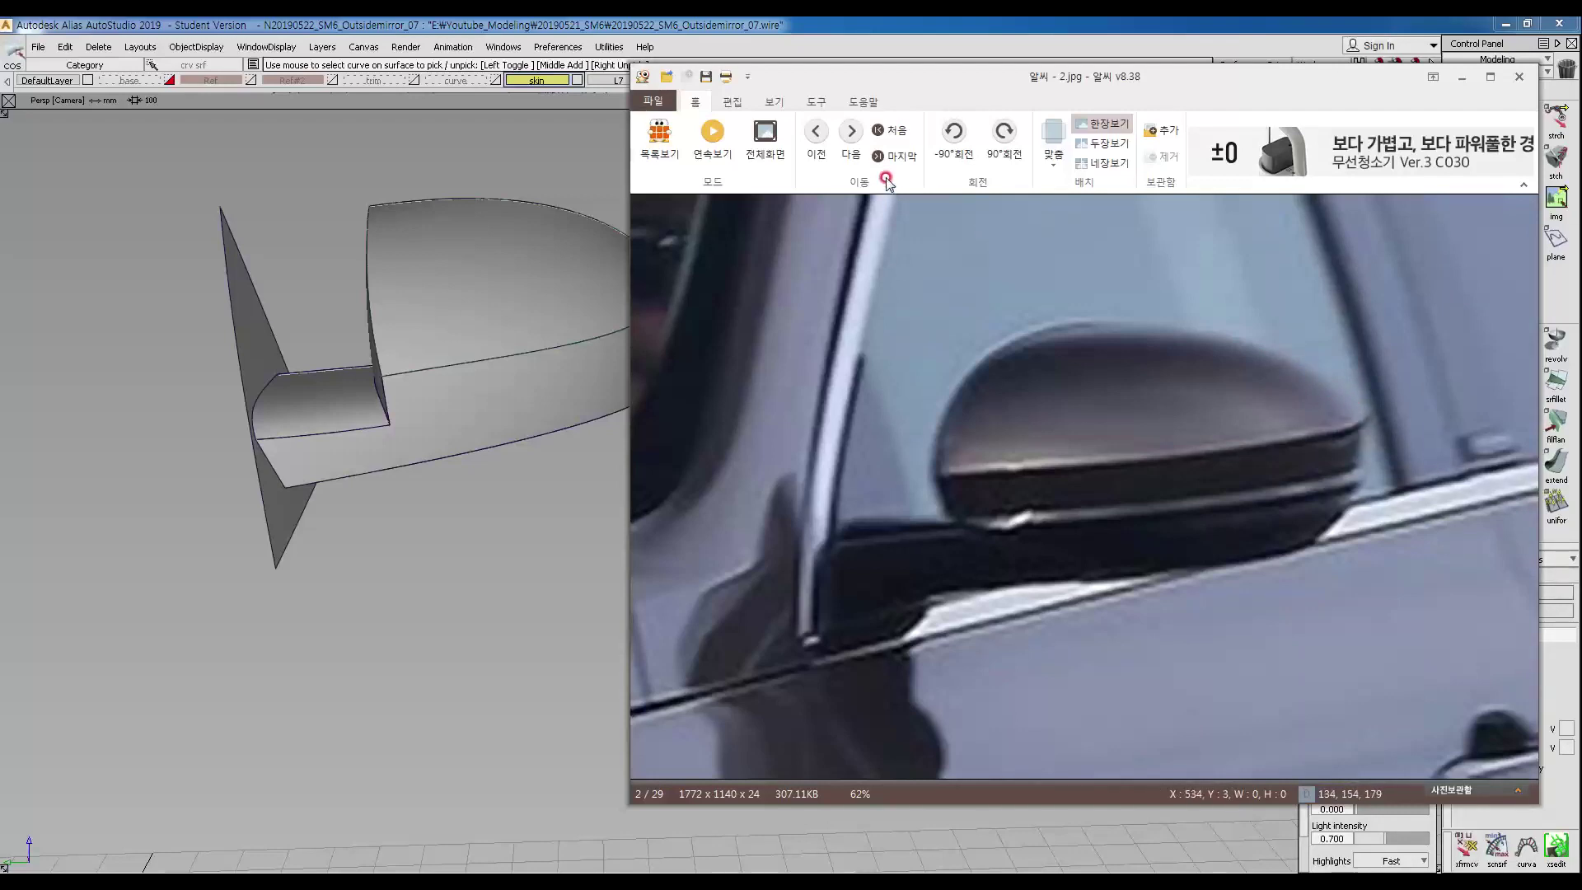
click(816, 133)
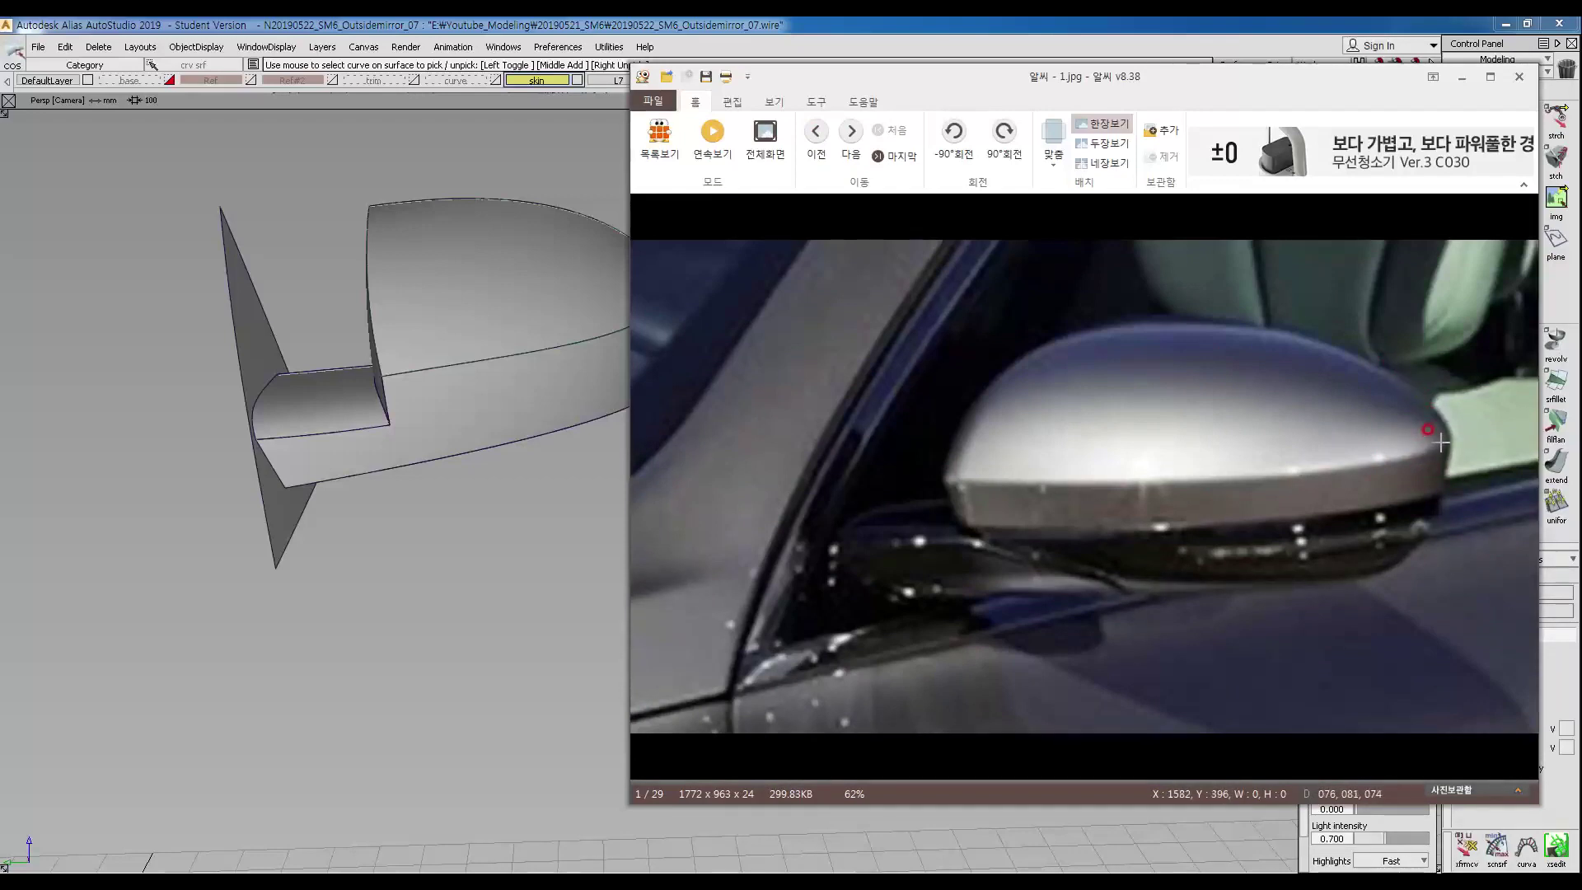
click(818, 134)
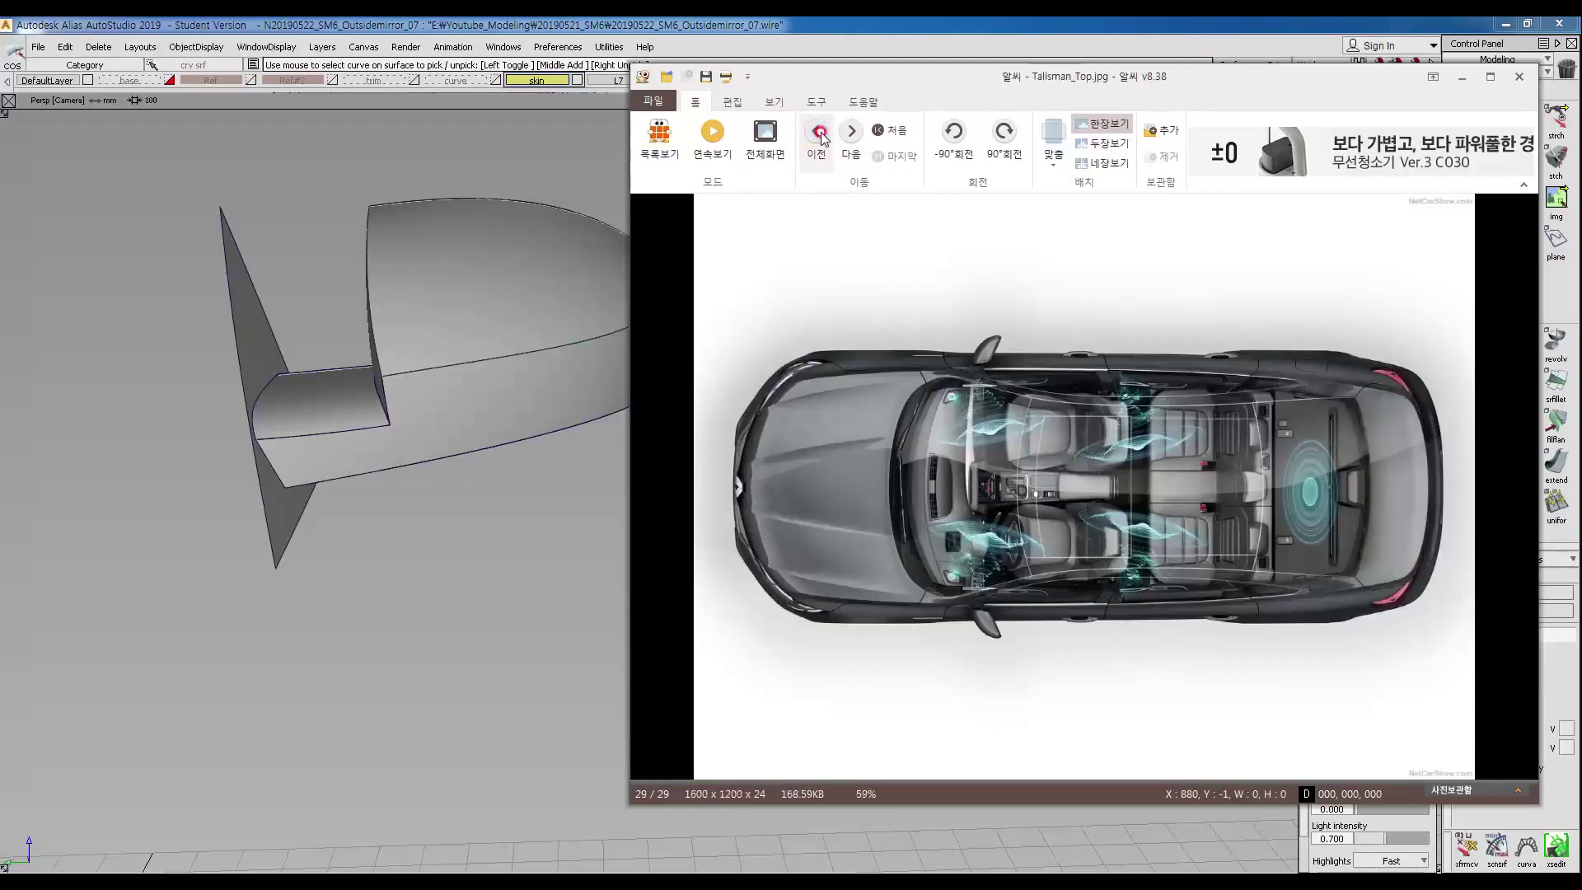
click(817, 133)
click(818, 133)
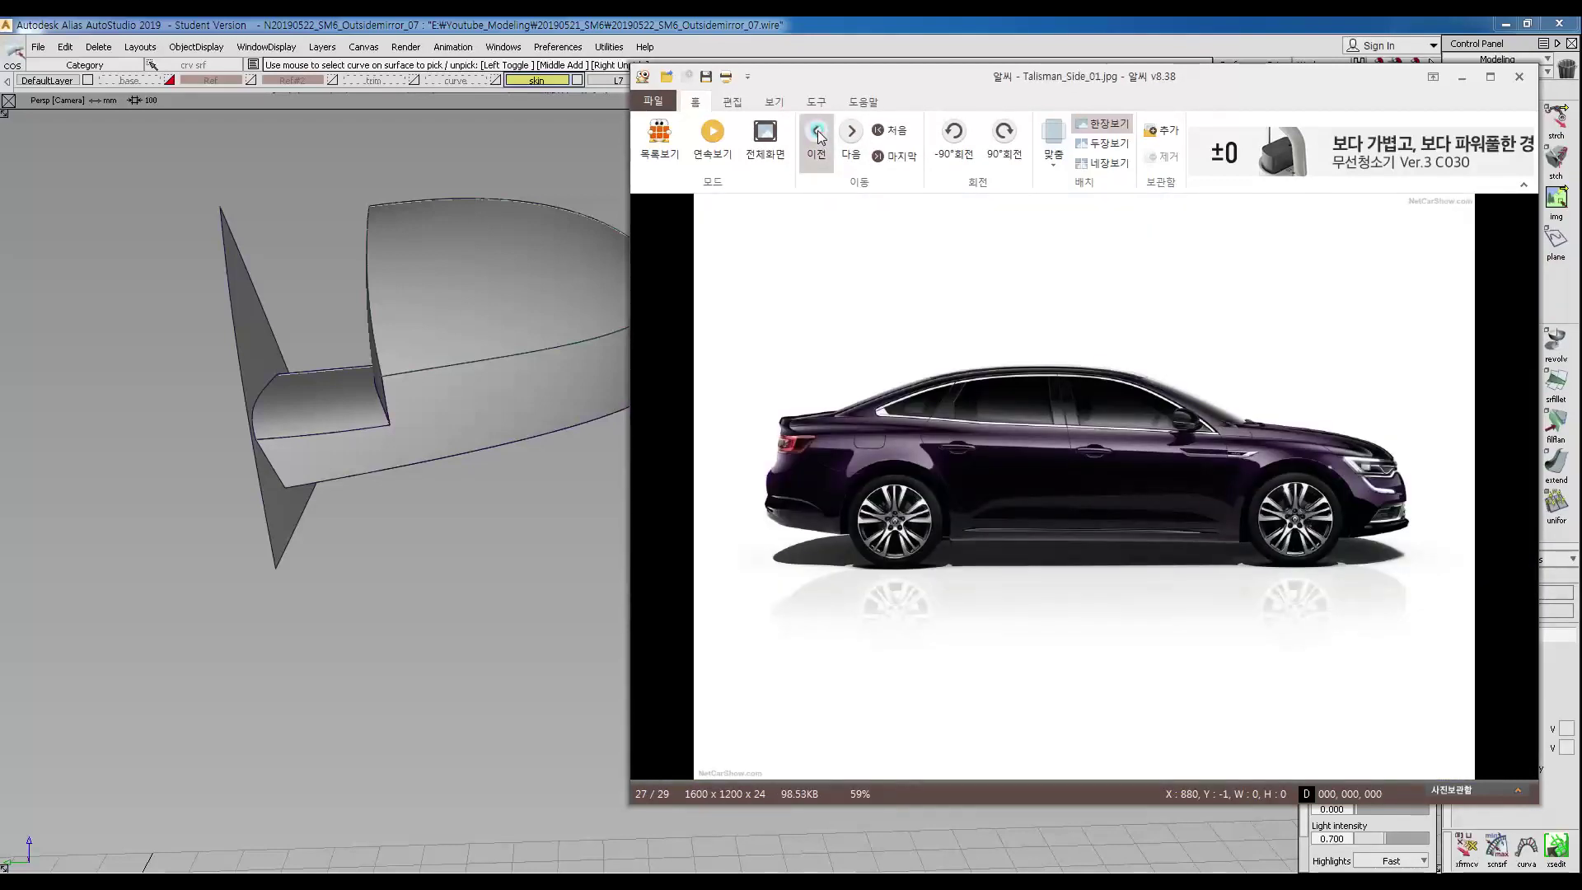
click(818, 133)
click(817, 133)
click(818, 134)
click(818, 134)
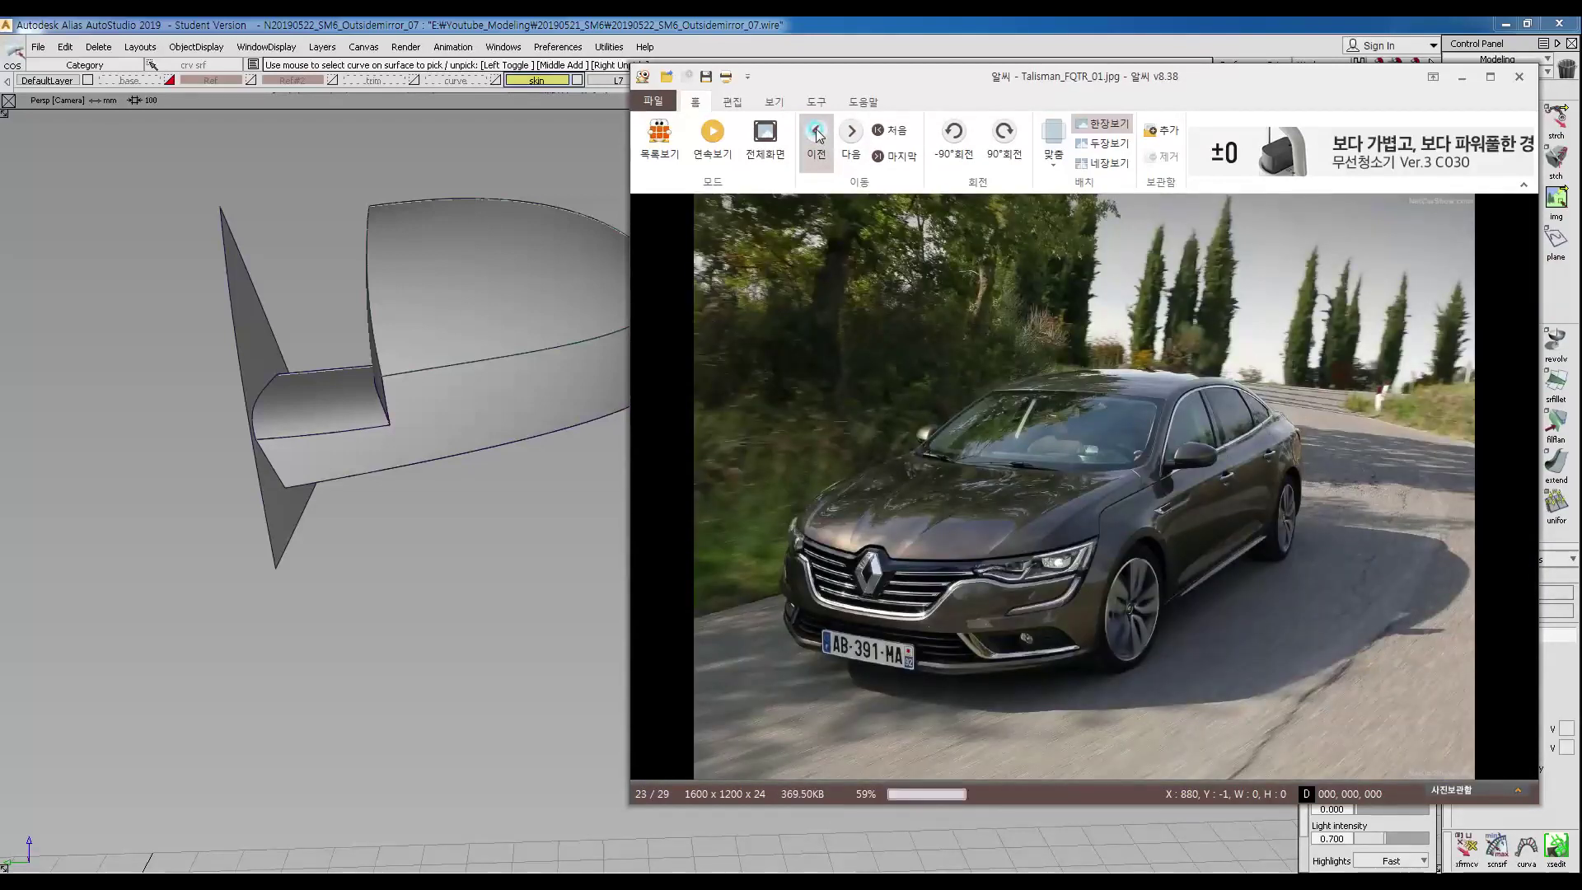
click(818, 134)
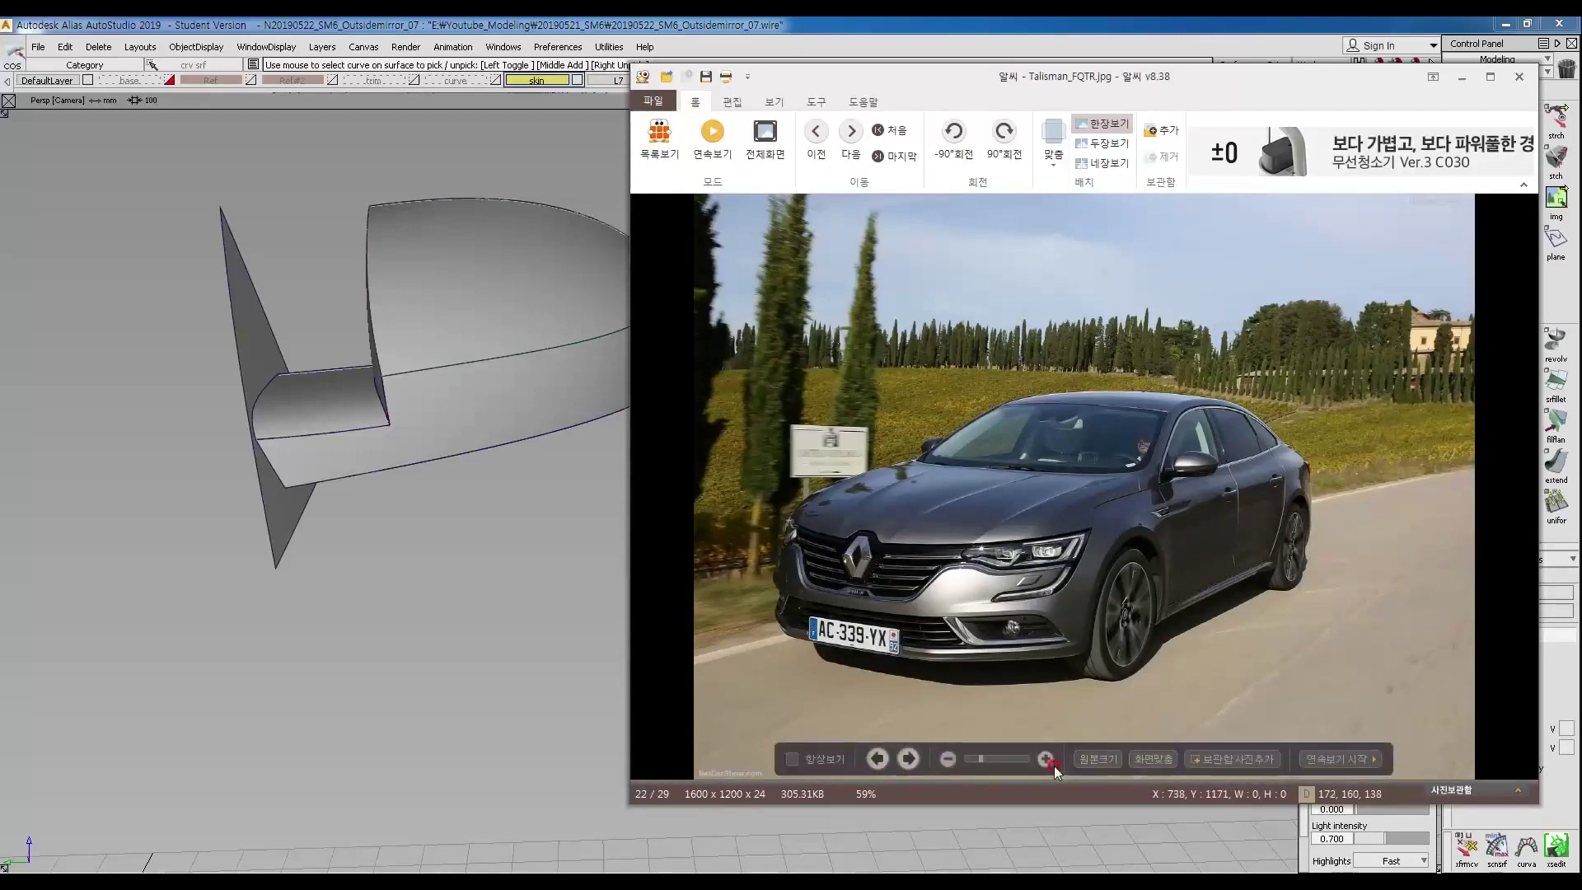
Enlarge Talisman_FQTR.jpg to 500% around the door mirror and examine the housing's shape and its transition to the foot.
click(1043, 759)
click(1044, 759)
click(1044, 762)
drag(1296, 541, 900, 591)
mouse_move(948, 761)
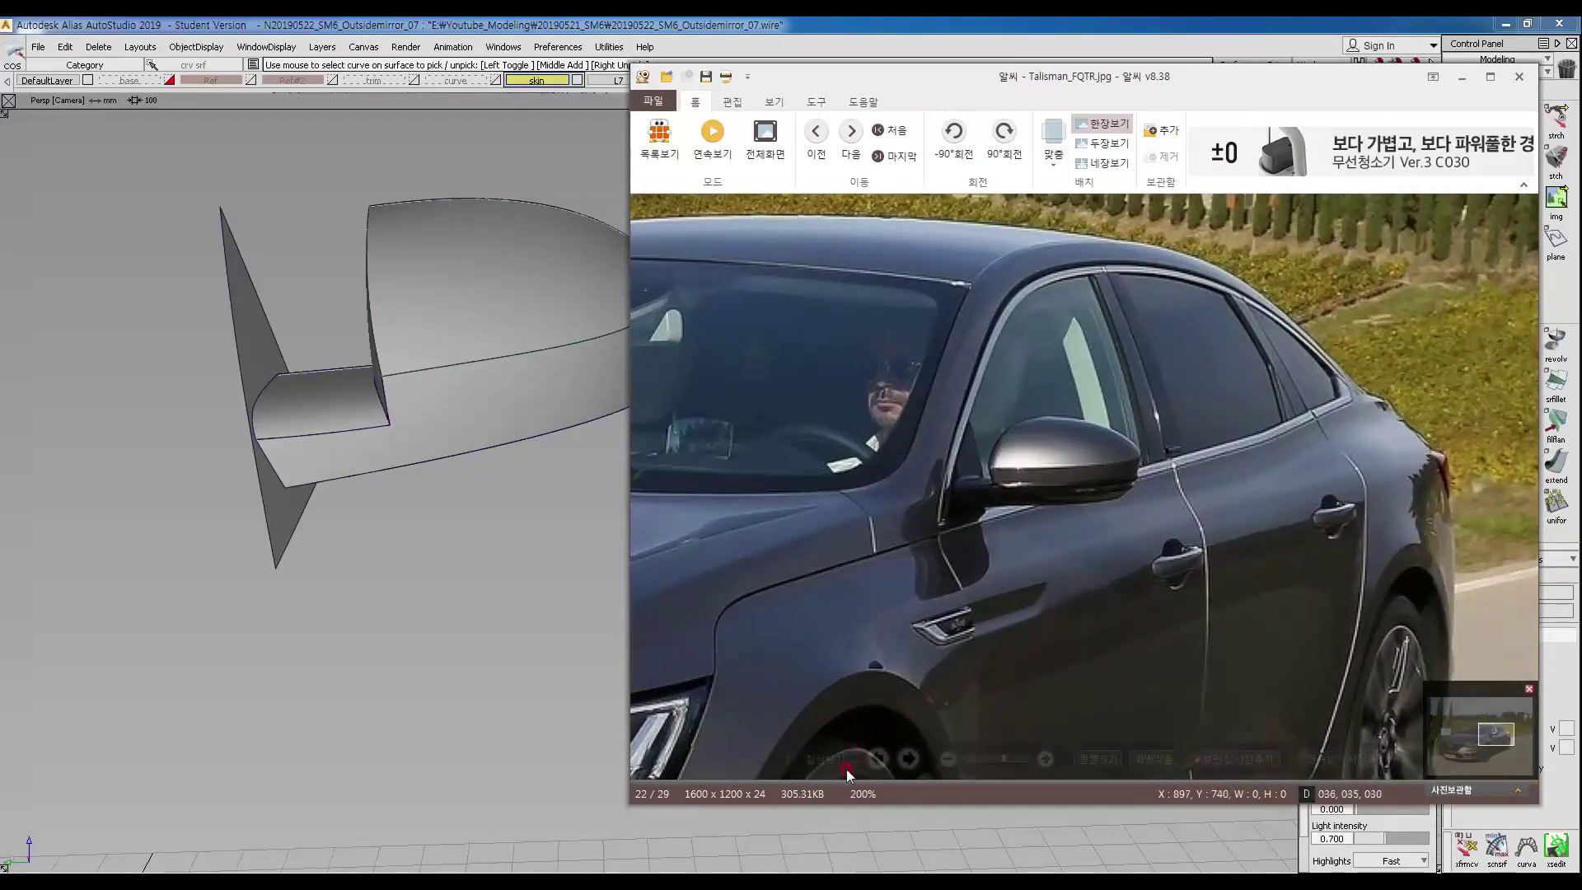
click(1048, 758)
click(1048, 758)
drag(1193, 520, 1042, 599)
click(1083, 507)
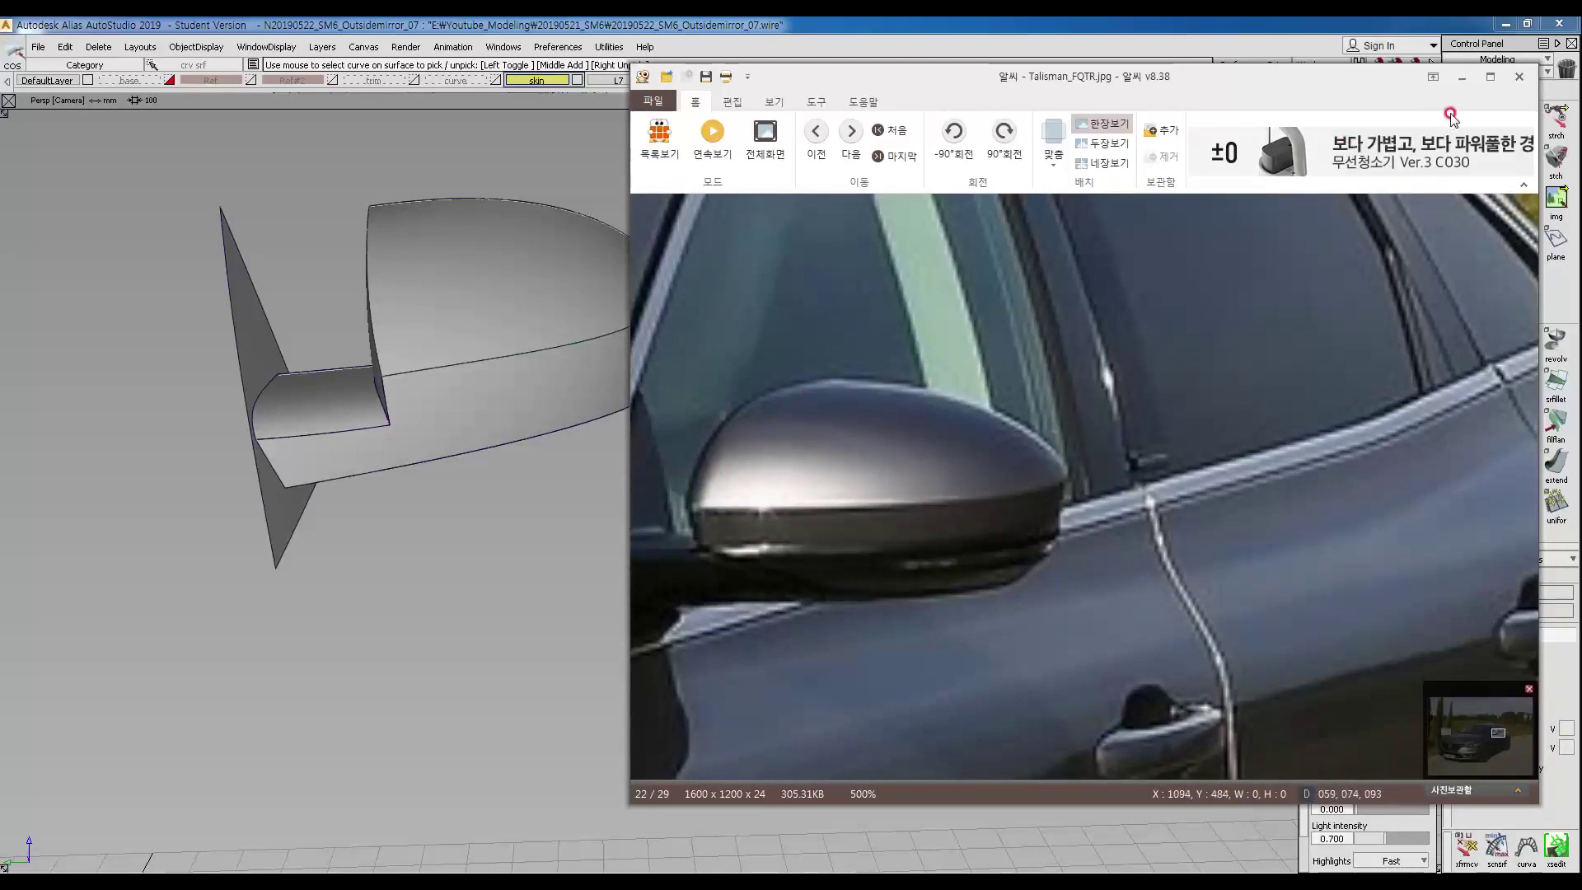
Switch back to Alias and examine the housing's inner end face and its junction with the foot from several angles.
key(alt+Tab)
alt+shift+drag(1067, 600, 428, 486)
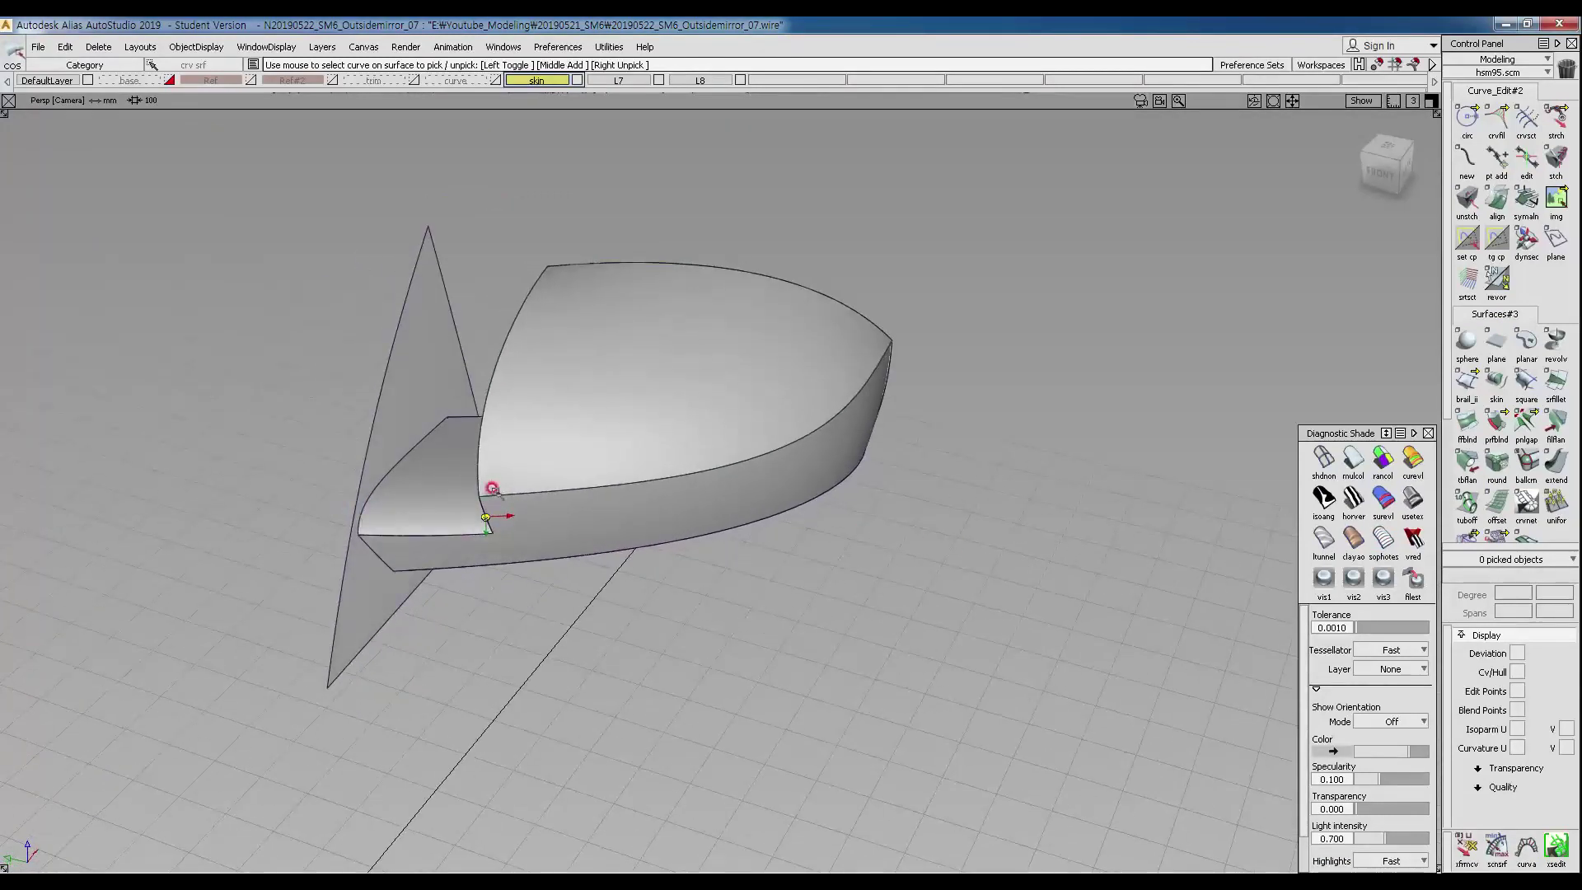
alt+shift+right_drag(525, 543, 474, 475)
alt+shift+middle_drag(474, 475, 469, 508)
alt+shift+drag(468, 508, 736, 460)
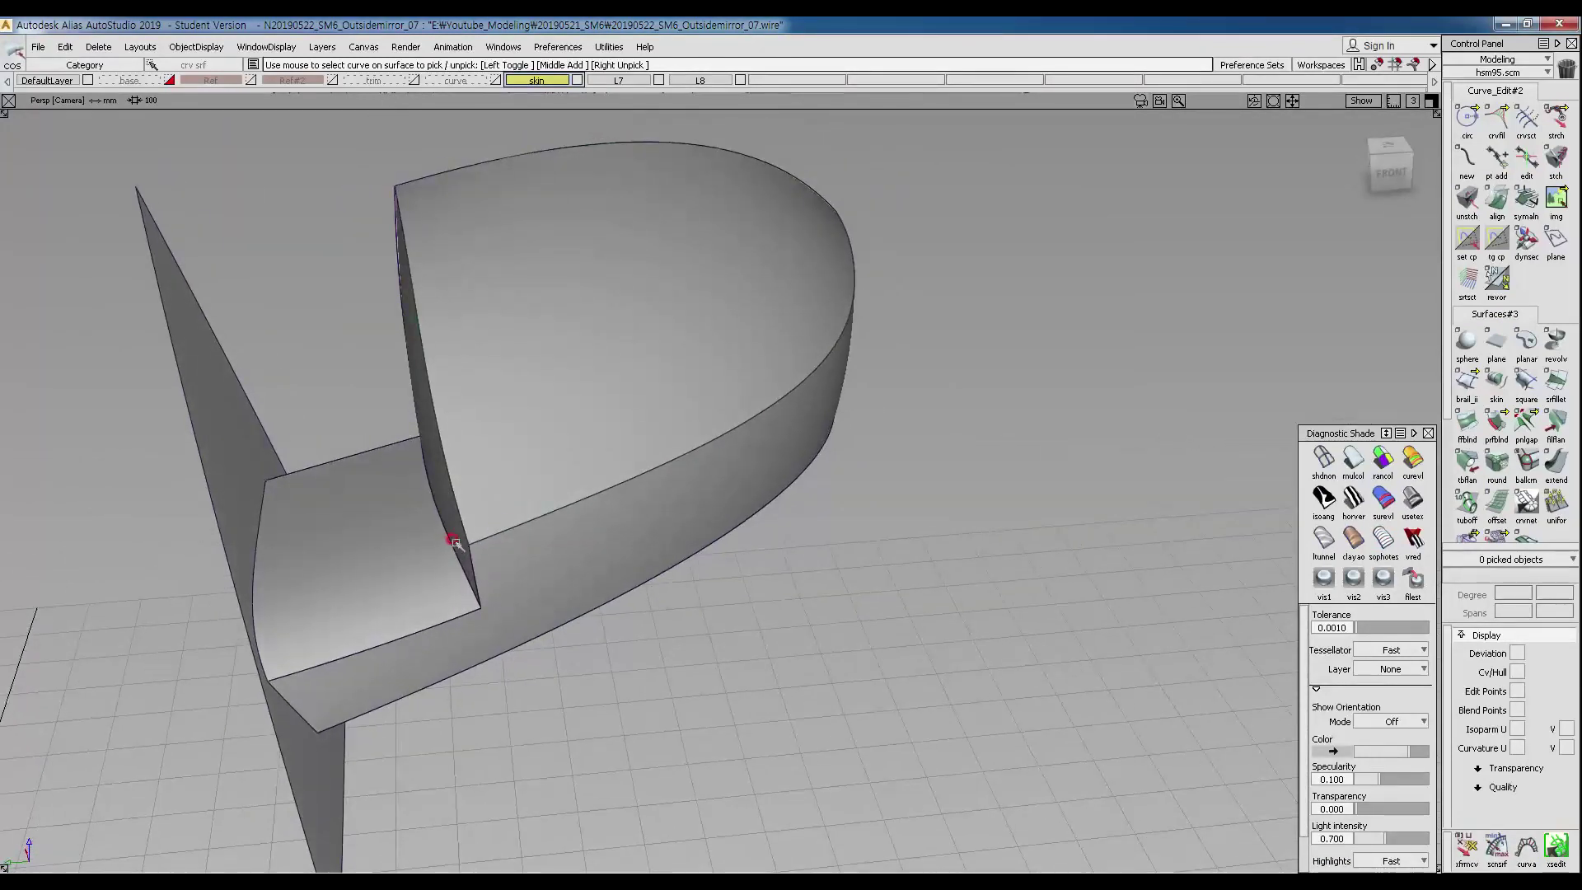
alt+shift+drag(270, 587, 395, 477)
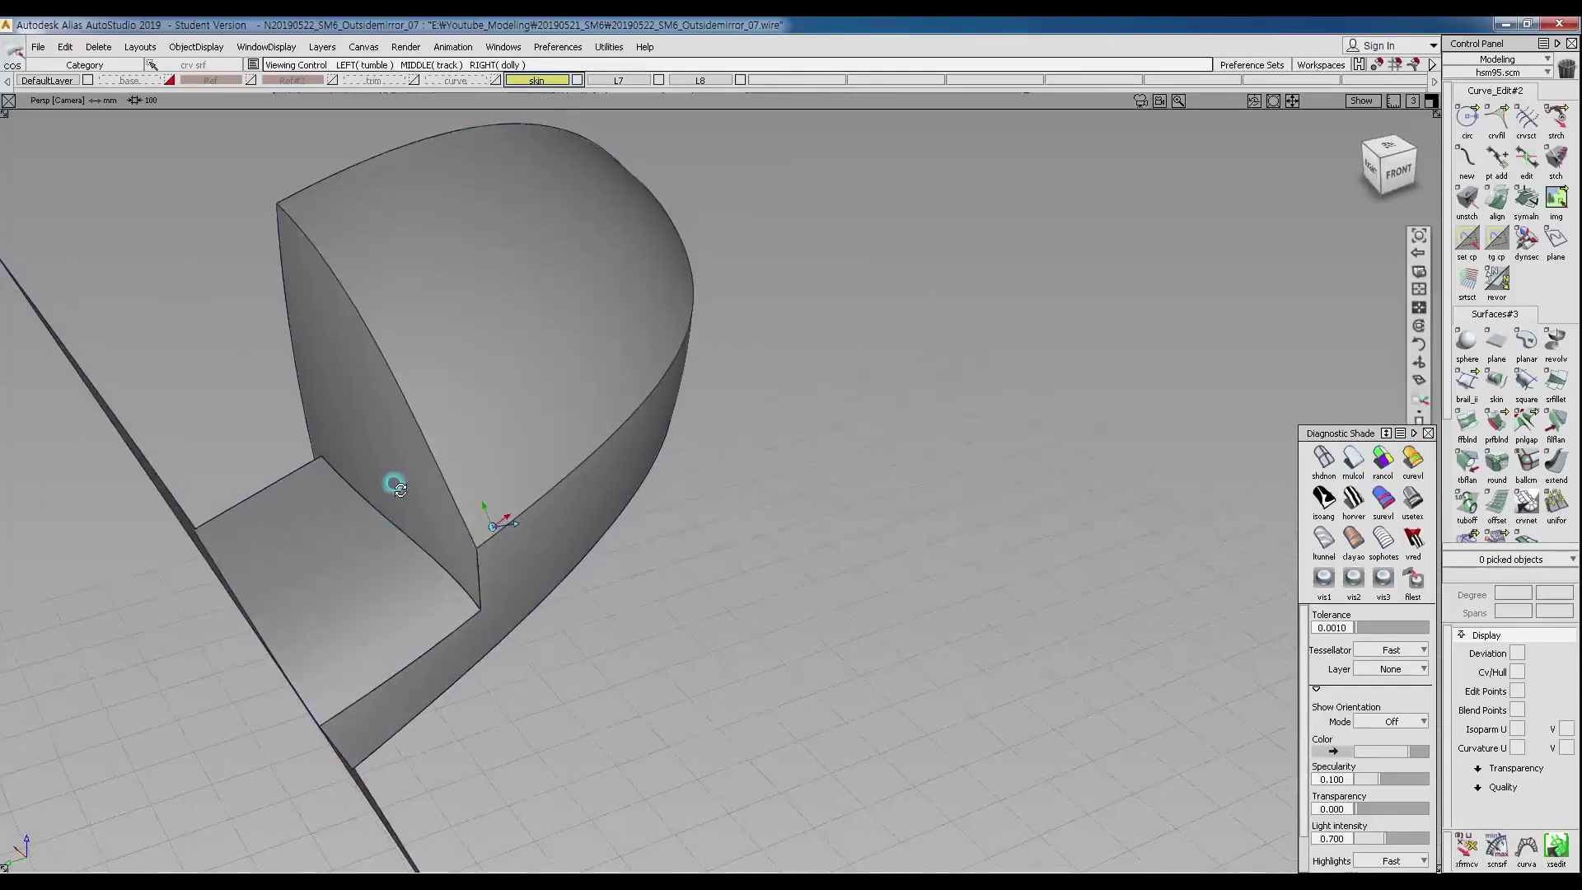
alt+shift+drag(472, 532, 1166, 434)
alt+shift+drag(437, 515, 639, 523)
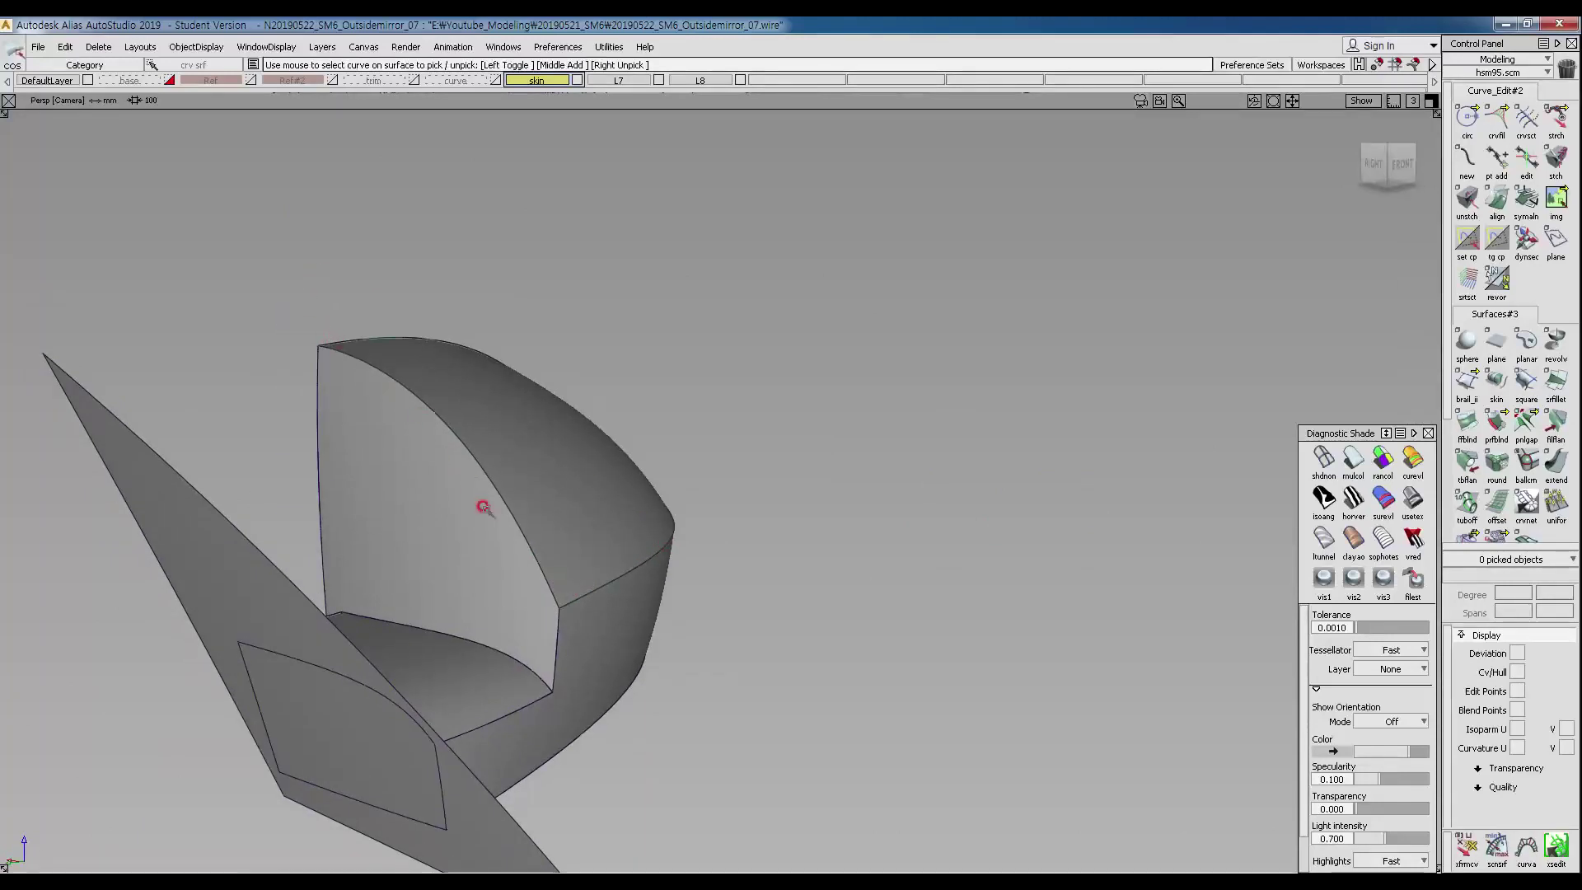
alt+shift+drag(571, 598, 442, 659)
Show the mirror in the Top view with diagnostic shading off so the reference image is visible.
ctrl+shift+right_drag(524, 324, 534, 399)
click(1324, 462)
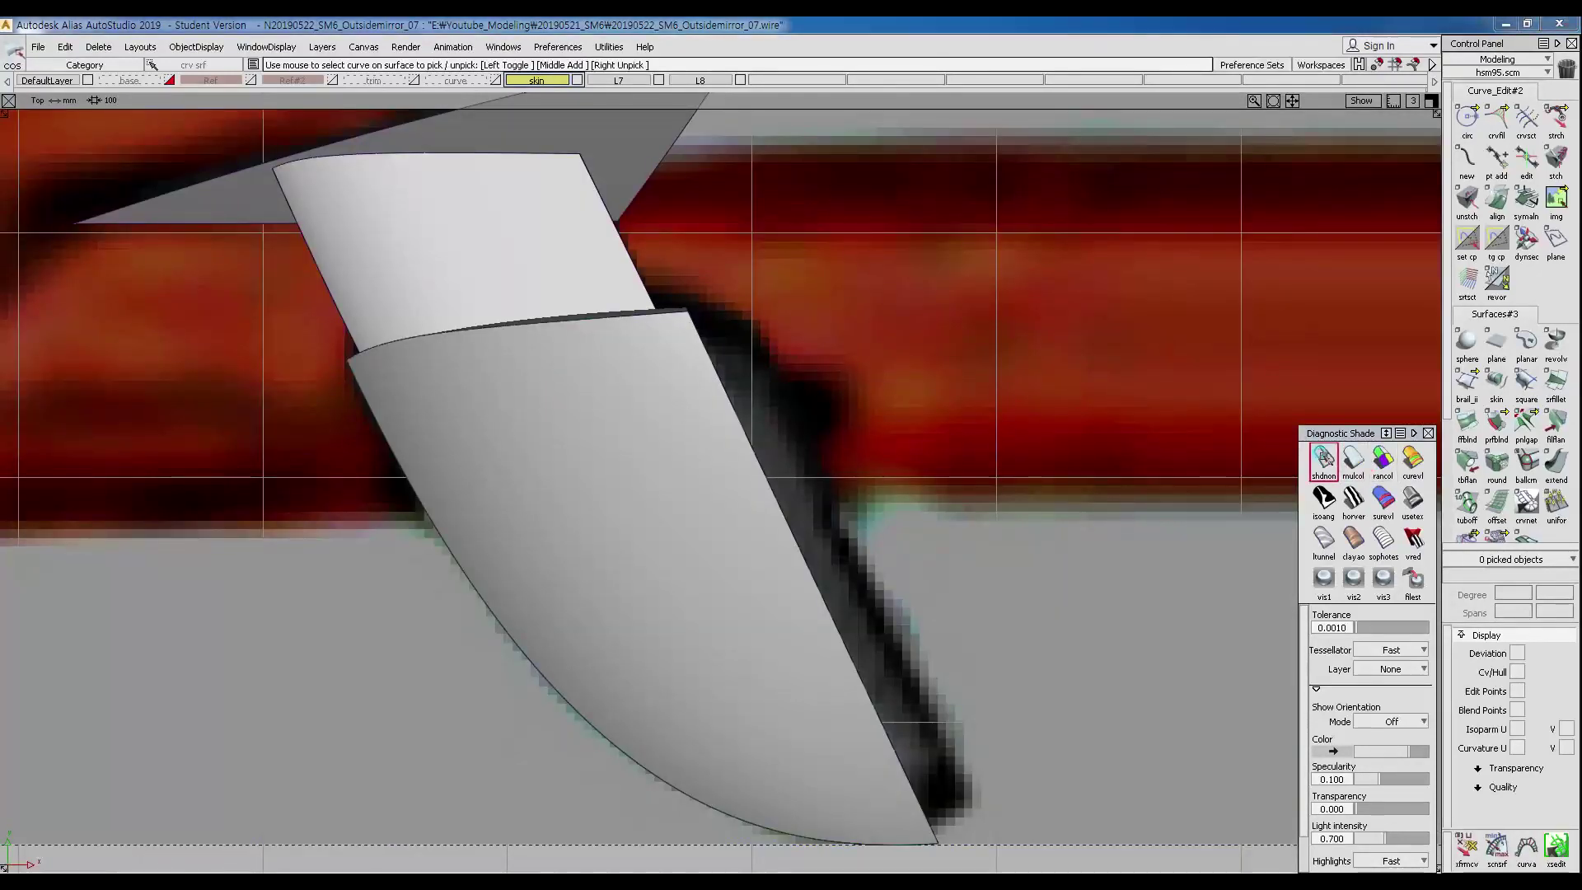
alt+shift+middle_drag(813, 456, 837, 516)
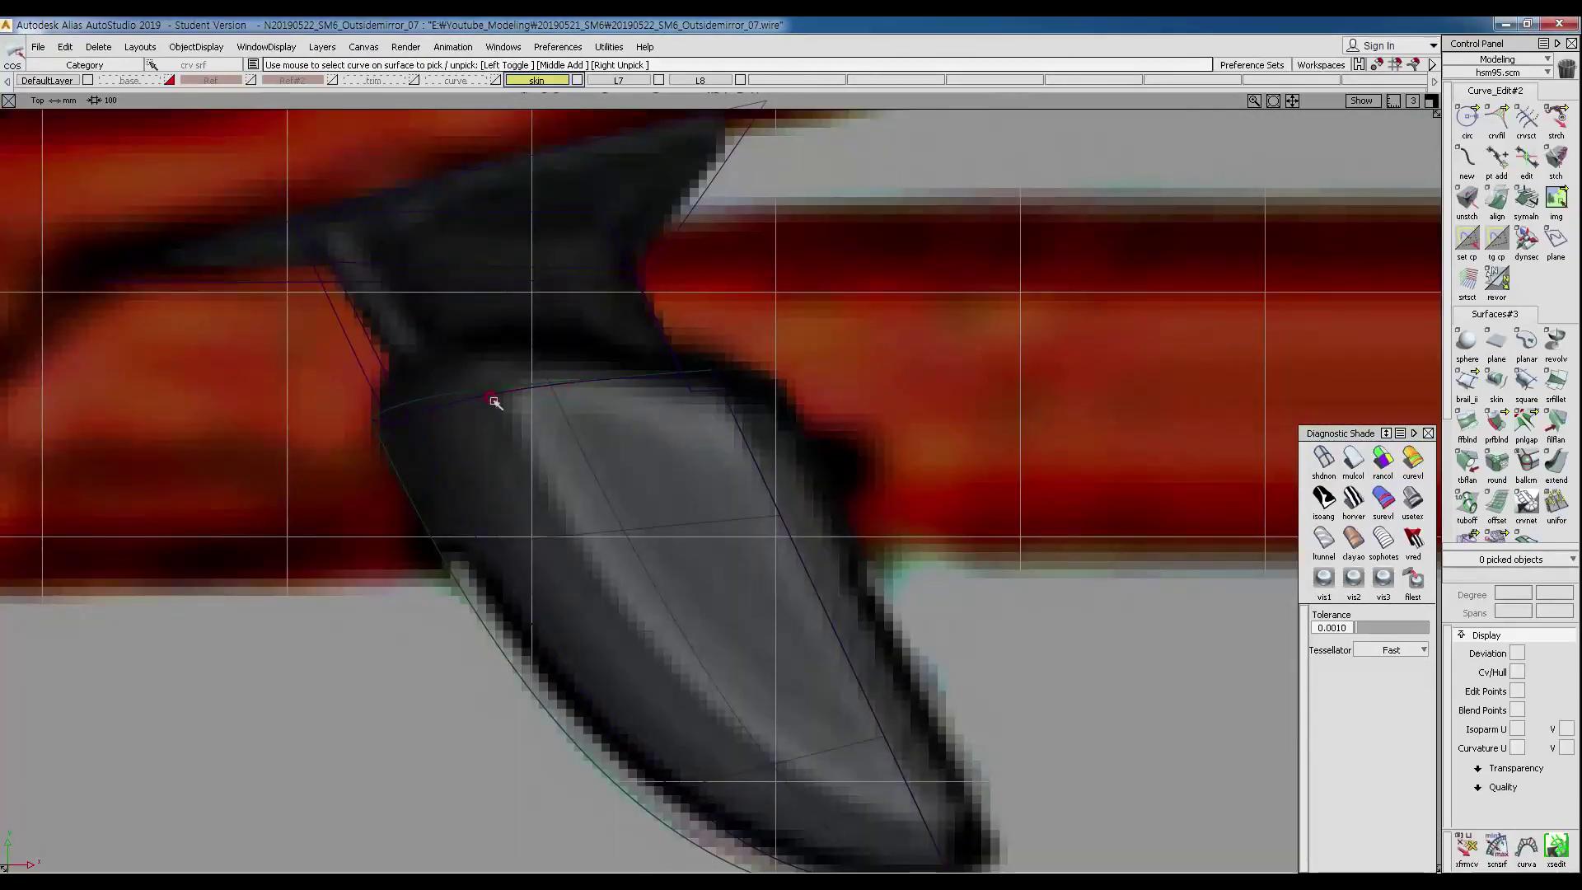
click(1352, 460)
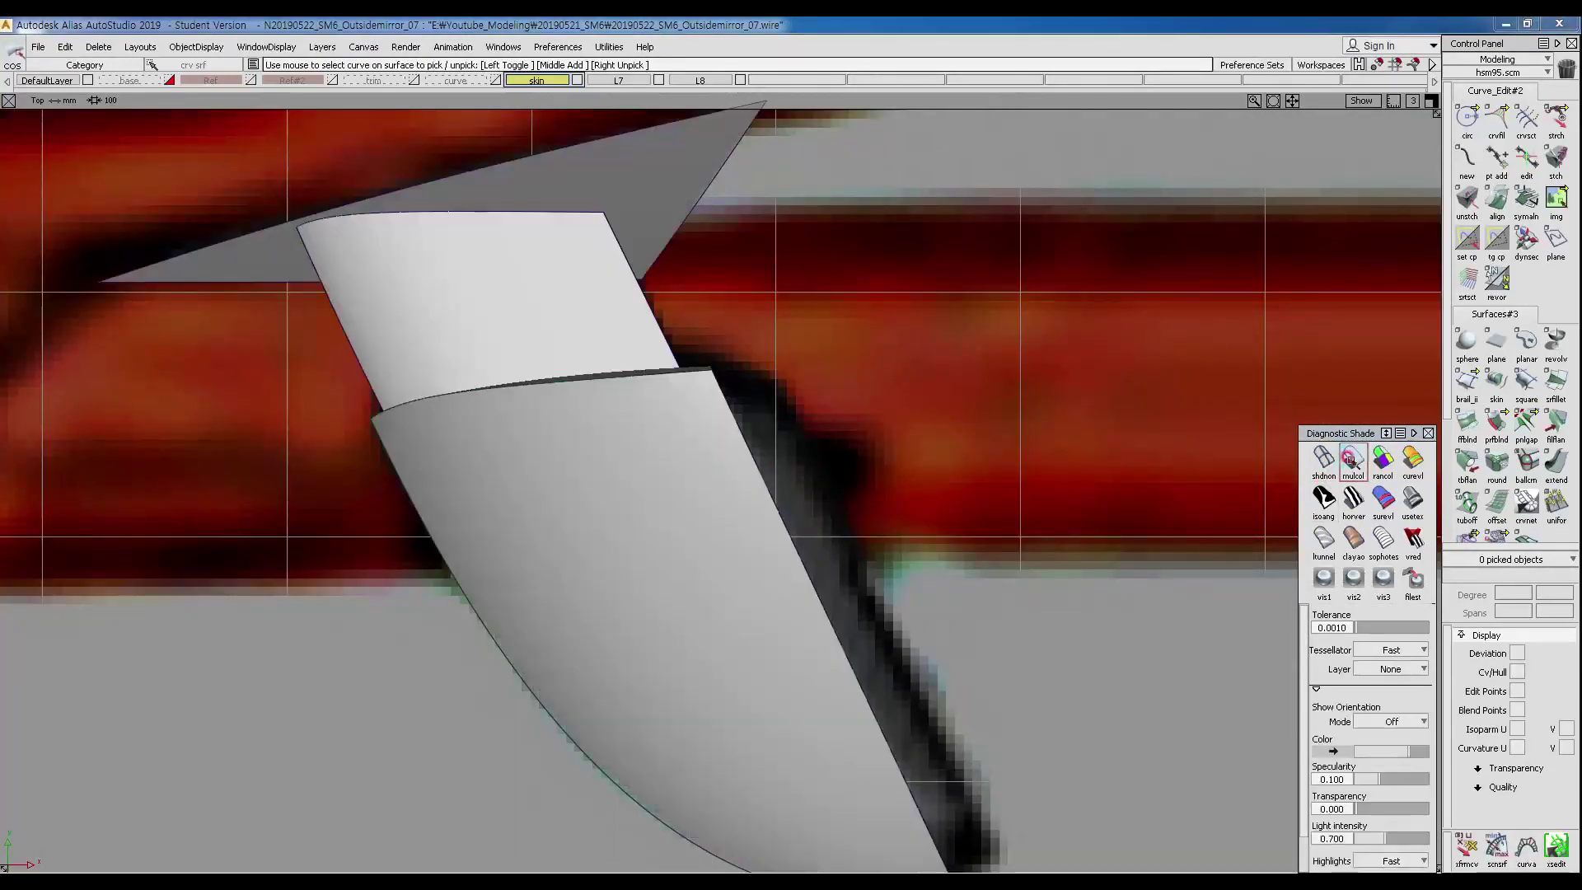
click(1325, 459)
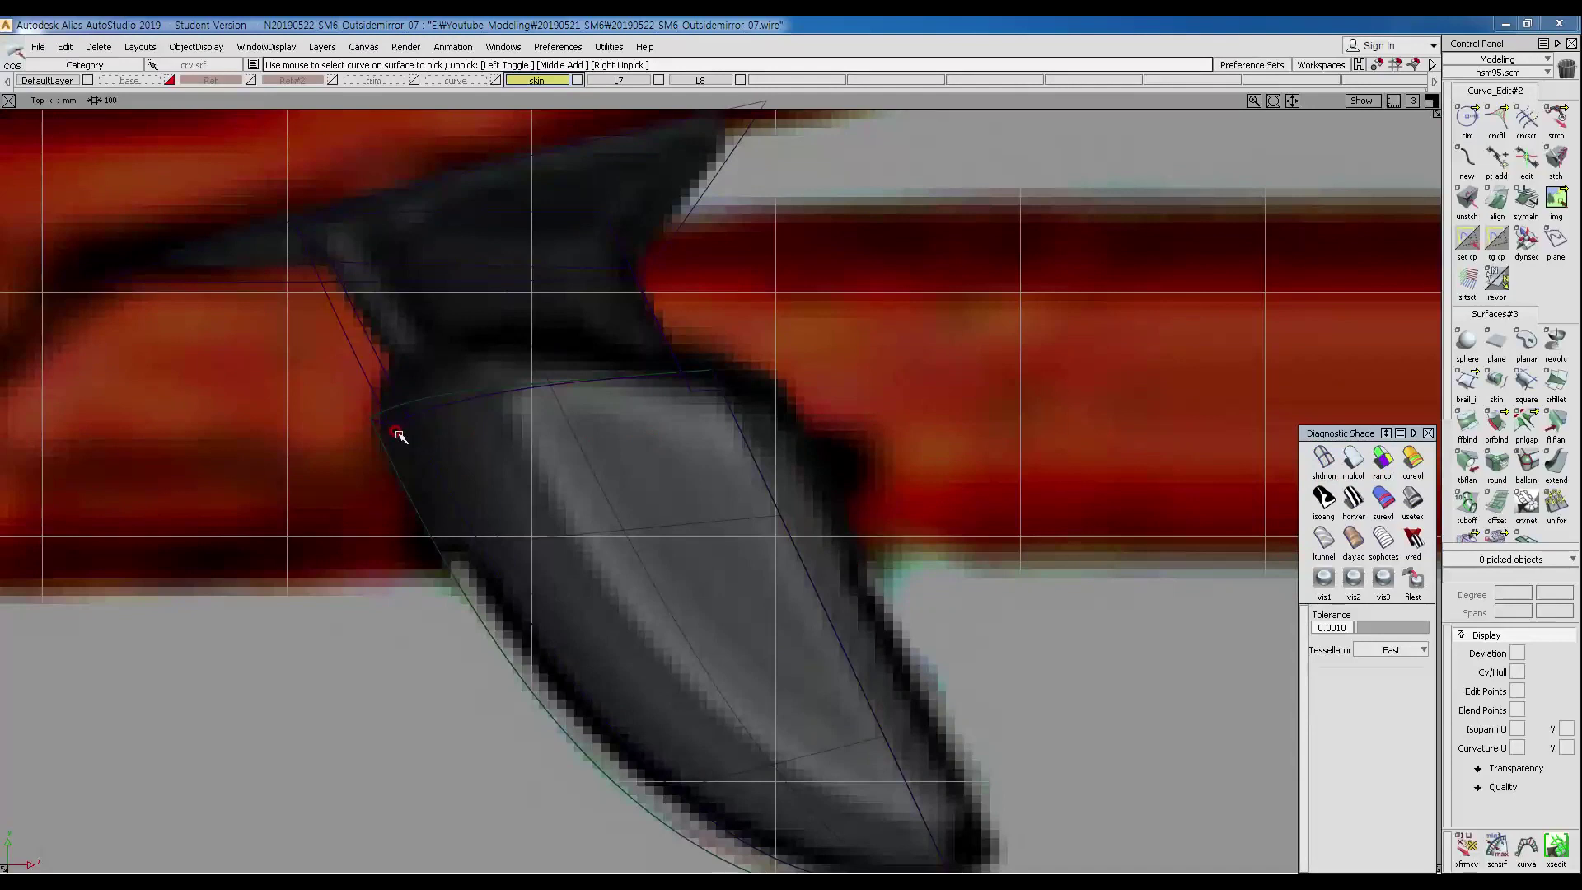
Draw a single-span degree 3 curve across the housing near its foot end, extending past both side edges.
ctrl+shift+drag(507, 443, 353, 459)
click(332, 457)
click(884, 502)
Bow the new curve toward the foot by moving its middle control points, and lower its endpoint on the mirror-glass side.
ctrl+shift+drag(635, 583, 621, 452)
drag(483, 442, 731, 536)
ctrl+shift+right_drag(731, 640, 710, 555)
drag(698, 578, 677, 514)
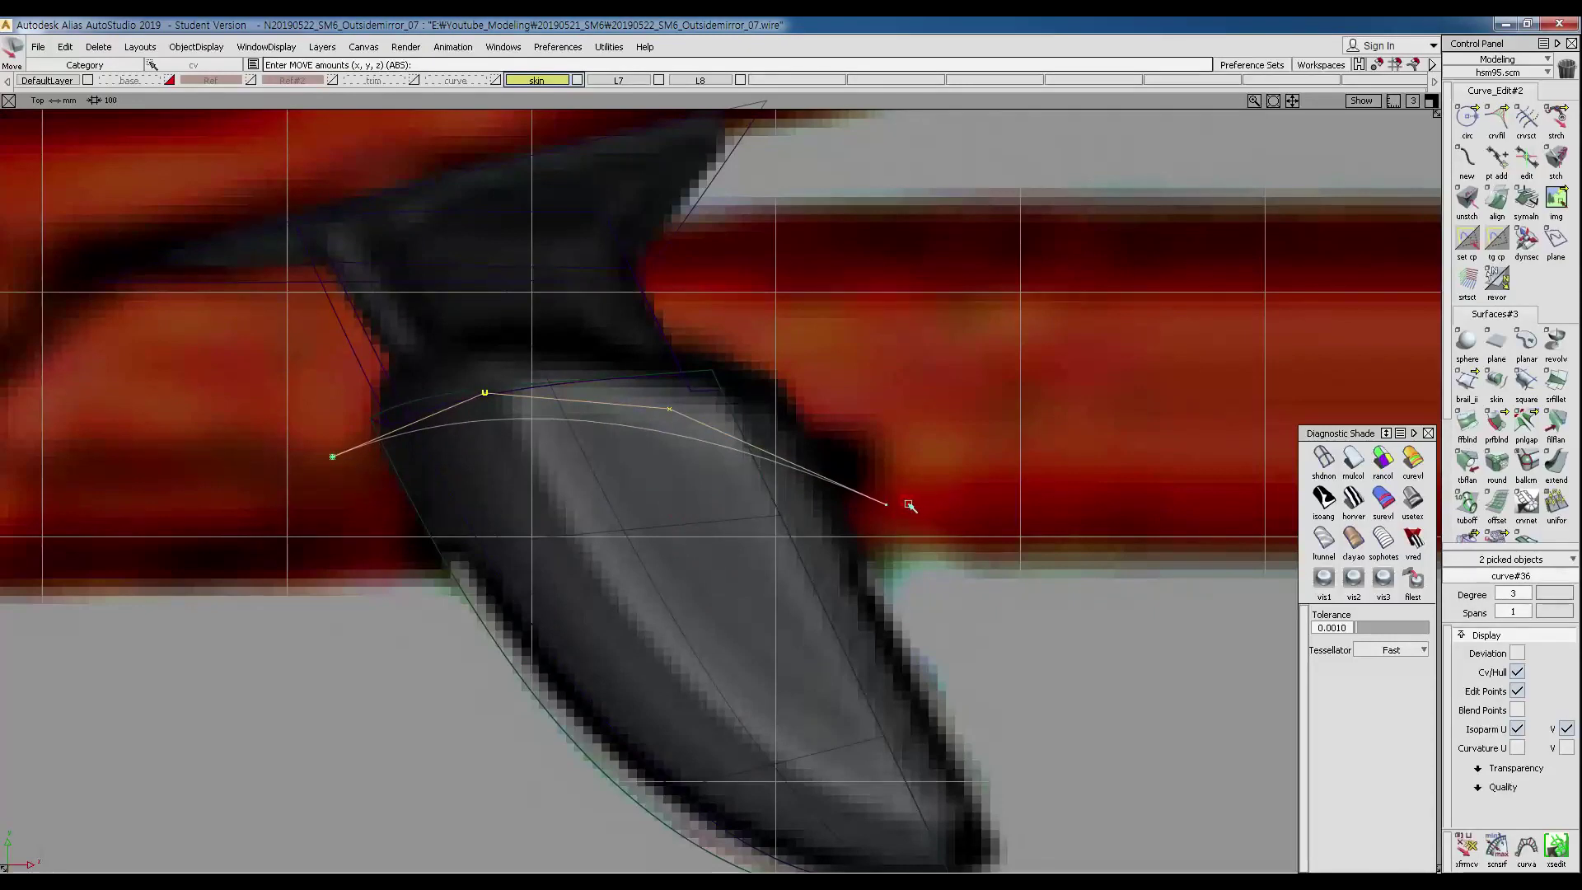
drag(890, 506, 892, 541)
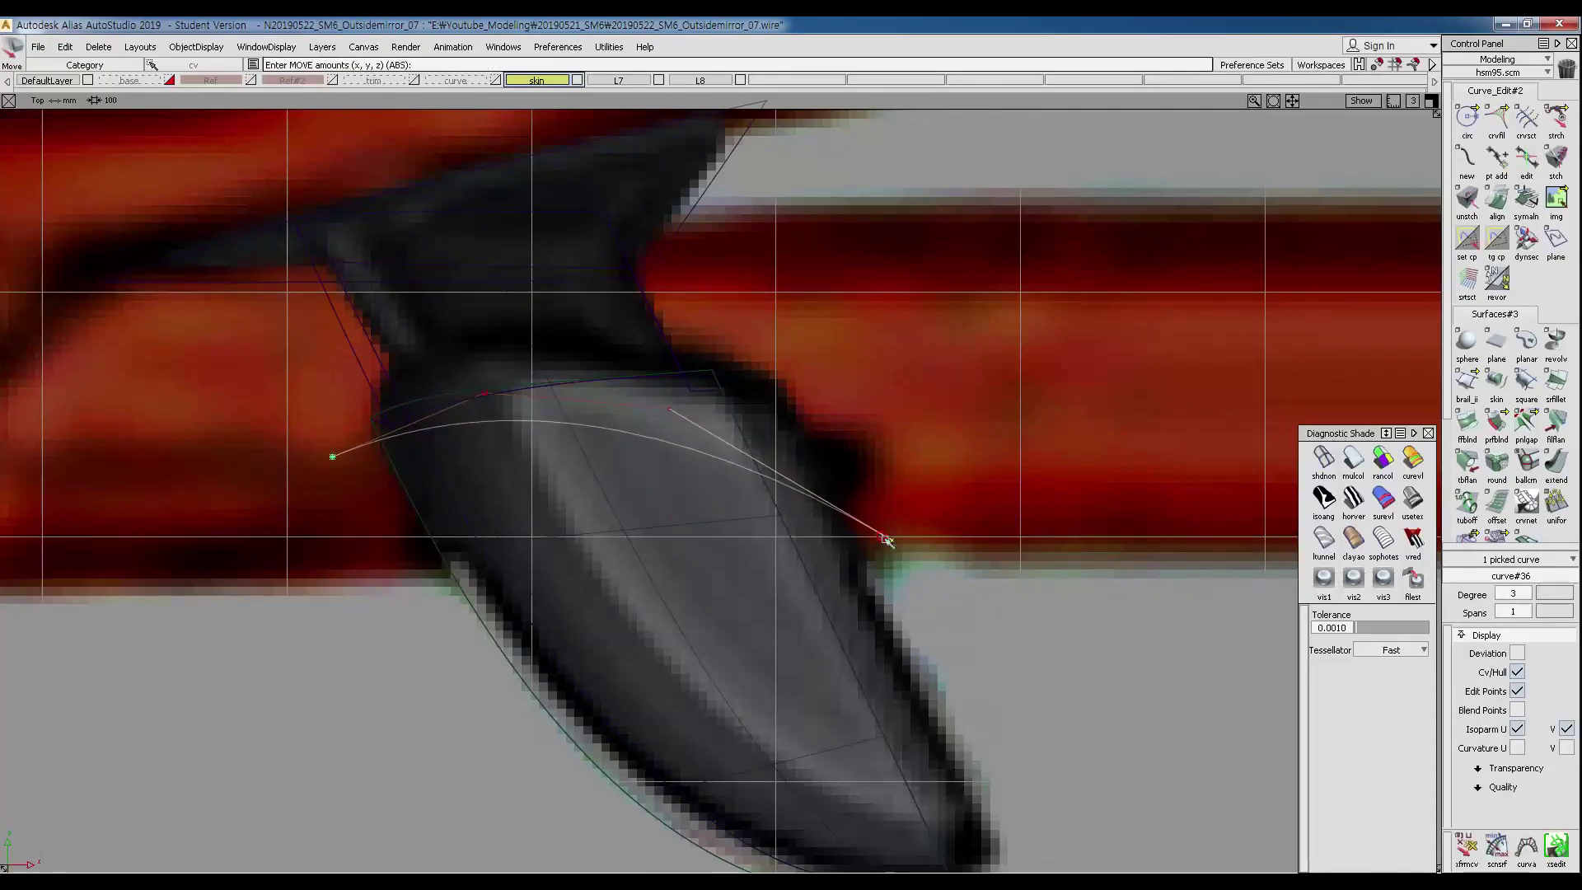
drag(491, 398, 505, 387)
mouse_move(382, 509)
ctrl+shift+mouse_down()
mouse_move(381, 399)
mouse_move(355, 431)
ctrl+shift+mouse_up()
ctrl+shift+click(355, 393)
click(396, 415)
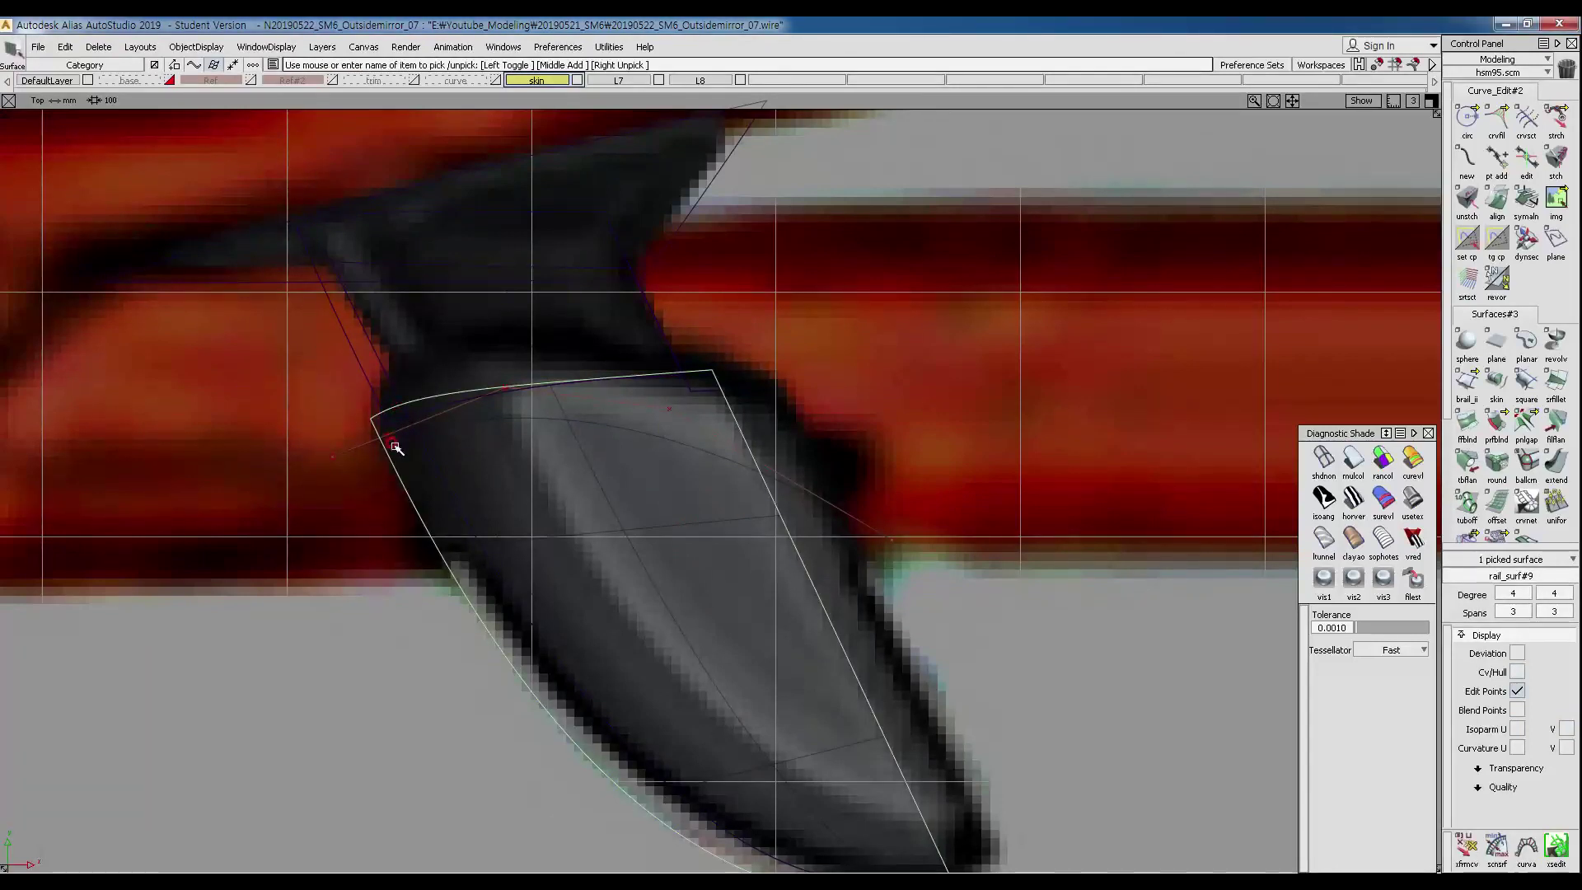
ctrl+shift+drag(396, 419, 422, 432)
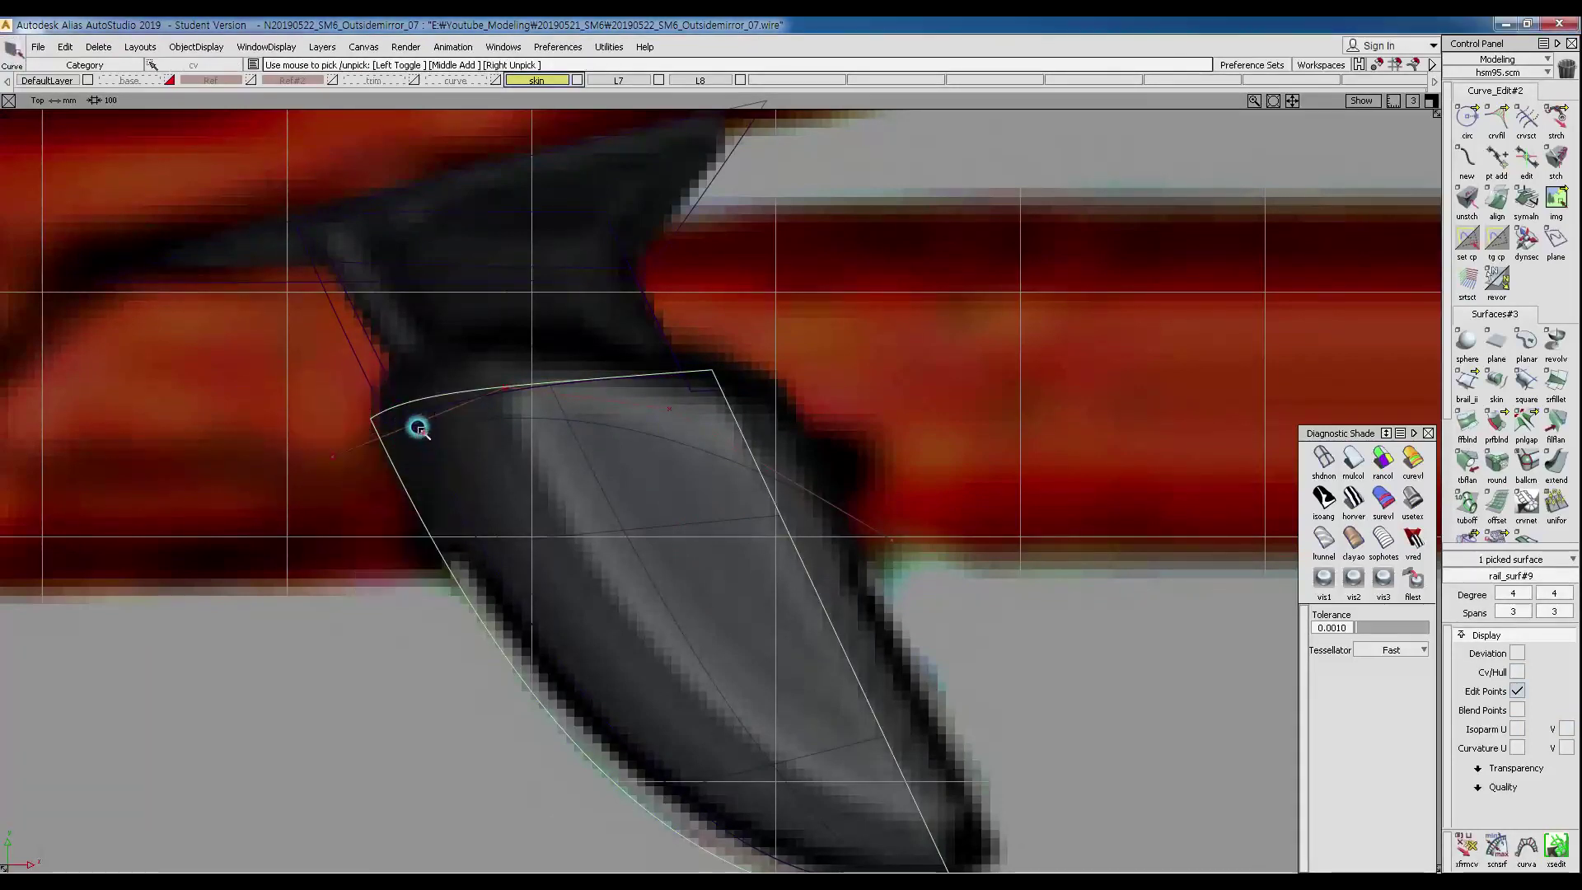
click(429, 446)
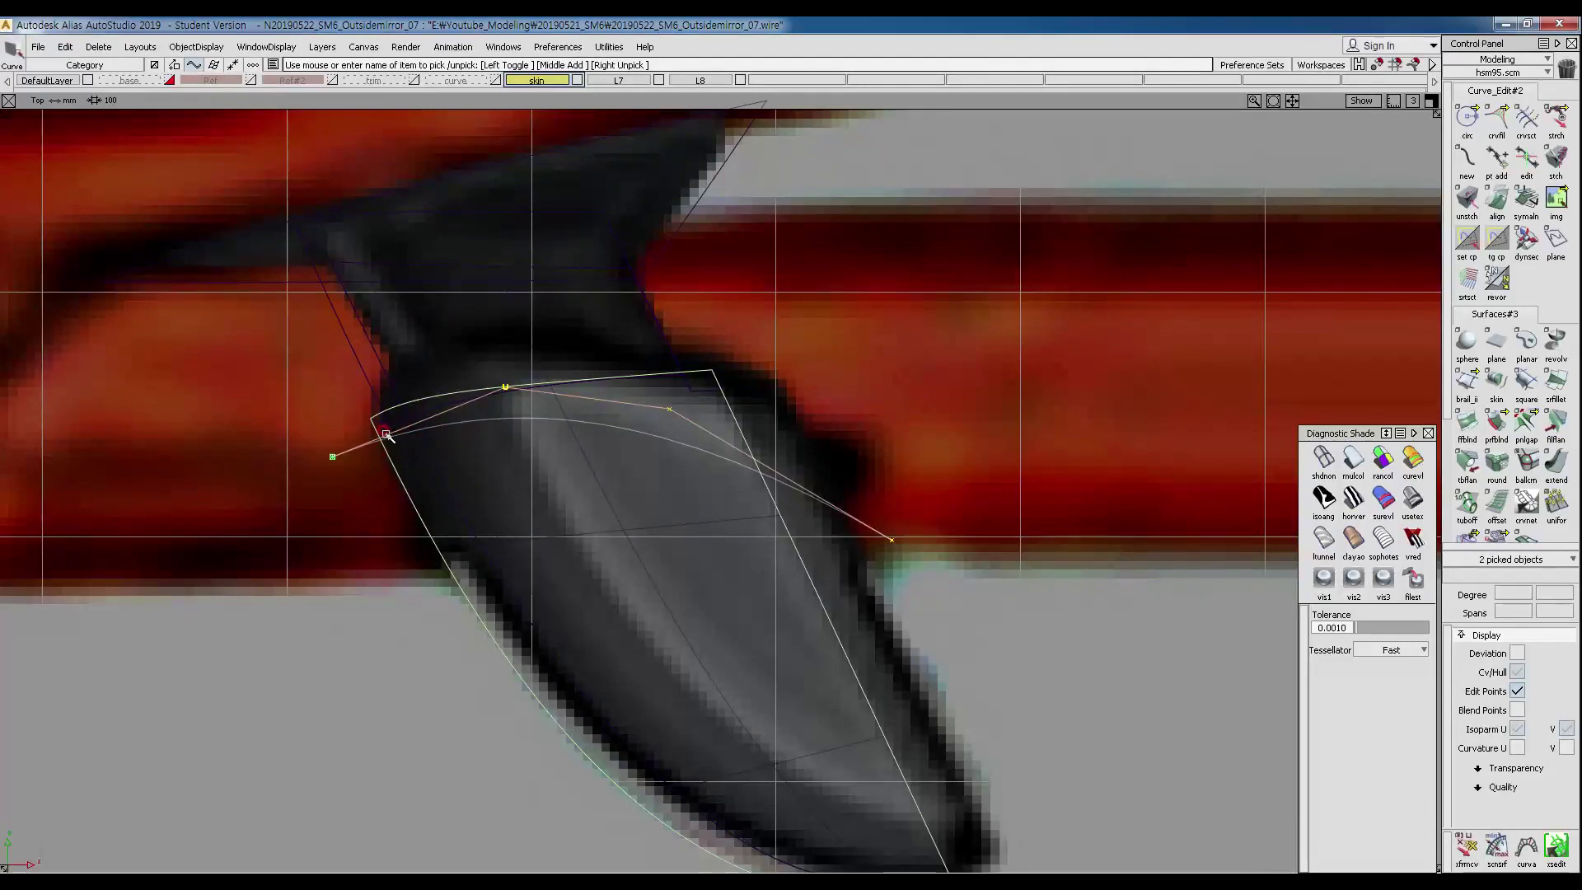
Refine the curve over the housing by moving its outer-side endpoint inward and lowering both middle control points slightly.
ctrl+shift+drag(348, 518, 346, 462)
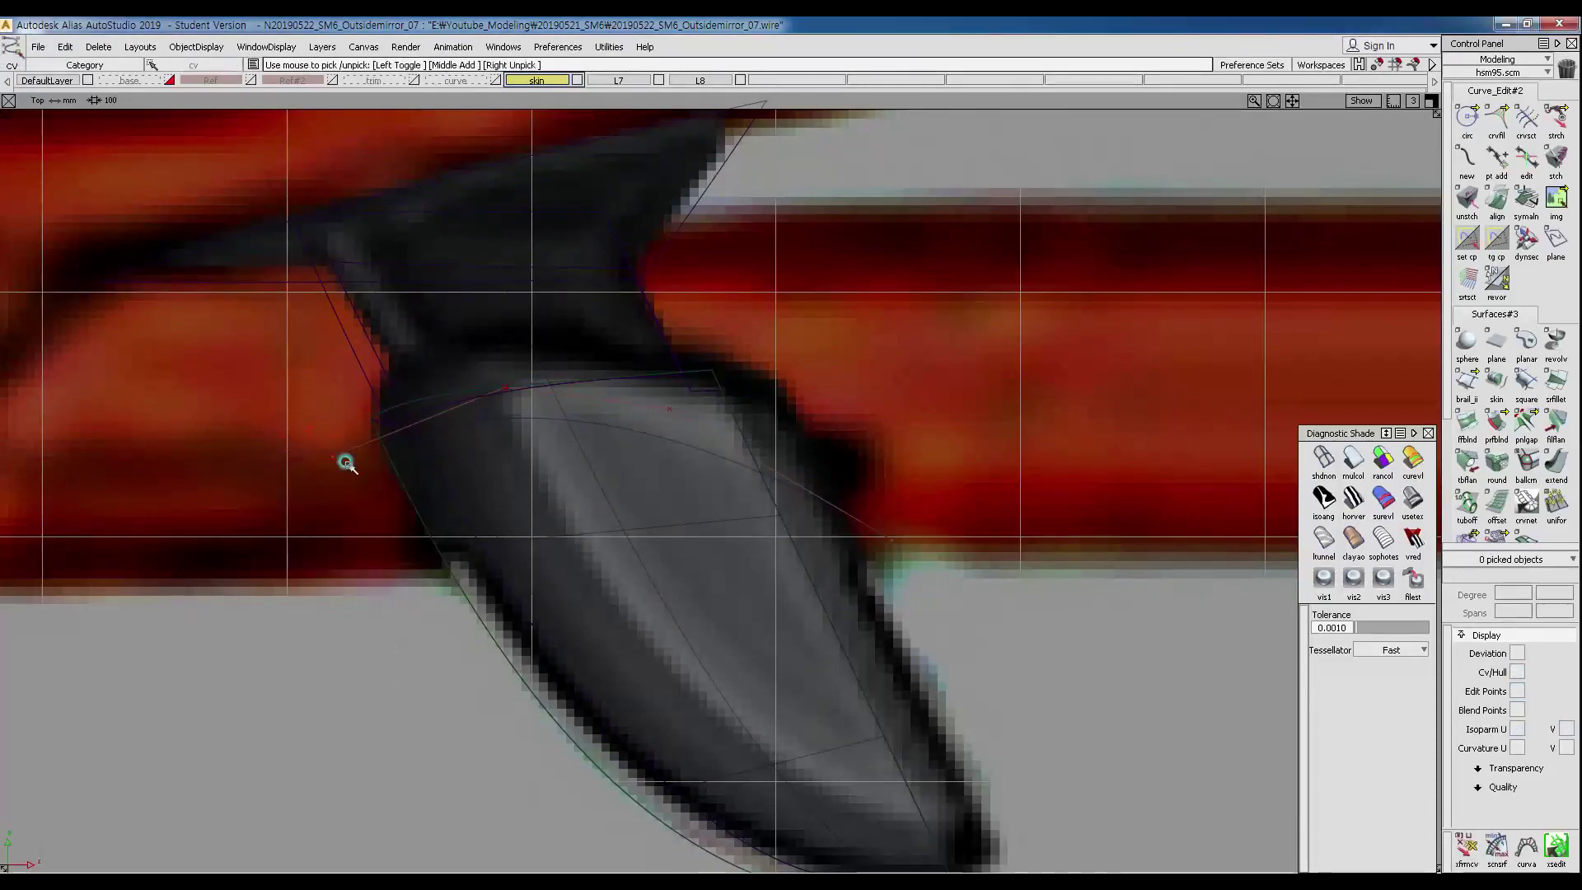
ctrl+shift+middle_drag(382, 517, 376, 505)
drag(360, 504, 381, 517)
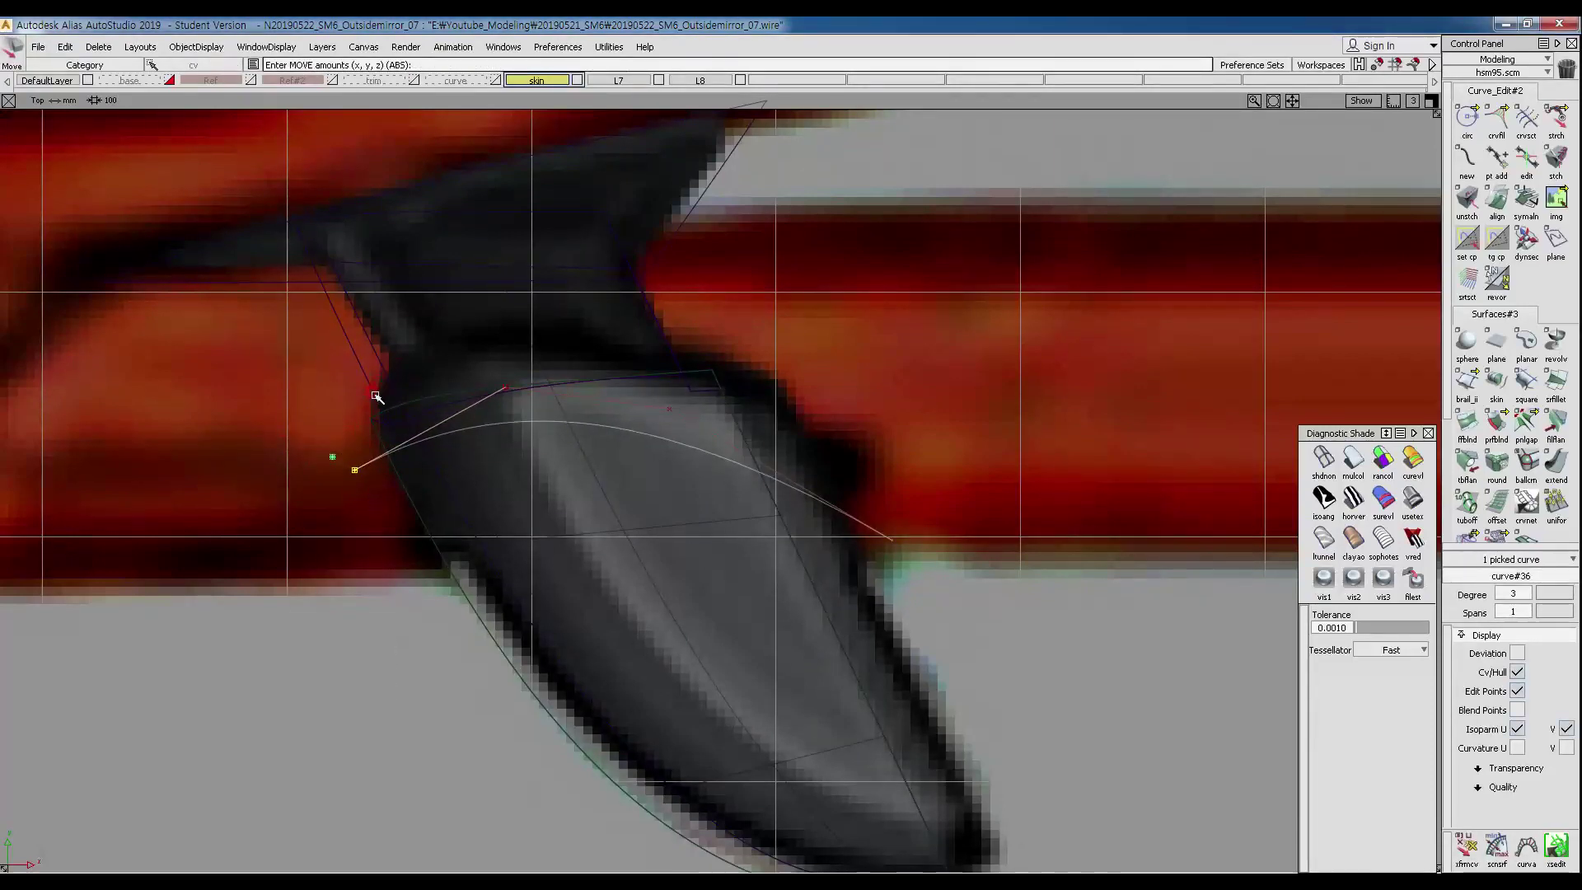
ctrl+shift+drag(501, 476, 566, 420)
ctrl+shift+middle_drag(633, 466, 633, 452)
drag(635, 455, 638, 462)
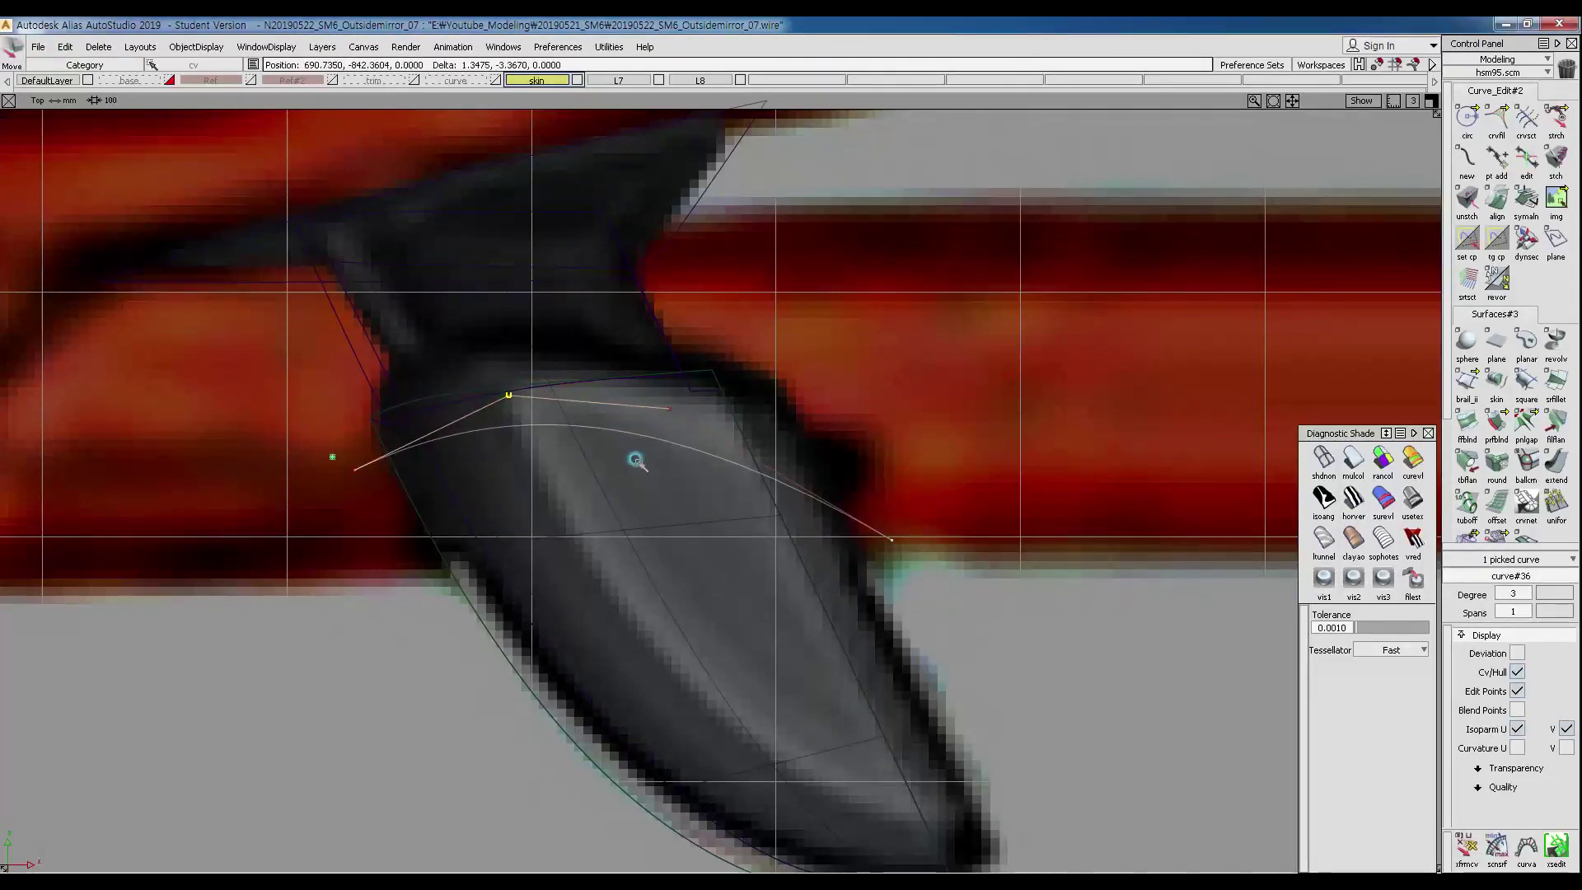
drag(668, 406, 655, 422)
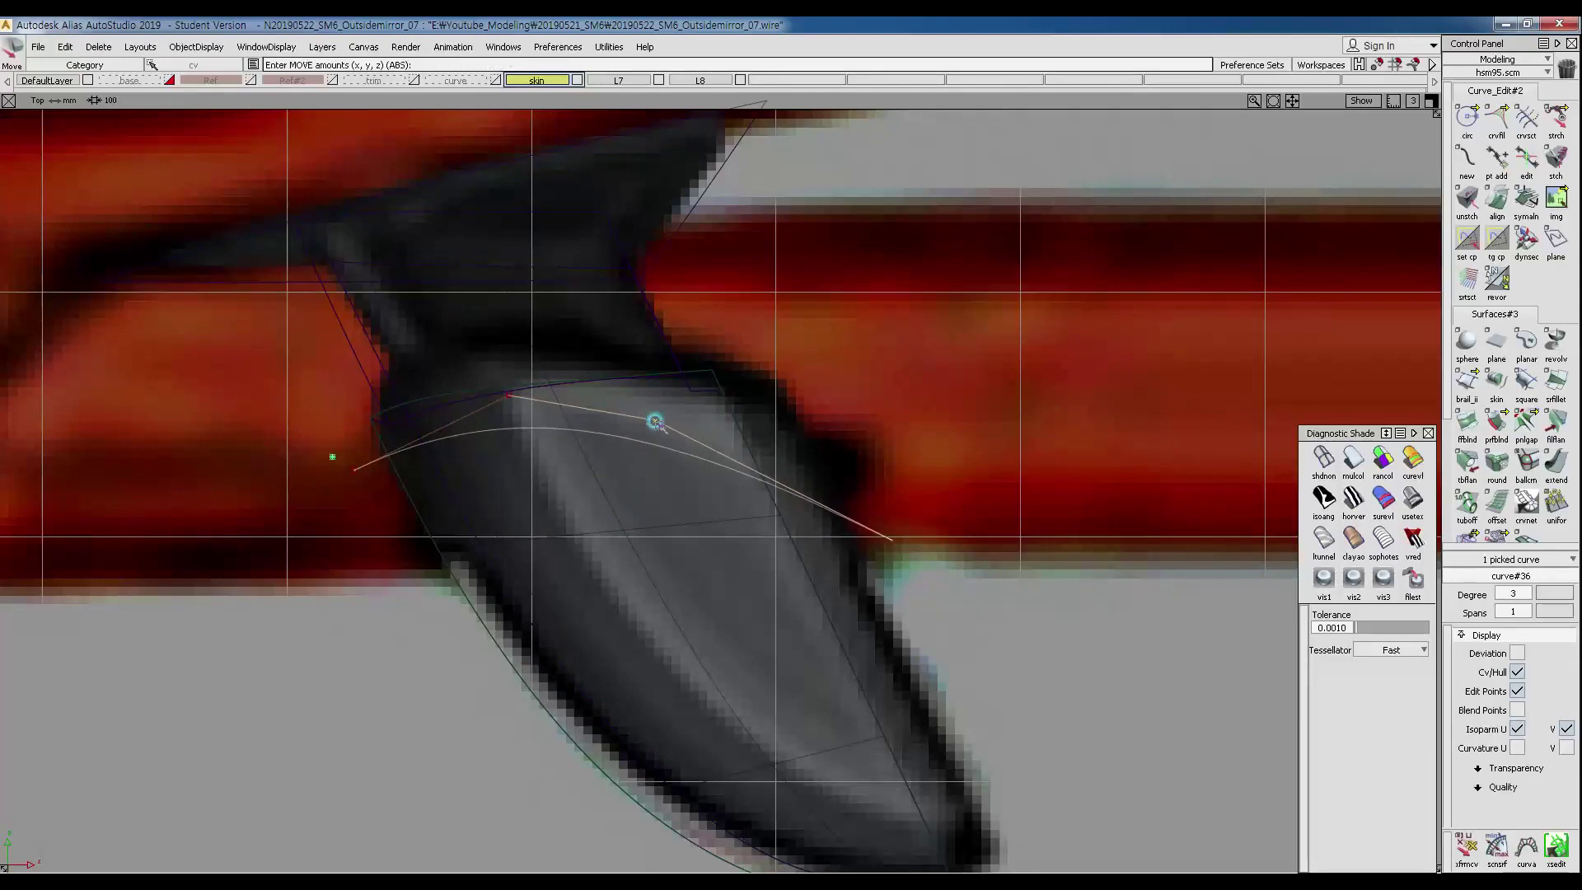
Lower the curve's mirror-glass-side endpoint slightly, and project the curve onto the housing's upper skin surface along the Top view.
drag(887, 541, 883, 568)
mouse_move(531, 584)
ctrl+shift+mouse_down()
mouse_move(486, 458)
mouse_move(537, 492)
ctrl+shift+mouse_up()
click(539, 492)
ctrl+shift+middle_drag(663, 555, 614, 522)
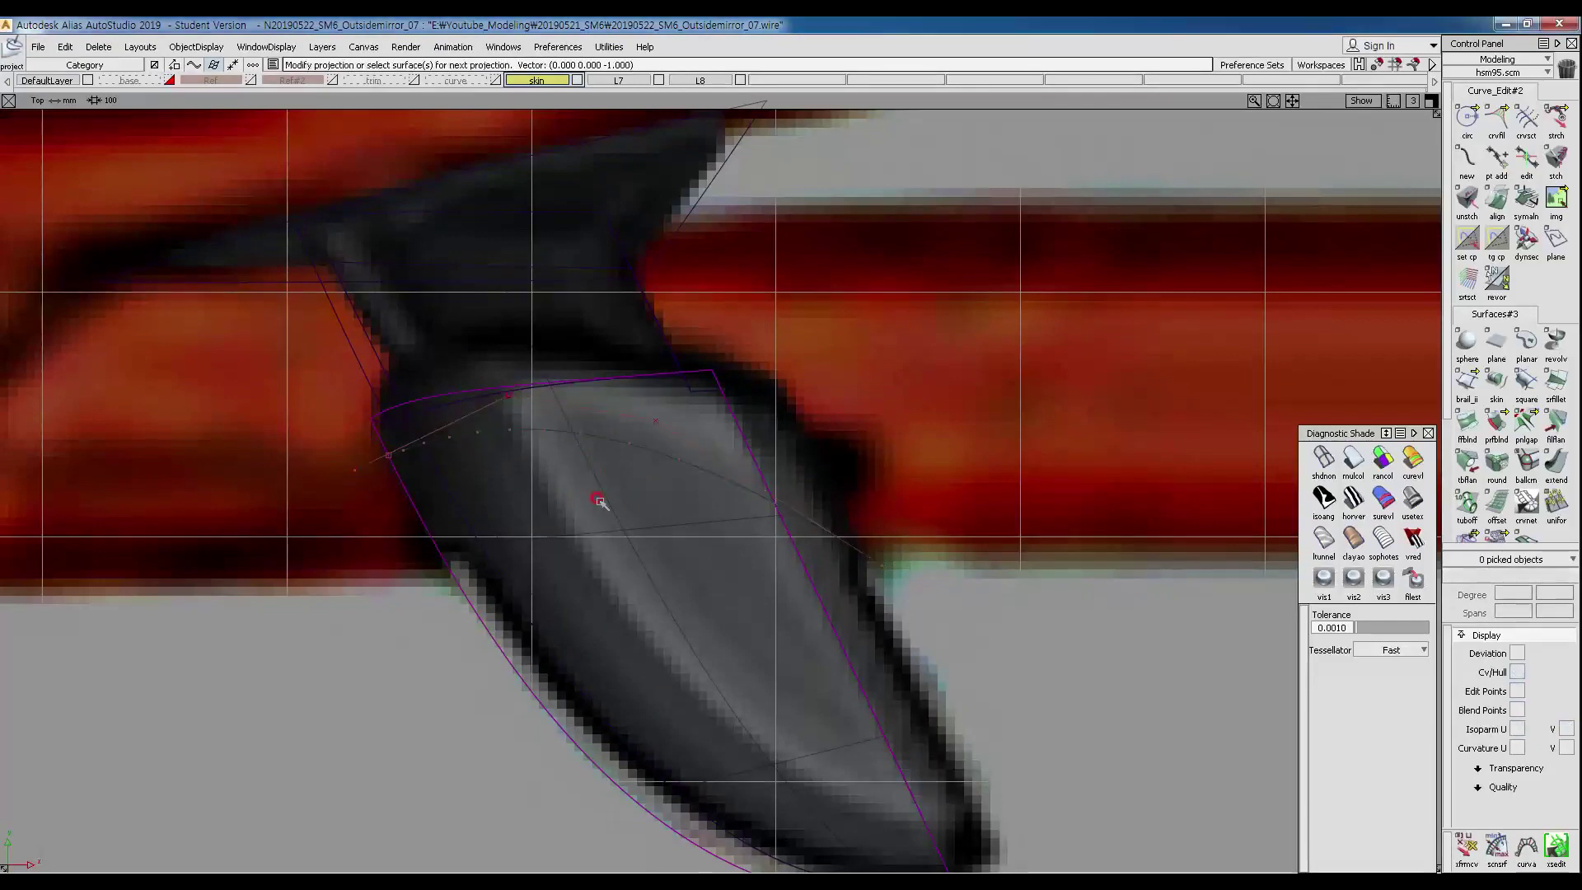
ctrl+shift+drag(605, 494, 544, 349)
ctrl+shift+drag(608, 555, 626, 622)
ctrl+shift+right_drag(586, 517, 636, 536)
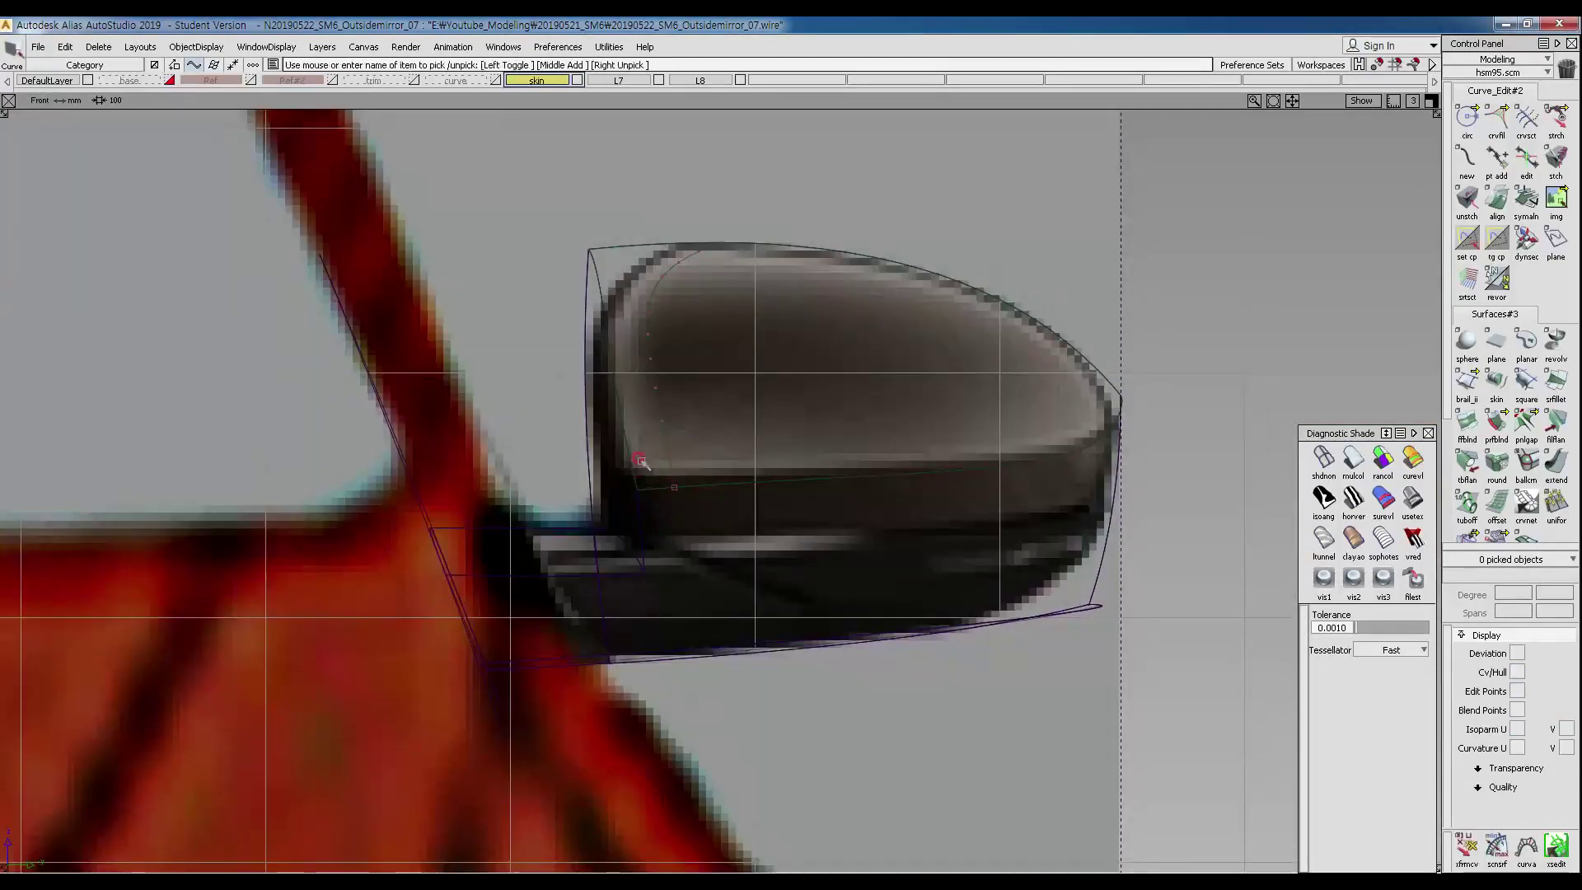
Check the projected line in the Front view and move the source curve's glass-side middle control point slightly away from the foot.
ctrl+shift+drag(700, 350, 646, 289)
click(690, 384)
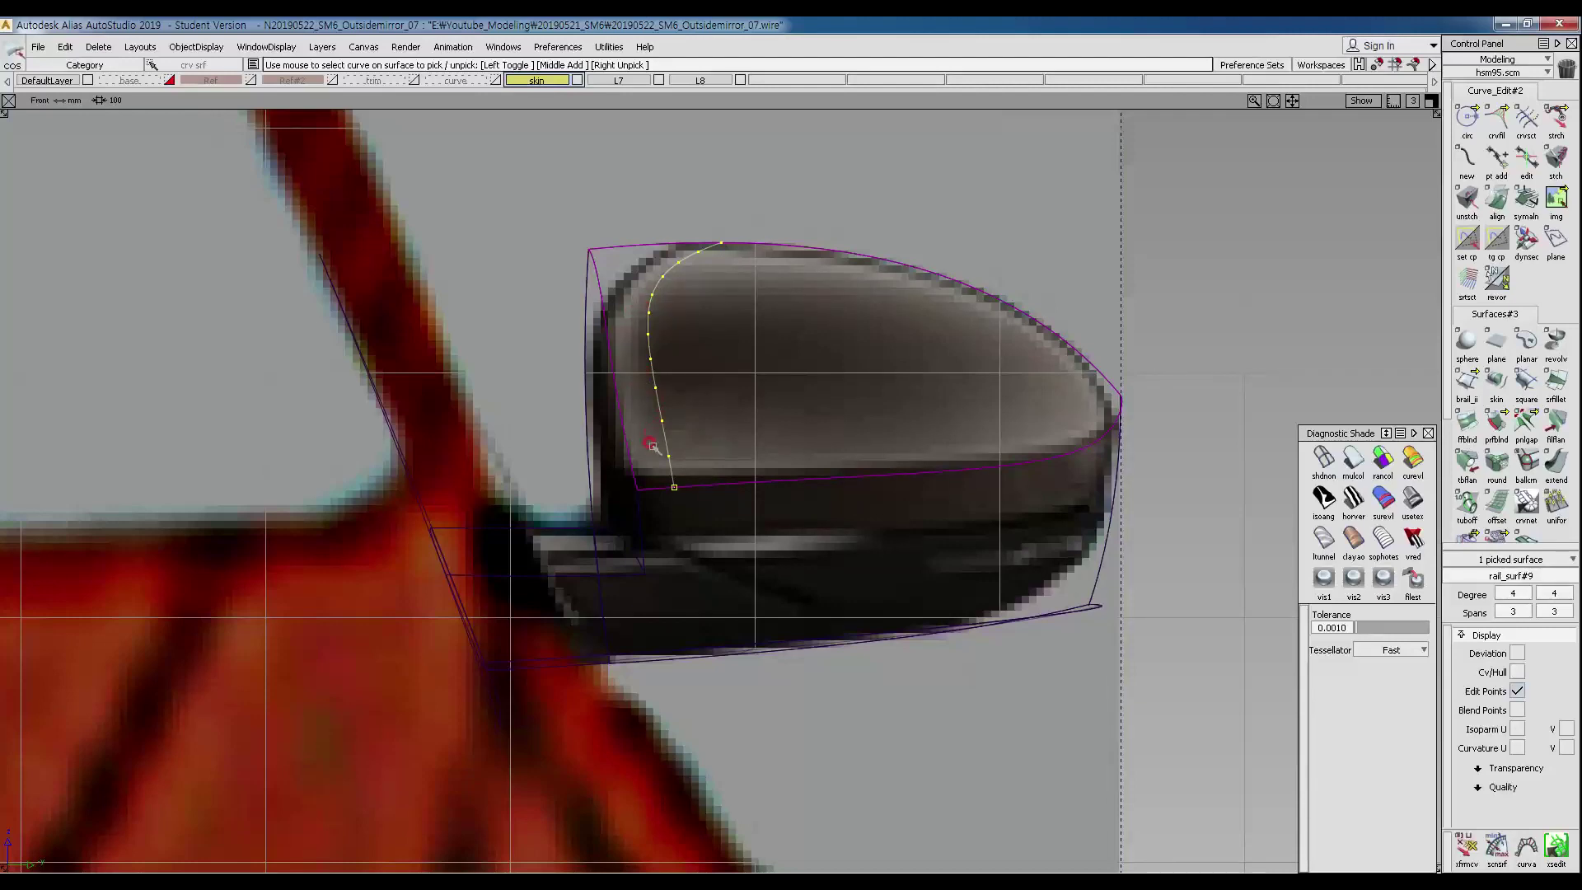
ctrl+shift+right_drag(707, 280, 707, 349)
ctrl+shift+middle_drag(694, 545, 682, 417)
ctrl+shift+middle_drag(569, 388, 676, 402)
click(656, 402)
ctrl+shift+right_drag(773, 420, 810, 441)
ctrl+shift+drag(822, 453, 824, 414)
middle_drag(825, 414, 836, 414)
drag(837, 414, 843, 415)
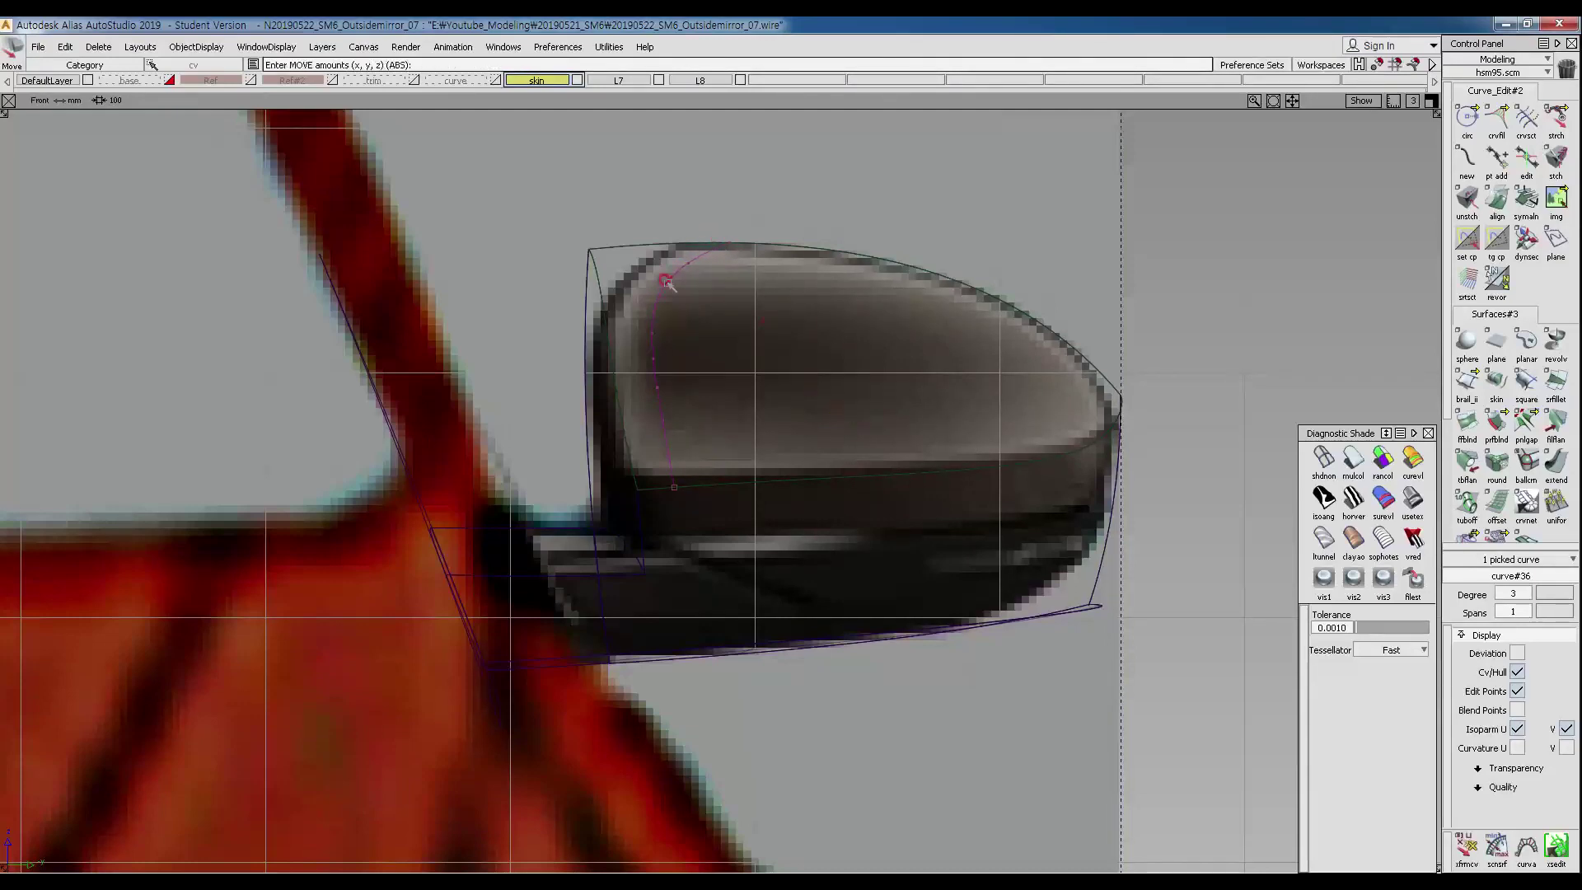
Move the source curve's mirror-glass-side endpoint toward the foot, shifting the projected line's upper end closer to the housing's inner edge.
ctrl+shift+drag(711, 251, 683, 248)
ctrl+shift+right_drag(714, 260, 713, 332)
ctrl+shift+drag(873, 651, 866, 557)
ctrl+shift+right_drag(780, 400, 816, 424)
ctrl+shift+middle_drag(853, 594, 852, 475)
middle_drag(859, 476, 826, 486)
scroll(774, 424, down, 3)
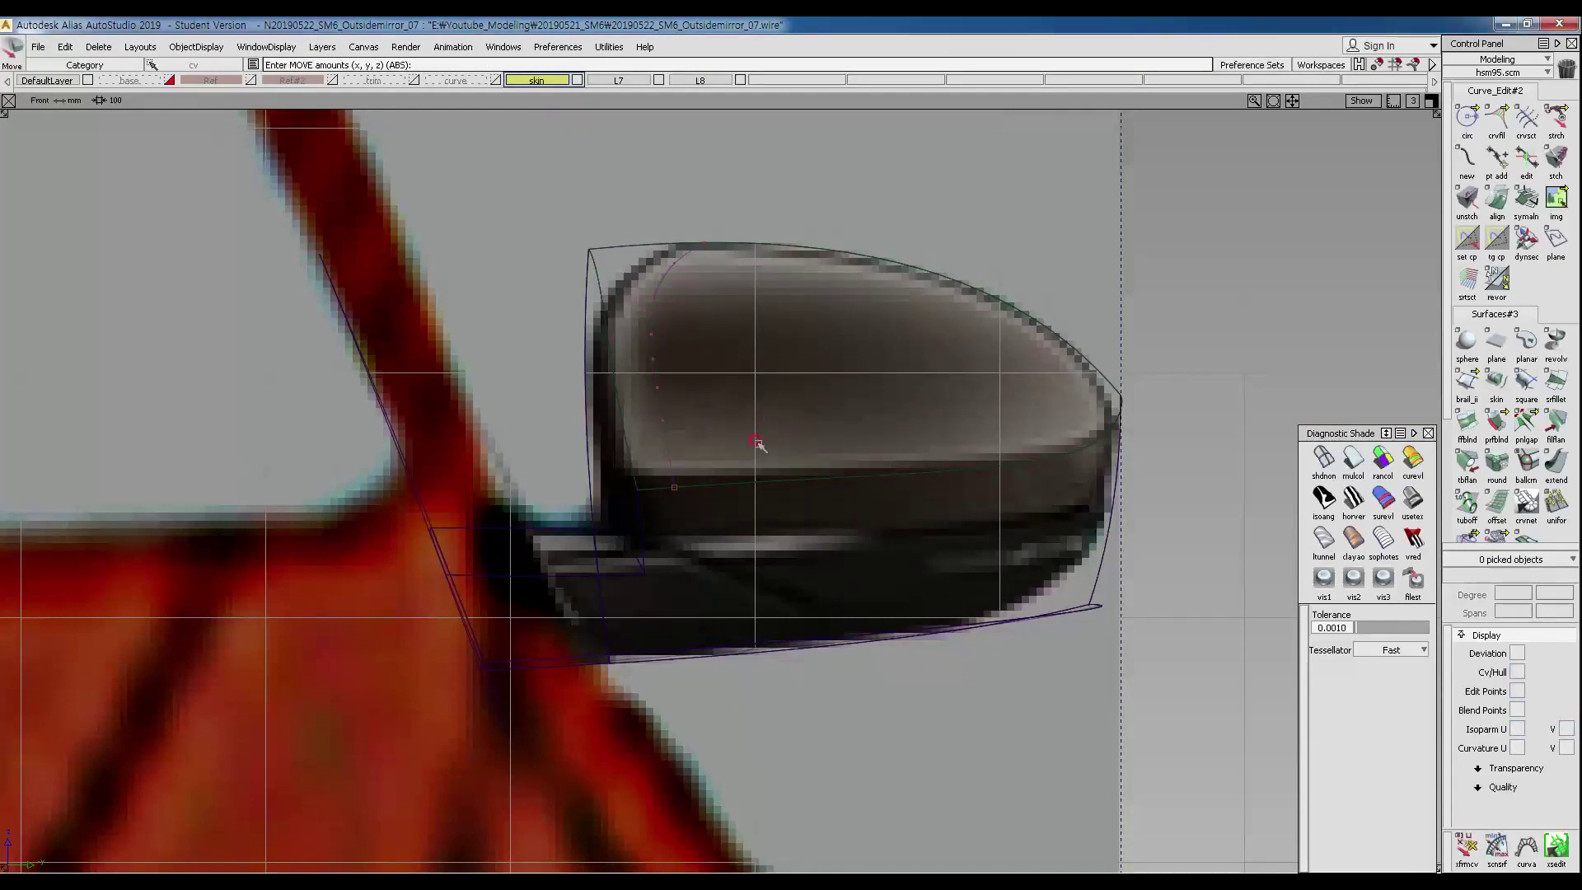
Draw a degree 3 curve in the Left view, rising from the housing's lower front corner to beyond the inner end surface's rear edge.
ctrl+shift+right_drag(752, 445, 731, 399)
alt+shift+drag(731, 399, 583, 318)
alt+shift+drag(576, 555, 361, 383)
ctrl+shift+right_drag(610, 476, 618, 303)
ctrl+shift+right_drag(548, 392, 692, 374)
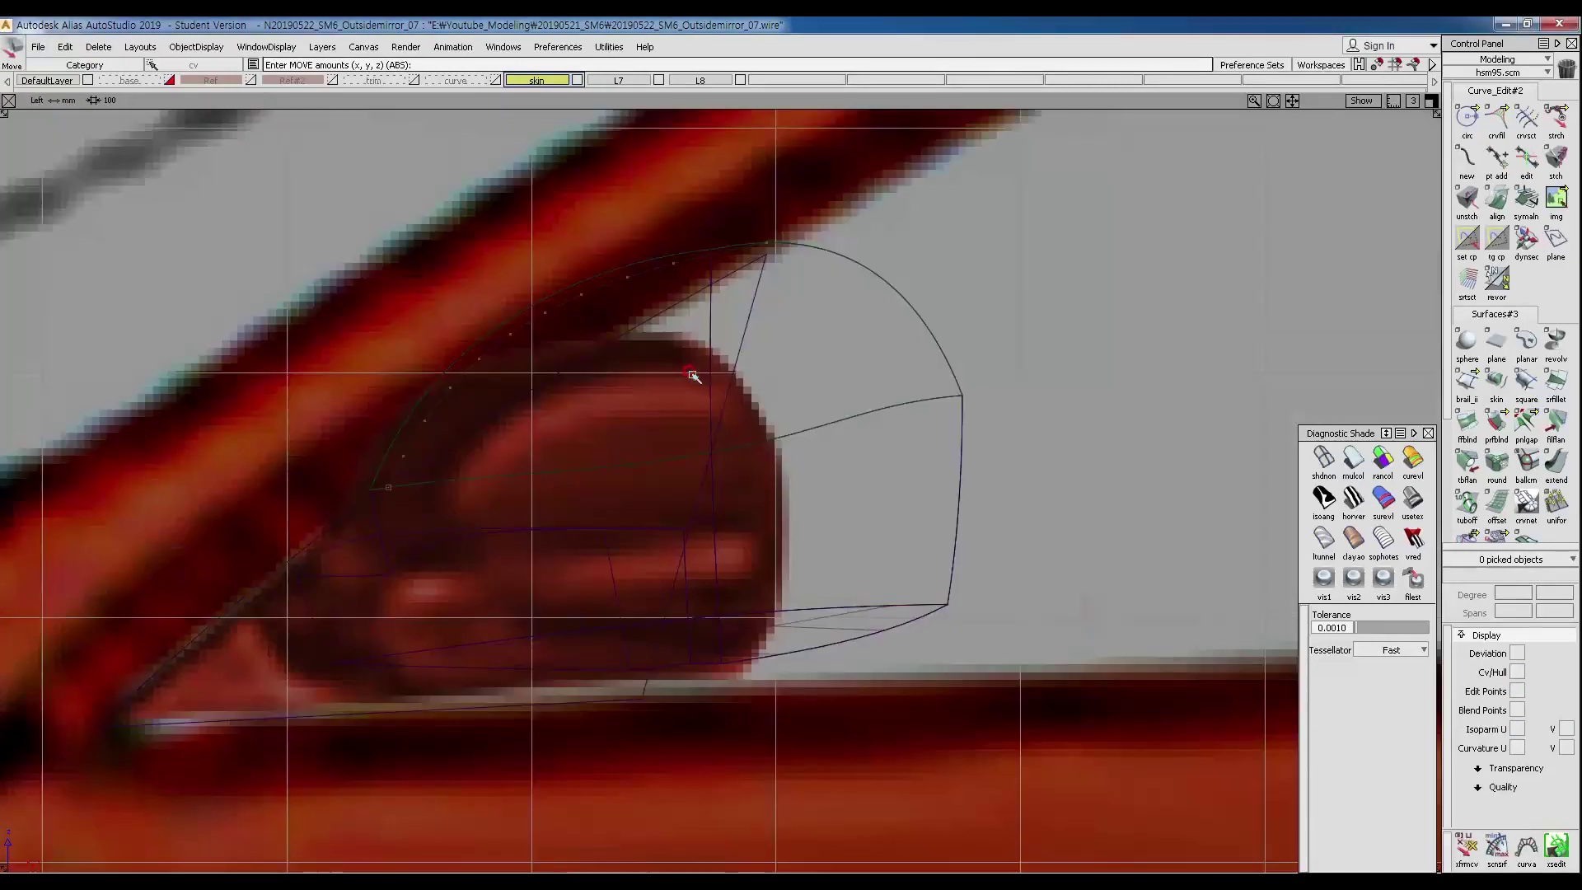
alt+shift+middle_drag(616, 358, 699, 382)
ctrl+shift+drag(653, 461, 610, 462)
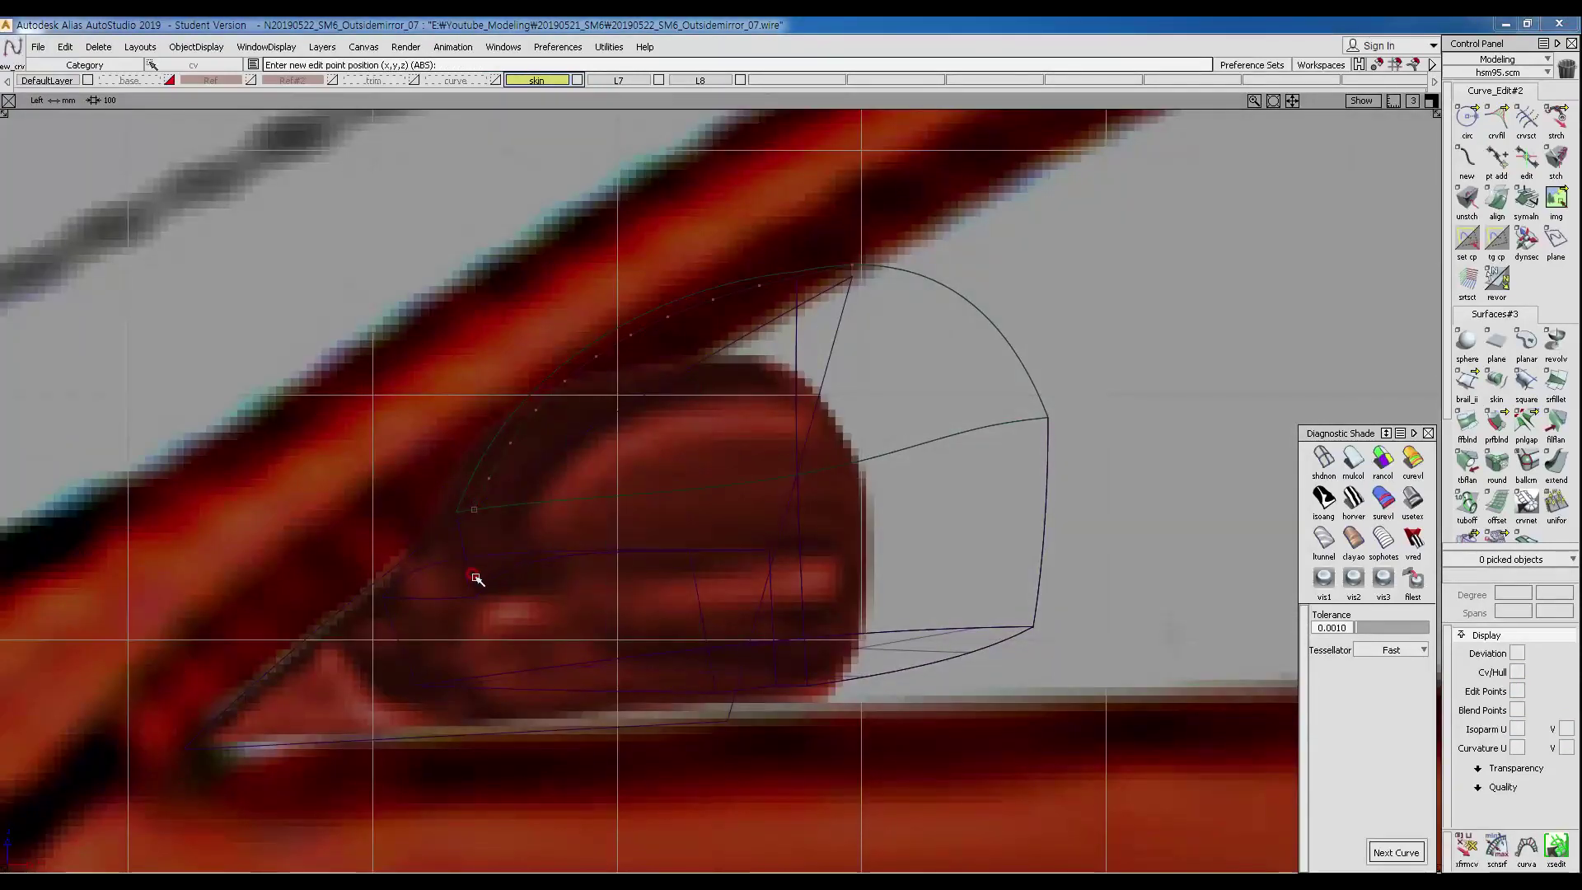
click(441, 593)
click(640, 392)
click(876, 300)
Bow the new Left view curve outward by pulling both middle control points toward the housing's upper front edge.
ctrl+shift+drag(876, 300, 849, 311)
drag(563, 467, 644, 516)
drag(702, 368, 798, 380)
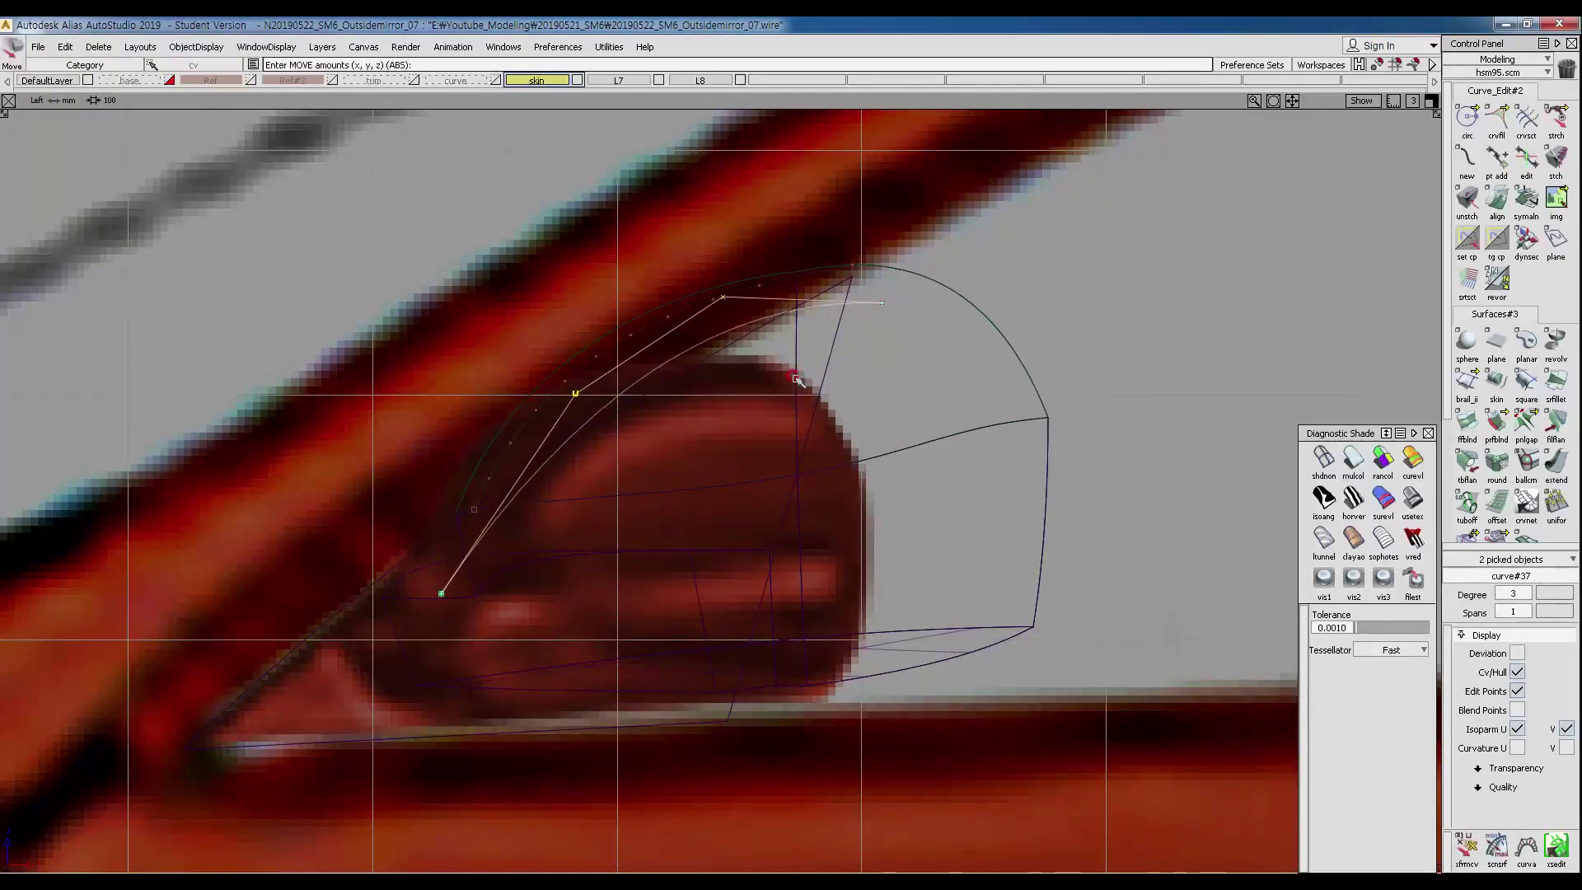
drag(729, 301, 646, 335)
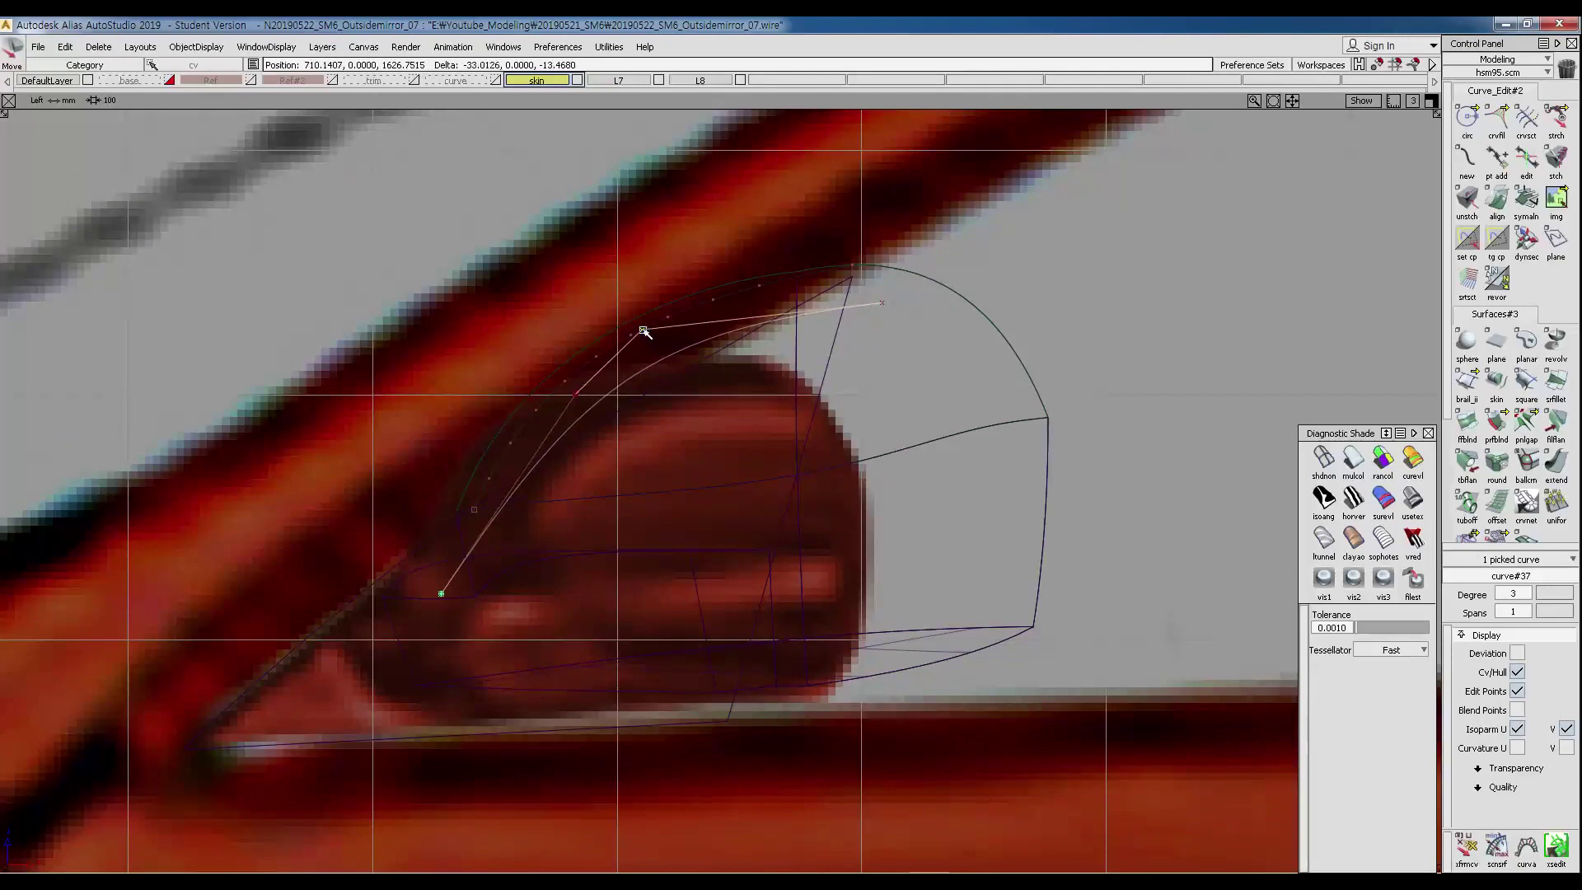
drag(587, 388, 551, 375)
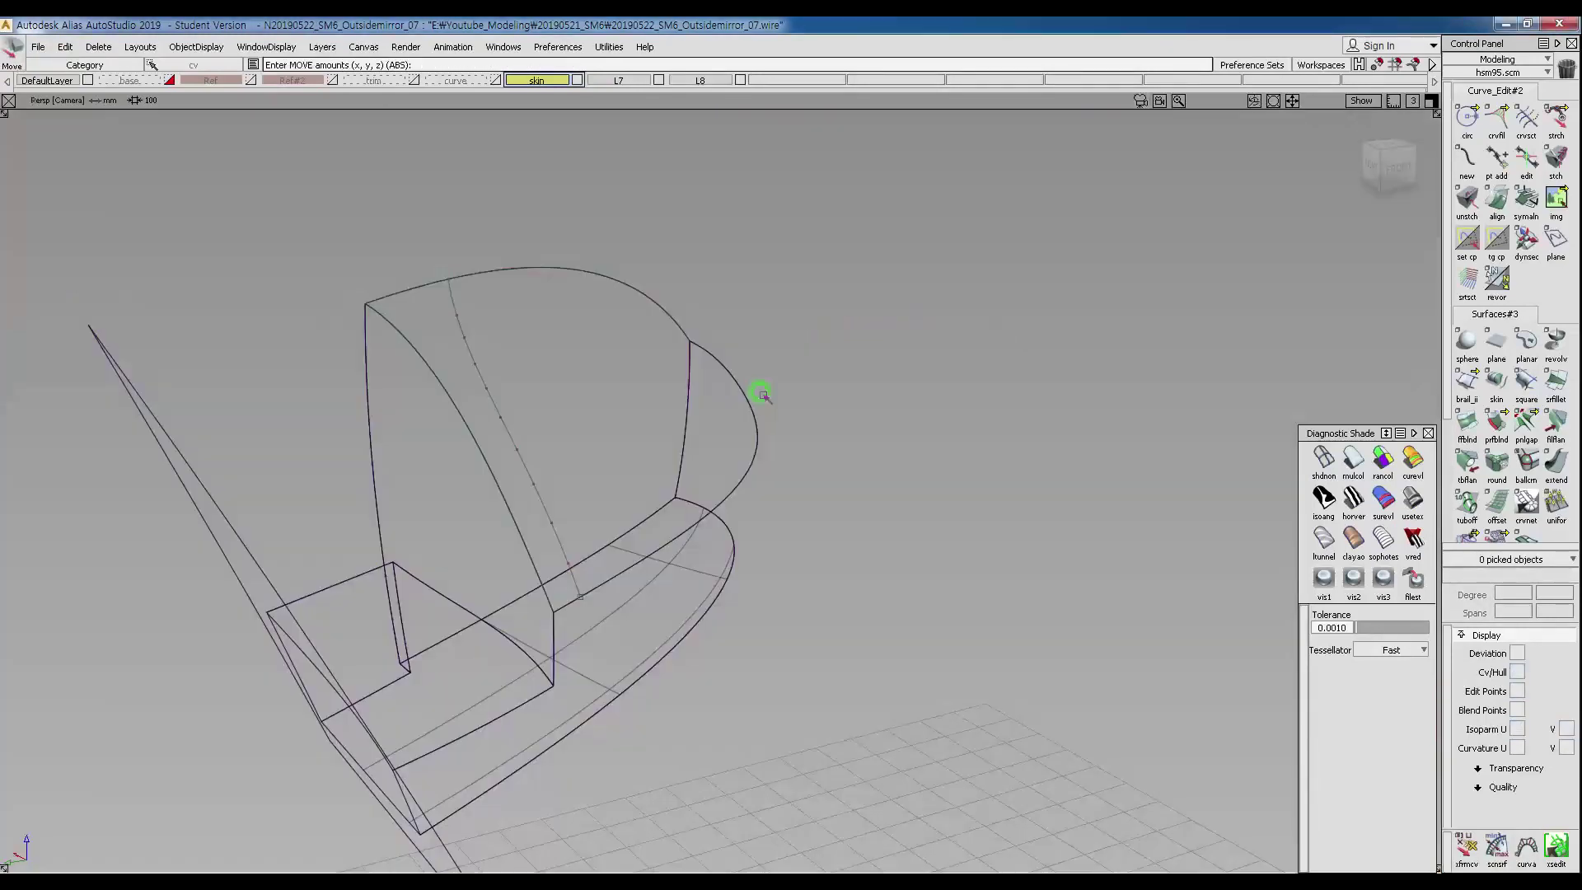
Project the new curve onto the housing's inner end surface along the Left view direction.
alt+shift+drag(759, 396, 378, 459)
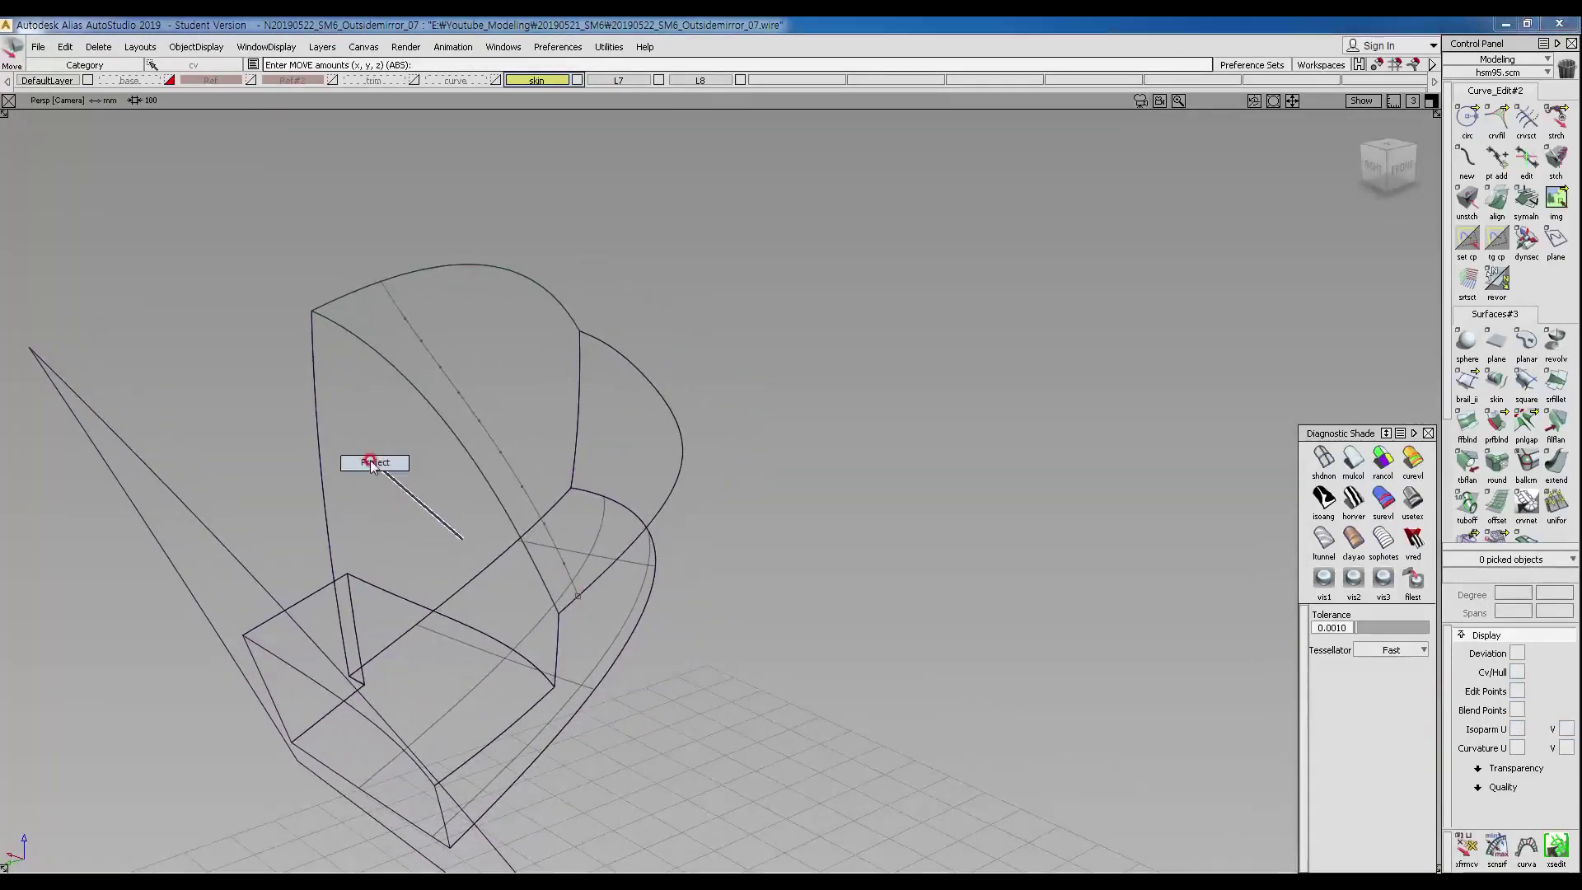
click(339, 458)
ctrl+shift+right_drag(386, 473, 464, 475)
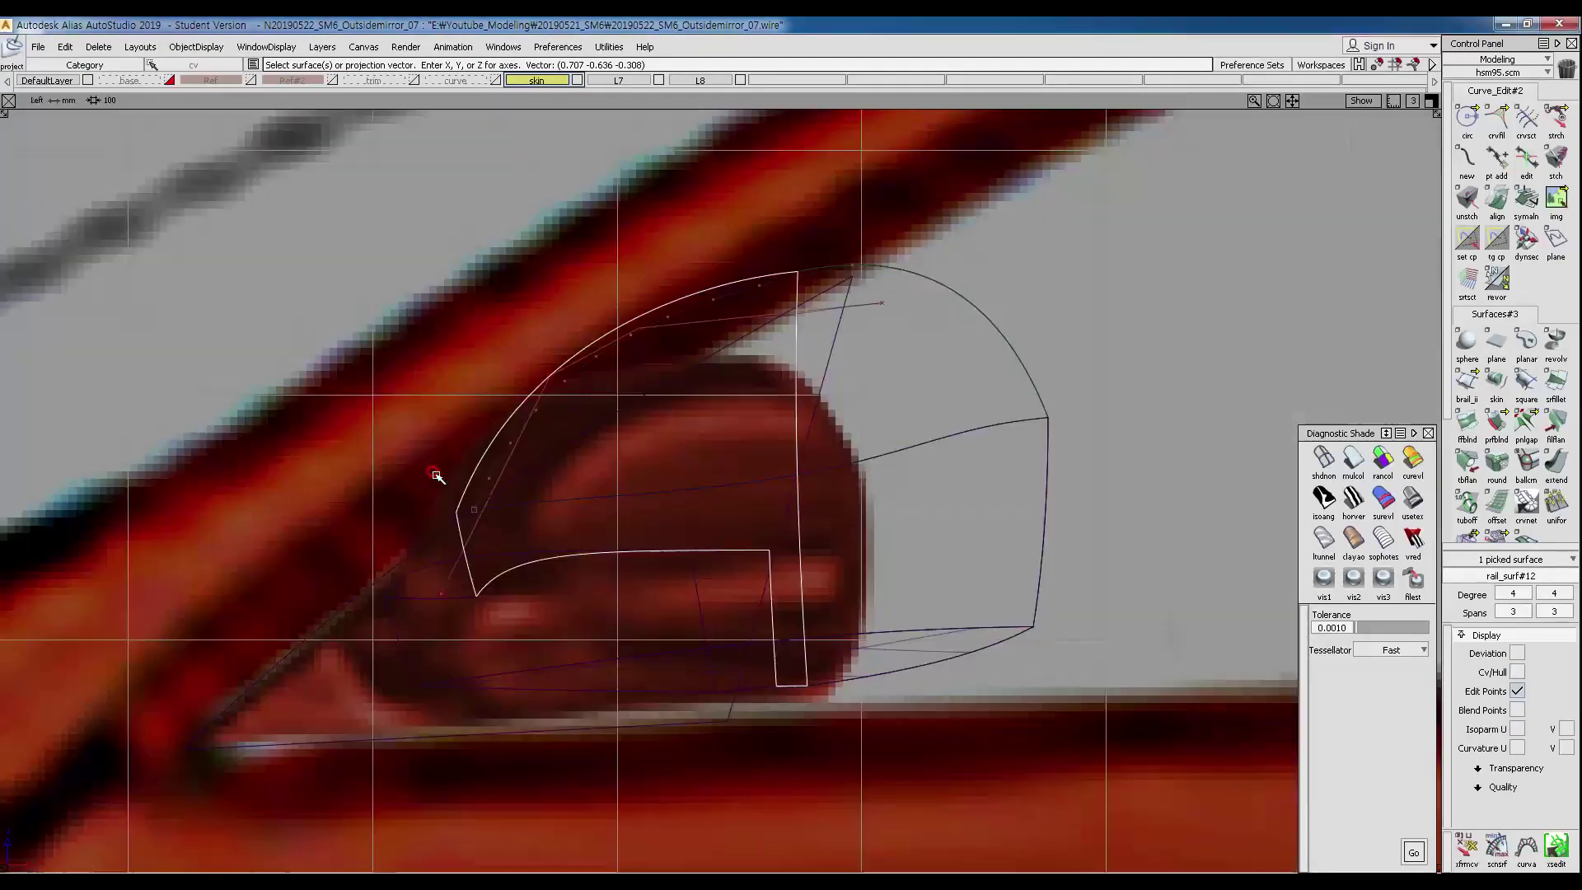
key(space)
drag(668, 324, 693, 397)
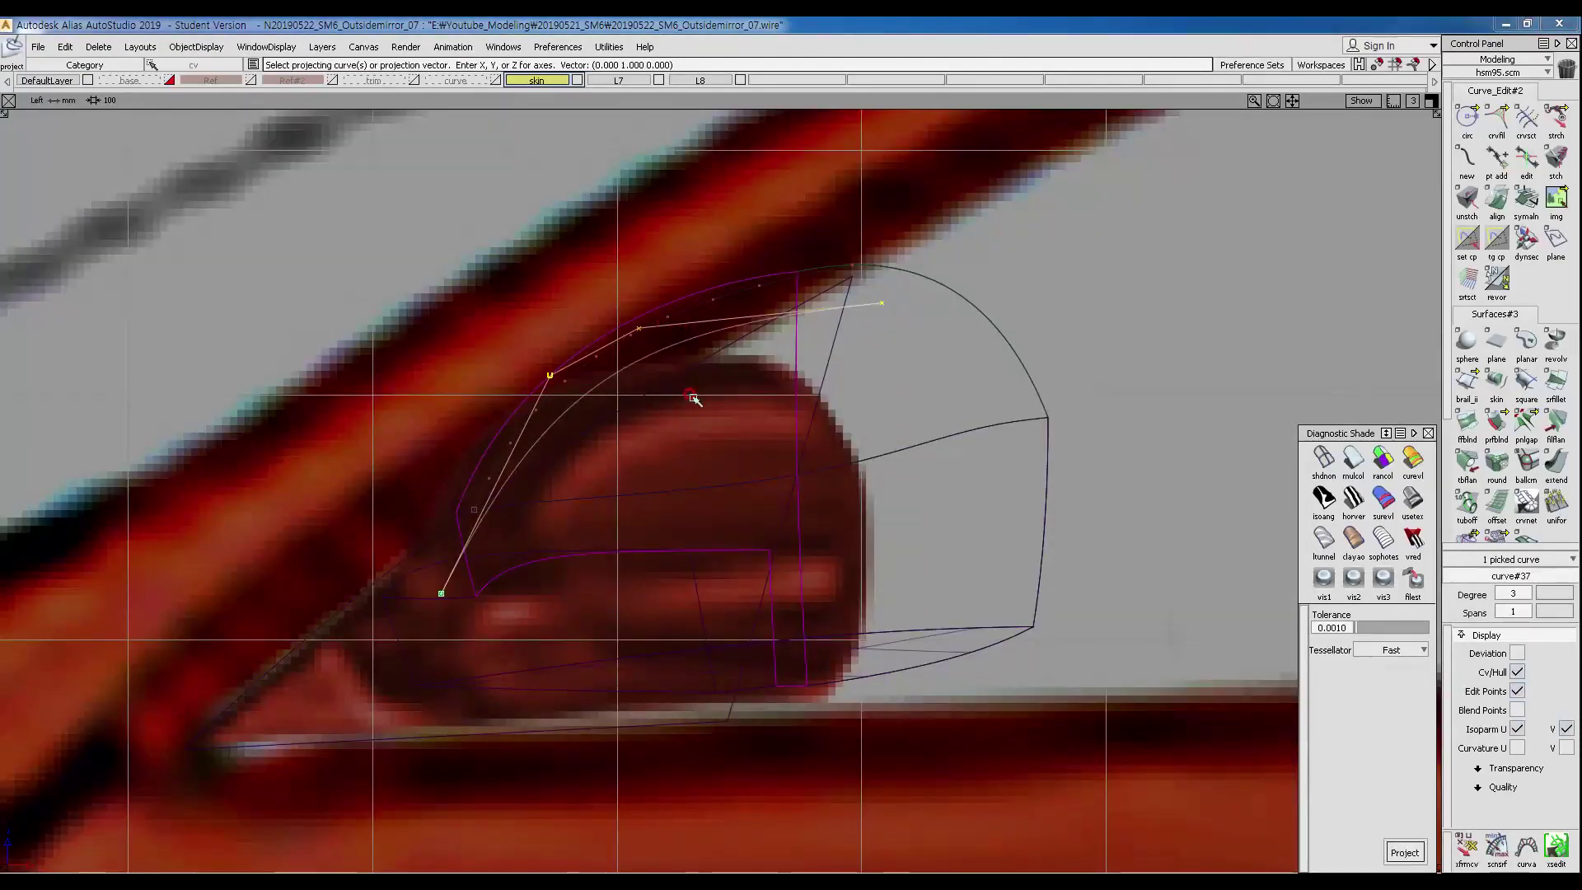
key(space)
ctrl+shift+right_drag(685, 396, 717, 420)
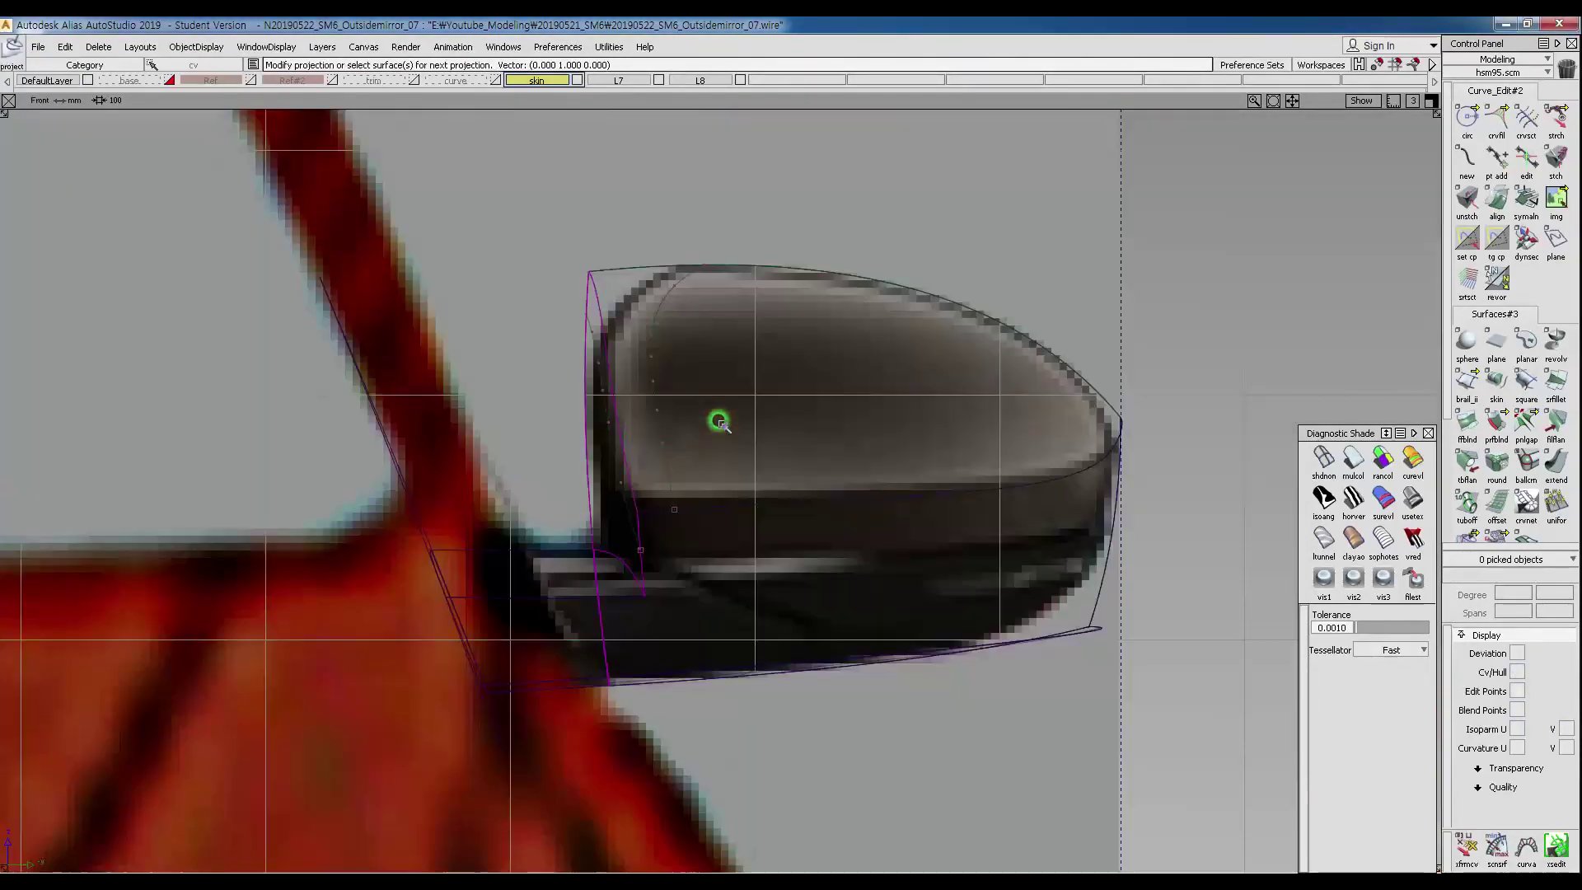
Check the line projected on the inner end surface in the Front and Left views, and show all four views together.
ctrl+shift+drag(643, 460, 617, 369)
ctrl+shift+drag(623, 383, 567, 351)
click(614, 366)
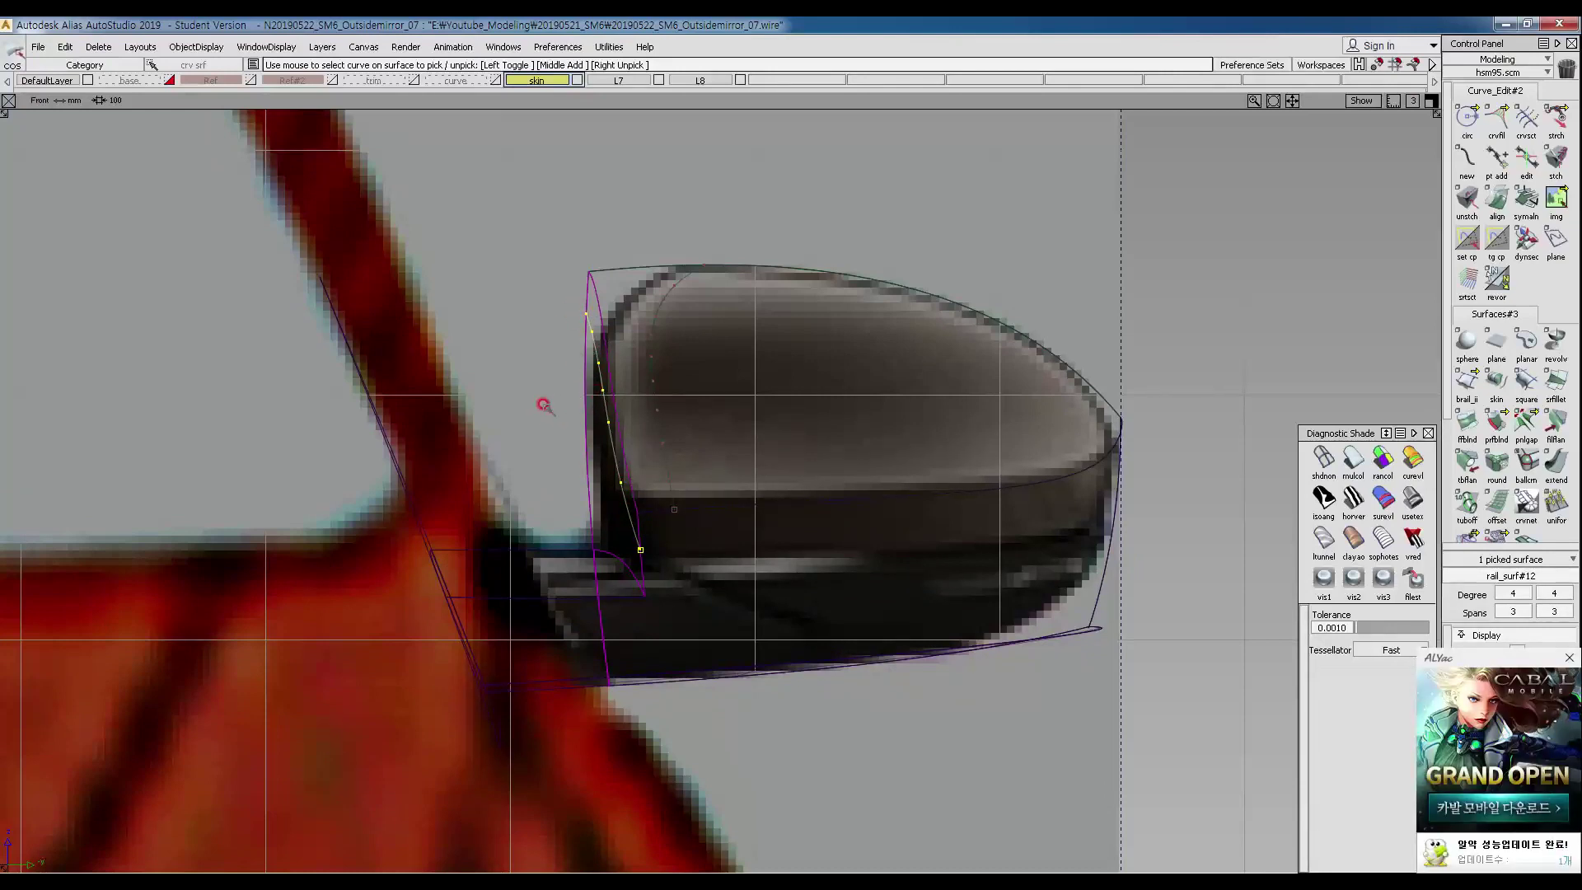
key(F6)
ctrl+shift+drag(733, 543, 727, 506)
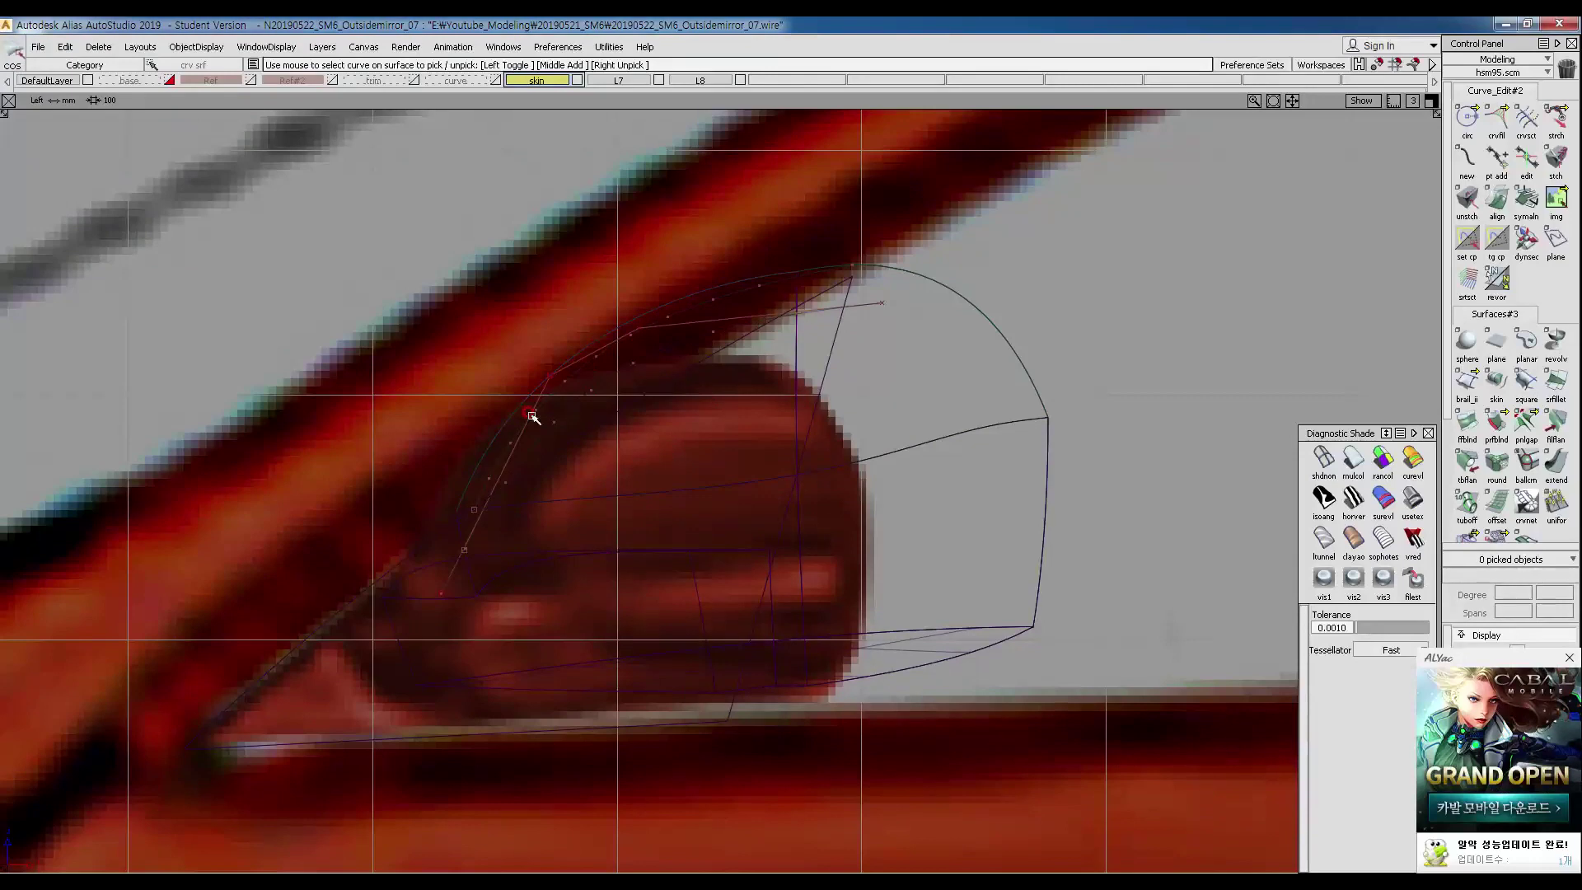
ctrl+shift+drag(306, 261, 330, 295)
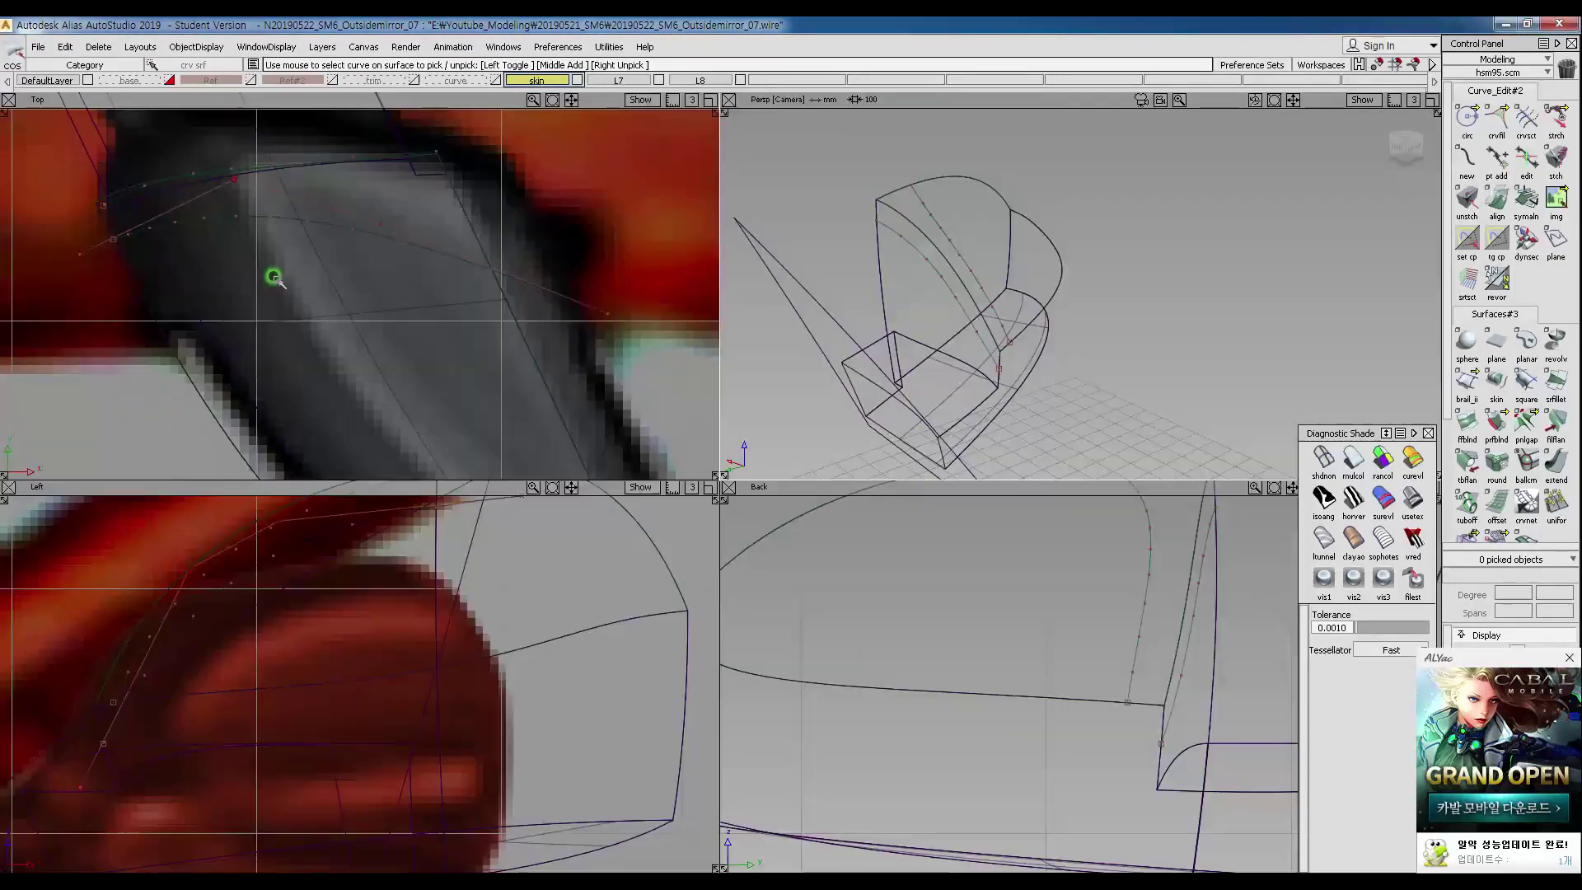
alt+shift+middle_drag(351, 294, 499, 296)
alt+shift+middle_drag(1186, 697, 1254, 738)
key(F7)
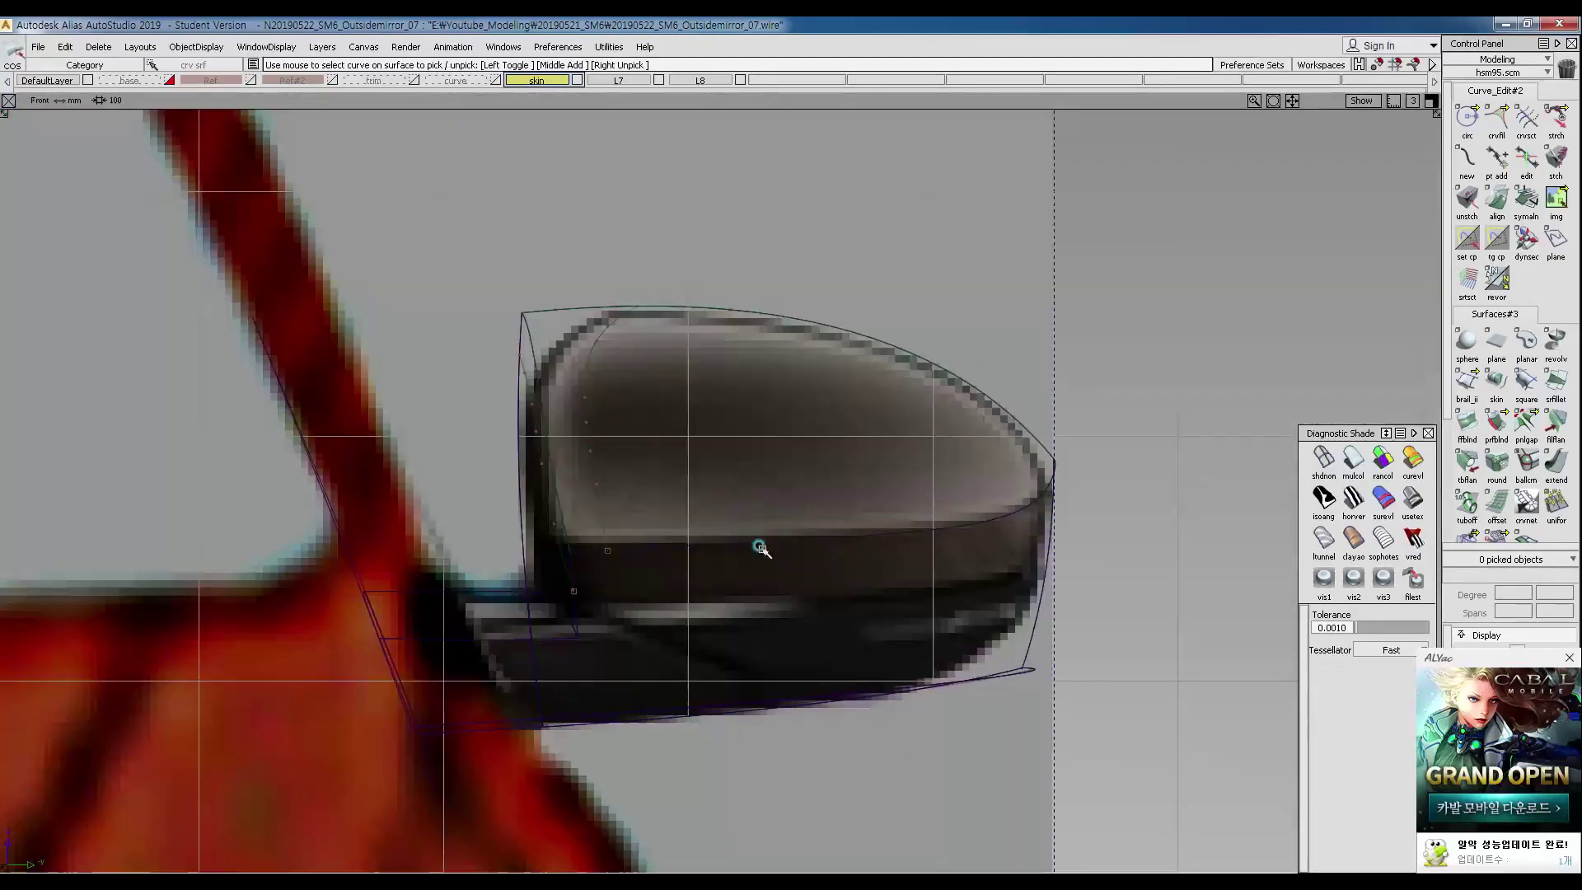
drag(4, 114, 724, 483)
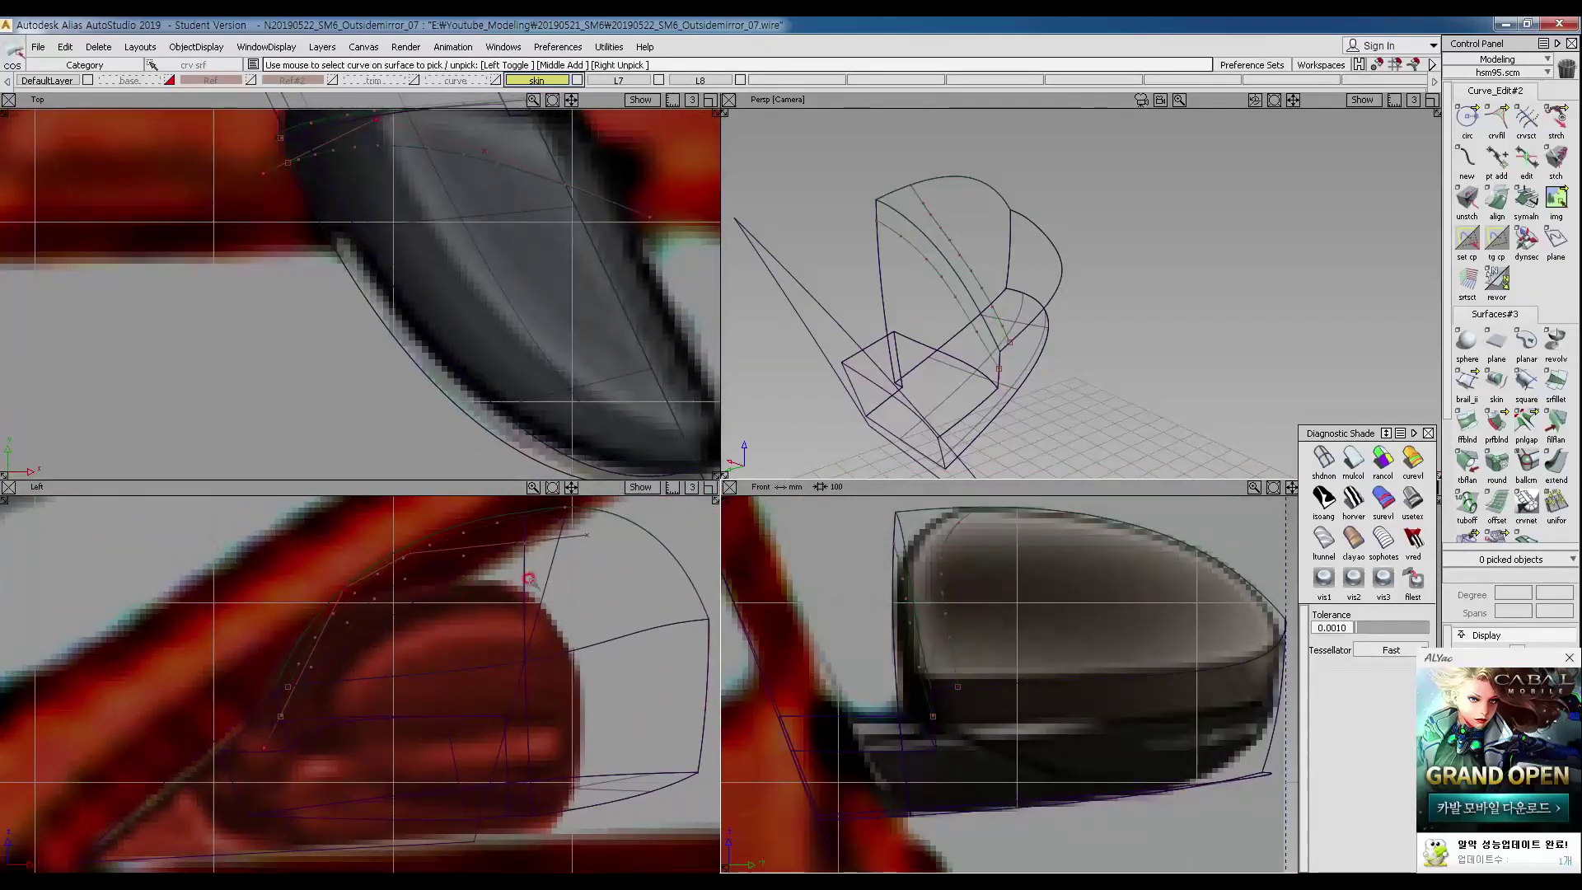
Lower the Left view curve's rear endpoint and both middle control points to follow the mirror outline in the reference image.
mouse_move(361, 537)
ctrl+shift+mouse_down()
mouse_move(459, 533)
mouse_move(442, 563)
ctrl+shift+mouse_up()
click(454, 558)
drag(511, 524, 643, 560)
ctrl+shift+middle_drag(604, 676, 609, 631)
mouse_move(611, 623)
right_down()
mouse_move(614, 669)
mouse_move(618, 646)
right_up()
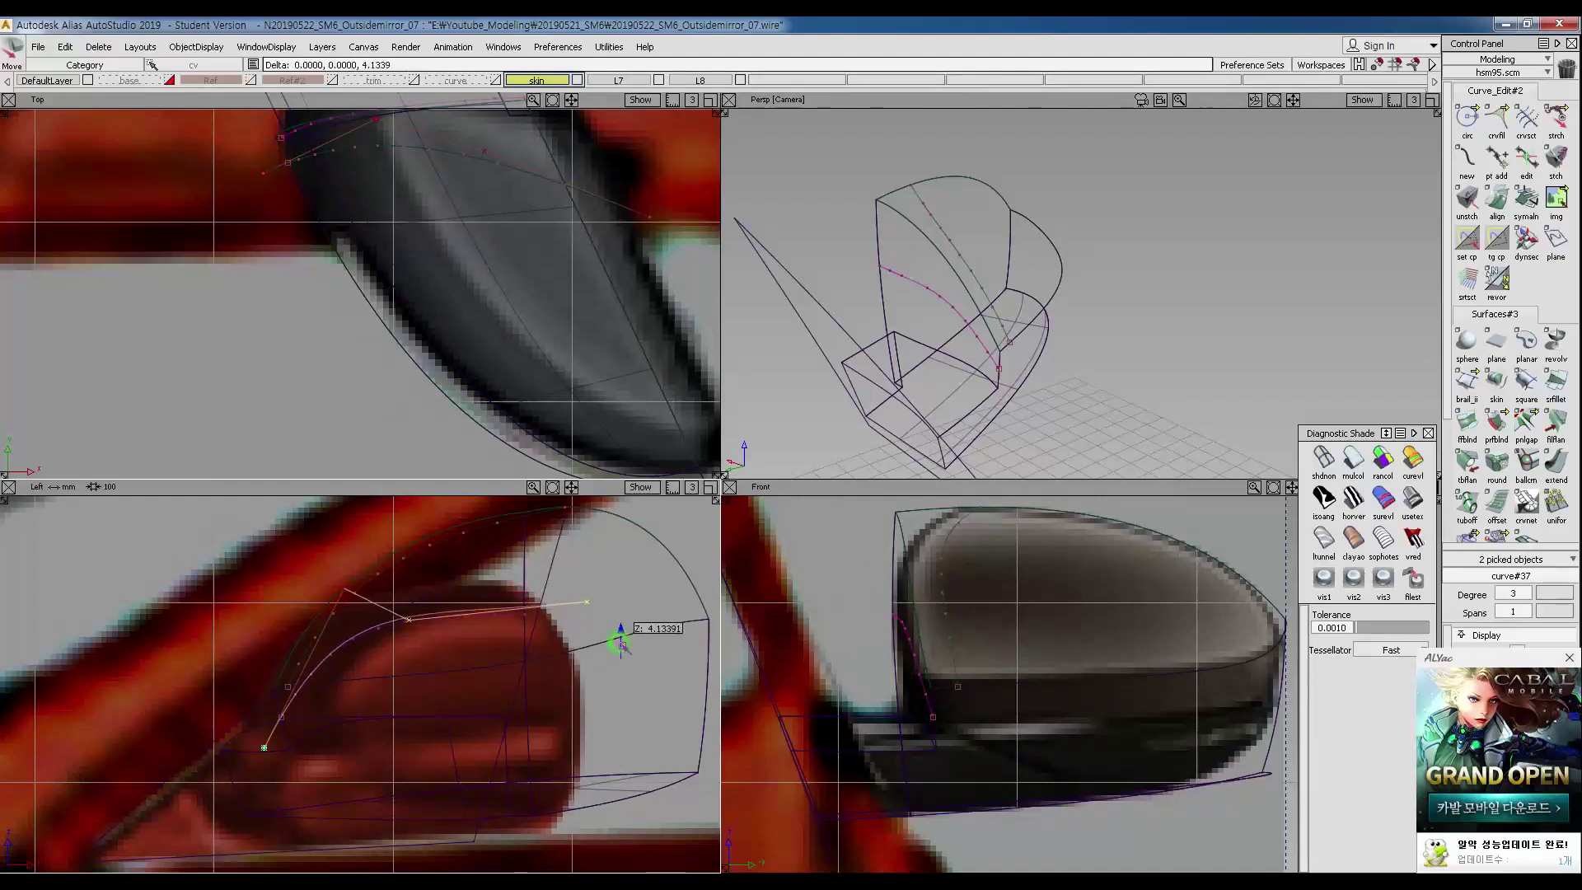
mouse_move(359, 588)
ctrl+shift+mouse_down()
mouse_move(298, 573)
mouse_move(375, 600)
ctrl+shift+mouse_up()
ctrl+shift+right_drag(485, 587, 485, 570)
right_drag(486, 570, 462, 594)
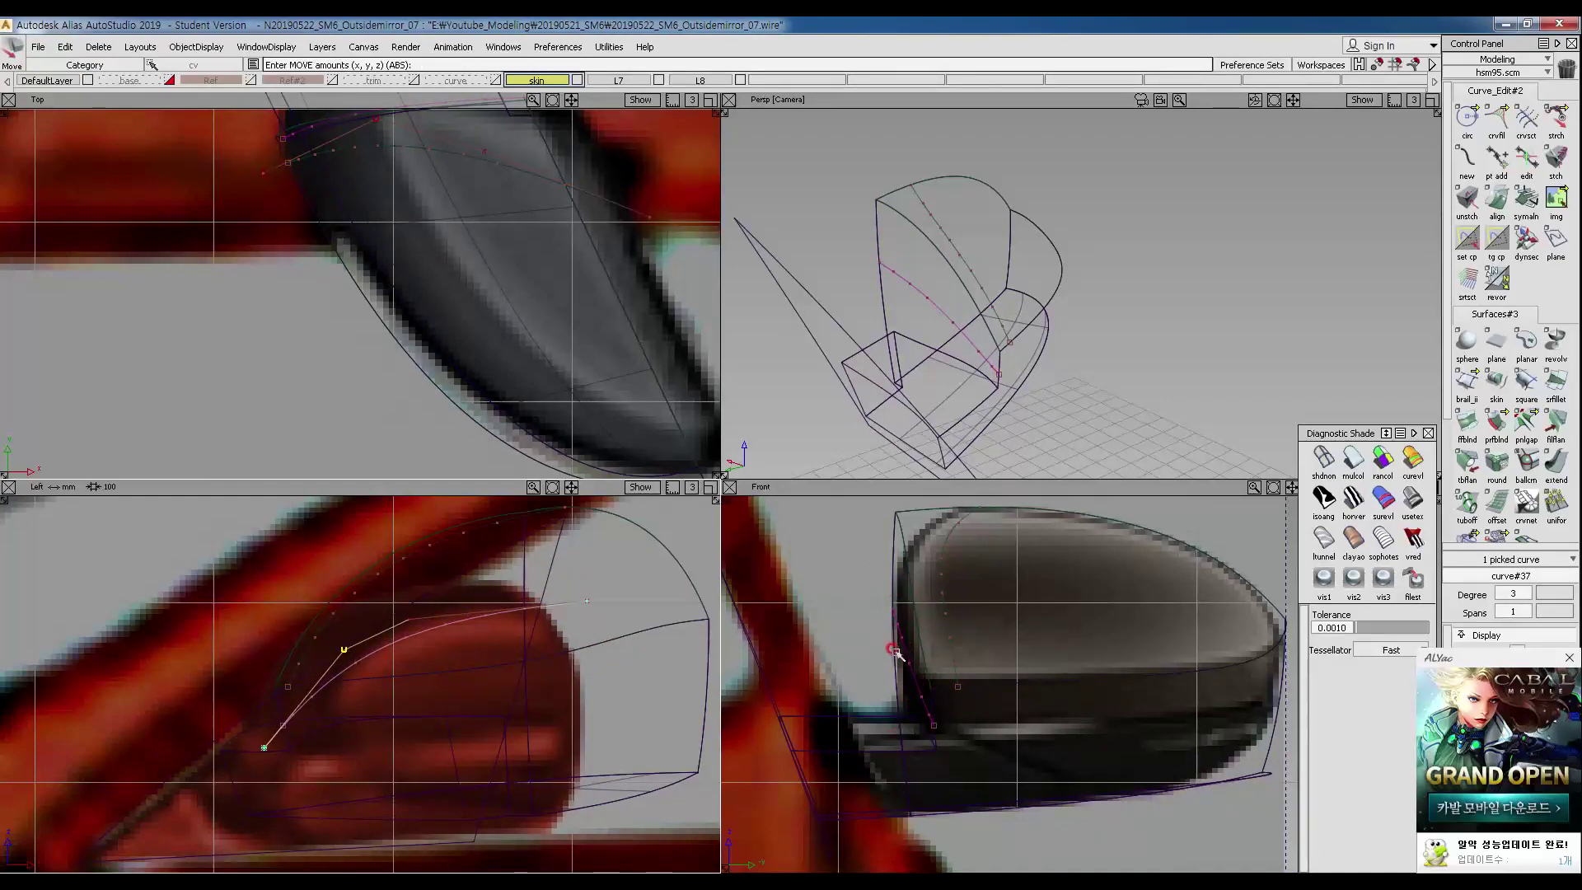
ctrl+shift+drag(358, 765, 358, 721)
Lower the front endpoint of the Left view curve so it extends further below the inner end surface's front edge.
ctrl+shift+drag(210, 737, 293, 766)
ctrl+shift+right_drag(401, 766, 403, 739)
mouse_move(408, 736)
mouse_down()
mouse_move(402, 752)
mouse_move(377, 650)
mouse_up()
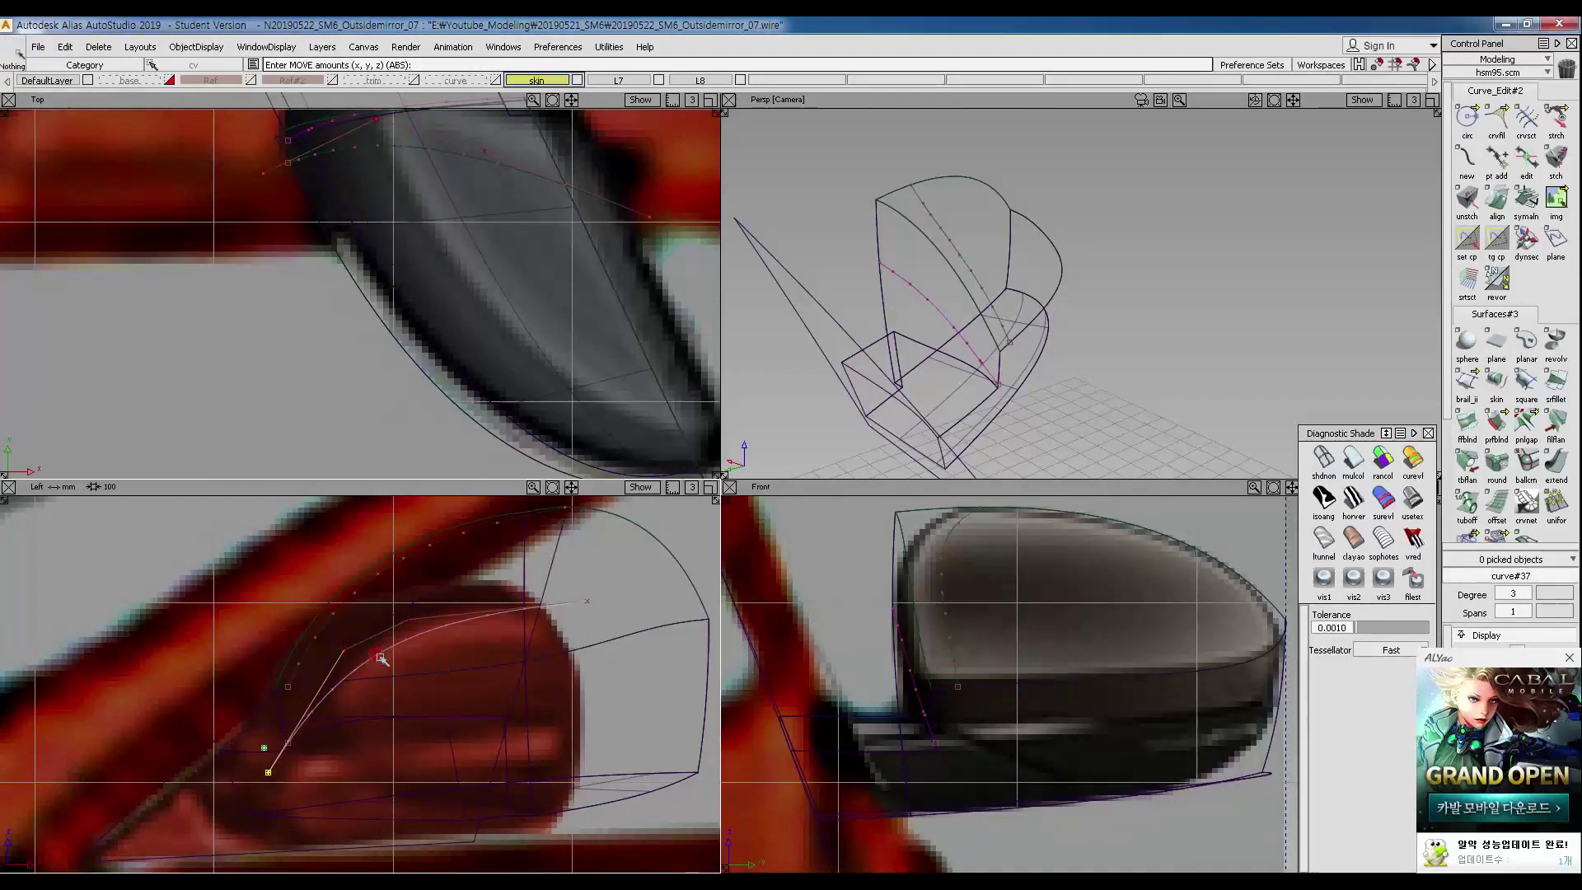
Shift both middle control points of the Left view curve forward, and lower the forward one slightly.
ctrl+shift+drag(203, 633, 319, 629)
click(442, 633)
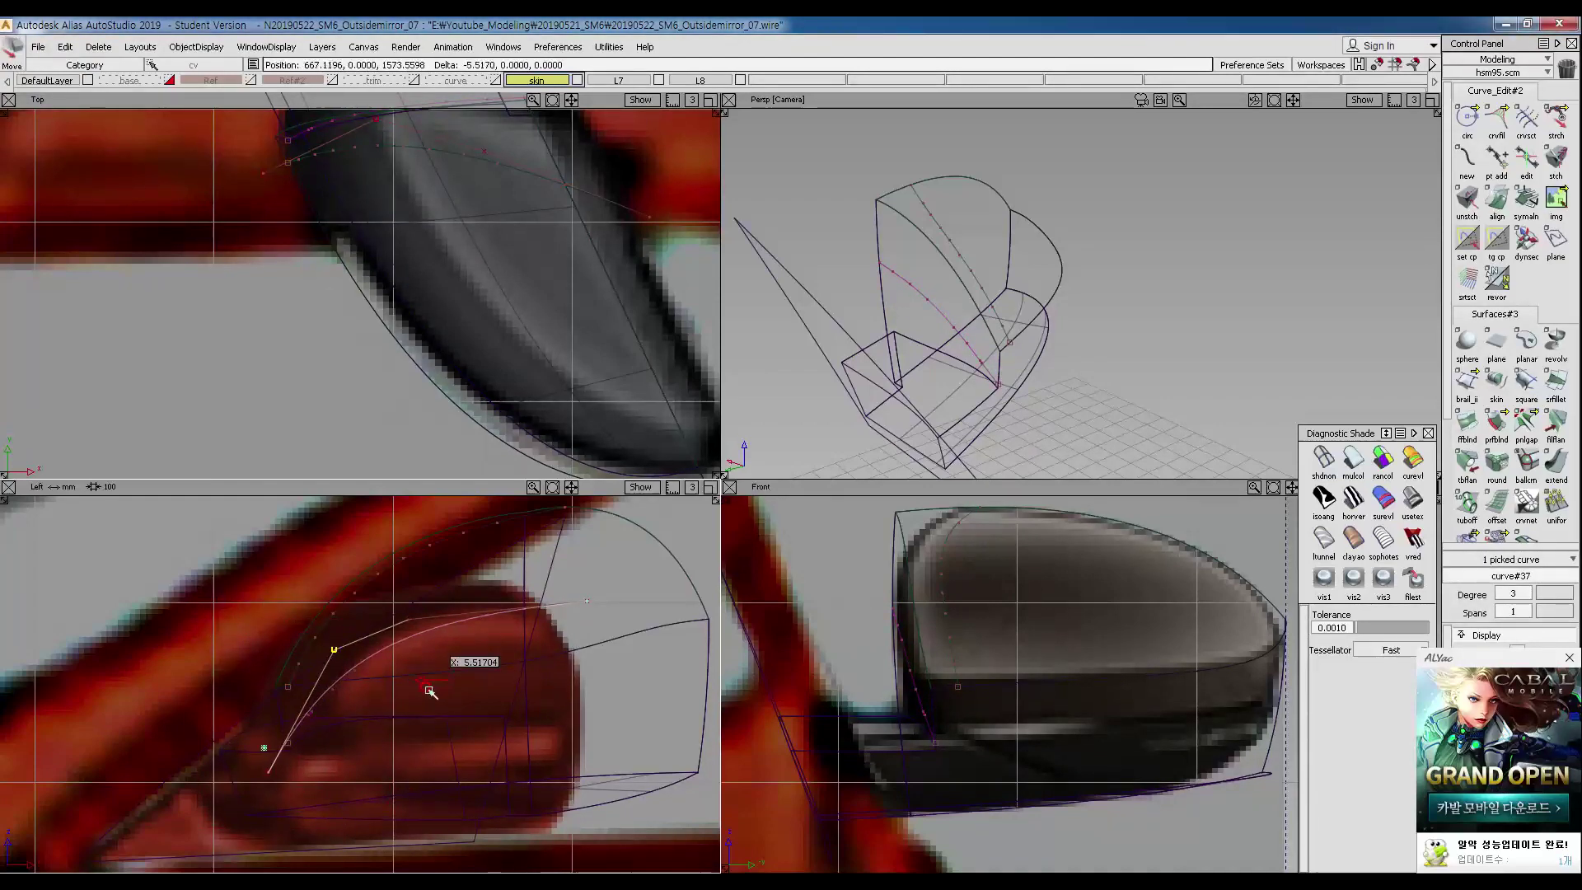
drag(416, 698, 415, 707)
click(405, 617)
mouse_move(514, 699)
middle_down()
mouse_move(473, 699)
mouse_move(498, 697)
middle_up()
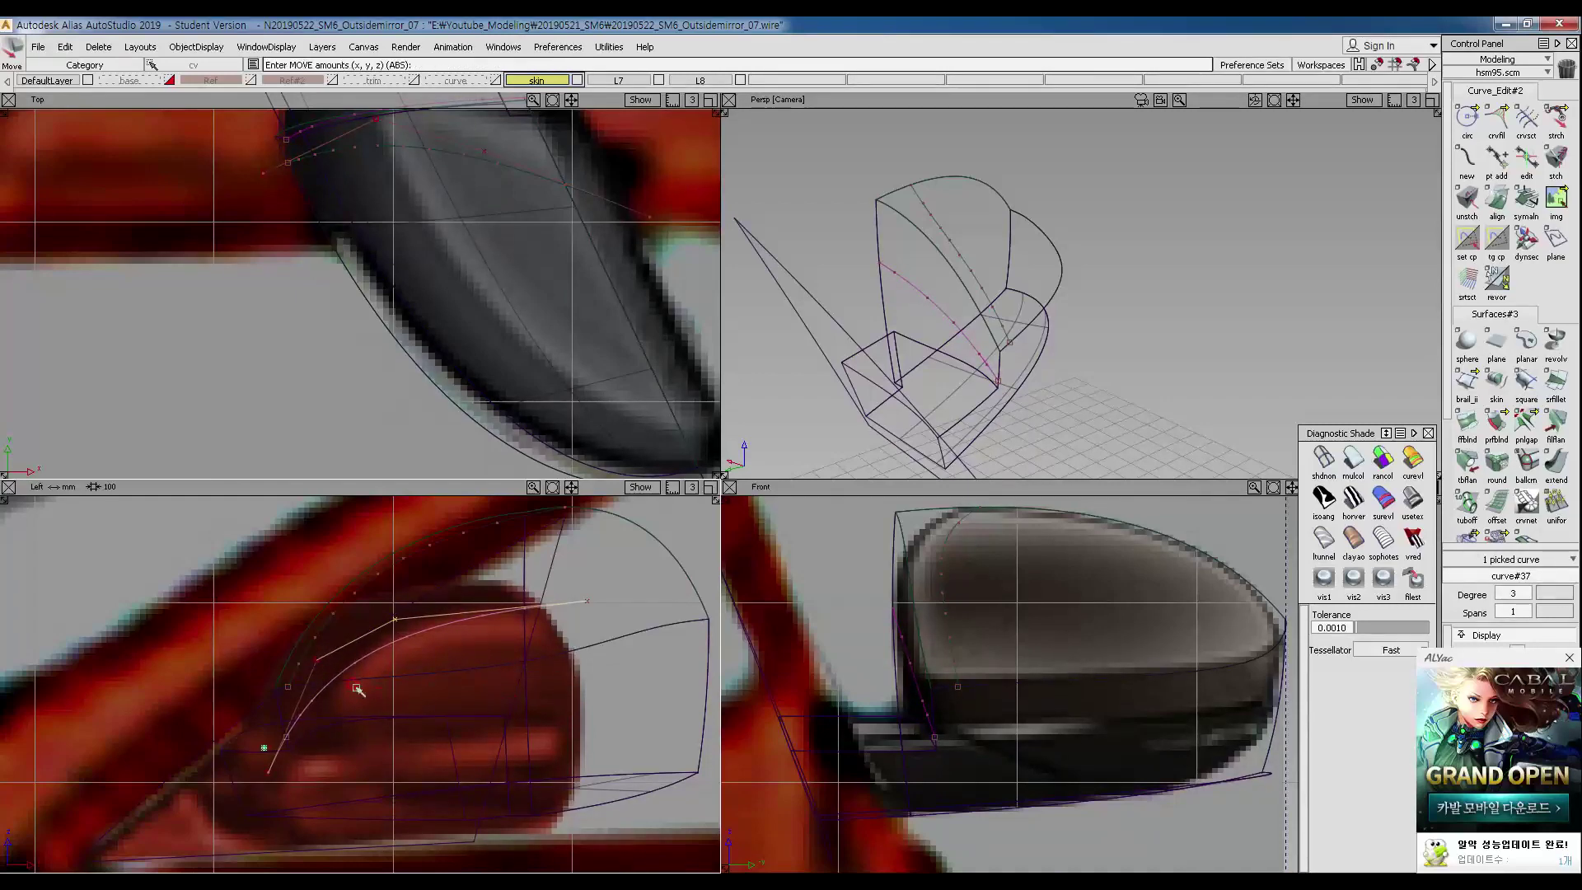
drag(316, 660, 308, 682)
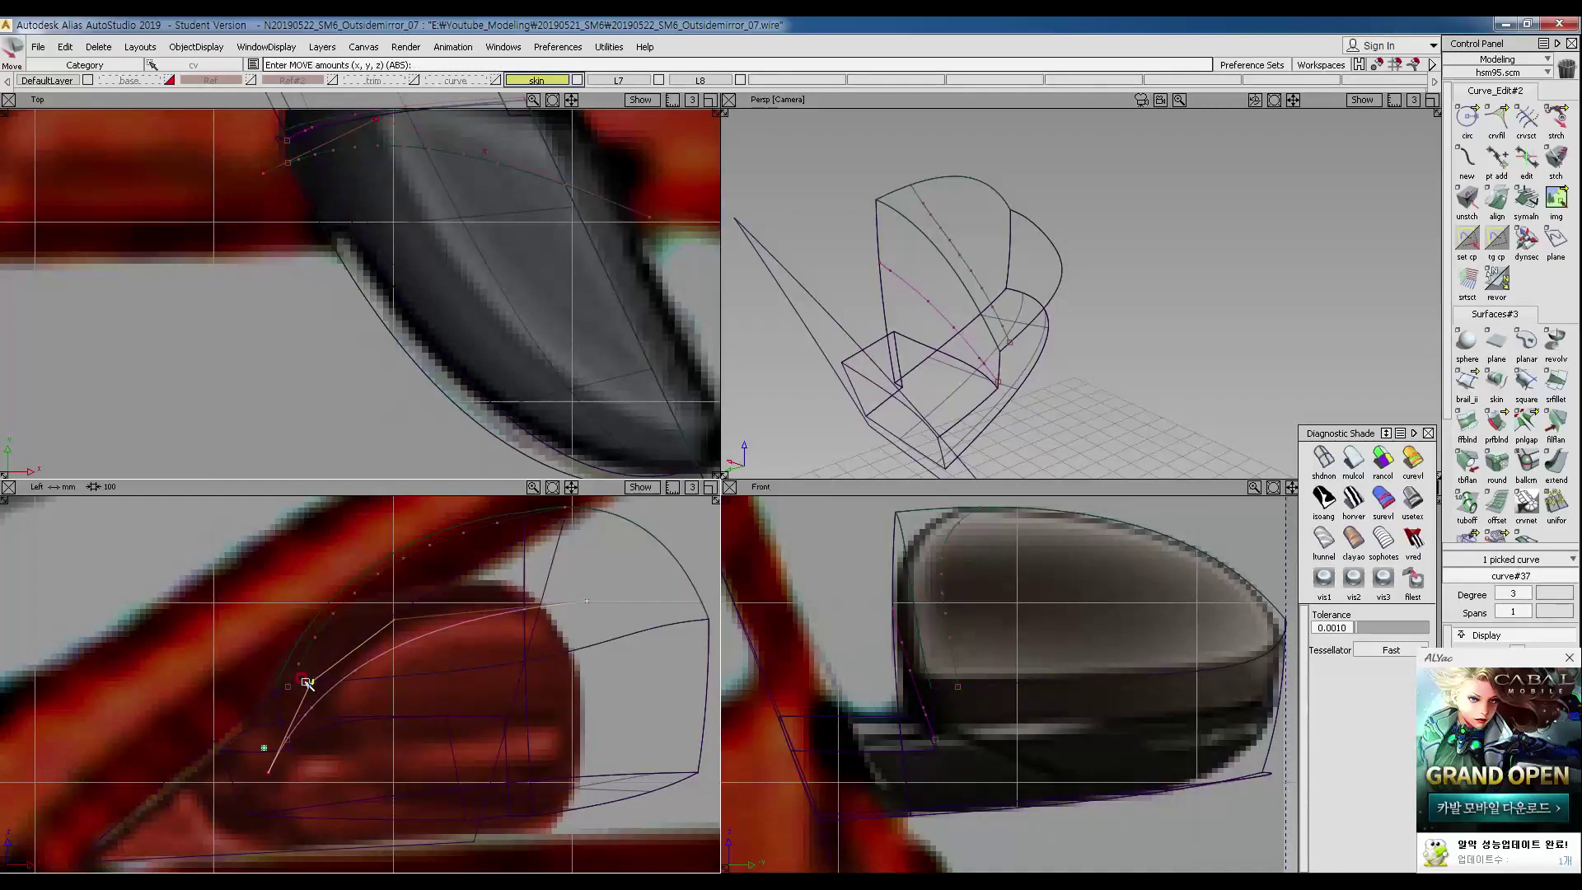
ctrl+shift+drag(509, 726, 508, 665)
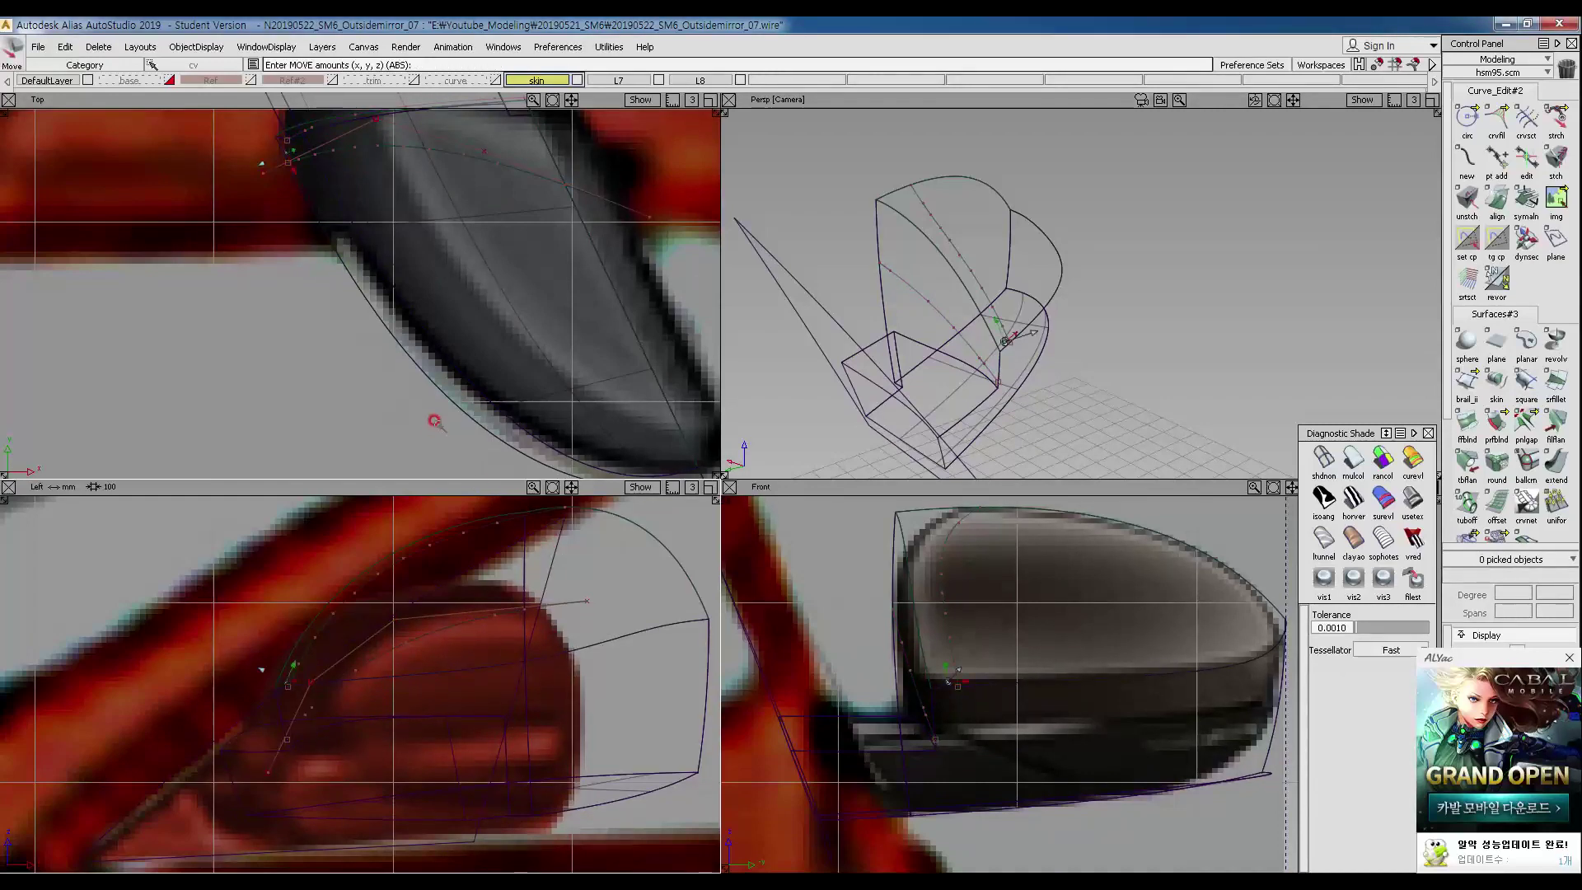
Examine the two projected lines on either side of the housing's inner edge from several angles in the perspective view.
alt+shift+middle_drag(453, 398, 430, 480)
alt+shift+drag(1016, 331, 834, 346)
alt+shift+middle_drag(970, 326, 932, 310)
alt+shift+right_drag(932, 310, 971, 339)
alt+shift+drag(972, 339, 957, 205)
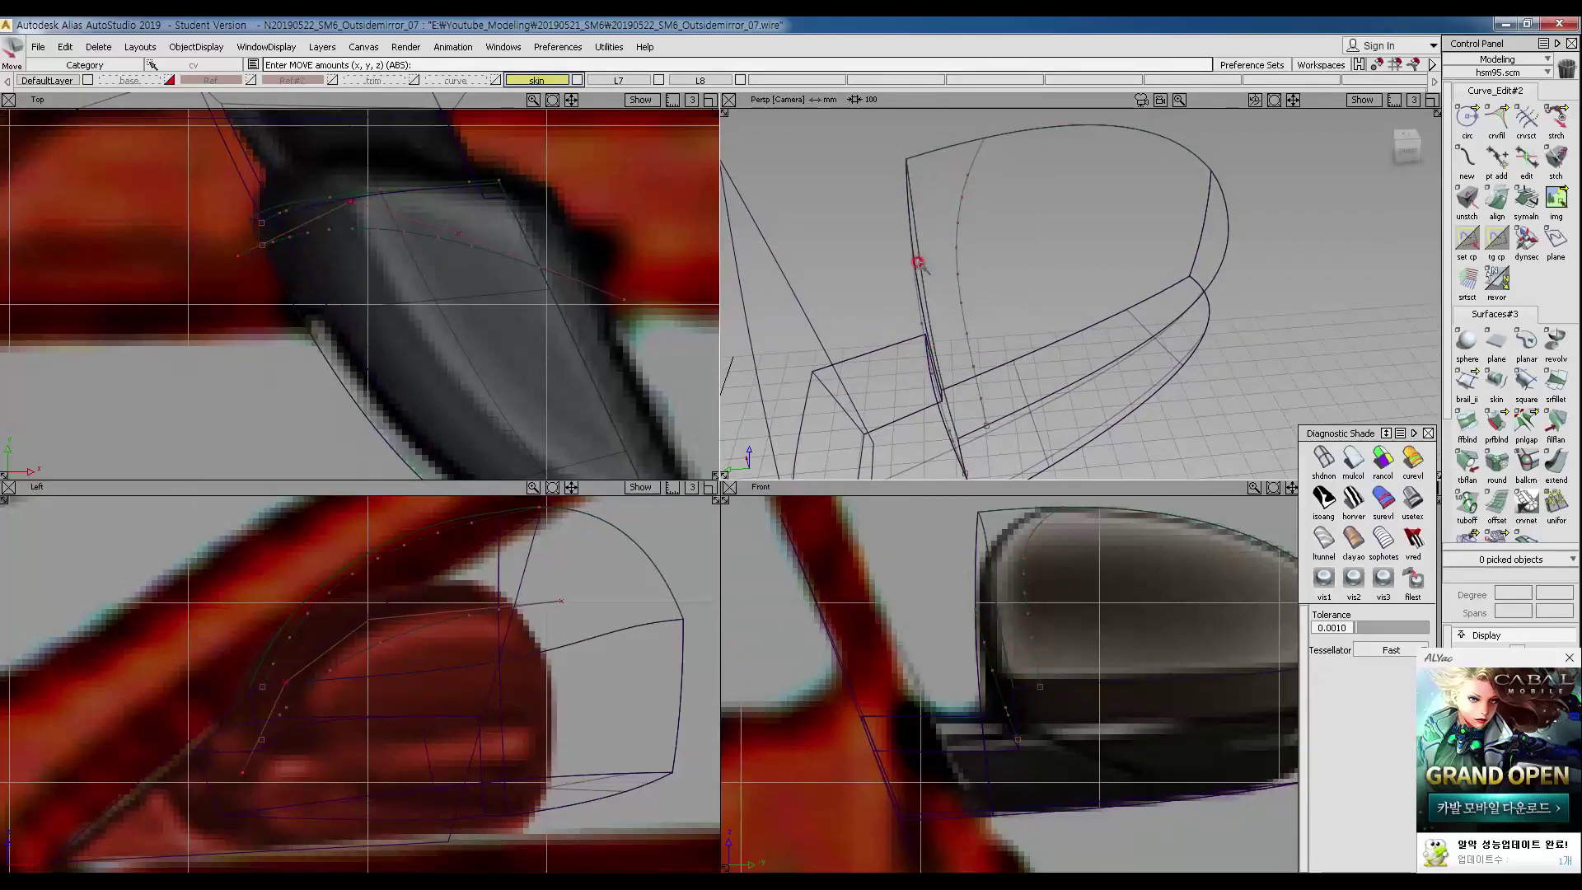
alt+shift+drag(915, 255, 1004, 264)
alt+shift+right_drag(954, 297, 974, 306)
alt+shift+middle_drag(975, 300, 1030, 301)
alt+shift+right_drag(985, 284, 1024, 293)
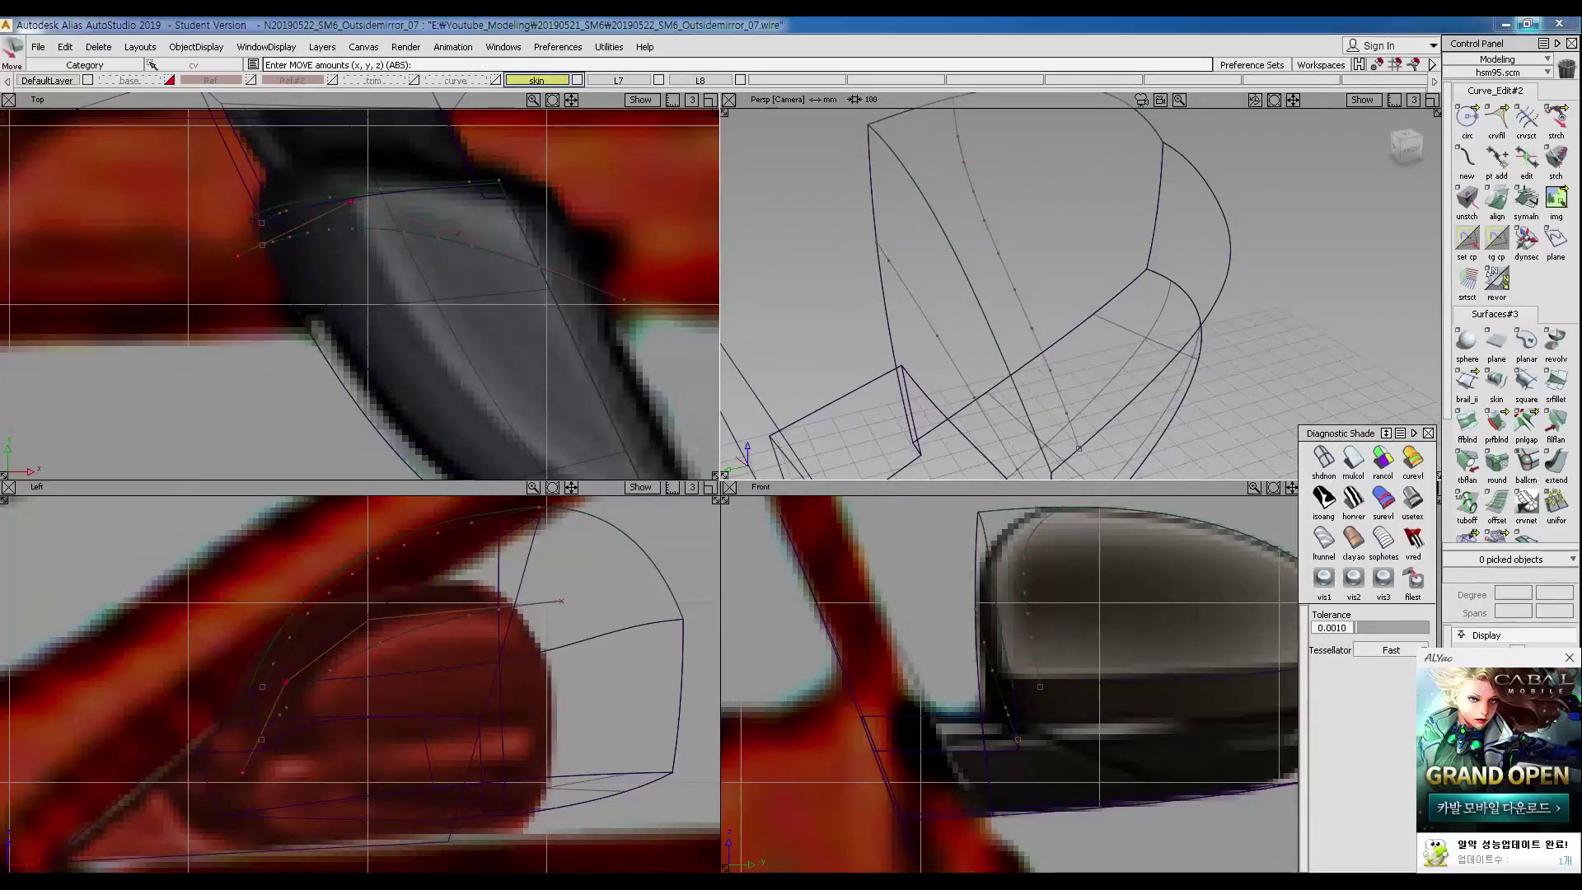
click(959, 270)
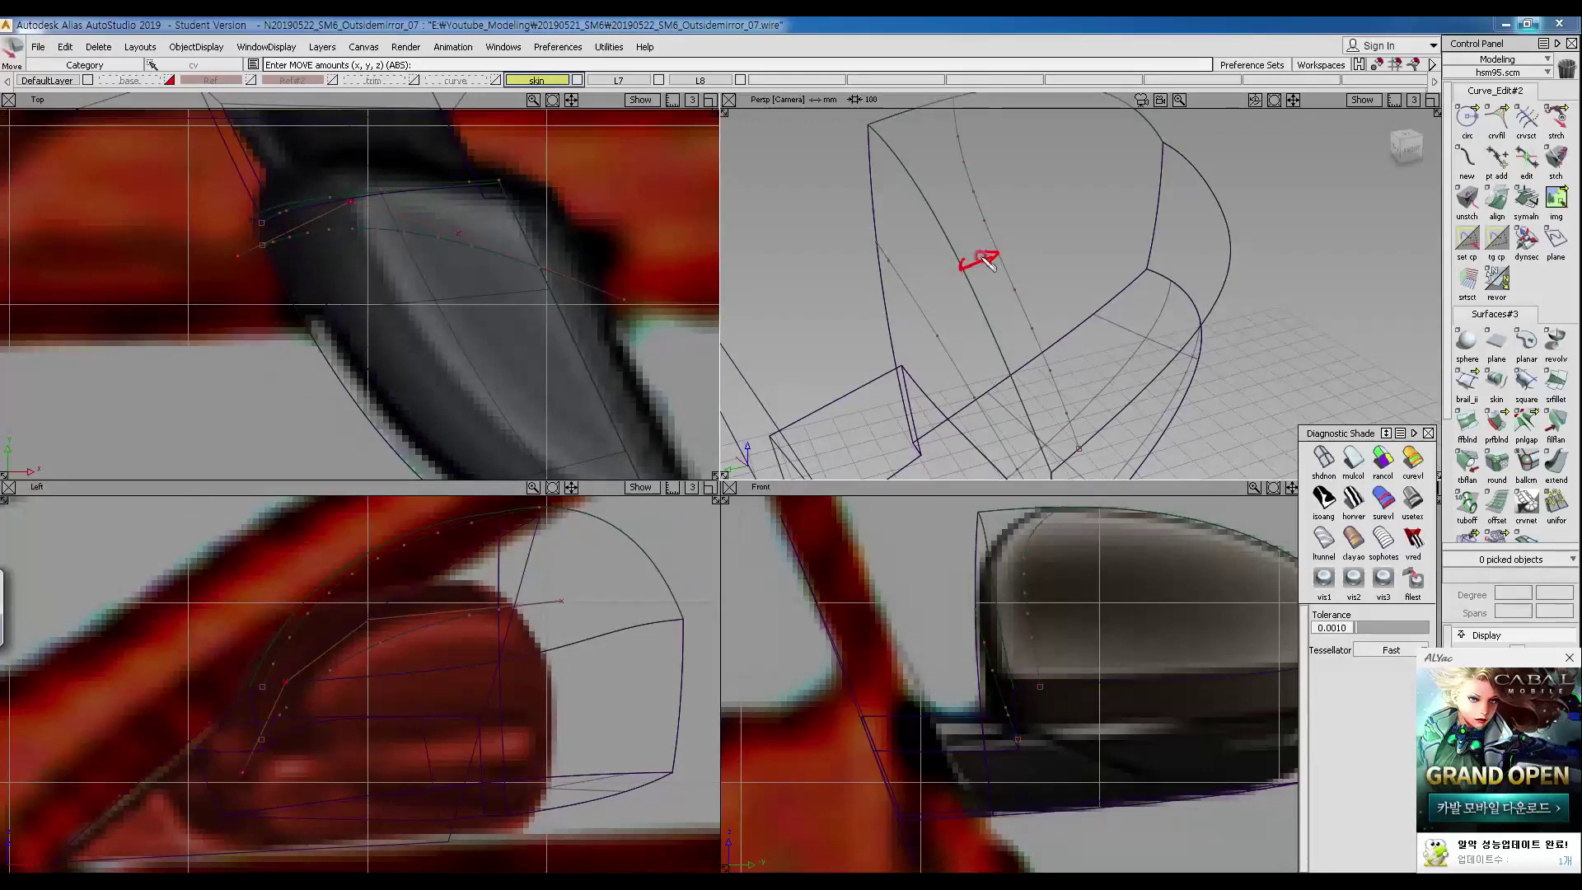
drag(950, 296, 963, 283)
drag(853, 179, 900, 225)
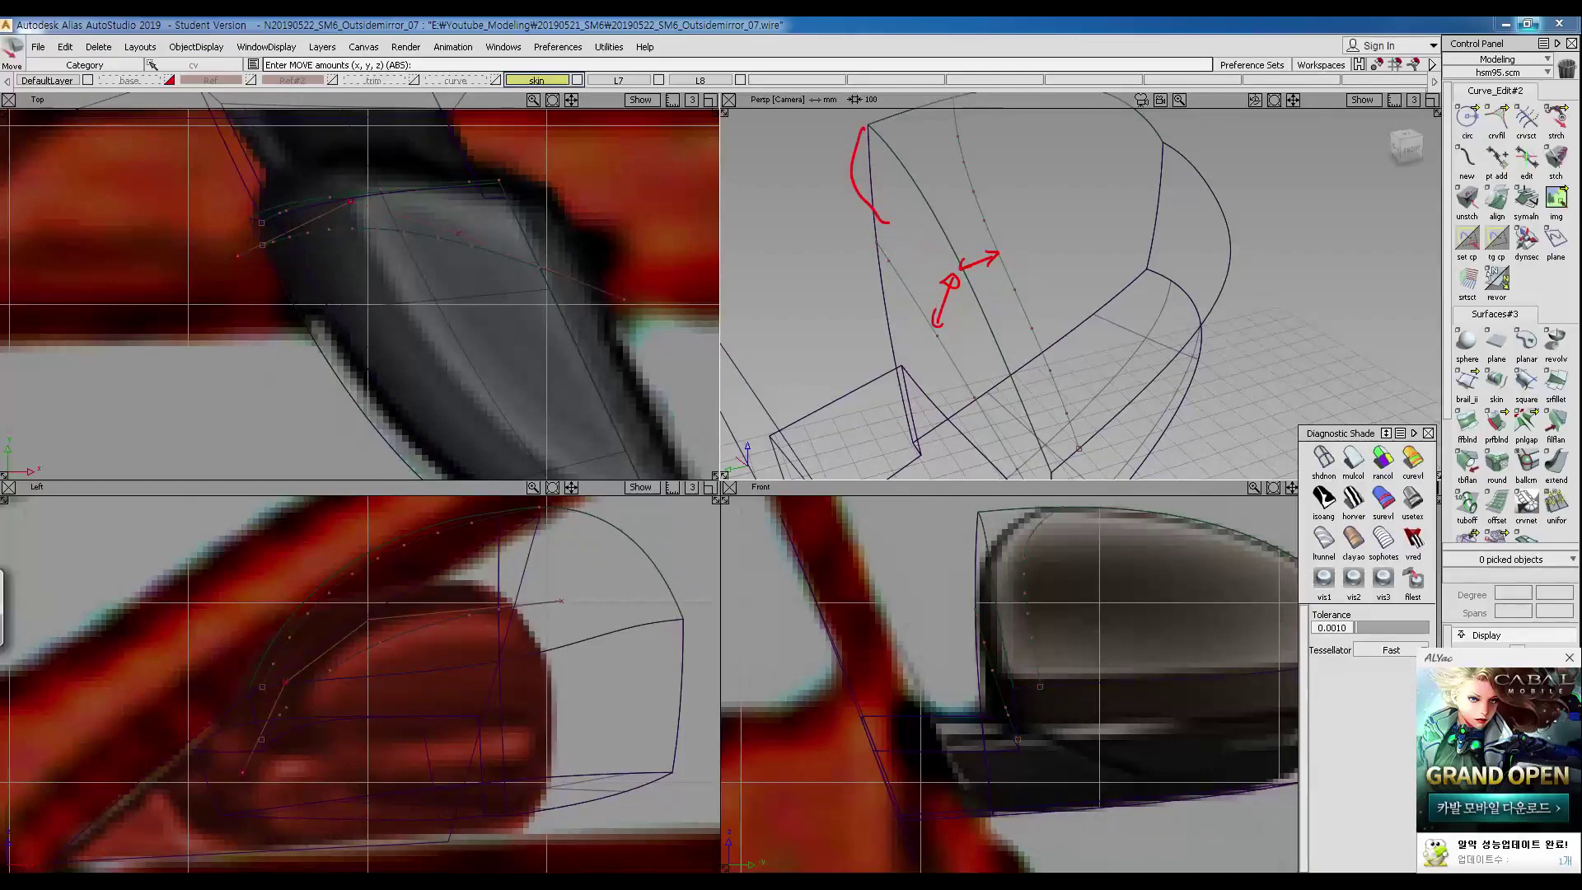
key(alt+shift)
alt+shift+drag(1032, 280, 1067, 311)
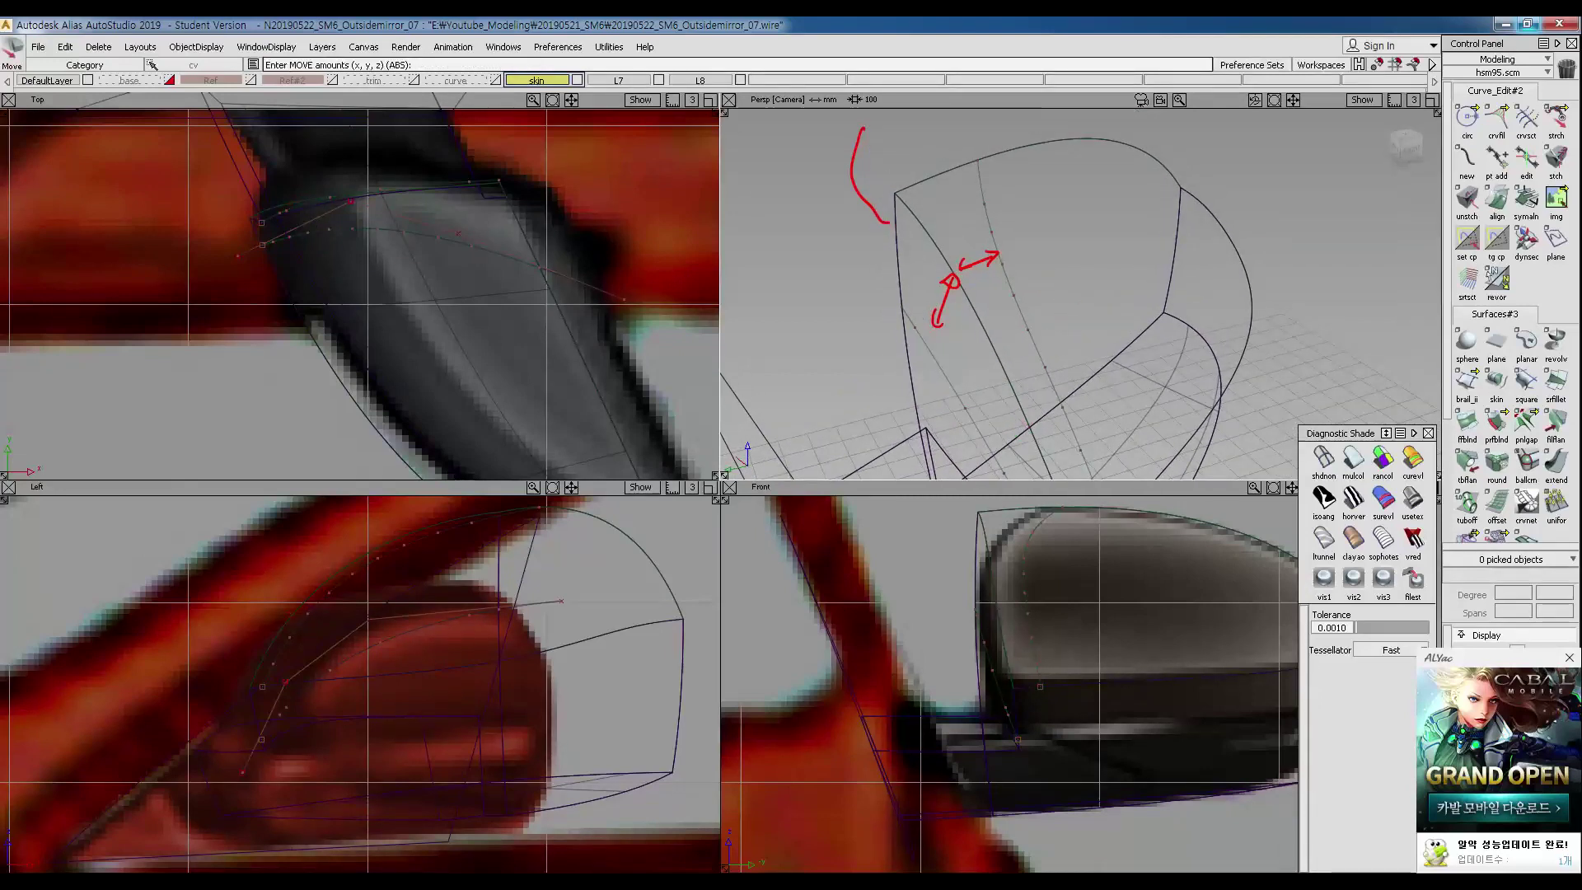
key(Escape)
alt+shift+middle_drag(1050, 386, 971, 304)
alt+shift+right_drag(972, 304, 978, 324)
alt+shift+middle_drag(978, 324, 982, 345)
alt+shift+right_drag(982, 344, 990, 349)
alt+shift+middle_drag(990, 350, 986, 336)
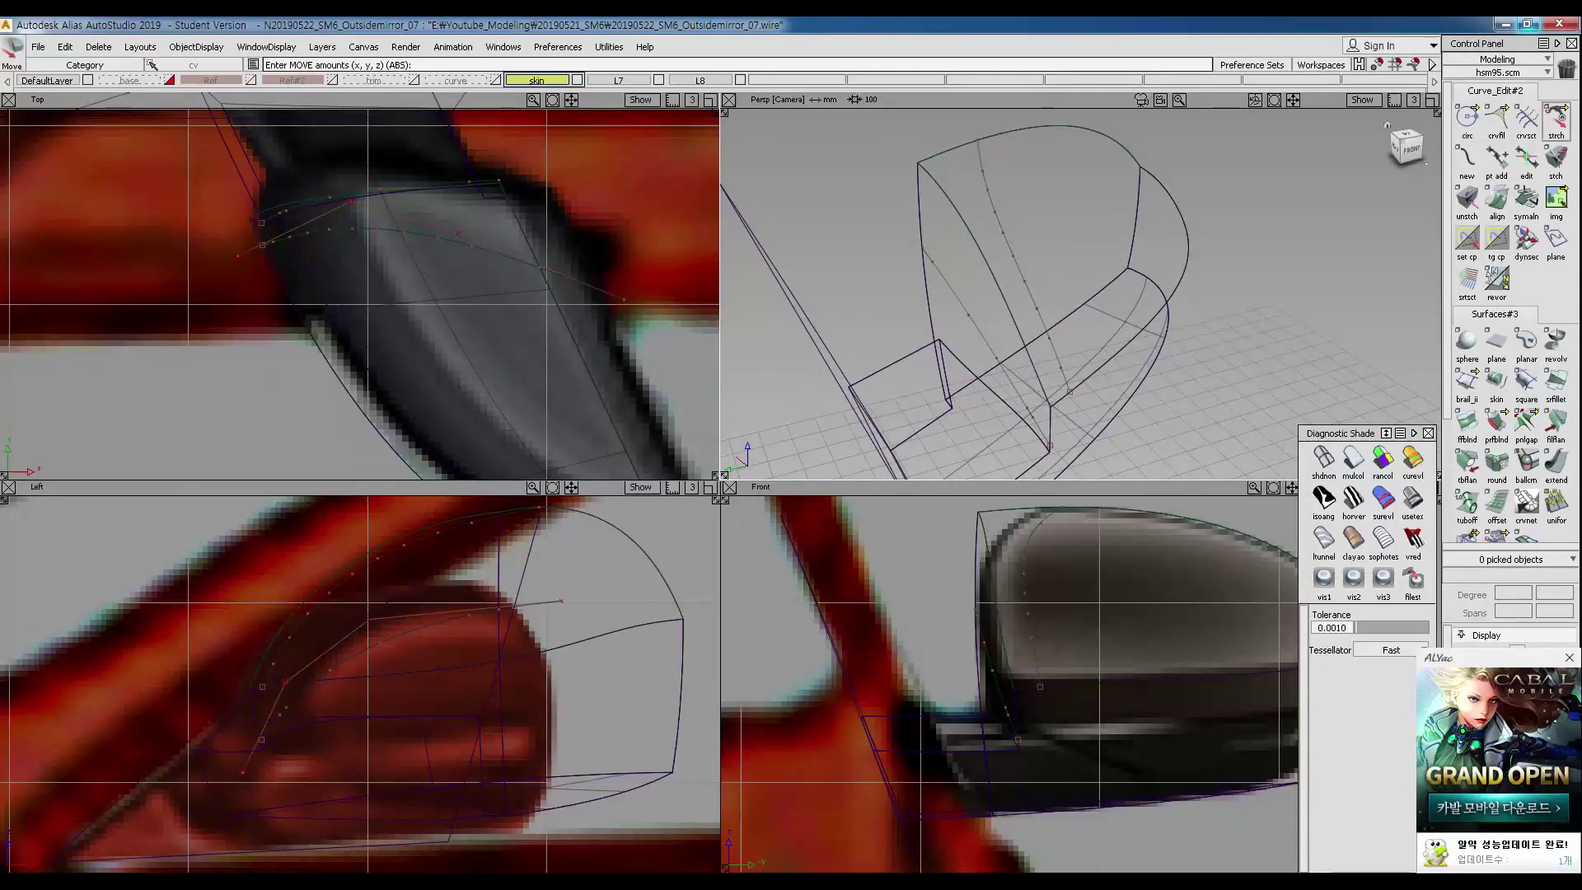
key(ctrl+2)
mouse_move(915, 157)
mouse_down()
mouse_move(981, 136)
mouse_move(905, 223)
mouse_up()
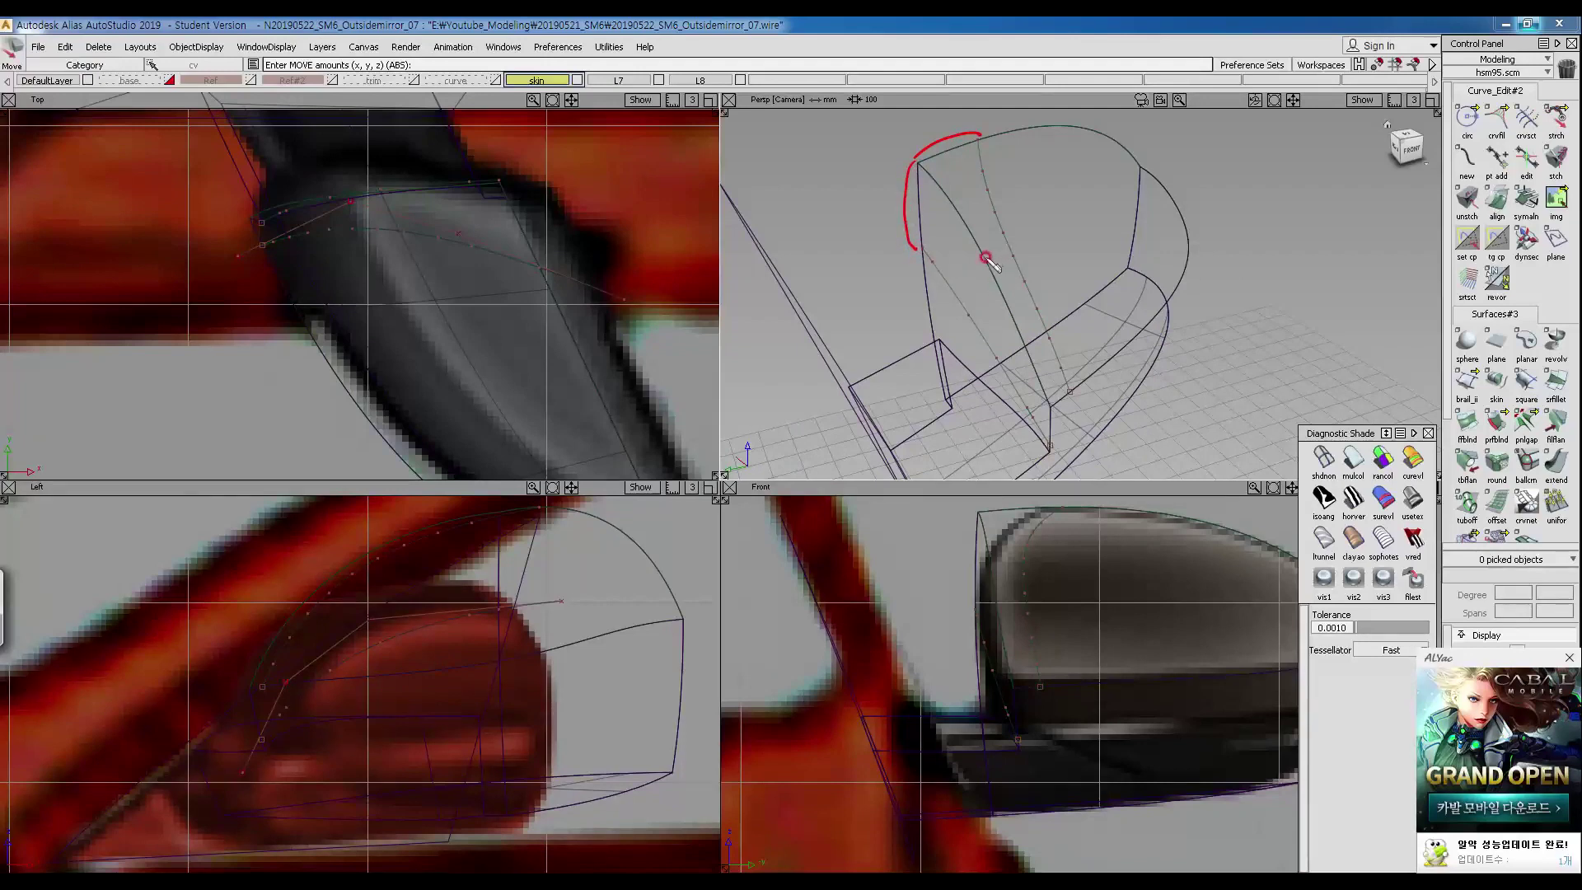
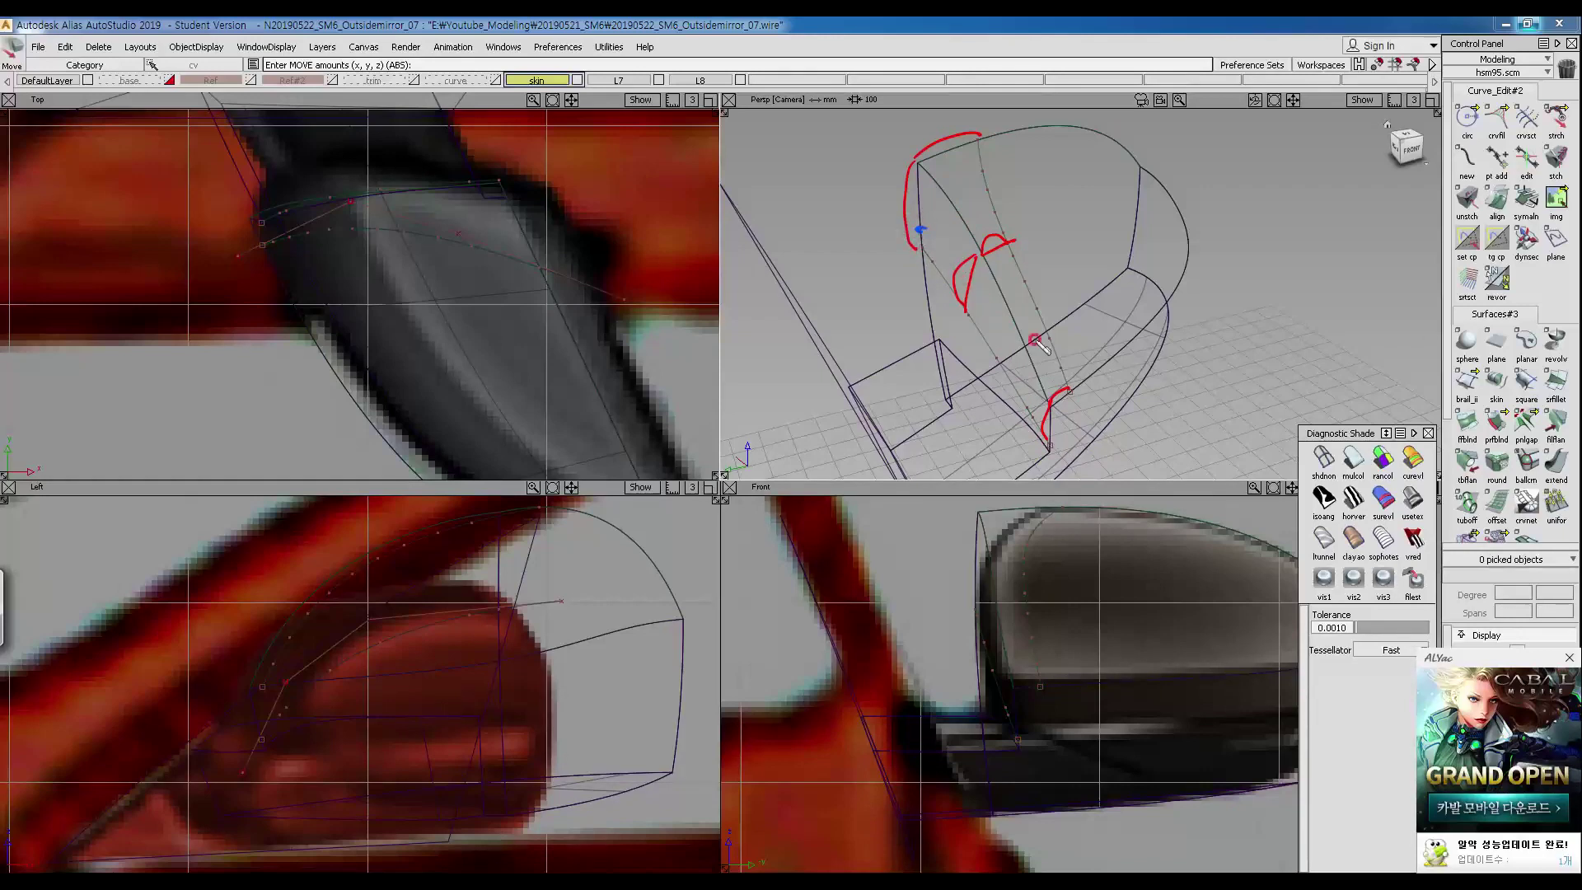
click(966, 286)
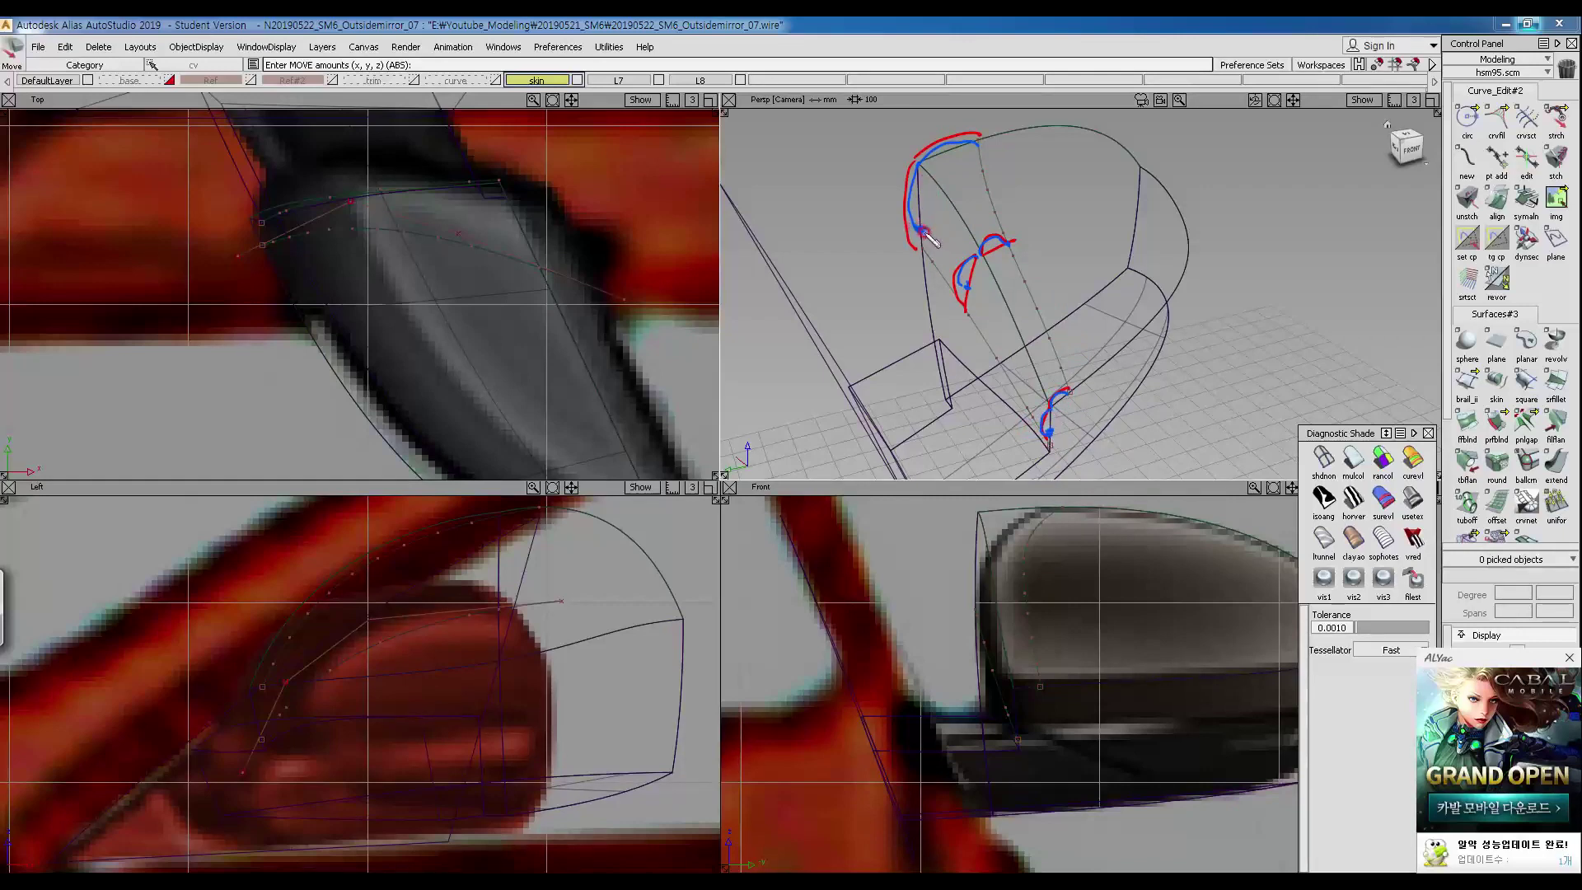
drag(1016, 387, 1049, 434)
drag(932, 239, 1048, 438)
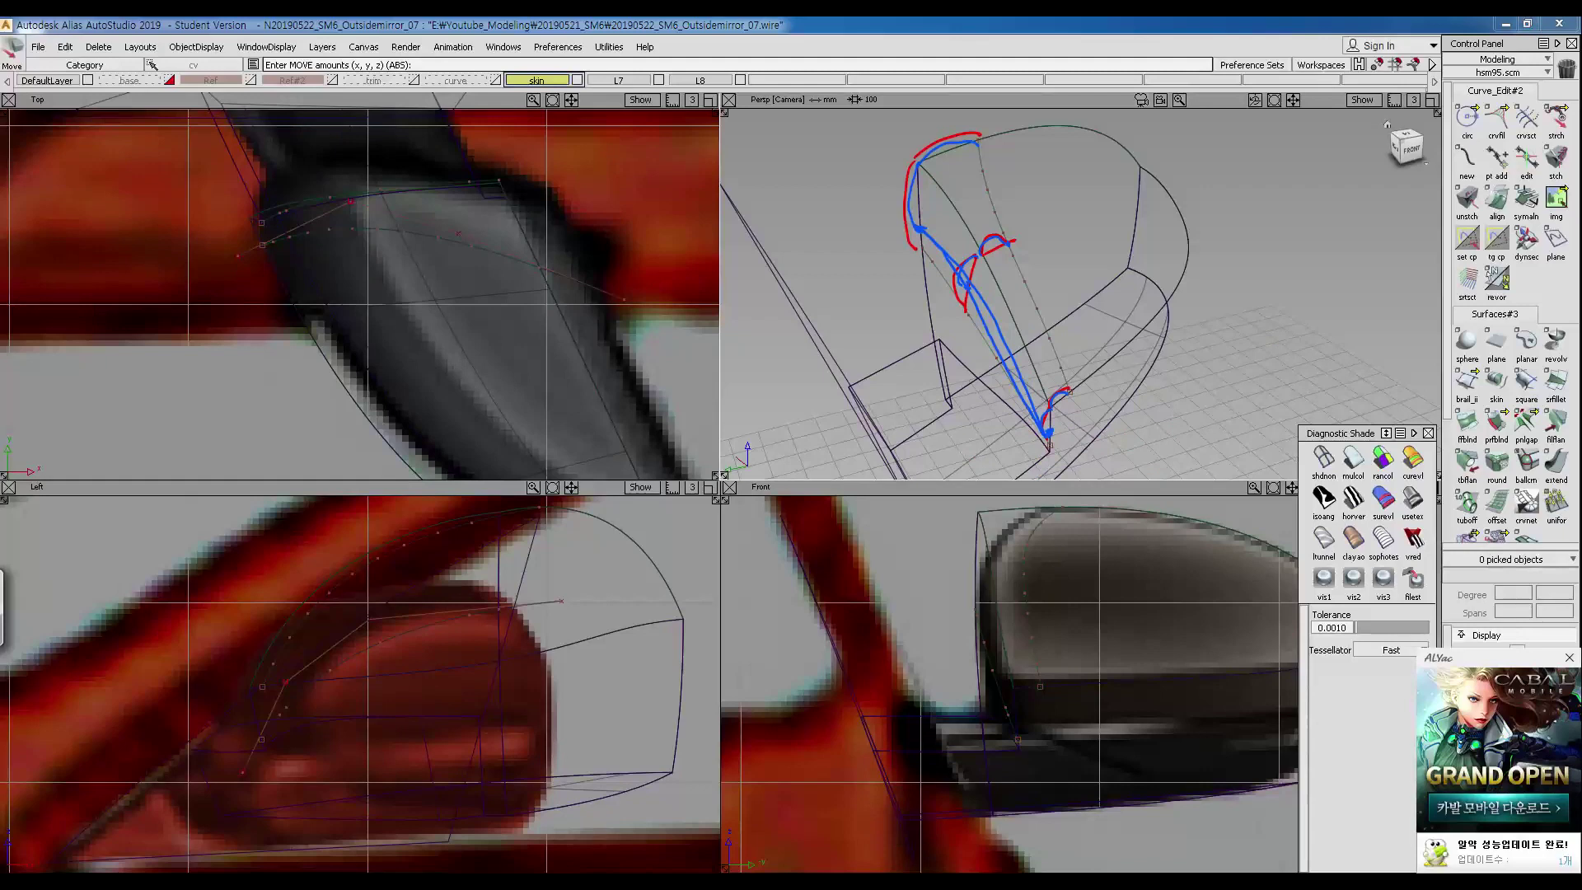
key(Escape)
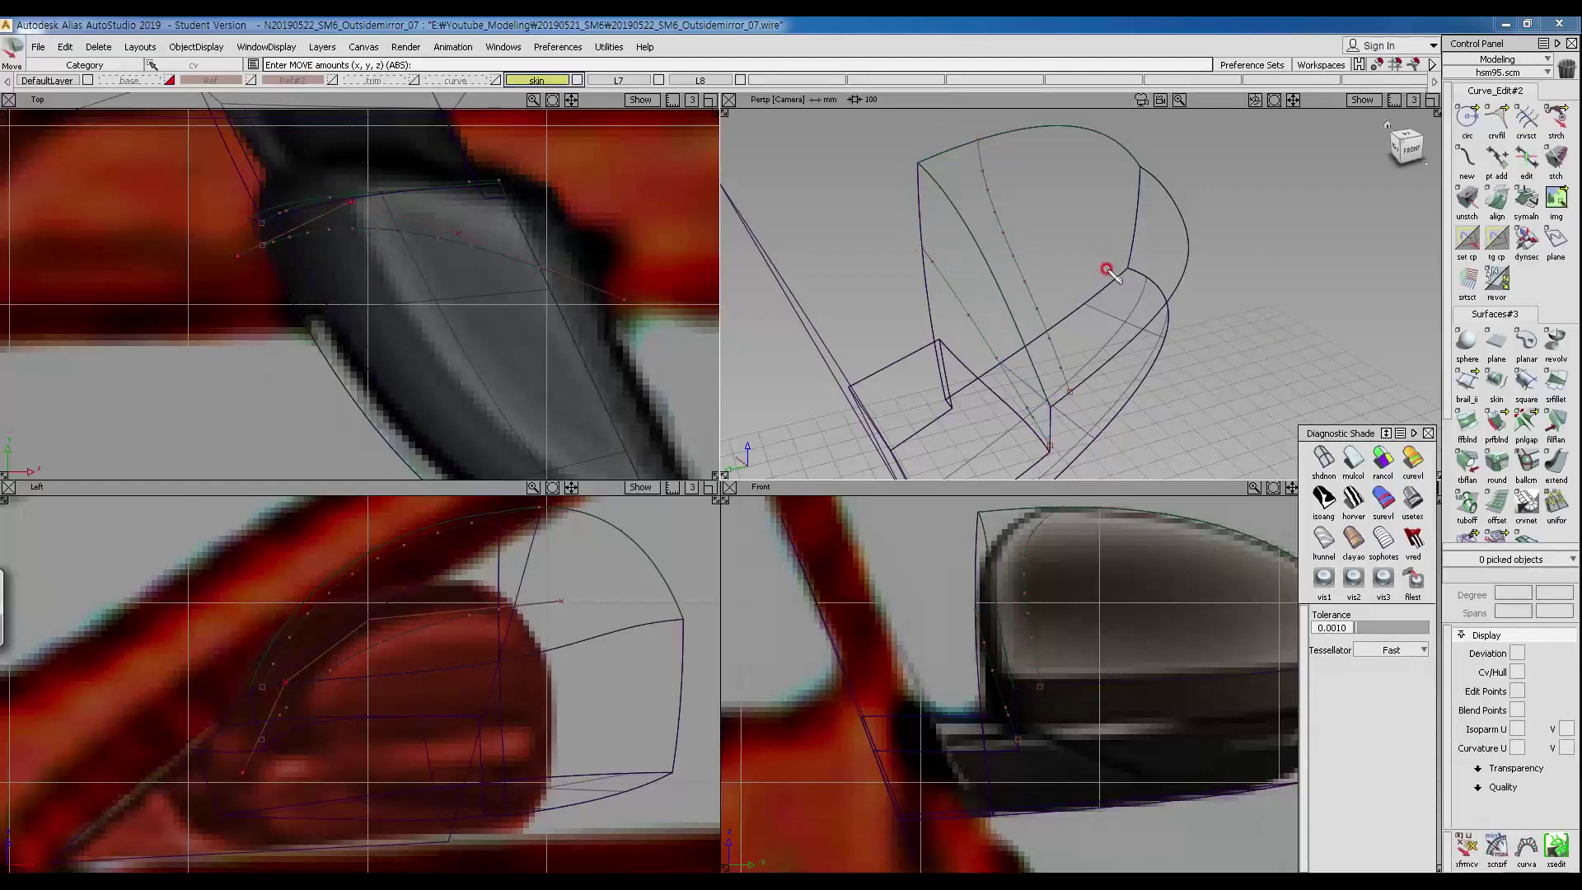
Raise both middle control points of the inner end's projection curve in the Left view.
drag(325, 734, 303, 624)
drag(222, 651, 289, 640)
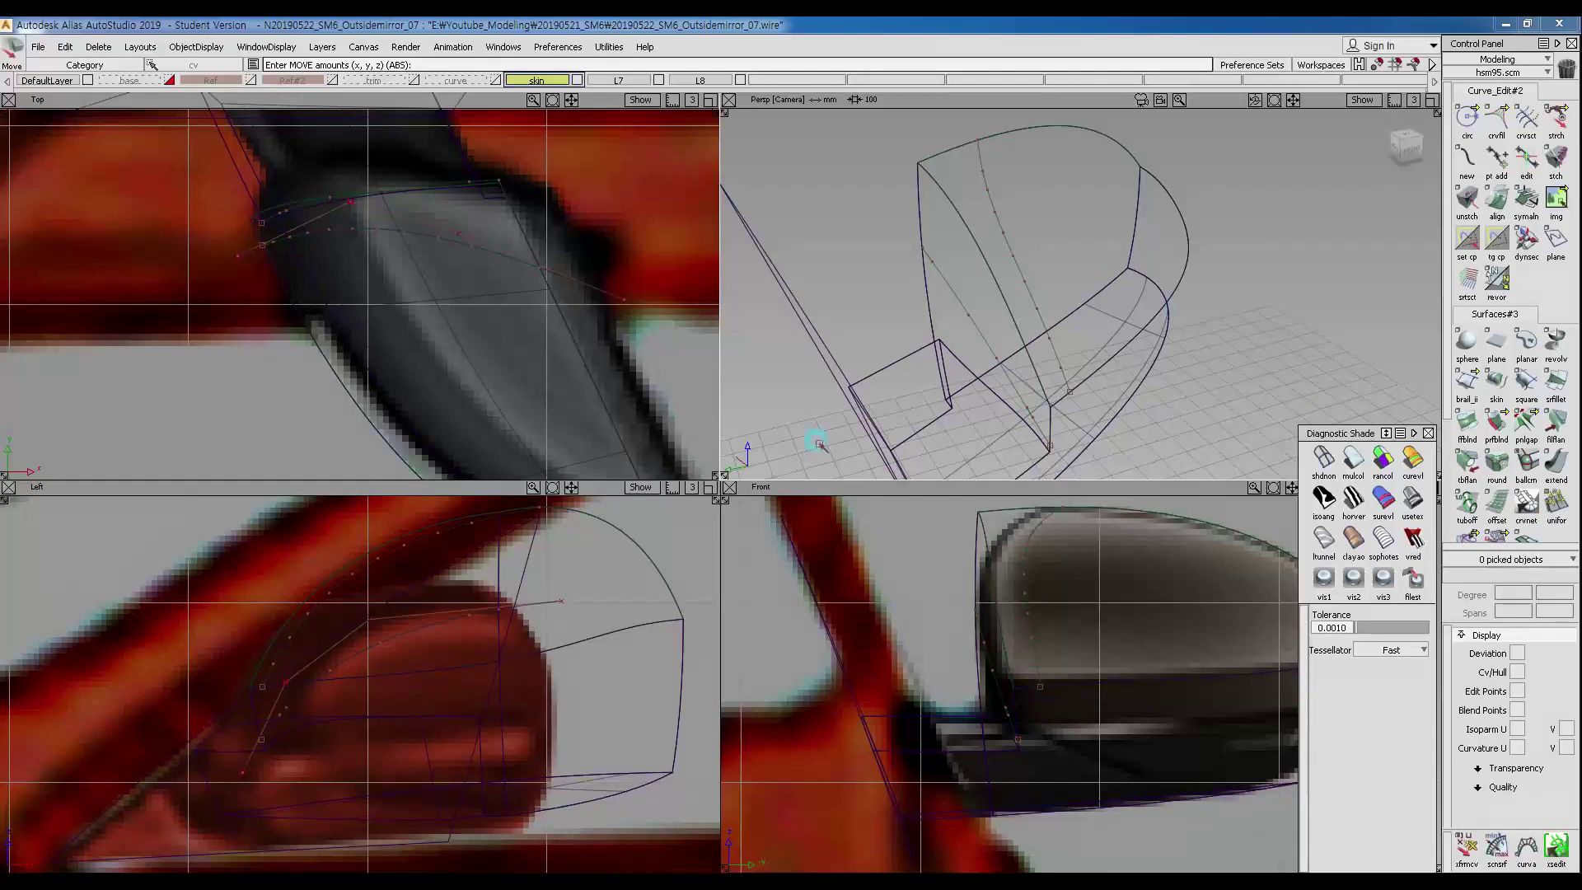
ctrl+shift+drag(361, 649, 459, 692)
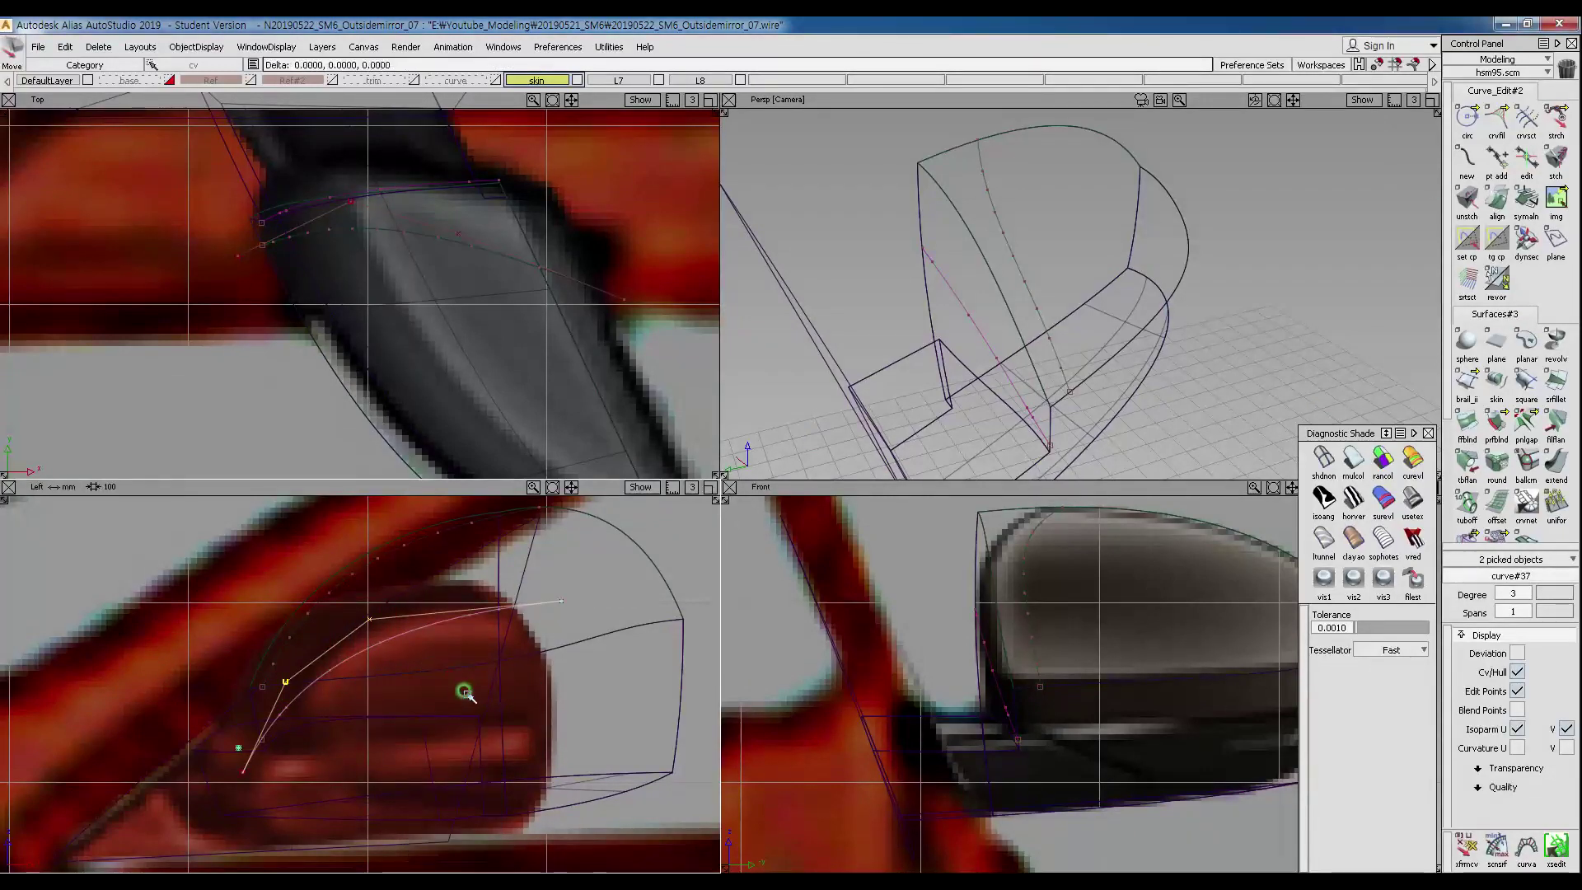
right_drag(466, 686, 494, 651)
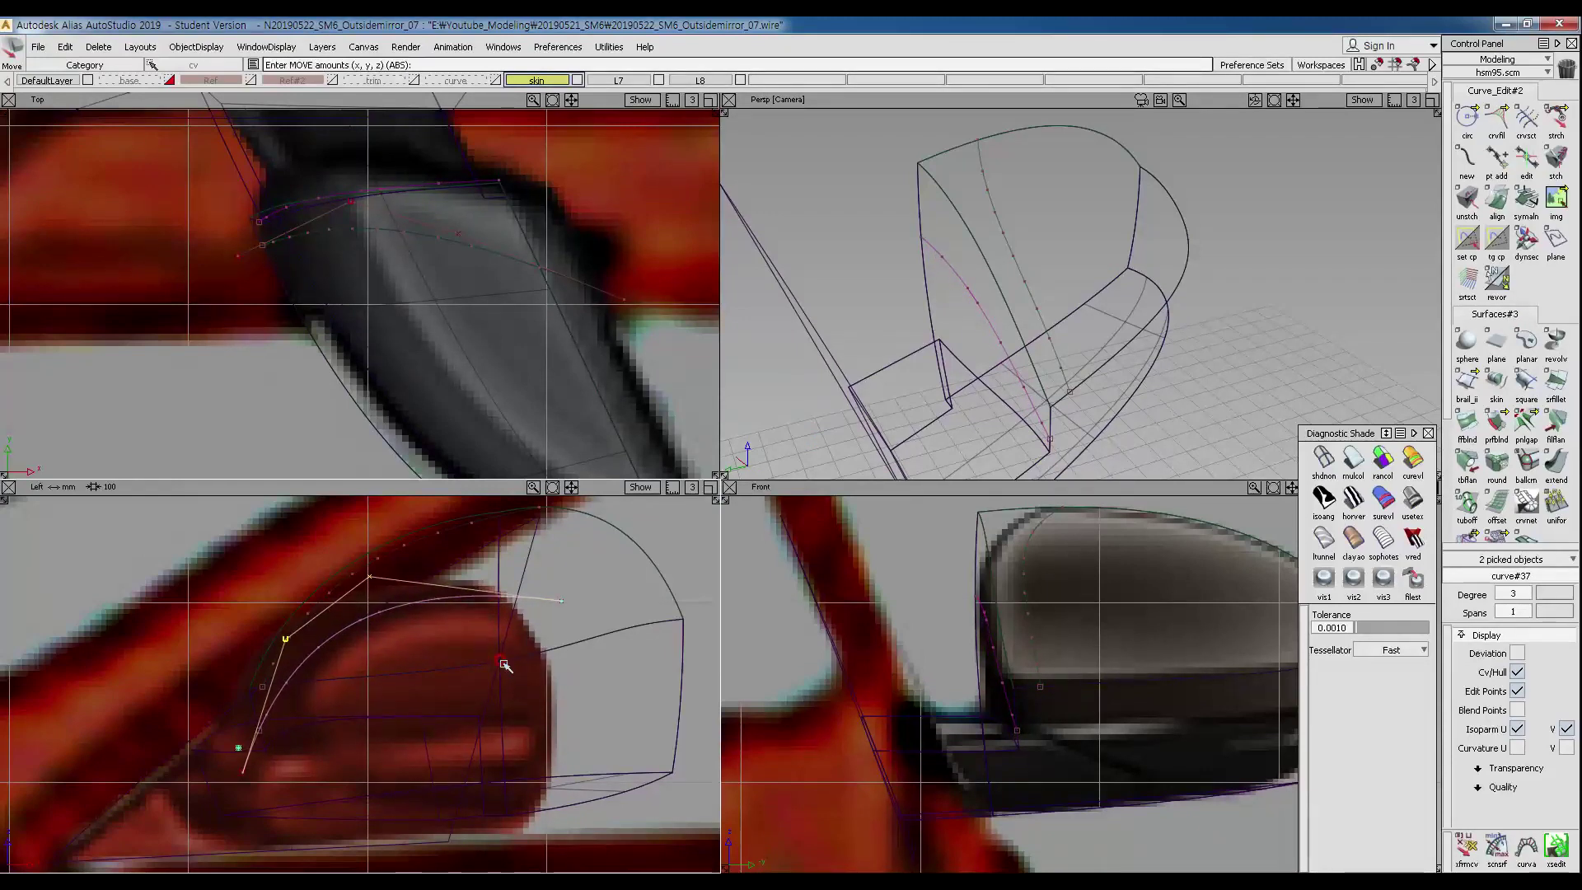
Raise the Left view curve's rear endpoint slightly and check the projected line in the perspective view.
ctrl+shift+drag(477, 611, 478, 581)
click(561, 601)
right_drag(601, 645, 601, 636)
right_drag(601, 638, 600, 632)
alt+shift+drag(980, 377, 1096, 364)
alt+shift+drag(980, 361, 948, 281)
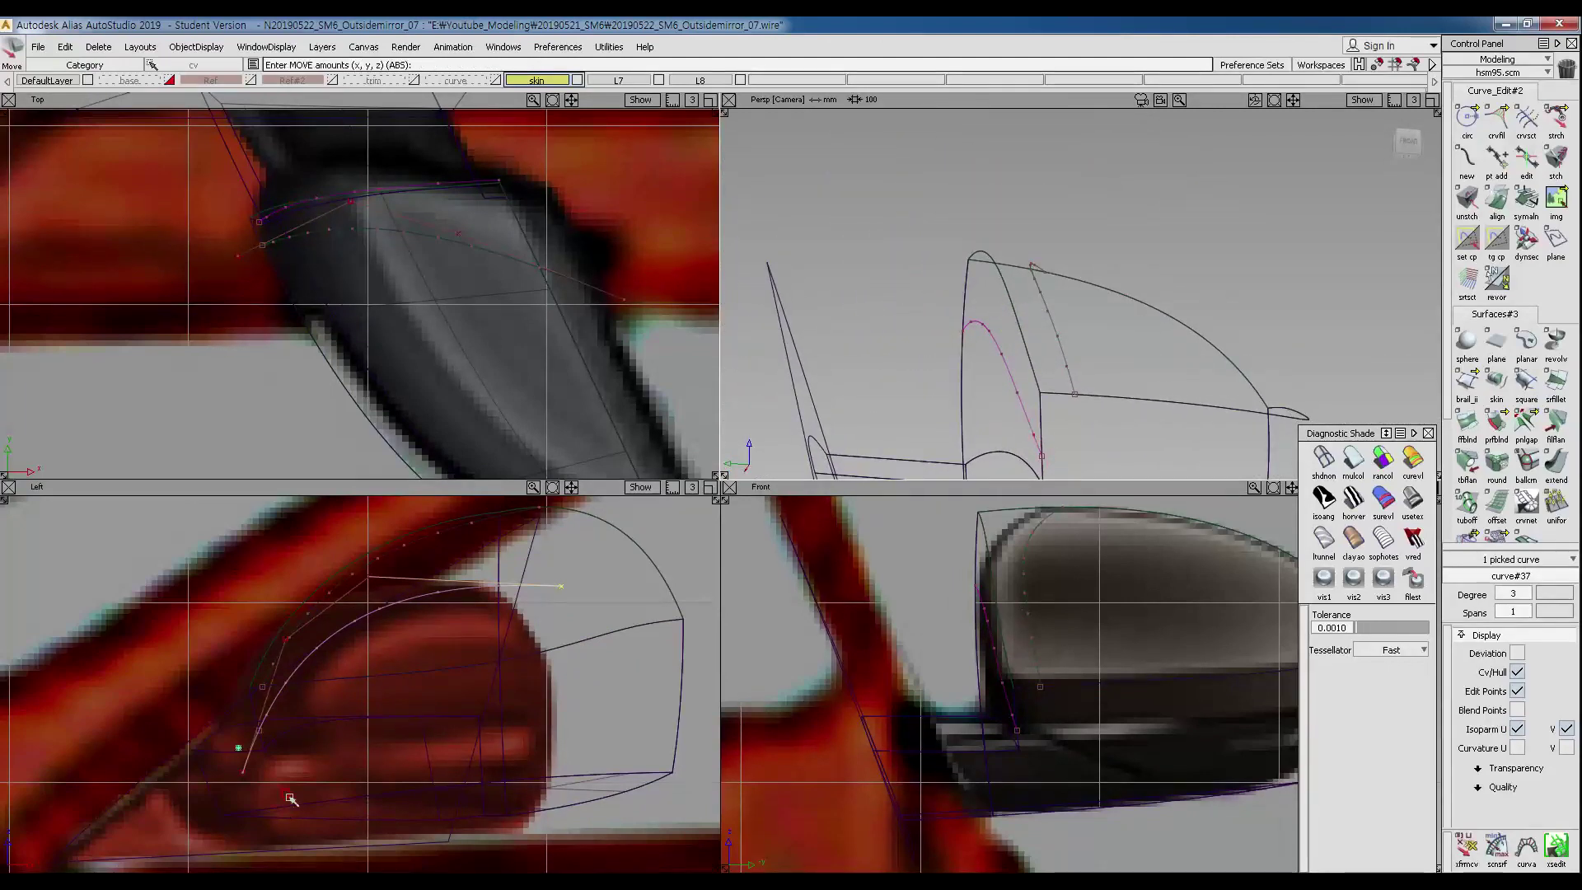
Raise the Left view curve's front endpoint closer to the inner end surface's front corner.
ctrl+shift+drag(231, 734, 289, 791)
ctrl+shift+middle_drag(429, 795, 431, 746)
right_drag(430, 736, 450, 704)
alt+shift+drag(1010, 331, 1162, 399)
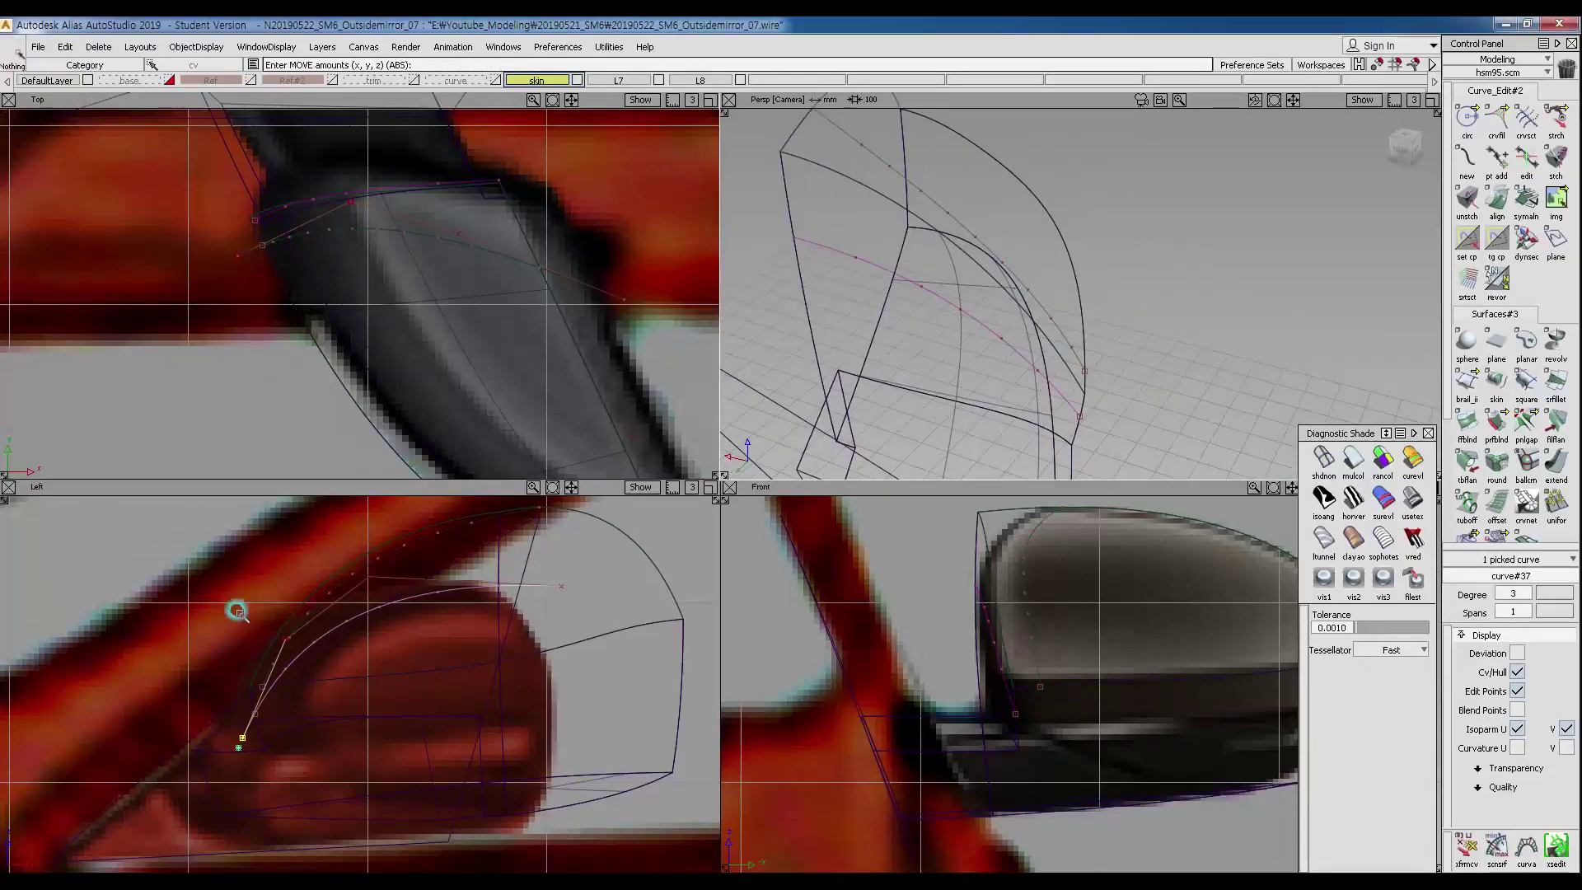
Fine-adjust the forward middle control point of the Left view curve and check the projected line in perspective.
click(285, 639)
alt+shift+drag(1063, 309, 910, 258)
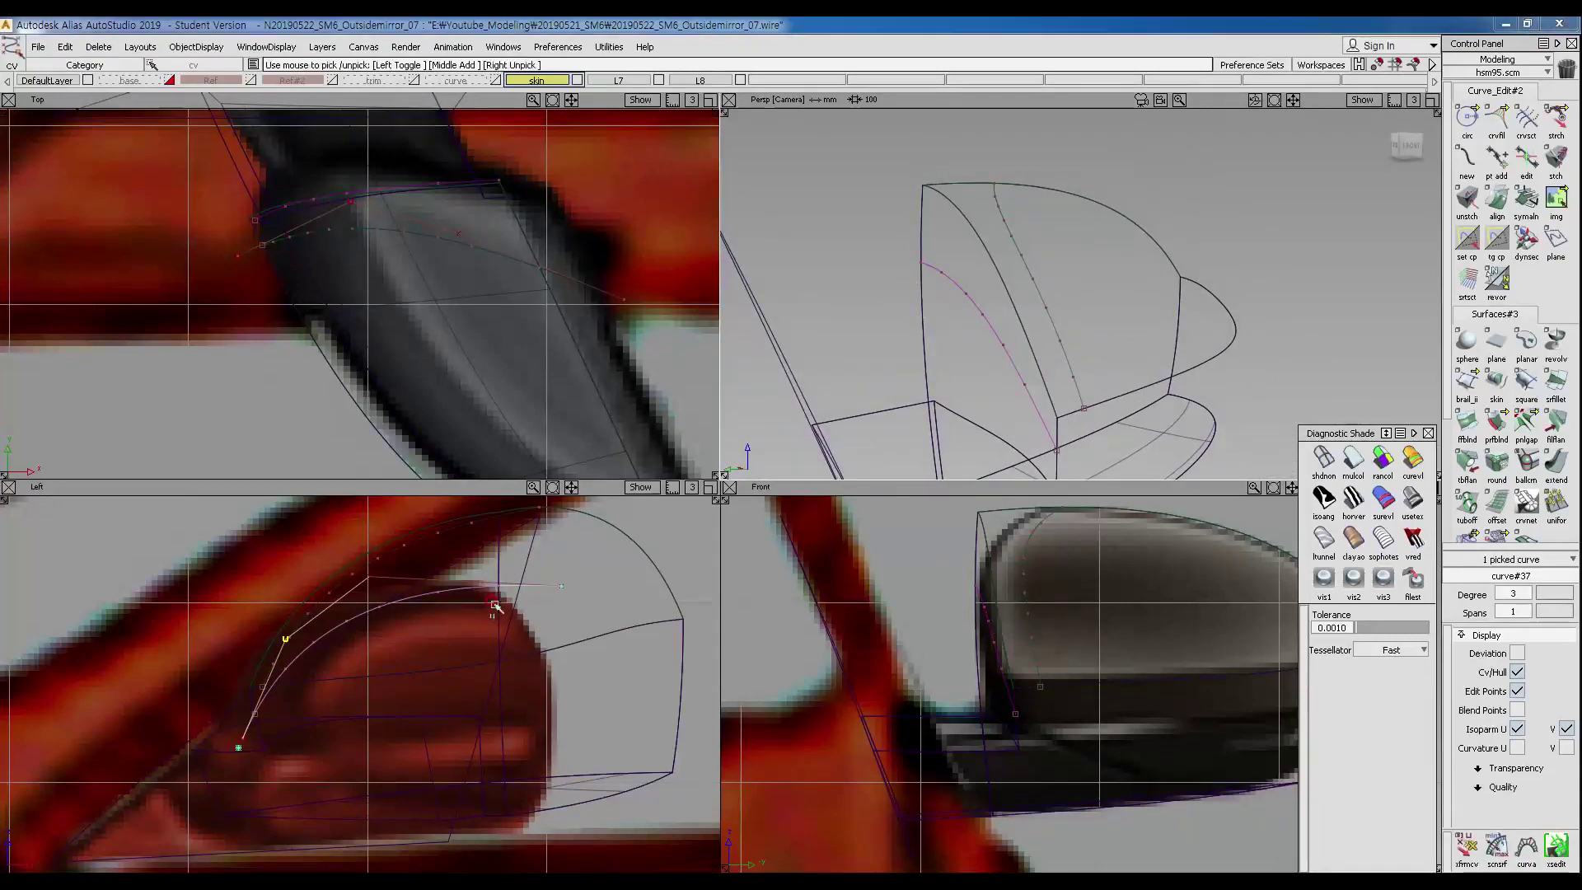
key(m)
drag(495, 607, 508, 583)
alt+shift+drag(1095, 310, 953, 297)
ctrl+shift+right_drag(964, 294, 1010, 275)
mouse_move(1011, 275)
alt+shift+mouse_down()
mouse_move(840, 255)
mouse_move(869, 354)
mouse_move(761, 534)
mouse_move(763, 428)
alt+shift+mouse_up()
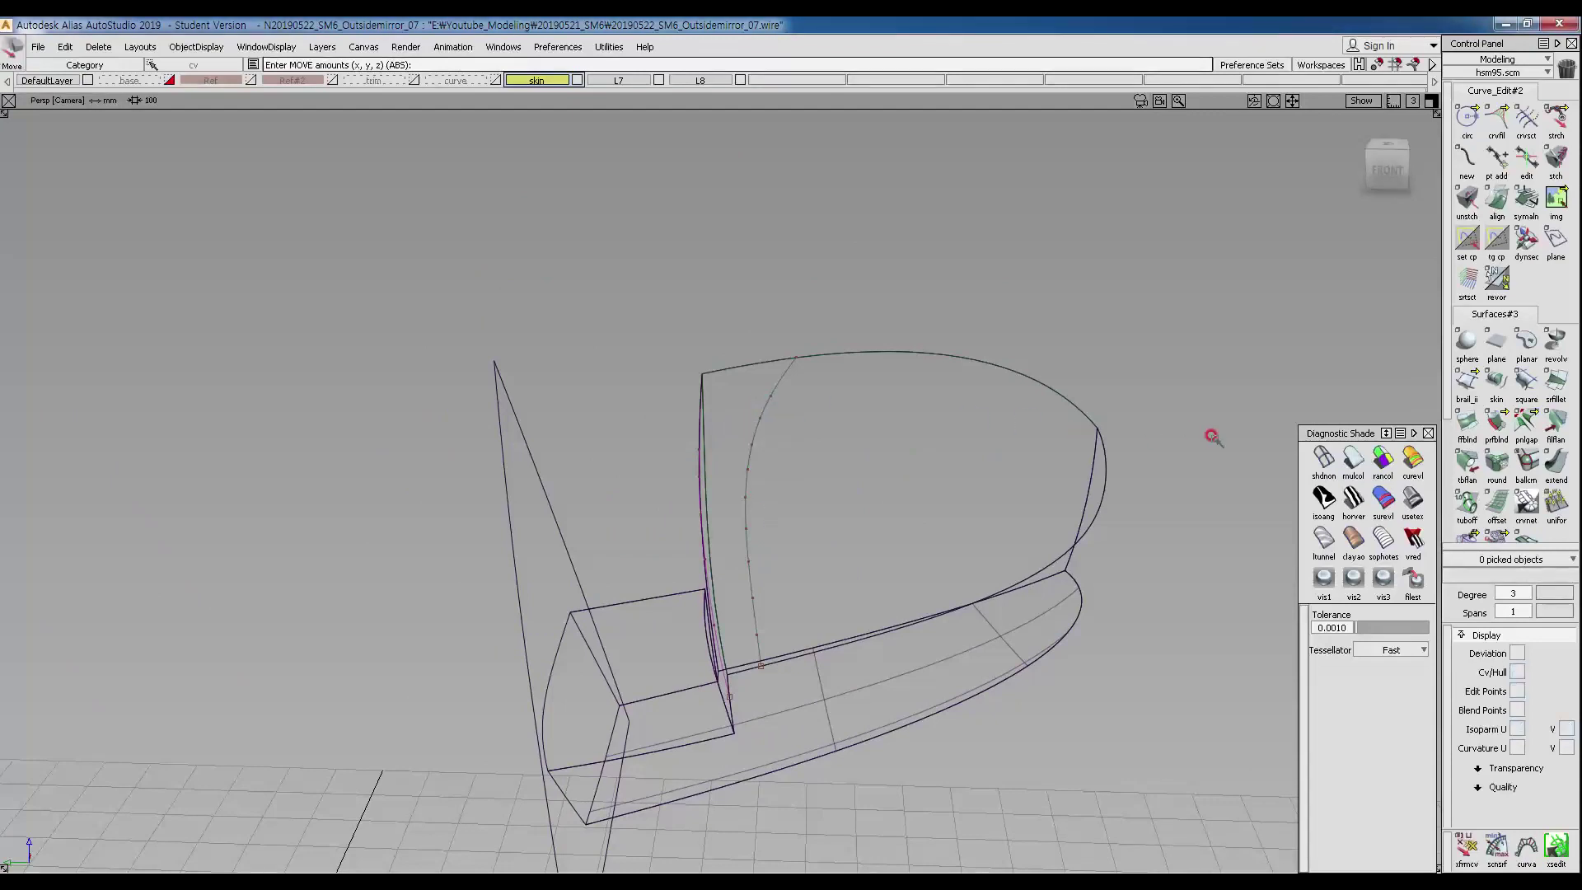
Shade the model and trim away the strips between the two projected lines along the housing's inner edge.
click(1353, 459)
alt+shift+drag(519, 431, 755, 422)
ctrl+shift+middle_drag(755, 422, 750, 428)
click(755, 431)
click(638, 601)
key(space)
Draw an edit-point curve bridging the trimmed gap between the upper ends of the two projected lines, and set its degree to 5.
alt+shift+drag(795, 475, 659, 392)
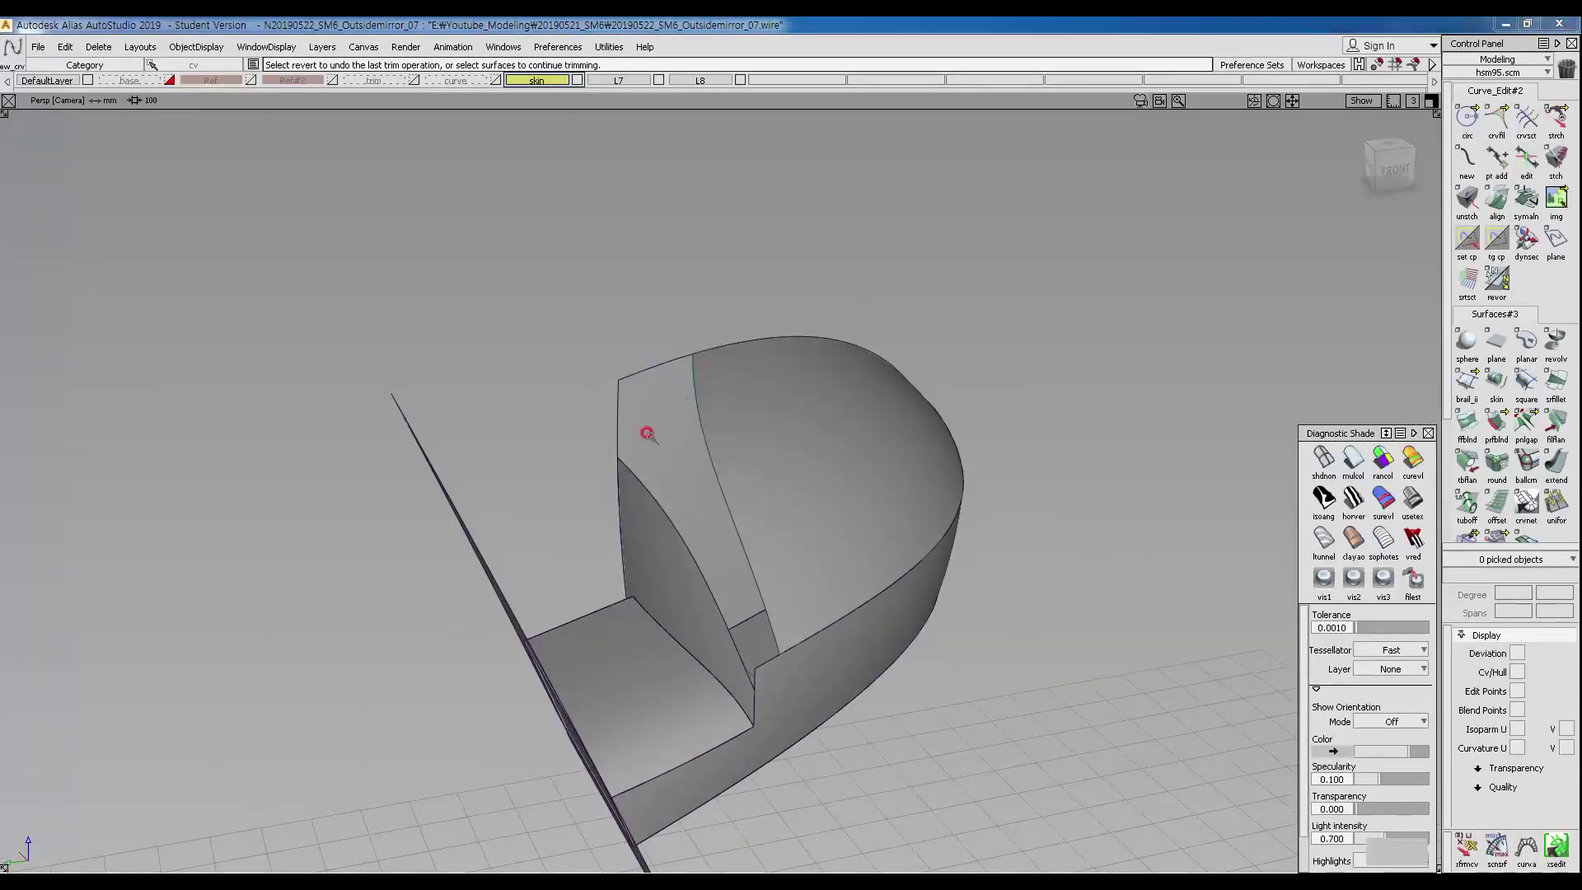
click(617, 456)
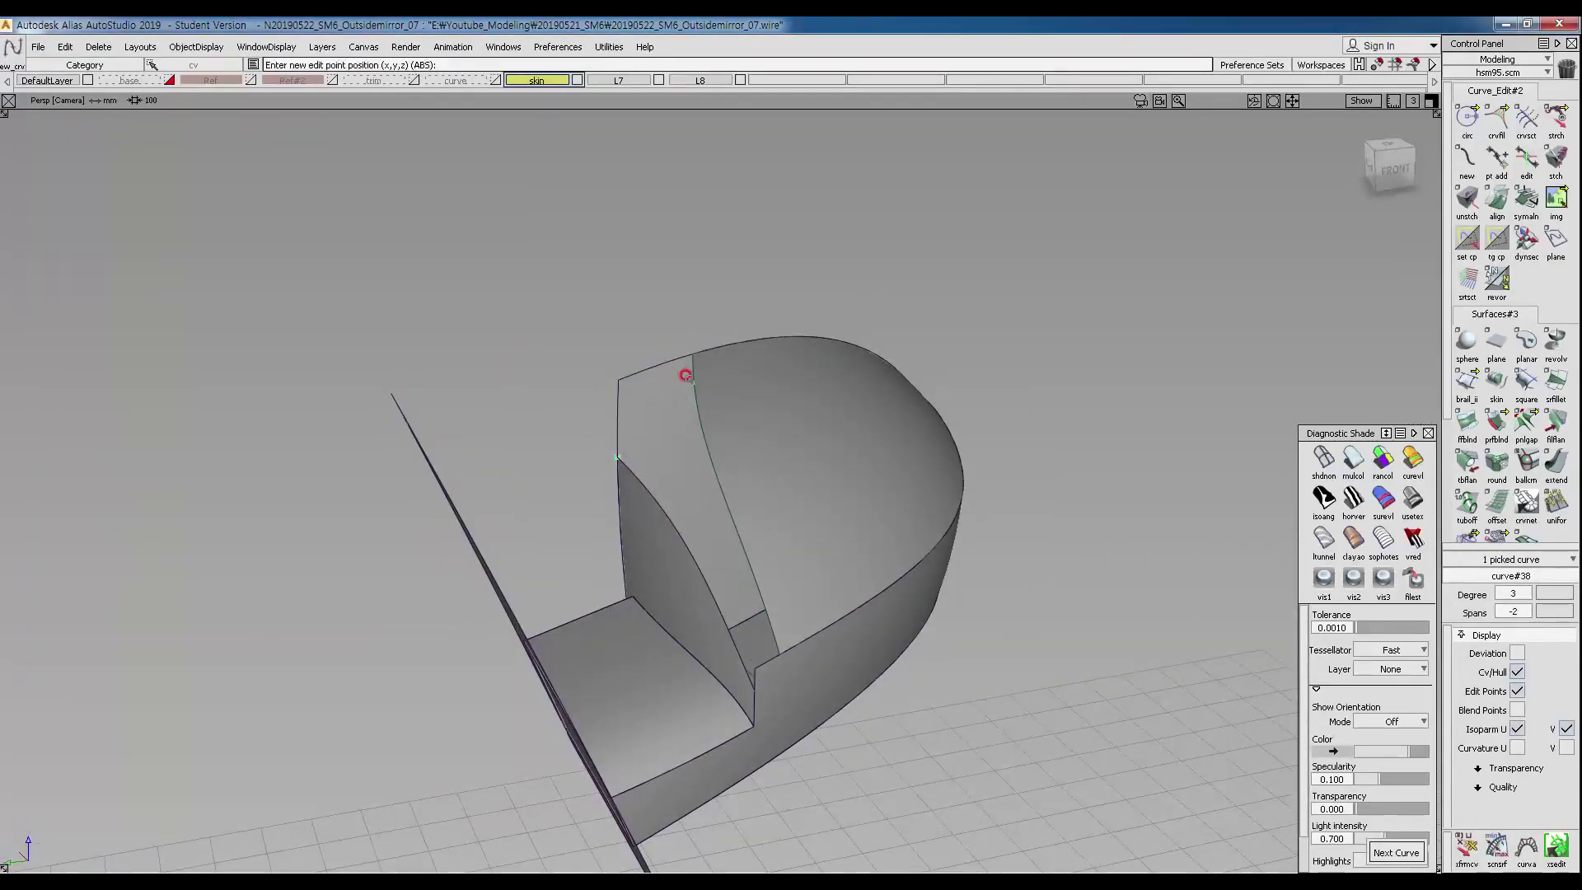
mouse_move(689, 436)
ctrl+shift+right_down()
mouse_move(749, 459)
mouse_move(713, 431)
ctrl+shift+right_up()
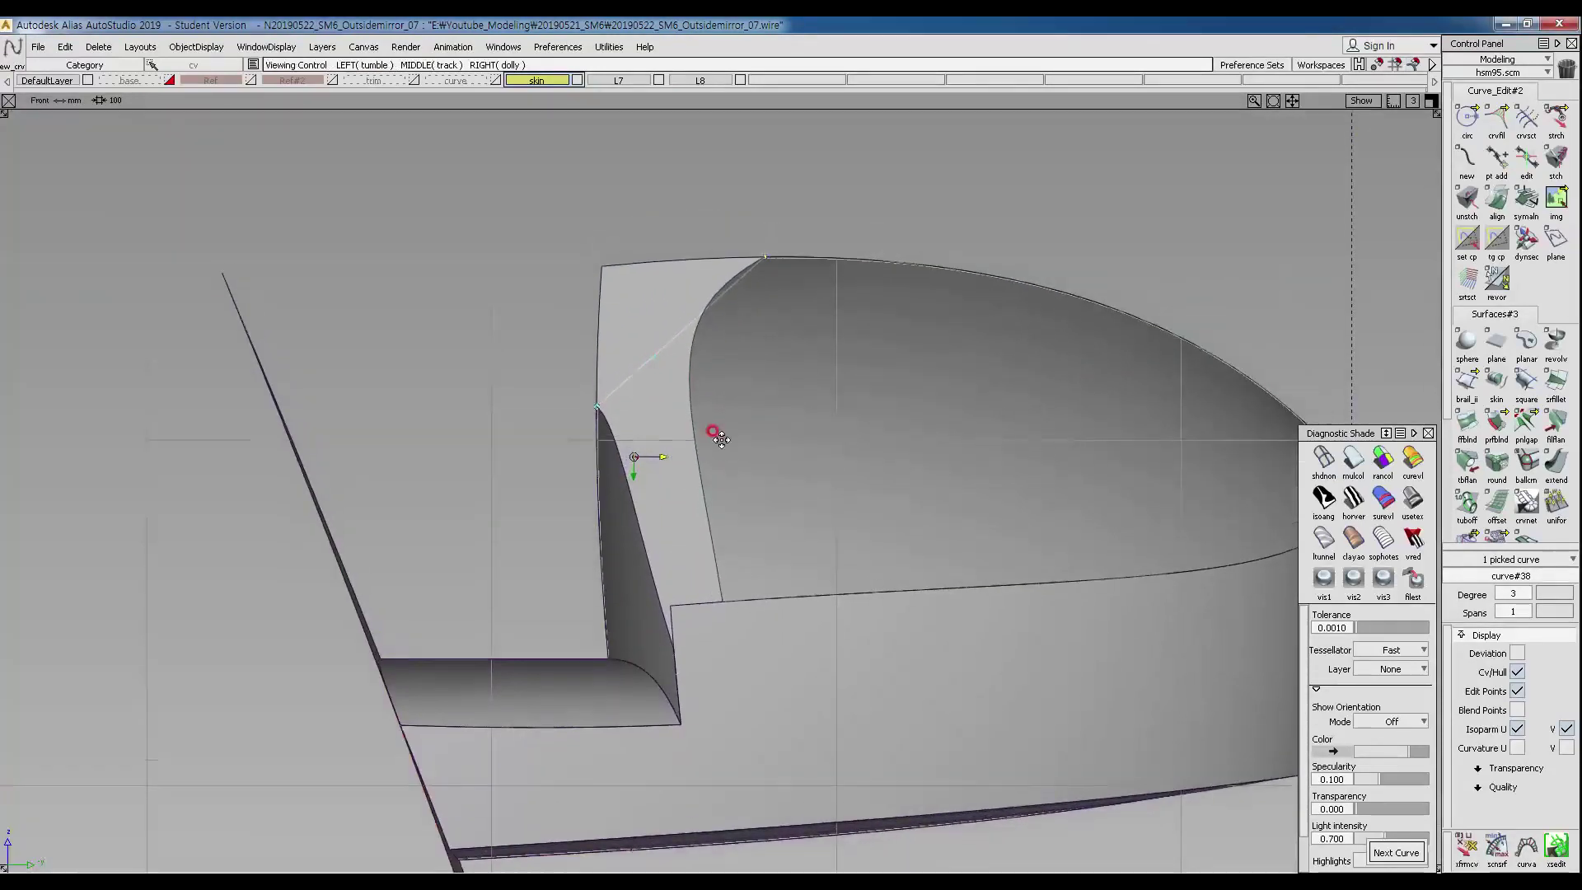
alt+shift+middle_drag(713, 431, 720, 544)
alt+shift+right_drag(688, 490, 706, 463)
ctrl+shift+drag(706, 499, 698, 419)
ctrl+shift+drag(622, 417, 651, 460)
click(656, 461)
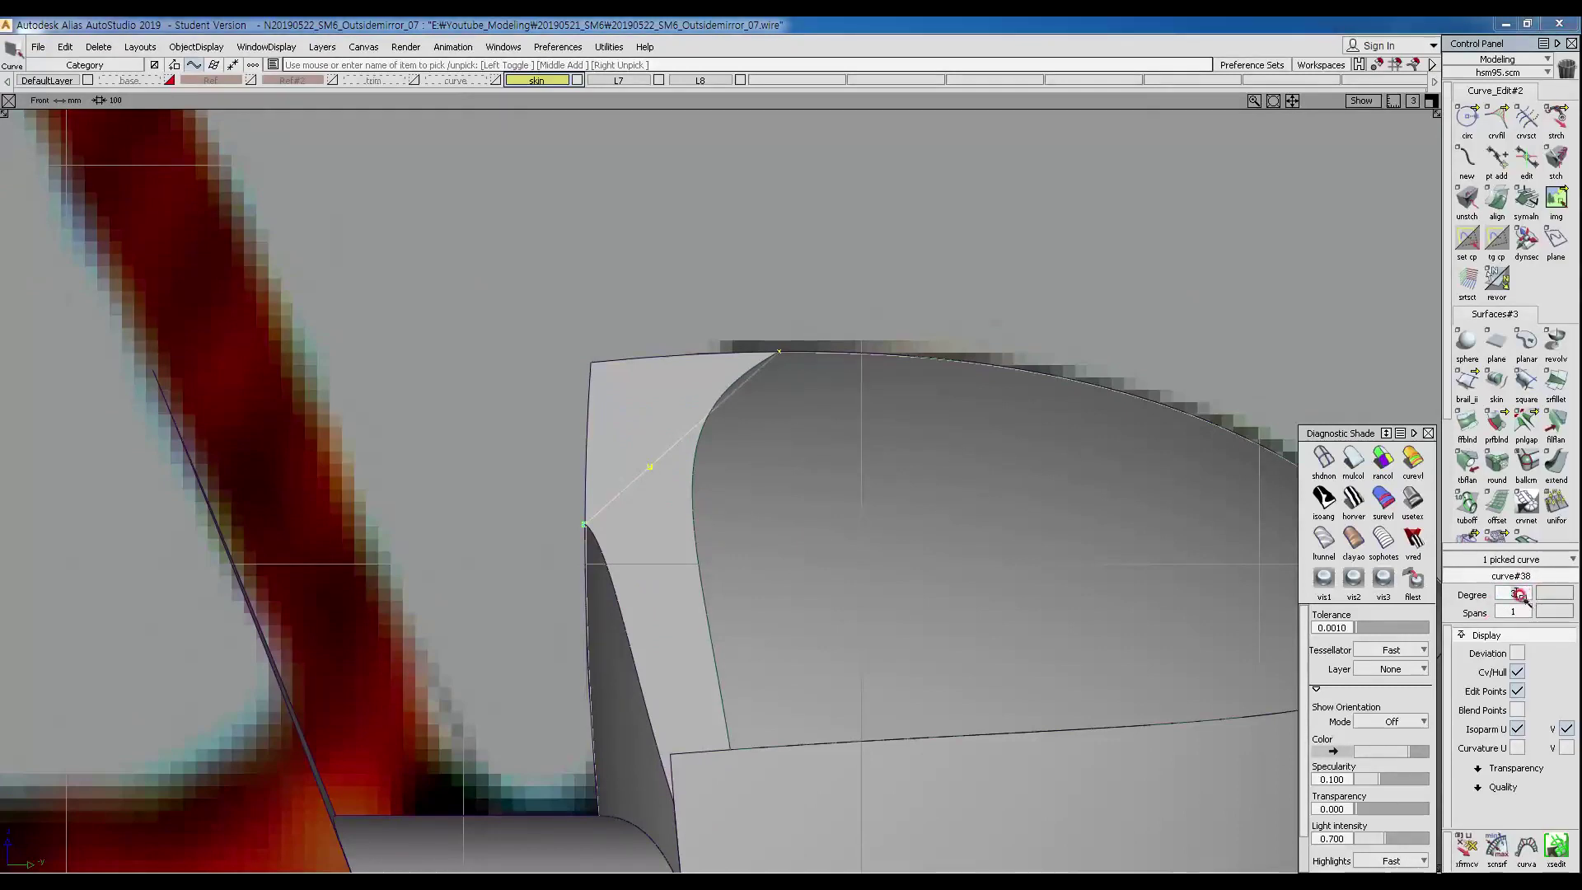
click(769, 394)
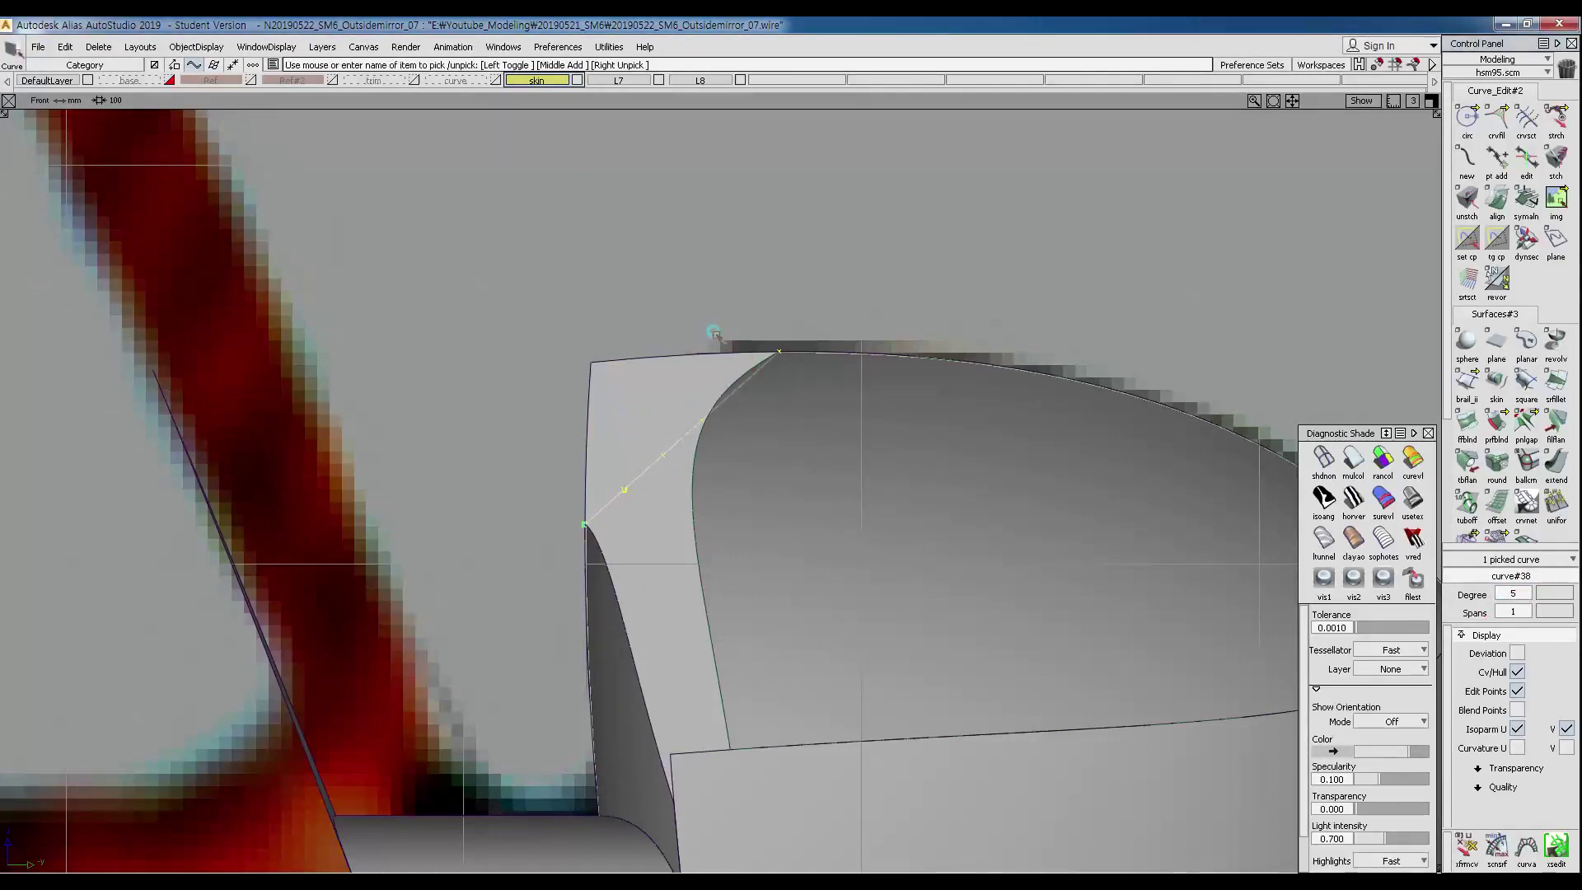
Align the bridging curve's lower end to the adjoining edge of the inner end surface.
ctrl+shift+drag(715, 333, 716, 336)
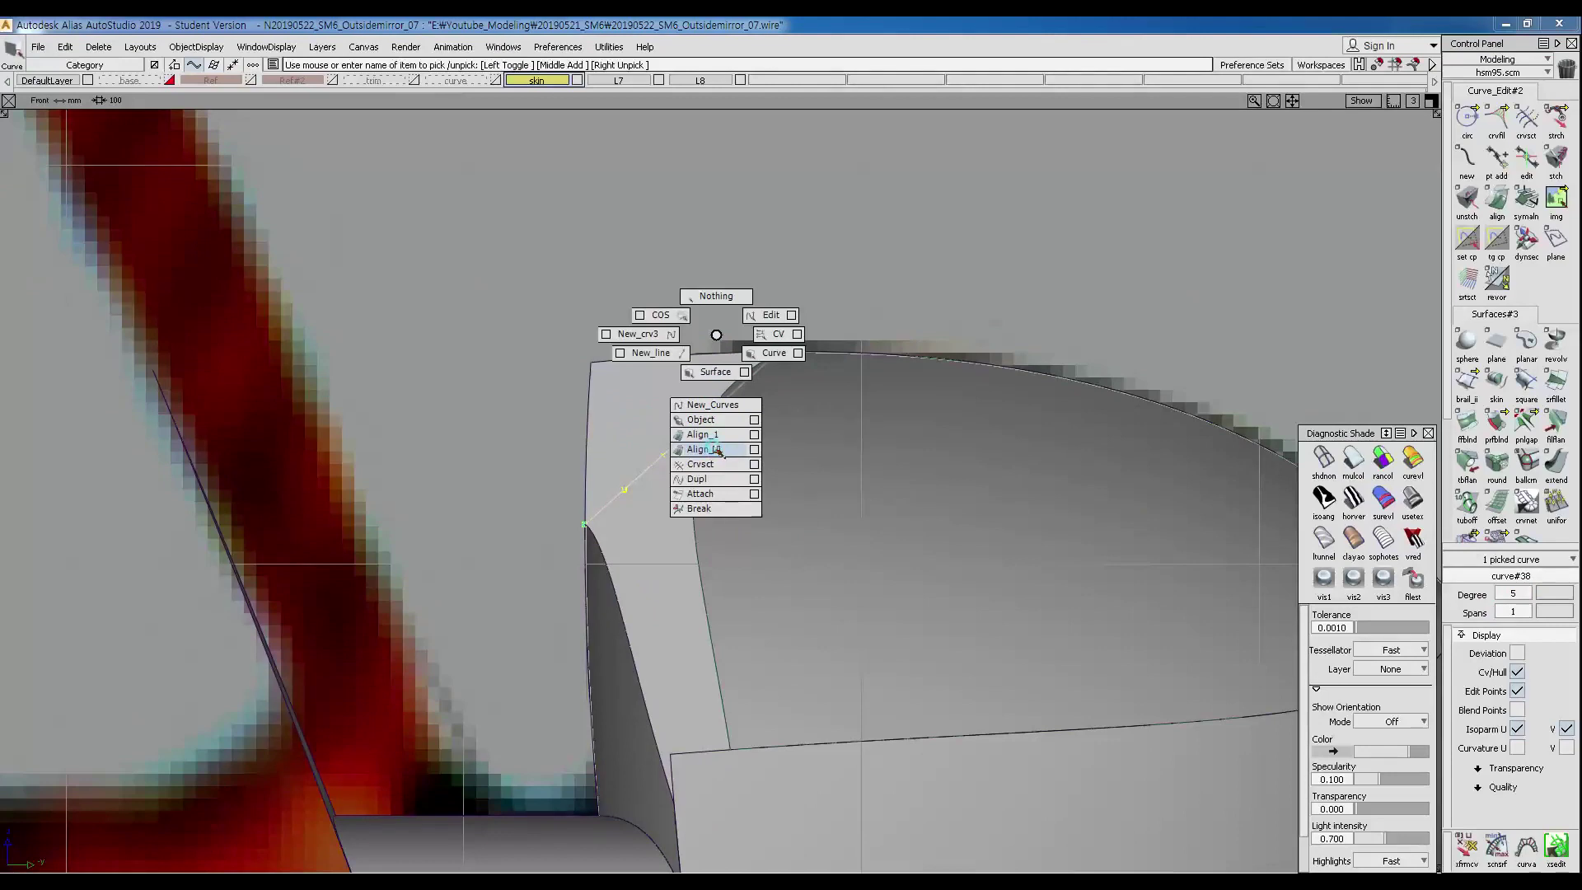
ctrl+shift+drag(719, 451, 718, 451)
click(606, 507)
click(587, 537)
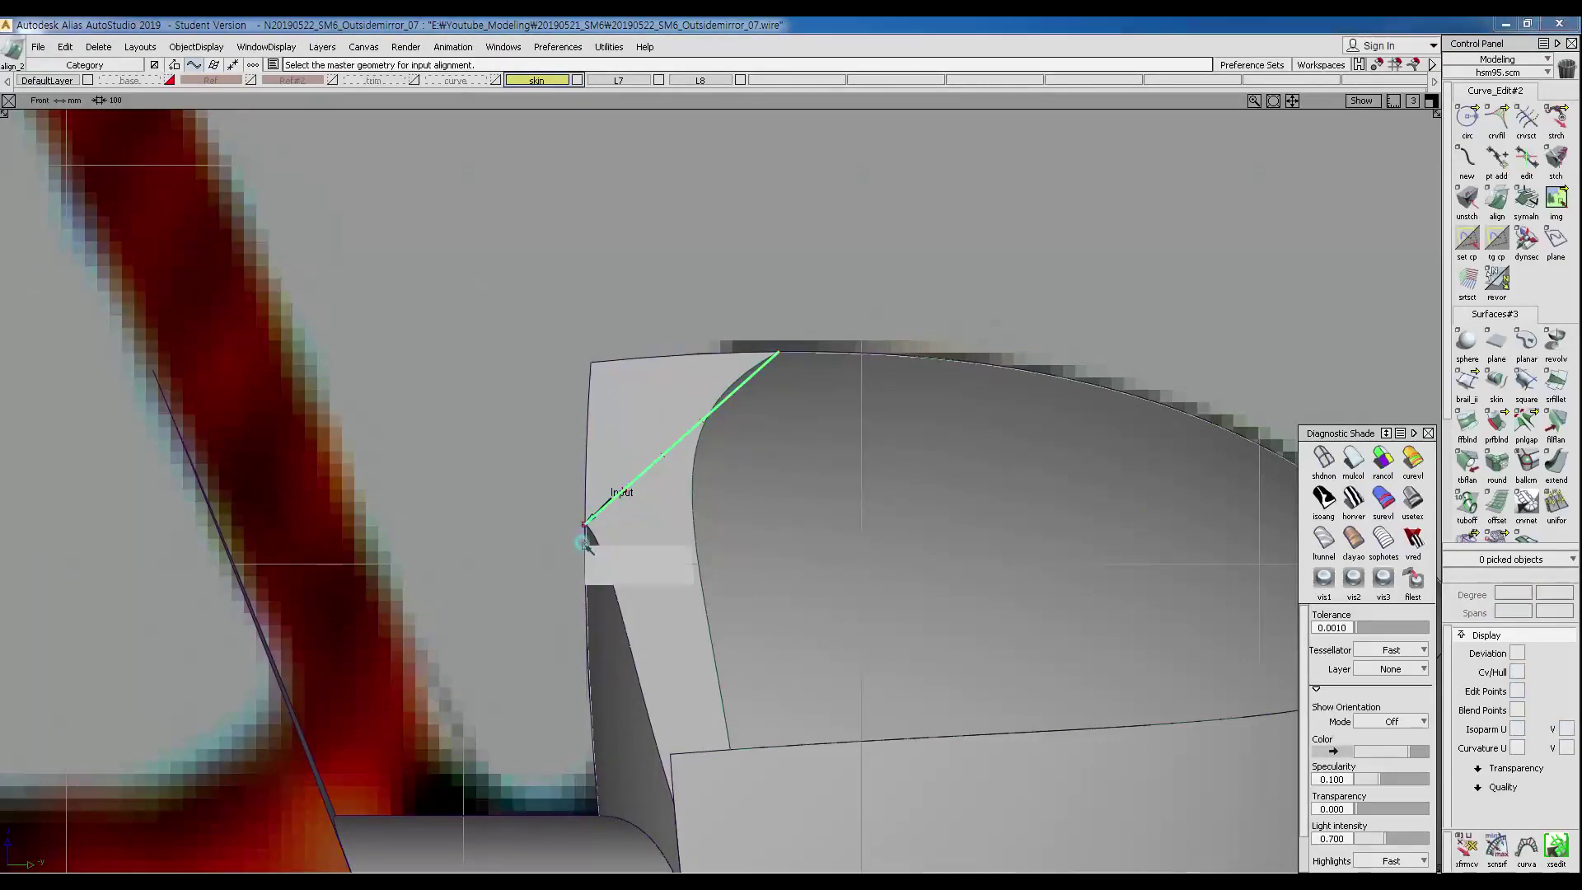
click(610, 556)
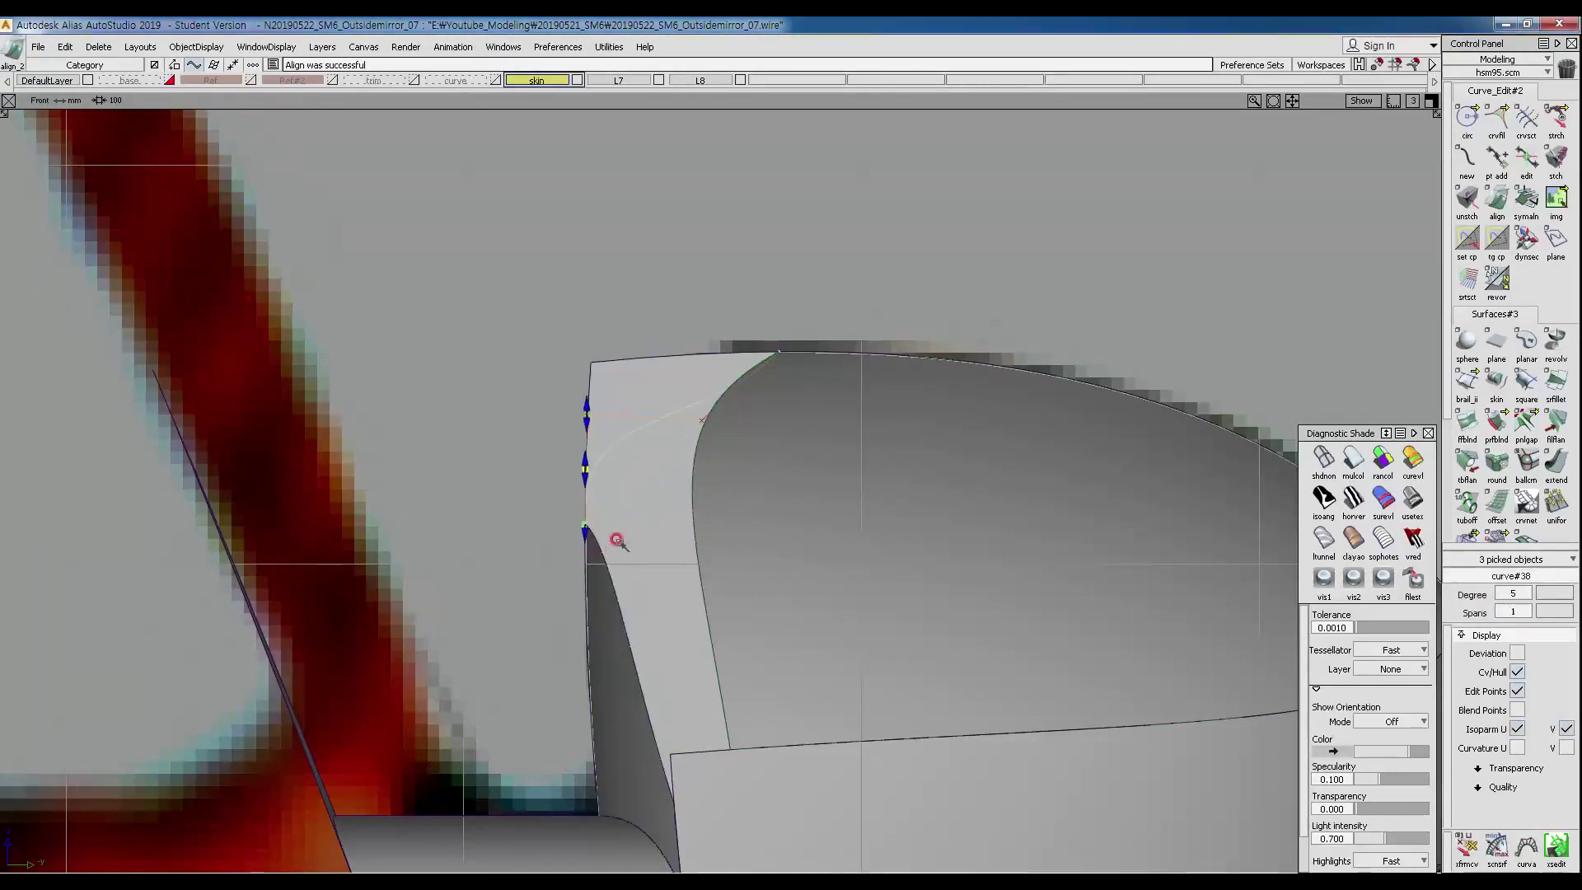
Align the bridging curve's upper end to the housing's rail surface edge.
click(767, 362)
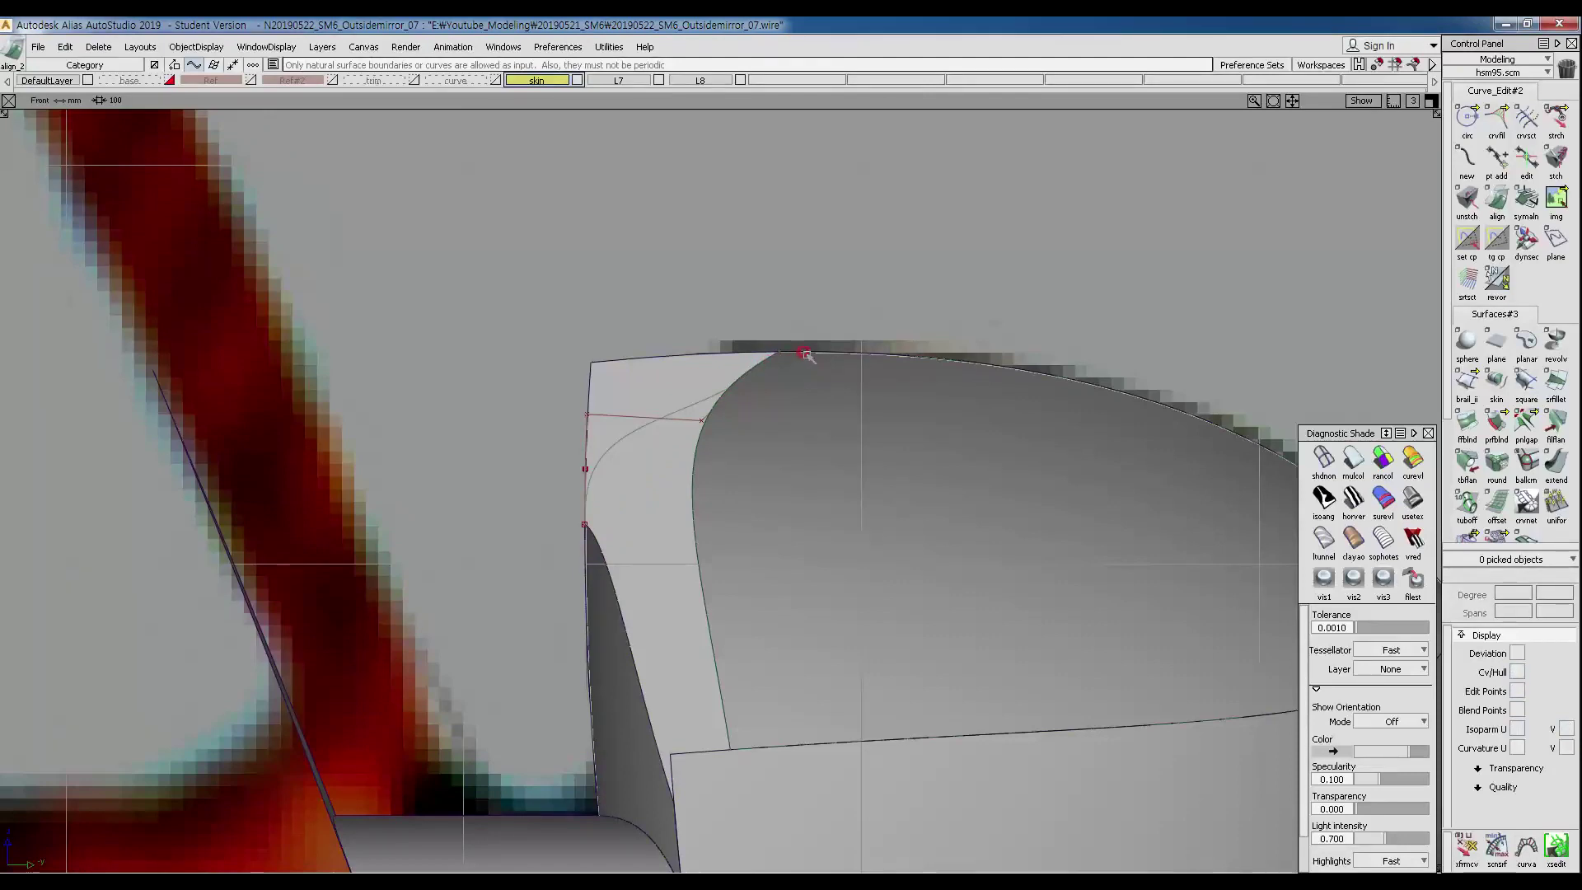
click(829, 360)
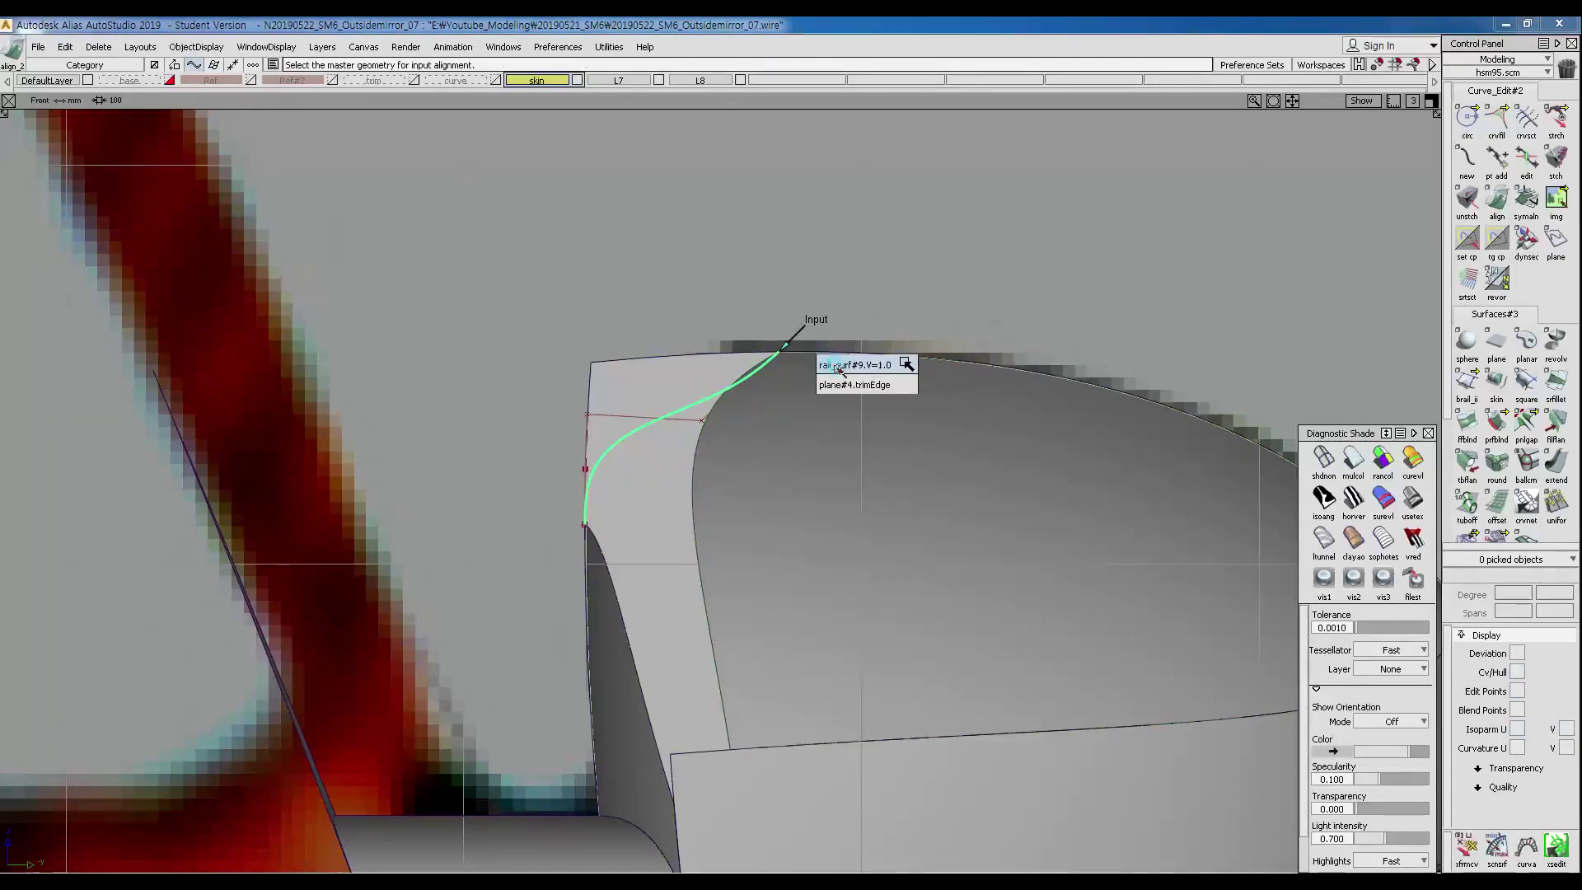
click(837, 366)
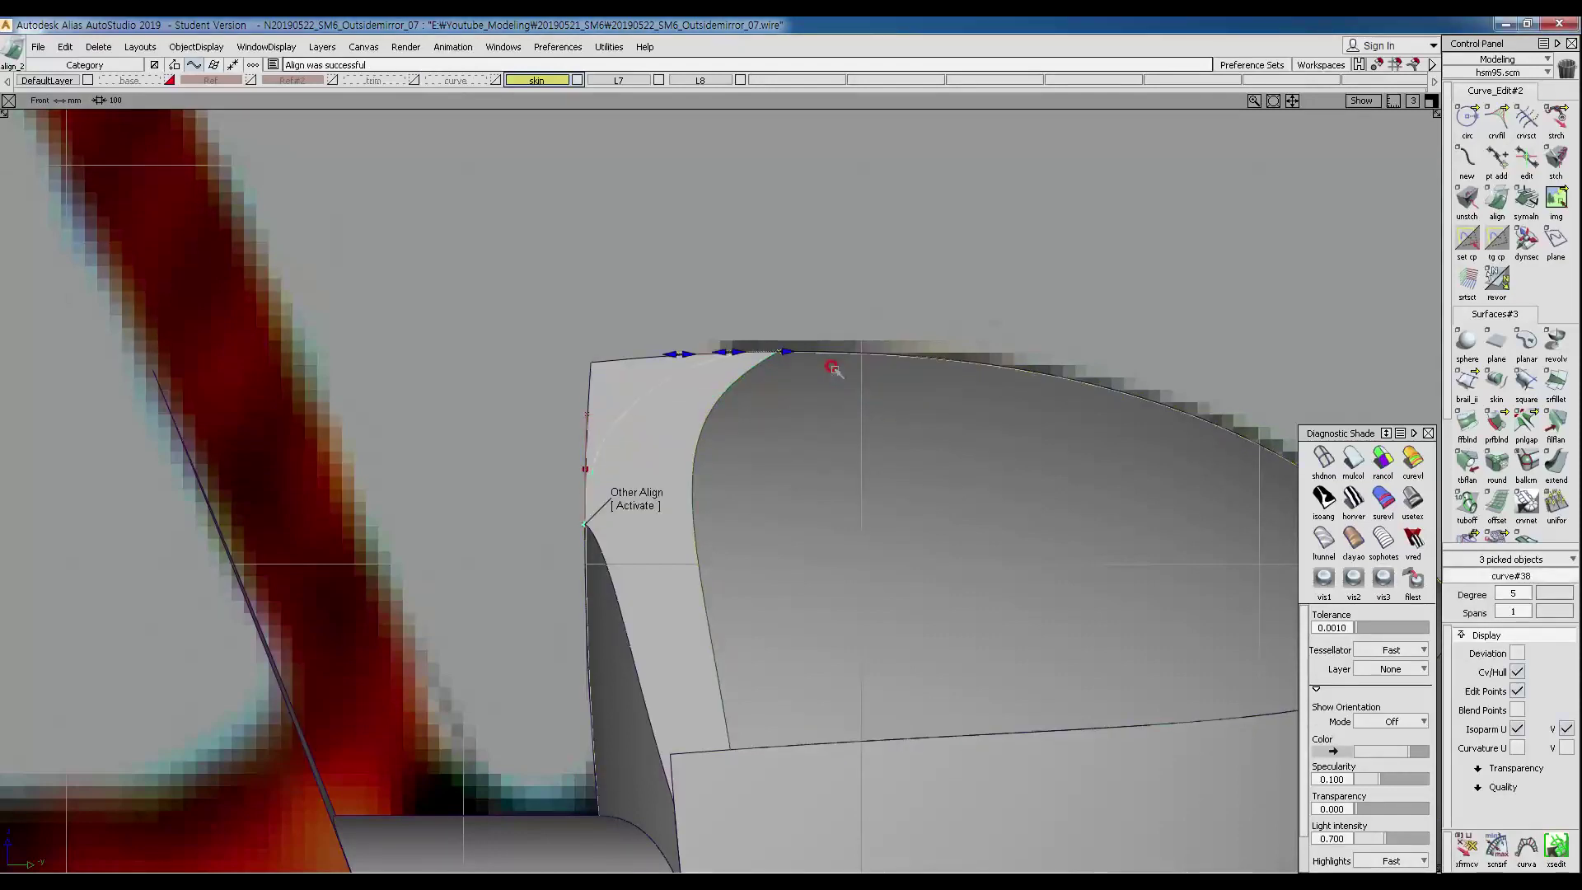
Turn off shading and slide the bridging curve's upper control points along the top edge toward the inner corner.
ctrl+shift+drag(682, 483, 679, 407)
click(1326, 457)
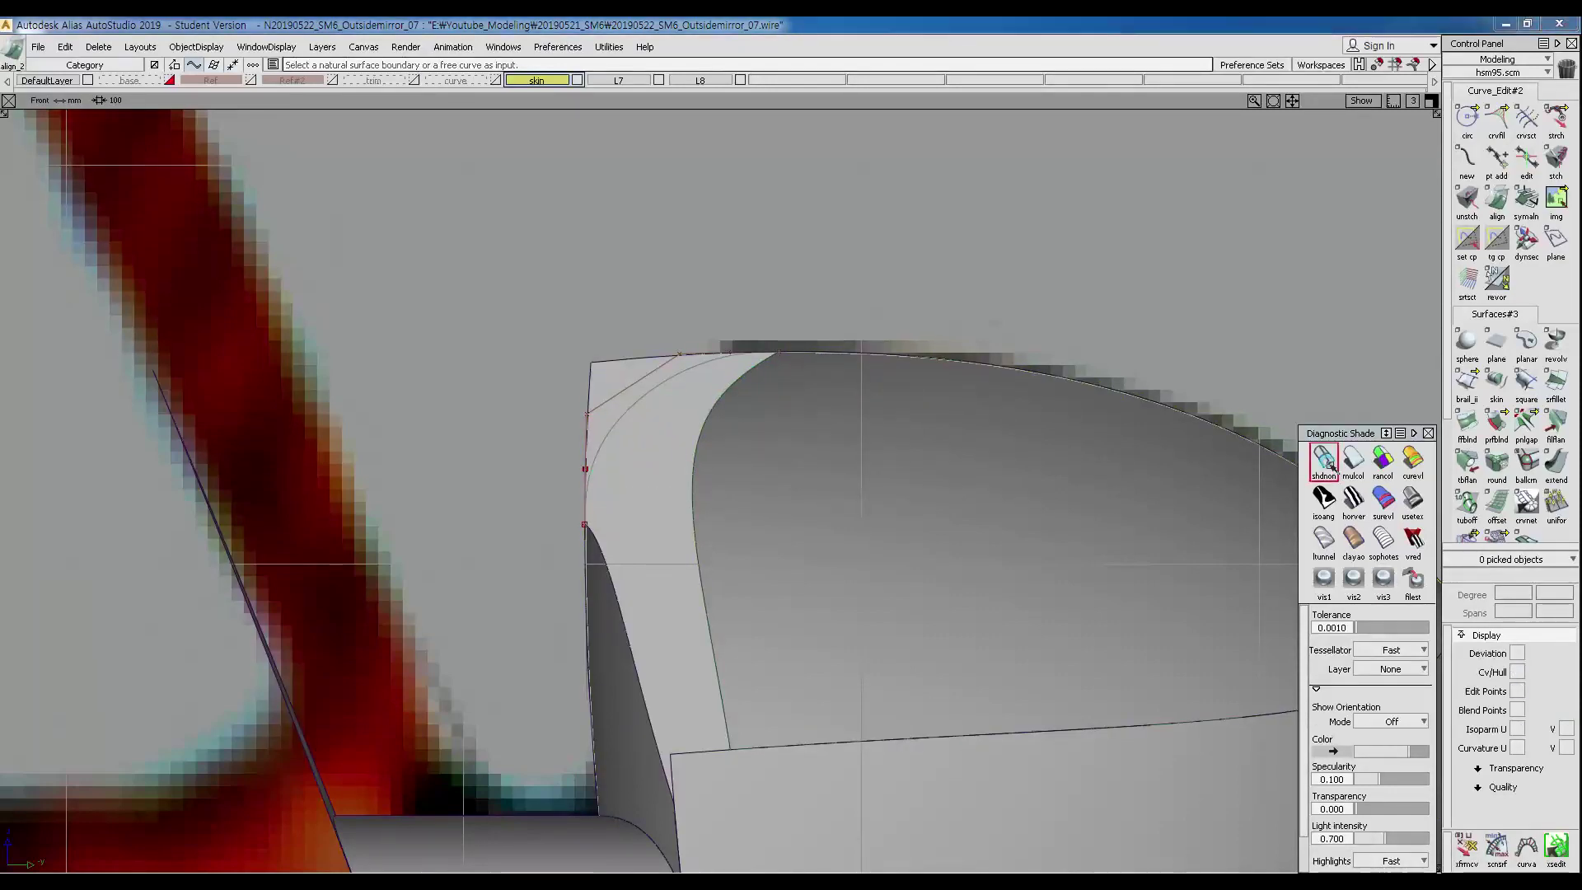
alt+shift+right_drag(743, 472, 707, 440)
alt+shift+middle_drag(707, 440, 713, 431)
ctrl+shift+drag(659, 354, 747, 350)
ctrl+shift+middle_drag(787, 441, 849, 464)
middle_drag(861, 464, 841, 464)
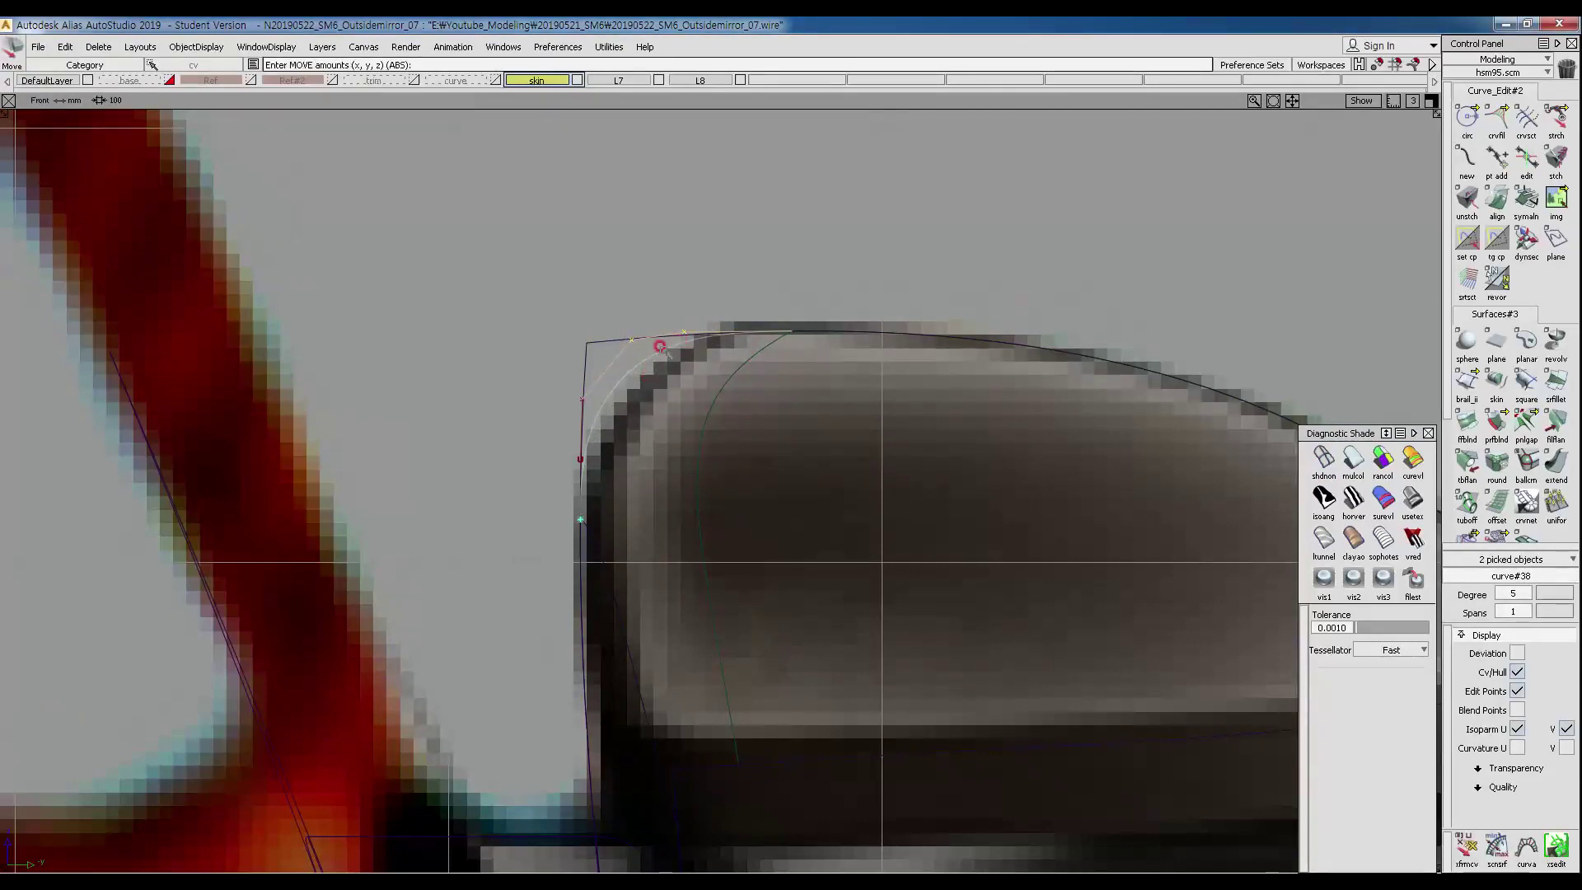
Fine-adjust the height of the bridging curve's control points along the housing's inner side edge.
ctrl+shift+drag(623, 460, 621, 369)
drag(551, 438, 606, 480)
ctrl+shift+middle_drag(662, 522, 668, 494)
ctrl+shift+drag(575, 449, 611, 424)
ctrl+shift+middle_drag(645, 478, 647, 438)
right_drag(646, 434, 646, 438)
Shift the bridging curve's upper control points away from the corner and raise the side control point nearest the corner.
ctrl+shift+drag(628, 363, 734, 442)
middle_drag(735, 442, 756, 405)
ctrl+shift+drag(604, 428, 590, 384)
ctrl+shift+drag(501, 403, 633, 431)
ctrl+shift+middle_drag(639, 458, 643, 432)
right_drag(643, 432, 643, 419)
ctrl+shift+click(629, 329)
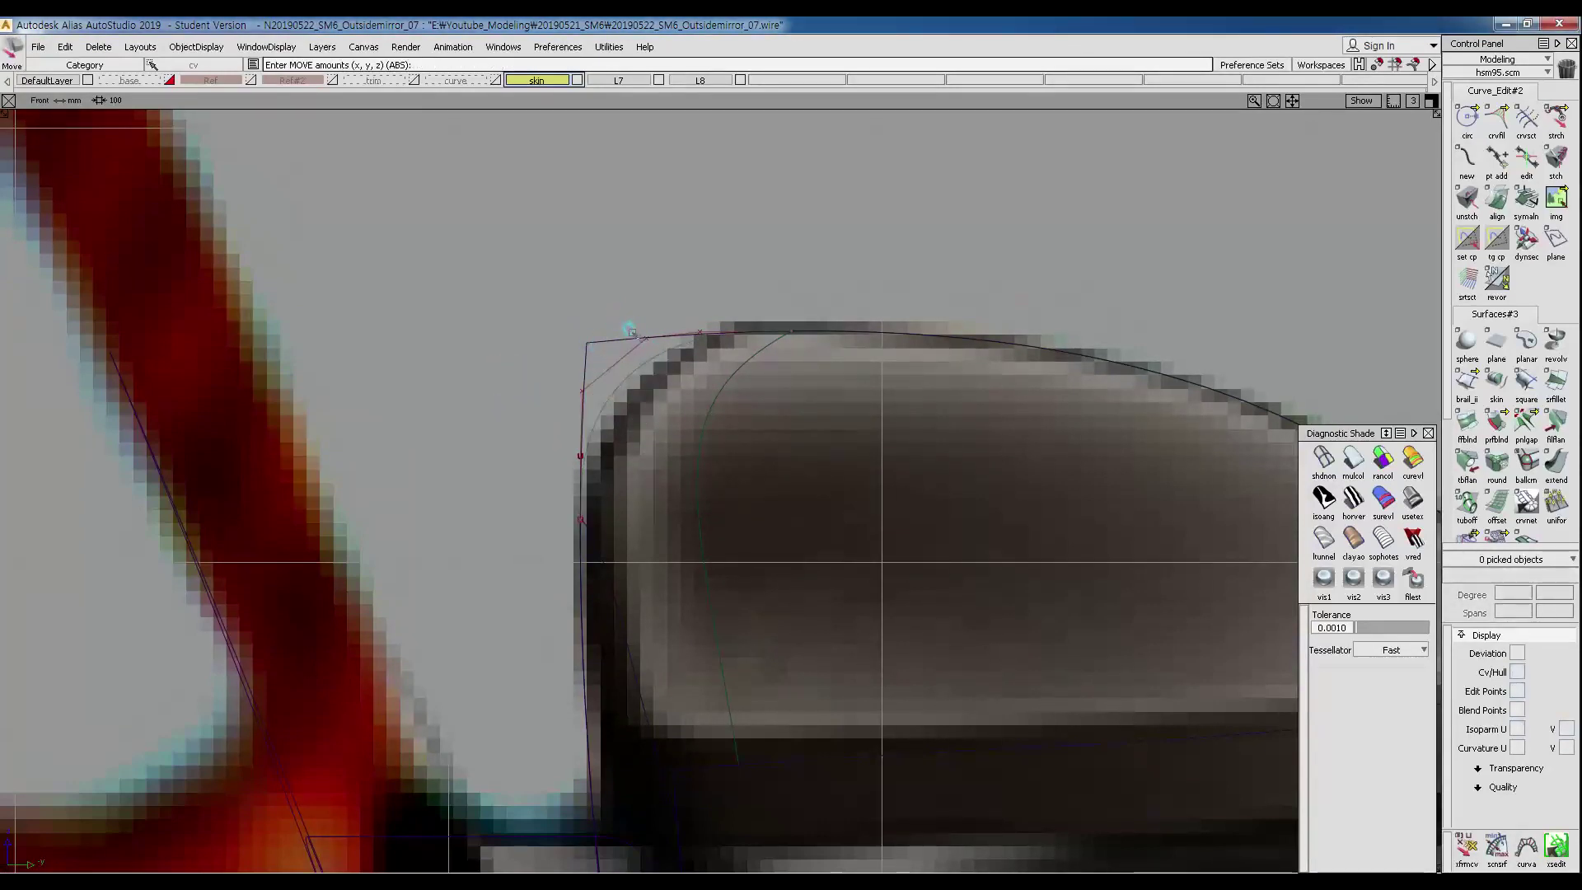
Move the bridging curve's top control point nearest the corner slightly inward, and raise the lower side control point.
ctrl+shift+drag(669, 407, 656, 371)
drag(600, 318, 668, 356)
ctrl+shift+middle_drag(668, 381, 680, 369)
middle_drag(683, 375, 678, 378)
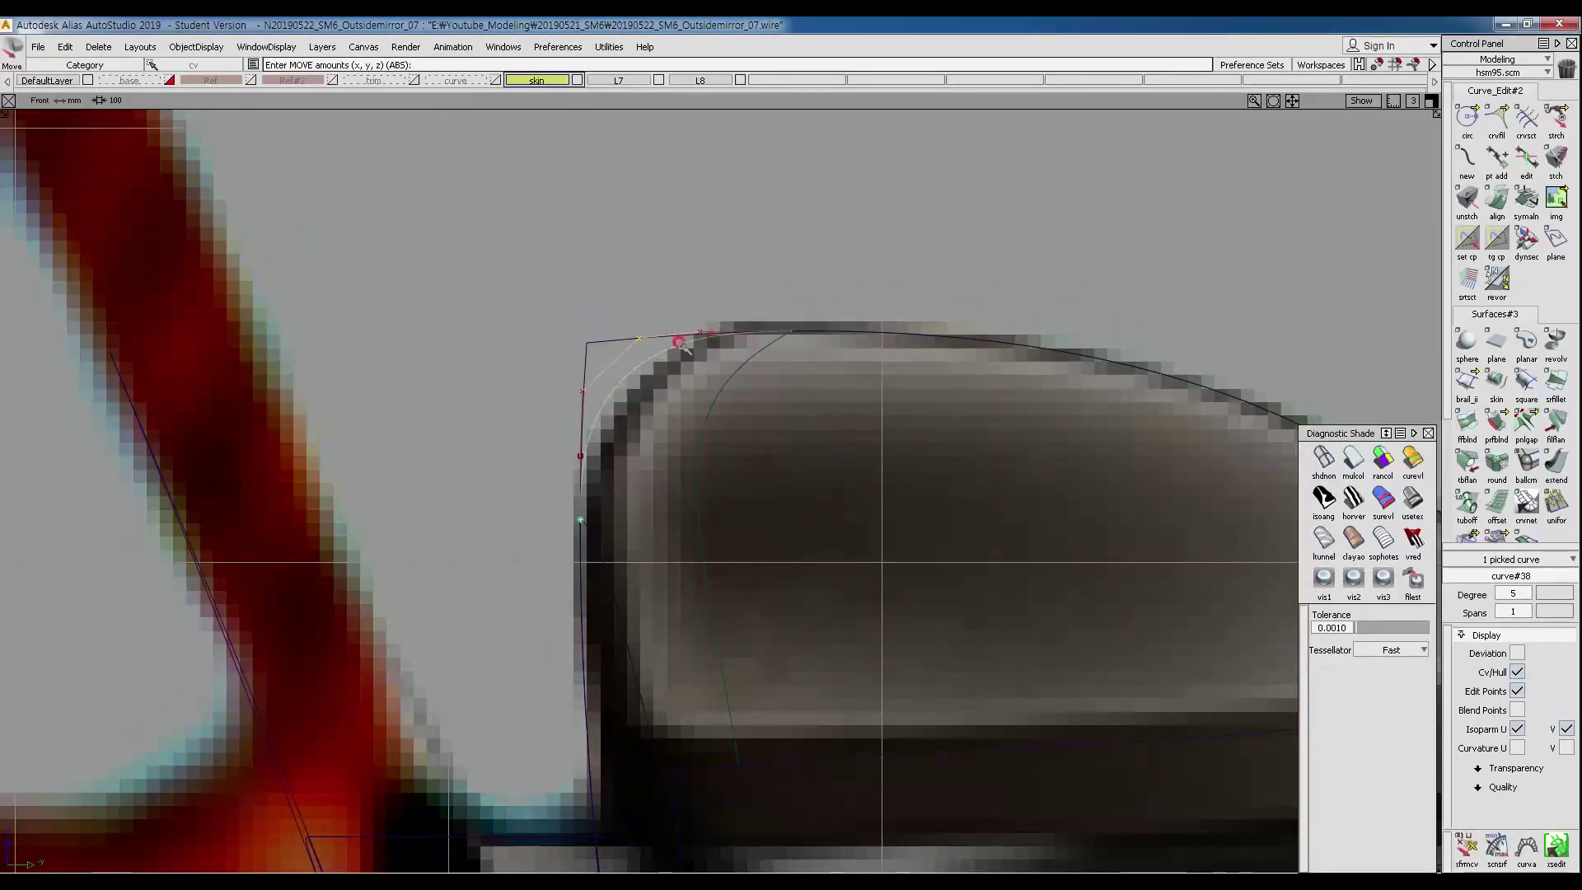
ctrl+shift+drag(663, 371, 657, 336)
ctrl+shift+drag(541, 456, 614, 491)
ctrl+shift+middle_drag(632, 489, 634, 463)
middle_drag(634, 461, 634, 460)
right_drag(634, 460, 636, 447)
Slide both top control points of the bridging curve slightly toward the inner corner.
mouse_move(609, 416)
ctrl+shift+mouse_down()
mouse_move(598, 377)
mouse_move(615, 423)
ctrl+shift+mouse_up()
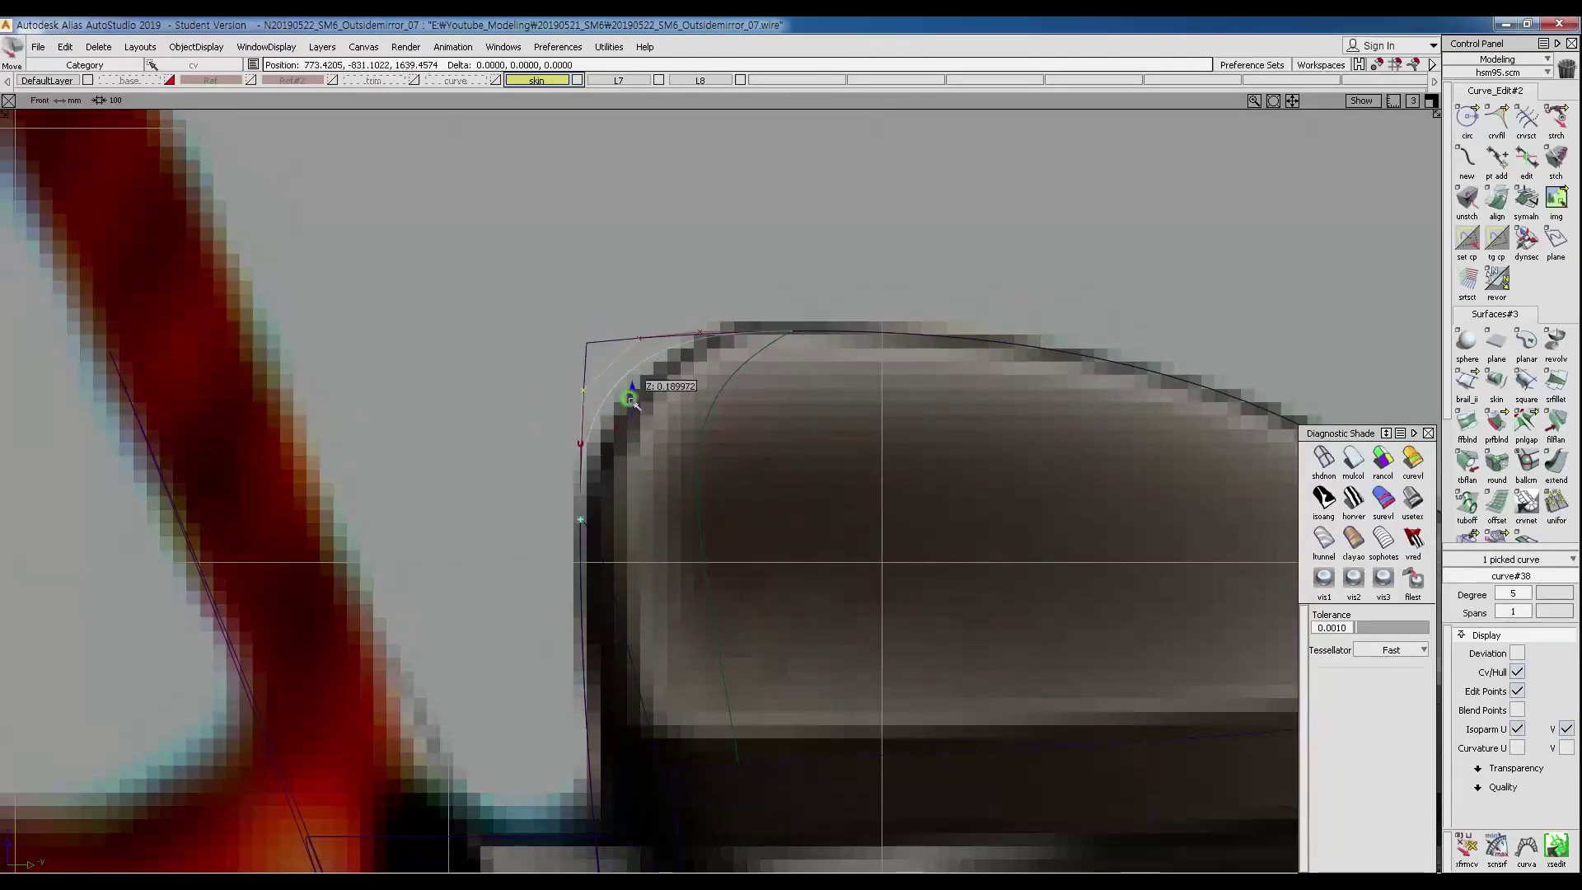
ctrl+shift+drag(660, 375, 686, 314)
drag(677, 306, 728, 350)
ctrl+shift+middle_drag(837, 412, 826, 393)
mouse_move(653, 336)
ctrl+shift+mouse_down()
mouse_move(690, 332)
mouse_move(659, 351)
ctrl+shift+mouse_up()
middle_drag(751, 382, 744, 382)
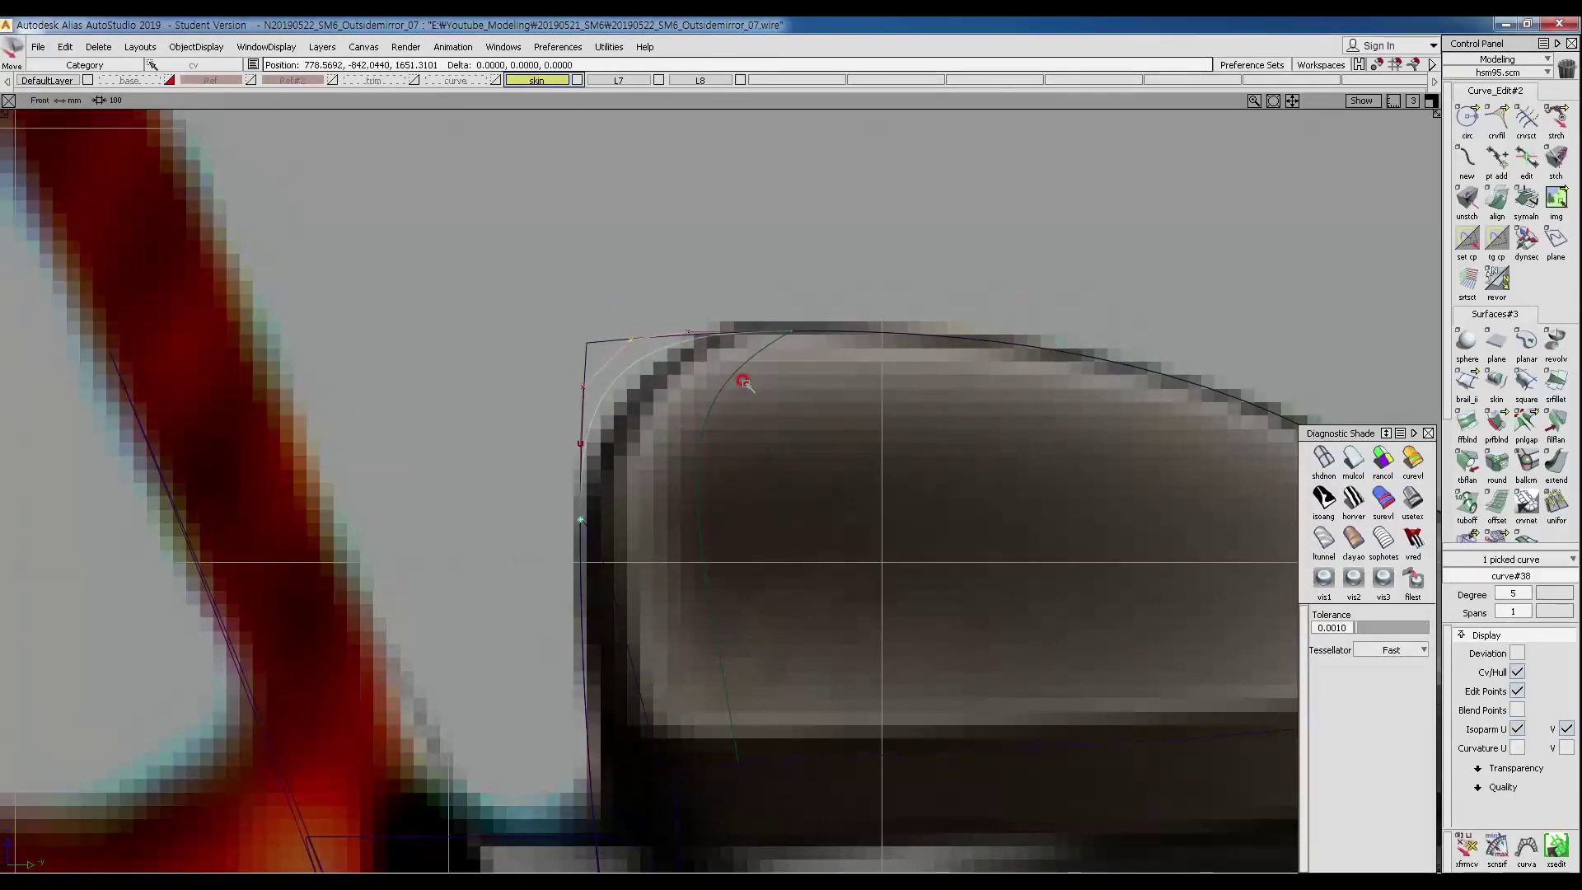
Lower the side control point nearest the corner and shift the top control points outward to round the bridging curve more.
ctrl+shift+drag(697, 443, 715, 379)
alt+shift+right_drag(748, 402, 782, 404)
ctrl+shift+drag(741, 461, 740, 422)
alt+shift+right_drag(669, 453, 684, 345)
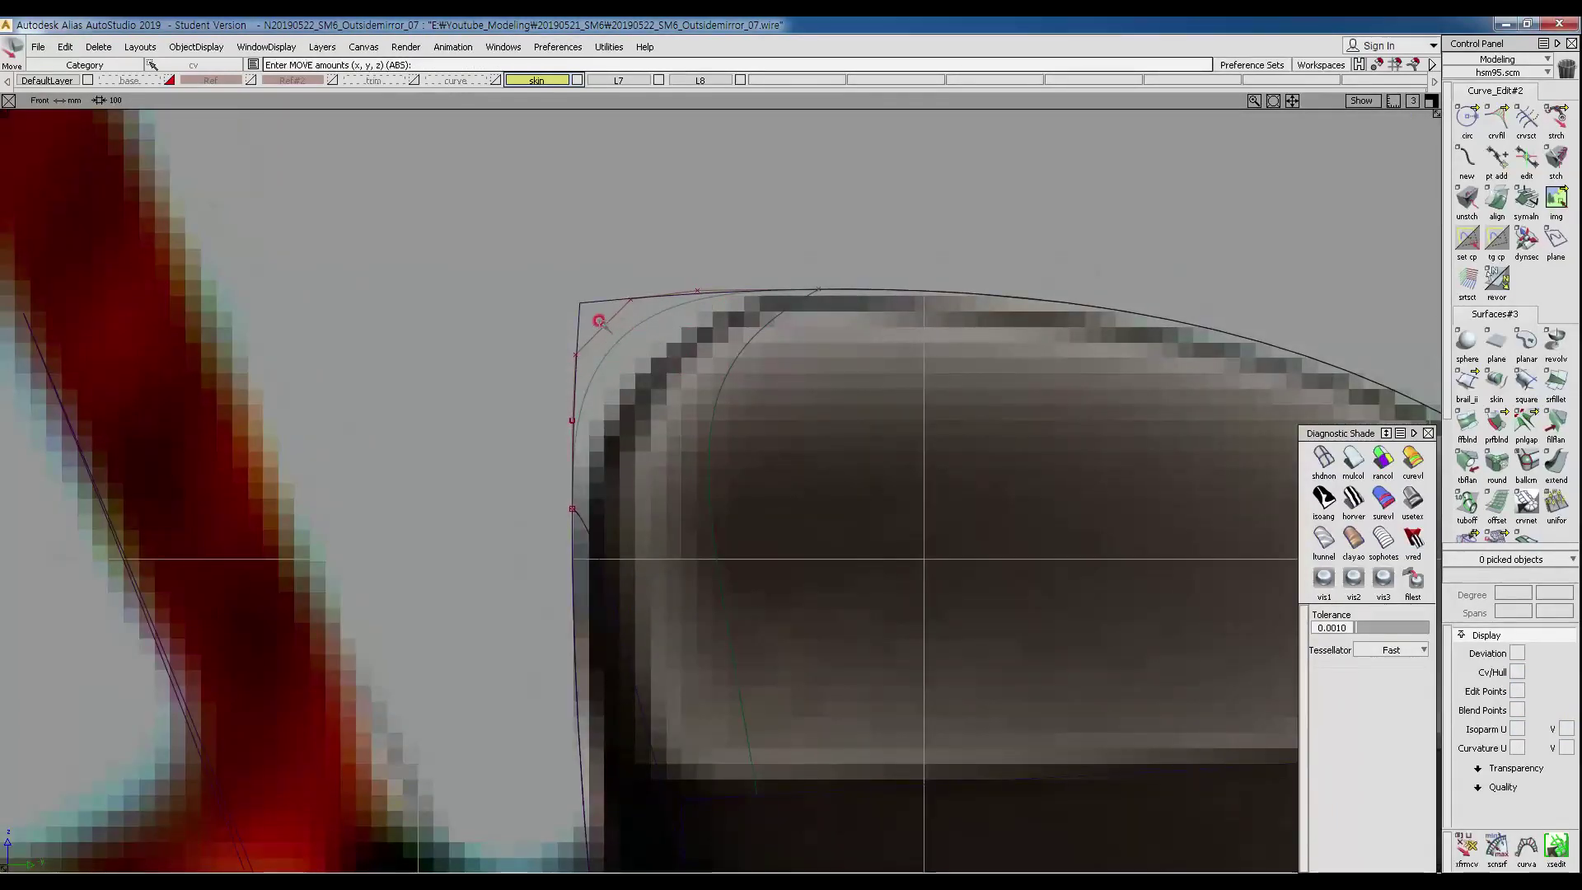
mouse_move(522, 318)
mouse_down()
mouse_move(608, 454)
mouse_move(607, 363)
mouse_move(630, 363)
mouse_up()
right_drag(652, 356, 655, 367)
ctrl+shift+drag(653, 365, 703, 374)
middle_drag(703, 374, 729, 345)
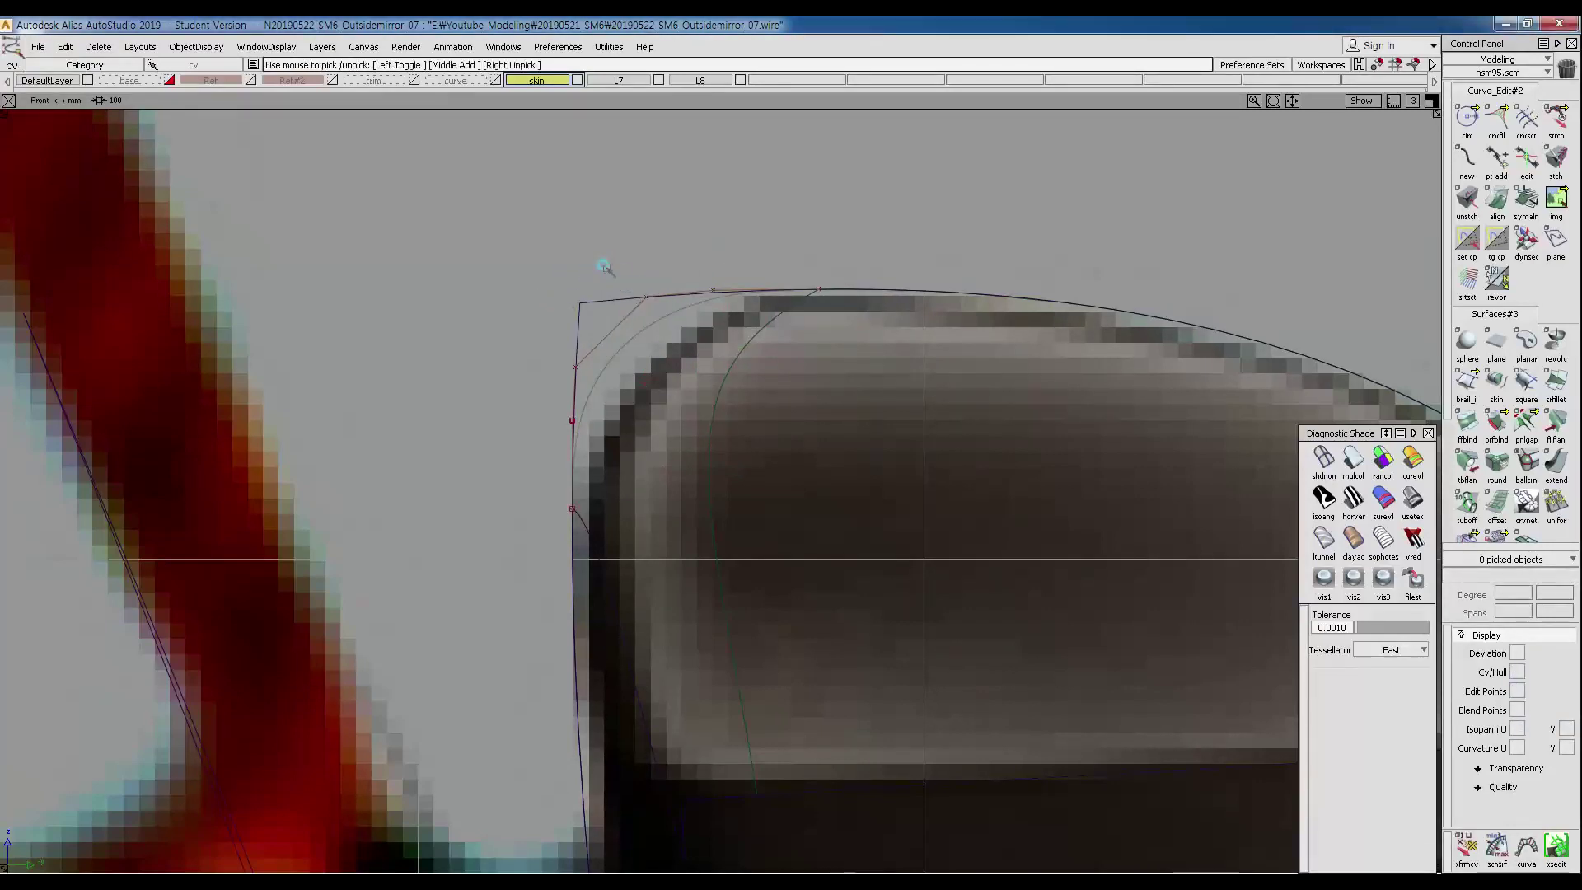
Move the top control point nearest the corner farther outward and lower its side counterpart slightly.
drag(607, 265, 656, 364)
middle_drag(657, 363, 684, 352)
mouse_move(634, 402)
ctrl+shift+mouse_down()
mouse_move(590, 346)
mouse_move(642, 416)
ctrl+shift+mouse_up()
right_drag(655, 374, 656, 382)
key(F9)
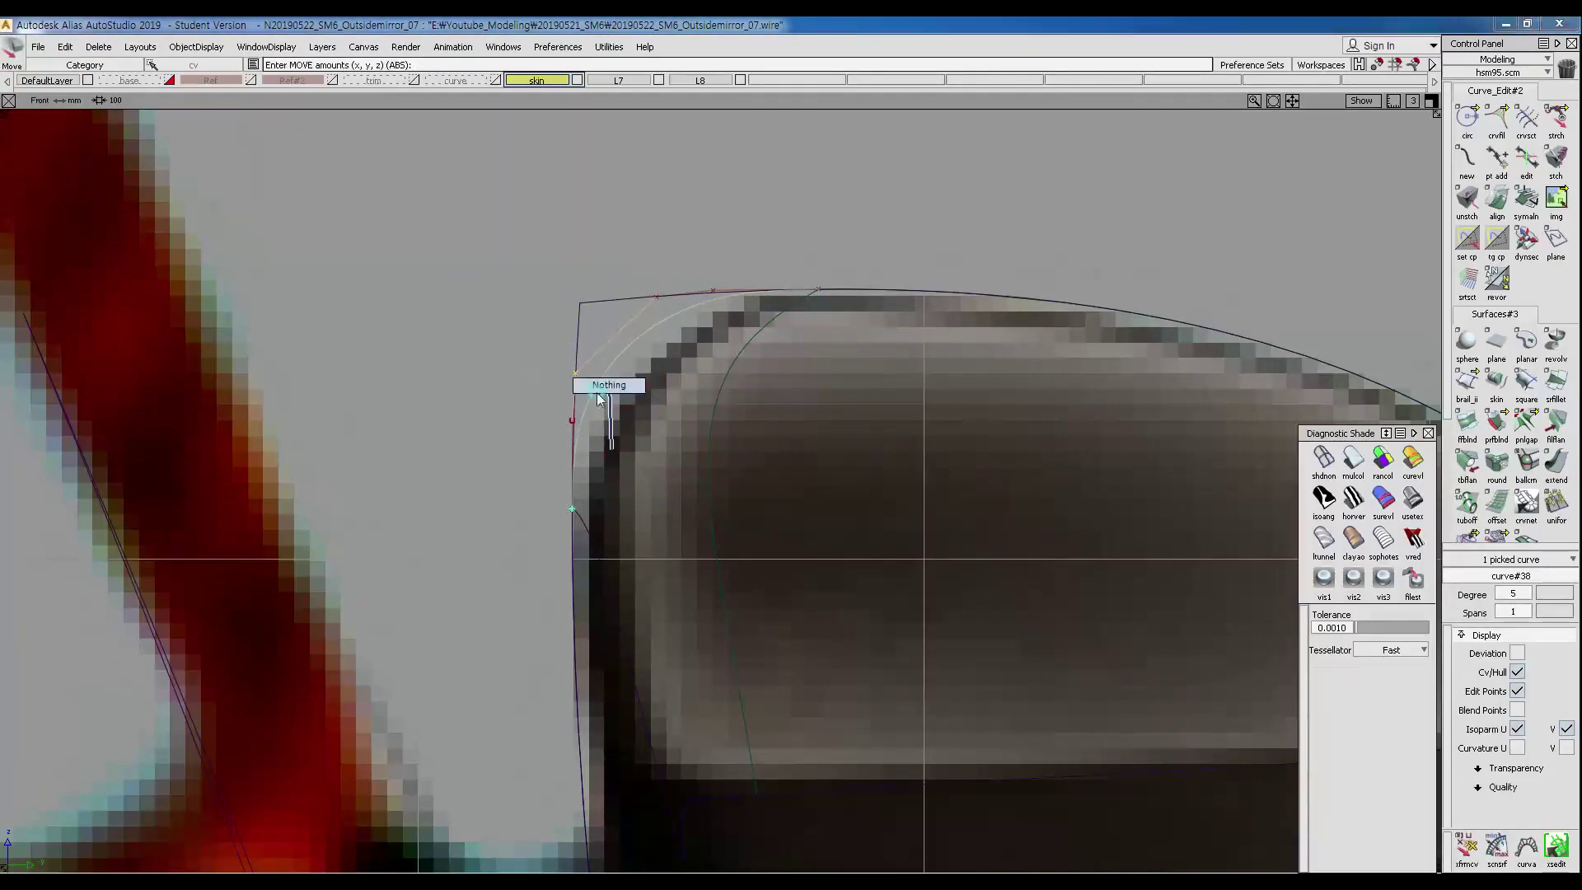
Lower the side control point near the curve's lower end and move the one near its upper end farther outward.
mouse_move(516, 397)
mouse_down()
mouse_move(610, 433)
mouse_move(633, 391)
mouse_up()
right_drag(632, 405, 622, 428)
ctrl+shift+drag(707, 302, 705, 321)
ctrl+shift+drag(712, 284, 714, 271)
drag(692, 268, 740, 340)
middle_drag(743, 334, 759, 332)
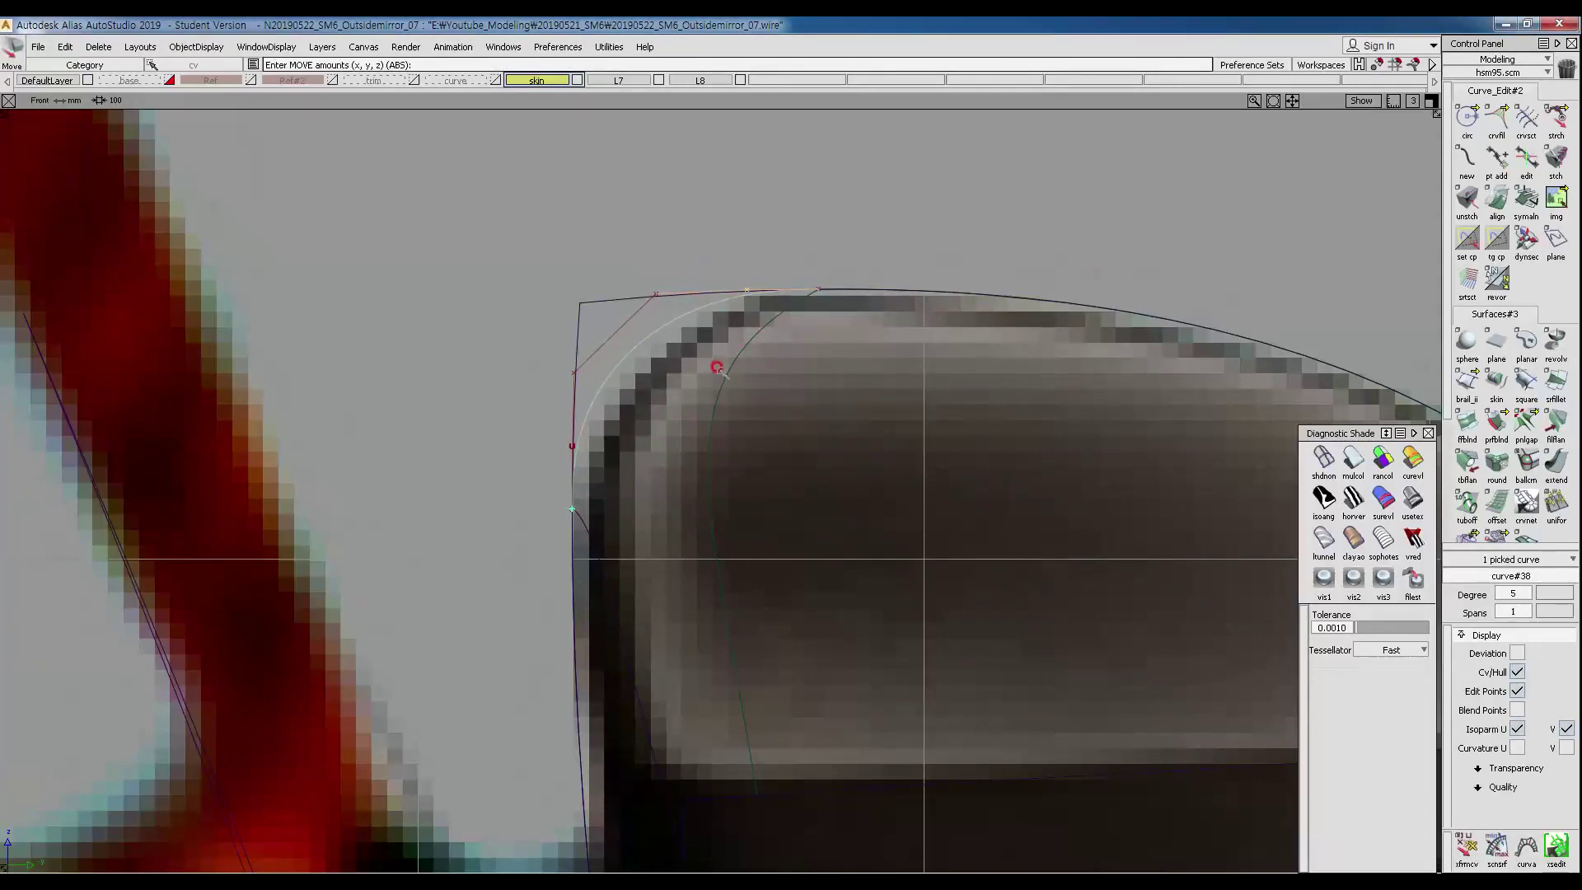
middle_drag(717, 368, 716, 368)
ctrl+shift+drag(683, 350, 682, 358)
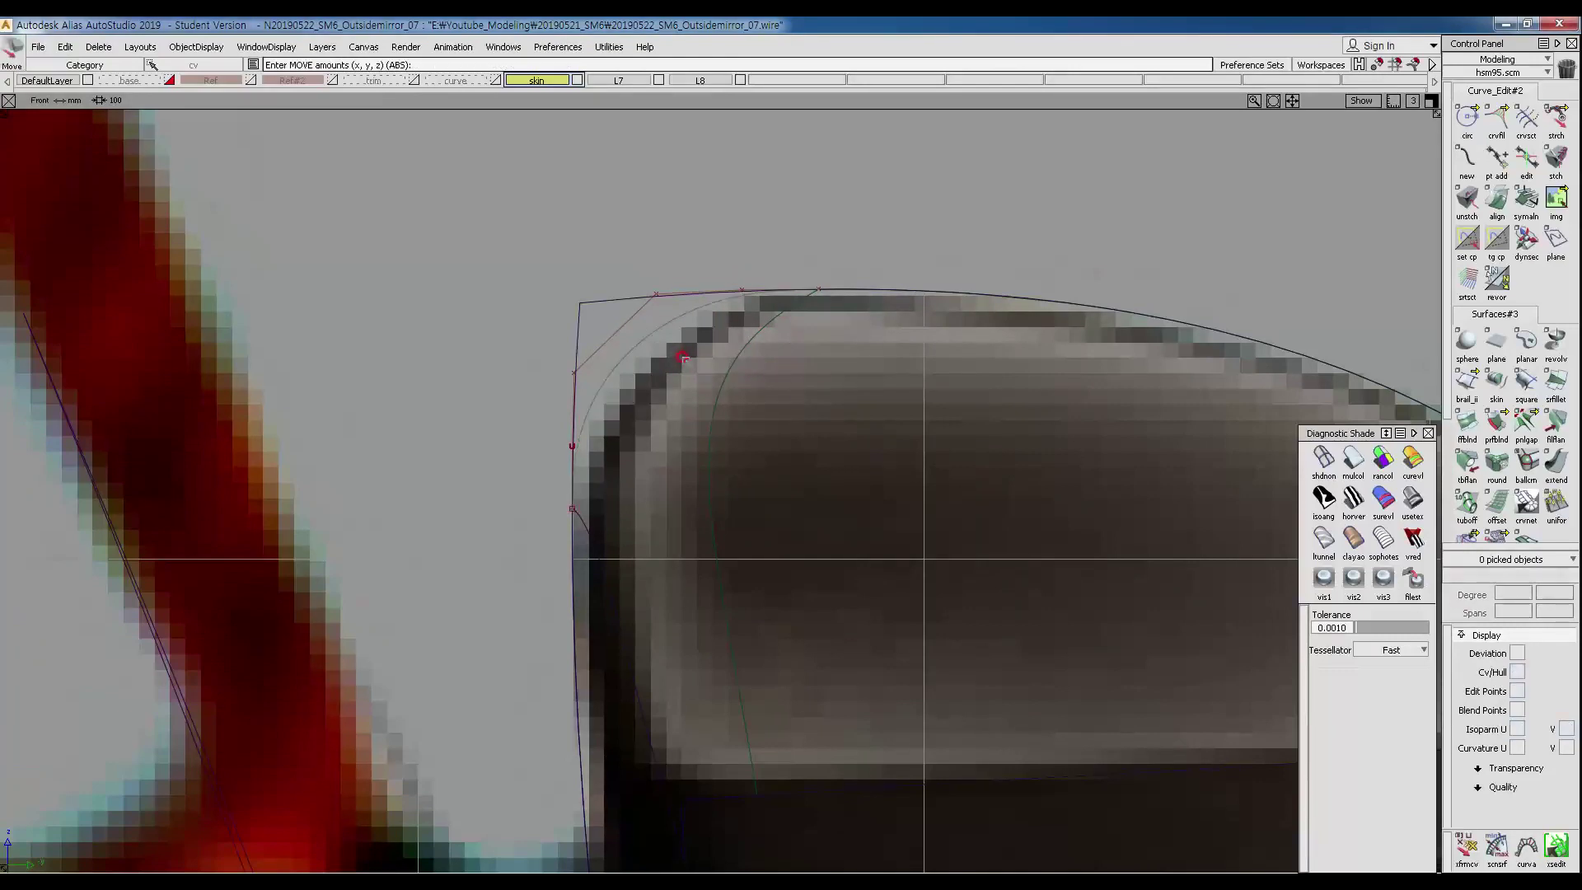
Draw an edit-point curve connecting the lower front ends of the two trimmed edges in the perspective view.
alt+shift+right_drag(692, 399, 671, 505)
alt+shift+drag(682, 396, 693, 346)
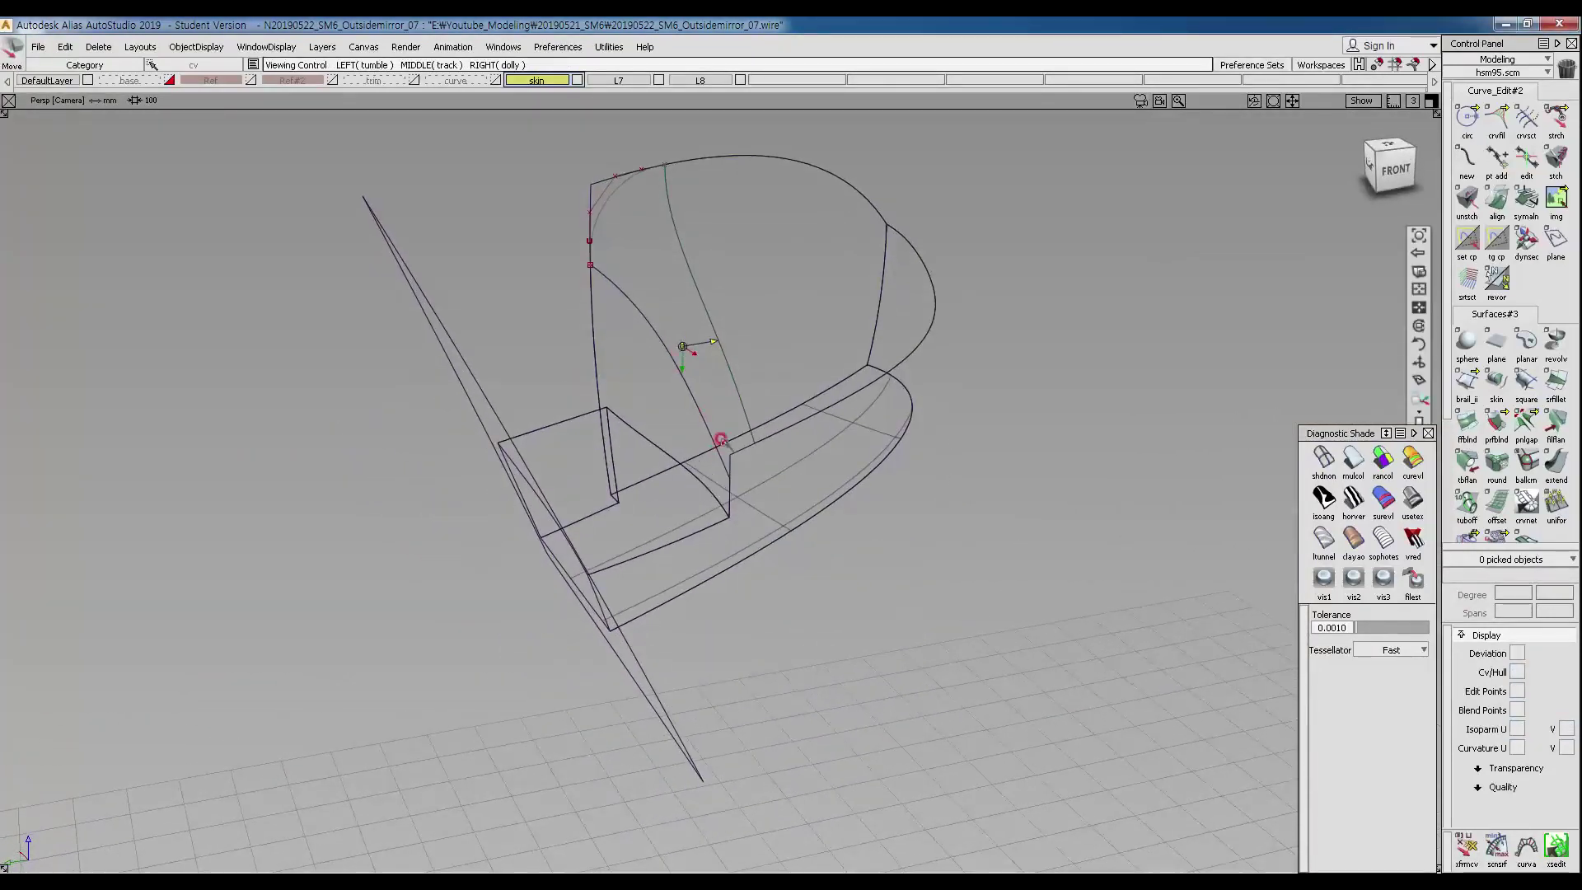
alt+shift+right_drag(727, 468, 750, 493)
alt+shift+middle_drag(750, 493, 684, 492)
ctrl+shift+middle_drag(760, 425, 709, 425)
click(718, 430)
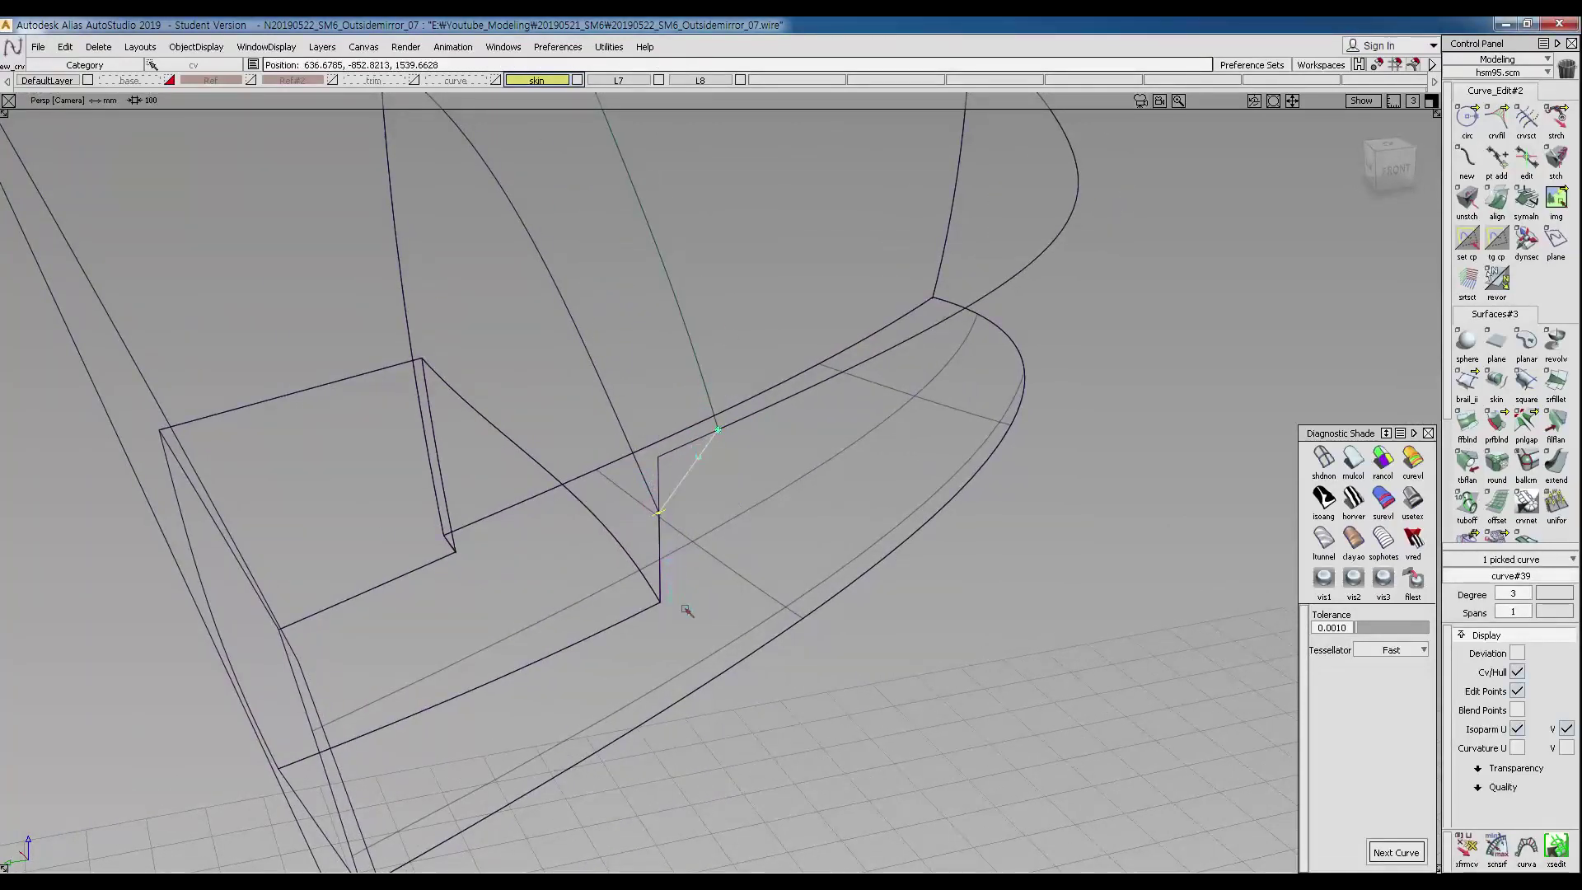
Raise the degree of the new lower bridging curve to 5, keeping a single span.
ctrl+shift+drag(883, 664, 841, 560)
click(654, 409)
click(713, 478)
alt+shift+drag(718, 482, 921, 518)
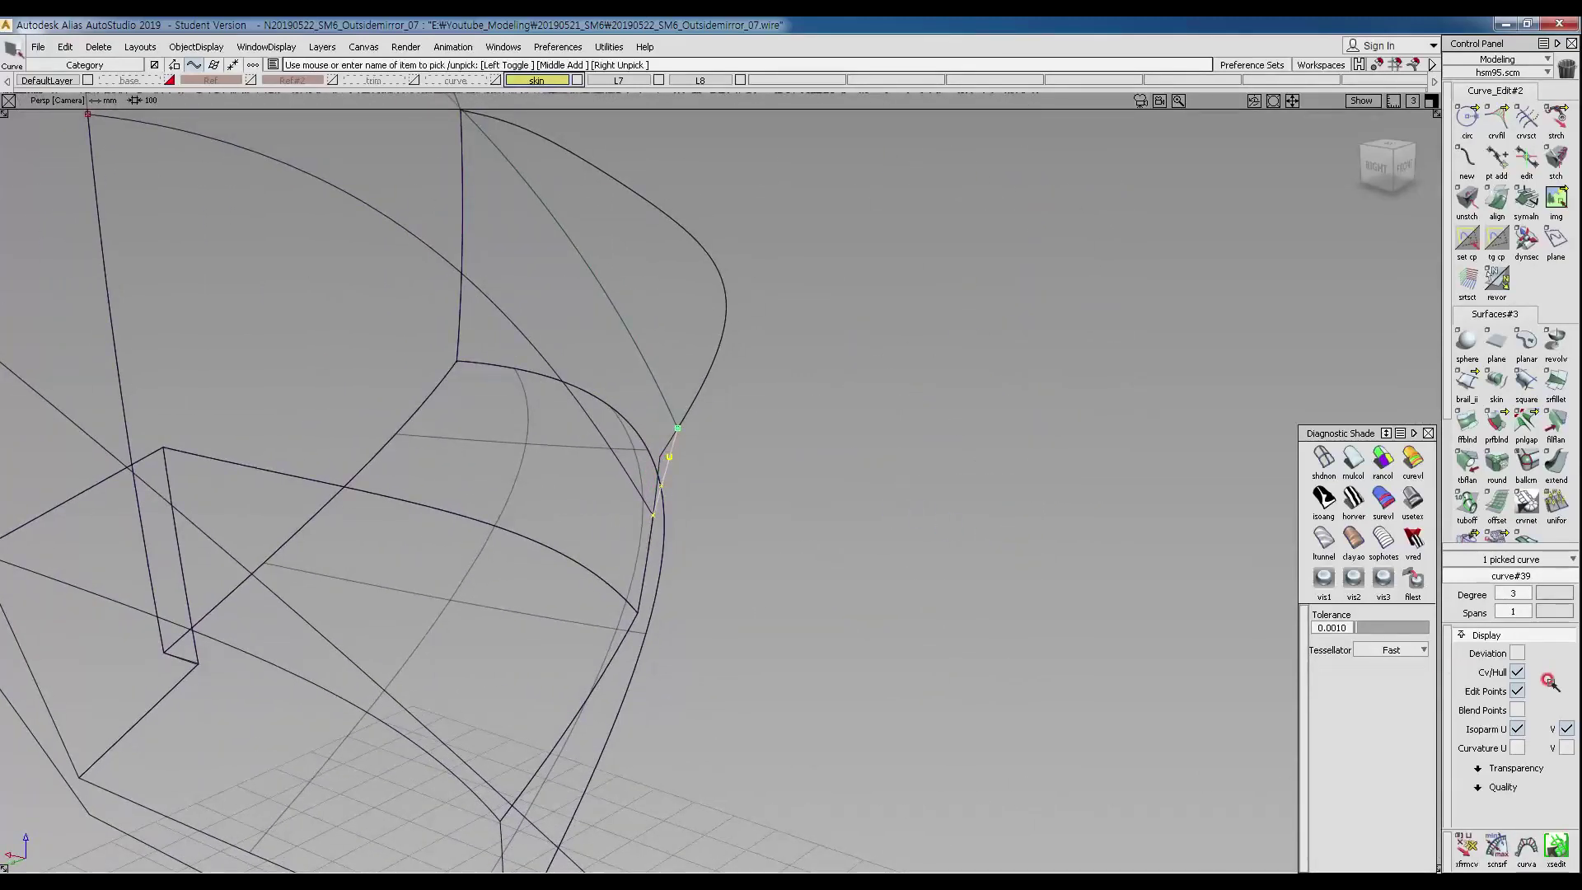
click(1516, 595)
click(1481, 599)
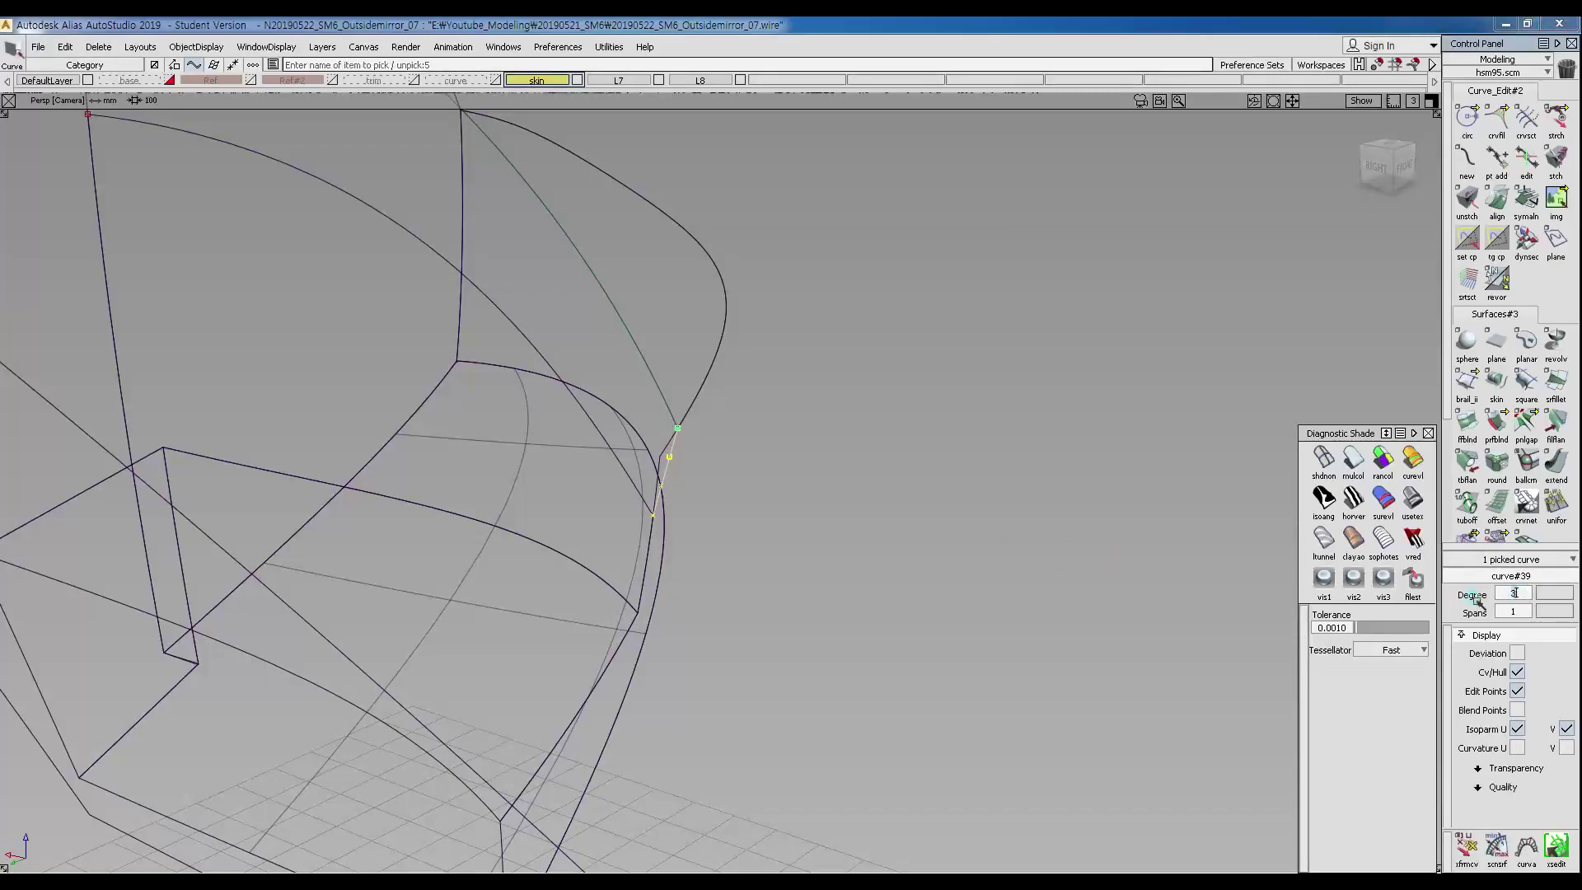
key(Return)
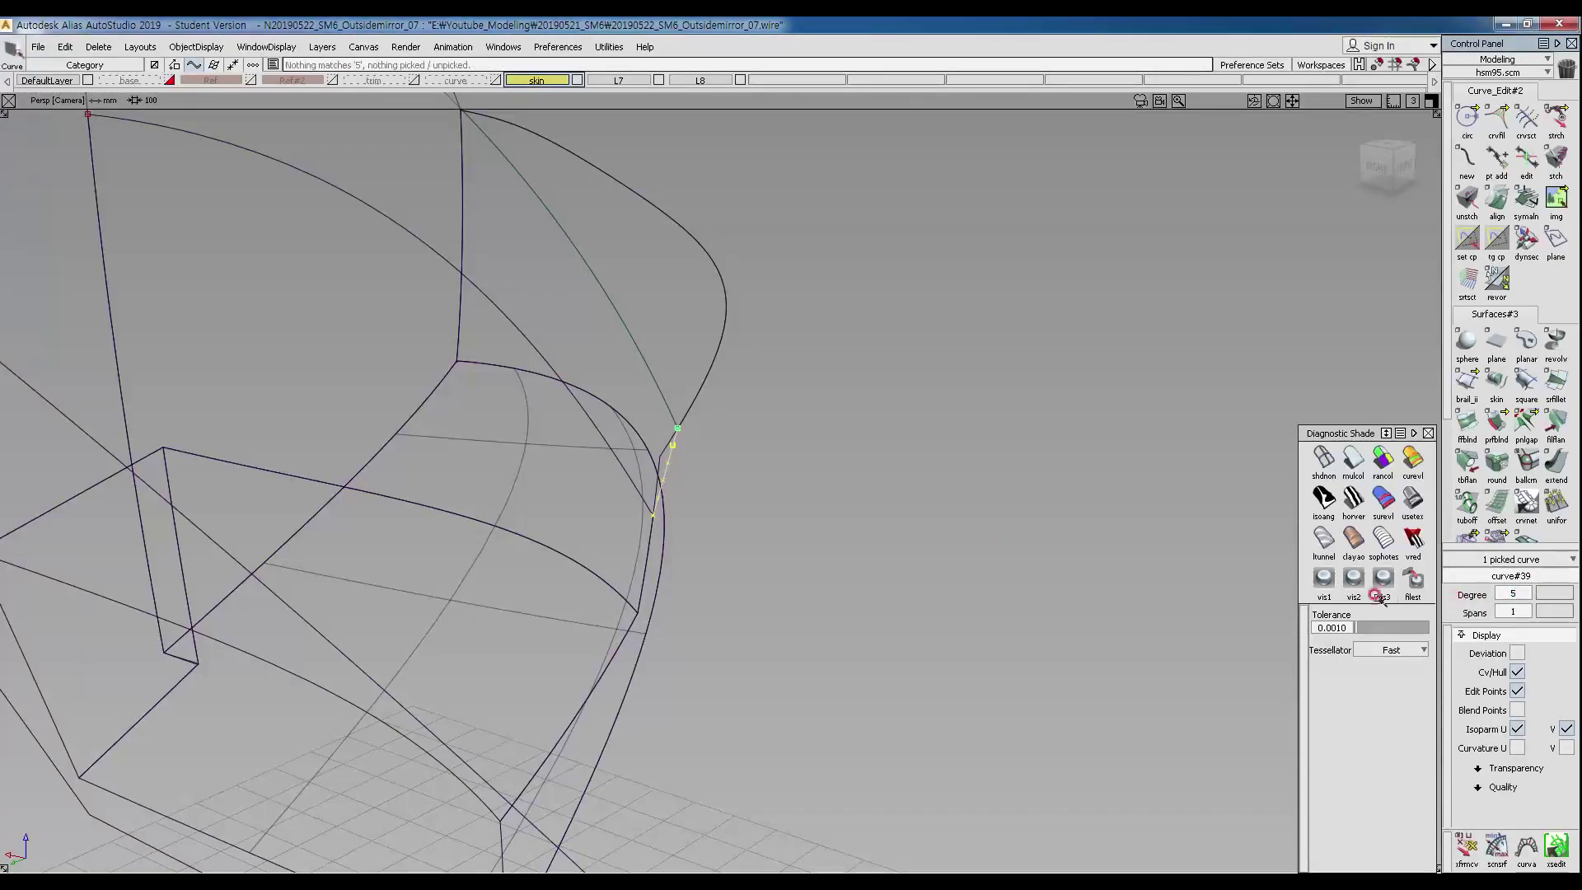
Align both ends of the lower bridging curve with the adjoining housing edges, its upper end to the front edge and its lower end to the vertical trim edge.
alt+shift+drag(662, 493, 791, 555)
alt+shift+right_drag(791, 554, 787, 505)
ctrl+shift+middle_click(724, 411)
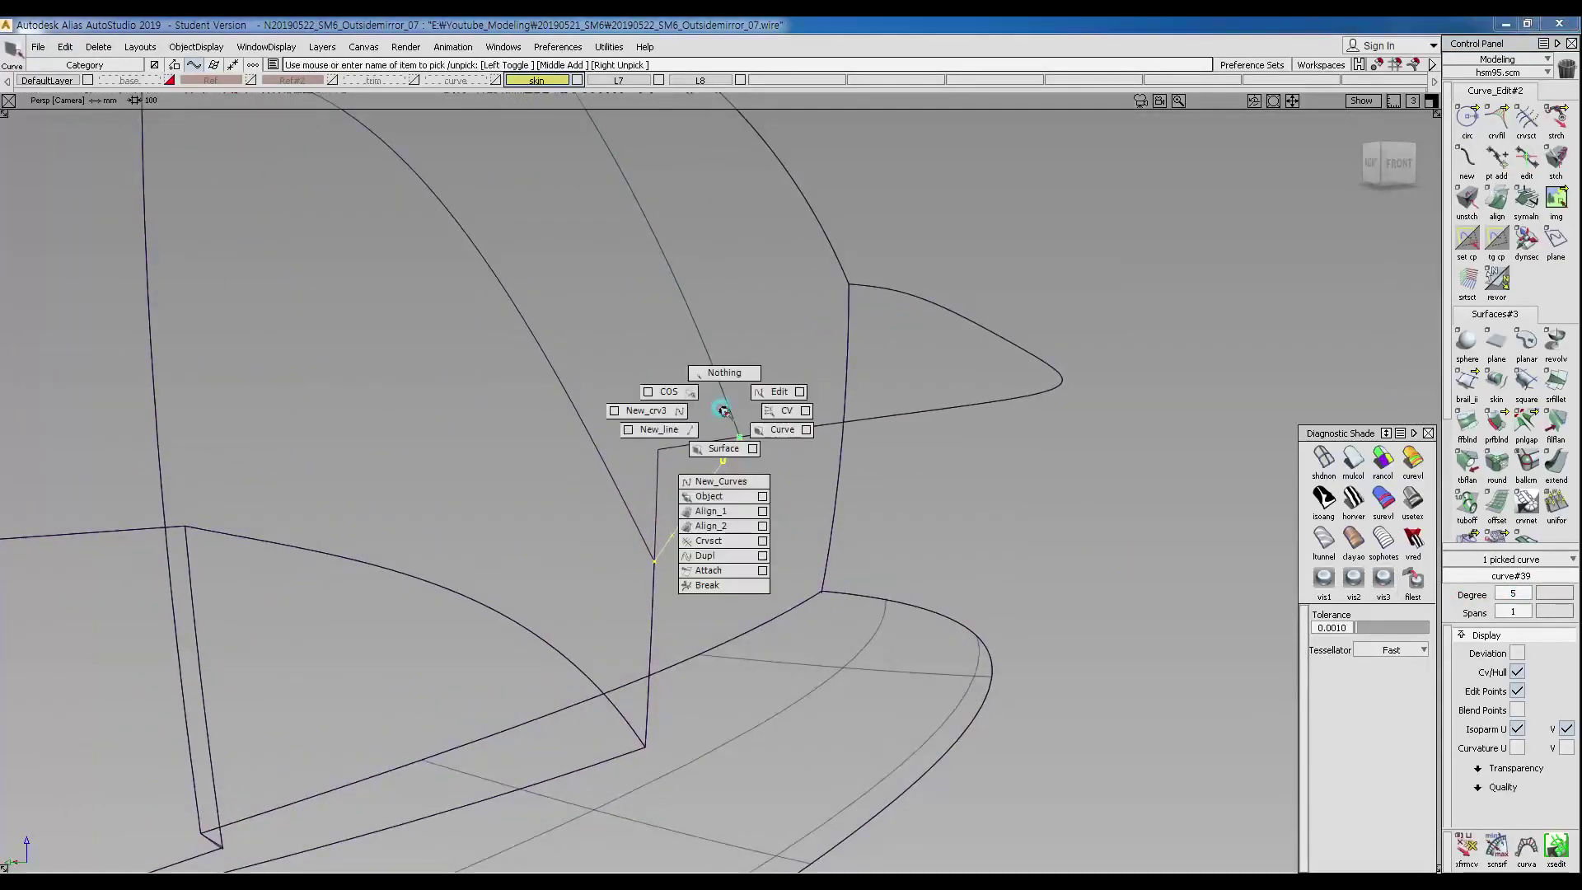
click(728, 531)
click(737, 437)
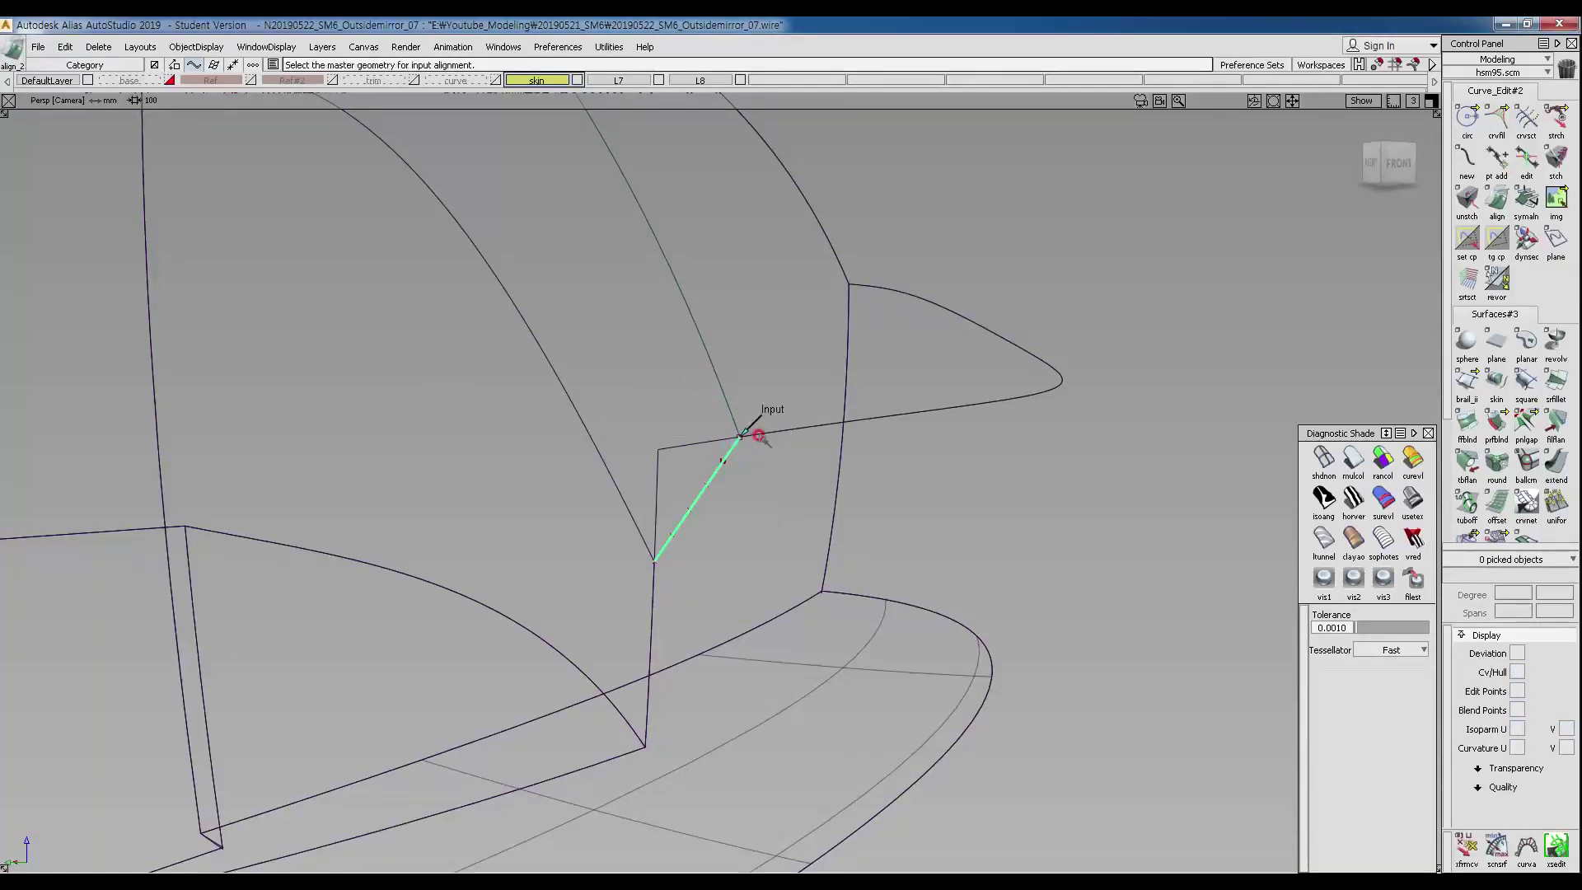
click(748, 432)
click(776, 445)
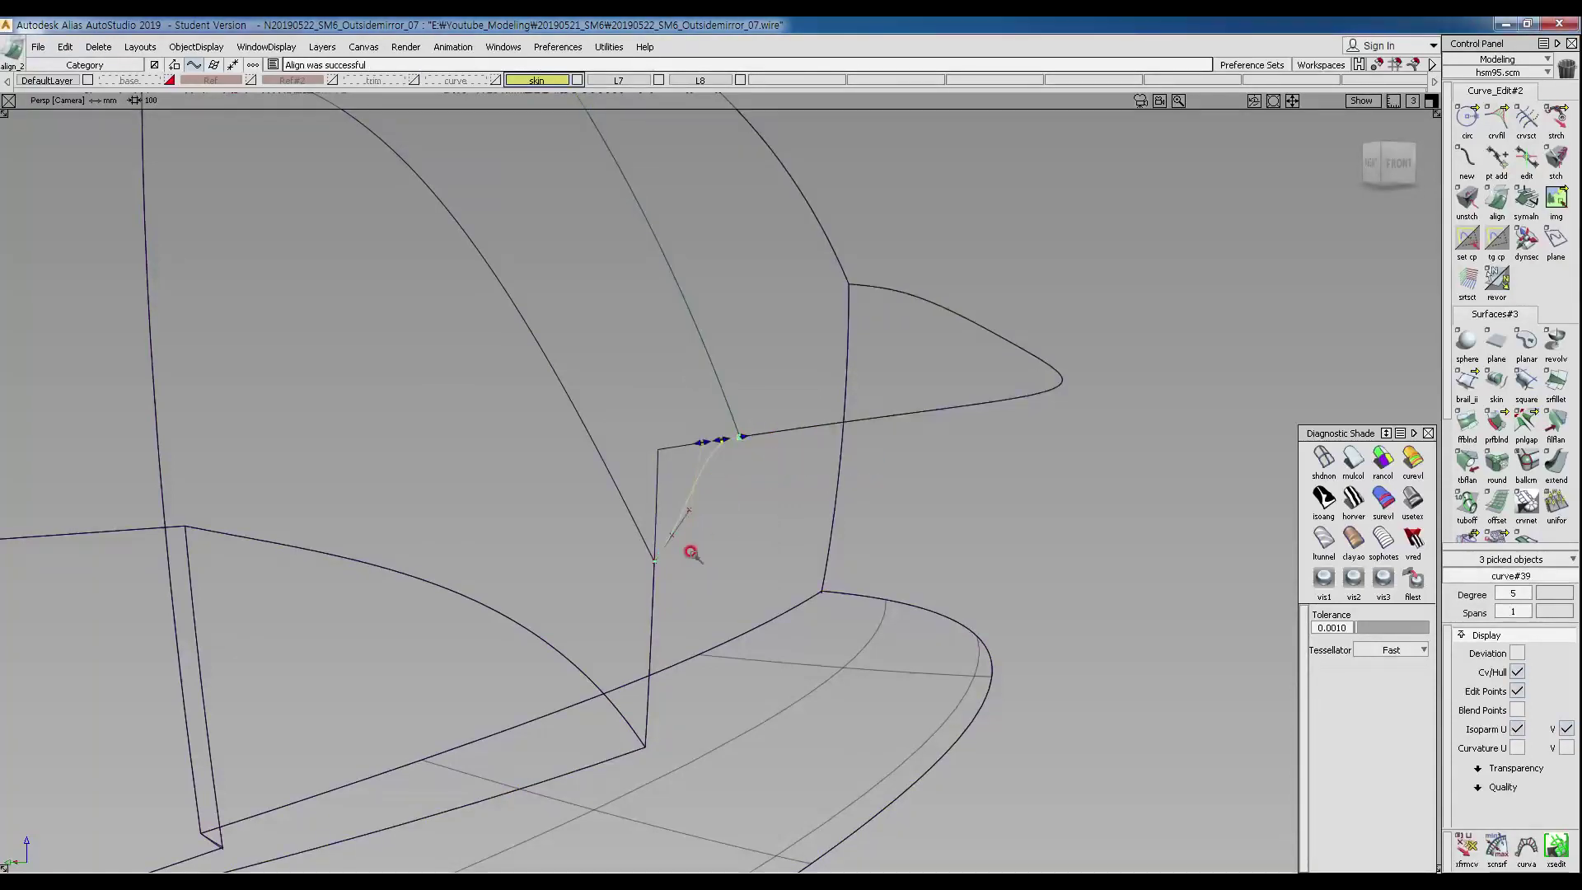
click(663, 555)
click(653, 586)
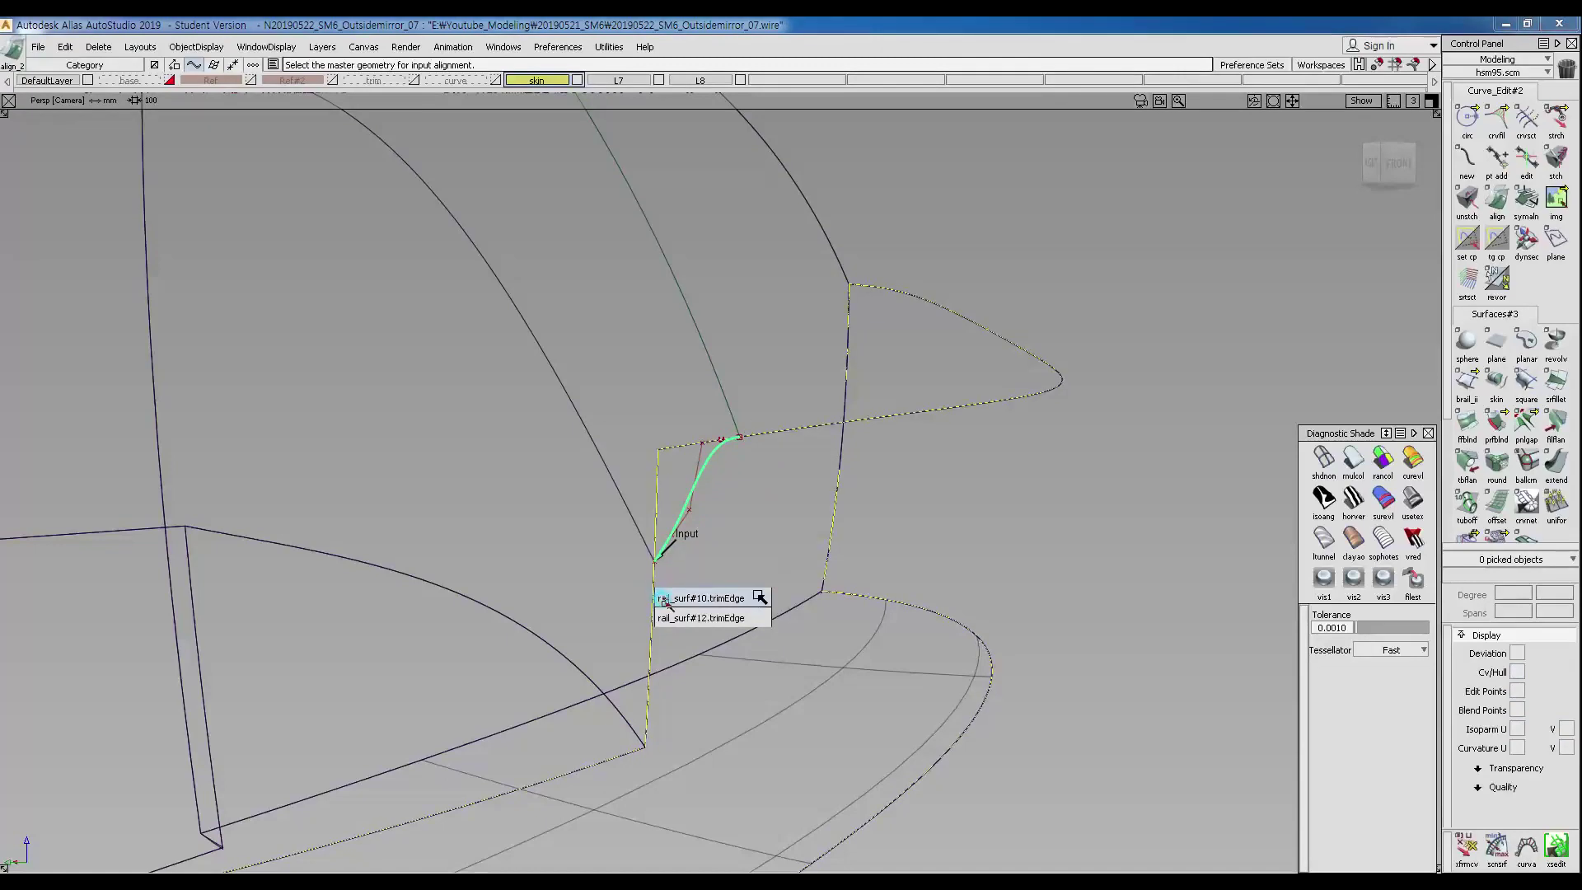
click(664, 616)
click(703, 536)
Reposition the lower bridging curve's inner control points in the front view so that it rounds the corner.
mouse_move(703, 536)
ctrl+shift+right_down()
mouse_move(743, 566)
mouse_move(671, 556)
mouse_move(689, 558)
ctrl+shift+right_up()
mouse_move(727, 635)
ctrl+shift+mouse_down()
mouse_move(724, 567)
mouse_move(818, 623)
ctrl+shift+mouse_up()
ctrl+shift+middle_drag(816, 646, 852, 636)
mouse_move(852, 636)
mouse_down()
mouse_move(770, 666)
mouse_move(693, 661)
mouse_up()
mouse_move(591, 653)
mouse_down()
mouse_move(618, 641)
mouse_move(691, 738)
mouse_up()
ctrl+shift+middle_drag(699, 752, 751, 767)
right_drag(749, 689, 753, 669)
ctrl+shift+drag(752, 732, 741, 666)
drag(659, 600, 701, 620)
ctrl+shift+middle_drag(737, 656, 786, 662)
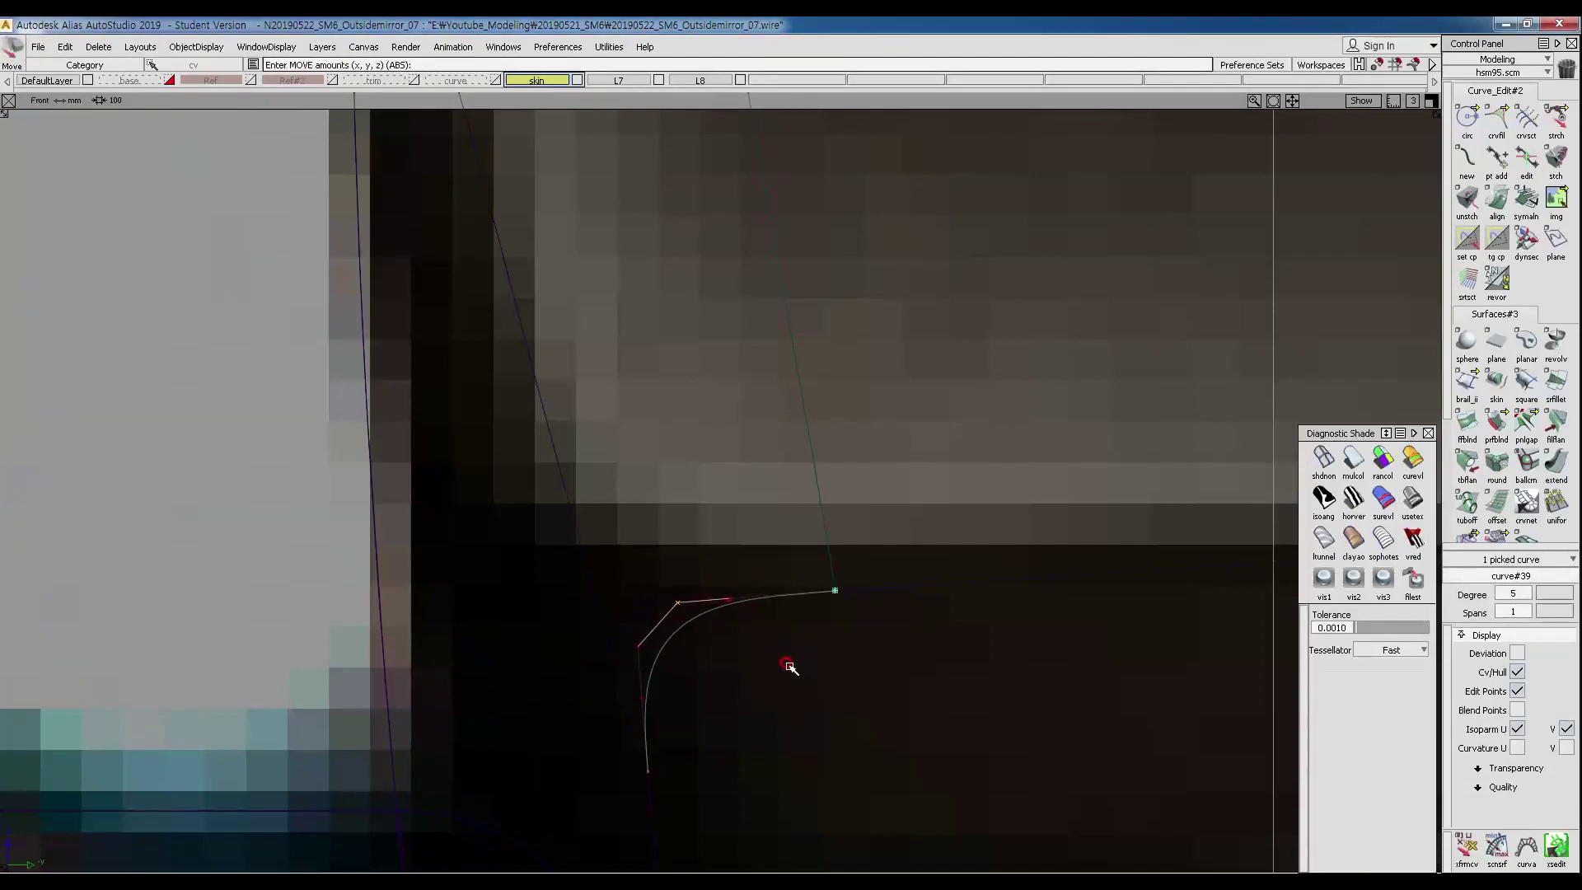
ctrl+shift+drag(789, 660, 763, 696)
Build a birail surface across the gap from the two bridging curves as generation curves and the two trimmed edges as rails.
key(F8)
alt+shift+drag(760, 598, 1070, 509)
click(1348, 462)
alt+shift+right_drag(838, 502, 836, 525)
alt+shift+middle_drag(835, 526, 865, 543)
alt+shift+drag(865, 544, 801, 573)
alt+shift+middle_drag(801, 574, 795, 666)
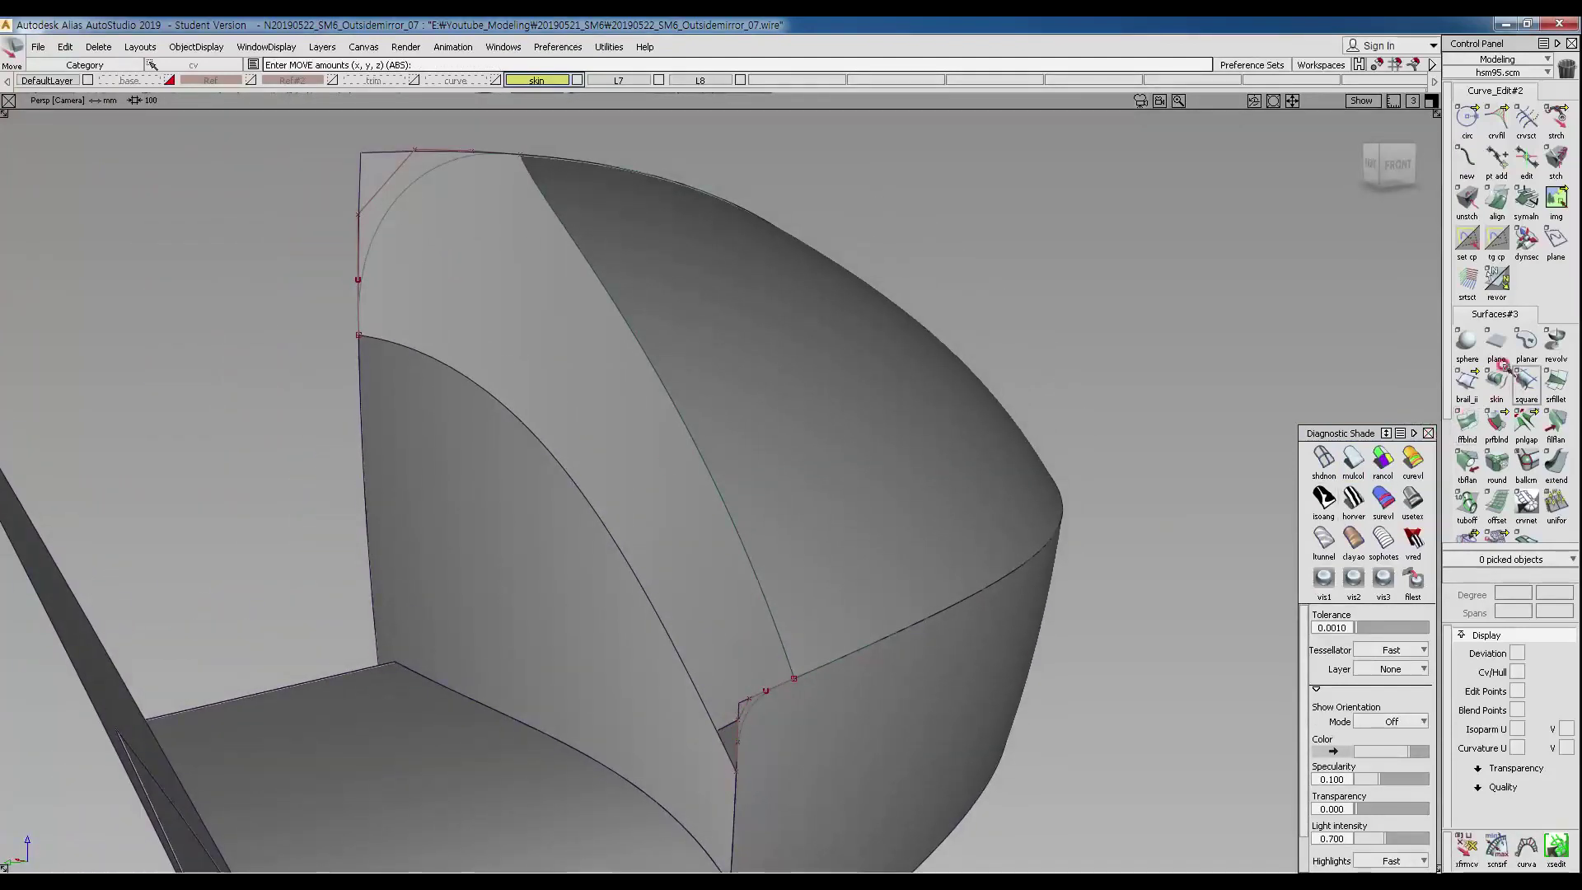
double_click(1468, 380)
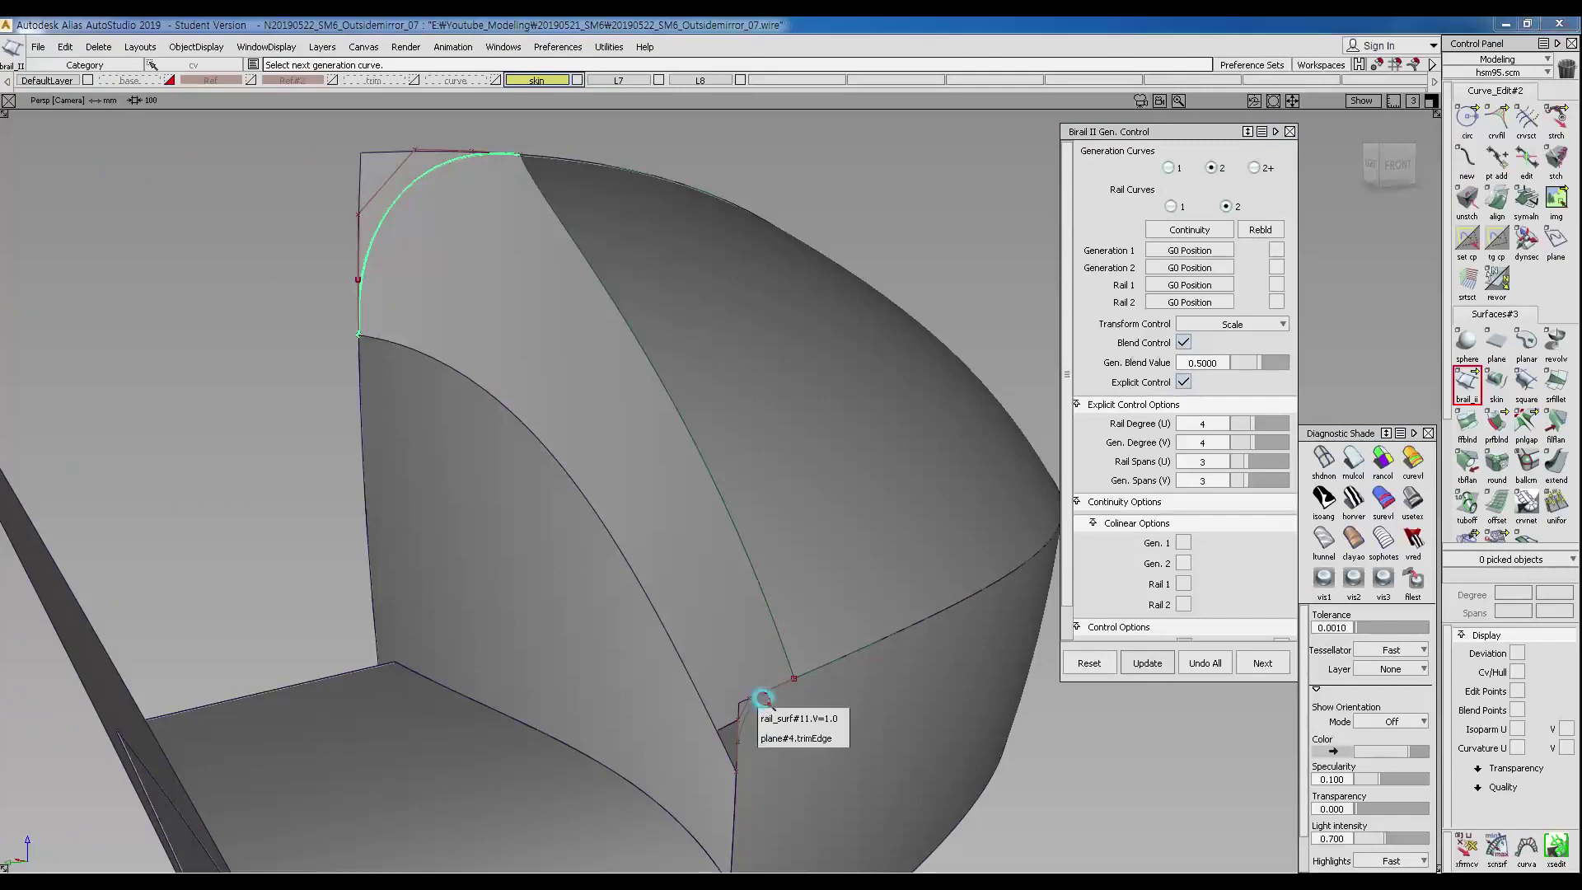
click(742, 726)
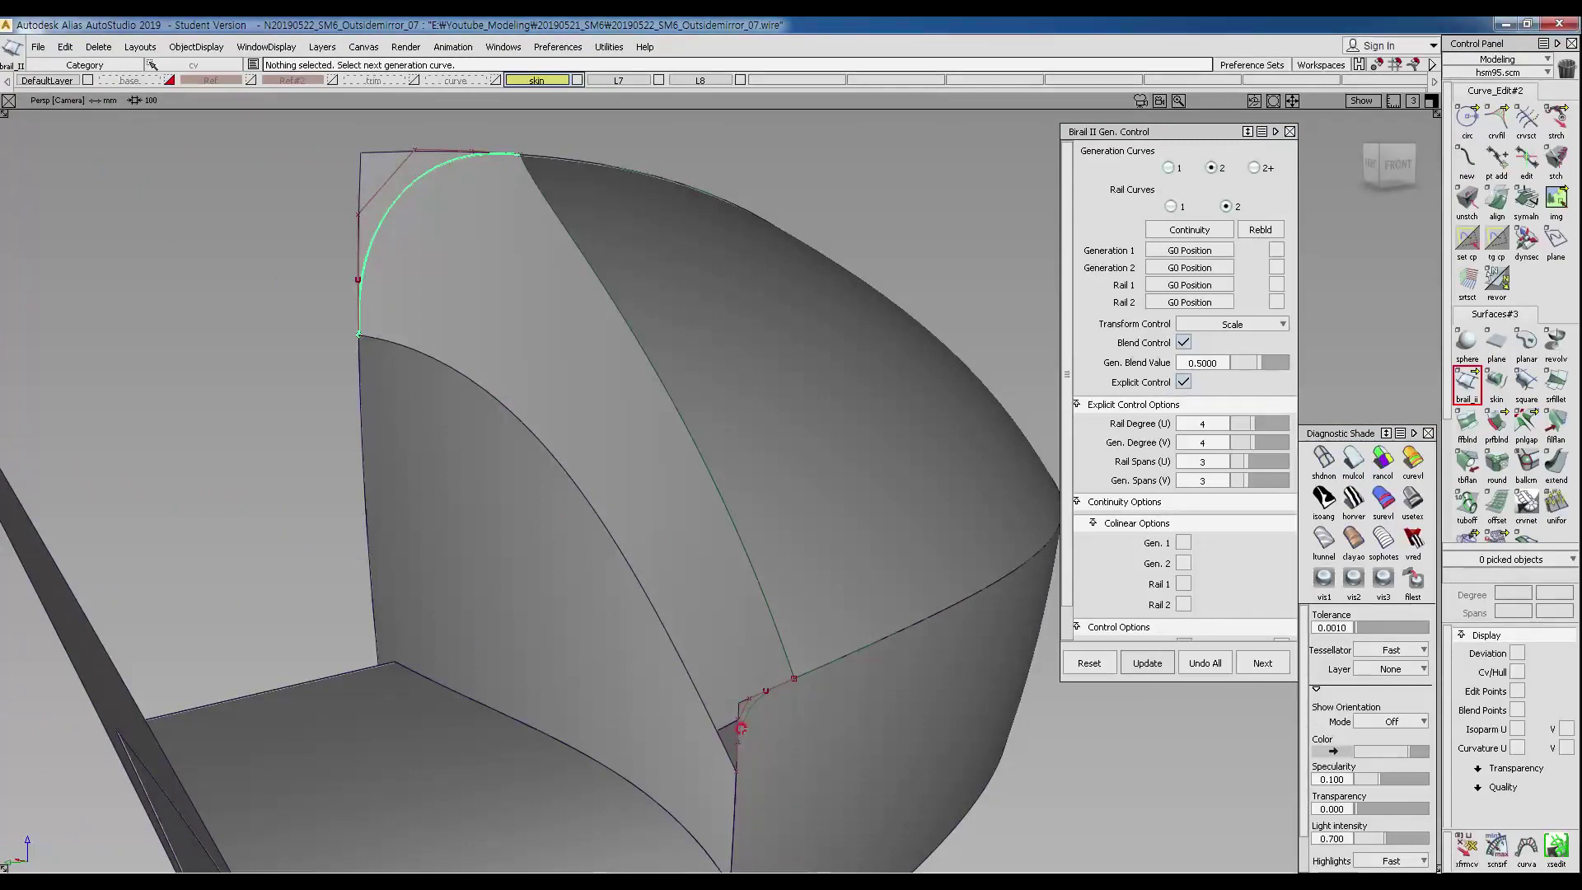
click(716, 488)
click(600, 520)
alt+shift+drag(729, 504, 777, 456)
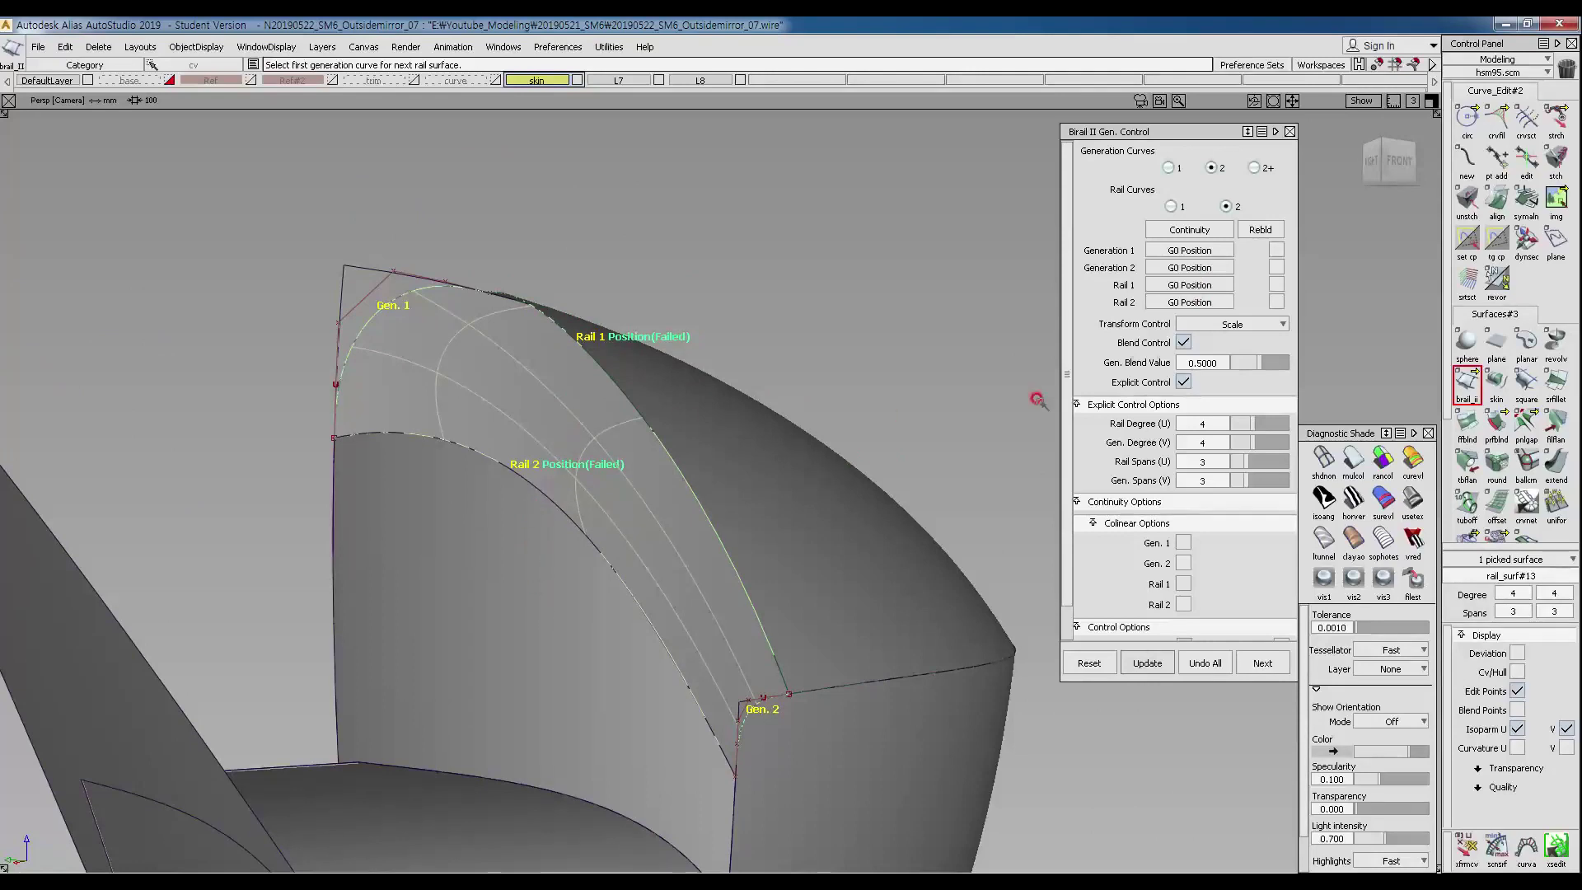
Set the continuity of both rails of the birail surface to G2 Curvature.
click(1205, 285)
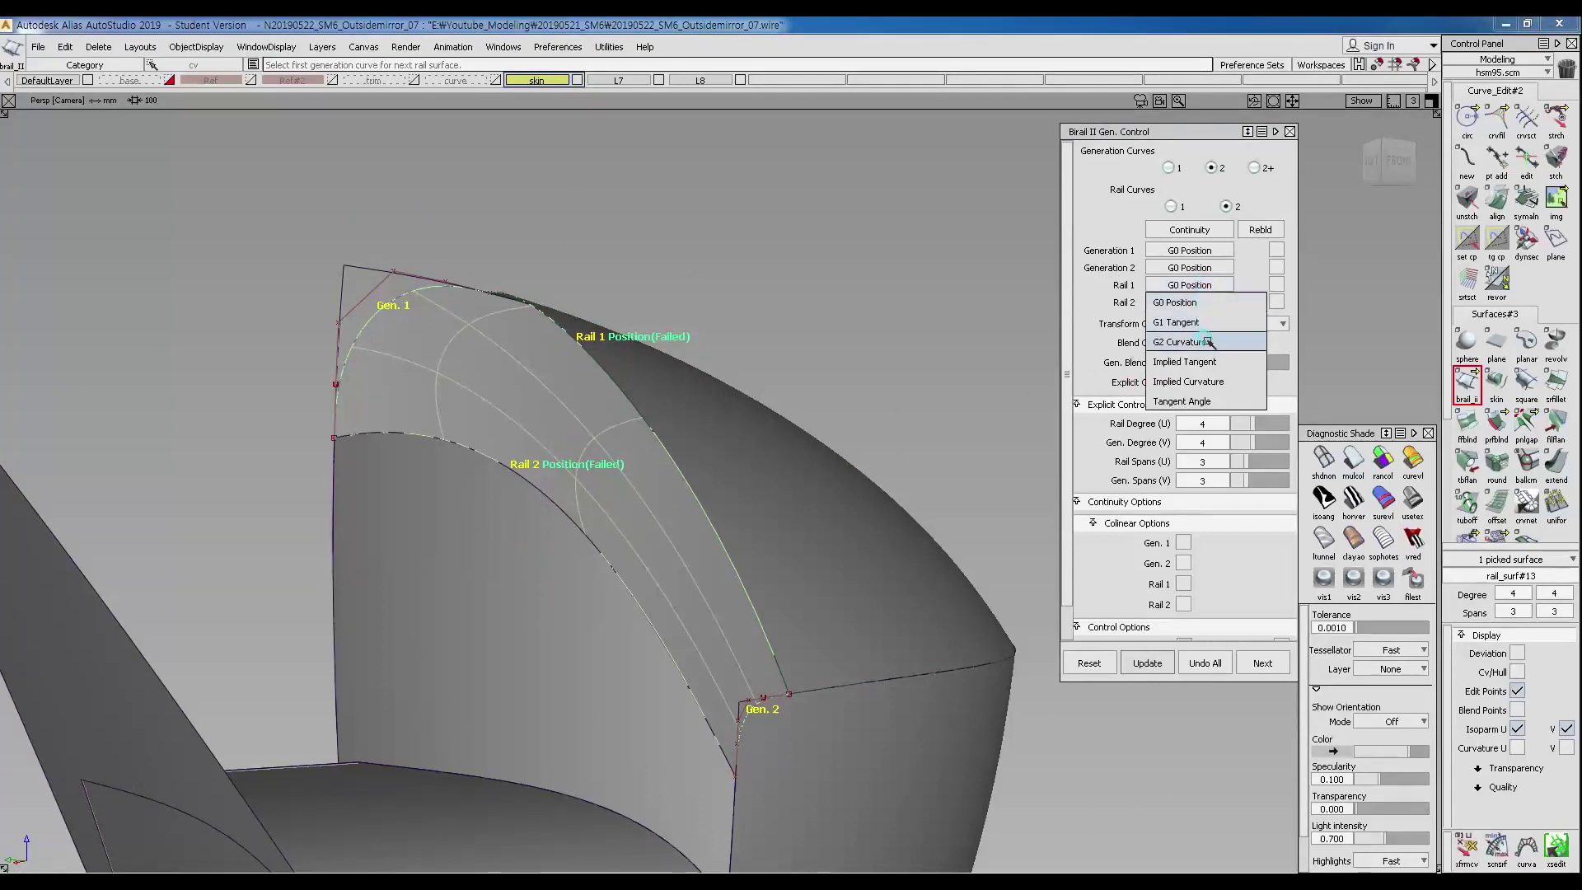
click(1209, 341)
click(1211, 303)
click(1195, 352)
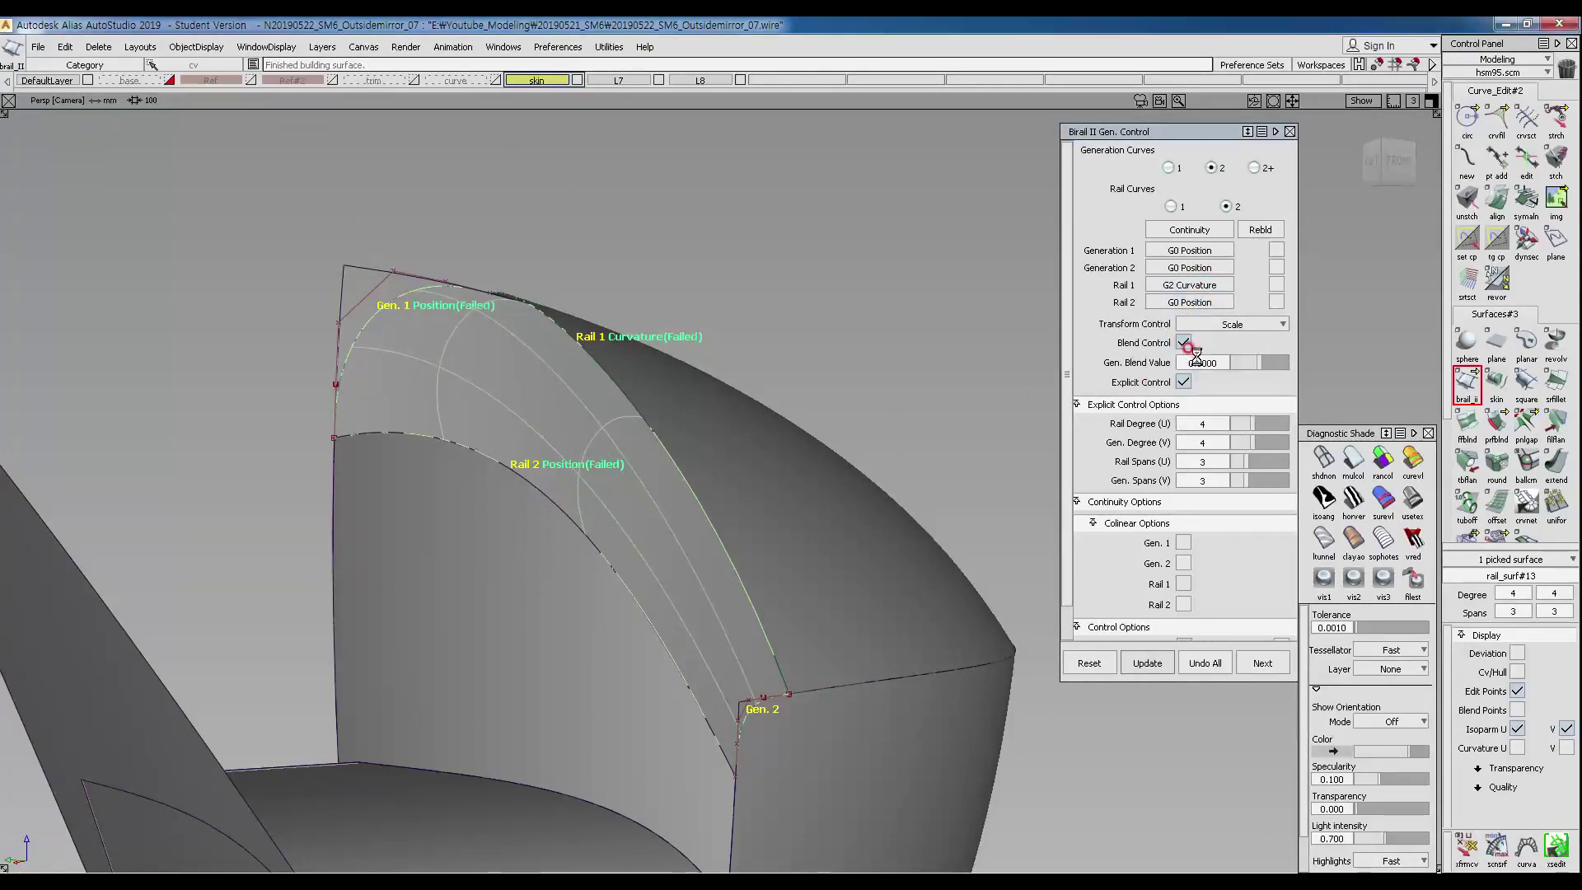
alt+shift+drag(692, 441, 577, 503)
alt+shift+middle_drag(636, 408, 576, 426)
alt+shift+drag(755, 402, 657, 384)
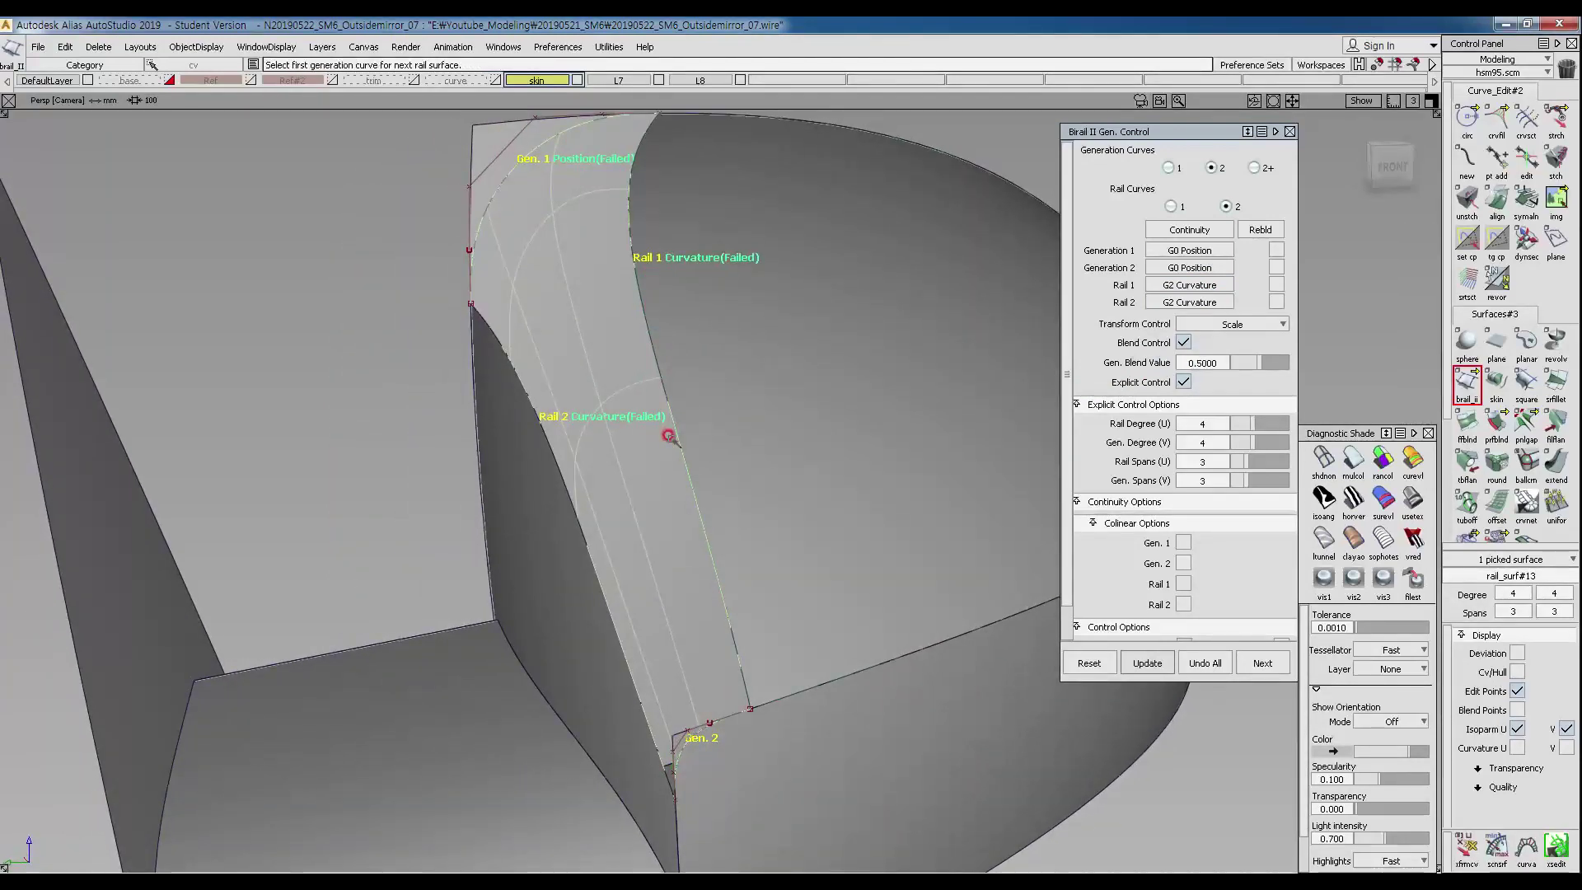
Try the birail surface with degree 3 and one span in both directions.
click(1247, 424)
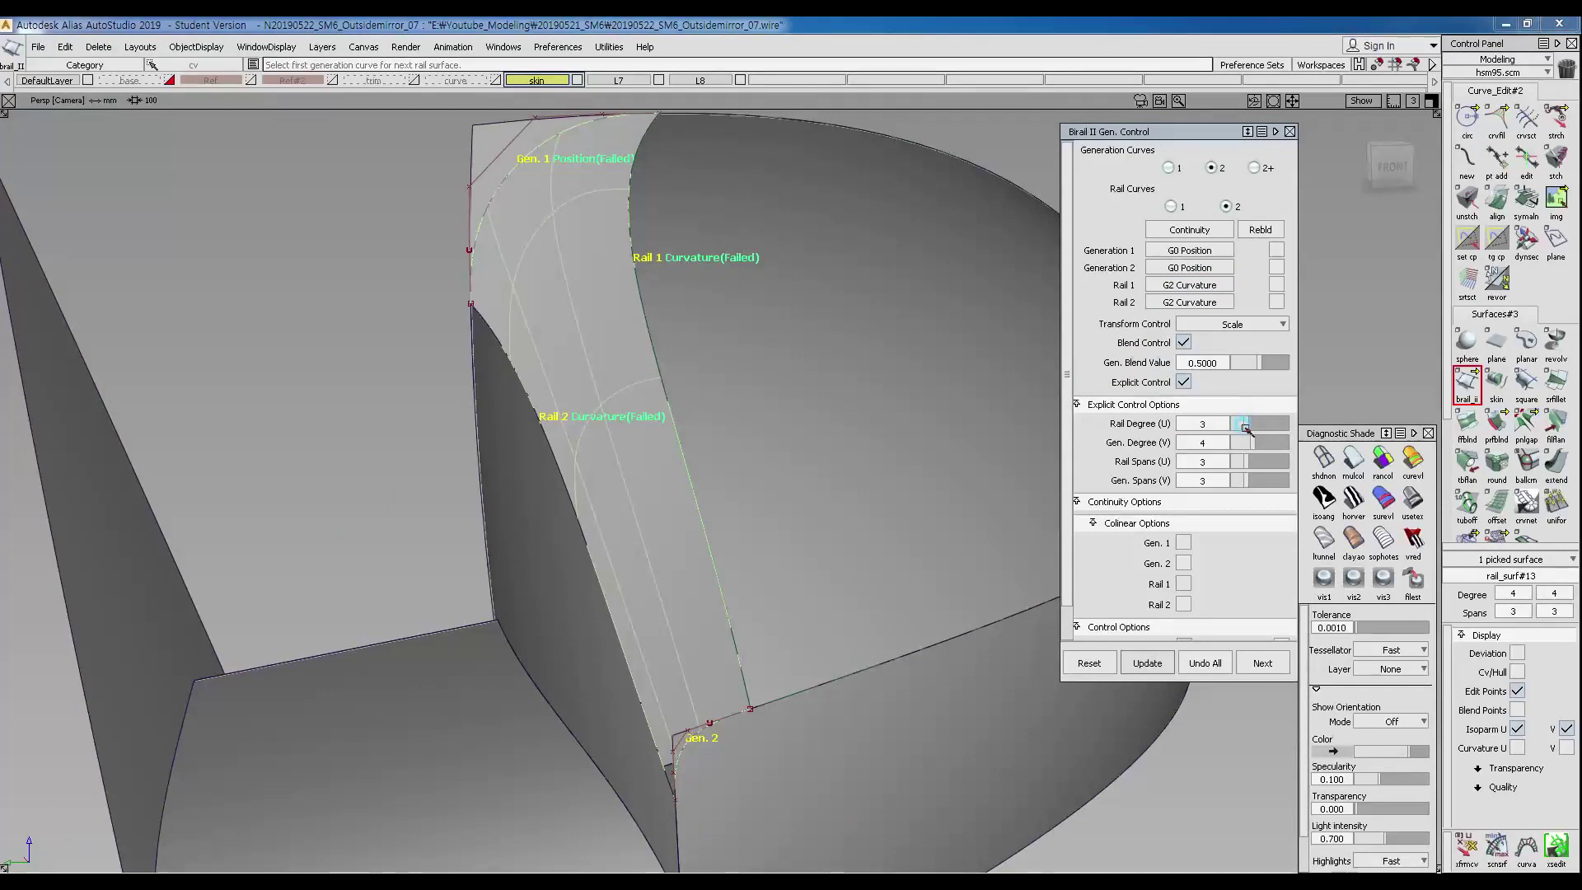
click(1244, 479)
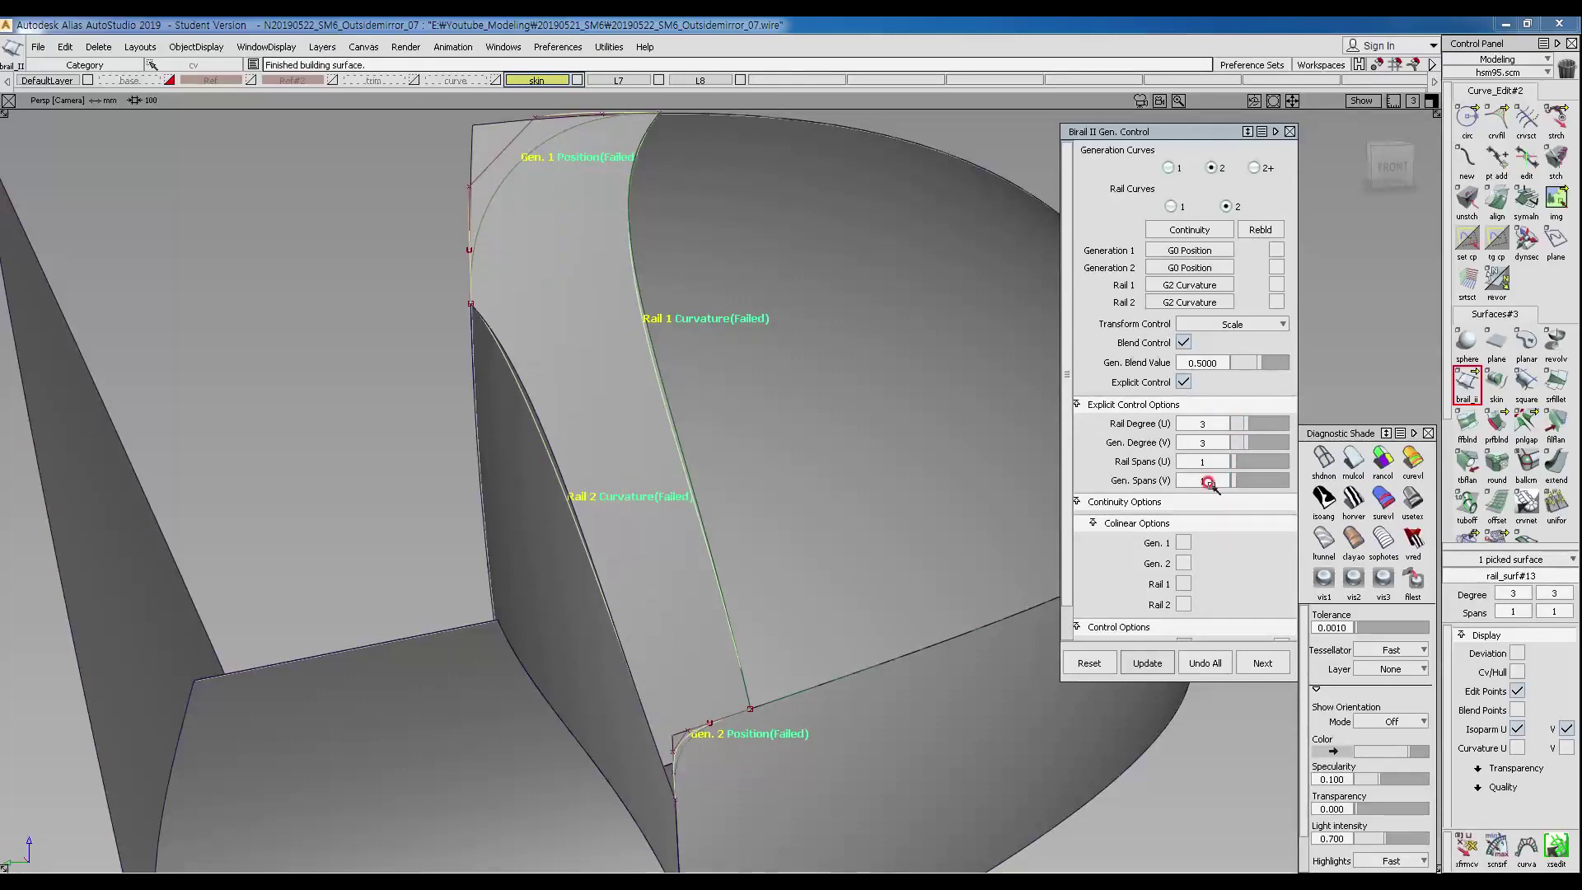
alt+shift+drag(590, 487, 628, 380)
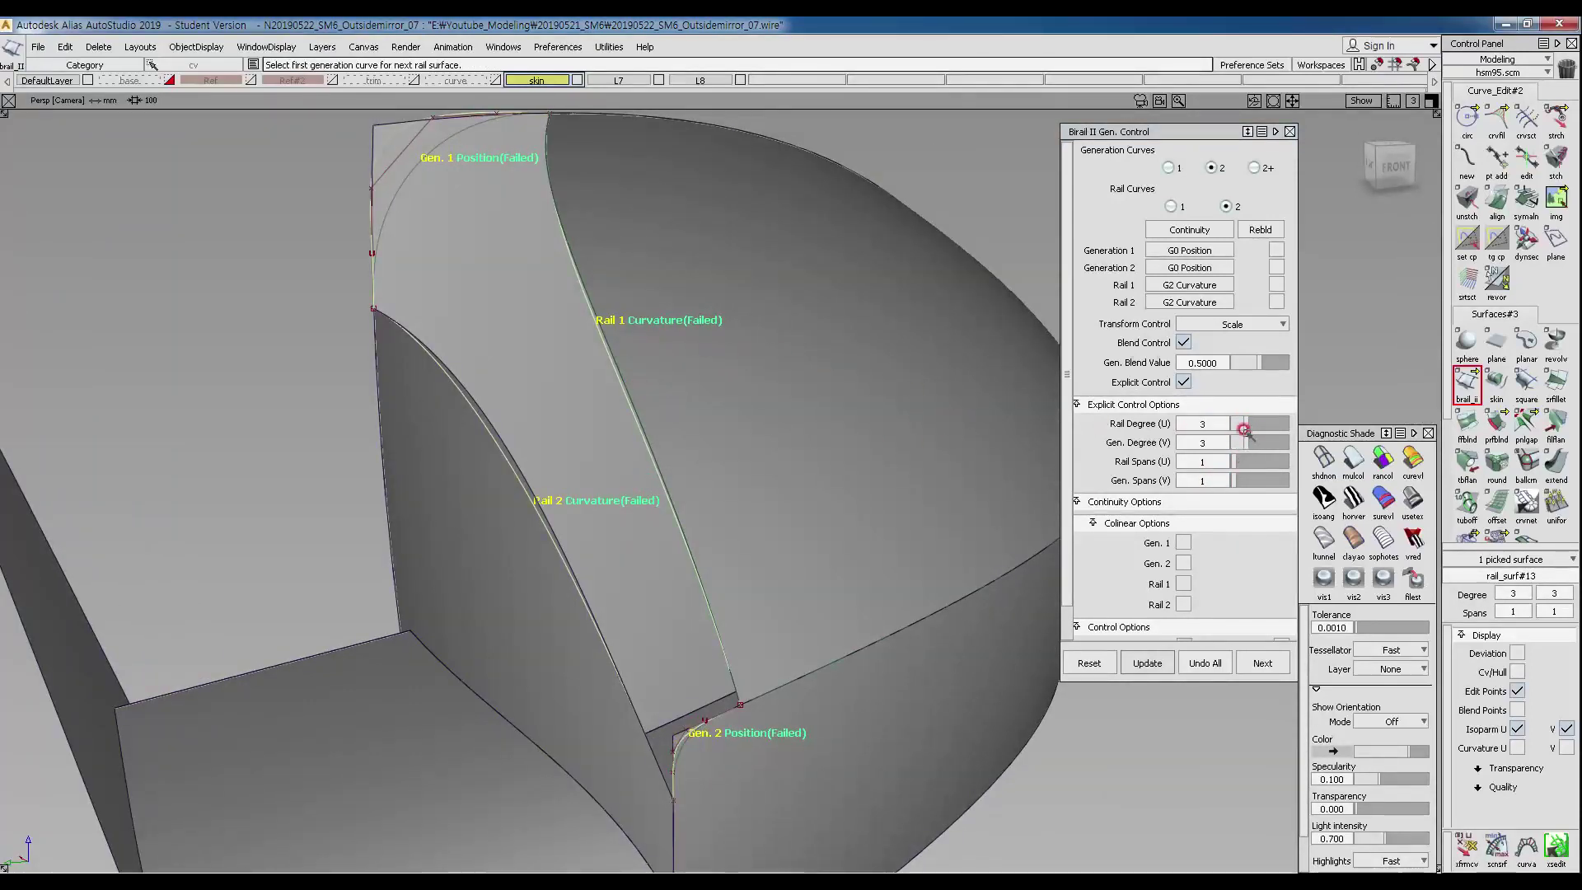
Set the birail surface's rail and generation degrees to 5 with 3 spans in each direction.
drag(1245, 427, 1258, 426)
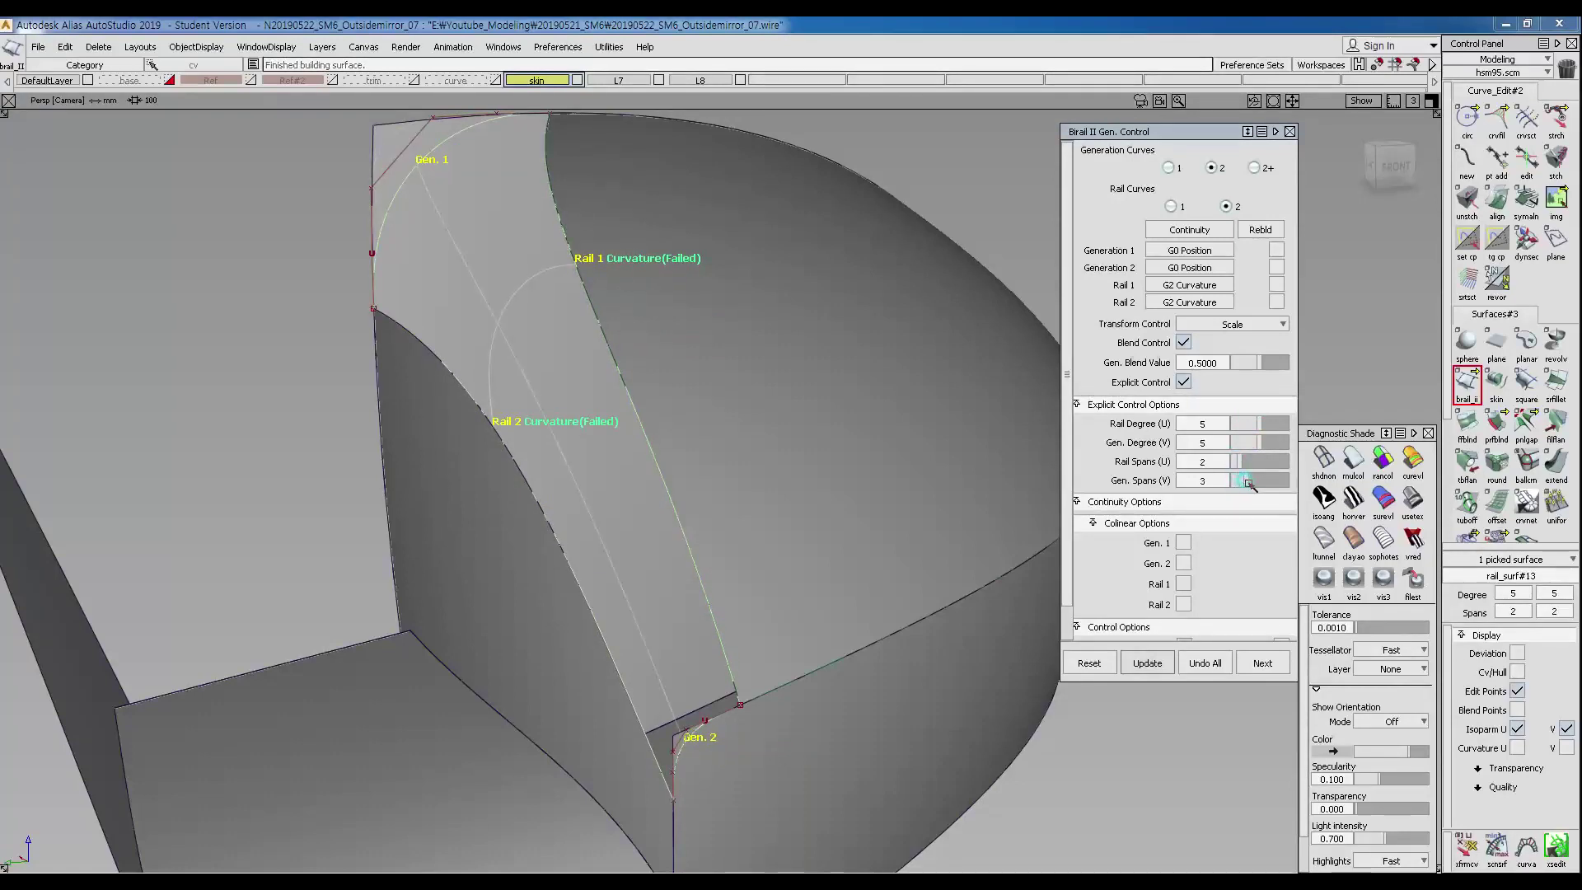
alt+shift+drag(671, 485, 577, 421)
alt+shift+middle_drag(577, 420, 630, 467)
Lower the middle control point of the outer trimming curve in the top view to shift its trimmed edge.
ctrl+shift+right_click(716, 358)
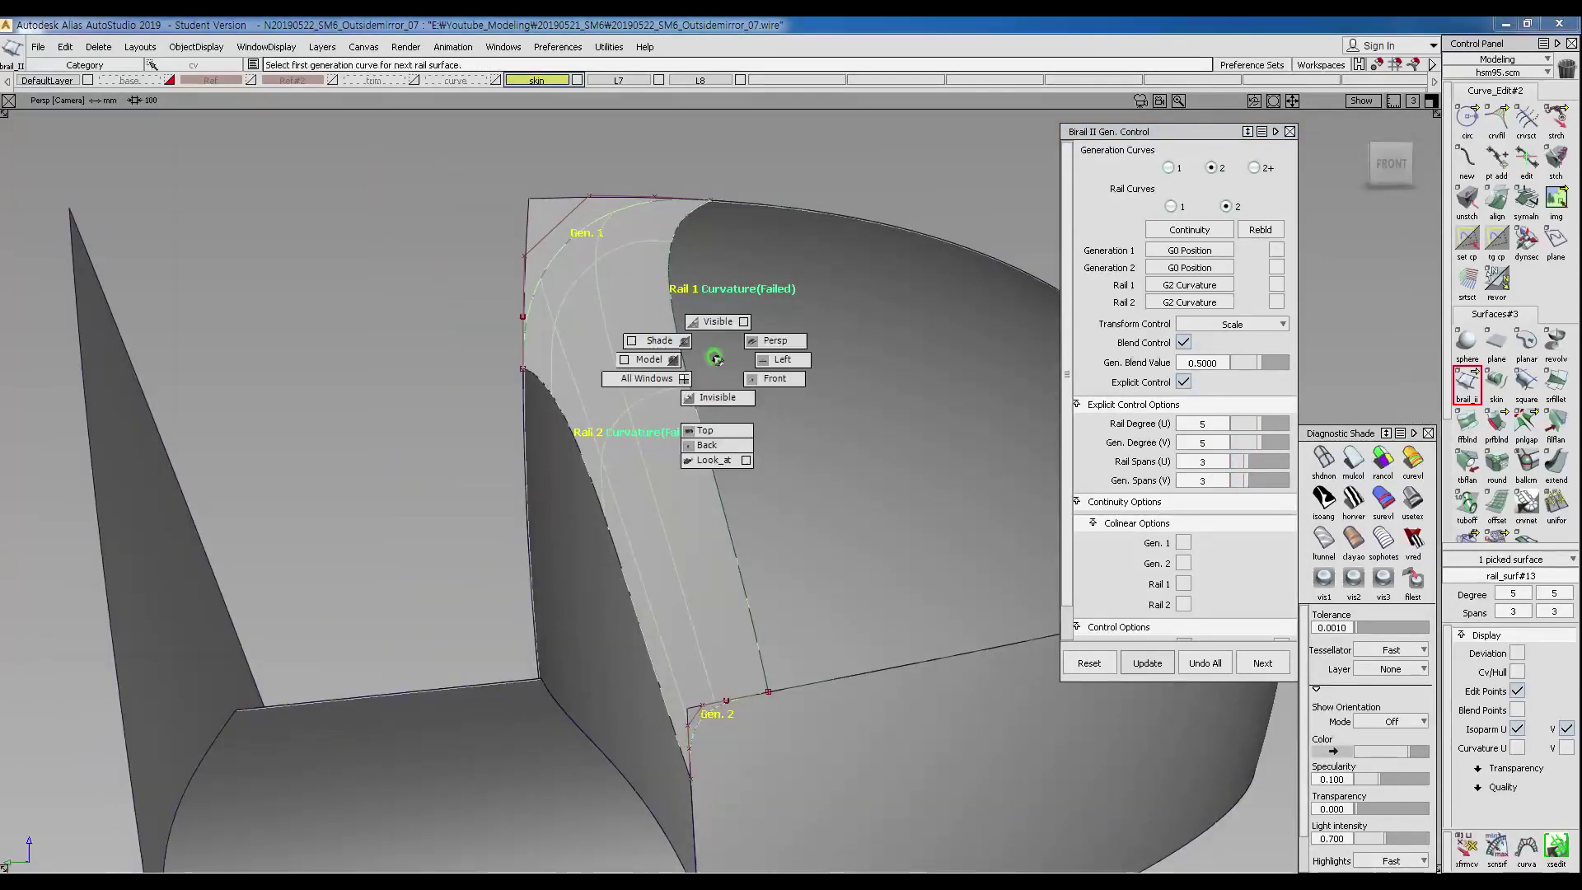
click(720, 433)
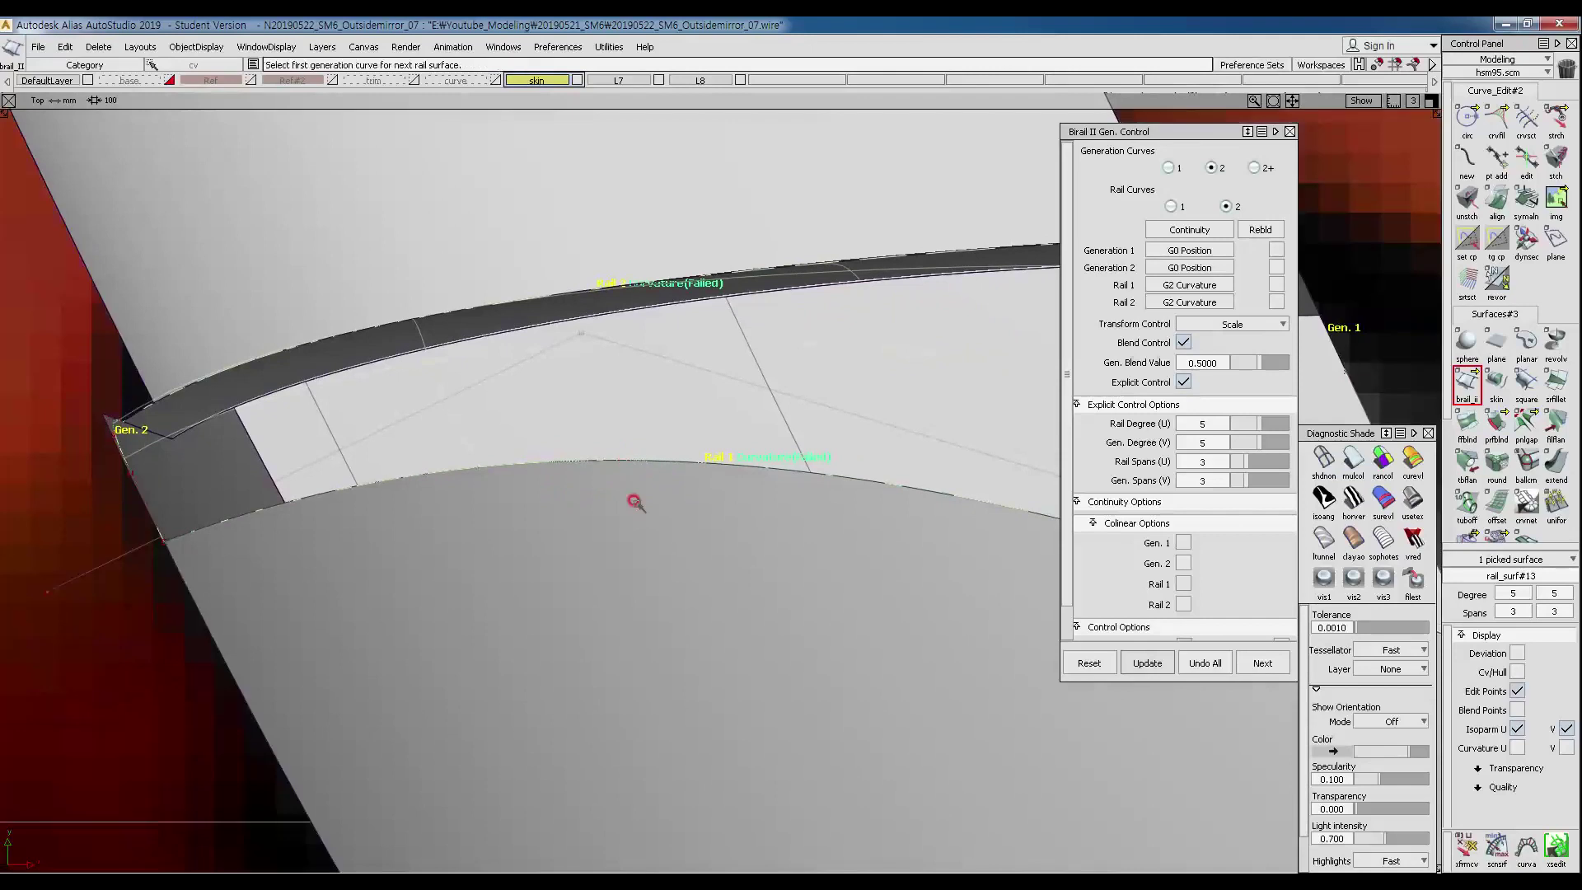
alt+shift+right_drag(841, 502, 819, 569)
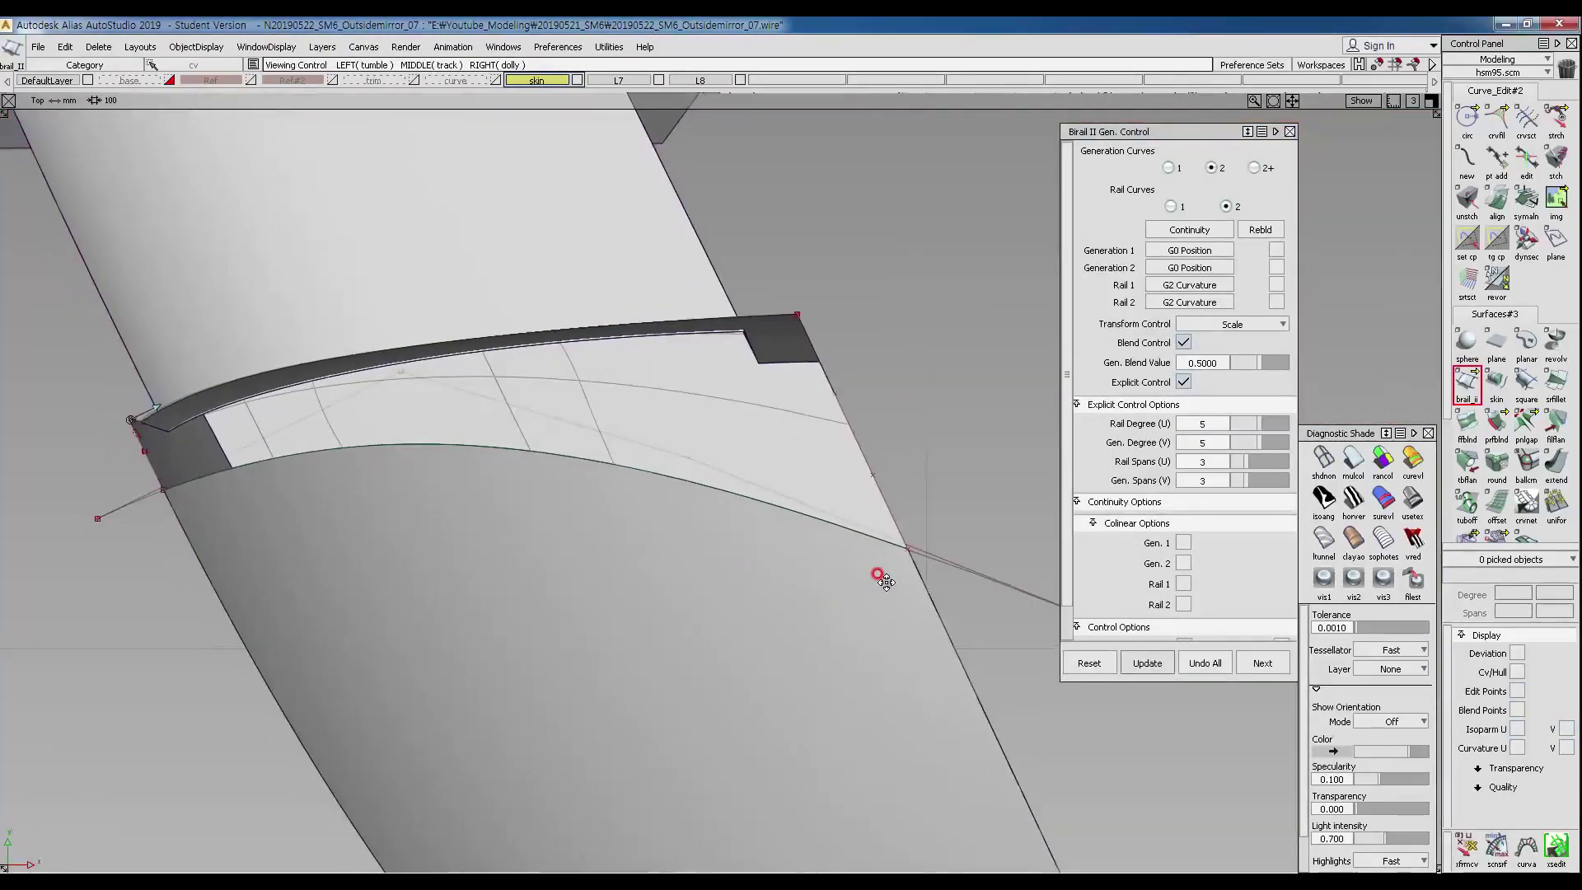
alt+shift+middle_drag(819, 569, 910, 579)
ctrl+shift+drag(466, 412, 532, 404)
click(515, 413)
right_drag(516, 413, 596, 527)
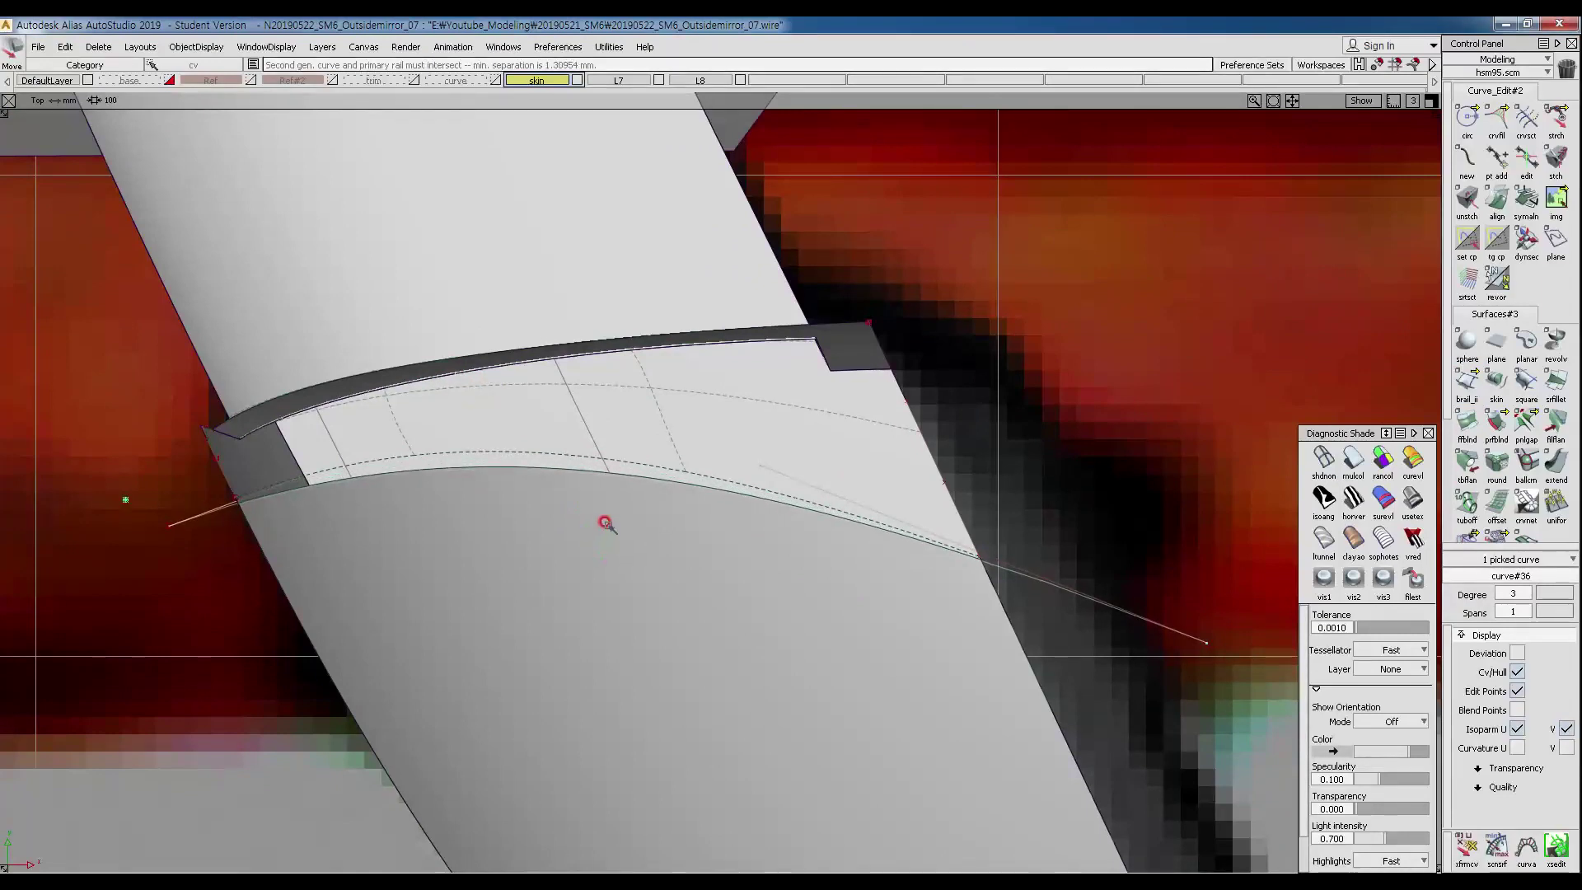
ctrl+shift+drag(764, 467, 701, 530)
ctrl+shift+right_drag(608, 516, 686, 420)
alt+shift+drag(689, 417, 591, 453)
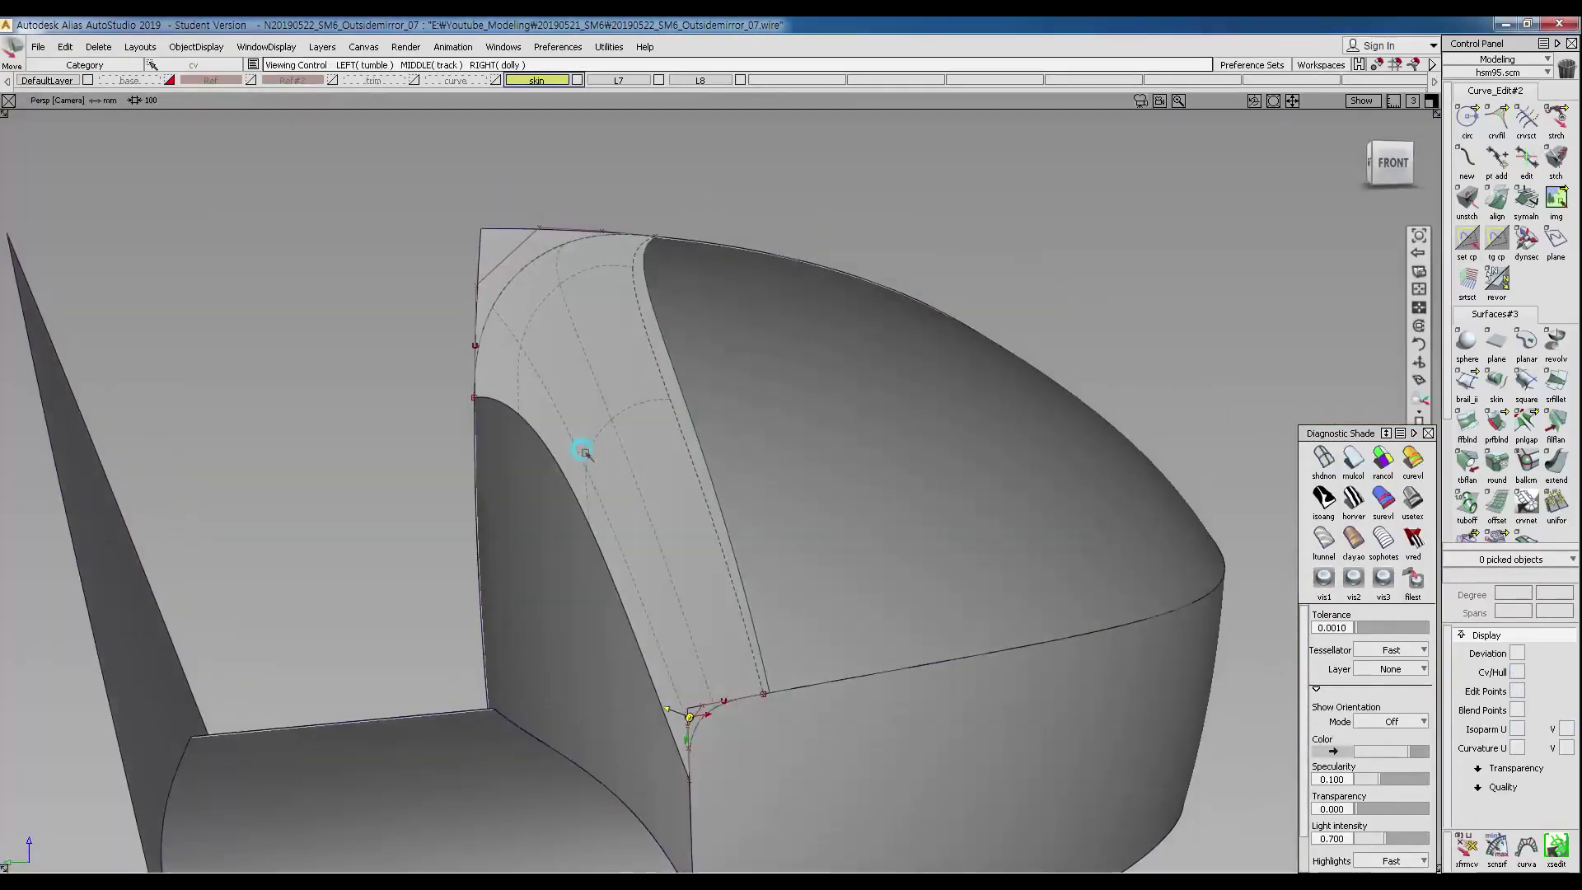
Move the two middle control points of the inner trimming curve slightly inward in the left view, with shading turned off.
click(1321, 458)
mouse_move(824, 442)
alt+shift+mouse_down()
mouse_move(742, 357)
mouse_move(732, 406)
mouse_move(604, 469)
alt+shift+mouse_up()
ctrl+shift+right_drag(604, 469, 736, 464)
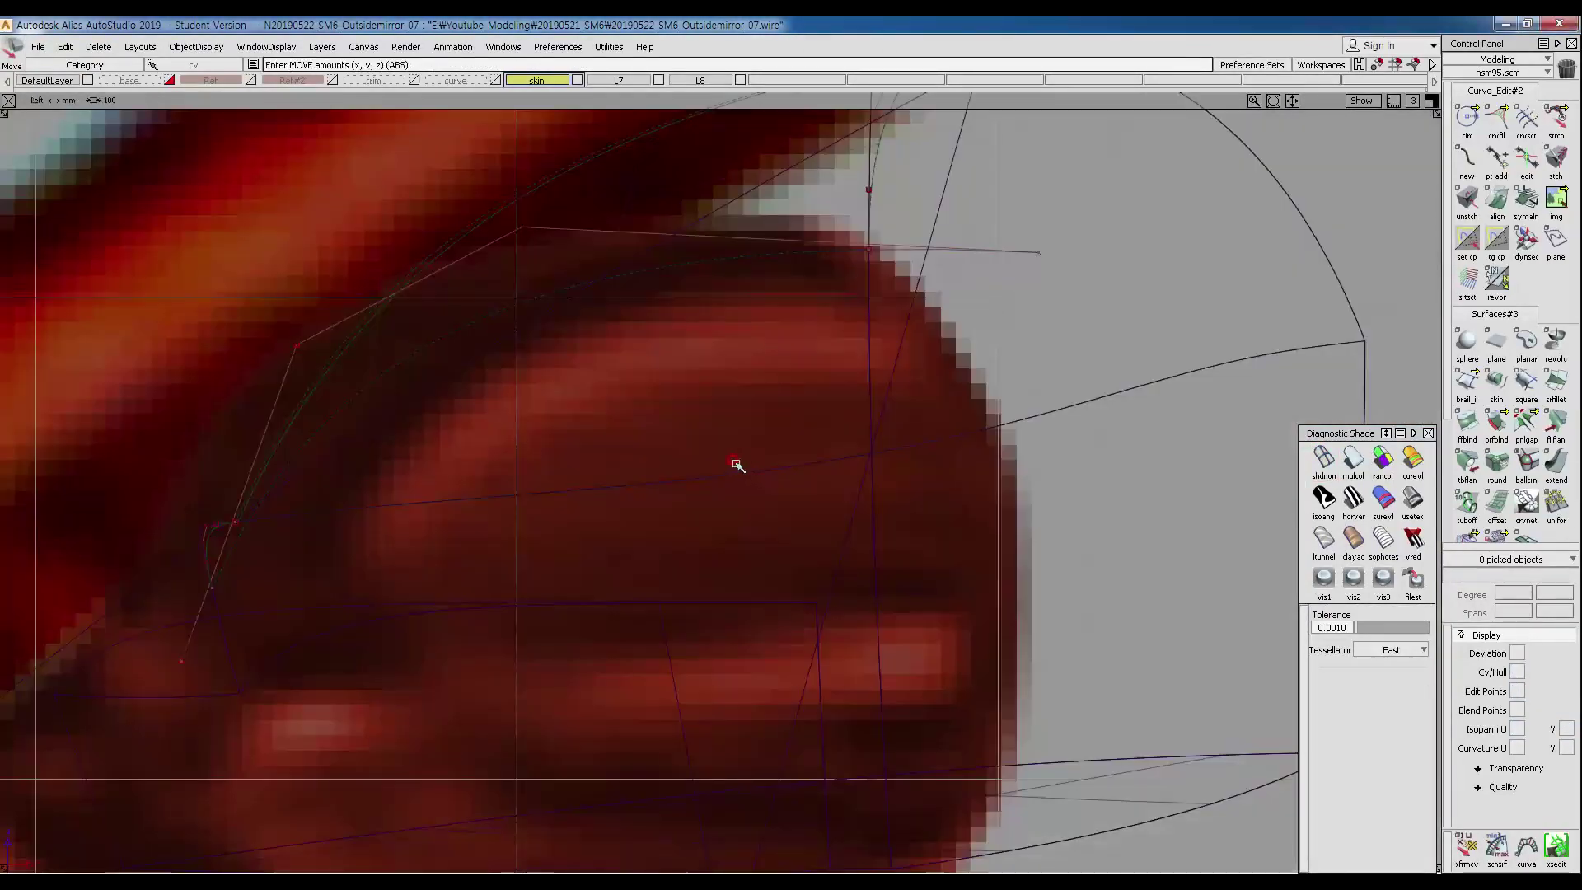
ctrl+shift+drag(347, 365, 203, 329)
drag(343, 360, 345, 363)
drag(467, 208, 607, 261)
ctrl+shift+middle_drag(653, 423, 646, 359)
drag(629, 372, 644, 389)
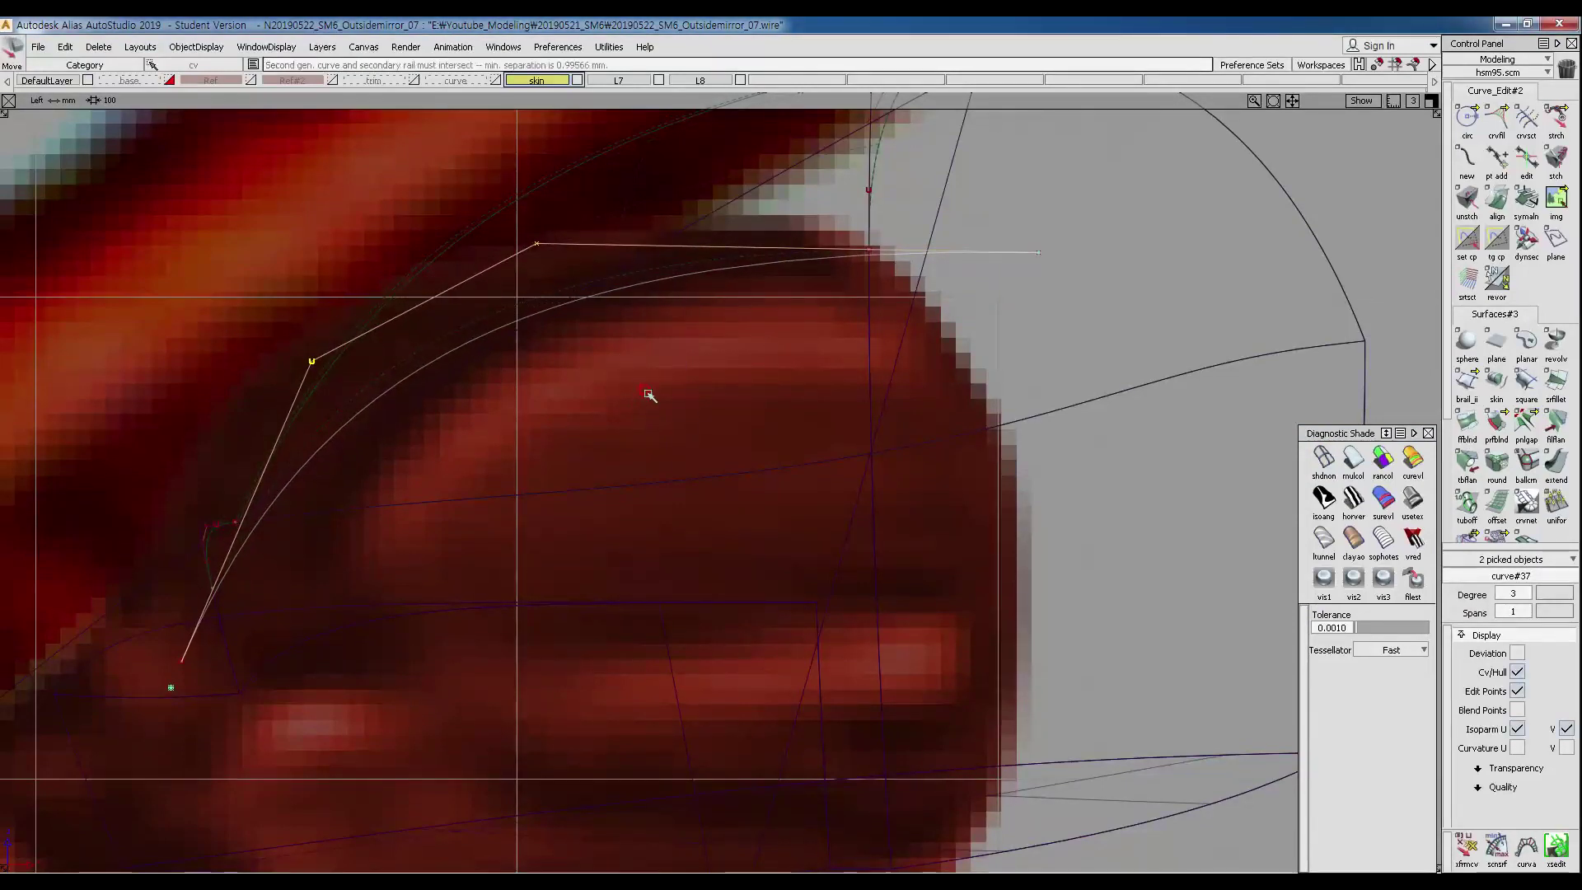
Try to move the lower bridging curve's bottom end control point onto the shifted trimmed edge's end.
ctrl+shift+right_drag(605, 452, 699, 342)
alt+shift+drag(725, 363, 1020, 402)
ctrl+shift+drag(825, 550, 822, 455)
alt+shift+right_drag(697, 488, 729, 450)
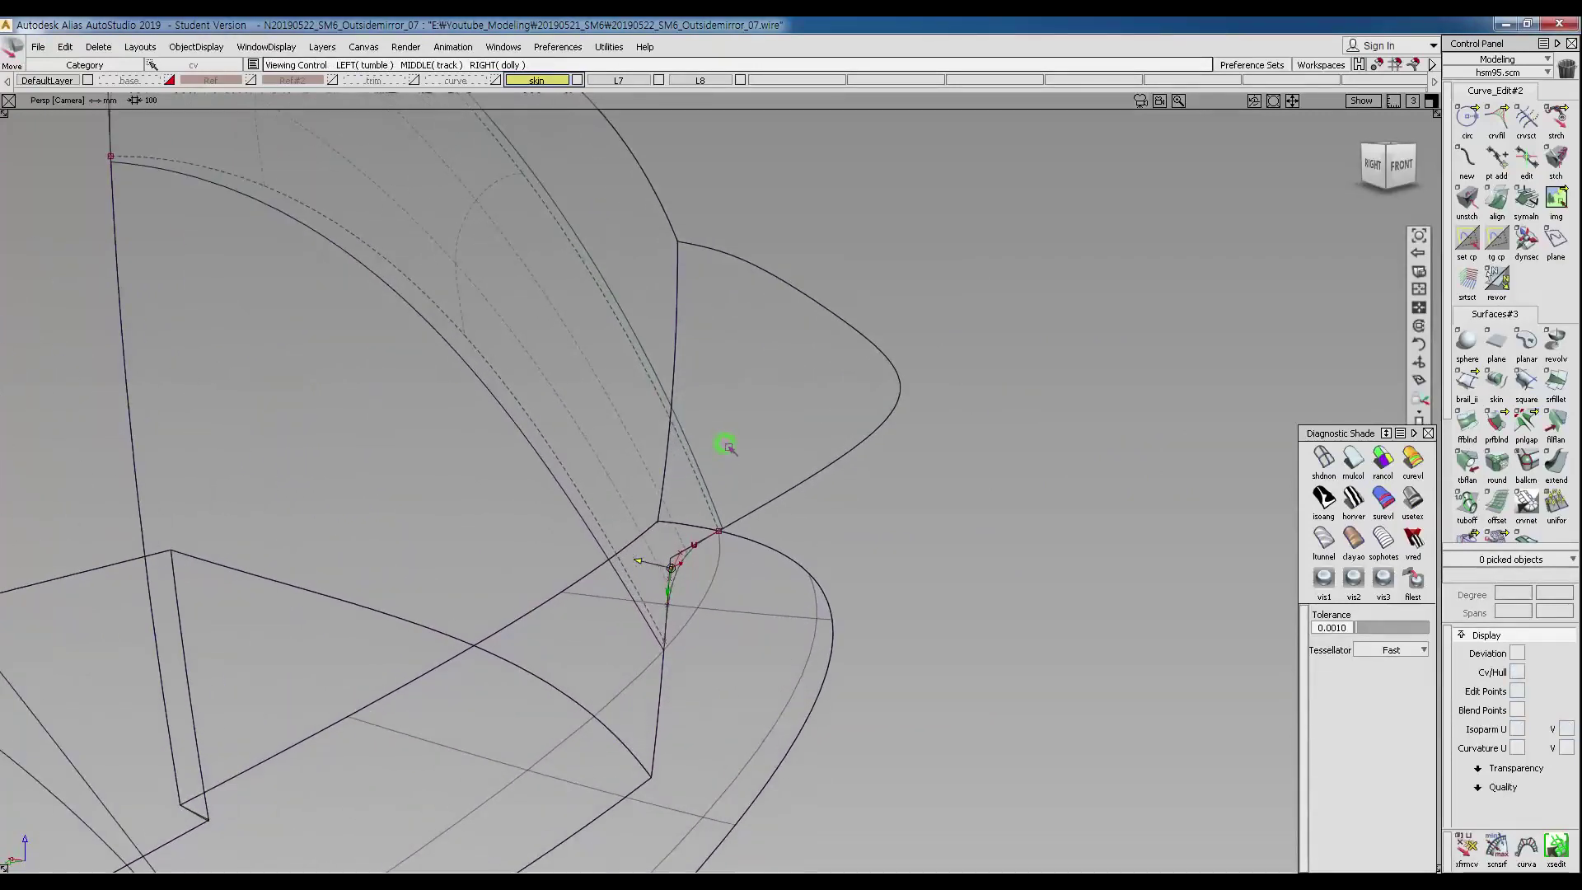
alt+shift+middle_drag(647, 519, 656, 409)
ctrl+shift+drag(643, 356, 695, 381)
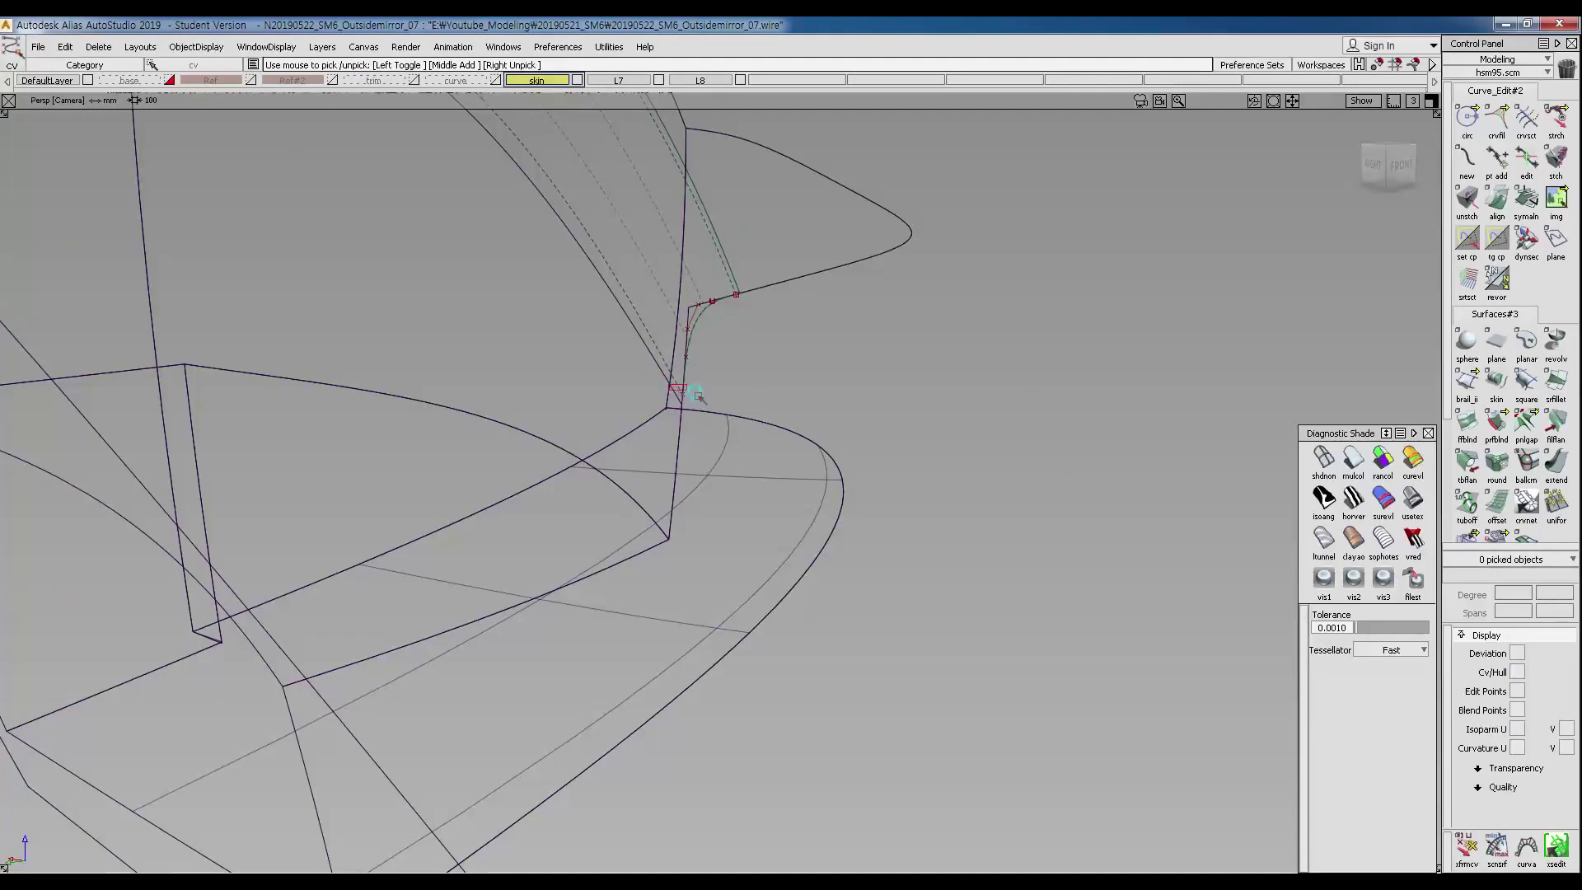
click(696, 396)
alt+shift+right_drag(734, 470, 739, 407)
ctrl+shift+middle_drag(689, 614, 674, 486)
alt+shift+drag(669, 487, 632, 567)
ctrl+shift+middle_drag(629, 566, 635, 450)
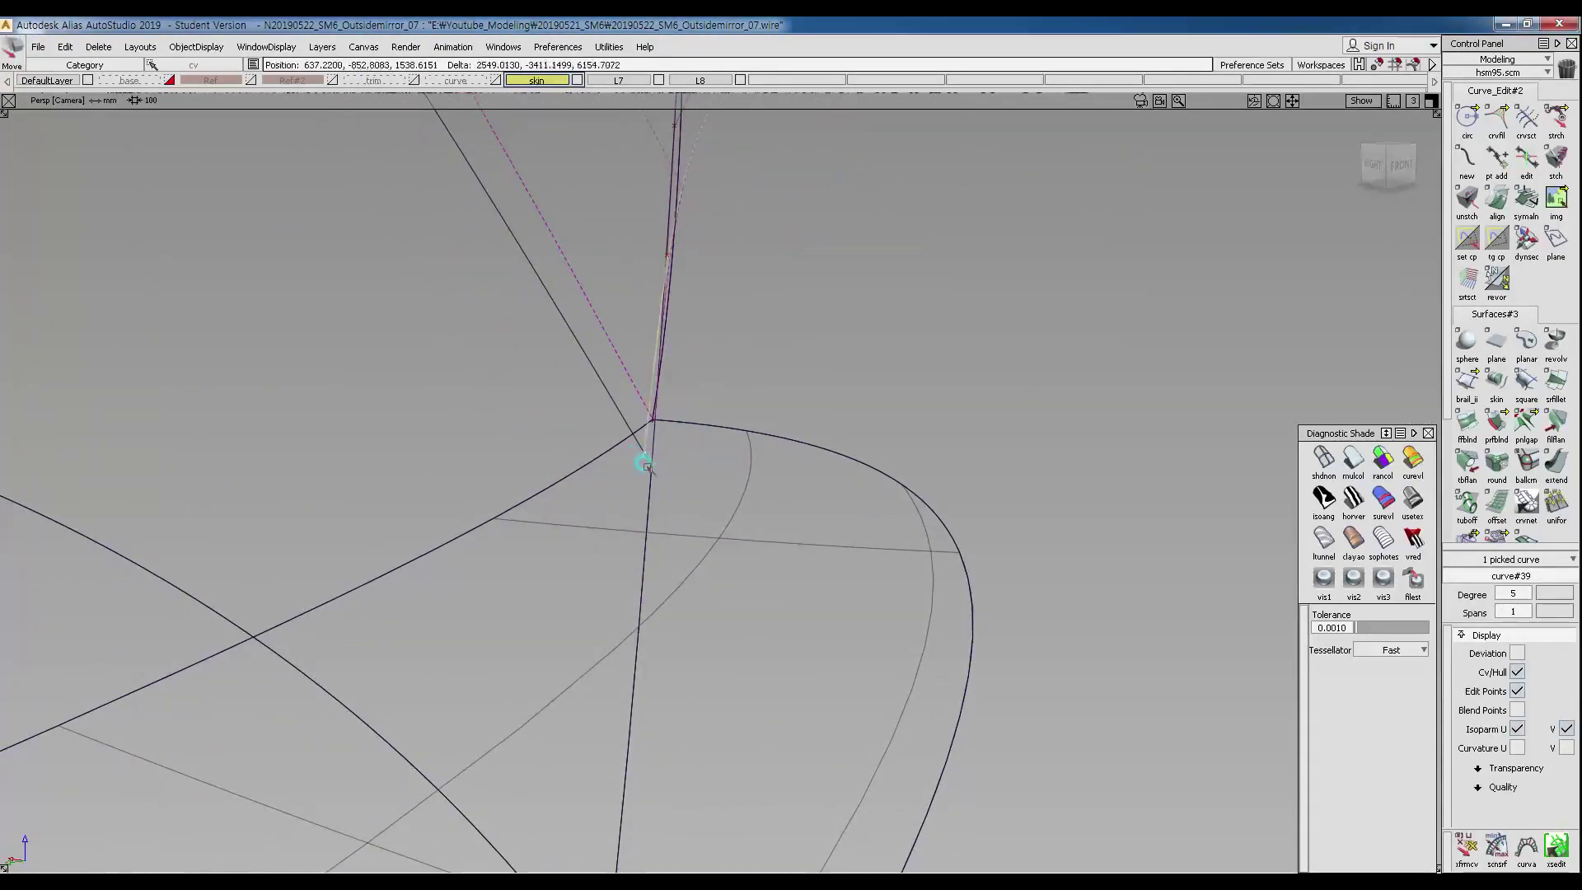
Delete the construction history of the two bridging curves.
ctrl+shift+drag(689, 553, 685, 375)
alt+shift+right_drag(684, 374, 622, 491)
alt+shift+middle_drag(621, 491, 631, 491)
alt+shift+right_drag(729, 569, 751, 528)
alt+shift+middle_drag(751, 527, 812, 713)
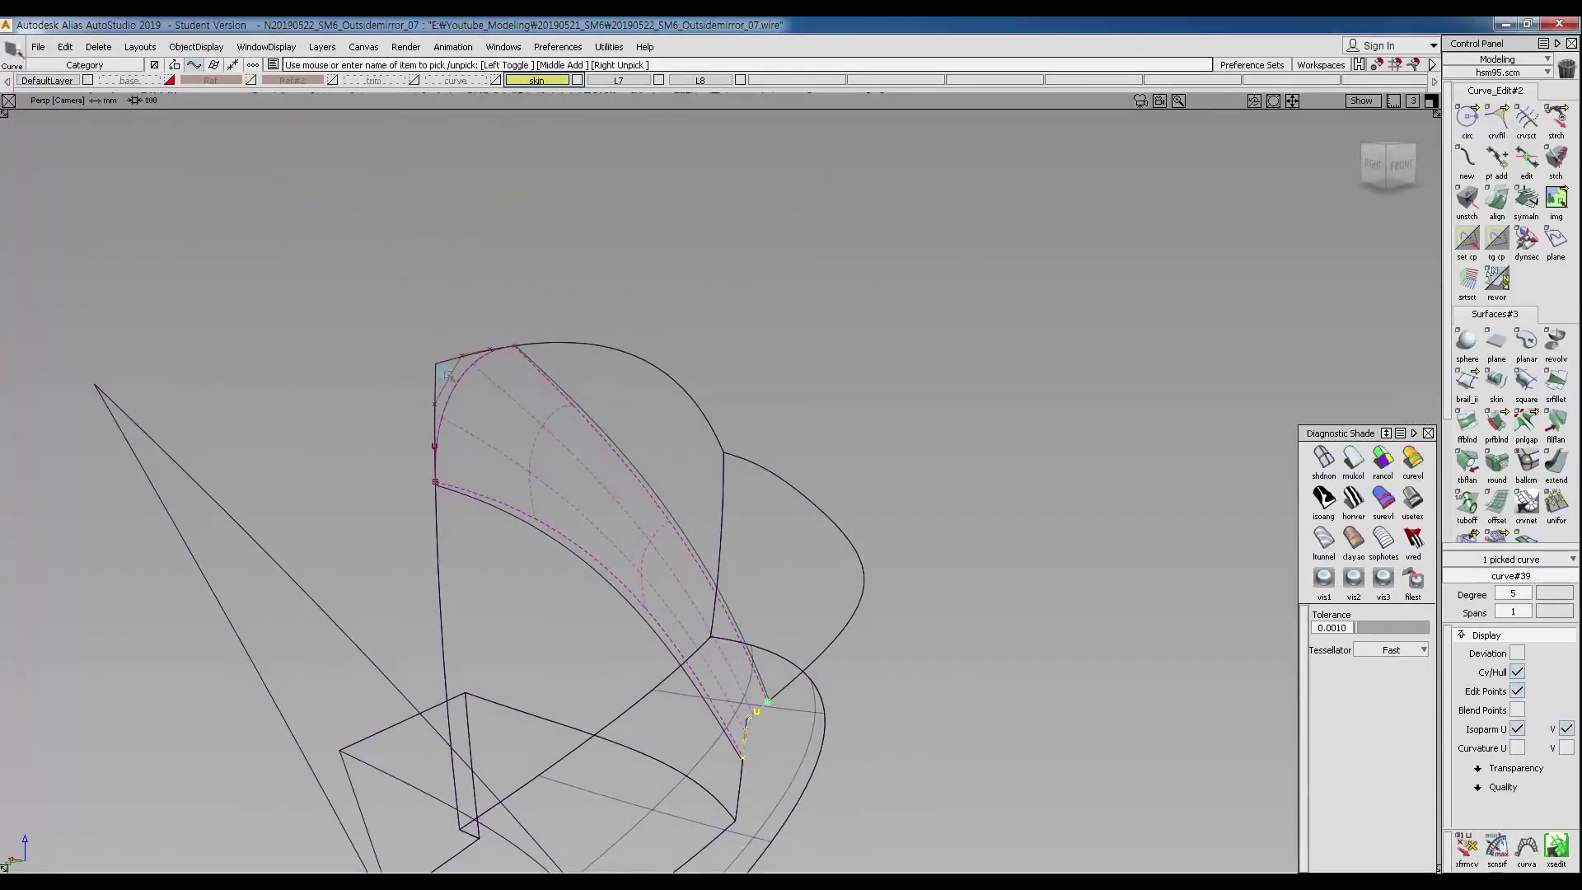
click(99, 46)
click(116, 85)
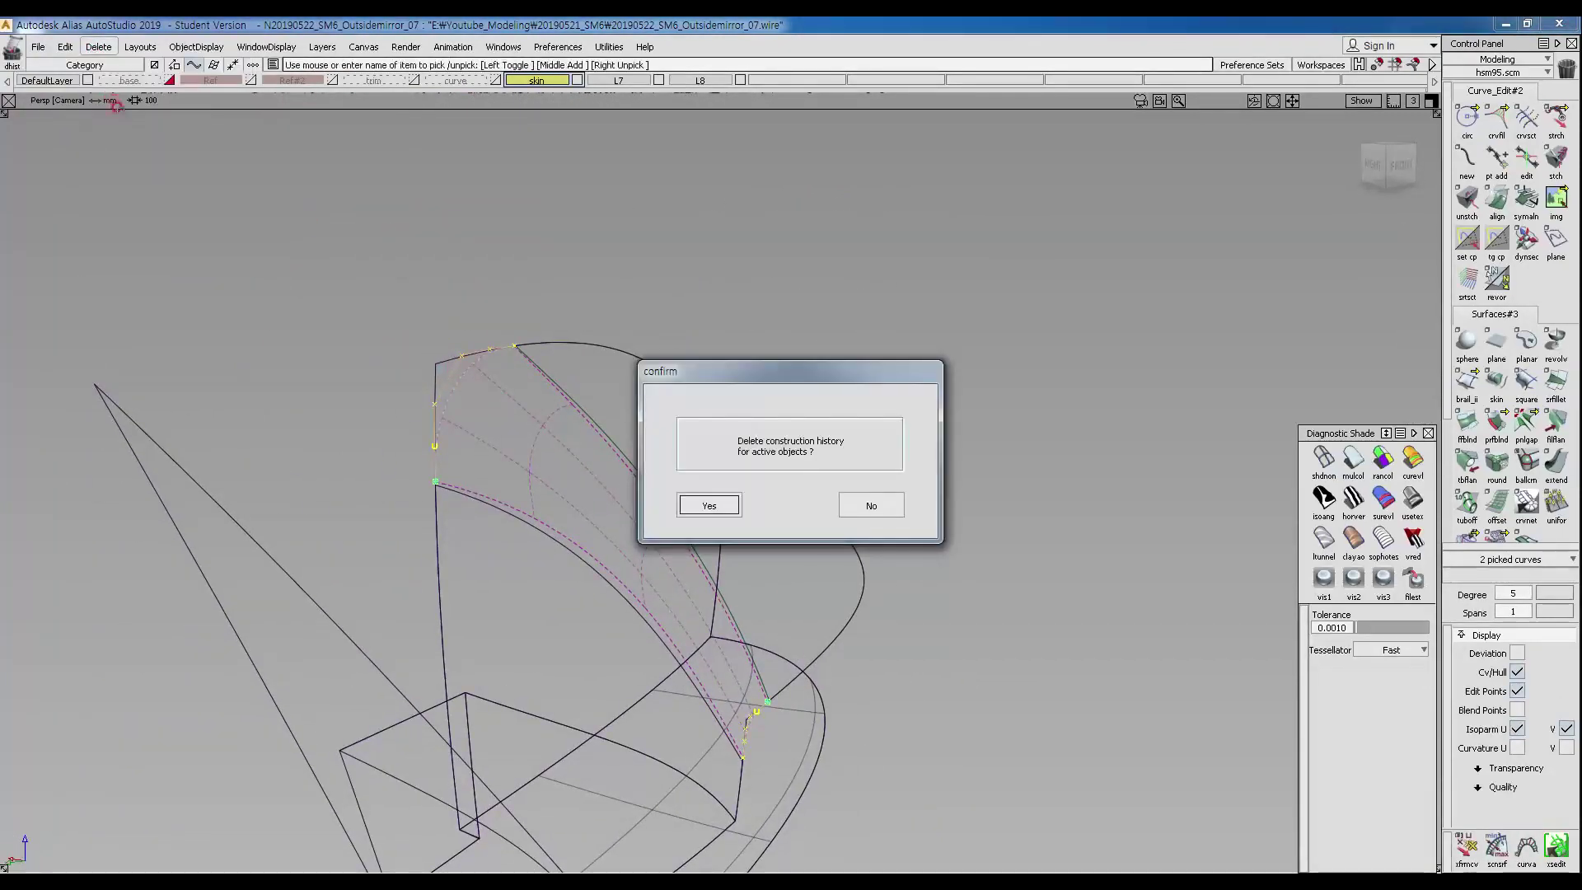
click(730, 491)
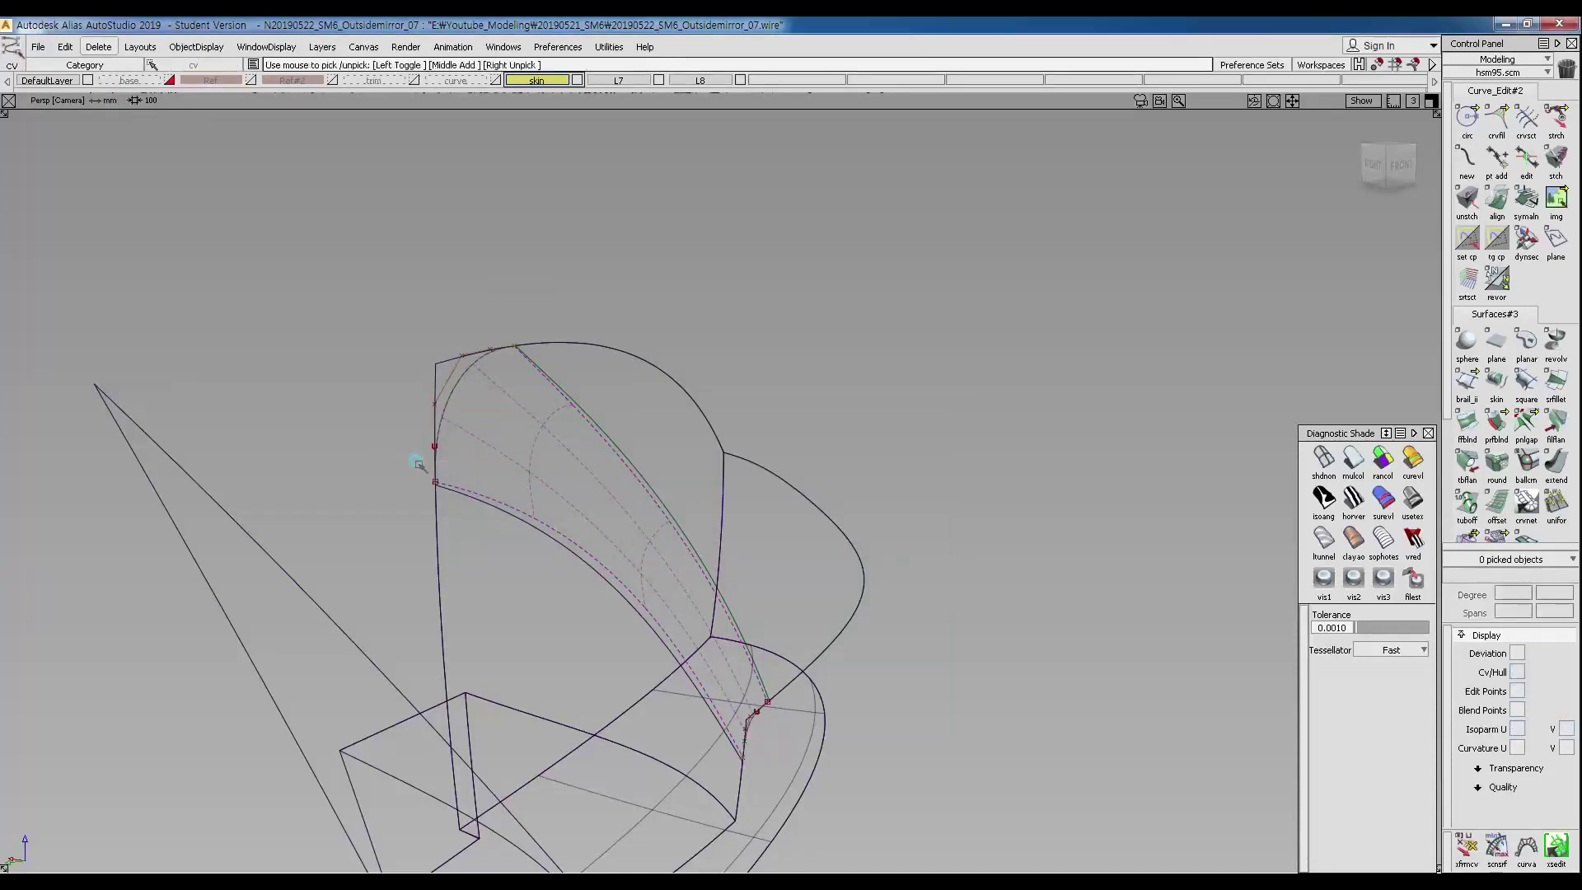
Snap the upper bridging curve's bottom end control point to the end of the shifted inner trimmed edge.
alt+shift+right_drag(470, 528, 421, 487)
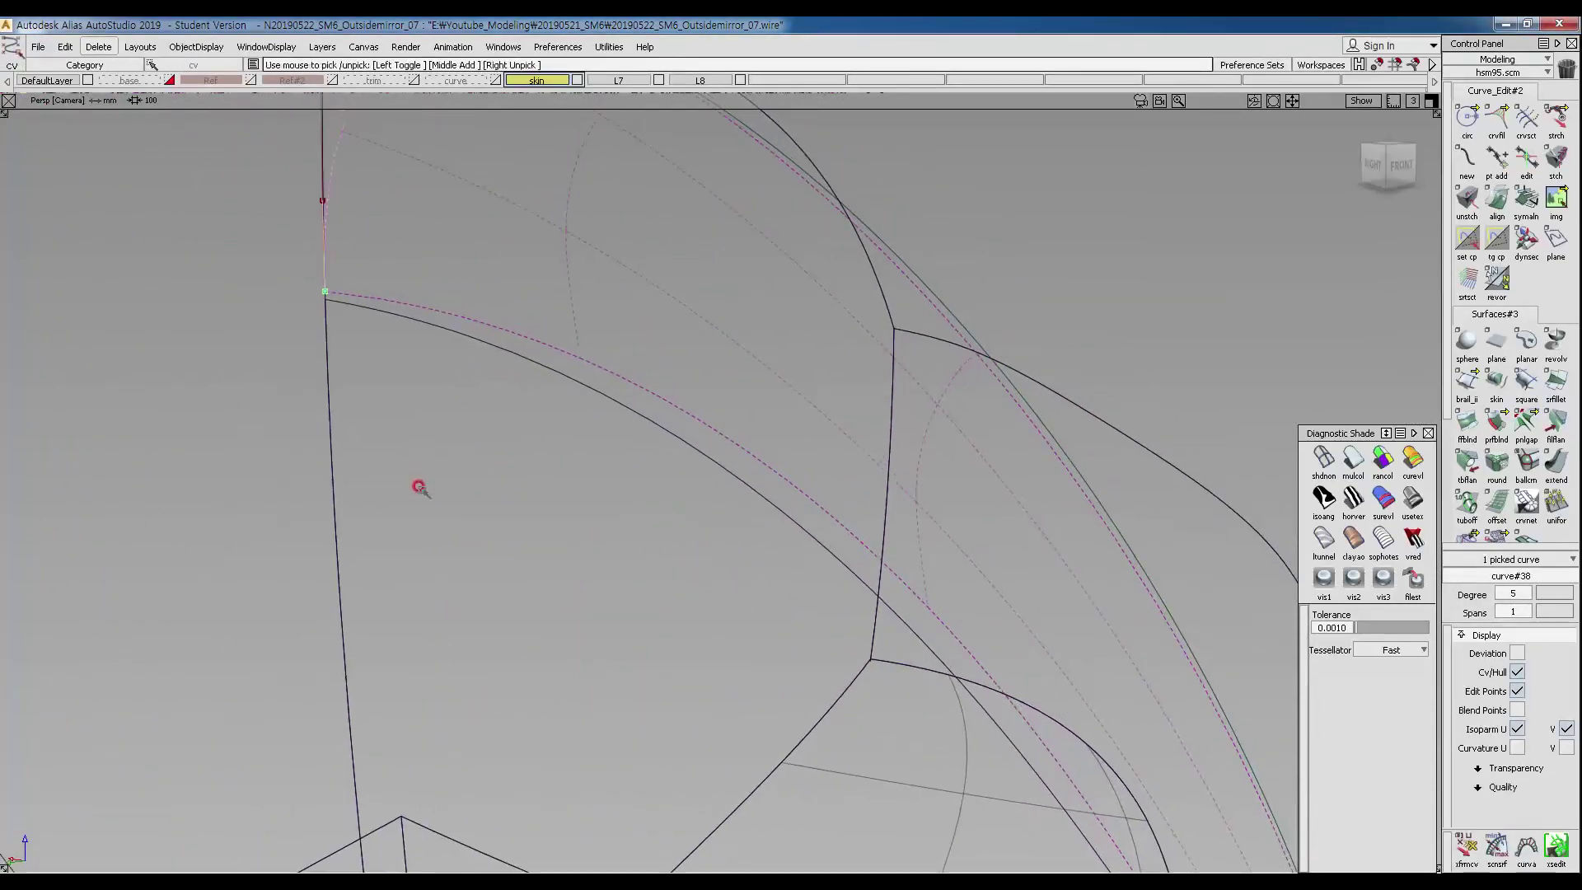
alt+shift+right_drag(606, 419, 433, 408)
mouse_move(432, 408)
alt+shift+middle_down()
mouse_move(438, 321)
mouse_move(313, 198)
alt+shift+middle_up()
Snap the lower bridging curve's bottom end control point to the end of the shifted inner trimmed edge.
ctrl+shift+drag(932, 576, 882, 441)
ctrl+shift+drag(686, 435, 774, 434)
click(790, 462)
alt+shift+right_drag(812, 544, 808, 470)
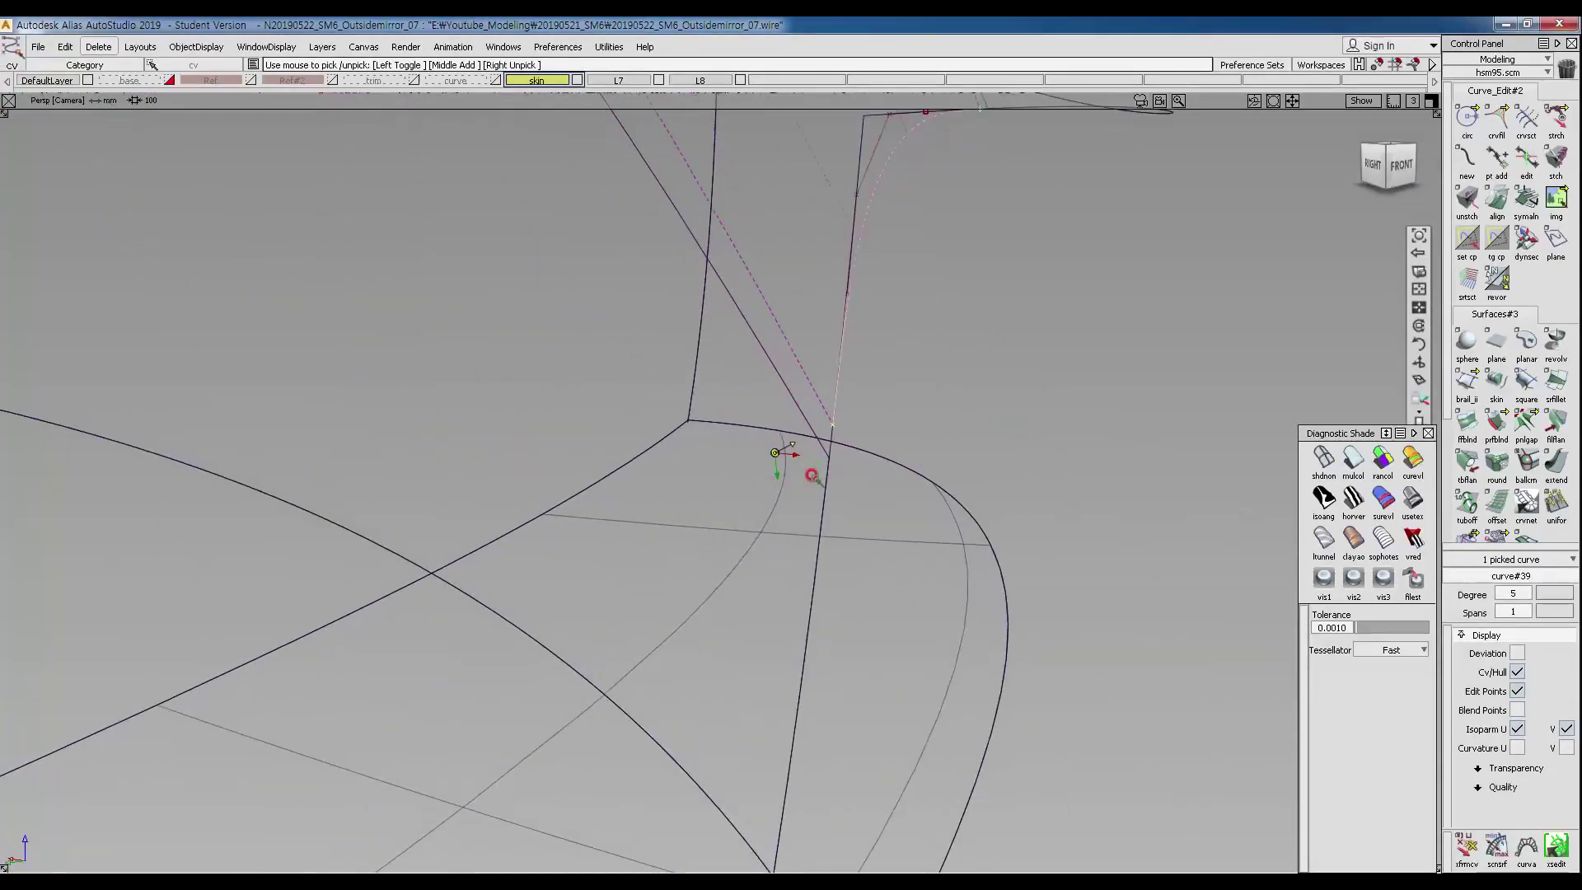
click(833, 550)
ctrl+shift+middle_drag(831, 540, 808, 430)
ctrl+shift+drag(762, 403, 820, 417)
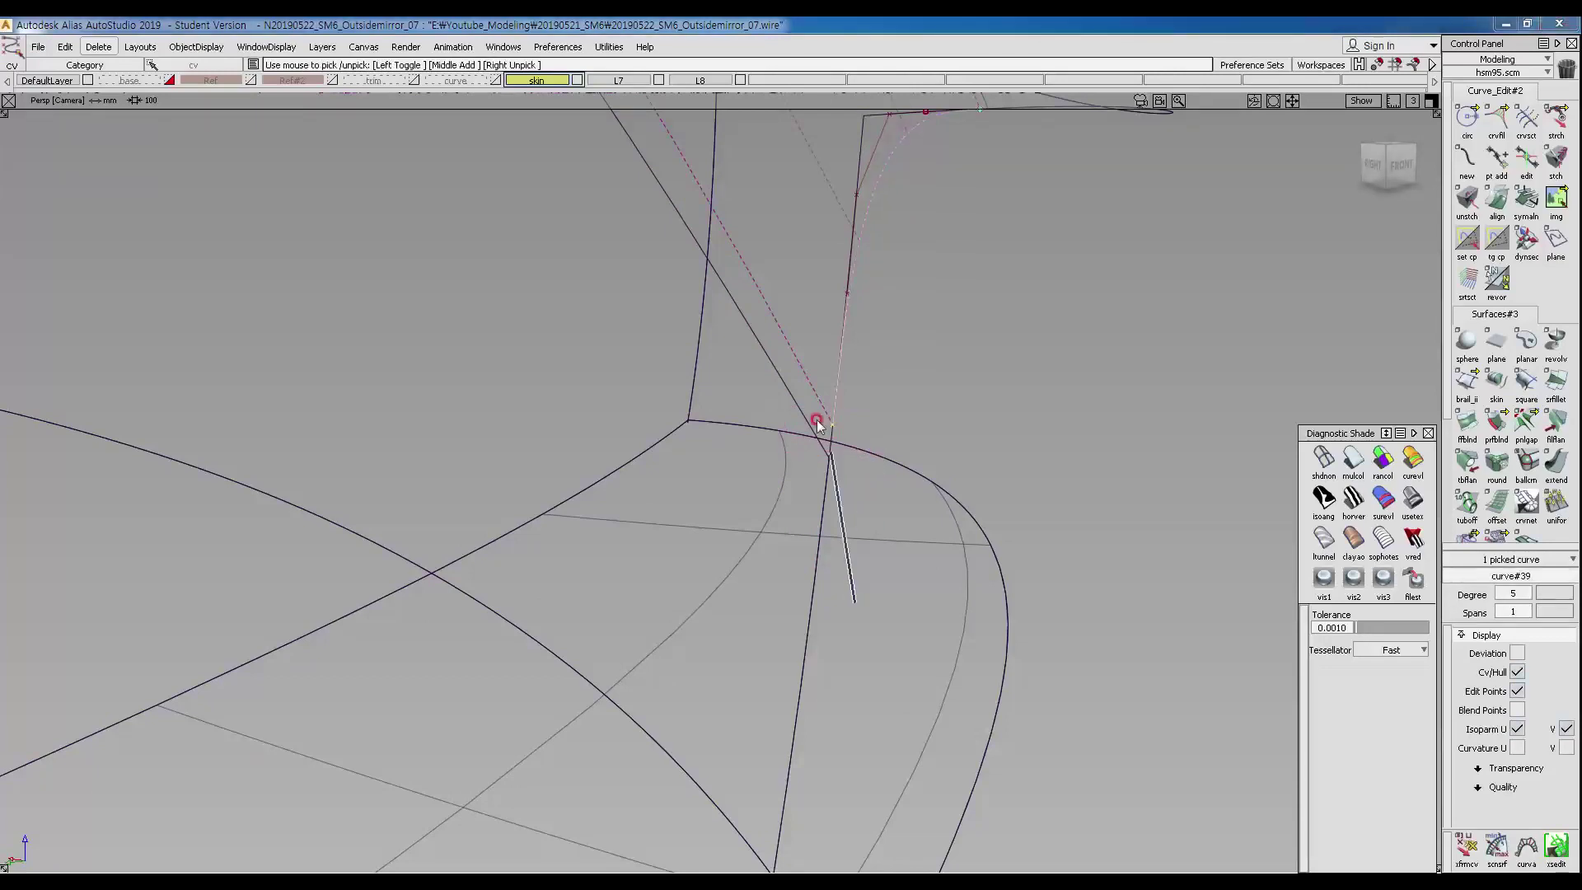
Move the top end control points of both bridging curves onto the ends of the outer trimmed edge.
alt+shift+right_drag(847, 396, 865, 640)
mouse_move(741, 330)
alt+shift+middle_down()
mouse_move(813, 590)
mouse_move(819, 576)
alt+shift+middle_up()
ctrl+shift+drag(481, 403, 462, 330)
ctrl+shift+drag(457, 328, 506, 334)
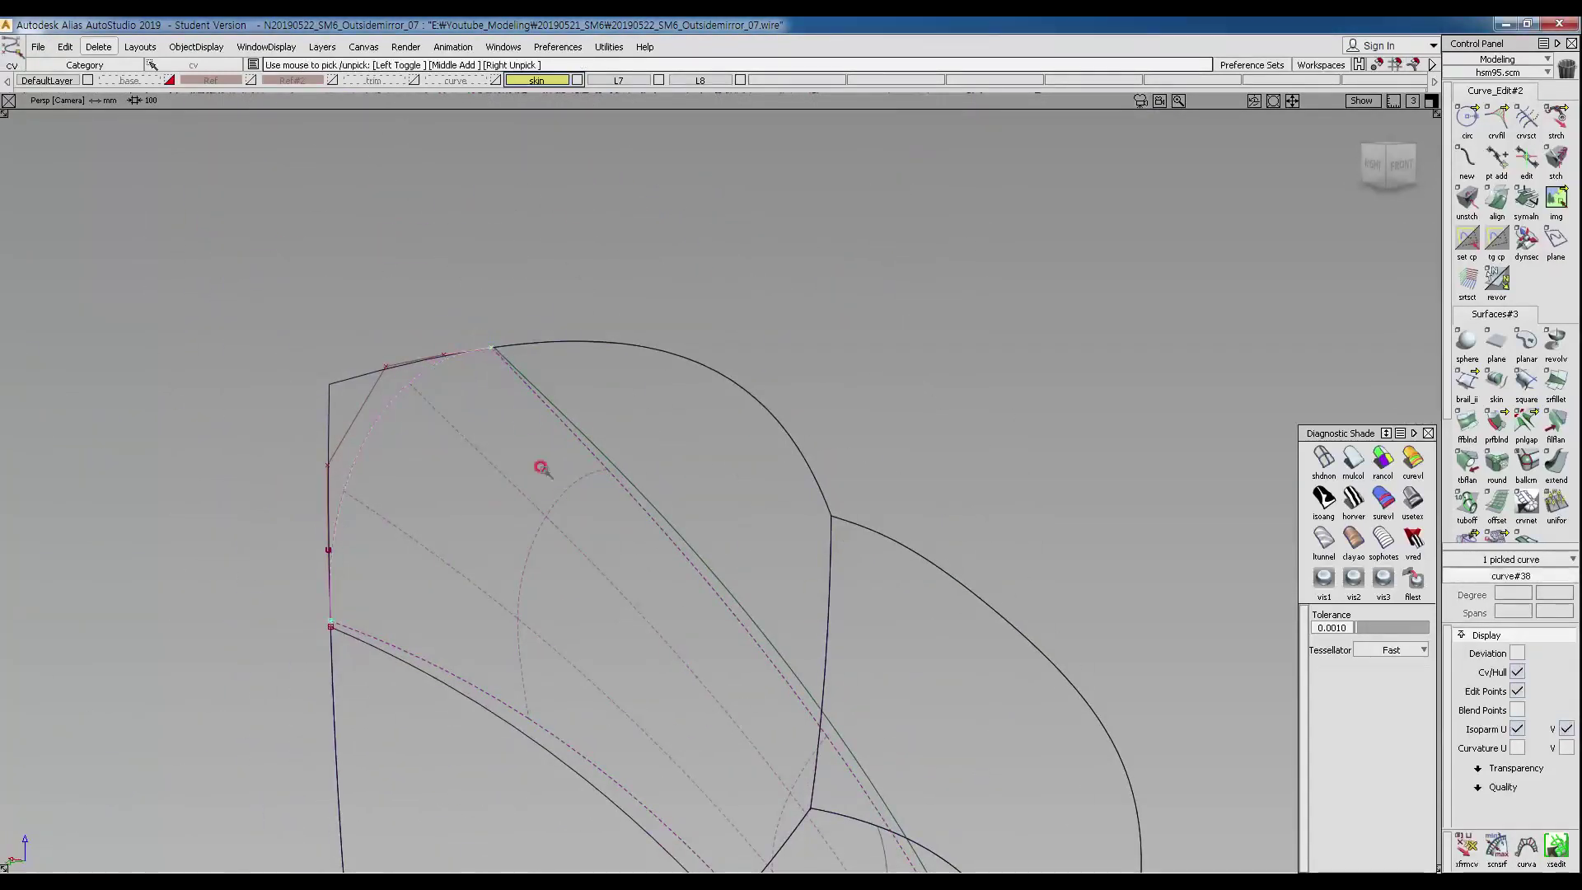
alt+shift+middle_drag(680, 533, 496, 369)
ctrl+shift+drag(831, 748, 872, 748)
drag(834, 697, 864, 729)
ctrl+shift+middle_drag(897, 763, 835, 676)
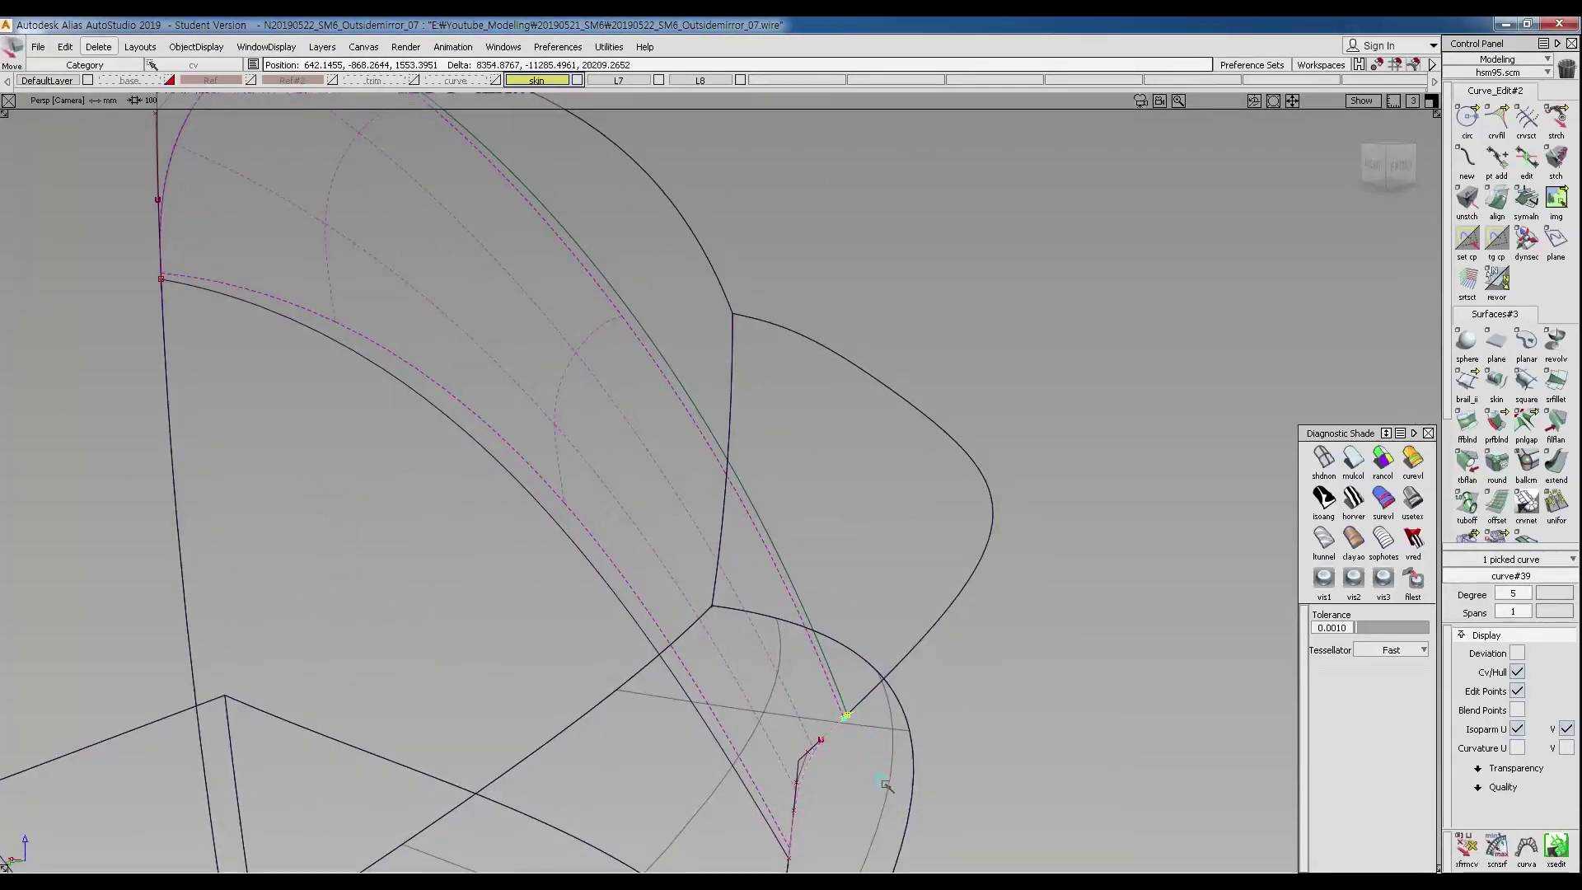
ctrl+shift+drag(890, 766, 885, 699)
alt+shift+middle_drag(643, 516, 982, 689)
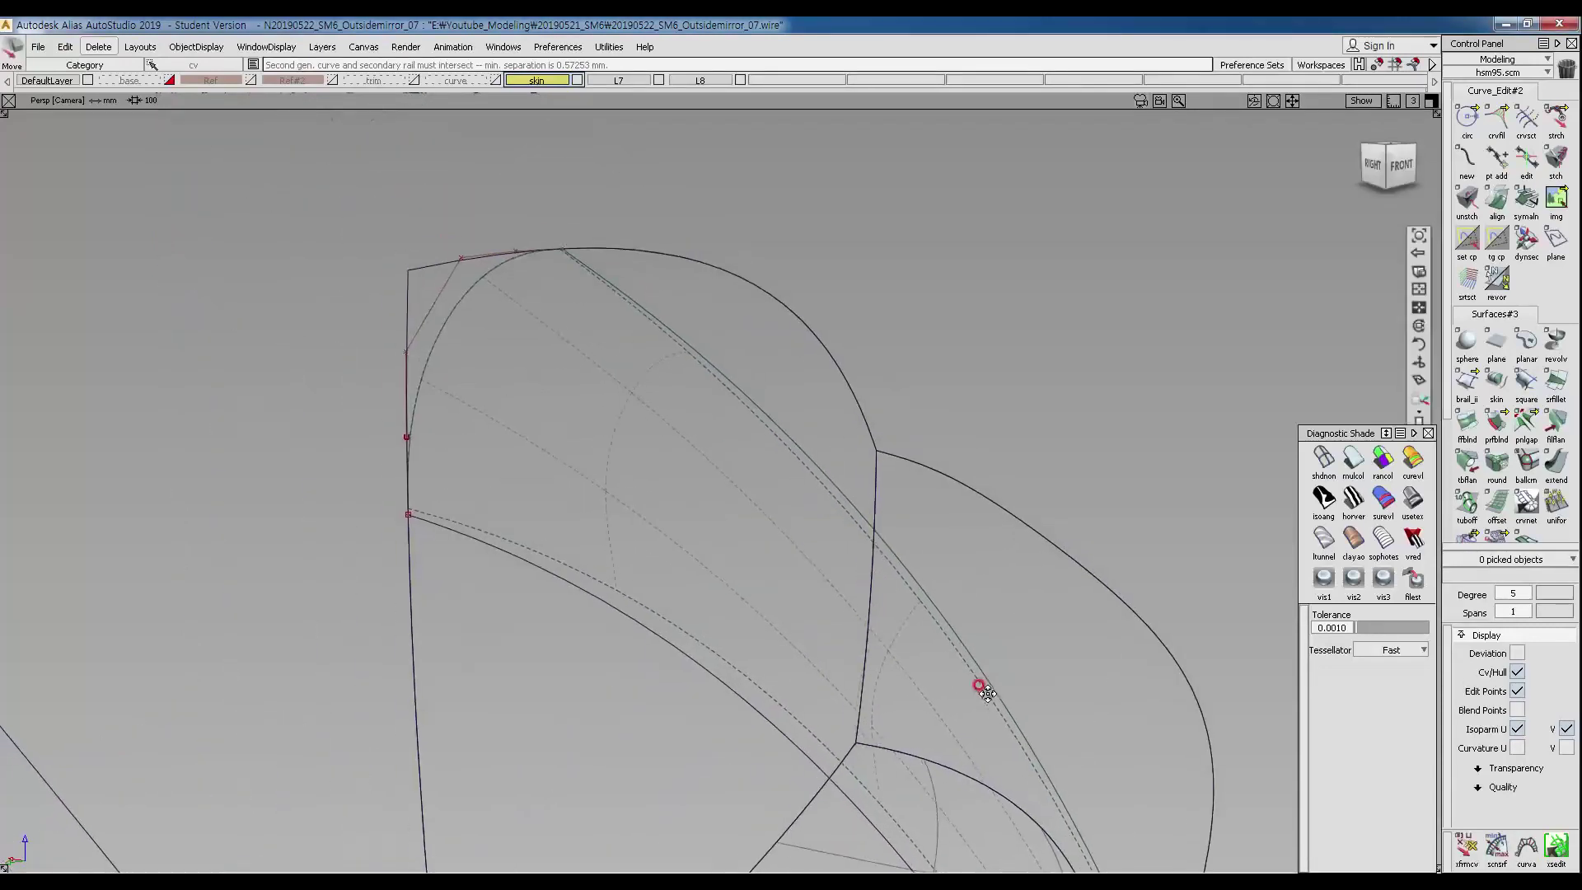
Delete the existing birail surface between the two bridging curves.
alt+shift+drag(648, 416, 501, 459)
alt+shift+middle_drag(575, 443, 626, 462)
ctrl+shift+drag(718, 323, 750, 400)
click(764, 431)
key(Delete)
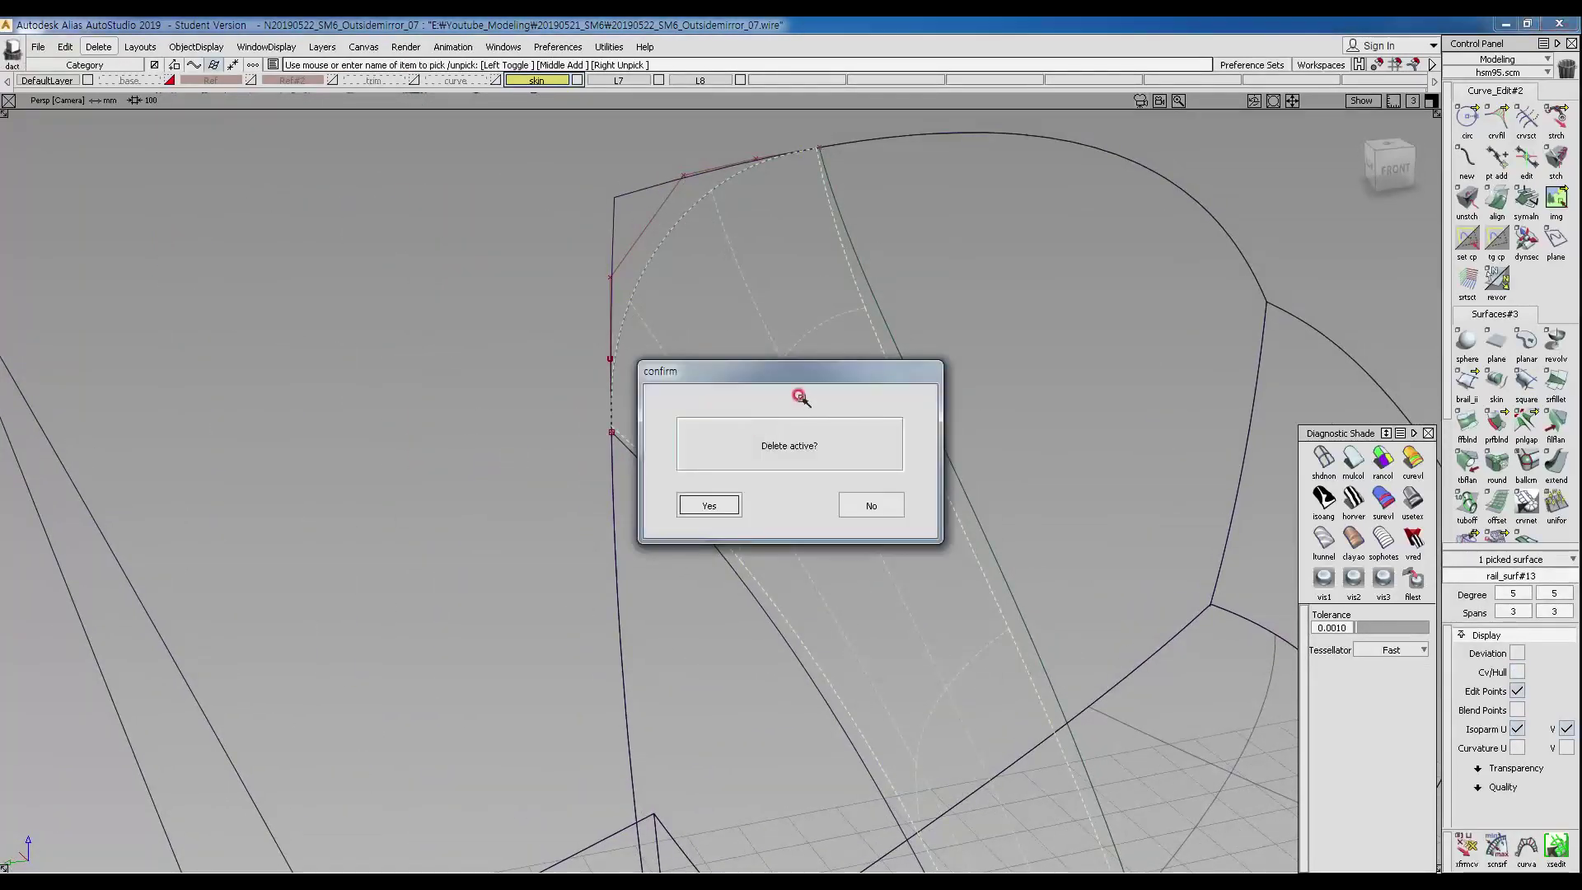
click(722, 501)
Align the upper bridging curve's top end to the adjoining housing surface edge rail_surf#9.
alt+shift+click(819, 140)
alt+shift+right_drag(833, 205, 814, 111)
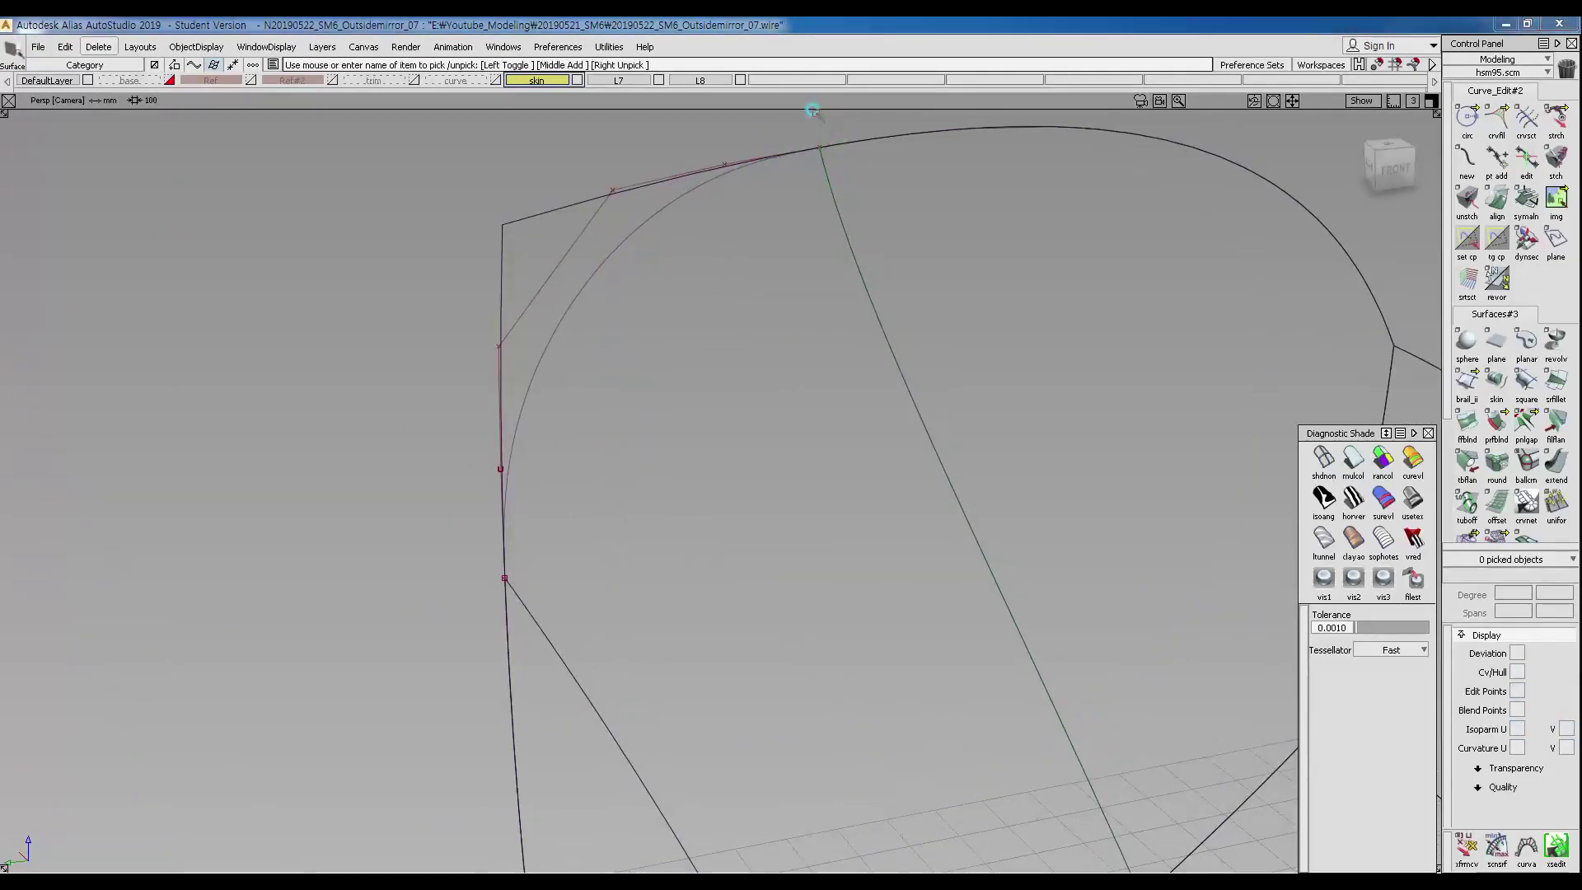
ctrl+shift+drag(815, 113, 823, 172)
ctrl+shift+drag(825, 229, 825, 229)
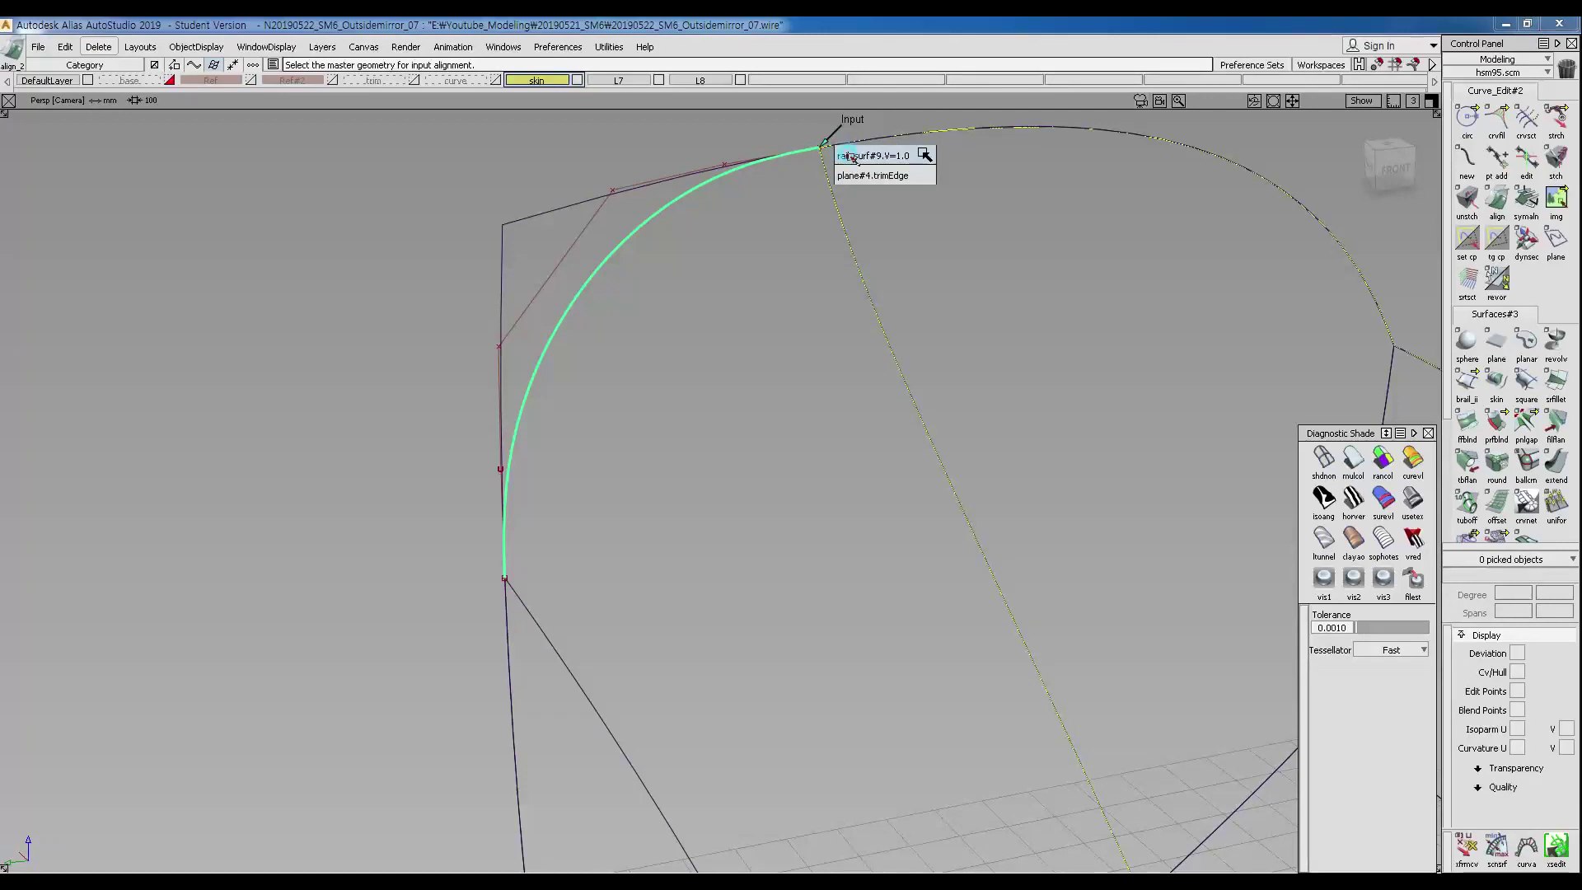
click(874, 156)
Try to align the upper bridging curve's bottom end to the inner wall at the trimmed corner.
alt+shift+drag(824, 248, 503, 309)
click(501, 307)
click(519, 318)
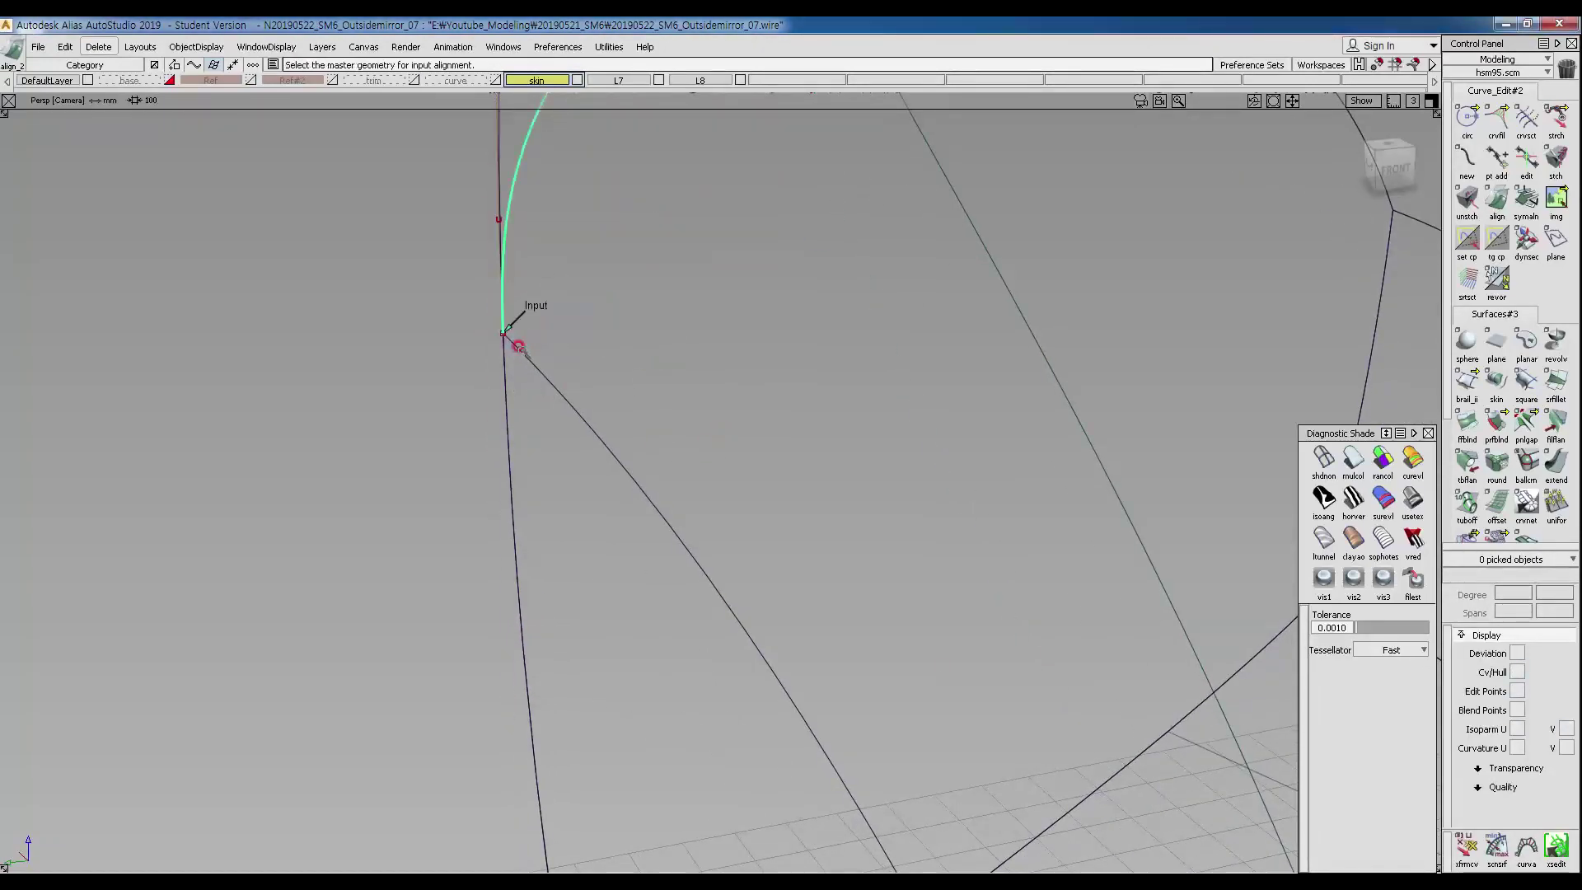
click(506, 354)
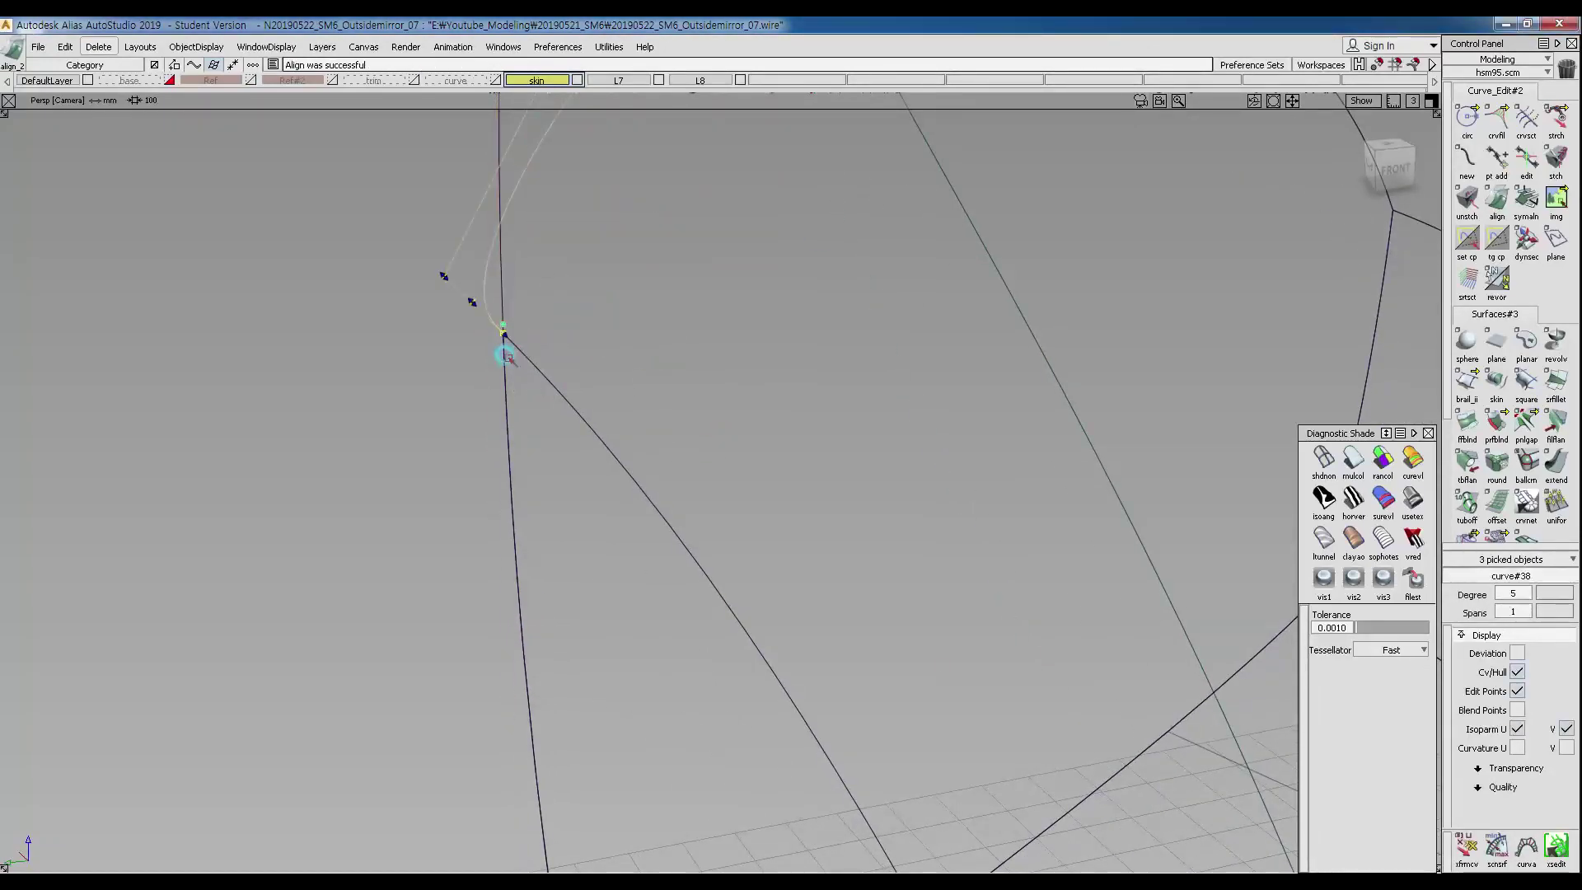
Realign the upper bridging curve's bottom end to the rail_surf#12 edge with G2 continuity.
ctrl+shift+click(604, 320)
click(647, 435)
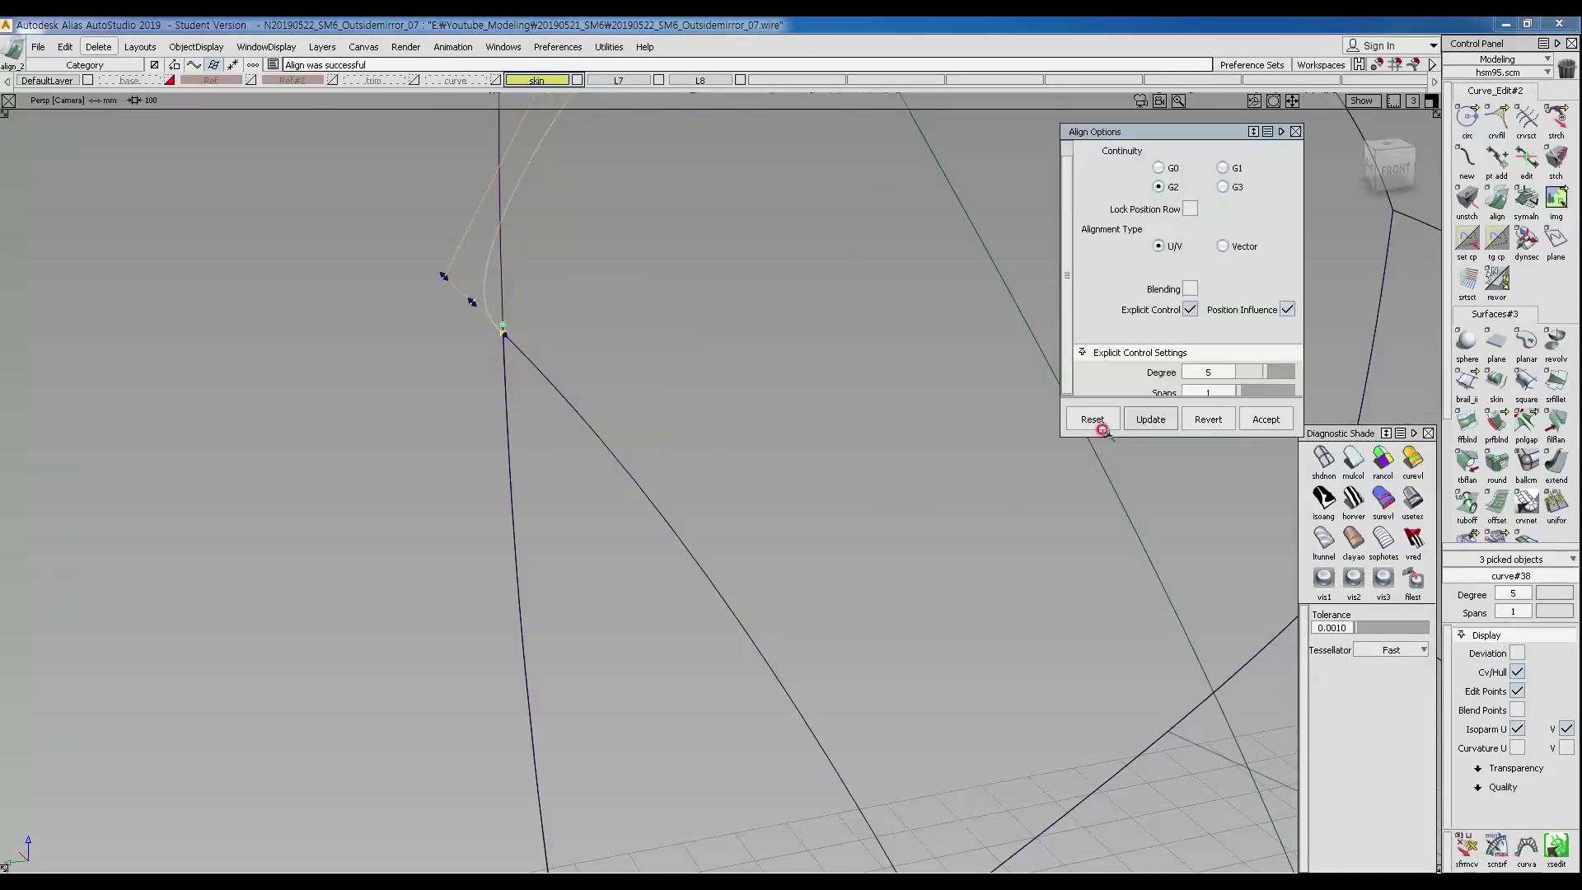
click(501, 311)
click(504, 351)
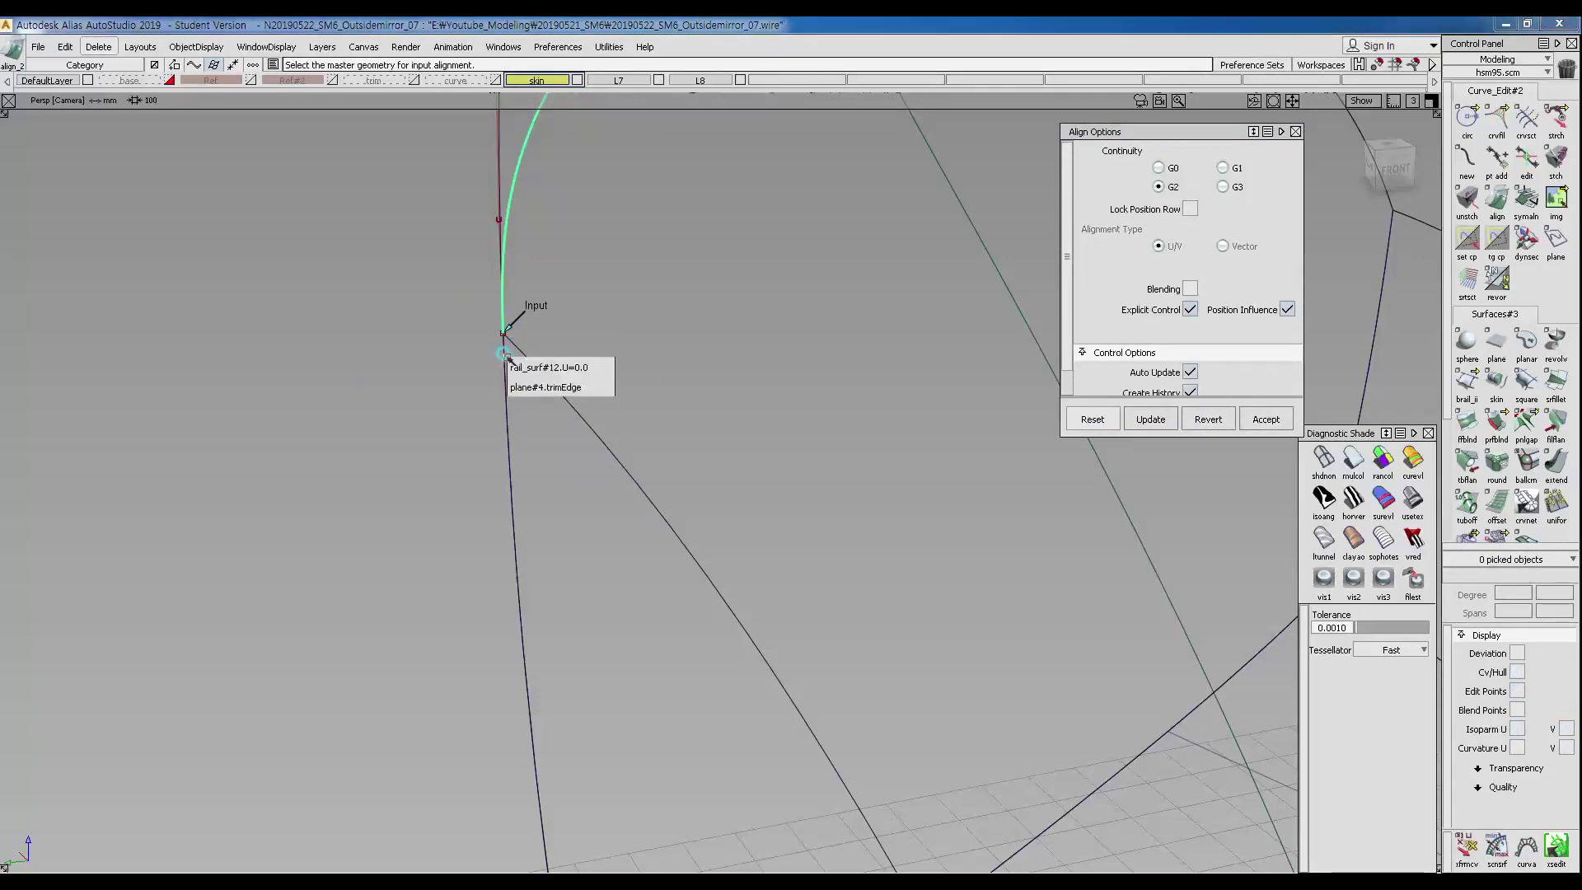
click(520, 368)
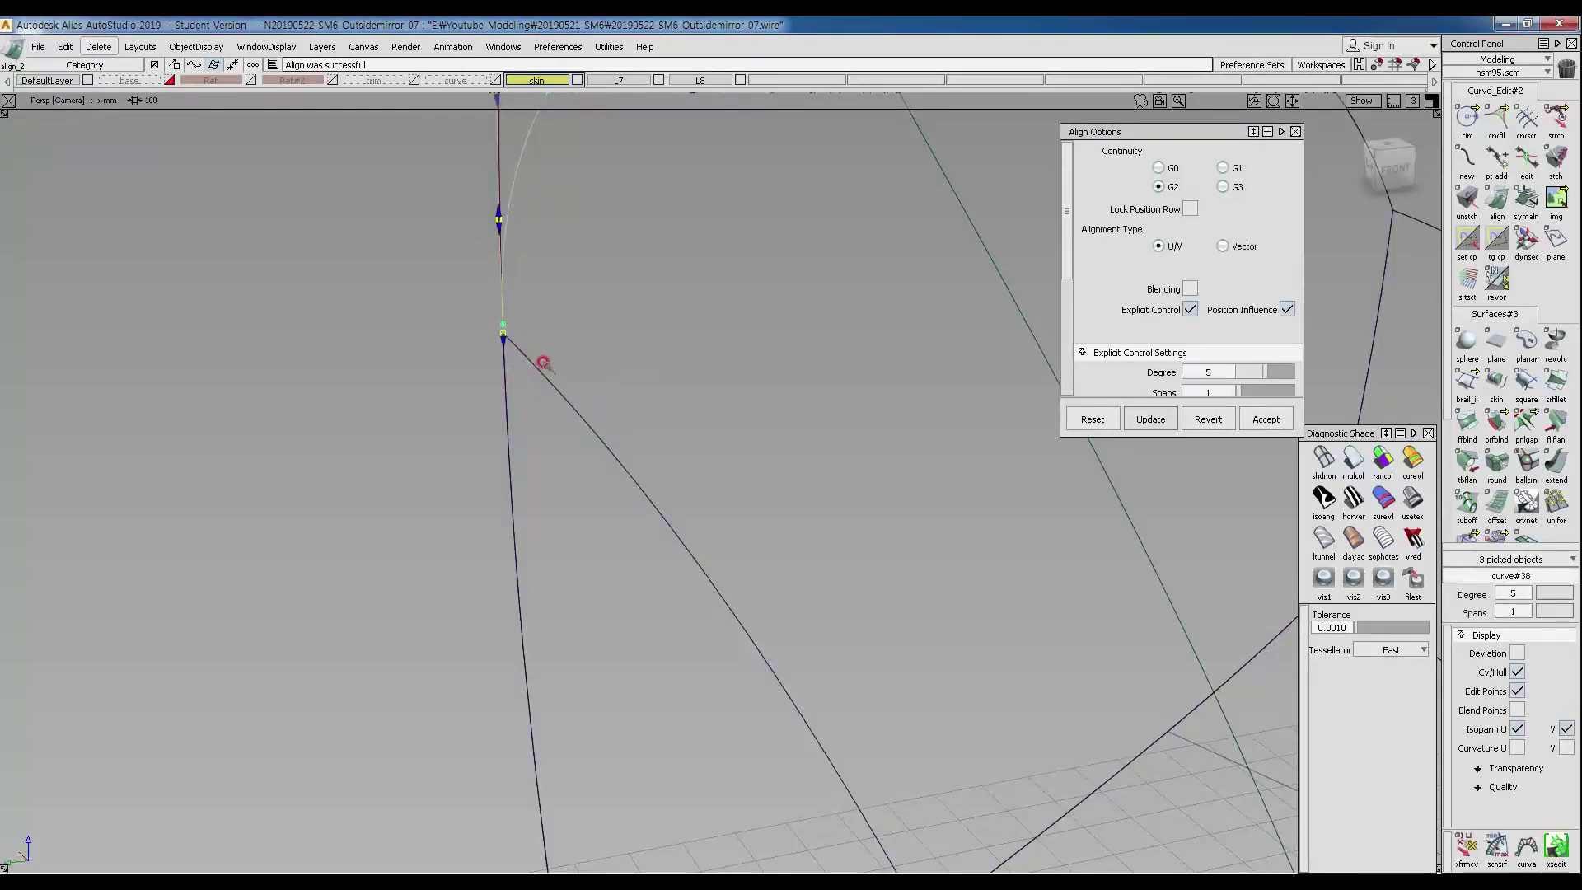
Align the lower bridging curve's top end to the adjoining housing edge with G2 continuity.
alt+shift+drag(642, 339, 637, 374)
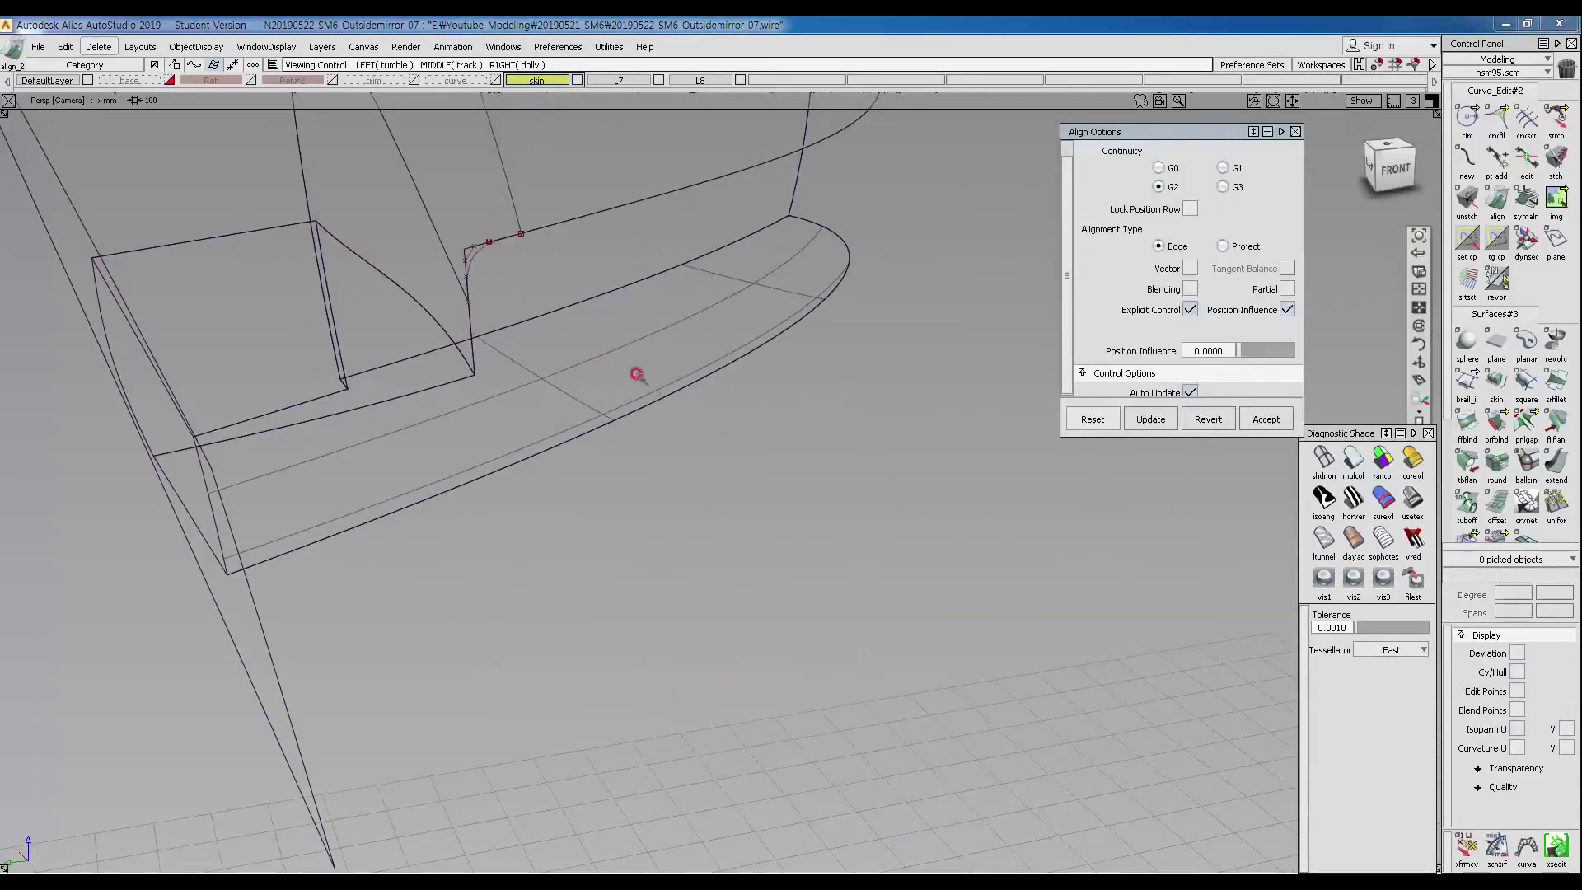
alt+shift+right_drag(547, 311, 519, 234)
click(504, 238)
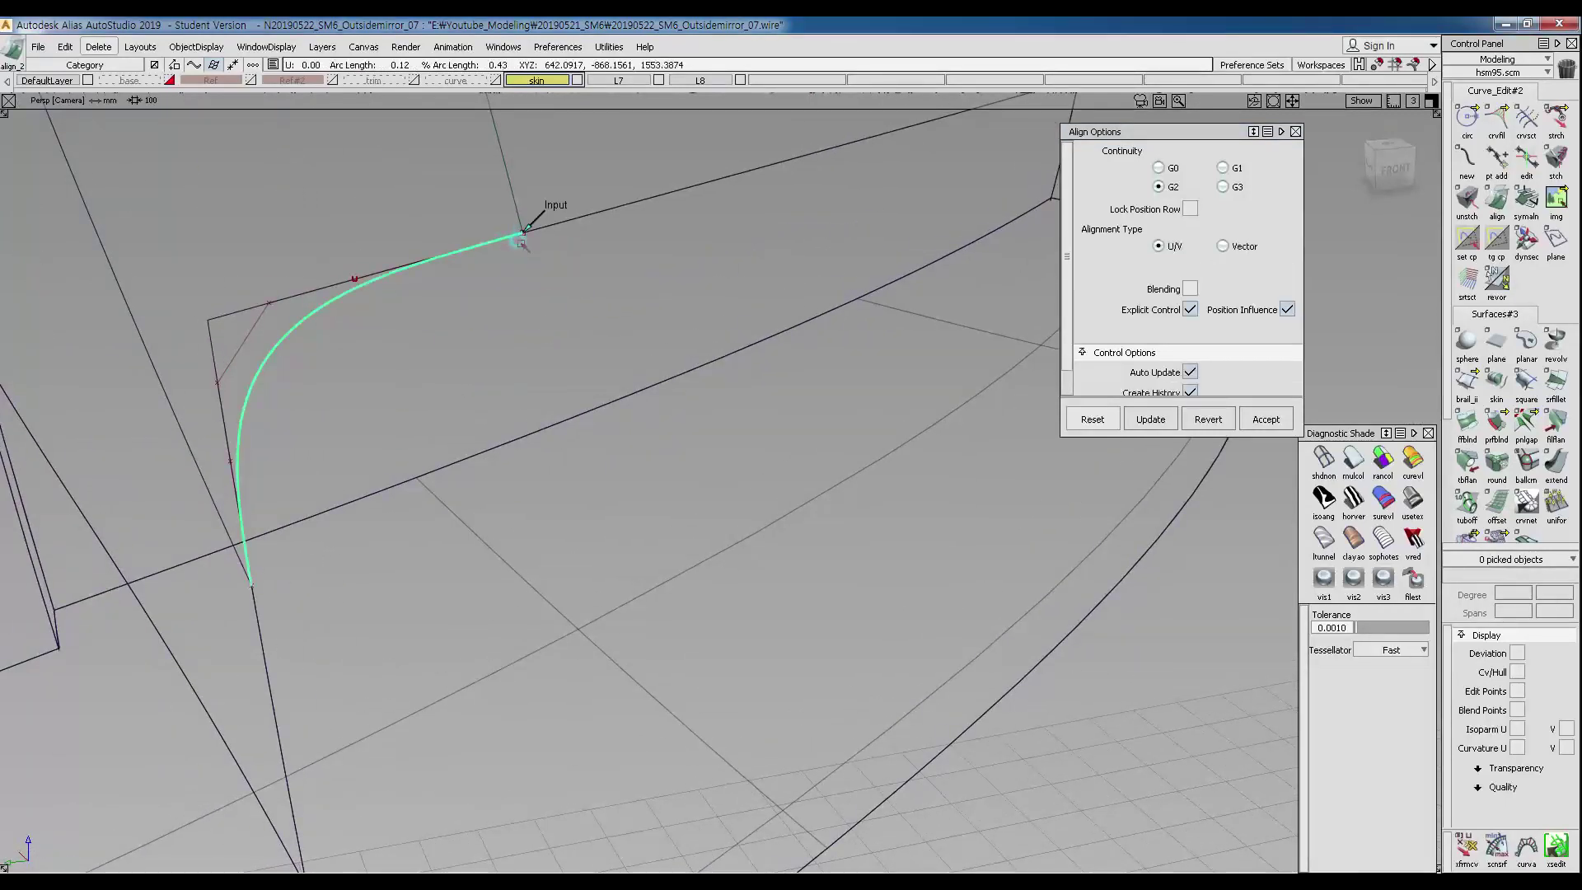
click(531, 229)
click(554, 221)
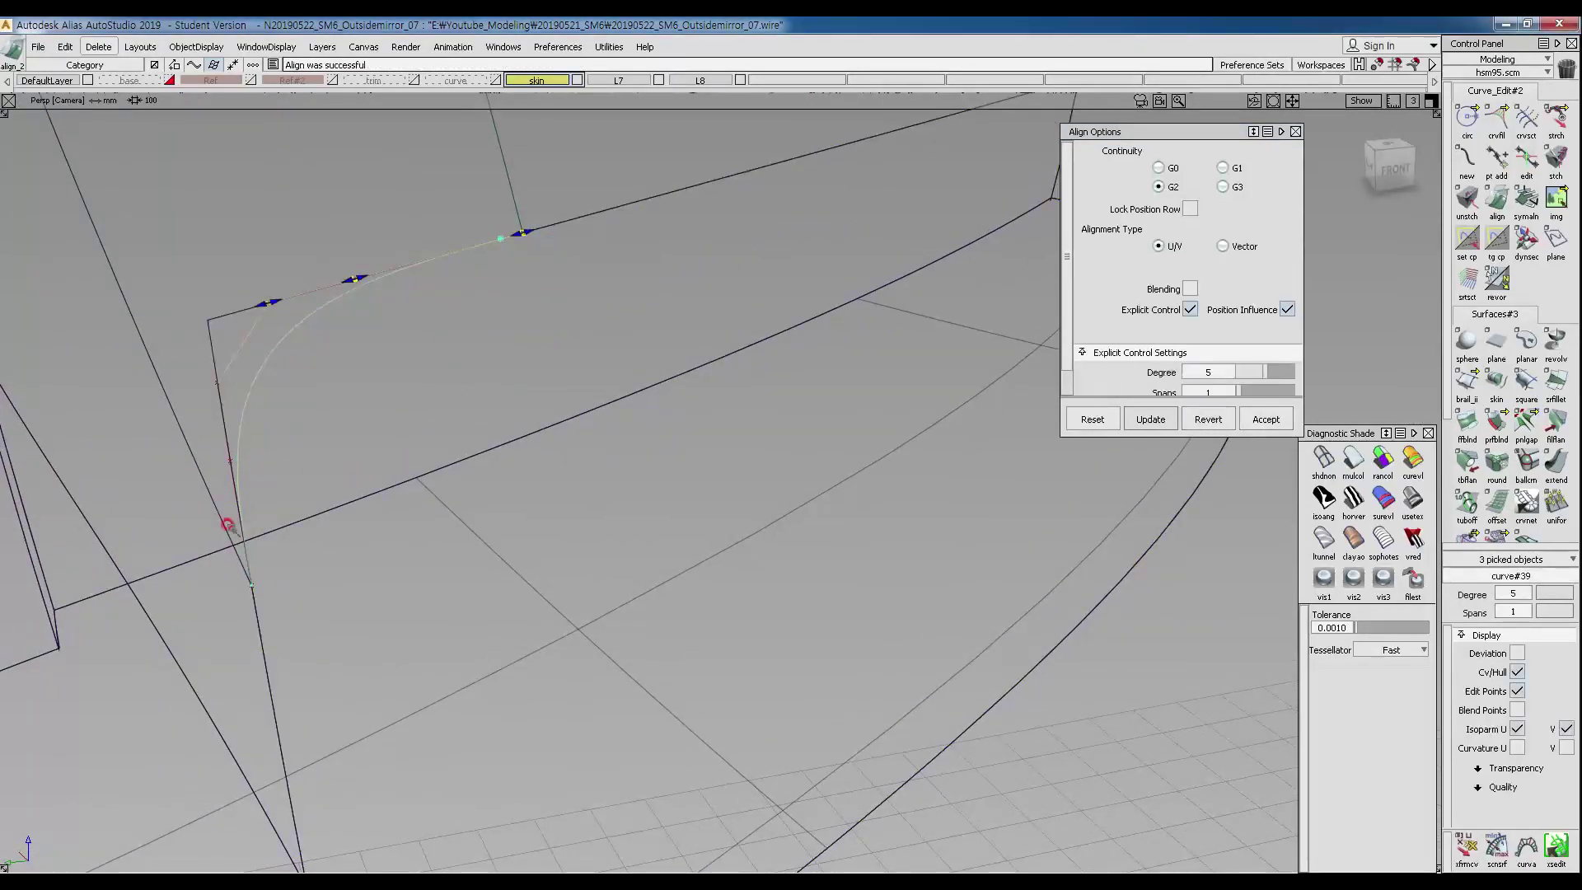
Align the lower bridging curve's bottom end to the inner wall edge below it with G2 continuity.
click(242, 553)
click(261, 566)
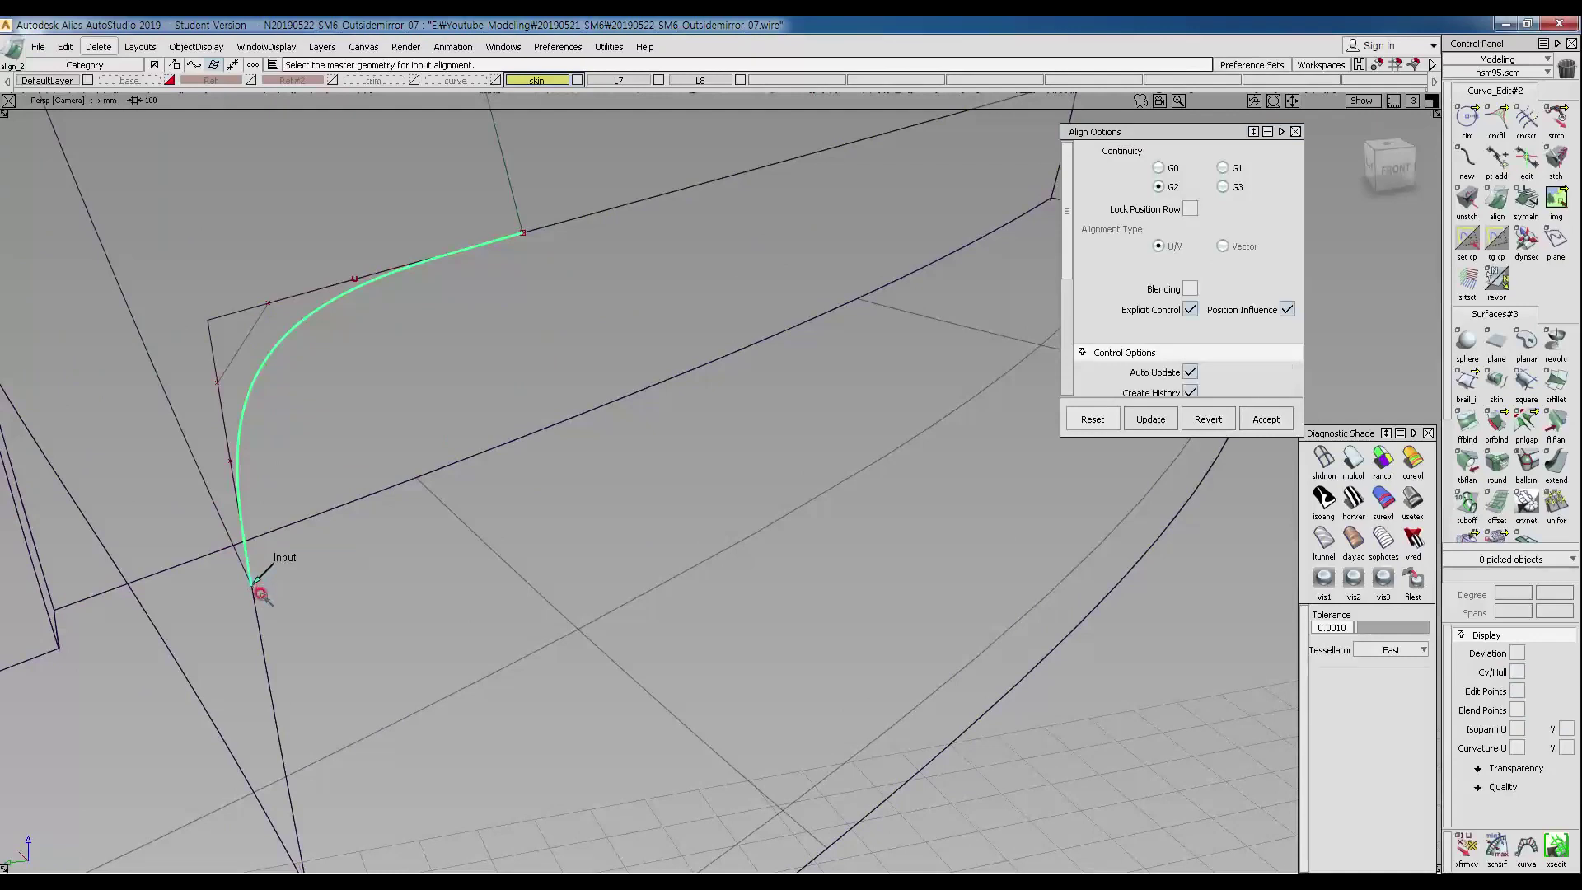
click(253, 580)
click(290, 633)
alt+shift+drag(477, 495, 640, 611)
Build a birail surface from the two bridging curves along both trimmed edges, with G0 generation curves and G2 curvature rails.
click(1467, 383)
alt+shift+right_drag(610, 437, 434, 448)
alt+shift+middle_drag(434, 448, 444, 501)
click(466, 279)
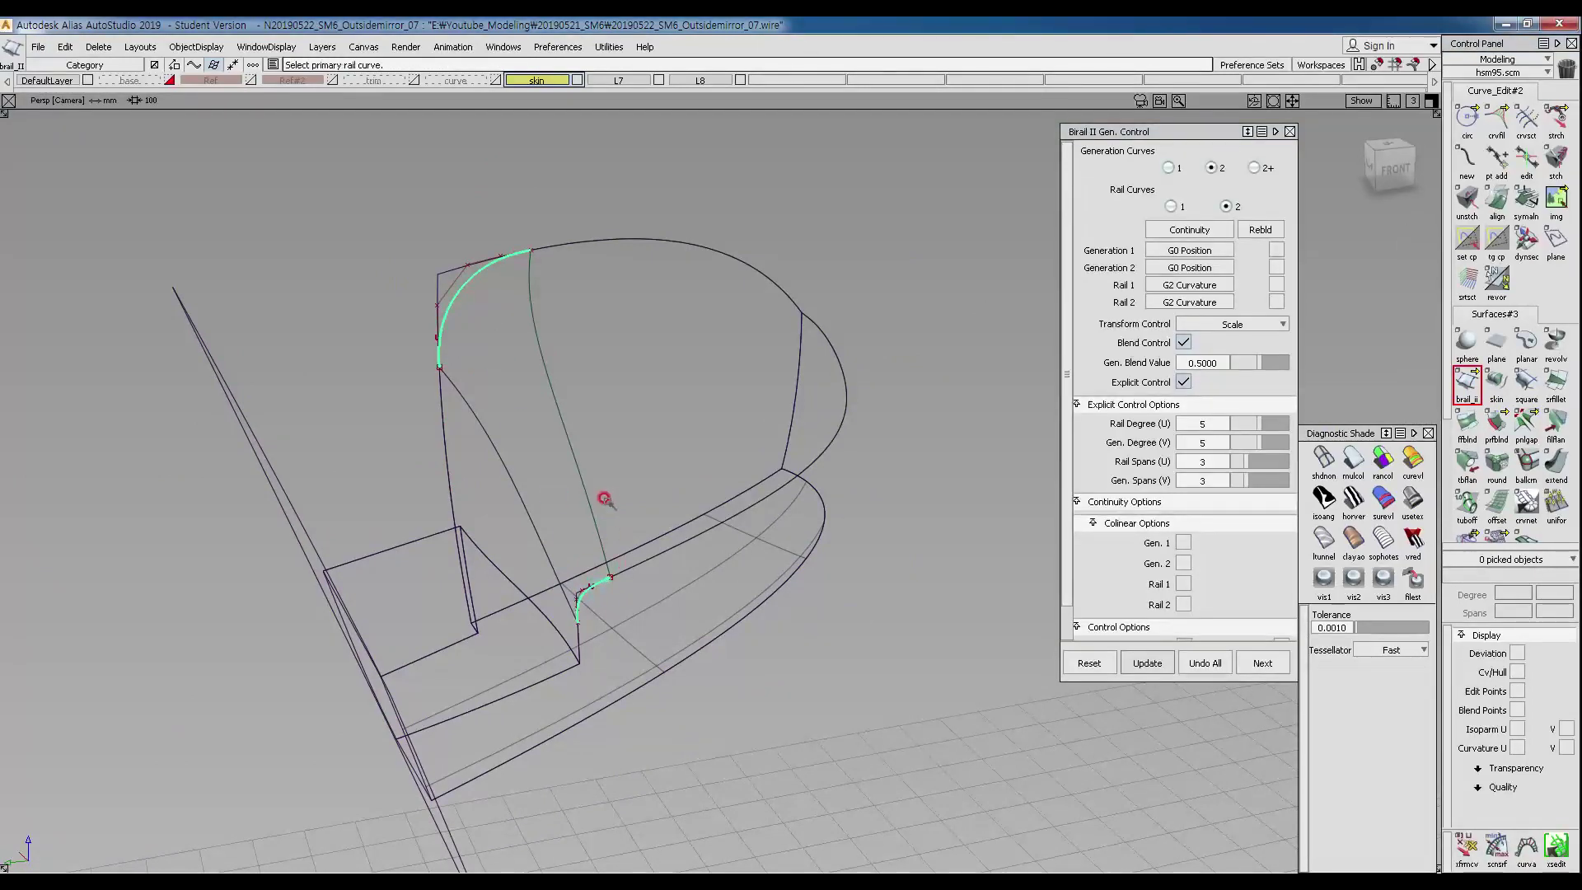
click(530, 512)
alt+shift+drag(541, 512, 626, 412)
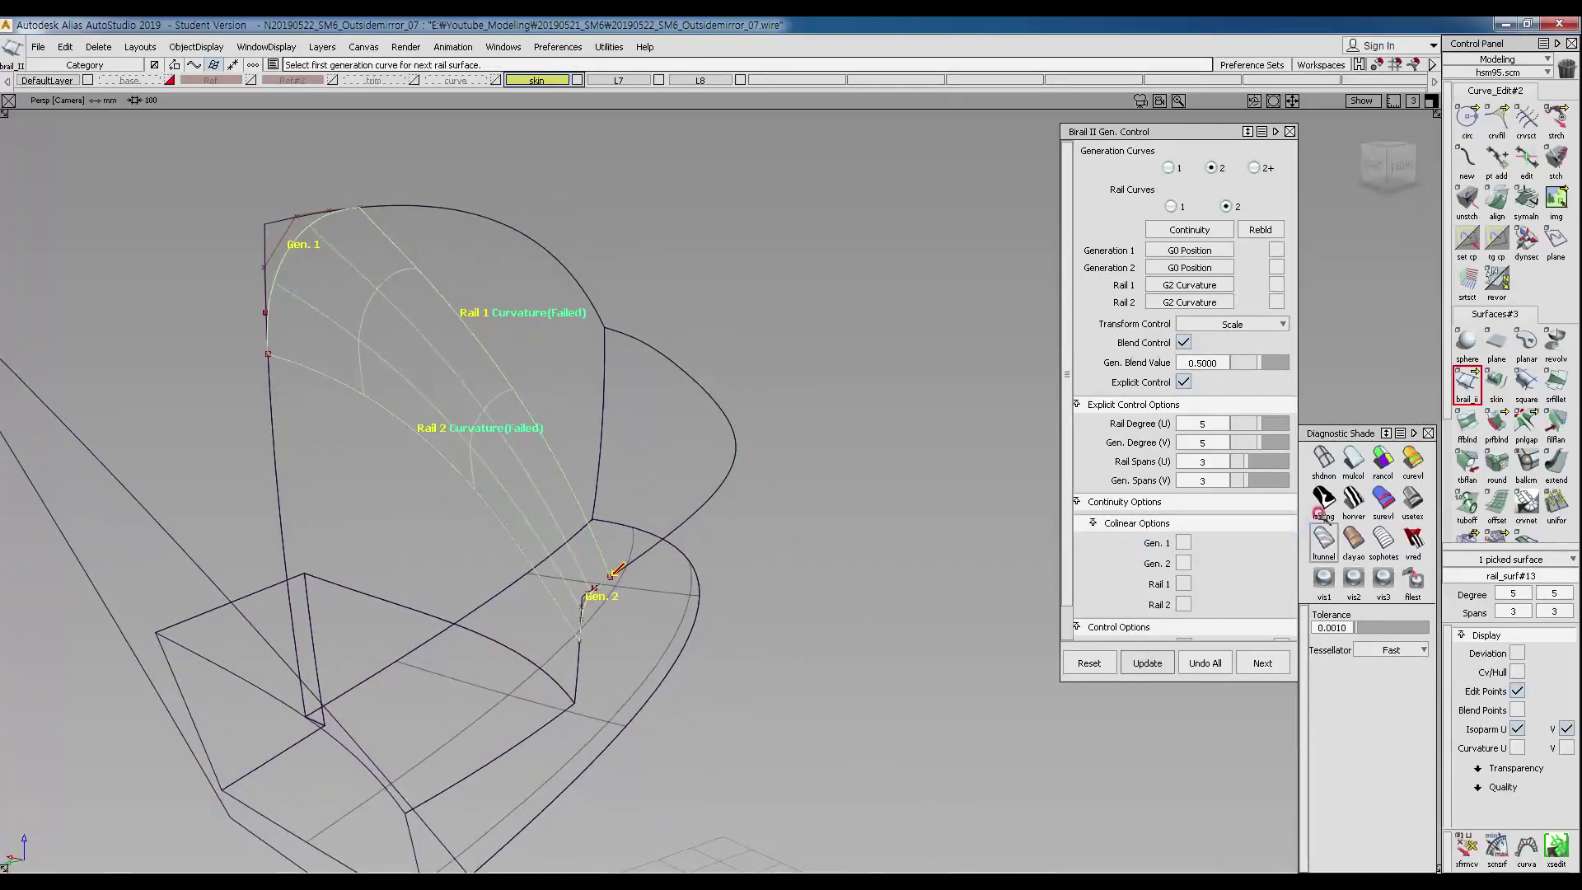
Shade the model and examine the new birail surface's highlights and its blend into the surrounding housing surfaces.
click(1351, 458)
alt+shift+drag(628, 467, 453, 380)
ctrl+shift+drag(515, 406, 590, 442)
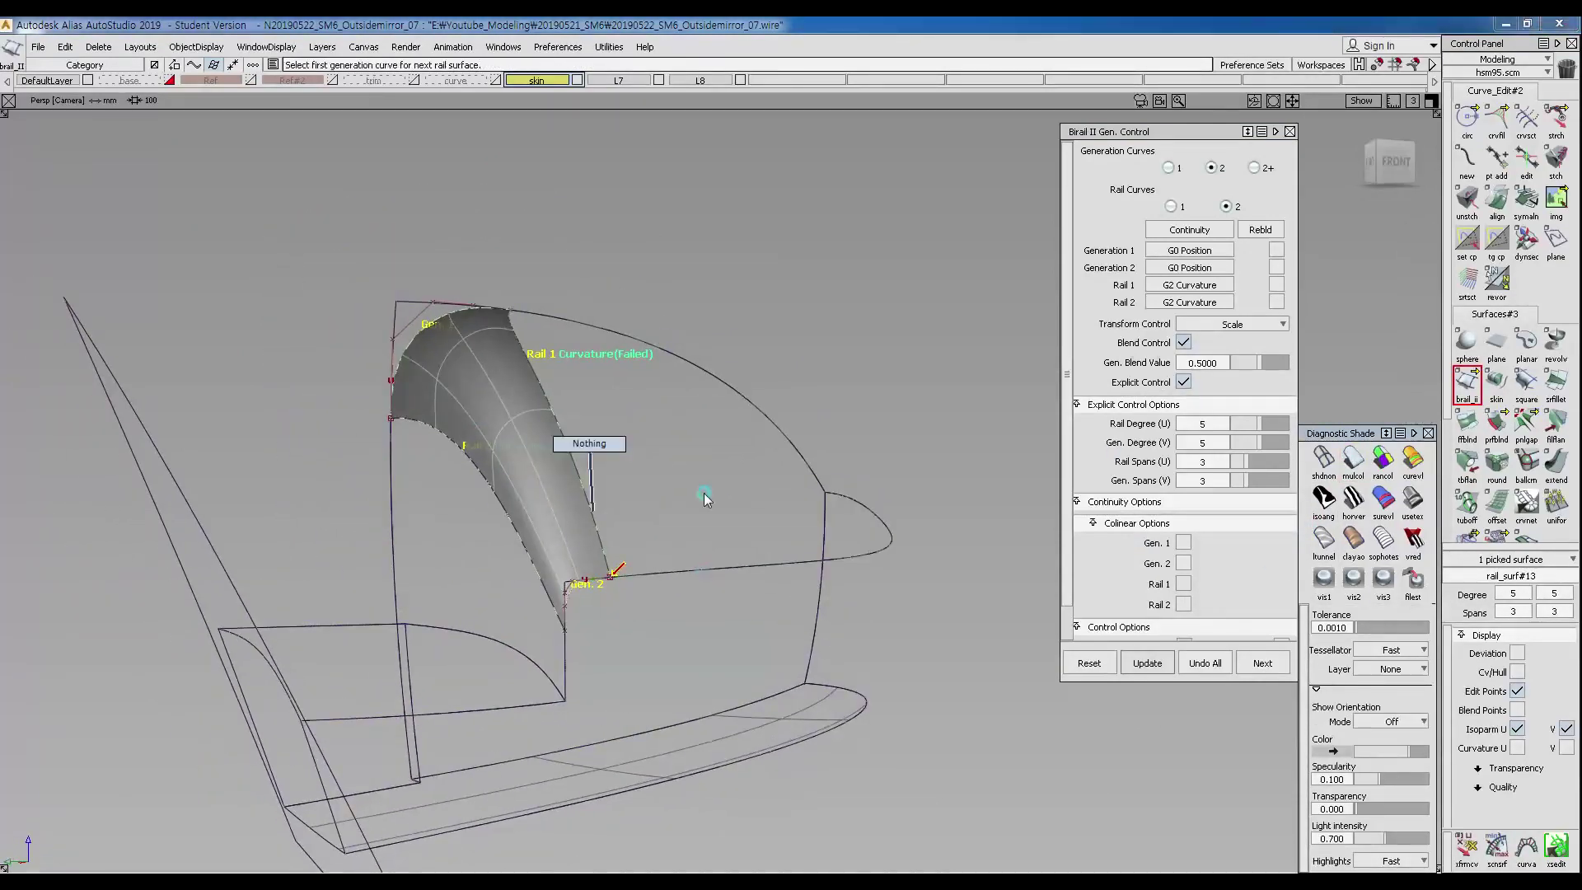
click(1351, 459)
alt+shift+drag(735, 505, 757, 491)
key(alt+m)
mouse_move(586, 466)
alt+shift+mouse_down()
mouse_move(576, 541)
mouse_move(597, 394)
mouse_move(823, 357)
mouse_move(742, 448)
mouse_move(858, 449)
mouse_move(744, 444)
mouse_move(605, 515)
alt+shift+mouse_up()
alt+shift+right_drag(605, 515, 647, 522)
key(alt+m)
alt+shift+drag(586, 520, 506, 493)
Move the lower bridging curve's two upper inner control points toward its top end, away from the corner.
alt+shift+right_drag(499, 486, 413, 611)
ctrl+shift+drag(413, 611, 398, 589)
drag(398, 588, 486, 642)
mouse_move(527, 587)
ctrl+shift+mouse_down()
mouse_move(527, 565)
mouse_move(540, 588)
ctrl+shift+mouse_up()
ctrl+shift+middle_drag(572, 590, 585, 622)
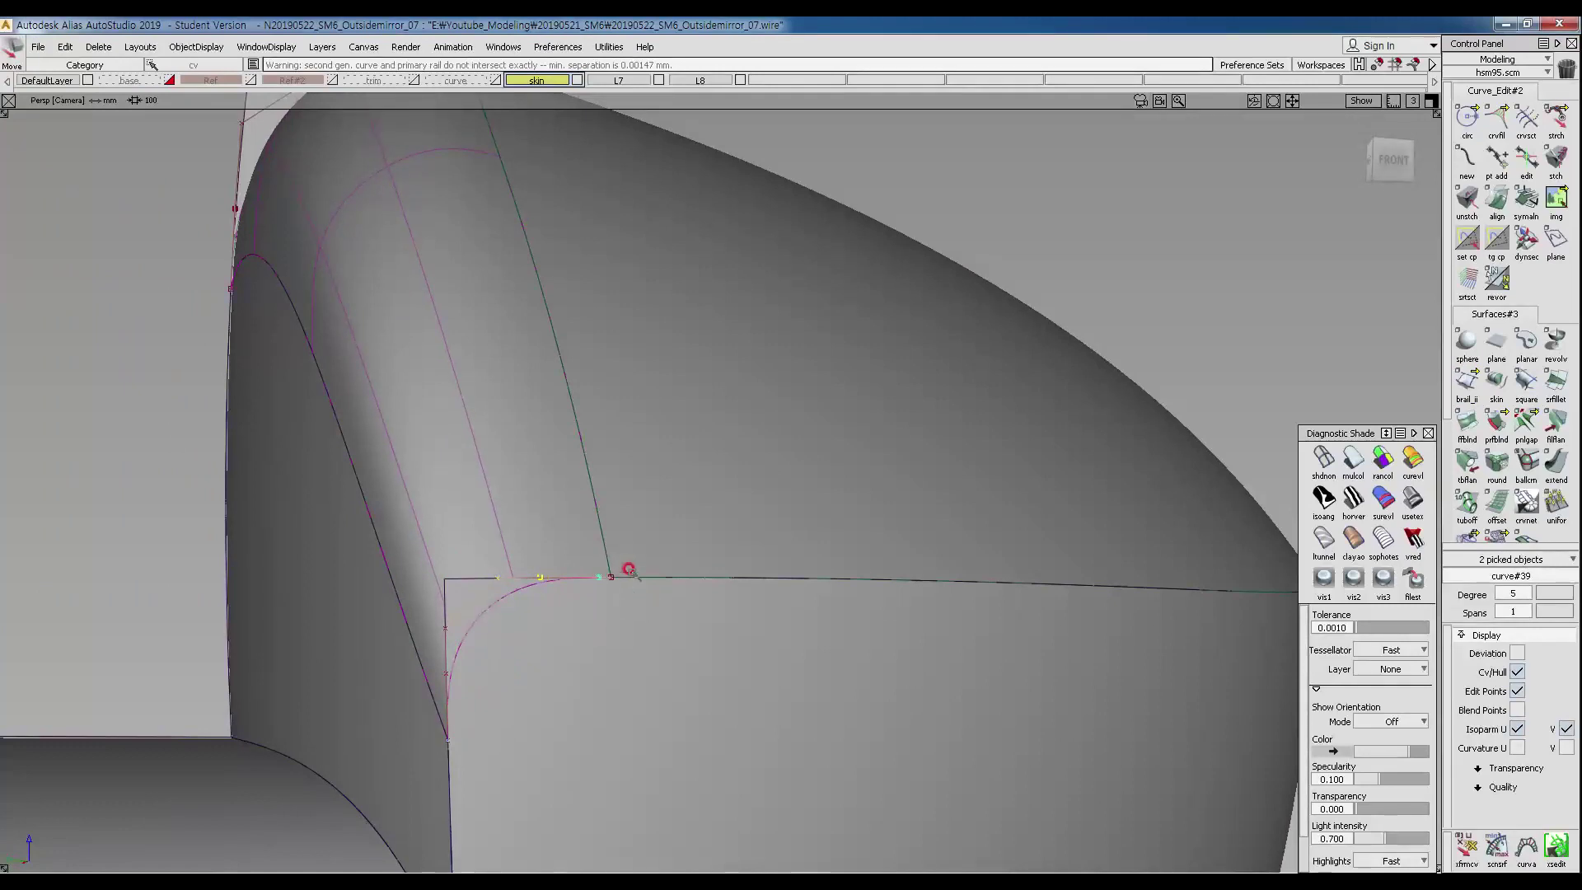
alt+shift+right_drag(629, 569, 582, 590)
alt+shift+drag(582, 590, 758, 600)
ctrl+shift+drag(670, 731, 653, 695)
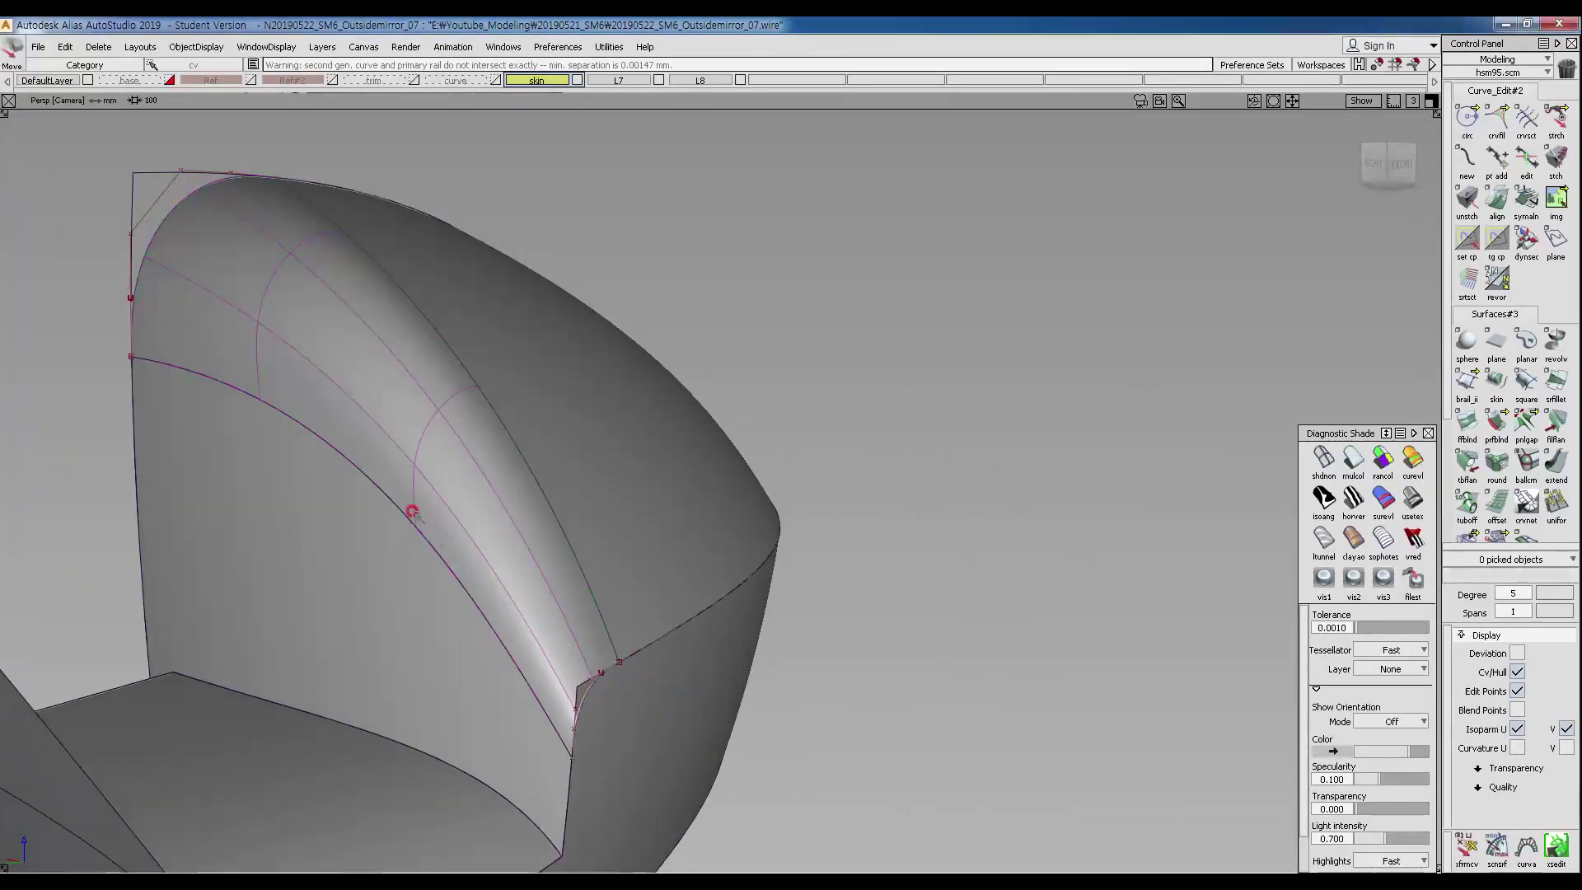
Move the upper bridging curve's two side control points slightly upward toward the corner.
alt+shift+drag(399, 523, 353, 542)
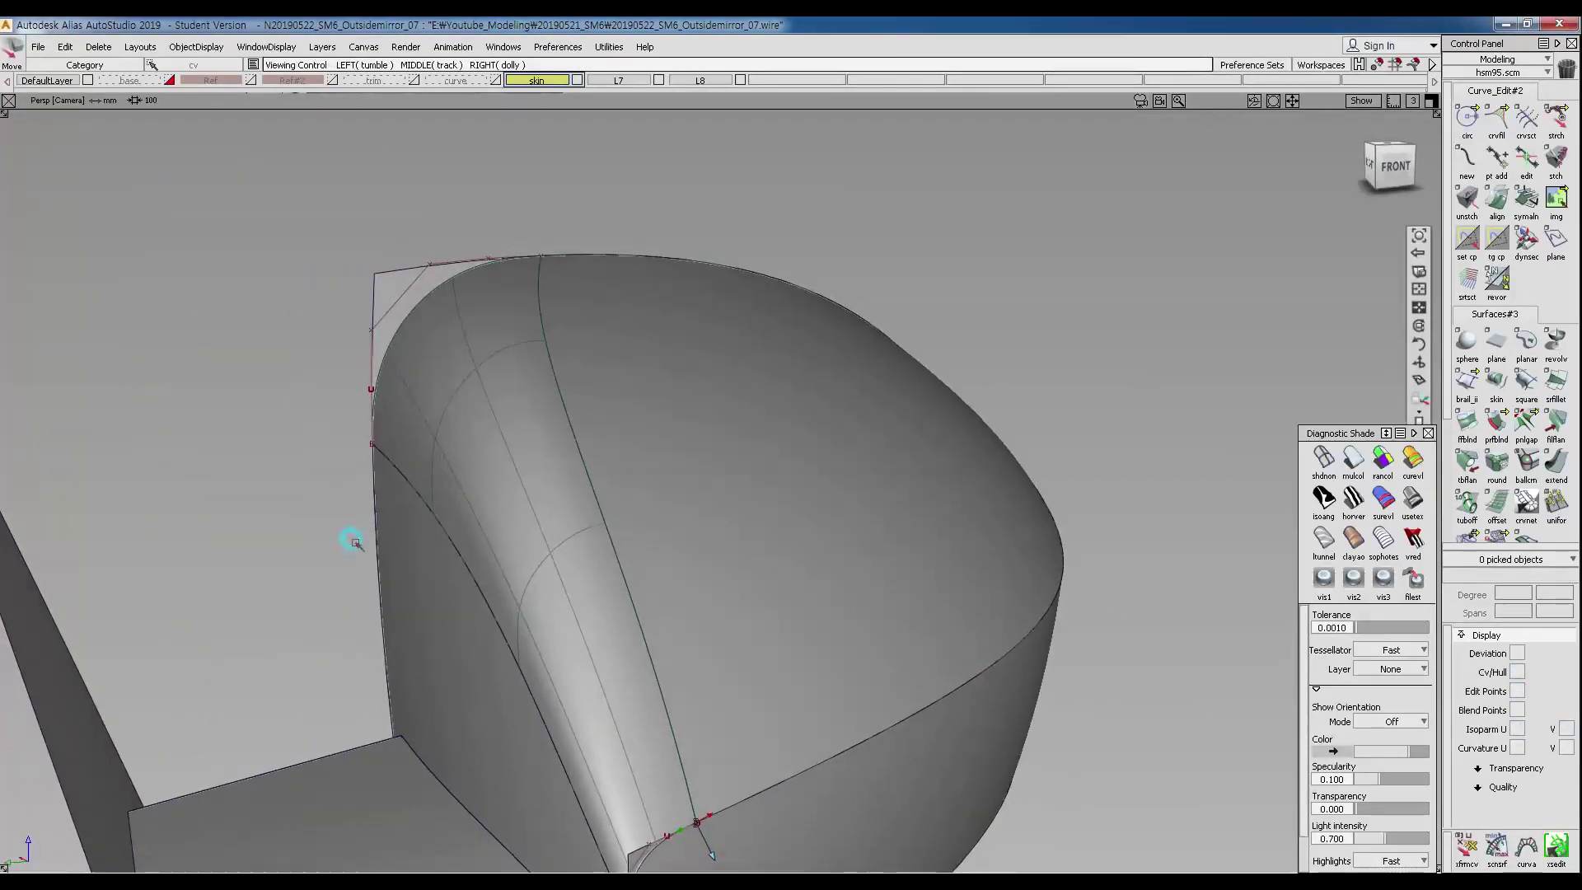
ctrl+shift+drag(328, 311, 380, 402)
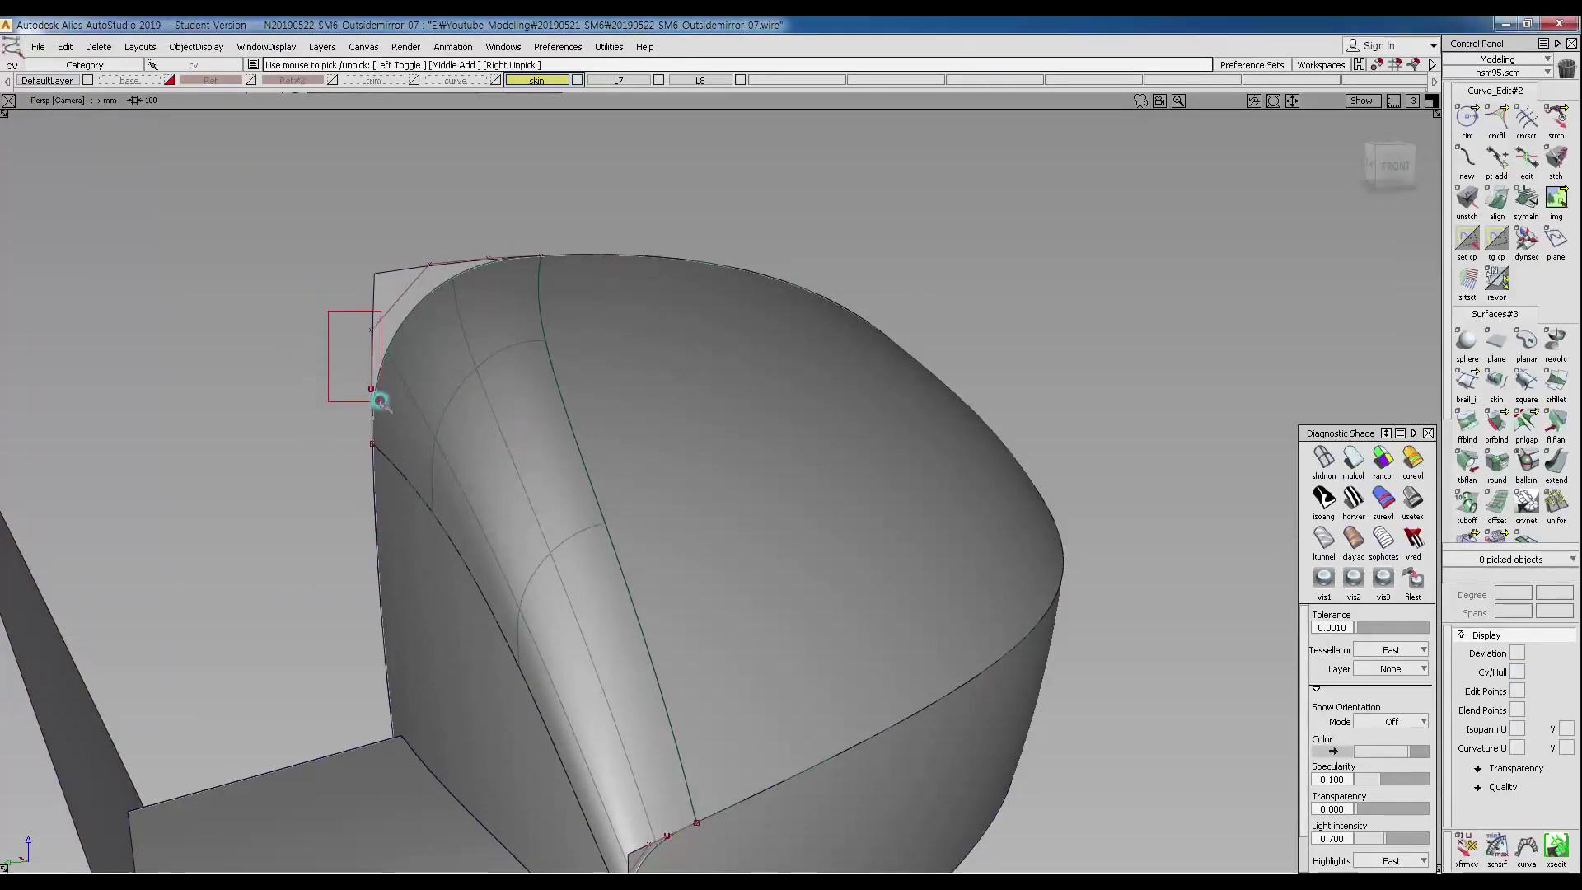
ctrl+shift+middle_drag(470, 447, 465, 398)
right_drag(465, 402, 467, 398)
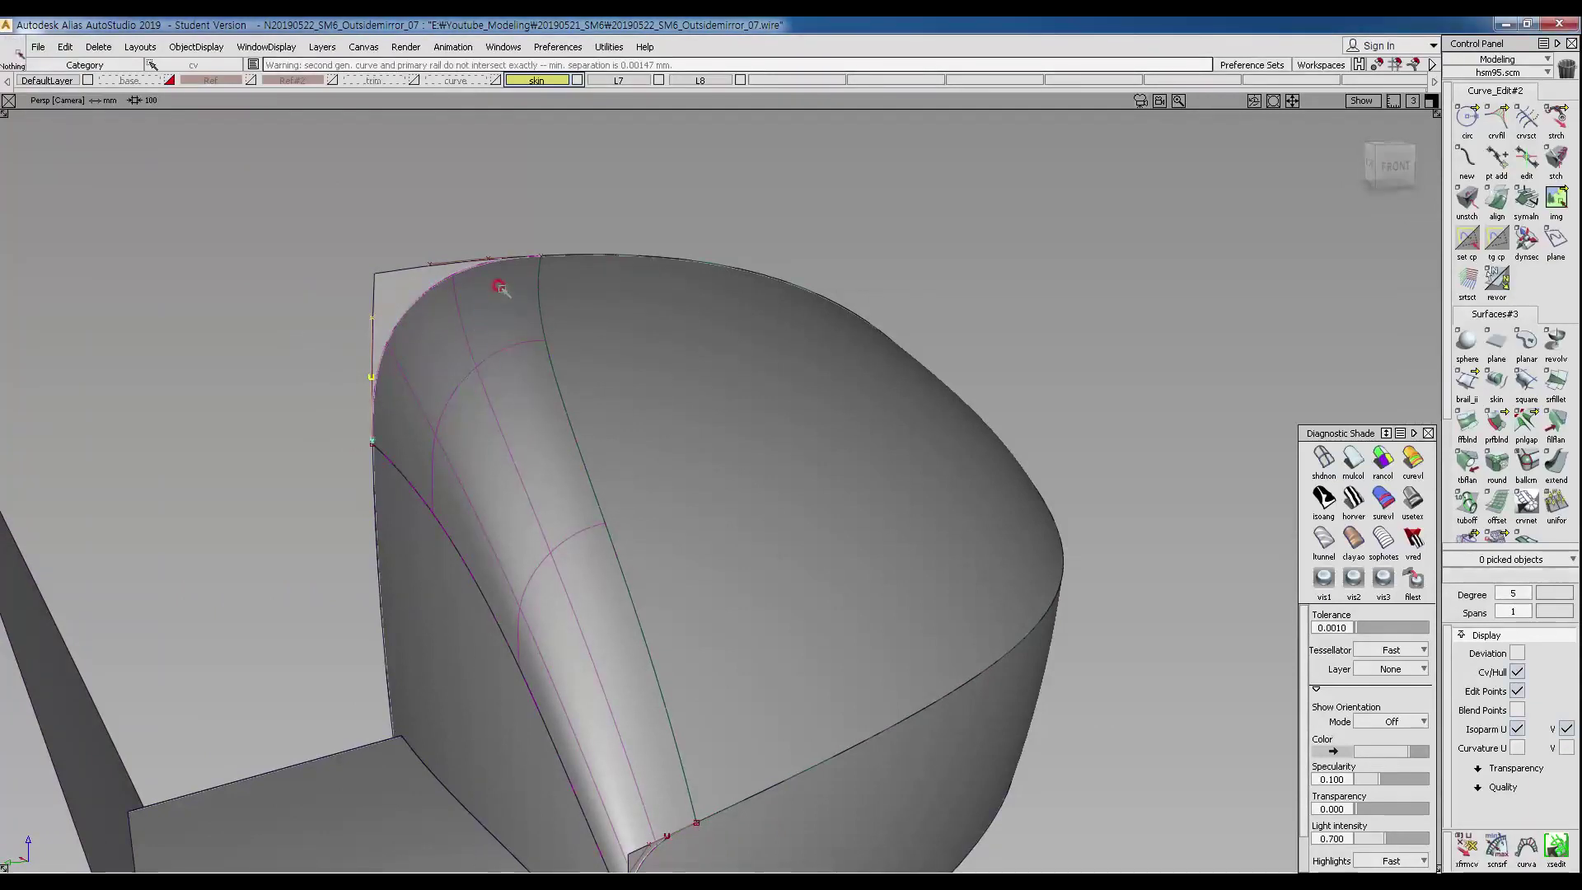
Move the upper bridging curve's two inner control points along the top edge slightly toward the corner.
alt+shift+drag(495, 285, 452, 258)
drag(469, 176, 604, 246)
ctrl+shift+middle_drag(616, 371, 611, 291)
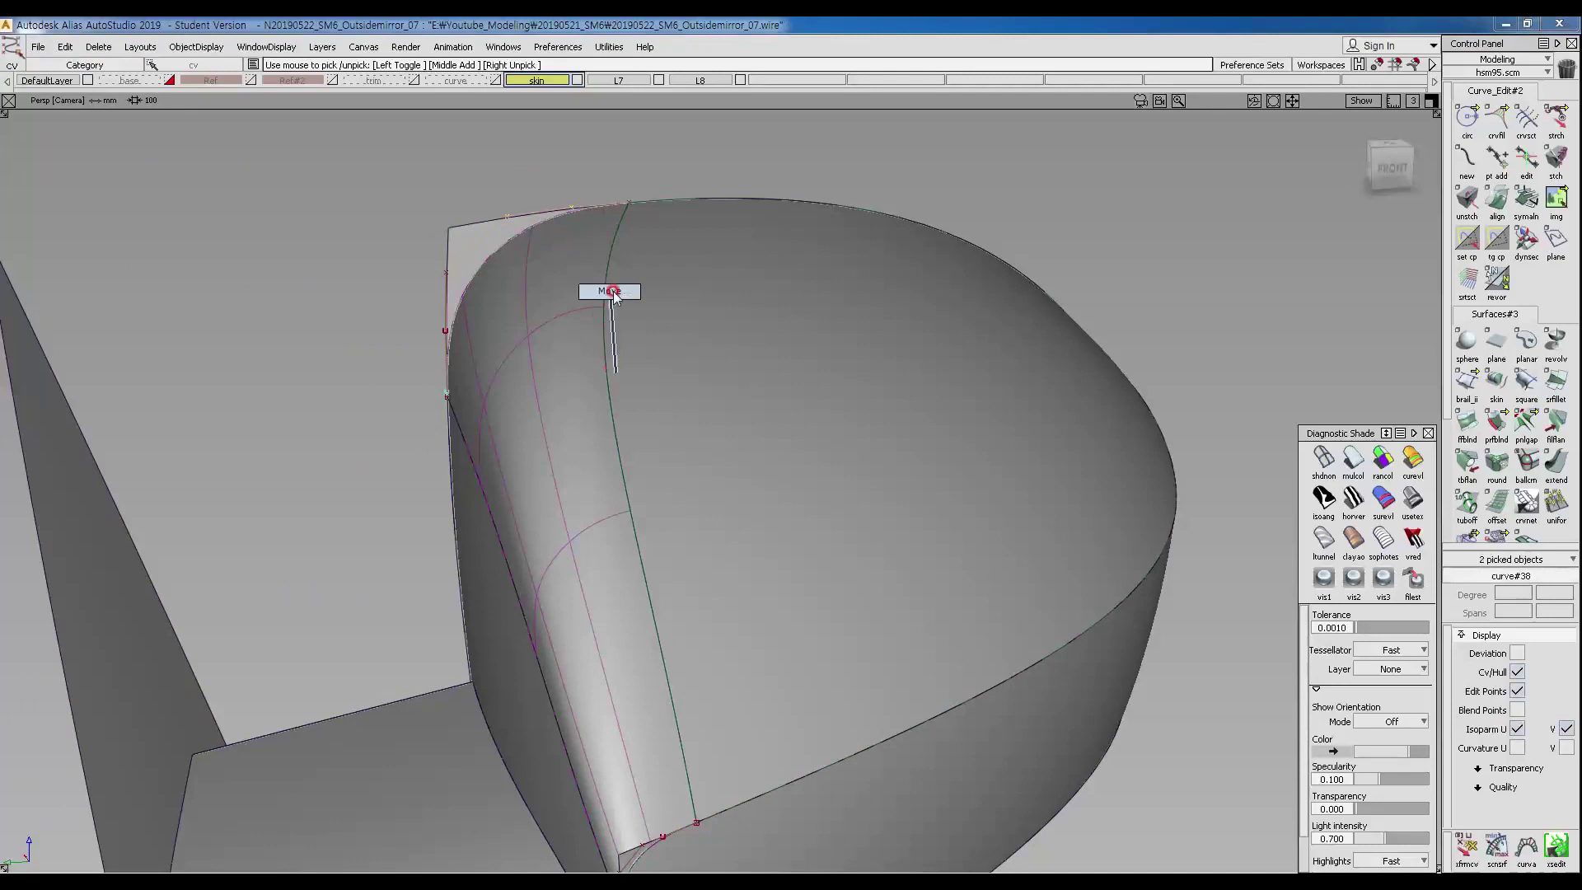
alt+shift+drag(661, 332, 698, 628)
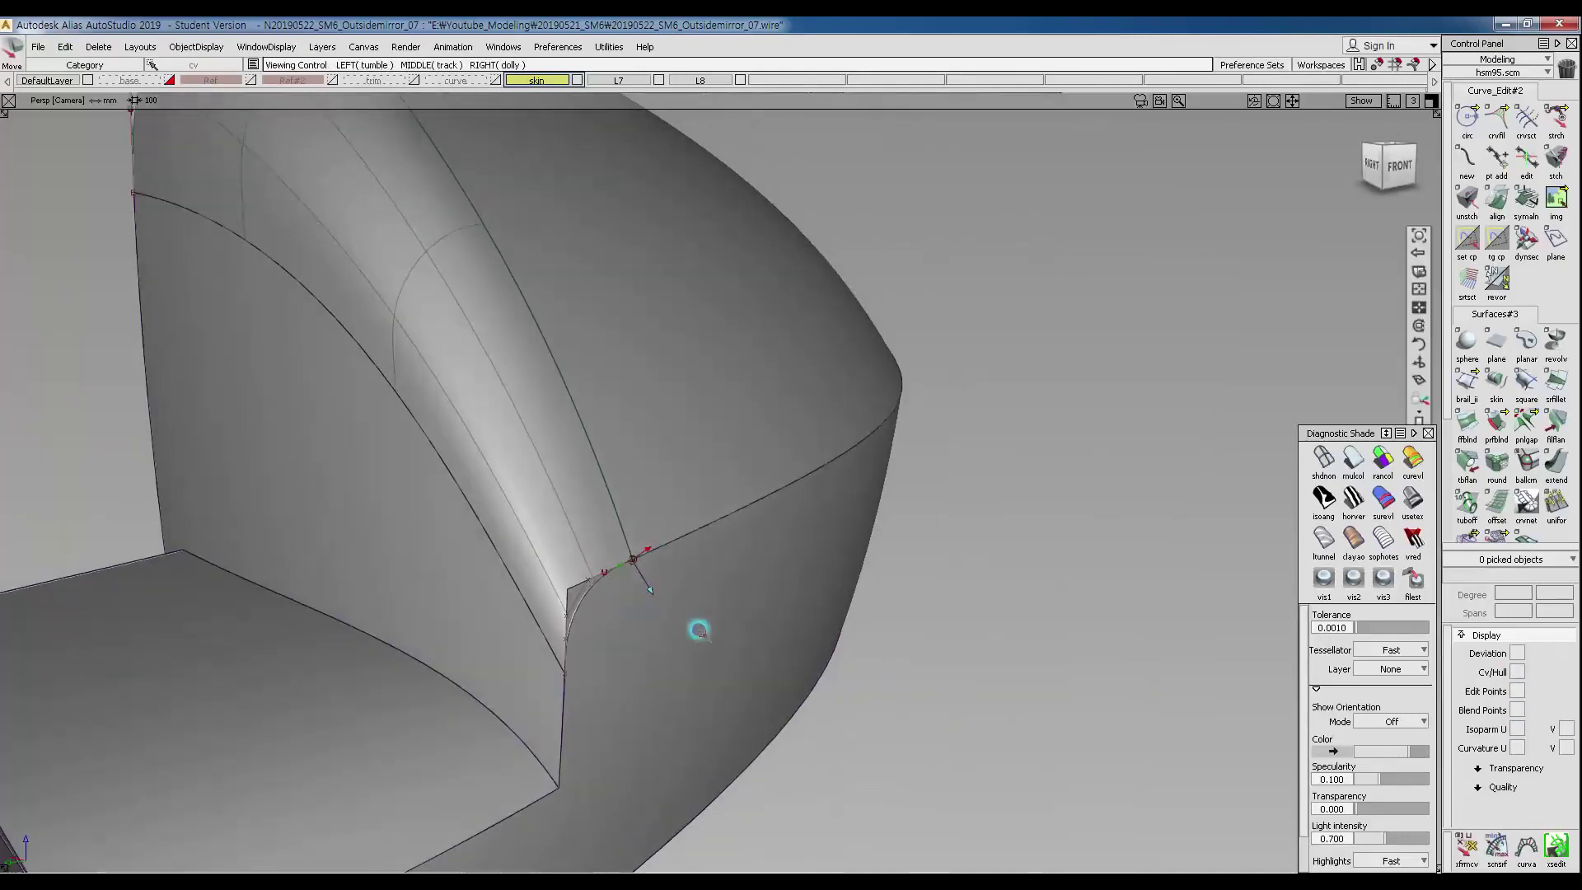
Turn off shading and move the inner trimming curve's bottom end control point slightly downward.
ctrl+shift+drag(505, 542, 464, 541)
mouse_move(486, 539)
ctrl+shift+right_down()
mouse_move(459, 523)
mouse_move(505, 550)
ctrl+shift+right_up()
ctrl+shift+right_drag(479, 554, 577, 506)
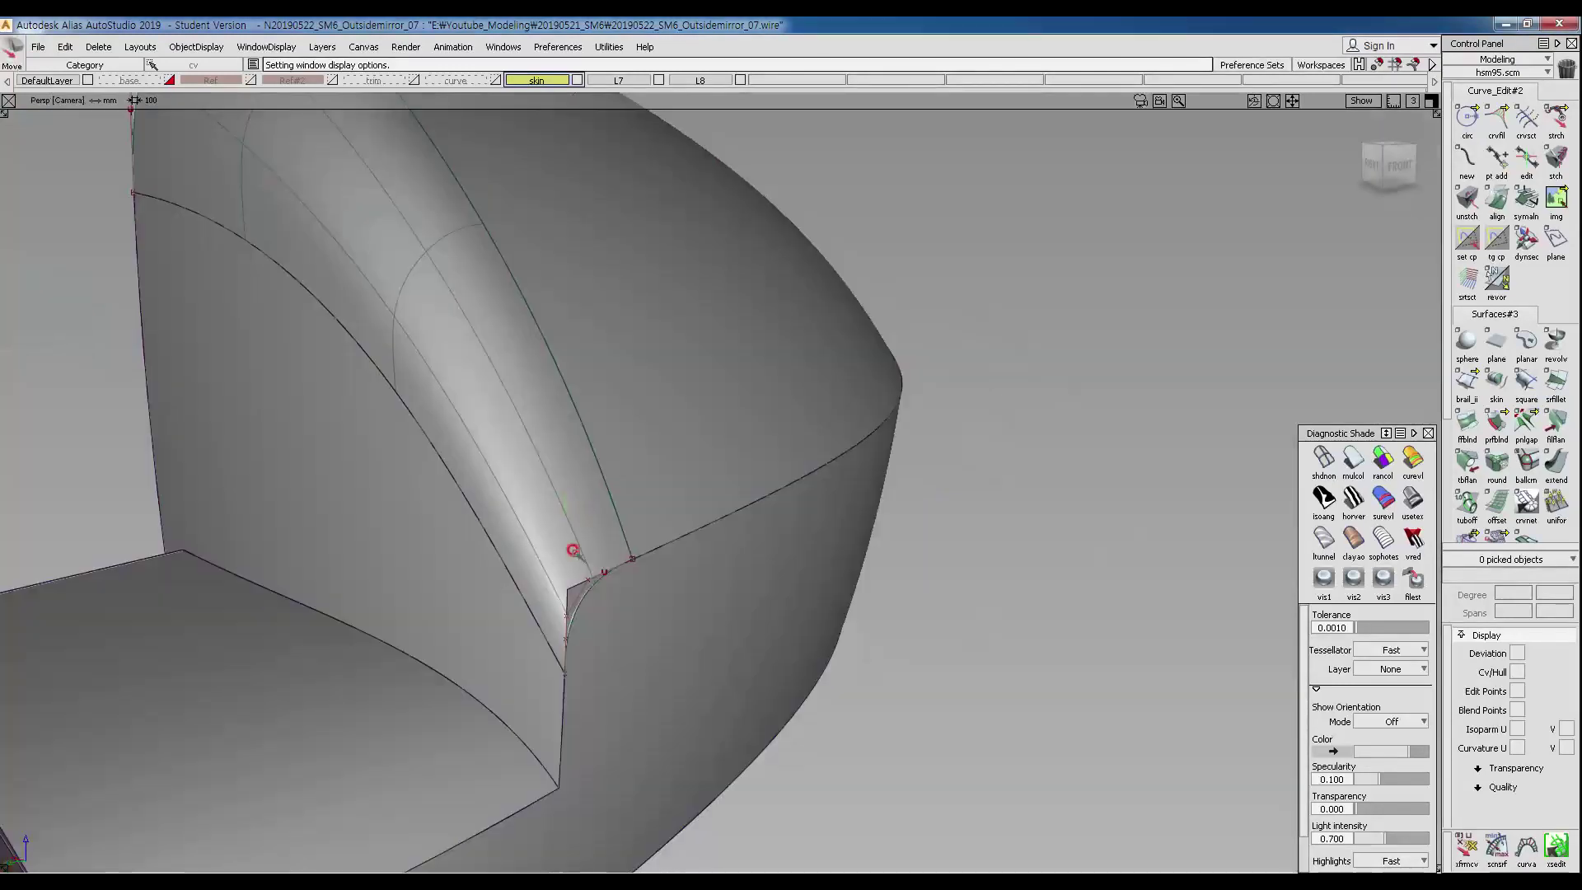
click(1332, 453)
ctrl+shift+right_drag(601, 632, 740, 628)
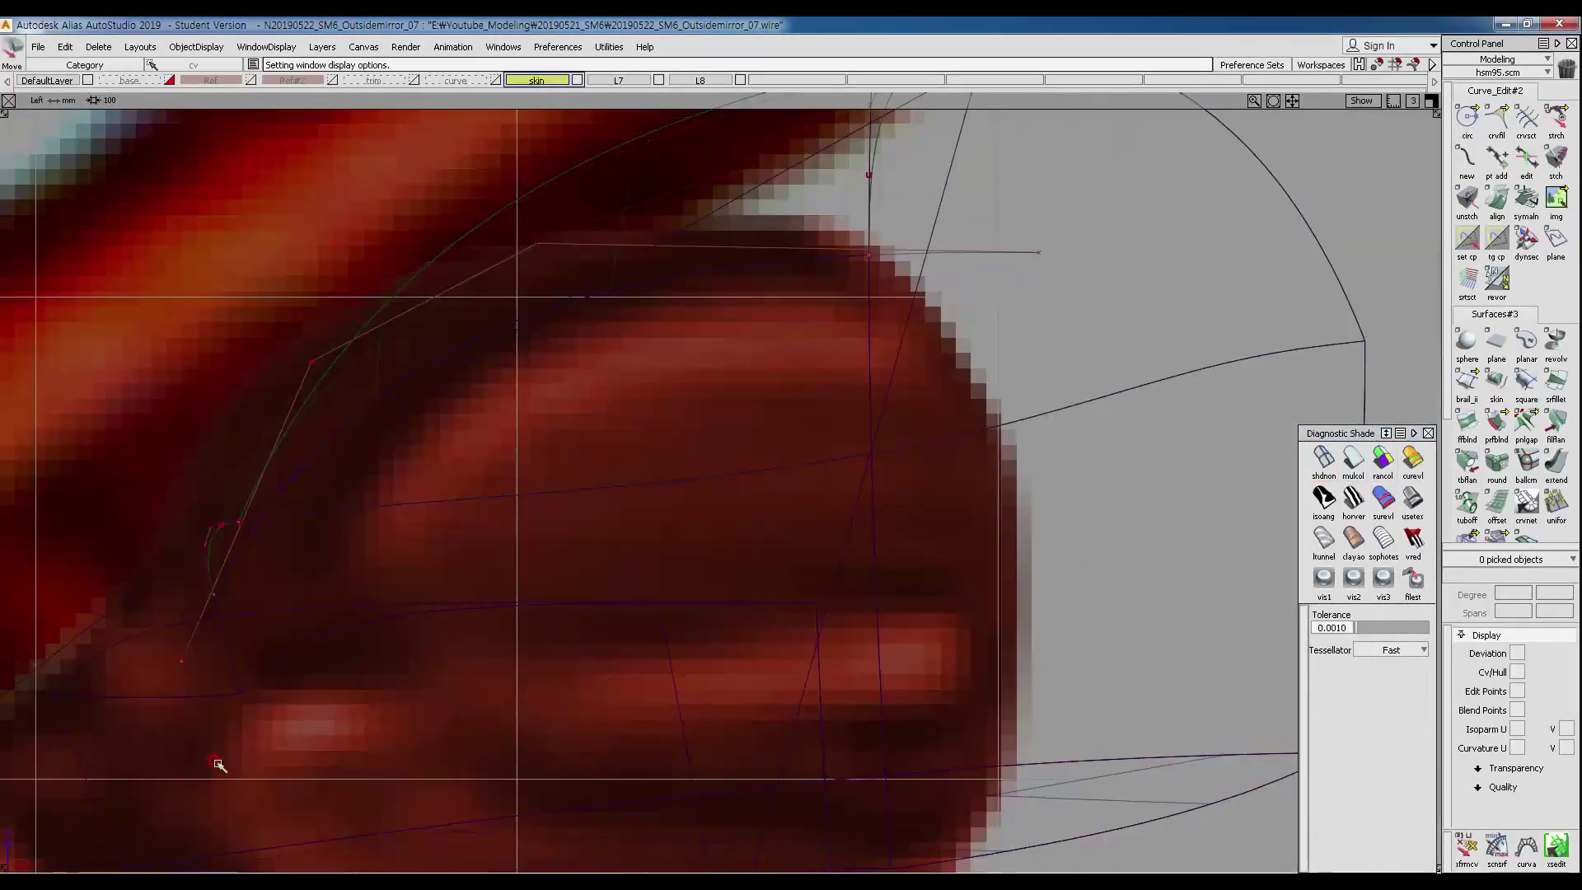
ctrl+shift+drag(95, 654, 141, 653)
click(182, 662)
ctrl+shift+right_drag(353, 720, 399, 619)
alt+shift+drag(399, 620, 586, 720)
ctrl+shift+middle_drag(586, 721, 700, 685)
drag(702, 686, 700, 686)
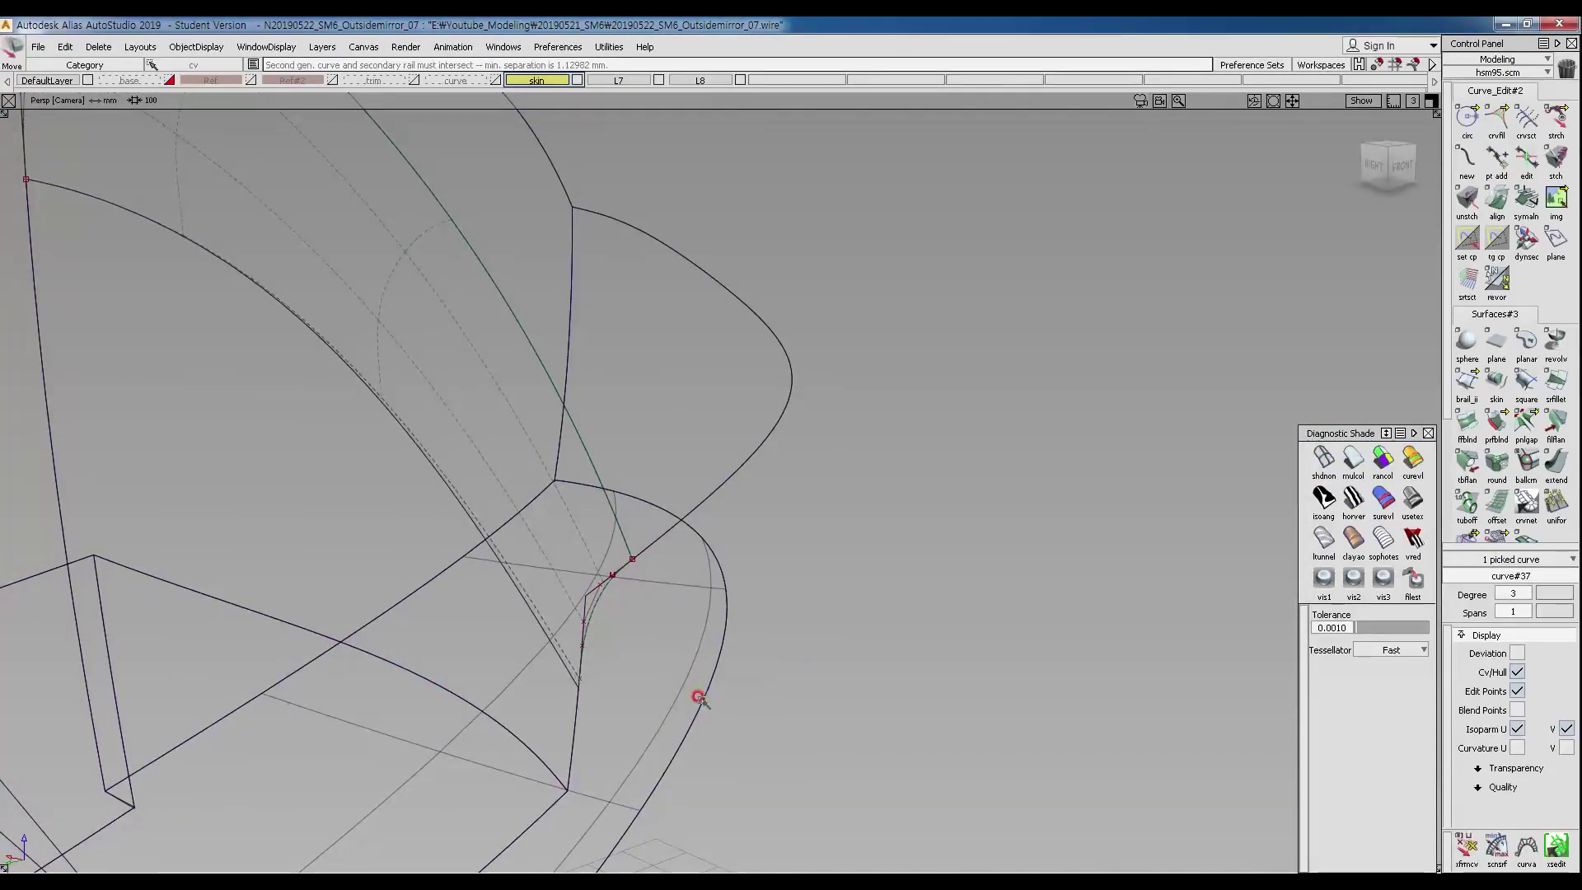
right_drag(696, 710, 697, 714)
Lower the trimming curve's second control point from its bottom end in the left view, and shade the model in perspective.
ctrl+shift+right_drag(501, 667, 587, 664)
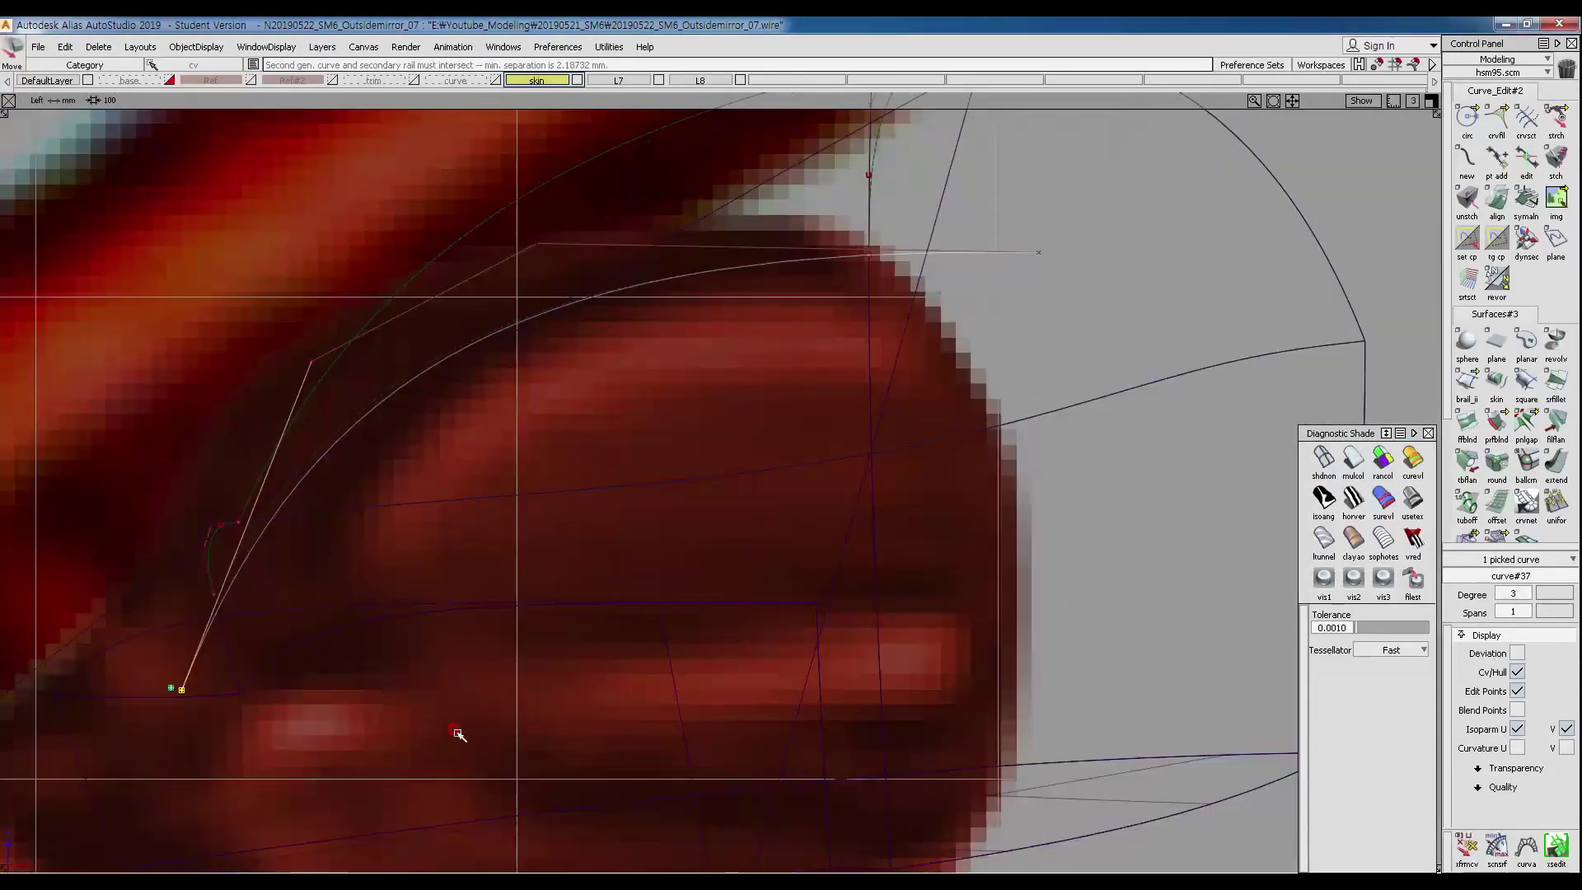
ctrl+shift+drag(188, 392, 247, 297)
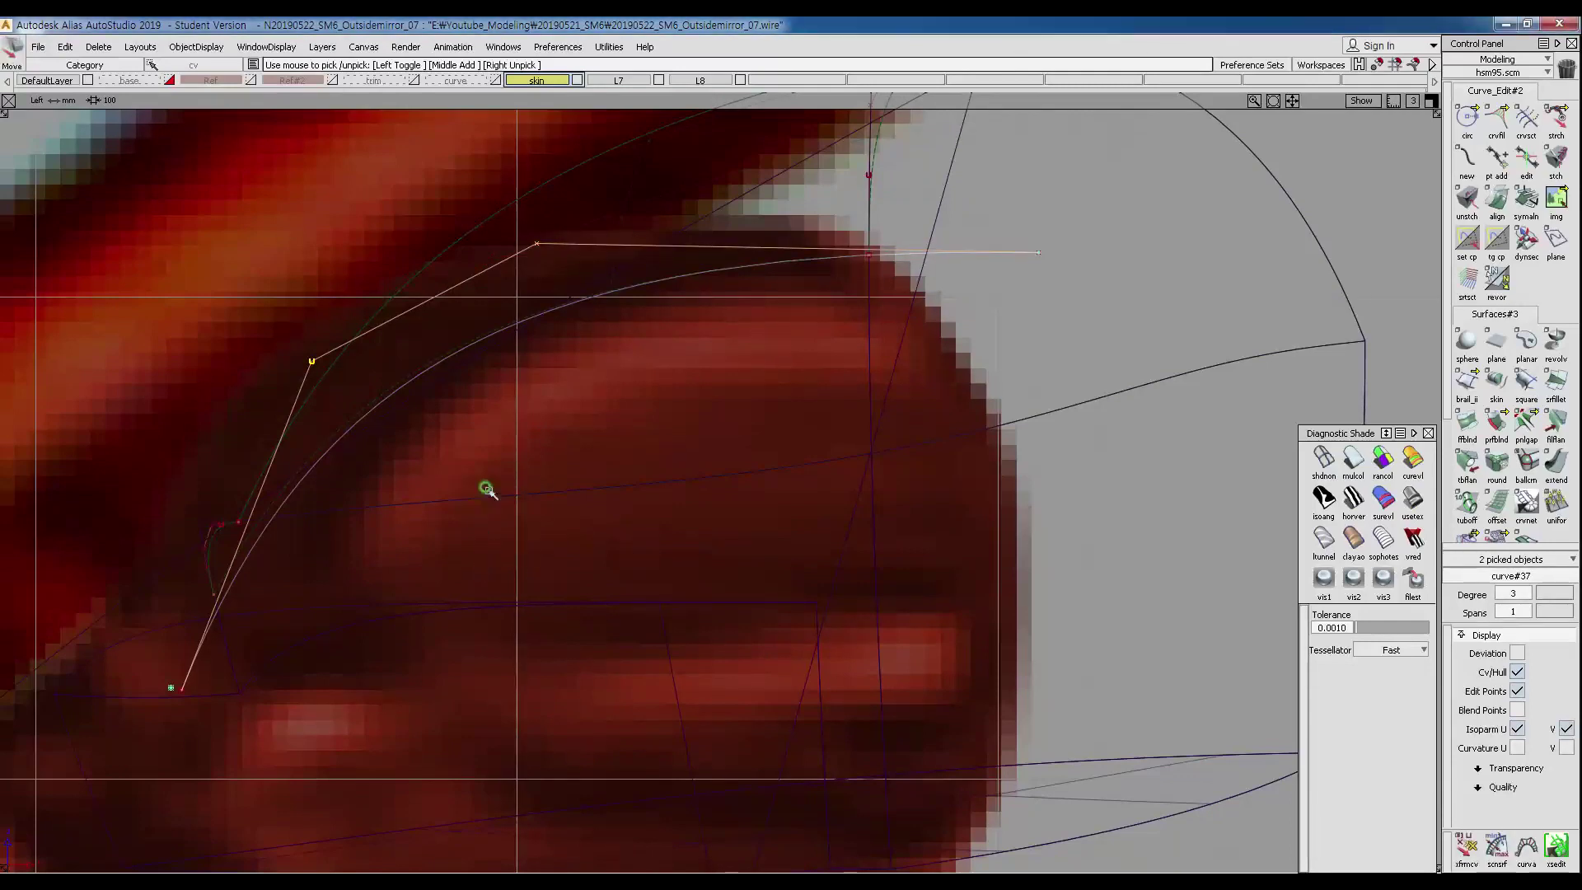
drag(486, 488, 490, 508)
right_drag(487, 507, 484, 520)
ctrl+shift+drag(462, 566, 463, 470)
ctrl+shift+right_drag(540, 419, 680, 493)
click(1353, 459)
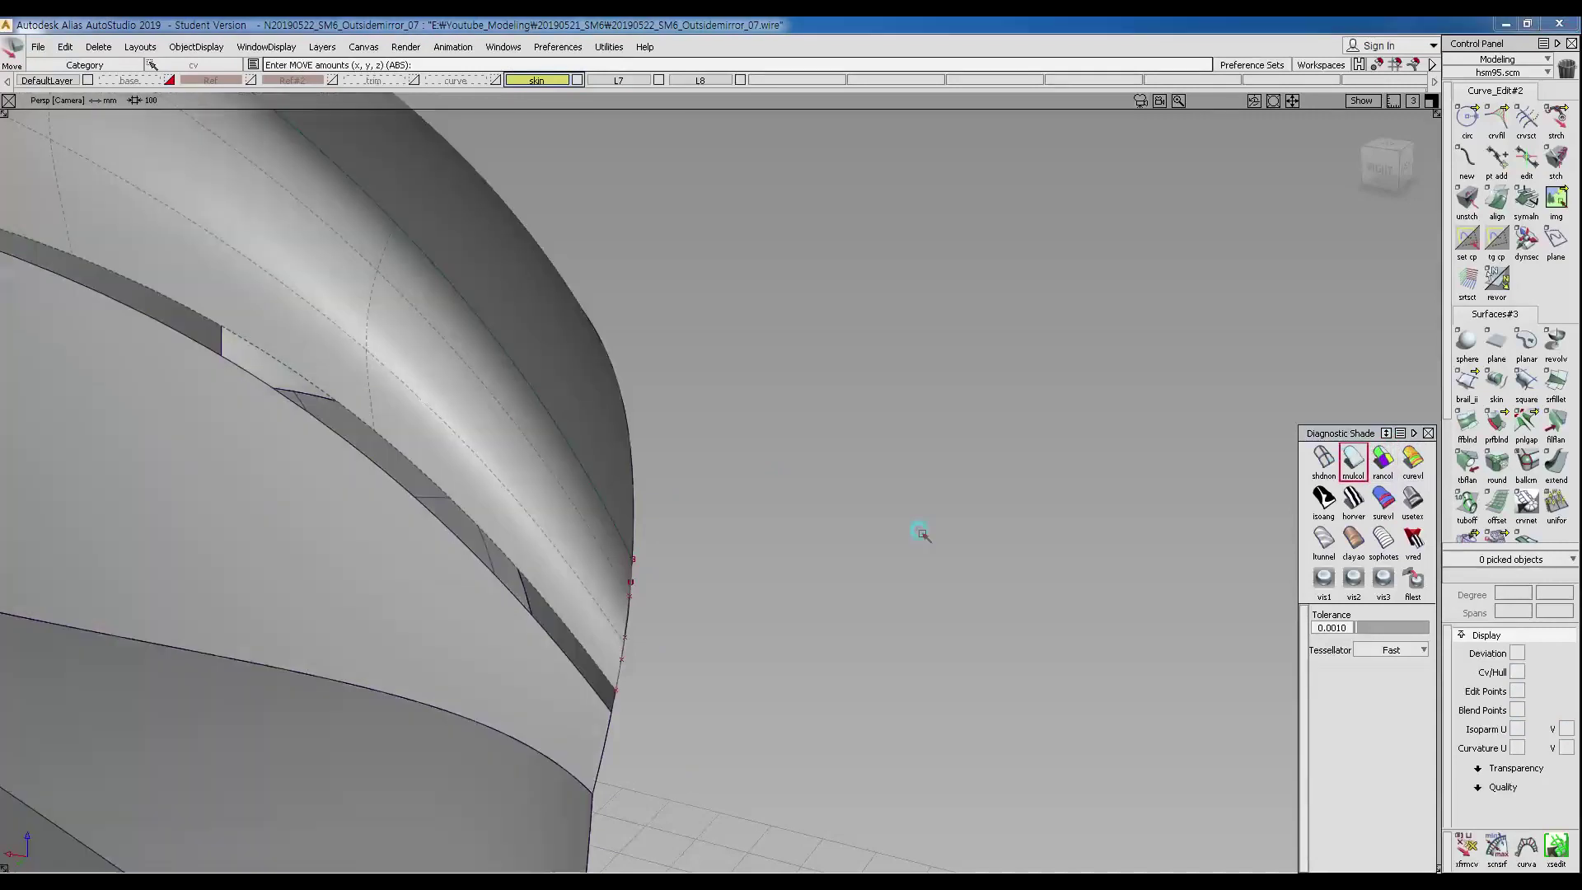
alt+shift+right_drag(918, 533, 659, 544)
mouse_move(659, 544)
alt+shift+mouse_down()
mouse_move(497, 545)
mouse_move(610, 538)
alt+shift+mouse_up()
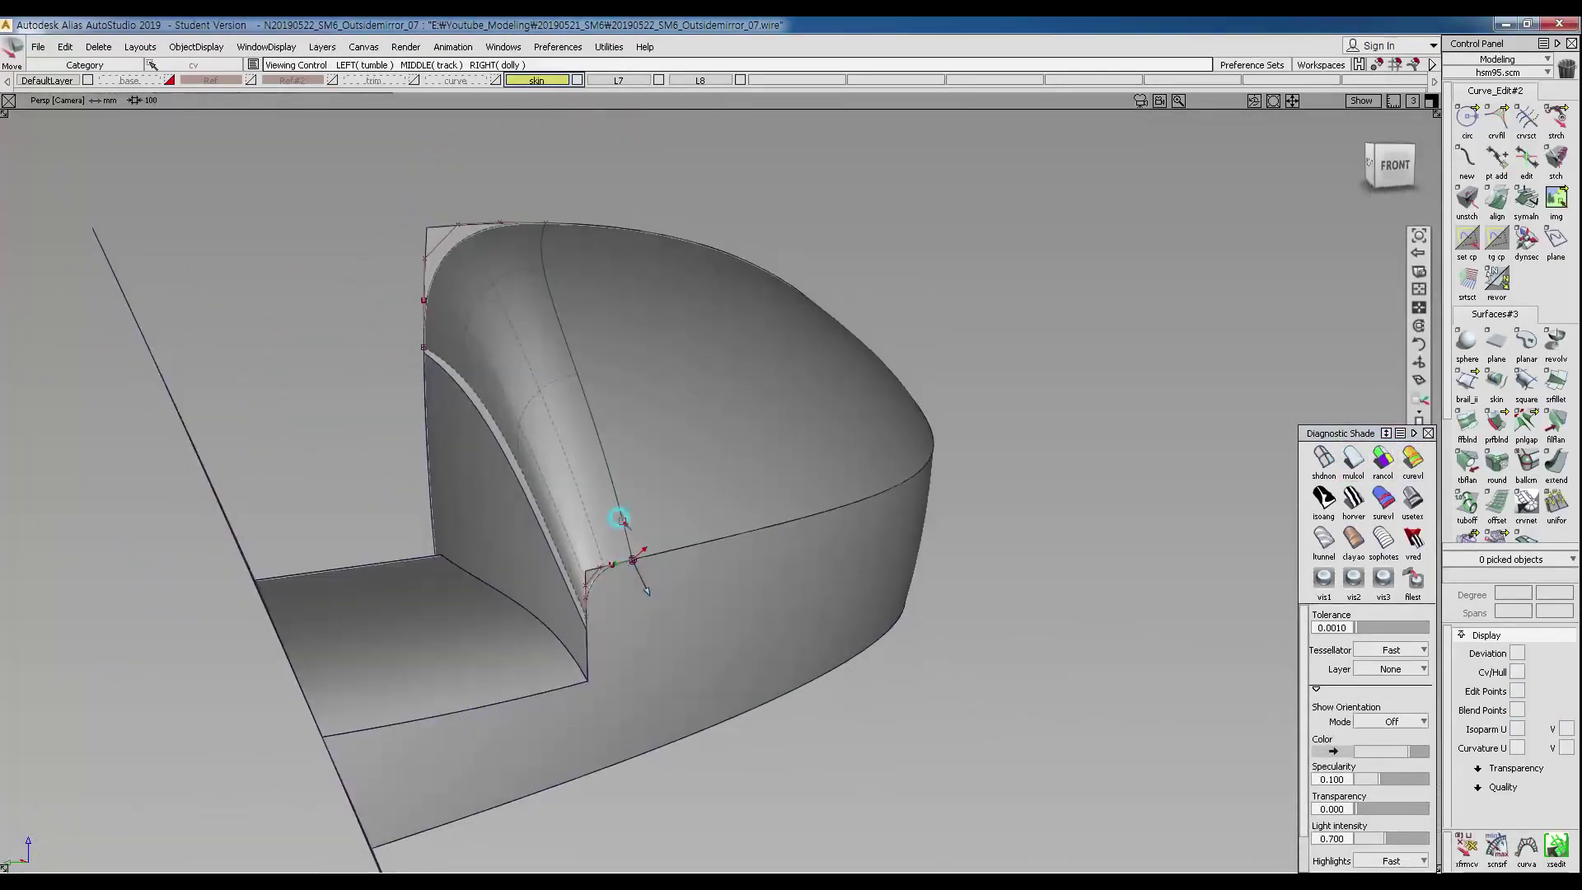
click(476, 405)
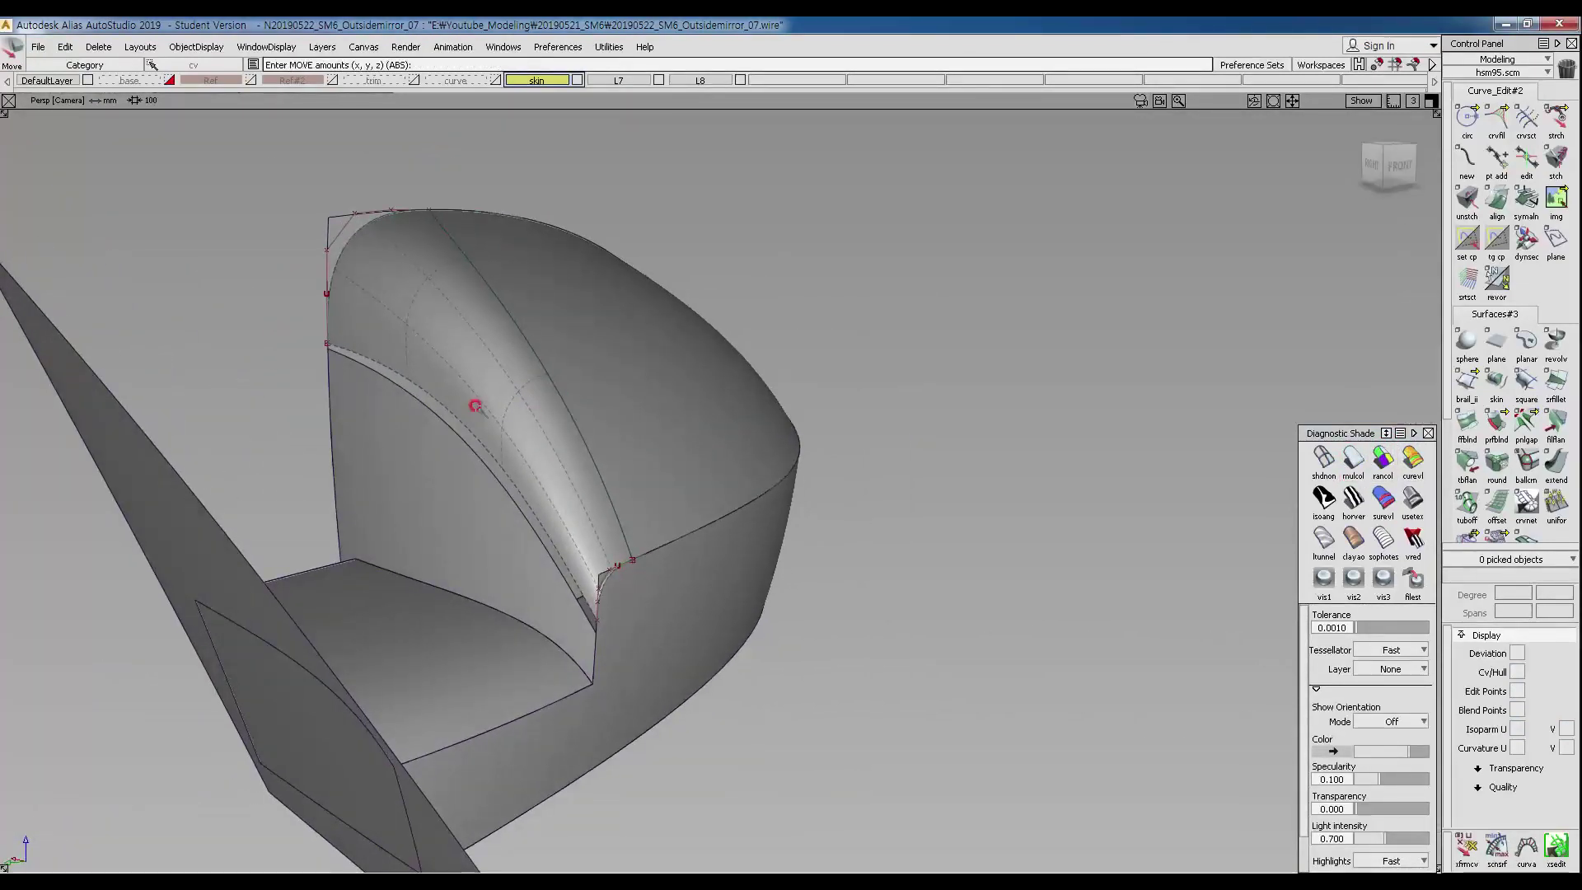
Delete the birail surface at the housing's inner end together with the upper and lower bridging curves.
click(408, 305)
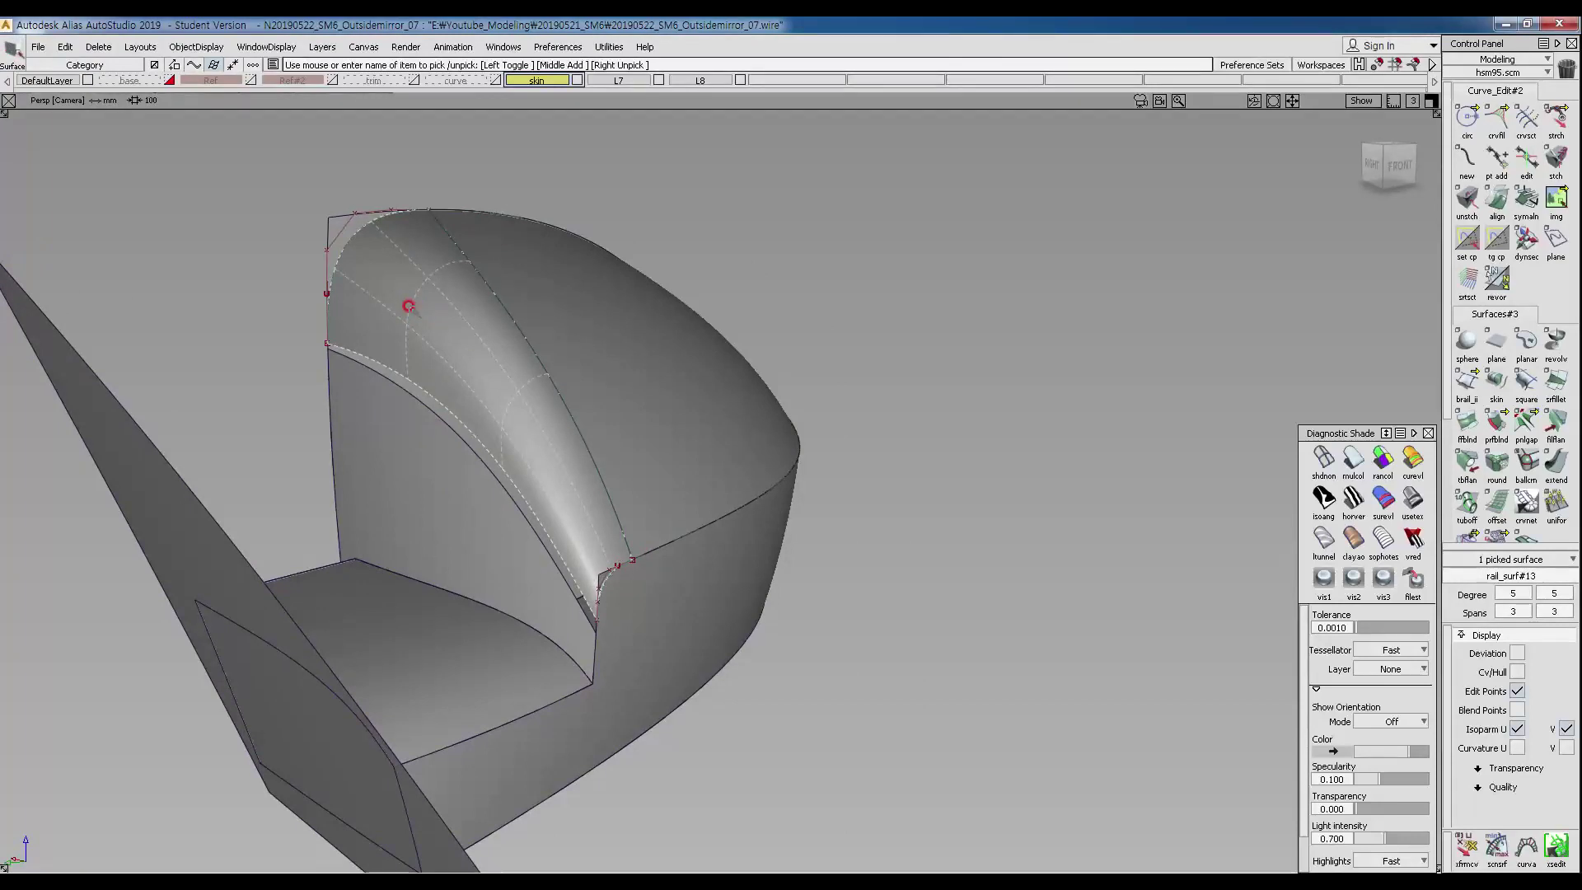
key(Delete)
key(Return)
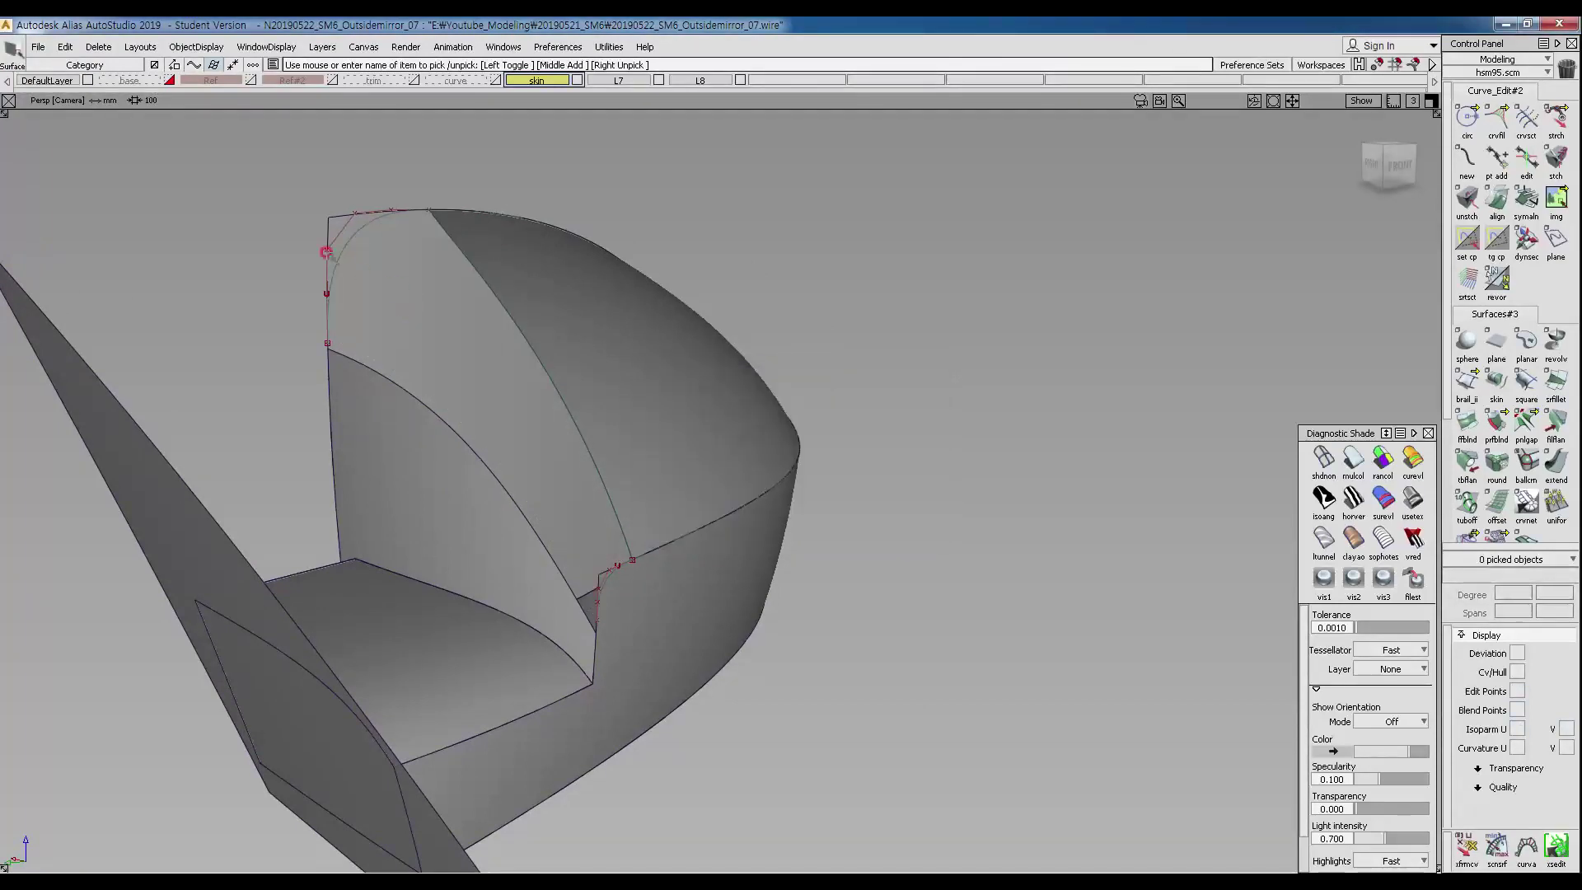
click(531, 554)
click(665, 620)
key(Delete)
key(Return)
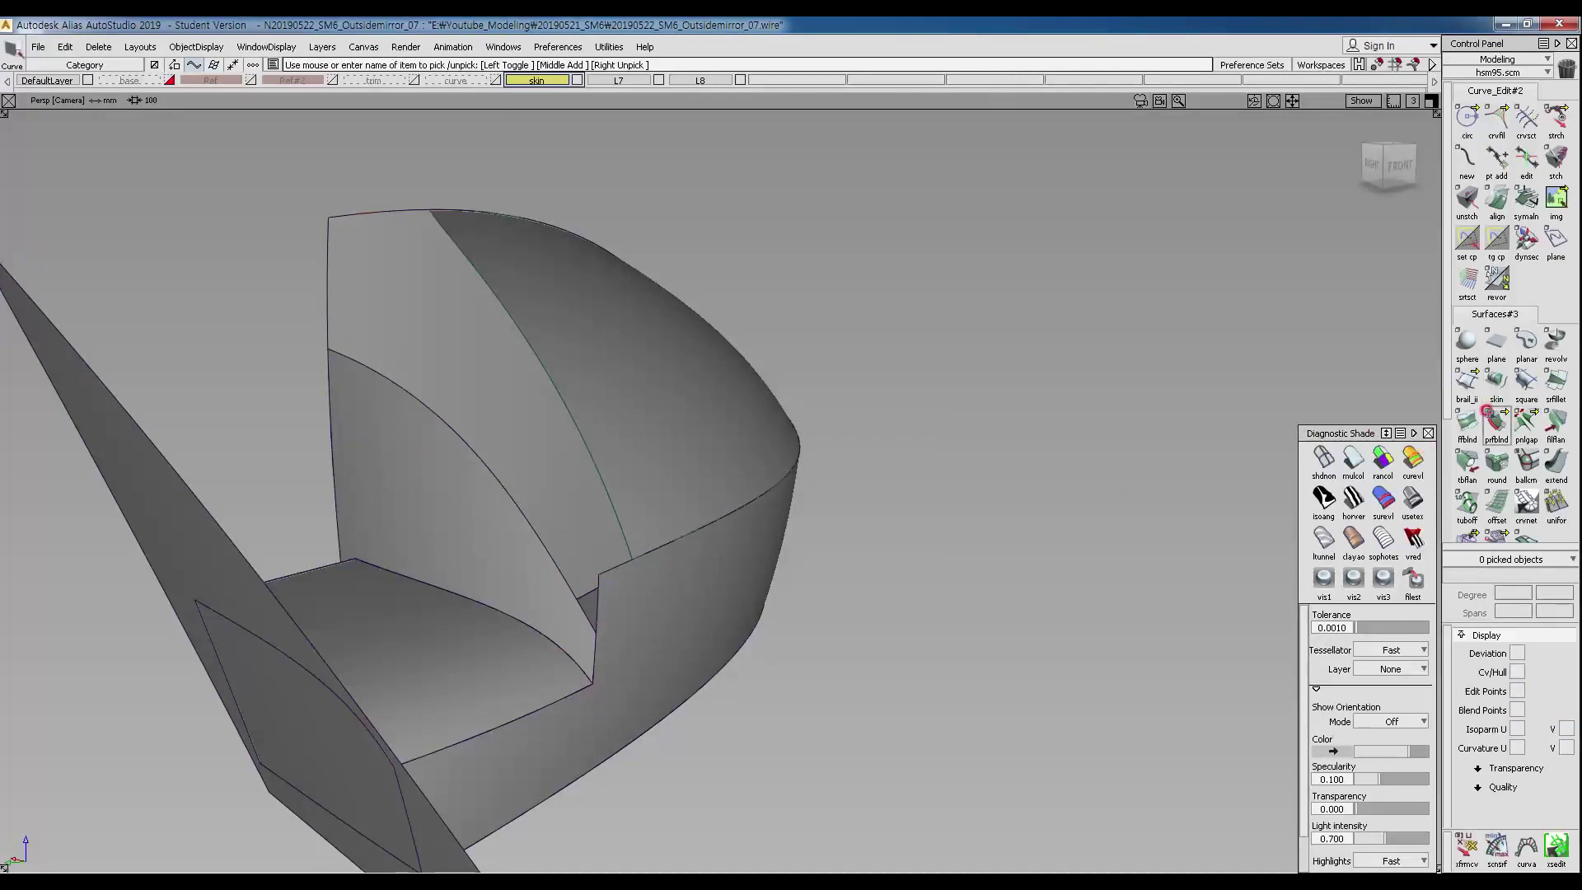
Create a G2 Curvature freeform blend from the inner panel's trimmed edge to the top surface's trimmed edge, with Start flow set to Edge align.
click(1466, 429)
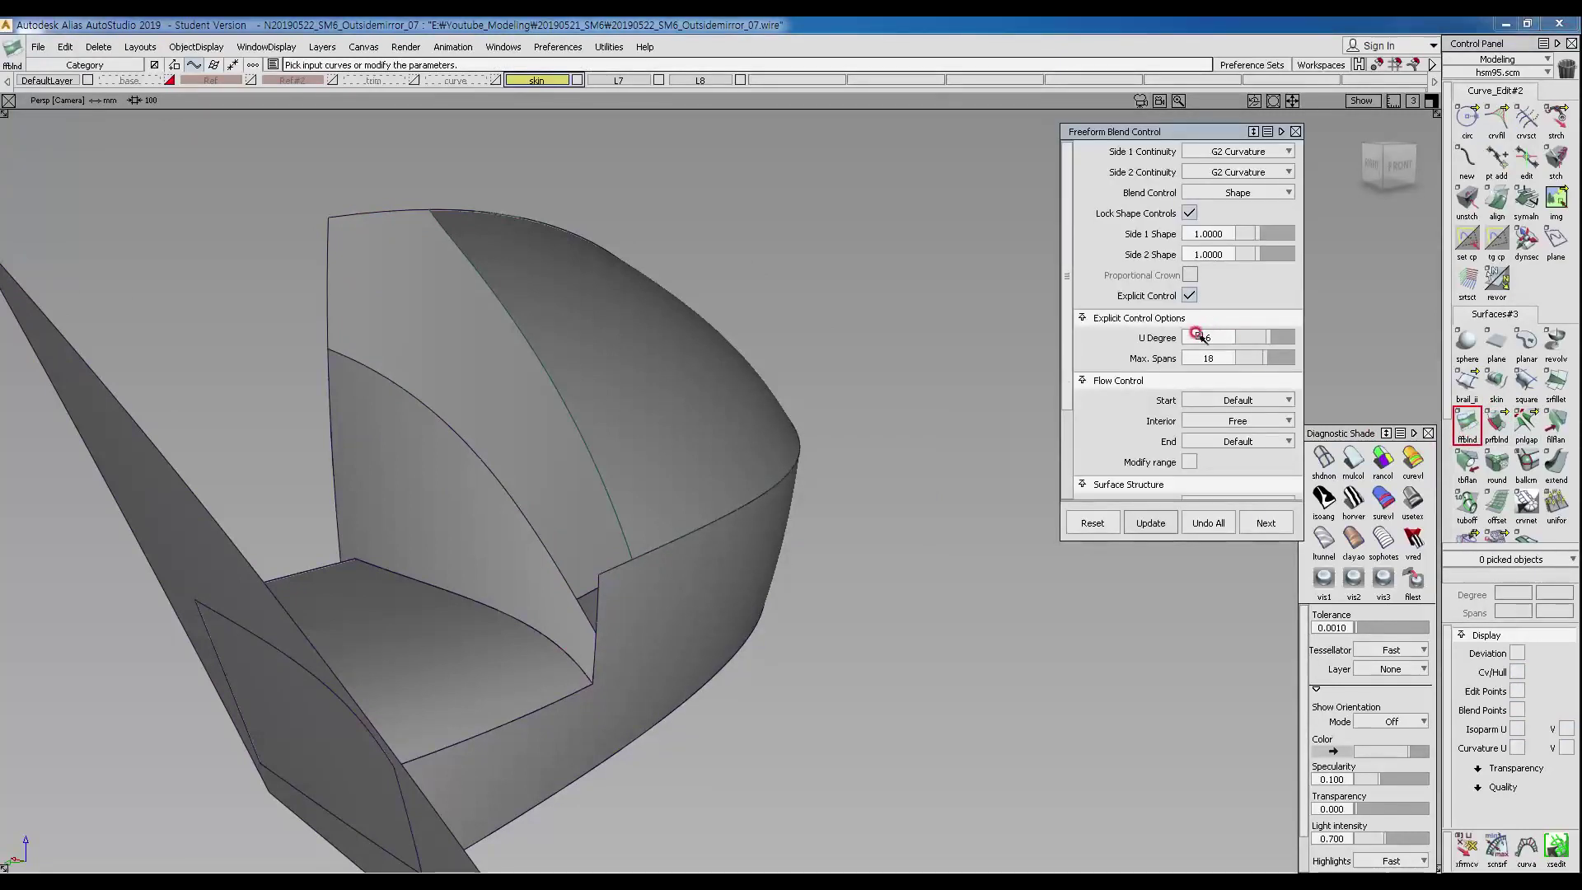
click(431, 377)
click(607, 420)
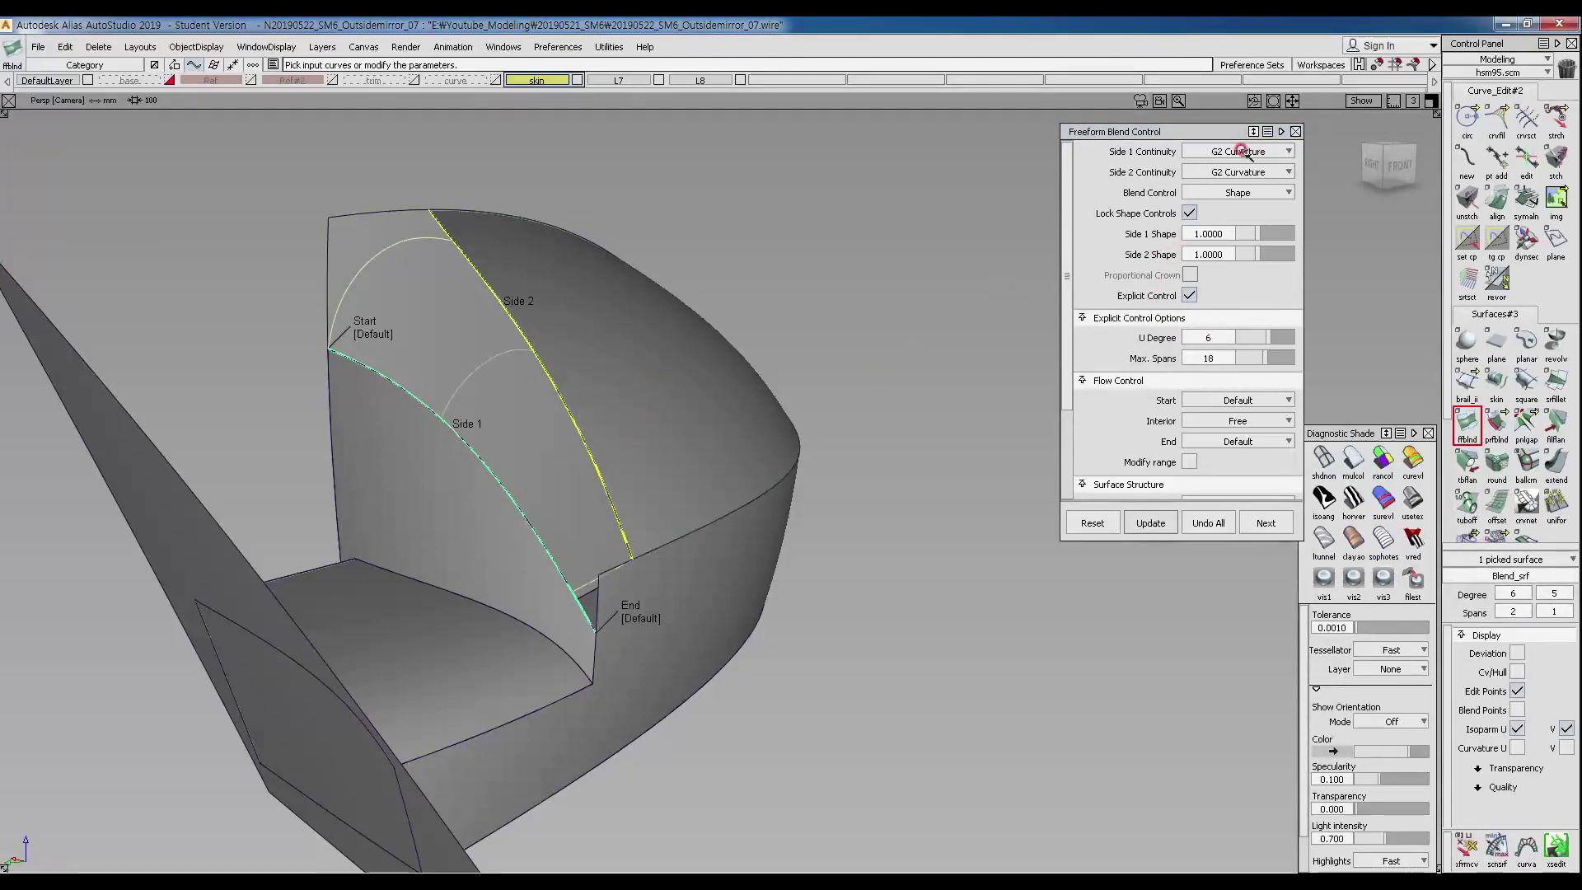
alt+shift+drag(917, 385, 615, 481)
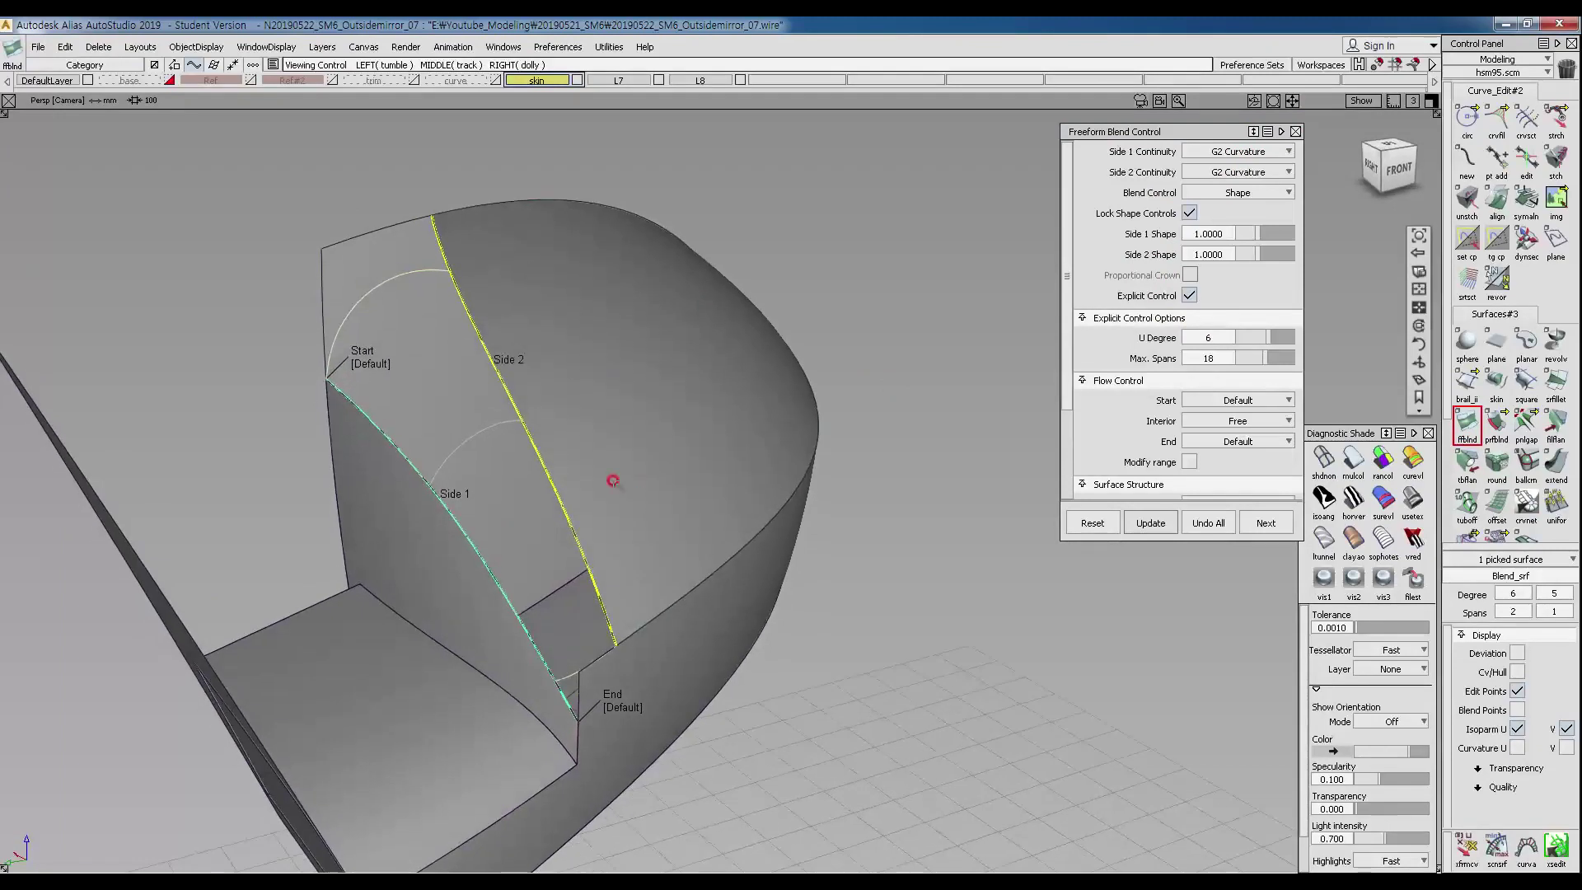
alt+shift+drag(426, 259, 426, 280)
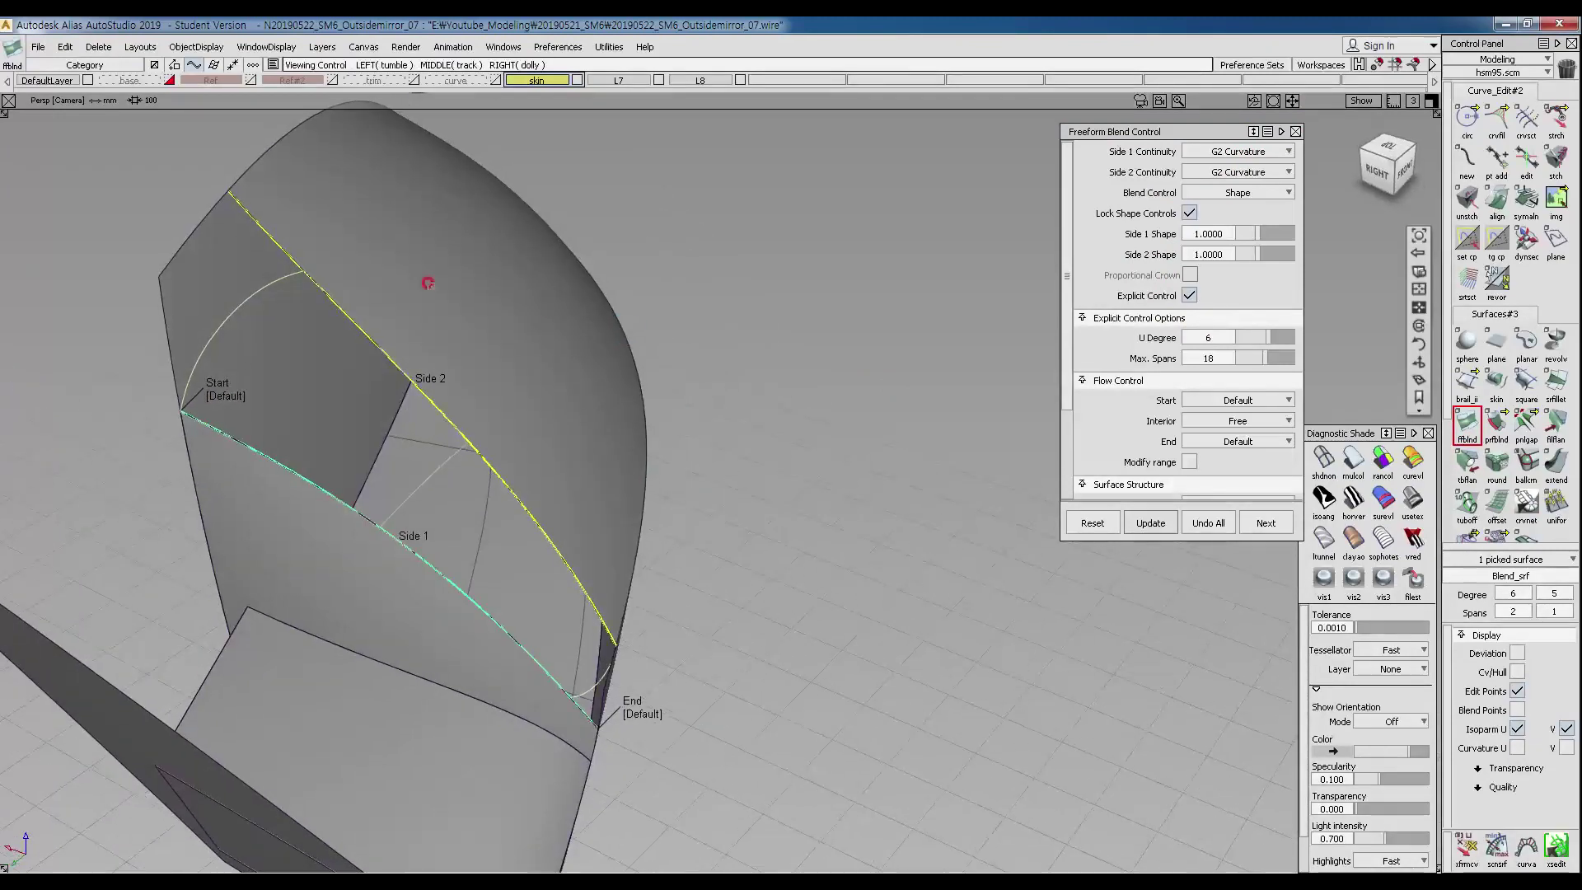
click(223, 402)
click(224, 402)
click(226, 404)
click(231, 408)
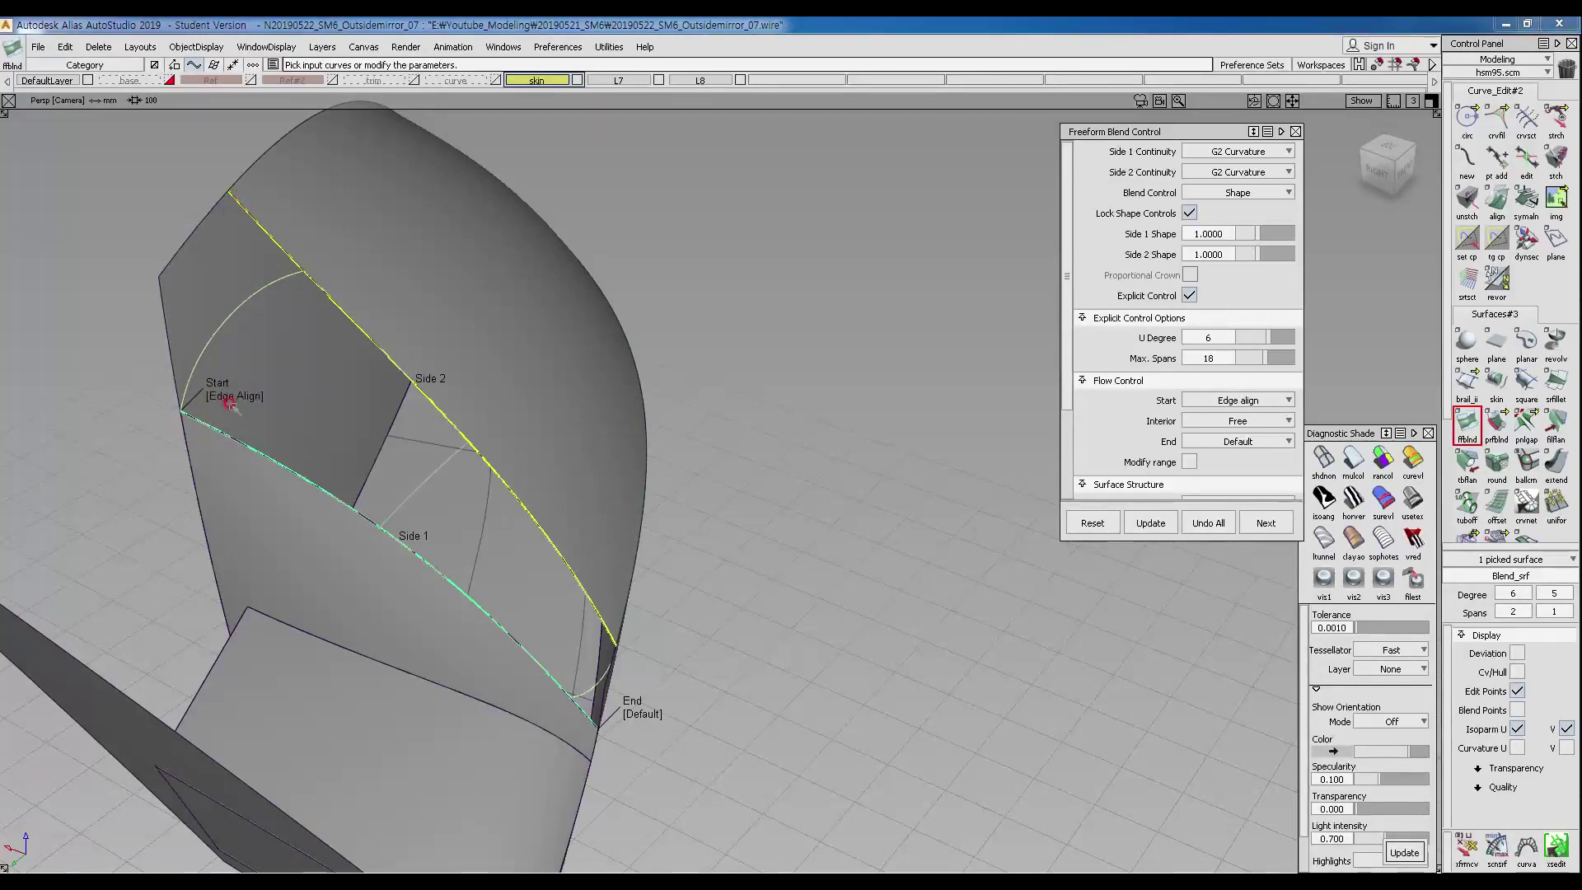
Reopen the freeform blend for editing and set its End flow control to Edge align.
alt+shift+drag(752, 673, 569, 703)
key(space)
ctrl+shift+drag(559, 583, 561, 611)
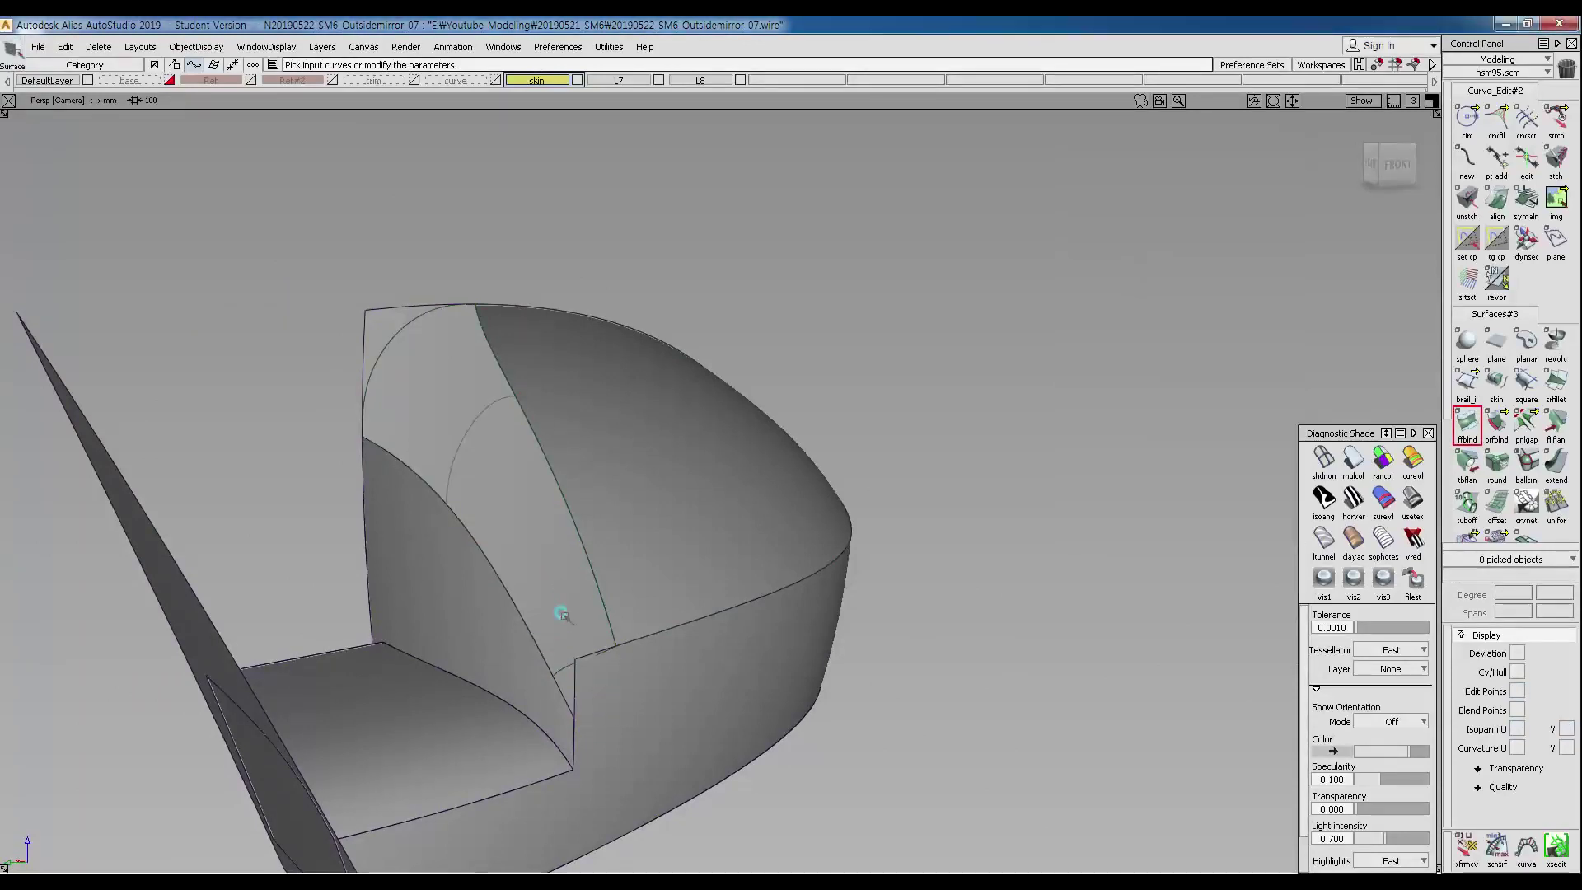
click(582, 617)
click(908, 394)
click(467, 421)
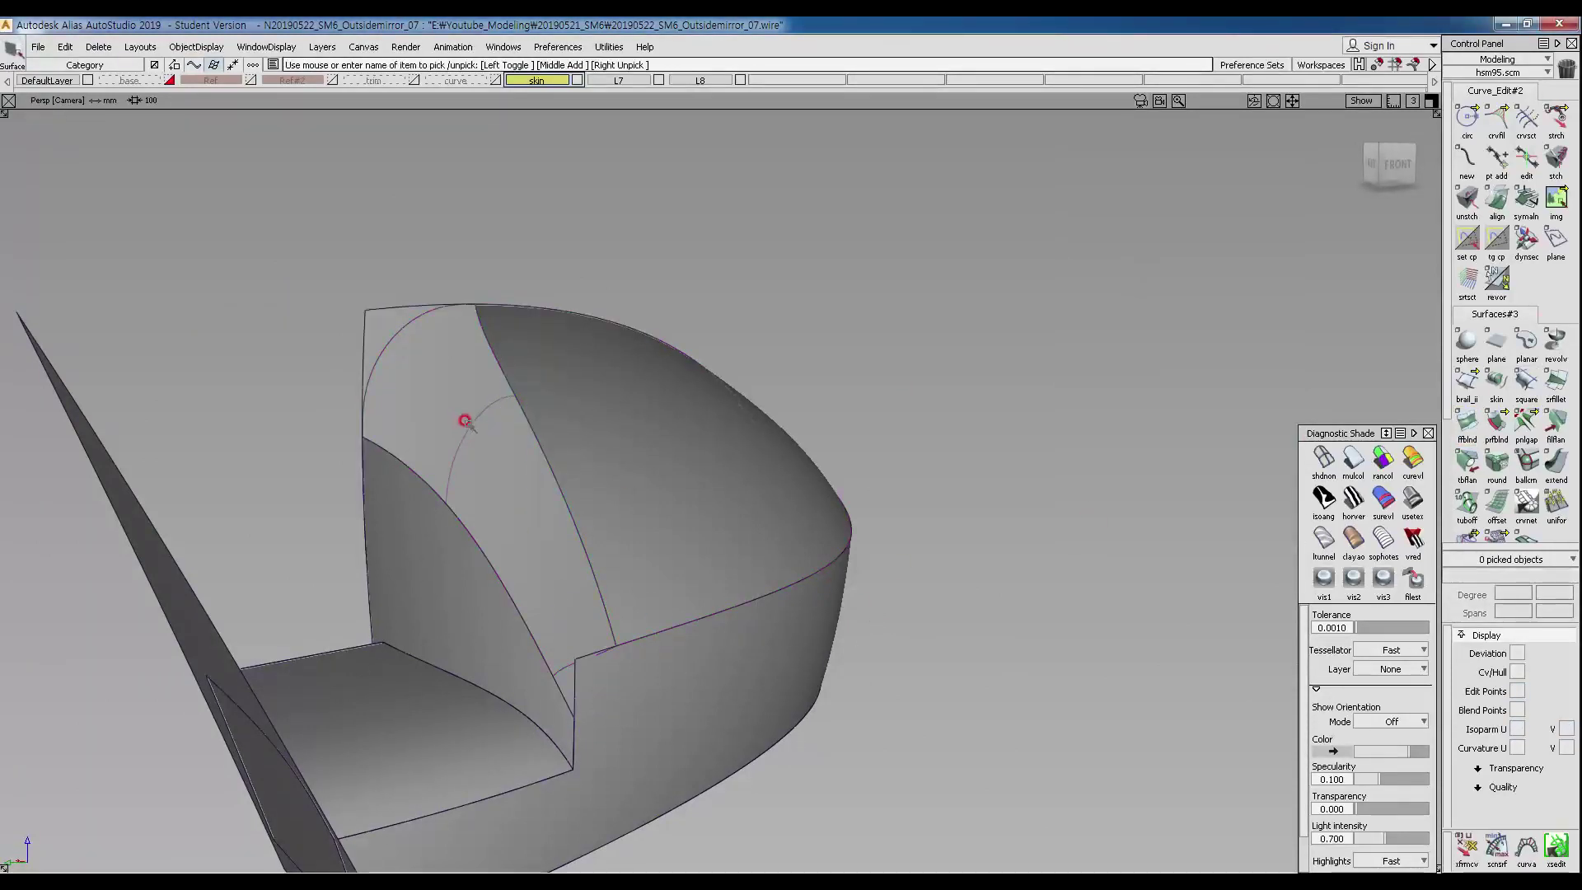
click(1465, 429)
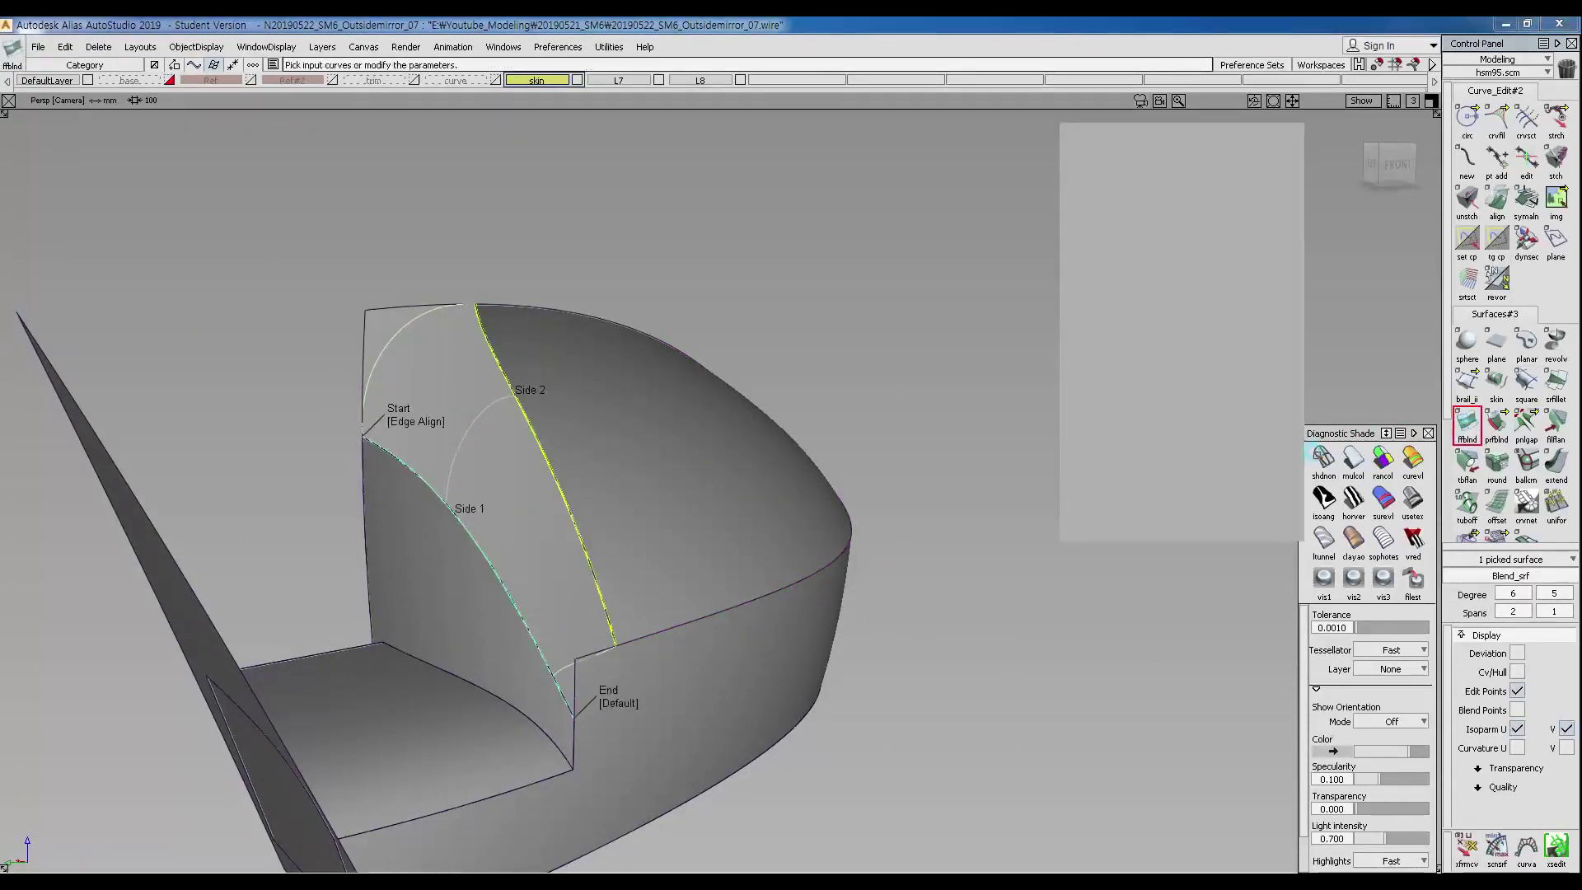
click(606, 706)
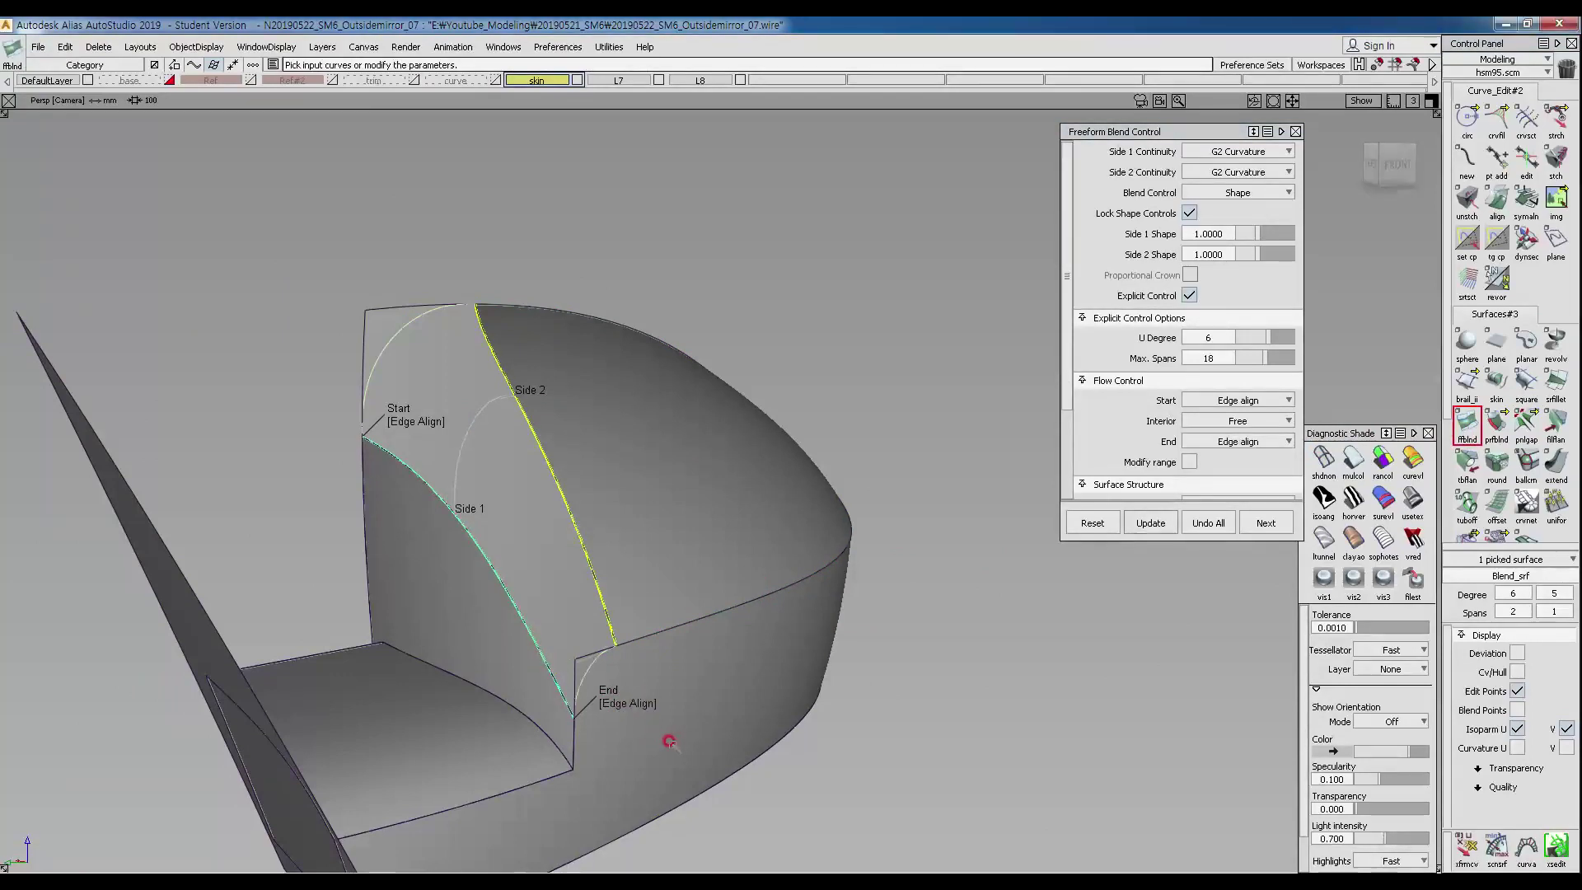
Cycle the blend's End flow control through its other options and return it to Edge align.
alt+shift+drag(647, 725, 799, 593)
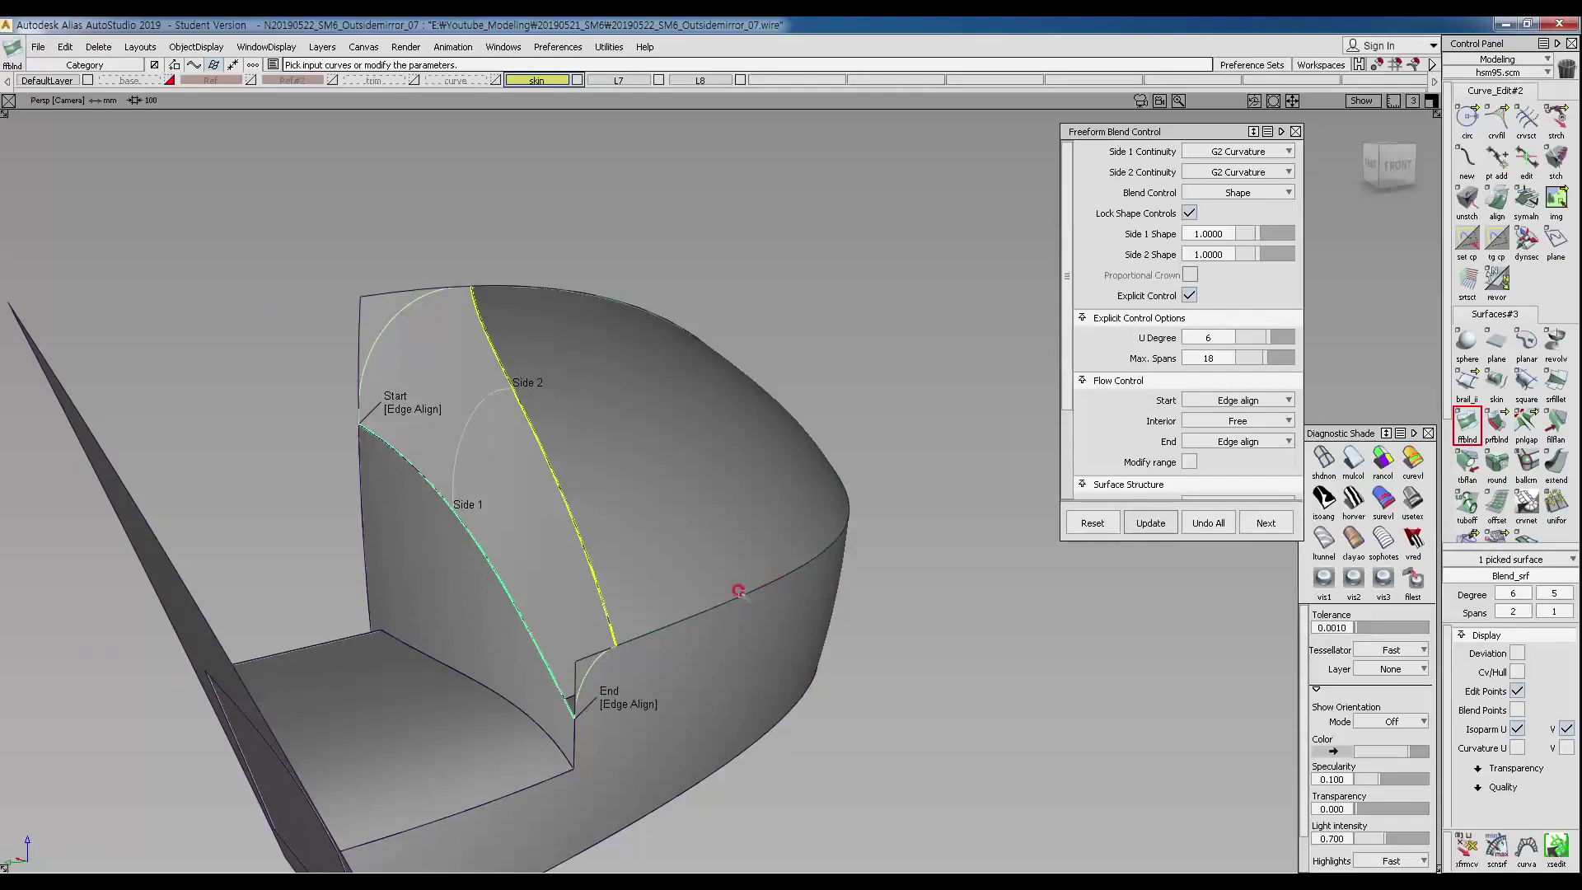
click(628, 702)
click(629, 702)
click(628, 704)
click(628, 704)
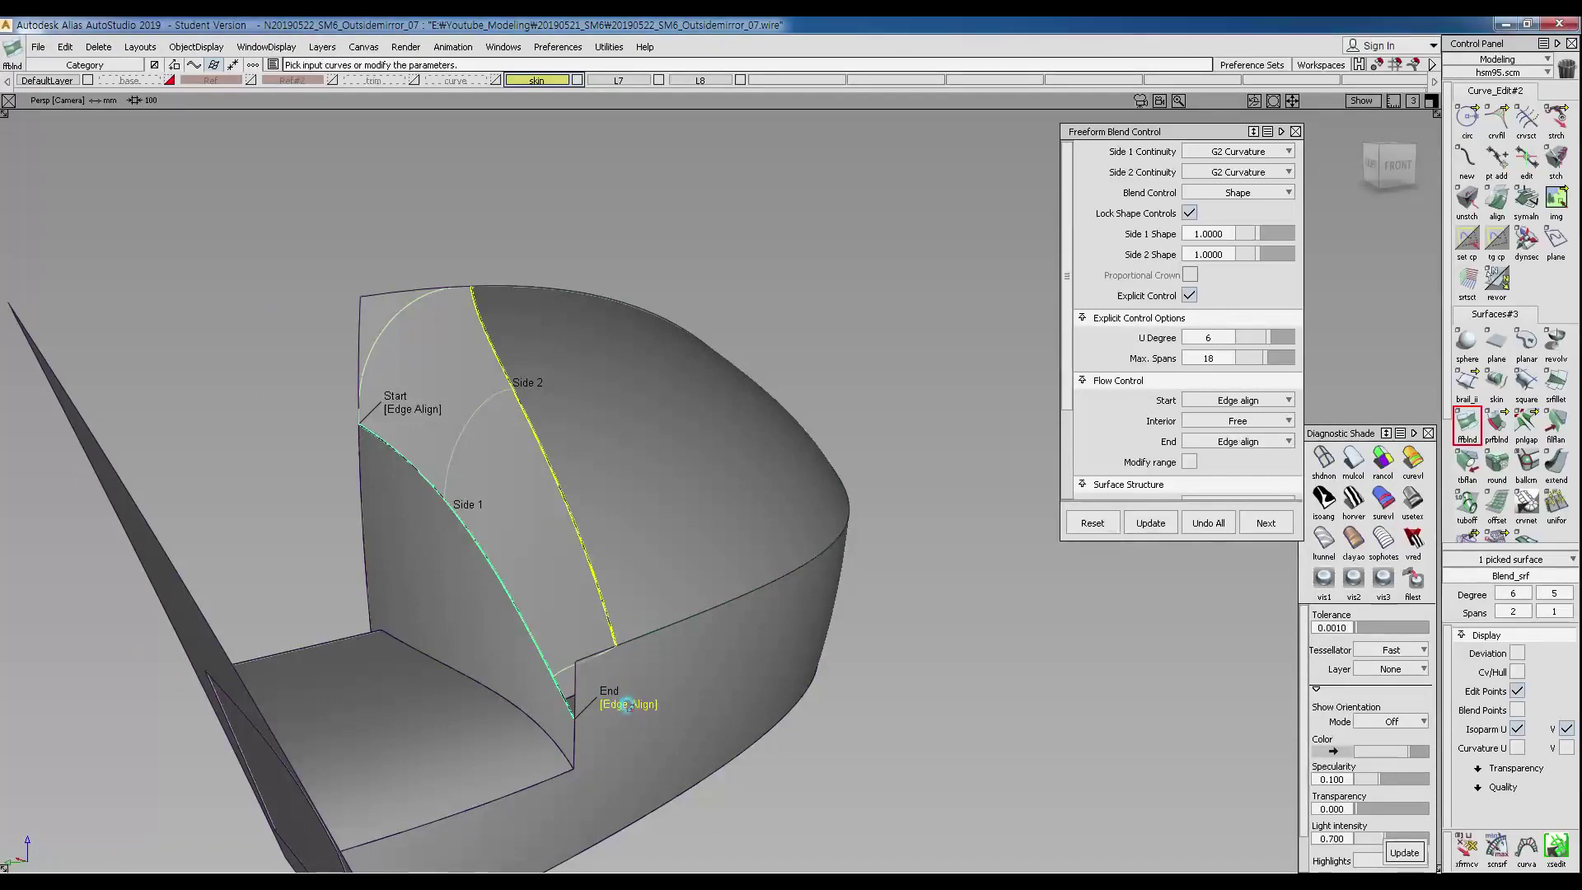
Examine the freeform blend's reflection flow with horizontal zebra stripes from several angles.
alt+shift+drag(627, 704, 565, 615)
click(1354, 463)
mouse_move(450, 546)
alt+shift+mouse_down()
mouse_move(349, 522)
mouse_move(391, 528)
alt+shift+mouse_up()
mouse_move(619, 534)
alt+shift+mouse_down()
mouse_move(695, 453)
mouse_move(629, 621)
mouse_move(629, 692)
mouse_move(608, 418)
mouse_move(610, 438)
mouse_move(660, 453)
mouse_move(611, 470)
mouse_move(620, 561)
alt+shift+mouse_up()
click(1354, 497)
alt+shift+drag(894, 445, 599, 558)
scroll(598, 532, up, 3)
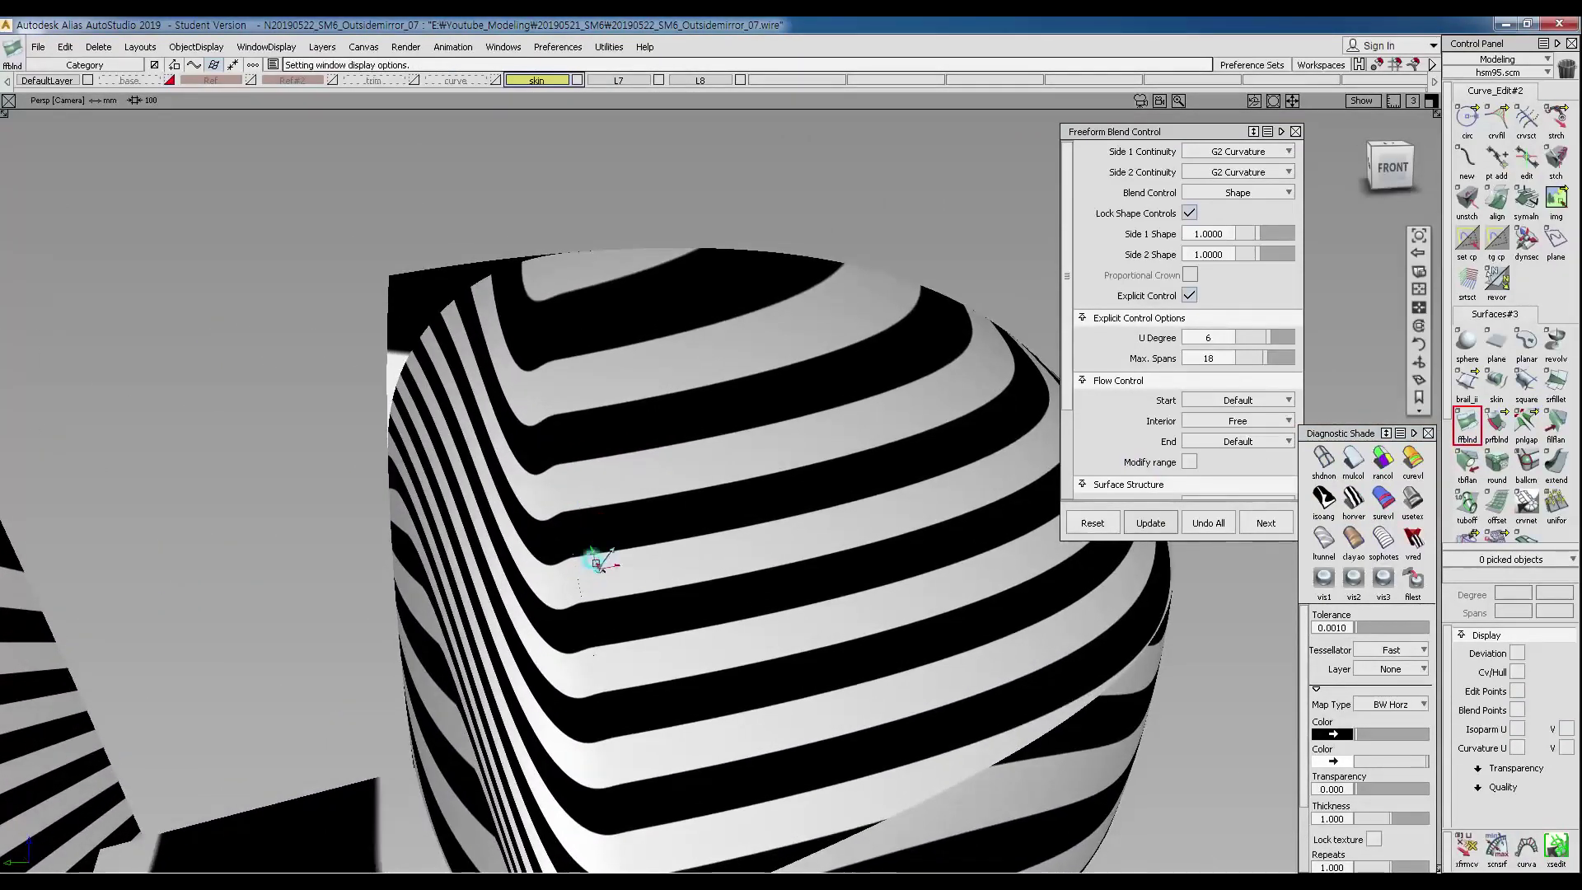
alt+shift+drag(523, 590, 608, 550)
ctrl+shift+right_click(608, 550)
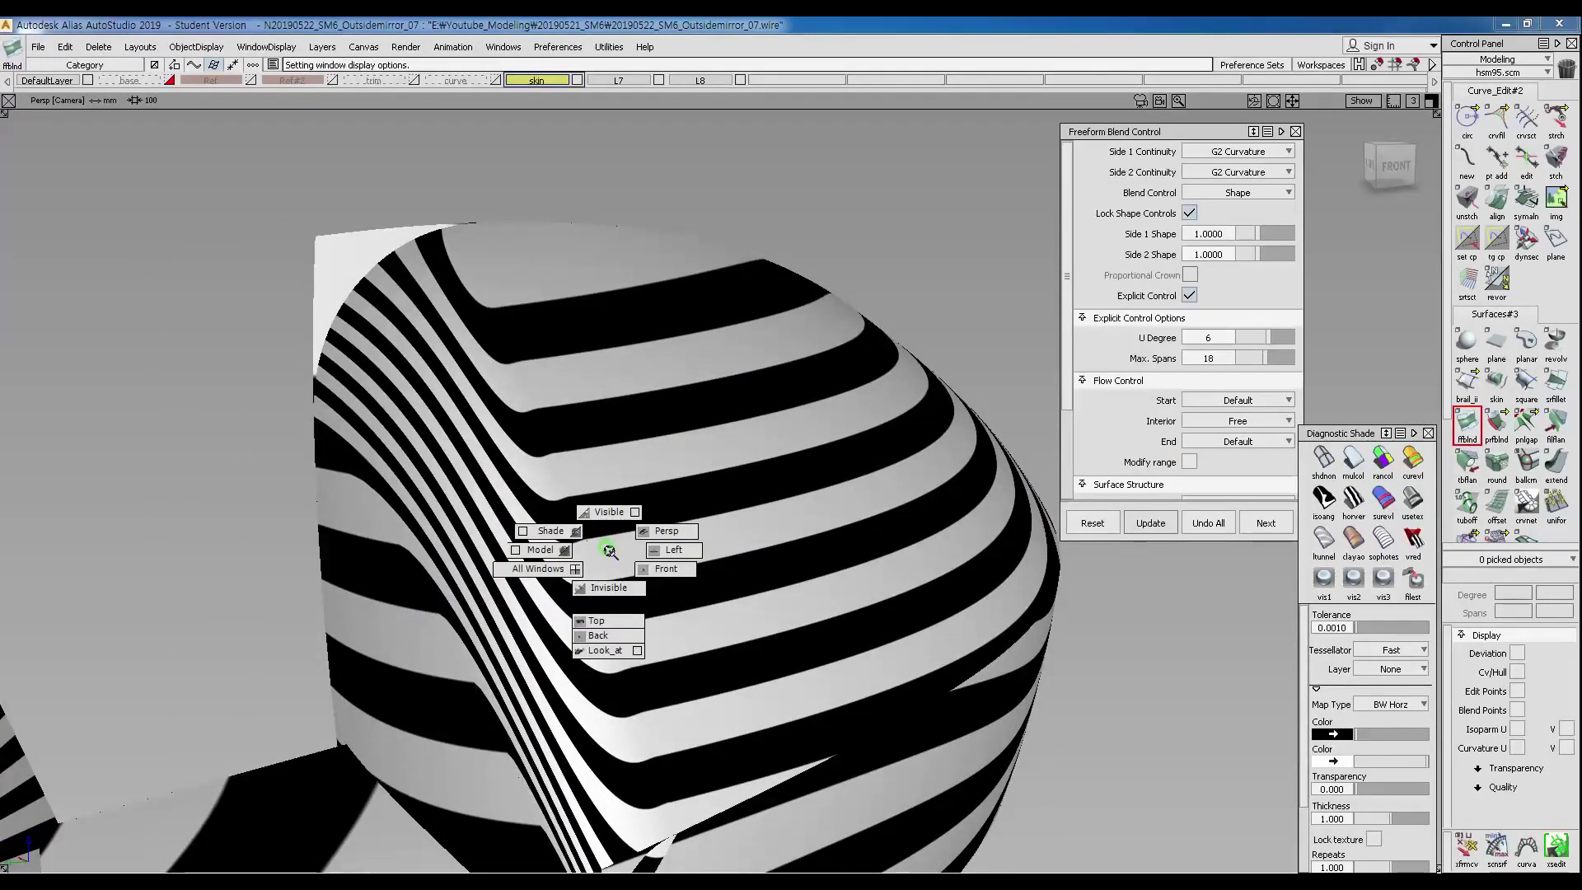
With plain shading in the top view, shift the top surface's trimming curve's two middle control points slightly toward the housing body.
ctrl+shift+right_drag(617, 604, 616, 624)
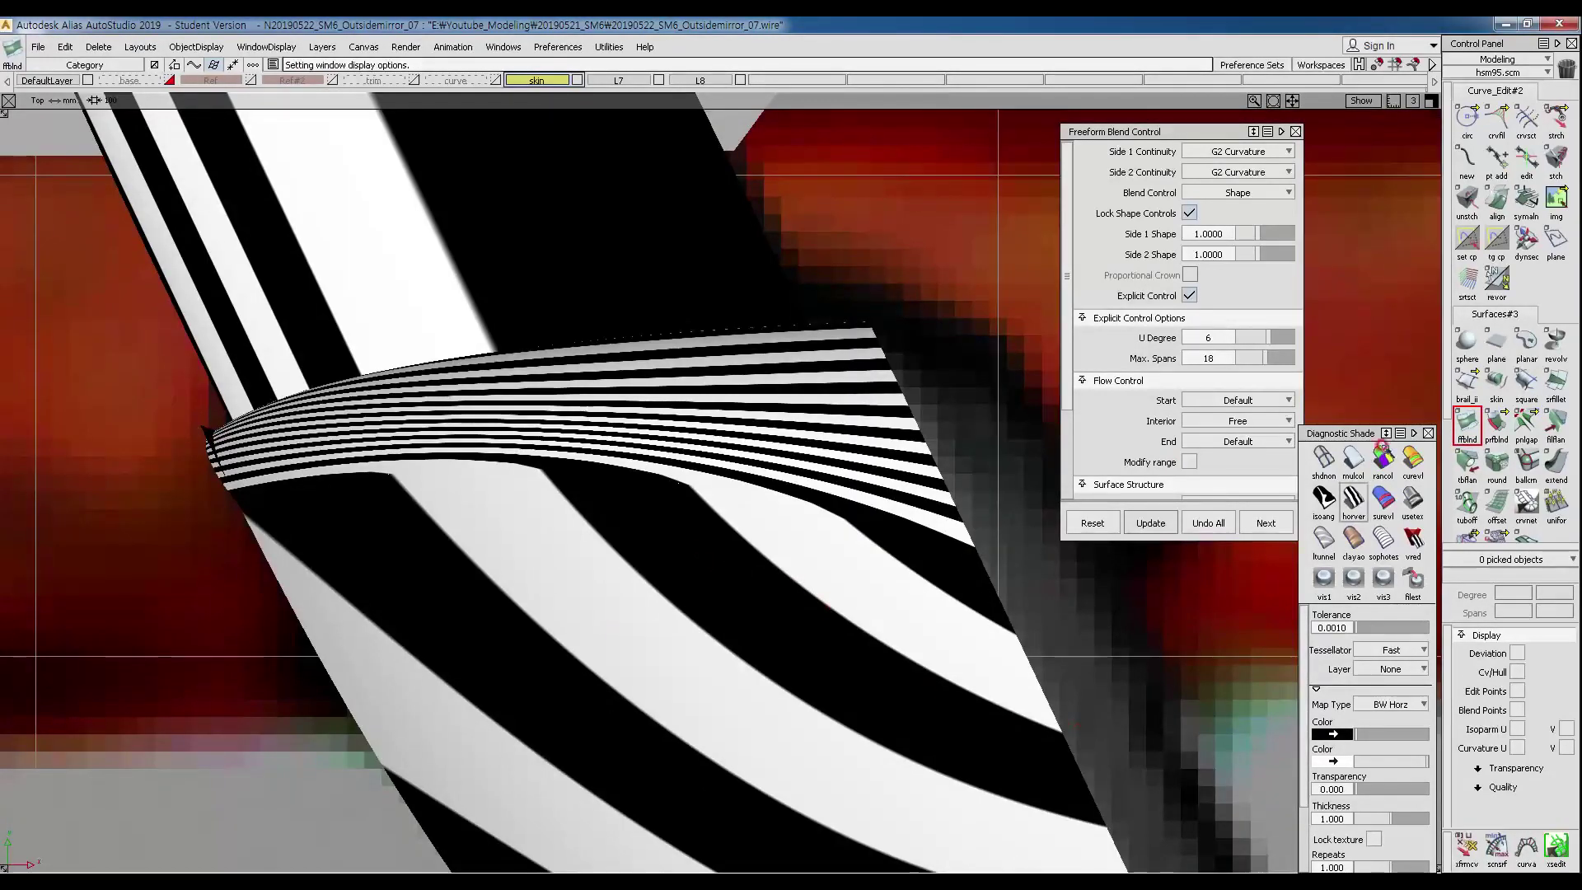
click(1323, 458)
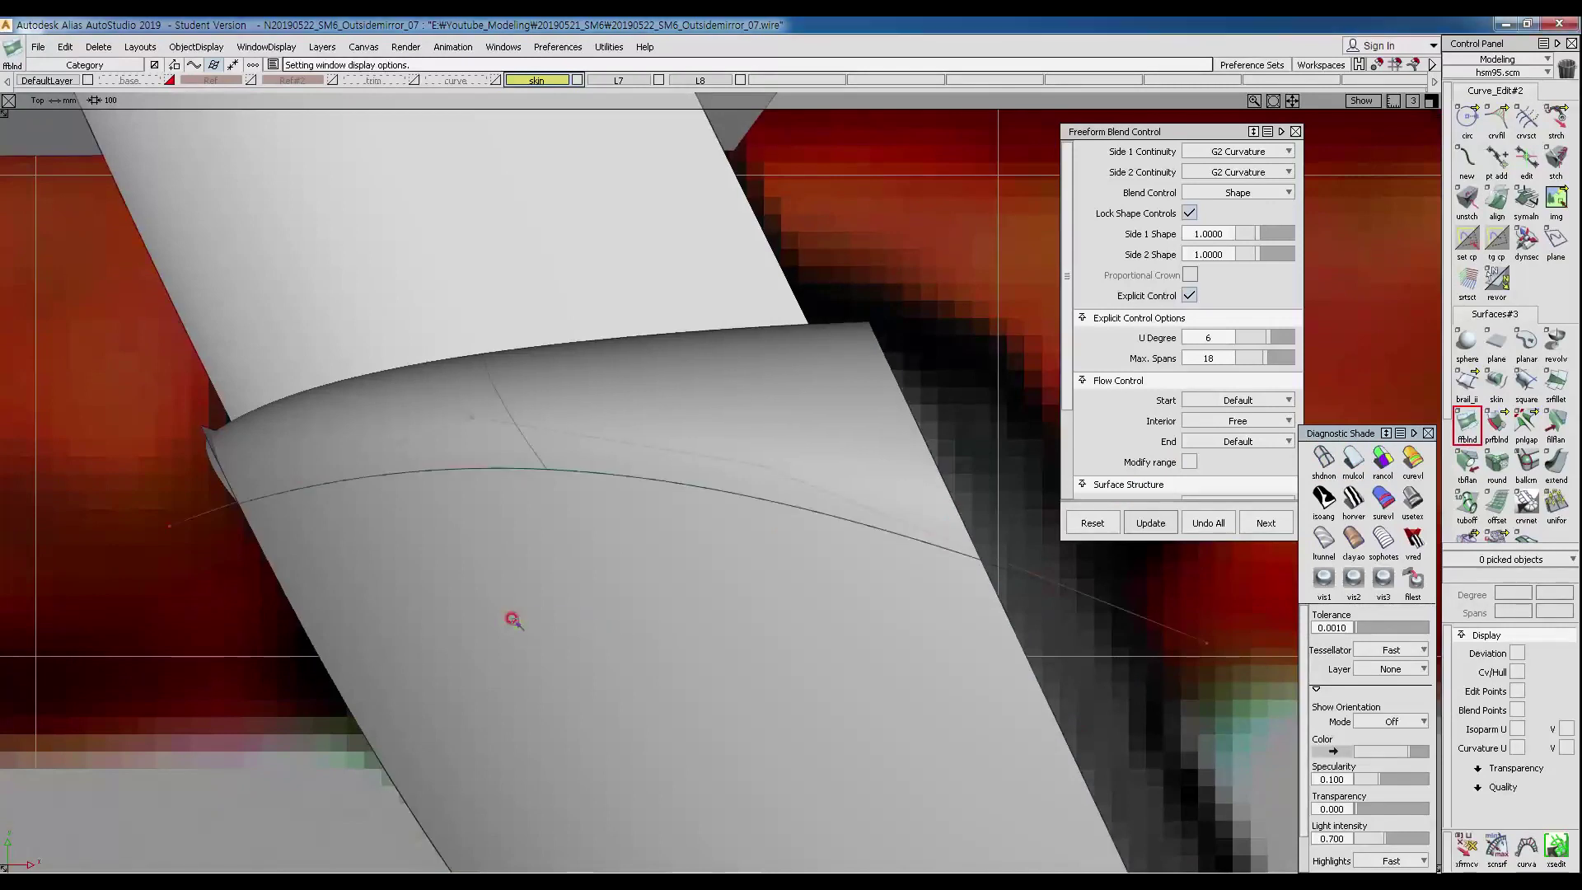
click(531, 460)
ctrl+shift+drag(457, 431, 519, 431)
drag(433, 391, 505, 442)
ctrl+shift+right_drag(562, 568, 542, 530)
drag(539, 532, 582, 567)
drag(756, 462, 771, 466)
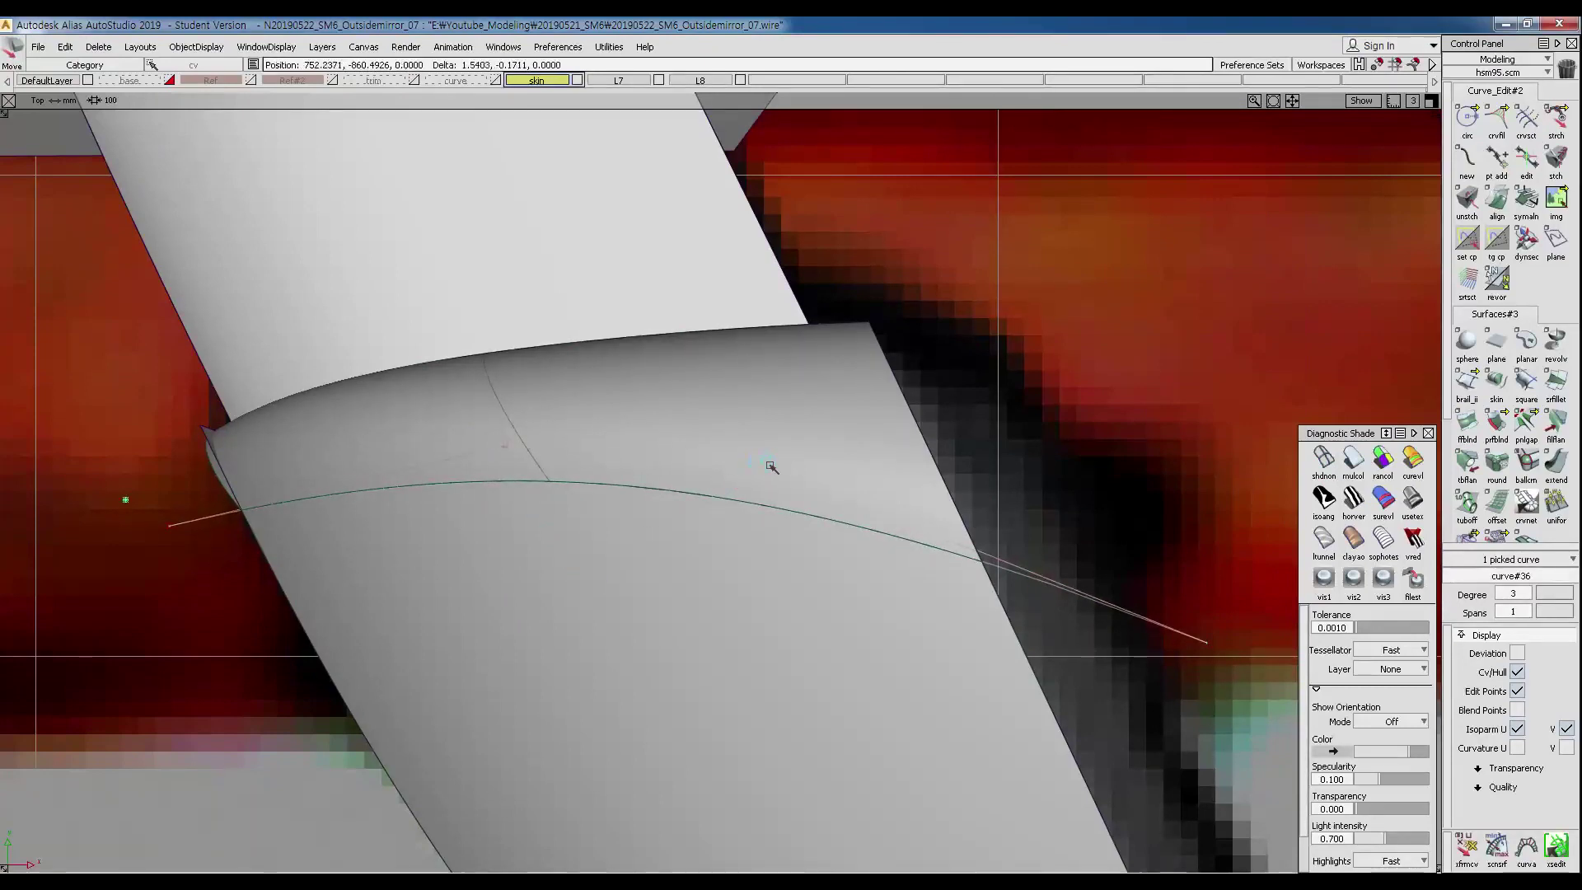
Examine the updated blend and its open lower corner from several perspective angles.
ctrl+shift+right_drag(779, 470, 754, 486)
ctrl+shift+drag(680, 524, 683, 499)
ctrl+shift+middle_drag(686, 498, 705, 464)
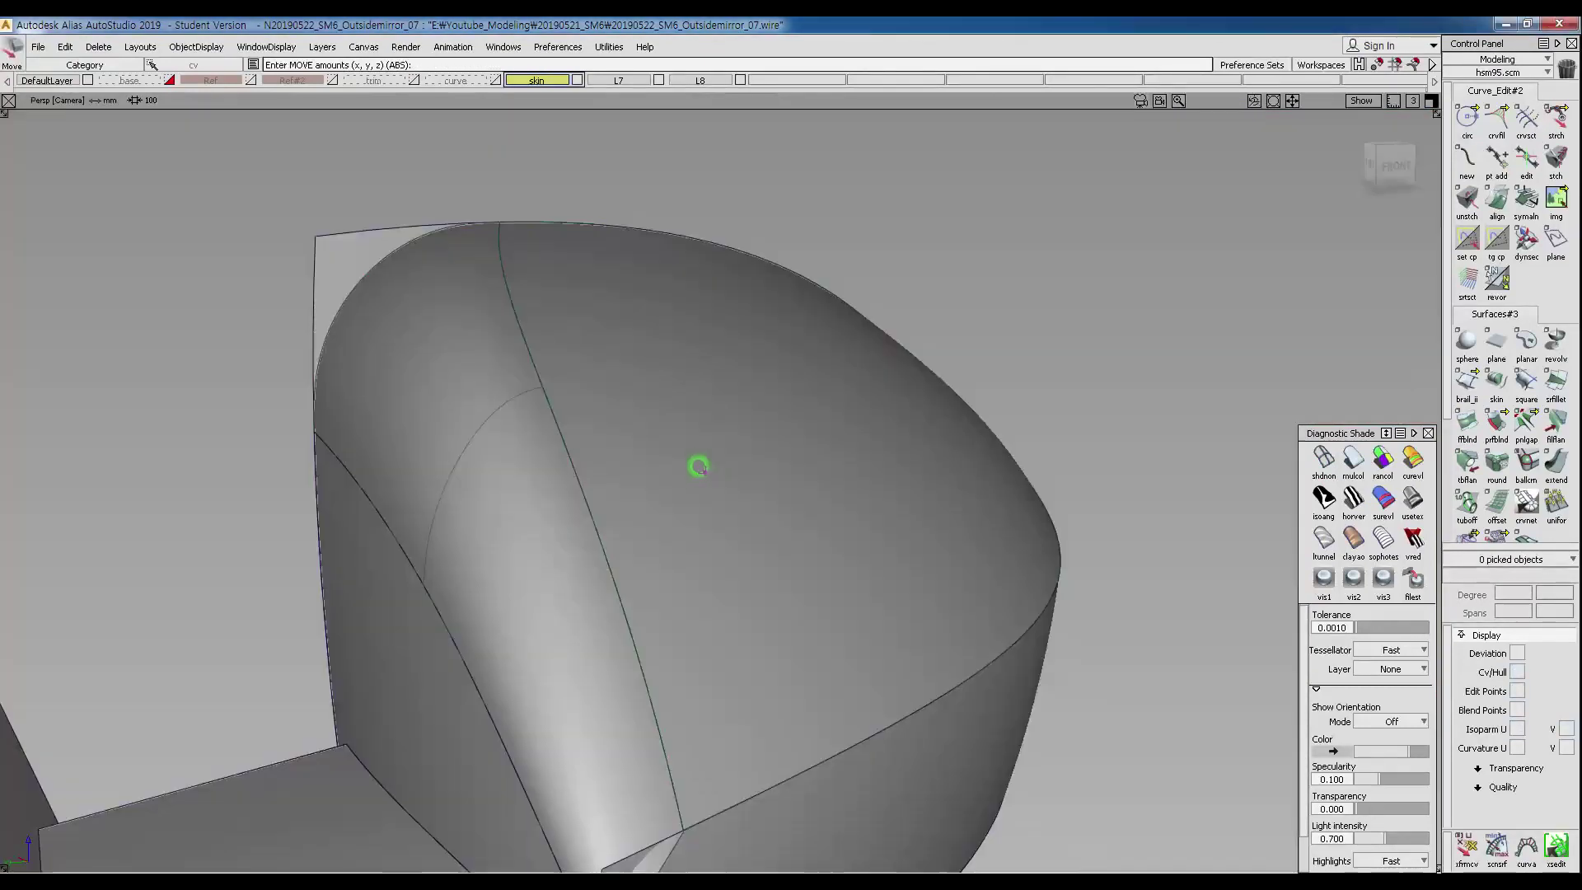
alt+shift+drag(707, 464, 761, 488)
alt+shift+drag(762, 587, 666, 546)
alt+shift+middle_drag(665, 545, 657, 451)
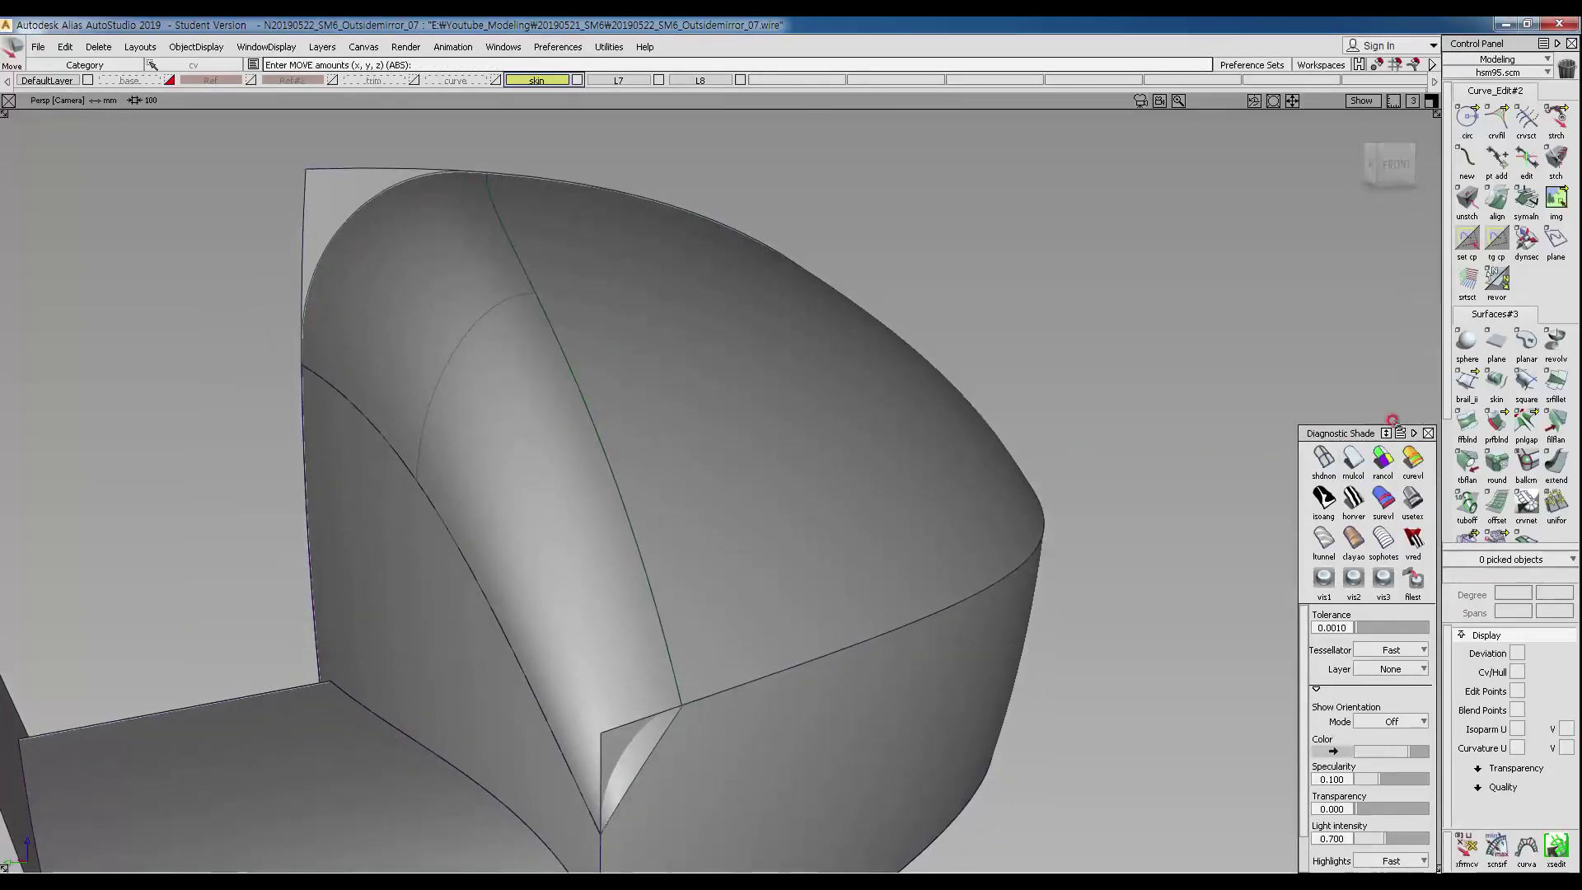
alt+shift+drag(851, 466, 657, 442)
In the top view, move the trimming curve's left end control point slightly toward the inner end.
ctrl+shift+right_drag(657, 442, 667, 515)
ctrl+shift+right_drag(645, 618, 641, 530)
ctrl+shift+right_drag(809, 515, 599, 516)
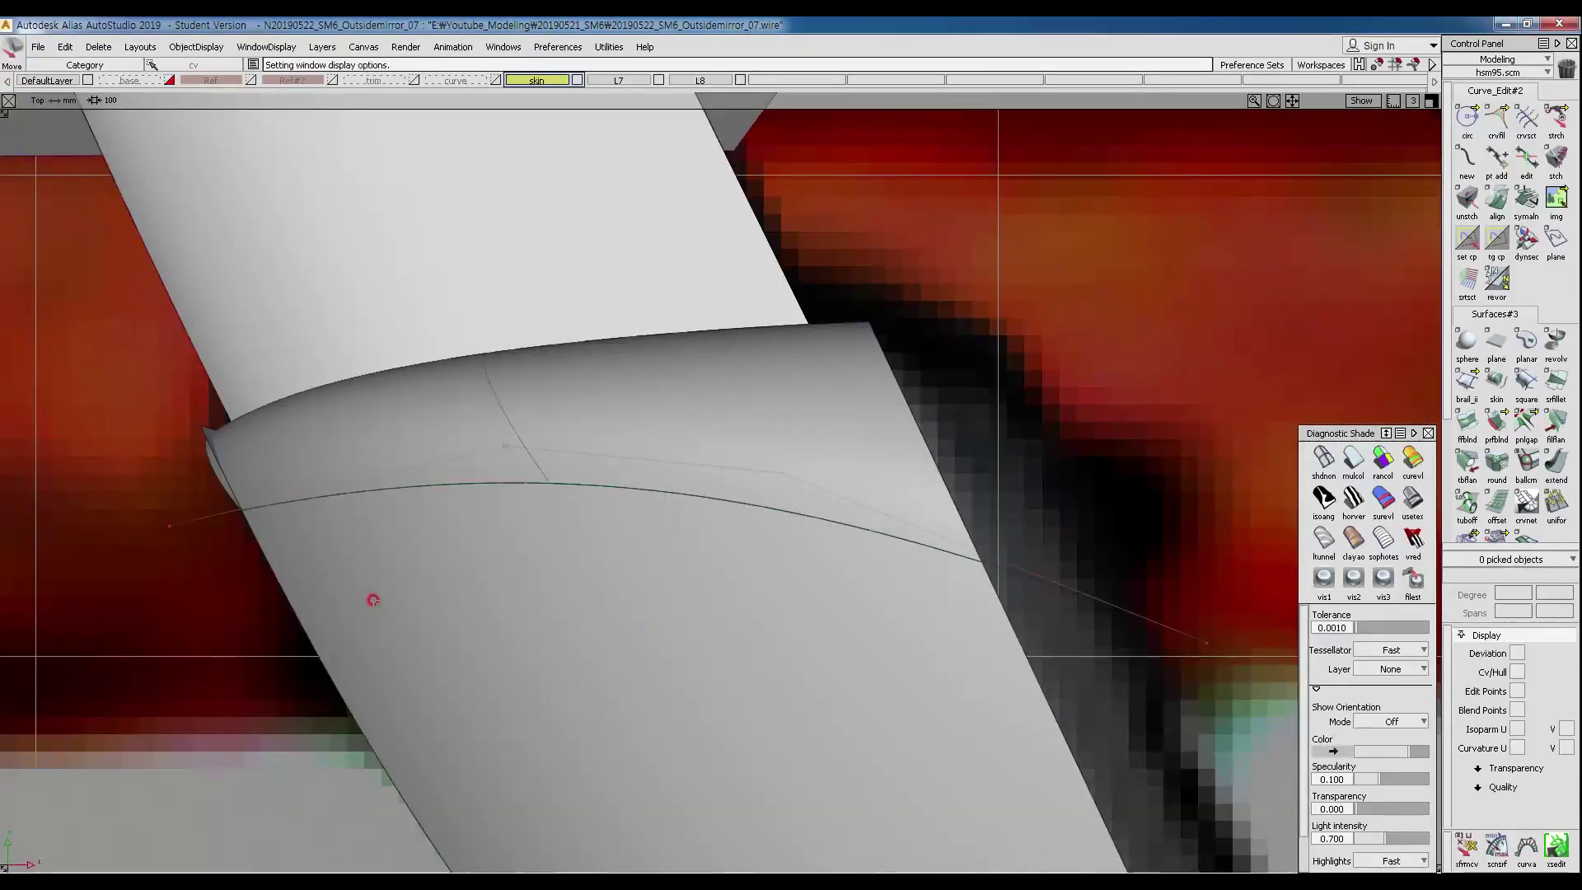
mouse_move(141, 509)
ctrl+shift+mouse_down()
mouse_move(194, 498)
mouse_move(216, 551)
ctrl+shift+mouse_up()
ctrl+shift+middle_drag(399, 587, 398, 569)
right_drag(411, 576, 412, 560)
click(510, 435)
drag(507, 444, 484, 436)
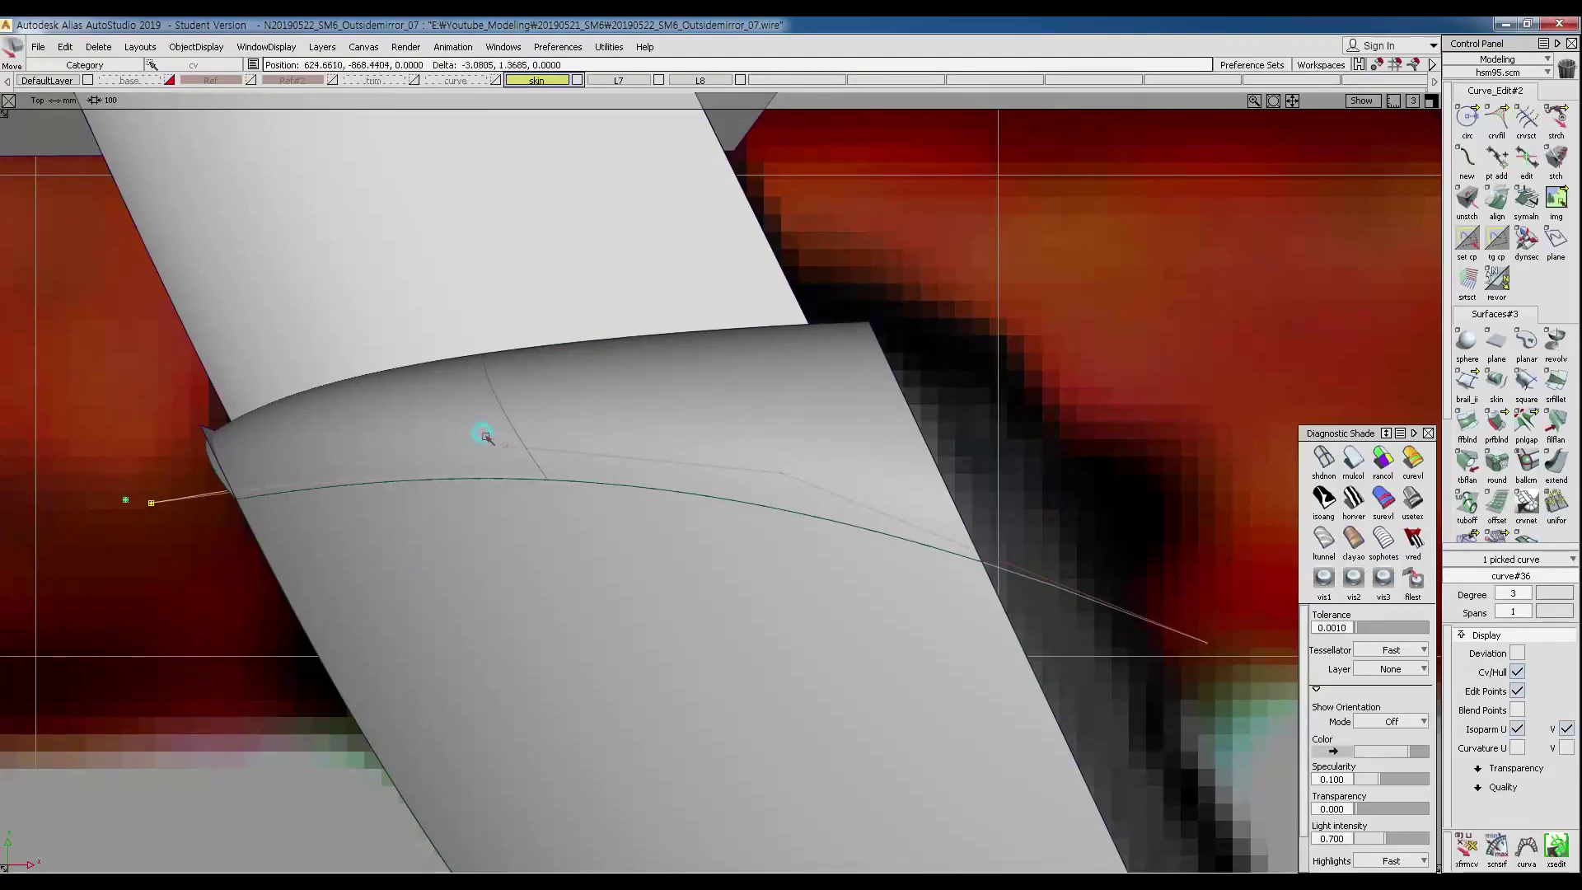
Move the control point next to the trimming curve's left end toward the inner end and slightly outward.
click(504, 444)
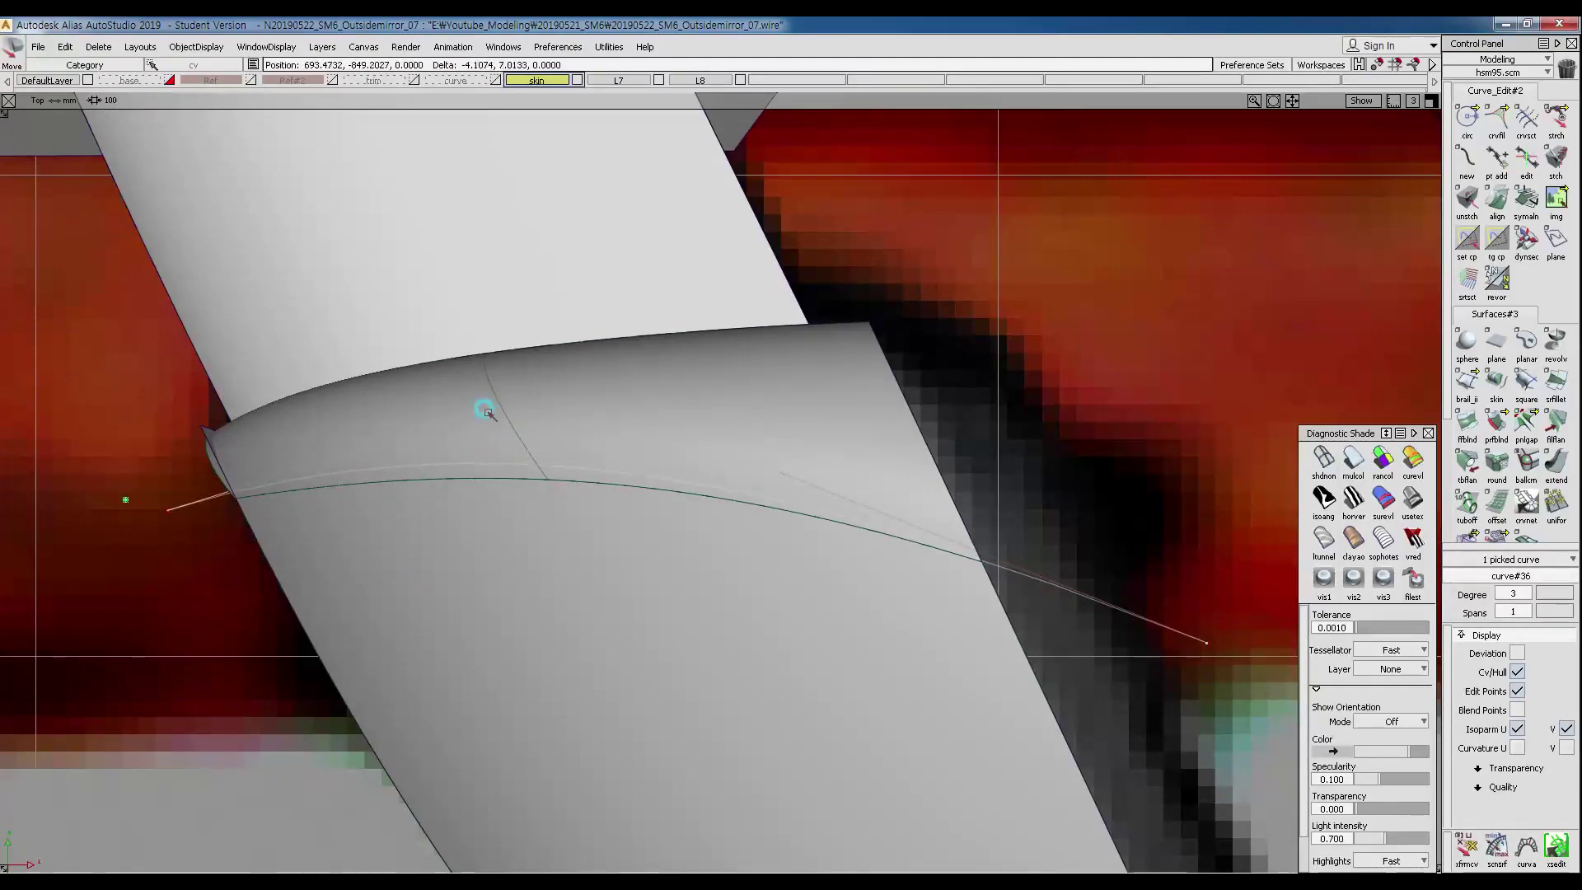
drag(486, 412, 485, 409)
ctrl+shift+drag(509, 569, 604, 453)
key(F8)
ctrl+shift+drag(614, 524, 614, 525)
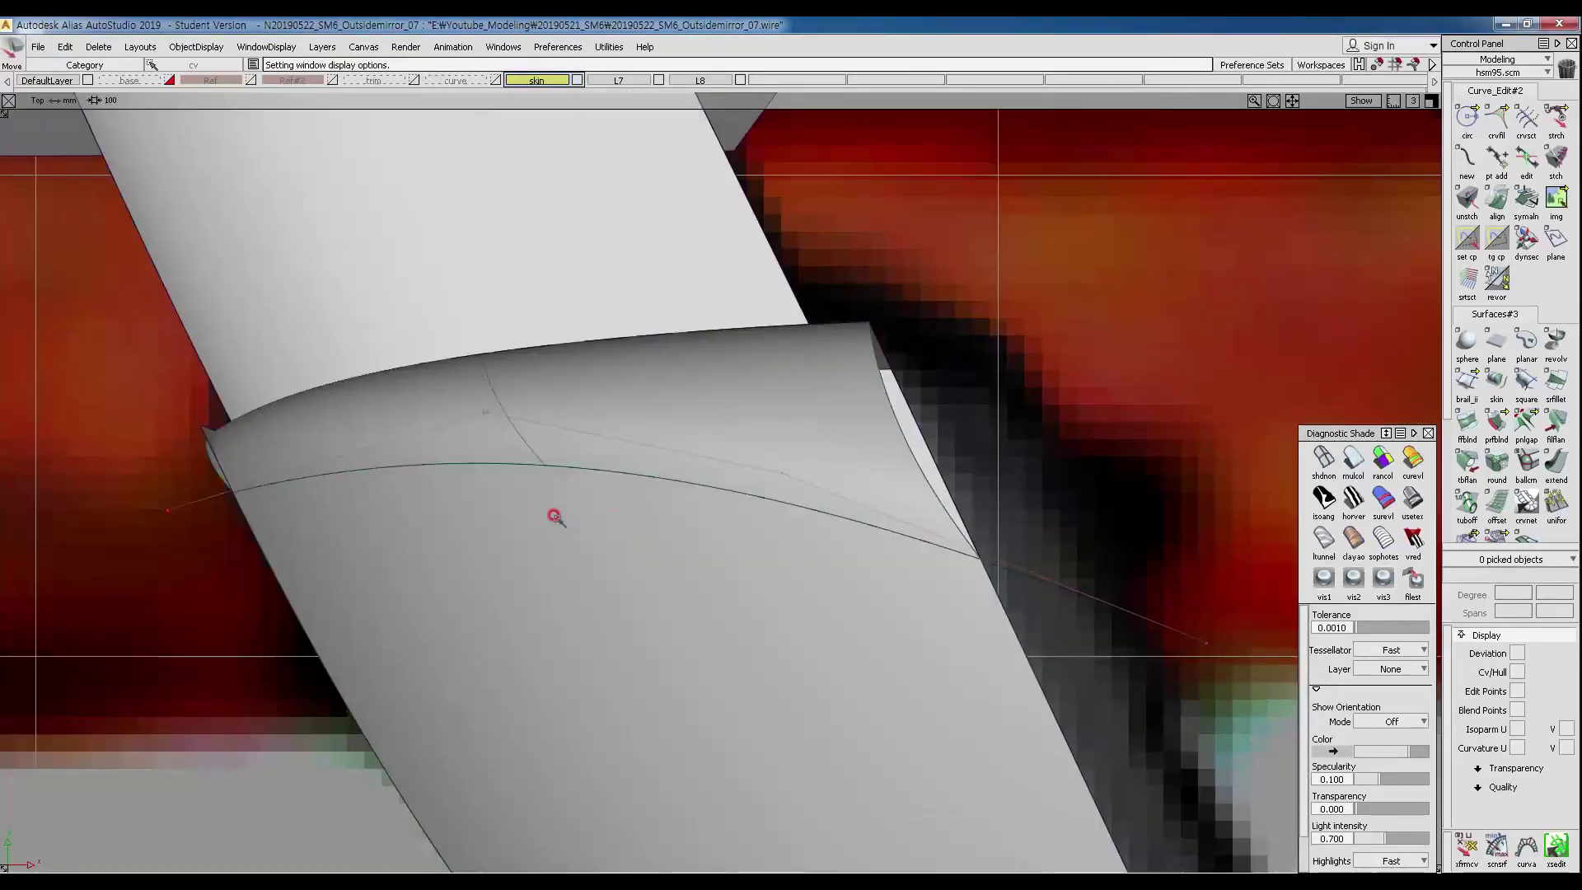
Examine how the reshaped blend meets the side surface at the lower corner in the perspective view.
ctrl+shift+middle_drag(455, 428, 542, 486)
drag(542, 486, 544, 488)
ctrl+shift+middle_drag(544, 488, 569, 540)
drag(569, 541, 586, 562)
ctrl+shift+drag(577, 620, 576, 522)
ctrl+shift+right_drag(547, 567, 606, 474)
alt+shift+drag(684, 461, 576, 489)
alt+shift+right_drag(580, 448, 546, 463)
alt+shift+drag(546, 463, 434, 438)
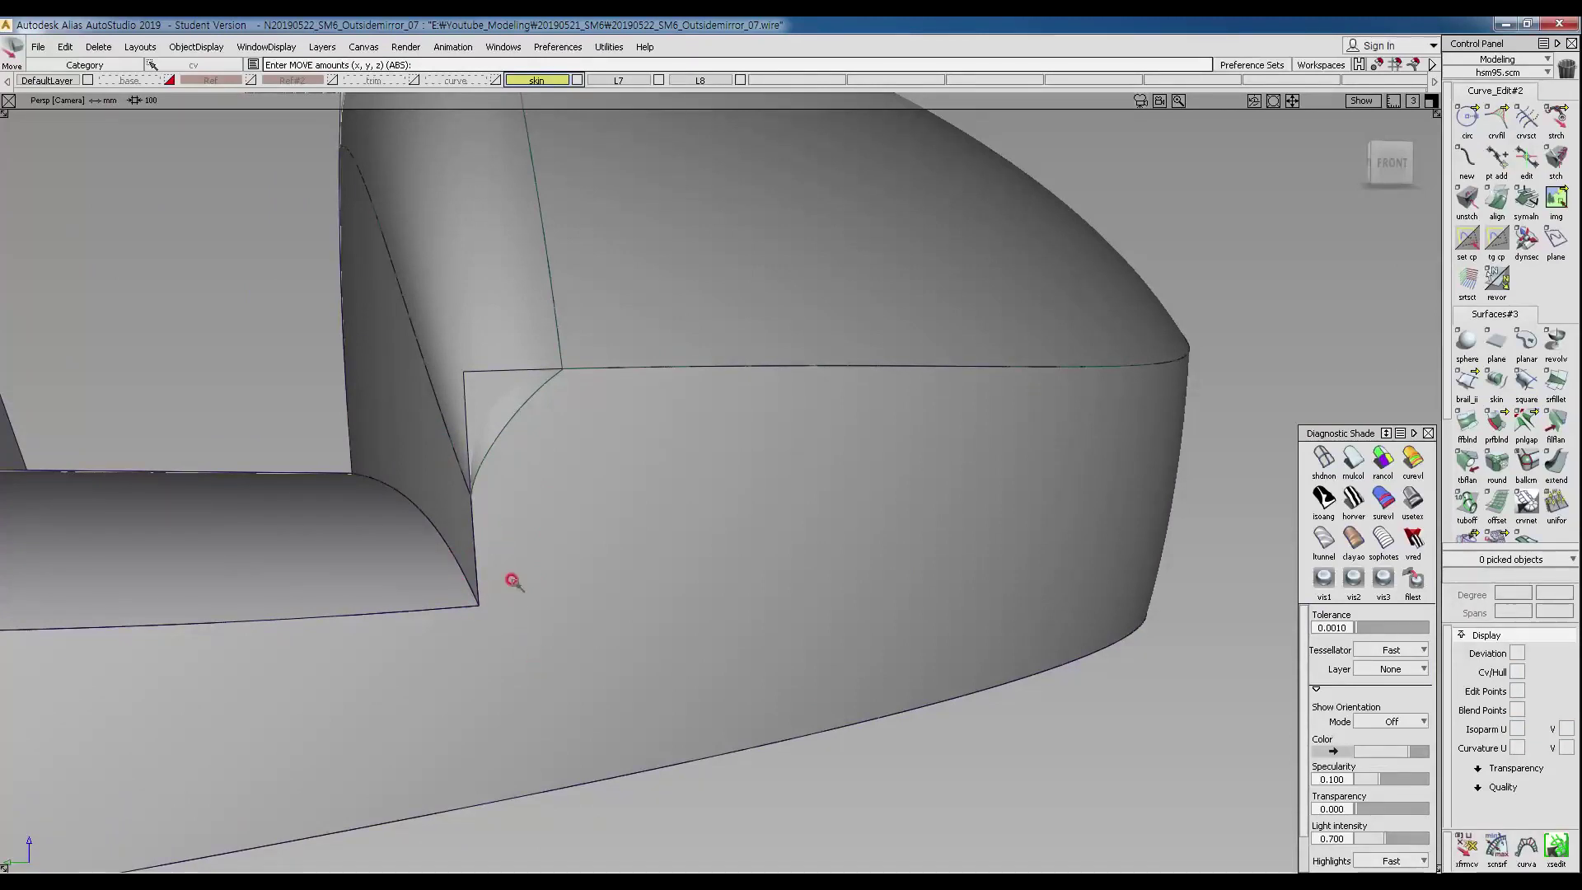
alt+shift+drag(478, 550, 623, 518)
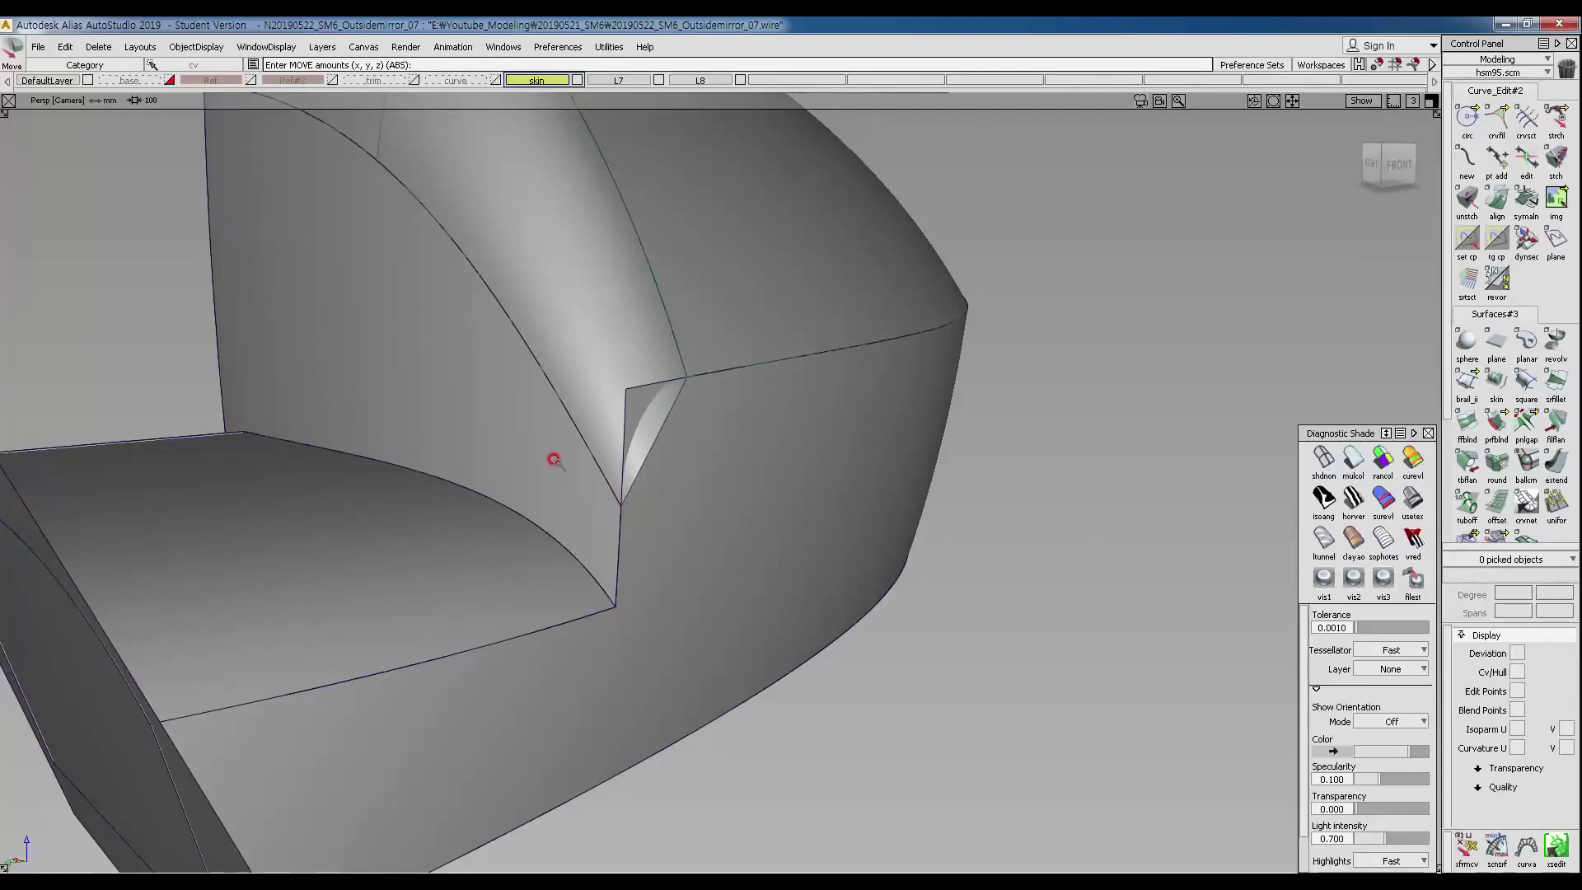
alt+shift+drag(554, 460, 548, 601)
Untrim the inner panel and the top housing surface so both extend to the corner again.
click(431, 509)
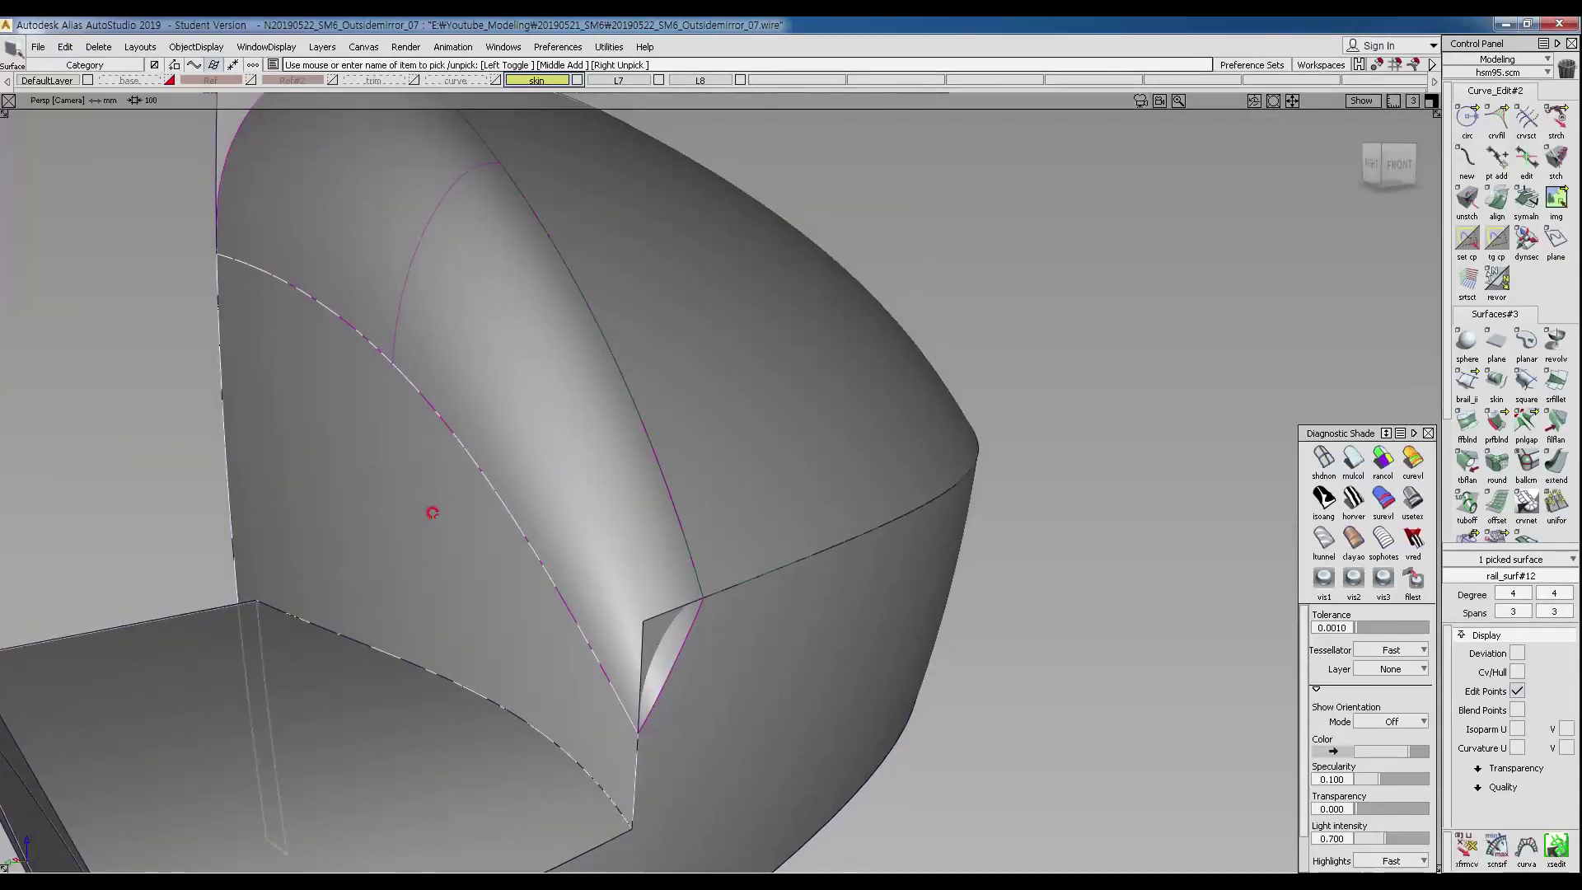
ctrl+shift+drag(405, 460, 636, 594)
alt+shift+middle_drag(714, 544, 626, 511)
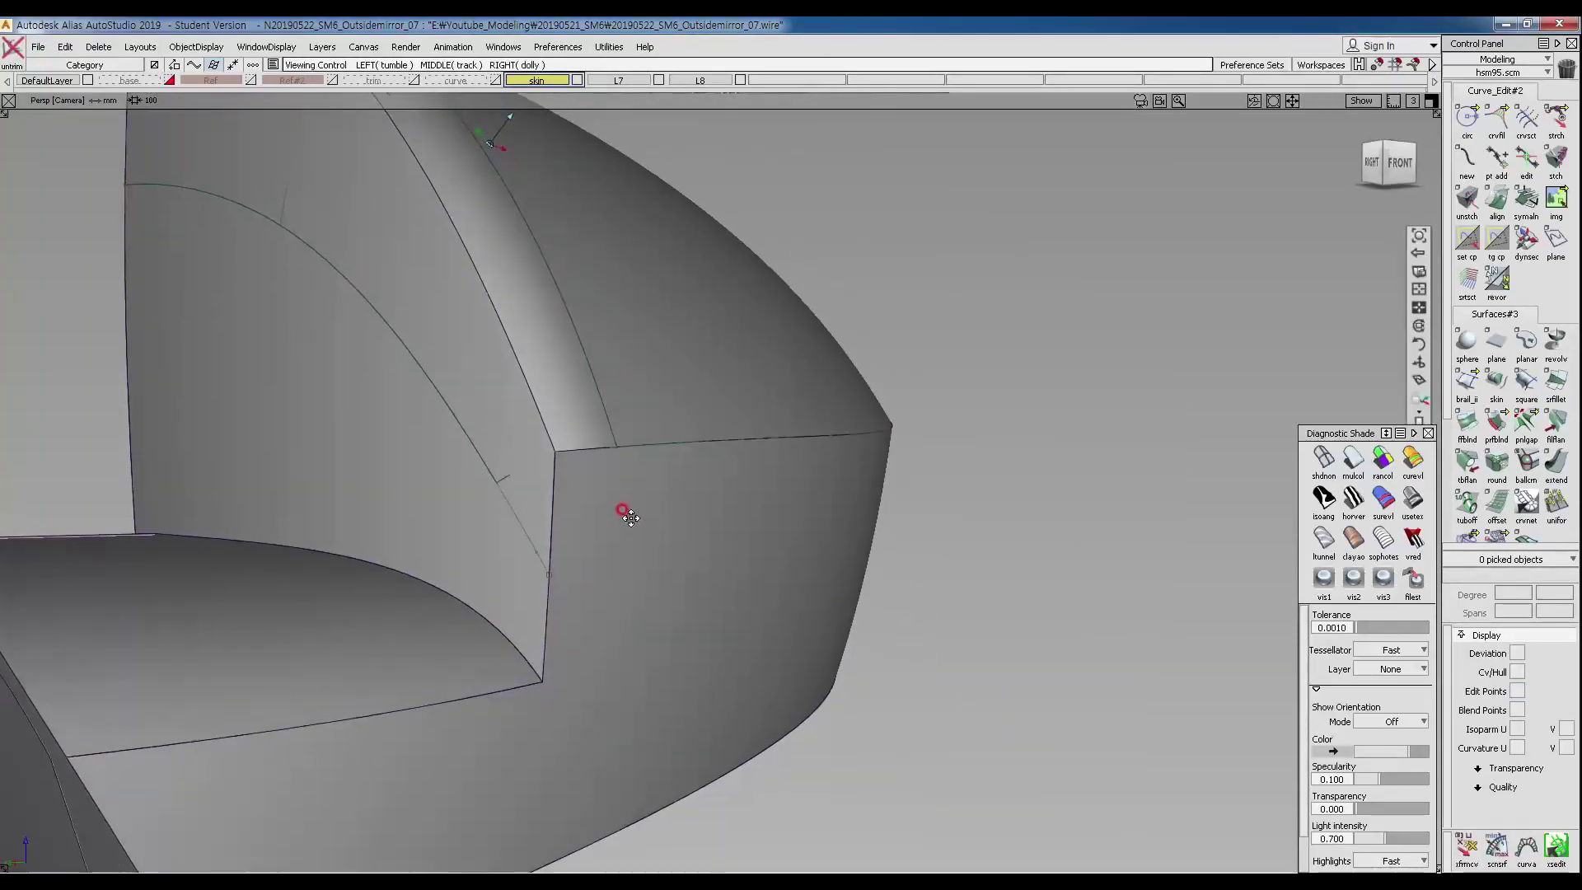
alt+shift+drag(625, 512, 576, 499)
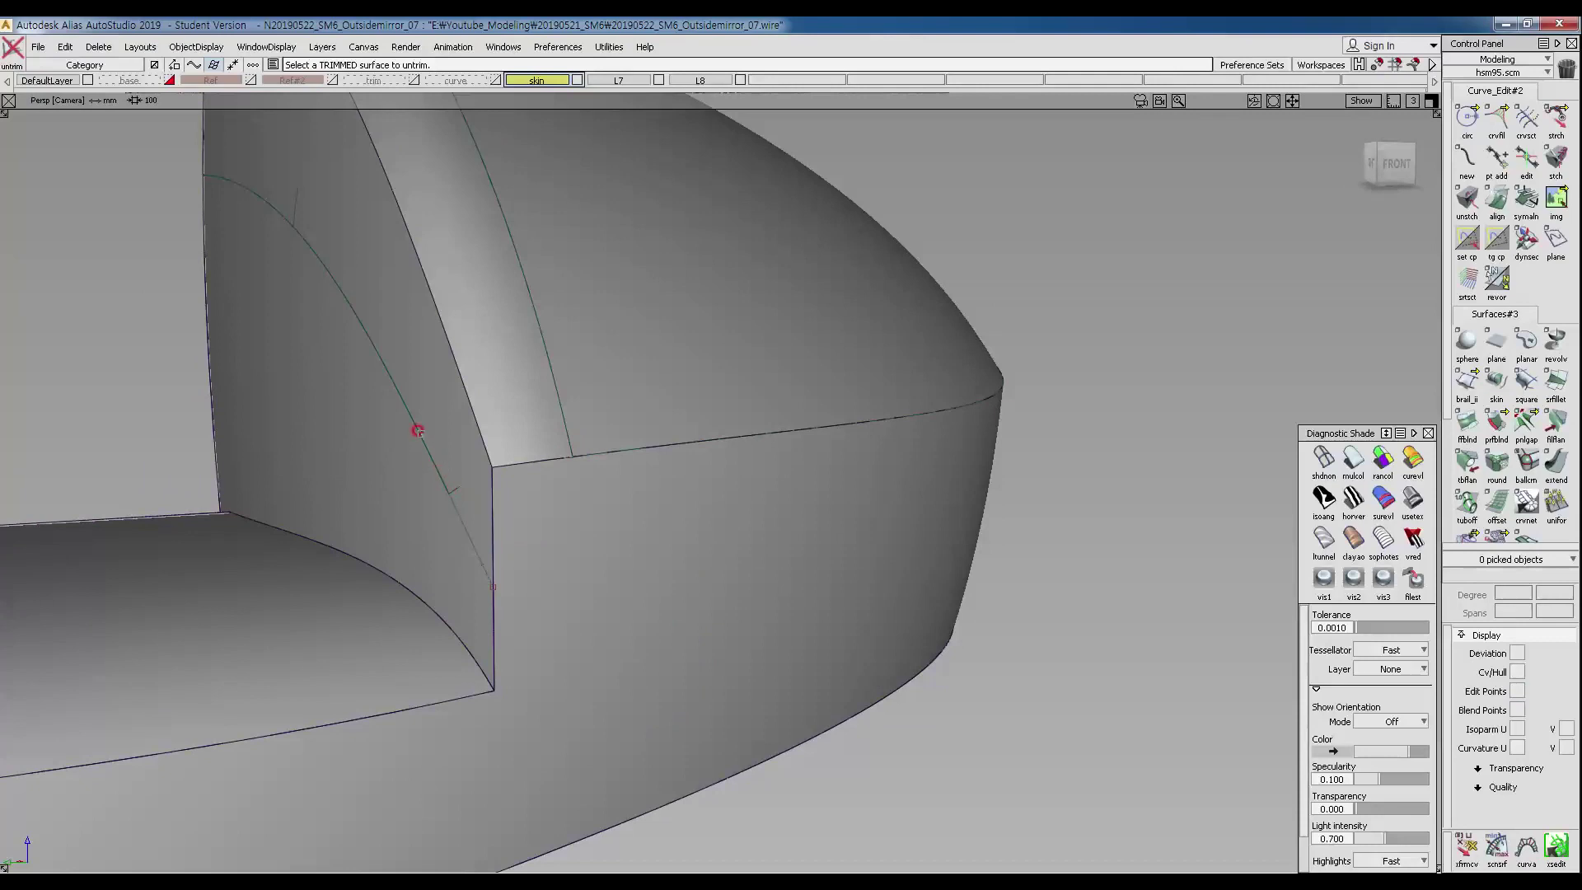
alt+shift+drag(605, 466, 487, 466)
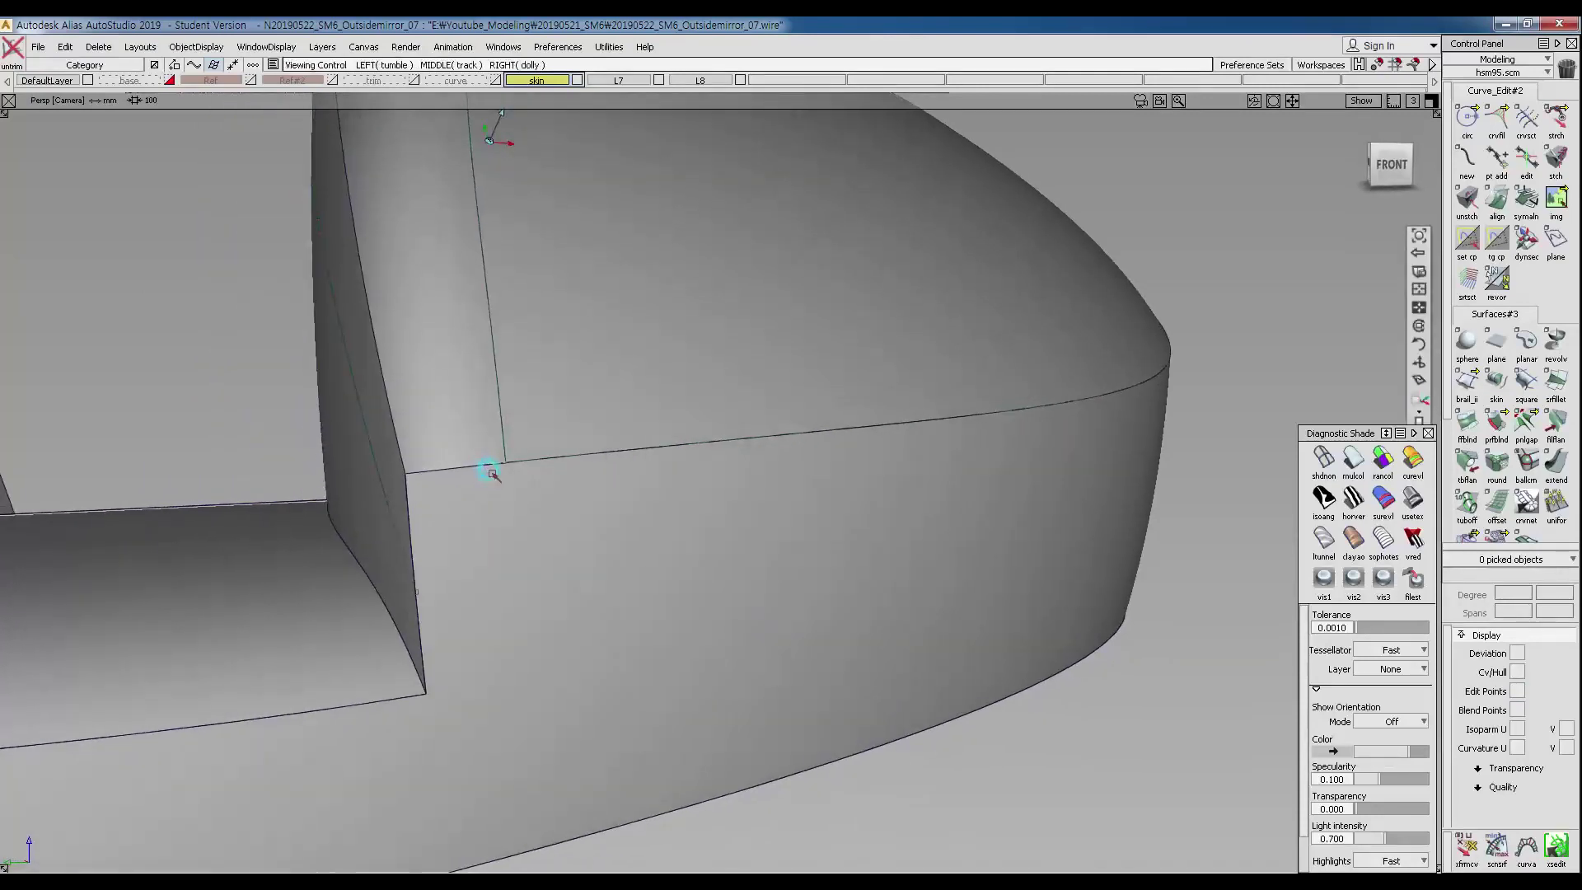
Draw a vertical line from the top trimming curve's lower end down past the side surface's bottom edge.
ctrl+shift+click(503, 441)
ctrl+shift+click(481, 457)
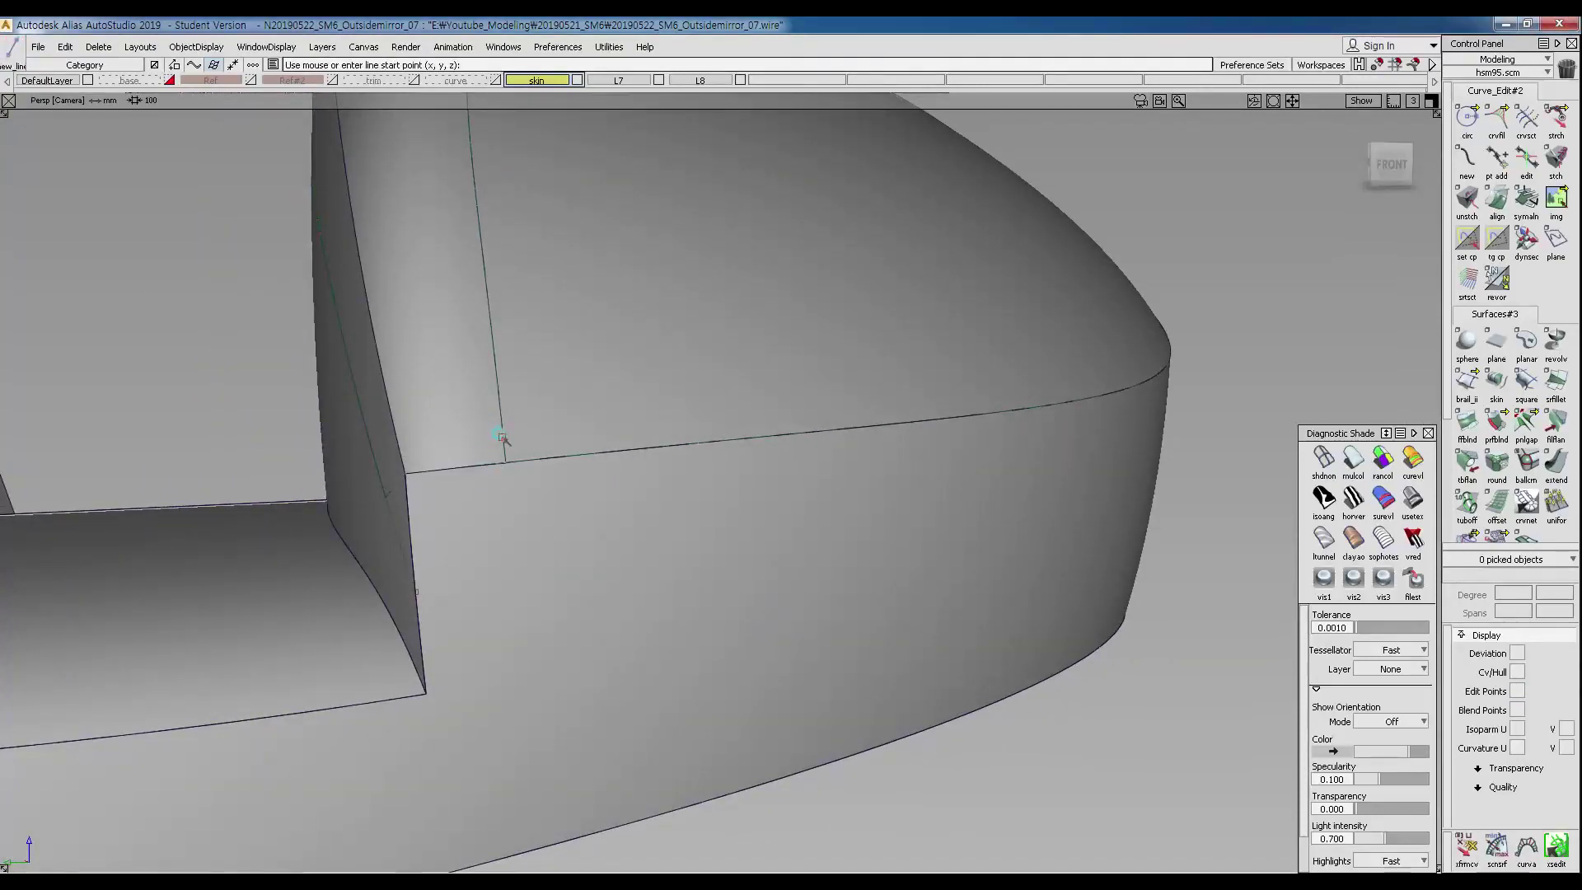
ctrl+alt+drag(499, 434, 508, 623)
alt+shift+middle_drag(566, 671, 604, 535)
right_drag(580, 743, 587, 760)
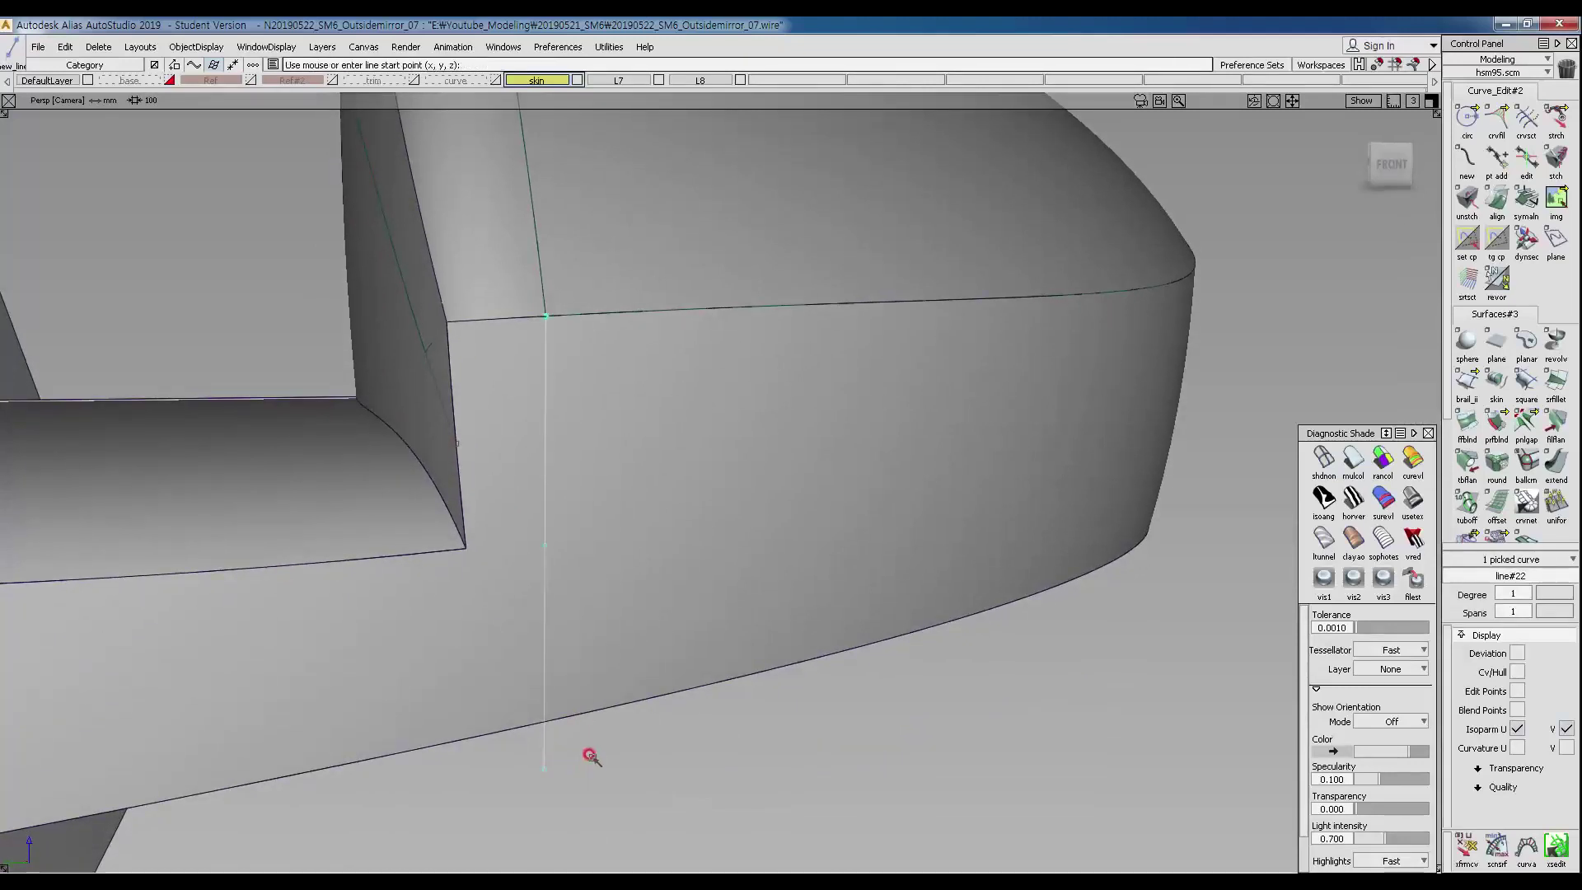
mouse_move(579, 565)
alt+shift+mouse_down()
mouse_move(338, 526)
mouse_move(579, 572)
alt+shift+mouse_up()
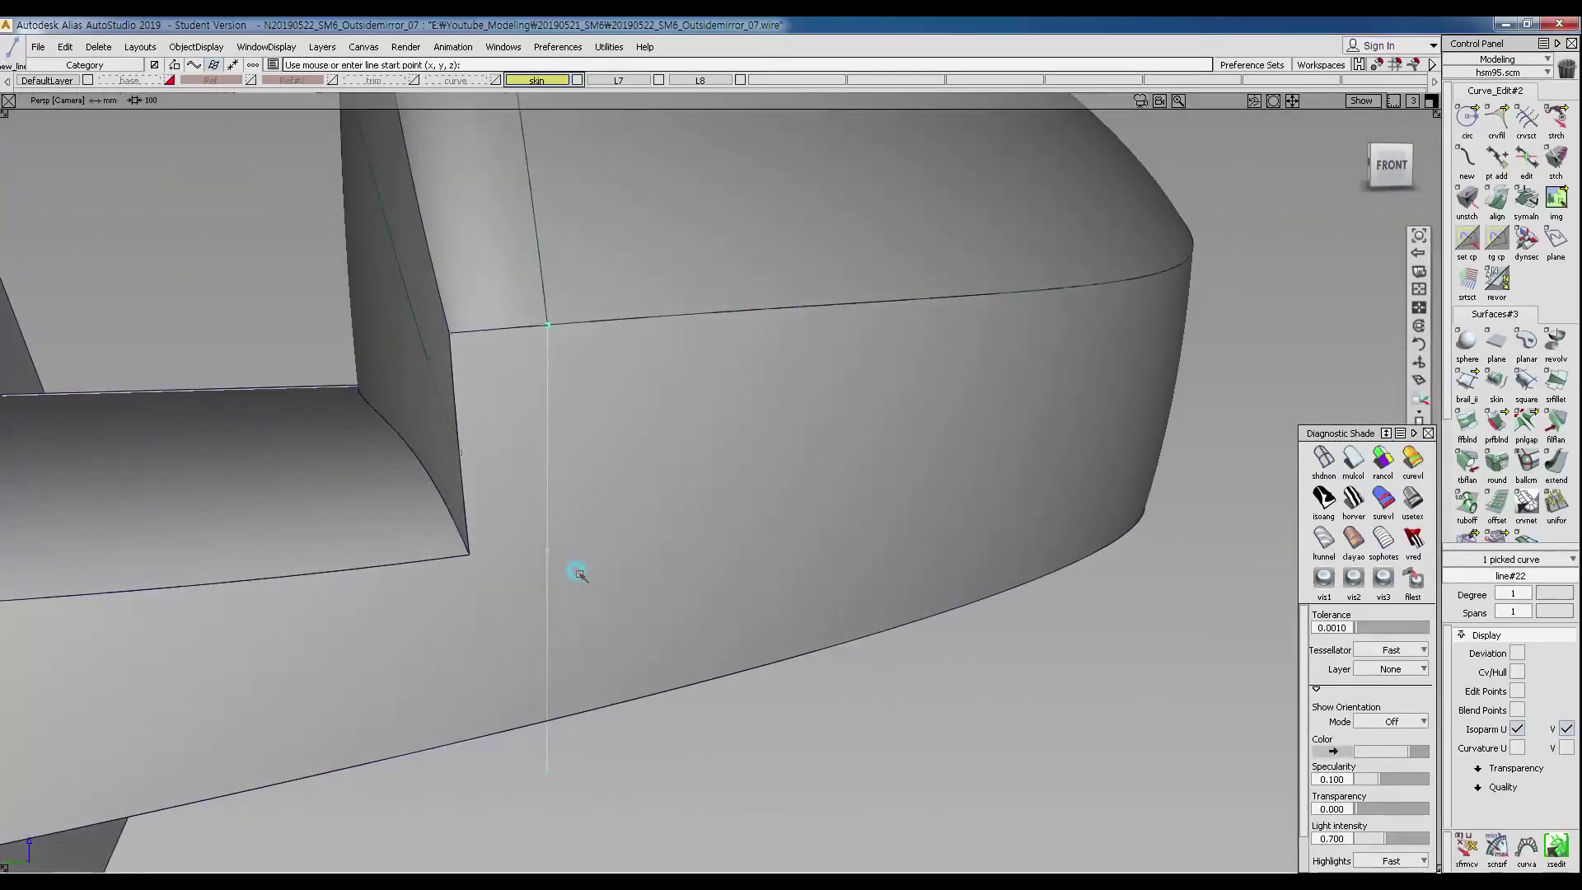
Rotate the new vertical line about its upper end in the front view so it tilts slightly, continuing the top trimming curve.
ctrl+shift+right_drag(578, 575, 609, 573)
mouse_move(614, 577)
mouse_down()
mouse_move(555, 614)
mouse_move(614, 651)
mouse_up()
ctrl+shift+right_drag(682, 608, 635, 521)
click(664, 554)
ctrl+shift+middle_drag(671, 548, 693, 566)
alt+shift+middle_drag(826, 615, 771, 571)
mouse_move(768, 563)
ctrl+shift+right_down()
mouse_move(752, 587)
mouse_move(624, 476)
ctrl+shift+right_up()
mouse_move(661, 516)
ctrl+shift+mouse_down()
mouse_move(702, 545)
mouse_move(677, 561)
ctrl+shift+mouse_up()
ctrl+shift+right_drag(759, 527, 758, 526)
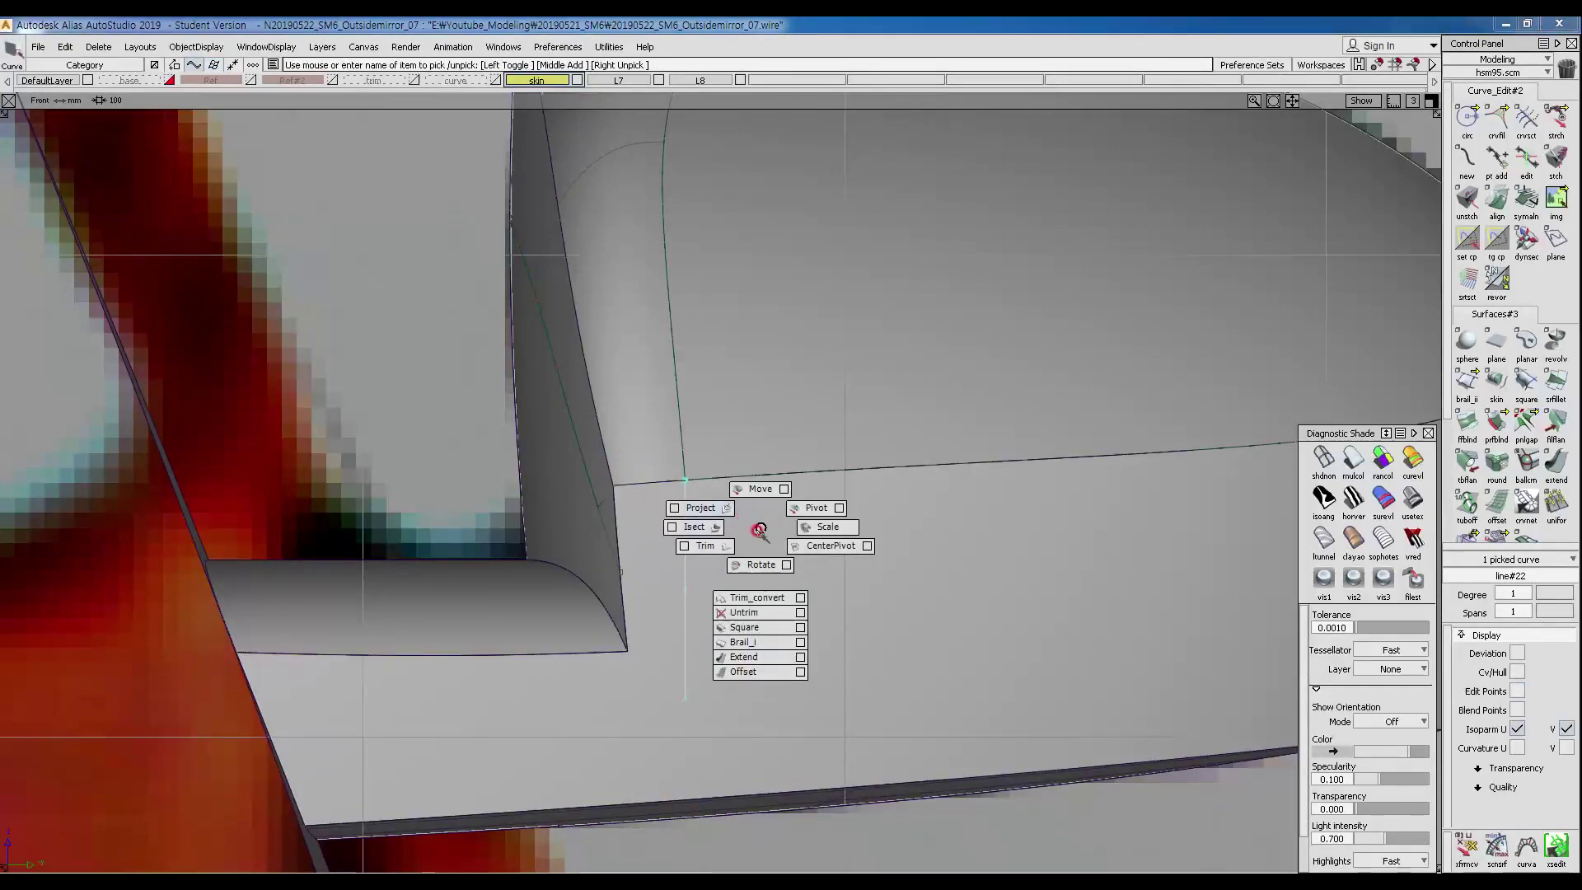
ctrl+shift+right_drag(753, 548, 766, 577)
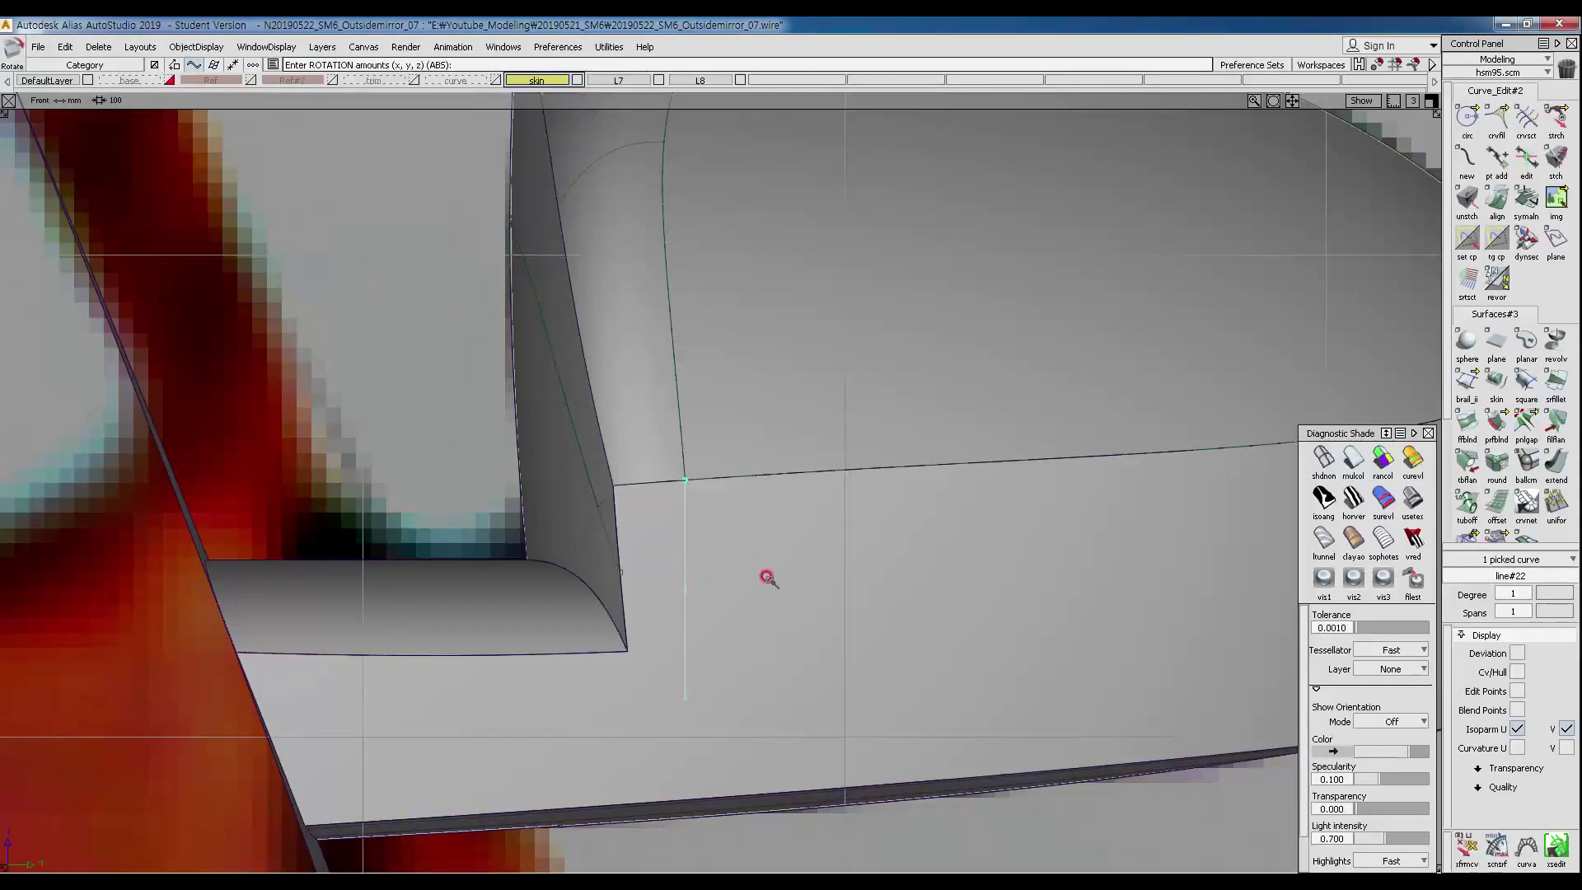
drag(775, 592, 646, 575)
drag(747, 616, 723, 553)
Project the tilted line onto the side surface in the front view direction.
click(734, 590)
click(691, 572)
key(space)
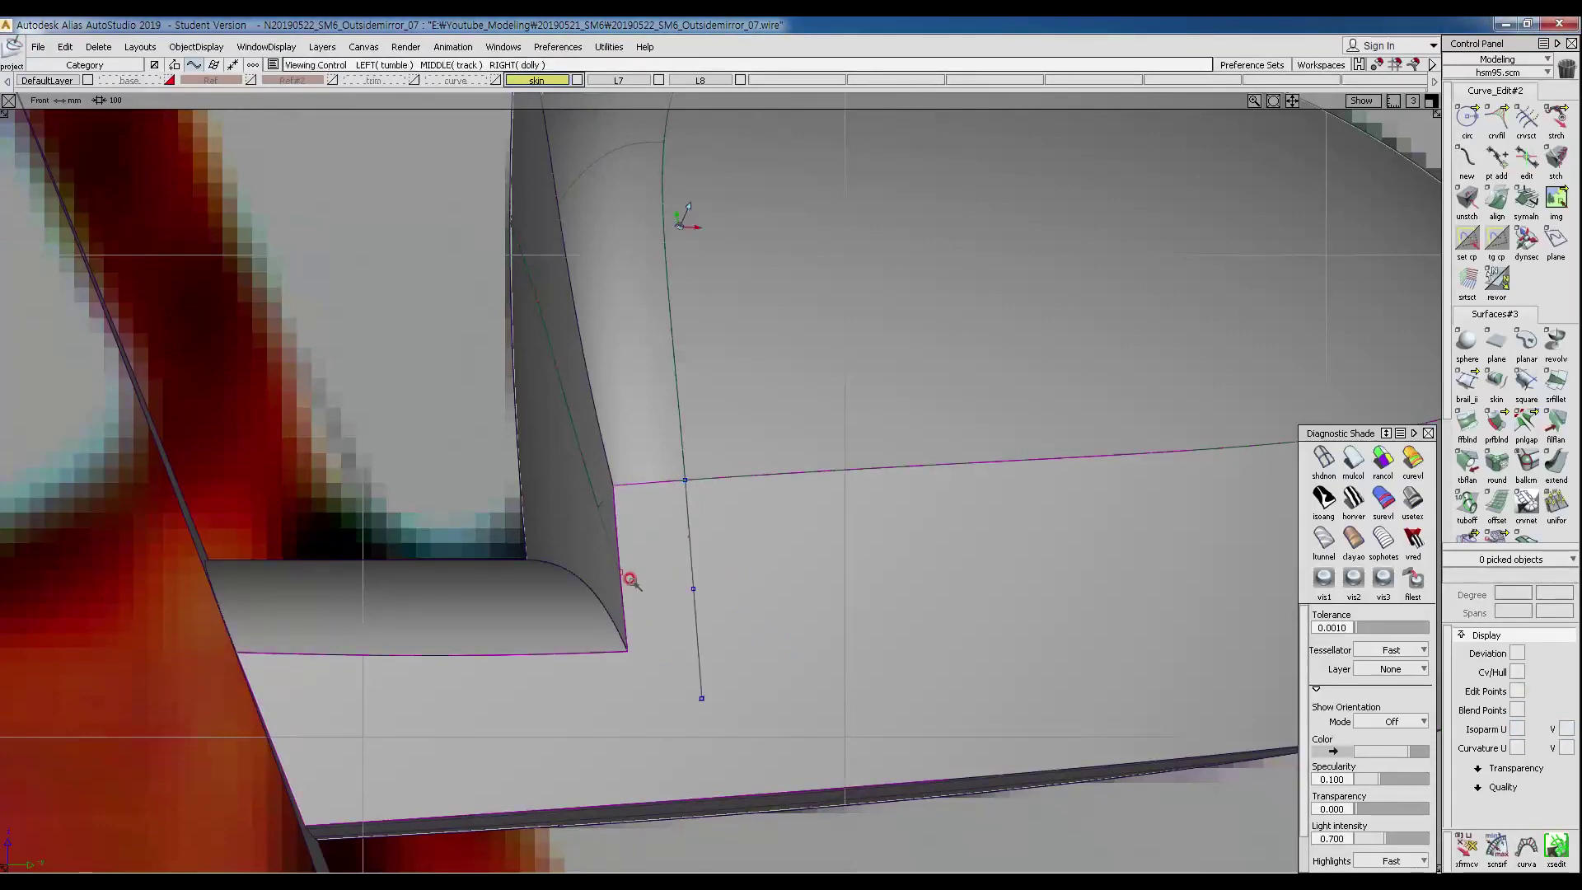
alt+shift+drag(653, 576, 561, 450)
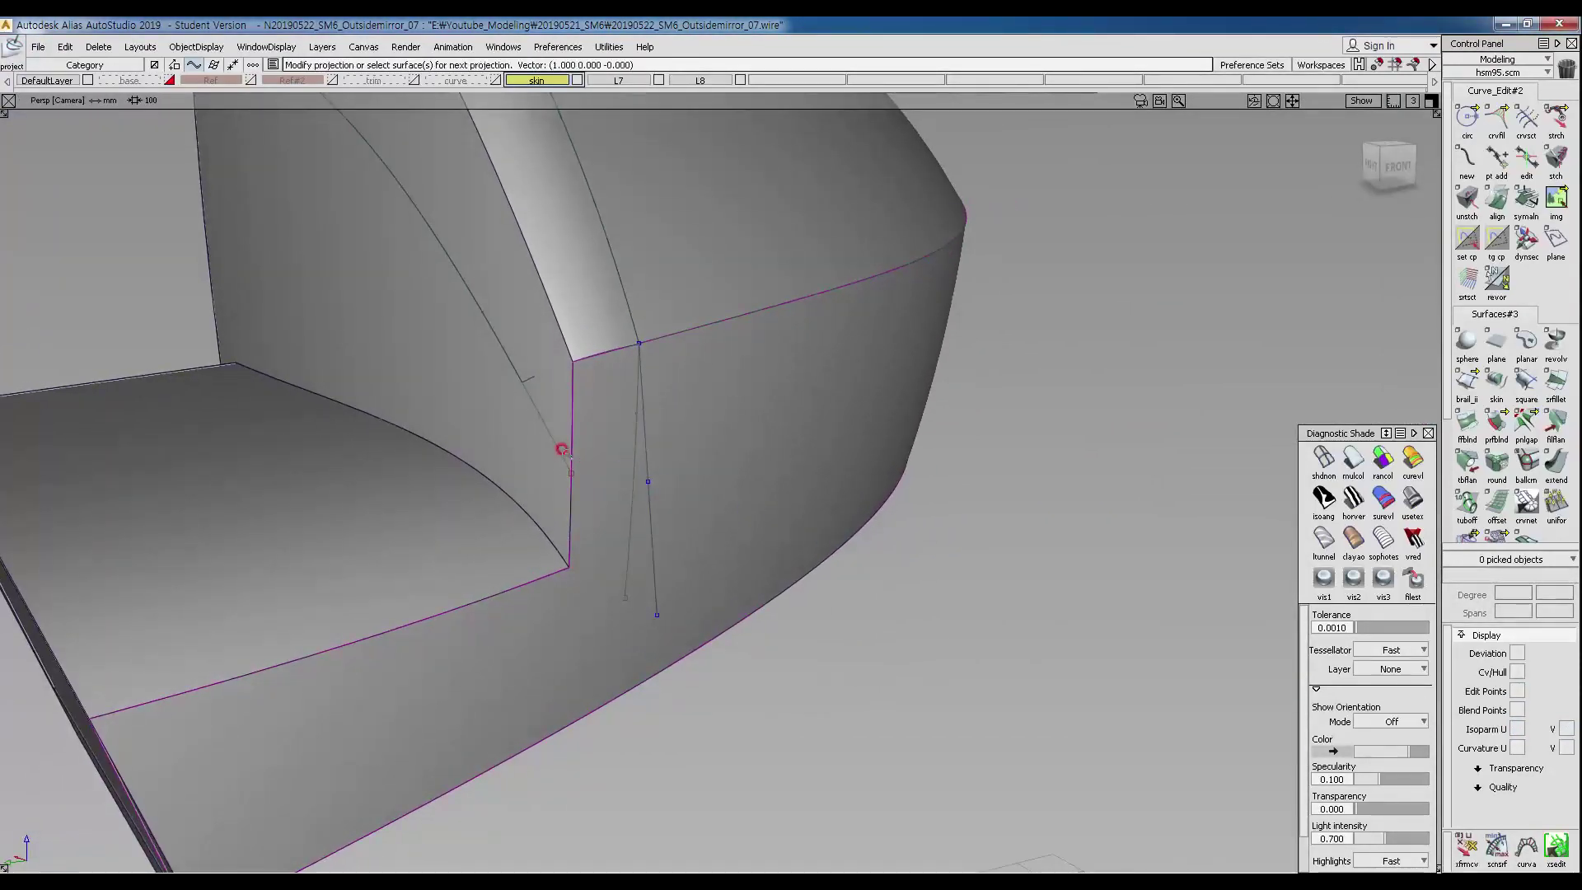
mouse_move(541, 397)
ctrl+shift+mouse_down()
mouse_move(593, 435)
mouse_move(654, 431)
mouse_move(526, 371)
ctrl+shift+mouse_up()
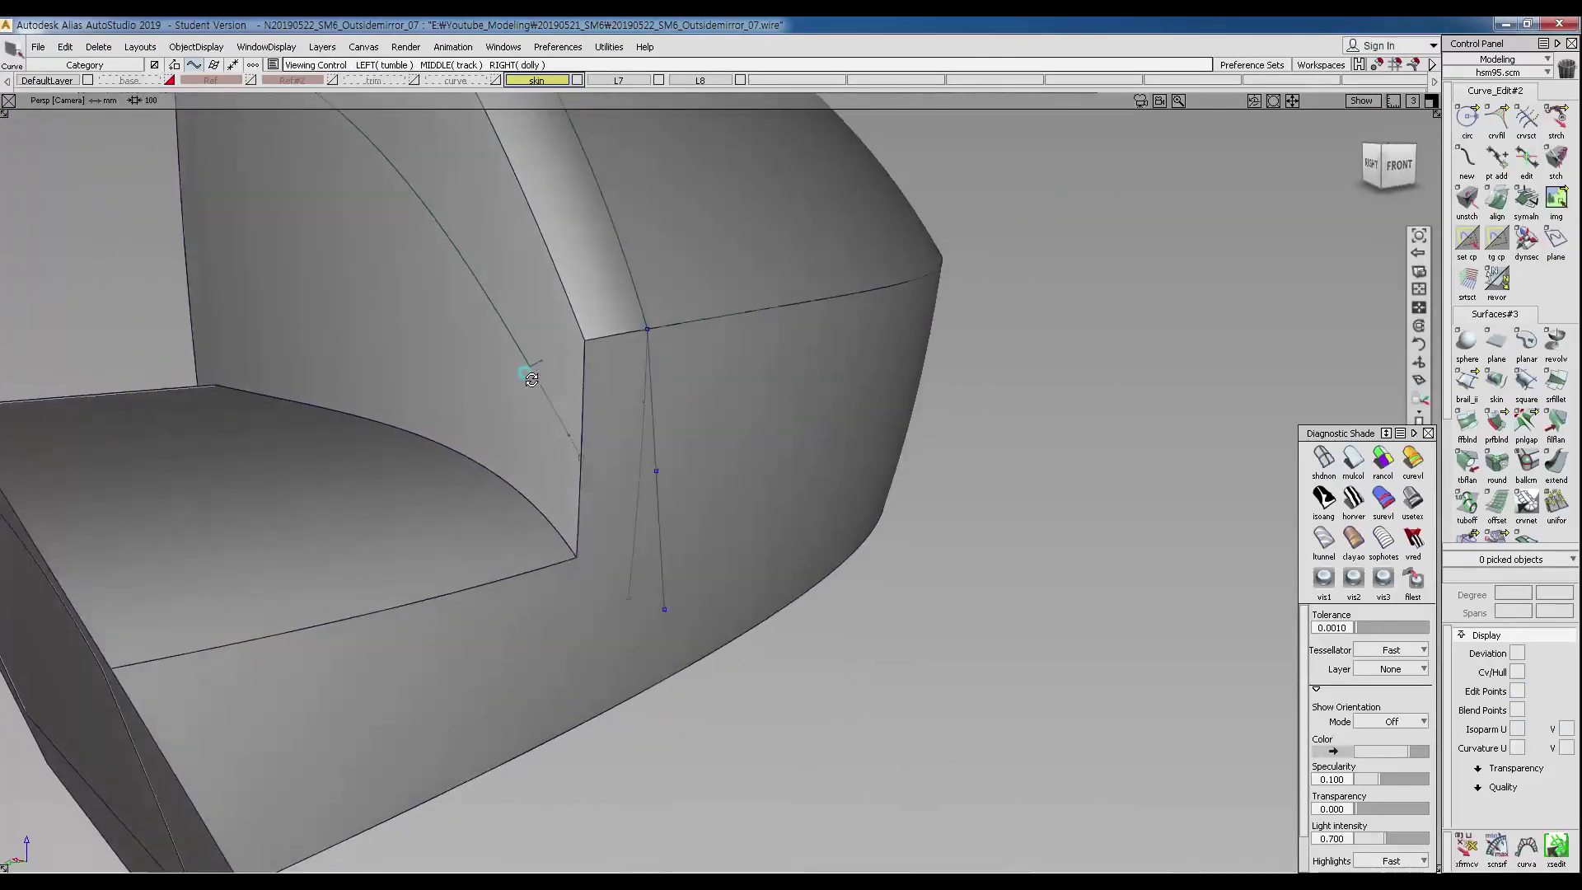
Draw a horizontal line in the front view from the top trimming curve's lower end inward across the inner panel.
ctrl+shift+right_click(569, 380)
ctrl+shift+right_drag(587, 399, 590, 399)
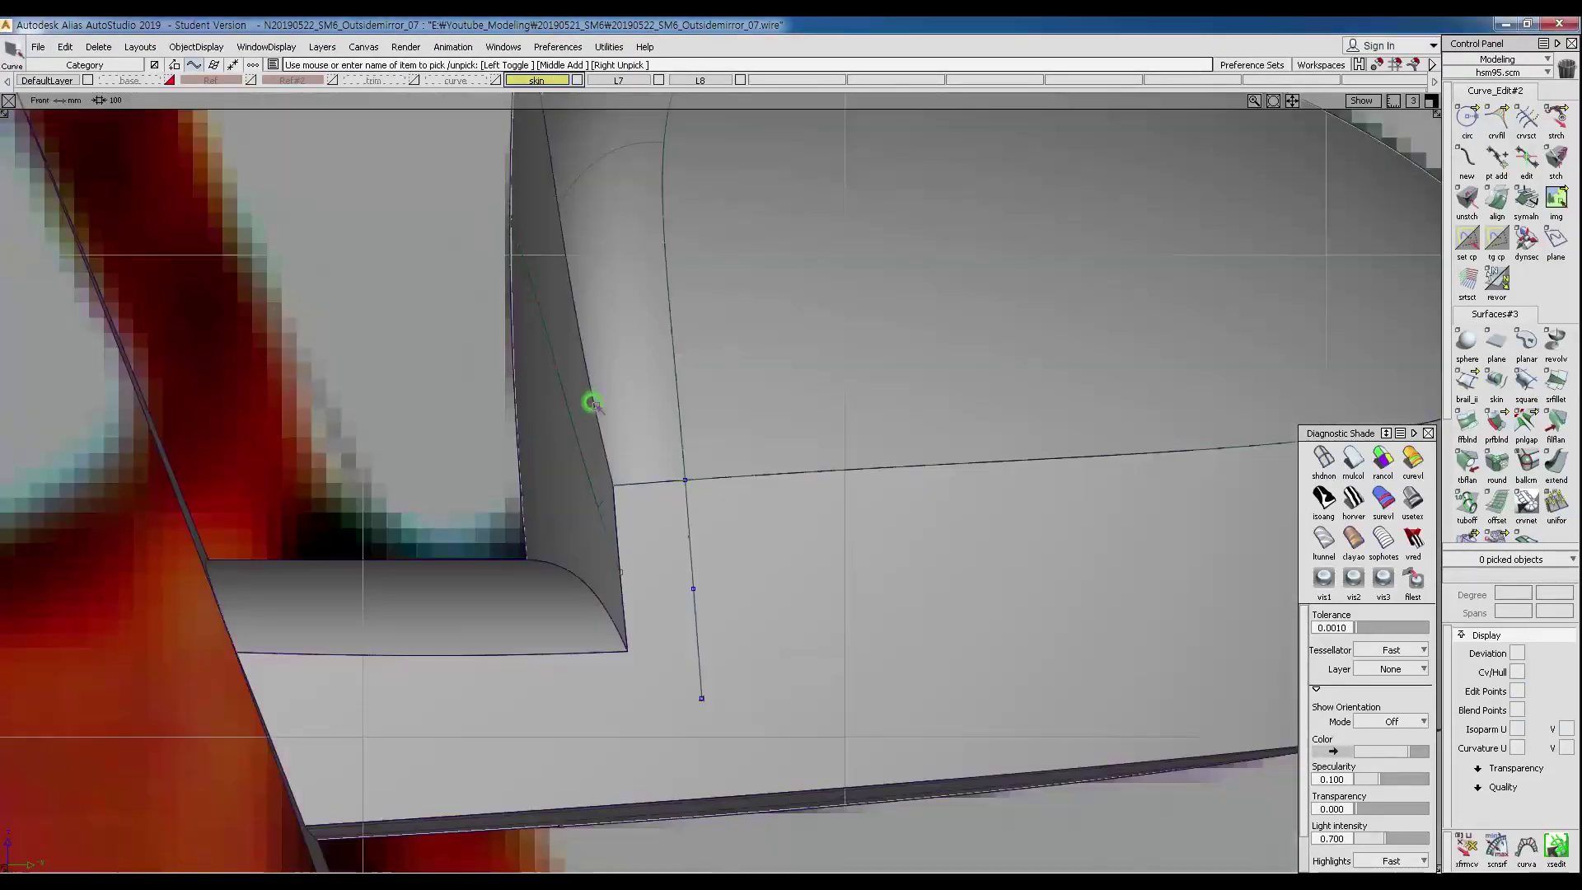
ctrl+shift+drag(665, 476, 635, 494)
click(544, 480)
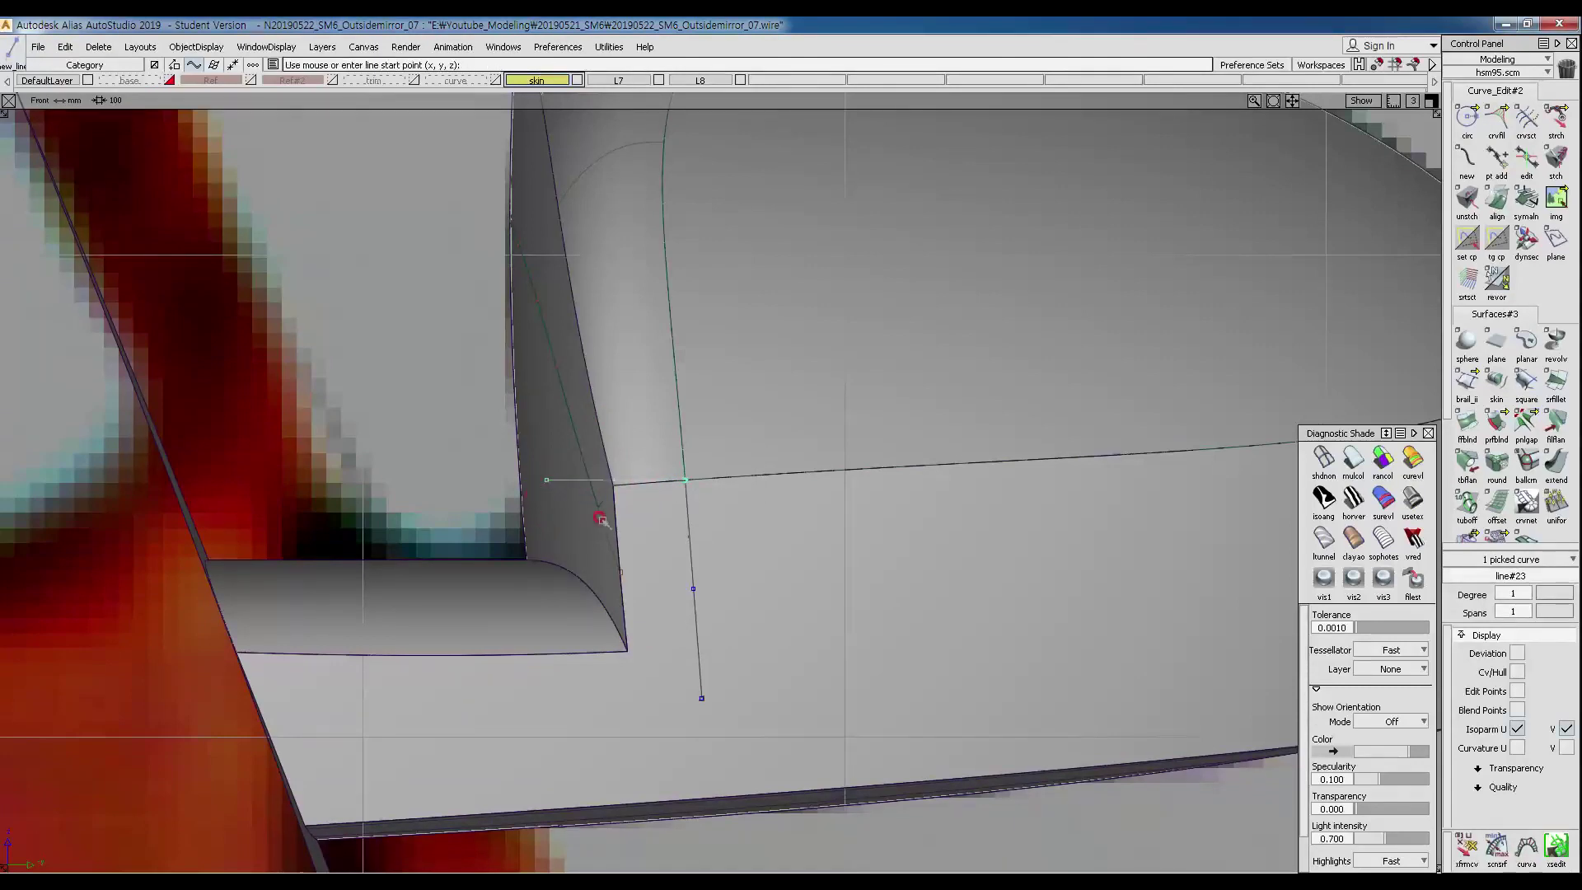
Project the horizontal line onto the inner panel in the front view direction.
ctrl+shift+drag(582, 503, 584, 489)
ctrl+shift+middle_drag(624, 506, 562, 484)
click(554, 468)
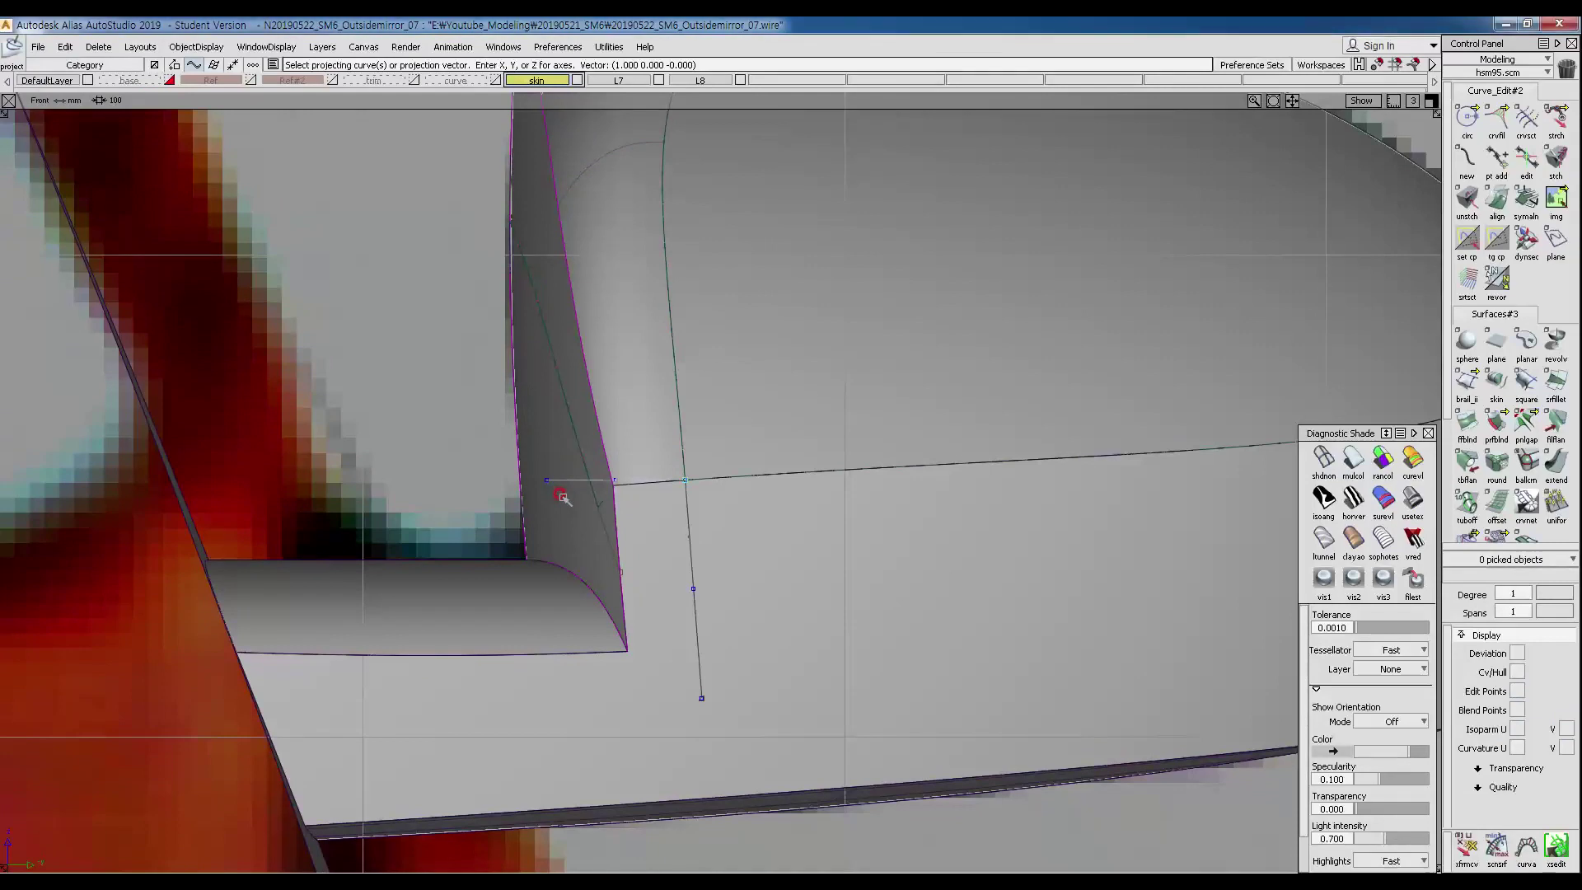
key(F8)
alt+shift+drag(558, 456, 633, 493)
Draw a vertical line down from where the projected horizontal curve crosses the inner panel's arched trimming curve.
ctrl+shift+drag(576, 358, 544, 377)
click(537, 402)
right_click(628, 679)
Rotate the inner panel's vertical line by about 12 degrees around its top end in the left view.
key(F7)
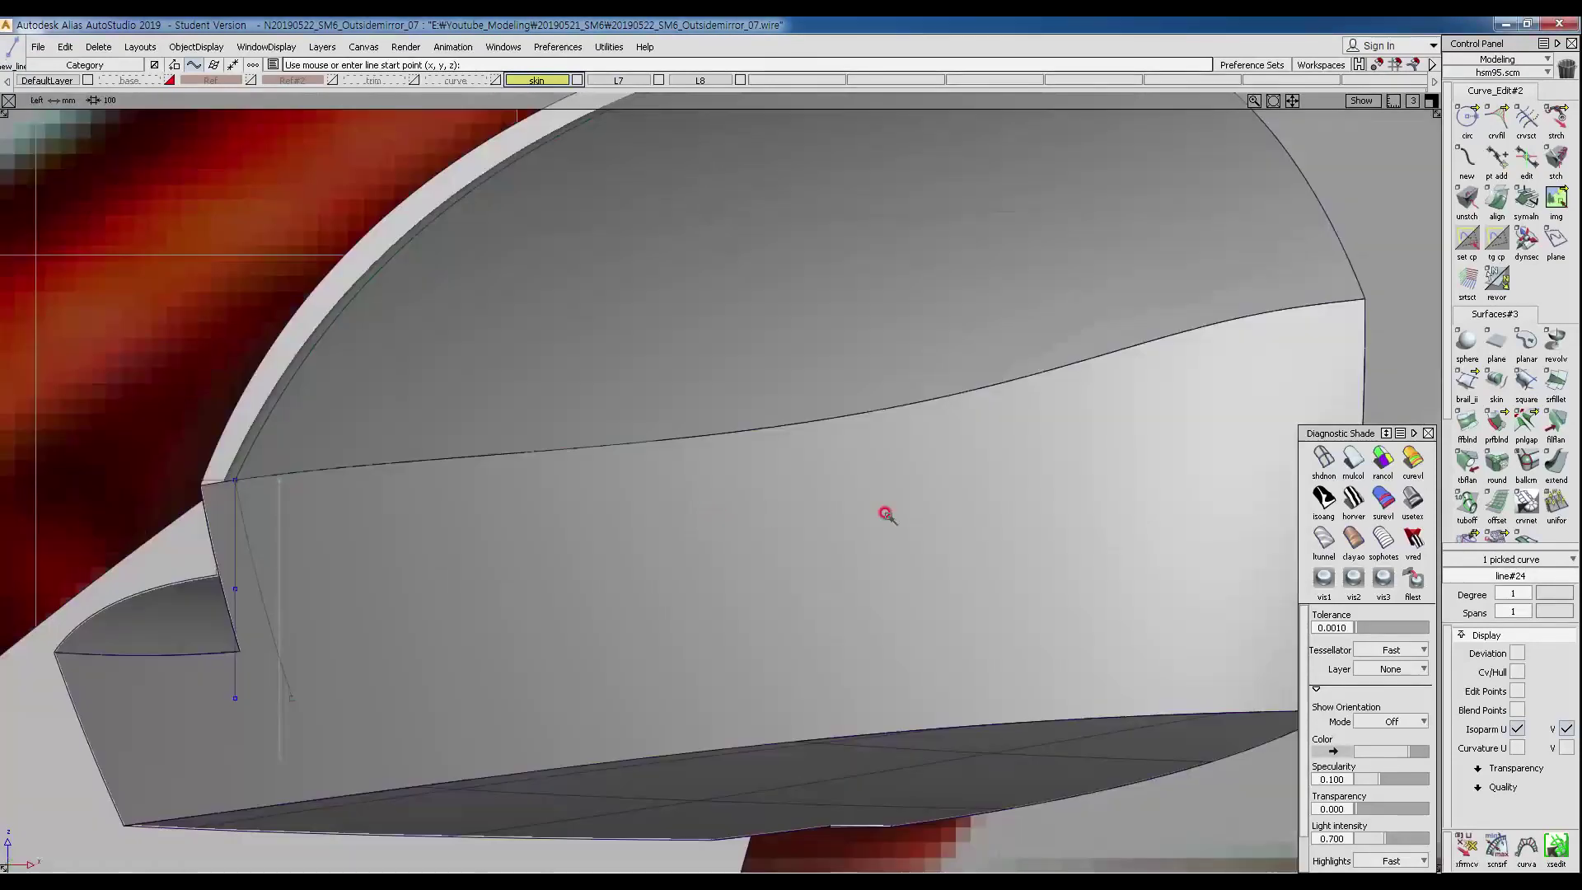
click(1324, 458)
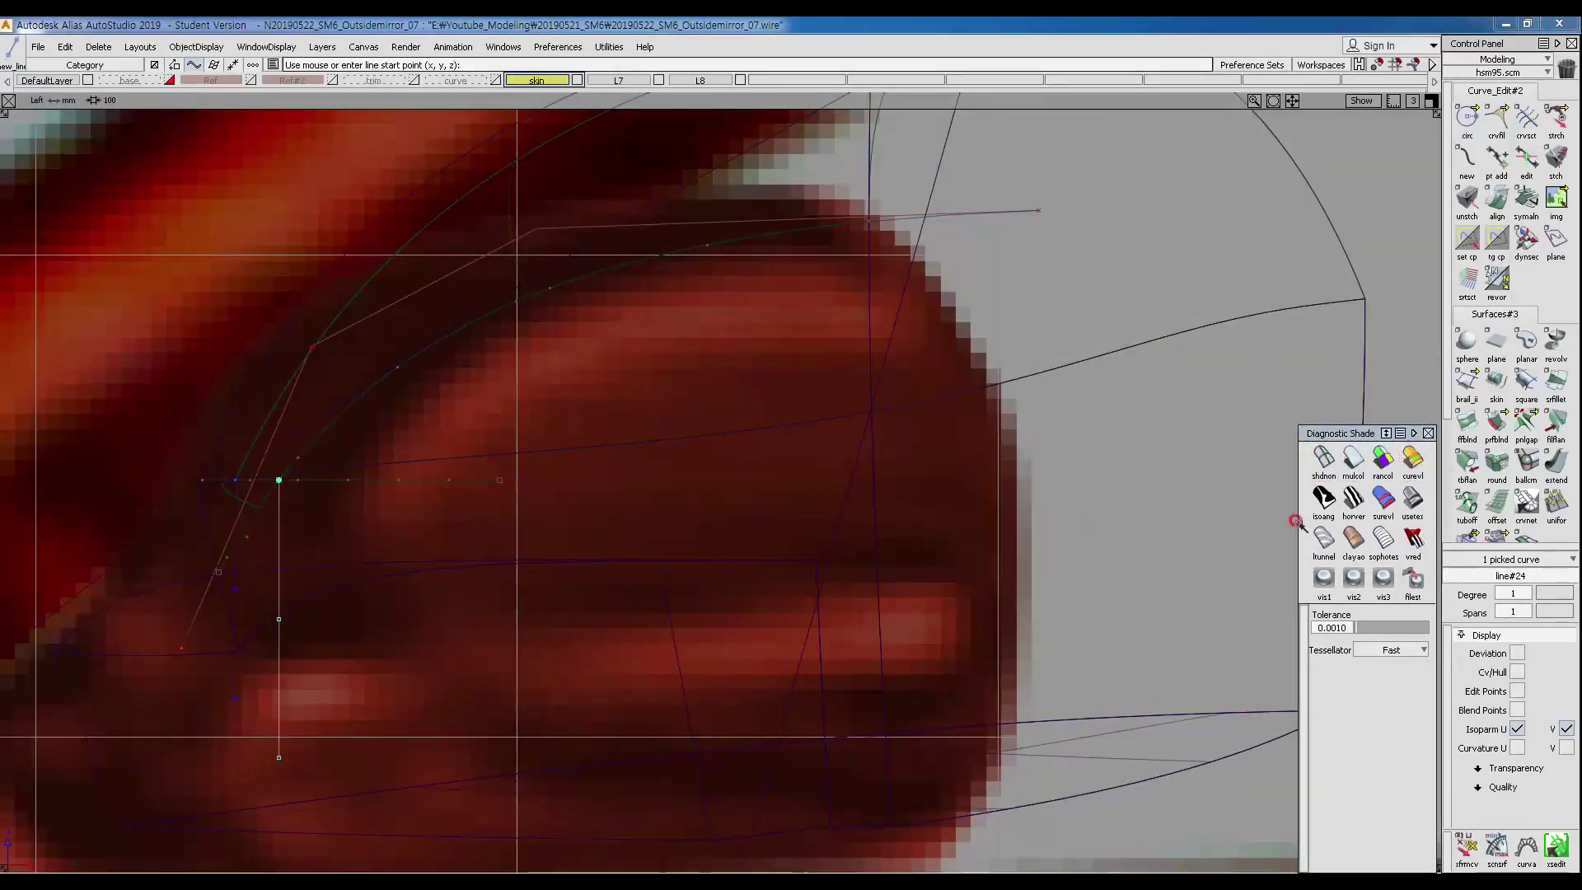
click(1352, 459)
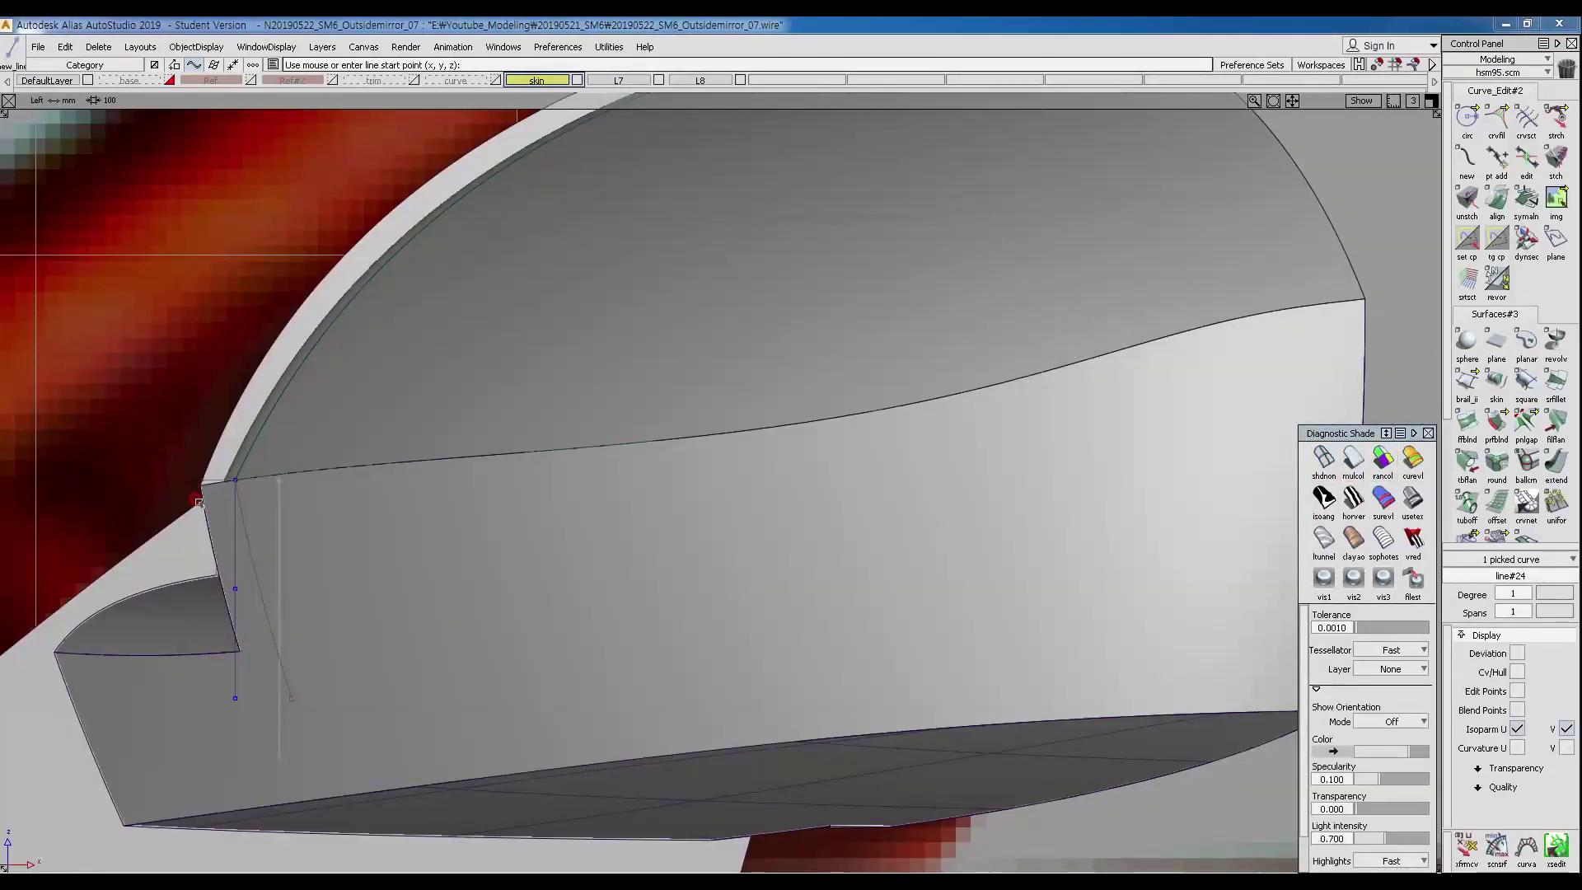
ctrl+shift+middle_drag(403, 569, 401, 603)
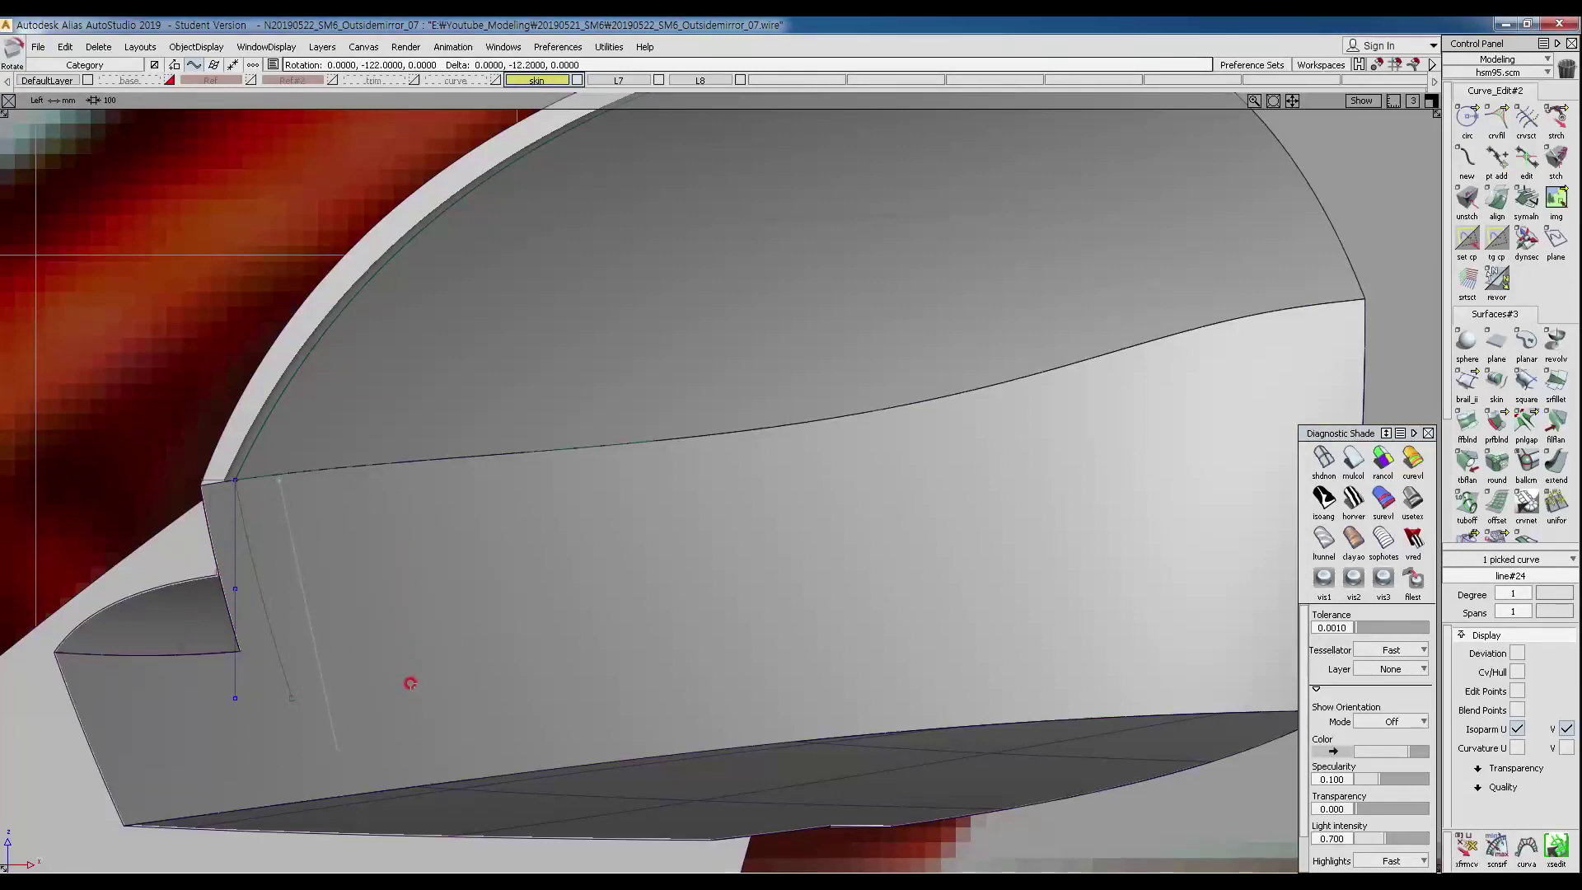
ctrl+shift+drag(368, 708, 353, 654)
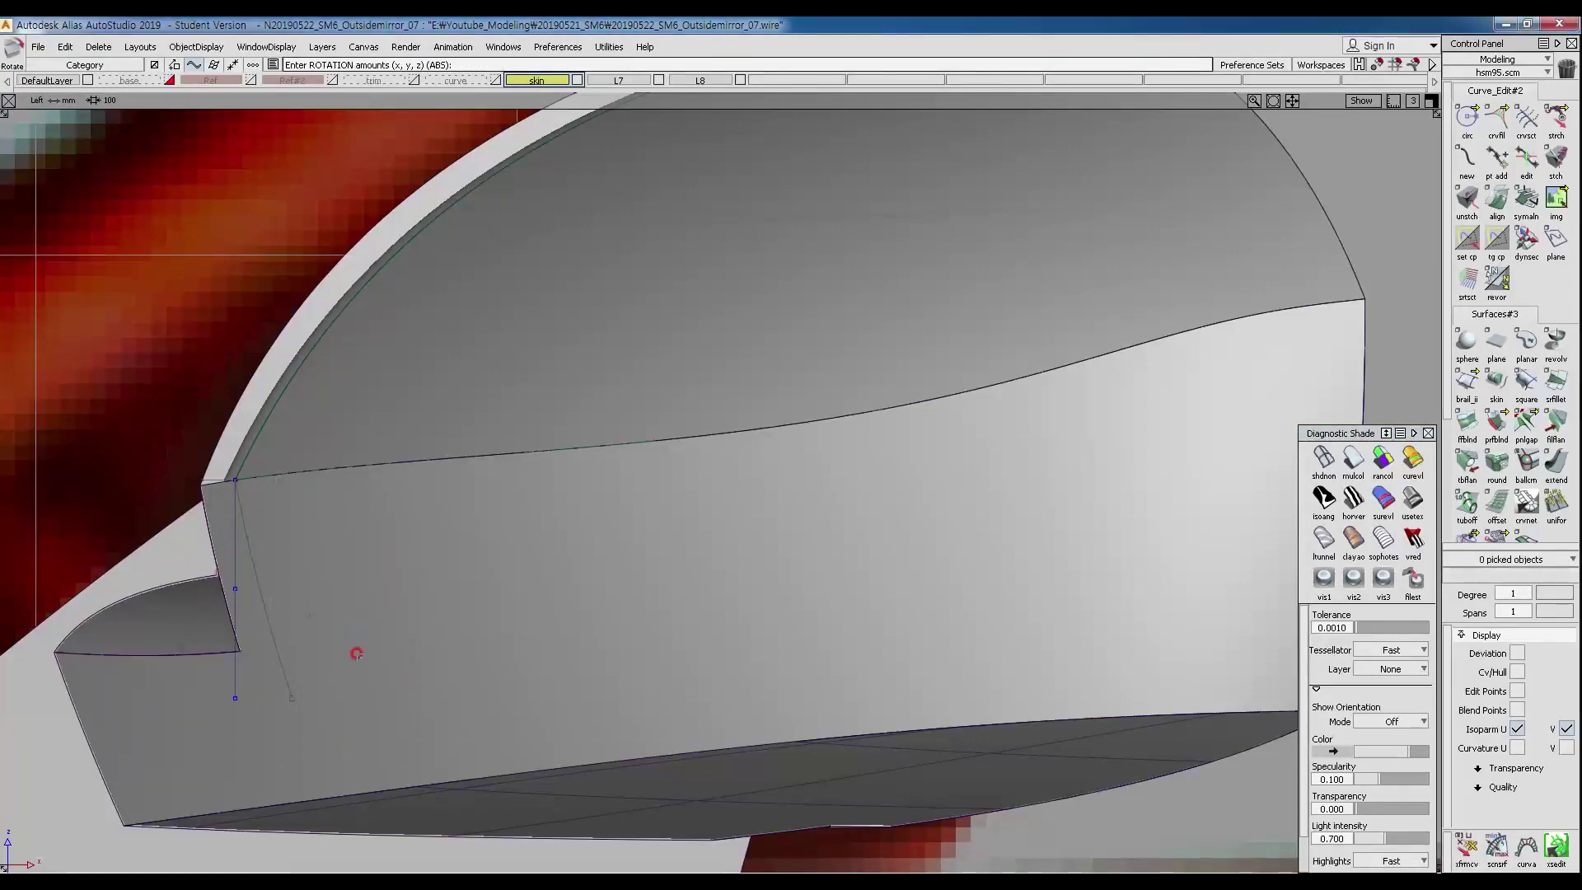
Project the rotated line onto the inner panel along the Y axis.
key(F8)
alt+shift+drag(438, 576, 571, 501)
ctrl+shift+middle_drag(571, 501, 525, 403)
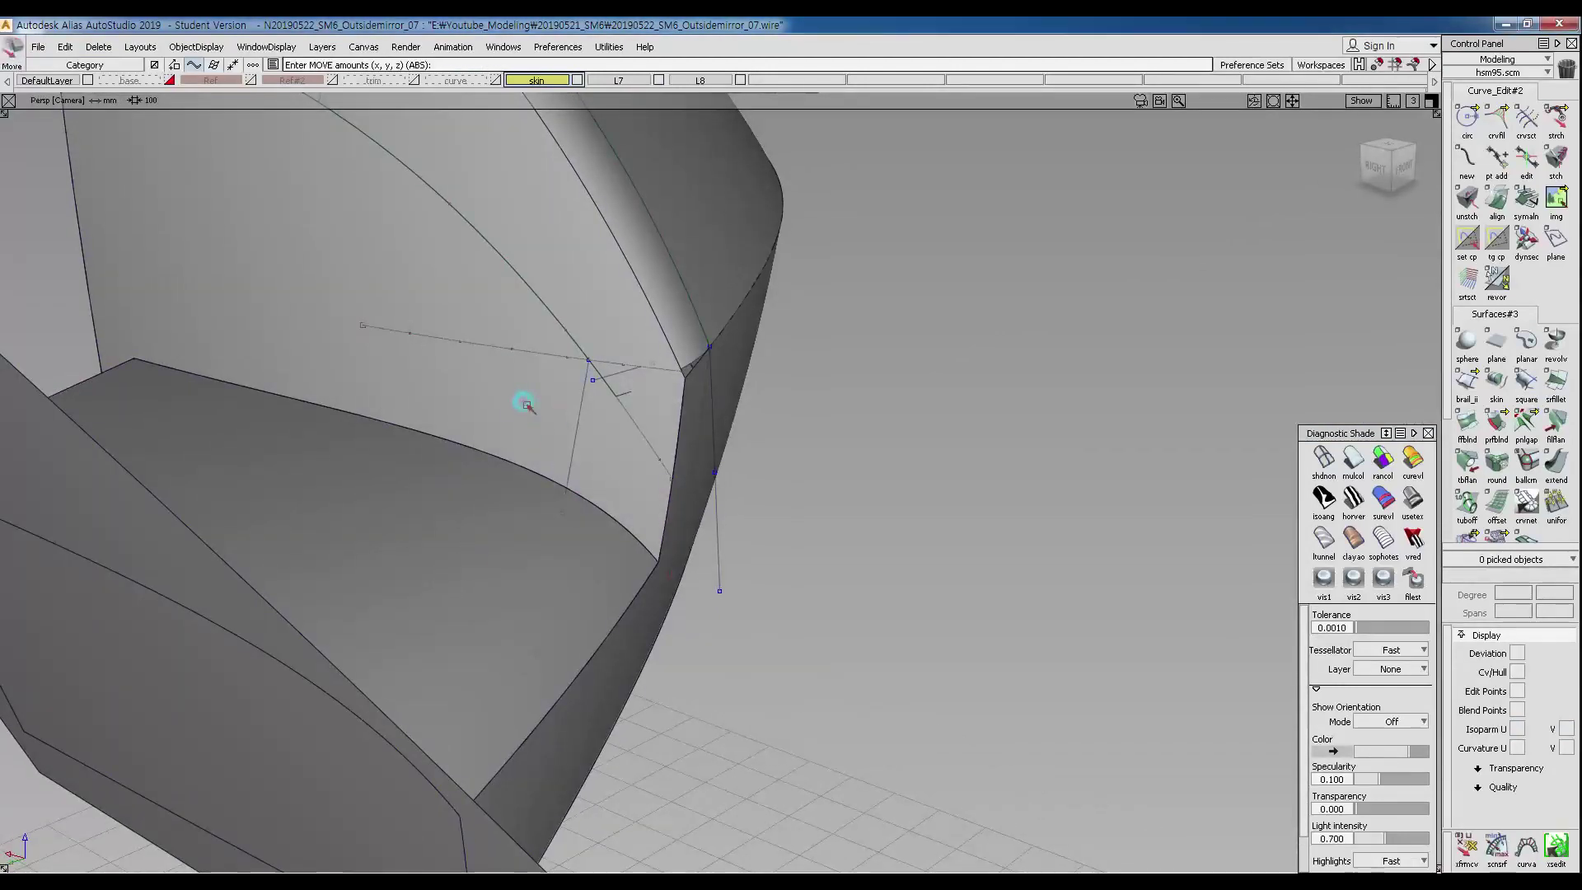
mouse_move(524, 419)
ctrl+shift+right_down()
mouse_move(499, 392)
mouse_move(546, 433)
ctrl+shift+right_up()
click(501, 423)
key(space)
ctrl+shift+middle_drag(376, 420, 322, 505)
click(579, 427)
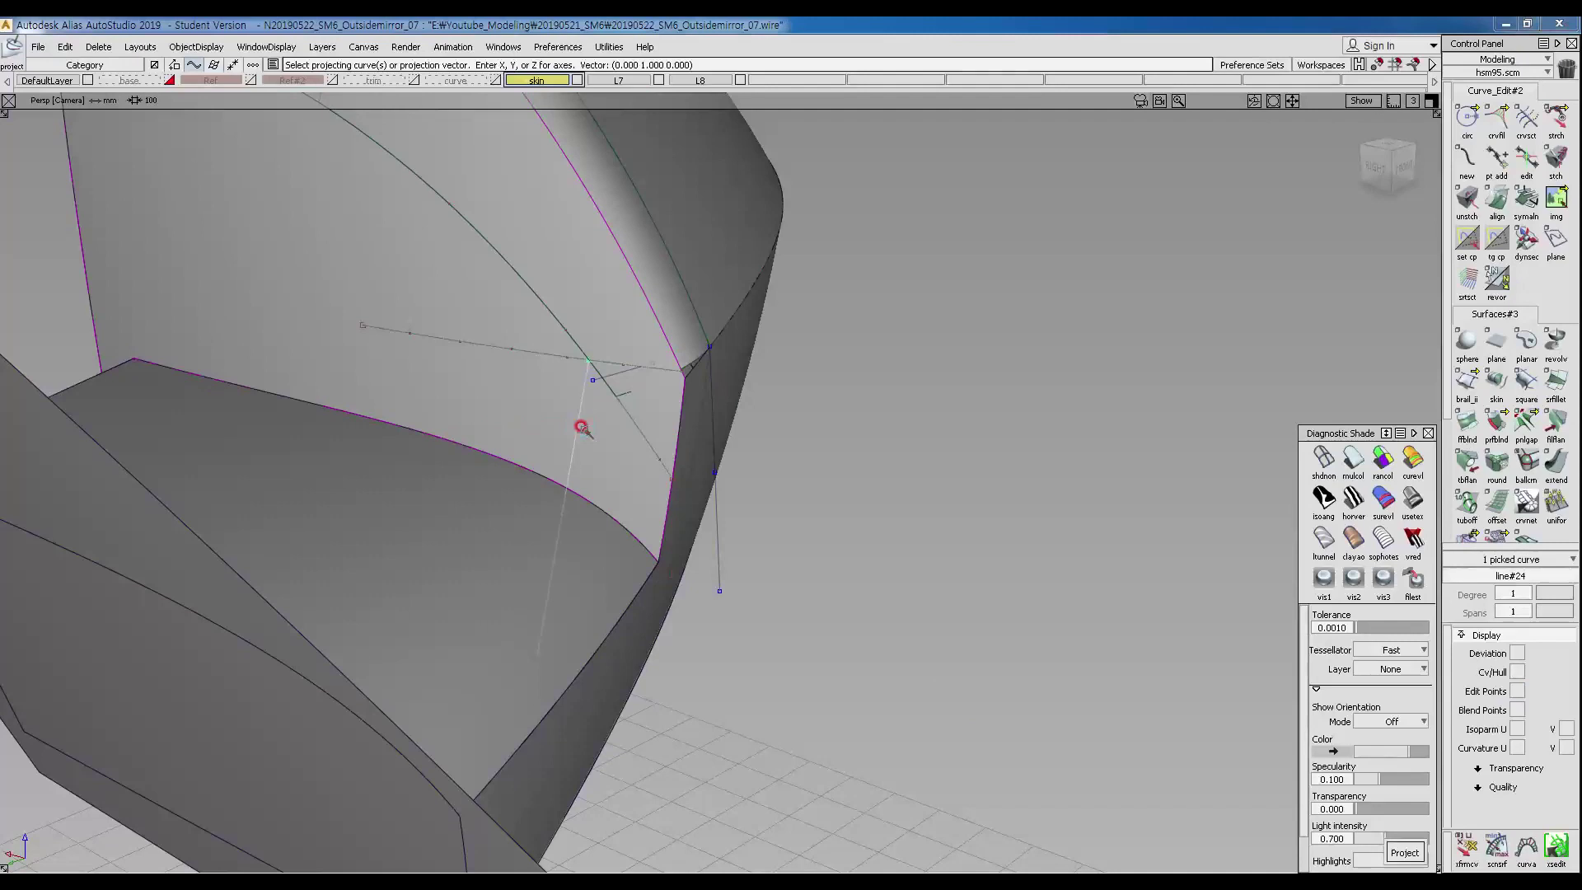
key(space)
Trim the inner panel along its arched curve and the projected slanted line, removing the outer corner portion.
alt+shift+drag(578, 428, 654, 442)
ctrl+shift+drag(490, 324, 738, 431)
alt+shift+drag(724, 377, 692, 491)
ctrl+shift+click(615, 442)
ctrl+shift+drag(615, 443, 582, 458)
click(448, 430)
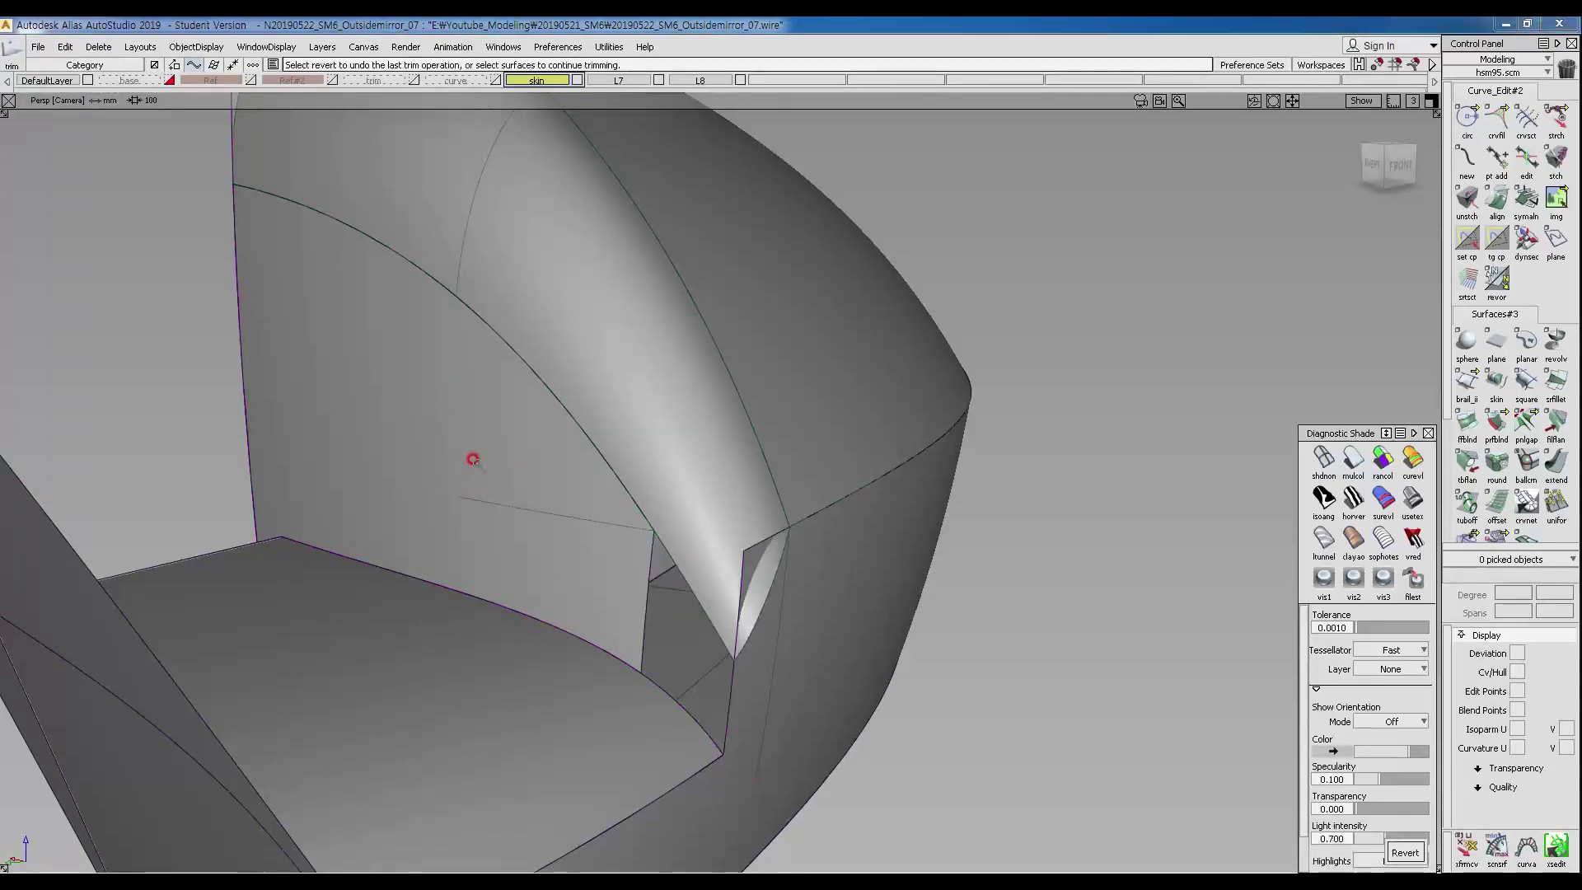
alt+shift+drag(727, 550, 636, 498)
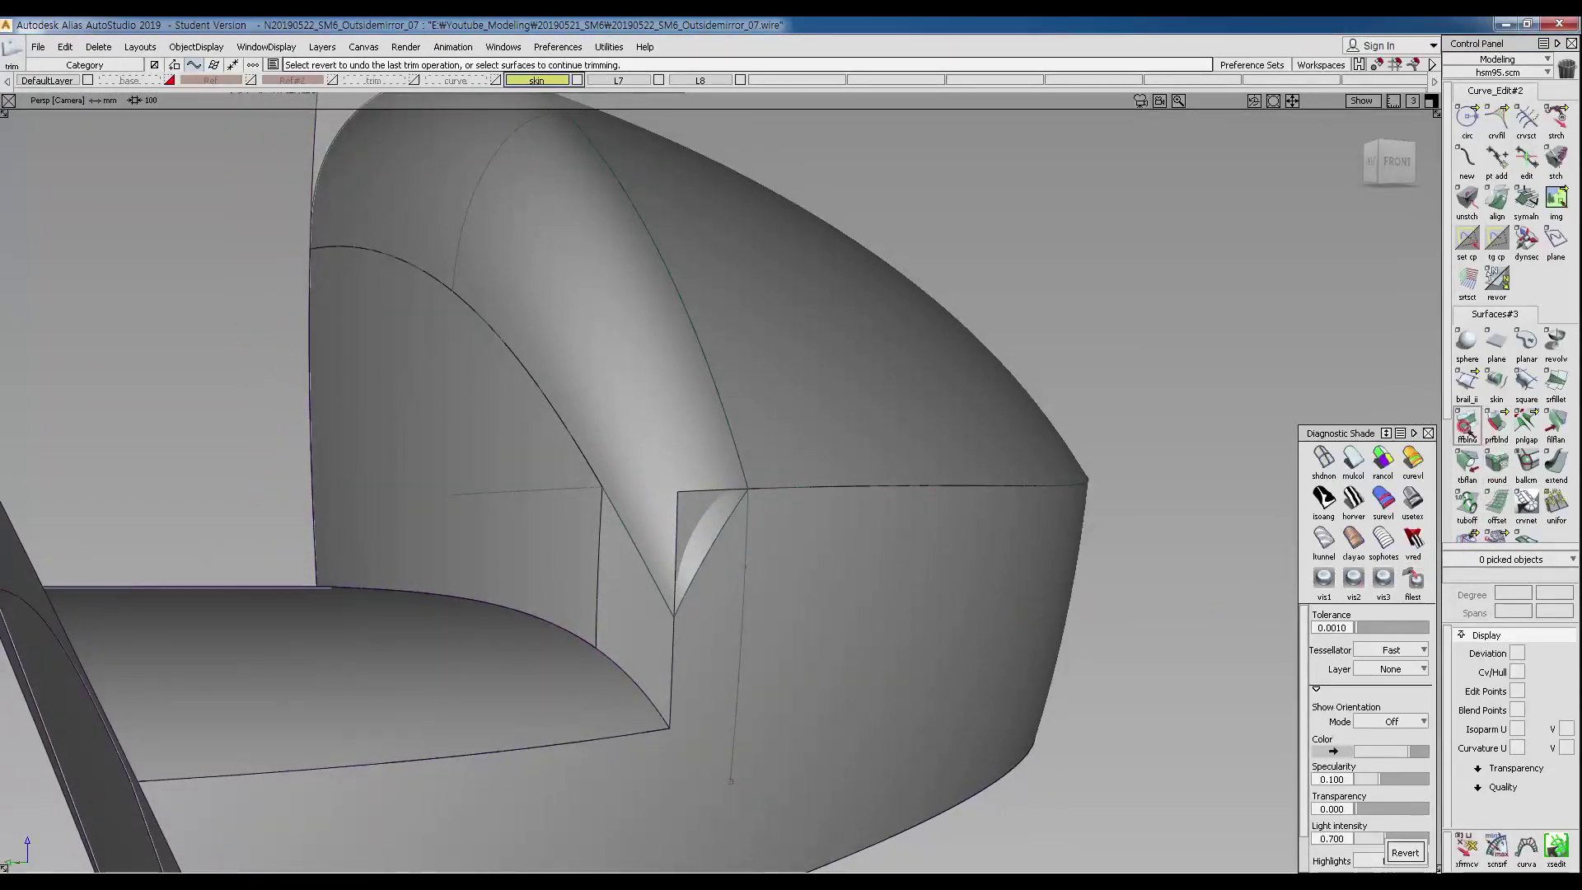
Create a freeform blend with G2 curvature on both sides between the inner panel's slanted trimmed edge and the curve projected on the side surface.
click(1468, 426)
alt+shift+drag(610, 494, 595, 540)
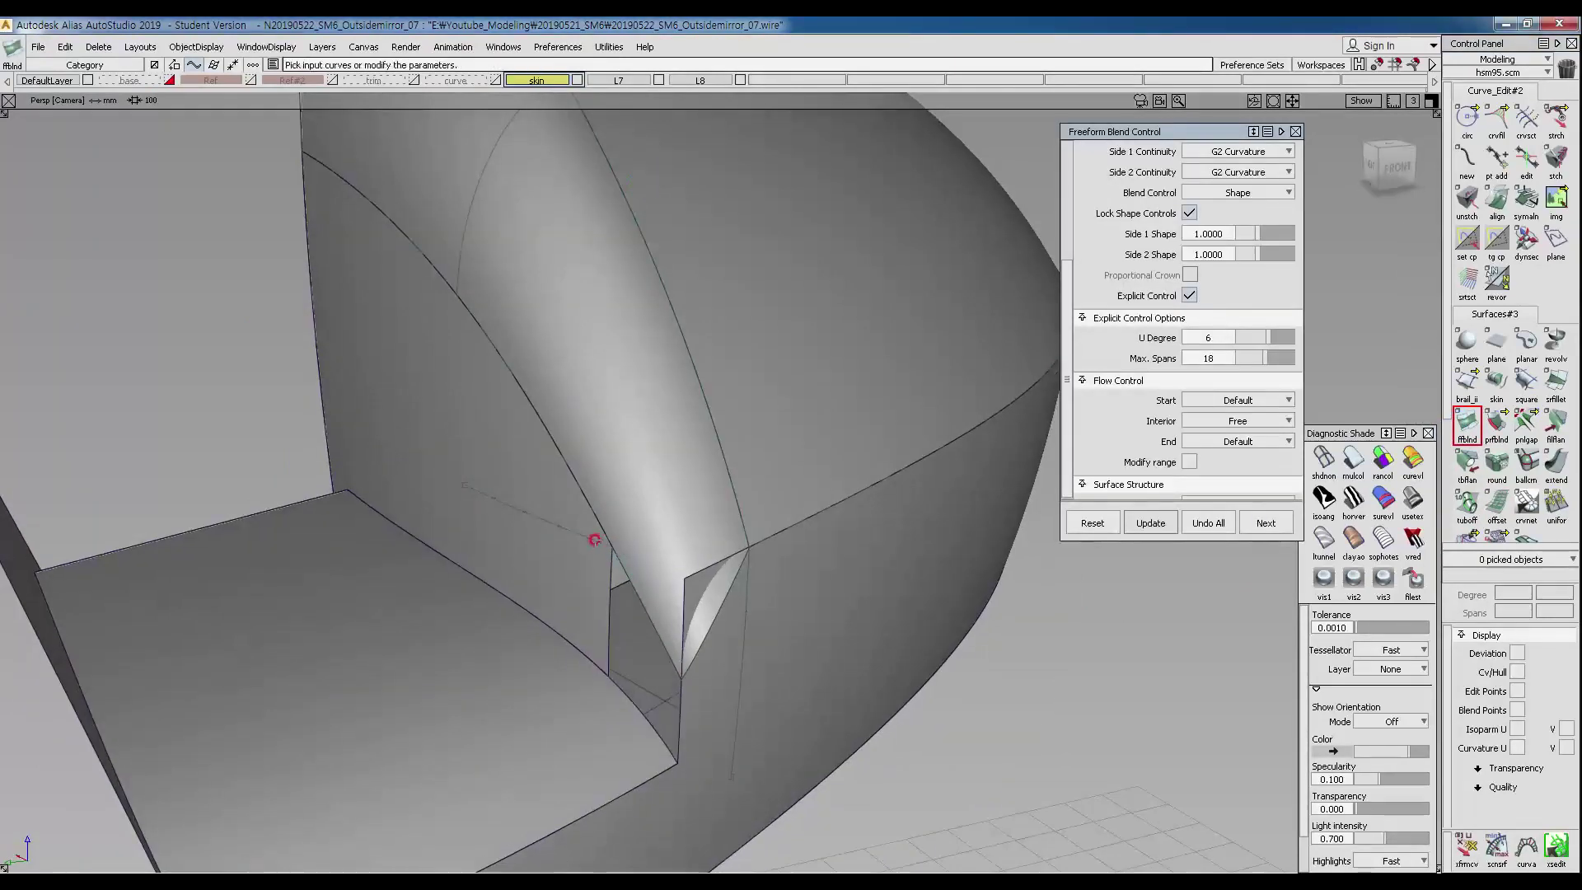
alt+shift+drag(654, 696, 585, 592)
click(583, 595)
click(728, 630)
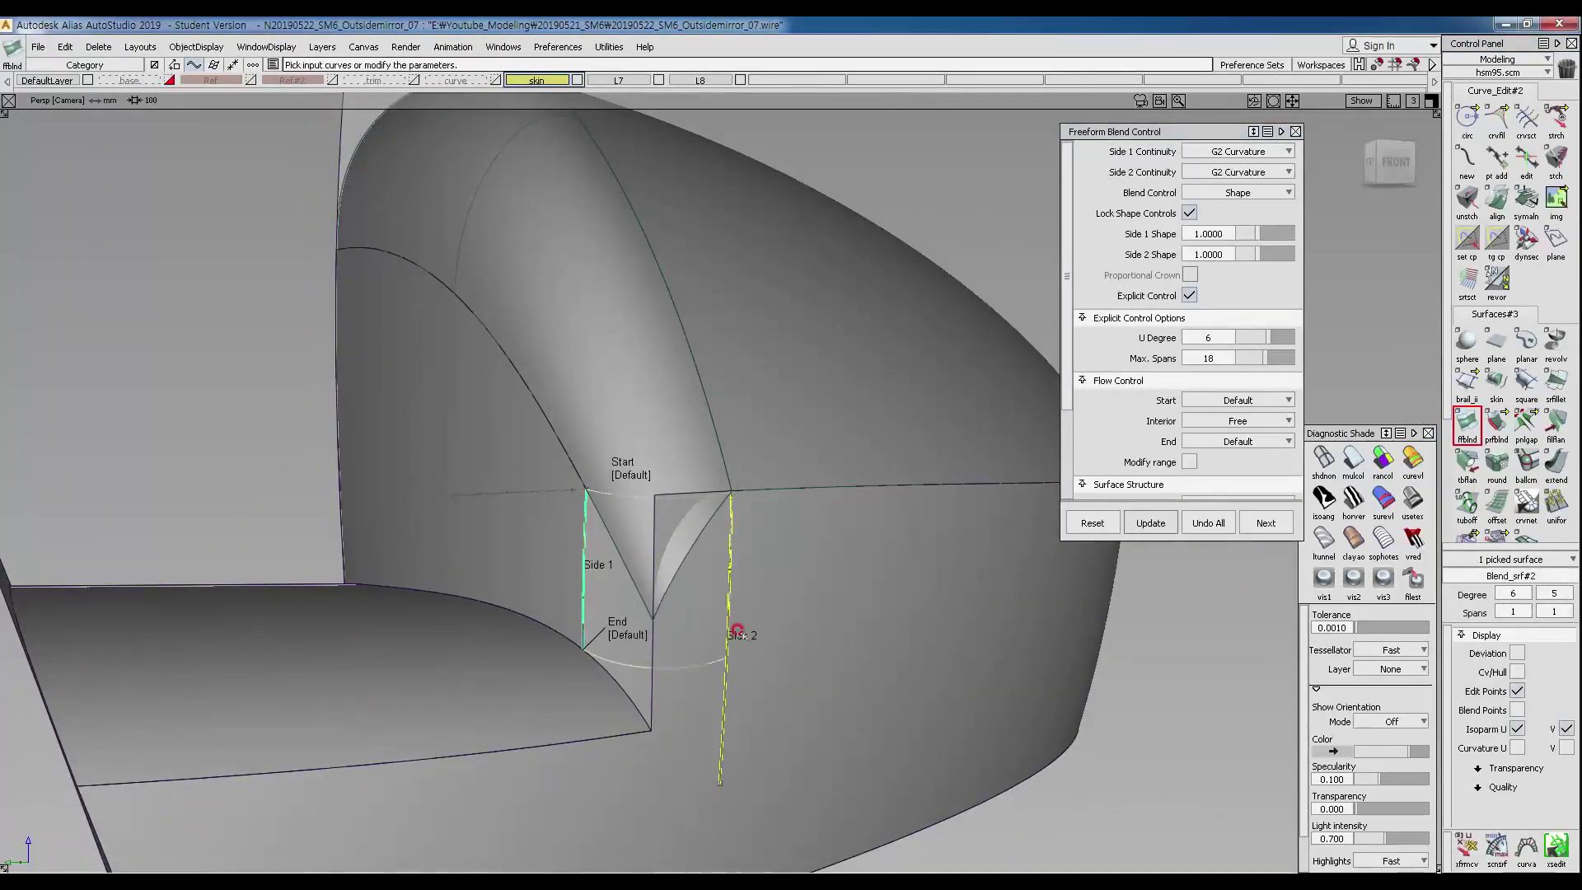
alt+shift+drag(614, 581, 688, 579)
click(672, 480)
alt+shift+drag(775, 548, 744, 609)
alt+shift+drag(640, 648, 809, 709)
click(1351, 458)
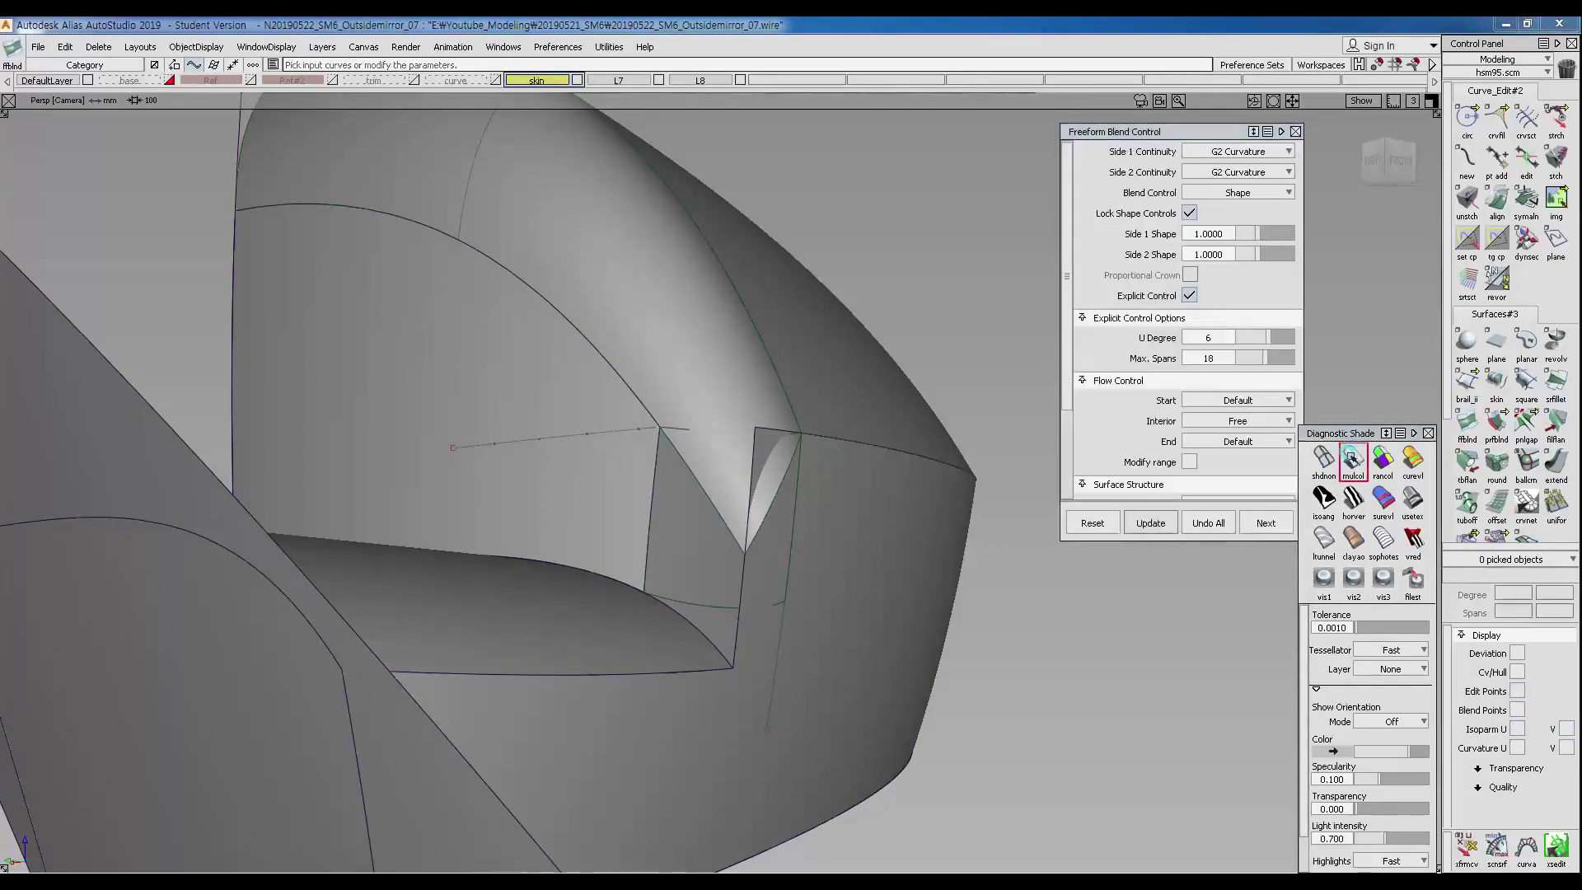
alt+shift+drag(753, 495, 811, 587)
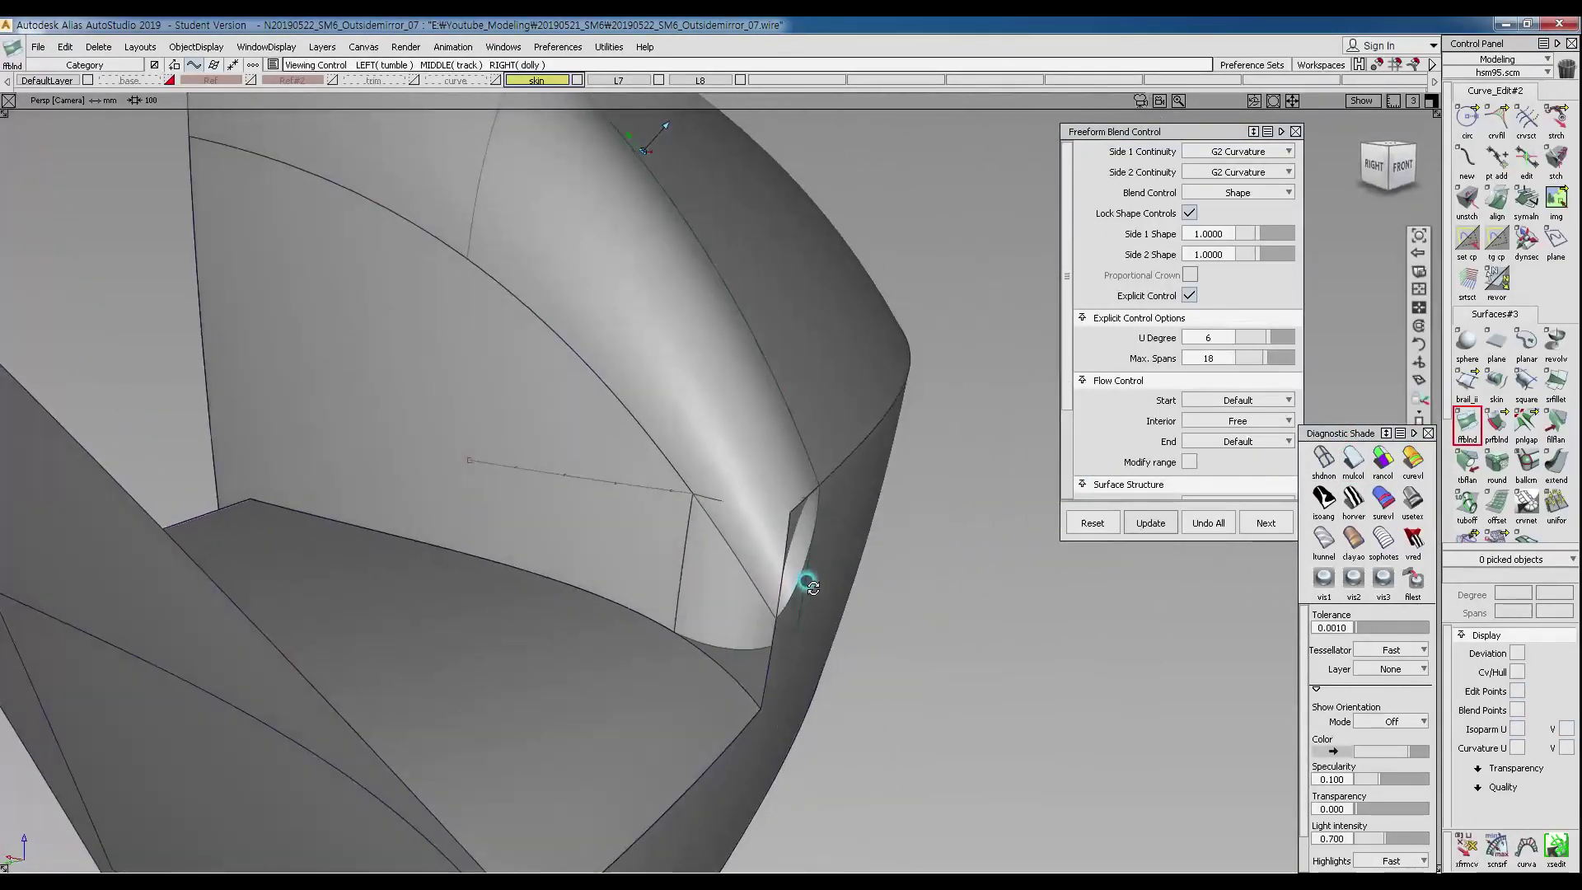
Extend the new corner blend's upper edge upward by about 2.4 mm.
click(1556, 460)
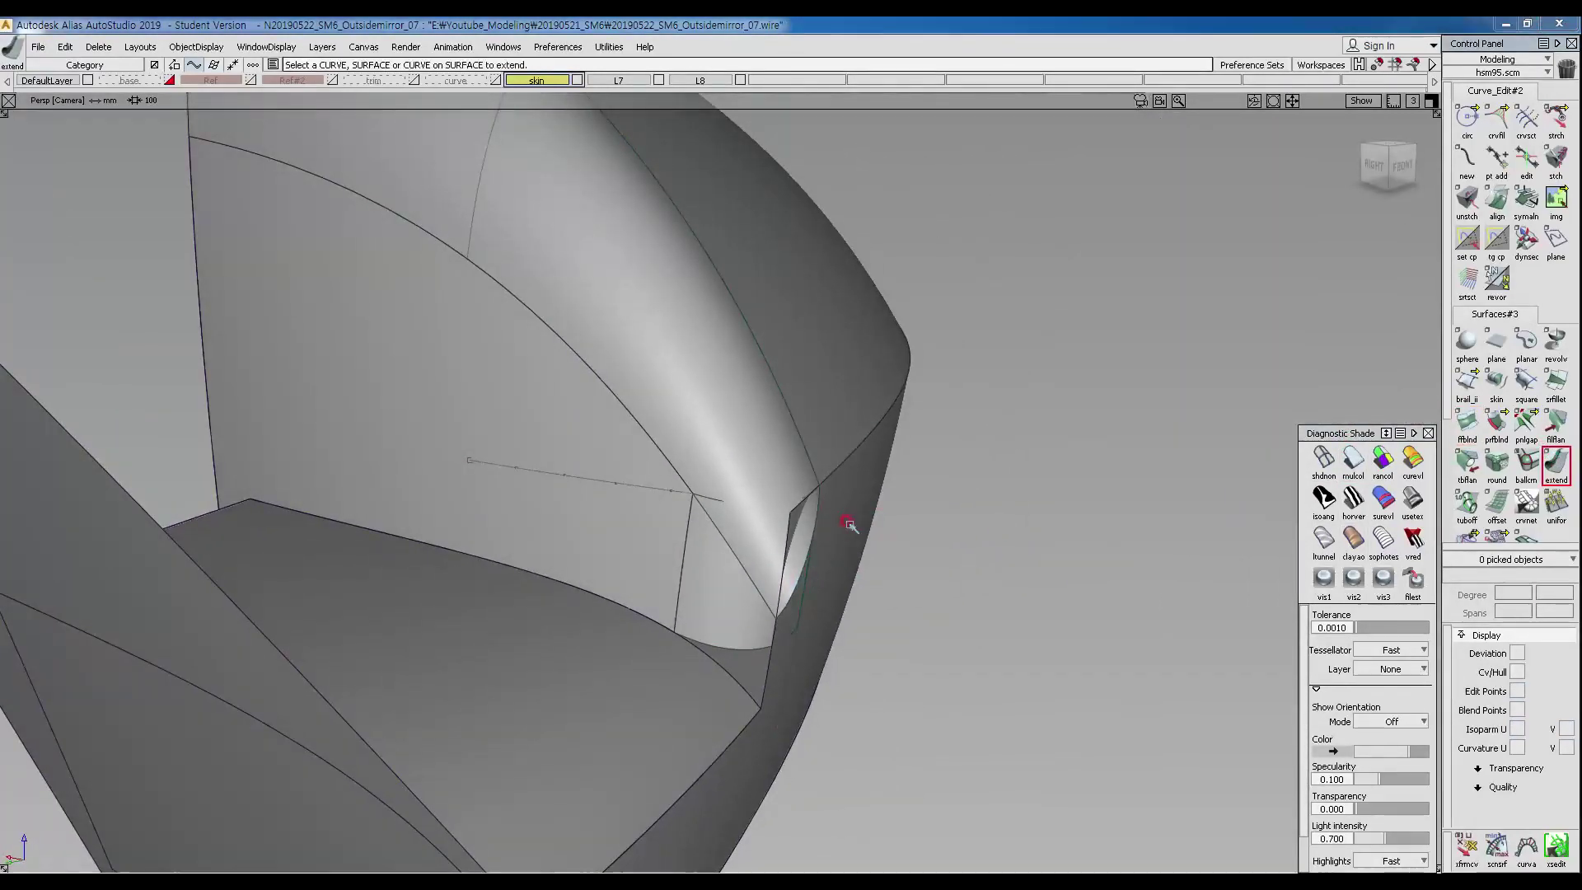
click(707, 498)
click(713, 496)
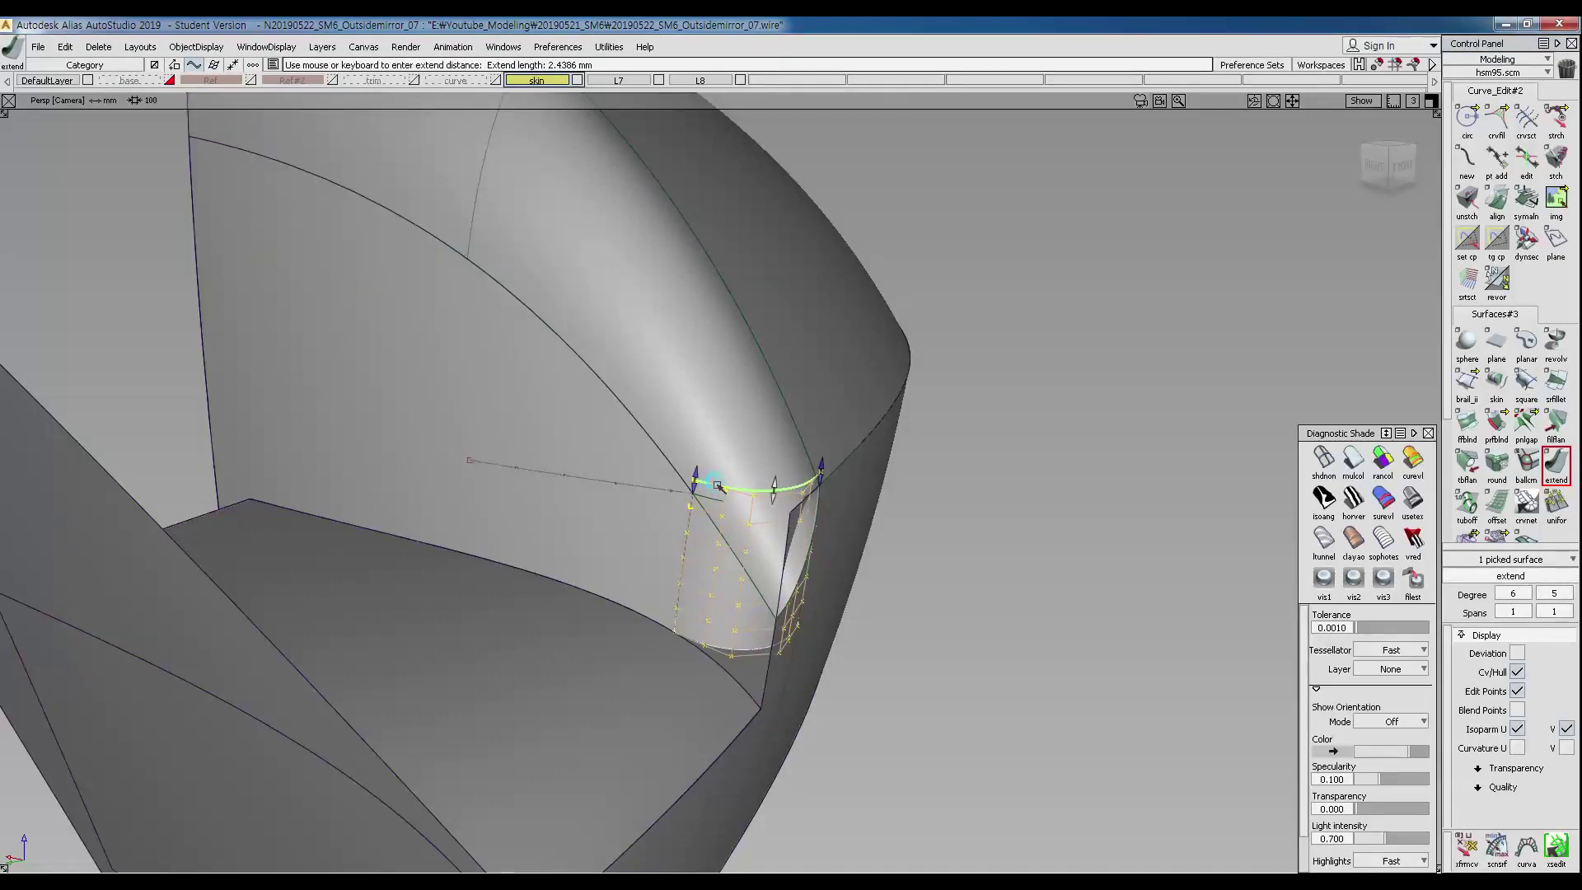
click(717, 486)
click(713, 511)
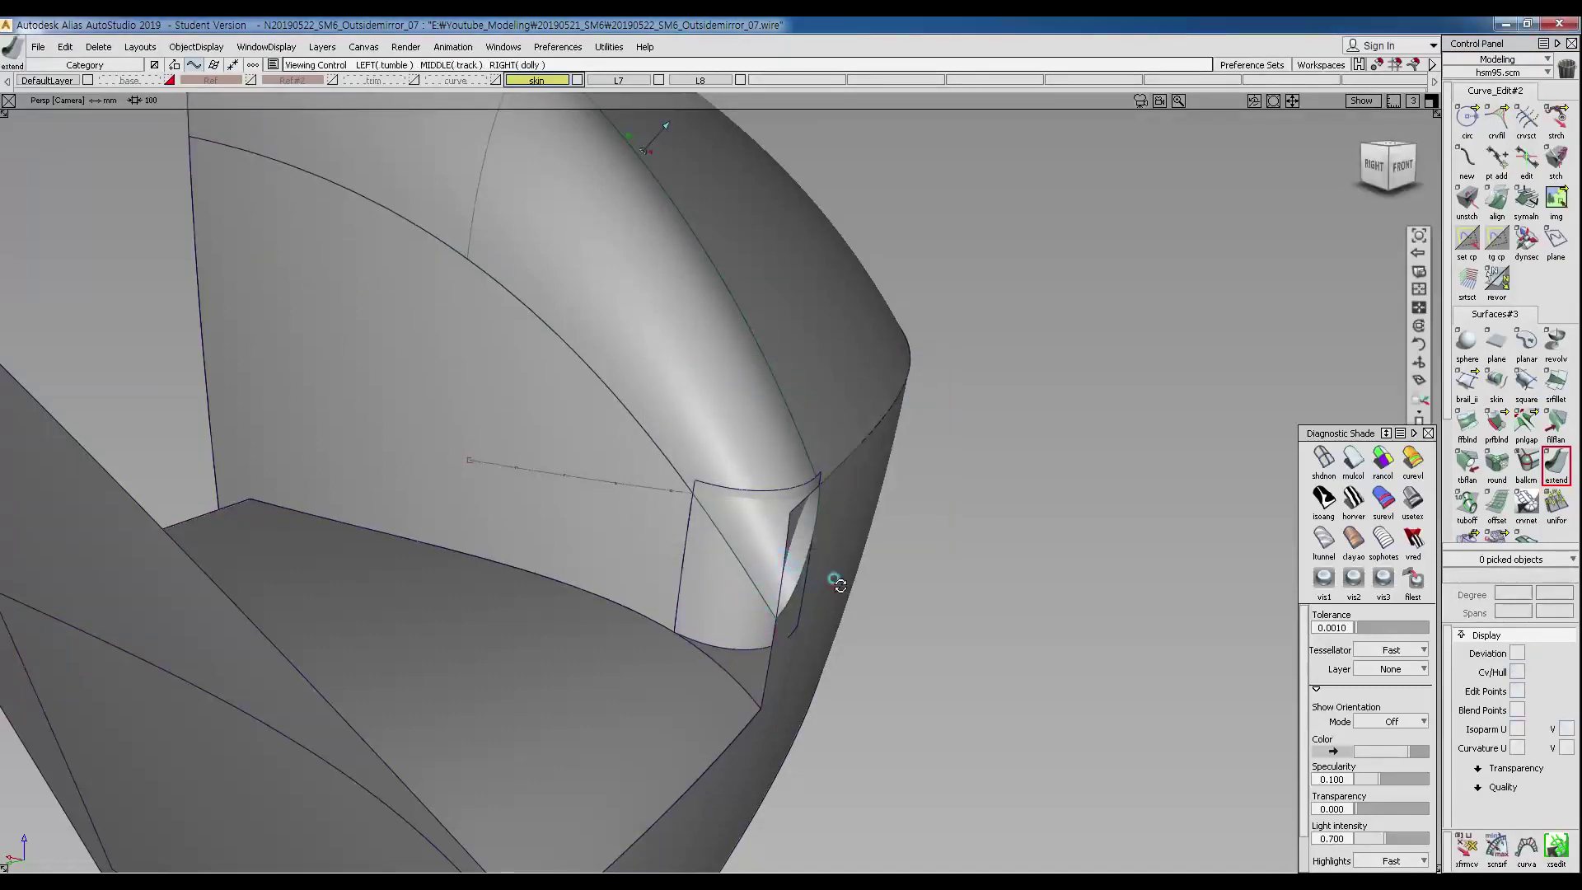
Intersect the extended corner blend with the arched blend surface above it.
alt+shift+drag(839, 586, 678, 537)
alt+shift+right_drag(703, 551, 696, 536)
alt+shift+drag(696, 537, 775, 577)
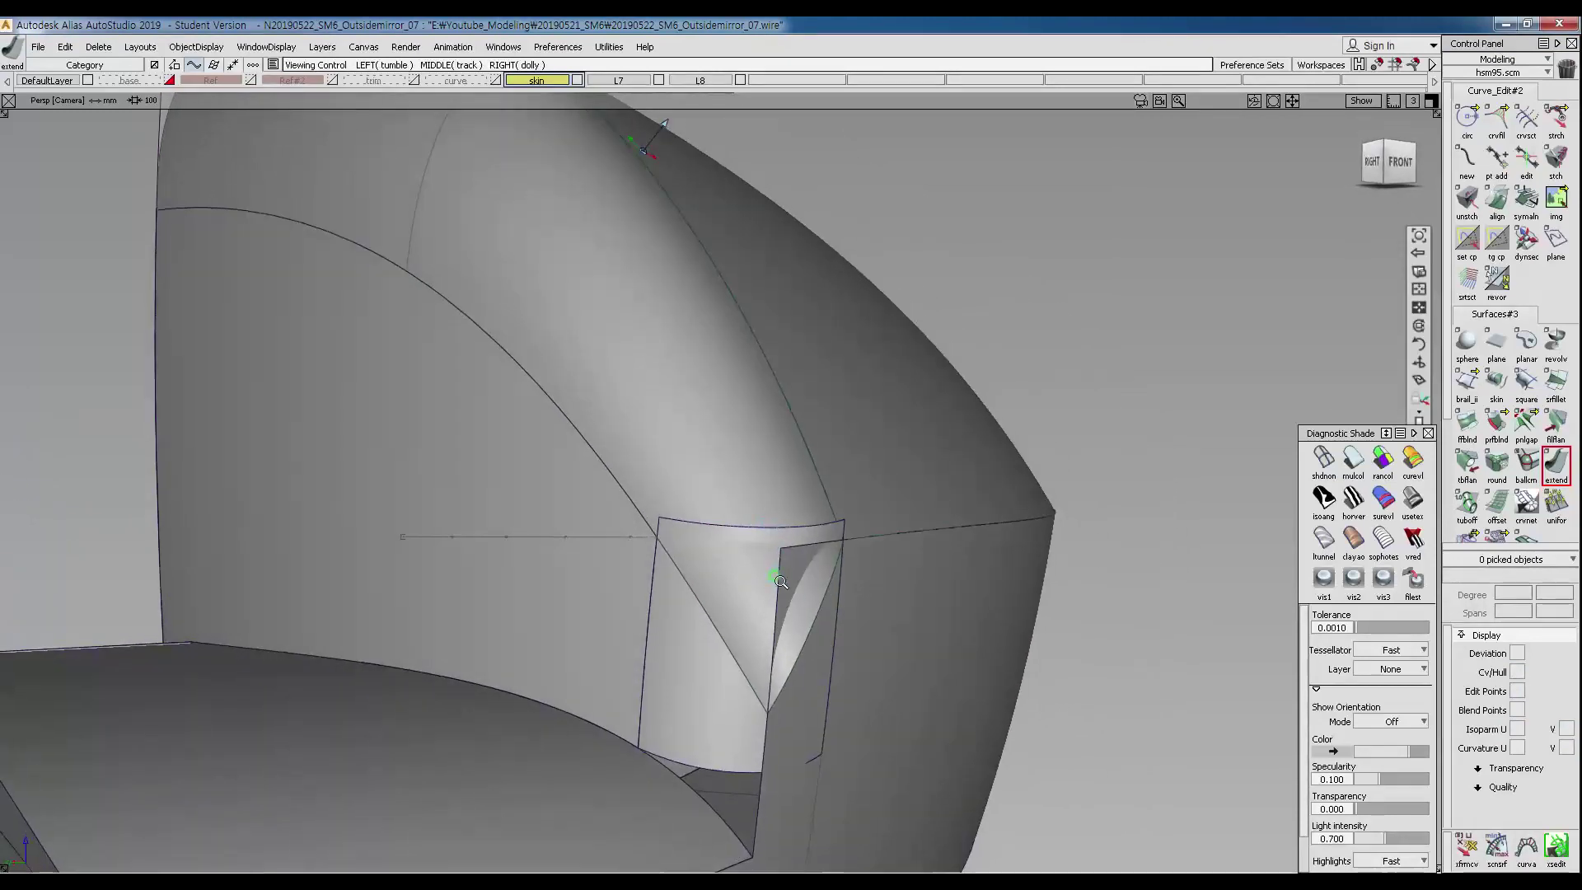
alt+shift+right_drag(776, 577, 780, 576)
alt+shift+middle_drag(780, 576, 728, 526)
alt+shift+drag(728, 527, 638, 565)
ctrl+shift+right_drag(639, 565, 719, 545)
alt+shift+drag(719, 546, 754, 551)
click(728, 487)
key(space)
alt+shift+drag(838, 675, 672, 622)
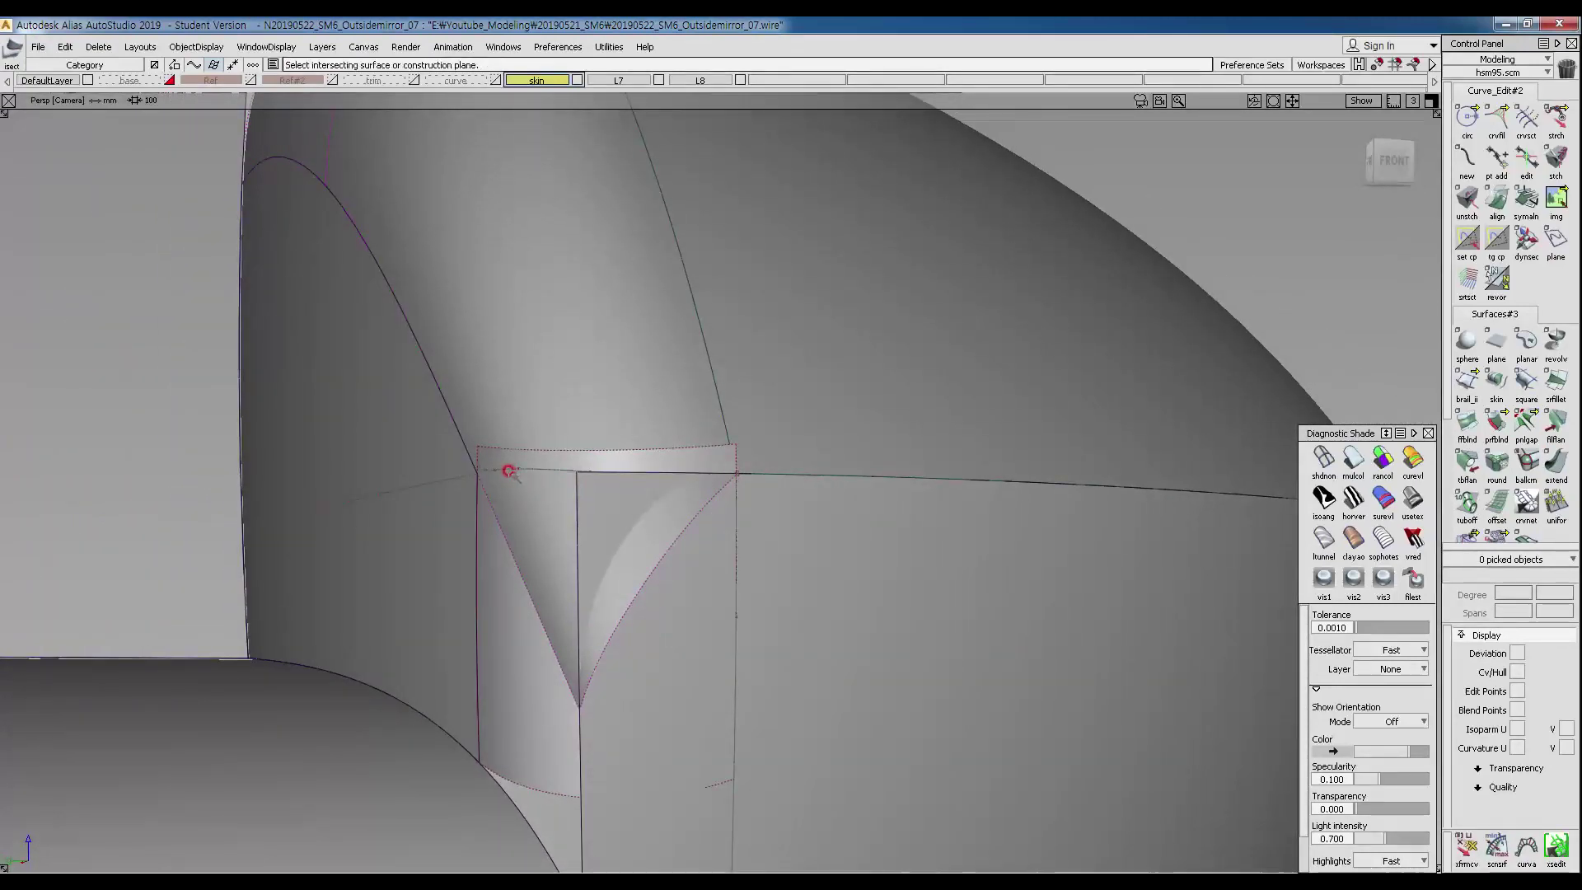
alt+shift+drag(498, 467, 608, 511)
Move the inner panel's slanted construction line slightly outward toward the side surface.
ctrl+shift+drag(586, 611, 583, 495)
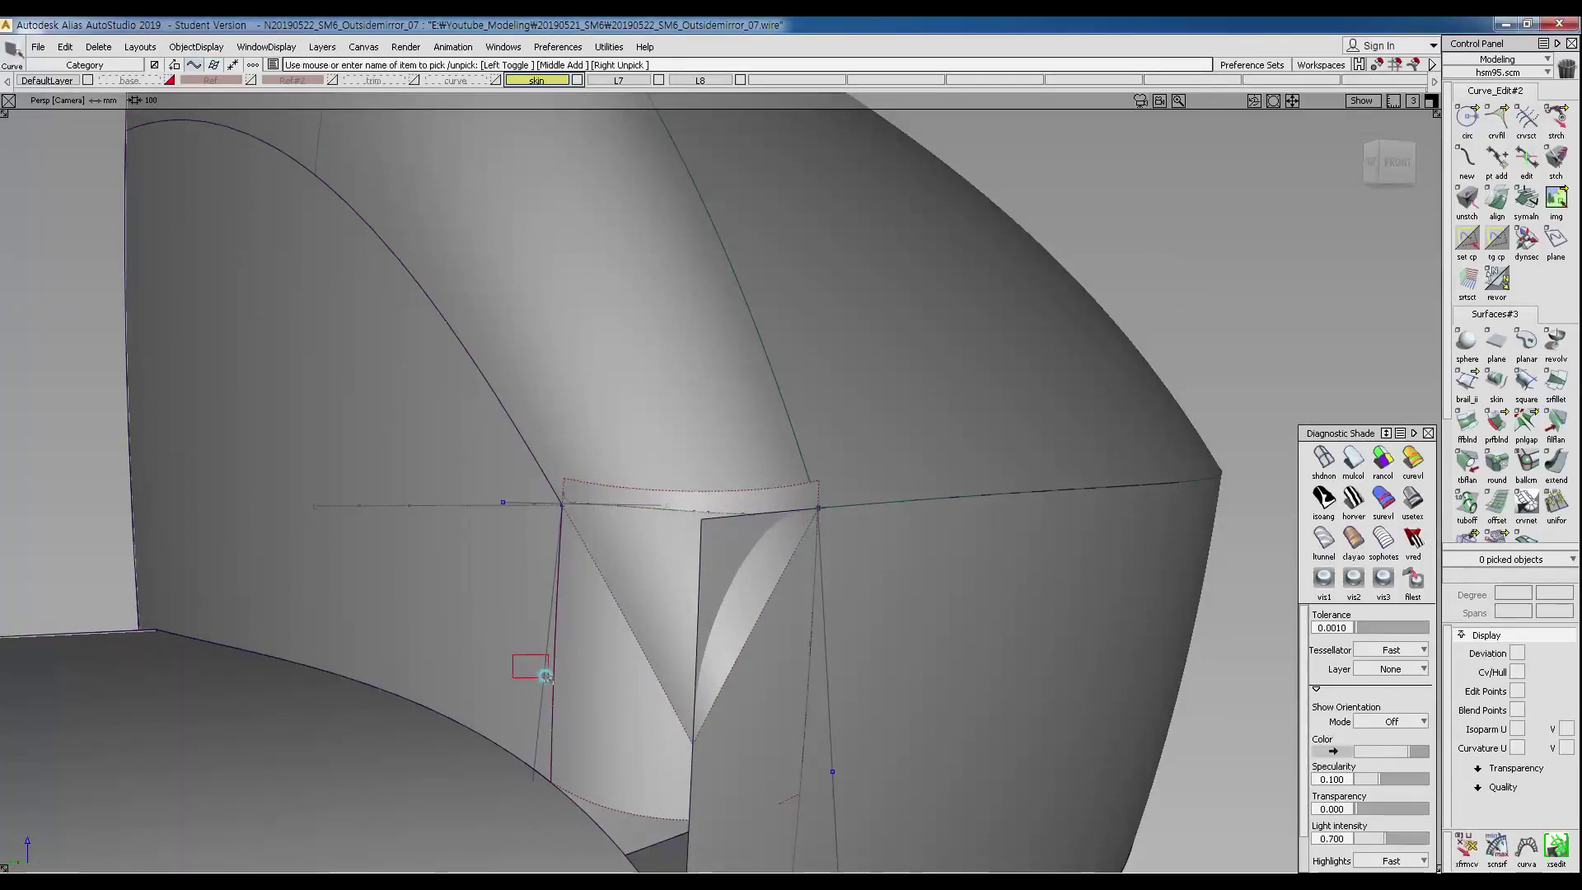
drag(545, 676, 554, 676)
ctrl+shift+middle_drag(608, 690, 584, 520)
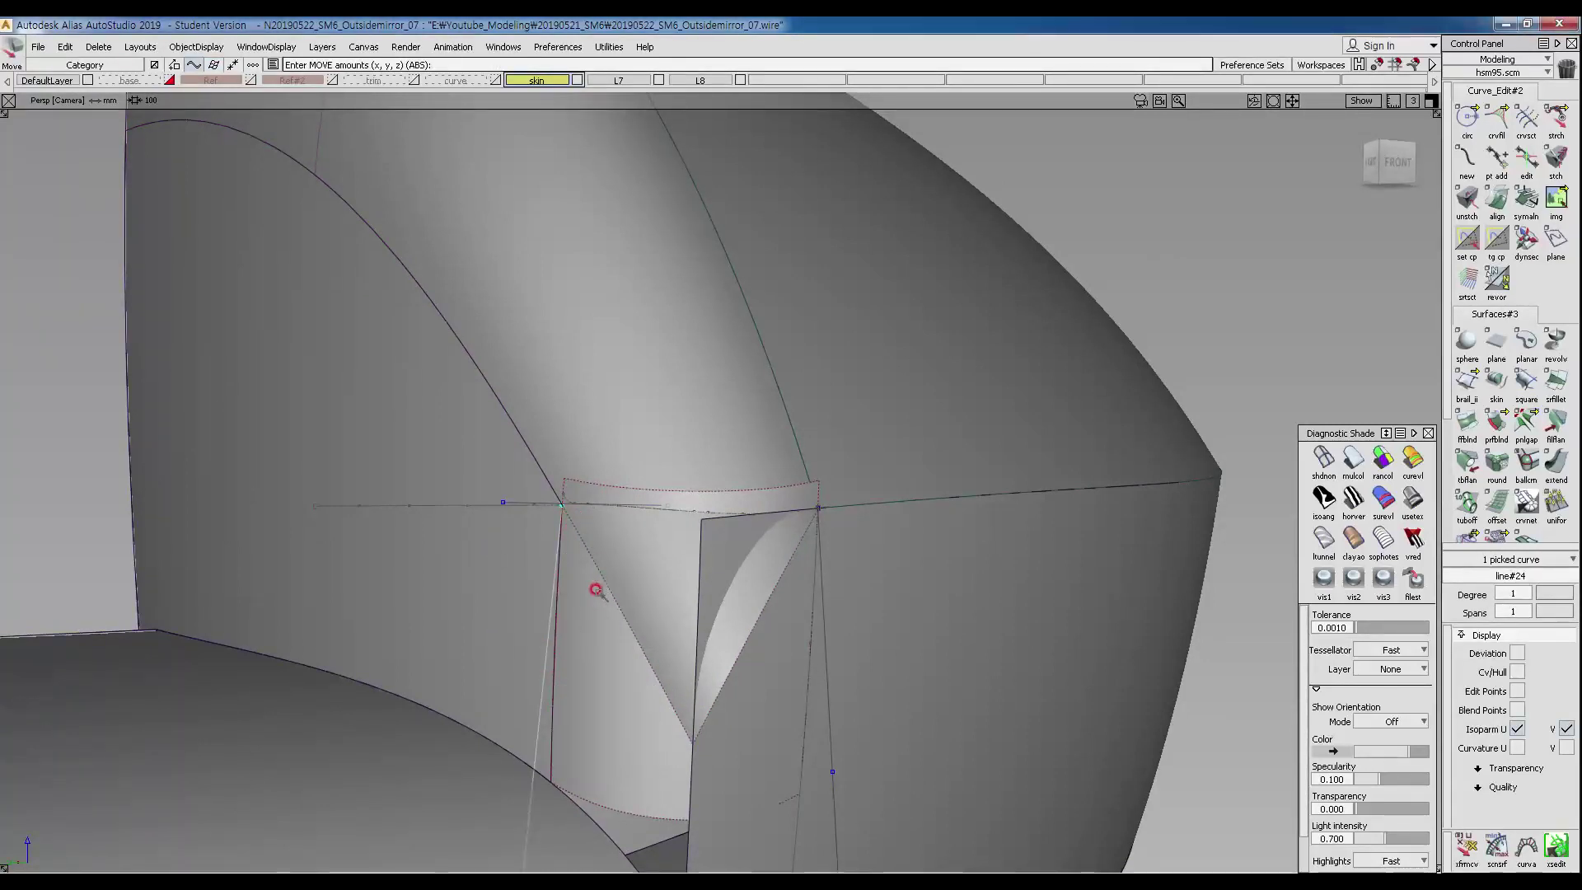
click(504, 571)
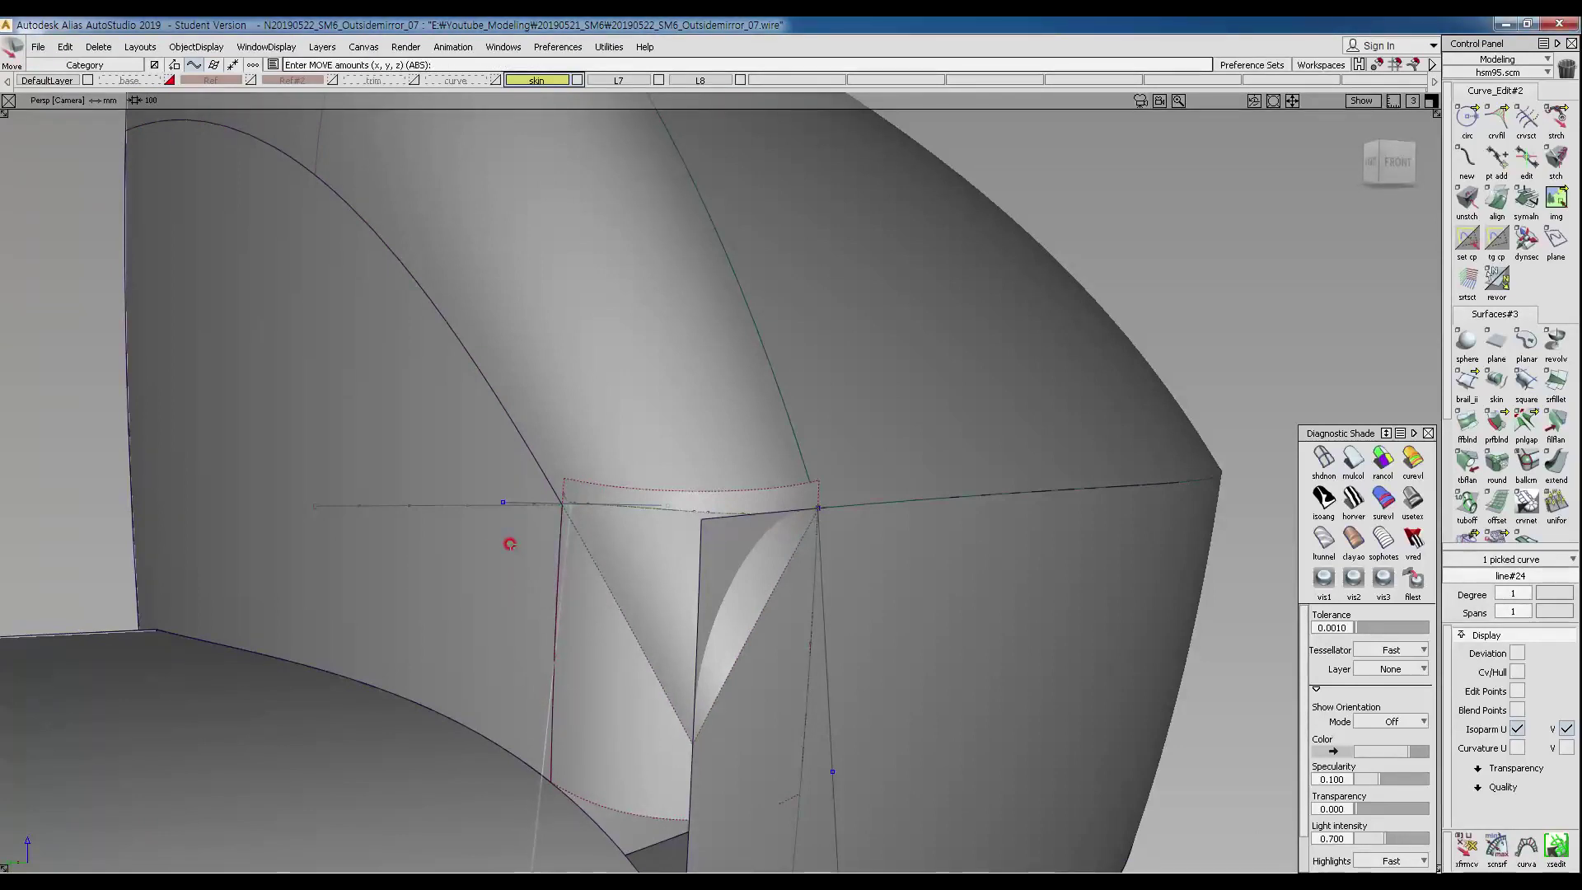
ctrl+shift+drag(517, 611, 520, 583)
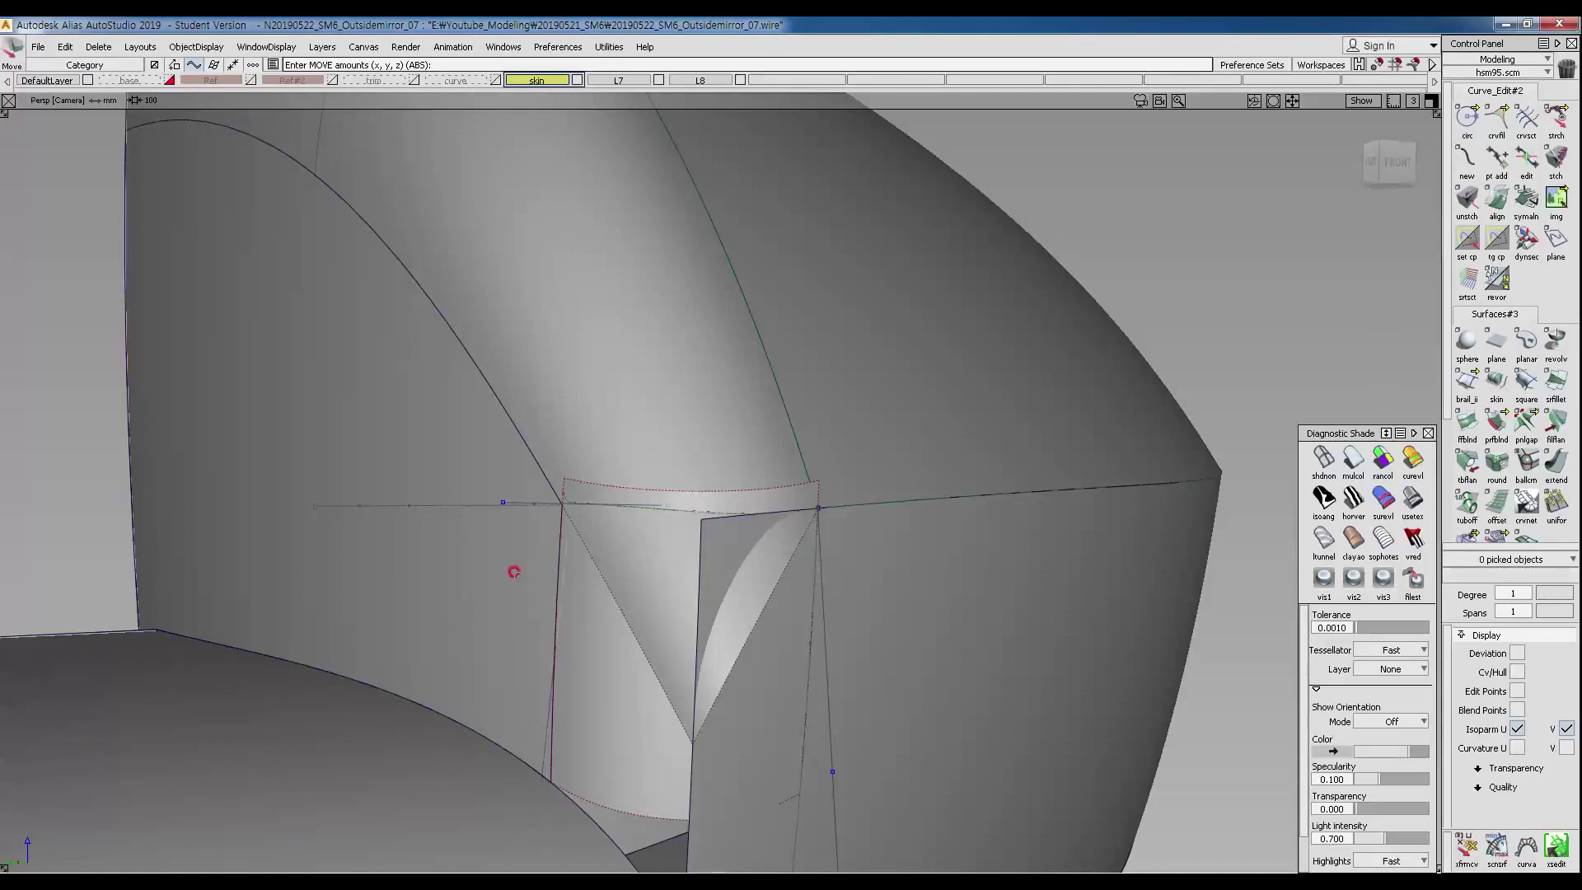
Delete the extended corner blend surface.
click(589, 659)
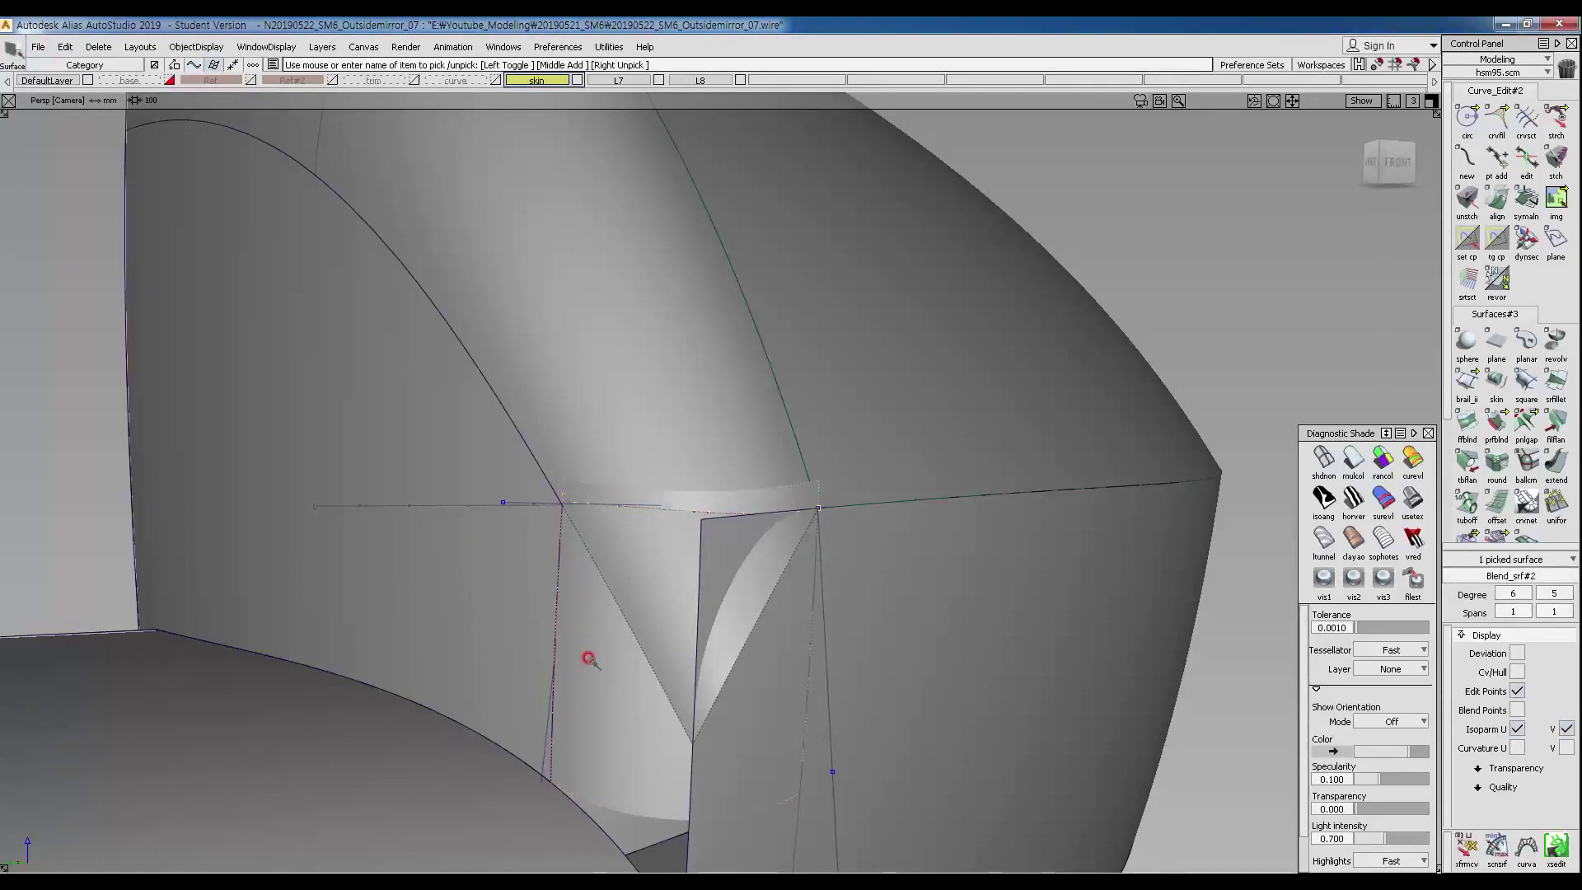
ctrl+shift+drag(590, 659, 586, 650)
alt+shift+drag(466, 590, 527, 600)
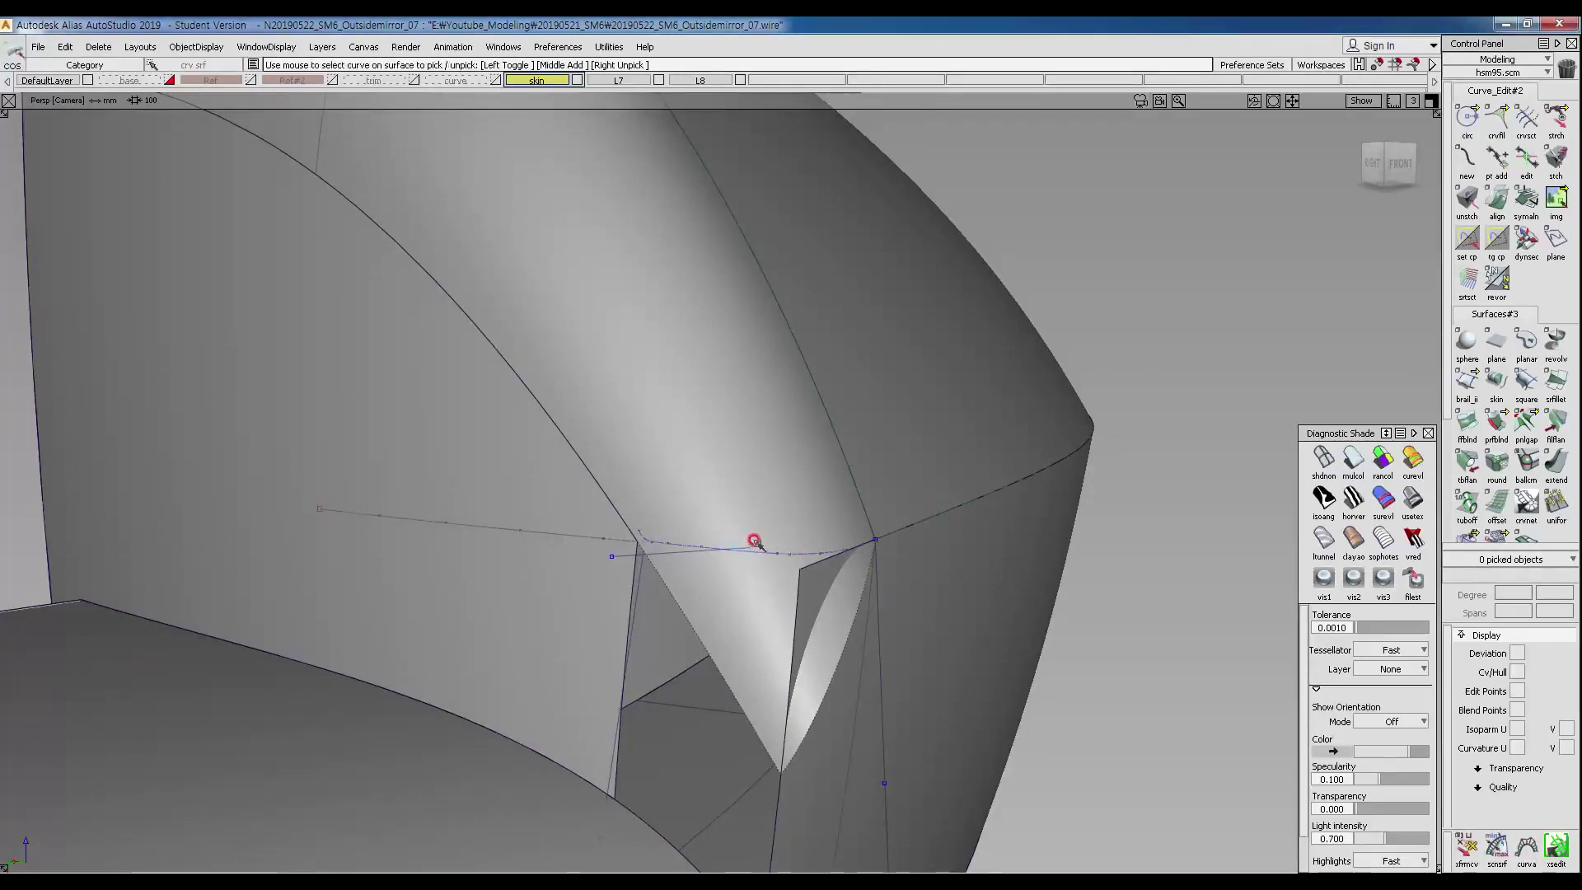
Untrim the inner panel and trim it again along the arched curve and the slanted line, keeping the inner region.
click(539, 619)
ctrl+shift+drag(618, 600, 606, 682)
ctrl+shift+drag(647, 733, 653, 685)
click(523, 628)
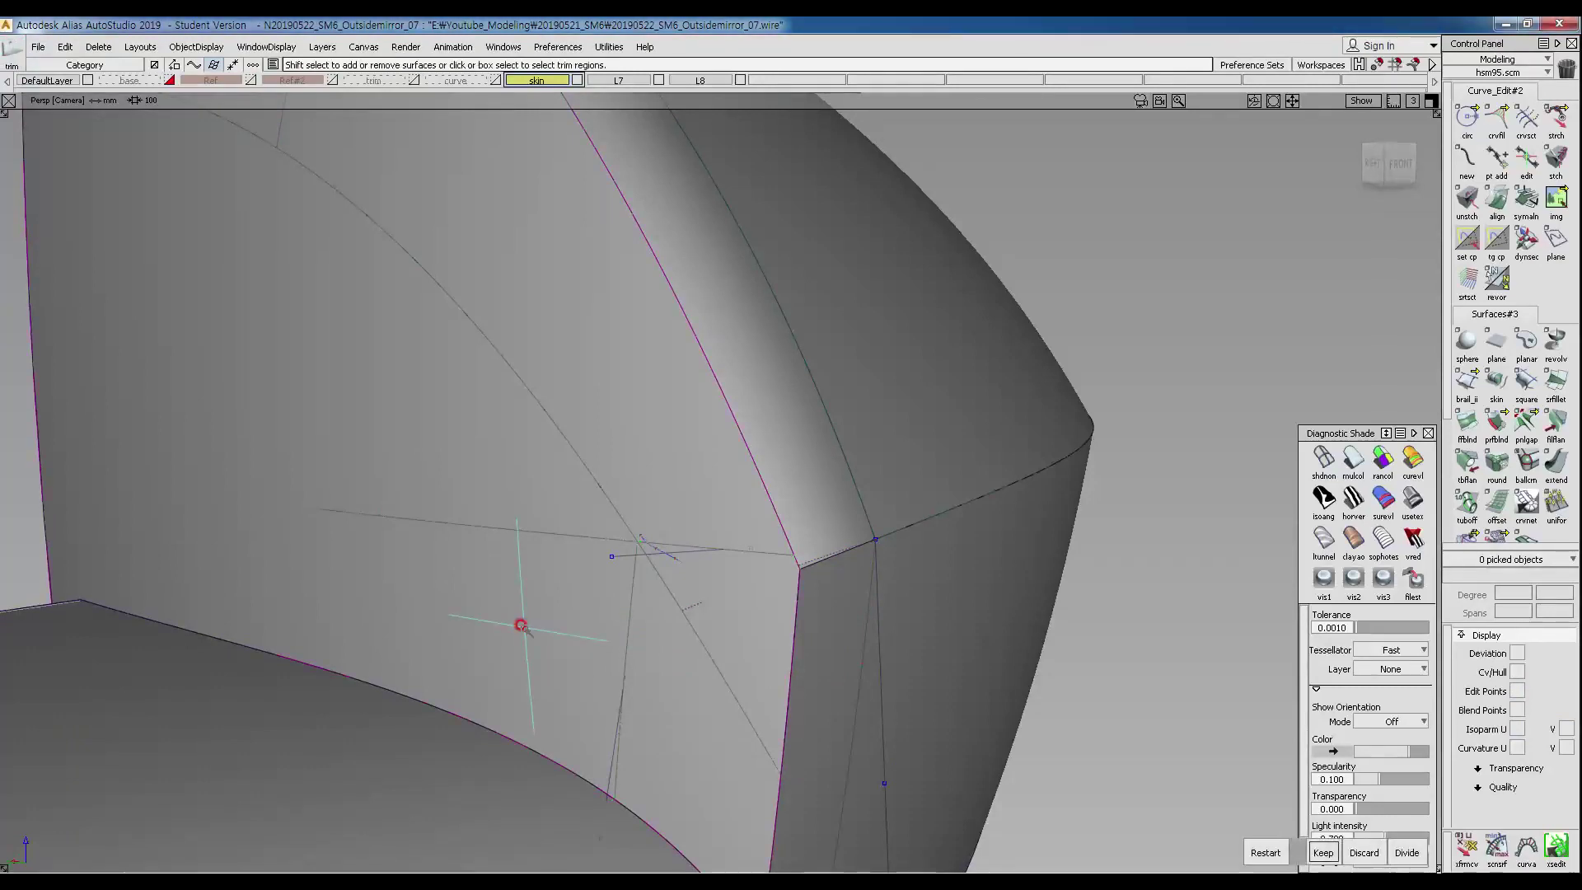
key(Return)
Reposition the slanted construction line beside the inner panel's new trimmed edge and deselect it.
alt+shift+drag(823, 640, 675, 698)
click(680, 717)
ctrl+shift+middle_drag(745, 749, 1041, 684)
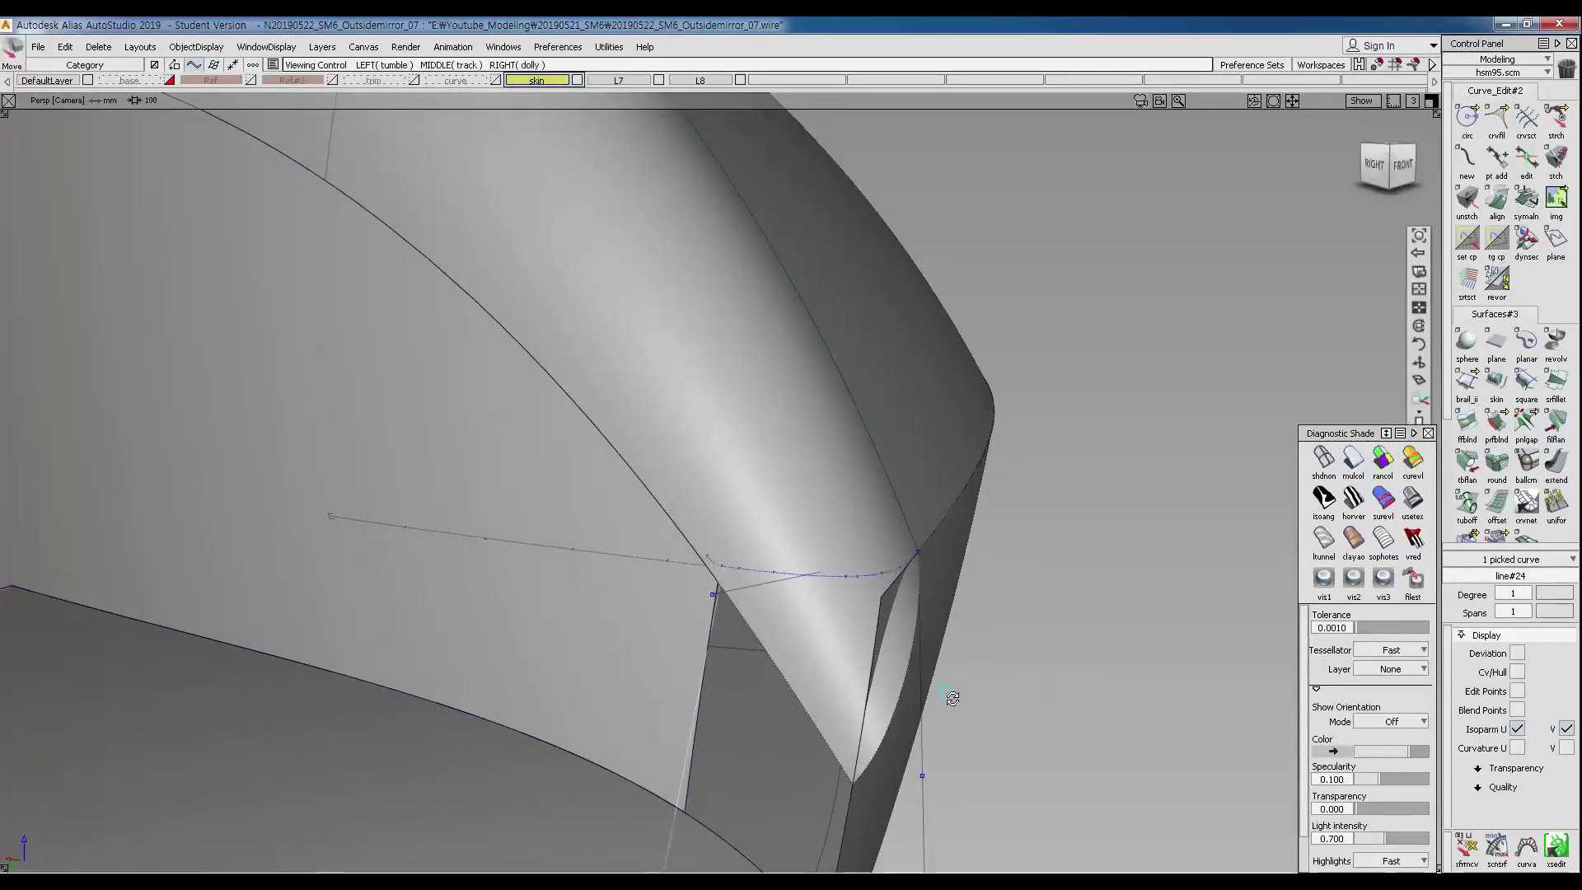
alt+shift+drag(981, 706, 523, 552)
ctrl+shift+drag(628, 680, 572, 529)
alt+shift+drag(600, 584, 577, 618)
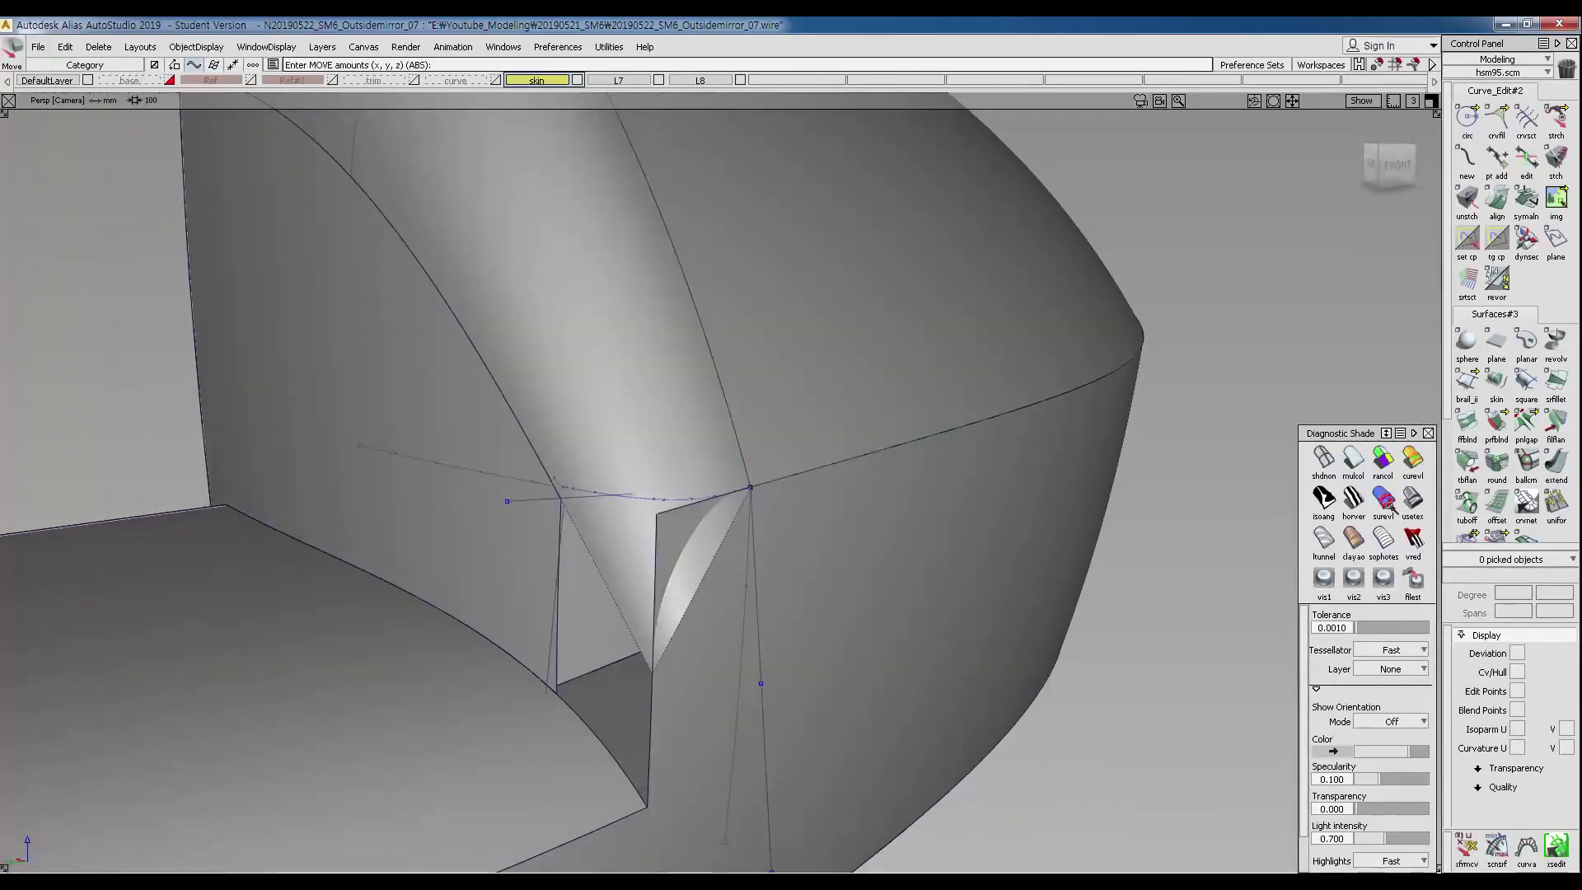
Create a G2 freeform blend between the inner panel's slanted edge and the side surface's slanted curve, with the start set to Connect ends.
click(554, 662)
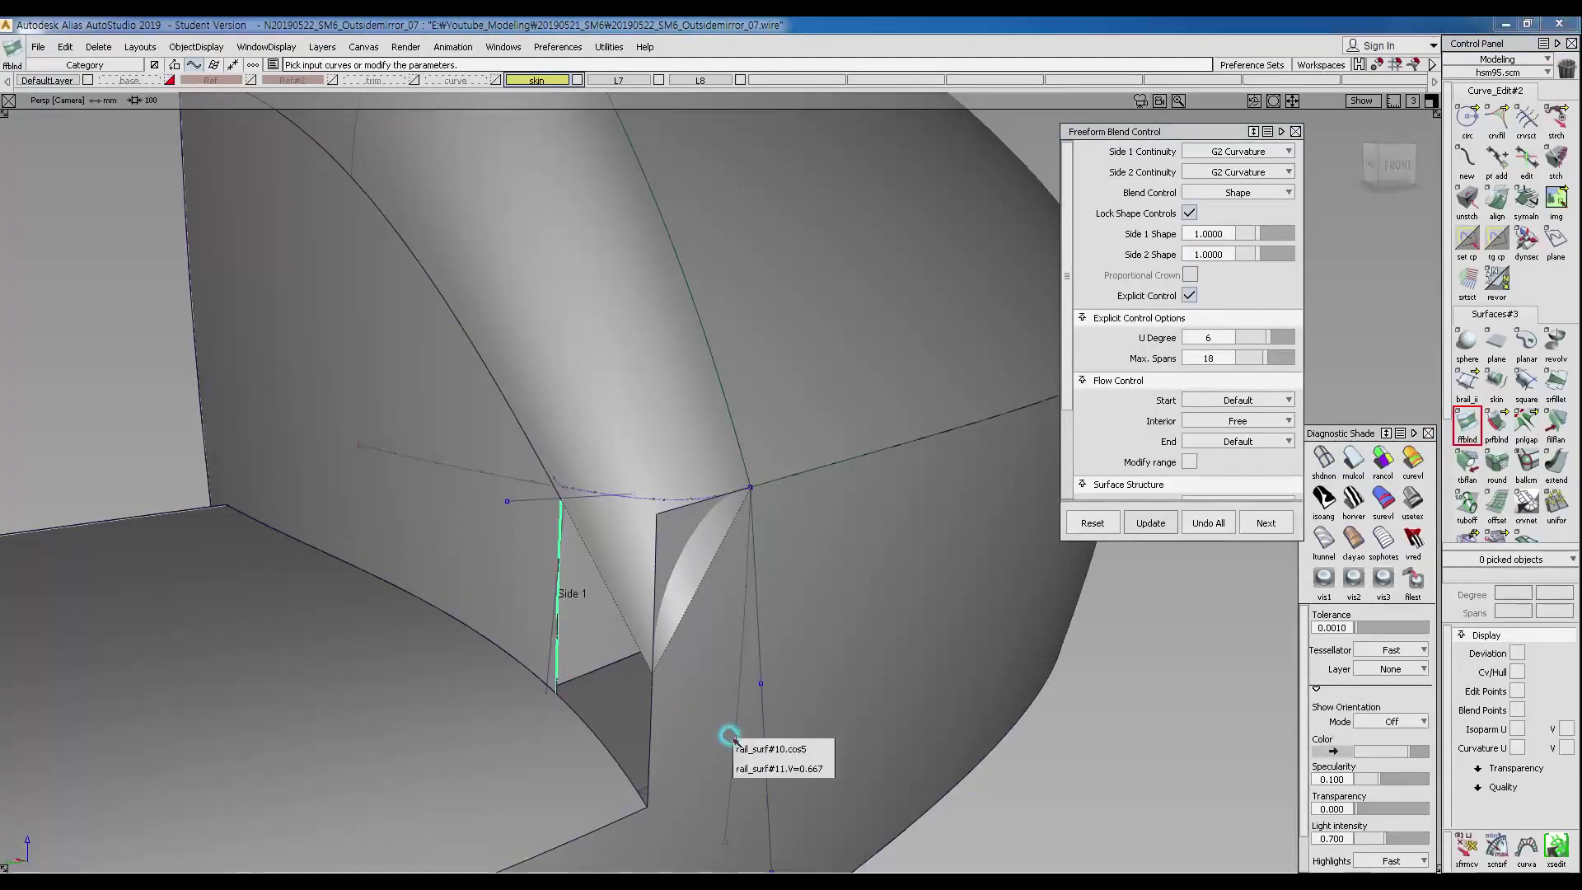
click(756, 759)
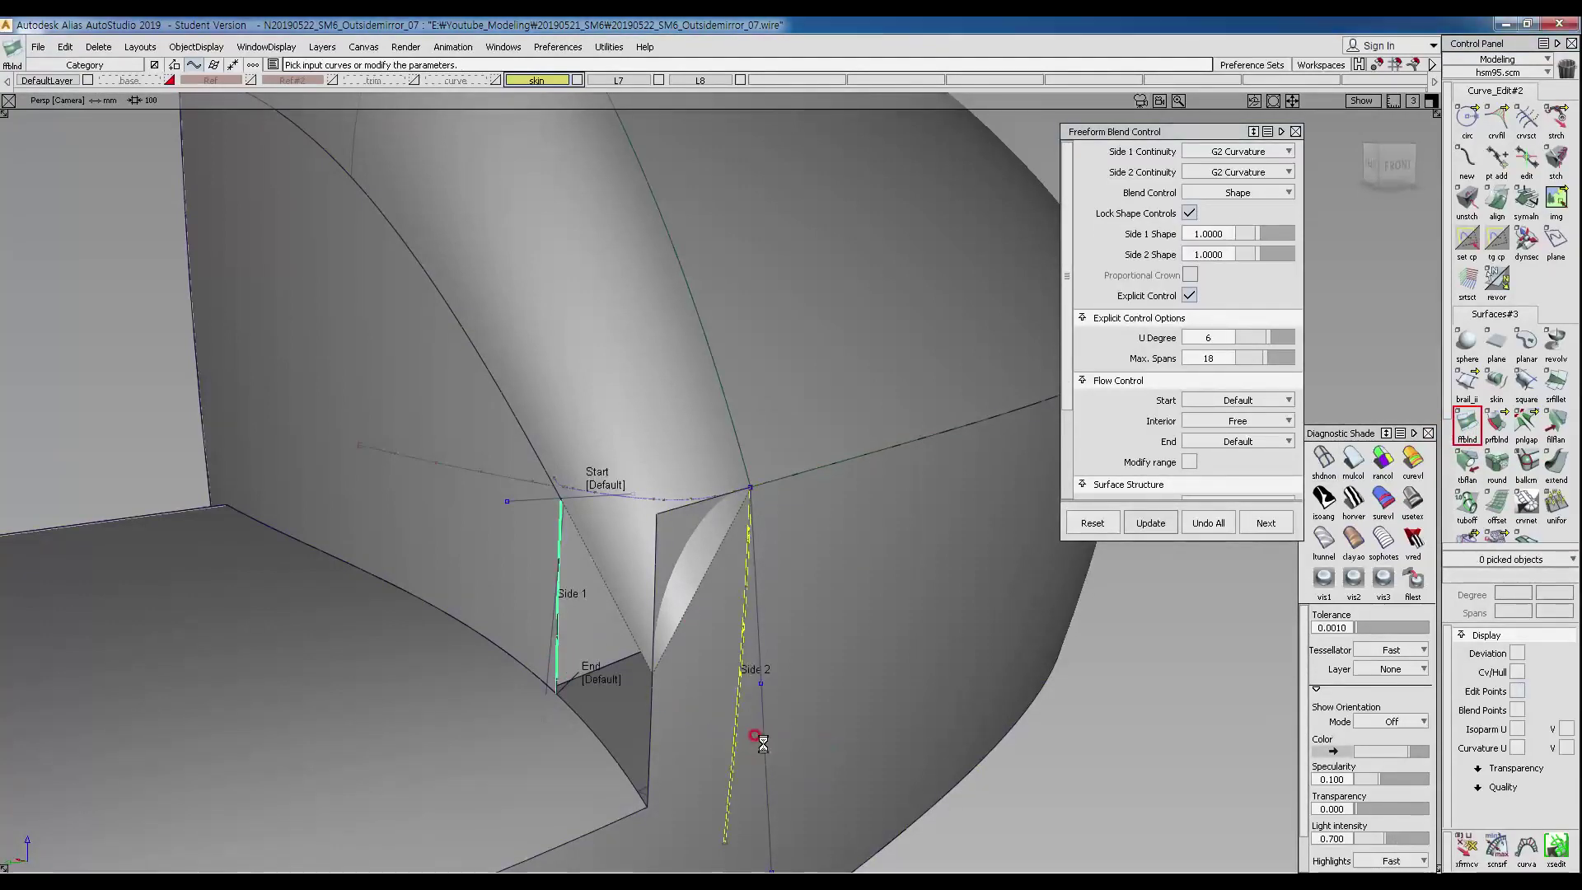
alt+shift+drag(643, 647, 689, 577)
click(640, 399)
click(639, 399)
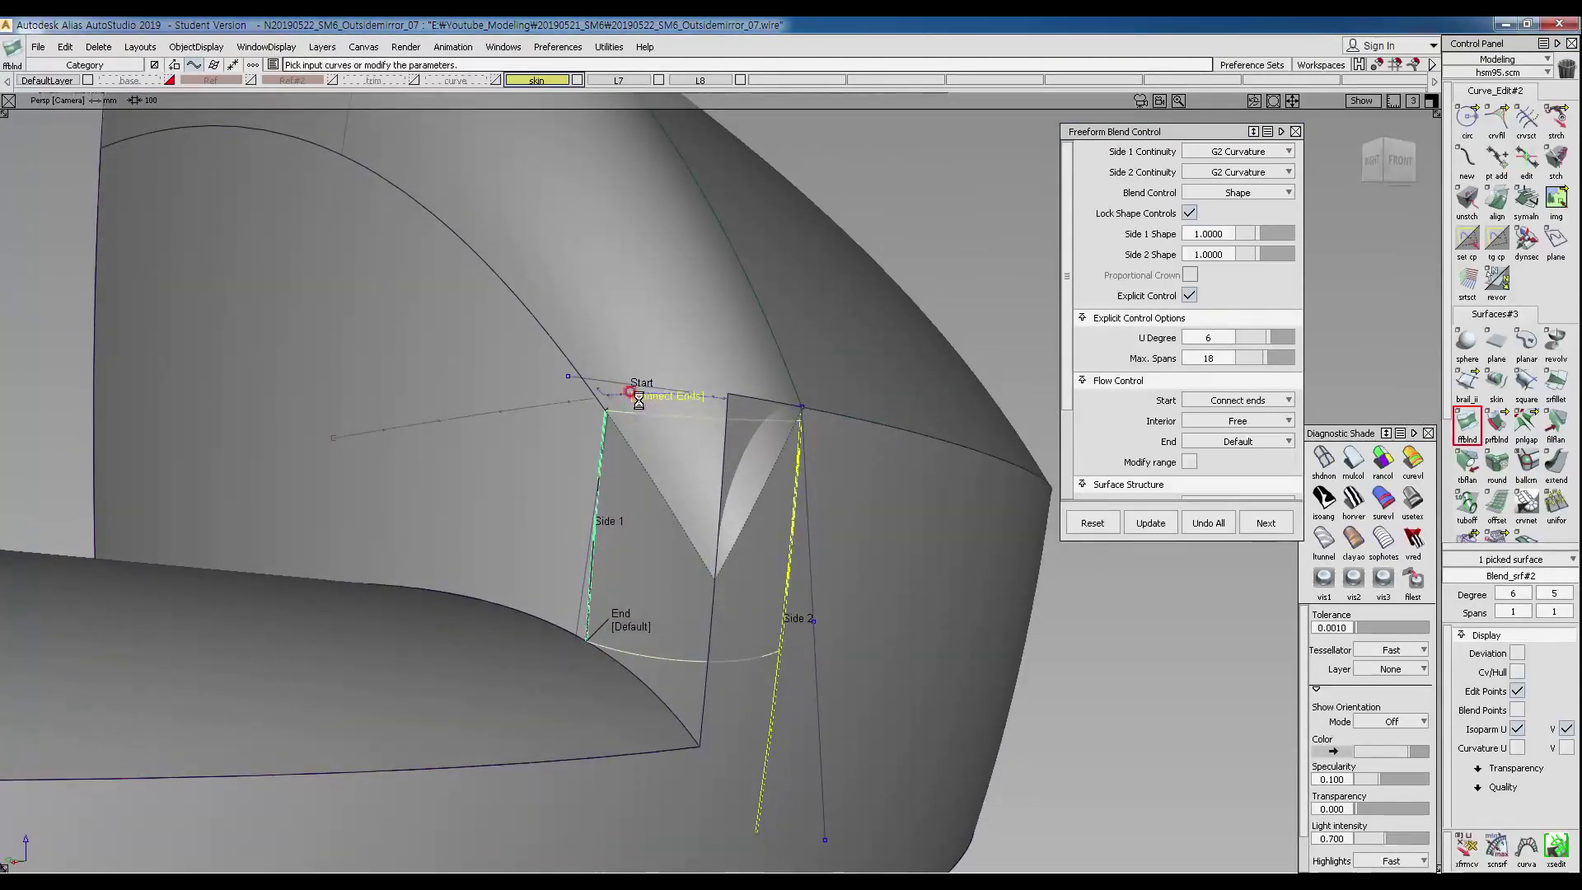
alt+shift+drag(639, 399, 635, 512)
click(646, 470)
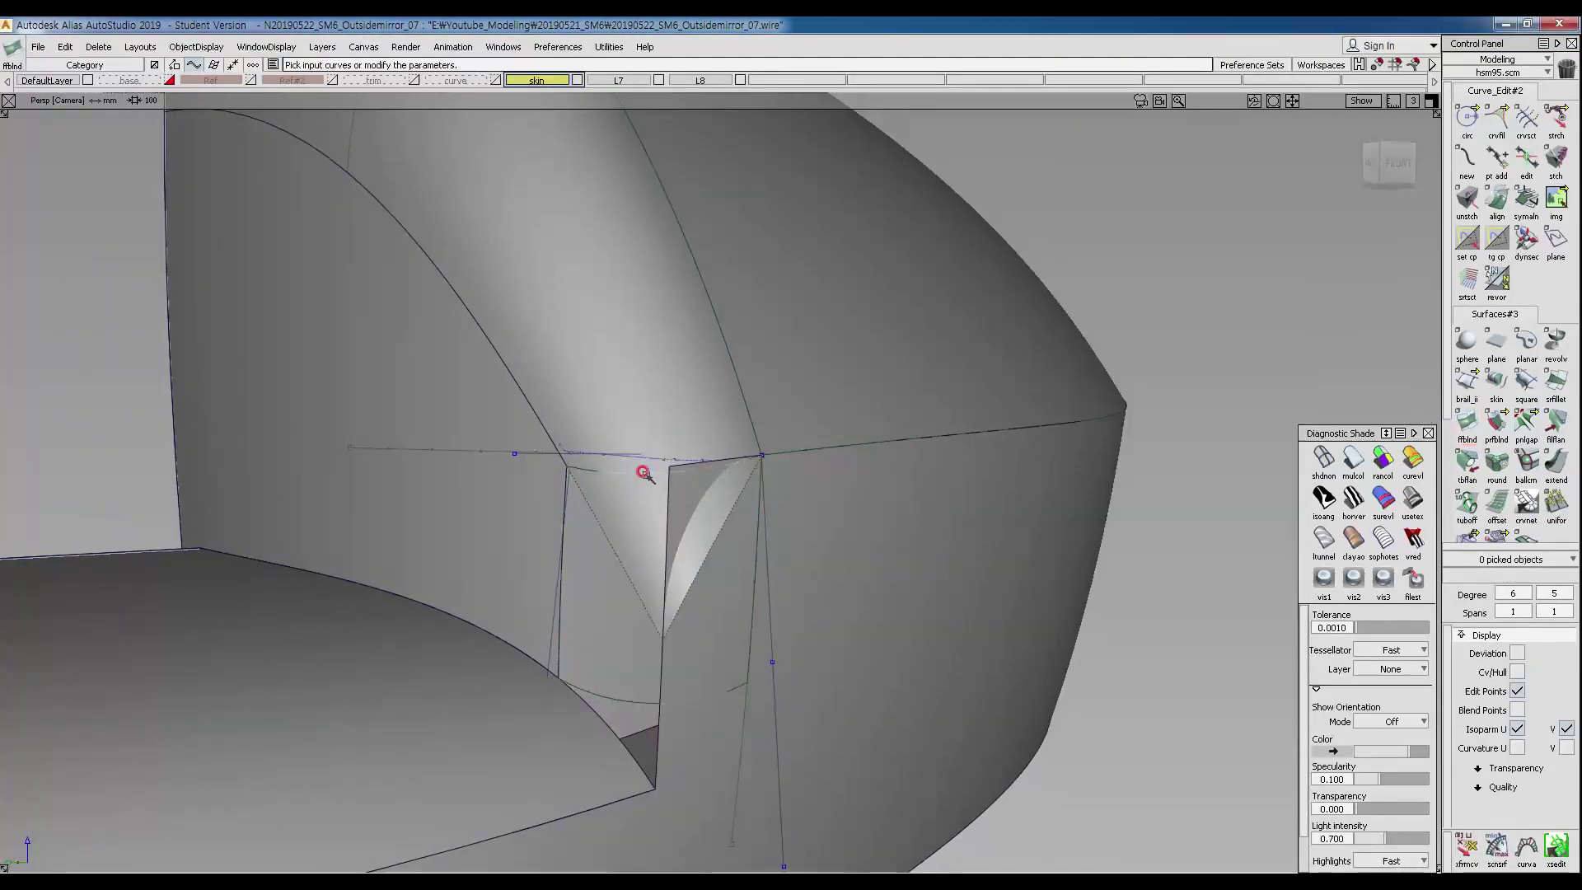
Extend the corner blend's upper edge by about 2.6 mm, accepting the removal of its construction history.
click(1554, 464)
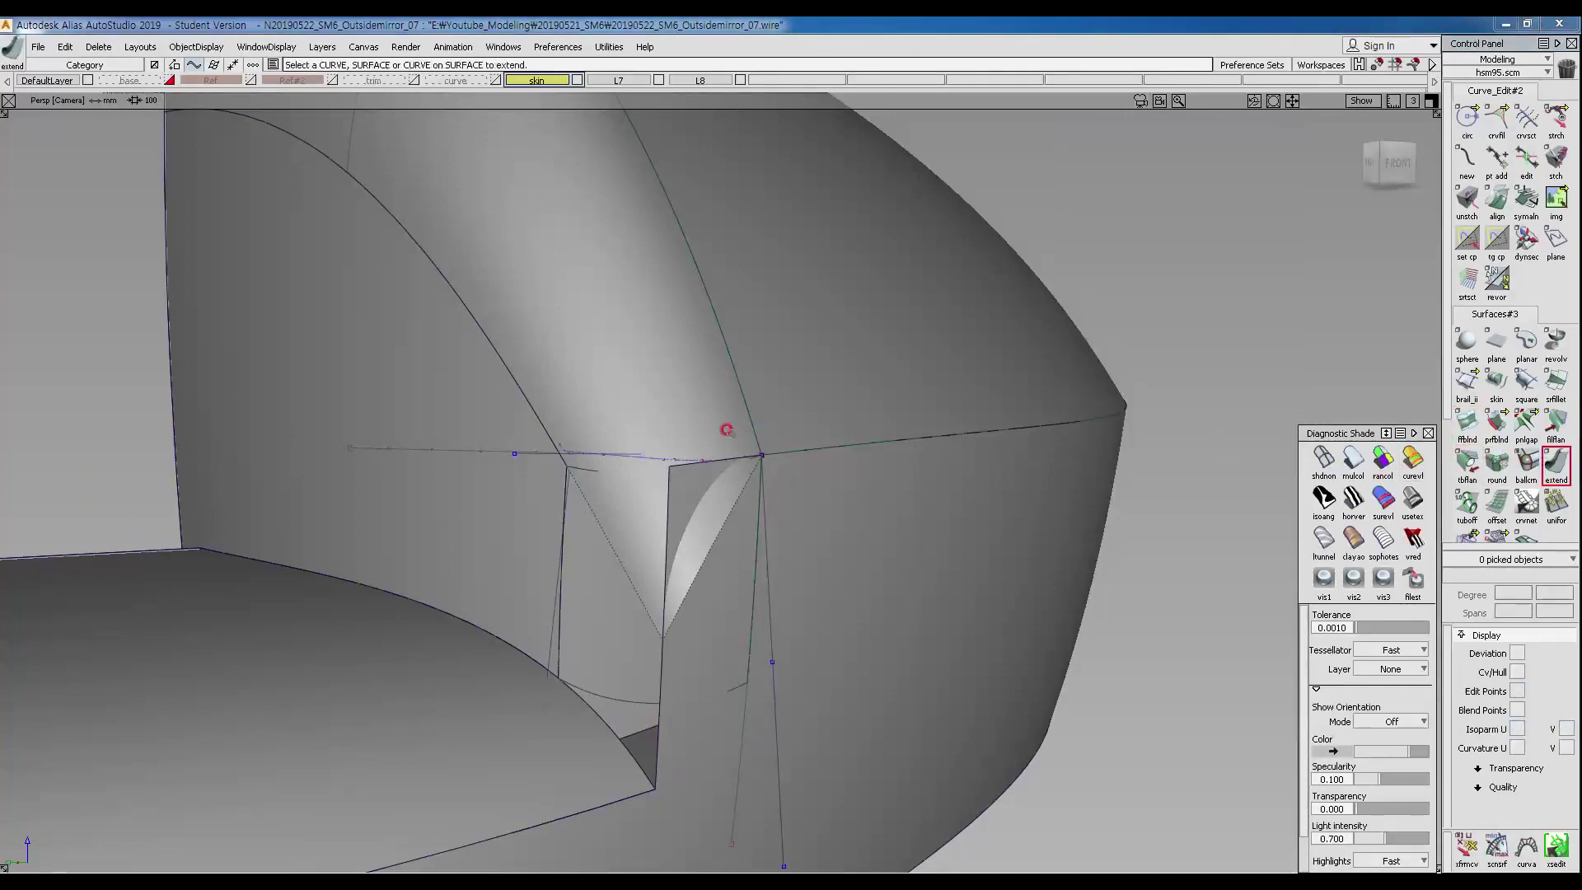
click(585, 459)
key(Return)
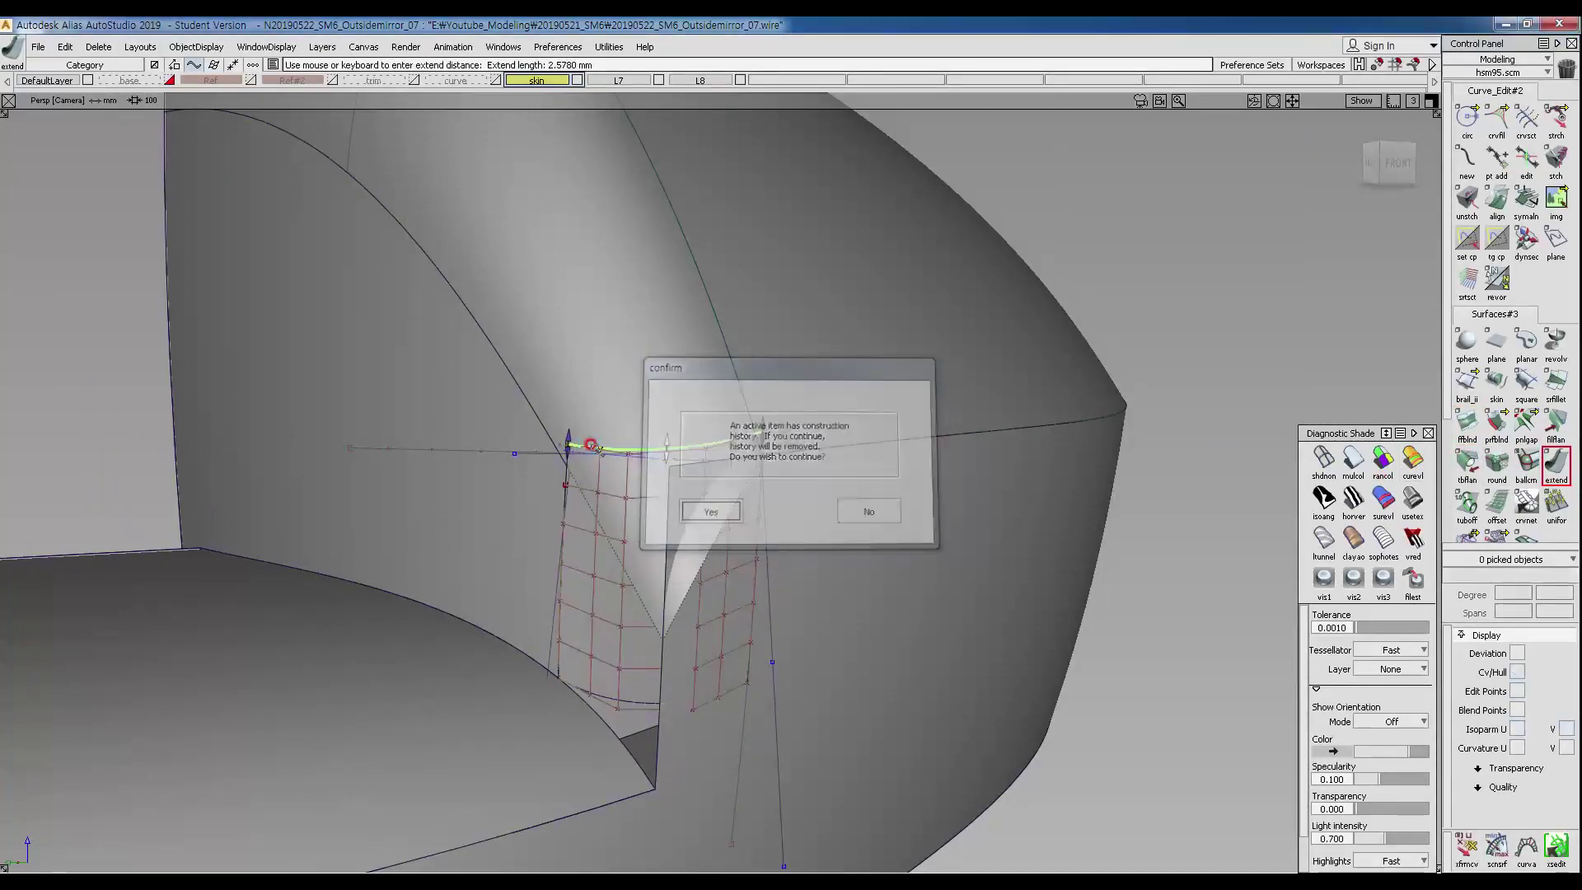
Intersect the arched blend with the extended lower corner blend.
ctrl+shift+drag(660, 569, 646, 479)
ctrl+shift+drag(595, 398, 660, 421)
click(681, 440)
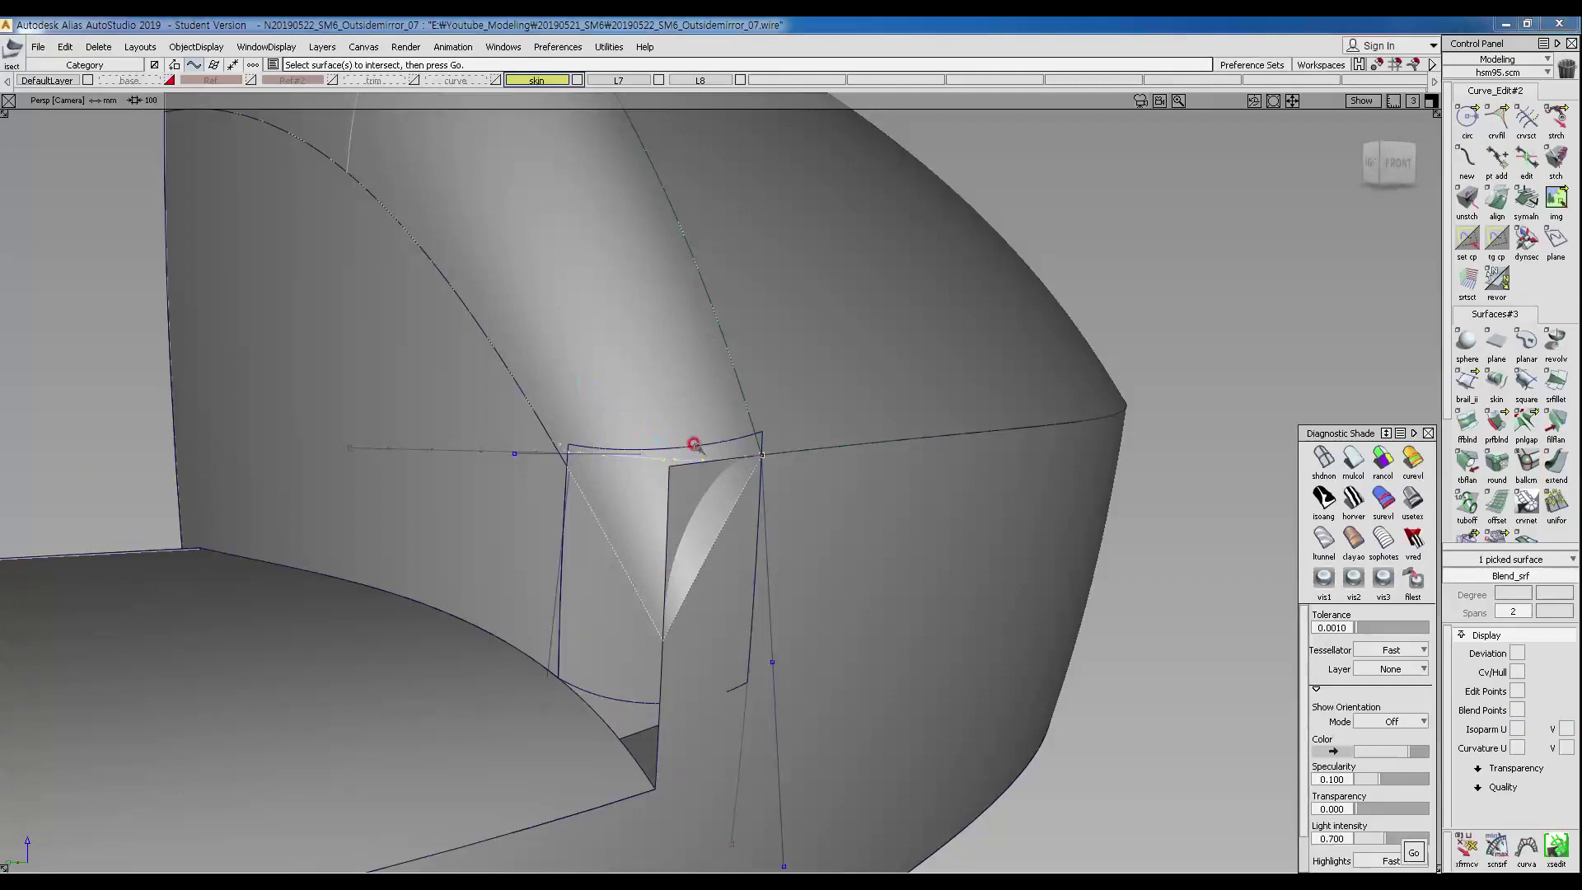
mouse_move(761, 471)
alt+shift+mouse_down()
mouse_move(671, 505)
mouse_move(742, 474)
alt+shift+mouse_up()
alt+shift+drag(547, 484, 692, 489)
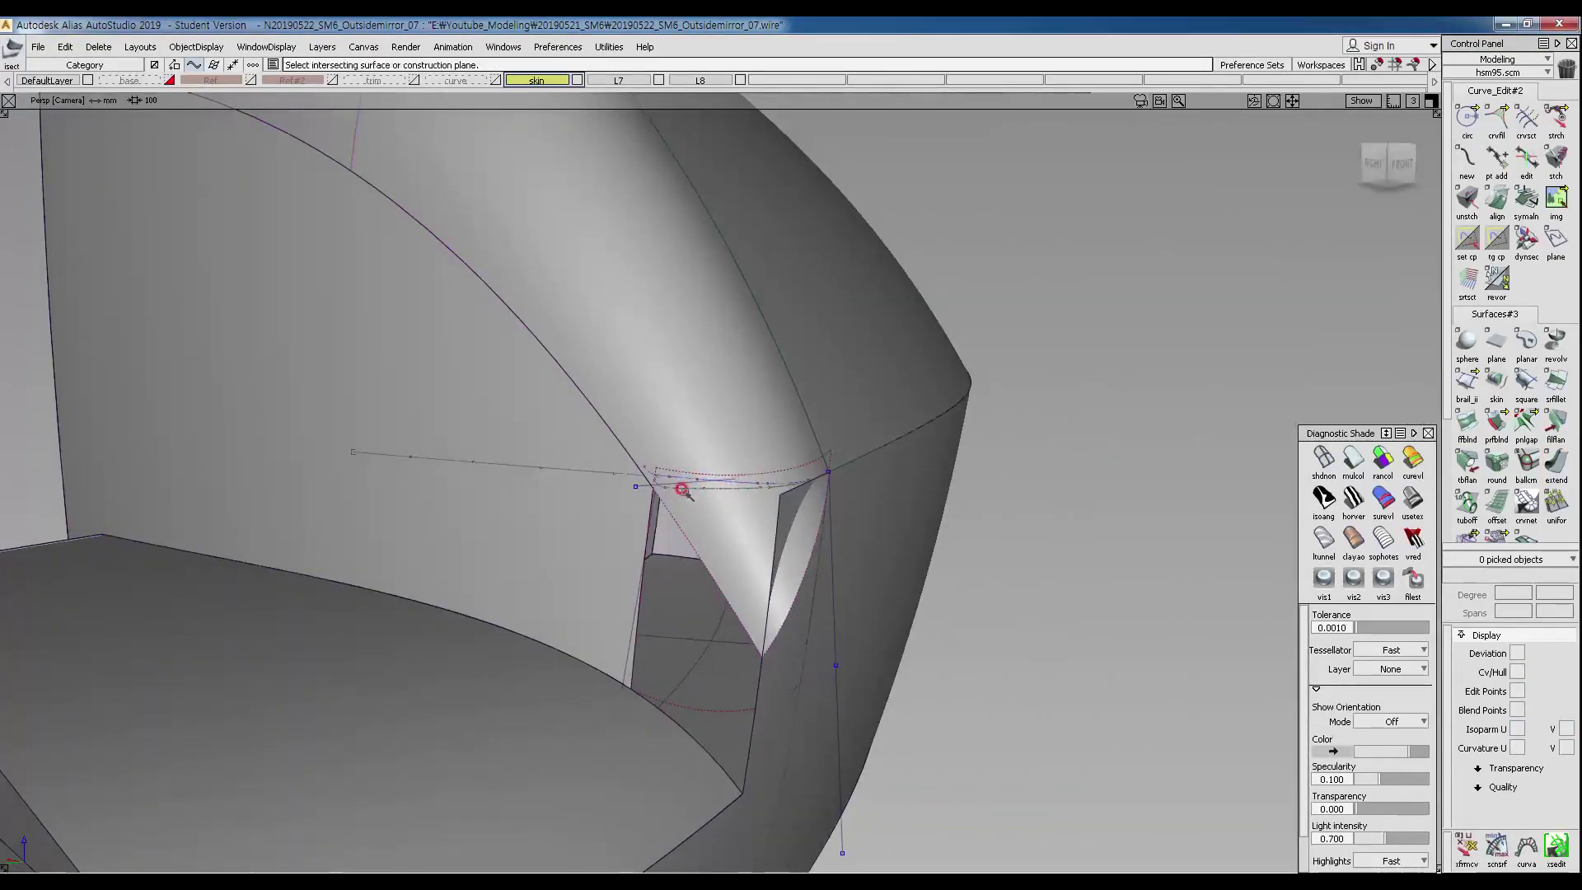
click(705, 497)
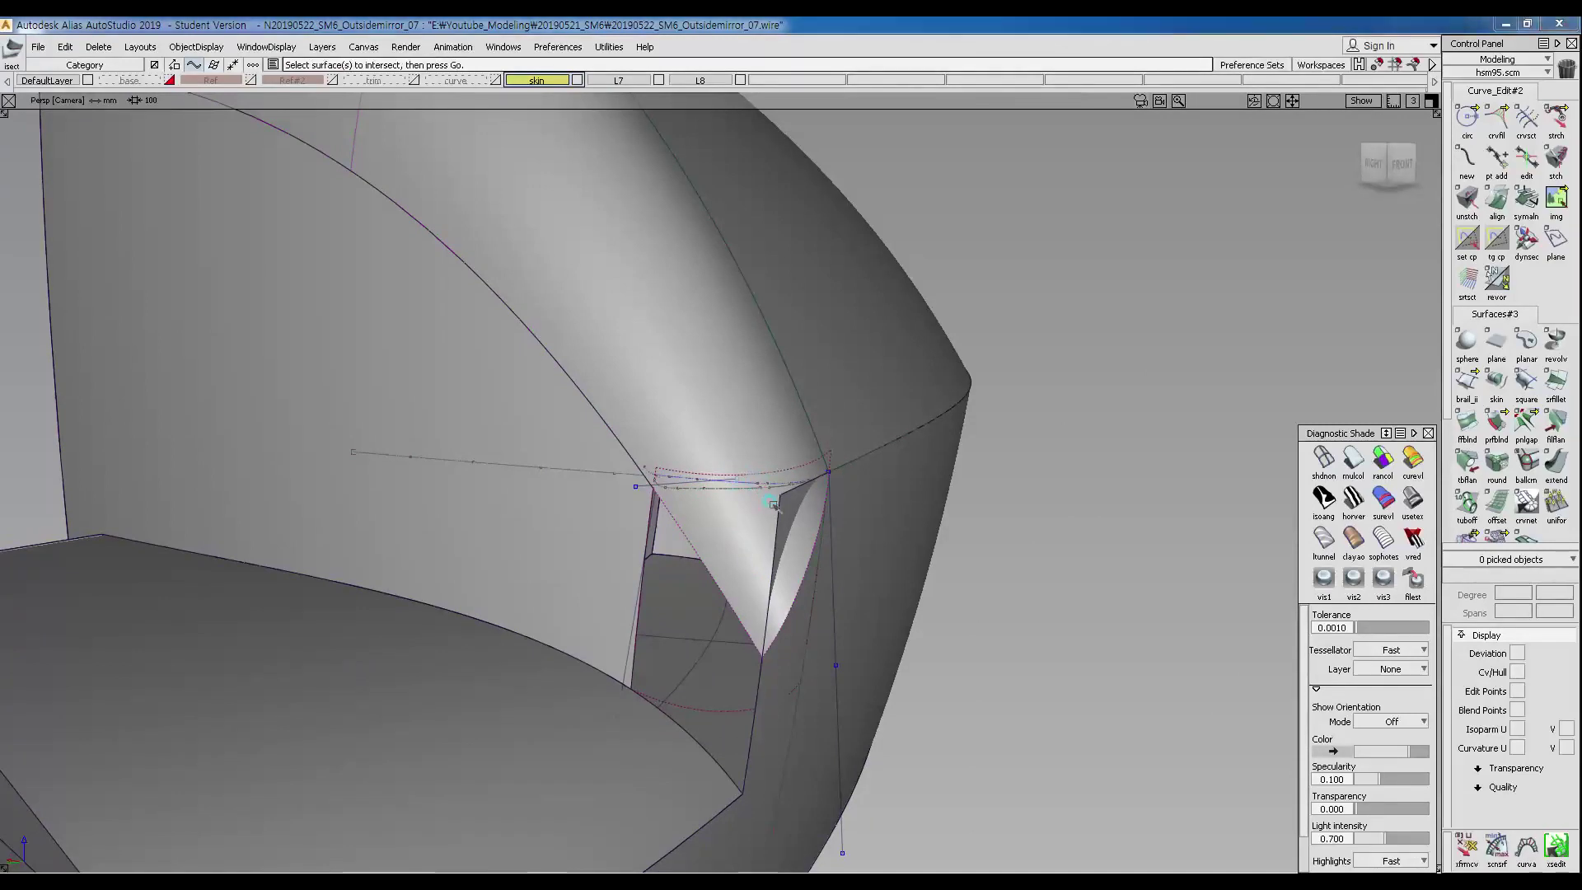
ctrl+shift+drag(760, 497, 734, 478)
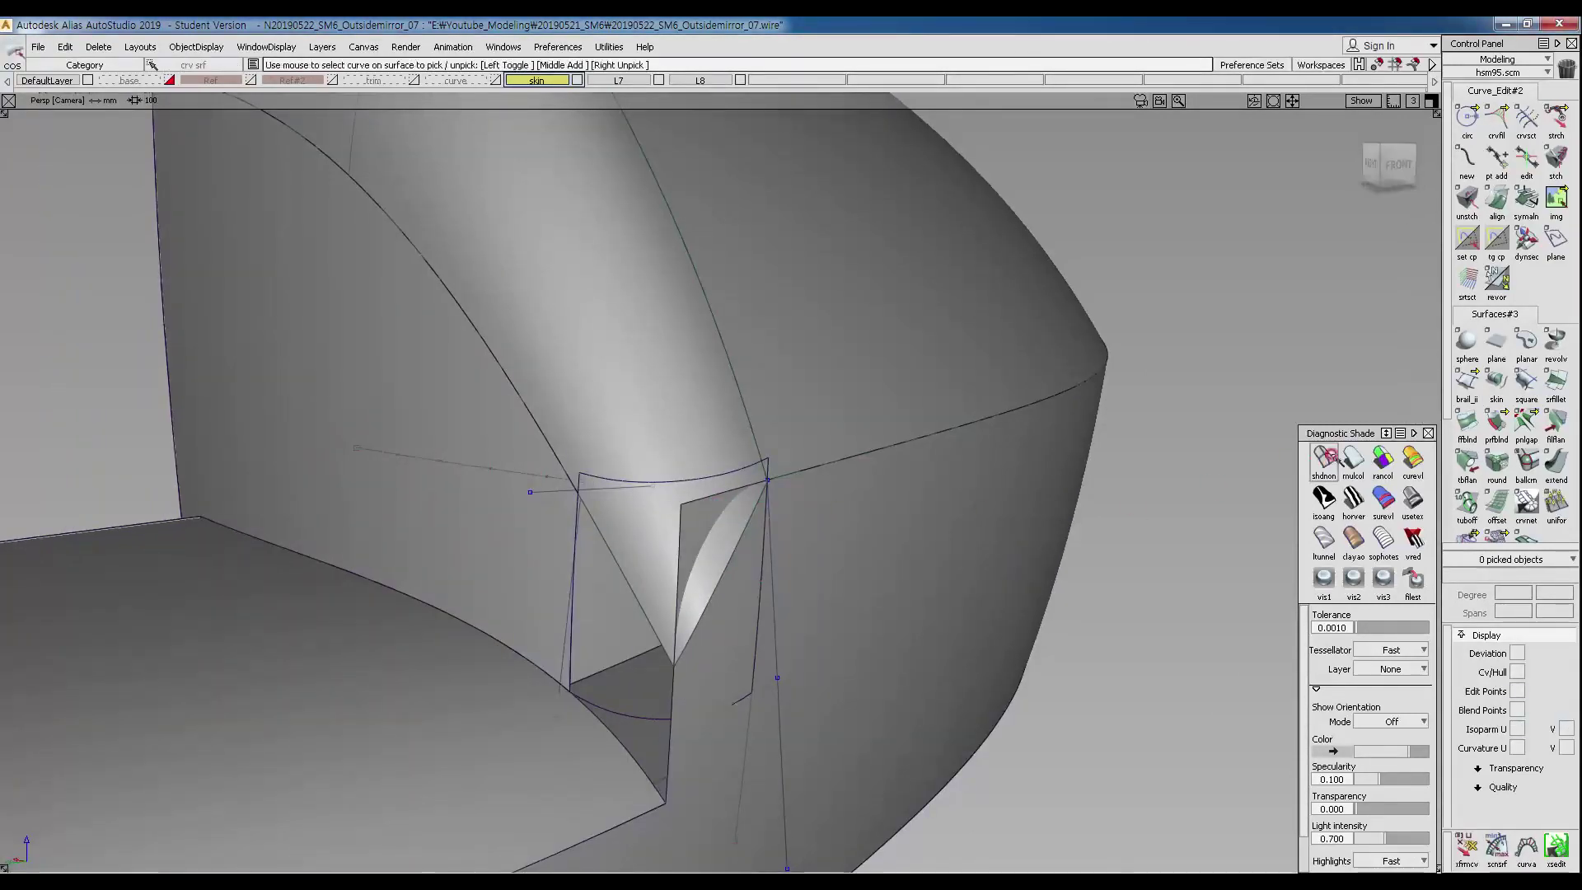
Shade the lower corner blend and extend its lower edge past the base surface.
click(1354, 459)
alt+shift+drag(537, 636, 586, 494)
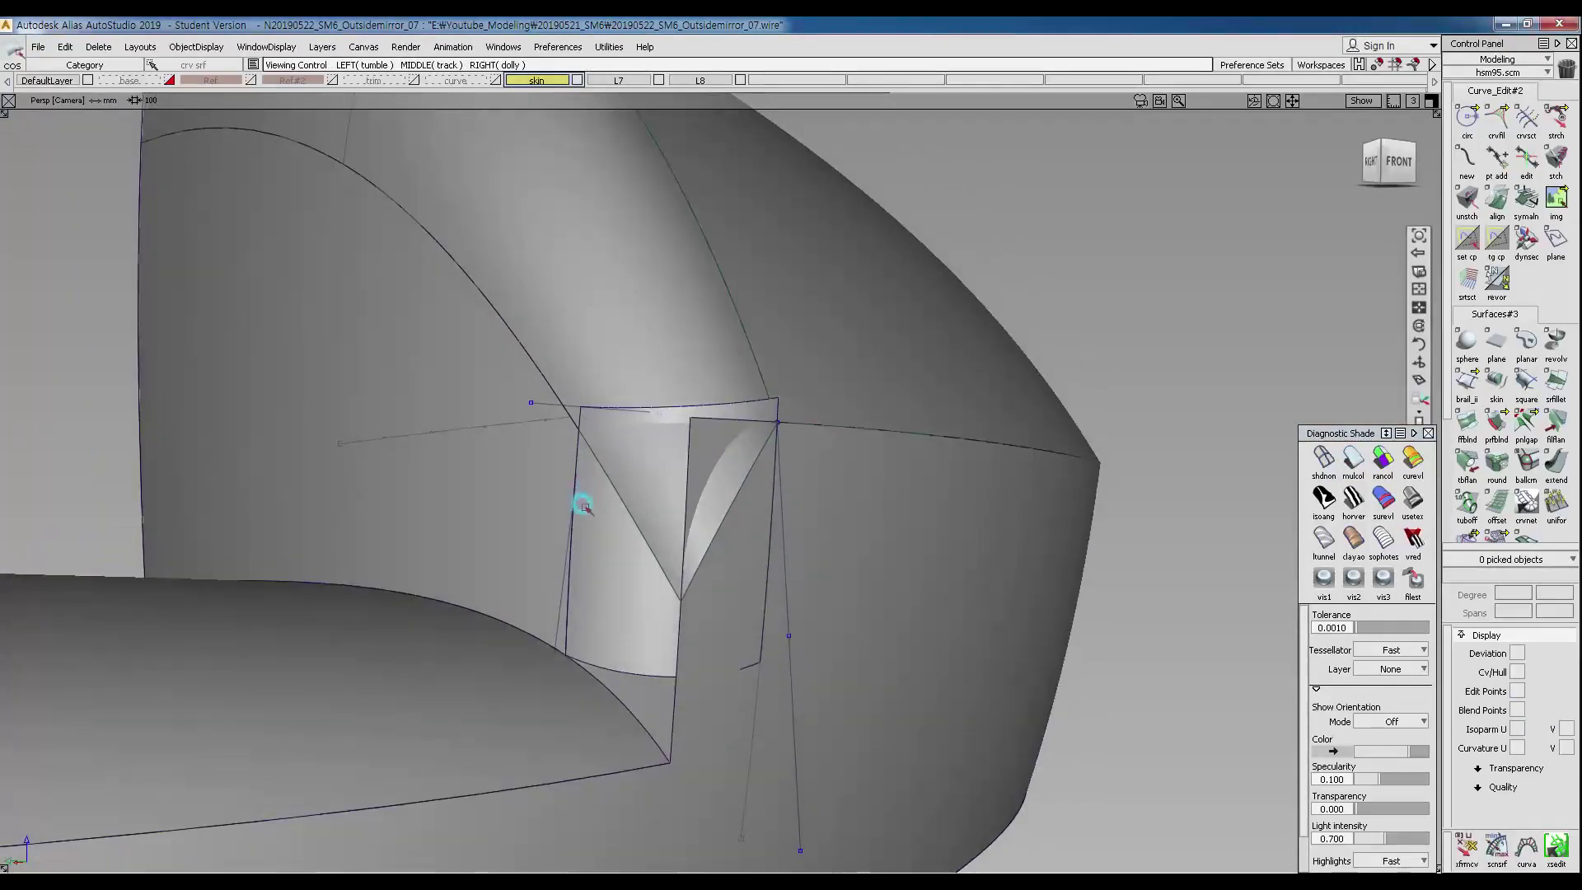
click(1554, 464)
alt+shift+drag(707, 632, 600, 678)
alt+shift+drag(717, 643, 635, 775)
alt+shift+drag(522, 554, 532, 499)
click(367, 568)
Intersect the extended corner blend with the base's top surface.
ctrl+shift+drag(435, 580, 606, 494)
ctrl+shift+drag(599, 576, 601, 576)
mouse_move(626, 466)
alt+shift+mouse_down()
mouse_move(686, 486)
mouse_move(650, 484)
alt+shift+mouse_up()
click(650, 483)
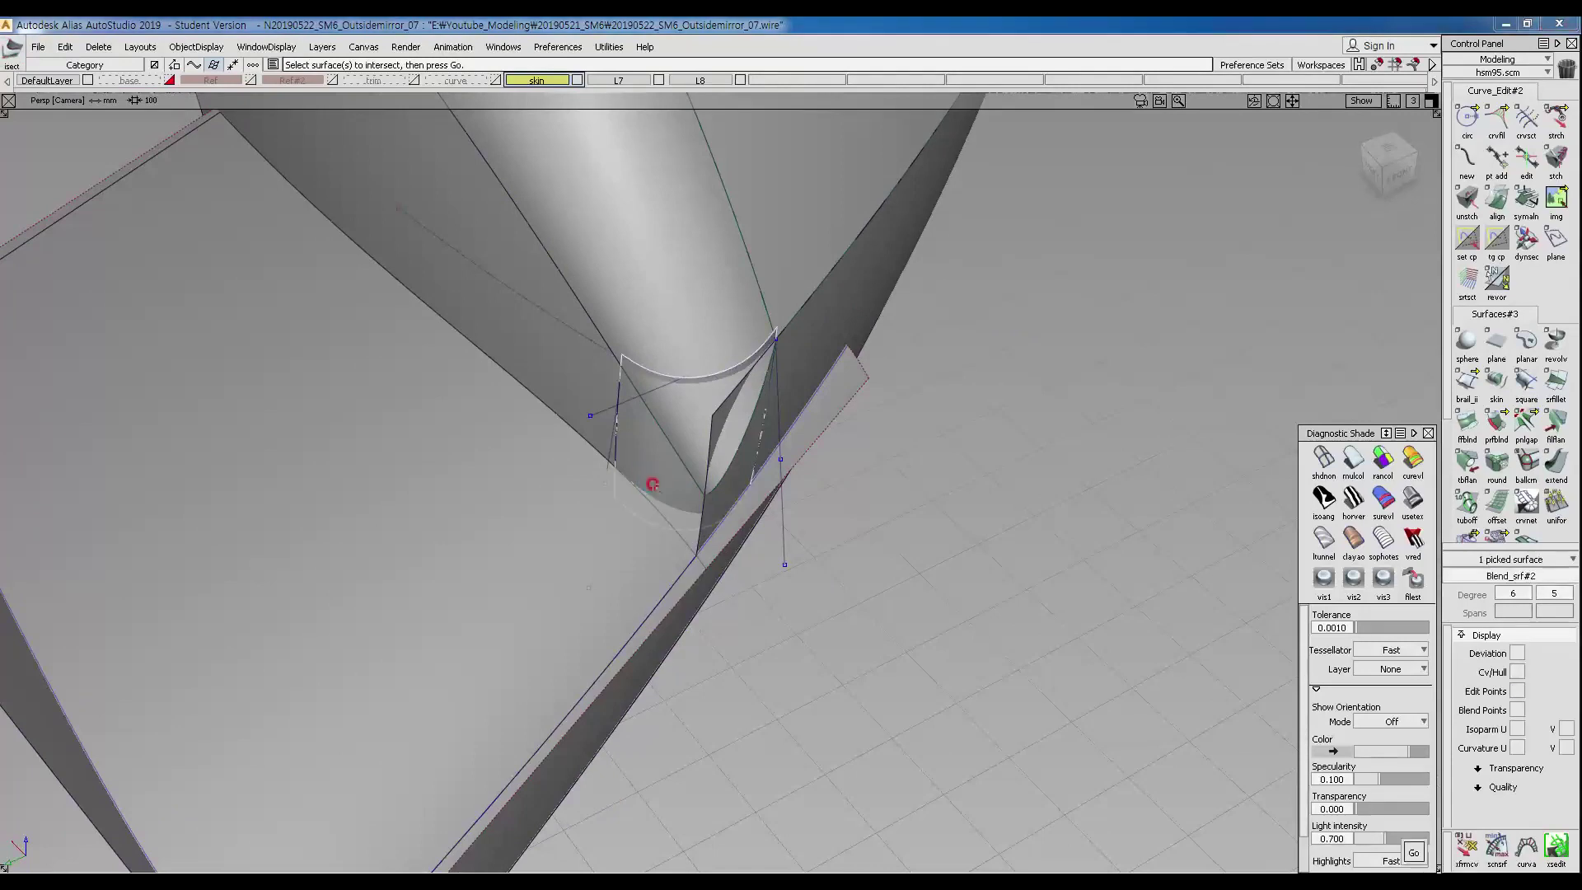
key(space)
alt+shift+drag(517, 592, 684, 530)
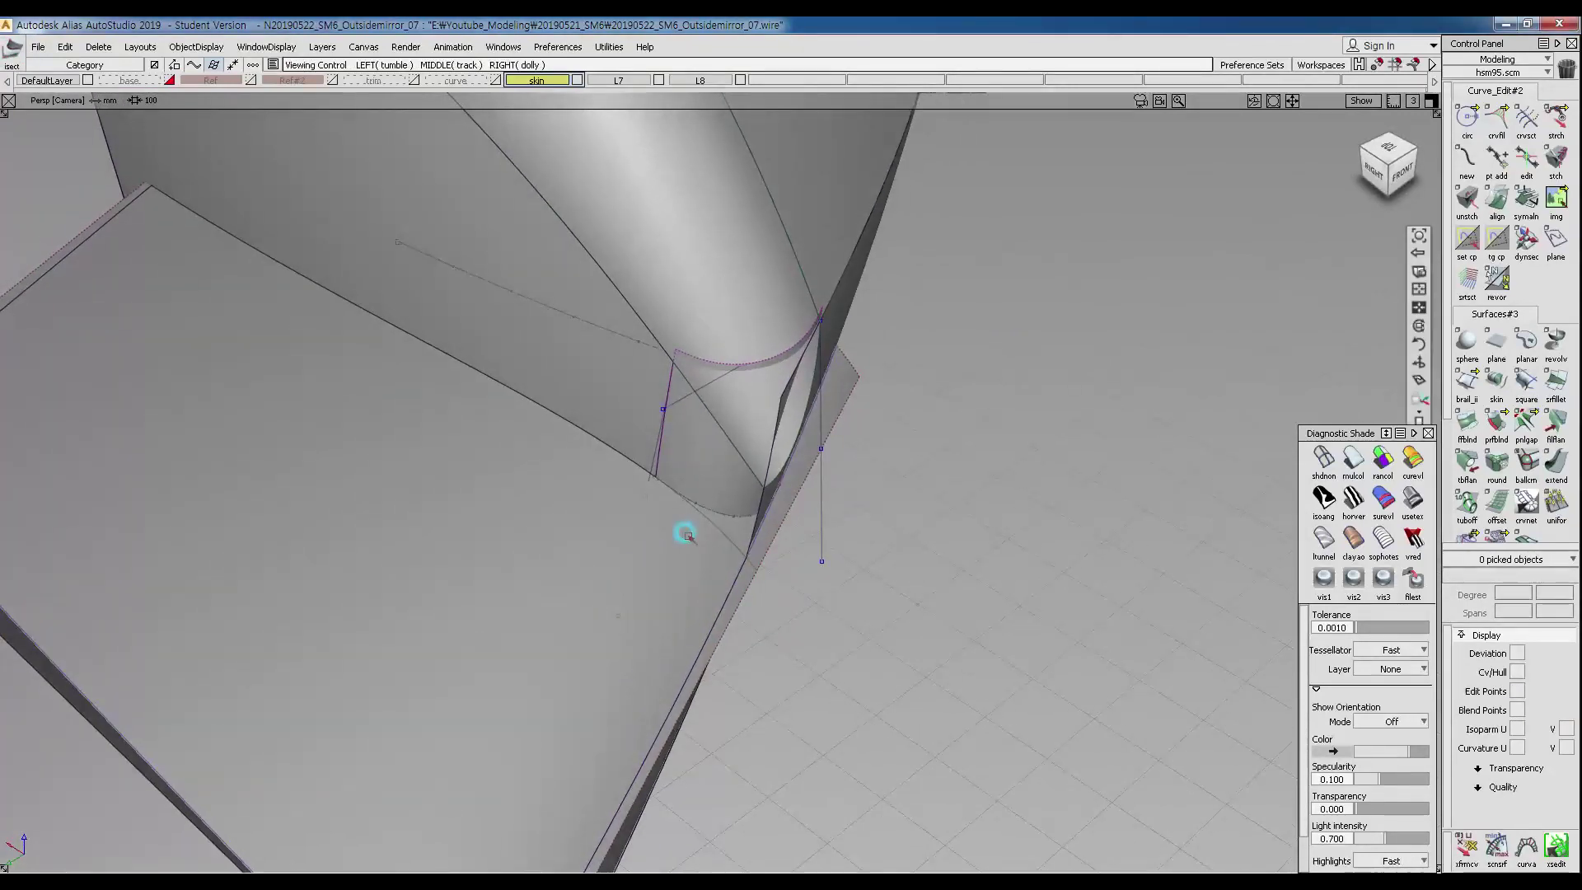
alt+shift+drag(674, 473, 630, 479)
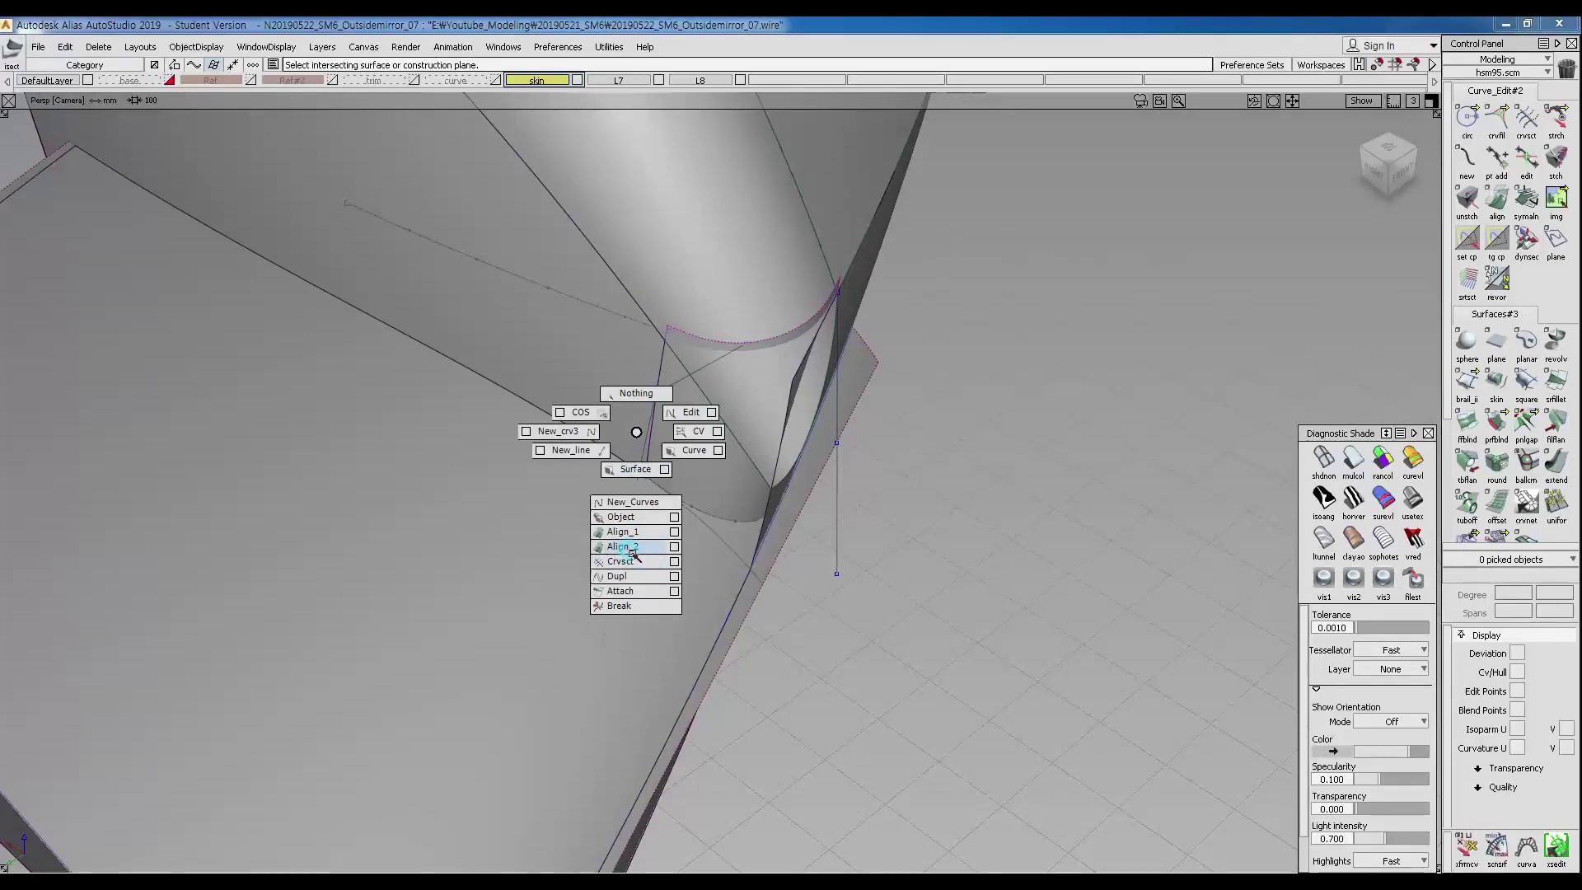
Try to section the base's curved edge at the corner blend, using the perspective and left views.
ctrl+shift+drag(630, 561, 630, 561)
click(623, 461)
key(Return)
click(650, 467)
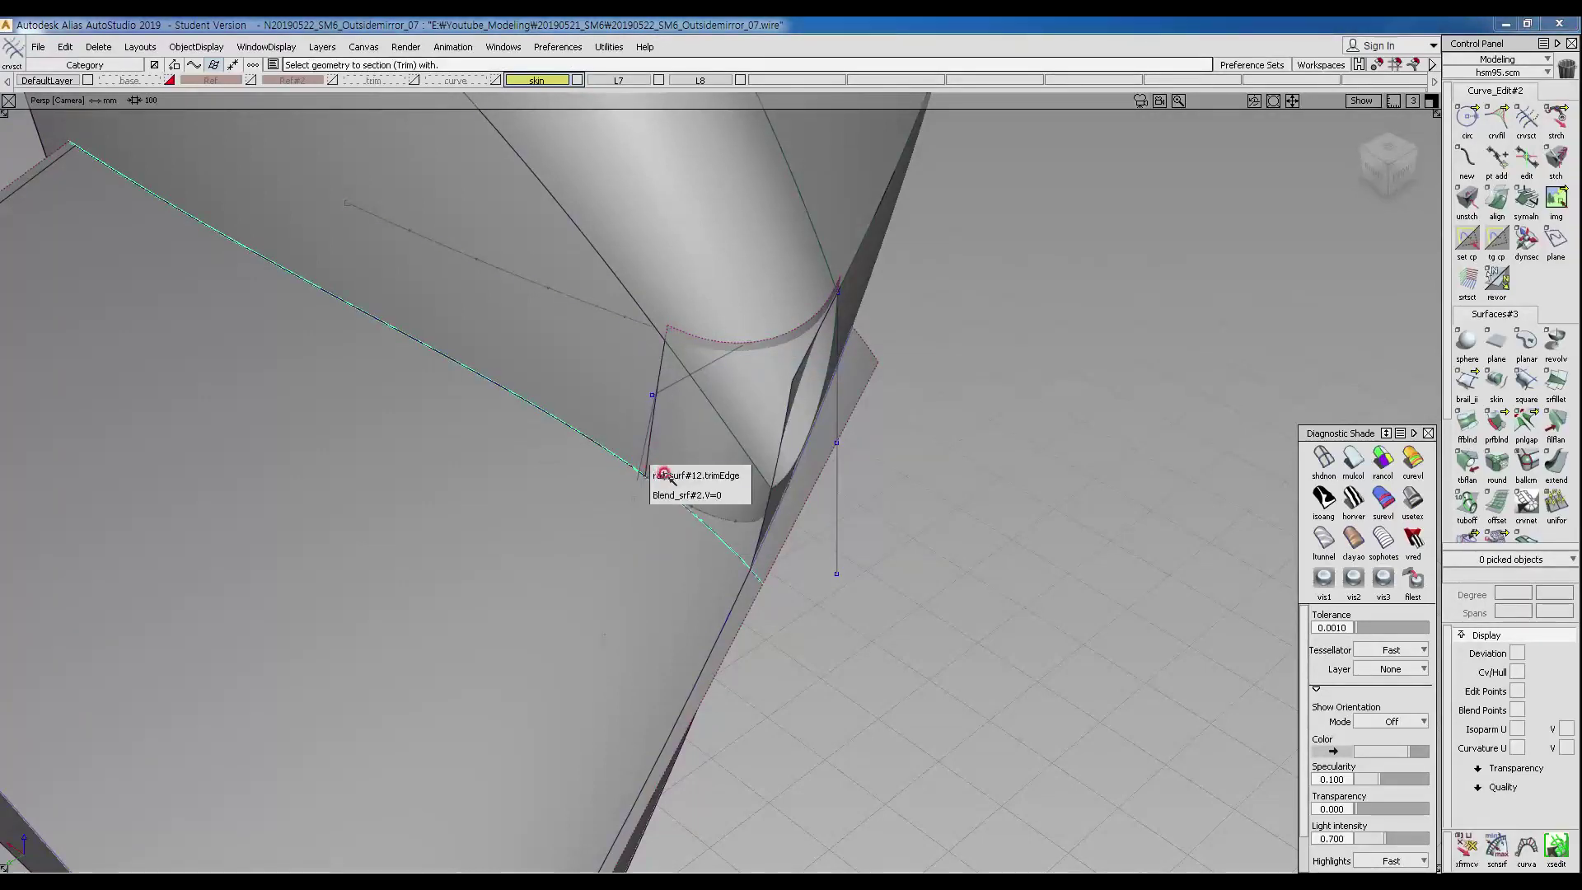
click(667, 476)
click(650, 466)
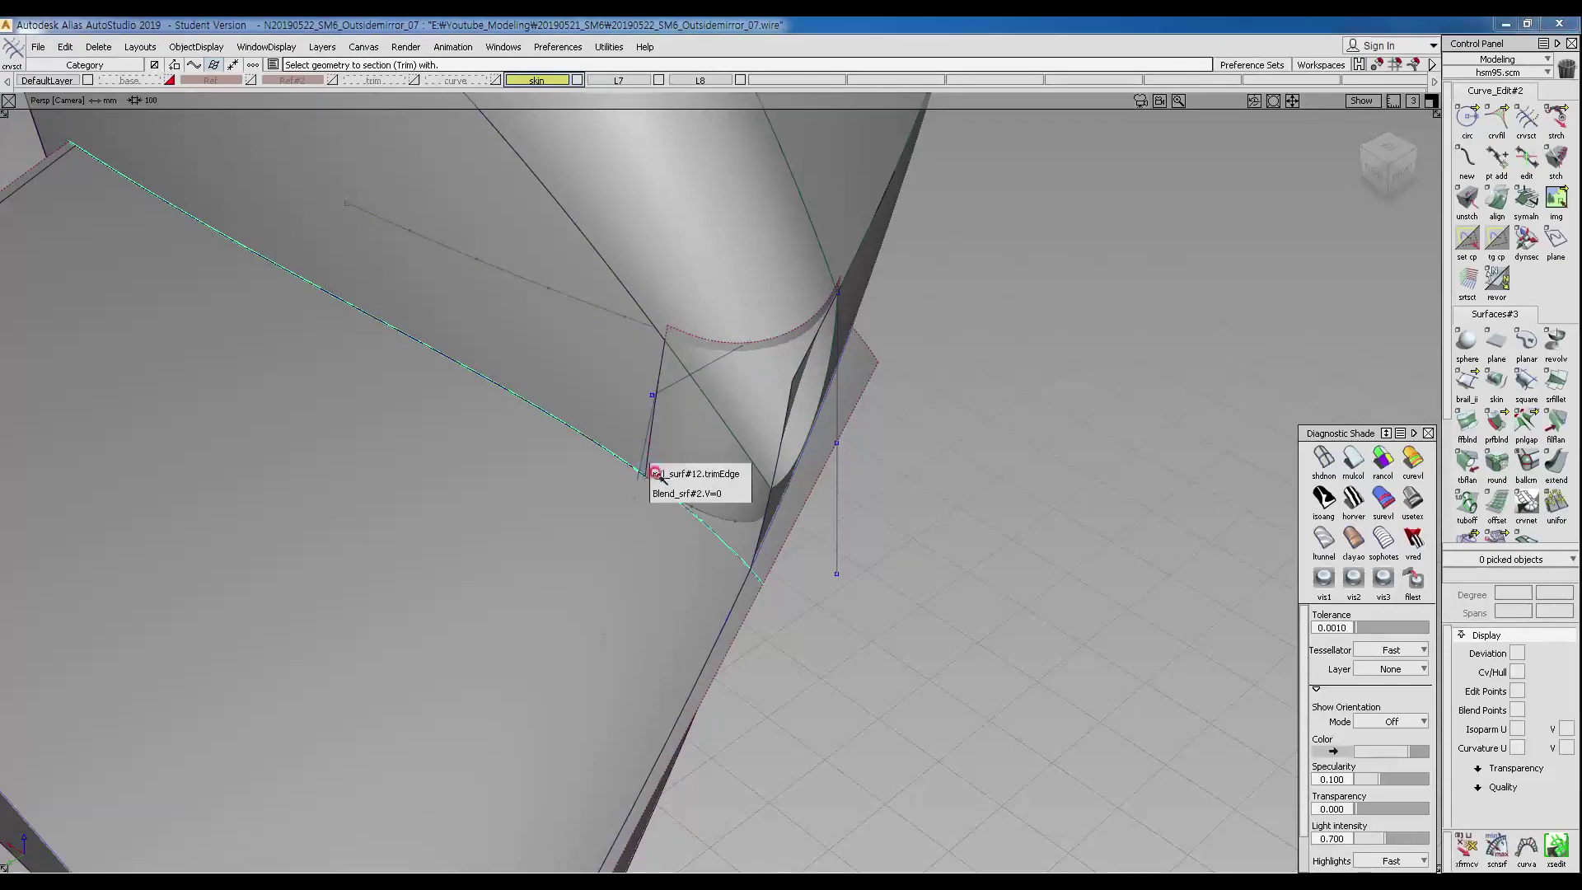
click(670, 494)
ctrl+shift+right_drag(666, 455, 717, 458)
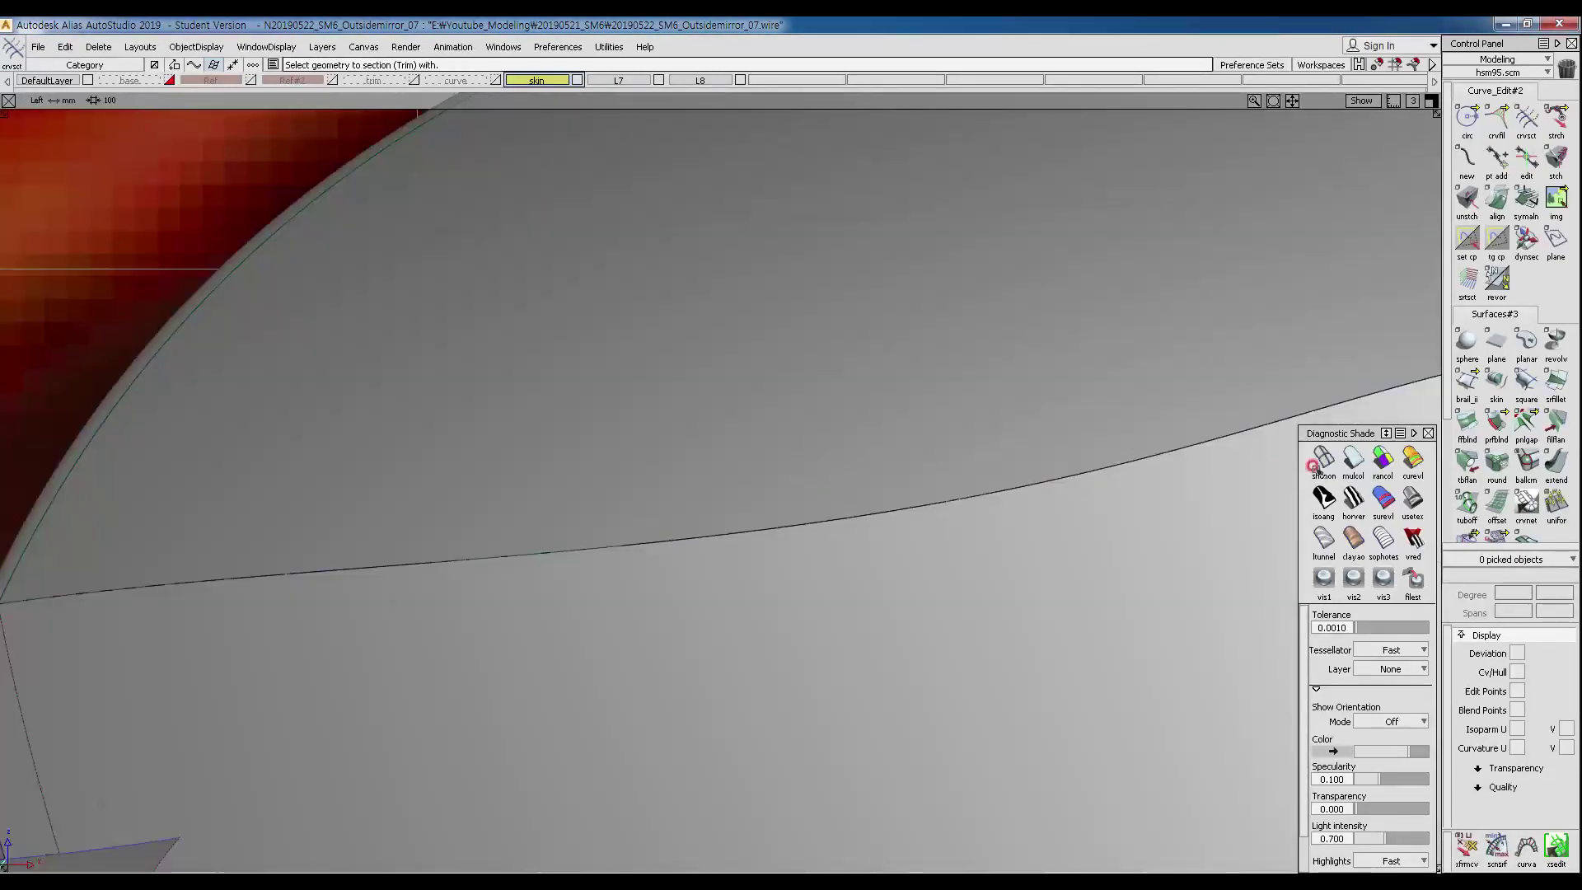
click(1323, 461)
alt+shift+middle_drag(453, 616, 978, 356)
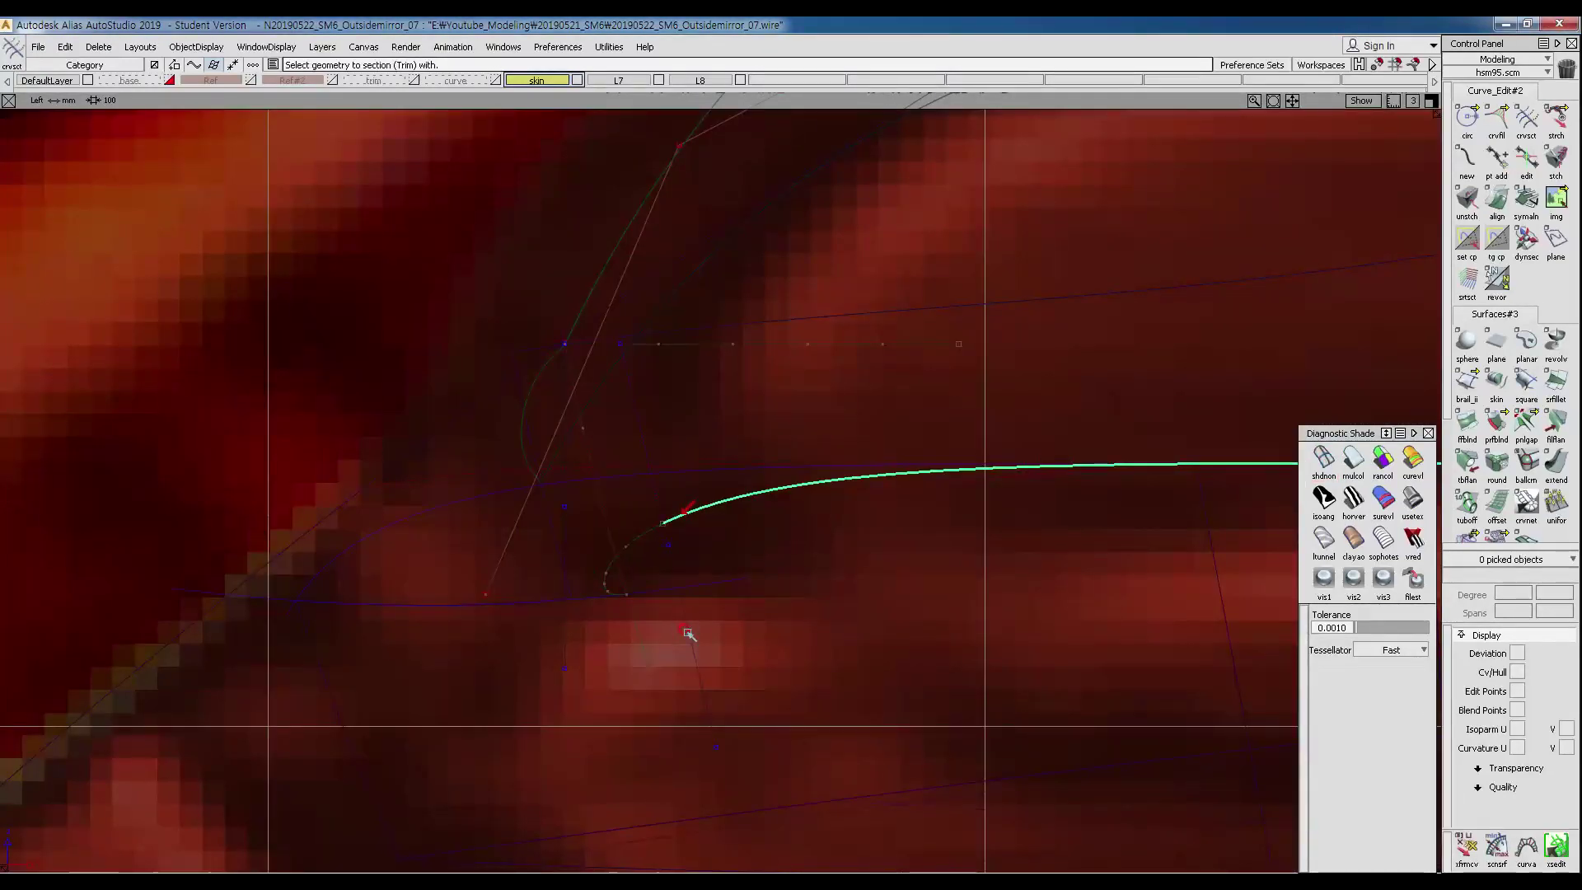
ctrl+shift+right_drag(710, 635, 880, 464)
mouse_move(641, 498)
alt+shift+mouse_down()
mouse_move(774, 498)
mouse_move(709, 498)
alt+shift+mouse_up()
click(1352, 460)
Untrim the housing's side surface.
ctrl+shift+drag(541, 574, 394, 601)
ctrl+shift+drag(461, 531, 586, 583)
click(617, 499)
ctrl+shift+middle_drag(599, 563, 577, 544)
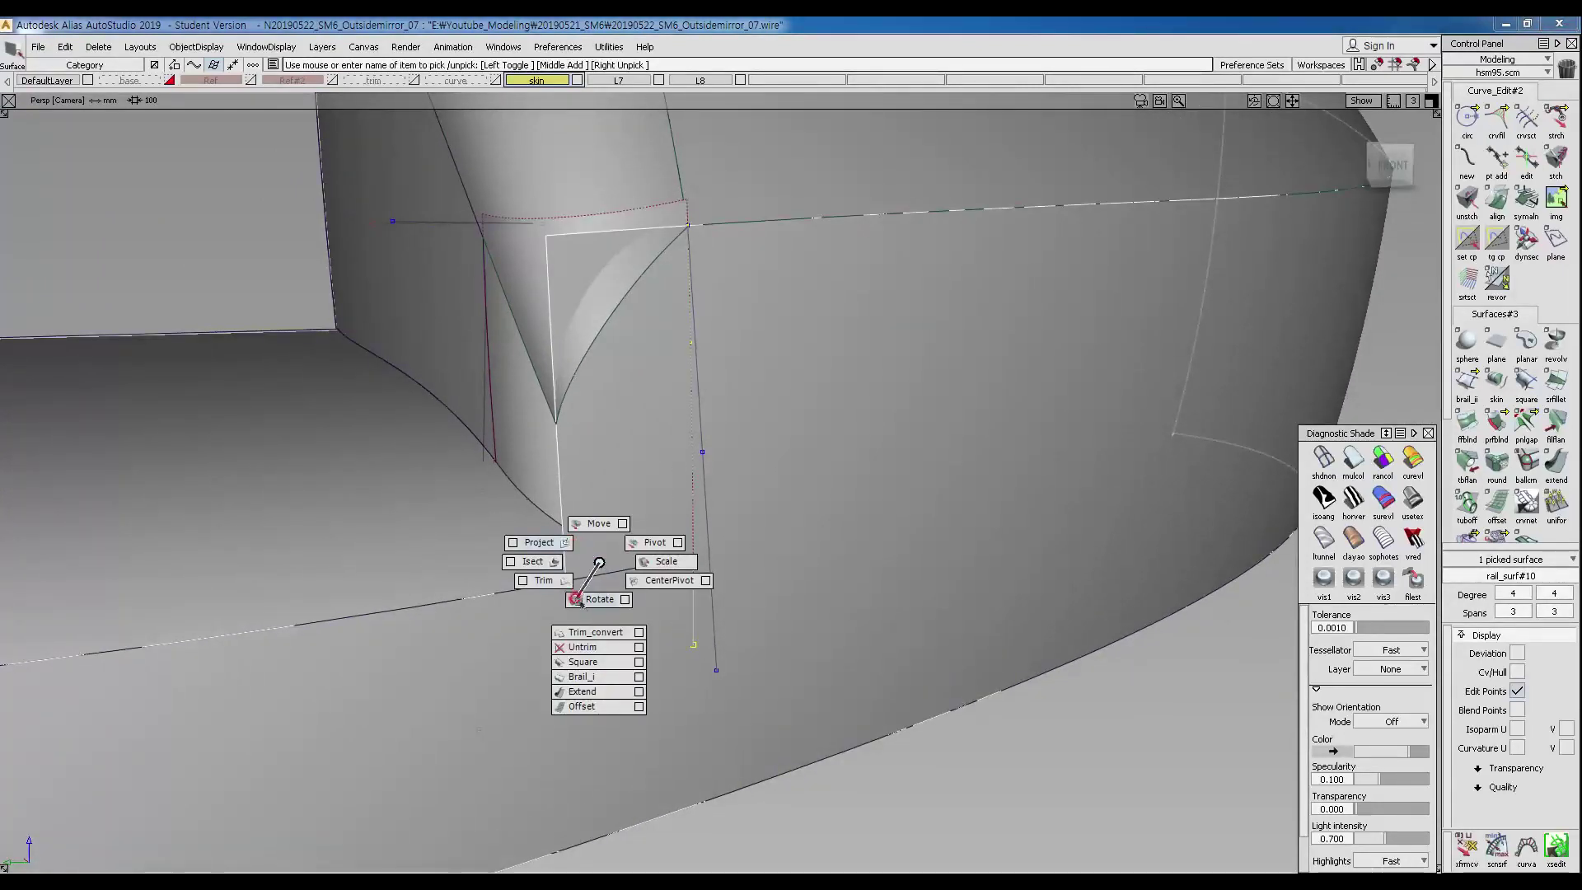
ctrl+shift+middle_drag(583, 645, 582, 645)
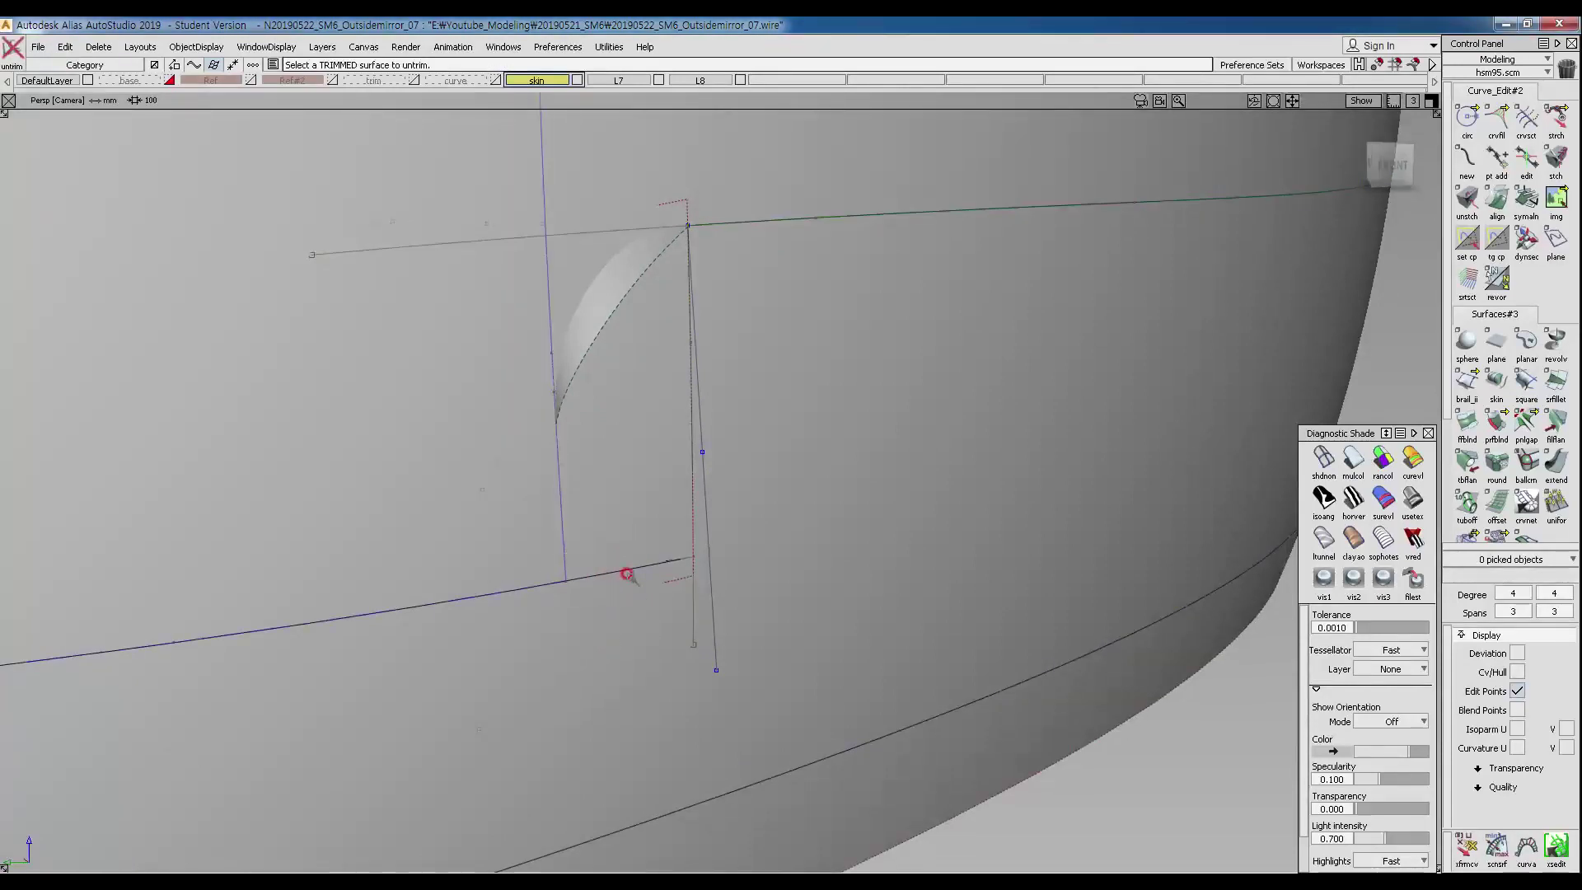
Extend the side surface's curve-on-surface along the base edge past the slanted curve.
mouse_move(594, 602)
alt+shift+mouse_down()
mouse_move(649, 606)
mouse_move(610, 590)
mouse_move(594, 523)
alt+shift+mouse_up()
alt+shift+drag(599, 567, 594, 615)
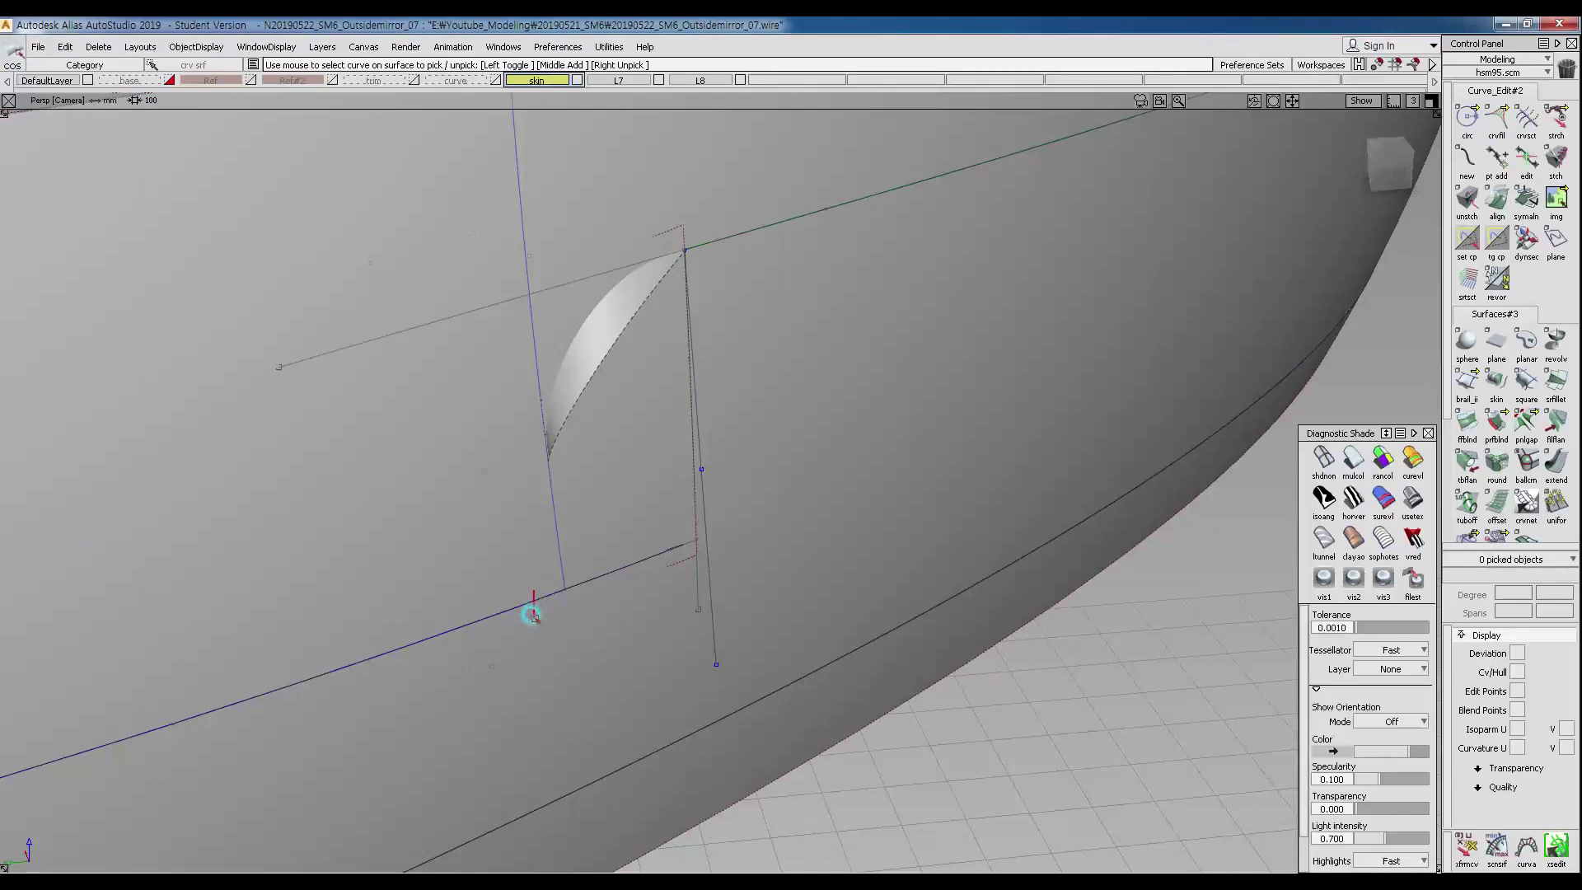
click(550, 592)
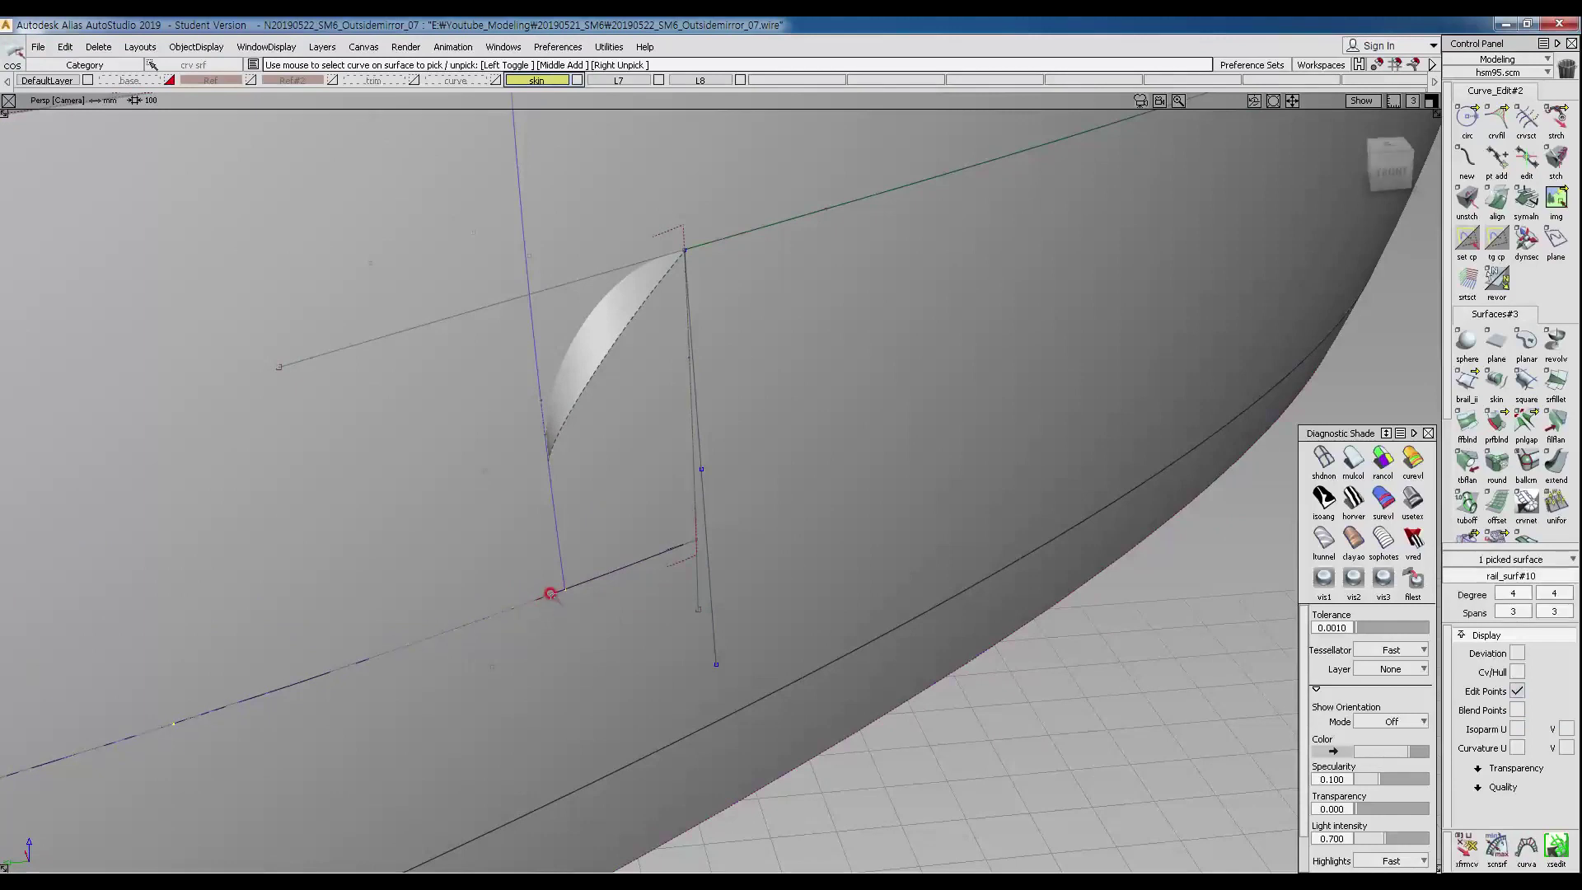
click(1561, 466)
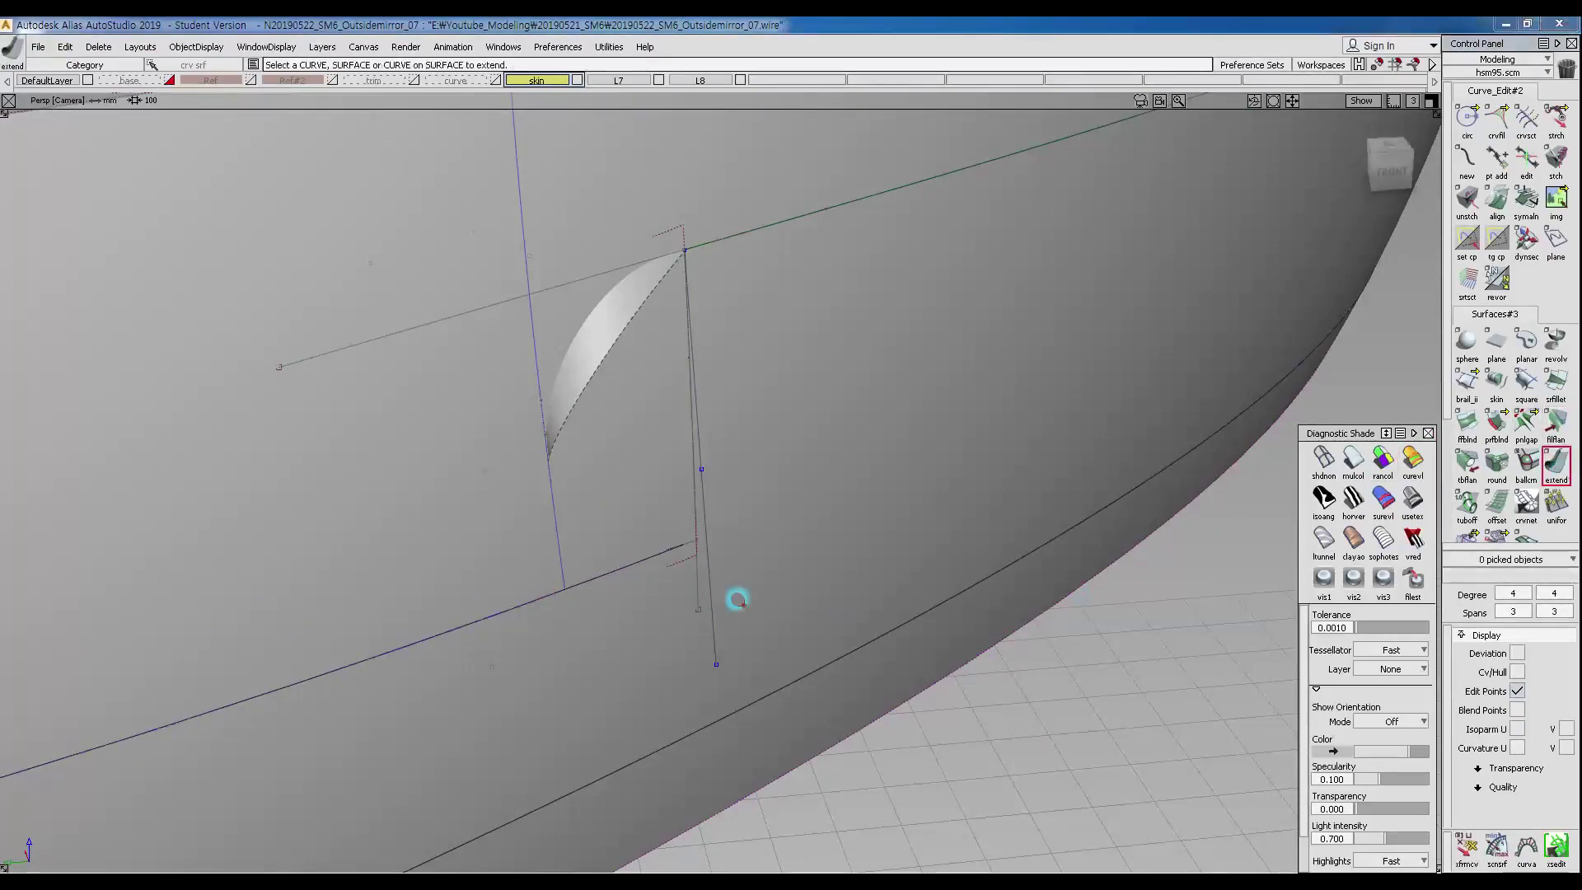
click(545, 592)
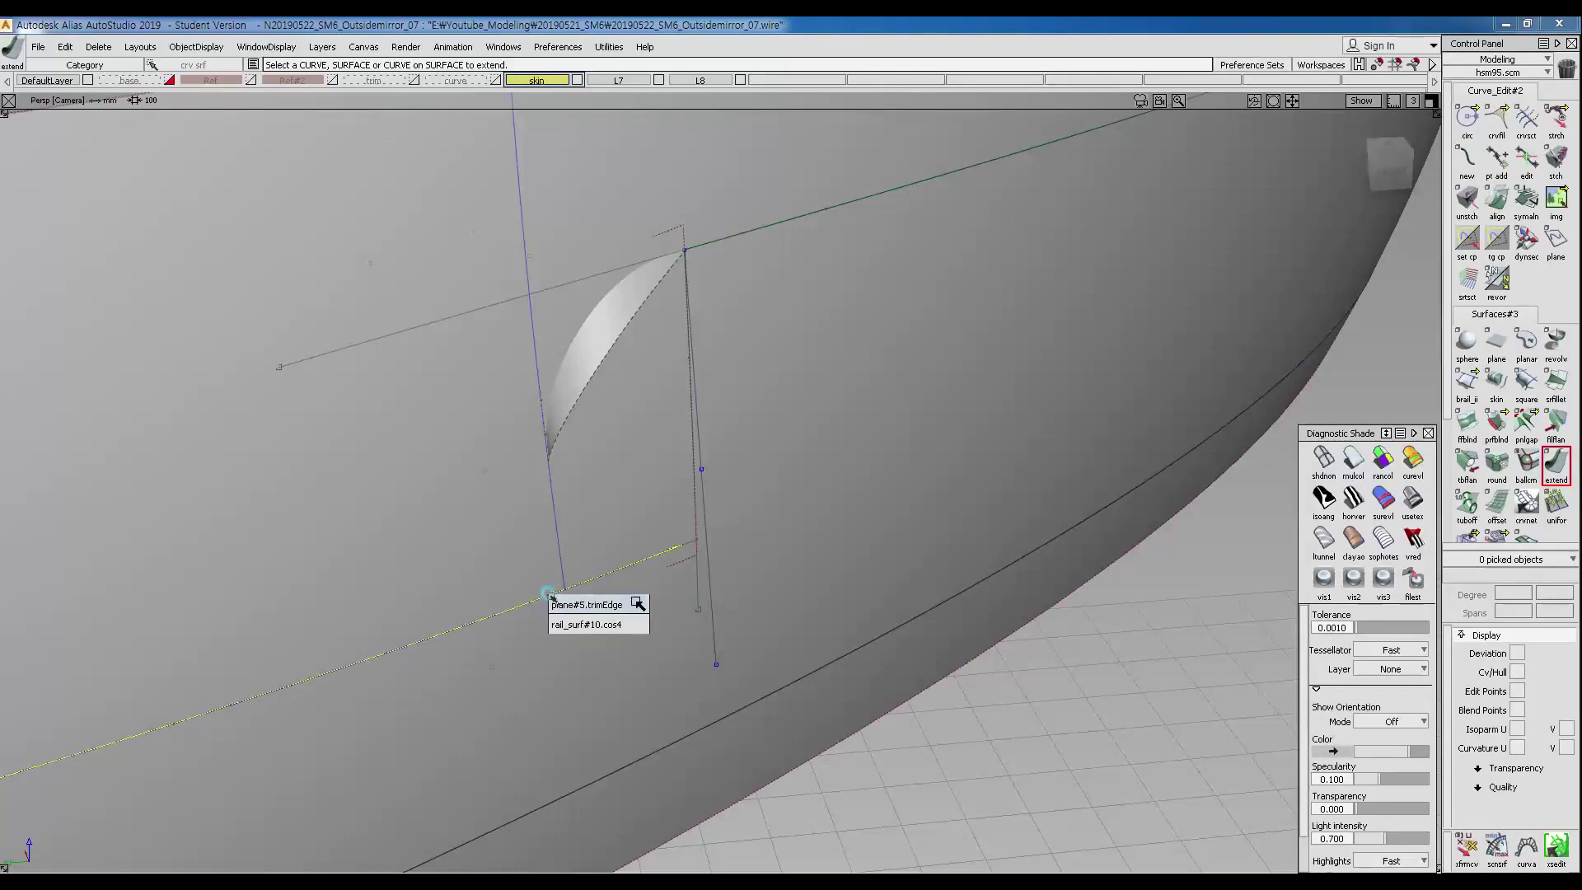
click(586, 625)
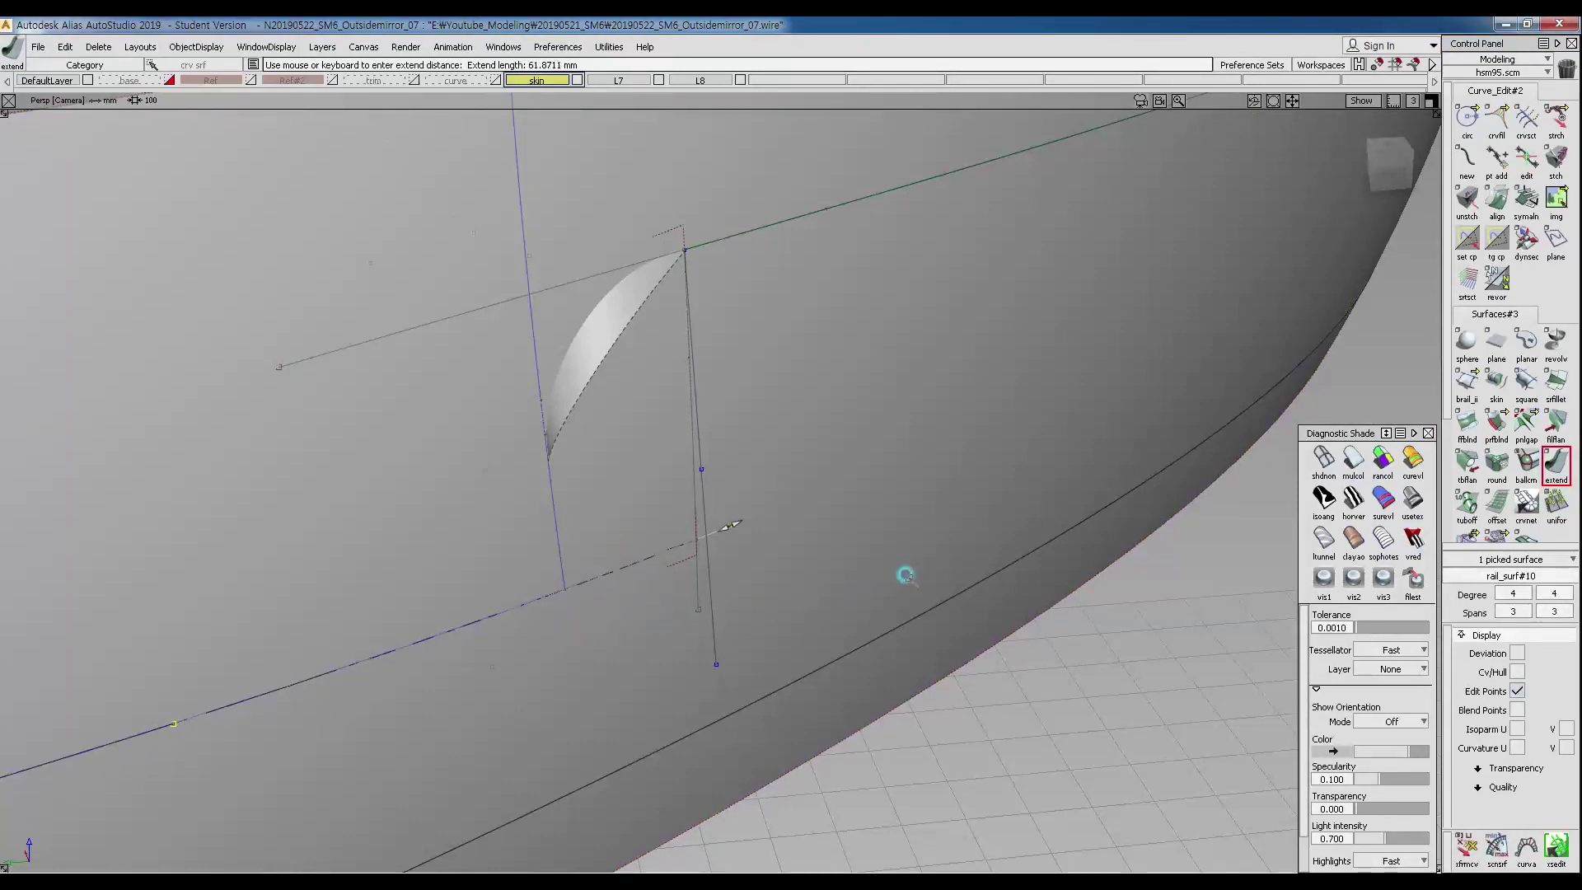
click(1353, 460)
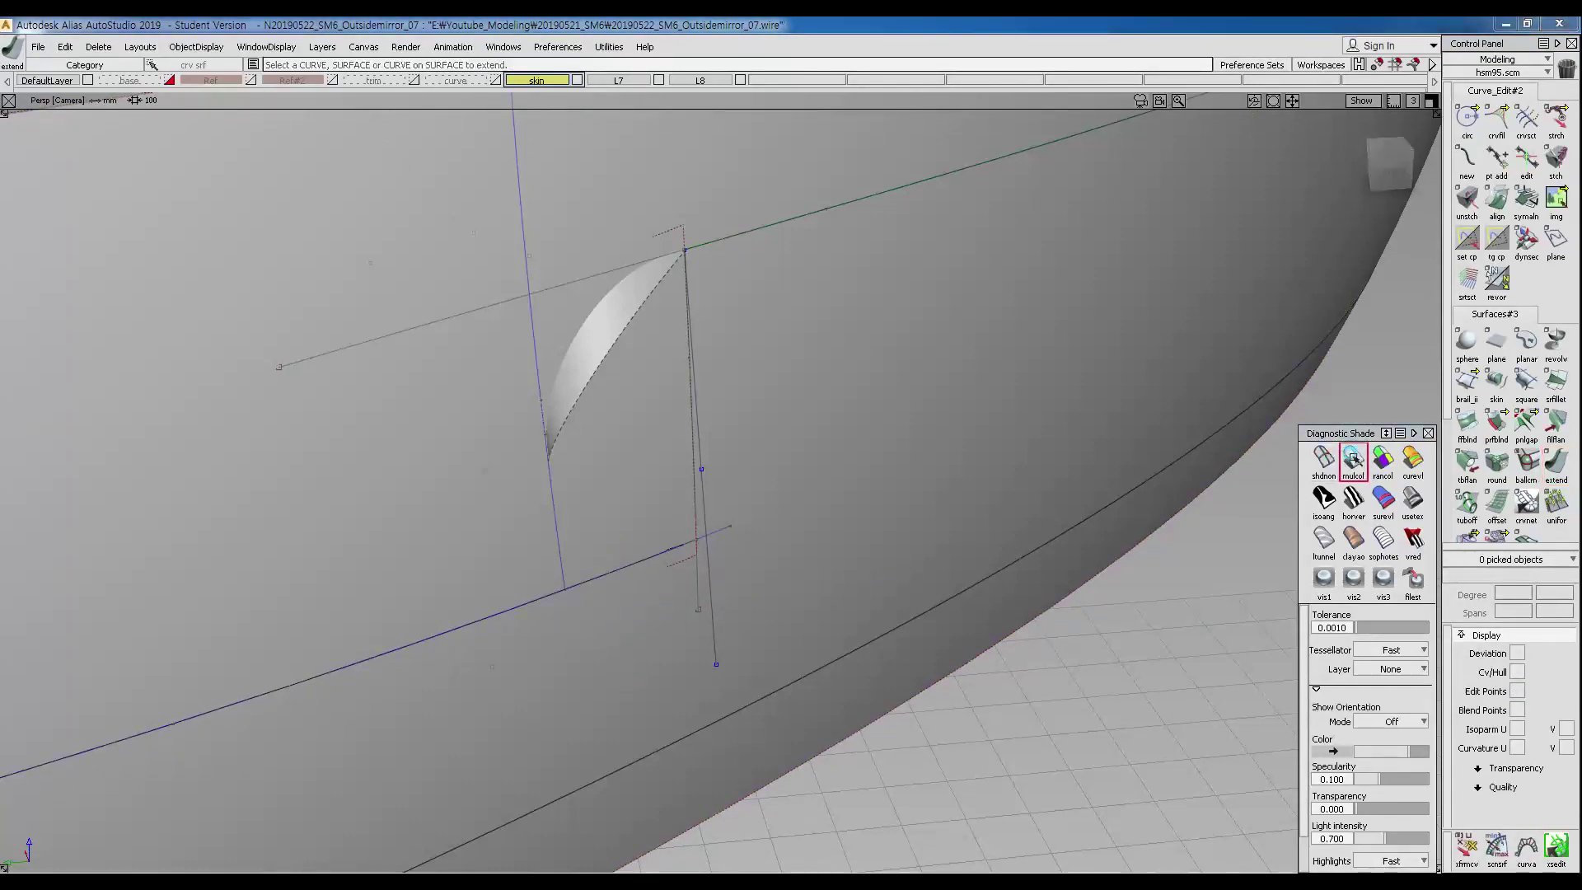
Trim the side surface along the extended base curve and the slanted curve, keeping the outer region.
ctrl+shift+click(810, 385)
click(830, 395)
click(836, 391)
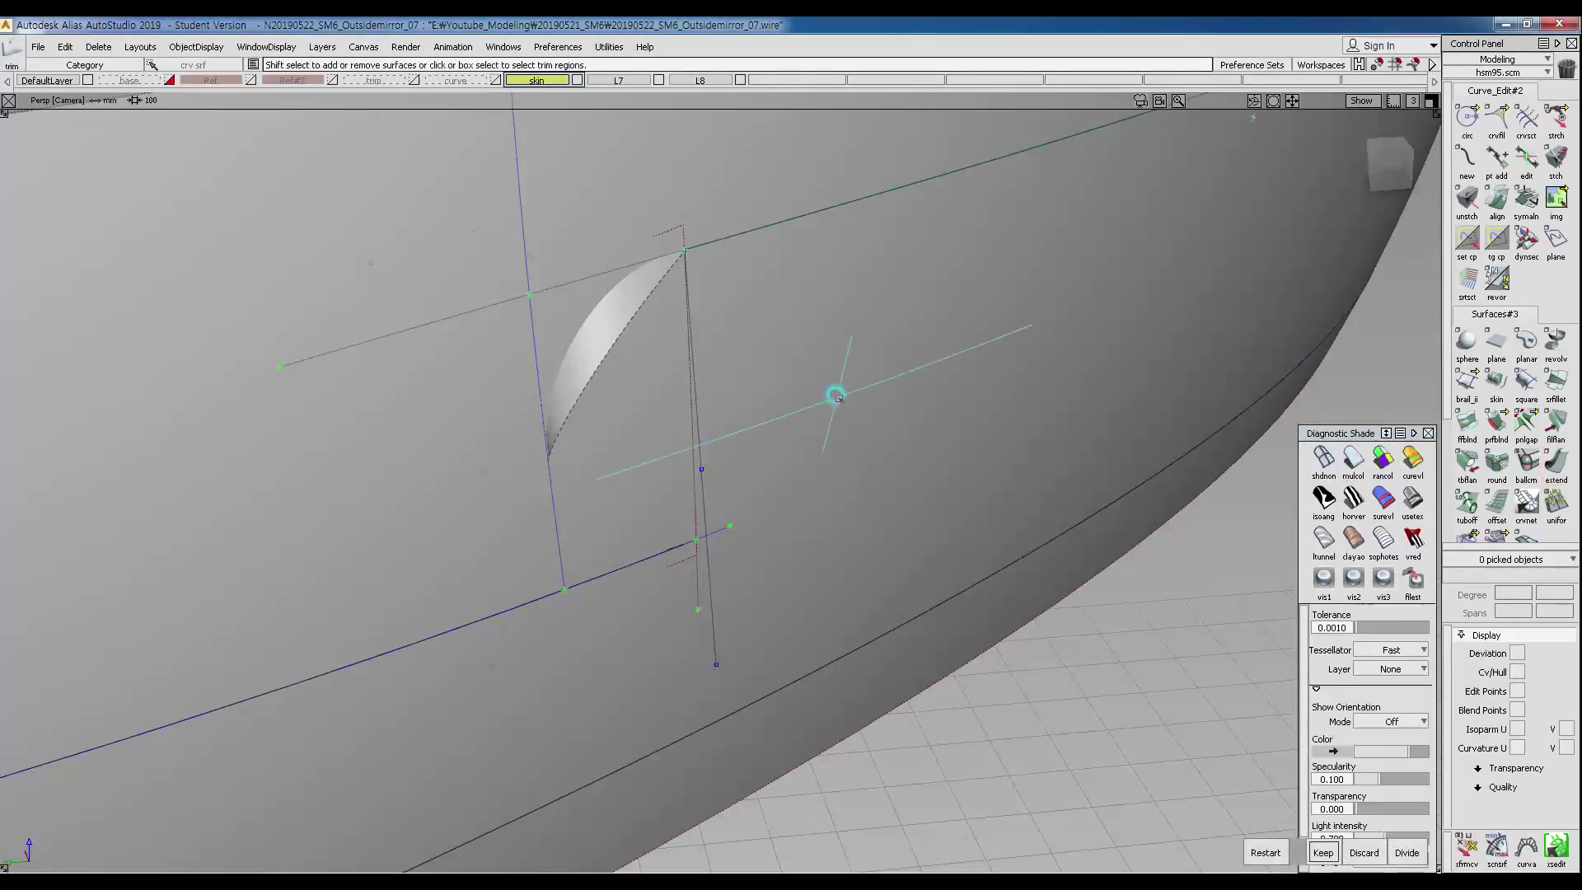
key(space)
Select the arched freeform blend surface and delete its construction history.
alt+shift+right_drag(868, 427, 853, 446)
mouse_move(853, 447)
alt+shift+mouse_down()
mouse_move(759, 442)
mouse_move(594, 381)
mouse_move(719, 392)
alt+shift+mouse_up()
alt+shift+middle_drag(587, 312, 583, 474)
ctrl+shift+drag(537, 324, 543, 371)
click(523, 329)
alt+shift+middle_drag(515, 322, 539, 445)
click(98, 47)
click(111, 83)
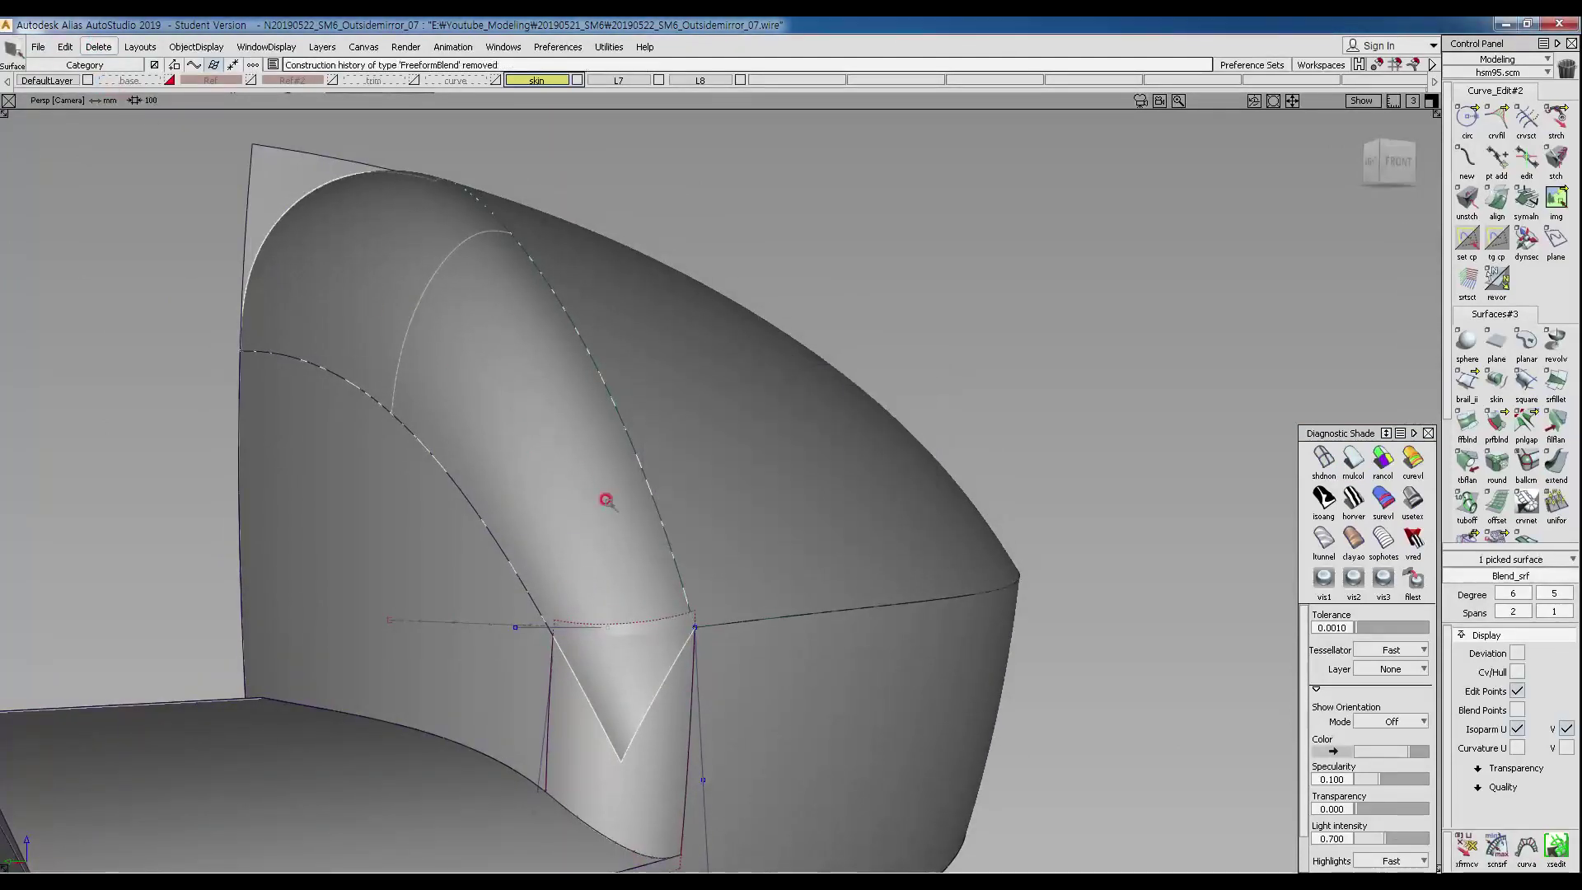
Trim the lower corner blend along its intersection curves.
mouse_move(650, 470)
alt+shift+mouse_down()
mouse_move(671, 636)
mouse_move(594, 582)
mouse_move(590, 544)
alt+shift+mouse_up()
alt+shift+middle_drag(590, 544, 600, 427)
ctrl+shift+middle_drag(676, 530, 653, 540)
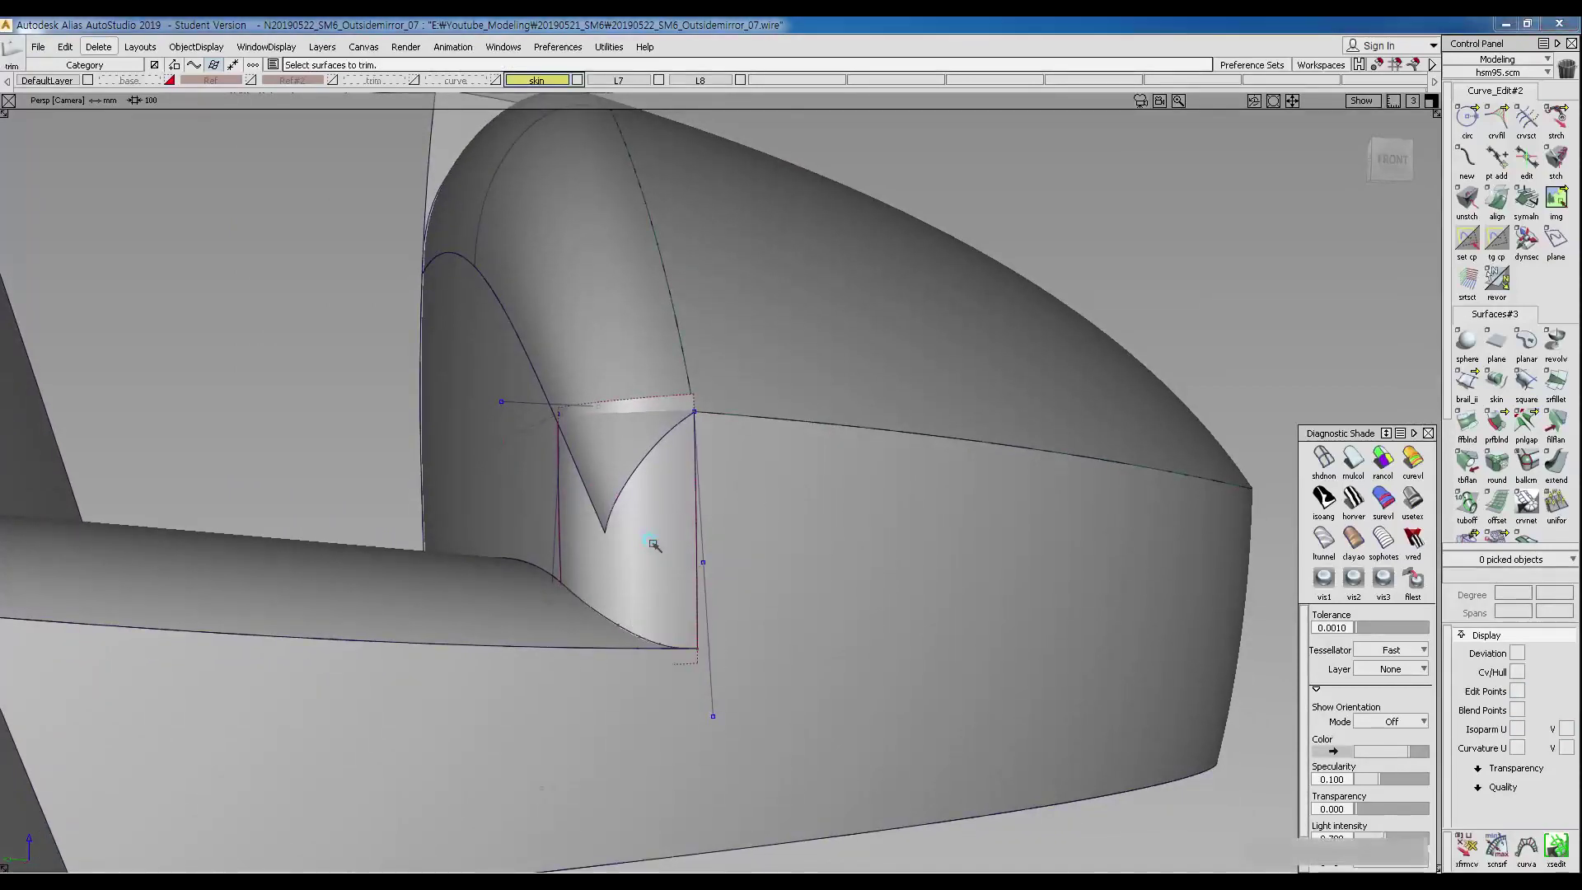
alt+shift+drag(769, 586, 717, 526)
key(alt+t)
alt+shift+click(638, 477)
Turn off the arched blend's edit points and its U and V isoparms, and deselect the surface.
alt+shift+drag(638, 477, 812, 504)
alt+shift+right_drag(812, 504, 766, 511)
alt+shift+middle_drag(766, 511, 516, 526)
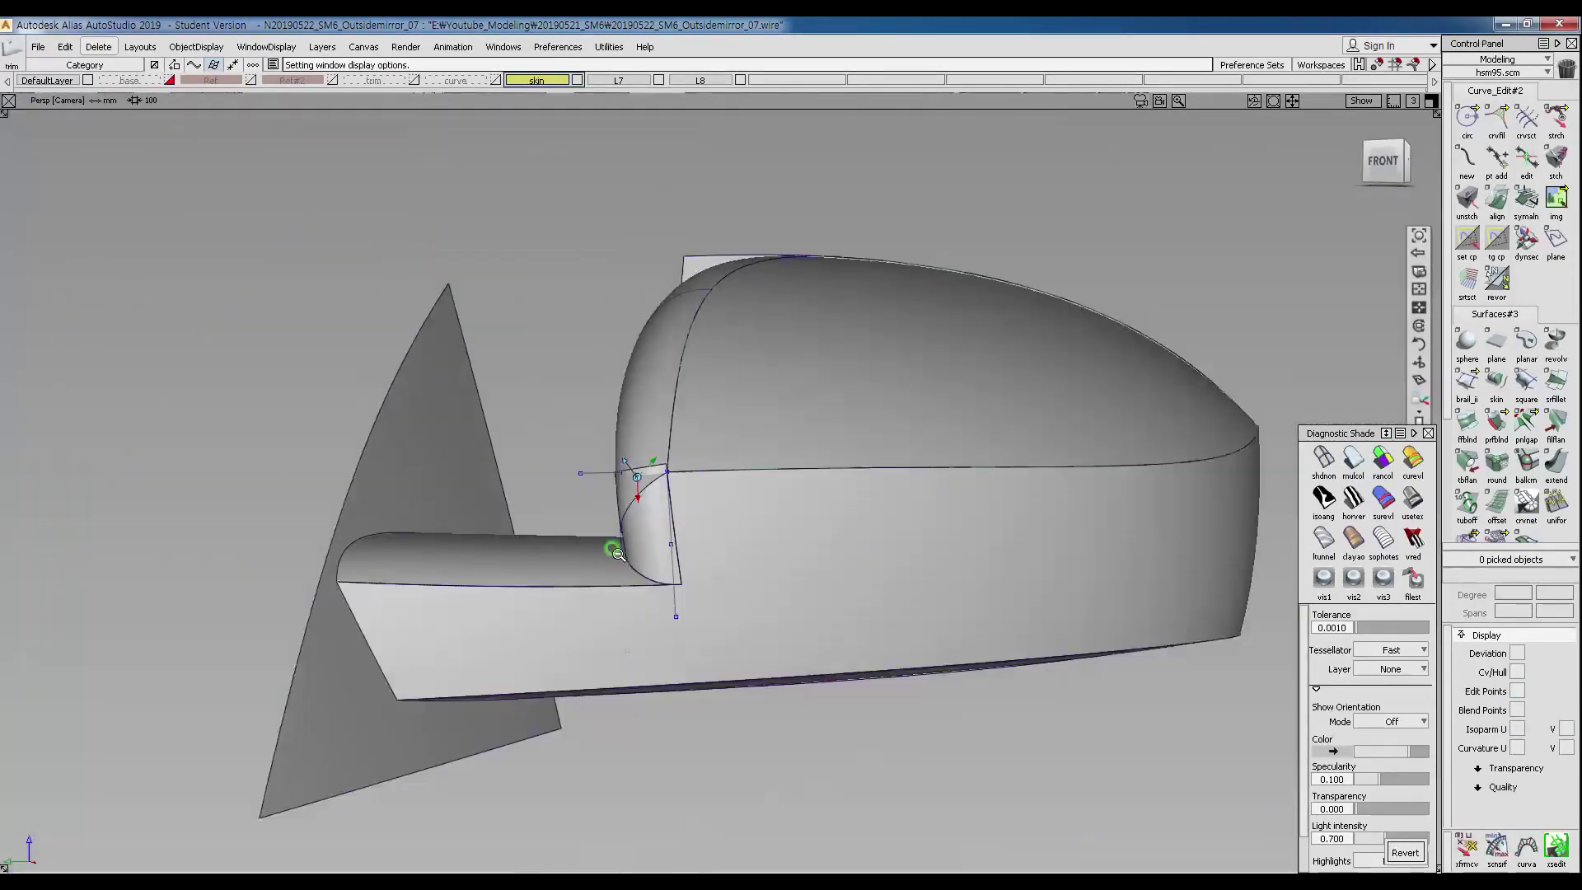
alt+shift+drag(516, 527, 858, 498)
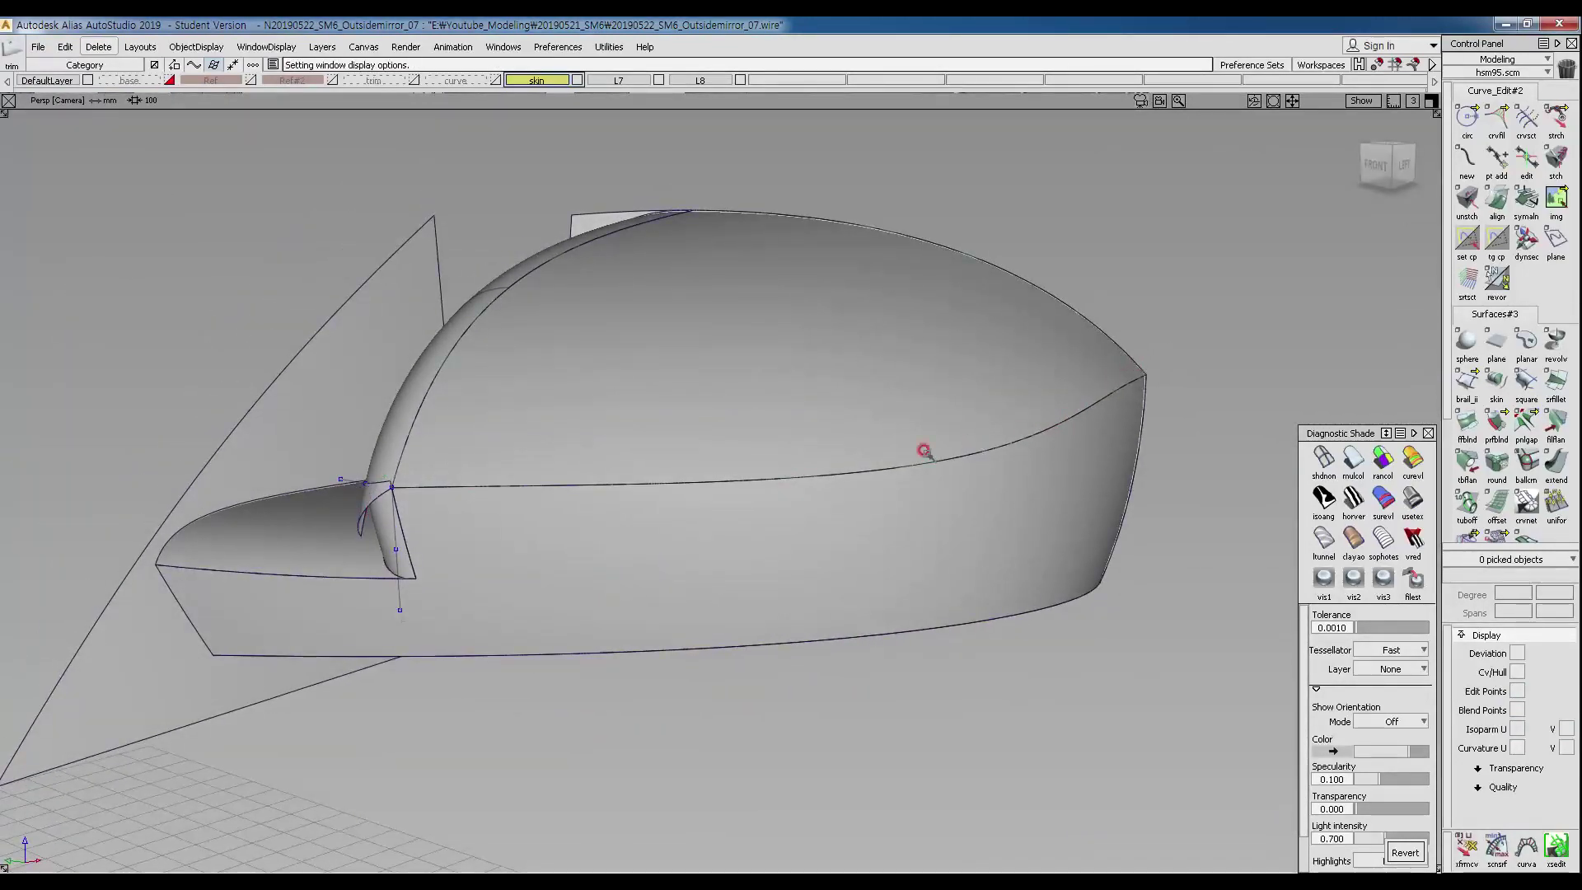
alt+shift+drag(363, 484, 947, 459)
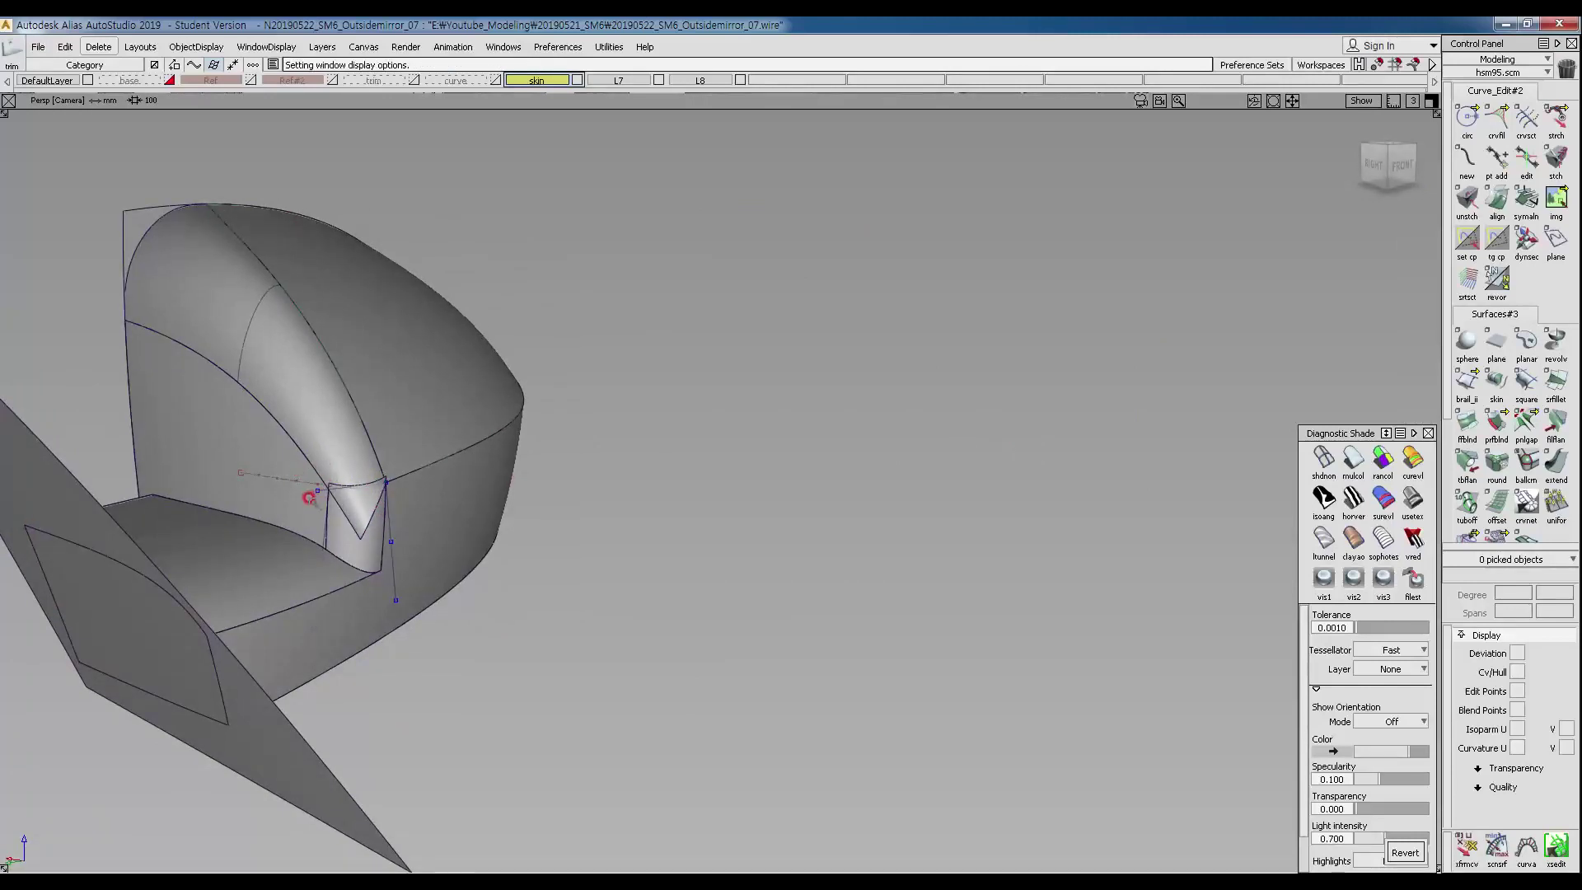
alt+shift+drag(293, 491, 429, 495)
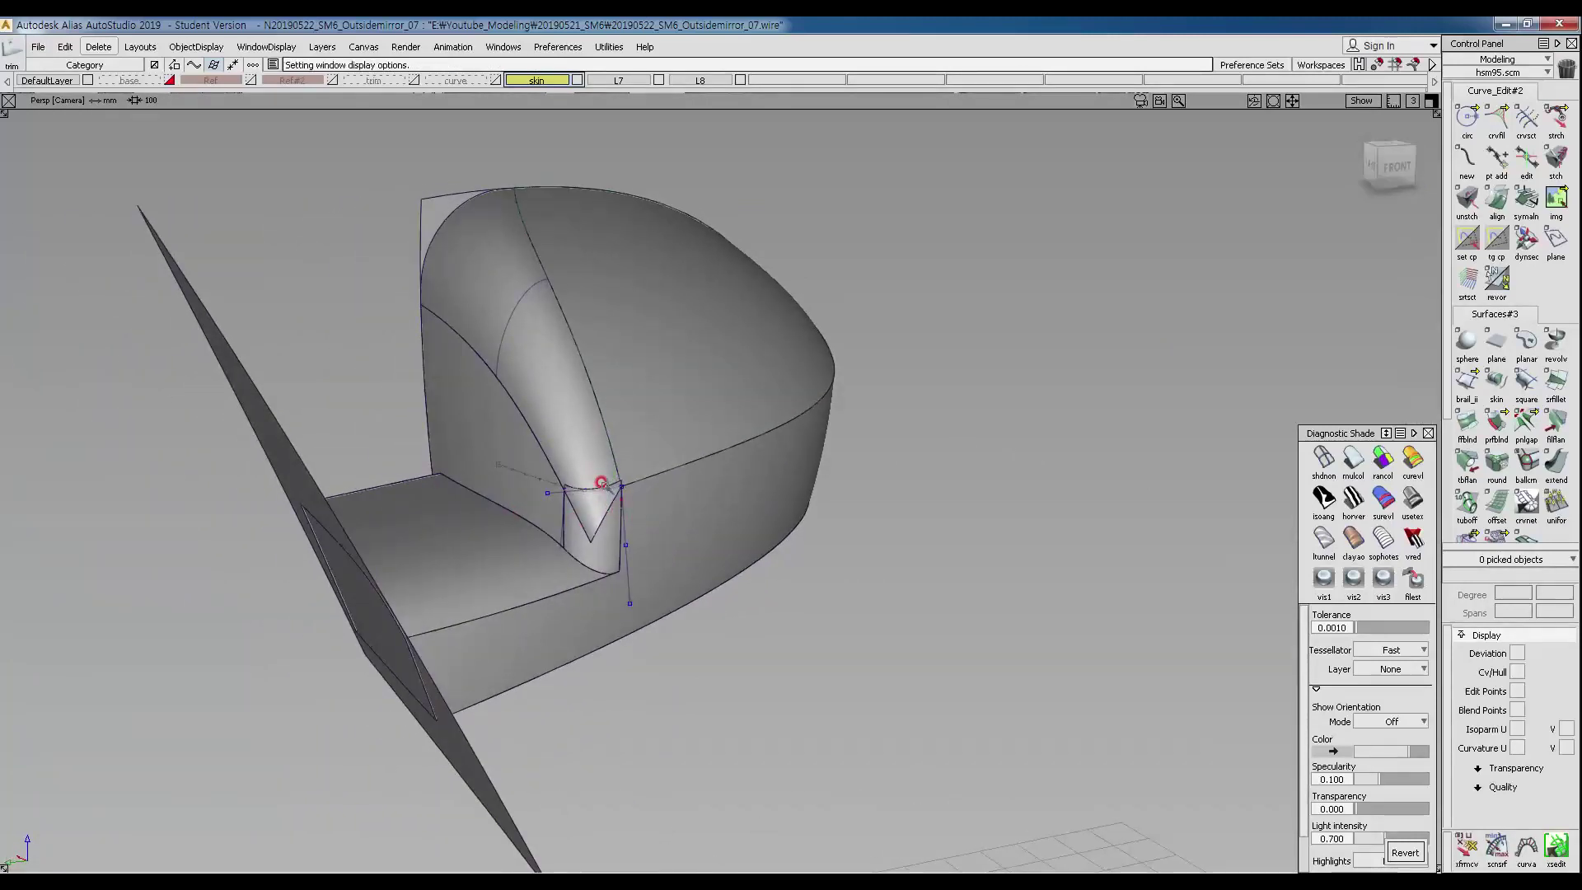
ctrl+shift+drag(544, 286, 534, 331)
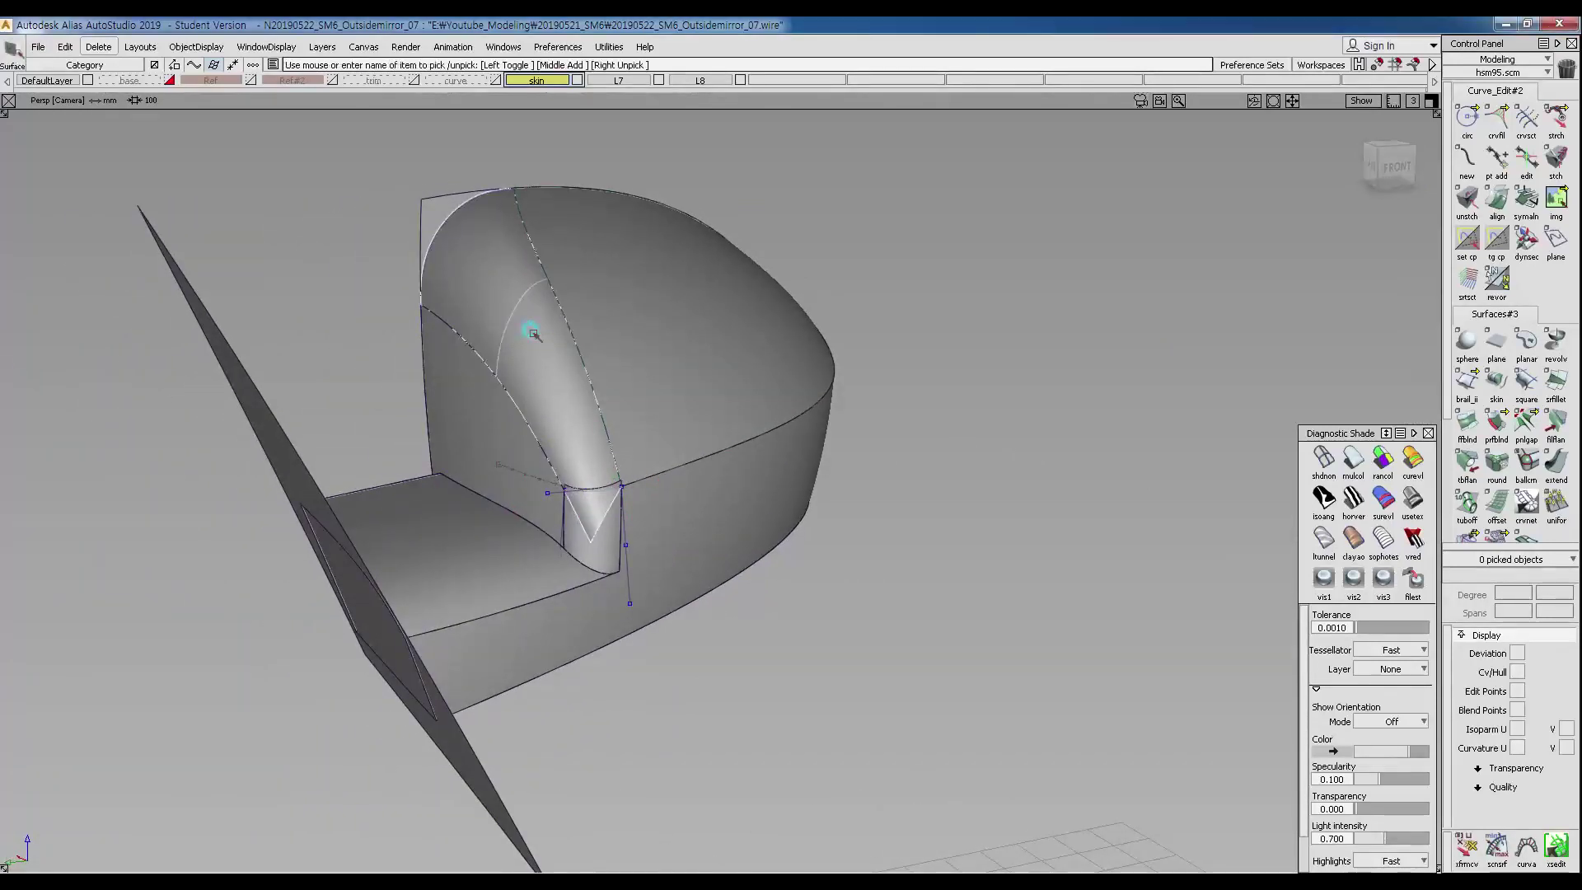
click(534, 331)
click(1517, 691)
click(1518, 728)
click(1566, 729)
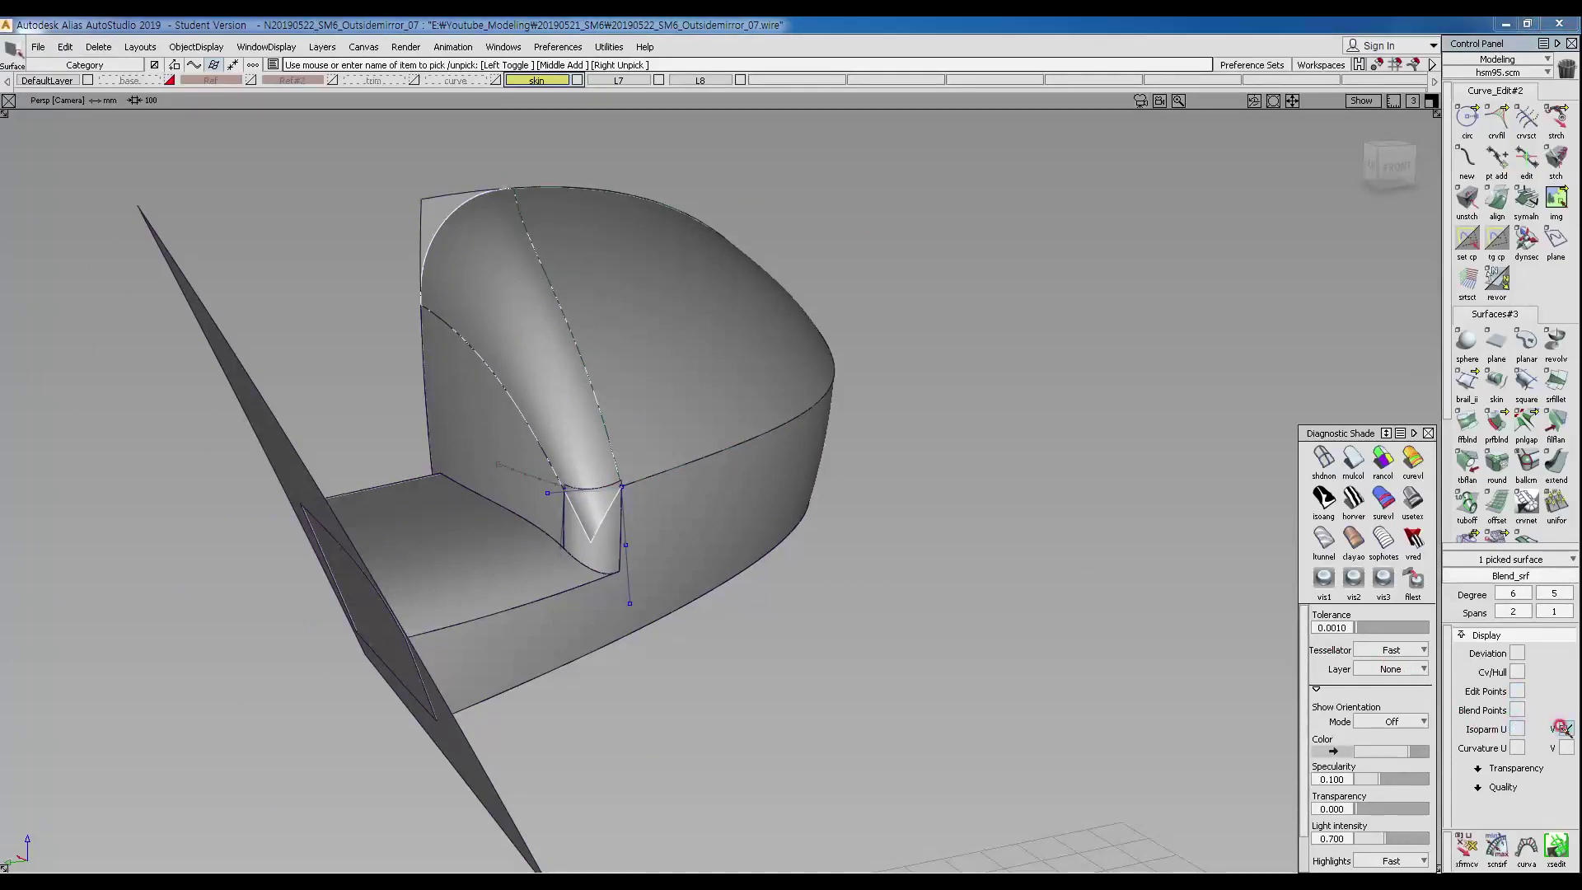
alt+shift+drag(669, 562, 797, 405)
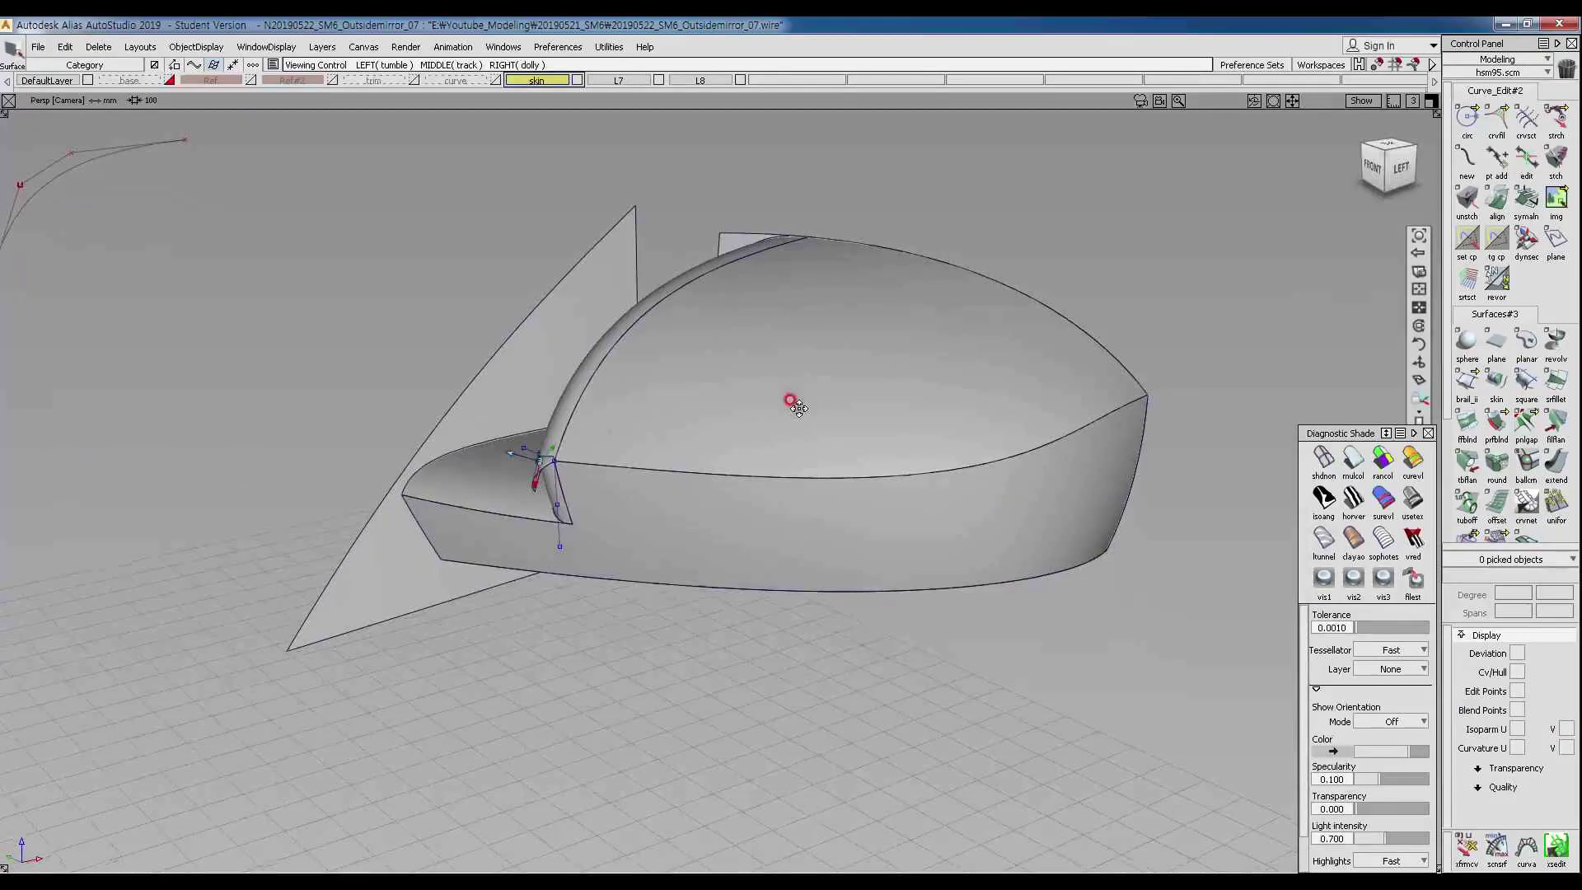